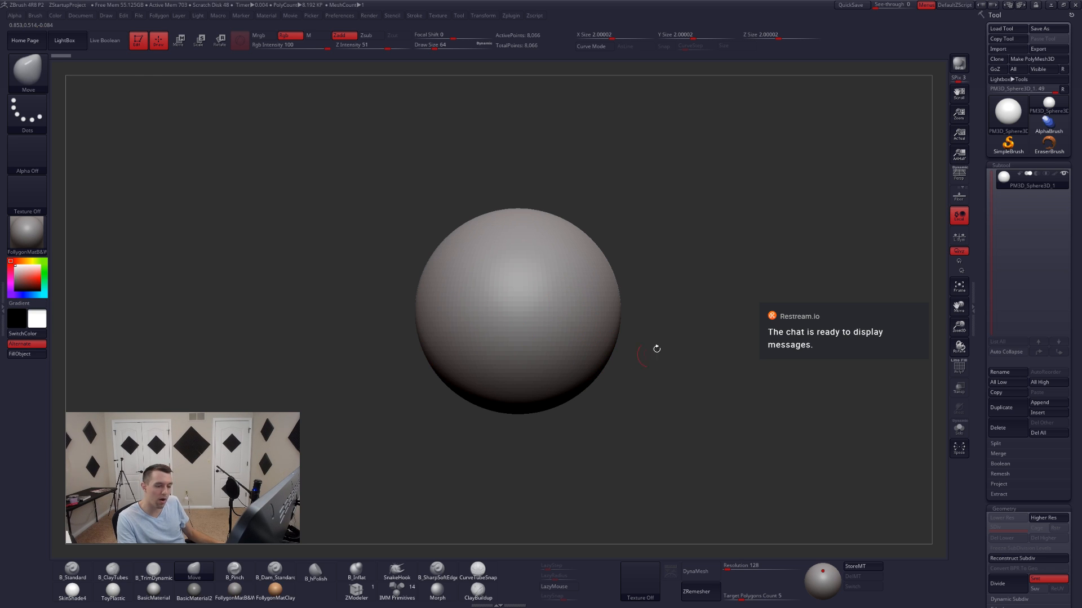
key("ctrl+space")
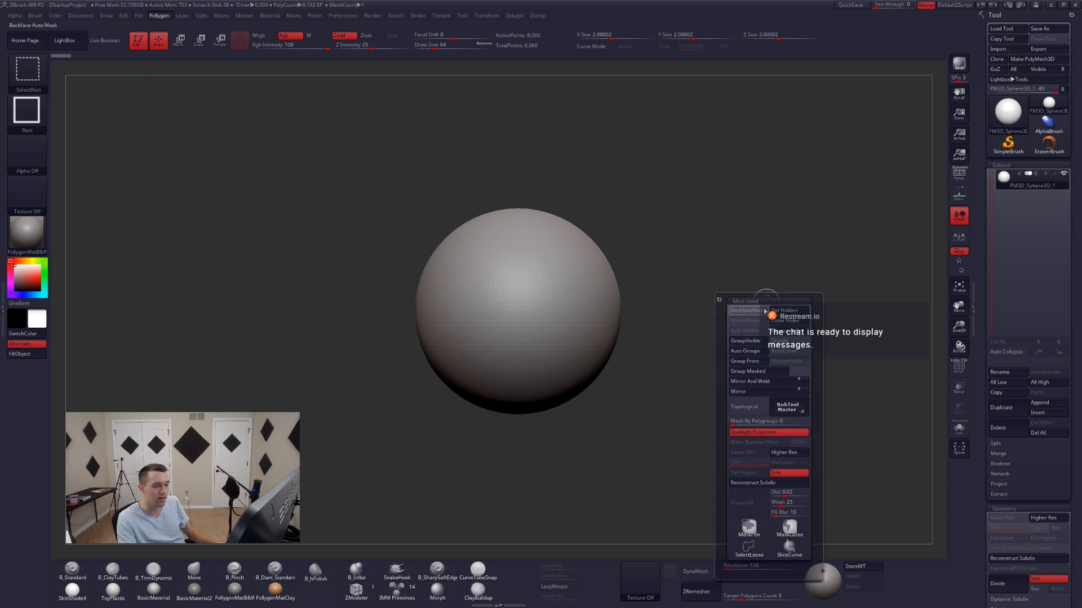
left_click(749, 531, "ctrl")
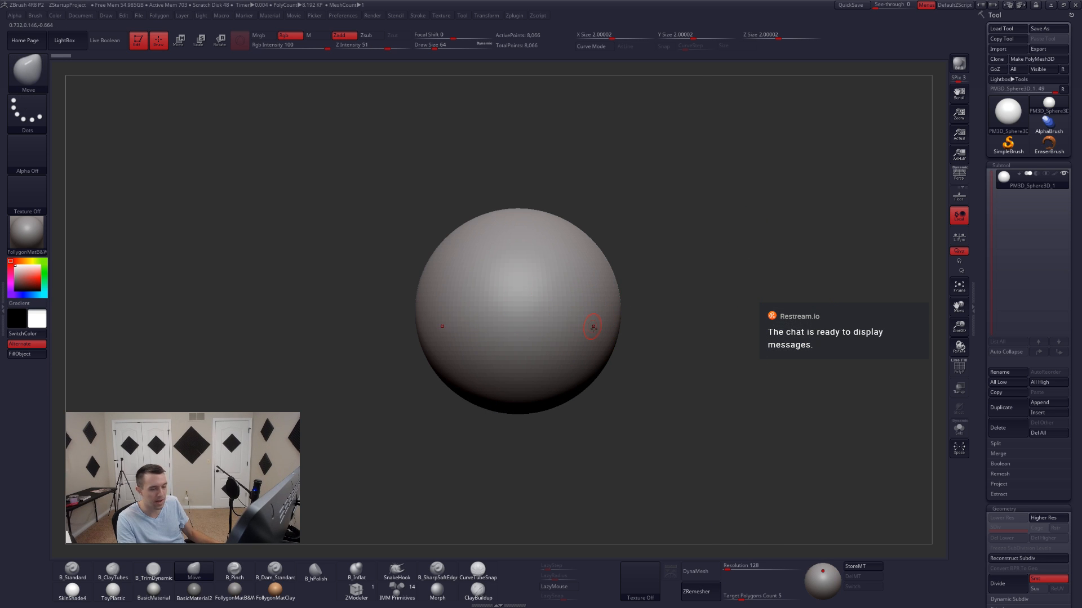
left_click_drag(614, 346, 593, 322, "alt")
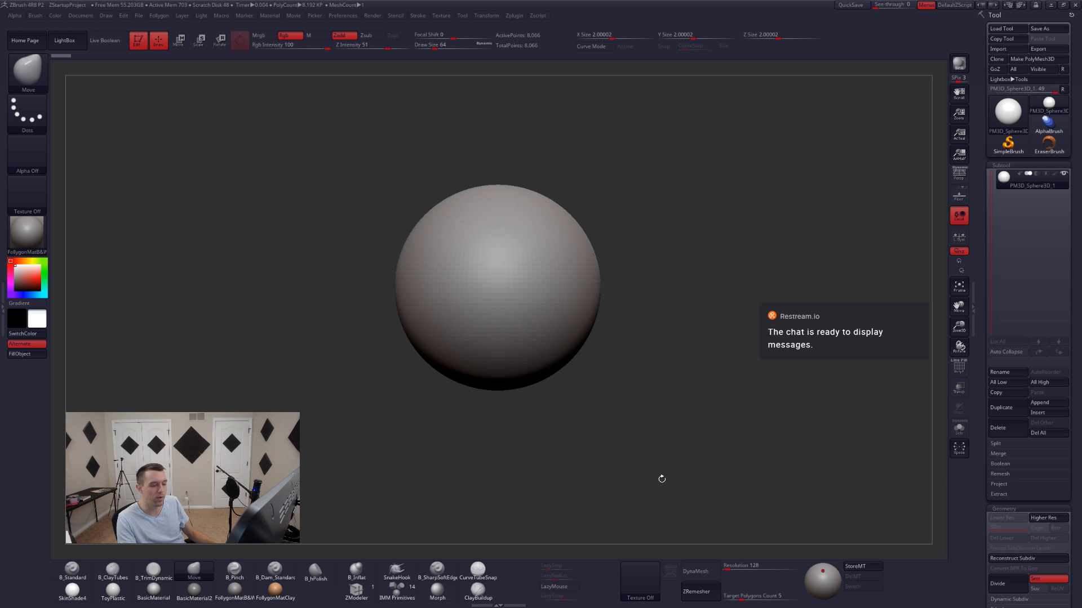
- Import the head_guidelines image into the texture library
left_click(646, 585)
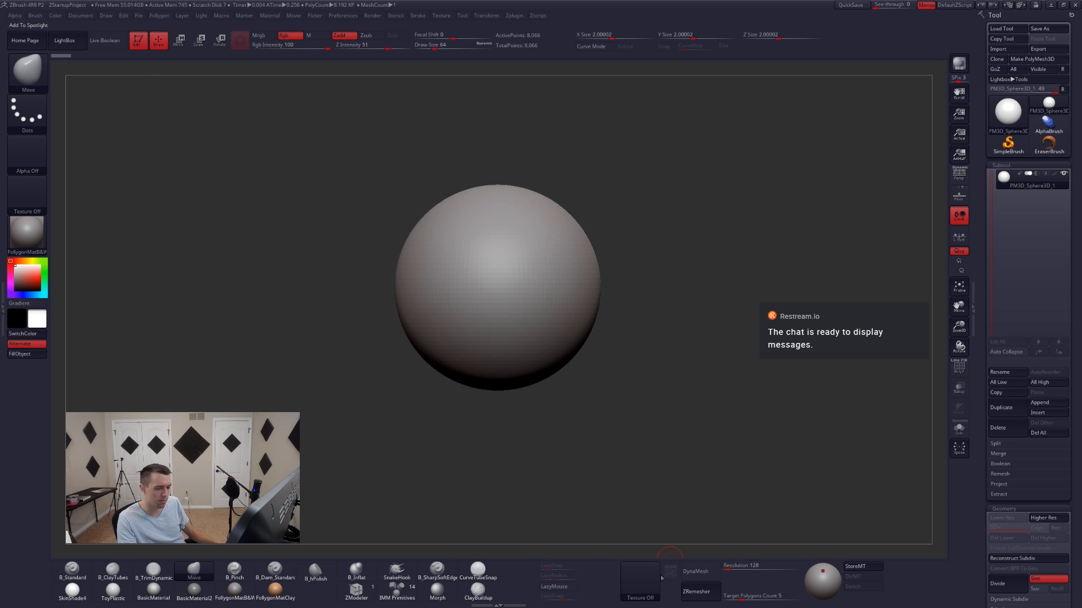
left_click(642, 586)
left_click(477, 542)
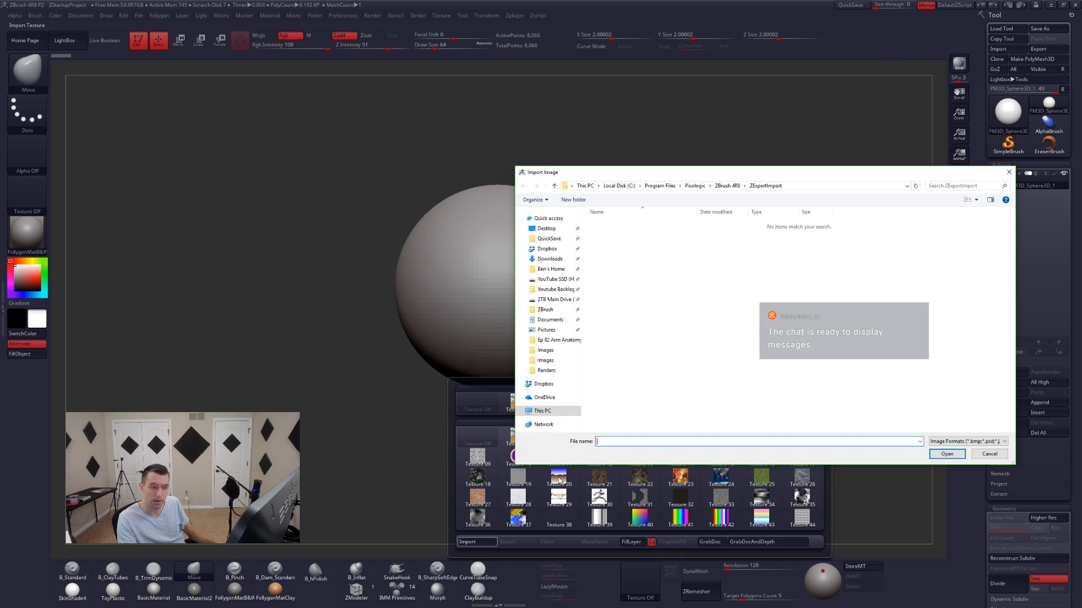
left_click_drag(775, 174, 1081, 141)
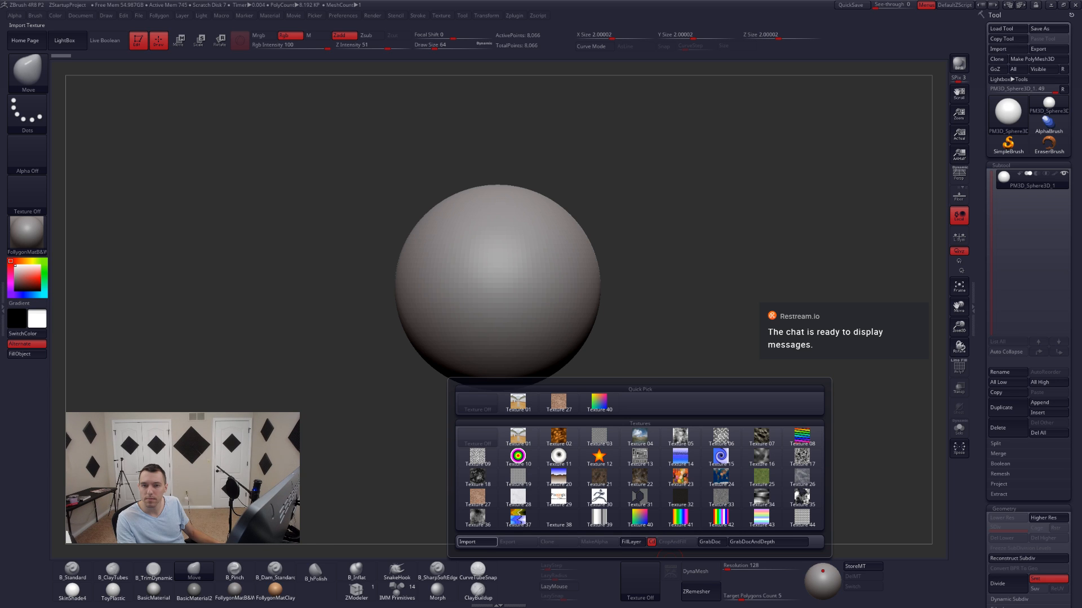
- Add the head_guidelines texture to Spotlight and close LightBox
left_click(636, 580)
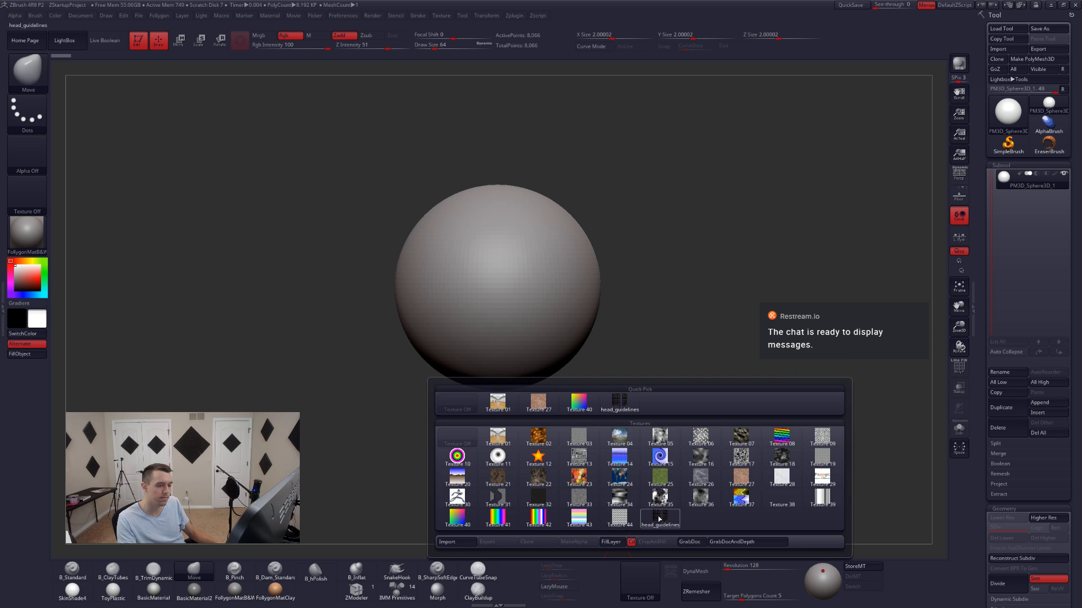
left_click(658, 518)
left_click(670, 571)
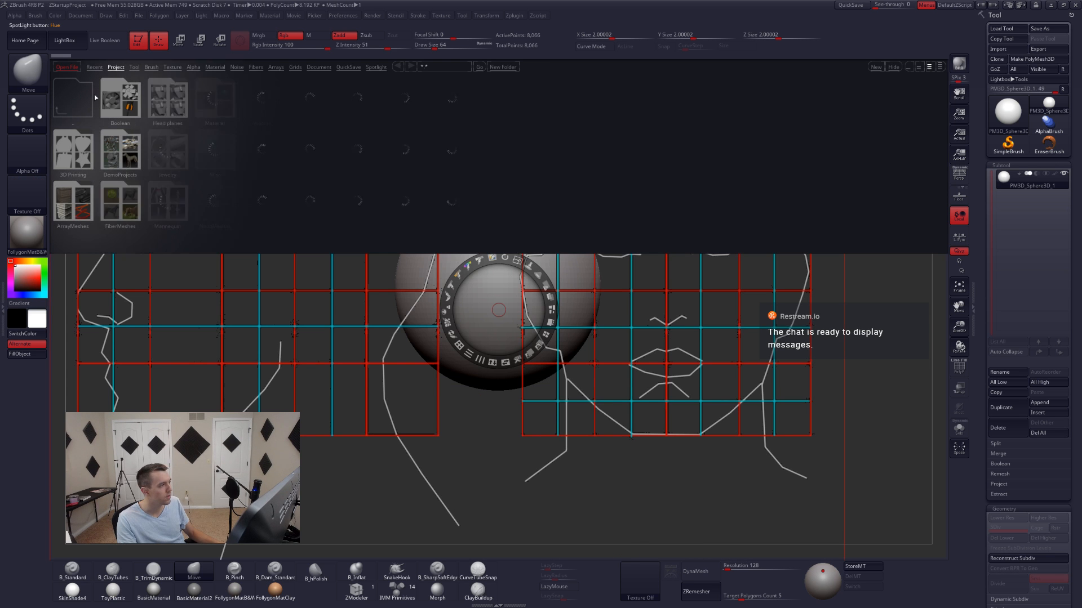
left_click(57, 41)
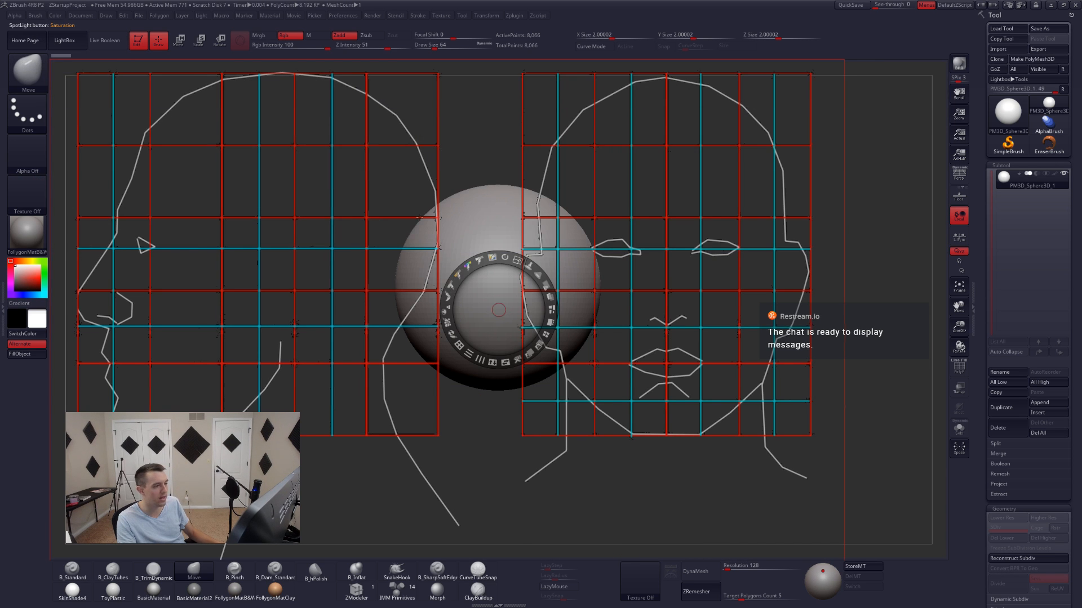
- Scale down the Spotlight head guidelines and position the side and front views on either side of the sphere
left_click_drag(420, 218, 484, 234)
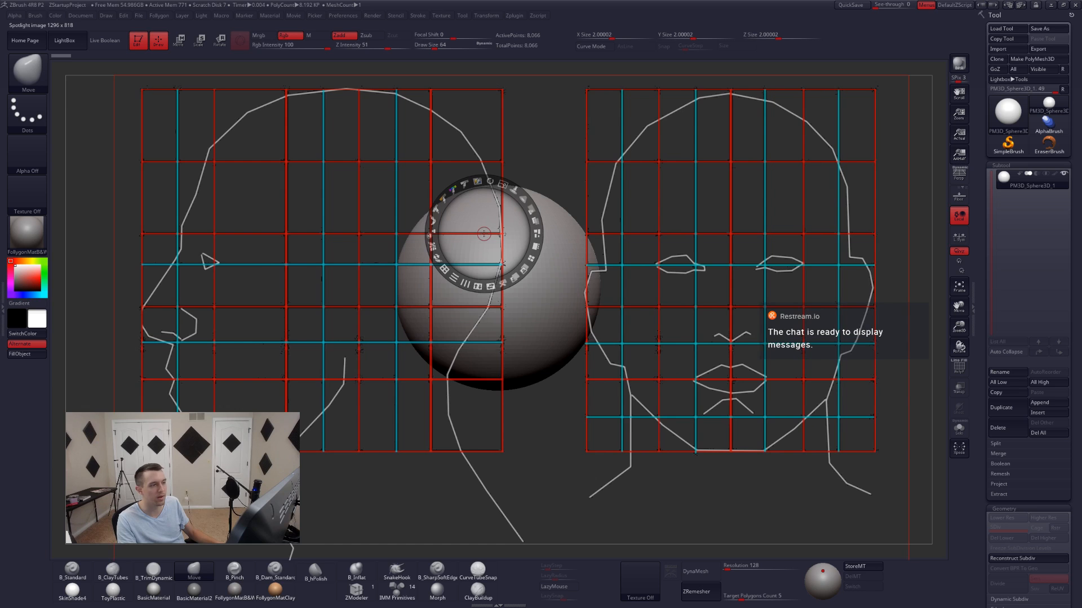
left_click(503, 184)
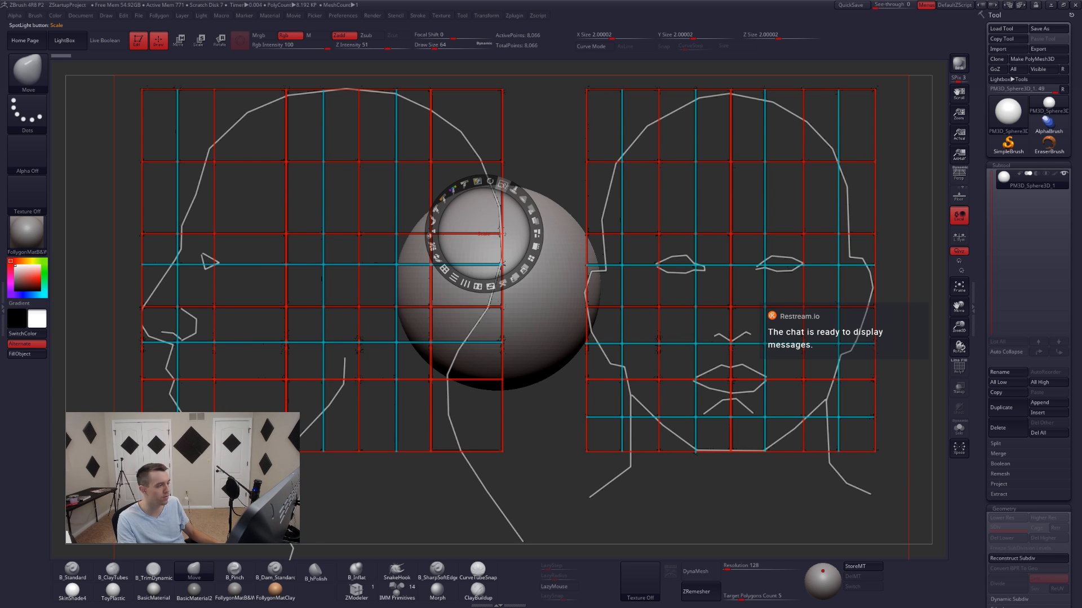
left_click_drag(504, 187, 495, 182)
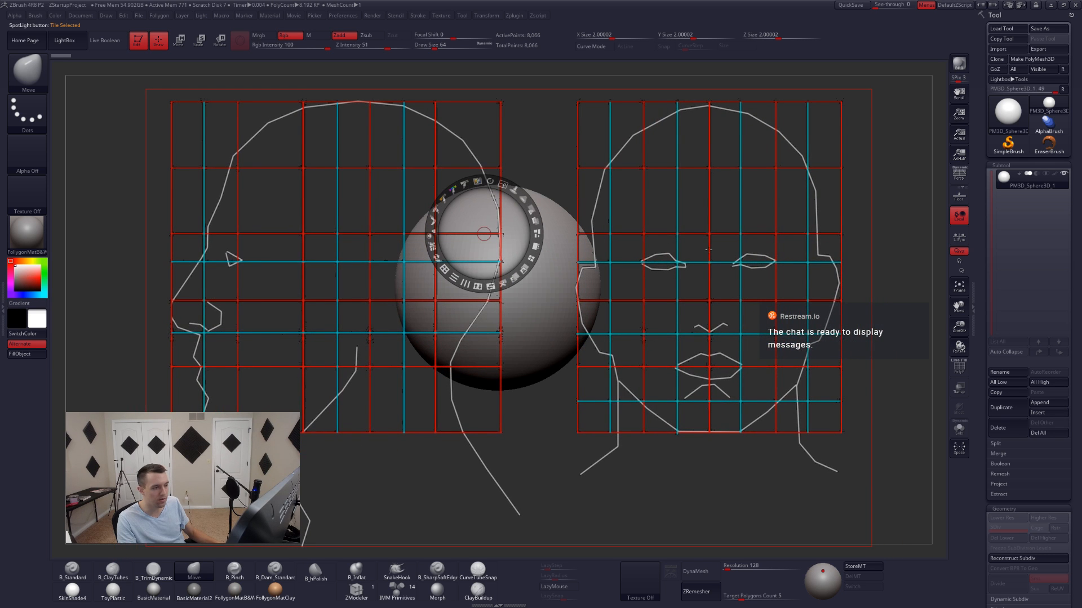
left_click(711, 277)
left_click_drag(710, 276, 692, 276)
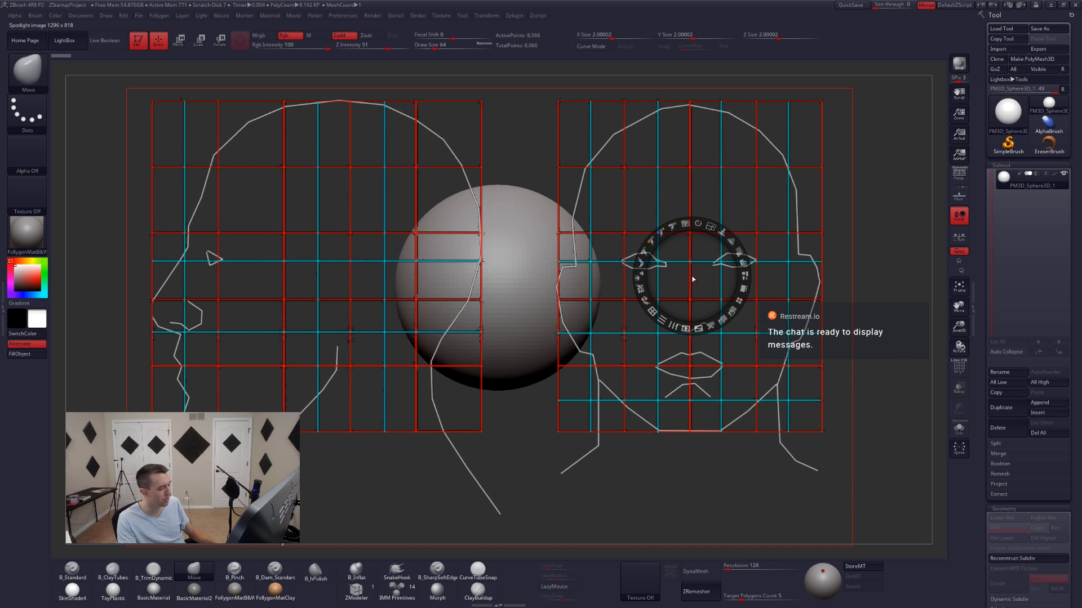
- Leave Spotlight editing and turn off Spotlight Projection
key("z")
key("ctrl+shift+f")
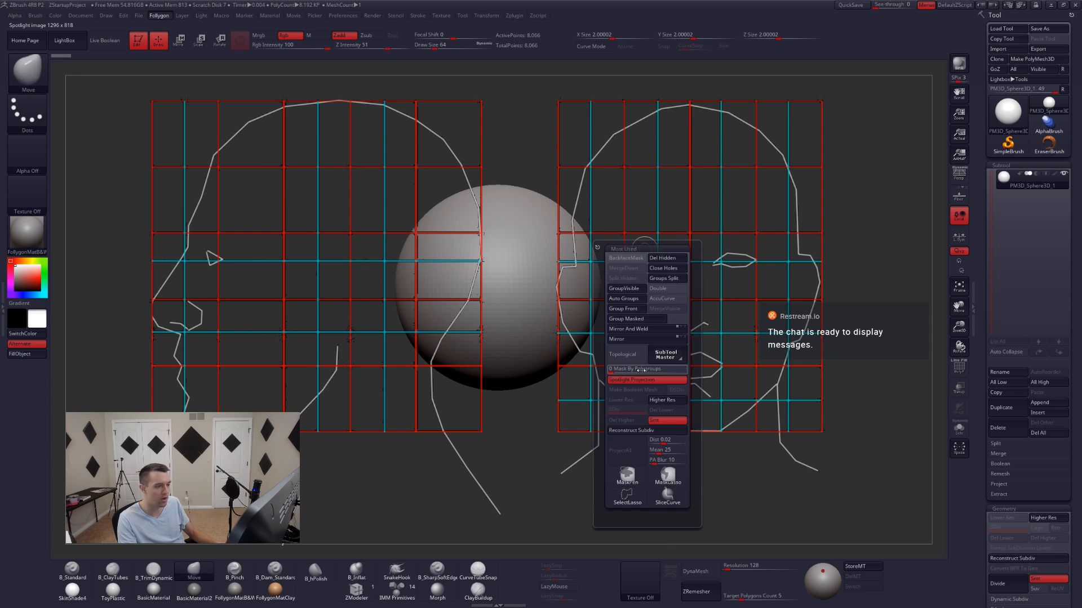
left_click(653, 380)
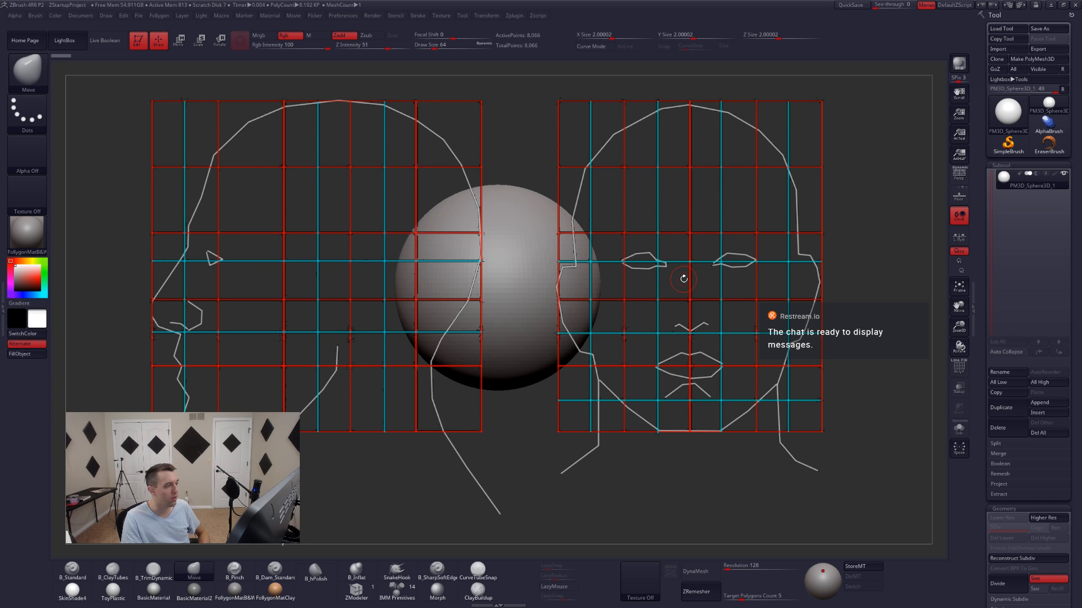
- Dock the Texture palette in the side tray and toggle the Spotlight reference on and off
key("shift+z")
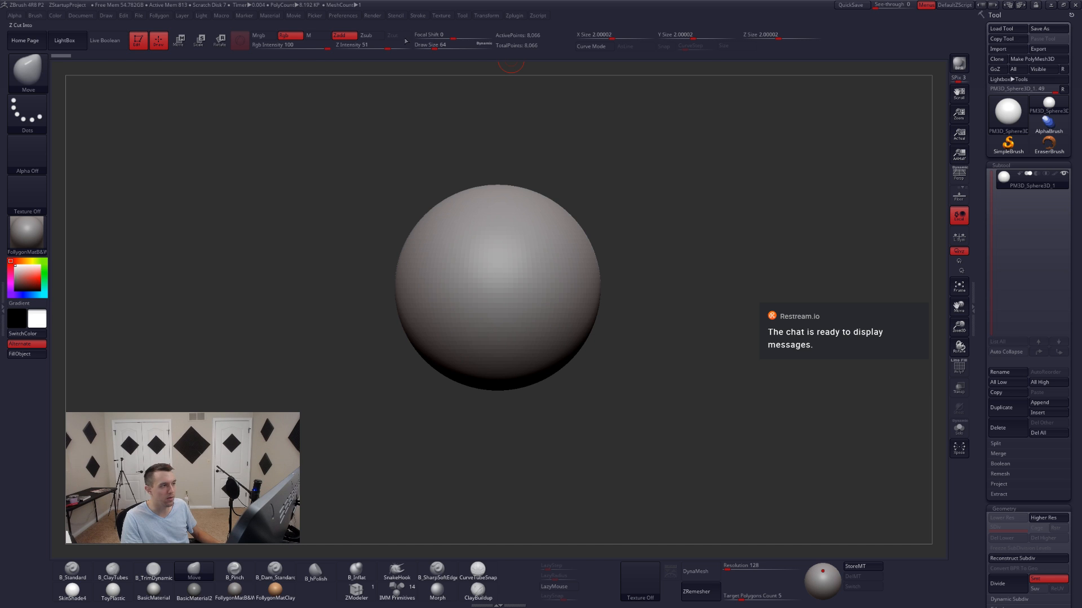
left_click(4, 310)
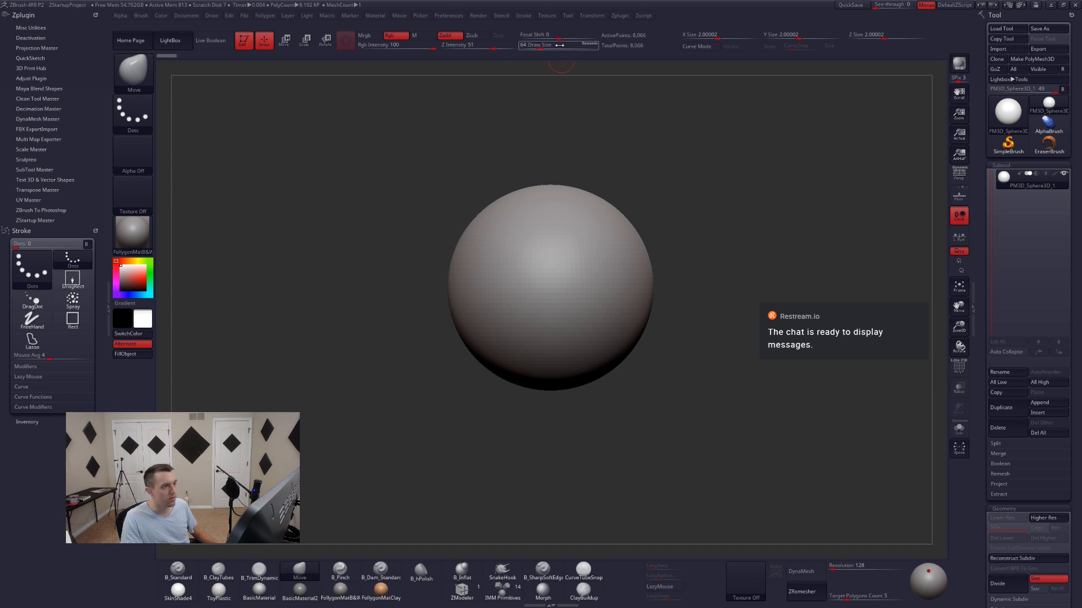
left_click(546, 15)
left_click_drag(540, 25, 57, 58)
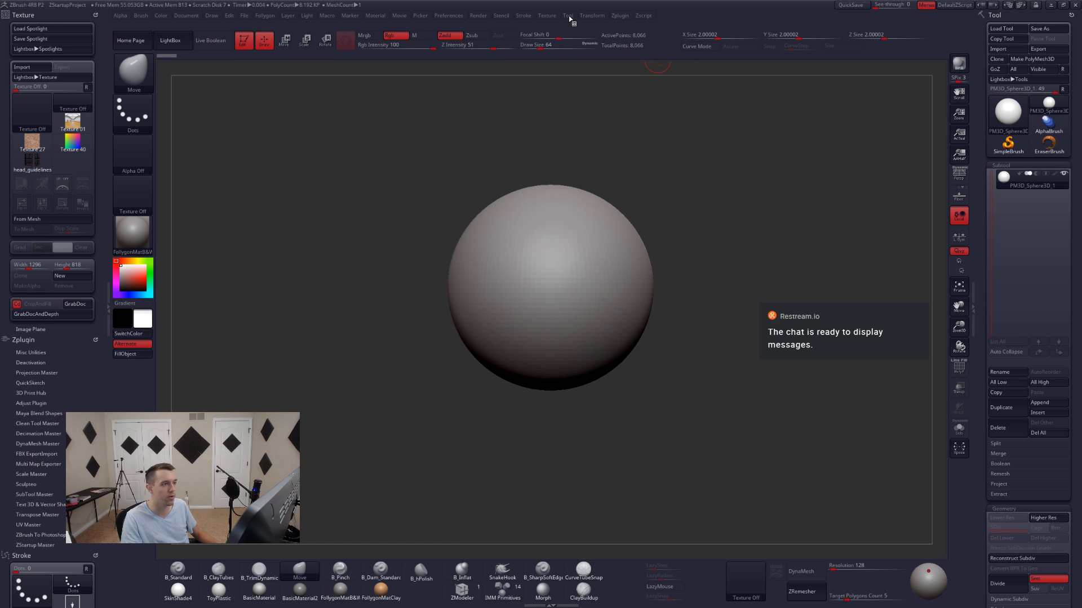
key("shift+z")
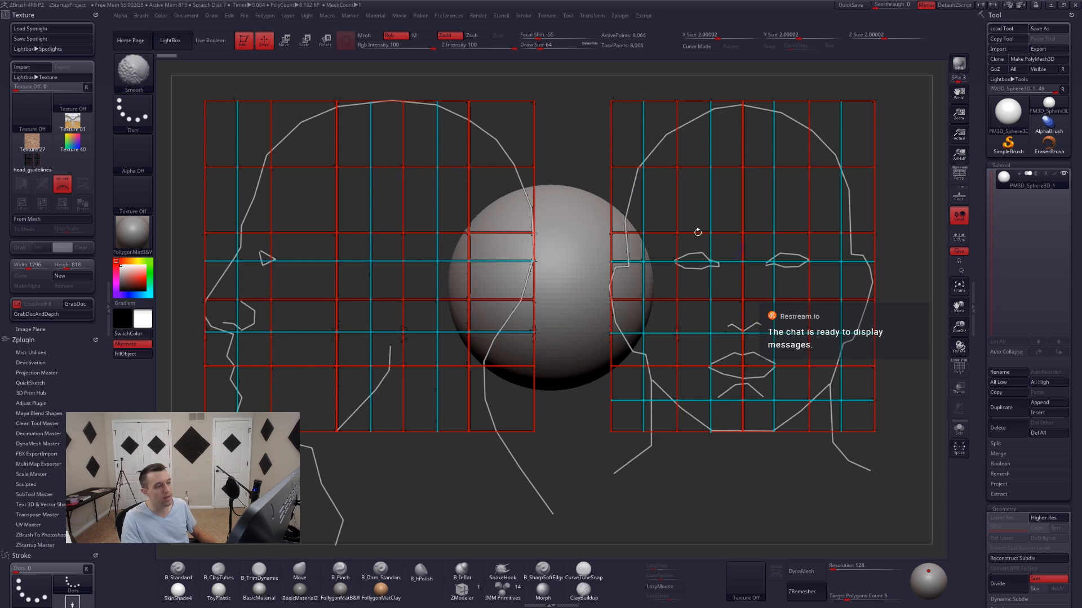
key("shift+z")
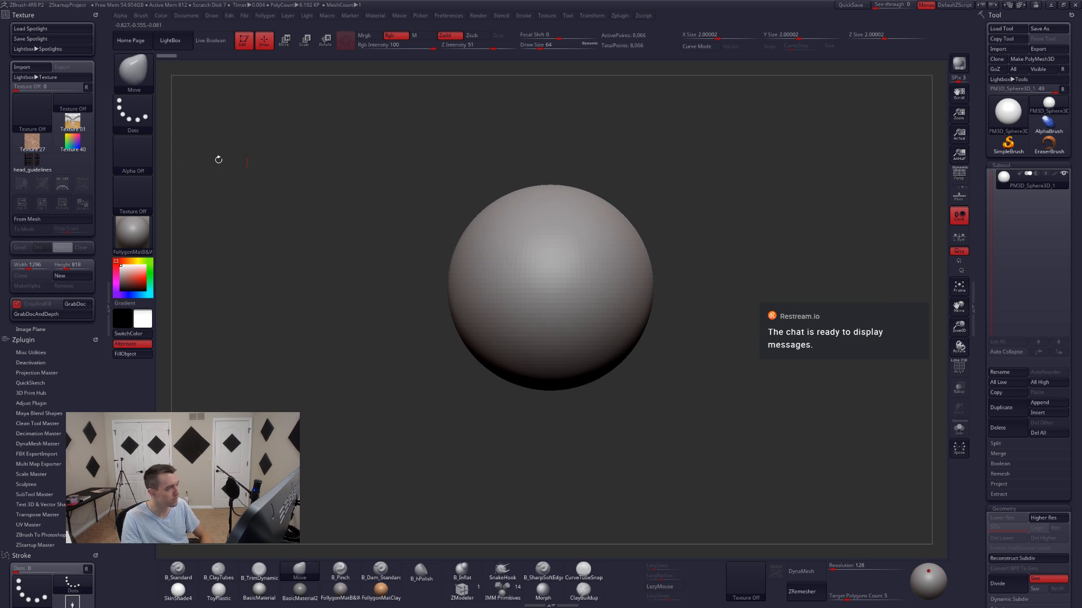
- Select the head_guidelines texture in the docked palette, and set the texture back to Texture Off
left_click(31, 104)
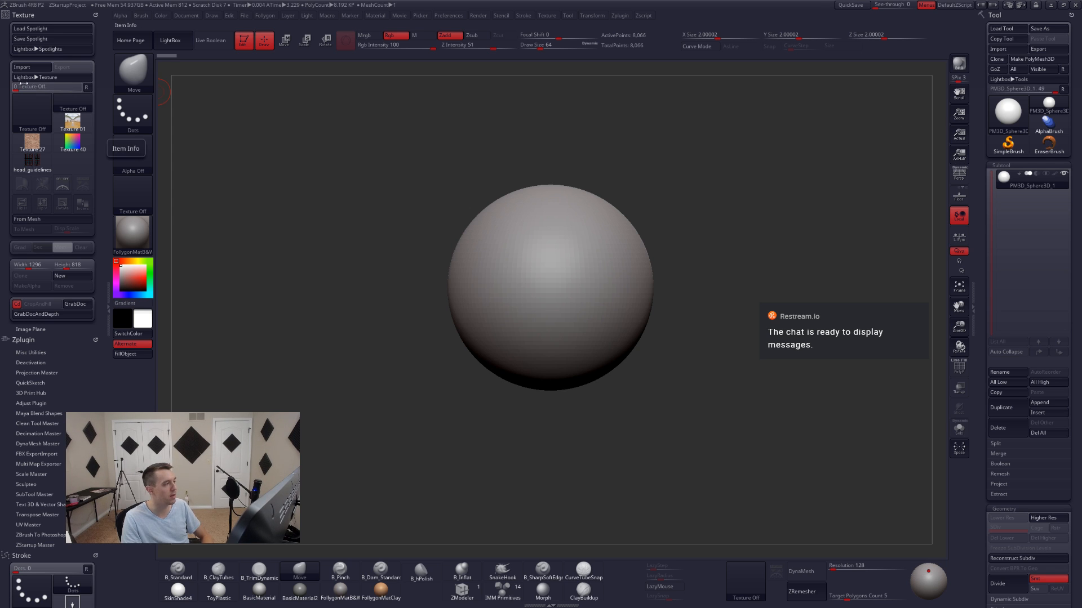
mouse_move(34, 170)
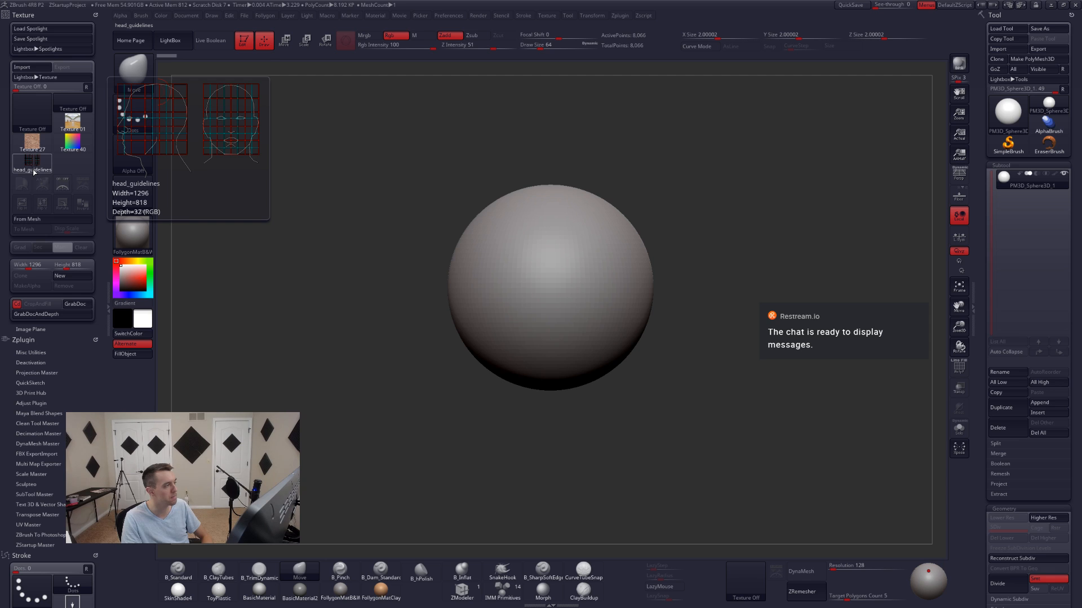
left_click(34, 171)
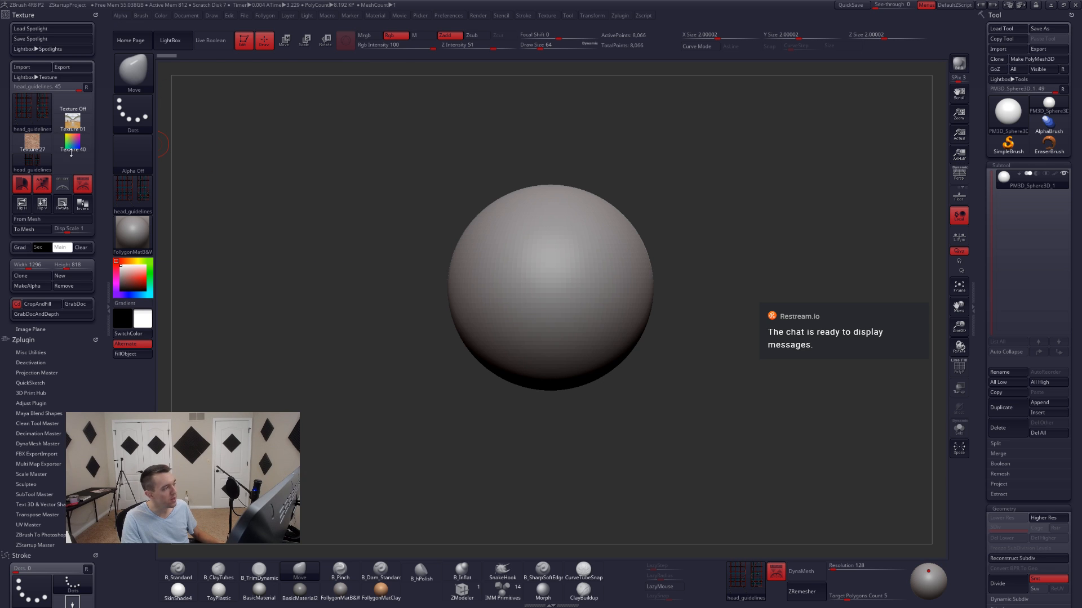
left_click(33, 109)
left_click(185, 190)
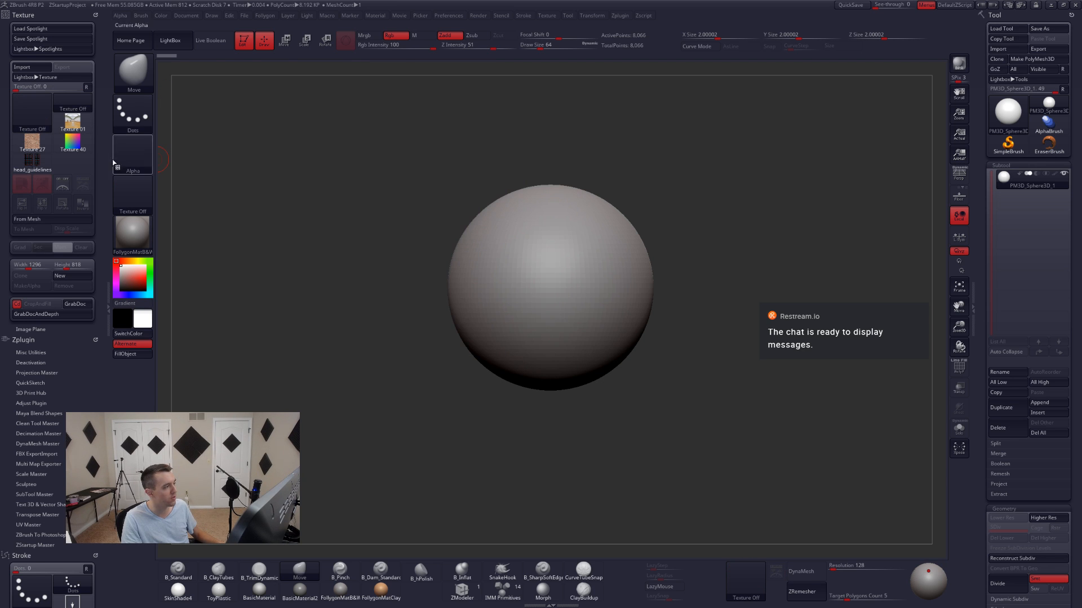
- Show the Spotlight head guidelines, place the control dial at the edge of the side-view grid, and leave Spotlight editing
left_click(87, 186)
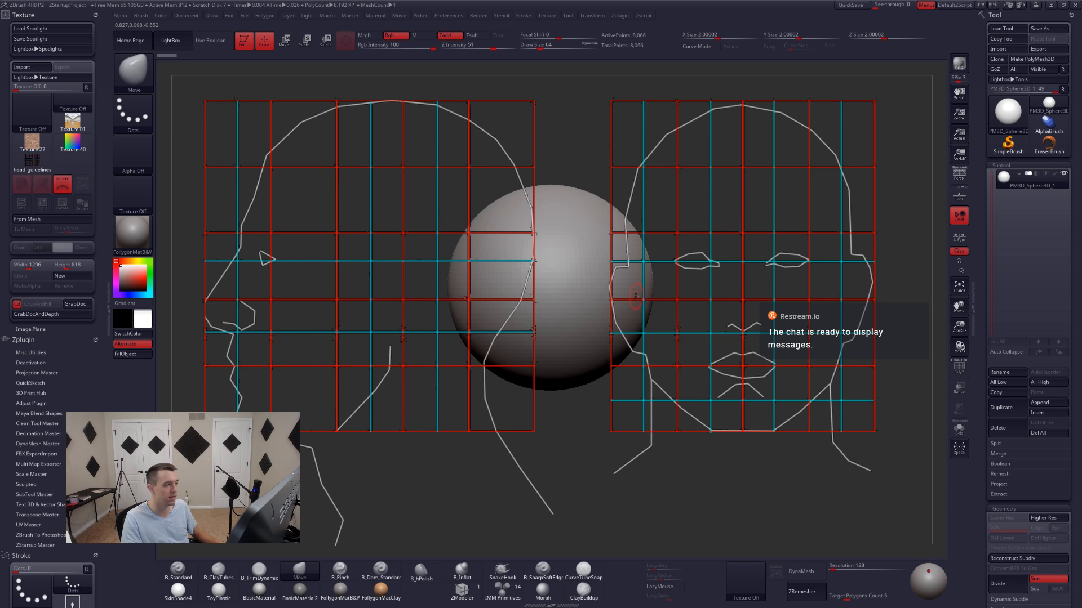
key("z")
left_click(432, 255)
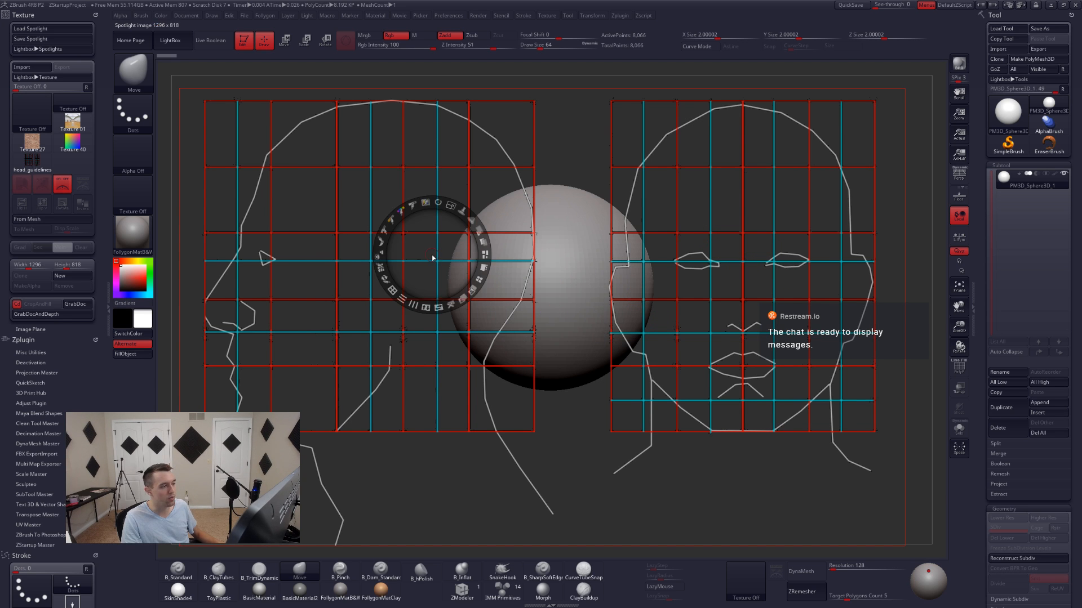
left_click(314, 201)
left_click(532, 327)
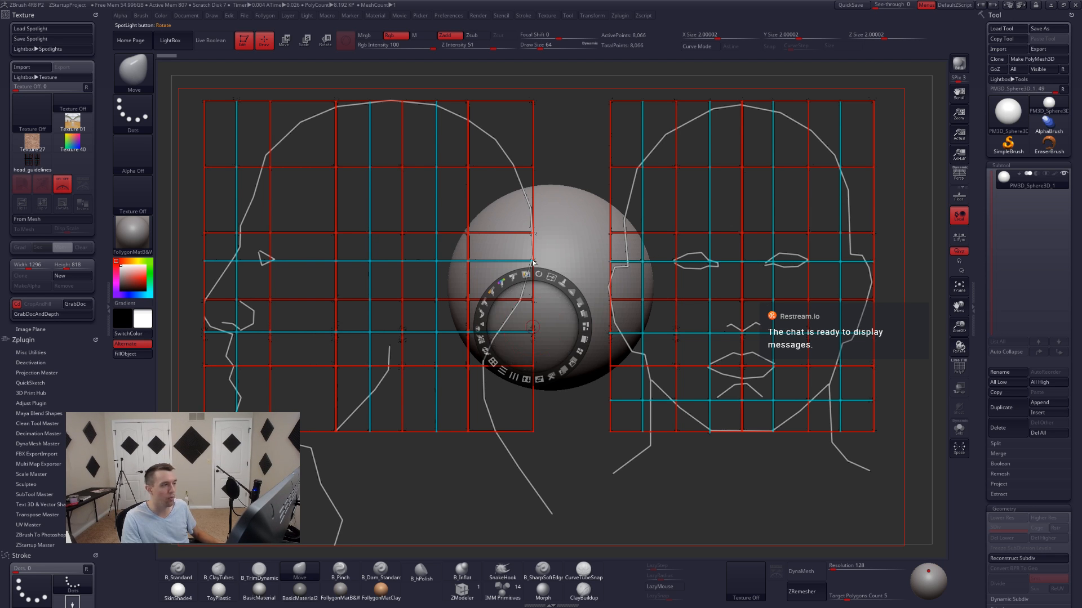
key("z")
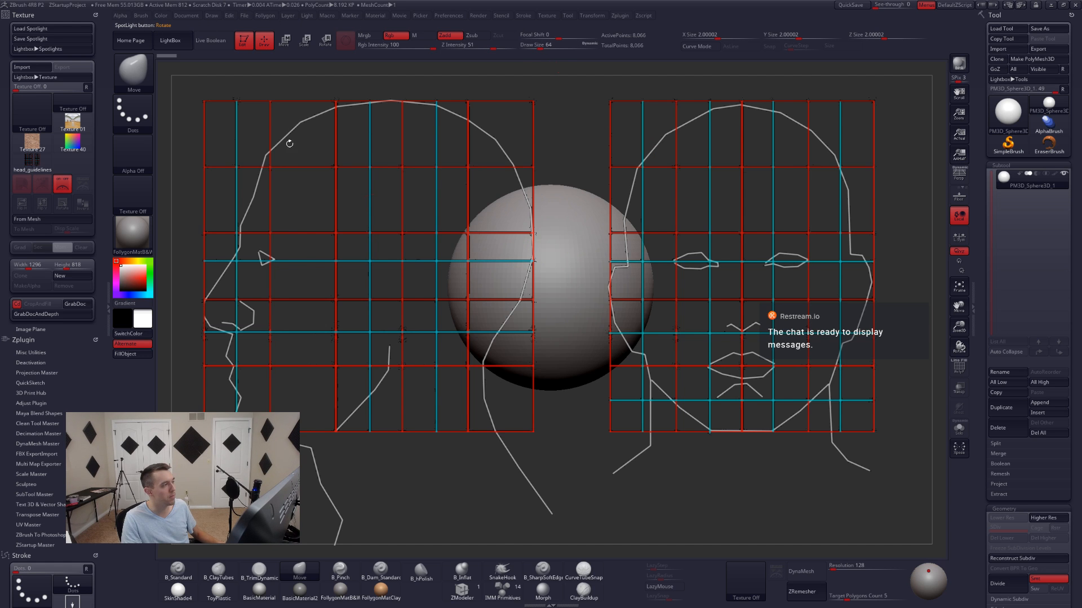
- Locate the Spotlight Projection option in the custom popup menu and among the Move brush's Samples settings
key("ctrl+space")
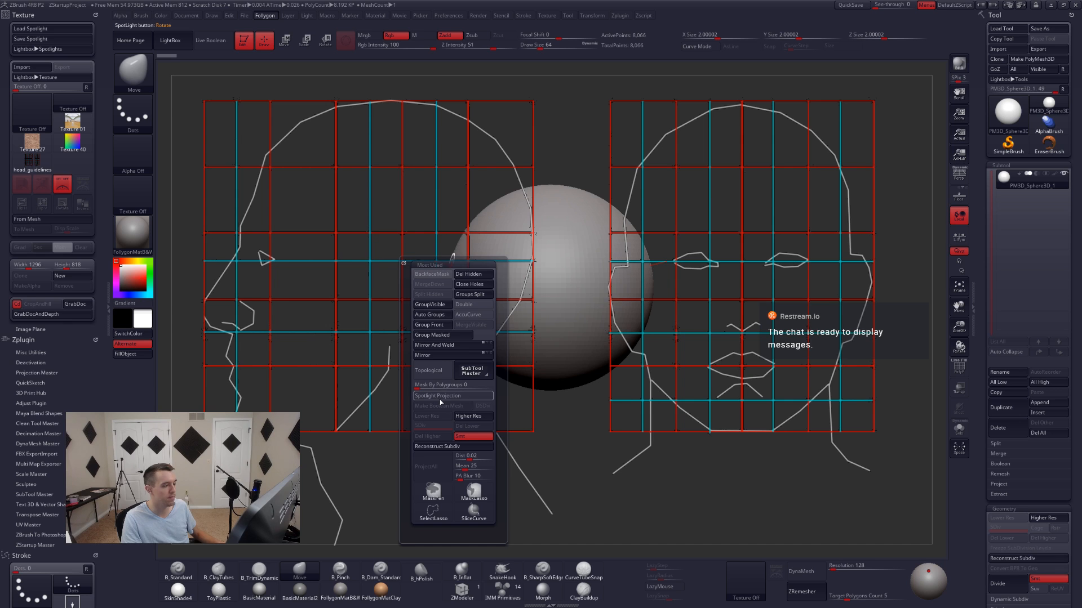
left_click(440, 398)
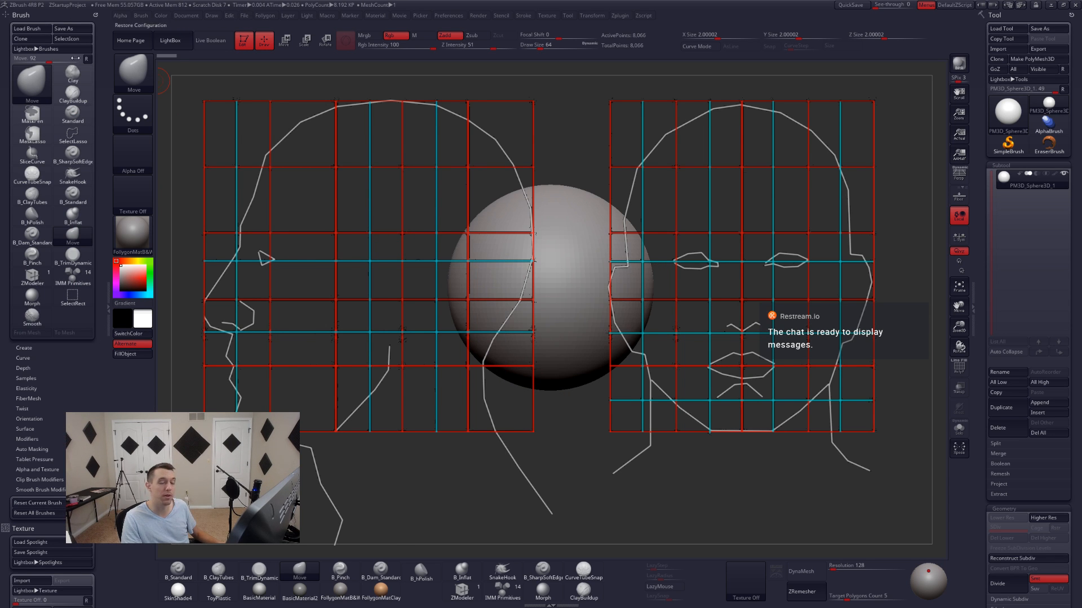
mouse_move(55, 377)
left_mouse_down()
mouse_move(58, 332)
mouse_move(40, 289)
left_mouse_up()
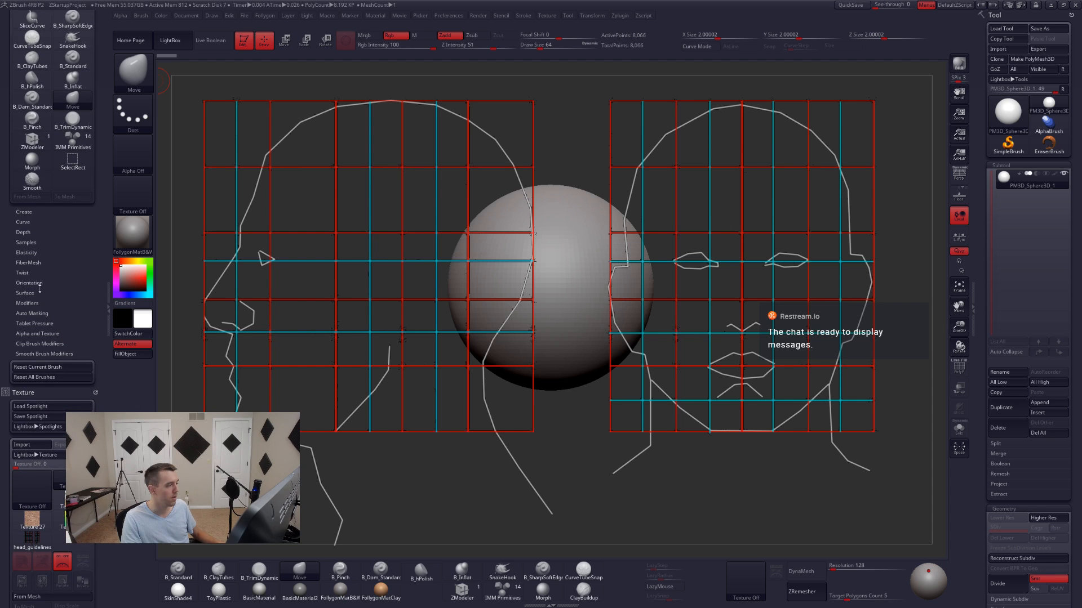
left_click(22, 243)
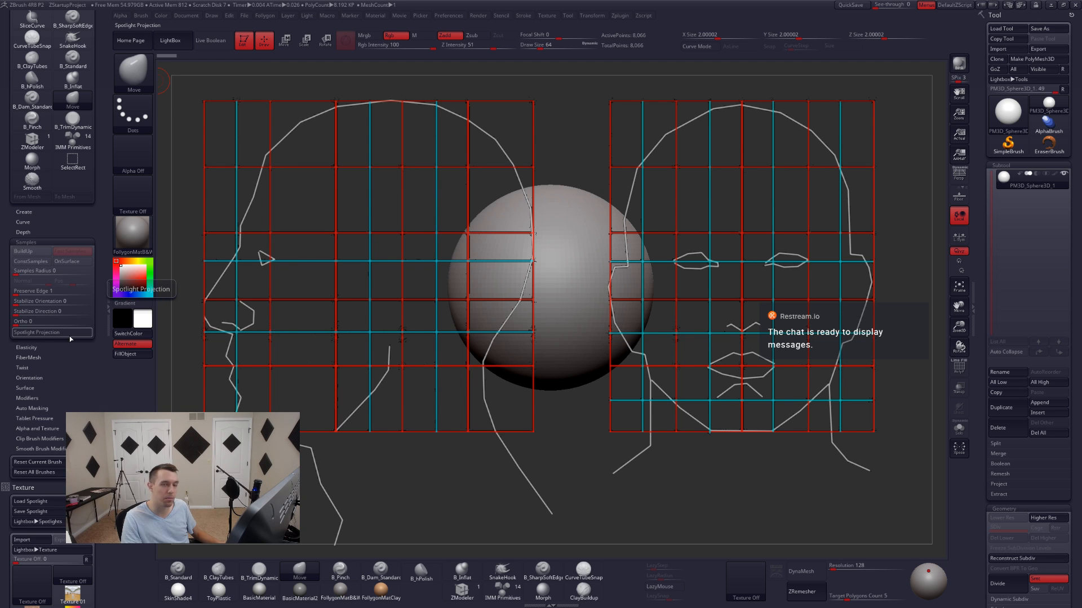
left_click_drag(47, 211, 53, 351)
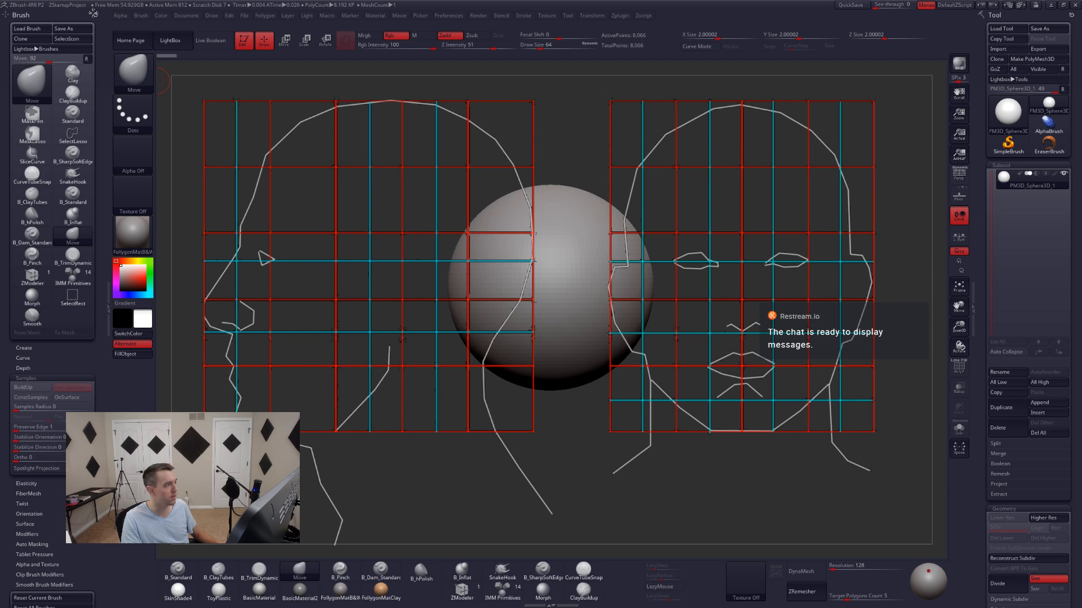
- Remove the docked Brush and Texture palettes from the side tray and collapse the tray
left_click(94, 14)
left_click(94, 15)
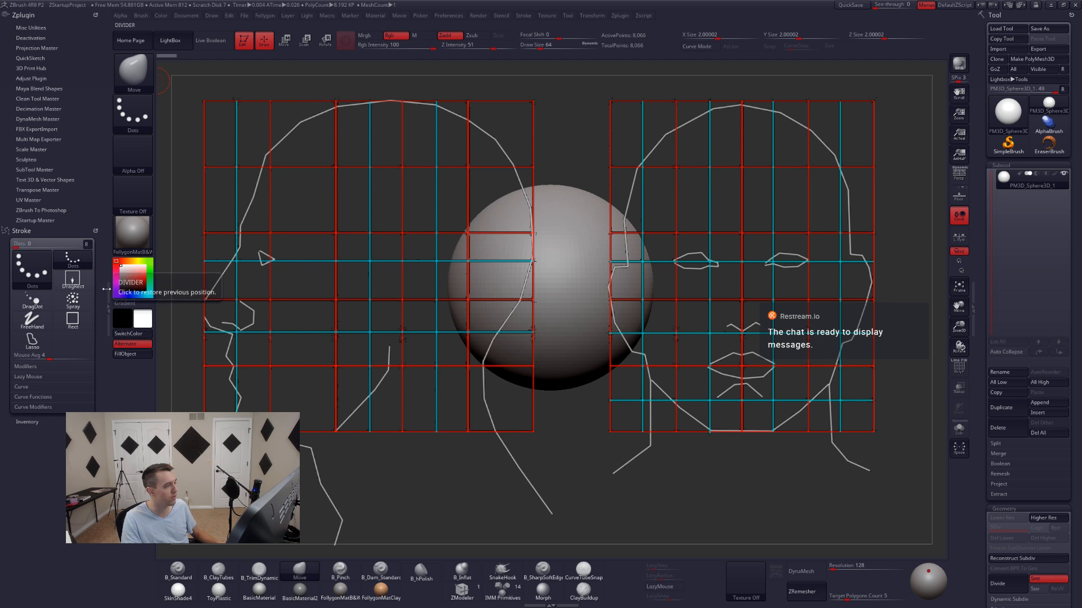
left_click(105, 289)
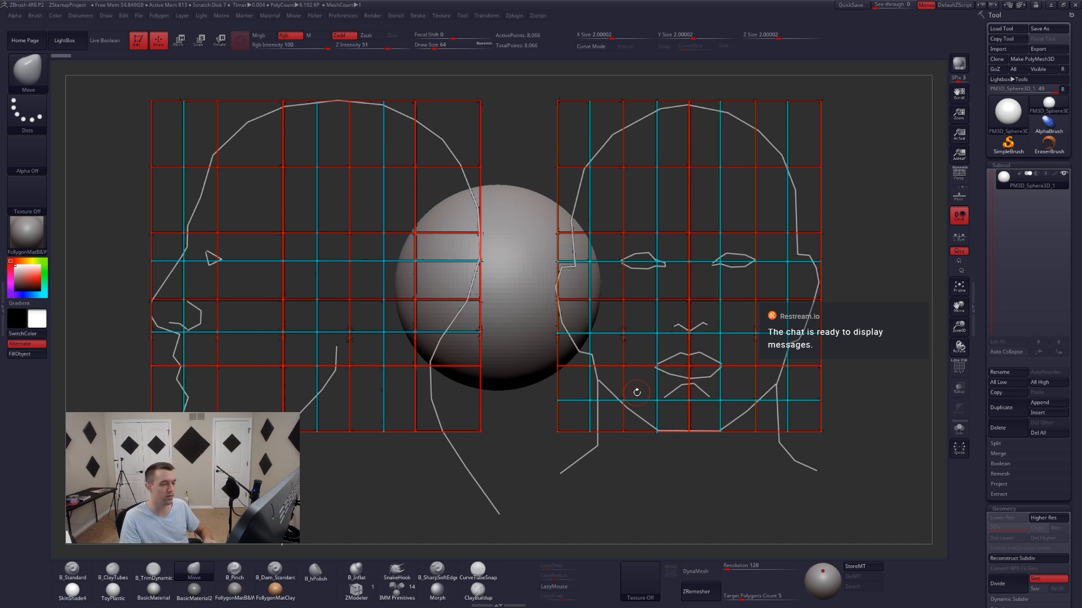
- Switch to Spotlight editing and place the control dial over the rear edge of the side-view grid
key("shift+z")
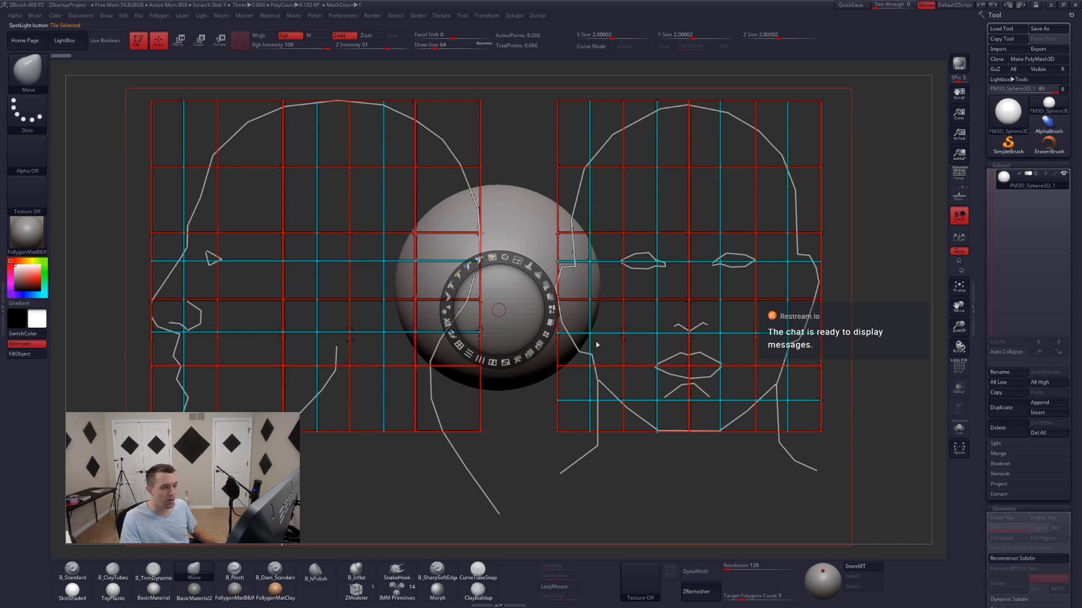
left_click(620, 317)
left_click(438, 308)
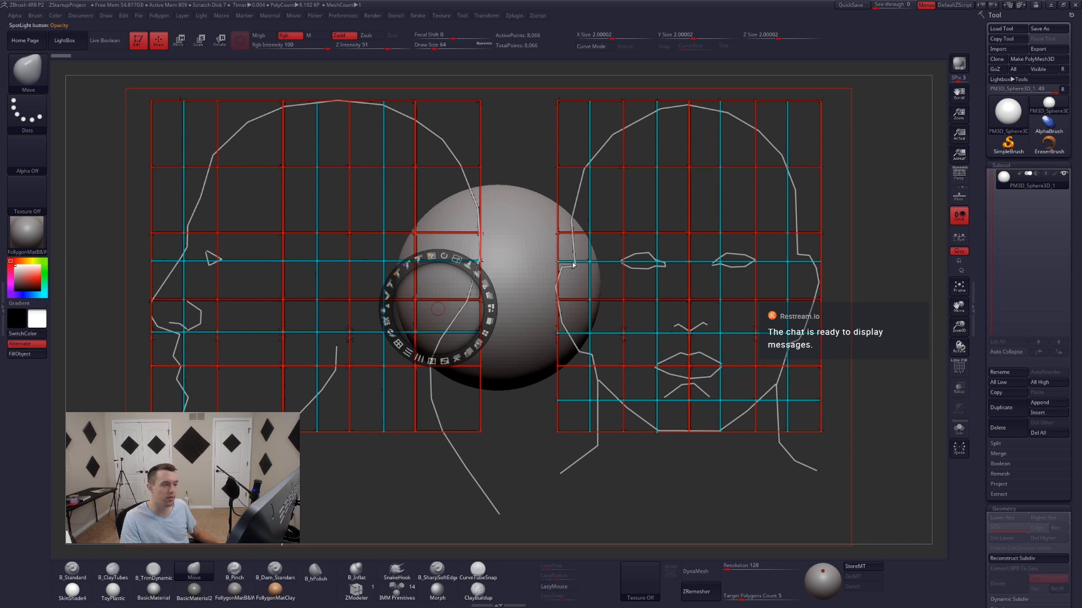
left_click(489, 20)
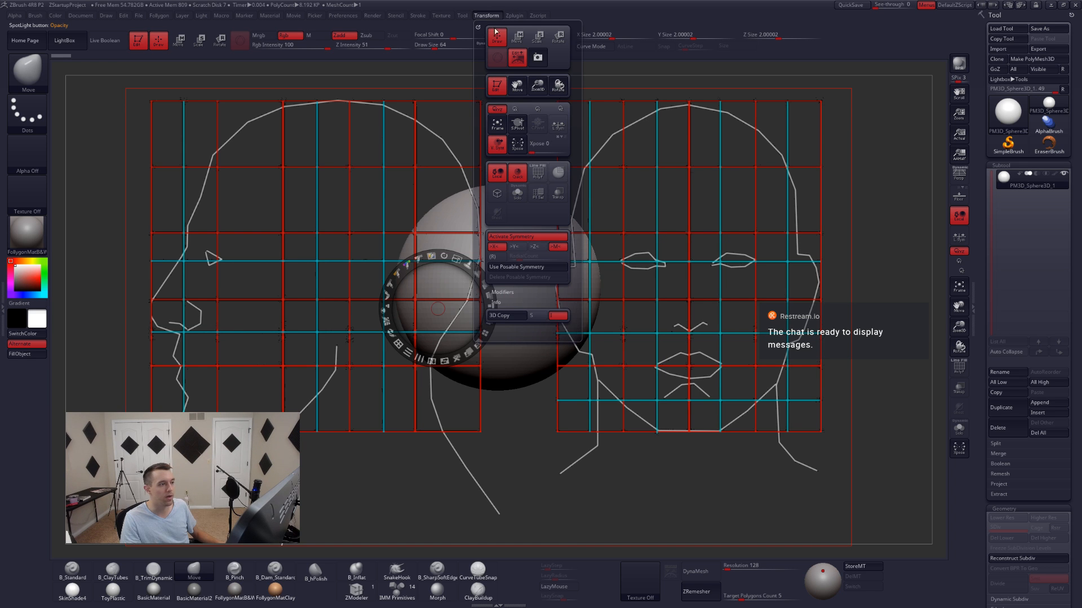
left_click(441, 15)
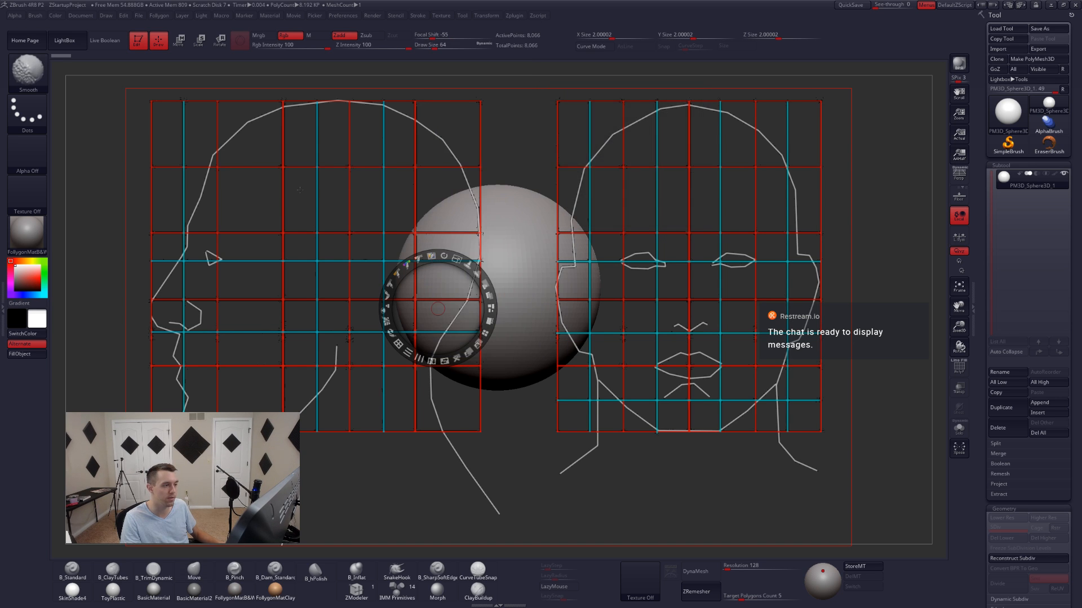
- Hide the Spotlight head guidelines and bring them back into view
key("shift+z")
key("shift+z")
key("shift+z")
key("shift+z")
key("shift+z")
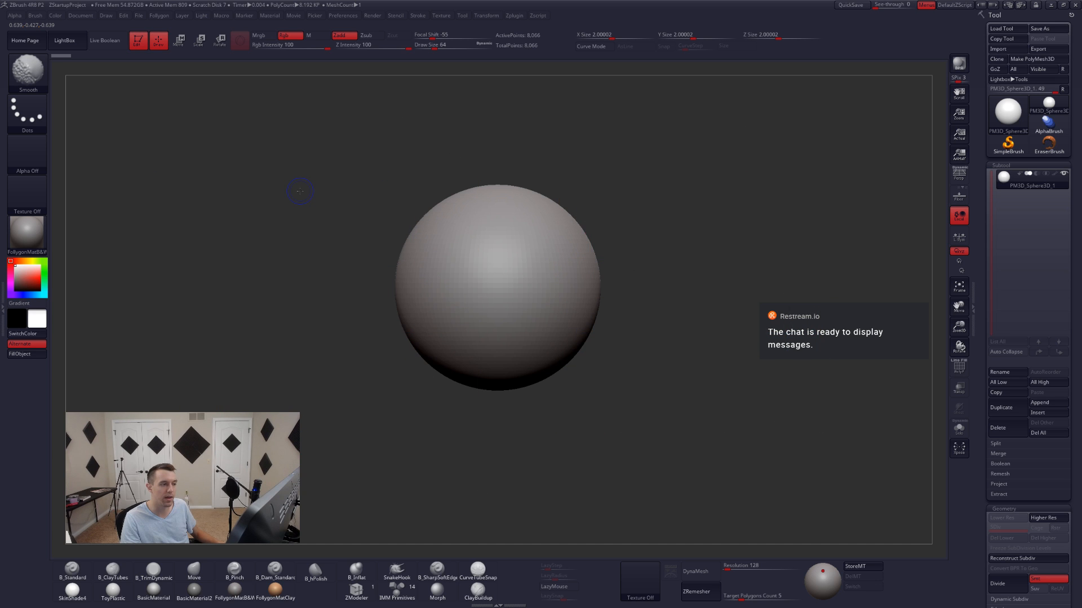
key("shift+z")
- Select the Move brush, reposition the Spotlight dial inside the side-view head outline, and leave Spotlight editing
key("b")
key("m")
key("v")
key("z")
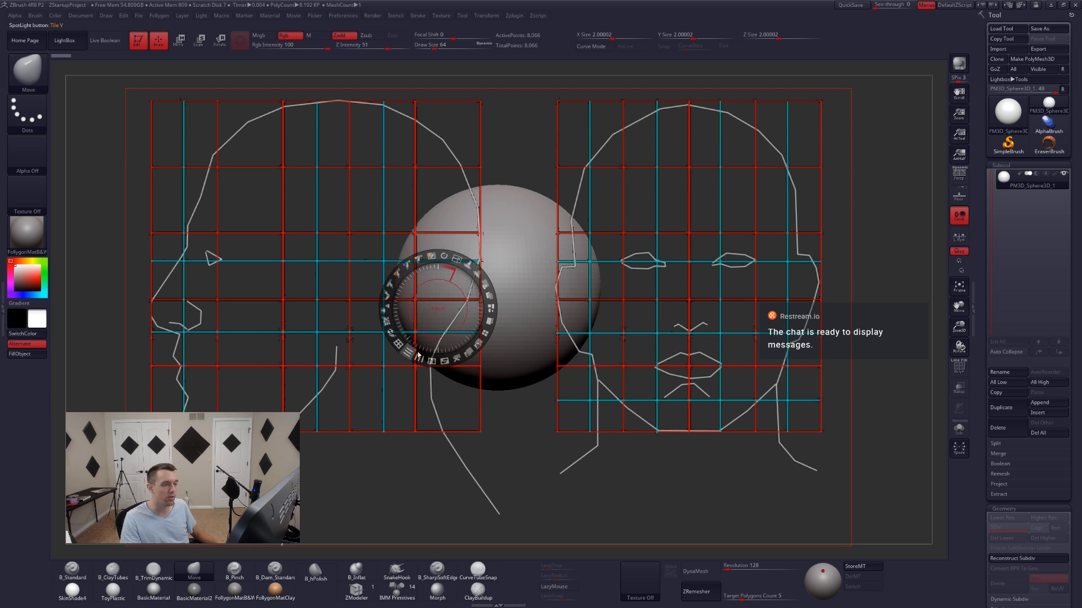
key("z")
key("z")
left_click(280, 186)
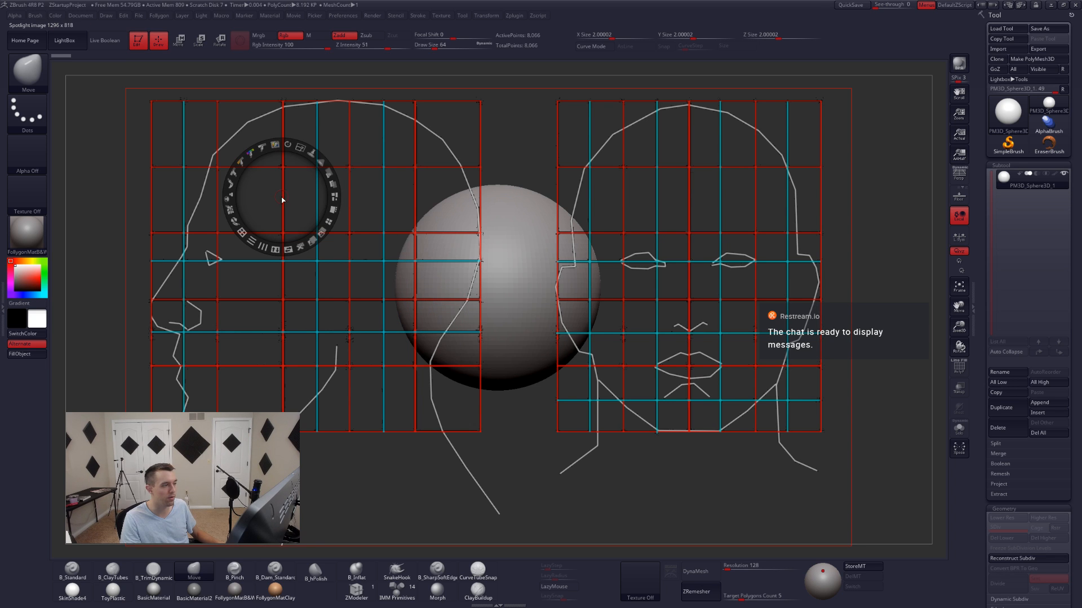
key("z")
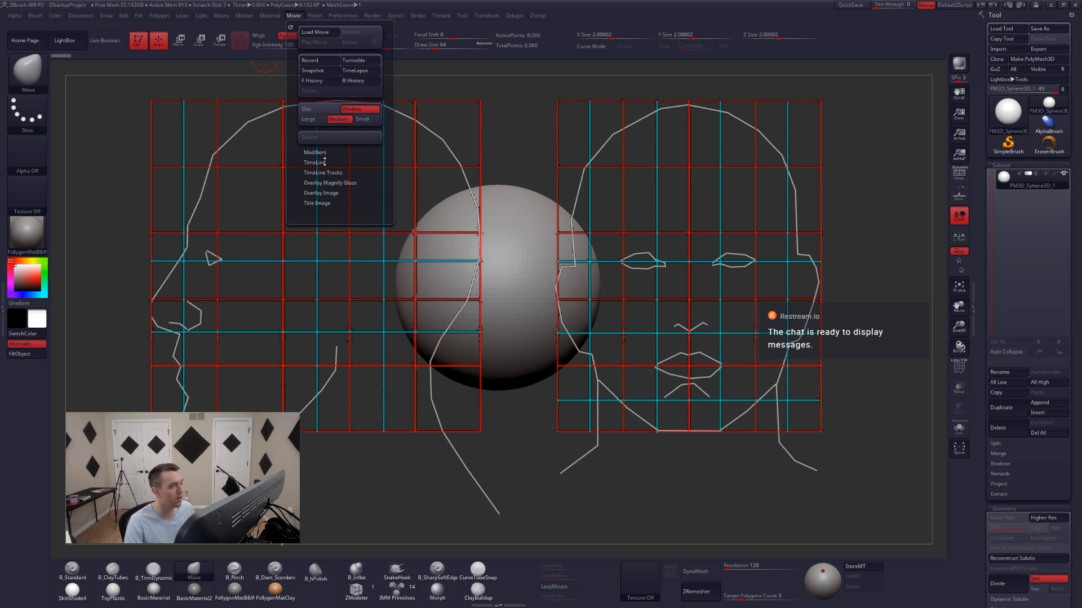
- Show the movie timeline and key a view with the sphere fitted to the front-view cranium outline
left_click(324, 163)
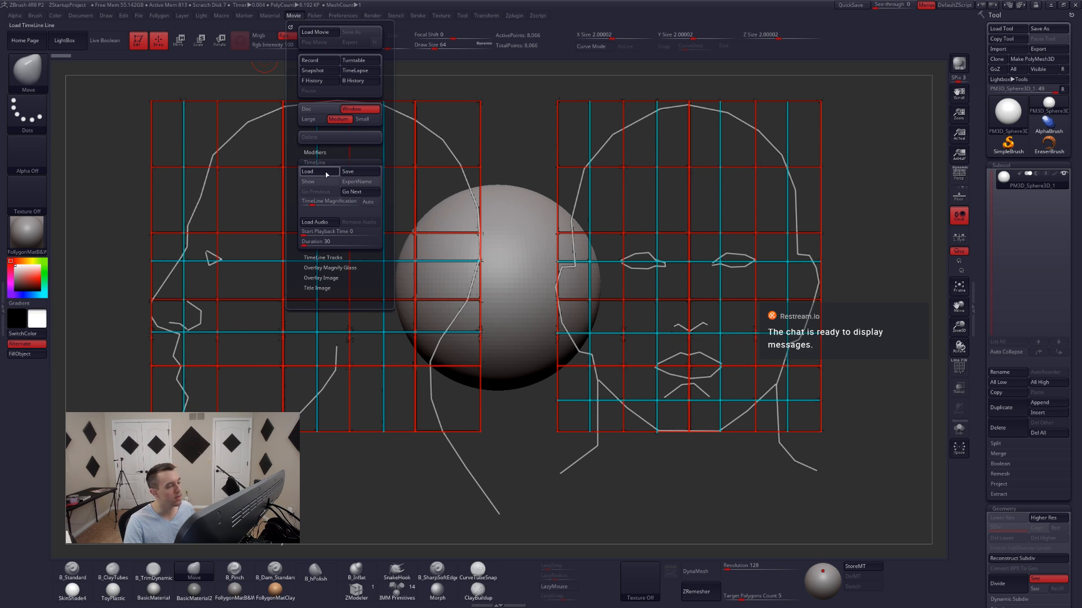
left_click(327, 181)
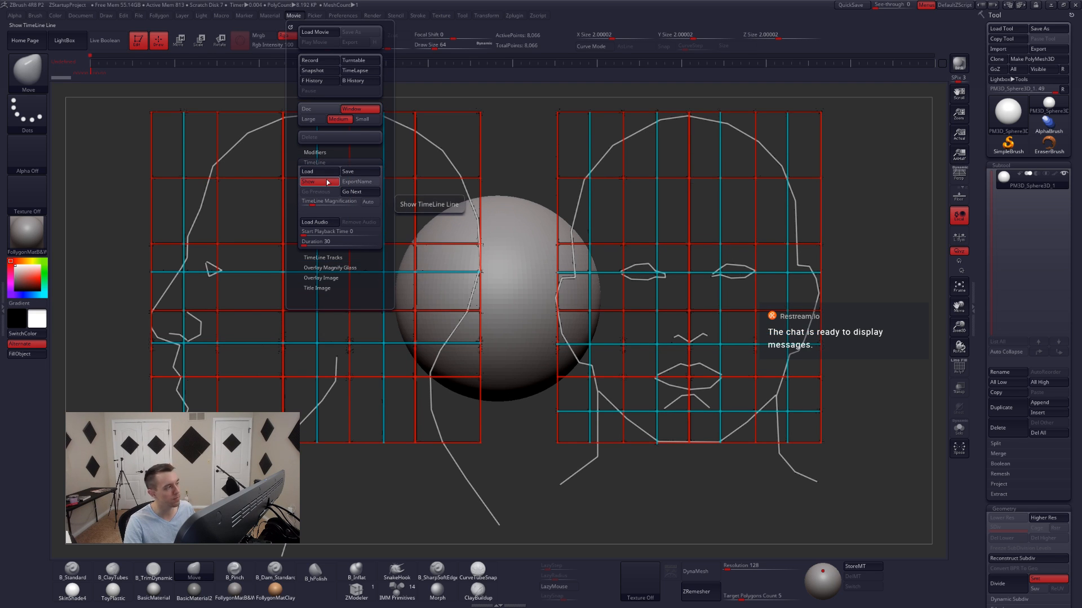
right_click_drag(497, 326, 539, 319, "alt")
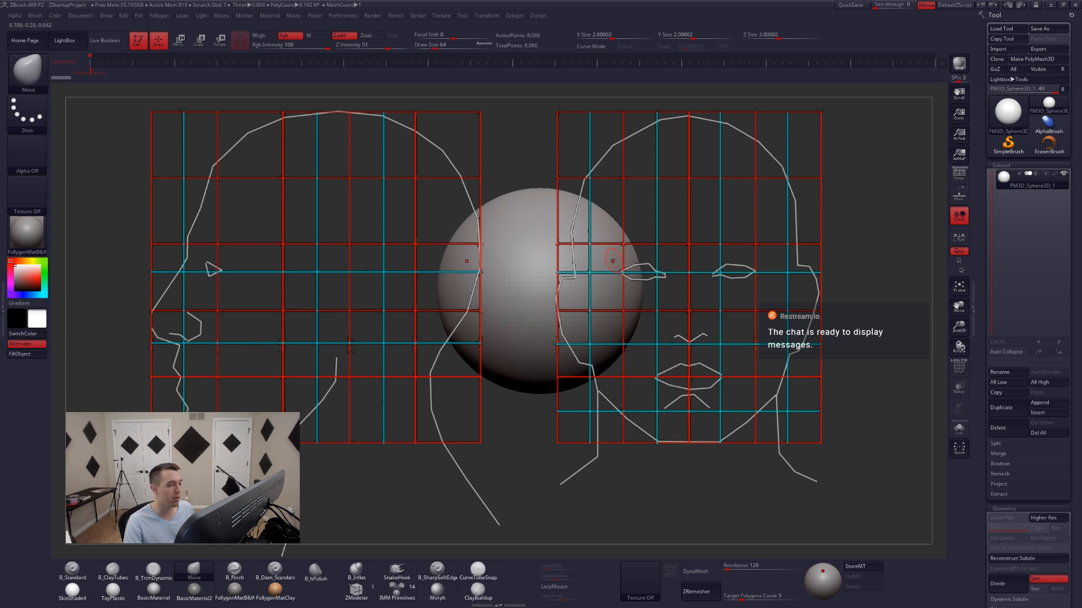
mouse_move(589, 326)
right_mouse_down("alt")
mouse_move(723, 326)
mouse_move(728, 288)
mouse_move(741, 269)
mouse_move(758, 276)
mouse_move(742, 269)
right_mouse_up("alt")
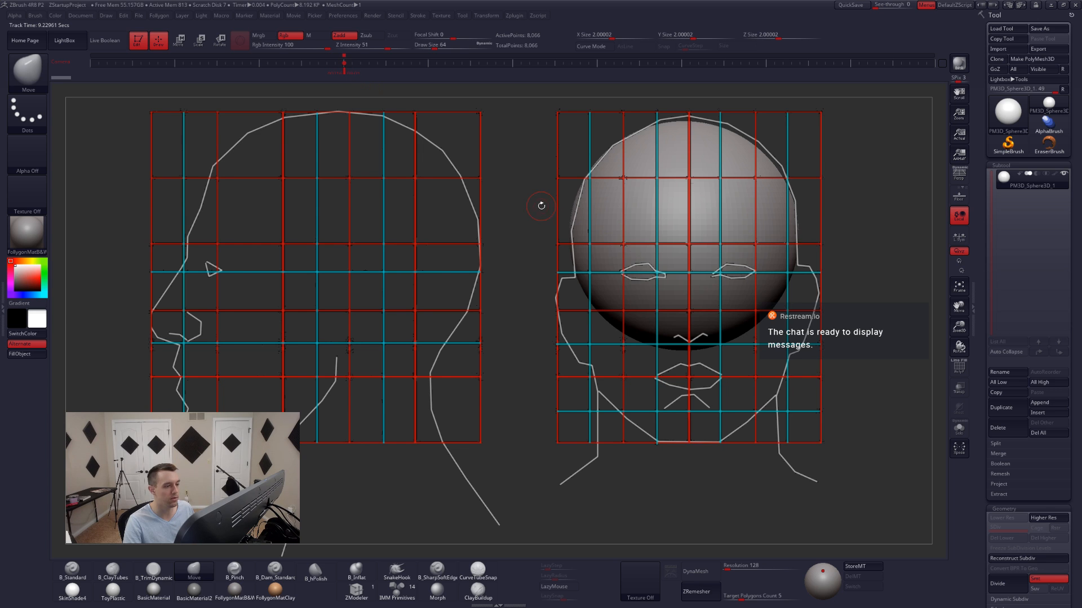
- Shift the sphere away from the guidelines and scrub the timeline to recall the keyed front-view placement
left_click_drag(489, 267, 218, 312, "alt")
left_click_drag(550, 321, 638, 287, "alt")
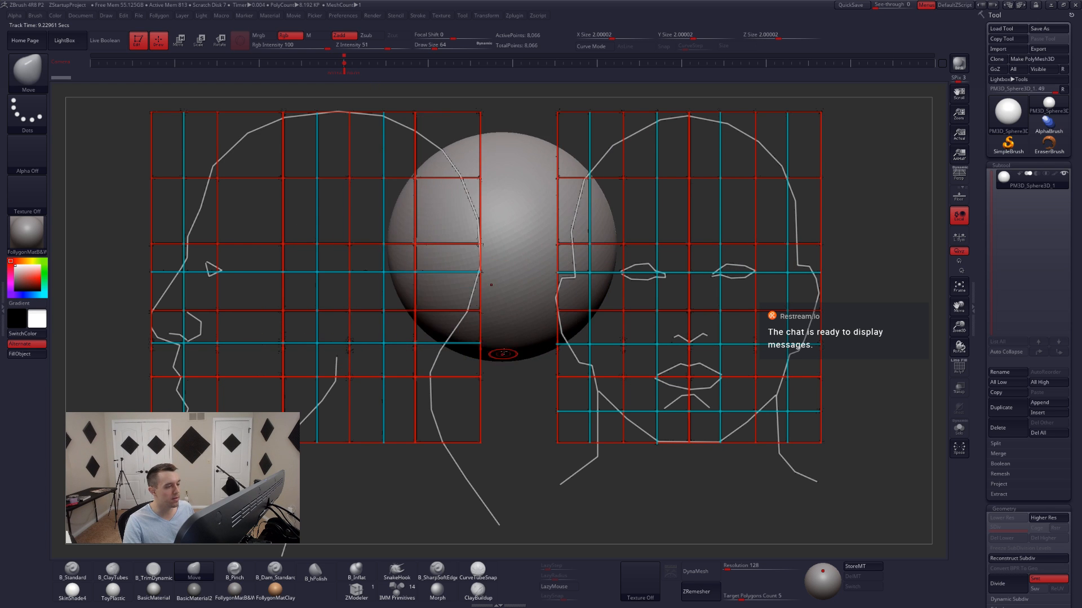
left_click_drag(568, 344, 425, 125, "alt")
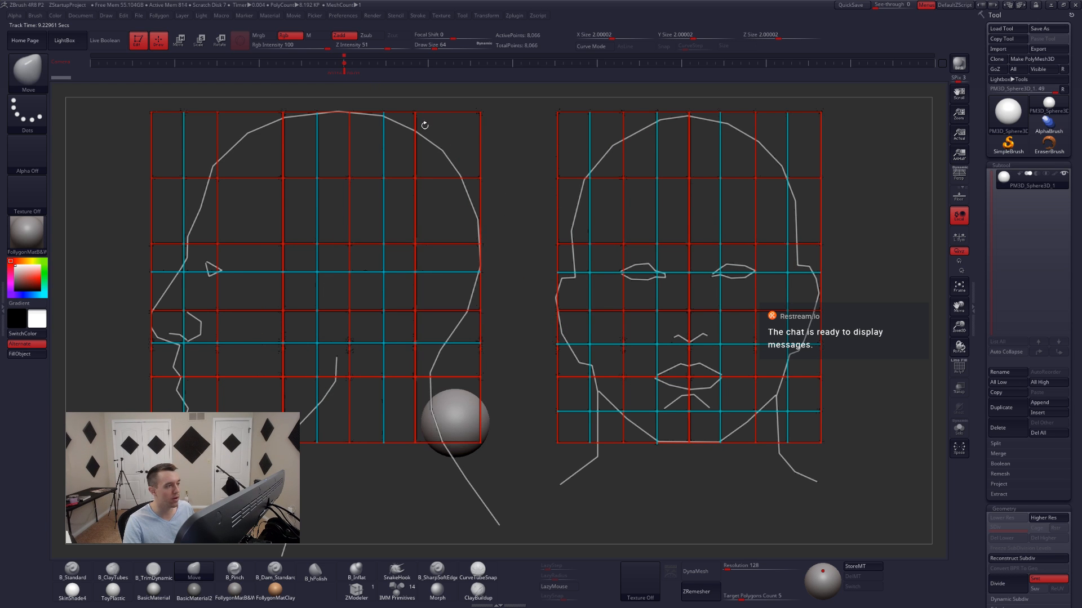
left_click_drag(346, 74, 362, 75)
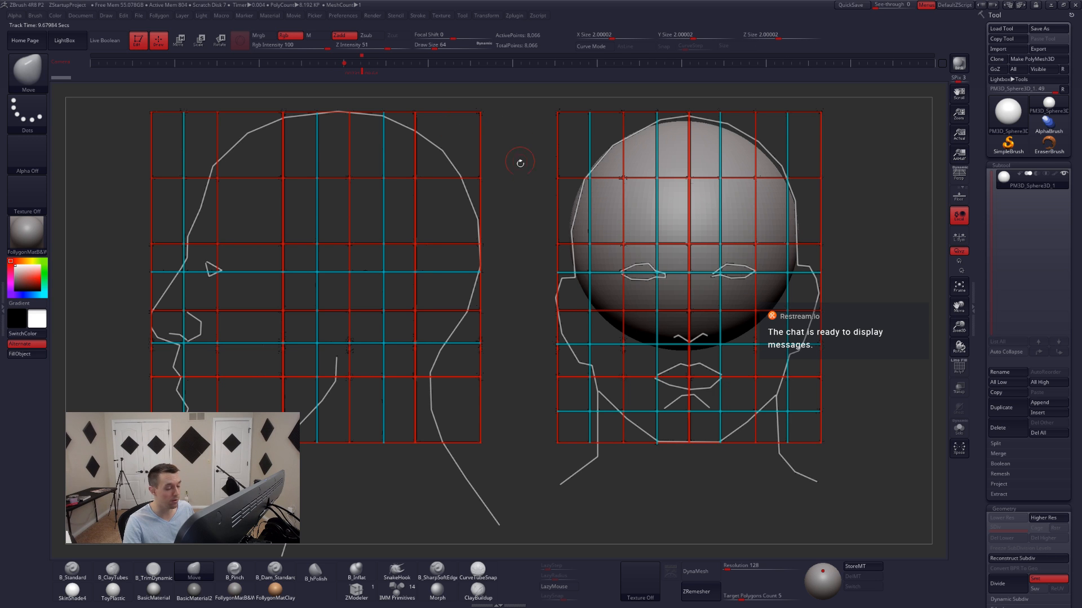
- Key the sphere fitted to the side-view cranium outline on the timeline, and return to the front-view placement
left_click_drag(543, 313, 648, 306, "alt")
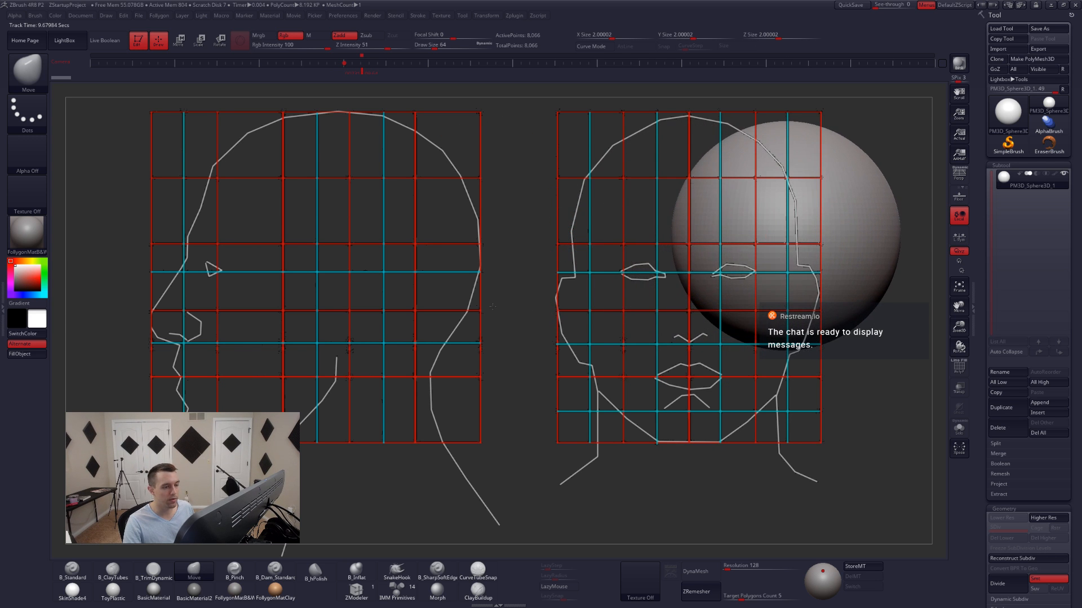
key("shift+f")
mouse_move(571, 307)
left_mouse_down("alt")
mouse_move(426, 303)
mouse_move(259, 316)
left_mouse_up("alt")
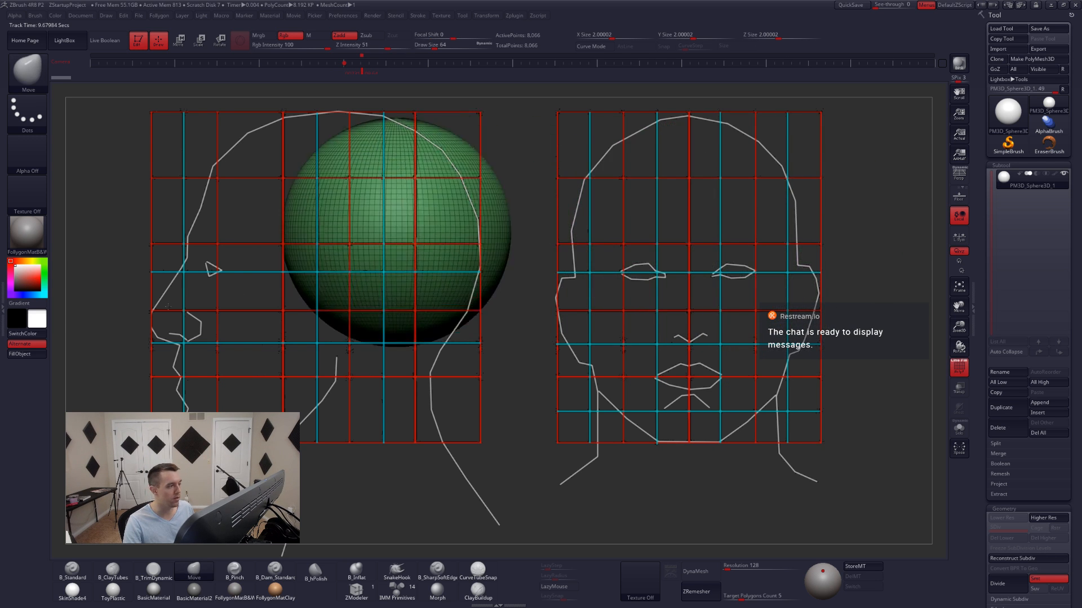
key("b")
key("m")
key("v")
key("shift+f")
left_click_drag(405, 369, 364, 363, "alt")
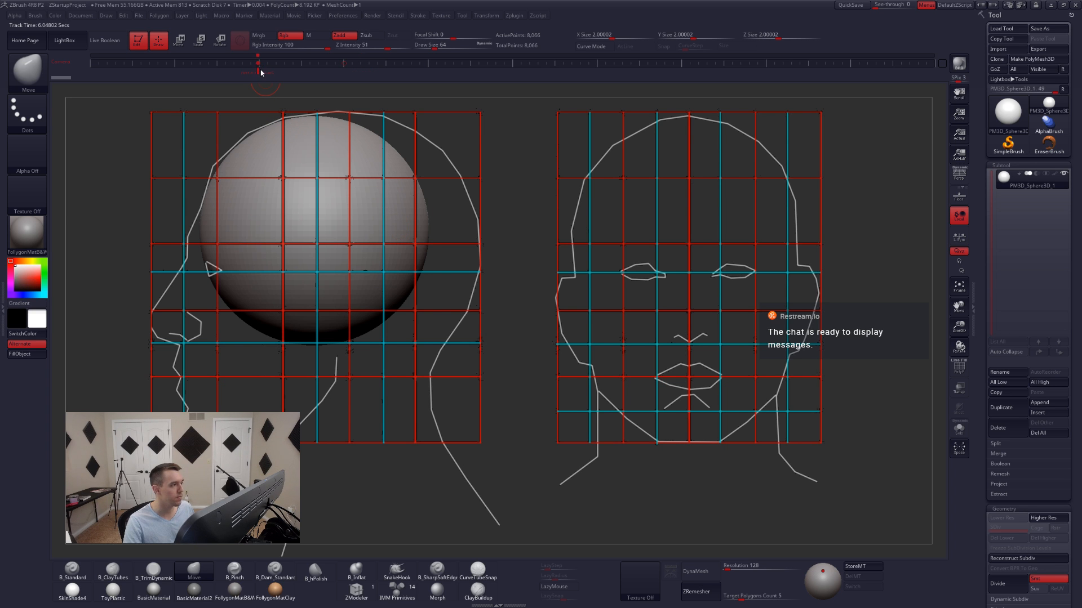
mouse_move(259, 74)
left_mouse_down()
mouse_move(352, 97)
mouse_move(237, 107)
mouse_move(358, 113)
mouse_move(257, 127)
mouse_move(369, 124)
left_mouse_up()
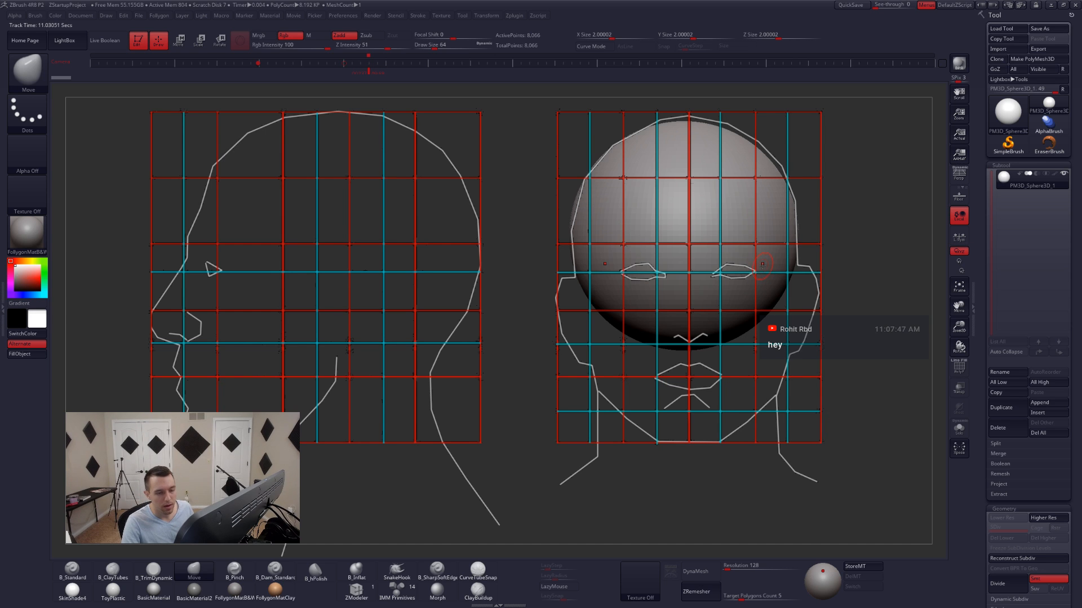
- Hide the Spotlight guidelines and duplicate the sphere subtool
key("ctrl+shift+f")
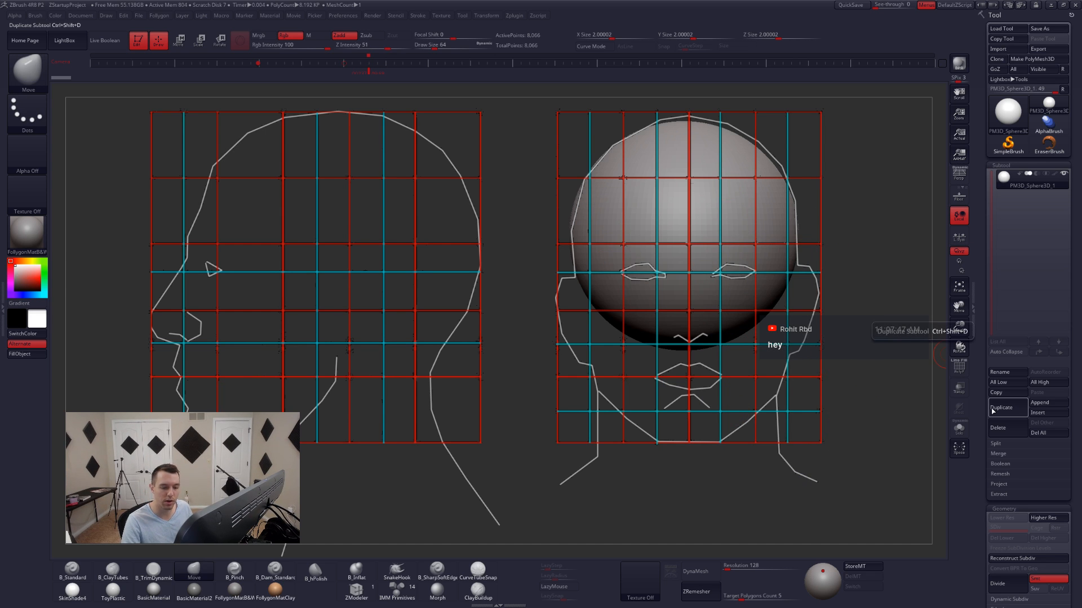
key("shift+z")
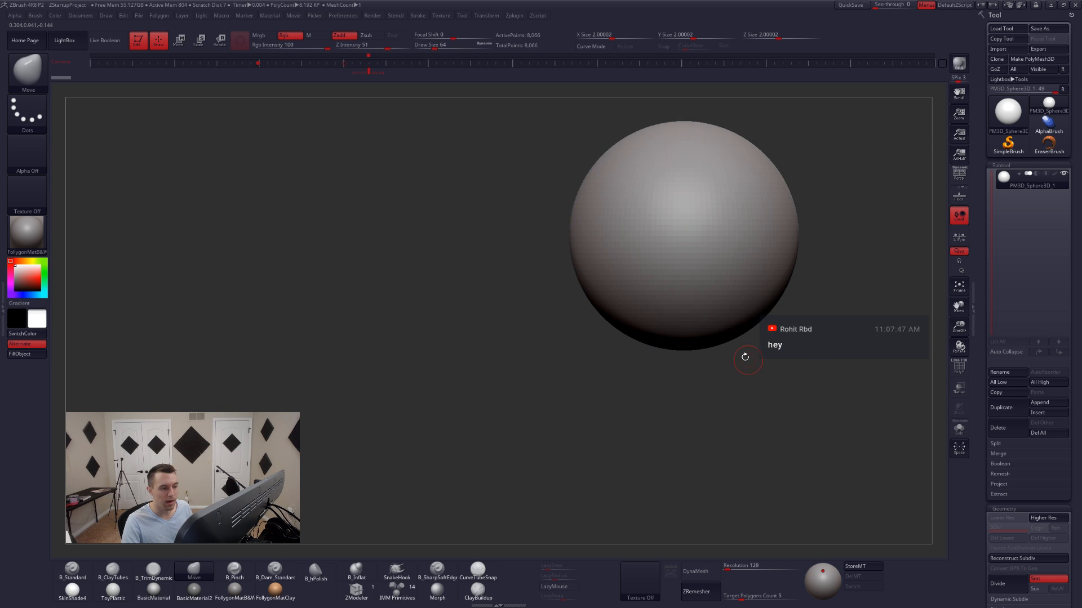
left_click_drag(745, 357, 634, 362, "alt")
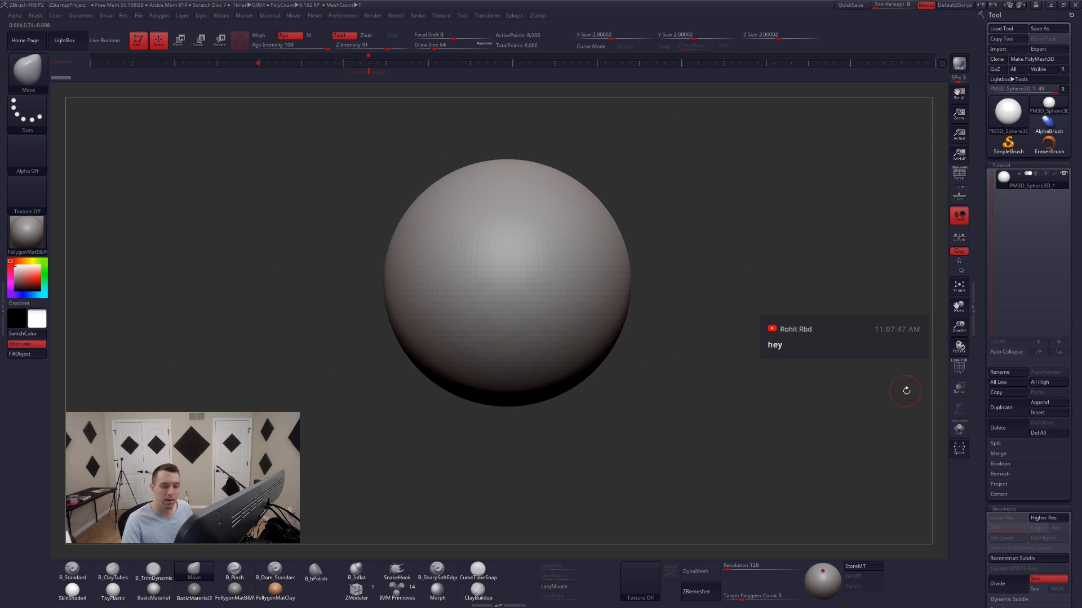
key("ctrl+shift+d")
- Move the duplicated sphere straight down so it overlaps the lower half of the original, and return to Draw mode
left_click_drag(644, 316, 680, 289, "alt")
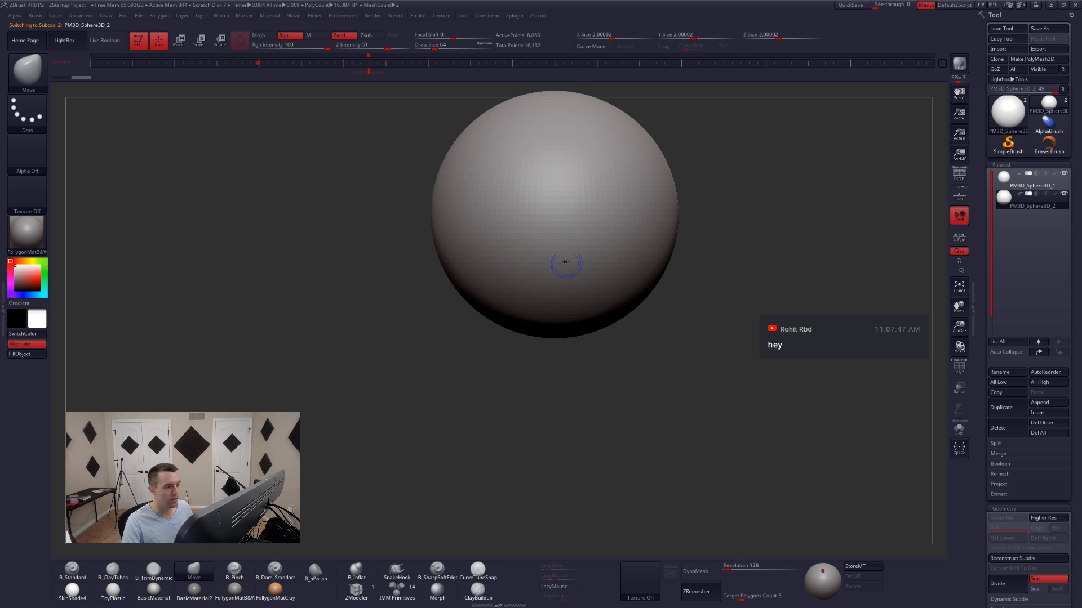
right_click_drag(661, 191, 531, 193, "alt")
mouse_move(463, 210)
right_mouse_down("alt")
mouse_move(509, 243)
mouse_move(590, 262)
mouse_move(590, 198)
mouse_move(595, 229)
right_mouse_up("alt")
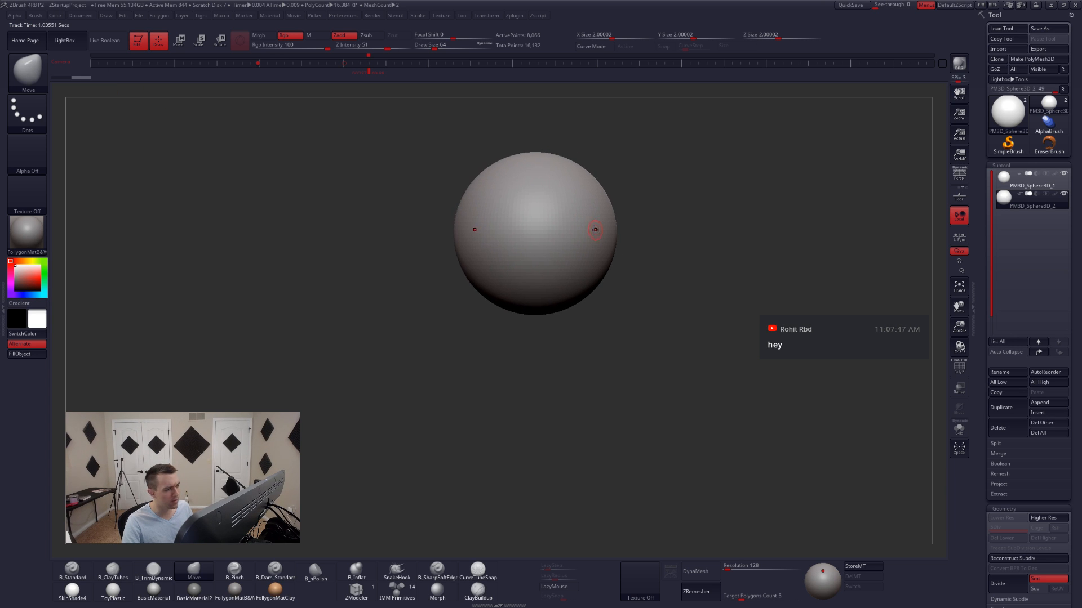
key("w")
left_click_drag(535, 185, 545, 249)
left_click(242, 42)
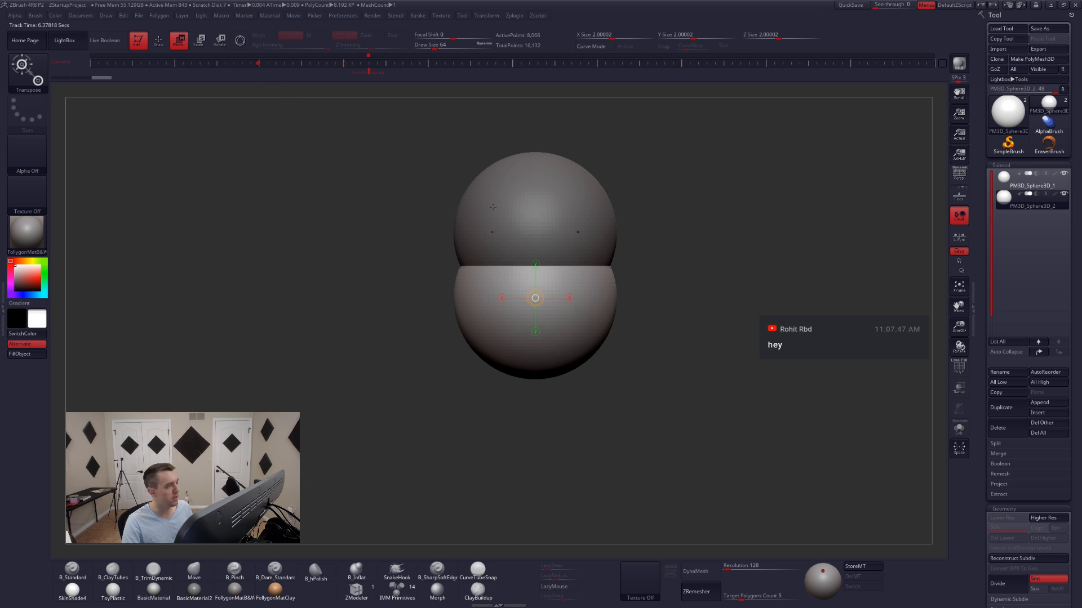
key("q")
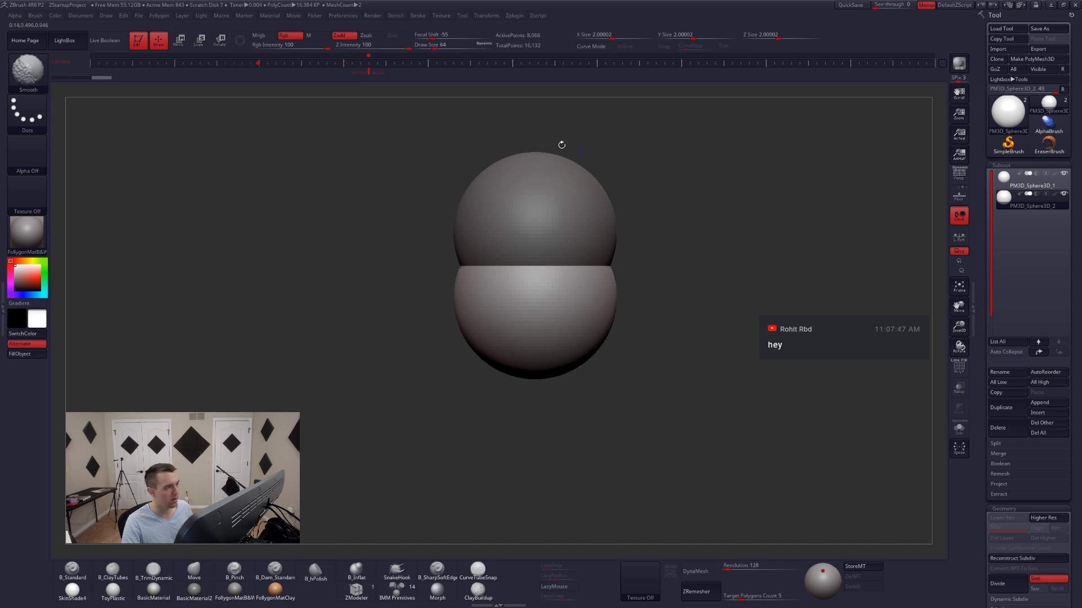
- Show the front-view guidelines and reshape the lower sphere's chin and upper side edges with the Move brush at draw size 430
key("shift+z")
left_click(370, 73)
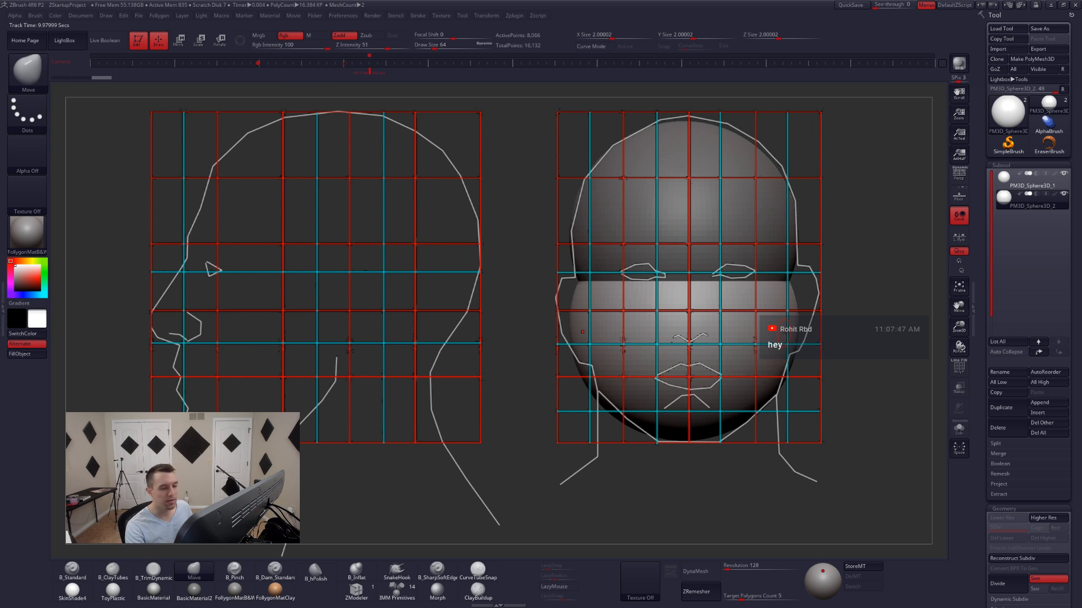
key("space")
left_click_drag(776, 362, 807, 362)
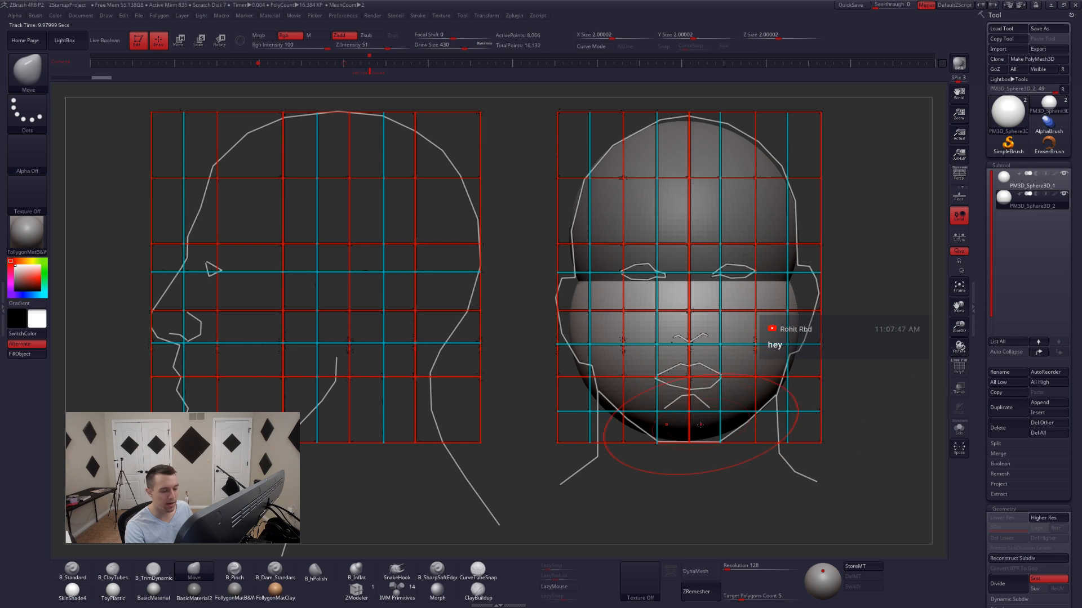
left_click_drag(694, 435, 695, 438)
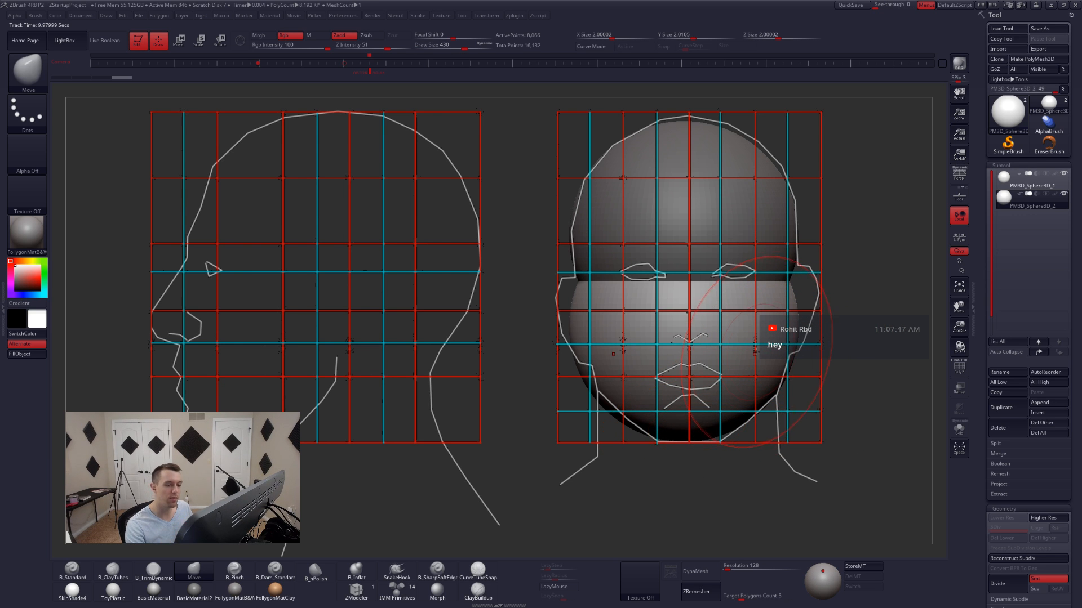
mouse_move(788, 285)
left_mouse_down()
mouse_move(789, 269)
mouse_move(750, 275)
mouse_move(779, 267)
left_mouse_up()
- Select the PM3D_Sphere3D_1 subtool and merge it with the lower sphere into a single subtool
left_click(1032, 181)
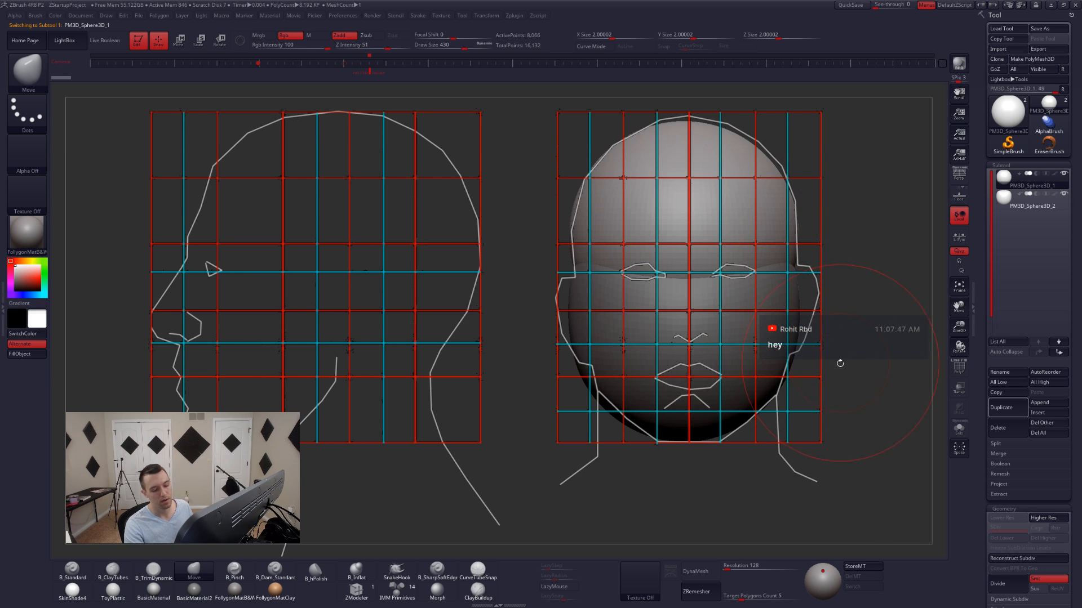
key("ctrl+space")
left_click(854, 355)
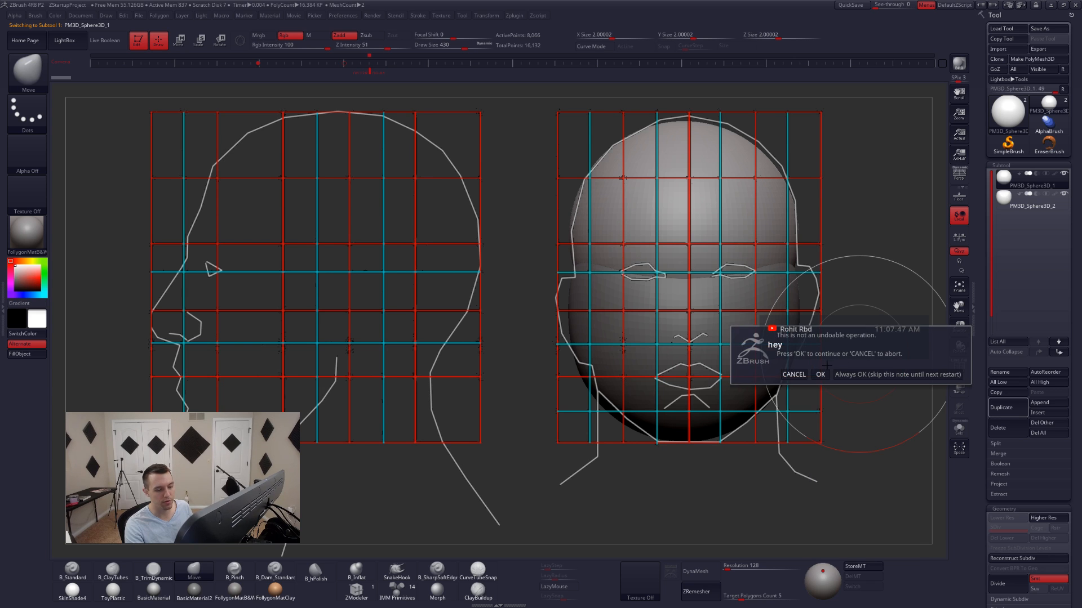
left_click(820, 375)
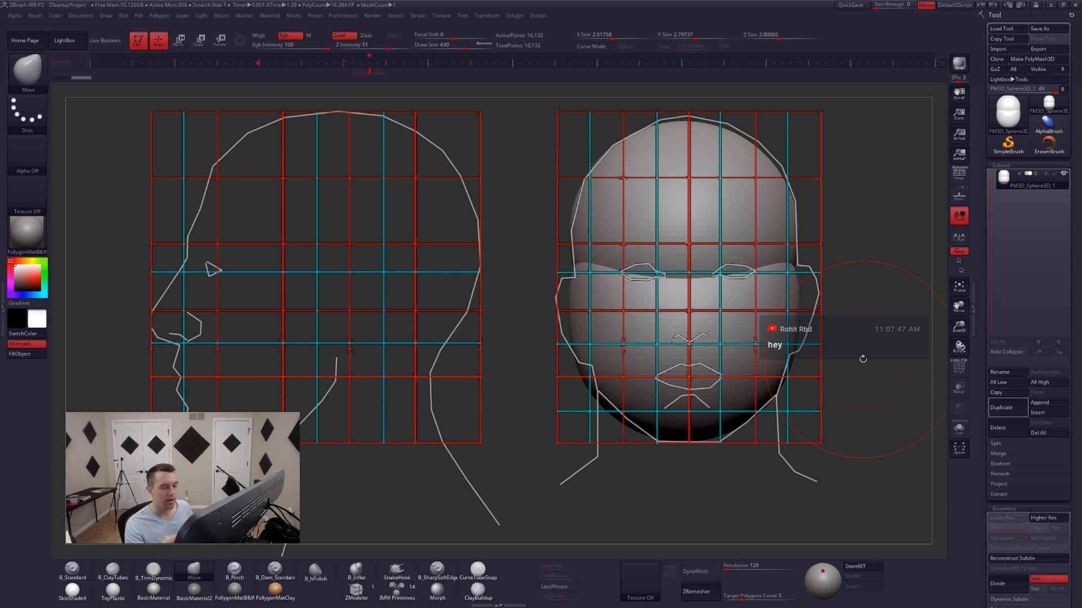
- Display the polyframe with separate polygroups for the two merged spheres, and switch the timeline to the side-view key
key("ctrl+shift")
key("shift+f")
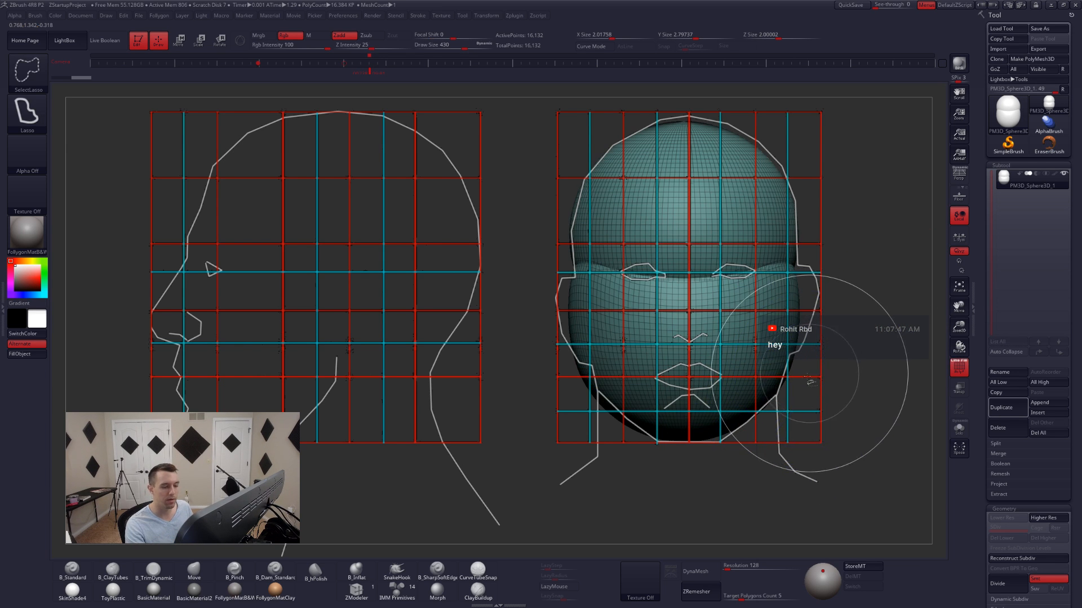
key("ctrl+shift+f")
left_click(785, 388)
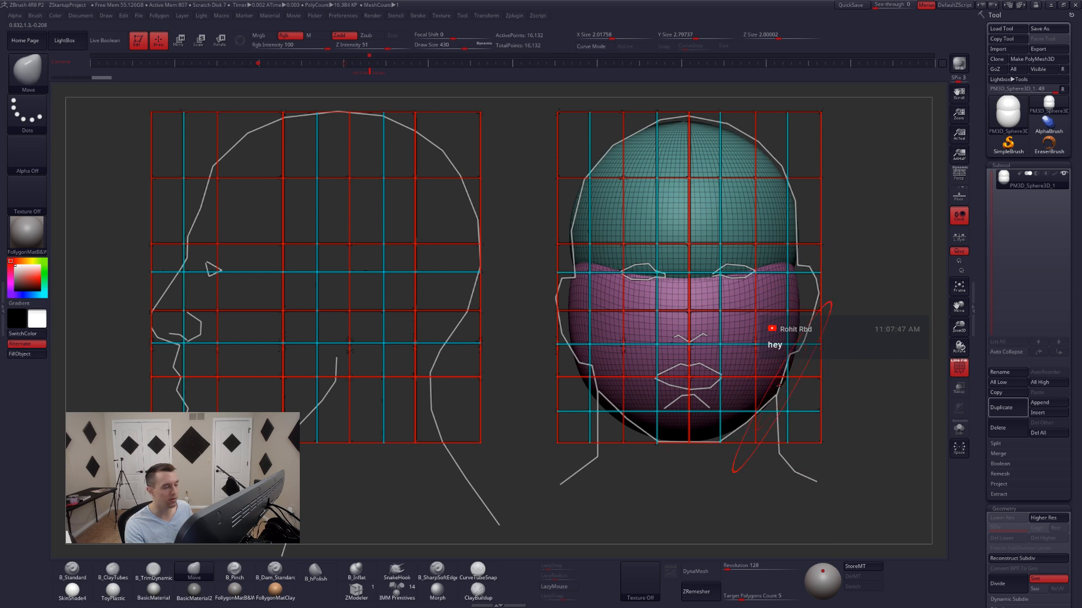
left_click(253, 72)
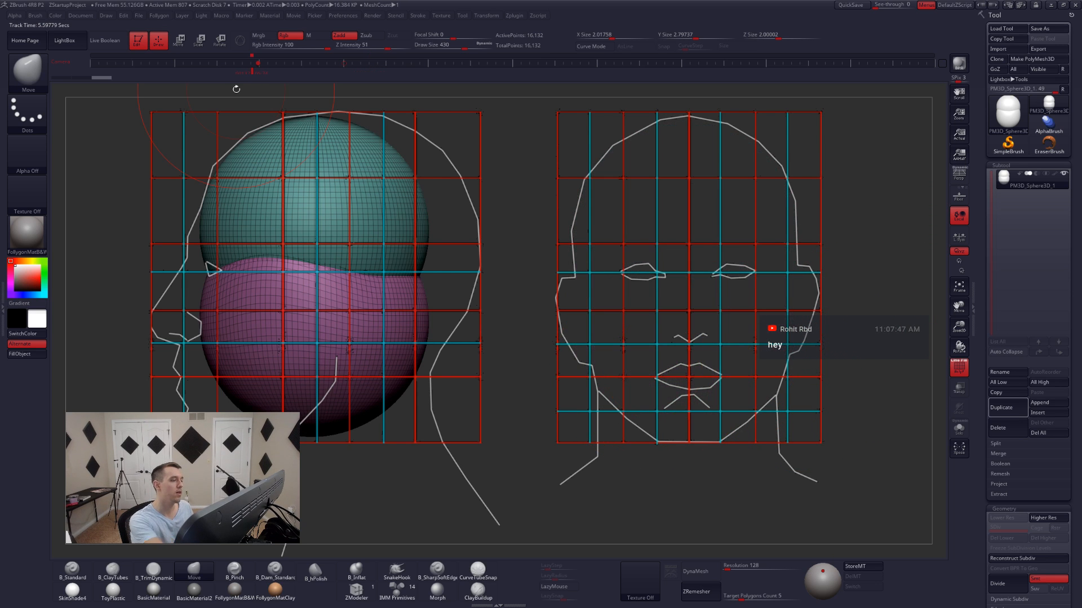
- Mask the lower sphere and pull the upper sphere's back and crown out to the side-view skull outline with the Move brush at draw size 794
key("w")
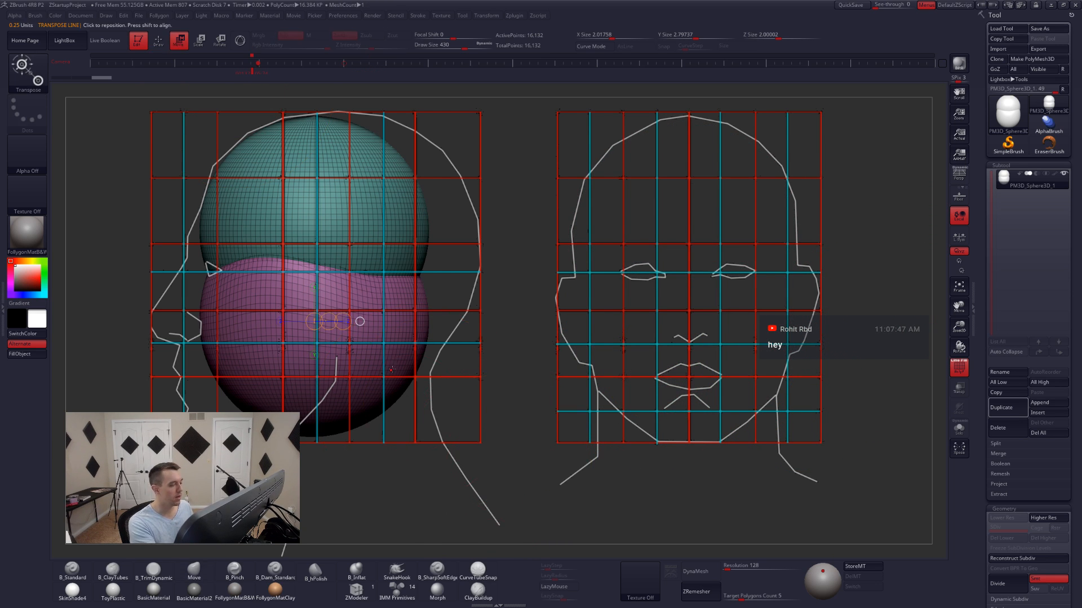
left_click(396, 247, "ctrl")
key("q")
key("space")
left_click_drag(389, 229, 406, 230)
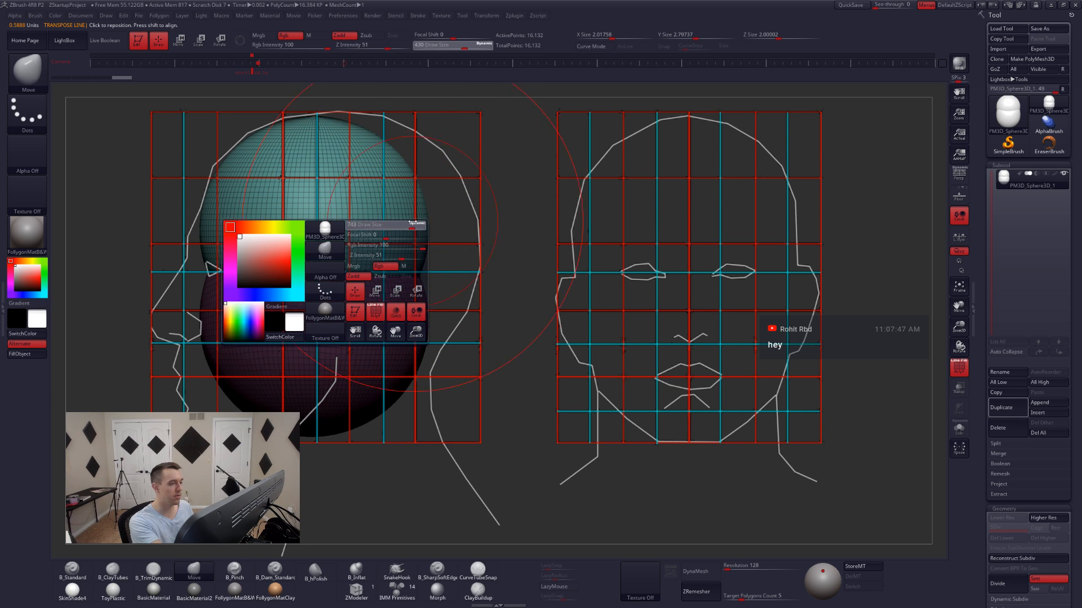
mouse_move(400, 169)
left_mouse_down()
mouse_move(425, 276)
mouse_move(447, 296)
left_mouse_up()
left_click_drag(447, 199, 459, 190)
left_click_drag(465, 254, 478, 254)
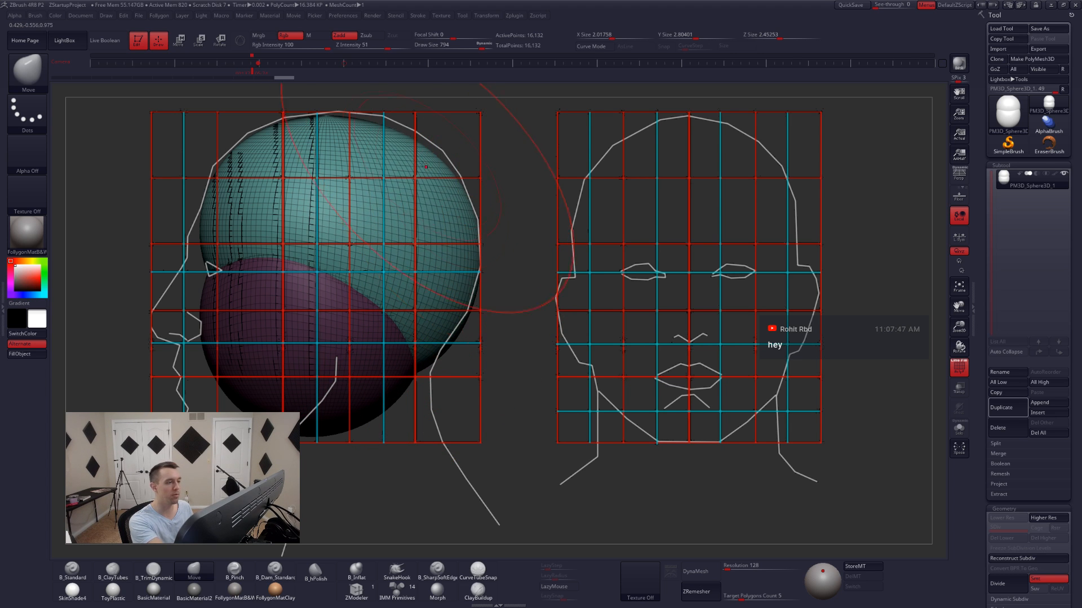
left_click_drag(398, 138, 404, 127)
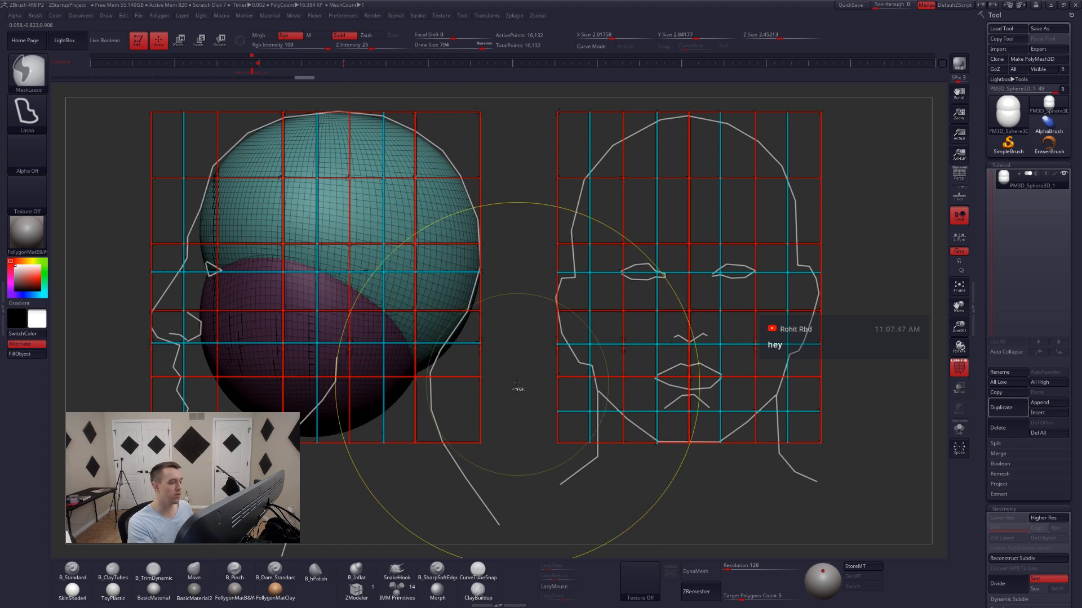
- Invert the mask and reshape the lower sphere's back edge and chin to the side-view jaw outline, reducing the Move brush draw size to 386
left_click(436, 410, "ctrl")
mouse_move(381, 422)
left_mouse_down()
mouse_move(386, 442)
mouse_move(401, 436)
mouse_move(373, 401)
mouse_move(322, 393)
left_mouse_up()
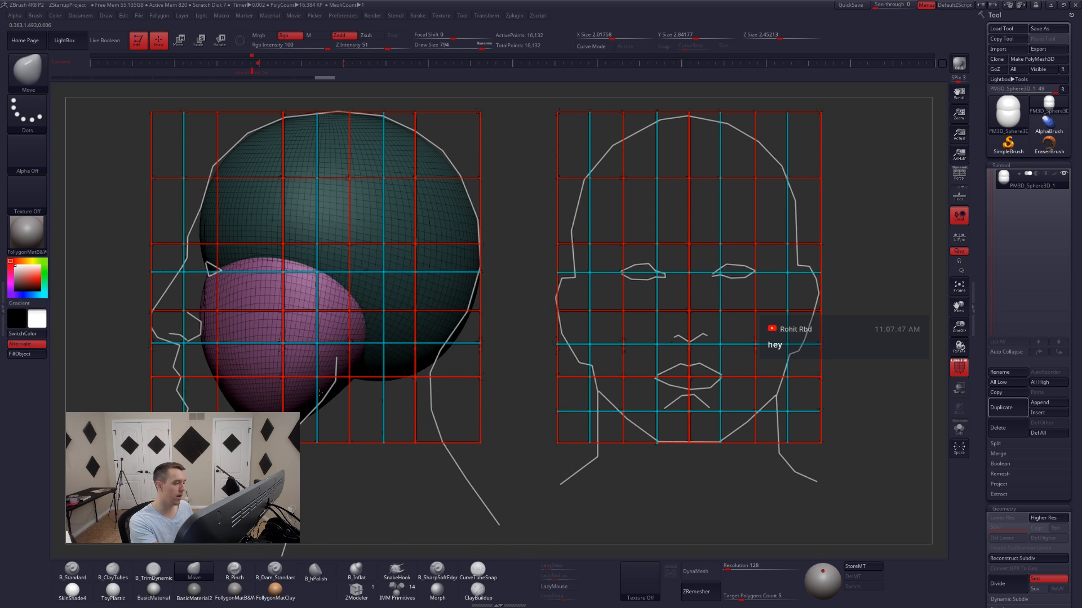
left_click_drag(233, 400, 188, 426)
key("s")
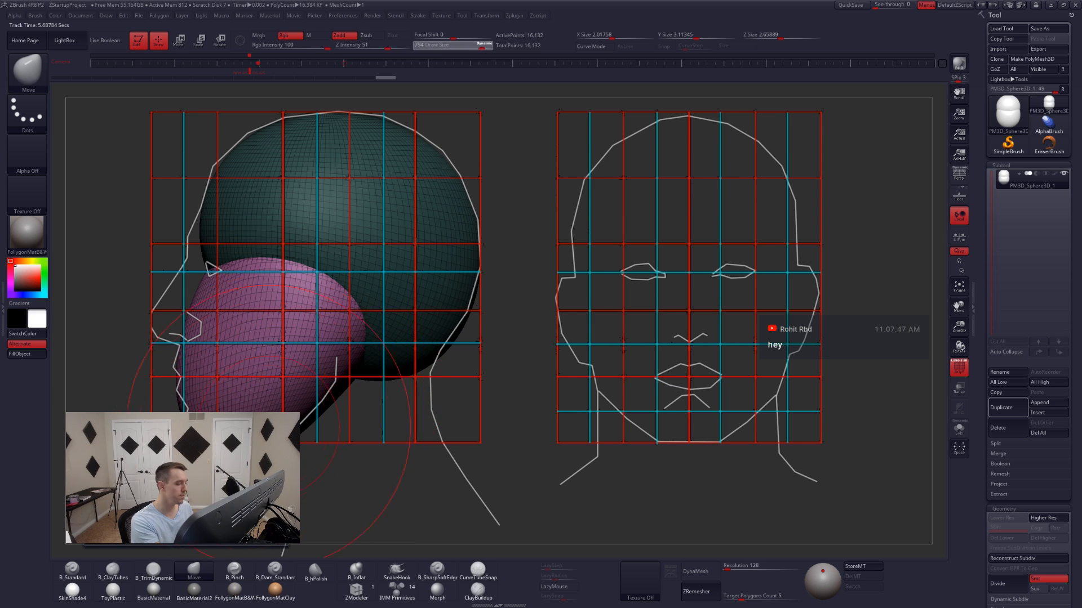
mouse_move(260, 448)
left_mouse_down()
mouse_move(240, 449)
mouse_move(238, 465)
mouse_move(271, 445)
left_mouse_up()
left_click_drag(299, 365, 301, 362)
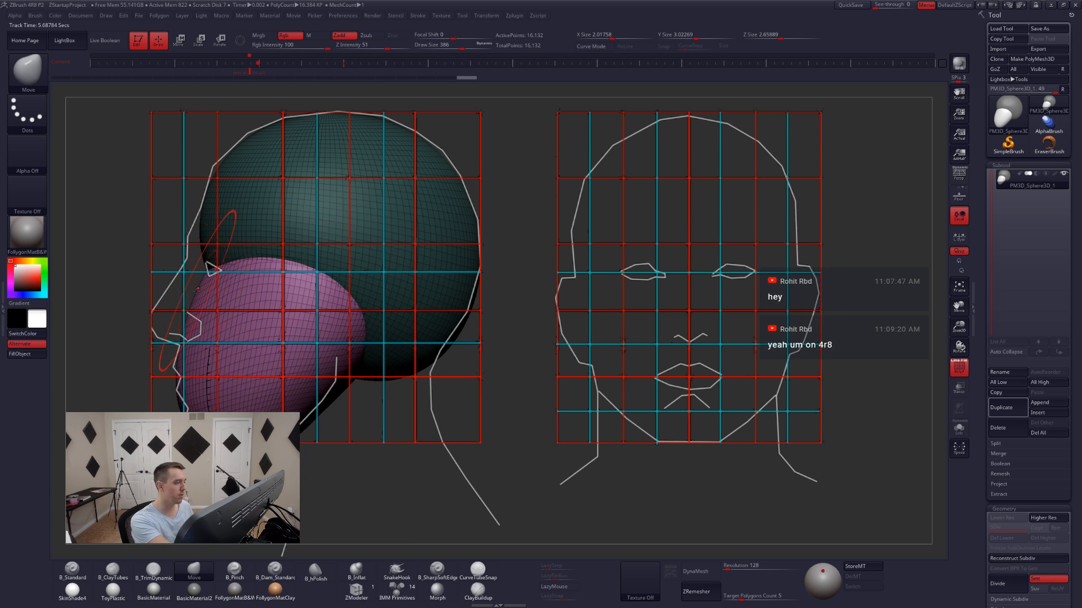
- Swap the mask back to the lower sphere and pull the upper sphere's forehead forward to the profile guideline
left_click_drag(198, 289, 198, 272)
left_click(179, 264, "ctrl")
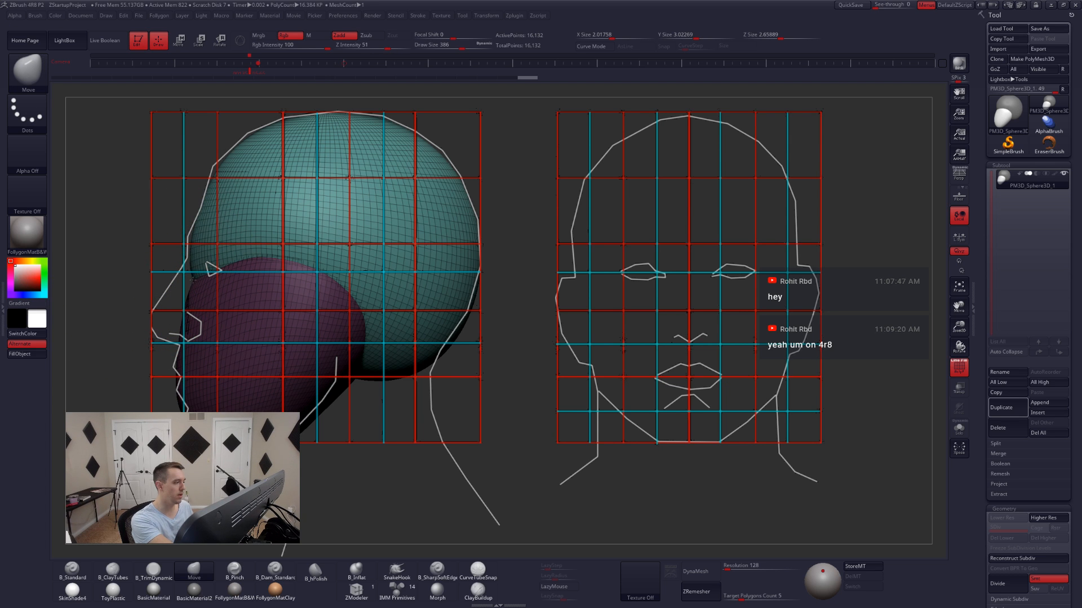
key("ctrl+z")
key("ctrl+z")
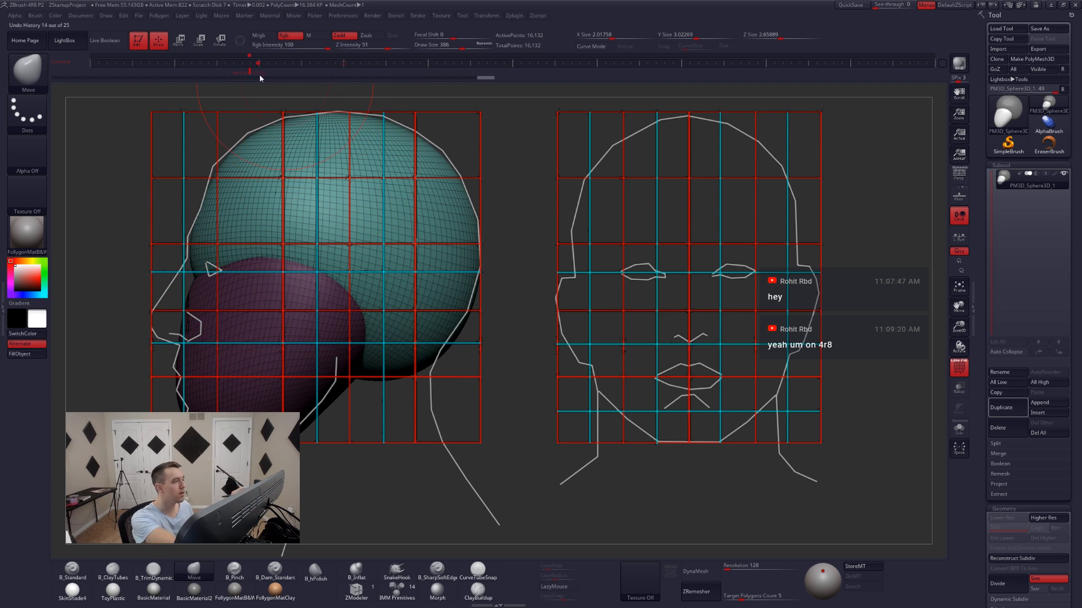
- Hide the guidelines, clear the mask in front view, and fuse both spheres with DynaMesh at resolution 128
key("shift+p")
left_click_drag(527, 385, 699, 387, "shift")
left_click_drag(577, 381, 614, 397, "ctrl")
left_click_drag(649, 411, 673, 410, "alt")
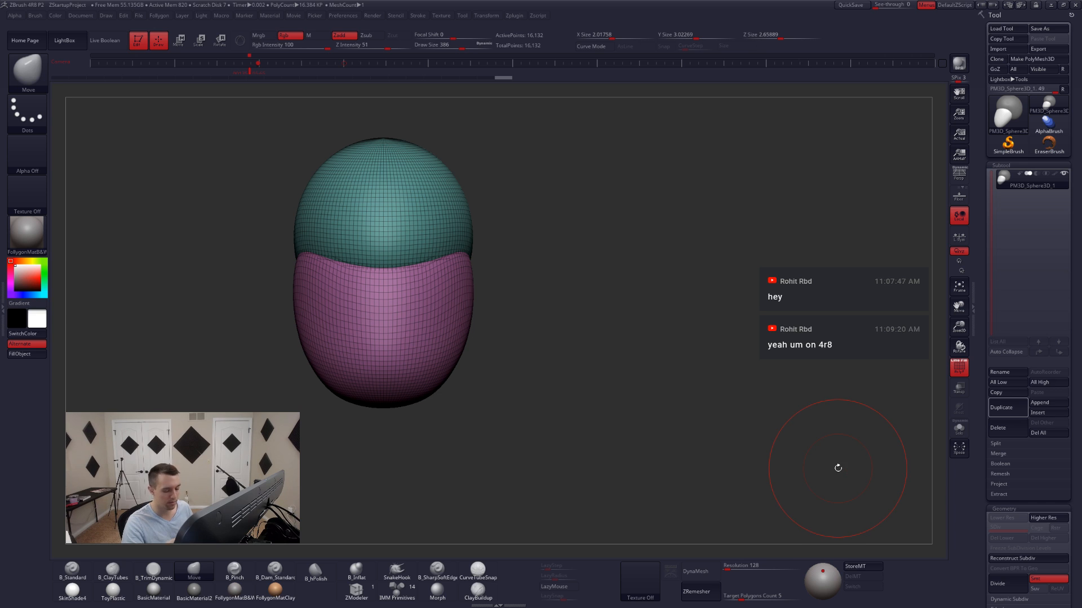
left_click(715, 575)
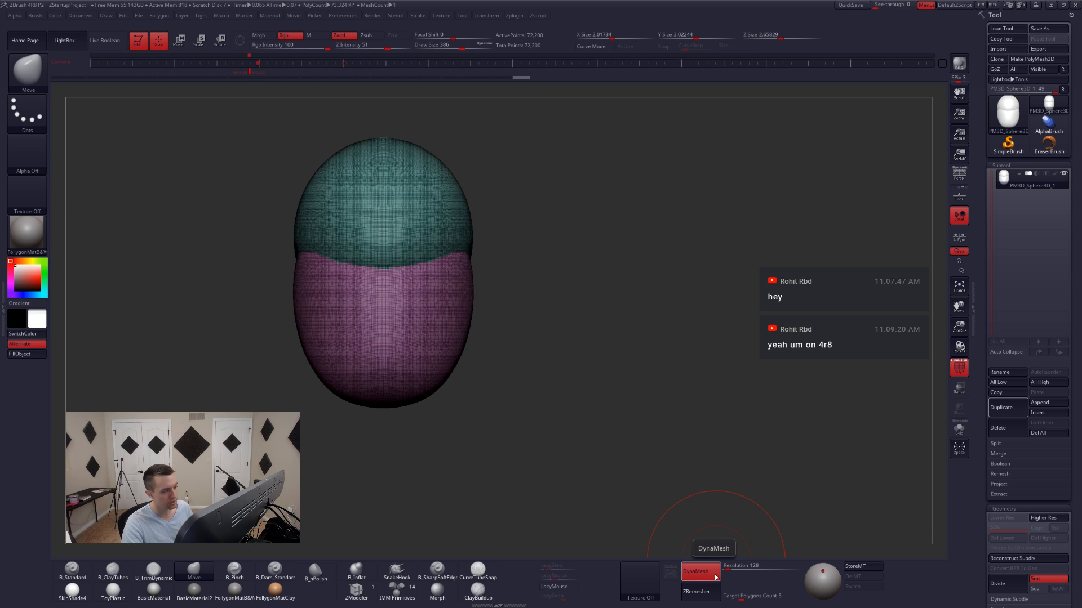
- Assign the whole fused mesh to a single polygroup and hide the polyframe
left_click_drag(655, 409, 798, 403, "alt")
key("ctrl+w")
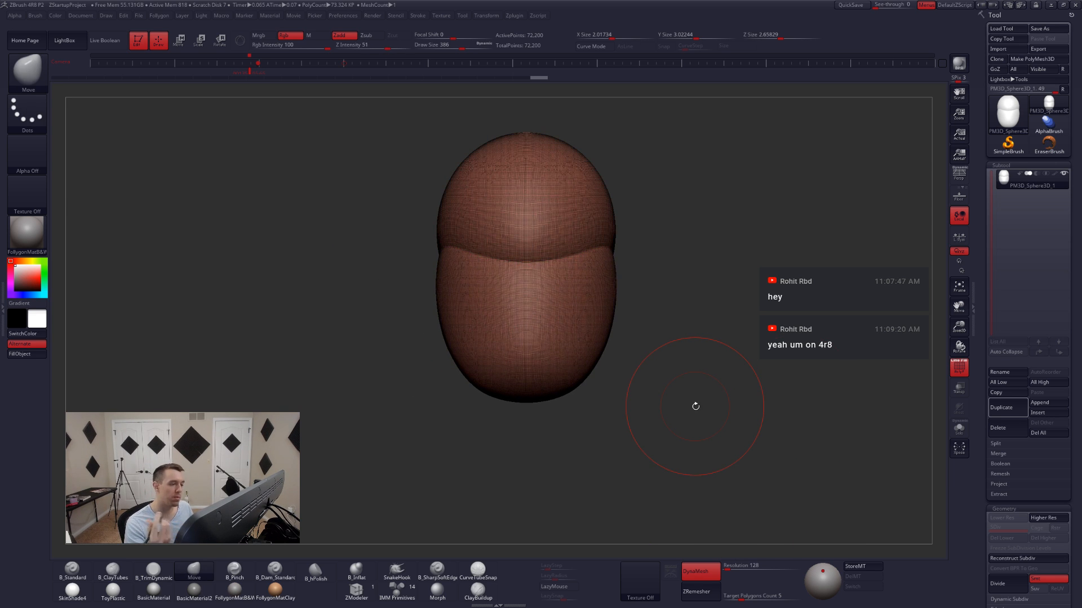
key("shift+f")
- Smooth the seam between the cranium and jaw forms across the sides and front of the head
left_click_drag(560, 321, 586, 314)
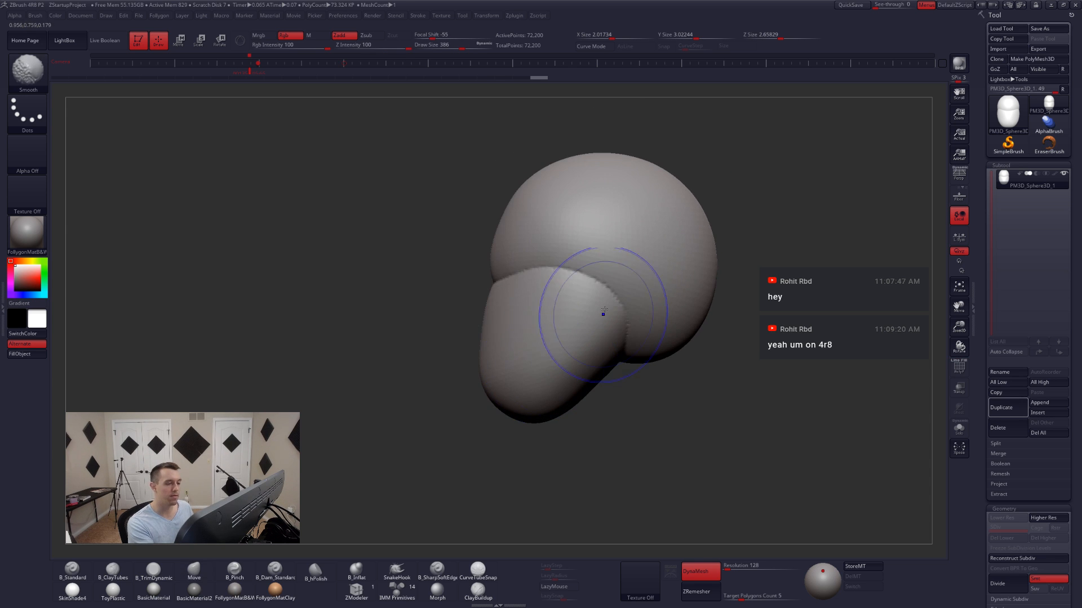
right_click_drag(574, 357, 526, 371, "alt")
key("space")
left_click_drag(532, 322, 453, 290)
mouse_move(401, 315)
left_mouse_down("shift")
mouse_move(510, 307)
mouse_move(407, 317)
mouse_move(415, 316)
left_mouse_up("shift")
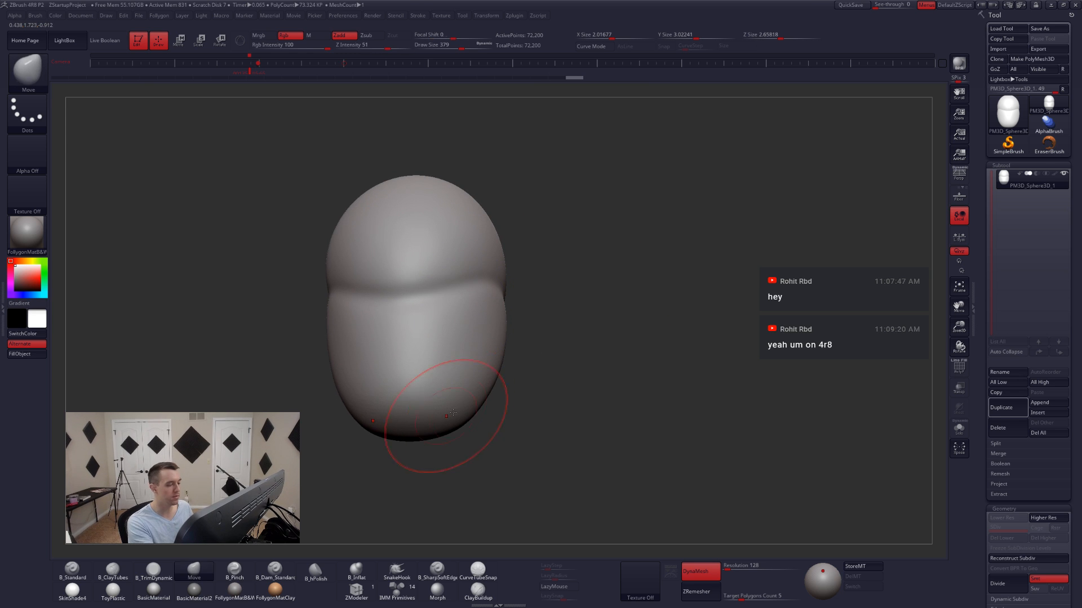
left_click_drag(495, 422, 421, 437)
key("shift")
left_click_drag(533, 331, 555, 338, "shift")
- From the top view, widen the cranium's sides with the Move brush at draw size 492 and smooth the pulled areas
mouse_move(626, 356)
right_mouse_down()
mouse_move(504, 360)
mouse_move(566, 431)
right_mouse_up()
right_click_drag(577, 386, 565, 485, "alt")
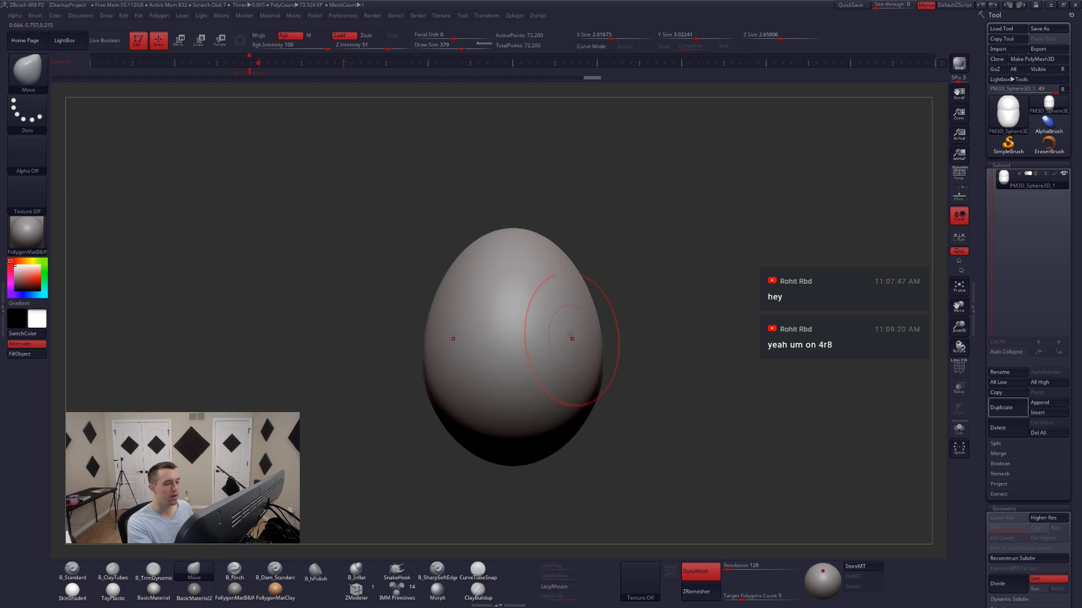
right_click(584, 304)
key("shift+z")
key("shift+z")
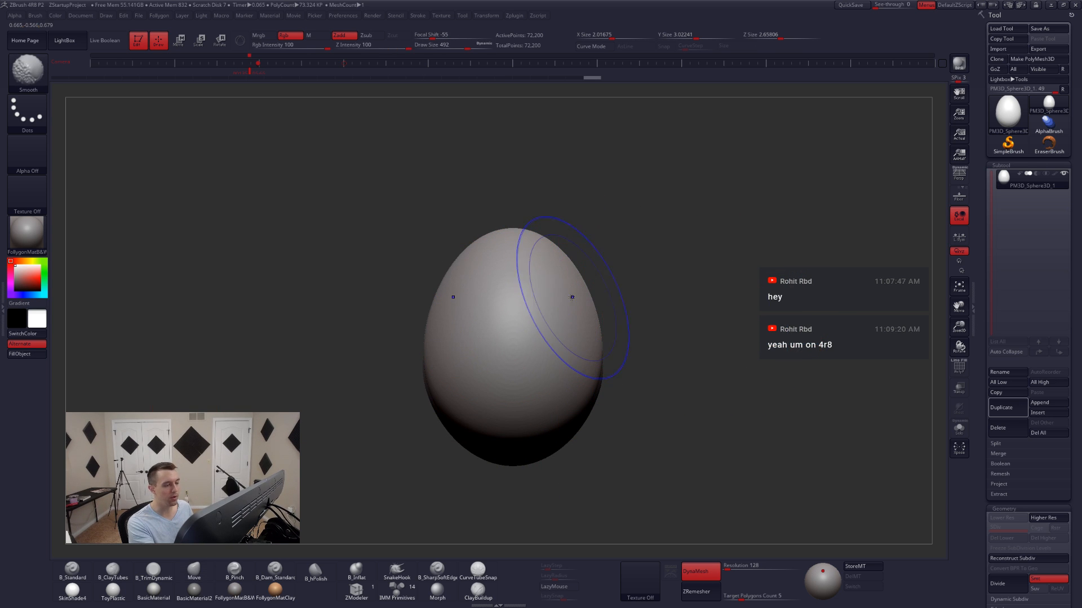
left_click_drag(578, 278, 595, 273)
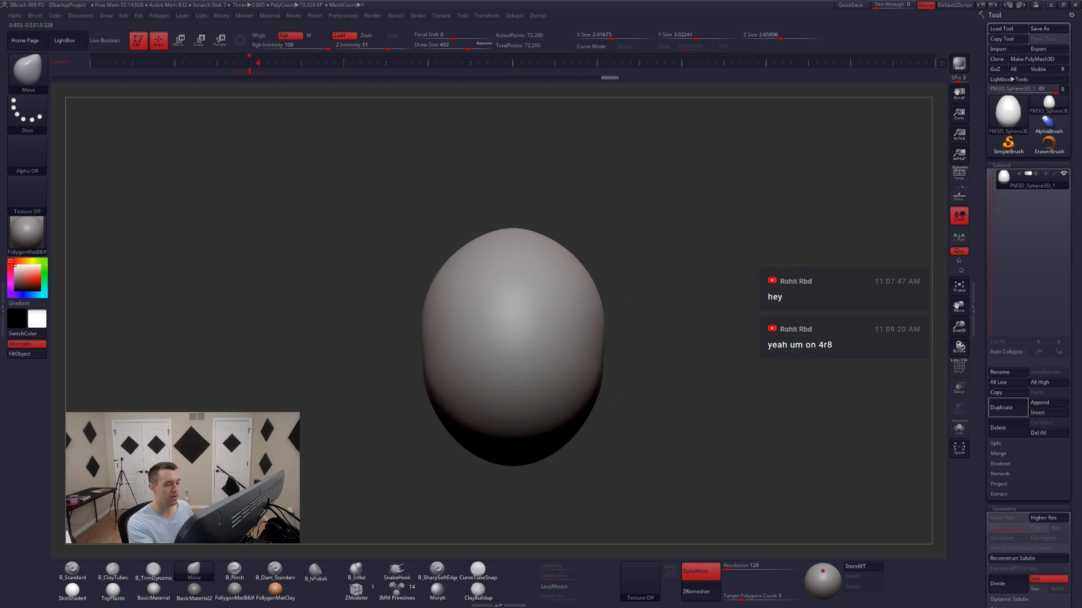
left_click_drag(592, 352, 589, 348)
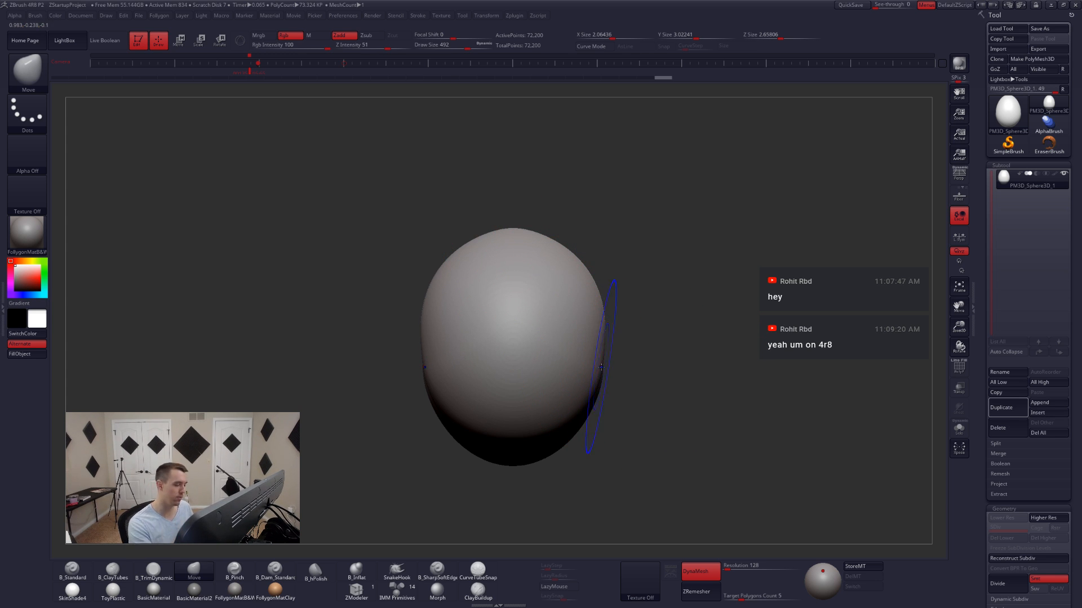
left_click_drag(601, 367, 598, 372, "shift")
mouse_move(597, 369)
right_mouse_down()
mouse_move(575, 323)
mouse_move(595, 288)
mouse_move(600, 229)
right_mouse_up()
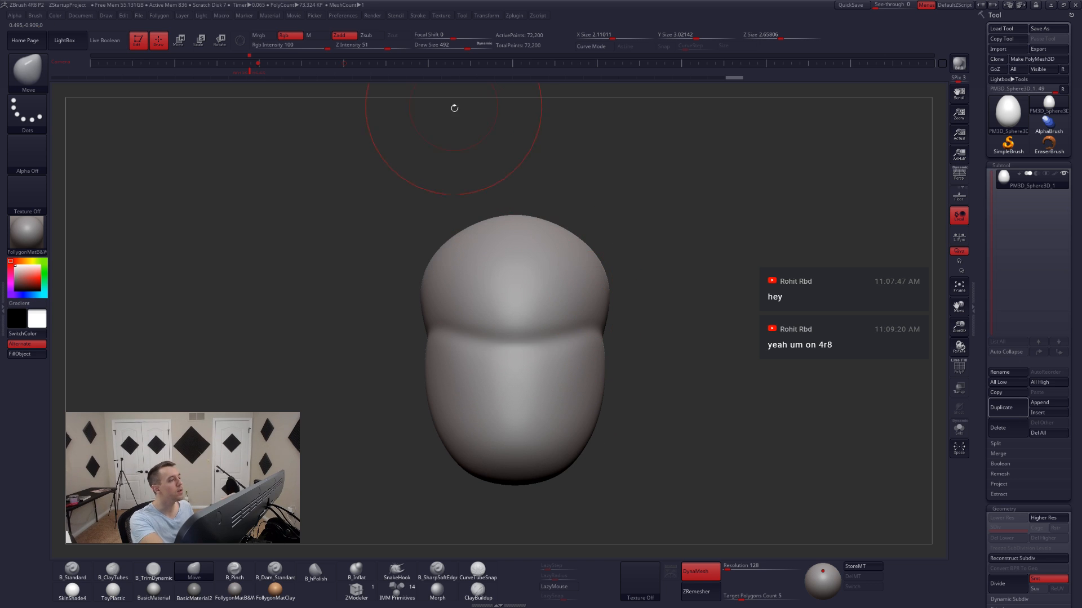
- Switch the timeline to the front-view key and rebuild the head with DynaMesh at resolution 56
left_click(351, 63)
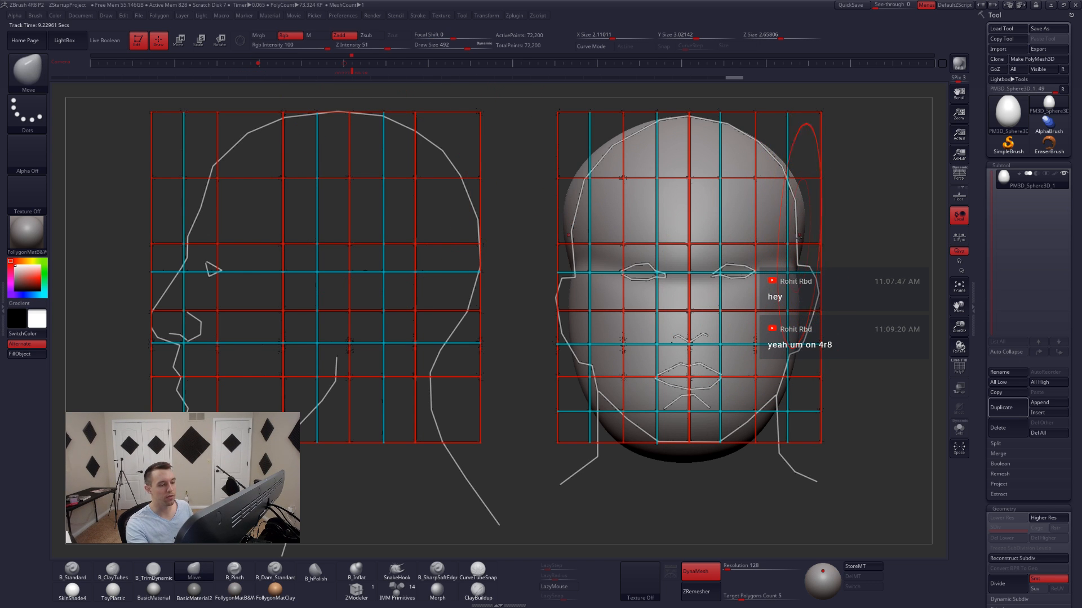
left_click_drag(741, 569, 731, 580)
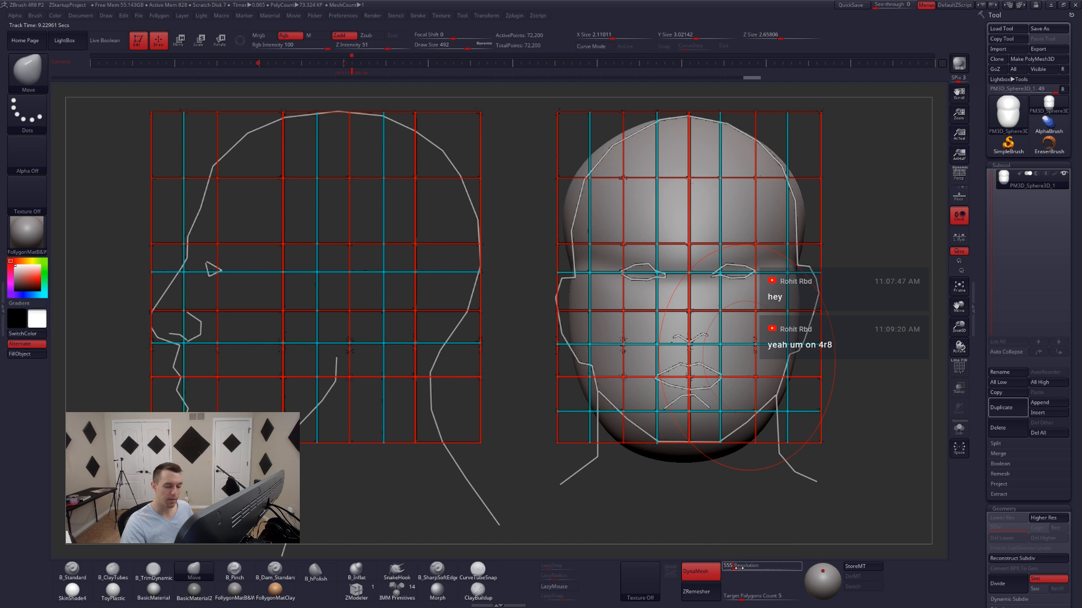
key("BackSpace")
left_click_drag(823, 508, 874, 408, "ctrl")
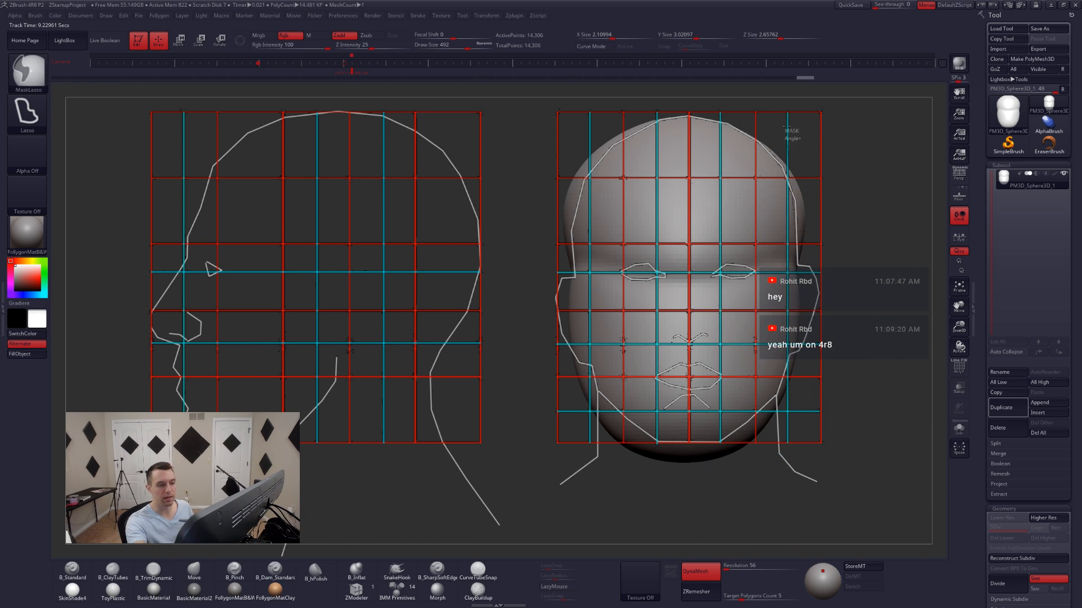
- Isolate the upper head sides outside the front guideline with an inverted lasso mask, flatten them inward with a horizontal Transpose line, and clear the mask
mouse_move(784, 126)
left_mouse_down("ctrl")
mouse_move(793, 85)
mouse_move(835, 256)
left_mouse_up("ctrl")
left_click(827, 259, "ctrl")
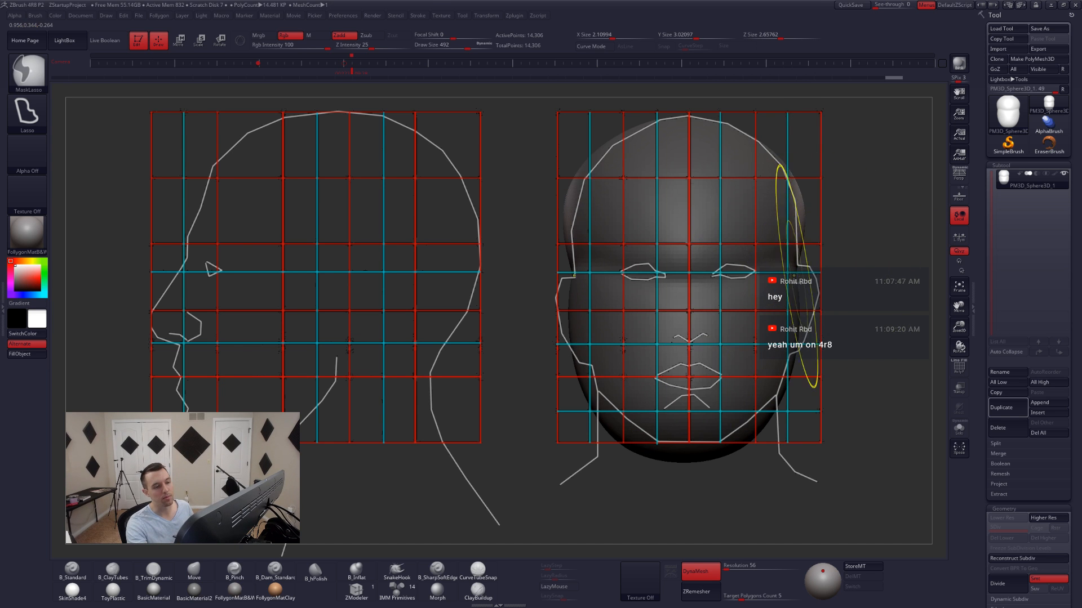
key("w")
left_click_drag(797, 222, 869, 222)
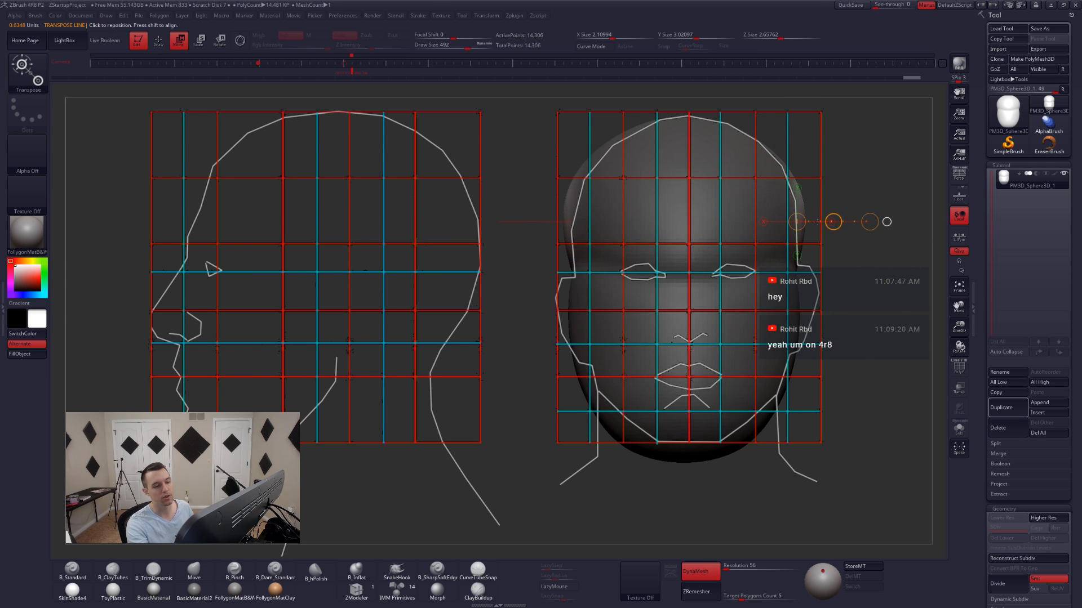
key("q")
mouse_move(905, 302)
left_mouse_down("ctrl")
mouse_move(828, 397)
mouse_move(704, 275)
mouse_move(716, 259)
mouse_move(702, 253)
mouse_move(764, 244)
mouse_move(692, 243)
mouse_move(750, 225)
mouse_move(709, 251)
left_mouse_up("ctrl")
- Soften the flattened upper sides with the TrimDynamic and Smooth brushes at draw size 393, and return the timeline to the front-view key
key("3")
key("space")
key("space")
mouse_move(712, 261)
right_mouse_down("shift")
mouse_move(741, 270)
mouse_move(731, 292)
right_mouse_up("shift")
key("shift+z")
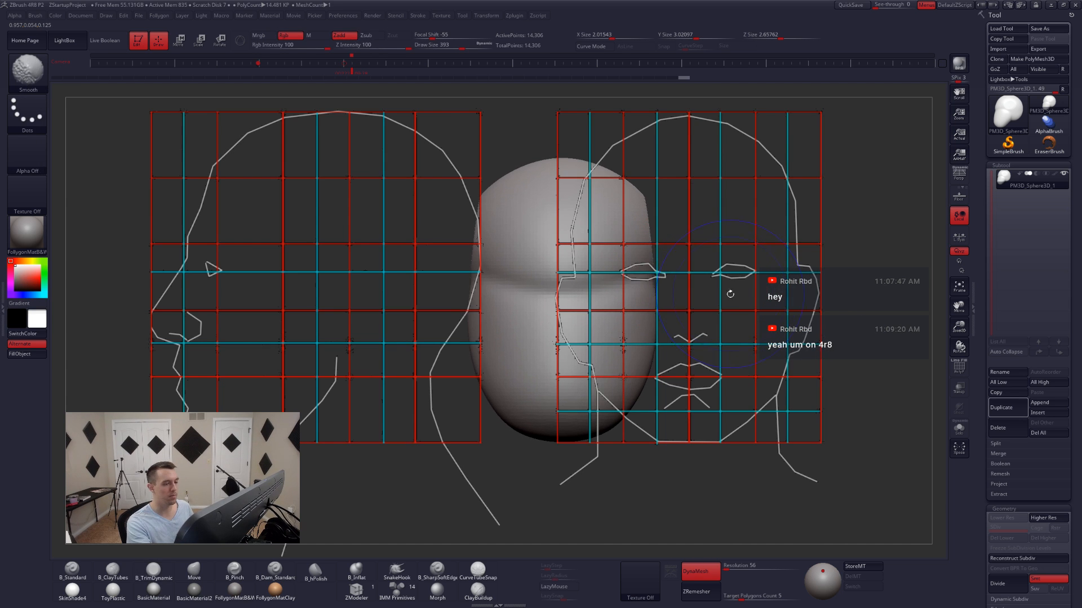
left_click(354, 66)
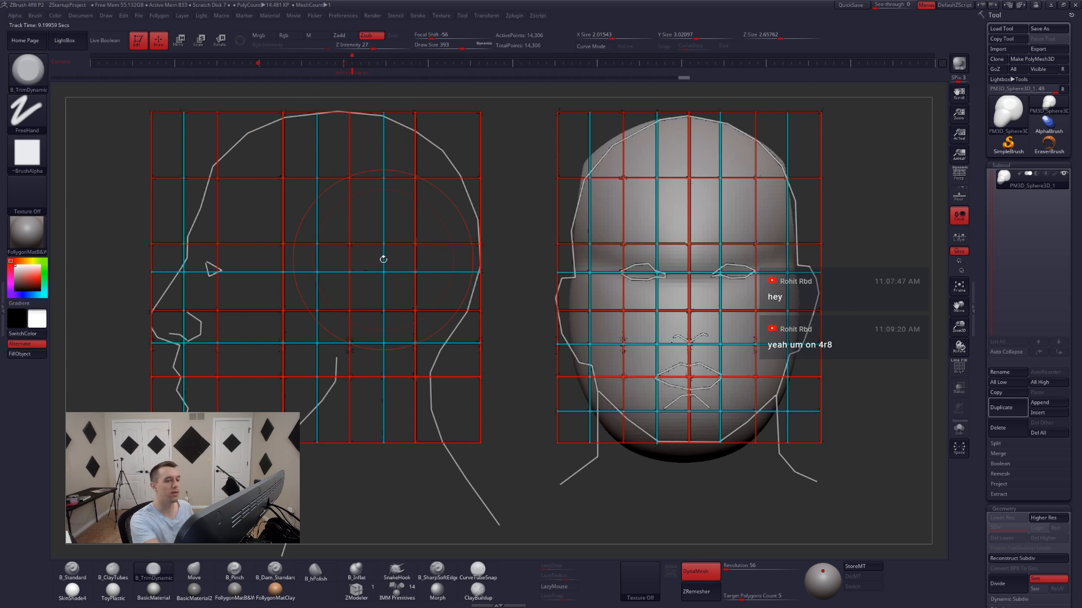
- Select the Move brush, isolate the area below the chin guideline with an inverted lasso mask, and flatten it upward with a vertical Transpose line
key("b")
key("m")
key("v")
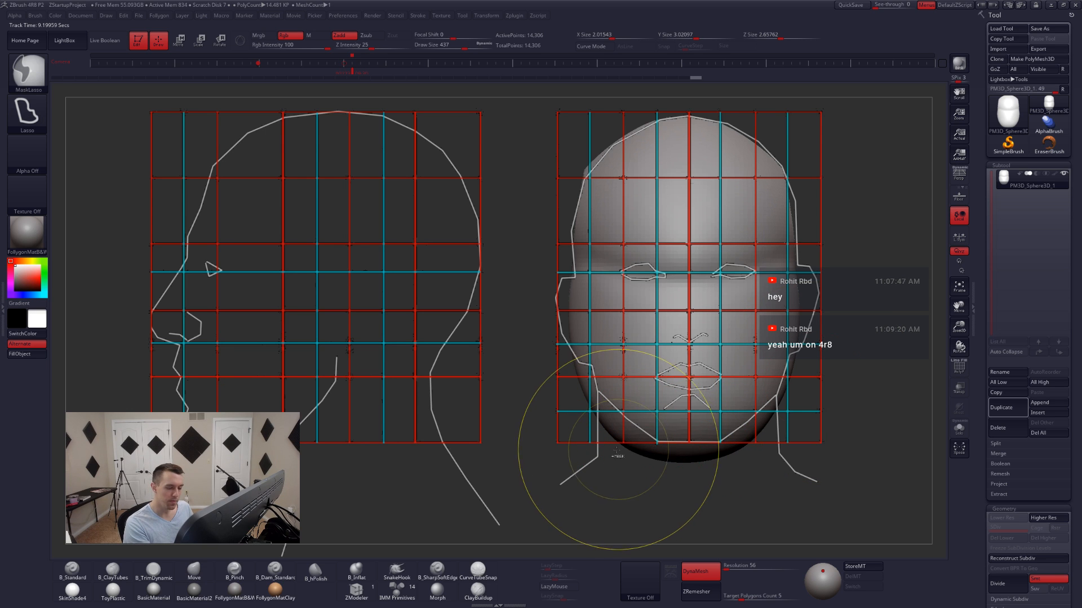
left_click_drag(597, 448, 815, 443, "ctrl")
left_click(803, 471, "ctrl")
key("w")
left_click_drag(685, 443, 686, 514, "shift")
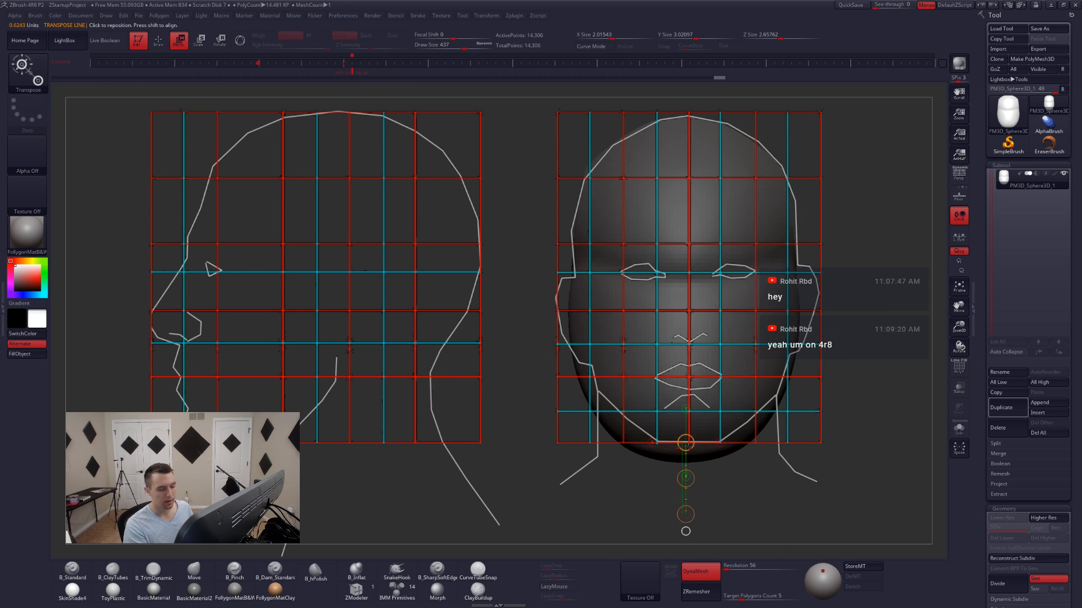
key("q")
- Isolate the lower jaw corners outside the front guideline with an inverted lasso mask and flatten them along a slanted Transpose line
mouse_move(719, 452)
left_mouse_down("ctrl")
mouse_move(837, 407)
mouse_move(839, 355)
mouse_move(821, 398)
left_mouse_up("ctrl")
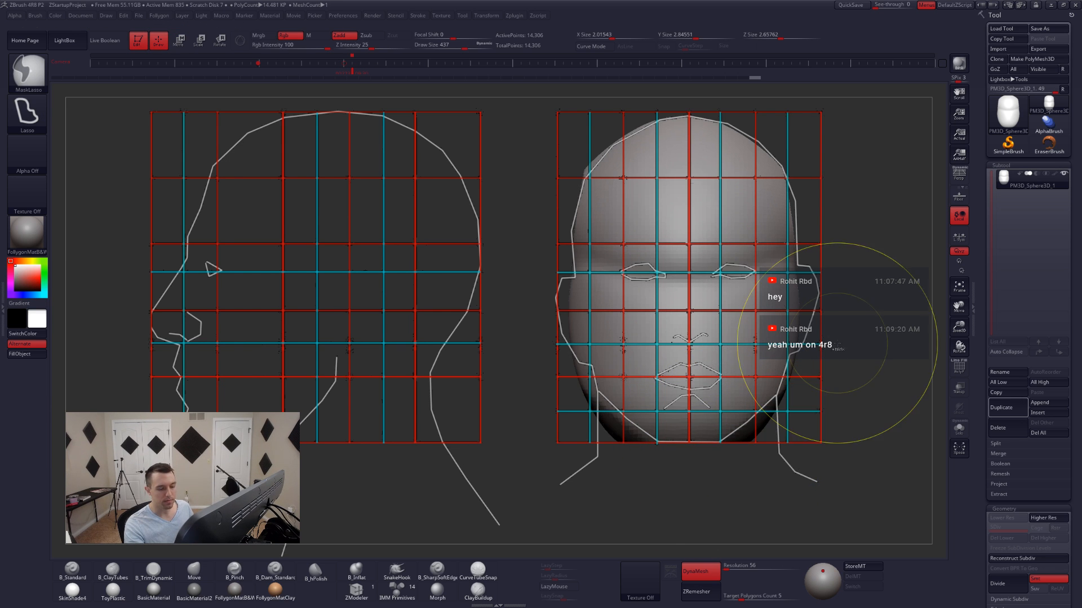
left_click(725, 466, "ctrl")
key("w")
left_click_drag(685, 443, 686, 514, "shift")
mouse_move(755, 420)
left_mouse_down("shift")
mouse_move(811, 473)
mouse_move(764, 409)
mouse_move(775, 491)
left_mouse_up("shift")
key("q")
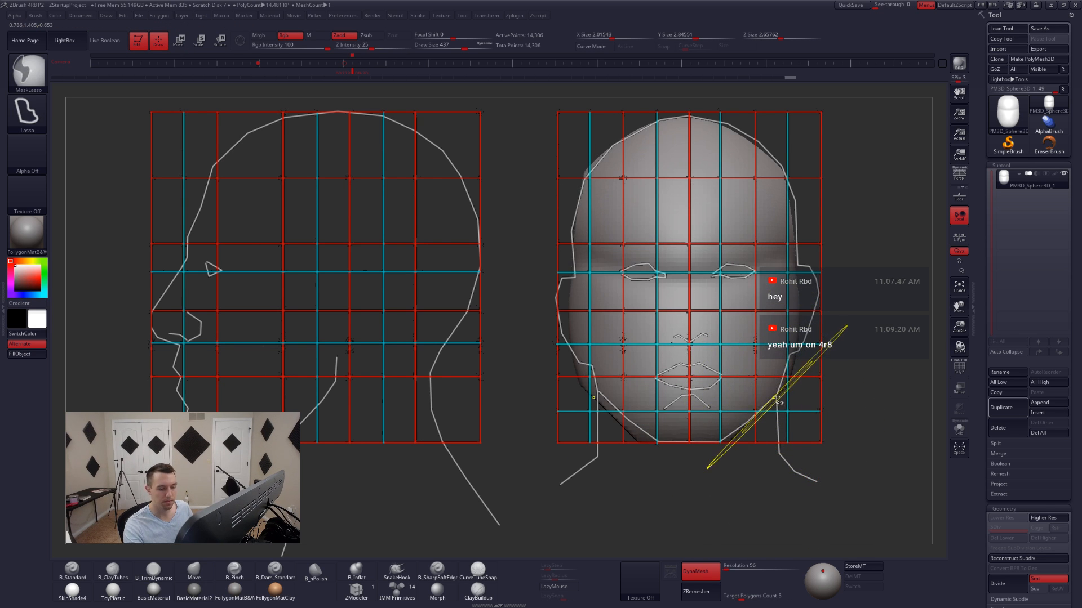
- Isolate the jaw sides at mouth level outside the front guideline, apply an outward Transpose line there, and clear the mask
mouse_move(775, 396)
left_mouse_down("ctrl")
mouse_move(830, 412)
mouse_move(833, 231)
left_mouse_up("ctrl")
left_click(838, 393, "ctrl")
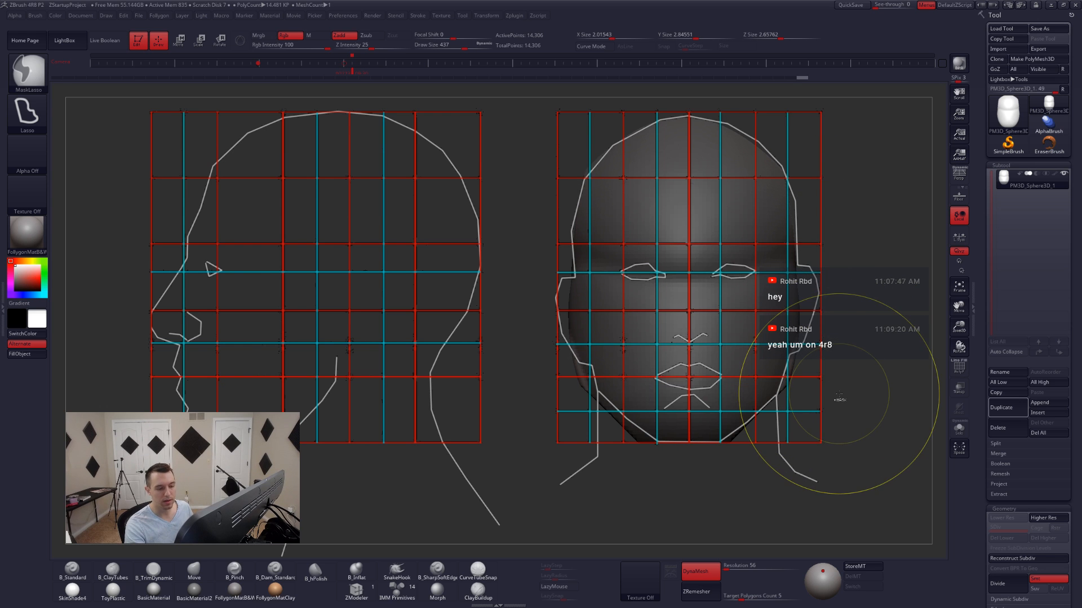
key("w")
left_click_drag(783, 377, 849, 395)
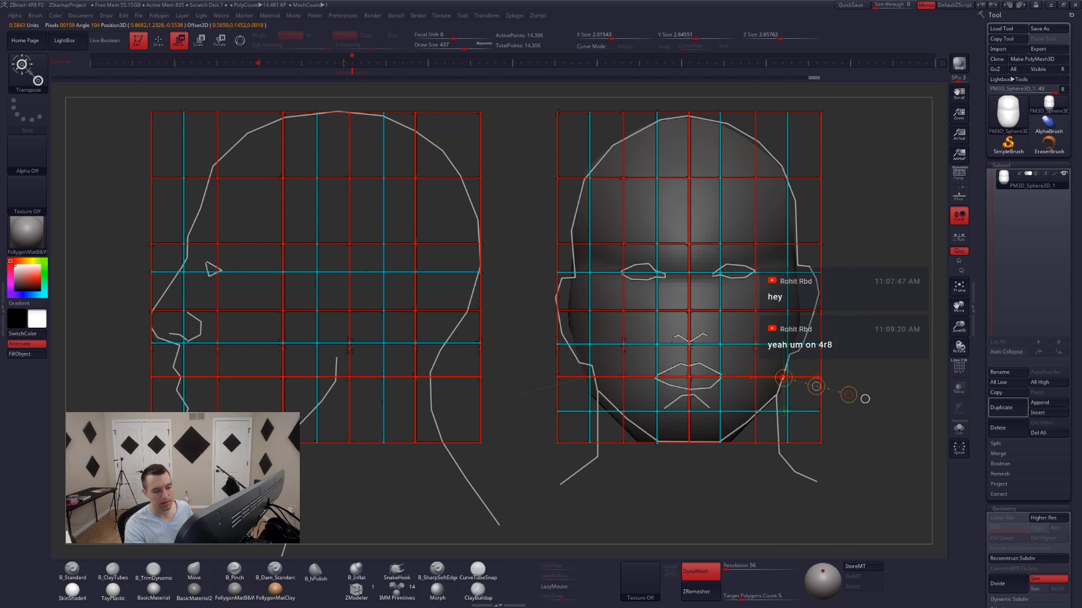
key("q")
left_click(834, 459, "ctrl")
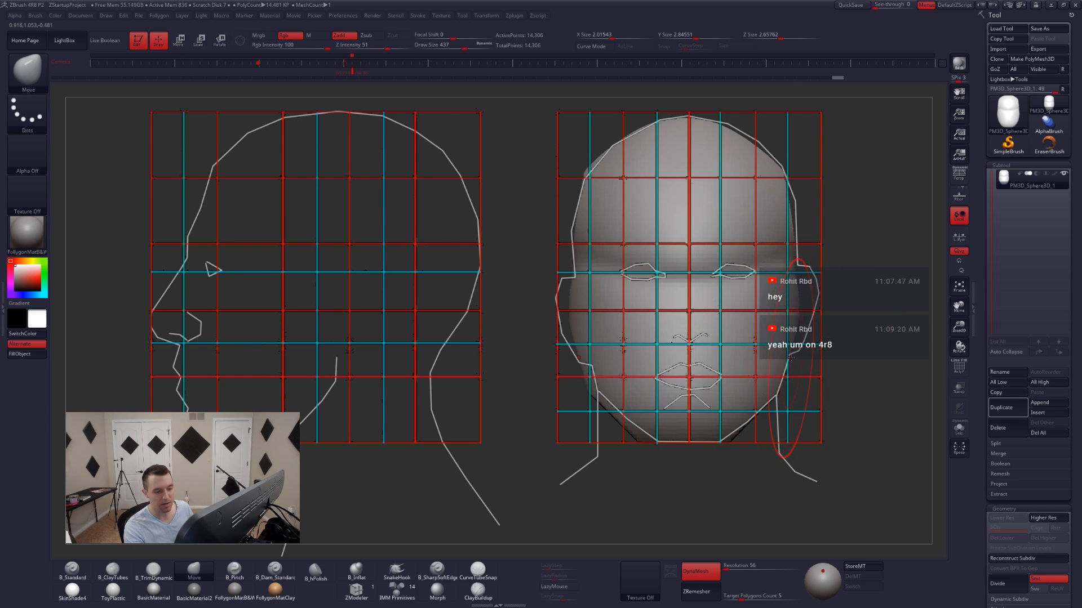
- Restore the jaw-side mask and adjust it with lasso selections until only the lower head sides outside the front guideline are isolated
key("w")
key("ctrl+shift+z")
key("ctrl+shift+z")
key("q")
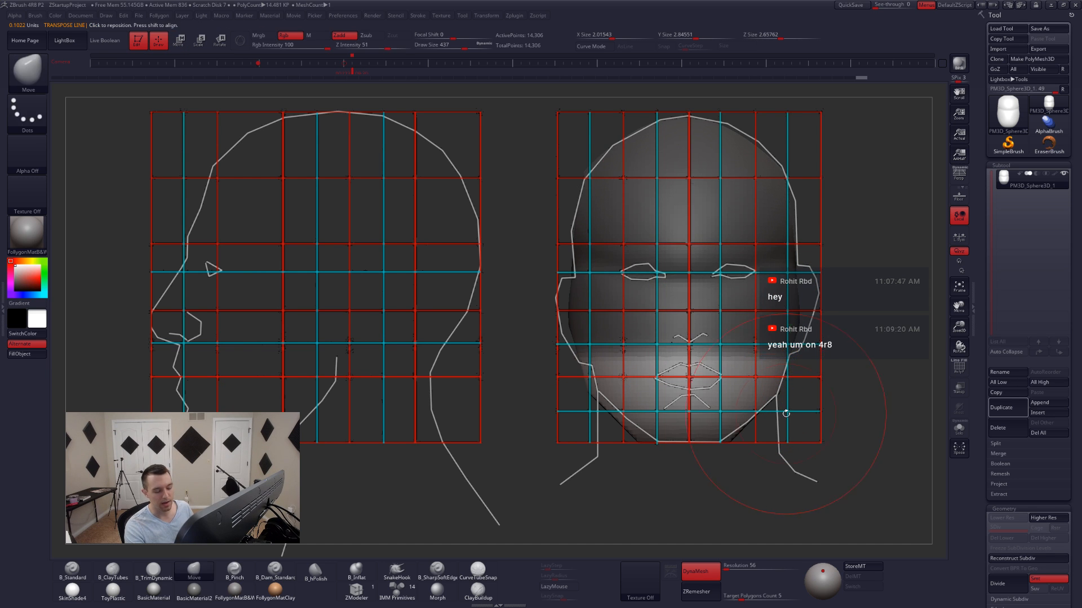
left_click_drag(802, 411, 793, 427, "ctrl")
mouse_move(790, 355)
left_mouse_down("ctrl")
mouse_move(869, 305)
mouse_move(821, 158)
mouse_move(805, 157)
left_mouse_up("ctrl")
left_click(832, 343, "ctrl")
- Flatten the isolated head sides along a horizontal Transpose line at nose level and clear the mask
key("w")
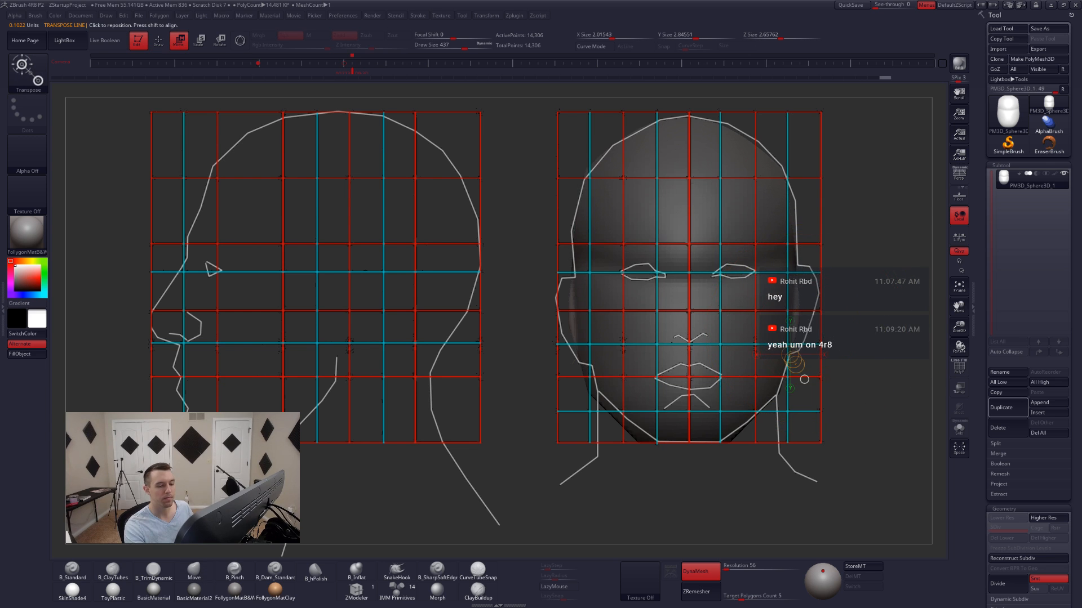
left_click_drag(795, 313, 872, 314)
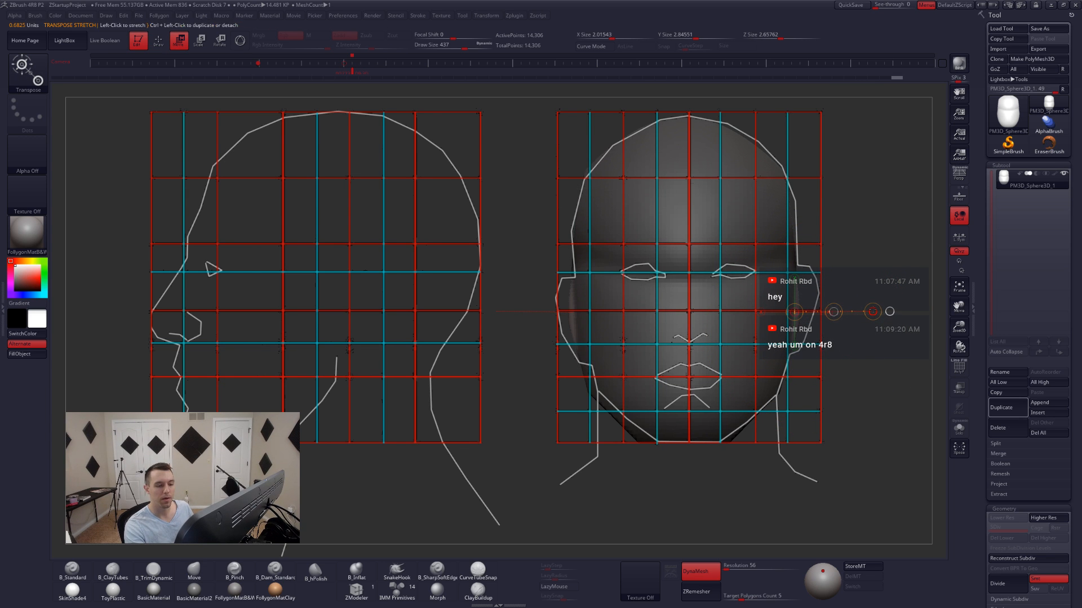
key("q")
mouse_move(838, 385)
left_mouse_down("ctrl")
mouse_move(849, 406)
mouse_move(796, 389)
mouse_move(729, 392)
mouse_move(741, 424)
left_mouse_up("ctrl")
- Inspect the bare head, return the timeline to the side-view key, and compare its profile with the Spotlight guidelines
key("shift+z")
mouse_move(785, 248)
left_mouse_down("shift")
mouse_move(795, 228)
mouse_move(687, 414)
mouse_move(622, 431)
left_mouse_up("shift")
left_click_drag(716, 451, 631, 428)
left_click(248, 70)
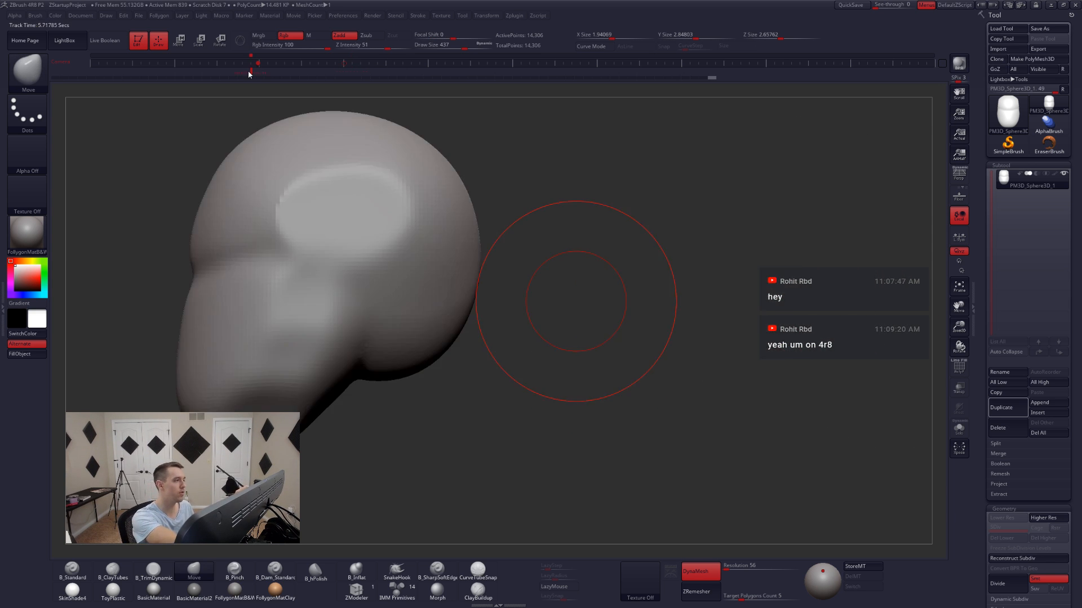
key("shift+z")
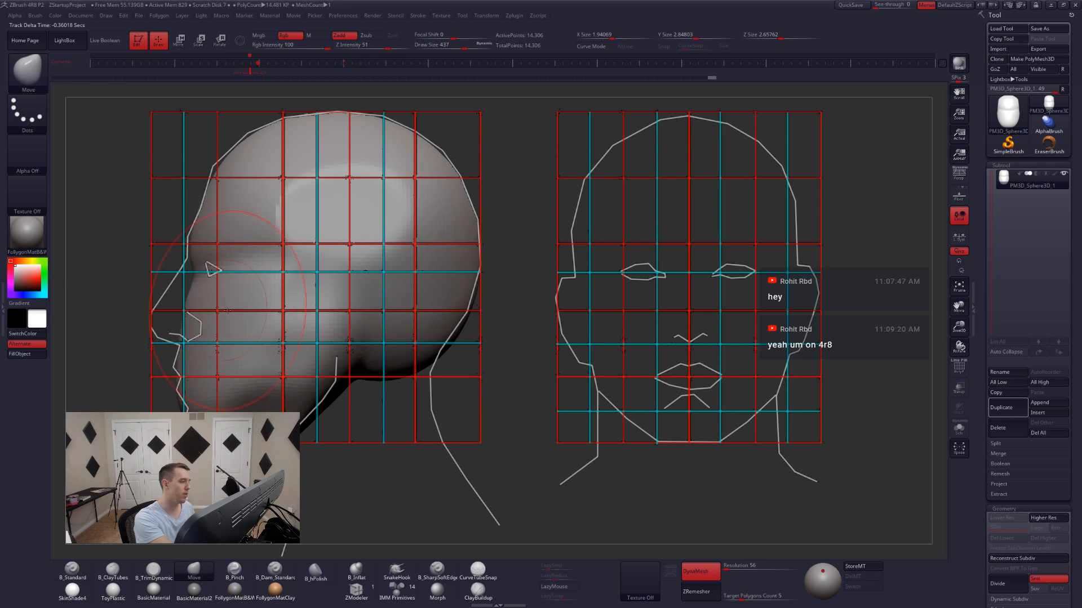
- Try to isolate the face front between the eye socket and mouth with a side-view lasso mask, inverted from the front
key("ctrl")
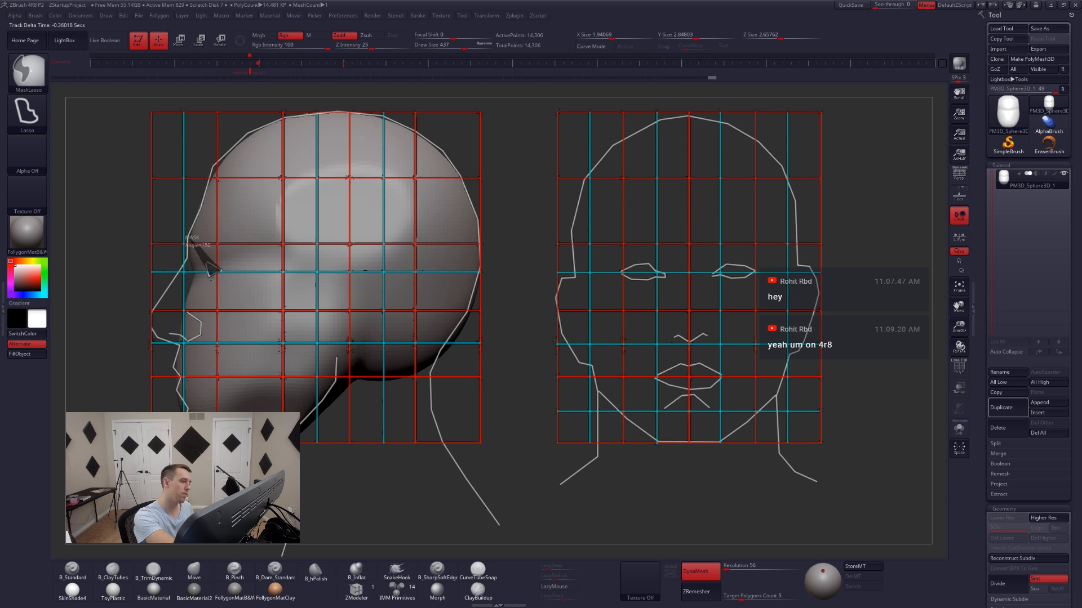
left_click_drag(210, 276, 132, 287, "ctrl")
left_click_drag(221, 273, 207, 294, "ctrl")
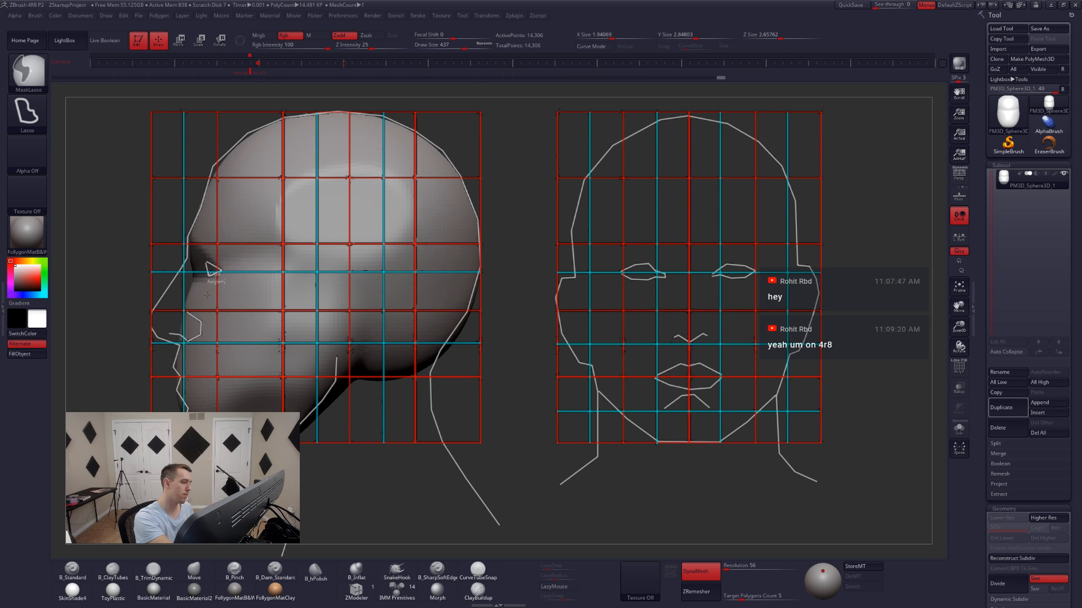
left_click_drag(162, 384, 138, 318, "ctrl")
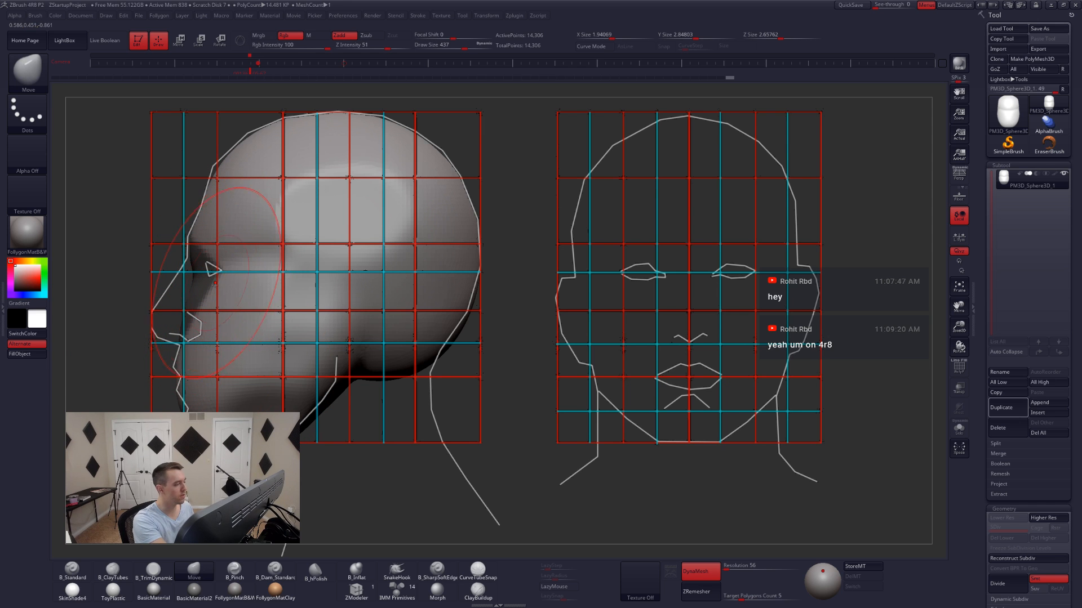
mouse_move(173, 370)
left_mouse_down("ctrl")
mouse_move(160, 304)
mouse_move(217, 271)
left_mouse_up("ctrl")
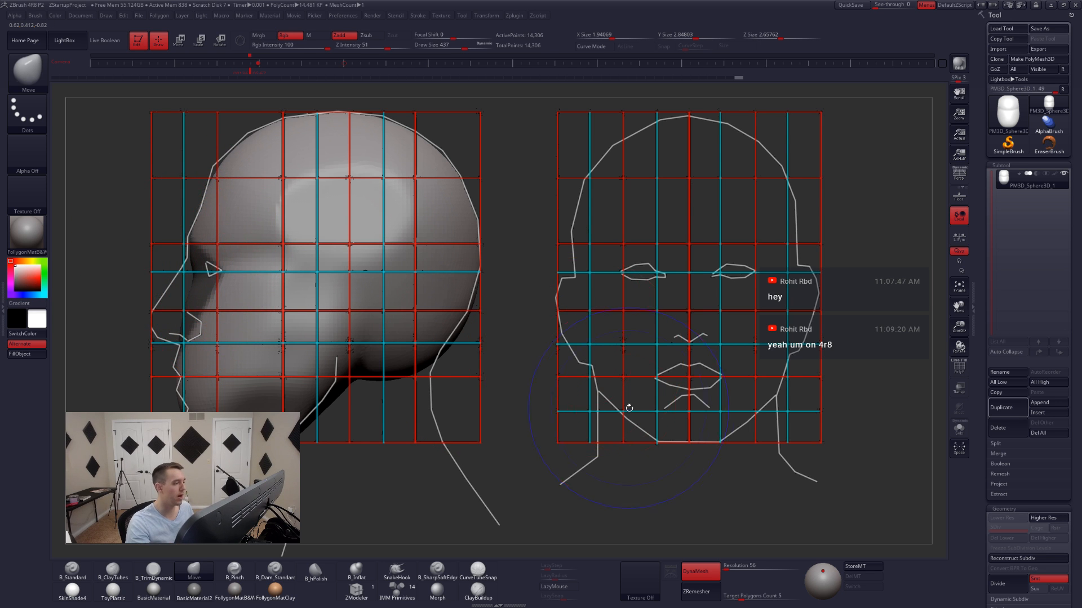
key("shift+z")
left_click_drag(632, 413, 678, 429)
mouse_move(315, 369)
left_mouse_down("alt")
mouse_move(621, 387)
mouse_move(658, 400)
left_mouse_up("alt")
left_click(688, 394, "ctrl")
- Select the Pinch brush, set its draw size to 280, and clear the mask from the head
key("5")
key("space")
left_click_drag(524, 331, 514, 331)
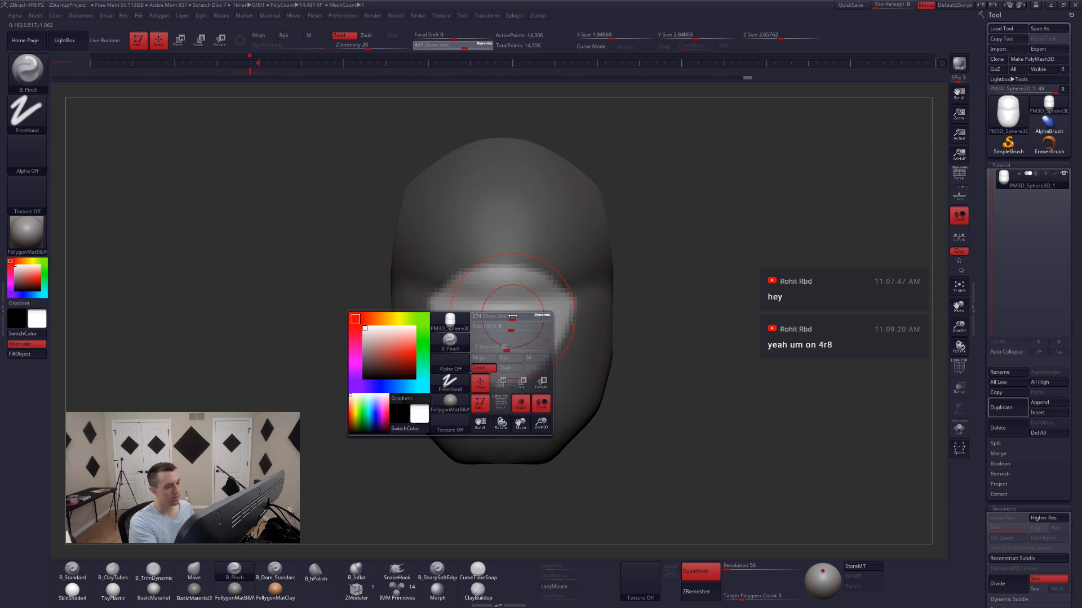
mouse_move(573, 375)
right_mouse_down()
mouse_move(606, 372)
mouse_move(623, 384)
right_mouse_up()
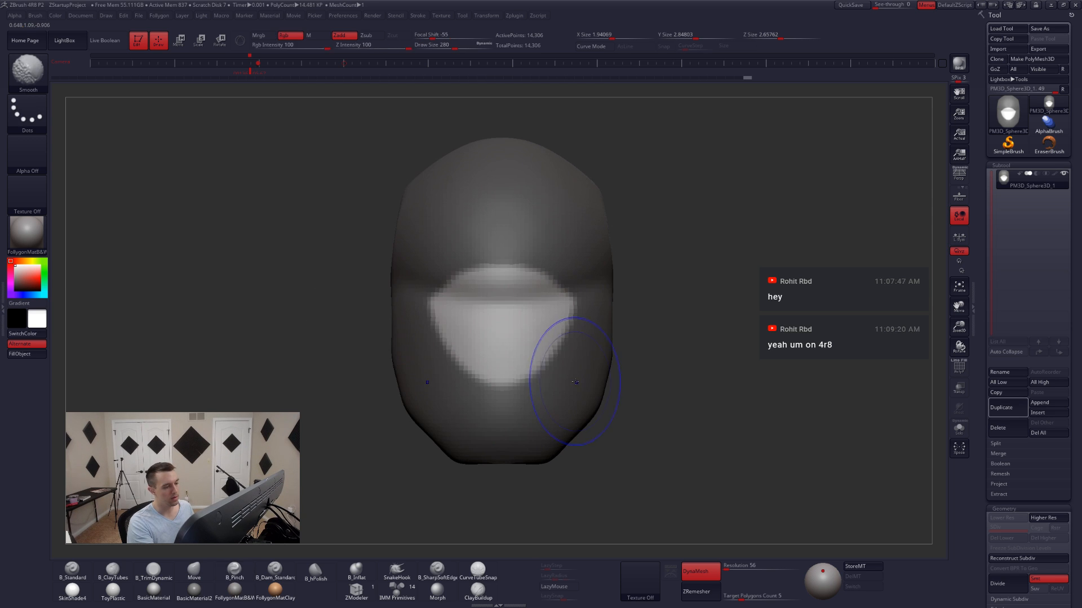
left_click_drag(624, 385, 614, 372, "ctrl")
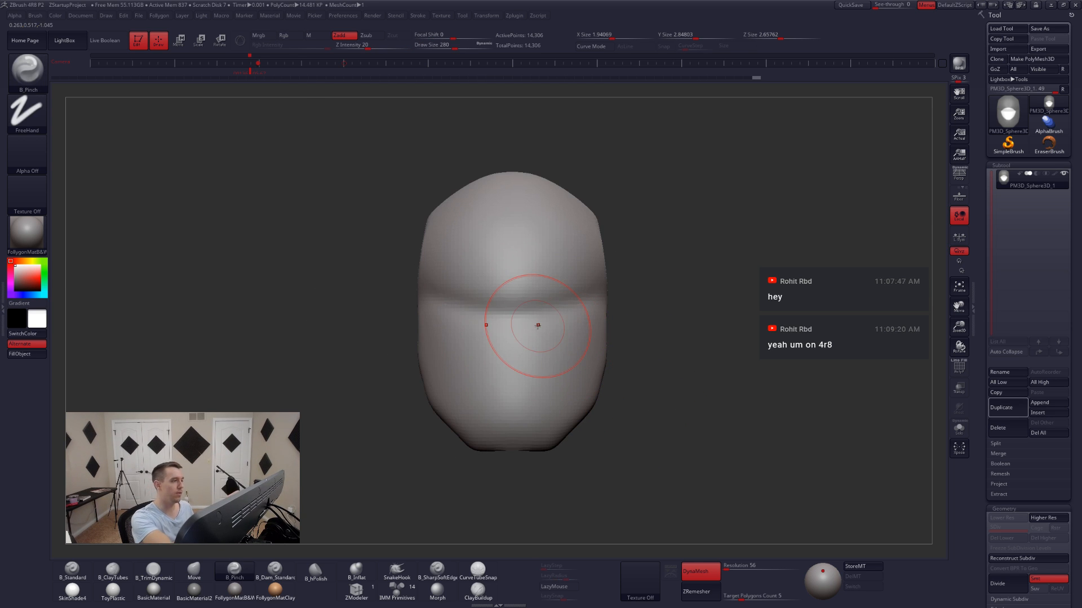
- At the front-view key, lasso-mask both face sides from the temples to the chin, leaving the forehead and central strip unmasked
left_click(352, 72)
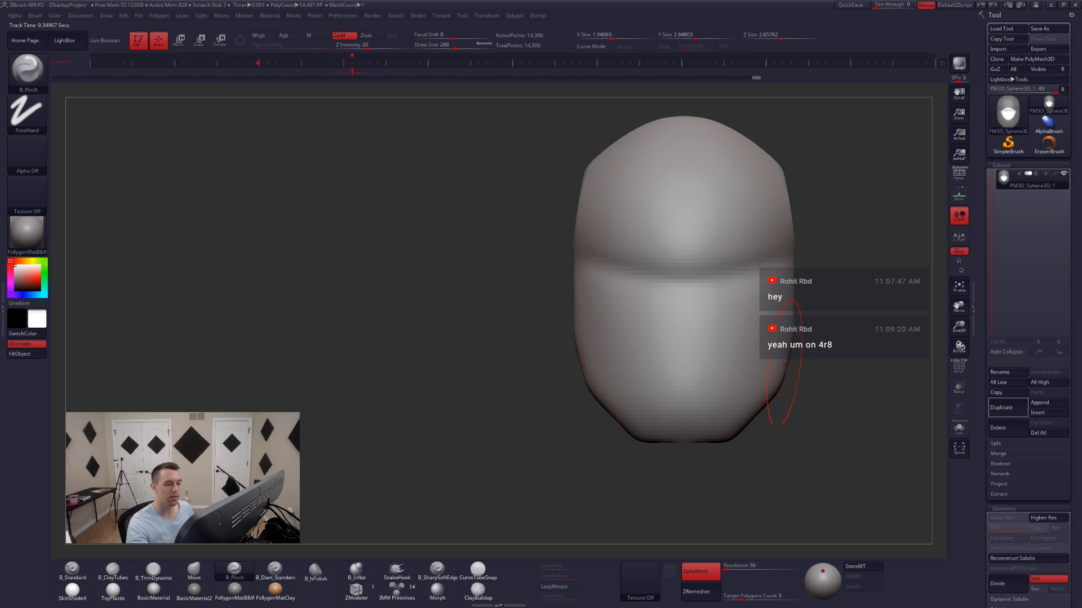
key("shift+z")
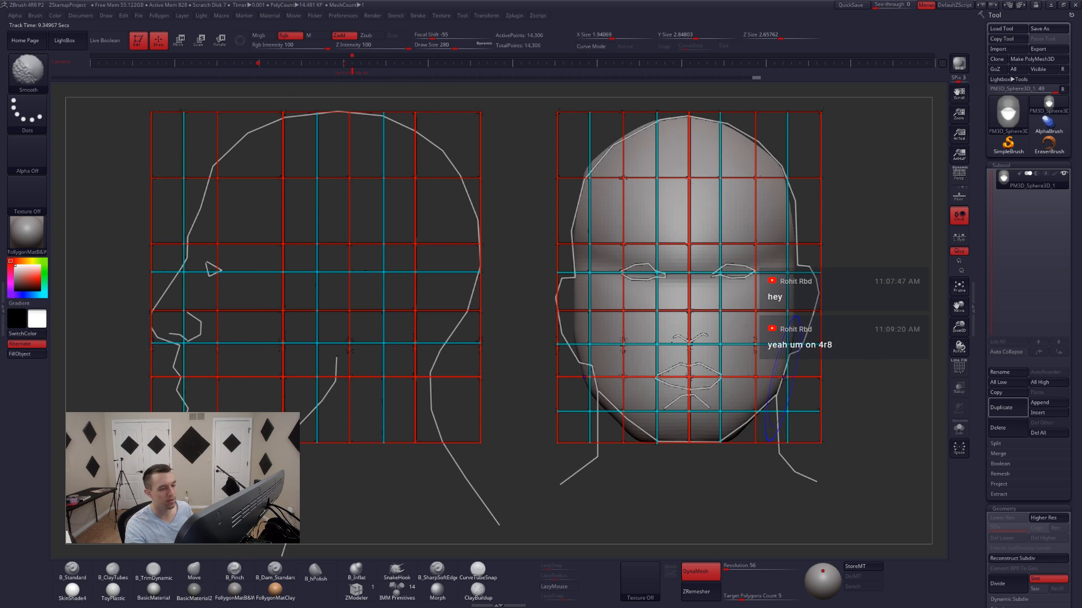
key("ctrl")
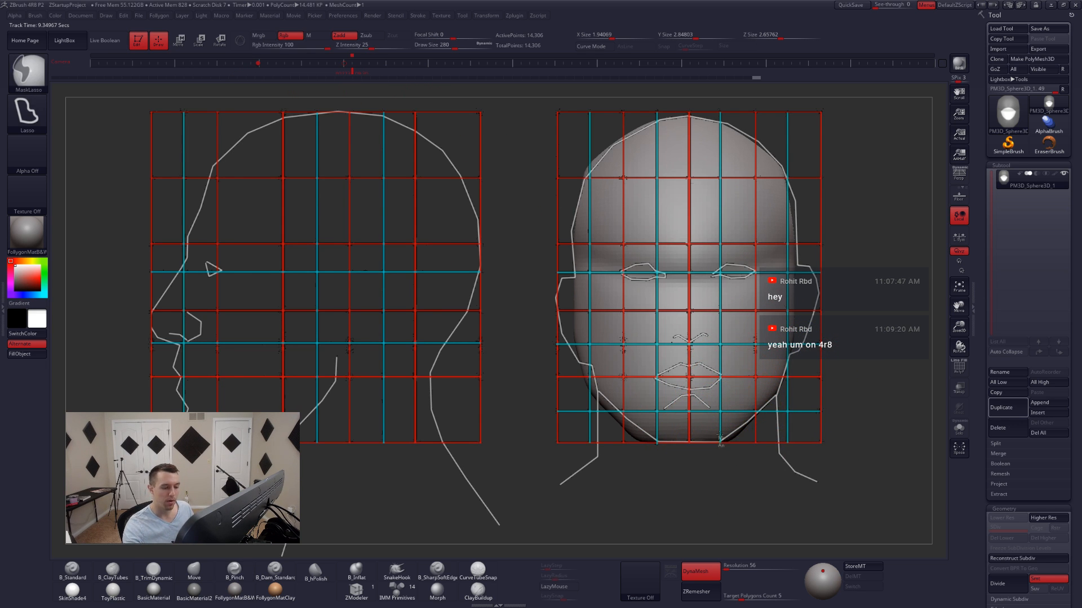
mouse_move(714, 381)
left_mouse_down("ctrl")
mouse_move(717, 302)
mouse_move(749, 206)
mouse_move(787, 167)
mouse_move(892, 236)
mouse_move(896, 443)
left_mouse_up("ctrl")
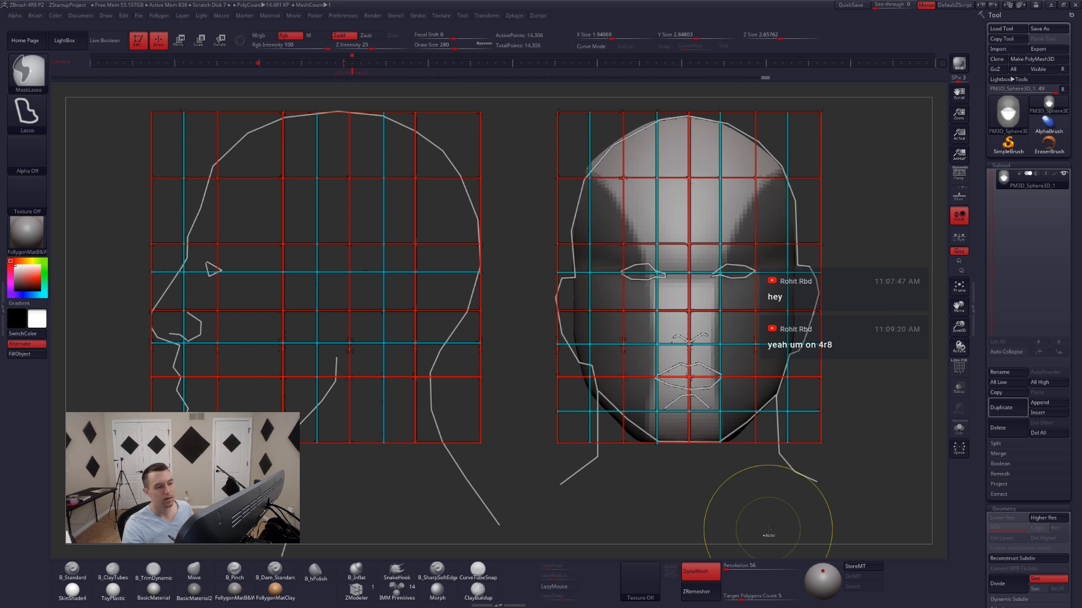
key("shift+z")
mouse_move(787, 410)
left_mouse_down("alt")
mouse_move(655, 439)
mouse_move(755, 434)
mouse_move(631, 448)
mouse_move(584, 435)
left_mouse_up("alt")
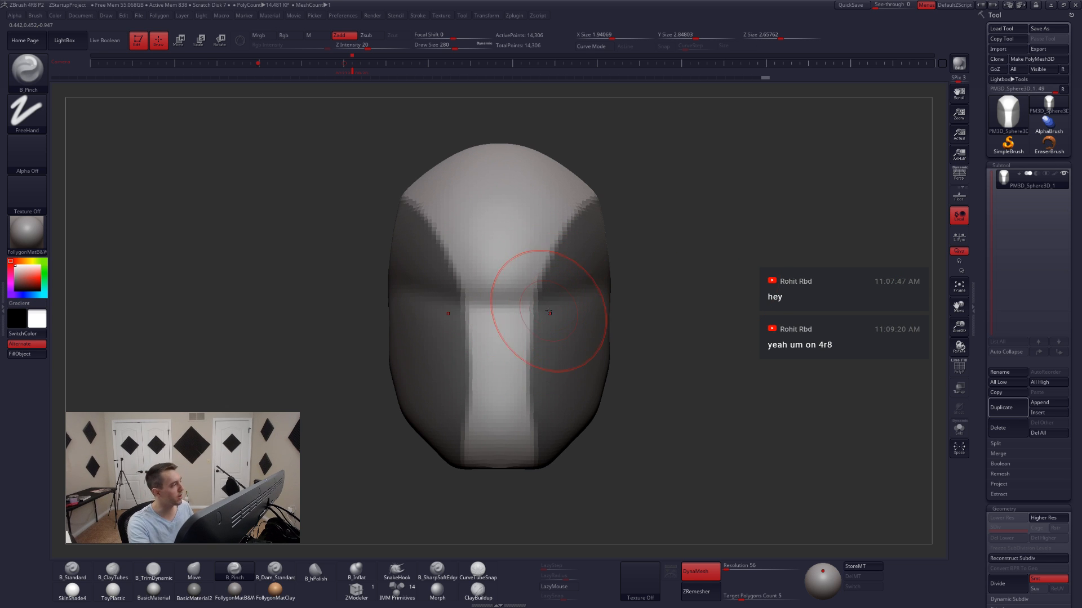
- Turn on LazyMouse for the Pinch brush and reduce its draw size to 140
key("space")
left_click_drag(562, 309, 549, 309)
left_click(549, 587)
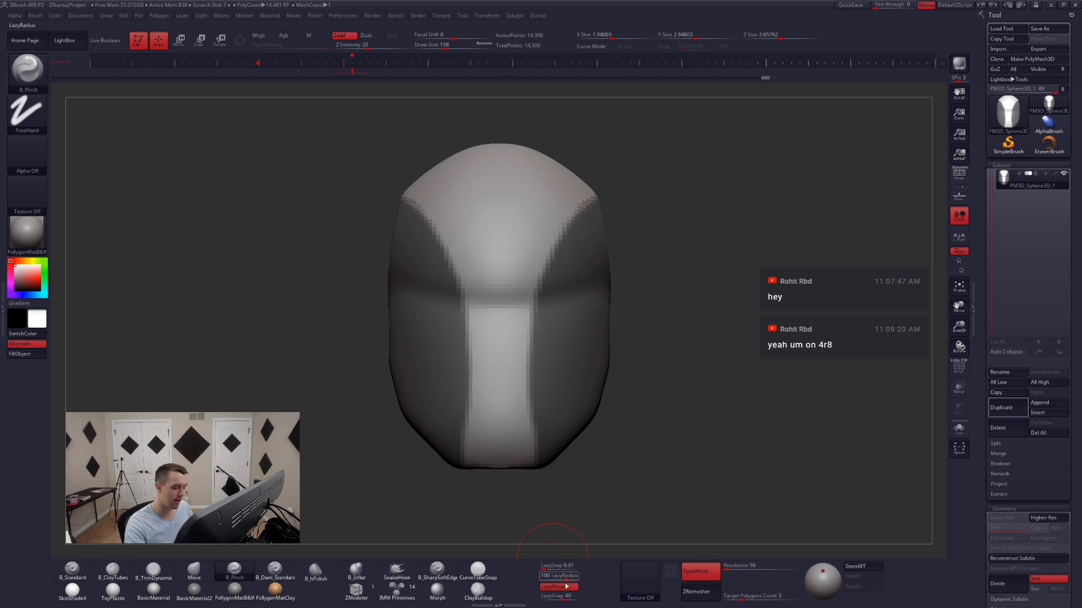
key("space")
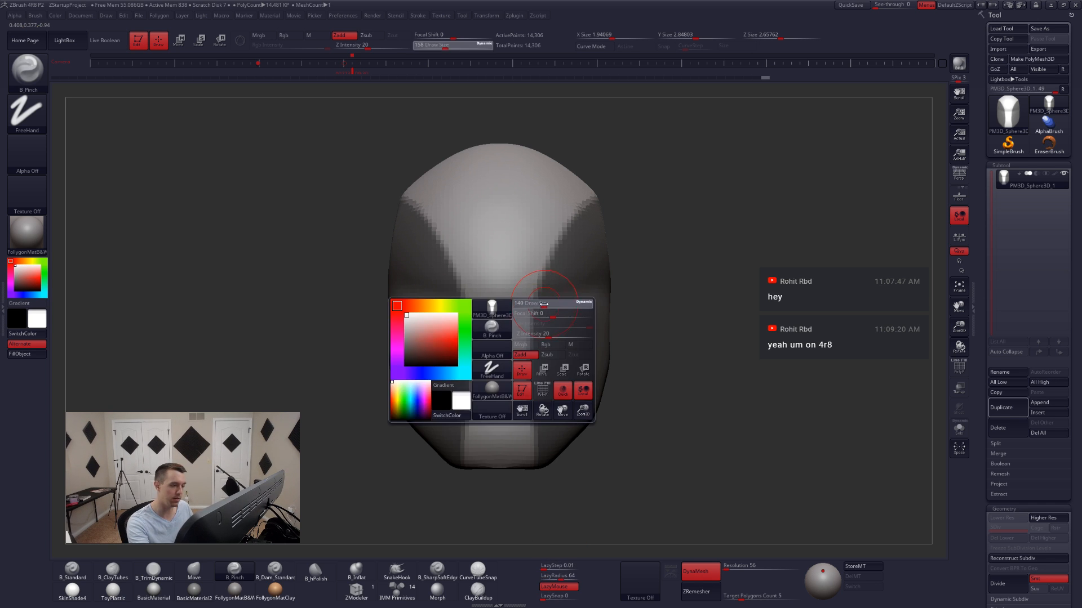
left_click_drag(550, 309, 547, 310)
- Convert the masked face sides into their own polygroup, check its borders with the polyframe display, and hide the polyframe
key("shift+f")
key("ctrl+w")
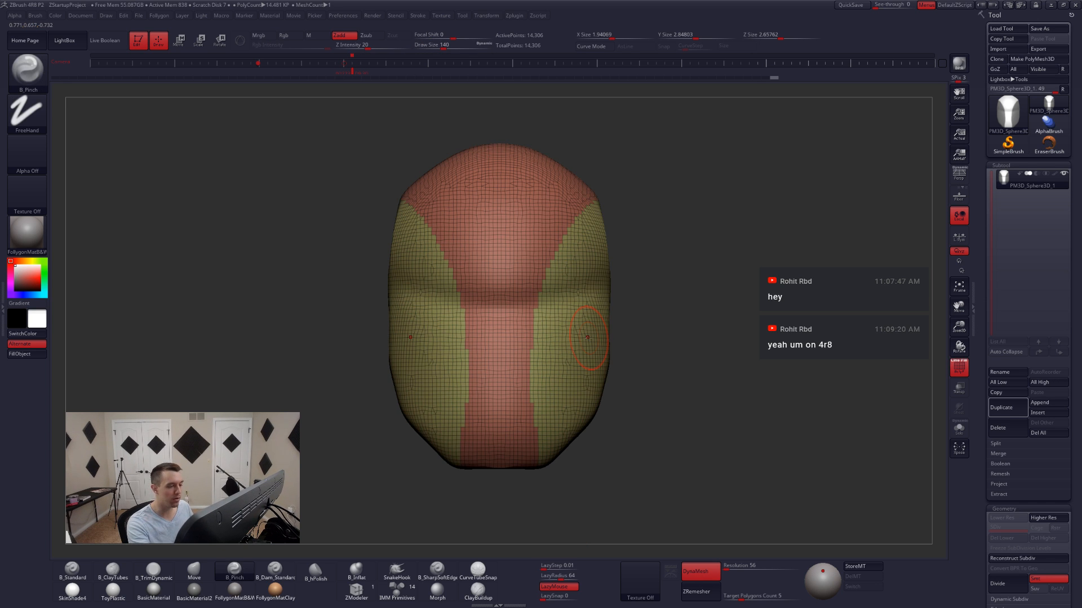
right_click_drag(566, 275, 572, 292)
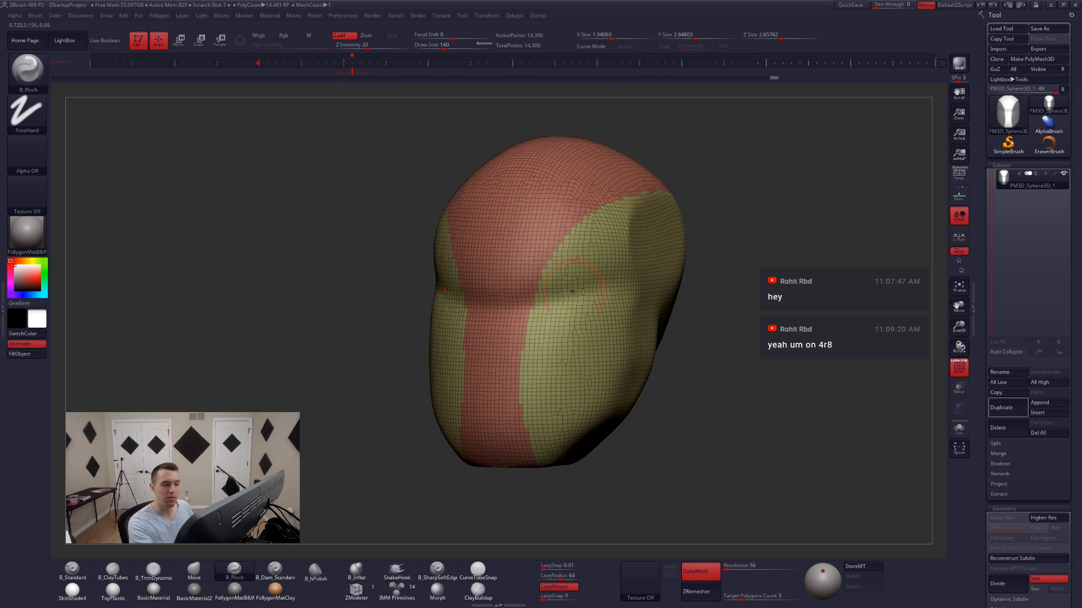
right_click_drag(520, 432, 528, 445)
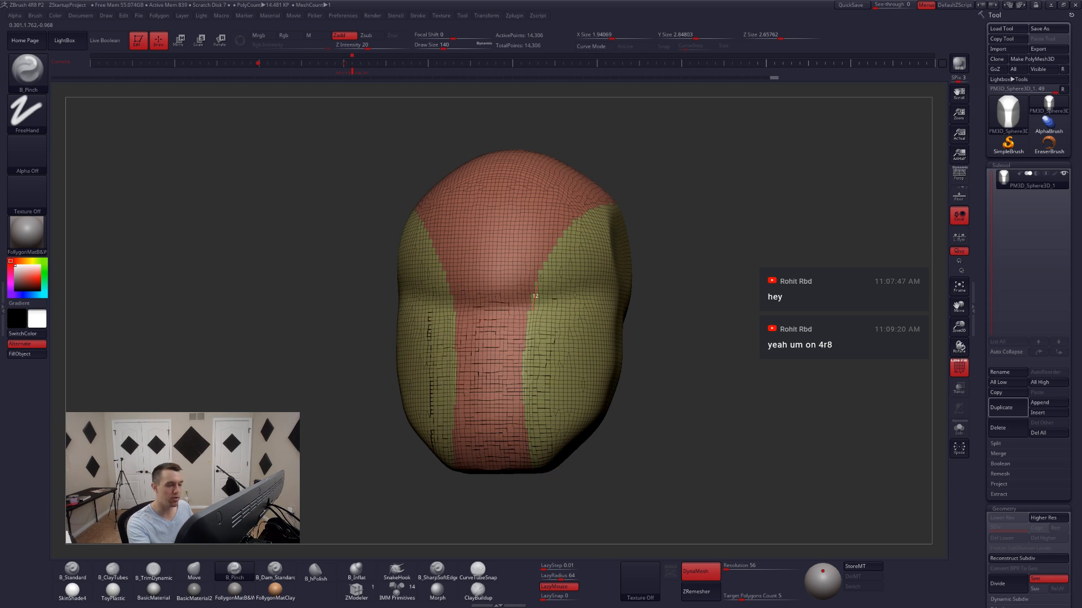
key("shift+f")
- Pinch a crease along the border between the central face strip and the face sides, from the temple down to the chin
left_click_drag(593, 209, 560, 244)
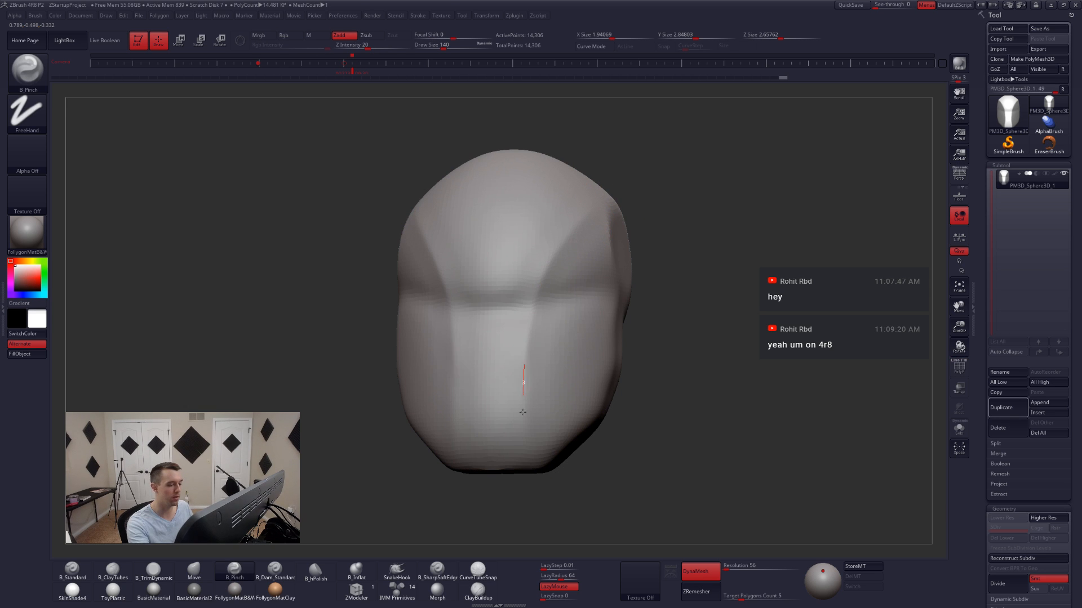
right_click_drag(535, 440, 526, 475)
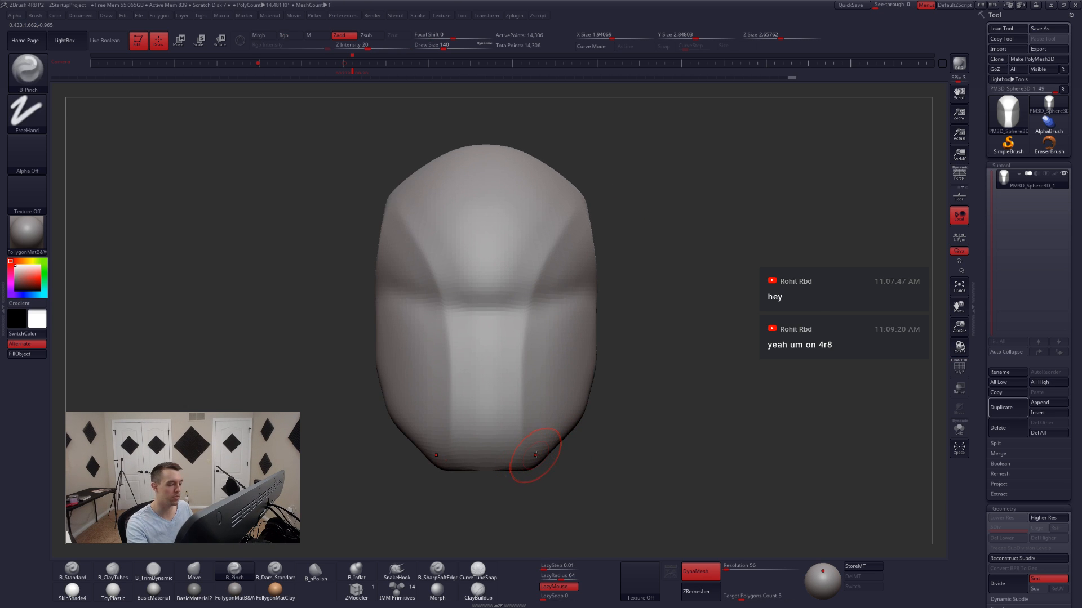
key("shift+z")
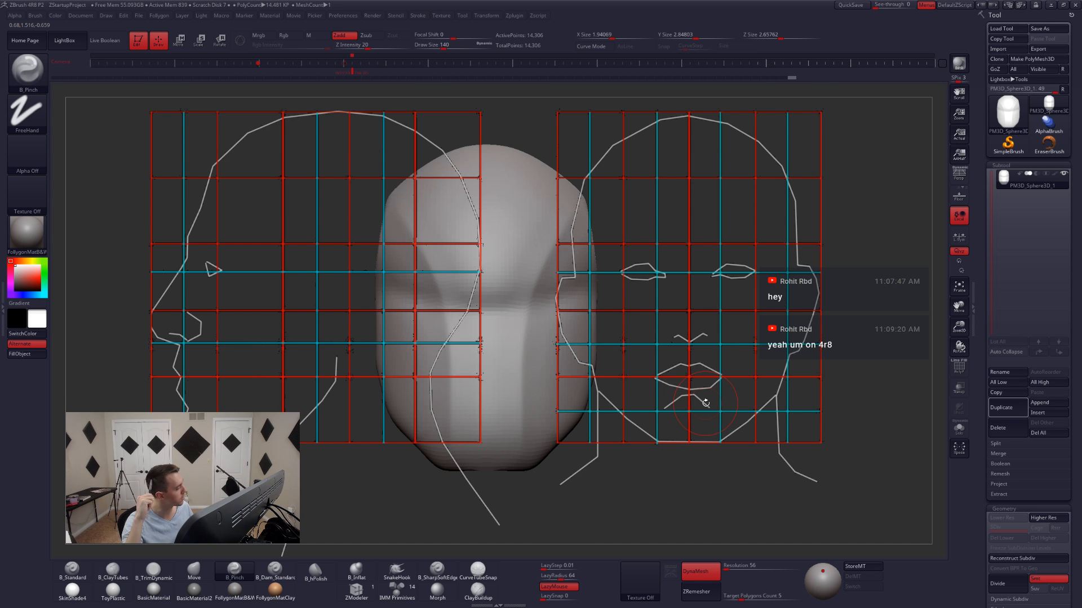
key("shift+z")
right_click_drag(702, 401, 526, 465)
mouse_move(516, 416)
left_mouse_down()
mouse_move(551, 276)
mouse_move(630, 191)
left_mouse_up()
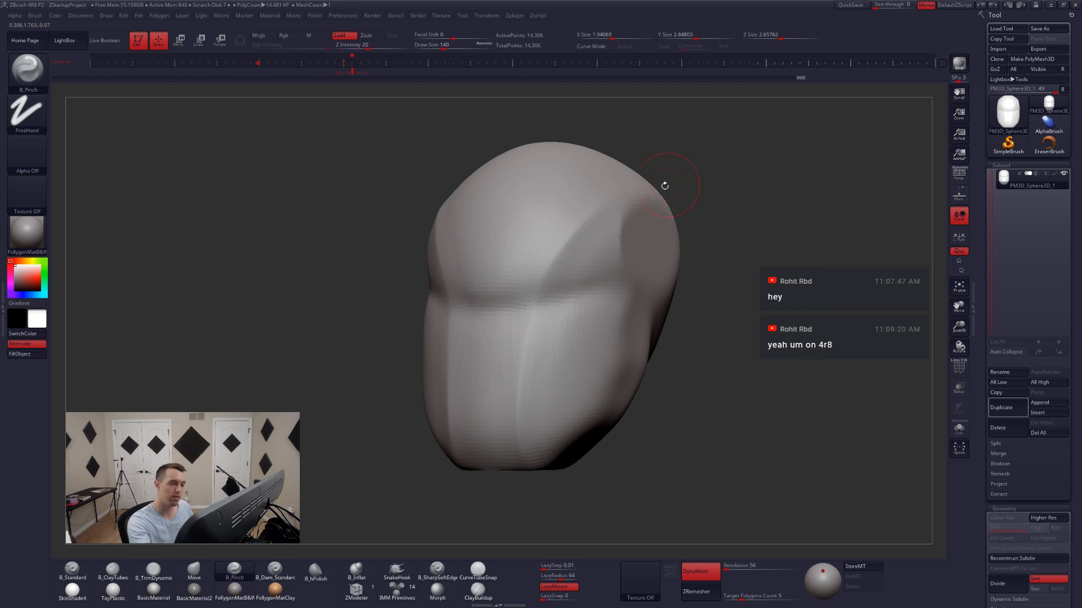
mouse_move(549, 422)
right_mouse_down()
mouse_move(580, 389)
mouse_move(533, 325)
mouse_move(516, 394)
mouse_move(555, 380)
mouse_move(553, 441)
mouse_move(561, 411)
right_mouse_up()
mouse_move(601, 372)
right_mouse_down()
mouse_move(594, 380)
mouse_move(634, 386)
mouse_move(586, 386)
right_mouse_up()
- Flatten the cheek and jaw side planes with the TrimDynamic brush at draw size 274, and update the DynaMesh at resolution 56
key("3")
left_click_drag(586, 386, 588, 386)
right_click_drag(625, 395, 593, 389)
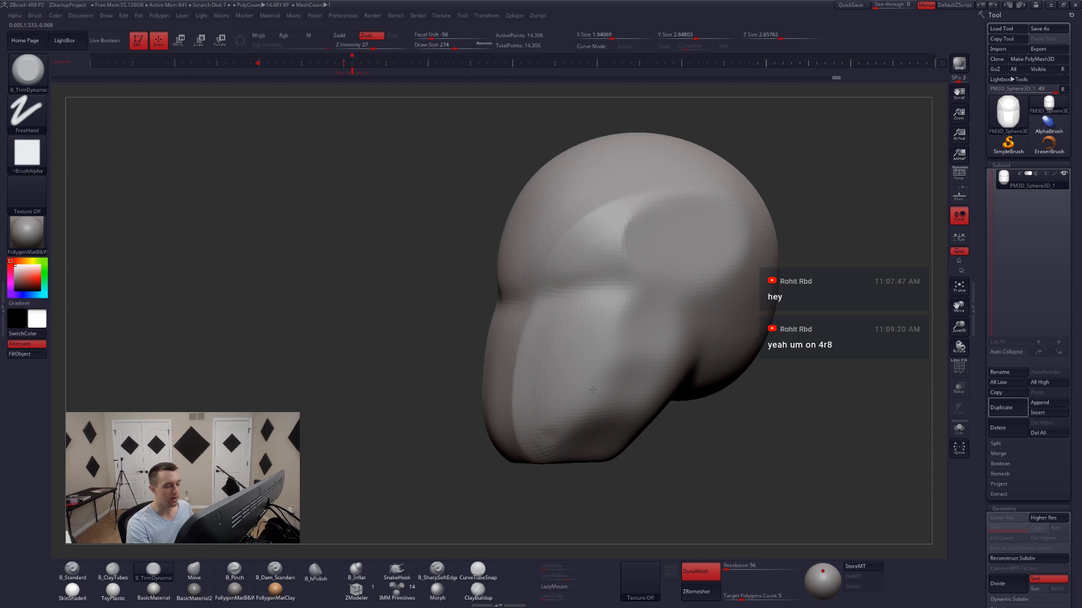
mouse_move(597, 402)
left_mouse_down()
mouse_move(580, 427)
mouse_move(597, 352)
mouse_move(563, 339)
left_mouse_up()
mouse_move(552, 391)
left_mouse_down()
mouse_move(555, 383)
mouse_move(566, 433)
mouse_move(609, 418)
mouse_move(588, 376)
left_mouse_up()
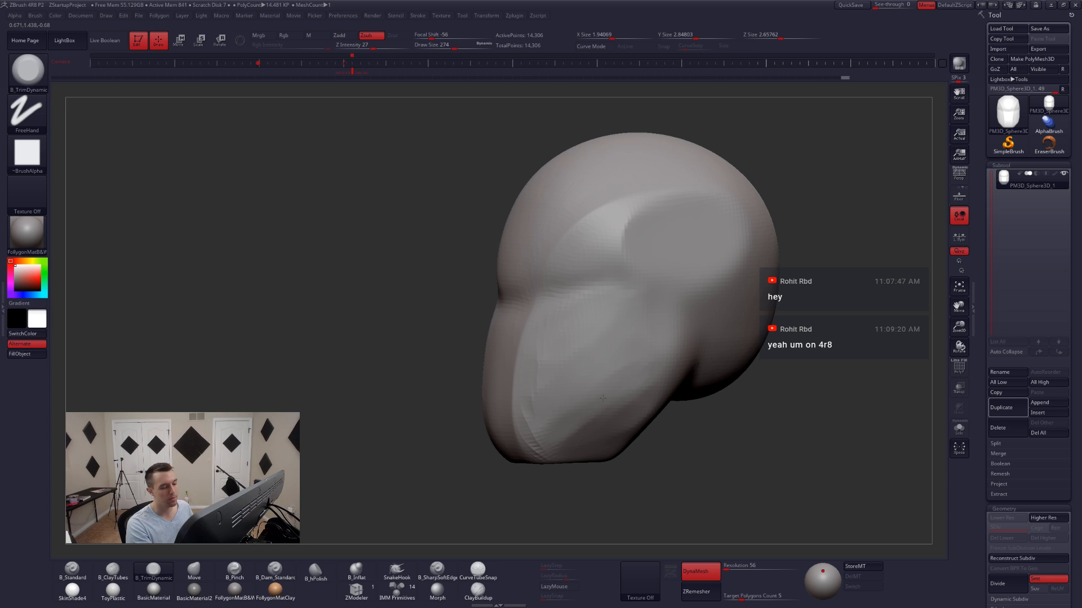
left_click_drag(579, 412, 586, 424)
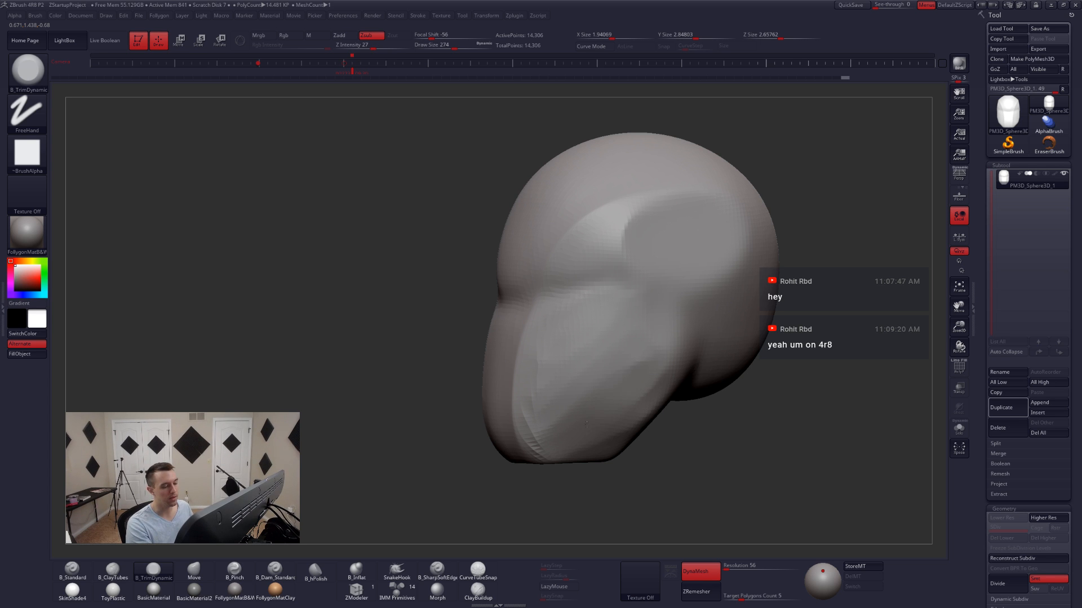
right_click_drag(554, 403, 617, 412, "shift")
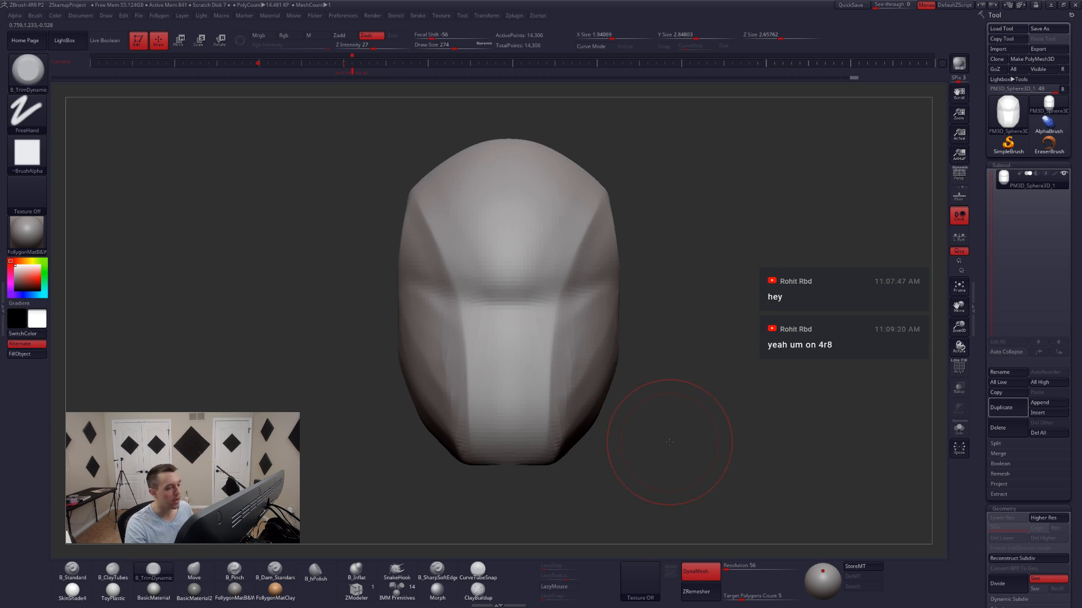
mouse_move(669, 443)
left_mouse_down("alt")
mouse_move(645, 469)
mouse_move(704, 467)
left_mouse_up("alt")
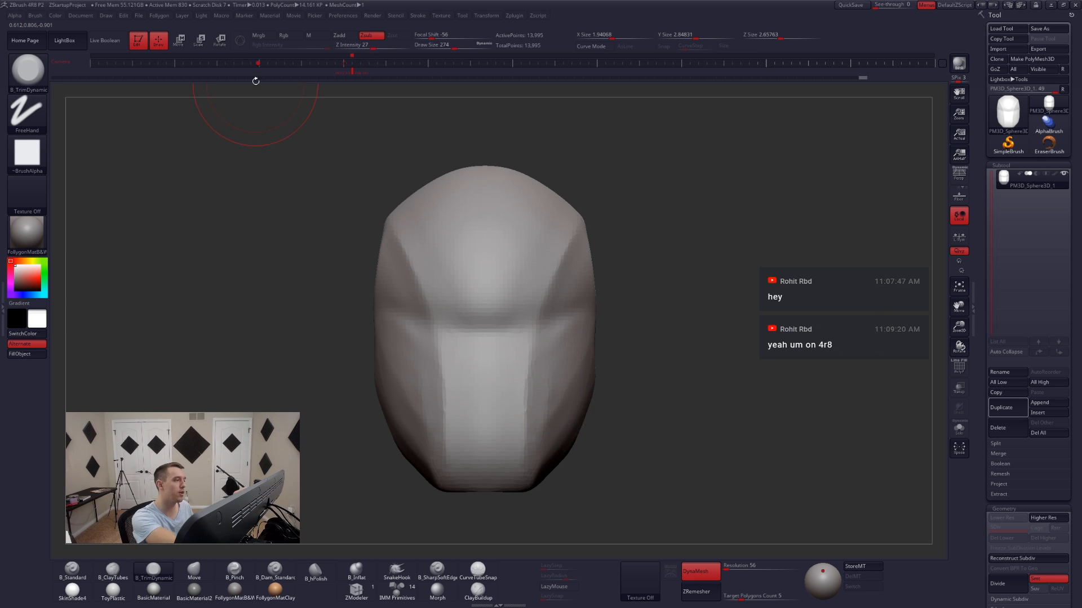
- At the side-view key, lasso-mask the face front from the eye socket to below the nose and invert the mask to isolate it
left_click(253, 64)
key("shift+z")
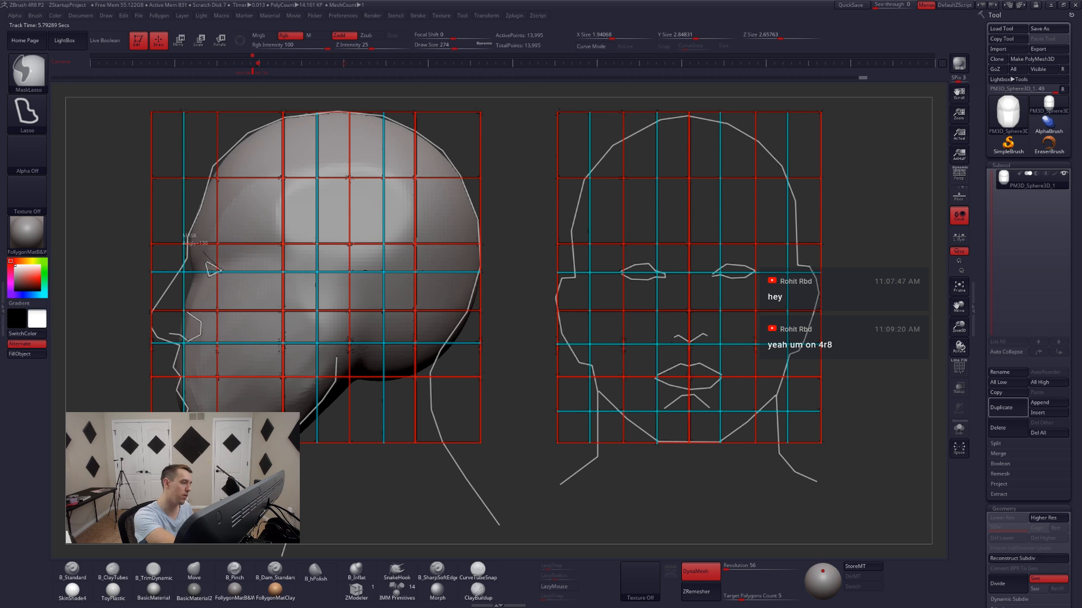
mouse_move(213, 269)
left_mouse_down("ctrl")
mouse_move(172, 365)
mouse_move(85, 420)
left_mouse_up("ctrl")
key("shift+z")
mouse_move(437, 421)
left_mouse_down("shift")
mouse_move(474, 430)
mouse_move(711, 412)
mouse_move(741, 423)
left_mouse_up("shift")
left_click(683, 405, "ctrl")
- Select the Pinch brush at a smaller draw size and pinch the upper edge of the isolated area beneath the brow
key("5")
key("space")
left_click_drag(572, 327, 564, 327)
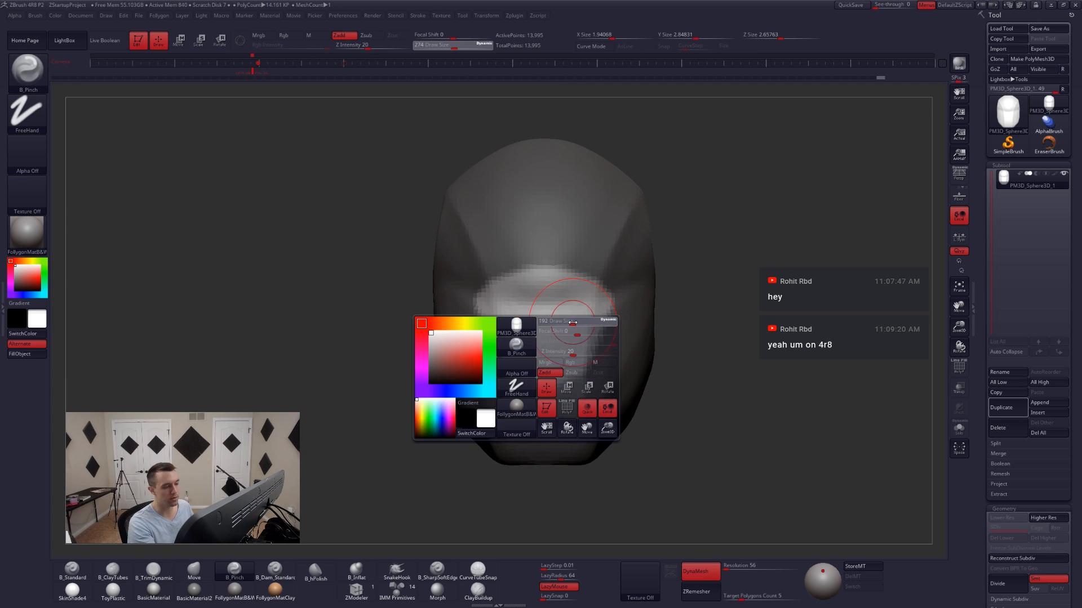
mouse_move(481, 297)
left_mouse_down()
mouse_move(648, 301)
mouse_move(478, 301)
left_mouse_up()
mouse_move(414, 337)
left_mouse_down("shift")
mouse_move(541, 331)
mouse_move(486, 303)
left_mouse_up("shift")
- Adjust the eye-socket area with the Move brush, smooth it beneath the brow, clear the mask and update the DynaMesh
key("4")
key("space")
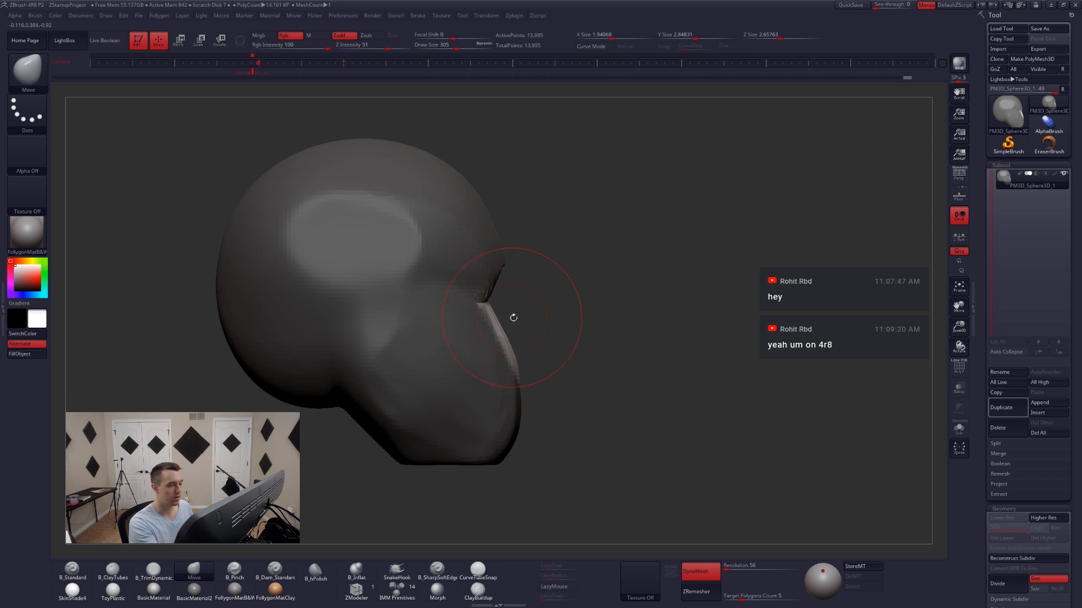
right_click_drag(513, 317, 490, 318)
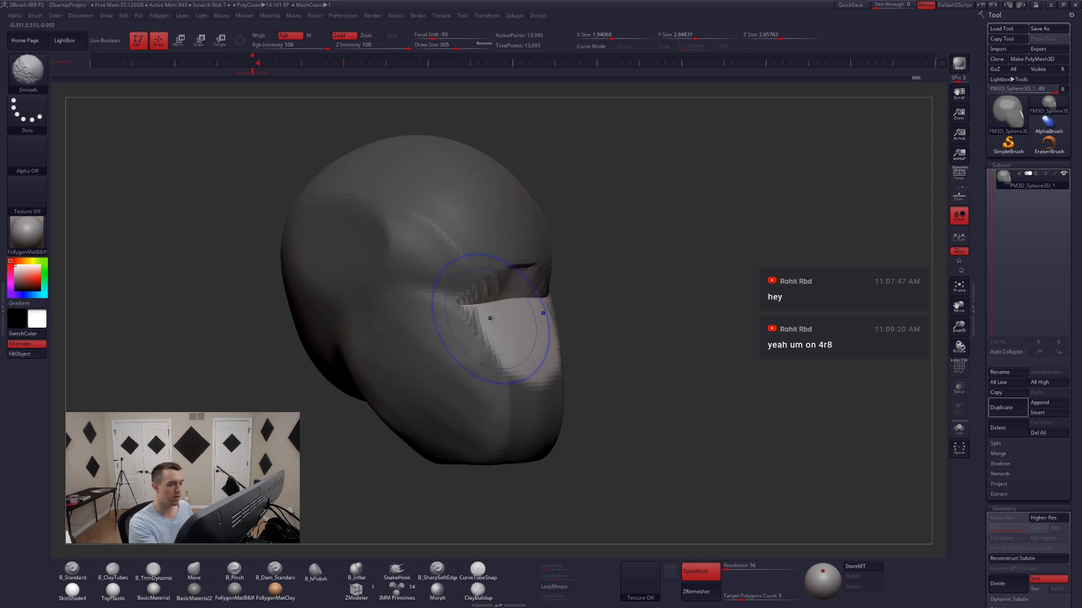
left_click_drag(490, 318, 502, 311, "shift")
mouse_move(515, 309)
right_mouse_down("shift")
mouse_move(596, 310)
mouse_move(604, 320)
right_mouse_up("shift")
key("space")
left_click_drag(677, 410, 782, 348, "ctrl")
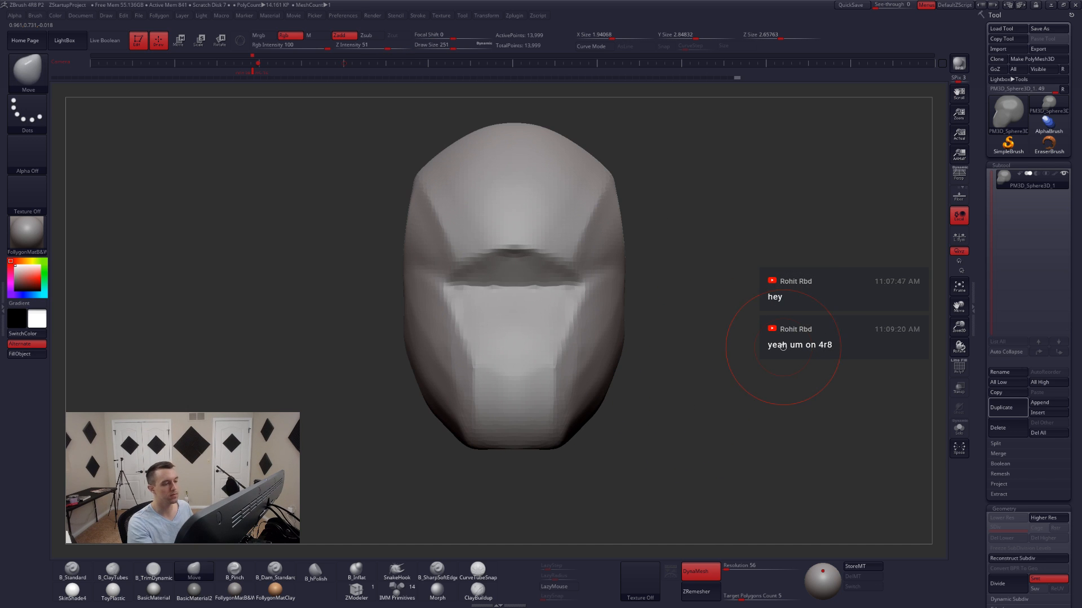
- Recall the front-view key on the timeline and overlay the Spotlight guidelines on the face, with the Move brush at draw size 182
key("space")
left_click_drag(531, 263, 525, 262)
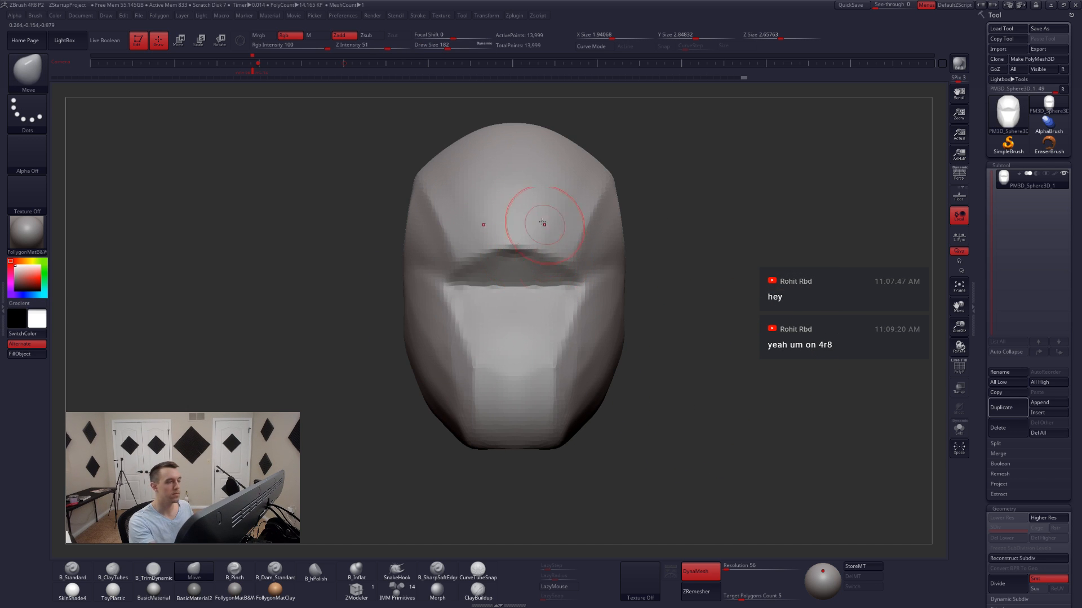
left_click(353, 68)
key("shift+z")
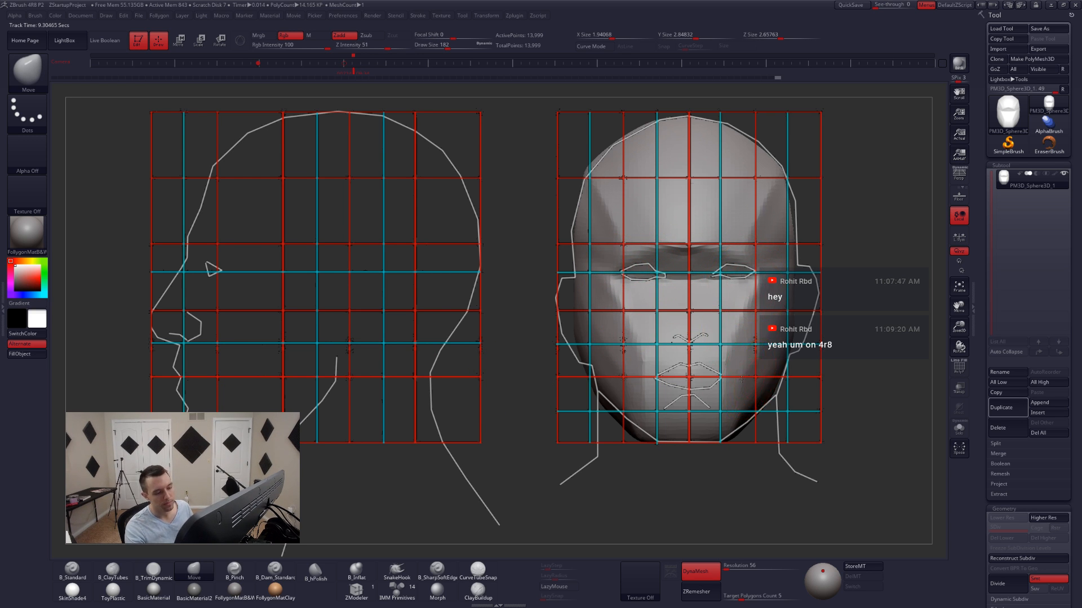
right_click_drag(742, 379, 724, 394, "alt")
key("shift+z")
right_click_drag(682, 290, 647, 292, "alt")
left_click(352, 63)
key("shift+z")
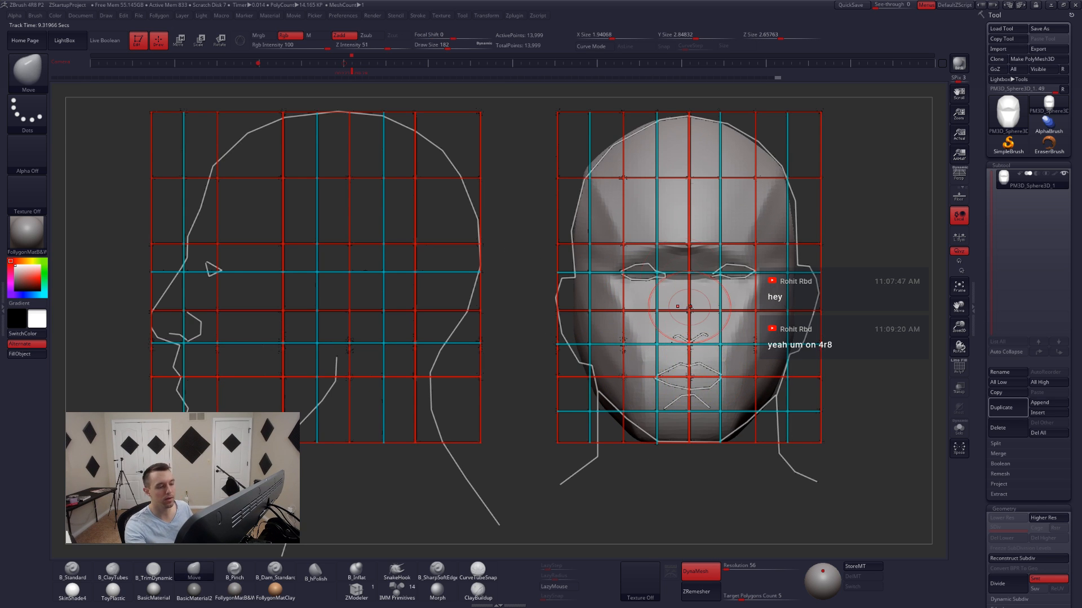
- Lasso-mask a narrow vertical strip for the nose from the brow to the nose-base guideline, and hide the Spotlight guidelines
key("space")
left_click(684, 278)
key("ctrl")
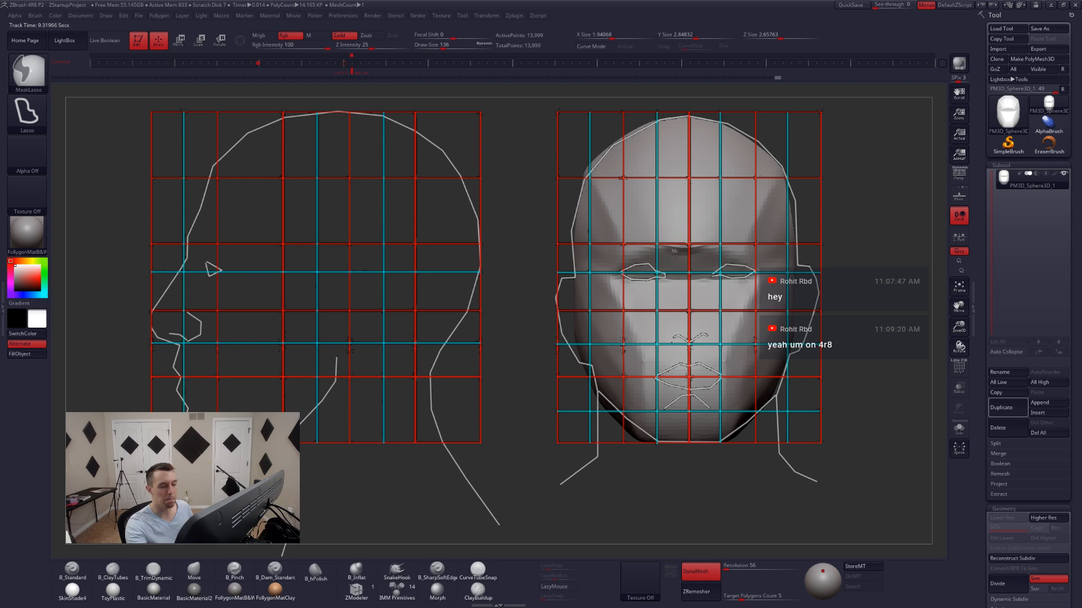
mouse_move(675, 331)
left_mouse_down("ctrl")
mouse_move(690, 344)
mouse_move(706, 332)
mouse_move(703, 247)
mouse_move(674, 249)
left_mouse_up("ctrl")
key("shift")
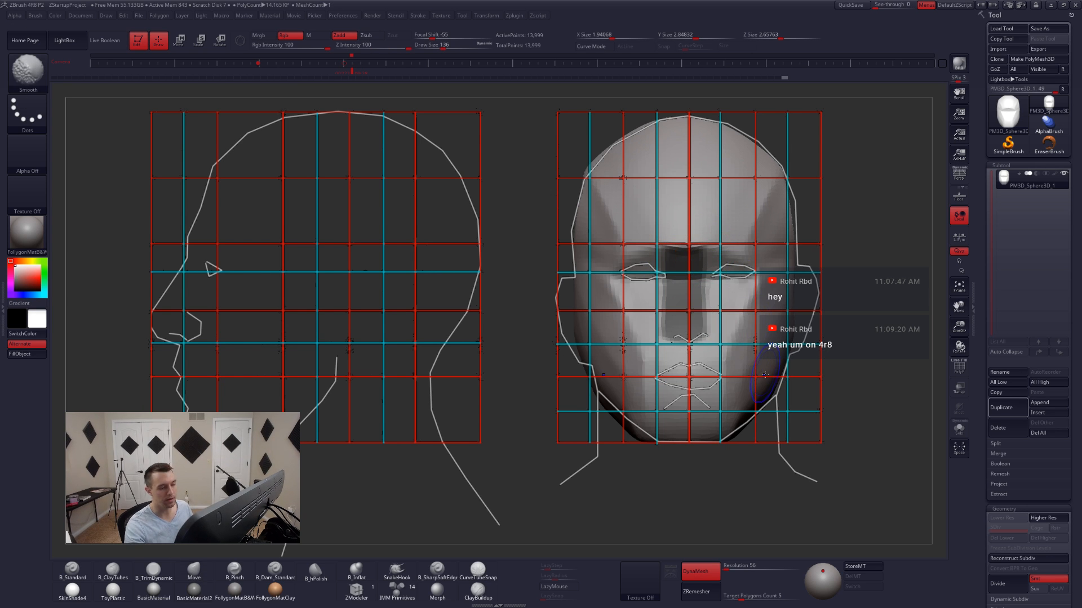
key("shift+z")
- Soften and invert the nose mask, and pull the nose forward from the face in side view with the Move gizmo
mouse_move(684, 388)
right_mouse_down()
mouse_move(739, 414)
mouse_move(665, 397)
mouse_move(604, 421)
right_mouse_up()
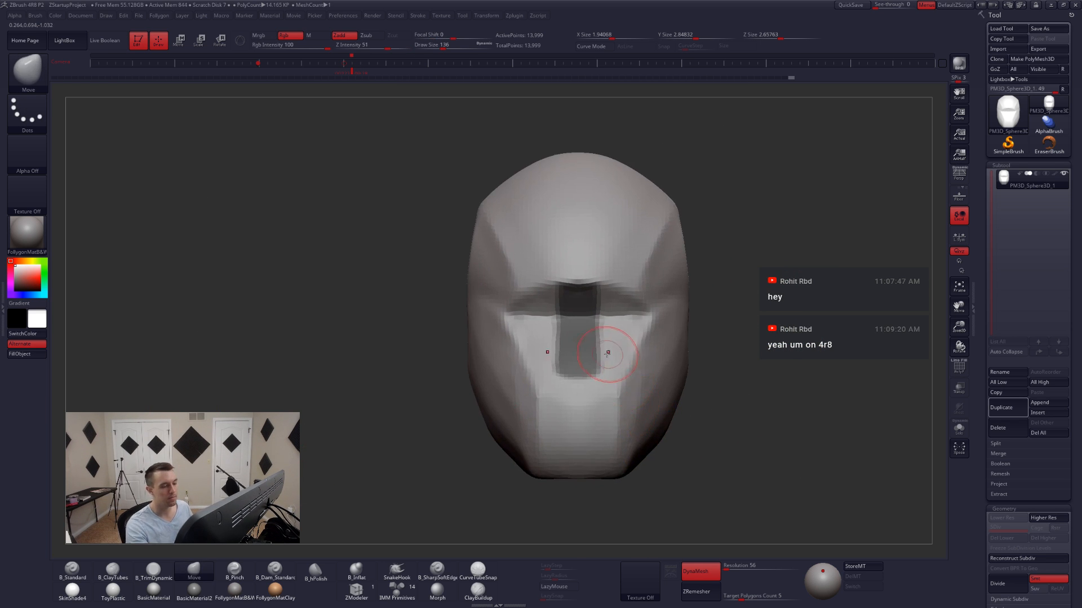
left_click(594, 365, "ctrl")
left_click(706, 370, "ctrl")
left_click(603, 378, "ctrl")
right_click_drag(547, 369, 584, 343)
key("w")
mouse_move(576, 353)
left_mouse_down("shift")
mouse_move(637, 352)
mouse_move(604, 357)
mouse_move(615, 358)
left_mouse_up("shift")
key("q")
- Recall the side-view key with the Spotlight guidelines and move the nose tip out to match the profile outline
key("space")
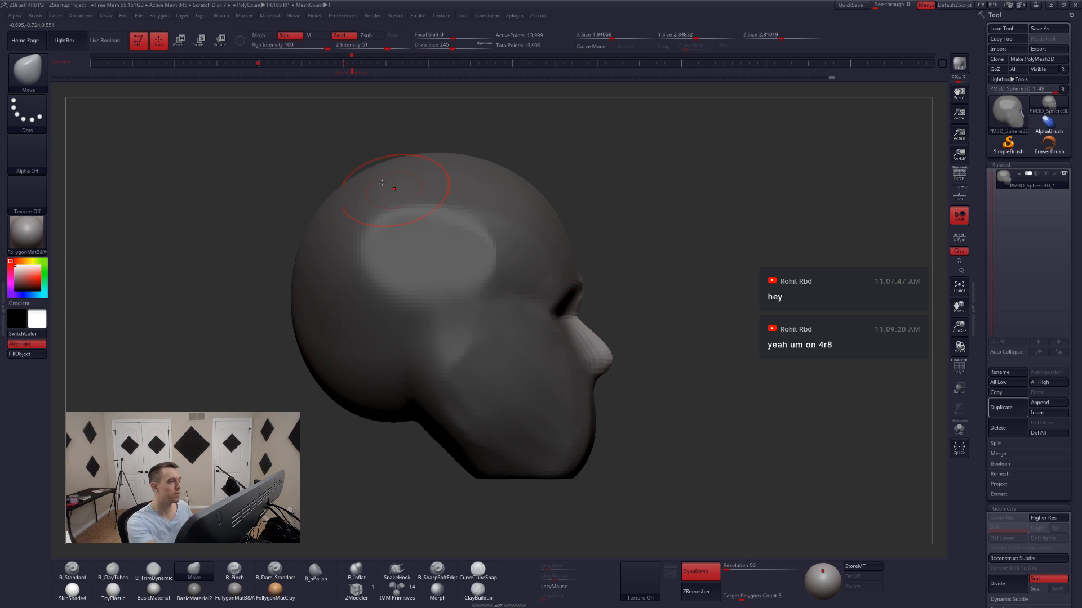
left_click(249, 66)
key("shift+z")
key("space")
left_click_drag(191, 298, 181, 298)
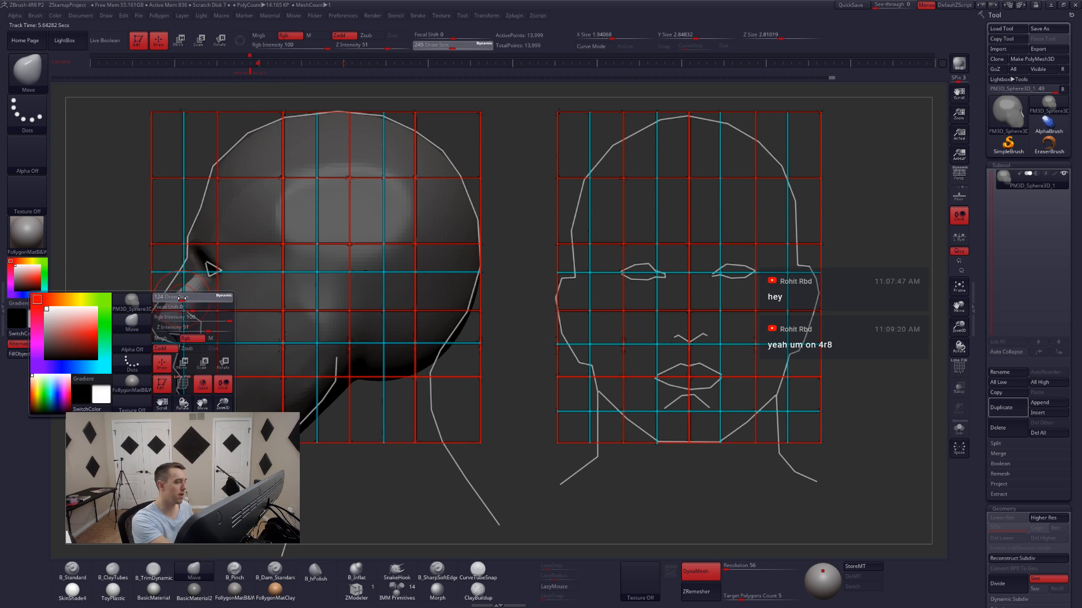
left_click_drag(165, 334, 157, 339)
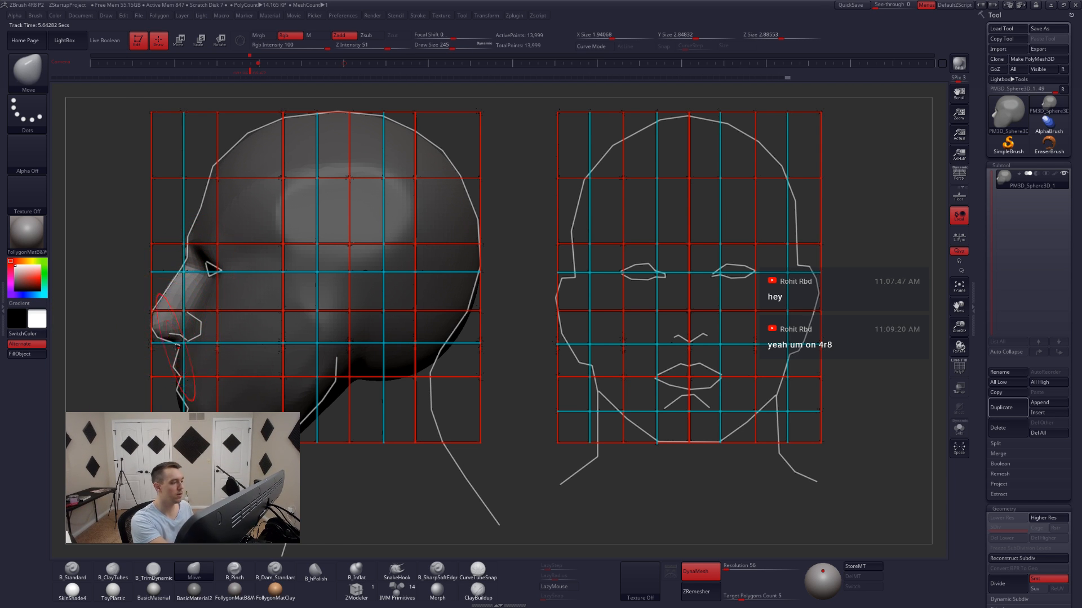
- Hide the guidelines and widen the base of the nose with the Move brush at draw size 97
key("shift+z")
left_click_drag(401, 422, 556, 398, "shift")
left_click_drag(427, 384, 674, 420, "alt")
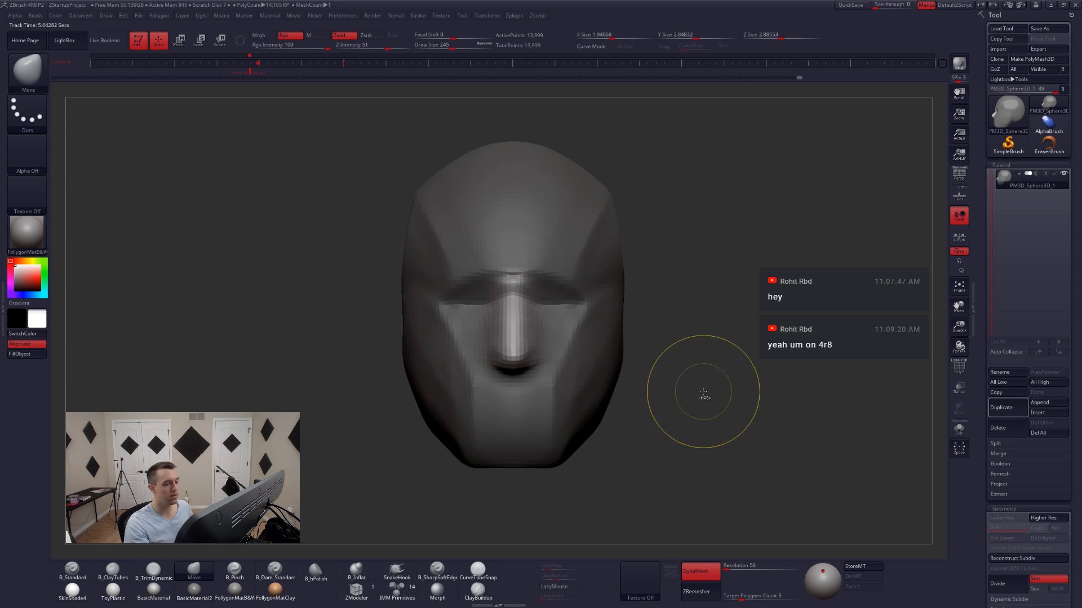
key("space")
left_click_drag(561, 365, 553, 363)
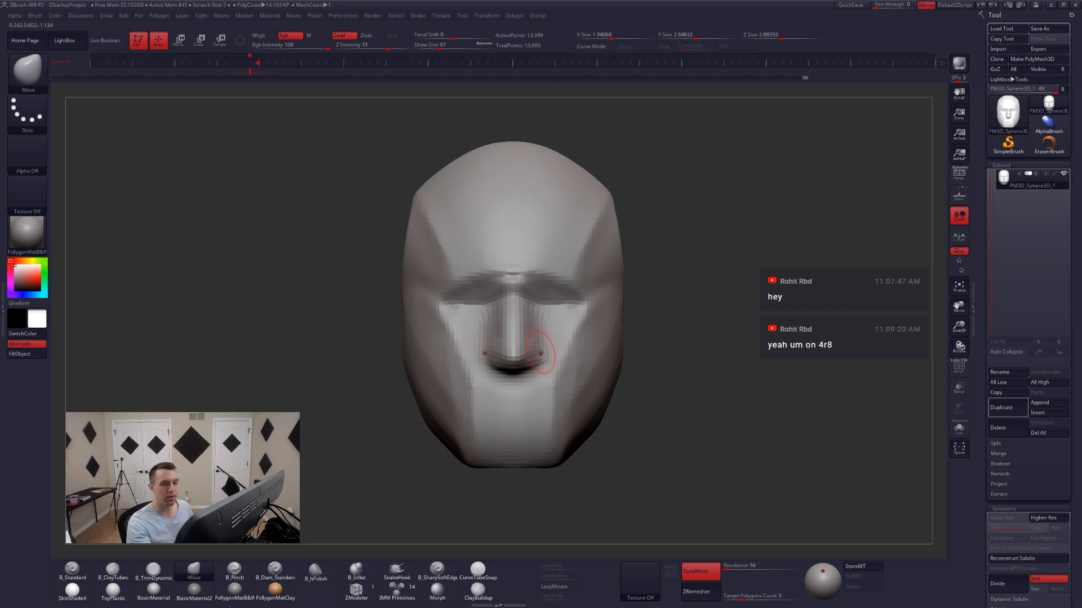
left_click_drag(639, 370, 656, 397)
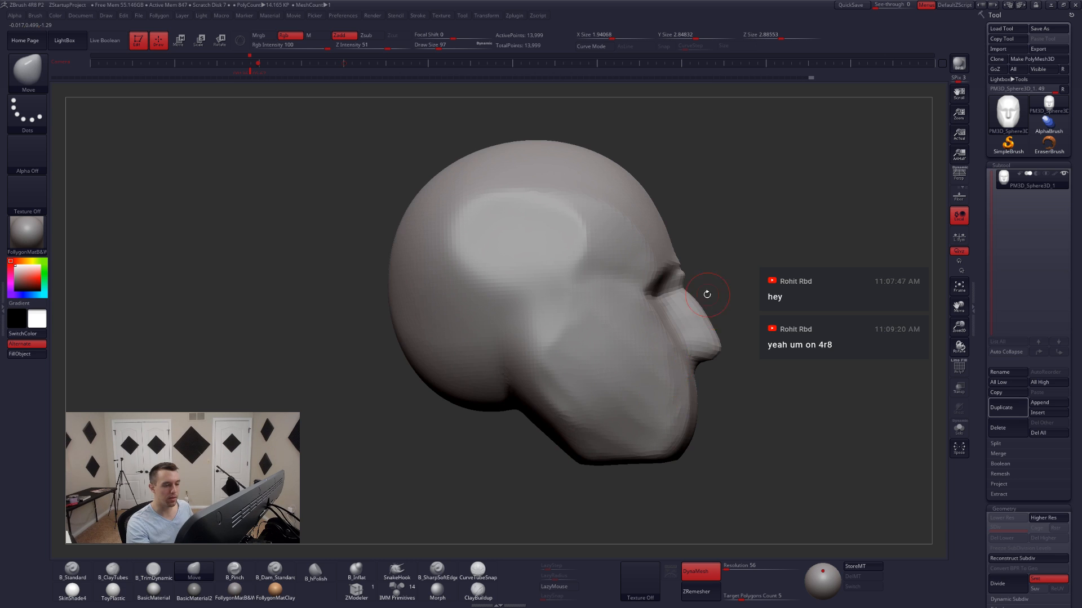
mouse_move(707, 295)
left_mouse_down()
mouse_move(610, 285)
mouse_move(619, 315)
left_mouse_up()
left_click_drag(690, 333, 618, 367, "shift")
- Update the DynaMesh, set its resolution to 120 and remesh the head at that resolution
left_click_drag(798, 408, 746, 357, "ctrl")
left_click(745, 570)
type("12")
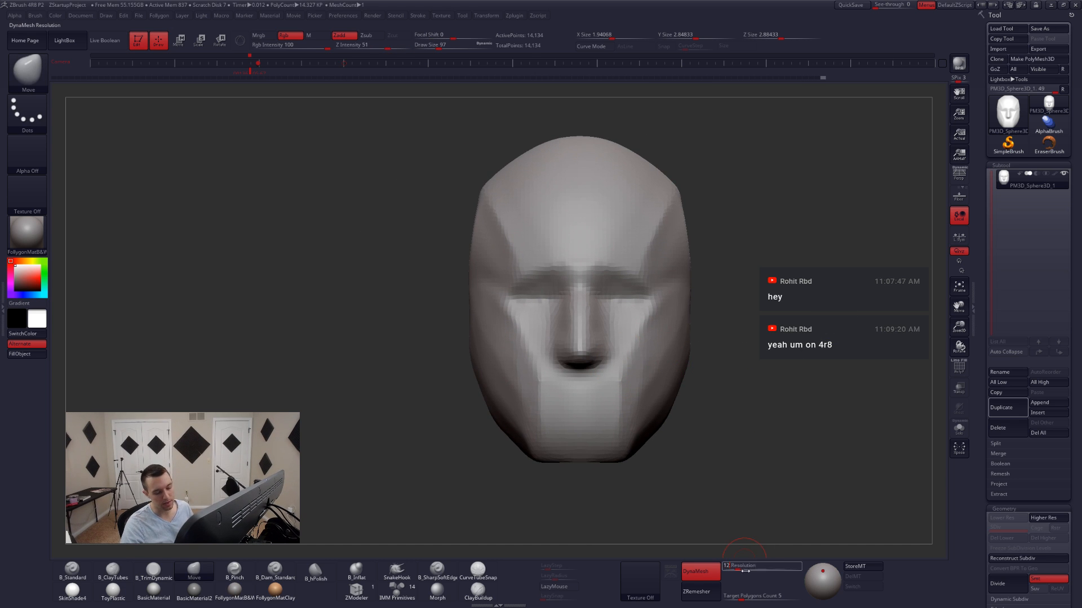
type("0")
key("Return")
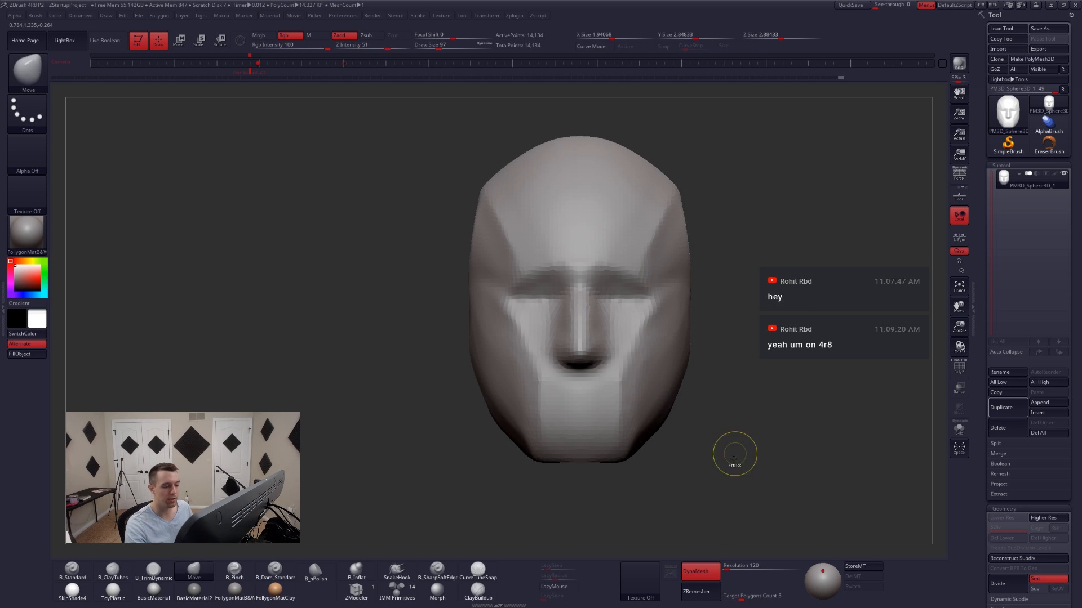
left_click_drag(734, 454, 789, 383, "ctrl")
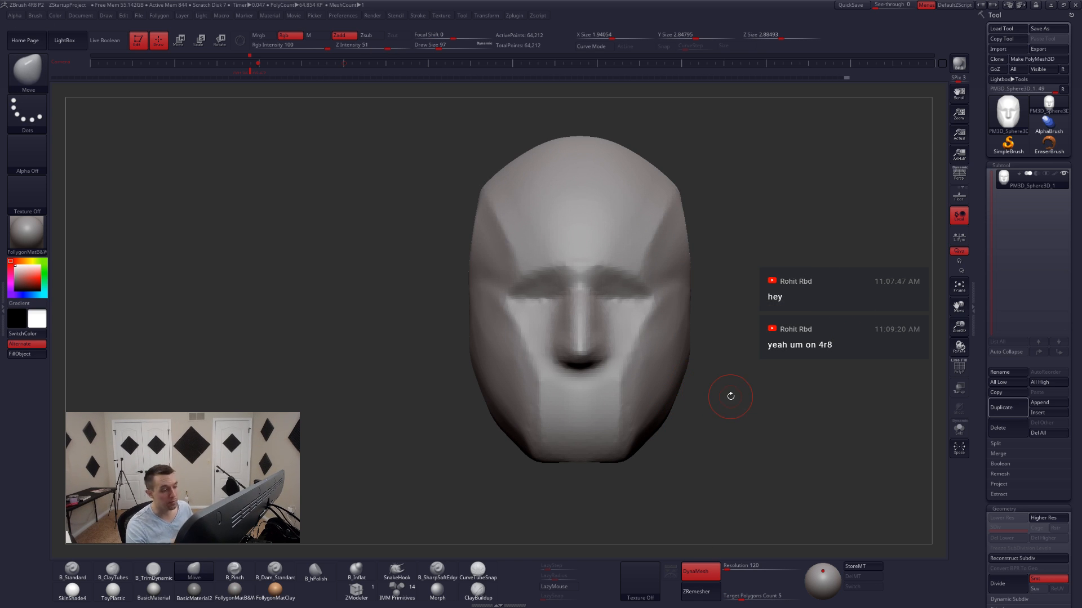
- Flatten the cheek and jaw side plane with the TrimDynamic brush at draw size 207
left_click_drag(659, 438, 607, 436)
key("s")
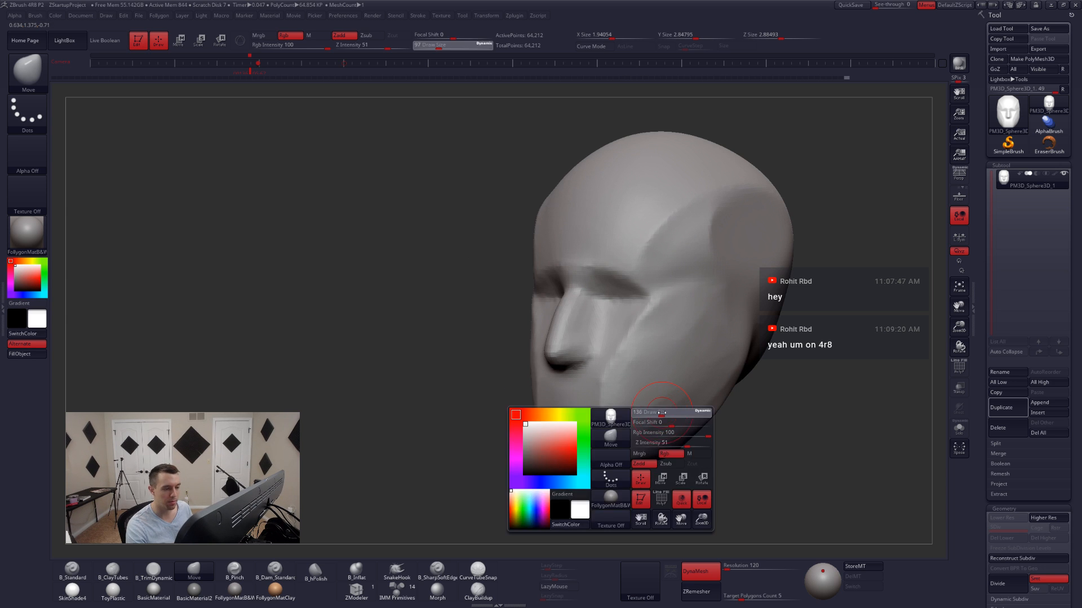
key("3")
key("s")
left_click_drag(643, 344, 626, 371)
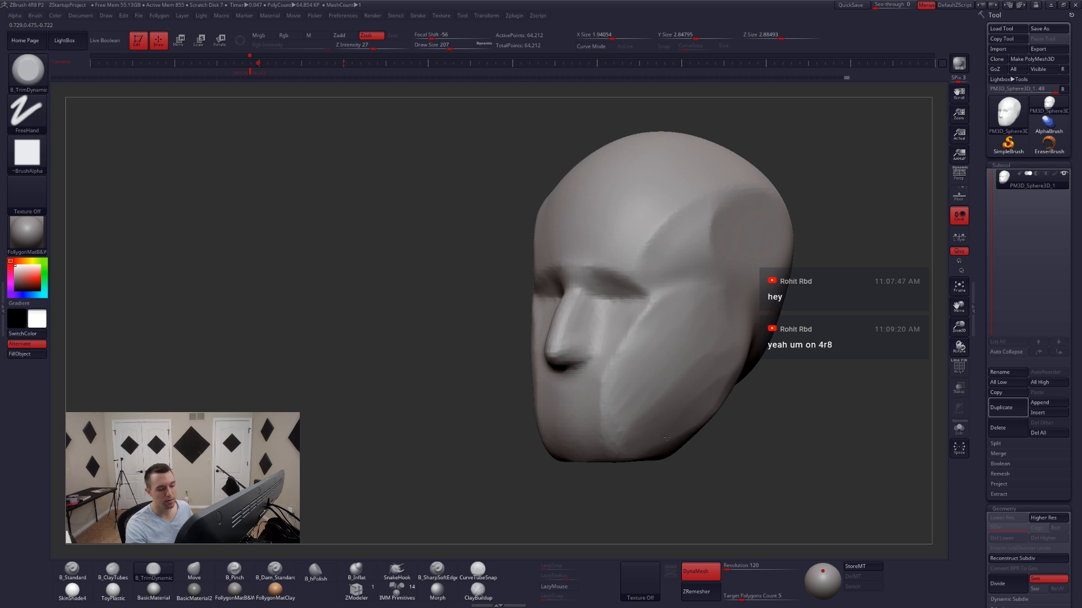
mouse_move(666, 438)
left_mouse_down()
mouse_move(683, 465)
mouse_move(674, 434)
mouse_move(648, 431)
mouse_move(639, 461)
mouse_move(760, 462)
left_mouse_up()
- Trim the cheekbone plane beside the outer eye socket with the TrimDynamic brush at draw size 182
key("space")
left_click_drag(612, 340, 607, 340)
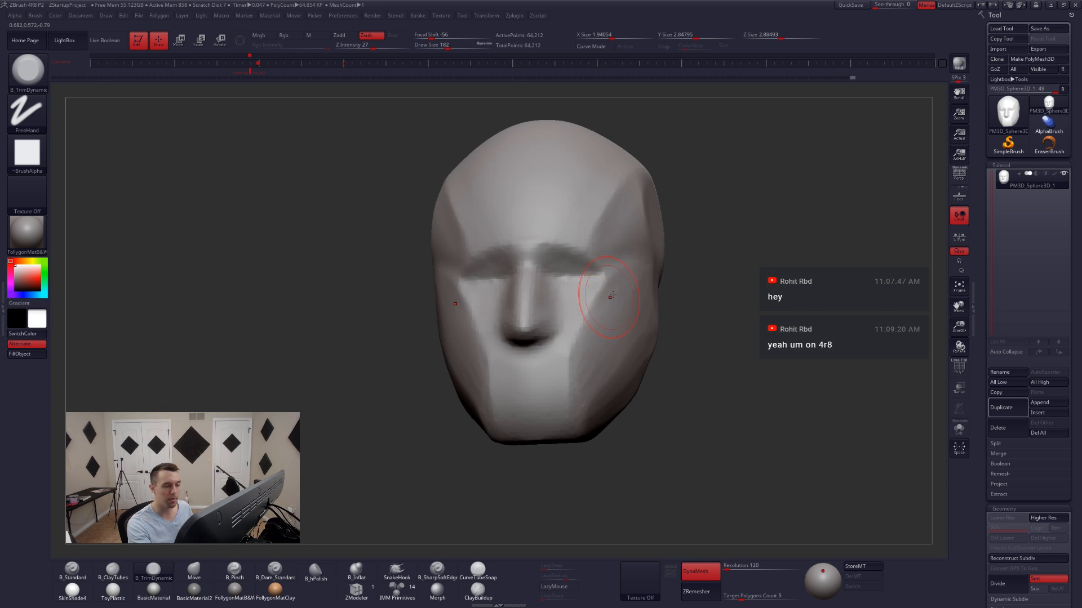
right_click_drag(603, 305, 551, 301)
left_click_drag(594, 302, 604, 294)
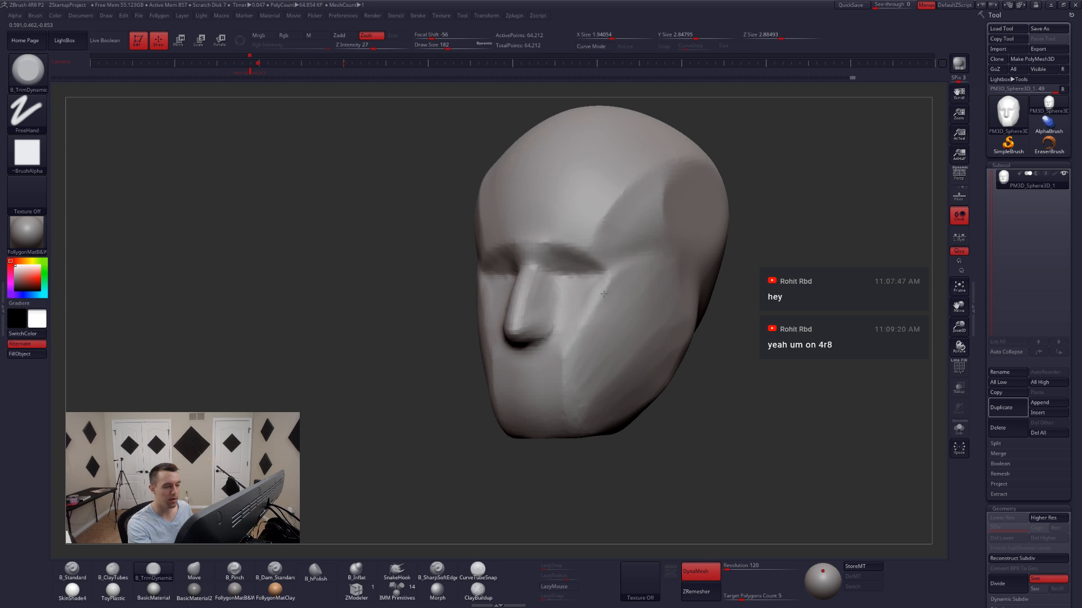
right_click_drag(593, 386, 656, 331)
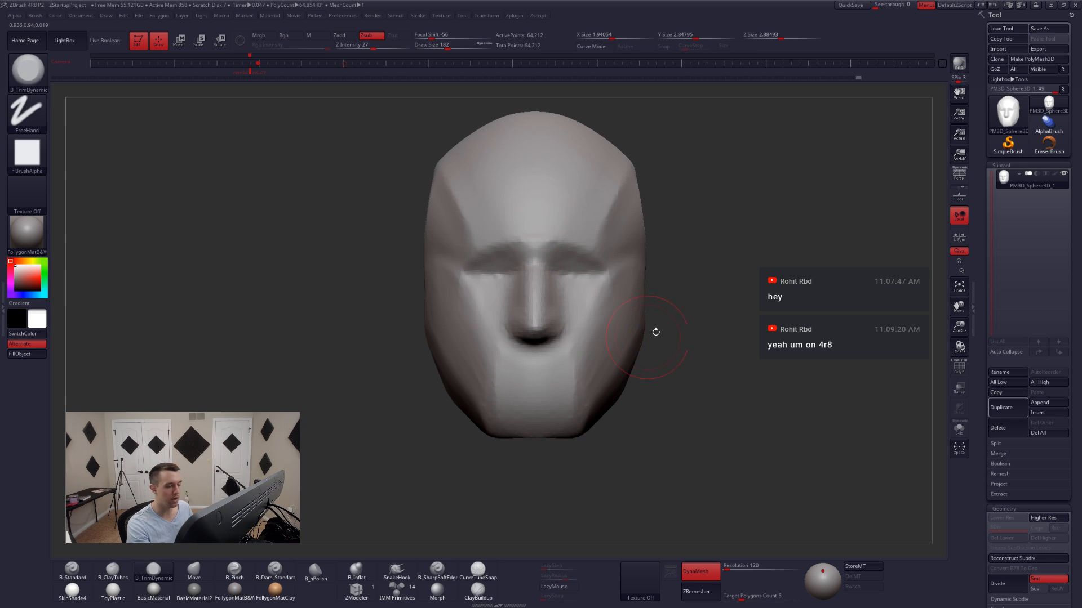
- Recall the front-view key with the Spotlight guidelines shown, and select the Move brush at draw size 257
left_click(346, 68)
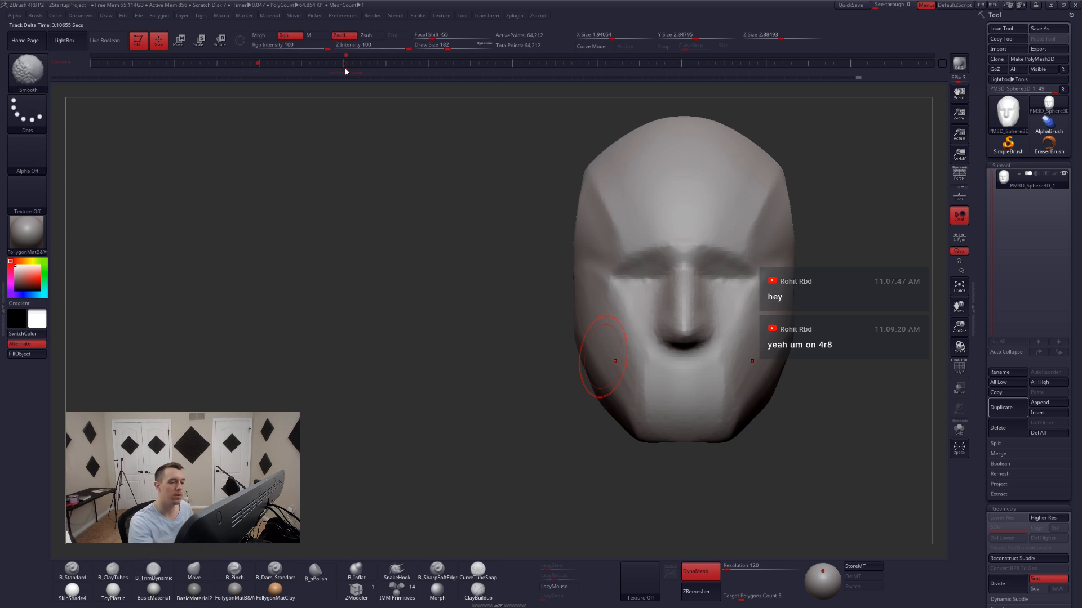
key("shift+z")
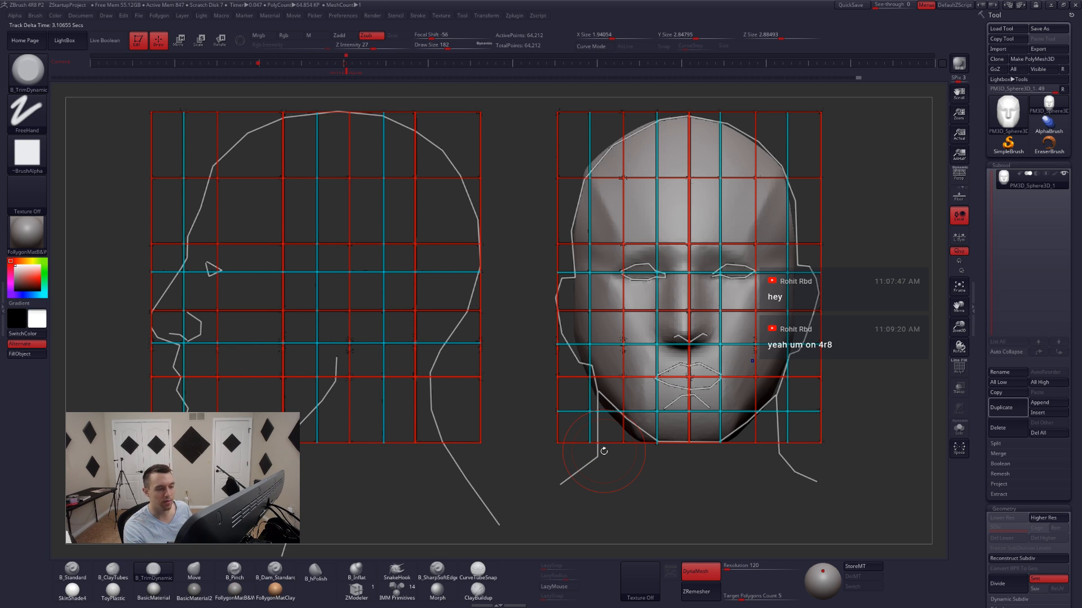
key("b")
key("m")
key("v")
key("space")
left_click_drag(748, 272, 753, 272)
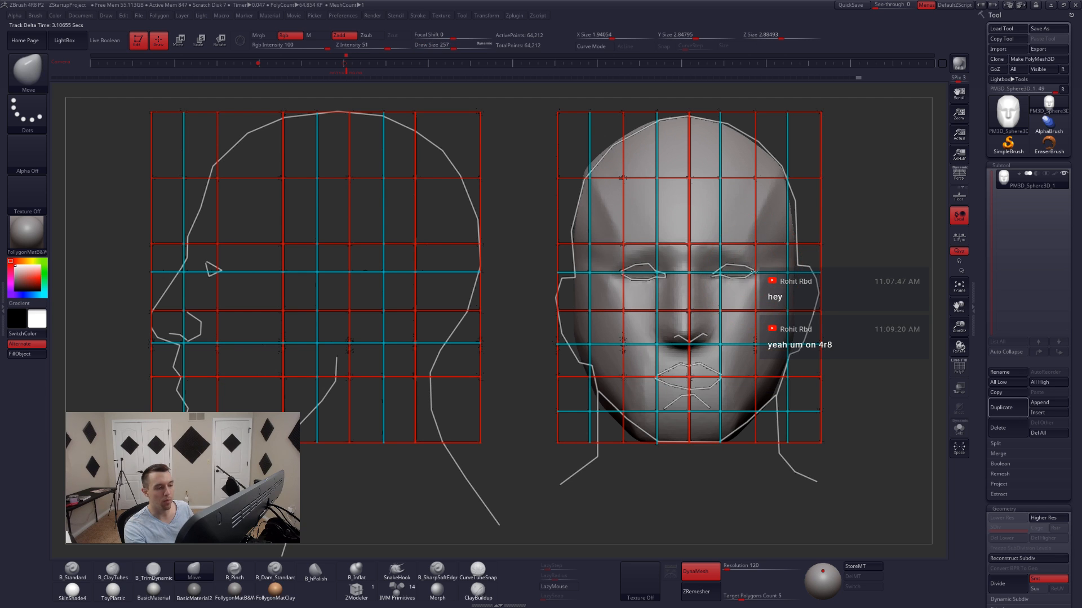
- Hide the guidelines, turn off LazyMouse and sharpen the brow edge above the eye sockets with the Pinch brush at draw size 112
key("b")
key("p")
key("i")
key("space")
left_click_drag(661, 260, 649, 260)
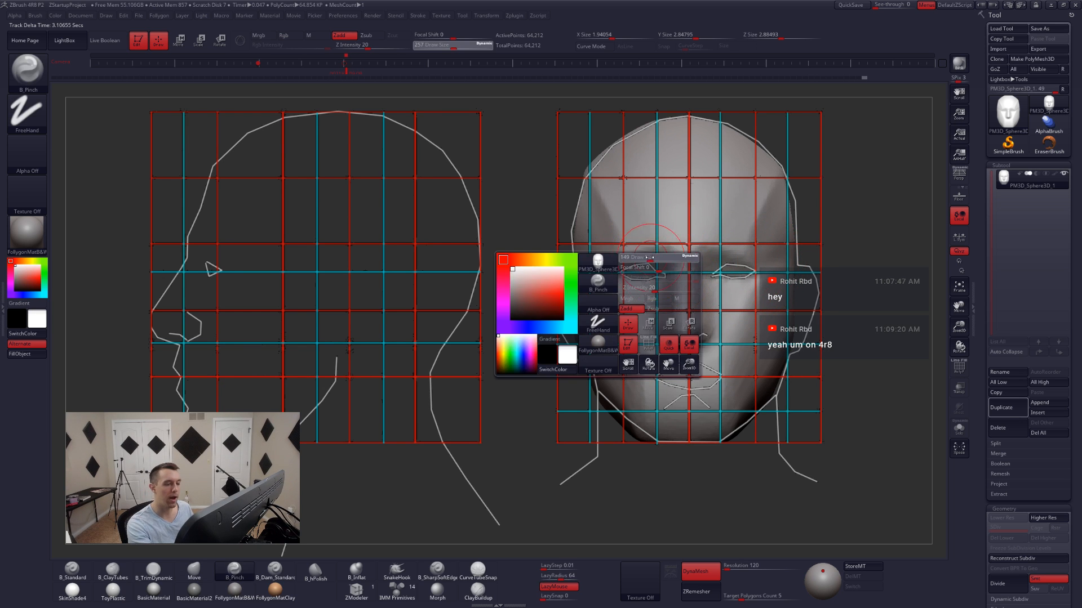
key("shift+z")
key("l")
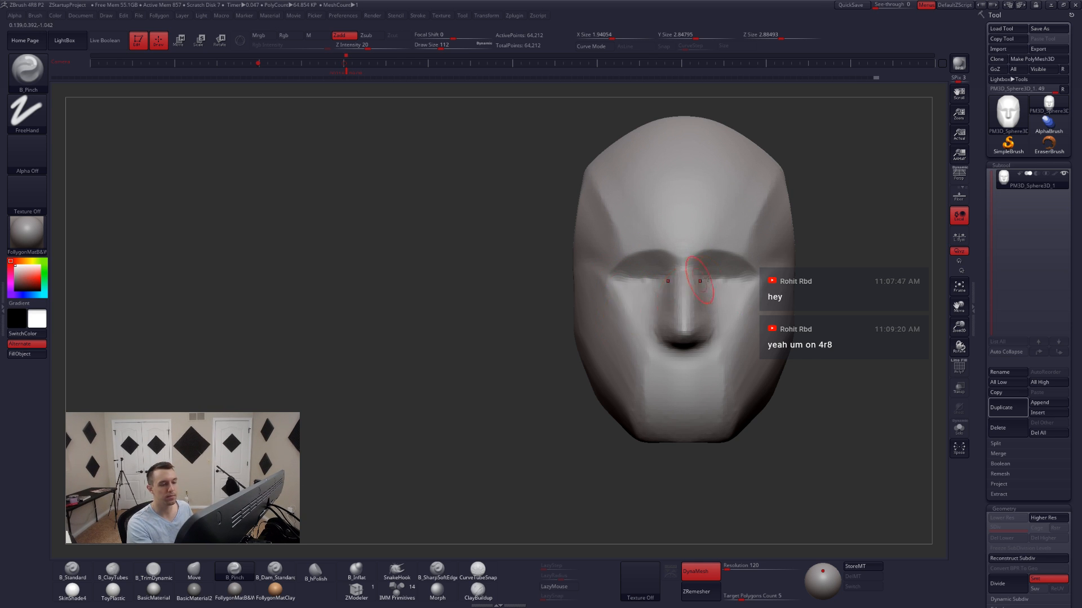
right_click_drag(744, 293, 711, 287)
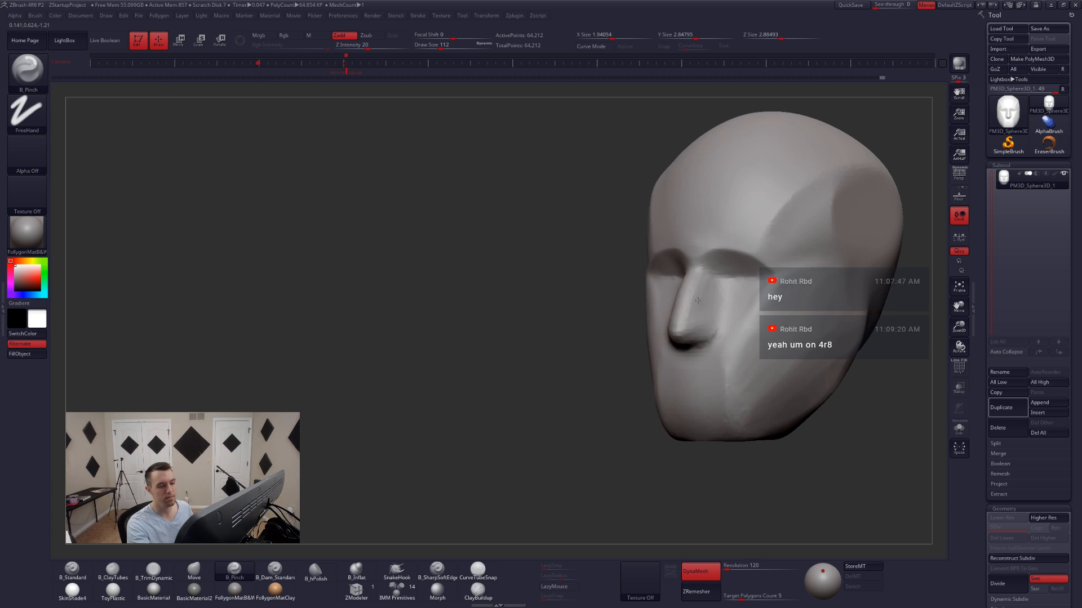
- Shape the underside and nostril wings of the nose with the Move brush, reducing the draw size to 90
key("b")
key("m")
key("v")
mouse_move(720, 324)
right_mouse_down()
mouse_move(714, 355)
mouse_move(712, 346)
right_mouse_up()
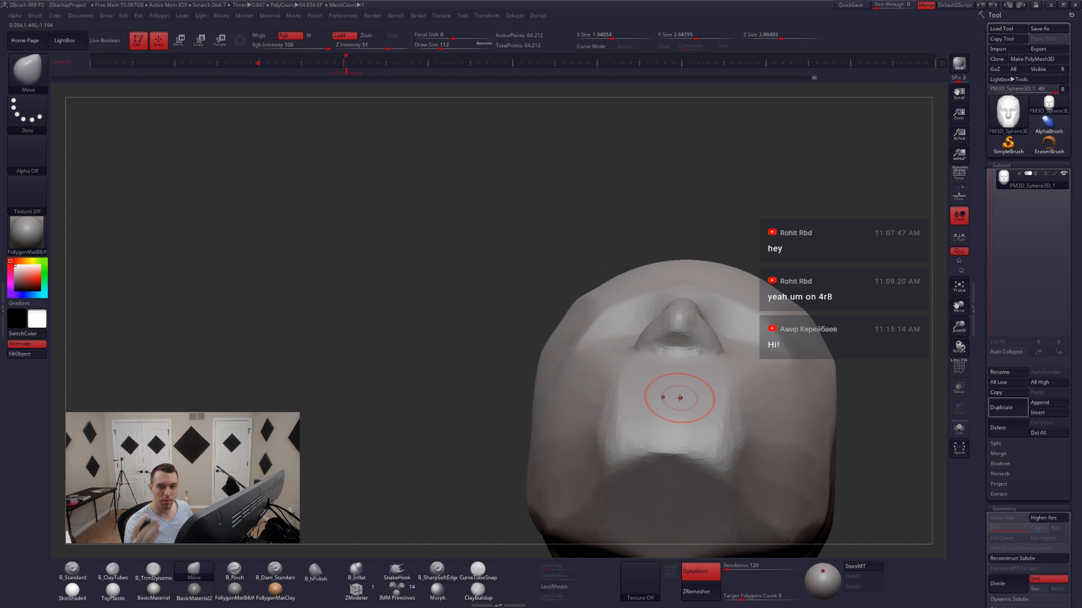
mouse_move(688, 386)
right_mouse_down()
mouse_move(697, 386)
mouse_move(679, 327)
mouse_move(657, 325)
right_mouse_up()
key("space")
left_click_drag(701, 305, 696, 305)
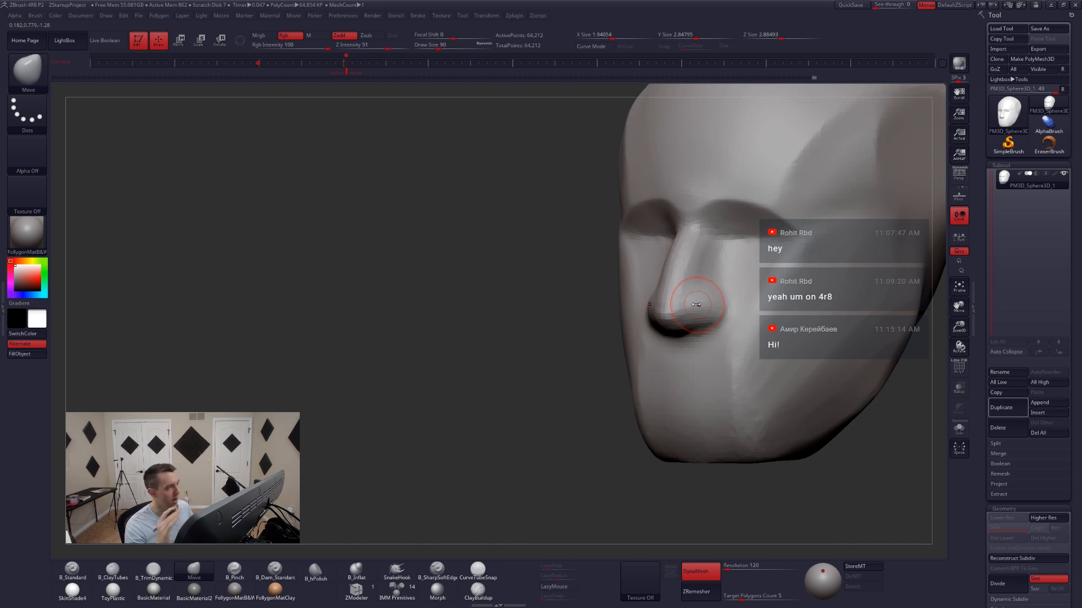
right_click_drag(697, 305, 685, 434)
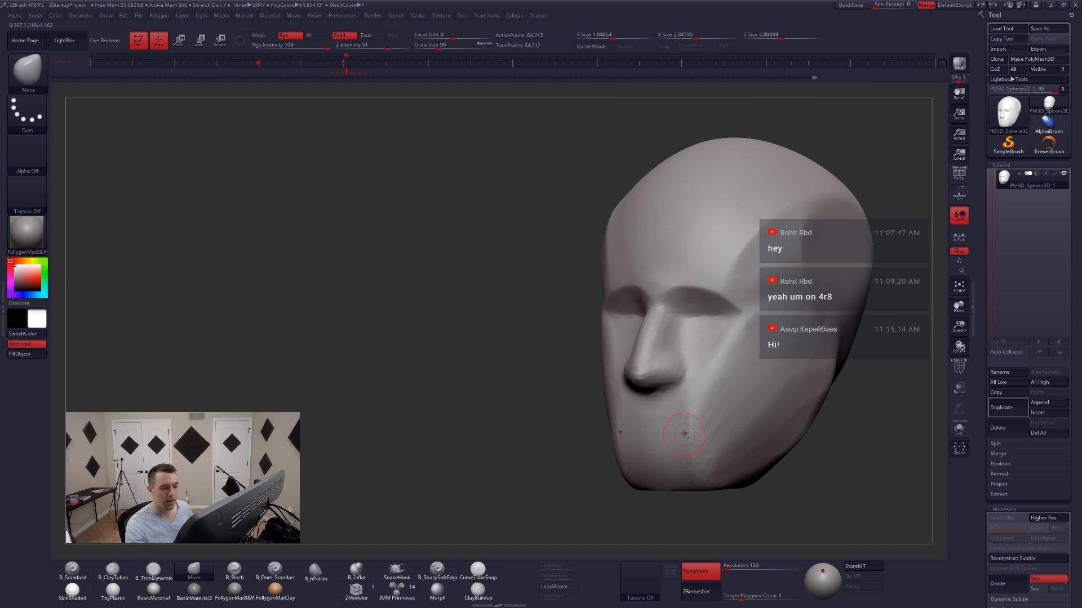
- Divide the mesh to subdivision level 2 and pinch the edges of the nose with the Pinch brush at draw size 65
key("5")
mouse_move(658, 369)
right_mouse_down("alt")
mouse_move(676, 407)
mouse_move(664, 401)
right_mouse_up("alt")
key("space")
left_click_drag(670, 399, 665, 399)
key("ctrl+d")
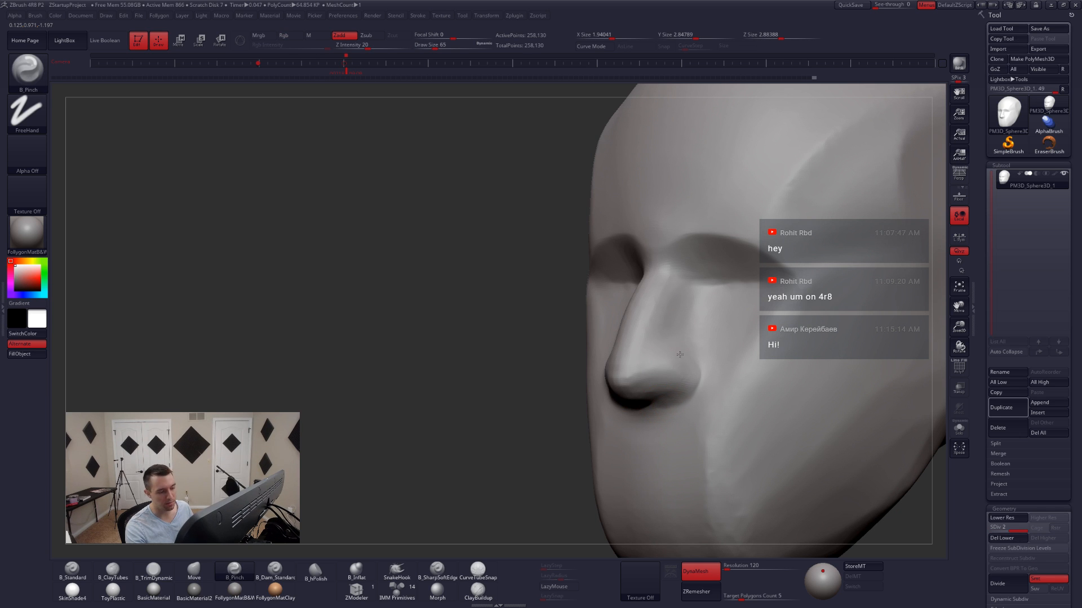
mouse_move(670, 414)
right_mouse_down()
mouse_move(705, 430)
mouse_move(659, 411)
mouse_move(688, 411)
mouse_move(599, 314)
right_mouse_up()
- With the front-view key recalled and the guidelines shown, carve the mouth line and lower-lip crease using the B_SharpSoftEdge brush
left_click(346, 67)
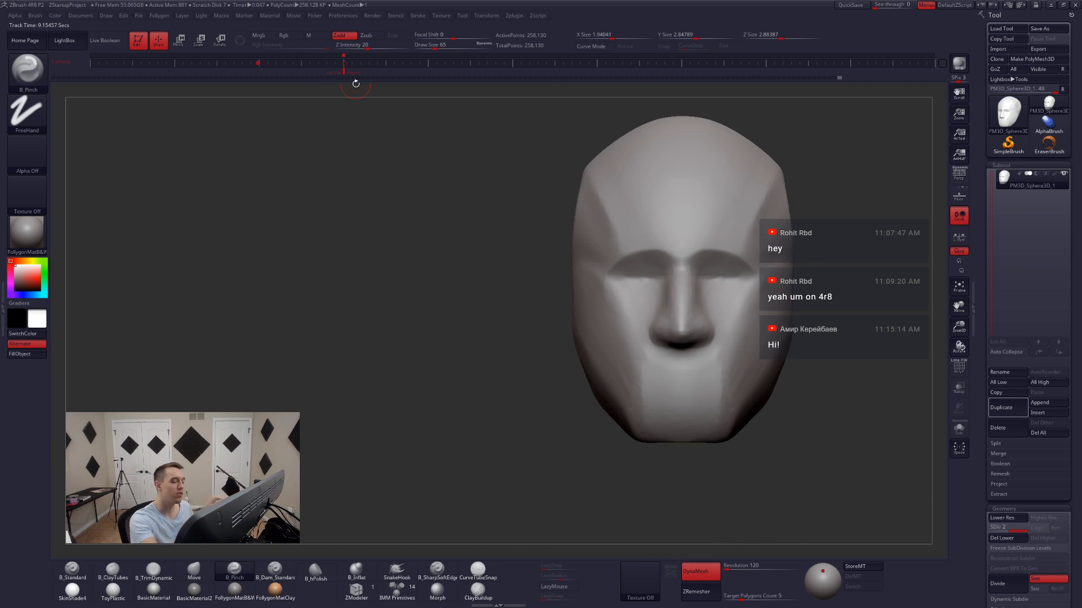
key("shift+p")
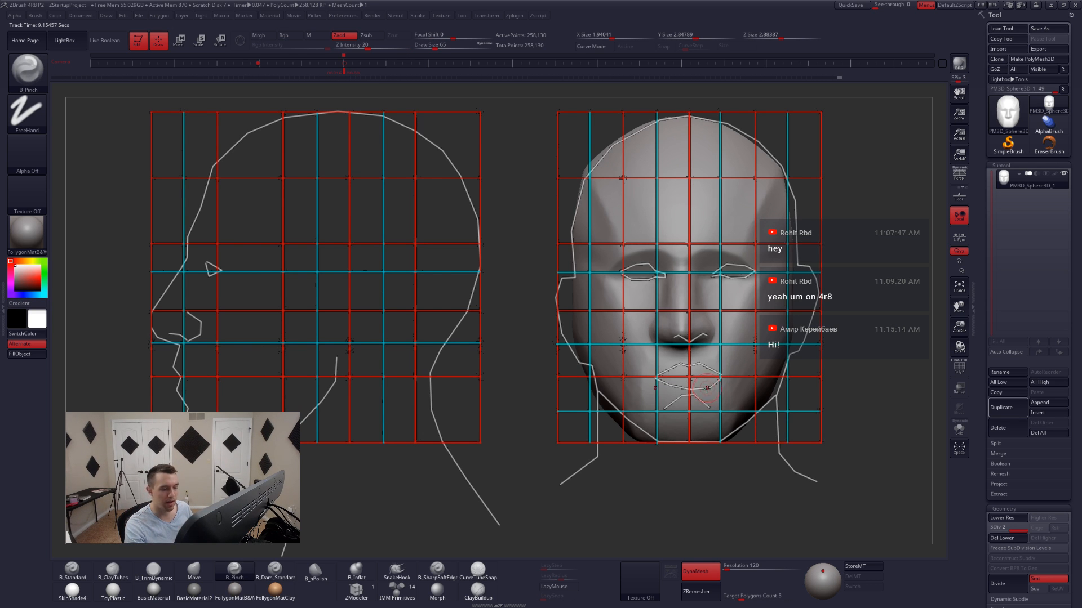
left_click(449, 581)
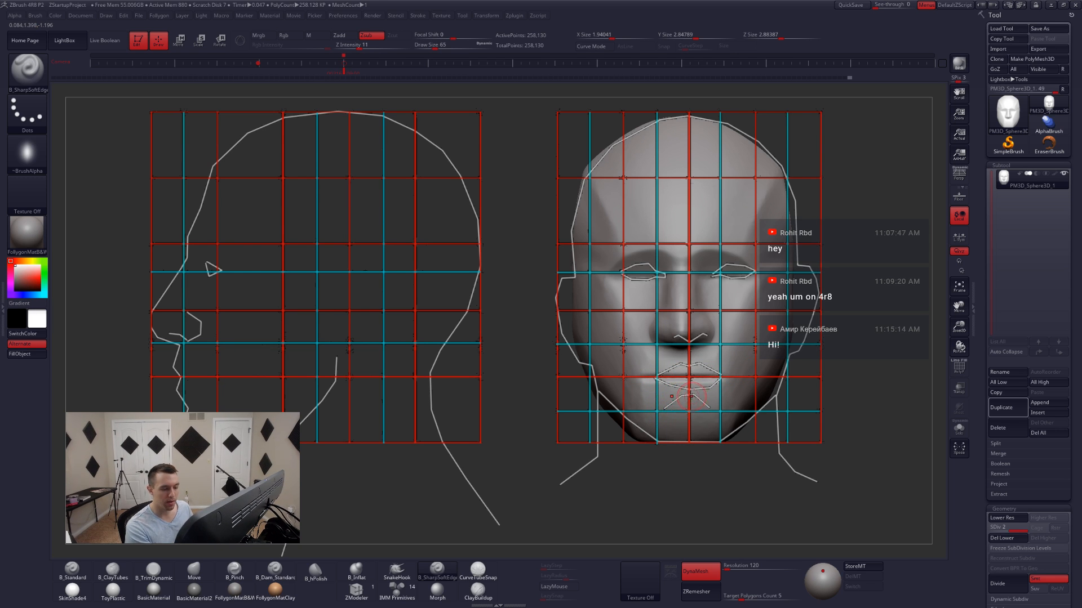
left_click_drag(707, 397, 668, 378)
- Hide the guidelines and tighten the mouth line and lower-lip crease with the Pinch brush at draw size 94
key("shift+z")
key("5")
key("space")
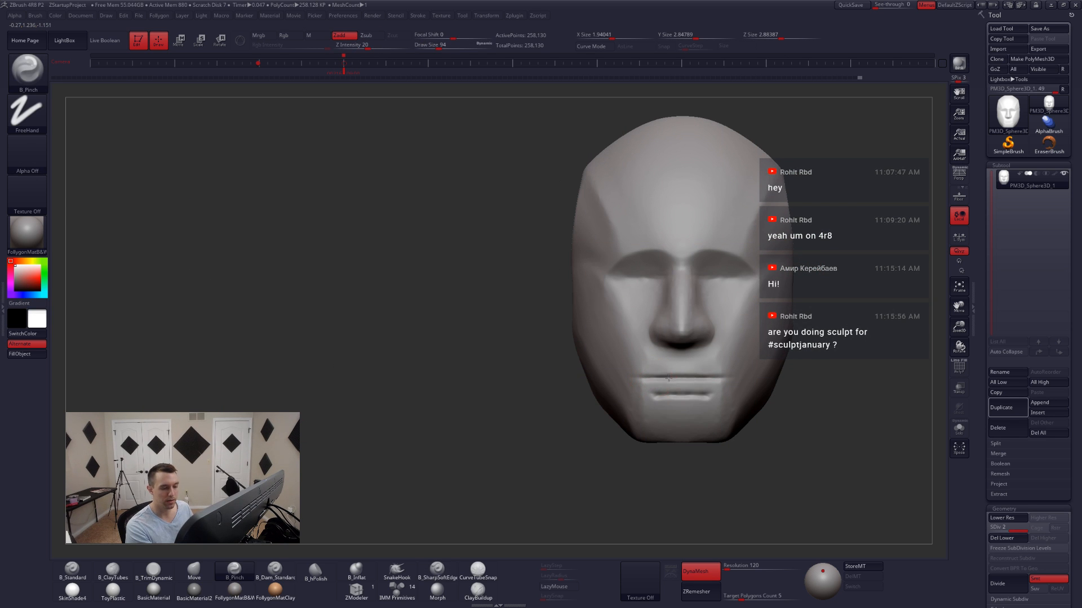
mouse_move(661, 388)
right_mouse_down()
mouse_move(738, 390)
mouse_move(625, 388)
mouse_move(648, 388)
mouse_move(454, 304)
right_mouse_up()
- Recall the side-view key with the guidelines shown and pull the chin to the profile outline with the Move brush at draw size 293
left_click(254, 65)
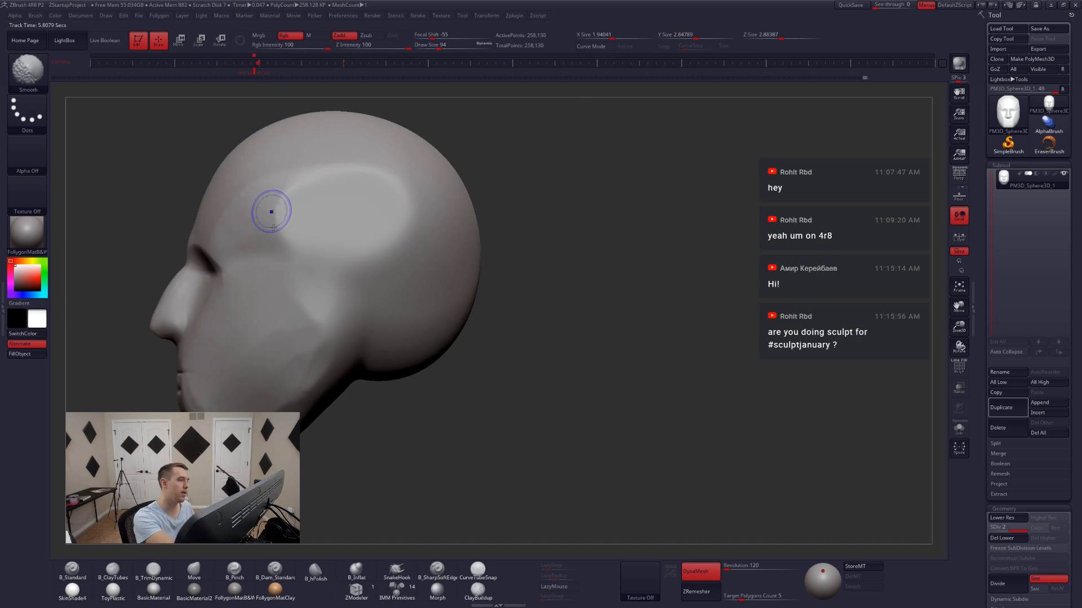
key("shift+z")
key("b")
key("m")
key("v")
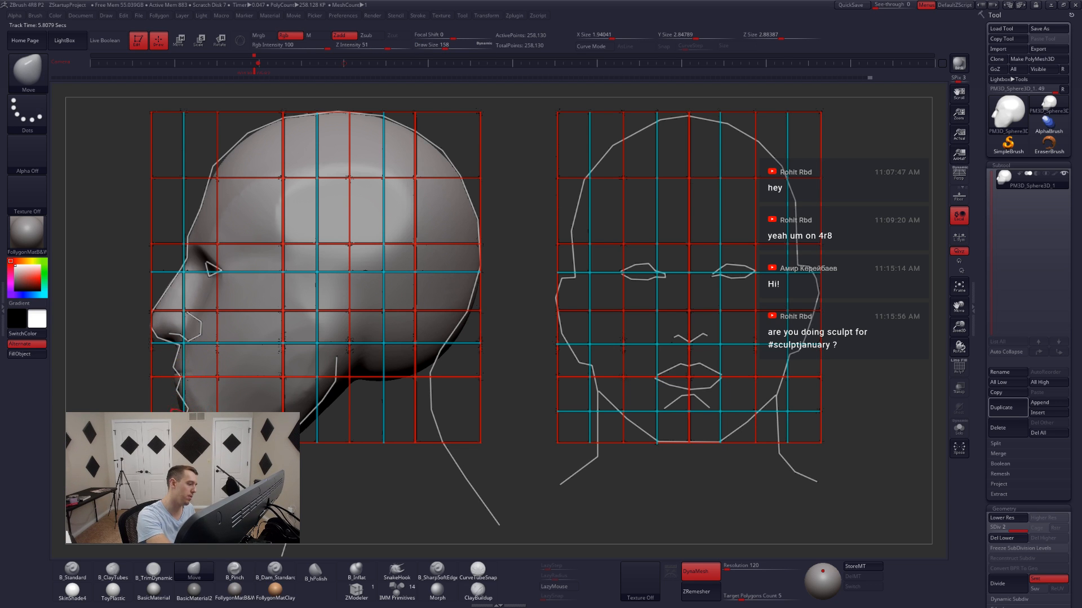
key("space")
left_click_drag(197, 434, 206, 440)
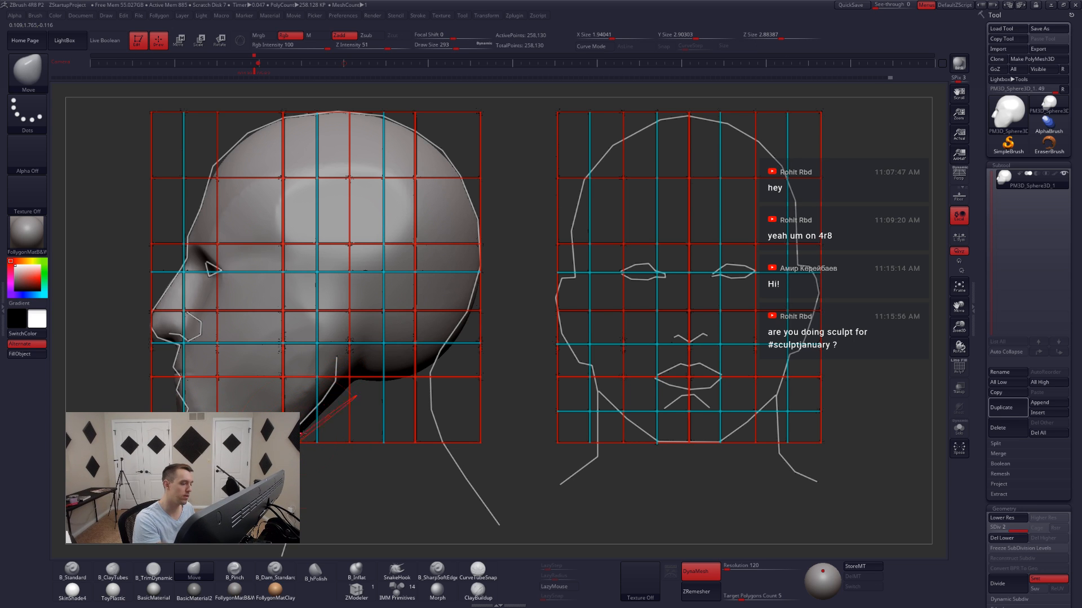
key("ctrl")
mouse_move(328, 444)
left_mouse_down("ctrl")
mouse_move(357, 376)
mouse_move(348, 370)
left_mouse_up("ctrl")
left_click(352, 434, "ctrl")
key("w")
mouse_move(318, 407)
left_mouse_down()
mouse_move(352, 451)
mouse_move(329, 423)
mouse_move(312, 517)
left_mouse_up()
key("q")
mouse_move(415, 449)
left_mouse_down()
mouse_move(451, 437)
mouse_move(366, 421)
left_mouse_up()
- Recall the side-view key, lasso-mask the head against the guidelines so only the chin stays free, and hide the guidelines
left_click(243, 77)
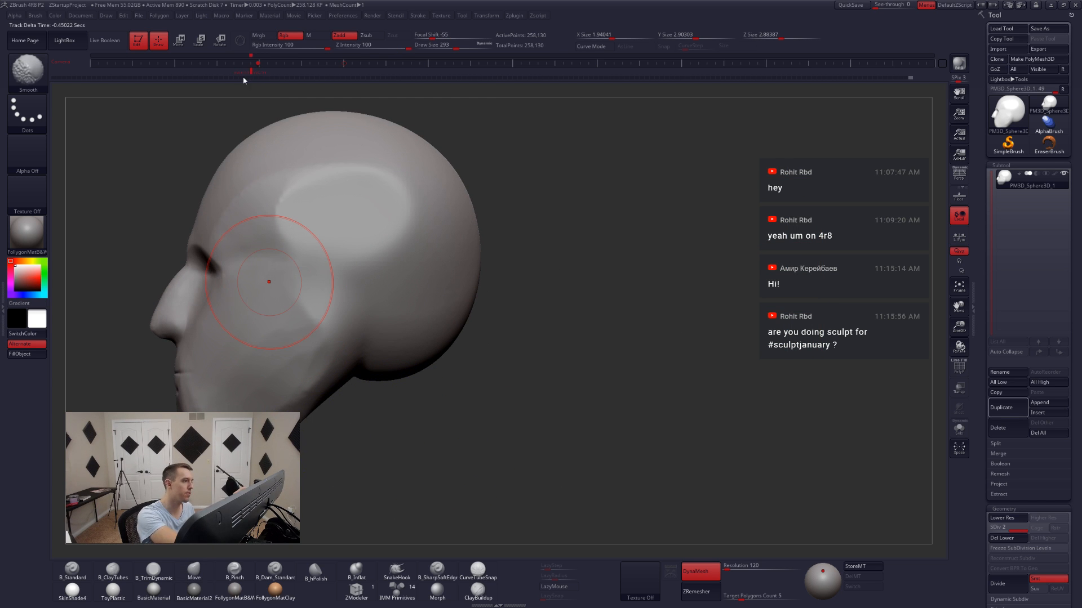
key("shift+z")
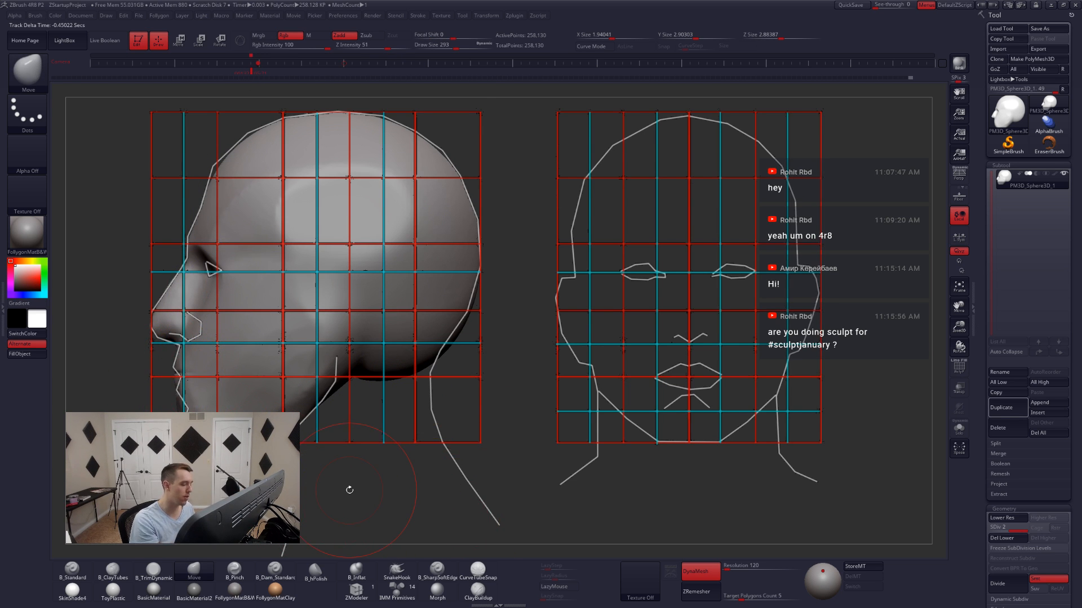
key("ctrl")
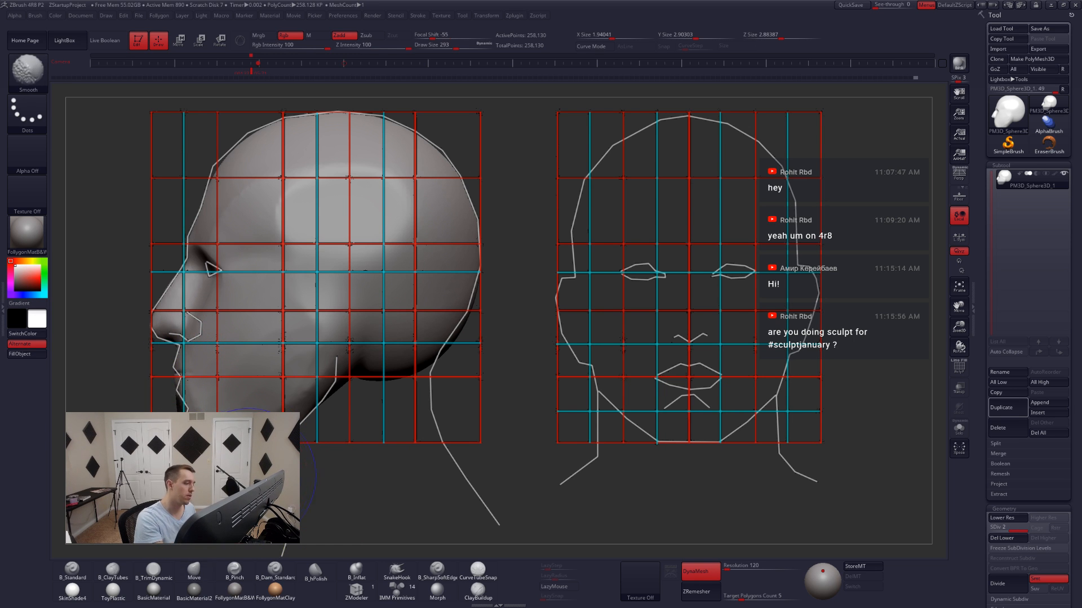
key("shift+z")
left_click_drag(225, 448, 413, 421, "alt")
left_click_drag(387, 385, 388, 410, "alt")
key("ctrl+a")
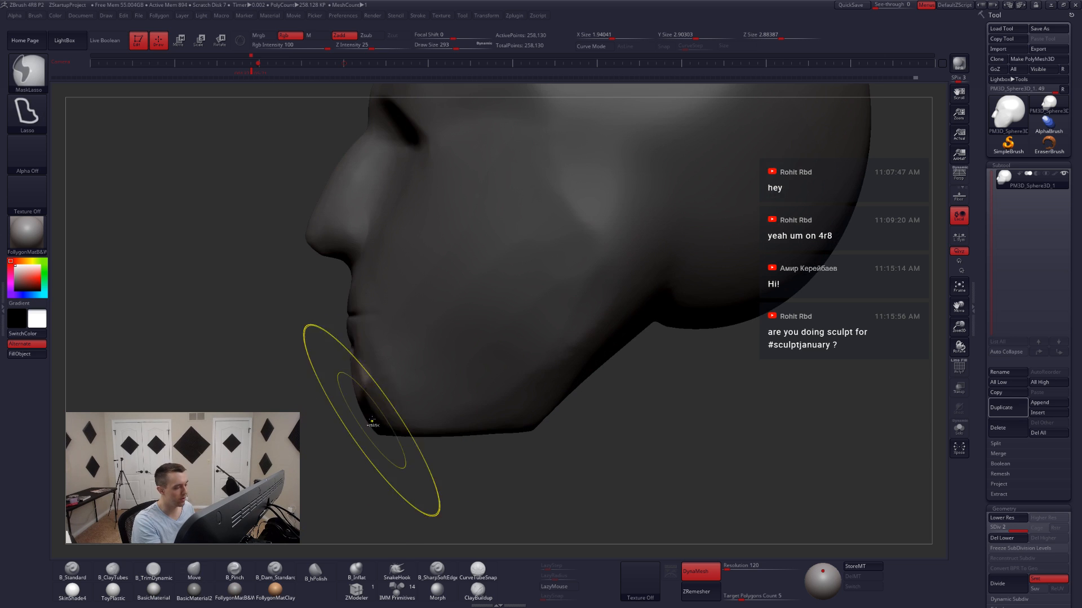
- Shift the unmasked chin with a transpose line and sharpen its upper edge with the Pinch brush at draw size 80
key("w")
left_click_drag(257, 386, 364, 381)
key("q")
key("5")
mouse_move(447, 393)
left_mouse_down("alt")
mouse_move(587, 398)
mouse_move(577, 396)
left_mouse_up("alt")
key("s")
left_click_drag(575, 394, 668, 395, "alt")
key("s")
left_click_drag(497, 381, 484, 377)
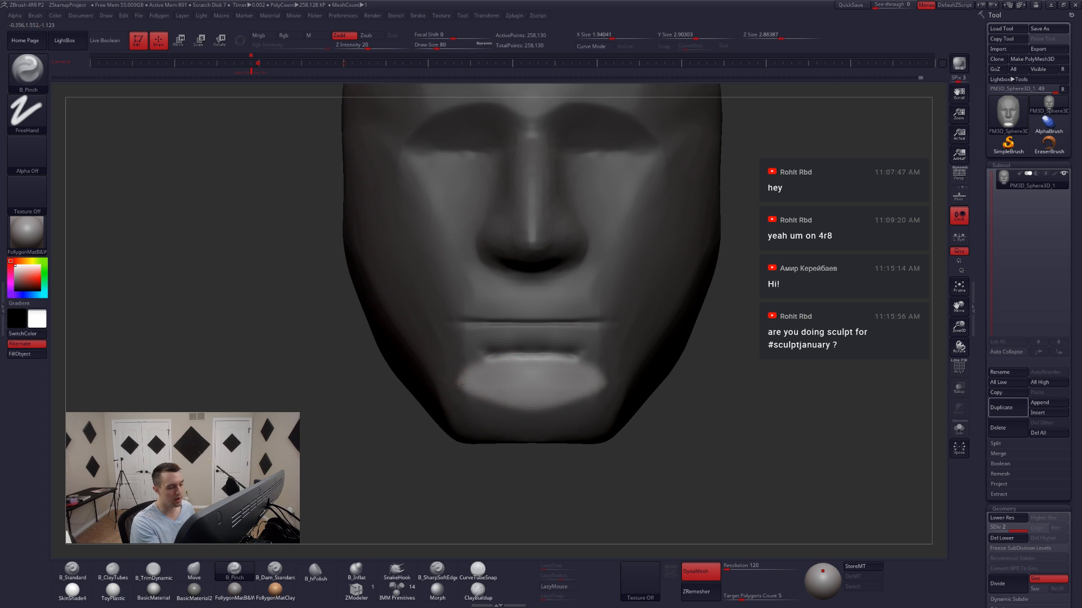
mouse_move(594, 374)
left_mouse_down()
mouse_move(551, 376)
mouse_move(598, 385)
mouse_move(535, 383)
left_mouse_up()
- Shape the unmasked chin from the front and side with the Move brush at draw size 136
key("s")
mouse_move(468, 384)
right_mouse_down()
mouse_move(539, 402)
mouse_move(496, 390)
right_mouse_up()
key("4")
key("s")
left_click_drag(516, 391, 530, 378)
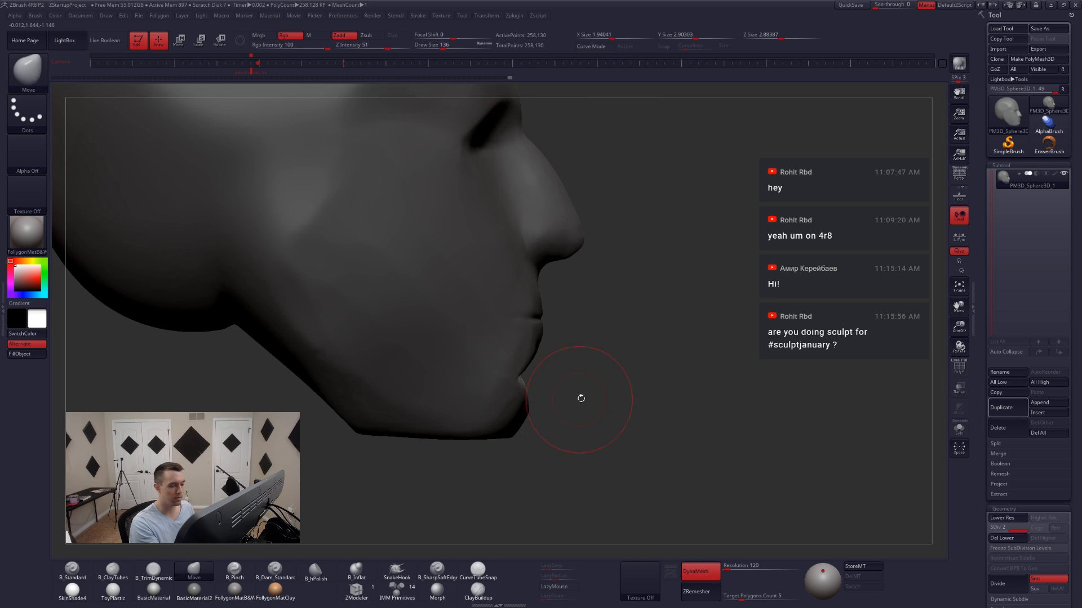
- Drop to the lowest subdivision level with the mask cleared and refine the chin with the Move brush at draw size 104
key("shift+d")
left_click_drag(591, 404, 539, 411, "shift")
right_click_drag(541, 411, 516, 410)
key("space")
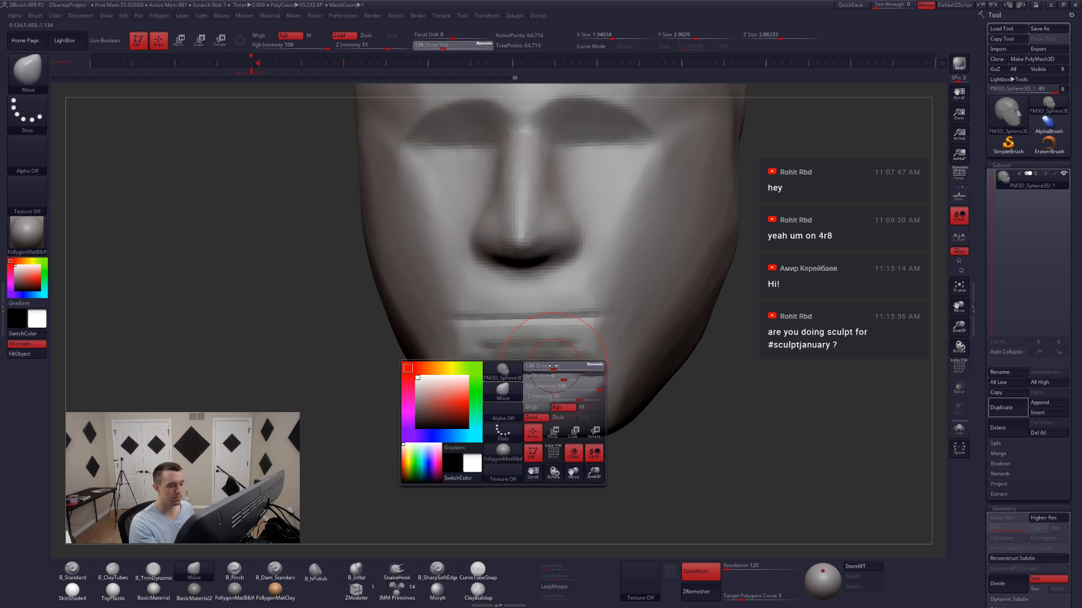
left_click_drag(558, 369, 547, 369)
right_click_drag(533, 367, 365, 258)
- Recall the side-view key, lasso-mask the lip area against the guidelines, then hide the guidelines and invert the mask
left_click(246, 67)
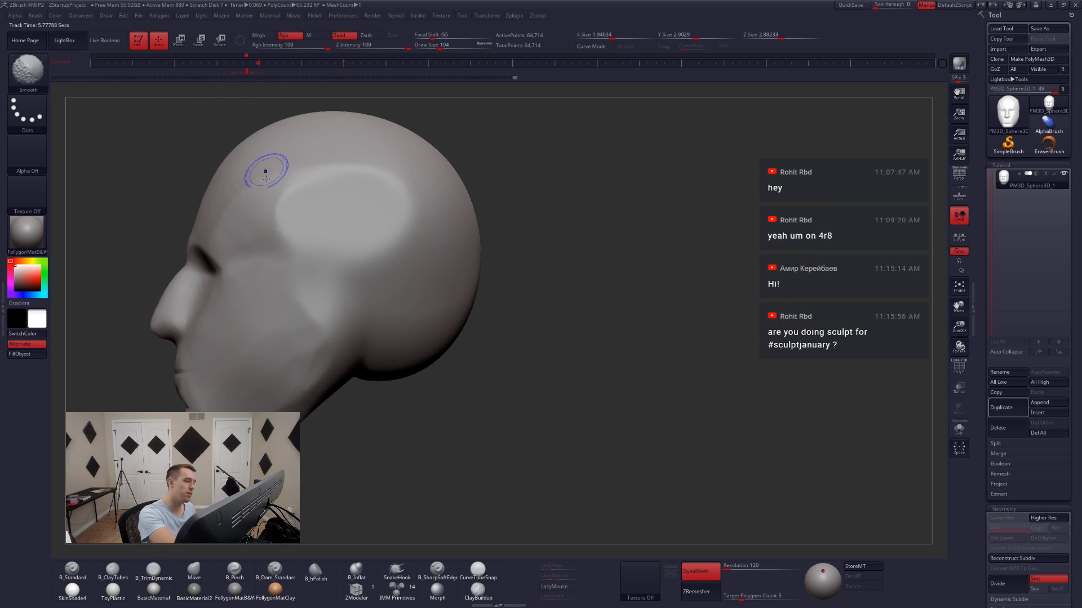
key("shift+z")
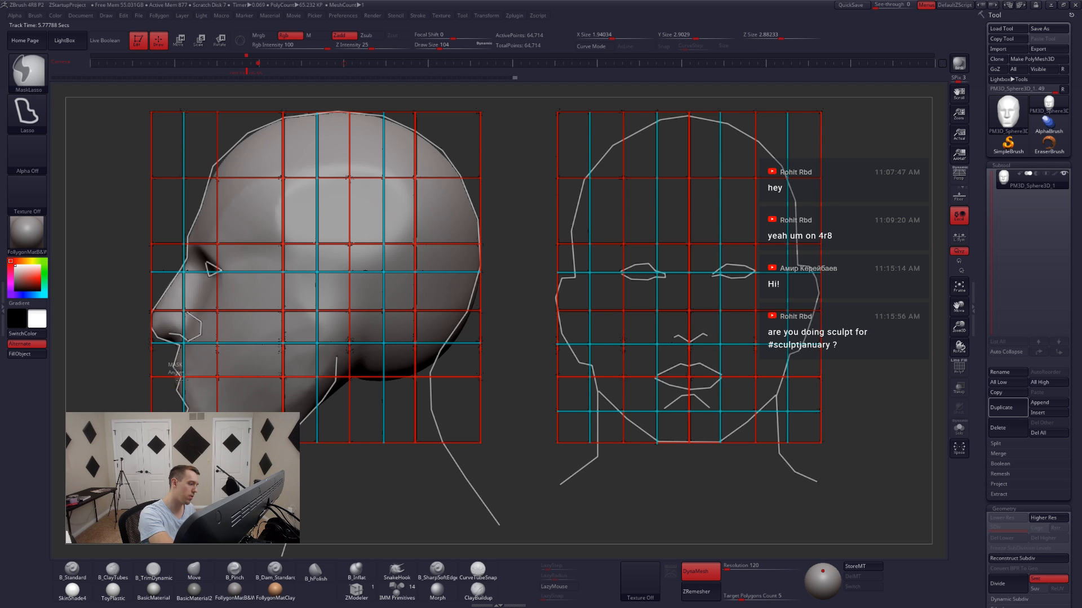
left_click_drag(162, 406, 147, 409, "ctrl")
key("shift+z")
mouse_move(161, 404)
right_mouse_down("shift")
mouse_move(493, 387)
mouse_move(473, 369)
right_mouse_up("shift")
key("ctrl+i")
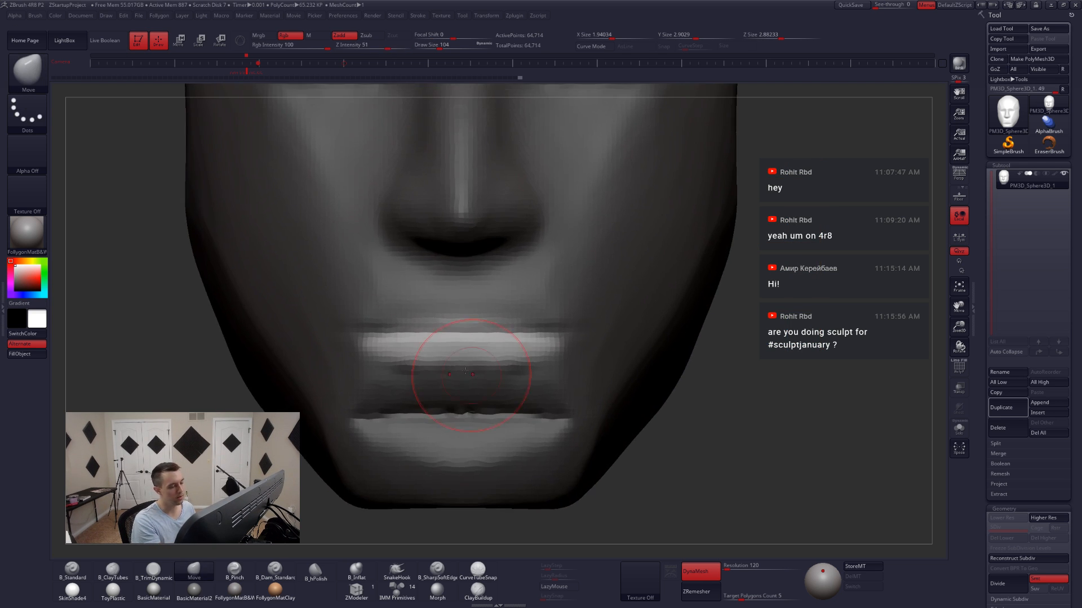
- Sharpen the upper edge of the unmasked lip area with the Pinch brush at draw size 90
key("5")
key("space")
left_click_drag(471, 360, 463, 358)
key("space")
mouse_move(383, 338)
left_mouse_down()
mouse_move(545, 337)
mouse_move(405, 345)
mouse_move(530, 349)
left_mouse_up()
right_click_drag(445, 349, 510, 352)
- Push the unmasked lips slightly back with a transpose move, then clear the mask and update the DynaMesh
key("w")
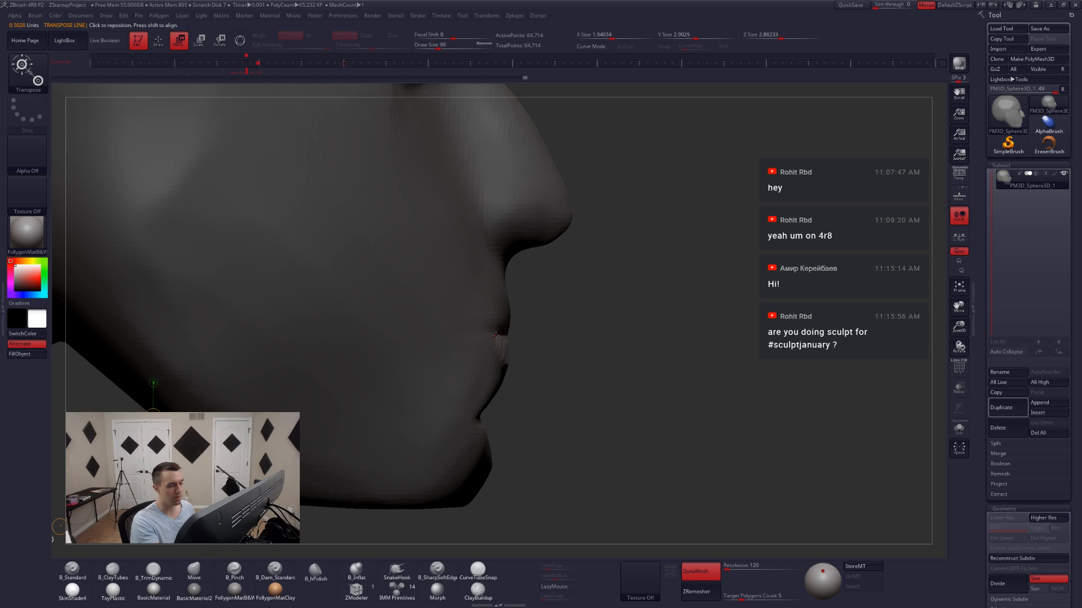
left_click_drag(497, 336, 547, 336)
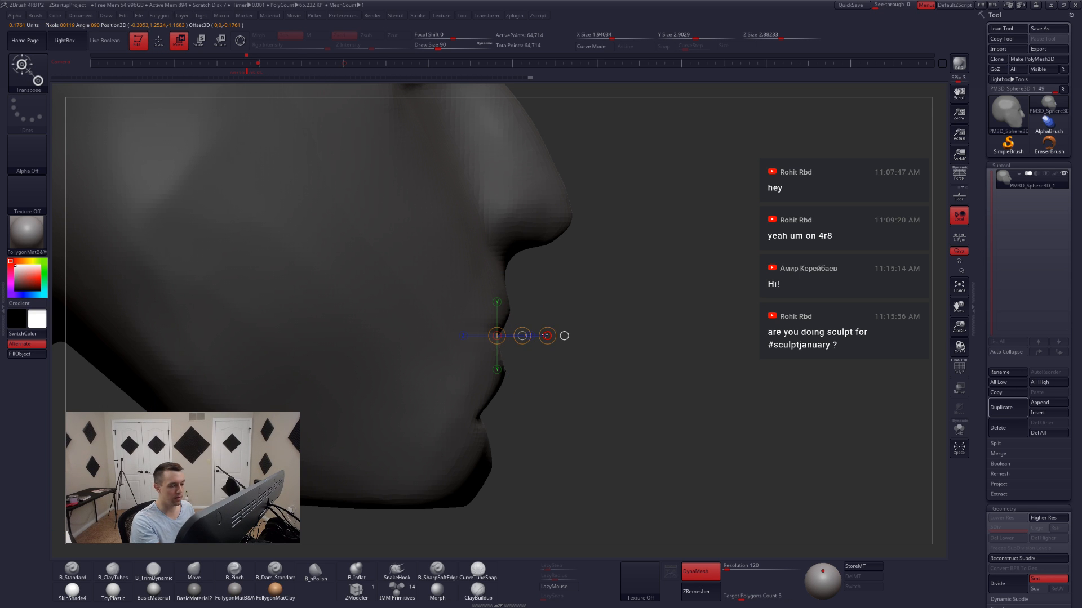
key("q")
right_click_drag(567, 353, 561, 406, "ctrl")
left_click_drag(561, 405, 648, 363, "ctrl")
left_click_drag(659, 358, 417, 380, "ctrl")
- Adjust the sides of the mouth with the Move brush at draw size 132
right_click_drag(575, 353, 468, 354)
key("space")
left_click_drag(583, 343, 583, 336)
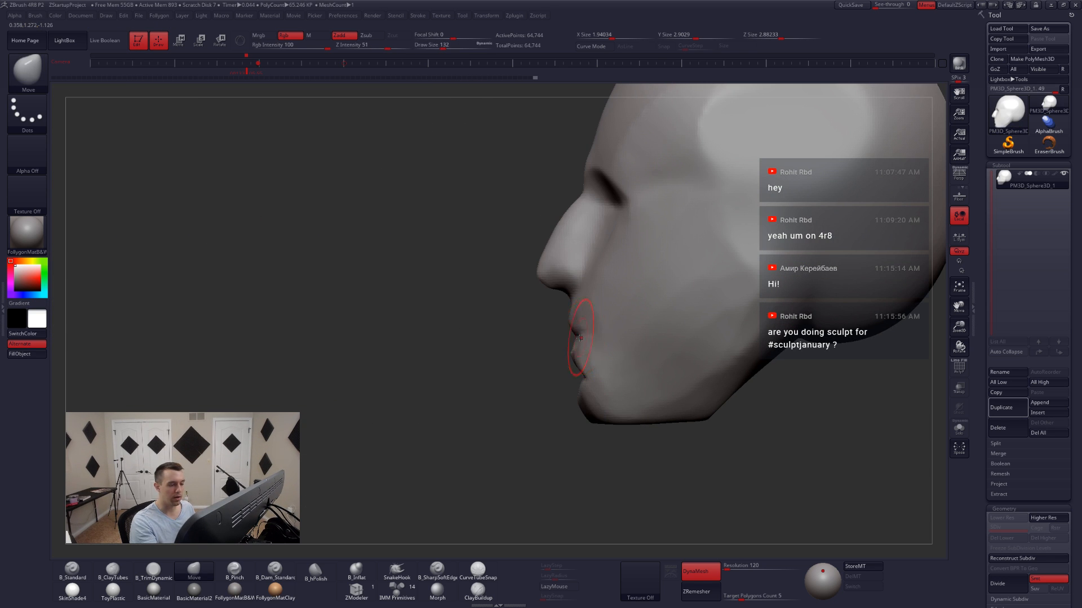
right_click_drag(622, 346, 639, 337, "shift")
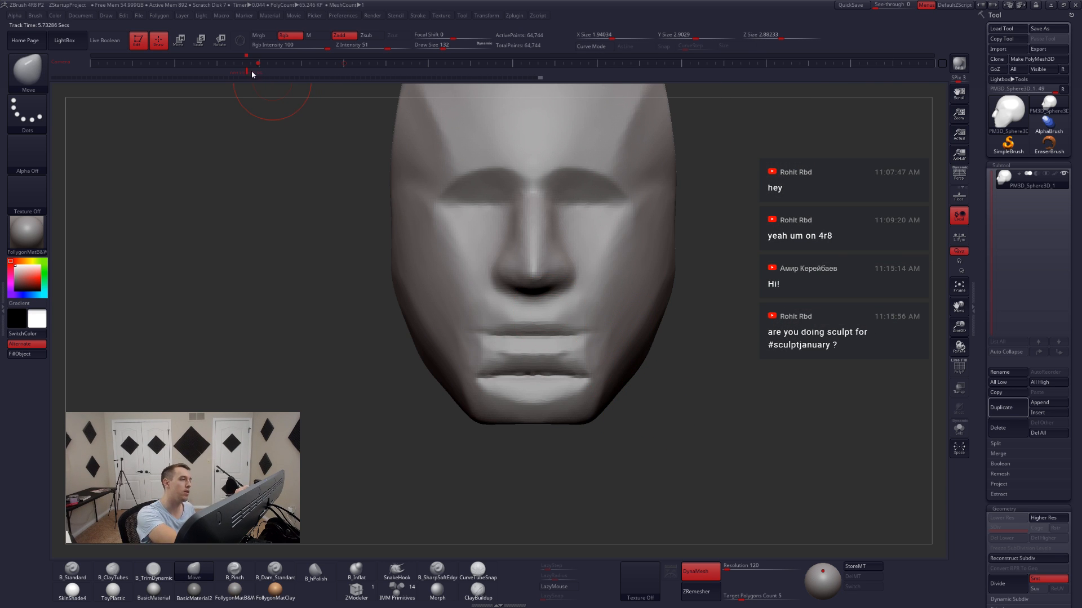
- Paint a mask over the neck base beneath the jaw and skull with the MaskPen brush at draw size 124
mouse_move(573, 408)
right_mouse_down()
mouse_move(536, 408)
mouse_move(700, 379)
mouse_move(585, 426)
right_mouse_up()
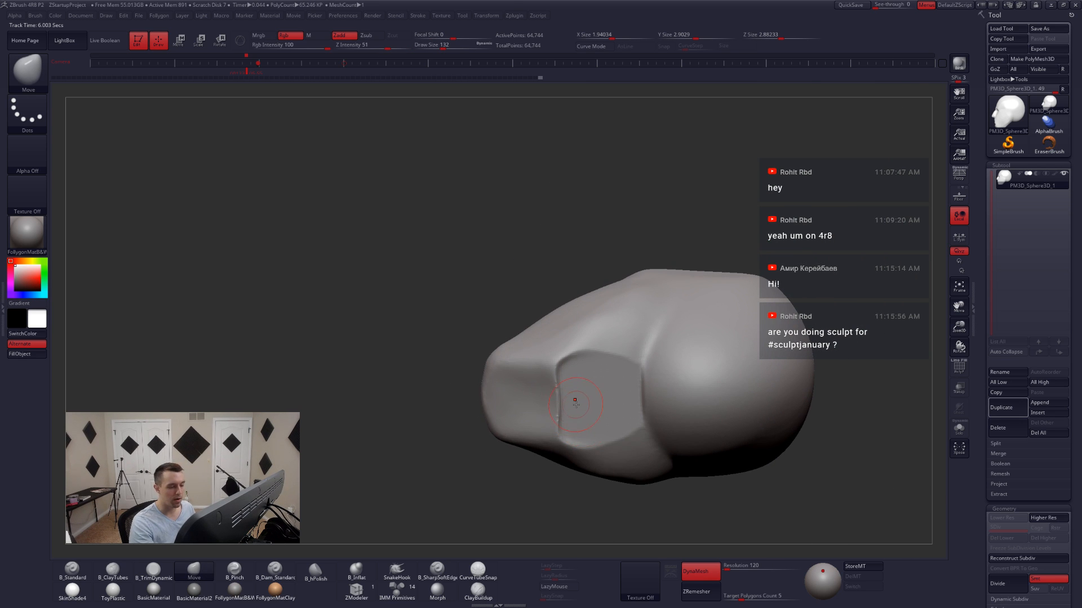
key("space")
left_click_drag(574, 400, 551, 400)
left_click_drag(636, 430, 640, 372, "shift")
key("ctrl+shift+f")
mouse_move(631, 389)
right_mouse_down()
mouse_move(609, 389)
mouse_move(564, 431)
right_mouse_up()
key("space")
left_click_drag(598, 406, 592, 406)
right_click_drag(580, 400, 521, 366)
mouse_move(518, 367)
left_mouse_down()
mouse_move(479, 366)
mouse_move(482, 388)
mouse_move(543, 372)
mouse_move(564, 354)
mouse_move(588, 375)
mouse_move(688, 377)
mouse_move(645, 401)
mouse_move(570, 377)
mouse_move(636, 376)
left_mouse_up()
mouse_move(624, 390)
right_mouse_down()
mouse_move(620, 410)
mouse_move(580, 386)
mouse_move(551, 440)
right_mouse_up()
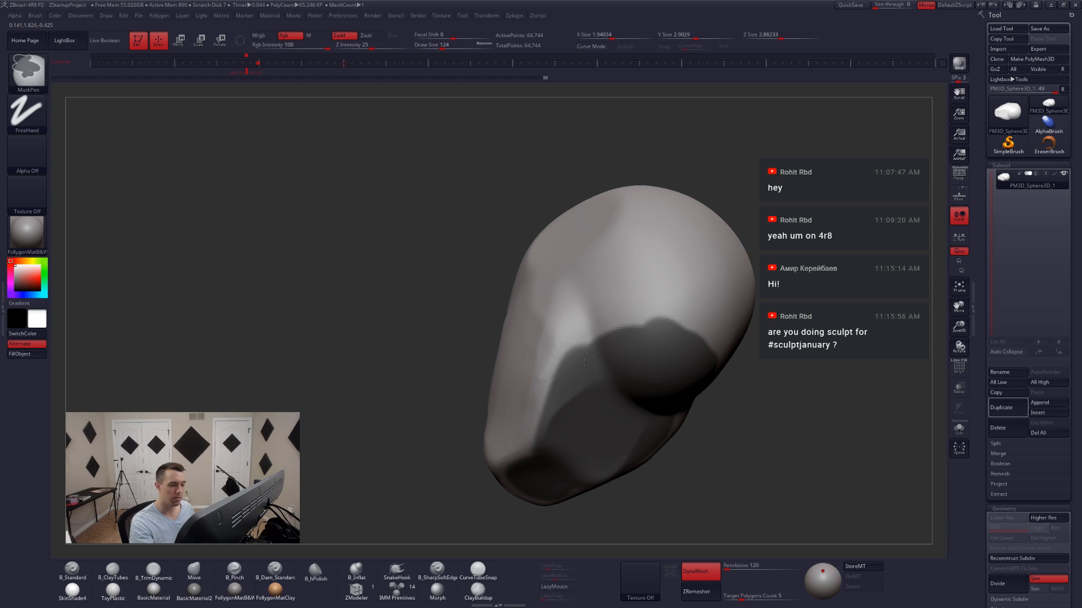
- Invert the neck-base mask and recall the side-view key with the guidelines shown
mouse_move(664, 357)
right_mouse_down("shift")
mouse_move(674, 413)
mouse_move(645, 391)
right_mouse_up("shift")
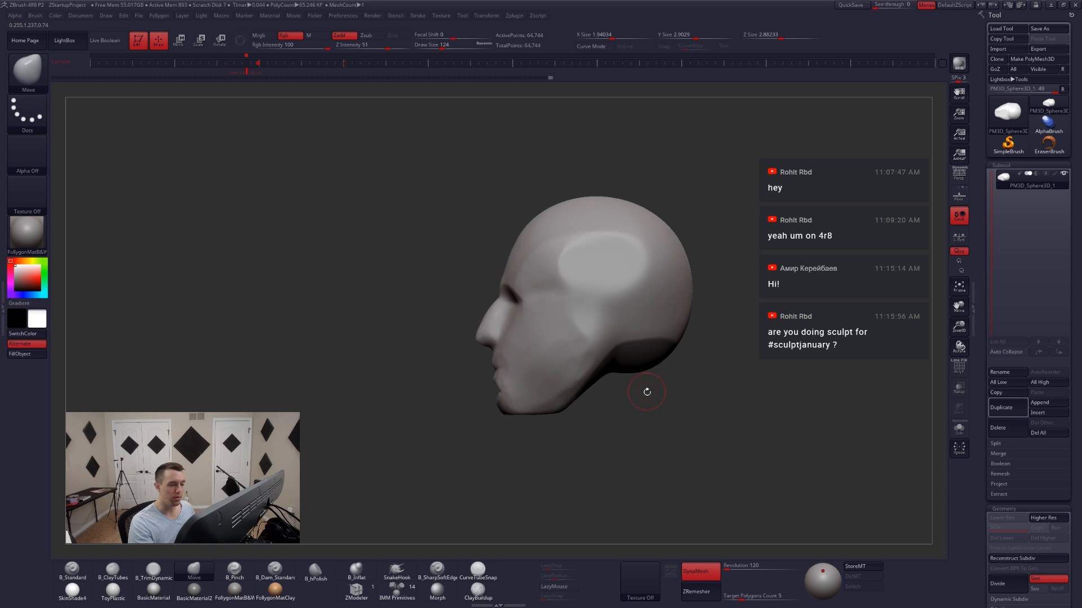
left_click(638, 365, "ctrl")
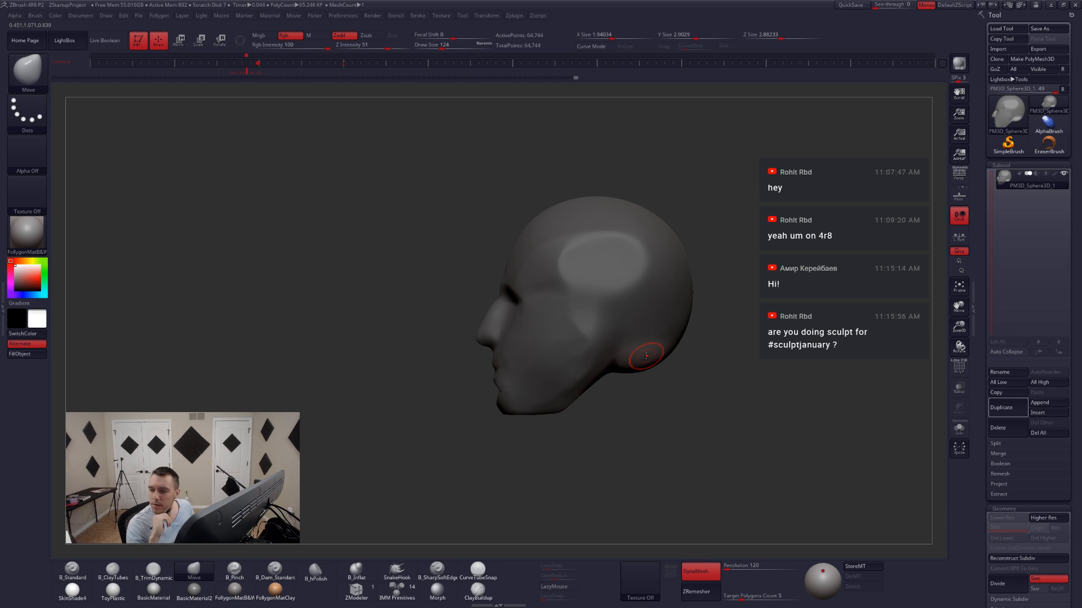
left_click_drag(643, 381, 555, 387)
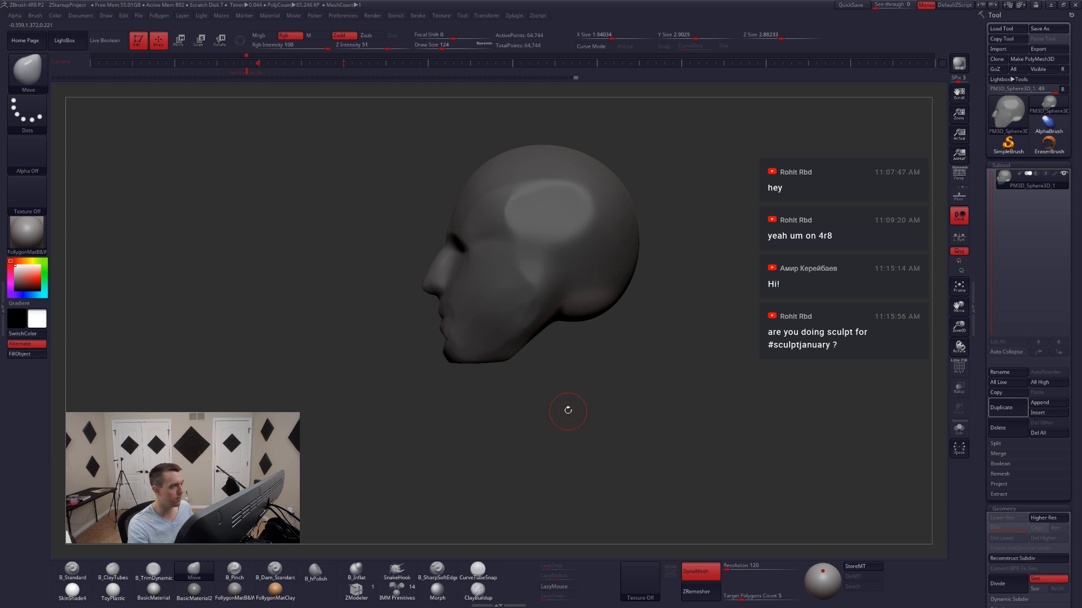
key("shift+z")
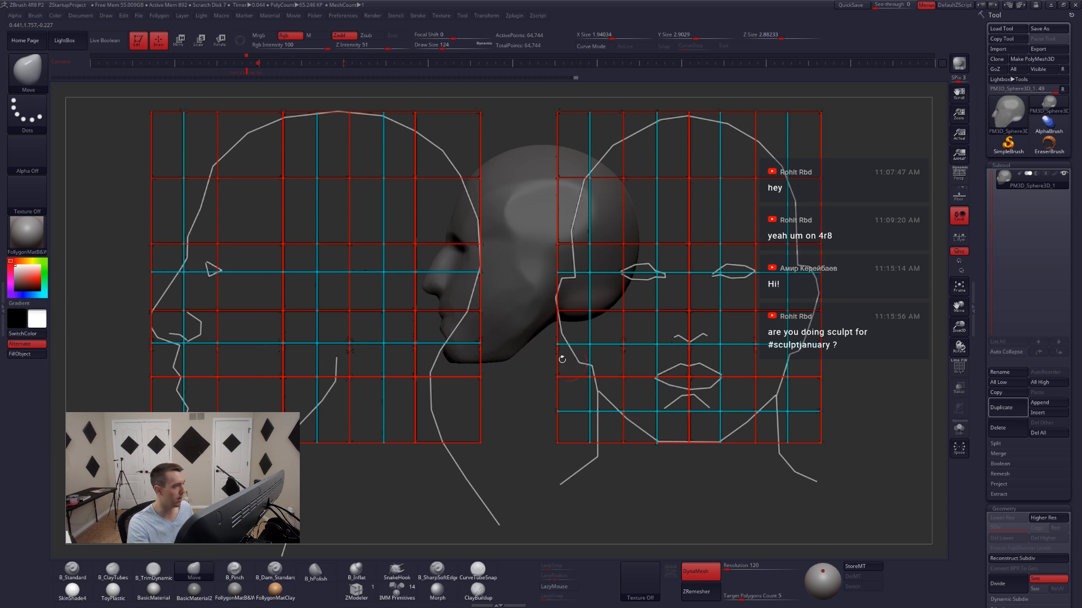
left_click(252, 74)
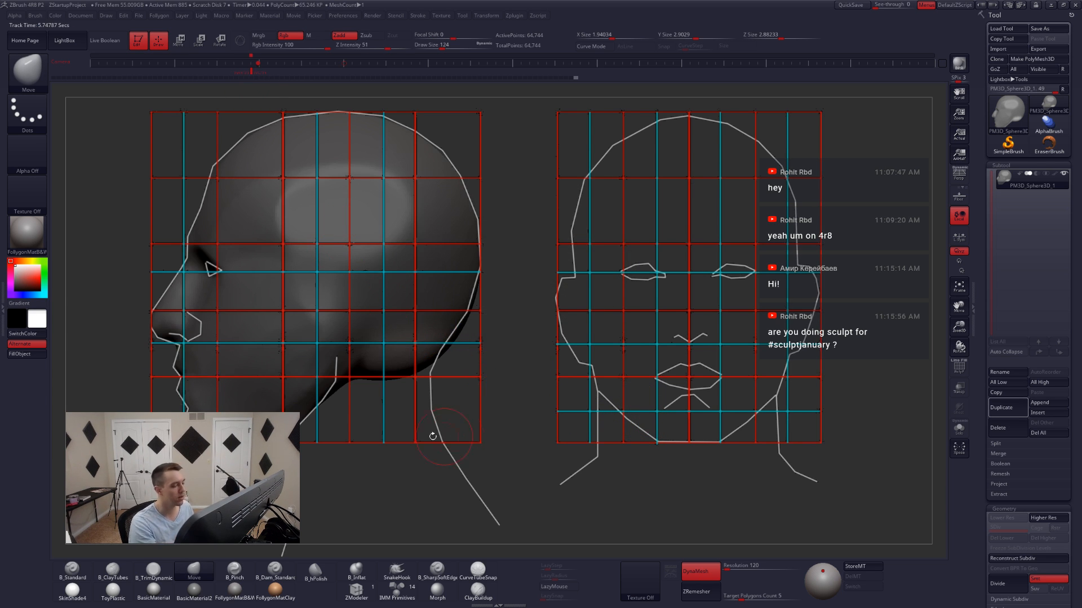
- Pull the unmasked neck base down and back with a transpose move to extend a neck along the side-view guideline
key("w")
left_click_drag(332, 388, 436, 496)
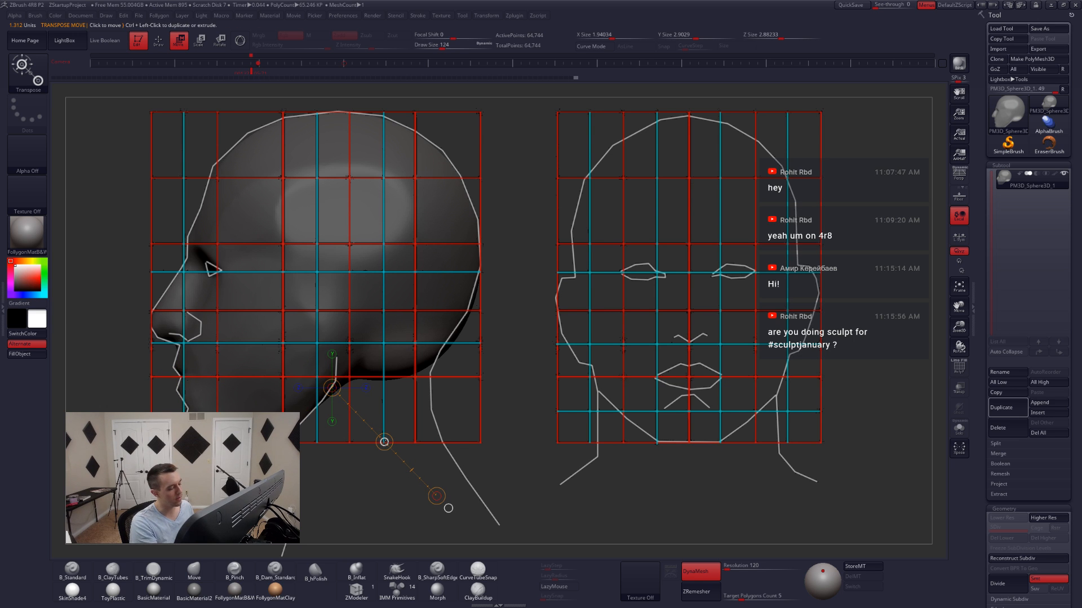
left_click_drag(385, 442, 473, 606)
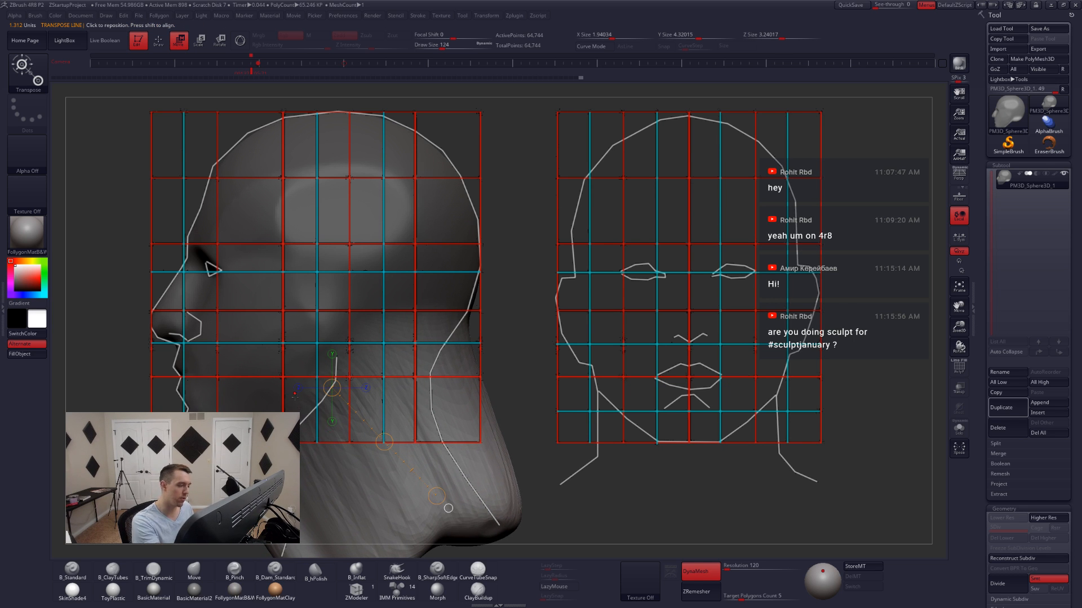
mouse_move(295, 397)
left_mouse_down()
mouse_move(387, 503)
mouse_move(399, 485)
left_mouse_up()
key("q")
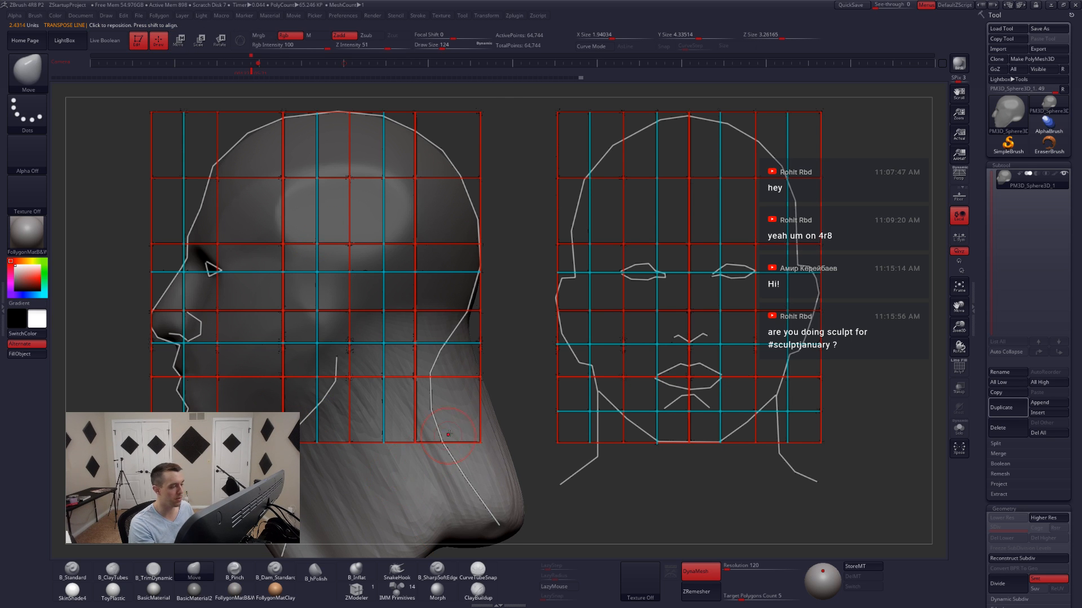
- Adjust the neck with the Move brush at draw size 704, then clear the mask and remesh with DynaMesh
key("space")
left_click(505, 386)
left_click_drag(475, 414, 470, 416)
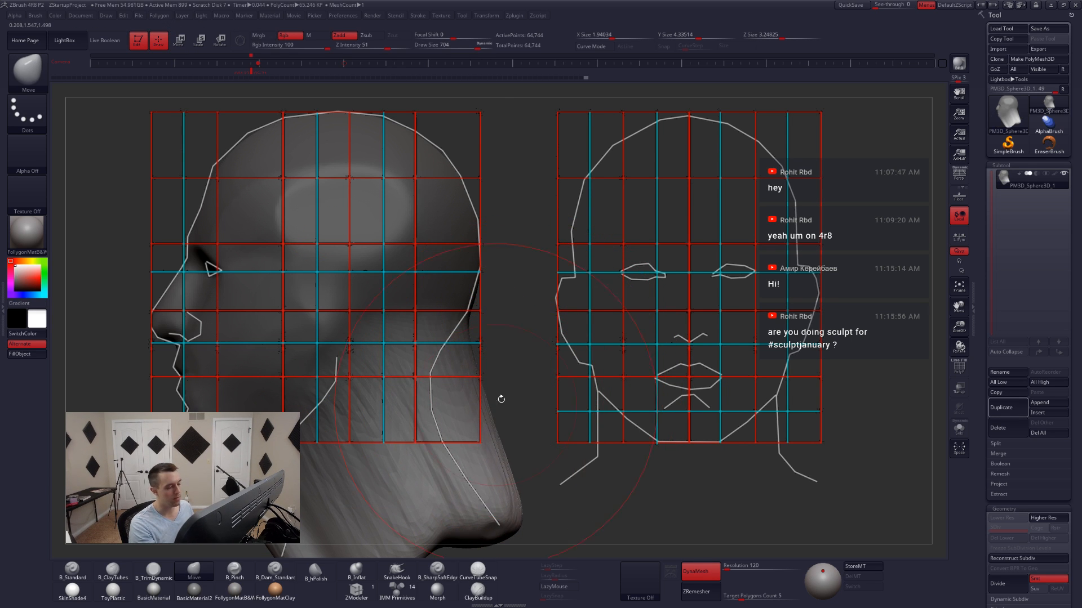
key("space")
mouse_move(563, 365)
left_mouse_down()
mouse_move(541, 365)
mouse_move(529, 409)
mouse_move(591, 250)
left_mouse_up()
key("ctrl+space")
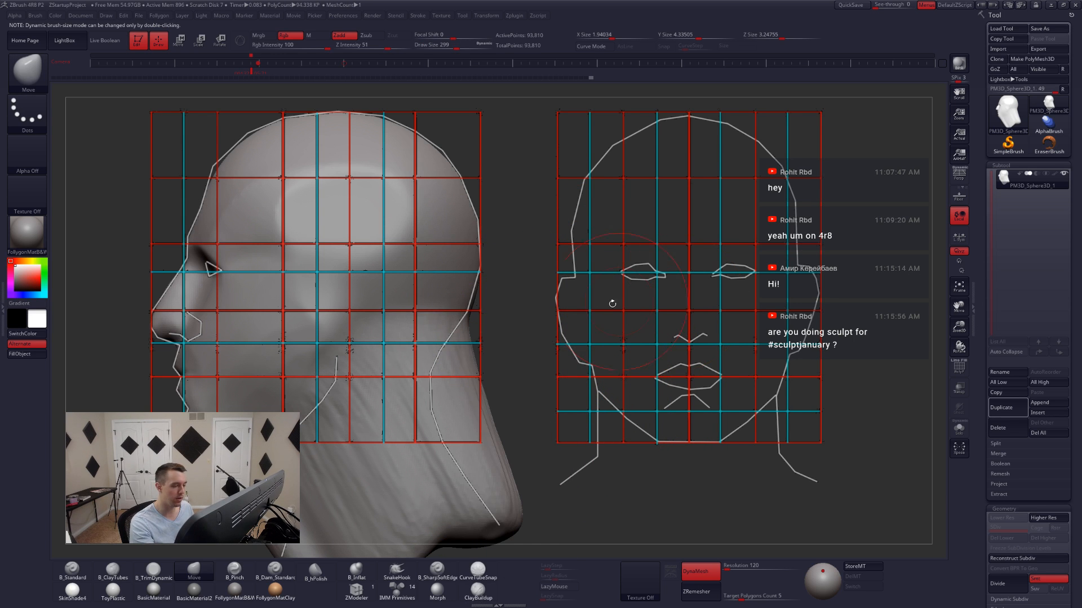
- Pull the back of the neck in to the side-view guideline with the Move brush at draw sizes 379 and 453
key("space")
left_click_drag(467, 412, 493, 413)
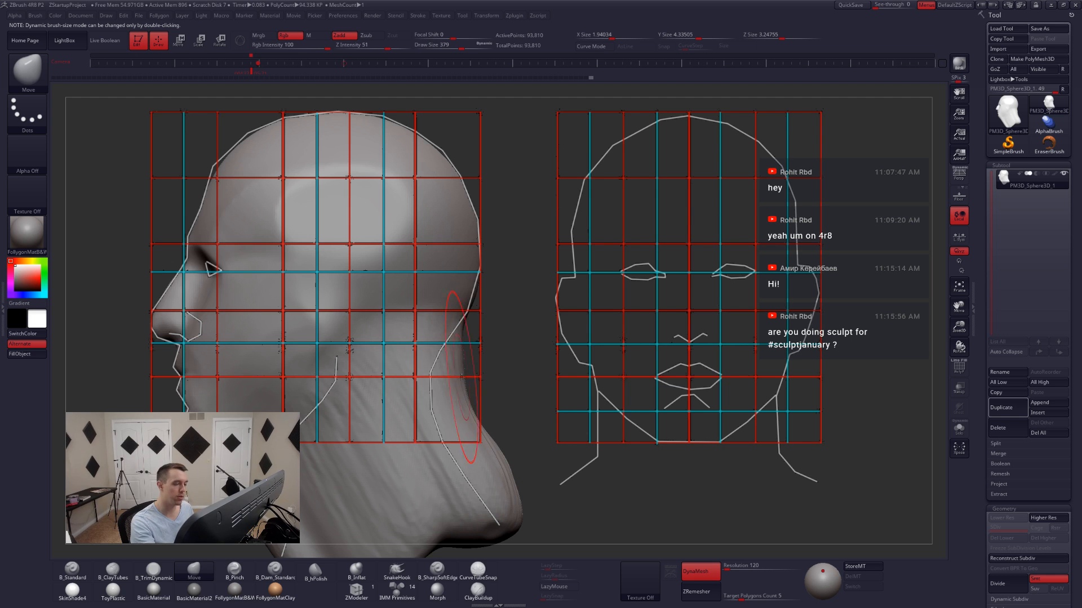
mouse_move(462, 377)
left_mouse_down()
mouse_move(450, 379)
mouse_move(462, 428)
mouse_move(448, 450)
left_mouse_up()
key("space")
key("shift")
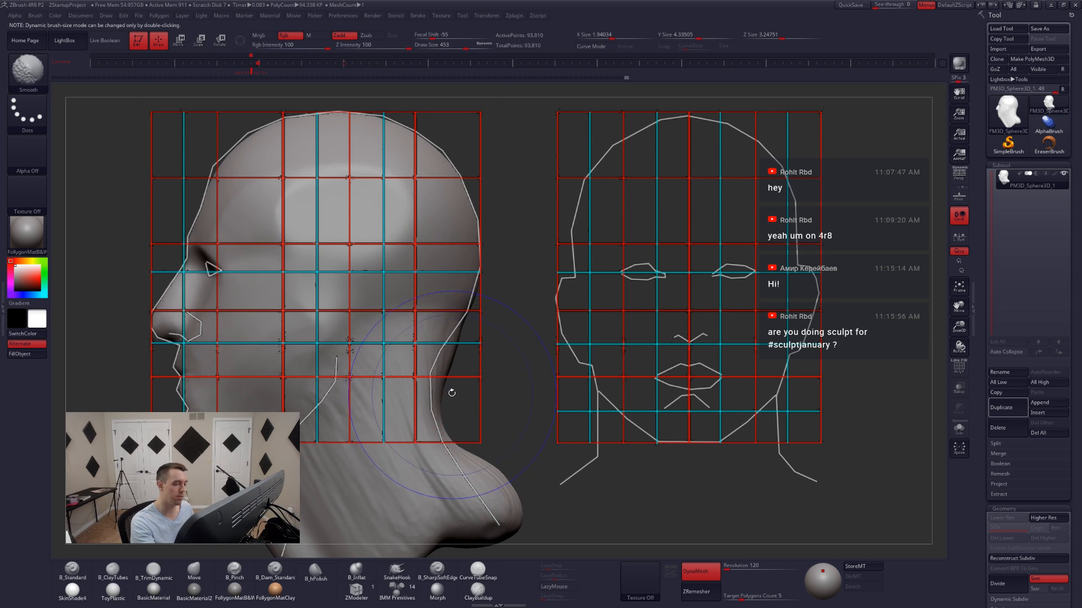
left_click_drag(449, 376, 441, 378)
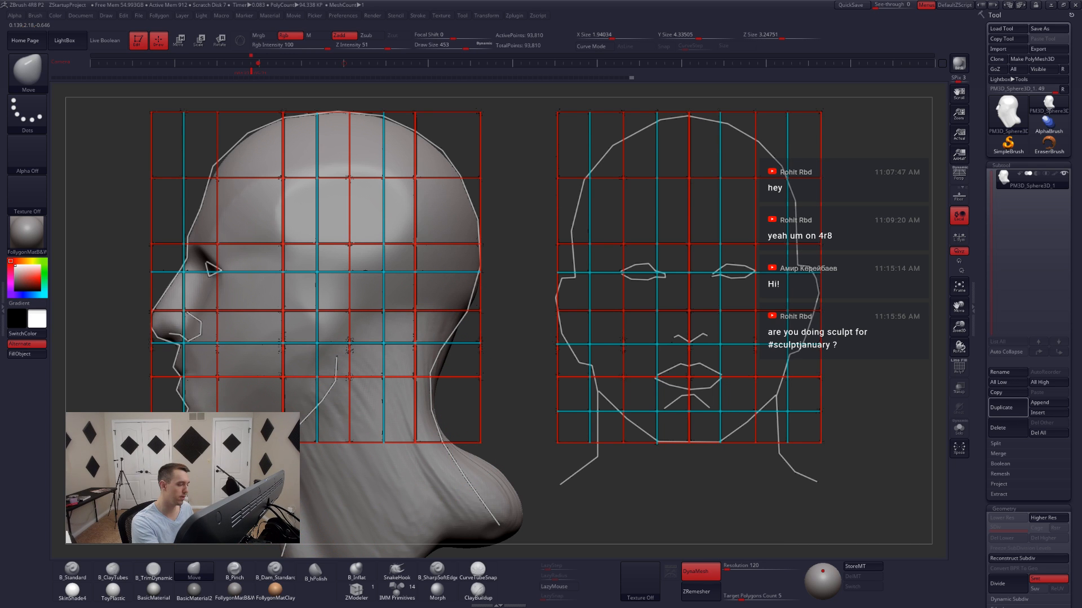
- Adjust the front of the neck with the Move brush at draw size 234 and compare the profile with and without the guidelines
key("space")
left_click_drag(253, 472, 251, 482)
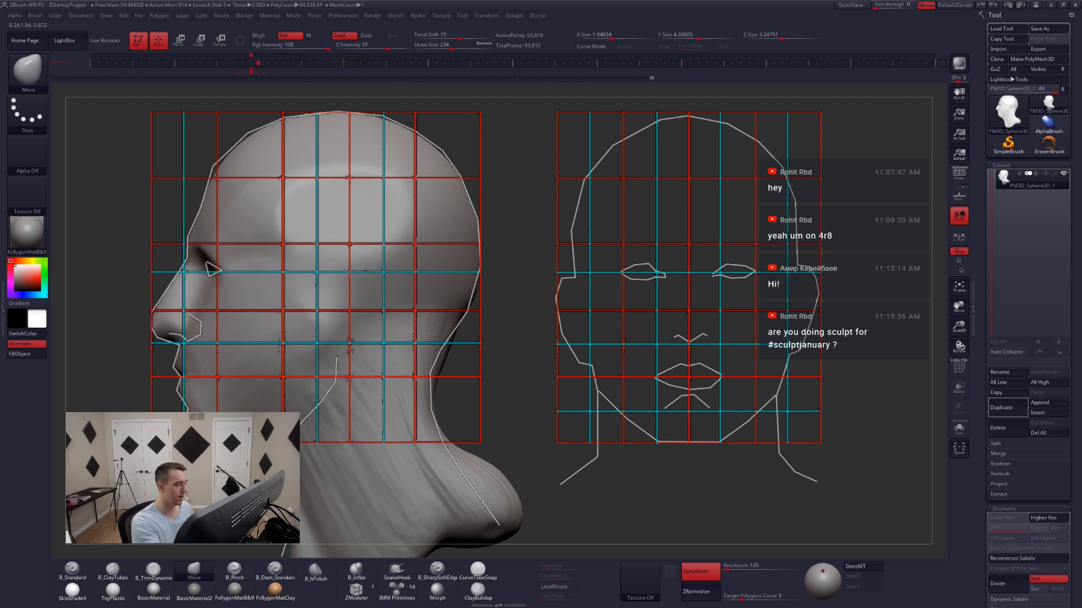
key("shift+z")
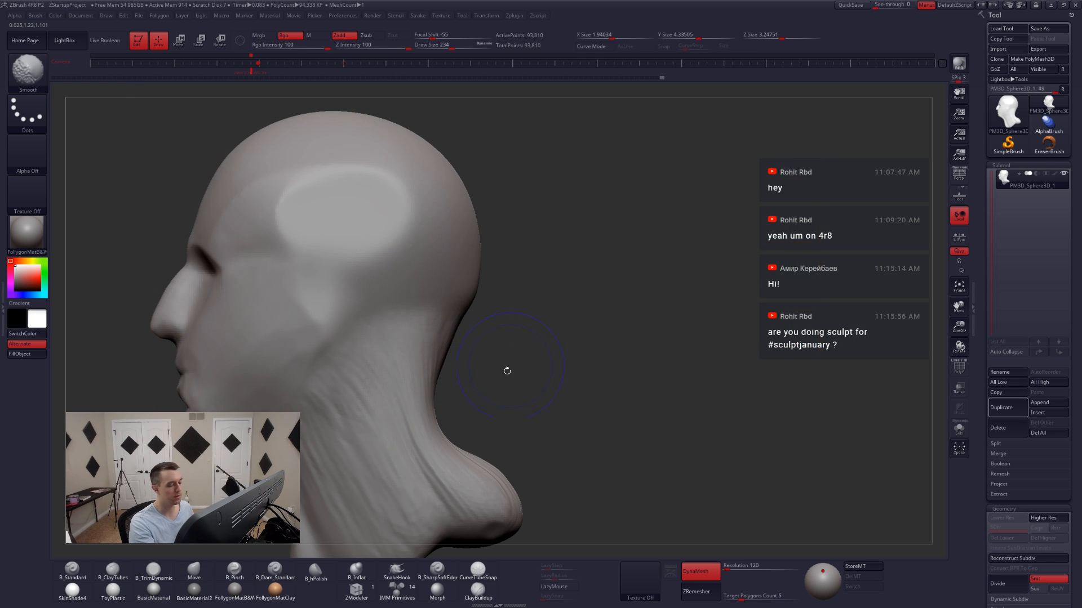
key("shift+z")
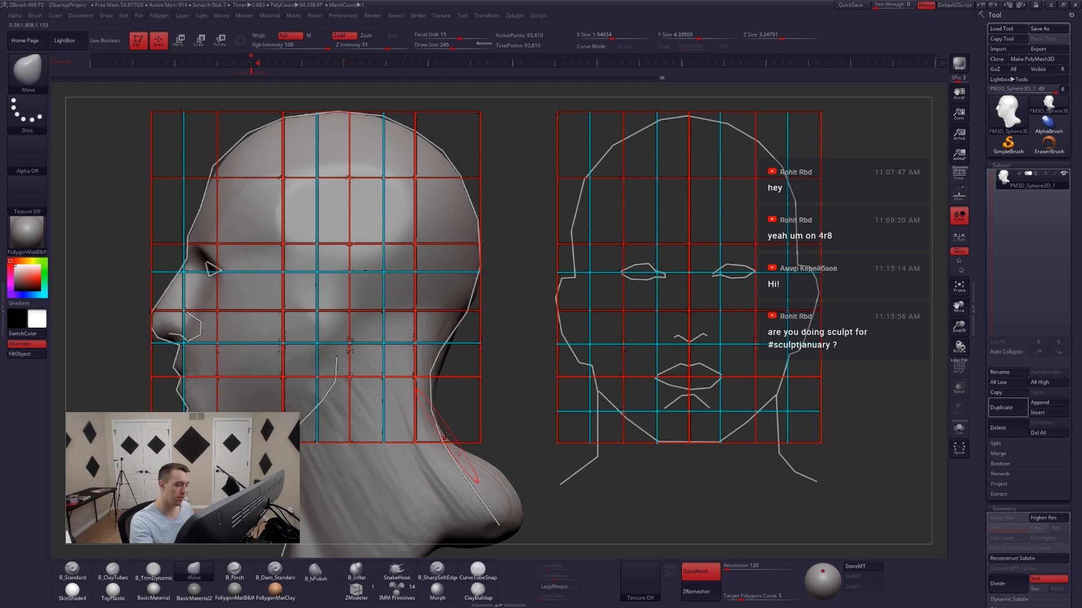
- Lasso-mask the bulge at the back of the neck base along the guideline and invert the mask
key("ctrl")
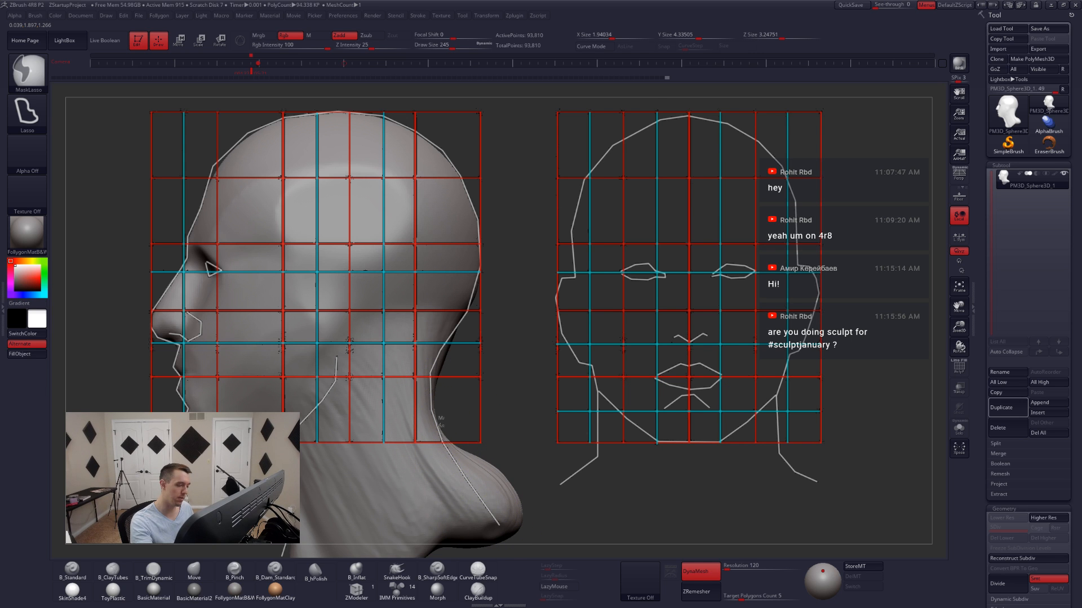
mouse_move(465, 480)
left_mouse_down("ctrl")
mouse_move(499, 528)
mouse_move(556, 546)
left_mouse_up("ctrl")
key("shift+z")
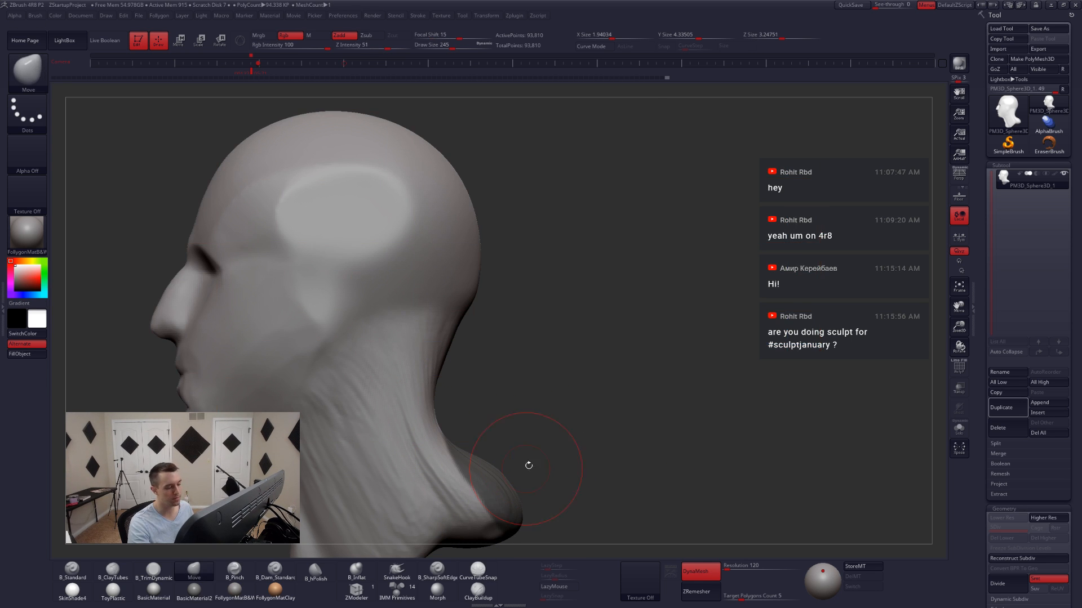
left_click_drag(592, 430, 618, 405, "alt")
left_click(563, 425, "ctrl")
- Reshape the unmasked neck base with a transpose move, then clear the mask and remesh with DynaMesh
key("w")
mouse_move(496, 462)
left_mouse_down()
mouse_move(596, 408)
mouse_move(563, 434)
mouse_move(589, 404)
mouse_move(563, 485)
left_mouse_up()
key("q")
mouse_move(632, 425)
left_mouse_down("ctrl")
mouse_move(590, 495)
mouse_move(473, 472)
mouse_move(506, 446)
left_mouse_up("ctrl")
- Smooth the back, sides and front of the neck to remove the stretched streaks
left_click_drag(476, 407, 494, 391, "shift")
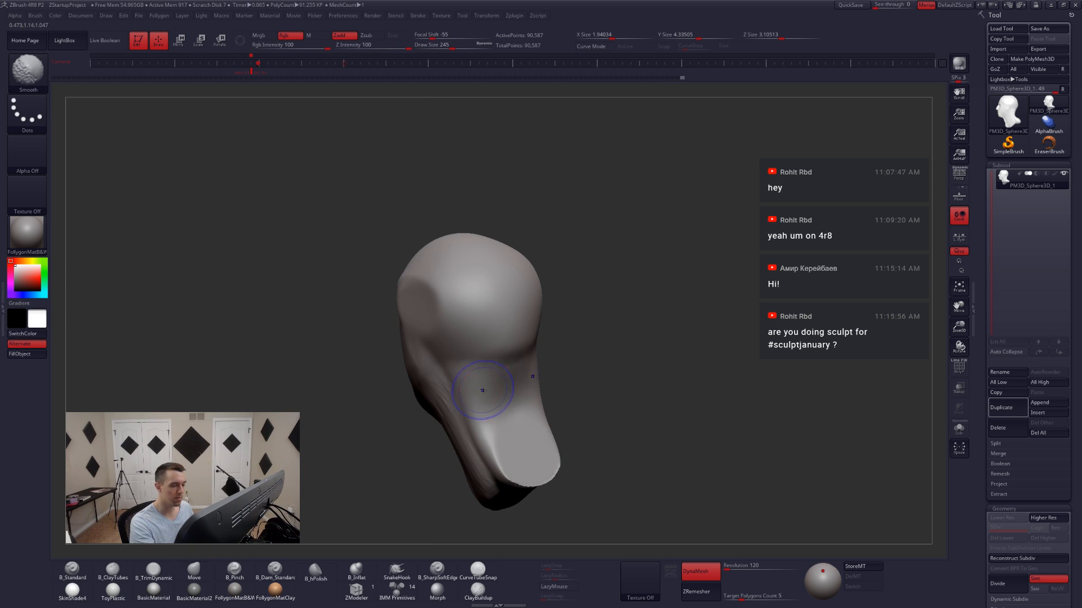
left_click_drag(563, 389, 631, 395)
left_click_drag(447, 391, 415, 417, "shift")
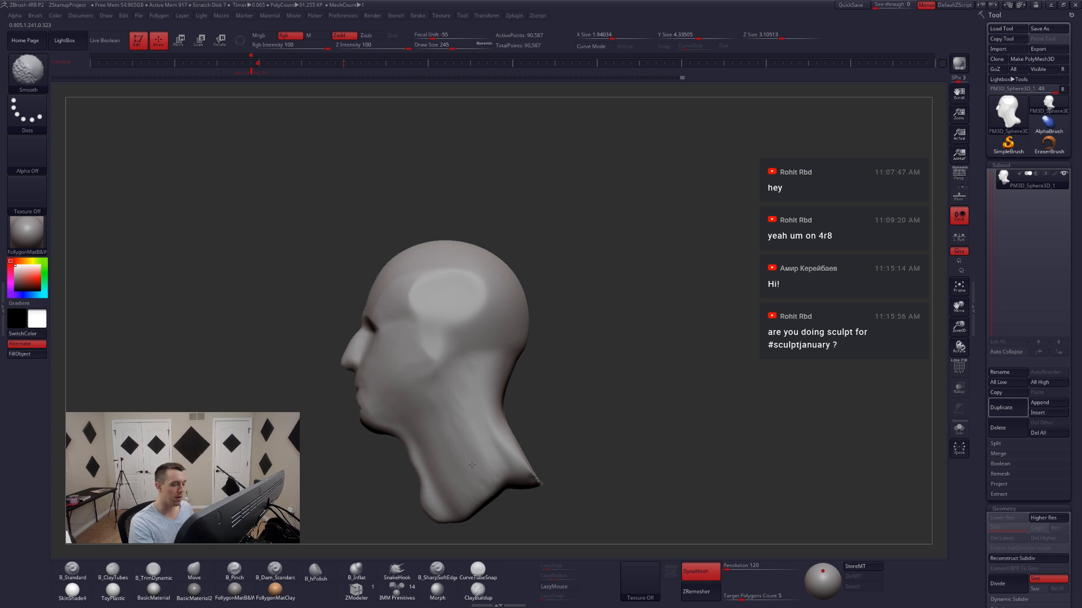
mouse_move(397, 471)
left_mouse_down()
mouse_move(500, 474)
mouse_move(542, 443)
mouse_move(524, 436)
left_mouse_up()
left_click_drag(479, 431, 482, 454, "shift")
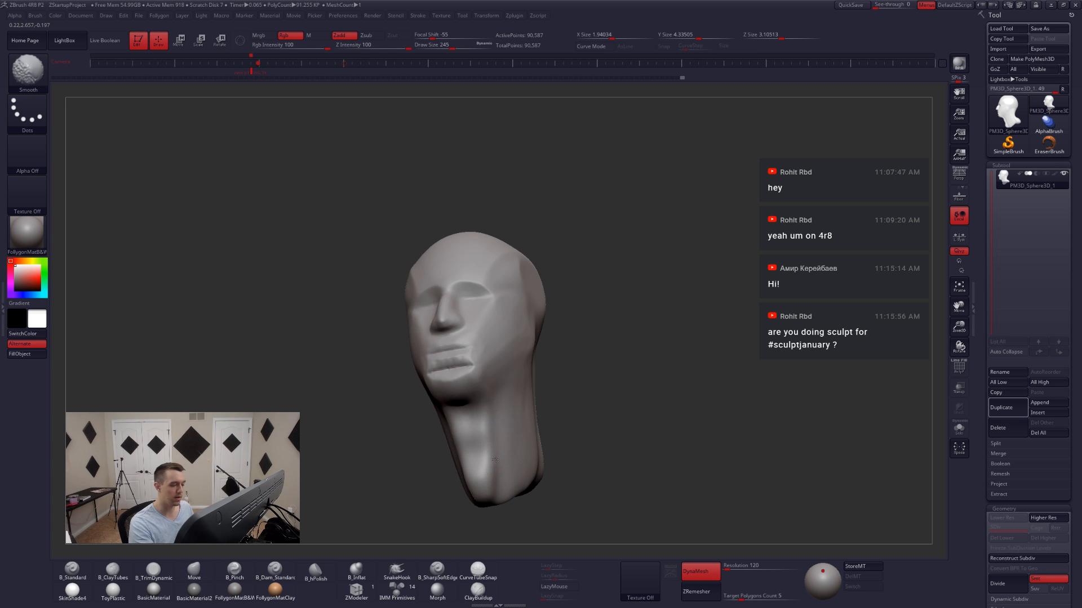
mouse_move(564, 442)
left_mouse_down()
mouse_move(462, 441)
mouse_move(428, 468)
left_mouse_up()
- Recall the side-view key and build up the jawline along the guideline with the B_ClayTubes brush at draw size 132
key("space")
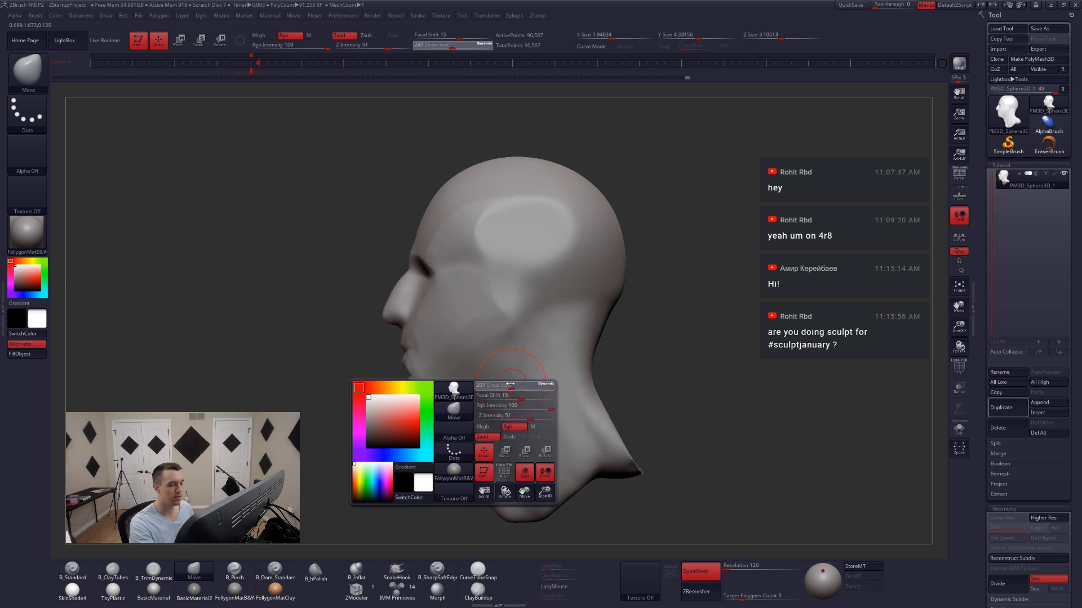
left_click_drag(514, 382, 506, 383)
mouse_move(394, 434)
left_mouse_down()
mouse_move(468, 431)
mouse_move(400, 400)
left_mouse_up()
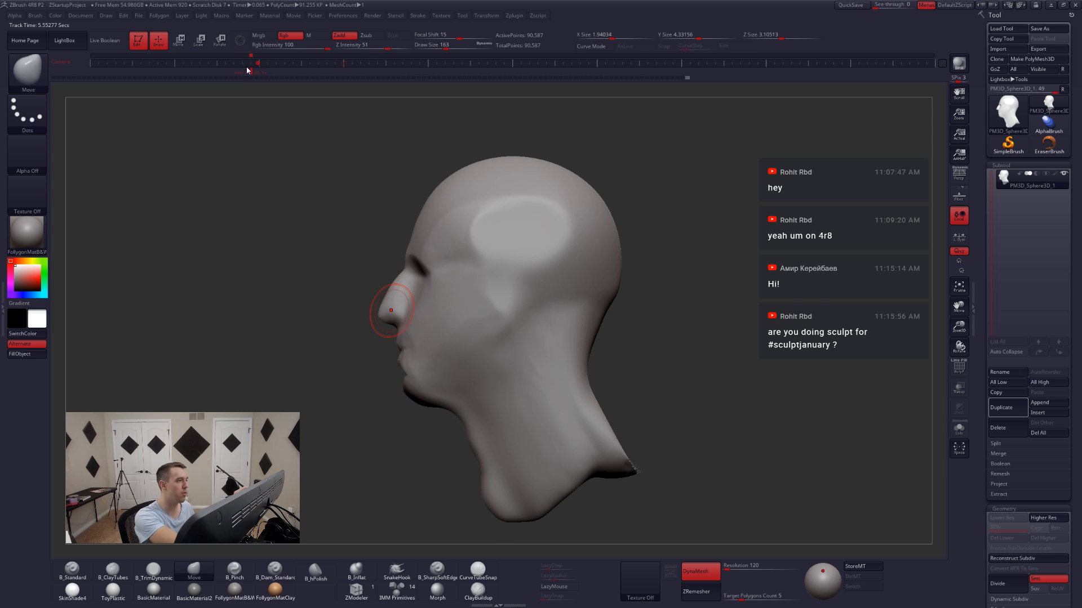
left_click(246, 65)
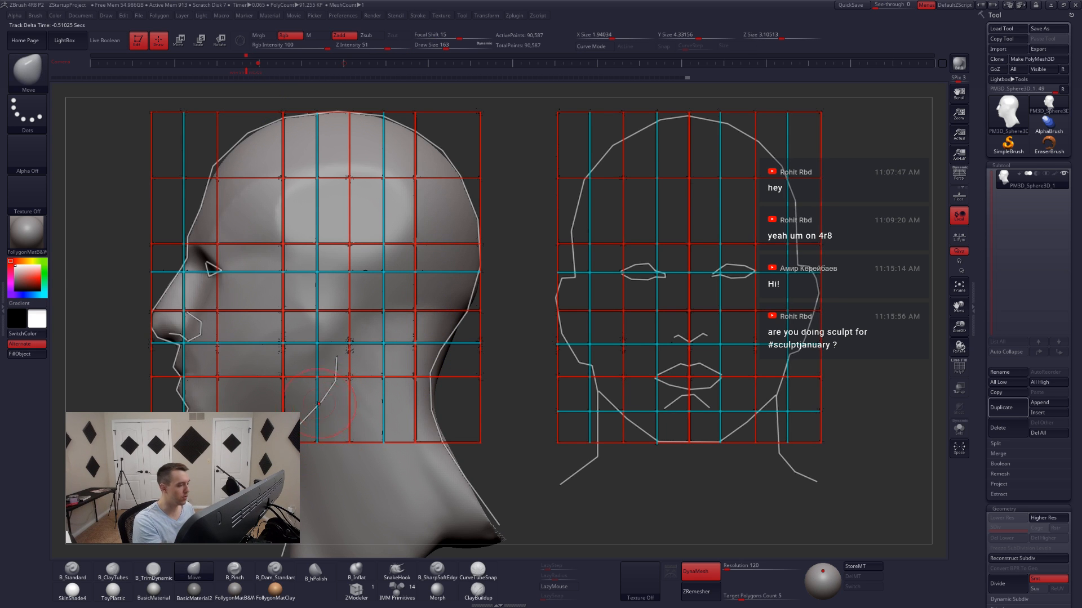
key("2")
key("space")
left_click_drag(333, 367, 327, 368)
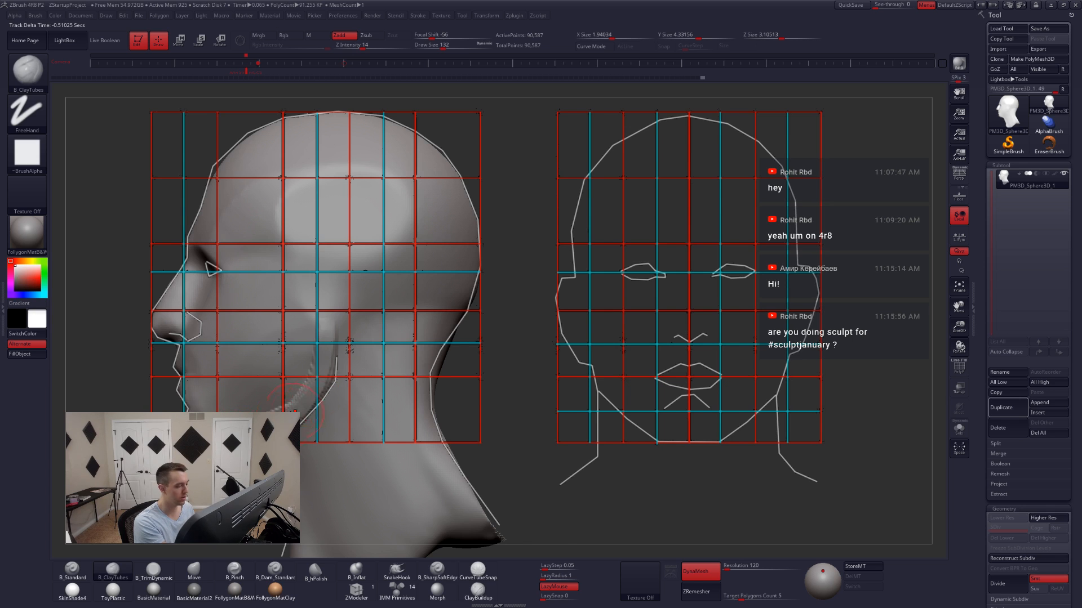
key("shift+p")
right_click_drag(227, 427, 354, 403, "alt")
mouse_move(323, 405)
left_mouse_down()
mouse_move(425, 373)
mouse_move(381, 414)
left_mouse_up()
- Sharpen the edge of the jawline with the B_Pinch brush, starting at draw size 71
key("5")
key("space")
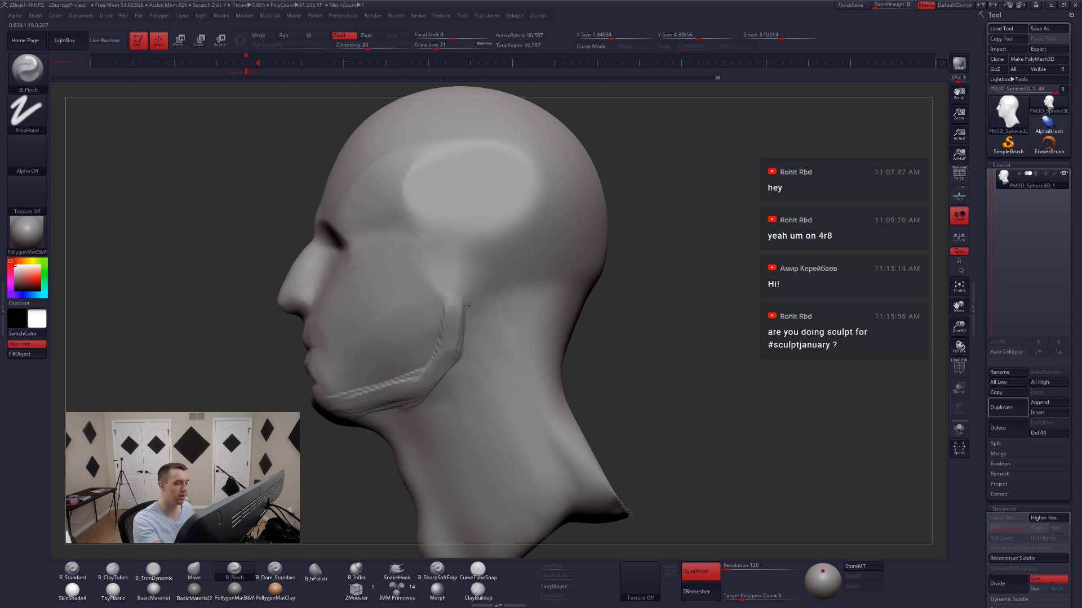
key("space")
left_click_drag(424, 385, 429, 385)
mouse_move(361, 369)
right_mouse_down()
mouse_move(472, 358)
mouse_move(454, 286)
mouse_move(464, 306)
right_mouse_up()
- Adjust the width of the jaw corners from below with the Move brush at draw size 207
key("space")
key("4")
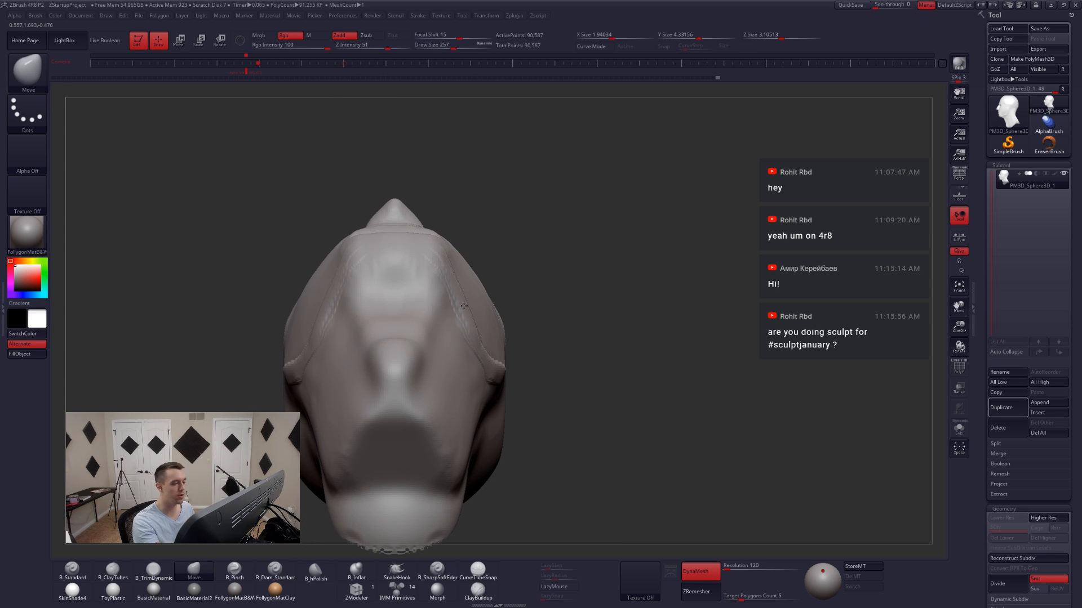
key("space")
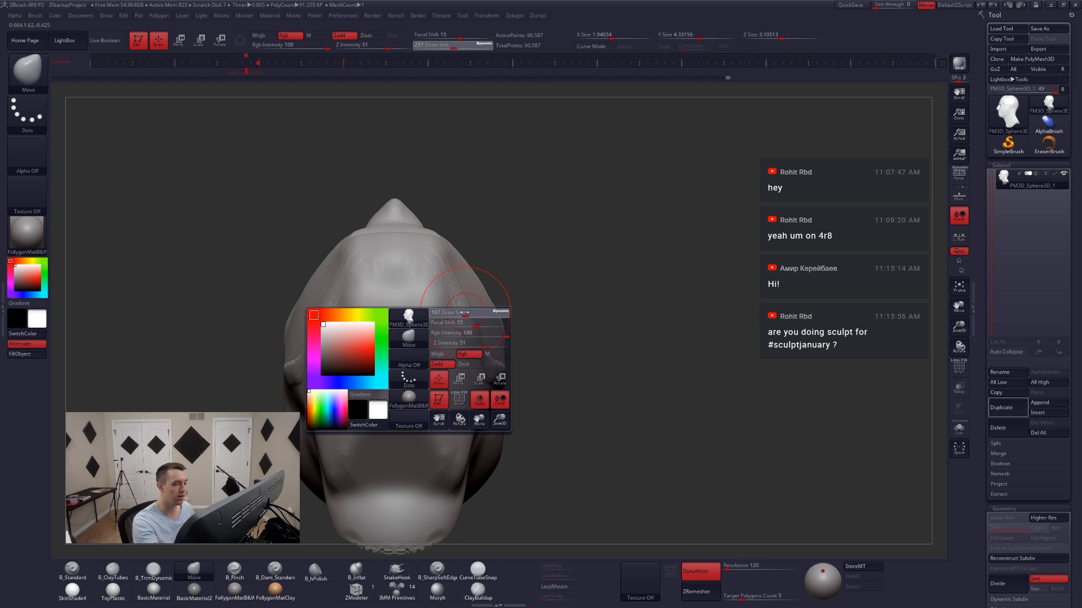
key("space")
left_click_drag(458, 288, 453, 288)
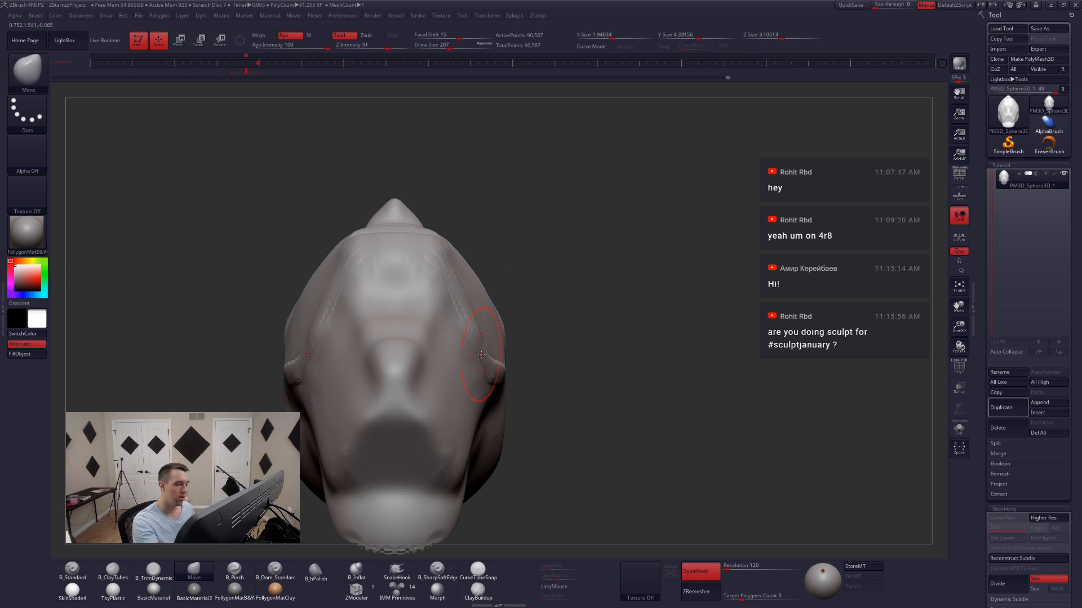
right_click_drag(475, 345, 469, 289)
- Add clay along the sides of the jaw with the B_ClayTubes brush at draw size 207
key("2")
left_click_drag(492, 261, 521, 375)
left_click_drag(491, 263, 493, 280)
mouse_move(494, 280)
right_mouse_down()
mouse_move(512, 399)
mouse_move(500, 318)
mouse_move(515, 385)
mouse_move(510, 351)
mouse_move(527, 357)
mouse_move(541, 327)
mouse_move(578, 296)
right_mouse_up()
key("3")
mouse_move(577, 339)
right_mouse_down()
mouse_move(577, 306)
mouse_move(537, 357)
mouse_move(507, 350)
right_mouse_up()
- Fill the lower cheek above the jawline with diagonal B_ClayTubes strokes at draw size 207
key("2")
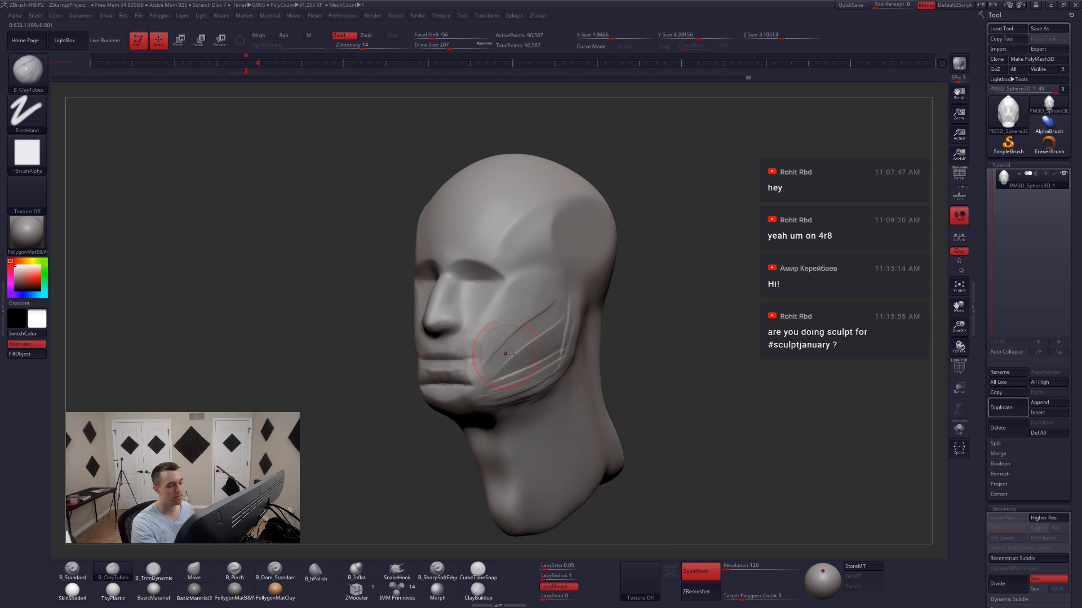
left_click_drag(555, 313, 508, 356)
left_click_drag(561, 323, 515, 368)
mouse_move(554, 321)
left_mouse_down()
mouse_move(516, 365)
mouse_move(519, 387)
left_mouse_up()
mouse_move(561, 351)
left_mouse_down()
mouse_move(527, 385)
mouse_move(526, 376)
left_mouse_up()
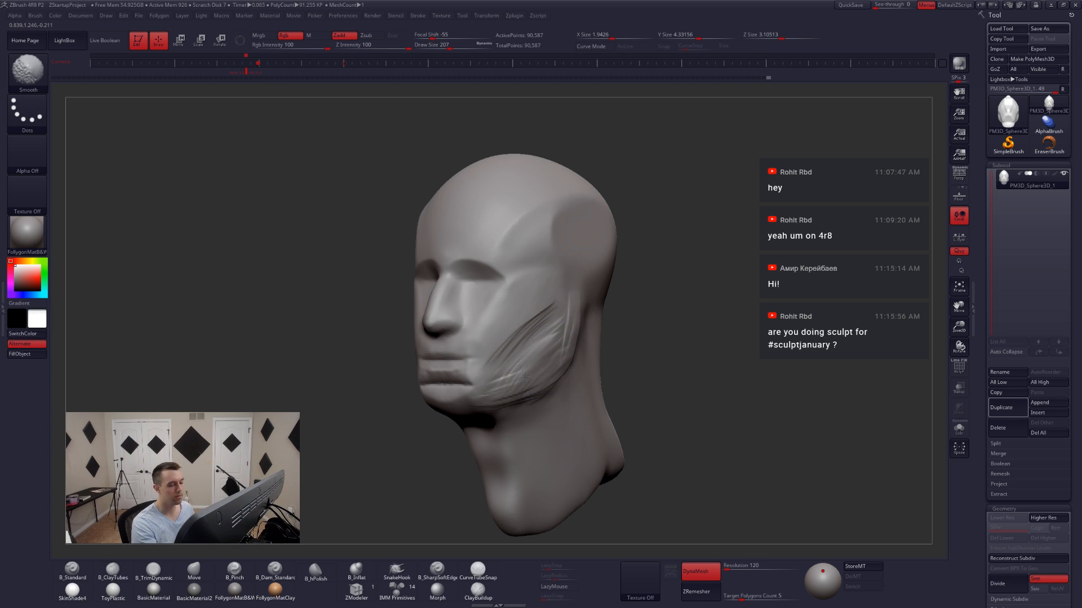
- Smooth the cheek, jaw and chin surfaces with the Smooth brush at draw size 128
mouse_move(512, 336)
right_mouse_down()
mouse_move(531, 367)
mouse_move(445, 405)
mouse_move(426, 441)
mouse_move(471, 422)
right_mouse_up()
right_click(424, 444)
left_click_drag(454, 402, 427, 403, "shift")
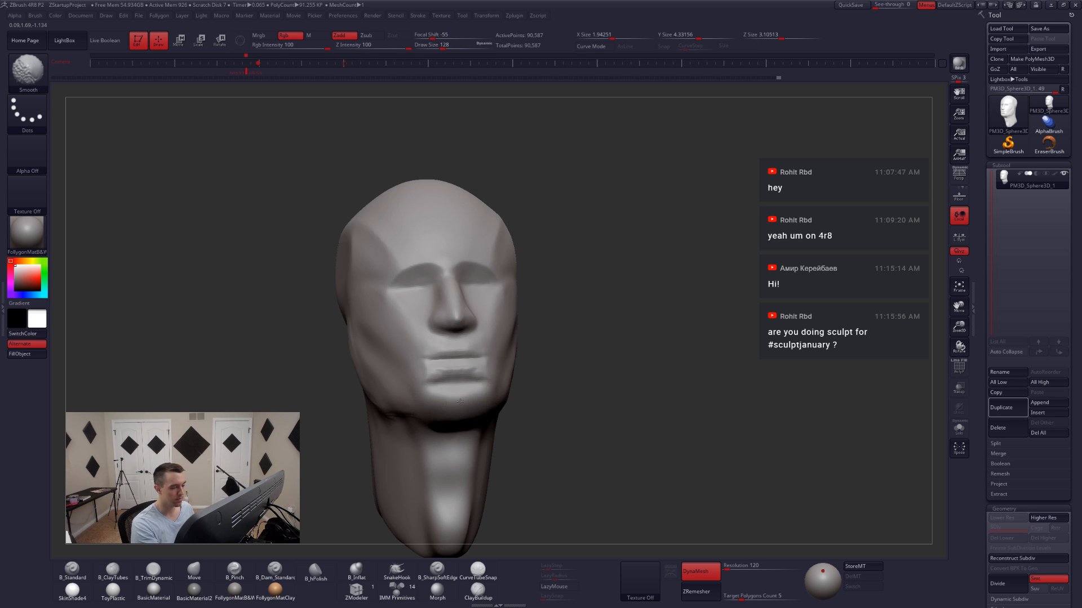
right_click_drag(460, 402, 477, 418)
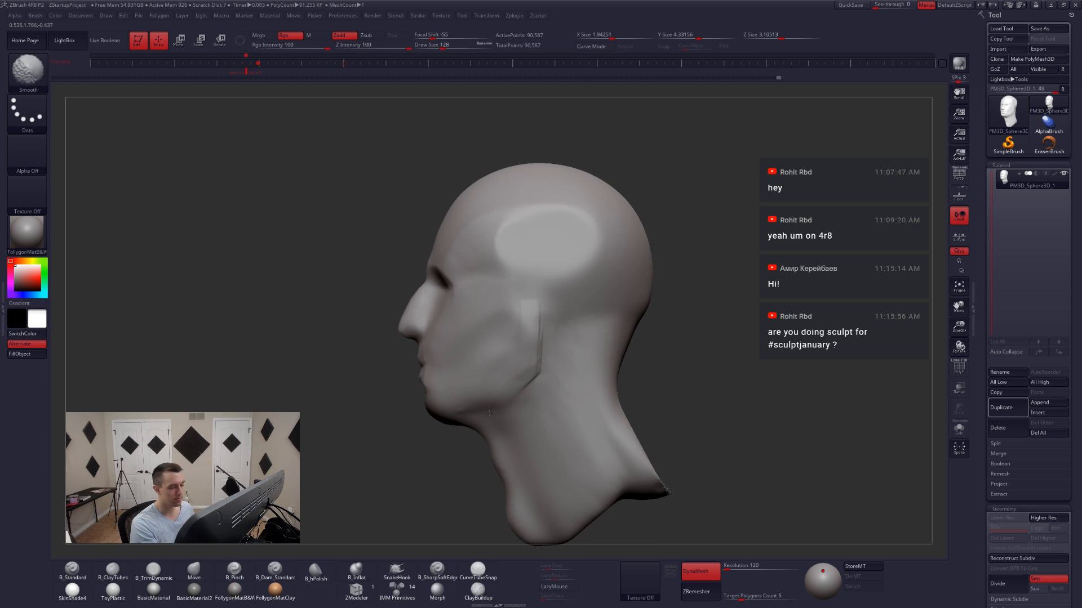
- Flatten the lower back and side of the neck with the B_TrimDynamic brush at draw size 299
right_click_drag(553, 401, 556, 365, "ctrl")
right_click_drag(667, 435, 640, 419)
key("space")
left_click_drag(641, 419, 664, 422)
right_click_drag(664, 422, 689, 416)
key("3")
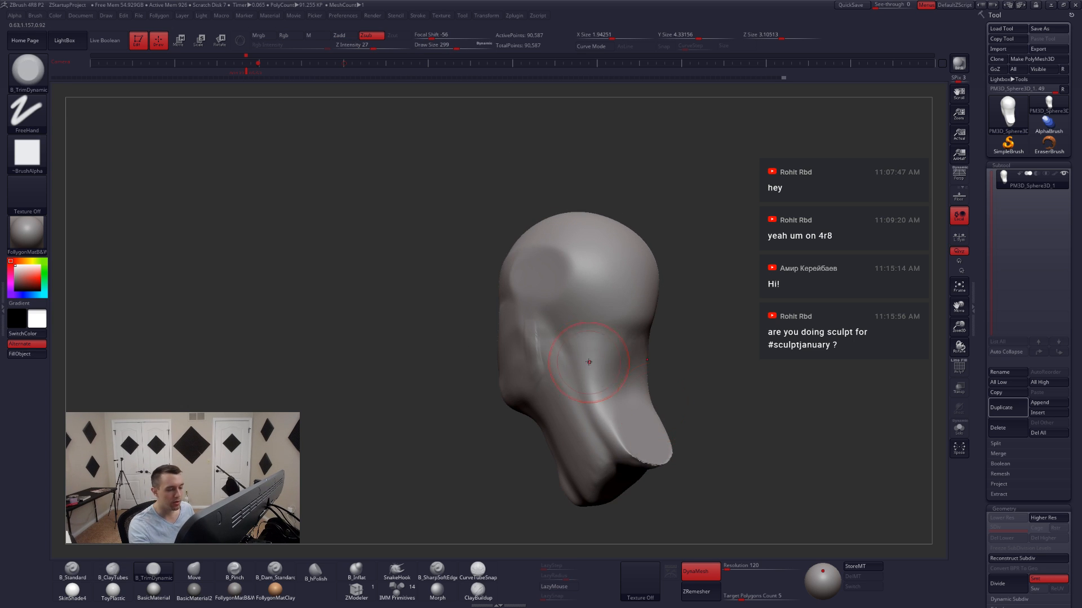
mouse_move(596, 399)
left_mouse_down()
mouse_move(655, 467)
mouse_move(641, 432)
left_mouse_up()
- Remesh the head with DynaMesh and smooth the hard edge at the back of the neck base
right_click_drag(654, 463, 658, 450)
mouse_move(658, 449)
right_mouse_down("ctrl")
mouse_move(678, 488)
mouse_move(656, 462)
right_mouse_up("ctrl")
left_click_drag(702, 468, 718, 486, "ctrl")
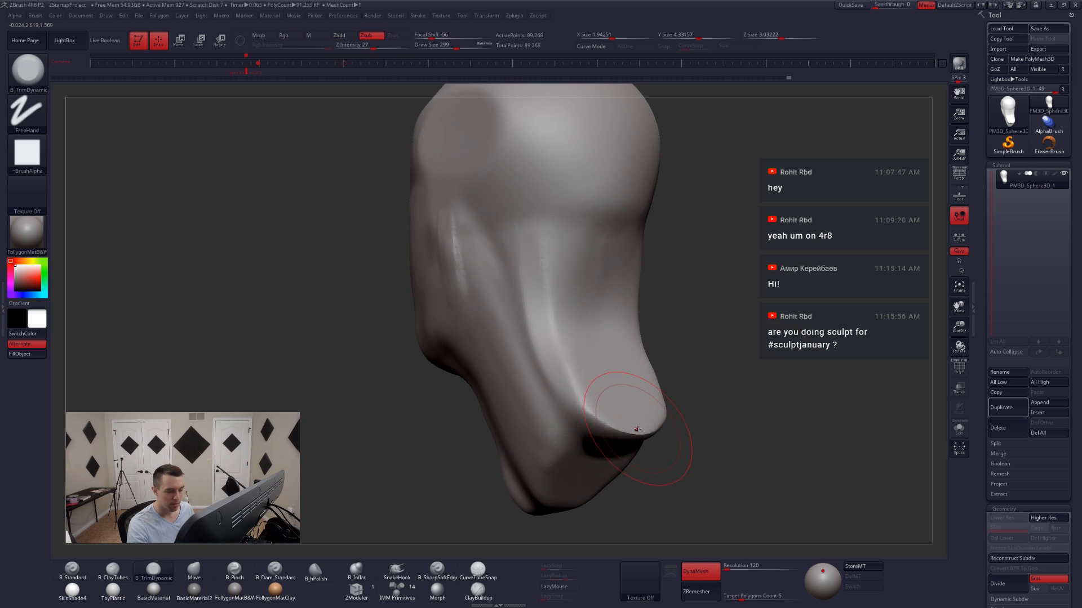
left_click_drag(636, 430, 636, 418, "shift")
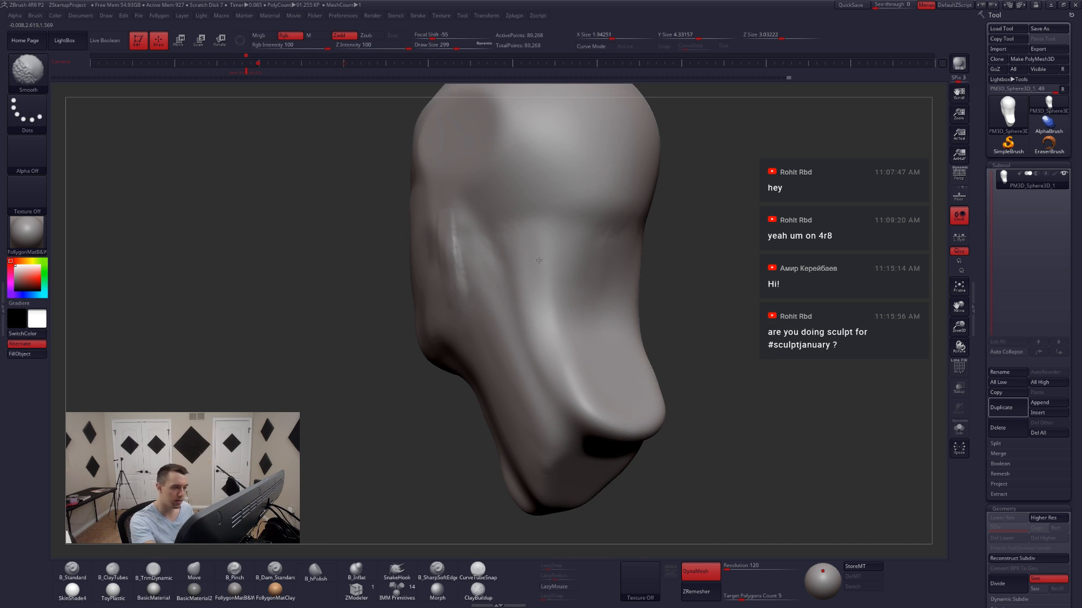
- Adjust the jaw corners from behind with the Move brush at draw sizes 299 and 182
mouse_move(594, 386)
right_mouse_down("shift")
mouse_move(529, 323)
mouse_move(534, 335)
right_mouse_up("shift")
key("b")
key("m")
key("v")
left_click_drag(531, 325, 526, 327)
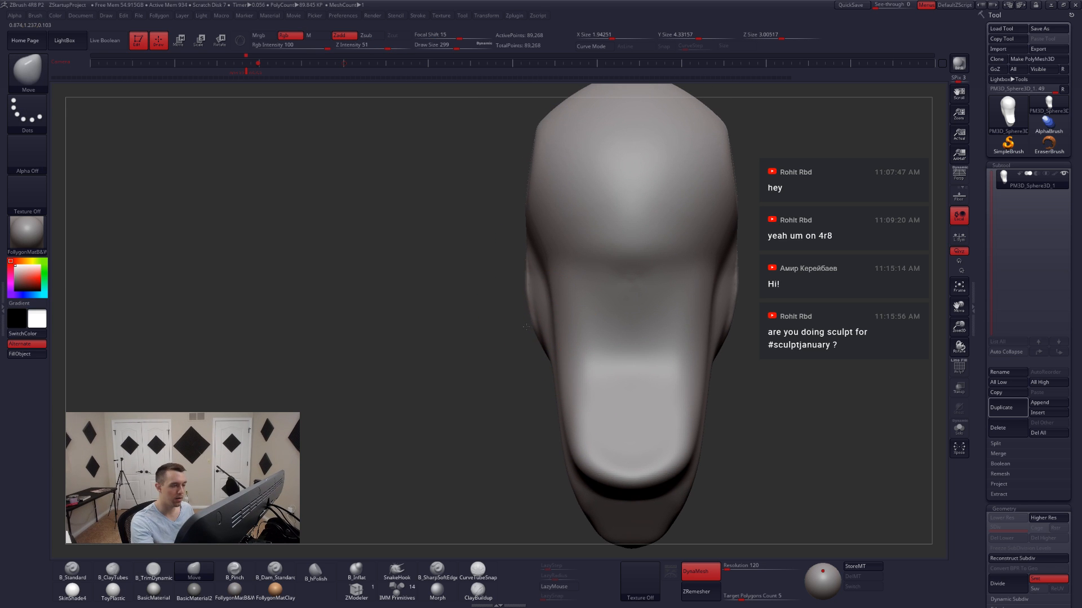
key("space")
left_click(525, 294)
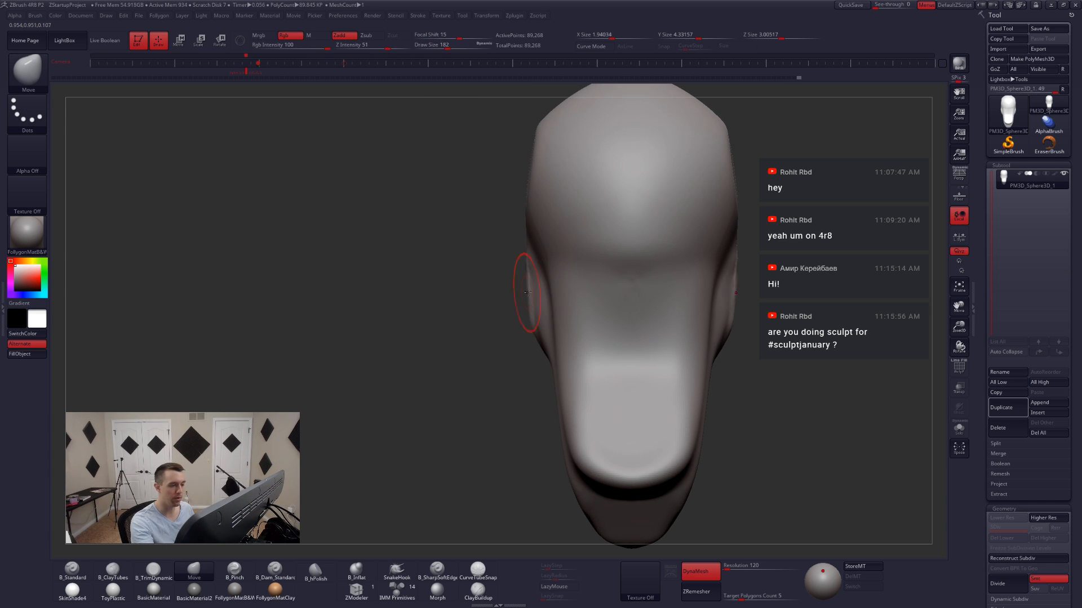
left_click_drag(439, 304, 562, 336)
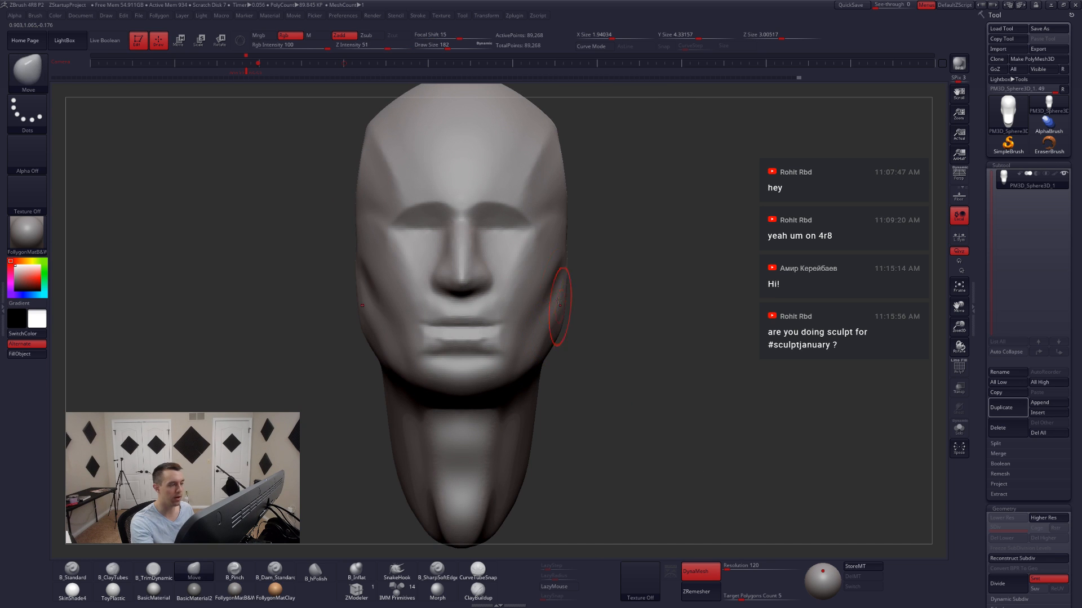
- Recall the front-view key, lasso-mask the neck below the jaw, and hide the guidelines
left_click(356, 70)
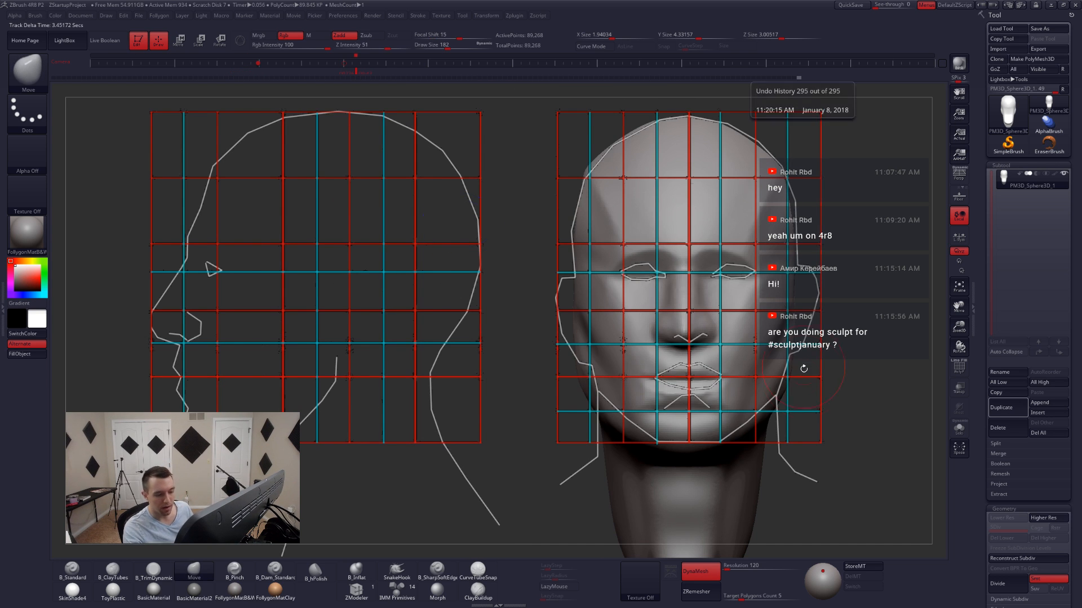
key("ctrl")
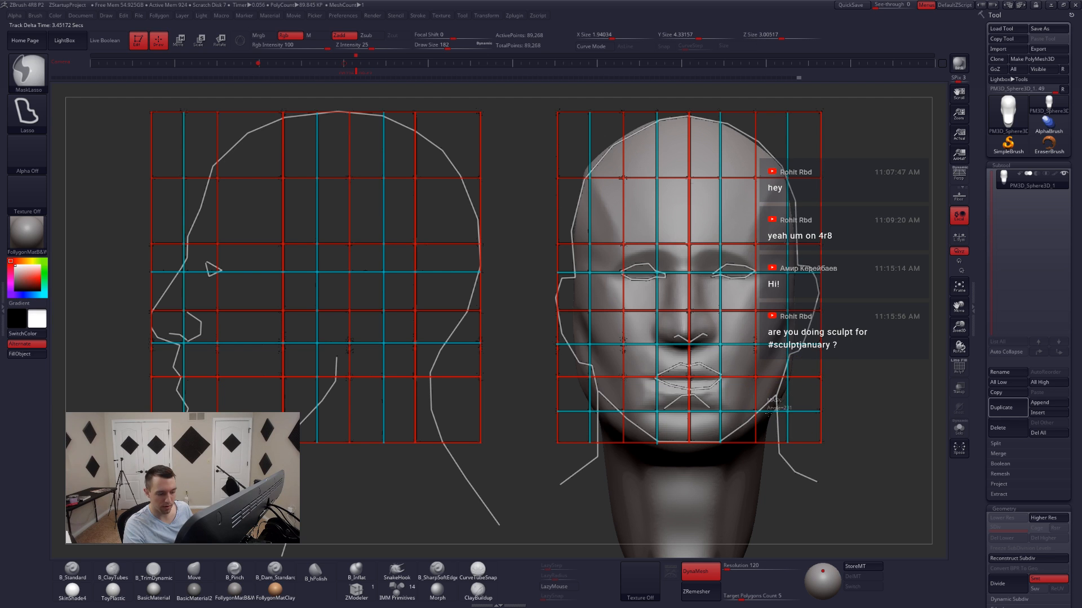
mouse_move(777, 409)
left_mouse_down("ctrl")
mouse_move(704, 409)
mouse_move(623, 535)
mouse_move(788, 558)
left_mouse_up("ctrl")
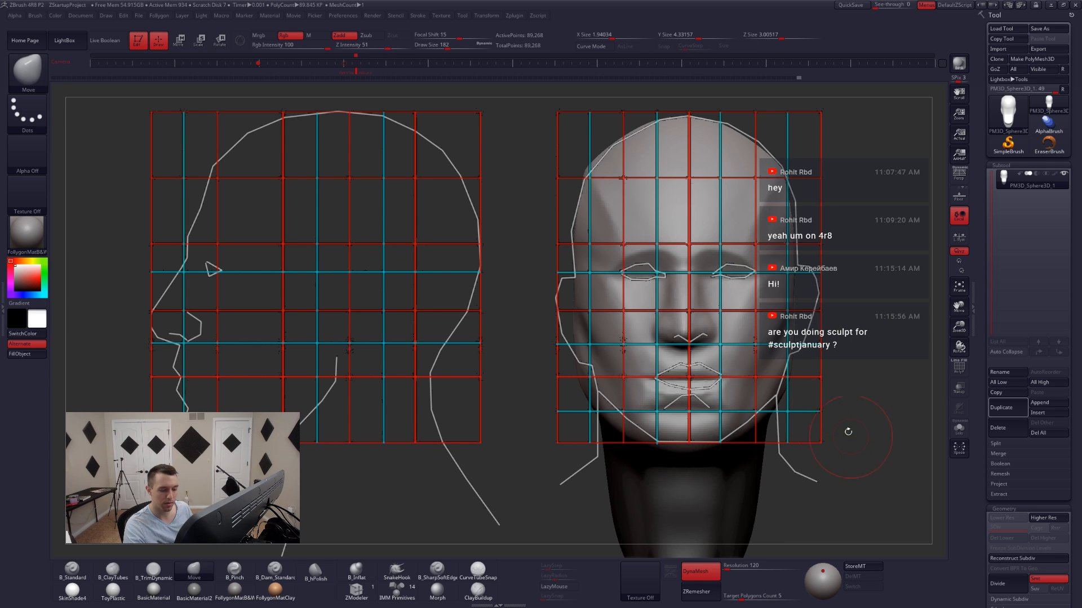
key("shift+z")
mouse_move(802, 423)
left_mouse_down("alt")
mouse_move(753, 398)
mouse_move(734, 418)
mouse_move(701, 418)
mouse_move(634, 378)
mouse_move(703, 314)
mouse_move(625, 235)
left_mouse_up("alt")
- Extend the lasso mask over the rest of the neck from the side and invert it to isolate the neck
key("ctrl")
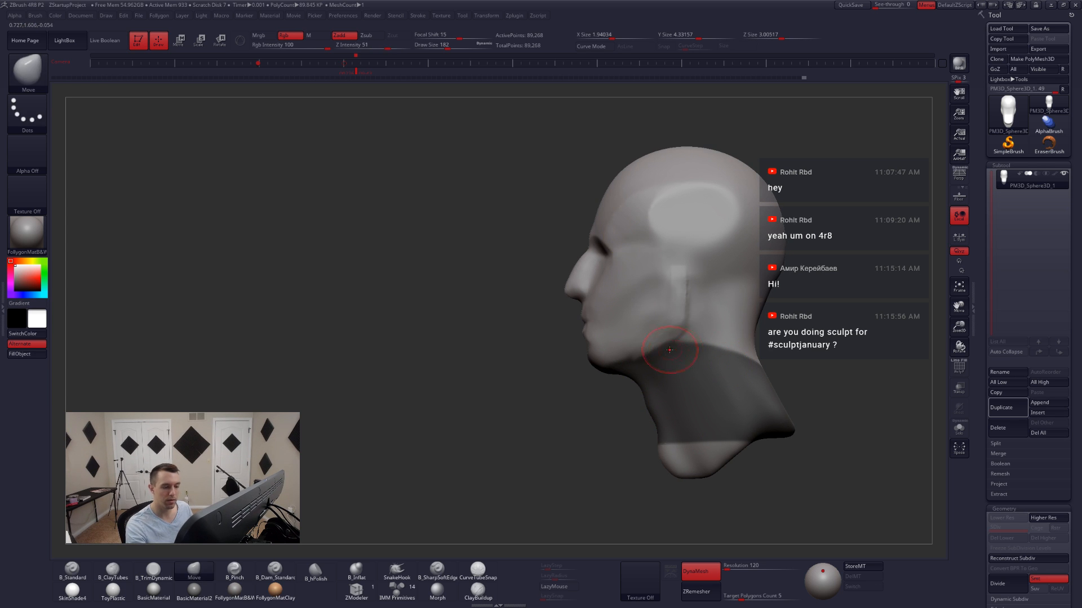
mouse_move(678, 343)
left_mouse_down("ctrl")
mouse_move(688, 294)
mouse_move(749, 279)
mouse_move(803, 403)
mouse_move(622, 513)
mouse_move(615, 507)
left_mouse_up("ctrl")
right_click_drag(658, 408, 703, 425, "shift")
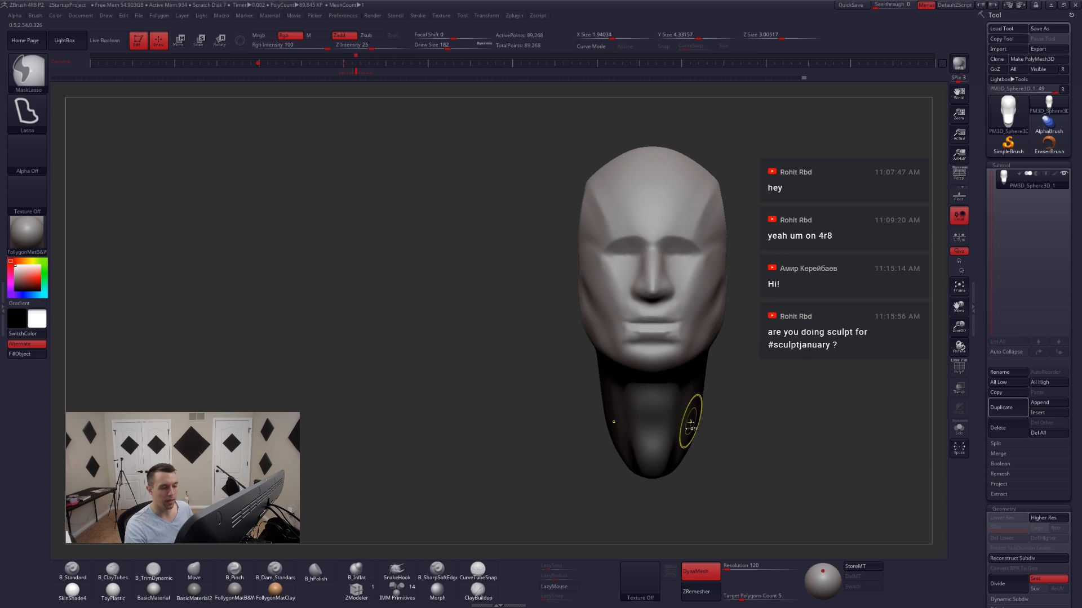
left_click(732, 440, "ctrl")
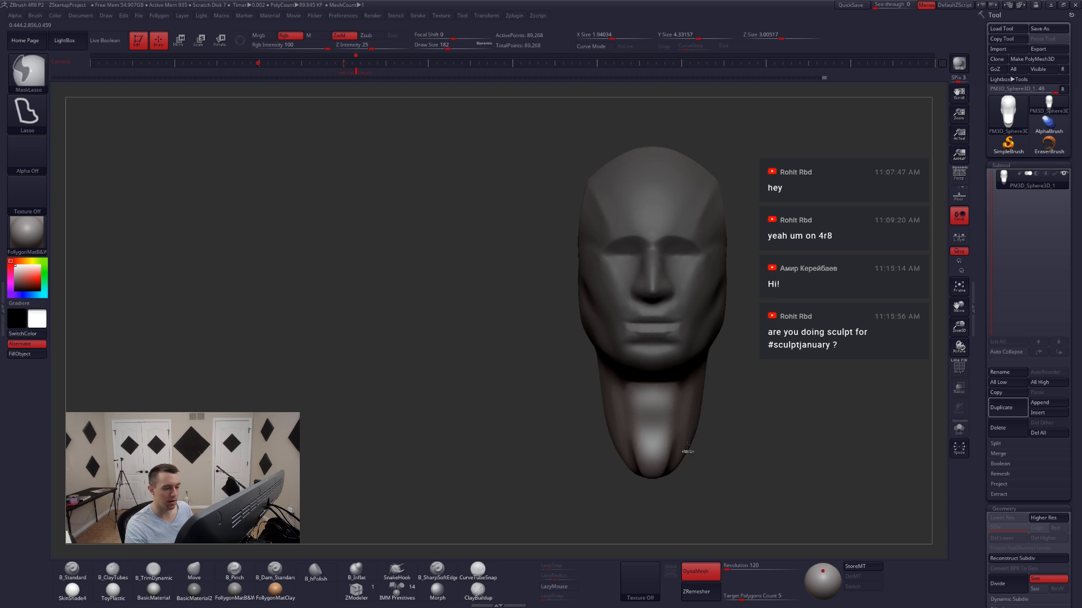
- Show the front-view guidelines and pull the sides of the neck outward with the Move brush at draw size 430
key("Left")
key("shift+z")
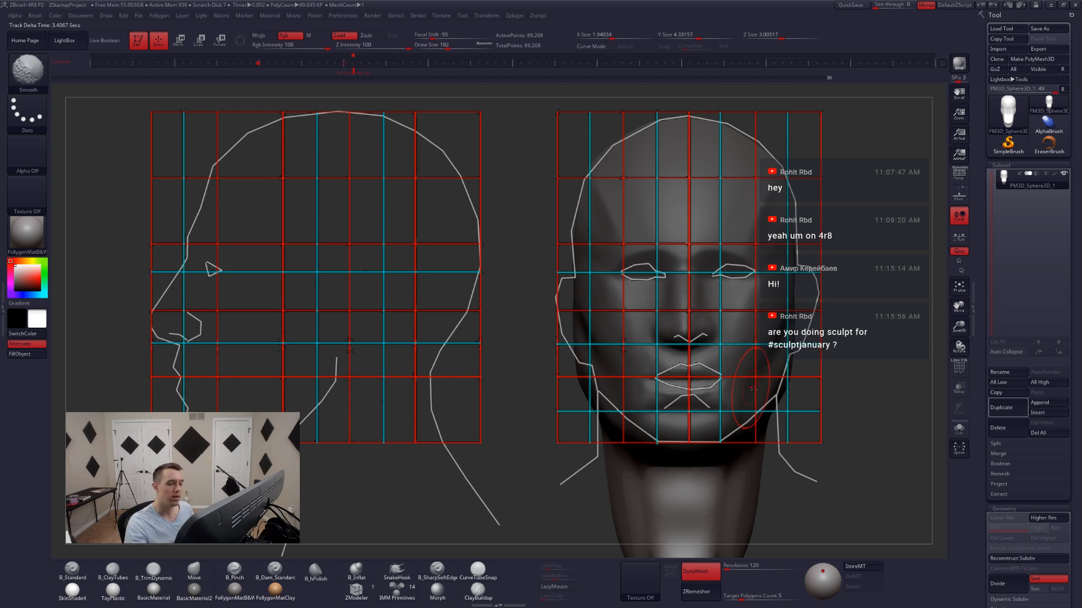
key("space")
left_click_drag(763, 441, 783, 441)
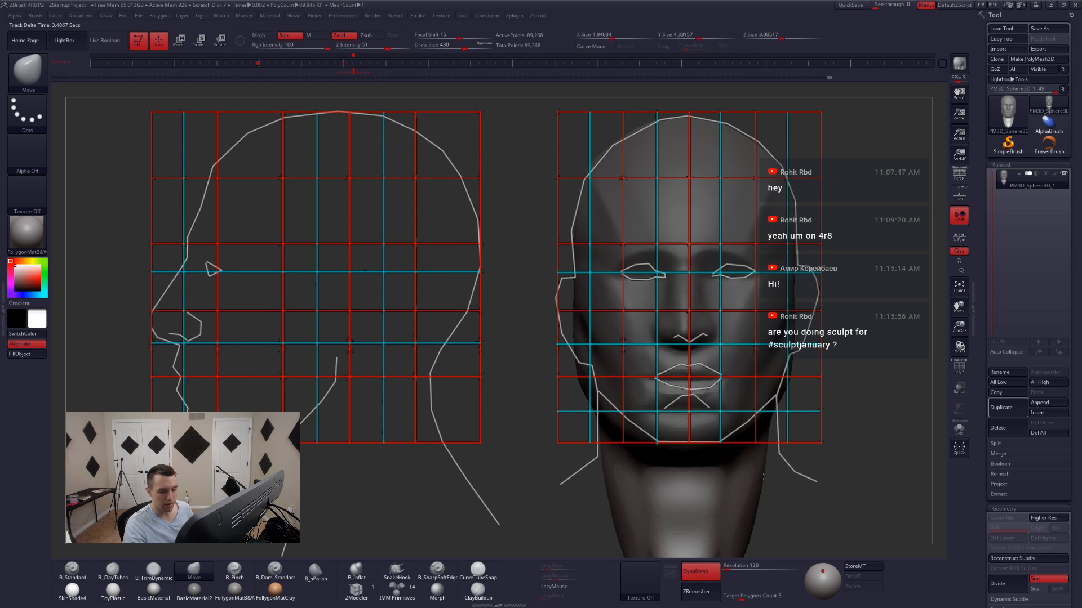
left_click_drag(761, 484, 766, 496)
left_click_drag(768, 447, 775, 431)
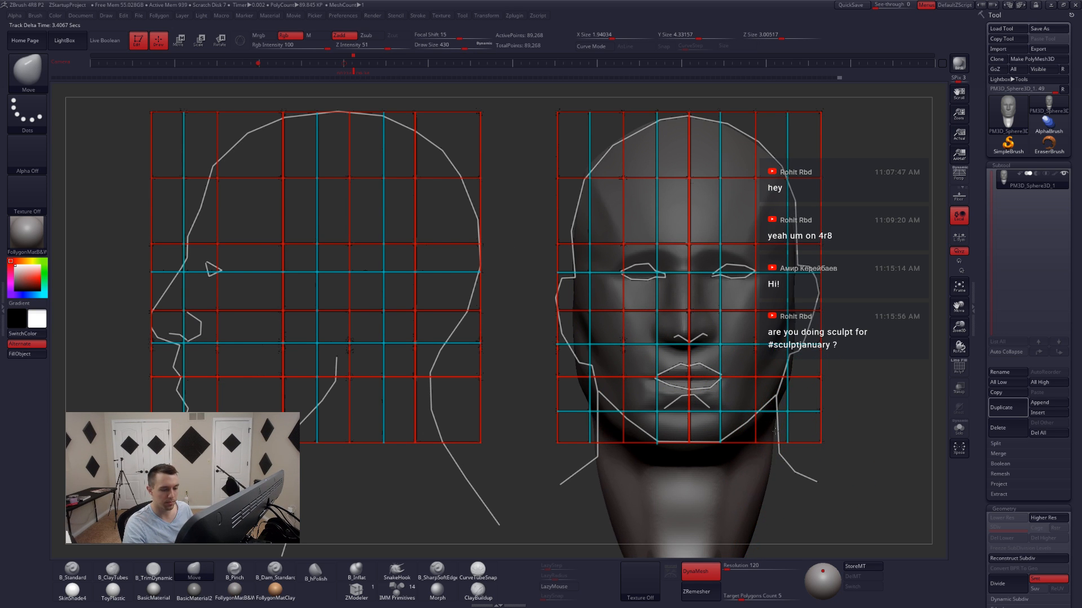
left_click_drag(763, 477, 770, 502)
- Smooth the side of the neck, recall the front-view key to refine the neck's outline, and hide the guidelines
left_click_drag(803, 498, 857, 502)
left_click_drag(756, 490, 711, 488, "shift")
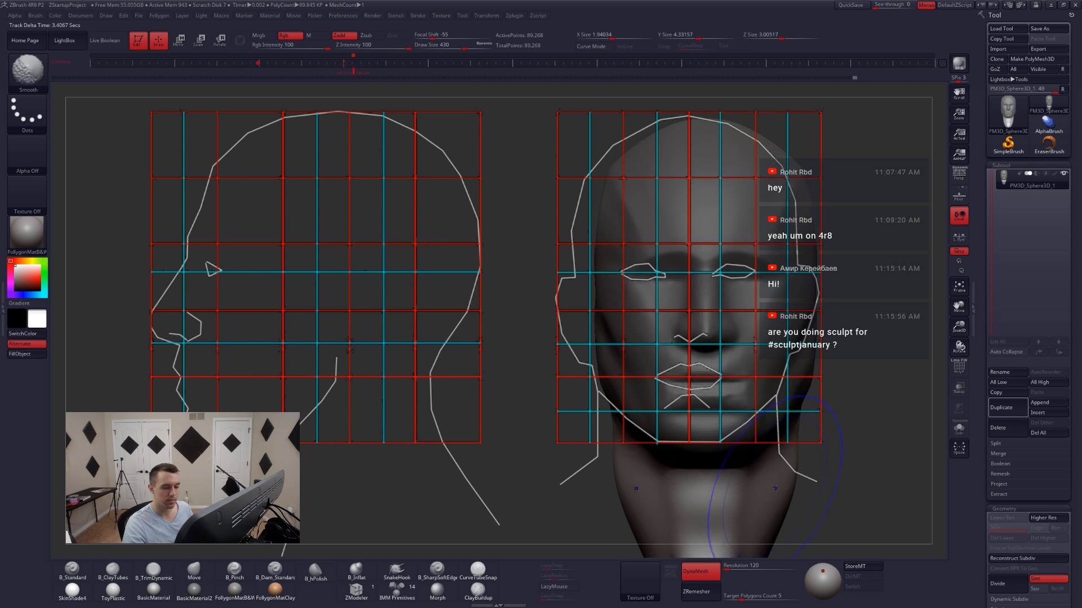
left_click(356, 72)
left_click_drag(767, 488, 773, 520)
key("shift+z")
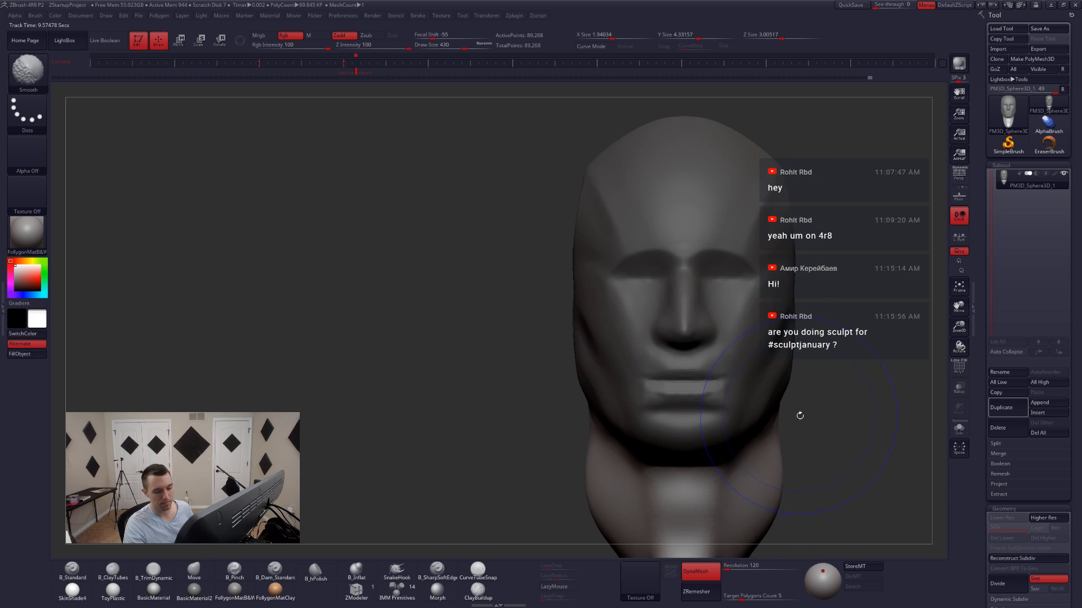
- Carve the crease beneath the jawline from the side with the Dam_Standard brush at draw size 101
mouse_move(799, 415)
left_mouse_down("alt")
mouse_move(718, 309)
mouse_move(702, 352)
left_mouse_up("alt")
right_click_drag(702, 351, 669, 348)
key("space")
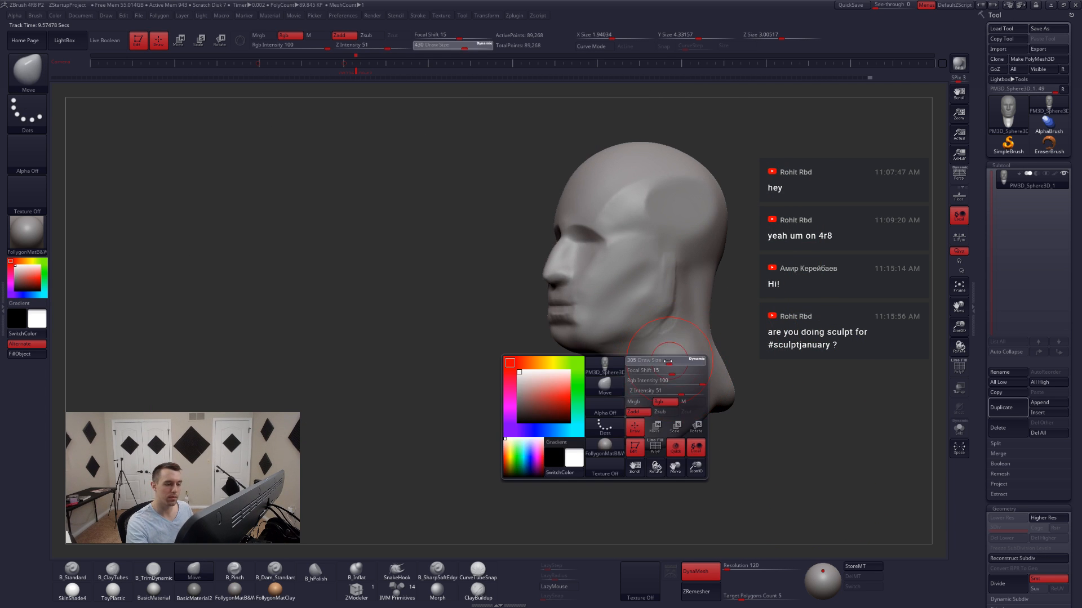
left_click_drag(679, 359, 667, 349)
right_click_drag(667, 349, 624, 344, "shift")
key("5")
key("6")
key("space")
left_click_drag(623, 346, 615, 346)
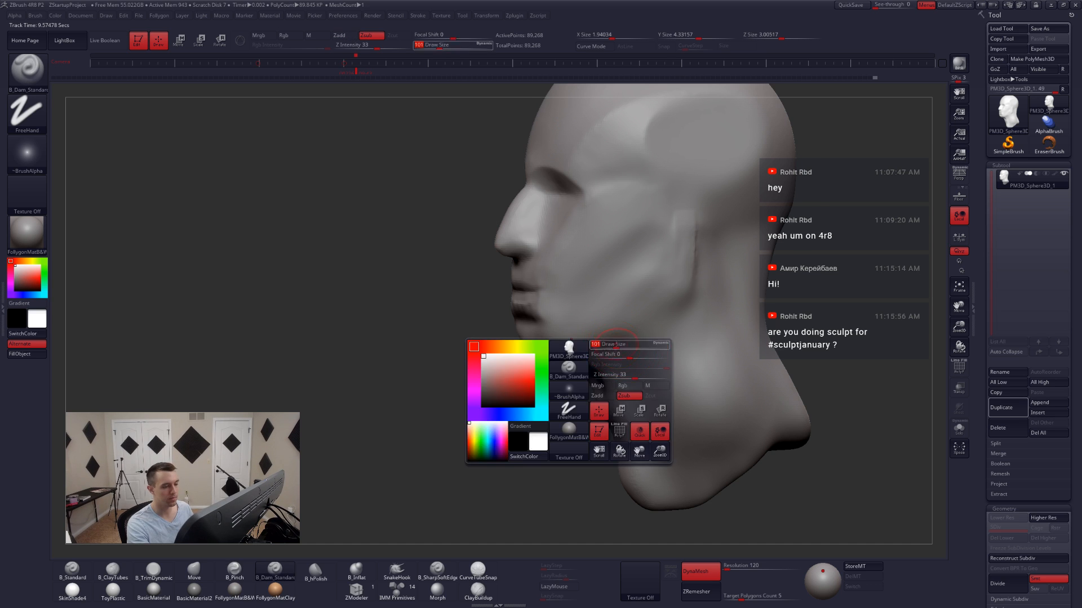
right_click_drag(612, 347, 591, 355, "shift")
mouse_move(629, 327)
left_mouse_down()
mouse_move(671, 301)
mouse_move(588, 368)
left_mouse_up()
- Build up clay below the jawline and behind the jaw with ClayTubes at draw size 101, and smooth the strokes
key("2")
left_click_drag(687, 239, 674, 343)
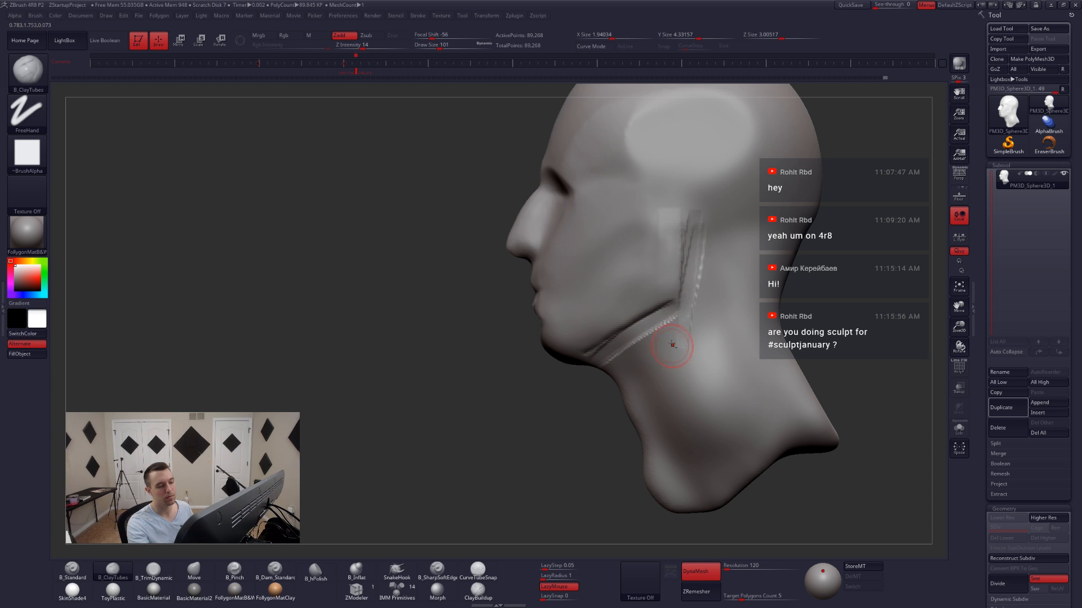
mouse_move(698, 276)
left_mouse_down("shift")
mouse_move(617, 363)
mouse_move(663, 349)
mouse_move(648, 344)
mouse_move(572, 411)
mouse_move(583, 374)
mouse_move(554, 316)
mouse_move(404, 243)
left_mouse_up("shift")
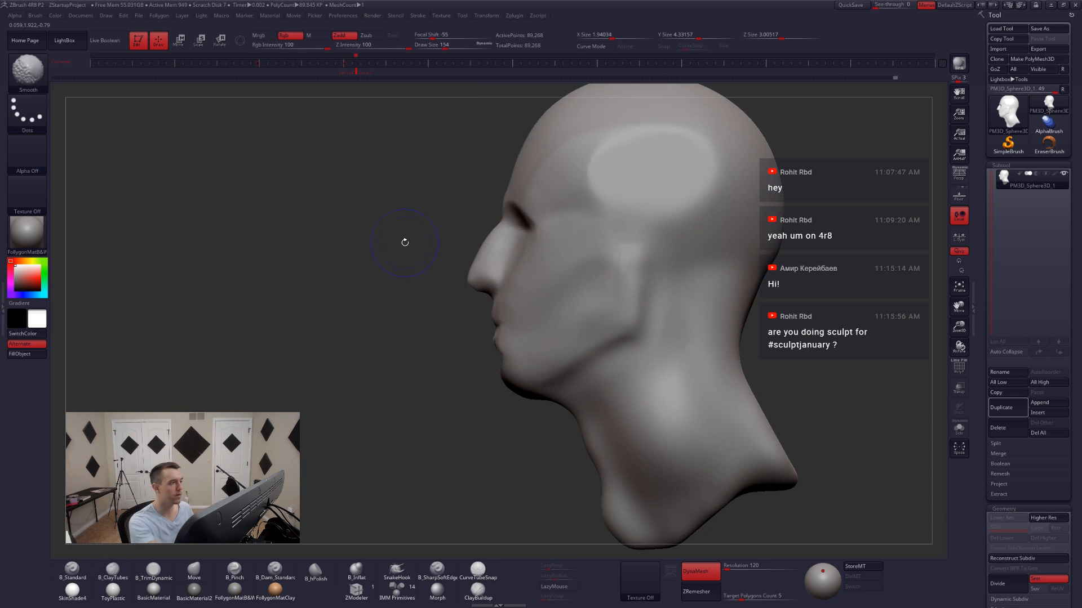
- Recall the side-view key with its guidelines and set the Move brush's draw size to 257
left_click(253, 65, "shift")
key("b")
key("m")
key("v")
key("space")
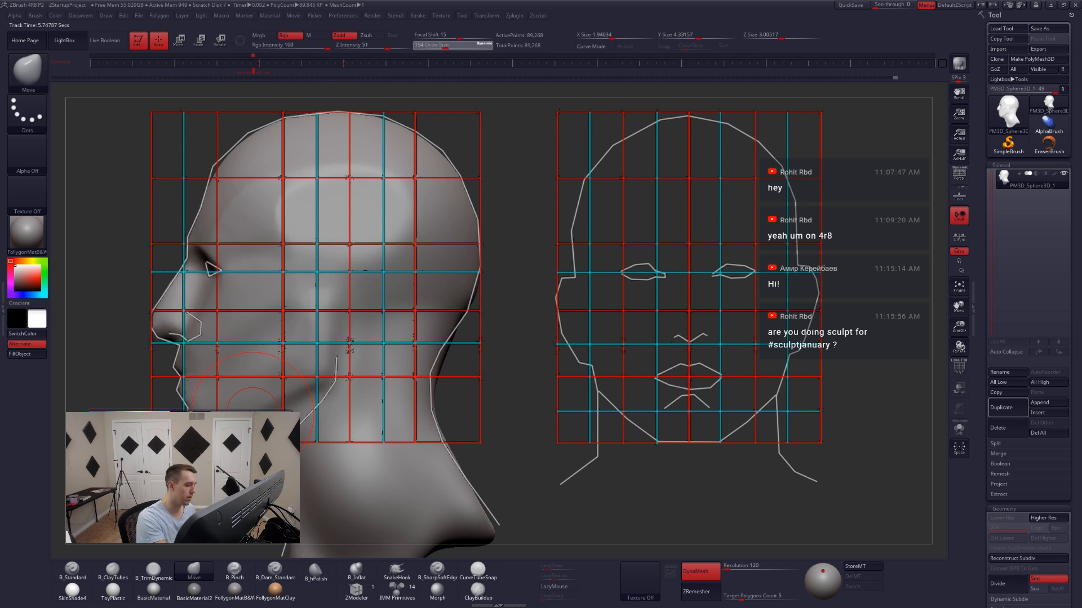
left_click_drag(253, 414, 262, 415)
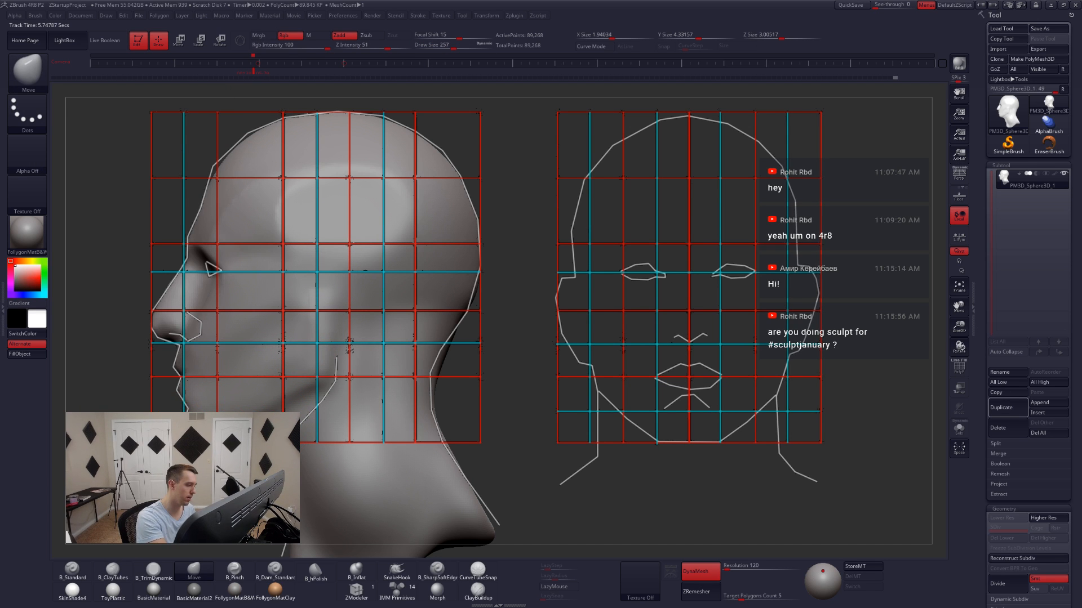
left_click(168, 414, "ctrl")
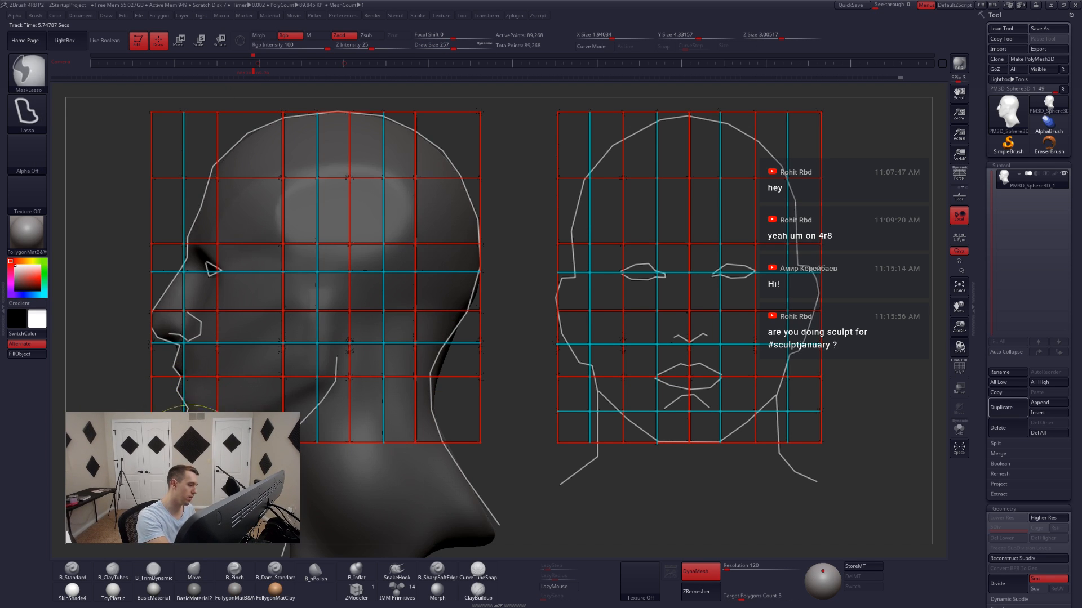
left_click(168, 414, "ctrl")
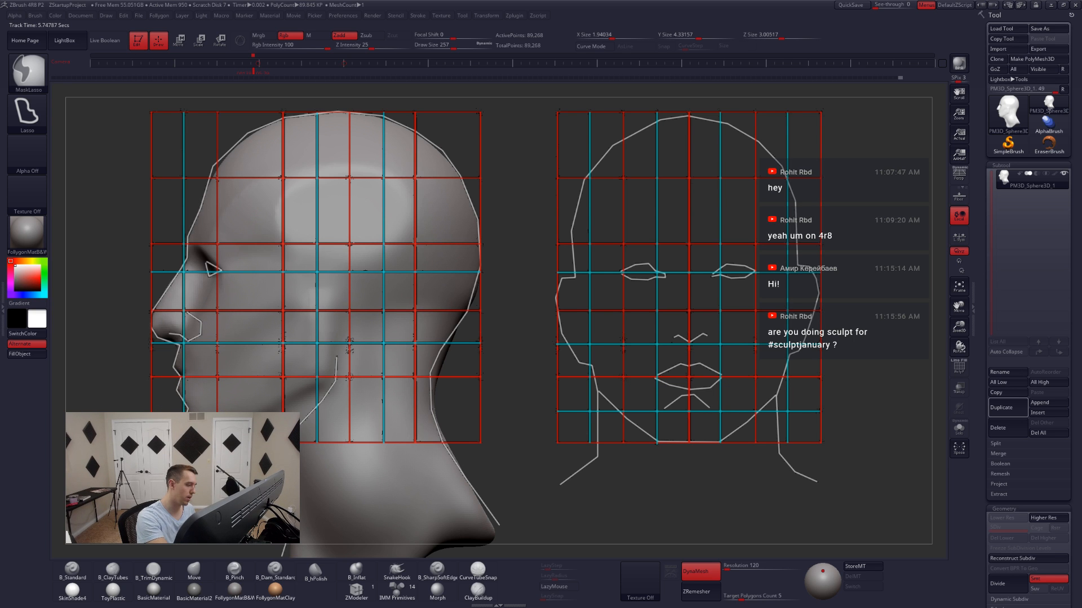
left_click(188, 404, "ctrl")
key("w")
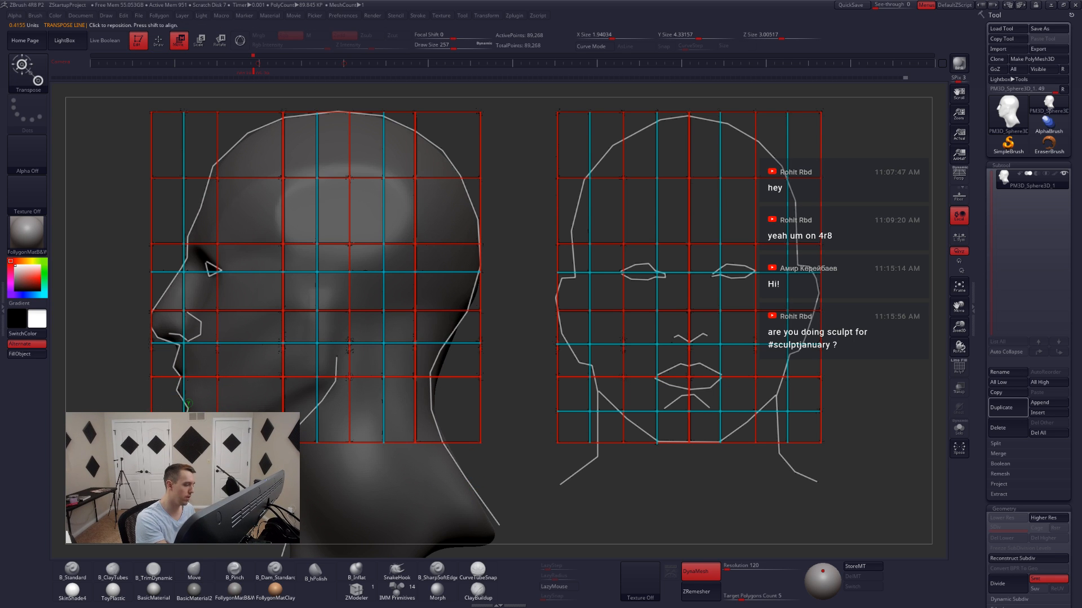
key("q")
left_click(187, 404, "ctrl")
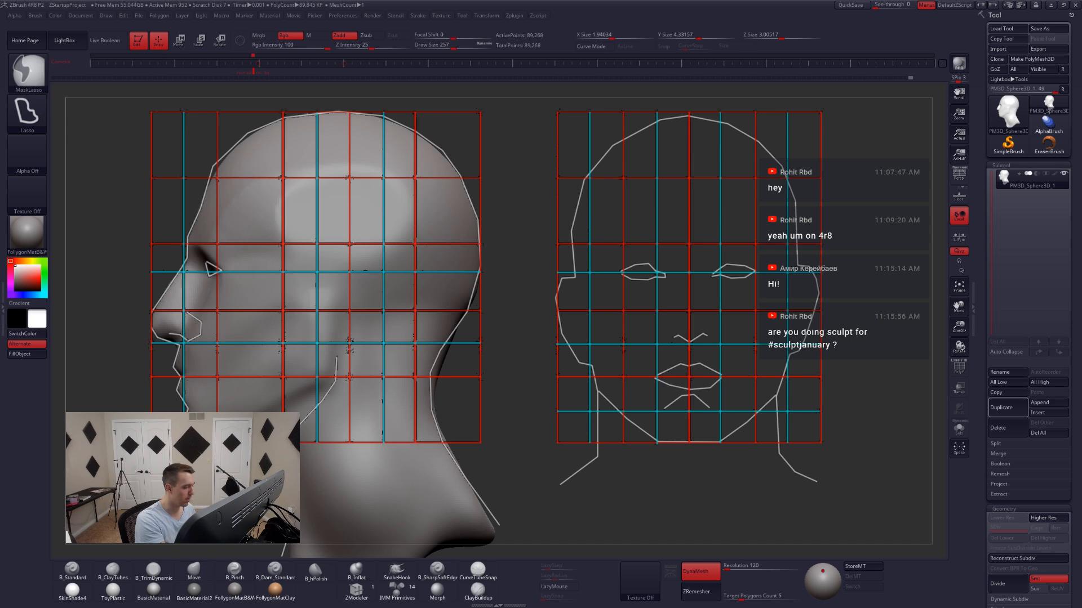
key("w")
key("q")
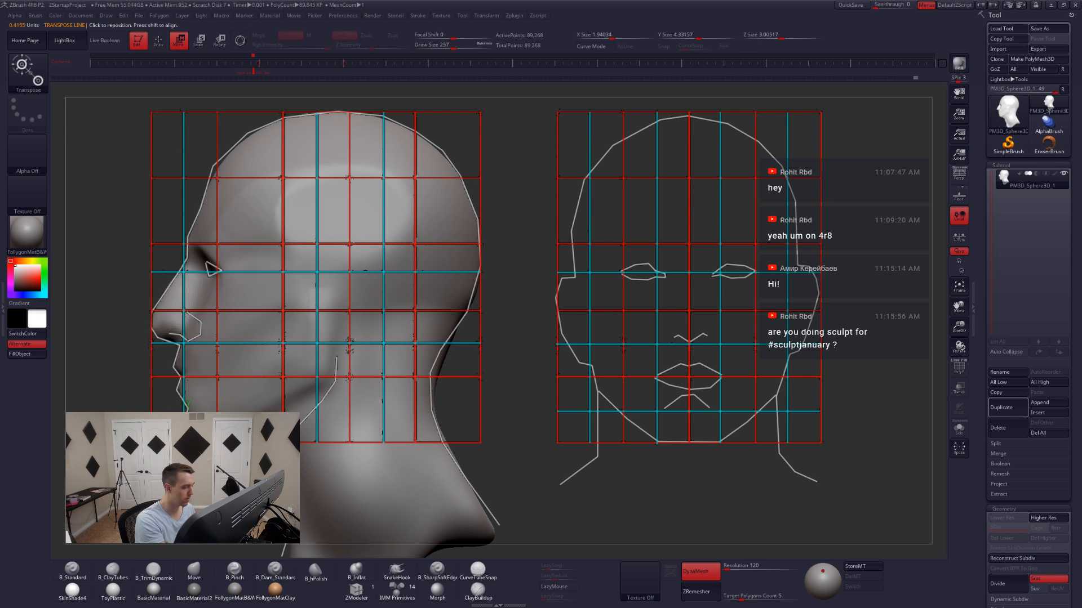
key("ctrl")
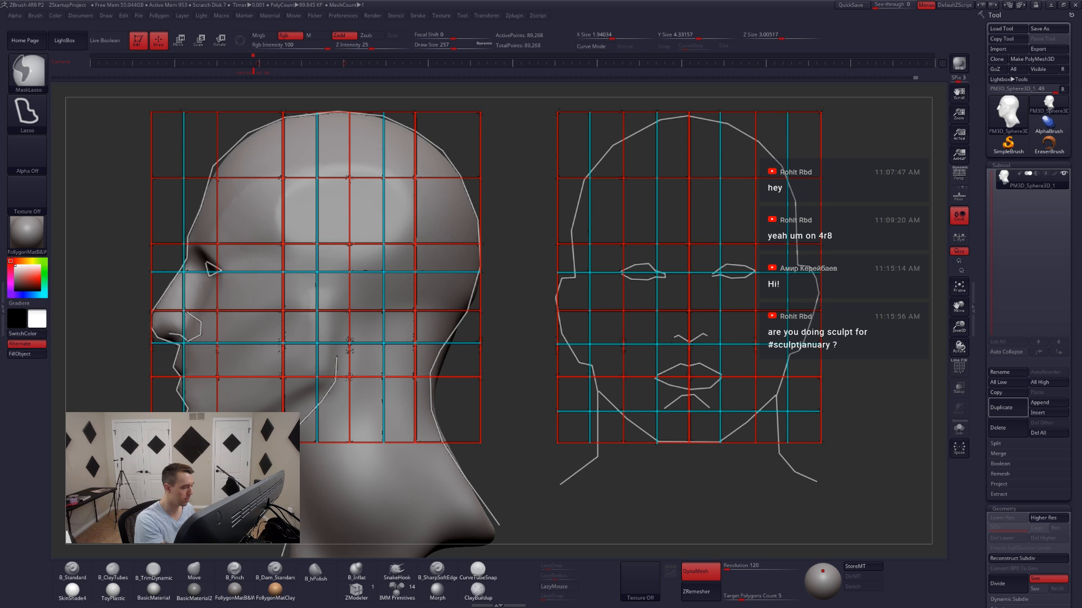
key("ctrl+a")
key("w")
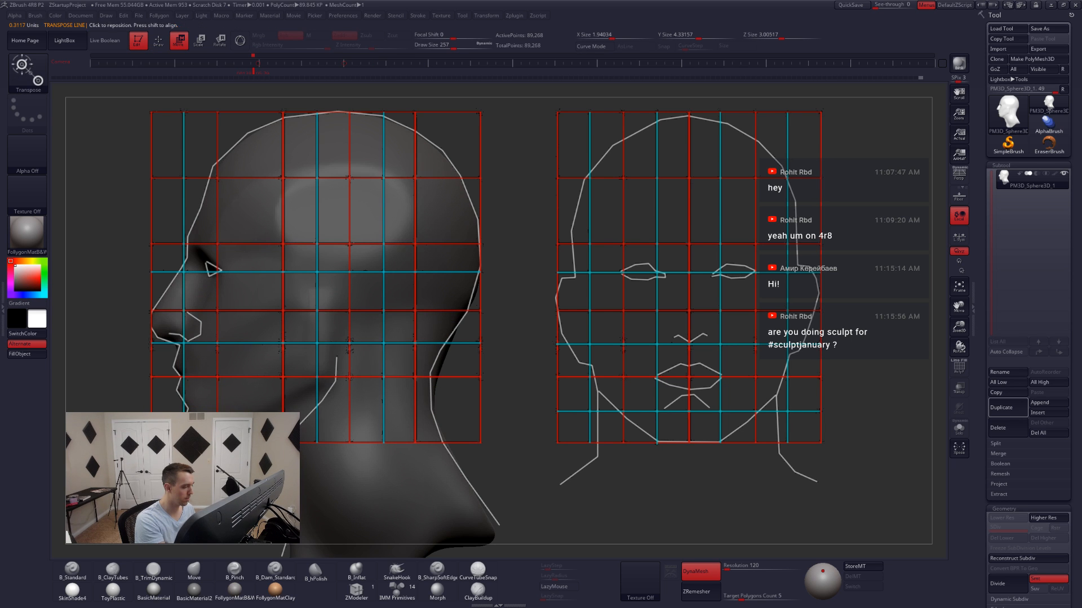
key("q")
mouse_move(198, 462)
left_mouse_down()
mouse_move(550, 406)
mouse_move(558, 430)
left_mouse_up()
- Hide the guidelines, sharpen the lower edge of the chin and jaw with the Pinch brush at draw size 154, and smooth the chin
key("shift+z")
mouse_move(563, 445)
left_mouse_down()
mouse_move(503, 361)
mouse_move(452, 364)
left_mouse_up()
key("space")
left_click_drag(597, 394, 653, 395)
key("5")
mouse_move(417, 360)
left_mouse_down()
mouse_move(426, 357)
mouse_move(399, 371)
left_mouse_up()
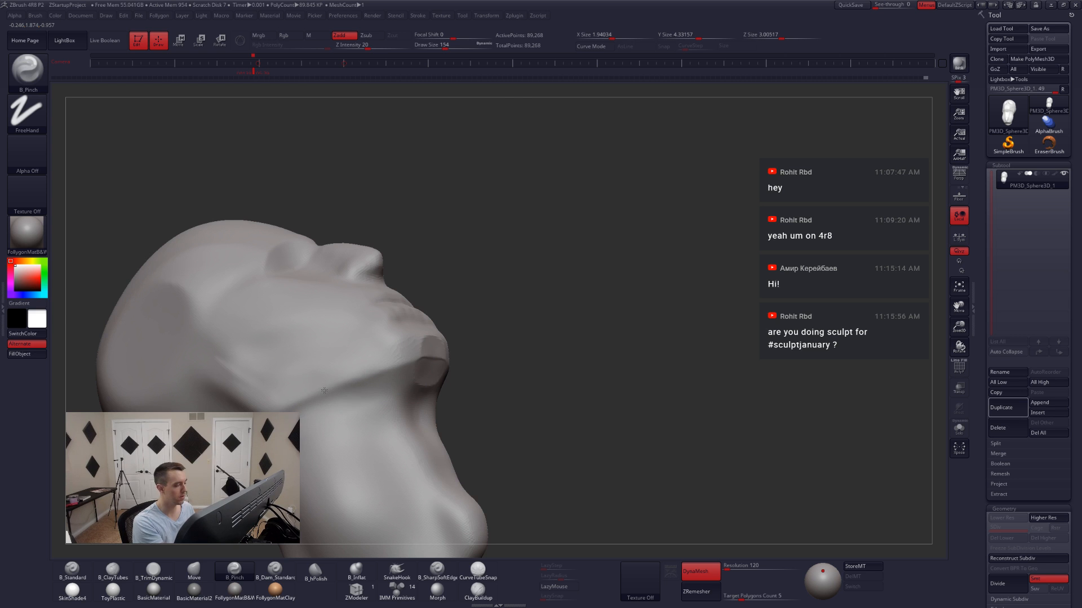
left_click_drag(324, 390, 338, 390)
left_click_drag(490, 360, 403, 397)
left_click_drag(410, 353, 401, 356, "shift")
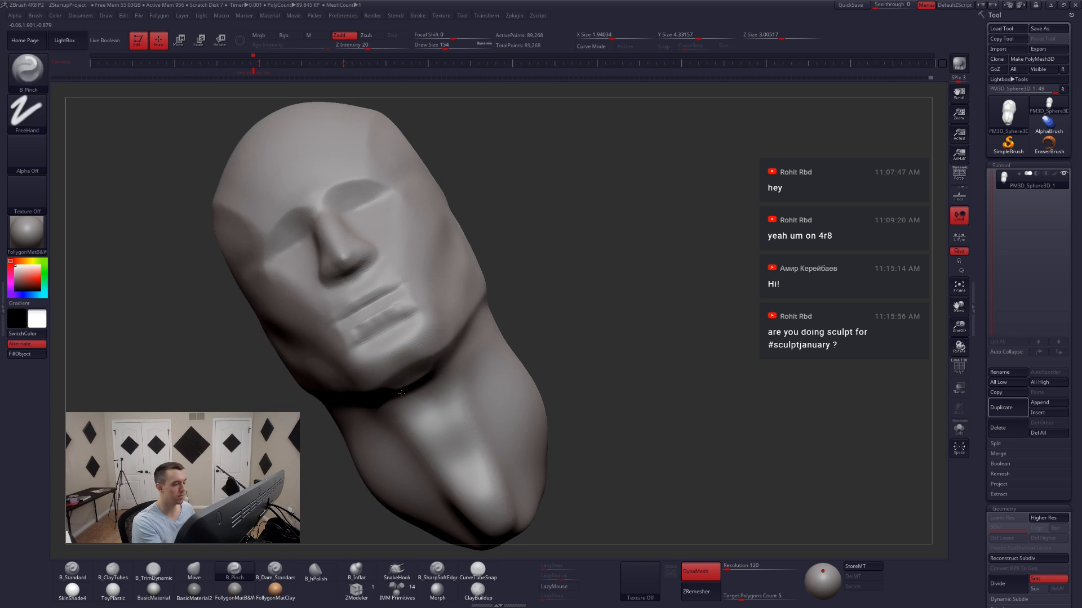
- Reshape the underside of the chin with the Move brush at draw sizes 154 and 197
right_click_drag(401, 393, 409, 383, "shift")
key("4")
left_click_drag(411, 379, 411, 372)
right_click_drag(427, 387, 394, 379, "shift")
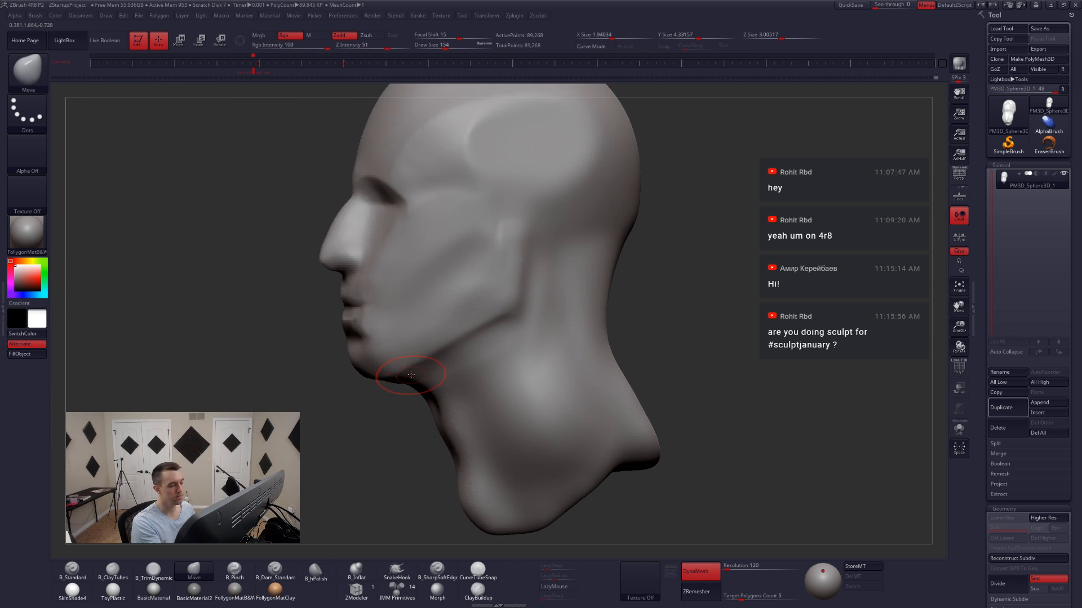
key("s")
left_click_drag(412, 375, 416, 383)
right_click_drag(416, 384, 398, 367)
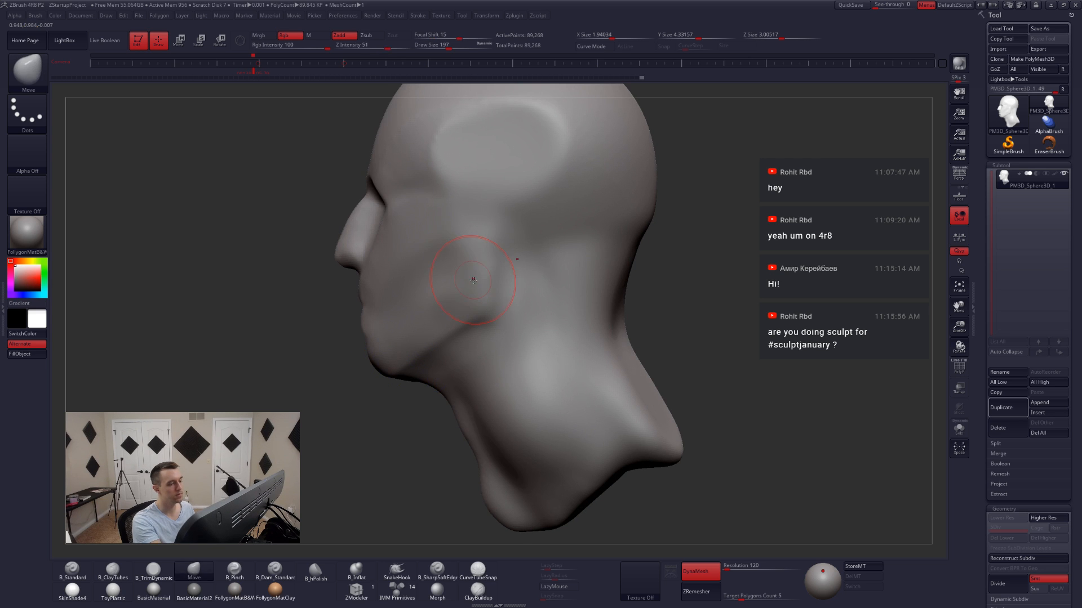
- Flatten the side plane of the skull with TrimDynamic at draw size 365
mouse_move(473, 280)
right_mouse_down()
mouse_move(489, 284)
mouse_move(441, 322)
right_mouse_up()
key("space")
left_click_drag(497, 264, 506, 263)
key("3")
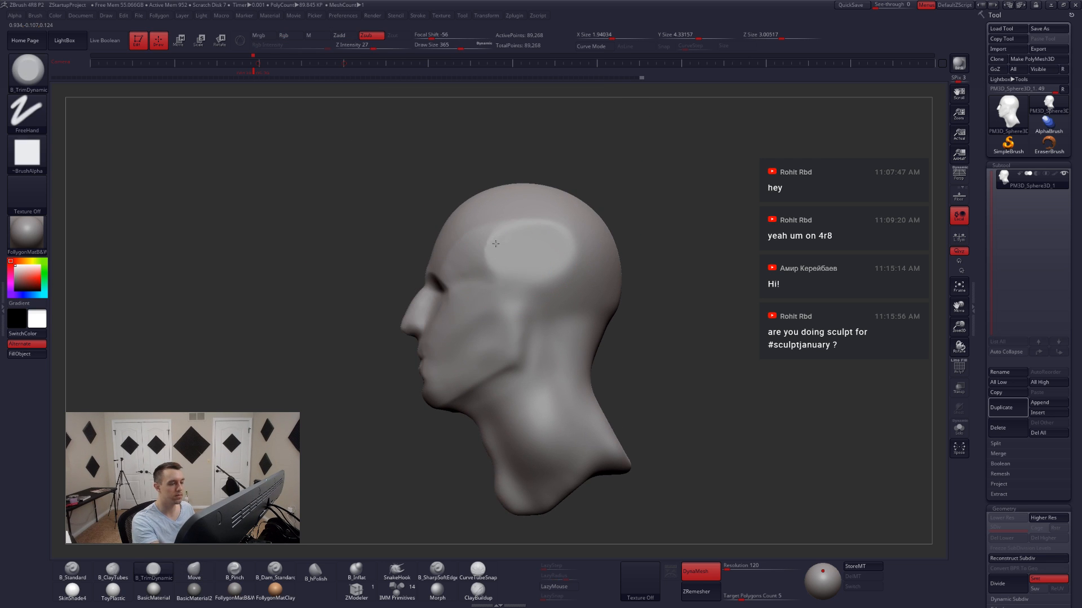
- Recall the front-view key, nudge the jaw outline against the guidelines with the Move brush at draw size 167, and hide them
left_click(357, 63)
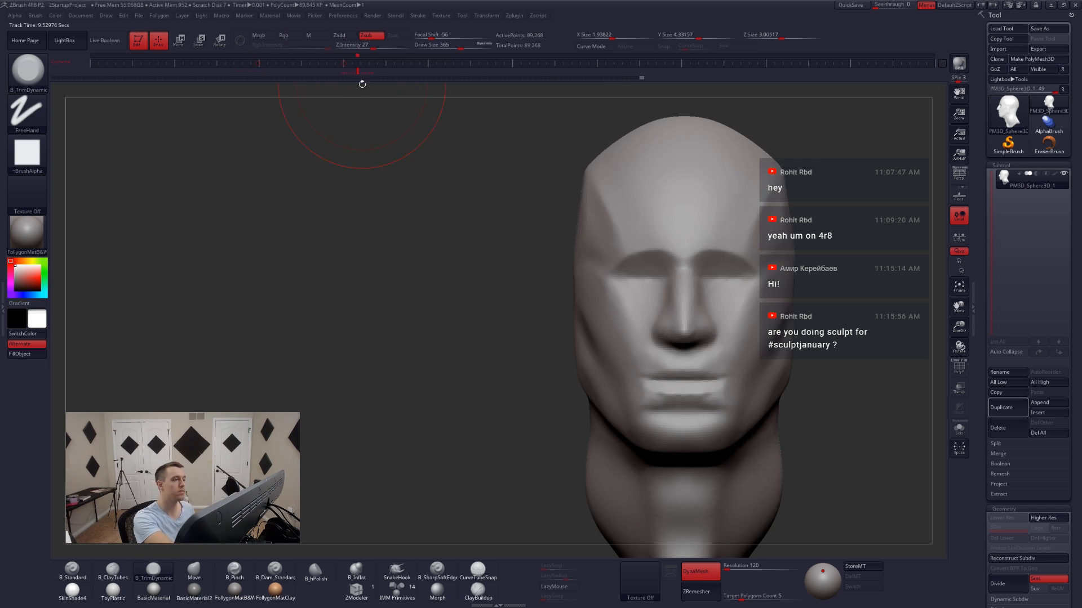
key("shift+z")
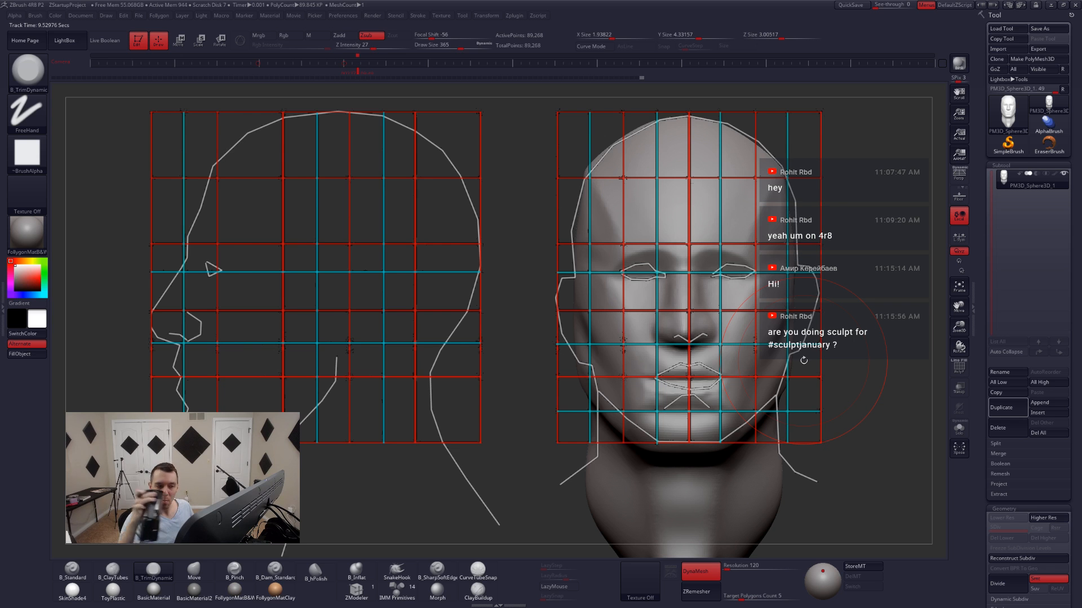
key("b")
key("m")
key("v")
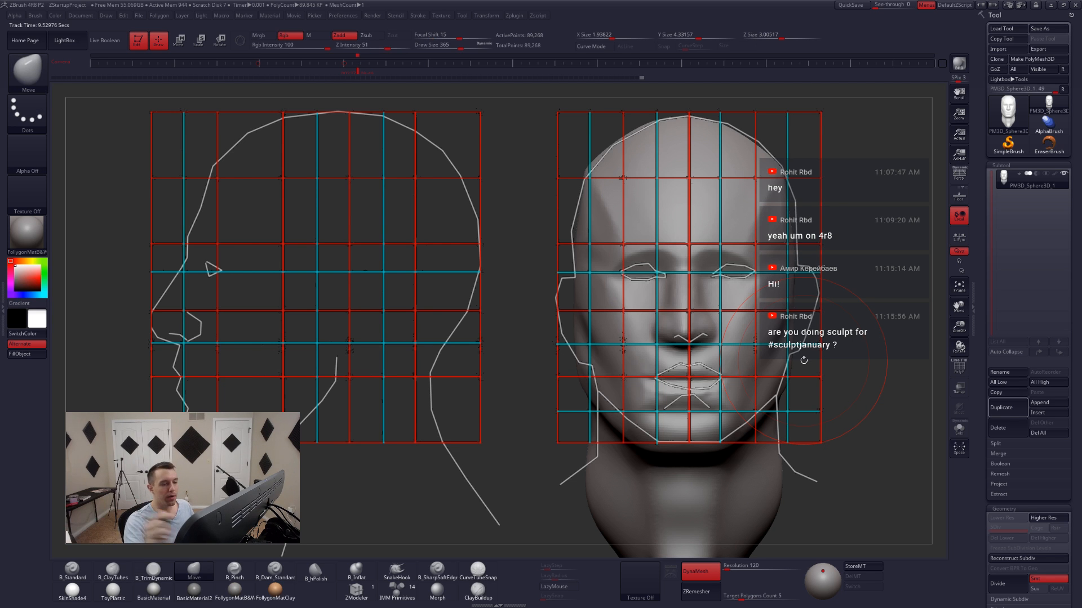
key("space")
left_click_drag(707, 262, 693, 262)
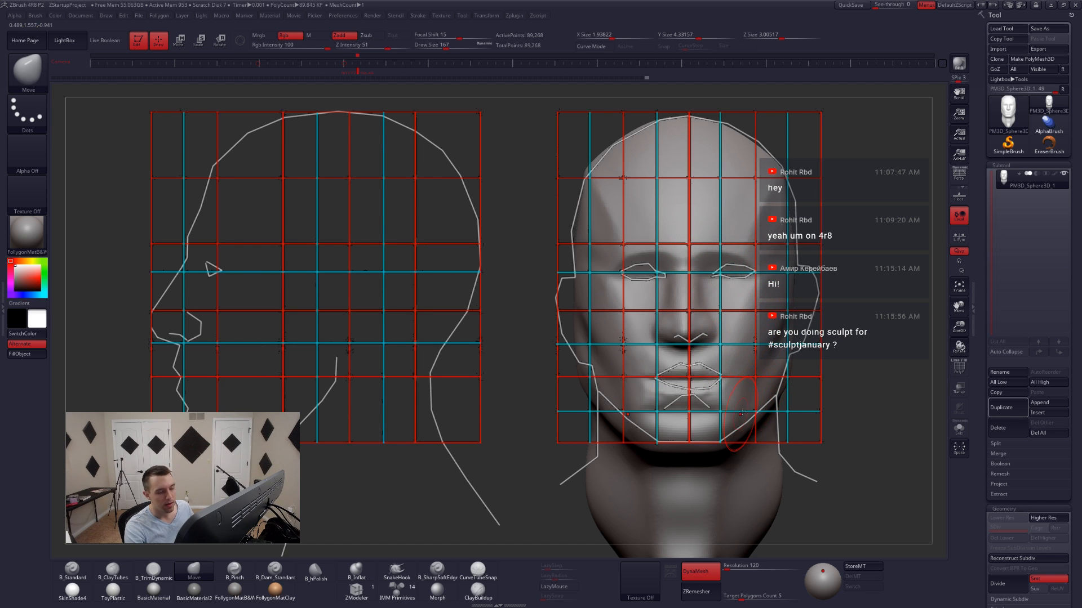
key("shift+z")
- Flatten the temple behind the brow with TrimDynamic at draw size 234
mouse_move(765, 400)
right_mouse_down("alt")
mouse_move(687, 409)
mouse_move(695, 385)
mouse_move(639, 367)
right_mouse_up("alt")
right_click_drag(639, 366, 608, 415, "alt")
key("space")
left_click_drag(645, 375, 649, 374)
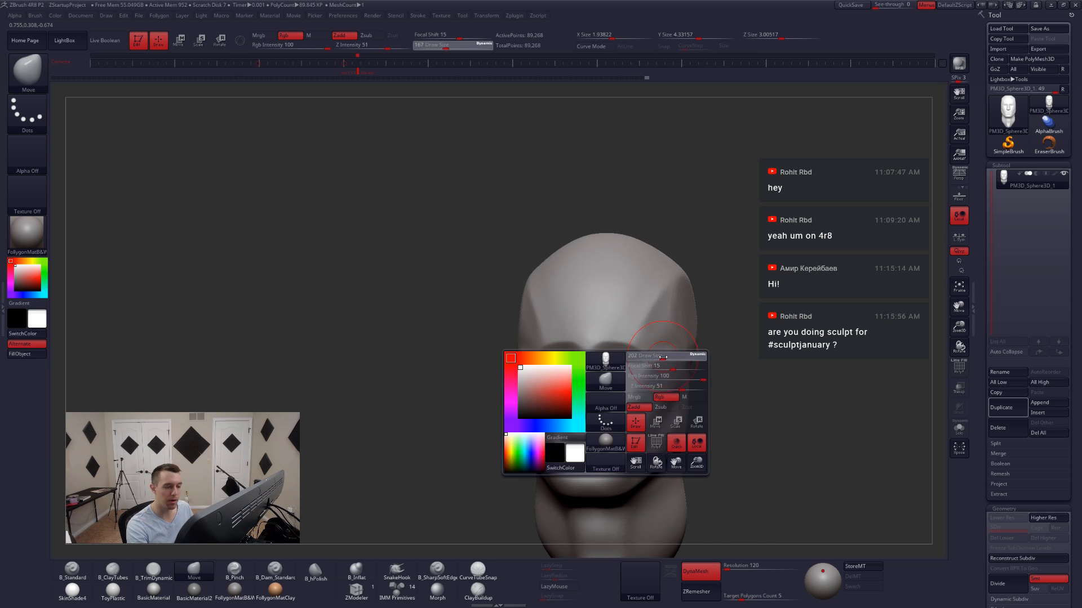
right_click_drag(699, 376, 641, 371)
key("3")
key("space")
left_click_drag(648, 337, 650, 336)
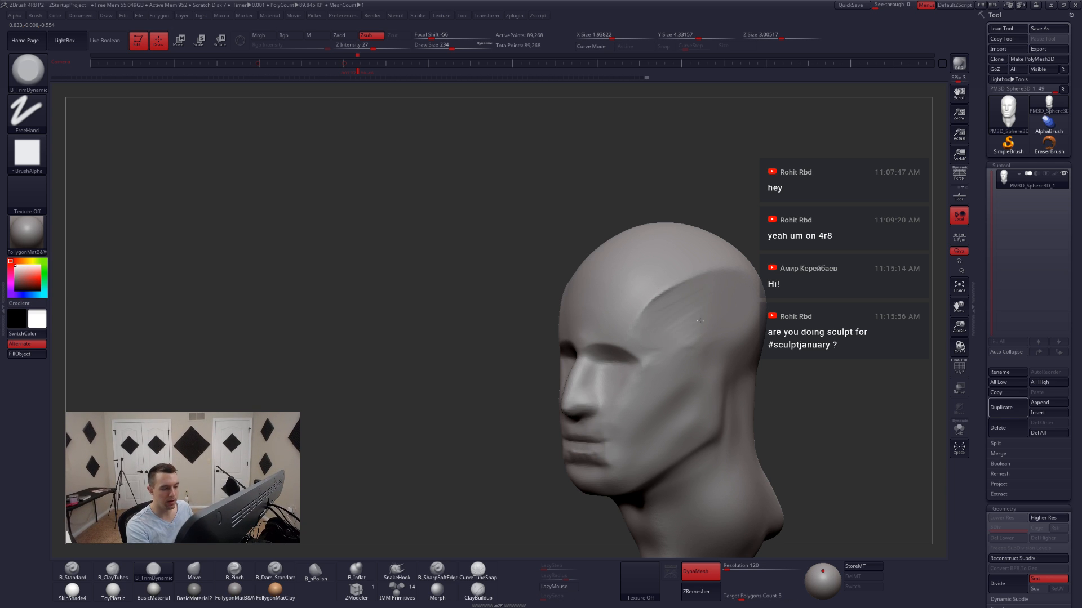
left_click_drag(700, 296, 674, 340)
- Extend the temple plane with TrimDynamic at draw size 262 and smooth the trimmed surface
mouse_move(674, 340)
right_mouse_down("shift")
mouse_move(725, 322)
mouse_move(580, 366)
right_mouse_up("shift")
key("space")
left_click_drag(632, 311, 637, 308)
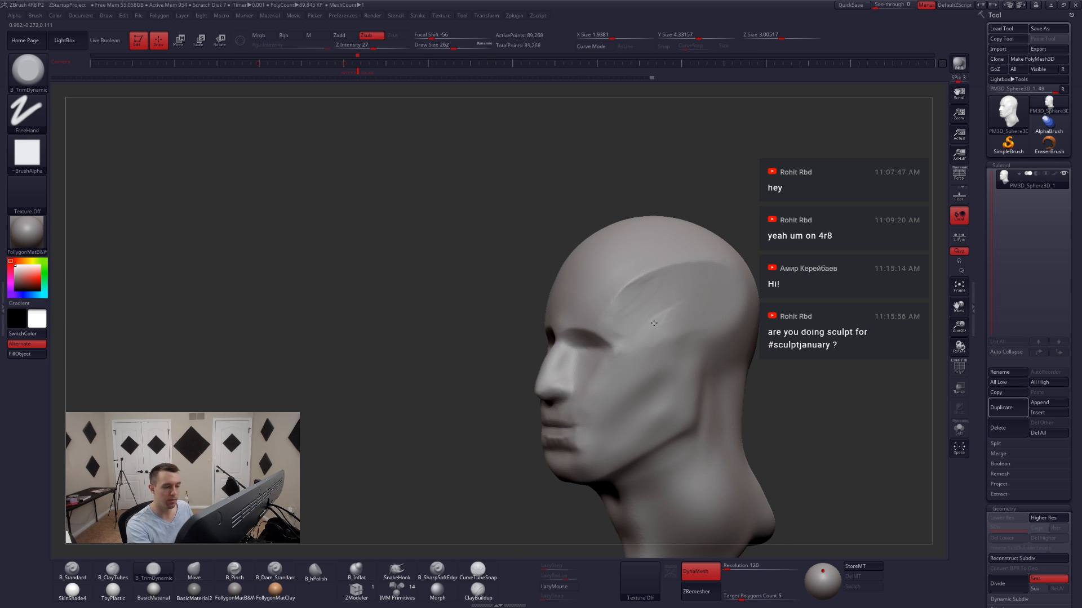
key("shift")
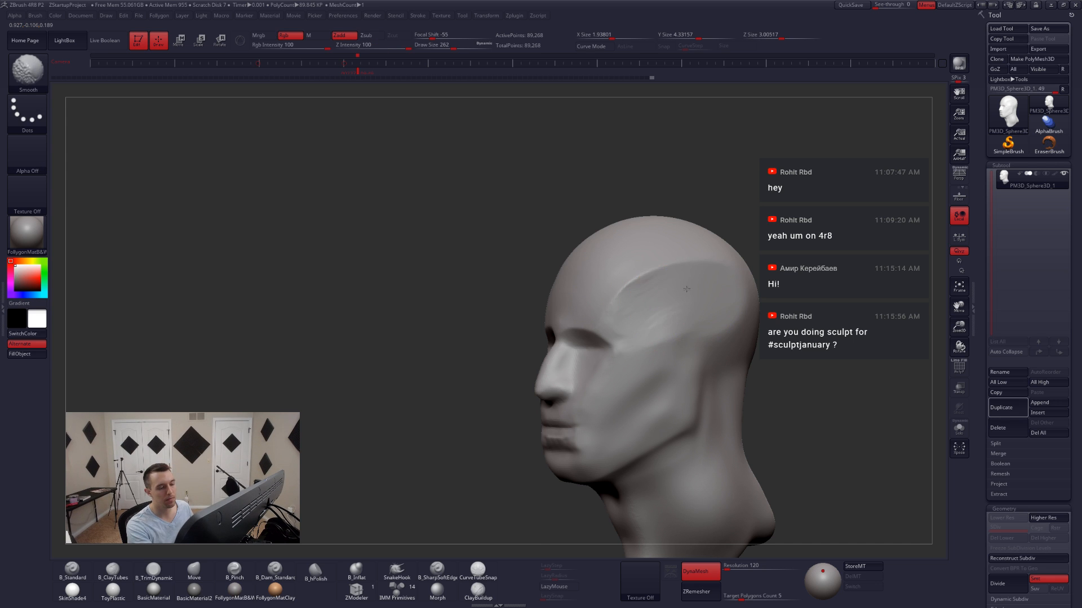
left_click_drag(678, 288, 668, 304, "shift")
mouse_move(669, 304)
right_mouse_down("shift")
mouse_move(692, 319)
mouse_move(654, 316)
right_mouse_up("shift")
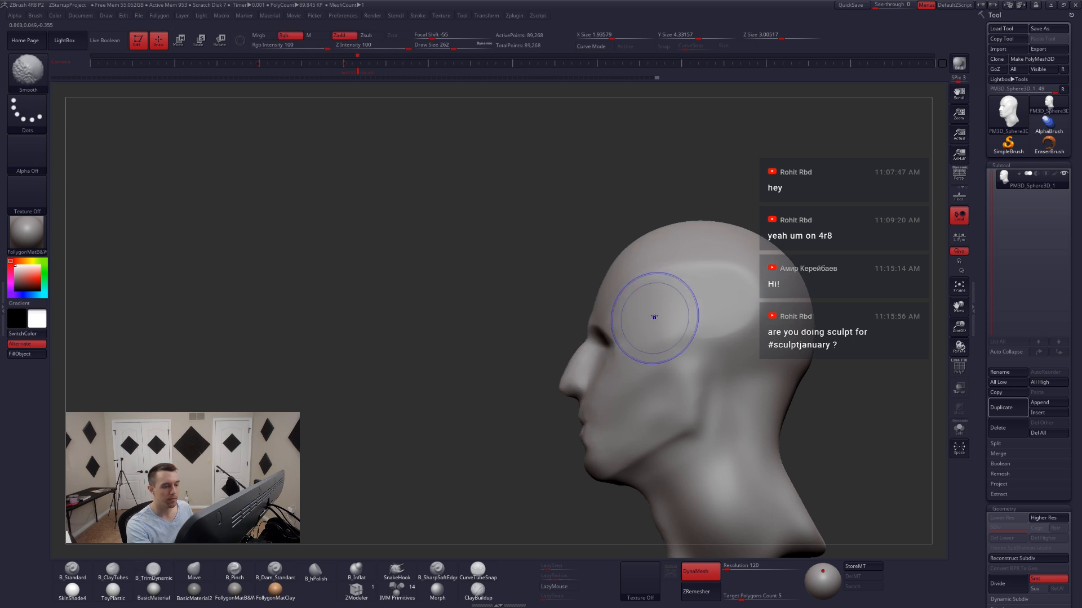
- Adjust the upper side of the skull with the Move brush at draw size 318
key("b")
key("m")
key("v")
key("space")
left_click_drag(671, 295, 673, 284)
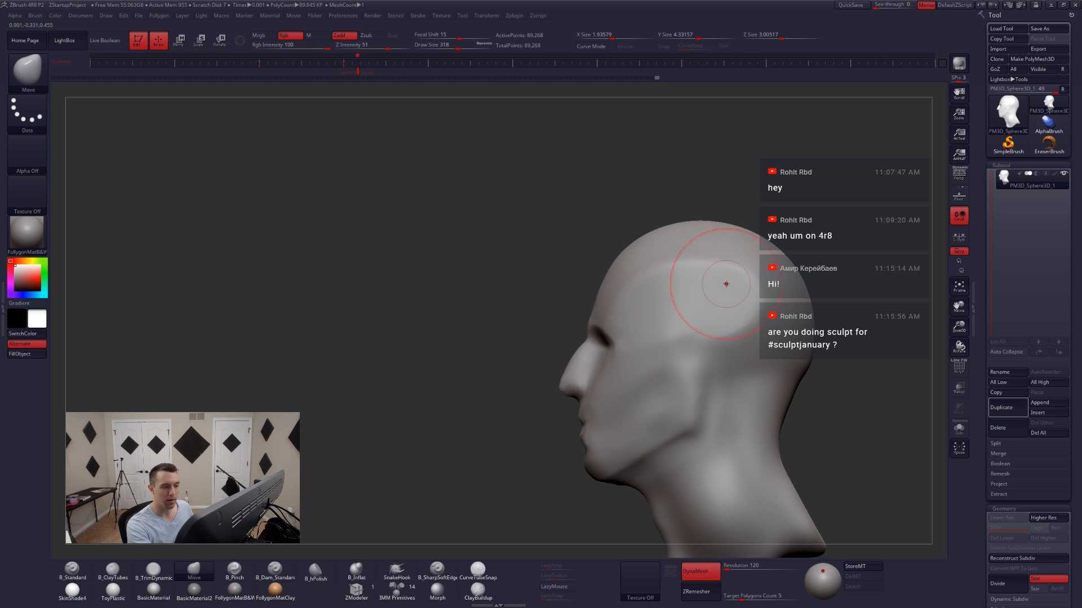
mouse_move(658, 280)
right_mouse_down("shift")
mouse_move(698, 299)
mouse_move(642, 290)
mouse_move(683, 278)
mouse_move(647, 253)
mouse_move(674, 265)
mouse_move(648, 273)
mouse_move(671, 271)
right_mouse_up("shift")
- Build up the upper temple edge with ClayTubes at draw size 318, and blend it with TrimDynamic and smoothing
key("2")
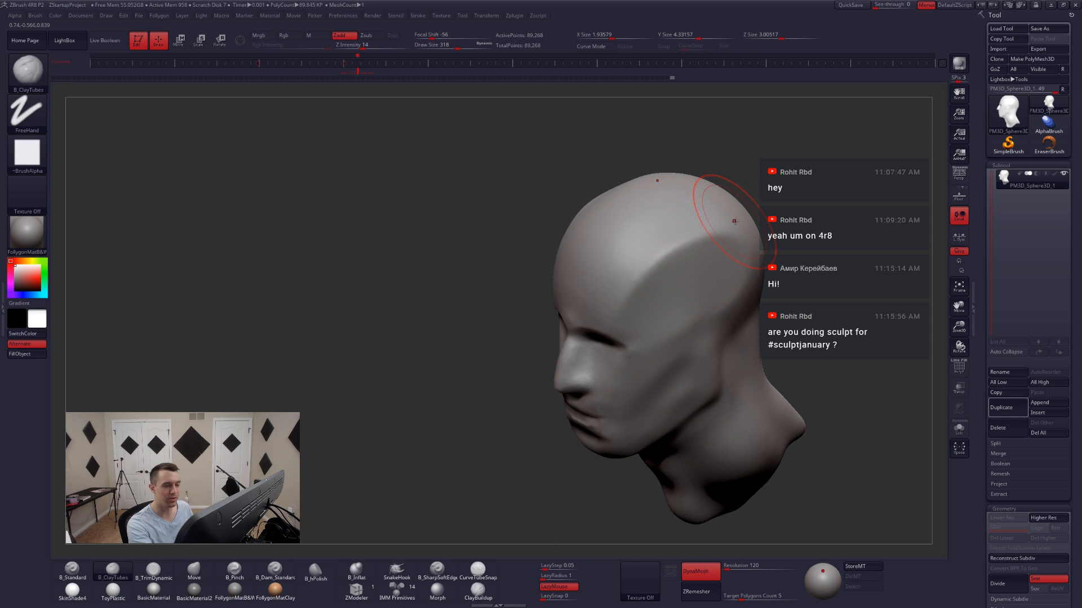
key("3")
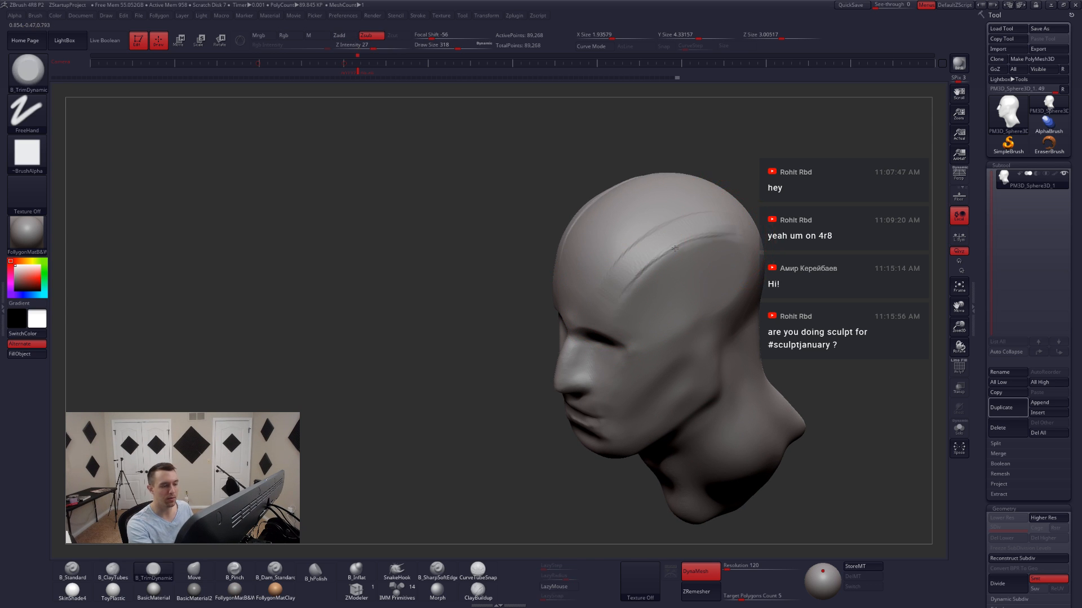
left_click_drag(657, 262, 691, 232, "shift")
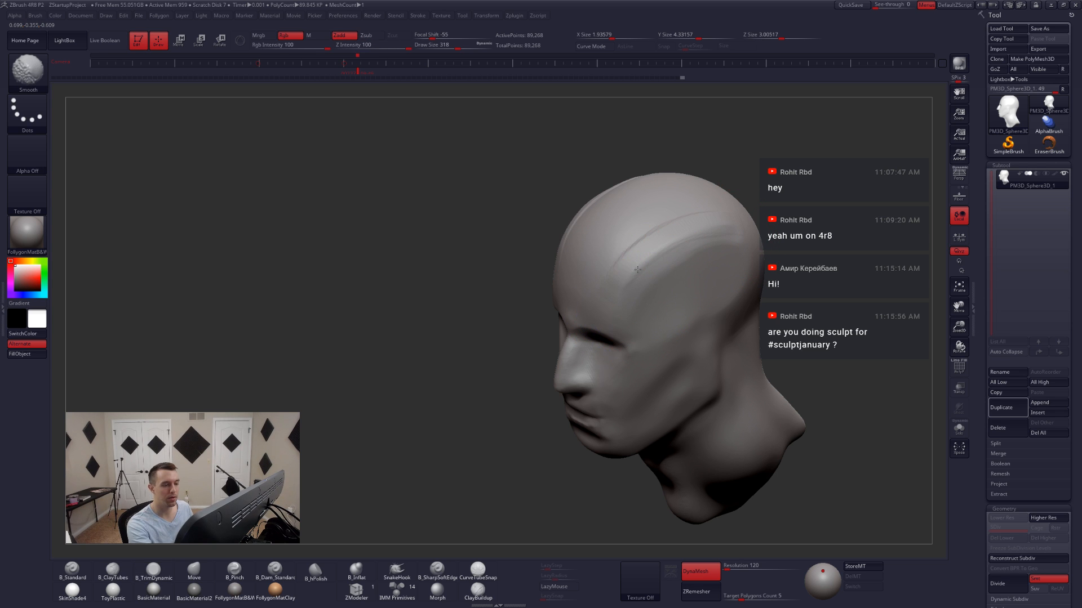
mouse_move(652, 289)
right_mouse_down("shift")
mouse_move(658, 252)
mouse_move(670, 314)
mouse_move(600, 323)
right_mouse_up("shift")
key("space")
left_click_drag(670, 266, 663, 264)
mouse_move(642, 267)
right_mouse_down("shift")
mouse_move(653, 245)
mouse_move(614, 310)
right_mouse_up("shift")
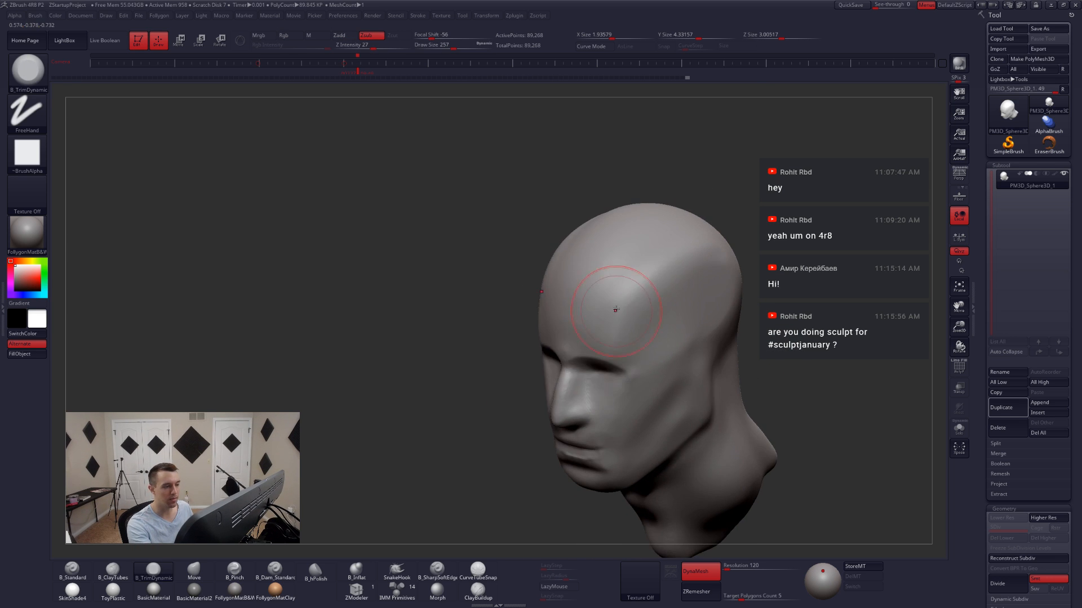
- Add ClayTubes strokes along the side of the skull above the temple at draw size 305, and trim and smooth them
key("space")
left_click_drag(614, 309, 619, 309)
right_click_drag(619, 282, 627, 317)
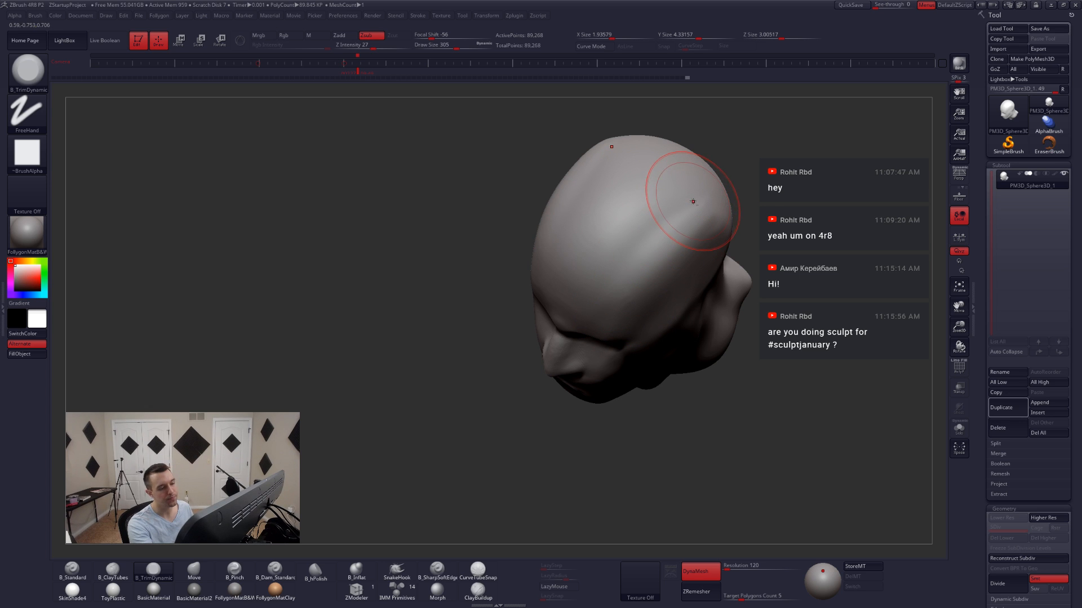
key("2")
mouse_move(677, 214)
left_mouse_down()
mouse_move(628, 242)
mouse_move(642, 258)
left_mouse_up()
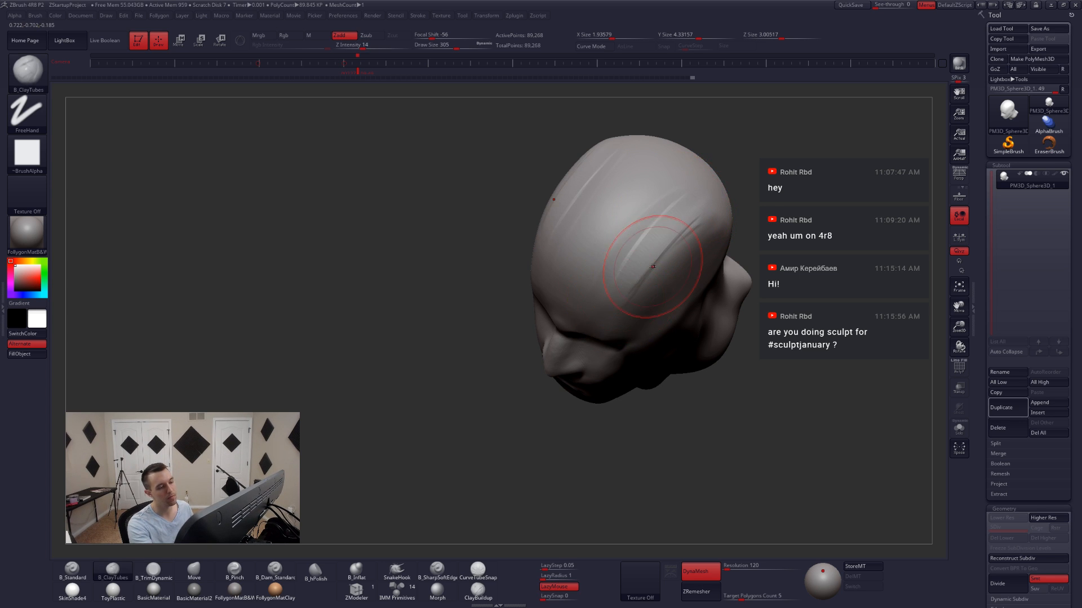
right_click_drag(664, 265, 682, 225)
key("3")
right_click_drag(656, 270, 662, 289)
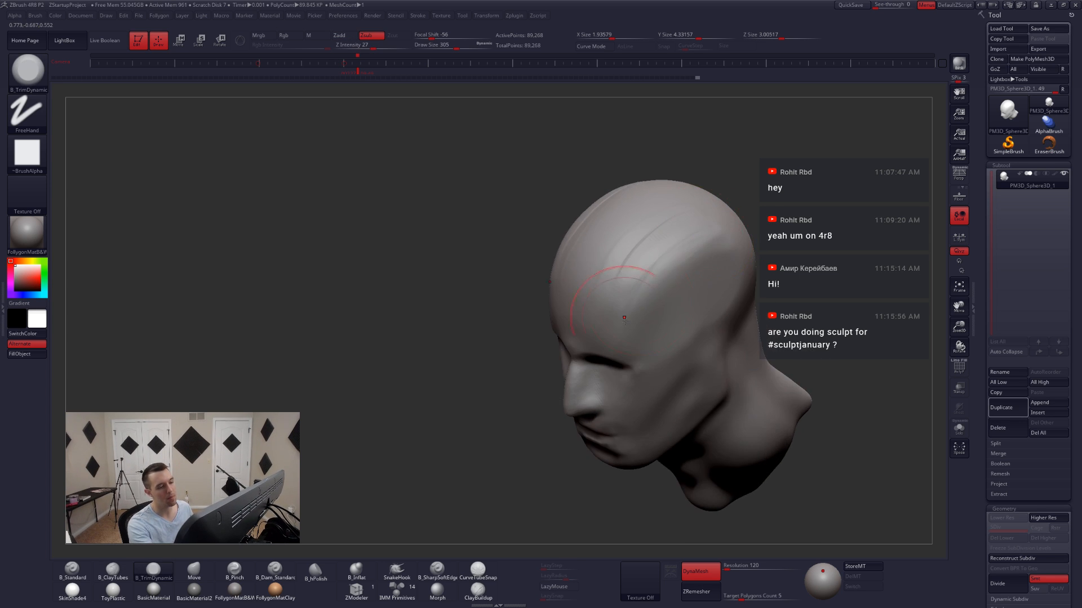
left_click_drag(670, 275, 618, 263, "shift")
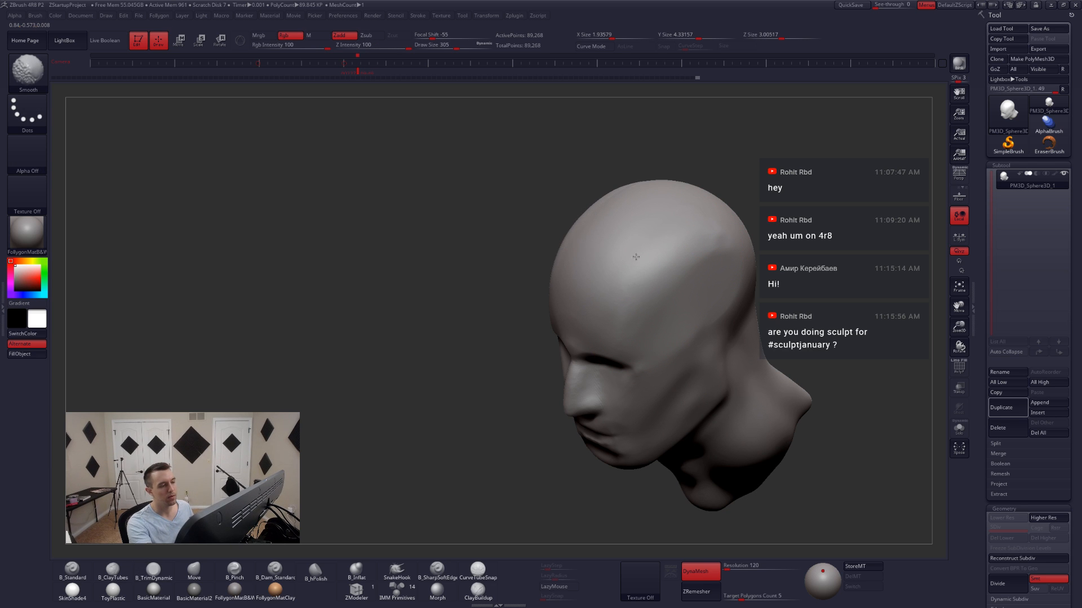
left_click_drag(690, 259, 696, 248, "shift")
right_click_drag(697, 248, 705, 267, "shift")
right_click_drag(693, 345, 687, 287, "shift")
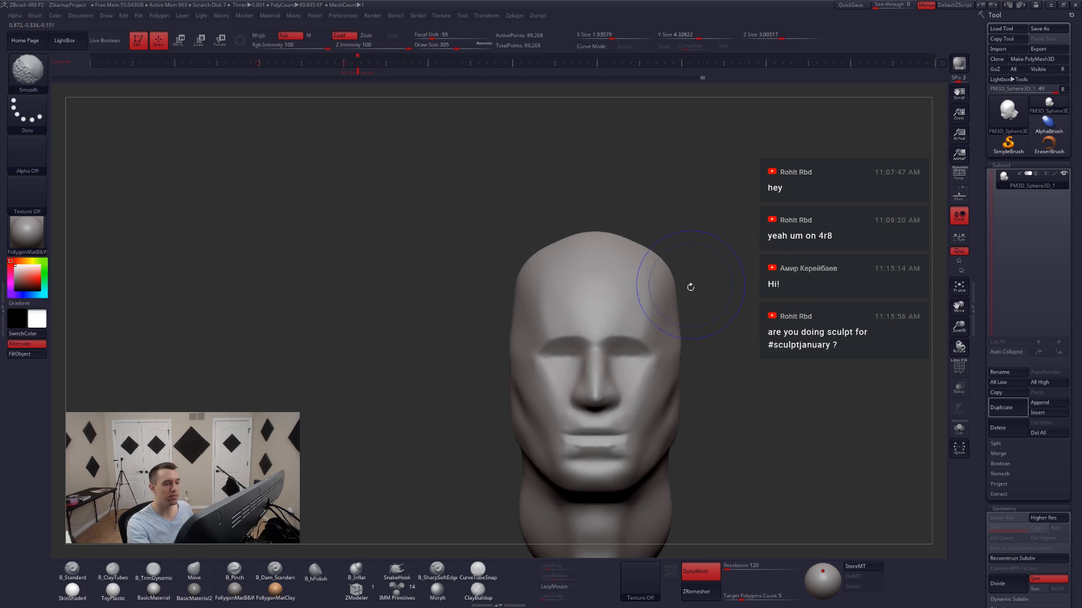
- Set TrimDynamic to draw size 239 for the cheek plane and turn on perspective
mouse_move(722, 398)
right_mouse_down("alt")
mouse_move(684, 432)
mouse_move(685, 403)
right_mouse_up("alt")
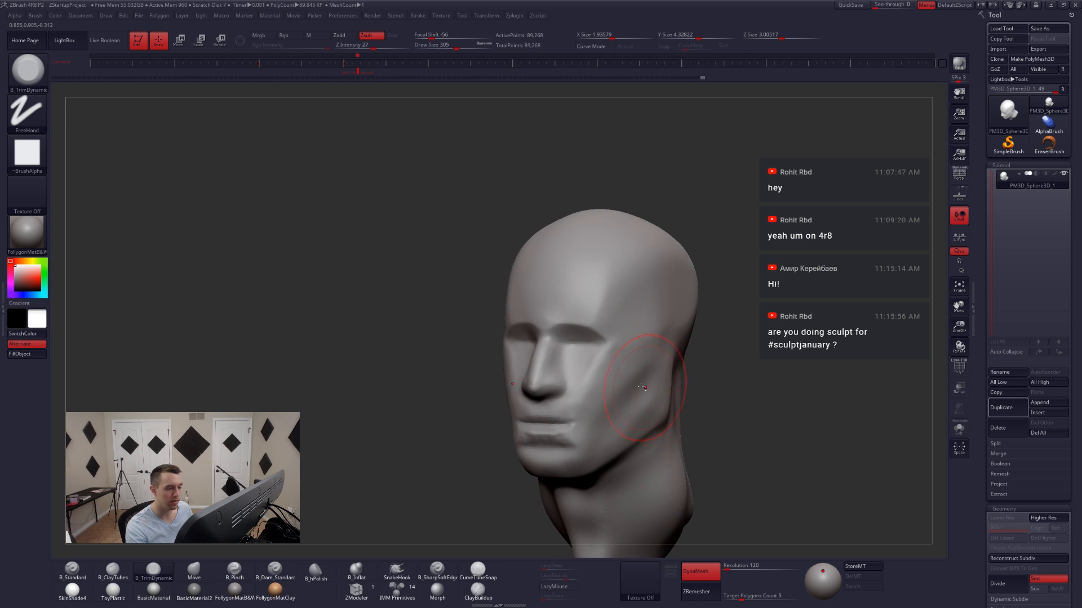
key("s")
left_click_drag(638, 371, 633, 371)
right_click_drag(690, 332, 698, 363, "ctrl")
right_click_drag(697, 363, 700, 339, "alt")
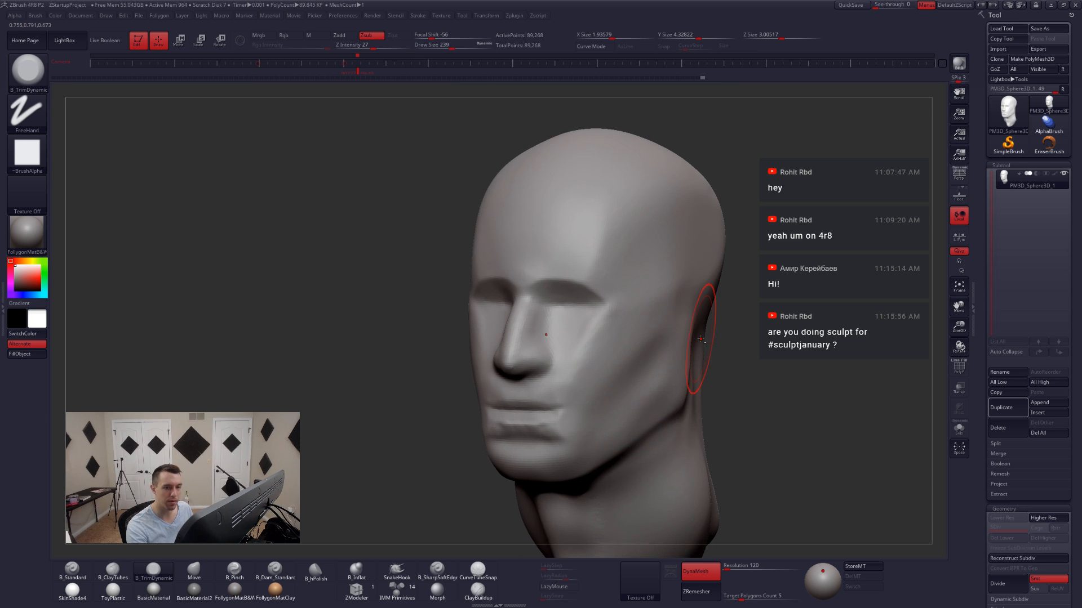
left_click(958, 179)
right_click_drag(674, 397, 619, 400)
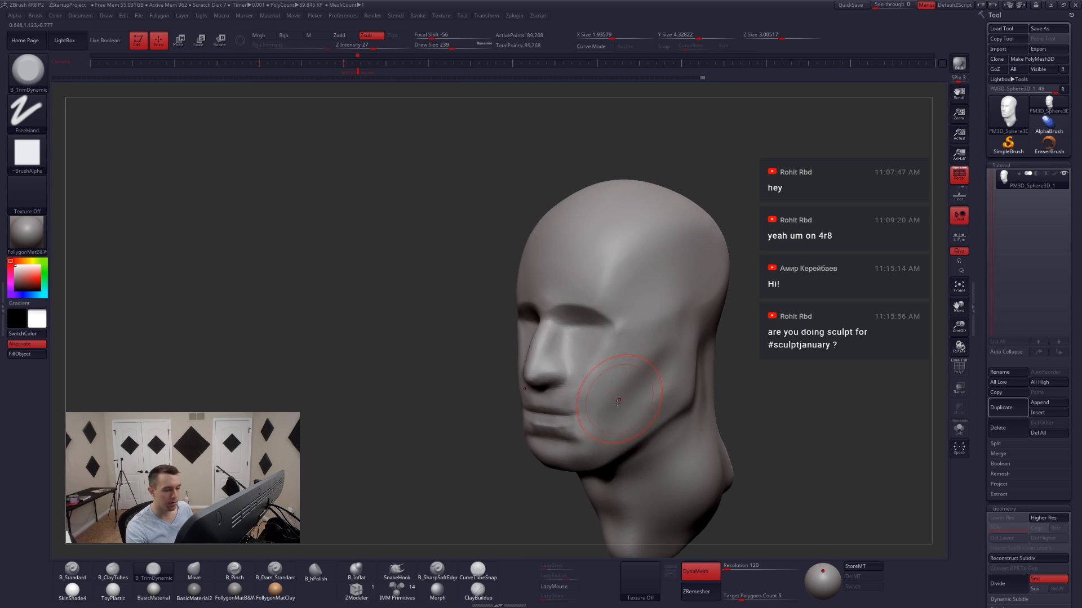
- Refine the cheek and lower jaw planes with TrimDynamic at draw sizes 177 and 120
key("s")
left_click_drag(635, 393, 630, 392)
right_click_drag(619, 393, 642, 397)
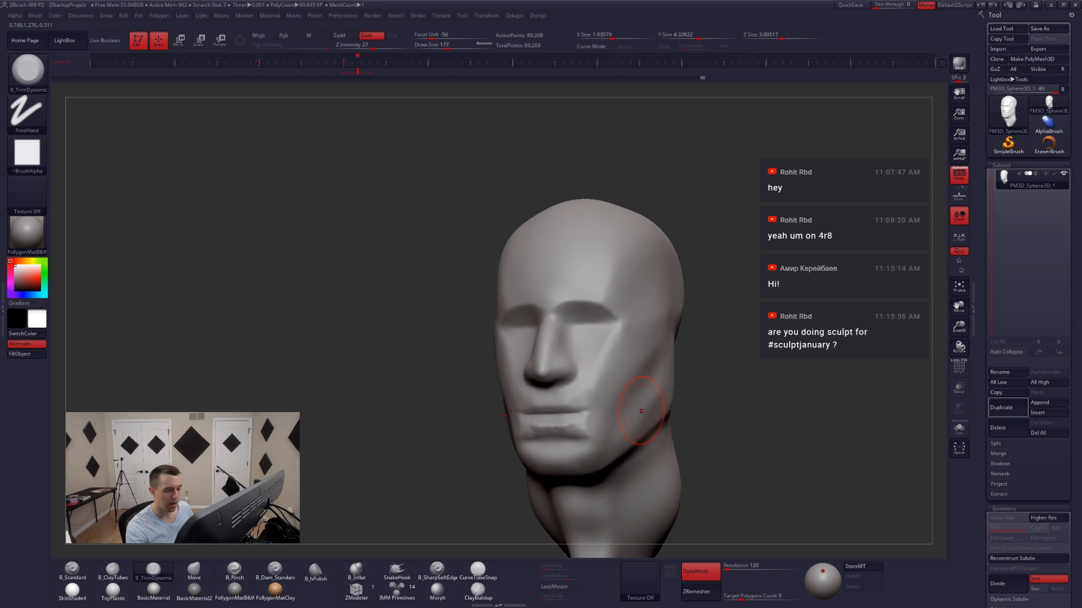
mouse_move(626, 456)
right_mouse_down()
mouse_move(690, 451)
mouse_move(620, 460)
right_mouse_up()
key("space")
left_click_drag(609, 432, 604, 432)
right_click_drag(623, 433, 639, 330, "alt")
- Show the Spotlight guidelines, and align the head to the front-view key with perspective turned off
key("shift+z")
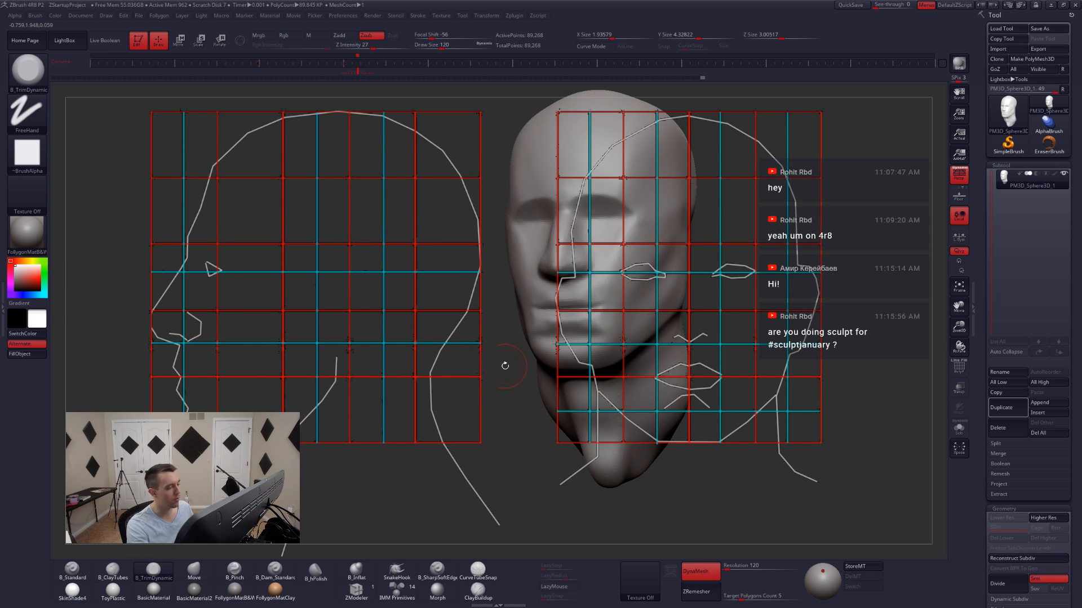
left_click(364, 69)
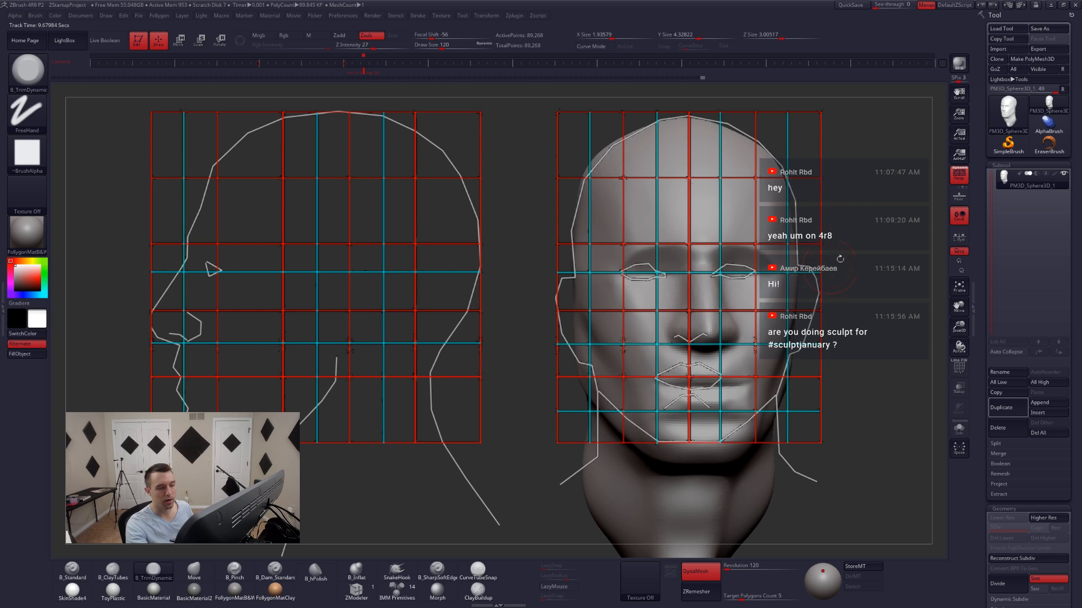
left_click(959, 175)
left_click(960, 177)
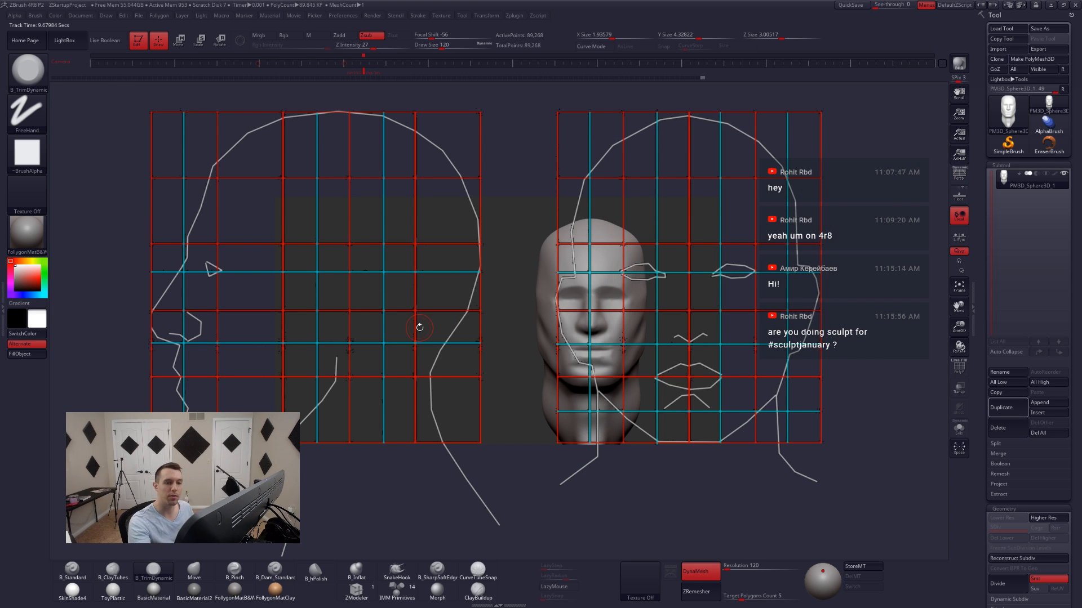
left_click(961, 136)
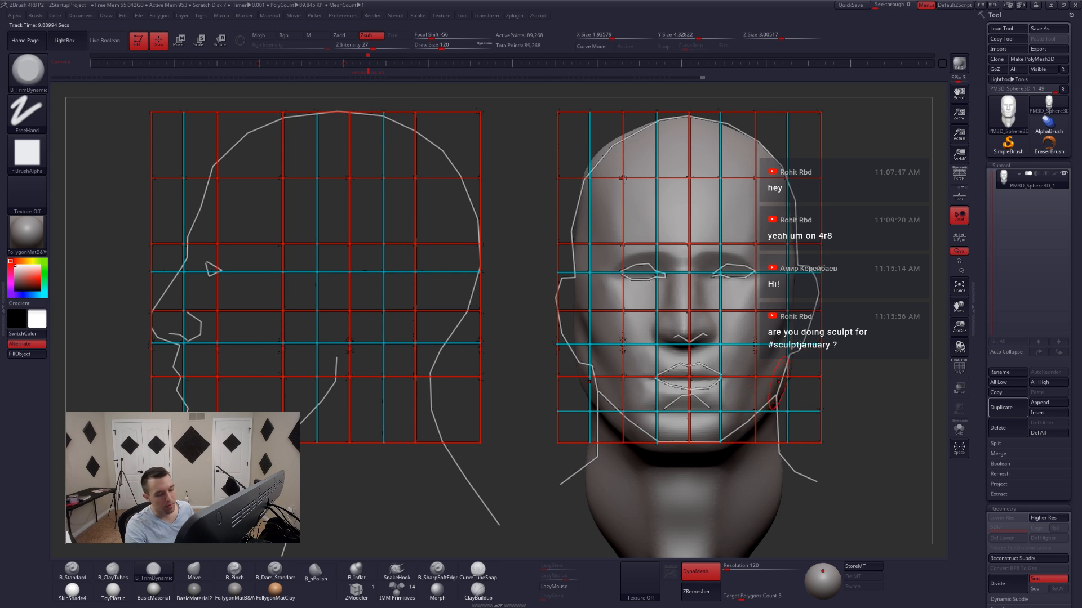
- Recall the side-view key and nudge the back of the neck to the guideline with the Move brush at draw size 500
key("b")
key("m")
key("v")
key("space")
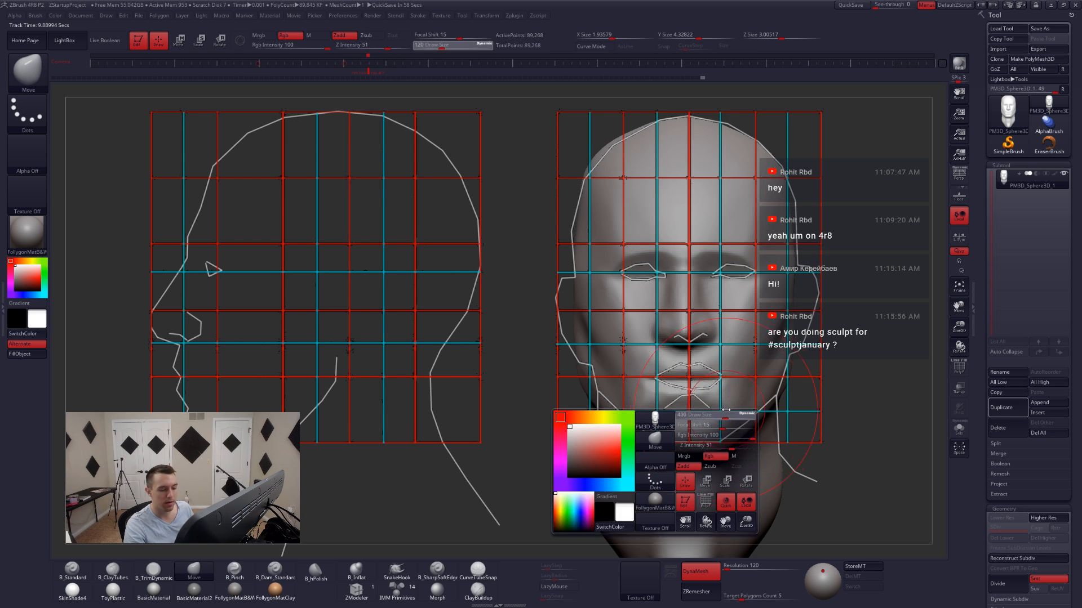
left_click_drag(696, 444, 698, 440)
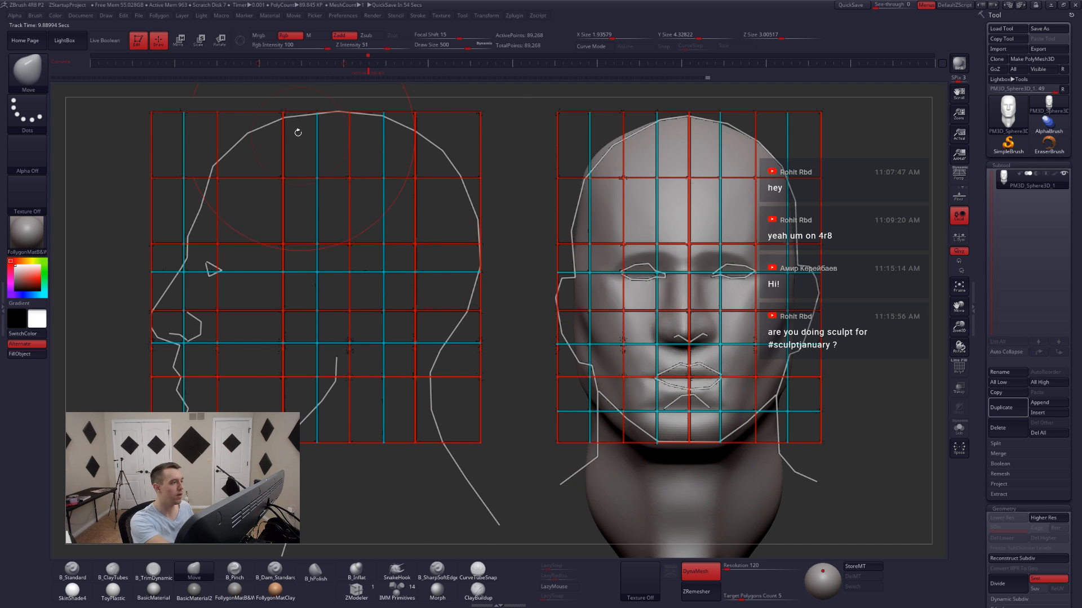
left_click(247, 66)
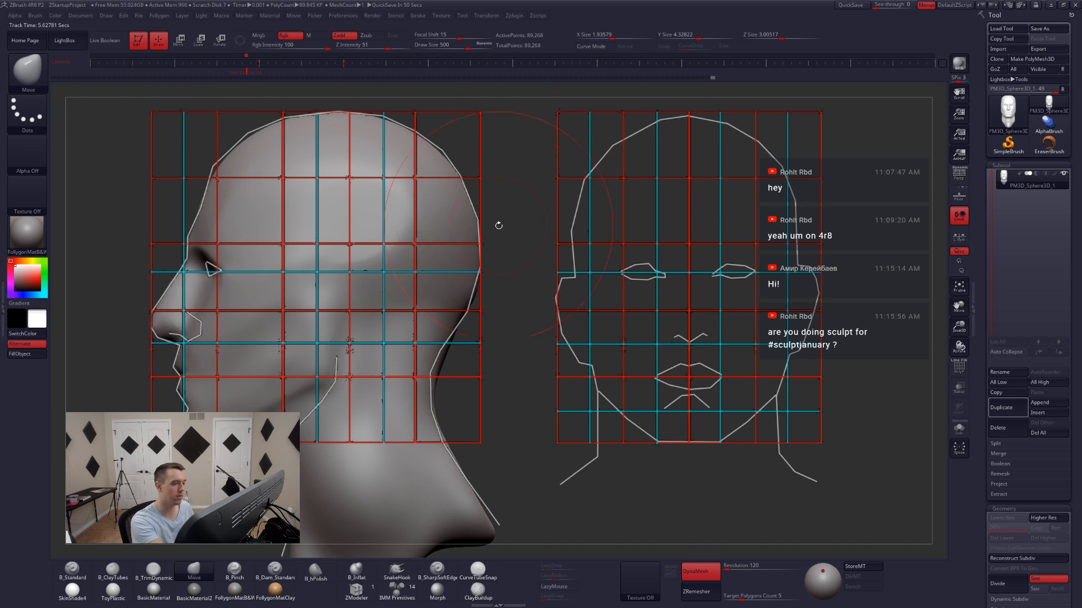
left_click_drag(440, 370, 435, 370)
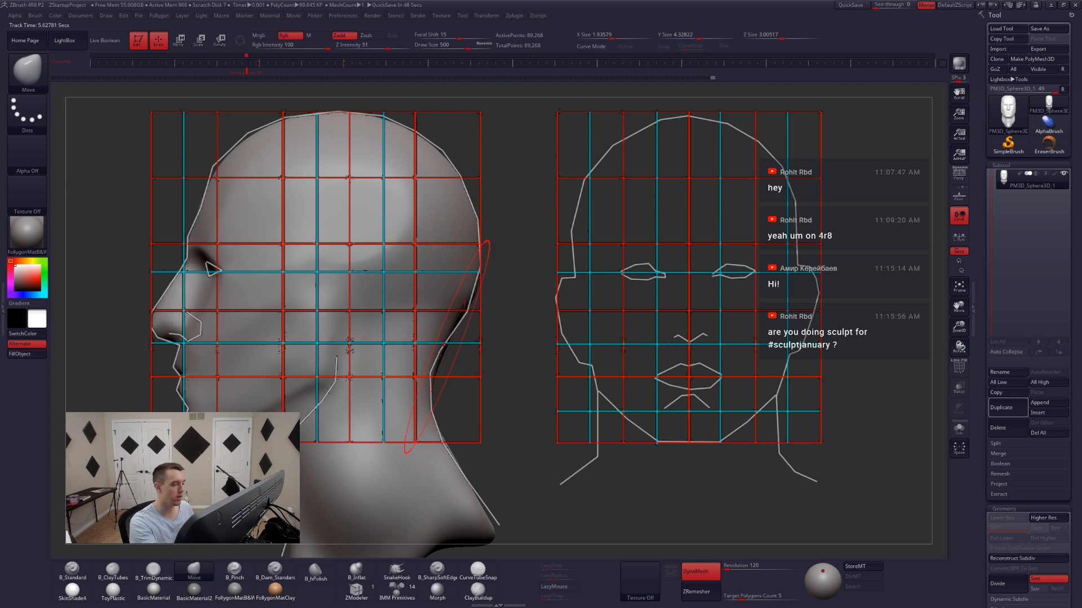
- Adjust the side of the jaw with the Move brush at draw size 274 and smooth the area above the jawline
key("space")
left_click_drag(295, 398, 283, 398)
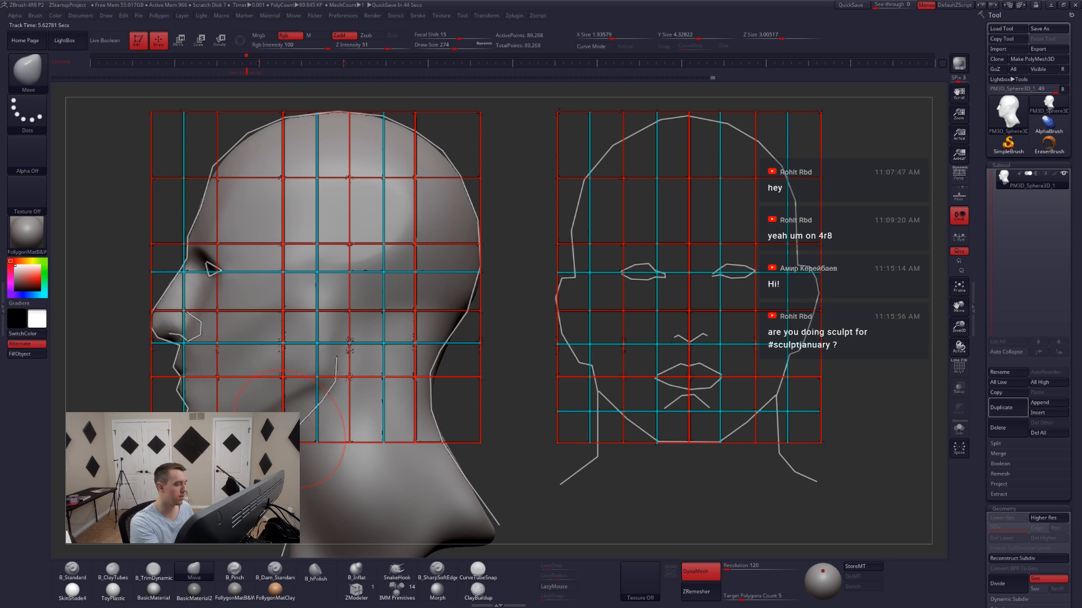
key("shift")
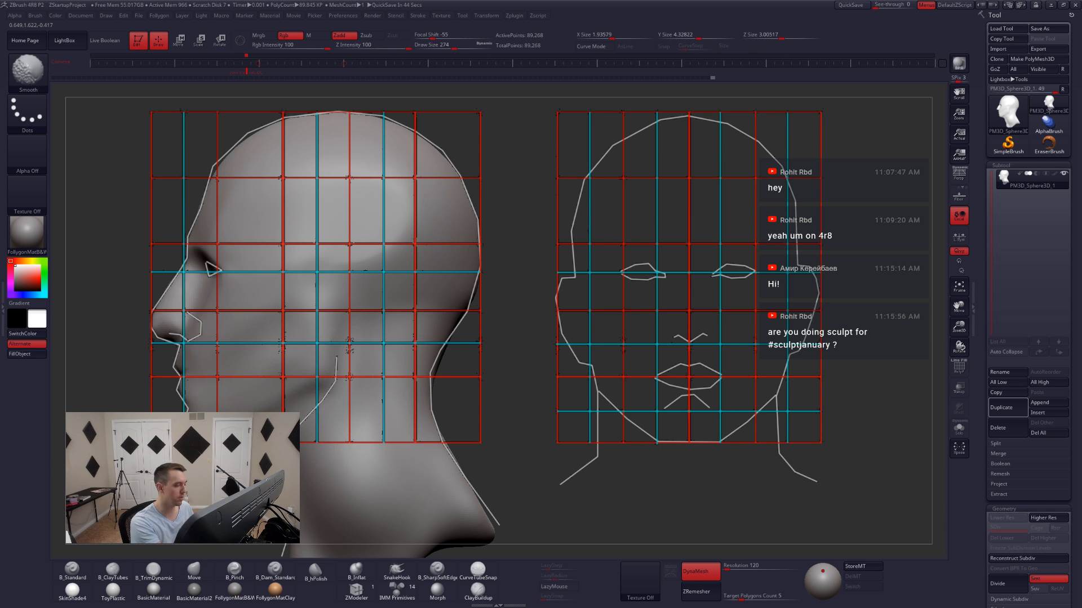
left_click_drag(300, 352, 298, 362, "shift")
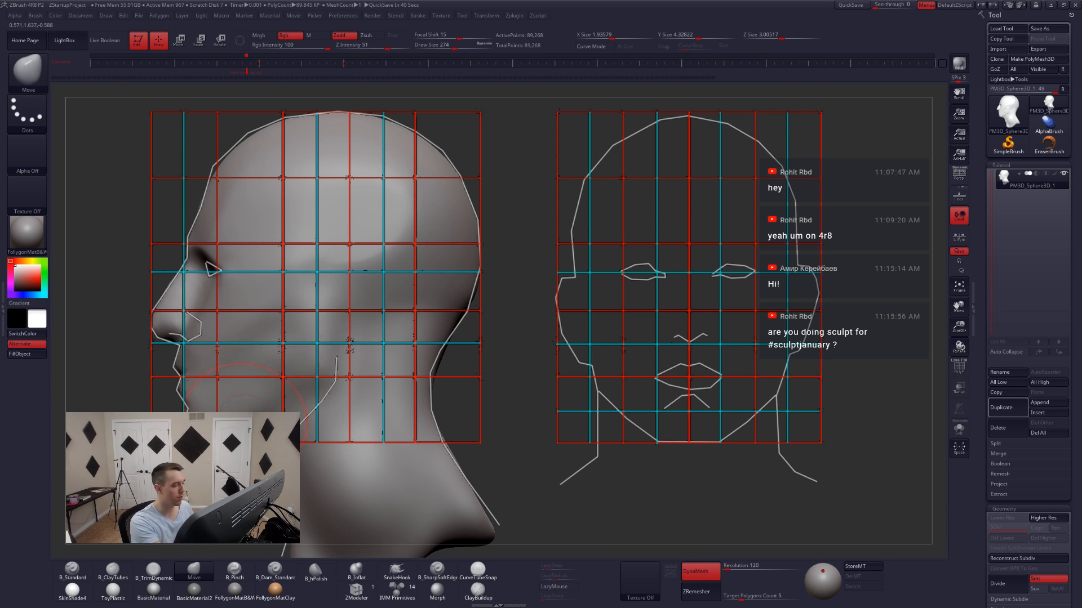
key("shift")
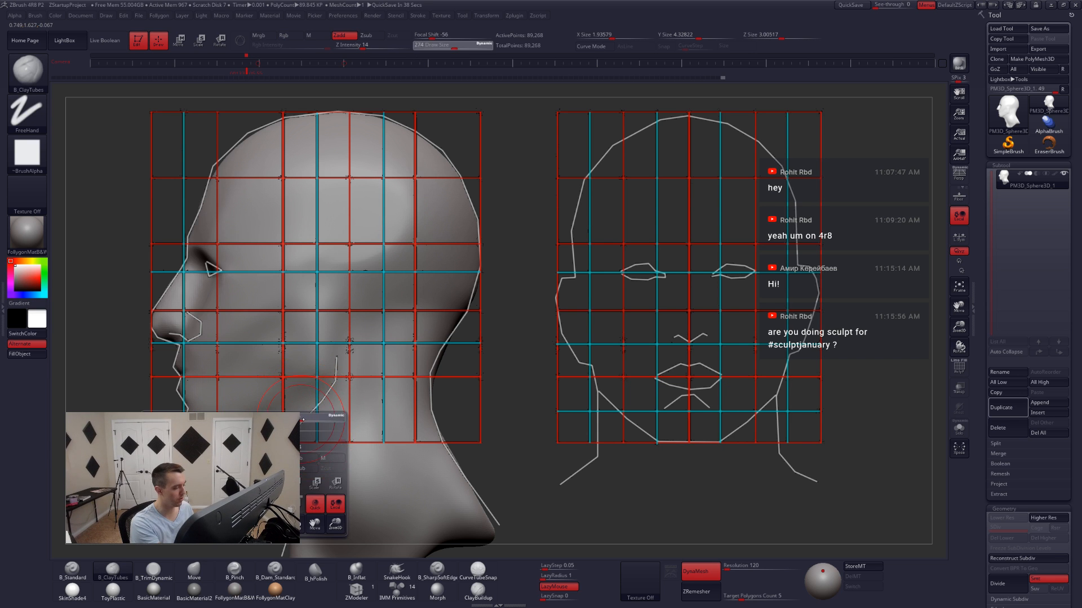
- Mask the lower face along the jawline with MaskLasso, clear the mask above mid-nose height, and convert it into a polygroup
key("shift+f")
key("ctrl")
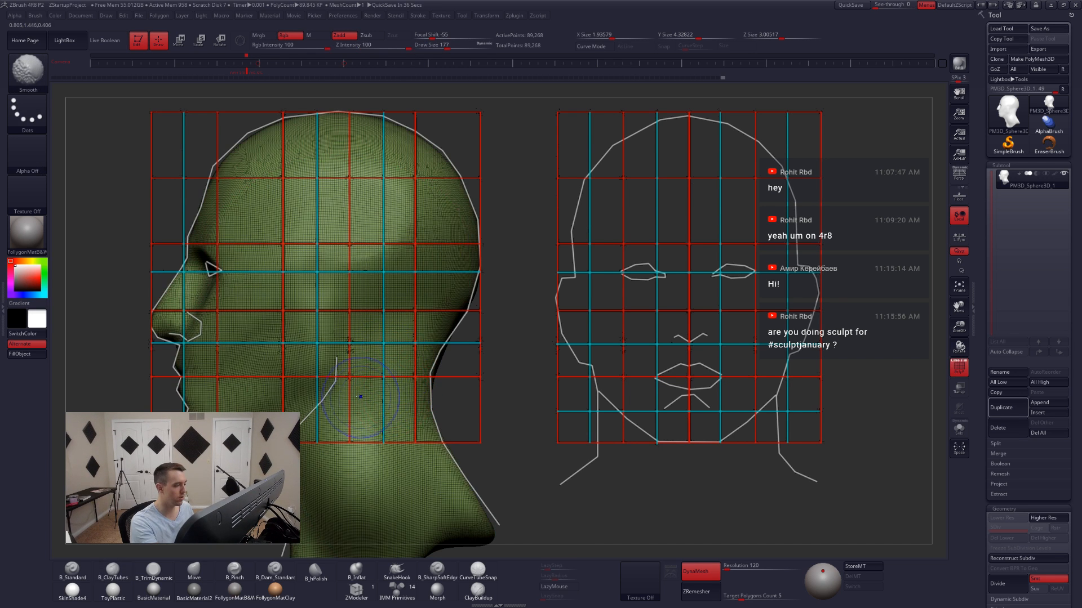
key("shift+f")
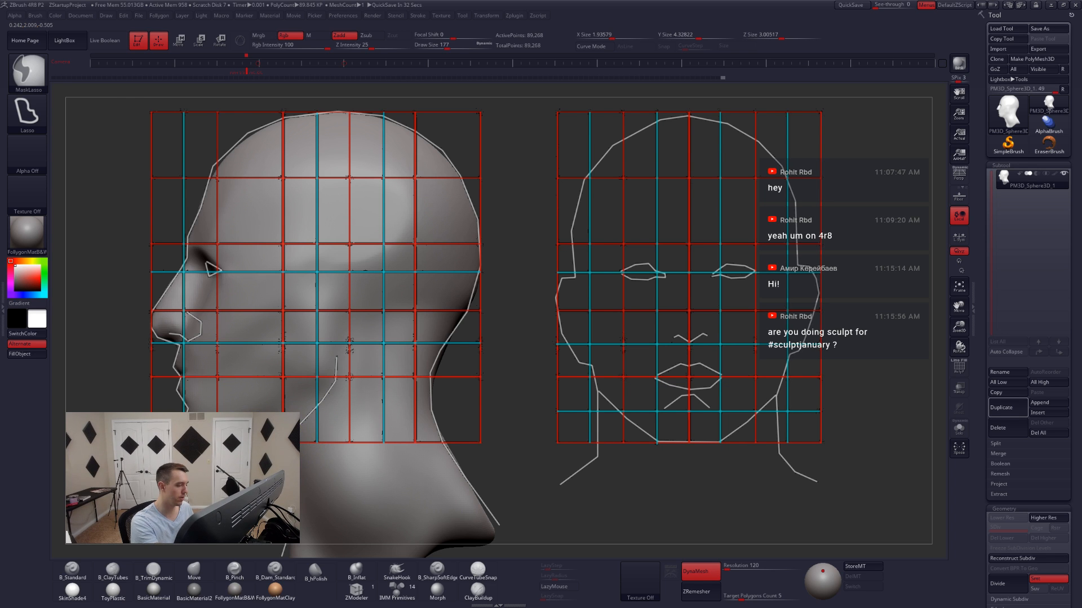
mouse_move(319, 417)
left_mouse_down("ctrl")
mouse_move(279, 287)
mouse_move(155, 142)
mouse_move(79, 406)
mouse_move(113, 434)
left_mouse_up("ctrl")
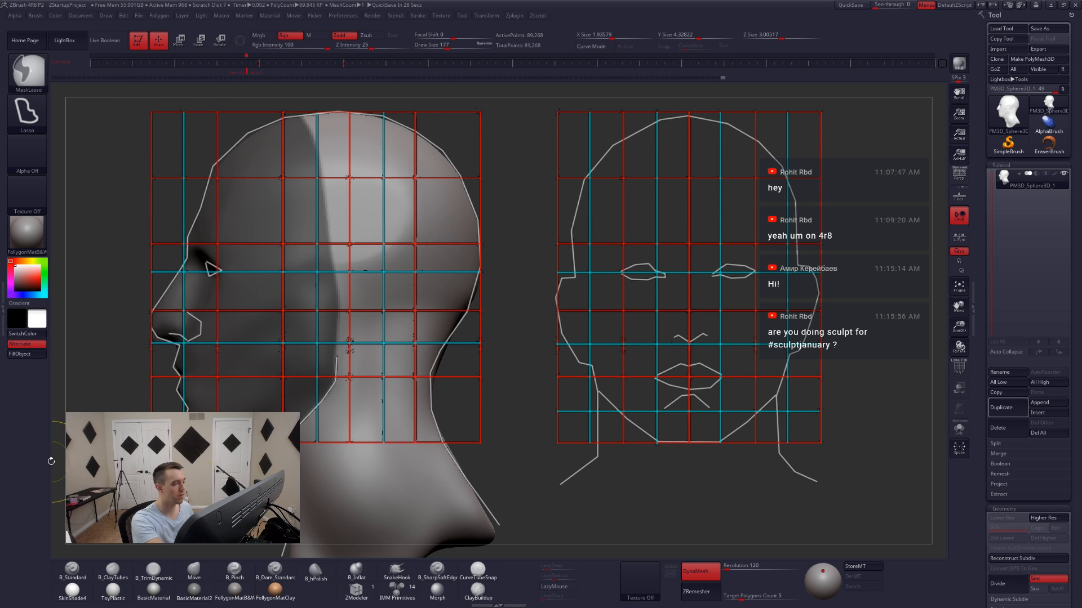
mouse_move(340, 288)
left_mouse_down("ctrl+alt")
mouse_move(492, 248)
mouse_move(59, 217)
mouse_move(214, 293)
mouse_move(340, 292)
mouse_move(310, 299)
left_mouse_up("ctrl+alt")
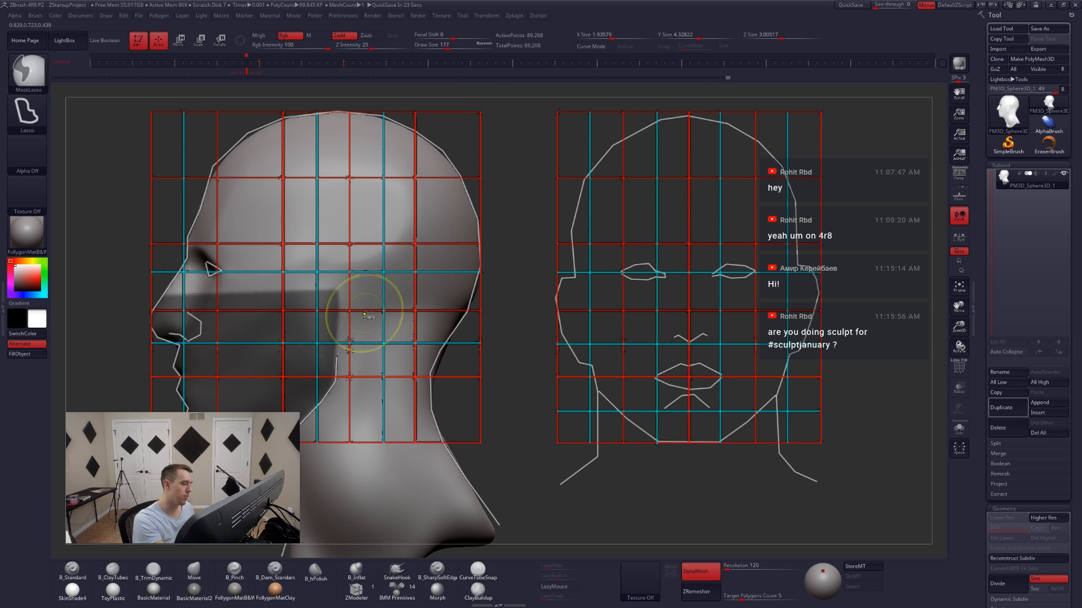
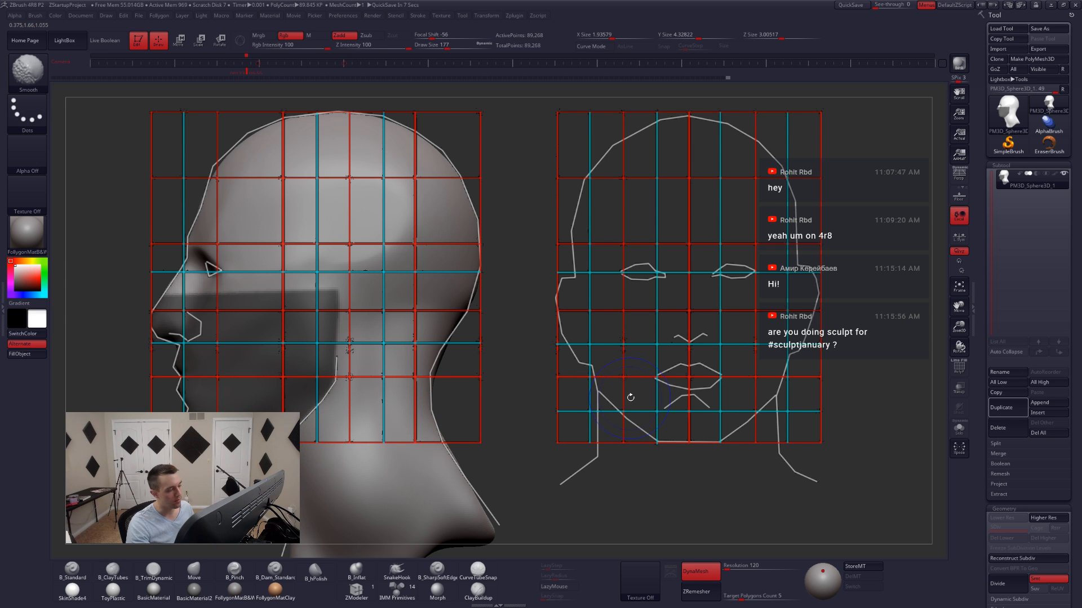
key("shift+f")
key("ctrl+w")
key("shift+f")
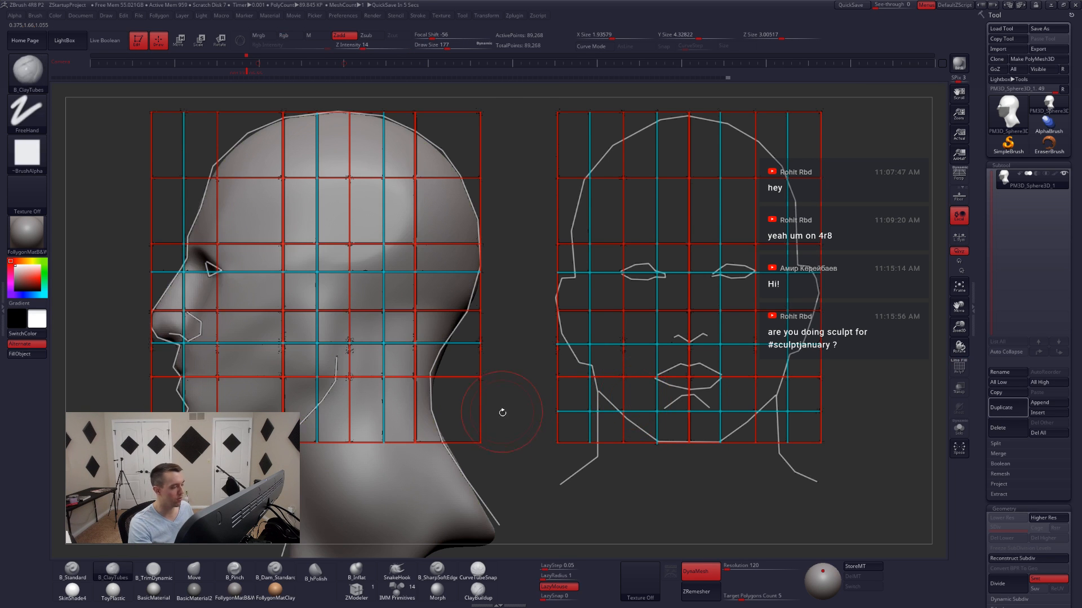
- Hide the guidelines, display the polyframe, and inspect the lower-face polygroup in isolation before restoring the whole head
key("shift+z")
left_click_drag(500, 418, 675, 407)
key("shift+f")
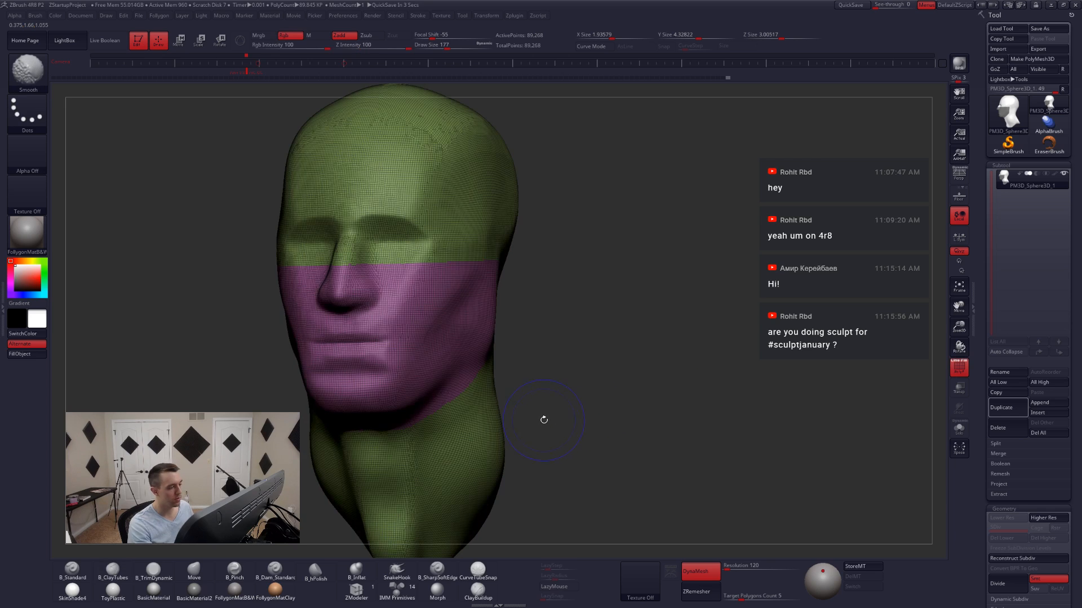
left_click_drag(543, 420, 564, 358)
left_click(573, 344, "ctrl+shift")
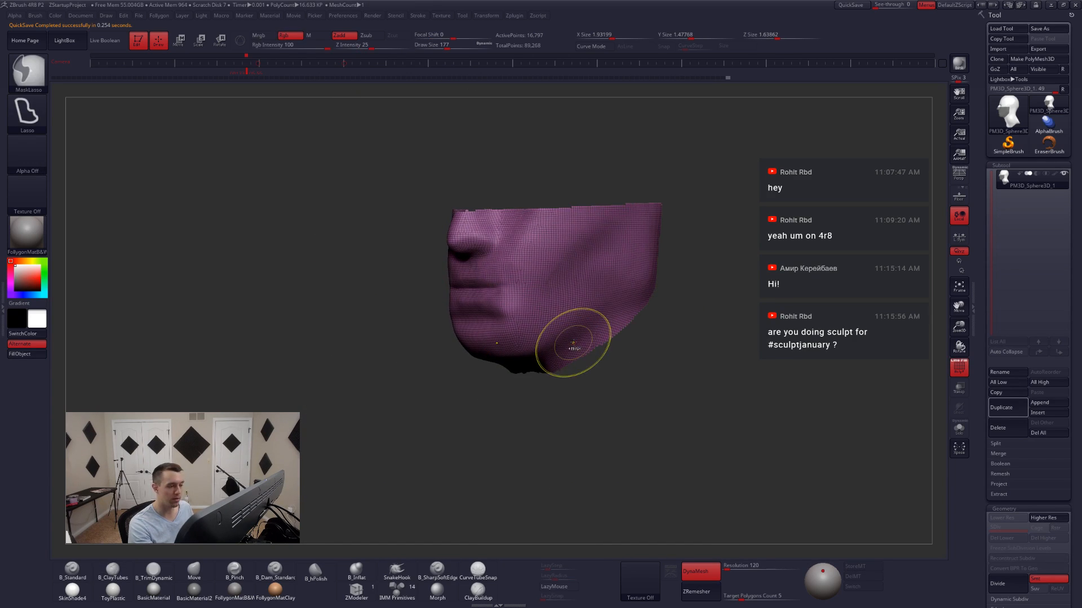
left_click(555, 394, "ctrl+shift")
- Mask everything except the lower-face polygroup using the Transpose tool and return to ClayTubes
left_click_drag(523, 408, 470, 407)
key("w")
left_click(584, 304, "ctrl")
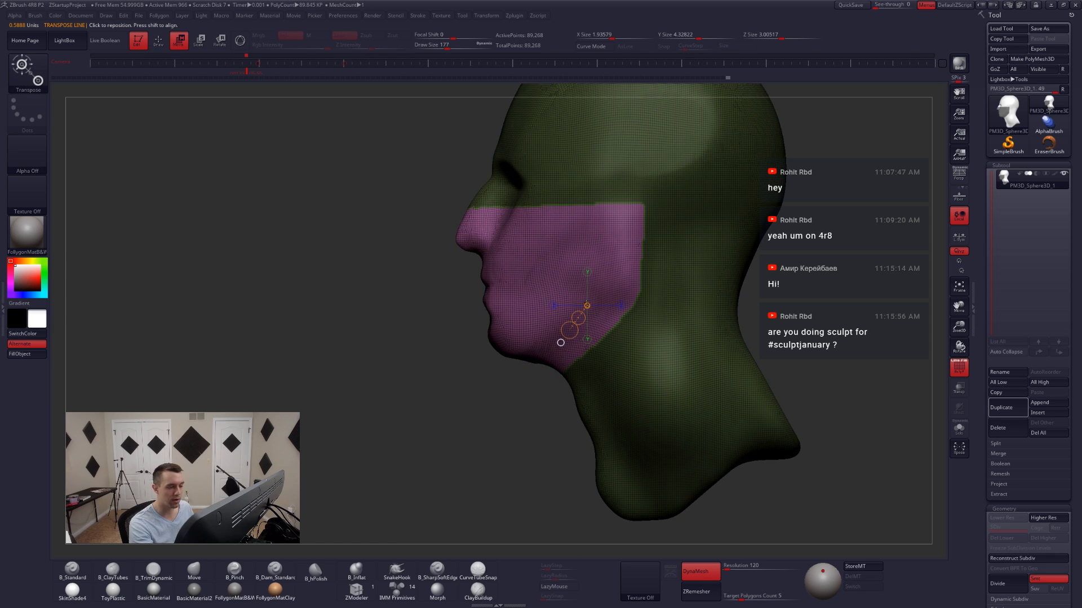
key("q")
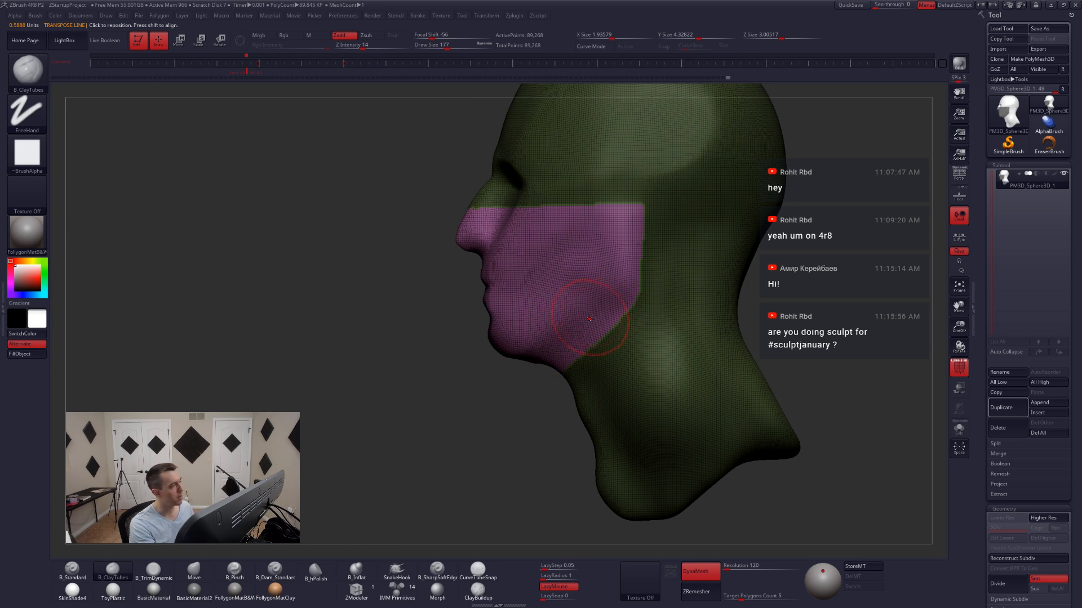
- Hide the polyframe and build up the unmasked jawline from the chin to the jaw corner with ClayTubes strokes
key("shift+f")
mouse_move(524, 345)
left_mouse_down()
mouse_move(633, 288)
mouse_move(529, 338)
left_mouse_up()
left_click_drag(626, 296, 525, 339)
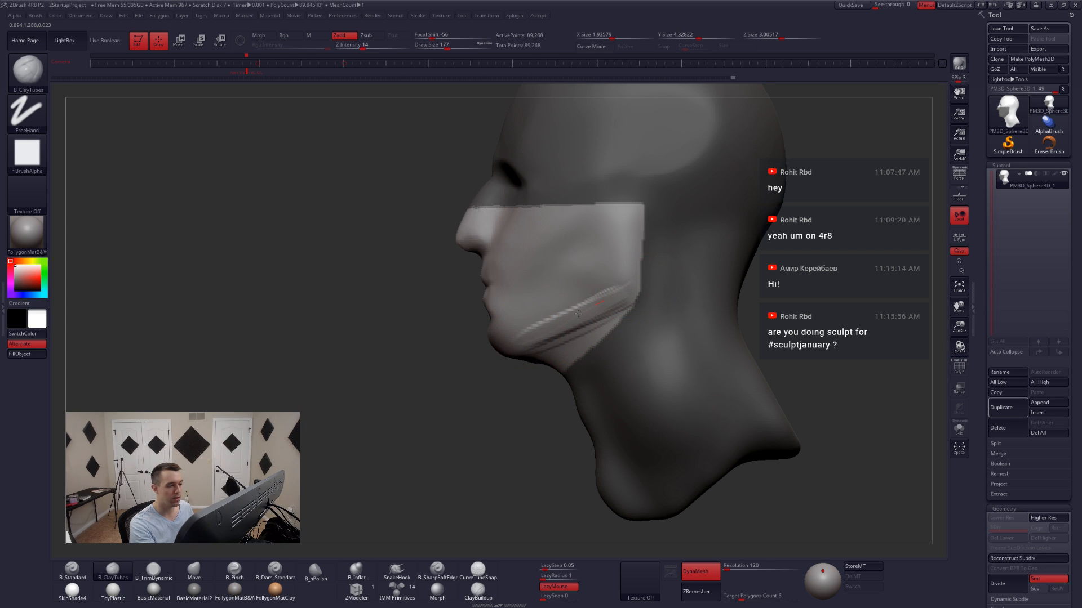
- Sharpen the masked edge of the jawline with the Pinch brush at draw size 177
mouse_move(431, 343)
left_mouse_down()
mouse_move(637, 355)
mouse_move(576, 359)
mouse_move(533, 333)
mouse_move(502, 343)
left_mouse_up()
key("b")
key("p")
key("i")
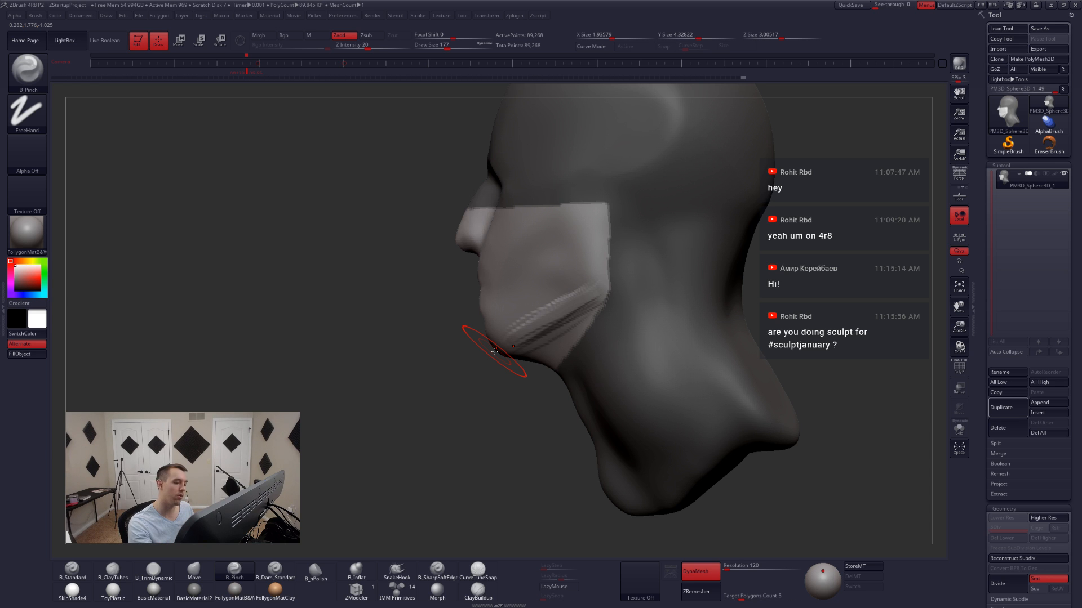
mouse_move(558, 339)
left_mouse_down()
mouse_move(513, 350)
mouse_move(557, 331)
mouse_move(587, 305)
mouse_move(590, 287)
left_mouse_up()
- Reshape the sides of the jaw from below with the Move brush at draw size 234
key("b")
key("m")
key("v")
key("space")
left_click_drag(588, 325, 598, 325)
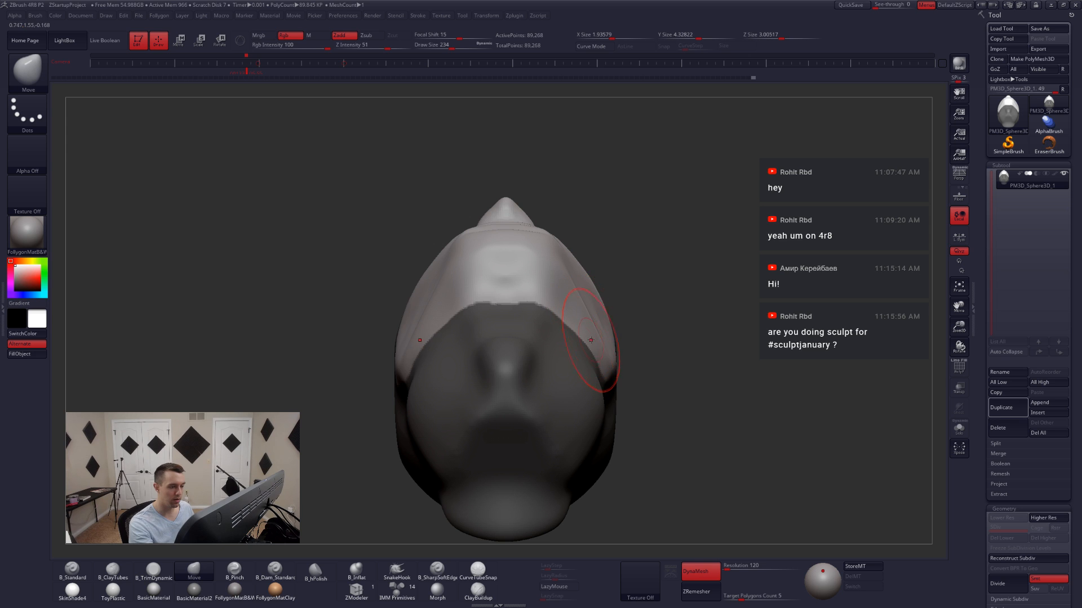
mouse_move(592, 338)
left_mouse_down()
mouse_move(585, 367)
mouse_move(570, 363)
mouse_move(541, 395)
left_mouse_up()
- Clear the mask, enlarge the Move brush to draw size 293, and smooth the jaw corner in profile
right_click_drag(542, 395, 533, 393, "shift")
key("space")
left_click_drag(539, 370, 551, 369)
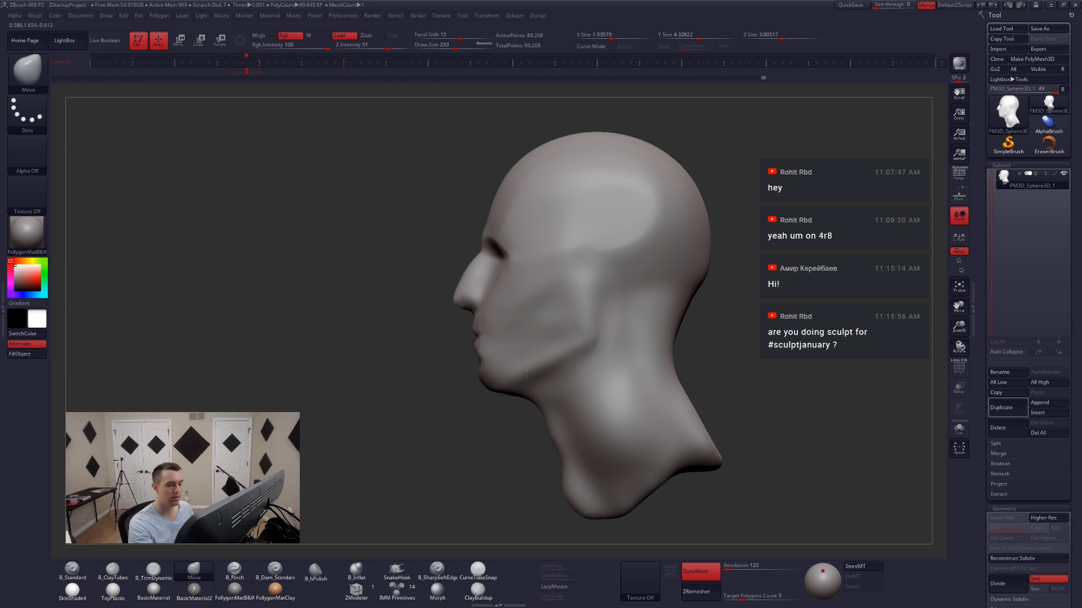
left_click_drag(592, 358, 572, 325, "shift")
key("[")
- Work the cheeks beside the nose with the ClayTubes and Pinch brushes, undoing unwanted strokes and smoothing the area
mouse_move(563, 324)
right_mouse_down()
mouse_move(594, 316)
mouse_move(537, 324)
mouse_move(530, 345)
right_mouse_up()
key("2")
key("space")
mouse_move(507, 290)
left_mouse_down()
mouse_move(491, 289)
mouse_move(500, 362)
mouse_move(498, 302)
mouse_move(516, 265)
mouse_move(521, 276)
left_mouse_up()
key("3")
key("space")
key("ctrl+z")
key("ctrl+z")
key("5")
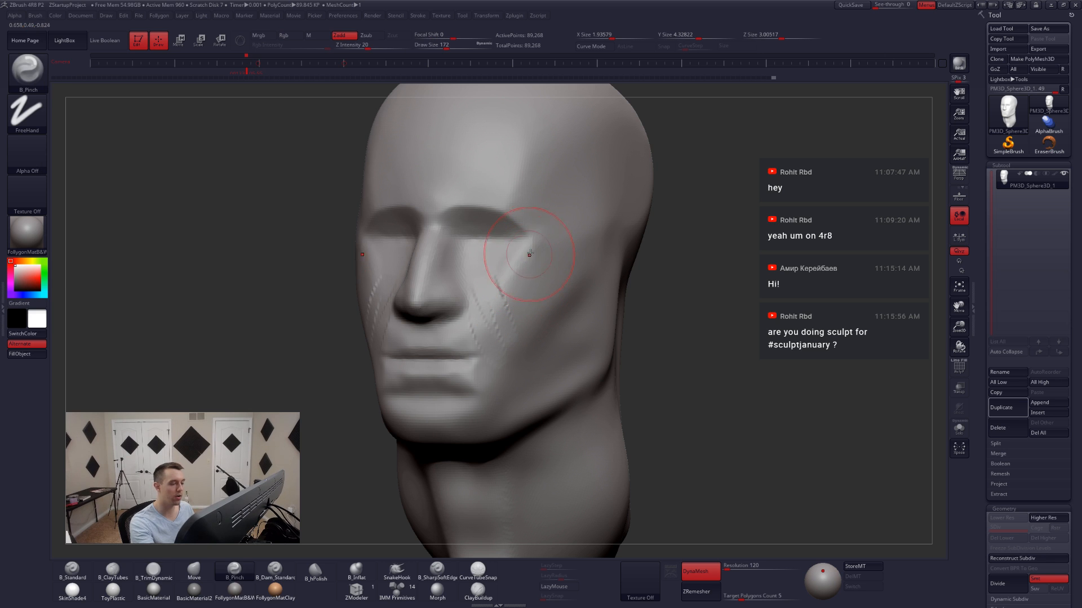
right_click_drag(482, 322, 533, 342, "shift")
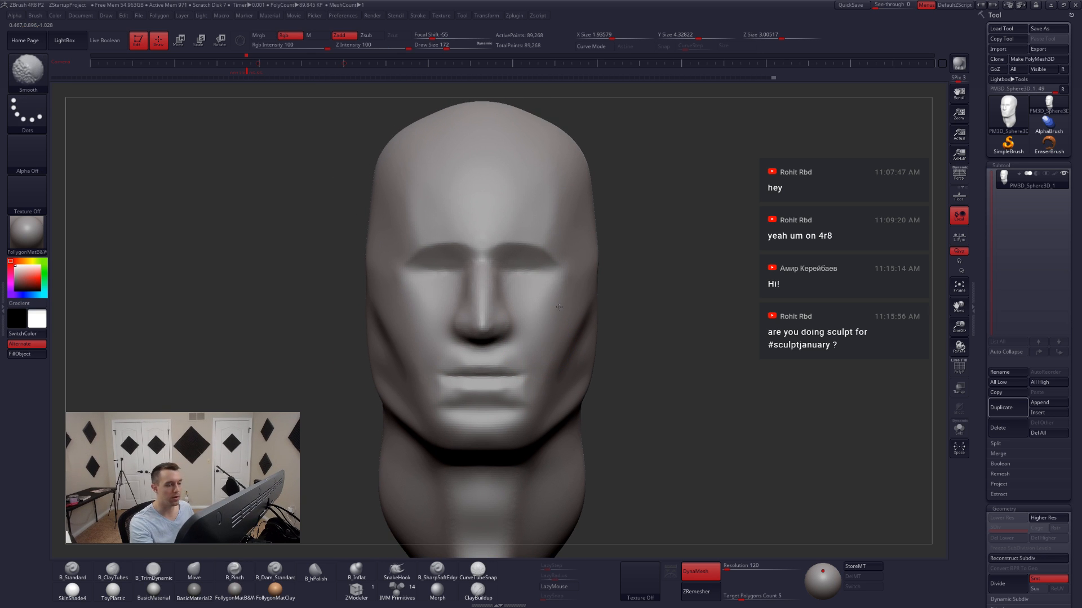
- Flatten the cheek plane beside the mouth with the TrimDynamic brush
mouse_move(559, 307)
right_mouse_down()
mouse_move(548, 332)
mouse_move(580, 329)
right_mouse_up()
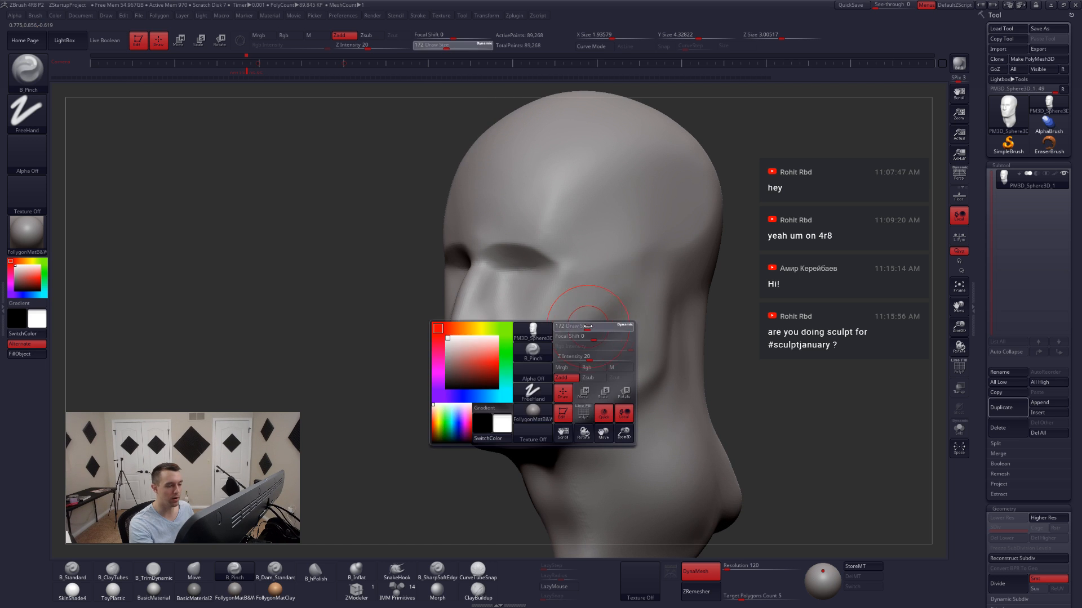
key("3")
mouse_move(560, 345)
left_mouse_down()
mouse_move(569, 331)
mouse_move(557, 332)
mouse_move(571, 354)
left_mouse_up()
- Pull the corner of the mouth back into the cheek in profile with the Move brush
right_click_drag(607, 316, 533, 378)
key("4")
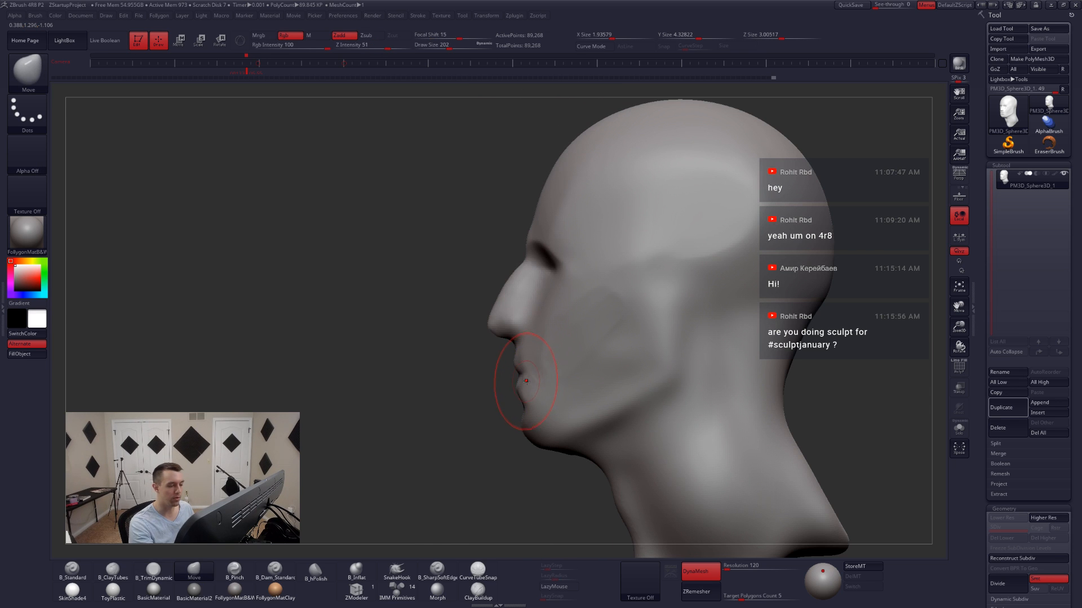
mouse_move(541, 376)
left_mouse_down()
mouse_move(559, 373)
mouse_move(560, 360)
left_mouse_up()
key("s")
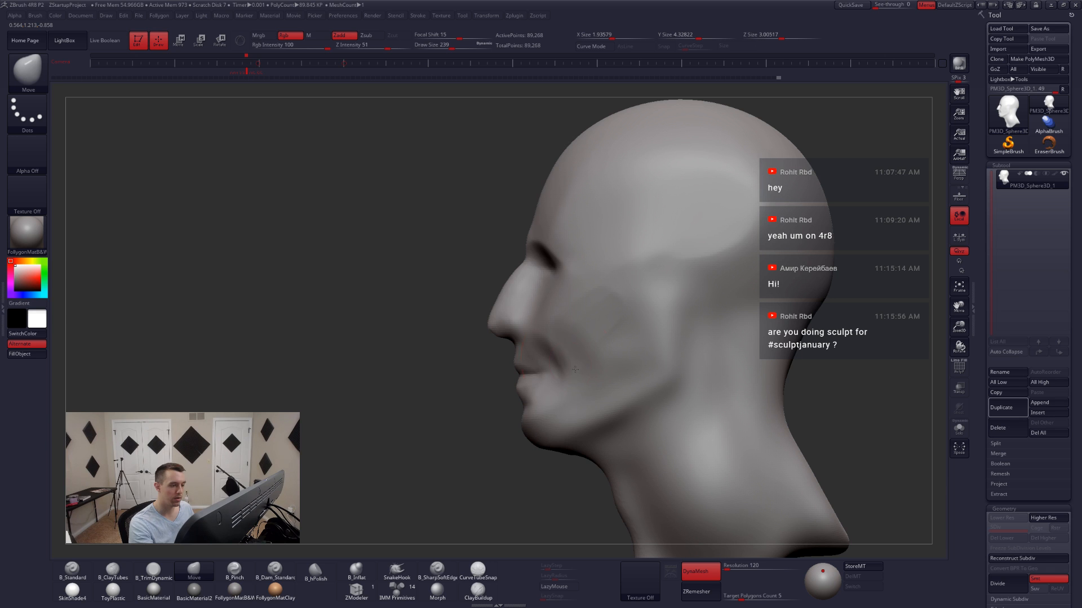
- Build up the front of the cheek beneath the eye with ClayTubes at draw size 154 and smooth it
right_click_drag(558, 316, 594, 317)
key("space")
mouse_move(565, 318)
left_mouse_down()
mouse_move(526, 310)
mouse_move(518, 363)
mouse_move(534, 295)
mouse_move(551, 359)
left_mouse_up()
key("3")
key("space")
key("2")
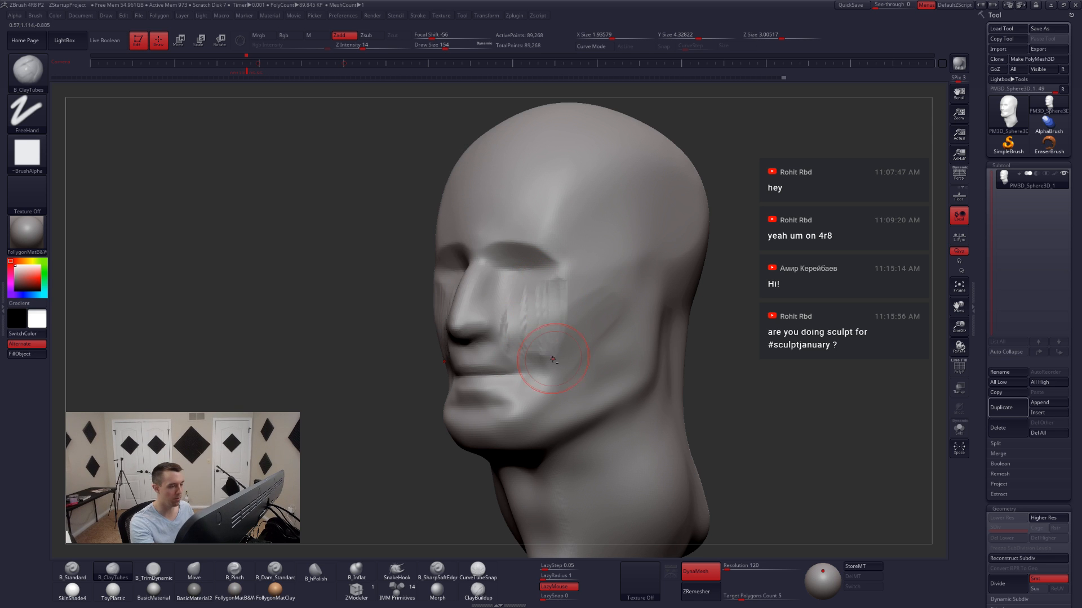
mouse_move(553, 289)
left_mouse_down()
mouse_move(541, 363)
mouse_move(562, 343)
mouse_move(552, 321)
left_mouse_up()
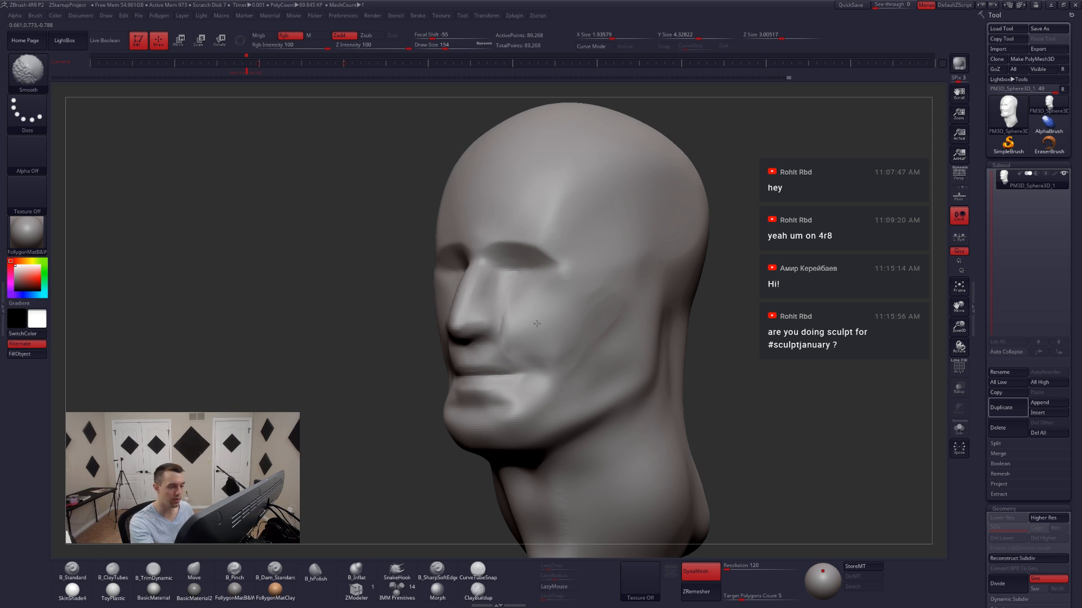
- Check the alignment of the eye and mouth corner in profile with a vertical Transpose line, then return to Draw mode
mouse_move(545, 319)
right_mouse_down()
mouse_move(592, 354)
mouse_move(533, 342)
mouse_move(508, 381)
mouse_move(524, 354)
right_mouse_up()
key("b")
key("m")
key("v")
key("w")
left_click_drag(529, 275, 531, 356)
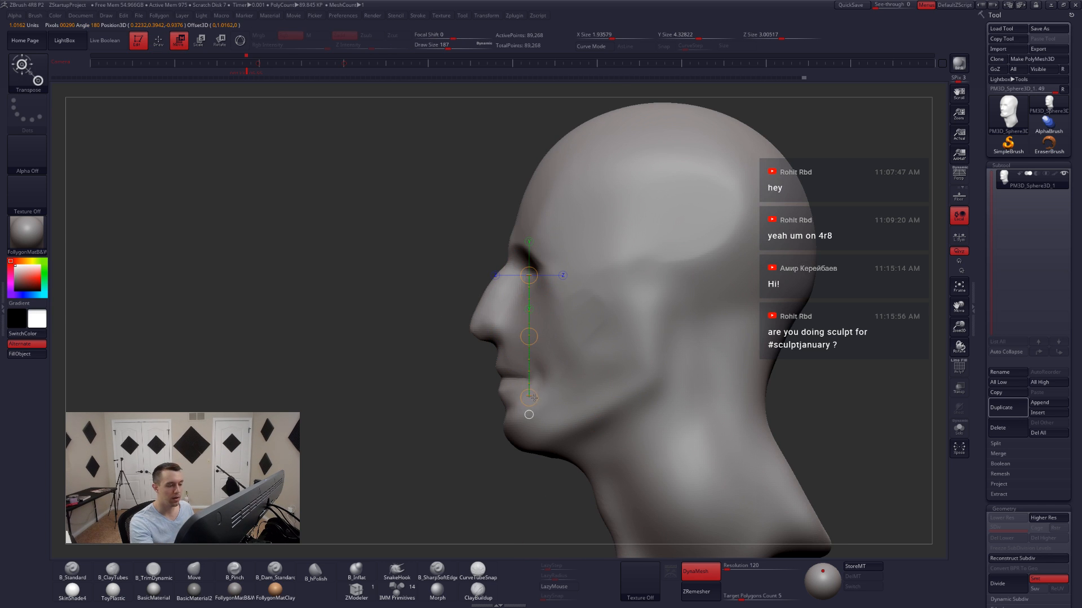
key("q")
- Try to rough in the eye forms inside the sockets with ClayTubes at draw size 120
right_click_drag(542, 316, 544, 307)
key("space")
left_click_drag(527, 286, 520, 286)
key("b")
key("c")
key("t")
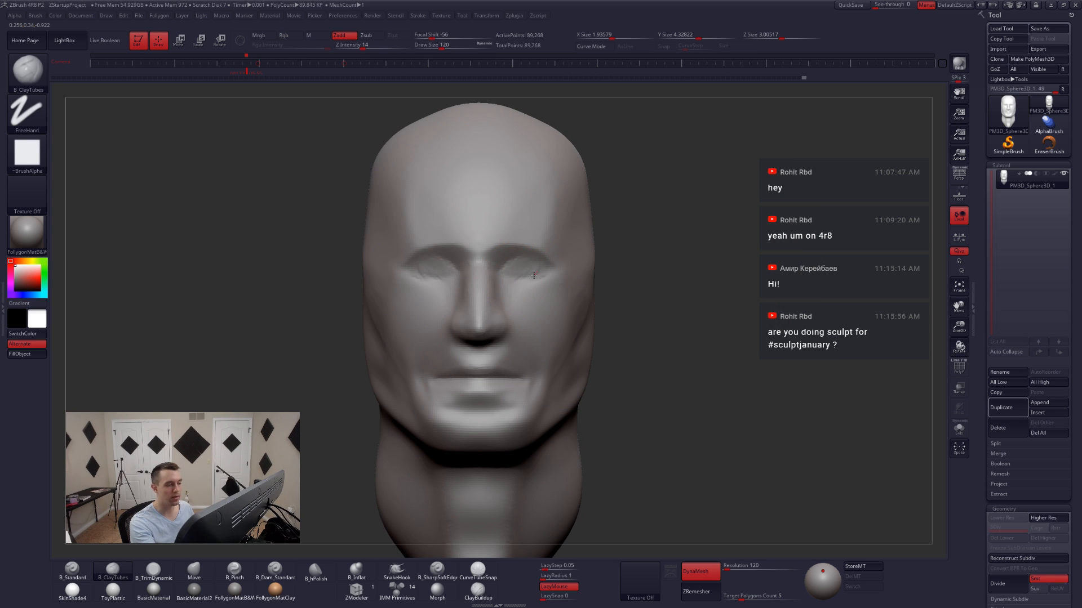
left_click_drag(519, 270, 529, 270)
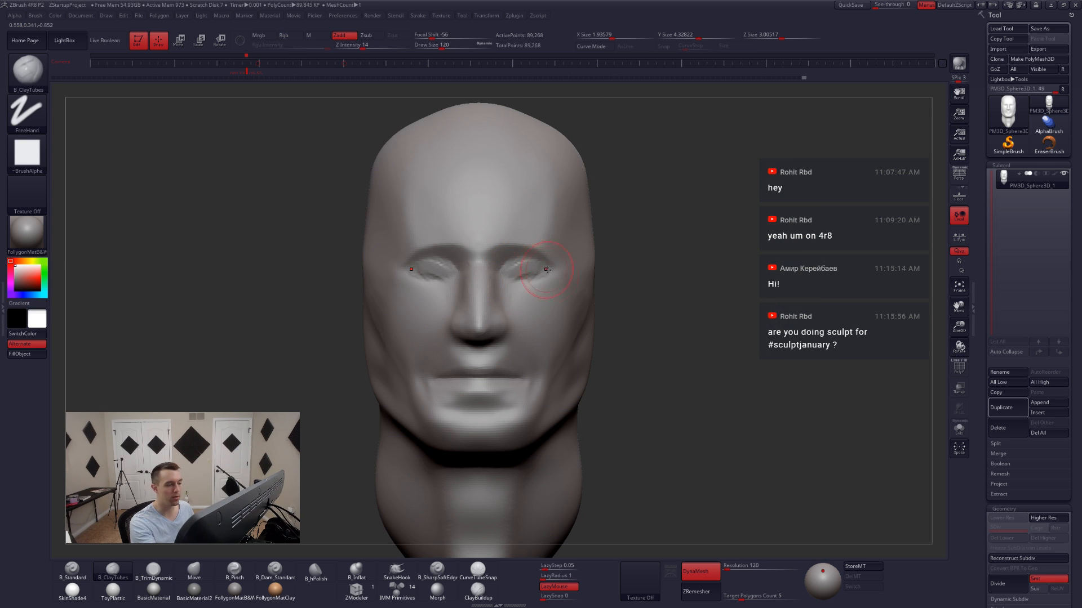
- Work the area beneath the eye socket with the Pinch brush at draw size 80
mouse_move(547, 321)
right_mouse_down("alt")
mouse_move(553, 335)
mouse_move(524, 306)
right_mouse_up("alt")
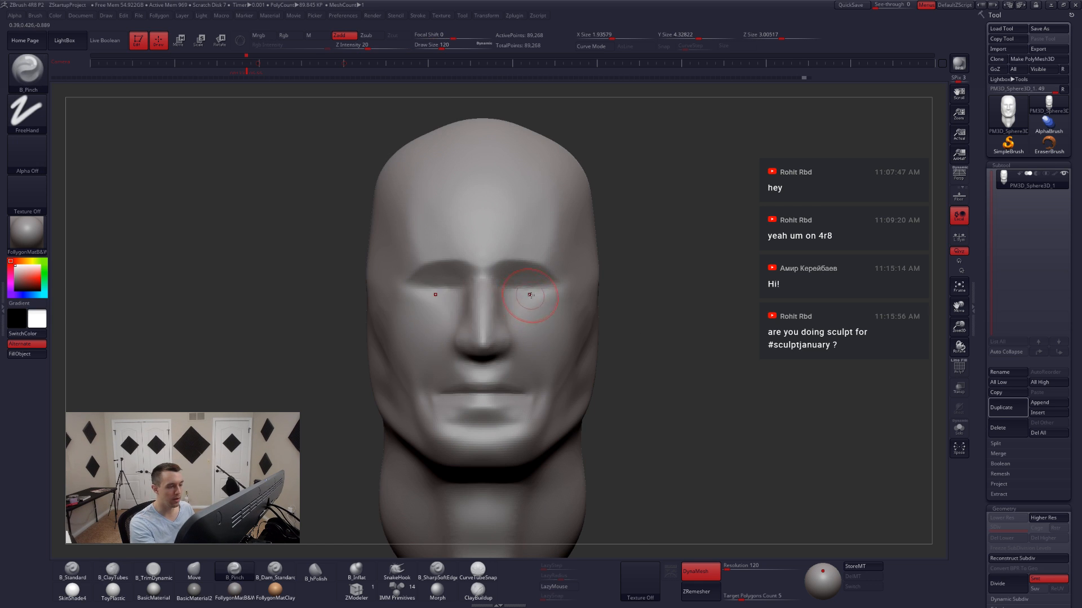
key("b")
key("p")
key("i")
key("space")
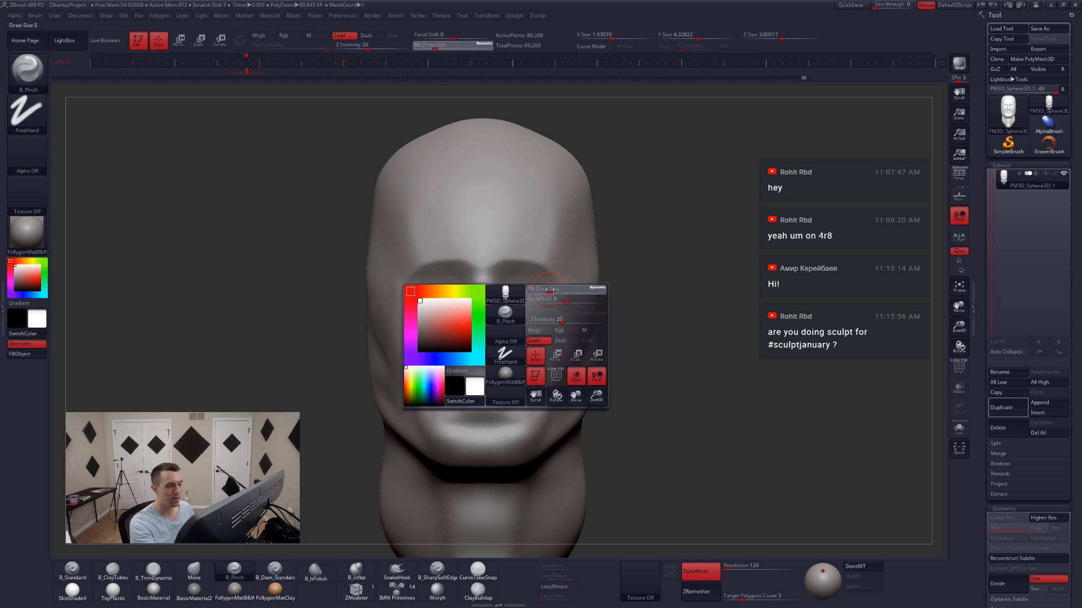
left_click(542, 304)
right_click_drag(545, 308, 560, 299)
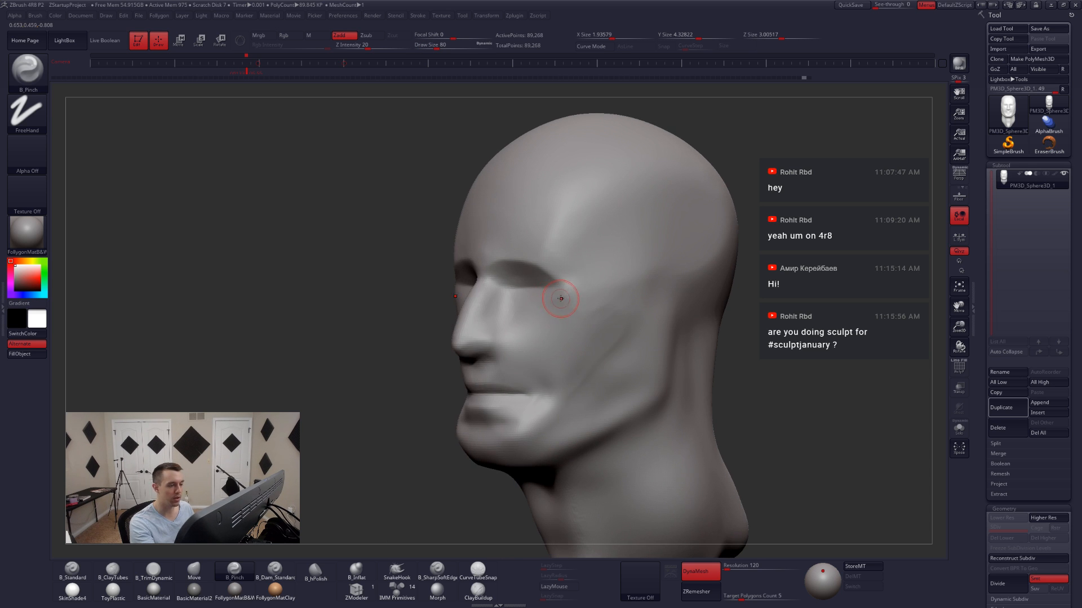
- Adjust the outer corner of the eye socket with the Move brush at draw size 167
key("b")
key("m")
key("v")
key("space")
left_click(579, 293)
- Recall the stored side view and fit the eye and mouth area to the Spotlight guidelines with the Move brush, then hide the guidelines
right_click_drag(389, 198, 352, 194, "shift")
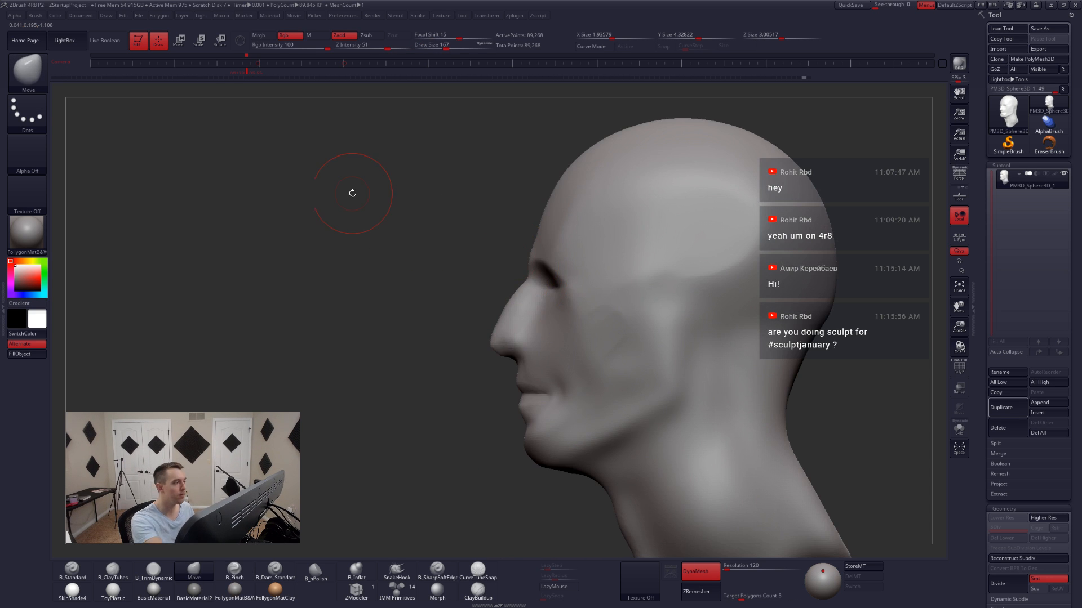
left_click(242, 65)
key("space")
left_click(245, 271)
left_click_drag(245, 271, 246, 271)
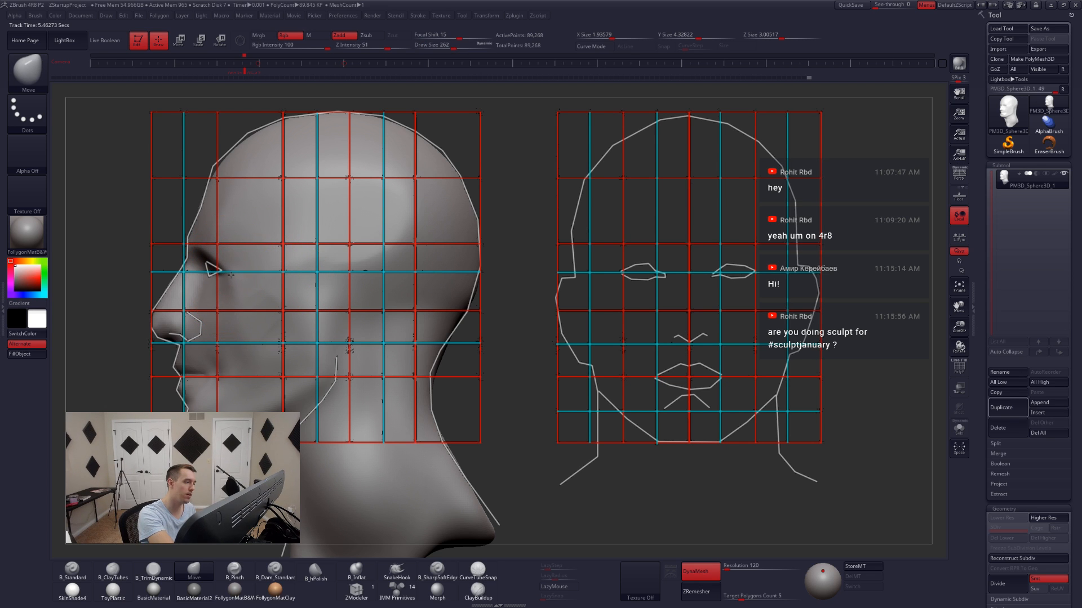
key("space")
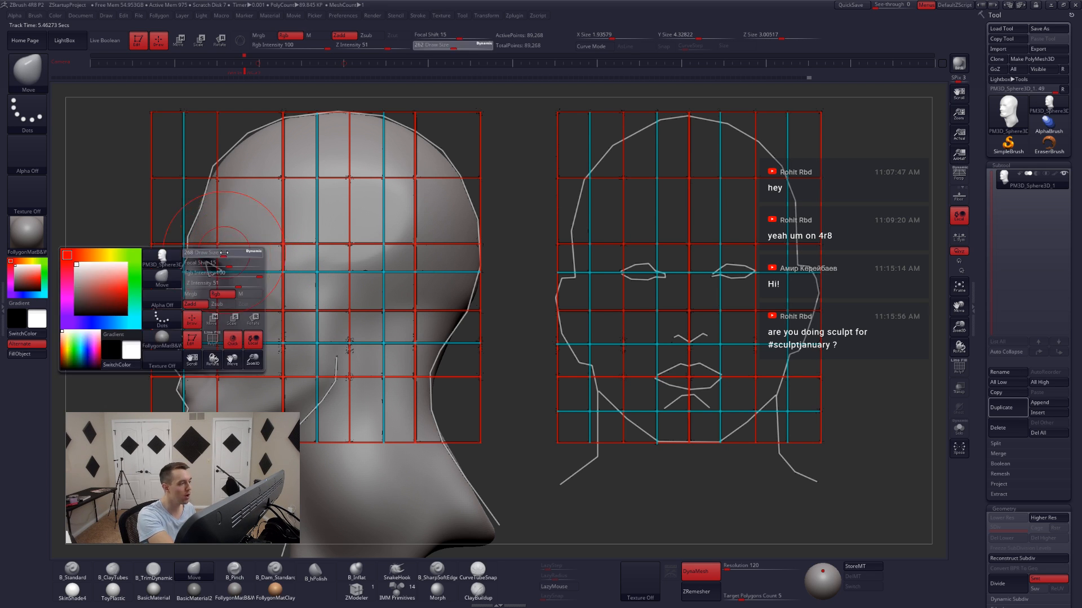
left_click(210, 265)
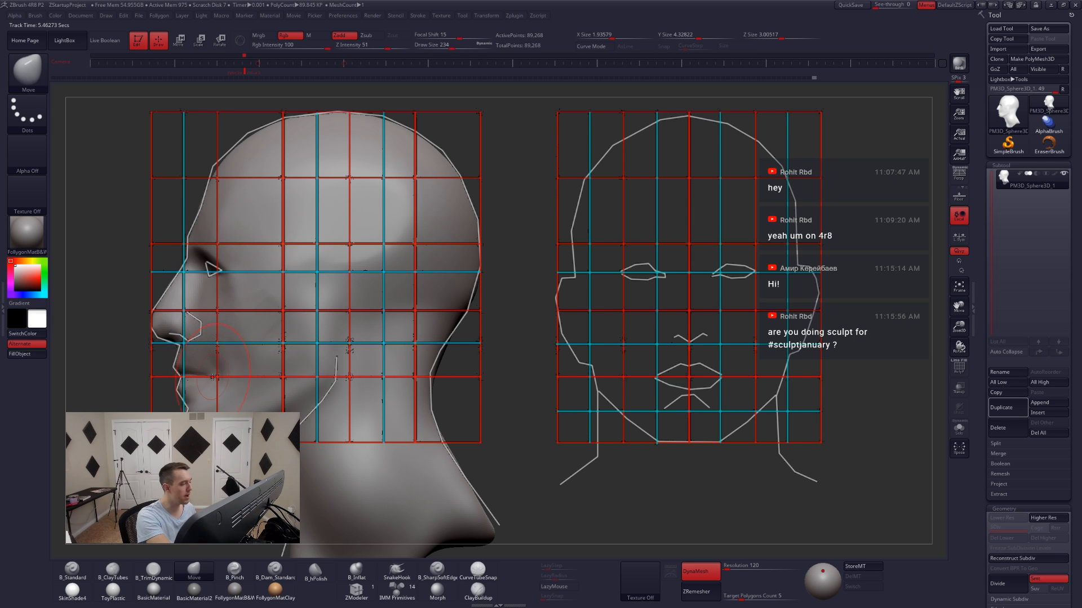
key("shift+z")
- Fill out the cheek beside the mouth with ClayTubes at draw size 154
mouse_move(212, 394)
right_mouse_down("alt")
mouse_move(473, 358)
mouse_move(445, 341)
mouse_move(414, 342)
mouse_move(429, 352)
mouse_move(409, 372)
right_mouse_up("alt")
key("space")
left_click(442, 369)
key("2")
key("space")
left_click(458, 321)
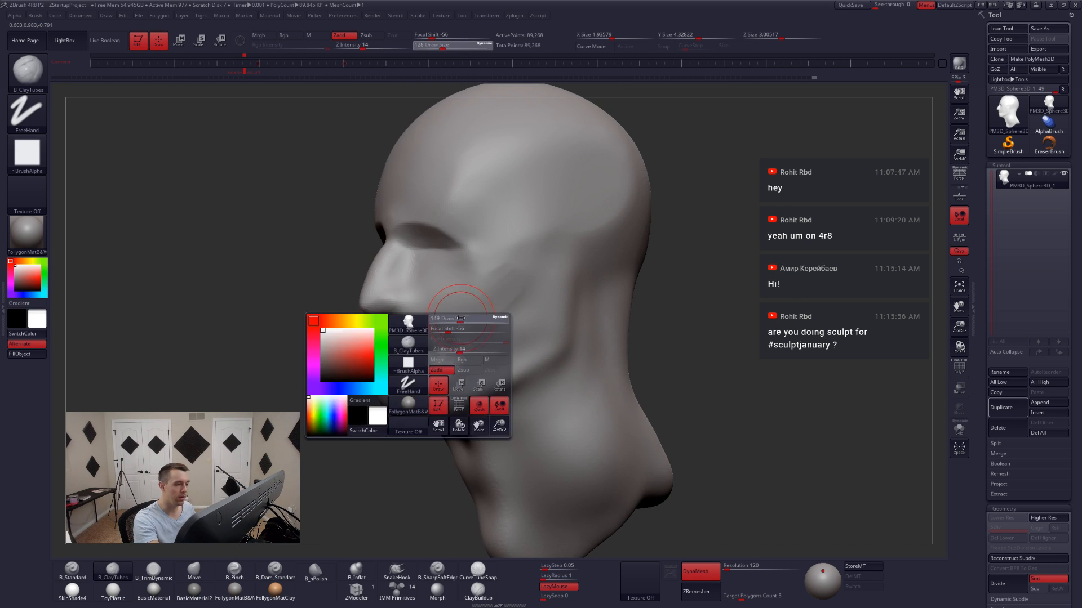
right_click_drag(469, 291, 507, 288)
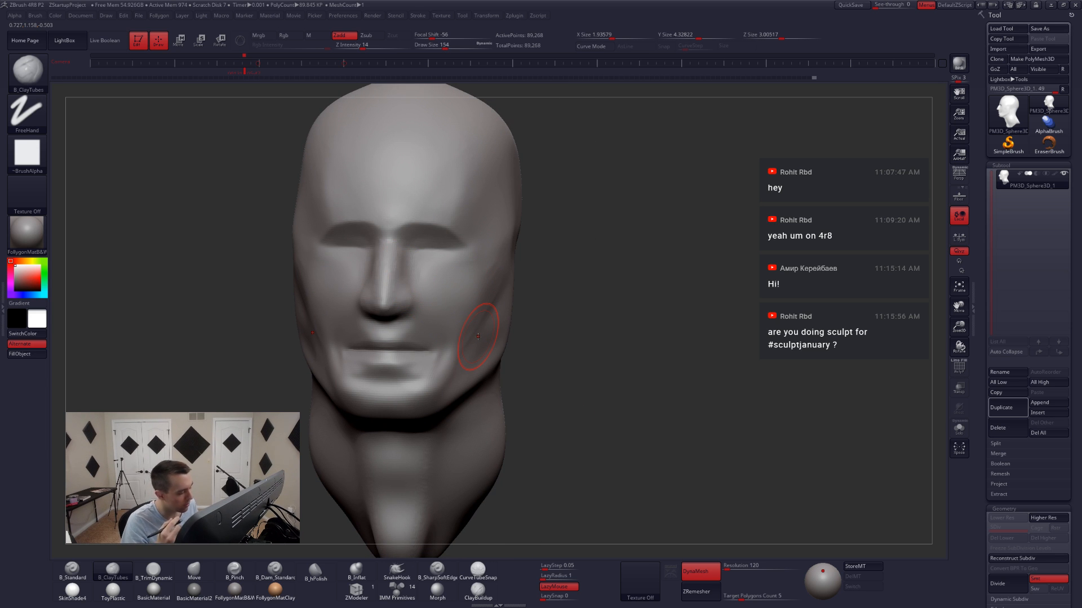
- Flatten the area between mouth corner and jaw with TrimDynamic at draw size 187 and smooth the result
mouse_move(459, 375)
right_mouse_down()
mouse_move(444, 370)
mouse_move(407, 392)
right_mouse_up()
key("space")
left_click(452, 368)
key("3")
mouse_move(436, 383)
left_mouse_down()
mouse_move(422, 388)
mouse_move(445, 389)
left_mouse_up()
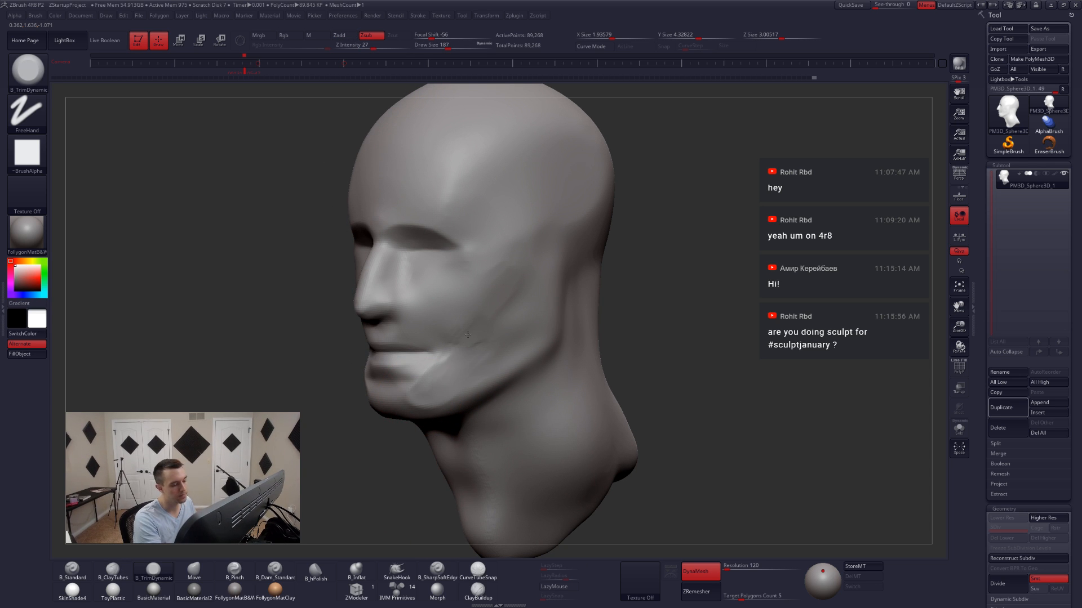
key("shift")
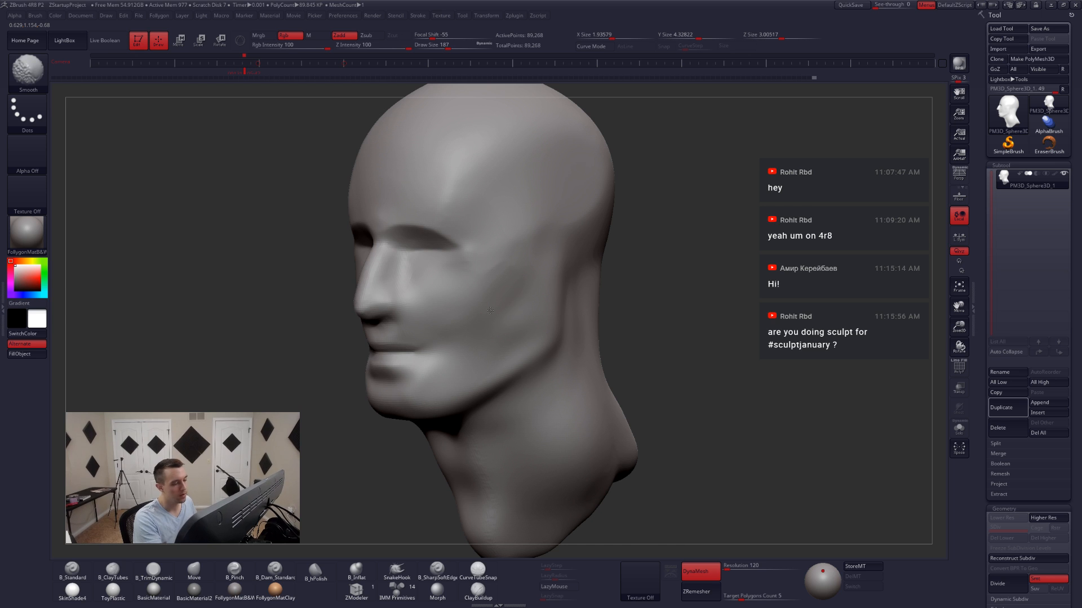
- Reposition the corners of the mouth with the Move brush at draw size 136
right_click_drag(507, 302, 515, 298, "shift")
key("space")
left_click(449, 338)
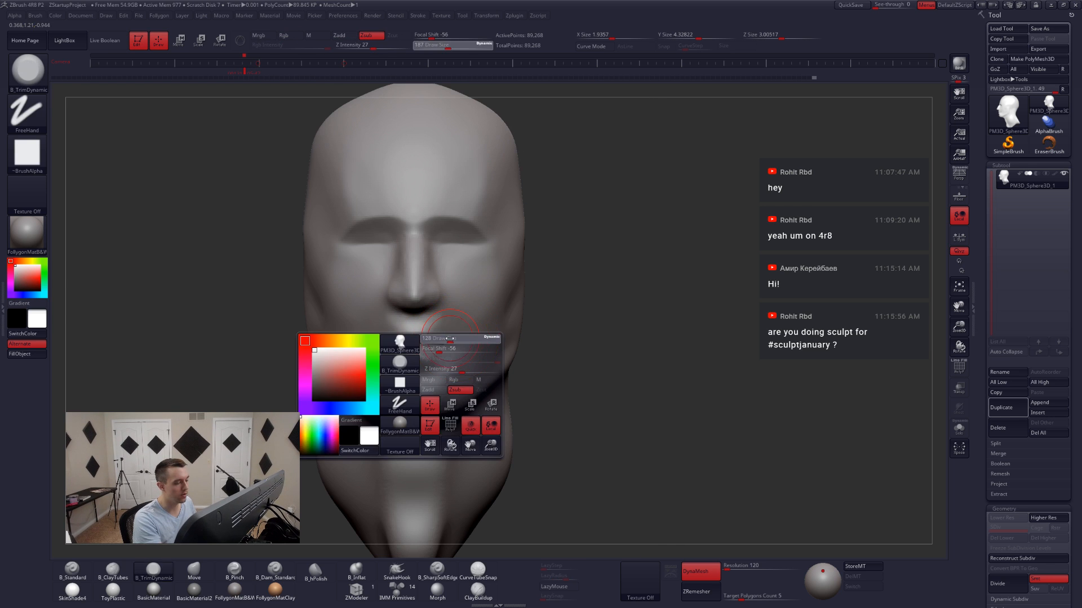
key("4")
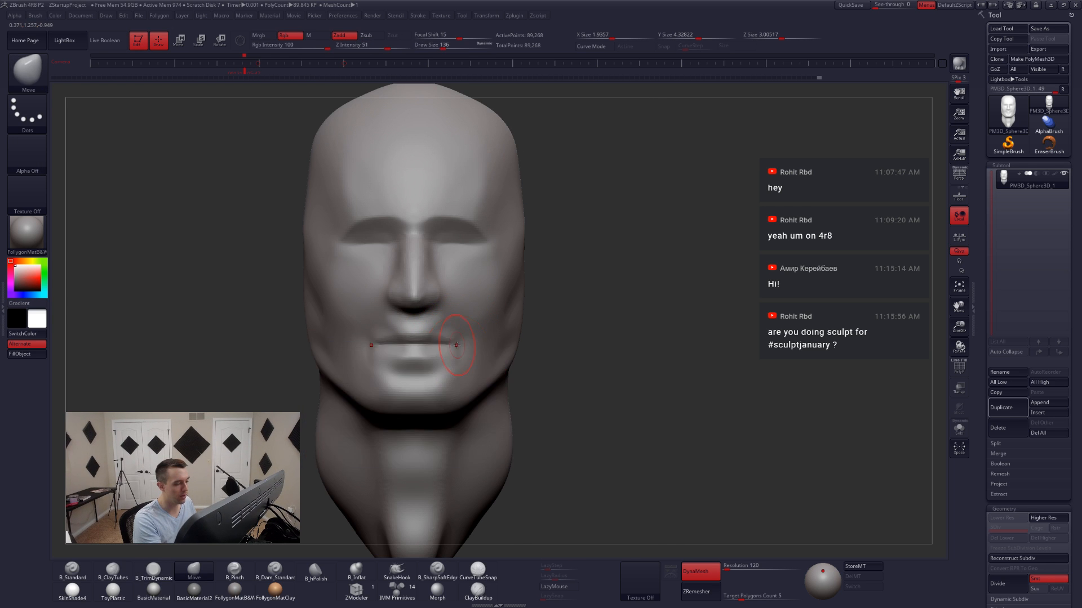
right_click_drag(499, 353, 454, 354)
mouse_move(448, 360)
left_mouse_down()
mouse_move(412, 330)
mouse_move(401, 357)
left_mouse_up()
- Subdivide the head once and tighten the line between the lips with the Pinch brush at draw sizes 39 to 56
key("5")
key("space")
right_click_drag(398, 356, 474, 356)
key("ctrl+d")
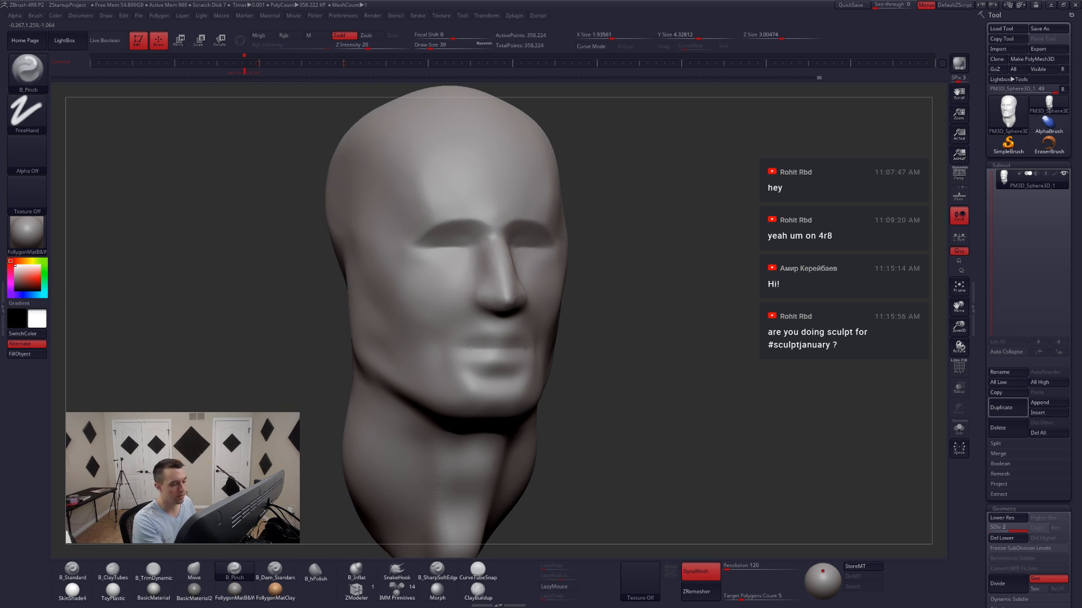
left_click_drag(475, 349, 491, 349)
key("space")
mouse_move(490, 350)
left_mouse_down()
mouse_move(476, 349)
mouse_move(498, 349)
left_mouse_up()
- Pinch the edge beneath the lower lip at draw size 77
right_click_drag(502, 368, 496, 374, "shift")
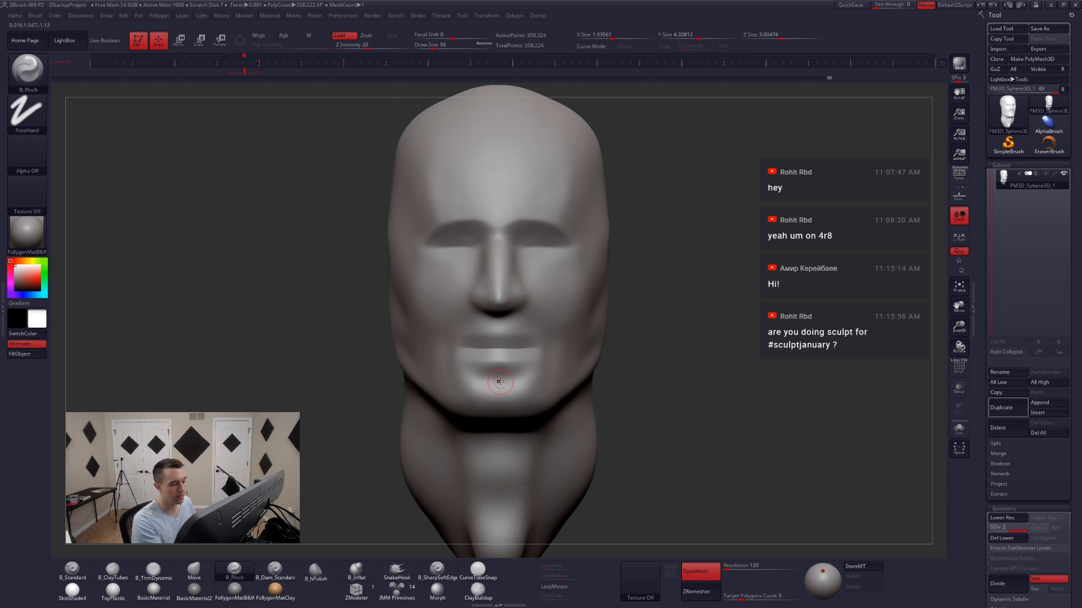
key("space")
left_click_drag(494, 378, 498, 378)
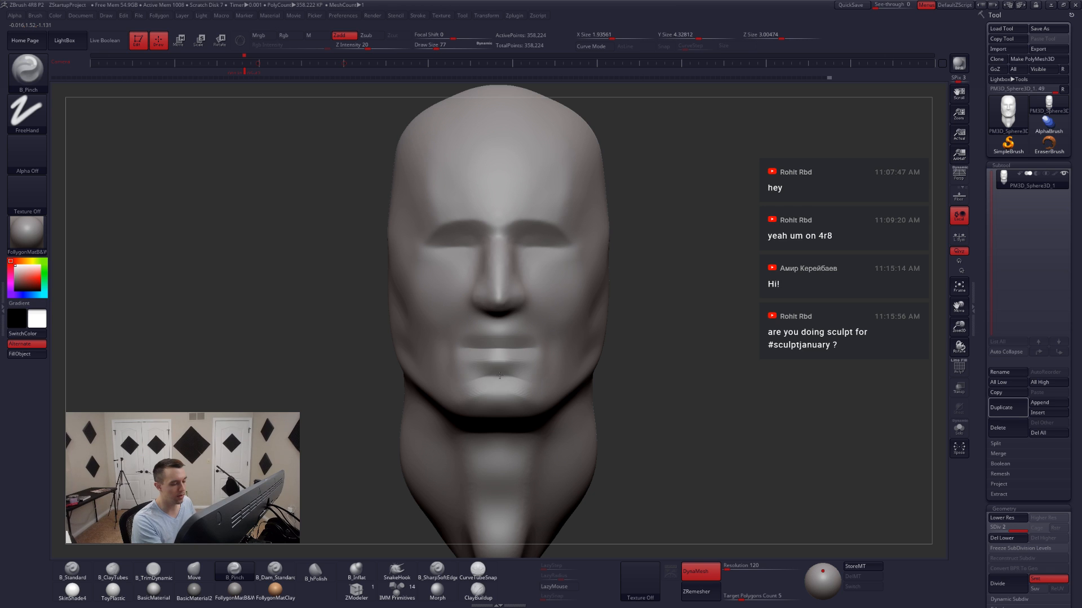
mouse_move(496, 386)
right_mouse_down()
mouse_move(481, 384)
mouse_move(507, 406)
right_mouse_up()
- Set the DynaMesh resolution to 224 and remesh the head
key("shift+d")
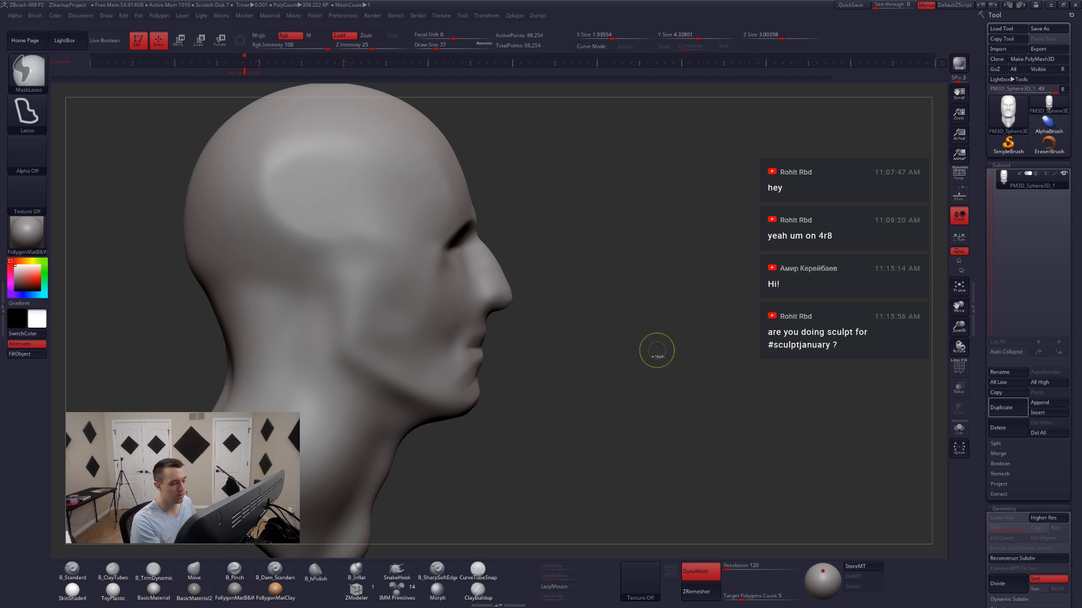
key("b")
key("c")
key("t")
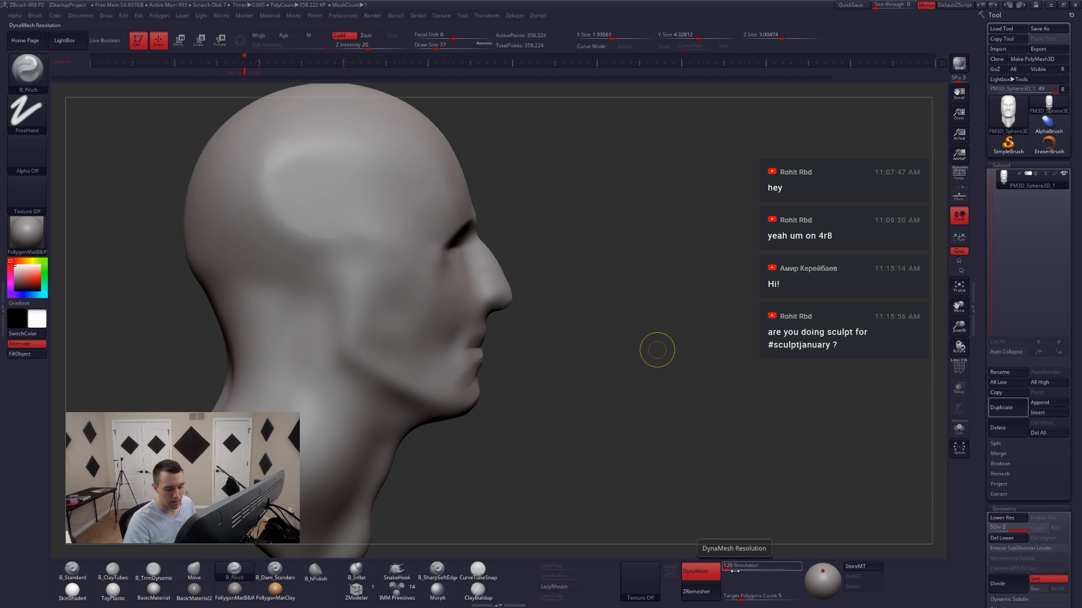
key("d")
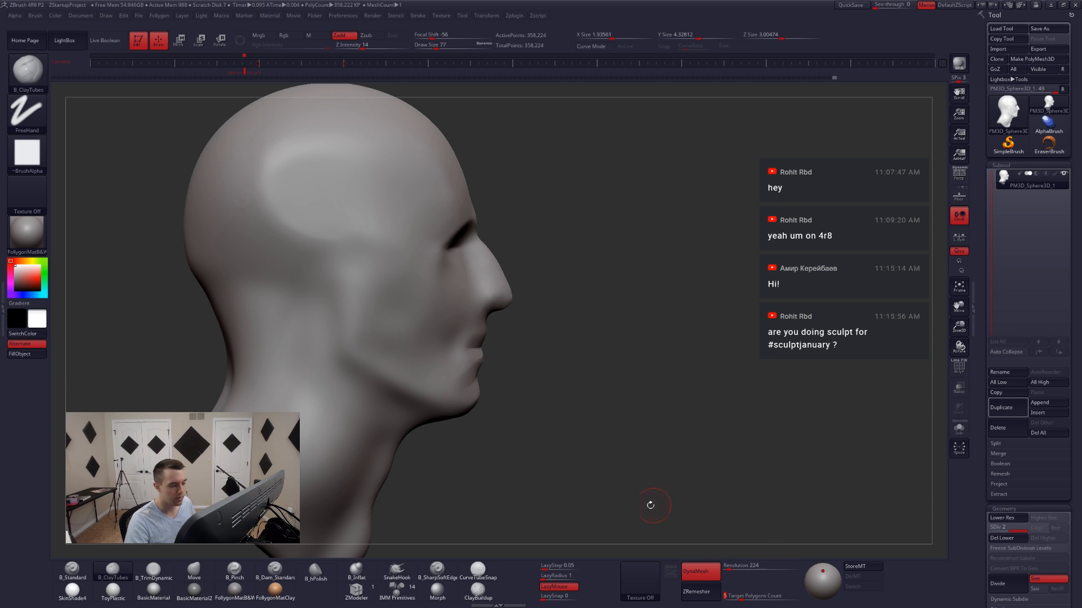
left_click_drag(618, 473, 758, 288, "ctrl")
- Build up the chin and lower lip with ClayTubes, smooth them, and turn on perspective view
left_click_drag(512, 381, 462, 388)
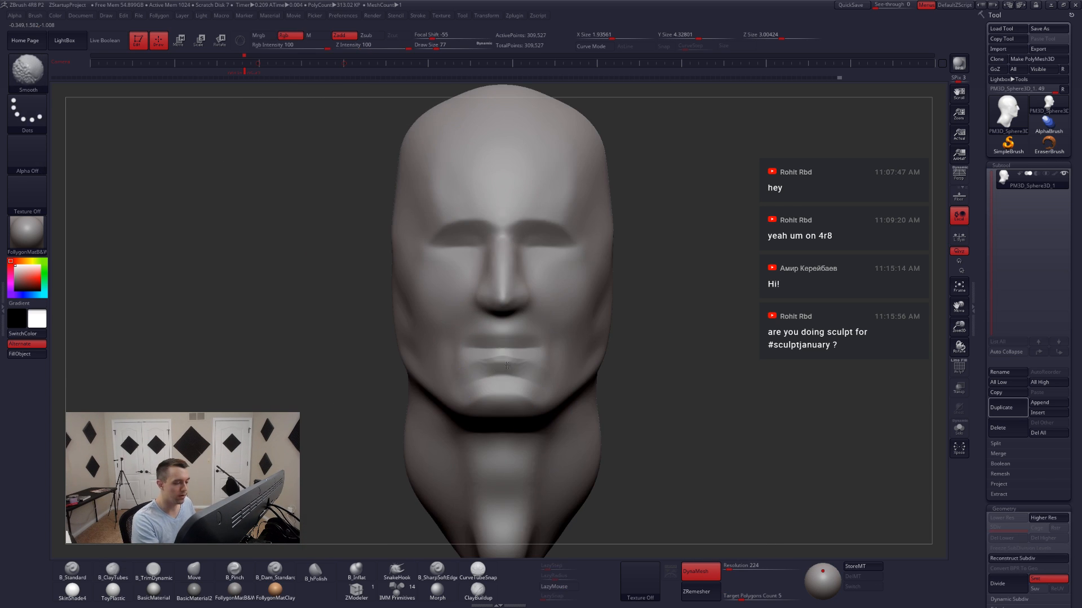
right_click(575, 350)
mouse_move(631, 344)
right_mouse_down()
mouse_move(563, 328)
mouse_move(563, 337)
right_mouse_up()
left_click(960, 176)
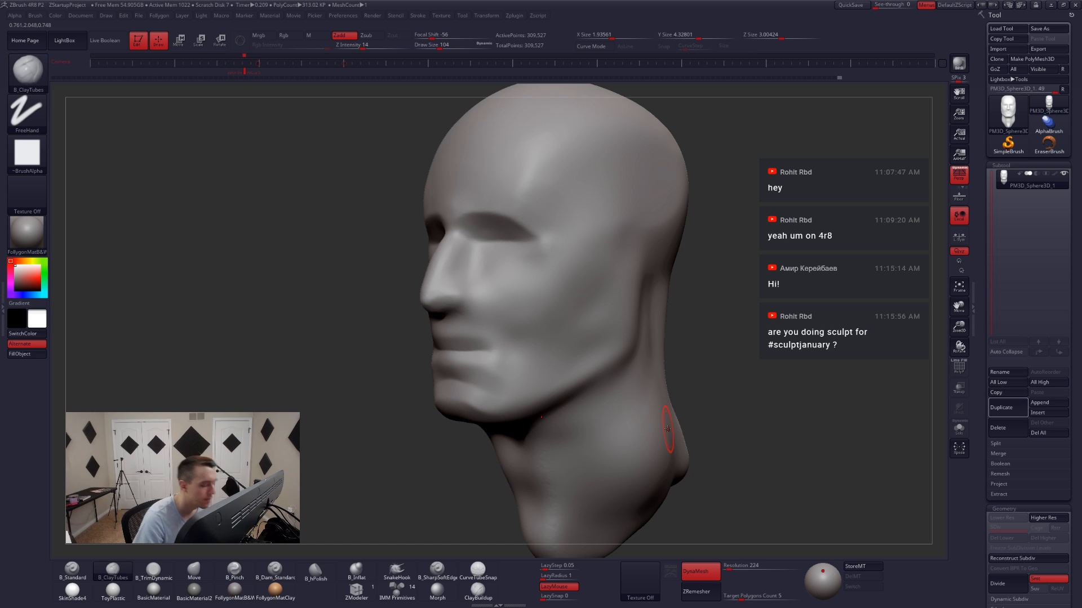
- Add clay along the side of the nose bridge with ClayTubes at draw size 116
key("space")
left_click_drag(522, 294, 525, 295)
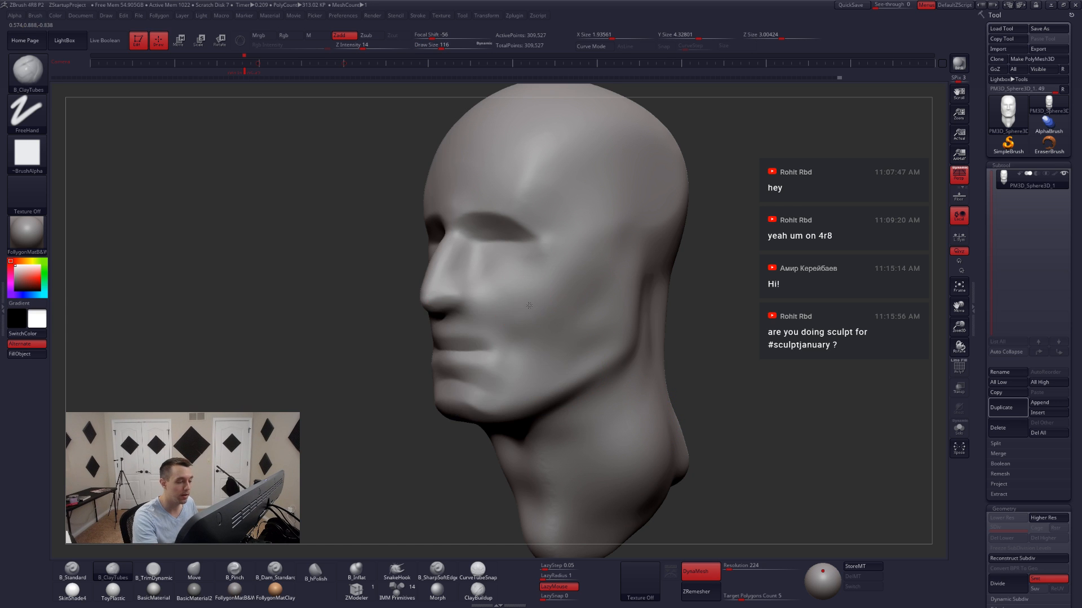
right_click_drag(522, 292, 563, 292)
mouse_move(478, 251)
left_mouse_down()
mouse_move(479, 264)
mouse_move(438, 251)
left_mouse_up()
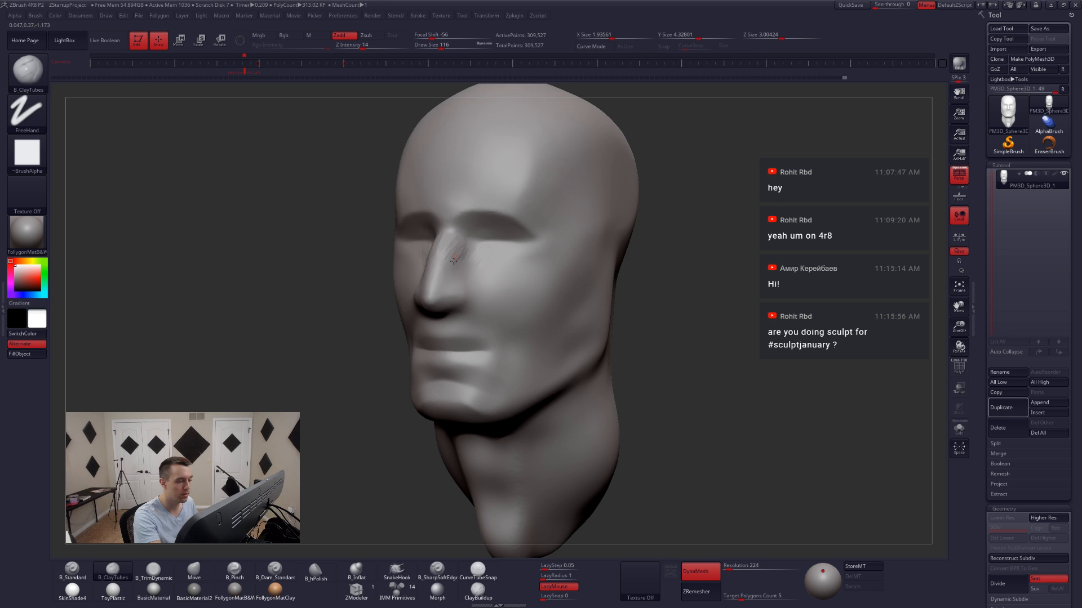
right_click_drag(482, 286, 541, 284)
mouse_move(434, 261)
left_mouse_down()
mouse_move(403, 303)
mouse_move(393, 404)
mouse_move(440, 256)
left_mouse_up()
- Build up a curved band from beside the nose down the cheek to the jaw with ClayTubes at draw size 140
right_click_drag(443, 282, 484, 283)
key("space")
left_click_drag(414, 284, 420, 284)
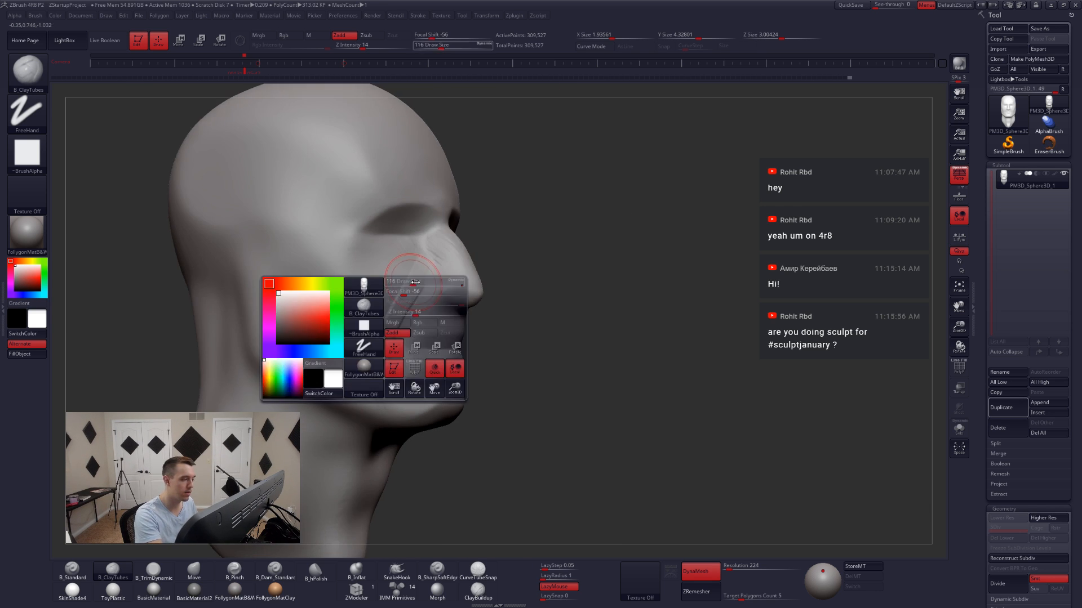
mouse_move(437, 241)
left_mouse_down()
mouse_move(412, 256)
mouse_move(371, 389)
mouse_move(410, 257)
mouse_move(361, 389)
mouse_move(423, 259)
mouse_move(397, 265)
mouse_move(375, 357)
mouse_move(424, 262)
left_mouse_up()
mouse_move(420, 256)
left_mouse_down()
mouse_move(388, 293)
mouse_move(374, 366)
left_mouse_up()
mouse_move(374, 366)
left_mouse_down()
mouse_move(420, 248)
mouse_move(361, 355)
left_mouse_up()
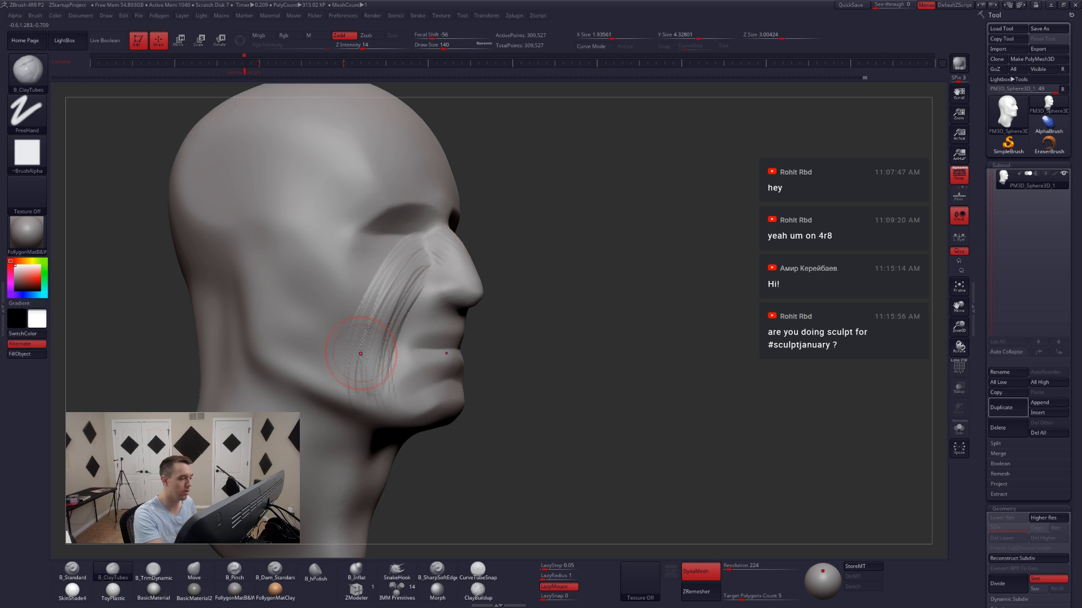
left_click_drag(367, 411, 386, 399)
right_click_drag(387, 399, 394, 338)
left_click_drag(397, 308, 380, 416)
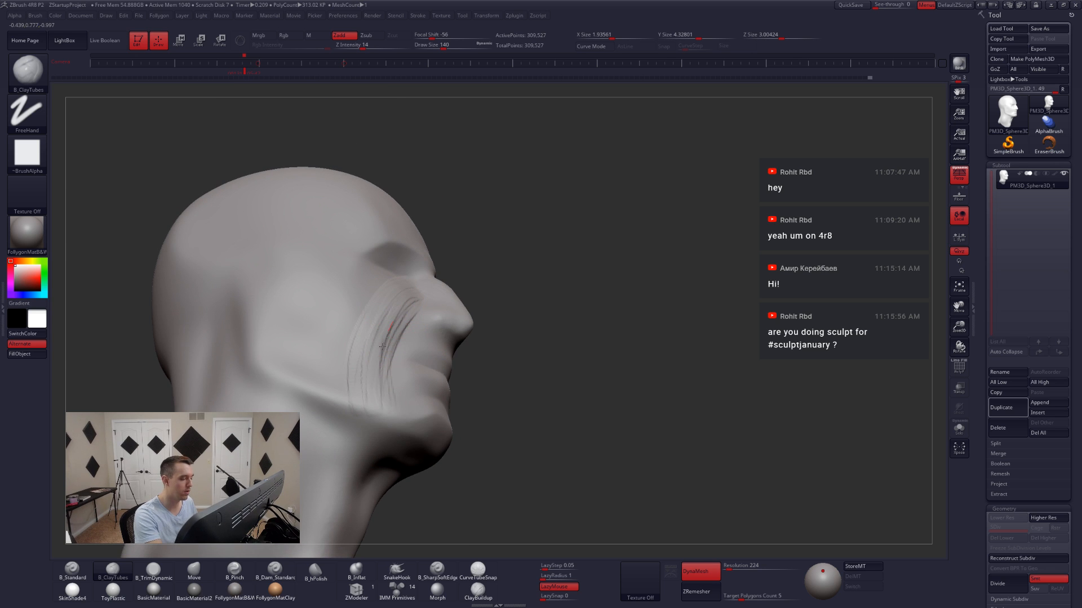
left_click_drag(380, 366, 377, 415)
left_click_drag(380, 345, 367, 422)
- Thicken the upper part of the cheek band, from the inner eye corner down beside the nose, with more ClayTubes strokes
right_click_drag(387, 309, 332, 318)
mouse_move(424, 258)
left_mouse_down()
mouse_move(408, 277)
mouse_move(385, 369)
left_mouse_up()
mouse_move(383, 375)
right_mouse_down()
mouse_move(386, 309)
mouse_move(410, 281)
right_mouse_up()
mouse_move(415, 252)
left_mouse_down()
mouse_move(375, 285)
mouse_move(403, 271)
left_mouse_up()
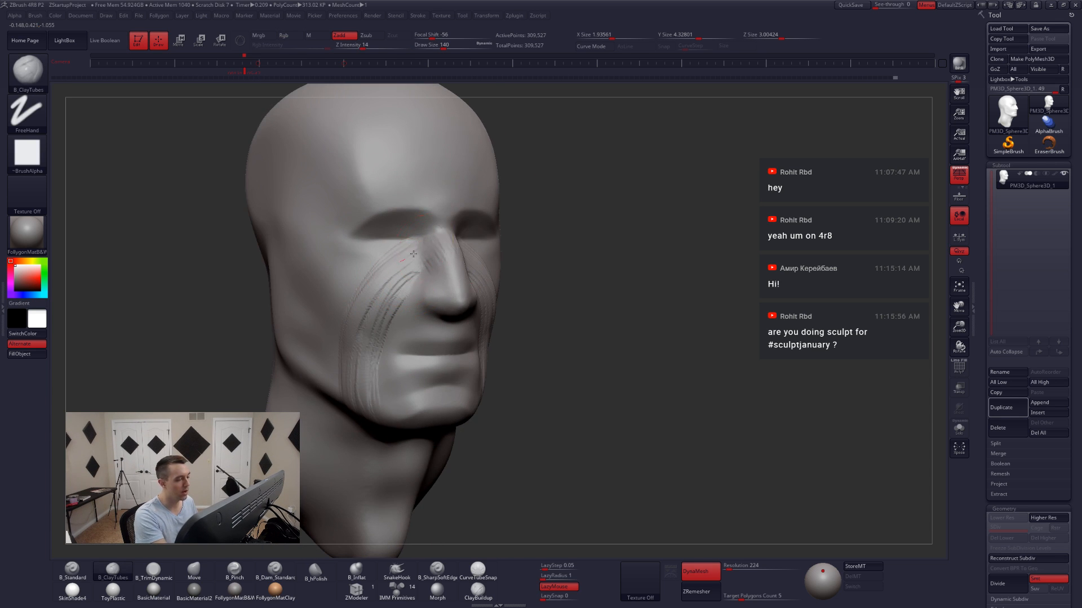
mouse_move(432, 238)
left_mouse_down()
mouse_move(416, 266)
mouse_move(432, 258)
mouse_move(387, 303)
left_mouse_up()
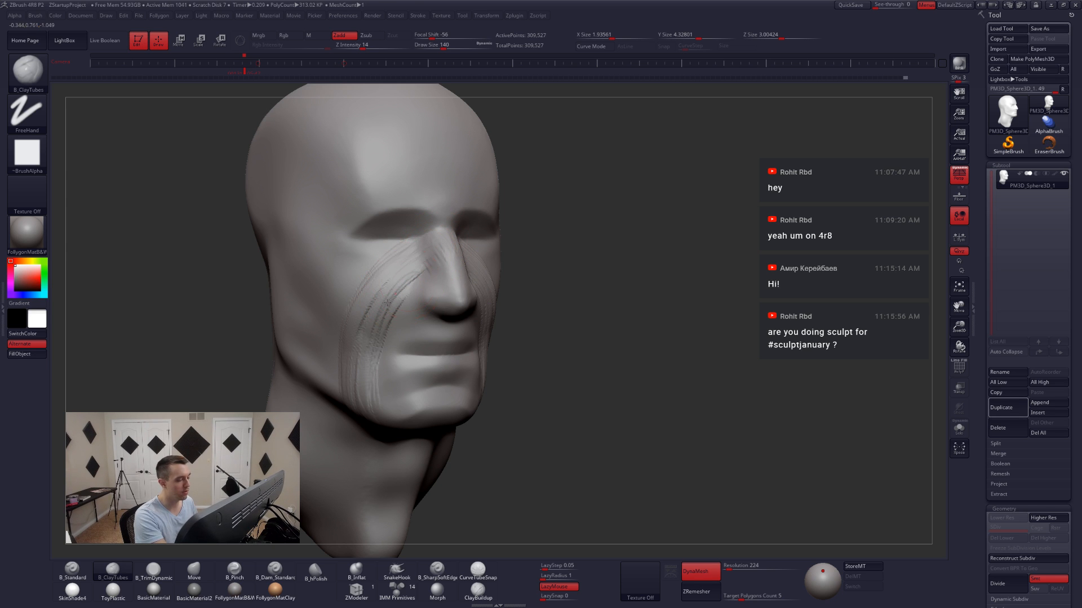
- Smooth the built-up clay on the cheeks beside the nose and mouth
right_click_drag(360, 374, 462, 369, "shift")
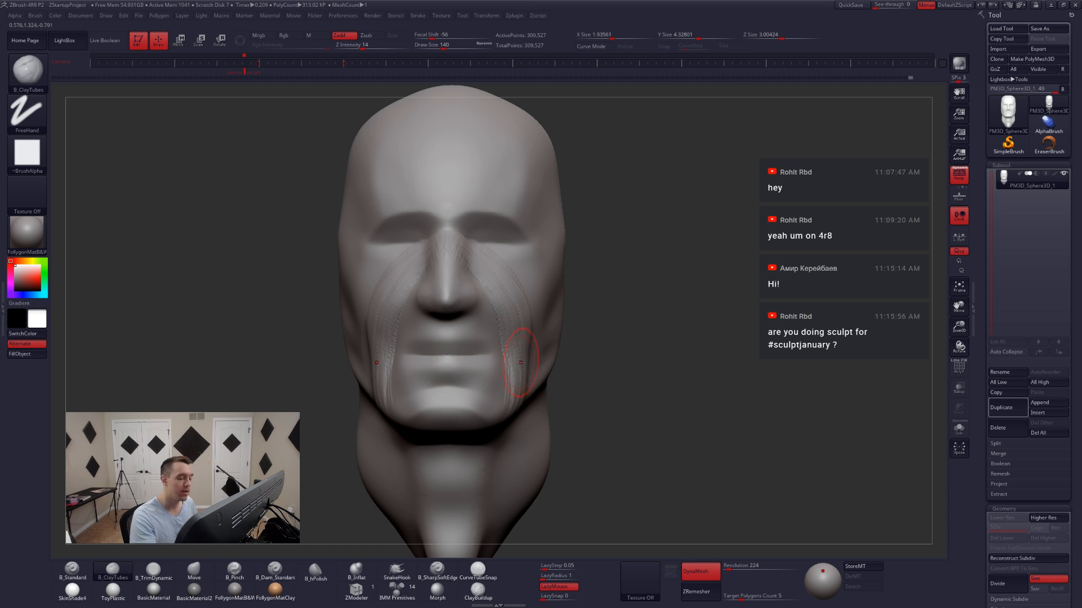
mouse_move(521, 363)
right_mouse_down()
mouse_move(397, 362)
mouse_move(449, 358)
right_mouse_up()
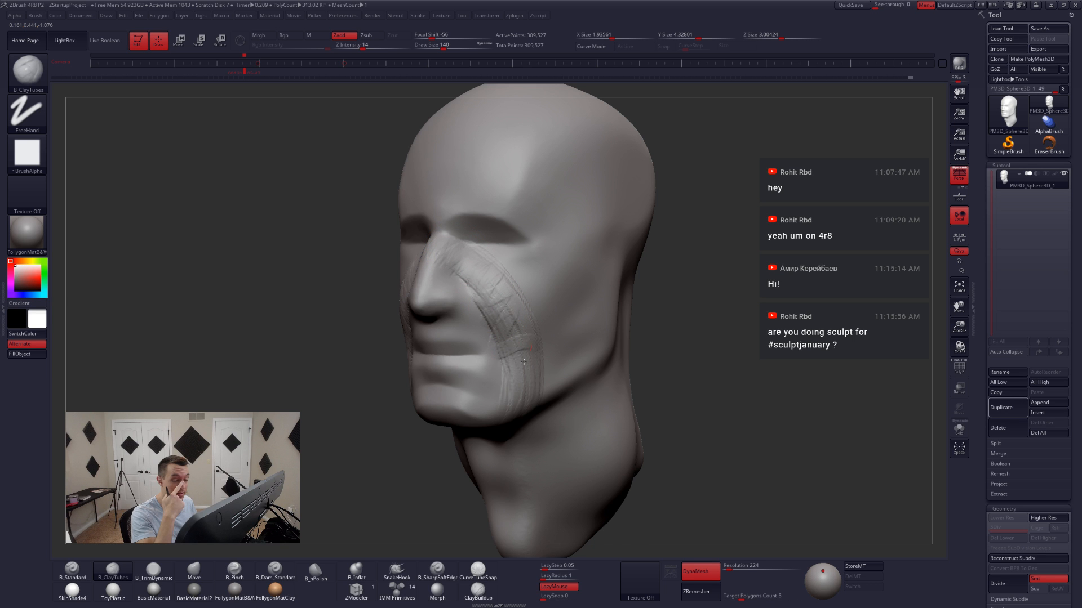
right_click_drag(508, 410, 523, 395)
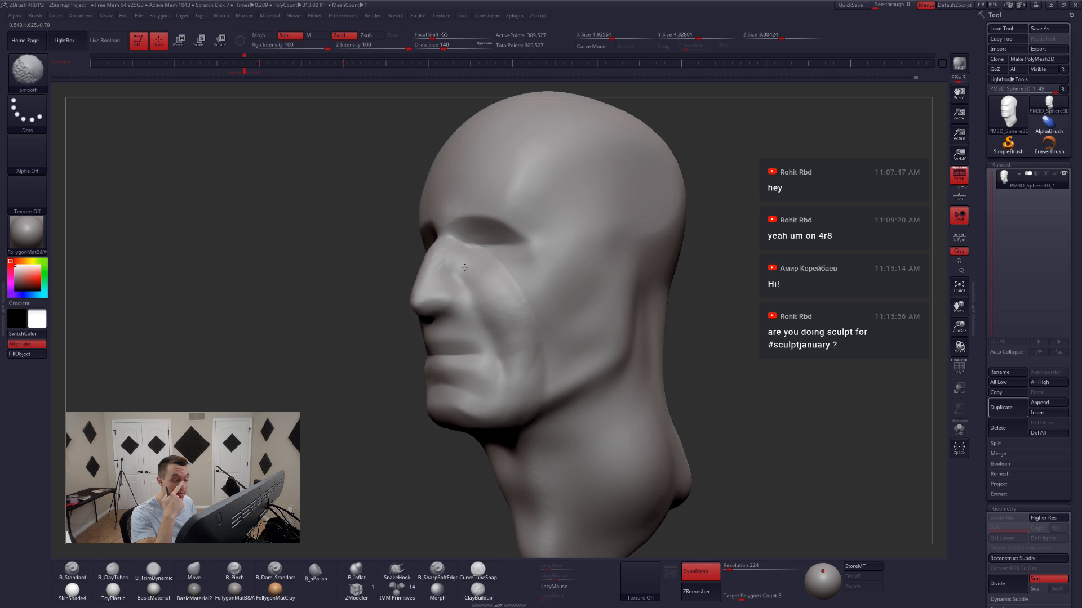
left_click_drag(465, 267, 445, 271, "shift")
- Switch to the Move brush with the head turned to its side profile
mouse_move(569, 349)
right_mouse_down()
mouse_move(496, 351)
mouse_move(525, 364)
right_mouse_up()
key("b")
key("m")
key("v")
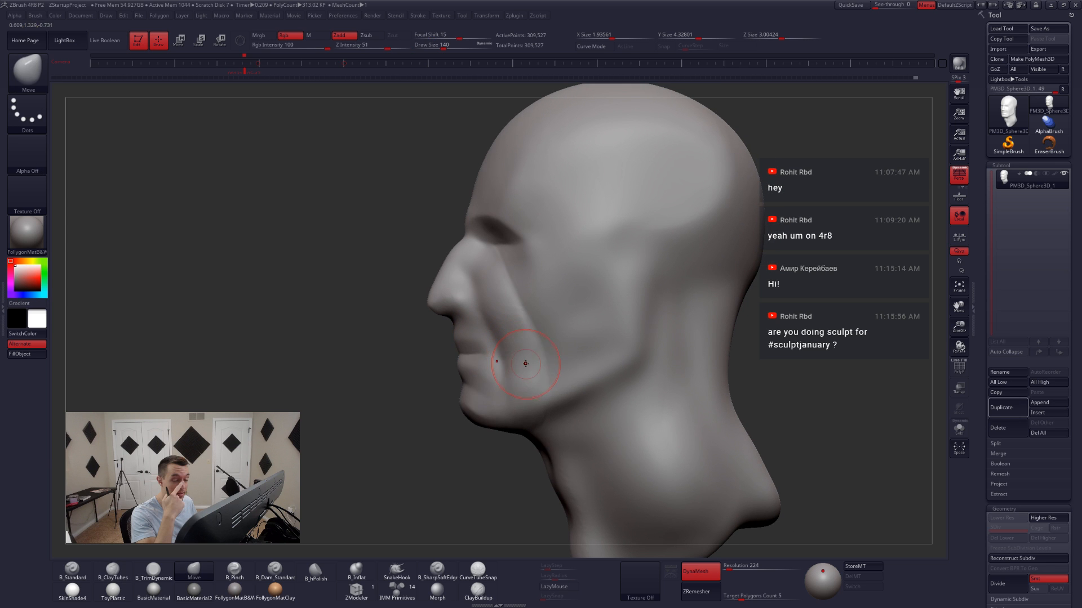
- Adjust the form of the lower cheek and mouth area with the Move brush, setting the draw size to 128
key("space")
left_click_drag(525, 362, 535, 356)
mouse_move(429, 356)
right_mouse_down()
mouse_move(523, 356)
mouse_move(483, 364)
right_mouse_up()
key("space")
left_click_drag(521, 386, 524, 386)
right_click_drag(520, 341, 515, 326)
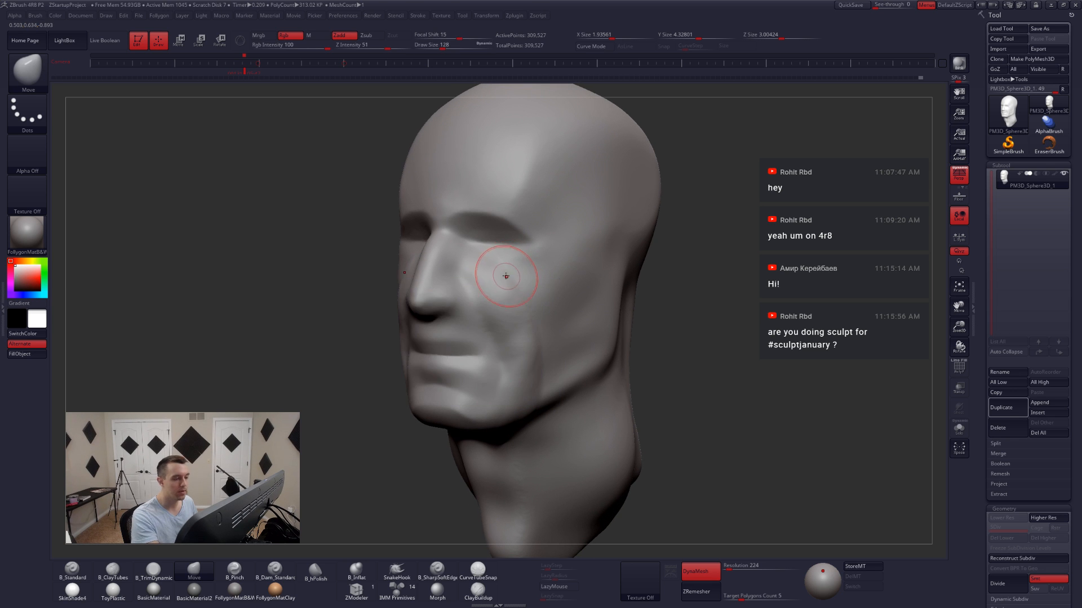
- Build up the cheekbone and the zygomatic arch toward the ear with ClayTubes strokes at draw size 128
key("b")
key("c")
key("t")
left_click_drag(530, 260, 498, 286)
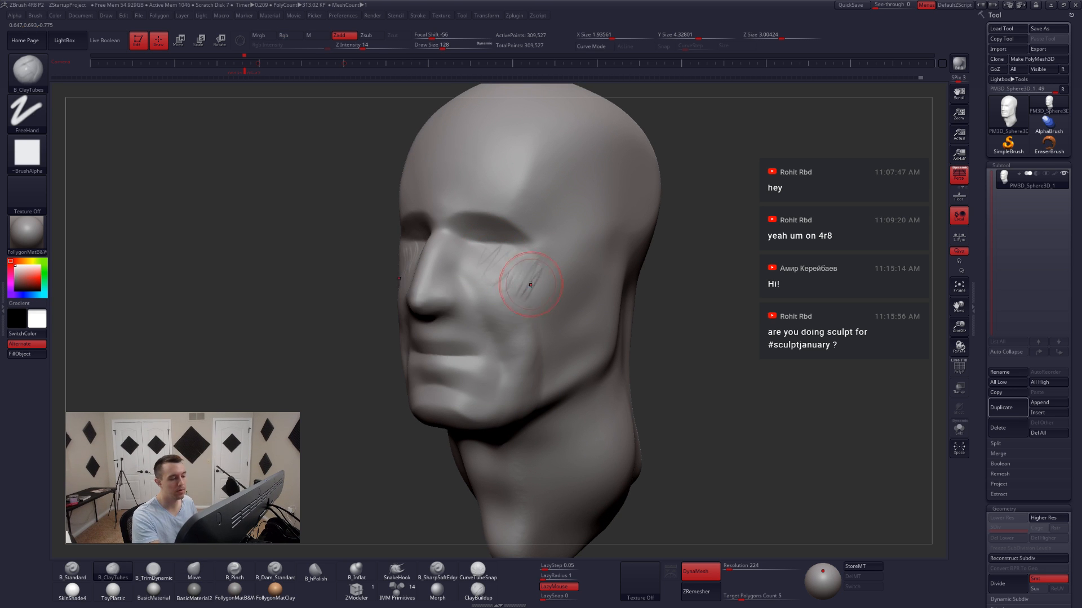
right_click_drag(498, 286, 514, 279)
left_click_drag(595, 244, 641, 235)
left_click_drag(531, 282, 636, 243)
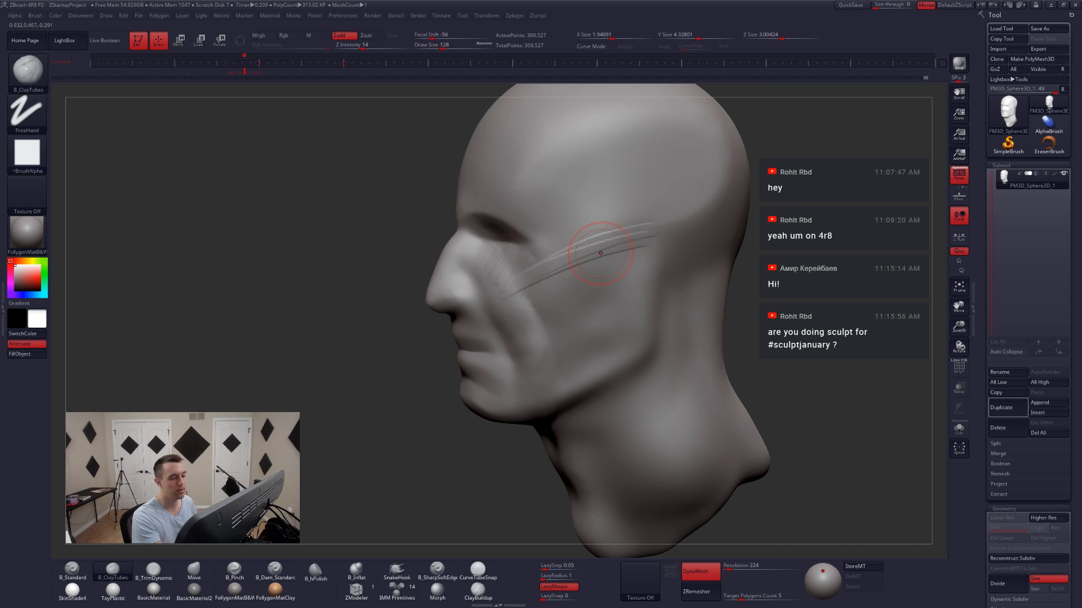
- Compare the profile with the side-view reference grid and add ClayTubes strokes to the cheekbone under the eye
right_click_drag(599, 250, 579, 262, "shift")
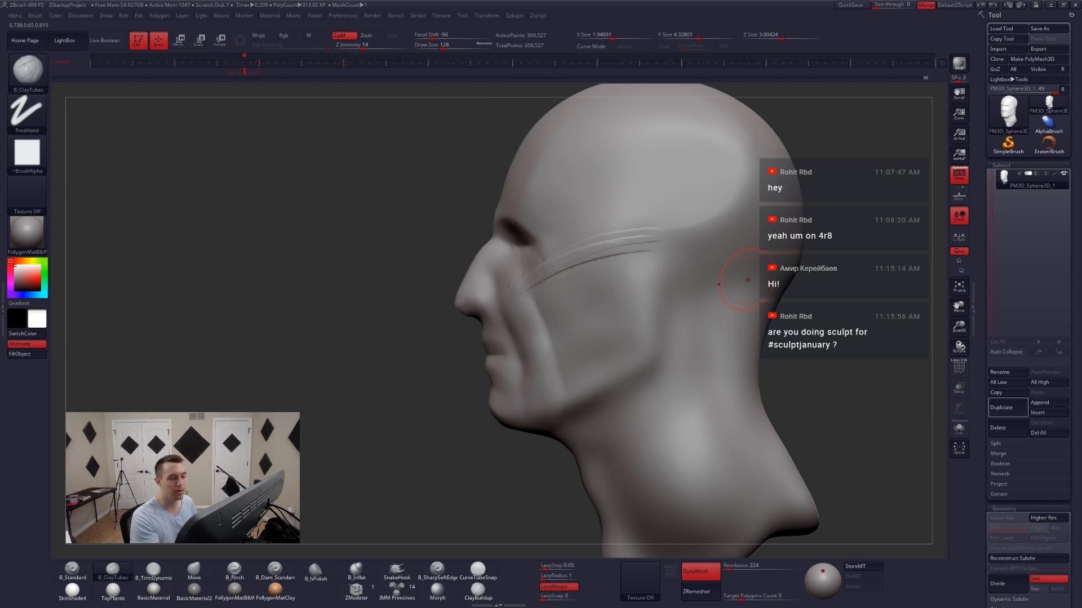
left_click(238, 64)
key("shift+z")
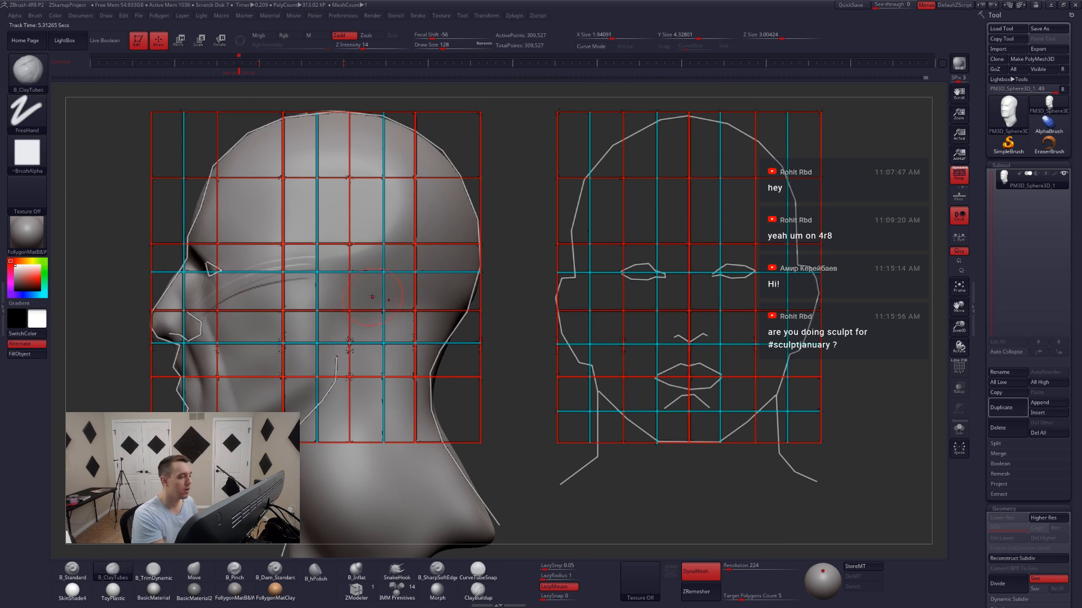
key("shift+z")
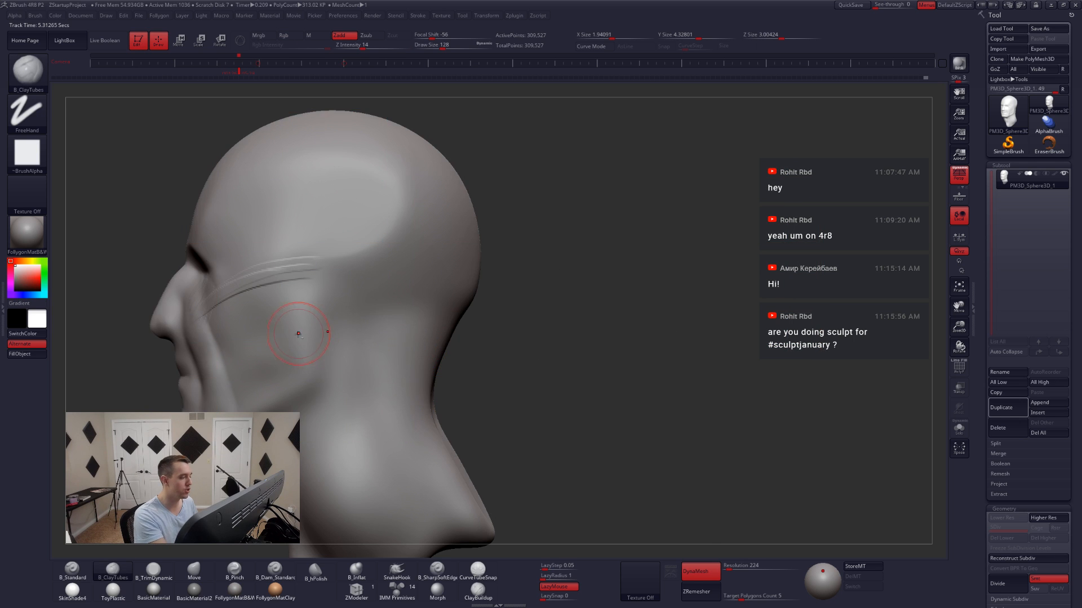
right_click_drag(296, 332, 501, 324, "alt")
right_click_drag(383, 306, 451, 285)
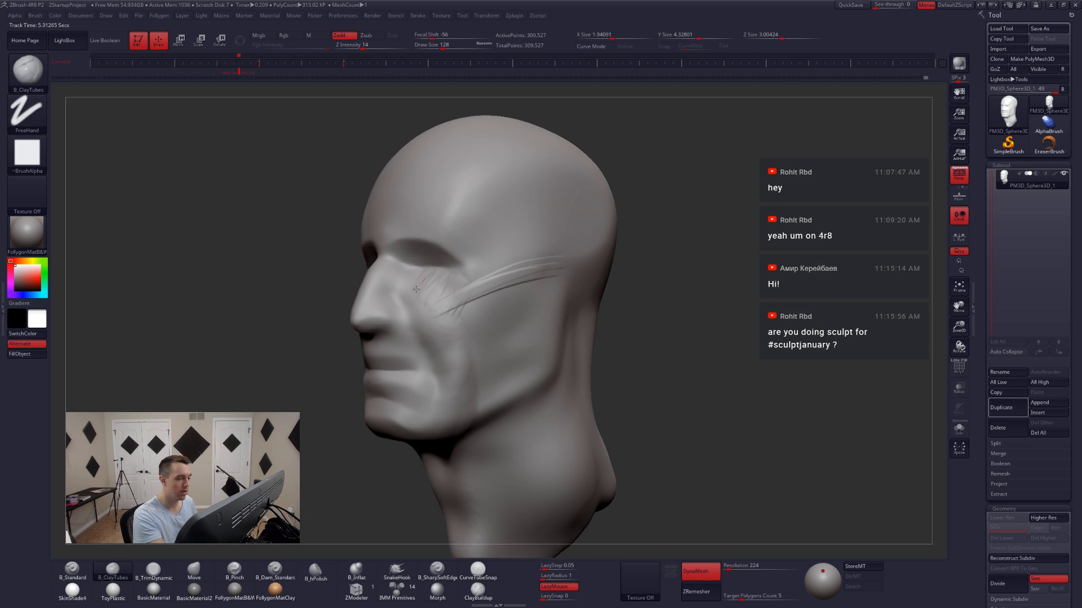
mouse_move(436, 275)
left_mouse_down()
mouse_move(456, 284)
mouse_move(427, 290)
mouse_move(411, 273)
mouse_move(456, 275)
mouse_move(445, 304)
mouse_move(455, 298)
left_mouse_up()
mouse_move(419, 304)
right_mouse_down()
mouse_move(478, 314)
mouse_move(475, 337)
mouse_move(461, 298)
right_mouse_up()
- Refine the cheekbone's outer contour in three-quarter view with the Move brush, setting the draw size to 158
key("b")
key("m")
key("v")
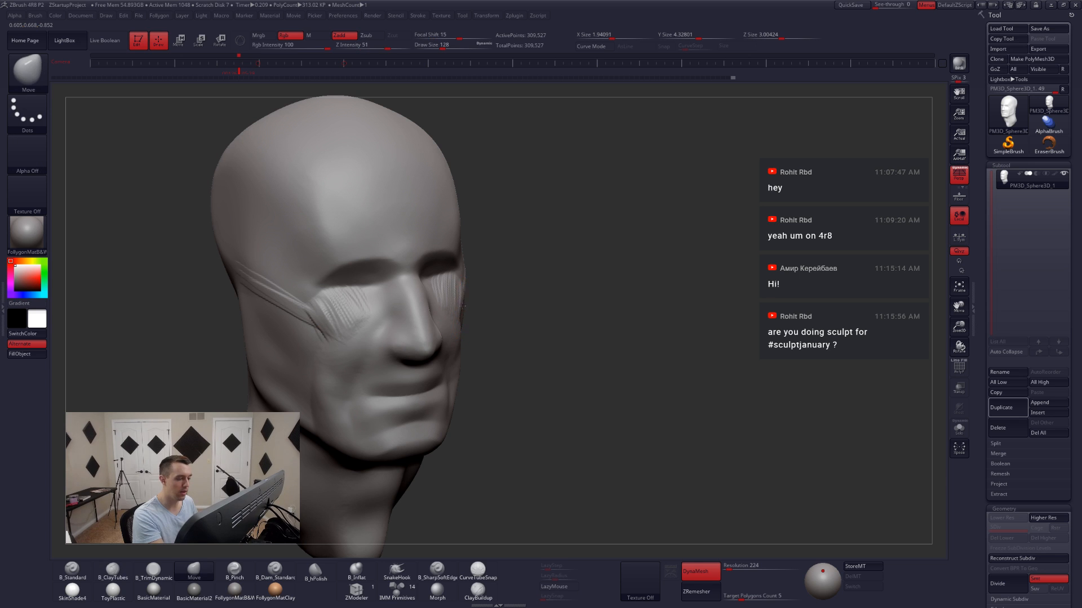
key("space")
left_click_drag(465, 305, 464, 305)
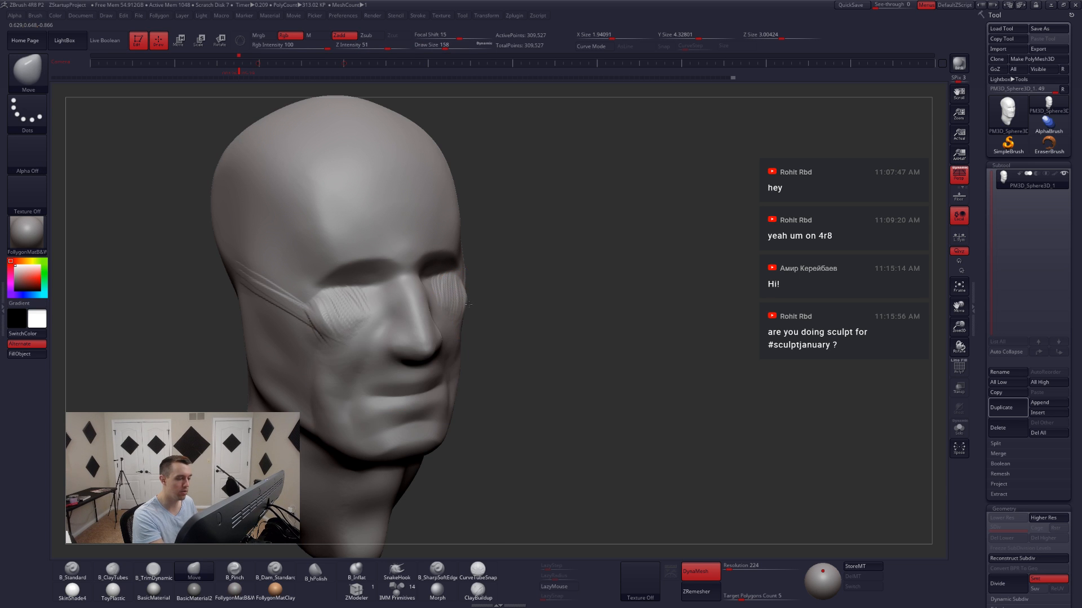
mouse_move(468, 304)
right_mouse_down()
mouse_move(417, 313)
mouse_move(429, 304)
right_mouse_up()
- Fill in the cheekbone below the eye with ClayTubes at draw size 158 and smooth the strokes
key("b")
key("c")
key("t")
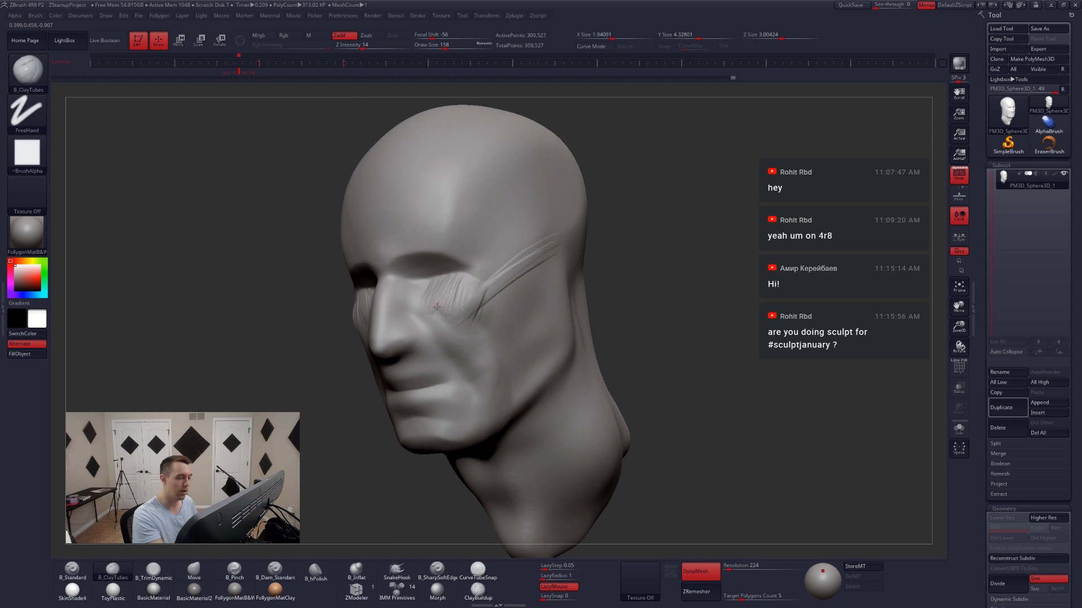
mouse_move(485, 294)
left_mouse_down()
mouse_move(487, 275)
mouse_move(544, 237)
mouse_move(499, 285)
mouse_move(531, 255)
mouse_move(450, 301)
left_mouse_up()
right_click_drag(440, 299, 540, 276, "shift")
right_click_drag(462, 293, 514, 282, "shift")
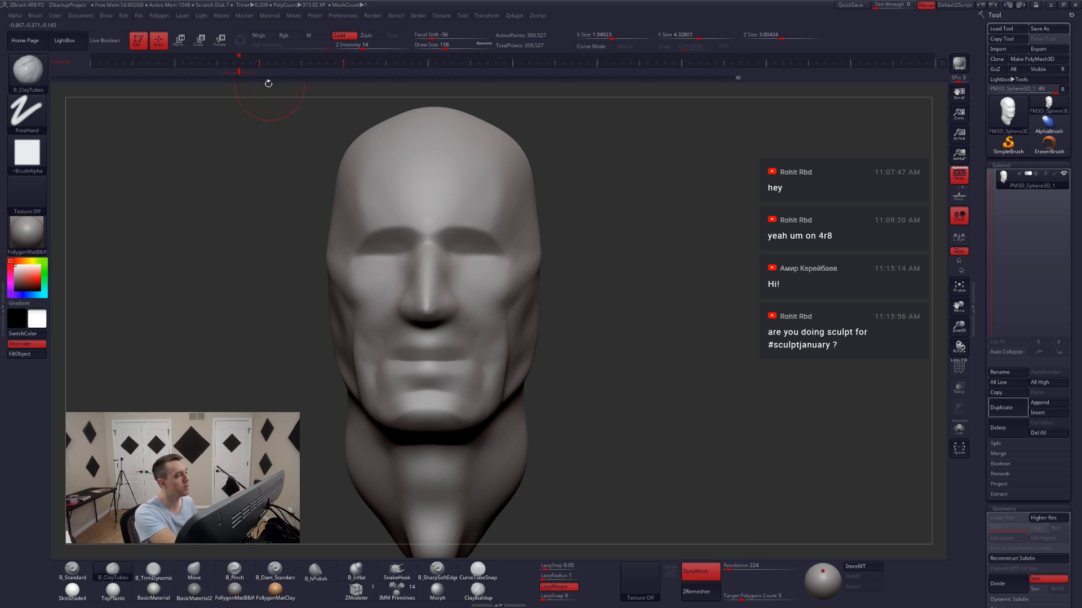
- Switch to the stored front view, turn off perspective and show the reference grid over the head
left_click(355, 65)
left_click(958, 177)
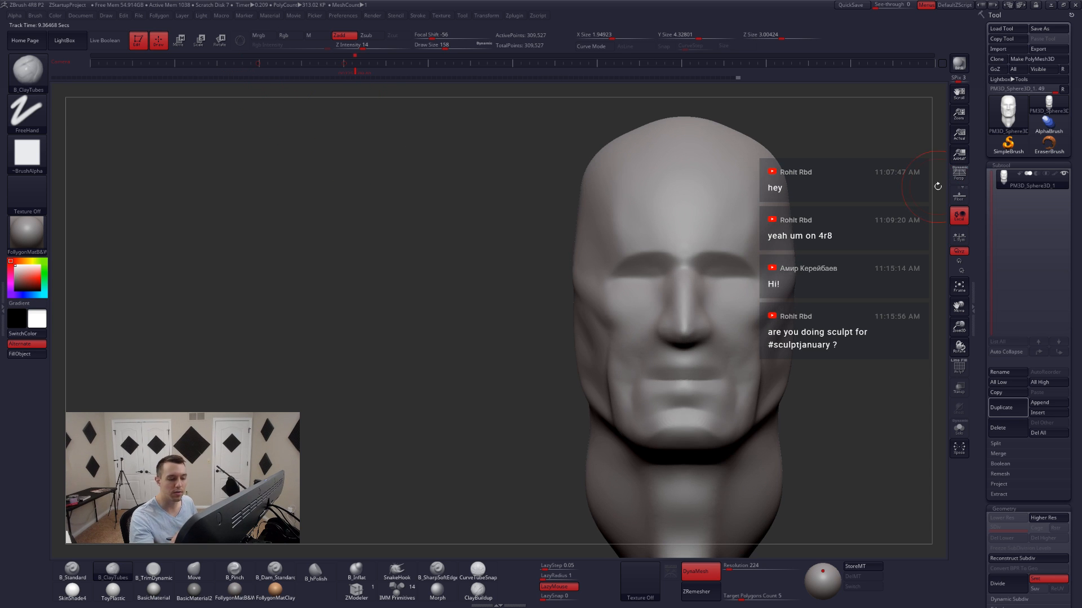
key("shift+z")
- Adjust the jaw and sides of the face to the front outline with the Move brush, enlarging the draw size to 344
key("b")
key("m")
key("v")
key("space")
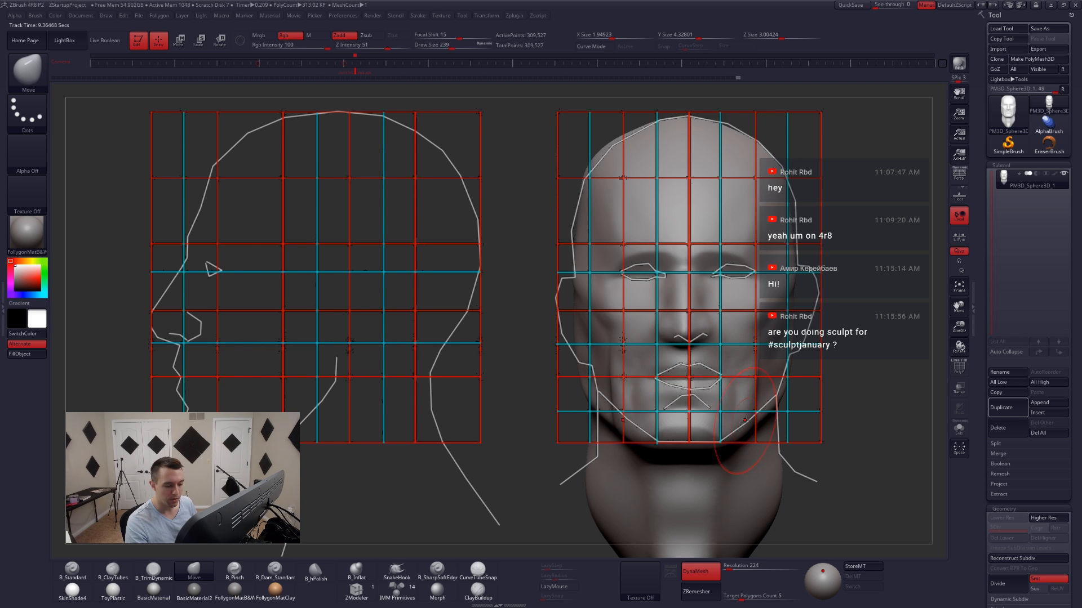
key("space")
left_click_drag(752, 421, 767, 415)
key("space")
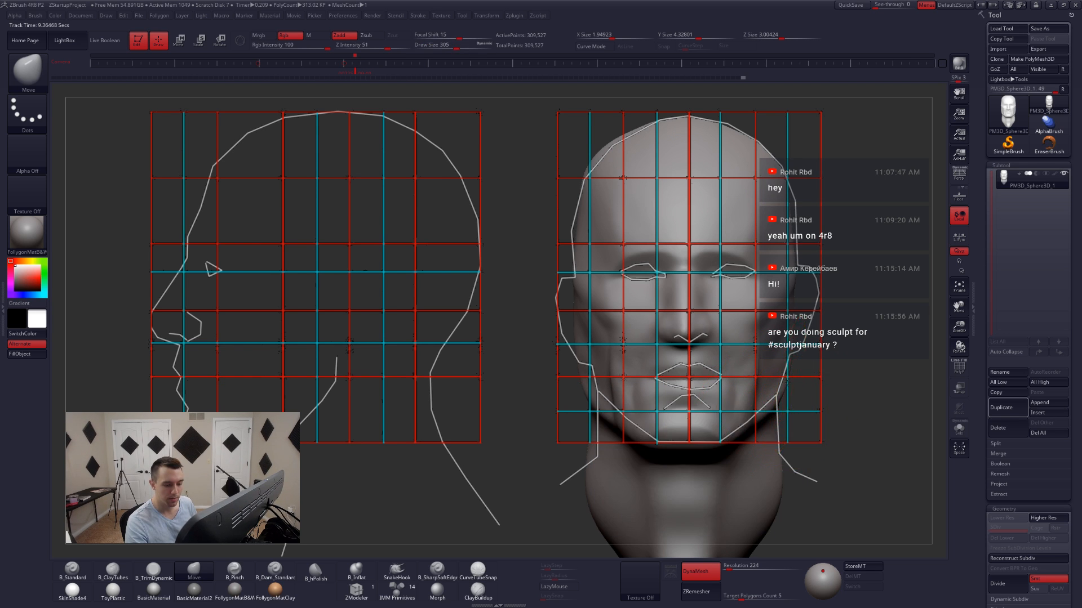
key("space")
left_click_drag(785, 372, 792, 372)
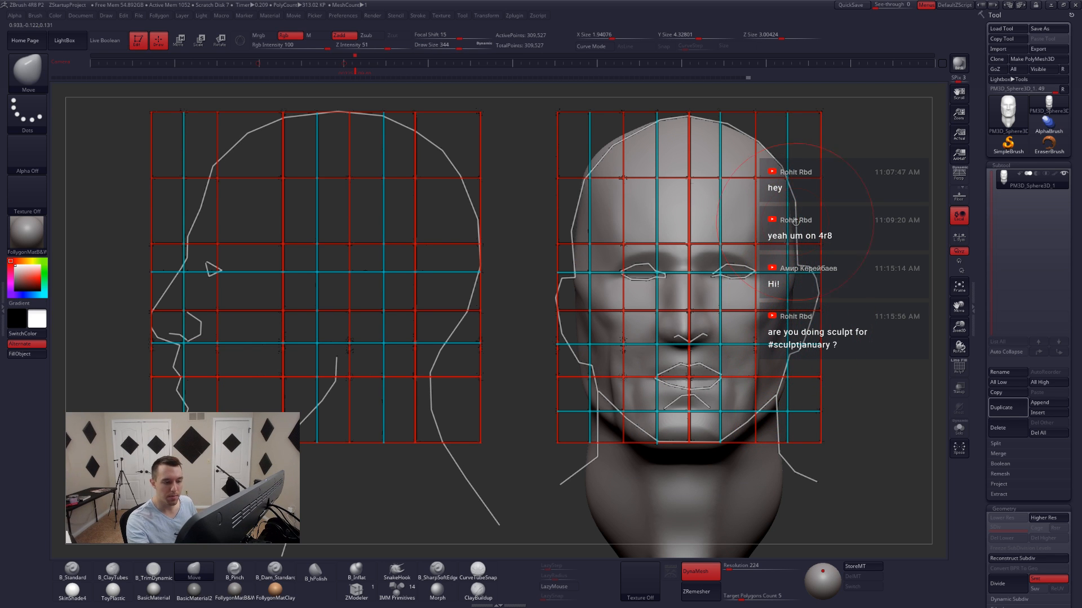
- Check the head's side with a vertical Transpose line and refine the skull contour with the Move brush at draw size 351
key("w")
left_click_drag(790, 210, 790, 432)
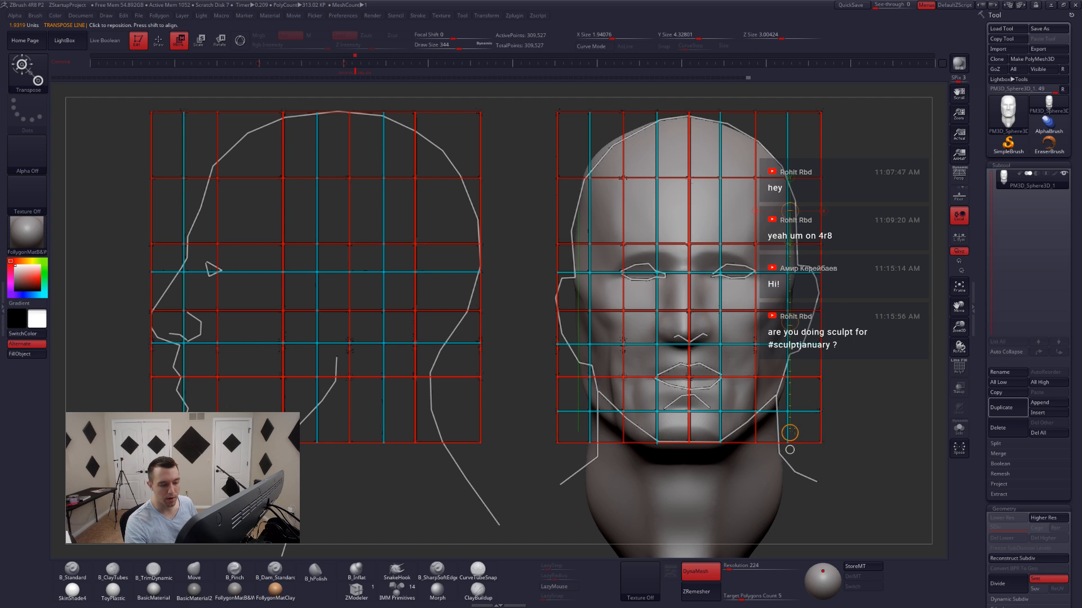
key("q")
key("space")
left_click_drag(798, 228, 795, 204)
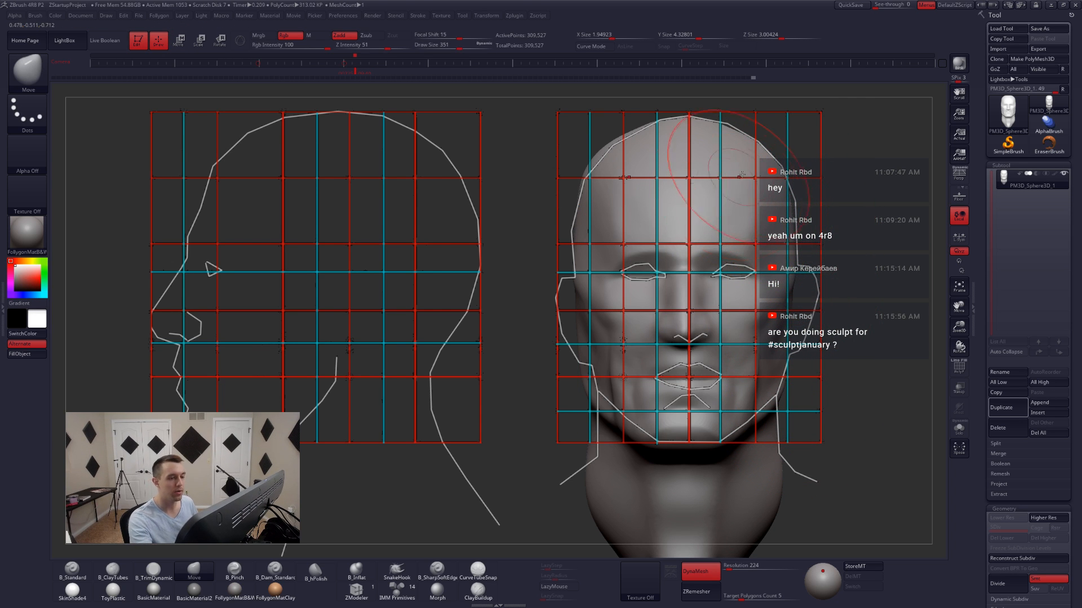
key("shift+z")
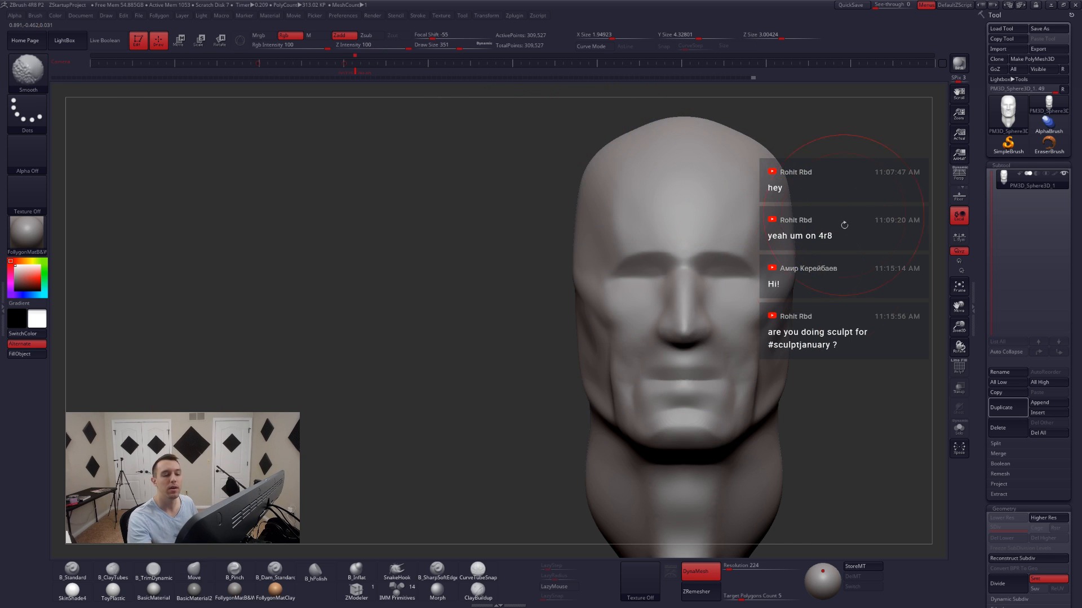
- Add ClayTubes strokes to the side of the cheek below the cheekbone at draw size 167 and smooth them
left_click_drag(843, 223, 751, 205, "alt")
key("space")
left_click_drag(698, 345, 685, 344)
mouse_move(749, 335)
left_mouse_down()
mouse_move(671, 333)
mouse_move(652, 314)
mouse_move(675, 303)
mouse_move(656, 369)
left_mouse_up()
key("b")
key("c")
key("t")
mouse_move(789, 366)
left_mouse_down()
mouse_move(727, 343)
mouse_move(665, 301)
left_mouse_up()
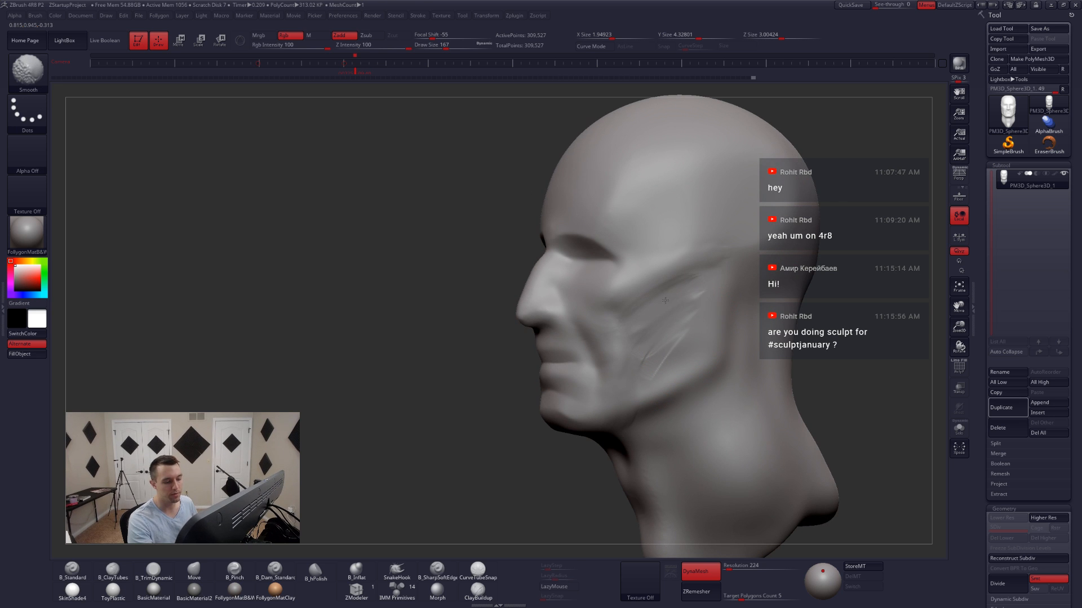
left_click_drag(676, 346, 640, 355, "shift")
- Flatten the plane from beside the mouth down to the jaw with TrimDynamic at draw size 124 and smooth it
mouse_move(642, 340)
right_mouse_down()
mouse_move(671, 372)
mouse_move(627, 367)
right_mouse_up()
key("space")
left_click_drag(626, 367, 620, 366)
key("3")
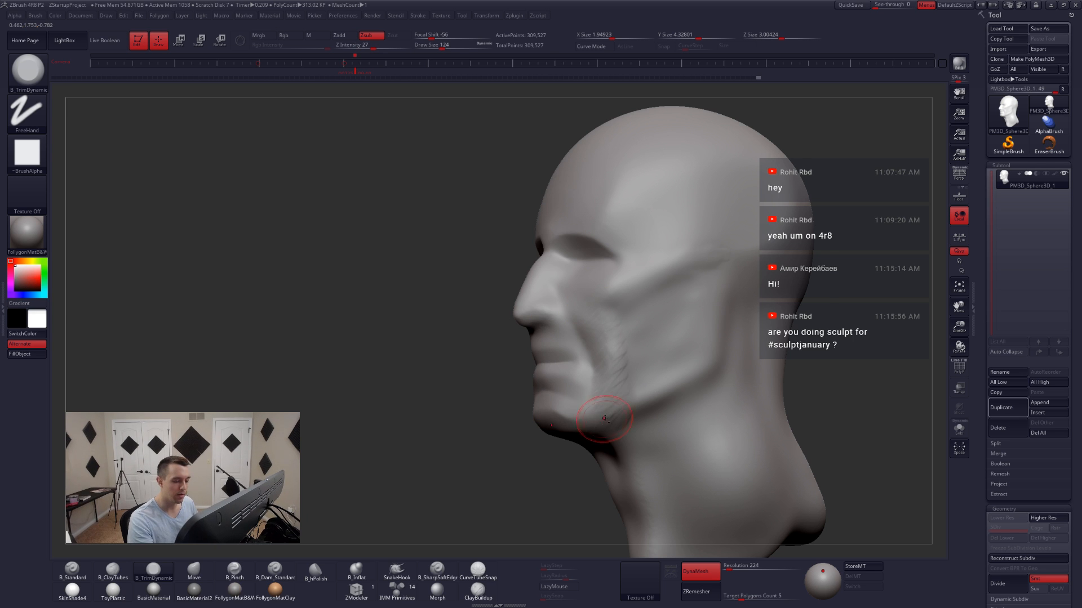
right_click_drag(605, 419, 625, 403)
key("shift")
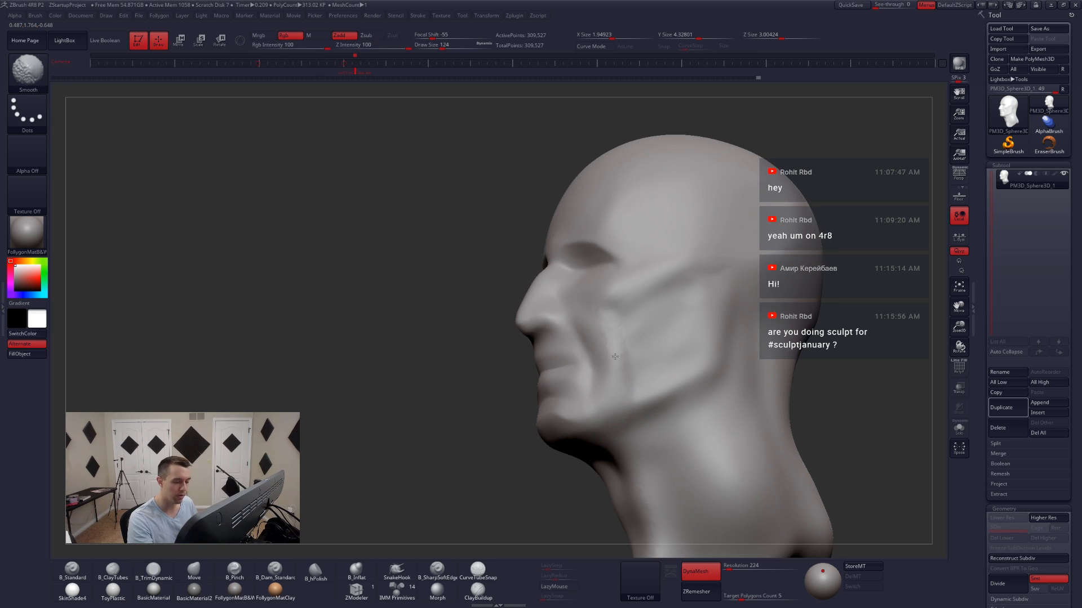
mouse_move(577, 301)
right_mouse_down()
mouse_move(586, 387)
mouse_move(606, 370)
right_mouse_up()
- Tighten the fold beside the nose and mouth with the Pinch brush, using draw sizes 90 and 124
key("2")
right_click_drag(575, 330, 664, 334)
key("5")
key("space")
left_click_drag(523, 334, 514, 340)
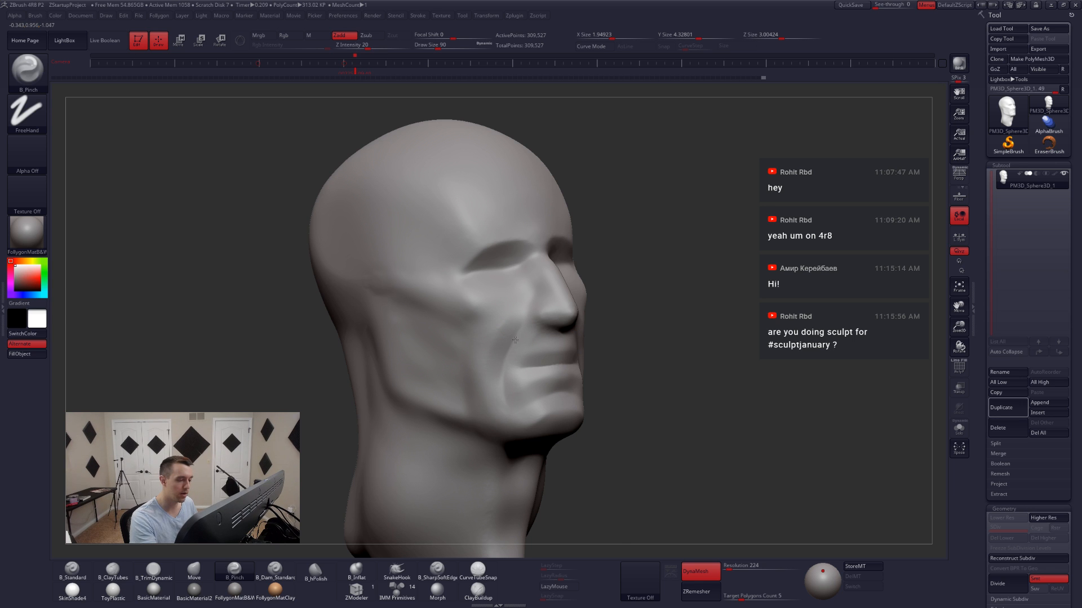
right_click_drag(605, 350, 534, 366)
key("space")
left_click_drag(533, 367, 538, 367)
- Build up the masseter with diagonal ClayTubes strokes from below the cheekbone to the jaw at draw size 172
right_click_drag(434, 361, 498, 365)
key("space")
left_click_drag(498, 365, 503, 365)
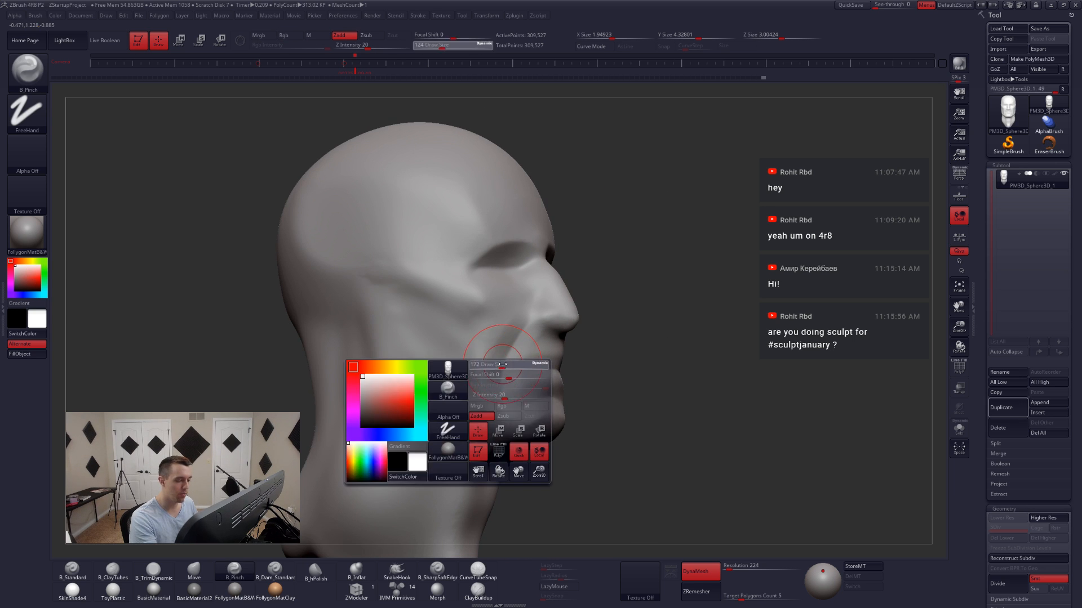
key("2")
right_click_drag(352, 361, 411, 362)
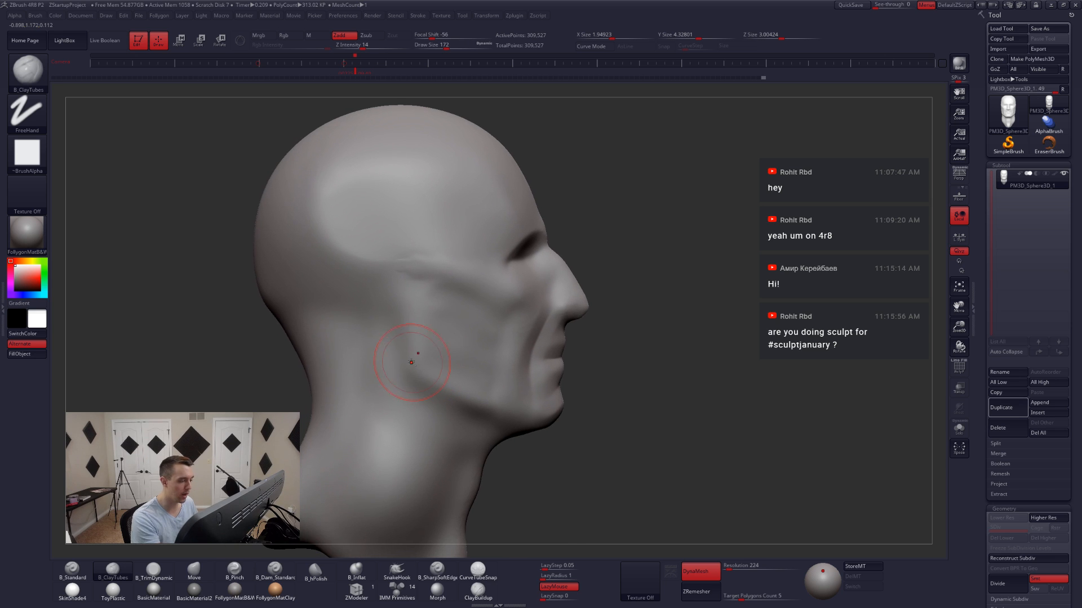
left_click_drag(423, 326, 460, 382)
right_click_drag(485, 390, 419, 380)
mouse_move(645, 364)
right_mouse_down()
mouse_move(613, 361)
mouse_move(634, 362)
right_mouse_up()
mouse_move(673, 285)
left_mouse_down()
mouse_move(601, 363)
mouse_move(628, 341)
mouse_move(617, 372)
mouse_move(644, 365)
mouse_move(671, 307)
mouse_move(647, 311)
mouse_move(673, 310)
mouse_move(664, 338)
mouse_move(595, 369)
left_mouse_up()
- Check the head against the reference grid and blend the masseter strokes with a ClayTubes touch-up and smoothing
key("shift+z")
key("shift+z")
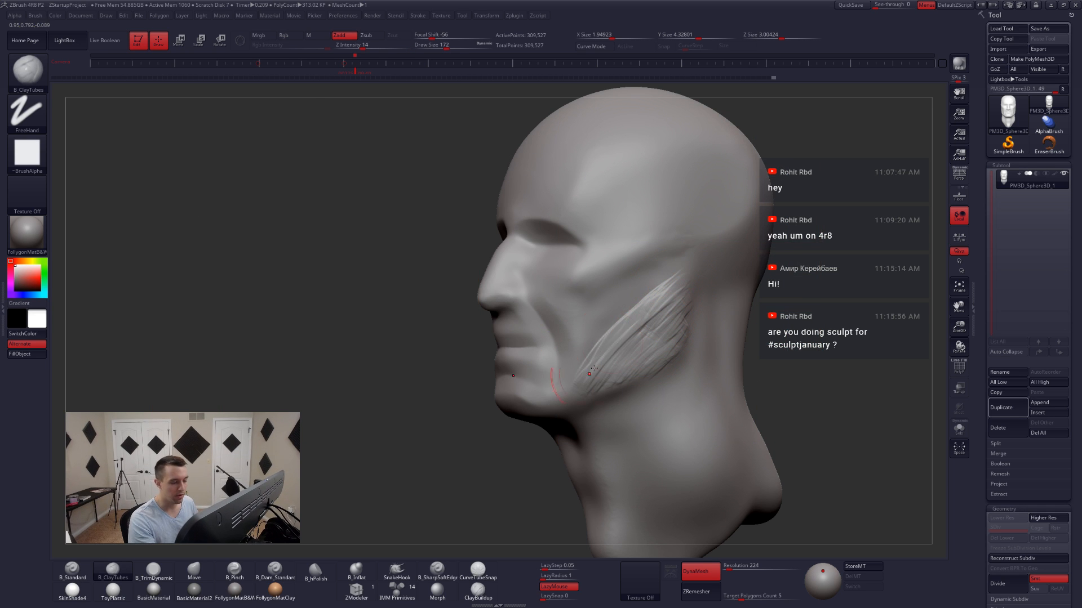
key("shift+z")
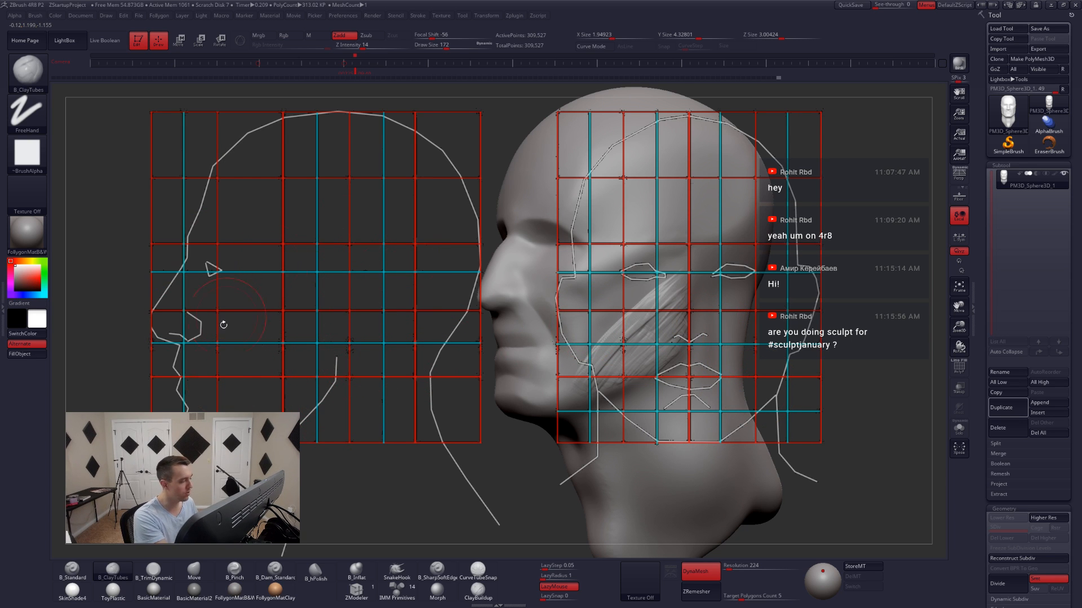
key("shift+z")
left_click_drag(266, 348, 209, 352)
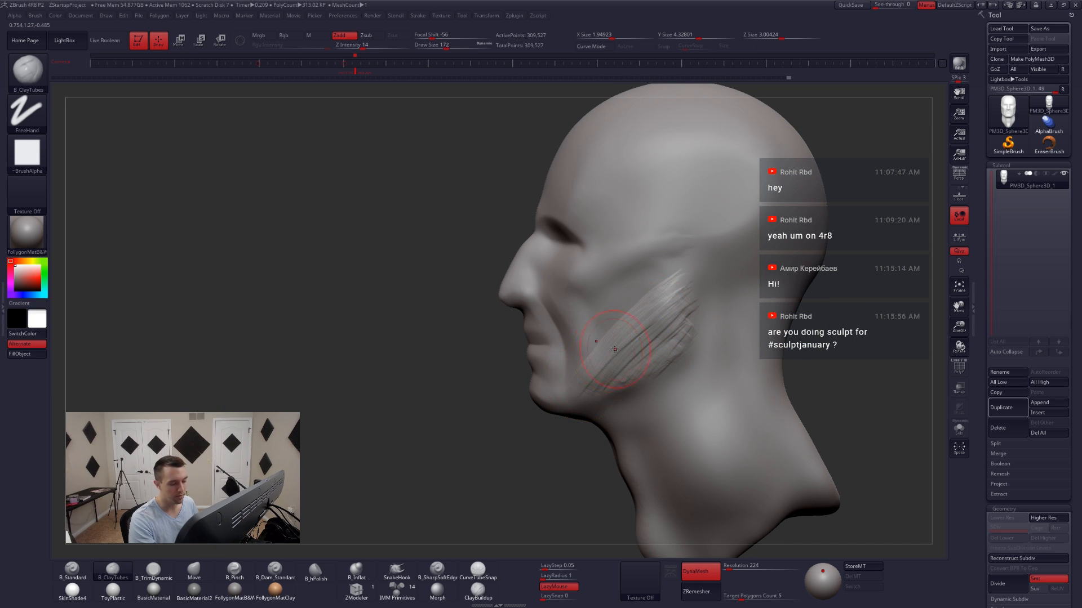
left_click_drag(663, 351, 674, 348)
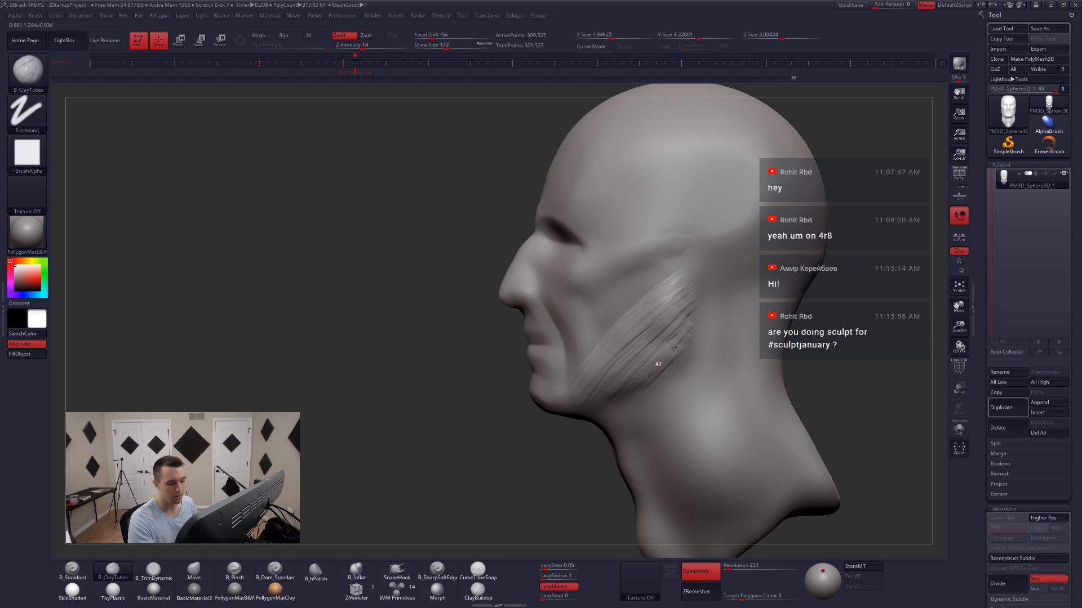
key("shift")
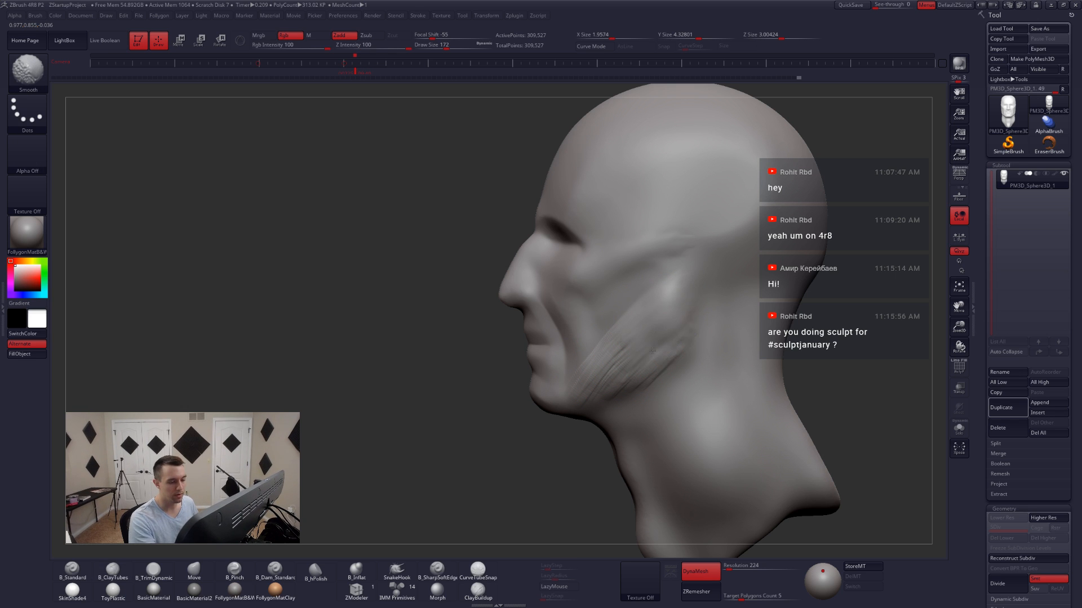
mouse_move(626, 359)
left_mouse_down("shift")
mouse_move(648, 330)
mouse_move(679, 322)
left_mouse_up("shift")
- Sharpen the edges of the masseter with the Pinch brush at draw size 140
key("5")
key("space")
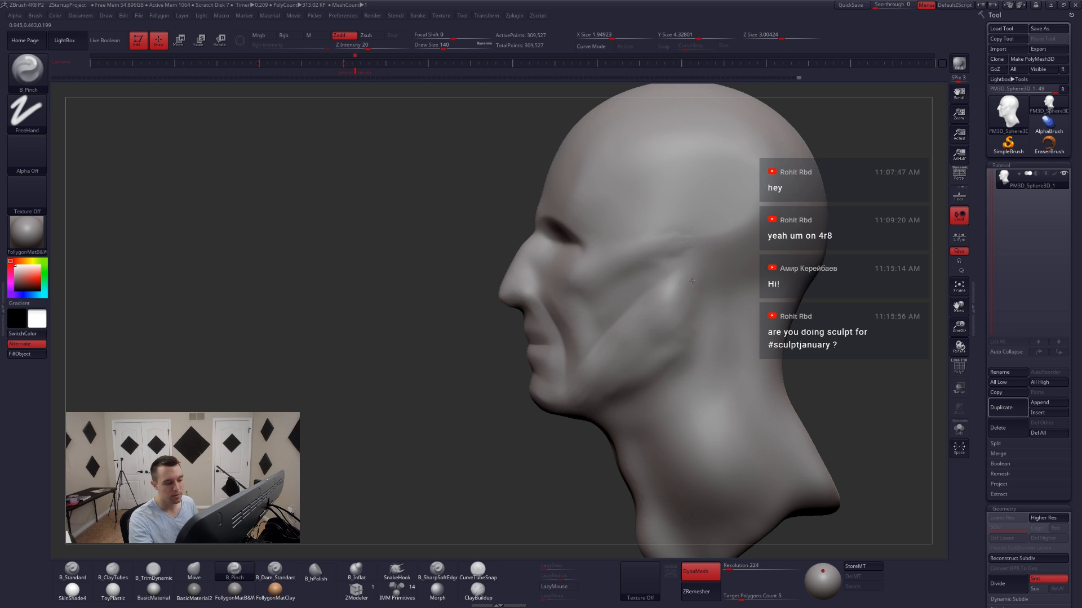
left_click_drag(316, 346, 366, 344)
right_click_drag(598, 339, 681, 351)
- Flatten the side plane of the masseter toward the jaw with TrimDynamic at draw size 192
key("space")
left_click_drag(681, 351, 686, 352)
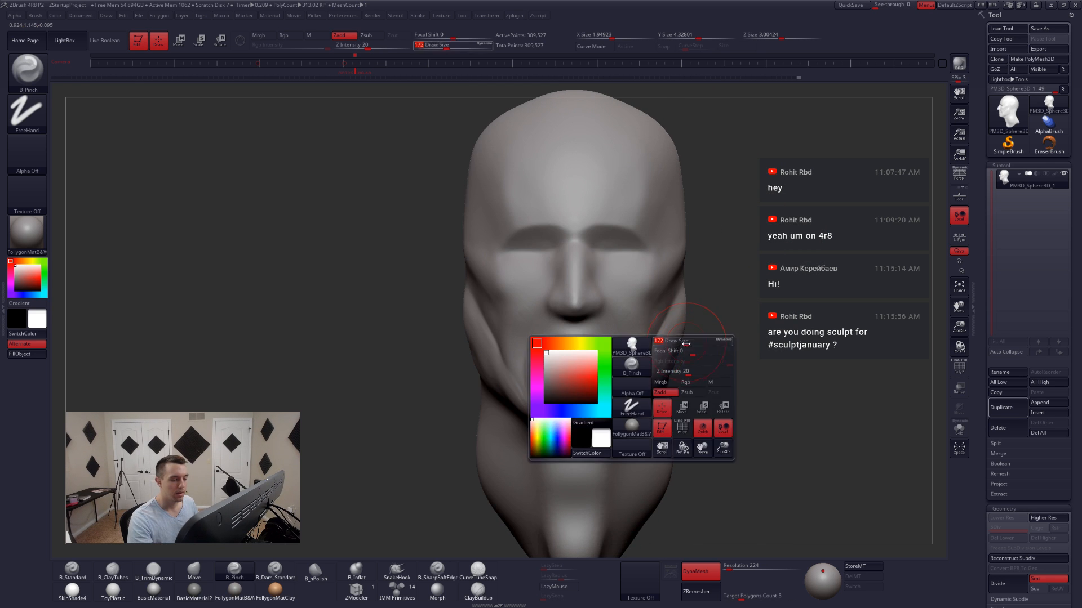
right_click_drag(707, 358, 617, 361)
key("3")
mouse_move(676, 315)
left_mouse_down()
mouse_move(647, 342)
mouse_move(675, 328)
left_mouse_up()
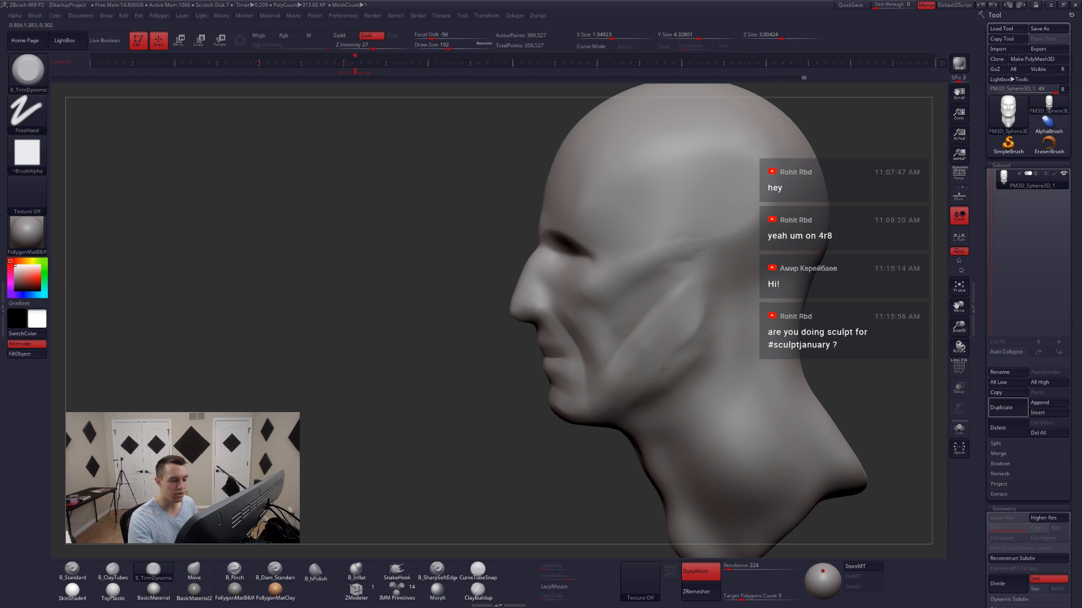
mouse_move(592, 345)
right_mouse_down()
mouse_move(650, 355)
mouse_move(624, 357)
right_mouse_up()
- Add volume to the cheekbone beside the eye socket with ClayTubes
key("2")
mouse_move(600, 263)
left_mouse_down()
mouse_move(612, 265)
mouse_move(607, 297)
mouse_move(634, 271)
mouse_move(615, 315)
mouse_move(640, 290)
mouse_move(616, 302)
mouse_move(623, 249)
mouse_move(648, 290)
mouse_move(634, 285)
left_mouse_up()
right_click_drag(647, 317, 614, 315)
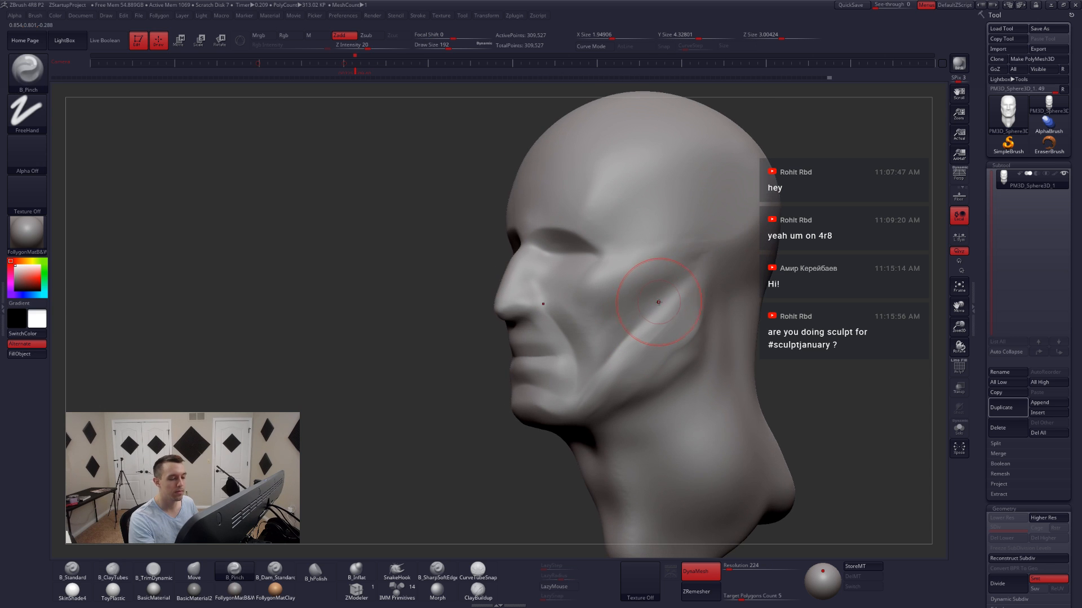
- Crisp up the masseter's front edge with the Pinch brush and reduce the draw size to 187
left_click_drag(662, 289, 612, 352)
right_click_drag(597, 346, 638, 349, "shift")
key("space")
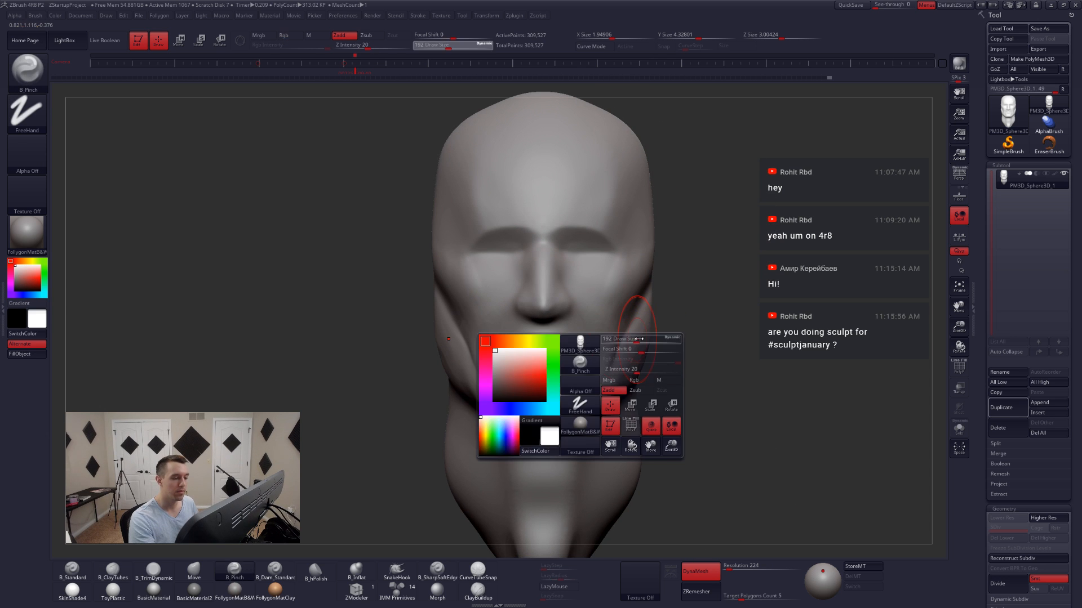
left_click_drag(639, 340, 635, 340)
right_click_drag(640, 338, 599, 332)
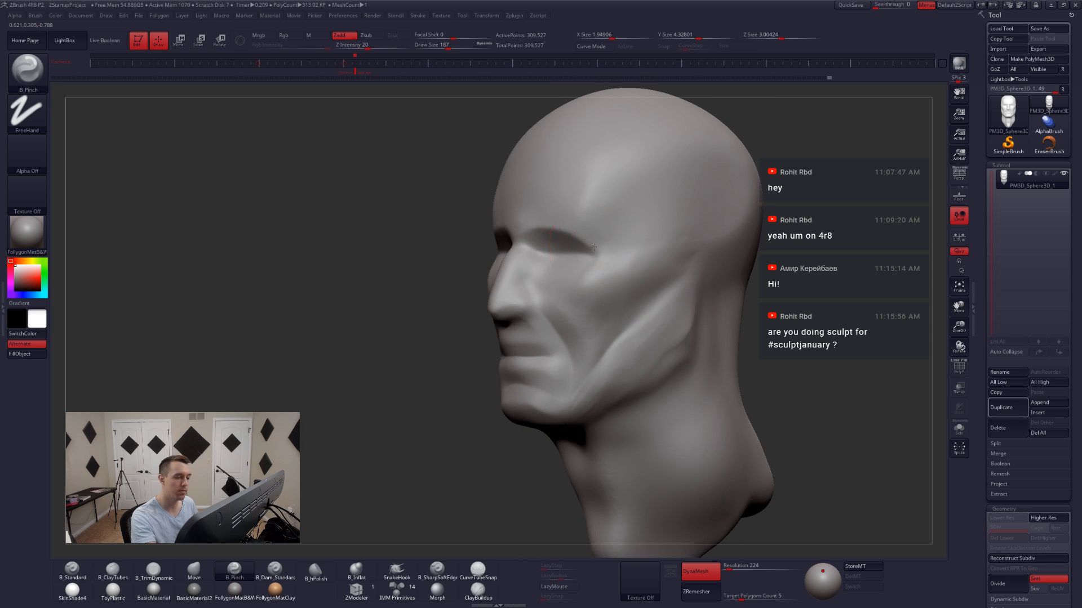
- Refine the brow edge above the eye sockets with the Move brush and Pinch at draw size 108
right_click_drag(527, 246, 568, 239, "shift")
key("4")
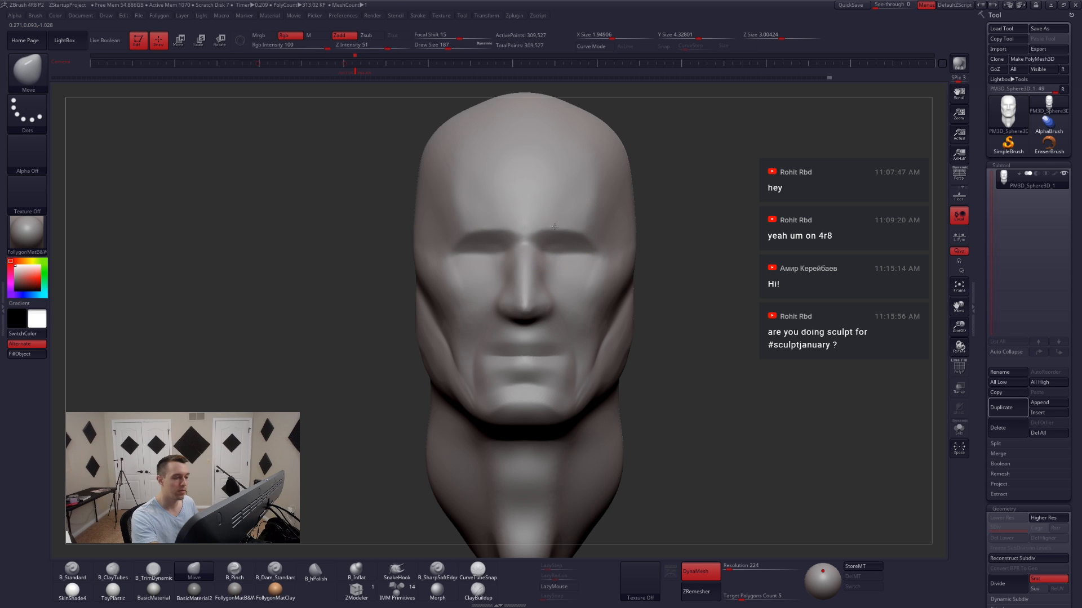
key("space")
mouse_move(568, 235)
left_mouse_down()
mouse_move(527, 243)
mouse_move(531, 229)
mouse_move(558, 231)
left_mouse_up()
key("5")
key("space")
right_click_drag(419, 246, 469, 250)
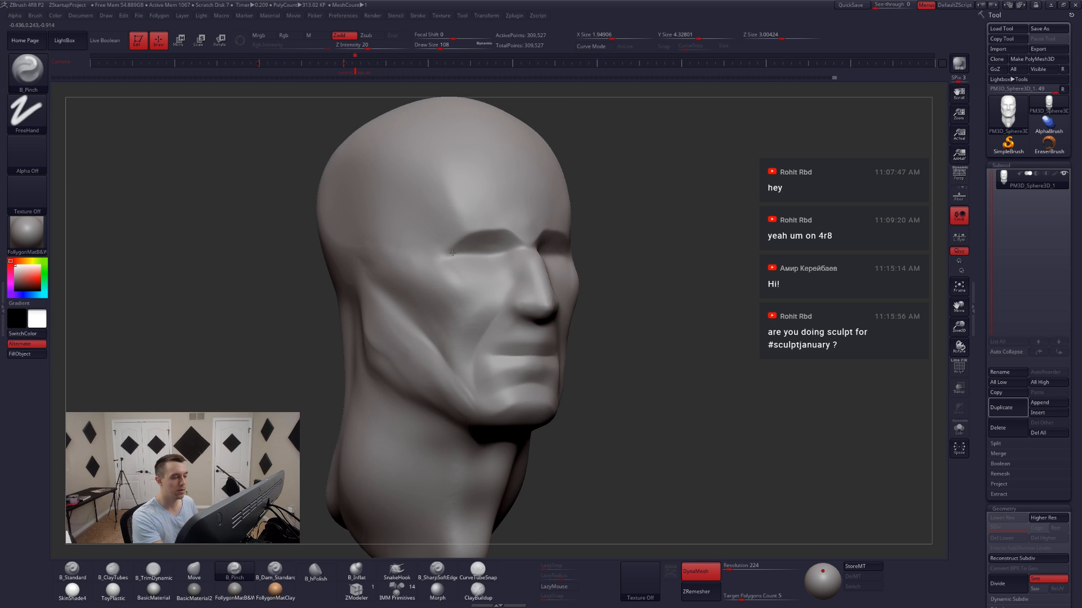
- Reshape the back of the skull and neck in profile with the Move brush at draw size 393
mouse_move(611, 342)
right_mouse_down()
mouse_move(576, 334)
mouse_move(614, 286)
right_mouse_up()
key("4")
key("space")
left_click_drag(643, 287, 666, 283)
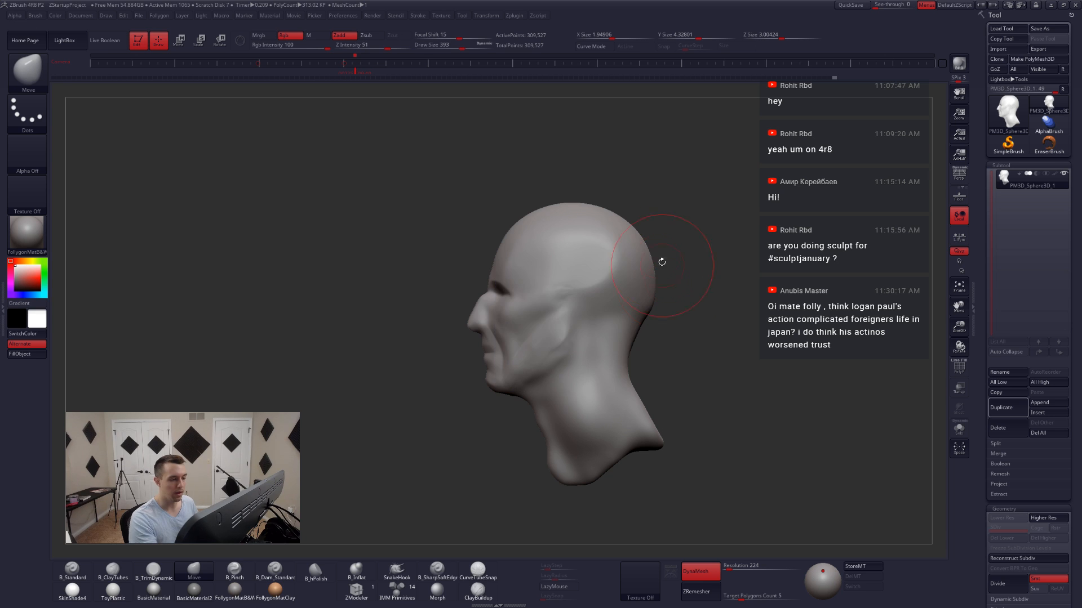
key("space")
mouse_move(600, 233)
left_mouse_down()
mouse_move(636, 226)
mouse_move(630, 217)
left_mouse_up()
key("space")
mouse_move(645, 279)
left_mouse_down()
mouse_move(654, 277)
mouse_move(650, 288)
left_mouse_up()
- Pinch the lower back edge of the skull where it meets the neck, using a large draw size
right_click_drag(654, 304, 617, 306)
key("5")
key("space")
left_click_drag(646, 309, 632, 309)
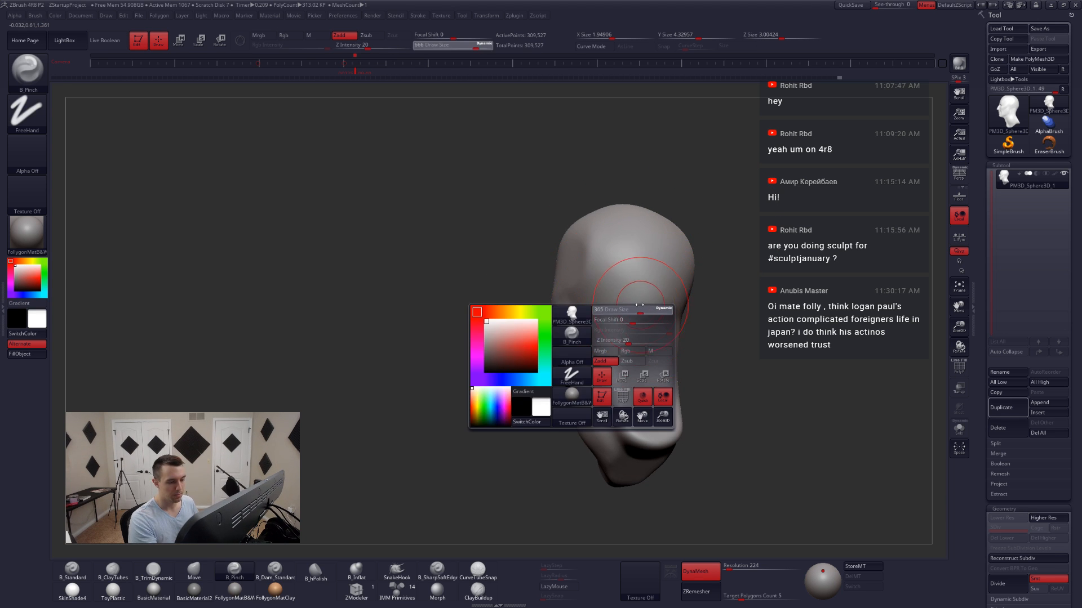
mouse_move(667, 311)
right_mouse_down()
mouse_move(620, 311)
mouse_move(688, 283)
right_mouse_up()
right_click_drag(612, 292, 663, 331)
key("space")
left_click_drag(626, 340, 635, 339)
- Tighten the nape below the skull with Pinch at draw size 400 and reduce the draw size to 234
mouse_move(676, 349)
right_mouse_down("alt")
mouse_move(656, 321)
mouse_move(608, 328)
right_mouse_up("alt")
key("space")
left_click_drag(596, 331, 604, 331)
right_click_drag(604, 332, 613, 323)
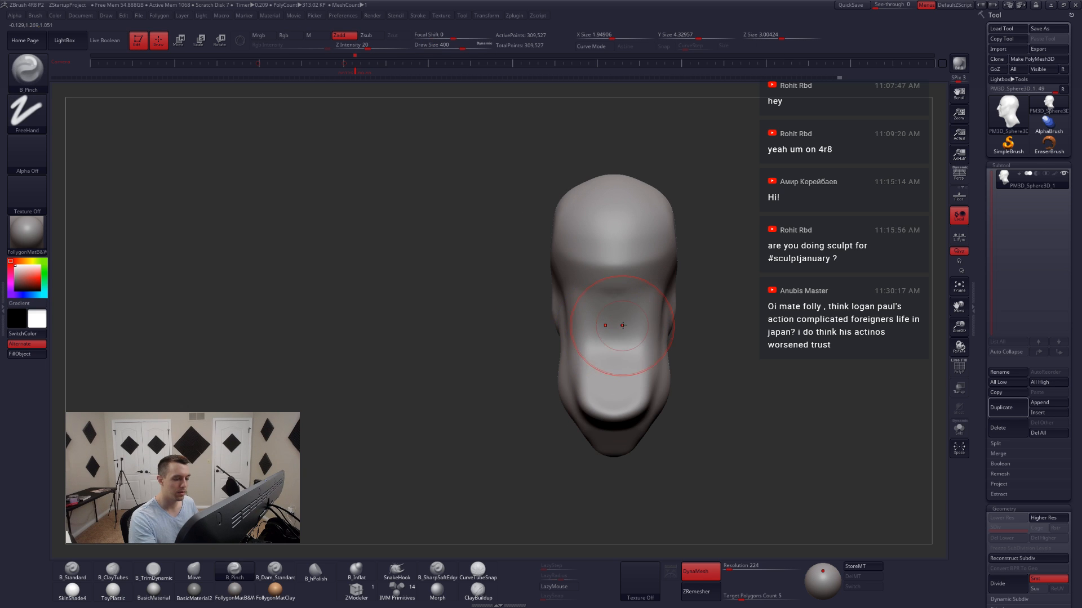
key("space")
mouse_move(616, 317)
left_mouse_down()
mouse_move(606, 317)
mouse_move(619, 318)
left_mouse_up()
key("space")
right_click_drag(620, 319, 588, 336)
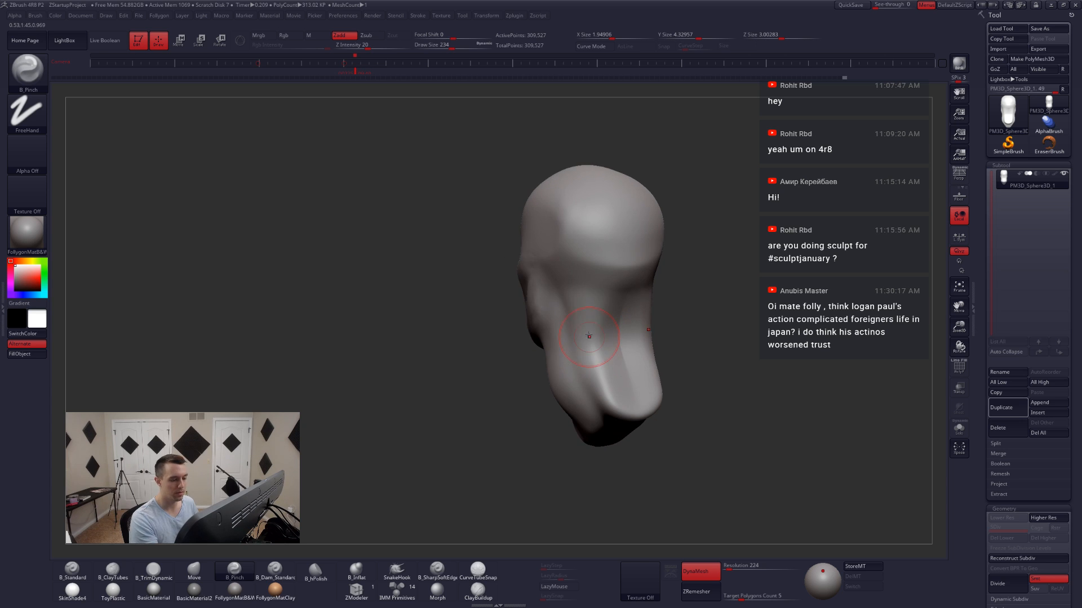
- Build up the trapezius at the back of the neck with ClayTubes and flatten it with TrimDynamic at draw size 286
key("2")
mouse_move(611, 292)
left_mouse_down()
mouse_move(607, 373)
mouse_move(630, 391)
left_mouse_up()
right_click_drag(592, 377, 608, 371)
key("space")
key("3")
left_click_drag(596, 369, 601, 398)
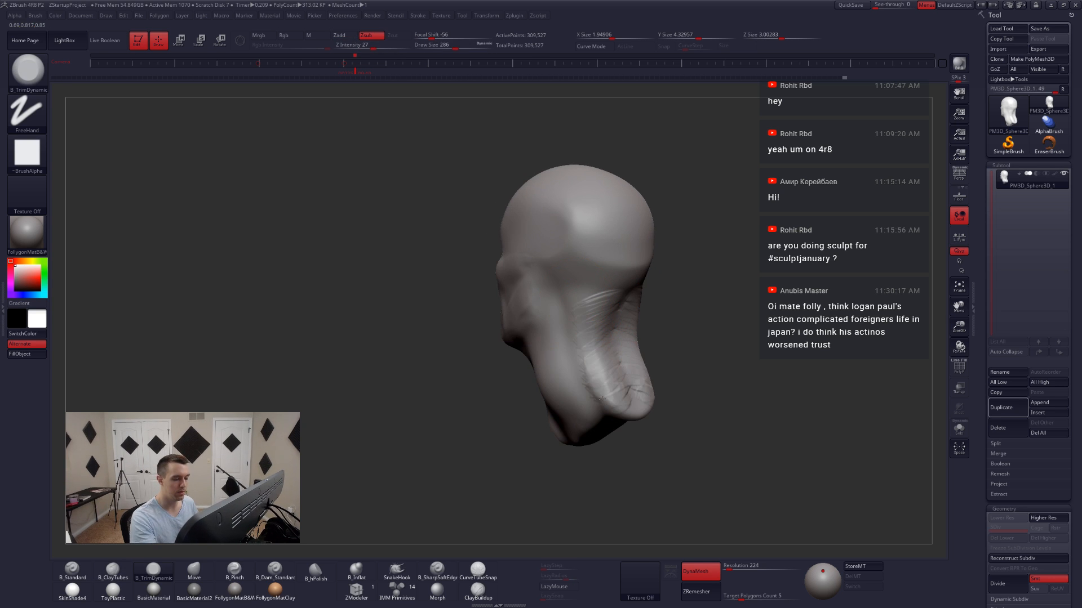
right_click_drag(569, 389, 597, 377)
left_click_drag(580, 341, 576, 373)
right_click_drag(597, 361, 575, 352)
- Add ClayTubes strokes down the side of the neck behind the jaw at draw size 286
key("2")
left_click_drag(586, 289, 577, 384)
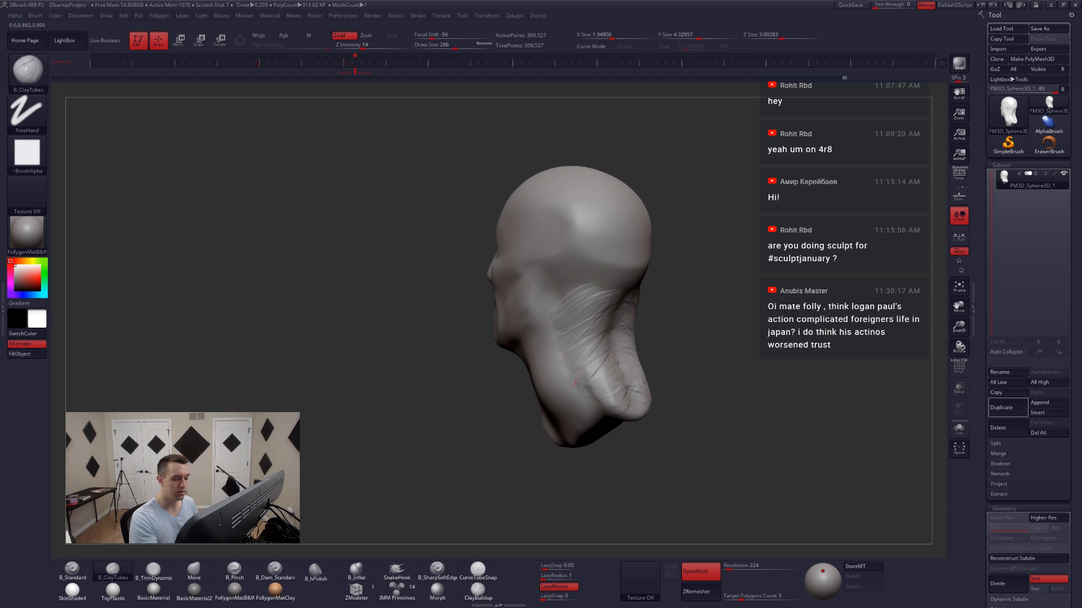
mouse_move(586, 384)
right_mouse_down()
mouse_move(597, 366)
mouse_move(604, 373)
mouse_move(563, 374)
mouse_move(580, 360)
right_mouse_up()
left_click_drag(575, 298, 566, 338)
right_click_drag(566, 338, 555, 324)
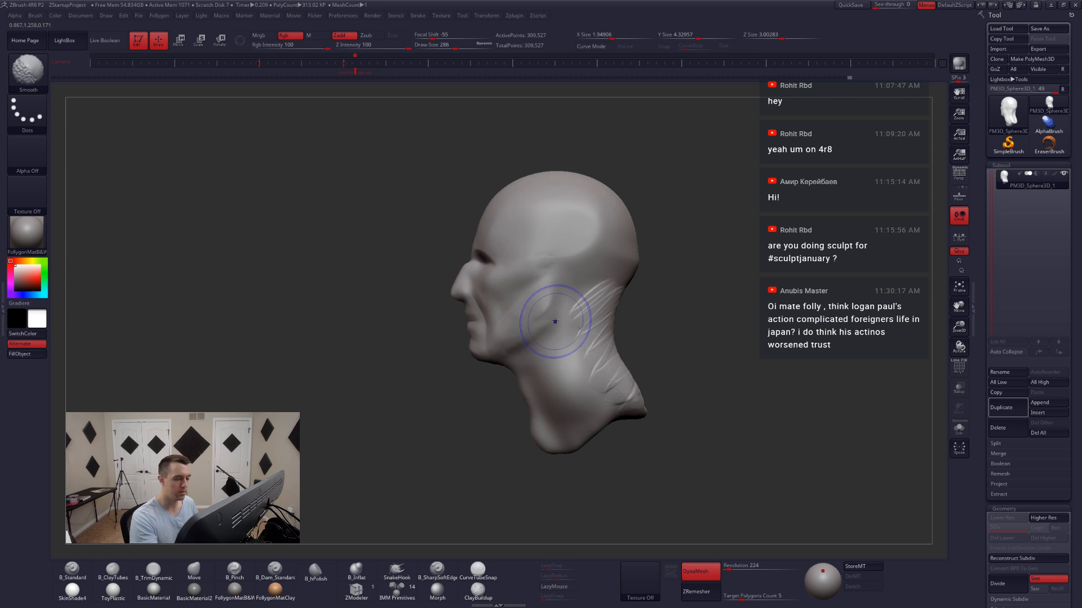
- Mask the face and jaw, and reshape the side of the neck with the Move brush at draw size 331
mouse_move(559, 285)
left_mouse_down("ctrl")
mouse_move(555, 312)
mouse_move(448, 425)
mouse_move(394, 407)
left_mouse_up("ctrl")
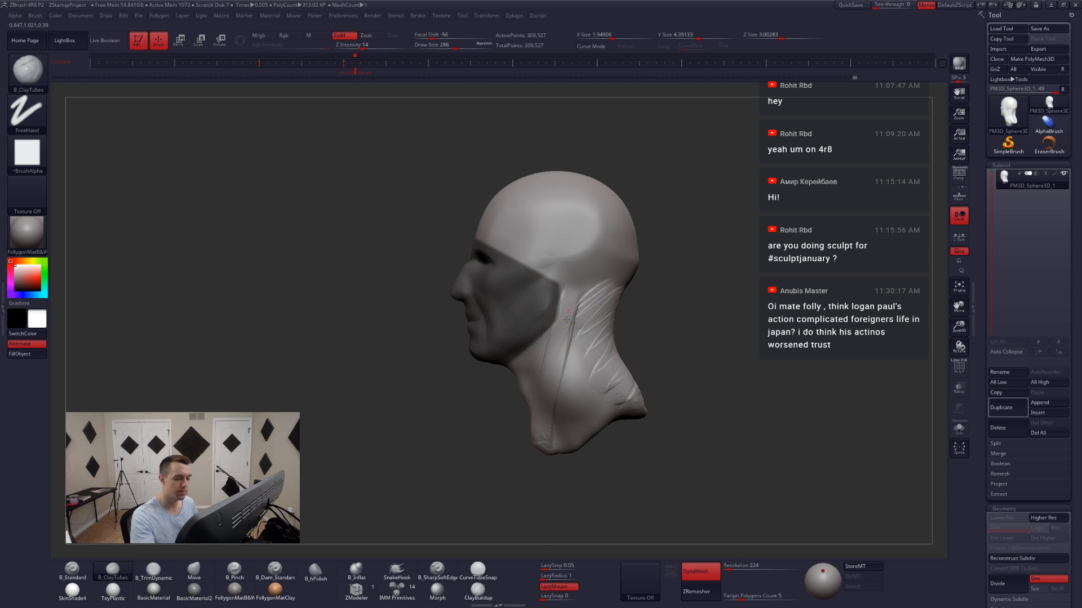
left_click_drag(528, 519, 592, 459)
key("b")
key("m")
key("v")
key("space")
mouse_move(535, 423)
left_mouse_down()
mouse_move(550, 419)
mouse_move(527, 403)
left_mouse_up()
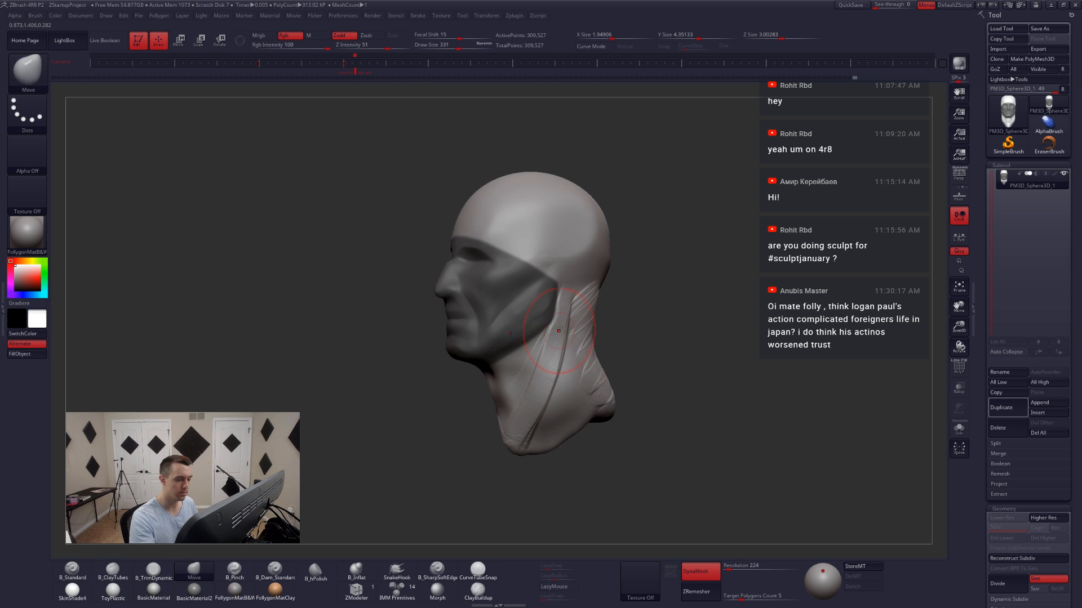
- Smooth the ridge of the sternocleidomastoid from below the ear down the side of the neck
key("b")
key("c")
key("t")
key("shift")
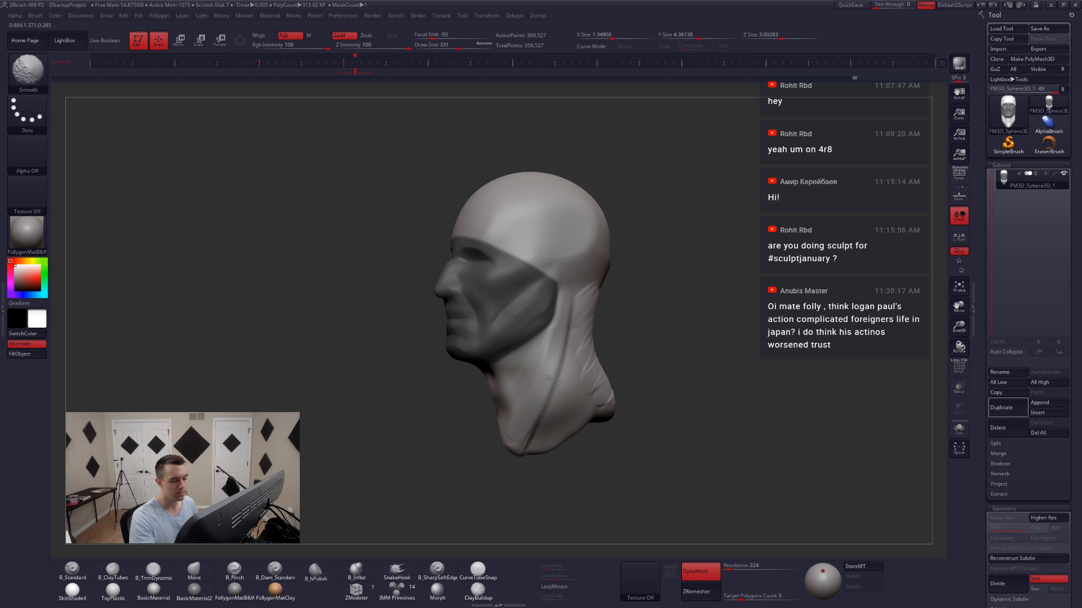
left_click_drag(567, 318, 546, 383, "shift")
- Build up the sternocleidomastoid from behind the ear to the base of the neck with ClayTubes at draw size 262
right_click_drag(541, 384, 507, 375)
key("space")
left_click_drag(575, 293, 539, 333)
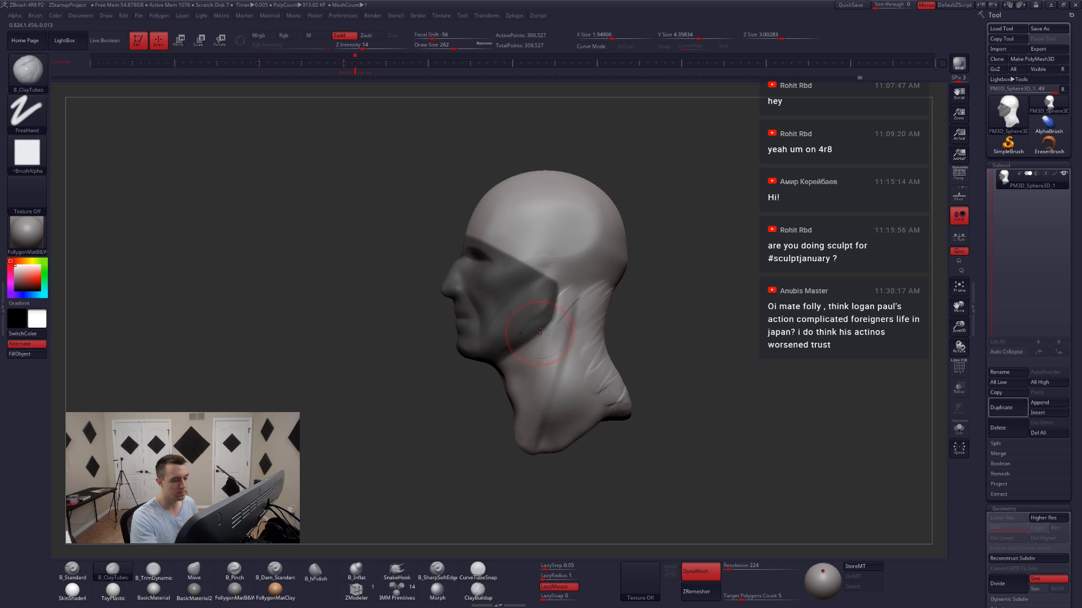
mouse_move(530, 388)
left_mouse_down()
mouse_move(520, 424)
mouse_move(528, 444)
left_mouse_up()
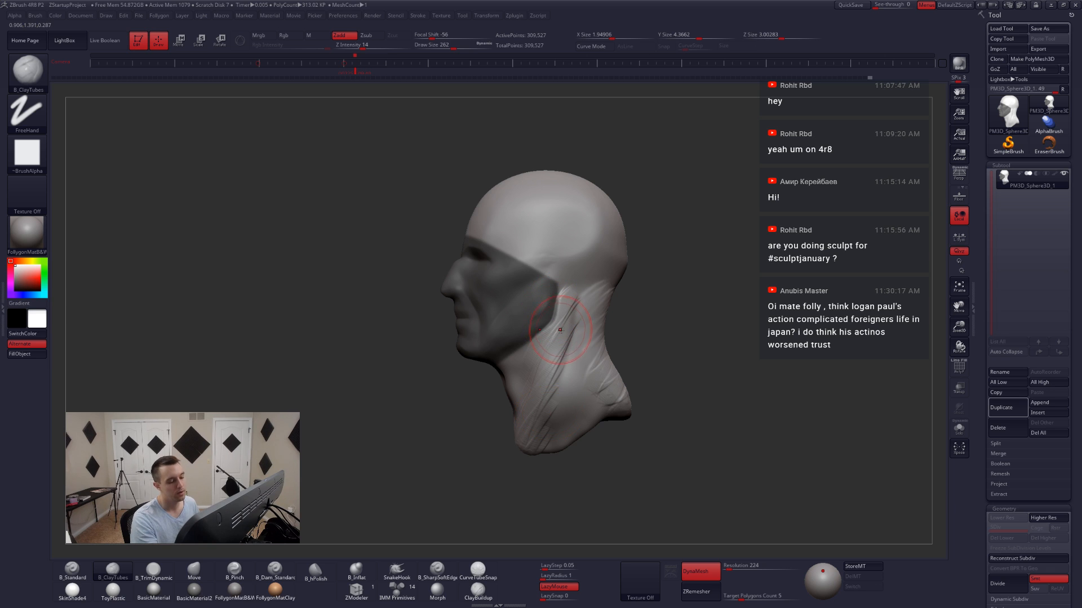
- Clear the mask from the face and smooth the top of the neck muscle below the ear at draw size 223
key("s")
left_click(563, 329)
left_click_drag(642, 321, 656, 335, "ctrl")
right_click_drag(566, 324, 543, 322)
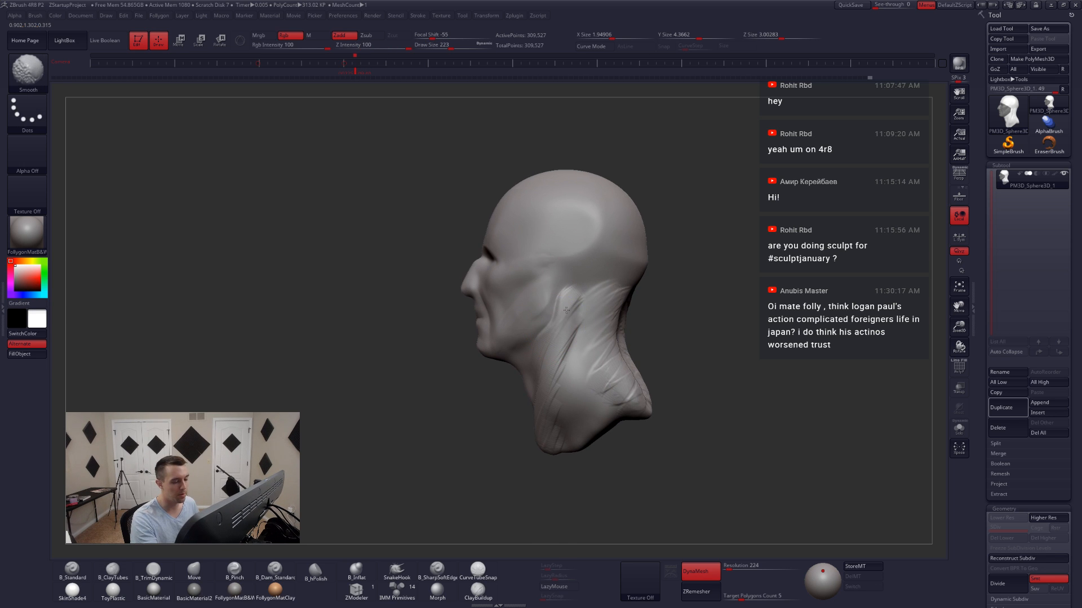
key("shift")
right_click_drag(555, 336, 670, 341)
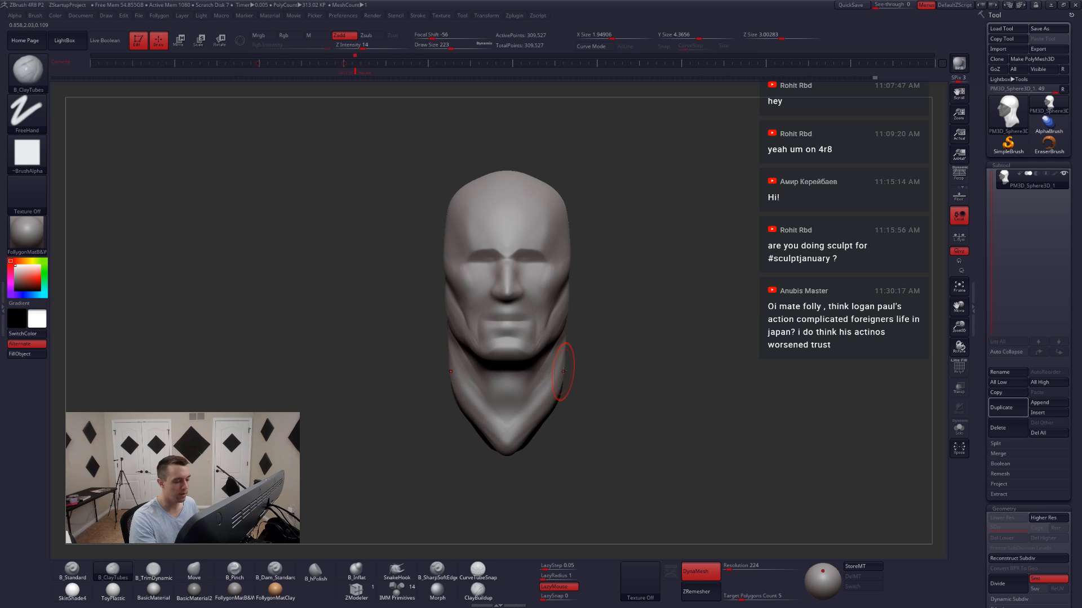
- Pull in the sides of the neck from the front with the Move brush at draw size 430
key("space")
left_click(576, 375)
key("b")
key("m")
key("v")
left_click_drag(562, 377, 555, 378)
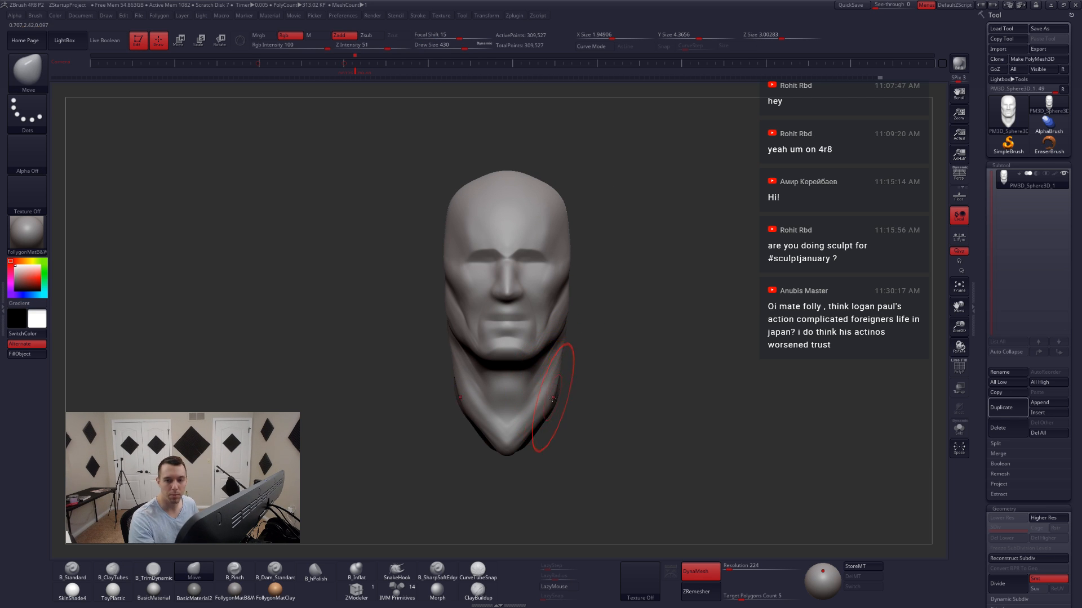
key("space")
left_click(538, 390)
- Build up the front border of the sternocleidomastoid toward the pit of the neck with ClayTubes at draw size 268, and smooth it
right_click_drag(600, 361, 561, 354)
key("b")
key("c")
key("t")
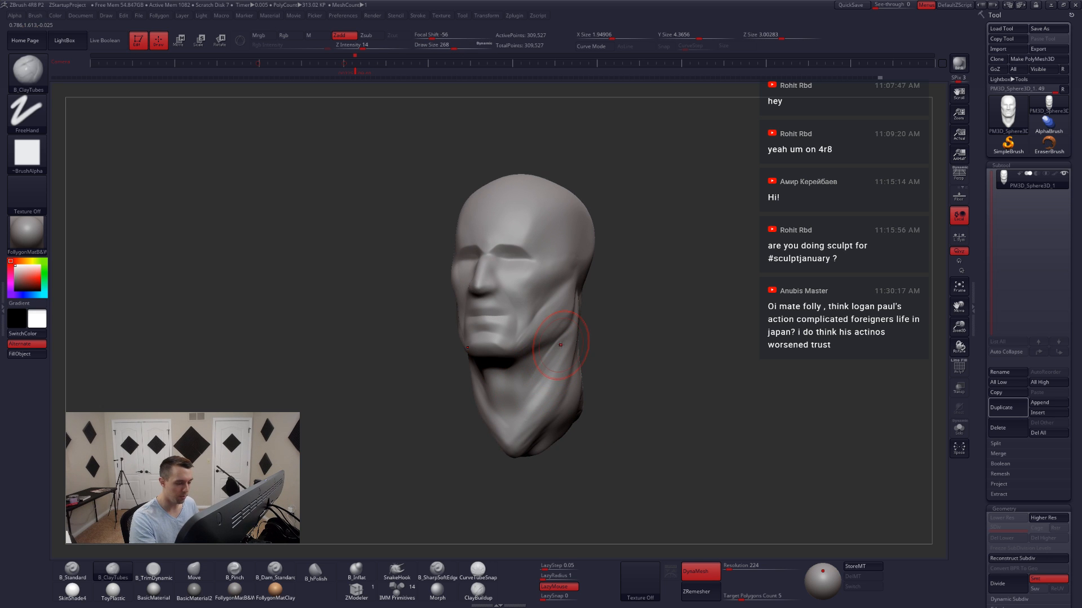
left_click_drag(543, 370, 534, 387)
left_click_drag(559, 342, 523, 414)
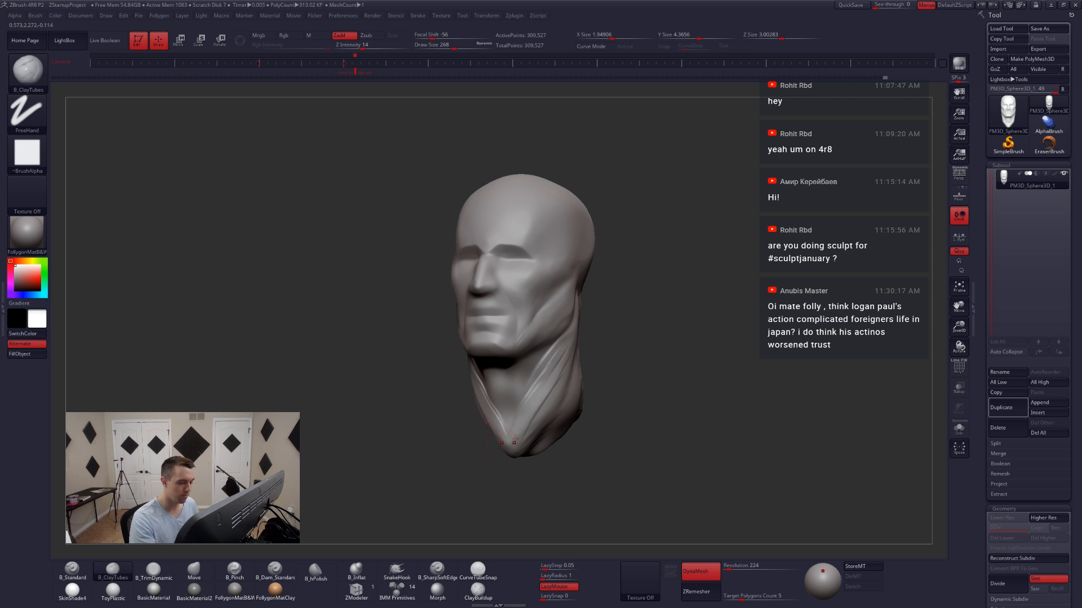
right_click_drag(545, 395, 527, 454)
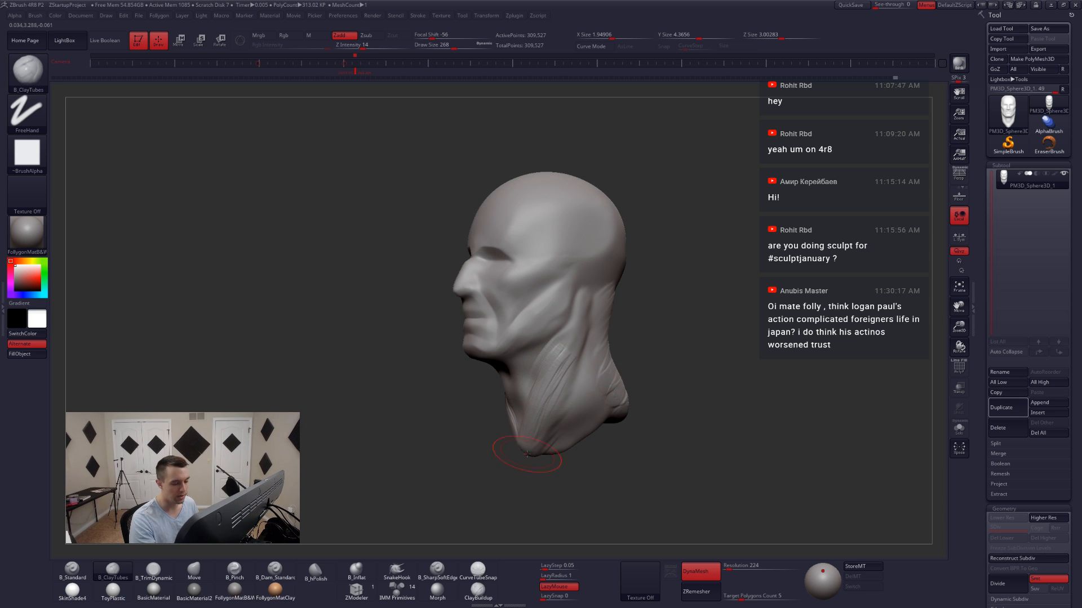
left_click_drag(550, 358, 549, 373, "shift")
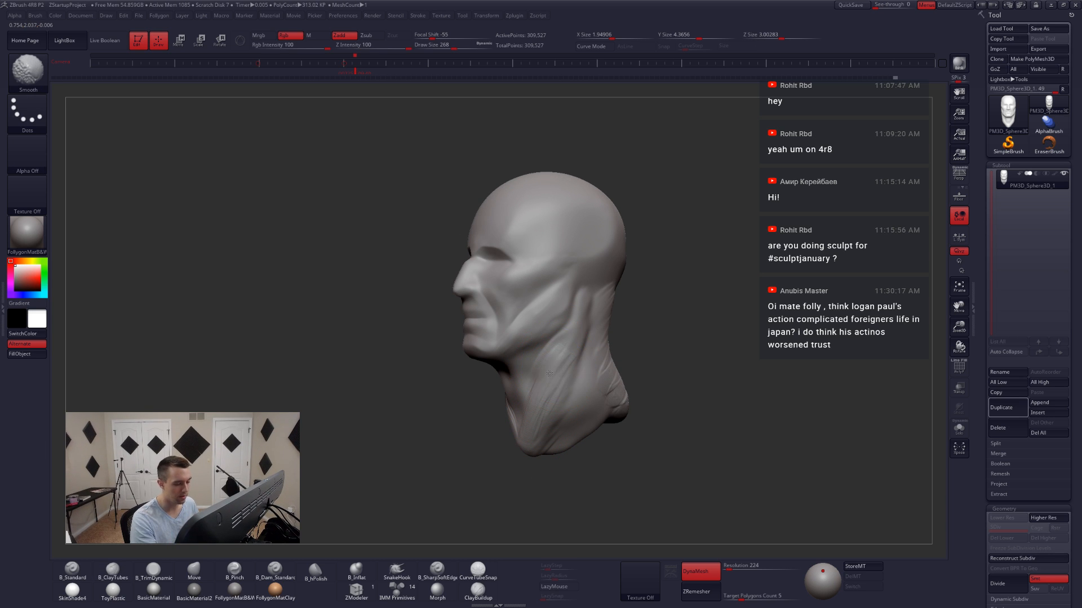
- Add the Adam's apple volume at the centre of the throat with ClayTubes at draw size 207
right_click_drag(527, 424, 509, 379)
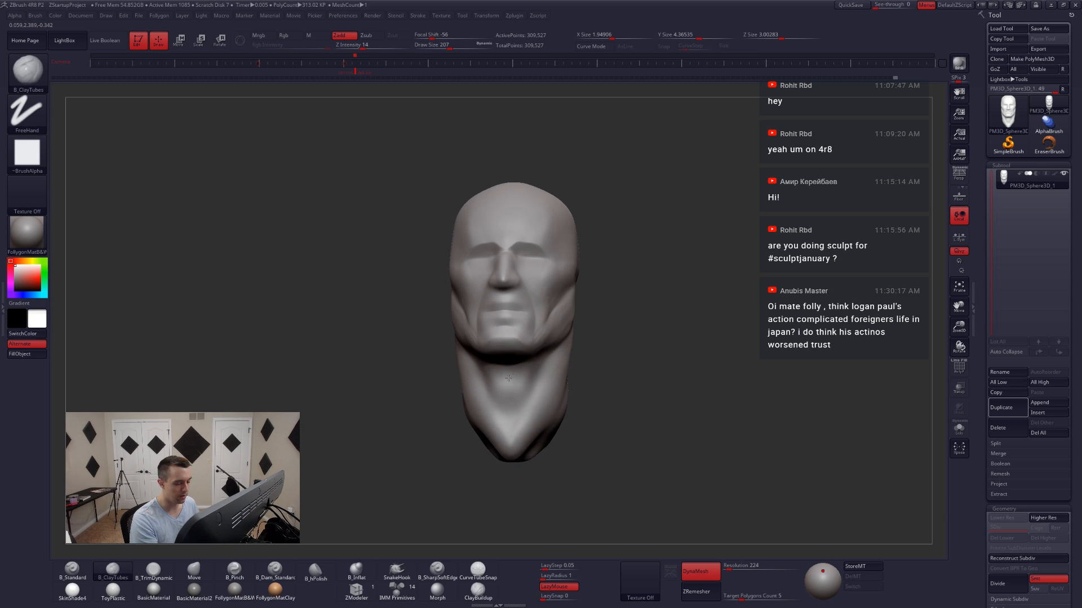
mouse_move(506, 381)
left_mouse_down()
mouse_move(516, 378)
mouse_move(519, 392)
mouse_move(508, 389)
mouse_move(510, 401)
left_mouse_up()
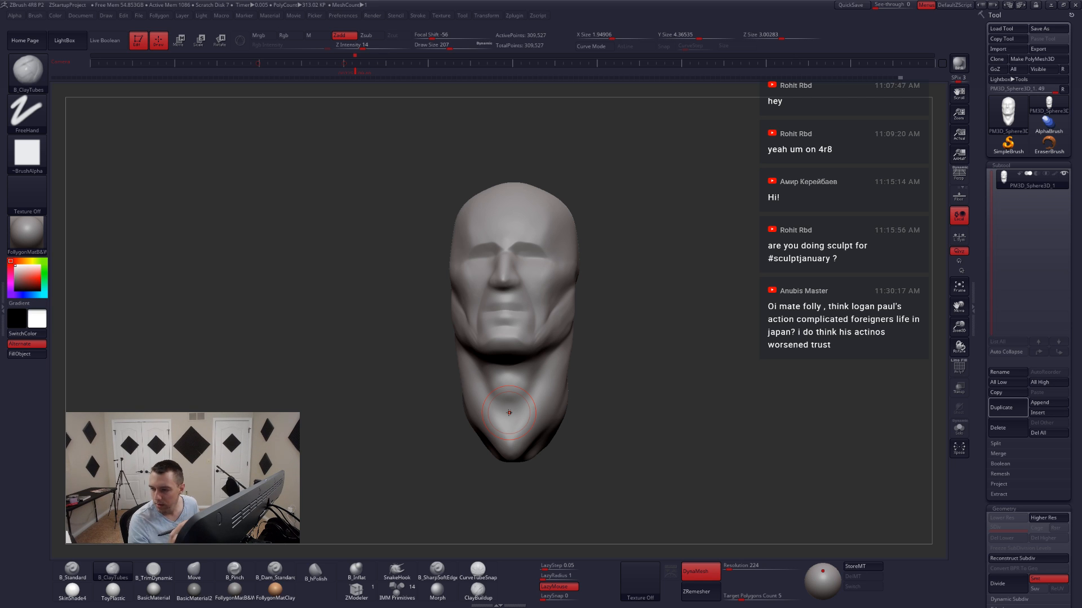
mouse_move(508, 413)
right_mouse_down()
mouse_move(555, 401)
mouse_move(511, 399)
mouse_move(513, 416)
right_mouse_up()
- Adjust the throat beneath the jaw with the Move brush, reducing its draw size
key("b")
key("m")
key("v")
key("space")
left_click_drag(511, 387, 505, 387)
key("space")
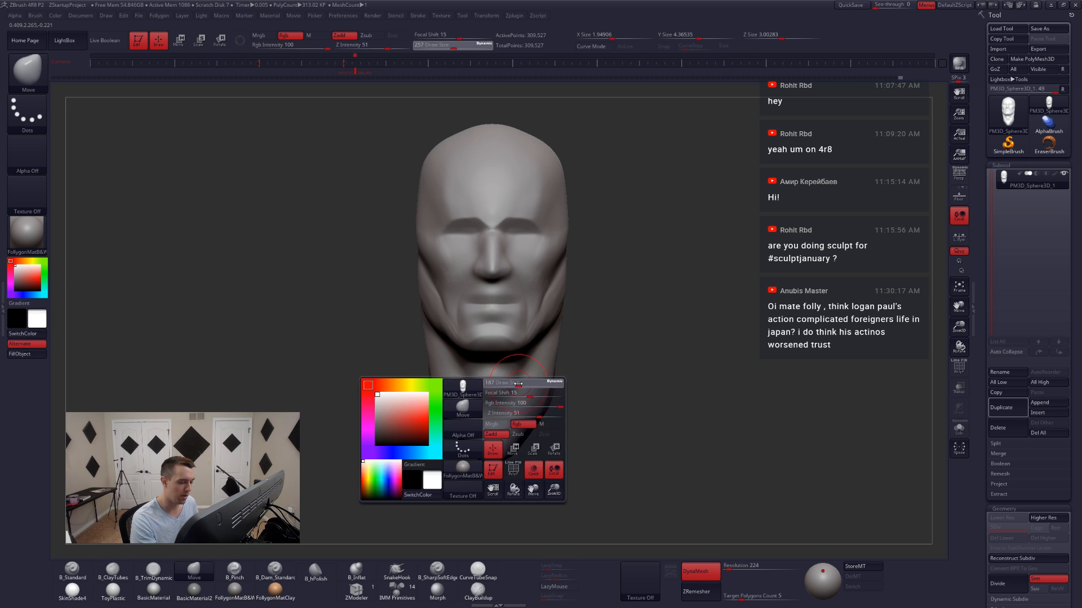
mouse_move(511, 406)
right_mouse_down()
mouse_move(468, 402)
mouse_move(516, 395)
right_mouse_up()
key("space")
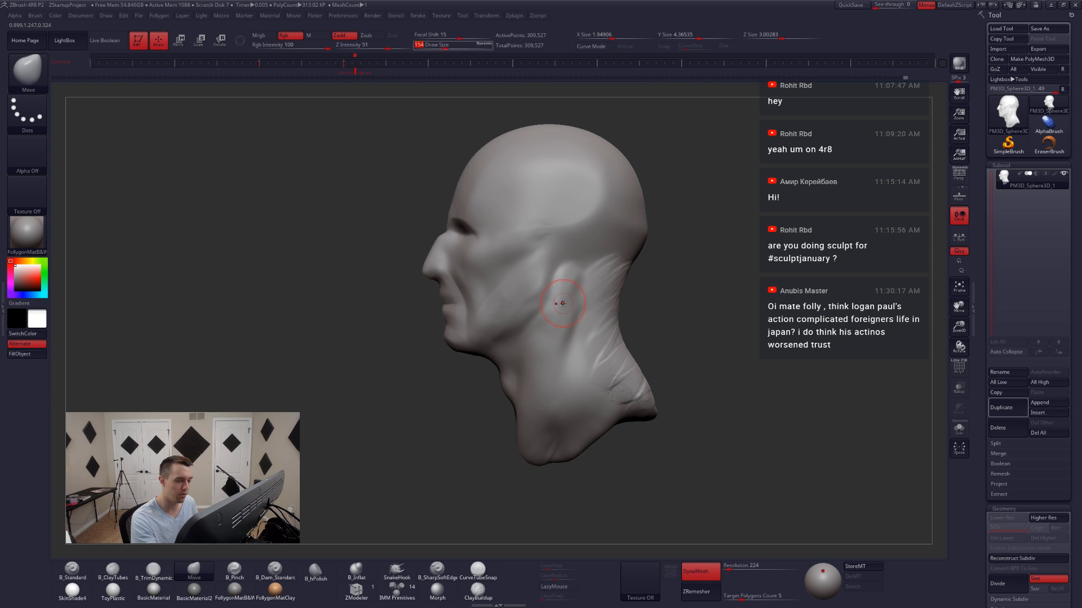
- Add ClayTubes volume below the ear behind the jaw and smooth it at draw size 167
key("b")
key("c")
key("t")
key("shift")
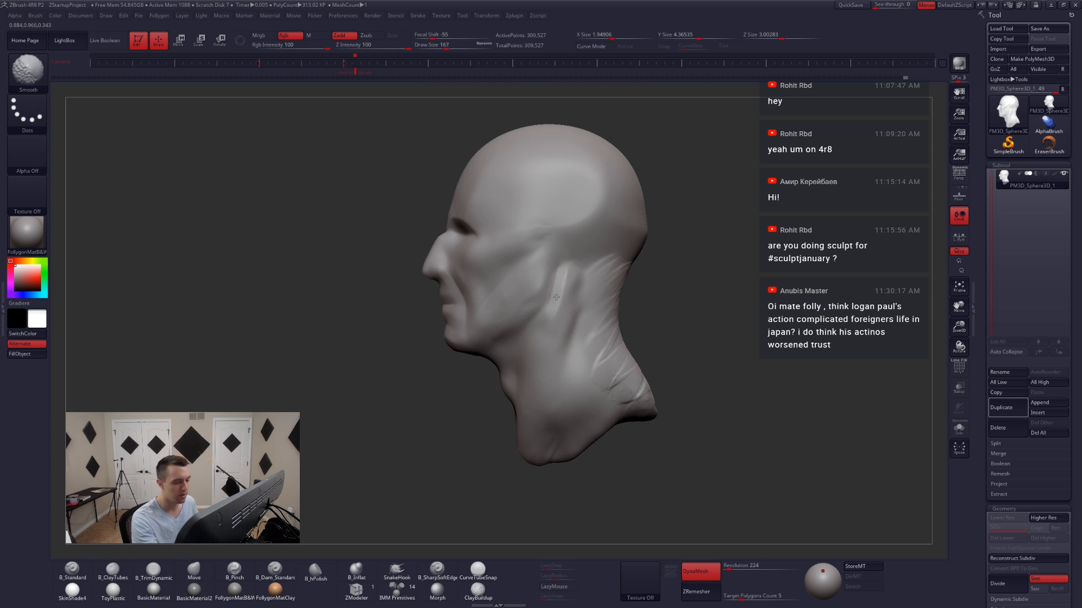
- Nudge the lower edge of the jaw in profile with the Move brush and reduce the draw size
right_click_drag(512, 329, 515, 350, "ctrl")
key("b")
key("m")
key("v")
key("space")
left_click_drag(515, 333, 517, 334)
key("space")
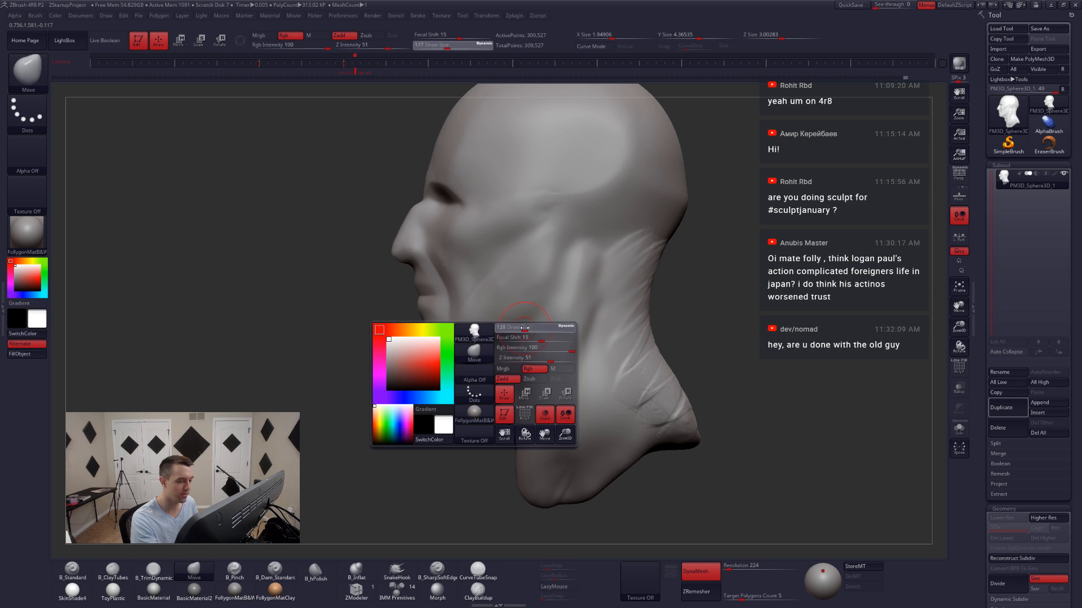
- Try to carve the jawline below the masseter with Dam_Standard at draw size 124, and undo the stroke
key("b")
key("d")
key("s")
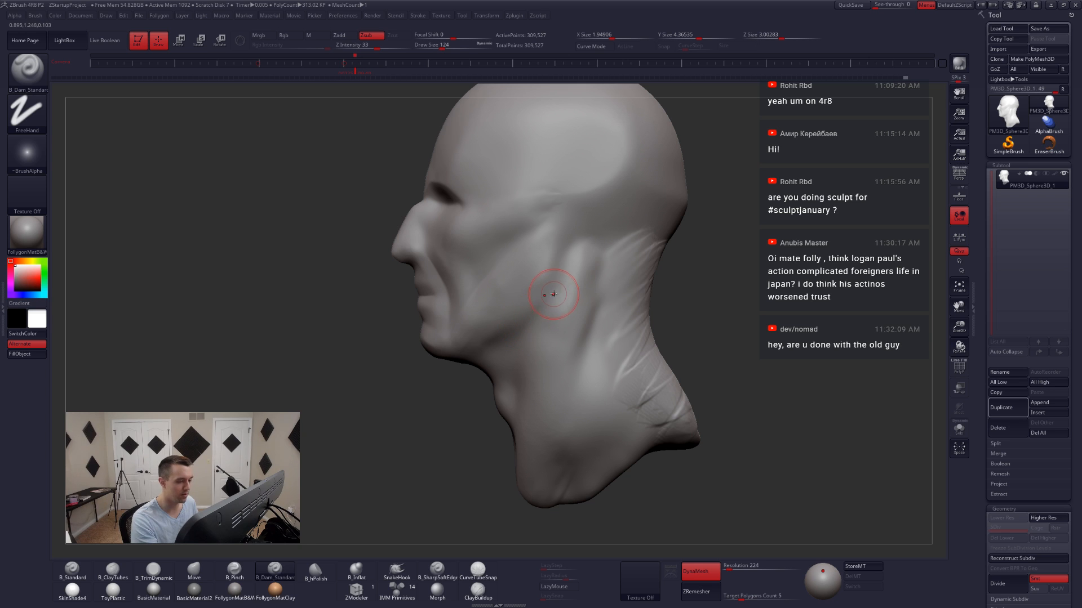
mouse_move(550, 292)
left_mouse_down()
mouse_move(482, 355)
mouse_move(515, 331)
mouse_move(492, 350)
left_mouse_up()
key("ctrl+z")
- Refine the transition between the rear jaw and neck with ClayTubes and smoothing at draw size 116
key("space")
key("space")
key("2")
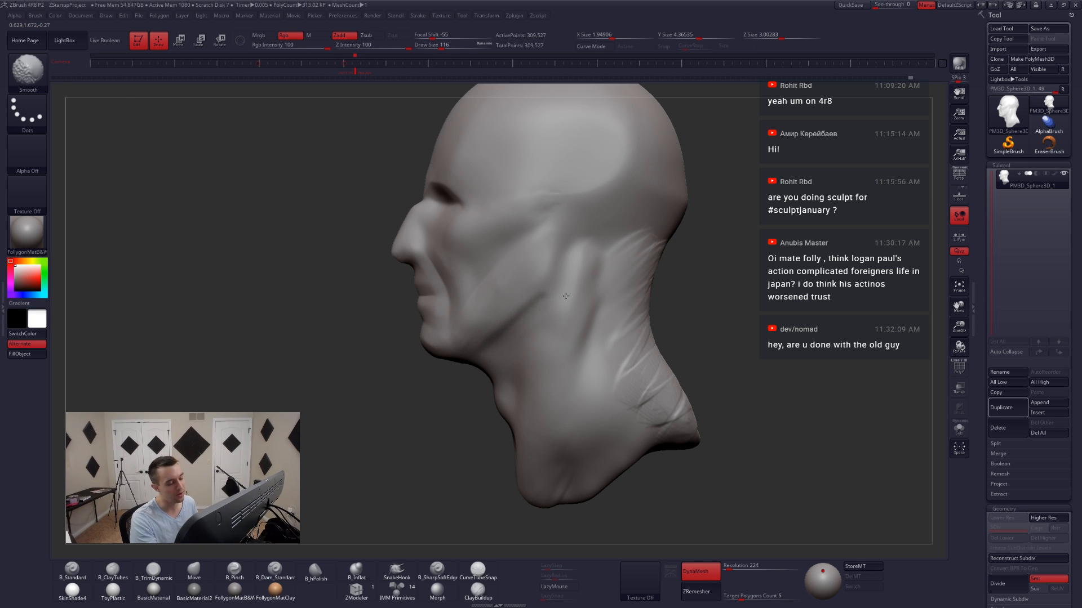
right_click_drag(550, 310, 659, 314)
key("space")
left_click_drag(510, 332, 517, 332)
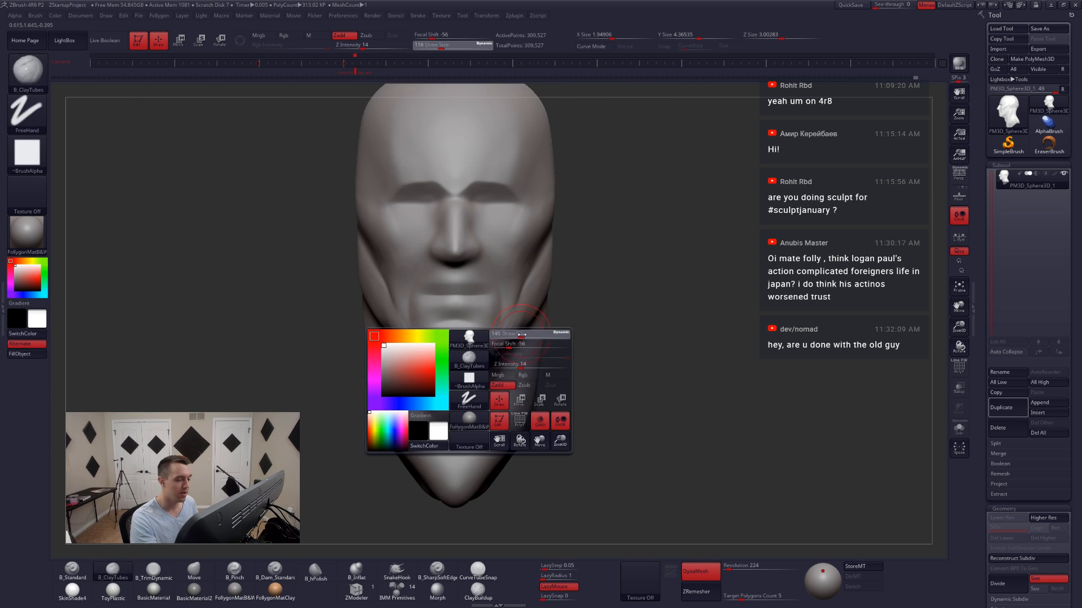
key("space")
right_click_drag(523, 298, 527, 325, "alt")
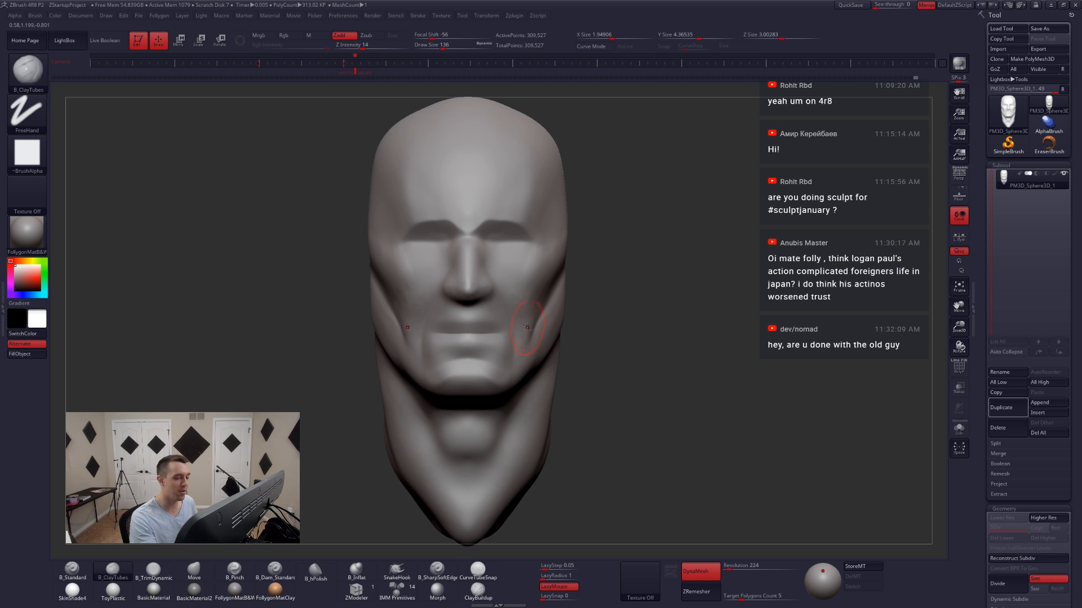
- Build up the nostril wings on the sides of the nose with ClayTubes at draw size 71
key("space")
left_click_drag(527, 332, 520, 332)
right_click_drag(547, 326, 509, 326)
right_click_drag(483, 285, 486, 319, "ctrl")
mouse_move(486, 319)
right_mouse_down("alt")
mouse_move(554, 320)
mouse_move(540, 318)
mouse_move(536, 299)
right_mouse_up("alt")
key("space")
left_click_drag(536, 301, 530, 299)
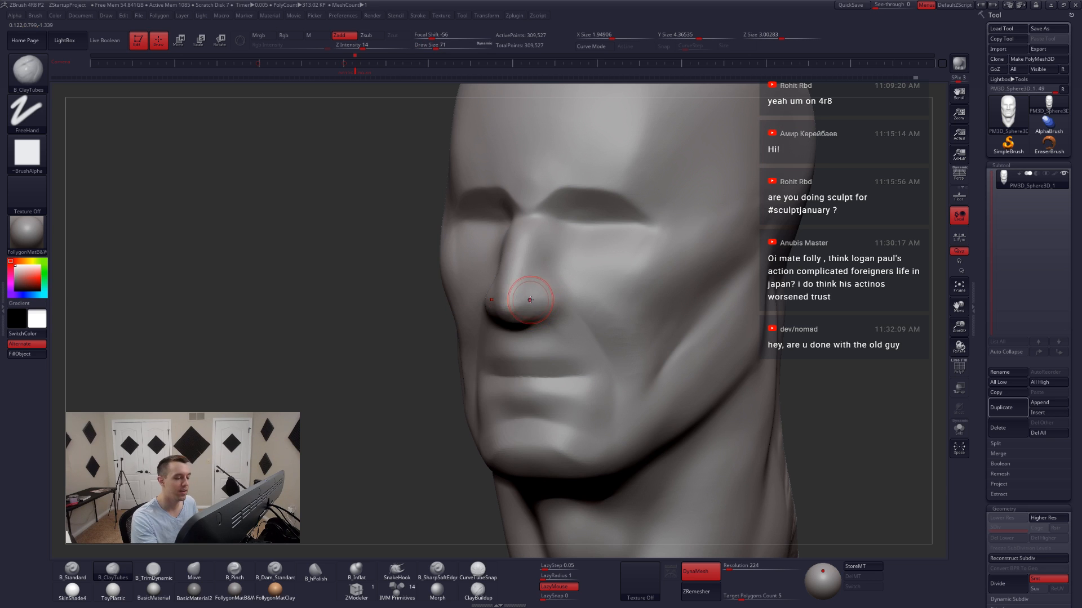
right_click_drag(541, 307, 552, 295)
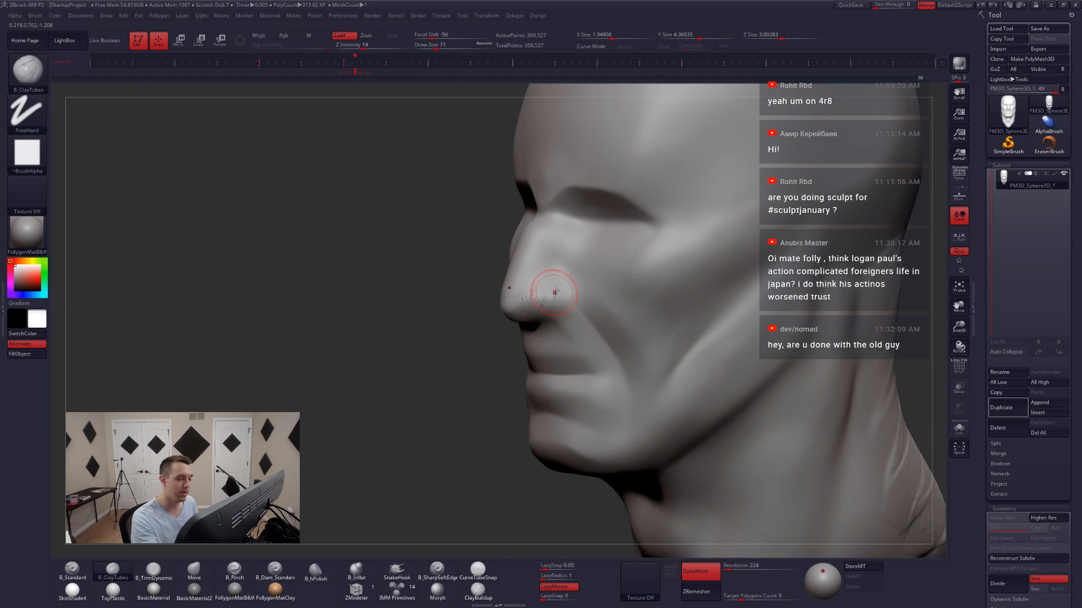
left_click_drag(548, 316, 544, 317)
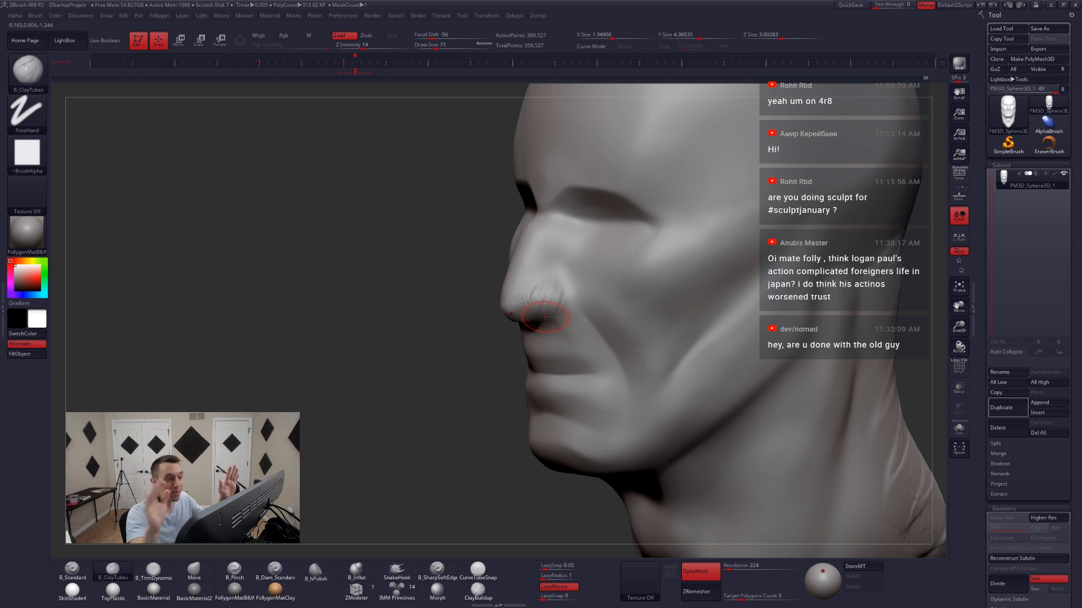
right_click_drag(550, 289, 550, 277)
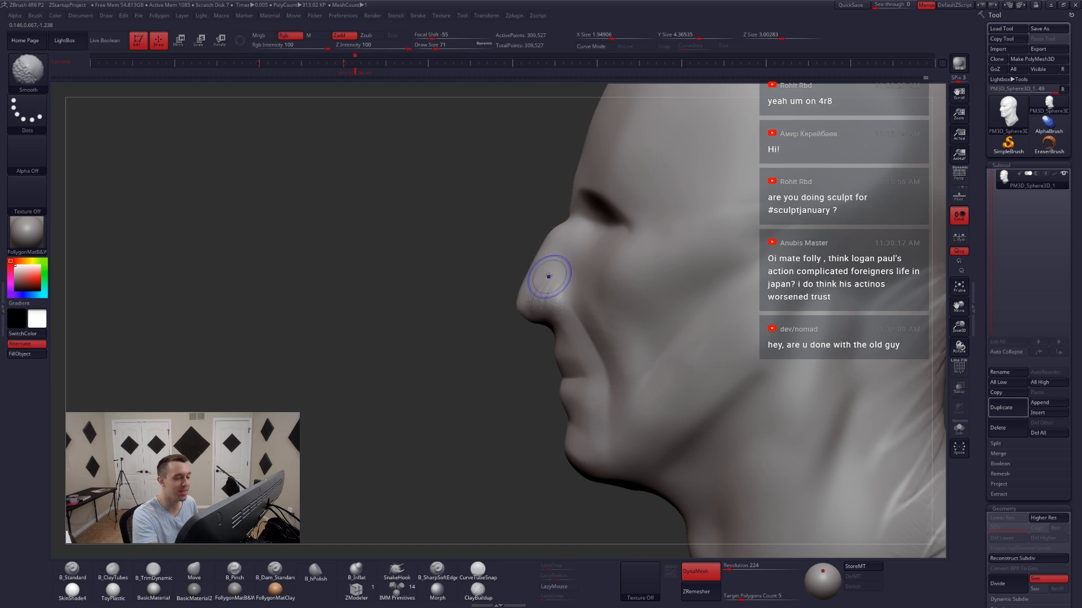
- Reshape the nose bridge and tip in profile with the Move brush at draw size 101 and smooth the side of the nose
key("b")
key("m")
key("v")
key("space")
mouse_move(559, 242)
left_mouse_down()
mouse_move(556, 232)
mouse_move(554, 241)
left_mouse_up()
key("space")
left_click_drag(553, 239, 542, 252)
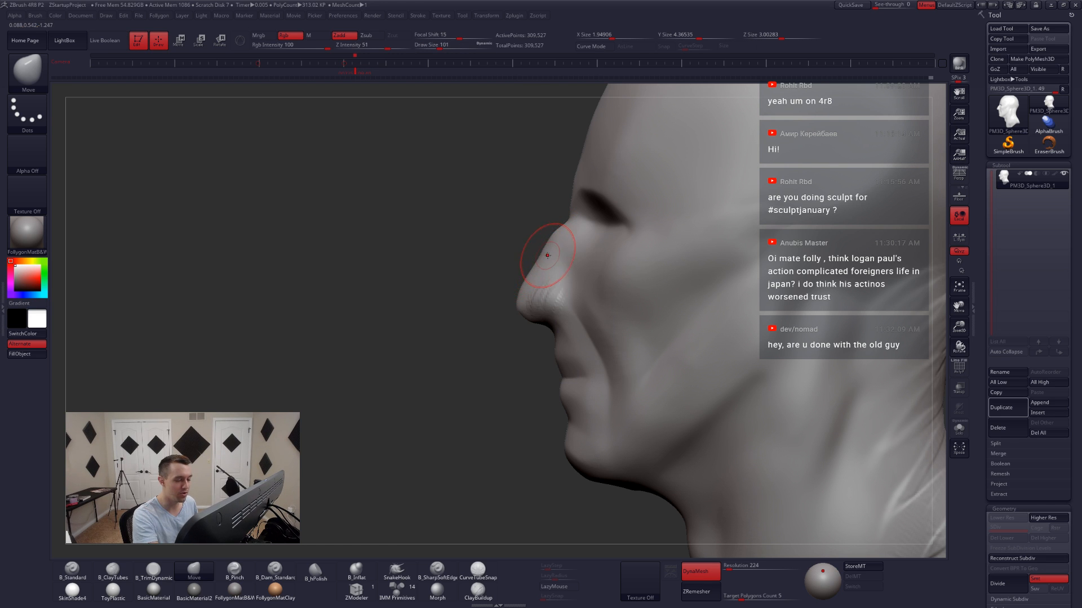
key("space")
left_click_drag(545, 269, 539, 270)
right_click_drag(548, 278, 540, 292)
mouse_move(541, 293)
left_mouse_down("shift")
mouse_move(551, 306)
mouse_move(558, 292)
left_mouse_up("shift")
- Carve the two nostril holes into the underside of the nose with the Standard brush at draw size 49
mouse_move(551, 333)
right_mouse_down()
mouse_move(592, 324)
mouse_move(551, 322)
mouse_move(540, 351)
right_mouse_up()
key("2")
key("1")
left_click_drag(546, 321, 549, 321, "alt")
right_click_drag(549, 324, 547, 359)
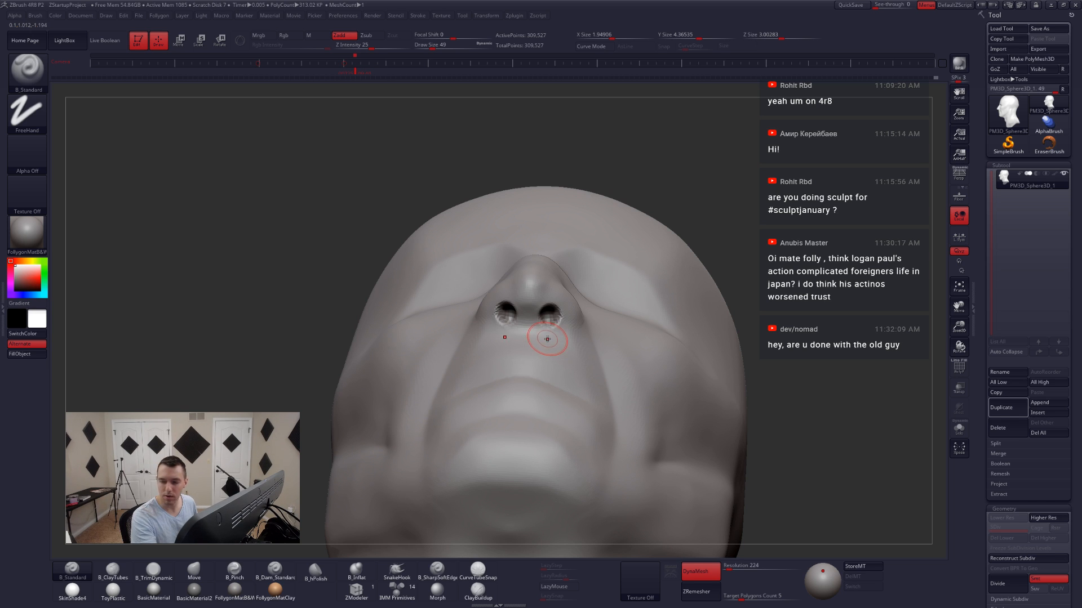
key("space")
left_click_drag(548, 336, 551, 336)
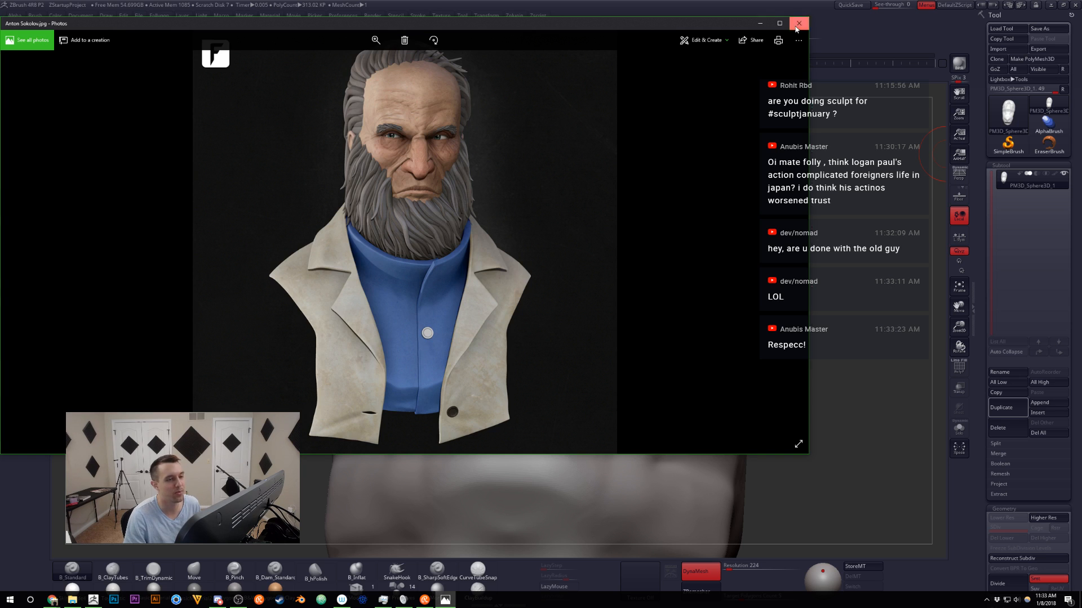
- Close the bust photo and build up the area below the nostrils with ClayTubes at draw size 65
left_click(798, 24)
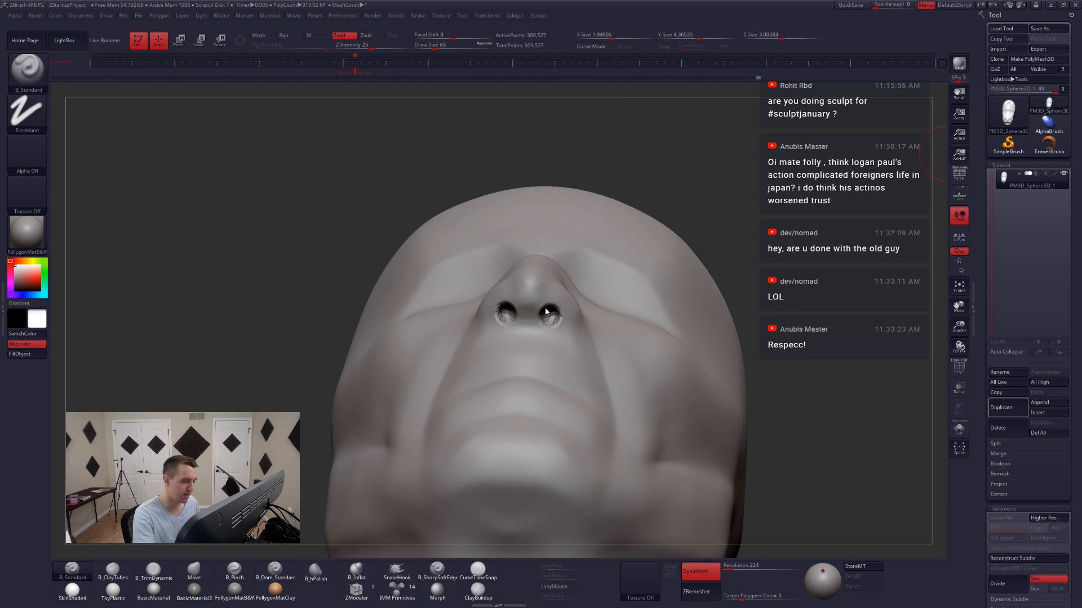
right_click_drag(555, 312, 552, 353)
right_click(552, 354)
key("2")
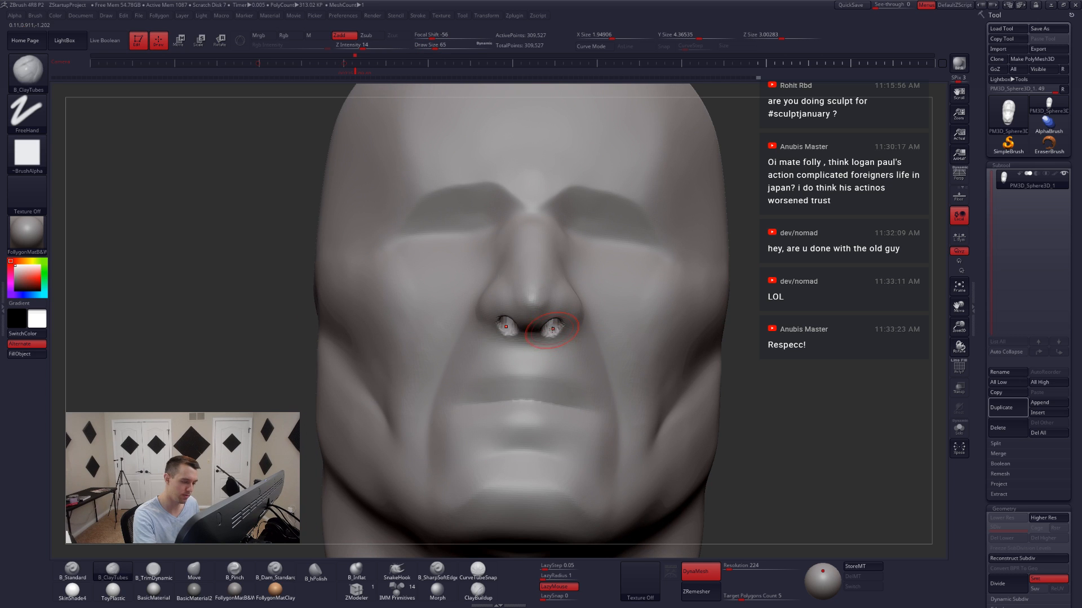
left_click_drag(548, 340, 554, 341)
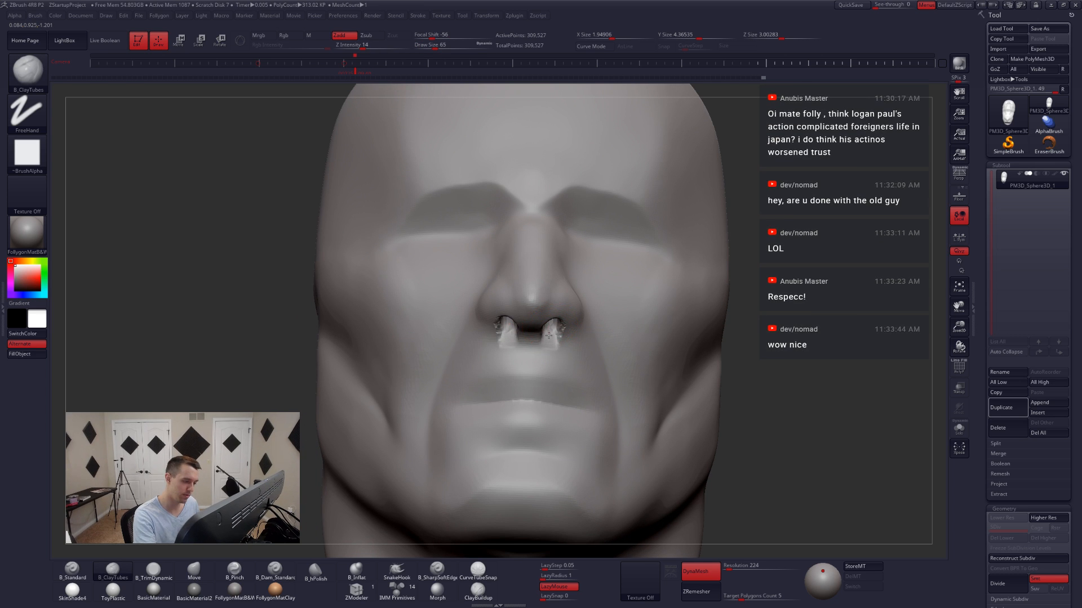
right_click_drag(570, 339, 550, 325)
mouse_move(548, 362)
right_mouse_down()
mouse_move(563, 374)
mouse_move(534, 364)
right_mouse_up()
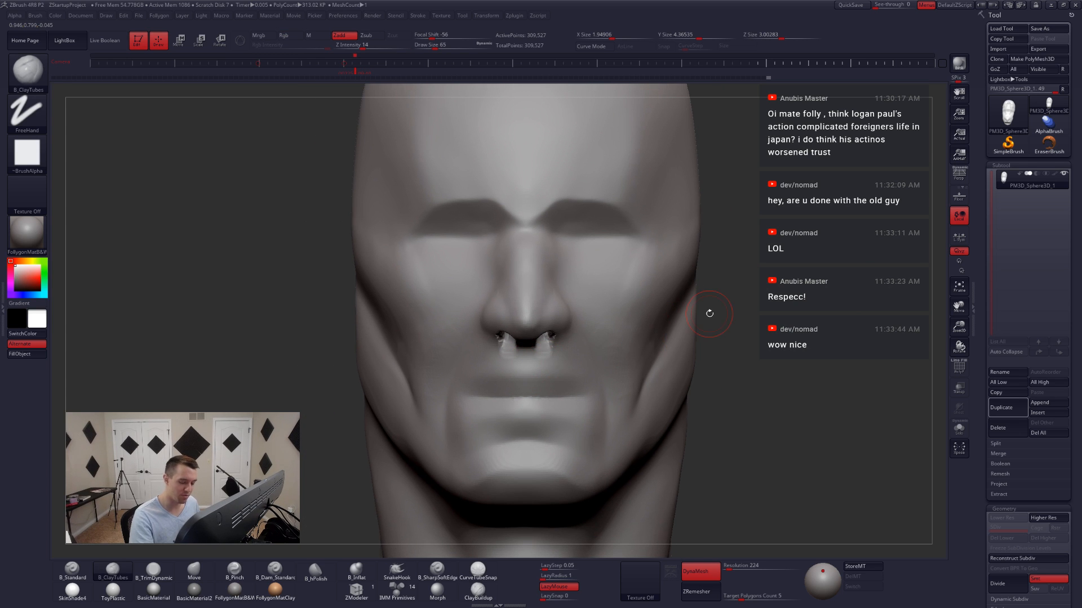
- Re-DynaMesh the head, then shape and smooth the philtrum between nose and upper lip with ClayTubes at draw size 41
left_click_drag(755, 382, 789, 361, "ctrl")
key("space")
left_click_drag(531, 359, 526, 356)
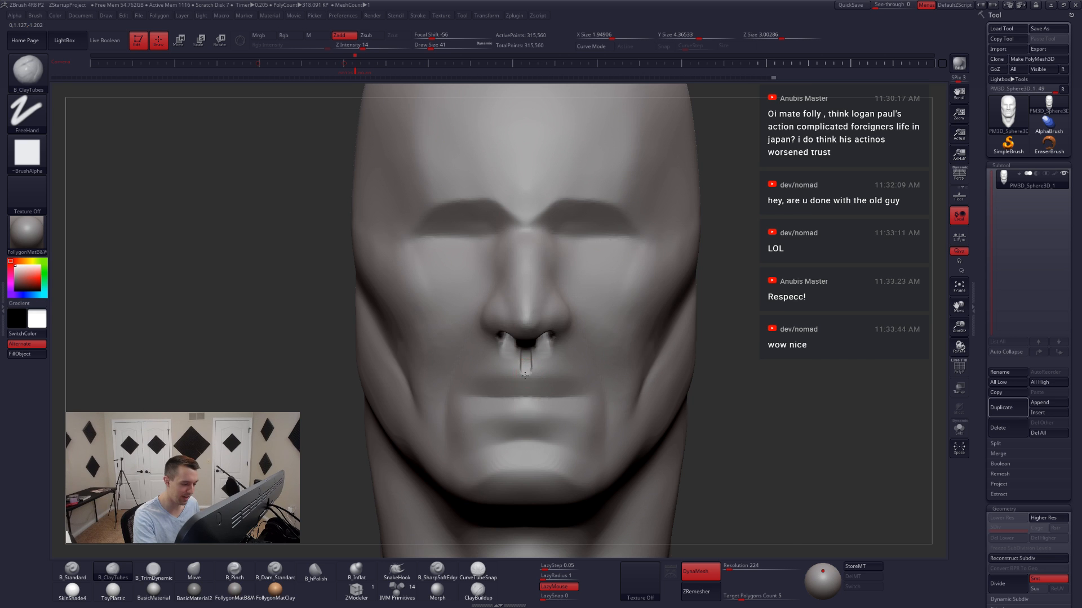
right_click_drag(524, 374, 525, 352)
left_click_drag(527, 360, 524, 374, "shift")
mouse_move(523, 374)
right_mouse_down()
mouse_move(506, 369)
mouse_move(521, 366)
mouse_move(506, 384)
mouse_move(527, 343)
right_mouse_up()
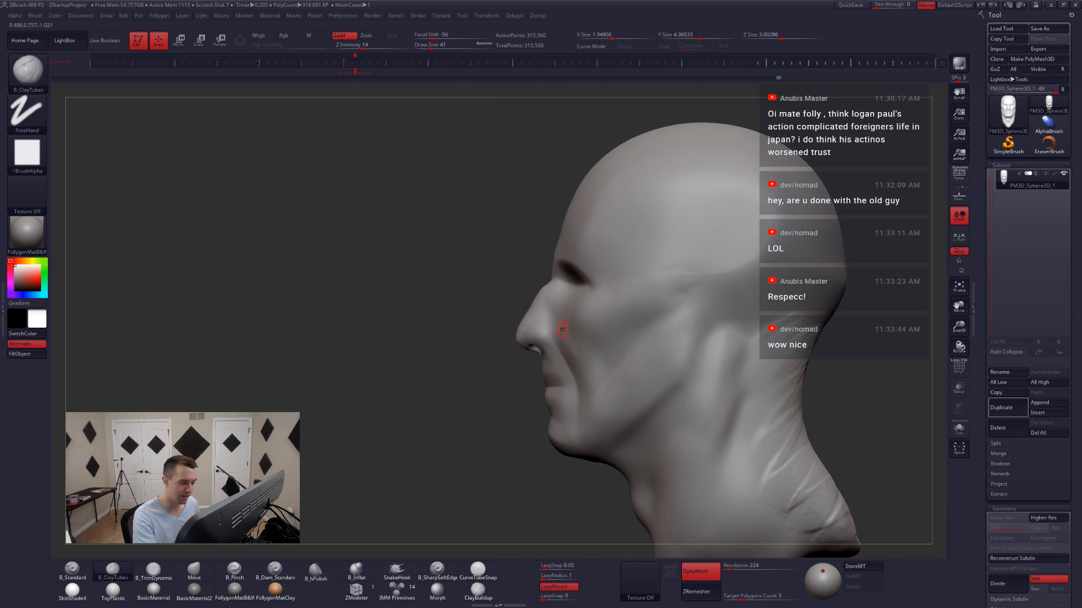
- Carve the crease around the outer edge of the nostril wing with Dam_Standard at draw size 62
key("space")
left_click_drag(565, 329, 572, 329)
mouse_move(572, 329)
right_mouse_down()
mouse_move(595, 337)
mouse_move(548, 366)
right_mouse_up()
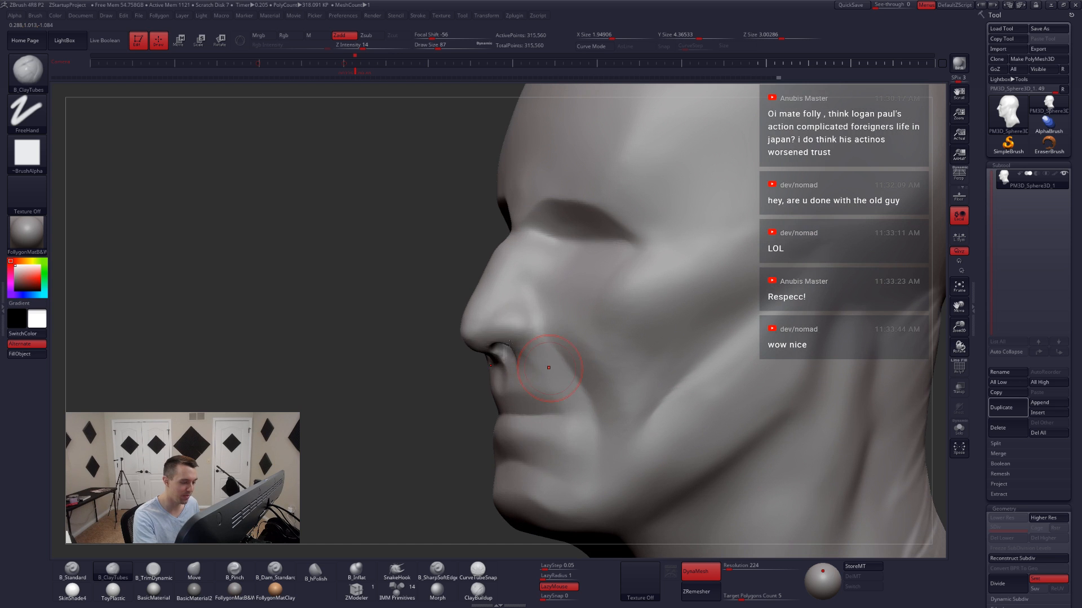
key("space")
mouse_move(522, 343)
left_mouse_down()
mouse_move(533, 331)
mouse_move(522, 351)
left_mouse_up()
key("5")
key("6")
key("space")
key("space")
right_click_drag(522, 352, 548, 354)
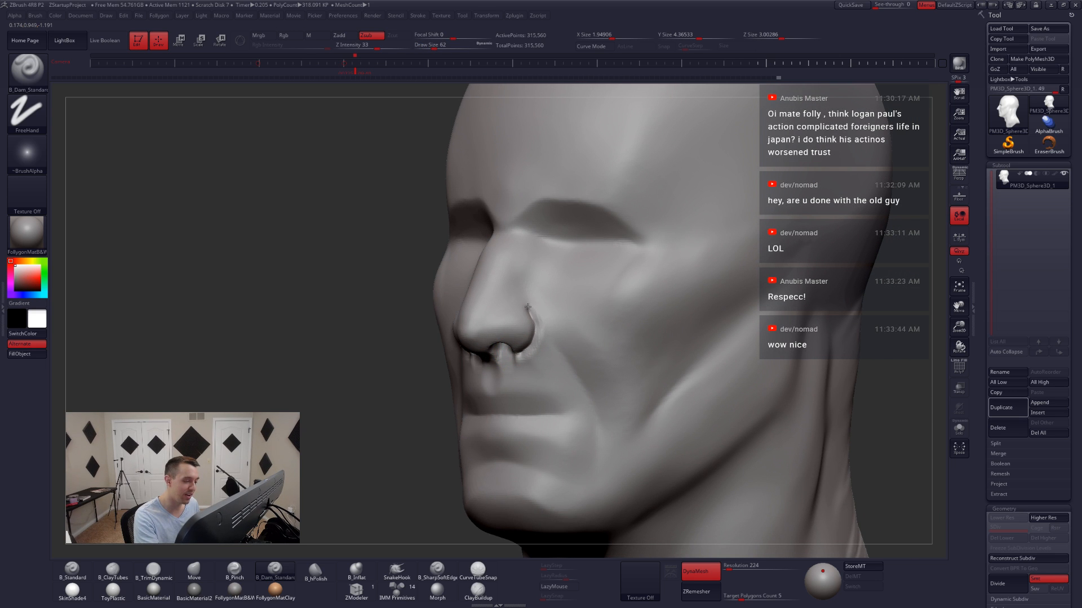
mouse_move(515, 299)
left_mouse_down()
mouse_move(492, 319)
mouse_move(509, 310)
left_mouse_up()
- Sharpen the crease around the nostril wing with the Pinch brush, raising the draw size to 44
key("5")
key("space")
right_click_drag(513, 313, 507, 331)
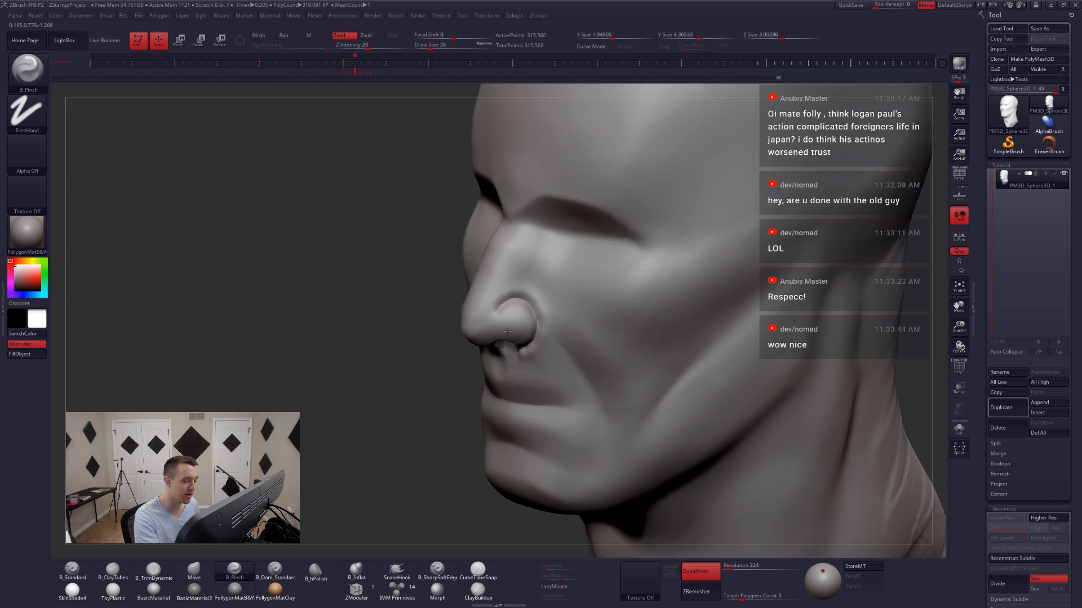
key("space")
left_click_drag(497, 303, 503, 303)
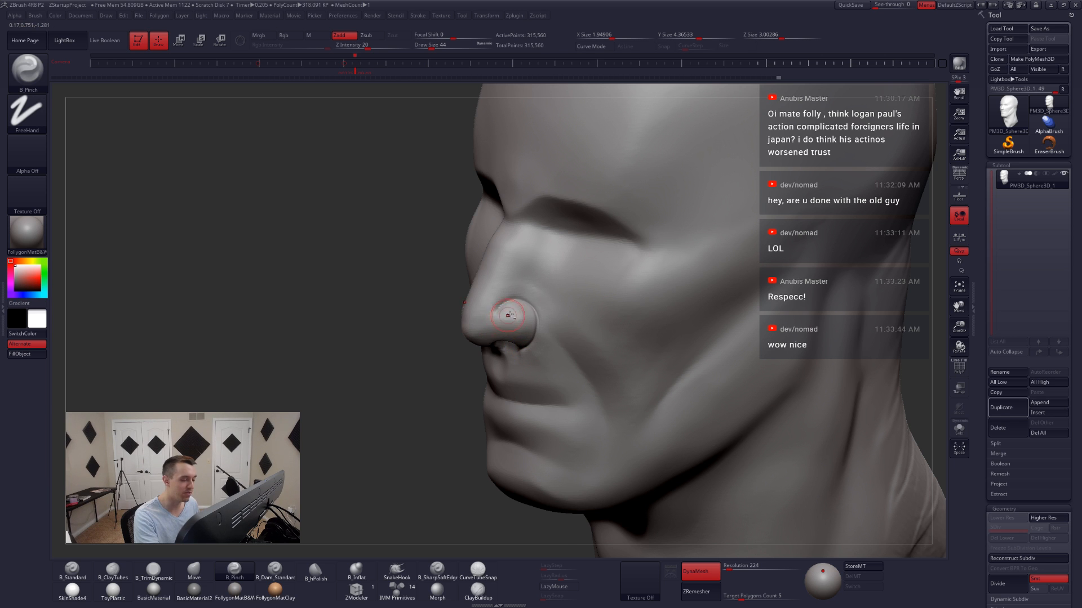
mouse_move(508, 315)
right_mouse_down()
mouse_move(542, 362)
mouse_move(614, 358)
right_mouse_up()
- Adjust the shape of the nostril wing in profile with the Move brush at draw size 80
key("4")
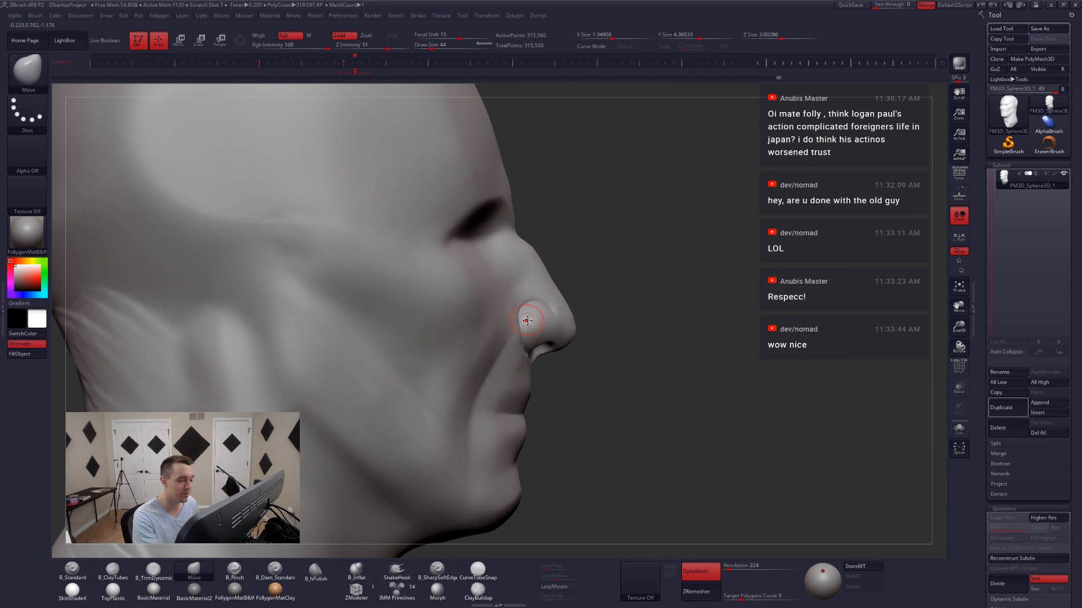
key("space")
left_click_drag(527, 320, 533, 320)
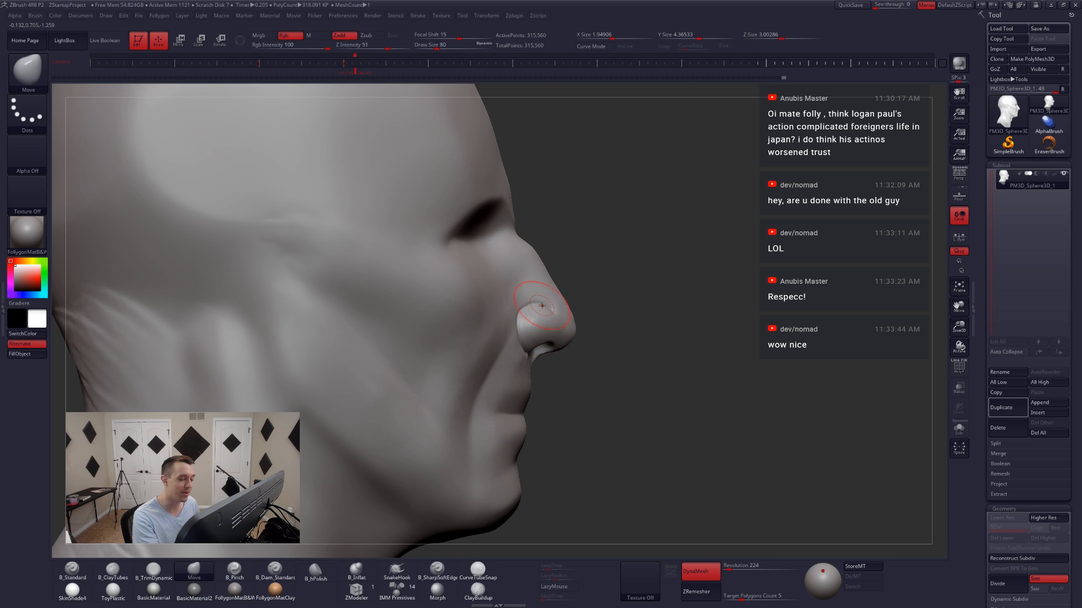
right_click_drag(543, 337, 479, 341, "shift")
mouse_move(570, 354)
right_mouse_down("ctrl")
mouse_move(602, 315)
mouse_move(557, 329)
mouse_move(498, 328)
mouse_move(515, 369)
right_mouse_up("ctrl")
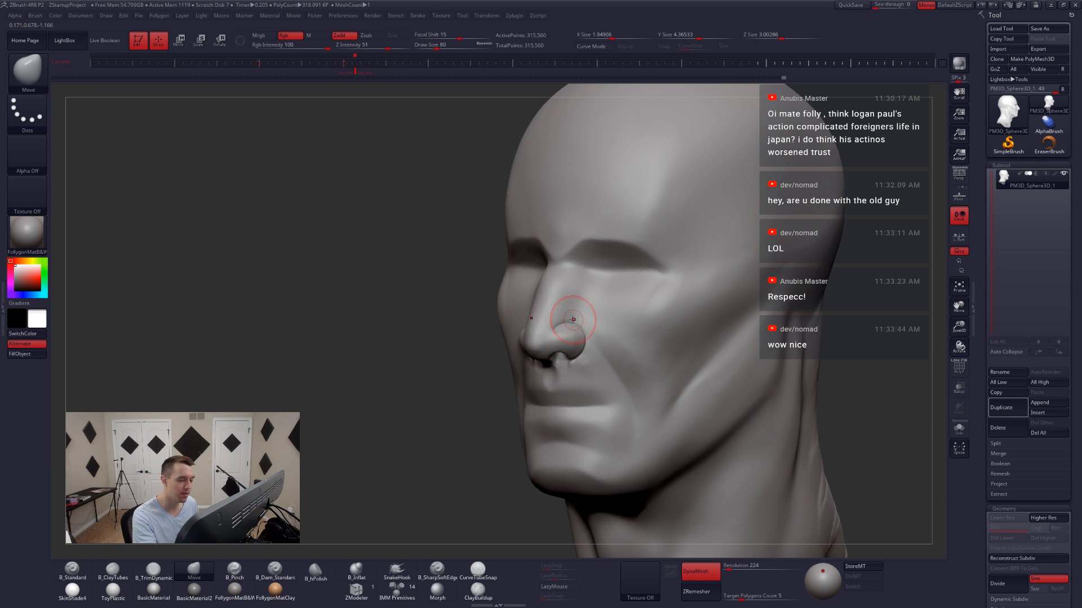
- Cut a crease above the nostril wing and up the side of the nose with the SharpSoftEdge brush
key("space")
left_click_drag(573, 318, 570, 316)
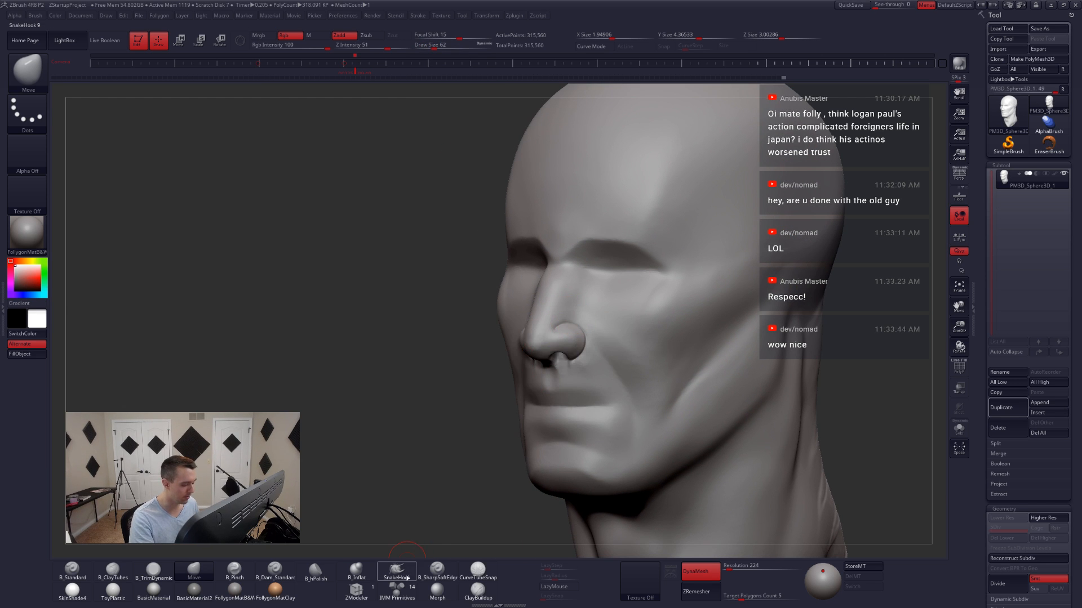
left_click(432, 575)
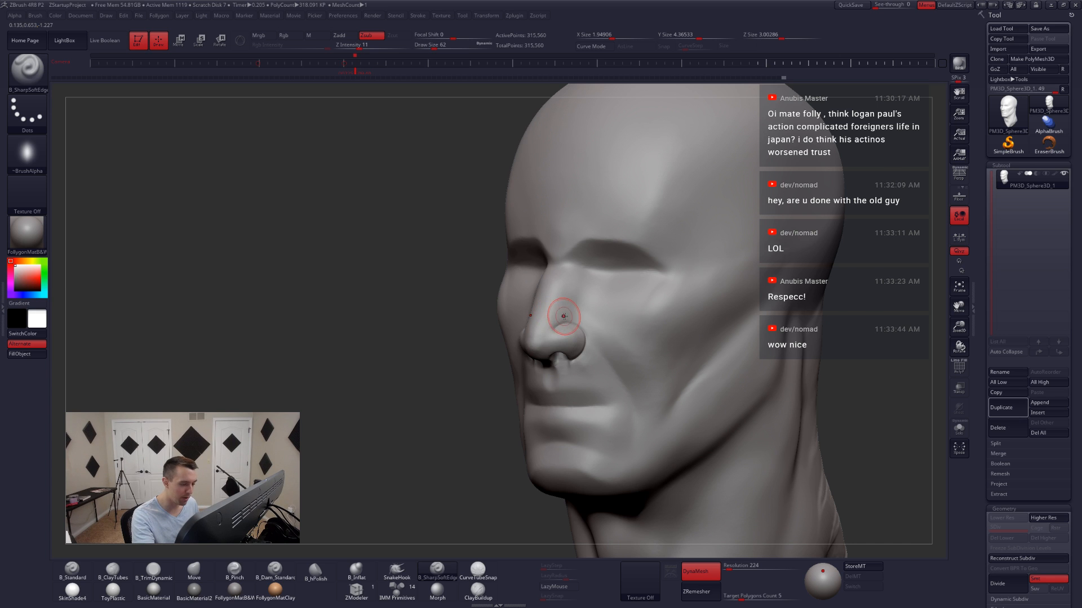
key("space")
left_click_drag(570, 316, 567, 316)
right_click_drag(567, 316, 519, 319)
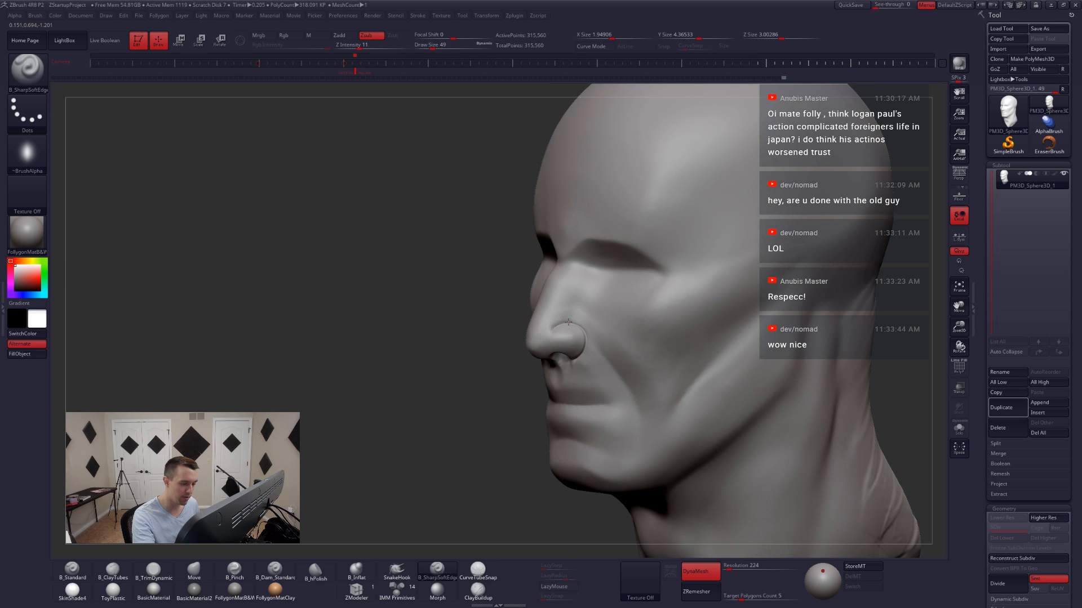
mouse_move(574, 303)
left_mouse_down()
mouse_move(580, 282)
mouse_move(569, 312)
left_mouse_up()
mouse_move(568, 315)
right_mouse_down()
mouse_move(611, 317)
mouse_move(552, 319)
right_mouse_up()
- Pinch the crease beside the nose bridge and fill in next to it with ClayTubes at draw size 54
key("5")
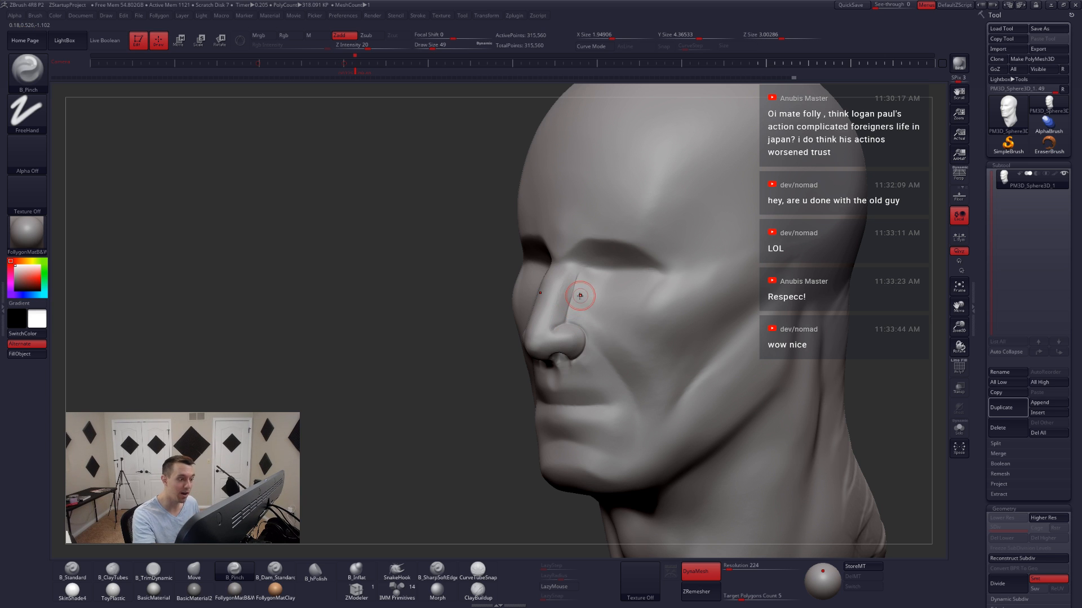
key("bracketright")
mouse_move(575, 276)
right_mouse_down()
mouse_move(616, 287)
mouse_move(543, 298)
right_mouse_up()
key("2")
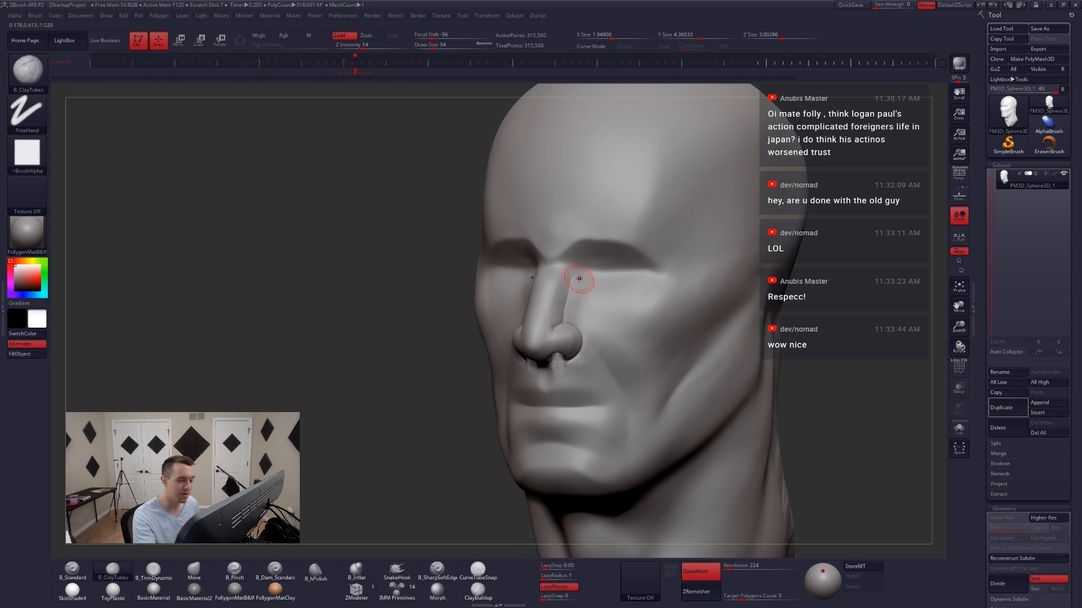
left_click_drag(572, 303, 577, 285)
mouse_move(578, 309)
right_mouse_down("shift")
mouse_move(610, 313)
mouse_move(599, 337)
mouse_move(593, 314)
mouse_move(562, 307)
right_mouse_up("shift")
- Re-DynaMesh the head and reshape the base of the nose around the nostrils with the Move brush at draw size 68
right_click(591, 300)
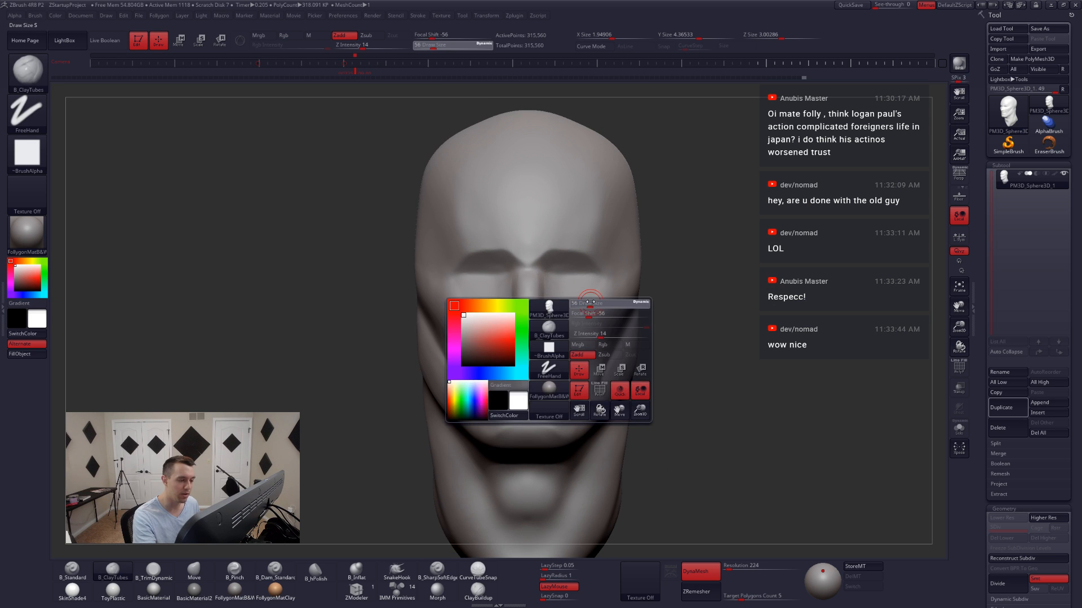
left_click_drag(686, 420, 769, 338, "ctrl")
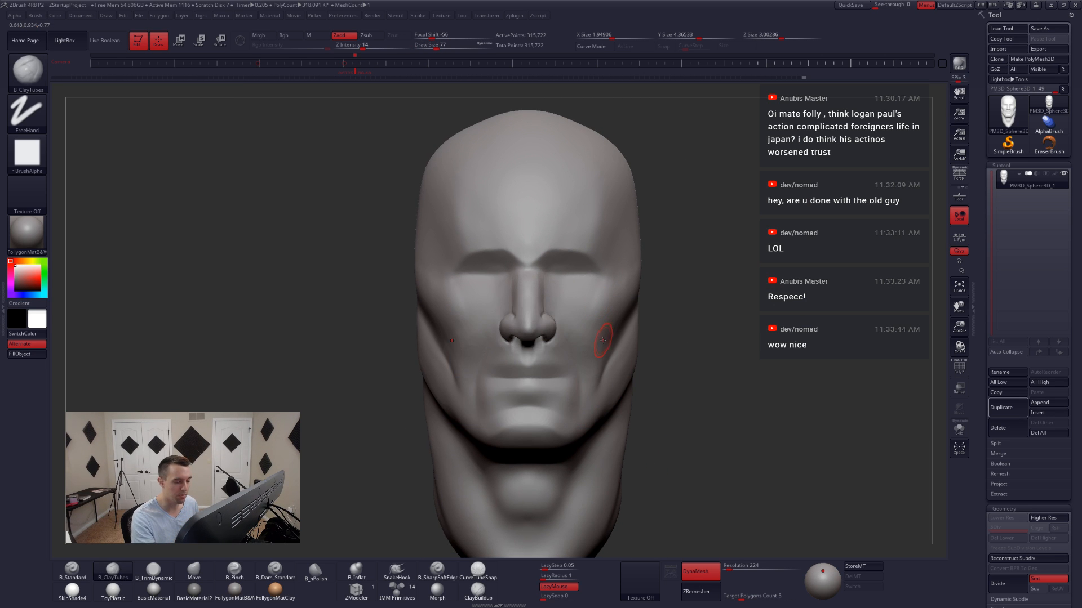
mouse_move(603, 338)
right_mouse_down()
mouse_move(540, 330)
mouse_move(539, 350)
mouse_move(606, 349)
right_mouse_up()
key("b")
key("m")
key("v")
key("space")
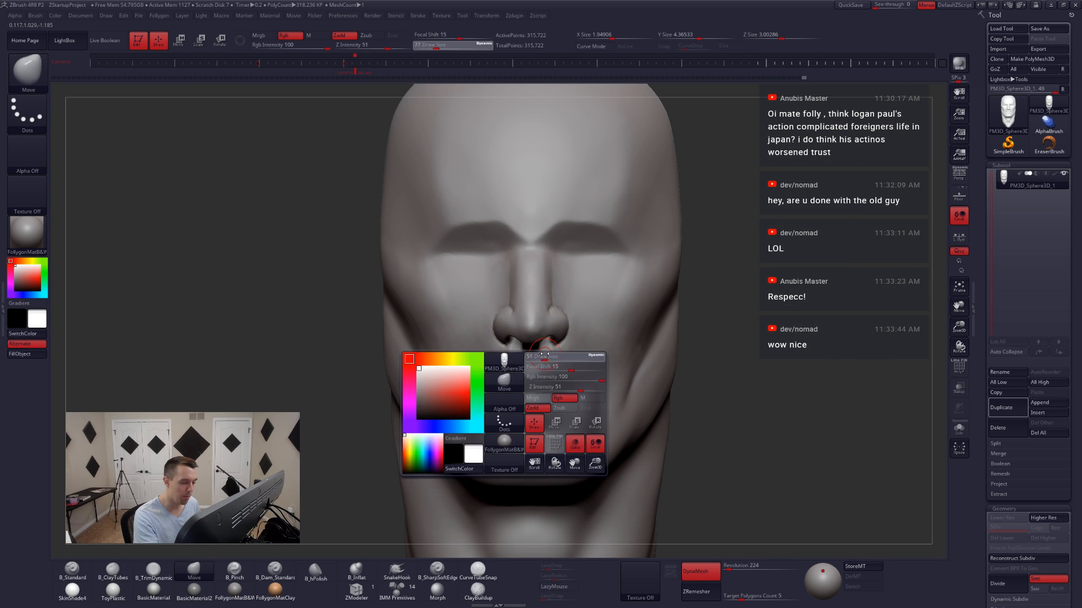
key("space")
left_click_drag(544, 350, 538, 354)
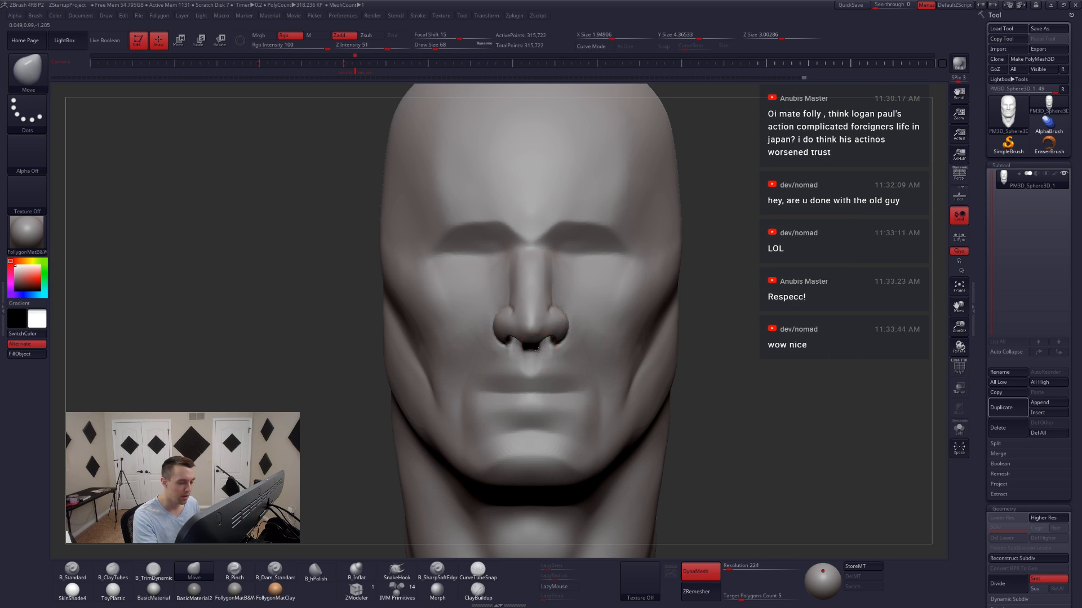
- Refine the profile of the nose base and upper lip with the Move brush, raising the draw size to 94
mouse_move(541, 357)
right_mouse_down()
mouse_move(464, 363)
mouse_move(539, 370)
mouse_move(445, 369)
right_mouse_up()
key("space")
left_click_drag(515, 379, 521, 379)
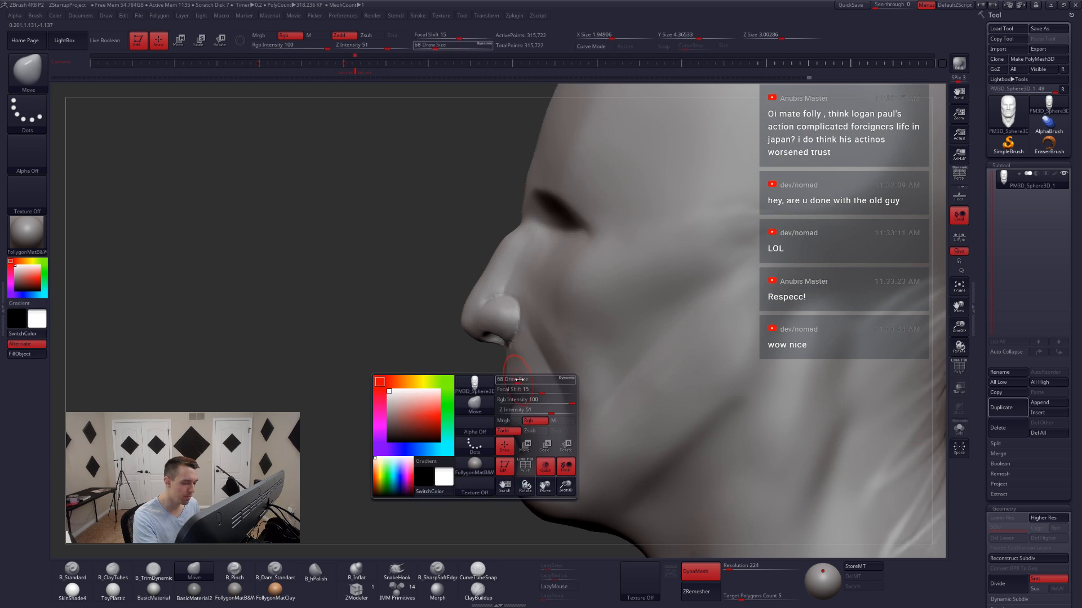
right_click_drag(532, 363, 551, 346, "ctrl")
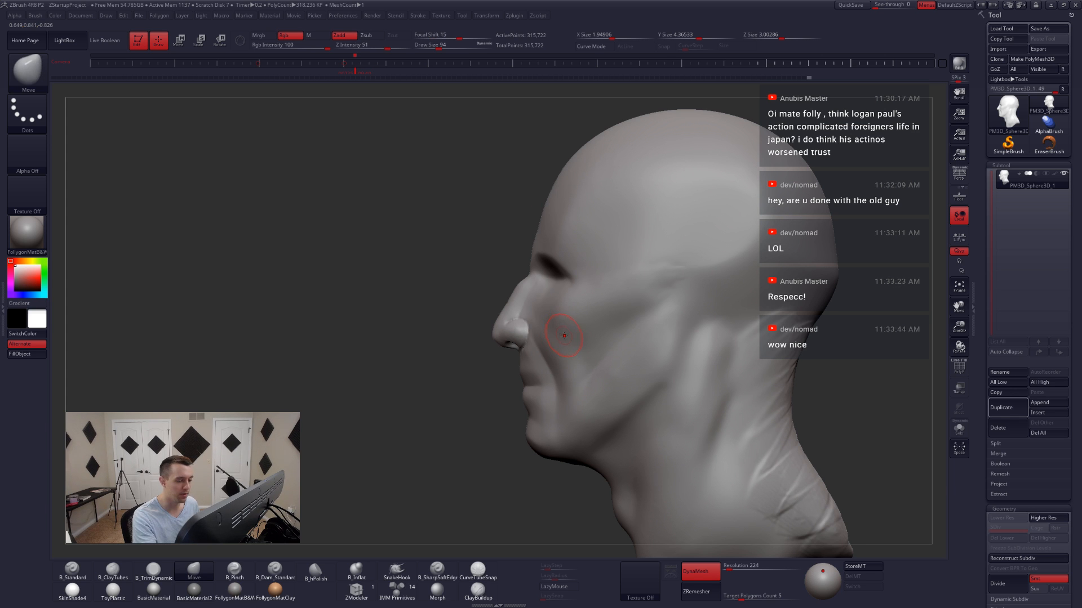
mouse_move(548, 295)
right_mouse_down()
mouse_move(571, 293)
mouse_move(549, 292)
mouse_move(560, 287)
mouse_move(546, 280)
right_mouse_up()
- Sharpen the lower edge of the eye socket with the Pinch brush at draw size 65
key("5")
key("space")
left_click_drag(554, 291, 544, 294)
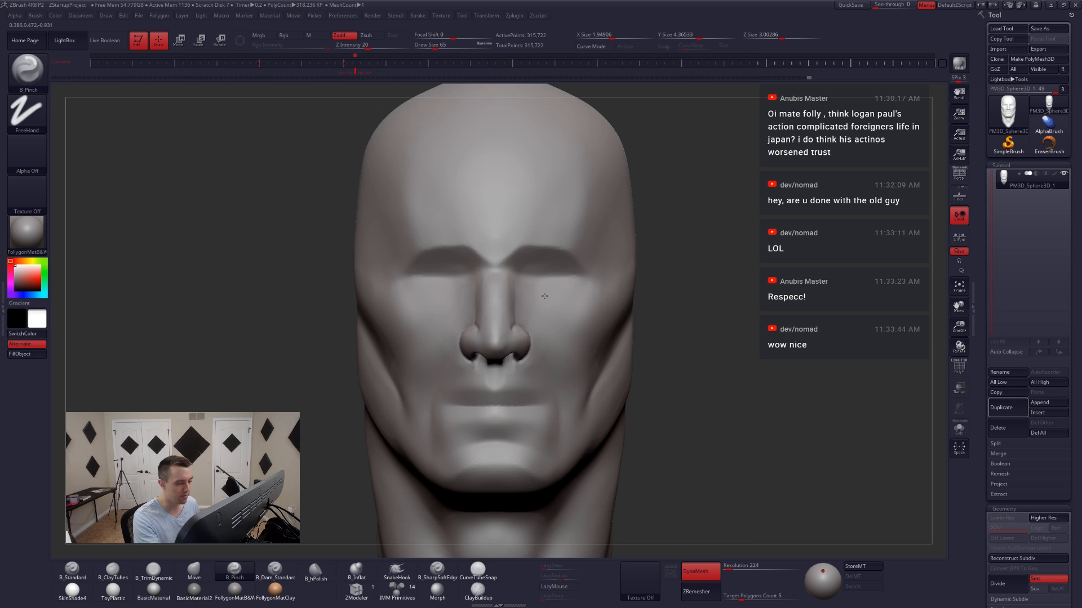
right_click_drag(544, 294, 514, 286)
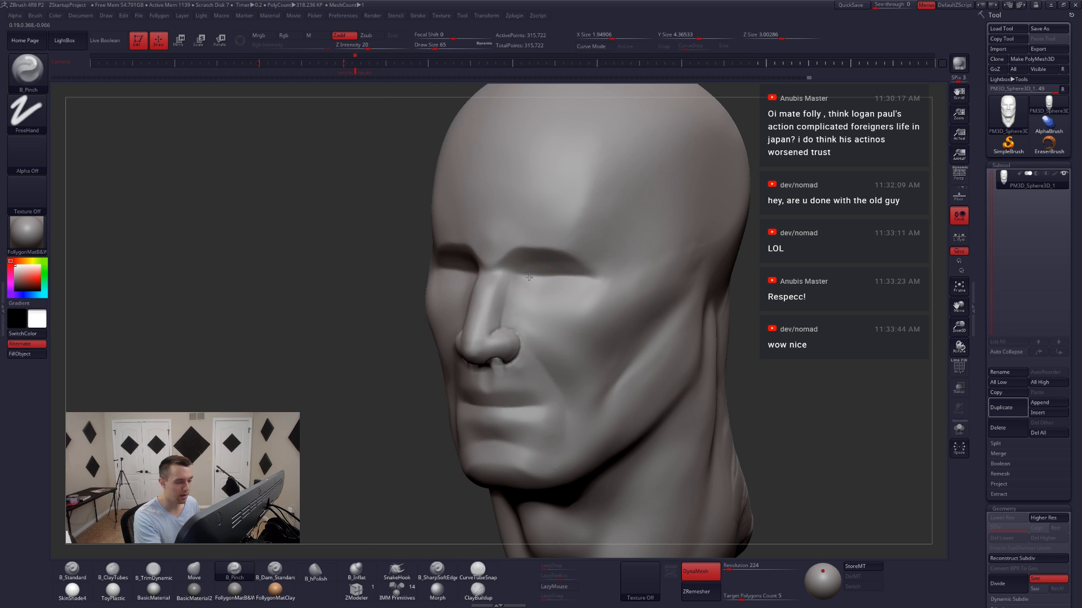
left_click_drag(529, 277, 557, 279)
right_click_drag(569, 293, 585, 294, "shift")
- Sharpen the inner corners of the eye sockets beside the nose bridge with the Pinch brush, varying the draw size
key("space")
left_click_drag(575, 295, 584, 296)
right_click_drag(580, 294, 614, 288)
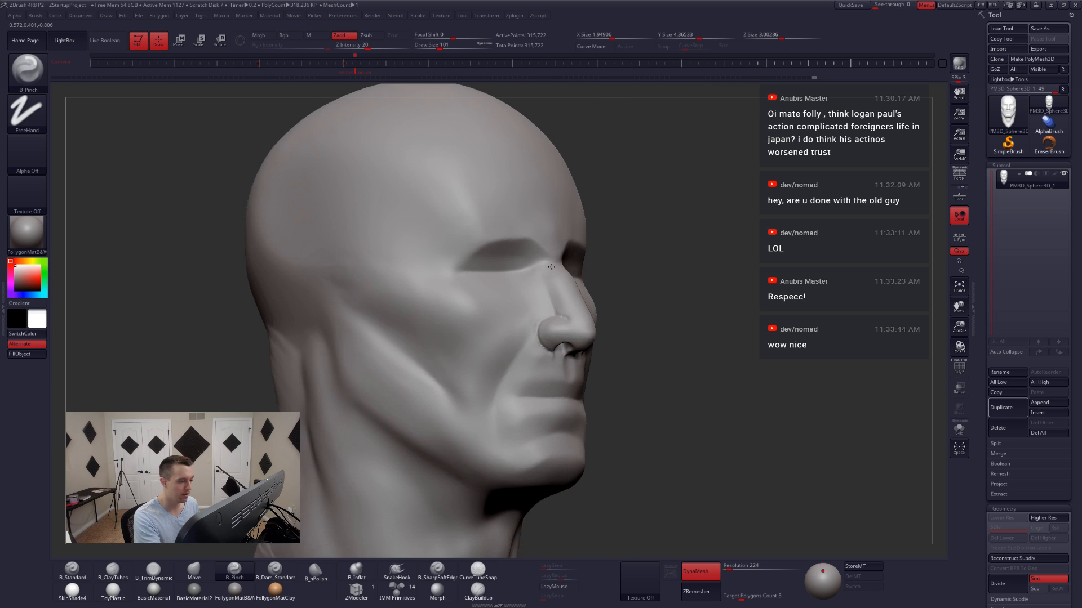
mouse_move(551, 267)
right_mouse_down()
mouse_move(486, 243)
mouse_move(477, 272)
mouse_move(485, 268)
right_mouse_up()
key("space")
left_click_drag(501, 241, 497, 241)
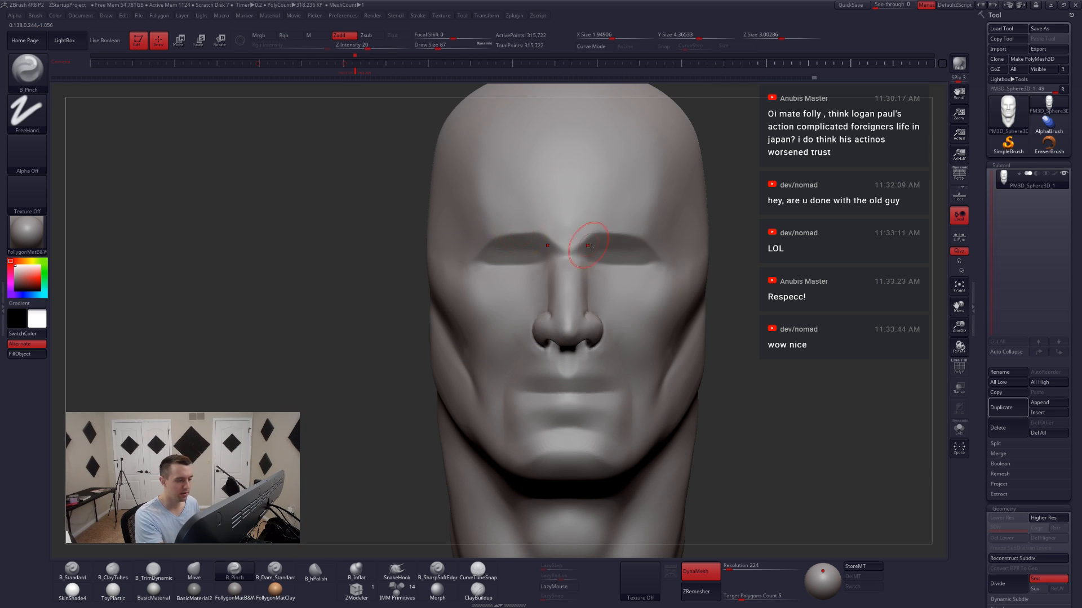
left_click_drag(599, 237, 587, 239)
- Raise the draw size to 149 and smooth the upper cheeks just below the eye sockets
right_click_drag(594, 256, 611, 228, "ctrl")
right_click_drag(651, 299, 566, 337, "alt")
key("space")
left_click_drag(584, 327, 593, 327)
right_click_drag(676, 272, 638, 295)
left_click_drag(639, 294, 630, 304, "shift")
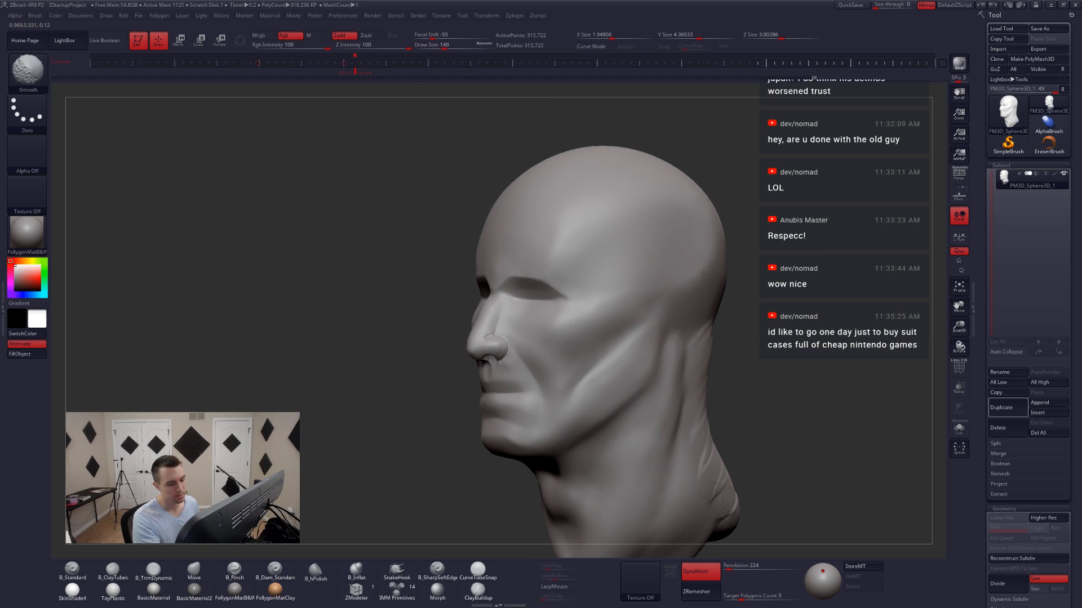
right_click_drag(596, 324, 642, 316)
left_click_drag(547, 309, 552, 317, "shift")
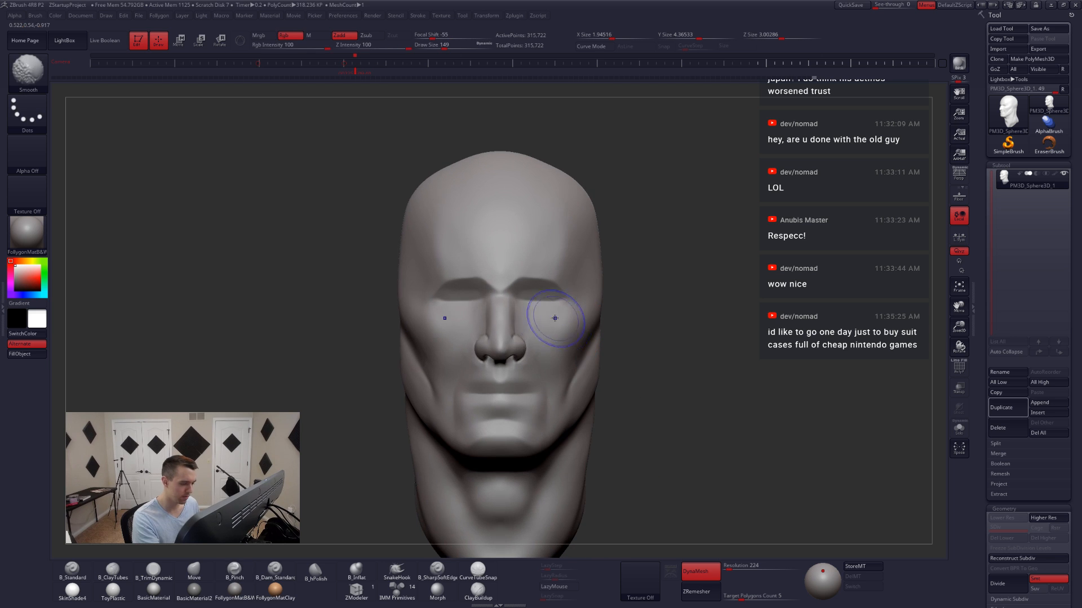
right_click_drag(558, 323, 565, 345, "ctrl")
right_click_drag(566, 345, 512, 347)
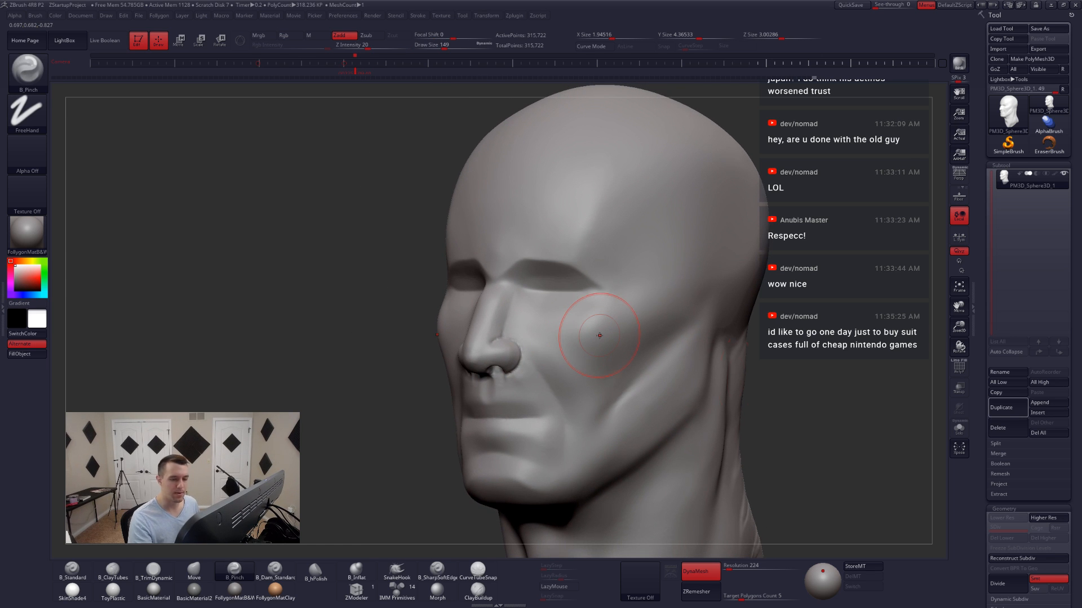
- Turn on perspective and smooth the creases on the side and back of the neck, raising the draw size to 257
left_click(959, 176)
right_click_drag(721, 436, 586, 372, "ctrl")
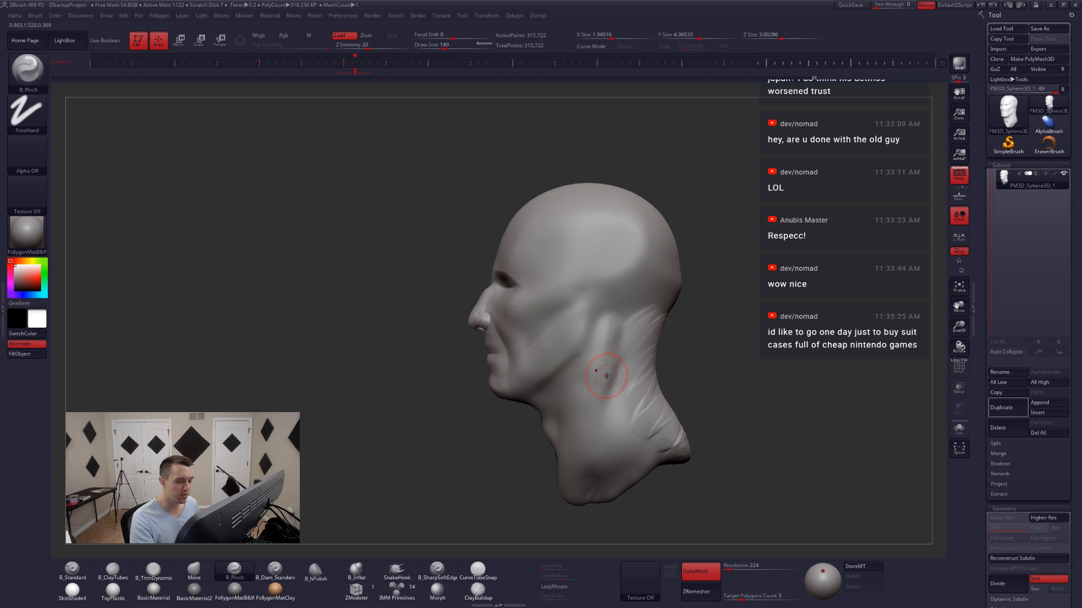
key("b")
key("c")
key("t")
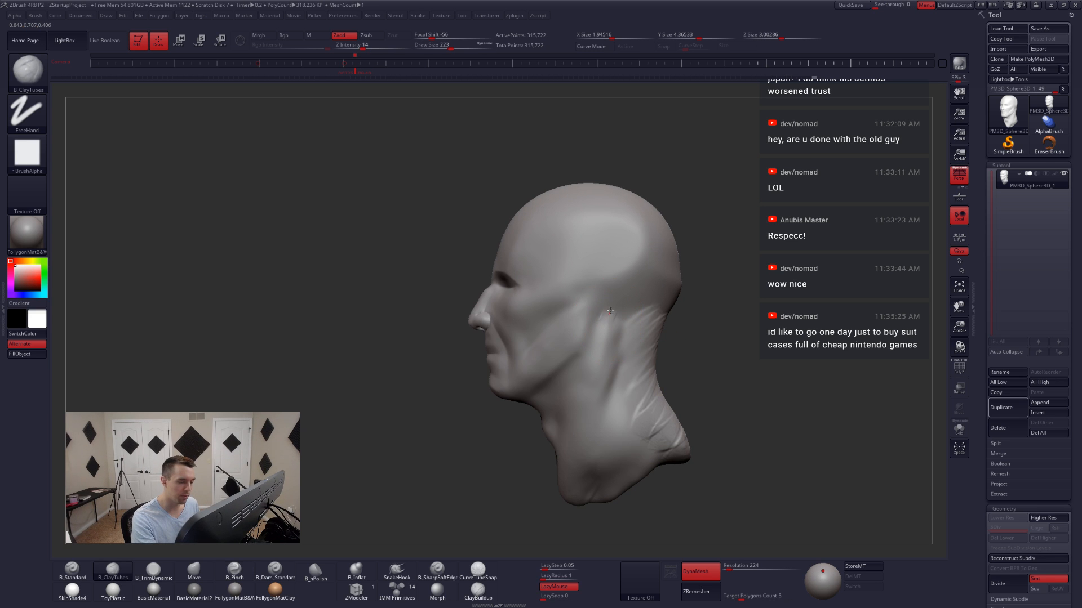
key("shift")
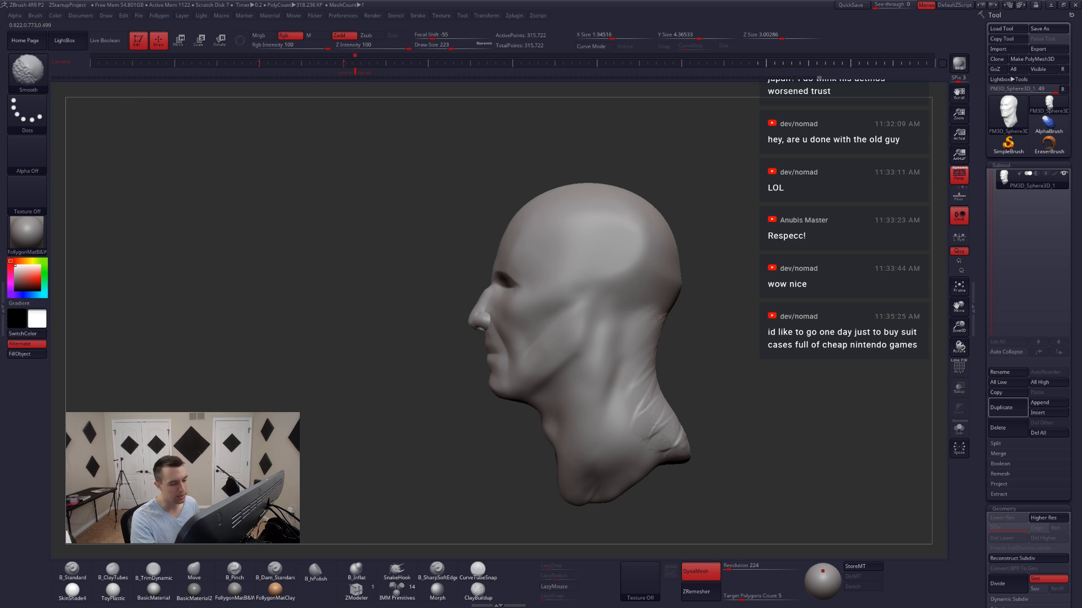
right_click_drag(668, 325, 663, 366)
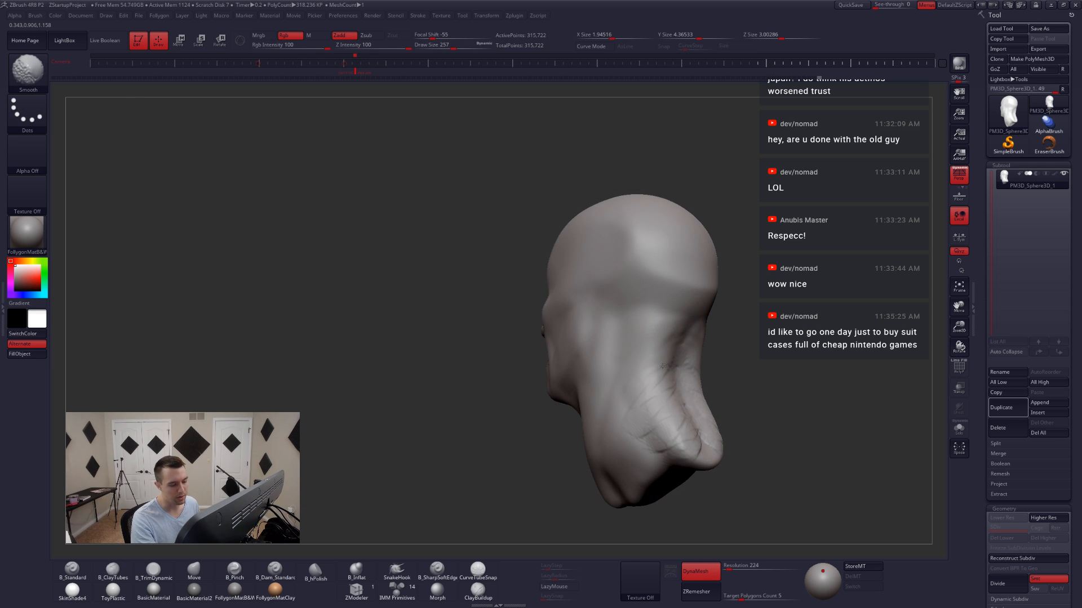
left_click_drag(675, 428, 652, 440, "shift")
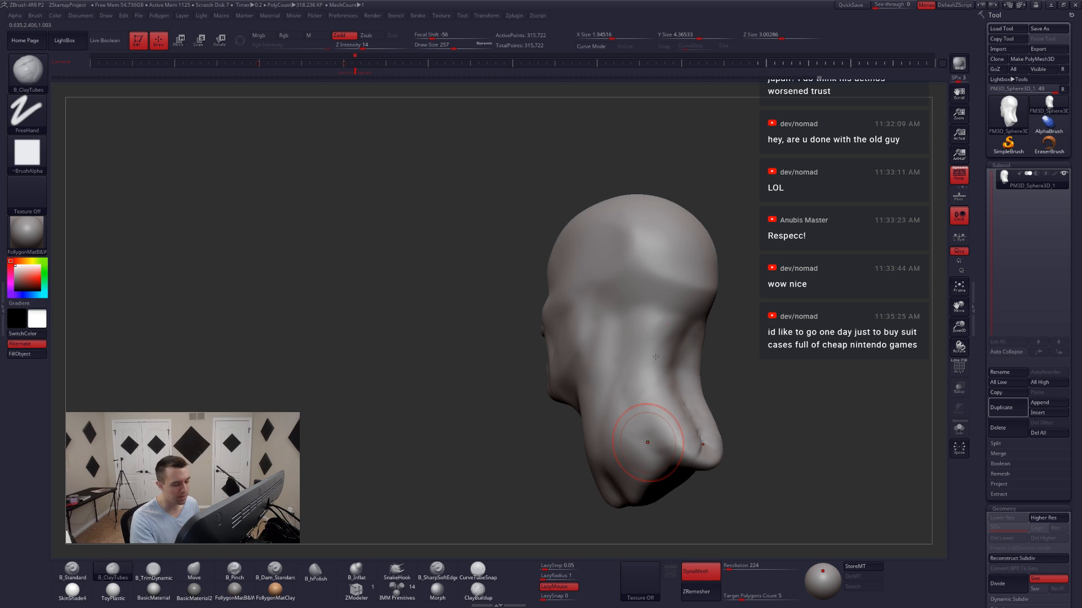
- Plane the cheek below the eye socket with the TrimDynamic brush, lowering the draw size to 177 and further to 120
mouse_move(648, 439)
right_mouse_down()
mouse_move(695, 404)
mouse_move(582, 415)
mouse_move(615, 401)
mouse_move(569, 406)
right_mouse_up()
key("shift+z")
key("shift+z")
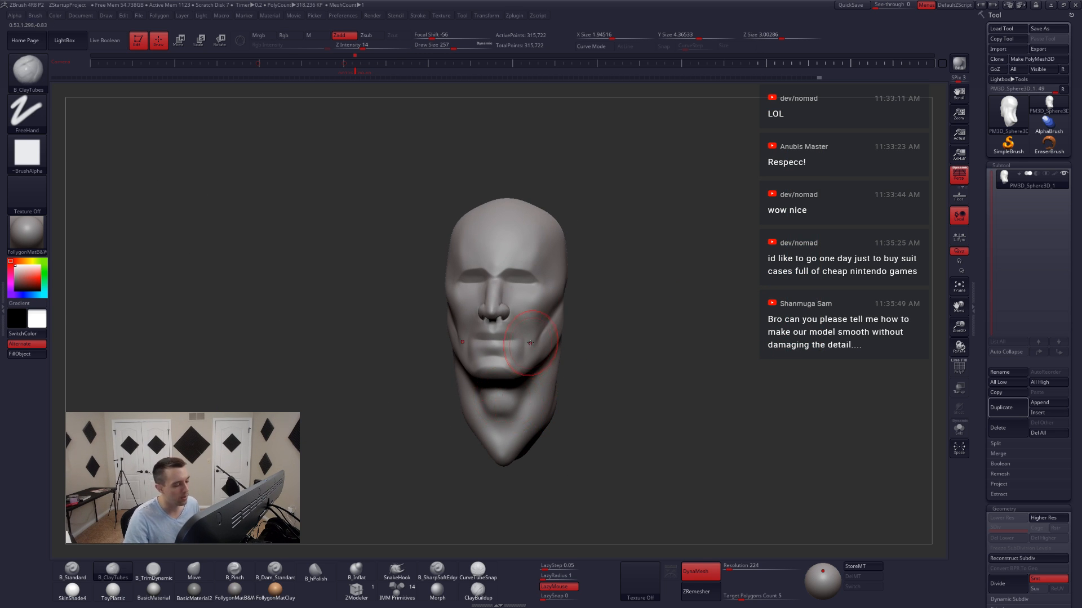
right_click_drag(541, 371, 534, 351)
key("3")
key("space")
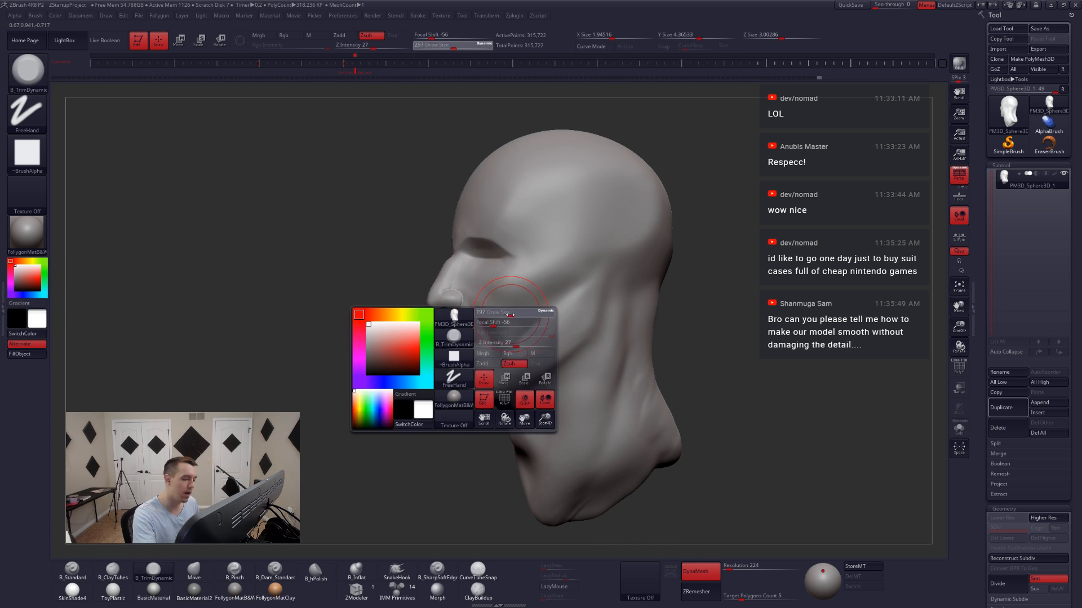
left_click_drag(516, 314, 507, 313)
mouse_move(461, 275)
right_mouse_down()
mouse_move(505, 277)
mouse_move(443, 321)
right_mouse_up()
key("space")
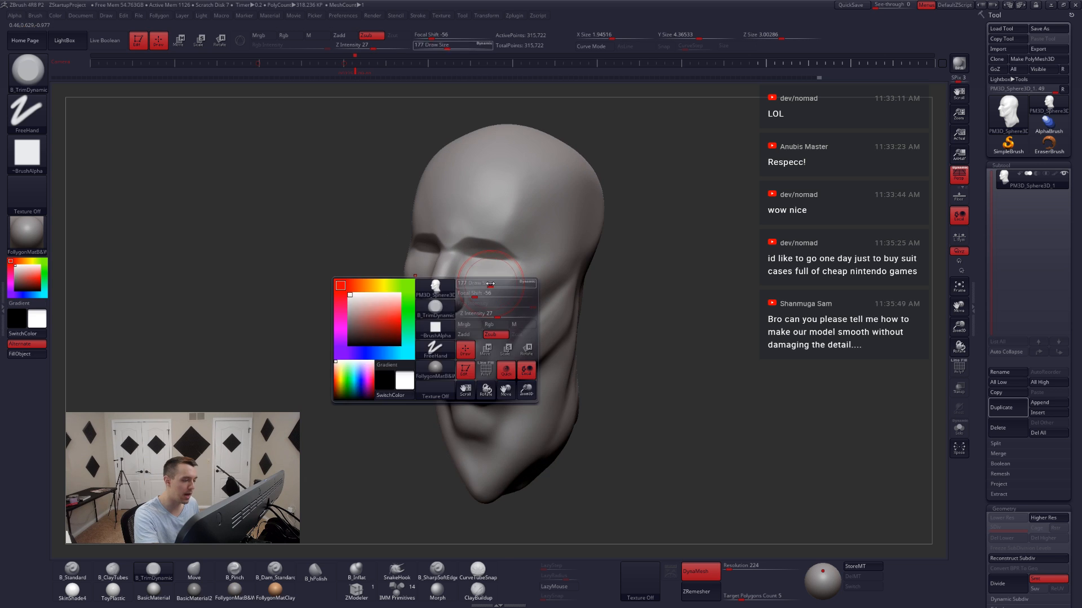
left_click_drag(499, 293, 493, 293)
right_click_drag(493, 285, 461, 271)
- Build up the cheek from beside the nose down to the jaw with ClayTubes at draw size 120 and smooth the strokes
key("2")
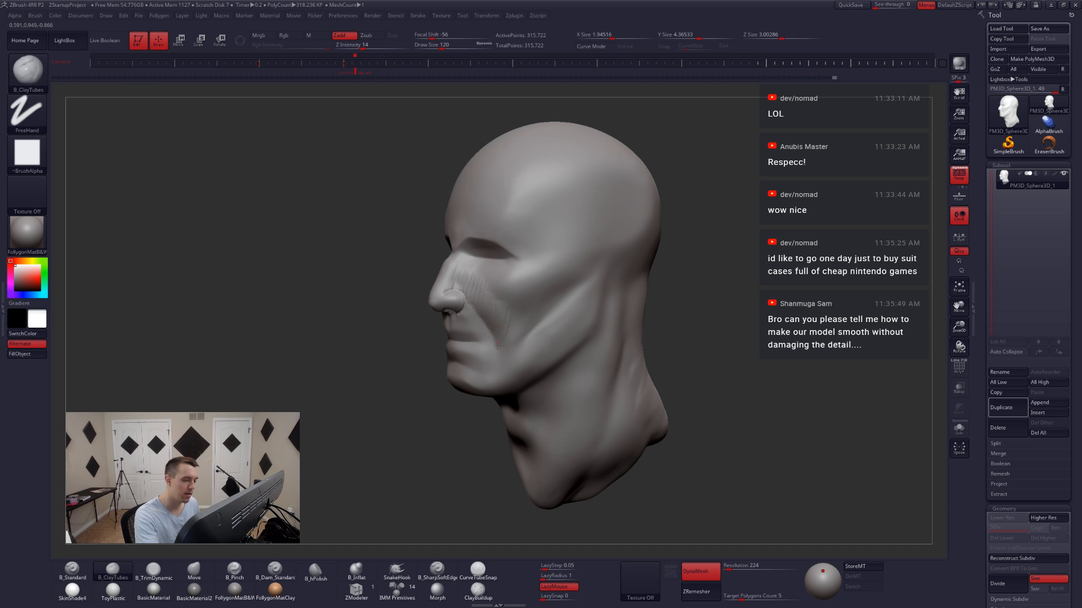
right_click_drag(506, 389, 510, 364)
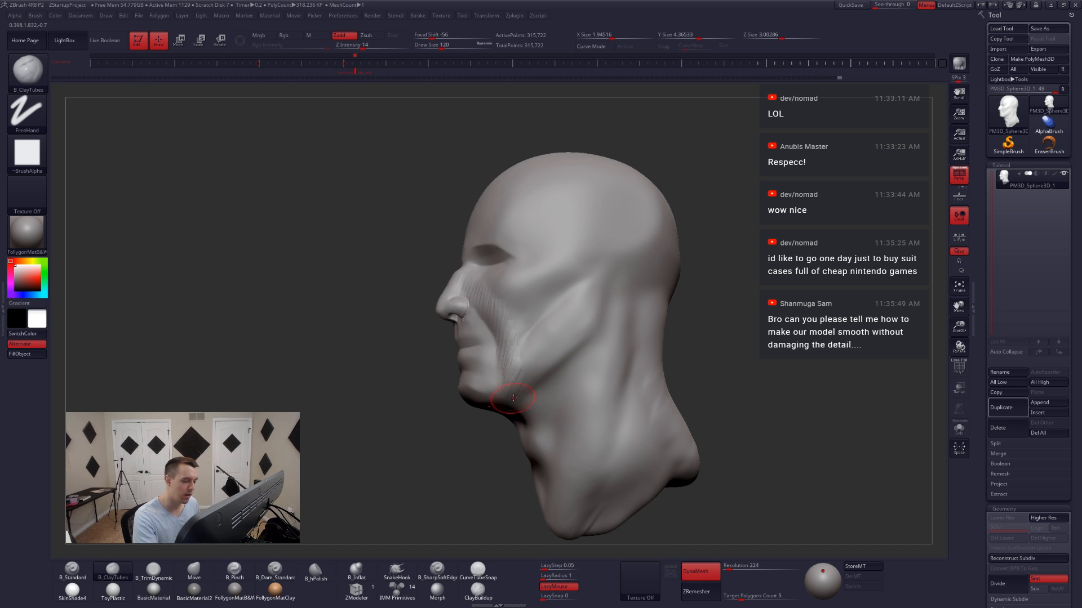
key("shift")
left_click_drag(512, 364, 510, 367, "shift")
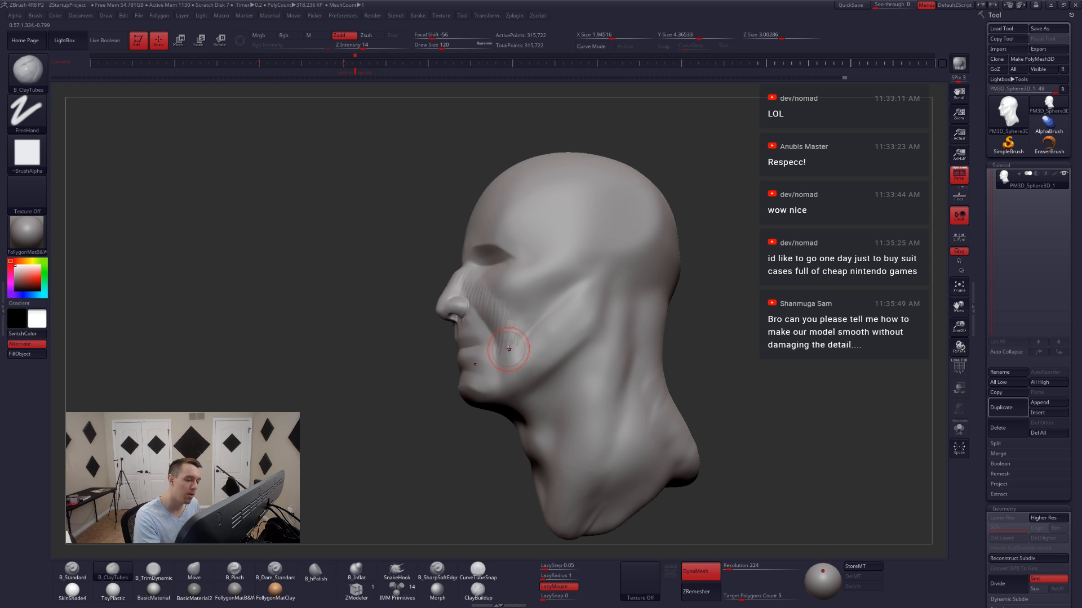
mouse_move(510, 367)
right_mouse_down()
mouse_move(518, 390)
mouse_move(475, 284)
mouse_move(517, 302)
mouse_move(467, 307)
mouse_move(514, 277)
right_mouse_up()
key("shift")
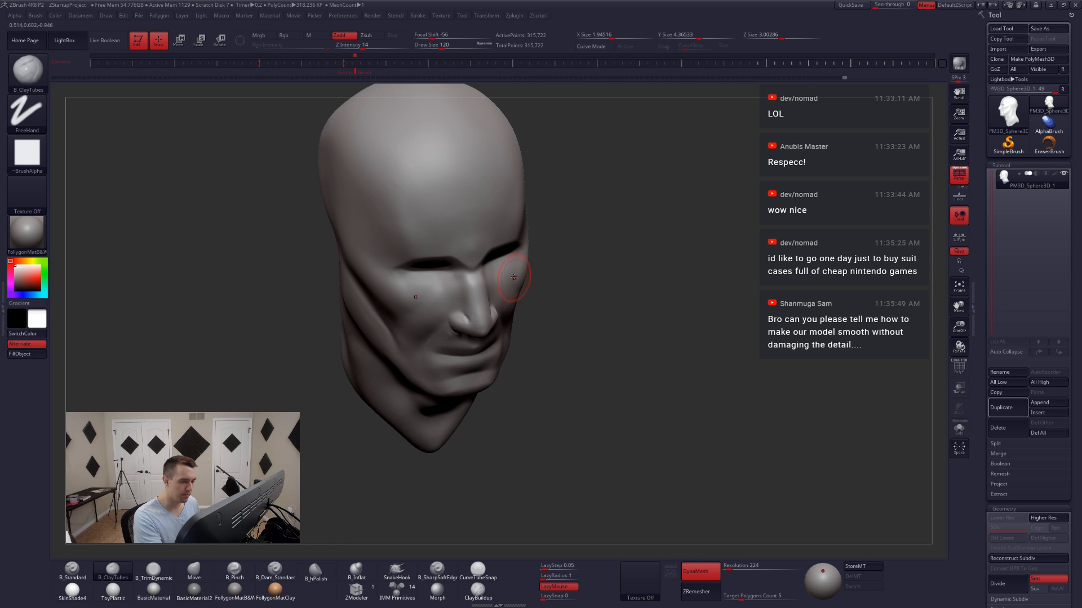
- Reshape the contour of the cheekbones with the Move brush, raising the draw size to 177
key("b")
key("m")
key("v")
key("space")
left_click_drag(517, 283, 520, 282)
mouse_move(518, 300)
right_mouse_down()
mouse_move(460, 290)
mouse_move(549, 290)
right_mouse_up()
key("space")
left_click_drag(539, 294, 543, 295)
right_click_drag(542, 294, 503, 314)
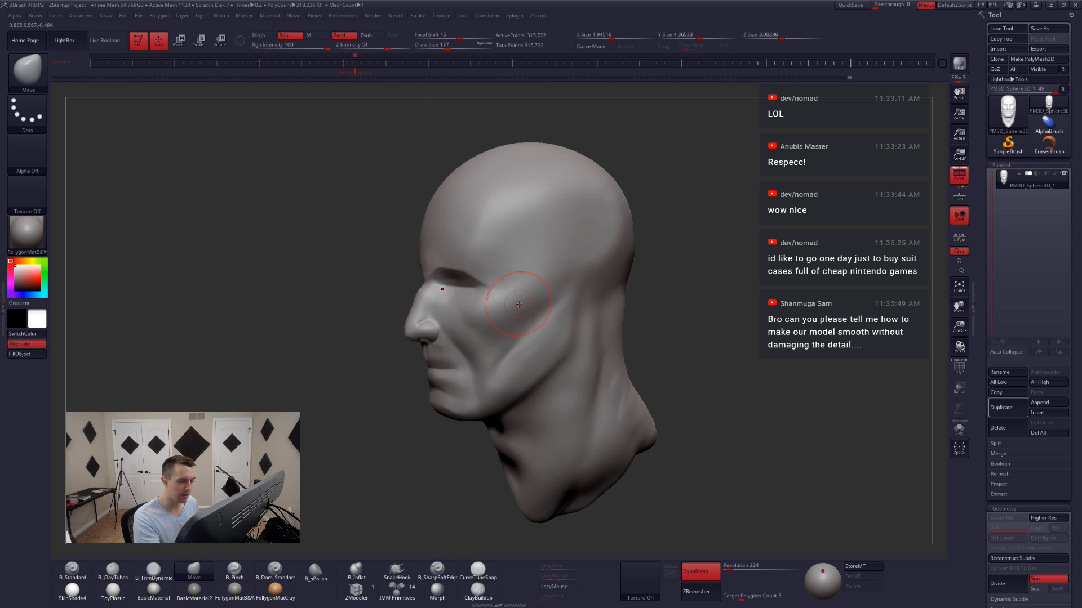
- Flatten the side plane of the cheek with the TrimDynamic brush, lowering the draw size to 154
key("b")
key("t")
key("d")
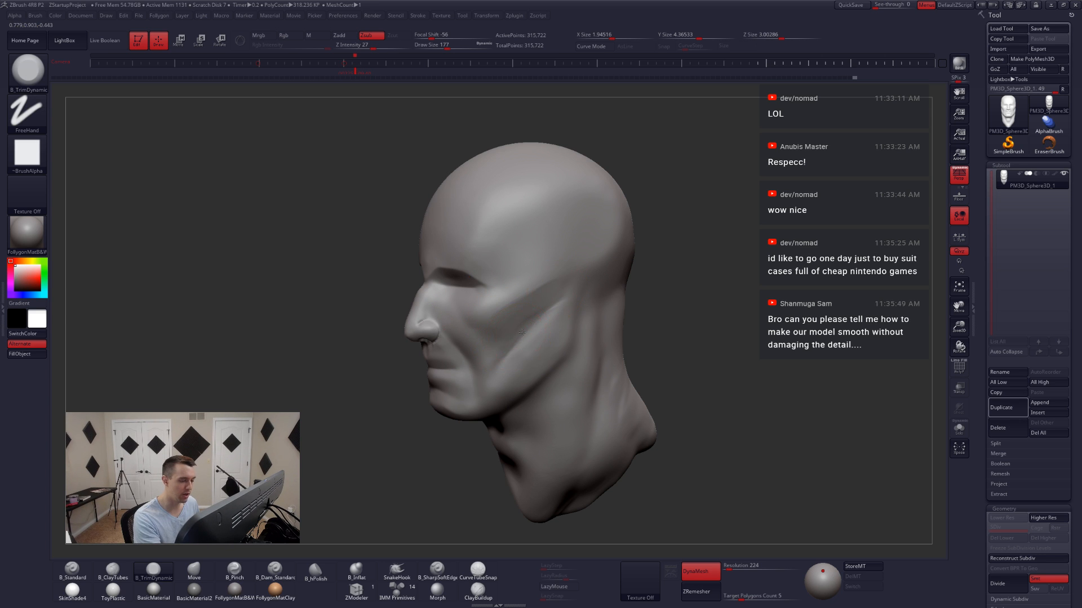
right_click_drag(522, 332, 542, 323)
key("space")
left_click_drag(542, 323, 538, 323)
right_click_drag(532, 320, 555, 316, "shift")
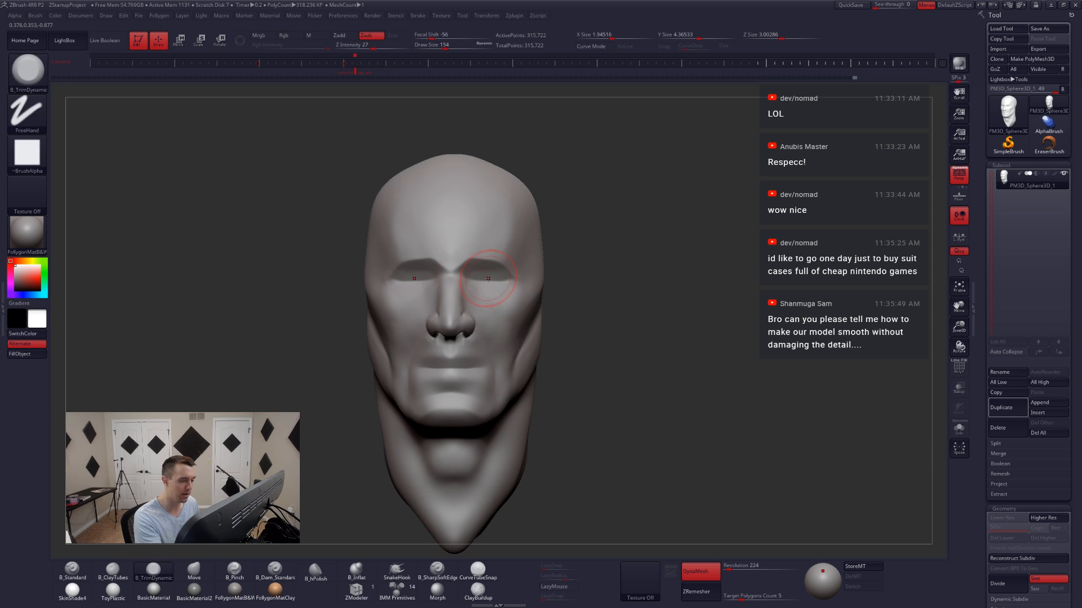
- Mask the cheek planes with the lasso, trim the mask along the lower face and clear the mask
key("ctrl")
mouse_move(486, 359)
left_mouse_down("ctrl")
mouse_move(549, 425)
mouse_move(597, 236)
mouse_move(570, 280)
left_mouse_up("ctrl")
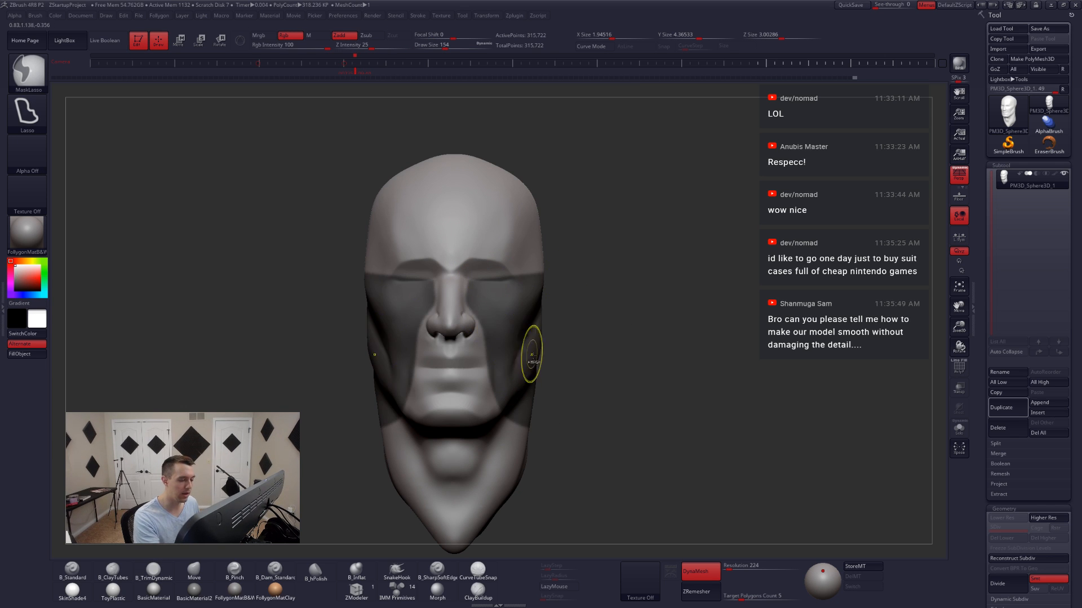
right_click_drag(531, 357, 461, 419, "shift")
mouse_move(462, 420)
left_mouse_down("ctrl+alt")
mouse_move(569, 248)
mouse_move(620, 512)
mouse_move(507, 376)
left_mouse_up("ctrl+alt")
right_click_drag(507, 377, 550, 363, "shift")
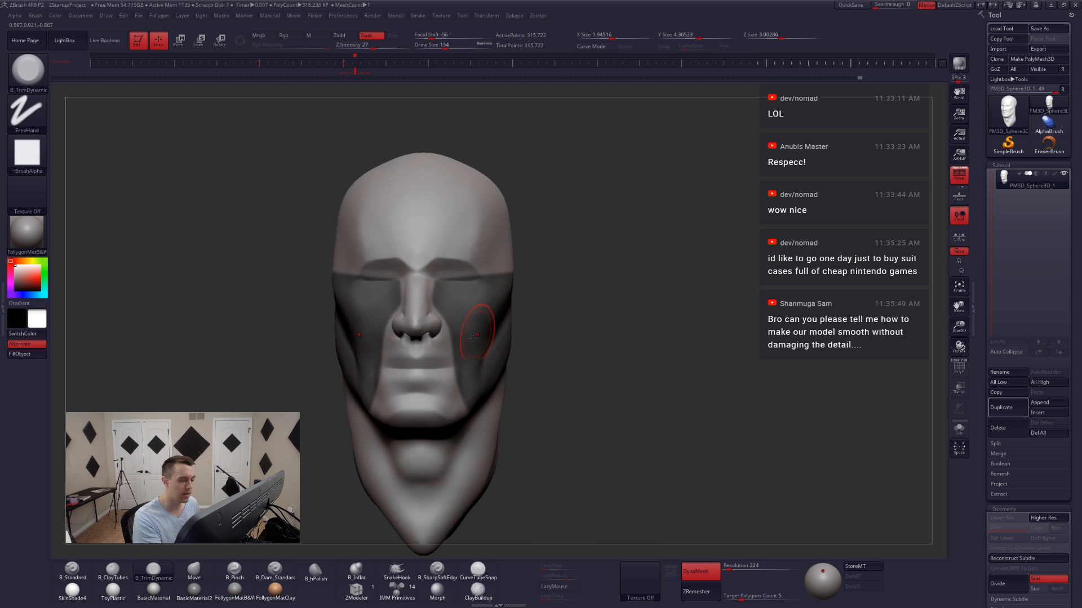
right_click_drag(497, 336, 531, 341, "alt")
left_click_drag(612, 316, 607, 350, "ctrl")
right_click_drag(607, 347, 544, 321)
- Reshape the cheek and mouth area with the Move brush at draw sizes 182 and 145, and smooth the cheek
key("4")
key("space")
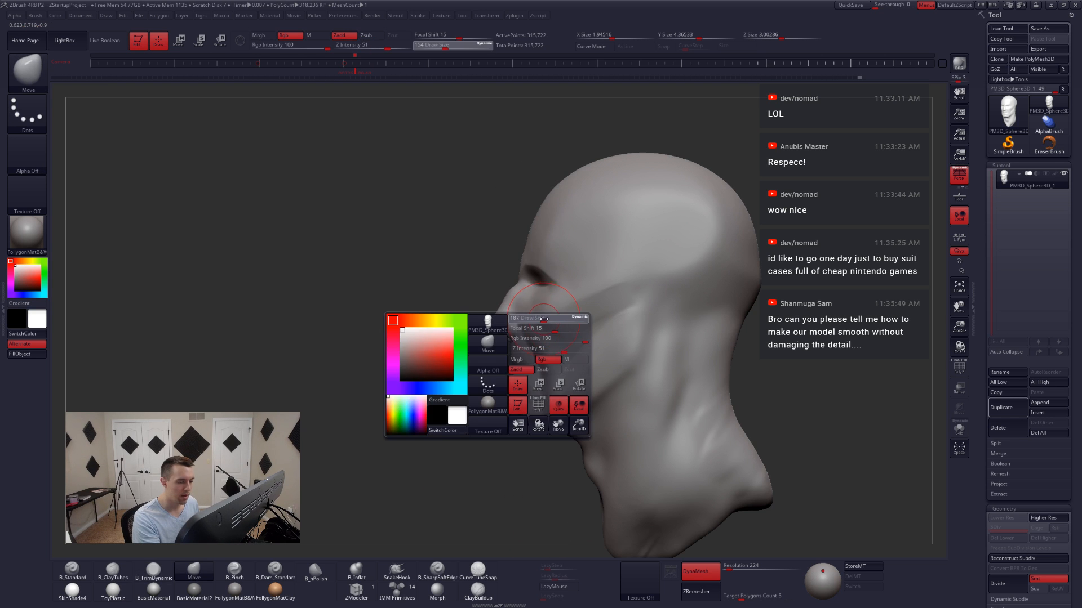
left_click_drag(543, 320, 546, 320)
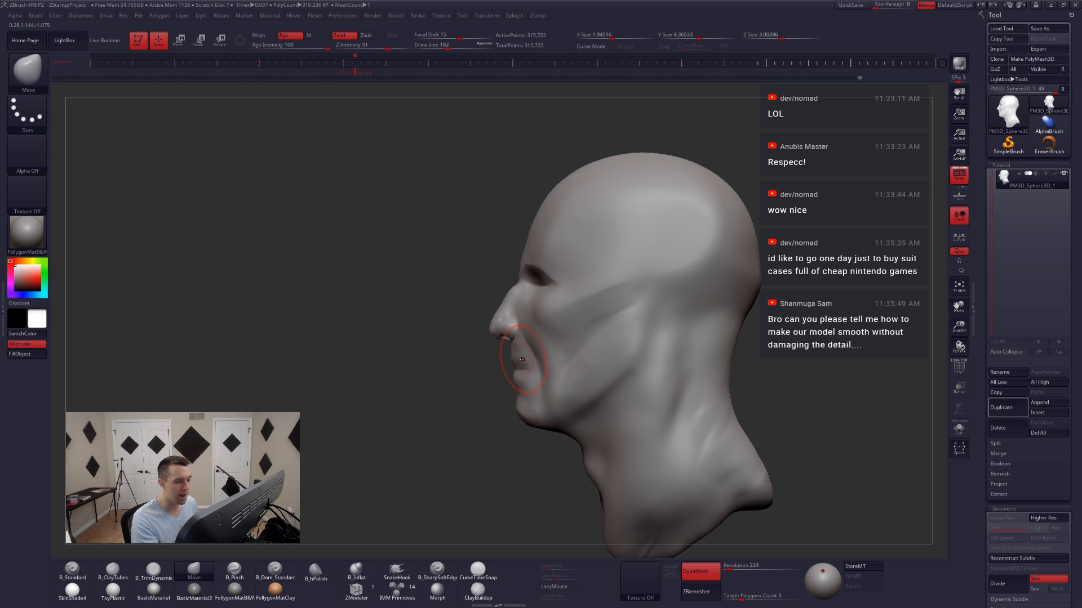
key("space")
left_click_drag(551, 315, 546, 315)
right_click_drag(546, 315, 580, 329)
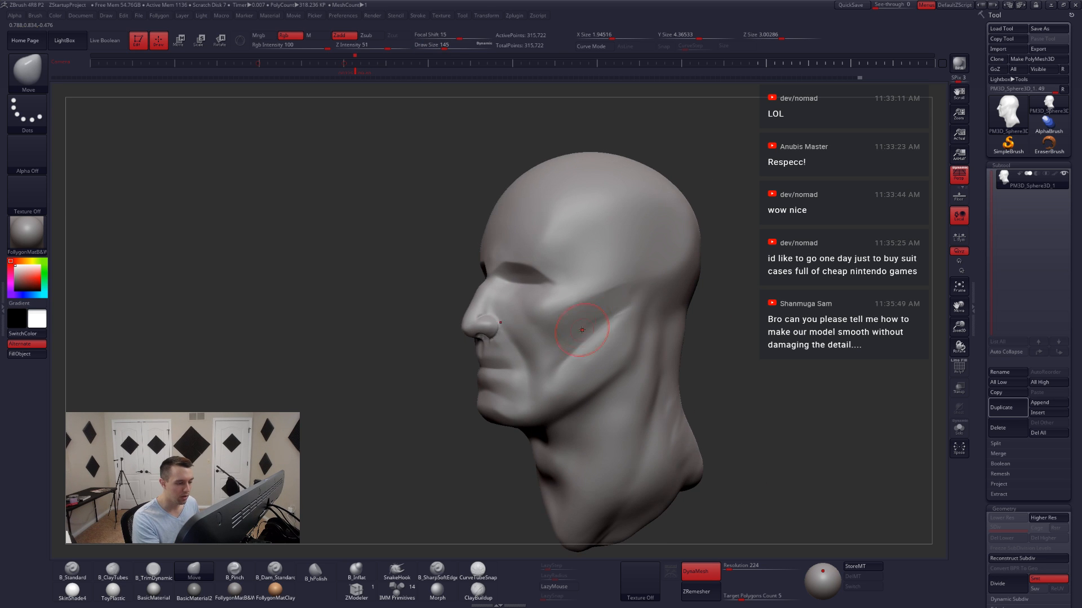
mouse_move(580, 329)
left_mouse_down("shift")
mouse_move(618, 311)
mouse_move(558, 368)
left_mouse_up("shift")
- Plane the cheekbone toward the ear with the TrimDynamic brush at draw size 163, lowering the size to 124
key("3")
key("space")
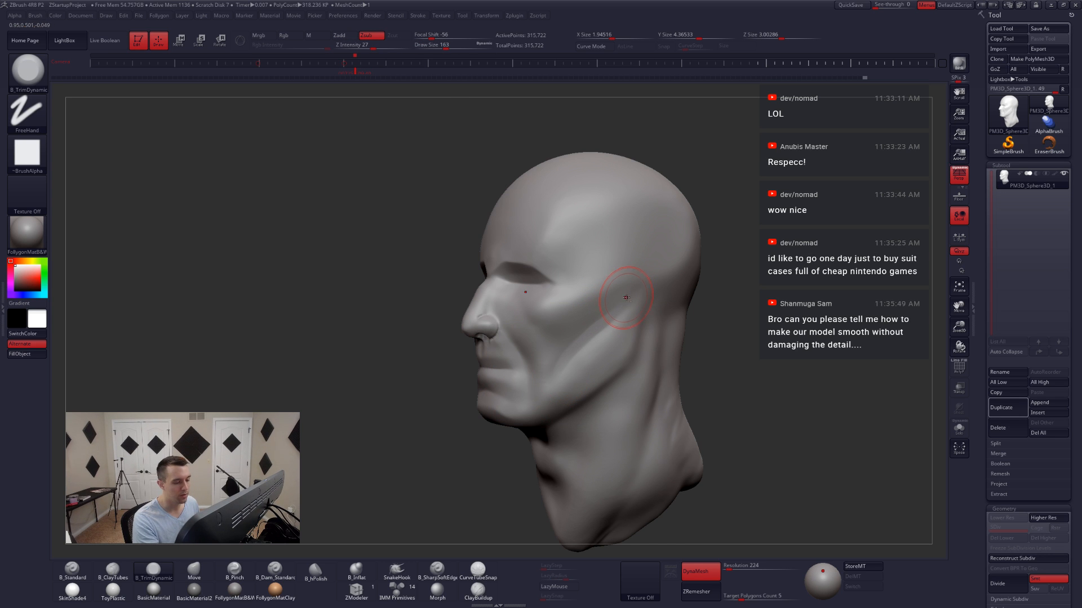
right_click_drag(566, 338, 625, 332)
key("space")
left_click_drag(596, 329, 576, 316)
- Adjust the front contour of the cheeks with the Move brush at draw size 163
key("4")
key("space")
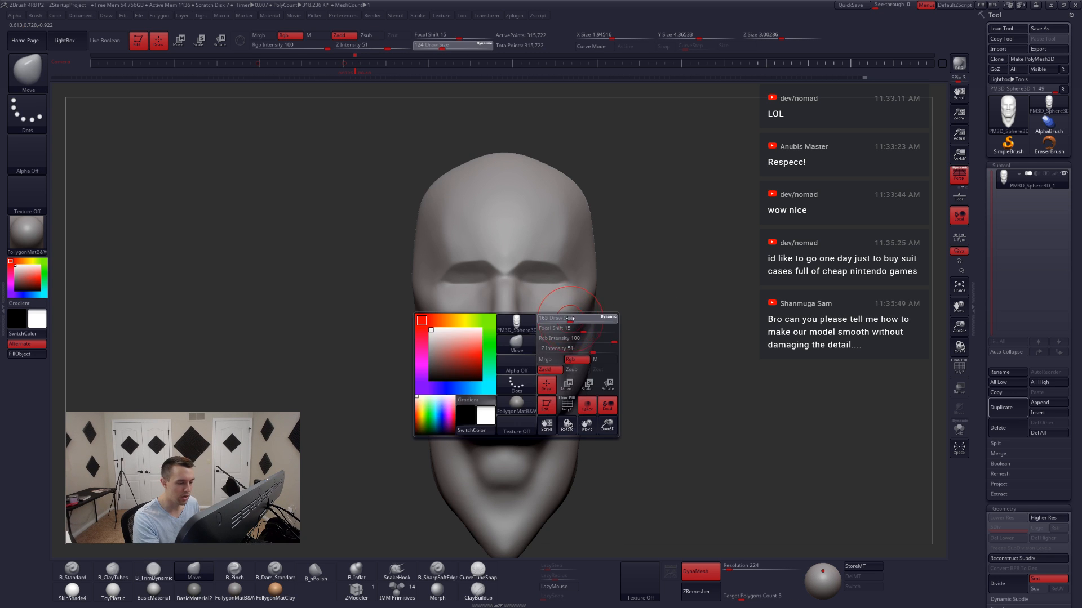
mouse_move(575, 316)
right_mouse_down()
mouse_move(597, 316)
mouse_move(476, 304)
right_mouse_up()
- Pinch the cheekbone area below the eye socket at draw size 116 and smooth the cheek
key("5")
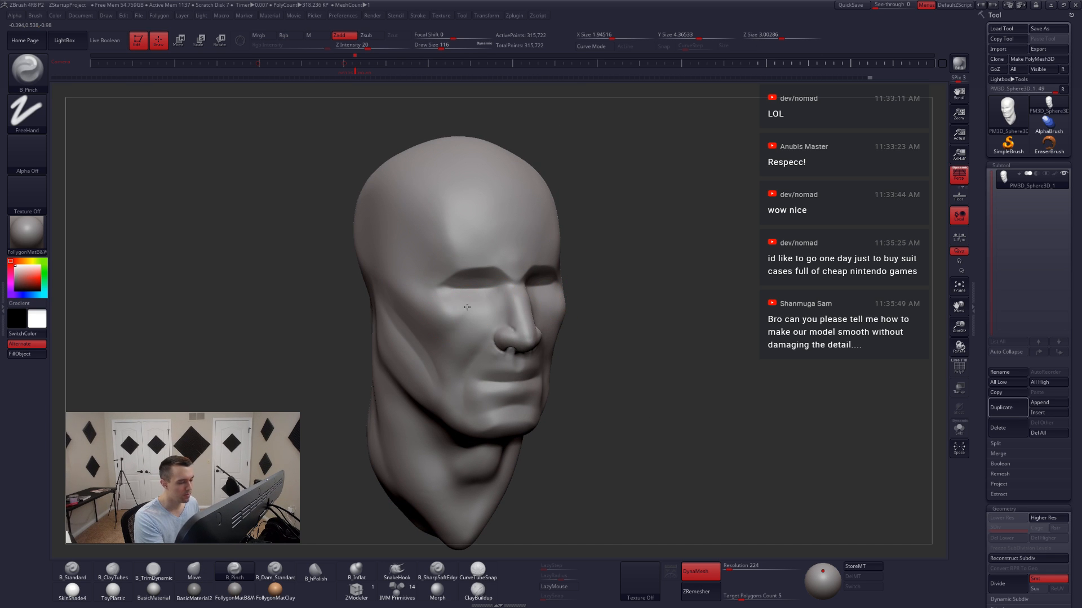
mouse_move(467, 307)
right_mouse_down()
mouse_move(526, 321)
mouse_move(607, 314)
mouse_move(597, 307)
mouse_move(556, 314)
mouse_move(550, 341)
mouse_move(580, 345)
right_mouse_up()
left_click_drag(575, 339, 574, 350, "shift")
mouse_move(574, 348)
right_mouse_down()
mouse_move(601, 346)
mouse_move(571, 345)
right_mouse_up()
key("space")
left_click_drag(570, 344, 569, 345)
- Flatten the hollow of the cheek with the TrimDynamic brush, raising the draw size from 112 to 163
key("3")
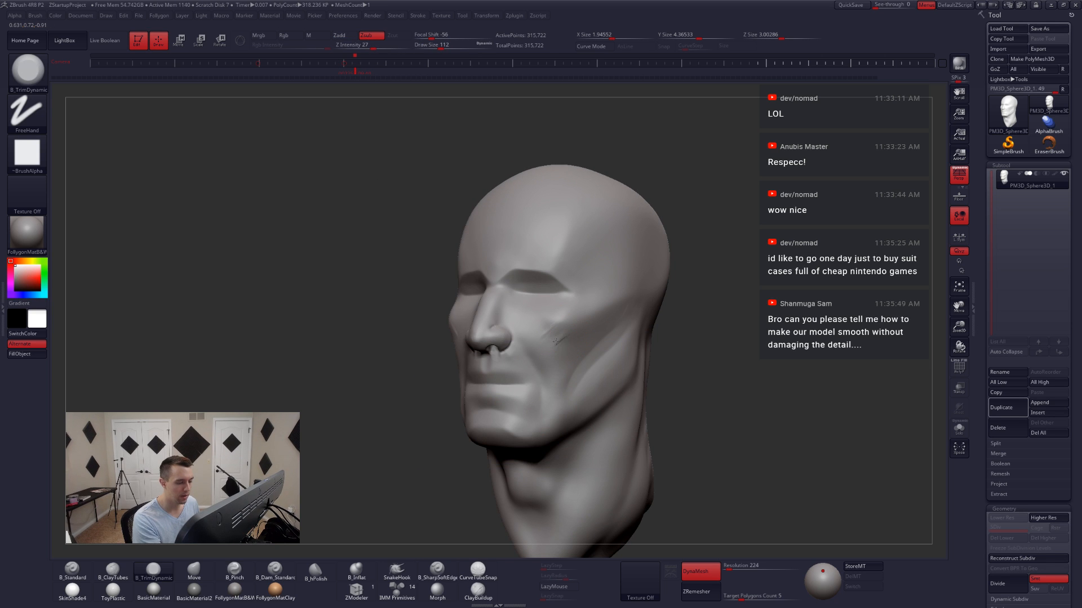
left_click_drag(573, 354, 595, 352)
key("space")
right_click_drag(597, 353, 577, 356)
left_click_drag(577, 357, 595, 346)
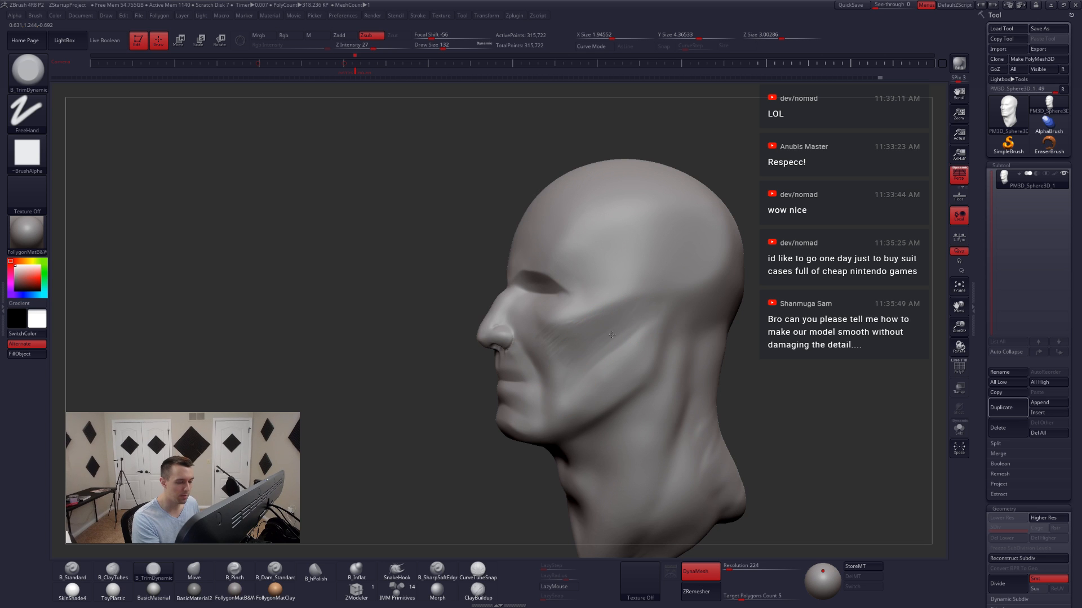
right_click_drag(597, 348, 566, 327)
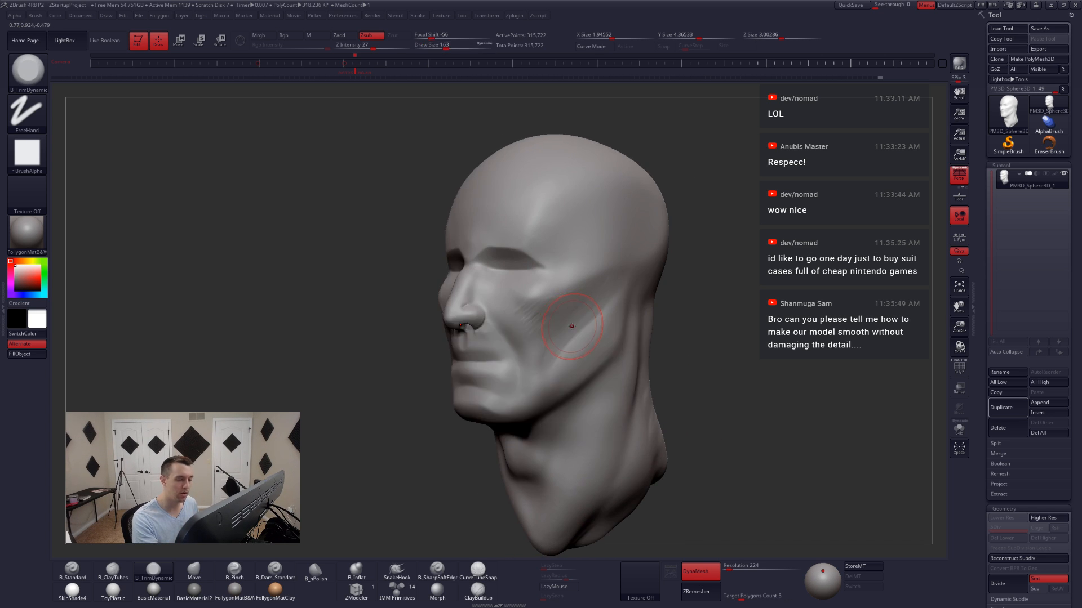
- Fill the cheek hollow below the cheekbone with diagonal ClayTubes strokes at draw size 163
key("b")
key("c")
key("t")
mouse_move(555, 294)
left_mouse_down()
mouse_move(541, 360)
mouse_move(555, 361)
left_mouse_up()
left_click_drag(579, 296, 556, 352)
mouse_move(590, 284)
left_mouse_down()
mouse_move(567, 337)
mouse_move(585, 330)
left_mouse_up()
left_click_drag(621, 278, 591, 328)
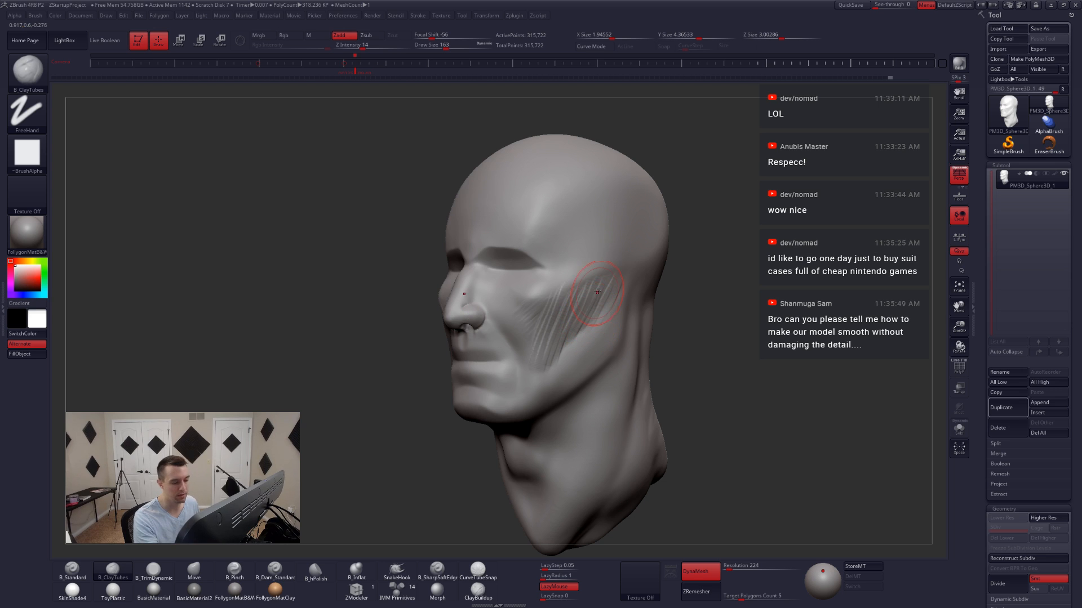
- Flatten the new clay strokes on the cheek into an even plane with the TrimDynamic brush at draw size 163
key("b")
key("t")
key("d")
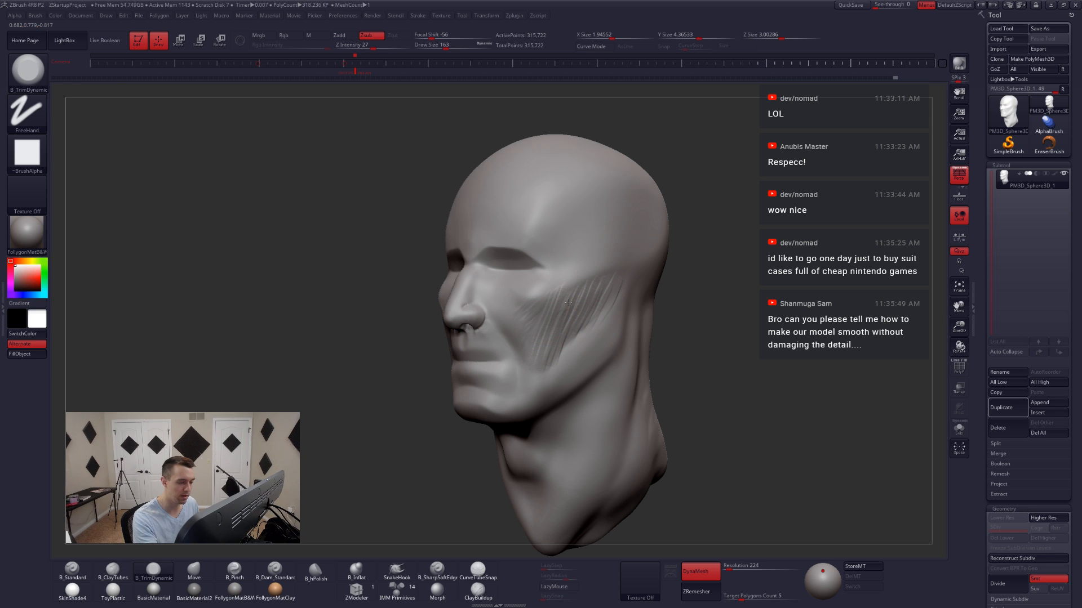
left_click_drag(578, 308, 589, 313)
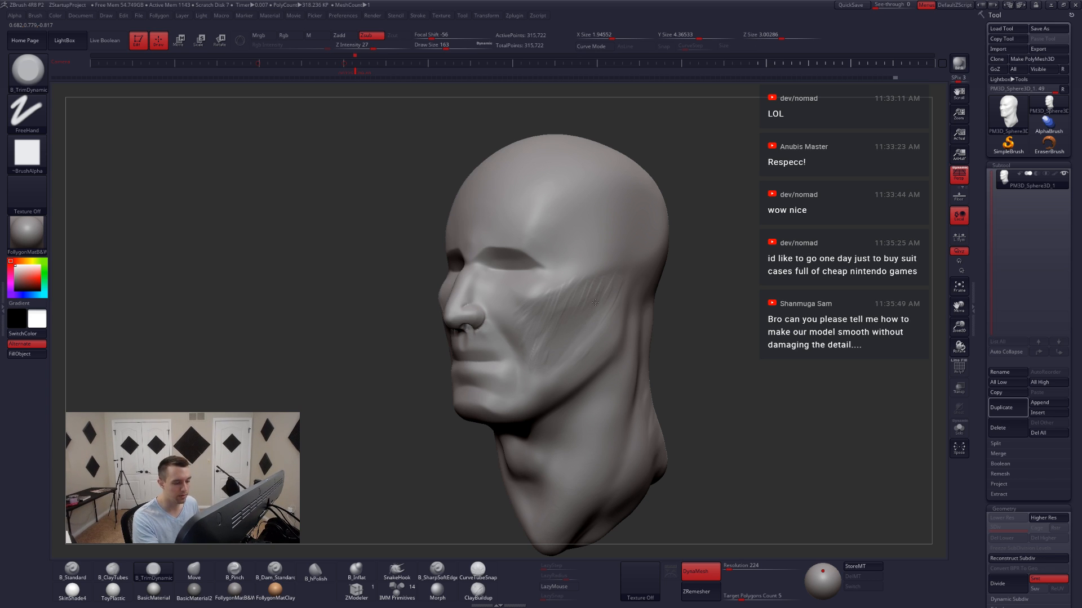
left_click_drag(600, 309, 577, 316)
mouse_move(575, 317)
right_mouse_down("shift")
mouse_move(581, 339)
mouse_move(556, 344)
right_mouse_up("shift")
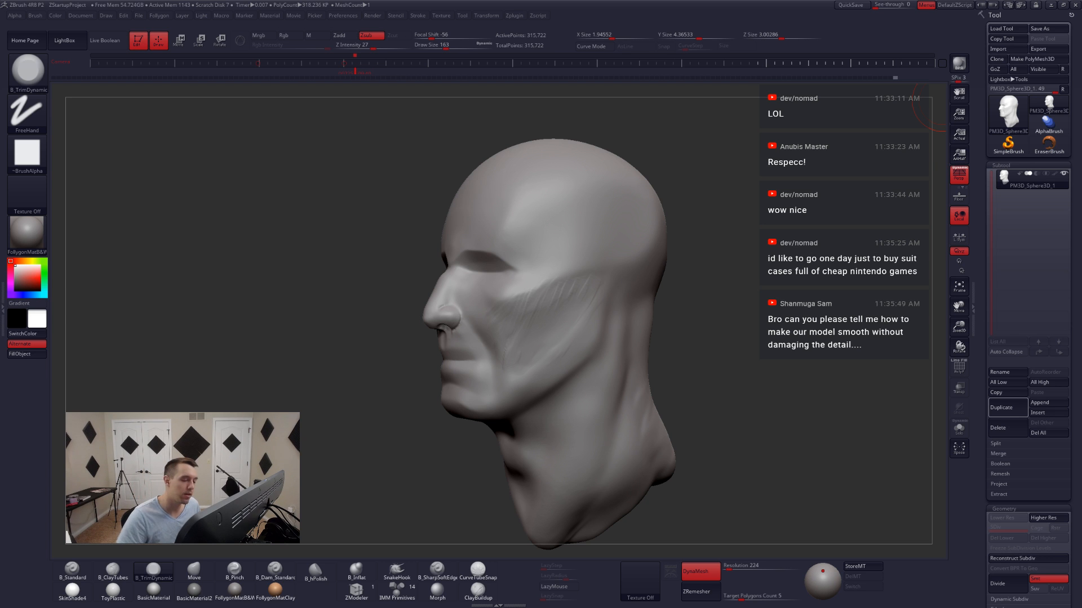
- Smooth the trimmed strokes in the cheek hollow below the cheekbone at draw size 154
right_click_drag(514, 312, 577, 318)
left_click_drag(510, 355, 525, 326, "shift")
right_click_drag(535, 326, 502, 321)
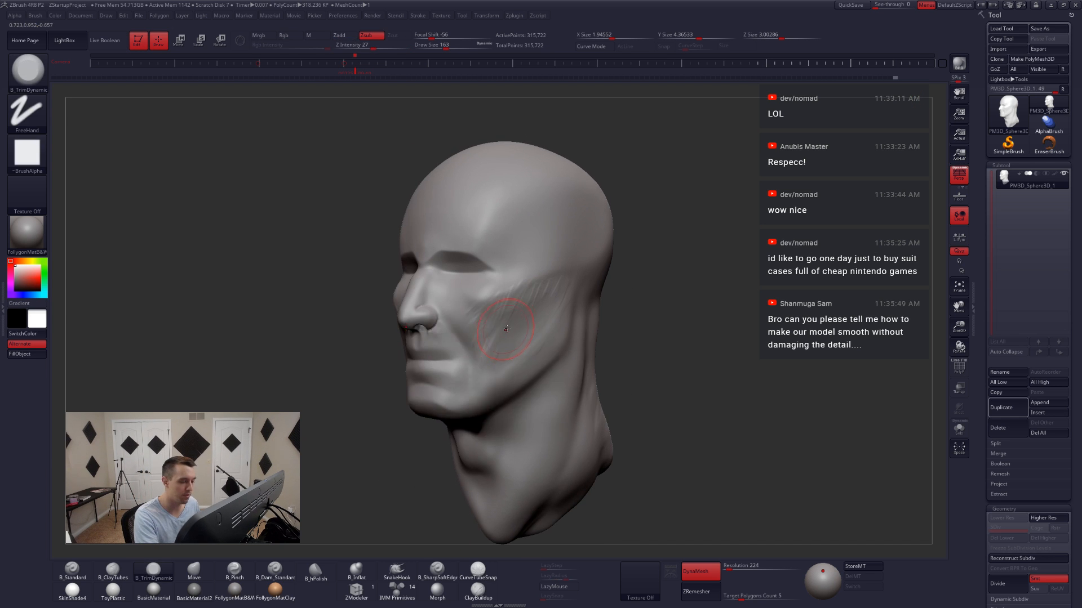
left_click_drag(502, 350, 501, 323, "shift")
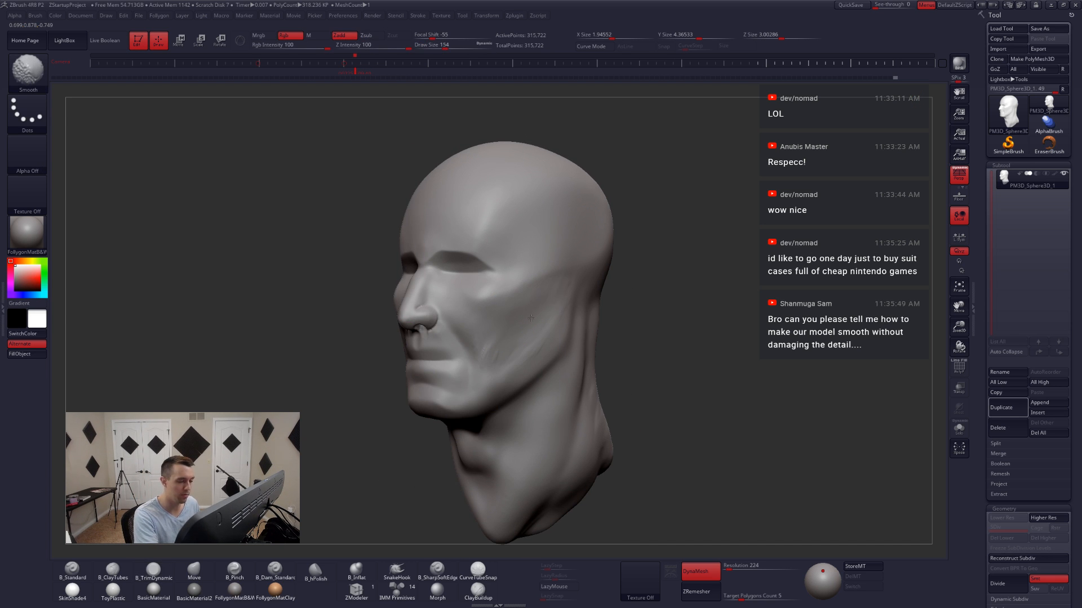
right_click_drag(499, 344, 528, 349)
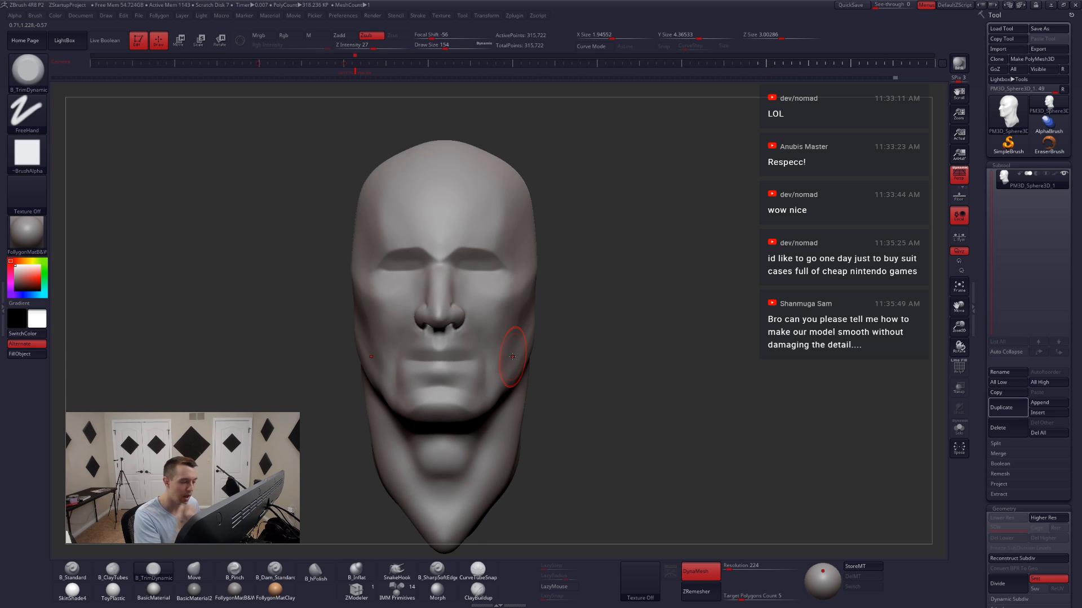
right_click_drag(673, 410, 691, 406, "alt")
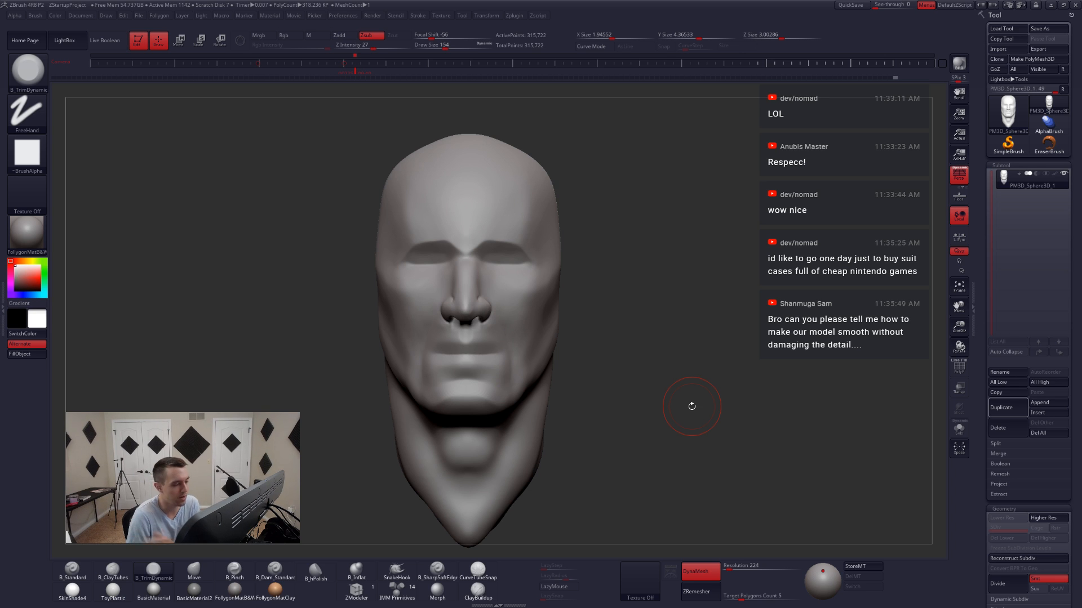
- Pinch the plane edge on the side of the chin below the lower lip at draw size 71
mouse_move(599, 337)
left_mouse_down("alt")
mouse_move(618, 317)
mouse_move(664, 321)
left_mouse_up("alt")
right_click_drag(598, 326, 587, 350, "ctrl")
key("space")
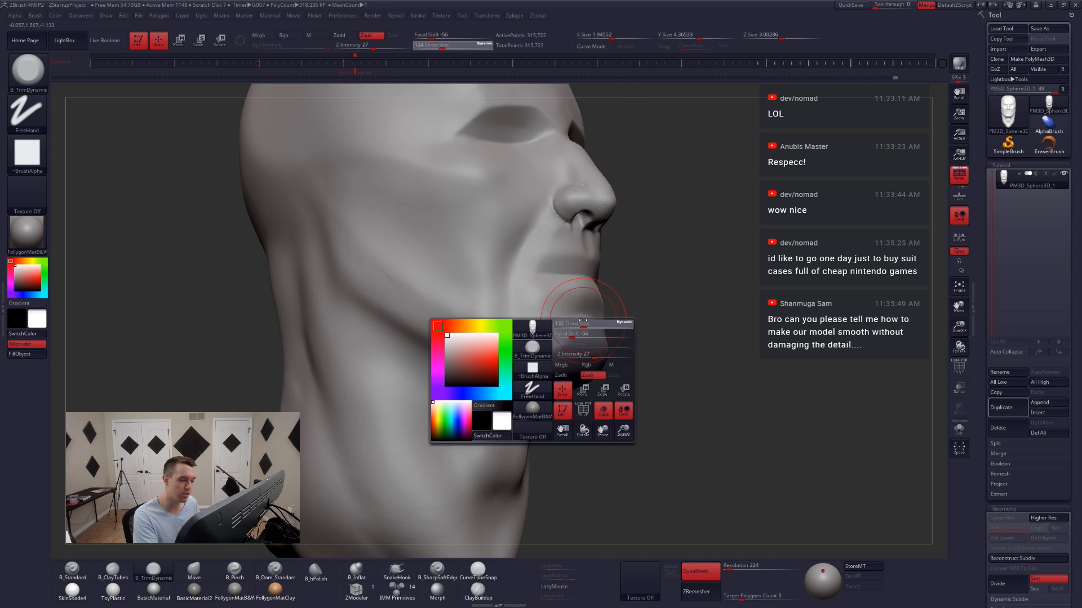
left_click_drag(580, 323, 572, 324)
right_click_drag(570, 327, 568, 354)
key("5")
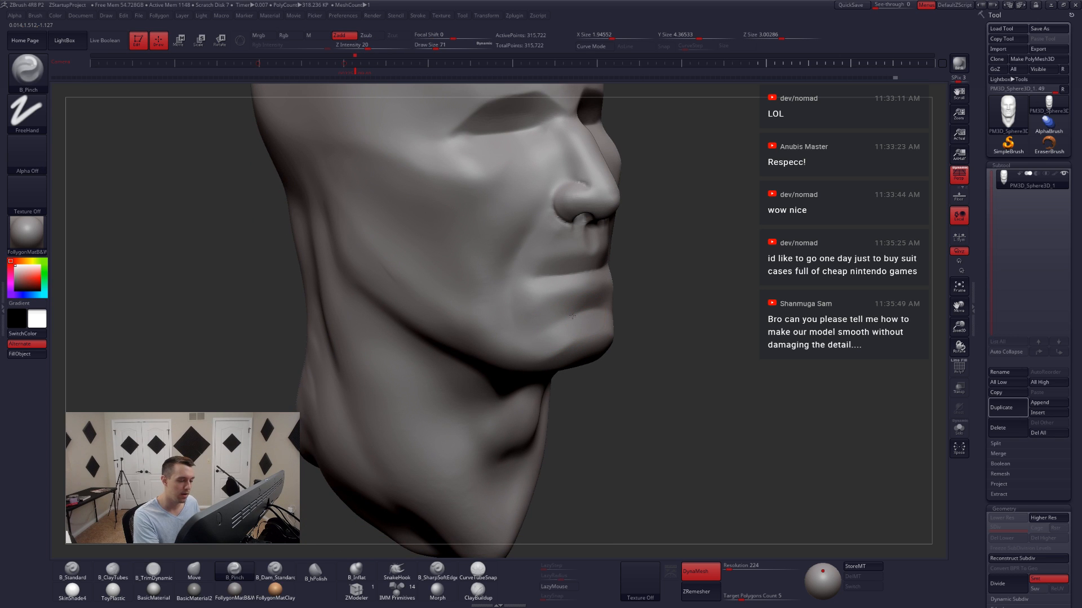
left_click_drag(565, 324, 558, 344)
mouse_move(552, 345)
right_mouse_down()
mouse_move(580, 344)
mouse_move(575, 318)
mouse_move(546, 313)
right_mouse_up()
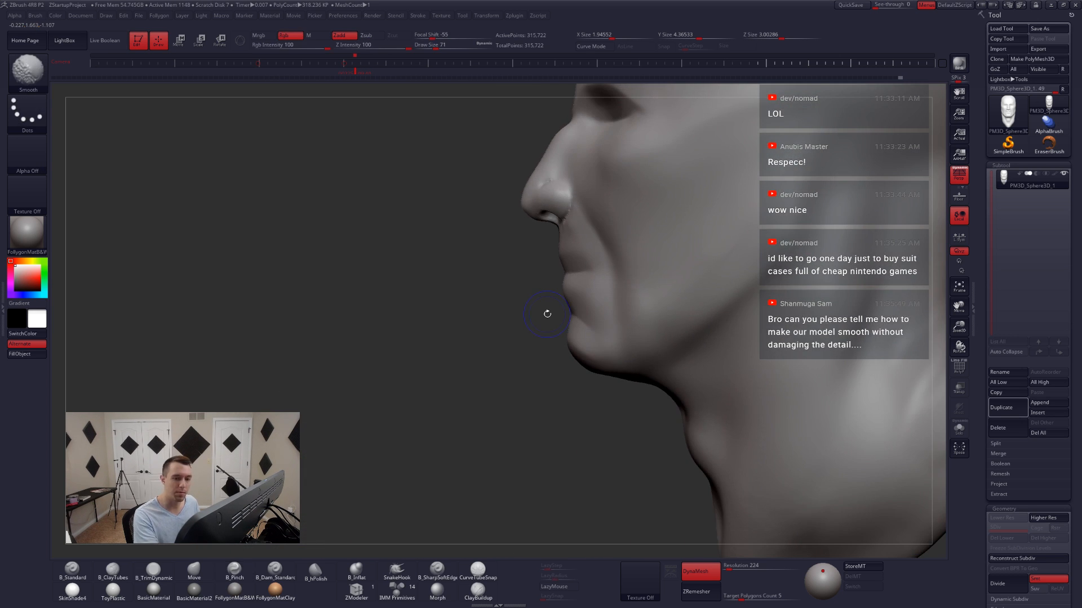
- Turn off perspective and switch to the stored profile view at the earlier timeline keyframe
left_click(959, 179)
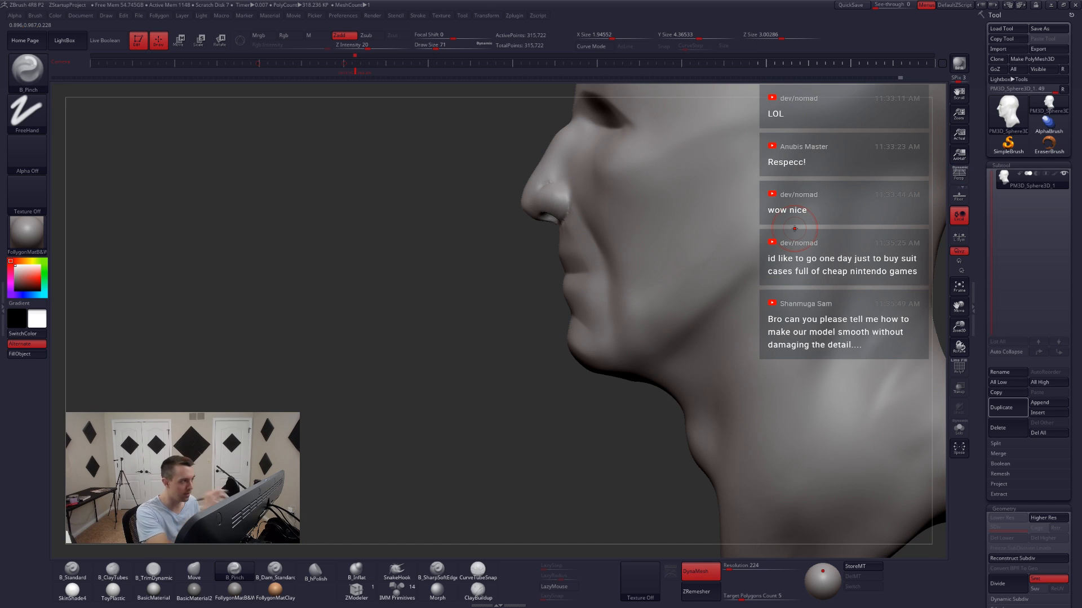
left_click(256, 70)
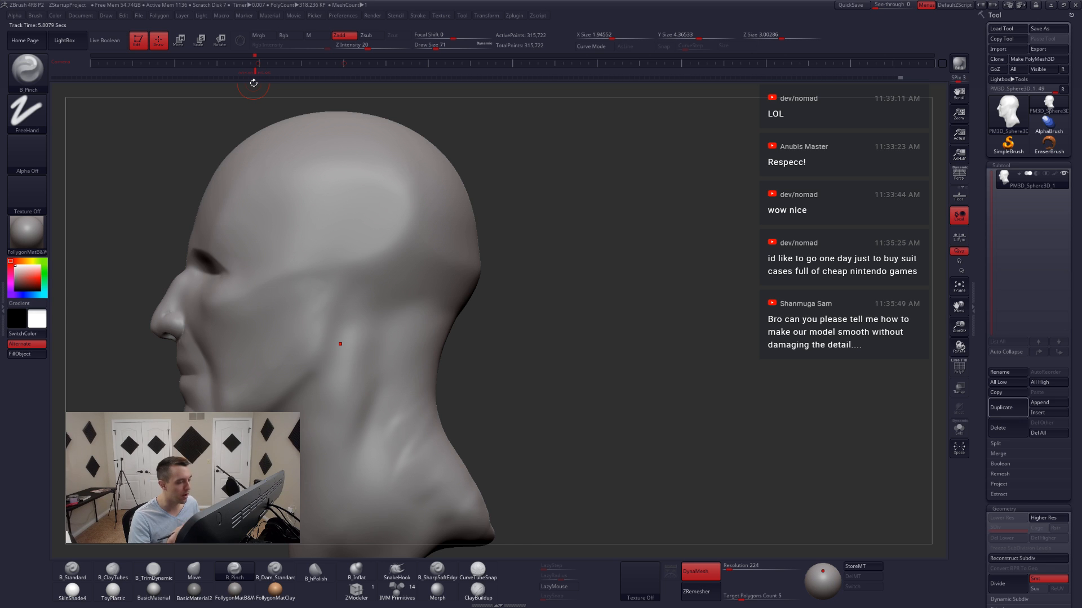
key("shift+z")
key("shift+z")
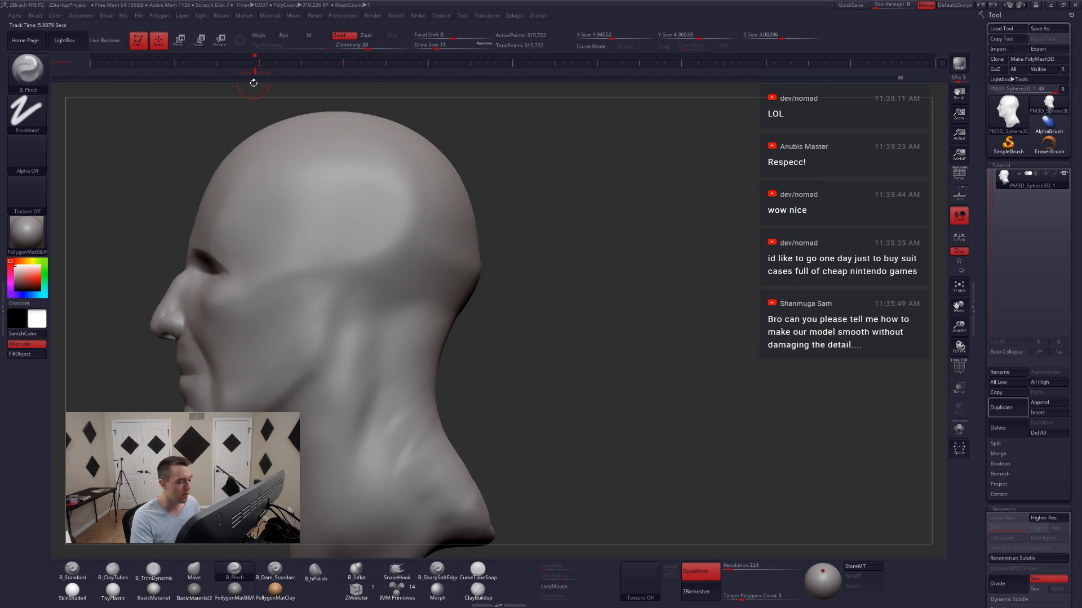
- Smooth the back of the neck below the skull at draw size 202
mouse_move(545, 436)
left_mouse_down()
mouse_move(522, 455)
mouse_move(647, 370)
mouse_move(577, 386)
left_mouse_up()
key("space")
key("space")
key("shift")
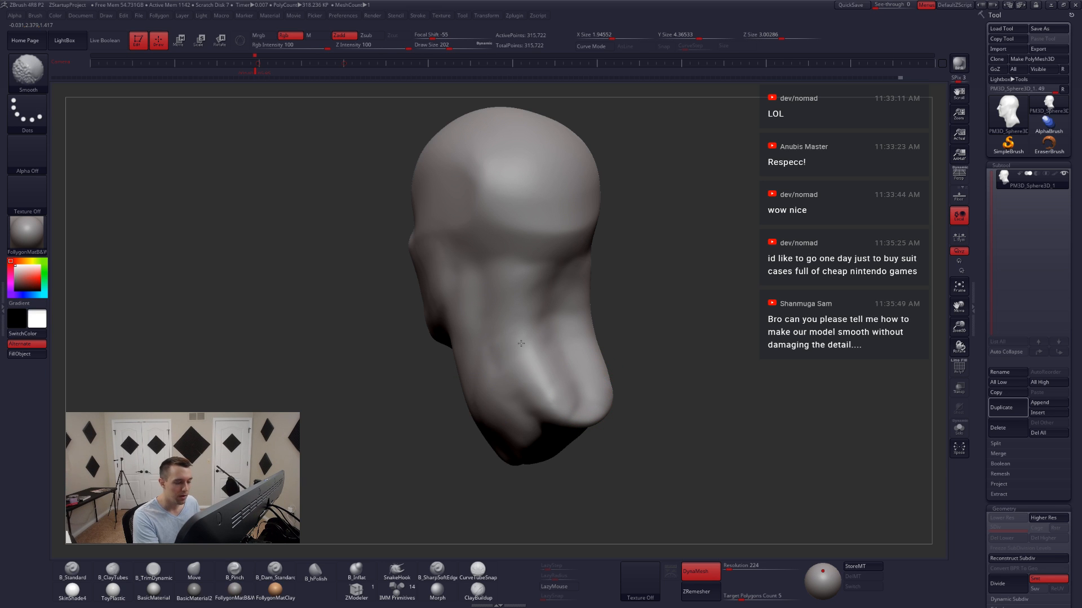
left_click_drag(550, 273, 525, 285, "shift")
right_click_drag(524, 286, 558, 285)
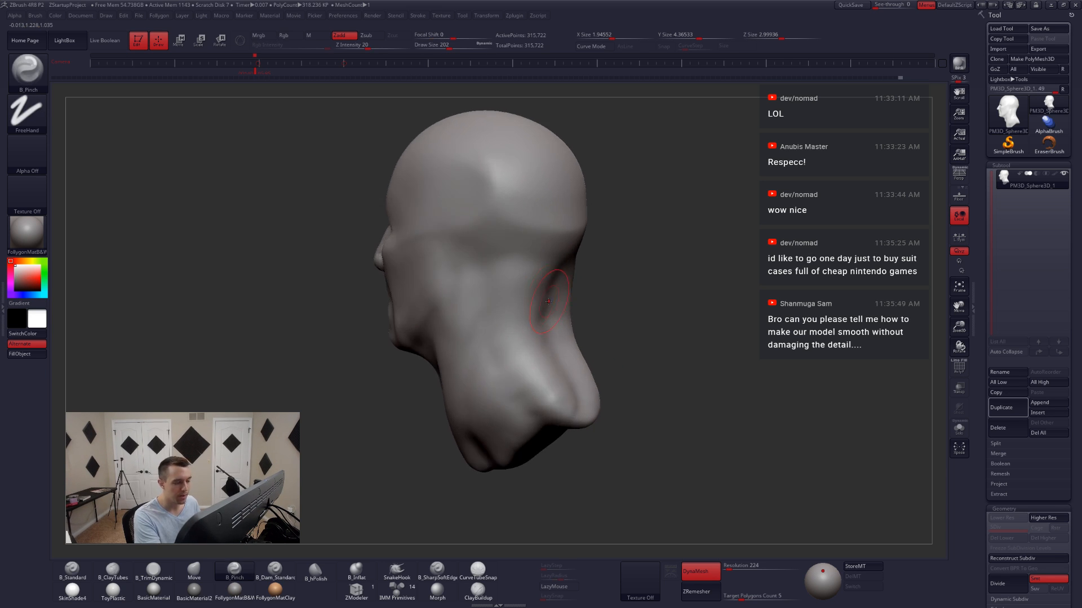
- Flatten the upper back of the neck with the TrimDynamic brush at draw size 202, and smooth it and the neck base
key("3")
left_click_drag(496, 265, 509, 252)
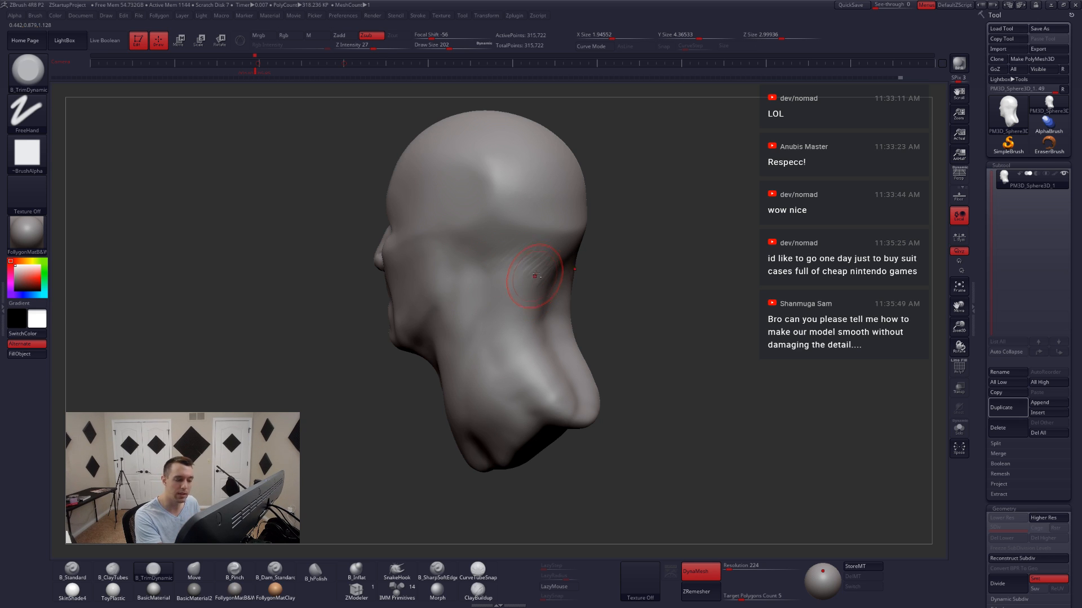
right_click_drag(535, 276, 521, 307)
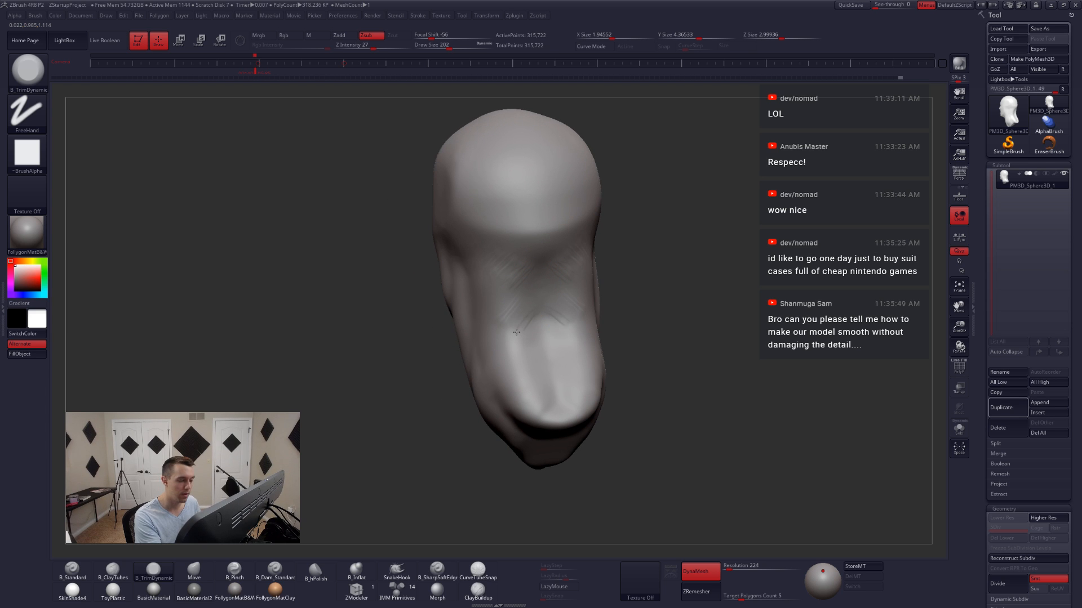
key("shift")
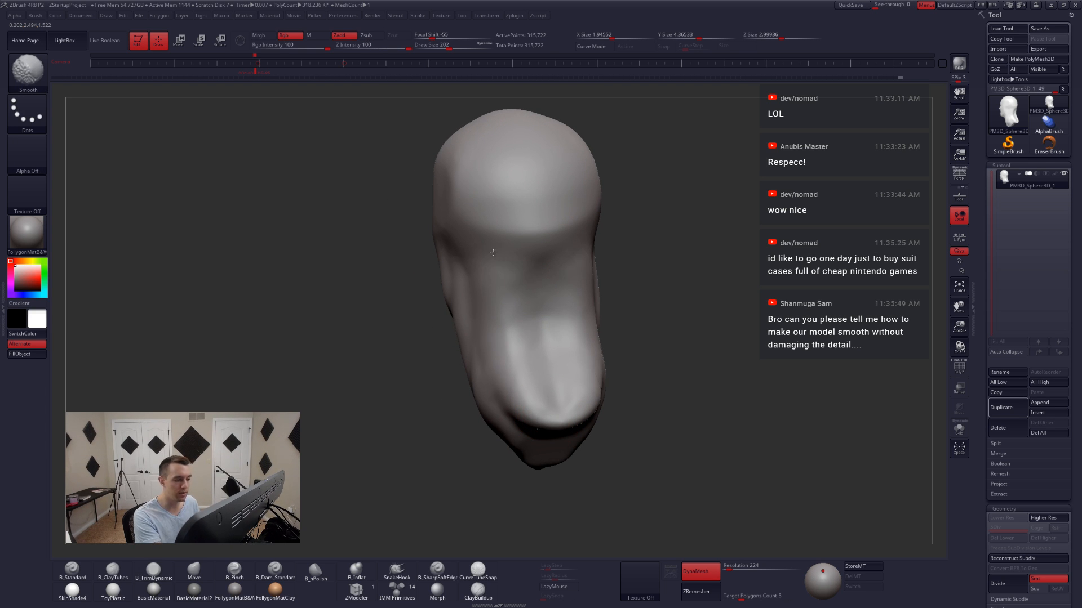
right_click_drag(493, 253, 540, 294, "shift")
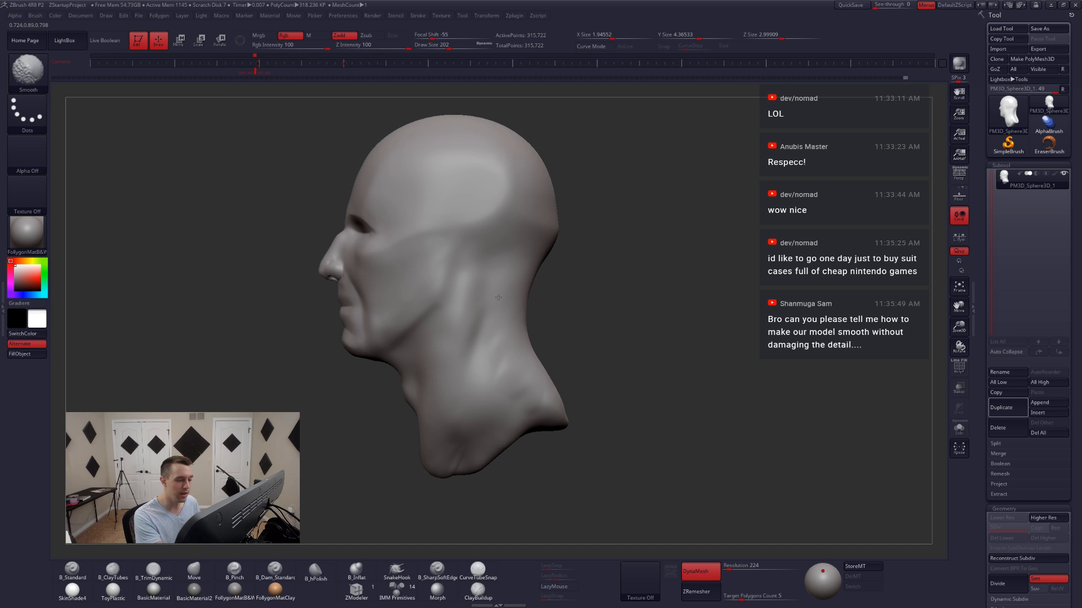
left_click_drag(454, 455, 451, 458, "shift")
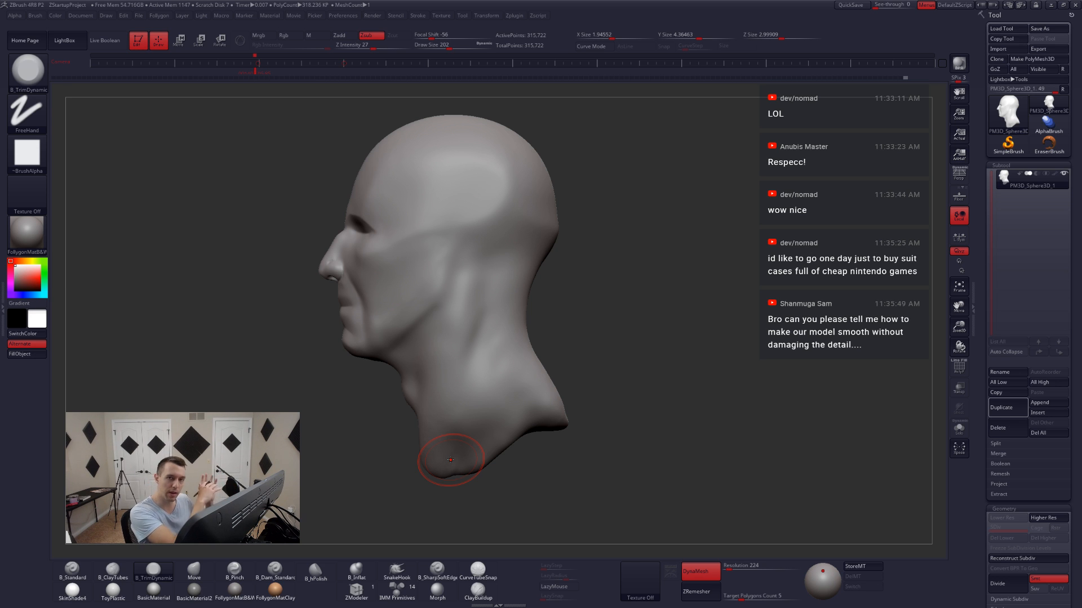
- Soften the ridge at the base of the skull with the TrimDynamic brush at draw sizes 228 and 257, then smooth it
mouse_move(560, 256)
left_mouse_down()
mouse_move(496, 267)
mouse_move(509, 251)
mouse_move(496, 251)
left_mouse_up()
key("space")
key("shift")
right_click_drag(499, 254, 485, 243)
left_click_drag(478, 237, 467, 254)
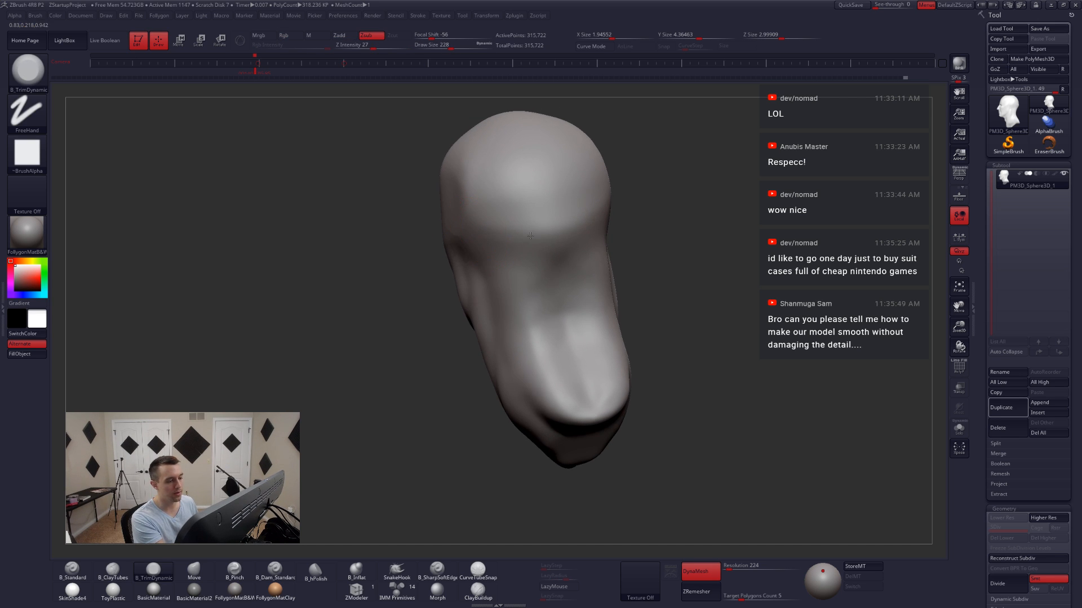
mouse_move(586, 237)
right_mouse_down()
mouse_move(543, 237)
mouse_move(553, 241)
right_mouse_up()
key("space")
left_click_drag(552, 250, 555, 250)
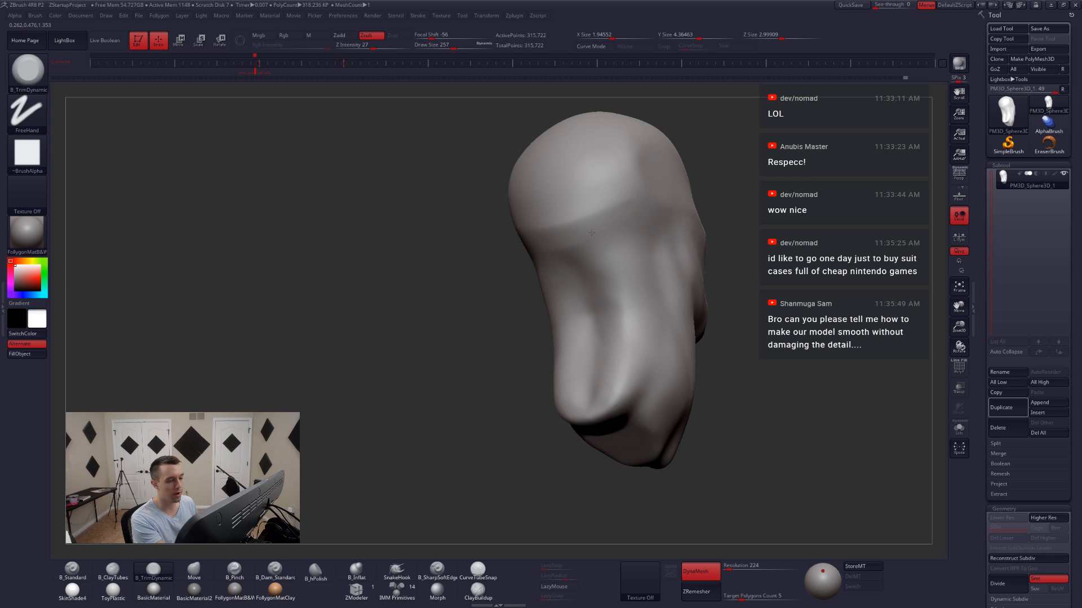
right_click_drag(531, 264, 583, 239)
left_click_drag(569, 239, 526, 261, "shift")
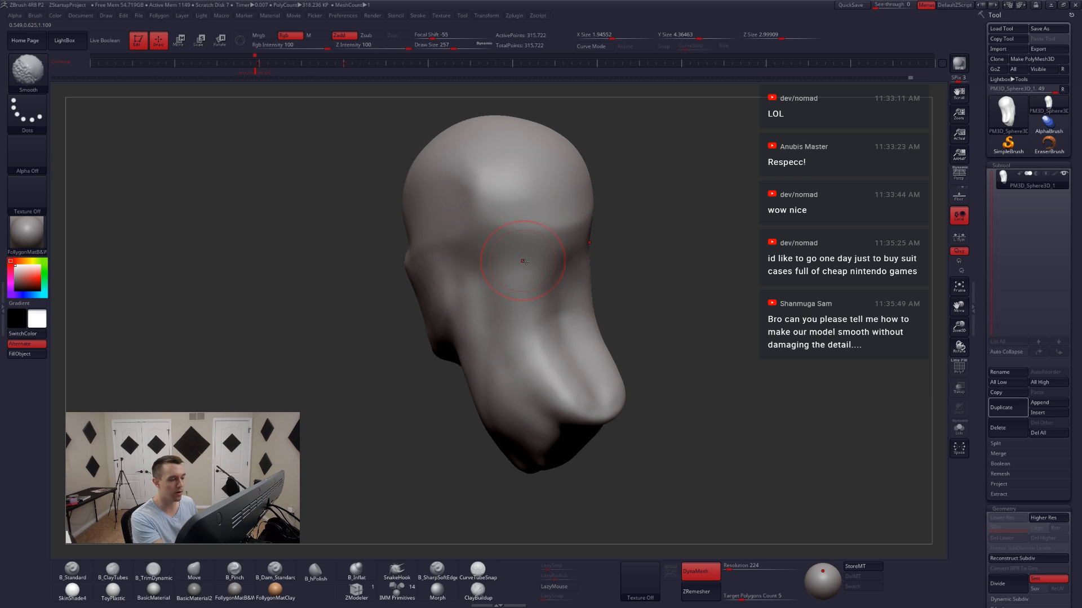
mouse_move(525, 262)
right_mouse_down()
mouse_move(567, 277)
mouse_move(530, 284)
right_mouse_up()
key("space")
left_click_drag(532, 291, 514, 290)
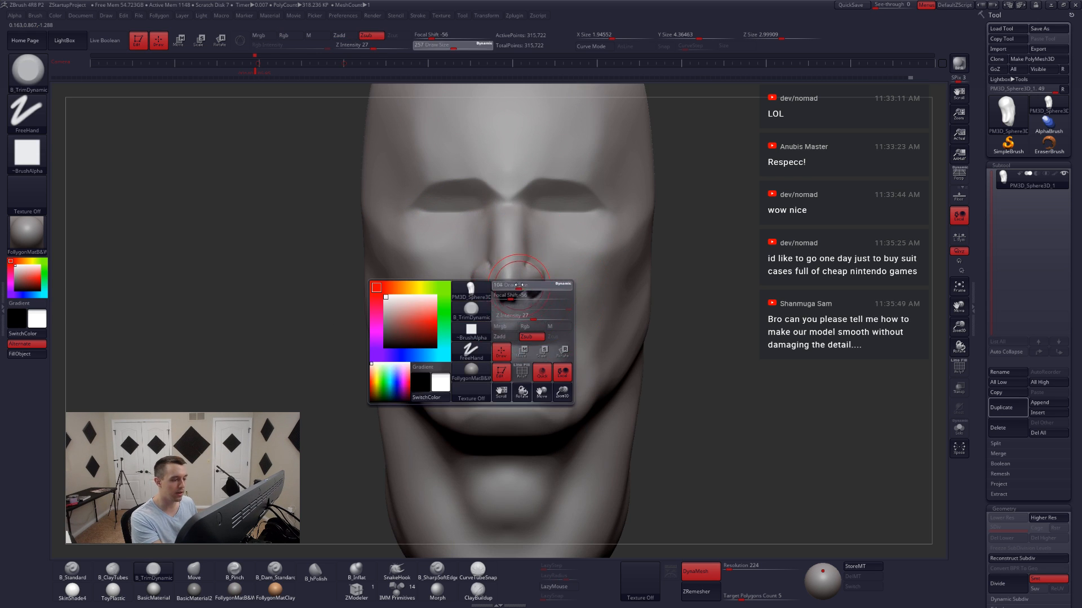
right_click_drag(544, 281, 512, 286)
key("b")
key("m")
key("v")
key("space")
left_click_drag(534, 283, 529, 283)
right_click_drag(534, 260, 553, 241)
- Build up the philtrum ridges between nose and upper lip with the ClayTubes brush at draw size 51, and smooth them
mouse_move(541, 306)
right_mouse_down()
mouse_move(534, 334)
mouse_move(532, 307)
right_mouse_up()
key("space")
left_click_drag(533, 302, 528, 302)
key("b")
key("c")
key("t")
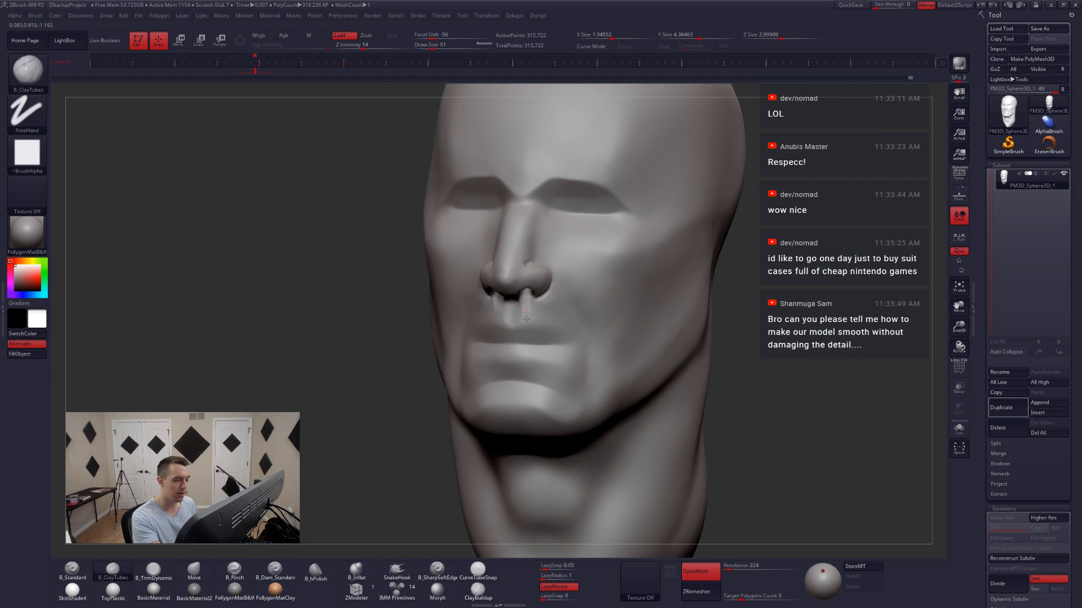
key("shift")
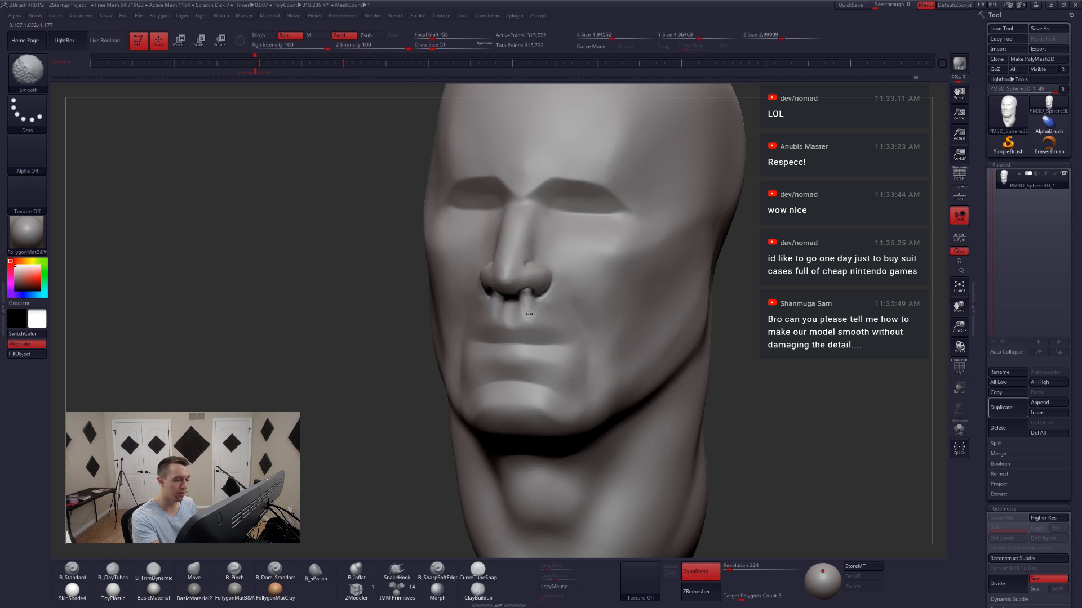
right_click_drag(527, 314, 520, 308, "shift")
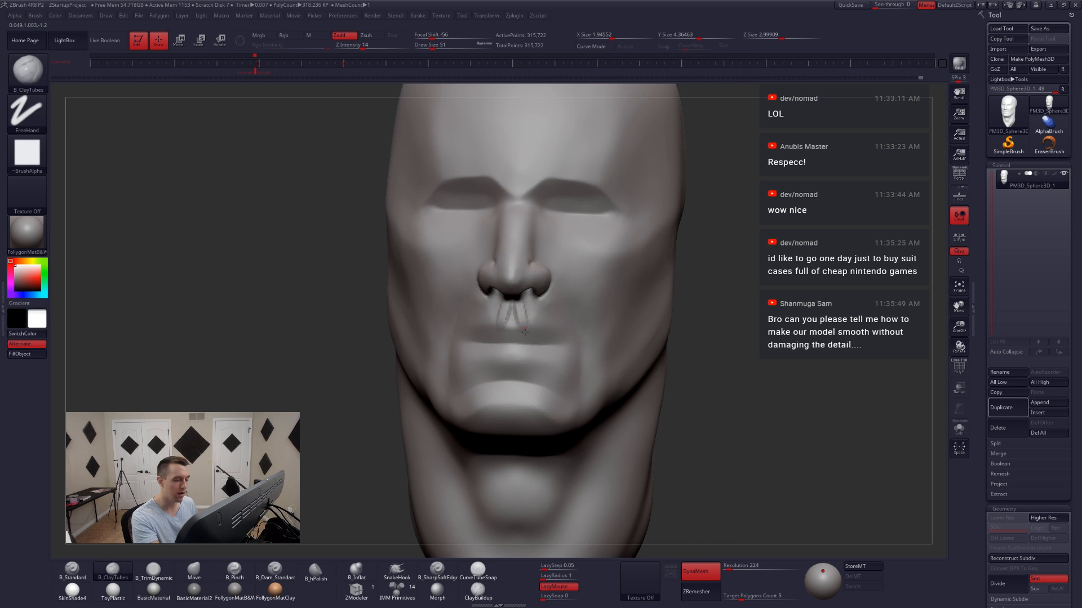
left_click_drag(524, 315, 514, 315, "shift")
- Fill out the lower lip area and mouth corner with ClayTubes strokes at draw size 67, and smooth them
mouse_move(514, 319)
right_mouse_down()
mouse_move(535, 330)
mouse_move(508, 349)
mouse_move(508, 367)
right_mouse_up()
right_click(525, 350)
key("s")
left_click_drag(507, 366, 513, 367)
right_click(512, 367)
right_click_drag(510, 369, 490, 361, "ctrl")
mouse_move(490, 362)
left_mouse_down()
mouse_move(507, 365)
mouse_move(445, 361)
mouse_move(434, 395)
left_mouse_up()
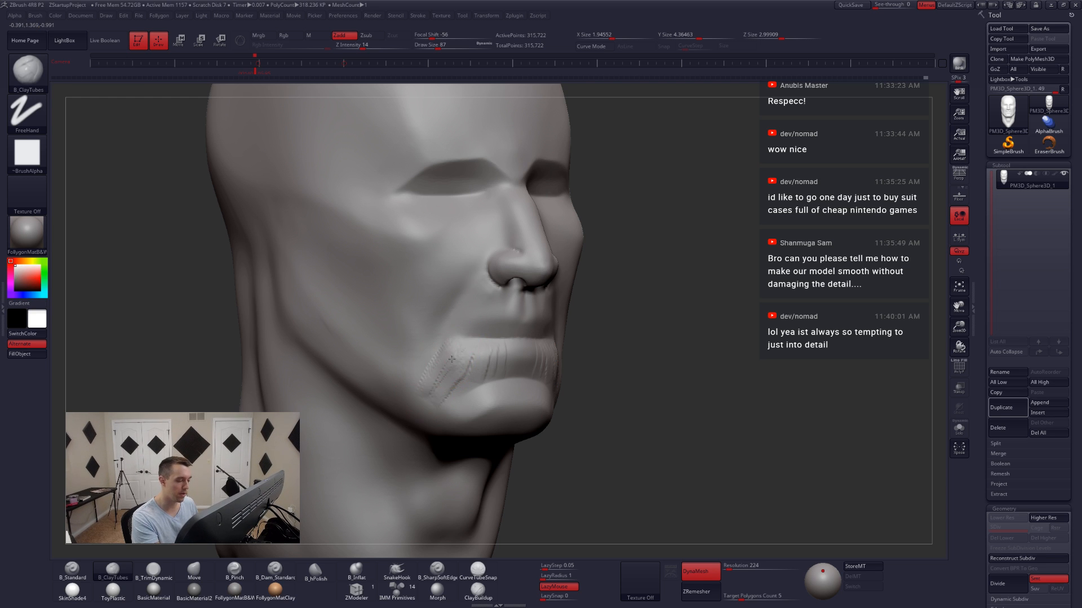
mouse_move(451, 359)
left_mouse_down()
mouse_move(437, 386)
mouse_move(471, 392)
mouse_move(449, 359)
left_mouse_up()
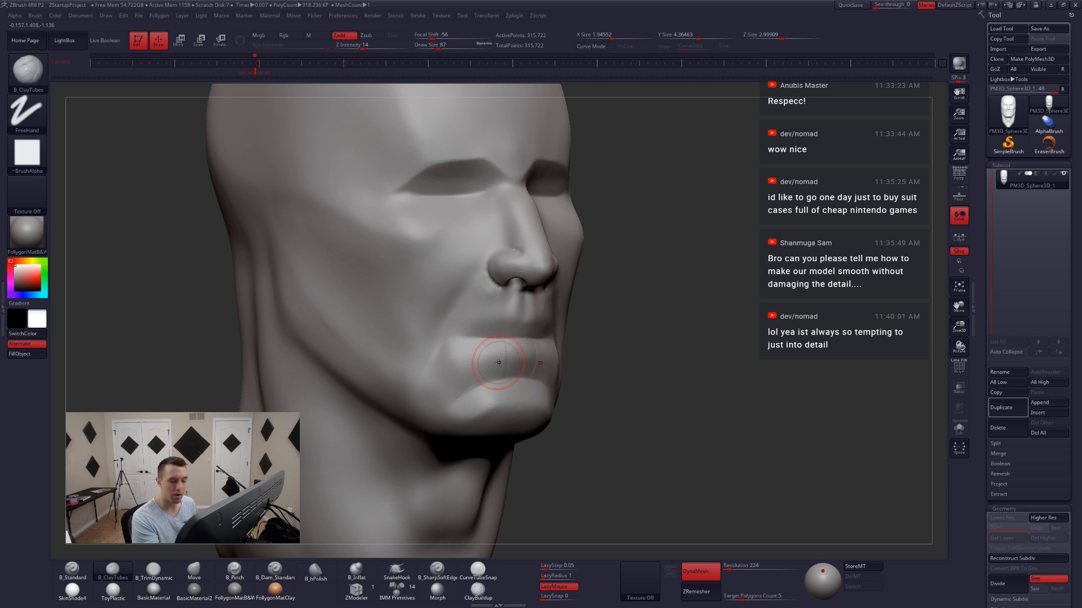
- Pinch the crease along the underside of the nostril wing at draw size 35
mouse_move(461, 374)
right_mouse_down()
mouse_move(581, 356)
mouse_move(547, 342)
mouse_move(549, 304)
right_mouse_up()
right_click_drag(572, 254, 577, 263, "ctrl")
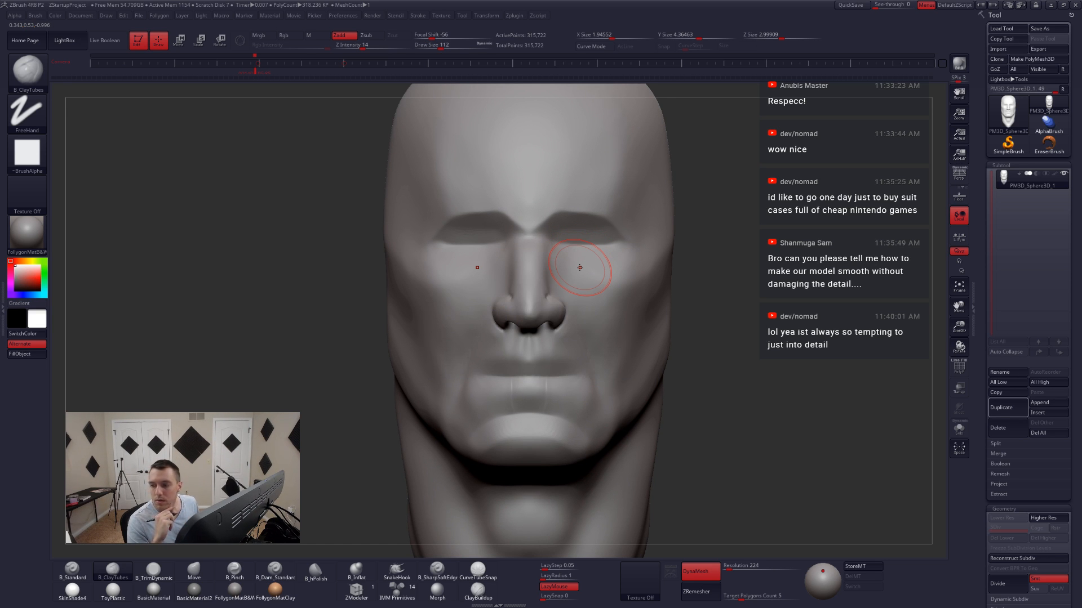
right_click_drag(583, 274, 541, 281, "alt")
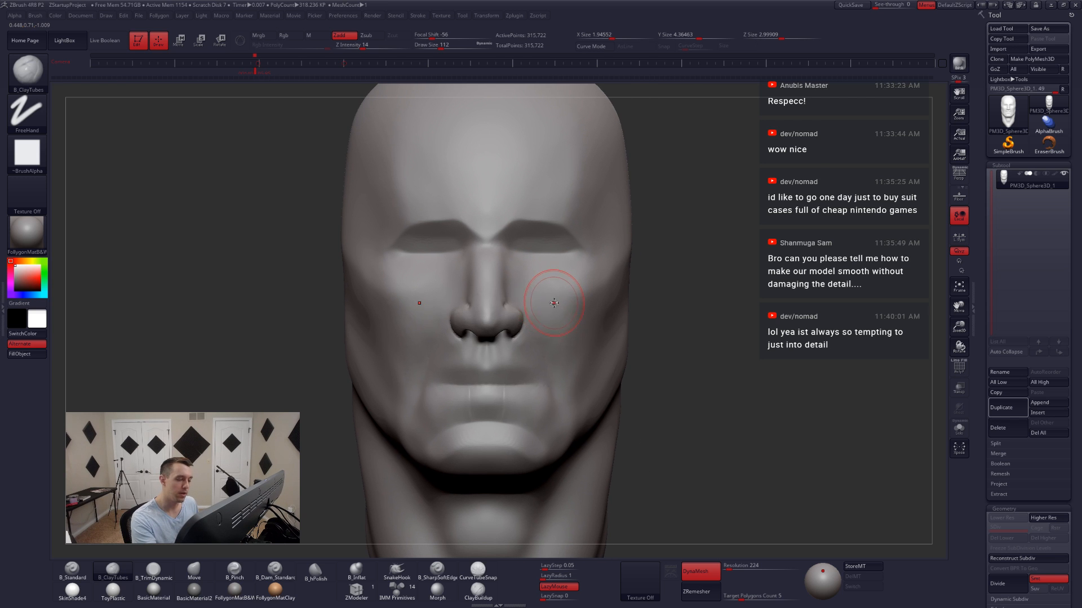
key("space")
left_click_drag(553, 303, 550, 307)
mouse_move(551, 306)
right_mouse_down()
mouse_move(510, 333)
mouse_move(479, 327)
mouse_move(495, 332)
right_mouse_up()
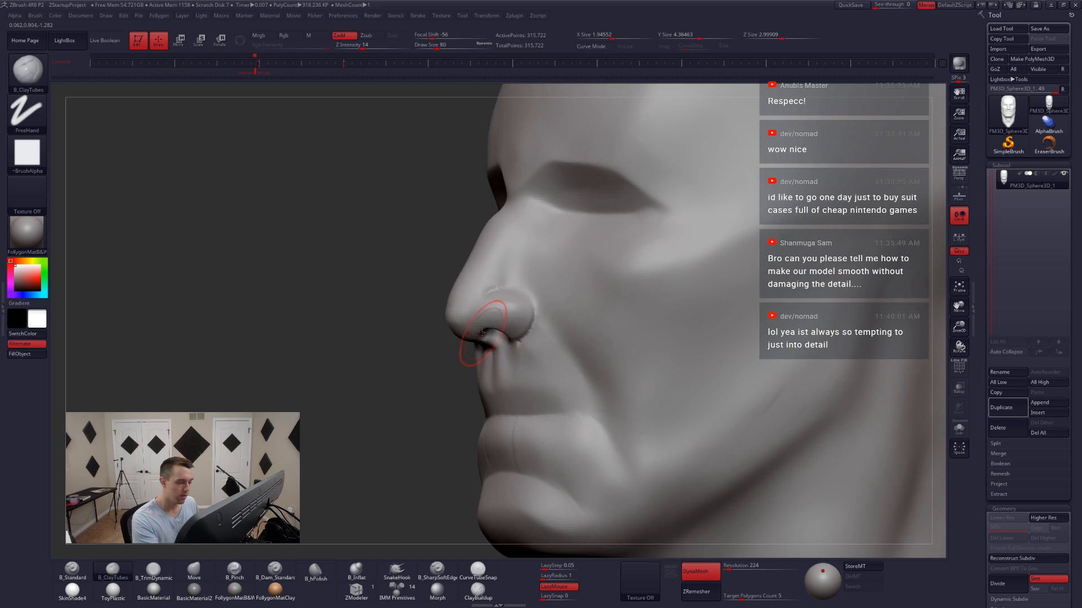
key("5")
key("space")
left_click_drag(518, 326, 510, 326)
mouse_move(420, 313)
right_mouse_down()
mouse_move(469, 308)
mouse_move(524, 331)
right_mouse_up()
right_click_drag(437, 330, 517, 324)
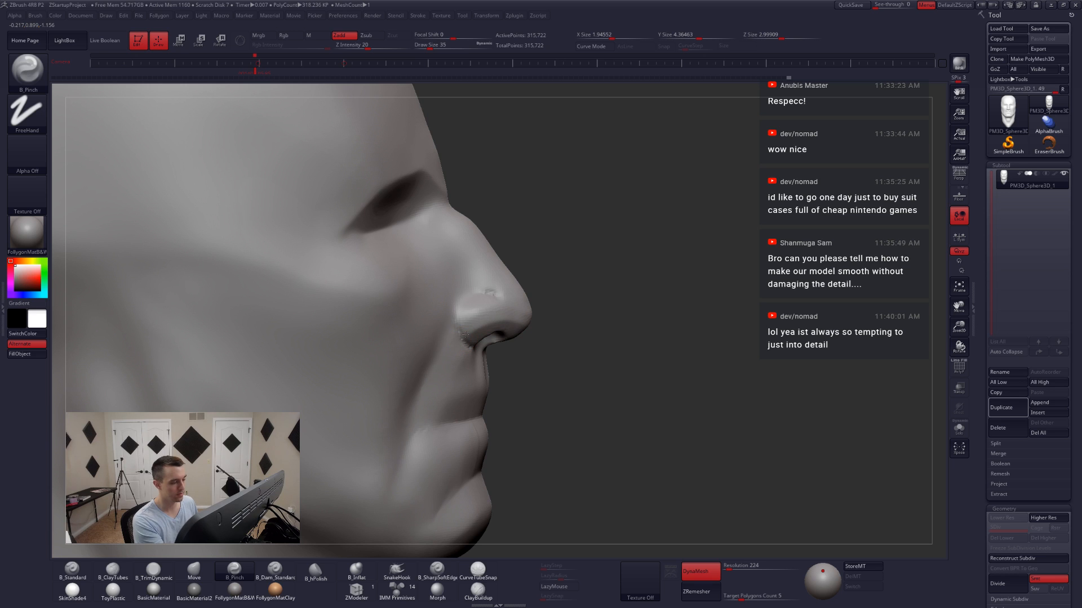
left_click_drag(465, 335, 472, 345)
- Pull the tip of the nose forward in profile with the Move brush at draw size 90
right_click_drag(496, 324, 509, 307)
key("space")
left_click_drag(521, 316, 529, 316)
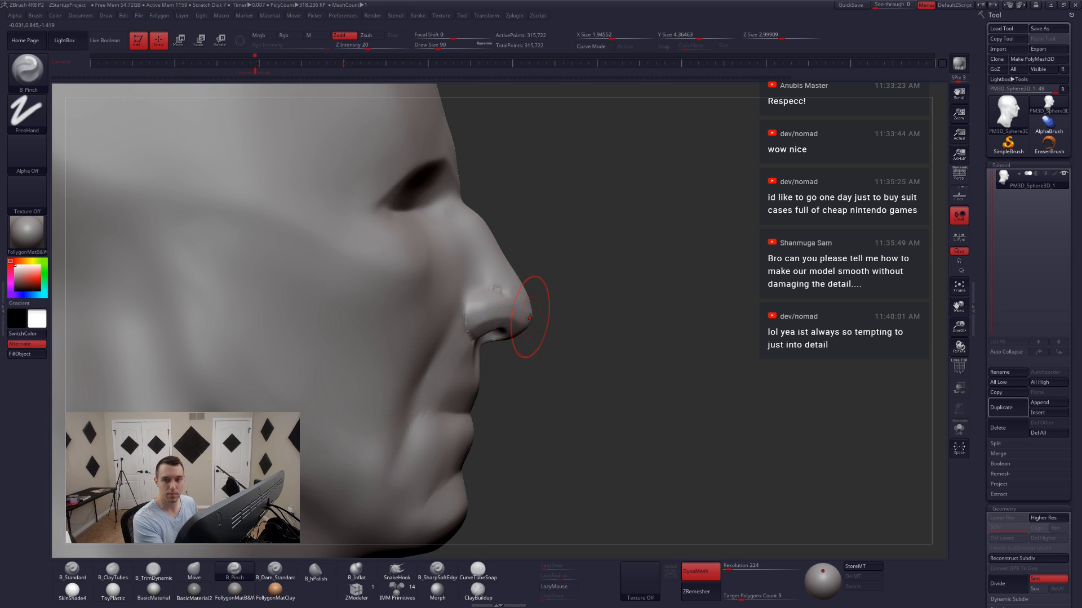
key("4")
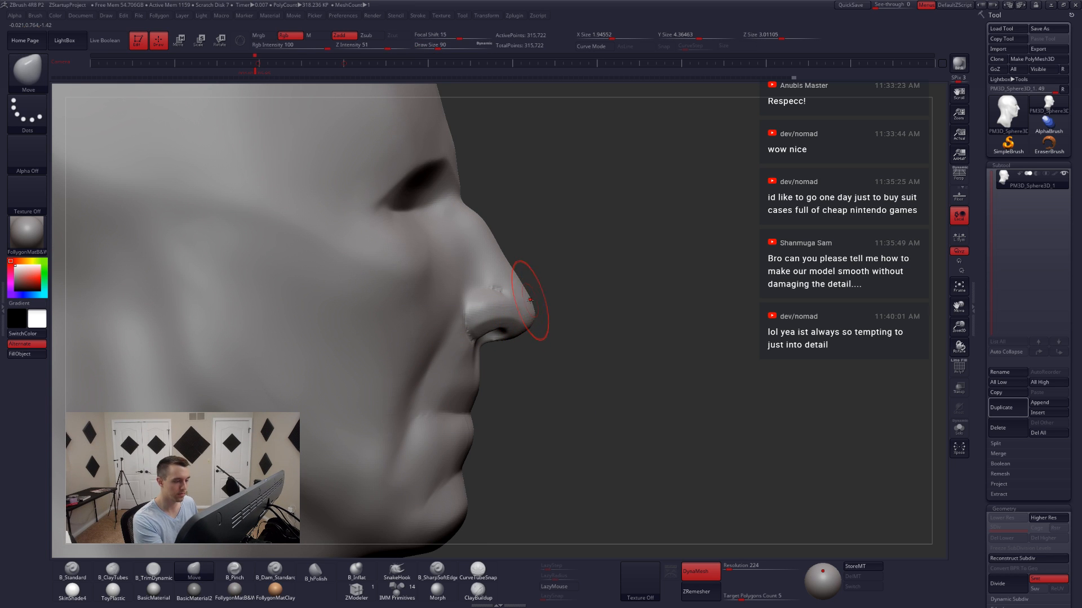
key("space")
mouse_move(545, 313)
left_mouse_down()
mouse_move(527, 333)
mouse_move(542, 356)
left_mouse_up()
- Adjust the shape of the nostril wing in profile with the Move brush at draw size 104
key("space")
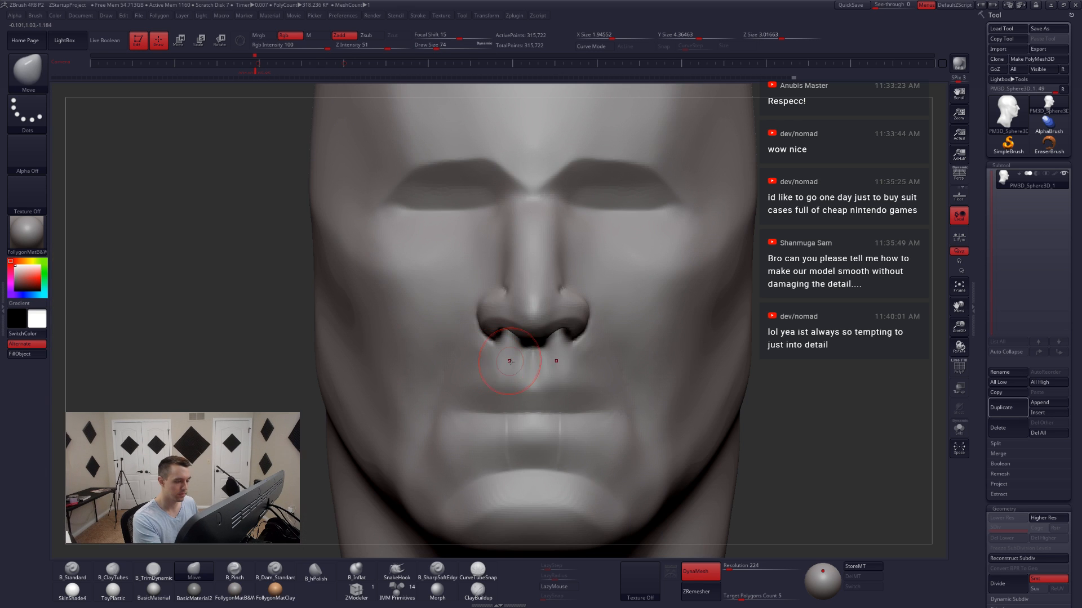
right_click_drag(577, 347, 576, 343, "shift")
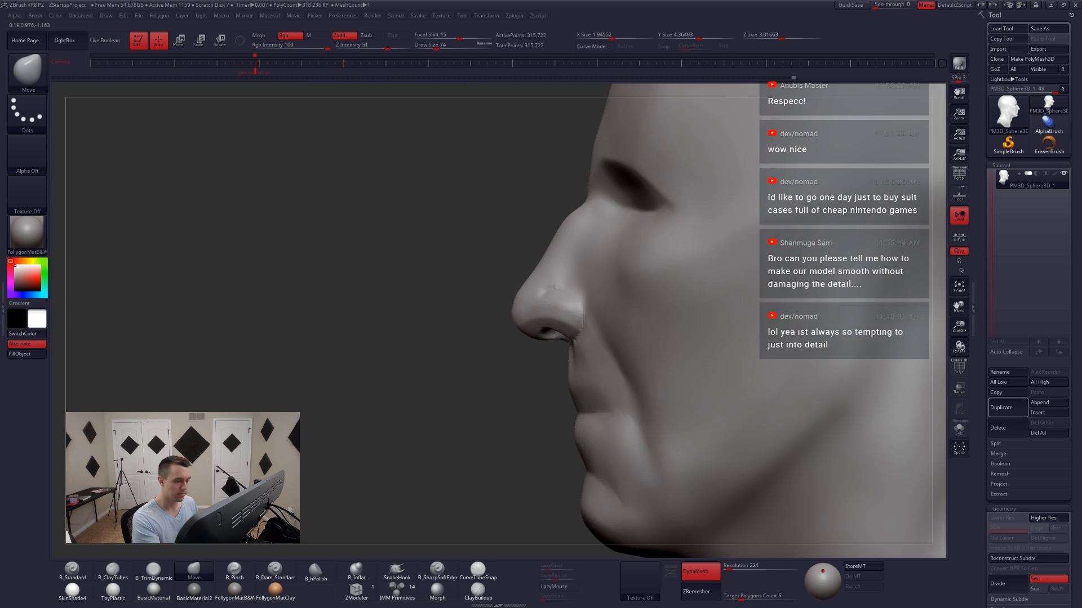
key("space")
left_click_drag(571, 330, 551, 324)
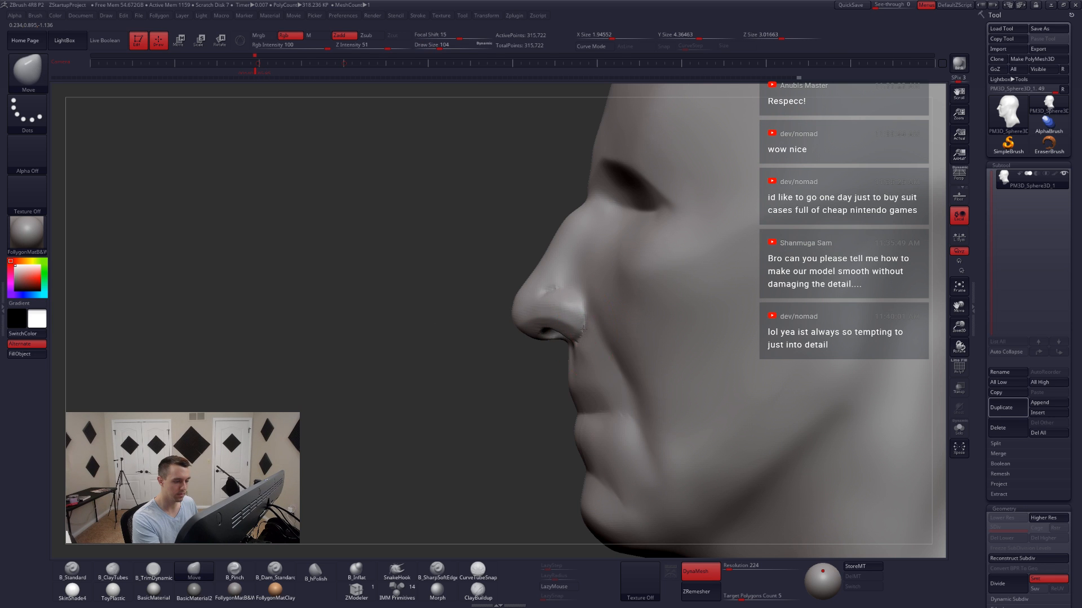
- Subdivide the head to level 2 and pinch the crease along the upper edge of the nostril wing at draw size 49
right_click_drag(564, 327, 585, 327)
key("space")
left_click(586, 327)
key("5")
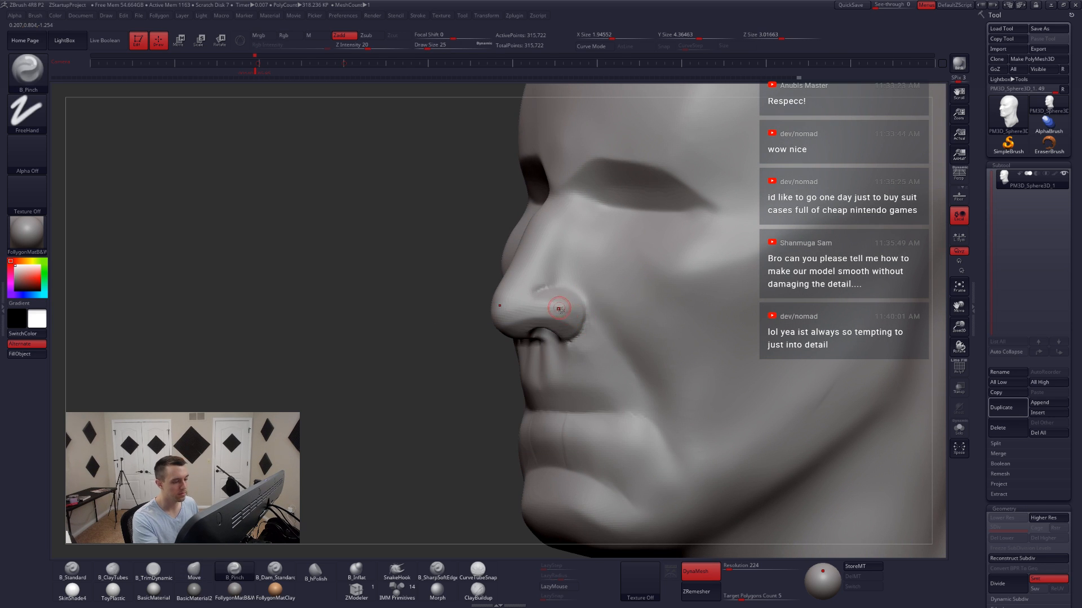
key("ctrl+d")
right_click_drag(567, 291, 629, 292)
key("space")
left_click_drag(493, 297, 498, 298)
right_click_drag(499, 298, 523, 295)
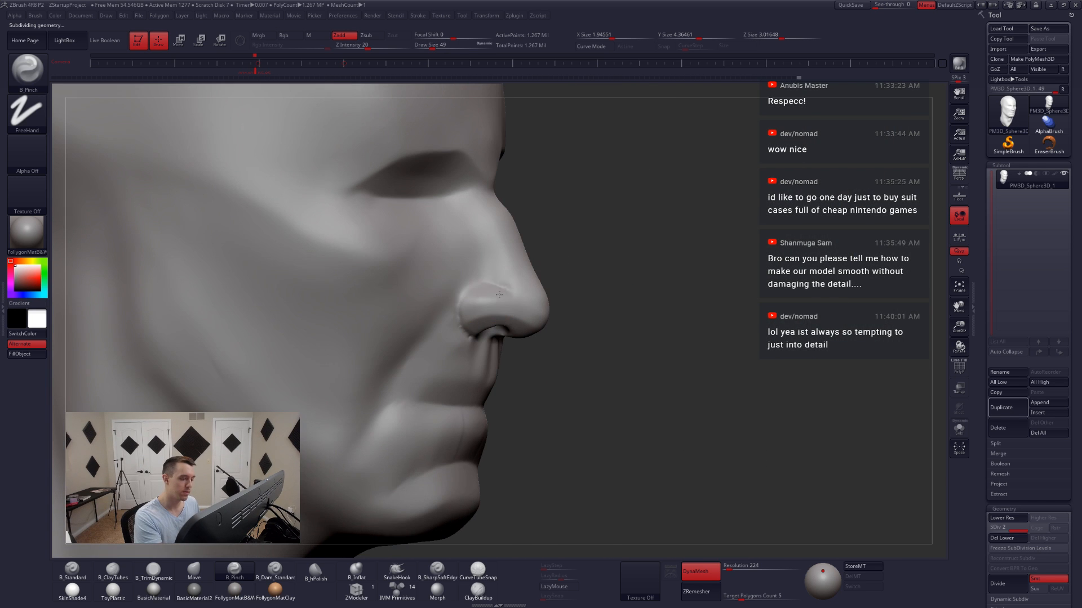
mouse_move(503, 291)
left_mouse_down()
mouse_move(461, 323)
mouse_move(462, 299)
left_mouse_up()
- Narrow the nostril wings from the front with the Move brush at draw size 90
mouse_move(611, 309)
right_mouse_down()
mouse_move(543, 299)
mouse_move(529, 312)
mouse_move(543, 301)
right_mouse_up()
key("b")
key("m")
key("v")
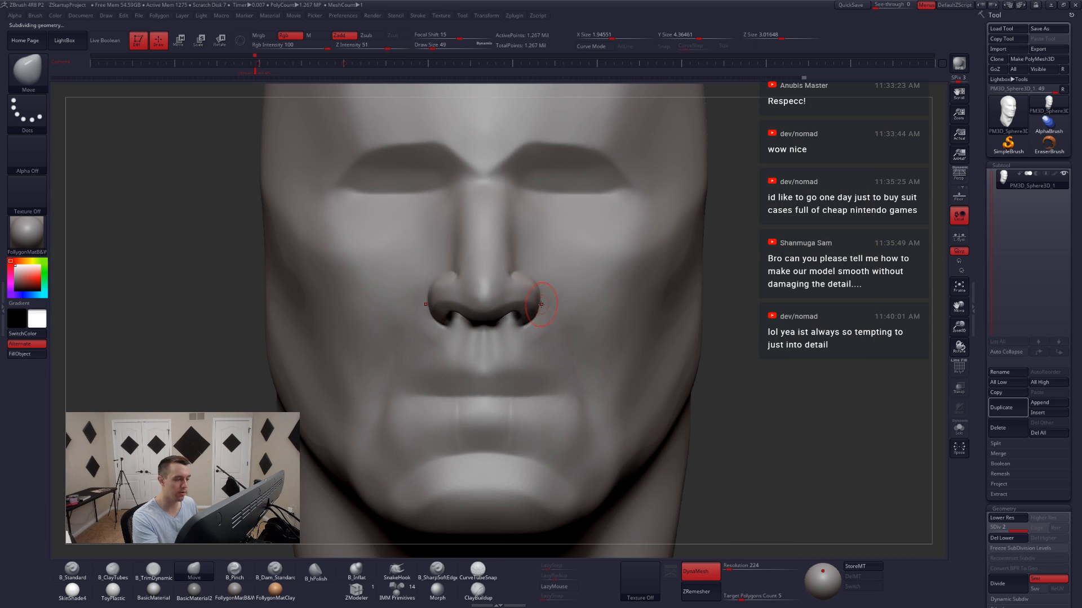
key("s")
key("space")
left_click_drag(547, 292, 528, 332)
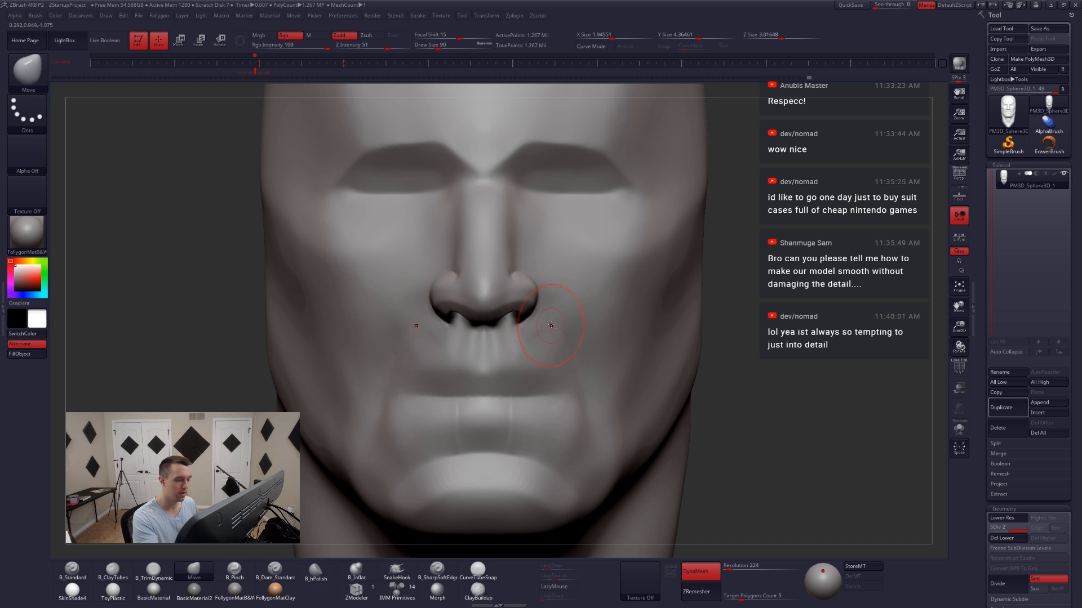
- Sharpen the nasolabial fold beside the upper lip with the Pinch brush at draw size 65
mouse_move(551, 325)
right_mouse_down("ctrl")
mouse_move(536, 388)
mouse_move(592, 357)
right_mouse_up("ctrl")
key("space")
key("s")
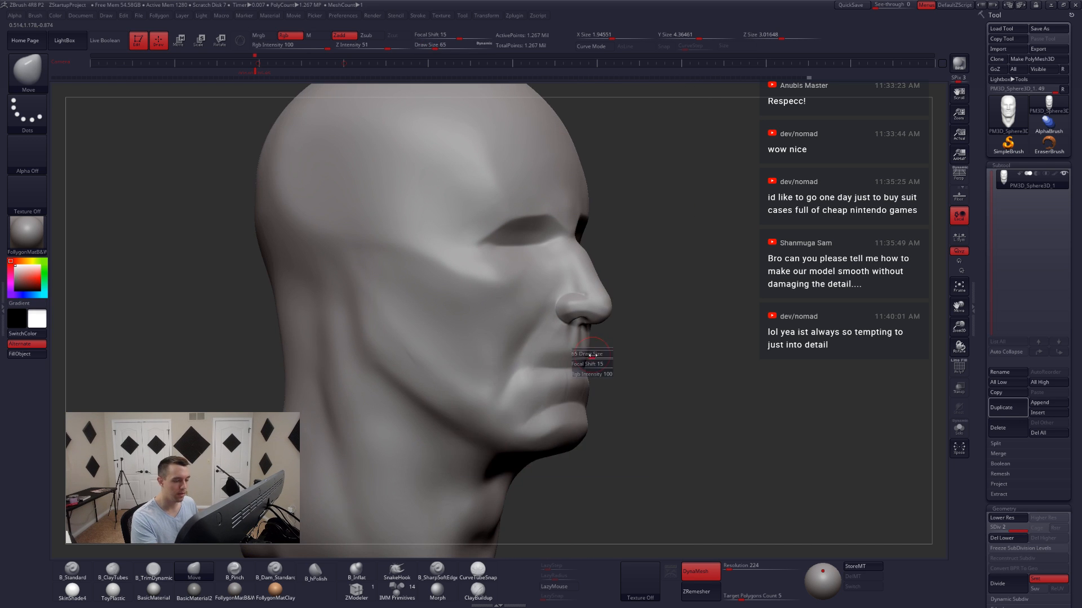
left_click_drag(592, 356, 567, 362)
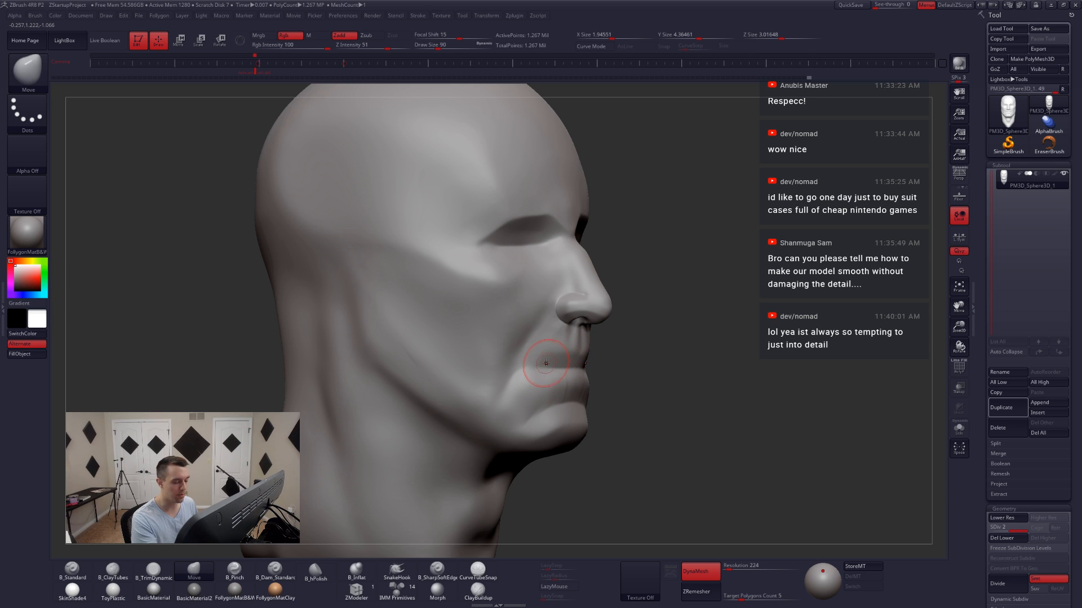
right_click_drag(540, 366, 543, 334, "ctrl")
key("5")
key("space")
left_click_drag(542, 333, 539, 332)
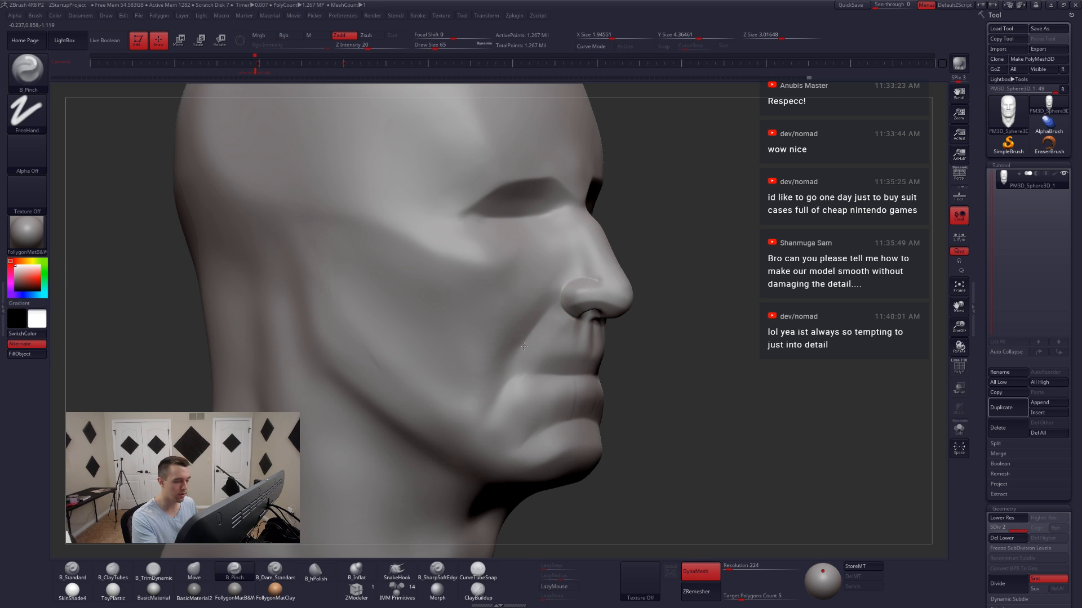
- Return to subdivision level 1, build up the nasolabial fold with ClayTubes strokes at draw size 112, and smooth it
mouse_move(543, 350)
right_mouse_down()
mouse_move(516, 369)
mouse_move(569, 363)
right_mouse_up()
key("shift+d")
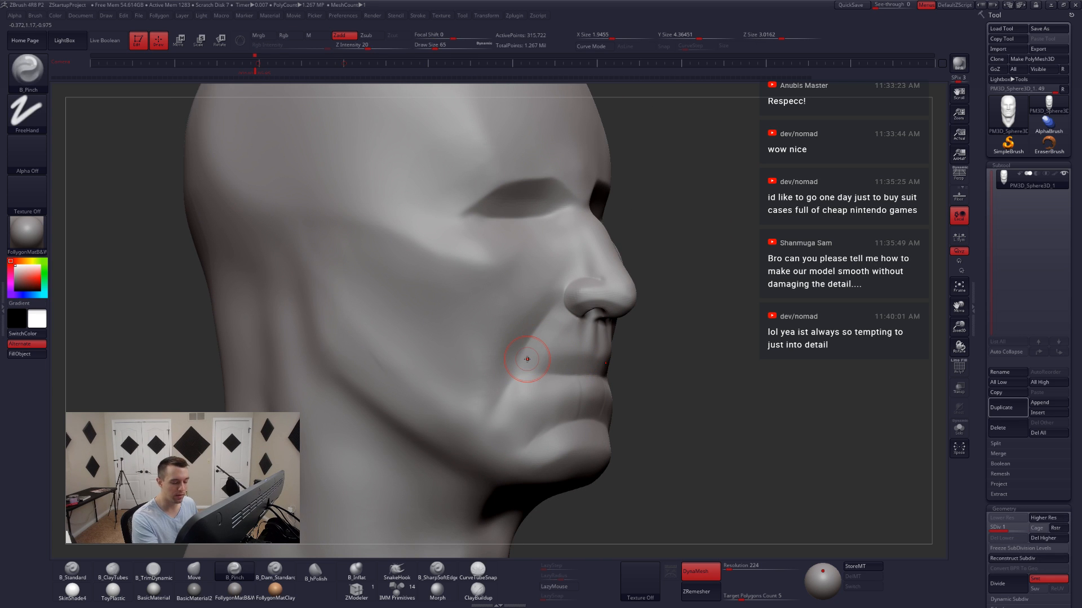
key("space")
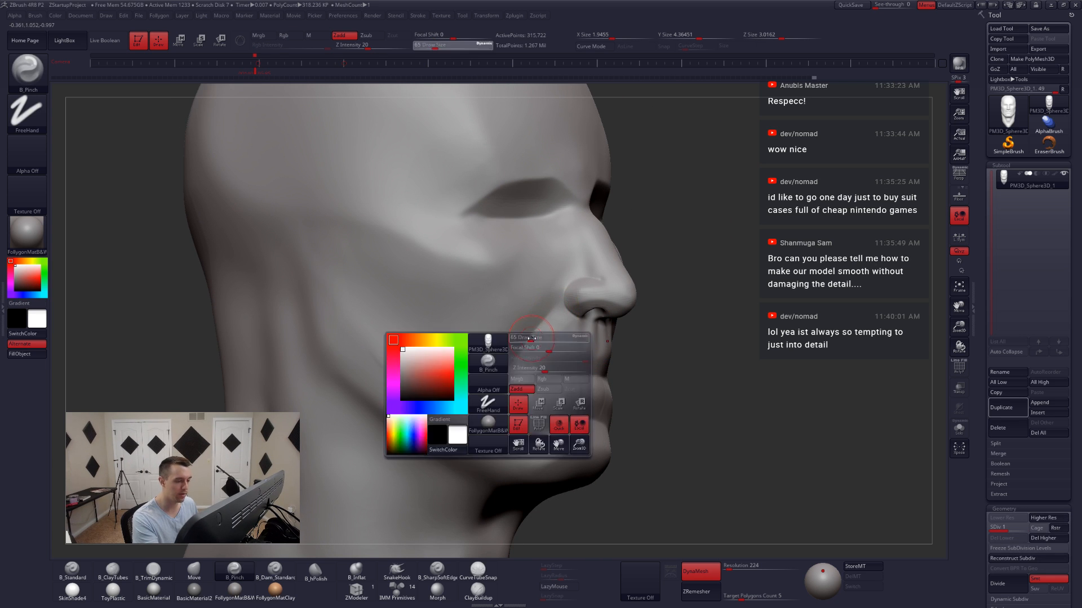
key("2")
left_click_drag(562, 279, 568, 274)
key("space")
left_click_drag(526, 310, 531, 309)
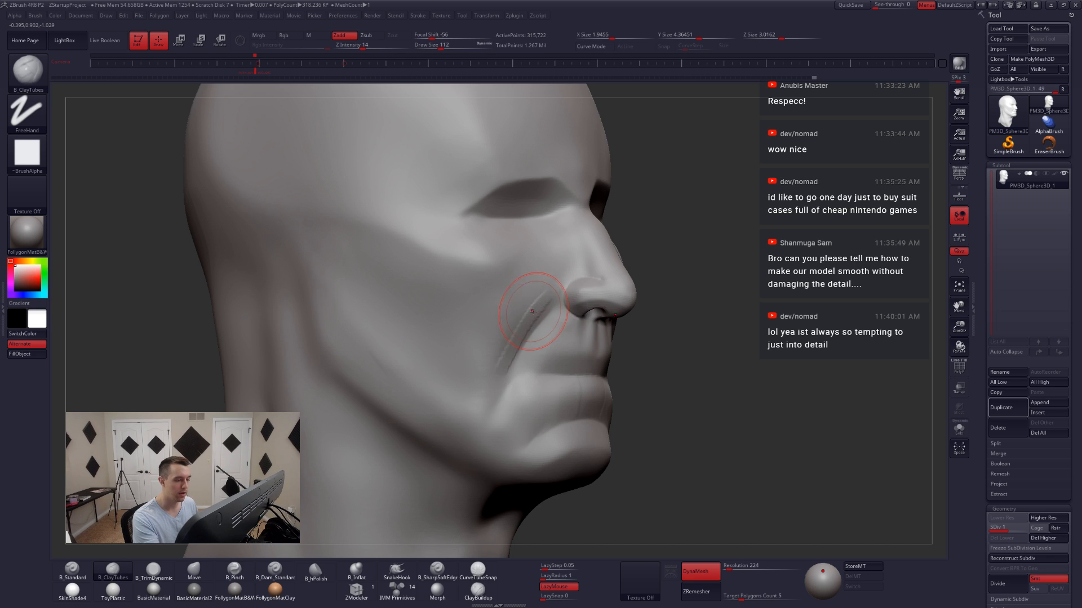
left_click_drag(554, 274, 493, 375)
mouse_move(495, 373)
left_mouse_down()
mouse_move(529, 307)
mouse_move(574, 268)
left_mouse_up()
left_click_drag(566, 257, 477, 389)
mouse_move(485, 376)
left_mouse_down()
mouse_move(511, 310)
mouse_move(545, 269)
left_mouse_up()
mouse_move(530, 282)
left_mouse_down()
mouse_move(471, 374)
mouse_move(524, 290)
mouse_move(554, 265)
left_mouse_up()
mouse_move(515, 316)
left_mouse_down("shift")
mouse_move(506, 328)
mouse_move(547, 281)
left_mouse_up("shift")
right_click_drag(514, 325, 445, 330, "shift")
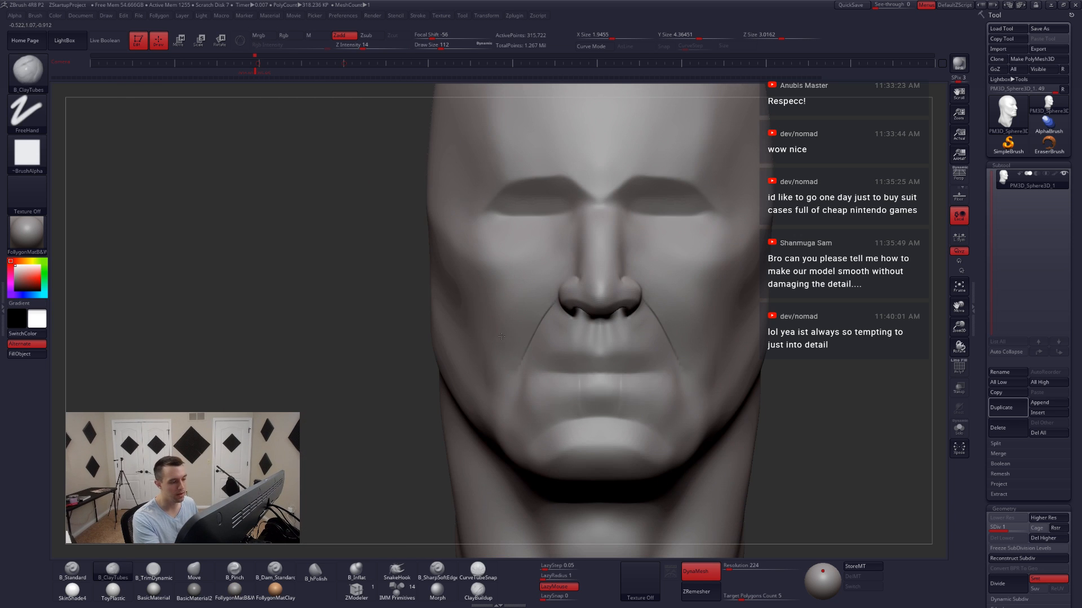
- Adjust the nasolabial folds and adjoining cheeks with the Move brush at draw sizes 132 and 104
right_click_drag(687, 359, 611, 350, "alt")
key("b")
key("m")
key("v")
key("space")
left_click_drag(608, 342, 597, 324)
key("space")
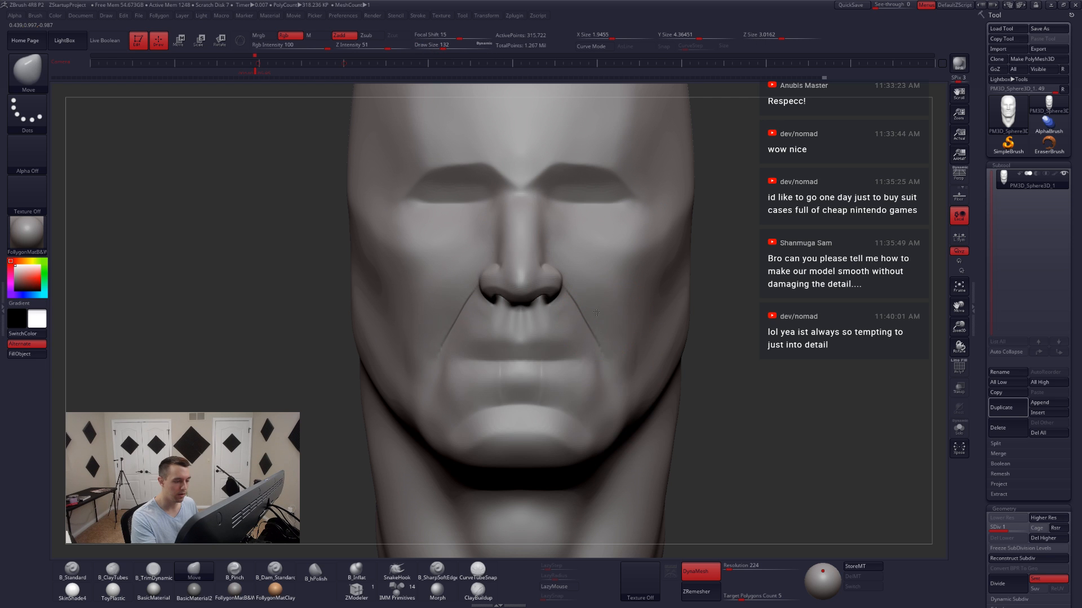
right_click_drag(676, 338, 599, 339)
key("space")
left_click_drag(599, 339, 592, 340)
right_click_drag(592, 339, 522, 343)
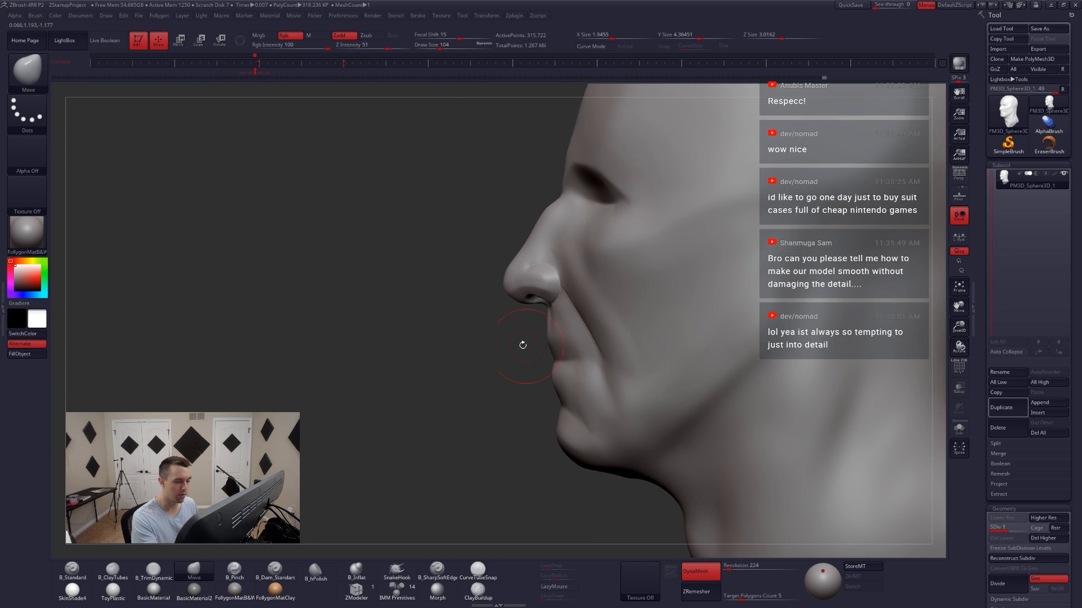
- Show the reference grid over the saved side view and fit the lip profile to it with the Move brush at draw size 158
left_click(252, 76)
left_click(249, 80)
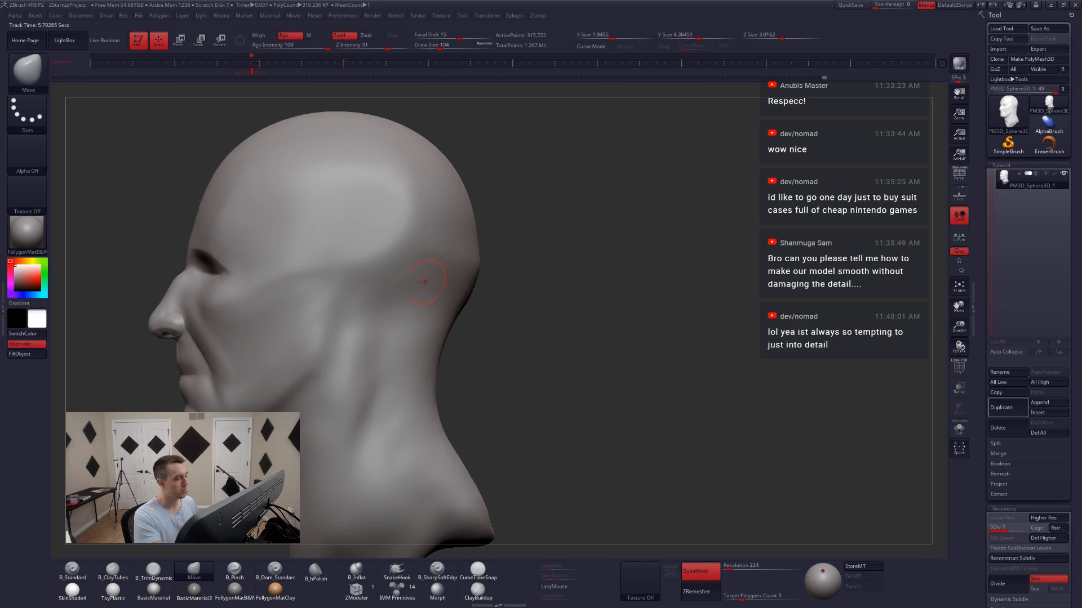
key("shift+z")
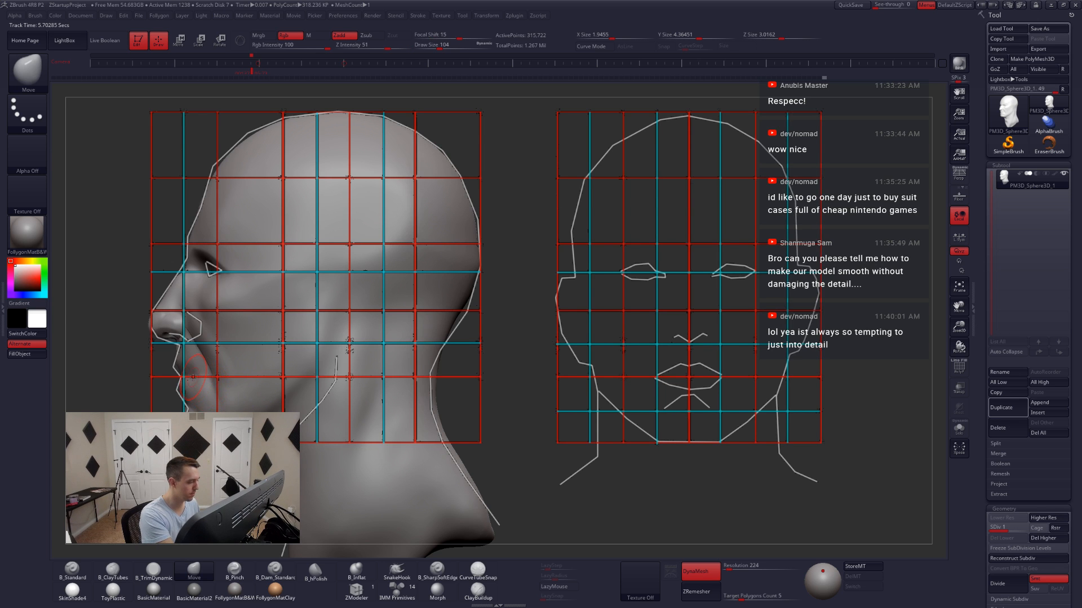
key("space")
left_click_drag(192, 370, 199, 370)
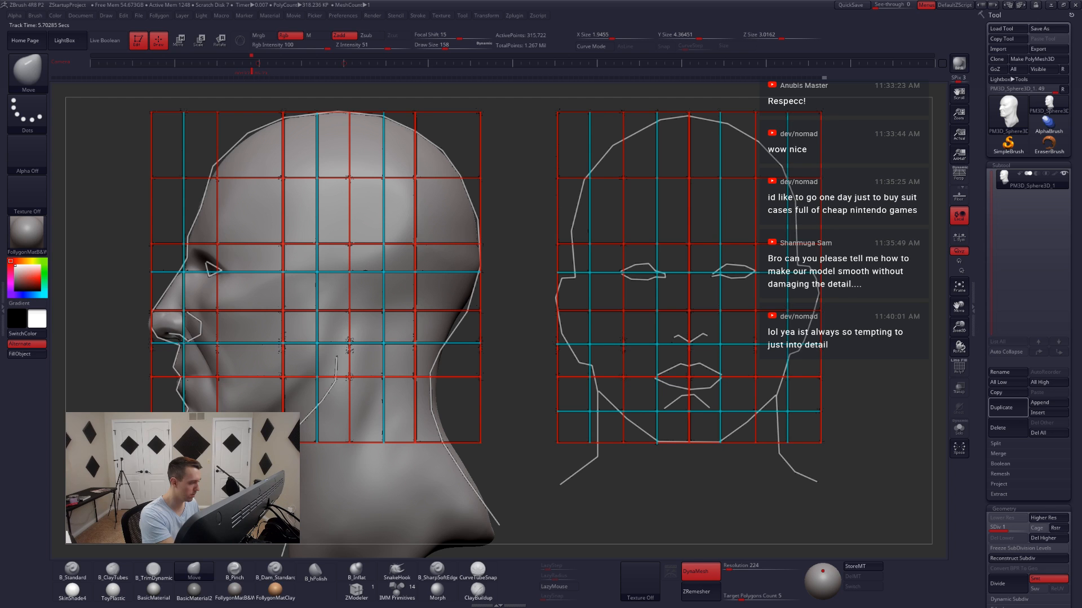
left_click_drag(184, 390, 179, 388)
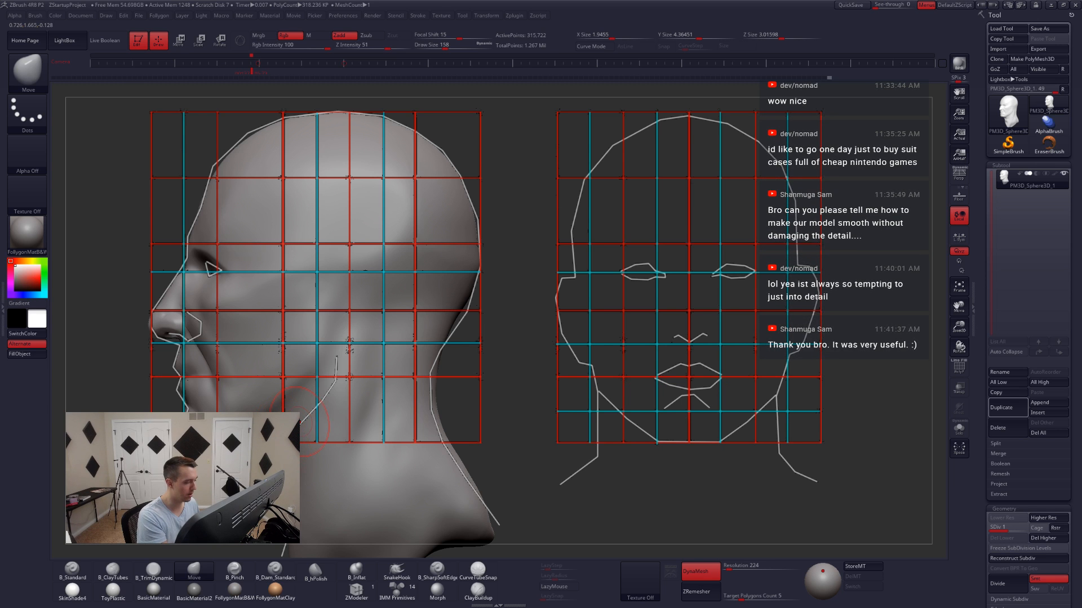
- Hide the reference grid and adjust the jaw area in profile with the Move brush at draw size 351
key("shift+z")
right_click_drag(343, 374, 508, 358, "alt")
key("space")
left_click_drag(472, 372, 481, 370)
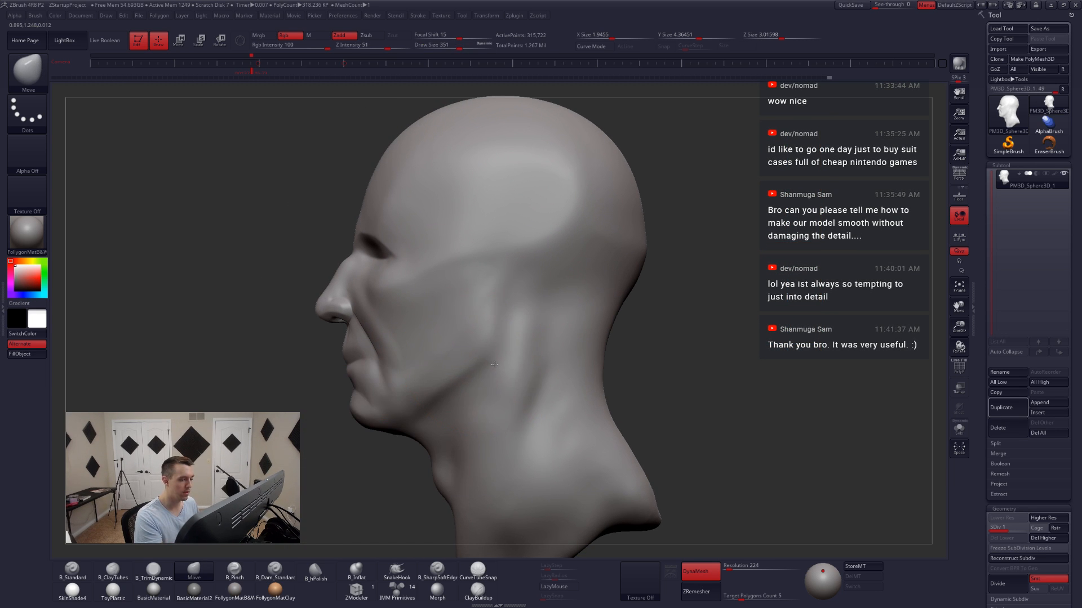
right_click_drag(494, 364, 429, 366)
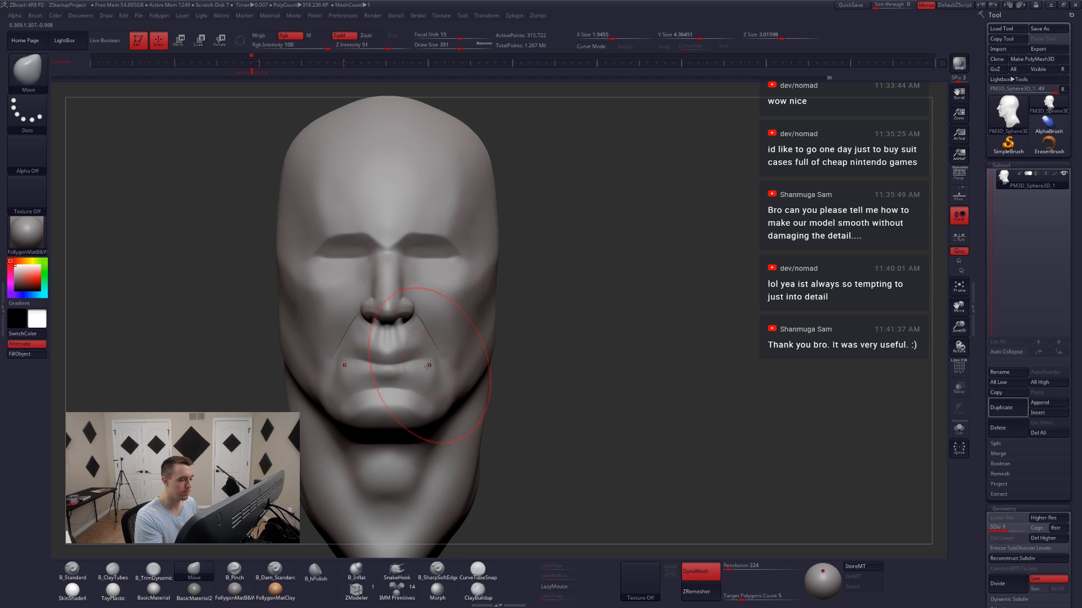
- Refine the mouth shape from the front with the Move brush, starting at draw size 158 and continuing with a smaller size
key("space")
left_click_drag(427, 366, 390, 361)
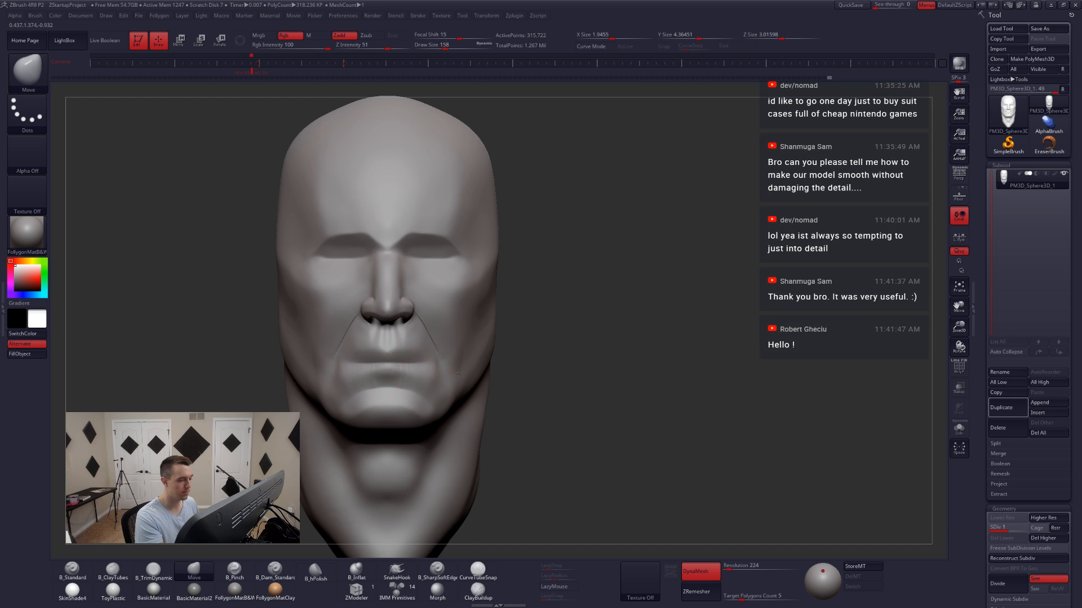
mouse_move(458, 372)
right_mouse_down("alt")
mouse_move(639, 369)
mouse_move(623, 411)
right_mouse_up("alt")
key("space")
left_click_drag(617, 373, 610, 373)
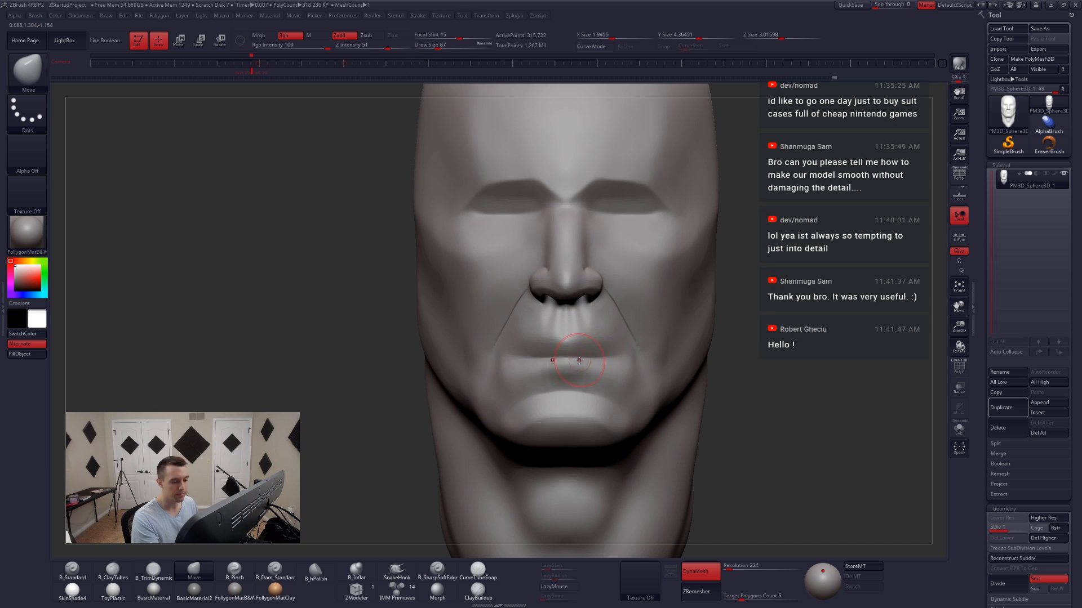
key("shift+f")
key("shift+f")
right_click_drag(593, 367, 579, 348, "alt")
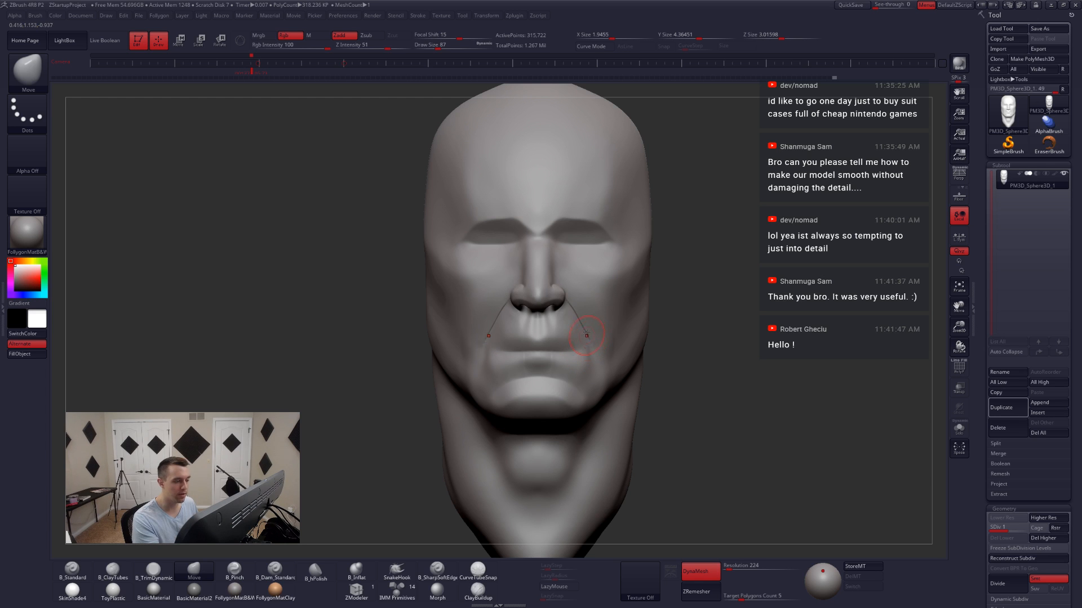
- Fill both eye sockets with rounded eyeball forms using ClayTubes strokes, and smooth them
key("b")
key("c")
key("t")
left_click_drag(581, 245, 585, 242)
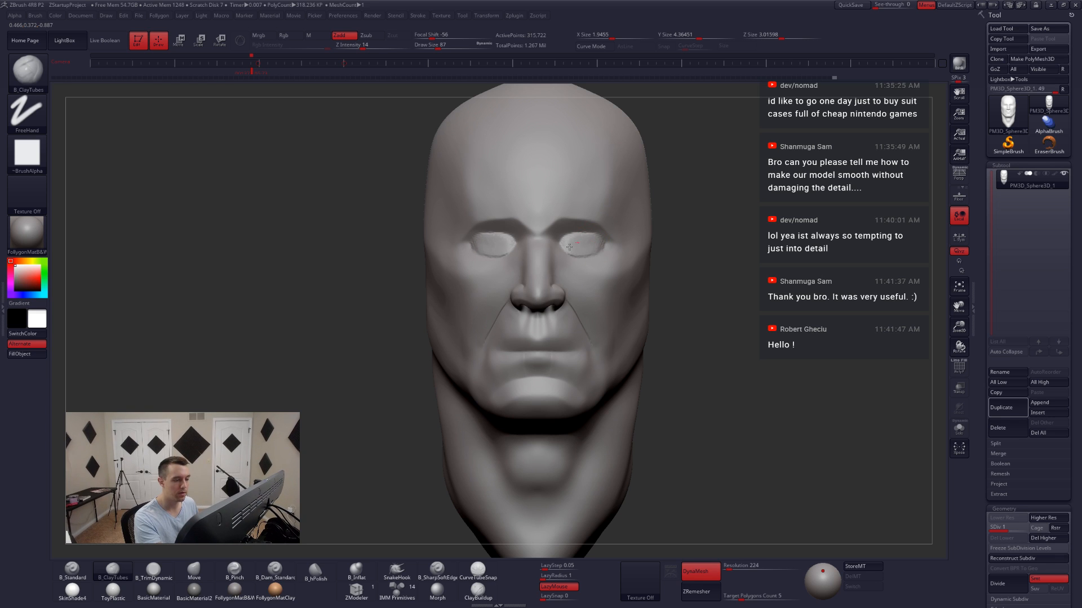
left_click_drag(570, 245, 567, 243)
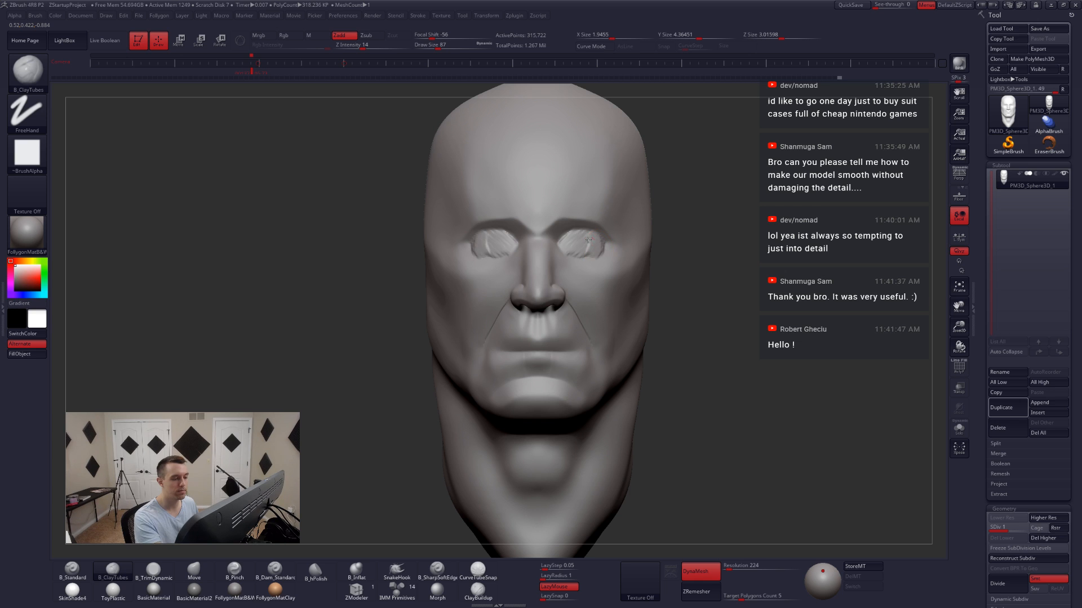
left_click_drag(589, 248, 575, 249, "shift")
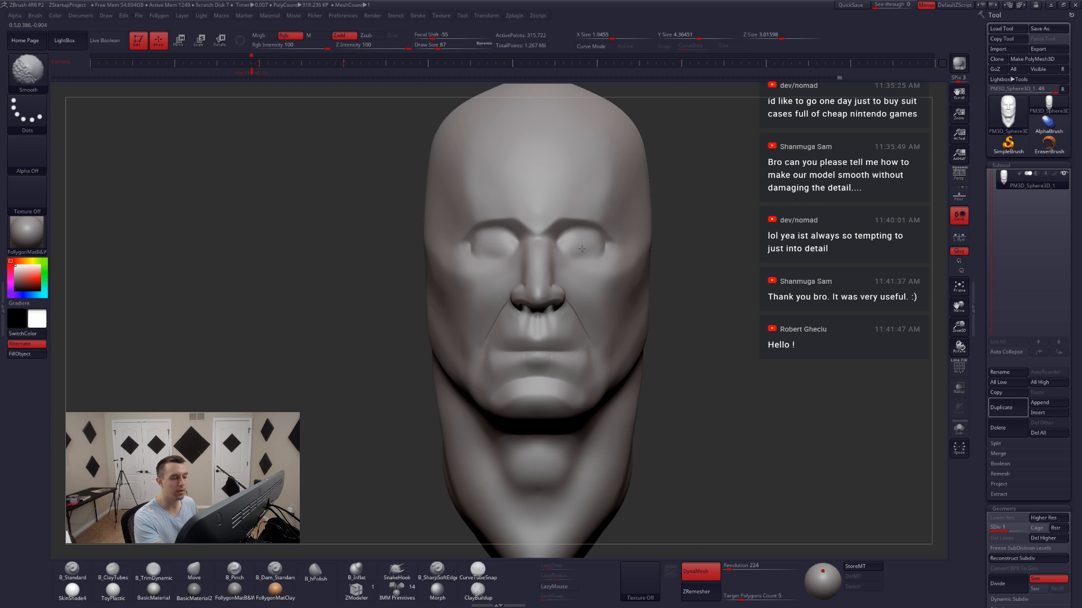
- Adjust the depth of the eye forms in profile with the Move brush
right_click_drag(581, 248, 527, 251)
key("b")
key("m")
key("v")
right_click_drag(586, 268, 536, 293)
key("space")
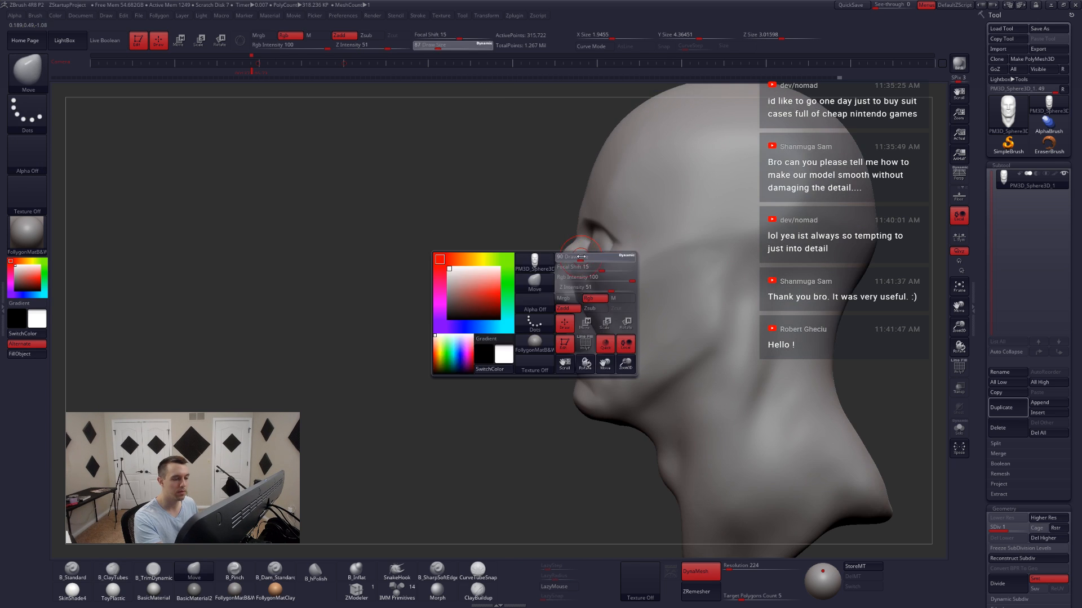
left_click_drag(536, 315, 541, 315)
- Pinch the edges around the eye forms at draw size 54
right_click_drag(592, 250, 684, 260)
key("b")
key("p")
key("i")
key("space")
left_click_drag(586, 255, 574, 254)
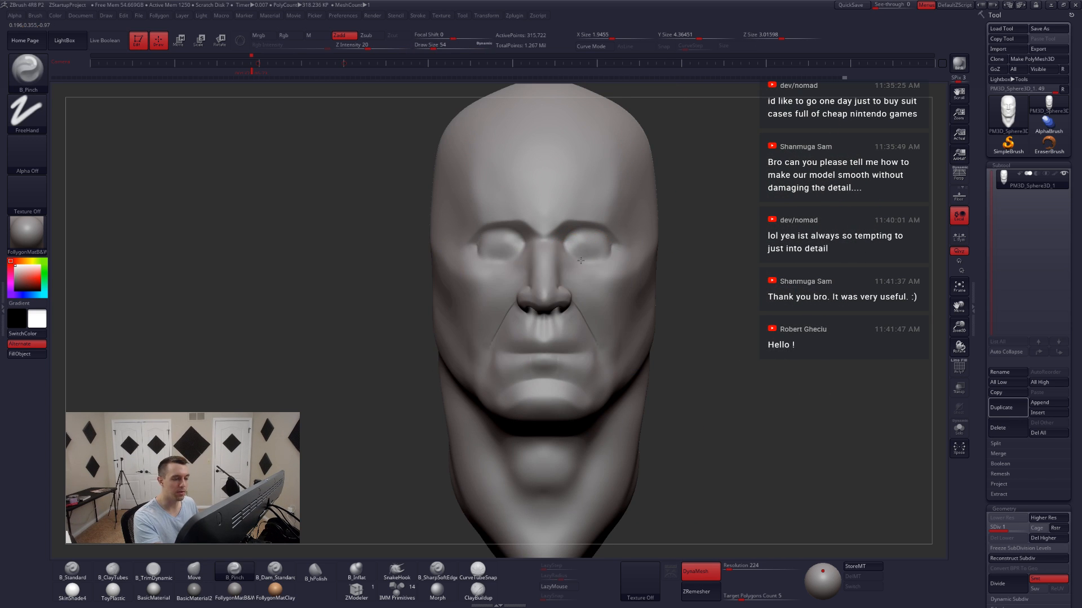
key("space")
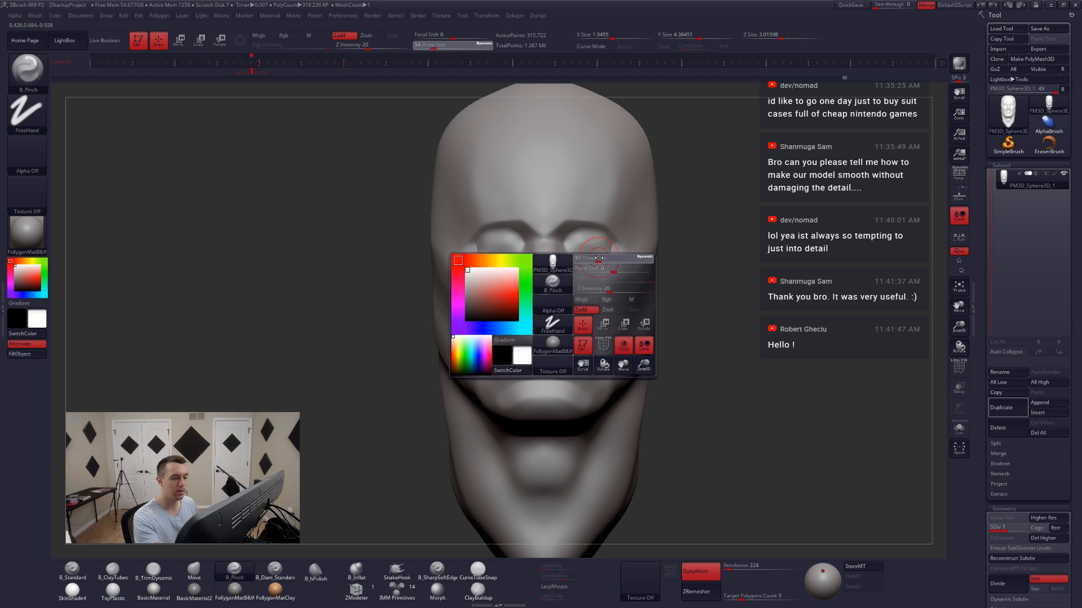
- Reshape the eye forms and surrounding sockets with the Move brush
key("b")
key("m")
key("v")
right_click_drag(588, 271, 576, 290, "shift")
key("space")
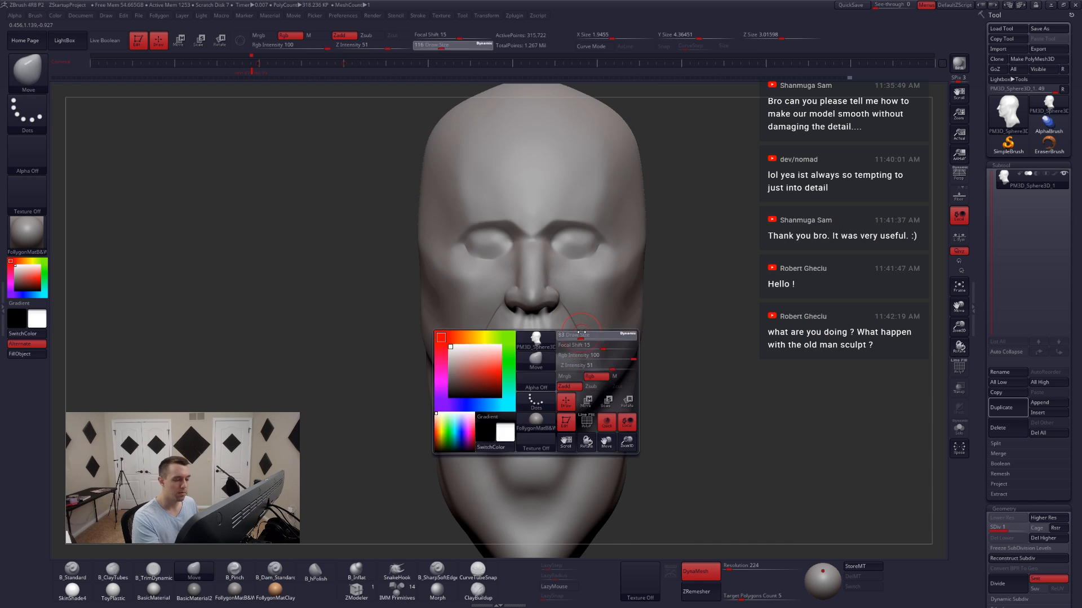
right_click_drag(535, 389, 540, 361, "alt")
key("shift+f")
key("shift+f")
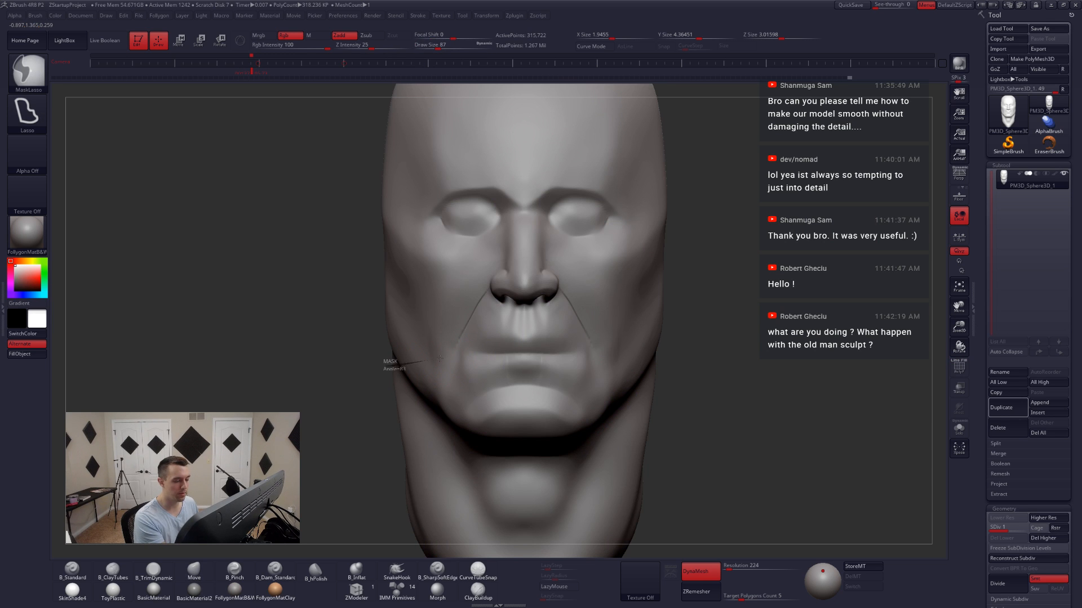
- Mask the lower face and neck below the line between the lips with the MaskLasso brush
mouse_move(414, 362)
left_mouse_down("ctrl")
mouse_move(657, 351)
mouse_move(681, 522)
mouse_move(381, 495)
left_mouse_up("ctrl")
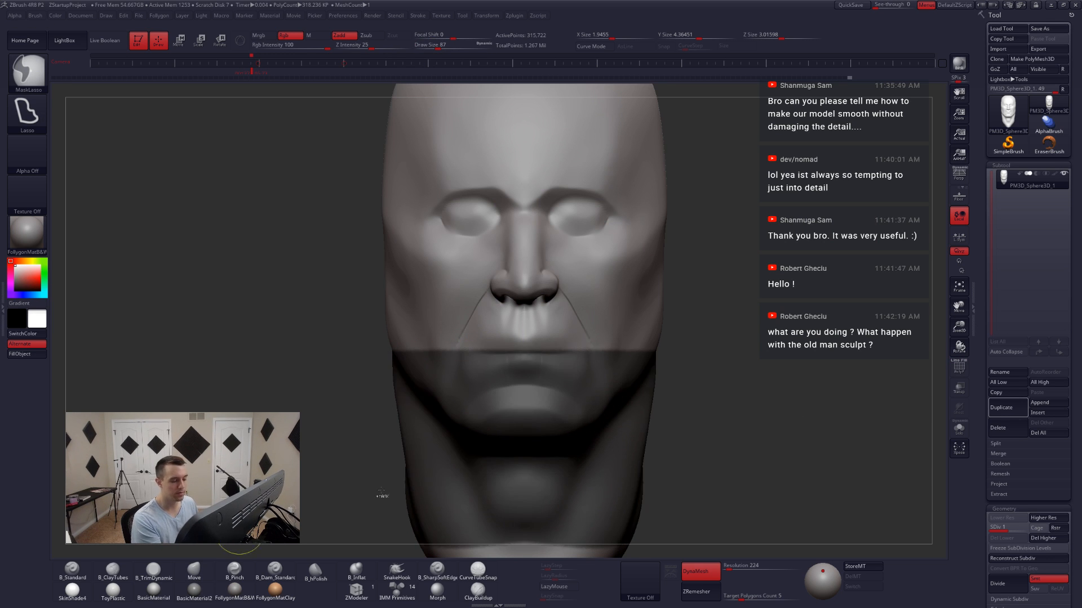
right_click_drag(381, 495, 444, 440, "ctrl")
mouse_move(431, 435)
left_mouse_down("ctrl")
mouse_move(543, 534)
mouse_move(693, 441)
left_mouse_up("ctrl")
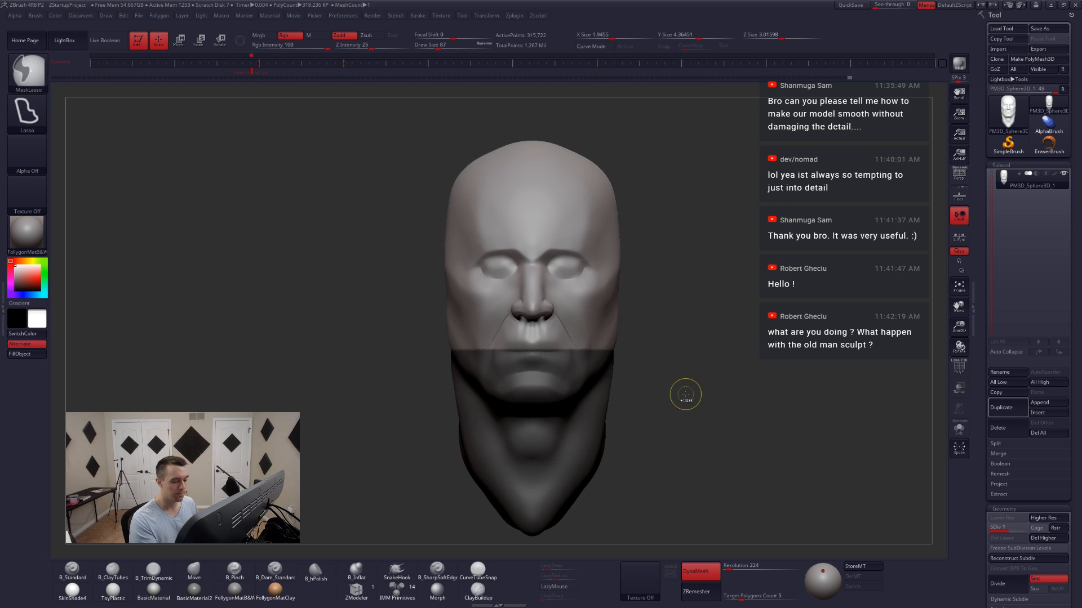
- Shape the lower edge of the upper lip against the mask with the Move brush
mouse_move(570, 380)
right_mouse_down("alt")
mouse_move(580, 383)
mouse_move(507, 411)
right_mouse_up("alt")
key("space")
mouse_move(544, 353)
left_mouse_down()
mouse_move(517, 307)
mouse_move(518, 322)
left_mouse_up()
- Pinch the upper lip's lower edge at draw size 65 and reshape its profile with the Move brush at draw size 158
key("5")
key("space")
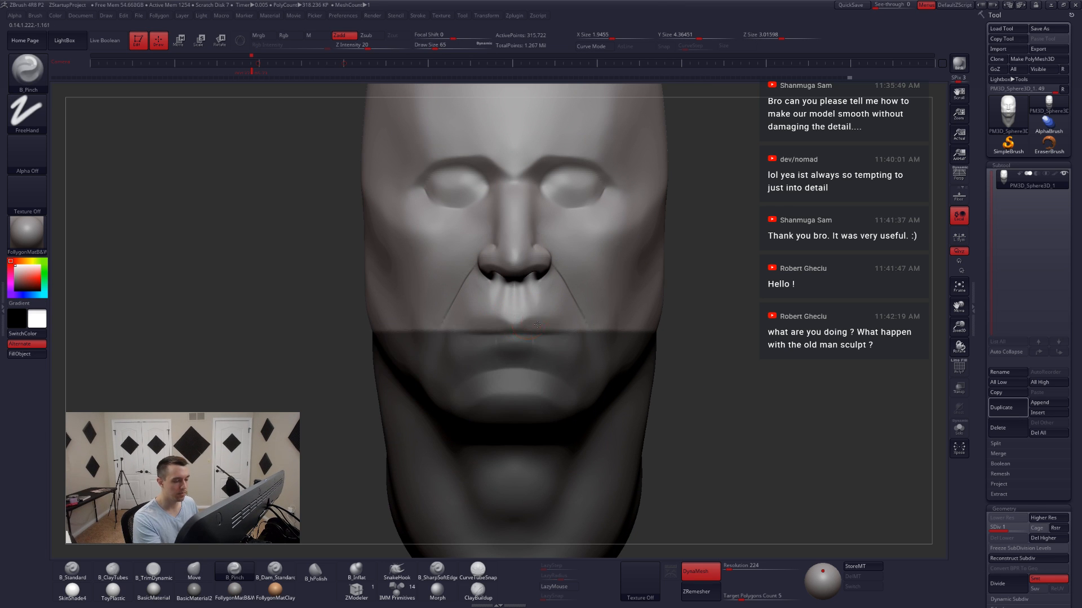
right_click_drag(537, 324, 485, 328)
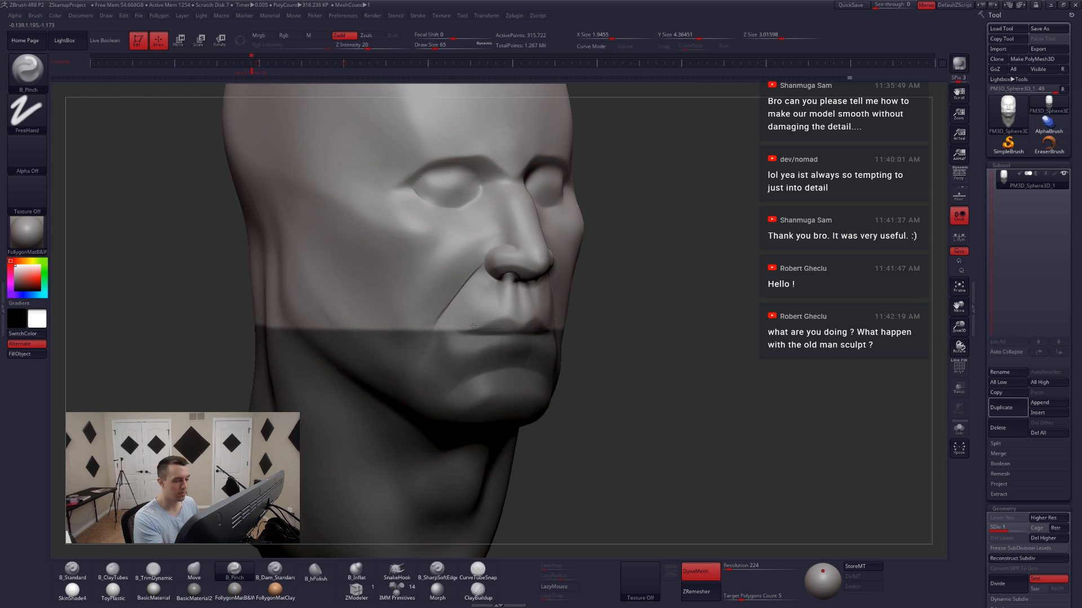
mouse_move(481, 323)
right_mouse_down()
mouse_move(530, 331)
mouse_move(510, 333)
right_mouse_up()
key("4")
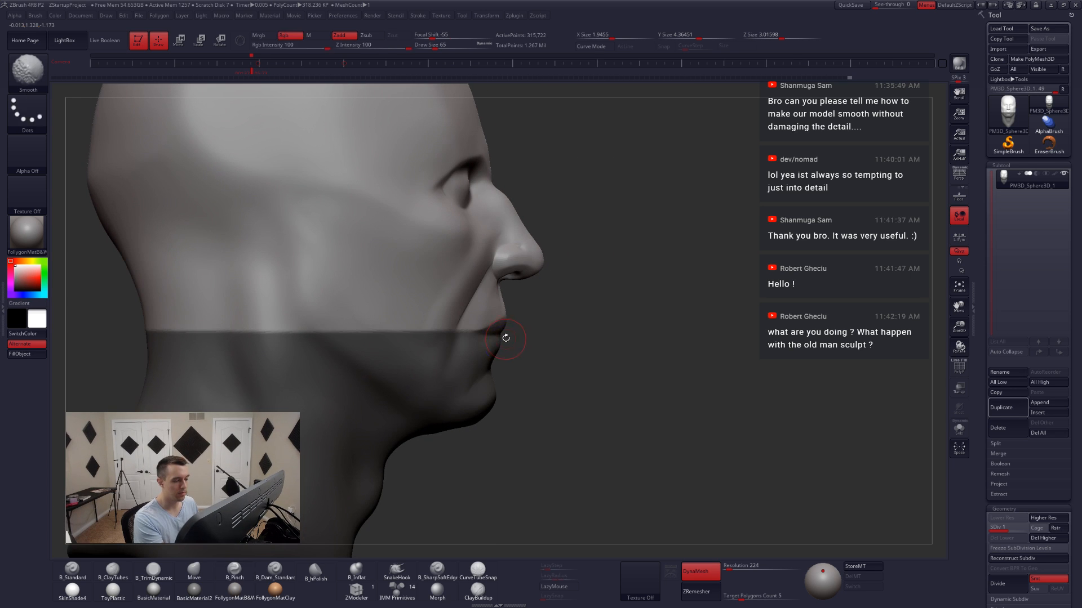
key("space")
left_click_drag(503, 333, 506, 329)
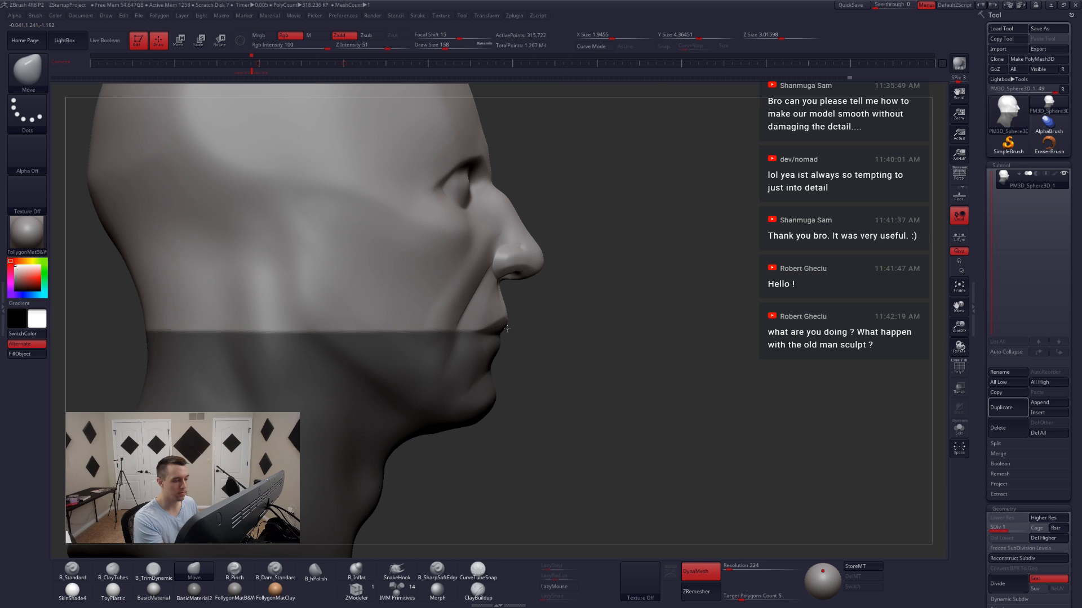
right_click_drag(515, 348, 419, 343)
- Invert the mask and refine the lower lip's upper edge with the Move and B_Pinch brushes
left_click(698, 326, "ctrl")
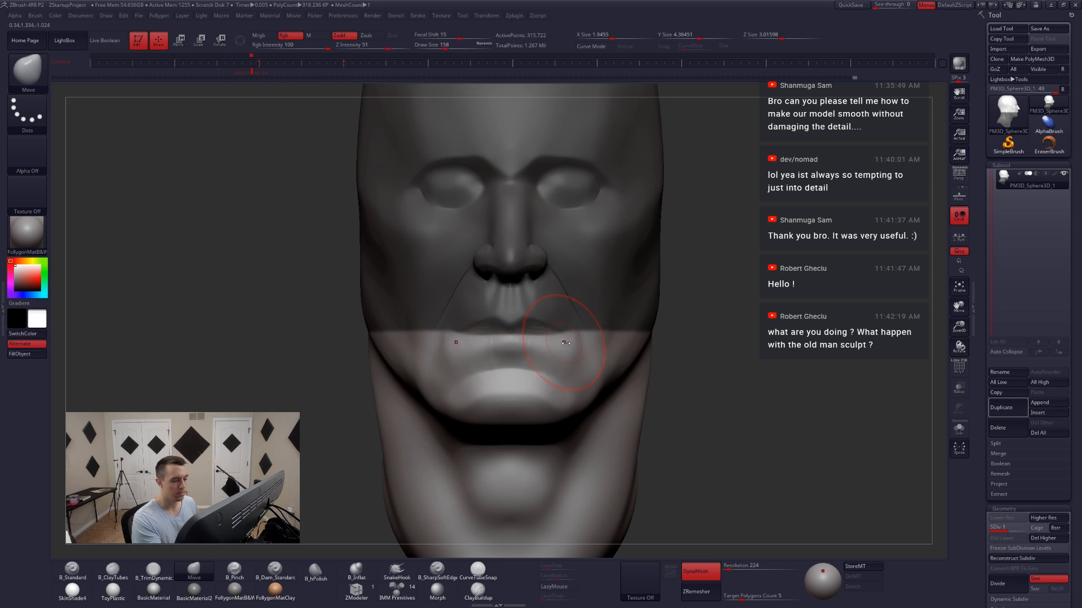
key("space")
left_click_drag(561, 341, 555, 342)
key("5")
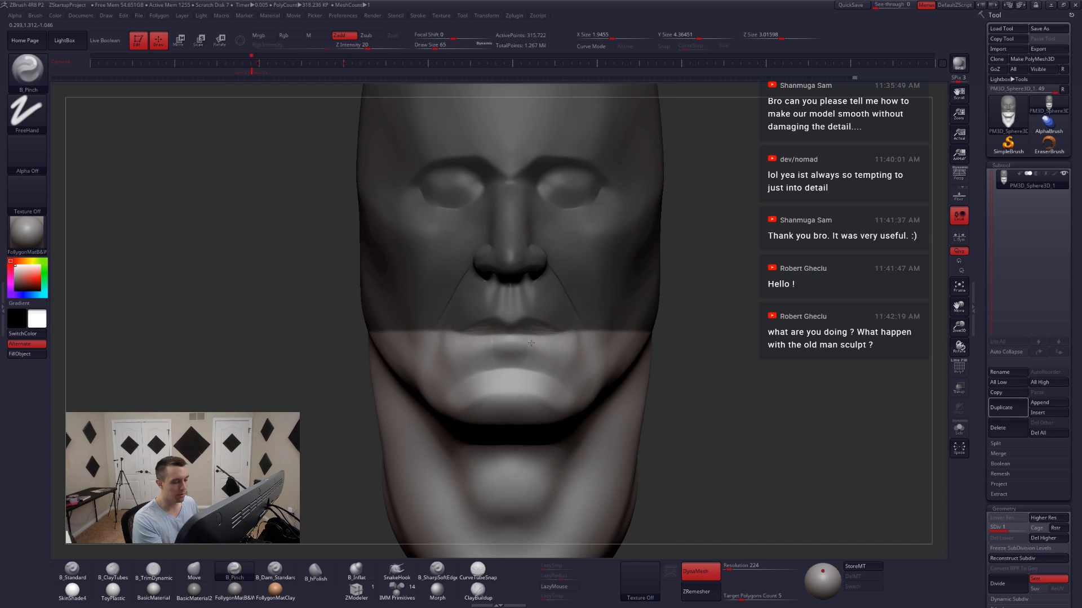
mouse_move(522, 346)
right_mouse_down()
mouse_move(486, 348)
mouse_move(679, 344)
mouse_move(629, 342)
right_mouse_up()
- Clear the mask and define the forms around the lips with the B_SharpSoftEdge brush
key("shift+f")
key("shift+f")
left_click_drag(629, 342, 598, 345, "ctrl")
right_click_drag(550, 401, 617, 407, "alt")
left_click(438, 571)
right_click_drag(548, 365, 537, 351)
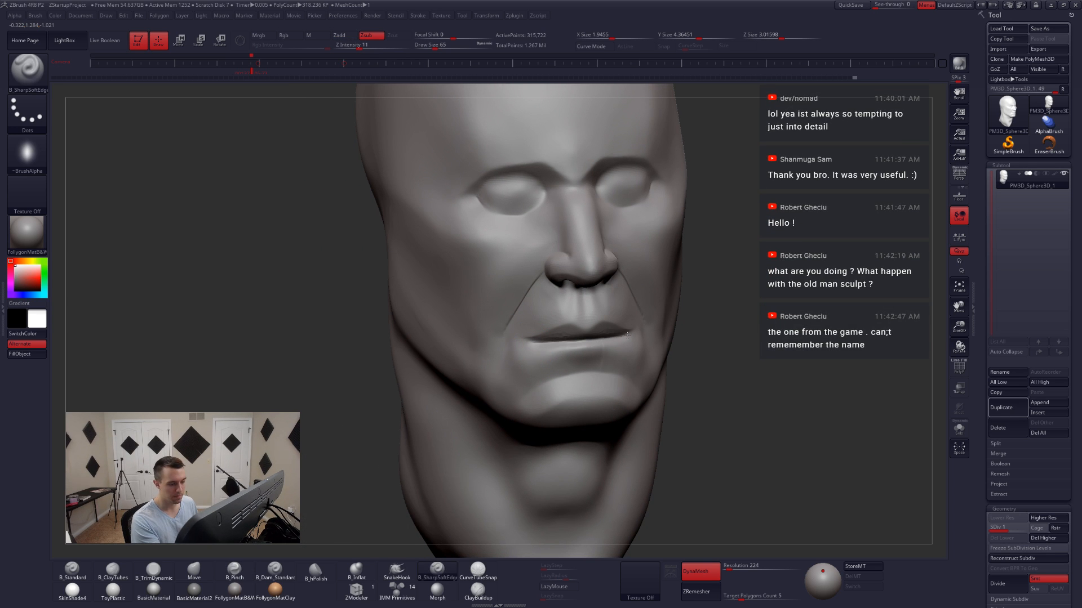
mouse_move(525, 345)
right_mouse_down()
mouse_move(578, 345)
mouse_move(600, 360)
right_mouse_up()
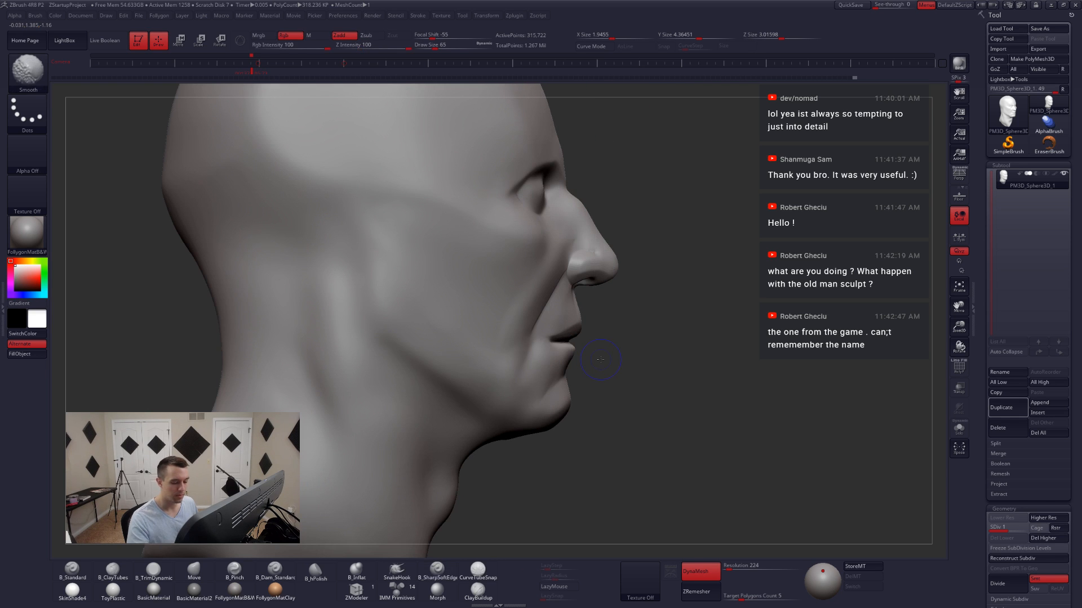
- Set the DynaMesh resolution to 336 and remesh the head
left_click(733, 571)
type("336")
key("Return")
mouse_move(698, 495)
left_mouse_down("ctrl")
mouse_move(721, 360)
mouse_move(780, 349)
left_mouse_up("ctrl")
- Mask the face from the line between the lips up to below the eyes with the MaskLasso brush
right_click_drag(592, 369, 619, 345)
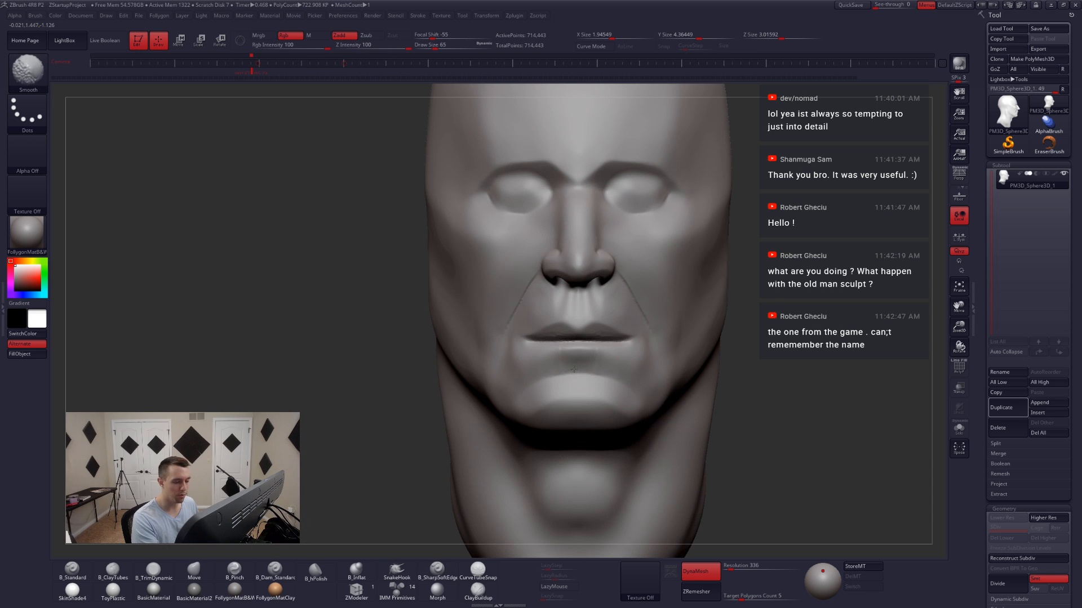
key("ctrl")
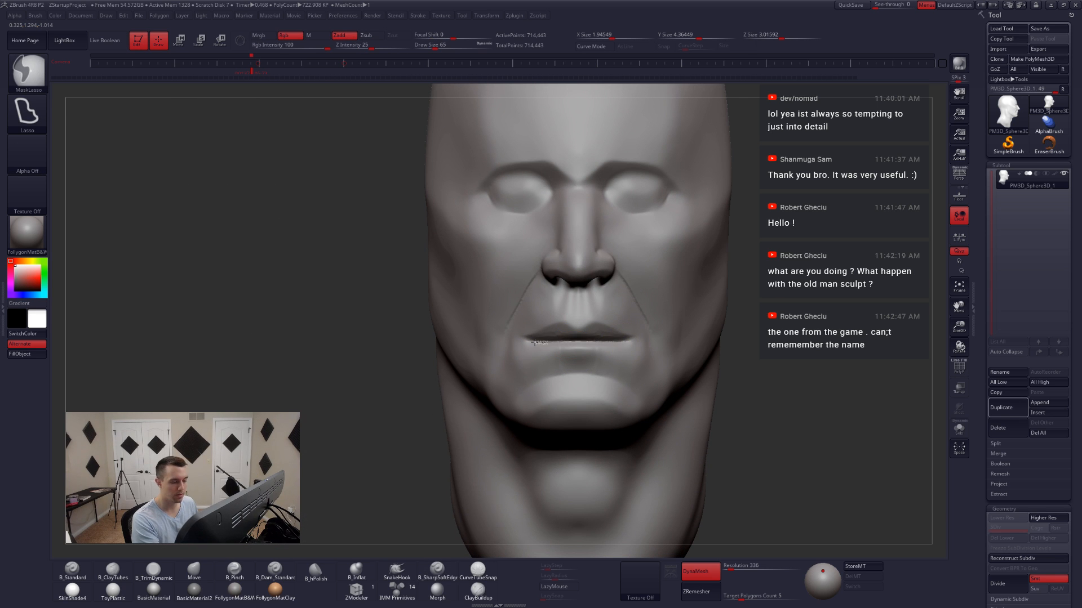
mouse_move(534, 343)
left_mouse_down("ctrl")
mouse_move(439, 327)
mouse_move(709, 214)
left_mouse_up("ctrl")
- Pinch the upper edge of the lower lip along the mask with the B_Pinch brush
key("5")
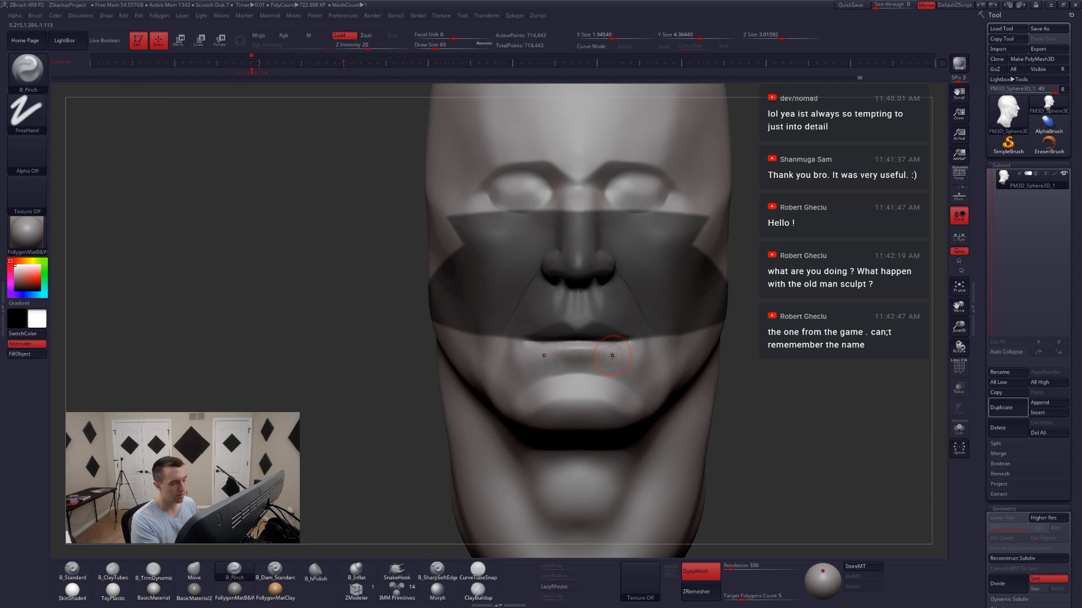
right_click_drag(612, 354, 621, 351)
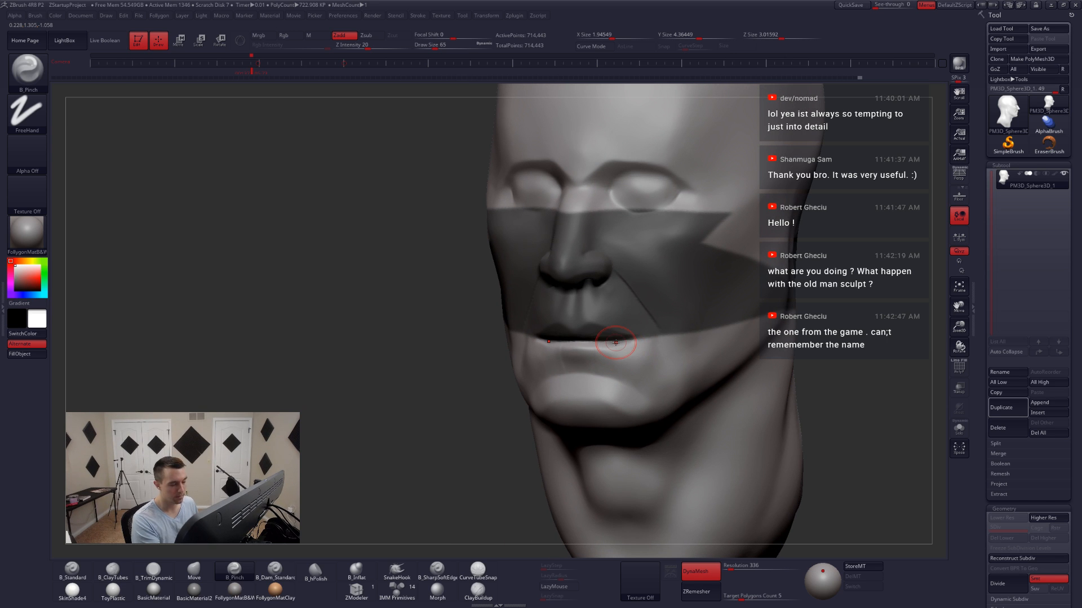
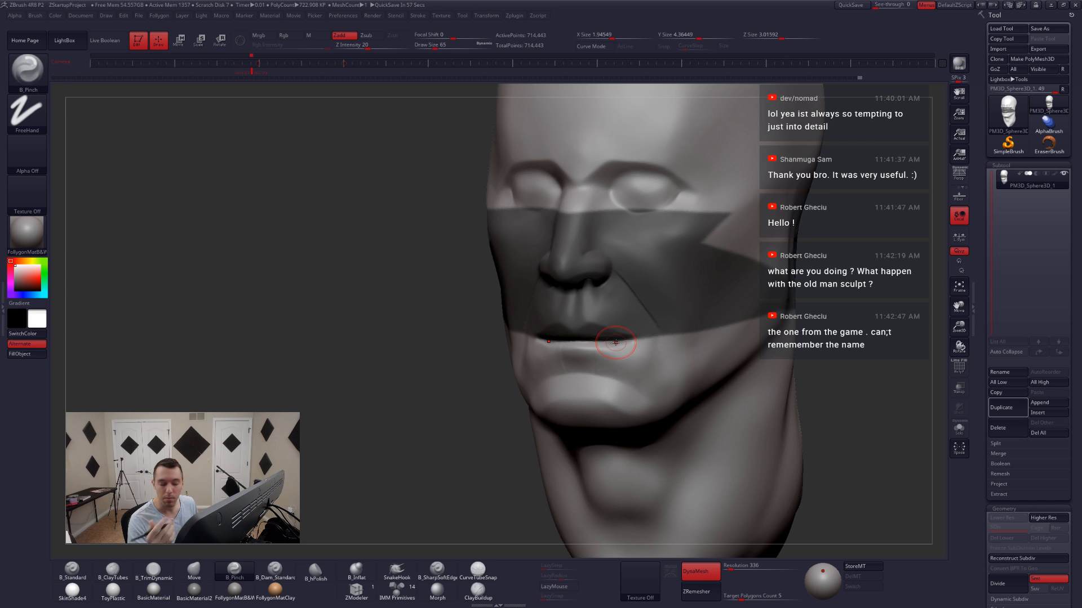
mouse_move(568, 339)
right_mouse_down()
mouse_move(577, 353)
mouse_move(568, 357)
right_mouse_up()
left_click_drag(574, 352, 584, 350)
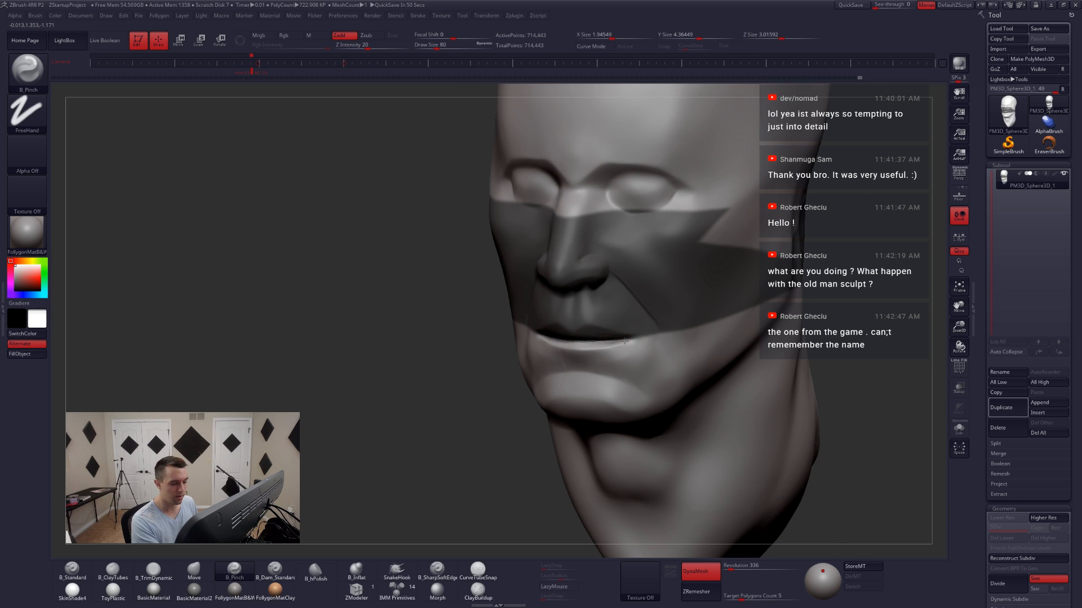
right_click_drag(625, 343, 569, 353)
- Shape the lower lip and its outer ends against the mask with the Move brush
key("4")
key("space")
left_click_drag(602, 352, 617, 350)
key("space")
right_click_drag(574, 350, 601, 349)
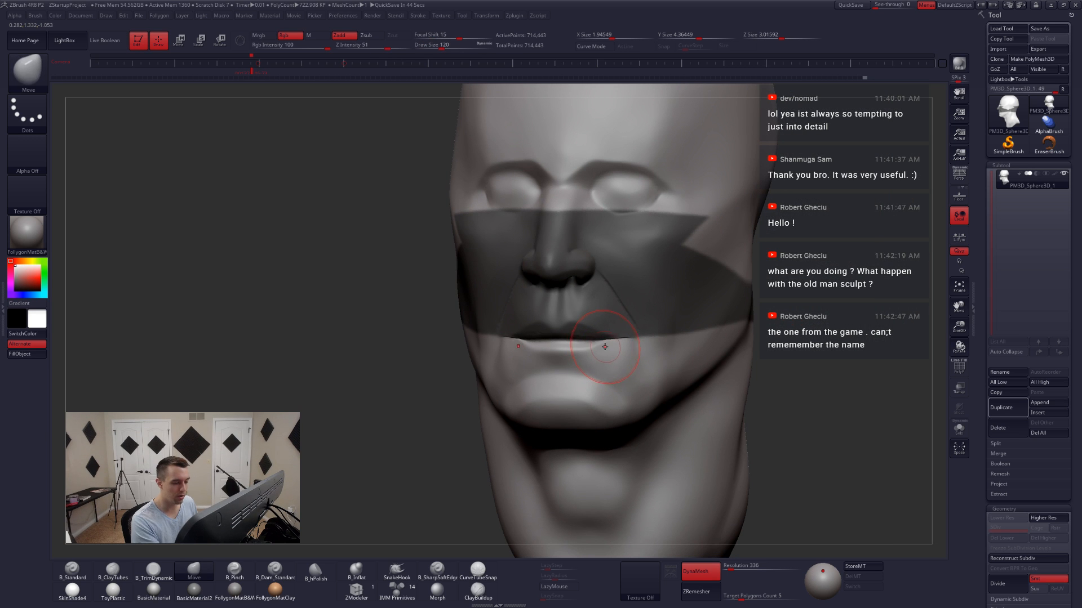
right_click_drag(612, 346, 630, 351, "shift")
key("space")
mouse_move(628, 351)
left_mouse_down()
mouse_move(579, 369)
mouse_move(588, 366)
left_mouse_up()
key("space")
- Turn on perspective and build up the area below the lower lip and mouth corners with B_ClayTubes at draw size 77
key("2")
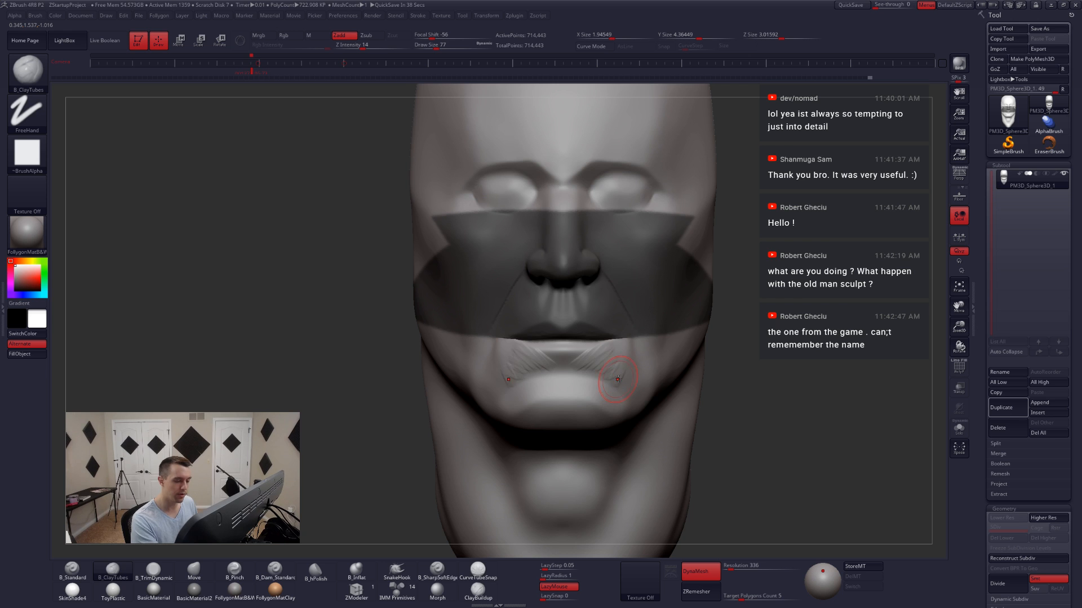
right_click_drag(618, 380, 629, 350)
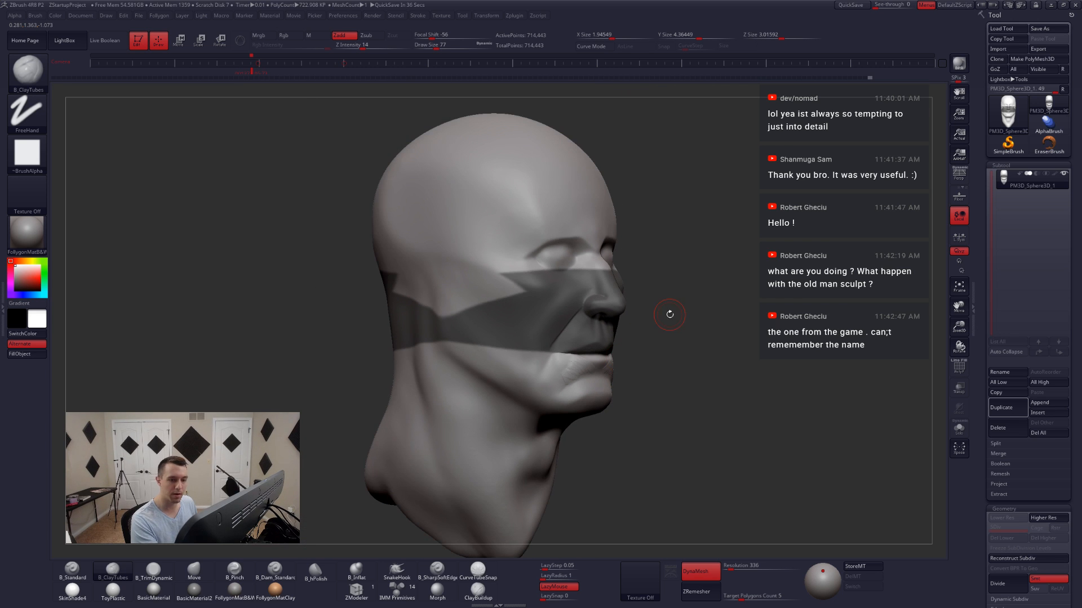
left_click(958, 175)
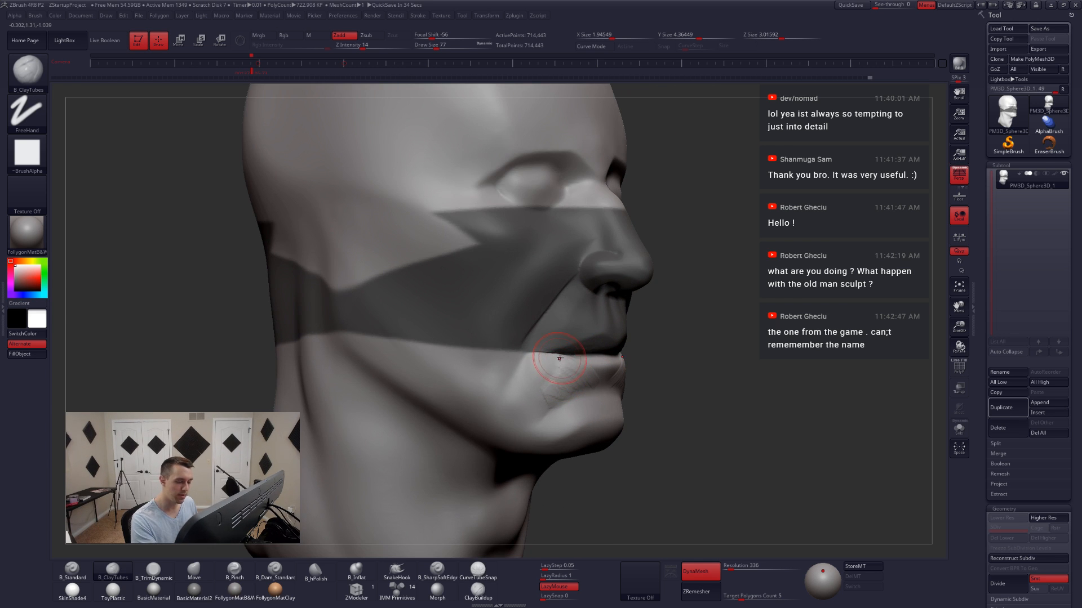
mouse_move(559, 358)
left_mouse_down()
mouse_move(533, 414)
mouse_move(585, 373)
mouse_move(542, 407)
mouse_move(550, 394)
mouse_move(519, 387)
mouse_move(524, 379)
mouse_move(535, 400)
mouse_move(521, 417)
left_mouse_up()
left_click_drag(698, 400, 602, 395)
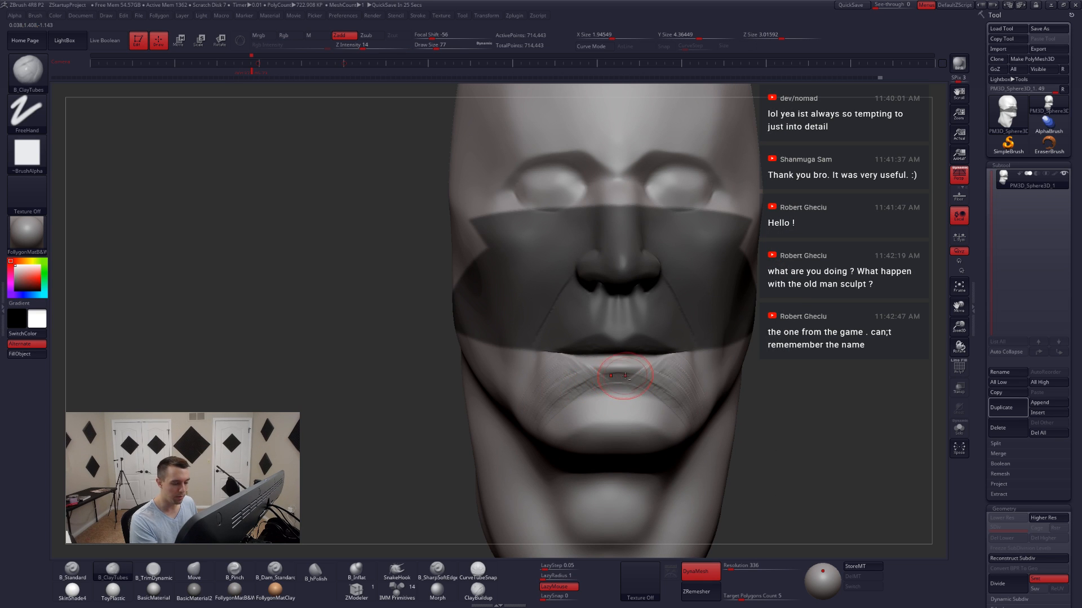
left_click_drag(617, 381, 616, 384)
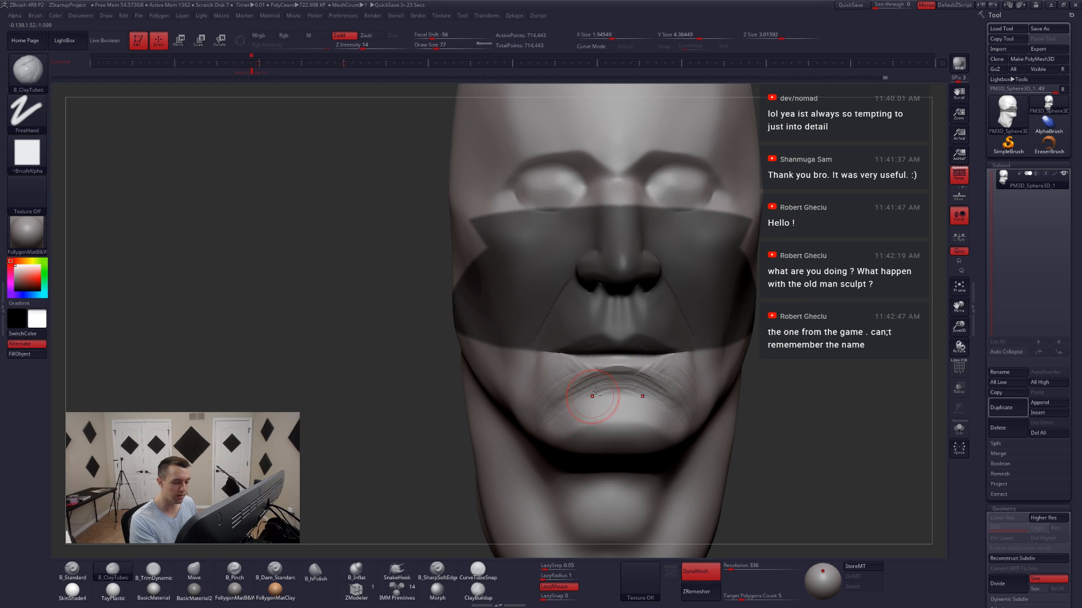
key("shift")
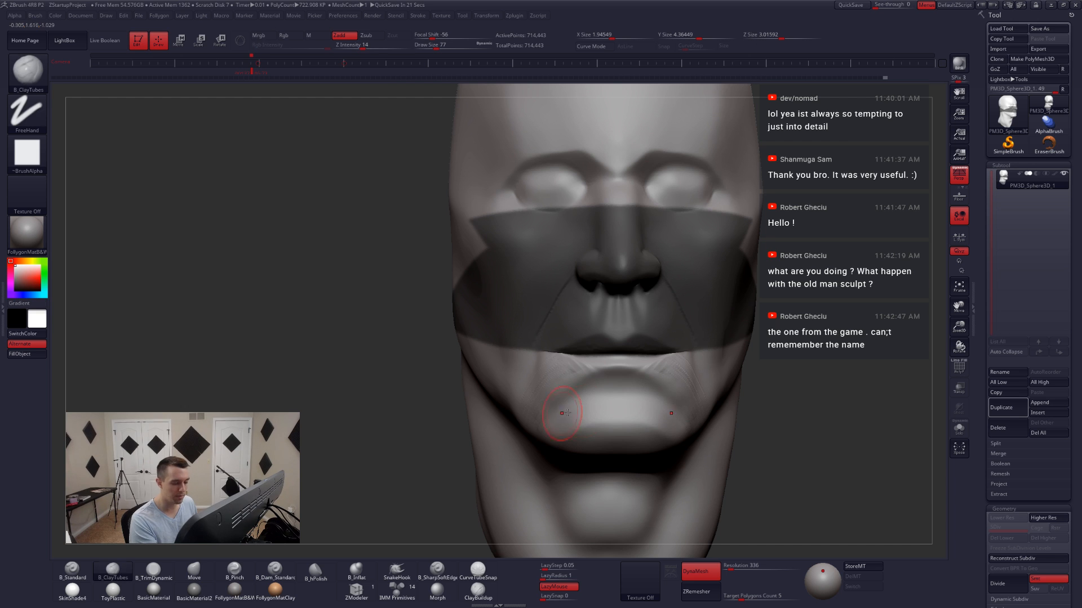
mouse_move(563, 411)
right_mouse_down()
mouse_move(591, 399)
mouse_move(570, 374)
mouse_move(631, 381)
right_mouse_up()
- Adjust the forms beside and below the lower lip with the Move brush and clear the mask
key("b")
key("m")
key("v")
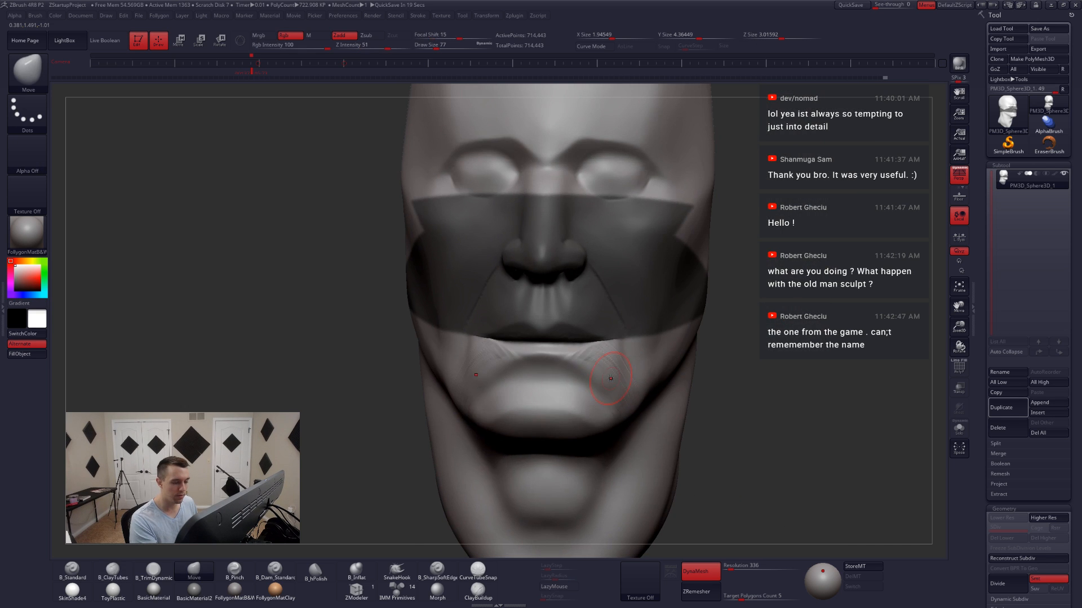
key("space")
left_click_drag(619, 378, 626, 378)
mouse_move(581, 380)
right_mouse_down()
mouse_move(616, 378)
mouse_move(606, 369)
right_mouse_up()
key("space")
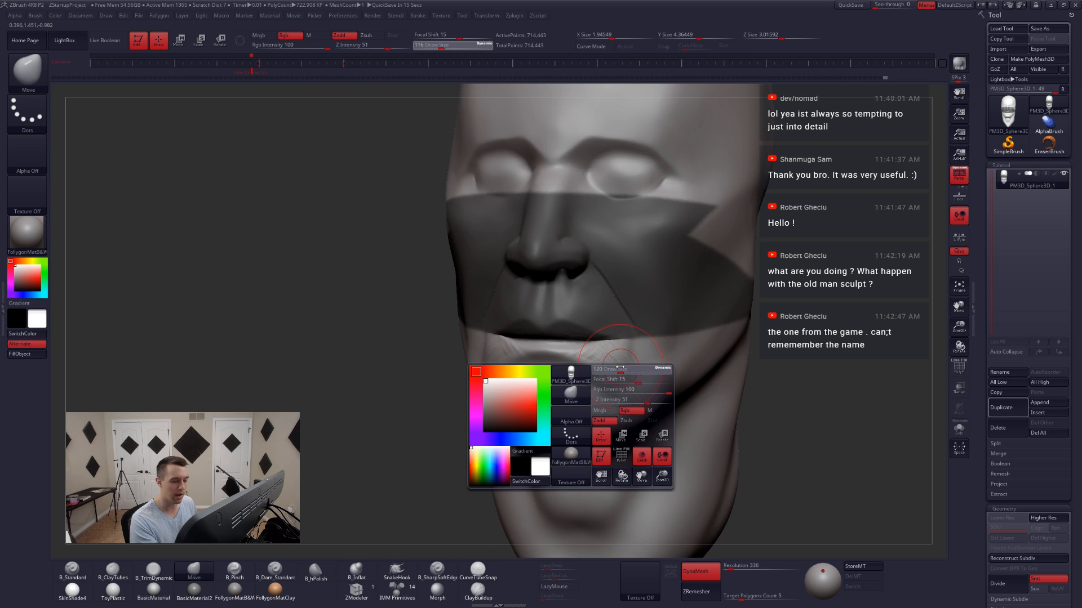
left_click_drag(611, 370, 605, 370)
right_click_drag(702, 364, 820, 333)
left_click_drag(732, 358, 812, 332, "ctrl")
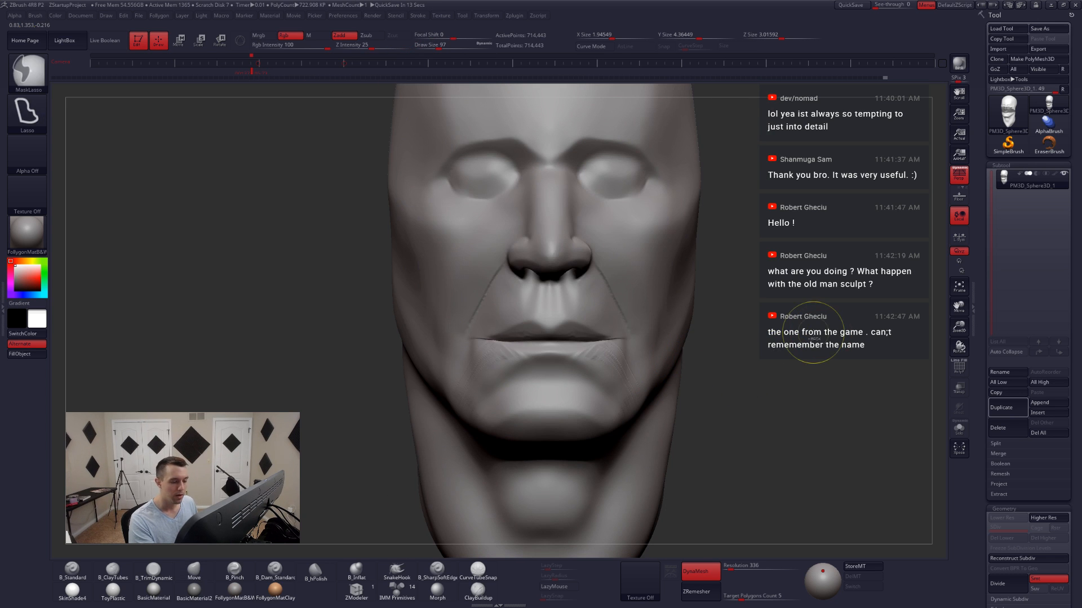
- Reshape the mouth corners and the lip profile on the unmasked face with the Move brush
key("space")
left_click_drag(632, 347, 625, 348)
mouse_move(620, 355)
right_mouse_down()
mouse_move(603, 364)
mouse_move(597, 350)
right_mouse_up()
key("space")
left_click_drag(598, 349, 608, 344)
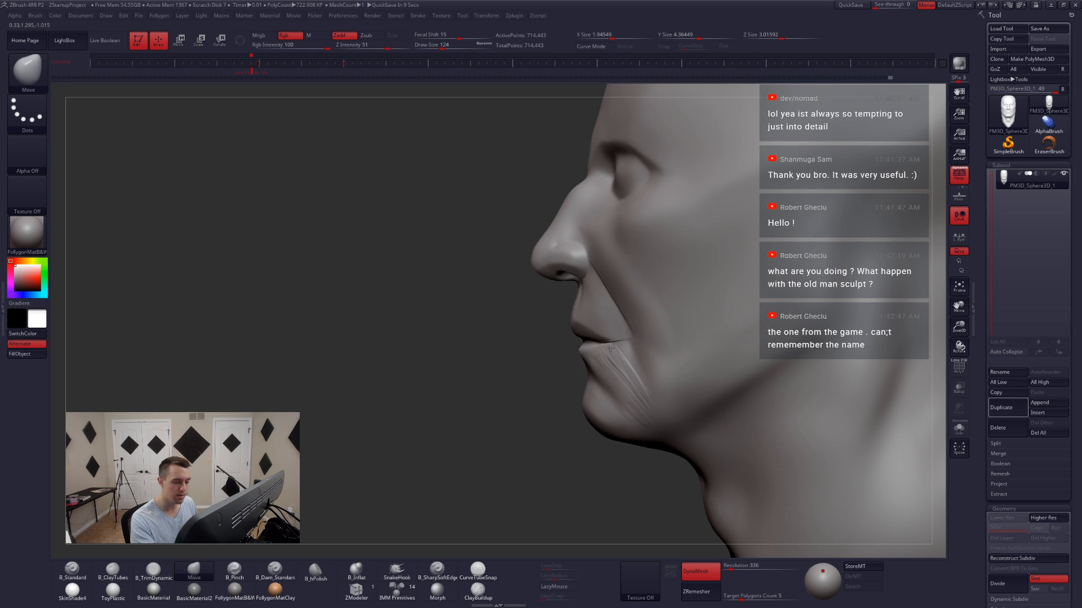
right_click_drag(605, 348, 643, 355)
key("space")
left_click_drag(570, 354, 560, 349)
- Remesh the head with DynaMesh and carve vertical creases at the mouth corners with B_SharpSoftEdge at draw size 71
key("ctrl")
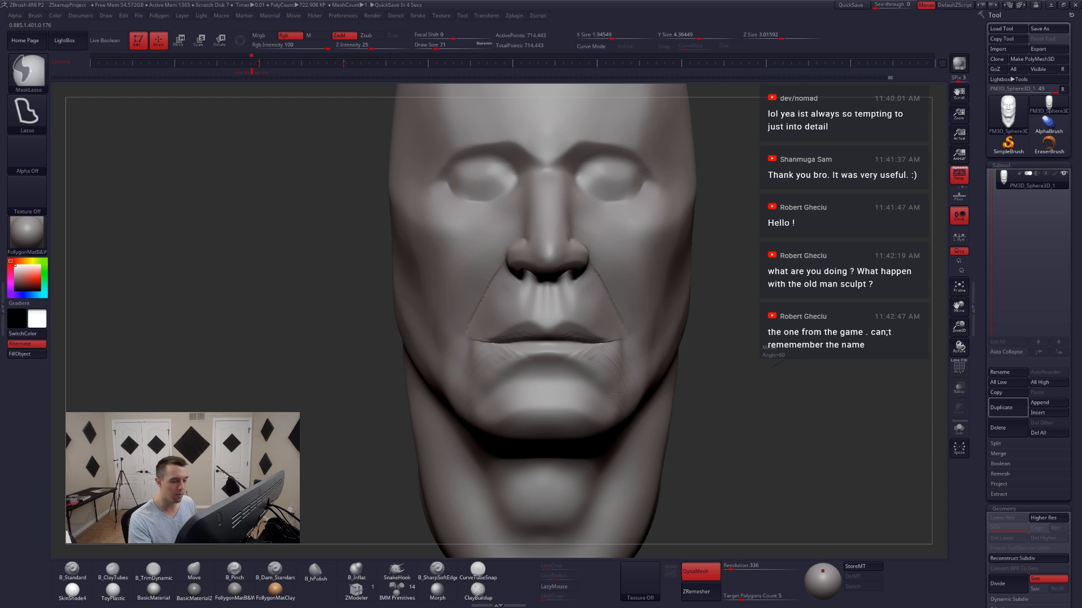
left_click(437, 570)
right_click_drag(489, 362, 505, 359)
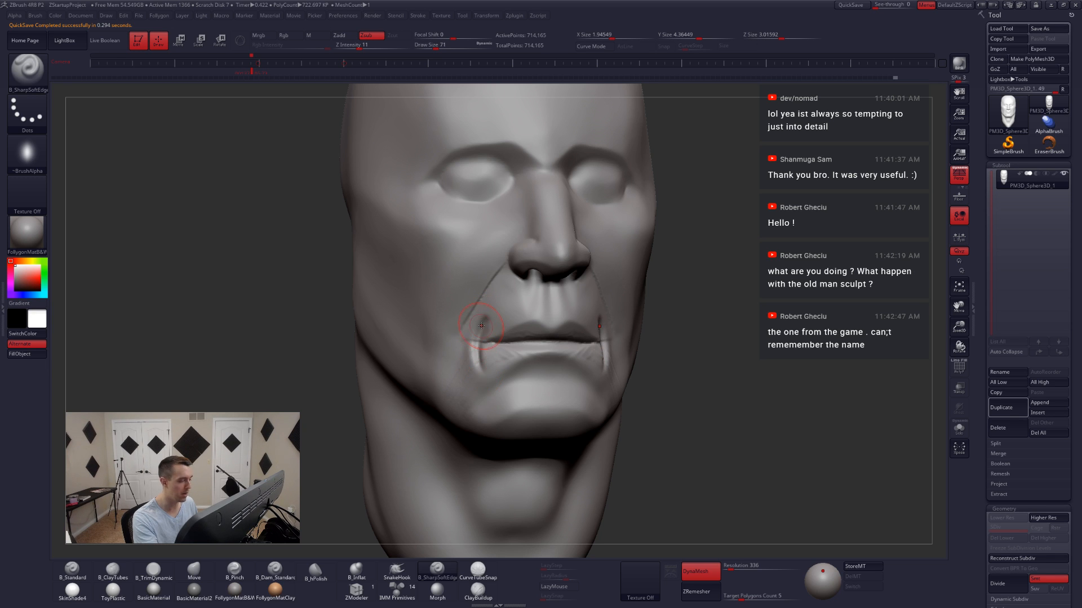
- Deepen the creases beside the mouth corners with the B_Dam_Standard brush
key("5")
key("6")
key("7")
key("6")
key("space")
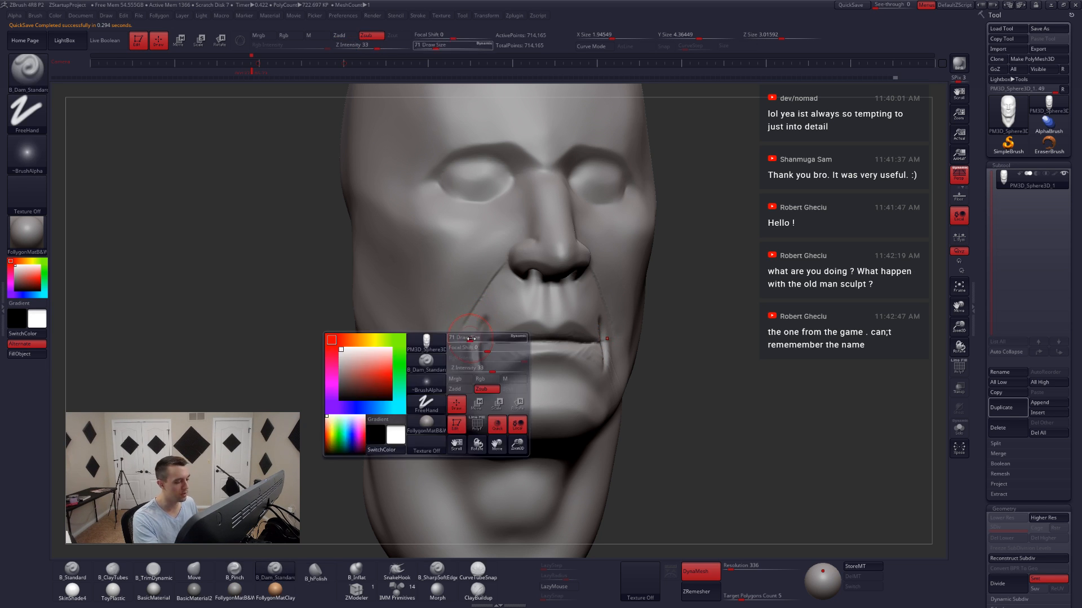
left_click_drag(471, 339, 468, 338)
right_click_drag(471, 339, 510, 339)
key("space")
left_click_drag(487, 338, 489, 370)
key("space")
right_click_drag(450, 343, 479, 340)
- Build up the folds just outside the mouth corners with the B_ClayTubes brush
key("2")
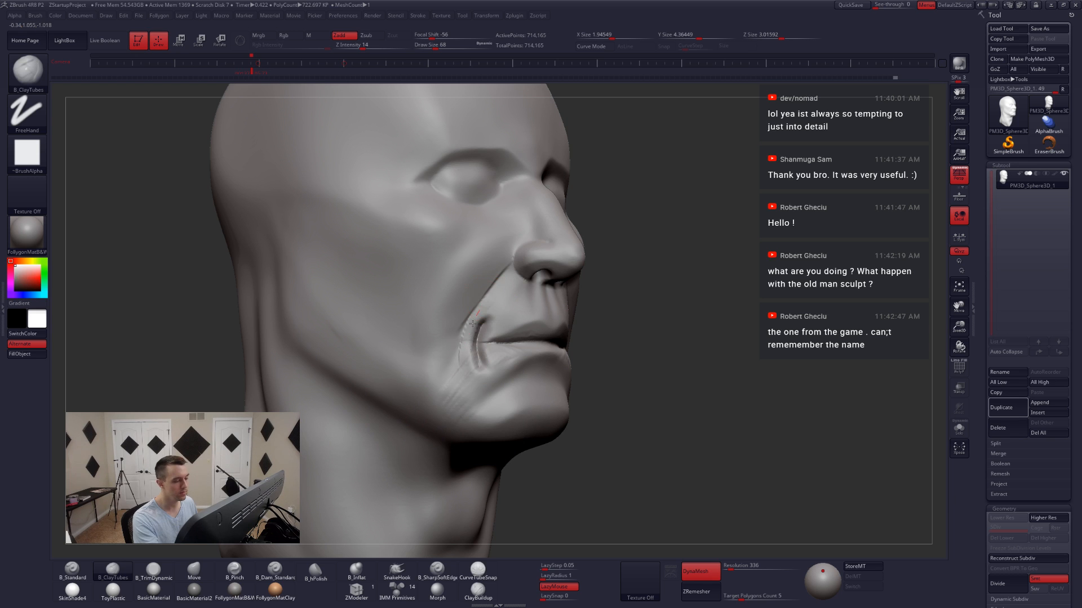
left_click_drag(472, 323, 463, 383)
key("space")
right_click_drag(507, 371, 490, 367)
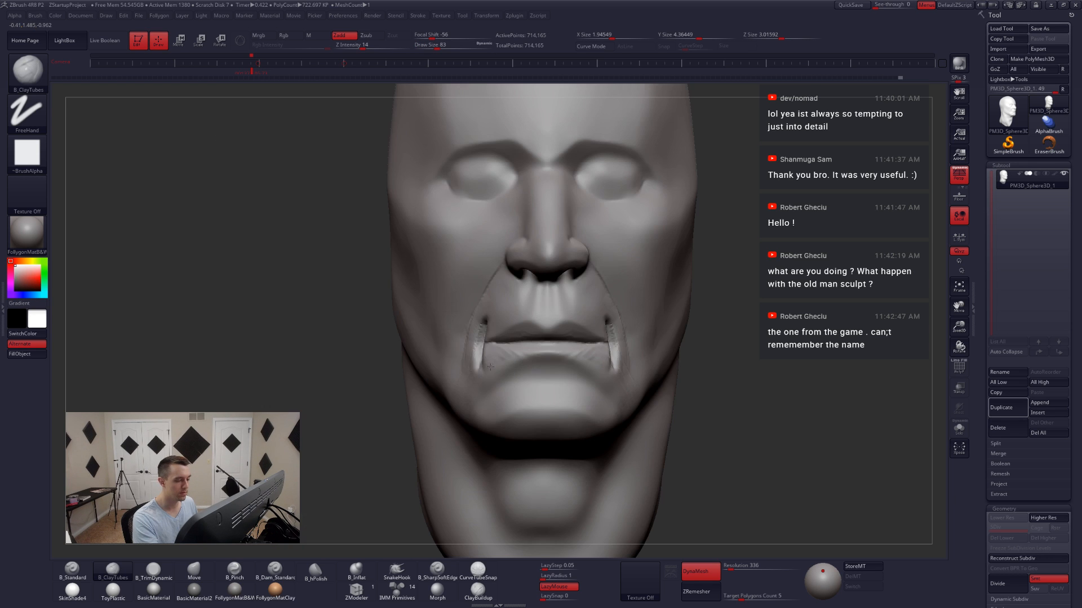
- Reposition the mouth corners and surrounding folds in three-quarter and profile views with the Move brush
right_click_drag(608, 369, 568, 369)
key("4")
key("space")
left_click_drag(567, 394, 573, 395)
left_click_drag(618, 342, 624, 342)
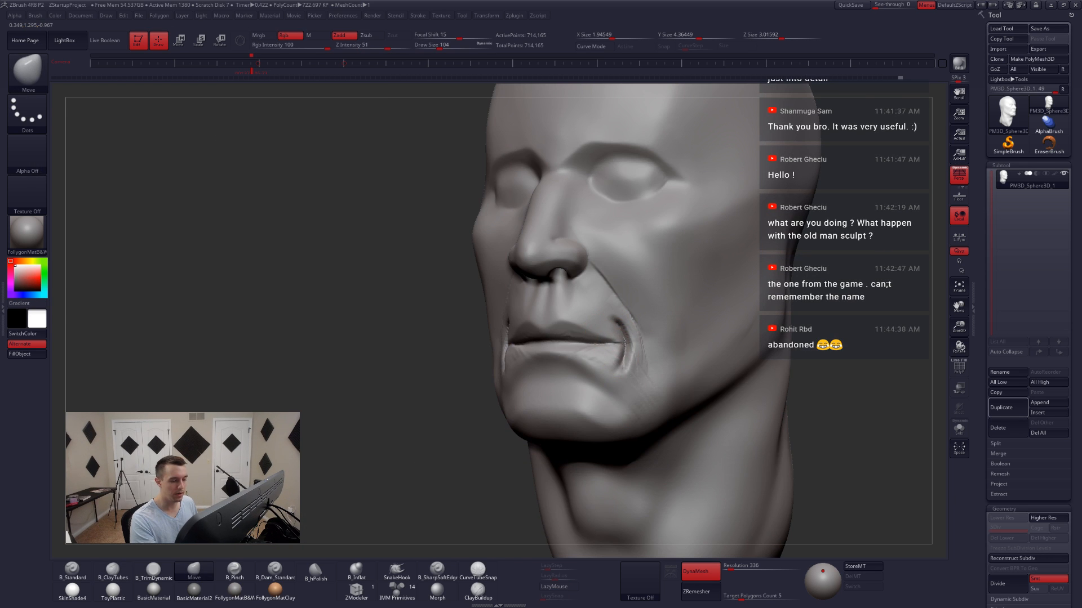
right_click_drag(640, 360, 594, 366)
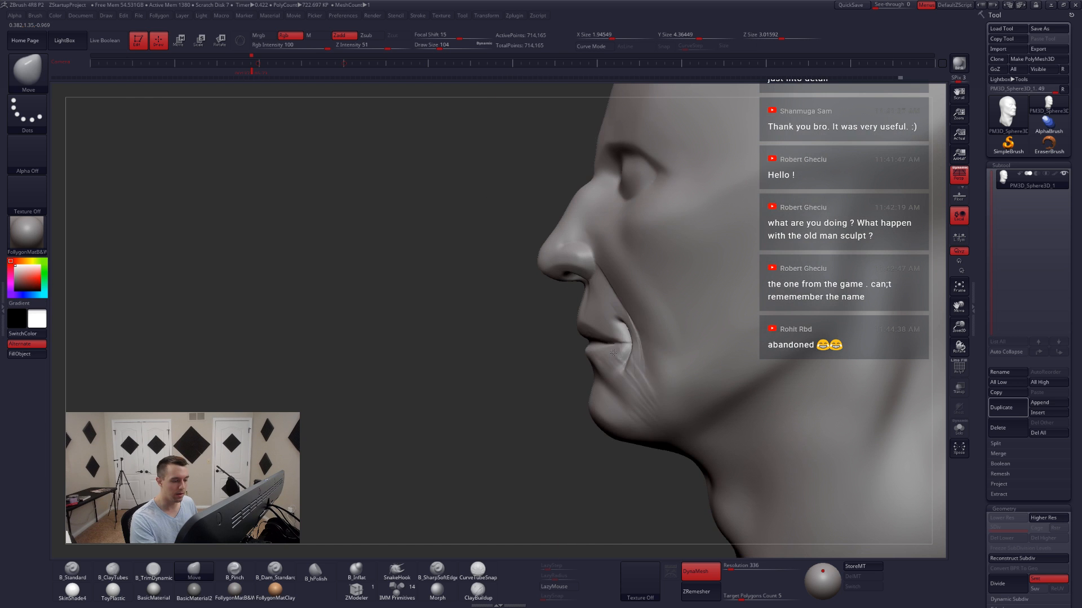
key("space")
left_click_drag(595, 389, 598, 389)
left_click_drag(621, 351, 625, 346)
- Add volume to the cheek outside the mouth corner and nasolabial fold with the B_ClayTubes brush, smoothing between strokes
right_click_drag(603, 347, 632, 319)
key("2")
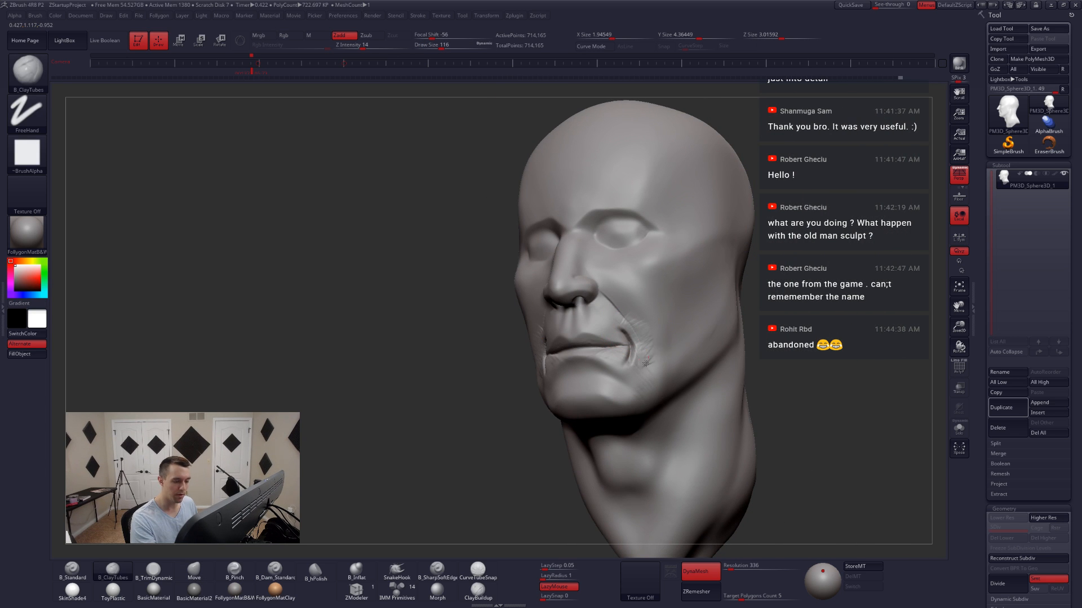
left_click_drag(635, 358, 652, 347, "shift")
key("space")
right_click_drag(653, 347, 620, 329)
key("space")
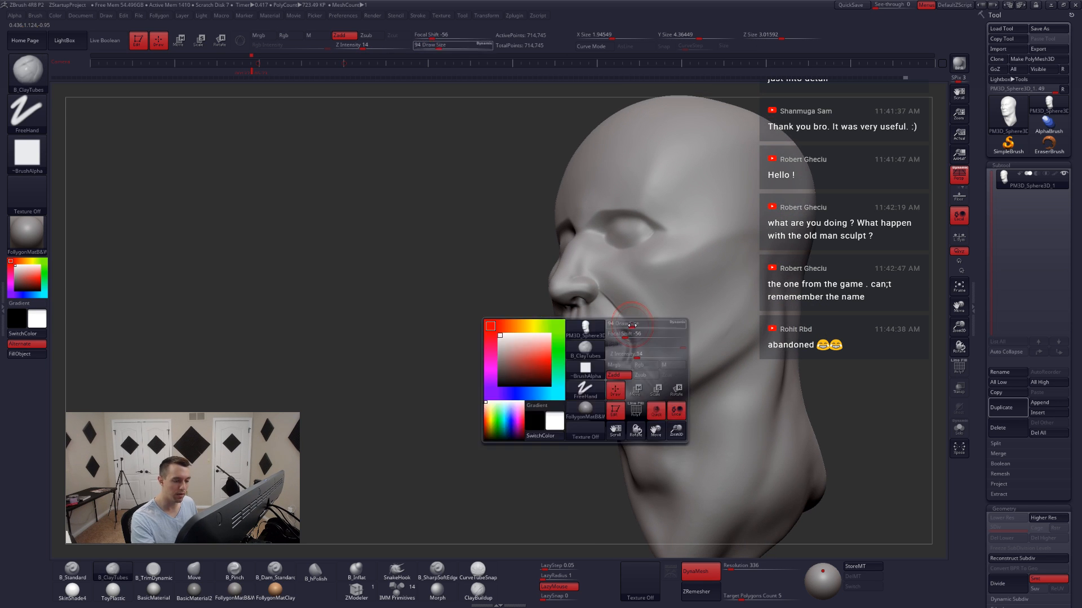
left_click_drag(632, 326, 626, 320)
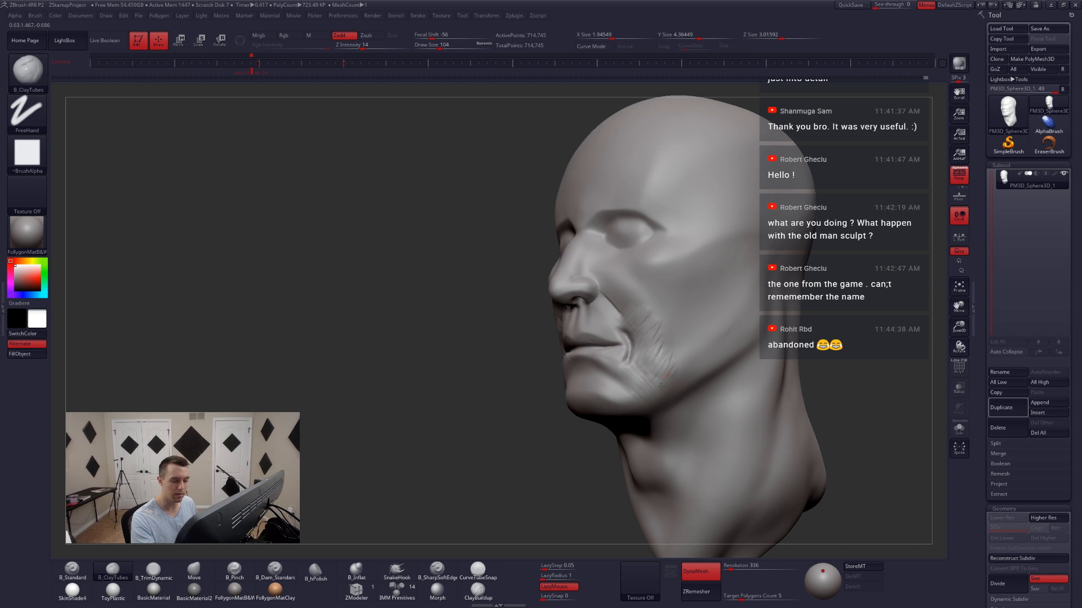
- Build up the cheek fold outside the mouth corner with the B_ClayTubes brush
left_click_drag(660, 386, 655, 393)
mouse_move(652, 355)
right_mouse_down()
mouse_move(678, 363)
mouse_move(657, 385)
mouse_move(632, 350)
right_mouse_up()
key("space")
left_click_drag(634, 348, 631, 346)
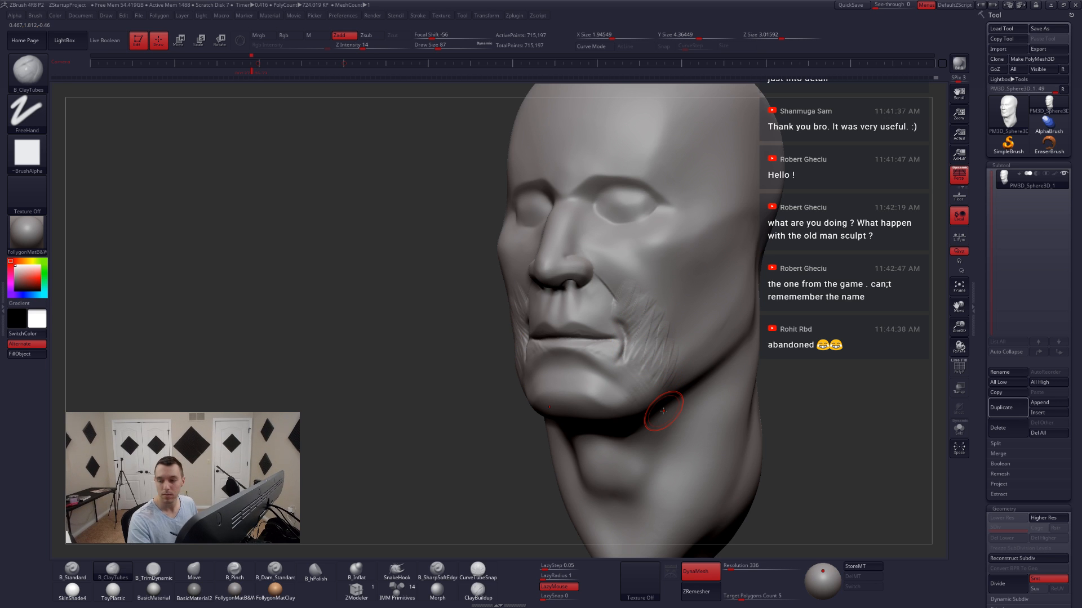
mouse_move(638, 411)
right_mouse_down("shift")
mouse_move(671, 399)
mouse_move(680, 376)
mouse_move(669, 368)
mouse_move(665, 382)
right_mouse_up("shift")
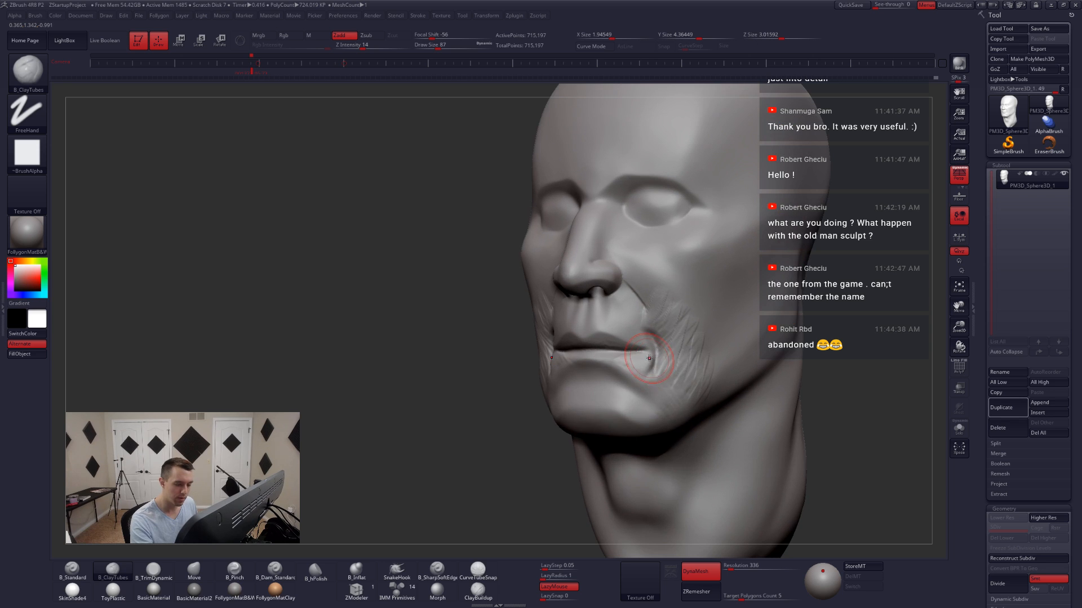
- Fill out the area at and just below the mouth corners with smaller B_ClayTubes strokes
key("space")
left_click_drag(652, 352, 645, 330)
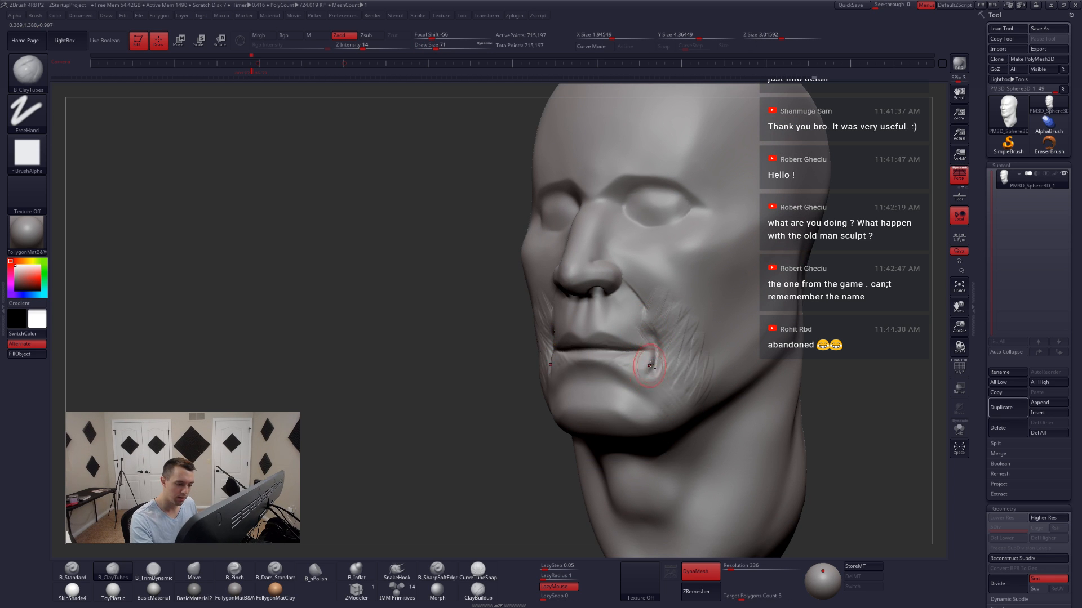
mouse_move(641, 376)
left_mouse_down()
mouse_move(650, 358)
mouse_move(642, 373)
mouse_move(635, 366)
left_mouse_up()
mouse_move(462, 372)
left_mouse_down()
mouse_move(620, 372)
mouse_move(546, 366)
mouse_move(549, 380)
left_mouse_up()
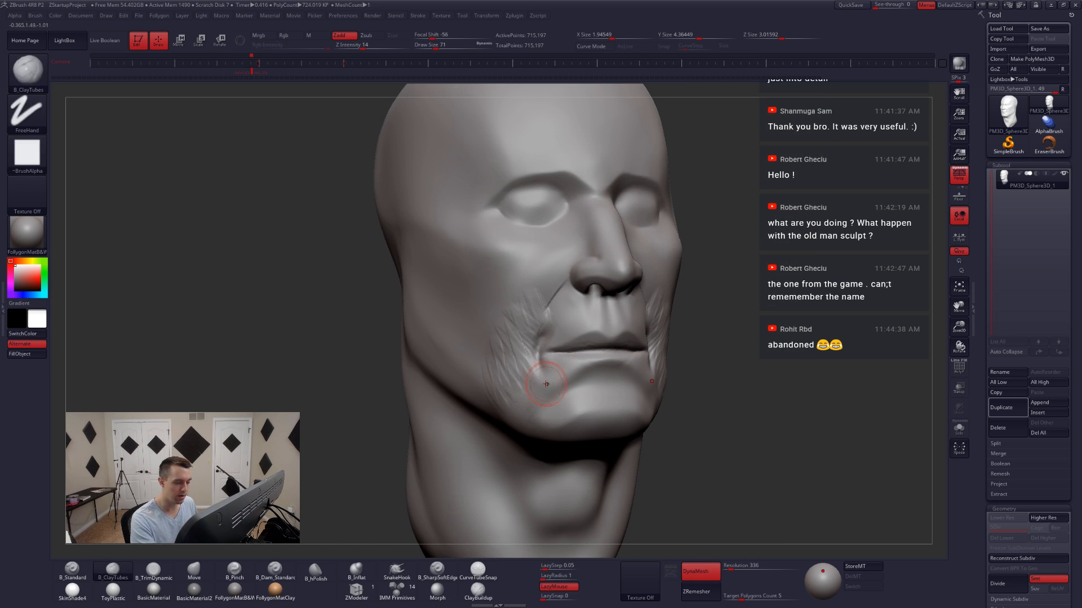
right_click_drag(546, 384, 585, 381)
- Tighten the crease around the mouth corner and the lower nasolabial fold with the B_Pinch brush
key("5")
key("space")
left_click_drag(542, 337, 535, 373)
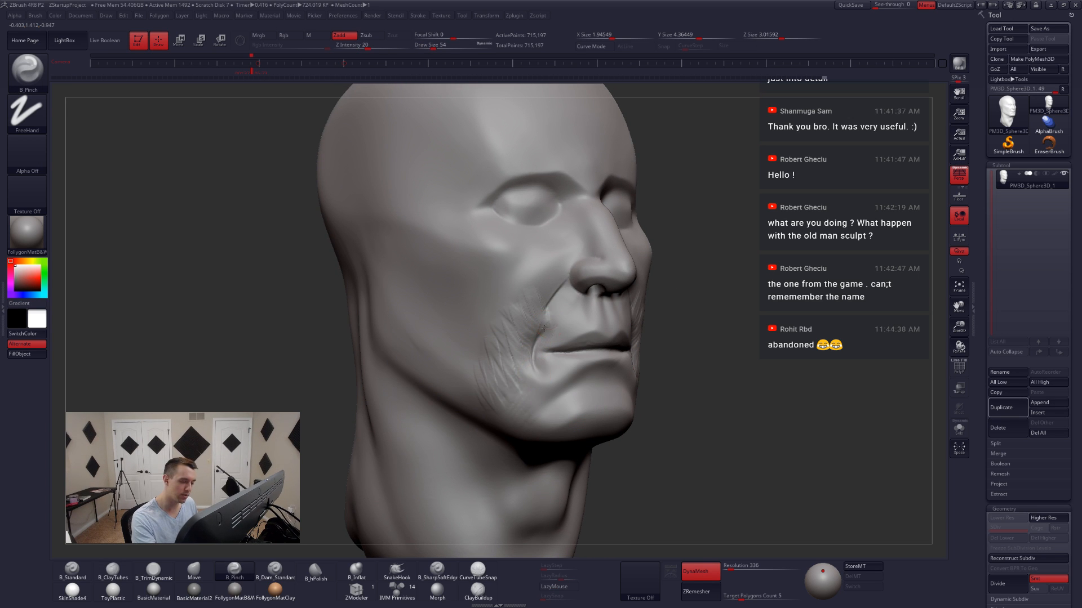
right_click_drag(536, 366, 597, 361)
key("space")
left_click_drag(537, 360, 541, 360)
right_click_drag(569, 361, 501, 344)
key("space")
left_click_drag(522, 334, 525, 306)
- Smooth the rough clay strokes on the cheek and the fold beside the mouth
key("2")
key("space")
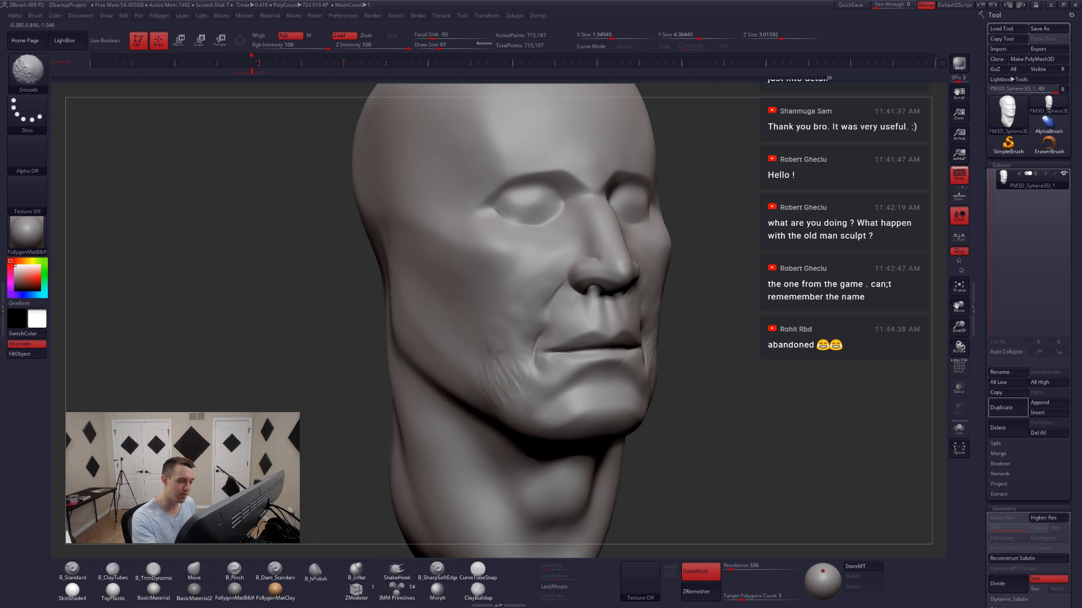
right_click_drag(490, 376, 545, 358)
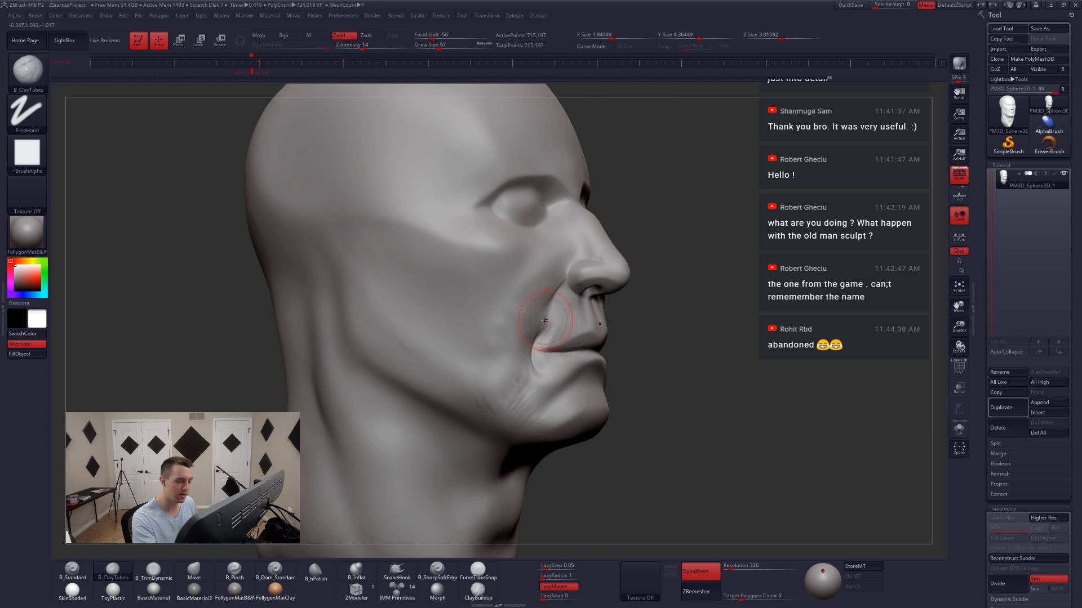
- Pinch the nasolabial crease between the nostril wing and the mouth corner with the B_Pinch brush
key("5")
key("space")
left_click_drag(528, 313, 521, 313)
right_click_drag(534, 311, 491, 315)
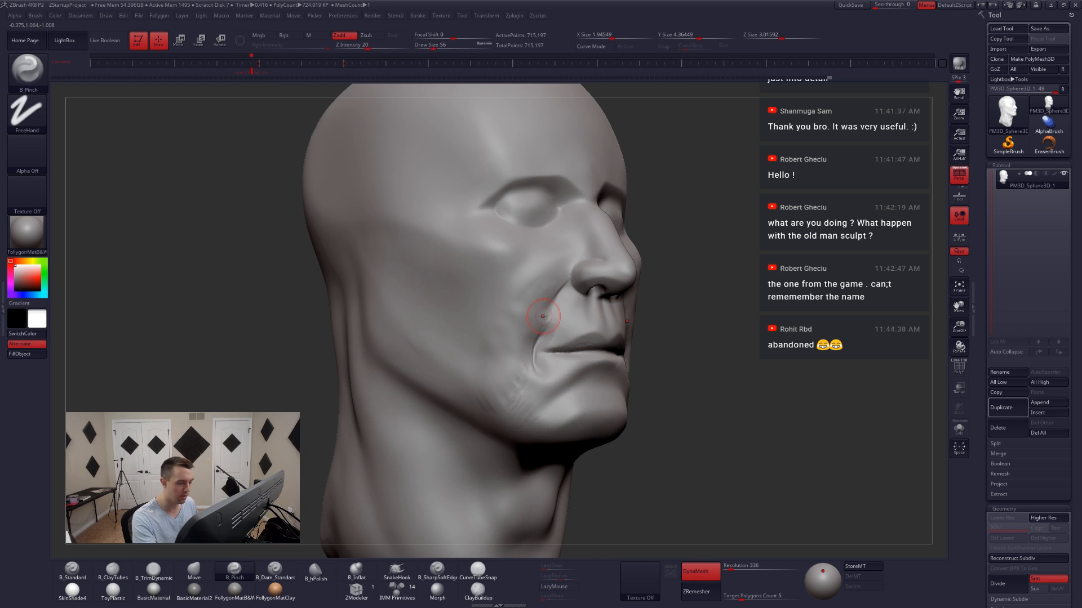
key("space")
left_click_drag(542, 316, 538, 316)
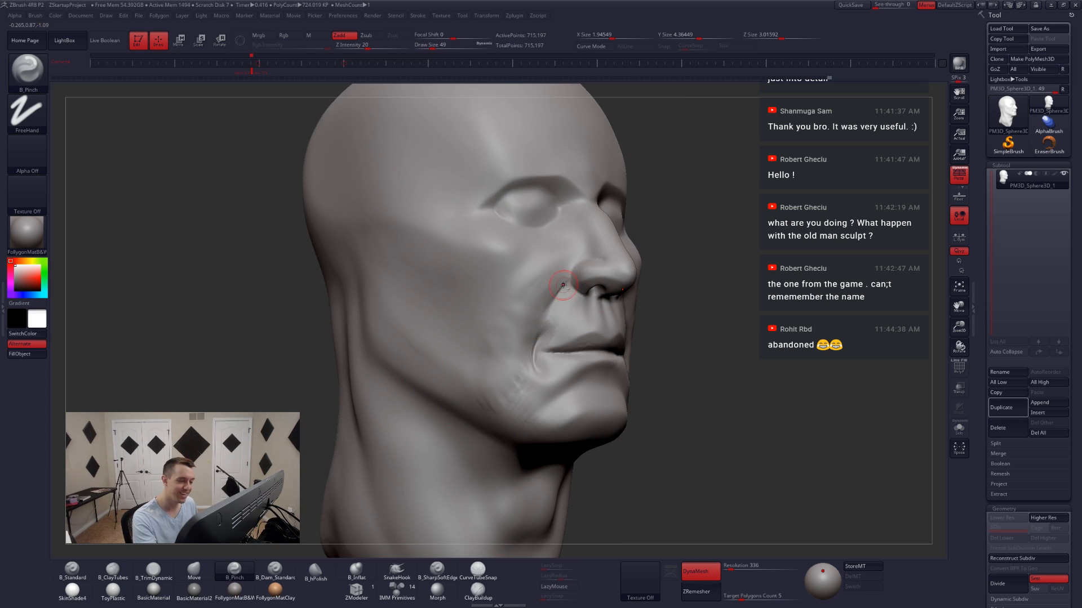
key("space")
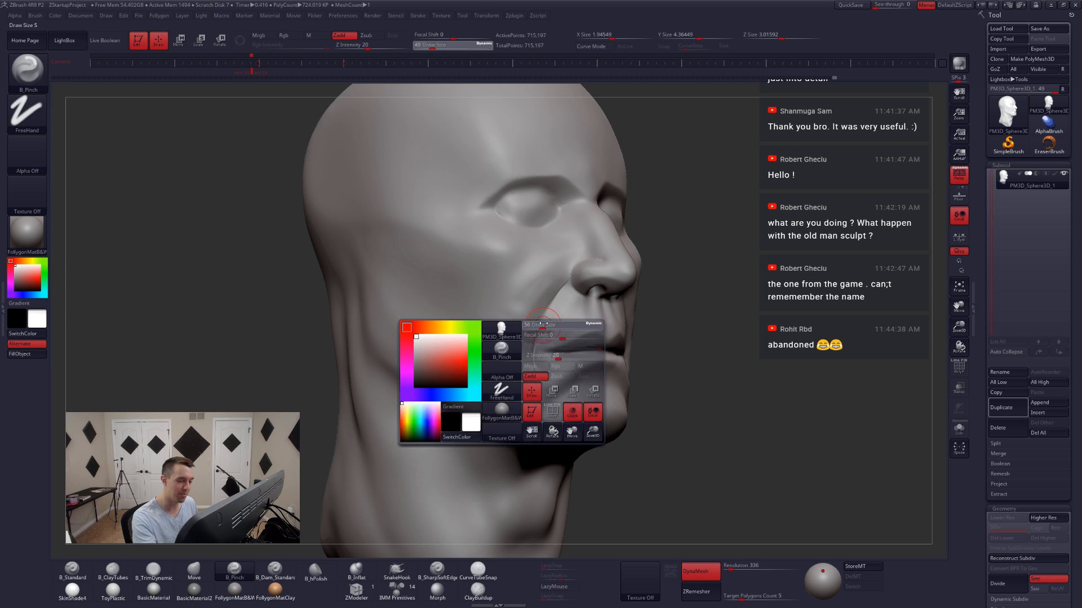
left_click_drag(530, 335, 534, 330)
right_click_drag(559, 292, 614, 322)
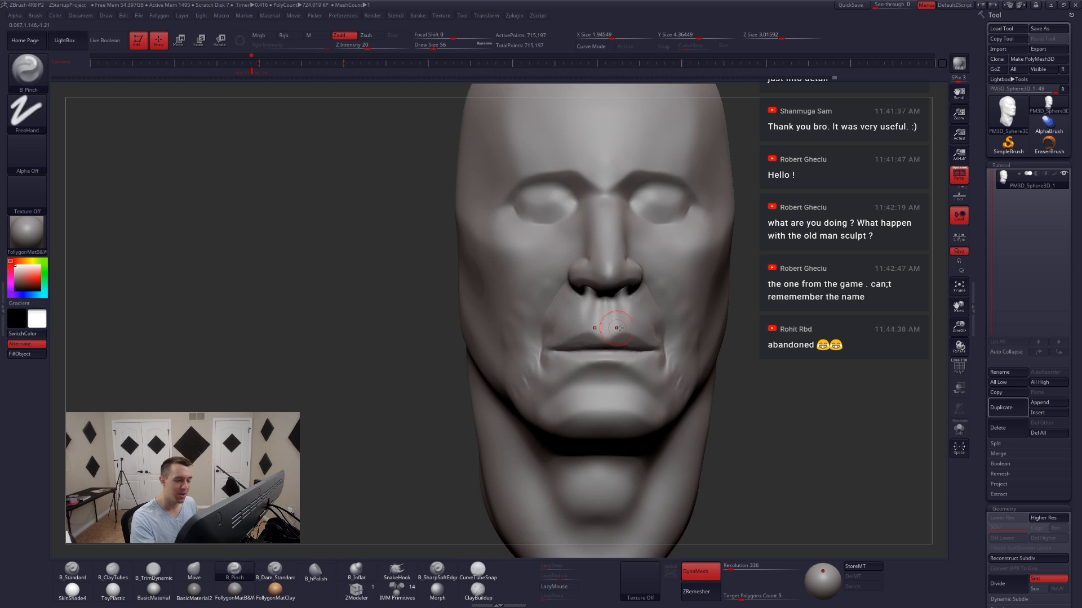
- Reshape the nasolabial fold and the area beside the mouth corner with the Move brush
key("4")
key("space")
left_click_drag(656, 317, 665, 315)
right_click_drag(704, 321, 656, 333)
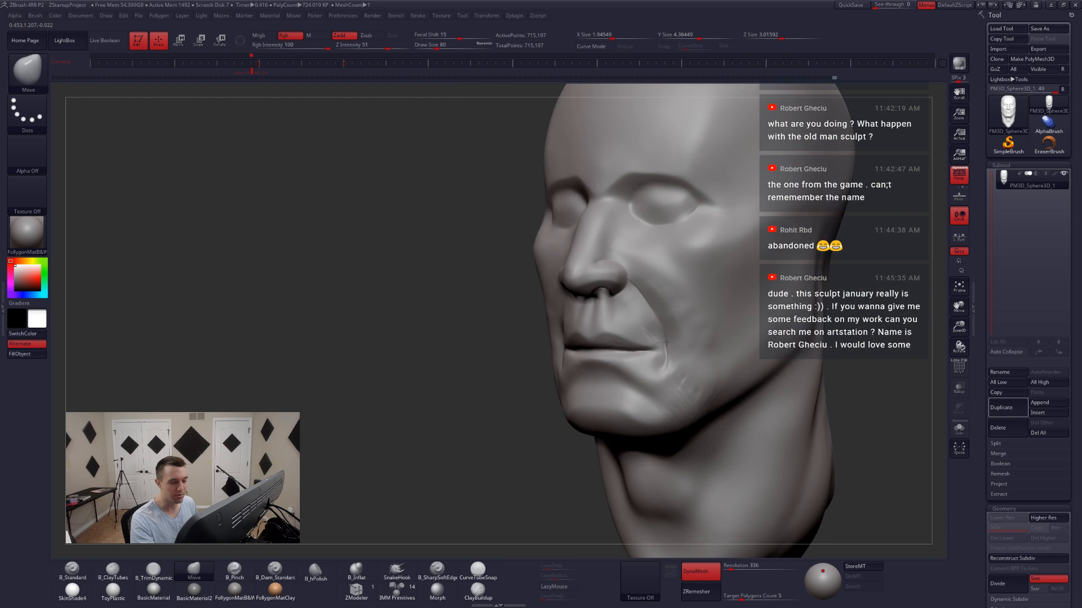
key("space")
left_click_drag(664, 341, 677, 358)
- Build up the nasolabial fold from beside the nose down to the jaw with the B_ClayTubes brush
key("2")
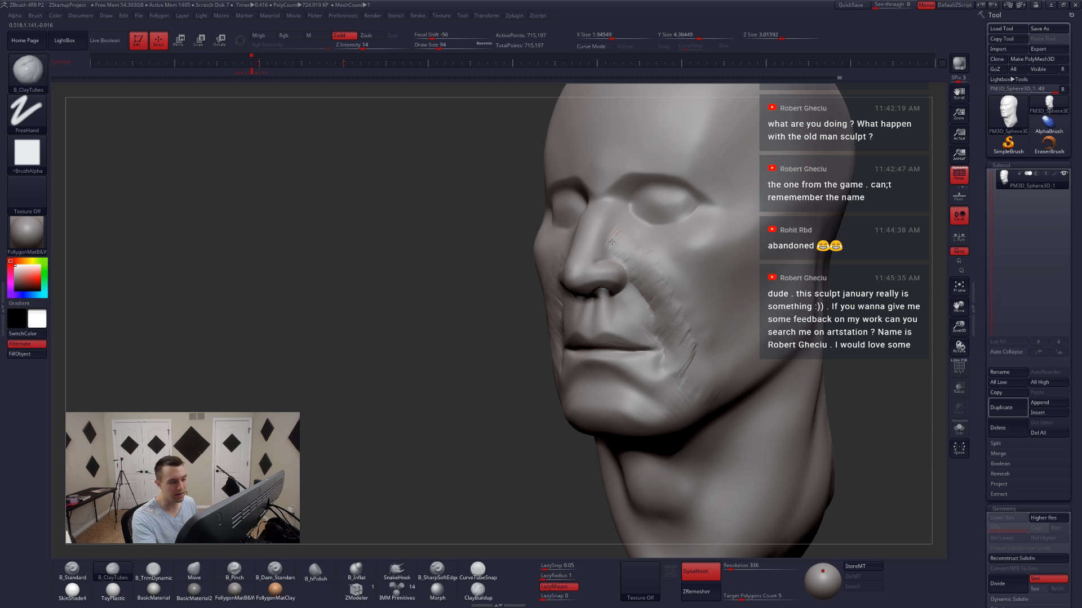
mouse_move(612, 241)
left_mouse_down()
mouse_move(664, 248)
mouse_move(680, 274)
left_mouse_up()
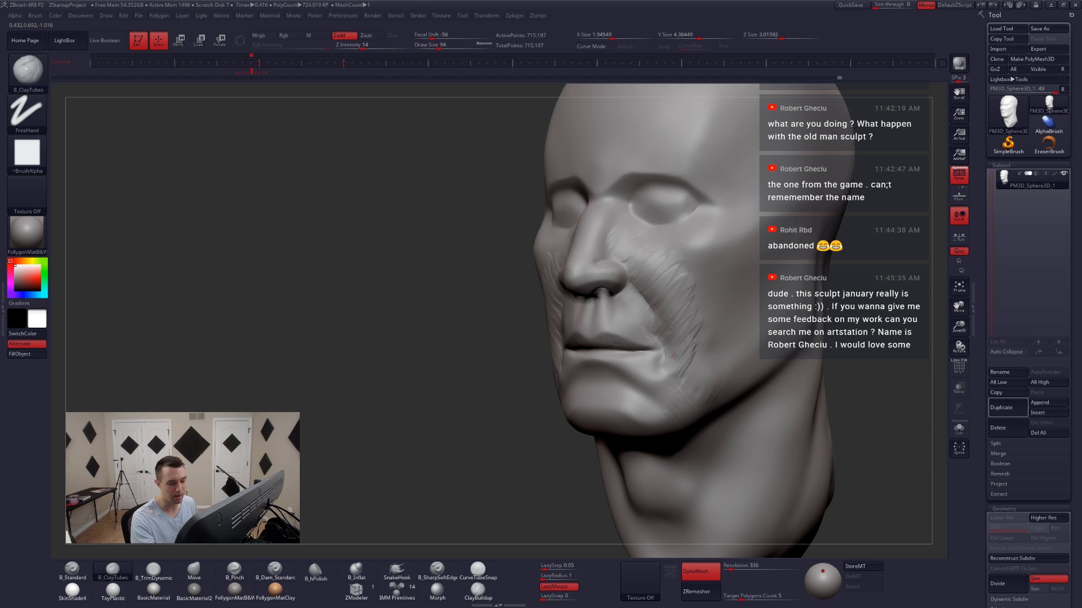
mouse_move(702, 361)
right_mouse_down()
mouse_move(692, 357)
mouse_move(674, 395)
right_mouse_up()
left_click_drag(697, 391, 687, 405)
right_click_drag(703, 418, 676, 405, "shift")
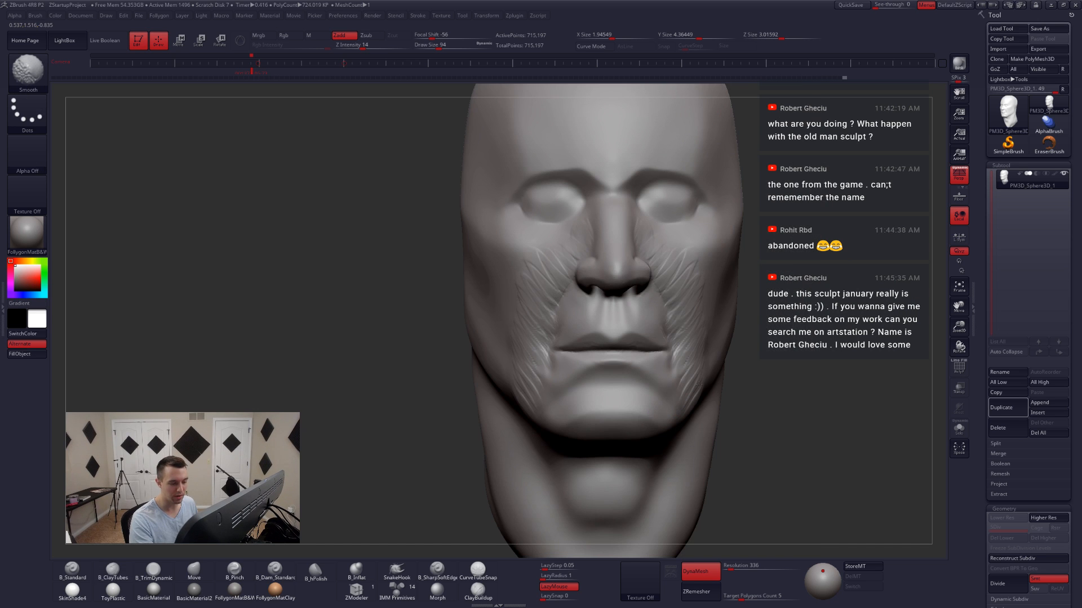
mouse_move(675, 369)
right_mouse_down("alt")
mouse_move(635, 367)
mouse_move(621, 348)
mouse_move(746, 338)
right_mouse_up("alt")
key("space")
key("space")
left_click(627, 344)
- Sharpen the inner edge of the rebuilt nasolabial fold down to the mouth corner with the B_Pinch brush
key("5")
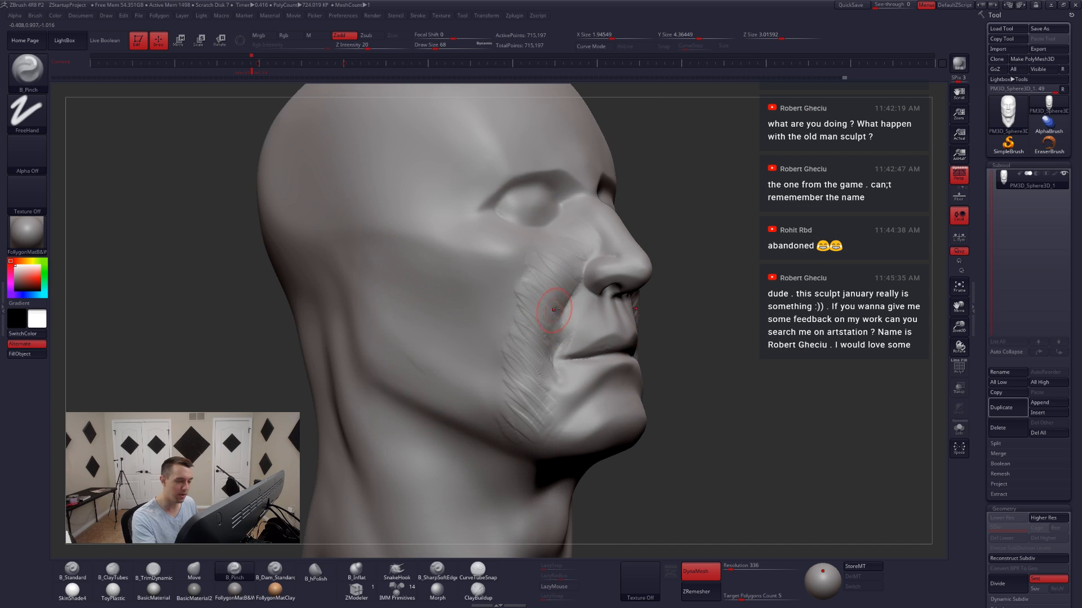
left_click_drag(580, 301, 555, 356)
key("space")
left_click_drag(564, 348, 552, 331)
- Define the crease at the mouth corner with the B_Dam_Standard brush and refine the surrounding surface
key("6")
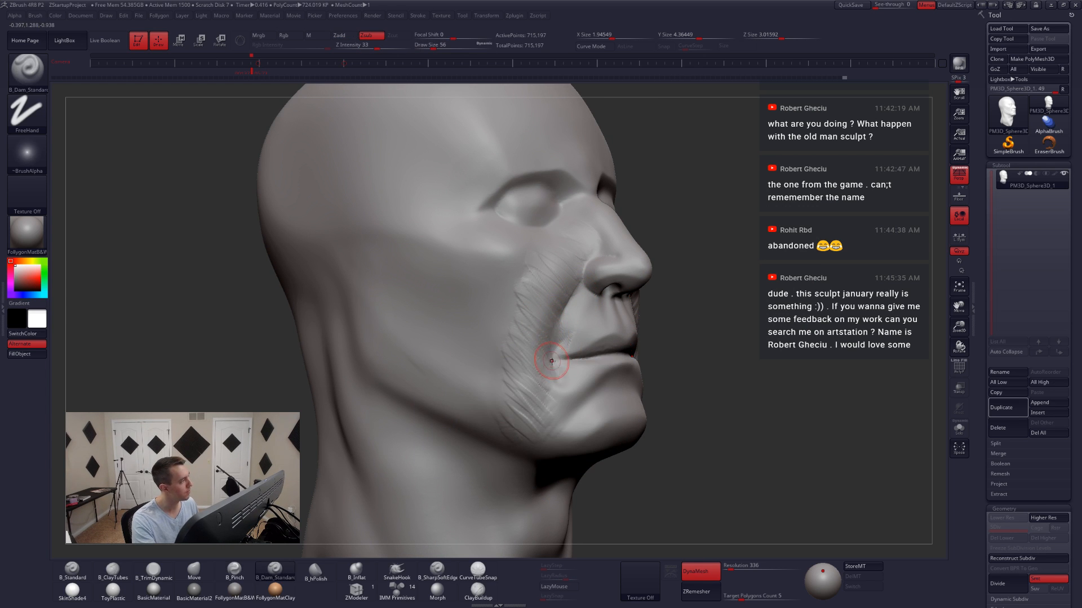
right_click_drag(550, 359, 521, 356)
mouse_move(567, 337)
left_mouse_down()
mouse_move(557, 372)
mouse_move(554, 358)
left_mouse_up()
key("2")
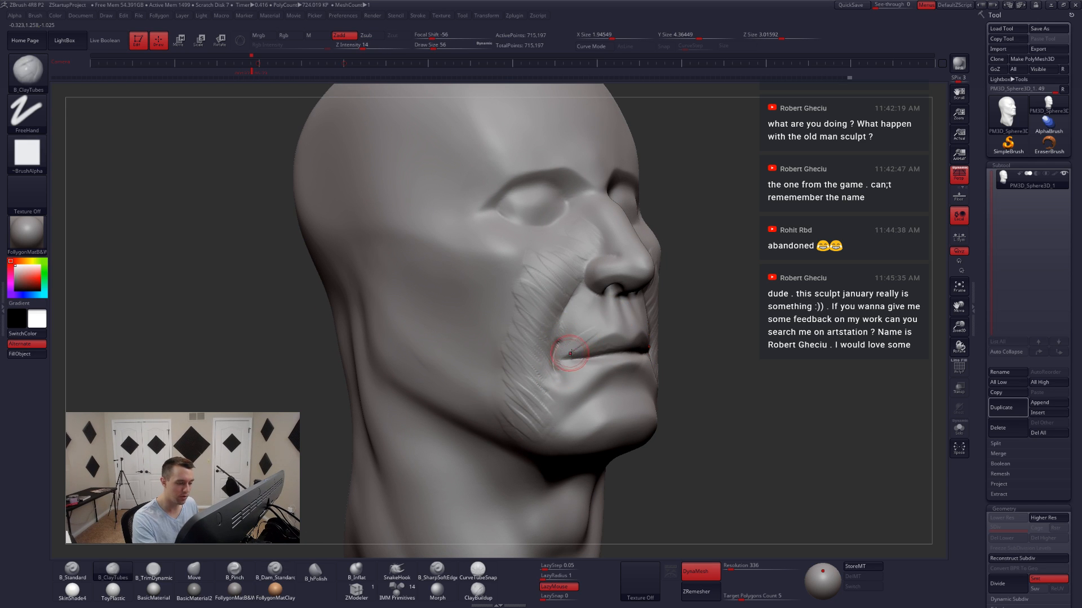
key("5")
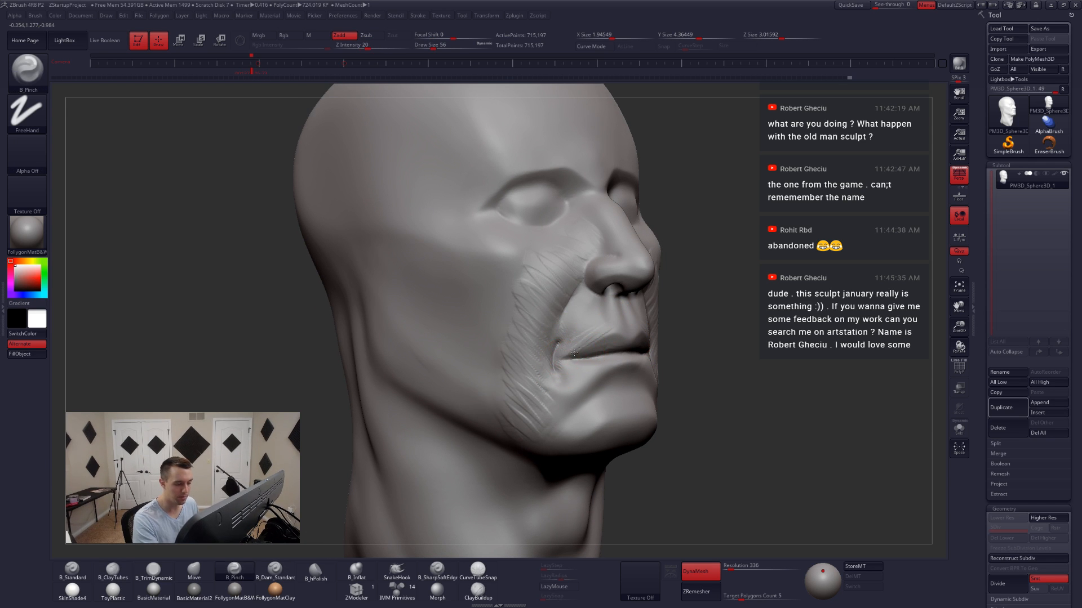
right_click_drag(599, 357, 602, 351)
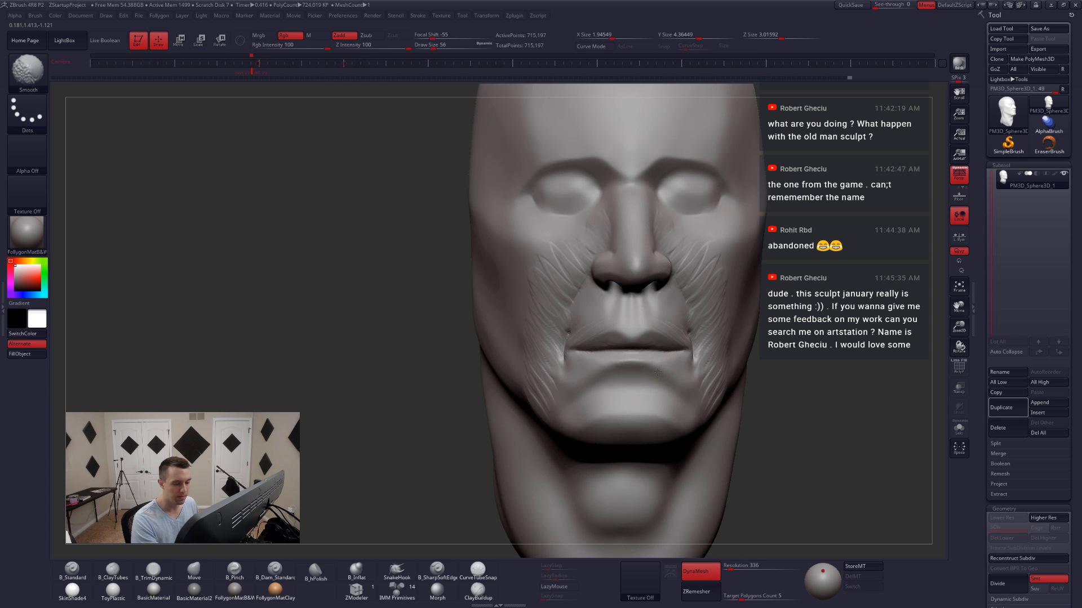
- Lasso-mask the lower face along the lip line and invert the mask, leaving the lower lip and chin editable
key("ctrl")
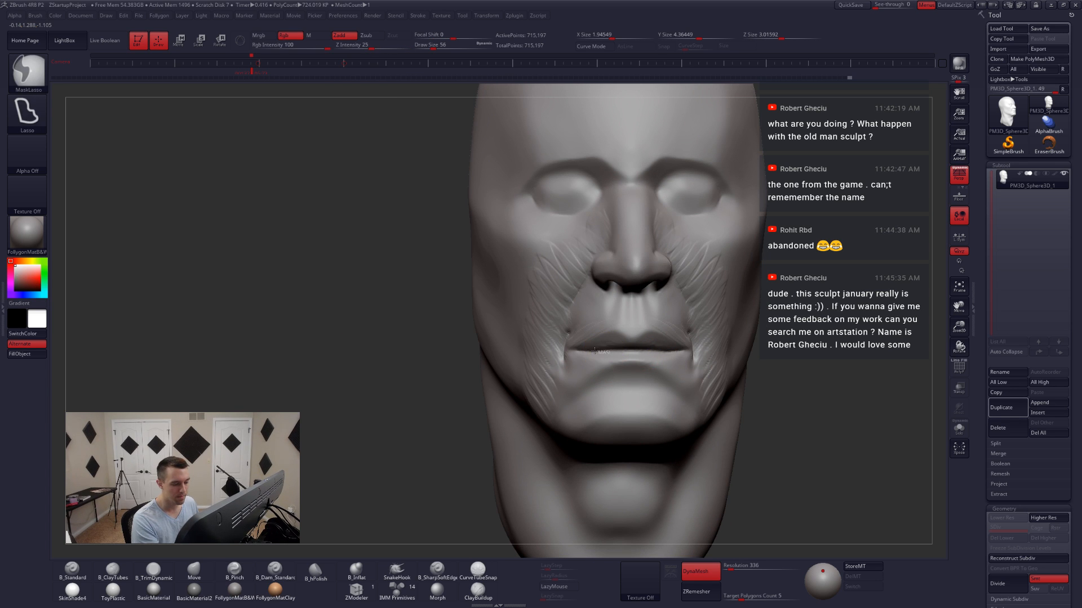
mouse_move(566, 351)
left_mouse_down("ctrl")
mouse_move(414, 363)
mouse_move(566, 502)
mouse_move(829, 395)
mouse_move(670, 348)
mouse_move(586, 349)
left_mouse_up("ctrl")
left_click(794, 364, "ctrl")
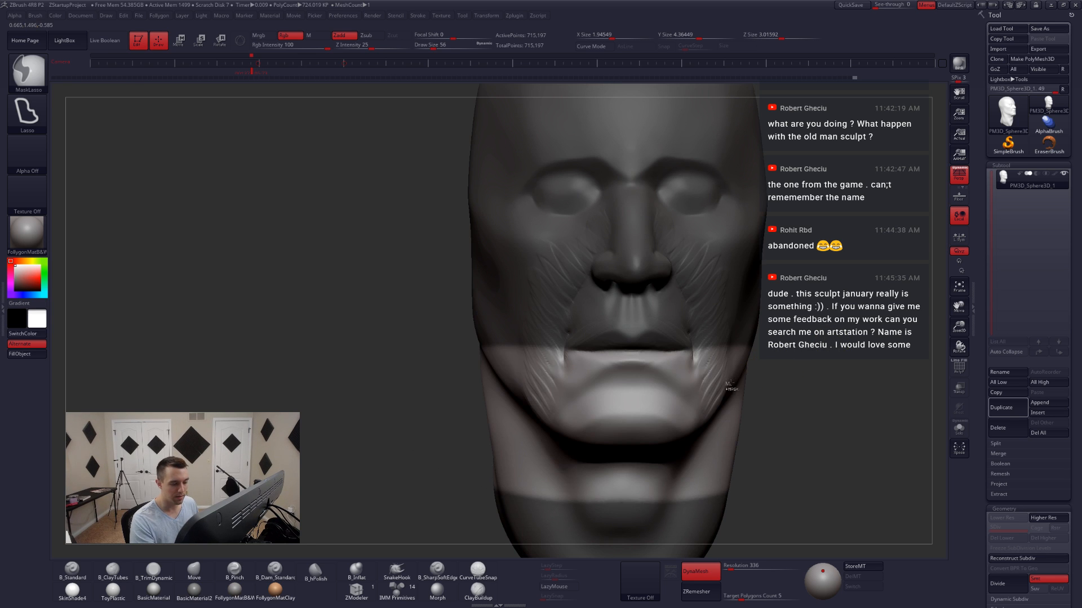
- Reshape the ends of the unmasked lower lip at the mouth corners with the Move brush in front and profile views
key("space")
left_click_drag(673, 361, 698, 362)
left_click_drag(834, 366, 692, 361)
key("b")
key("m")
key("v")
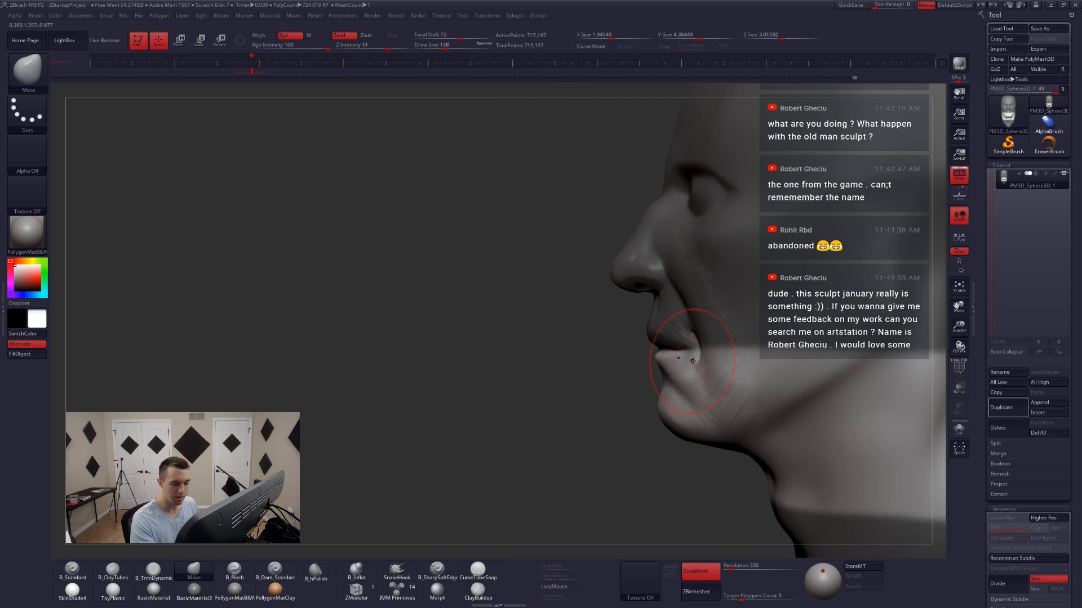
right_click_drag(699, 366, 788, 361)
key("space")
left_click_drag(702, 356, 696, 350)
right_click_drag(777, 360, 701, 356)
left_click_drag(702, 350, 700, 352)
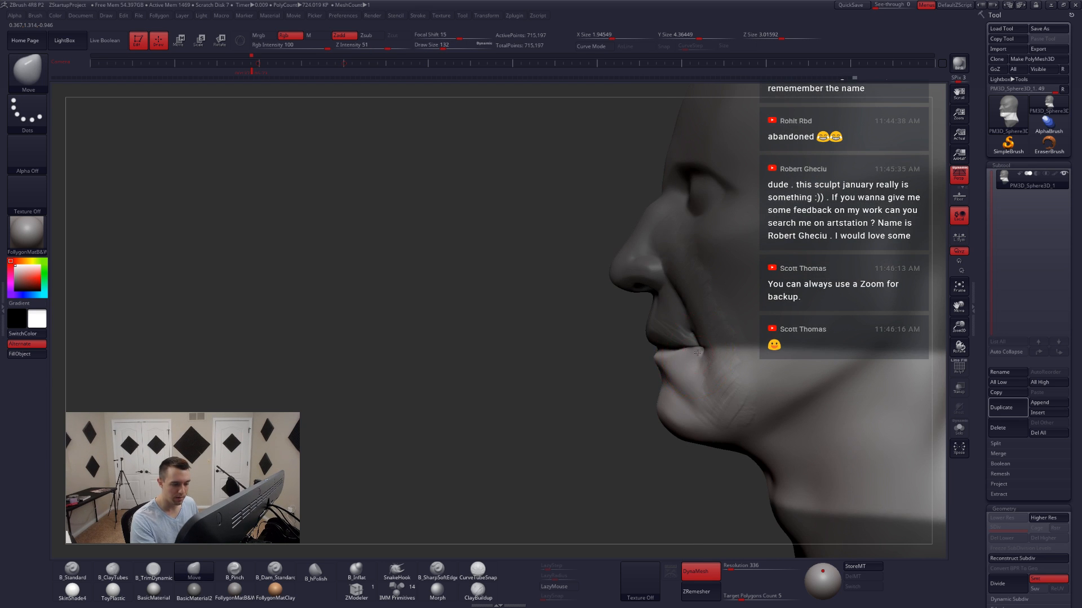
right_click_drag(692, 356, 789, 356)
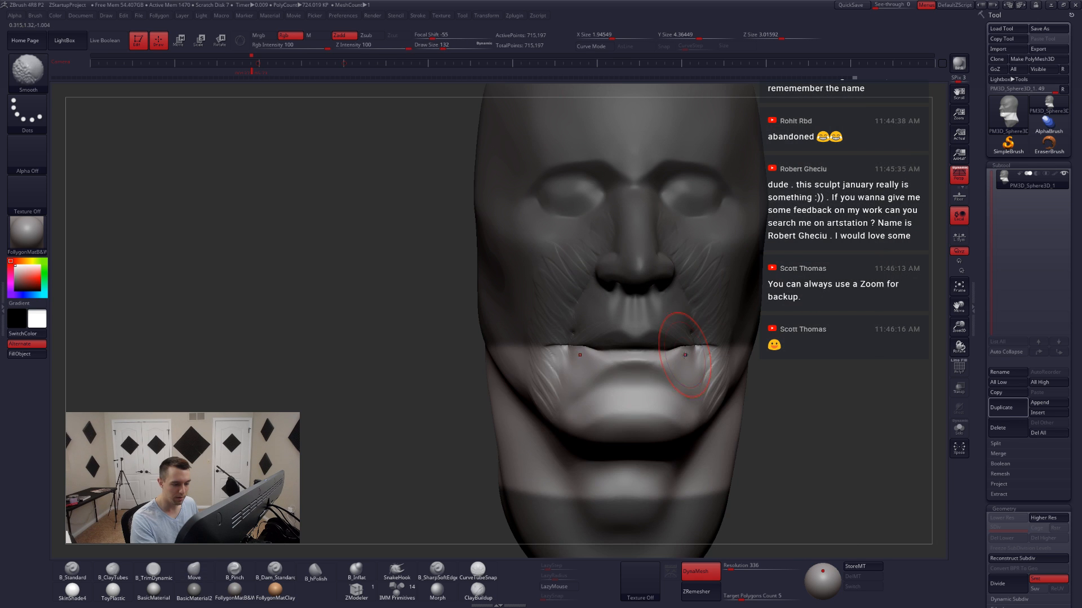
- Refine and smooth the unmasked lower lip along the mouth line toward its corners
key("space")
left_click_drag(680, 355, 634, 358)
key("space")
key("2")
mouse_move(597, 356)
right_mouse_down()
mouse_move(615, 370)
mouse_move(607, 347)
mouse_move(625, 354)
right_mouse_up()
mouse_move(626, 356)
left_mouse_down("shift")
mouse_move(653, 364)
mouse_move(642, 359)
left_mouse_up("shift")
key("space")
mouse_move(639, 360)
right_mouse_down()
mouse_move(738, 365)
mouse_move(631, 363)
mouse_move(714, 336)
right_mouse_up()
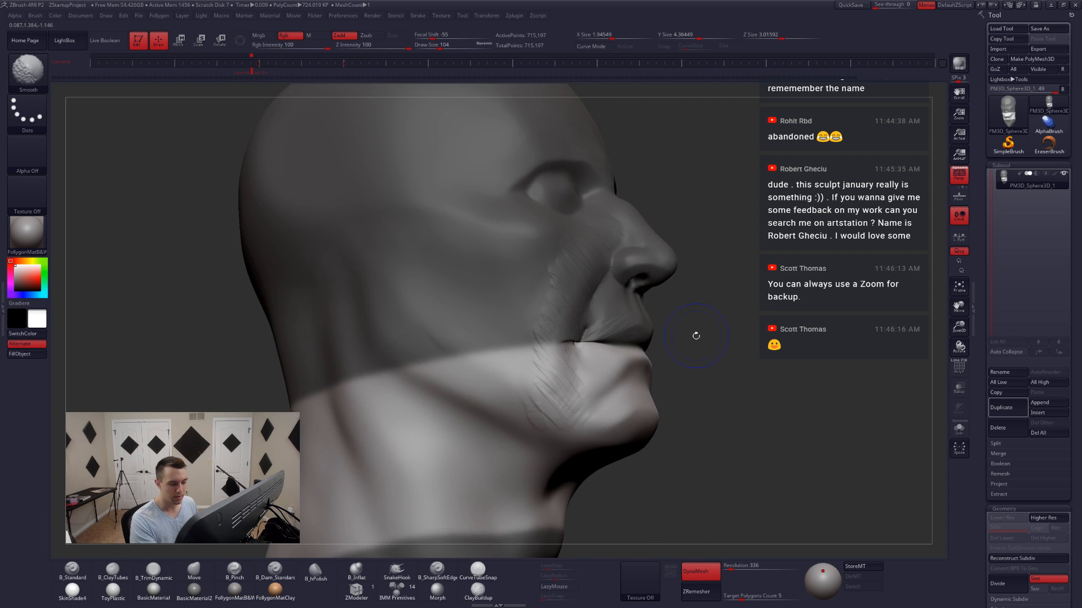
- Convert the mask into a polygroup with the polyframe display switched on briefly, clearing the mask
key("shift+f")
key("ctrl+w")
key("shift+f")
- Reposition the mouth corners with the Move brush from the side and from below, and remesh the head with DynaMesh
mouse_move(666, 366)
right_mouse_down()
mouse_move(641, 379)
mouse_move(700, 362)
mouse_move(698, 352)
mouse_move(687, 369)
mouse_move(681, 347)
right_mouse_up()
key("b")
key("m")
key("v")
key("space")
left_click_drag(696, 348, 701, 347)
key("ctrl+space")
left_click(697, 350)
right_click_drag(732, 334, 700, 347)
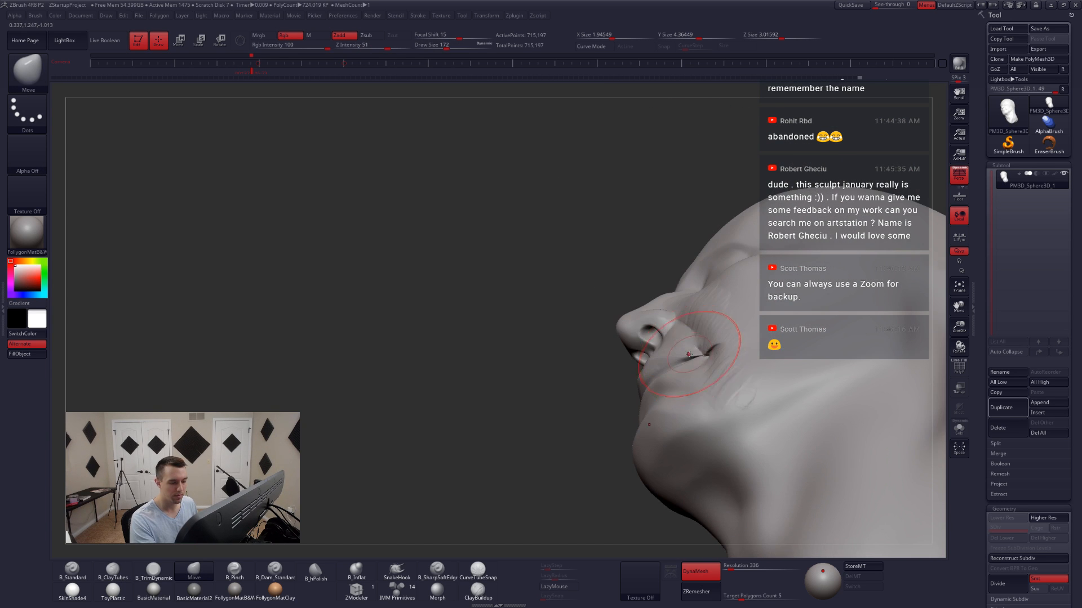
left_click_drag(705, 354, 716, 360)
right_click_drag(714, 360, 684, 372)
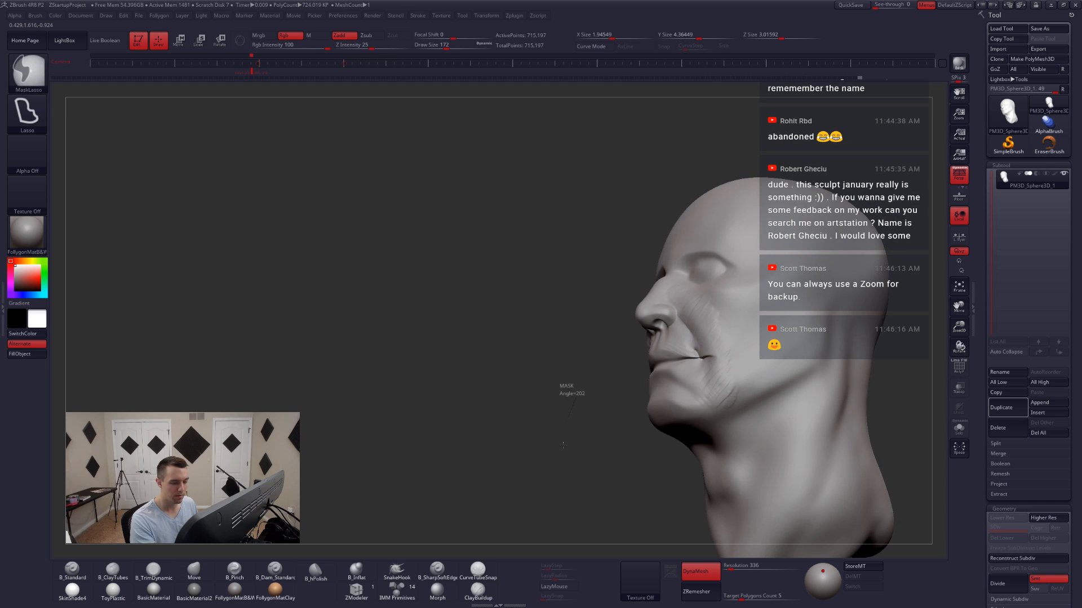
left_click_drag(563, 389, 562, 435, "ctrl")
- Adjust the ends of the mouth line with smaller Move strokes and smooth the corners
key("ctrl+space")
left_click(632, 345)
mouse_move(743, 286)
right_mouse_down()
mouse_move(704, 326)
mouse_move(719, 351)
right_mouse_up()
key("space")
left_click_drag(711, 356, 706, 356)
right_click_drag(706, 357, 704, 399, "ctrl")
left_click_drag(696, 359, 702, 358)
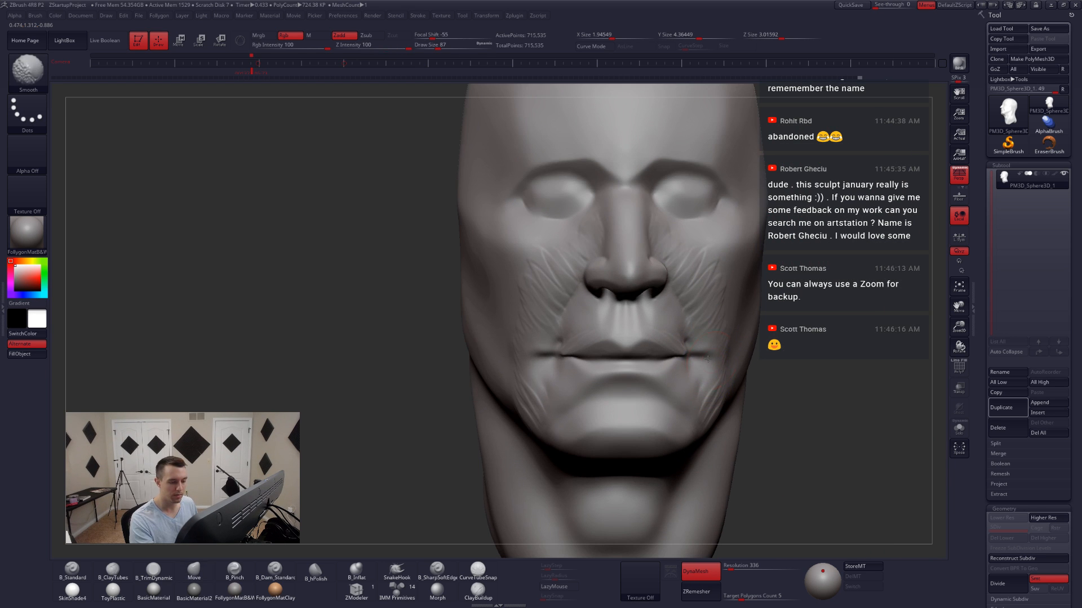
- Add volume just outside the mouth corner with the B_ClayTubes brush, update the DynaMesh and smooth the folds
right_click_drag(744, 352, 701, 359)
key("b")
key("c")
key("t")
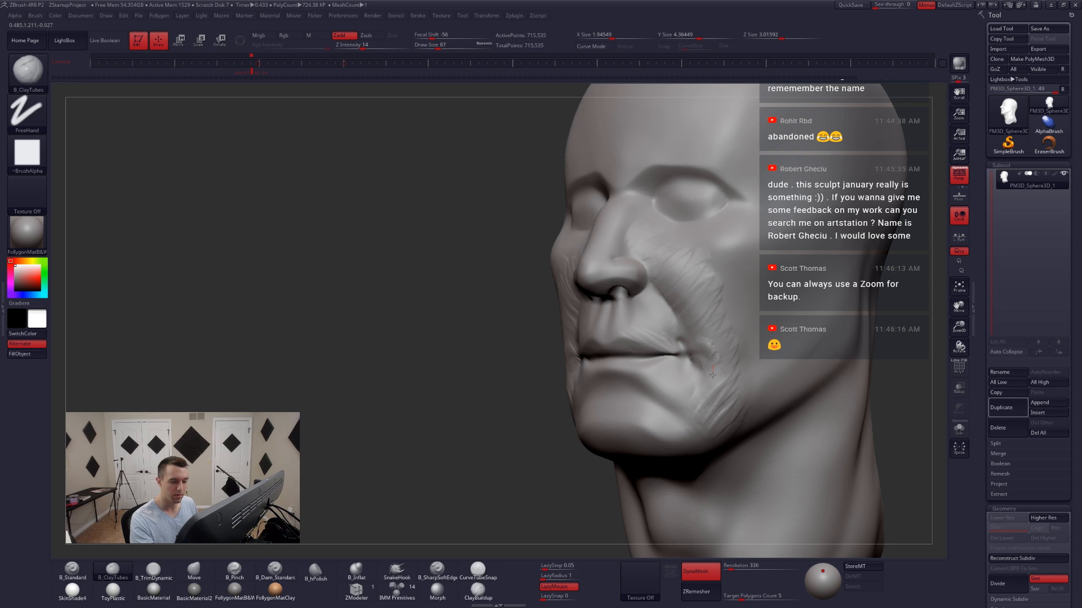
mouse_move(713, 374)
left_mouse_down()
mouse_move(711, 360)
mouse_move(712, 384)
left_mouse_up()
left_click_drag(445, 453, 466, 368, "ctrl")
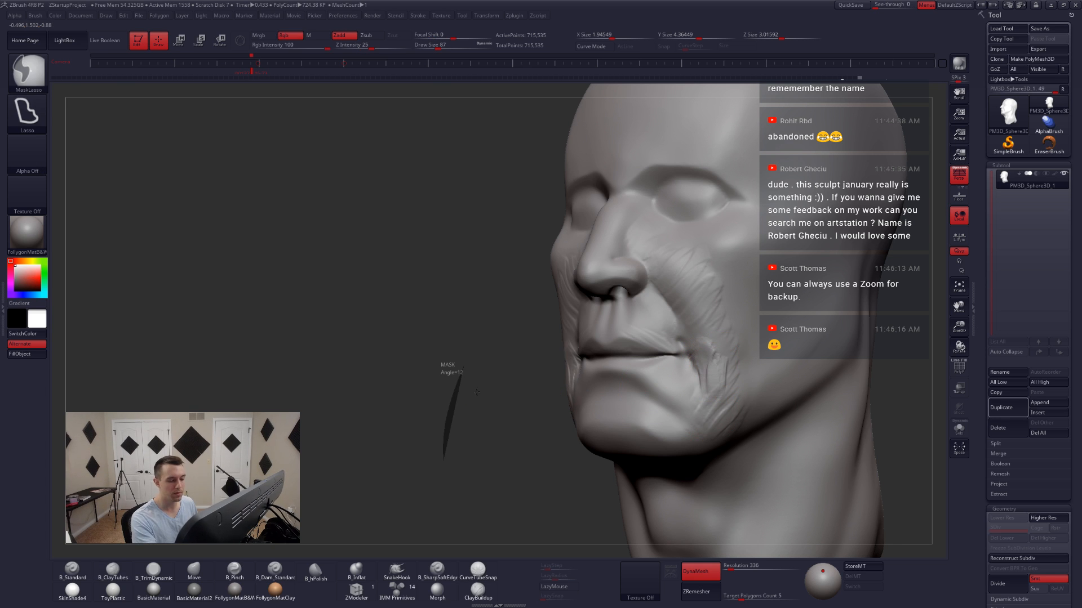
left_click_drag(723, 366, 712, 346, "shift")
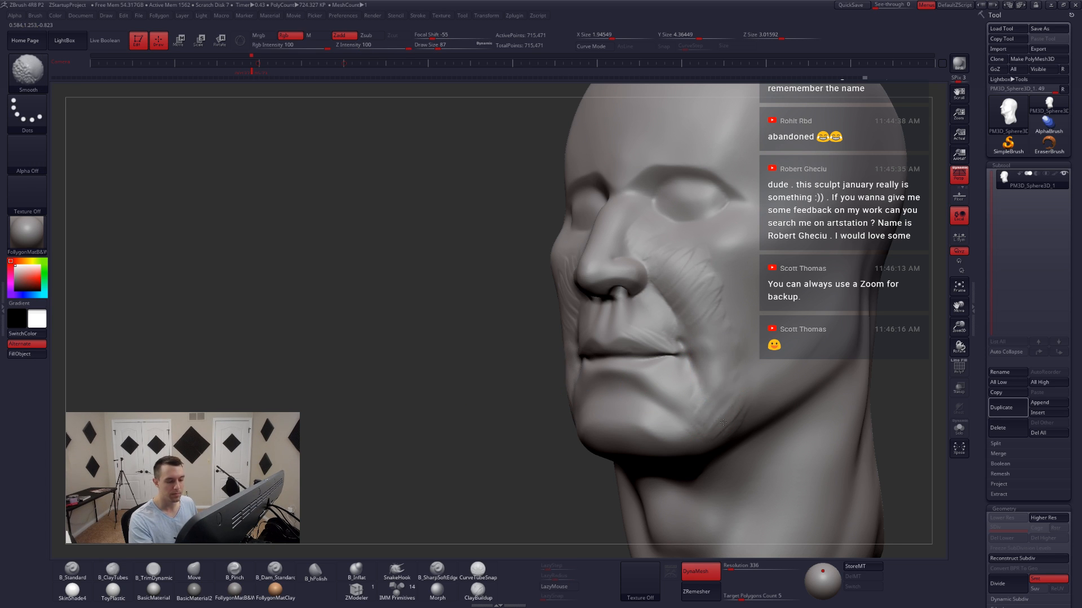
right_click_drag(722, 423, 686, 290, "ctrl")
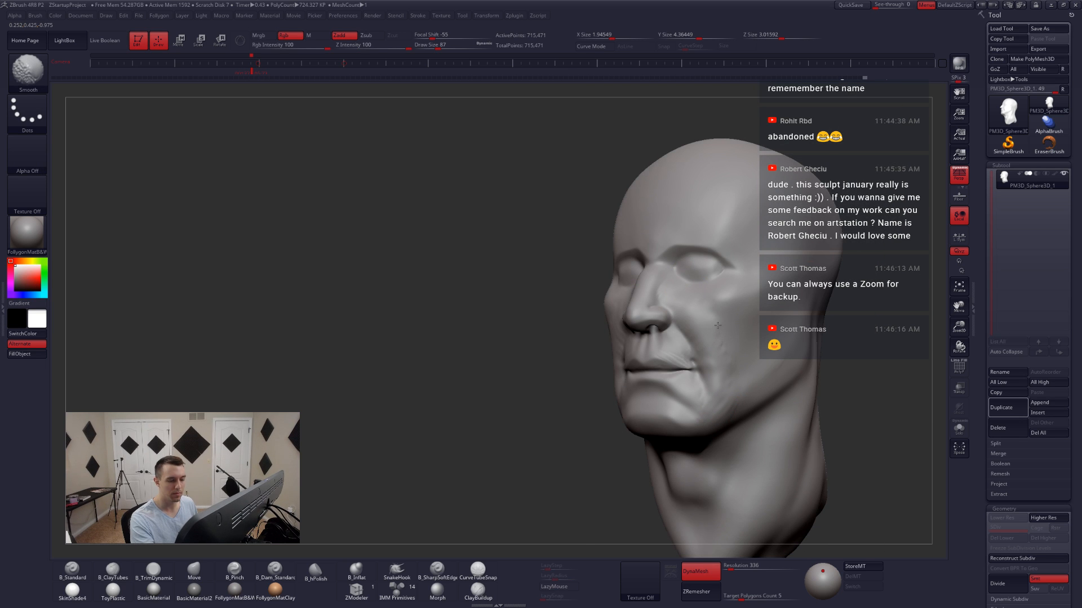
- Choose the Move brush at draw size 132 and lasso-mask the lower lip and chin in profile, inverting the mask to leave them editable
mouse_move(713, 375)
right_mouse_down("shift")
mouse_move(746, 369)
mouse_move(620, 389)
right_mouse_up("shift")
key("b")
key("m")
key("v")
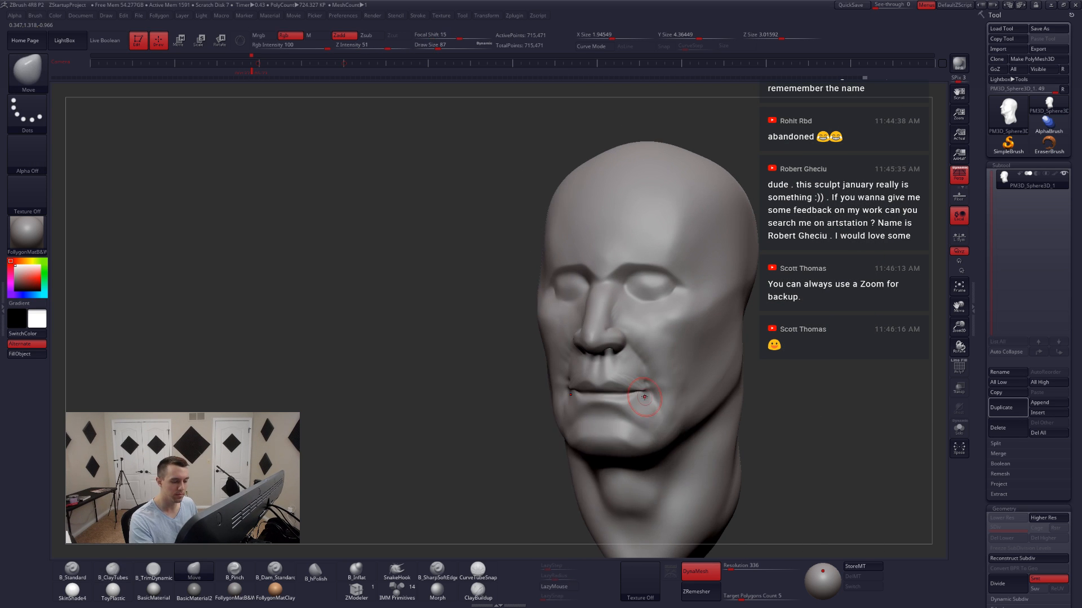
key("space")
mouse_move(644, 397)
left_mouse_down()
mouse_move(654, 398)
mouse_move(645, 393)
left_mouse_up()
right_click_drag(645, 394, 715, 395)
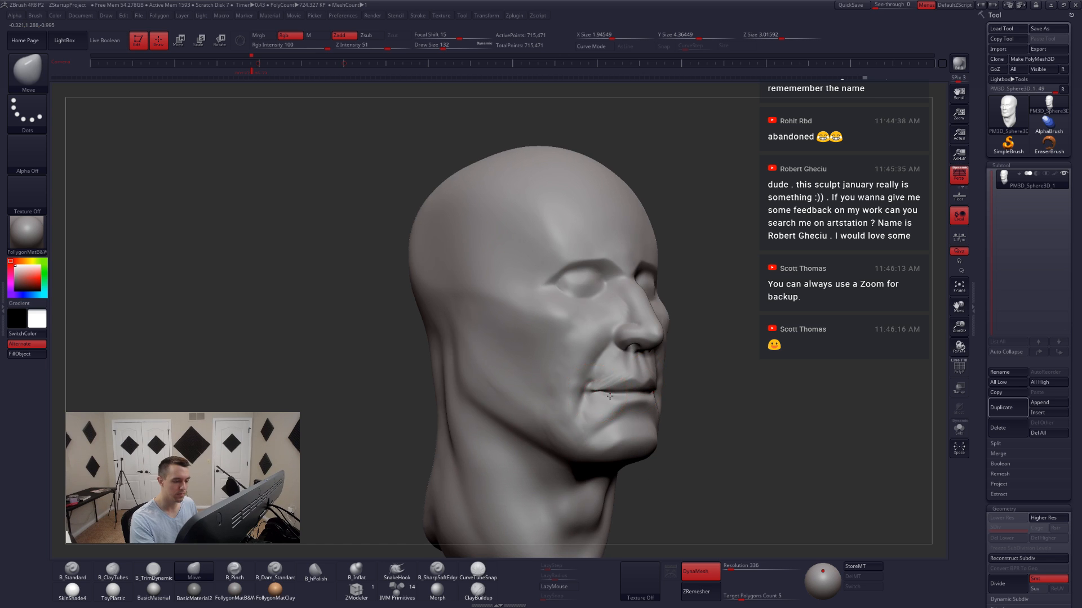
mouse_move(610, 396)
right_mouse_down()
mouse_move(596, 390)
mouse_move(611, 393)
right_mouse_up()
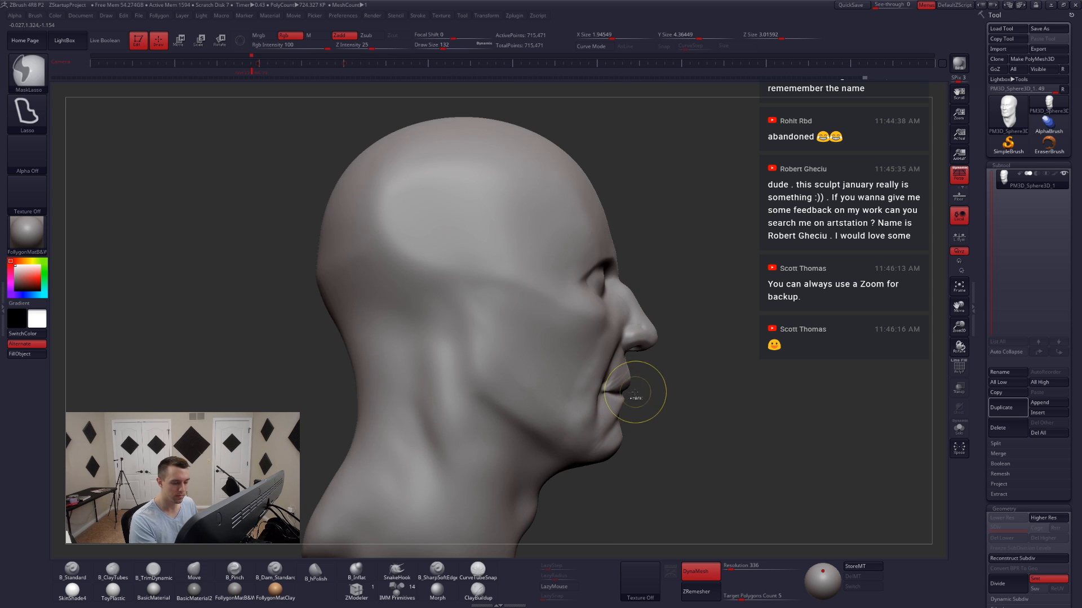
mouse_move(605, 393)
left_mouse_down("ctrl")
mouse_move(671, 397)
mouse_move(623, 414)
left_mouse_up("ctrl")
left_click(648, 429, "ctrl")
- Reshape the unmasked lower lip and chin with the Move brush in profile and from above, and clear the mask
key("space")
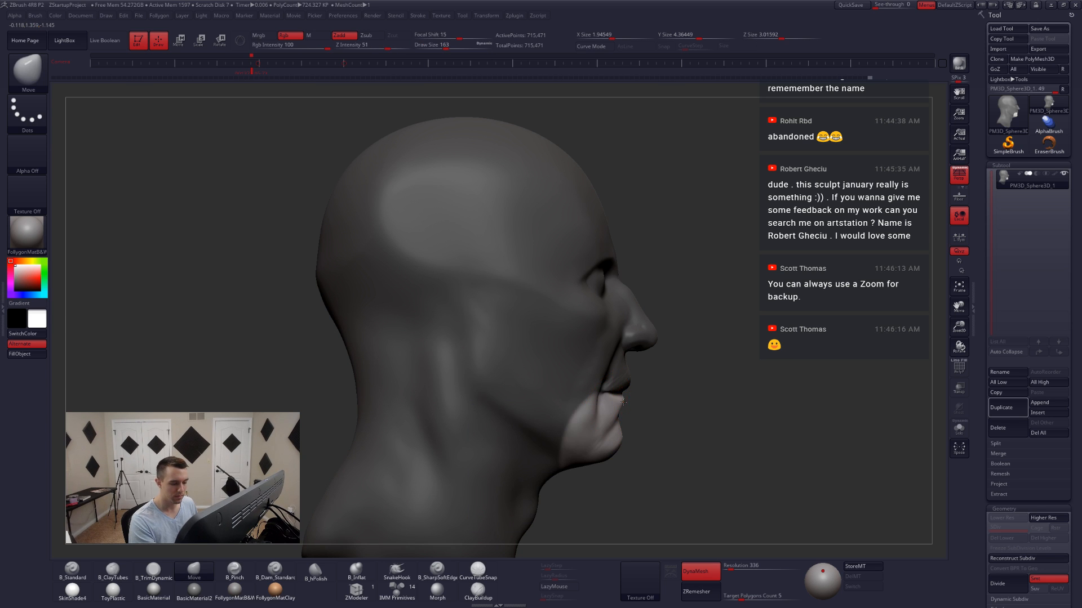
right_click_drag(634, 411, 590, 418)
key("space")
left_click_drag(633, 392, 623, 391)
right_click_drag(604, 397, 599, 438)
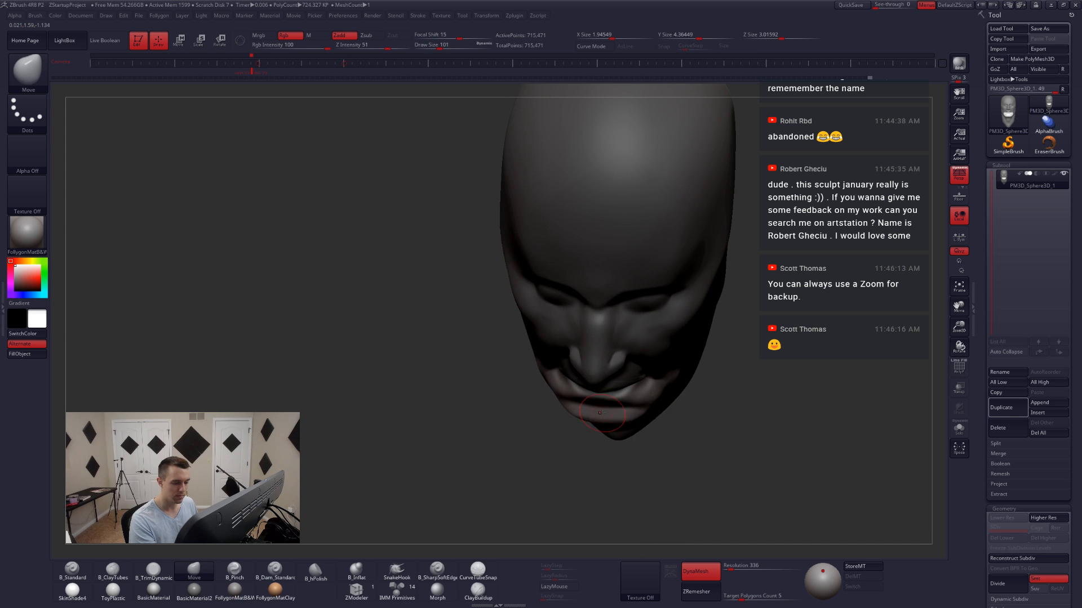
key("space")
left_click_drag(603, 410, 608, 410)
right_click_drag(654, 387, 684, 358, "shift")
left_click_drag(718, 347, 732, 364, "ctrl")
- Add a little volume around the lower lip with B_ClayTubes and adjust the centre of the mouth line with the Move brush
right_click_drag(704, 355, 718, 360, "alt")
right_click_drag(718, 360, 711, 394, "ctrl")
key("space")
left_click_drag(604, 376, 598, 376)
right_click_drag(598, 378, 626, 376)
key("2")
left_click_drag(577, 376, 571, 378)
right_click_drag(590, 376, 566, 378, "shift")
key("4")
left_click_drag(595, 366, 595, 370)
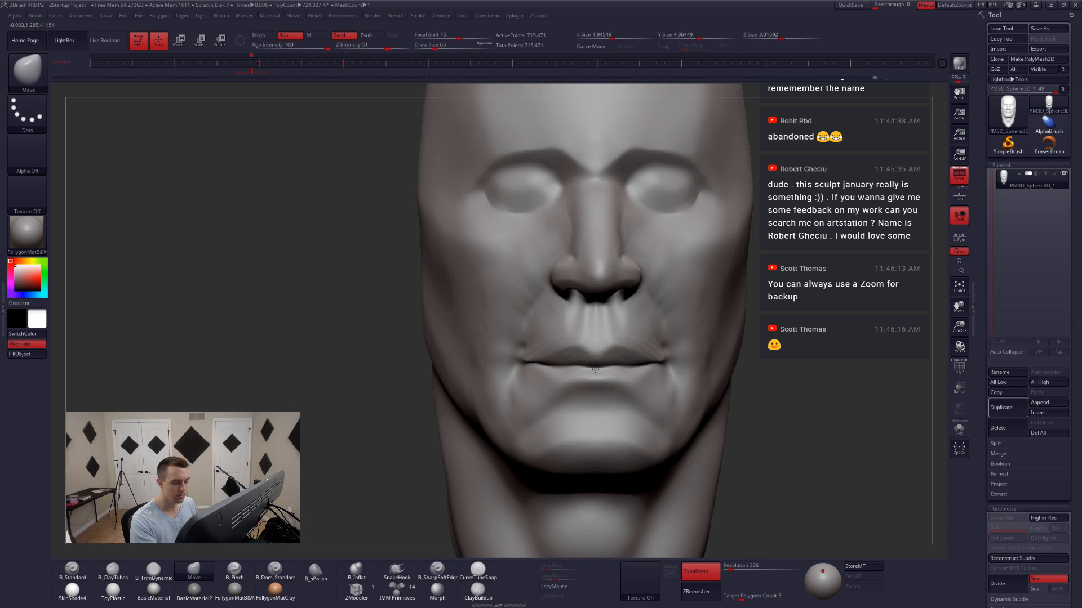
- Adjust the mouth line and its corners in three-quarter view with a small Move brush
key("space")
right_click_drag(595, 368, 619, 367)
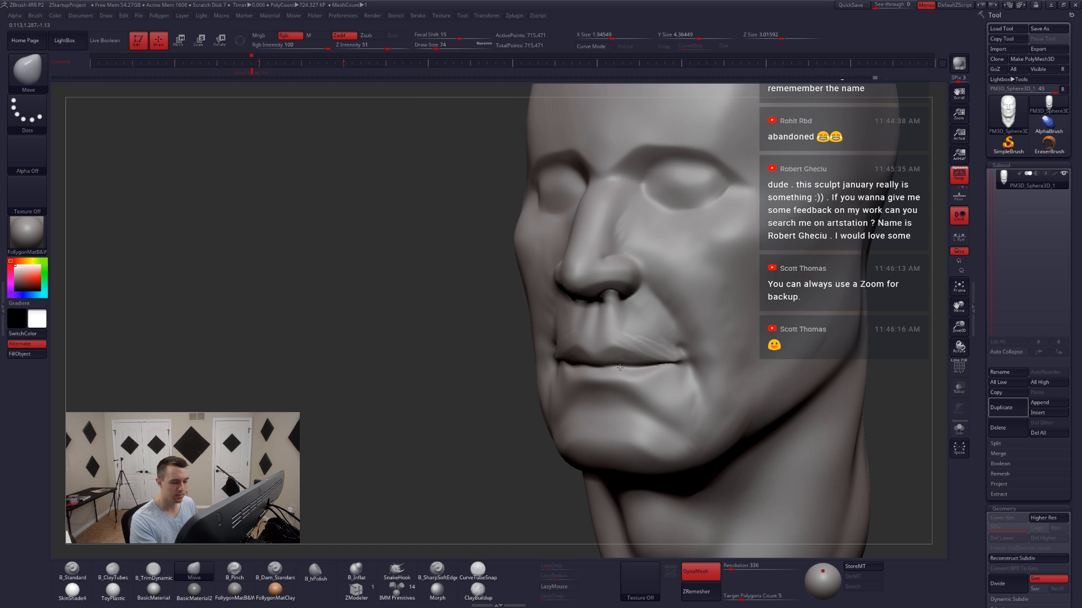
key("space")
left_click_drag(622, 371, 689, 351)
right_click_drag(686, 379, 688, 360, "shift")
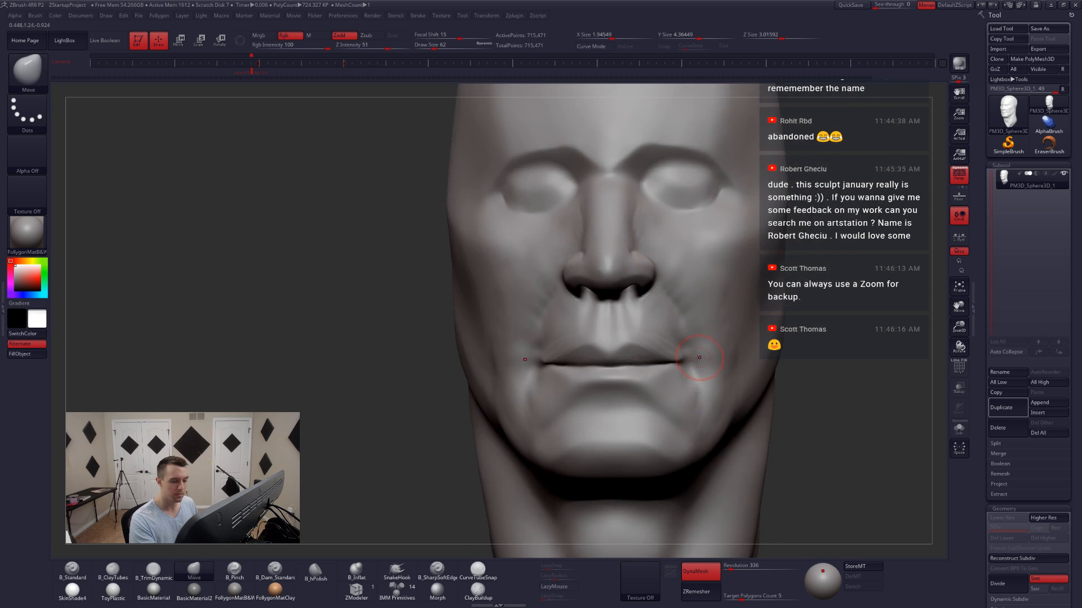
- Build up the folds just outside the mouth corners with the B_ClayTubes brush
key("2")
mouse_move(692, 347)
left_mouse_down()
mouse_move(703, 345)
mouse_move(713, 398)
mouse_move(702, 387)
left_mouse_up()
right_click_drag(708, 387, 784, 383)
- Sharpen the nasolabial folds beside the mouth with the B_Pinch brush at draw size 87
key("5")
key("space")
left_click_drag(630, 309, 624, 310)
mouse_move(626, 315)
left_mouse_down()
mouse_move(644, 282)
mouse_move(637, 299)
left_mouse_up()
right_click_drag(661, 335, 738, 331)
mouse_move(667, 323)
right_mouse_down()
mouse_move(626, 328)
mouse_move(721, 326)
right_mouse_up()
left_click_drag(594, 326, 601, 337)
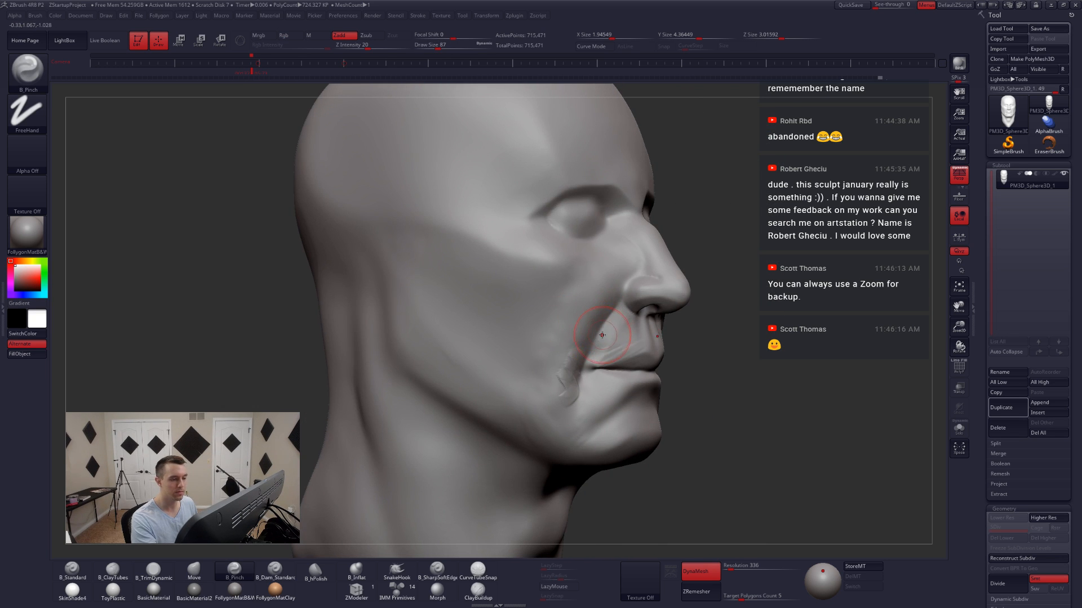
mouse_move(631, 335)
right_mouse_down("shift")
mouse_move(594, 327)
mouse_move(592, 282)
mouse_move(555, 330)
mouse_move(564, 383)
right_mouse_up("shift")
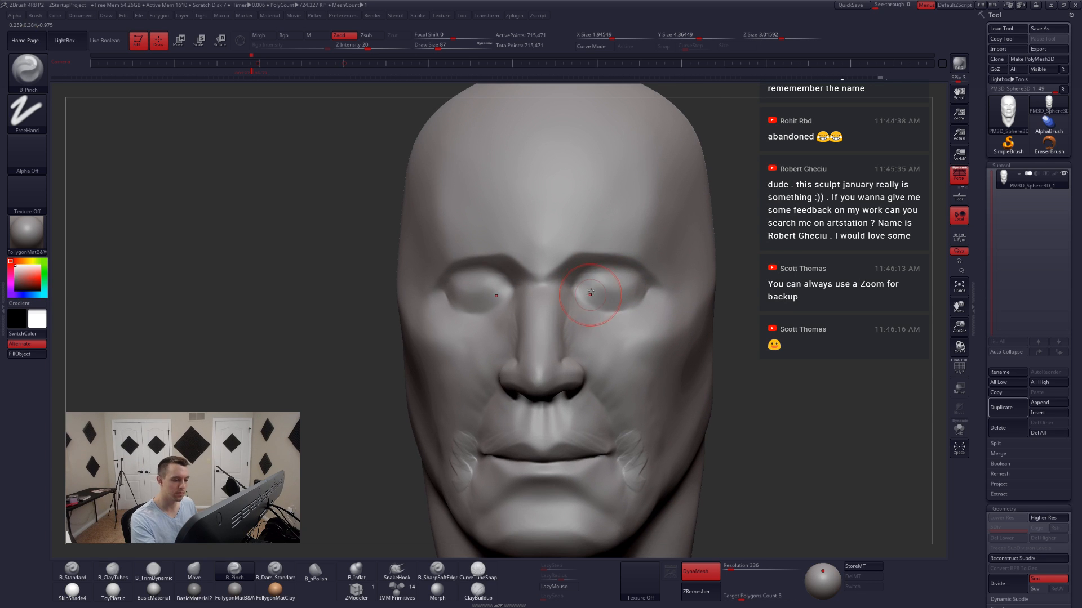
- Build up the eyeballs with B_ClayTubes and correct their profile from the side with the Move brush
key("2")
mouse_move(596, 274)
left_mouse_down()
mouse_move(588, 299)
mouse_move(628, 281)
mouse_move(594, 276)
left_mouse_up()
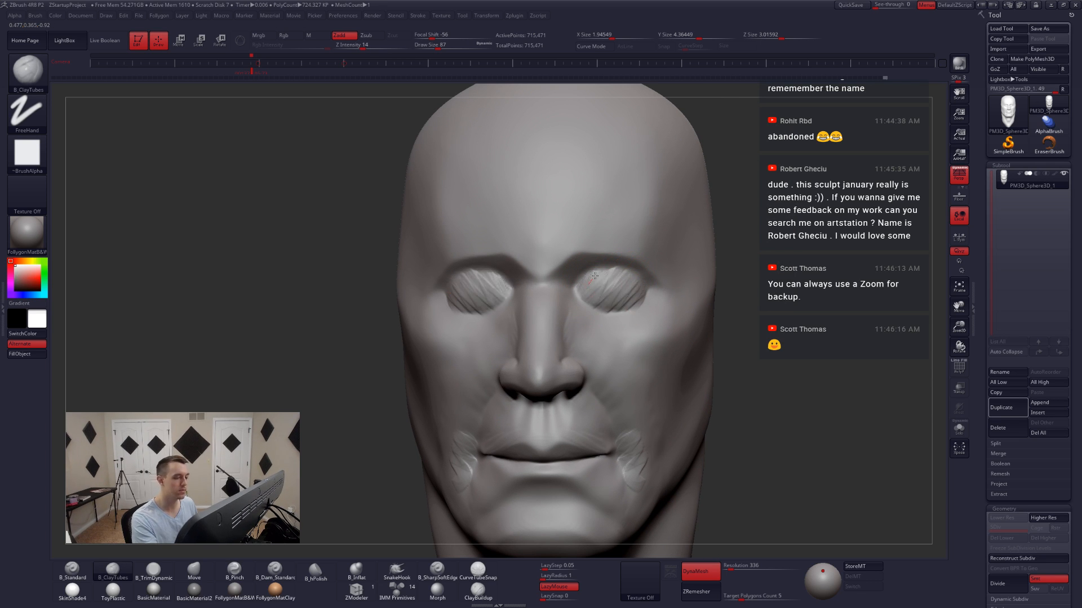
right_click_drag(637, 296, 833, 299)
key("b")
key("m")
key("v")
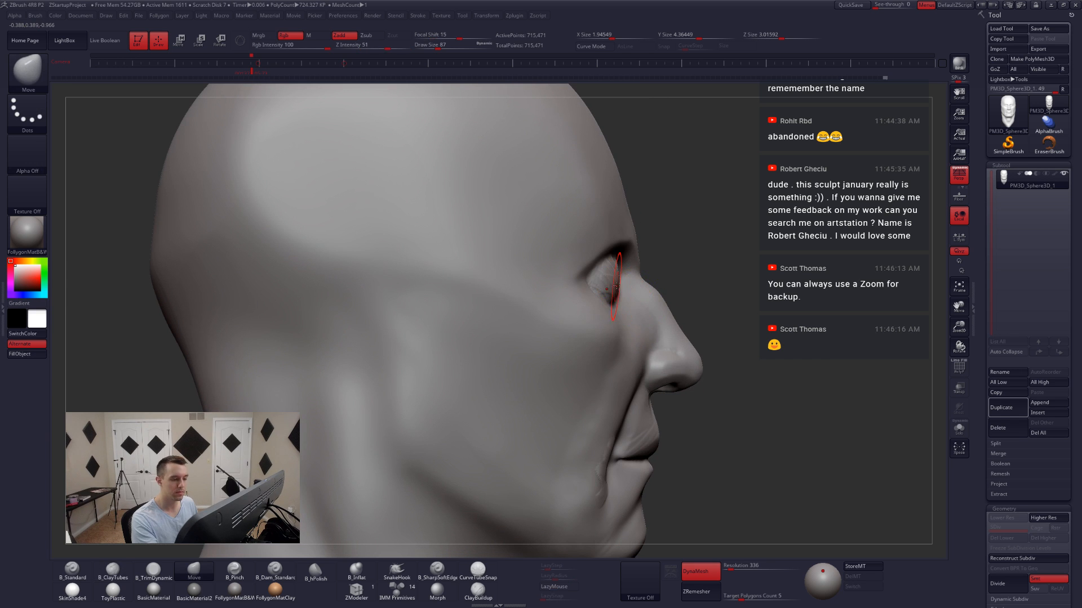
key("space")
left_click_drag(613, 287, 617, 287)
right_click_drag(627, 303, 445, 302)
- Tighten the edges around the eyeballs with the B_Pinch brush, reducing the draw size to 56
key("b")
key("c")
key("t")
key("b")
key("p")
key("i")
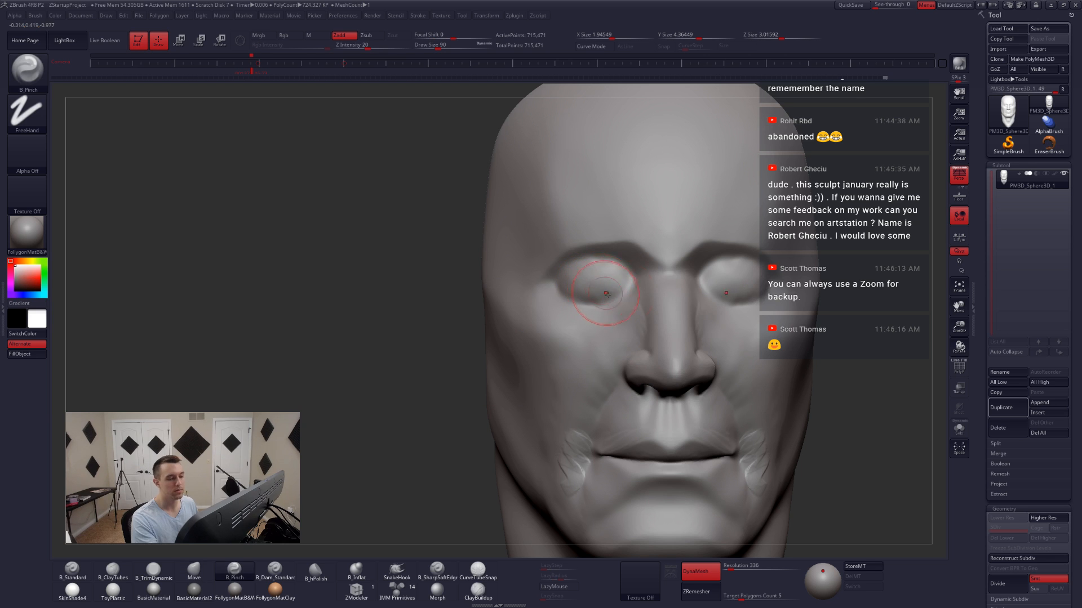
right_click_drag(665, 311, 548, 334, "alt")
key("space")
left_click_drag(625, 311, 618, 312)
right_click_drag(618, 310, 588, 301)
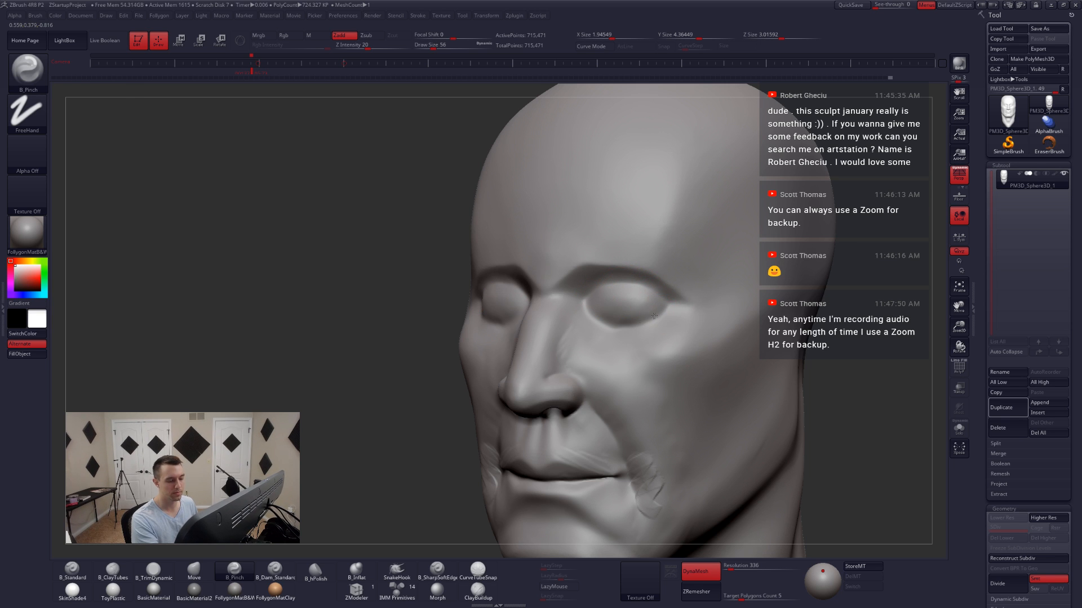
right_click_drag(598, 322, 584, 314, "shift")
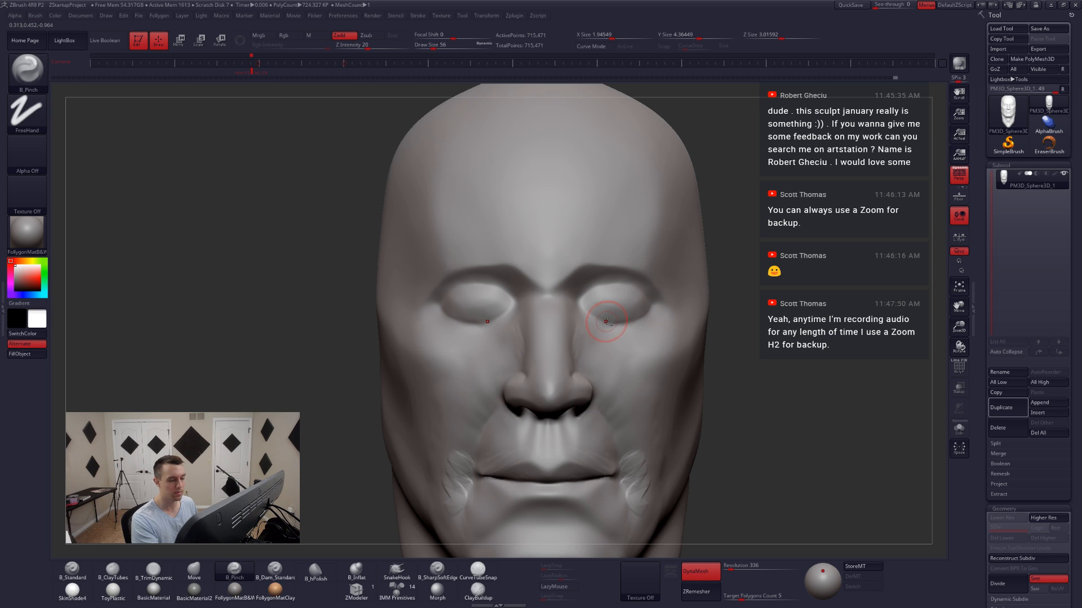
- Adjust the forms beneath the eyes with the Move brush at draw size 87
key("b")
key("m")
key("v")
right_click_drag(589, 317, 627, 329)
key("space")
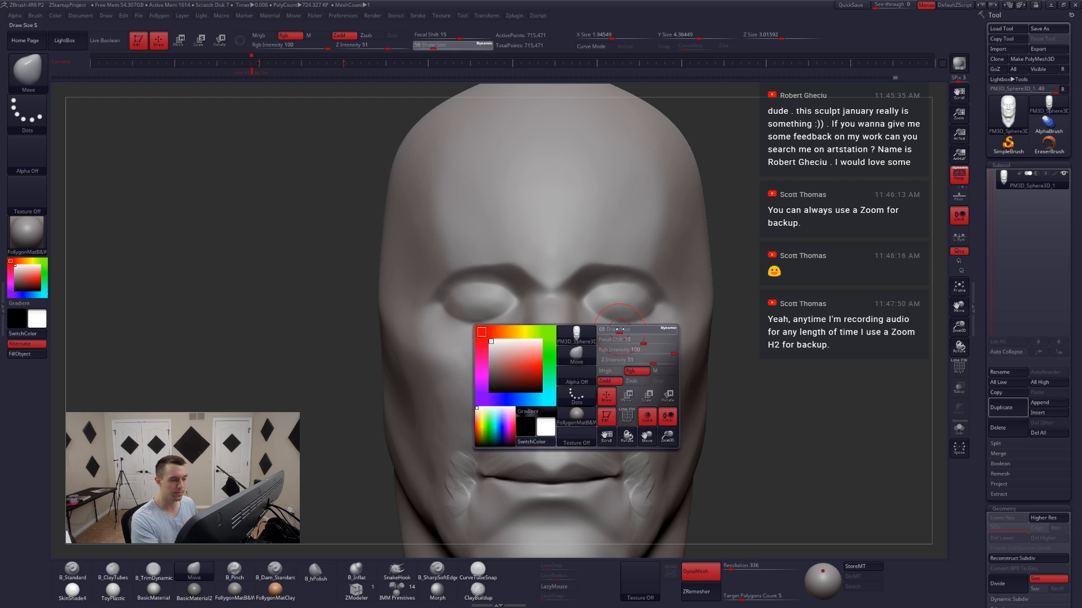
mouse_move(623, 329)
left_mouse_down()
mouse_move(634, 328)
mouse_move(611, 334)
left_mouse_up()
key("space")
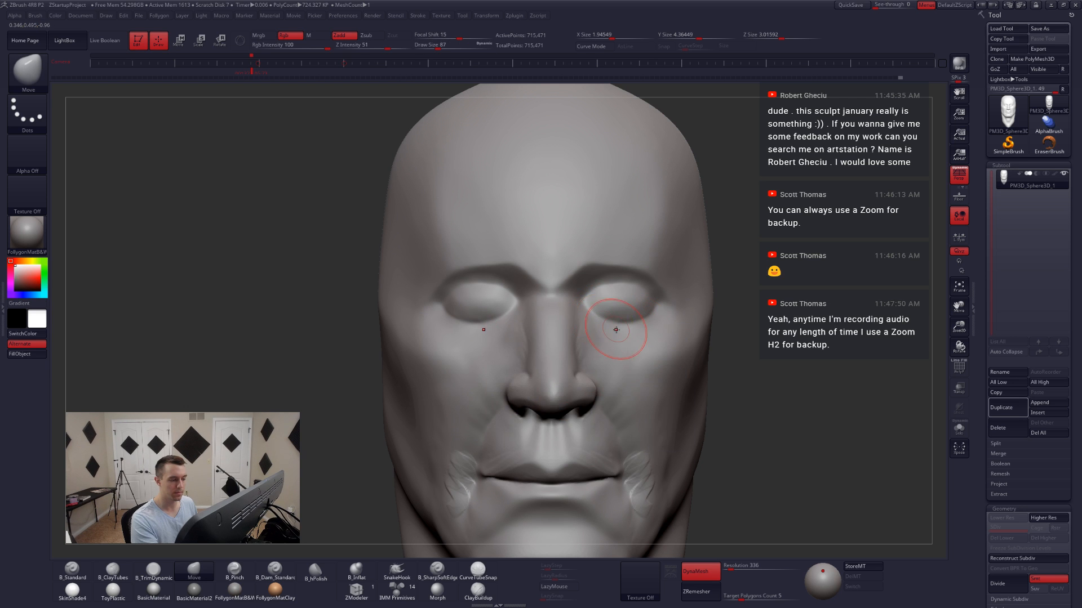
mouse_move(617, 333)
right_mouse_down("shift")
mouse_move(580, 338)
mouse_move(614, 330)
mouse_move(604, 333)
right_mouse_up("shift")
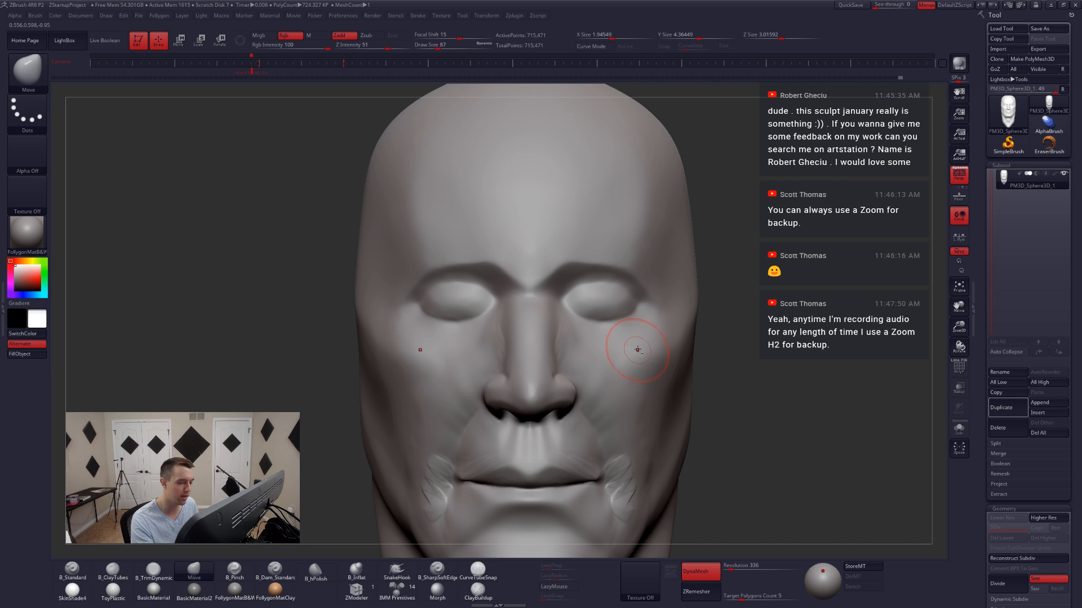
- Refine the wing of the nose in profile with the Move brush at draw size 80
mouse_move(618, 334)
right_mouse_down("ctrl")
mouse_move(589, 339)
mouse_move(596, 362)
mouse_move(580, 372)
mouse_move(553, 361)
right_mouse_up("ctrl")
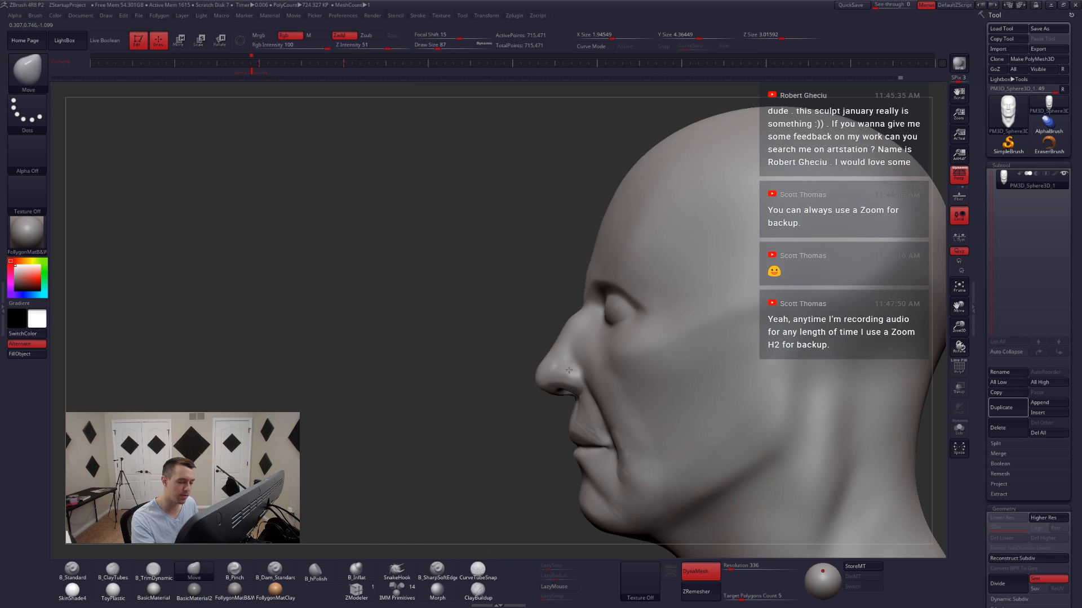
key("space")
left_click_drag(573, 367, 570, 366)
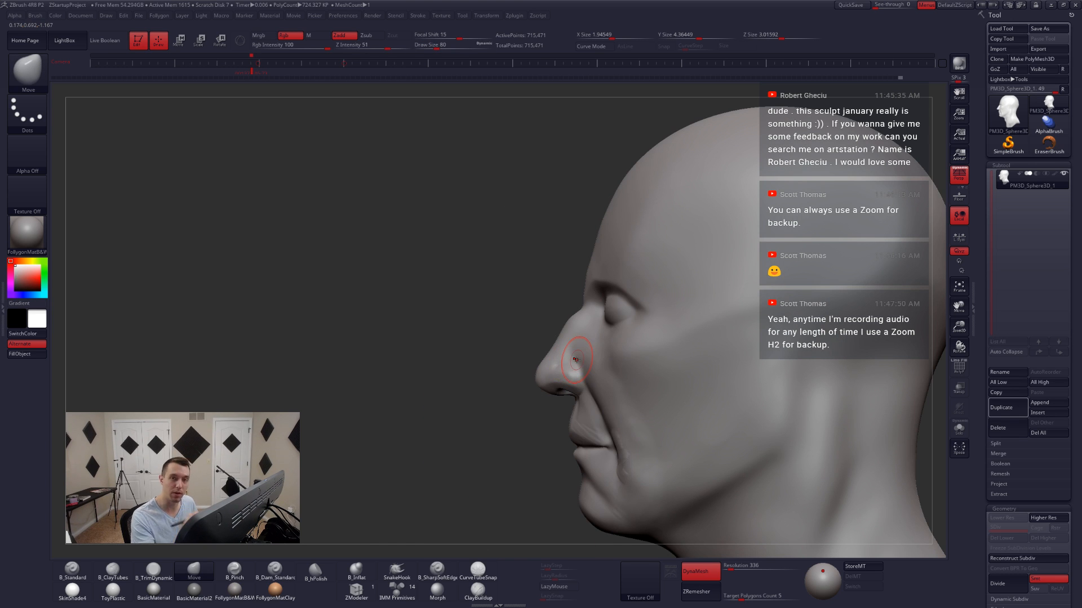
- Flatten the folds outside the mouth corners with B_TrimDynamic and smooth them into the cheek
mouse_move(586, 397)
right_mouse_down()
mouse_move(600, 397)
mouse_move(591, 374)
mouse_move(600, 354)
mouse_move(584, 339)
right_mouse_up()
key("3")
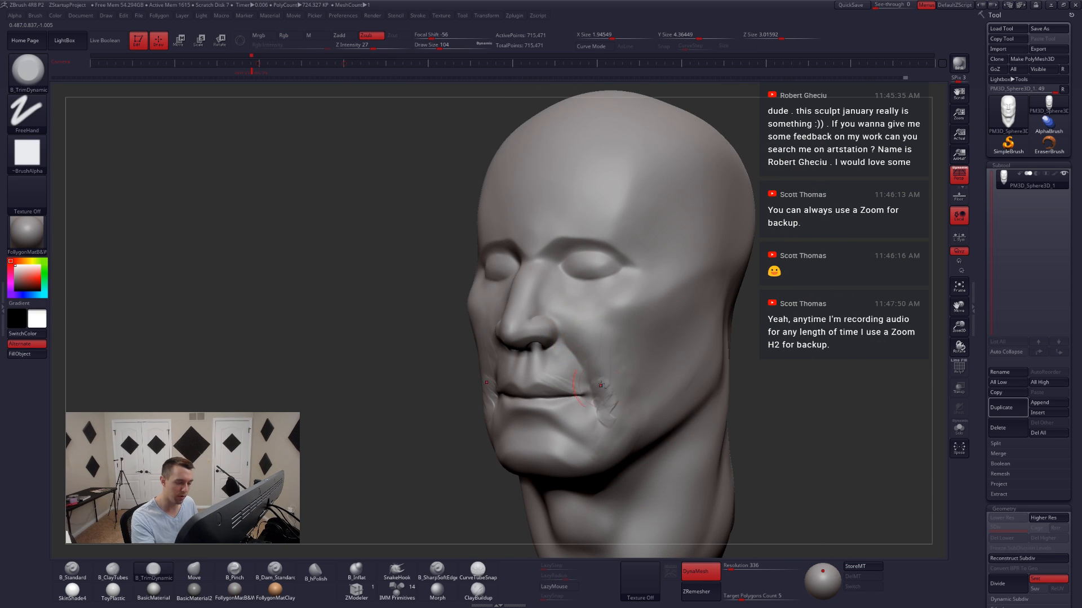
left_click_drag(619, 370, 620, 421, "shift")
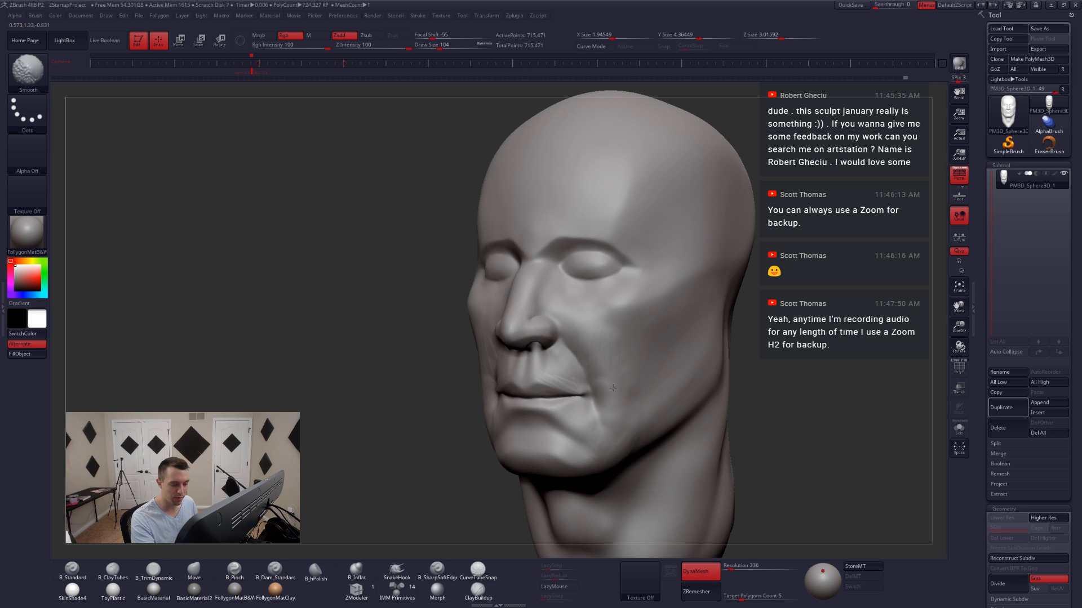
left_click_drag(605, 346, 606, 353, "shift")
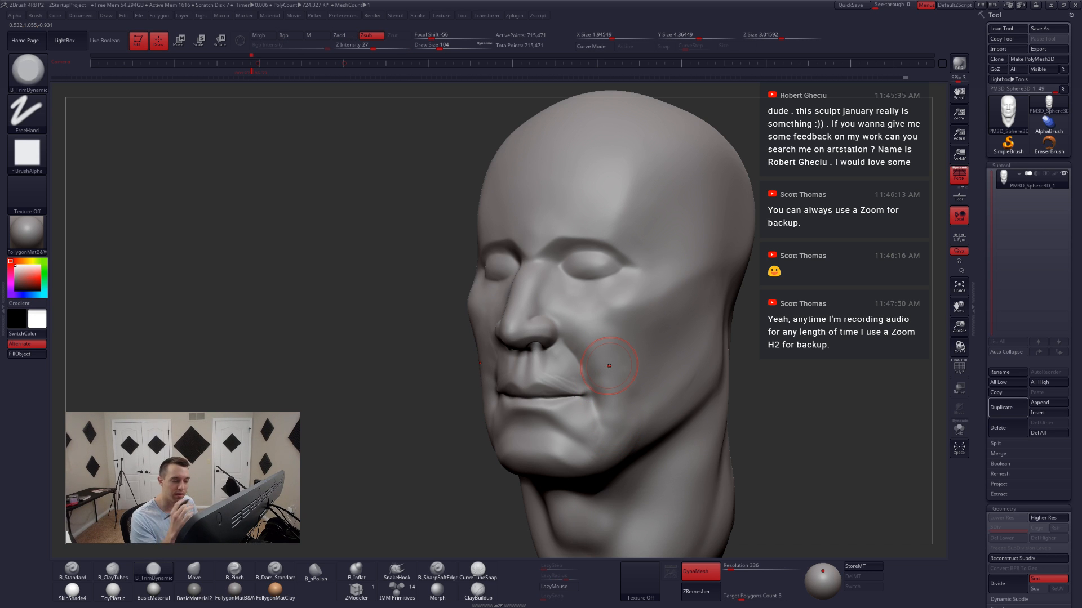
- Add volume to the upper cheeks beneath the eyes with B_ClayTubes and smooth the strokes
mouse_move(609, 366)
right_mouse_down()
mouse_move(609, 321)
mouse_move(570, 334)
mouse_move(564, 307)
right_mouse_up()
key("2")
mouse_move(555, 305)
left_mouse_down()
mouse_move(547, 318)
mouse_move(582, 331)
mouse_move(558, 331)
left_mouse_up()
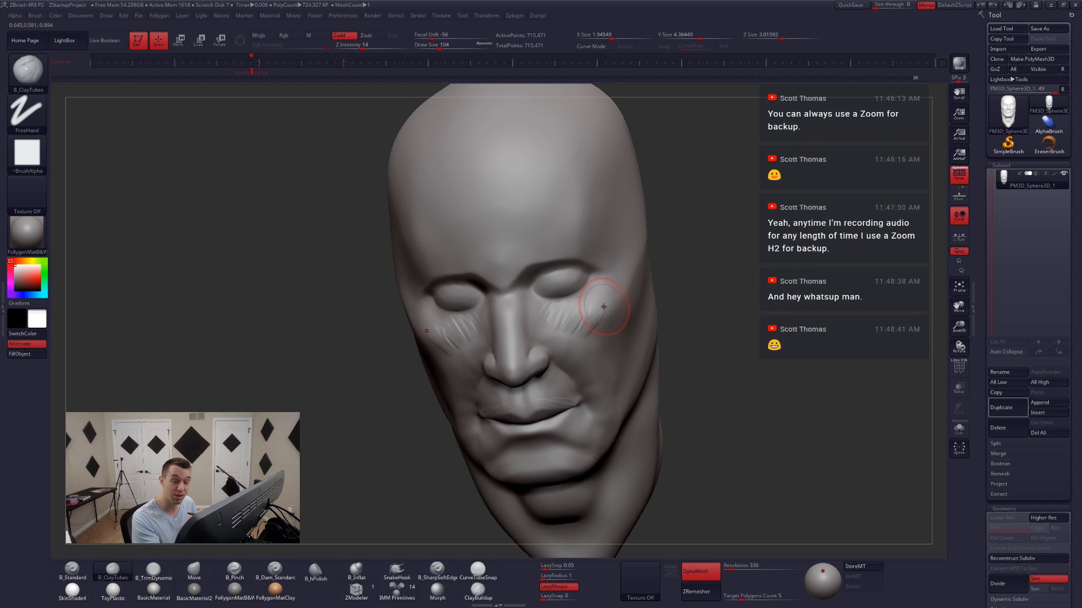
key("shift")
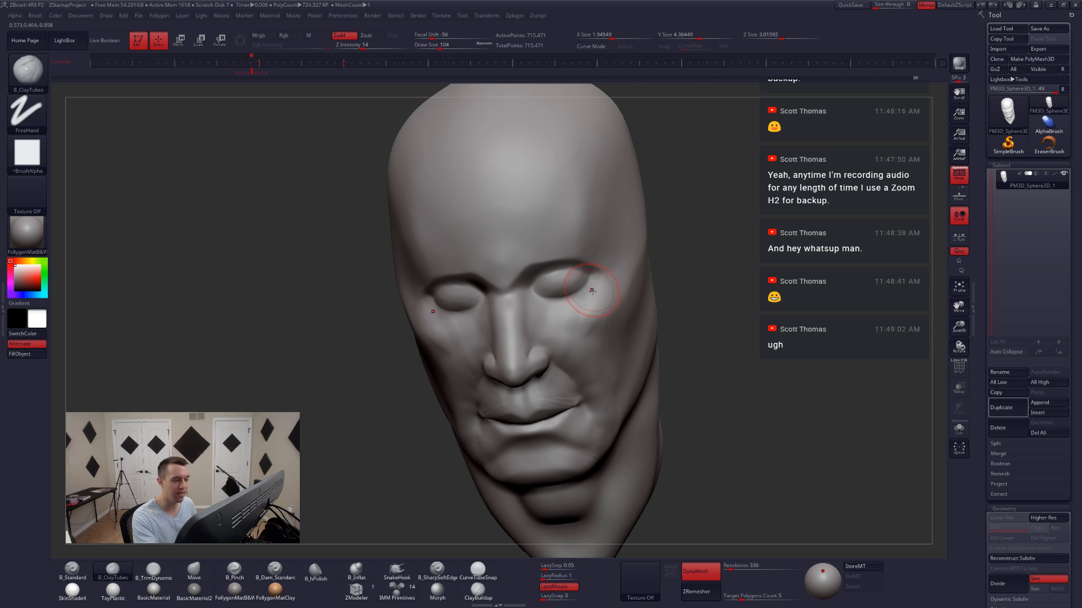
- Flatten the temple and the side plane of the forehead with B_TrimDynamic at draw size 187
mouse_move(592, 291)
right_mouse_down("shift")
mouse_move(603, 242)
mouse_move(596, 302)
right_mouse_up("shift")
key("space")
left_click_drag(596, 300, 602, 299)
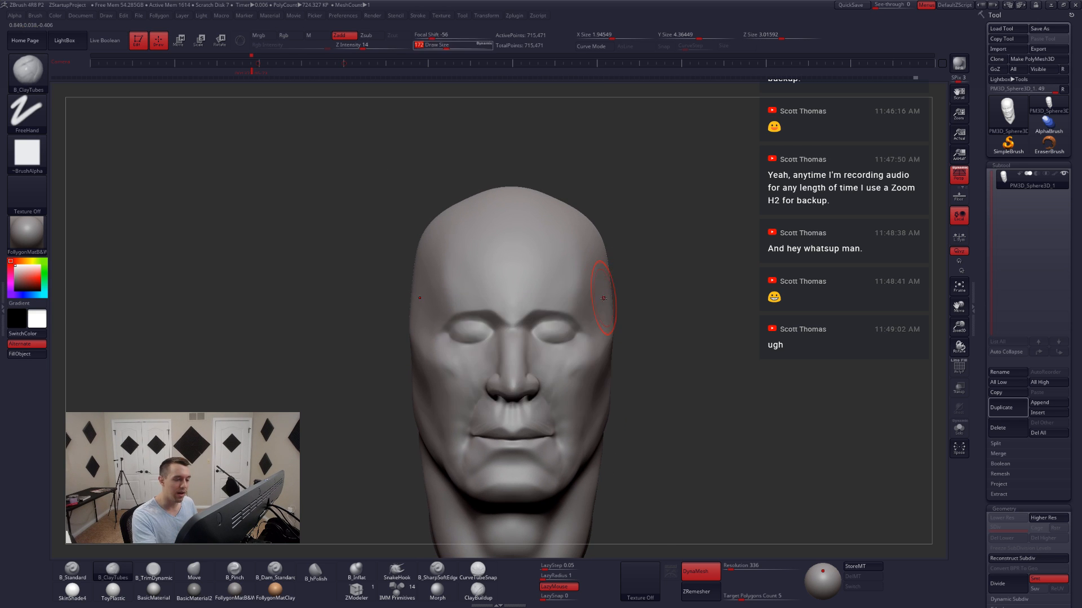
right_click_drag(603, 299, 562, 295)
key("3")
key("space")
left_click_drag(558, 303, 565, 302)
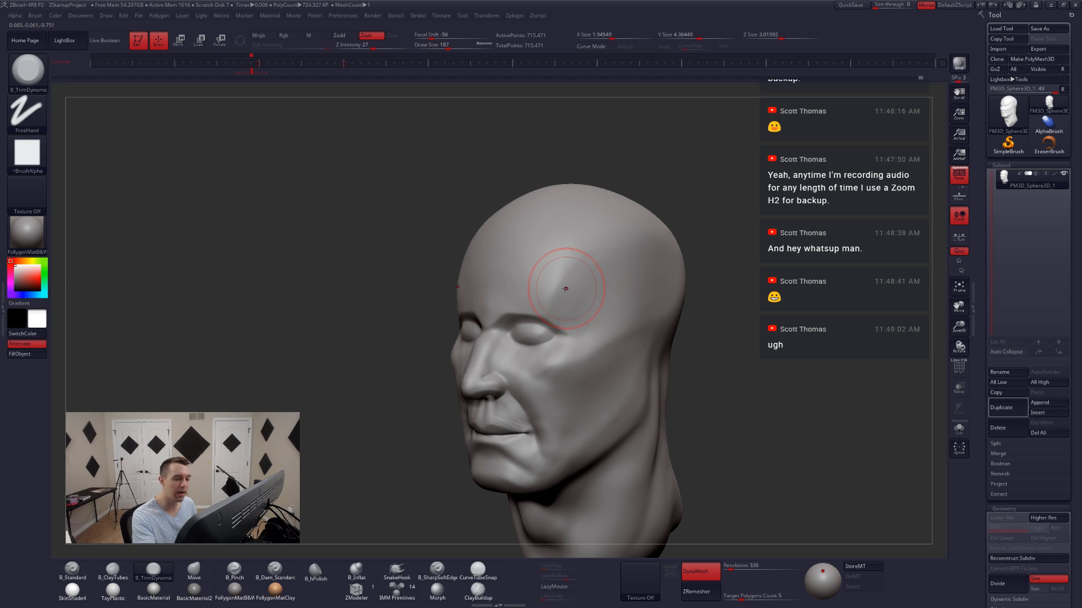
- Sharpen the edge between the forehead and the temple with the B_Pinch brush, mainly at draw size 132
mouse_move(565, 290)
right_mouse_down()
mouse_move(583, 306)
mouse_move(532, 304)
right_mouse_up()
key("5")
key("space")
left_click_drag(554, 305, 549, 305)
right_click_drag(550, 310, 546, 332, "alt")
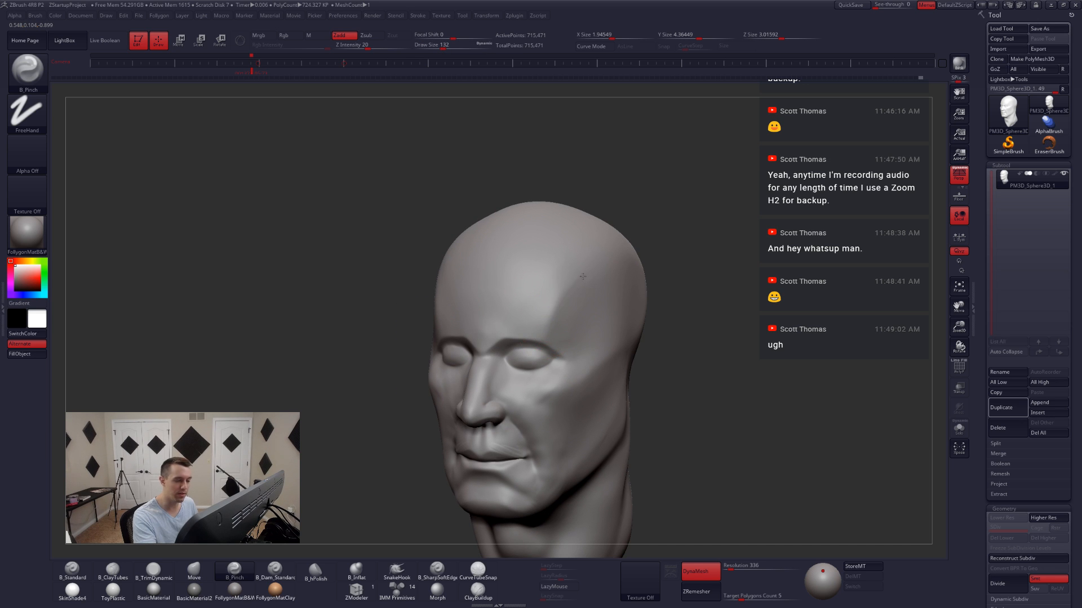
key("space")
left_click_drag(540, 329, 549, 329)
mouse_move(610, 257)
right_mouse_down()
mouse_move(559, 297)
mouse_move(565, 331)
right_mouse_up()
right_click_drag(566, 331, 578, 296, "alt")
key("space")
left_click_drag(576, 340, 567, 340)
right_click_drag(568, 341, 581, 362, "ctrl")
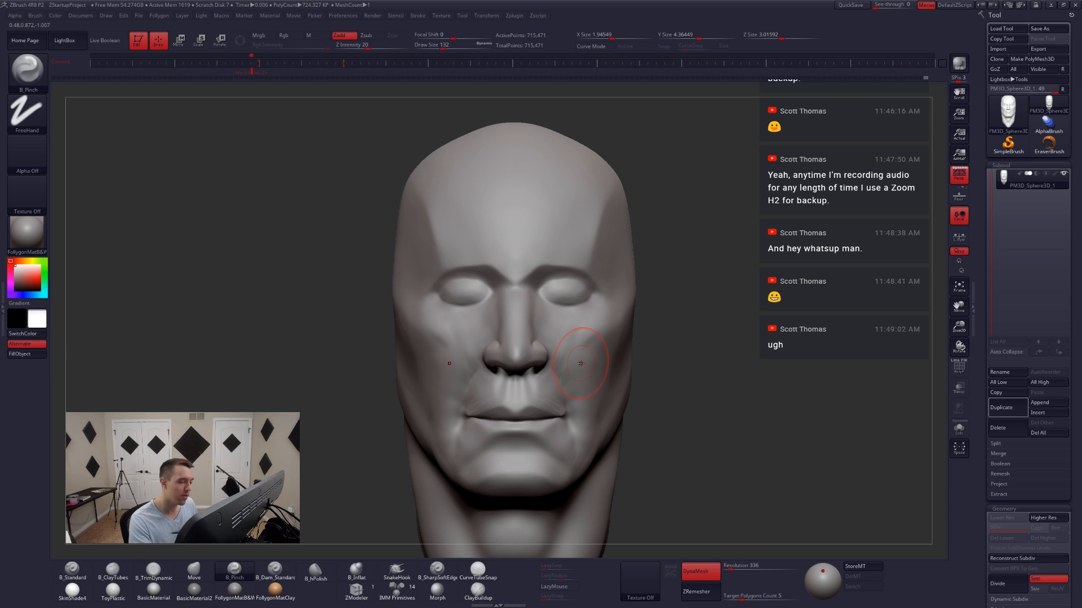
- Build up the cheek below the outer eye corner with the B_ClayTubes brush at draw size 108
mouse_move(581, 357)
right_mouse_down()
mouse_move(552, 358)
mouse_move(569, 377)
right_mouse_up()
right_click(582, 349)
key("2")
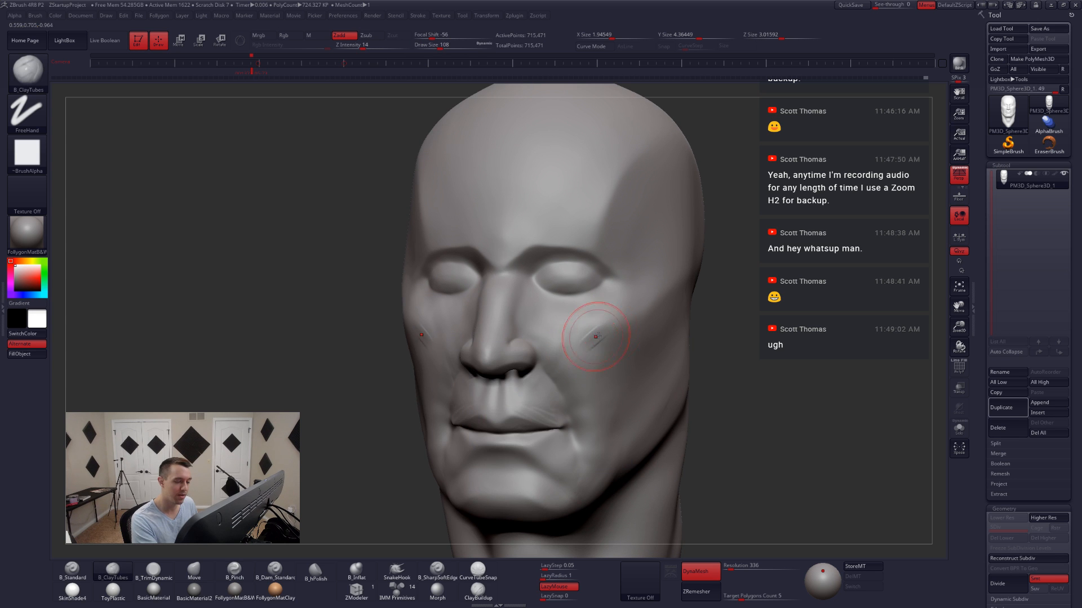
mouse_move(594, 333)
left_mouse_down()
mouse_move(580, 338)
mouse_move(601, 340)
left_mouse_up()
mouse_move(569, 338)
right_mouse_down()
mouse_move(613, 338)
mouse_move(563, 356)
right_mouse_up()
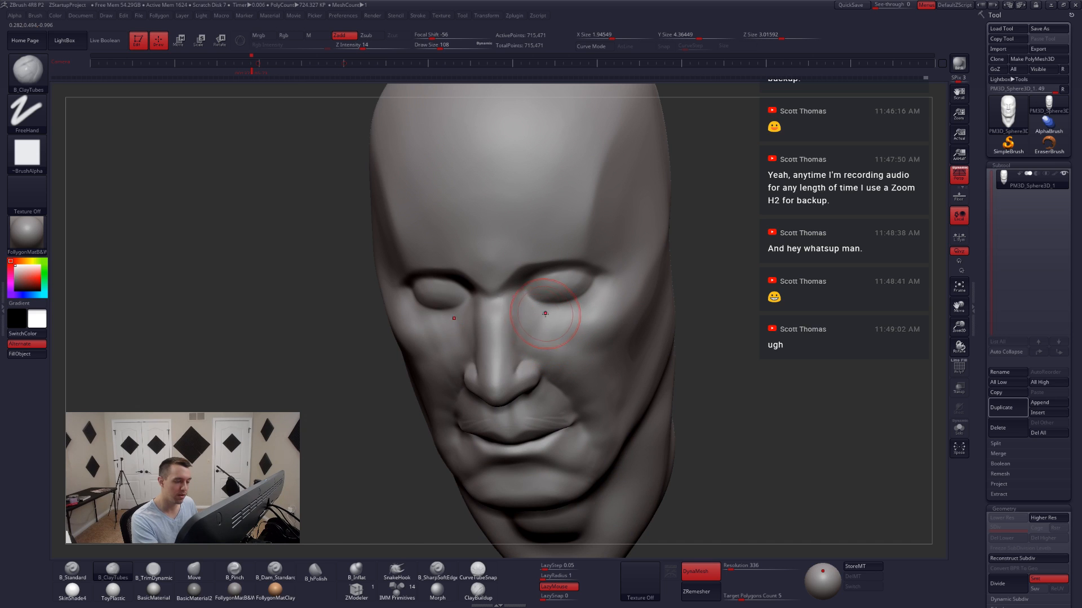
- Smooth the clay strokes beneath the eyes into the cheeks and the sides of the nose
left_click_drag(583, 327, 559, 332, "shift")
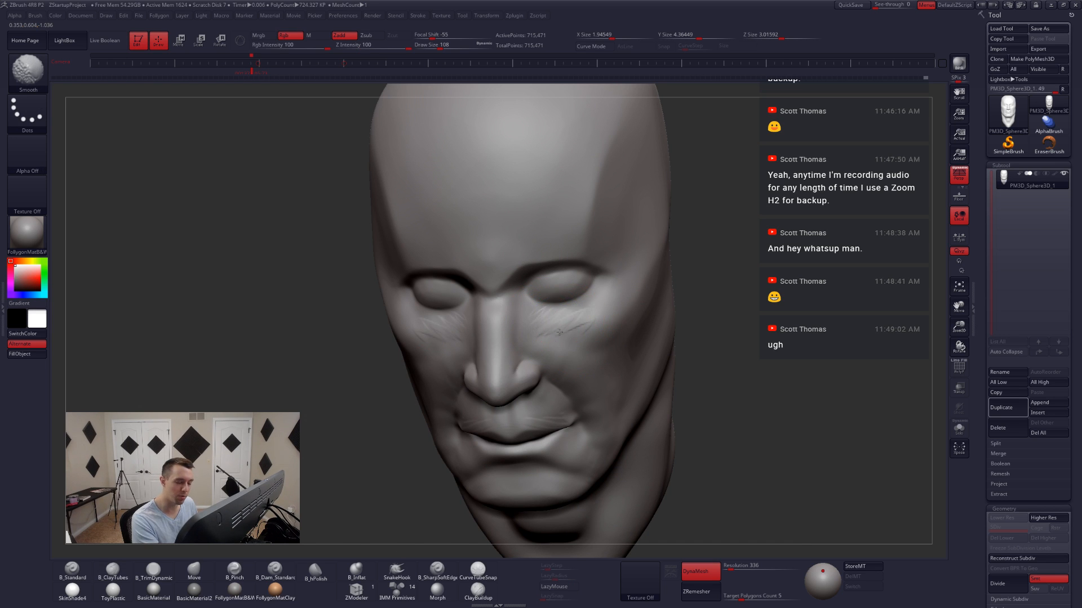
right_click_drag(581, 326, 591, 316, "shift")
mouse_move(588, 387)
right_mouse_down("alt")
mouse_move(588, 338)
mouse_move(569, 332)
right_mouse_up("alt")
key("space")
key("space")
left_click_drag(573, 318, 557, 316, "shift")
- Sharpen the nostril edges and the mouth corners with the B_Pinch brush, using draw sizes 44 and 59
mouse_move(583, 340)
right_mouse_down()
mouse_move(536, 307)
mouse_move(532, 324)
right_mouse_up()
key("5")
key("space")
left_click_drag(532, 324, 522, 324)
mouse_move(519, 328)
right_mouse_down()
mouse_move(554, 336)
mouse_move(547, 288)
mouse_move(561, 291)
right_mouse_up()
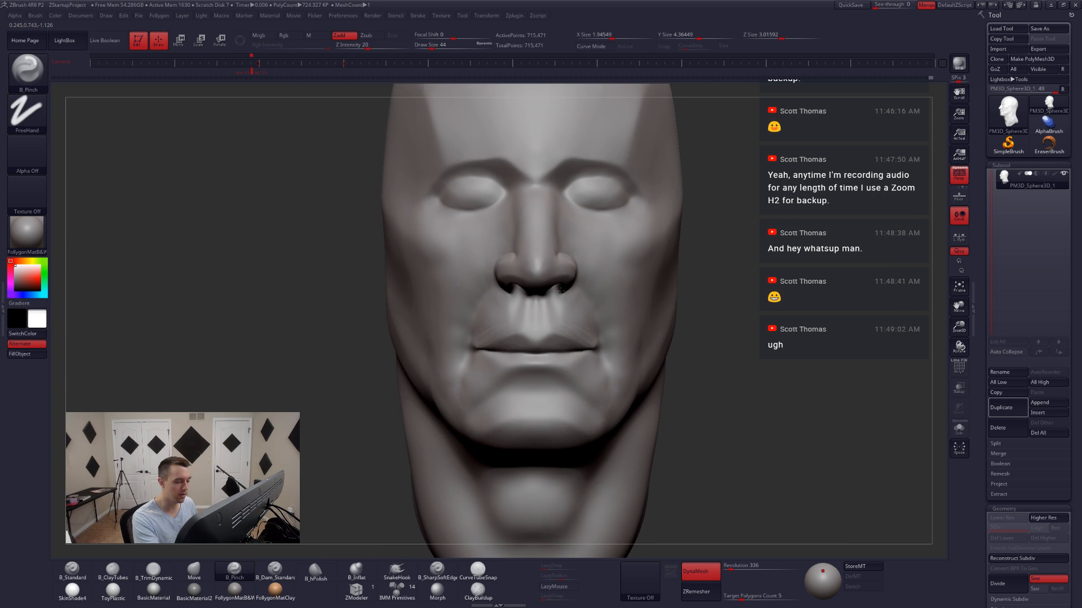
key("space")
left_click_drag(544, 341, 549, 342)
right_click_drag(542, 343, 586, 345)
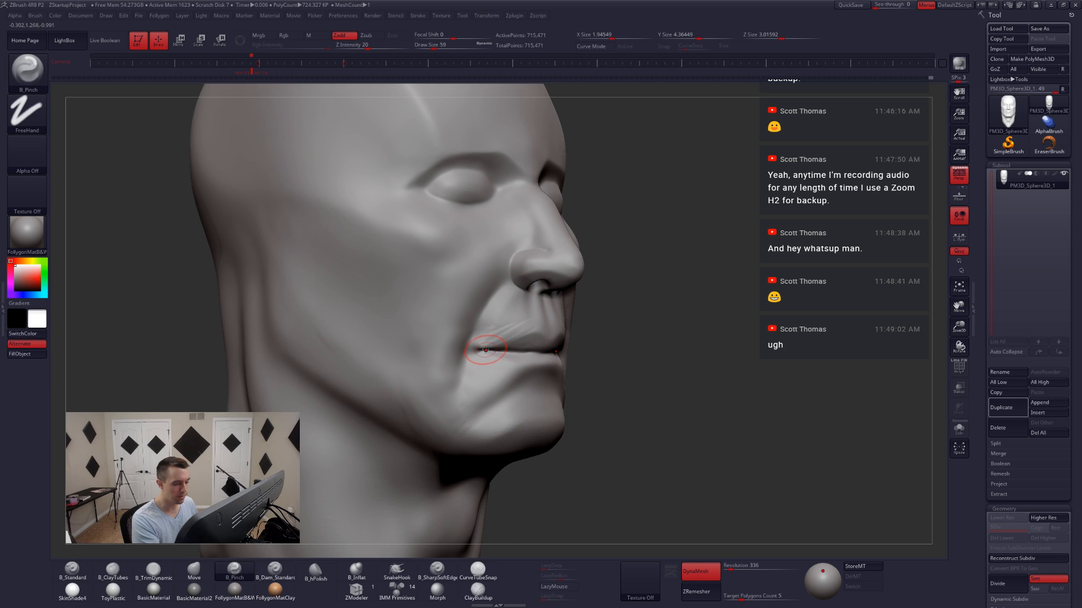
- Flatten and smooth the surface above the mouth corner with the B_TrimDynamic brush at draw size 59
key("b")
key("t")
key("d")
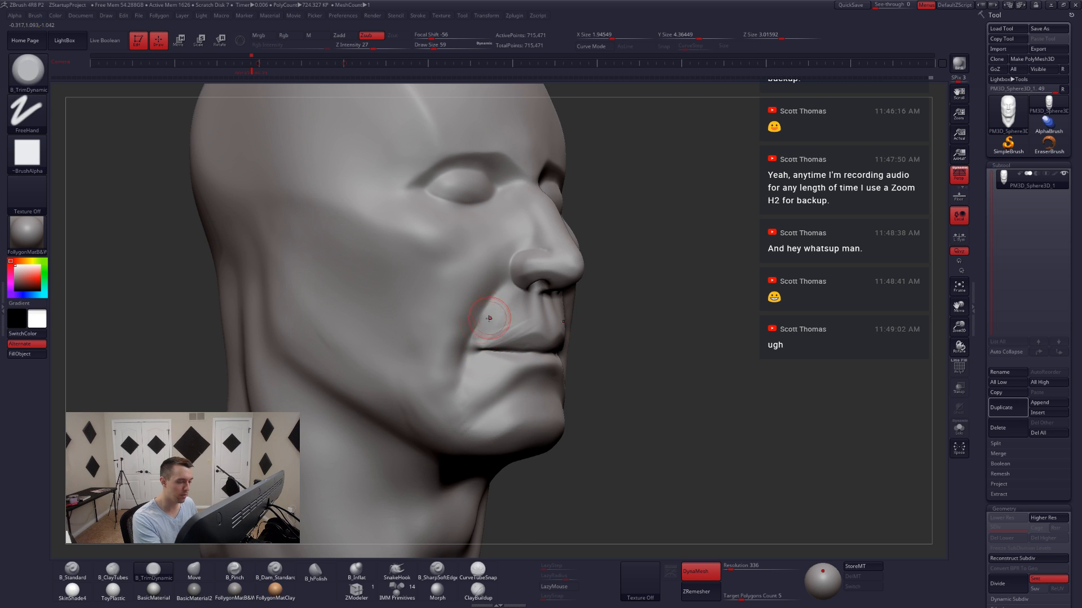
right_click_drag(489, 319, 507, 301)
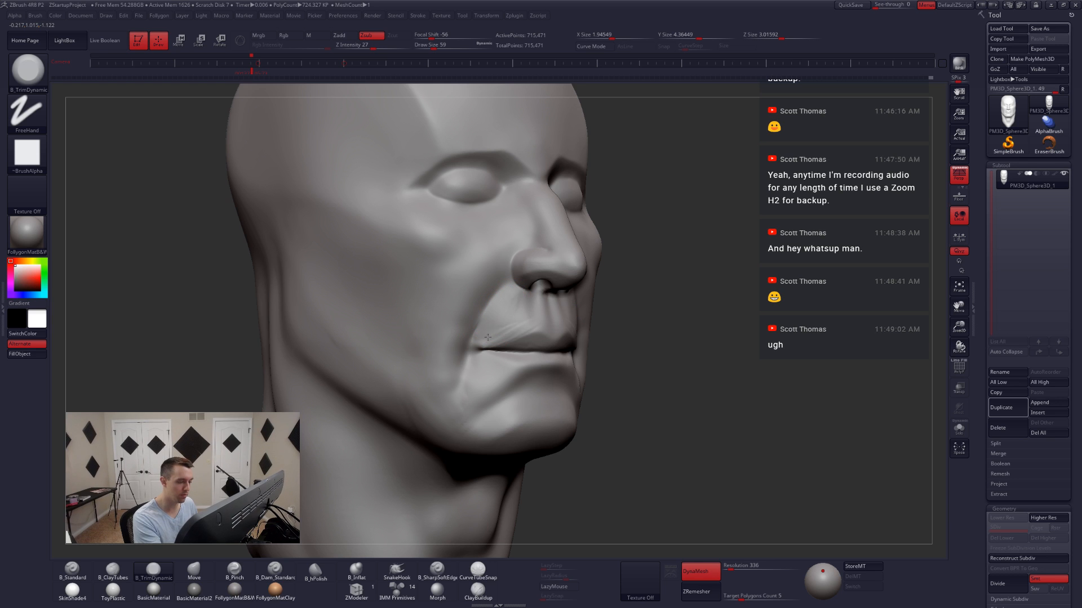
key("shift")
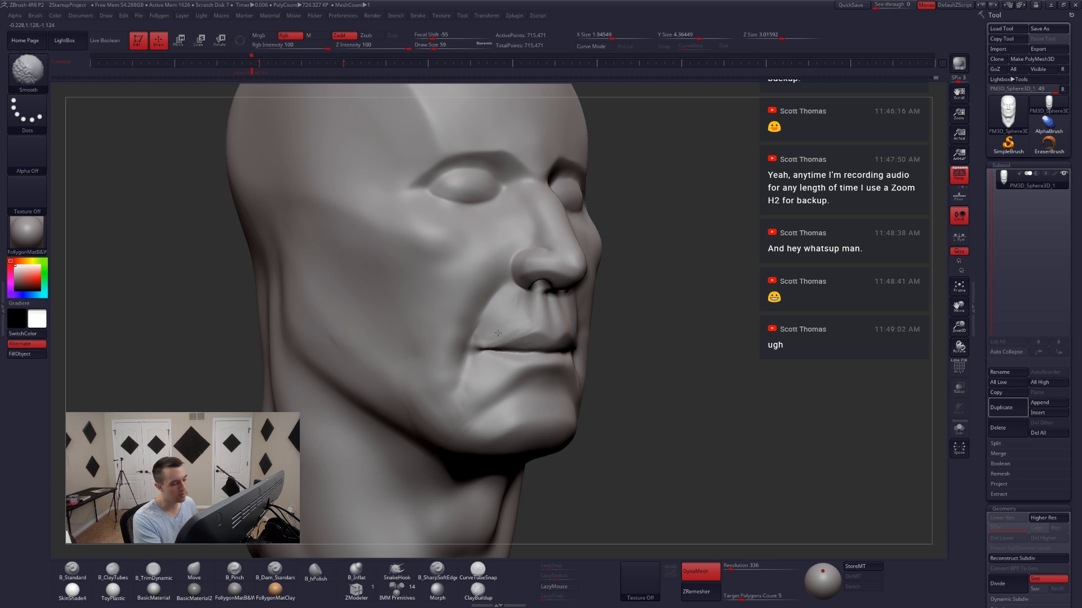
right_click_drag(517, 311, 462, 314)
right_click_drag(549, 282, 552, 316, "ctrl")
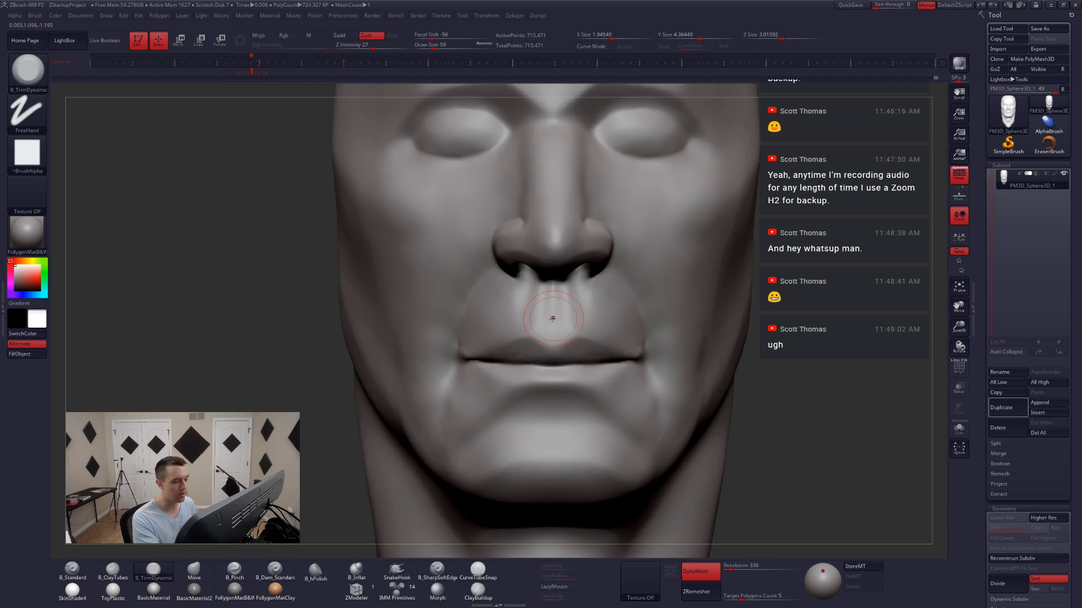
- Sharpen the philtrum and the centre of the upper lip with the B_Pinch brush, using draw sizes 41 and 54
key("5")
key("space")
left_click_drag(563, 312, 559, 319)
key("space")
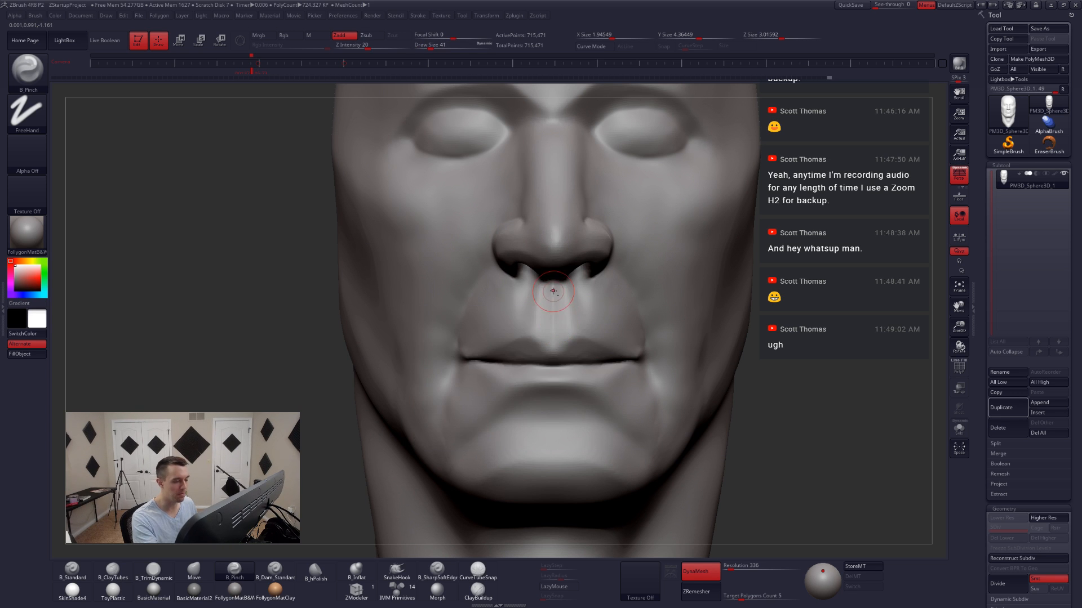
right_click_drag(551, 339, 581, 325)
right_click_drag(542, 325, 471, 333)
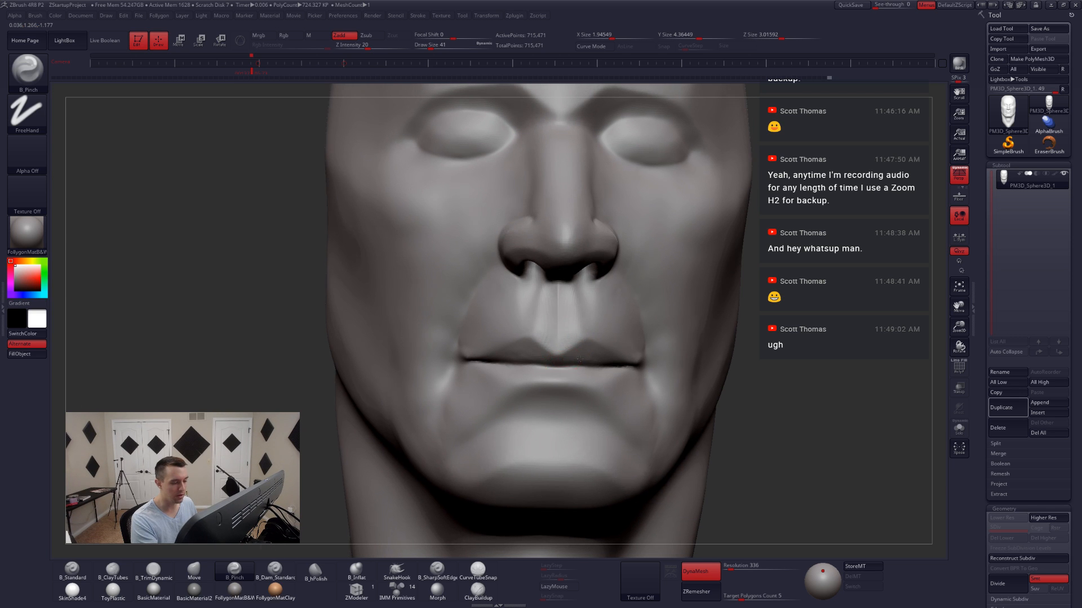
mouse_move(570, 349)
right_mouse_down()
mouse_move(524, 342)
mouse_move(529, 358)
mouse_move(569, 353)
right_mouse_up()
left_click_drag(525, 294, 527, 308, "shift")
right_click_drag(529, 321, 456, 324)
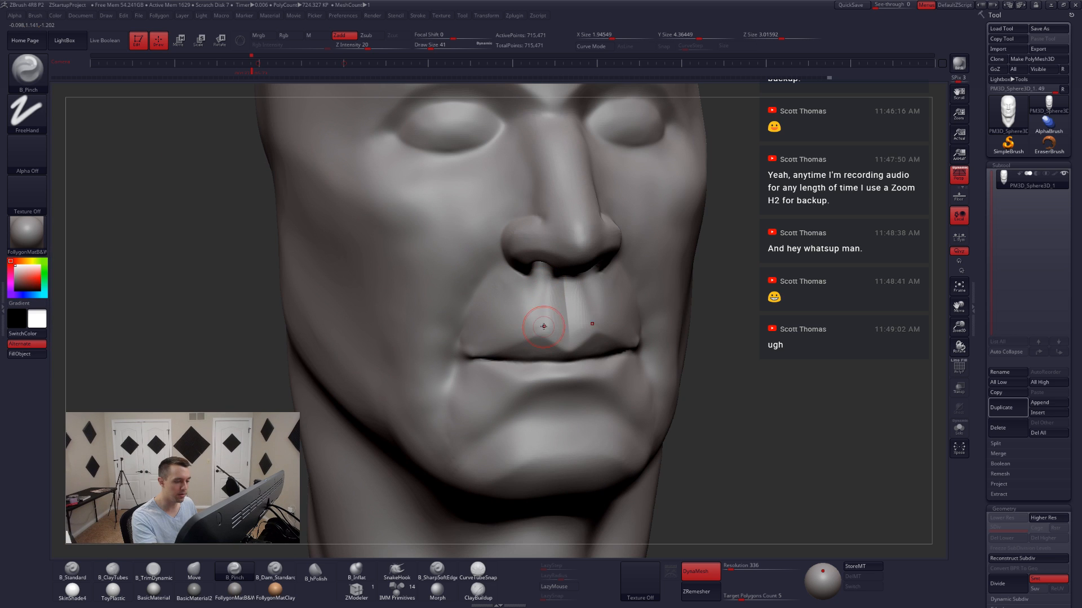
right_click_drag(544, 319, 583, 314)
key("space")
left_click_drag(544, 310, 549, 309)
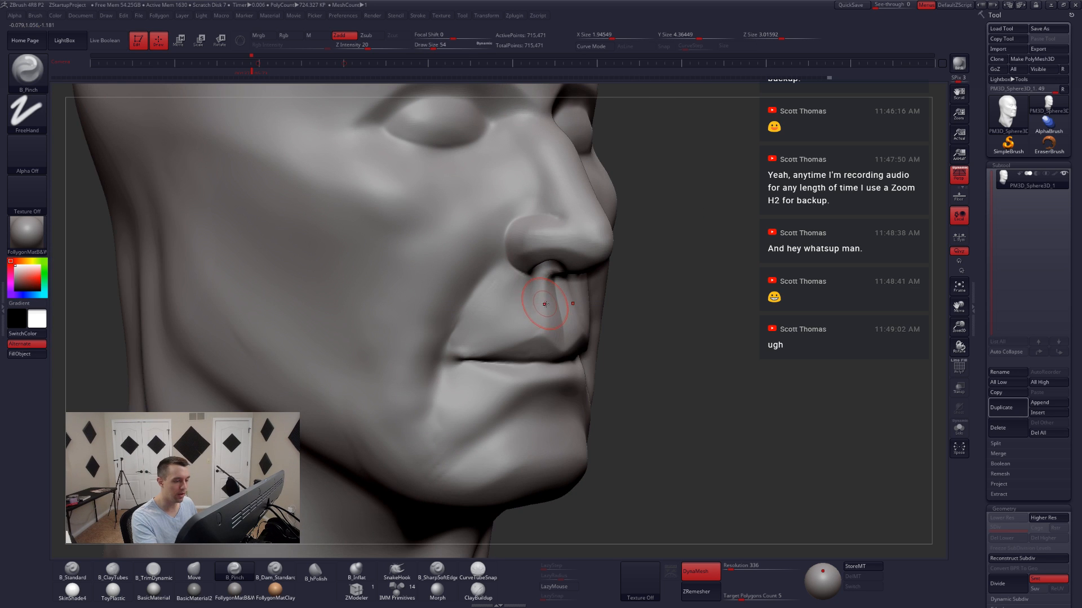
- Flatten the upper lip area beside the philtrum with the B_TrimDynamic brush at draw size 54
key("b")
key("t")
key("d")
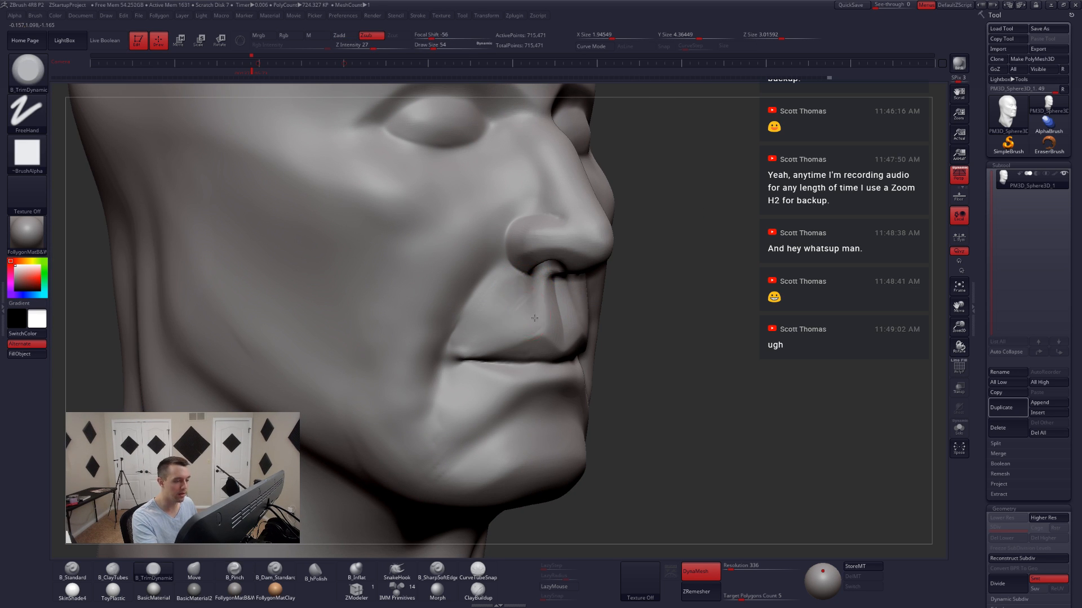
mouse_move(511, 286)
right_mouse_down()
mouse_move(551, 284)
mouse_move(521, 282)
right_mouse_up()
- Build up the philtrum ridge below the nostril with the B_ClayTubes brush at draw size 54 and smooth it
key("b")
key("c")
key("t")
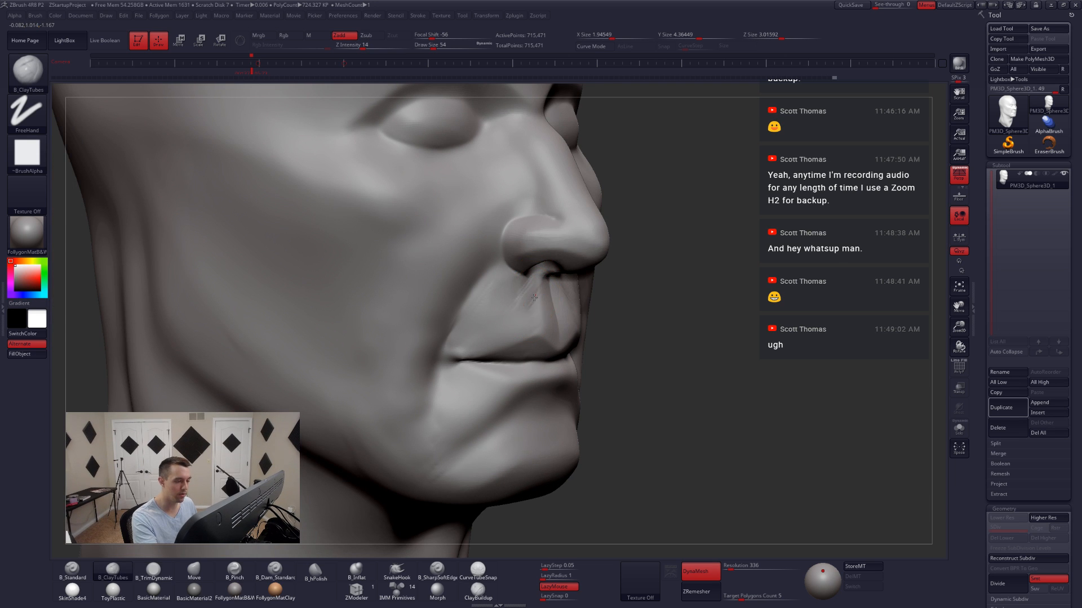
key("shift")
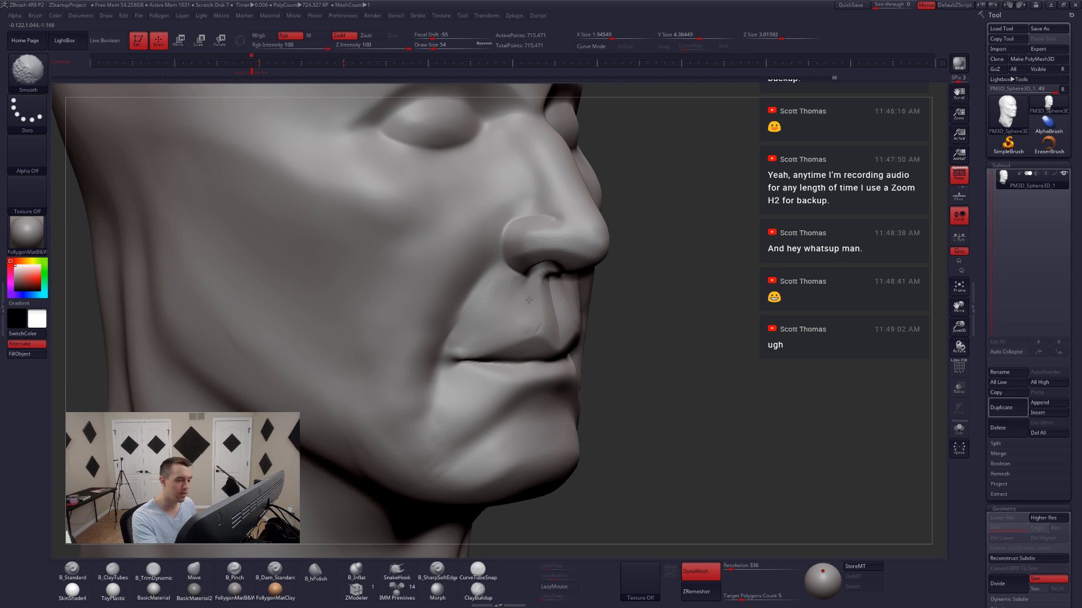
right_click_drag(532, 313, 457, 336)
mouse_move(641, 345)
right_mouse_down()
mouse_move(653, 304)
mouse_move(627, 282)
mouse_move(573, 349)
right_mouse_up()
- Build up the form from below the mouth corner down the side of the chin with the B_ClayTubes brush
key("space")
left_click_drag(573, 351, 615, 404)
key("space")
right_click_drag(613, 379, 627, 371, "shift")
key("space")
mouse_move(569, 360)
left_mouse_down()
mouse_move(549, 360)
mouse_move(548, 380)
mouse_move(541, 364)
mouse_move(523, 365)
left_mouse_up()
key("space")
mouse_move(521, 385)
right_mouse_down()
mouse_move(541, 380)
mouse_move(531, 366)
right_mouse_up()
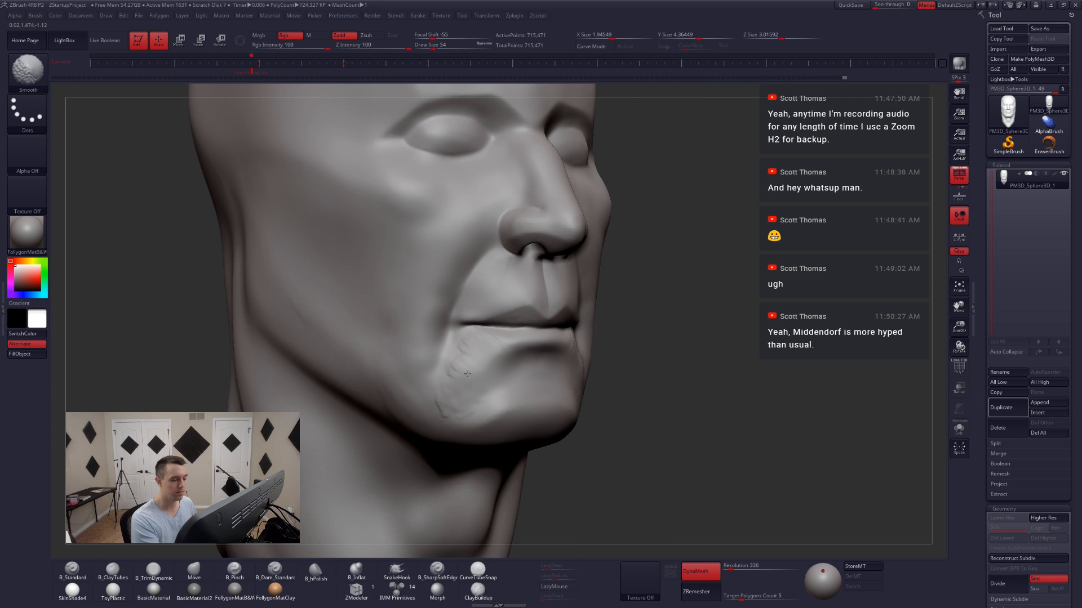
- Smooth the clay strokes below the mouth corner into the chin and jaw at draw size 77
mouse_move(458, 377)
right_mouse_down()
mouse_move(547, 372)
mouse_move(471, 362)
right_mouse_up()
key("space")
mouse_move(511, 369)
left_mouse_down()
mouse_move(524, 369)
mouse_move(486, 424)
left_mouse_up()
right_click_drag(488, 422, 520, 371, "ctrl")
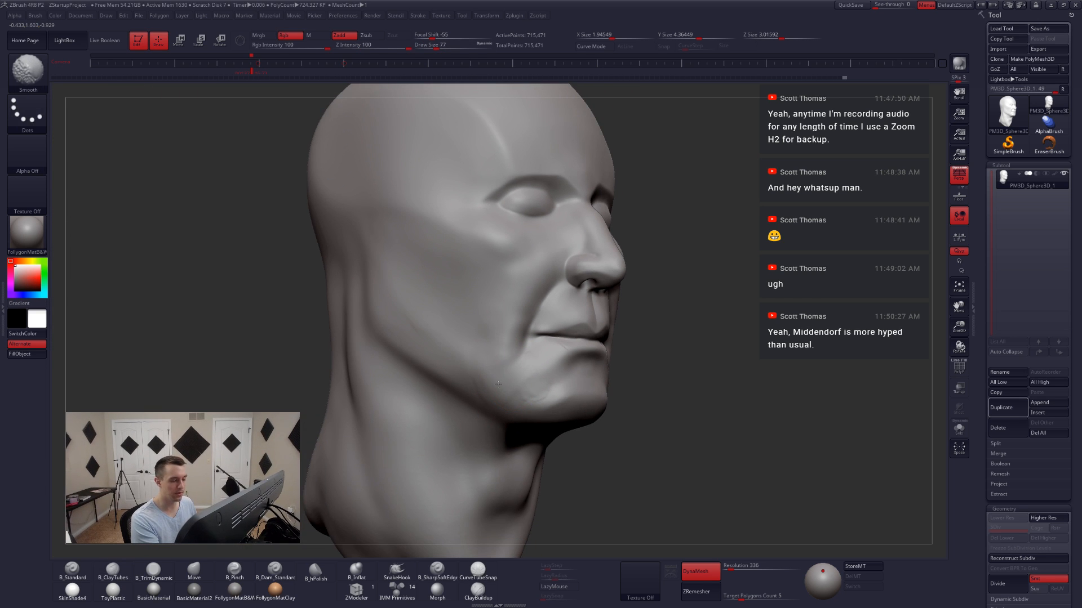
left_click_drag(498, 385, 507, 369, "shift")
- Adjust the areas beside the mouth corners with the Move brush at draw size 145
right_click_drag(659, 394, 574, 402)
mouse_move(614, 343)
right_mouse_down()
mouse_move(618, 311)
mouse_move(603, 340)
right_mouse_up()
key("b")
key("m")
key("v")
key("space")
left_click_drag(565, 308, 573, 308)
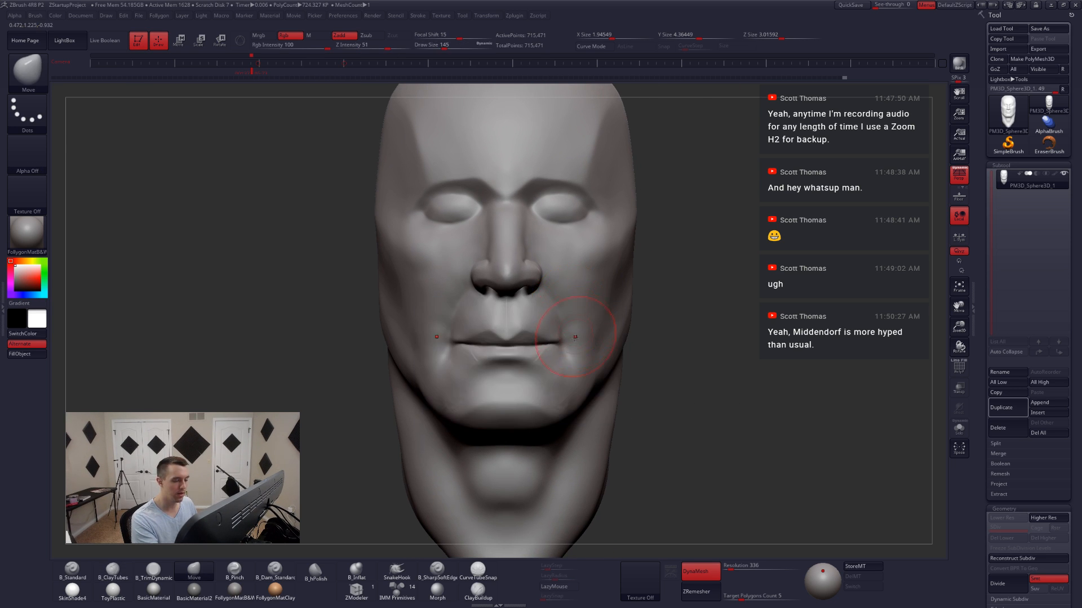
left_click_drag(567, 346, 565, 344)
right_click_drag(592, 332, 565, 312)
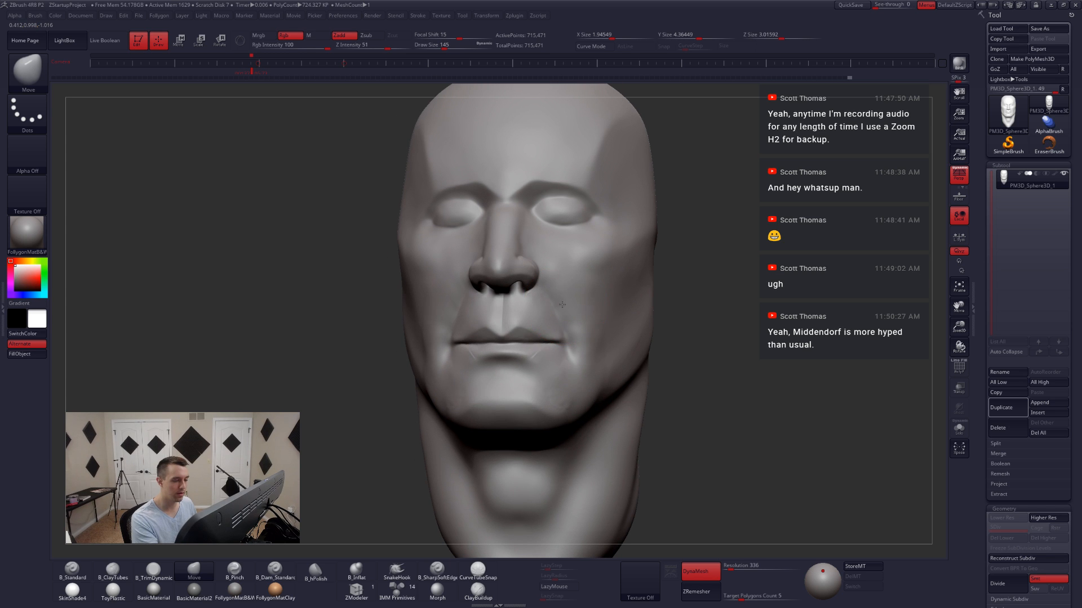
- Adjust the nasolabial folds with the Move brush at draw size 97 and remesh the head with DynaMesh
key("space")
left_click_drag(571, 314, 566, 314)
left_click_drag(834, 261, 738, 358, "ctrl")
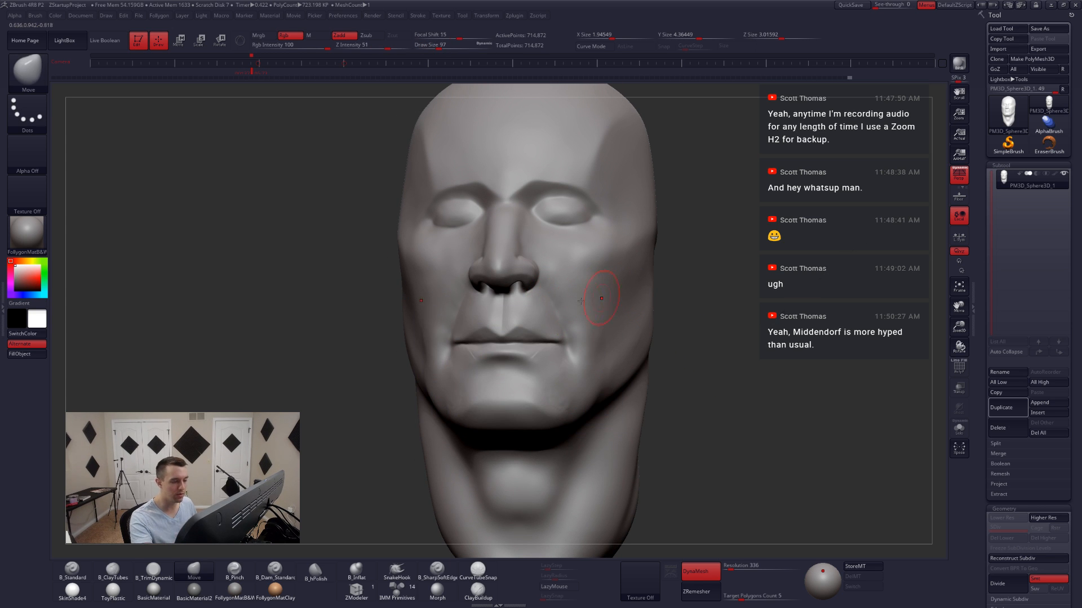
- Sharpen the nasolabial fold with the B_Pinch brush at draw size 74
right_click_drag(607, 290, 561, 306)
key("b")
key("p")
key("i")
key("space")
left_click_drag(559, 308, 551, 282)
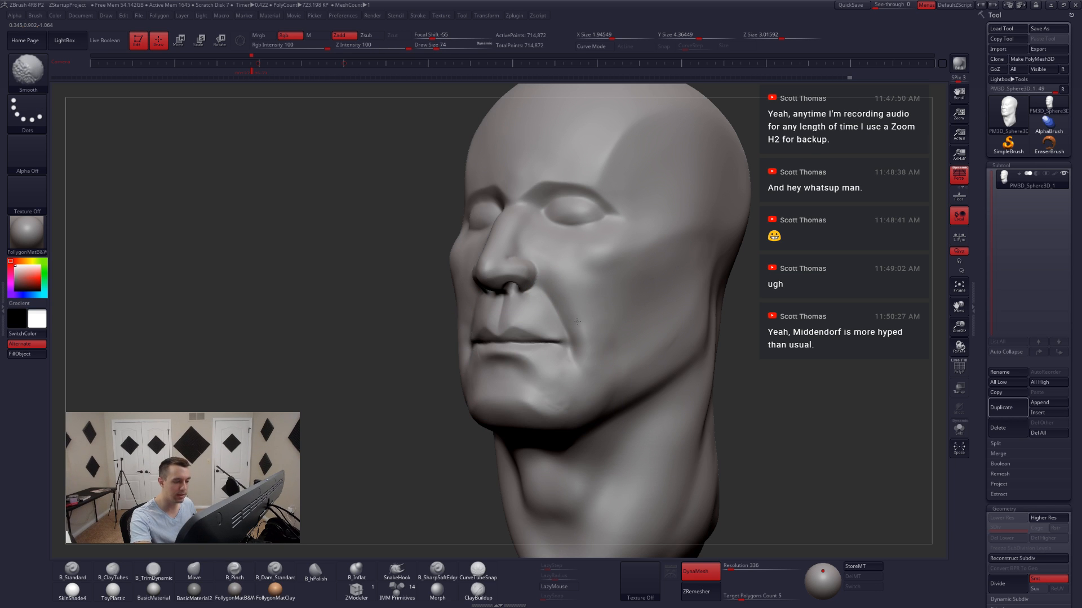
- Flatten the cheek along the nasolabial fold with the B_TrimDynamic brush and smooth it beside the mouth corner
key("b")
key("t")
key("d")
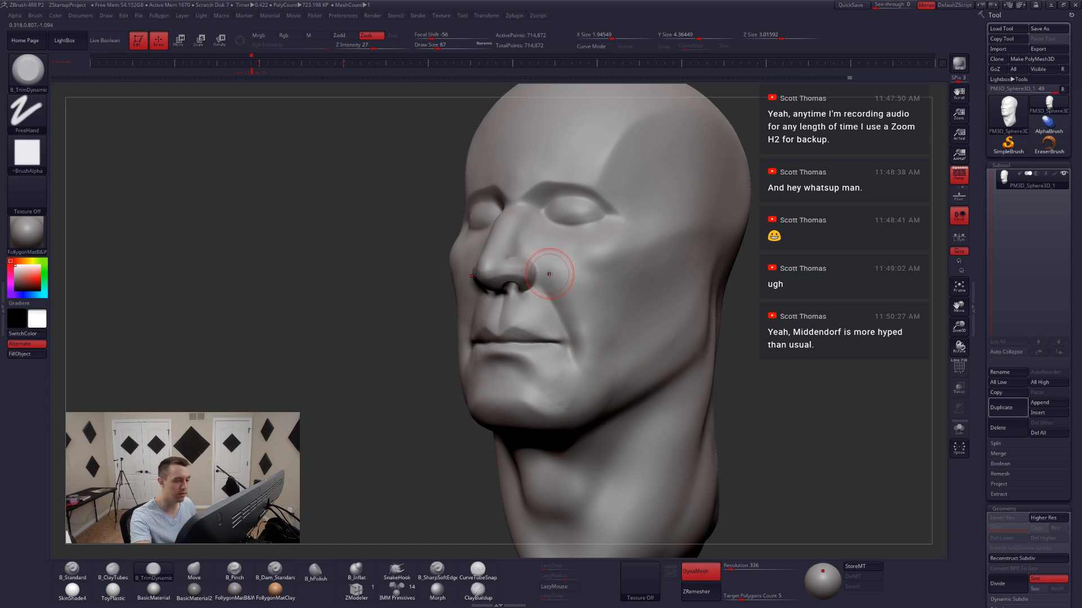
key("shift")
left_click_drag(574, 311, 584, 346, "shift")
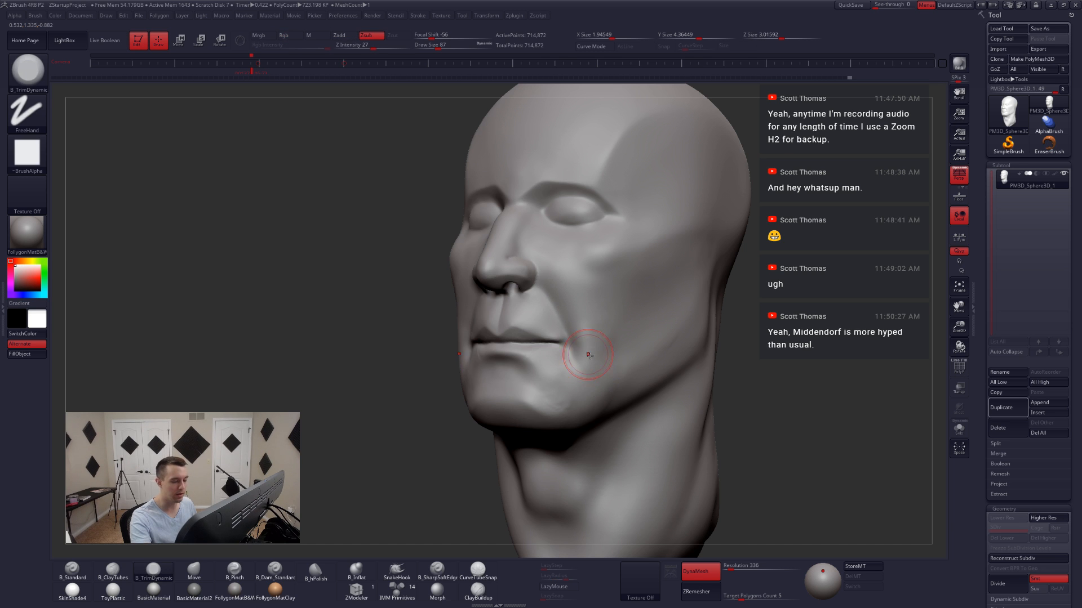
right_click_drag(587, 355, 647, 357, "shift")
- Flatten the plane beneath the lower lip with the B_TrimDynamic brush at draw size 55
right_click_drag(521, 358, 522, 380, "ctrl")
key("space")
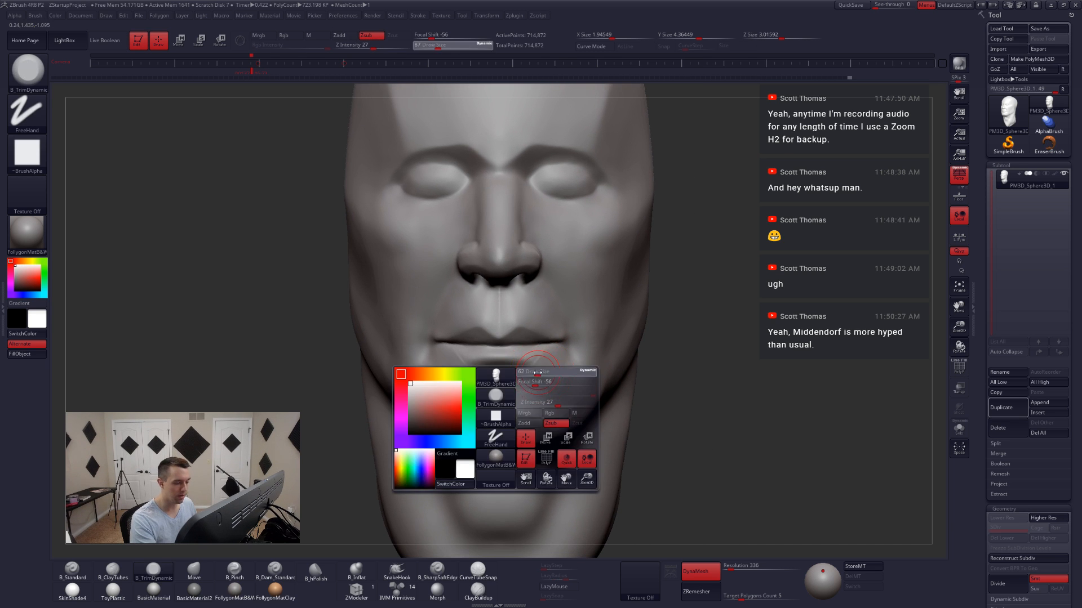
left_click_drag(535, 385, 530, 386)
mouse_move(448, 383)
right_mouse_down()
mouse_move(509, 385)
mouse_move(526, 370)
right_mouse_up()
key("shift")
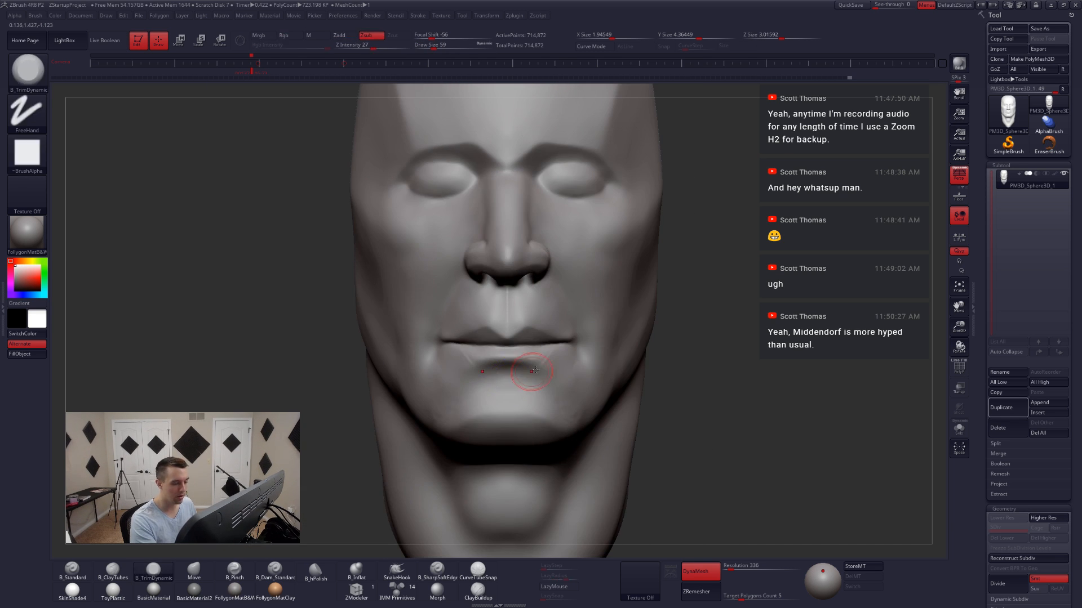
- Adjust the lower lip with the Move brush at draw size 94 and smooth below the mouth corner
key("space")
left_click_drag(527, 370, 534, 370)
key("shift+f")
key("shift+f")
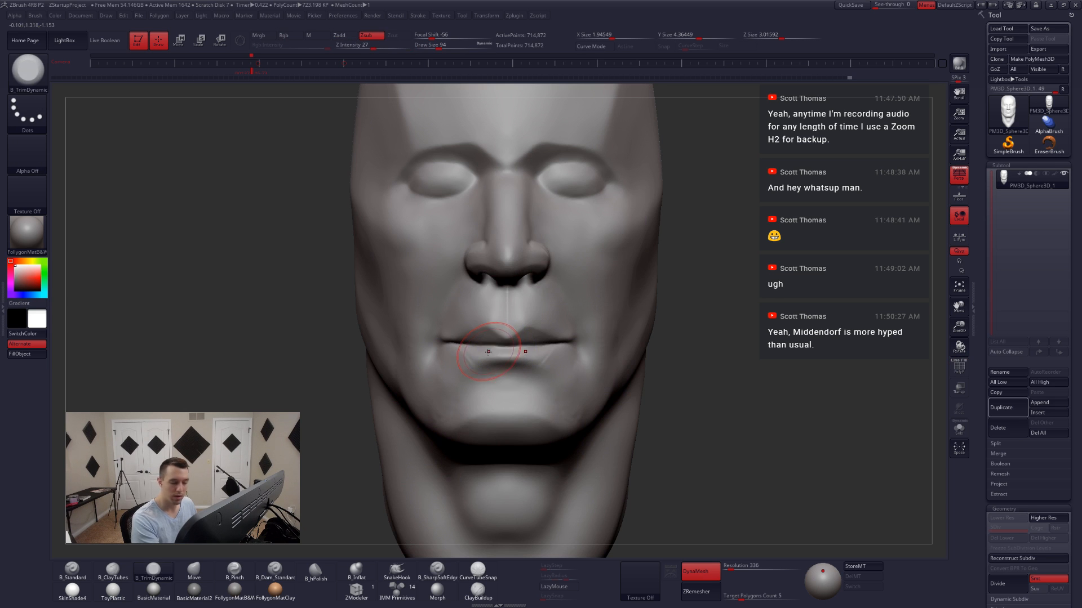
key("w")
key("q")
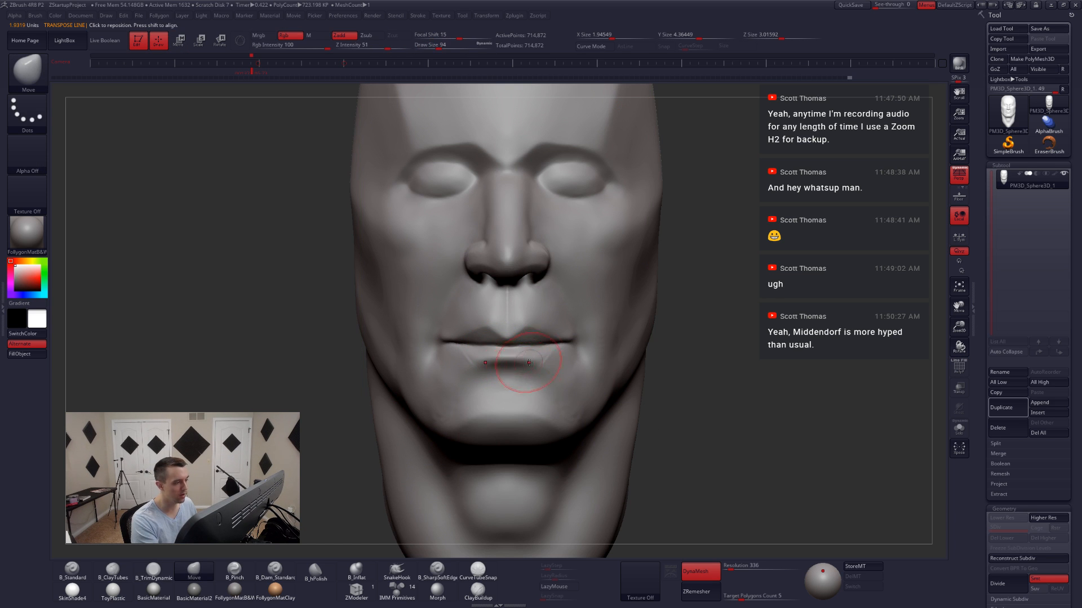
mouse_move(512, 365)
right_mouse_down()
mouse_move(552, 350)
mouse_move(548, 357)
right_mouse_up()
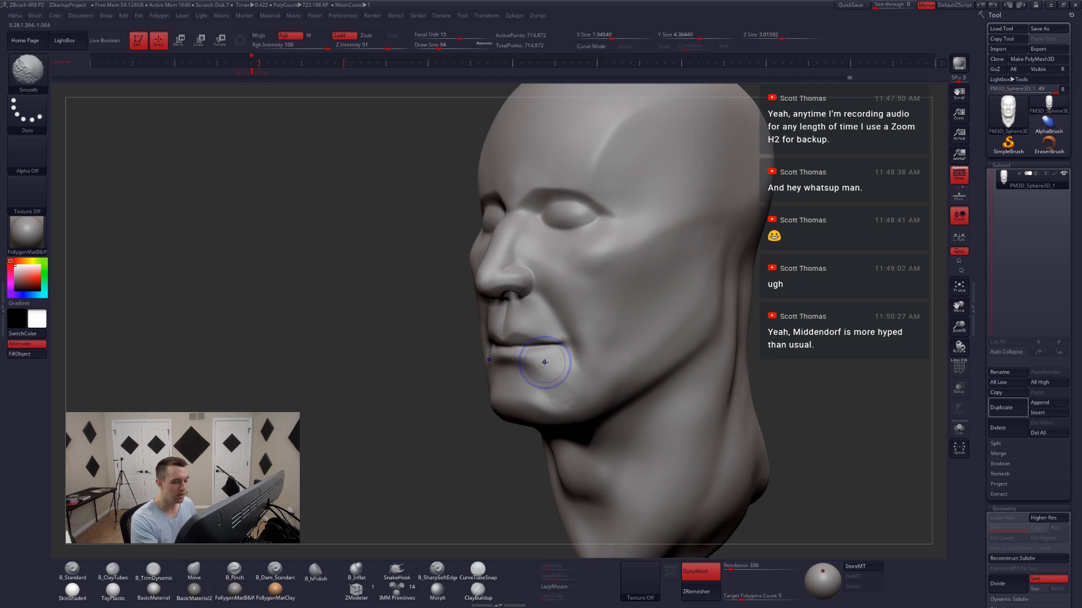
left_click_drag(551, 363, 548, 372, "shift")
- Flatten the front of the chin with the B_TrimDynamic brush at draw size 136 and smooth its edges
mouse_move(547, 374)
right_mouse_down()
mouse_move(571, 370)
mouse_move(555, 392)
mouse_move(566, 397)
mouse_move(599, 338)
right_mouse_up()
right_click(591, 370)
key("3")
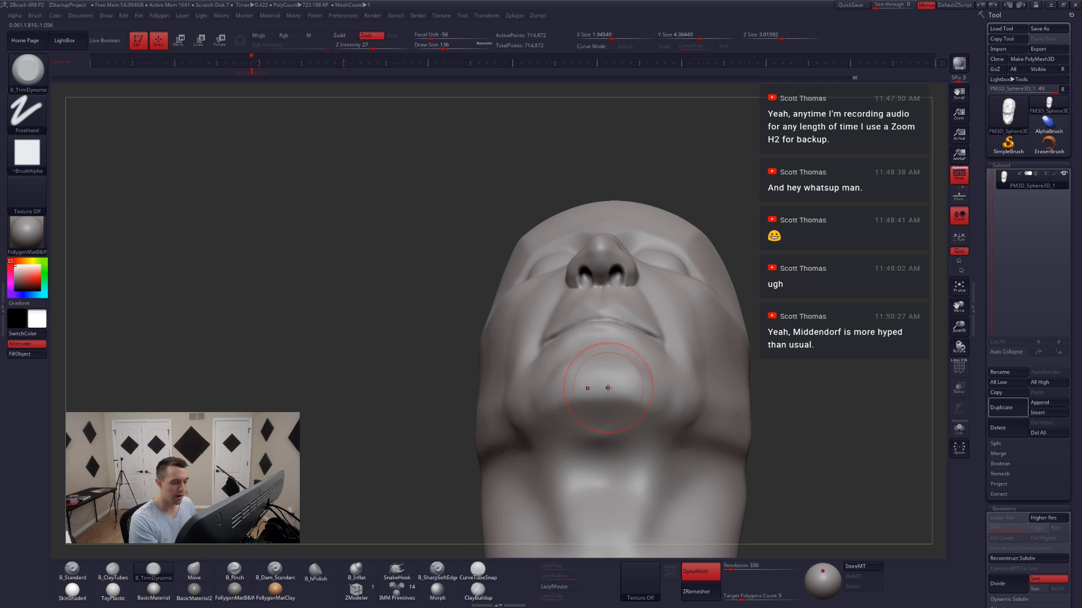
left_click_drag(596, 385, 614, 385)
right_click_drag(599, 389, 625, 372)
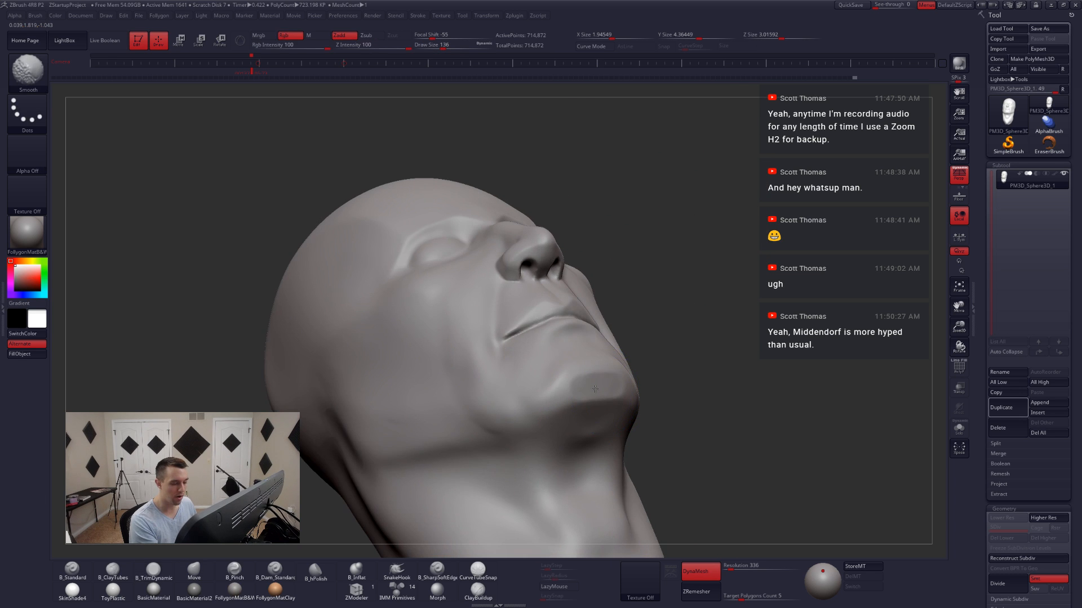
left_click_drag(612, 374, 600, 383, "shift")
mouse_move(602, 369)
right_mouse_down()
mouse_move(582, 406)
mouse_move(614, 401)
right_mouse_up()
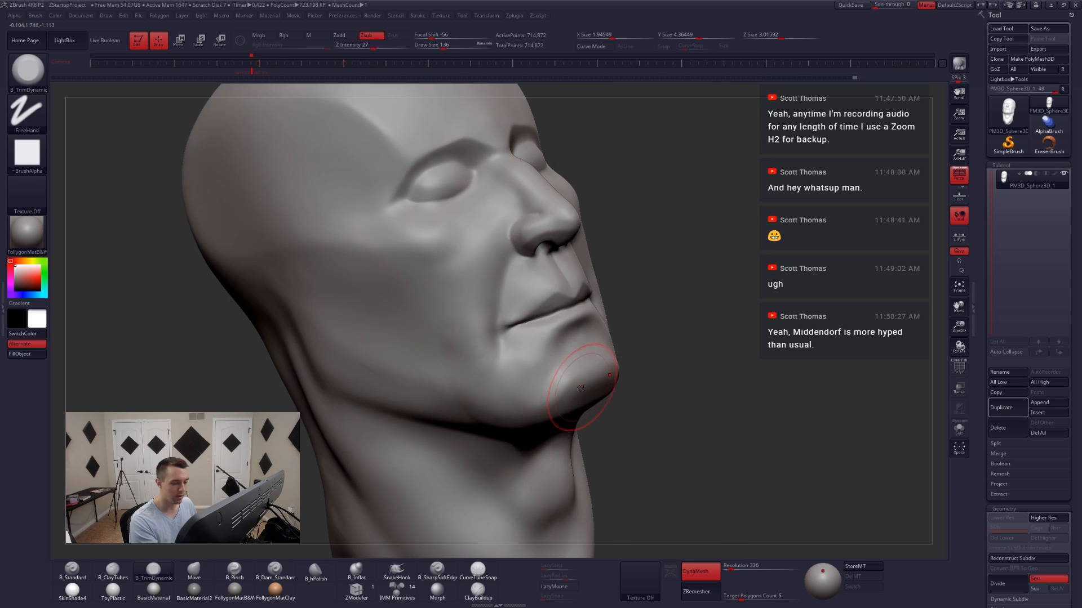
- Sharpen the edge of the chin with the B_Pinch brush at draw size 83
key("5")
key("space")
left_click_drag(592, 378, 582, 376)
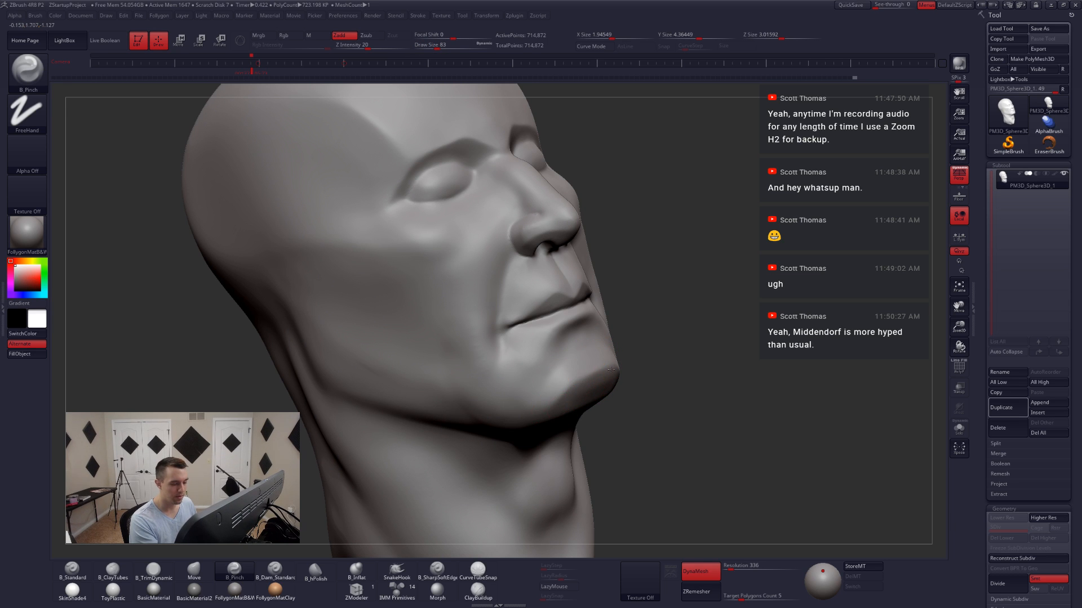
right_click_drag(611, 370, 594, 316, "shift")
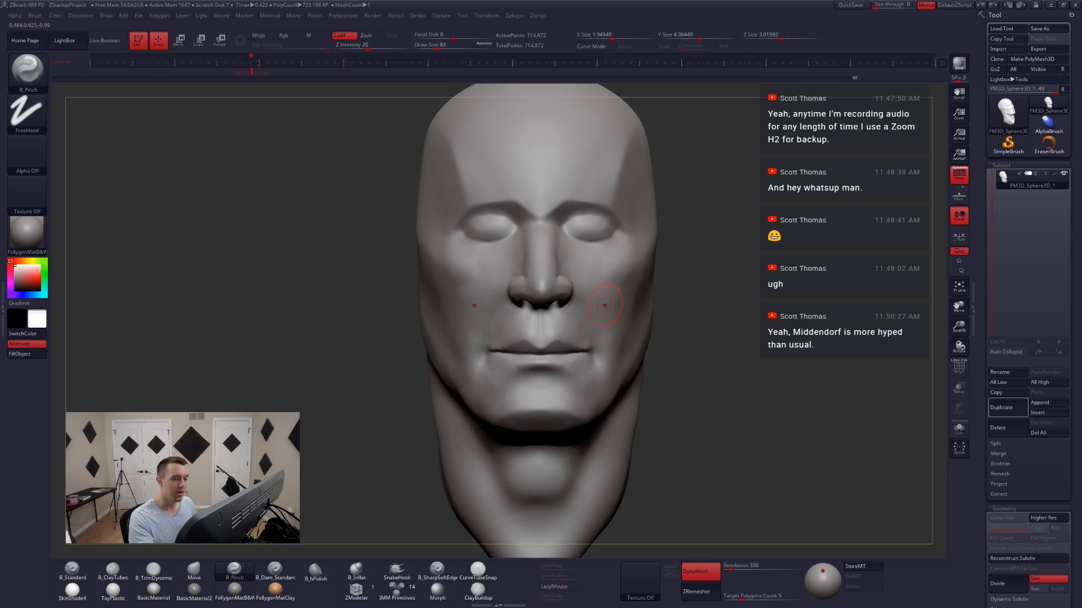
- Reshape the outer corner of the eye in profile with the Move brush at draw size 80
key("space")
left_click_drag(606, 307, 615, 309)
mouse_move(664, 324)
right_mouse_down()
mouse_move(583, 335)
mouse_move(513, 320)
right_mouse_up()
mouse_move(599, 323)
right_mouse_down()
mouse_move(549, 327)
mouse_move(564, 351)
right_mouse_up()
right_click_drag(542, 285, 537, 308, "ctrl")
key("b")
key("m")
key("v")
key("space")
left_click_drag(542, 290, 534, 289)
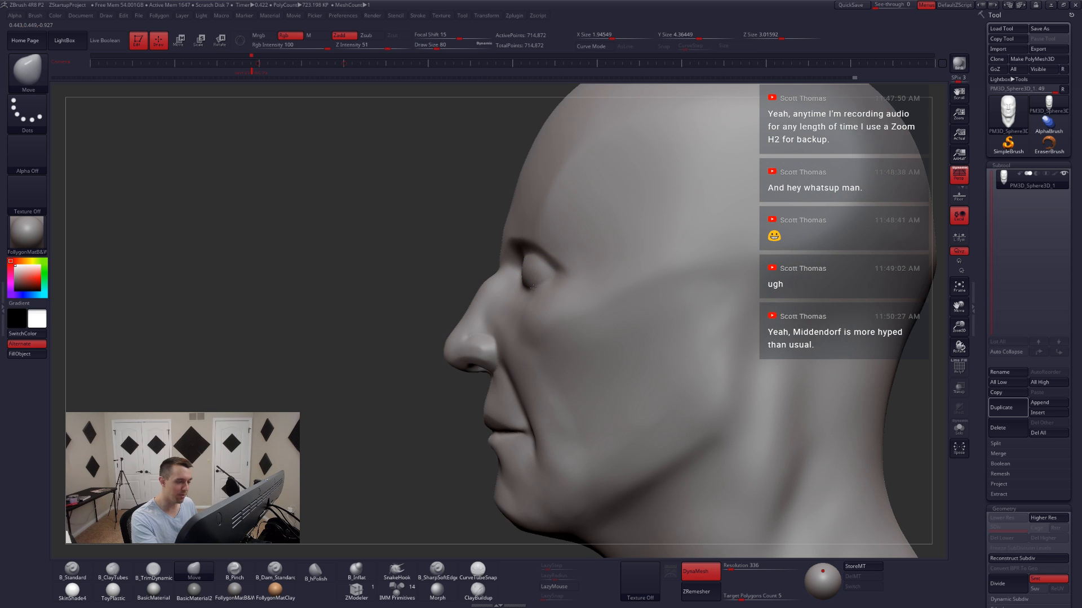
right_click_drag(539, 288, 627, 295)
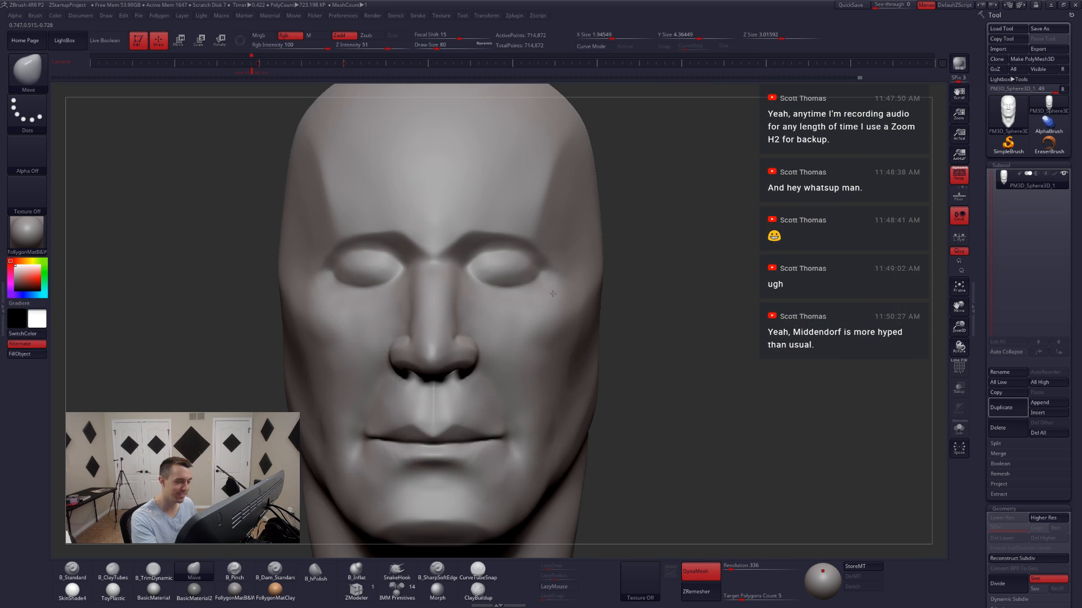
- Refine the outer eye area and the cheekbone contour with the Move brush, enlarging it to draw size 120
right_click_drag(467, 278, 617, 294, "alt")
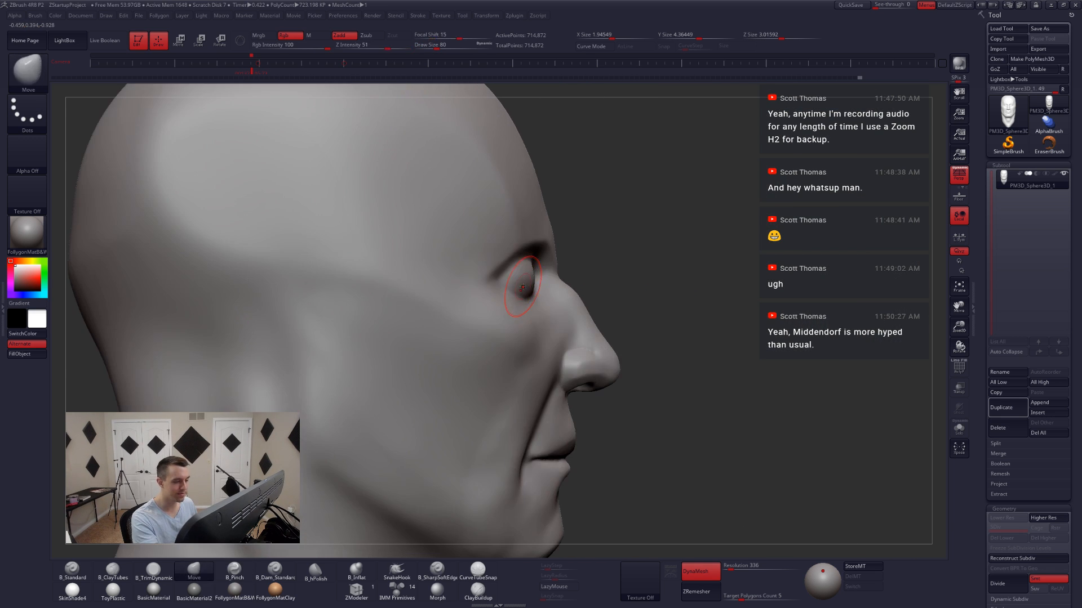
key("space")
left_click_drag(522, 291, 531, 290)
mouse_move(555, 299)
right_mouse_down()
mouse_move(536, 286)
mouse_move(454, 293)
right_mouse_up()
right_click_drag(710, 350, 714, 322, "ctrl")
right_click_drag(726, 360, 603, 335, "alt")
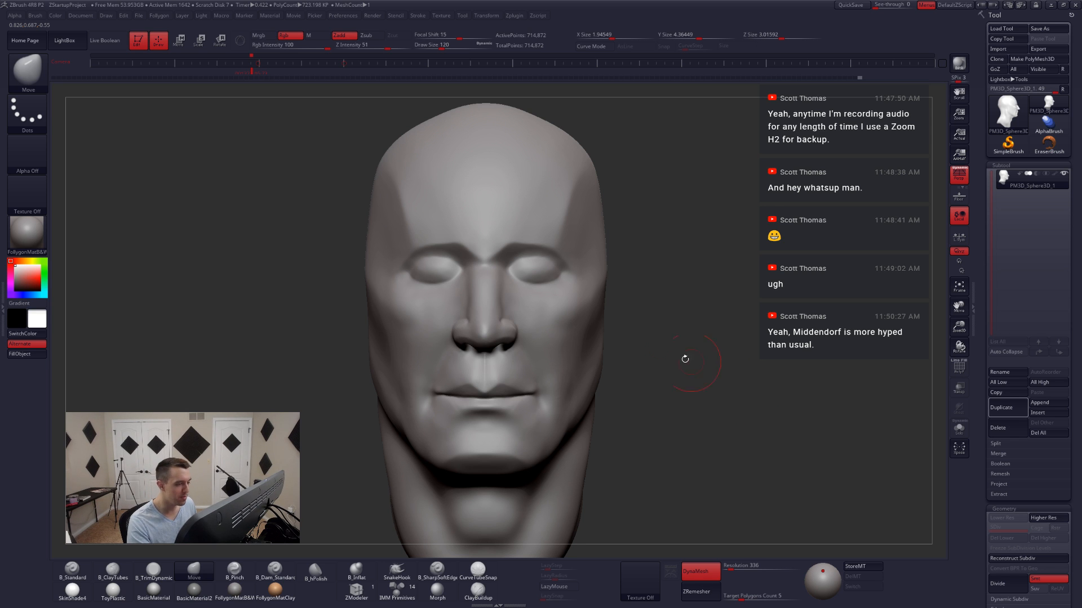
right_click_drag(631, 325, 628, 308)
key("space")
left_click_drag(586, 320, 593, 320)
mouse_move(598, 323)
right_mouse_down()
mouse_move(576, 326)
mouse_move(583, 348)
right_mouse_up()
- Flatten the cheekbone plane beside the eye with the B_TrimDynamic brush at draw size 177 and smooth it
key("3")
key("space")
left_click_drag(585, 320, 590, 320)
right_click_drag(591, 322, 566, 321)
right_click_drag(567, 321, 596, 325, "alt")
mouse_move(581, 309)
left_mouse_down()
mouse_move(600, 301)
mouse_move(573, 315)
left_mouse_up()
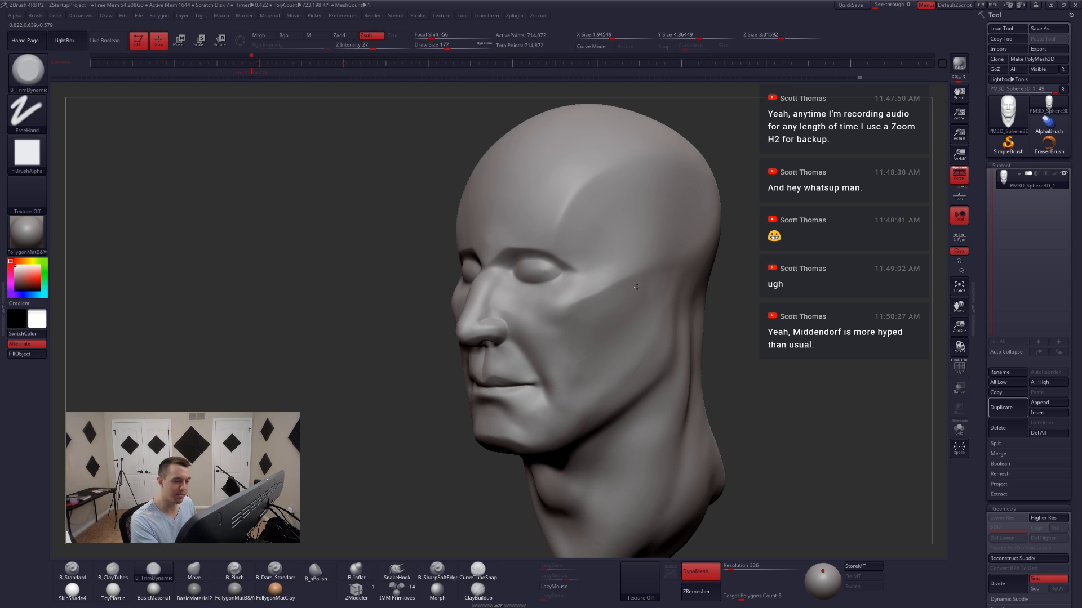
right_click_drag(610, 313, 632, 304)
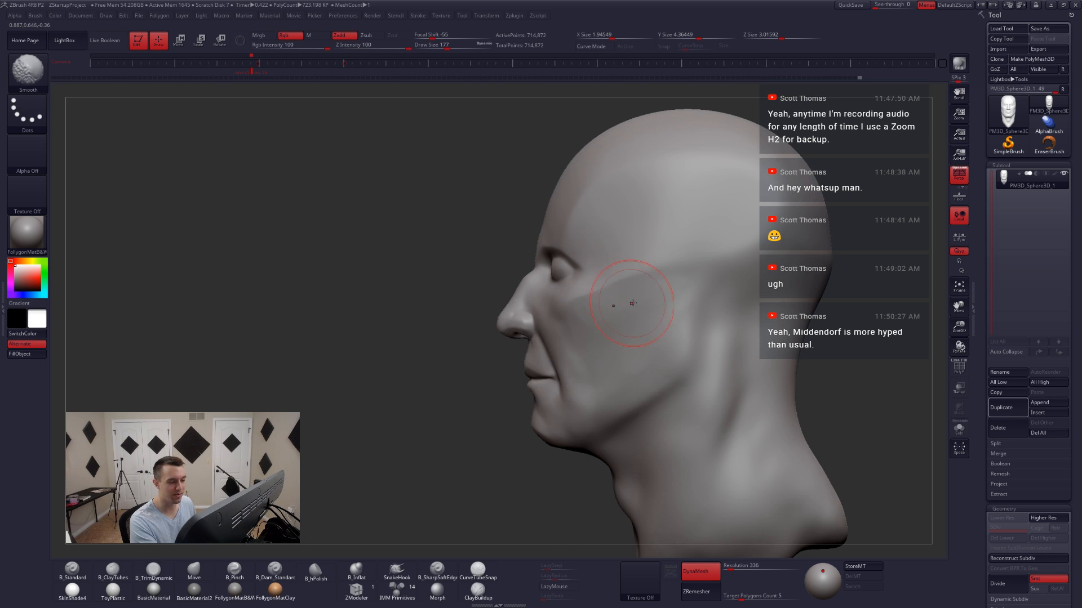
- Sharpen the transitions of the cheek and jaw planes with the B_Pinch brush, adjusting its draw size to 83
key("space")
left_click_drag(633, 304, 629, 304)
mouse_move(641, 300)
right_mouse_down()
mouse_move(653, 313)
mouse_move(621, 357)
mouse_move(642, 365)
mouse_move(585, 345)
right_mouse_up()
key("space")
key("5")
key("space")
left_click_drag(583, 345, 571, 345)
right_click_drag(554, 346, 568, 350)
key("space")
left_click_drag(541, 361, 568, 373)
key("space")
right_click_drag(570, 376, 559, 350)
key("space")
left_click_drag(553, 331, 554, 330)
mouse_move(555, 332)
right_mouse_down()
mouse_move(585, 340)
mouse_move(550, 353)
right_mouse_up()
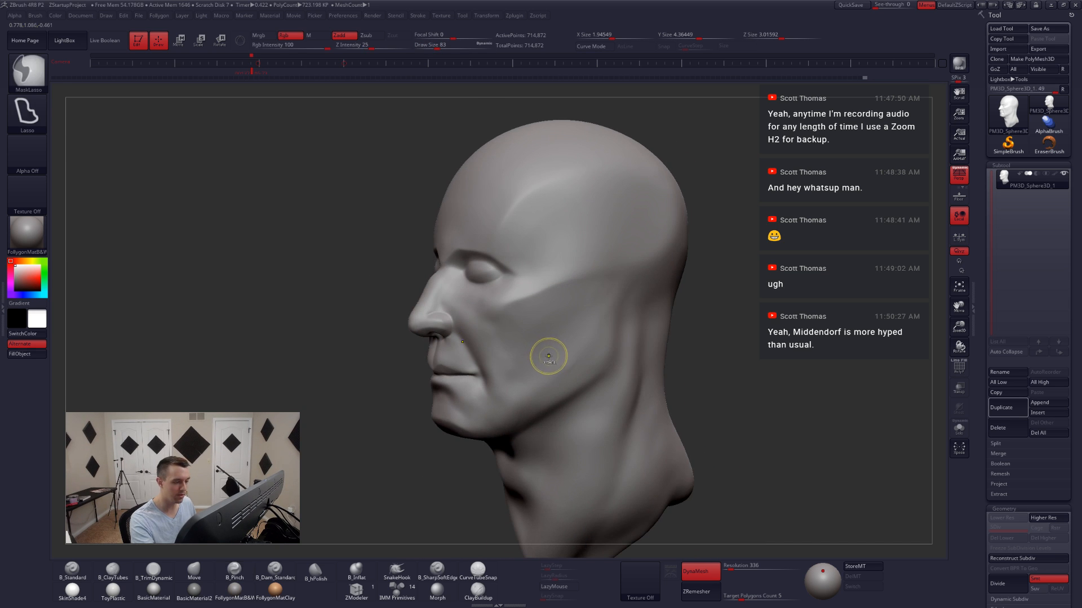
- Try to pinch a crease down the front of the cheek with the B_Pinch brush at draw size 97
key("ctrl")
key("3")
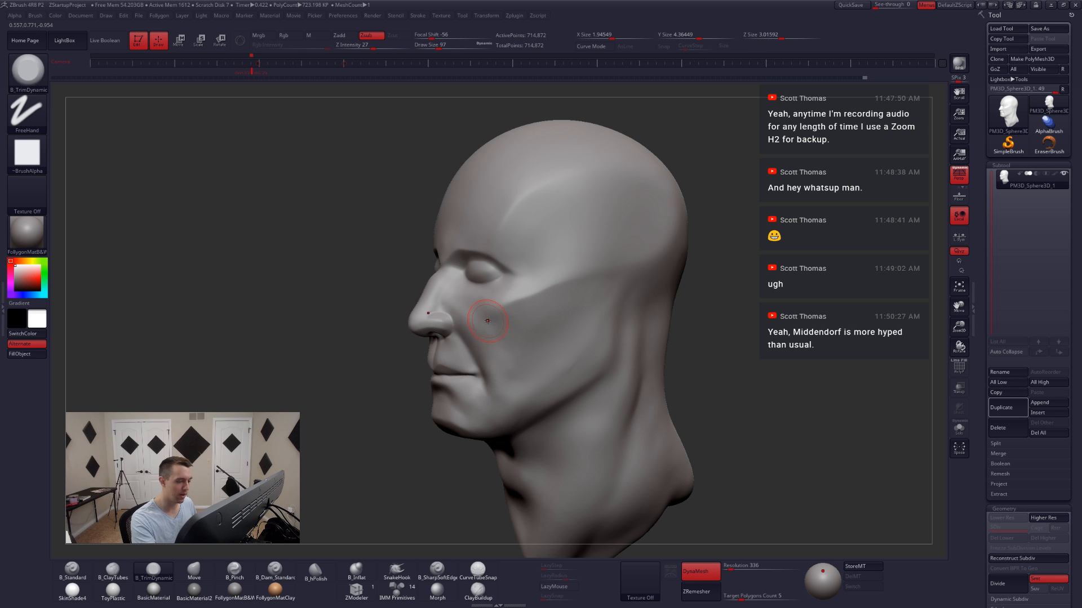
key("5")
mouse_move(483, 353)
right_mouse_down("alt")
mouse_move(491, 357)
mouse_move(488, 314)
right_mouse_up("alt")
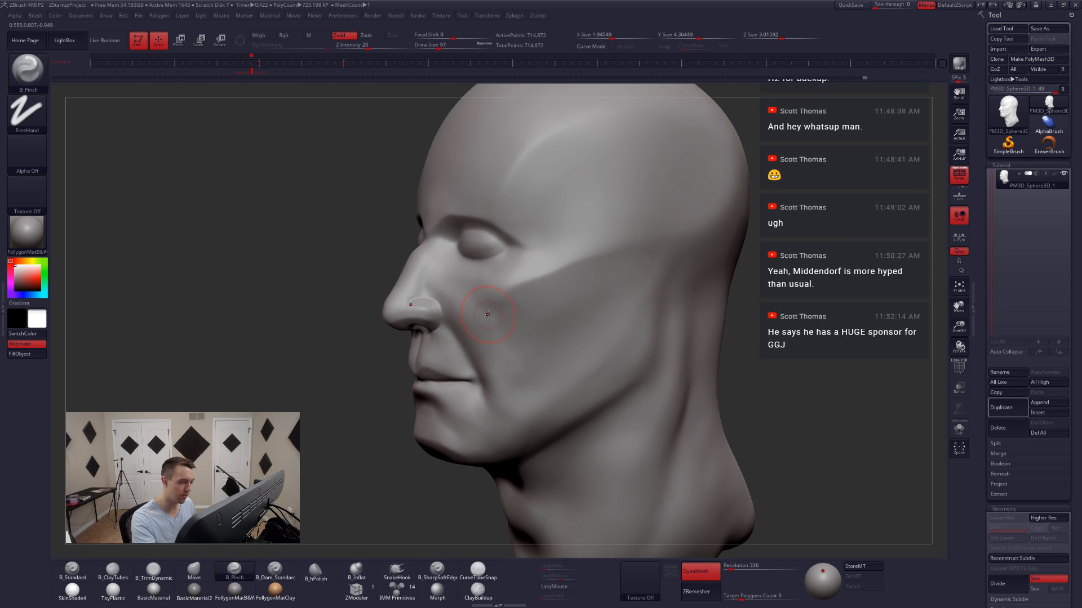
left_click_drag(491, 320, 510, 357)
key("ctrl+z")
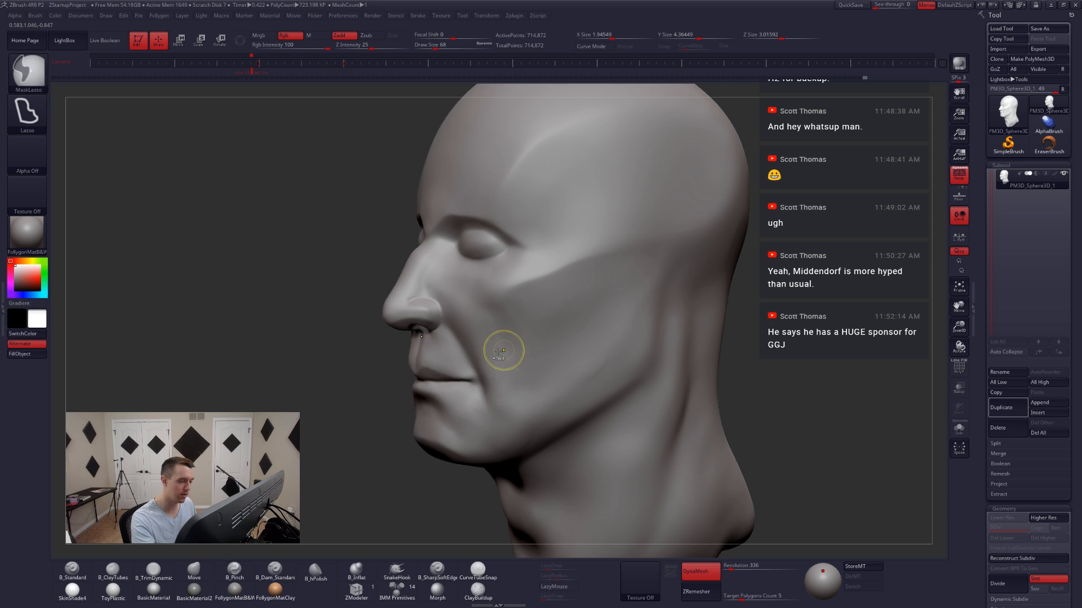
- Carve a curved crease from the cheekbone down past the mouth corner with the B_SharpSoftEdge brush at draw size 54
key("9")
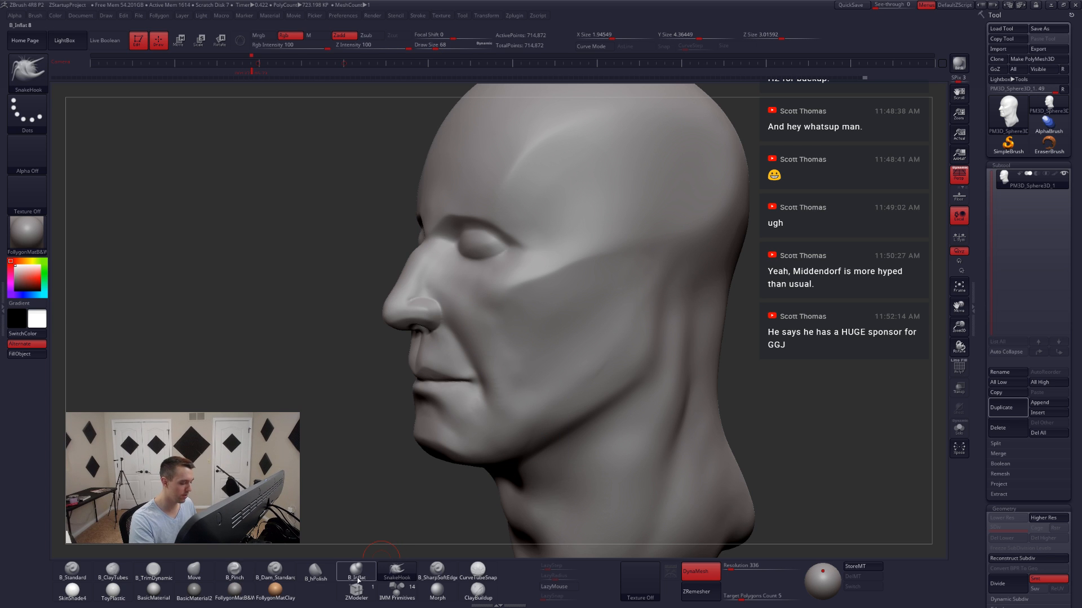
left_click(437, 570)
key("space")
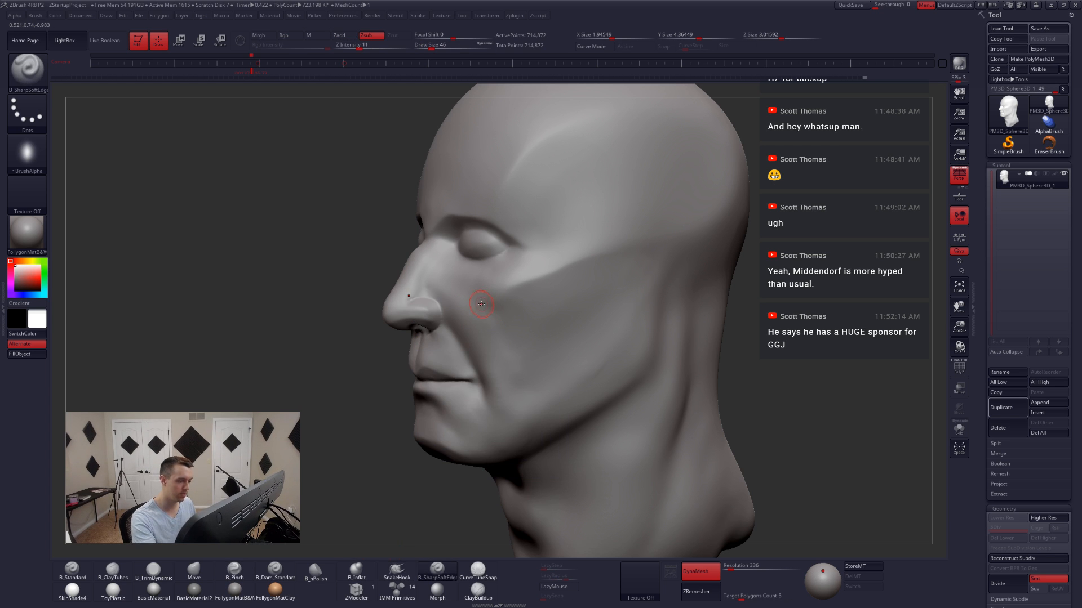
key("ctrl+z")
key("space")
left_click(514, 387)
left_click_drag(485, 313, 518, 399)
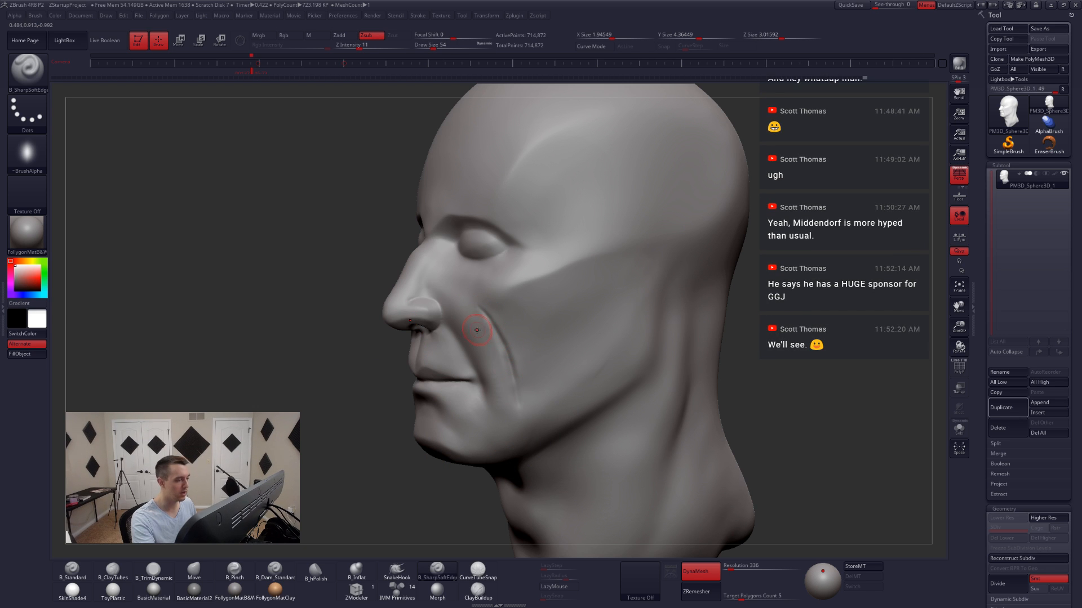
- Tighten the curved cheek crease with the B_Pinch brush, enlarging its draw size from 54 to 104
key("6")
key("5")
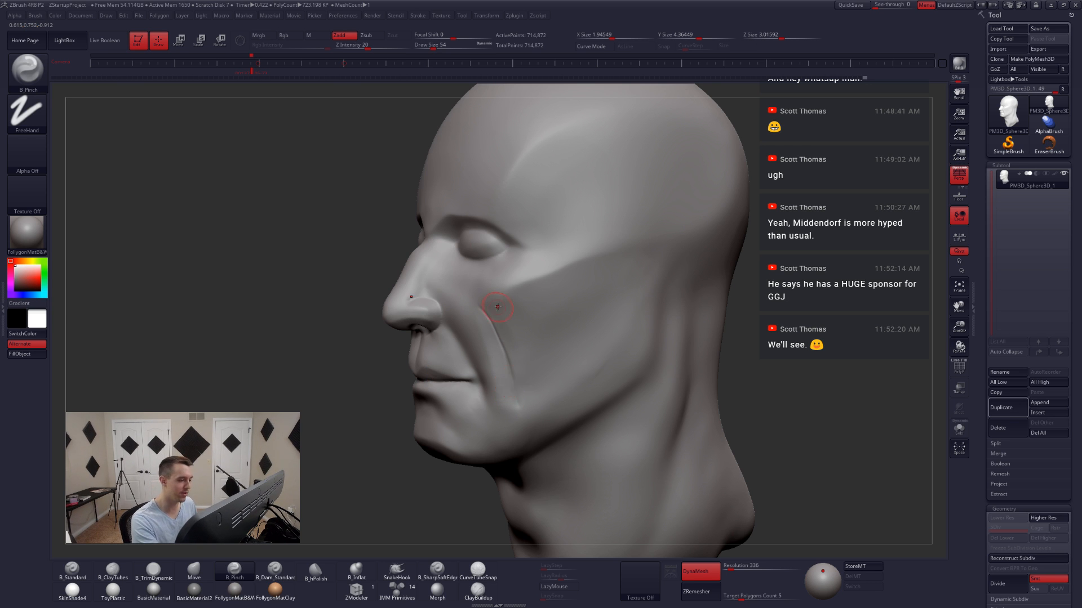
key("space")
left_click_drag(498, 307, 507, 307)
right_click_drag(495, 316, 535, 319)
- Build up the cheek between the eye and the crease with the B_ClayTubes brush at draw size 104 and smooth it
key("2")
right_click_drag(465, 275, 462, 304)
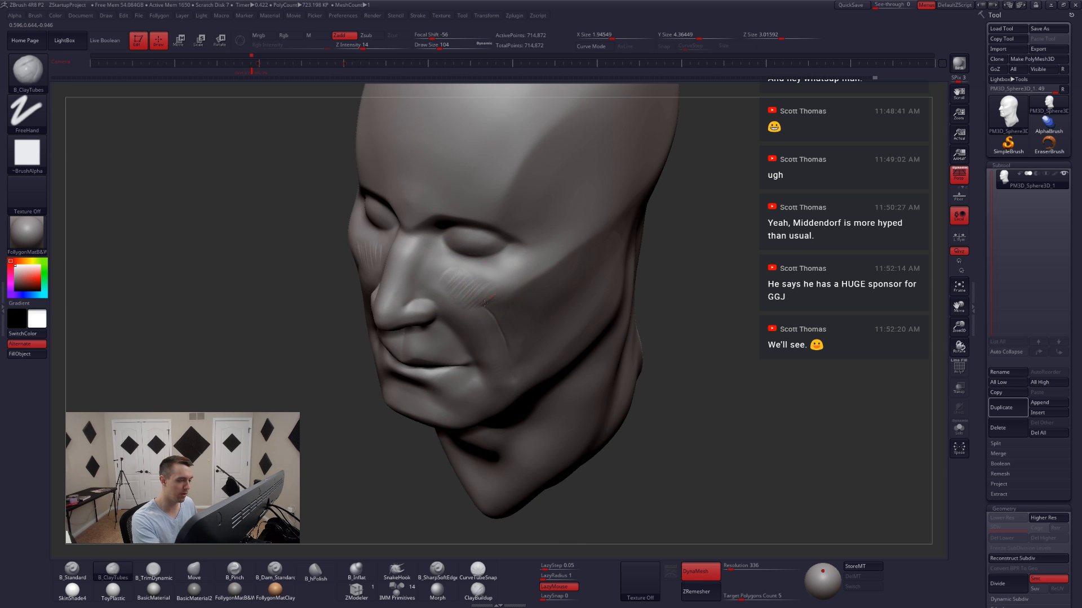
key("shift")
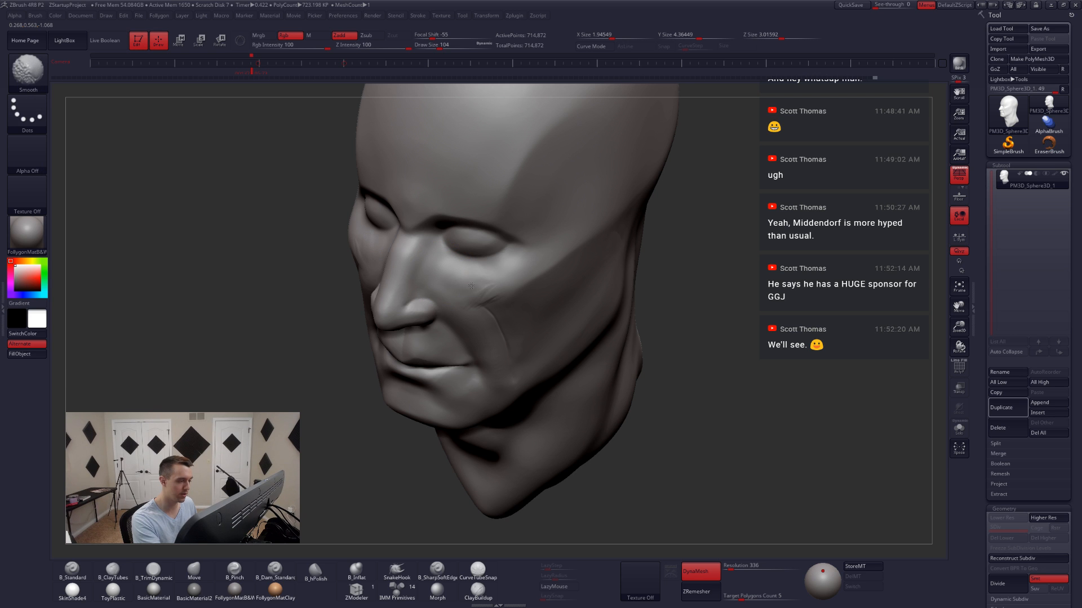
mouse_move(476, 293)
right_mouse_down()
mouse_move(510, 269)
mouse_move(536, 304)
mouse_move(542, 289)
mouse_move(528, 303)
mouse_move(501, 278)
right_mouse_up()
- Sharpen the edge of the front cheek plane with the B_Pinch brush at draw size 104
key("5")
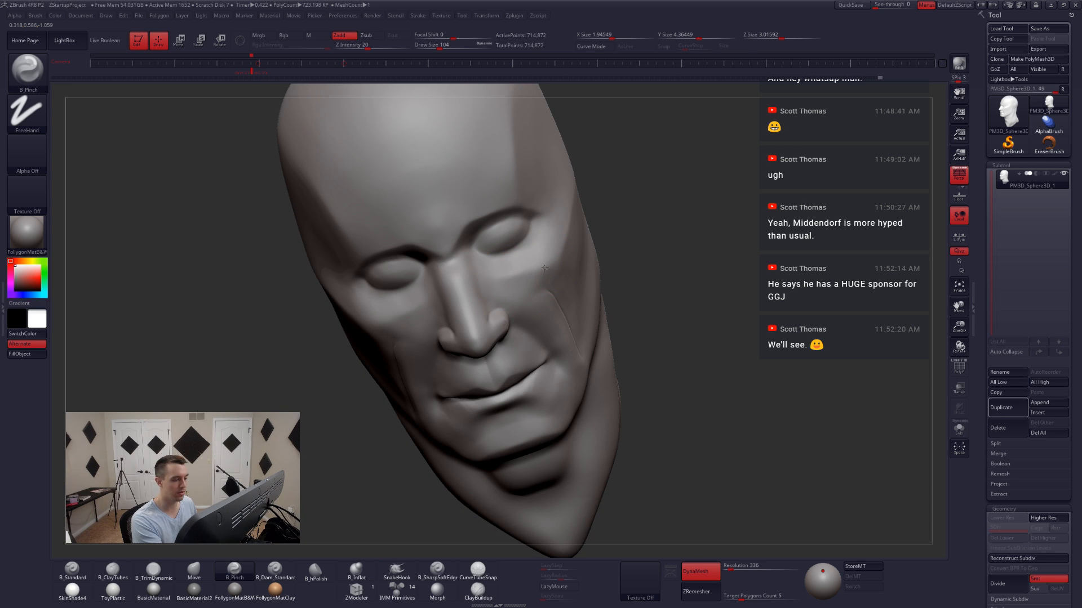
mouse_move(544, 268)
right_mouse_down("shift")
mouse_move(509, 264)
mouse_move(538, 277)
right_mouse_up("shift")
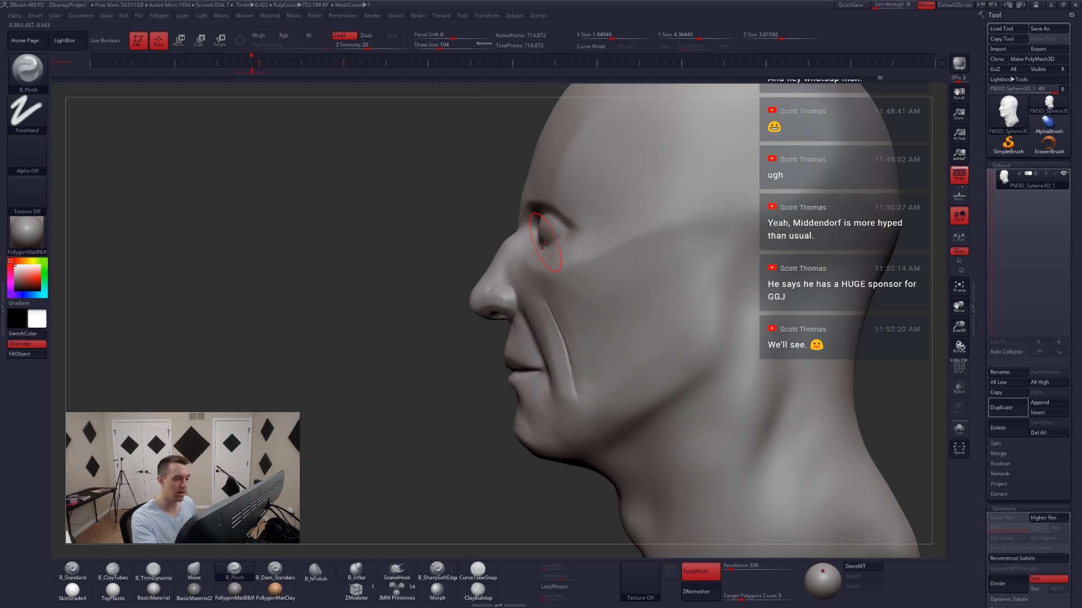
right_click_drag(546, 333, 570, 330)
- Flatten the cheek plane beneath the eye with the B_TrimDynamic brush at draw size 104
right_click_drag(511, 251, 515, 270)
key("3")
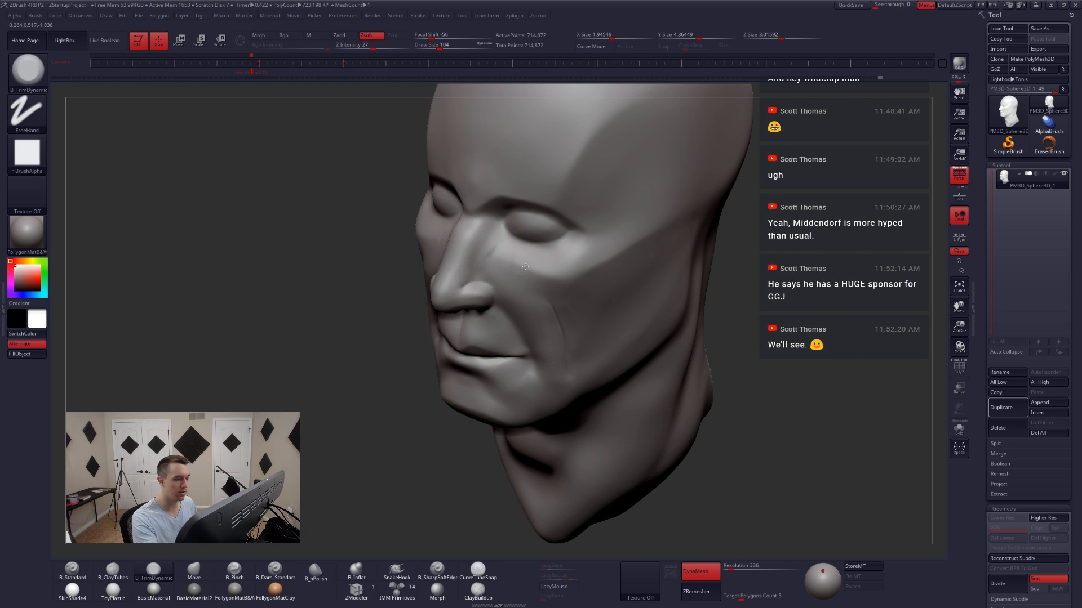
- Turn off perspective and switch to the stored side view of the head
key("shift")
right_click_drag(523, 276, 576, 283, "shift")
key("shift")
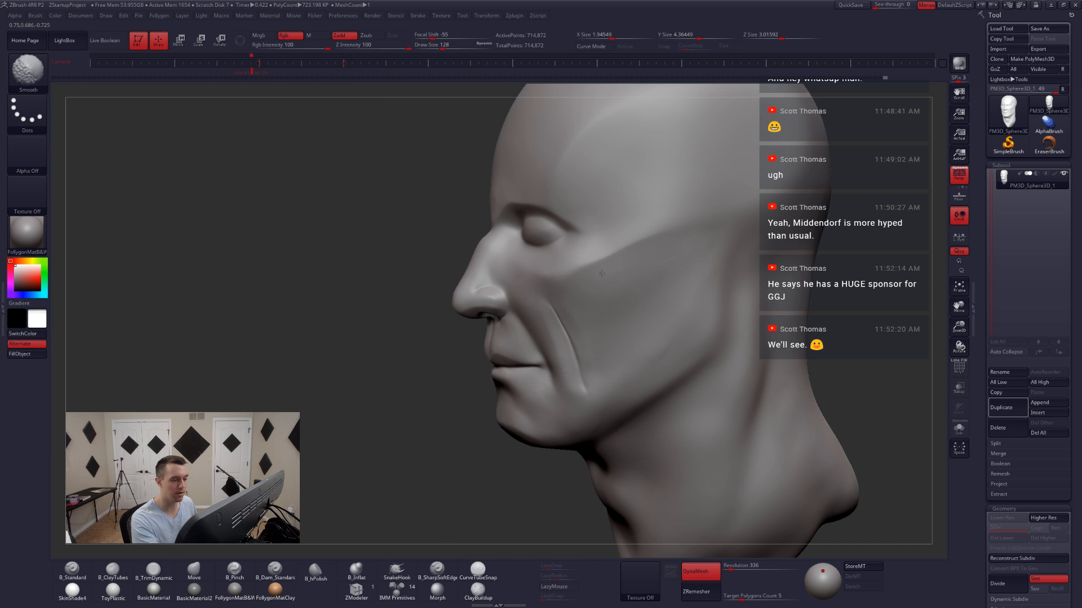
mouse_move(628, 261)
right_mouse_down()
mouse_move(603, 306)
mouse_move(531, 272)
right_mouse_up()
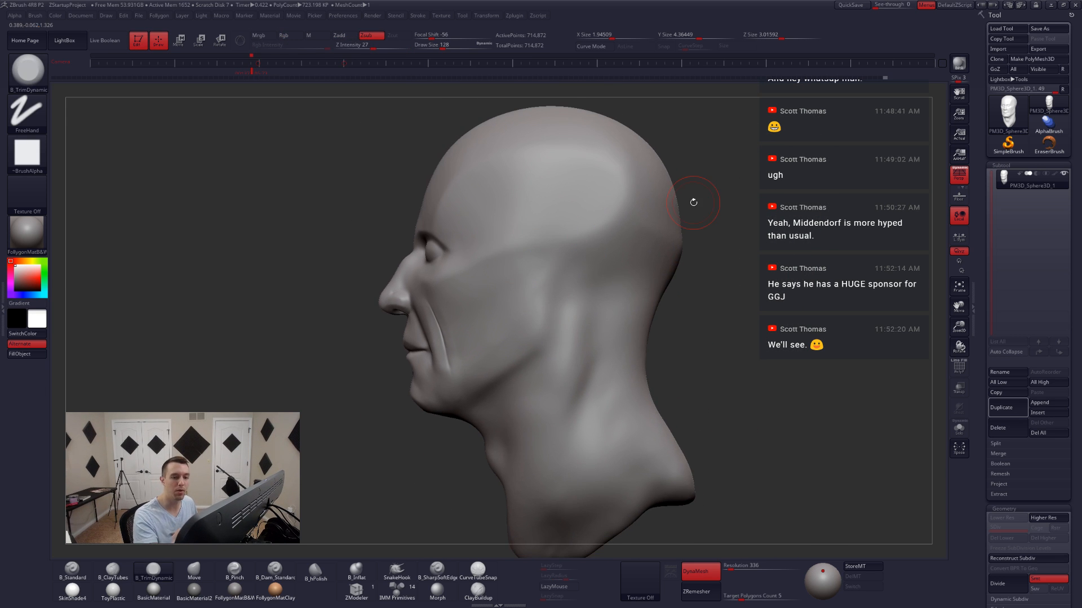
left_click(958, 174)
left_click_drag(255, 72, 253, 75)
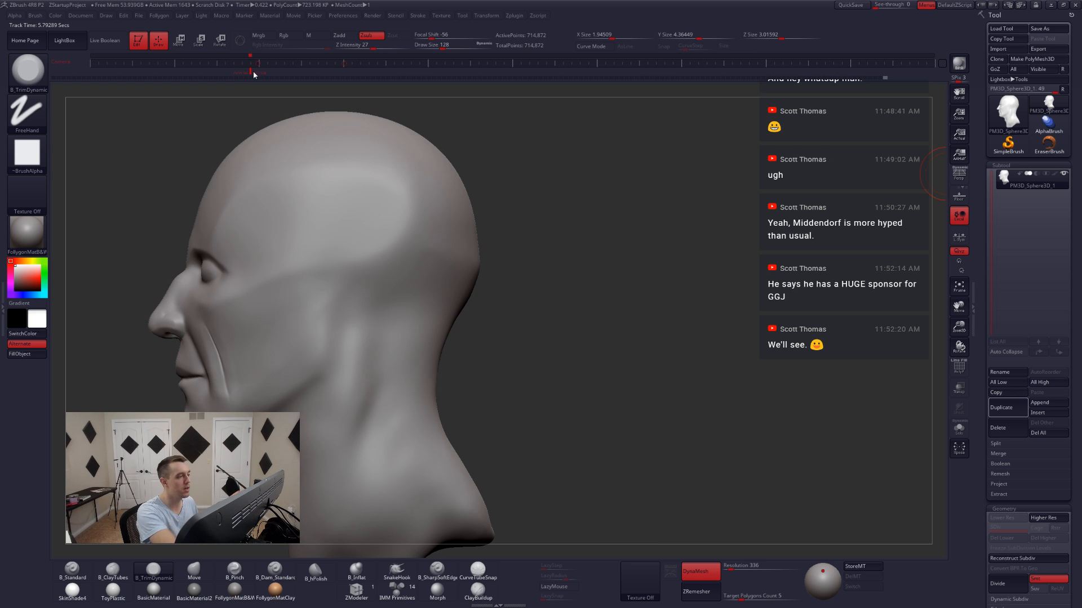
- Check the ear placement against the reference grid and mask a rough ear shape on the side of the head
key("shift+z")
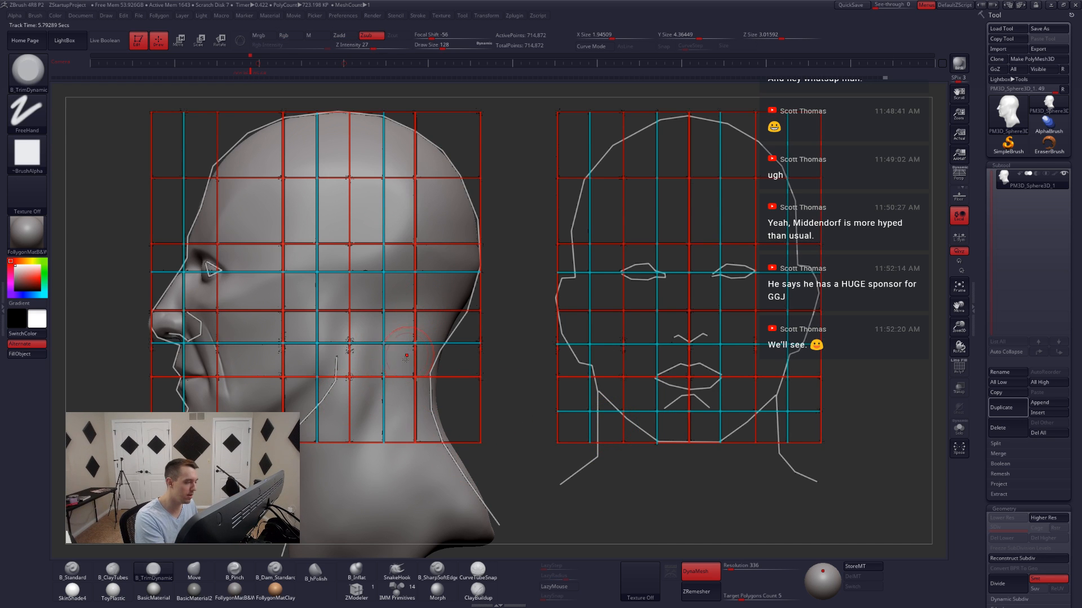
key("shift+z")
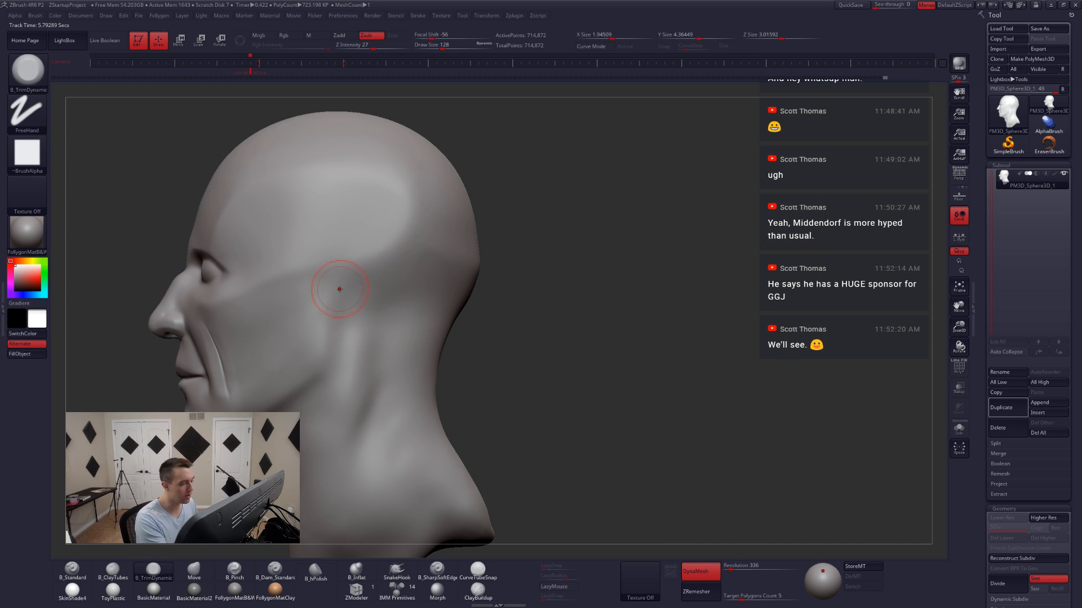
mouse_move(333, 284)
left_mouse_down("ctrl")
mouse_move(350, 260)
mouse_move(365, 300)
mouse_move(338, 316)
left_mouse_up("ctrl")
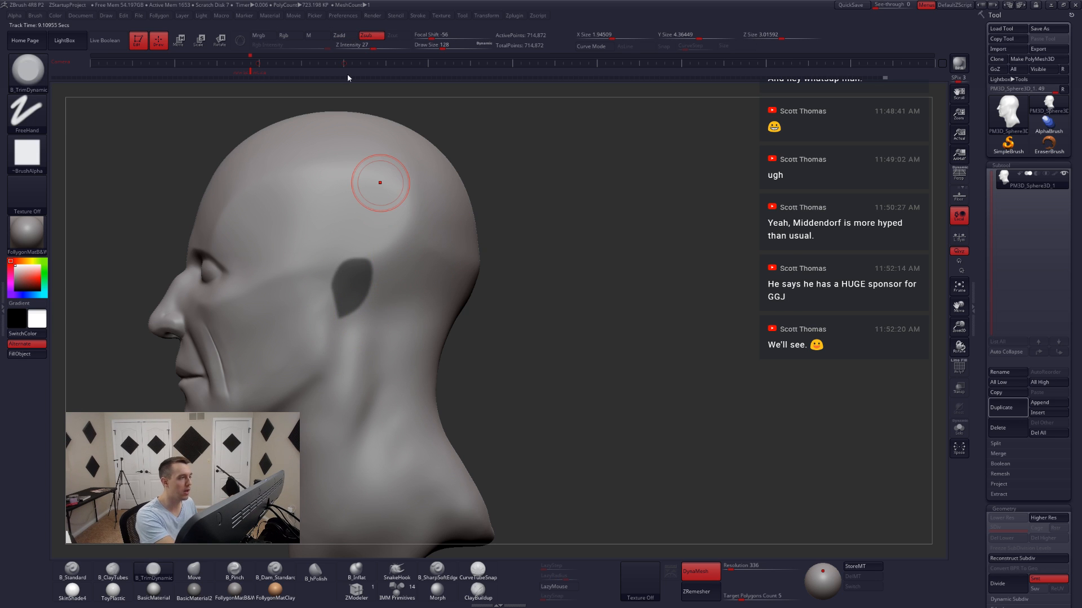
- Measure across the face at eye, cheek and nose-base level in the stored front view and show the reference grid
left_click(346, 69)
key("w")
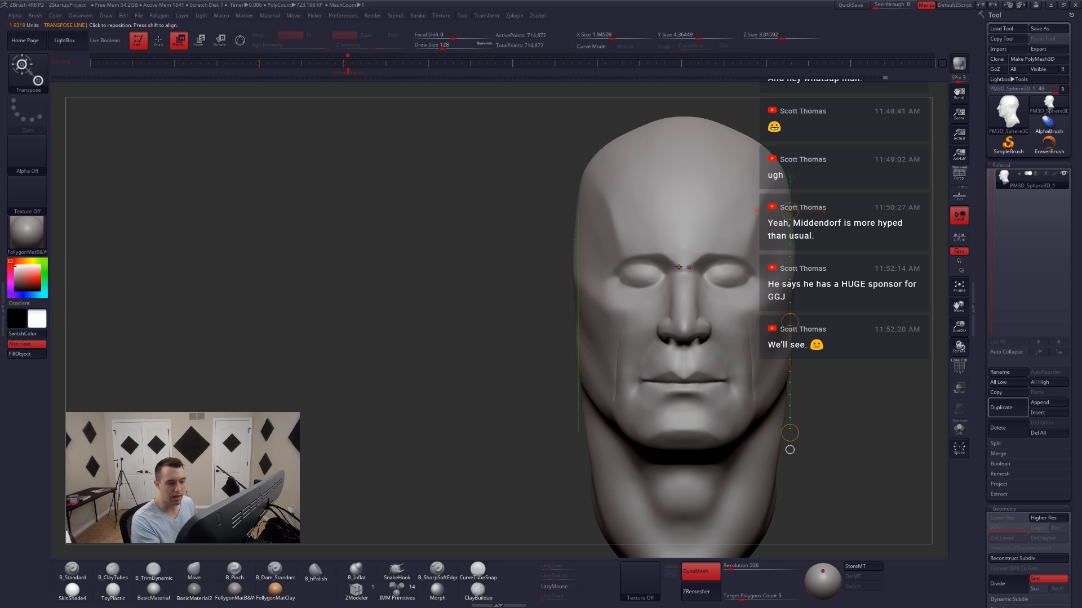
left_click_drag(658, 273, 824, 274, "shift")
left_click_drag(604, 307, 791, 307, "shift")
left_click_drag(606, 340, 781, 355, "shift")
key("q")
key("shift+z")
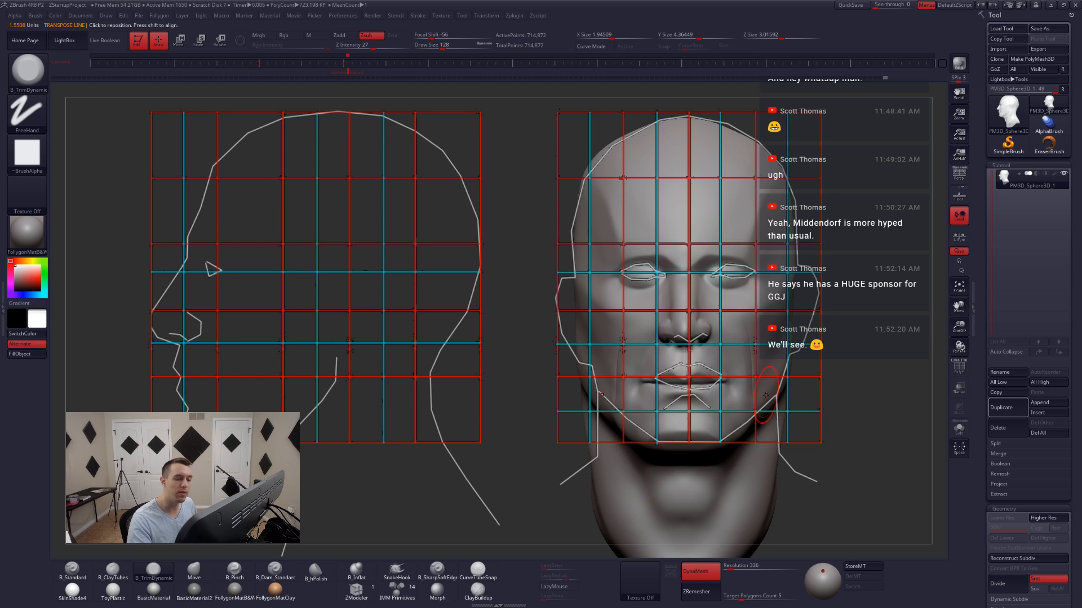
- Adjust the sides of the face and jaw toward the front reference outline using the Move brush at draw size 293
key("space")
left_click(734, 298)
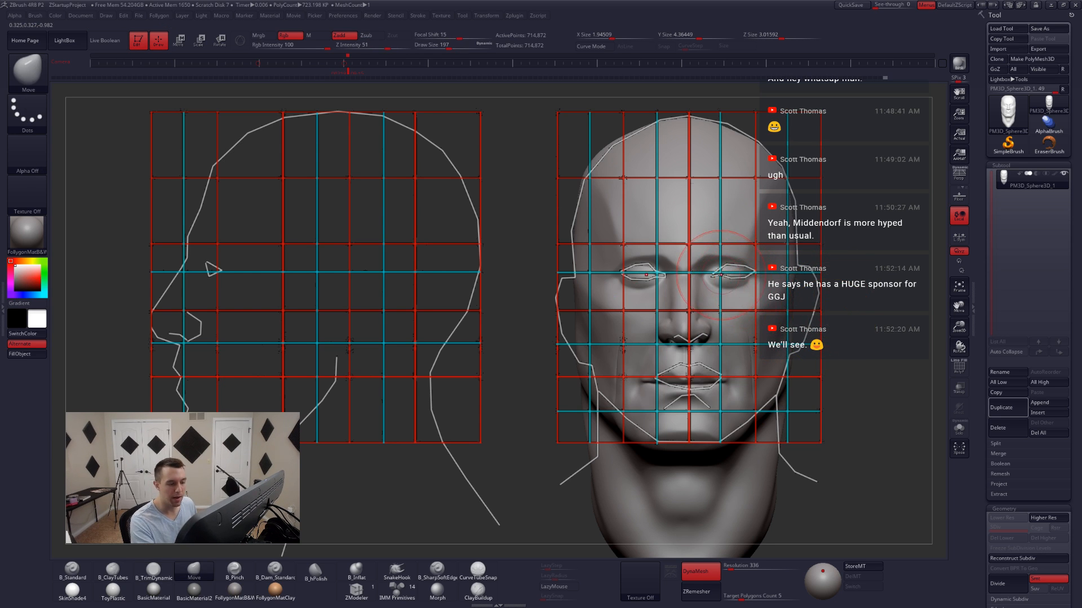
key("space")
left_click_drag(721, 275, 729, 276)
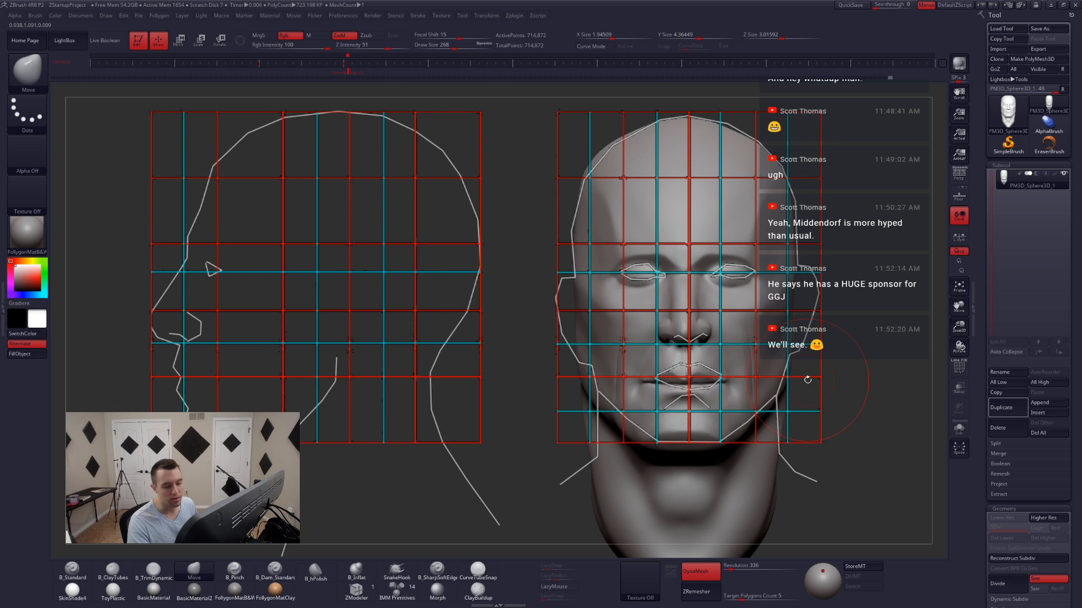
key("space")
left_click_drag(696, 380, 704, 381)
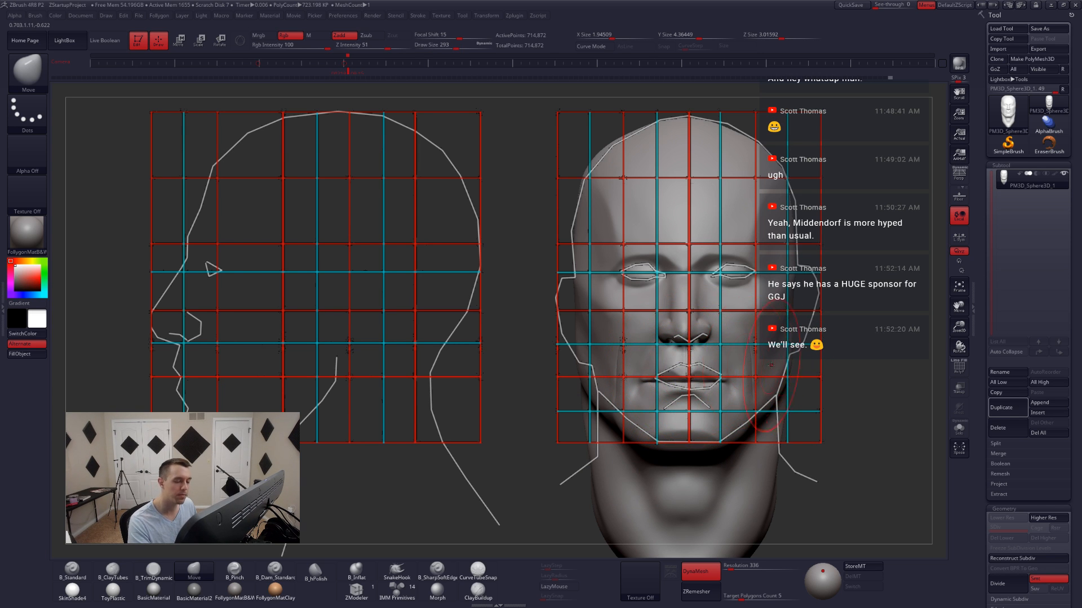
key("shift")
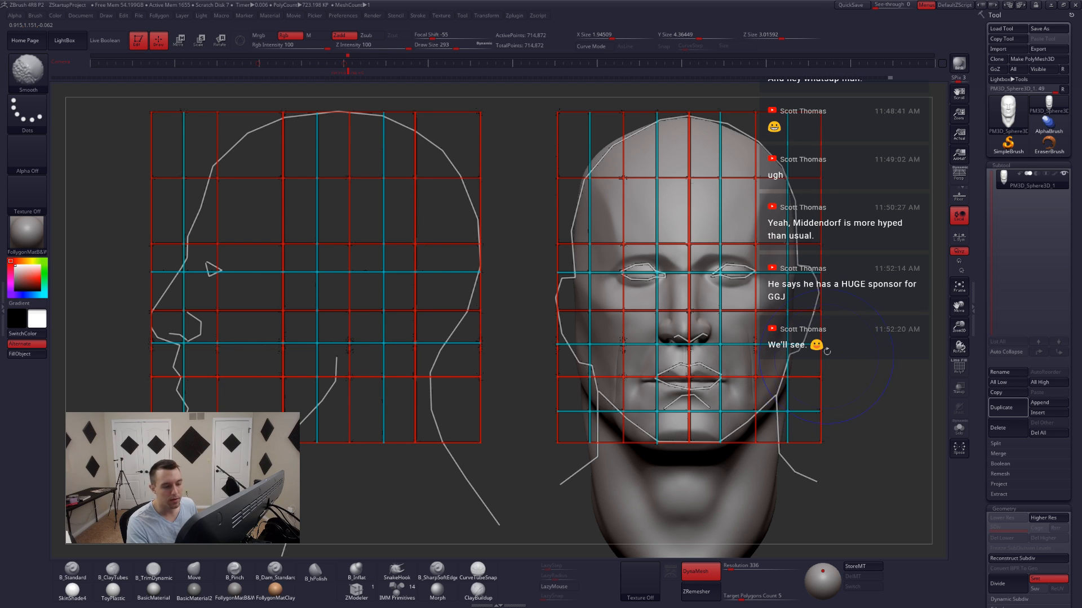
- Mask a horizontal band around the head from eye level to nose base with MaskLasso, trimming its upper edge
mouse_move(797, 264)
left_mouse_down("ctrl+shift")
mouse_move(876, 272)
mouse_move(801, 362)
left_mouse_up("ctrl+shift")
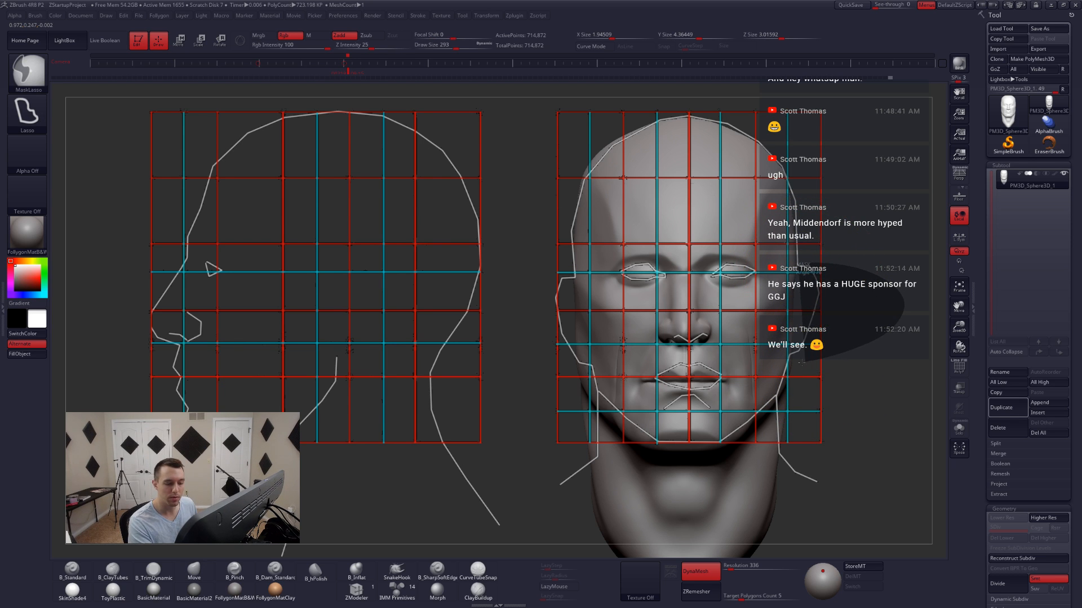
left_click_drag(811, 270, 525, 272, "ctrl+shift")
mouse_move(558, 389)
left_mouse_down()
mouse_move(701, 354)
mouse_move(508, 342)
mouse_move(487, 428)
mouse_move(496, 340)
mouse_move(482, 335)
left_mouse_up()
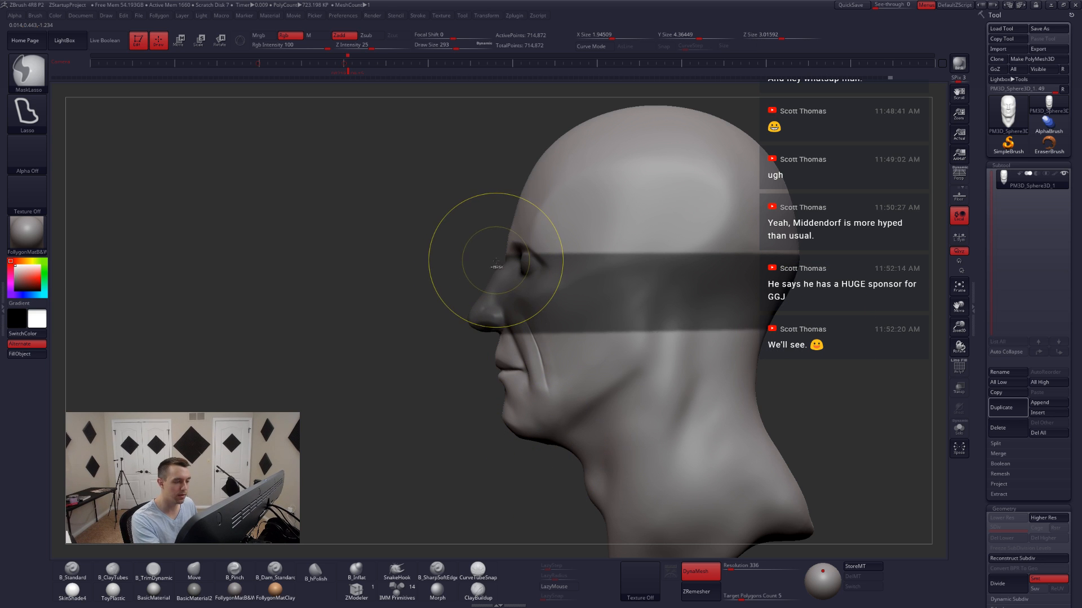
mouse_move(500, 259)
left_mouse_down("ctrl+alt")
mouse_move(804, 181)
mouse_move(878, 258)
left_mouse_up("ctrl+alt")
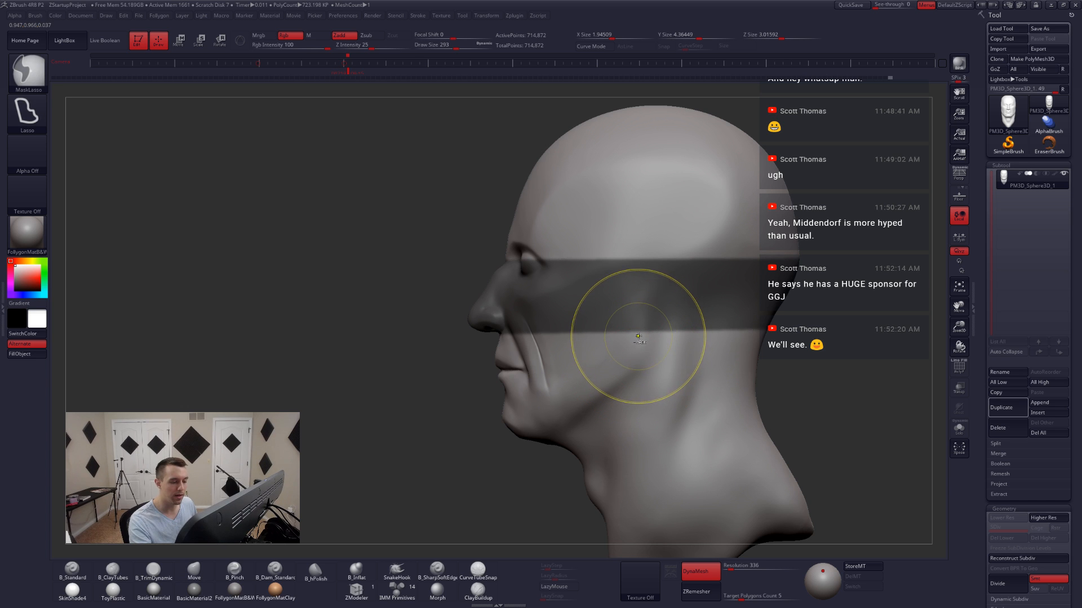
mouse_move(637, 337)
left_mouse_down("ctrl")
mouse_move(555, 369)
mouse_move(460, 210)
mouse_move(721, 142)
left_mouse_up("ctrl")
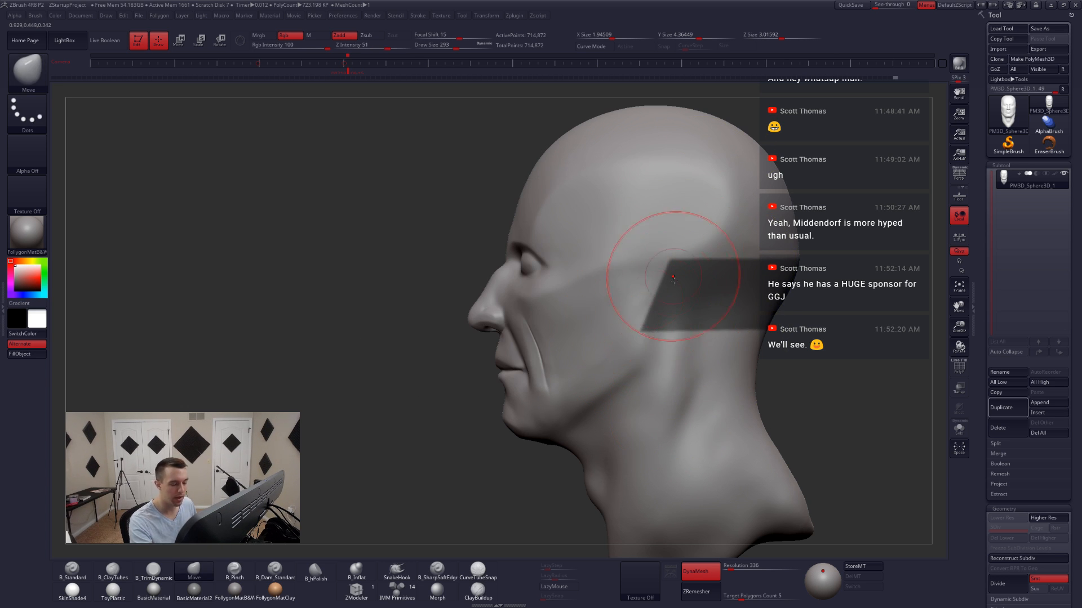
right_click_drag(701, 414, 678, 441, "alt")
key("ctrl+z")
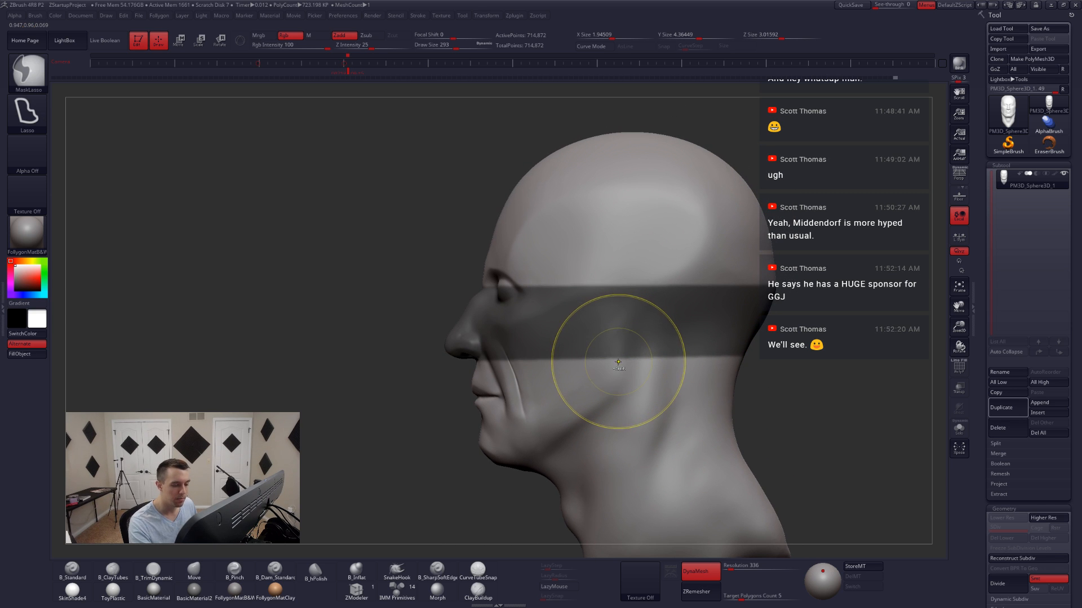
- Unmask the front and back of the band along slanted lines, leaving an ear-sized patch behind the jaw
mouse_move(616, 363)
left_mouse_down("ctrl+alt")
mouse_move(367, 389)
mouse_move(648, 208)
left_mouse_up("ctrl+alt")
right_click_drag(724, 363, 662, 347, "alt")
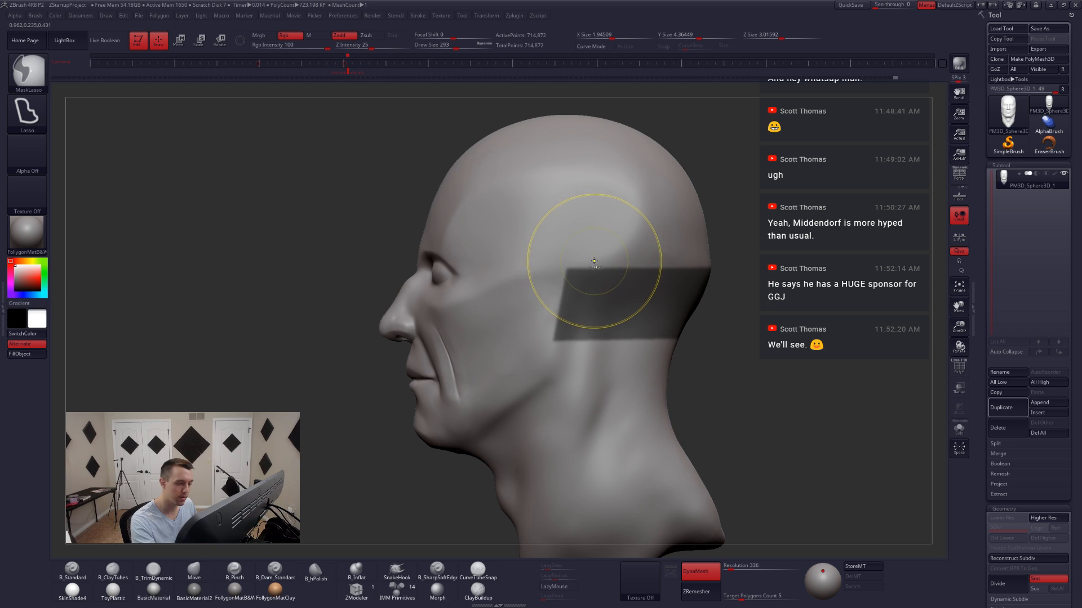
mouse_move(595, 324)
left_mouse_down("ctrl+alt")
mouse_move(554, 362)
mouse_move(793, 288)
mouse_move(772, 175)
left_mouse_up("ctrl+alt")
mouse_move(588, 322)
right_mouse_down()
mouse_move(626, 333)
mouse_move(609, 321)
mouse_move(555, 214)
mouse_move(582, 320)
right_mouse_up()
- Round the masked patch into an ear shape using MaskPen at draw size 56
key("space")
key("ctrl+space")
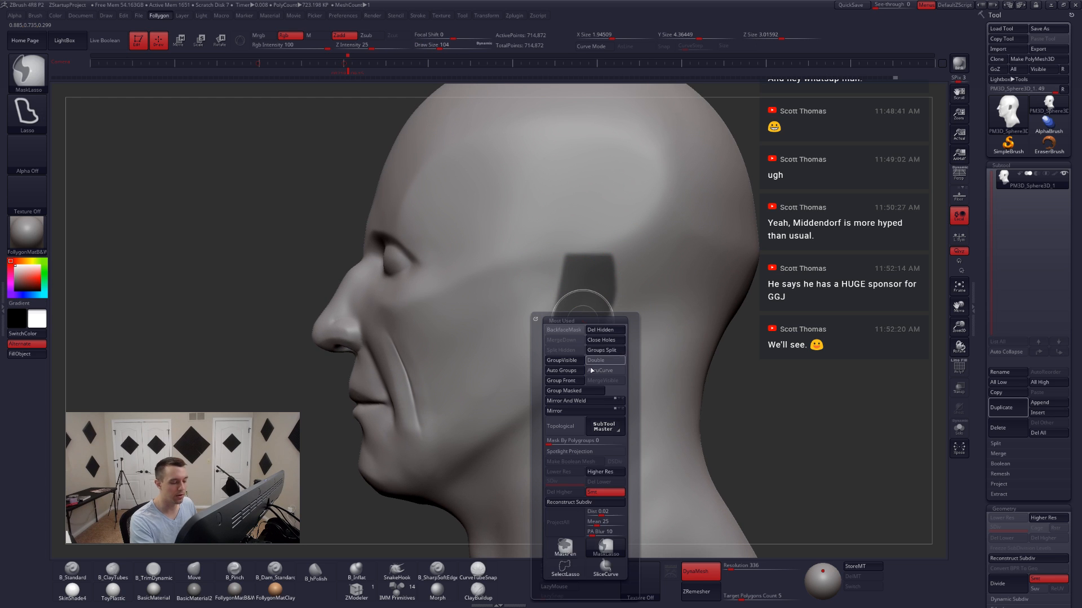
left_click(565, 547, "ctrl")
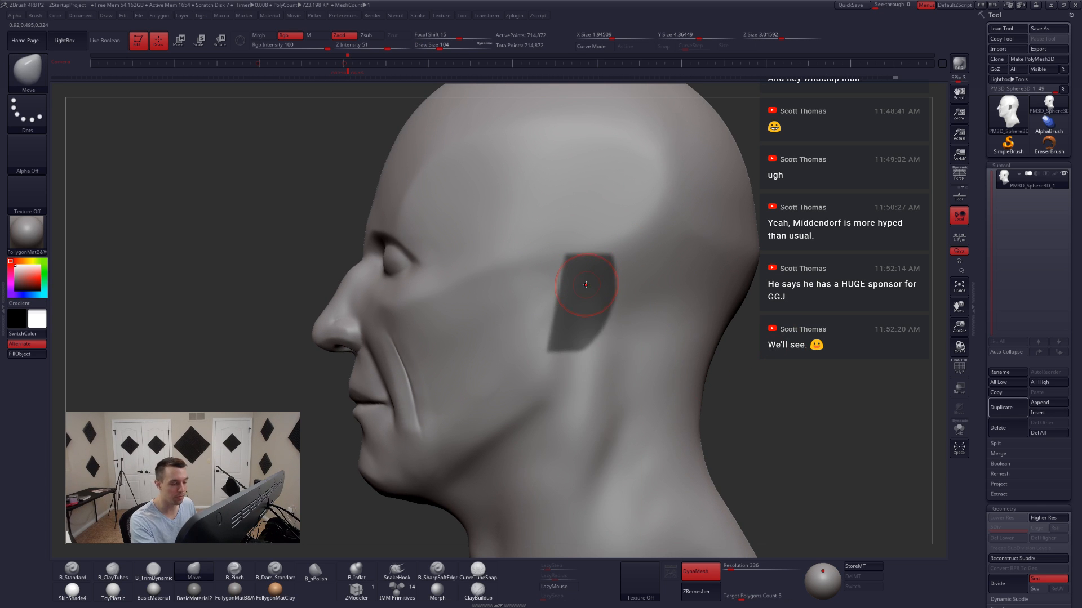
key("space")
left_click_drag(585, 282, 596, 276)
key("ctrl")
key("space")
key("ctrl")
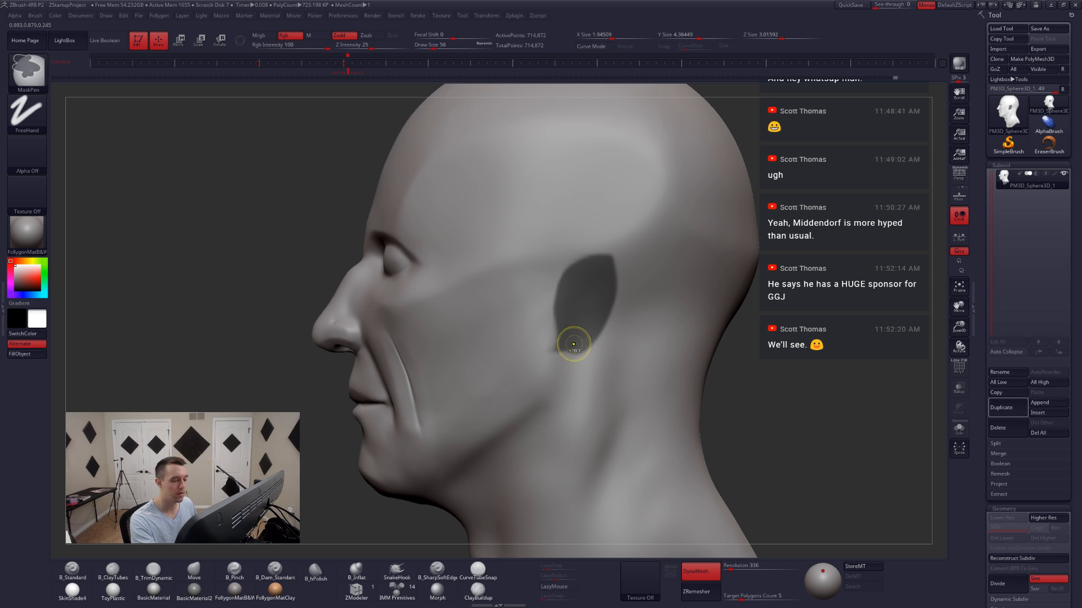
- Invert the mask, and move and rotate the ear areas outward from the head with transpose lines
right_click_drag(562, 333, 612, 298, "shift")
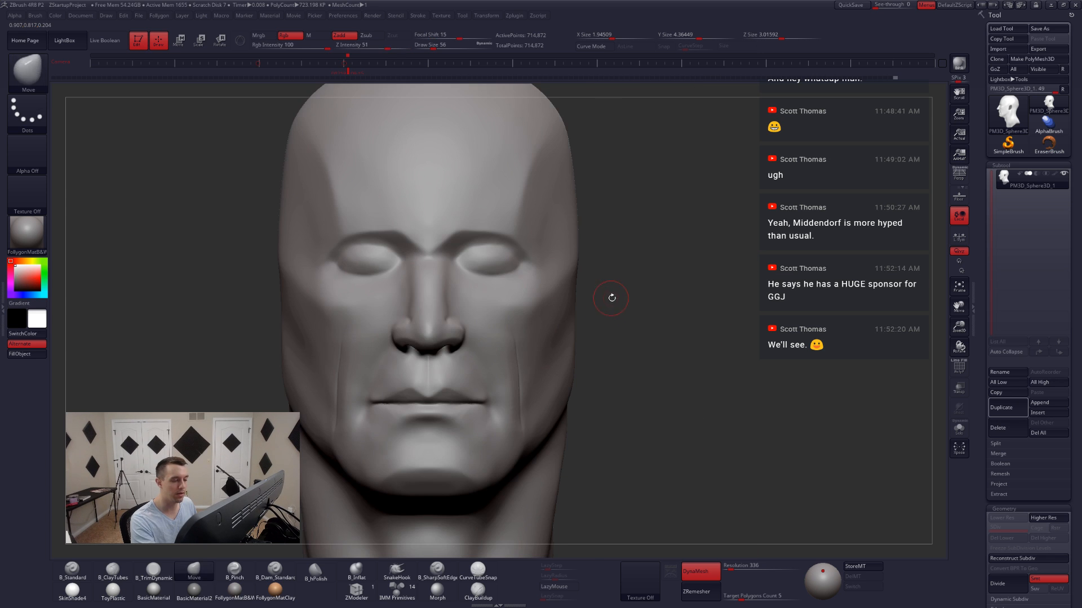
left_click(608, 304, "ctrl")
key("w")
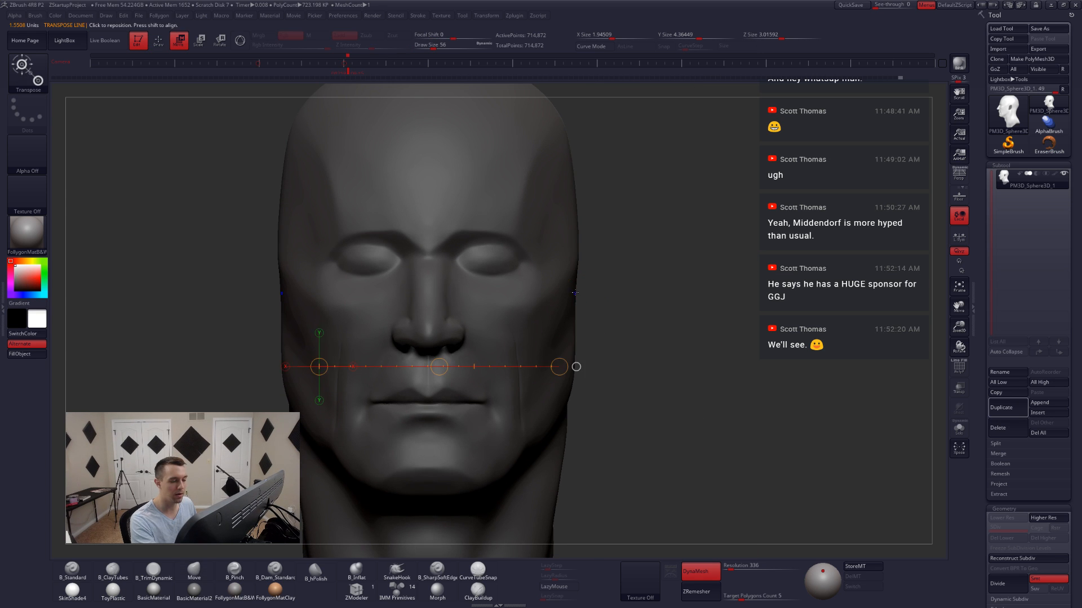
left_click_drag(575, 293, 633, 293)
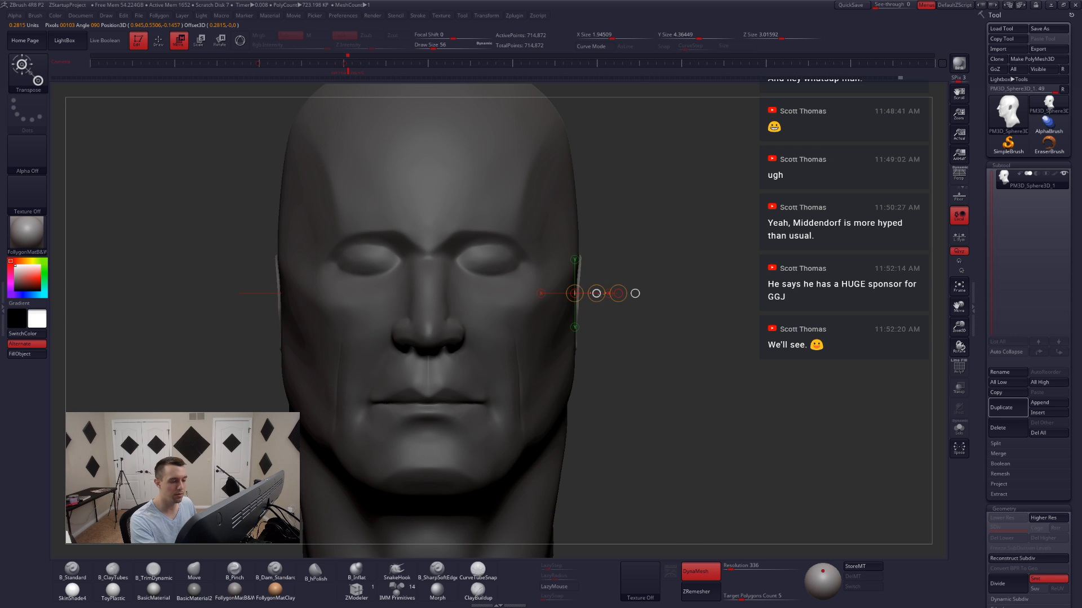
right_click_drag(599, 304, 573, 362)
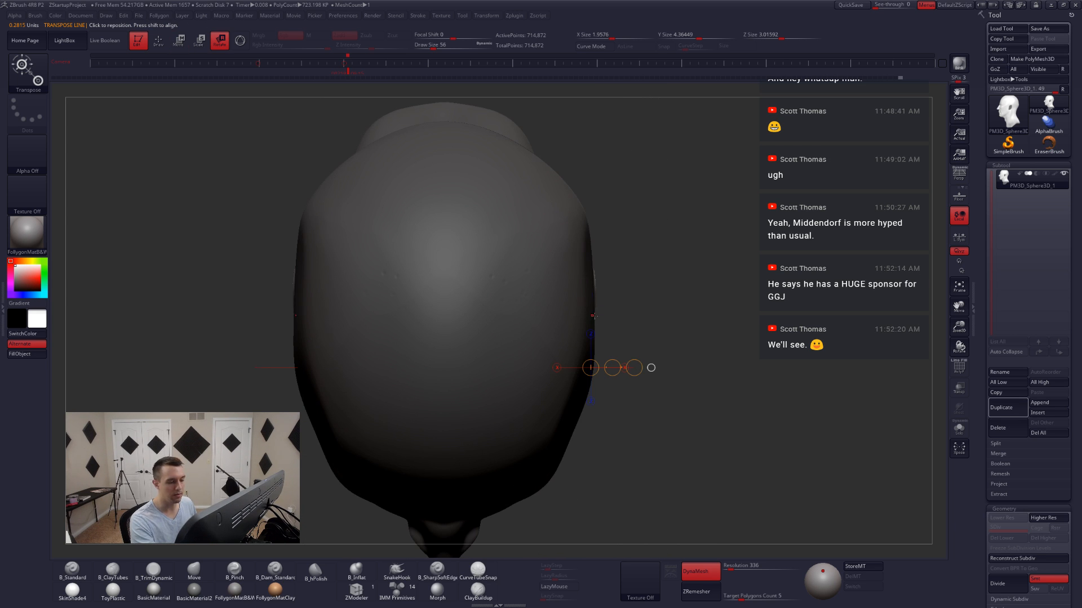
left_click_drag(593, 317, 678, 317)
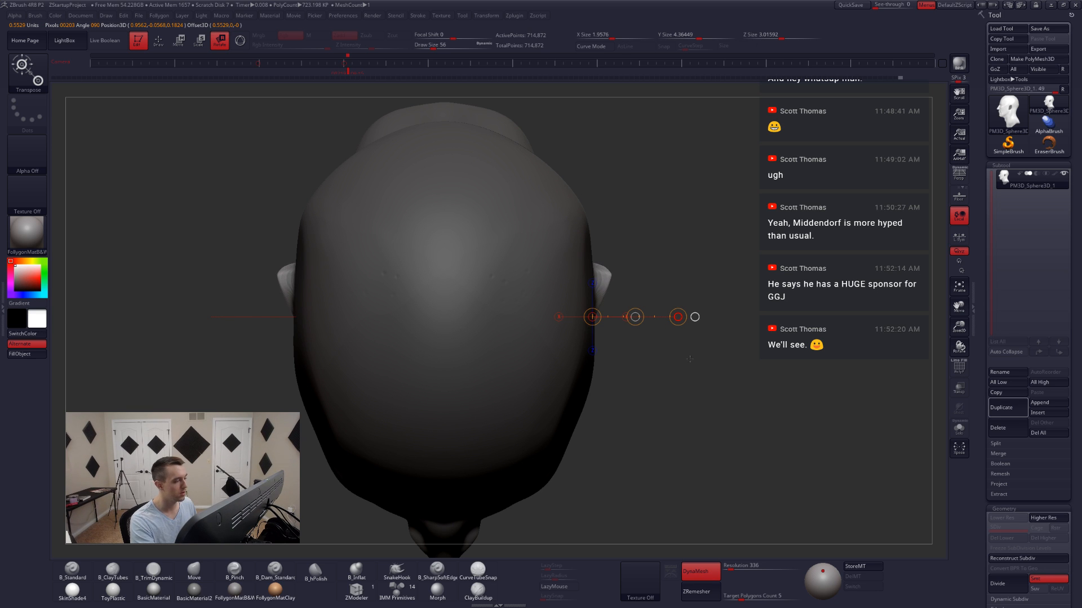
key("q")
- Turn perspective on and shape the protruding ears with the Move brush at a draw size of 207 to 234
mouse_move(689, 359)
right_mouse_down()
mouse_move(676, 340)
mouse_move(651, 367)
mouse_move(645, 357)
mouse_move(607, 365)
right_mouse_up()
key("space")
left_click_drag(607, 325, 623, 325)
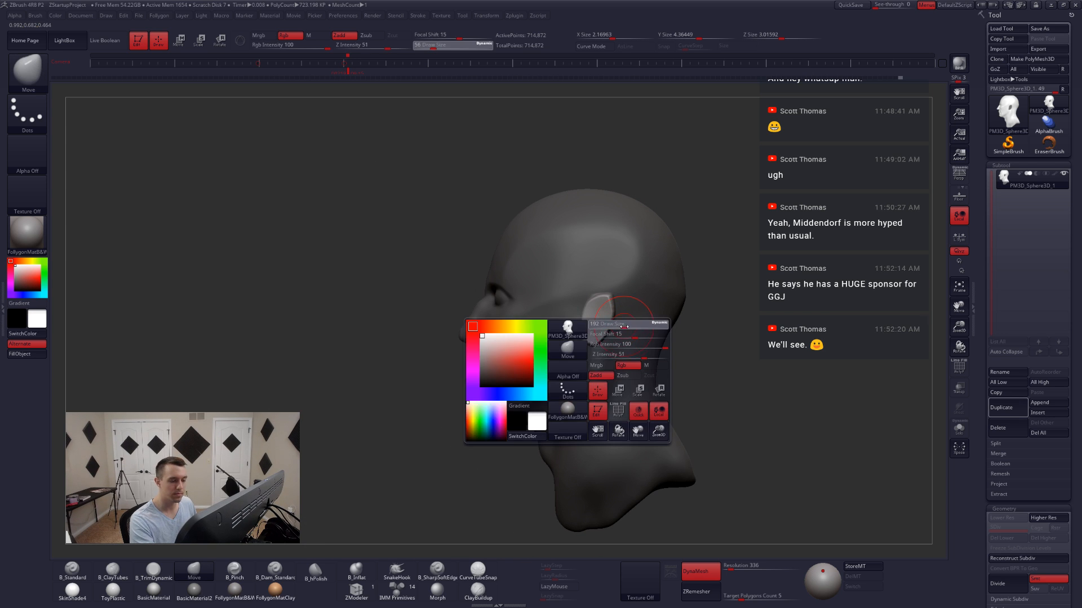
left_click(959, 175)
right_click_drag(684, 329, 617, 332)
key("space")
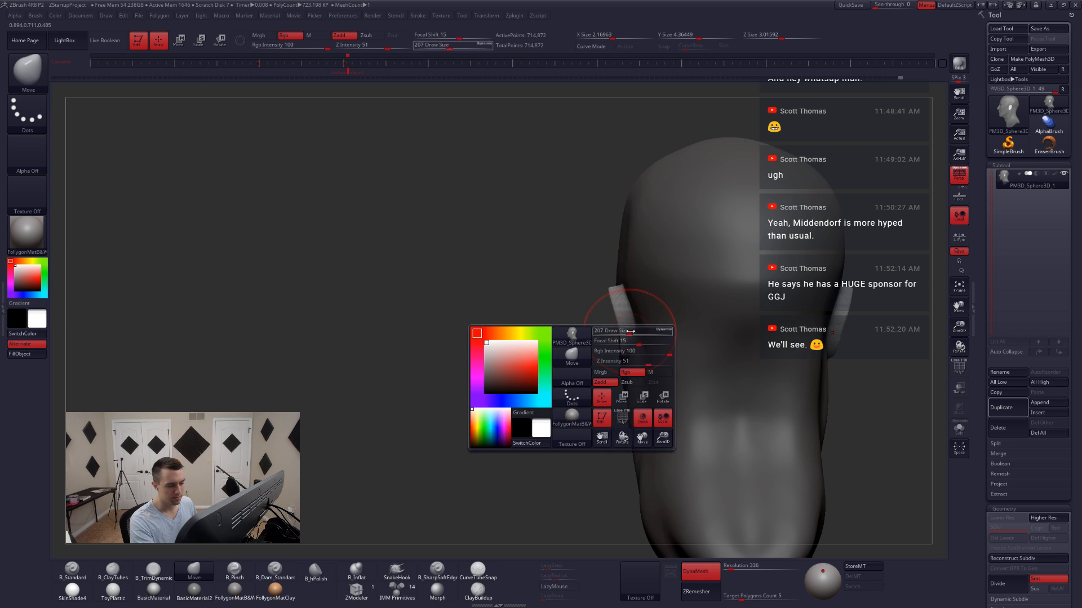
left_click_drag(617, 332, 607, 295)
right_click_drag(606, 299, 618, 350)
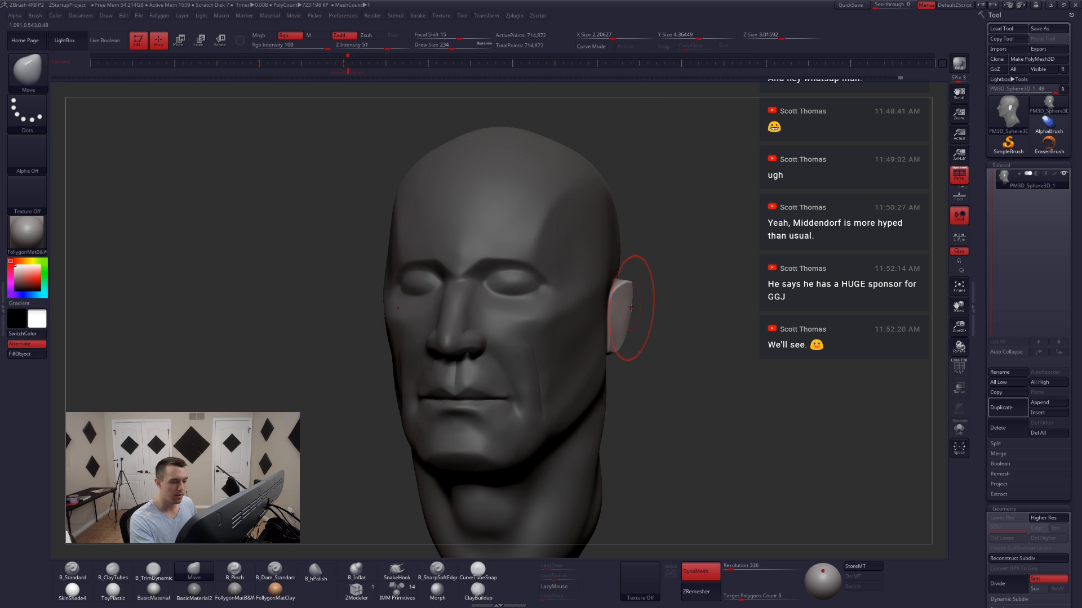
- Clear the mask, remesh the head with DynaMesh and choose MaskLasso as the masking brush
mouse_move(629, 308)
right_mouse_down()
mouse_move(557, 290)
mouse_move(317, 313)
right_mouse_up()
mouse_move(602, 305)
left_mouse_down("ctrl")
mouse_move(628, 351)
mouse_move(608, 367)
left_mouse_up("ctrl")
key("ctrl+shift+f")
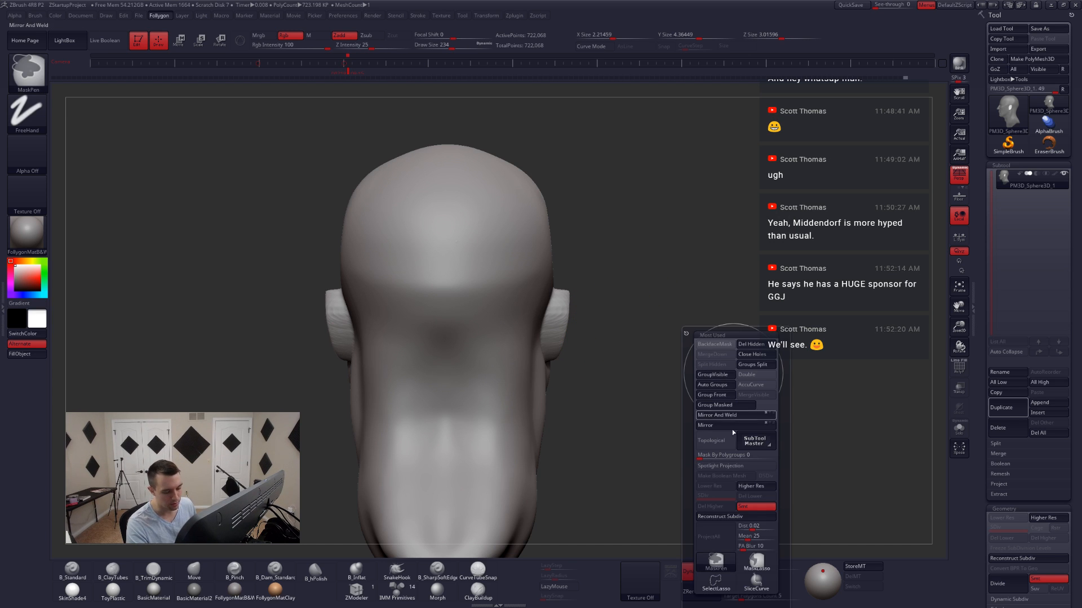
left_click(751, 562)
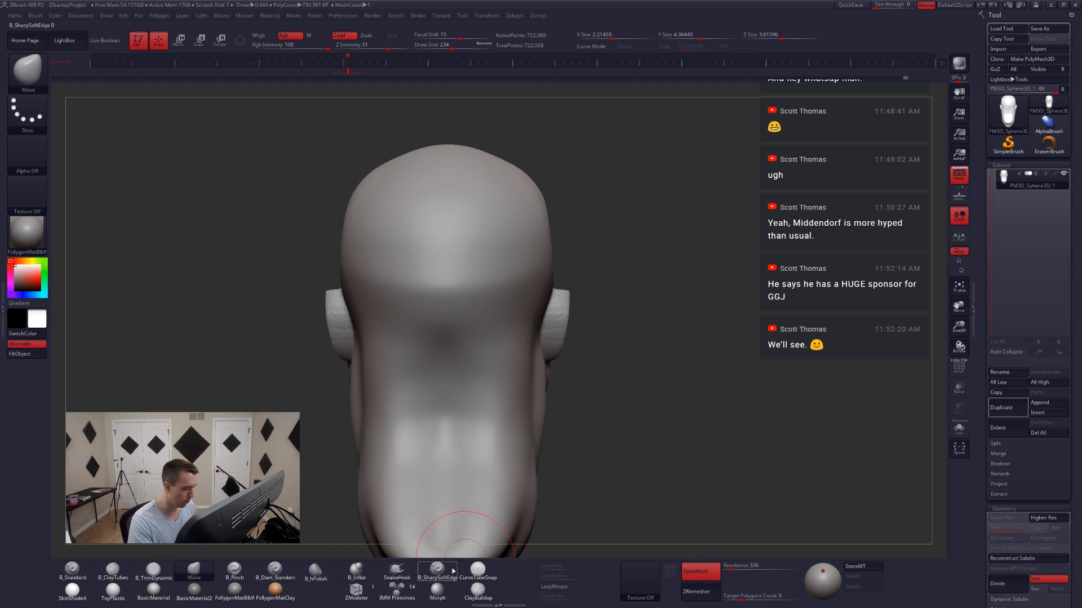
- Carve the hollow and crease behind the ears with the B_SharpSoftEdge brush at draw size 108
key("space")
left_click(550, 335)
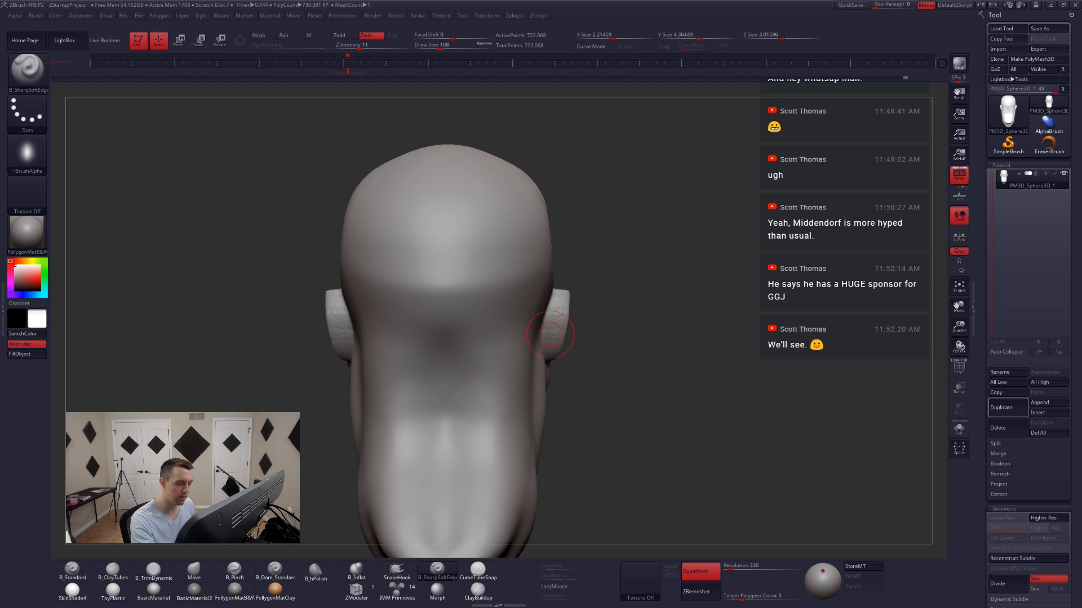
mouse_move(552, 320)
right_mouse_down()
mouse_move(507, 332)
mouse_move(524, 345)
mouse_move(564, 283)
right_mouse_up()
left_click_drag(560, 288, 549, 342)
right_click_drag(551, 332, 554, 312)
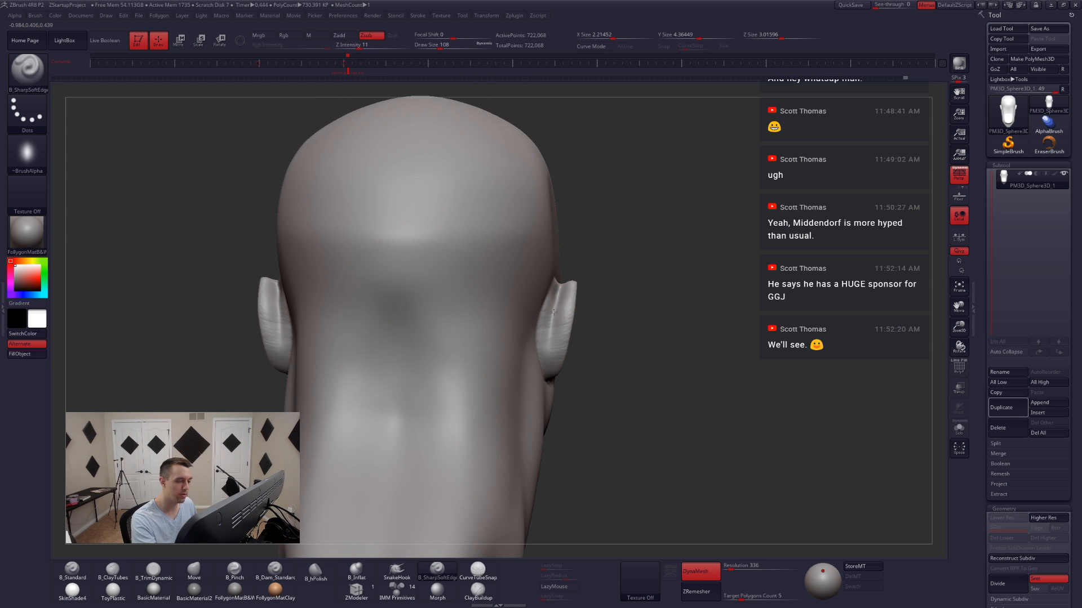
left_click_drag(552, 316, 547, 345)
right_click_drag(548, 346, 549, 326)
left_click_drag(547, 337, 551, 369)
right_click_drag(551, 369, 549, 338)
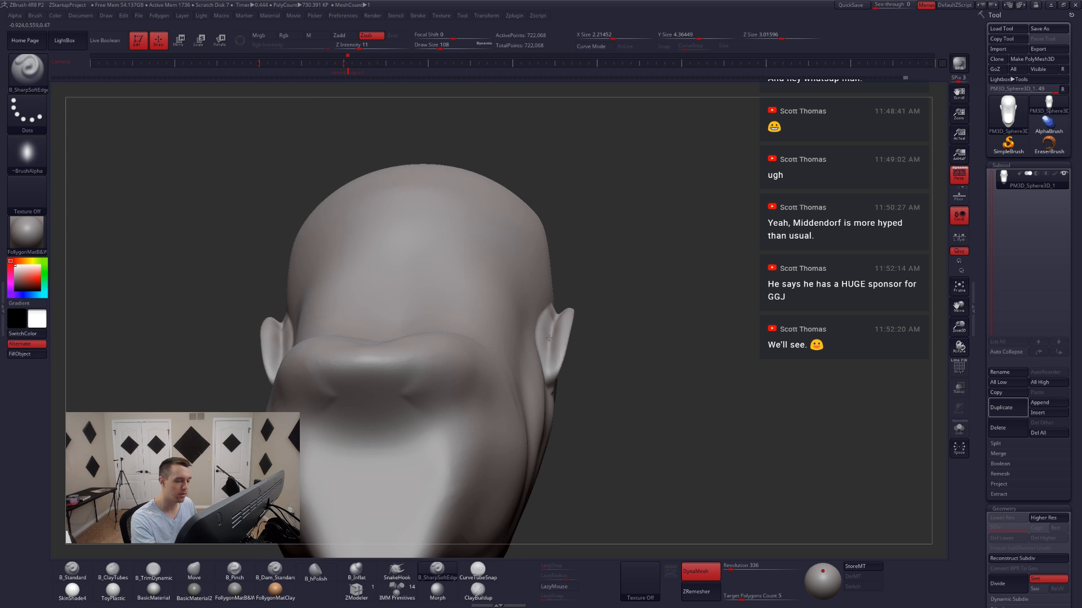
left_click_drag(549, 338, 548, 375)
mouse_move(549, 352)
right_mouse_down()
mouse_move(545, 320)
mouse_move(561, 311)
mouse_move(546, 300)
right_mouse_up()
key("shift")
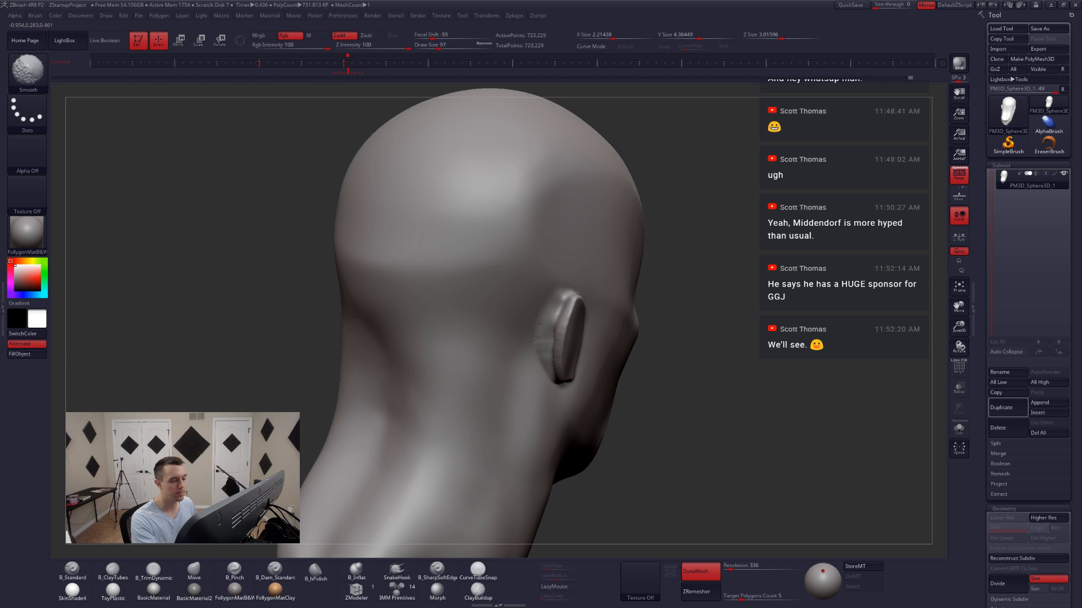
- Flatten and smooth the back of the ear with the B_TrimDynamic brush at draw size 112 and the Smooth brush
right_click_drag(541, 383, 791, 360)
key("space")
left_click_drag(480, 298, 483, 297)
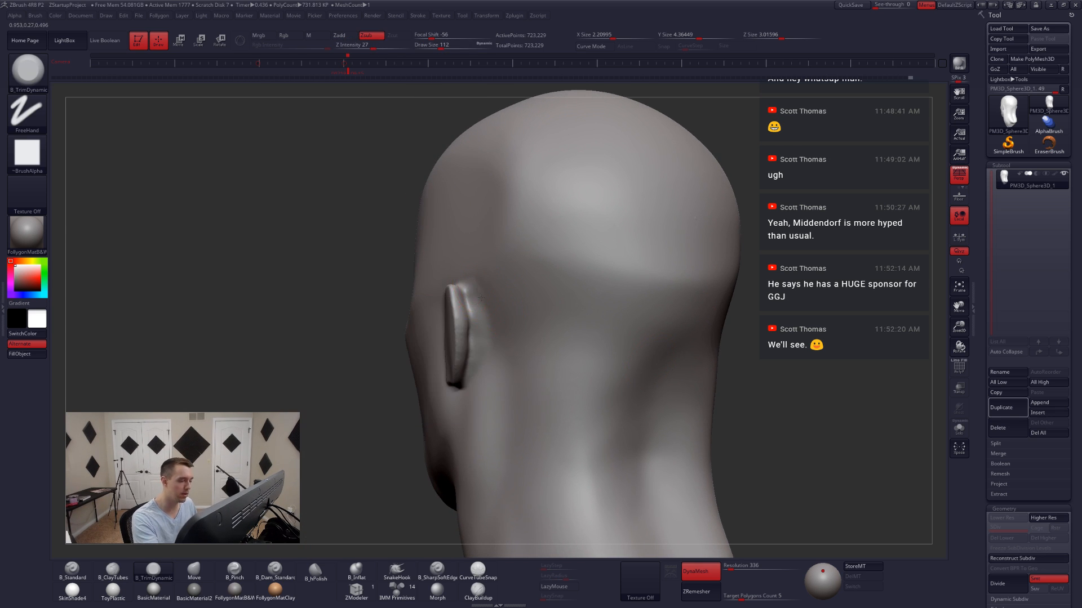
key("shift")
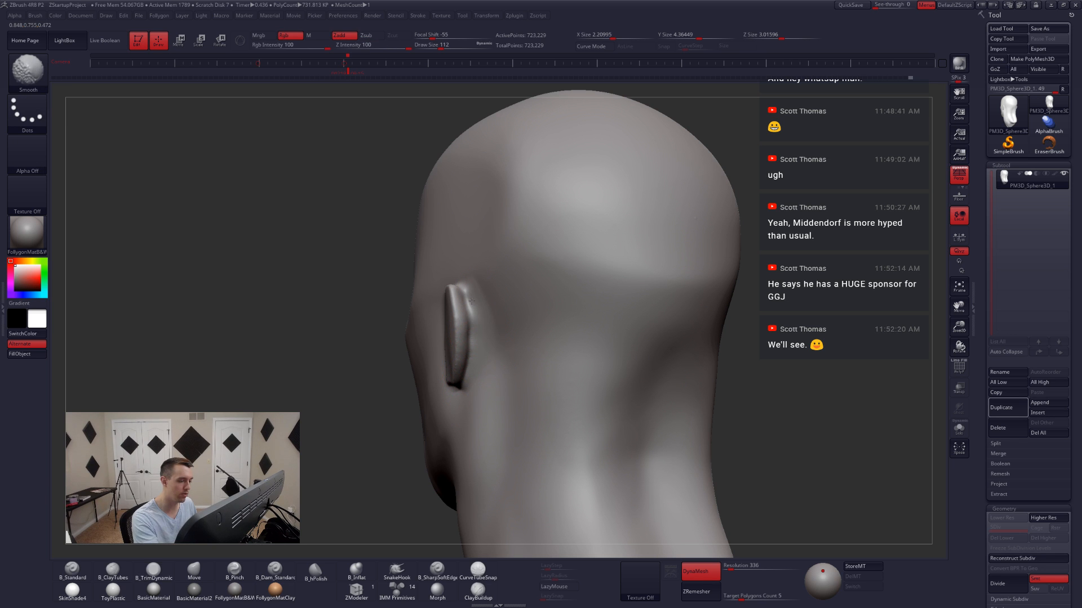
left_click_drag(471, 301, 475, 323, "shift")
- Reshape the ear's outline with the Move brush at a draw size of 124 to 136
mouse_move(478, 327)
right_mouse_down()
mouse_move(648, 322)
mouse_move(563, 316)
right_mouse_up()
key("b")
key("m")
key("v")
key("space")
left_click_drag(474, 315, 480, 315)
right_click_drag(480, 317, 619, 321, "alt")
key("space")
left_click_drag(575, 316, 643, 327)
right_click_drag(606, 327, 632, 331)
key("space")
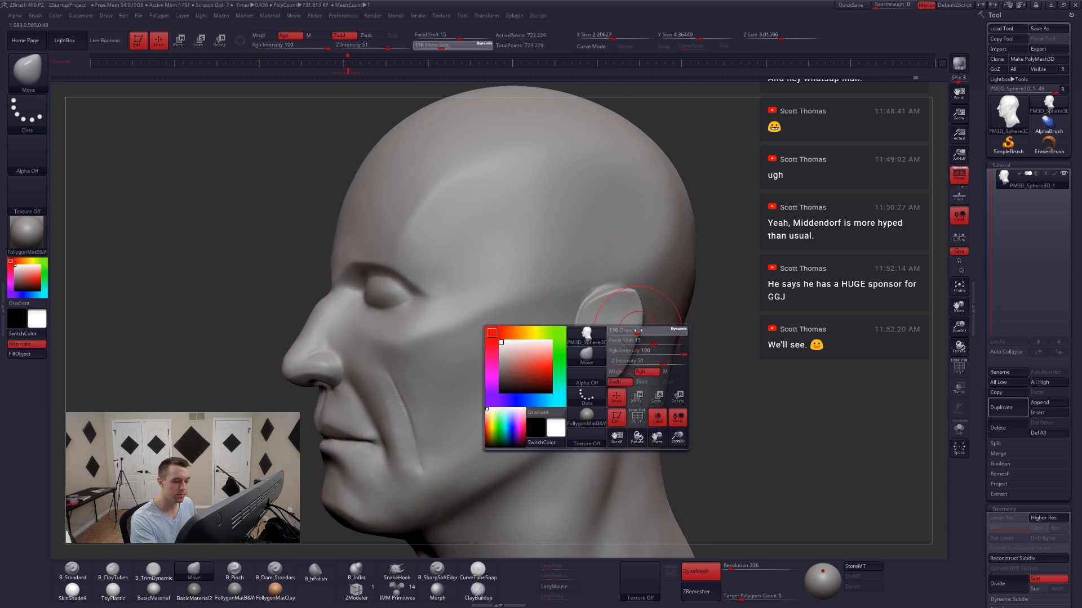
mouse_move(631, 333)
left_mouse_down()
mouse_move(637, 299)
mouse_move(617, 328)
left_mouse_up()
key("space")
key("space")
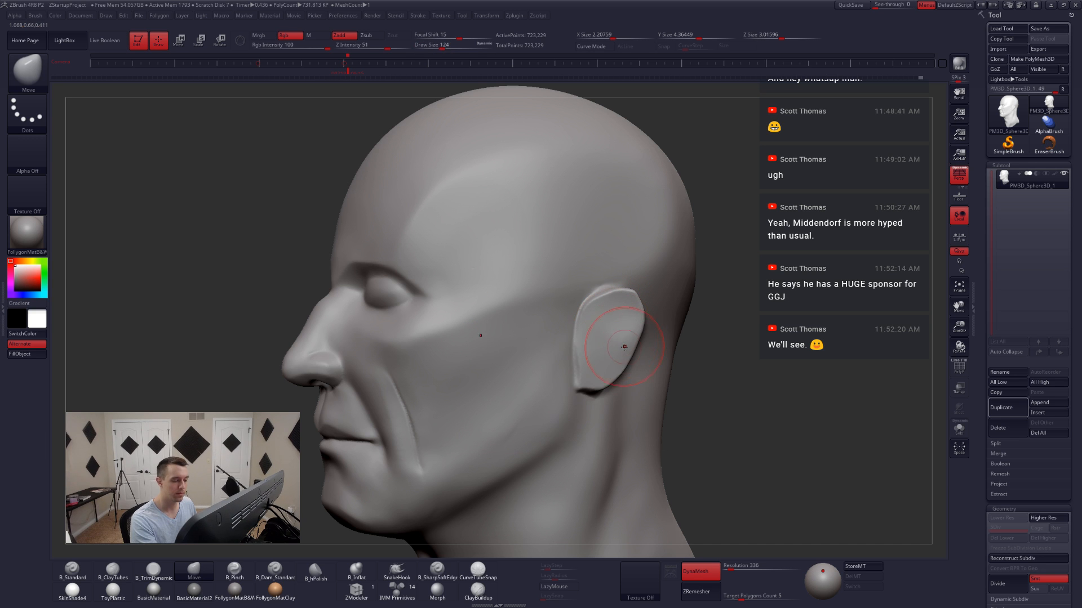
- Refine the ear's edge with the B_Pinch brush at draw size 90
right_click_drag(608, 381, 579, 398)
key("5")
key("space")
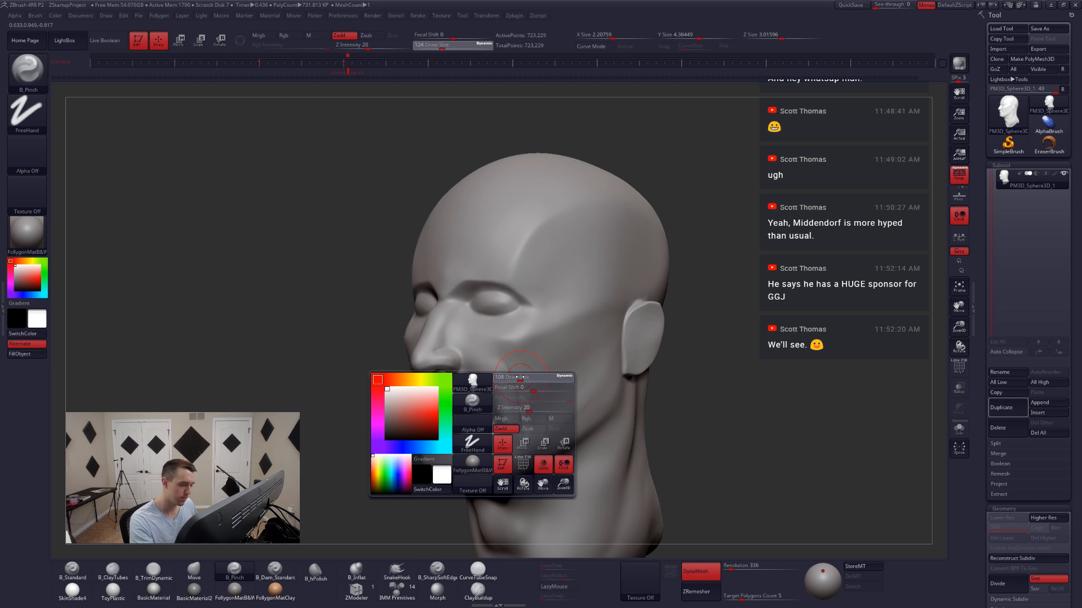
left_click_drag(518, 372, 510, 369)
key("space")
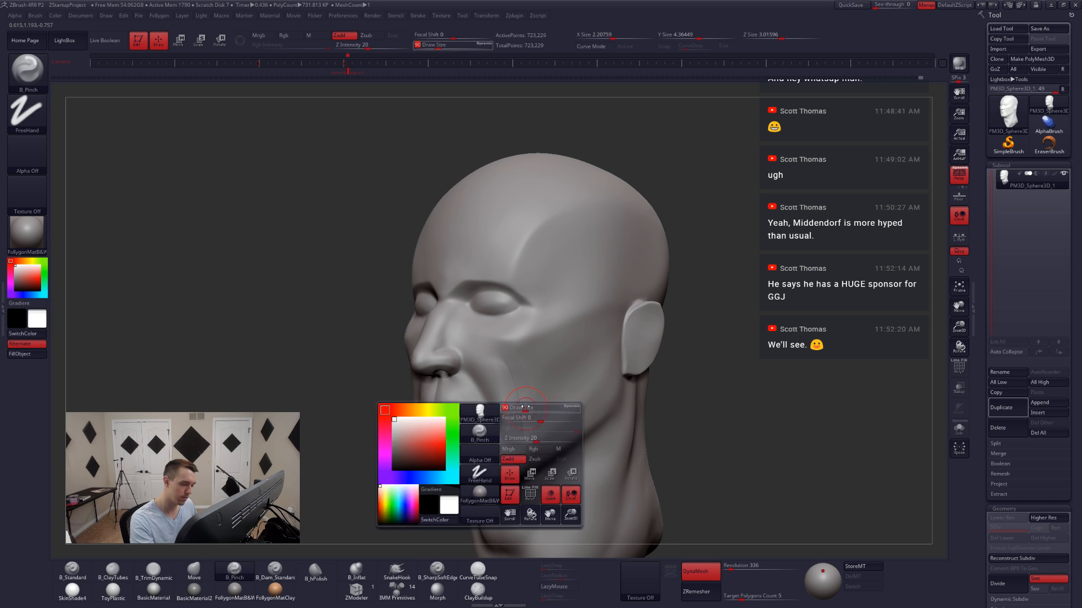
key("shift")
- Shape the ears as seen from behind with the Move brush, reducing its draw size from 149 to 108
mouse_move(525, 431)
right_mouse_down()
mouse_move(608, 445)
mouse_move(657, 420)
mouse_move(625, 424)
right_mouse_up()
right_click_drag(625, 424, 601, 444, "alt")
key("space")
left_click_drag(664, 341, 671, 340)
mouse_move(674, 331)
right_mouse_down("alt")
mouse_move(614, 346)
mouse_move(644, 320)
mouse_move(654, 343)
mouse_move(669, 342)
mouse_move(651, 343)
right_mouse_up("alt")
key("4")
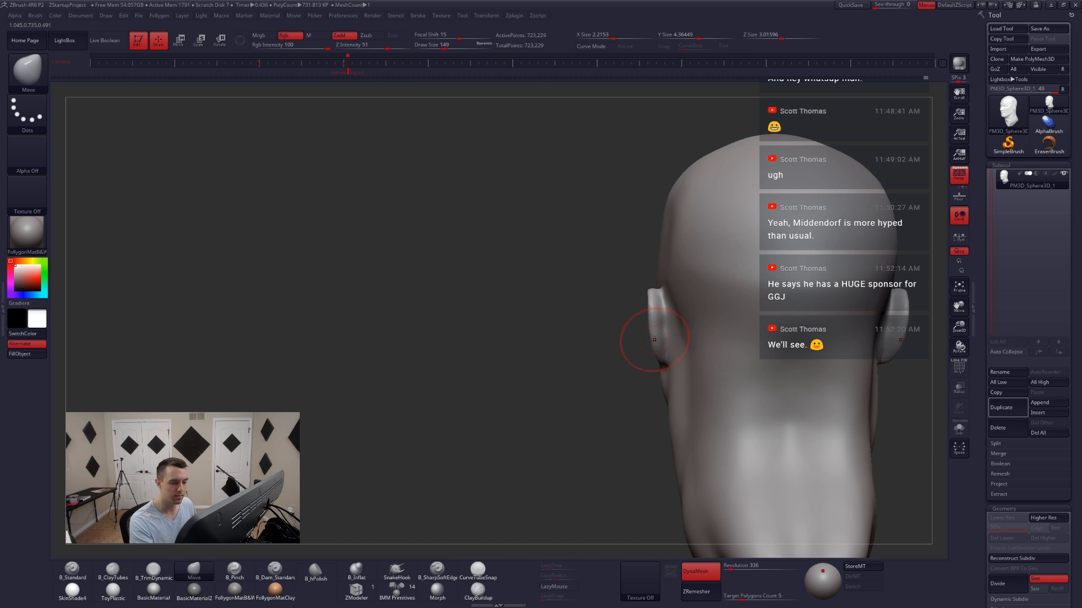
key("space")
left_click_drag(654, 339, 657, 339)
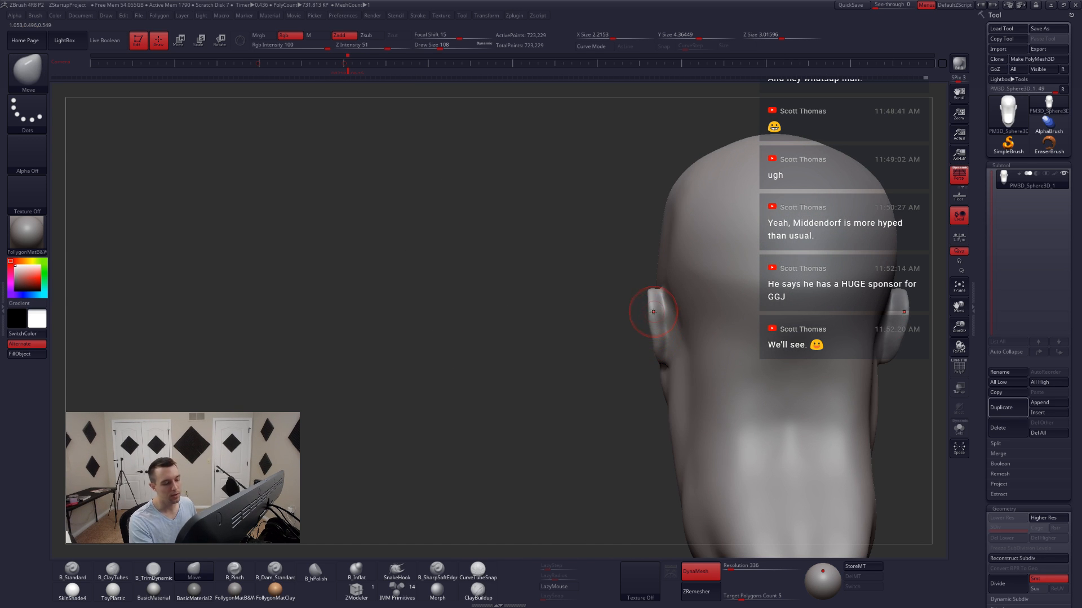
- Carve the inner hollow of the ear with the B_Standard brush at draw size 97, leaving a raised outer rim
mouse_move(665, 350)
right_mouse_down()
mouse_move(688, 353)
mouse_move(689, 369)
right_mouse_up()
key("1")
key("space")
left_click_drag(662, 309, 657, 309)
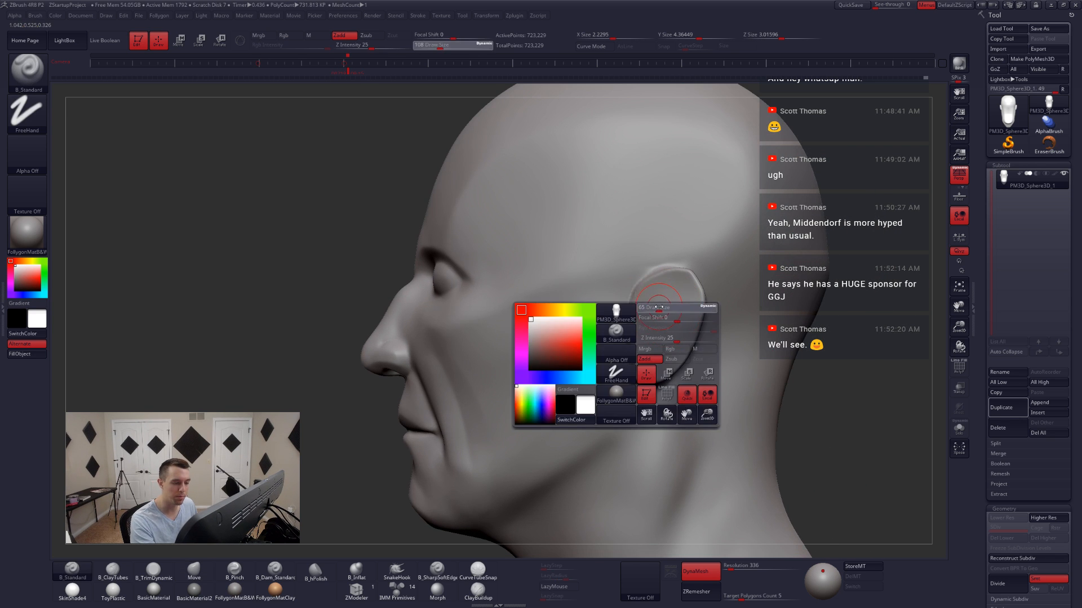
right_click_drag(658, 306, 670, 306)
key("space")
left_click_drag(670, 306, 675, 306)
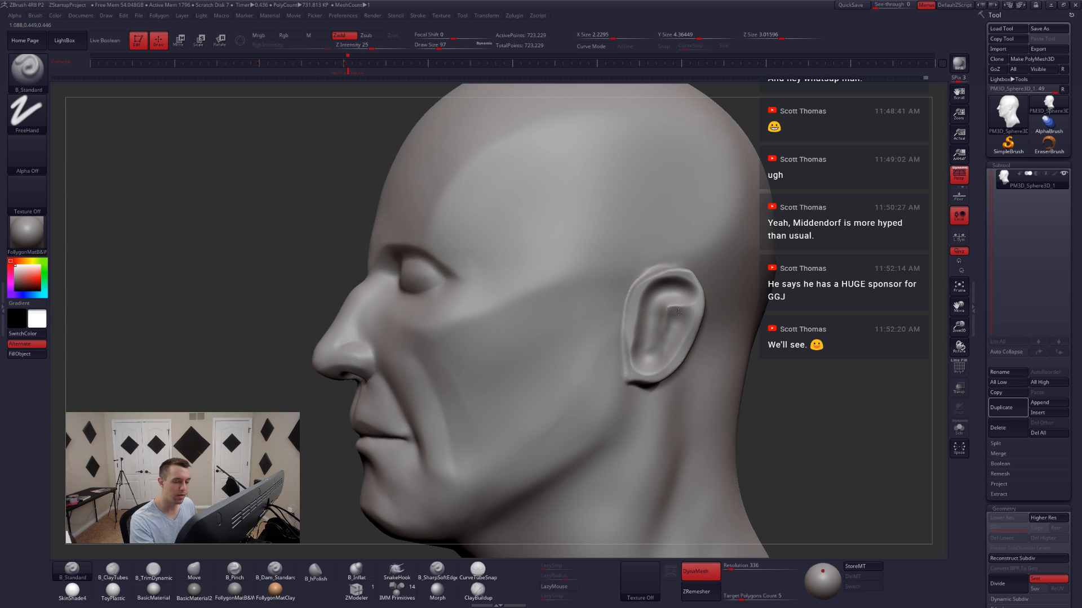
- Smooth the inside of the carved ear with the Smooth brush at draw size 97
right_click_drag(660, 332, 668, 315)
key("shift")
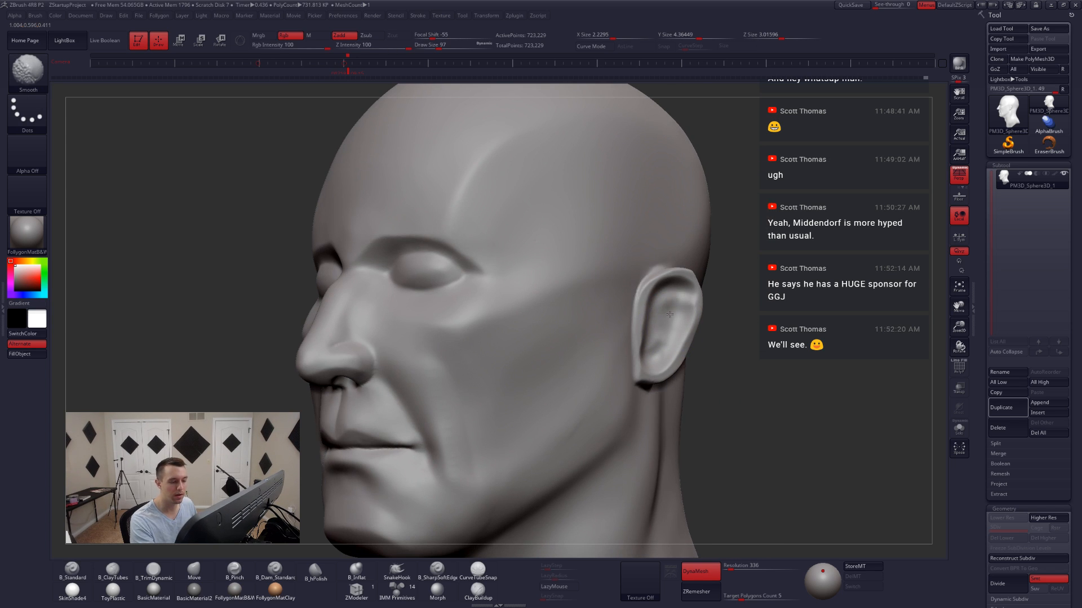
left_click_drag(657, 335, 660, 345, "shift")
right_click_drag(682, 332, 663, 329)
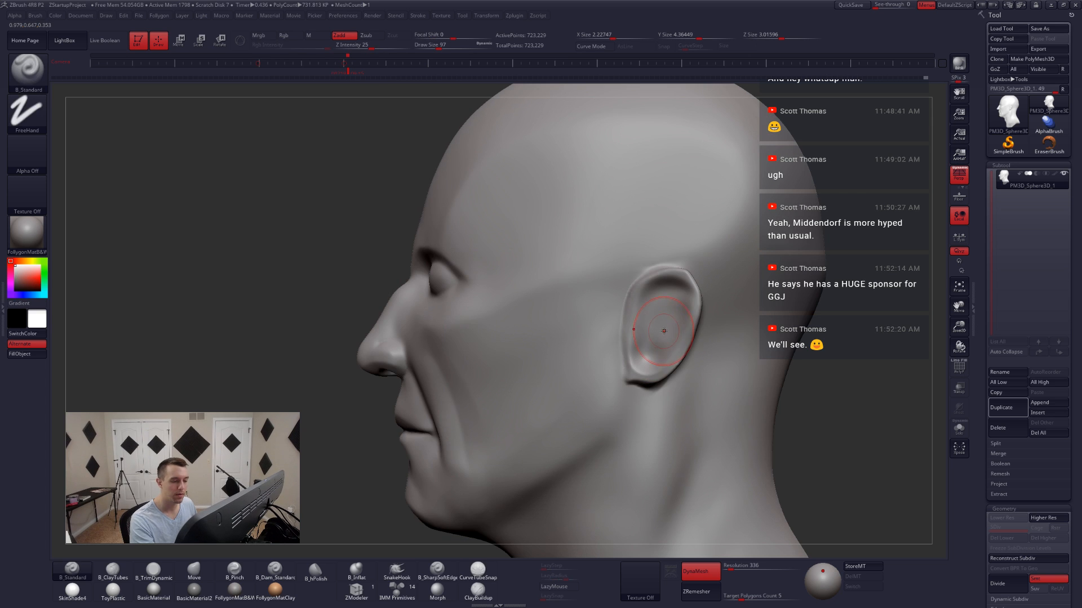
left_click_drag(664, 329, 659, 337, "shift")
- Toggle BackfaceMask for the Move brush and shape the earlobe at draw size 132
mouse_move(636, 339)
right_mouse_down("ctrl")
mouse_move(634, 323)
mouse_move(588, 336)
right_mouse_up("ctrl")
key("shift")
key("space")
left_click_drag(624, 366, 596, 366)
key("b")
key("m")
key("v")
key("space")
key("ctrl+shift+f")
left_click(600, 346)
right_click_drag(598, 365, 594, 349)
left_click_drag(596, 365, 594, 369)
mouse_move(596, 368)
right_mouse_down()
mouse_move(671, 361)
mouse_move(501, 361)
mouse_move(617, 362)
right_mouse_up()
- Remesh the head with DynaMesh and toggle BackfaceMask again for the Move brush at draw size 112
left_click_drag(709, 359, 834, 289, "ctrl")
key("ctrl+f")
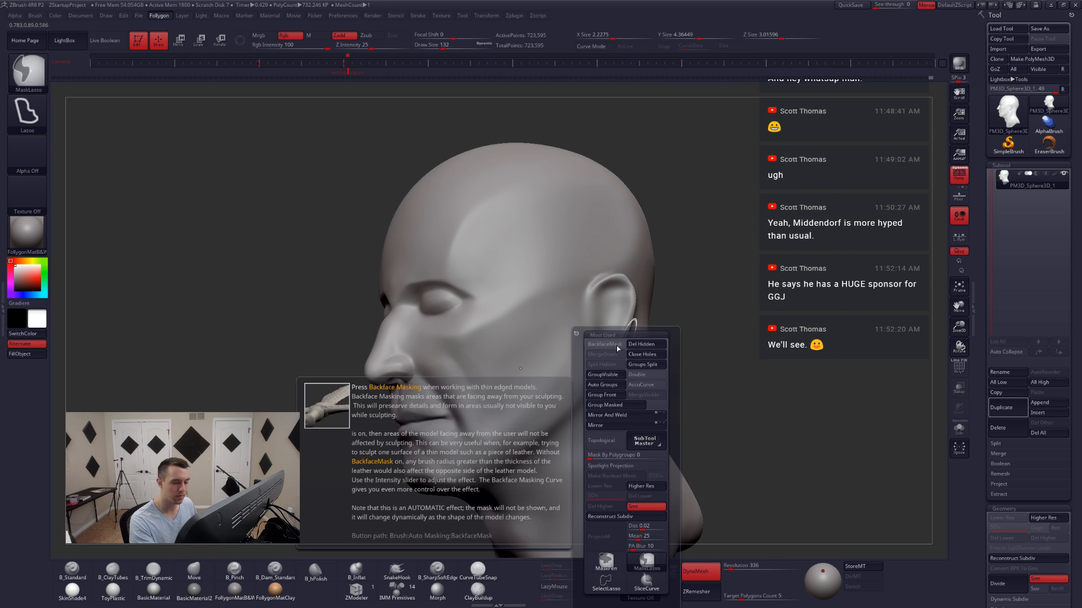
left_click(615, 344)
key("space")
right_click_drag(605, 350, 587, 356, "ctrl")
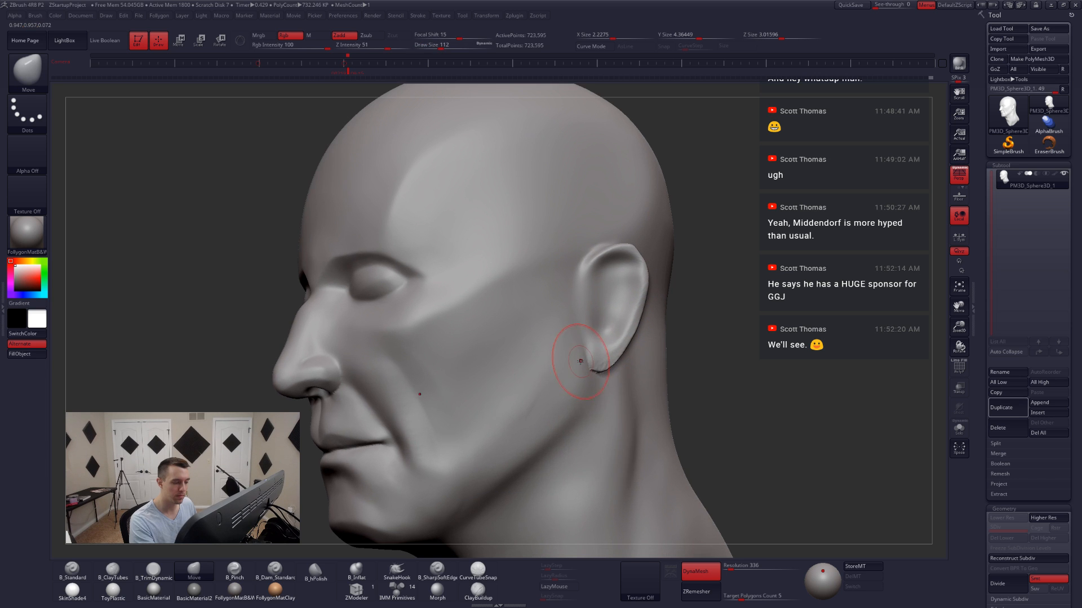
- Build up the earlobe and the curled ridge inside the upper ear with the B_ClayTubes brush at draw size 56
key("2")
key("space")
left_click_drag(601, 359, 595, 365)
left_click_drag(598, 365, 604, 357, "shift")
right_click_drag(592, 356, 636, 345)
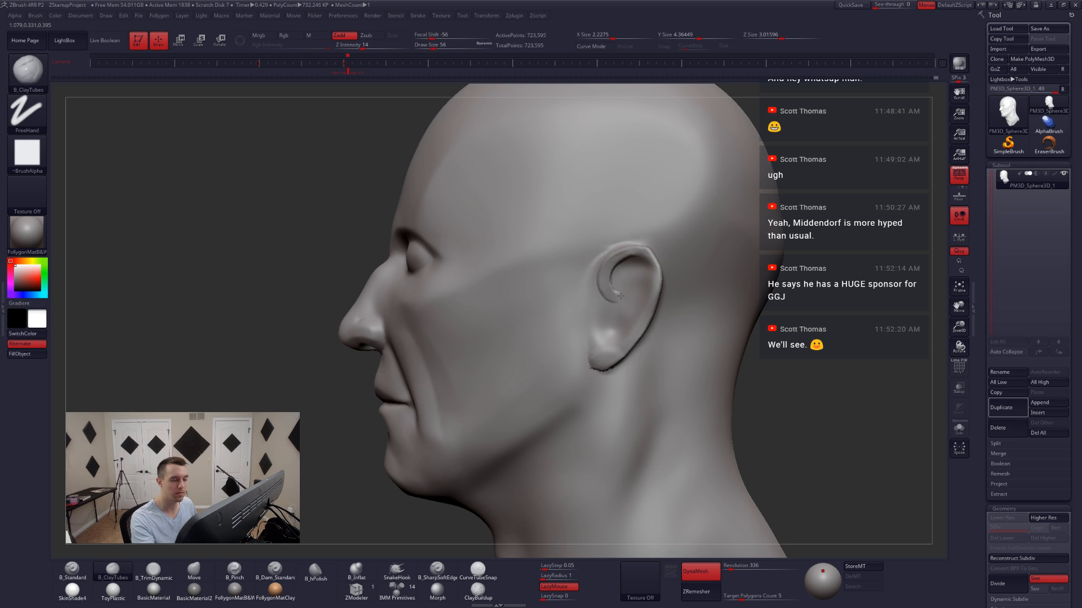
right_click_drag(652, 286, 655, 269)
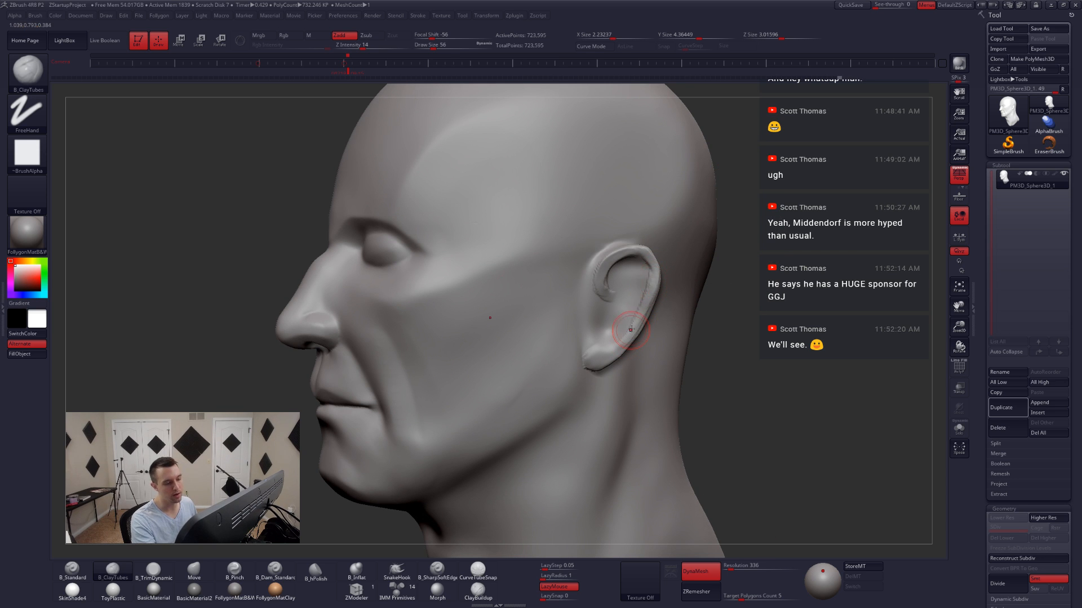
- Smooth the curled ridge and the upper rim of the ear with the Smooth brush at draw size 56
mouse_move(650, 282)
left_mouse_down("shift")
mouse_move(626, 253)
mouse_move(611, 271)
left_mouse_up("shift")
right_click_drag(611, 278, 640, 276)
left_click_drag(602, 273, 608, 293, "shift")
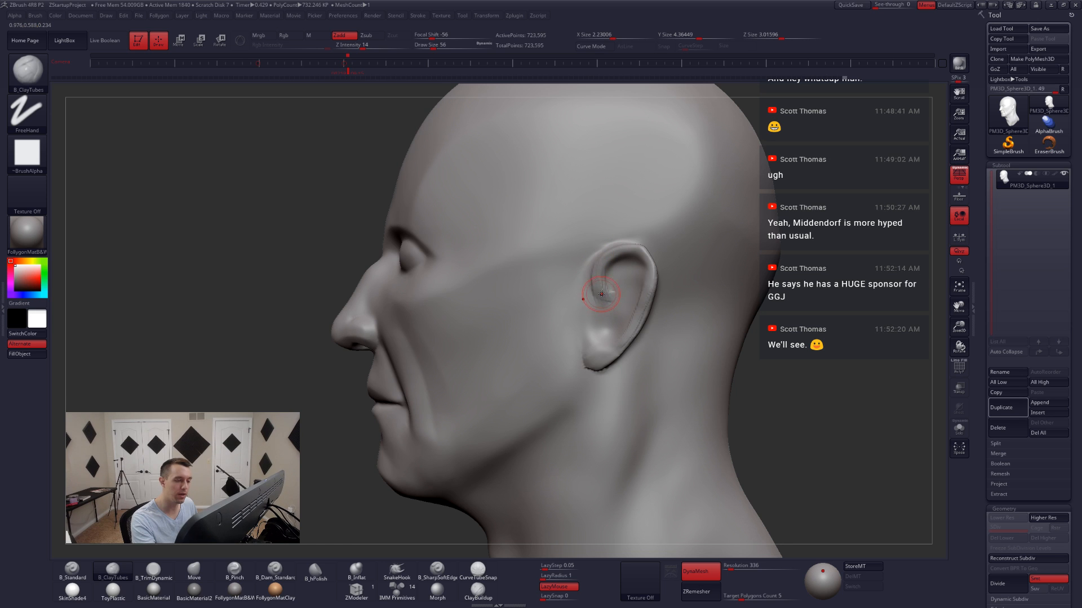
right_click_drag(601, 293, 593, 280)
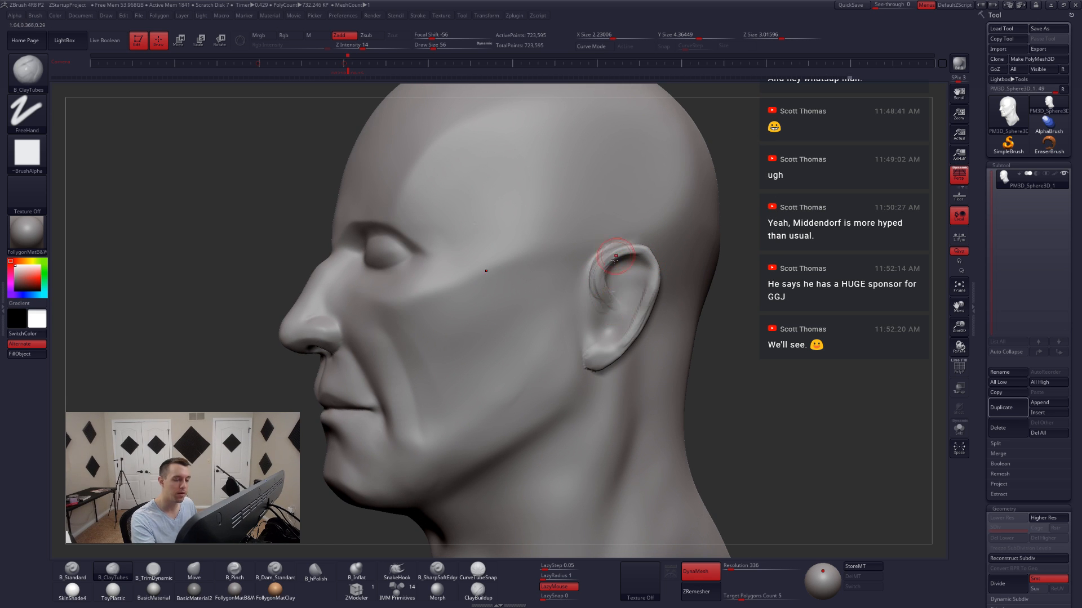
left_click_drag(615, 257, 604, 294, "shift")
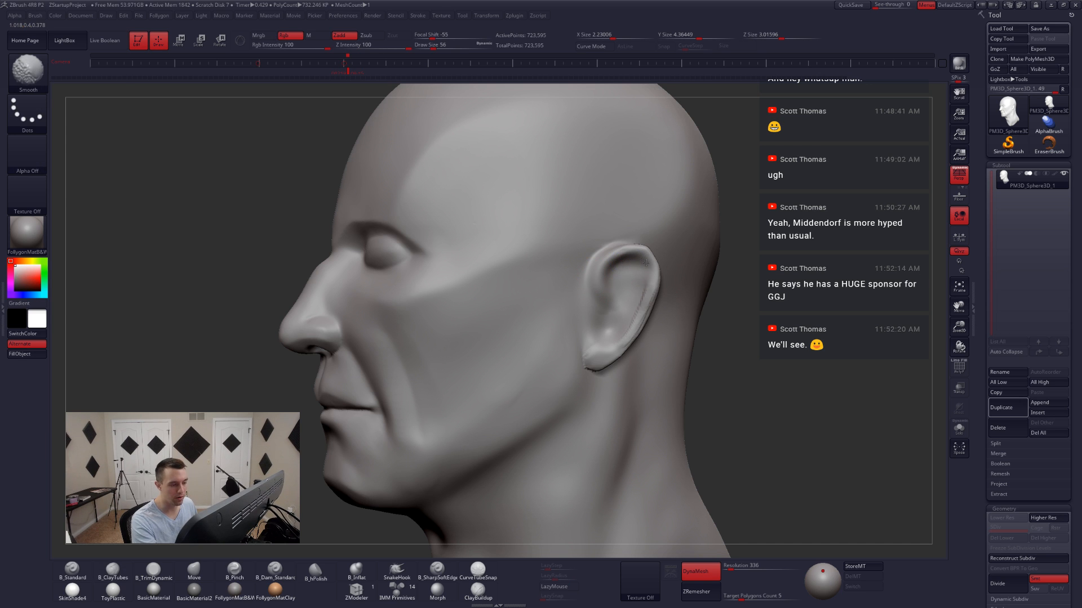
- Carve the crease under the ear's upper rim with the B_Dam_Standard brush at draw size 59
key("space")
left_click_drag(643, 265, 651, 265)
mouse_move(648, 270)
right_mouse_down()
mouse_move(616, 265)
mouse_move(693, 263)
right_mouse_up()
key("5")
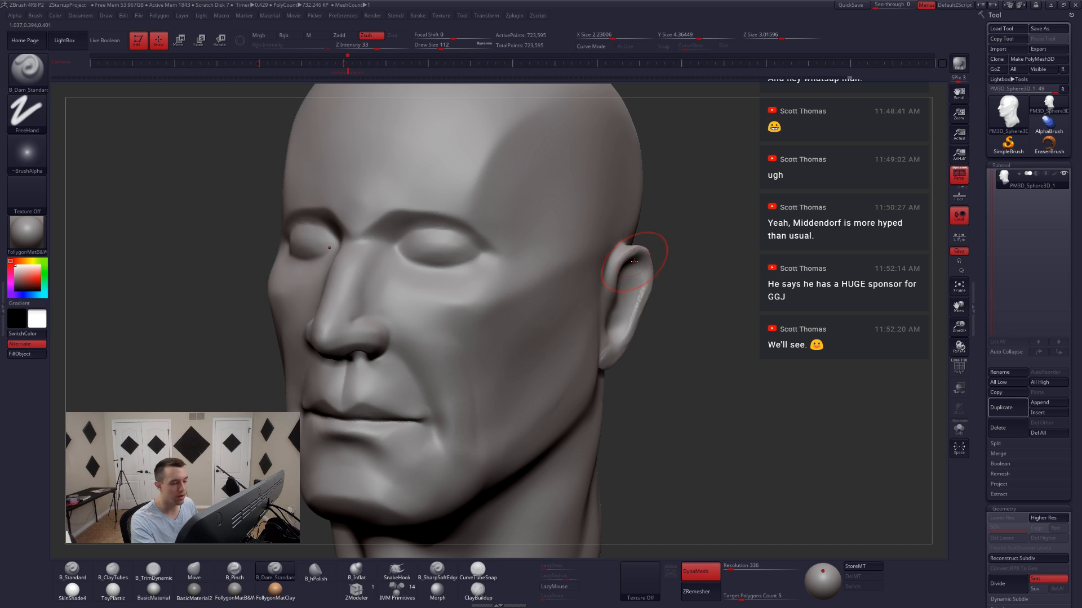
key("space")
left_click_drag(635, 262, 626, 261)
mouse_move(620, 252)
right_mouse_down("alt")
mouse_move(600, 317)
mouse_move(640, 281)
mouse_move(673, 301)
mouse_move(648, 294)
right_mouse_up("alt")
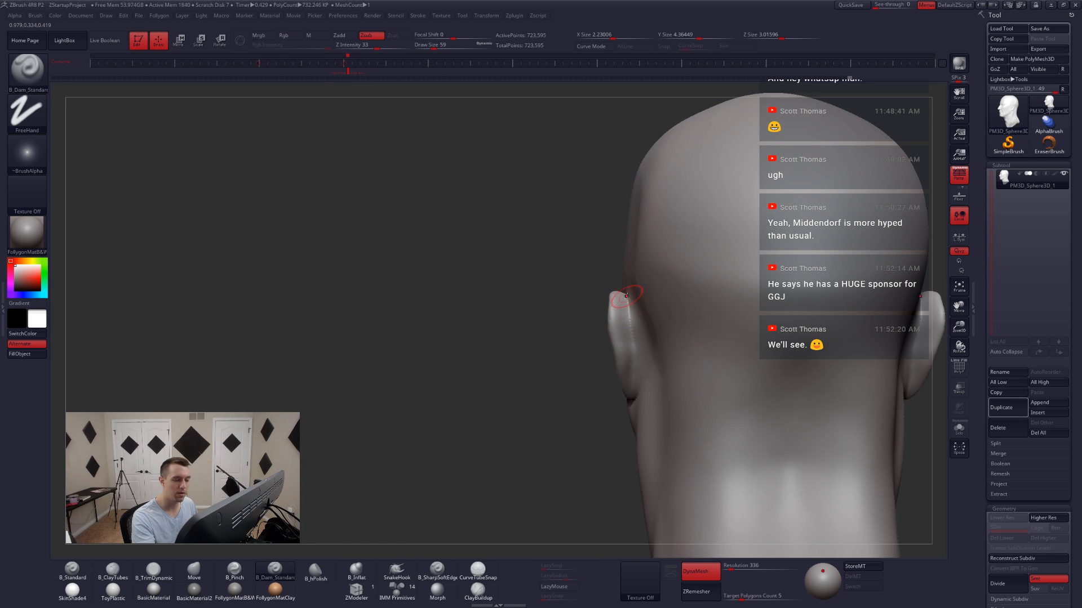
- Build up the area behind the ear with the B_ClayTubes brush at draw size 71
right_click_drag(629, 371, 647, 367)
key("space")
left_click_drag(643, 369, 645, 369)
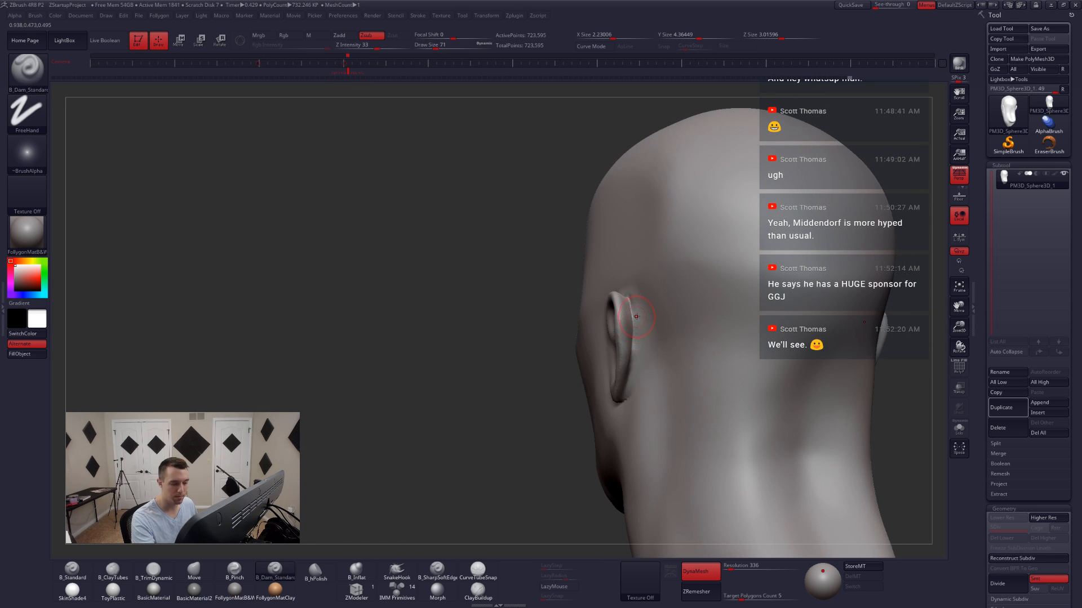
key("2")
left_click_drag(632, 299, 637, 328)
- Smooth the ear's inner surface with the Smooth brush at draw size 108
mouse_move(636, 358)
right_mouse_down()
mouse_move(649, 305)
mouse_move(609, 336)
right_mouse_up()
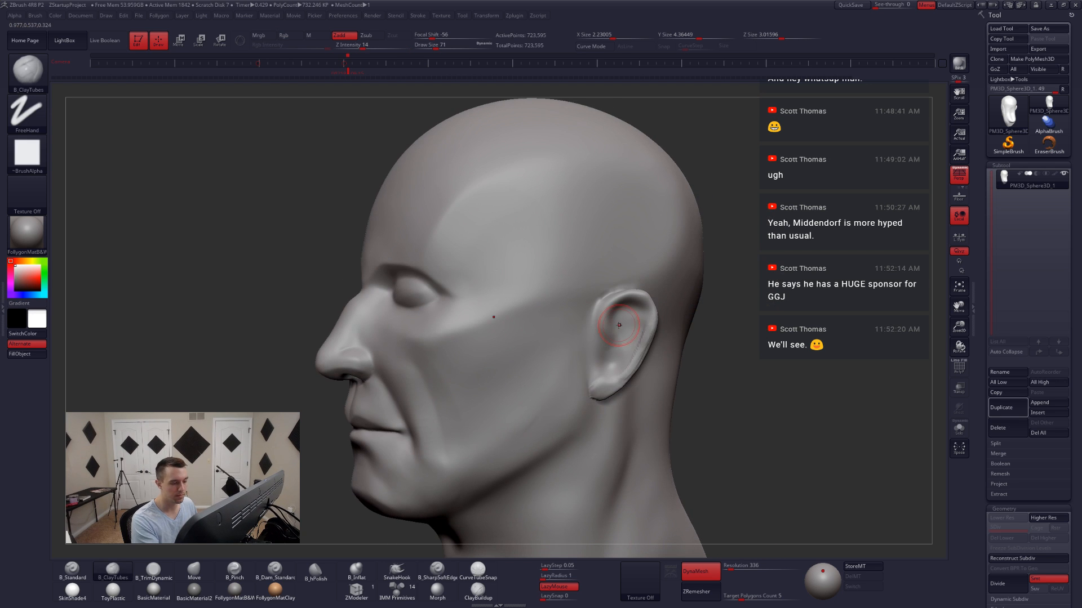
key("bracketright")
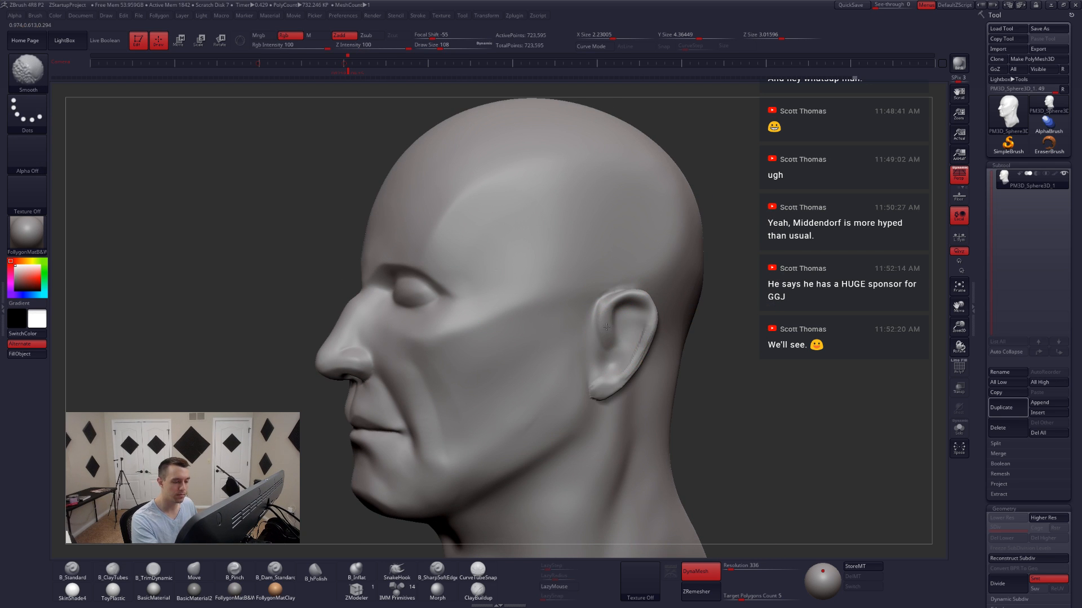
key("bracketleft")
- Sink the ear canal opening above the earlobe with the B_Standard brush at draw size 56 and smooth it
right_click_drag(492, 309, 606, 362)
key("1")
key("space")
key("space")
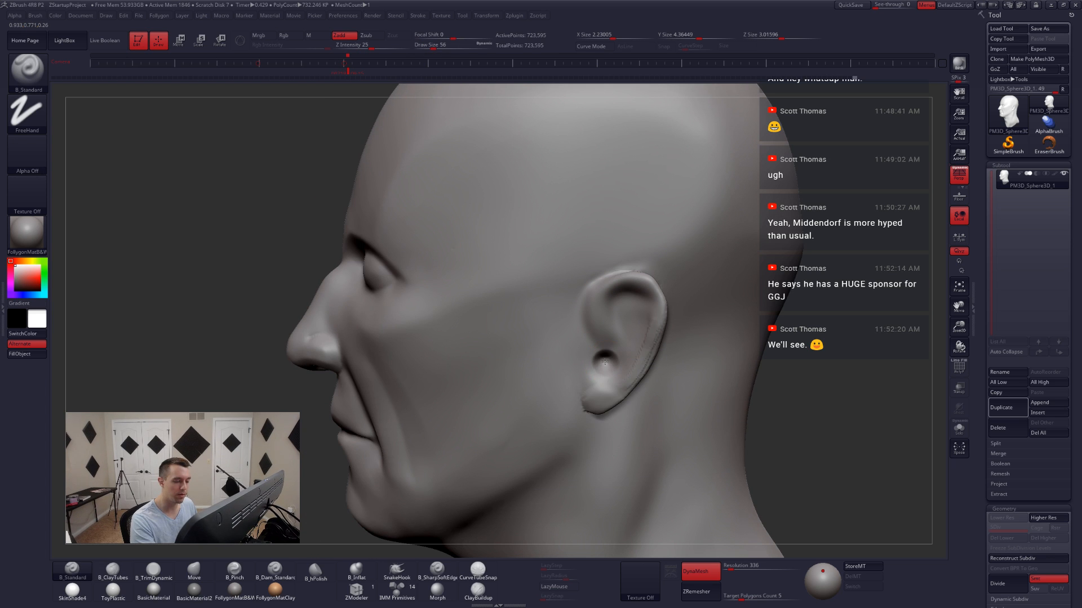
key("shift")
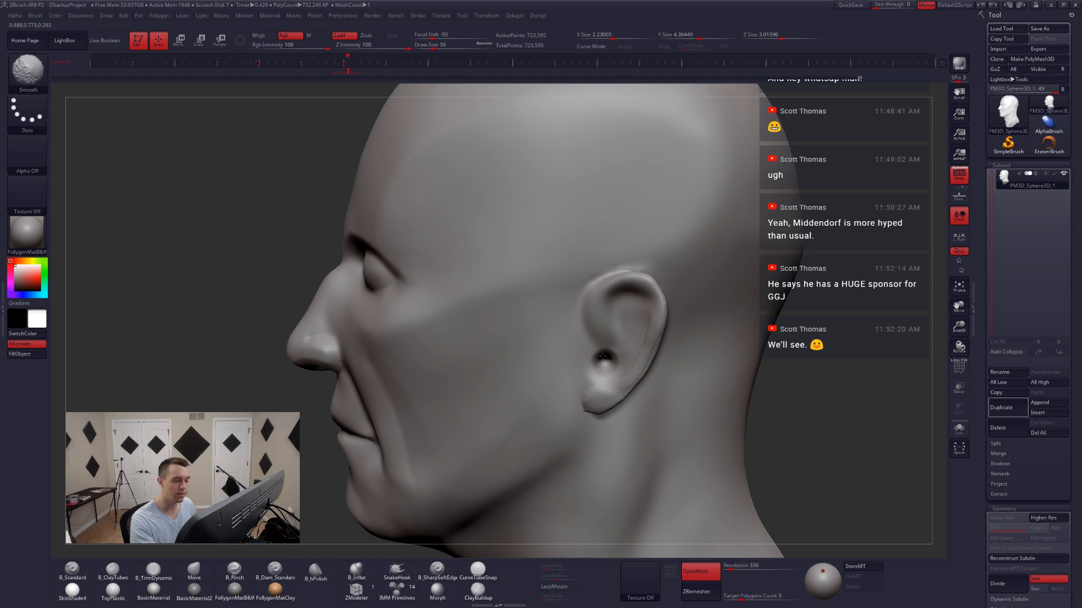
mouse_move(603, 357)
right_mouse_down()
mouse_move(713, 344)
mouse_move(621, 313)
right_mouse_up()
- Build up the antihelix ridge inside the ear with the B_ClayTubes brush at draw size 56 to 62 and smooth it
key("2")
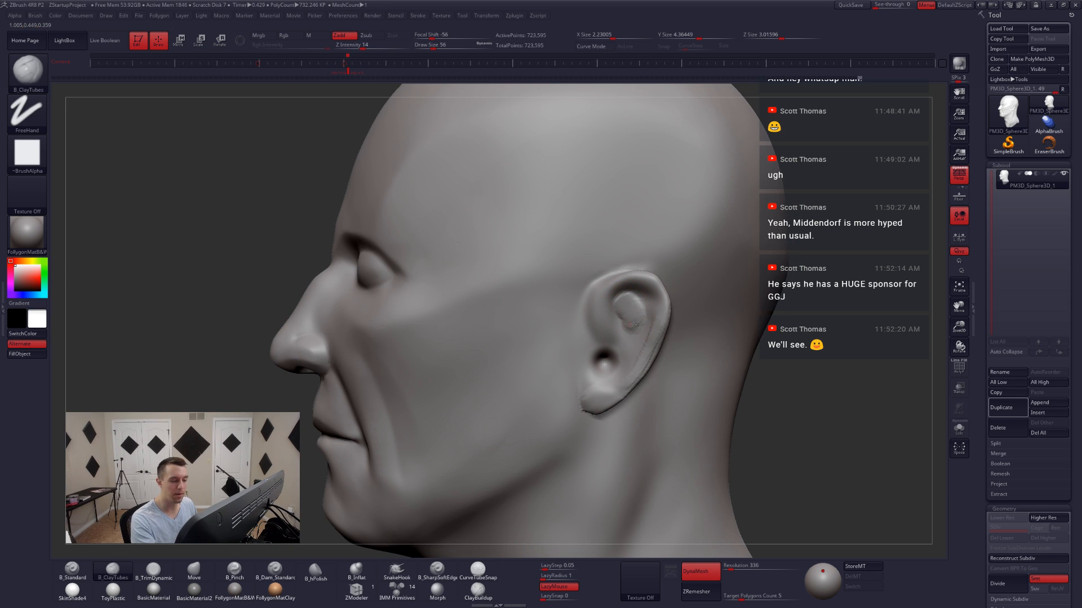
key("]")
right_click_drag(632, 340, 625, 313)
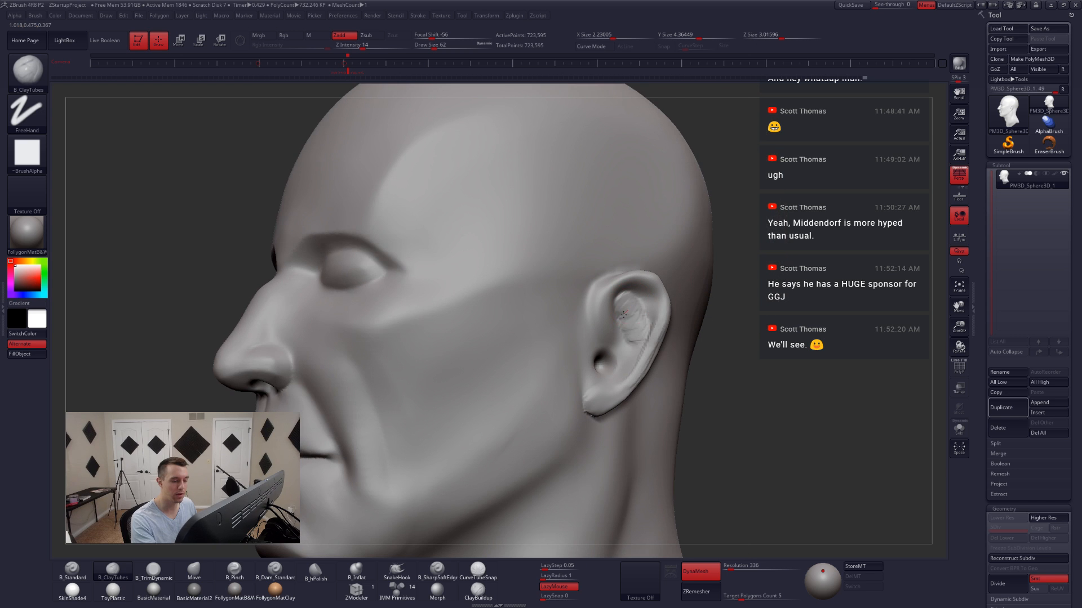
left_click_drag(633, 358, 628, 298)
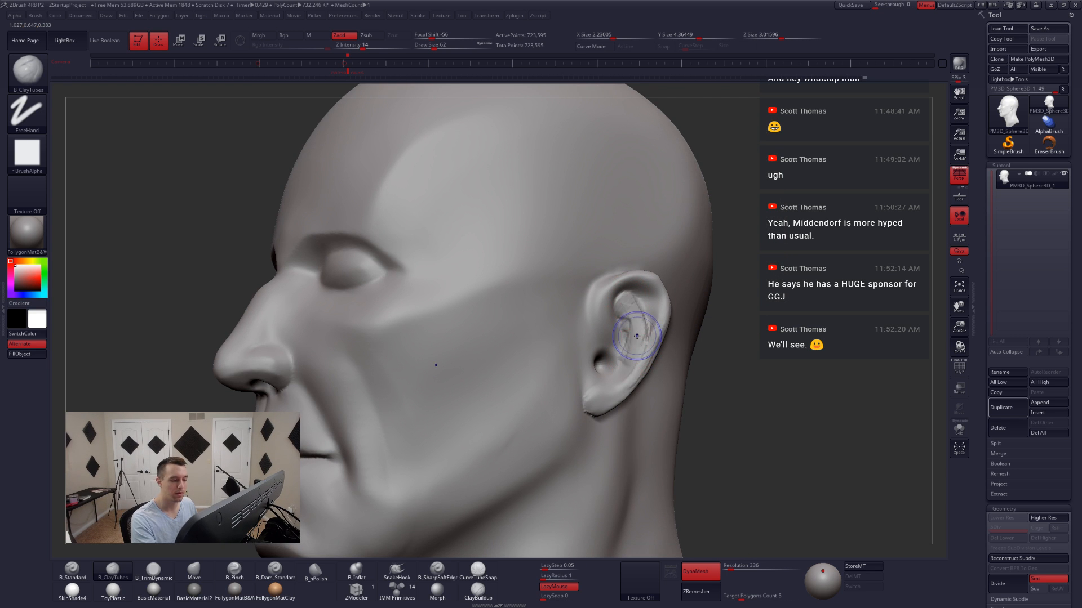
mouse_move(637, 336)
left_mouse_down("shift")
mouse_move(627, 310)
mouse_move(638, 336)
left_mouse_up("shift")
- Adjust how the ears stick out from the head with the Move brush at draw size 101
mouse_move(614, 333)
right_mouse_down("shift")
mouse_move(636, 322)
mouse_move(657, 350)
mouse_move(577, 345)
right_mouse_up("shift")
key("b")
key("m")
key("v")
key("space")
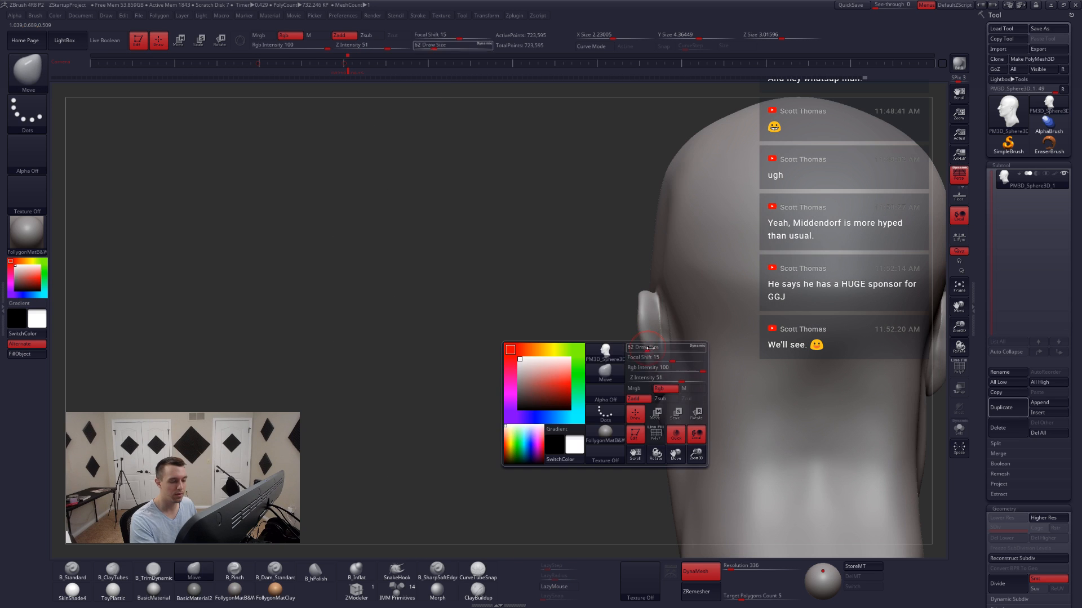
left_click_drag(649, 348, 648, 362)
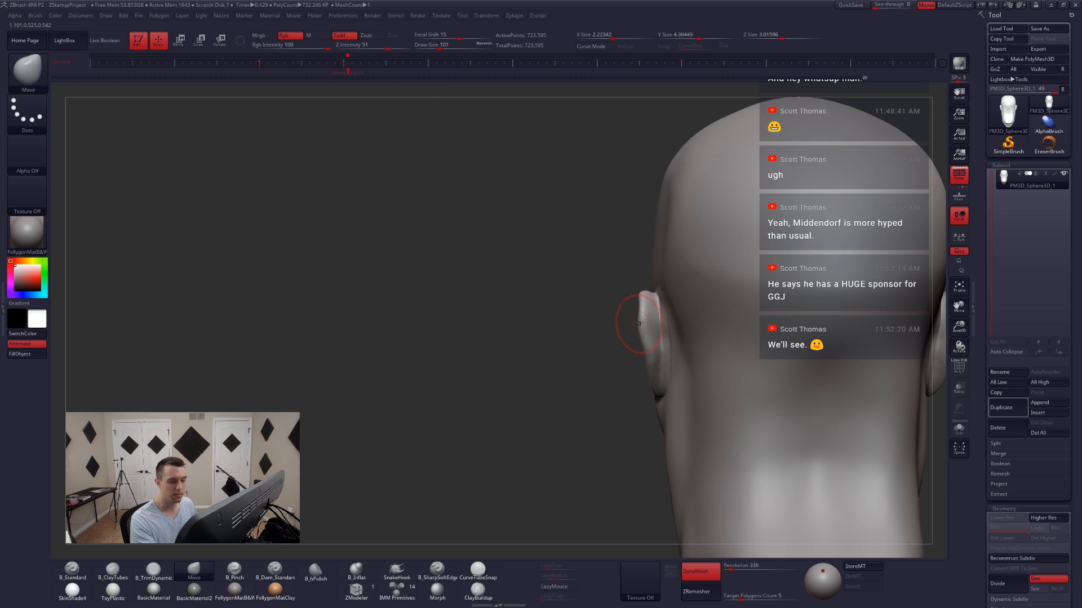
right_click_drag(637, 340, 672, 341)
key("space")
left_click_drag(643, 338, 635, 338)
mouse_move(642, 338)
right_mouse_down()
mouse_move(627, 337)
mouse_move(619, 359)
right_mouse_up()
- Add more volume to the antihelix with the B_ClayTubes brush at draw size 74
key("b")
key("c")
key("t")
key("space")
left_click_drag(620, 360, 625, 359)
left_click_drag(616, 305, 624, 298)
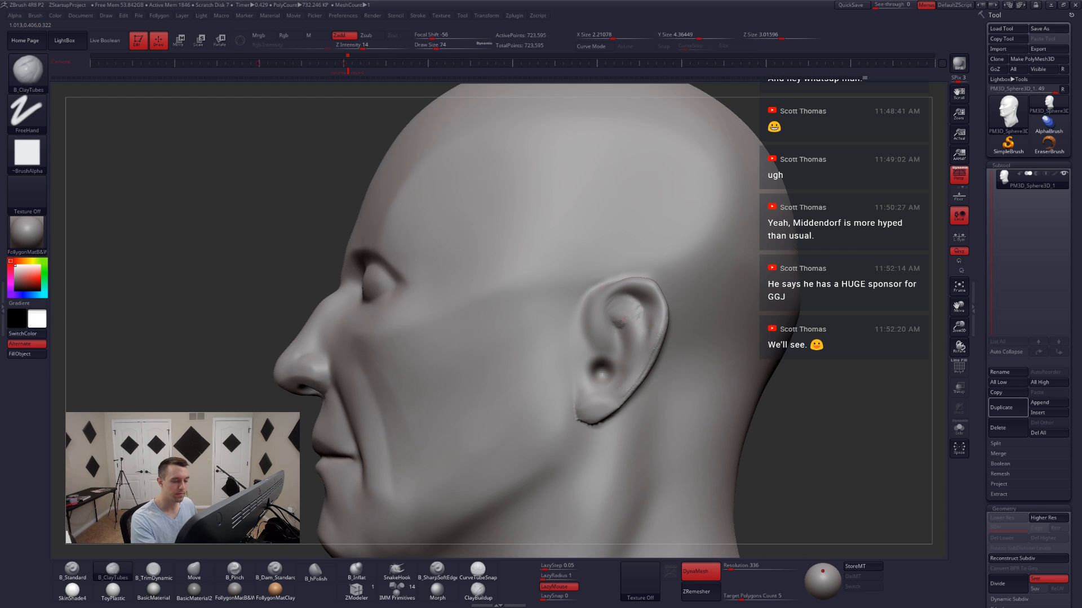
right_click_drag(582, 358, 591, 360)
- Build up the tragus in front of the ear canal with the B_ClayTubes brush at draw size 44
key("space")
left_click_drag(590, 360, 577, 371)
key("space")
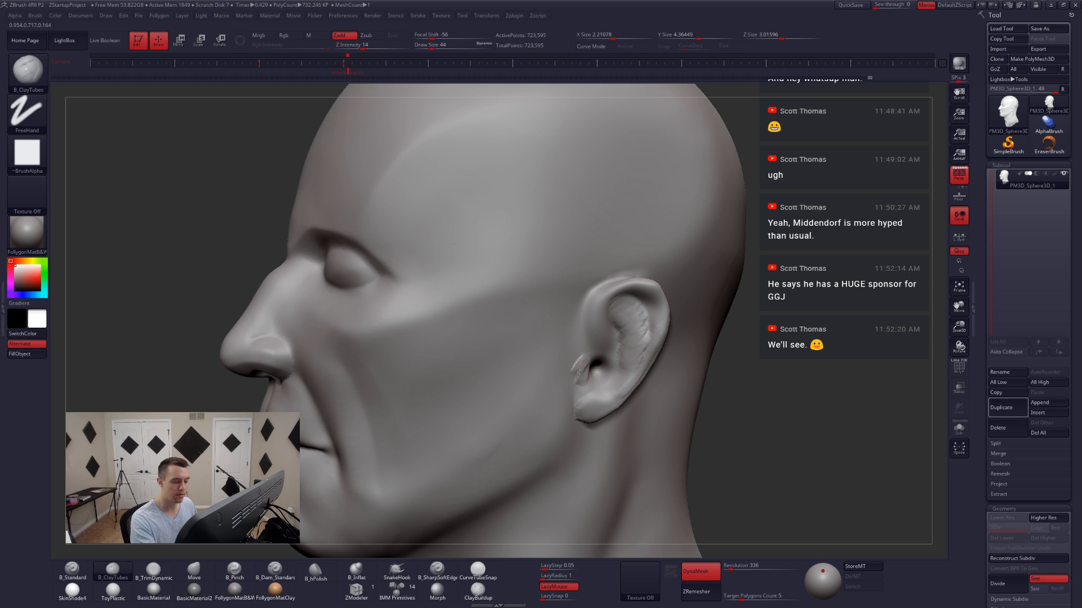
mouse_move(584, 394)
right_mouse_down()
mouse_move(591, 371)
mouse_move(583, 382)
right_mouse_up()
- Shape the tragus with the Move and B_ClayTubes brushes at draw size 44 and remesh the head with DynaMesh
key("b")
key("m")
key("v")
key("b")
key("c")
key("t")
key("b")
key("m")
key("v")
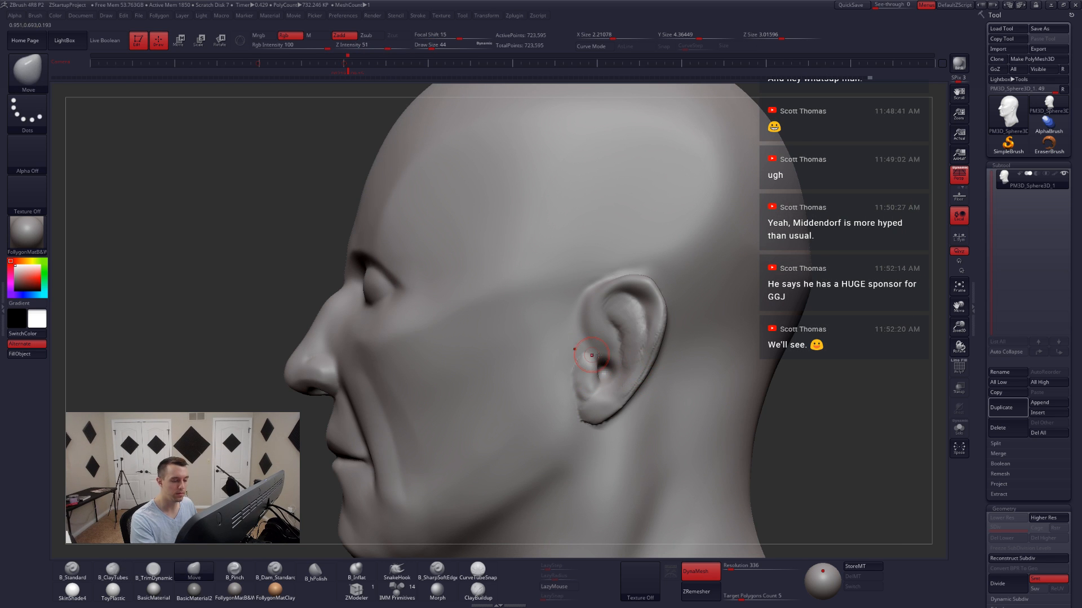
left_click_drag(845, 383, 860, 365, "ctrl")
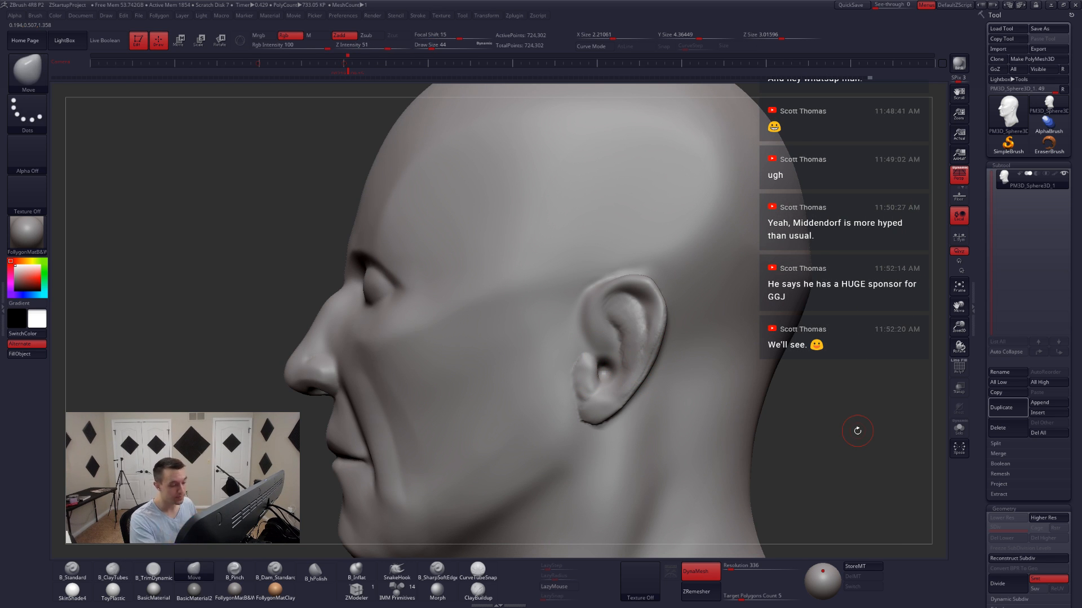
- Build up the front of the helix with the B_ClayTubes brush at draw size 62, then smooth and pinch it
right_click_drag(573, 368, 586, 360)
key("b")
key("c")
key("t")
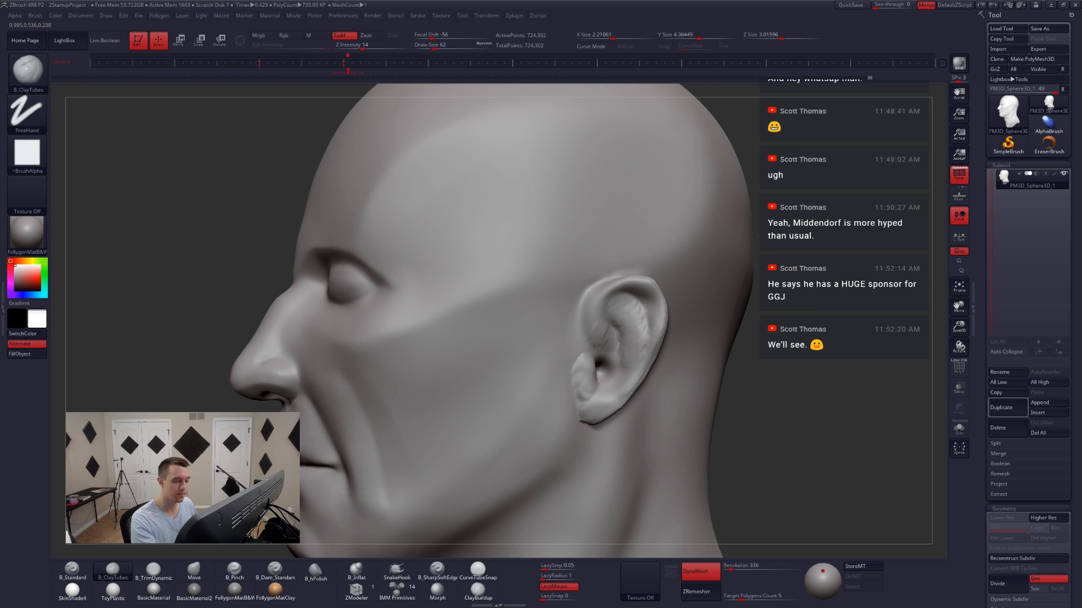
mouse_move(590, 319)
left_mouse_down()
mouse_move(606, 291)
mouse_move(600, 303)
left_mouse_up()
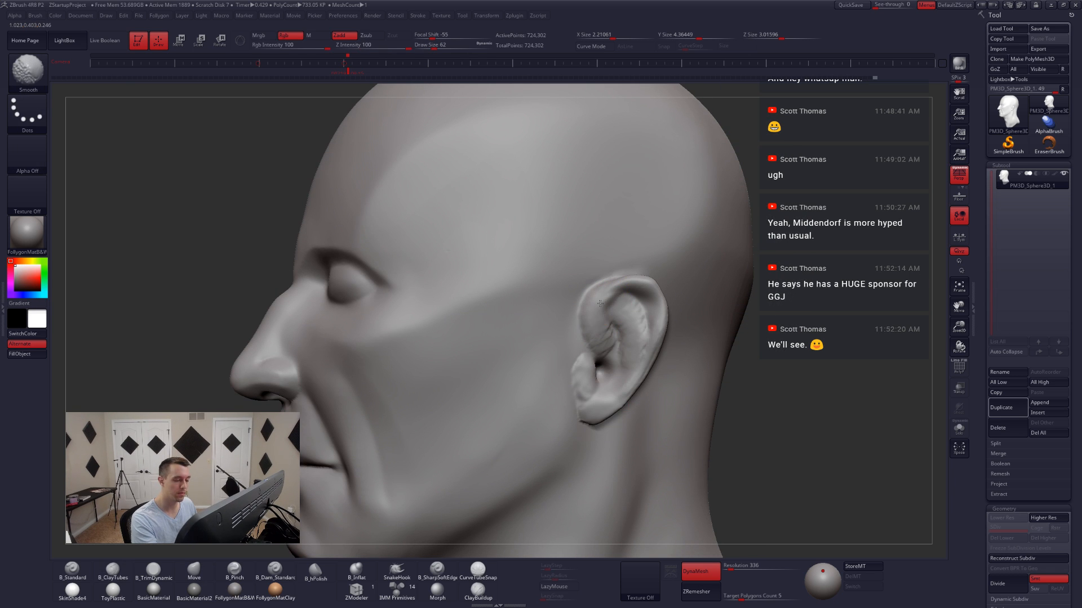
key("b")
key("p")
key("i")
right_click_drag(601, 344, 595, 325)
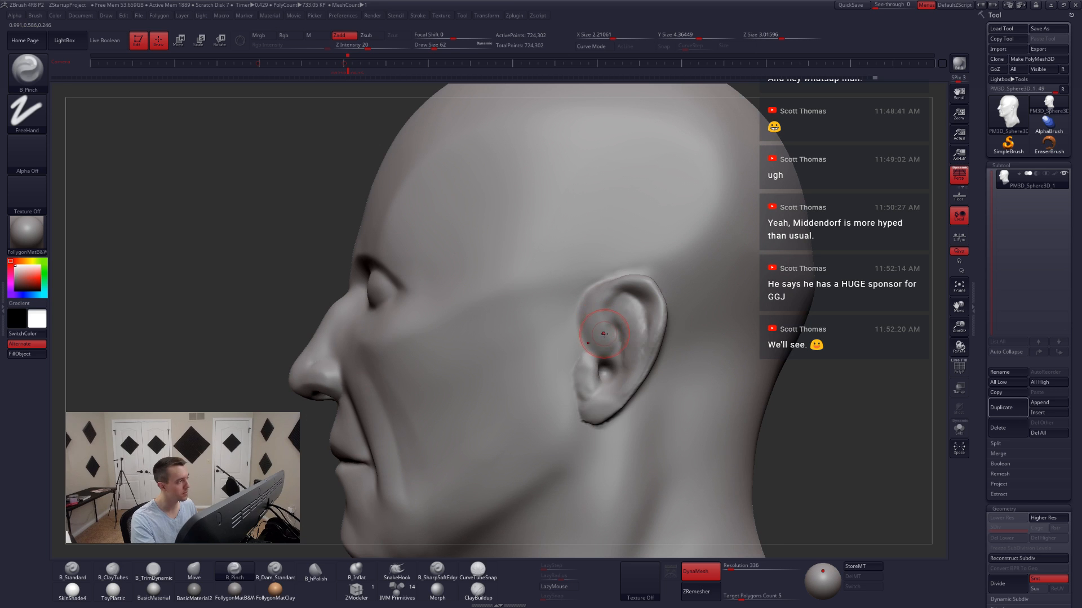
- Carve the groove between the helix and antihelix with the B_Dam_Standard brush at draw size 37
key("b")
key("d")
key("s")
key("space")
left_click_drag(612, 330, 607, 329)
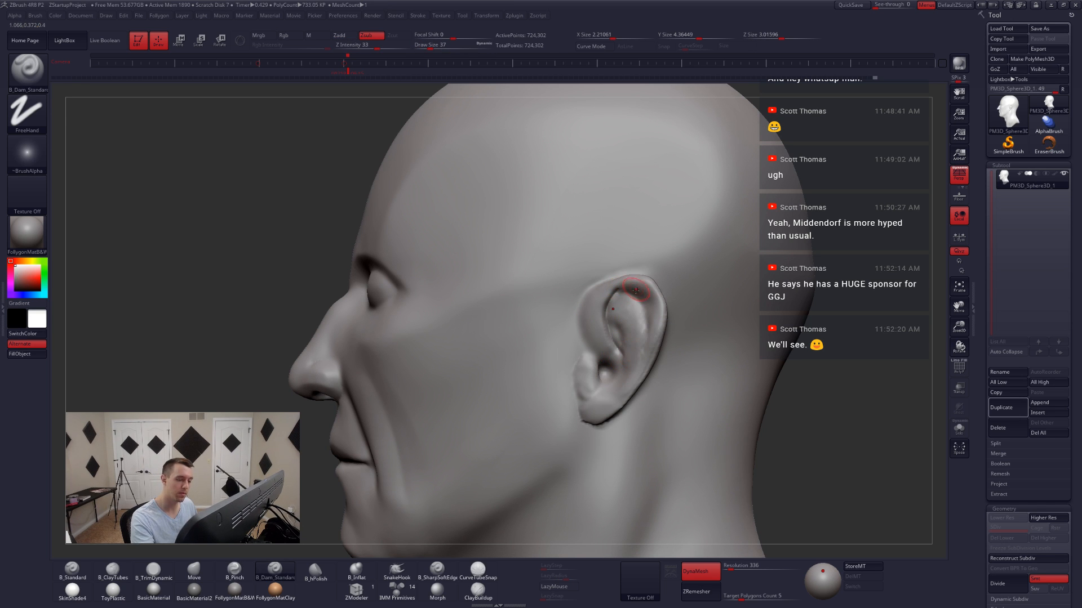
right_click_drag(662, 345, 647, 333)
left_click_drag(643, 337, 631, 371)
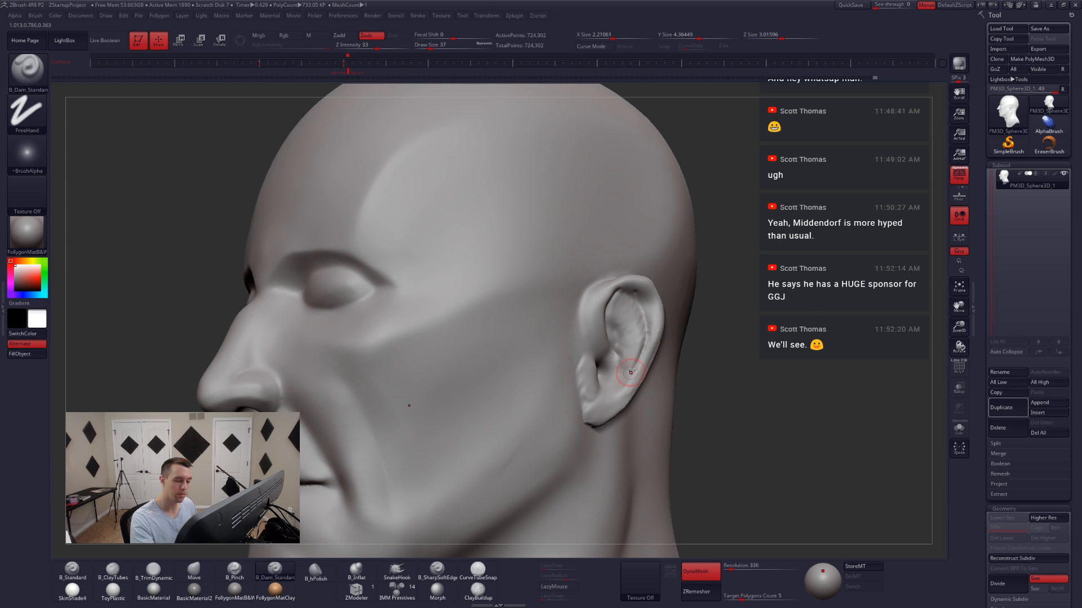
- Build up the crus of the helix and the inner ear folds with the B_ClayTubes brush at draw sizes 37 to 54
right_click_drag(626, 374, 615, 372)
key("2")
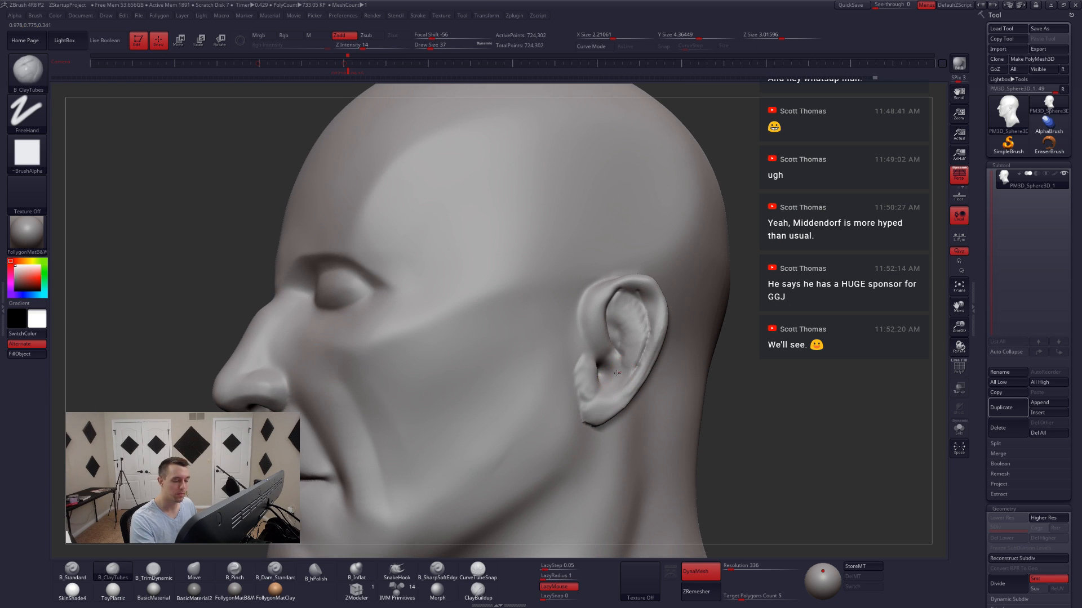
left_click_drag(600, 338, 596, 336)
right_click_drag(616, 308, 620, 306)
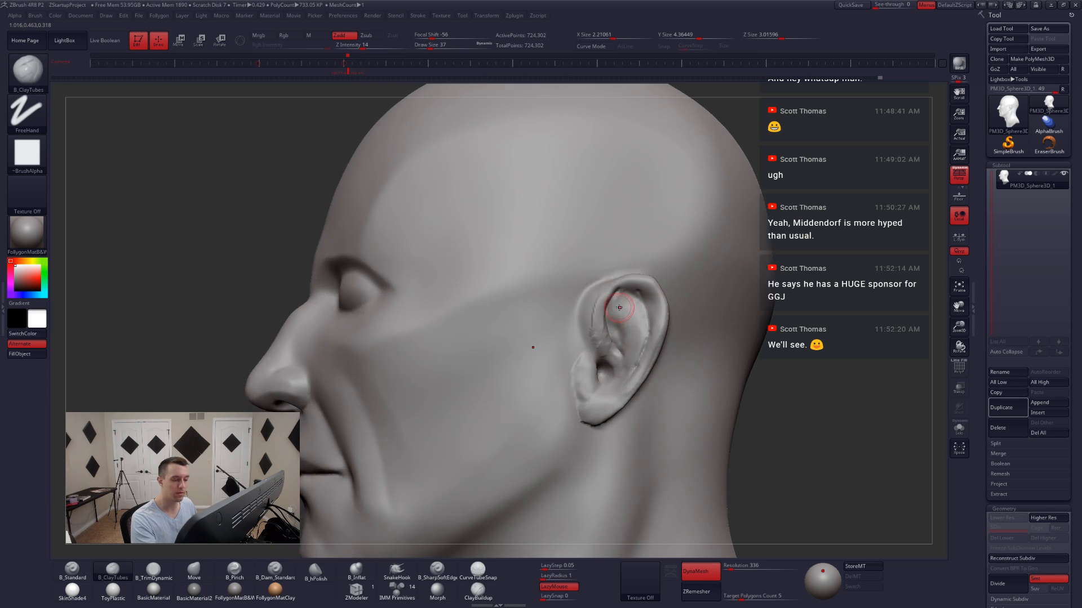
key("space")
left_click_drag(621, 306, 626, 305)
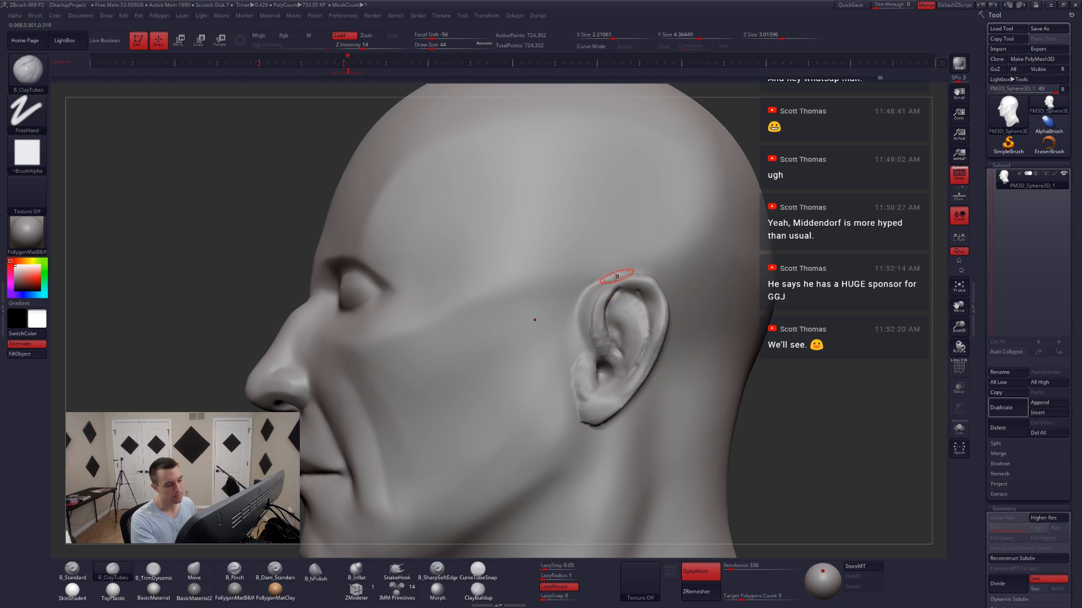
right_click_drag(598, 304, 611, 309)
key("space")
left_click_drag(611, 309, 618, 308)
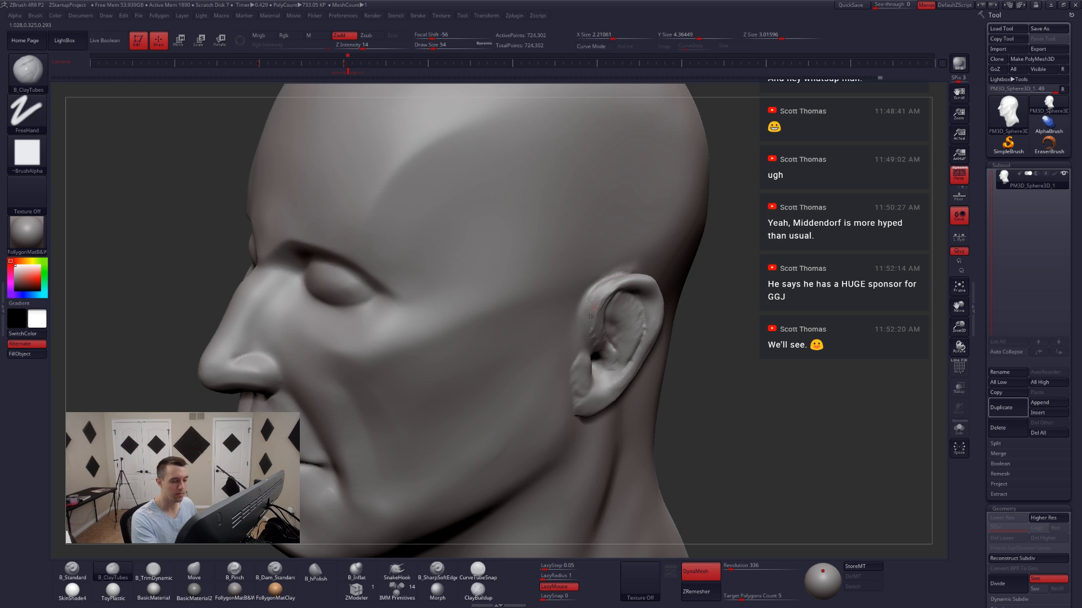
- Reshape the upper rim of the opposite ear with the Move brush at draw sizes 65 and 49
mouse_move(603, 319)
right_mouse_down()
mouse_move(634, 379)
mouse_move(684, 375)
right_mouse_up()
mouse_move(647, 324)
right_mouse_down("alt")
mouse_move(602, 345)
mouse_move(641, 300)
mouse_move(623, 277)
mouse_move(597, 275)
mouse_move(591, 236)
mouse_move(561, 252)
right_mouse_up("alt")
key("b")
key("m")
key("v")
key("b")
key("t")
key("d")
key("b")
key("m")
key("v")
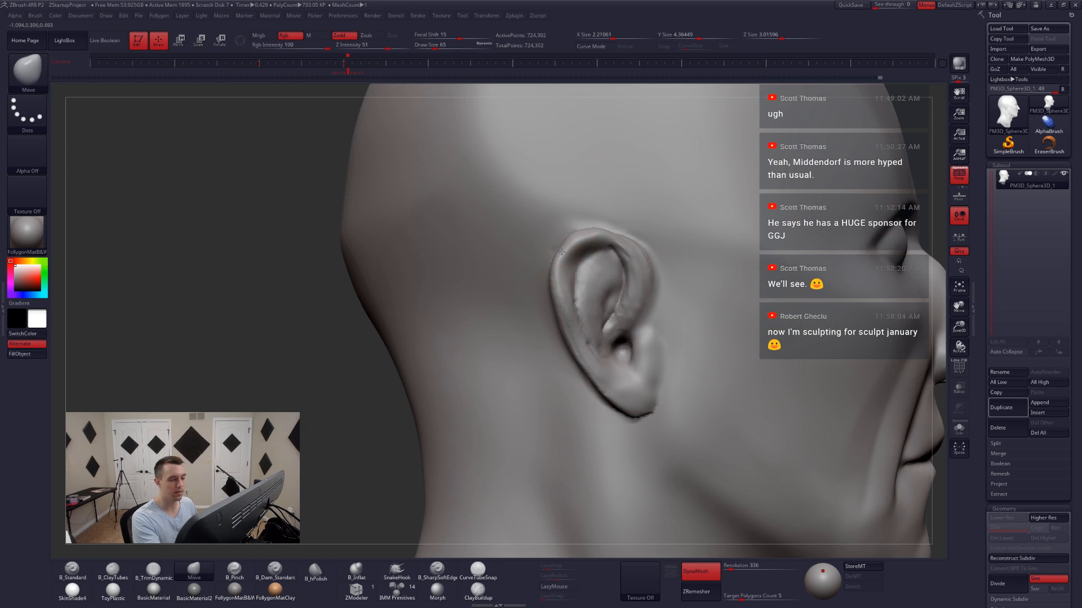
key("s")
left_click_drag(585, 257, 579, 258)
right_click_drag(611, 259, 574, 262)
key("s")
left_click_drag(579, 259, 575, 258)
- Smooth the ear's rim and the transition behind the ear into the head
key("shift")
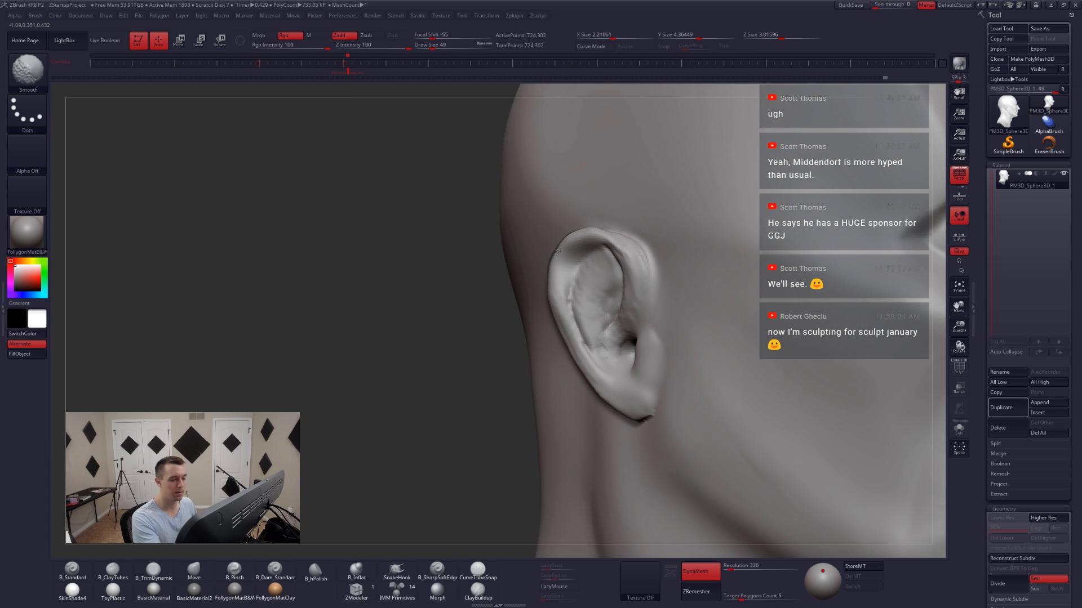
mouse_move(584, 279)
right_mouse_down("shift")
mouse_move(613, 304)
mouse_move(558, 264)
right_mouse_up("shift")
key("shift")
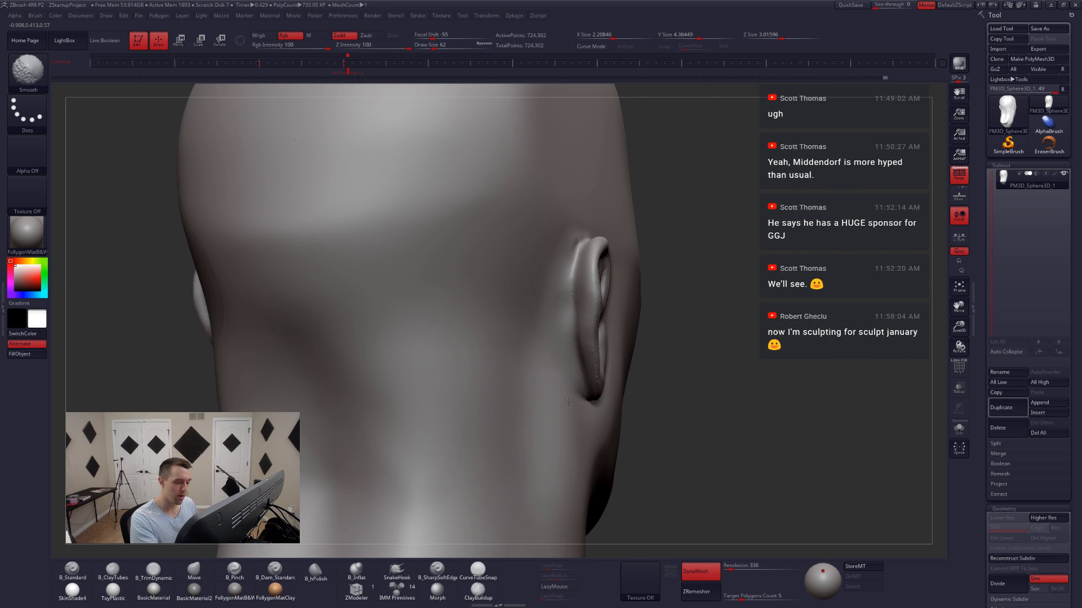
mouse_move(568, 402)
right_mouse_down("ctrl")
mouse_move(557, 321)
mouse_move(591, 305)
right_mouse_up("ctrl")
right_click_drag(544, 265, 541, 313, "ctrl")
- Pinch the crease where the back of the ear meets the head with the B_Pinch brush at draw size 41
key("5")
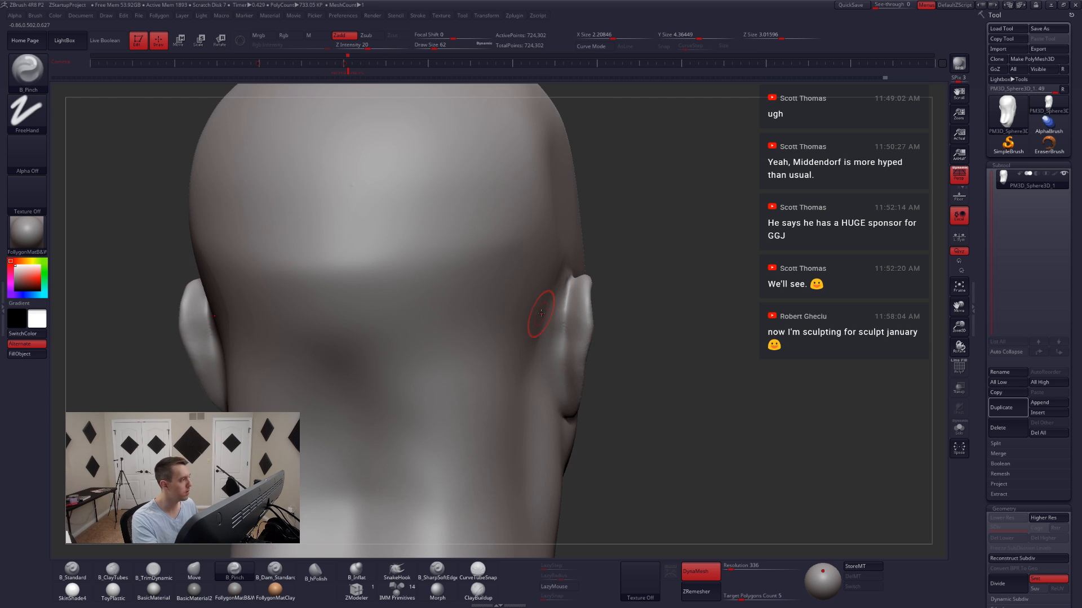
key("space")
left_click_drag(564, 297, 559, 297)
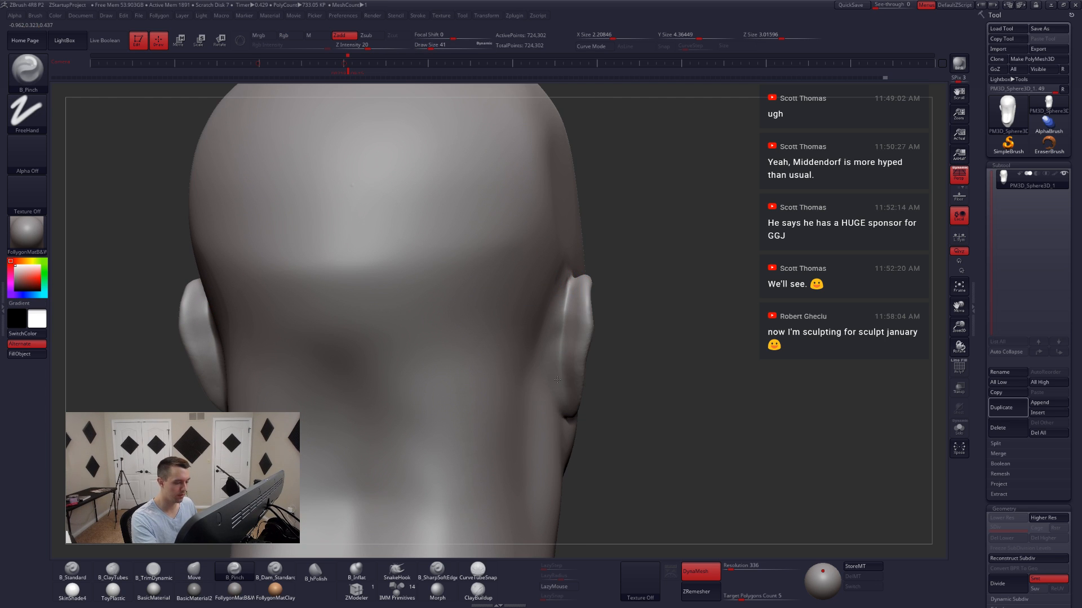
key("space")
left_click_drag(557, 380, 559, 380)
- Pinch the upper helix with the B_Pinch brush at draw size 46 and smooth the inner ear folds
mouse_move(560, 405)
right_mouse_down()
mouse_move(539, 388)
mouse_move(553, 347)
mouse_move(567, 338)
mouse_move(571, 352)
mouse_move(580, 293)
mouse_move(605, 288)
mouse_move(623, 302)
mouse_move(584, 299)
mouse_move(581, 310)
right_mouse_up()
key("space")
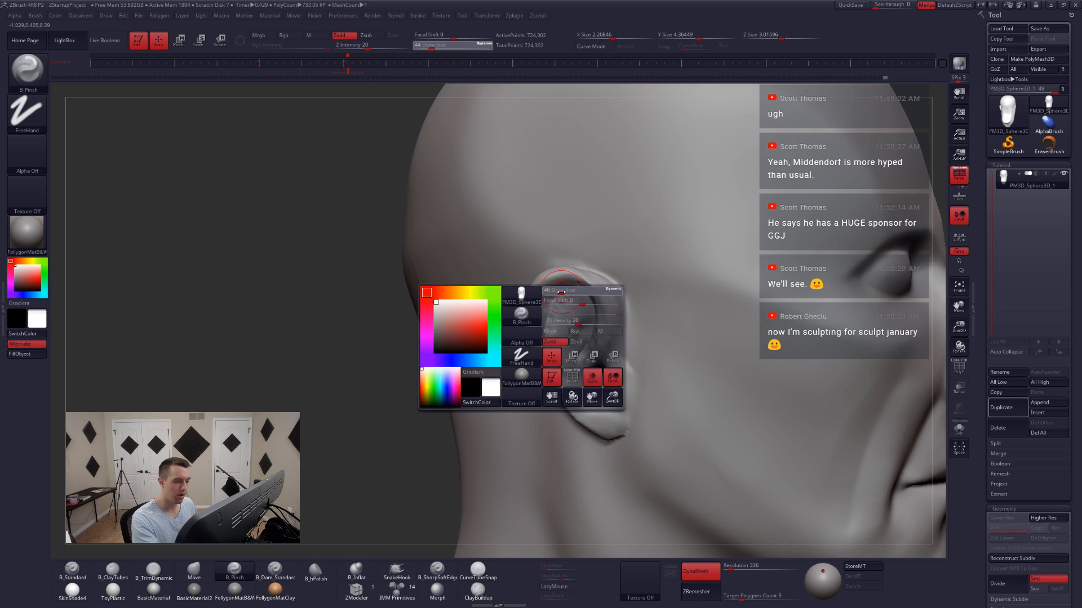
left_click_drag(574, 300, 576, 299)
key("shift")
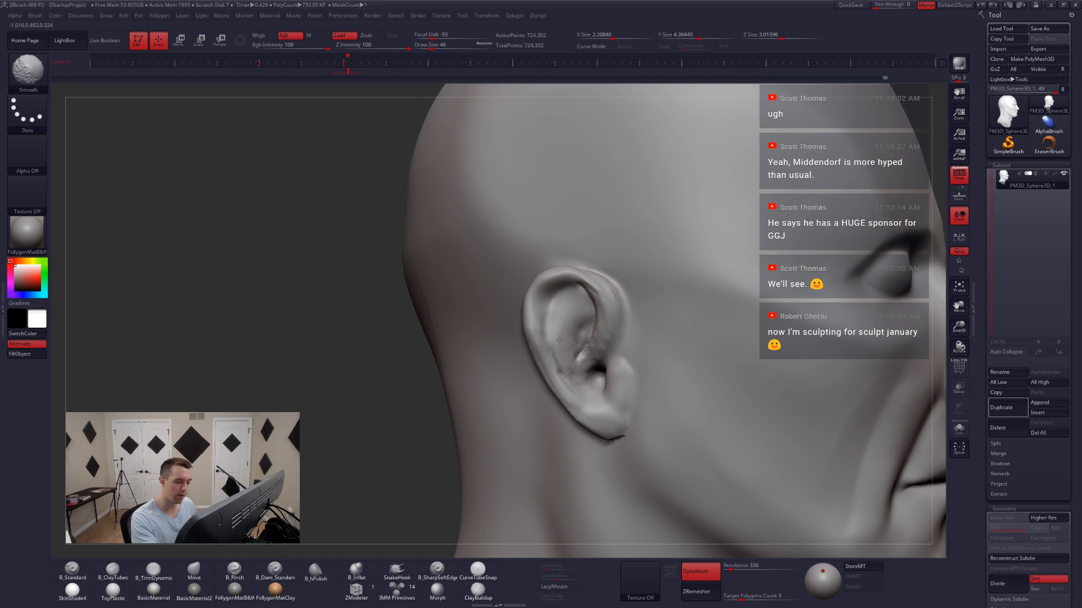
left_click_drag(559, 339, 579, 363, "shift")
- Add volume to the front of the helix with the B_ClayTubes brush at draw size 46
right_click_drag(579, 365, 598, 350)
key("space")
mouse_move(593, 341)
left_mouse_down()
mouse_move(579, 350)
mouse_move(606, 299)
left_mouse_up()
key("b")
key("c")
key("t")
right_click_drag(595, 351, 642, 349)
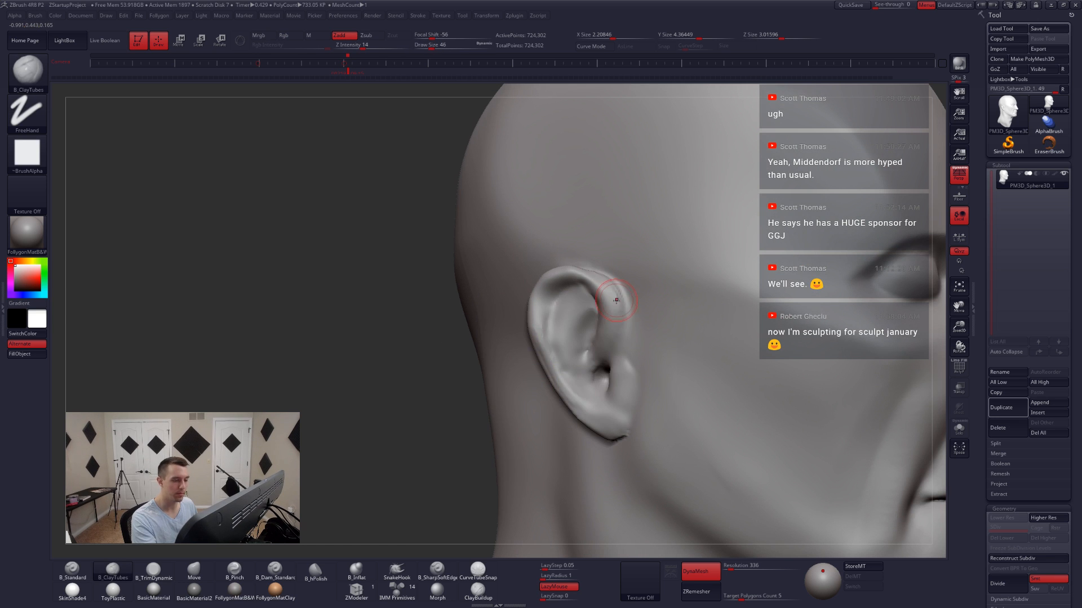
- Define the front edge of the helix with the B_Dam_Standard brush at draw size 46 and smooth it
key("b")
key("p")
key("i")
key("b")
key("d")
key("s")
right_click_drag(622, 302, 612, 287)
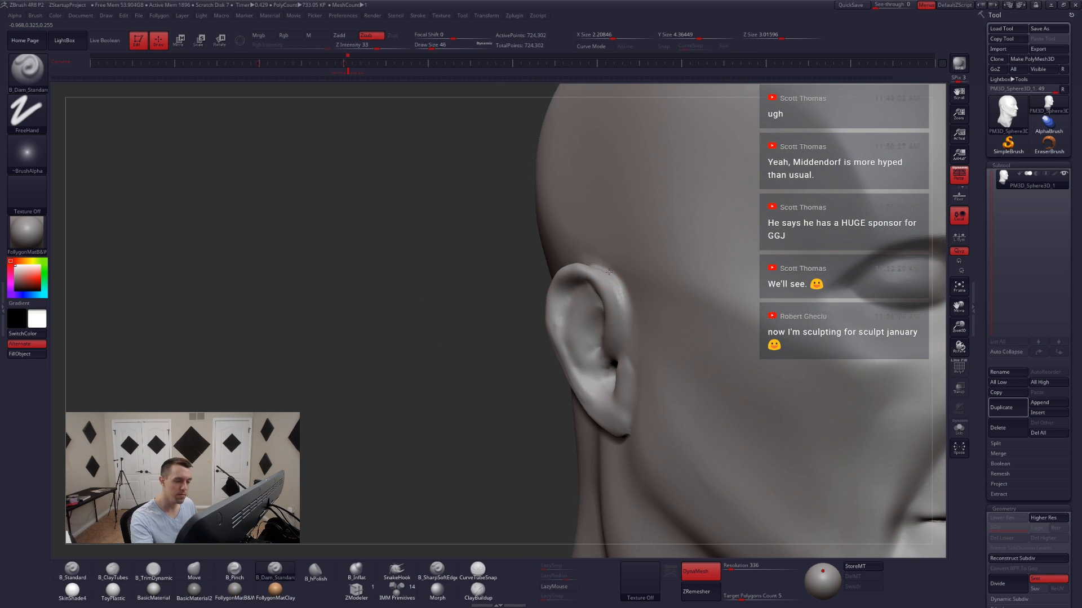
left_click_drag(615, 349, 618, 276, "shift")
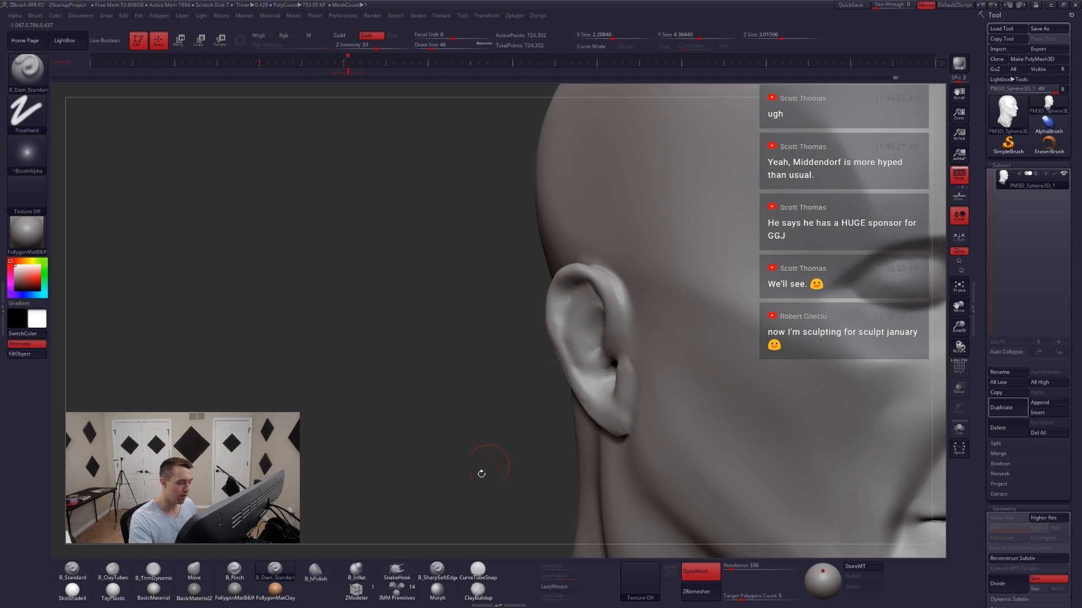
- Enable LazyMouse with radius 5 and carve the front edge of the helix with B_Dam_Standard at draw size 29
left_click(553, 588)
type("5")
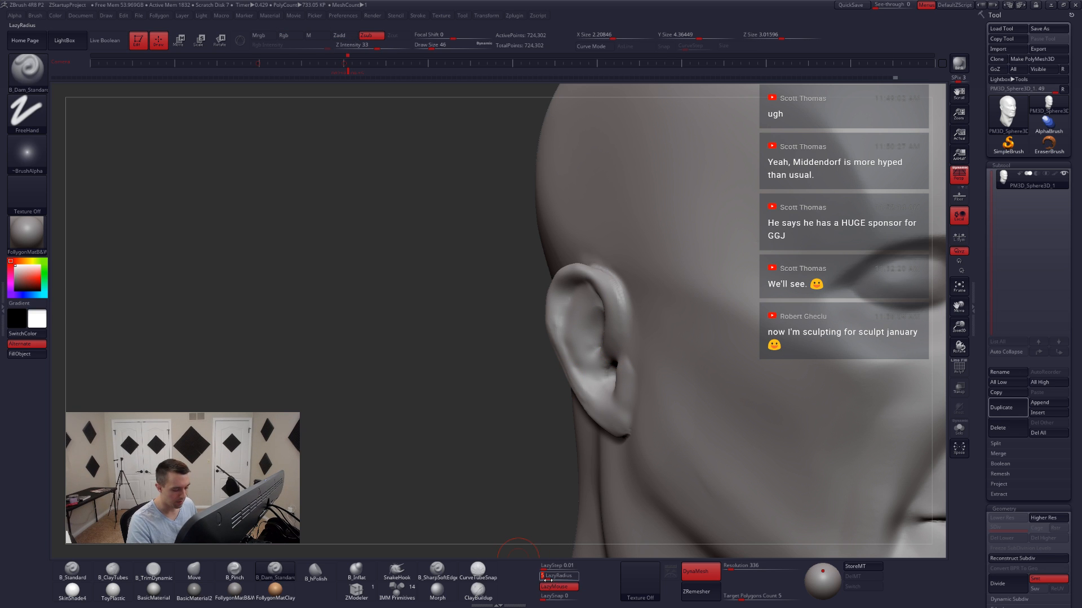
key("Return")
key("space")
left_click_drag(621, 288, 613, 291)
right_click_drag(613, 290, 609, 270)
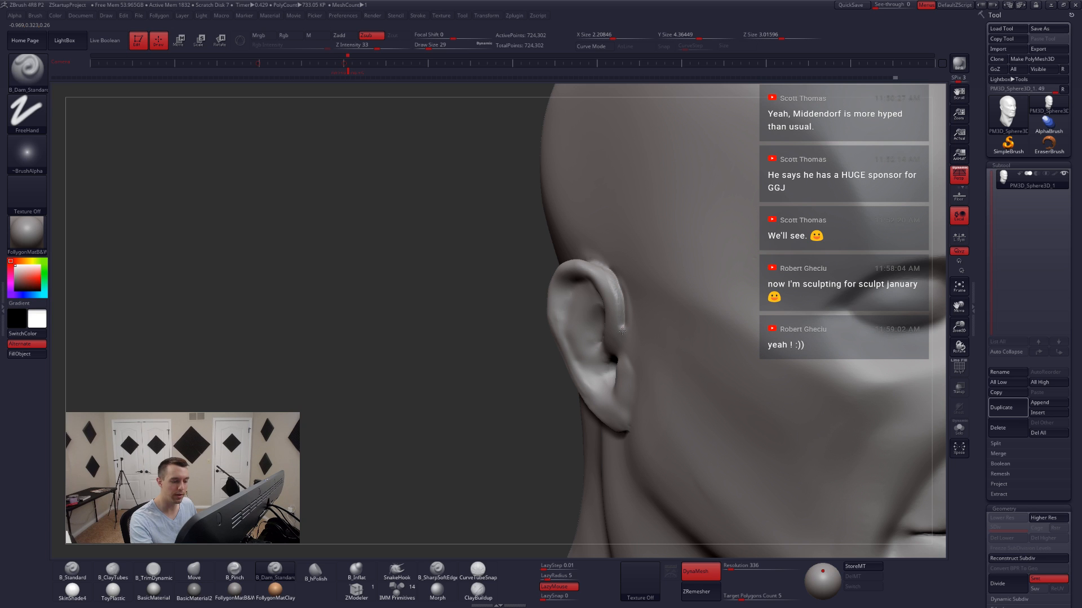
- Subdivide the head once and pinch the front edge of the helix with the B_Pinch brush at draw sizes 20 and 29
key("ctrl+d")
key("5")
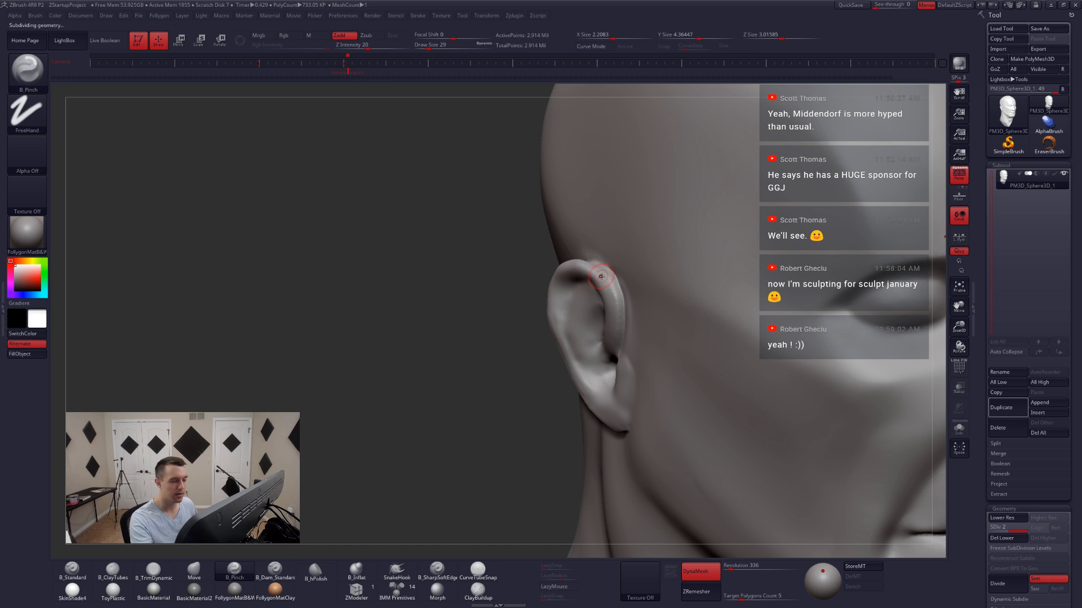
key("space")
left_click(611, 274)
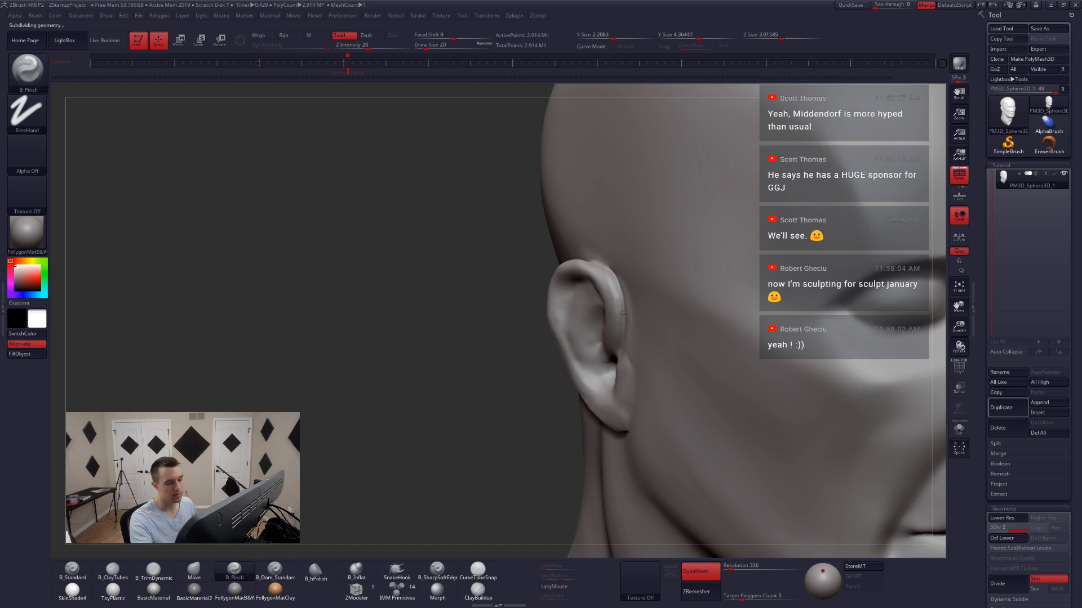
key("s")
left_click(619, 308)
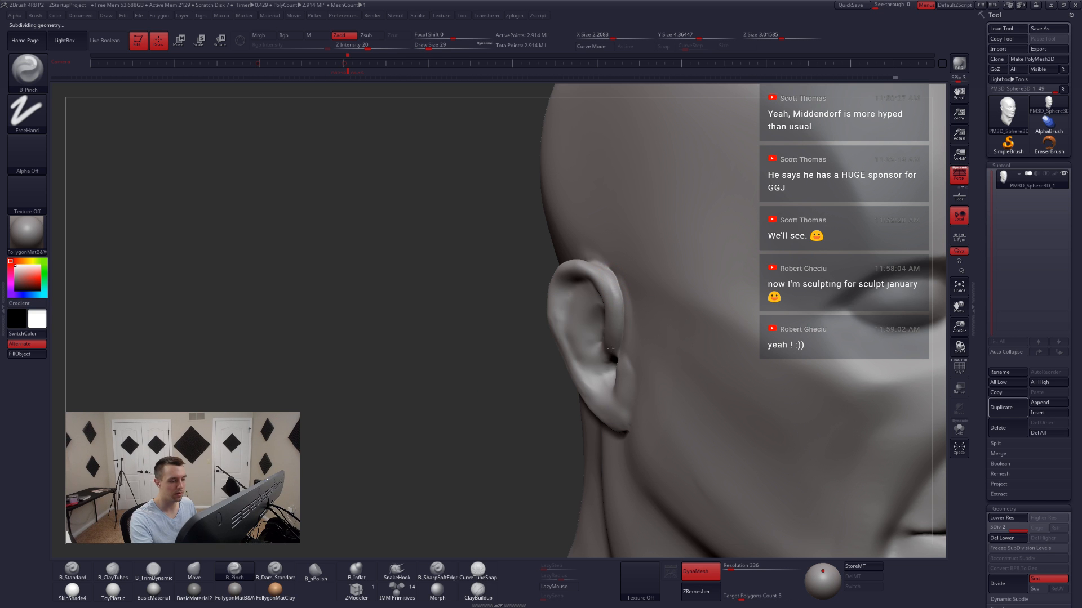
- Thicken the ear's outer rim down toward the lobe with the B_ClayTubes brush at draw size 37
mouse_move(610, 349)
right_mouse_down()
mouse_move(654, 355)
mouse_move(620, 355)
right_mouse_up()
right_click(592, 347)
left_click_drag(592, 347, 596, 347)
key("2")
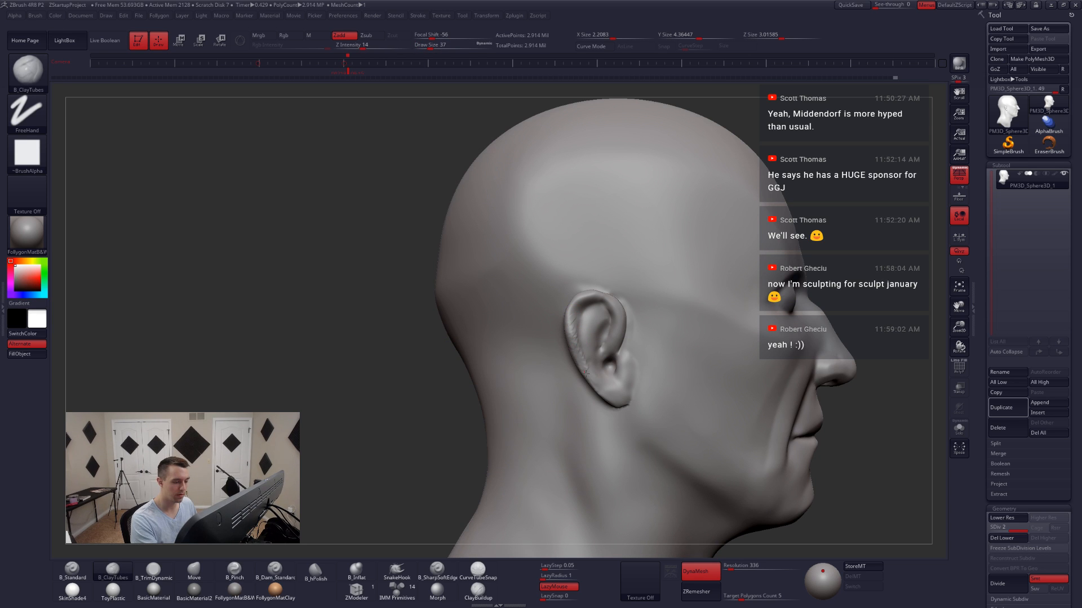
- Adjust the lower rim and lobe of the ear with the Move brush at draw size 71
key("4")
key("space")
left_click_drag(607, 387, 613, 386)
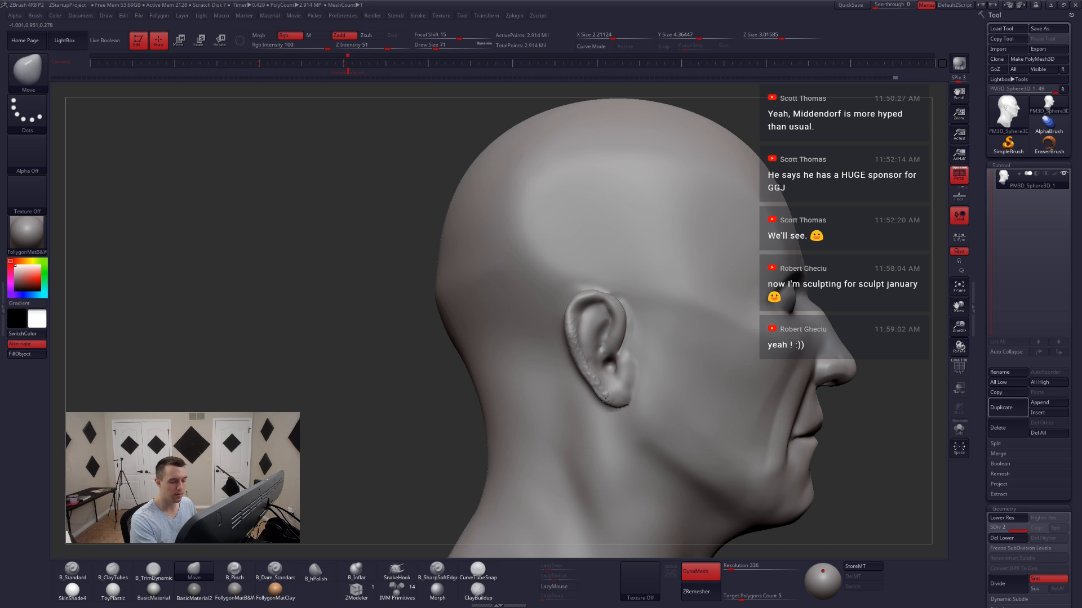
mouse_move(607, 398)
right_mouse_down()
mouse_move(616, 361)
mouse_move(603, 336)
mouse_move(608, 364)
right_mouse_up()
- Sharpen the front edge of the helix with the B_Pinch brush at draw size 29
key("2")
key("5")
key("space")
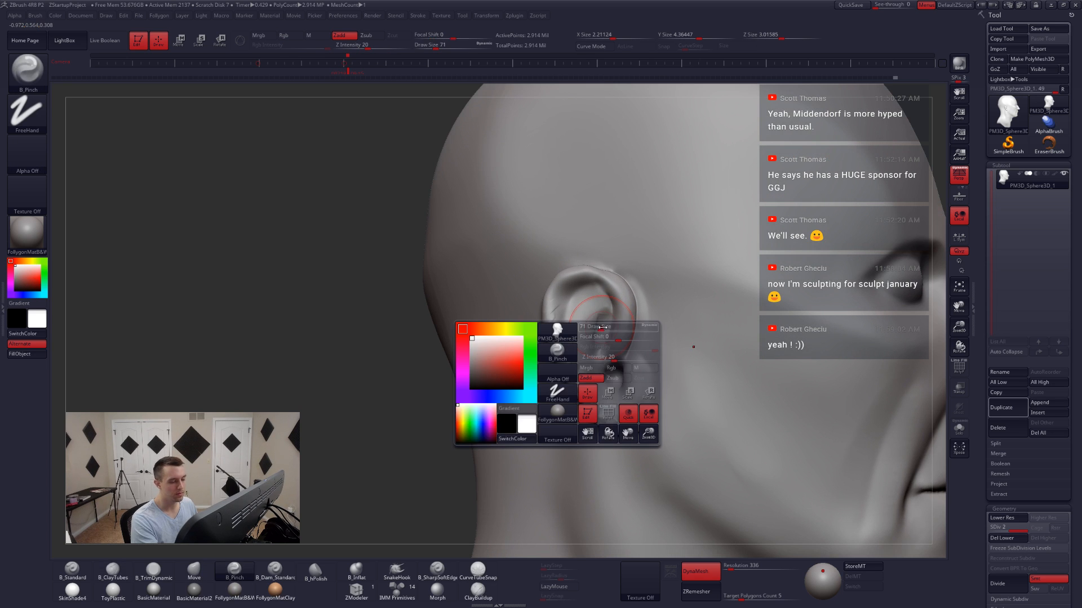
left_click_drag(601, 328, 594, 328)
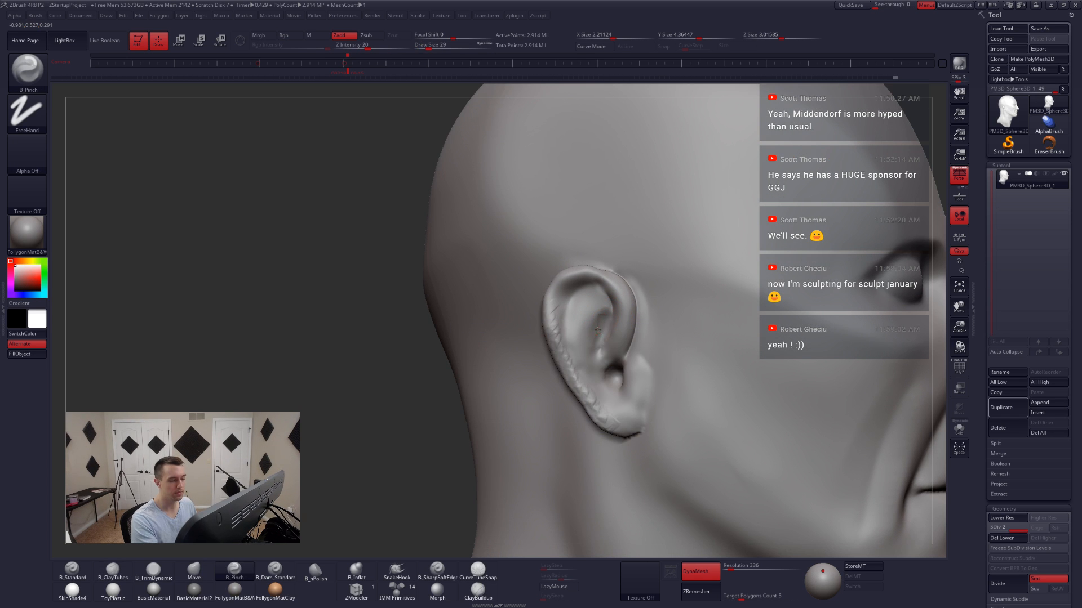
- Smooth the upper antihelix and build up the upper helix with the B_ClayTubes brush at draw size 37
key("2")
key("shift")
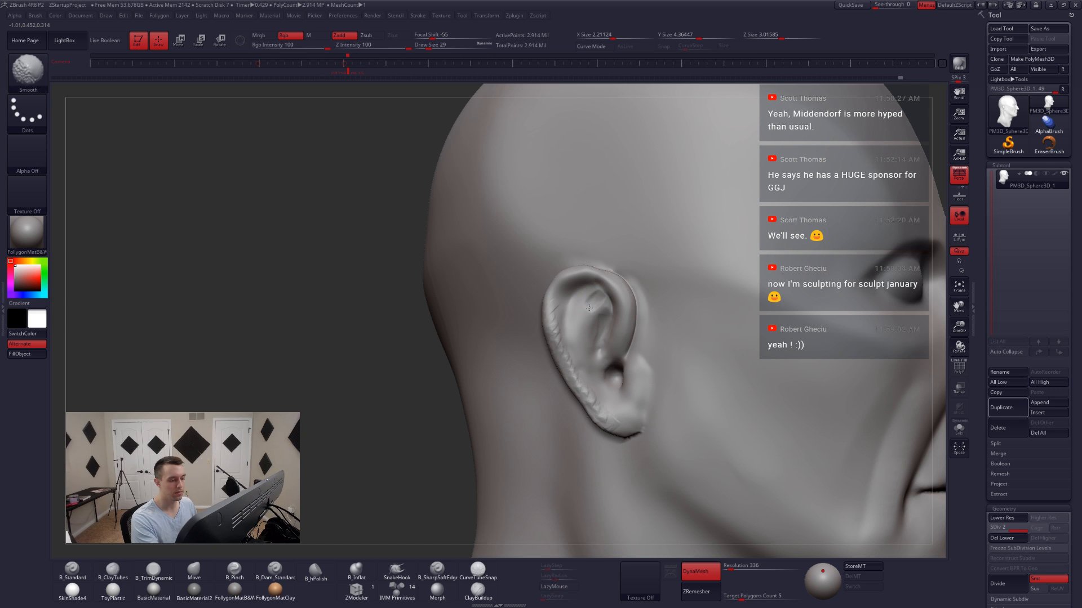
mouse_move(586, 316)
left_mouse_down("shift")
mouse_move(588, 304)
mouse_move(565, 289)
mouse_move(559, 300)
left_mouse_up("shift")
key("space")
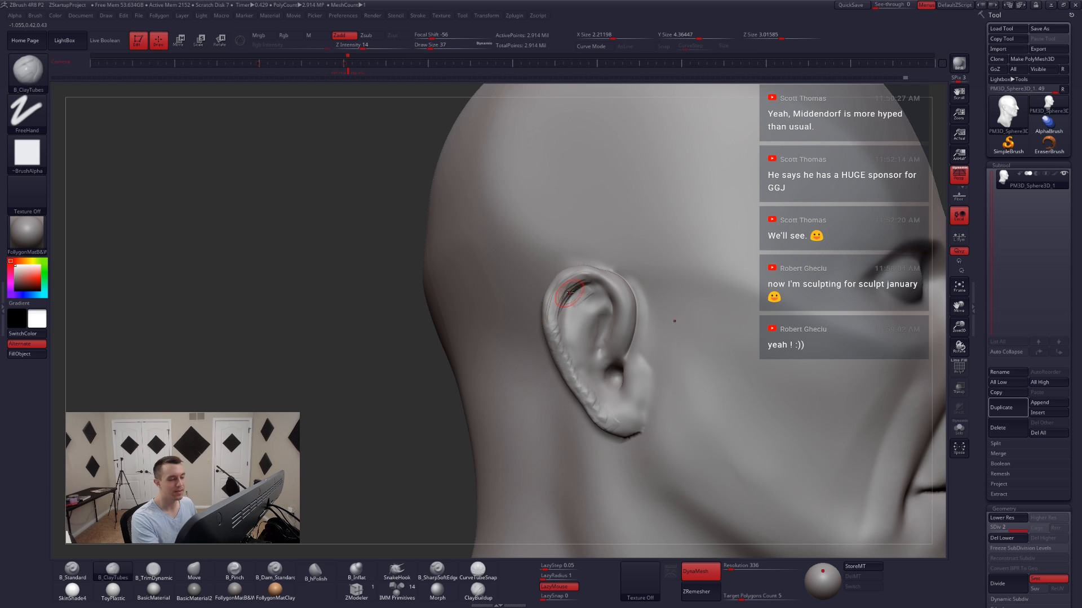
left_click_drag(545, 311, 587, 267)
- Flatten the back and top of the ear's rim with the B_TrimDynamic brush
right_click_drag(688, 302, 800, 304)
key("3")
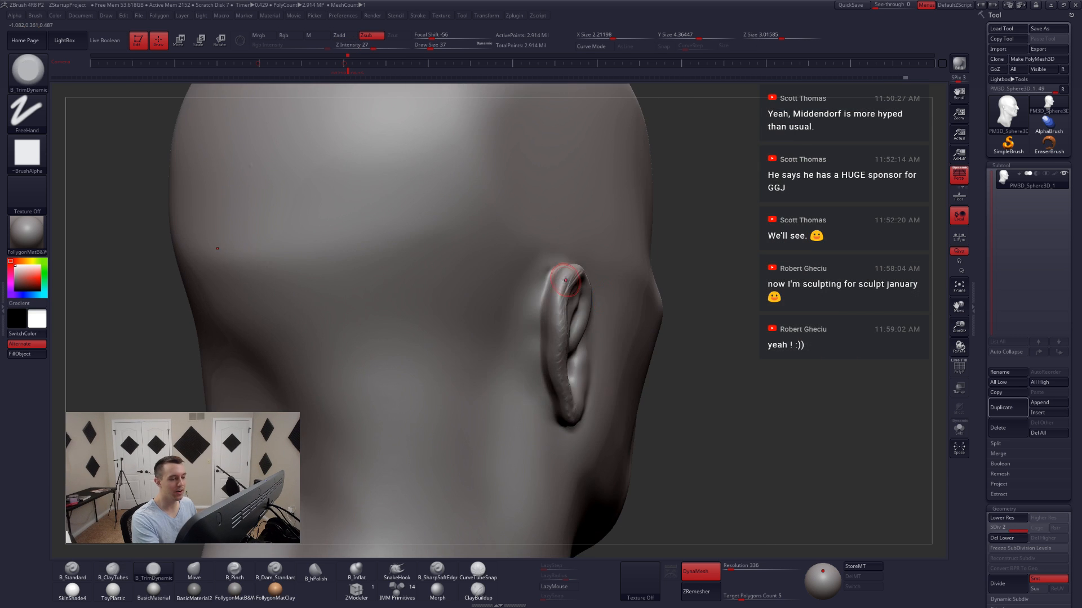
key("space")
left_click_drag(555, 322, 562, 322)
mouse_move(563, 323)
right_mouse_down()
mouse_move(579, 267)
mouse_move(545, 315)
mouse_move(590, 276)
mouse_move(563, 302)
mouse_move(587, 283)
mouse_move(575, 286)
right_mouse_up()
key("space")
left_click_drag(585, 285, 581, 285)
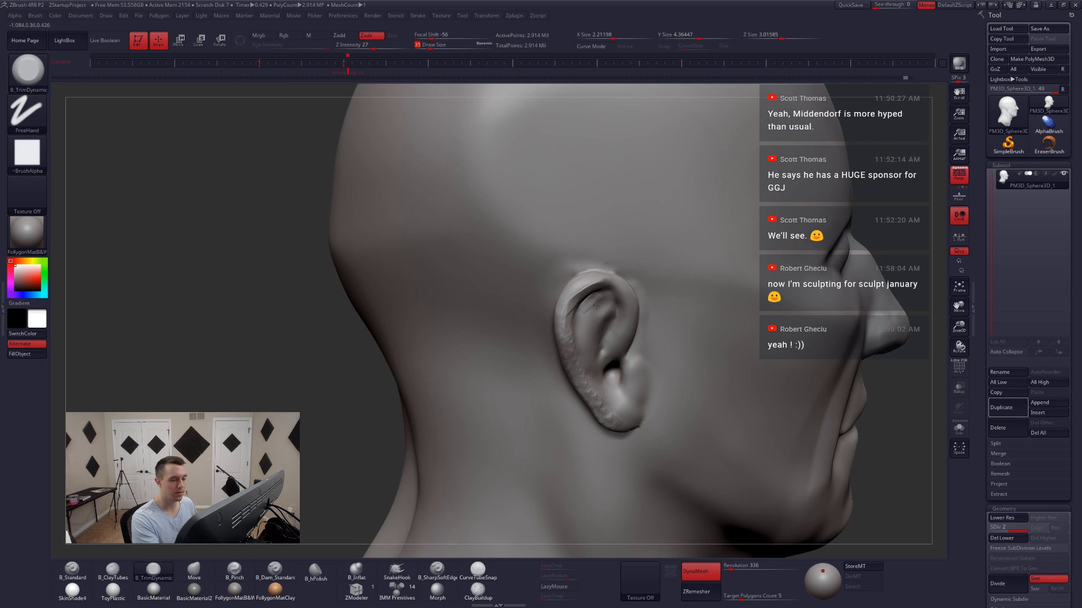
- Drop to subdivision level 1 and adjust the top of the helix with the Move brush at draw size 39
mouse_move(582, 288)
right_mouse_down("ctrl")
mouse_move(592, 307)
mouse_move(564, 301)
right_mouse_up("ctrl")
key("shift+d")
key("shift")
key("b")
key("m")
key("v")
key("space")
left_click_drag(565, 300, 573, 301)
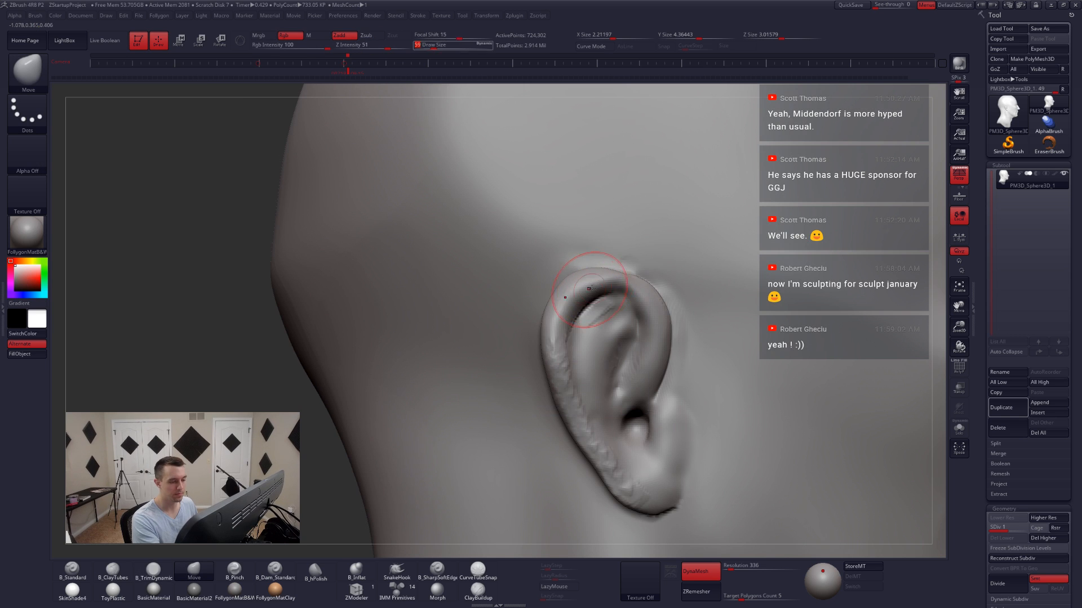
left_click_drag(627, 275, 629, 272)
key("space")
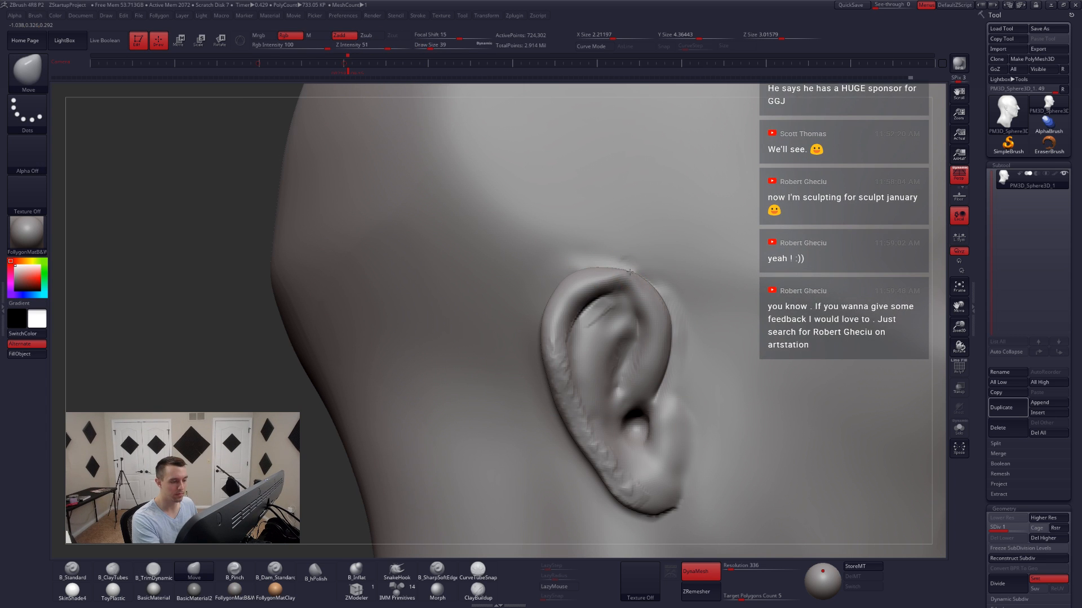
key("ctrl")
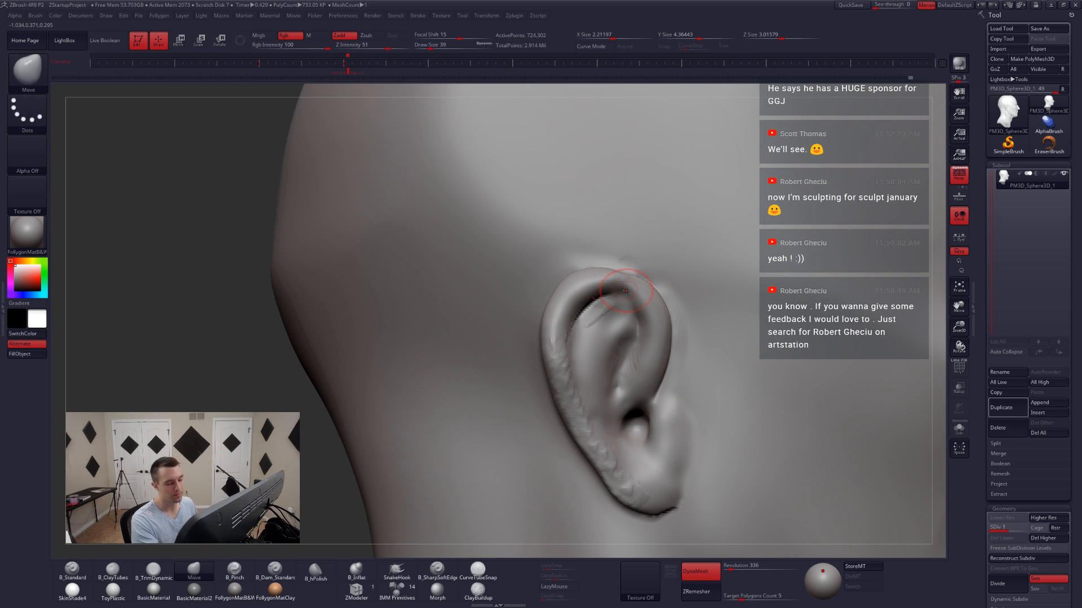
- Reshape the upper helix and the ear's outer contour at subdivision level 1 with a larger Move brush
key("ctrl+shift+f")
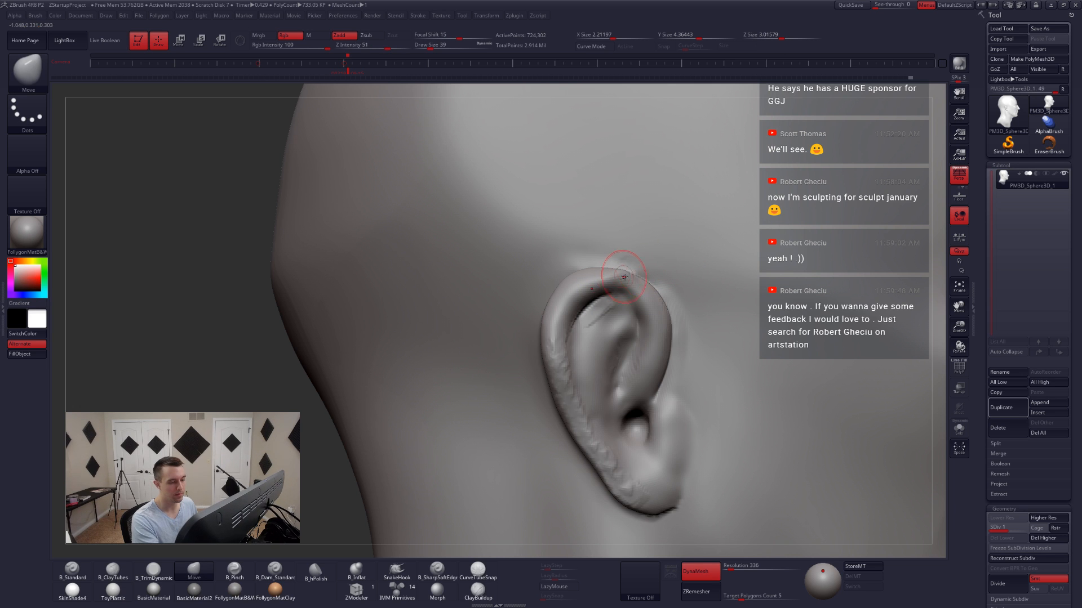
left_click_drag(644, 282, 619, 274)
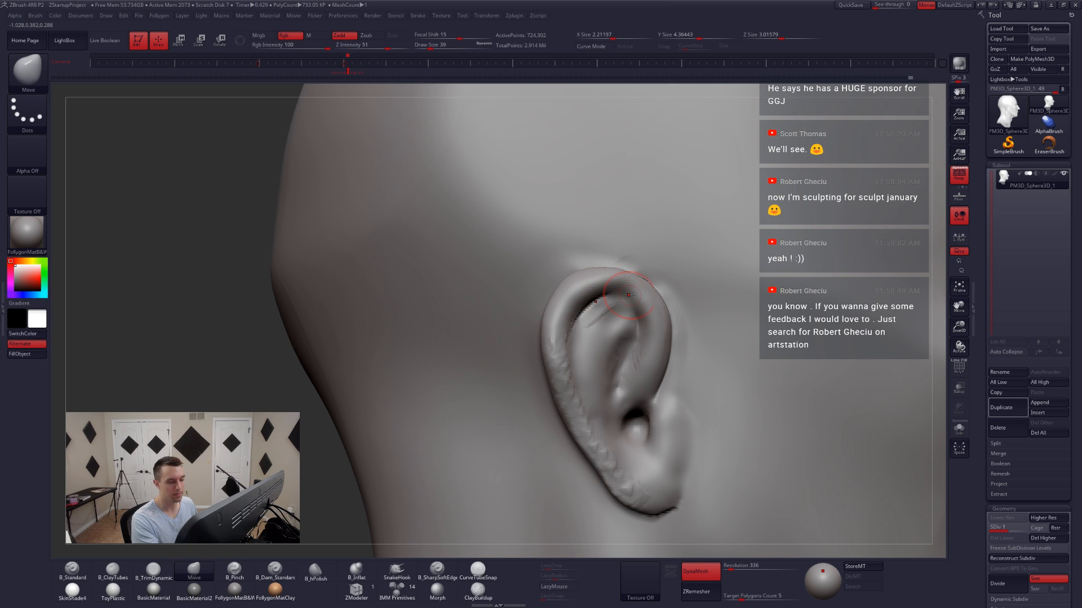
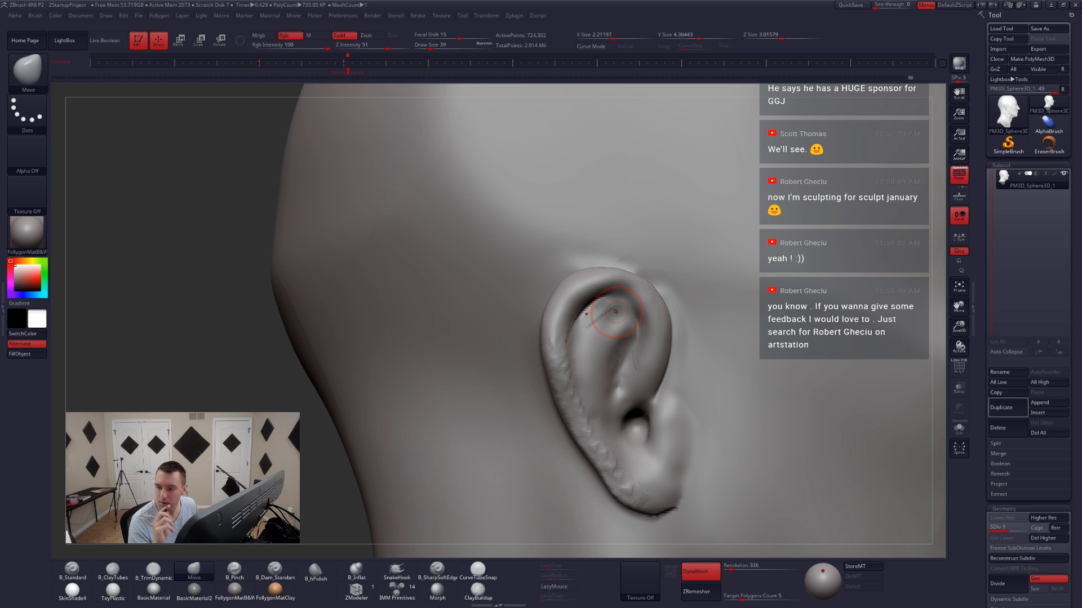
left_click_drag(622, 308, 629, 300)
right_click_drag(629, 300, 602, 355, "ctrl")
key("space")
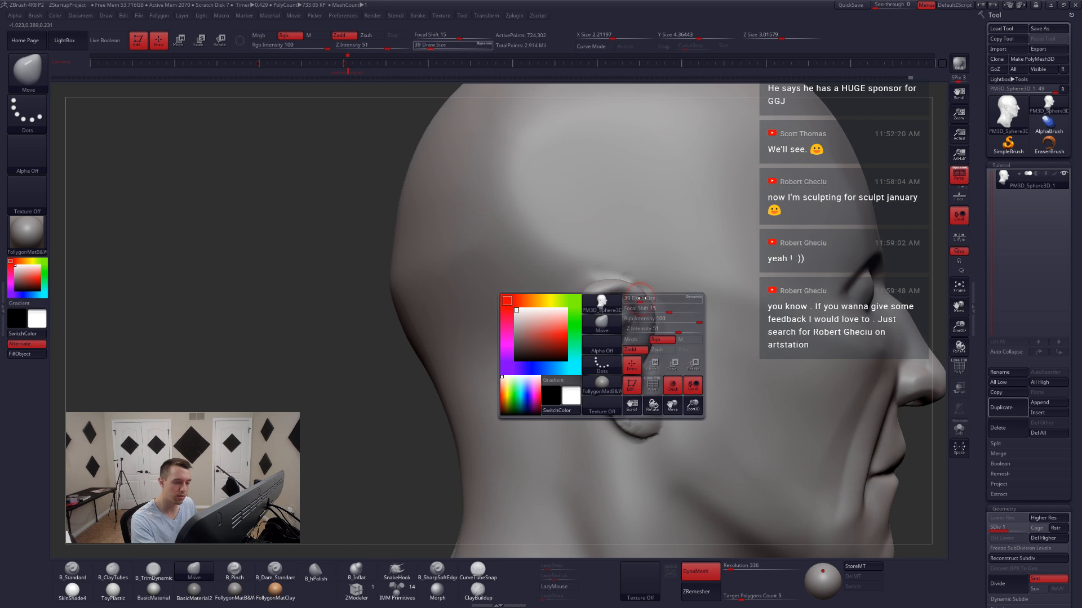
left_click_drag(648, 302, 638, 292)
key("space")
key("ctrl+space")
right_click_drag(632, 288, 622, 307)
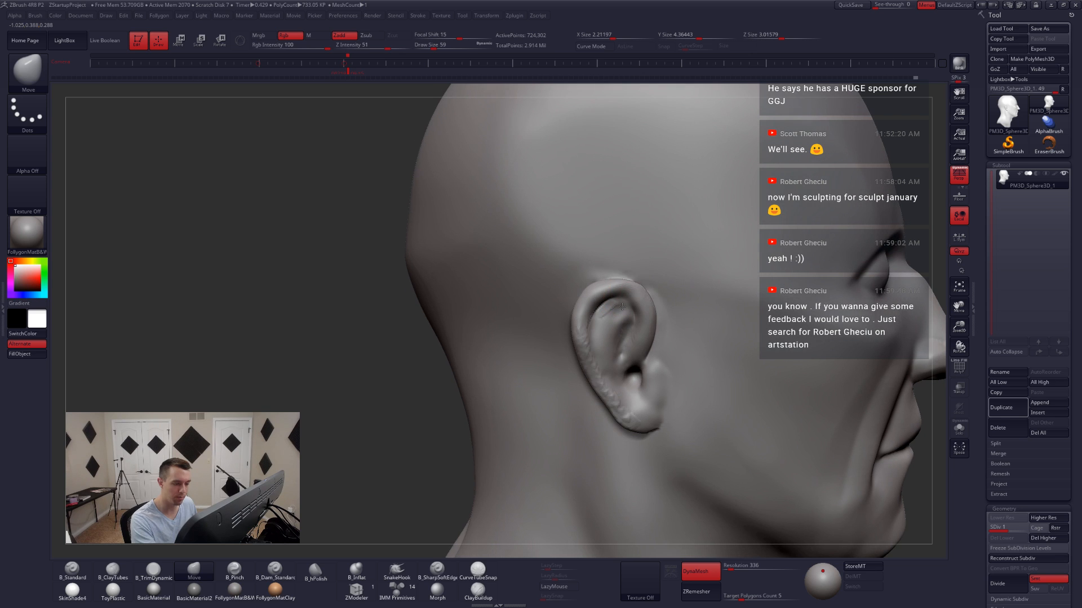
key("ctrl+space")
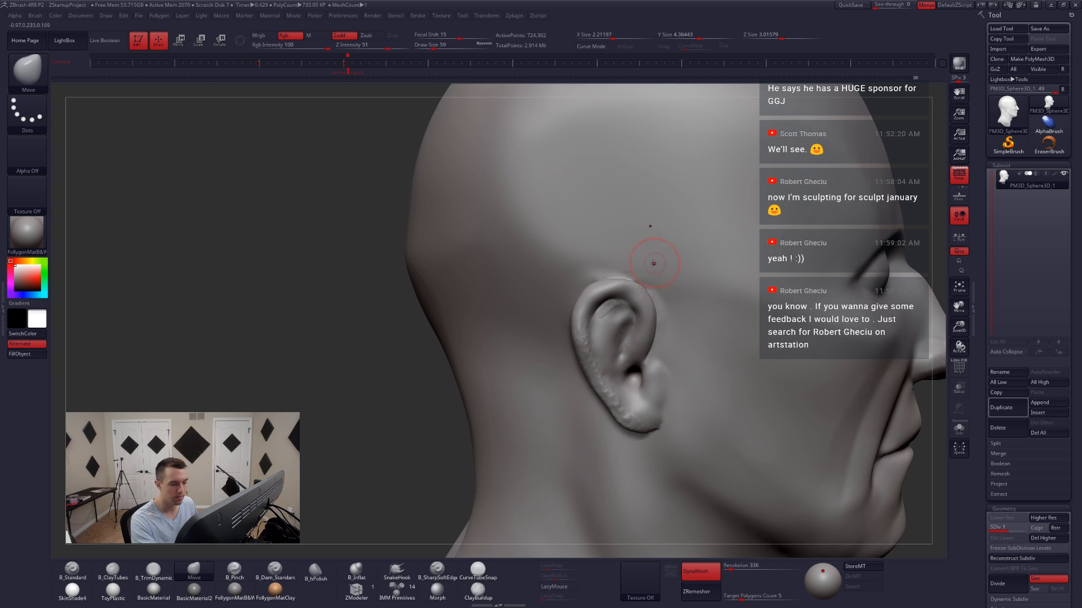
right_click_drag(648, 264, 632, 304, "ctrl")
- Return to subdivision level 2 and build up the underside of the upper helix with the B_ClayTubes brush at draw size 41
key("space")
left_click_drag(631, 299, 647, 307)
key("d")
key("2")
key("space")
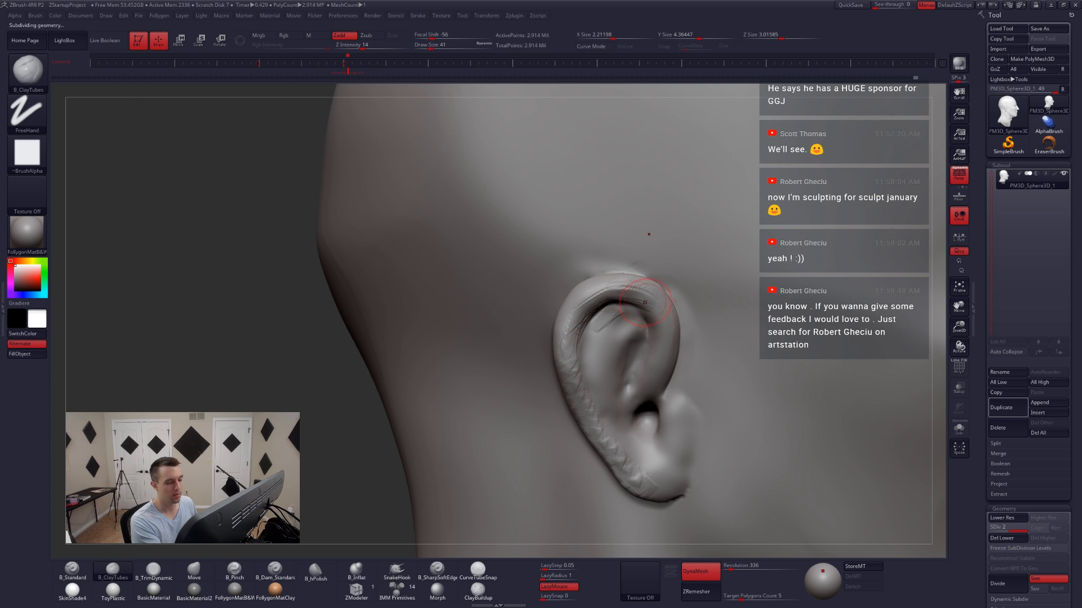
- Smooth the clay strokes along the top and back rim of the helix, down toward the lobe
key("shift")
mouse_move(597, 299)
left_mouse_down("shift")
mouse_move(570, 338)
mouse_move(582, 376)
left_mouse_up("shift")
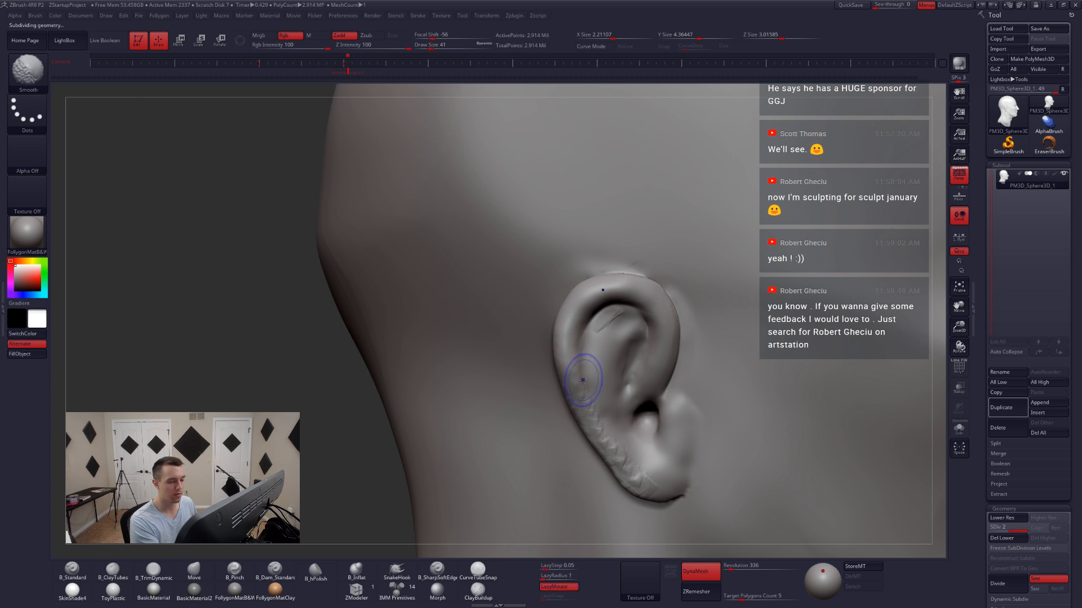
right_click_drag(582, 376, 597, 361)
mouse_move(606, 349)
left_mouse_down("shift")
mouse_move(616, 321)
mouse_move(598, 319)
left_mouse_up("shift")
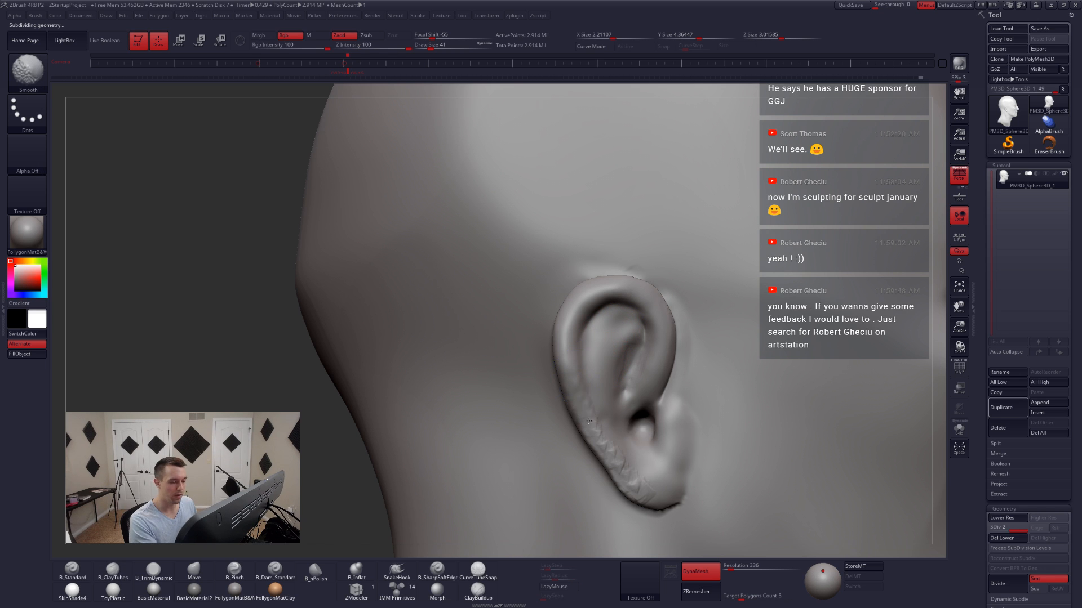
left_click_drag(583, 391, 611, 445, "shift")
- Define the helix's inner edge down to the lobe with the B_SharpSoftEdge brush at draw size 18 and LazyMouse enabled
mouse_move(605, 392)
right_mouse_down("alt")
mouse_move(559, 335)
mouse_move(560, 289)
right_mouse_up("alt")
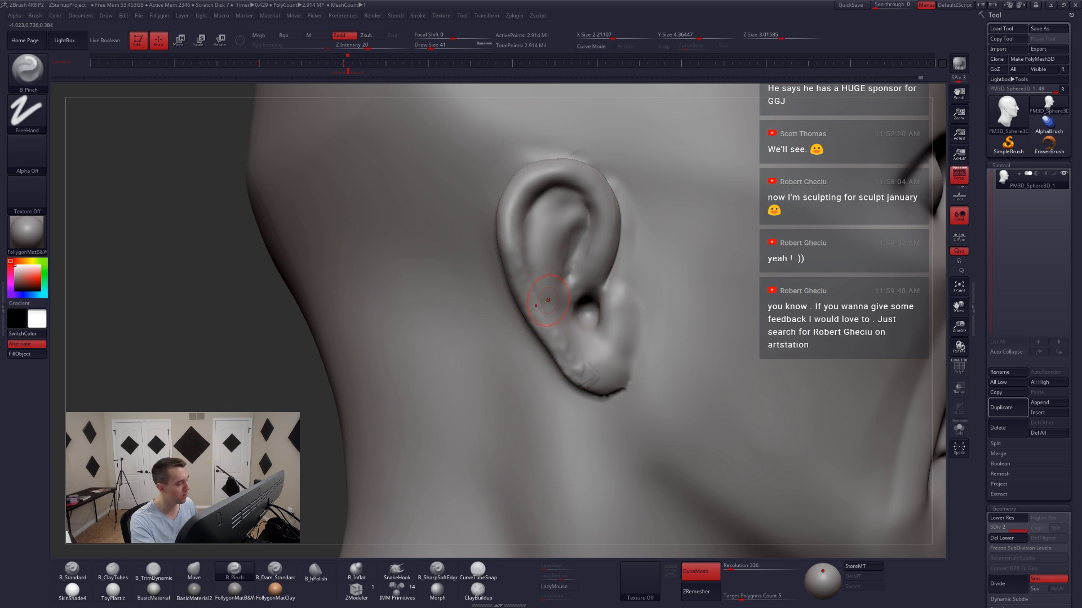
left_click(436, 569)
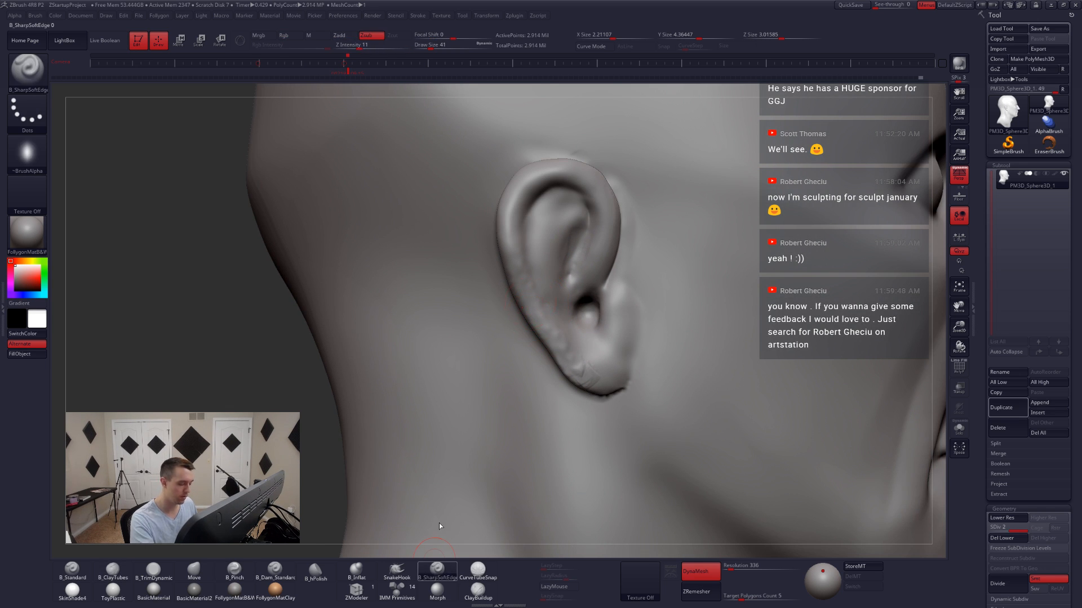
left_click(554, 587)
key("space")
left_click_drag(549, 248, 542, 243)
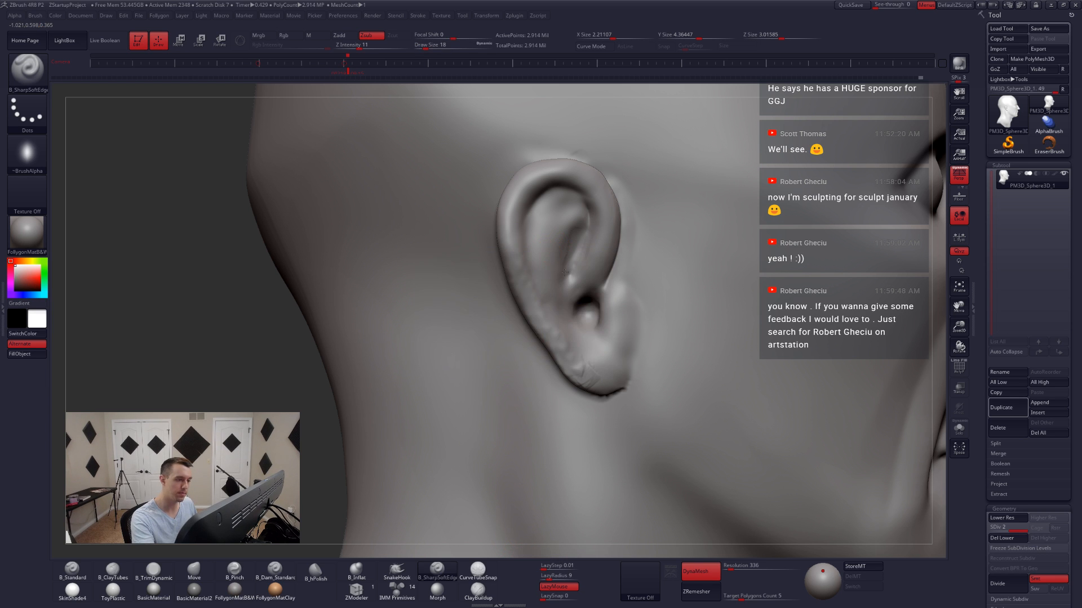
right_click_drag(543, 248, 554, 272, "alt")
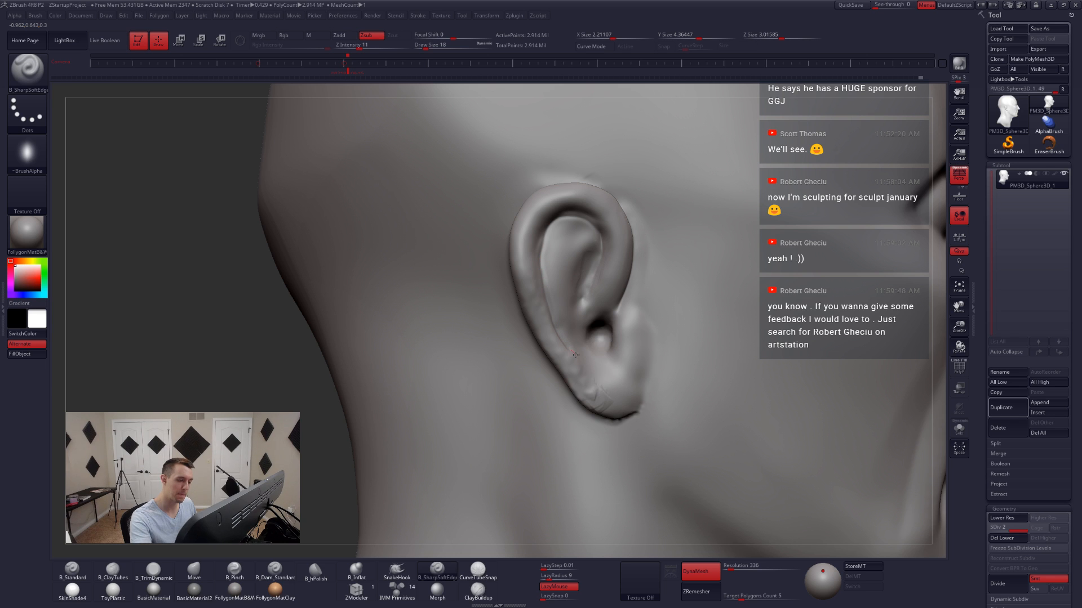
left_click_drag(594, 379, 597, 380)
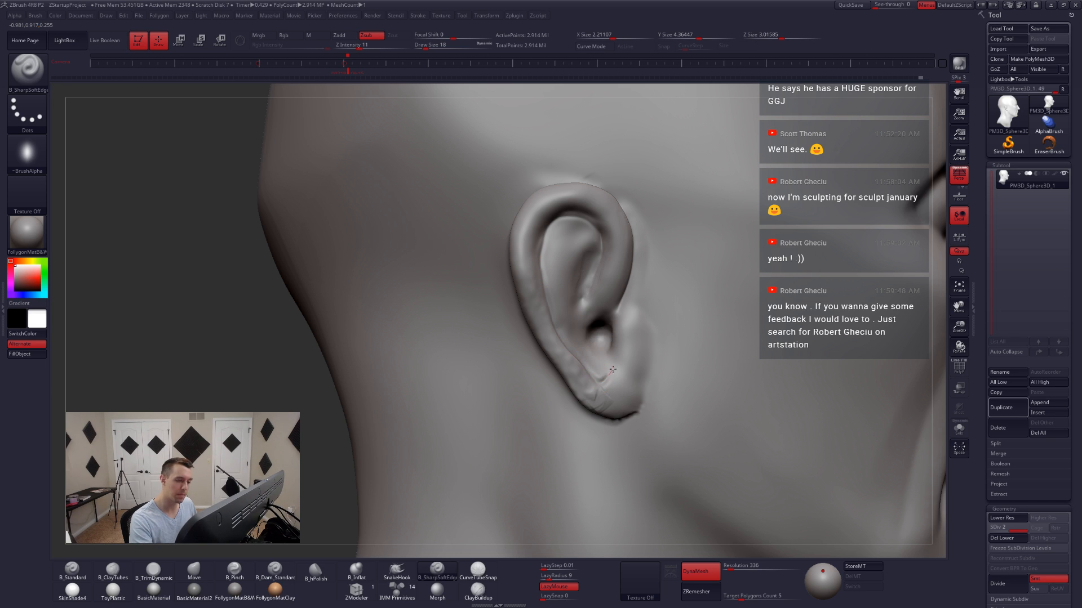
- Adjust the notch between the tragus and antitragus with the Move brush at draw size 29
key("b")
key("m")
key("v")
key("space")
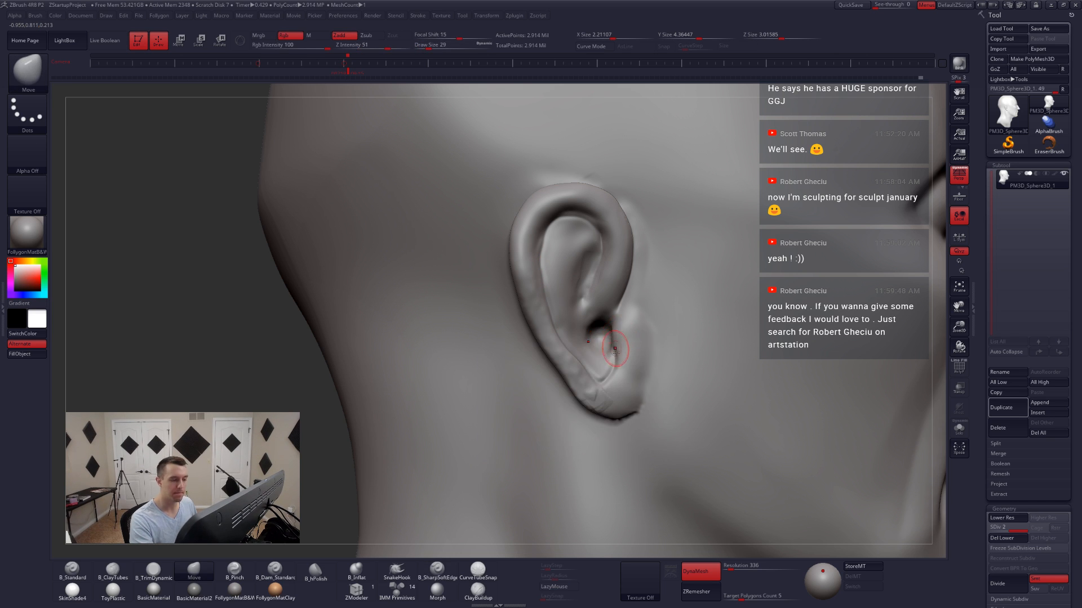
right_click_drag(615, 349, 563, 339)
- Sharpen the upper inner folds of the ear with the B_Pinch brush at draw size 22
key("b")
key("p")
key("i")
right_click_drag(563, 274, 592, 269)
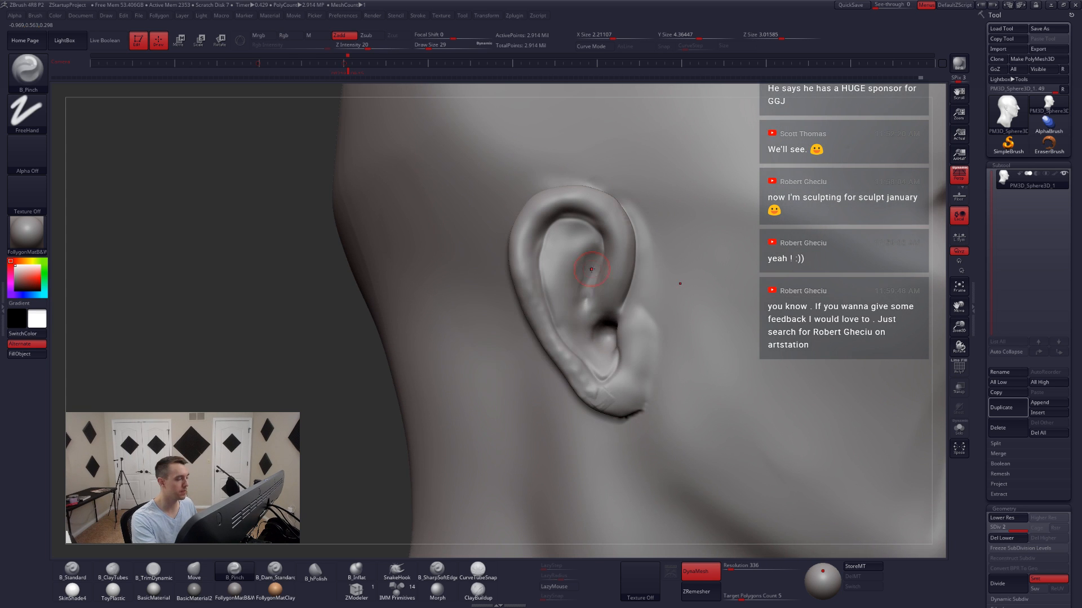
key("space")
left_click_drag(592, 270, 588, 270)
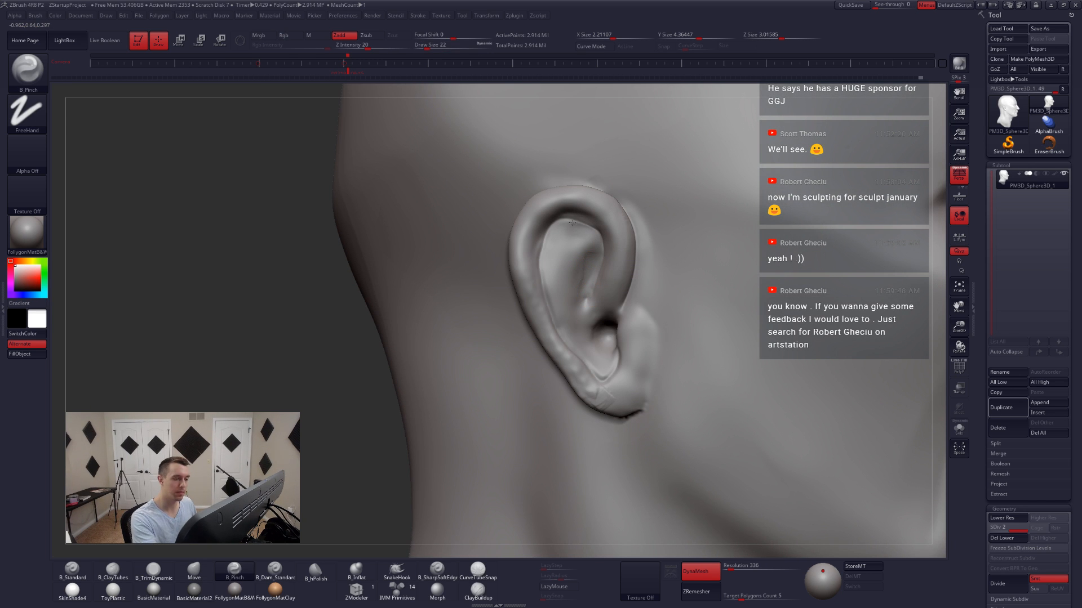
- Tighten the helix's inner edge toward the lobe with the B_Pinch brush at draw size 16 and smooth the crease's lower end
right_click_drag(544, 285, 516, 295)
key("space")
left_click_drag(535, 304, 545, 275)
key("space")
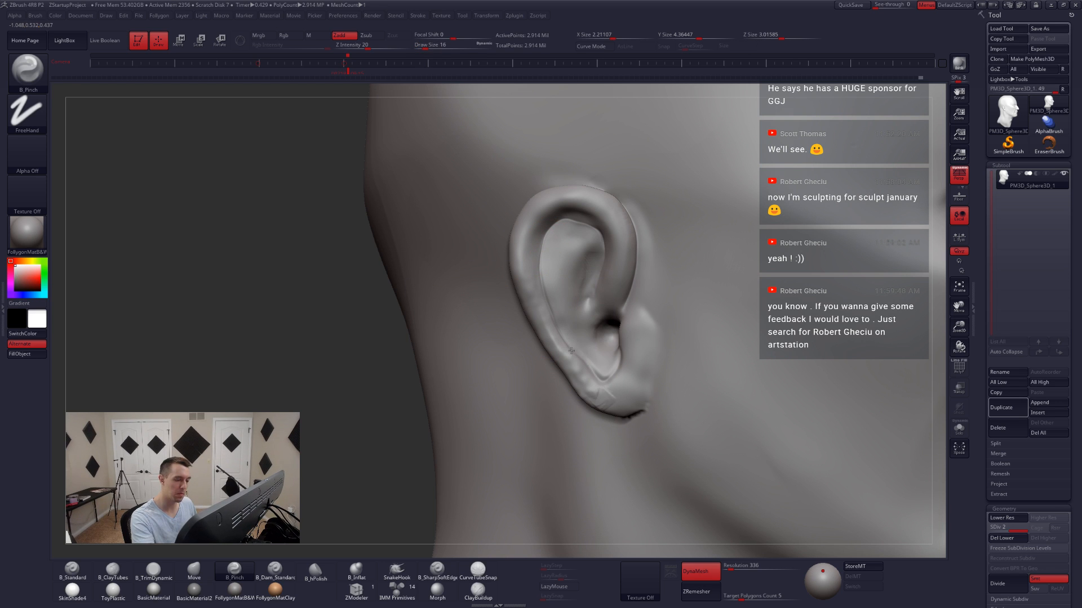
mouse_move(604, 380)
left_mouse_down()
mouse_move(613, 359)
mouse_move(602, 377)
left_mouse_up()
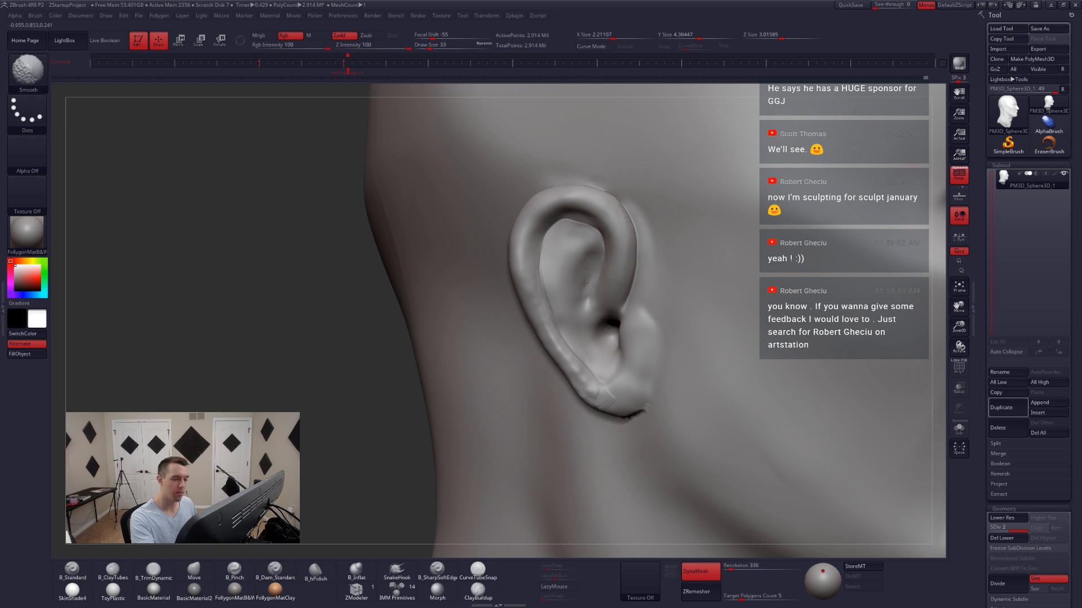
- Remesh the whole head with DynaMesh at resolution 336
mouse_move(558, 258)
right_mouse_down("ctrl")
mouse_move(578, 311)
mouse_move(829, 346)
right_mouse_up("ctrl")
left_click_drag(824, 351, 785, 449, "ctrl")
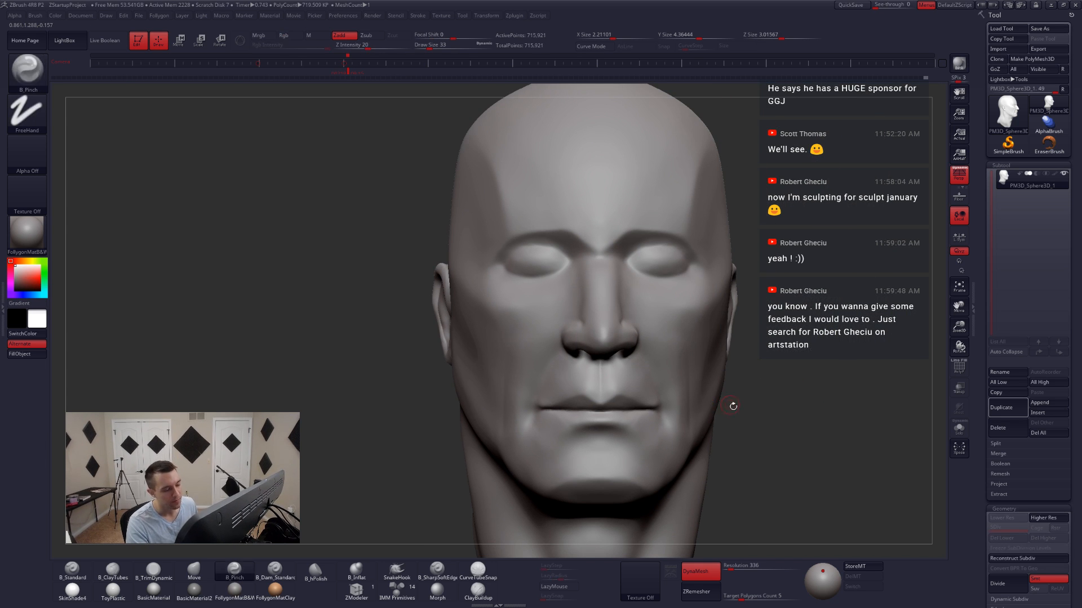
right_click_drag(789, 417, 721, 378)
key("shift")
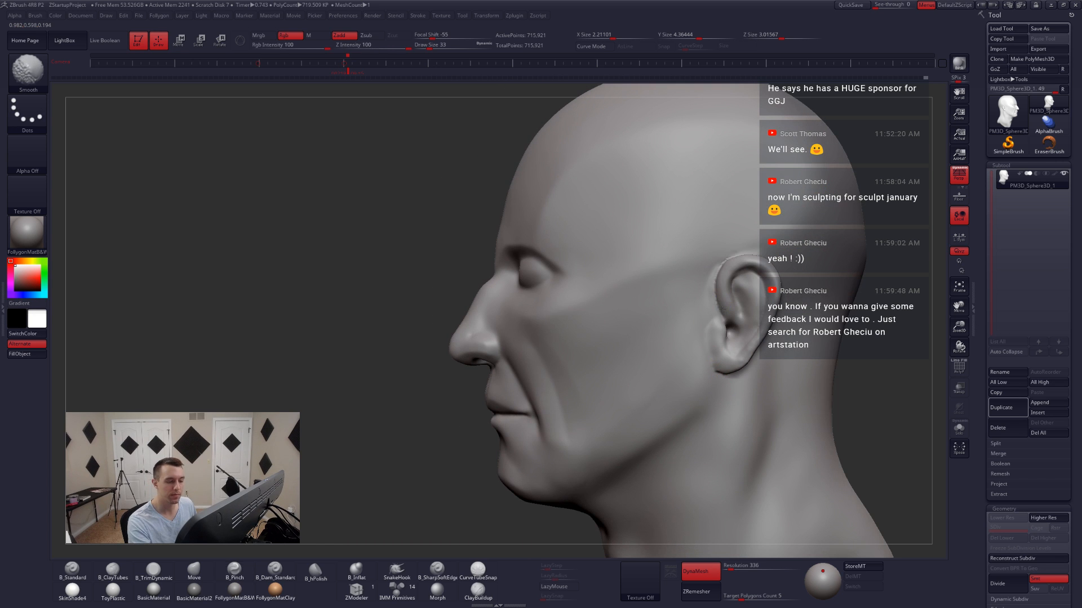
right_click_drag(765, 249, 715, 265)
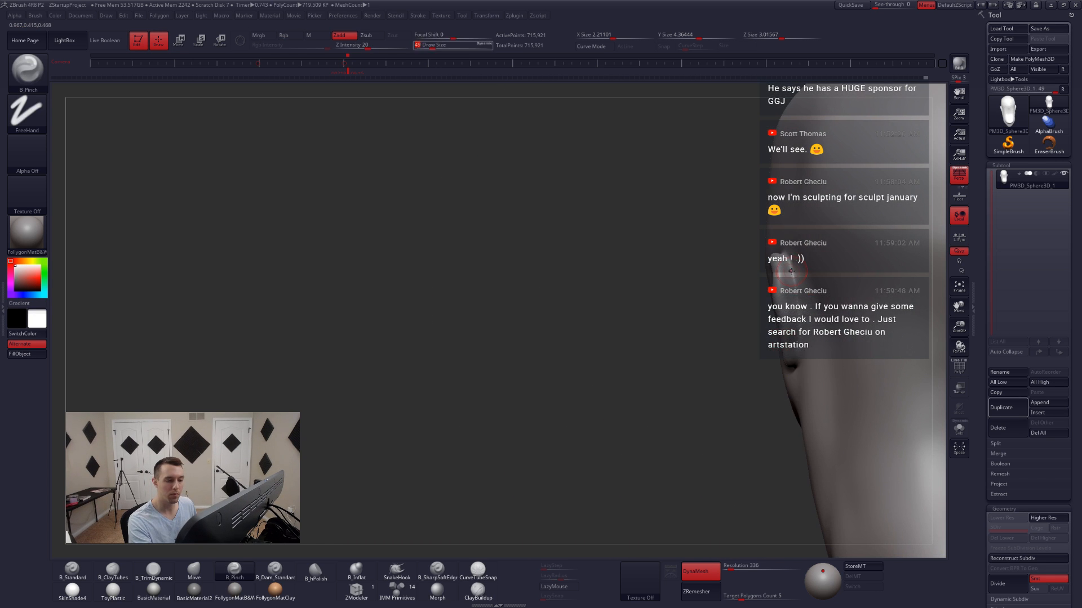
key("shift")
mouse_move(783, 343)
right_mouse_down()
mouse_move(849, 357)
mouse_move(793, 354)
right_mouse_up()
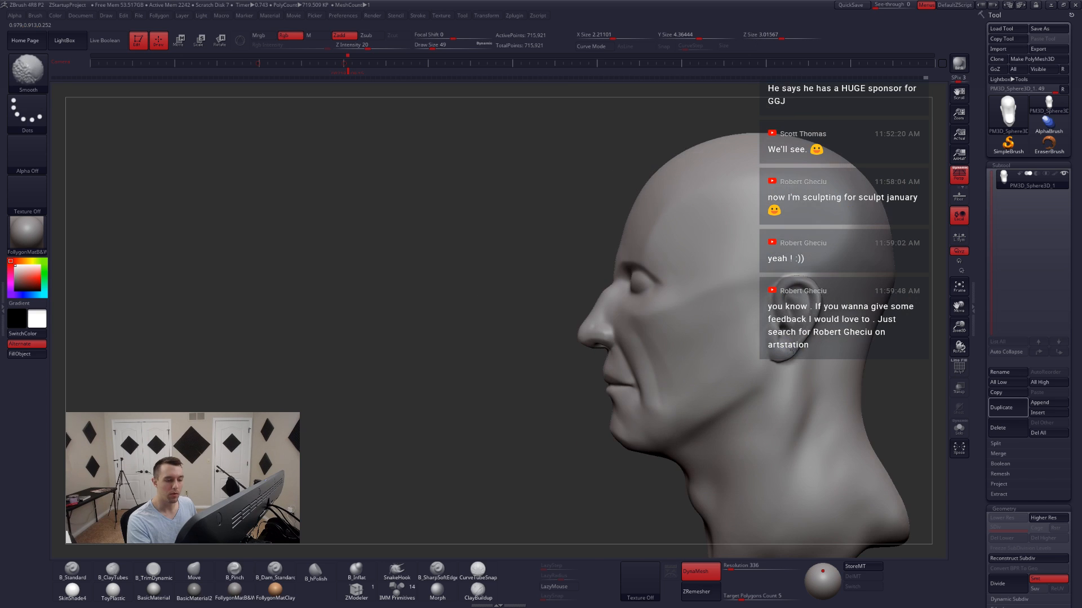
- Check the ear's top and bottom against the brow and nose in profile with horizontal transpose lines
right_click_drag(659, 362, 577, 373, "alt")
key("w")
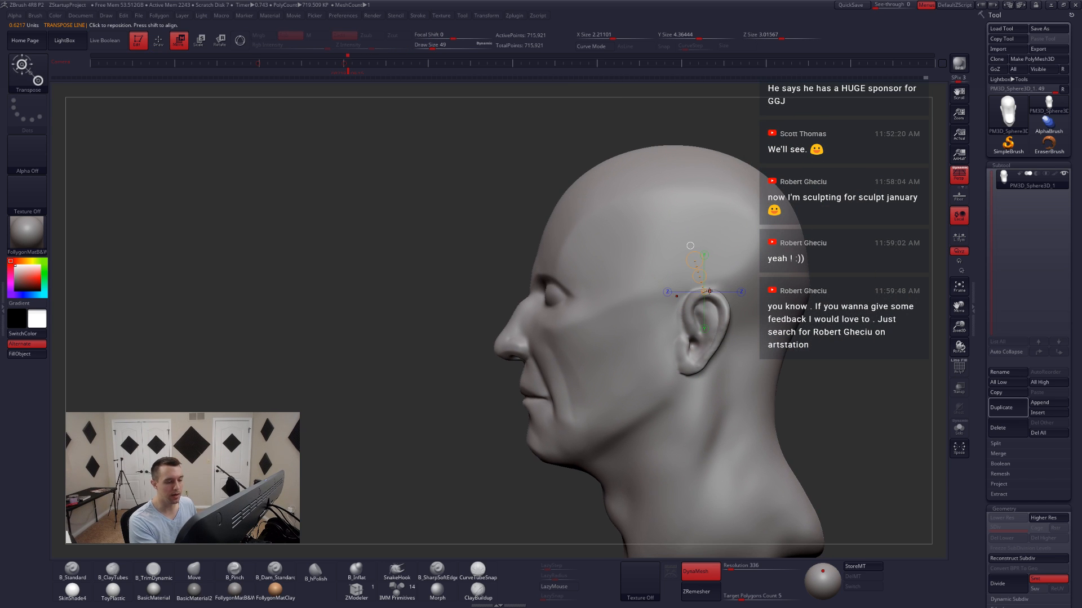
left_click_drag(712, 291, 492, 299, "shift")
left_click_drag(690, 373, 464, 373, "shift")
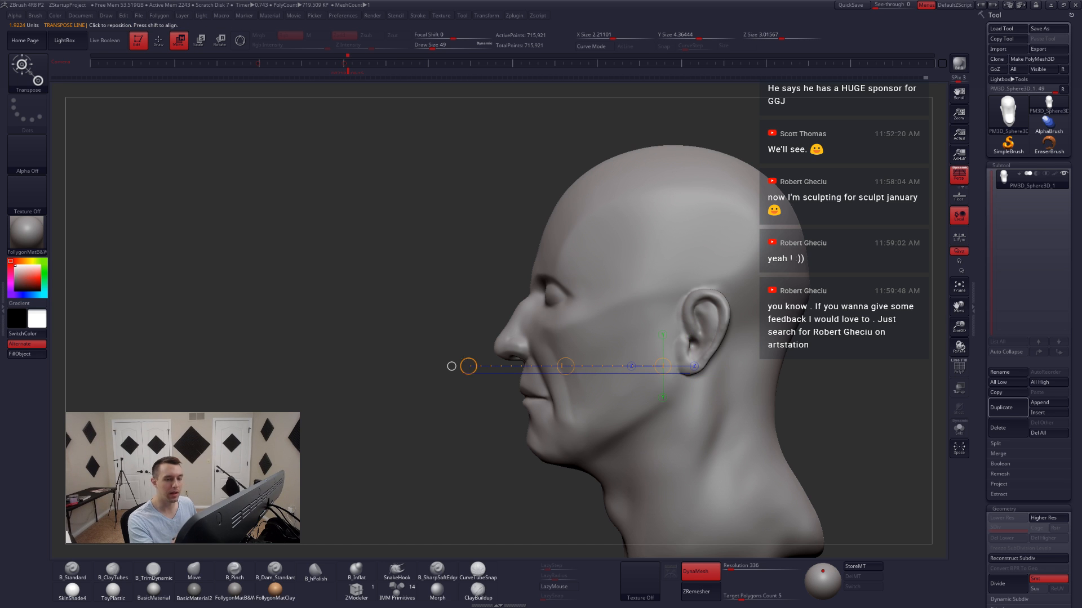
key("q")
- Check the ears' height against the facial features from the front, with perspective temporarily off, using a transpose line
key("space")
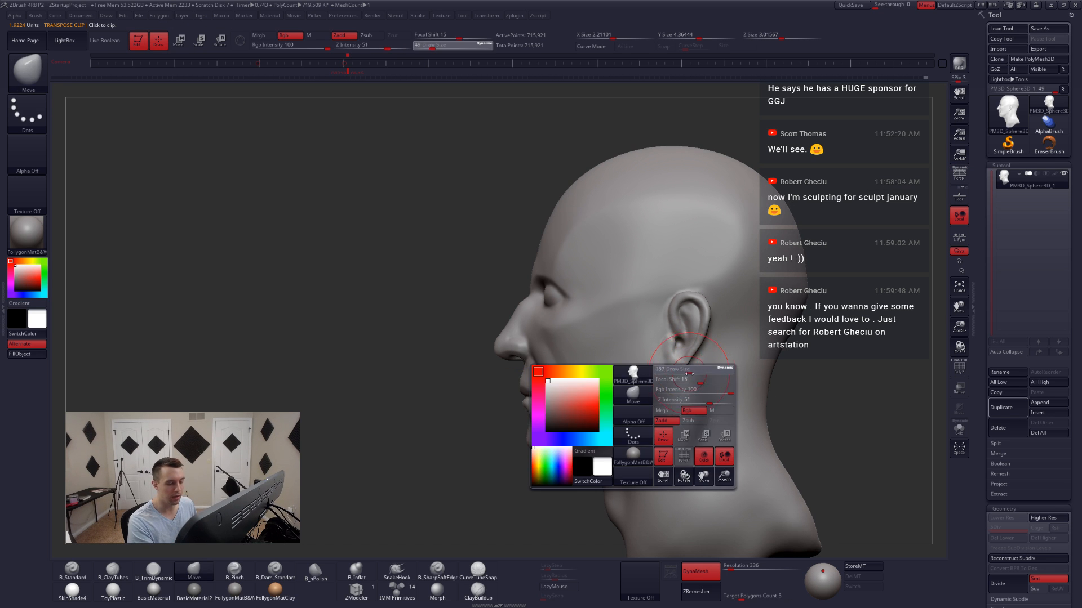
left_click_drag(689, 373, 693, 374)
mouse_move(676, 329)
right_mouse_down("shift")
mouse_move(744, 335)
mouse_move(622, 342)
mouse_move(668, 350)
mouse_move(589, 356)
right_mouse_up("shift")
key("w")
mouse_move(618, 295)
left_mouse_down("shift")
mouse_move(473, 295)
mouse_move(469, 362)
left_mouse_up("shift")
key("q")
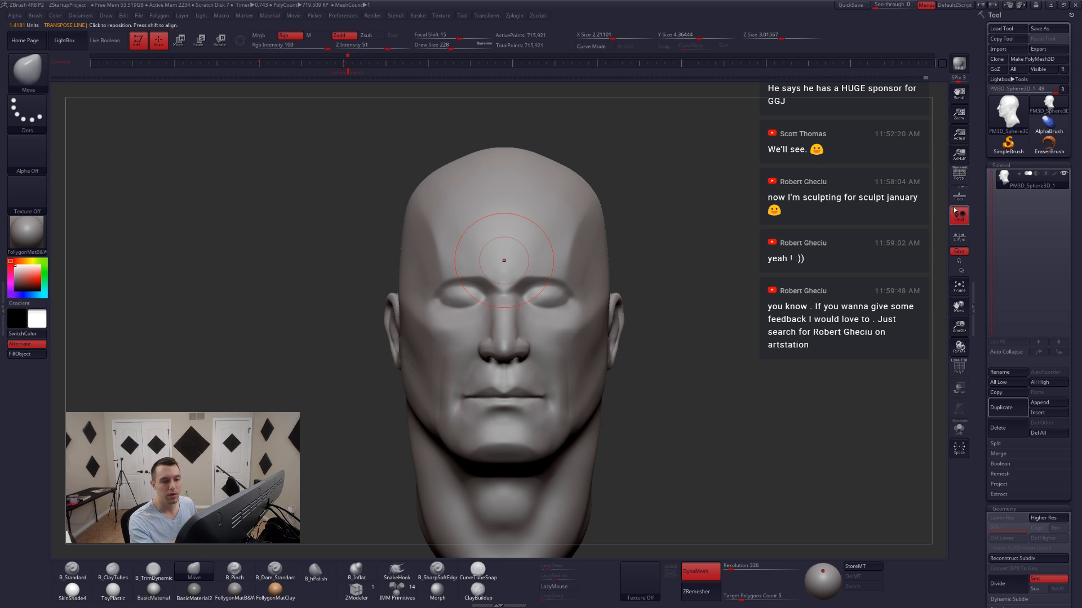
left_click(963, 181)
- Adjust the shapes around the nose and mouth with the Move brush at draw size 101, then 90
key("space")
mouse_move(556, 325)
left_mouse_down()
mouse_move(570, 325)
mouse_move(553, 325)
left_mouse_up()
right_click_drag(445, 395, 514, 396)
key("space")
left_click_drag(524, 362, 520, 362)
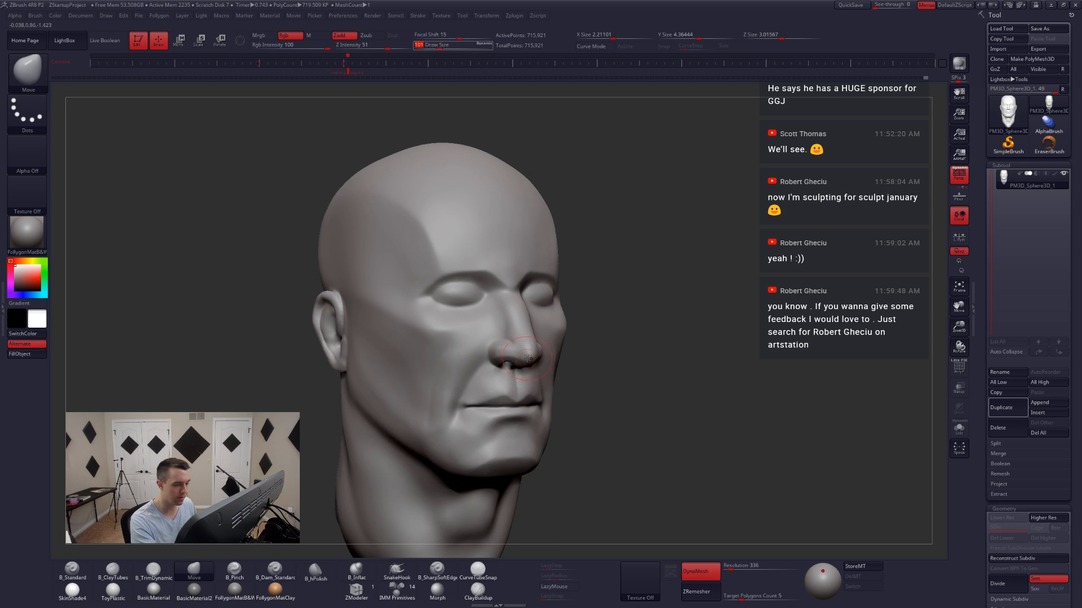
mouse_move(563, 366)
right_mouse_down("shift")
mouse_move(527, 364)
mouse_move(598, 349)
mouse_move(598, 364)
right_mouse_up("shift")
key("space")
left_click_drag(598, 352, 597, 351)
right_click_drag(640, 435, 641, 416, "ctrl")
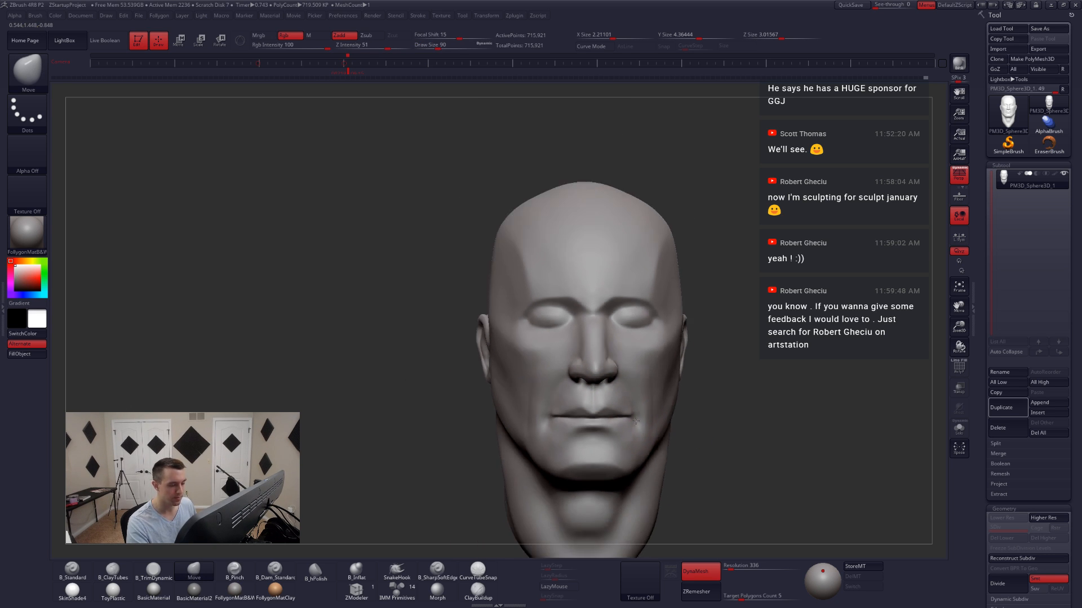
- Carve a crease from the inner eye corner diagonally down the cheek with the B_SharpSoftEdge brush at draw size 90
right_click_drag(691, 439, 651, 426, "alt")
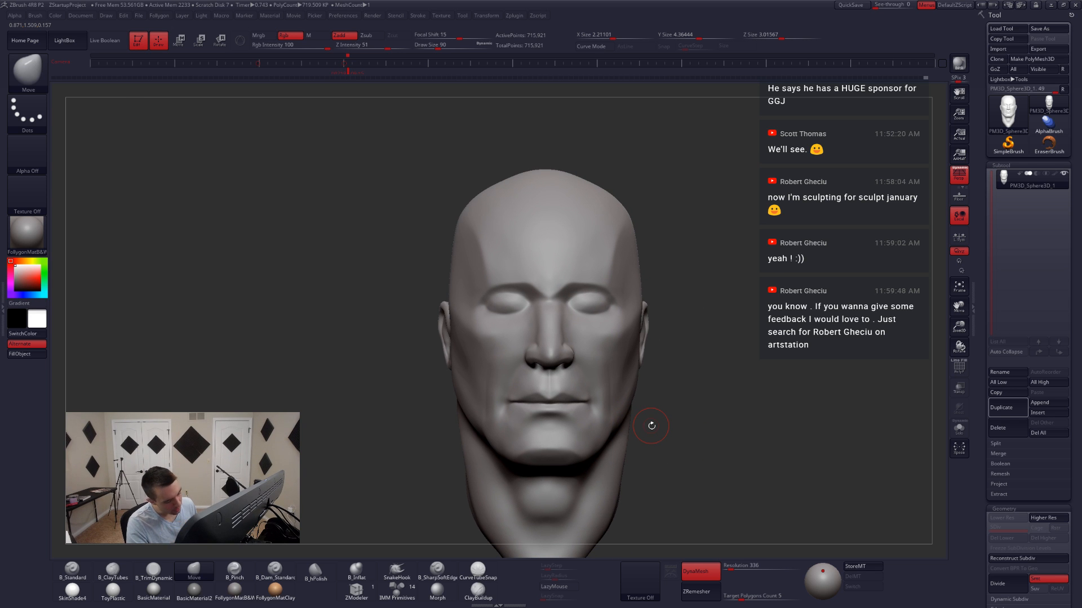
mouse_move(734, 402)
right_mouse_down()
mouse_move(772, 408)
mouse_move(730, 420)
mouse_move(674, 400)
right_mouse_up()
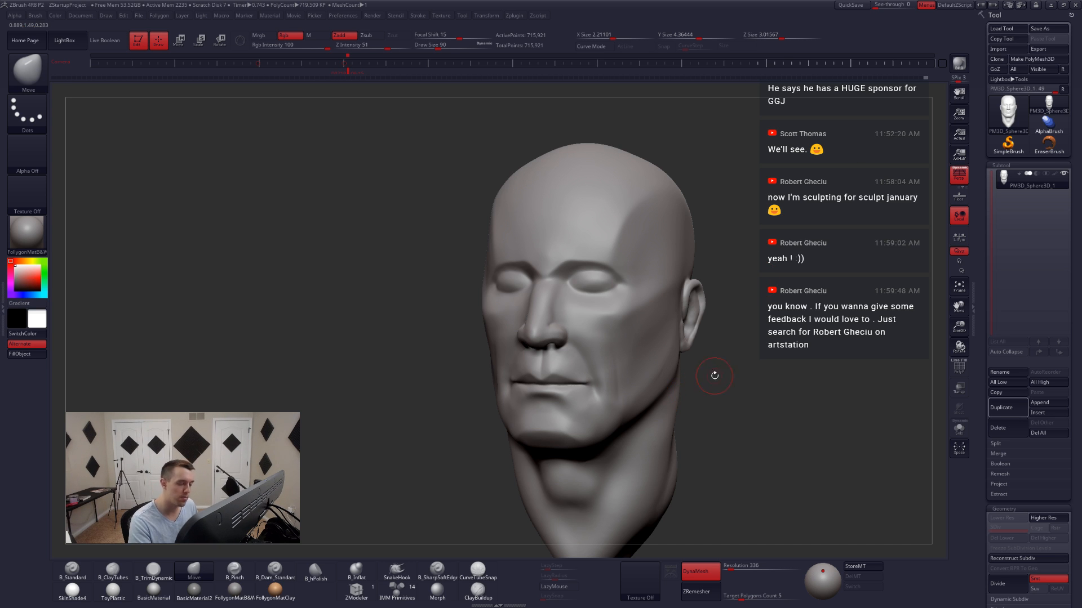
left_click_drag(708, 400, 665, 387, "shift")
right_click_drag(610, 333, 462, 459, "ctrl")
left_click(437, 570)
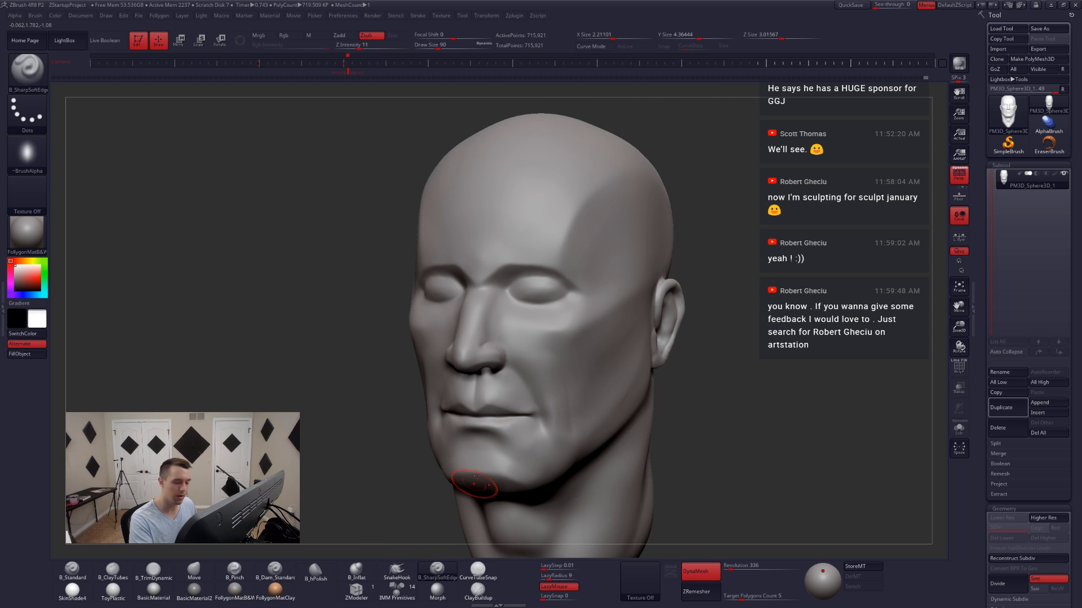
right_click_drag(558, 339, 558, 349, "ctrl")
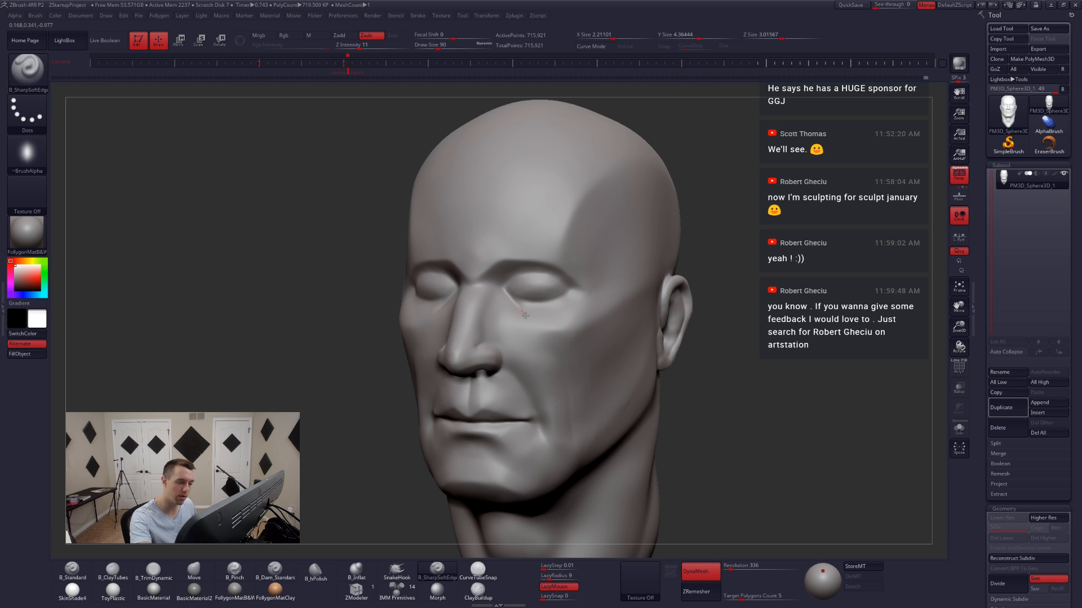
left_click_drag(542, 337, 552, 349)
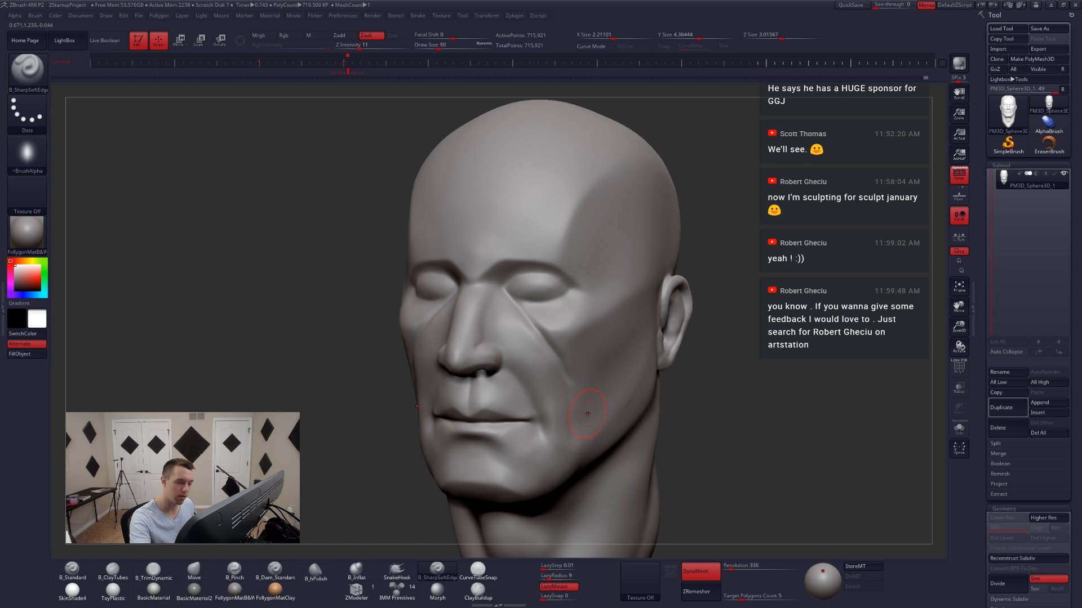
mouse_move(577, 372)
right_mouse_down()
mouse_move(552, 369)
mouse_move(567, 369)
right_mouse_up()
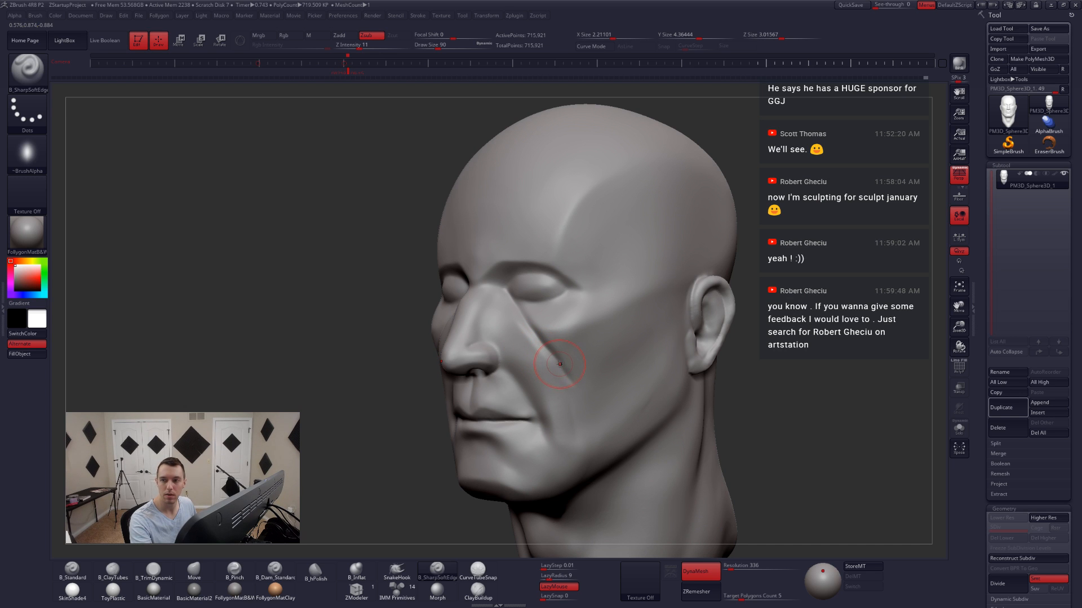
- Carve along the crease from the inner eye corner down the cheek with the B_ClayTubes brush at draw size 56, then 71
right_click_drag(564, 359, 455, 333)
key("2")
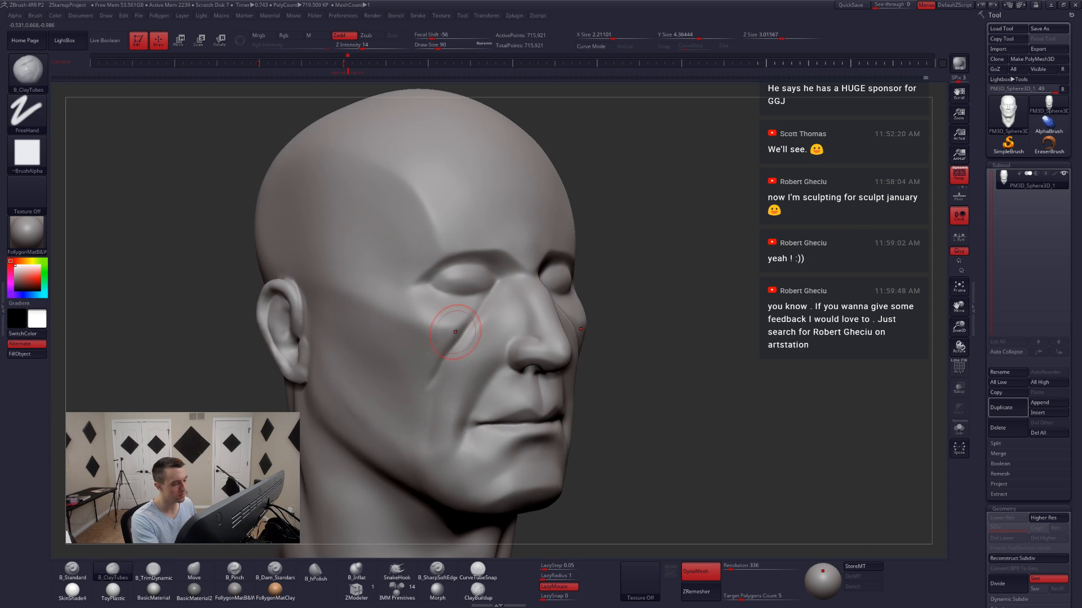
key("space")
left_click_drag(456, 330, 454, 332)
left_click_drag(483, 300, 429, 369, "alt")
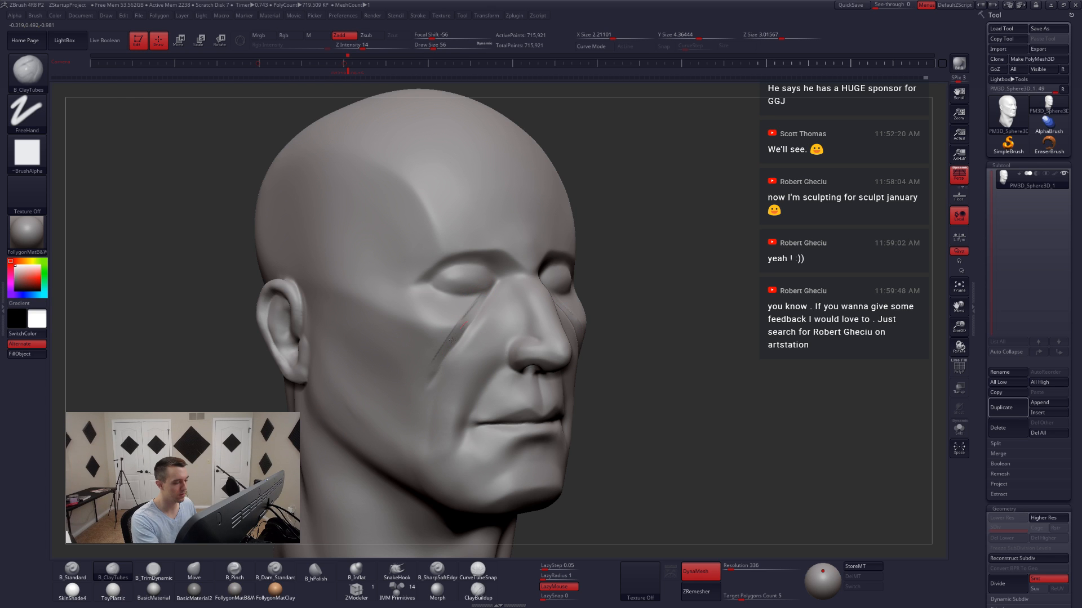
left_click_drag(479, 307, 416, 409, "alt")
key("space")
mouse_move(476, 338)
left_mouse_down()
mouse_move(478, 326)
mouse_move(434, 389)
left_mouse_up()
left_click_drag(483, 310, 445, 412, "alt")
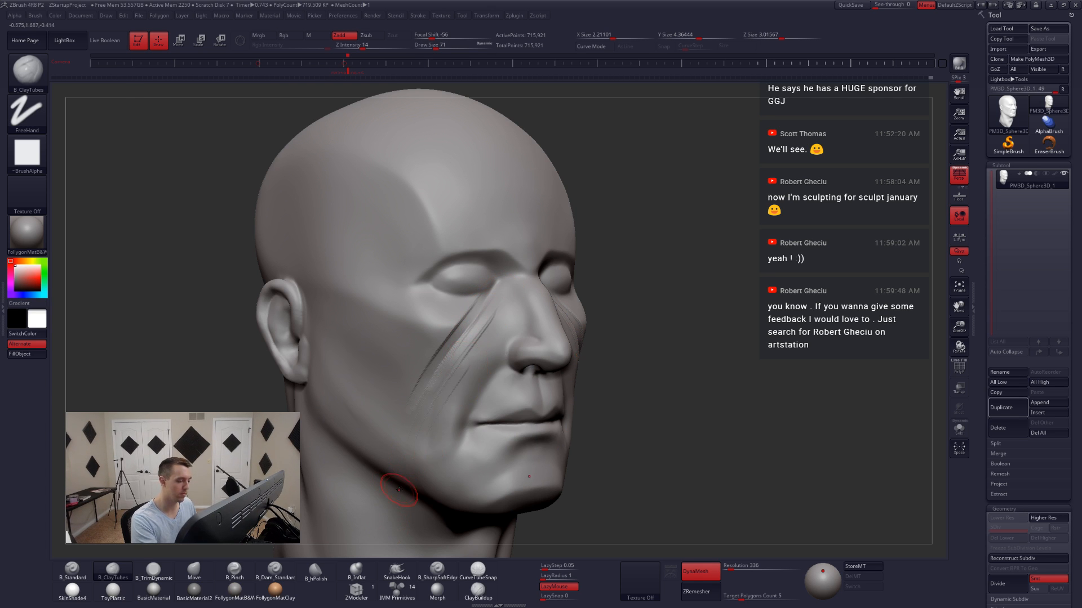
- Build up the fold between the cheek crease and the mouth corner with B_ClayTubes strokes at draw size 67
right_click_drag(413, 473, 466, 473)
key("space")
left_click_drag(437, 472, 439, 472)
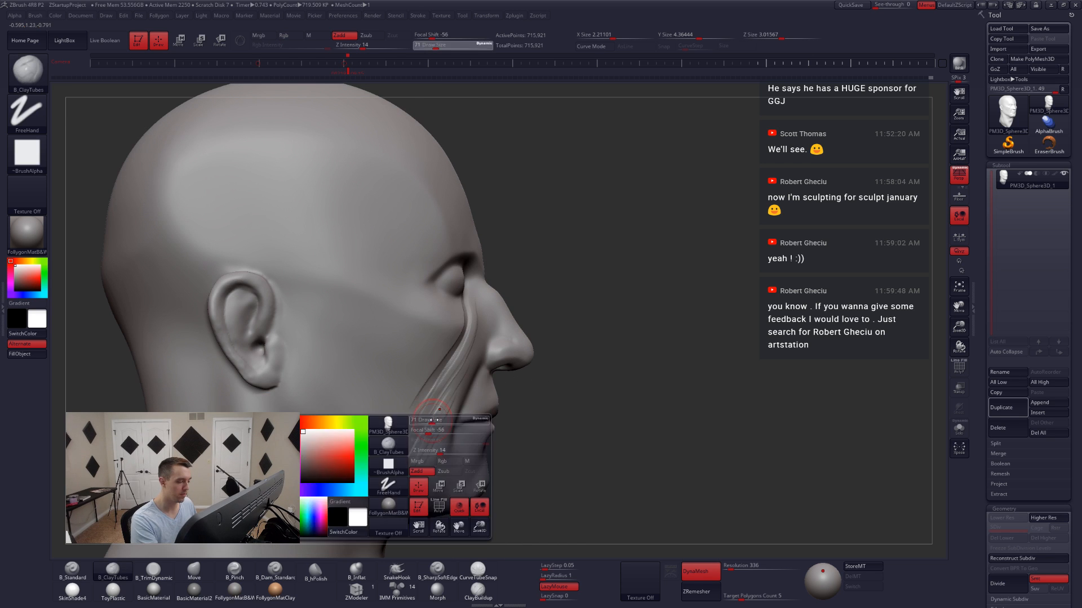
left_click_drag(446, 396, 405, 479)
right_click_drag(418, 466, 392, 462)
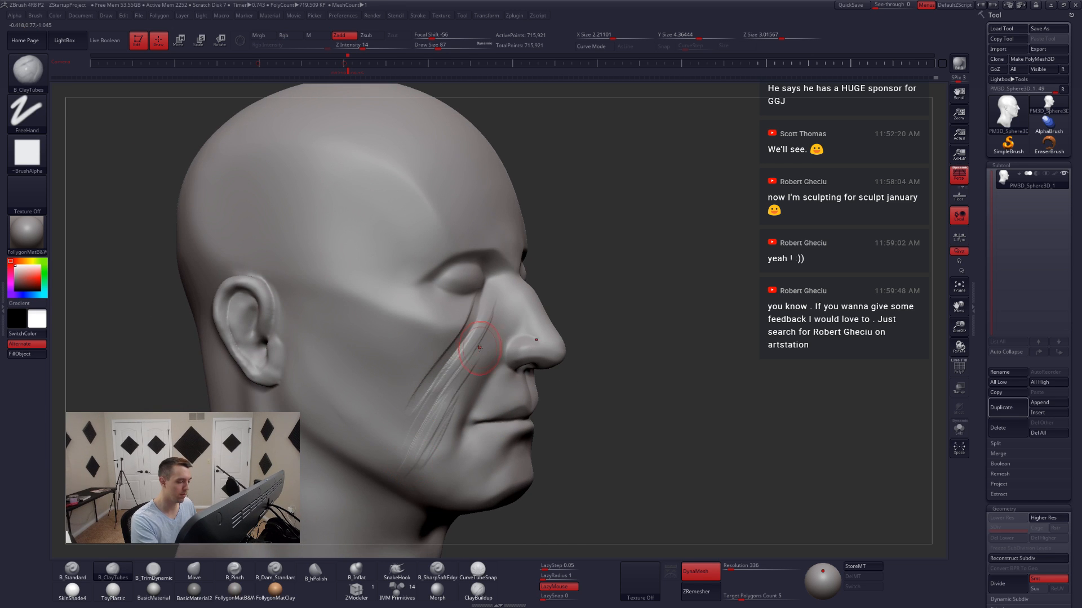
left_click_drag(480, 343, 430, 445)
mouse_move(440, 437)
right_mouse_down("shift")
mouse_move(420, 423)
mouse_move(536, 387)
right_mouse_up("shift")
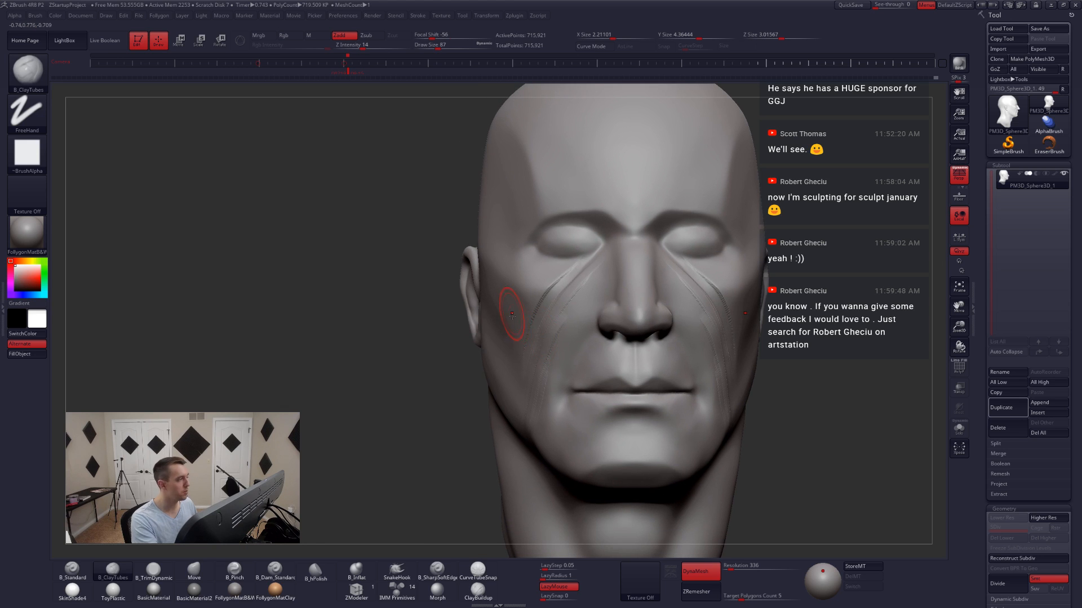
- Sharpen the diagonal cheek crease with the B_Pinch brush at draw size 46, with LazyMouse on and LazyRadius 21
key("5")
key("space")
left_click_drag(548, 307, 544, 311)
right_click_drag(488, 360, 517, 356)
key("space")
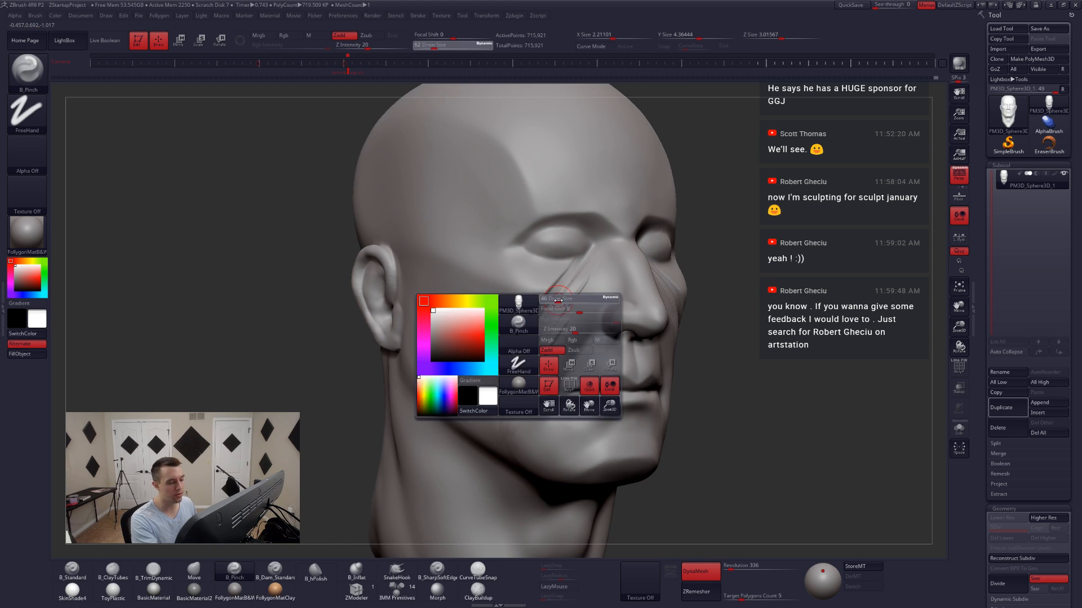
left_click_drag(561, 302, 558, 301)
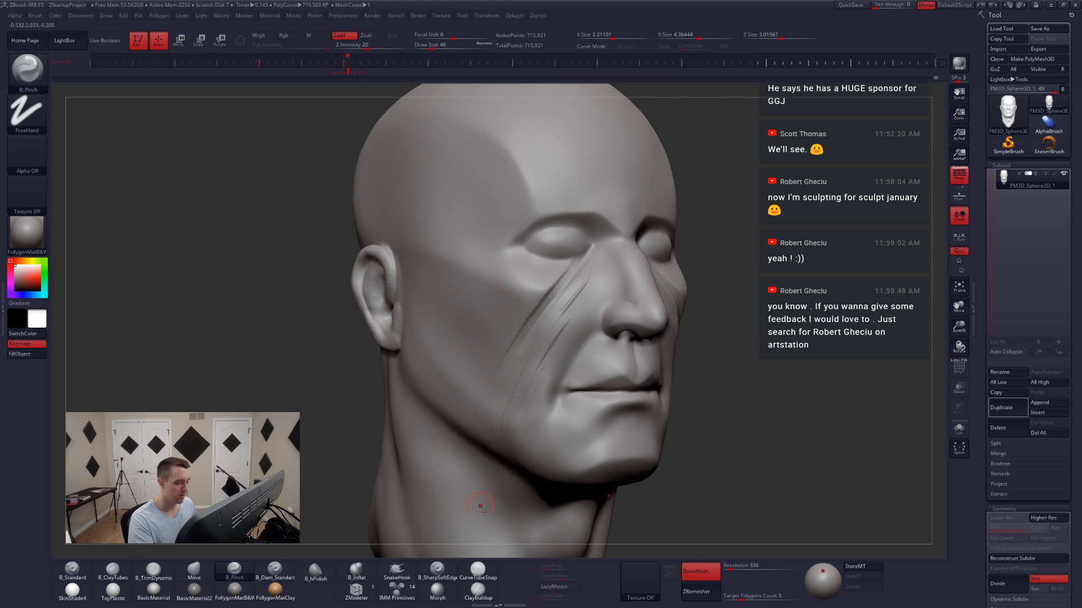
left_click(554, 587)
left_click_drag(553, 576, 549, 576)
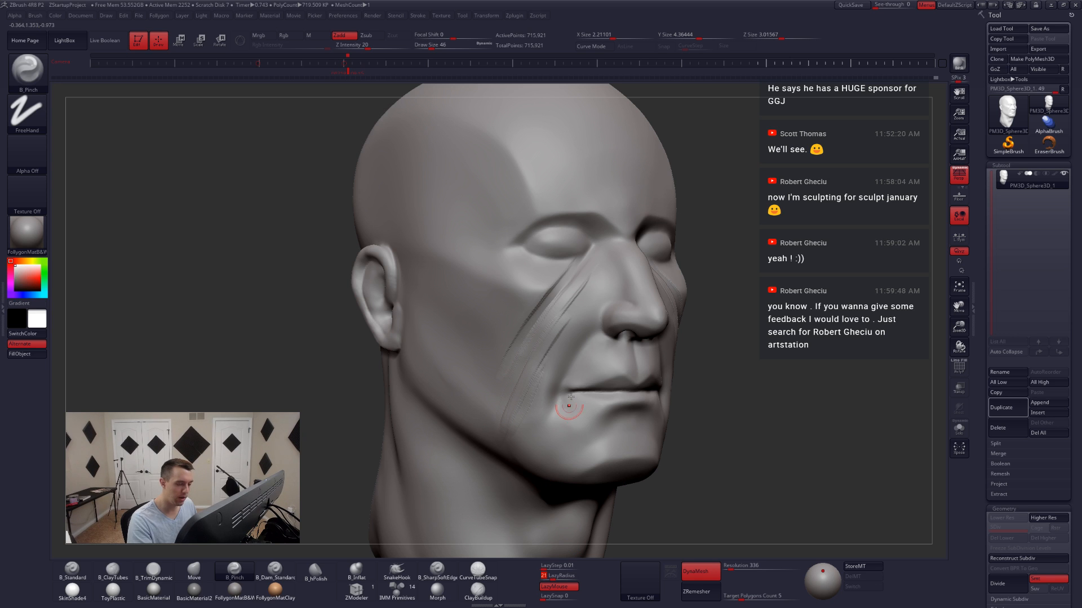
left_click_drag(565, 280, 483, 395)
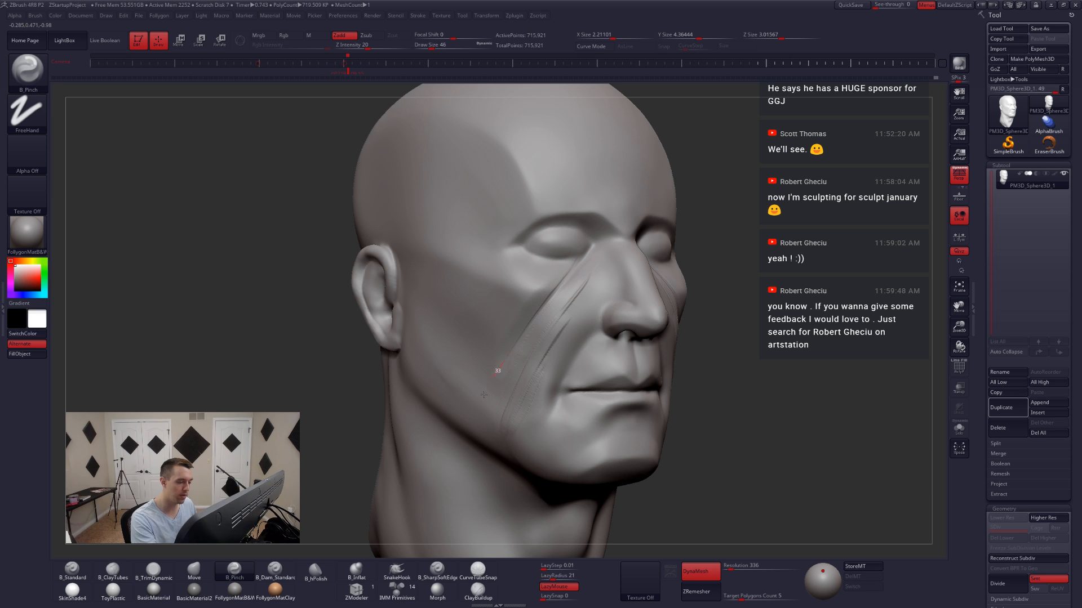
left_click_drag(569, 276, 497, 372)
right_click_drag(497, 372, 557, 364)
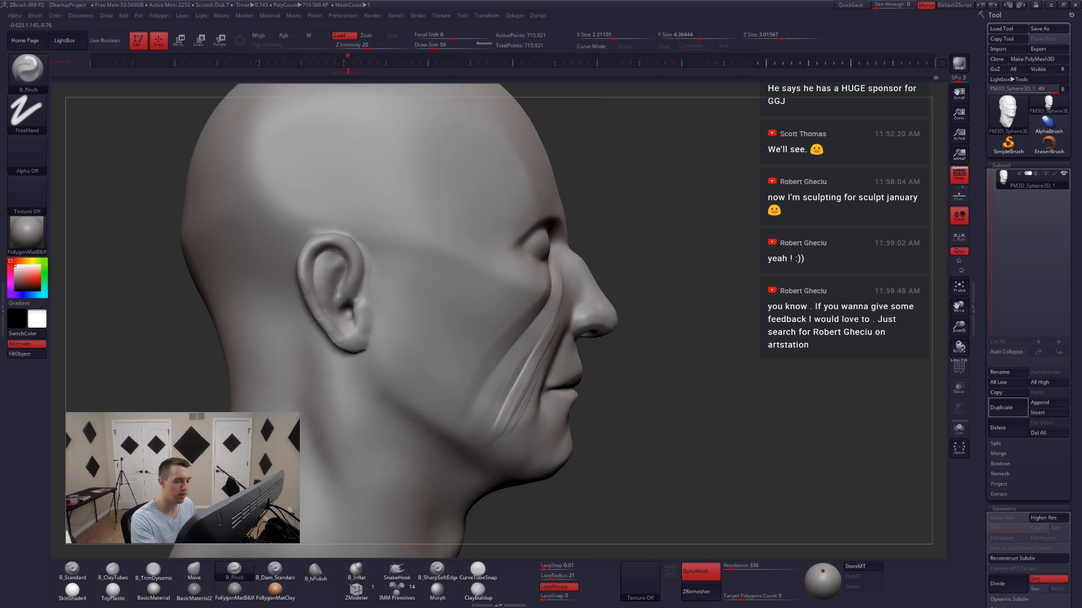
- Adjust the cheek and face shape in profile and front view with the Move brush at draw size 187, then 124
key("b")
key("m")
key("v")
key("space")
left_click_drag(535, 317, 546, 318)
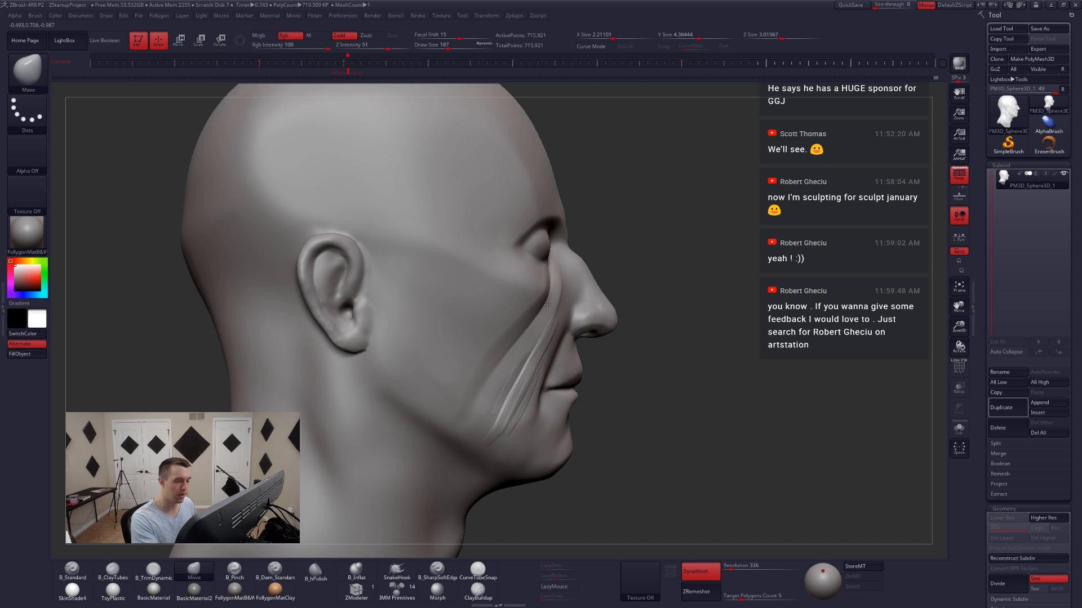
right_click_drag(567, 321, 535, 307, "ctrl")
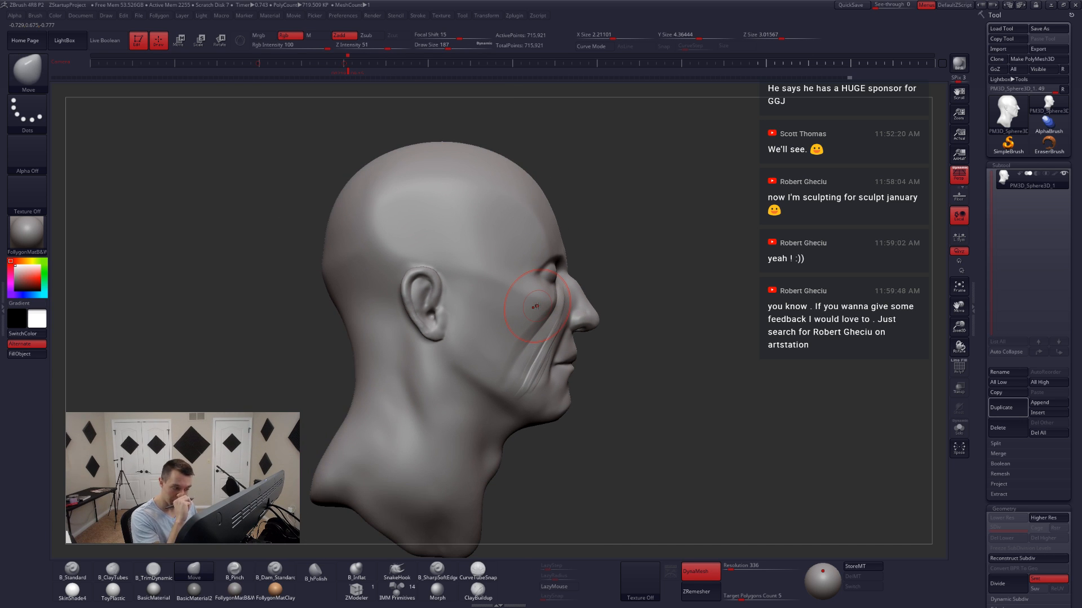
right_click_drag(682, 436, 636, 447)
right_click_drag(655, 343, 595, 339, "alt")
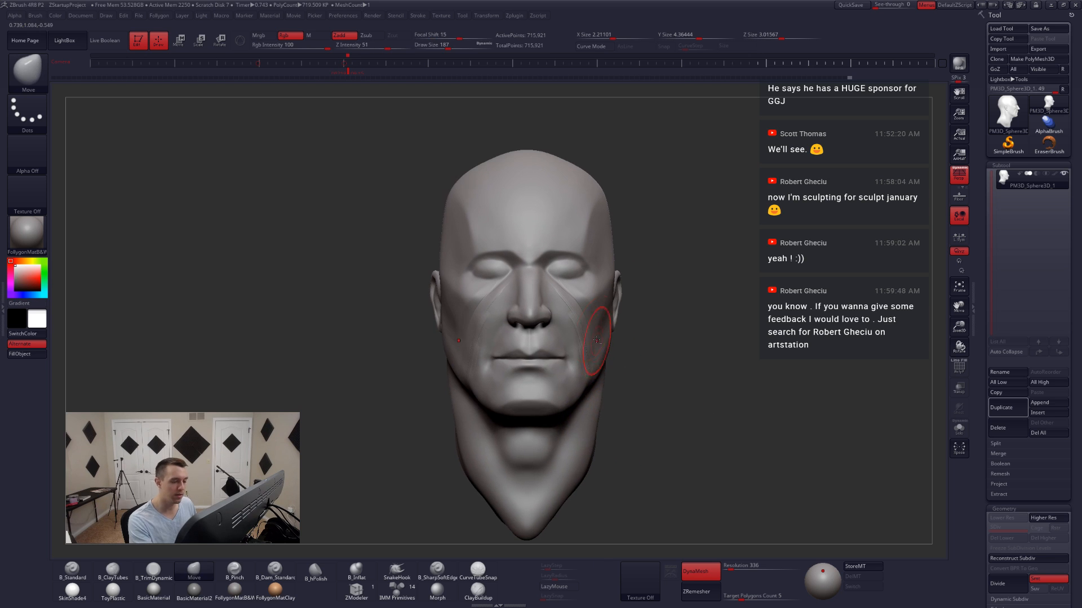
key("space")
left_click_drag(592, 328, 585, 328)
- Fill the cheek between nose and crease with B_ClayTubes at draw size 94 and smooth the strokes
mouse_move(586, 330)
right_mouse_down()
mouse_move(535, 327)
mouse_move(550, 344)
right_mouse_up()
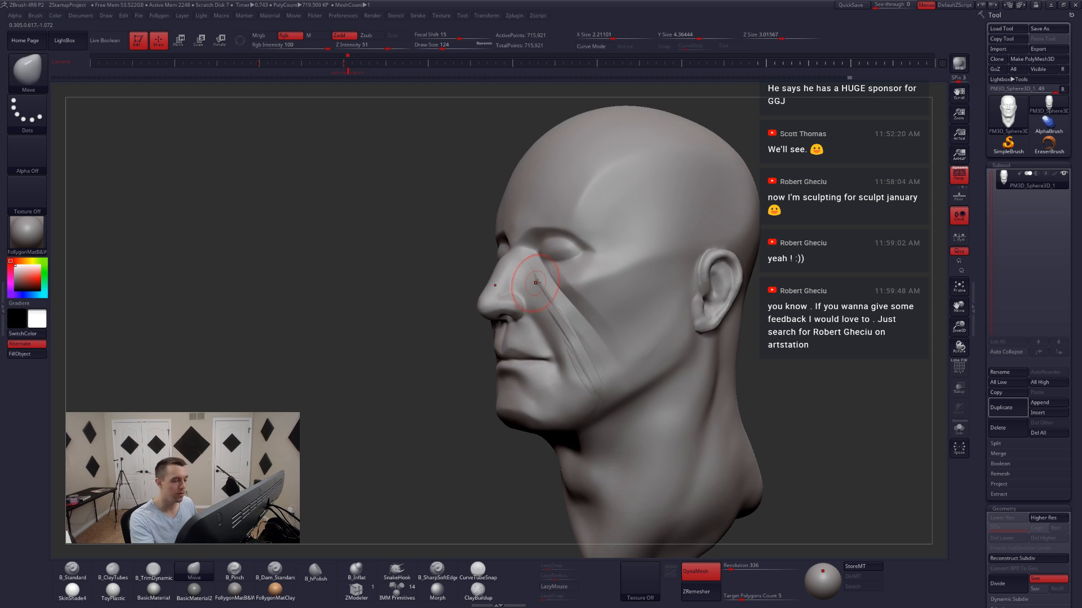
key("2")
key("space")
left_click_drag(540, 279, 536, 279)
right_click_drag(534, 281, 557, 283)
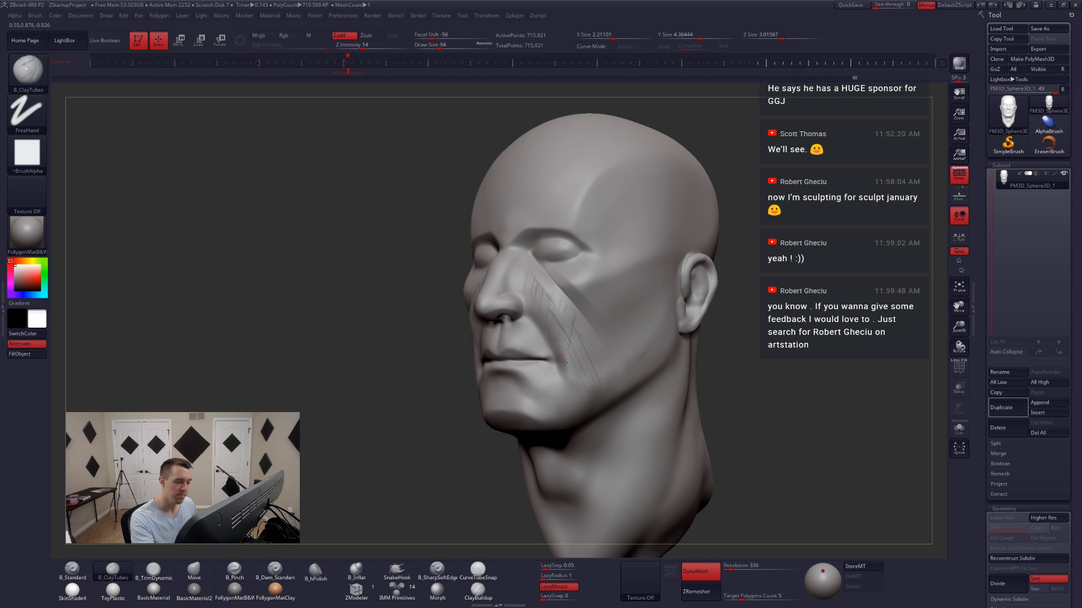
key("shift")
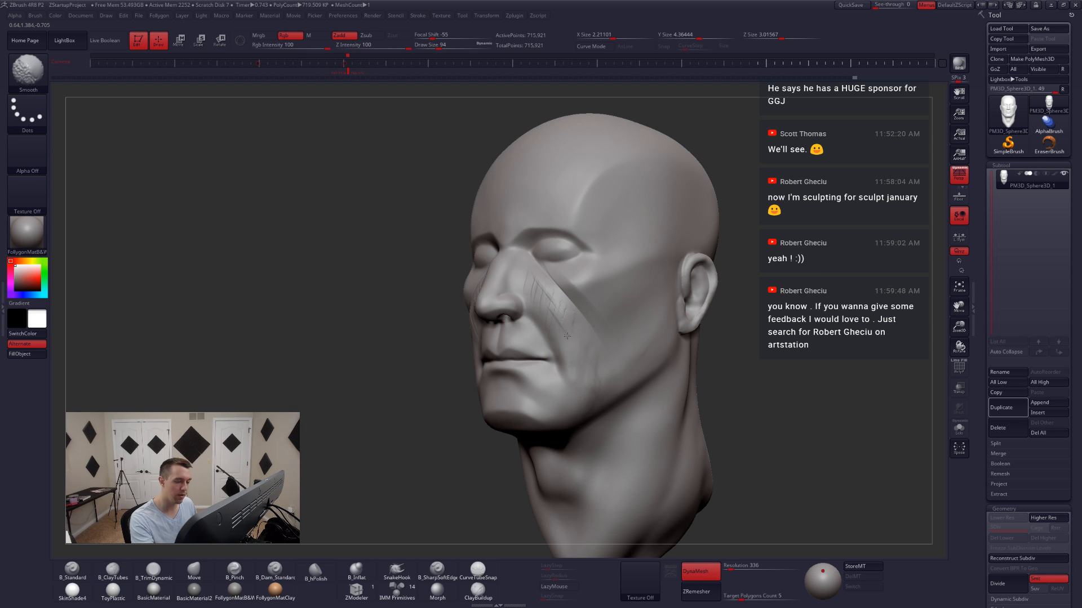
left_click_drag(537, 295, 538, 280, "shift")
key("shift+z")
key("shift+z")
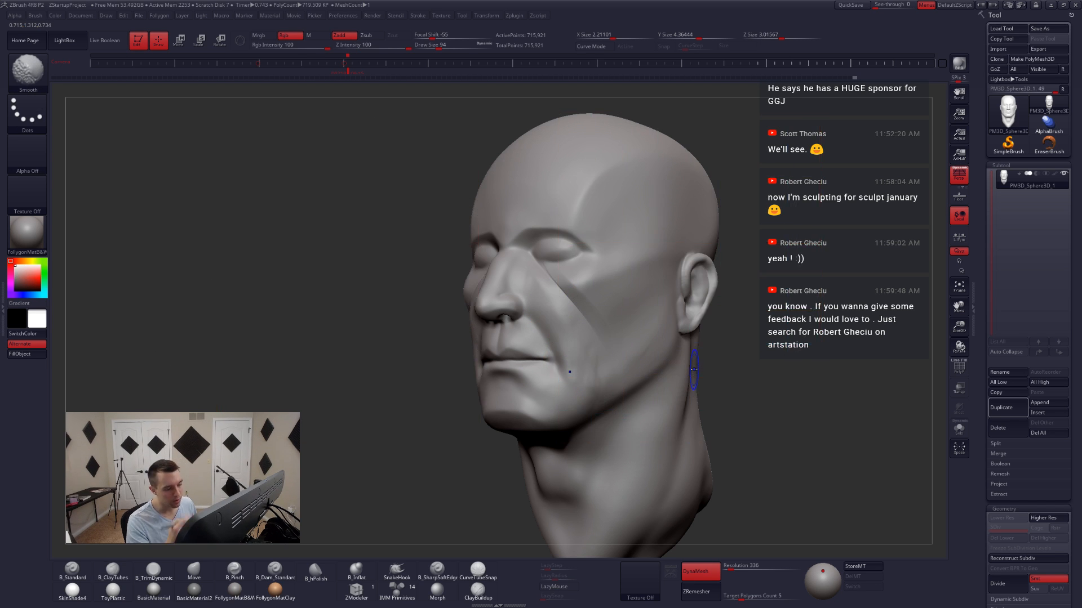
- Flatten and smooth the area between the nose, upper lip and cheek with the B_TrimDynamic brush at draw size 94
mouse_move(693, 370)
right_mouse_down()
mouse_move(560, 326)
mouse_move(567, 337)
mouse_move(545, 337)
mouse_move(557, 337)
right_mouse_up()
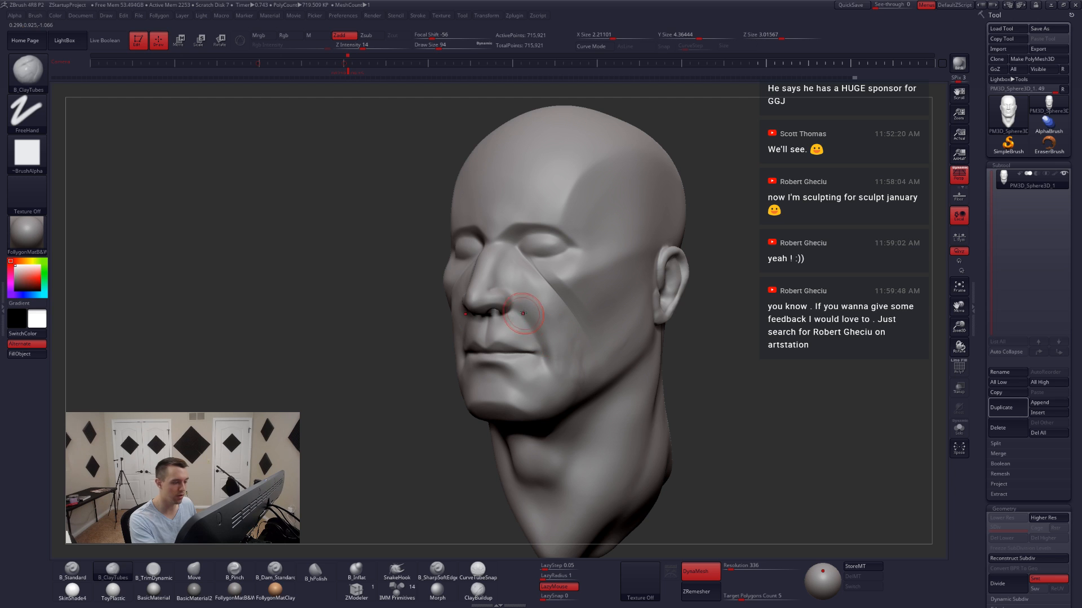
mouse_move(524, 312)
right_mouse_down("shift")
mouse_move(537, 315)
mouse_move(522, 311)
right_mouse_up("shift")
key("3")
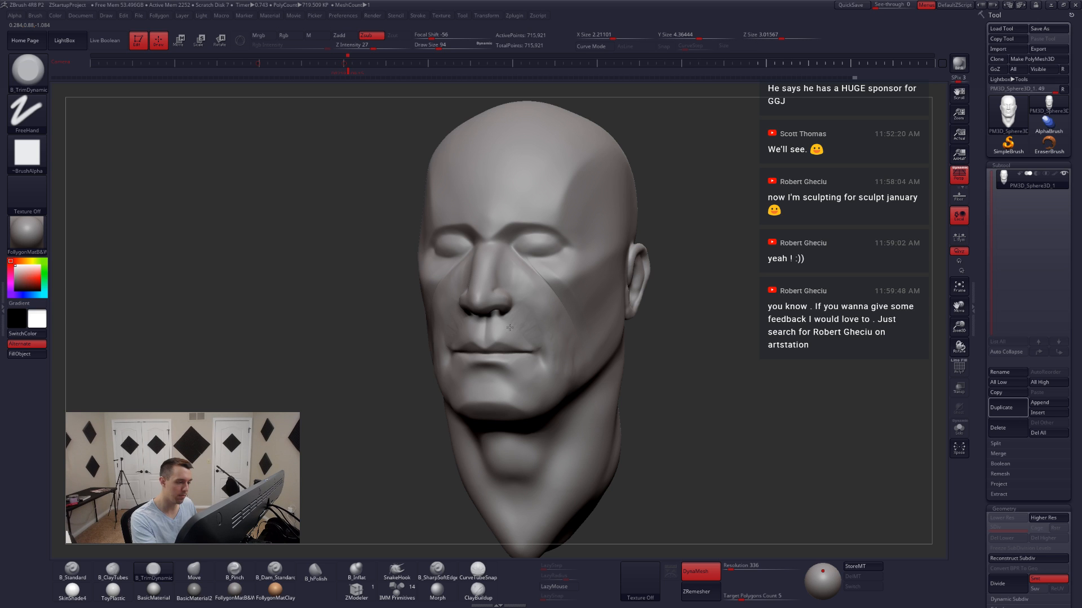
key("shift")
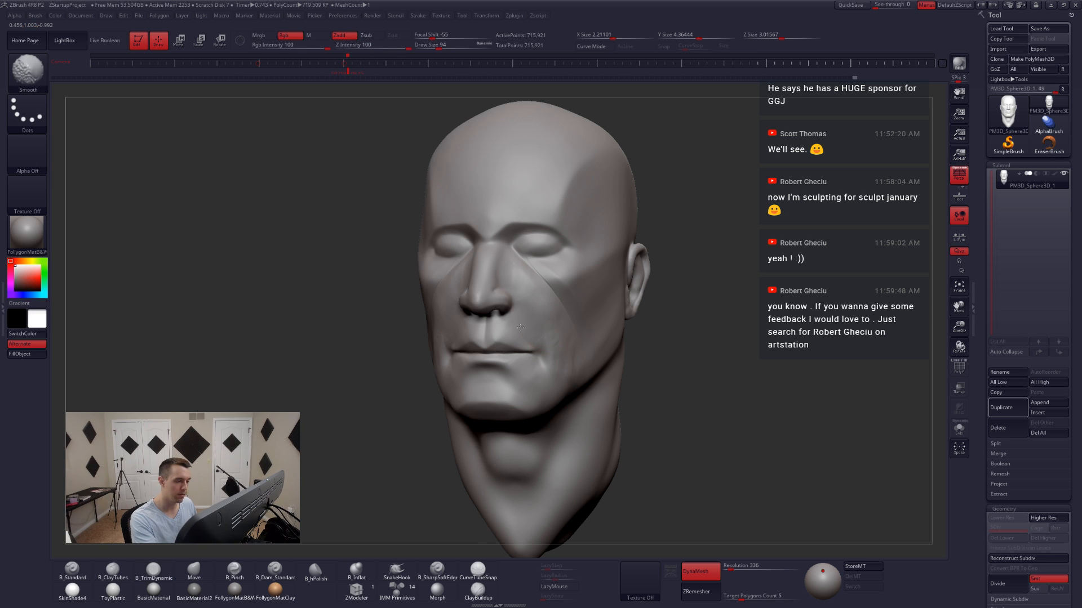
right_click_drag(520, 327, 493, 323)
- Carve the nasolabial fold from the nostril wing past the mouth corner with B_SharpSoftEdge at draw size 46, then 49
key("6")
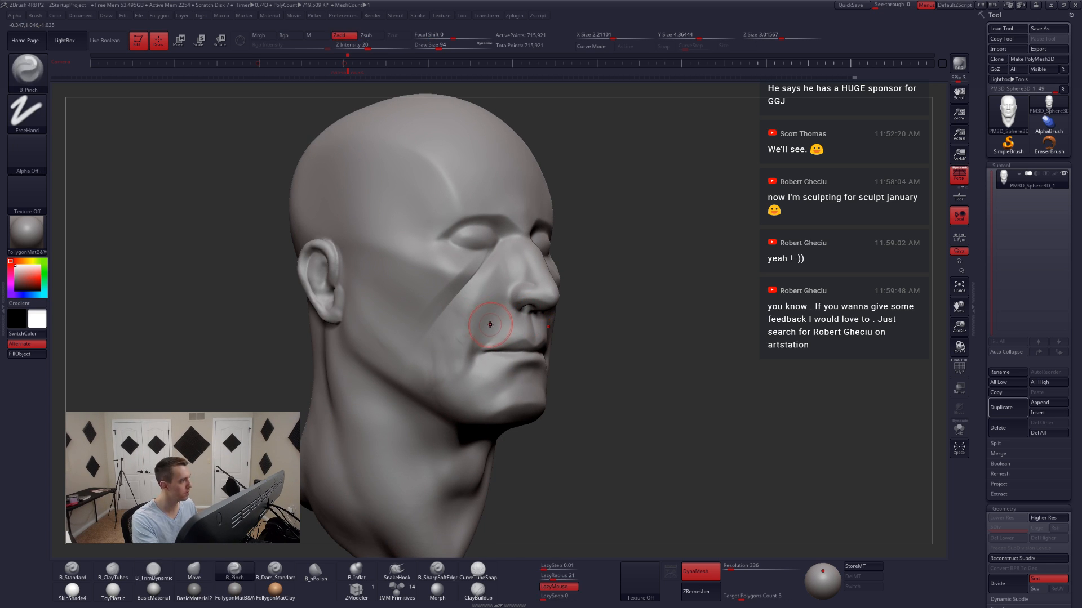
key("7")
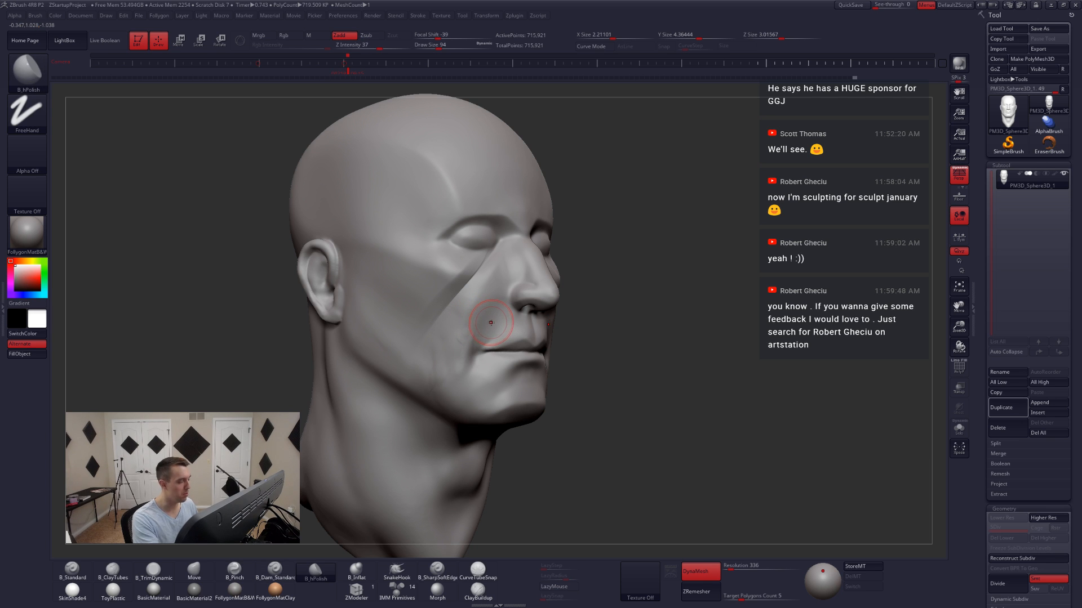
left_click(437, 571)
key("space")
left_click_drag(499, 325, 491, 327)
mouse_move(473, 327)
right_mouse_down()
mouse_move(490, 326)
mouse_move(480, 323)
mouse_move(512, 283)
right_mouse_up()
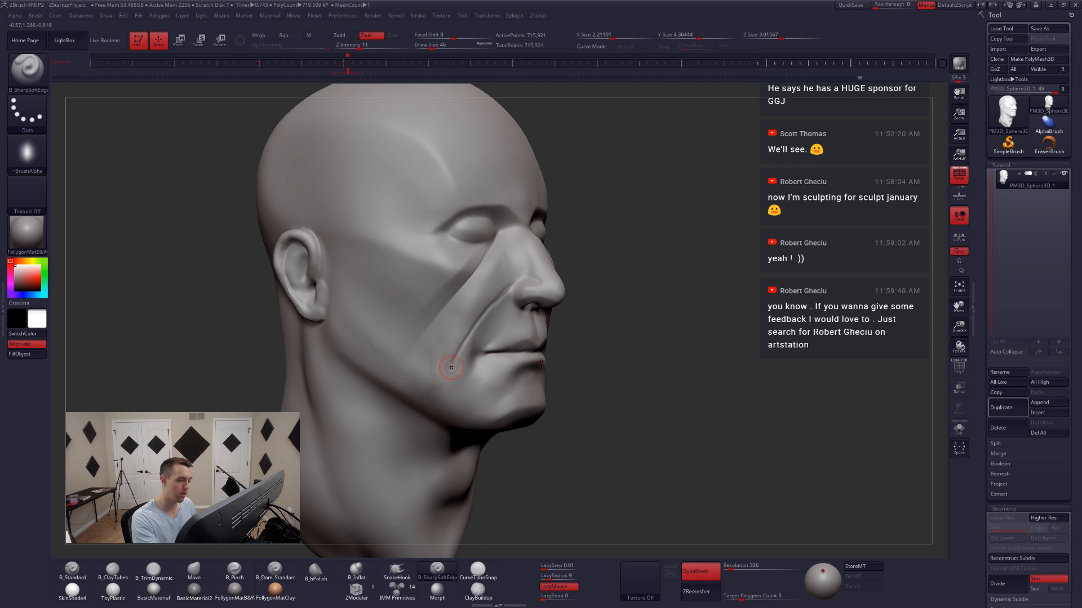
mouse_move(509, 288)
right_mouse_down()
mouse_move(532, 366)
mouse_move(587, 401)
mouse_move(558, 378)
right_mouse_up()
key("space")
left_click_drag(597, 373, 599, 372)
mouse_move(603, 347)
right_mouse_down()
mouse_move(615, 358)
mouse_move(579, 346)
mouse_move(594, 359)
right_mouse_up()
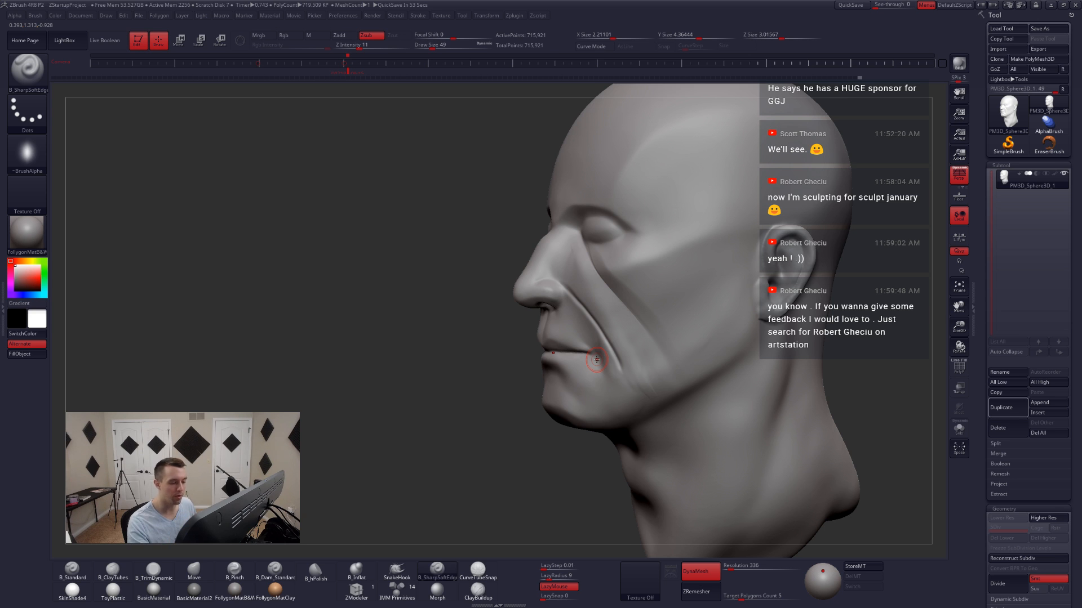
mouse_move(405, 332)
left_mouse_down()
mouse_move(542, 336)
mouse_move(518, 283)
left_mouse_up()
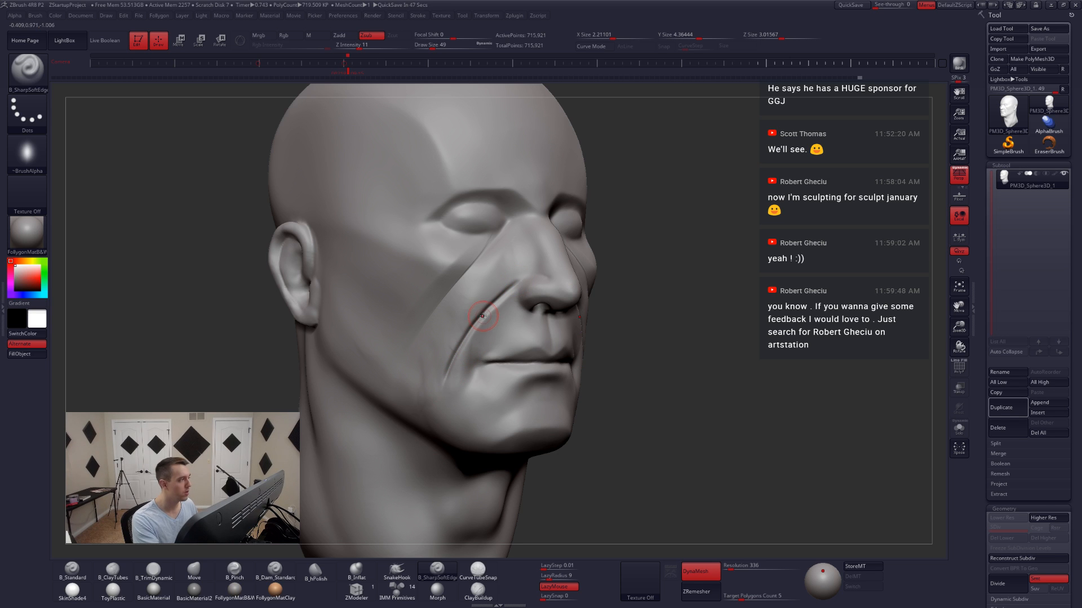
- Tighten the nasolabial fold with repeated B_Pinch strokes at draw size 44
key("5")
right_click_drag(496, 304, 535, 287, "alt")
key("space")
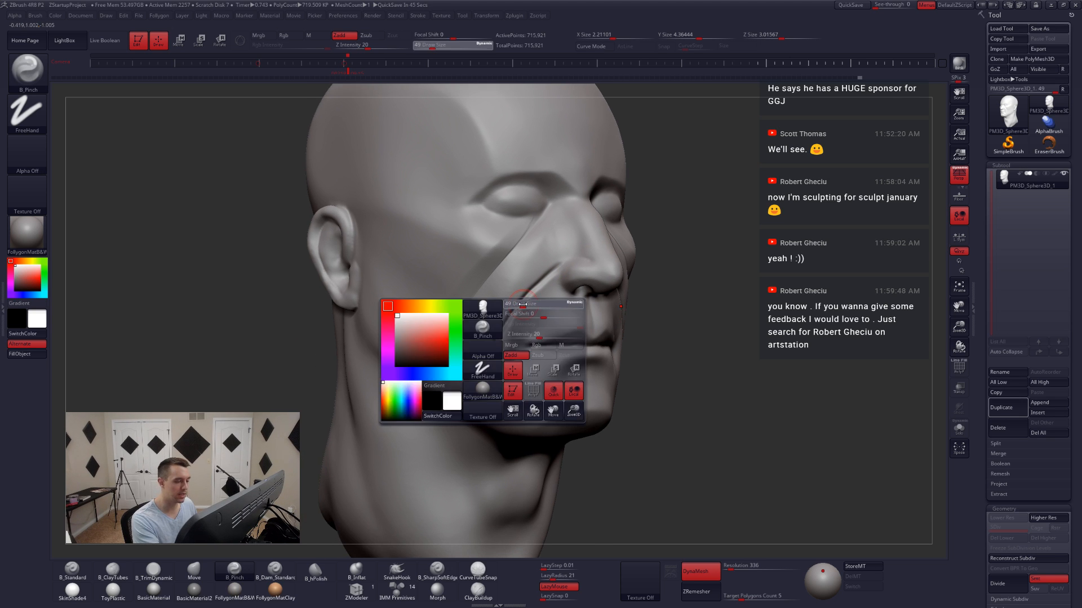
left_click_drag(522, 305, 479, 361)
left_click_drag(552, 270, 475, 363)
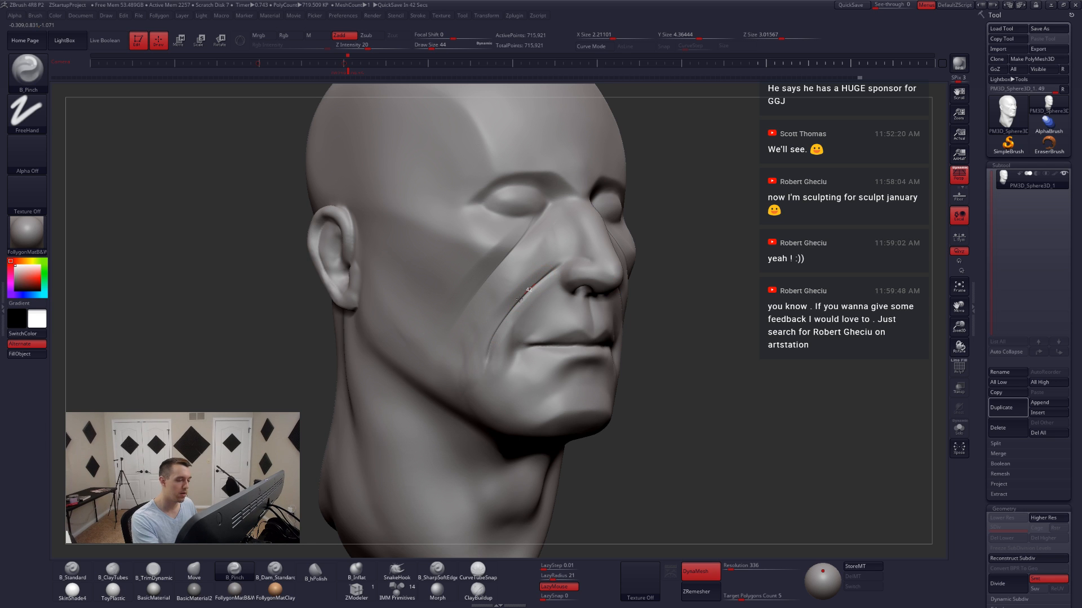
left_click_drag(520, 299, 479, 365)
mouse_move(549, 271)
left_mouse_down()
mouse_move(476, 354)
mouse_move(483, 372)
left_mouse_up()
right_click_drag(485, 377, 562, 373)
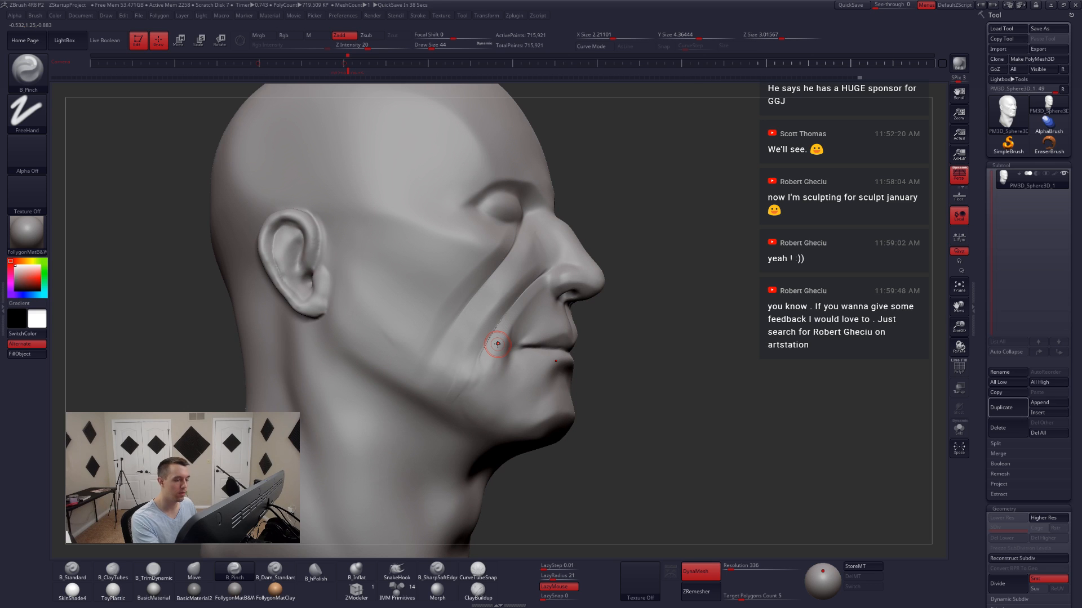
- Smooth around the nasolabial folds and add B_ClayTubes strokes beside the mouth corner at draw size 65
right_click_drag(513, 318, 414, 324, "shift")
right_click_drag(536, 331, 609, 330)
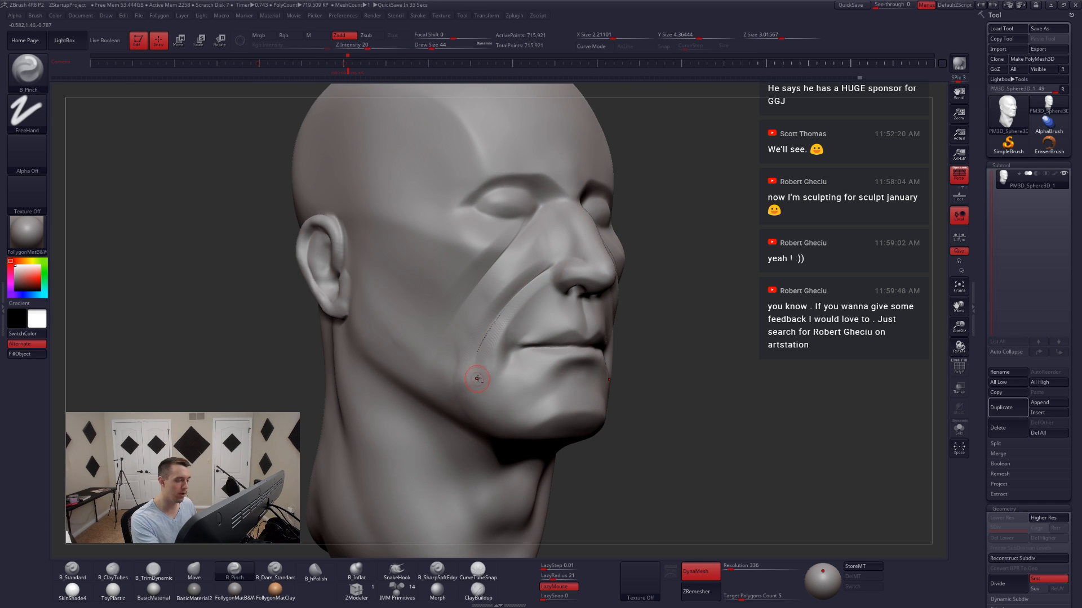
right_click_drag(479, 379, 403, 374)
right_click(499, 372)
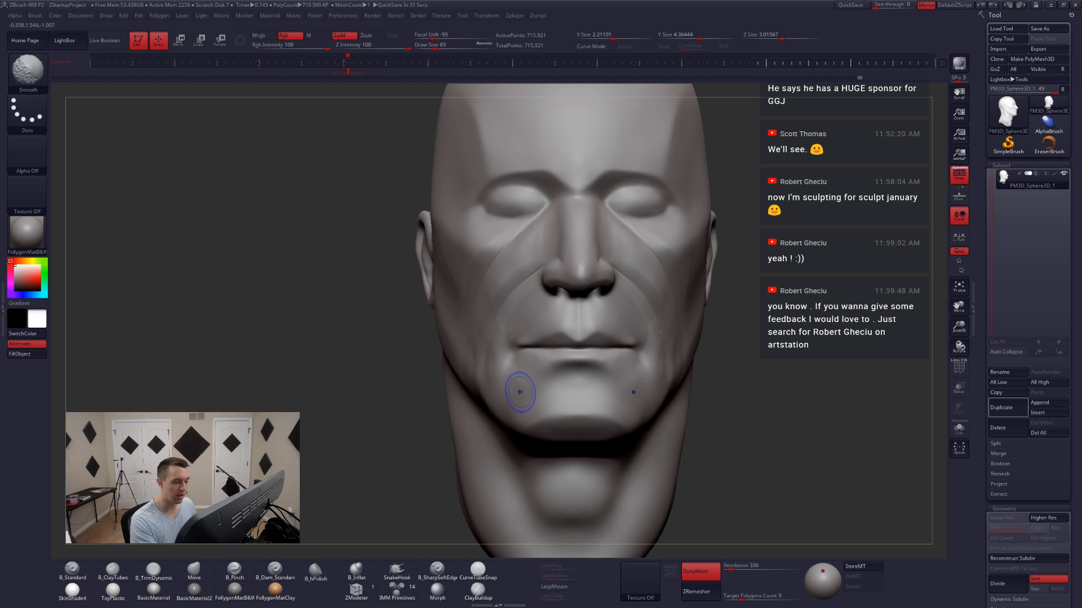
right_click_drag(520, 392, 655, 341)
mouse_move(649, 345)
left_mouse_down()
mouse_move(669, 362)
mouse_move(659, 340)
left_mouse_up()
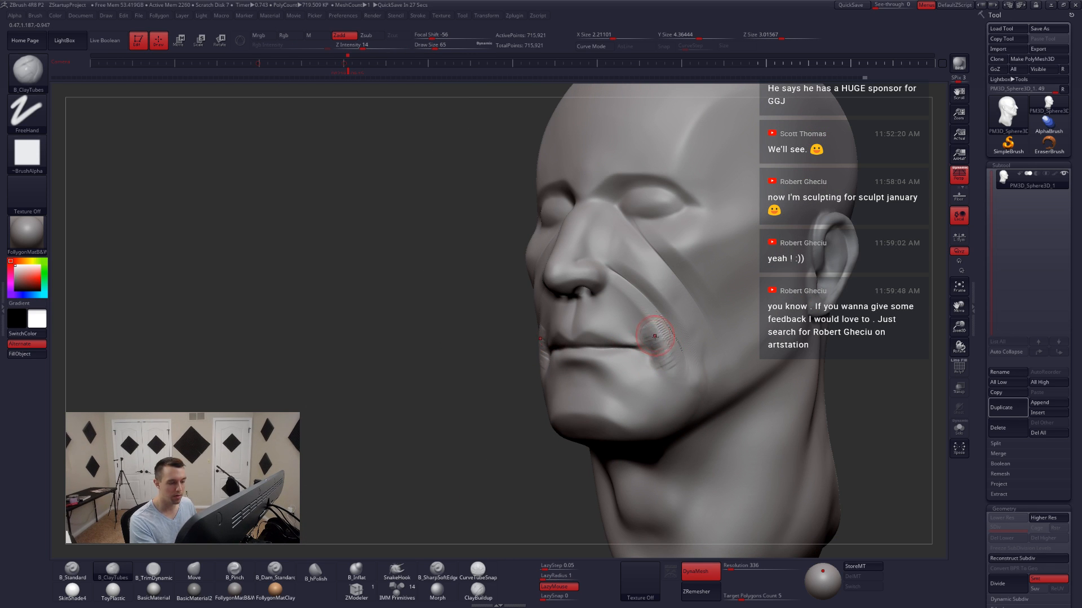
- Build up the cheek fold from beside the nose to the mouth corner with B_ClayTubes at draw size 80
mouse_move(655, 335)
right_mouse_down()
mouse_move(654, 316)
mouse_move(581, 259)
right_mouse_up()
key("bracketright")
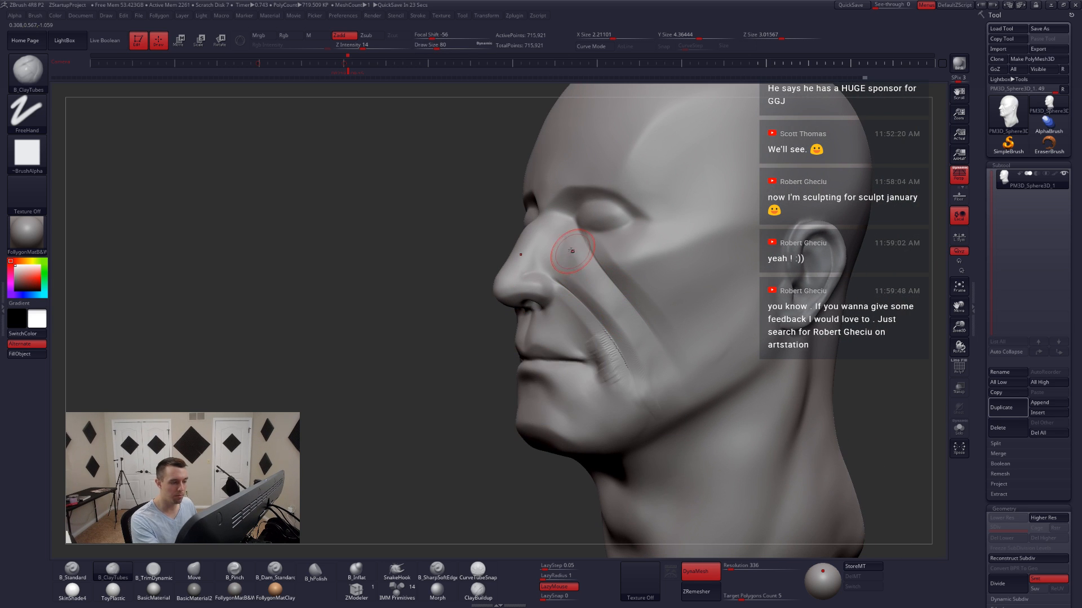
mouse_move(571, 250)
left_mouse_down()
mouse_move(552, 262)
mouse_move(577, 287)
left_mouse_up()
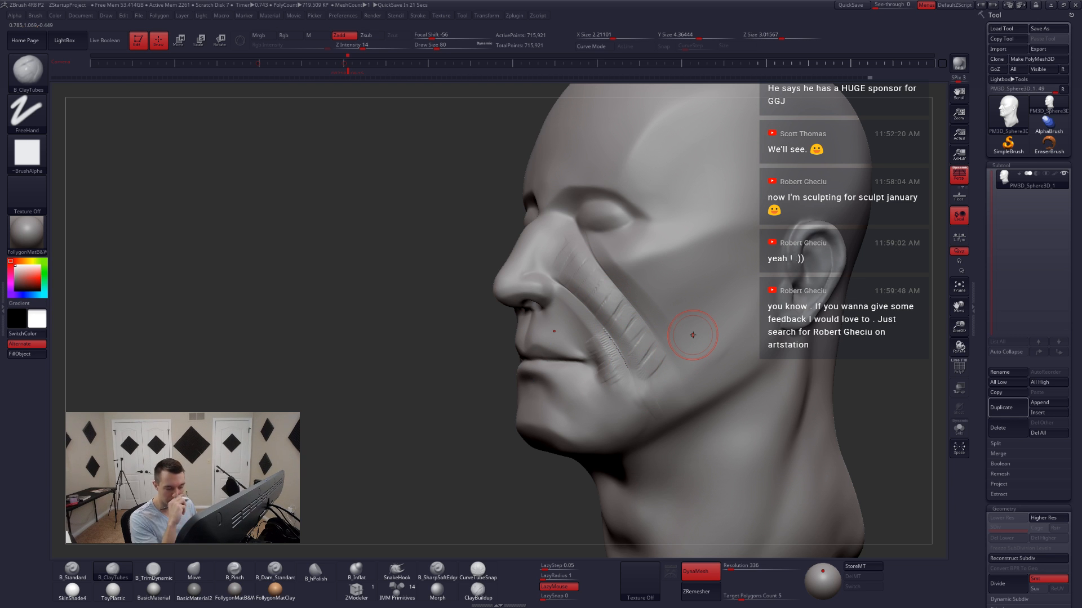
right_click_drag(629, 355, 789, 332)
right_click_drag(609, 324, 657, 321)
mouse_move(556, 330)
left_mouse_down()
mouse_move(563, 316)
mouse_move(567, 335)
left_mouse_up()
- Refine the nasolabial fold between the nostril wing and mouth corner with B_TrimDynamic at draw size 80 and B_ClayTubes down to 41
key("3")
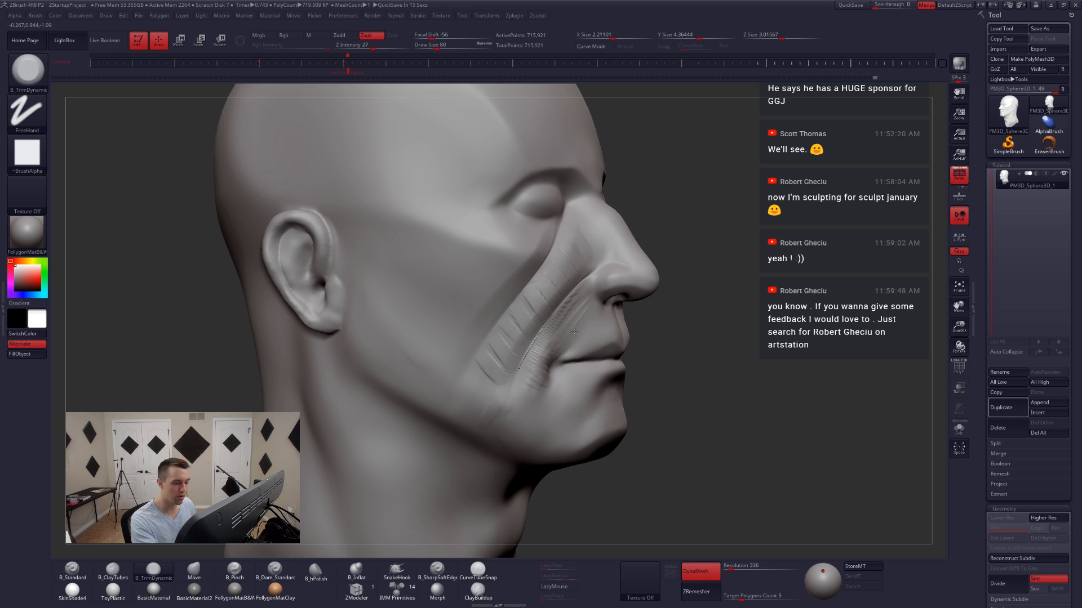
mouse_move(574, 331)
right_mouse_down()
mouse_move(625, 333)
mouse_move(568, 344)
right_mouse_up()
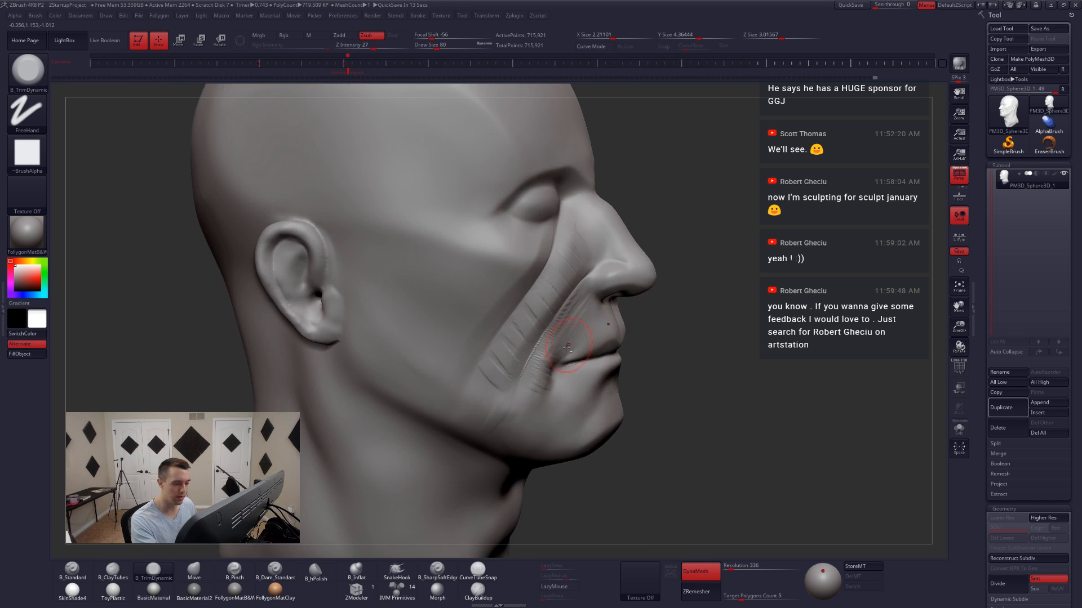
key("2")
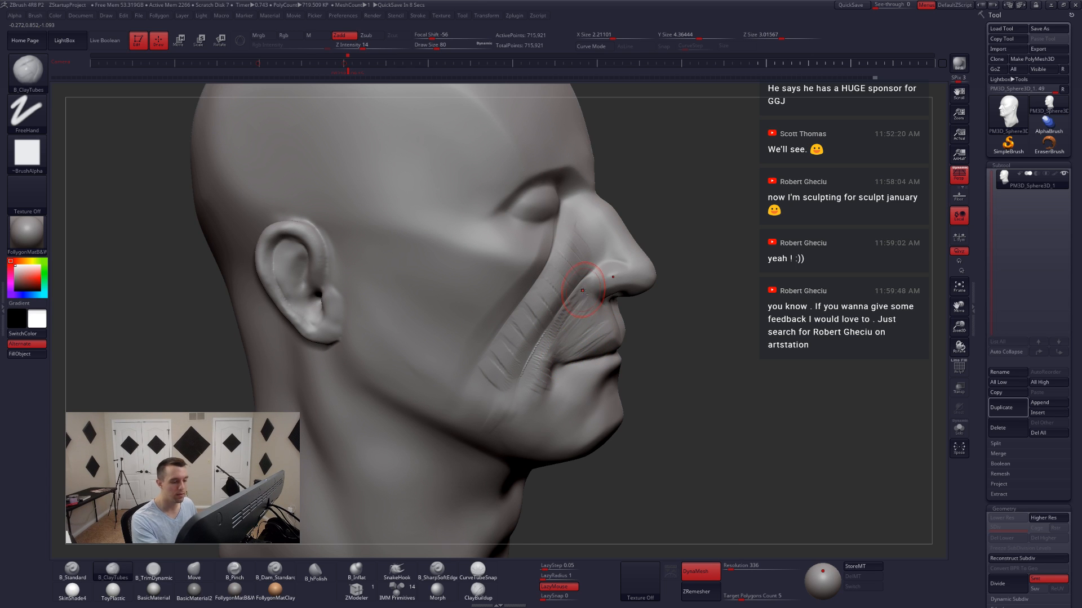
mouse_move(583, 291)
right_mouse_down()
mouse_move(551, 362)
mouse_move(626, 361)
mouse_move(718, 392)
mouse_move(670, 399)
mouse_move(680, 410)
mouse_move(701, 406)
right_mouse_up()
key("space")
left_click_drag(630, 373, 622, 374)
right_click_drag(622, 375, 651, 380)
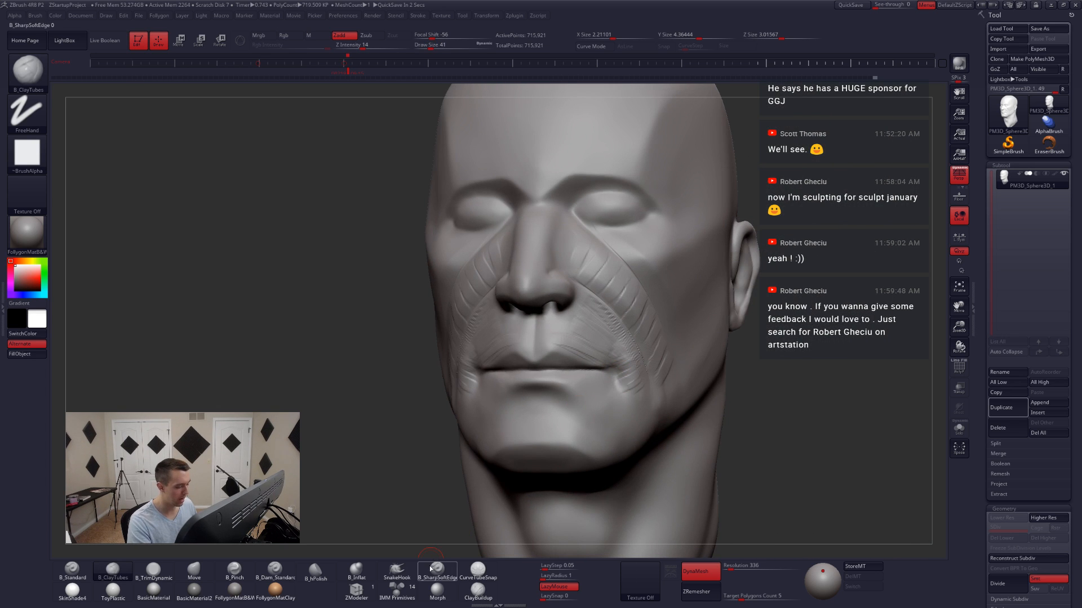
- Subdivide the head mesh once and carve the crease below the mouth corner with B_SharpSoftEdge at draw size 41
left_click(431, 569)
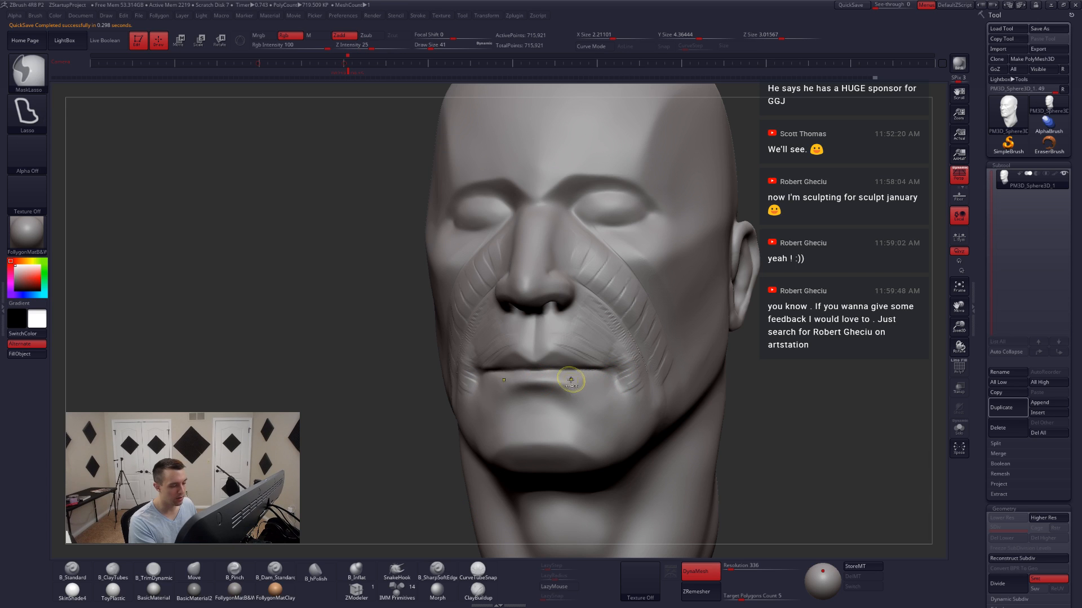
key("ctrl+d")
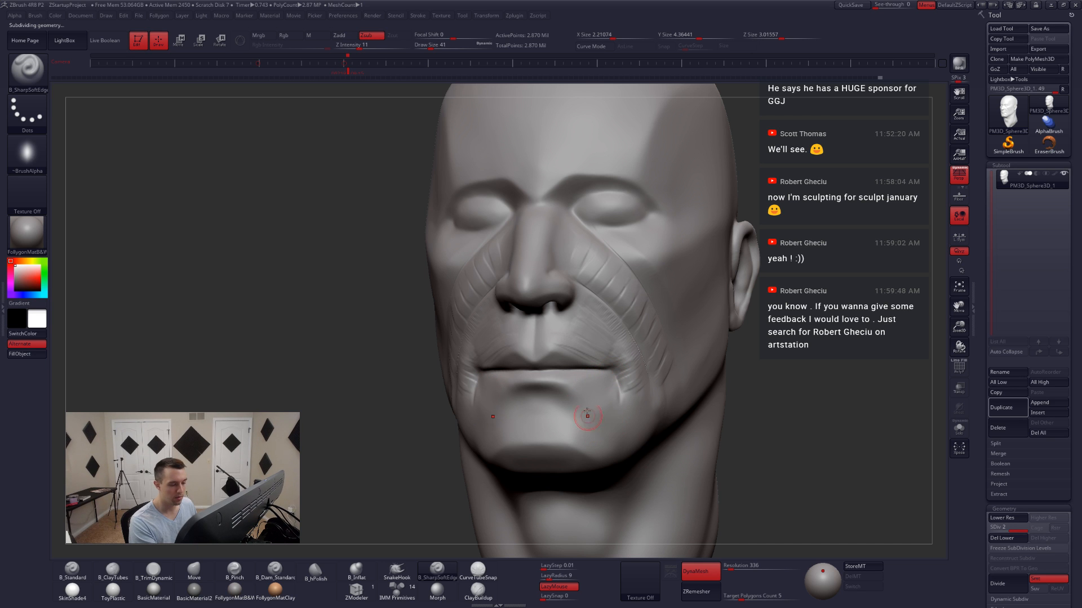
right_click_drag(582, 393, 704, 392)
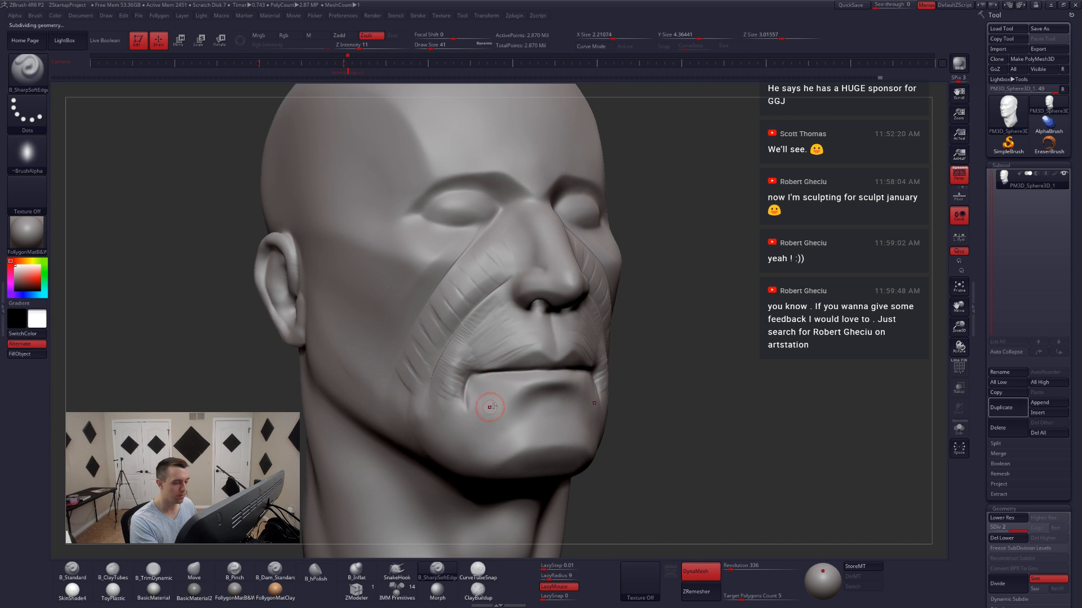
right_click_drag(491, 407, 423, 394)
- Adjust the line between the lips with the Move brush at draw size 51
key("b")
key("m")
key("v")
key("space")
left_click_drag(557, 380, 556, 375)
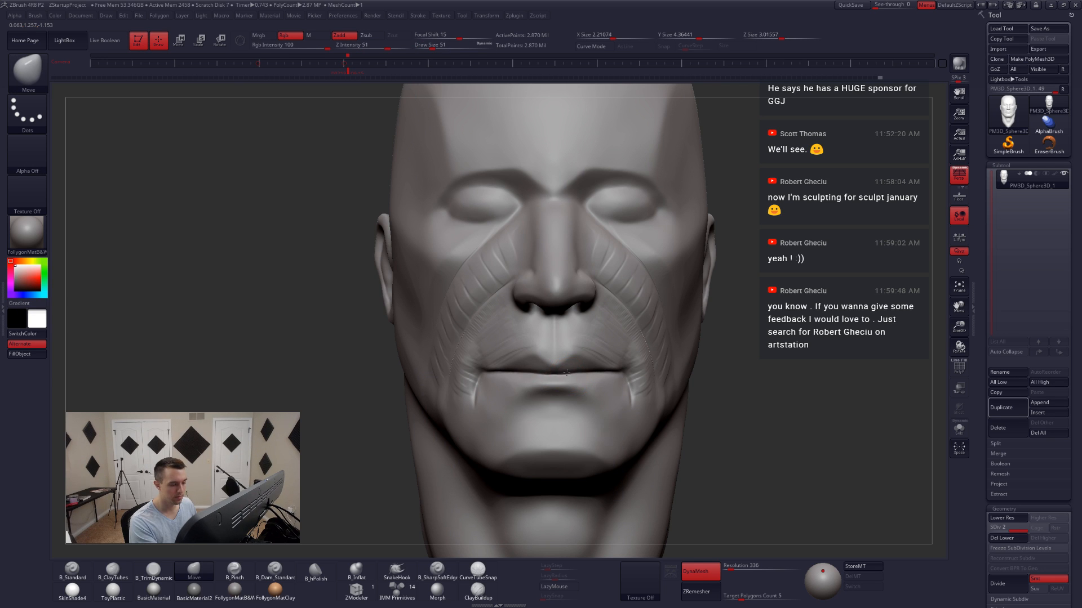
right_click_drag(567, 372, 642, 376)
right_click_drag(512, 380, 544, 371)
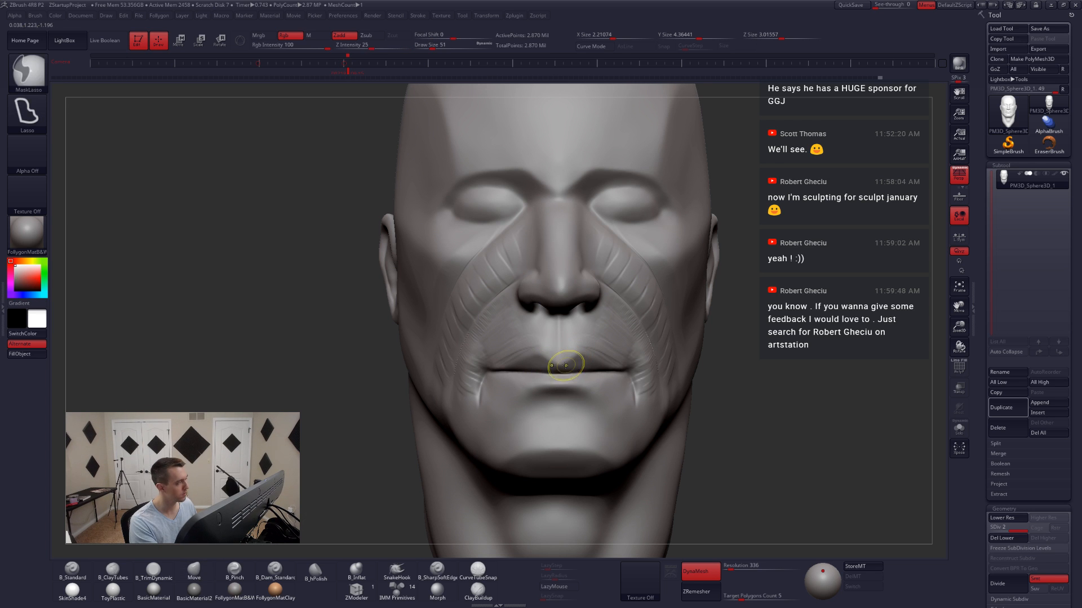
- Reshape the mouth and lips with the Move brush at draw sizes 228, 124 and 65
key("space")
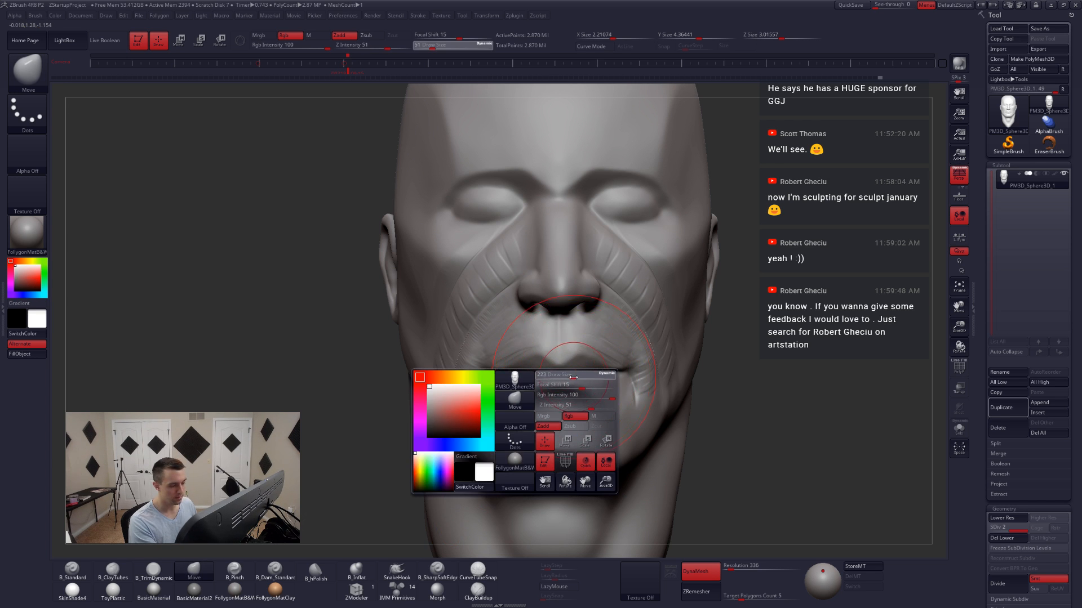
left_click_drag(574, 377, 575, 377)
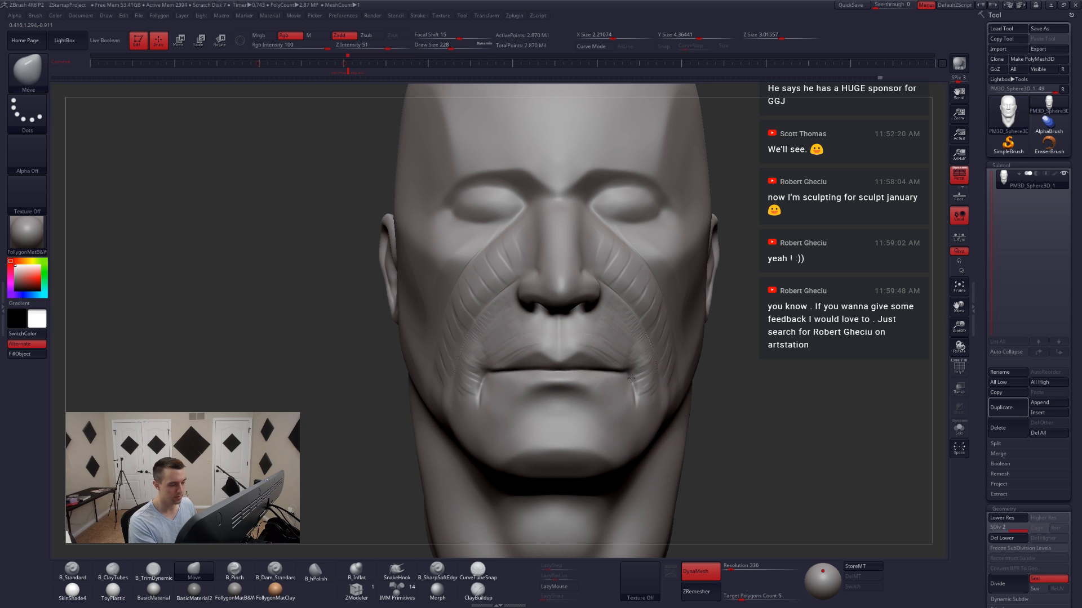
key("space")
left_click_drag(630, 378, 603, 380)
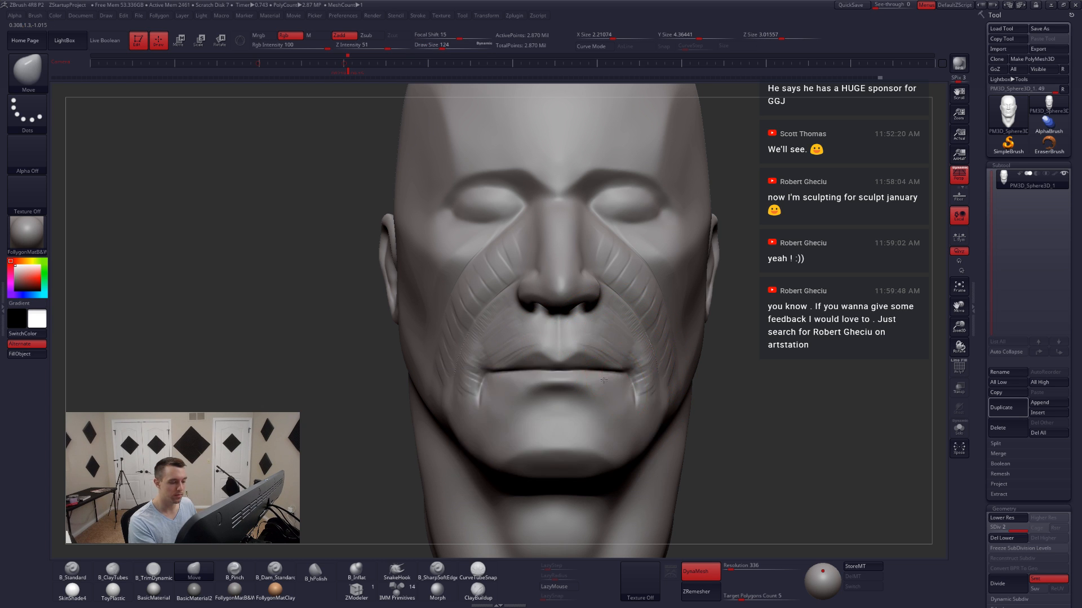
right_click_drag(603, 380, 642, 381)
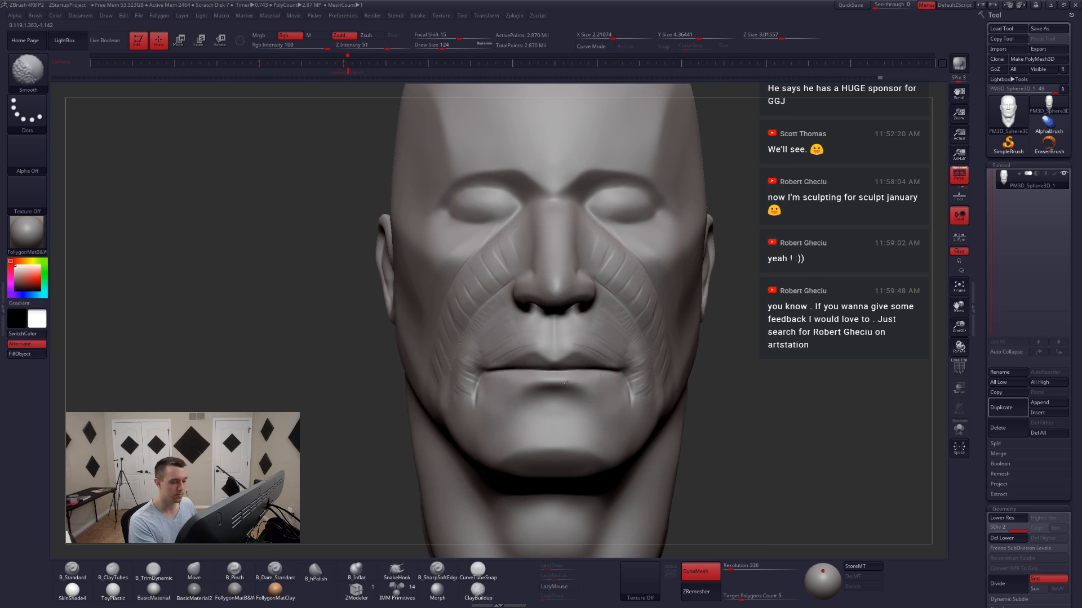
key("space")
left_click_drag(563, 378, 574, 378)
key("space")
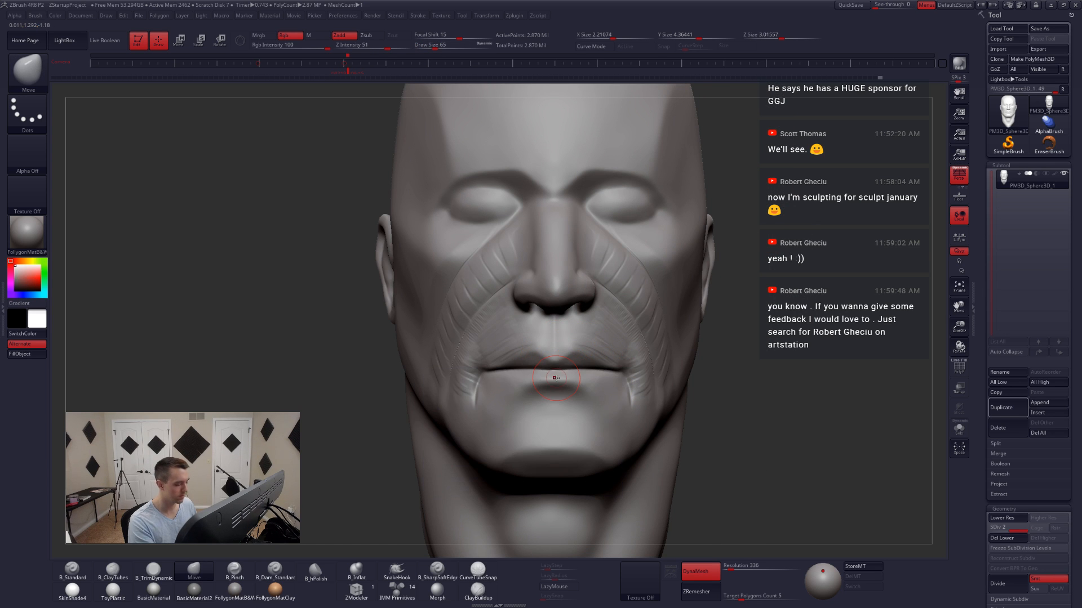
- Sharpen the upper lip contour with B_SharpSoftEdge at draw size 65 and smooth beside the mouth at draw size 51
left_click(437, 570)
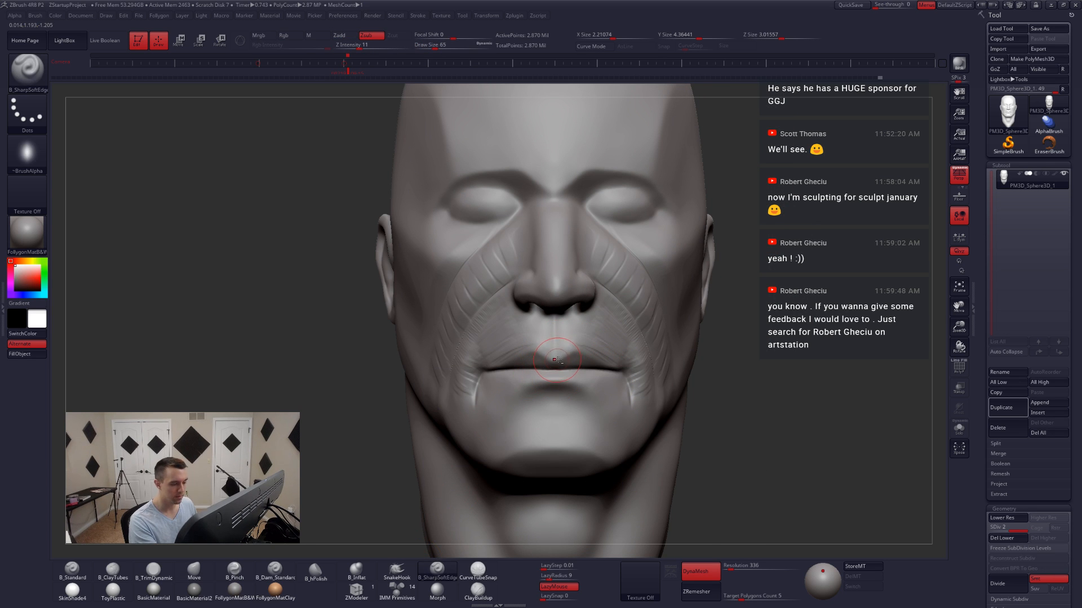
right_click_drag(582, 367, 648, 361)
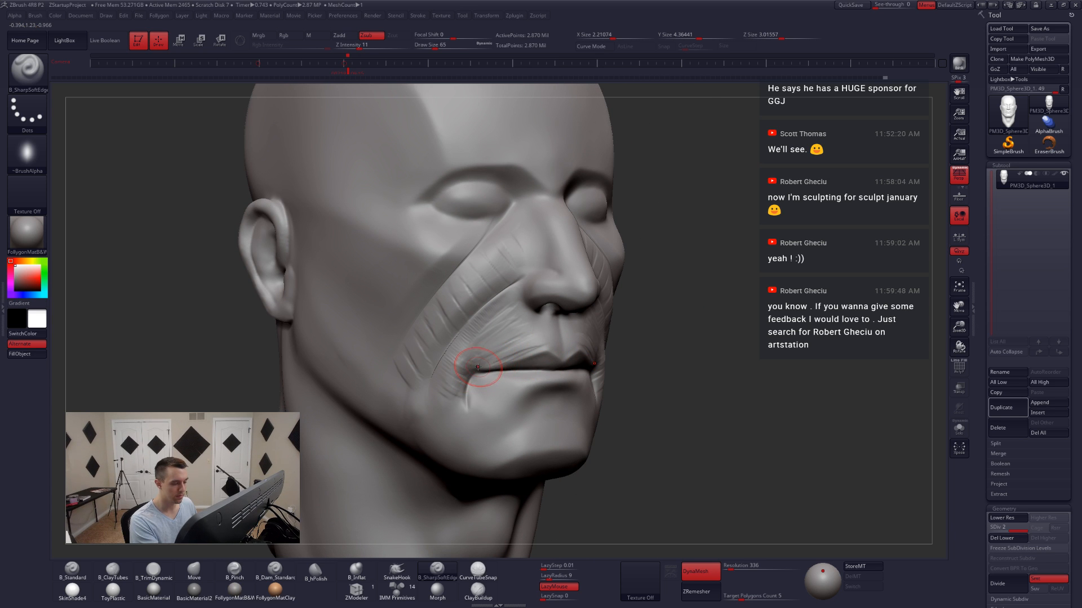
mouse_move(544, 347)
right_mouse_down()
mouse_move(584, 351)
mouse_move(518, 355)
right_mouse_up()
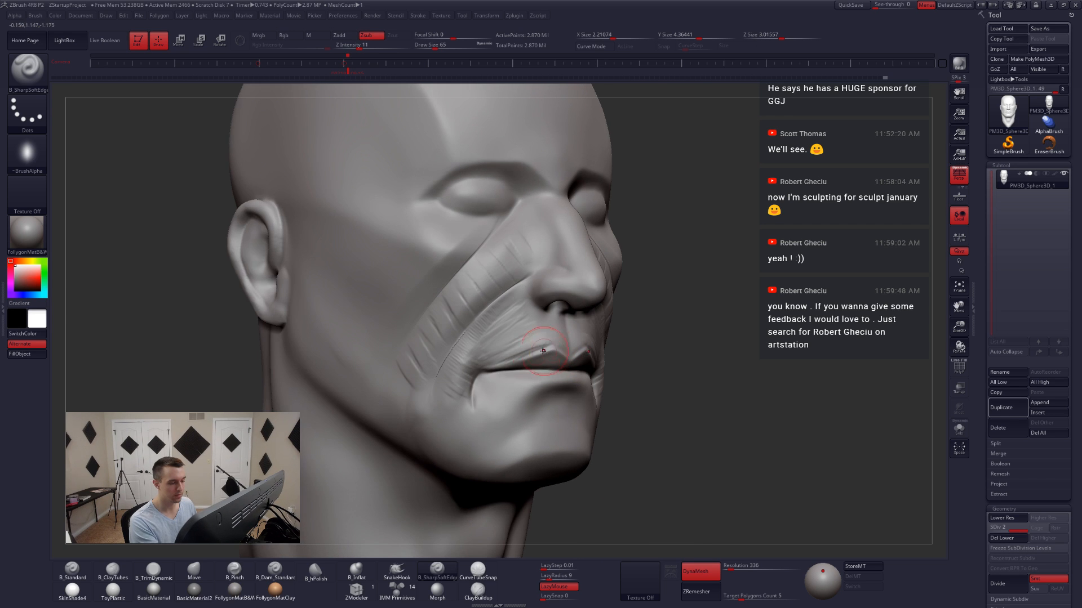
key("space")
left_click_drag(521, 355, 524, 354, "shift")
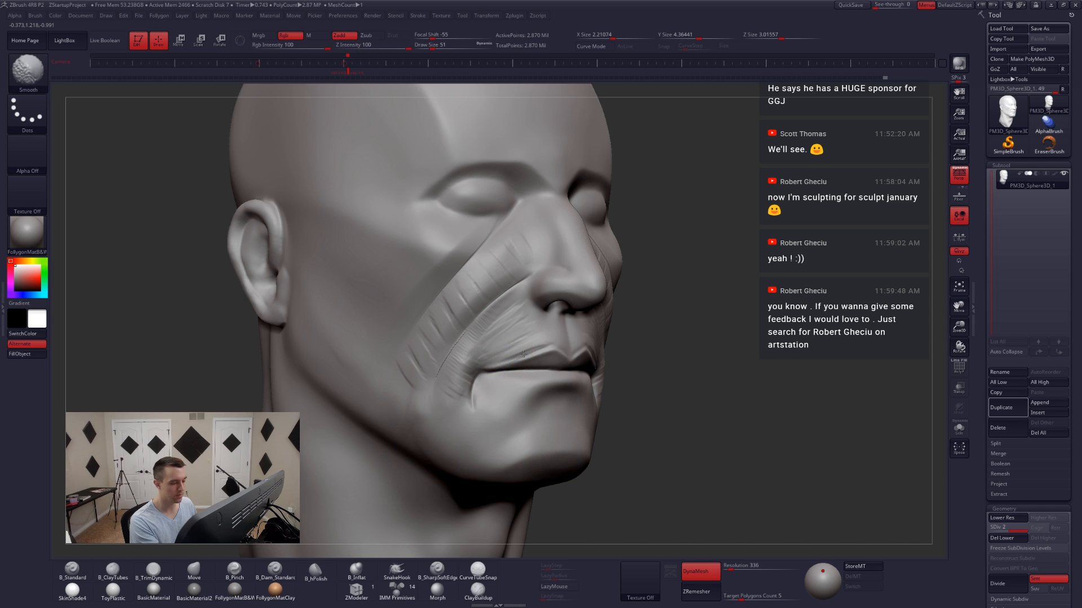
- Build up the philtrum ridges between the nose and upper lip with B_ClayTubes at draw size 51 and smooth them
right_click_drag(566, 356, 578, 346)
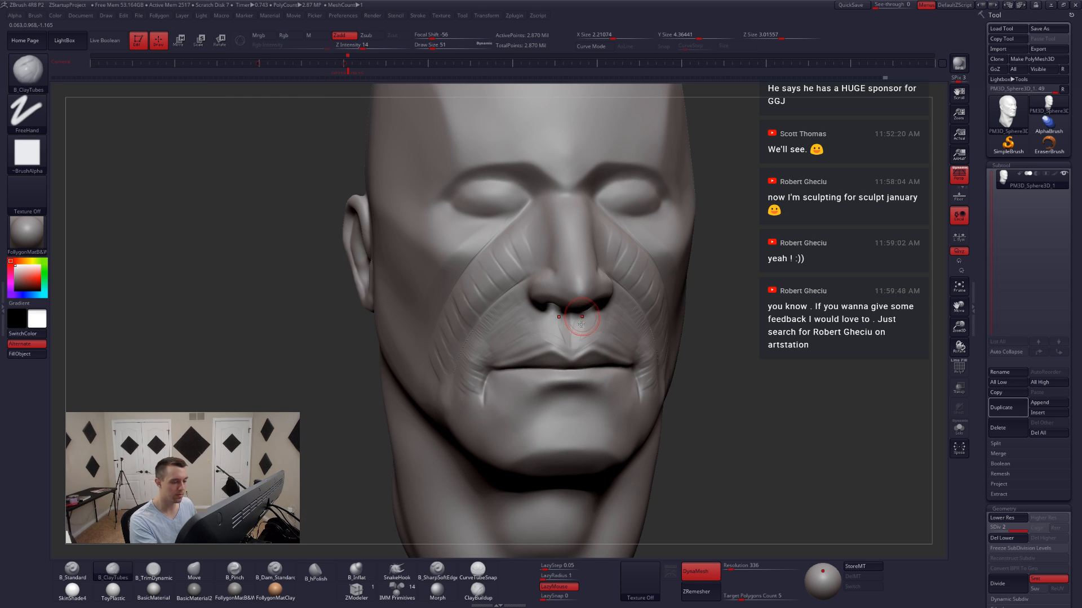
left_click_drag(581, 324, 578, 340)
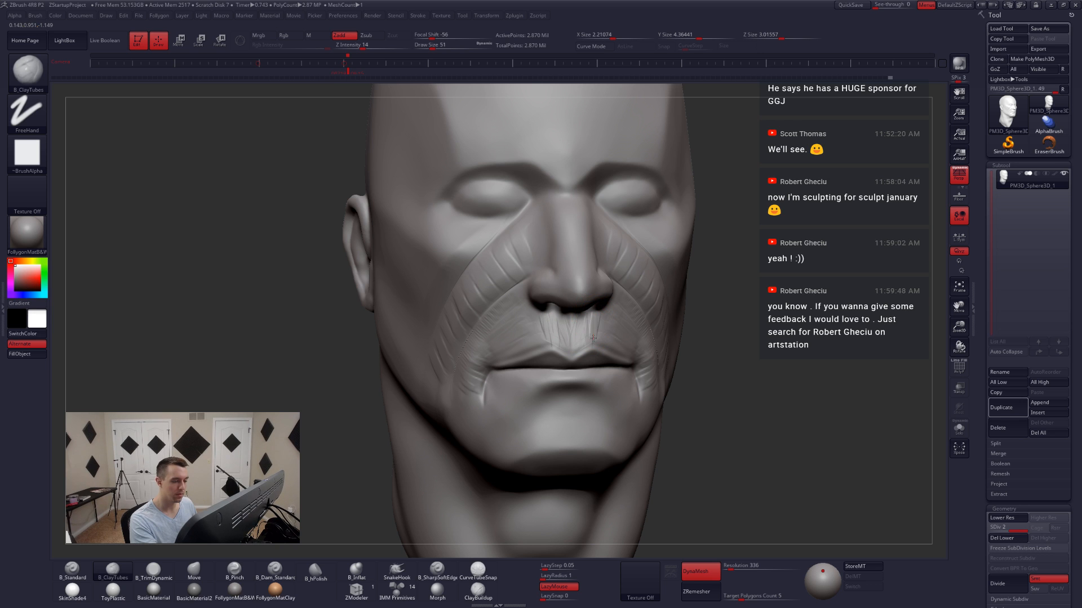
right_click_drag(592, 319, 574, 325)
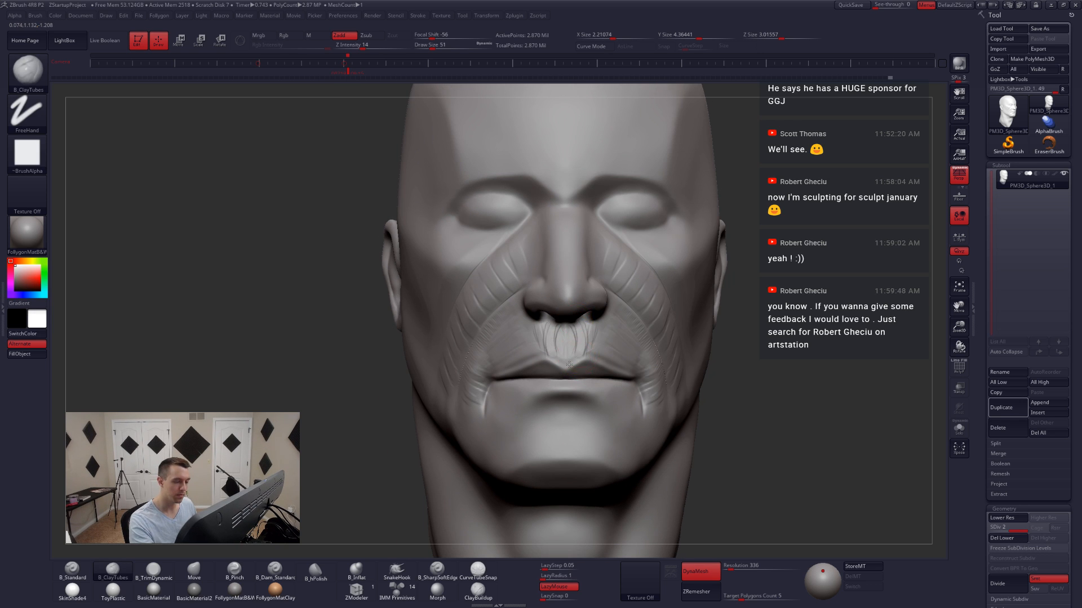
right_click_drag(569, 365, 578, 325)
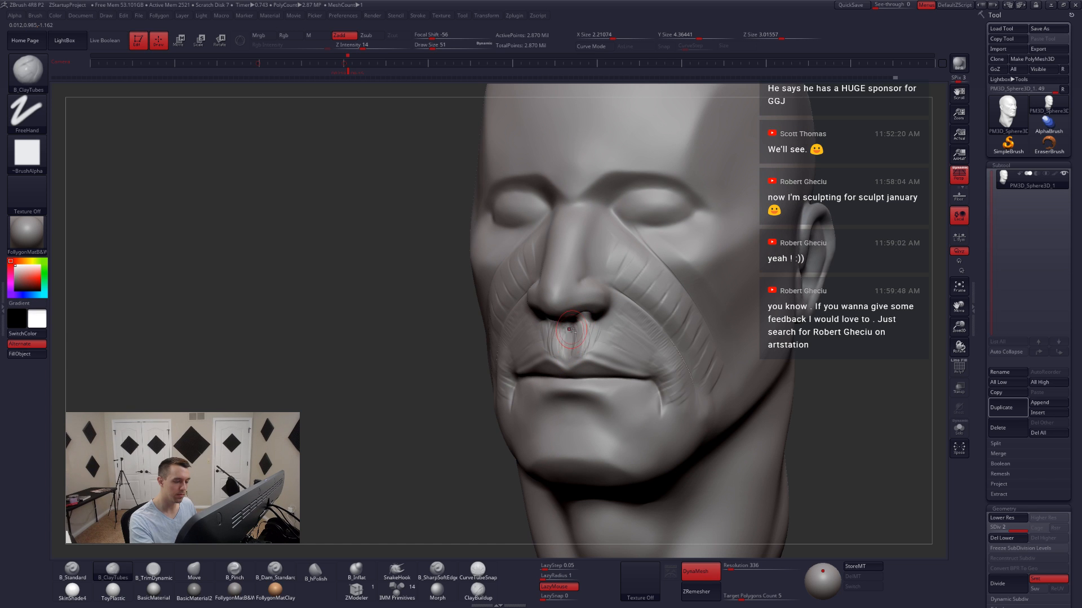
left_click_drag(571, 330, 580, 340, "shift")
- Define the philtrum and upper lip planes with B_Pinch and B_TrimDynamic at draw size 51
key("5")
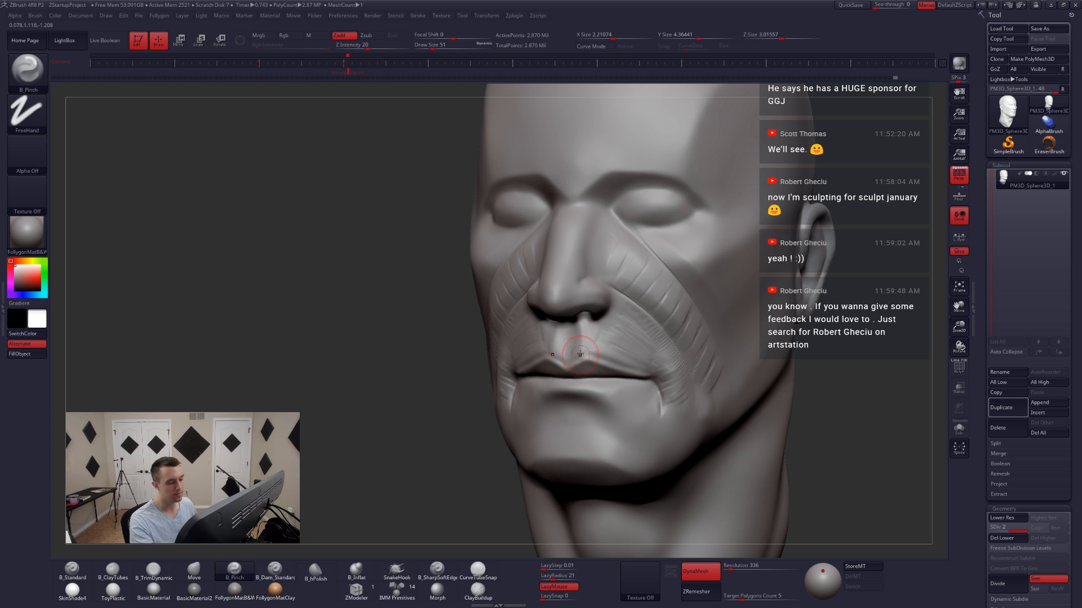
key("3")
right_click_drag(587, 343, 590, 329)
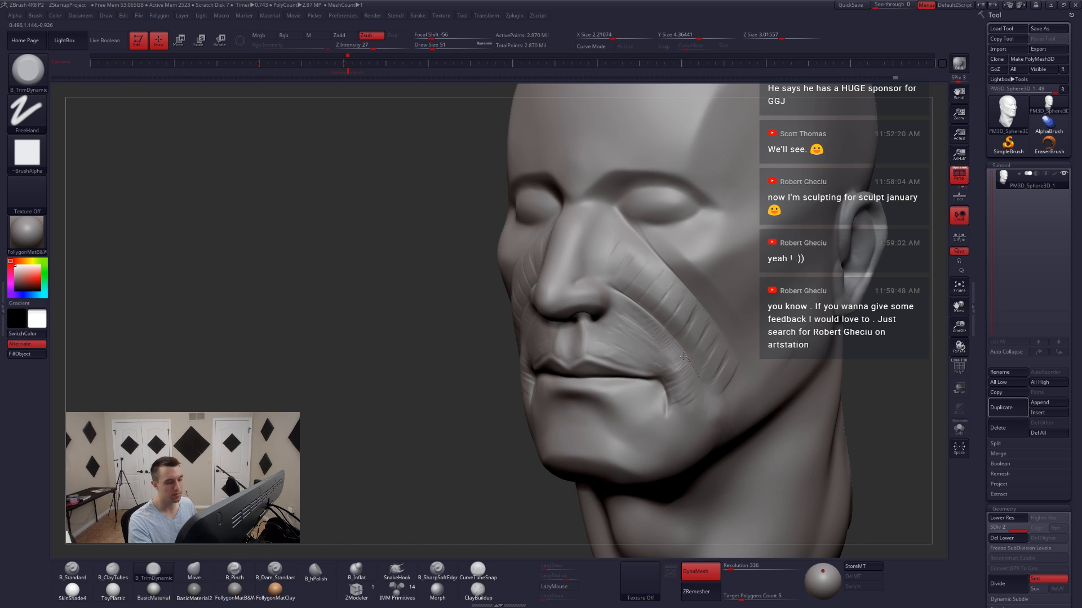
- Re-DynaMesh the head at resolution 336
right_click_drag(682, 356, 757, 376, "shift")
right_click_drag(772, 427, 807, 395, "ctrl")
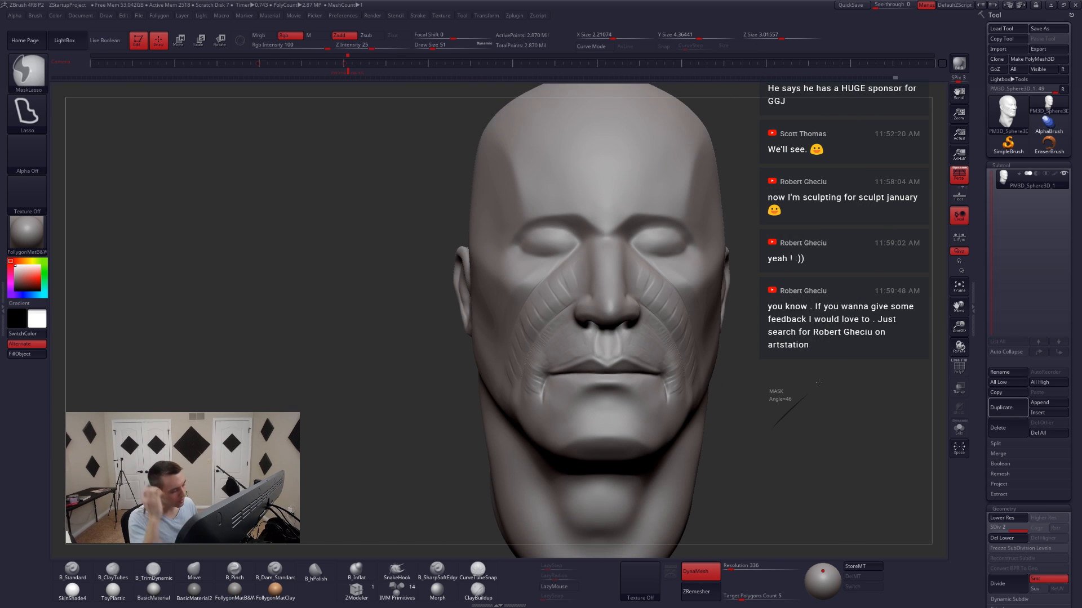
key("ctrl+z")
- Smooth the clay strokes along the cheek fold at draw sizes 46 and 49
right_click_drag(519, 343, 530, 348)
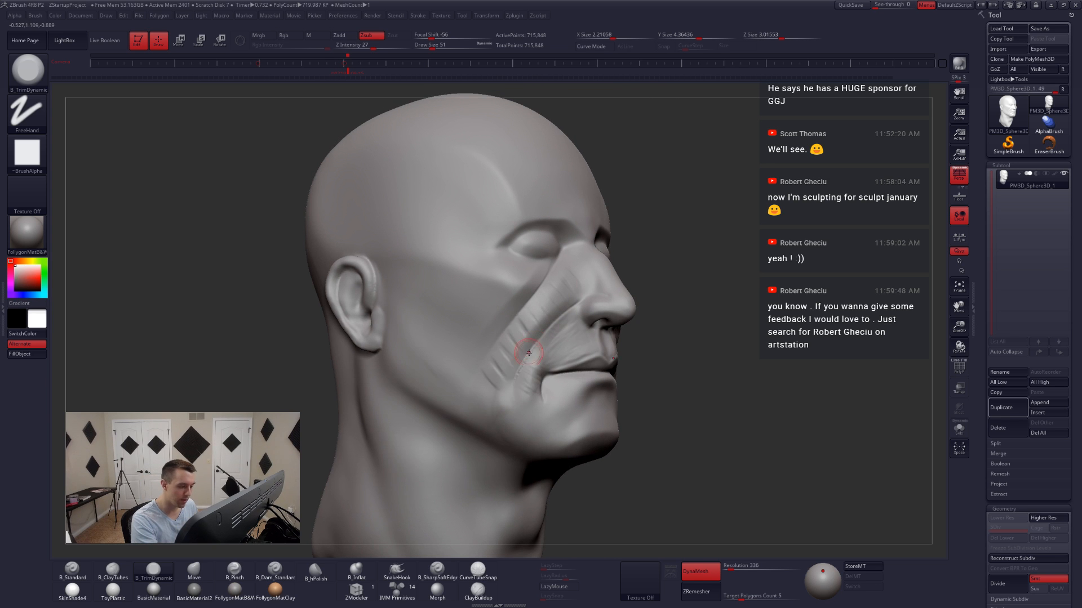
key("space")
key("shift")
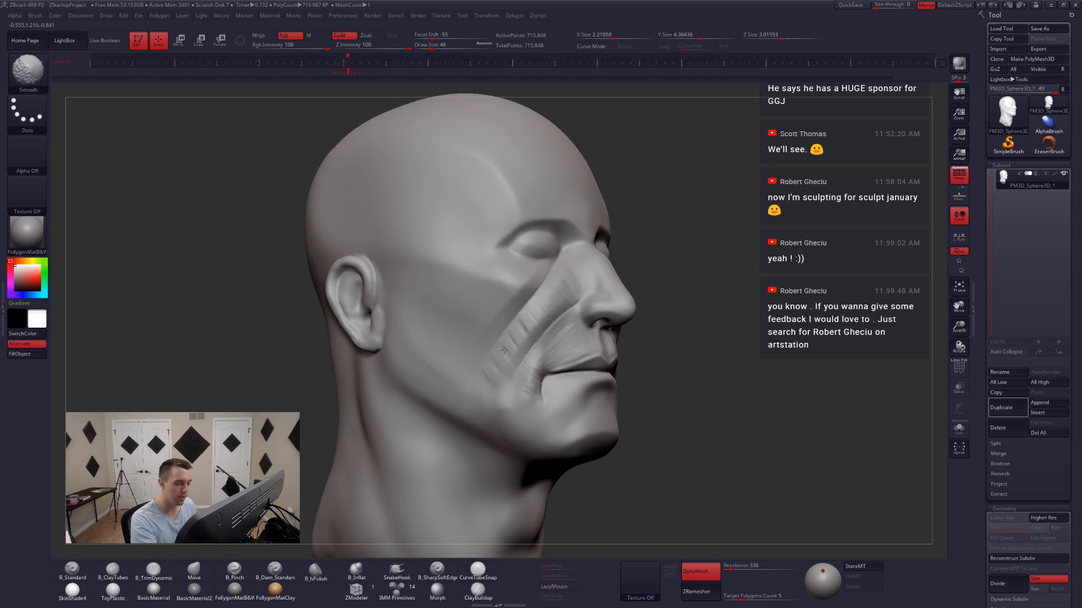
mouse_move(530, 320)
left_mouse_down("shift")
mouse_move(565, 285)
mouse_move(521, 334)
mouse_move(511, 316)
left_mouse_up("shift")
key("space")
key("shift")
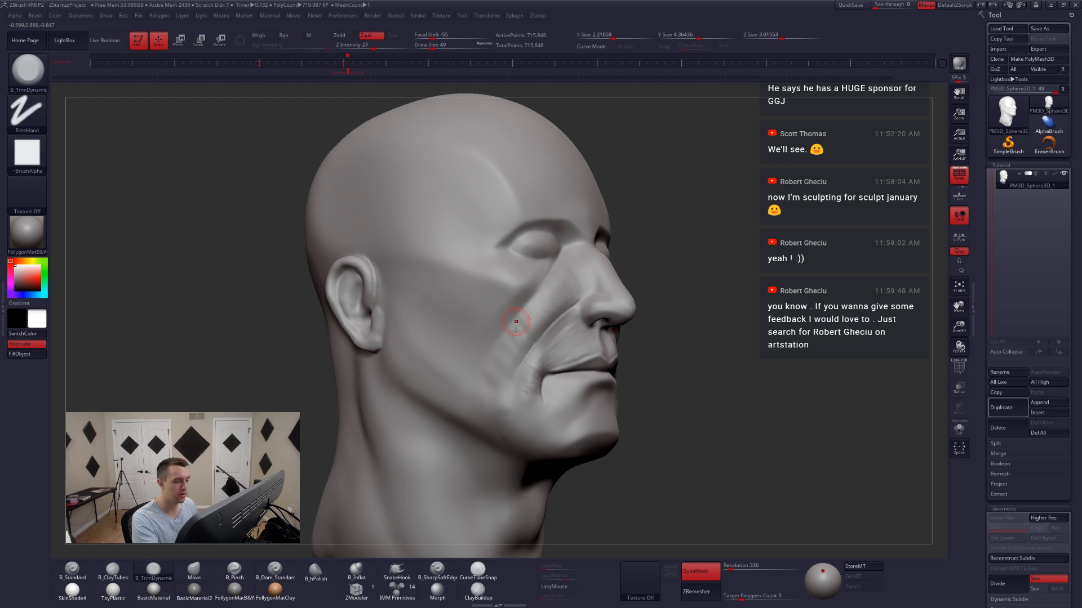
- Blend the cheek folds into the surrounding face with smoothing and B_TrimDynamic, raising the draw size to 80
right_click_drag(517, 321, 544, 337)
key("shift")
key("space")
left_click_drag(545, 352, 553, 352)
key("shift")
mouse_move(553, 352)
right_mouse_down()
mouse_move(546, 318)
mouse_move(580, 302)
mouse_move(586, 313)
mouse_move(548, 332)
mouse_move(546, 351)
right_mouse_up()
key("space")
left_click_drag(549, 351, 549, 351)
key("space")
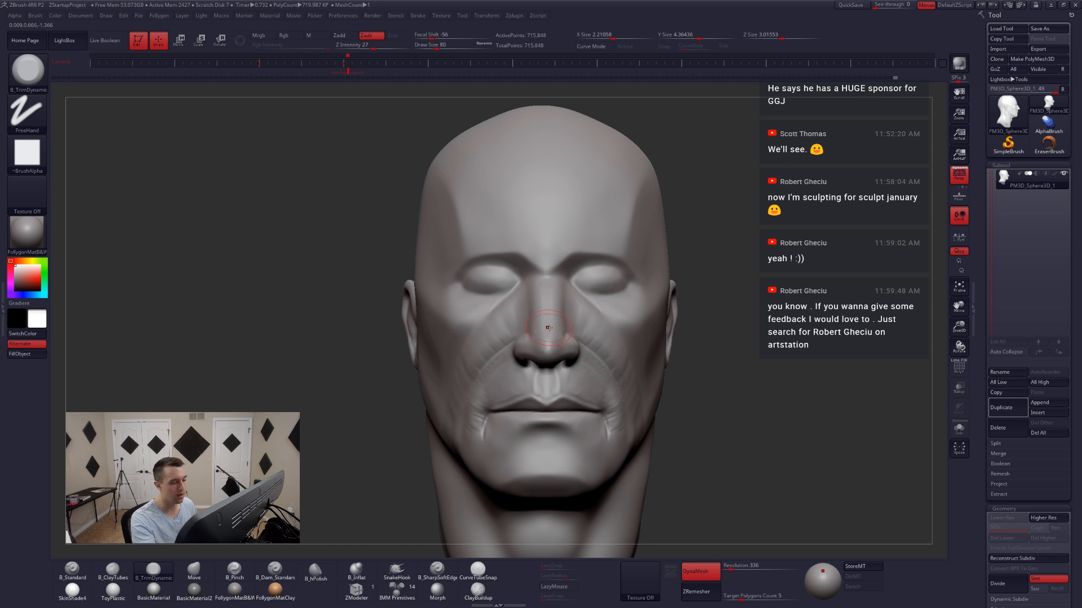
- Turn off LazyMouse and pinch the side edge of the nose bridge with B_Pinch at draw size 65, reducing it to 54
right_click_drag(548, 328, 555, 291)
mouse_move(547, 332)
right_mouse_down()
mouse_move(573, 316)
mouse_move(556, 314)
right_mouse_up()
key("5")
key("space")
left_click_drag(561, 309, 556, 309)
right_click_drag(555, 310, 555, 323)
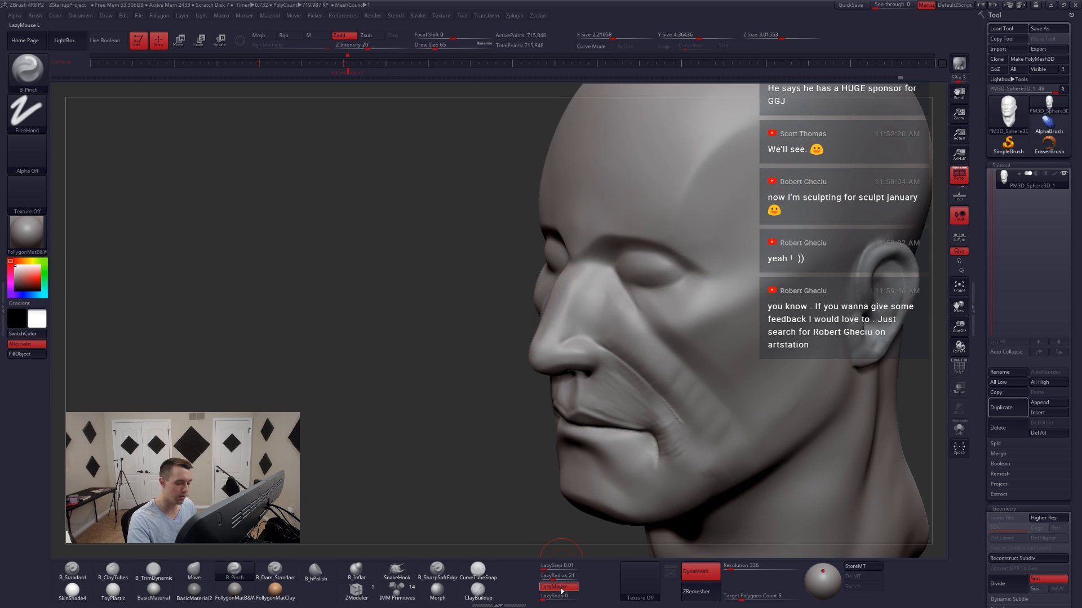
key("l")
left_click_drag(560, 320, 581, 270)
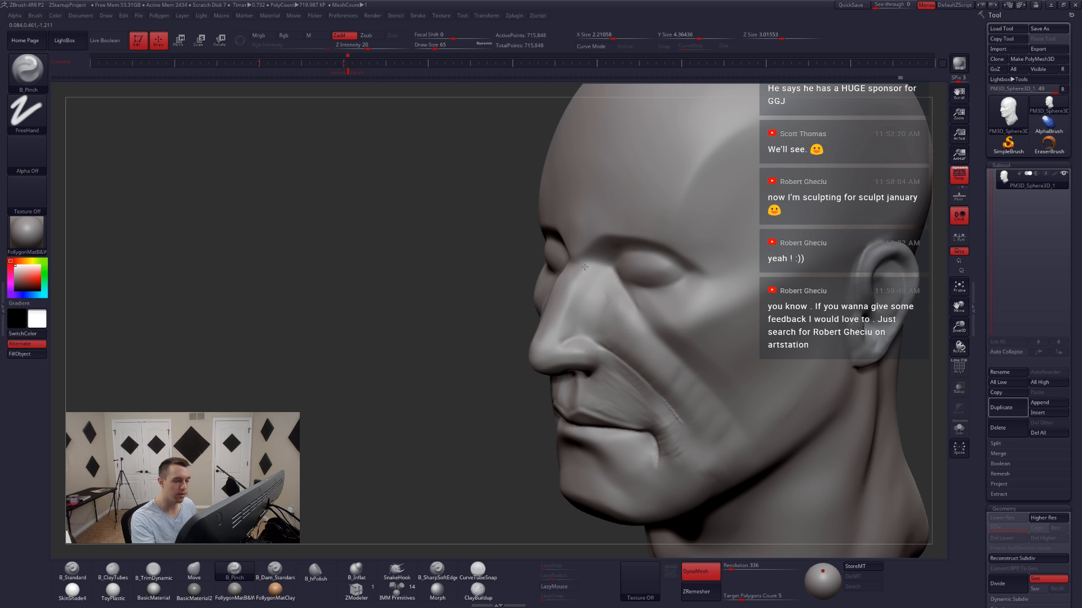
mouse_move(589, 290)
right_mouse_down()
mouse_move(611, 294)
mouse_move(563, 301)
right_mouse_up()
key("space")
left_click_drag(598, 301, 586, 299)
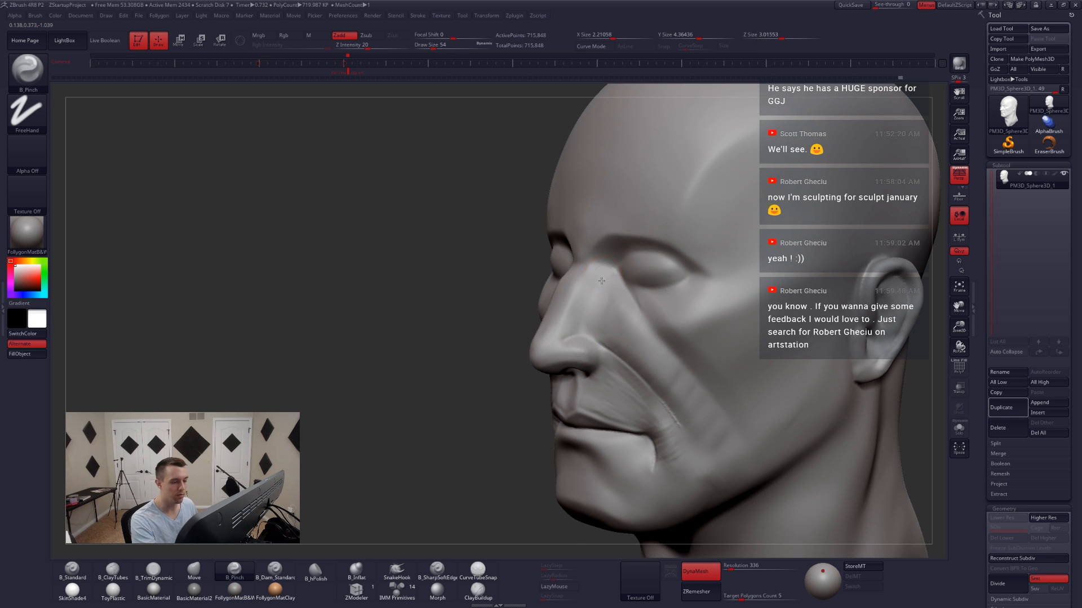
- Smooth the cheek fold between the nose and mouth corner at draw size 68
mouse_move(616, 323)
right_mouse_down()
mouse_move(639, 321)
mouse_move(588, 319)
right_mouse_up()
key("space")
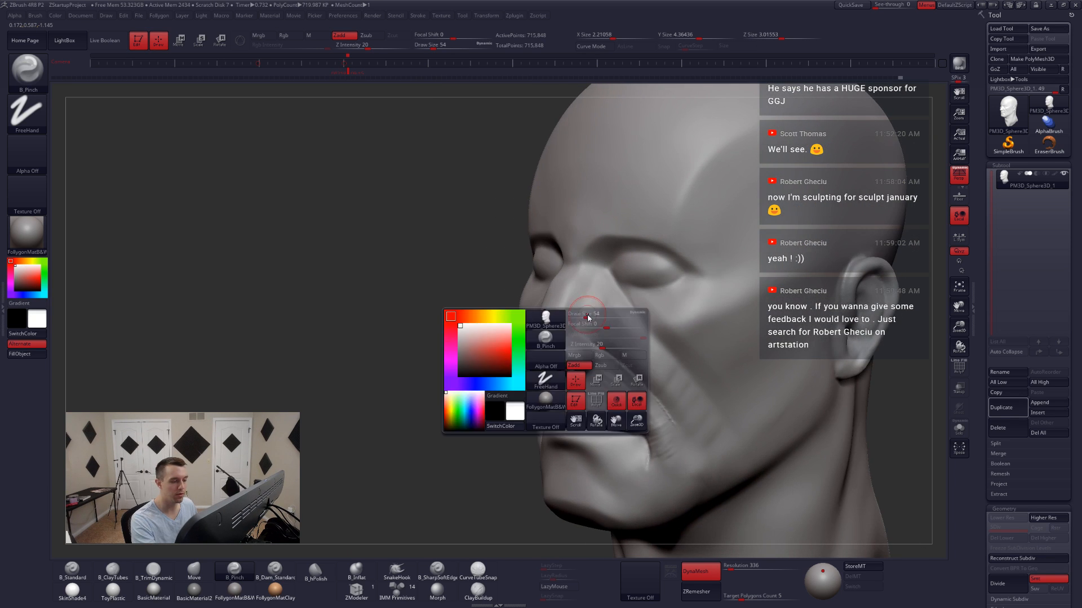
left_click_drag(588, 318, 603, 318)
key("shift")
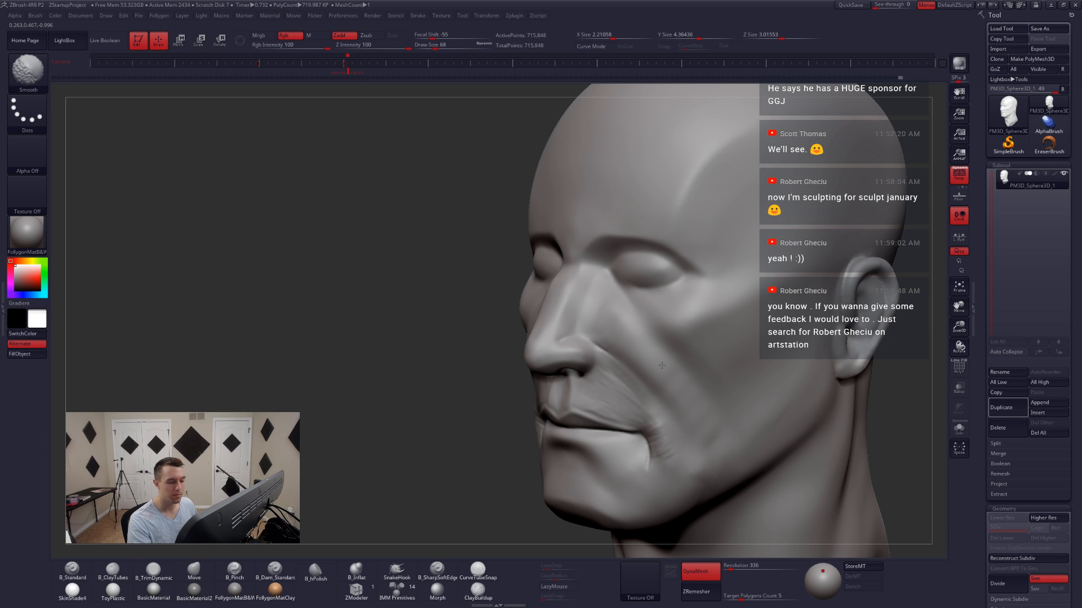
right_click_drag(676, 342, 601, 330, "shift")
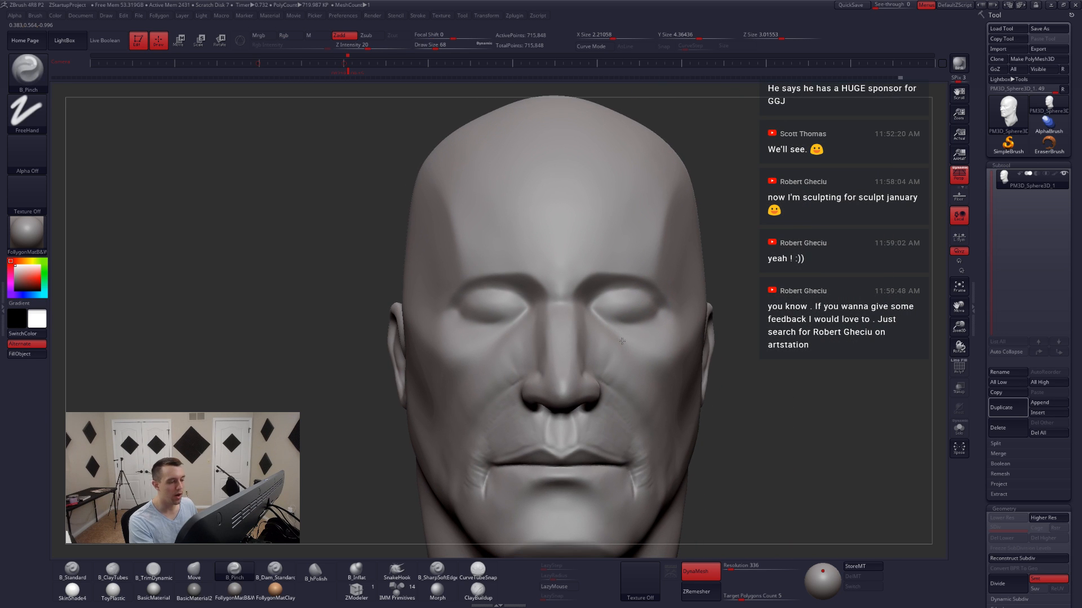
- Reduce the B_Pinch draw size to 44 and refine the cheek plane beside the nose bridge
key("space")
left_click_drag(607, 323, 603, 324)
right_click_drag(609, 324, 589, 322)
key("space")
left_click_drag(607, 320, 605, 320)
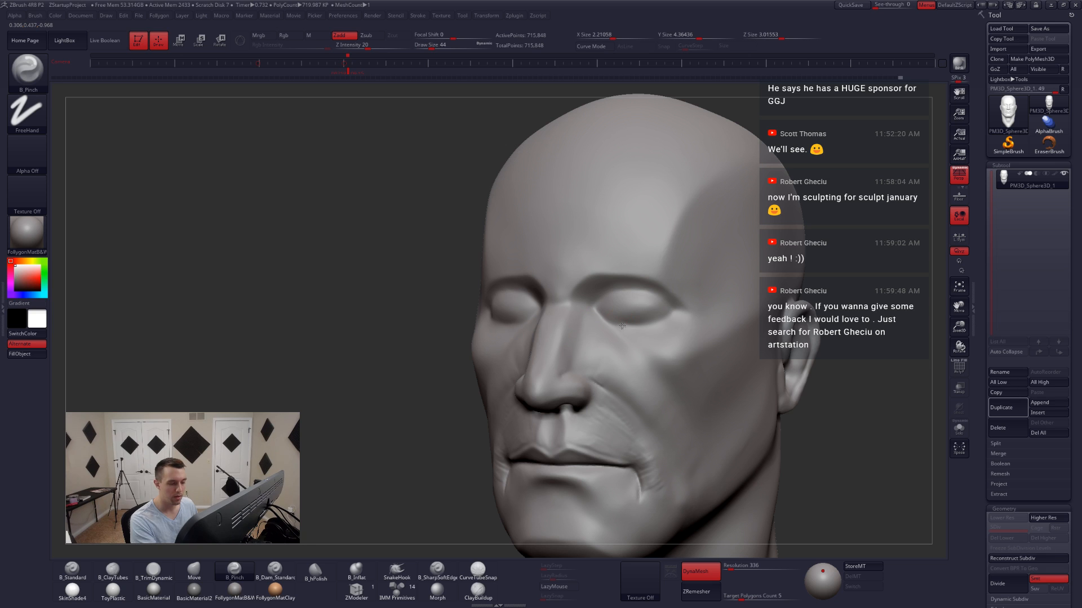
right_click_drag(622, 331, 653, 302, "shift")
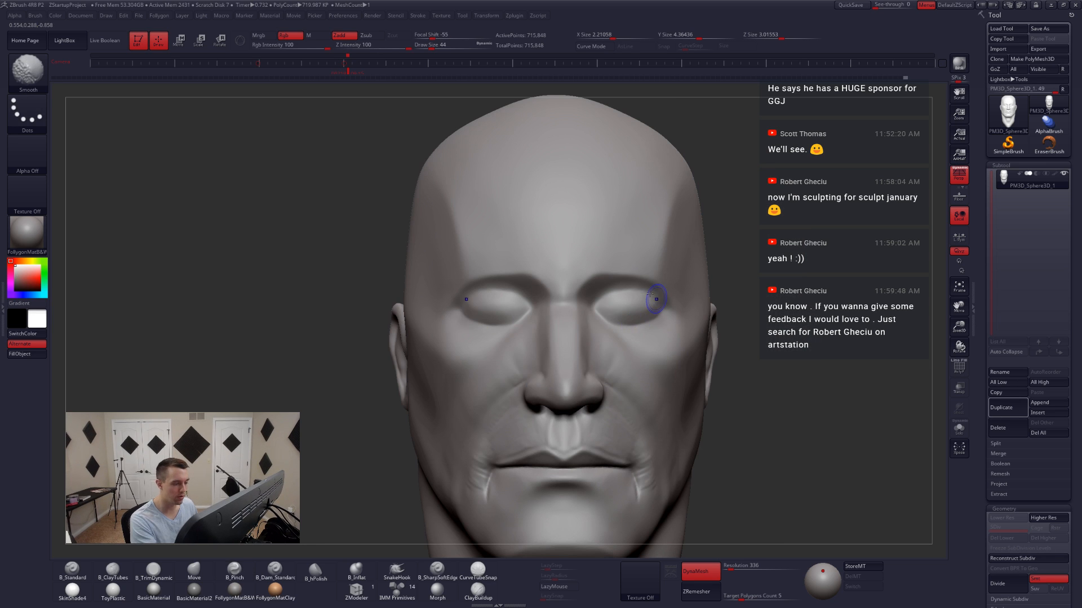
- Adjust the cheek and jaw forms with the Move brush at draw size 68, raising it to 87
key("4")
key("space")
left_click_drag(616, 337, 618, 336)
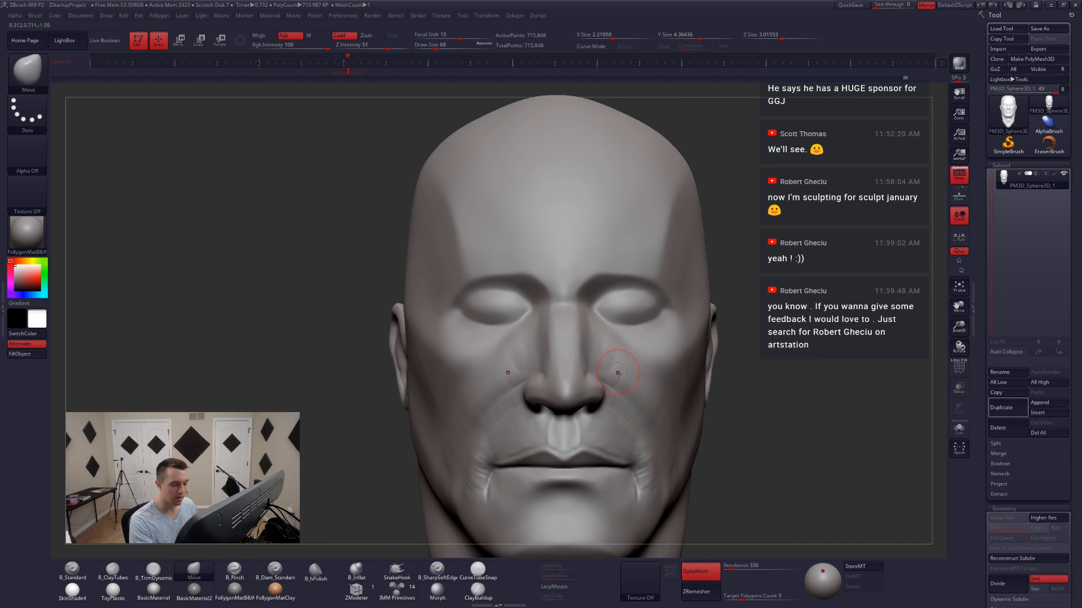
right_click_drag(618, 373, 674, 446)
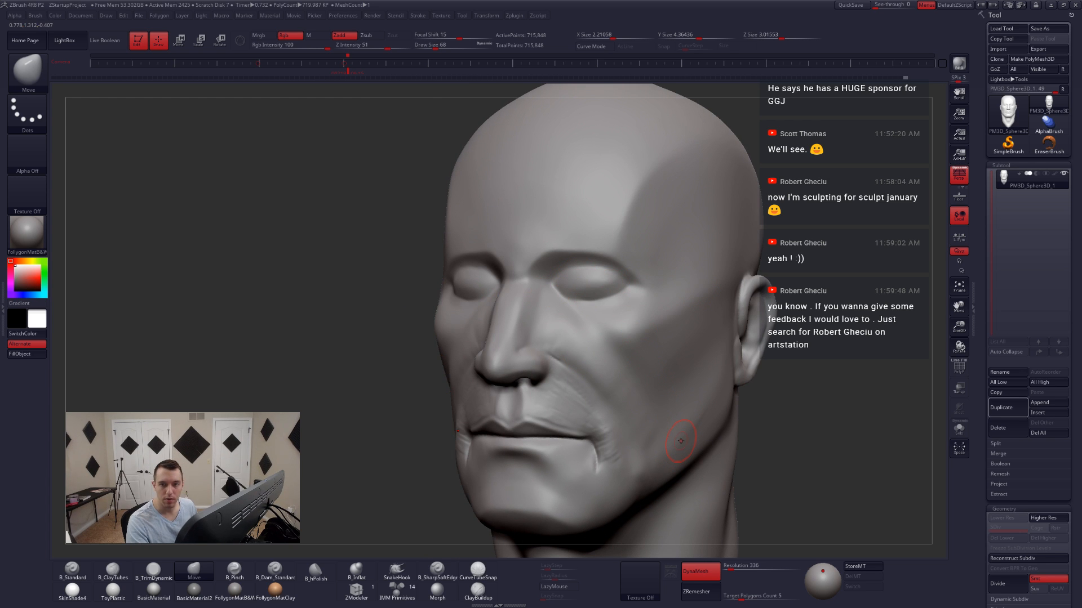
mouse_move(676, 422)
right_mouse_down("ctrl")
mouse_move(653, 447)
mouse_move(659, 422)
right_mouse_up("ctrl")
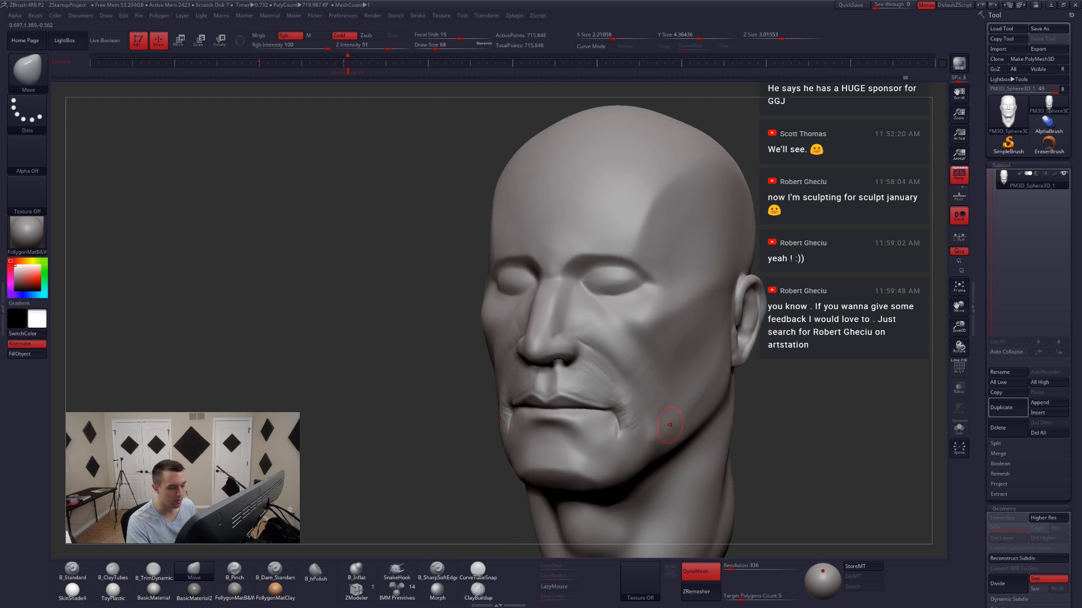
key("space")
mouse_move(608, 310)
left_mouse_down()
mouse_move(629, 296)
mouse_move(617, 303)
left_mouse_up()
mouse_move(569, 363)
right_mouse_down()
mouse_move(586, 374)
mouse_move(645, 369)
right_mouse_up()
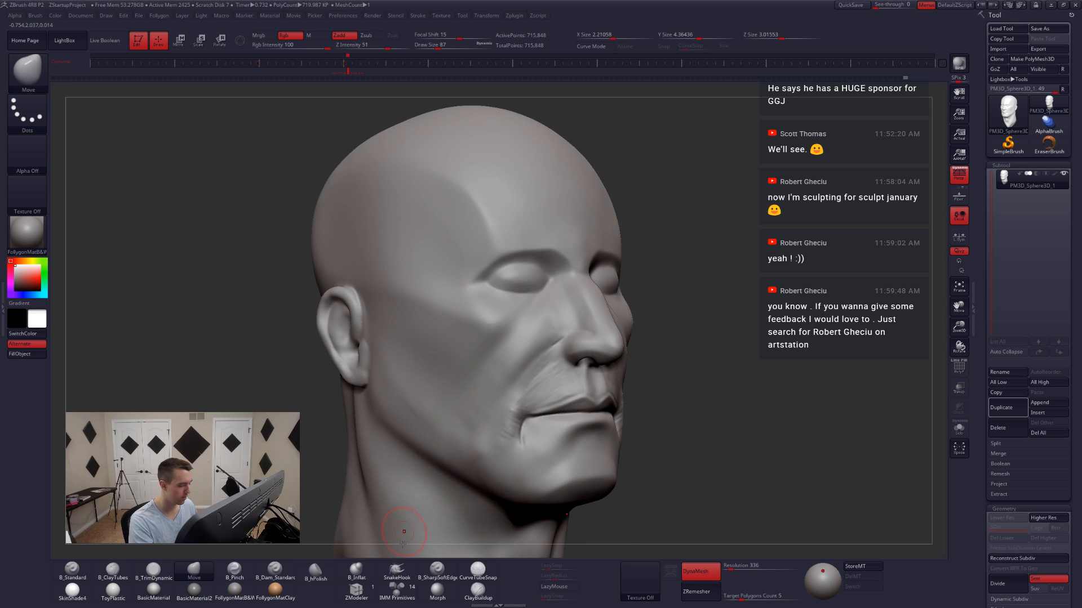
- Crease the nostril wing and the nasolabial fold down past the mouth corner with B_SharpSoftEdge at draw size 59
left_click(437, 569)
right_click_drag(545, 366, 553, 367)
right_click_drag(553, 366, 548, 372, "ctrl")
key("space")
left_click_drag(549, 367, 545, 366)
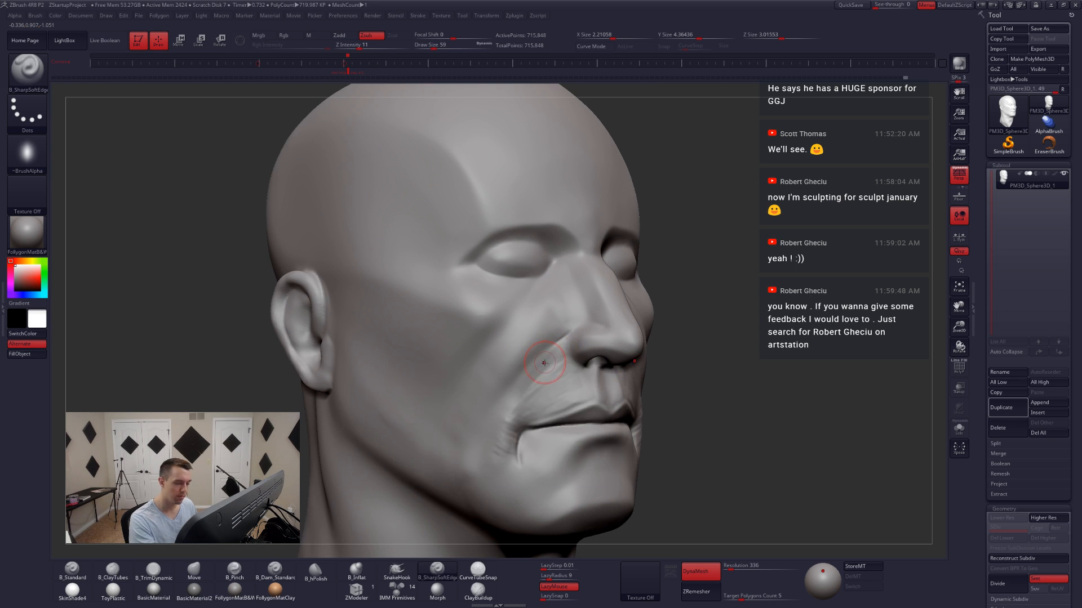
right_click_drag(544, 367, 576, 356)
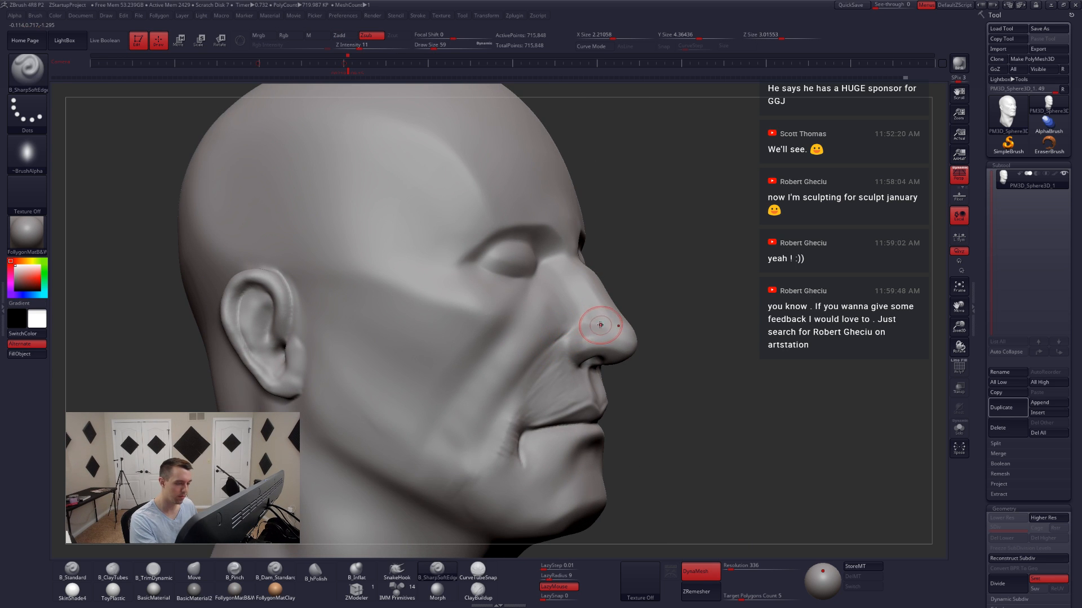
left_click_drag(603, 326, 573, 325)
left_click_drag(525, 375, 484, 449)
- Tighten the upper nasolabial crease beside the nostril with B_Pinch at draw size 44
key("5")
key("space")
left_click_drag(533, 364, 532, 363)
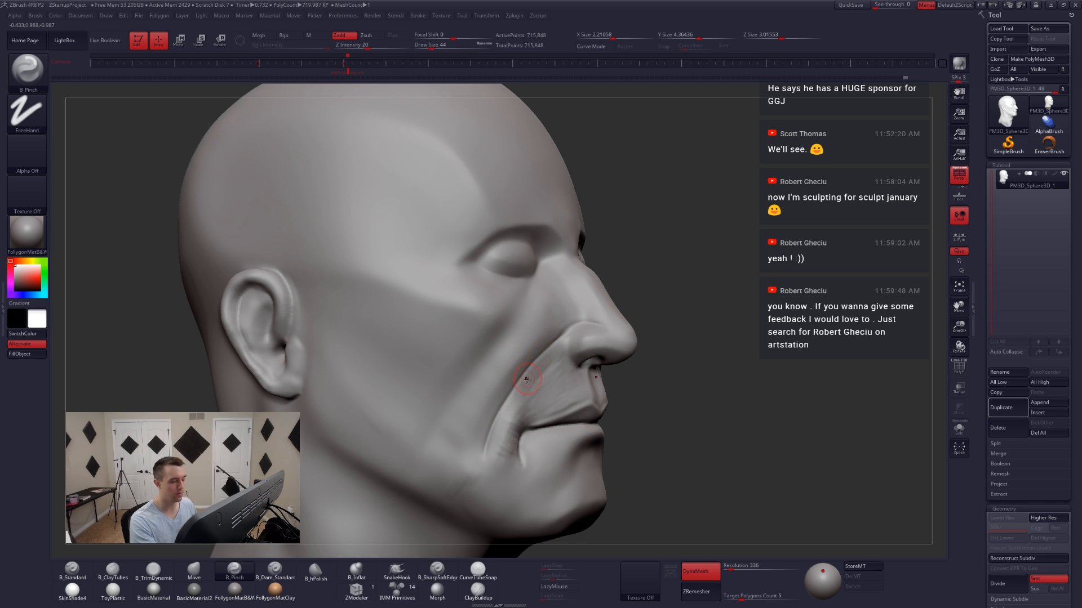
key("space")
right_click_drag(527, 379, 550, 360)
- Build up the nasolabial fold with B_ClayTubes at draw size 77 and blend it with B_TrimDynamic and smoothing
key("2")
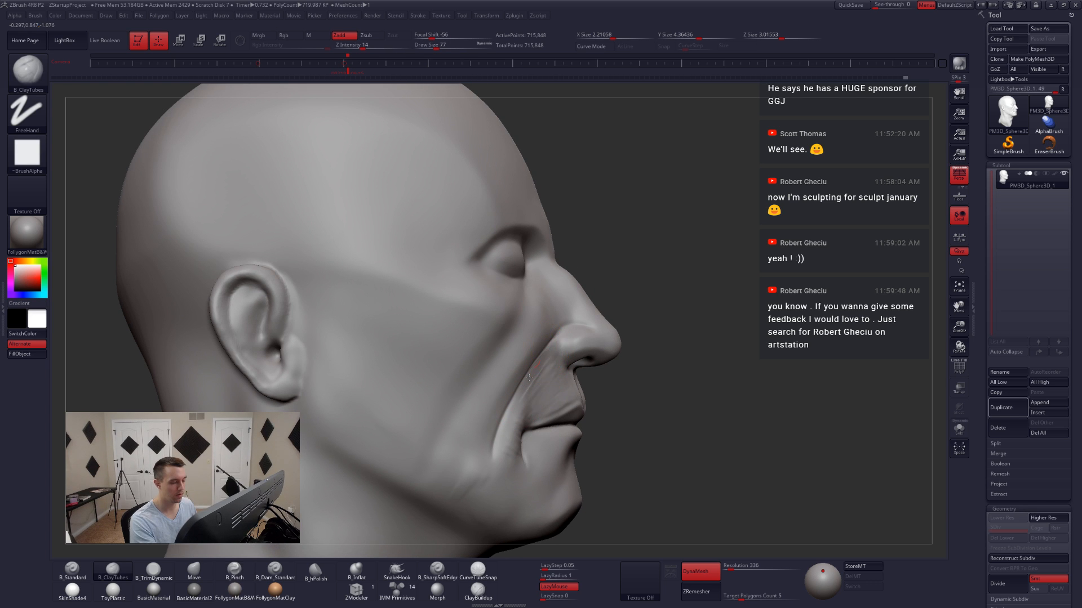
right_click_drag(523, 385, 538, 327)
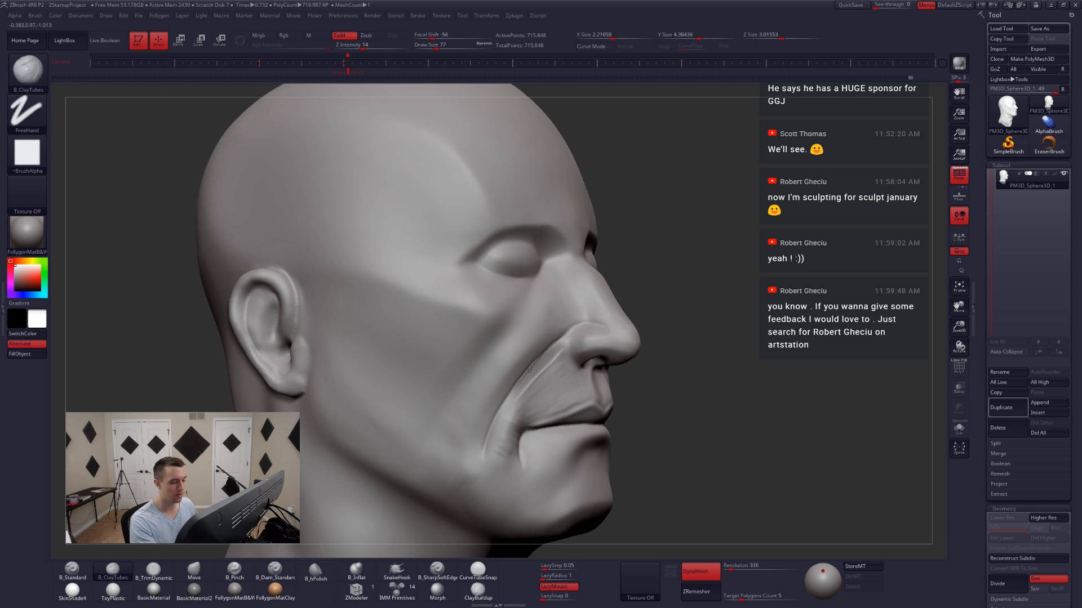
key("3")
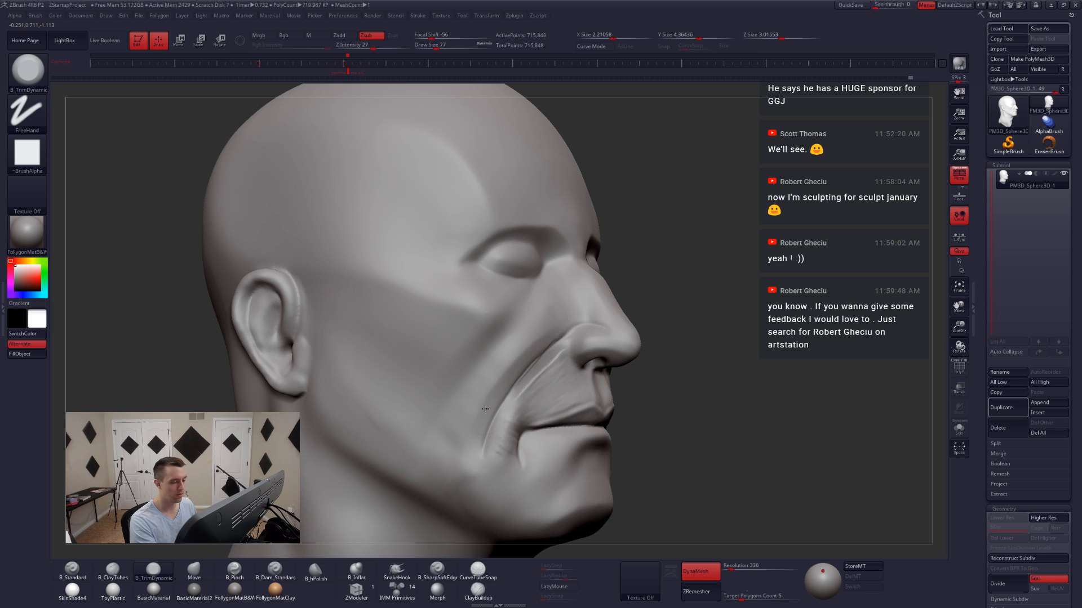
key("shift")
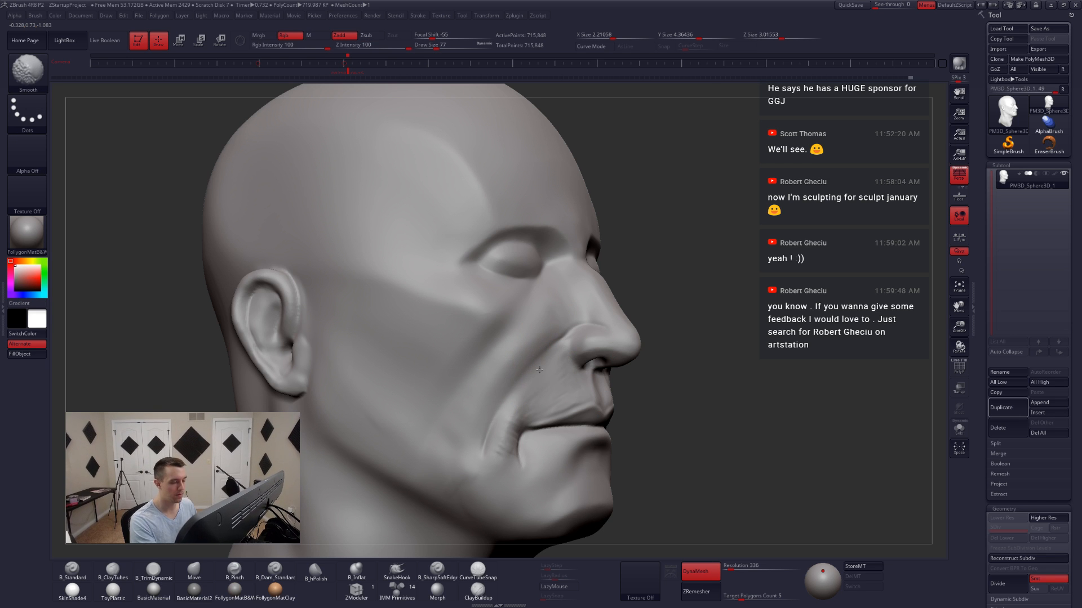
mouse_move(538, 389)
right_mouse_down()
mouse_move(604, 390)
mouse_move(526, 383)
mouse_move(498, 330)
right_mouse_up()
- Adjust the cheeks around the mouth corners with the Move brush at draw size 140, reducing it to 62
key("4")
right_click(574, 425)
mouse_move(605, 372)
right_mouse_down()
mouse_move(635, 366)
mouse_move(626, 370)
right_mouse_up()
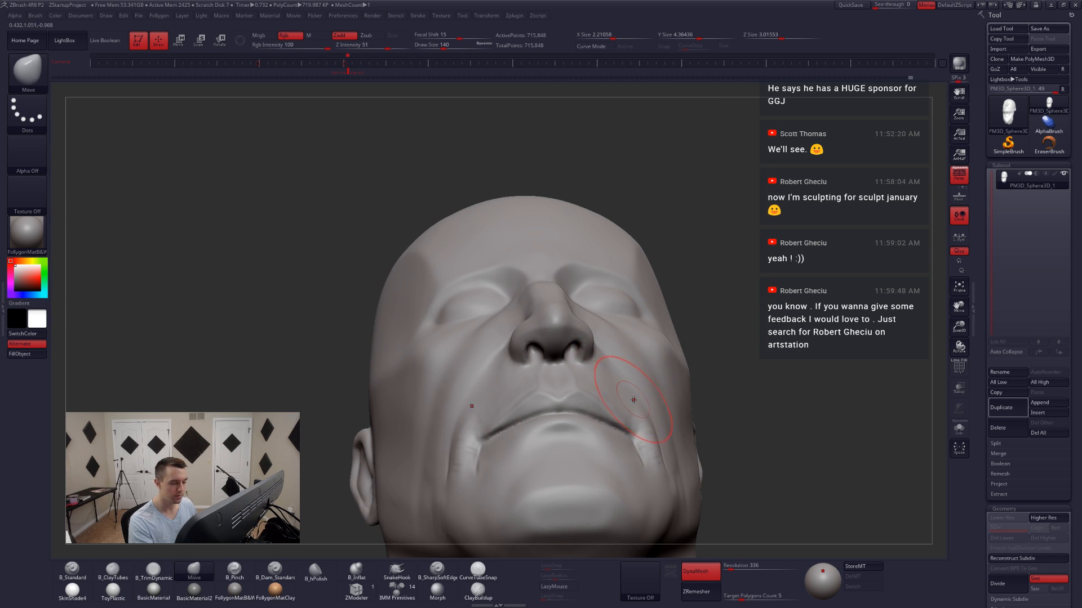
right_click_drag(633, 400, 609, 472, "shift")
key("space")
left_click_drag(657, 420, 651, 419)
mouse_move(653, 417)
right_mouse_down("alt")
mouse_move(635, 376)
mouse_move(576, 385)
right_mouse_up("alt")
key("space")
left_click_drag(632, 383, 631, 426)
- Adjust the face's side profile with the Move brush, raising the draw size to 299
mouse_move(633, 423)
right_mouse_down("ctrl")
mouse_move(664, 415)
mouse_move(711, 431)
right_mouse_up("ctrl")
mouse_move(712, 431)
right_mouse_down("alt")
mouse_move(667, 419)
mouse_move(692, 437)
mouse_move(739, 436)
right_mouse_up("alt")
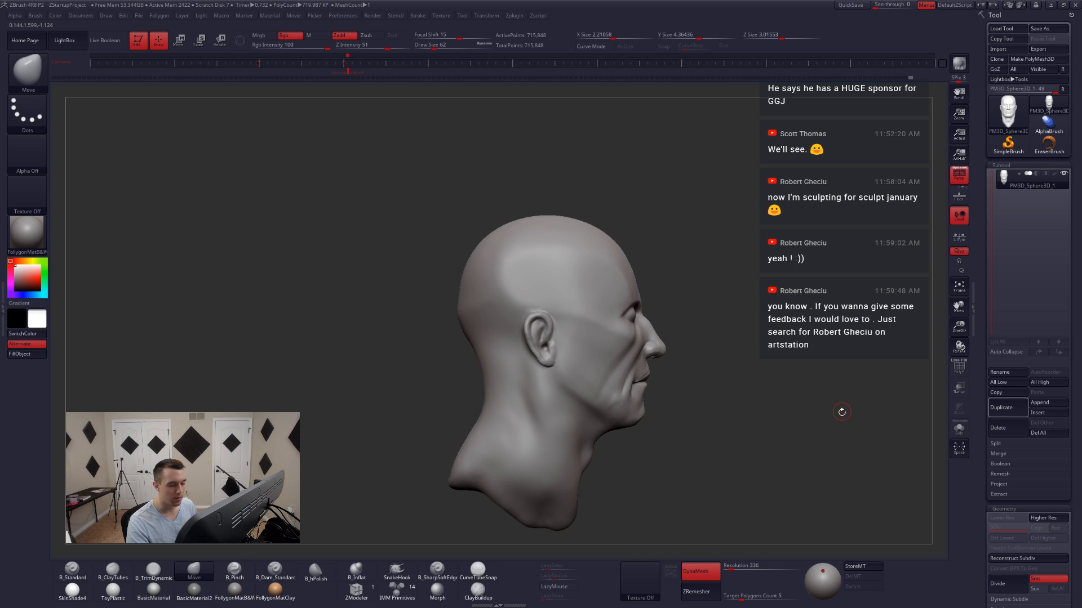
right_click_drag(700, 405, 681, 431)
key("space")
mouse_move(691, 383)
left_mouse_down()
mouse_move(703, 379)
mouse_move(681, 372)
left_mouse_up()
key("space")
left_click_drag(706, 332, 705, 325)
key("space")
- Mask the cranium above the brow, invert the mask, and shape the upper head with the Move brush at draw size 358
mouse_move(698, 279)
left_mouse_down()
mouse_move(261, 275)
mouse_move(691, 183)
left_mouse_up()
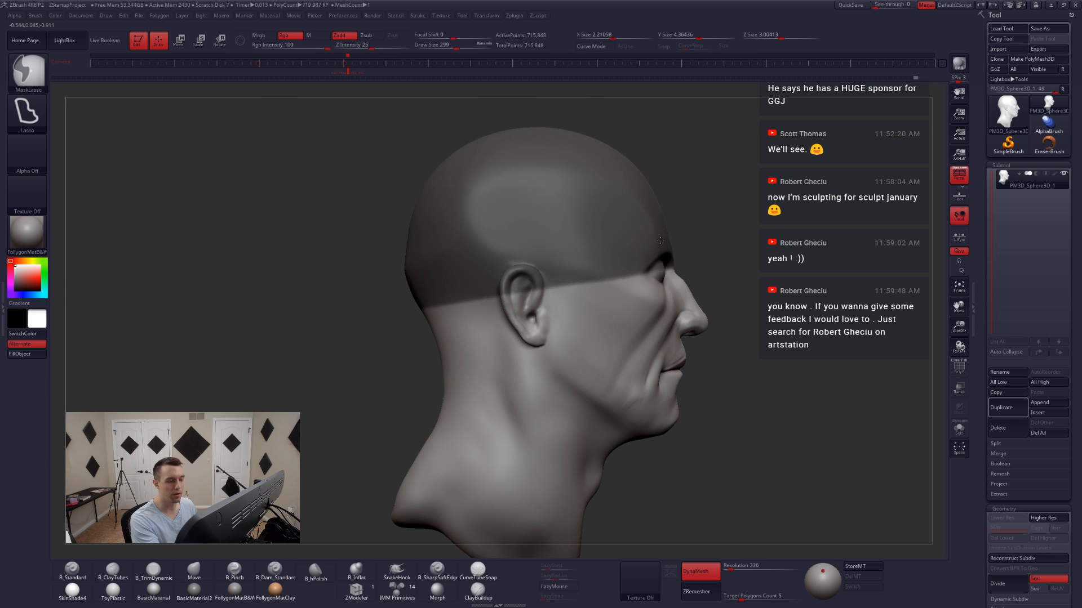
left_click(699, 240, "ctrl")
key("space")
left_click_drag(673, 246, 676, 246)
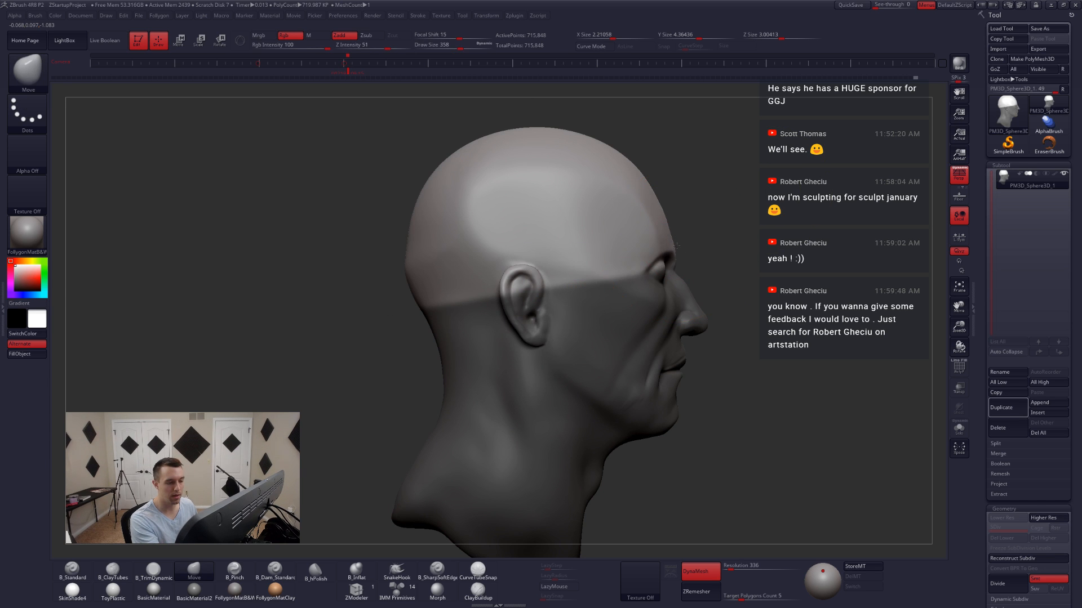
mouse_move(777, 248)
left_mouse_down("shift")
mouse_move(678, 247)
mouse_move(657, 302)
mouse_move(668, 315)
left_mouse_up("shift")
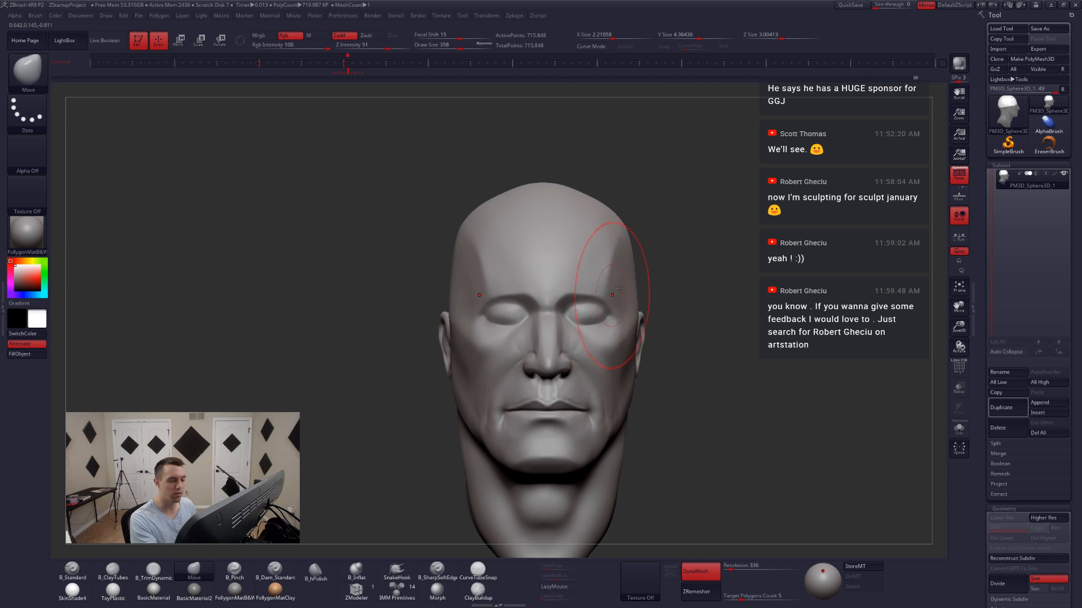
- Refine the face proportions from the front with the Move brush, reducing the draw size to 74
key("space")
left_click_drag(621, 286, 583, 277)
mouse_move(702, 349)
left_mouse_down()
mouse_move(586, 363)
mouse_move(602, 375)
left_mouse_up()
key("space")
left_click(610, 409)
left_click_drag(498, 389, 568, 389)
key("space")
left_click_drag(571, 385, 591, 407)
mouse_move(549, 357)
right_mouse_down("alt")
mouse_move(552, 430)
mouse_move(555, 351)
right_mouse_up("alt")
- Carve mirrored V-shaped creases from between the brows outward above the eyes with B_SharpSoftEdge at draw size 74
key("5")
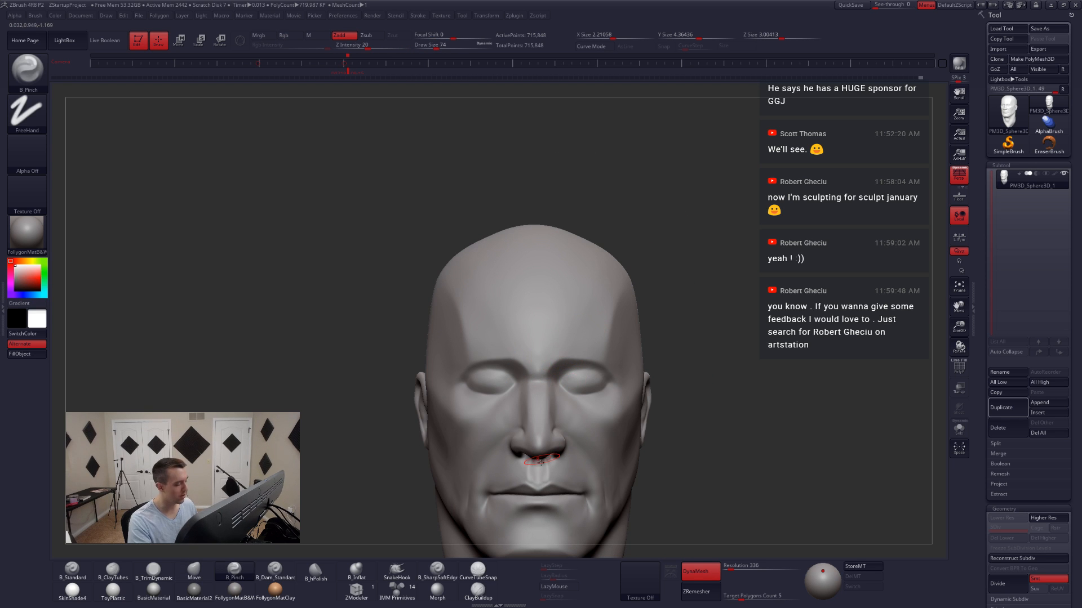
left_click(439, 572)
left_click_drag(545, 360, 596, 332)
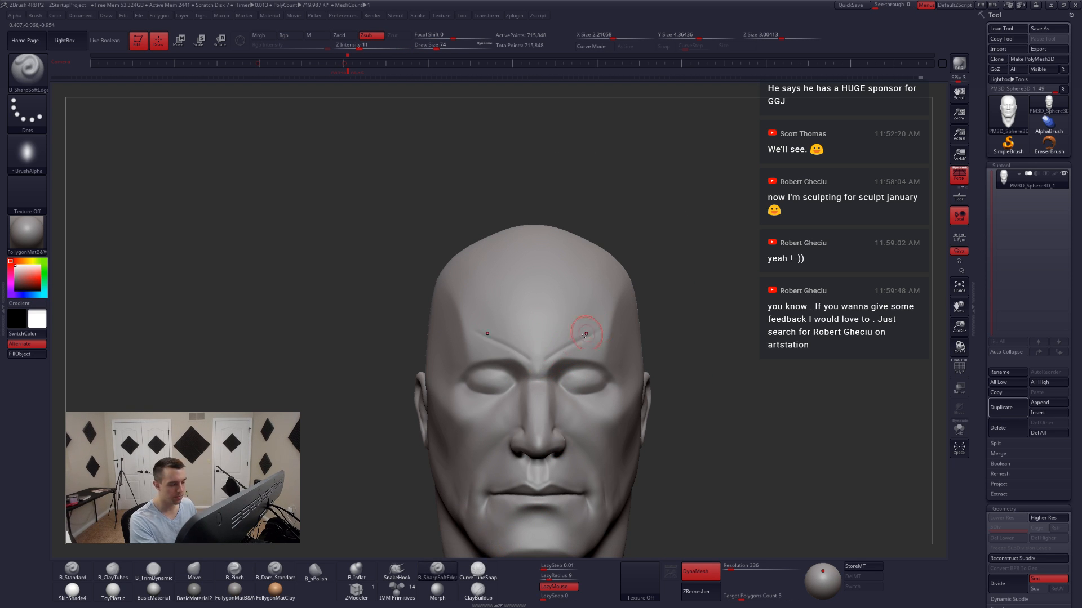
left_click_drag(550, 359, 596, 331)
- Carve a curved crease across the lower forehead above the brows at draw size 94
right_click_drag(573, 373, 524, 389)
key("space")
left_click_drag(565, 389, 569, 389)
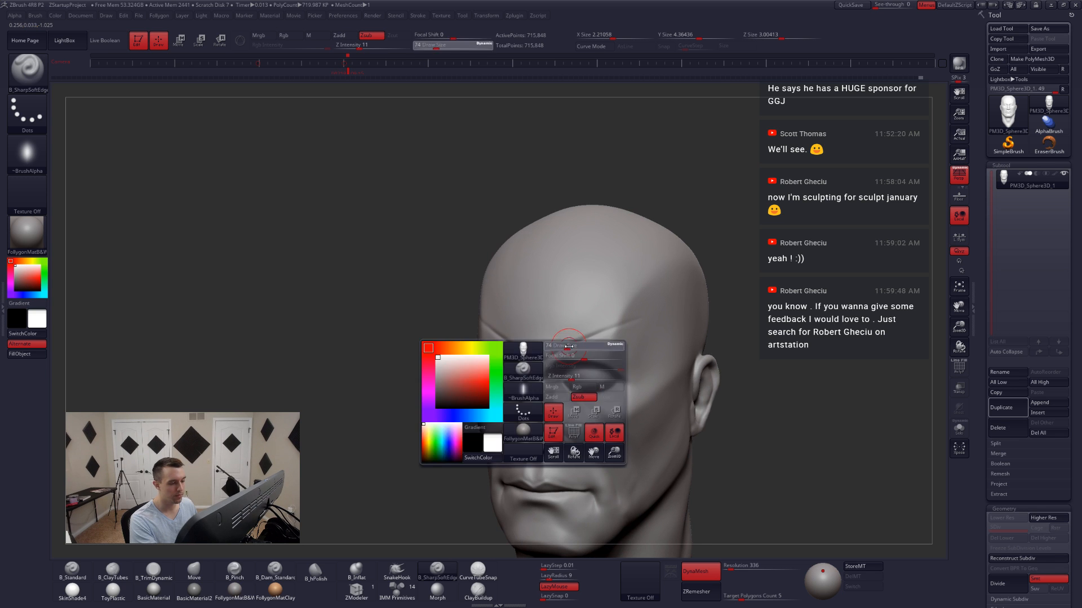
mouse_move(527, 344)
right_mouse_down()
mouse_move(605, 334)
mouse_move(468, 332)
right_mouse_up()
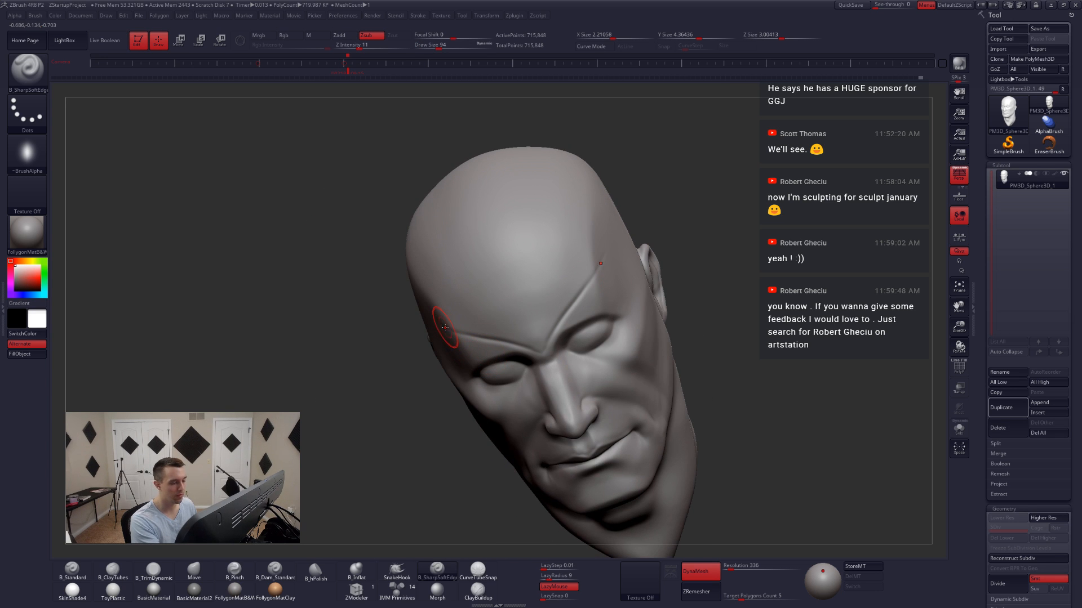
left_click_drag(478, 334, 532, 345)
right_click_drag(583, 296, 648, 282)
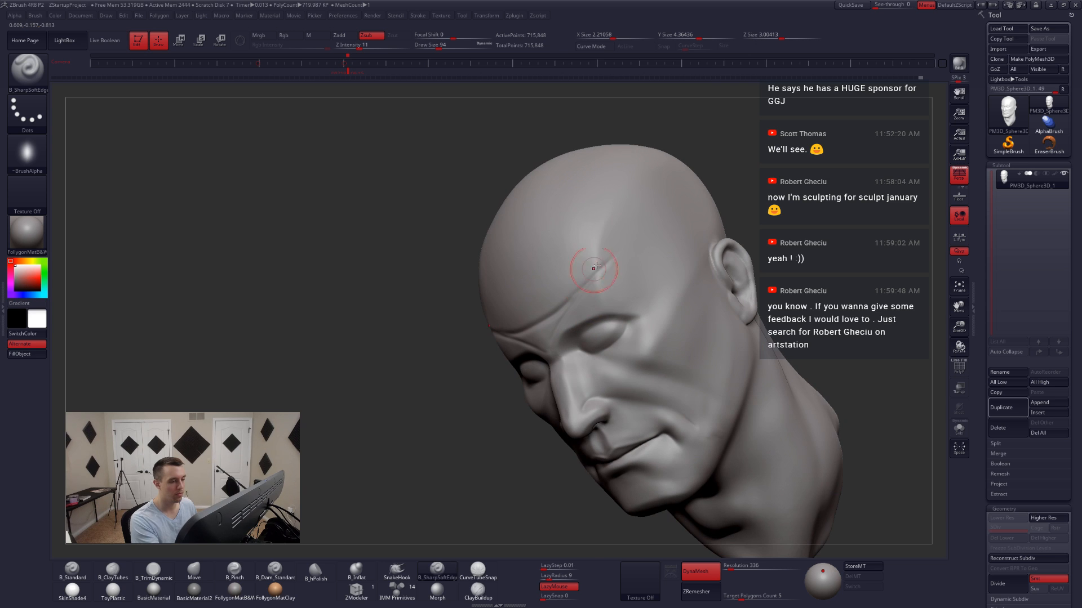
left_click_drag(622, 242, 556, 309)
right_click_drag(515, 324, 567, 306, "shift")
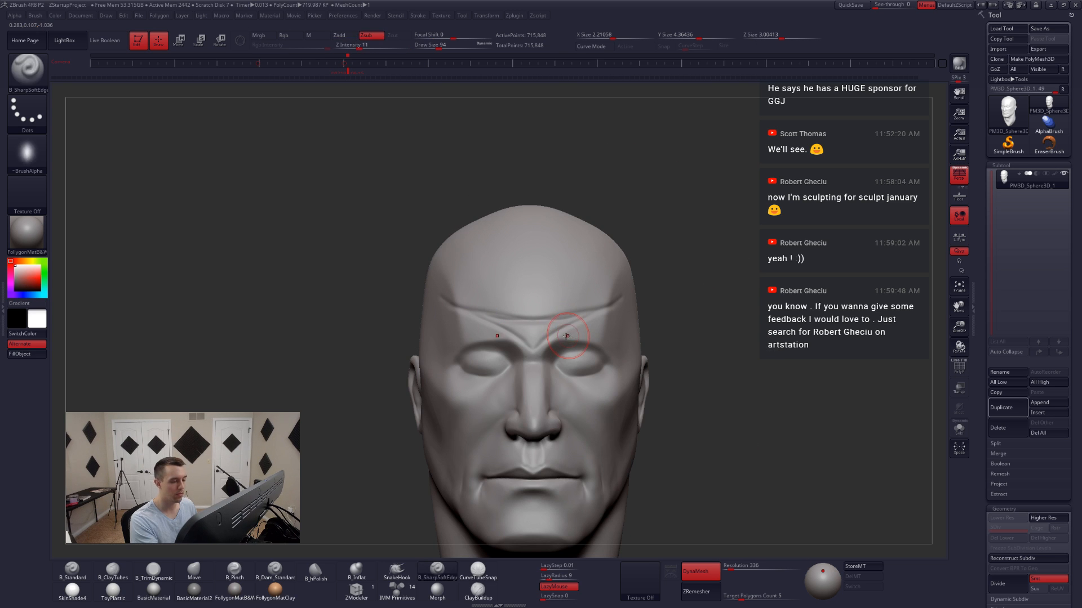
- Build up the brow ridges and the area between them with B_ClayTubes at draw size 94, raising it to 108
key("2")
left_click_drag(546, 348, 559, 337)
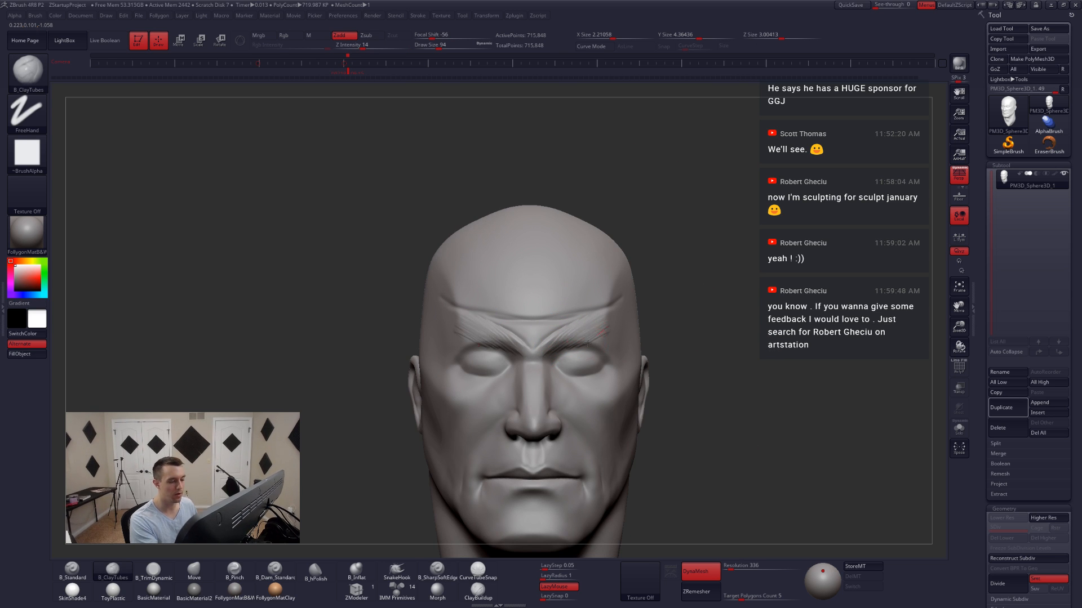
mouse_move(587, 342)
right_mouse_down()
mouse_move(598, 316)
mouse_move(541, 347)
right_mouse_up()
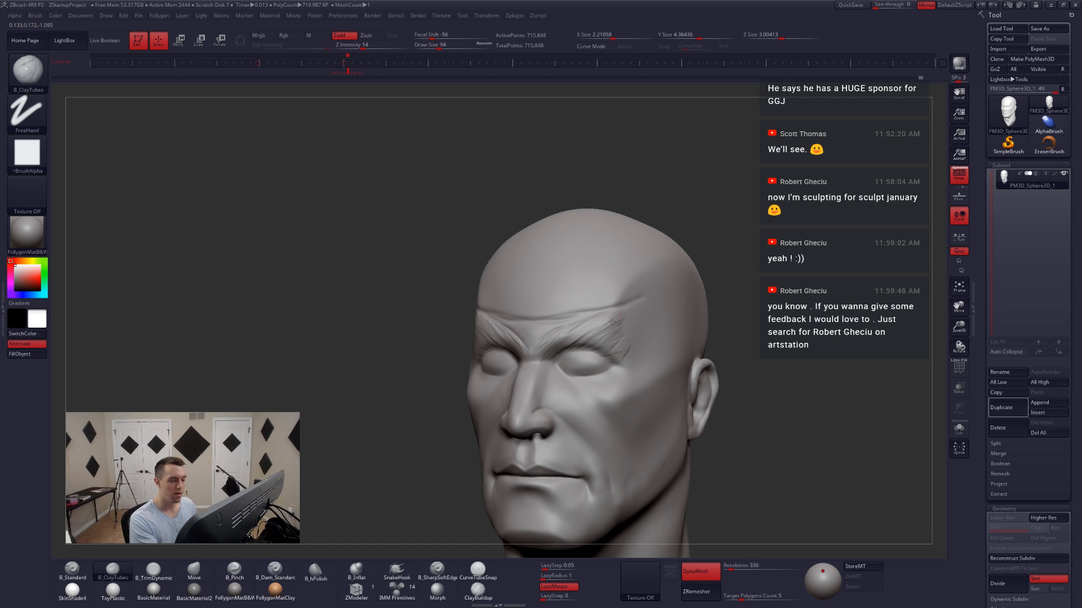
mouse_move(628, 356)
right_mouse_down()
mouse_move(581, 335)
mouse_move(631, 338)
mouse_move(529, 349)
right_mouse_up()
key("space")
left_click_drag(535, 340, 539, 340)
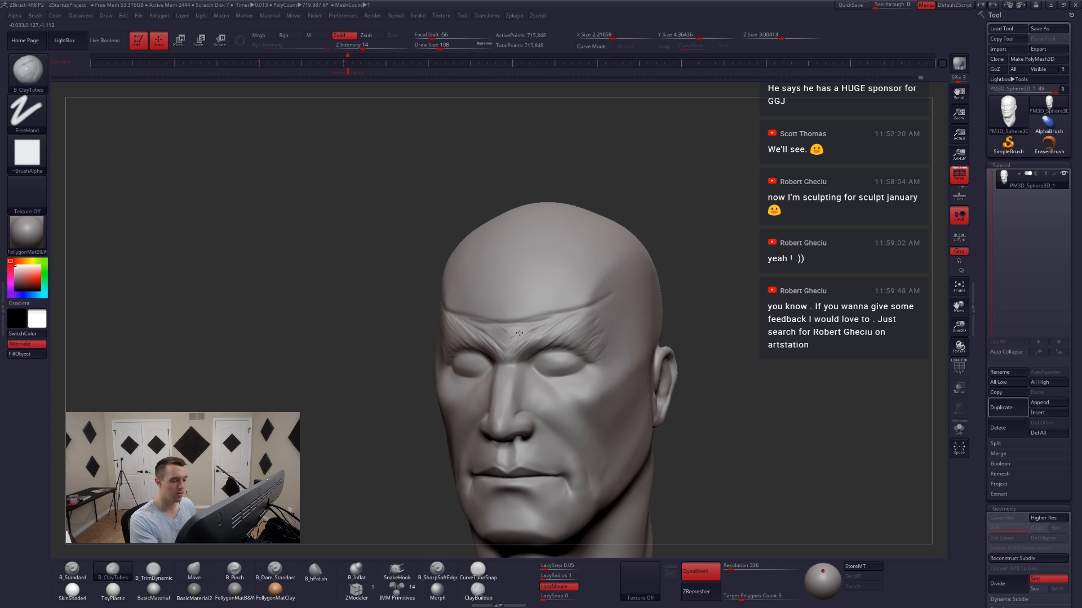
right_click_drag(536, 333, 603, 330)
- Add clay strokes across the forehead above the crease at draw size 124
key("space")
left_click_drag(520, 306, 525, 305)
right_click_drag(507, 307, 451, 295)
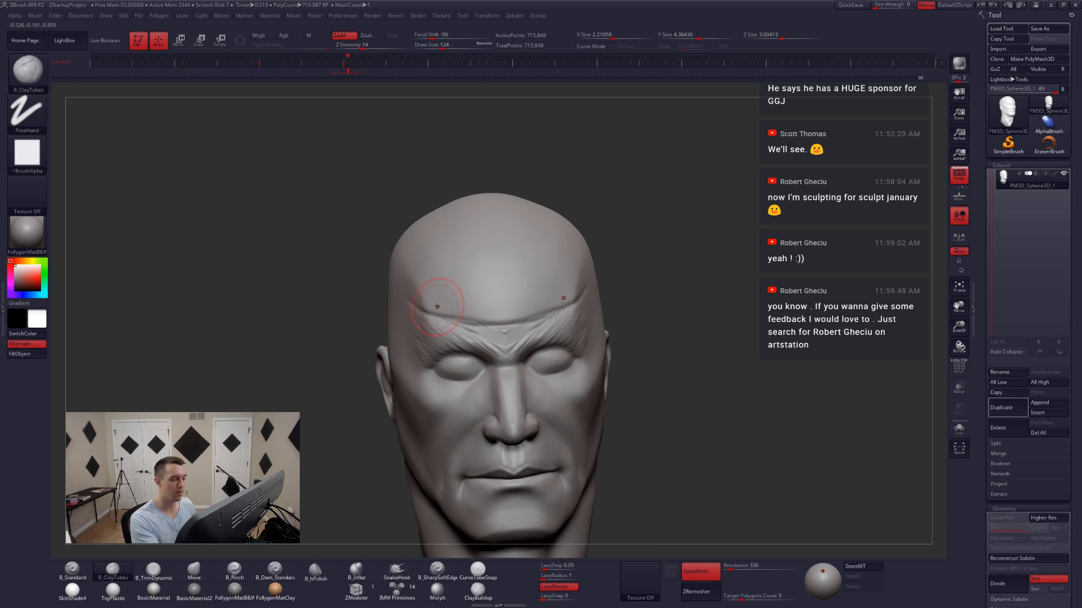
mouse_move(442, 295)
left_mouse_down()
mouse_move(411, 290)
mouse_move(510, 318)
mouse_move(558, 300)
left_mouse_up()
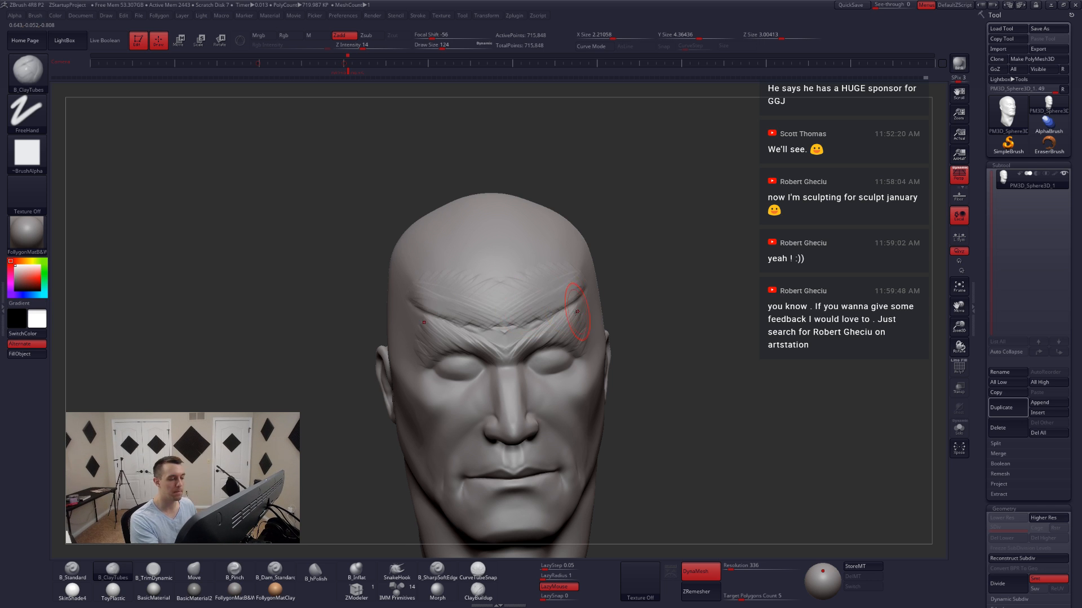
- Smooth the clay strokes on the brow ridges and outer brows, reducing the draw size to 90
right_click_drag(577, 312, 528, 343)
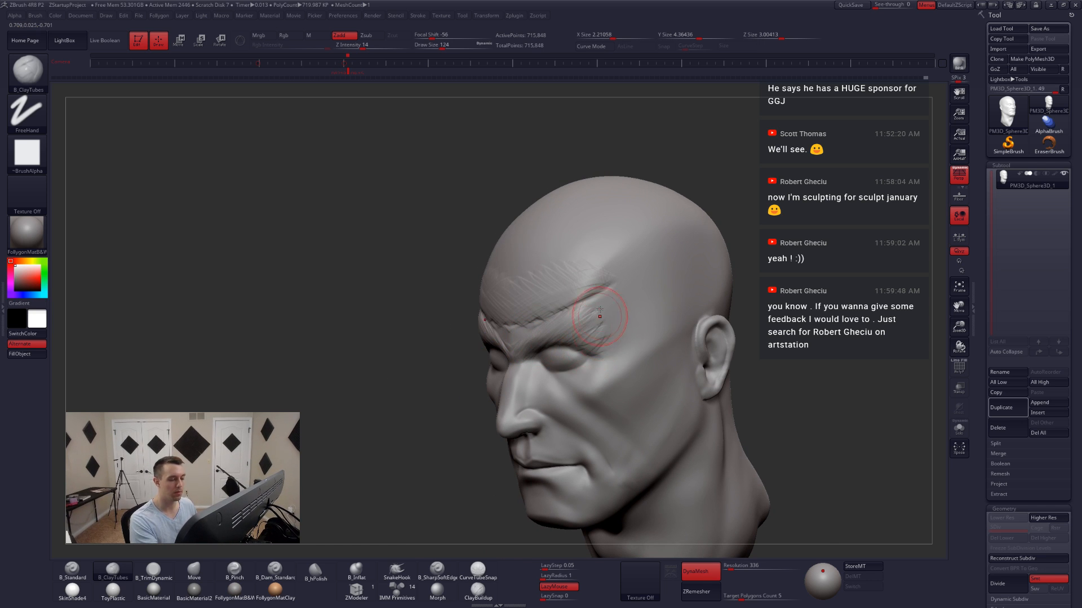
right_click_drag(599, 310, 586, 311, "shift")
mouse_move(596, 309)
left_mouse_down("shift")
mouse_move(589, 321)
mouse_move(599, 318)
left_mouse_up("shift")
key("space")
right_click_drag(599, 319, 639, 309)
left_click_drag(602, 316, 598, 349, "shift")
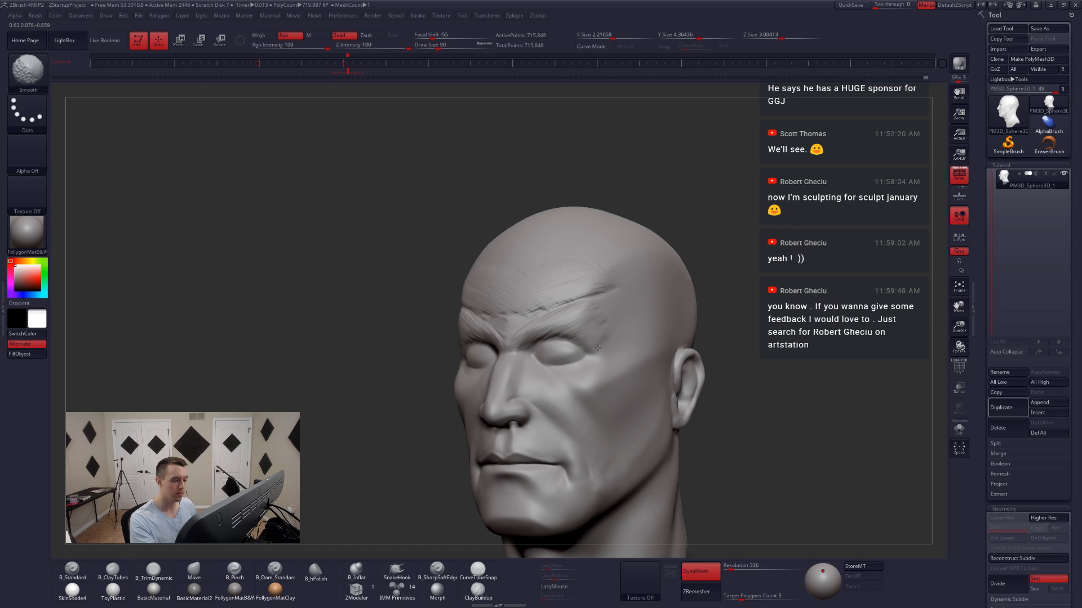
right_click_drag(548, 331, 531, 348, "shift")
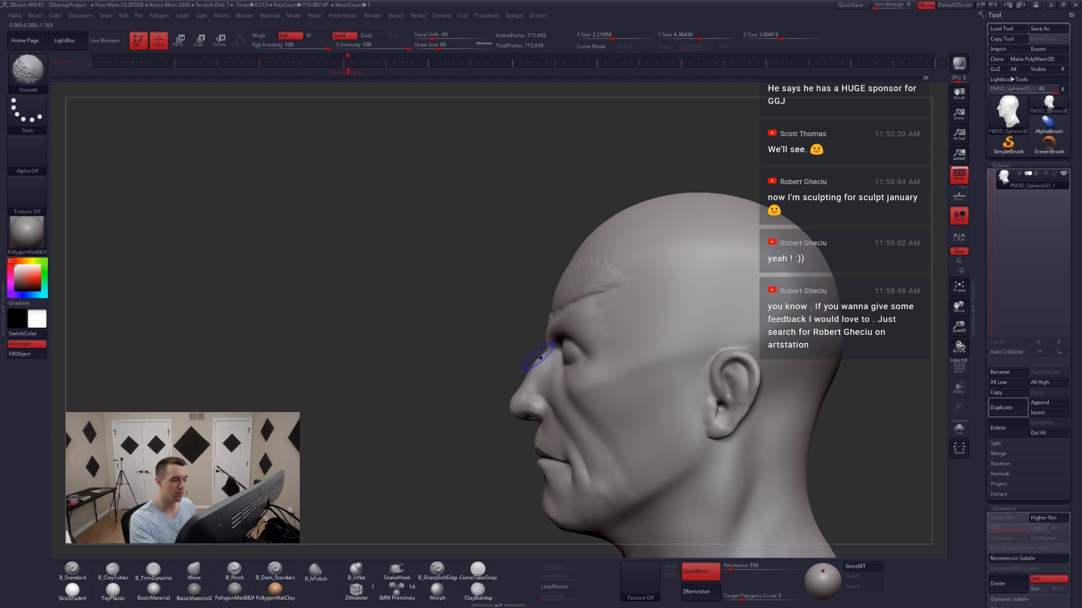
- Adjust the brow and nose root with the Move brush at draw size 108 and smooth between the brows
key("b")
key("m")
key("v")
key("space")
left_click_drag(558, 341, 552, 342)
mouse_move(536, 339)
right_mouse_down()
mouse_move(572, 331)
mouse_move(513, 313)
right_mouse_up()
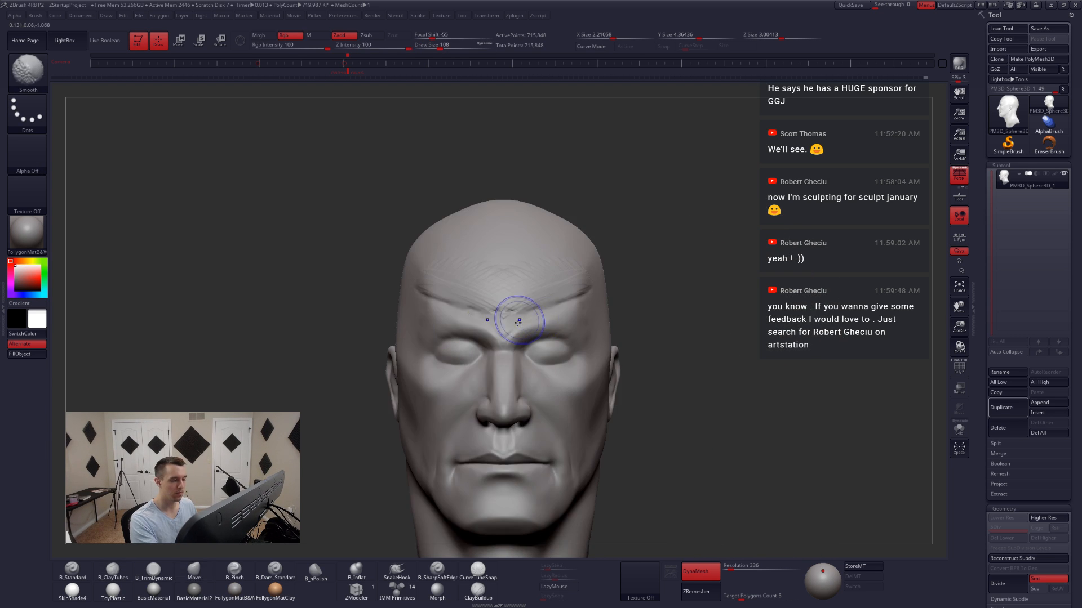
- Mask the forehead above the crease, invert the mask to shape its lower edge at draw size 197, and clear the mask
key("ctrl")
left_click_drag(606, 290, 411, 193, "ctrl")
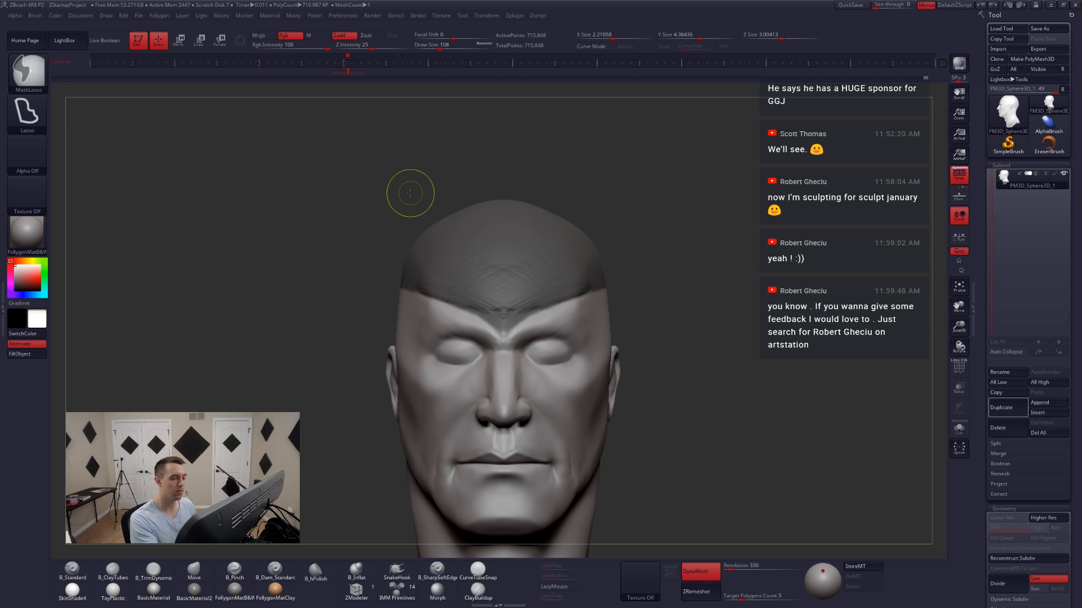
key("space")
left_click_drag(510, 354, 520, 355)
left_click(542, 306, "ctrl")
left_click_drag(617, 286, 641, 283, "ctrl")
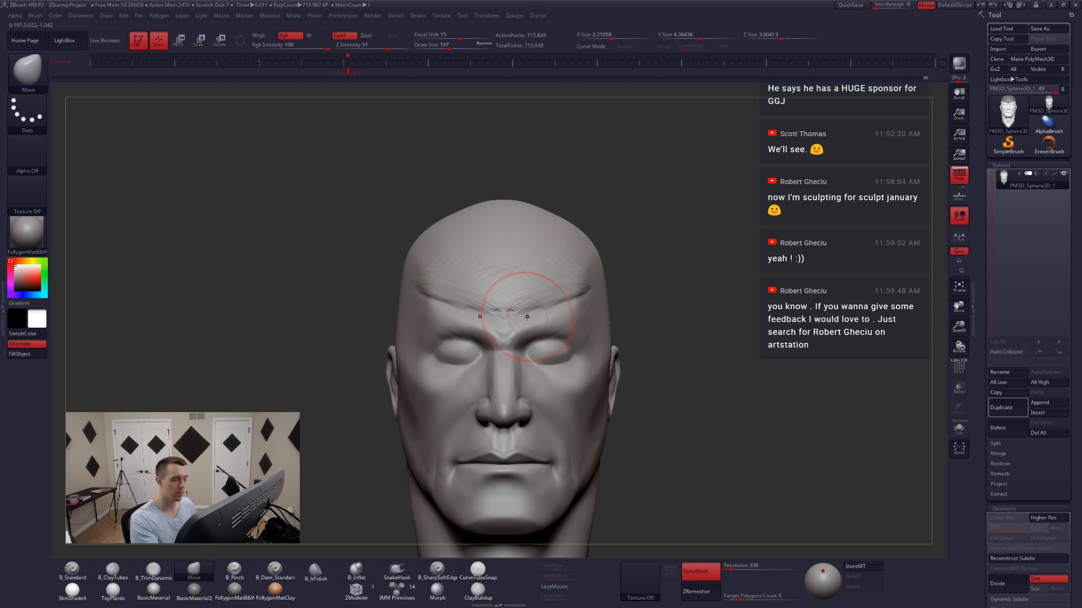
- Undo the last change, adjust the masked forehead with the Move brush at draw size 280, and clear the mask
key("ctrl+z")
left_click(679, 310, "ctrl")
right_click_drag(428, 360, 480, 372)
key("space")
left_click_drag(547, 329, 558, 328)
mouse_move(557, 328)
right_mouse_down()
mouse_move(554, 343)
mouse_move(519, 334)
right_mouse_up()
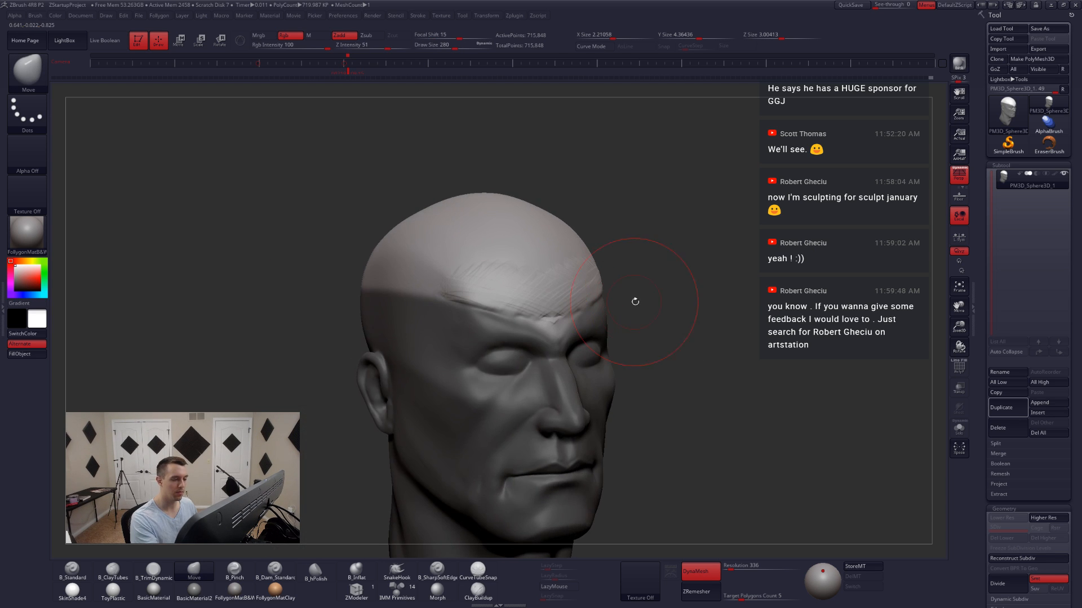
key("space")
mouse_move(634, 302)
left_mouse_down("ctrl")
mouse_move(643, 311)
mouse_move(599, 305)
left_mouse_up("ctrl")
- Sharpen the forehead crease above the brows with the B_Pinch brush at draw size 71
key("5")
mouse_move(554, 336)
right_mouse_down()
mouse_move(550, 321)
mouse_move(564, 342)
right_mouse_up()
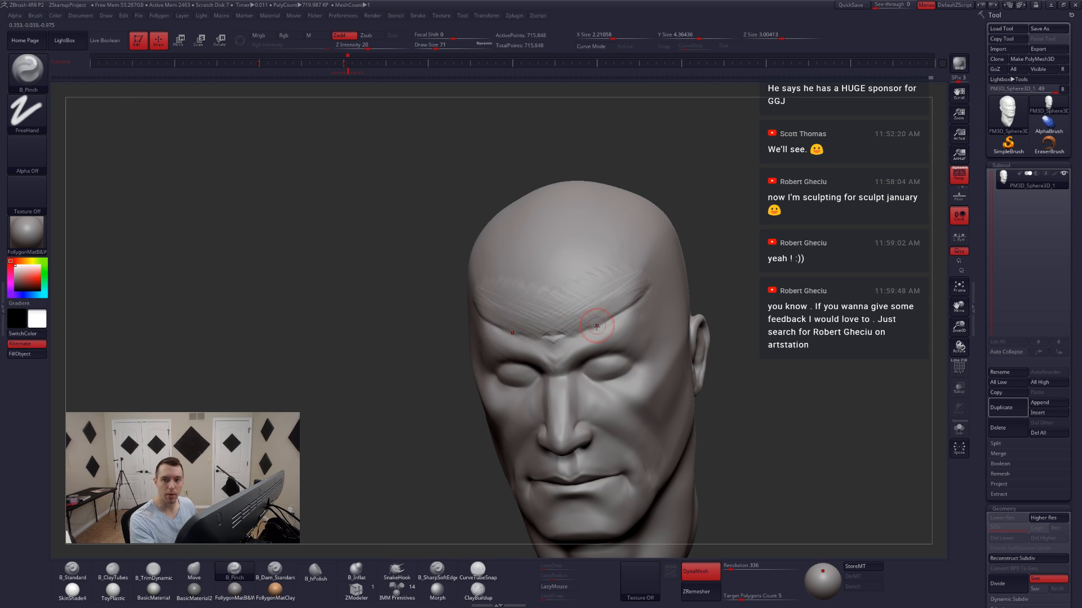
mouse_move(633, 336)
right_mouse_down()
mouse_move(648, 327)
mouse_move(593, 325)
mouse_move(577, 350)
mouse_move(632, 309)
mouse_move(611, 310)
right_mouse_up()
- Build up the brow ridges with B_ClayTubes at draw size 97 and smooth the clay strokes on the forehead
key("2")
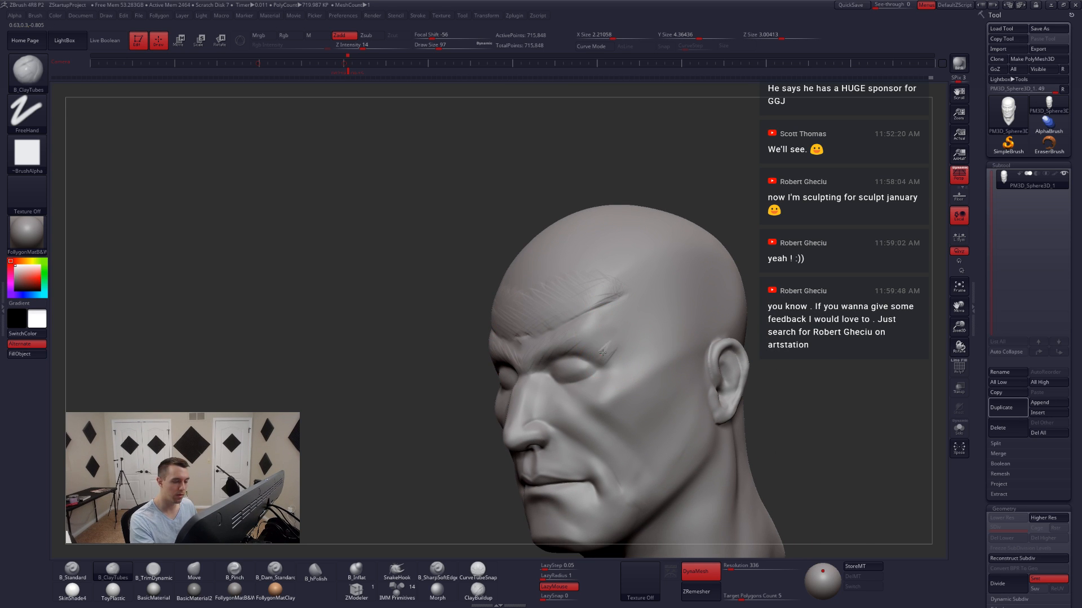
right_click_drag(585, 318, 529, 347)
key("shift")
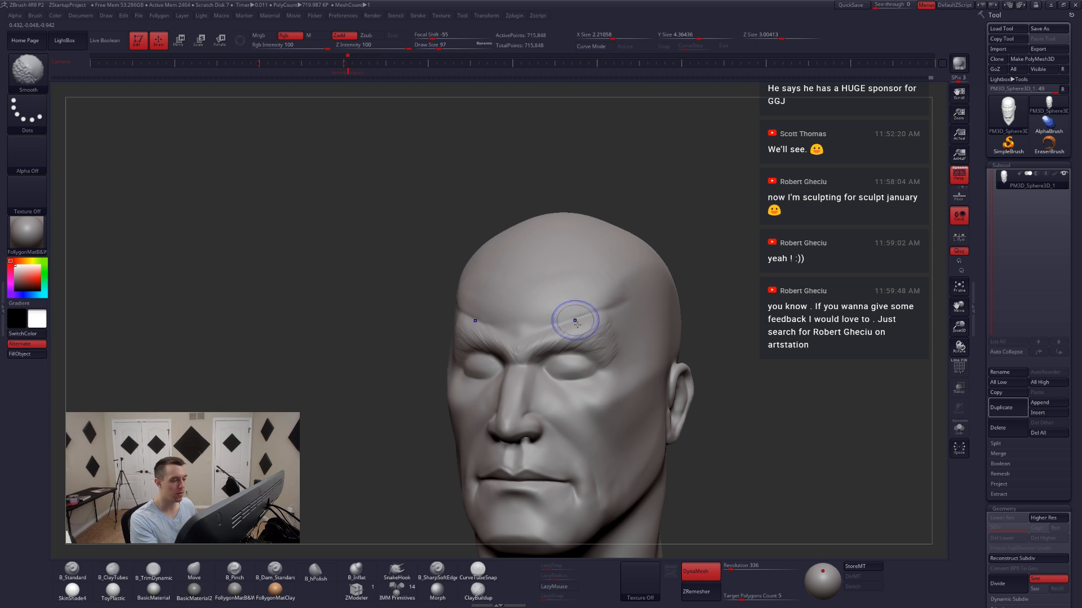
right_click_drag(575, 316, 543, 331)
- Pinch the inner brow ridges with B_Pinch at draw size 97 and smooth the clay strokes on the outer brows
key("5")
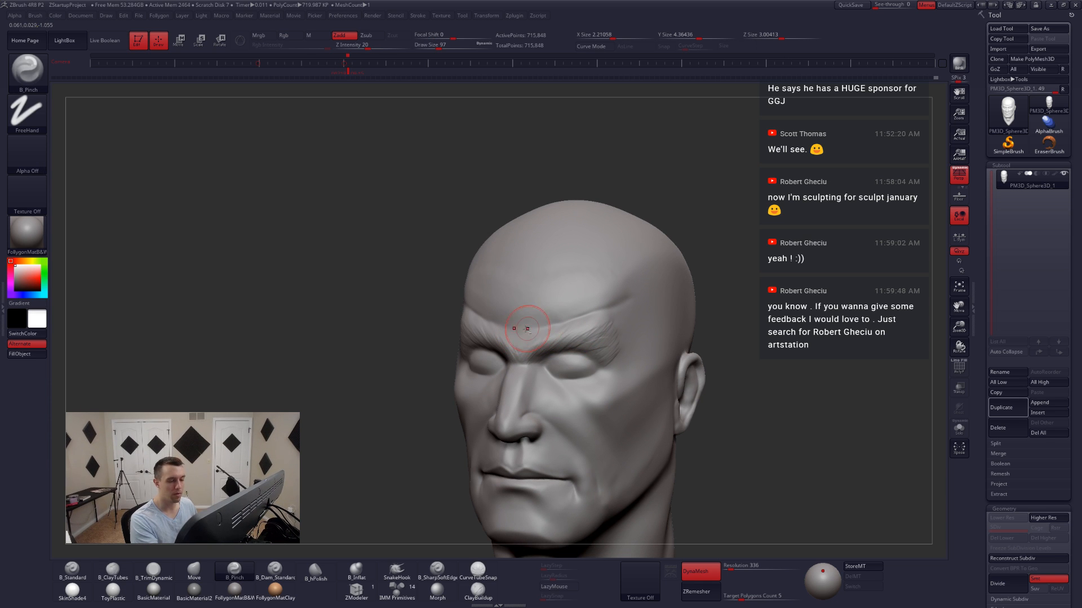
right_click_drag(536, 337, 541, 353)
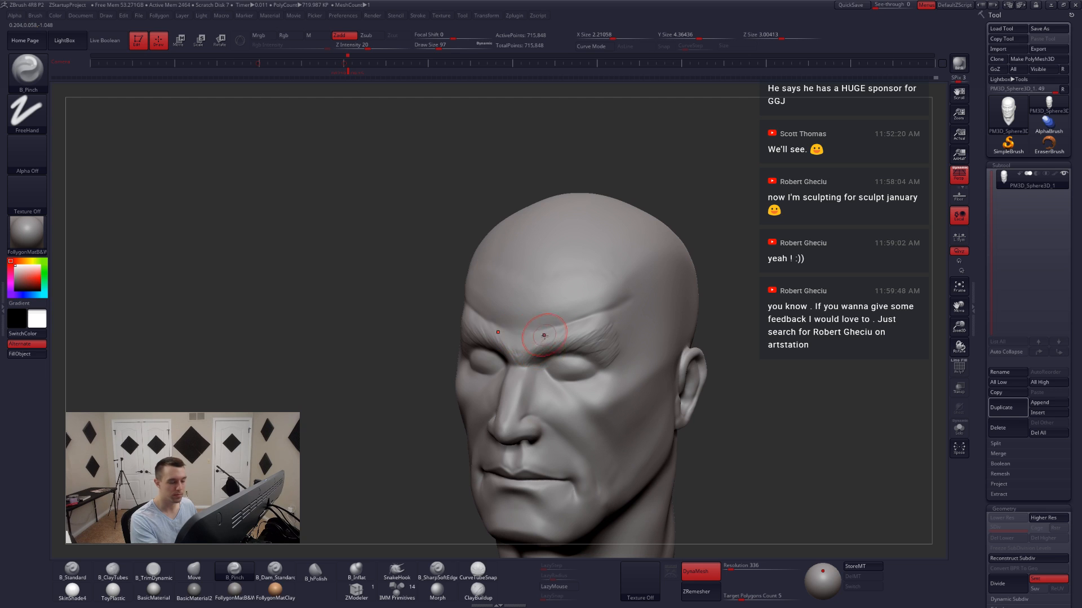
right_click(544, 336)
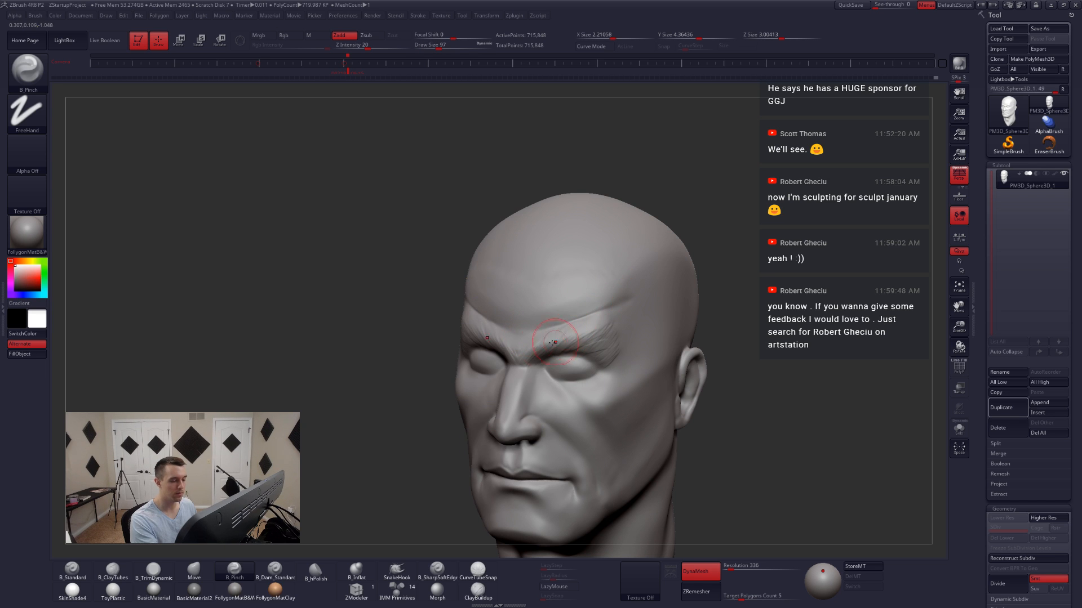
key("shift")
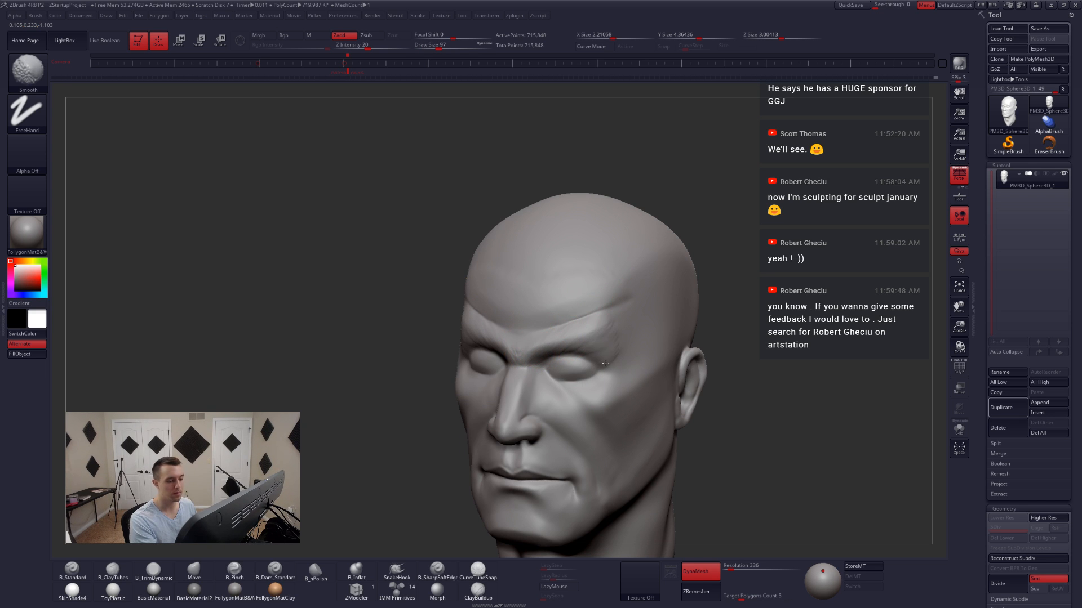
right_click_drag(605, 363, 612, 301)
right_click_drag(552, 344, 516, 362)
right_click_drag(640, 361, 580, 360, "alt")
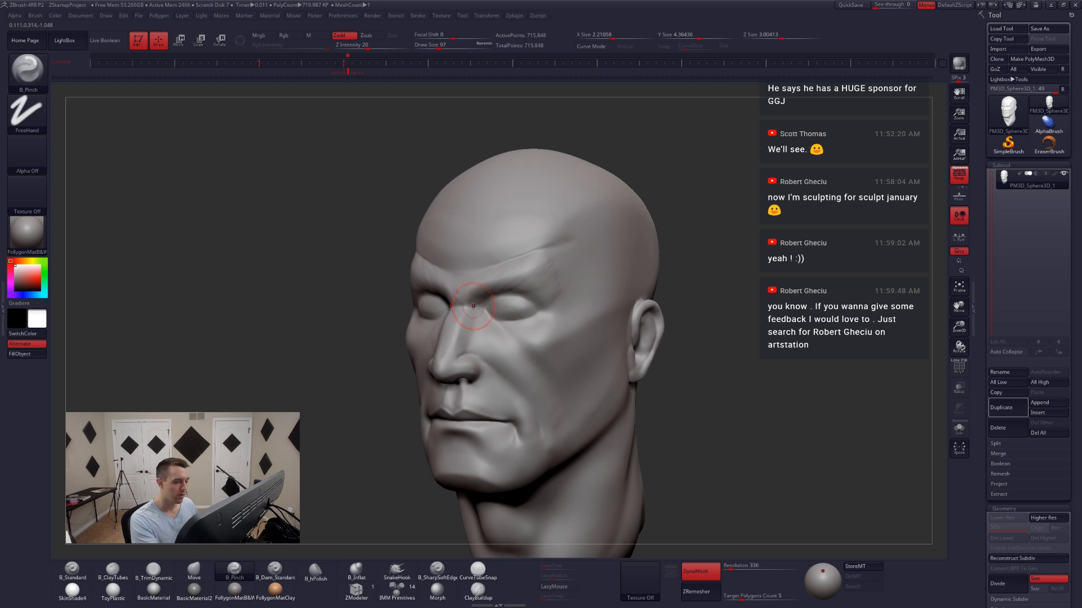
mouse_move(473, 306)
right_mouse_down("alt")
mouse_move(499, 323)
mouse_move(509, 310)
right_mouse_up("alt")
- Add B_ClayTubes strokes under the inner brows at draw size 97 and smooth them into the eye sockets and nose root
key("2")
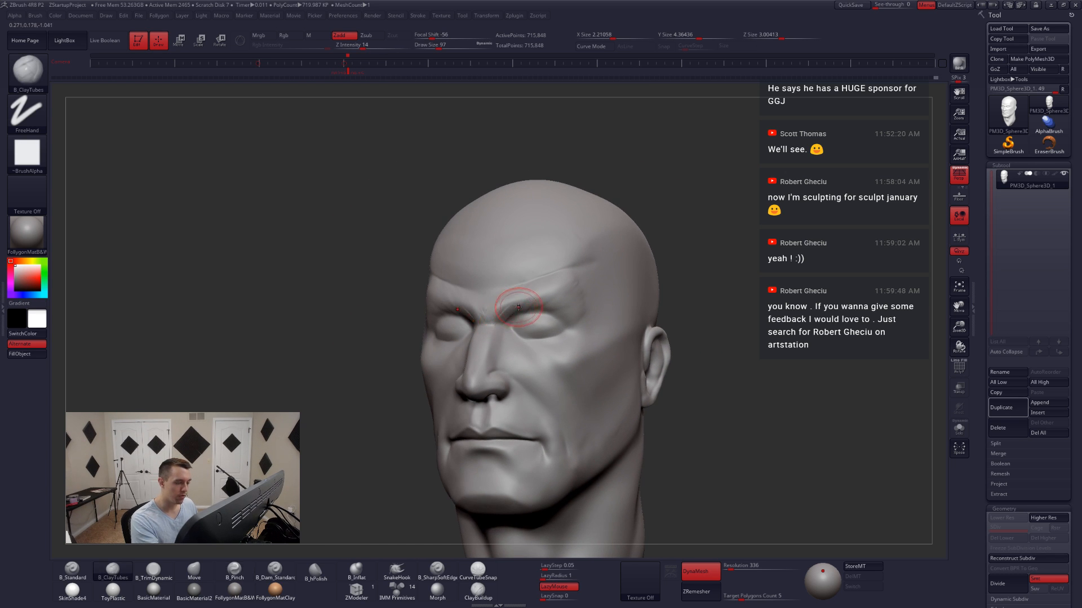
key("XF86AudioLowerVolume")
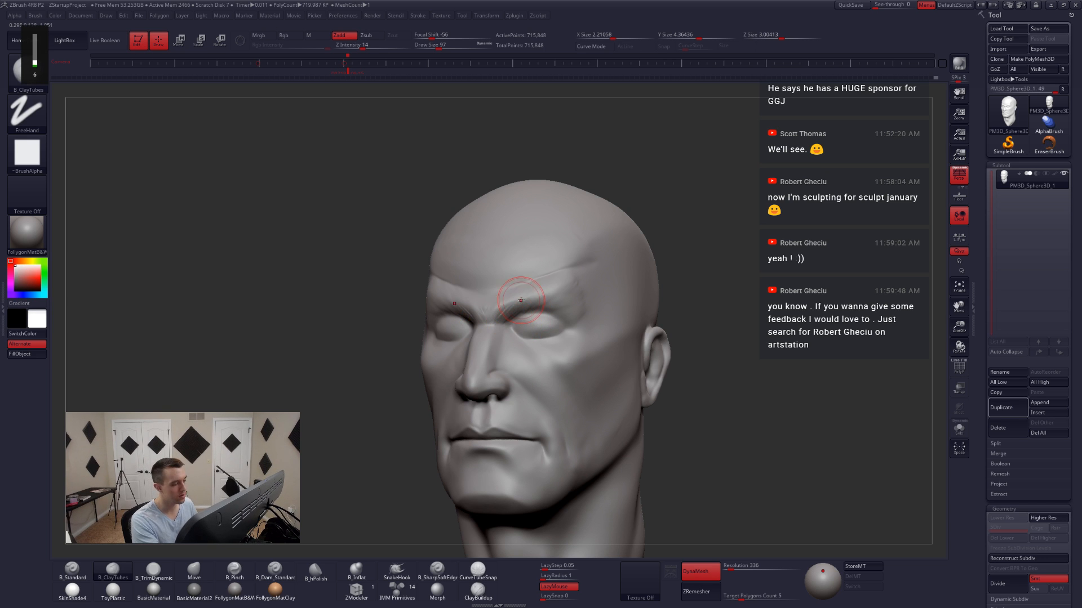
left_click_drag(506, 319, 524, 309)
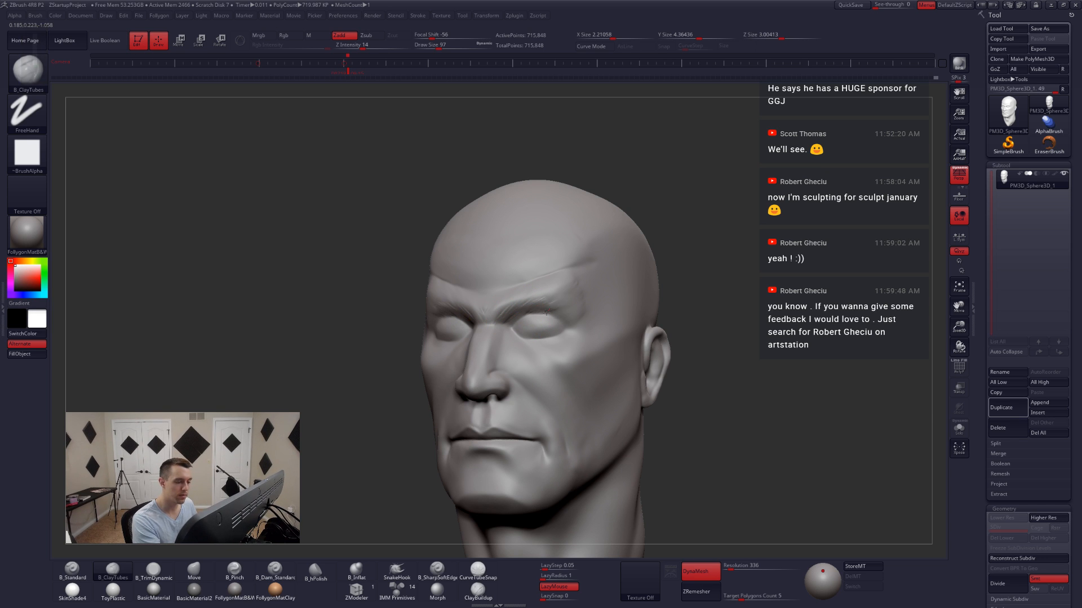
right_click_drag(575, 325, 614, 317)
left_click_drag(551, 304, 520, 312, "shift")
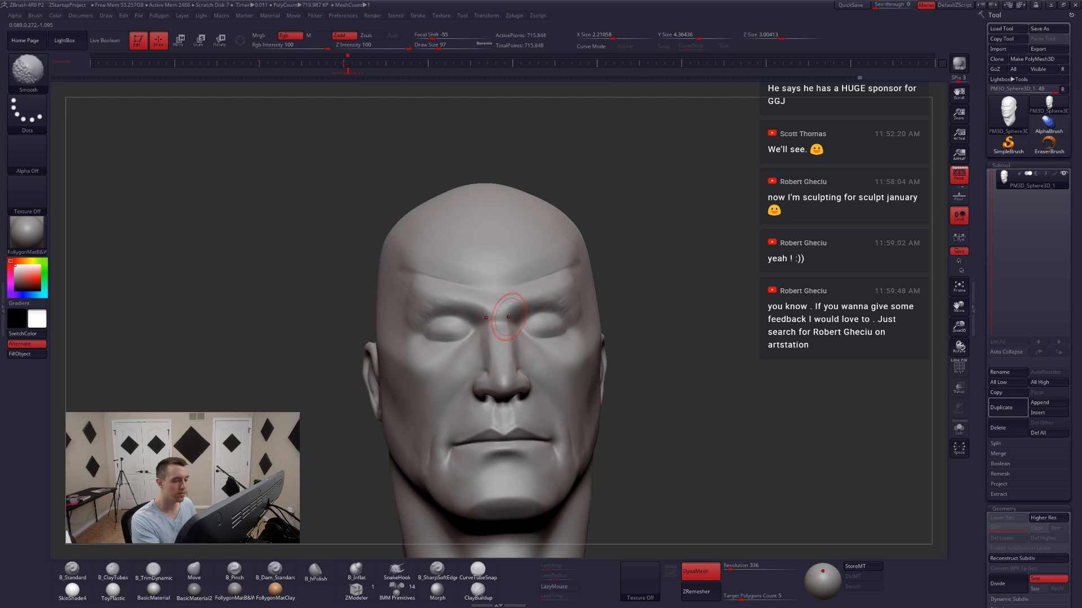
right_click_drag(508, 317, 501, 361, "shift")
- Shape the nose root between the brows with B_TrimDynamic and B_SharpSoftEdge at draw size 37
key("3")
key("space")
left_click_drag(499, 325, 490, 326)
right_click_drag(491, 391, 503, 497, "alt")
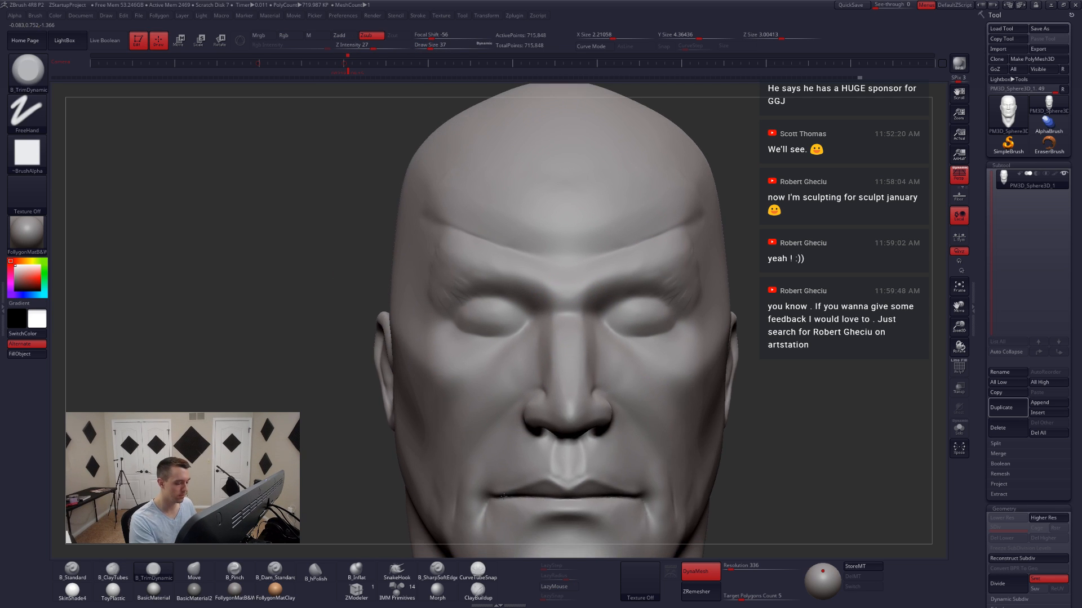
left_click(437, 569)
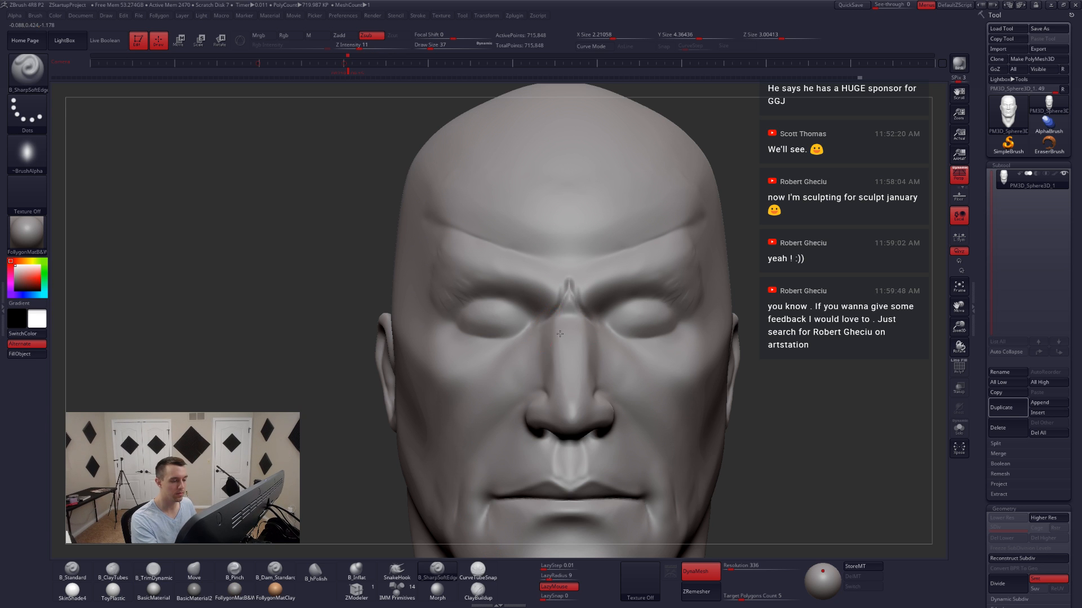
mouse_move(560, 334)
right_mouse_down()
mouse_move(636, 332)
mouse_move(594, 328)
right_mouse_up()
- Smooth the nose root with clay at draw size 37 and tighten its edges with B_Pinch, increasing the draw size to 49
key("2")
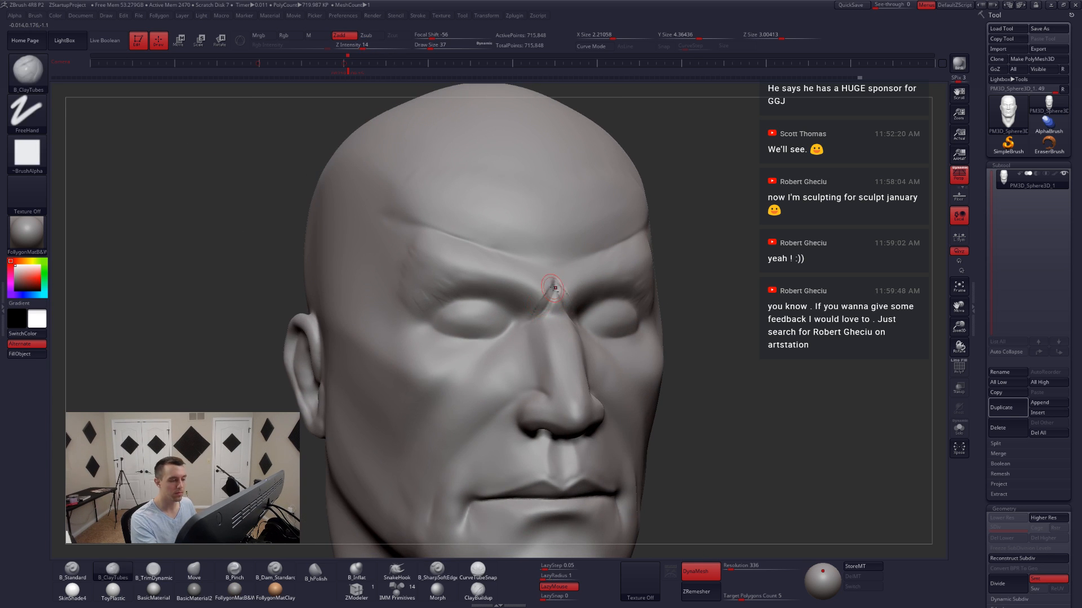
left_click_drag(554, 286, 550, 314, "shift")
key("5")
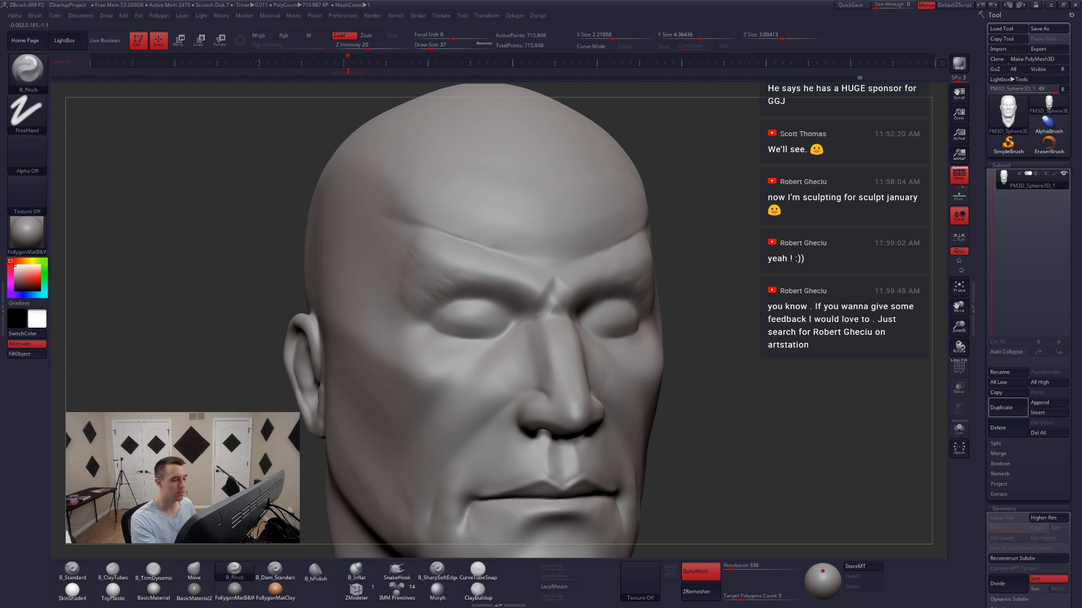
right_click_drag(540, 306, 479, 307)
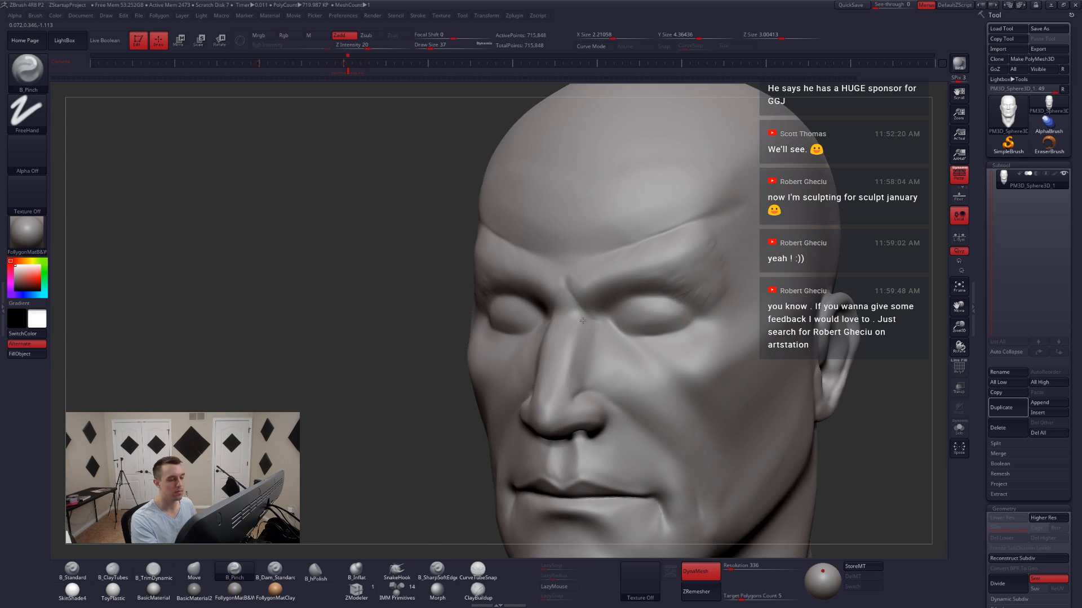
right_click_drag(555, 307, 586, 305)
key("space")
left_click_drag(586, 305, 593, 306)
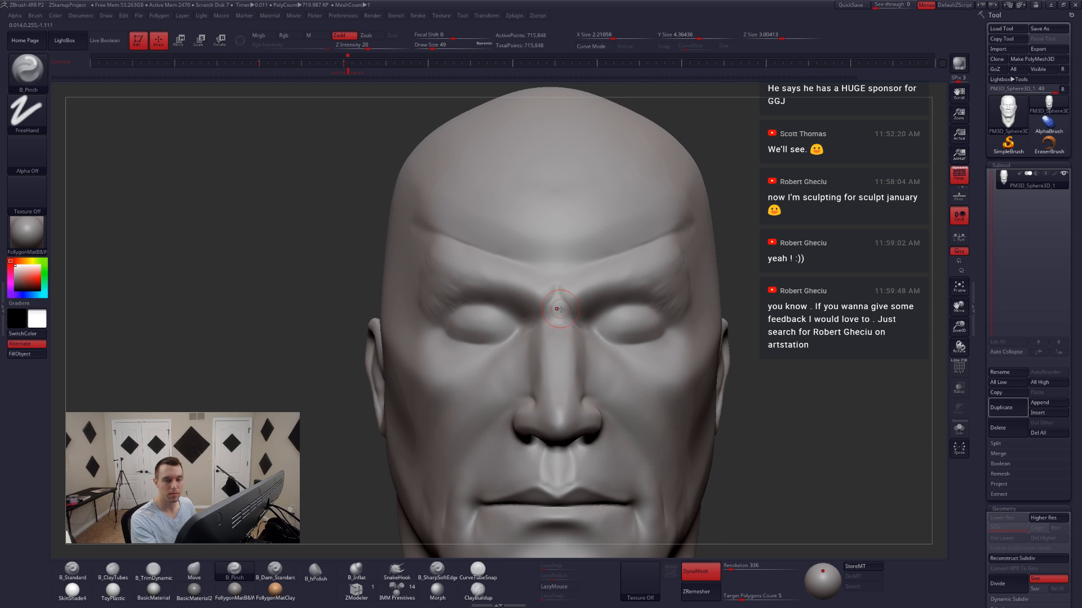
mouse_move(560, 307)
right_mouse_down()
mouse_move(528, 307)
mouse_move(586, 319)
right_mouse_up()
- Add B_ClayTubes strokes over the outer brows at draw size 87 and smooth them
key("2")
key("4")
key("2")
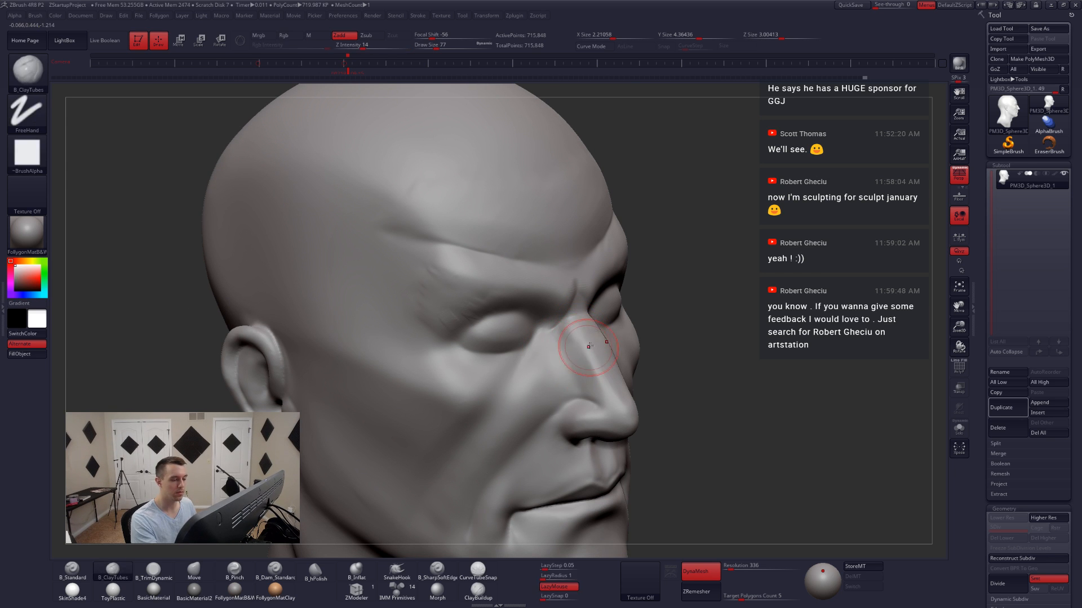
mouse_move(582, 362)
right_mouse_down()
mouse_move(578, 347)
mouse_move(550, 351)
right_mouse_up()
key("bracketright")
left_click_drag(623, 334, 637, 370)
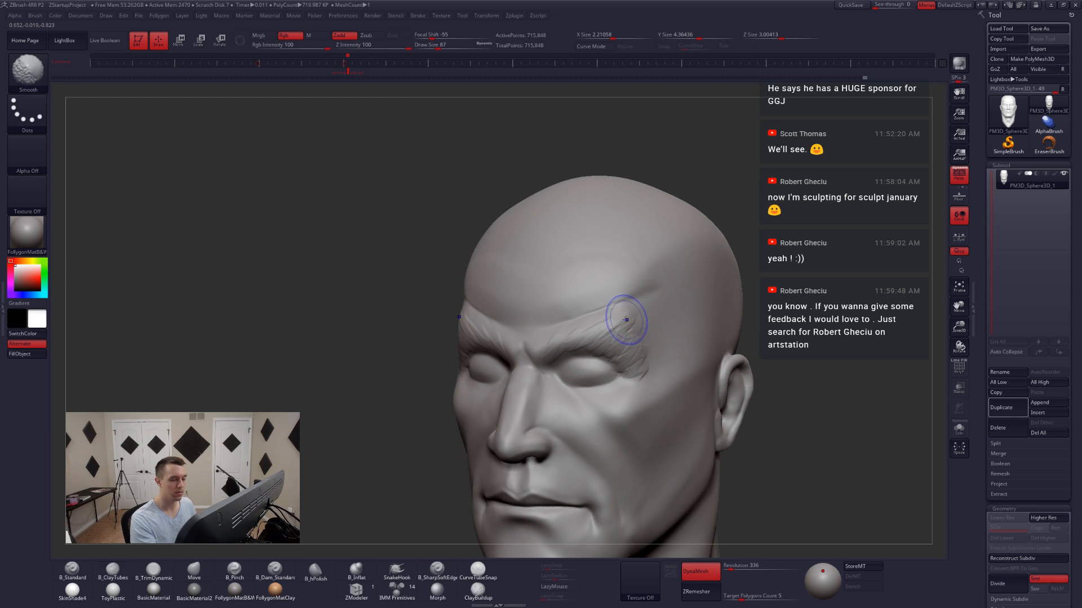
left_click_drag(623, 316, 638, 370, "shift")
mouse_move(549, 349)
right_mouse_down("shift")
mouse_move(583, 345)
mouse_move(535, 324)
mouse_move(564, 338)
mouse_move(637, 312)
mouse_move(600, 338)
mouse_move(638, 386)
right_mouse_up("shift")
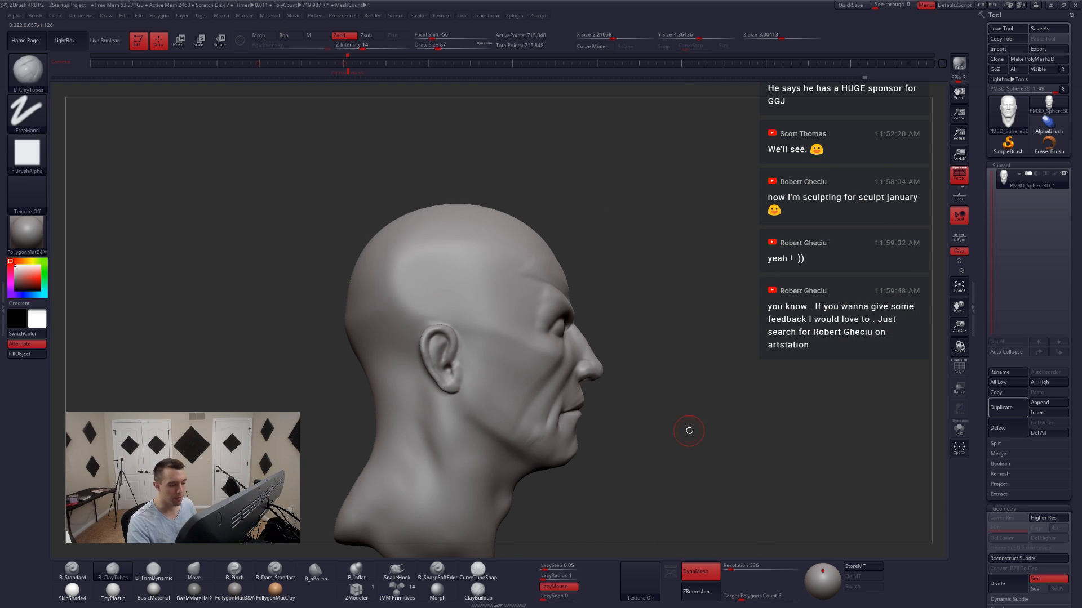
- Refine the outer brows and temples with B_ClayTubes, adjusting the draw size between strokes
right_click_drag(567, 294, 628, 361)
key("space")
left_click_drag(627, 362, 632, 361)
right_click_drag(634, 358, 588, 330)
key("space")
left_click_drag(608, 322, 601, 322)
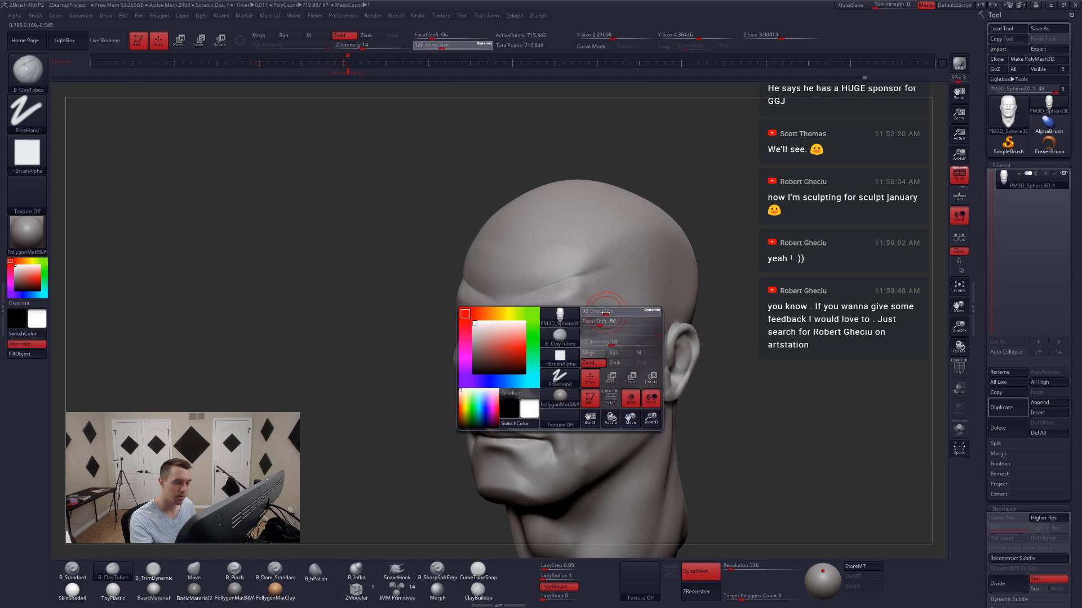
mouse_move(622, 316)
right_mouse_down()
mouse_move(587, 293)
mouse_move(532, 300)
mouse_move(555, 333)
mouse_move(506, 338)
mouse_move(587, 367)
right_mouse_up()
- Form the plane beside the outer brow with B_TrimDynamic and B_ClayTubes at draw size 112, and smooth it
key("5")
key("]")
key("3")
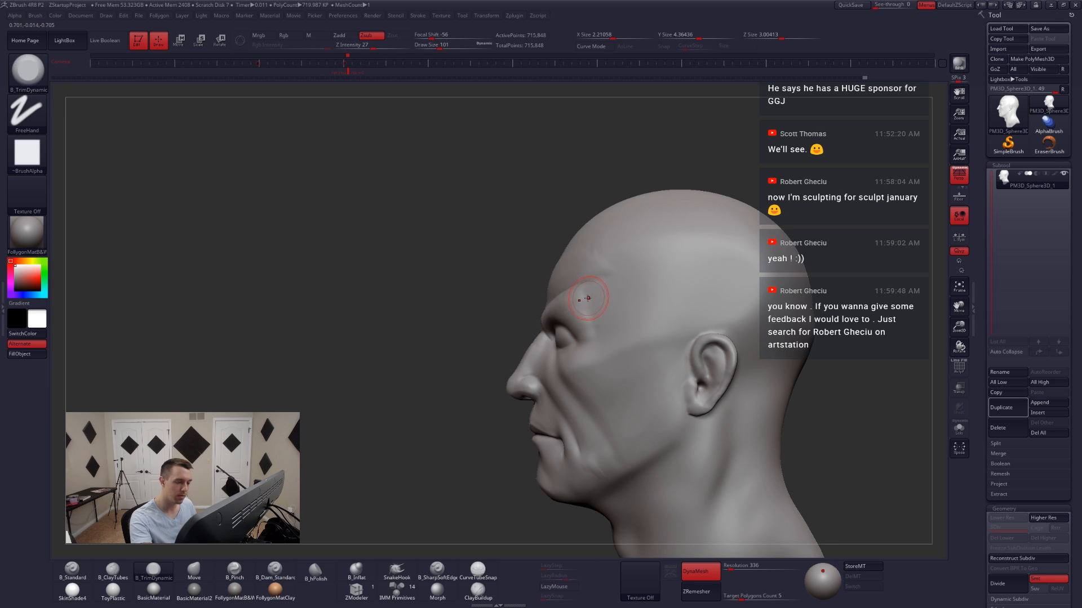
key("2")
key("3")
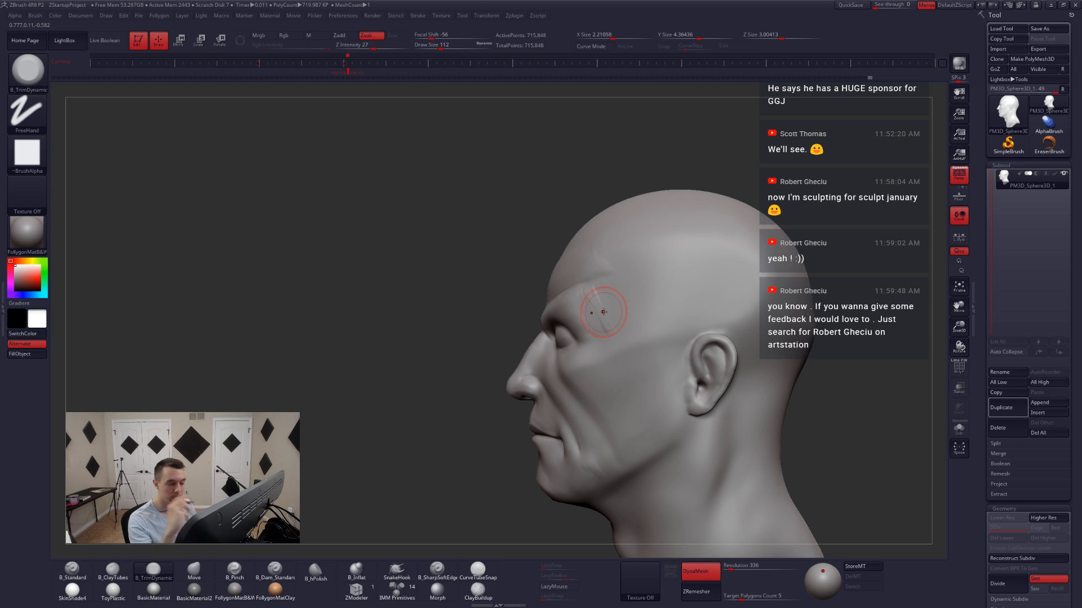
key("2")
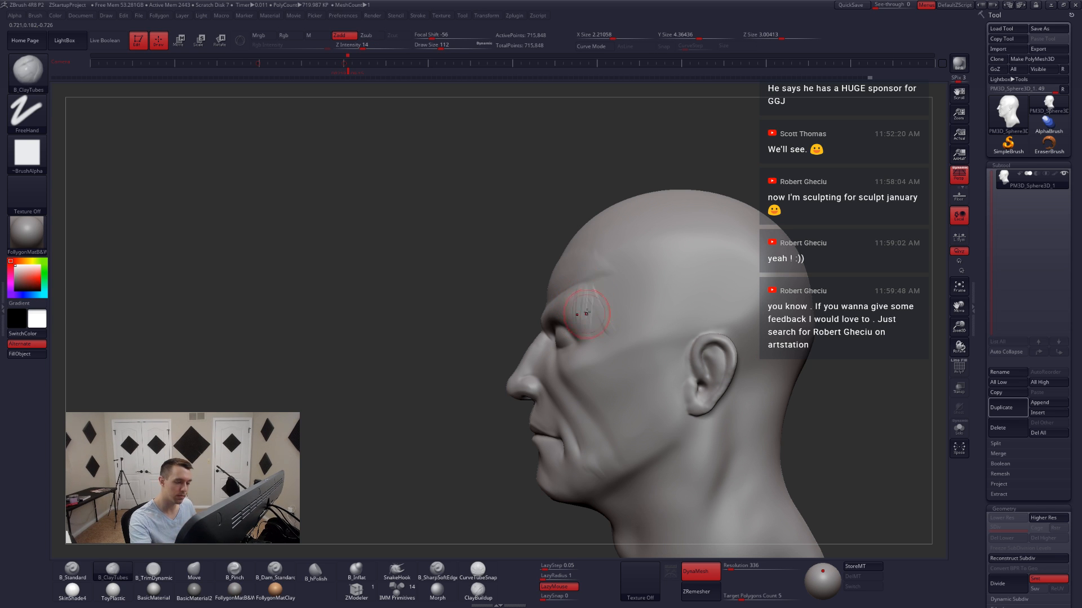
key("shift")
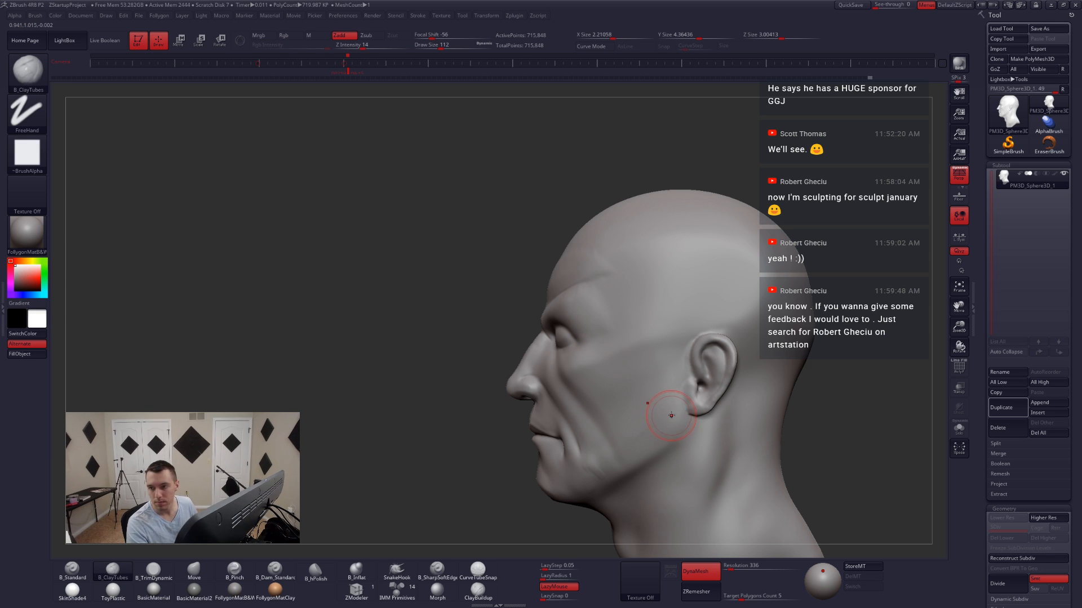
- Adjust the brow and forehead silhouette from the front with the Move brush at a larger draw size
mouse_move(665, 409)
right_mouse_down()
mouse_move(640, 376)
mouse_move(732, 372)
right_mouse_up()
key("4")
key("space")
left_click_drag(581, 326, 575, 327)
key("space")
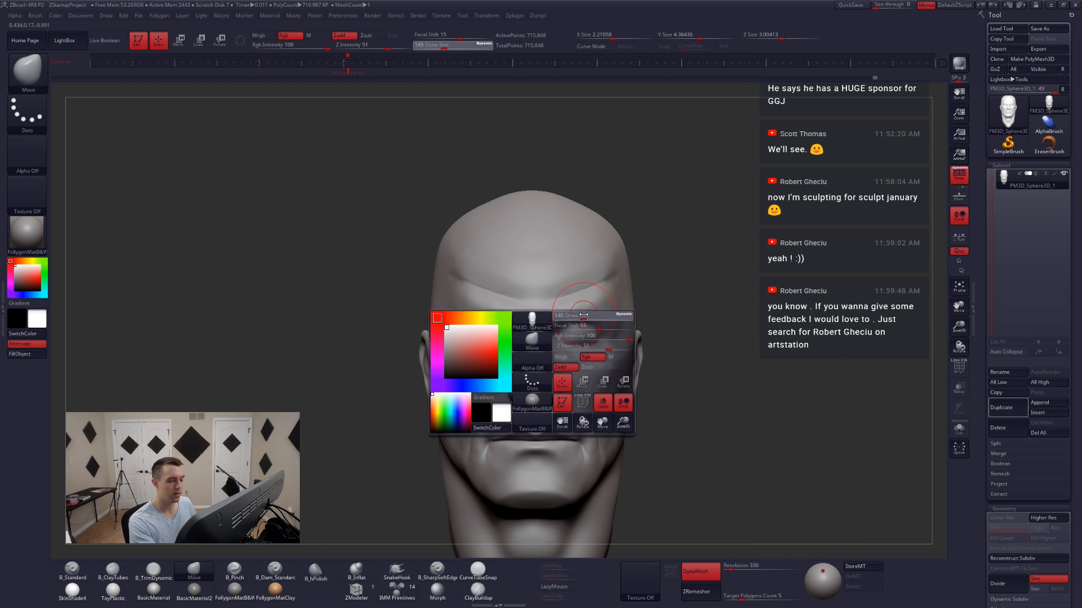
mouse_move(614, 287)
right_mouse_down()
mouse_move(618, 301)
mouse_move(548, 319)
right_mouse_up()
- Flatten the forehead and its crease with B_TrimDynamic at draw size 128, and smooth the strokes
key("3")
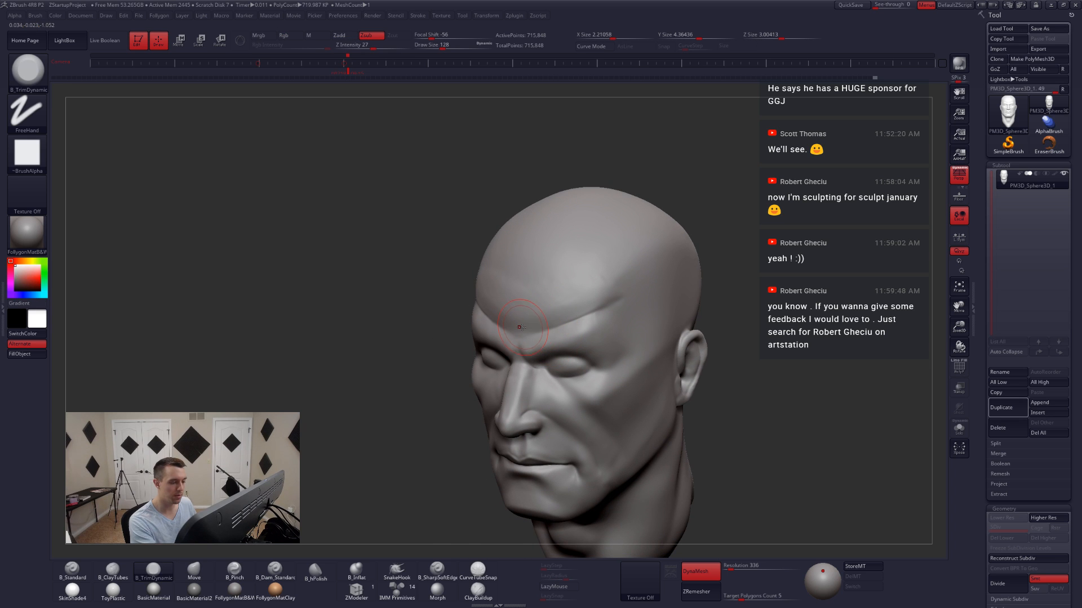
left_click_drag(591, 299, 539, 297)
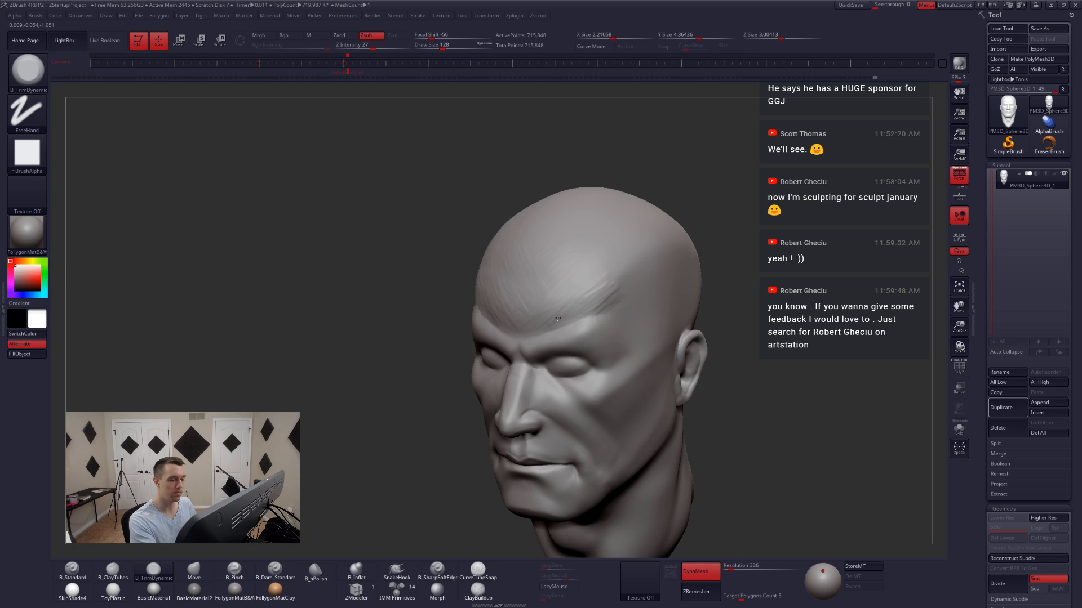
key("shift")
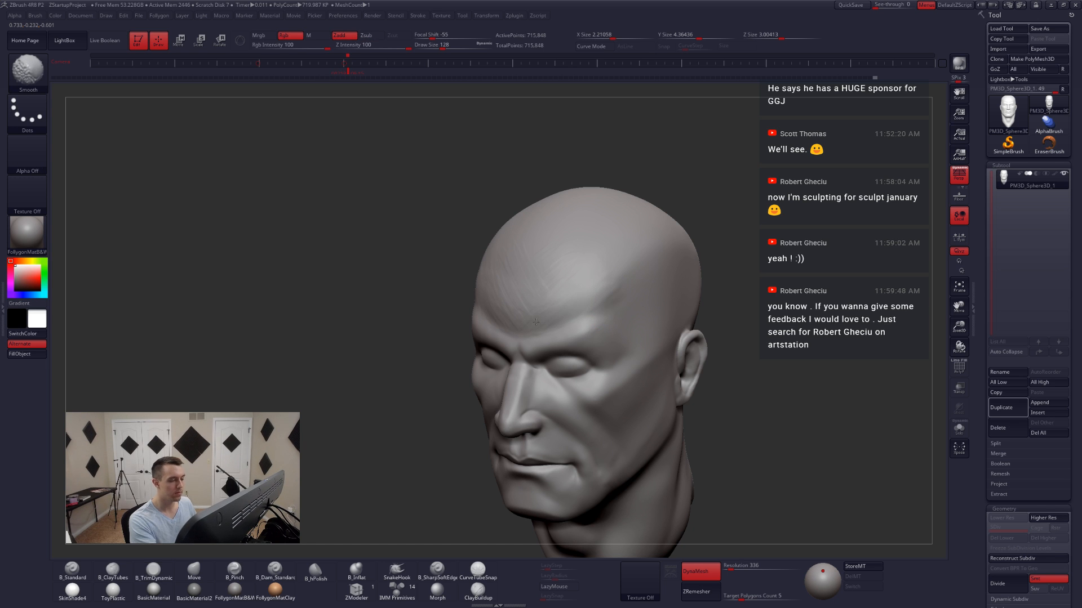
mouse_move(574, 308)
right_mouse_down("shift")
mouse_move(631, 383)
mouse_move(701, 413)
mouse_move(616, 324)
mouse_move(617, 414)
mouse_move(607, 356)
right_mouse_up("shift")
- Trim the side and back of the skull with B_TrimDynamic, raising the draw size to 239 and 251
key("space")
left_click_drag(614, 357, 628, 358)
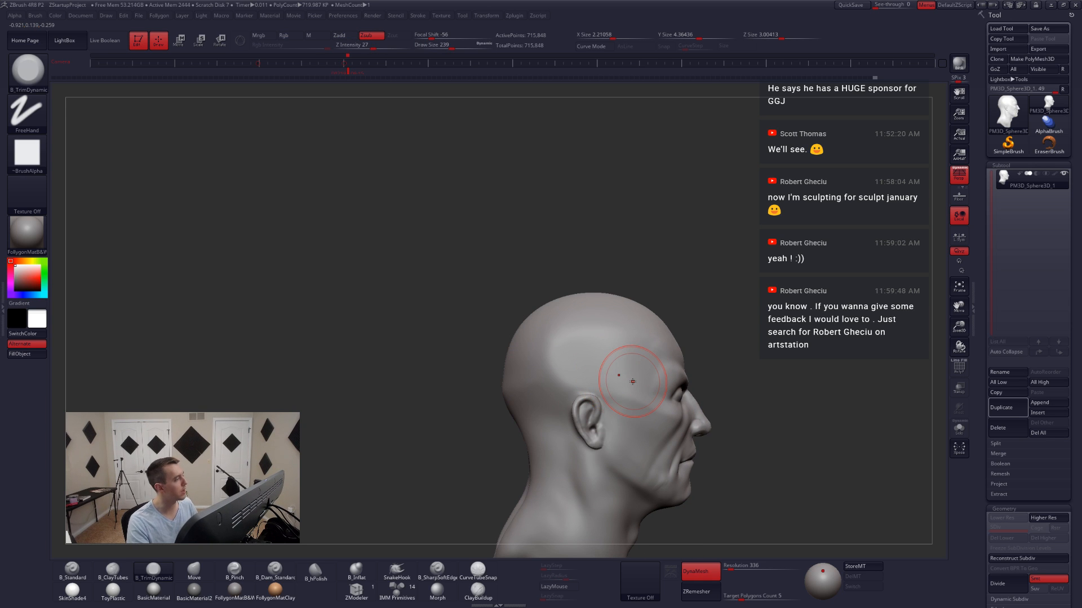
mouse_move(737, 394)
right_mouse_down()
mouse_move(637, 406)
mouse_move(664, 394)
mouse_move(640, 362)
mouse_move(559, 316)
right_mouse_up()
key("space")
left_click_drag(559, 316, 561, 316)
right_click_drag(527, 311, 555, 302)
left_click_drag(549, 298, 561, 301)
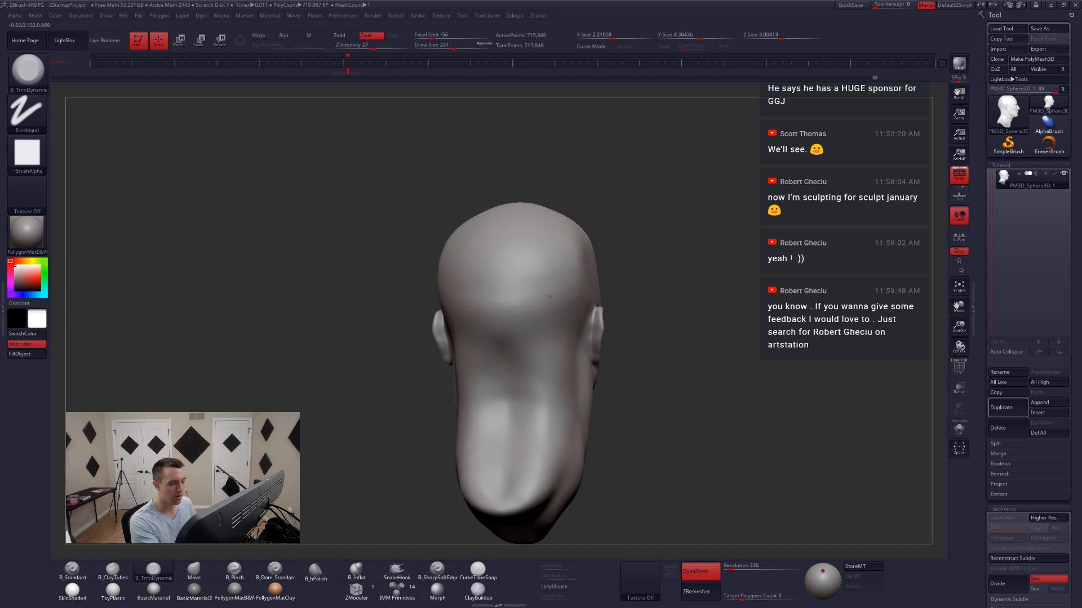
- Flatten the side plane of the skull above the ear with B_TrimDynamic at draw size 234
right_click_drag(548, 296, 635, 335)
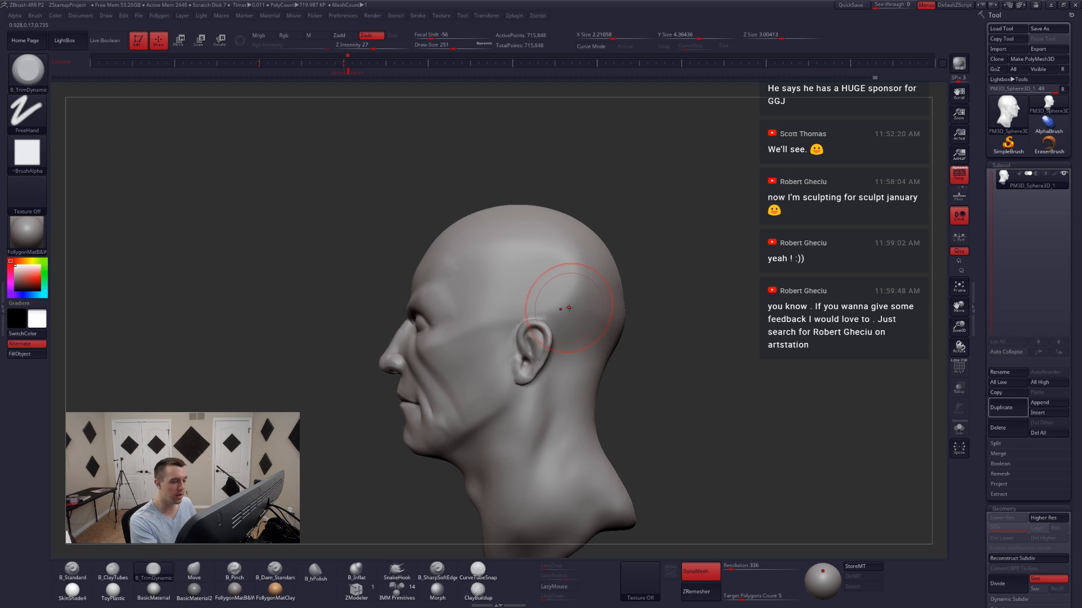
key("space")
left_click_drag(569, 306, 565, 305)
mouse_move(532, 288)
right_mouse_down()
mouse_move(563, 286)
mouse_move(531, 296)
right_mouse_up()
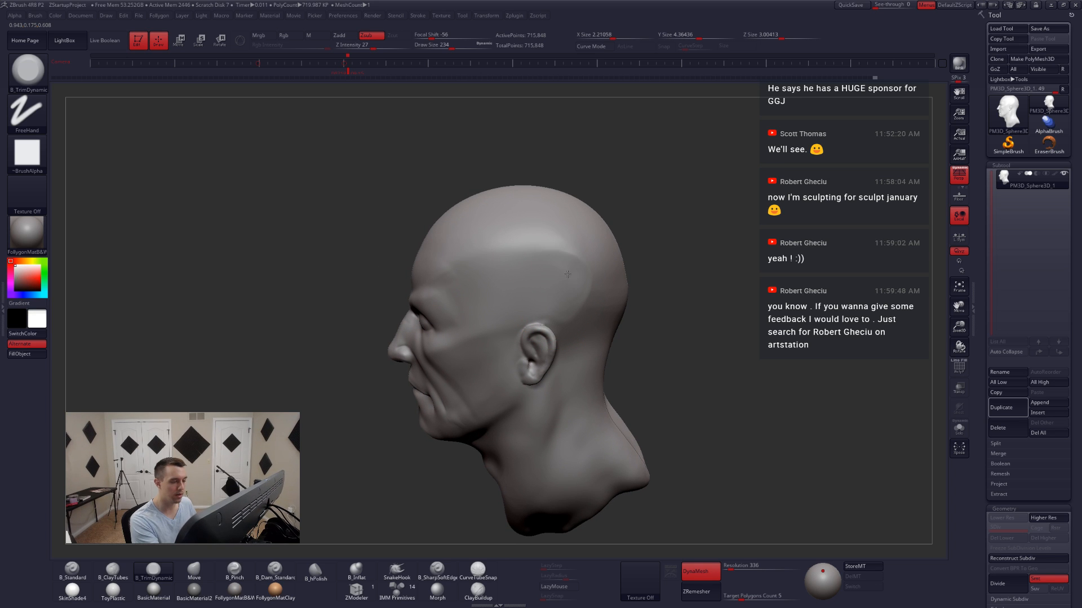
- Smooth the flattened side plane of the skull and refine the temple area with B_TrimDynamic at draw sizes 158 and 116
key("shift")
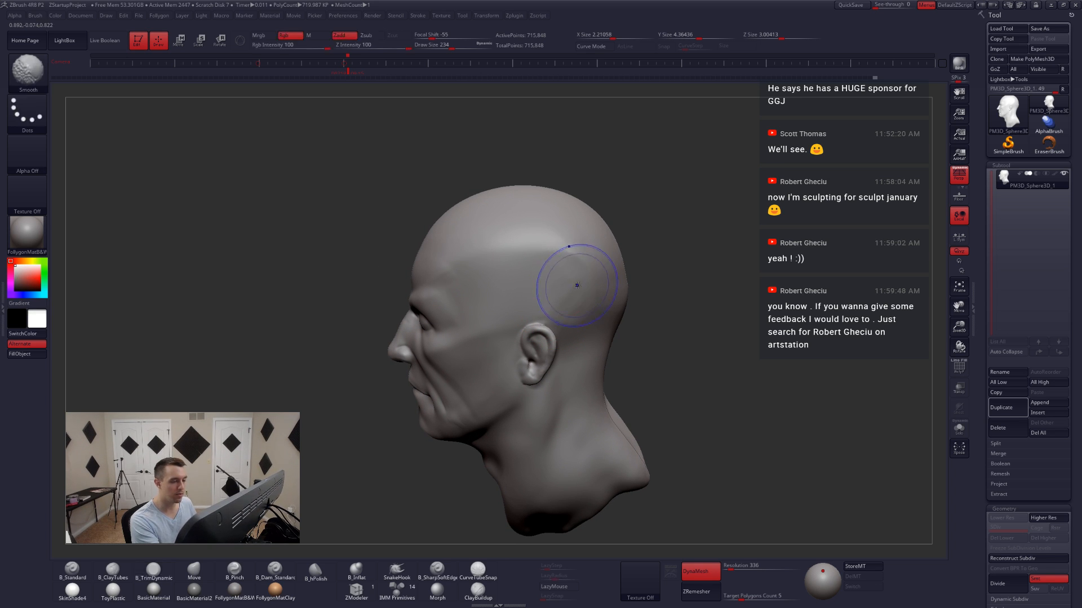
right_click_drag(580, 322, 577, 325, "shift")
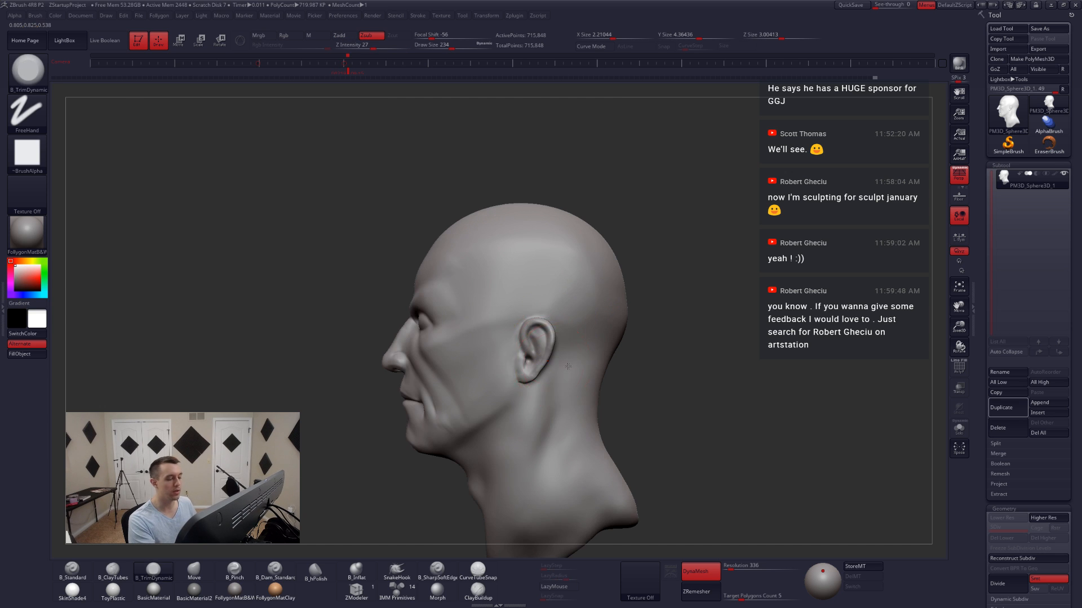
mouse_move(527, 394)
right_mouse_down()
mouse_move(557, 393)
mouse_move(573, 378)
right_mouse_up()
key("space")
left_click_drag(607, 351, 602, 351)
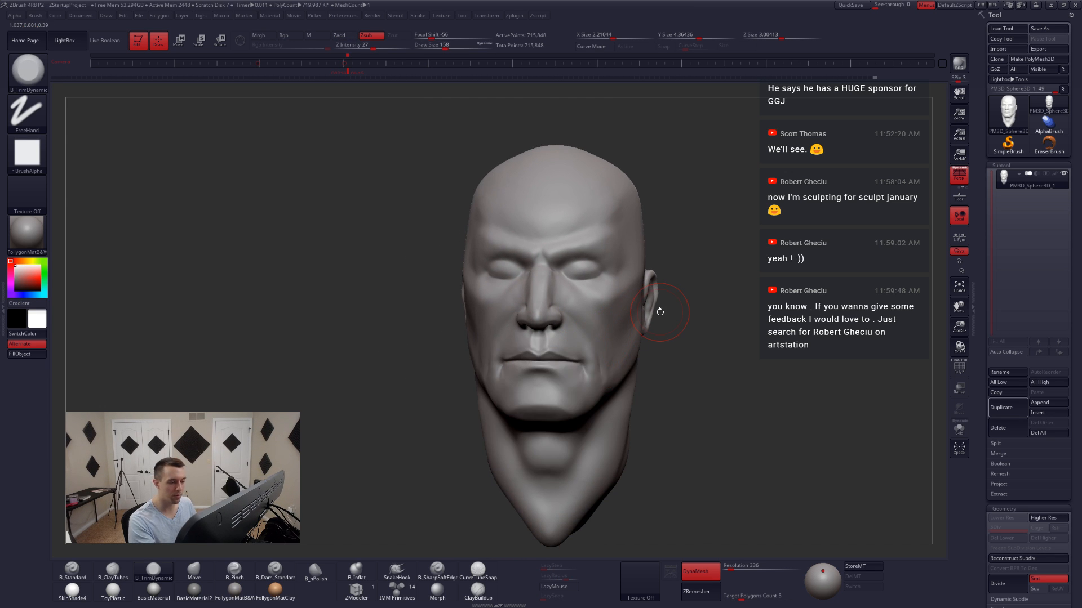
right_click_drag(667, 308, 615, 327)
key("space")
left_click_drag(602, 370, 596, 370)
key("shift")
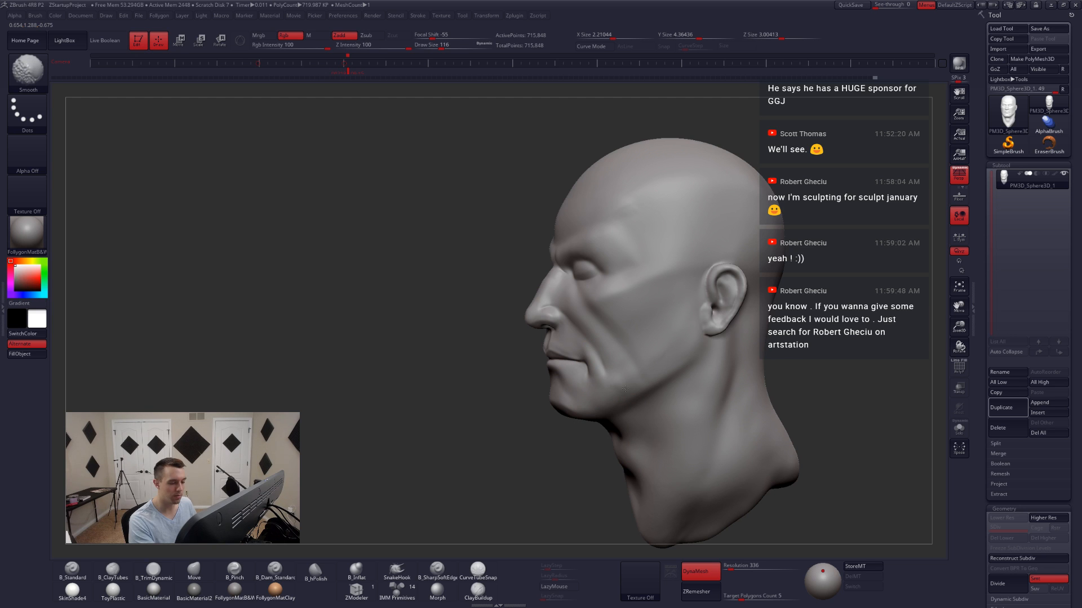
mouse_move(618, 406)
right_mouse_down()
mouse_move(693, 418)
mouse_move(704, 463)
mouse_move(717, 420)
mouse_move(752, 430)
mouse_move(652, 362)
mouse_move(579, 290)
mouse_move(599, 295)
right_mouse_up()
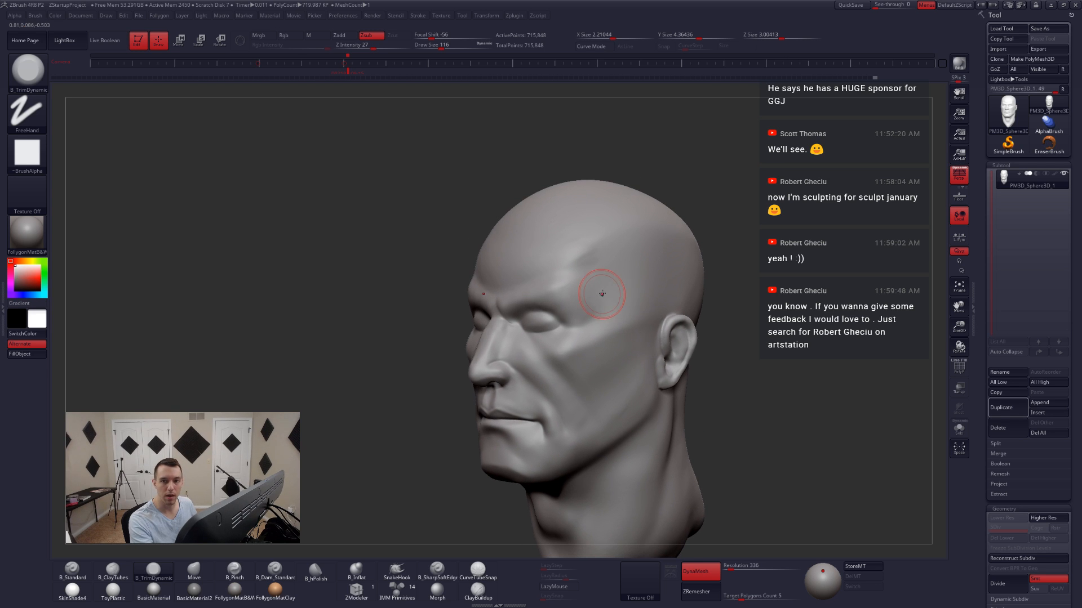
- Build up the temple and the side of the skull above the ear with B_ClayTubes strokes at draw sizes 138 and 154
key("space")
left_click_drag(616, 284, 580, 293)
key("2")
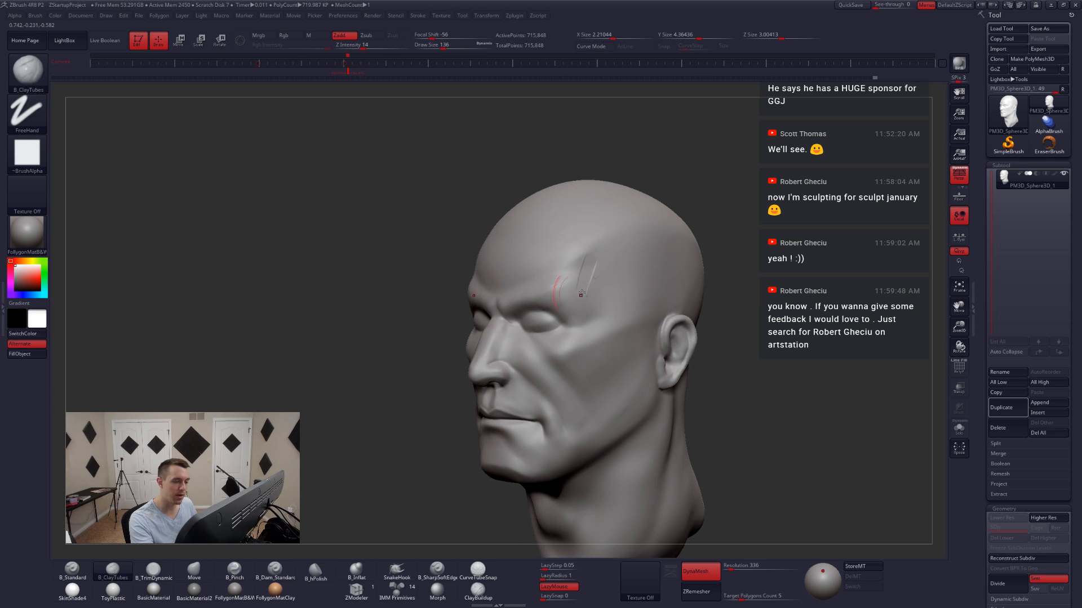
mouse_move(596, 251)
left_mouse_down()
mouse_move(589, 310)
mouse_move(606, 320)
left_mouse_up()
left_click_drag(631, 257, 613, 322)
right_click_drag(644, 273, 603, 275)
mouse_move(655, 231)
left_mouse_down()
mouse_move(626, 290)
mouse_move(640, 306)
left_mouse_up()
mouse_move(668, 230)
left_mouse_down()
mouse_move(628, 314)
mouse_move(652, 297)
left_mouse_up()
left_click_drag(693, 243, 659, 302)
mouse_move(700, 246)
left_mouse_down()
mouse_move(667, 300)
mouse_move(675, 306)
left_mouse_up()
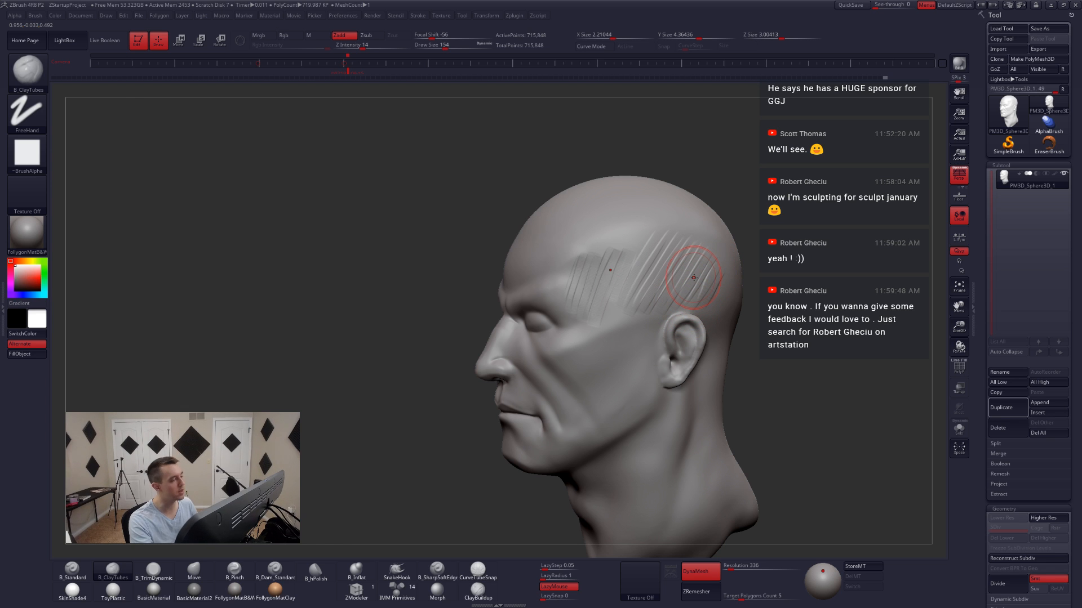
key("XF86AudioLowerVolume")
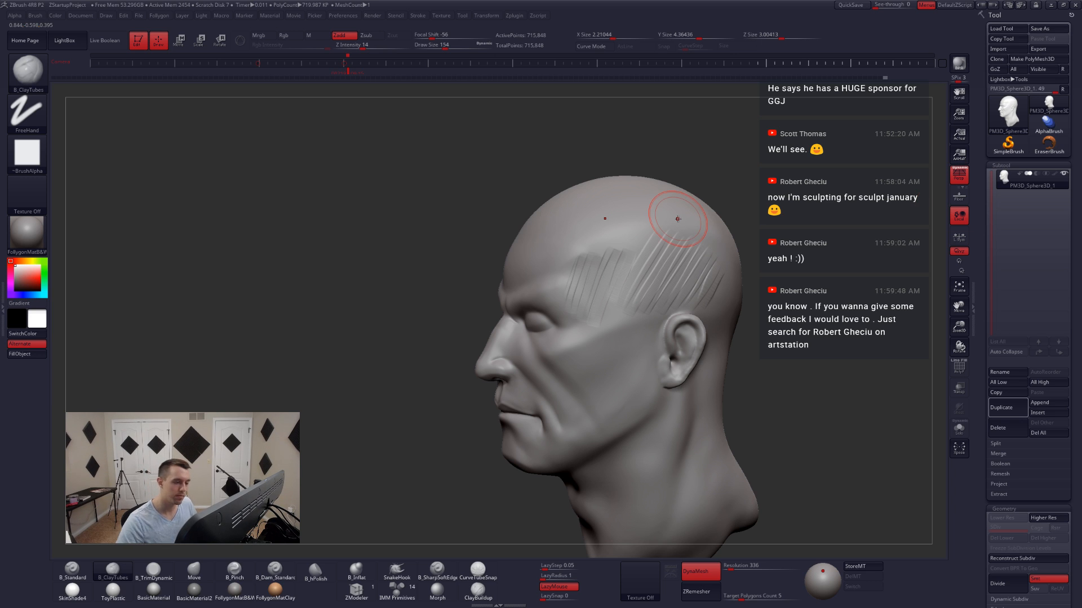
- Adjust the head's side silhouette at the temples with the Move brush at draw sizes 197 and 217
left_click_drag(445, 273, 613, 285, "shift")
mouse_move(608, 299)
right_mouse_down()
mouse_move(568, 302)
mouse_move(603, 300)
mouse_move(592, 300)
right_mouse_up()
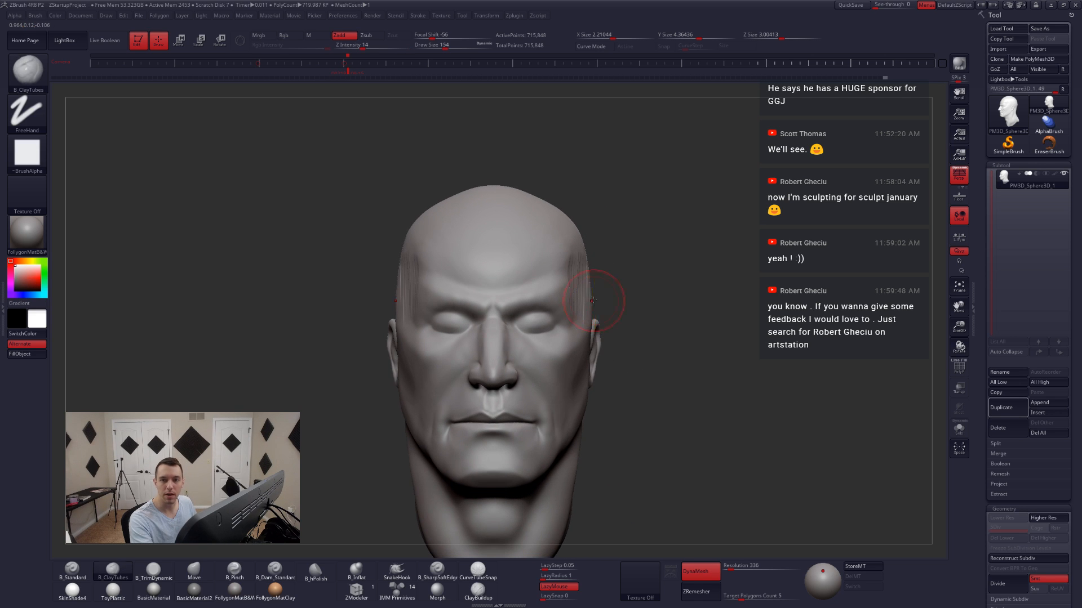
key("b")
key("m")
key("v")
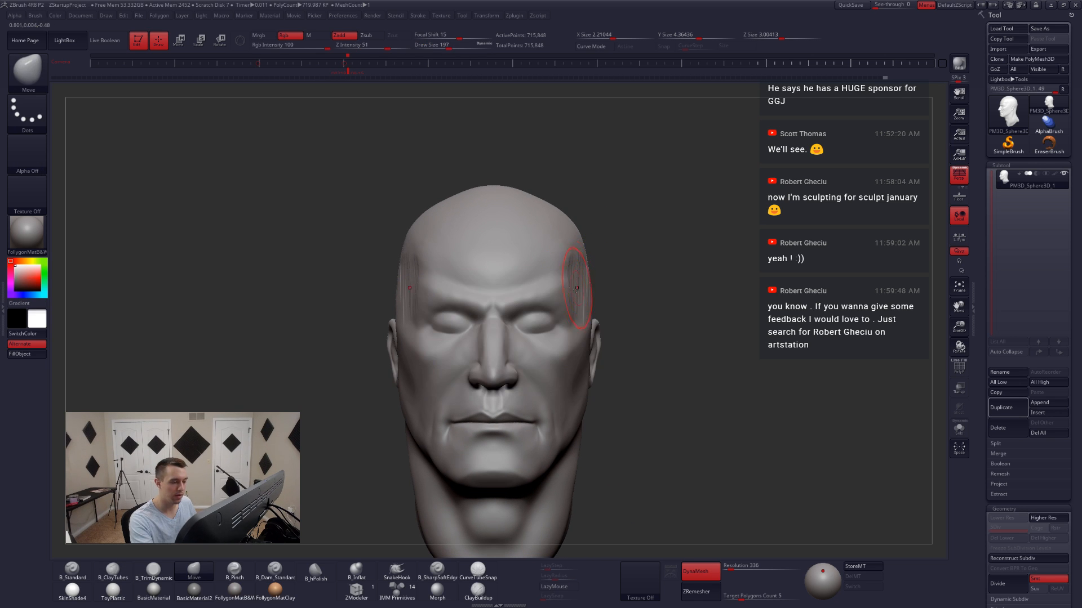
right_click_drag(571, 316, 587, 281)
key("space")
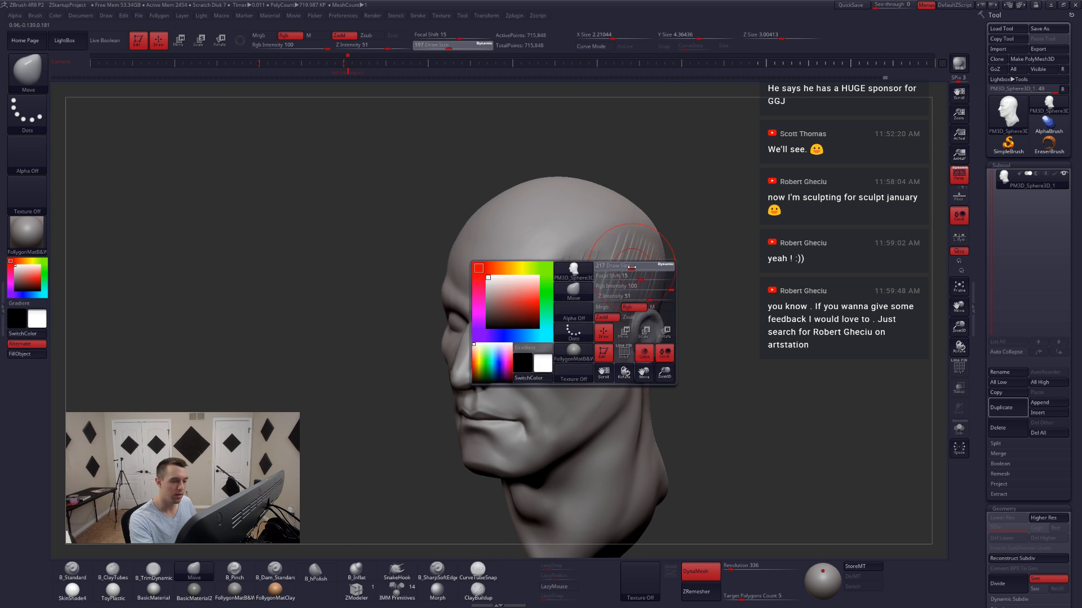
- Add more volume to the side of the skull above the ear with B_ClayTubes at draw size 228
key("b")
key("c")
key("t")
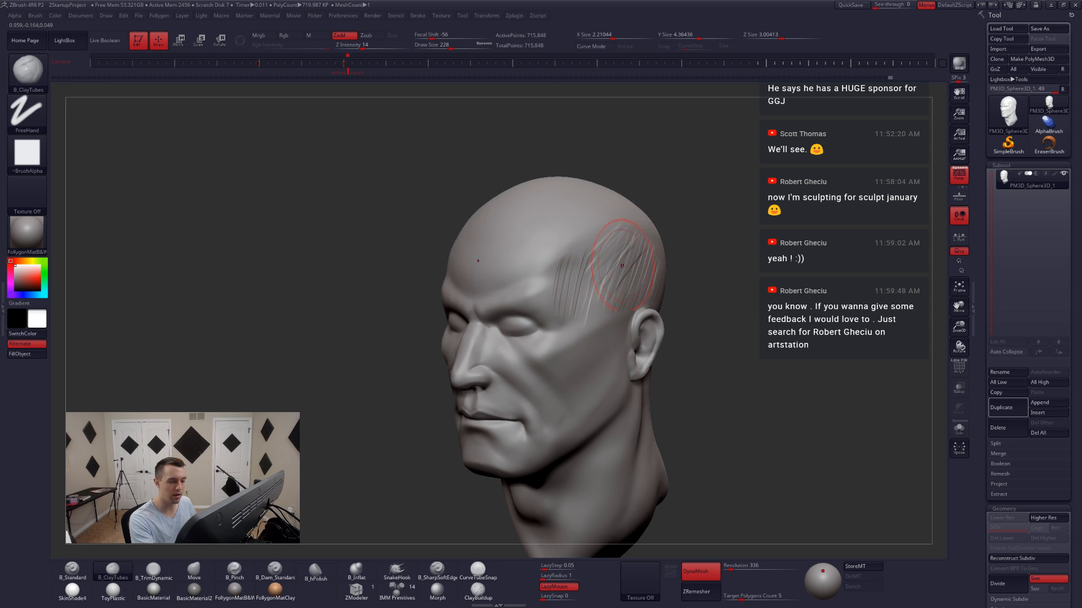
right_click_drag(622, 265, 641, 265)
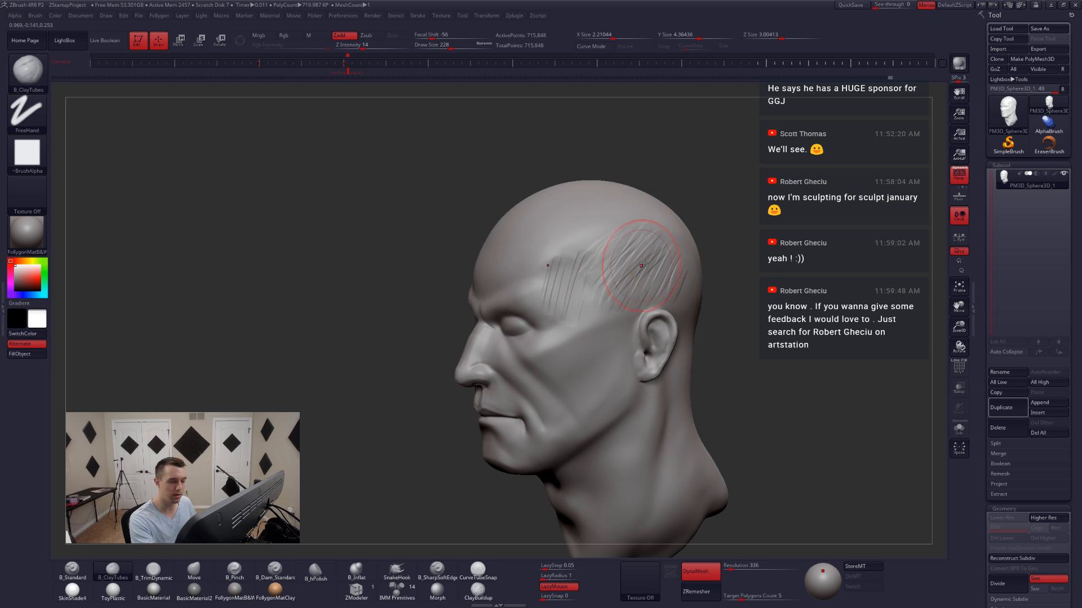
mouse_move(641, 265)
left_mouse_down()
mouse_move(691, 225)
mouse_move(665, 283)
left_mouse_up()
mouse_move(647, 295)
right_mouse_down()
mouse_move(691, 297)
mouse_move(639, 297)
mouse_move(646, 307)
mouse_move(619, 315)
right_mouse_up()
- Adjust the outline of the temples and outer eye area from the front with the Move brush, reducing the draw size to 177
key("b")
key("m")
key("v")
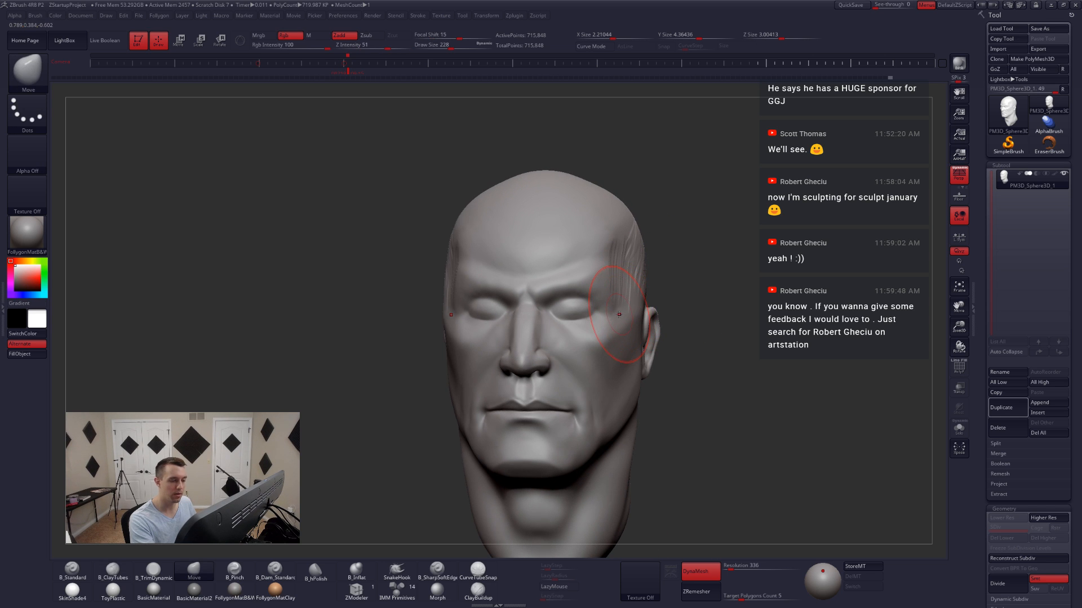
key("space")
left_click_drag(622, 314, 618, 314)
right_click_drag(617, 314, 605, 317, "shift")
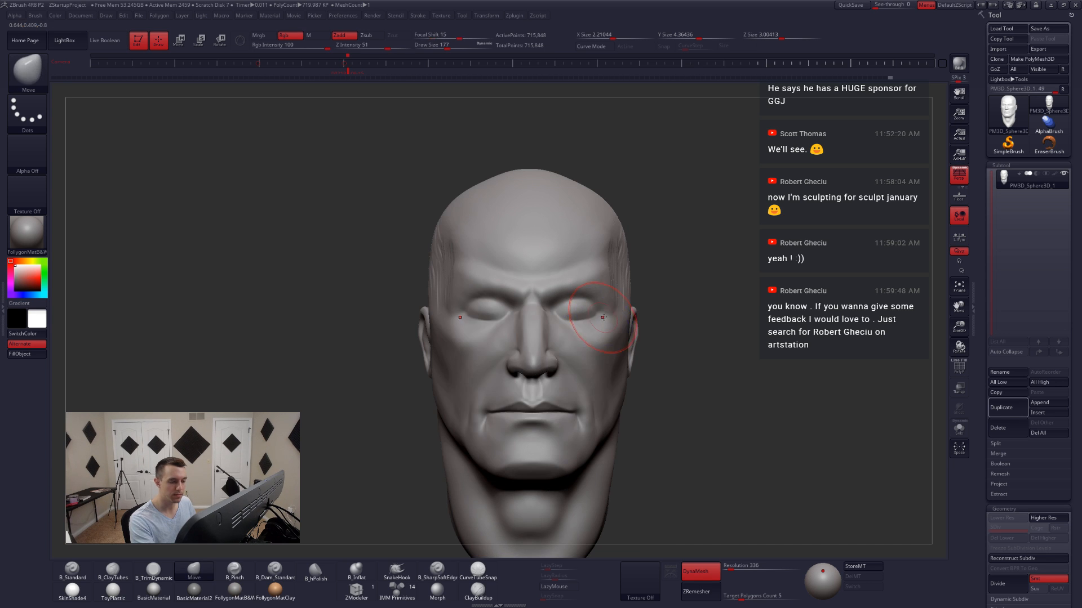
key("space")
left_click_drag(603, 314, 598, 313)
mouse_move(595, 308)
right_mouse_down("alt")
mouse_move(607, 313)
mouse_move(586, 332)
right_mouse_up("alt")
- Pinch the inner corners of the eyes with B_Pinch at draw size 44, smooth beside them and adjust the shape with Move
key("5")
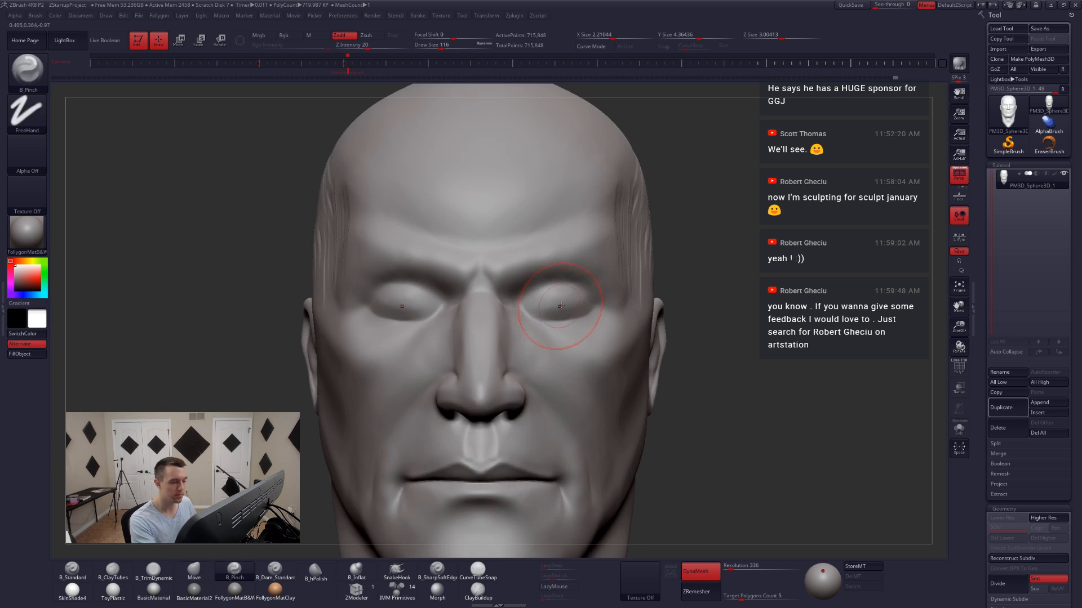
key("space")
left_click_drag(561, 300, 551, 299)
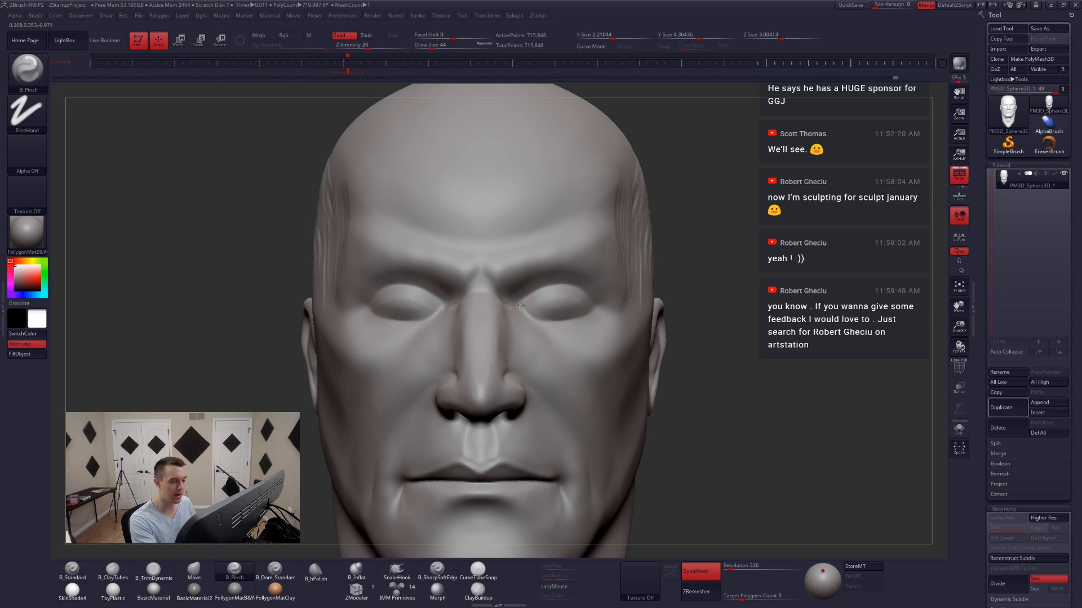
left_click_drag(586, 313, 570, 323, "shift")
key("4")
key("space")
mouse_move(570, 330)
right_mouse_down()
mouse_move(609, 301)
mouse_move(622, 330)
mouse_move(645, 330)
right_mouse_up()
mouse_move(580, 307)
right_mouse_down("ctrl")
mouse_move(587, 331)
mouse_move(585, 300)
right_mouse_up("ctrl")
mouse_move(637, 358)
right_mouse_down("shift")
mouse_move(691, 437)
mouse_move(666, 442)
mouse_move(685, 462)
right_mouse_up("shift")
- Fill in the temple and the area above the ear with B_ClayTubes strokes, raising the draw size from 128 to 154
key("b")
key("c")
key("t")
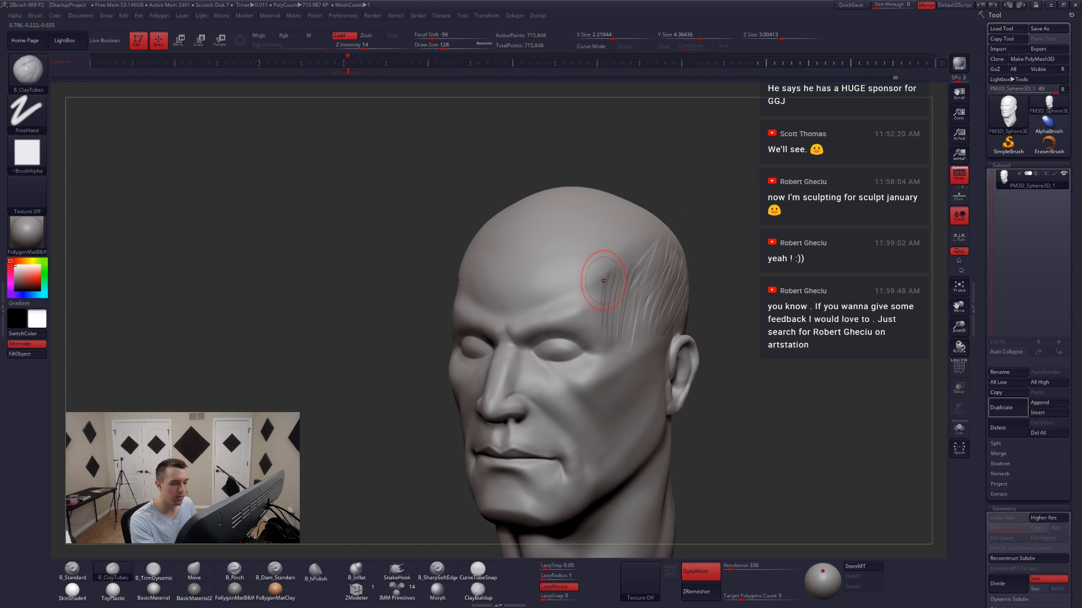
key("space")
mouse_move(623, 252)
left_mouse_down()
mouse_move(596, 286)
mouse_move(608, 296)
left_mouse_up()
left_click_drag(627, 248, 602, 337)
right_click_drag(637, 322, 569, 316)
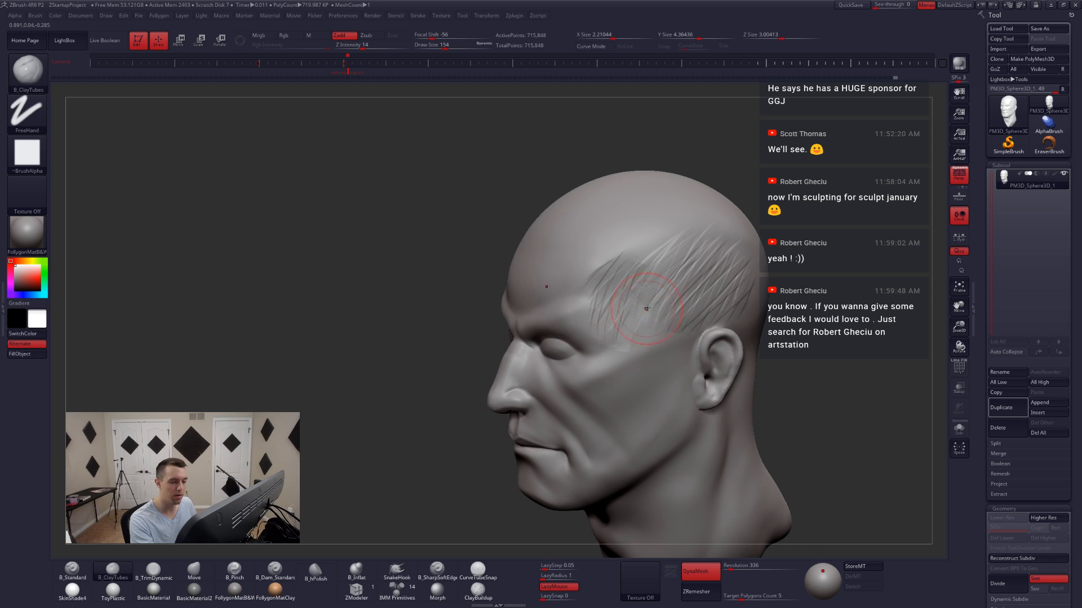
mouse_move(647, 309)
left_mouse_down()
mouse_move(654, 262)
mouse_move(667, 290)
left_mouse_up()
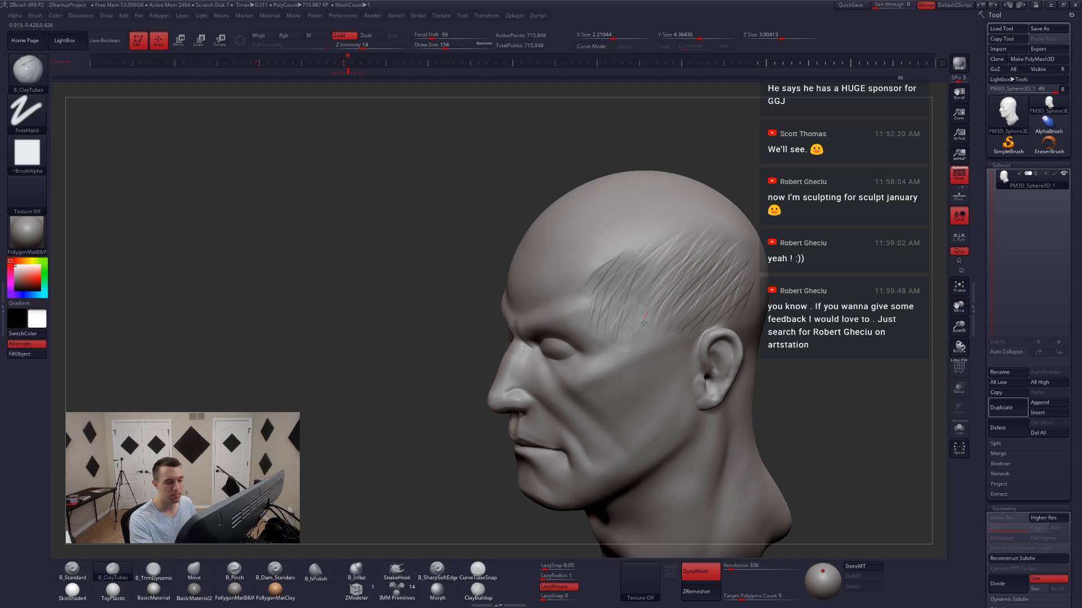
left_click_drag(724, 232, 679, 300)
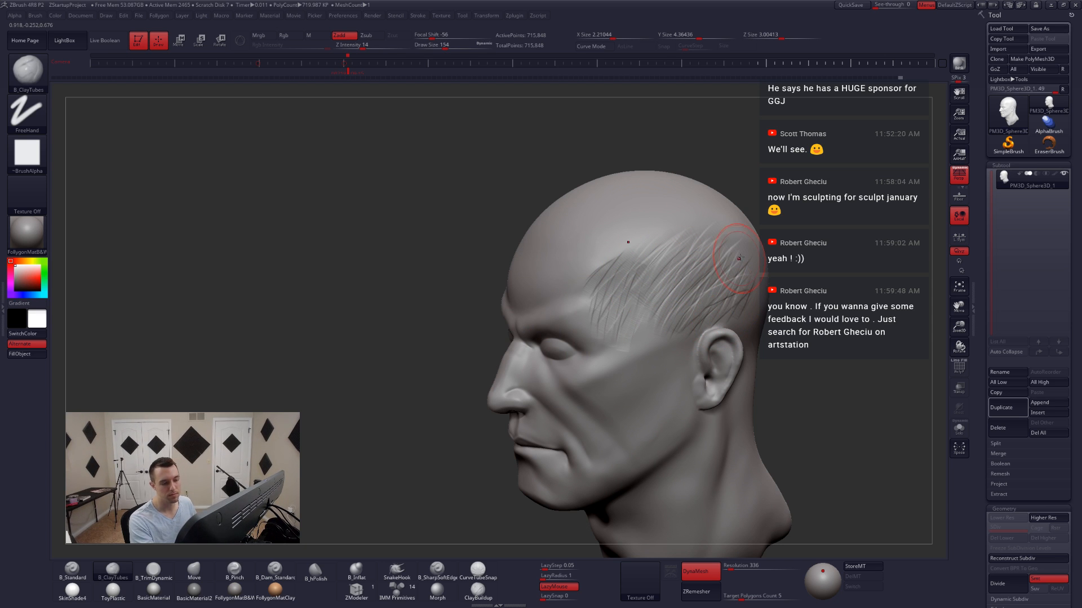
- Smooth the clay strokes on the side of the skull and flatten the temple with B_TrimDynamic at draw sizes 154 and 177
key("shift")
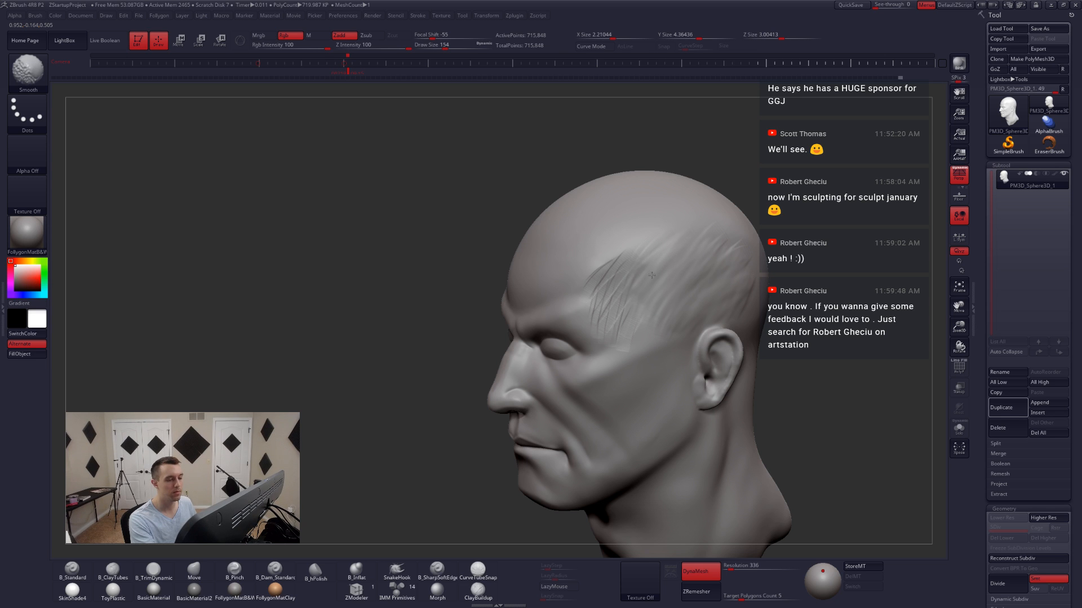
mouse_move(636, 323)
right_mouse_down()
mouse_move(657, 307)
mouse_move(647, 316)
mouse_move(626, 300)
right_mouse_up()
key("3")
left_click_drag(591, 284, 584, 284)
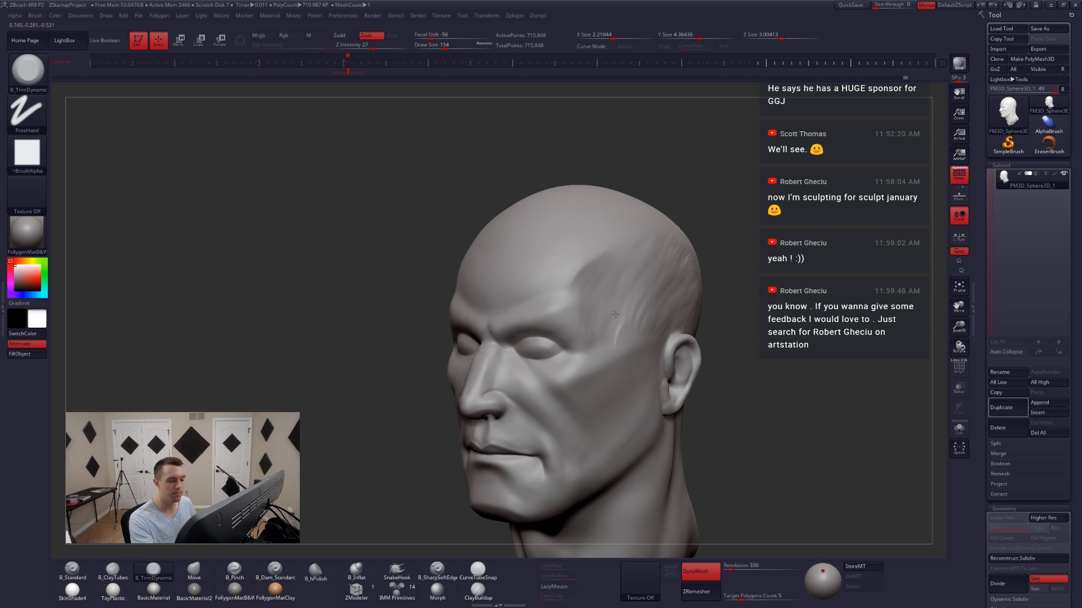
right_click_drag(615, 315, 624, 318)
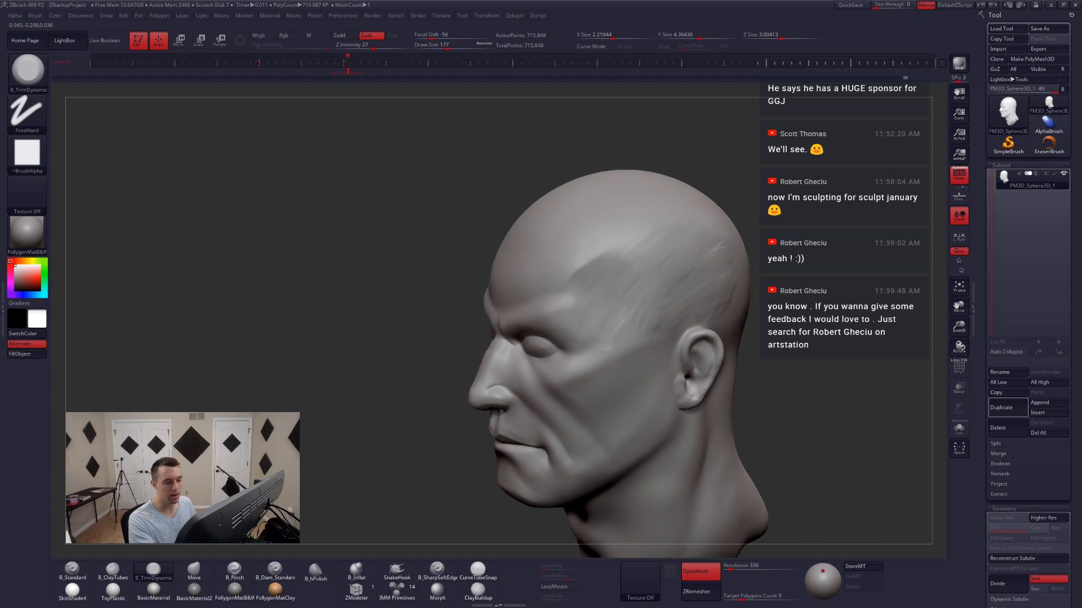
right_click_drag(697, 316, 715, 297)
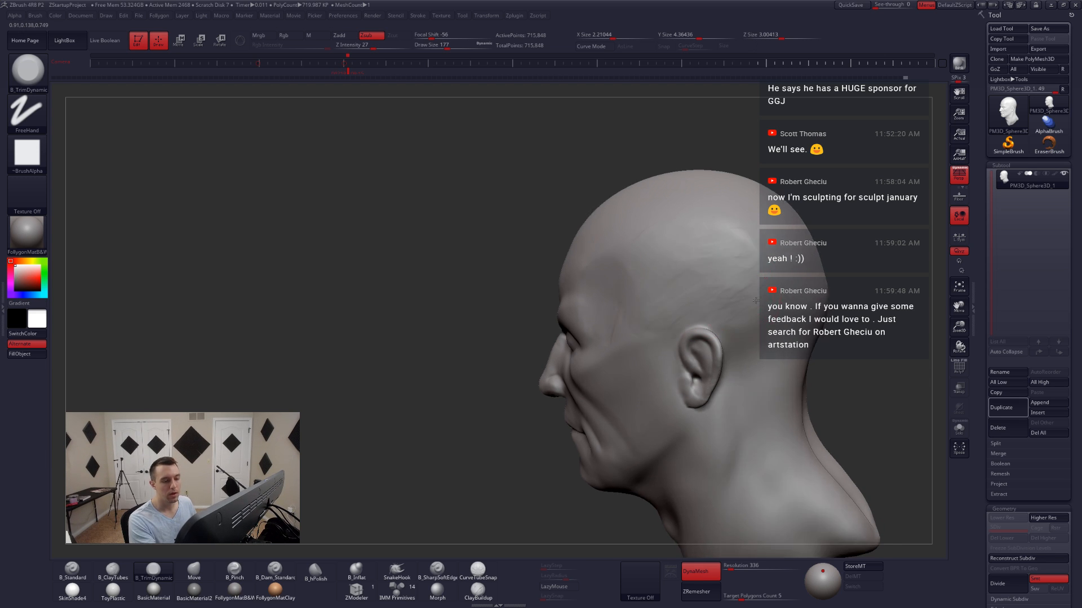
mouse_move(724, 272)
right_mouse_down("shift")
mouse_move(700, 319)
mouse_move(677, 318)
mouse_move(690, 313)
mouse_move(639, 347)
right_mouse_up("shift")
- Reshape the skull's side contour from above with the Move brush at draw sizes 324 and 400
key("b")
key("m")
key("v")
key("space")
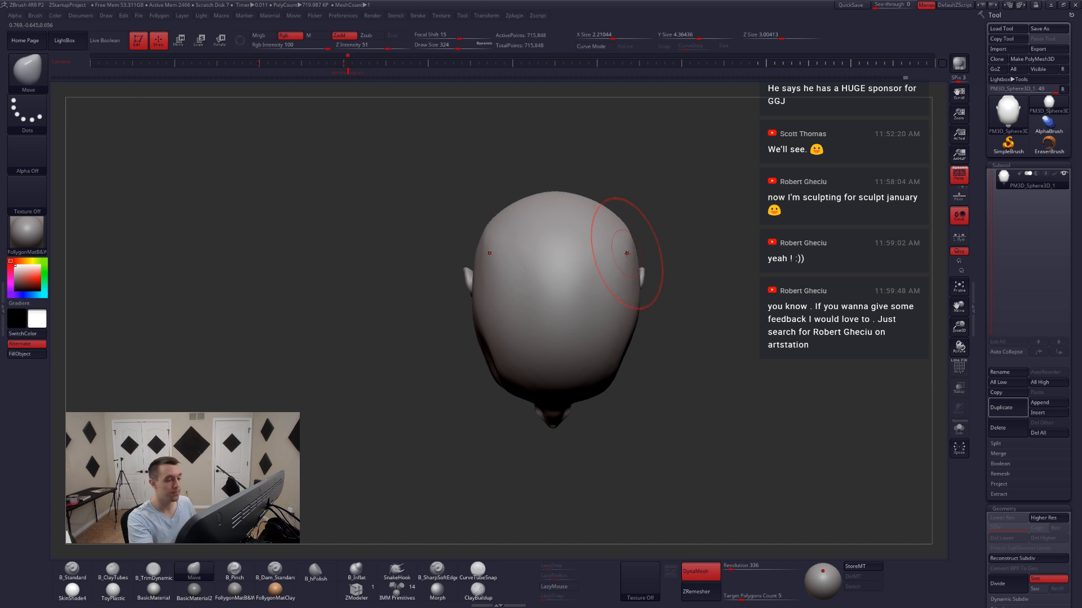
key("space")
left_click_drag(626, 245, 631, 243)
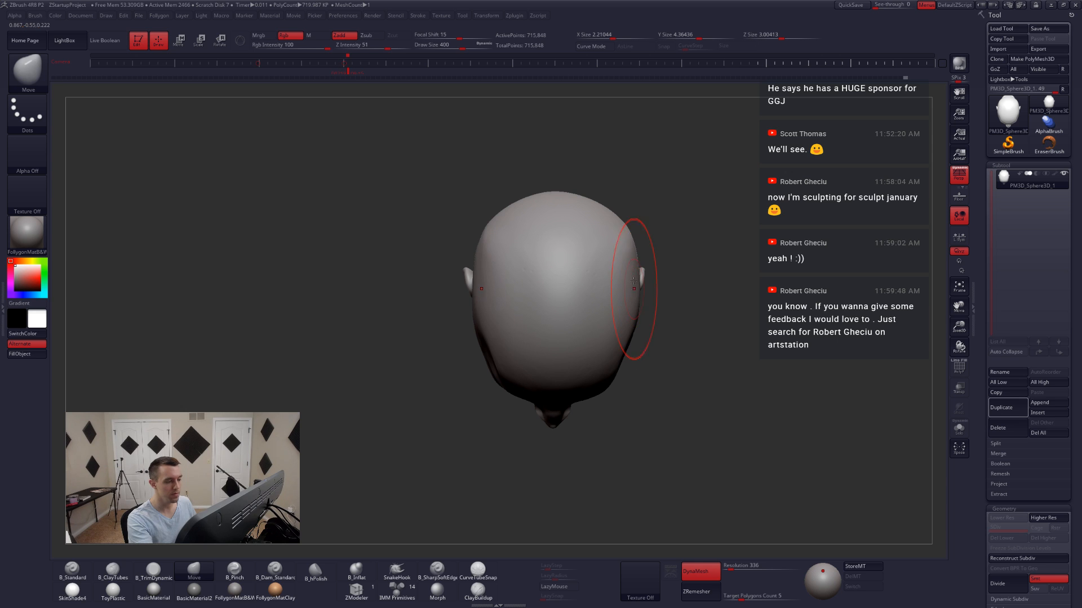
mouse_move(624, 256)
right_mouse_down()
mouse_move(621, 194)
mouse_move(620, 256)
right_mouse_up()
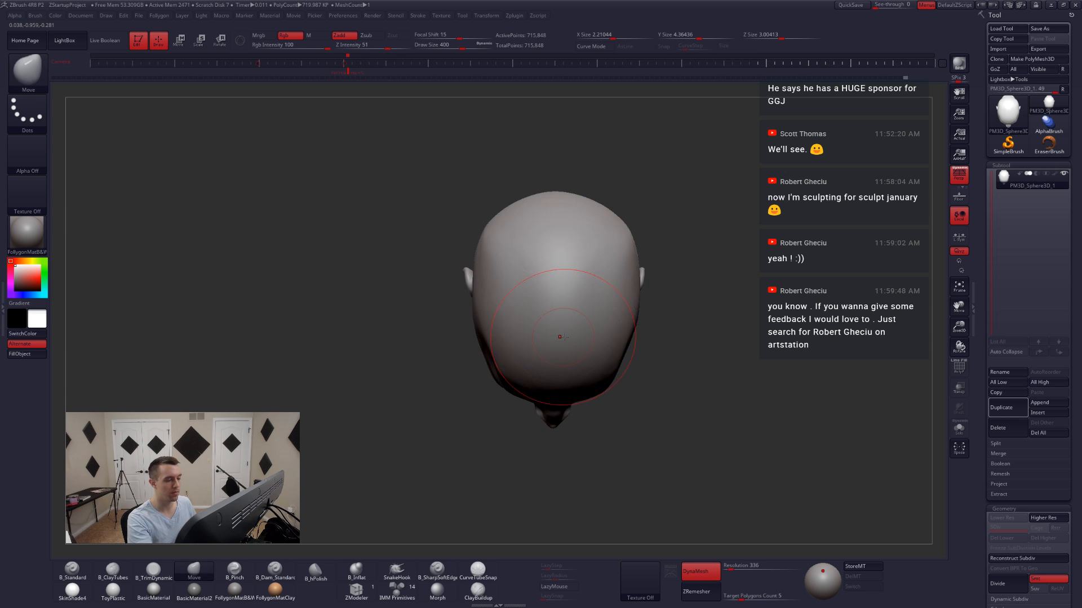
- Adjust the back of the head and upper neck with the Move brush at draw sizes 324 and 286, smoothing the skull base
mouse_move(558, 338)
right_mouse_down()
mouse_move(636, 333)
mouse_move(560, 358)
mouse_move(582, 324)
right_mouse_up()
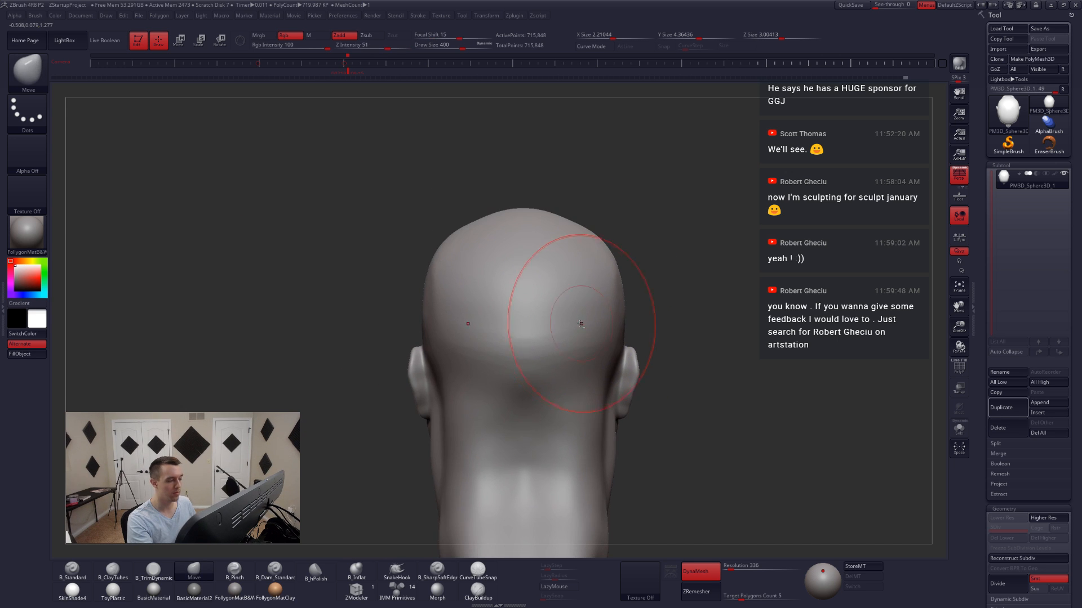
key("space")
left_click_drag(588, 320, 583, 321)
left_click_drag(564, 349, 552, 367, "shift")
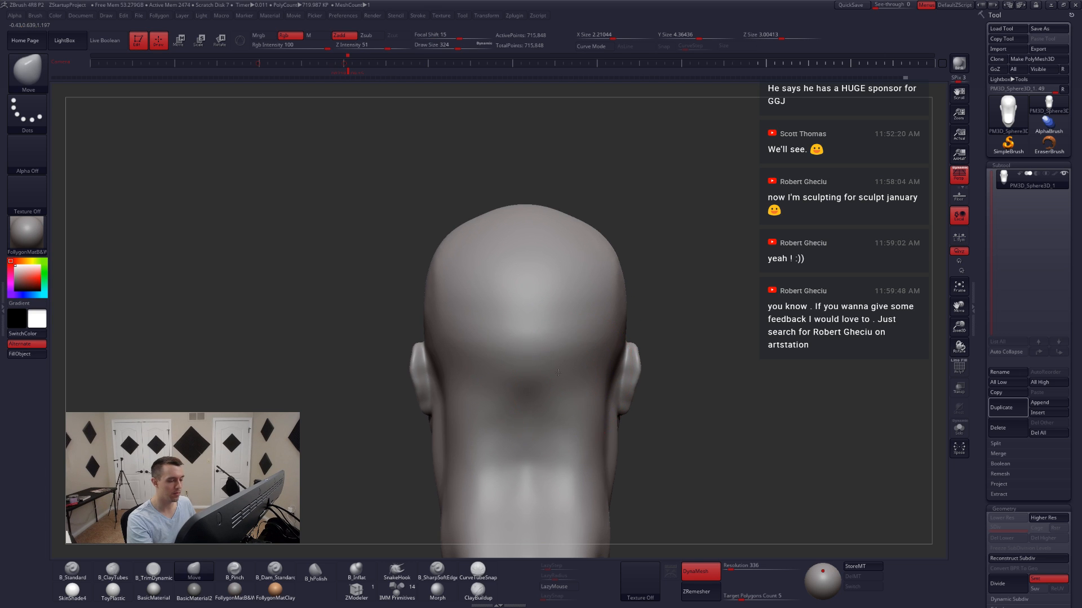
mouse_move(575, 341)
right_mouse_down()
mouse_move(579, 315)
mouse_move(558, 369)
mouse_move(521, 360)
right_mouse_up()
key("space")
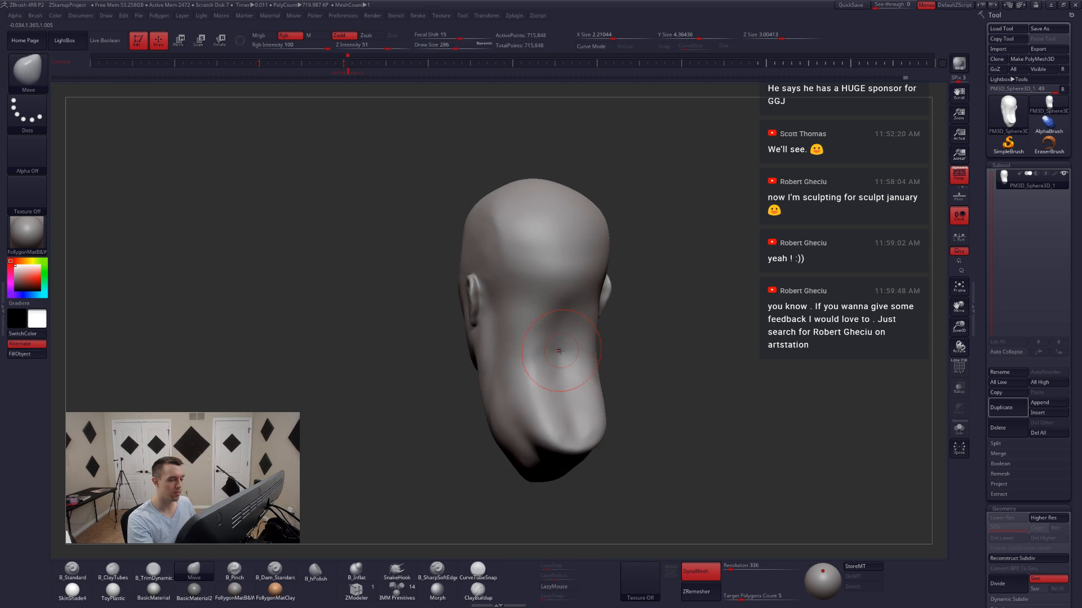
key("space")
left_click_drag(555, 367, 547, 368)
- Build up the back of the neck with long B_ClayTubes strokes at draw size 239, lightly smoothing them
key("2")
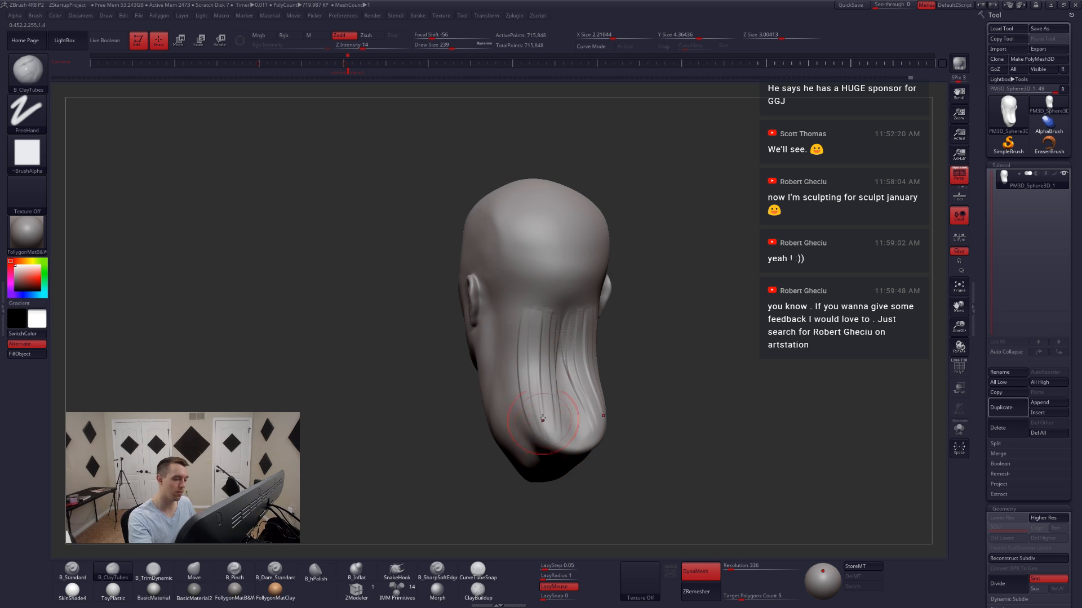
key("shift")
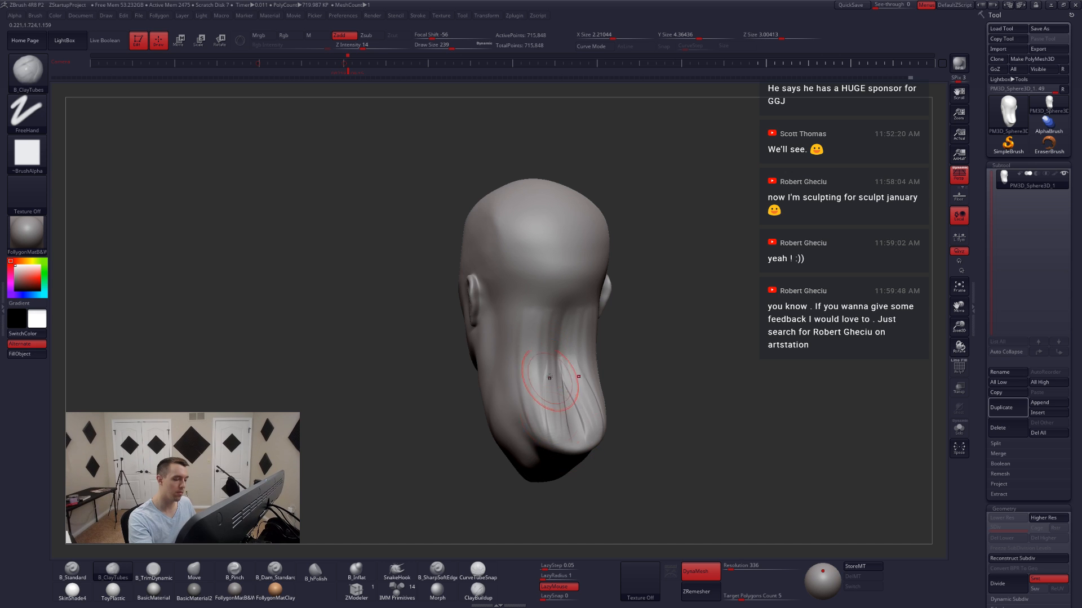
right_click_drag(542, 438, 637, 445)
mouse_move(483, 458)
right_mouse_down("alt")
mouse_move(496, 427)
mouse_move(614, 419)
mouse_move(553, 417)
right_mouse_up("alt")
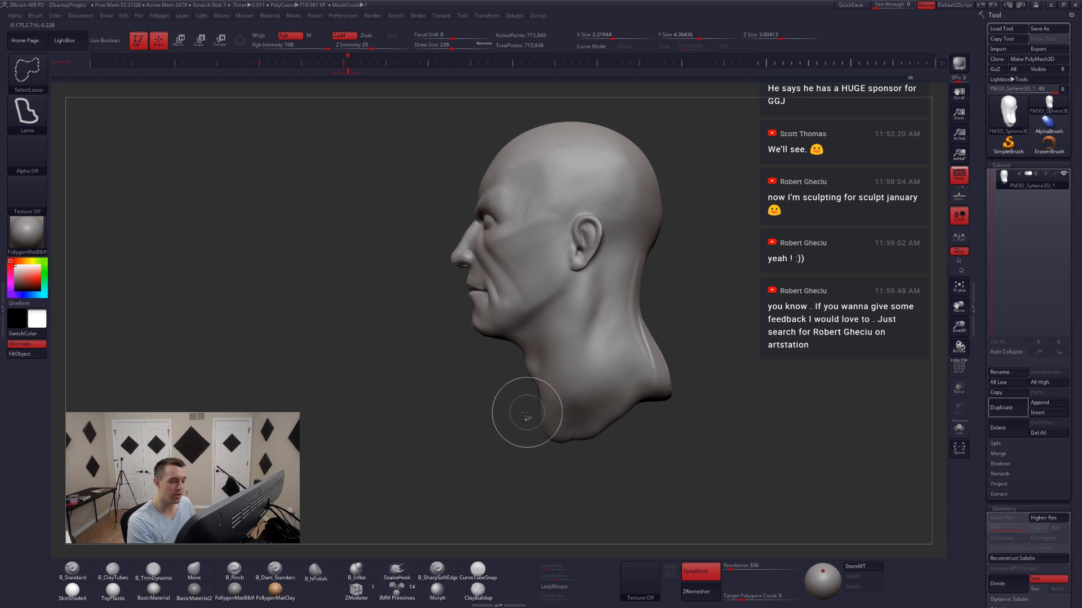
mouse_move(580, 386)
right_mouse_down()
mouse_move(621, 373)
mouse_move(637, 349)
right_mouse_up()
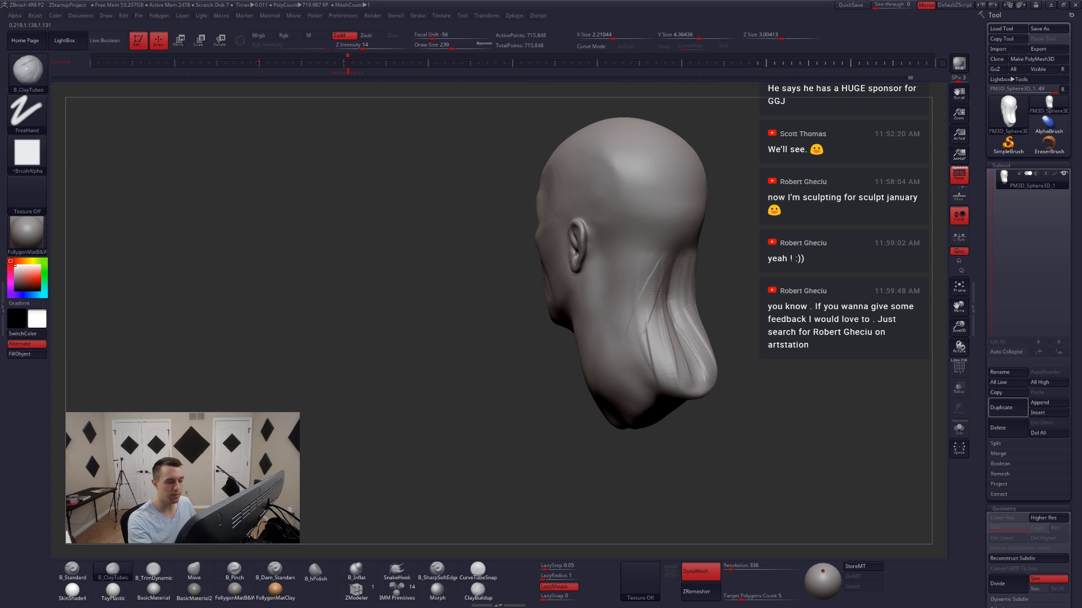
left_click_drag(656, 292, 641, 362)
right_click_drag(664, 349, 586, 366)
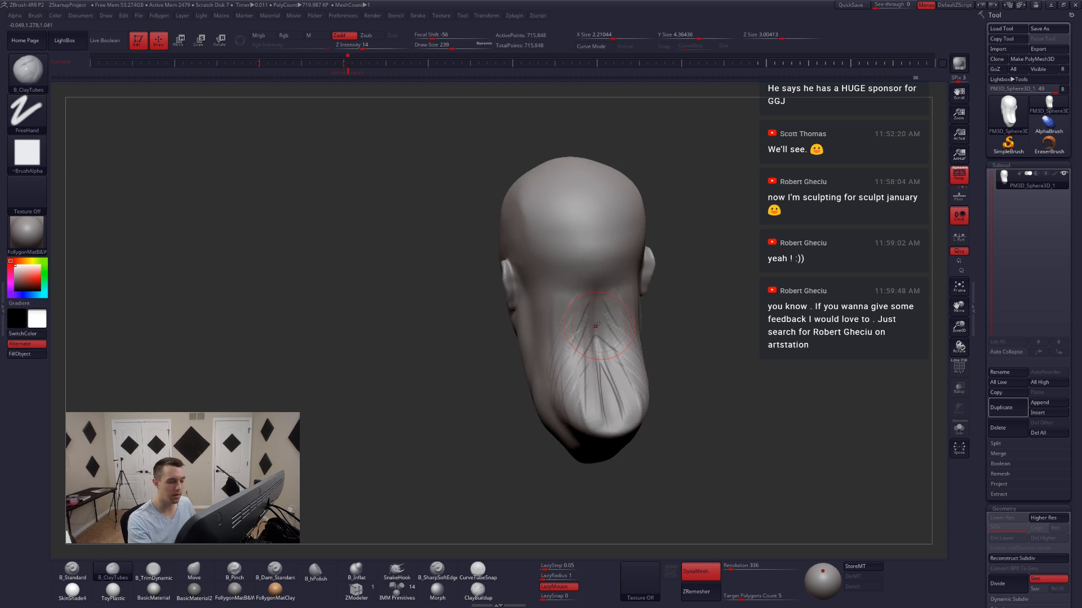
mouse_move(584, 367)
left_mouse_down()
mouse_move(591, 414)
mouse_move(580, 449)
left_mouse_up()
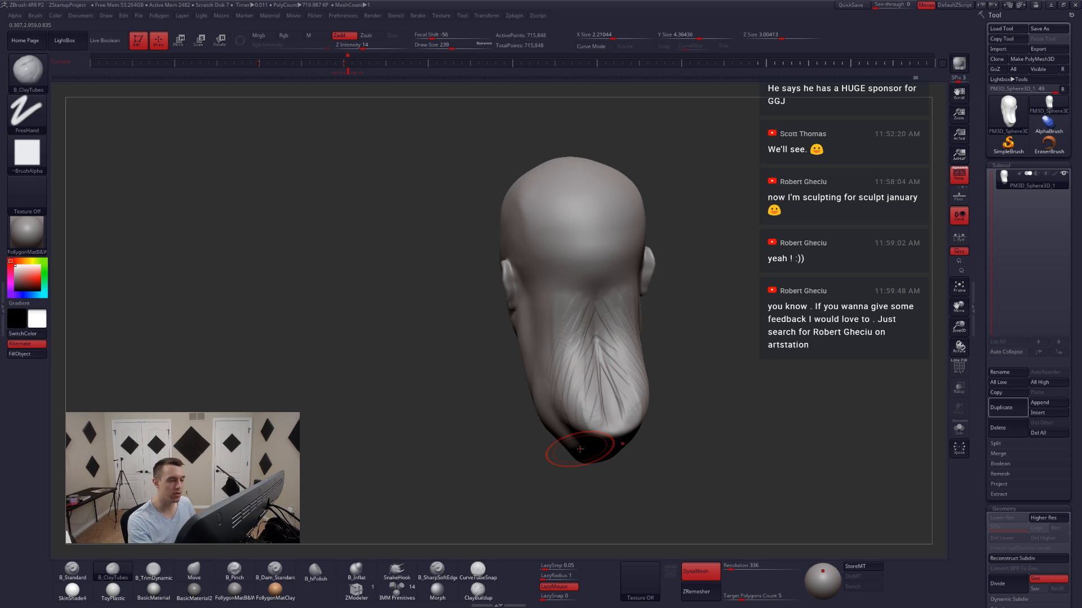
right_click_drag(579, 449, 569, 253)
left_click_drag(569, 254, 548, 222, "shift")
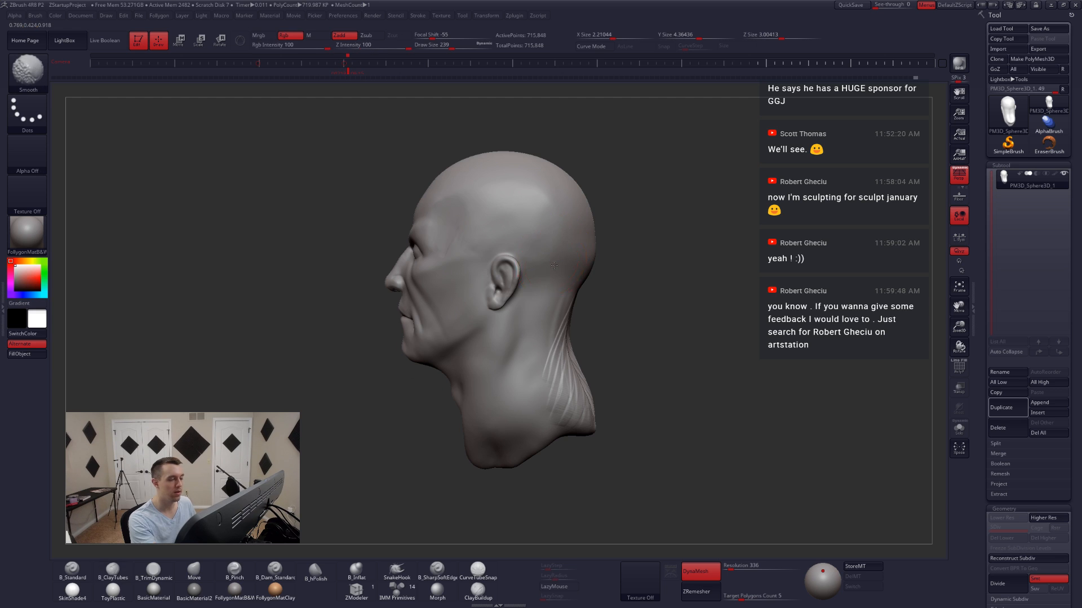
right_click_drag(554, 266, 563, 259)
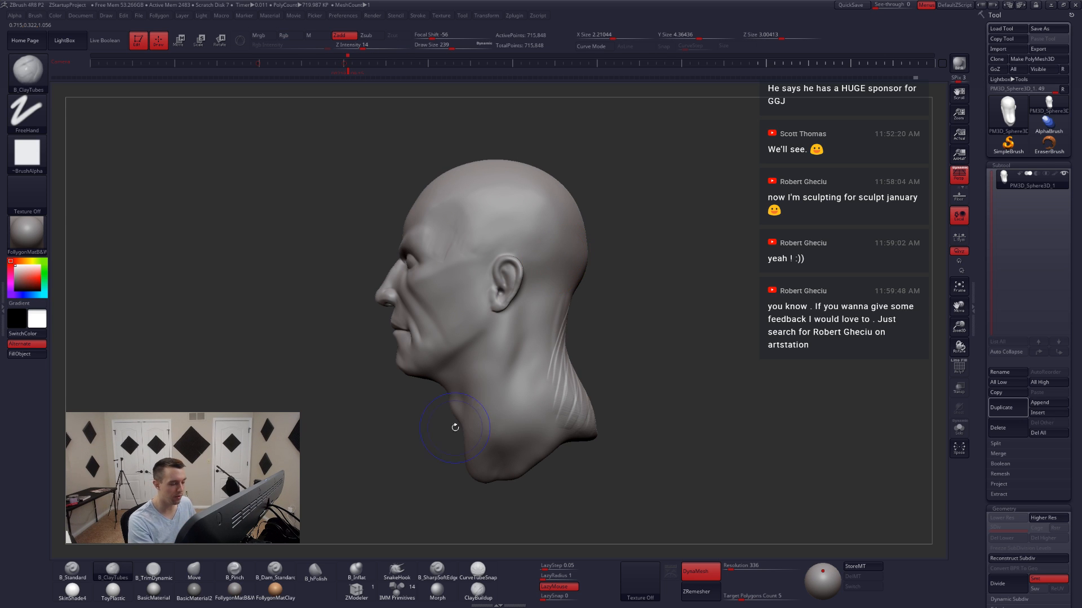
left_click_drag(455, 427, 707, 346, "ctrl+shift")
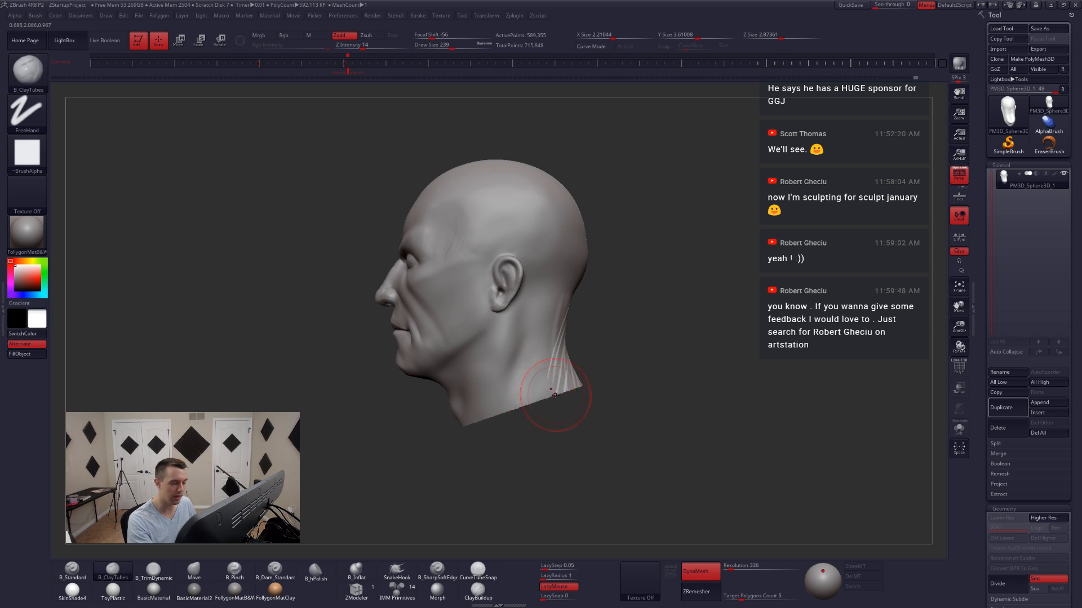
key("ctrl+z")
key("ctrl+z")
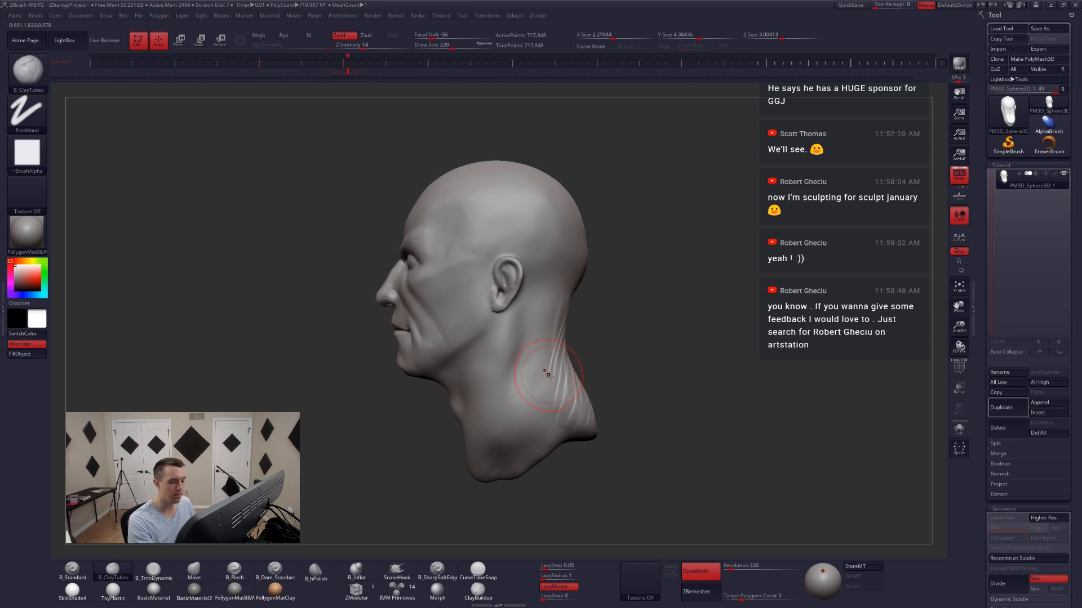
- Layer more B_ClayTubes strokes over the back and sides of the neck at draw size 251
right_click_drag(548, 375, 536, 355)
key("space")
left_click_drag(557, 350, 560, 350)
right_click_drag(560, 351, 578, 334)
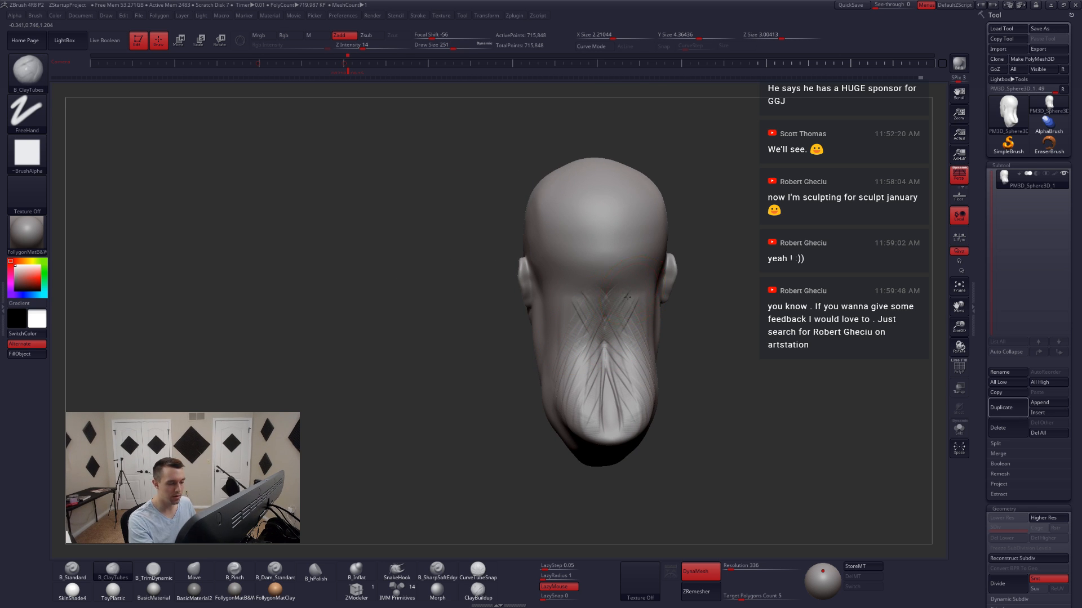
left_click_drag(635, 299, 621, 321)
right_click_drag(621, 326, 597, 323)
mouse_move(587, 325)
left_mouse_down()
mouse_move(621, 374)
mouse_move(613, 433)
left_mouse_up()
left_click_drag(649, 387, 639, 427)
right_click_drag(642, 411, 603, 389)
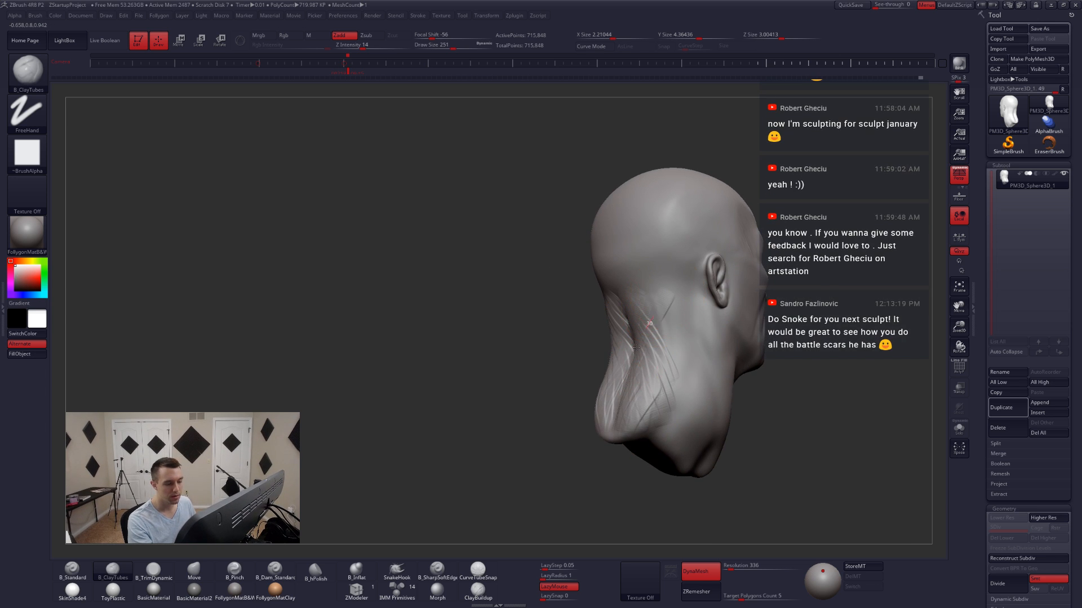
left_click_drag(680, 320, 637, 402)
left_click_drag(685, 345, 662, 421)
mouse_move(624, 432)
right_mouse_down()
mouse_move(656, 395)
mouse_move(652, 378)
right_mouse_up()
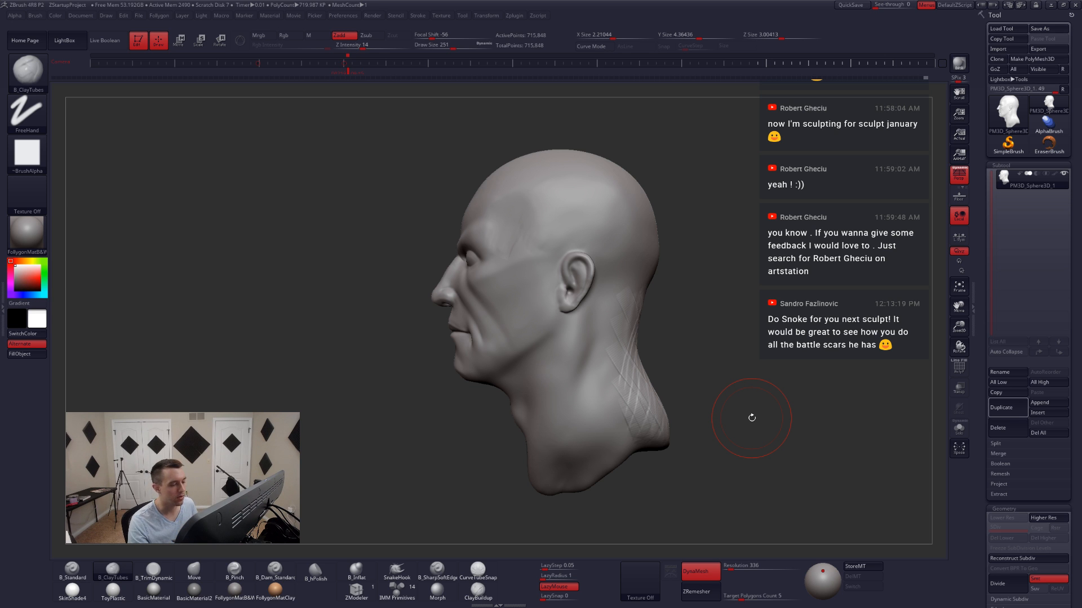
- Smooth the clay strokes on the back of the neck at draw size 187
mouse_move(715, 407)
left_mouse_down()
mouse_move(649, 390)
mouse_move(645, 398)
left_mouse_up()
key("space")
left_click_drag(544, 394, 483, 333)
left_click_drag(617, 351, 620, 357, "shift")
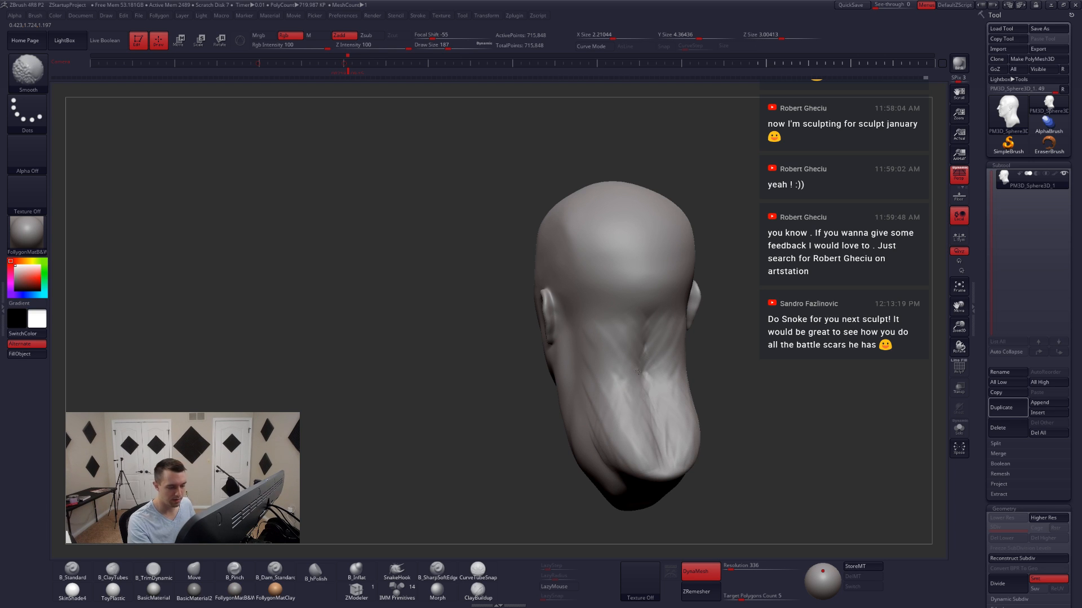
left_click_drag(638, 371, 636, 390, "shift")
left_click_drag(524, 394, 507, 390, "shift")
- Sharpen the vertical centre line on the back of the neck with B_Pinch at draw size 124
key("5")
key("space")
left_click_drag(649, 348, 645, 345)
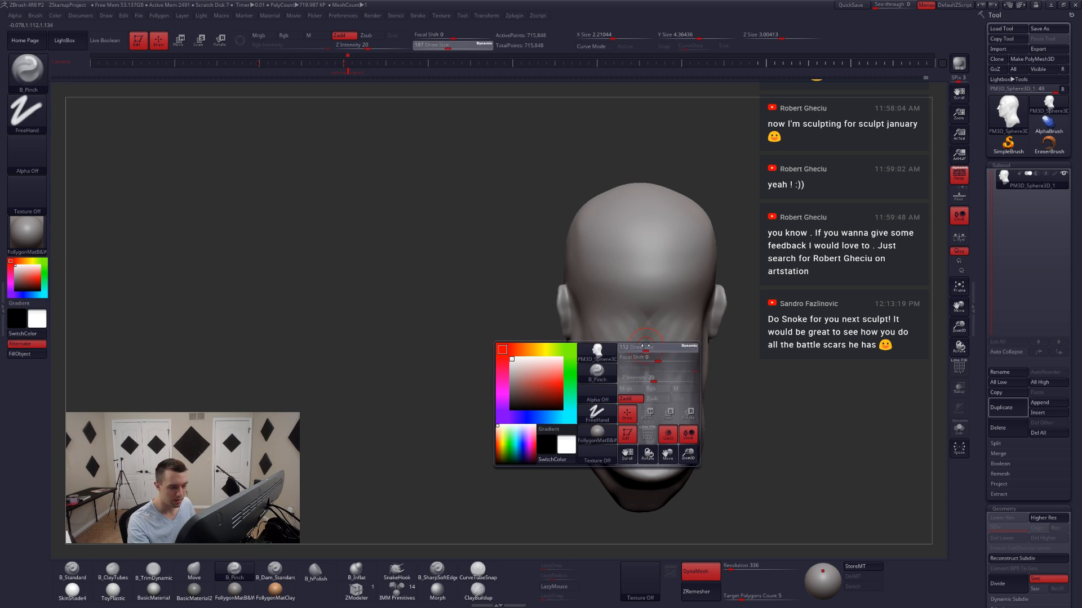
mouse_move(649, 388)
left_mouse_down()
mouse_move(651, 442)
mouse_move(652, 414)
left_mouse_up()
key("space")
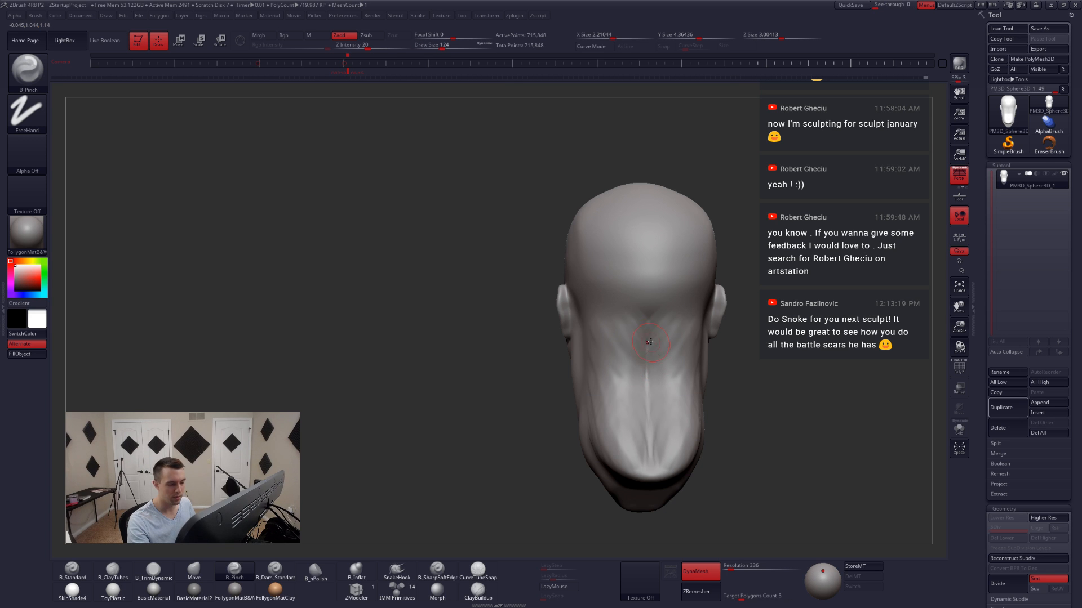
left_click_drag(716, 442, 752, 430)
- Flatten the back and side of the neck with B_TrimDynamic at draw size 212 and smooth the surface
key("space")
left_click_drag(658, 392, 665, 394)
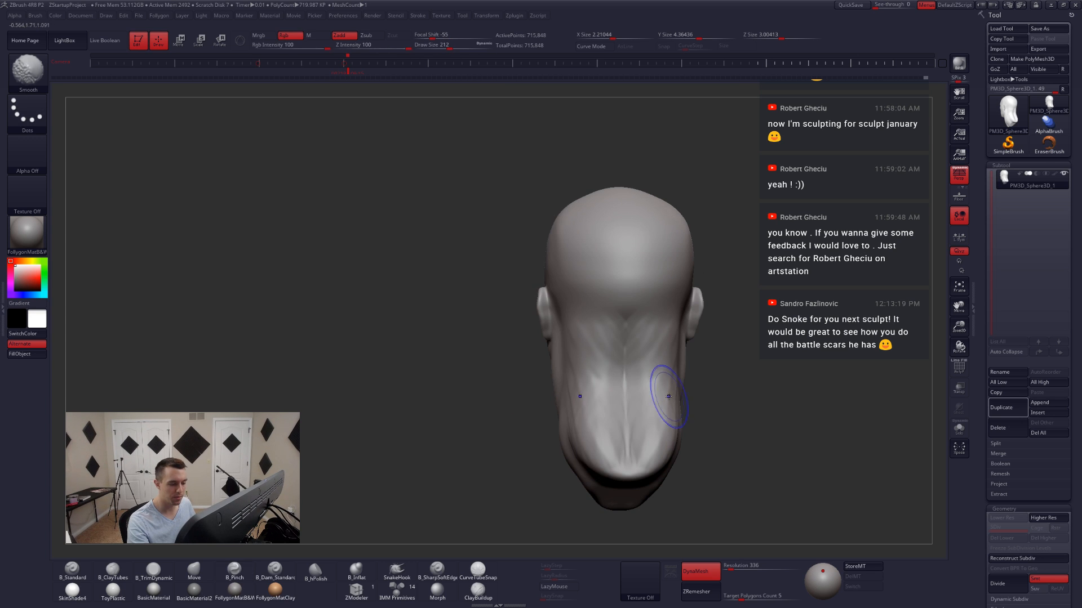
key("3")
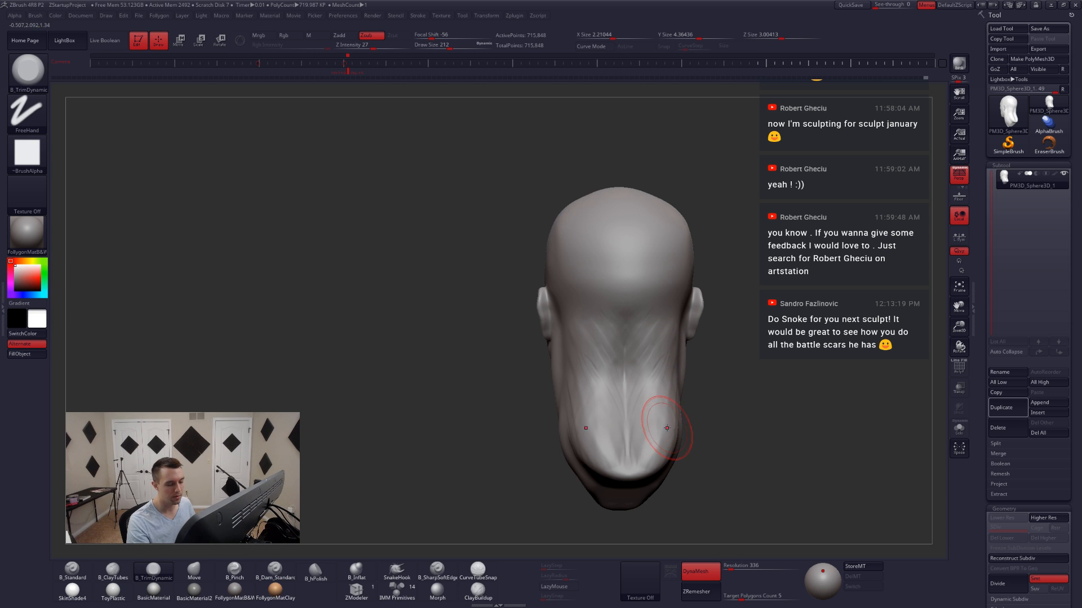
mouse_move(702, 430)
left_mouse_down()
mouse_move(667, 418)
mouse_move(695, 401)
left_mouse_up()
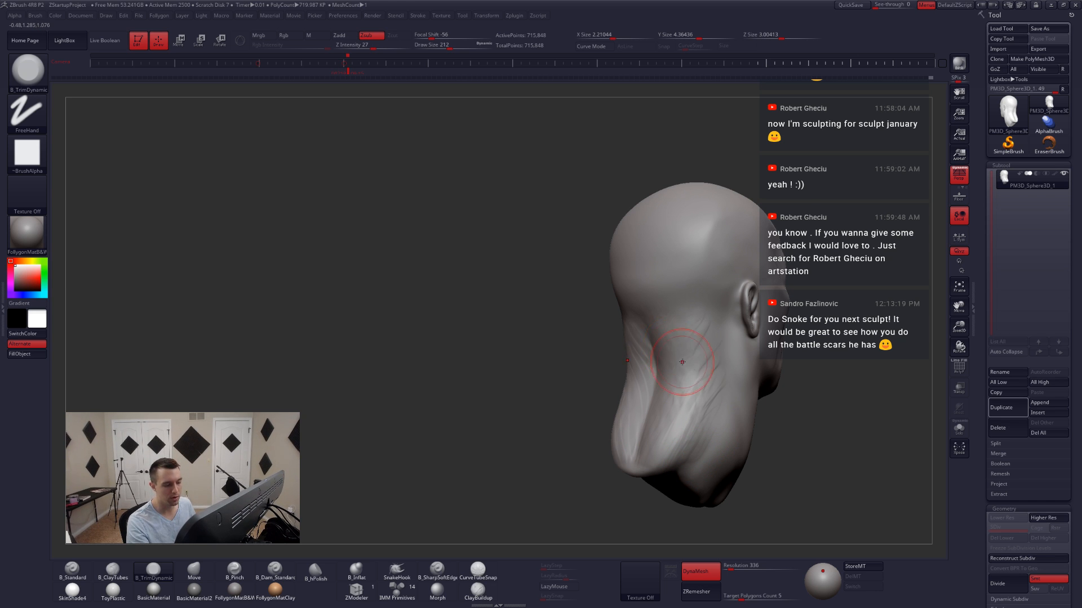
right_click_drag(681, 362, 689, 343, "shift")
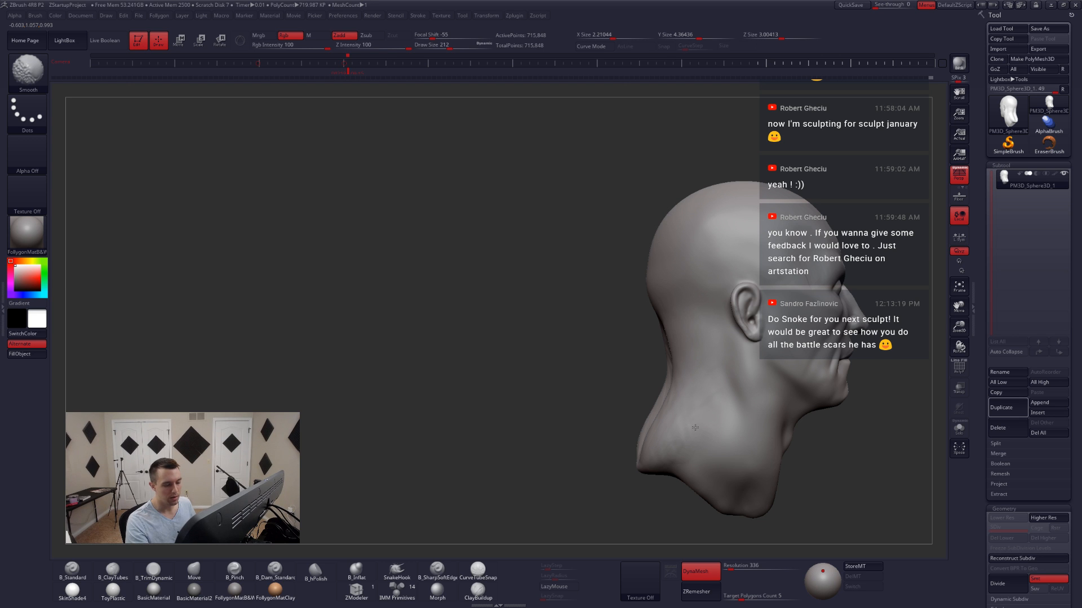
mouse_move(685, 431)
right_mouse_down()
mouse_move(529, 356)
mouse_move(663, 387)
mouse_move(685, 378)
mouse_move(690, 394)
right_mouse_up()
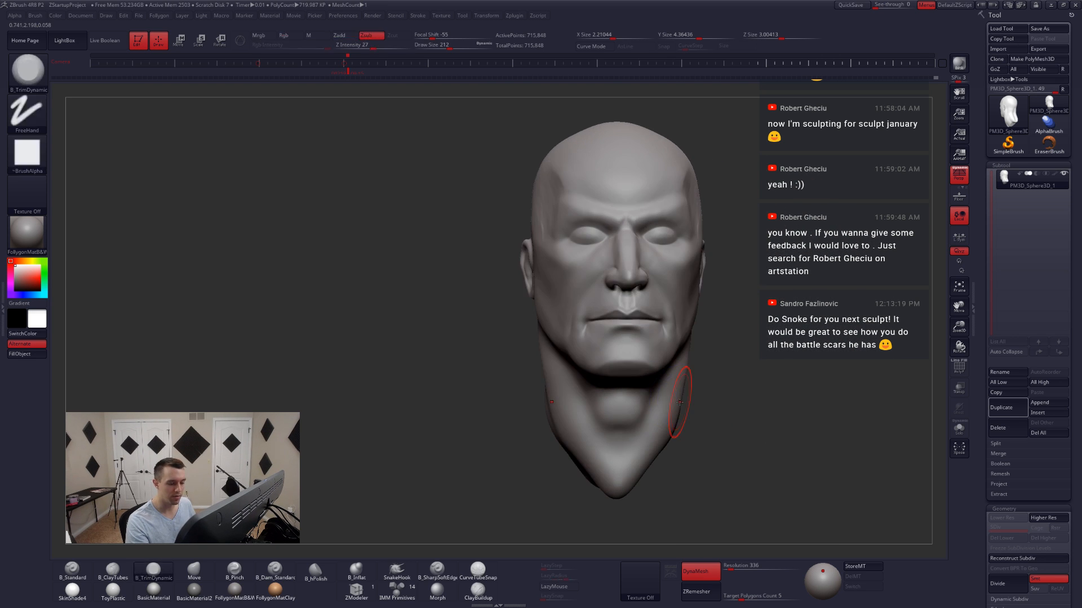
- Adjust the lower neck's outline from the front with the Move brush at draw size 245
key("b")
key("m")
key("v")
key("space")
left_click_drag(679, 399, 683, 399)
left_click_drag(648, 463, 653, 468)
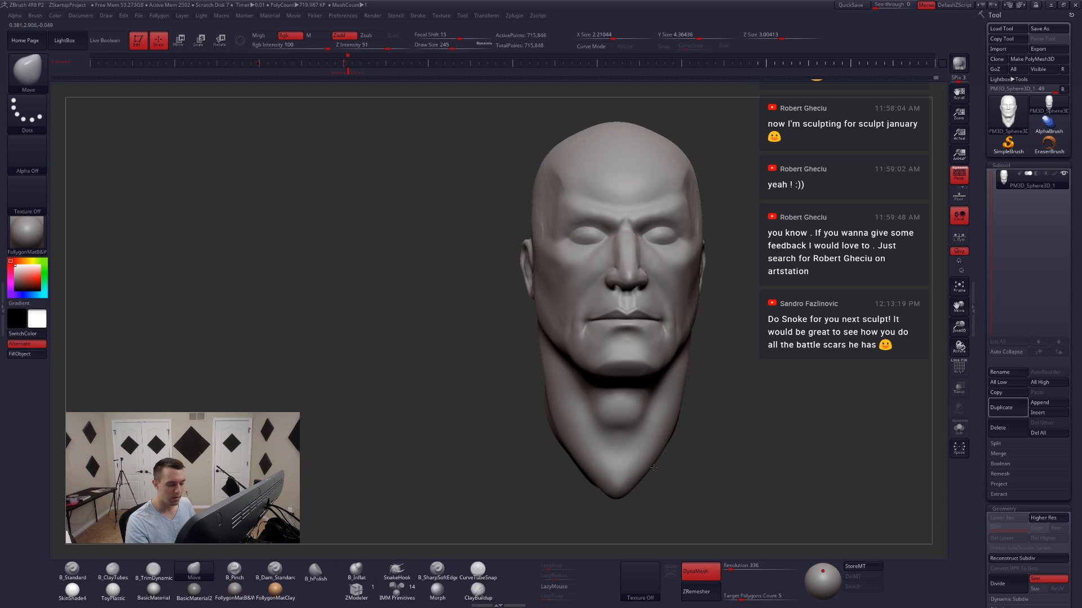
right_click_drag(669, 449, 645, 438)
- Refine the upper neck contour behind the jaw with the Move brush at draw sizes 212 and 239
key("space")
left_click_drag(661, 427, 653, 427)
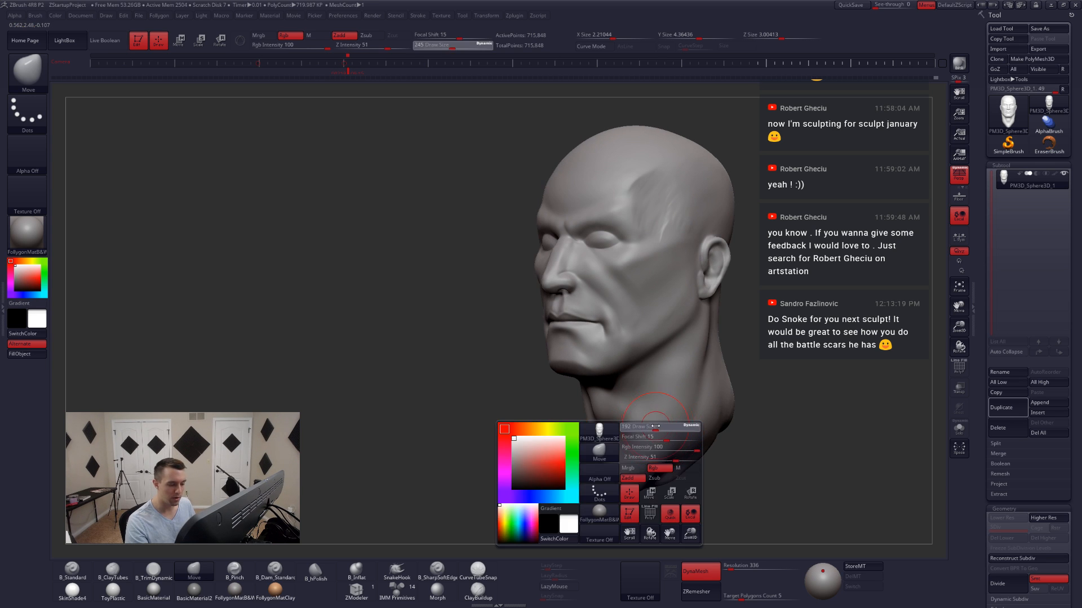
right_click_drag(682, 352, 642, 356, "alt")
key("space")
left_click_drag(642, 356, 653, 356)
right_click_drag(653, 356, 667, 350)
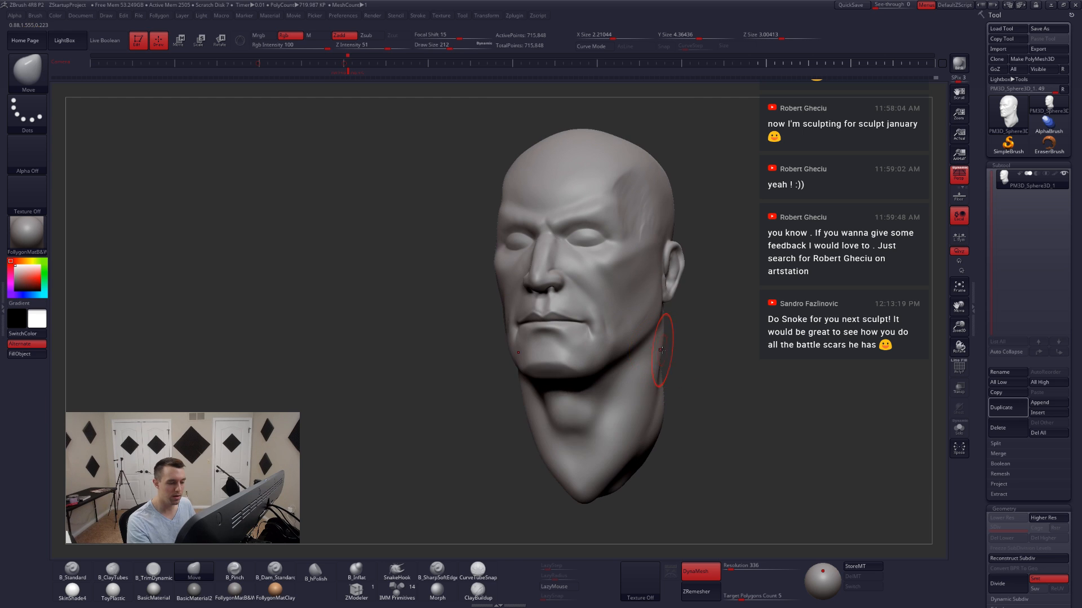
key("space")
left_click_drag(667, 349, 661, 349)
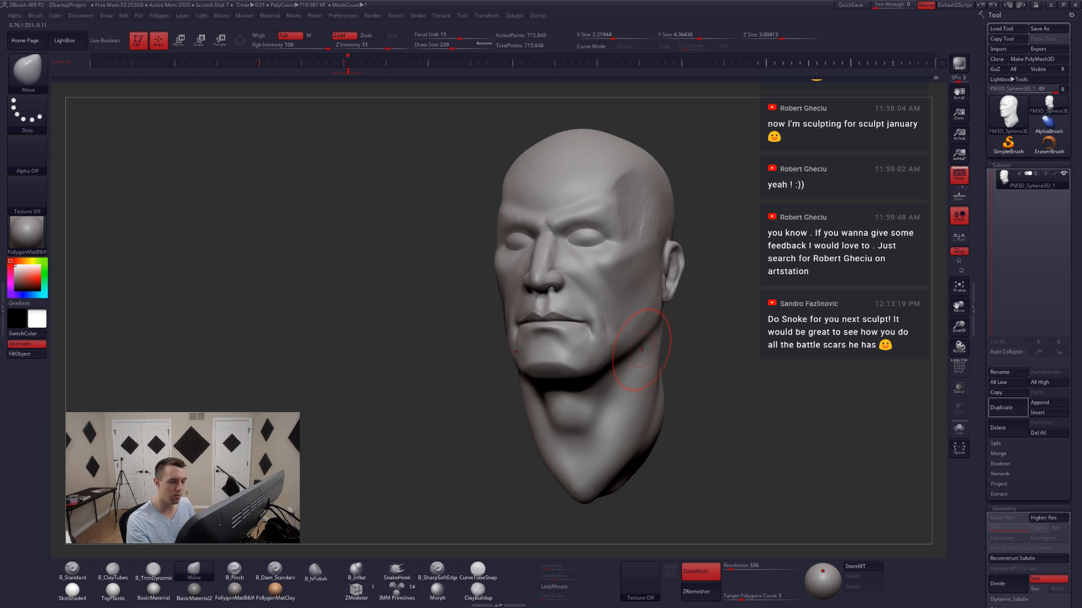
right_click_drag(641, 349, 634, 331)
key("space")
left_click_drag(634, 331, 627, 329)
right_click_drag(627, 329, 624, 319, "ctrl")
key("2")
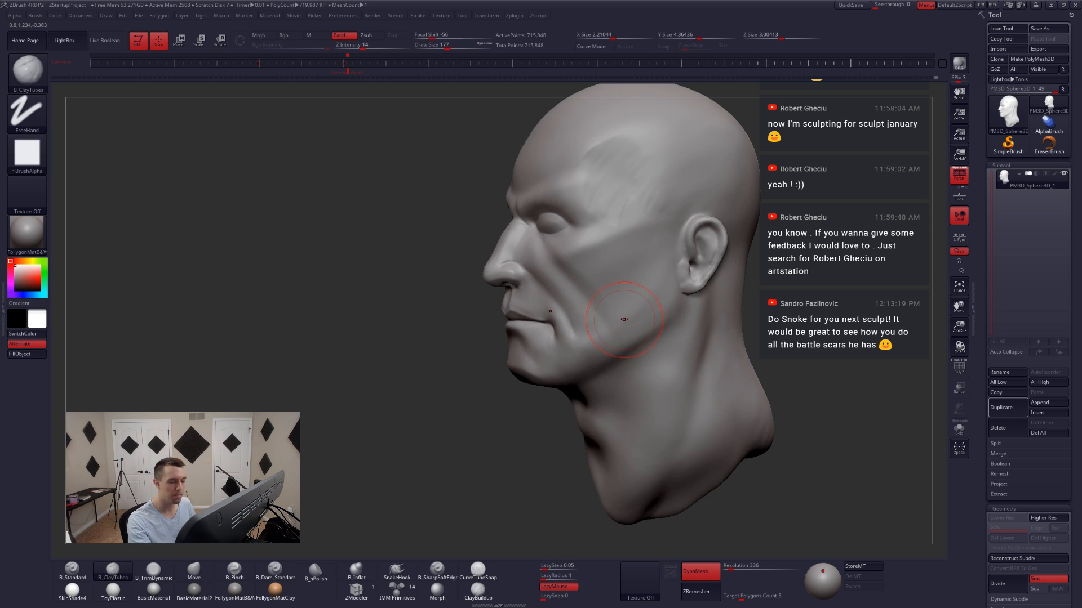
key("space")
left_click_drag(623, 320, 622, 318)
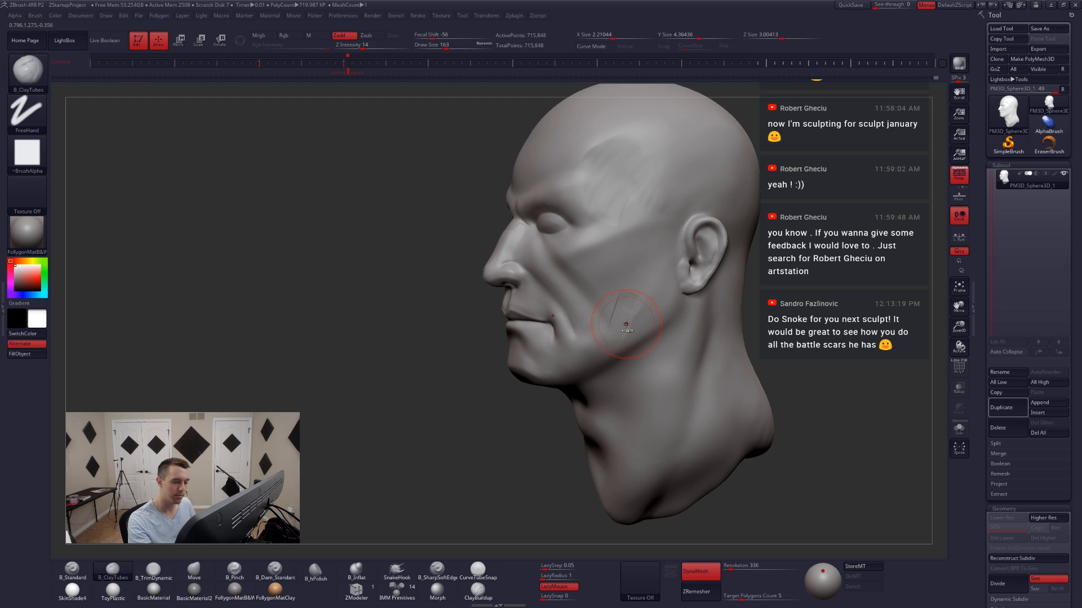
key("ctrl+z")
- Flatten the side of the lower cheek and jaw with B_TrimDynamic at draw size 163 and smooth it
key("3")
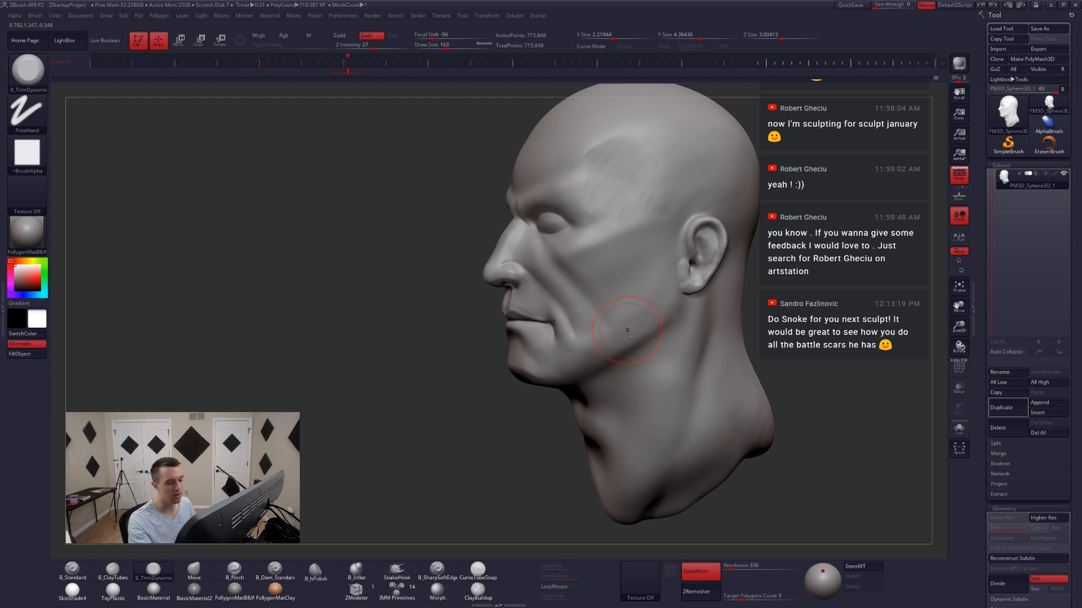
key("shift")
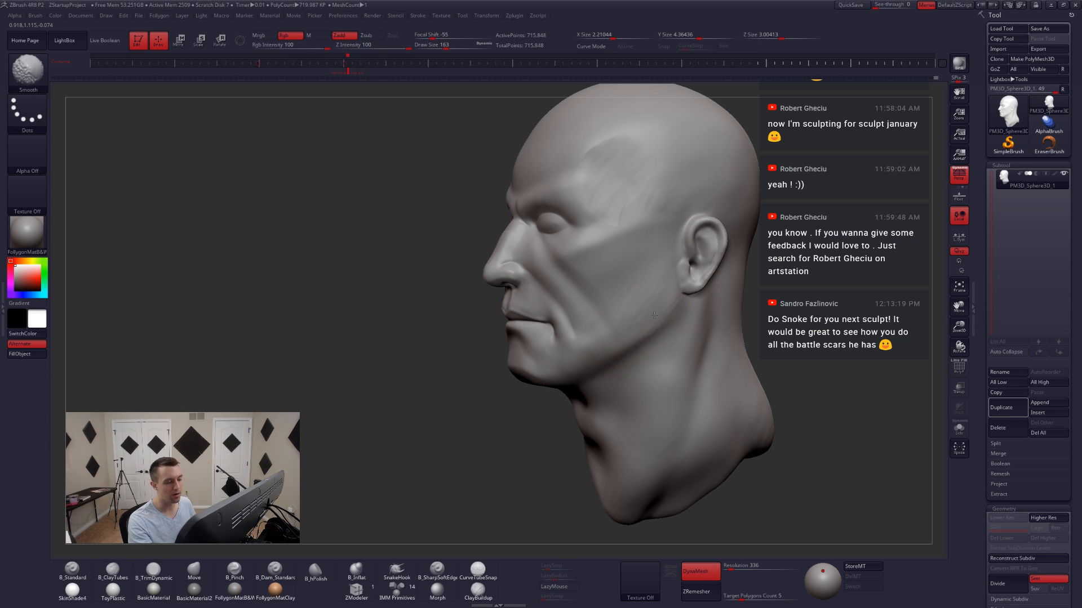
right_click_drag(647, 314, 679, 281)
right_click_drag(655, 214, 637, 283, "alt")
key("shift")
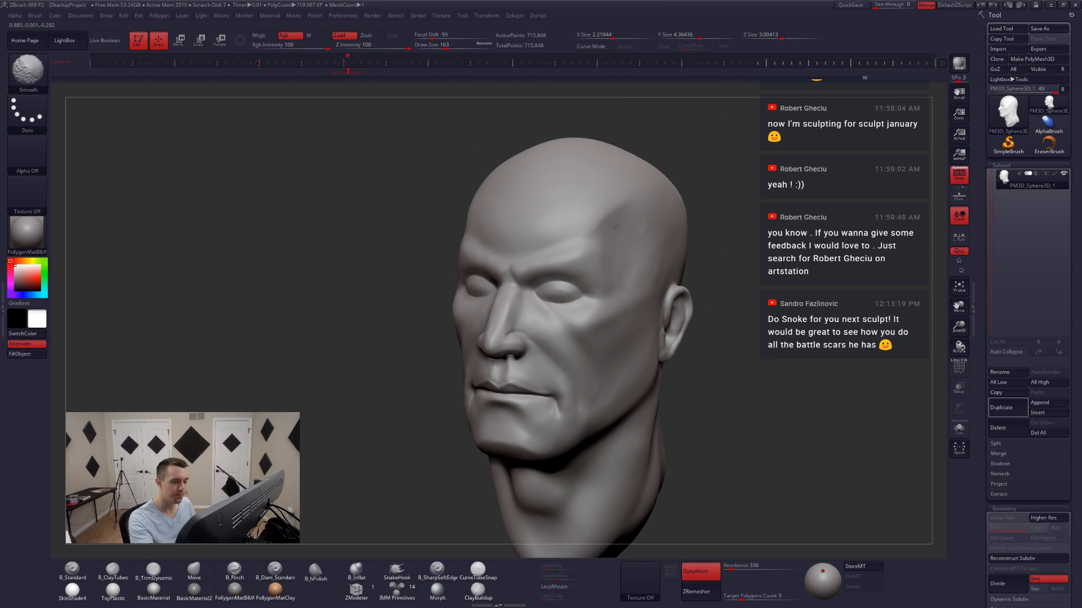
- Flatten the temple and the skull's side above the ear with B_TrimDynamic at draw size 167, smoothing the transitions
left_click_drag(646, 253, 648, 260, "shift")
mouse_move(648, 254)
right_mouse_down()
mouse_move(622, 311)
mouse_move(632, 305)
right_mouse_up()
key("space")
key("space")
mouse_move(632, 255)
left_mouse_down()
mouse_move(647, 231)
mouse_move(630, 276)
left_mouse_up()
left_click_drag(645, 239, 636, 305)
left_click_drag(670, 253, 644, 304)
key("shift")
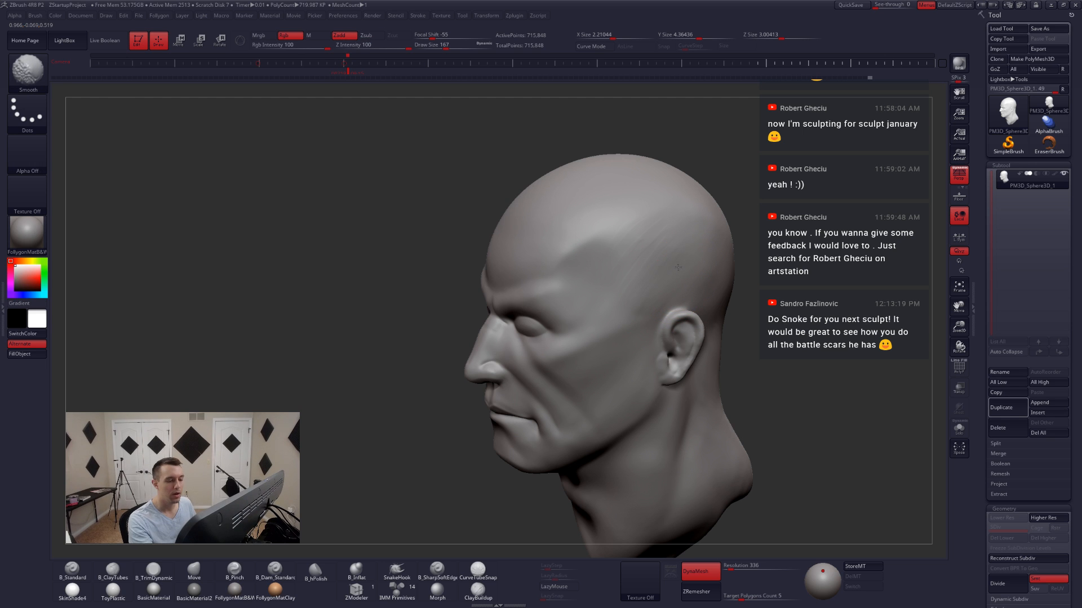
right_click_drag(589, 242, 628, 241, "shift")
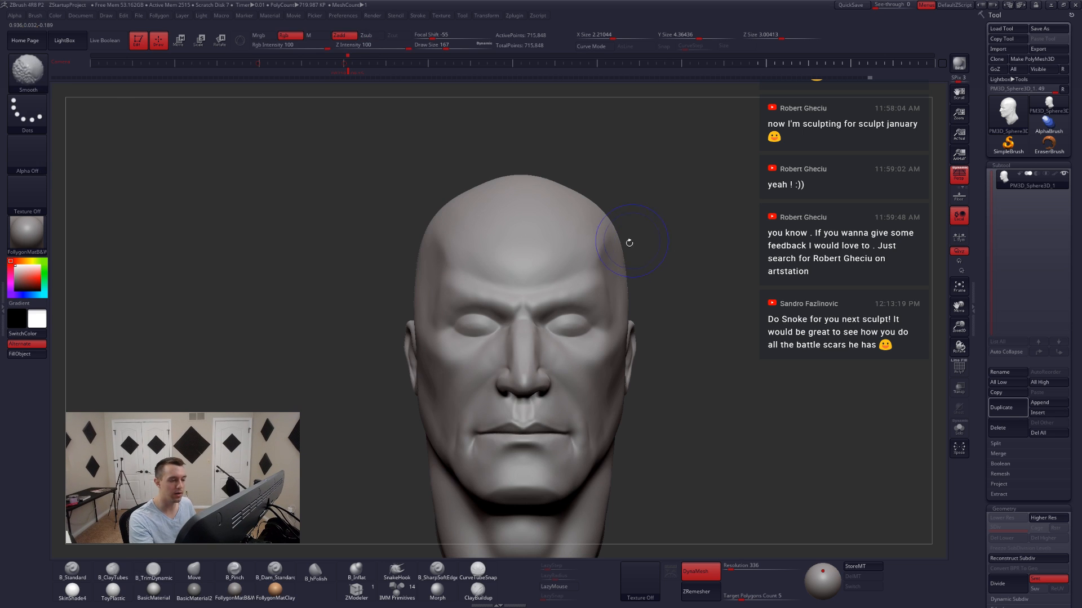
- Sharpen the temple ridge along the side of the forehead with B_Pinch at draw sizes 120 and 132
mouse_move(621, 320)
right_mouse_down("alt")
mouse_move(627, 285)
mouse_move(603, 287)
mouse_move(586, 312)
right_mouse_up("alt")
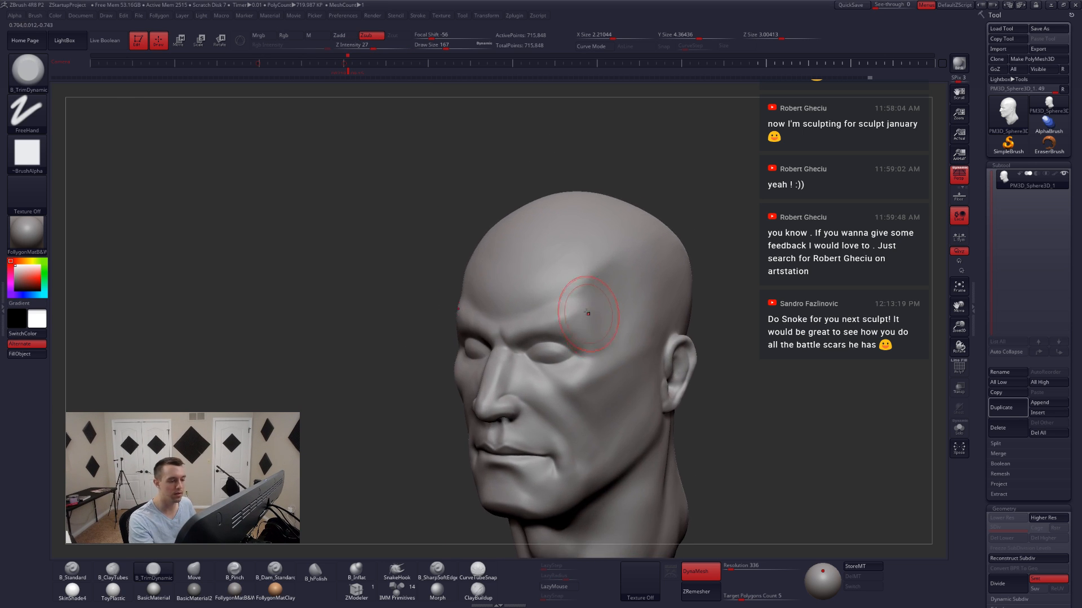
key("5")
key("space")
left_click_drag(612, 297, 606, 297)
mouse_move(602, 296)
right_mouse_down("alt")
mouse_move(597, 331)
mouse_move(576, 310)
right_mouse_up("alt")
key("space")
left_click_drag(571, 328, 572, 328)
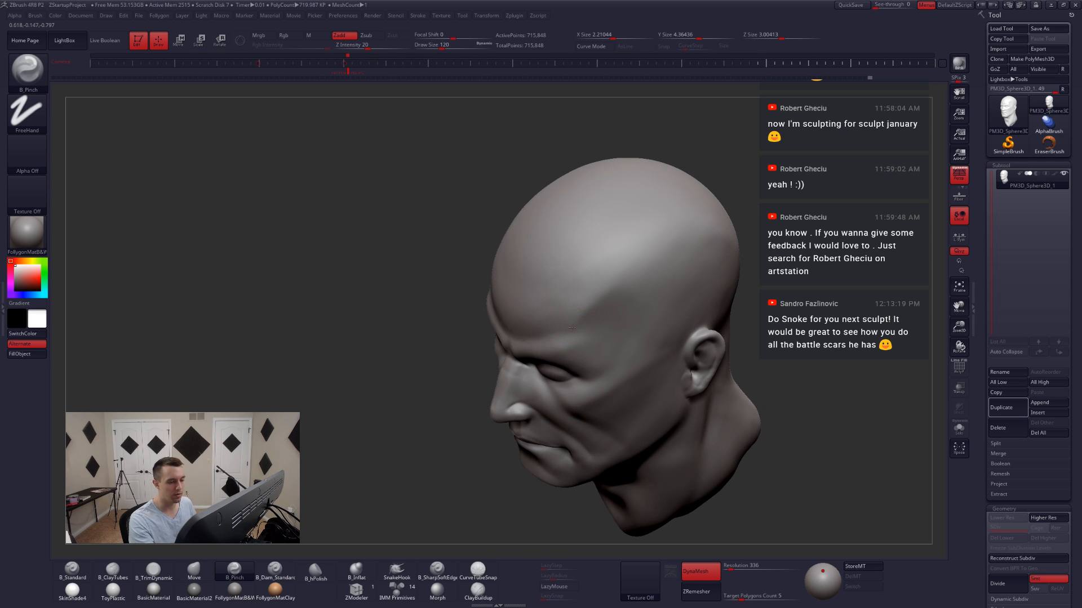
key("space")
left_click_drag(697, 246, 700, 246)
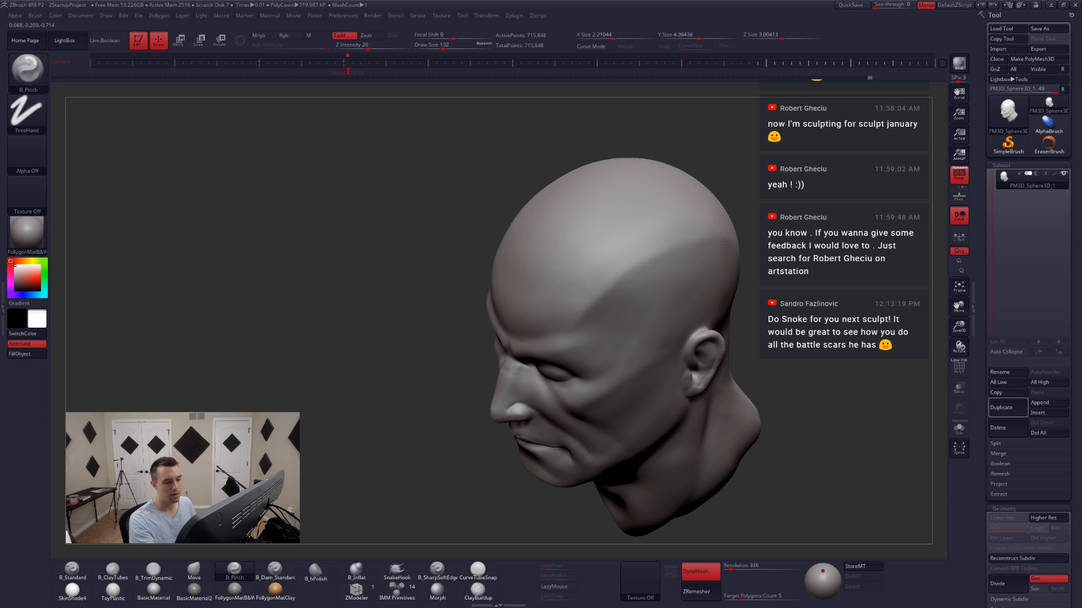
mouse_move(720, 243)
right_mouse_down()
mouse_move(701, 266)
mouse_move(659, 271)
right_mouse_up()
key("b")
key("m")
key("v")
key("space")
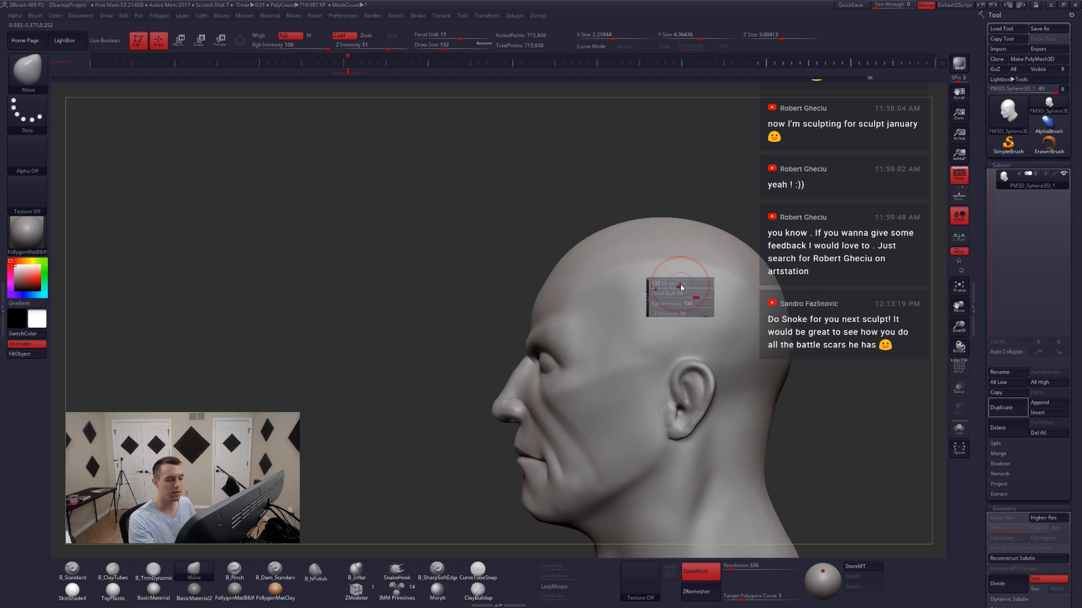
left_click_drag(681, 286, 685, 286)
- Flatten and round off the crown and upper forehead with B_TrimDynamic at draw size 305
mouse_move(702, 282)
right_mouse_down()
mouse_move(726, 293)
mouse_move(651, 248)
mouse_move(602, 314)
mouse_move(603, 285)
mouse_move(564, 279)
mouse_move(644, 279)
mouse_move(610, 382)
mouse_move(567, 319)
mouse_move(515, 295)
right_mouse_up()
mouse_move(459, 340)
right_mouse_down()
mouse_move(495, 357)
mouse_move(414, 344)
right_mouse_up()
key("3")
key("space")
left_click_drag(473, 337, 483, 337)
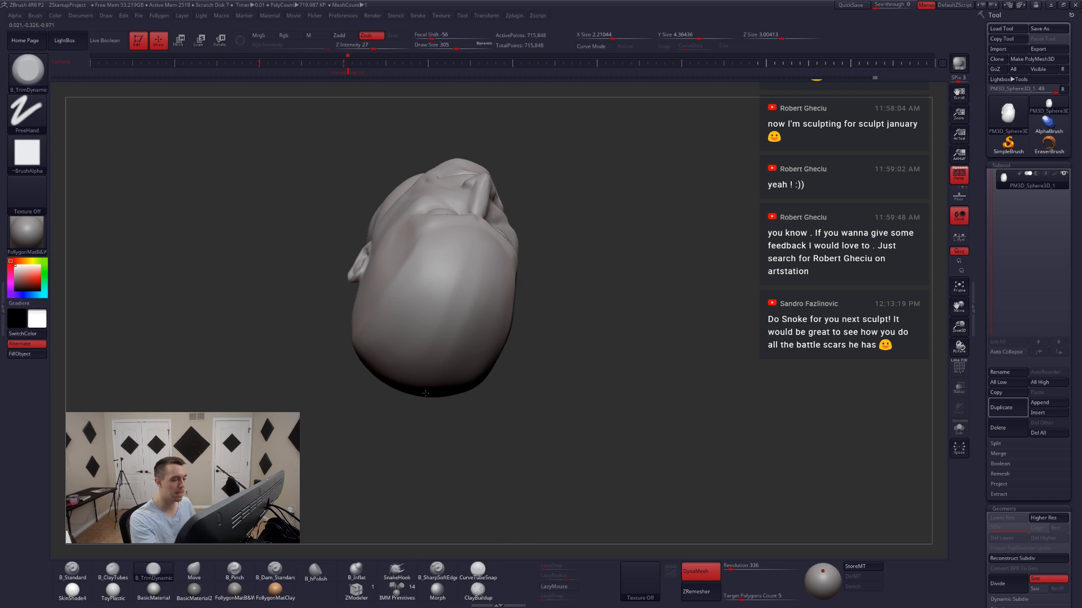
right_click_drag(425, 393, 497, 381)
right_click_drag(501, 265, 462, 372)
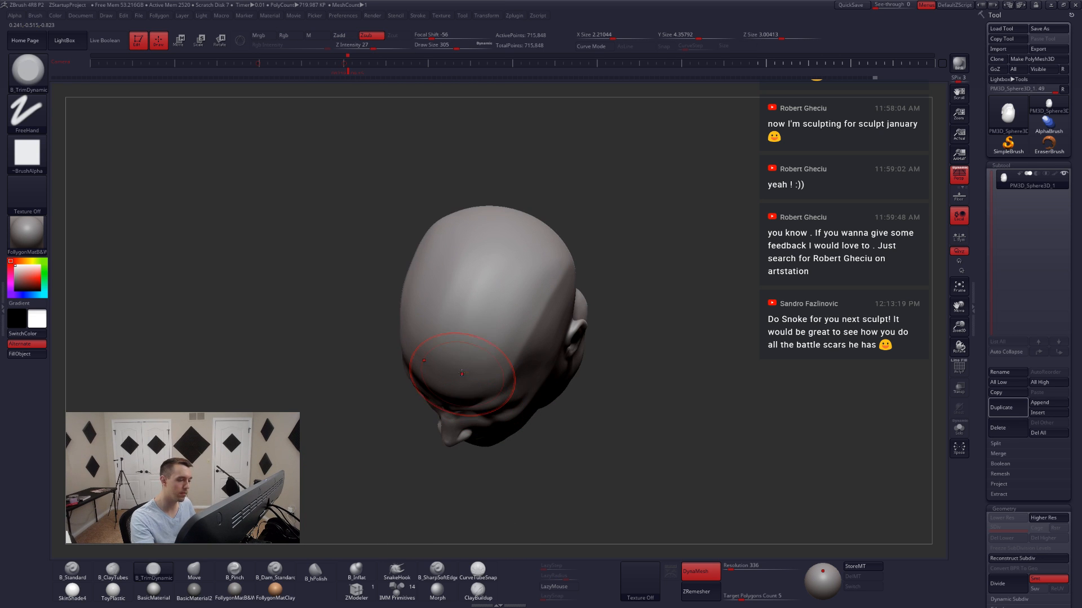
mouse_move(499, 242)
right_mouse_down()
mouse_move(463, 319)
mouse_move(475, 348)
mouse_move(486, 284)
mouse_move(517, 264)
right_mouse_up()
right_click_drag(530, 361, 568, 331, "alt")
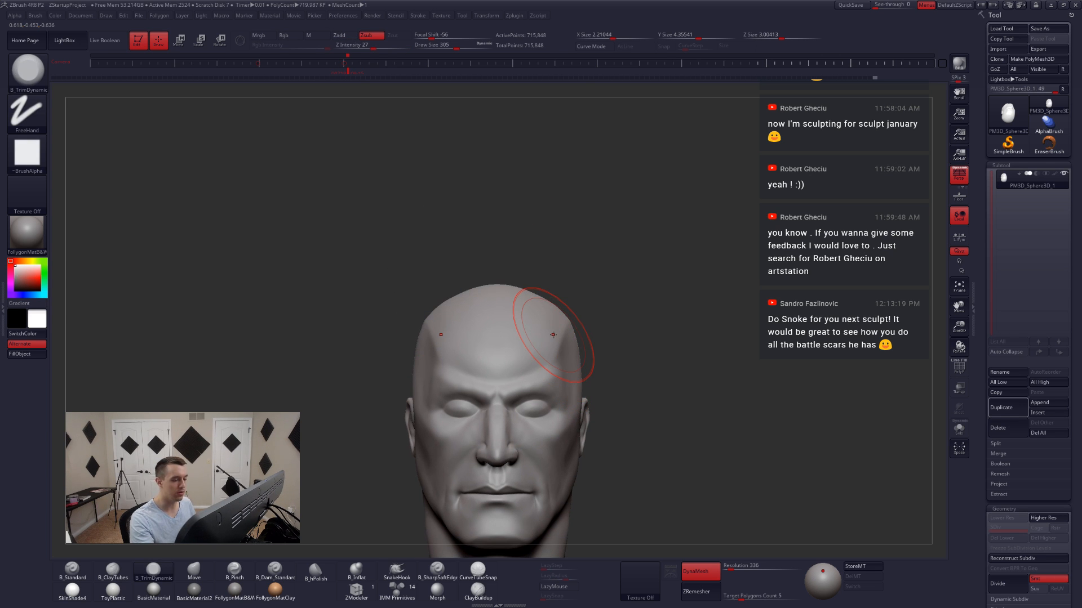
mouse_move(517, 303)
right_mouse_down()
mouse_move(504, 278)
mouse_move(559, 297)
right_mouse_up()
key("shift")
right_click_drag(615, 479, 686, 417, "alt")
right_click_drag(724, 451, 693, 432, "alt")
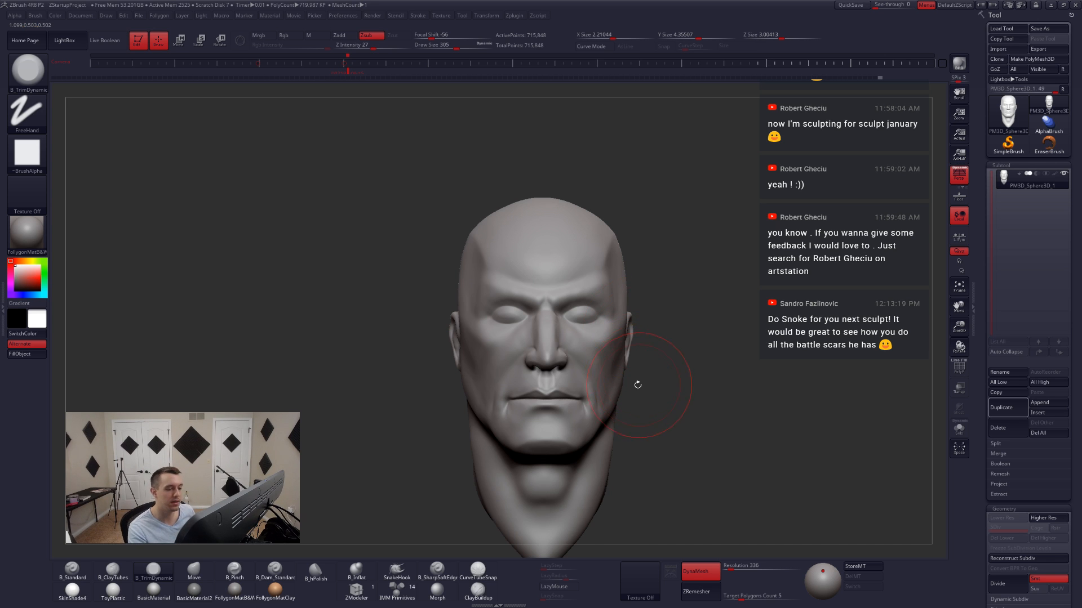
- Reduce the draw size to 154 and choose the B_SharpSoftEdge brush for work on the head's profile side
right_click_drag(637, 384, 571, 351)
key("space")
left_click(569, 352)
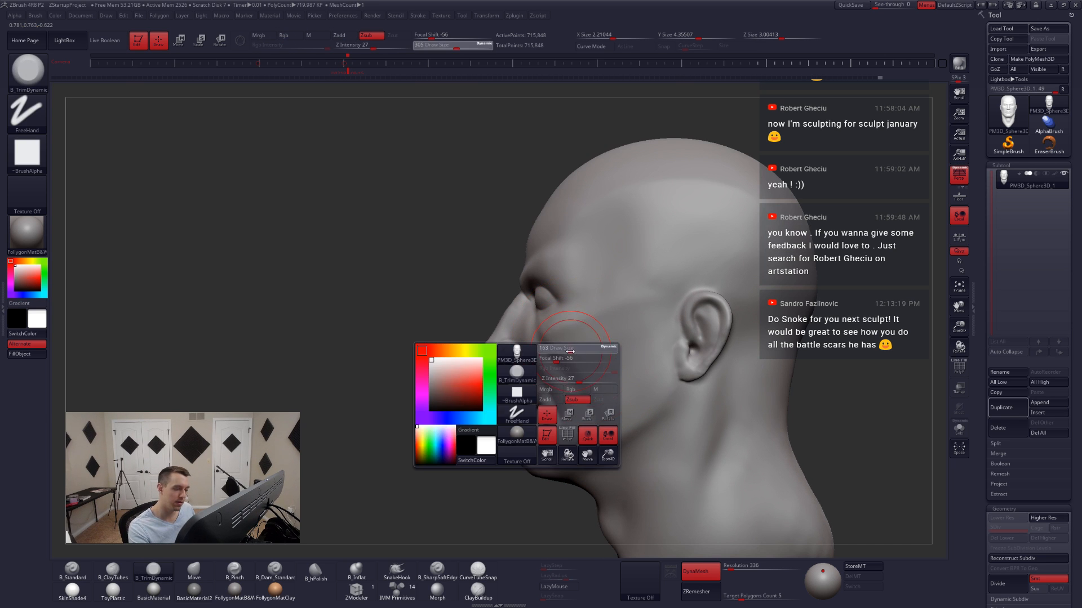
left_click_drag(570, 351, 569, 352)
left_click(438, 561)
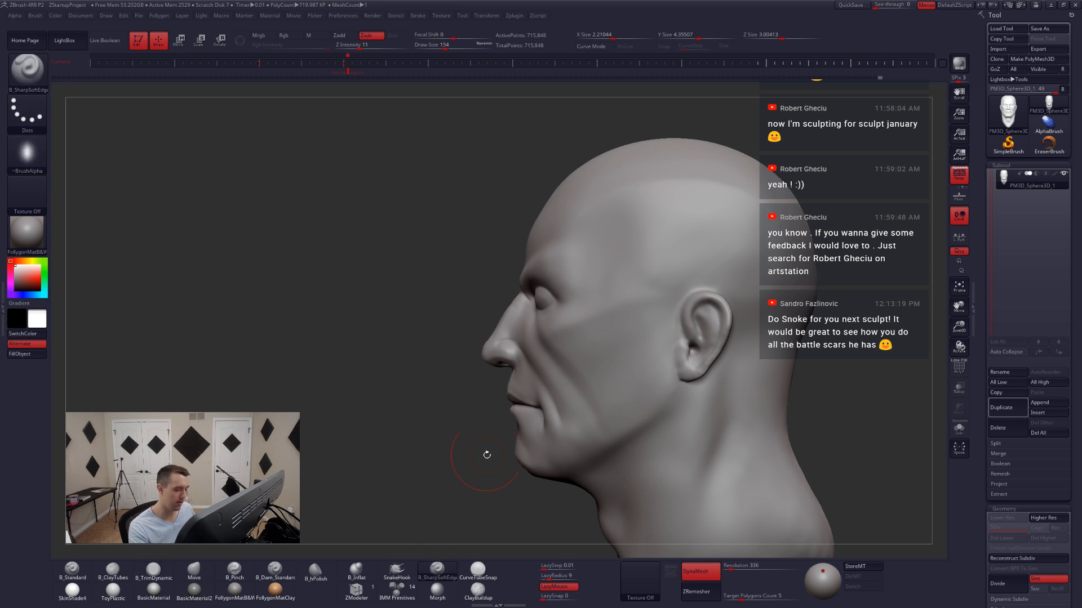
- Carve a crease around the outer edge of the cheekbone with the SharpSoftEdge brush at draw size 104
key("space")
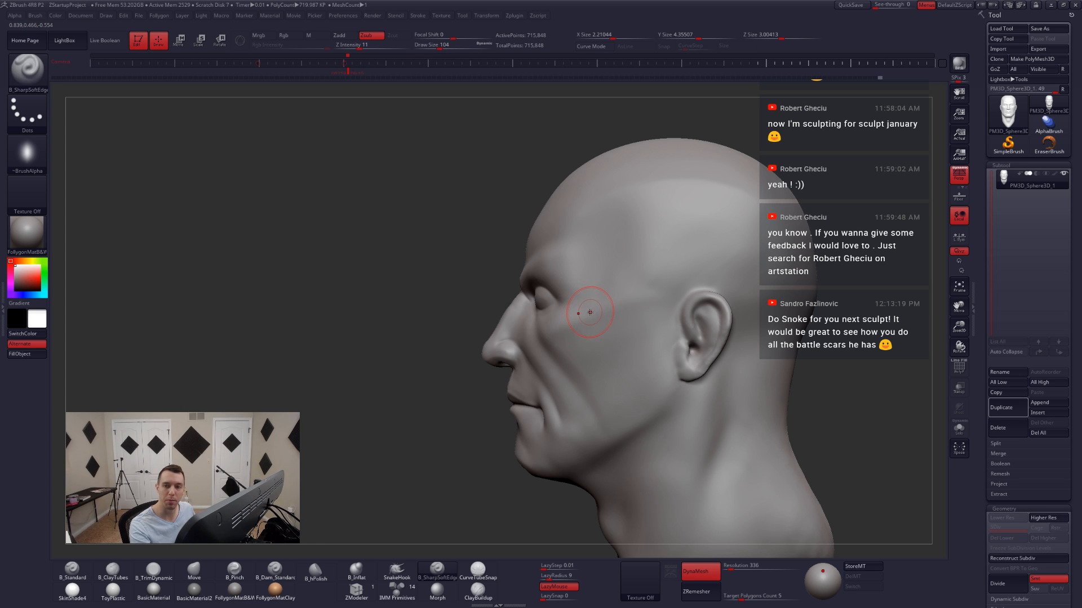
right_click_drag(590, 312, 591, 322)
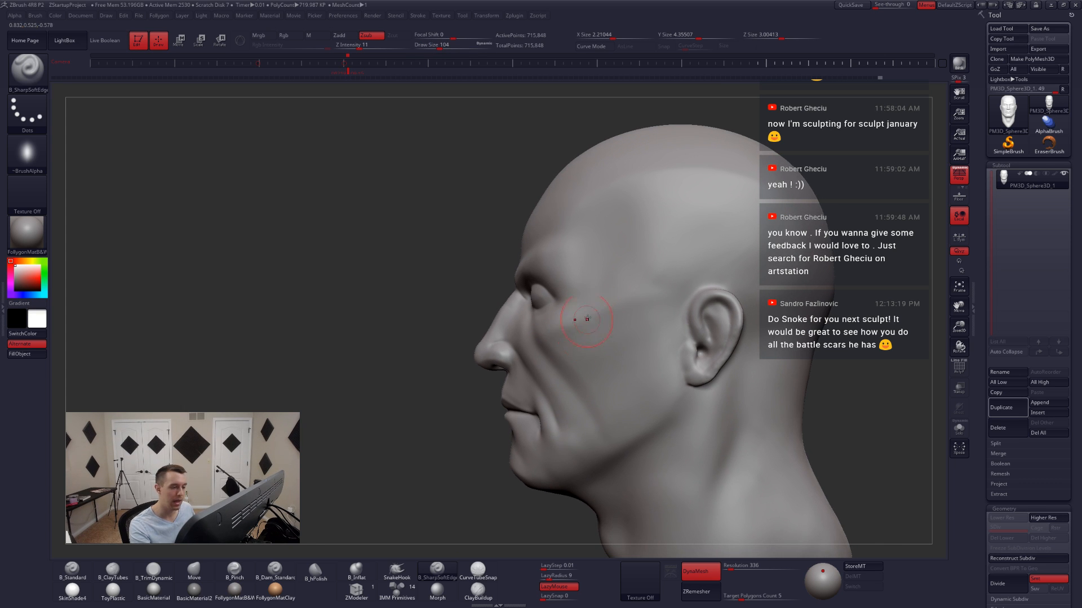
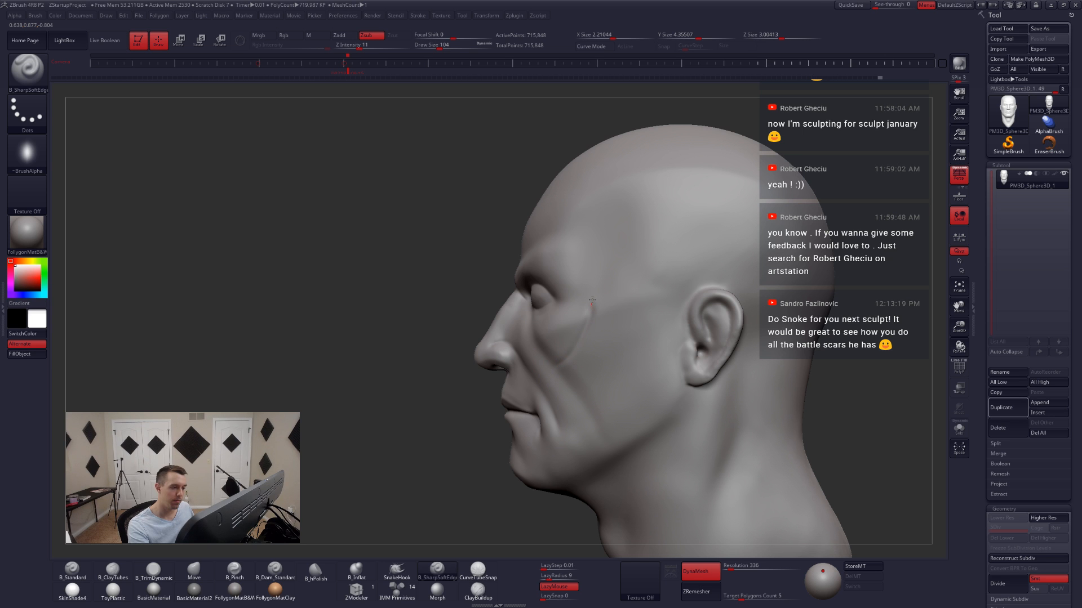
left_click_drag(592, 300, 583, 258)
mouse_move(576, 333)
right_mouse_down()
mouse_move(619, 345)
mouse_move(608, 354)
mouse_move(594, 339)
mouse_move(605, 363)
mouse_move(596, 344)
right_mouse_up()
- Build up volume along the outer side of the cheekbone with ClayTubes strokes at draw size 108, undoing unwanted strokes
key("2")
key("space")
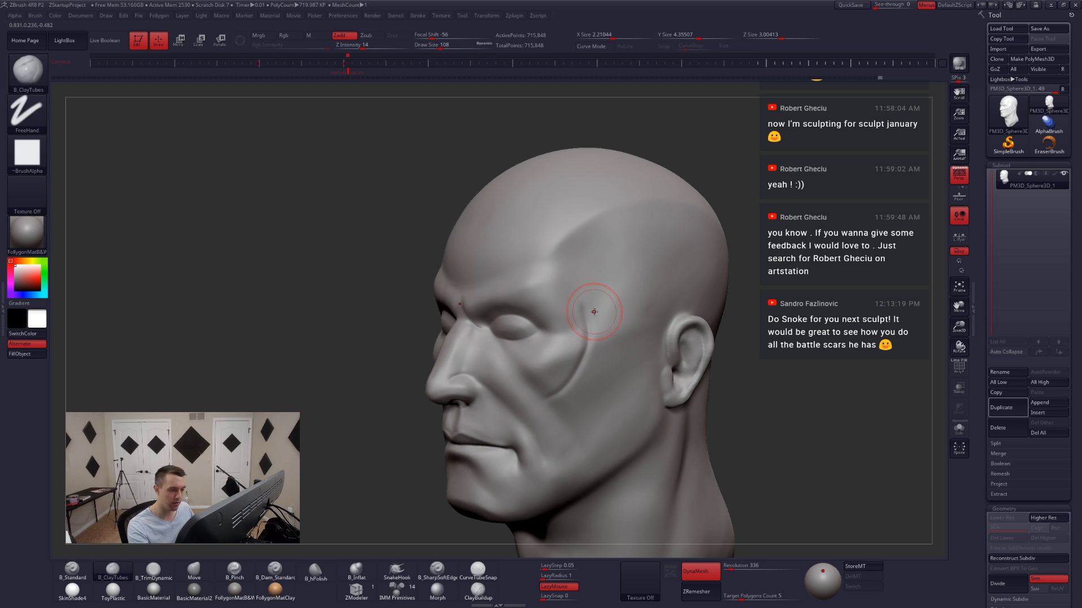
key("3")
key("ctrl+z")
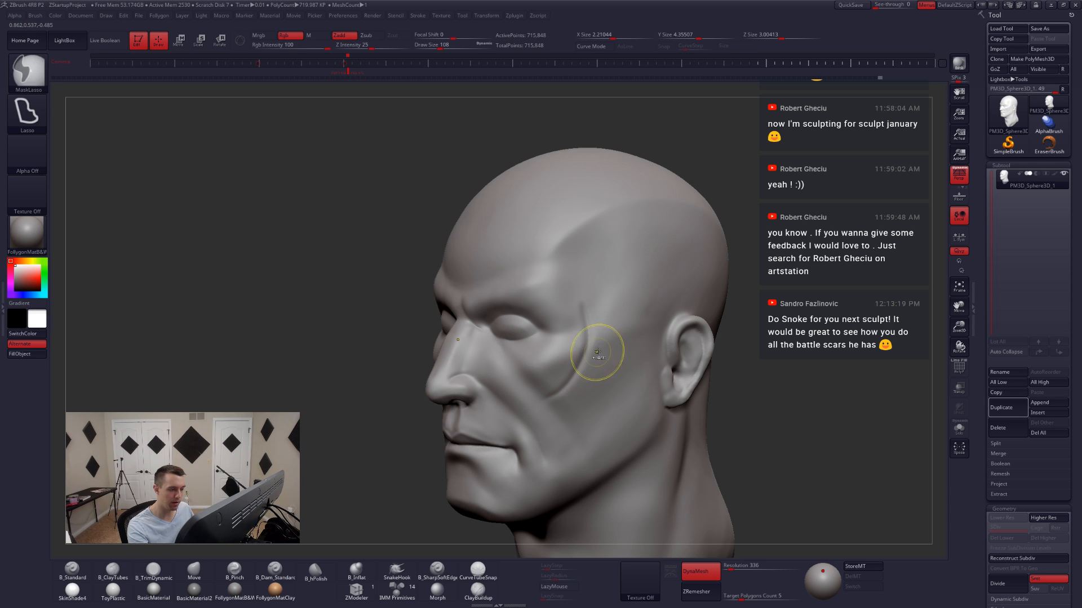
key("2")
mouse_move(595, 309)
left_mouse_down()
mouse_move(570, 396)
mouse_move(598, 358)
mouse_move(576, 404)
left_mouse_up()
left_click_drag(615, 307, 614, 326)
left_click_drag(740, 392, 789, 397)
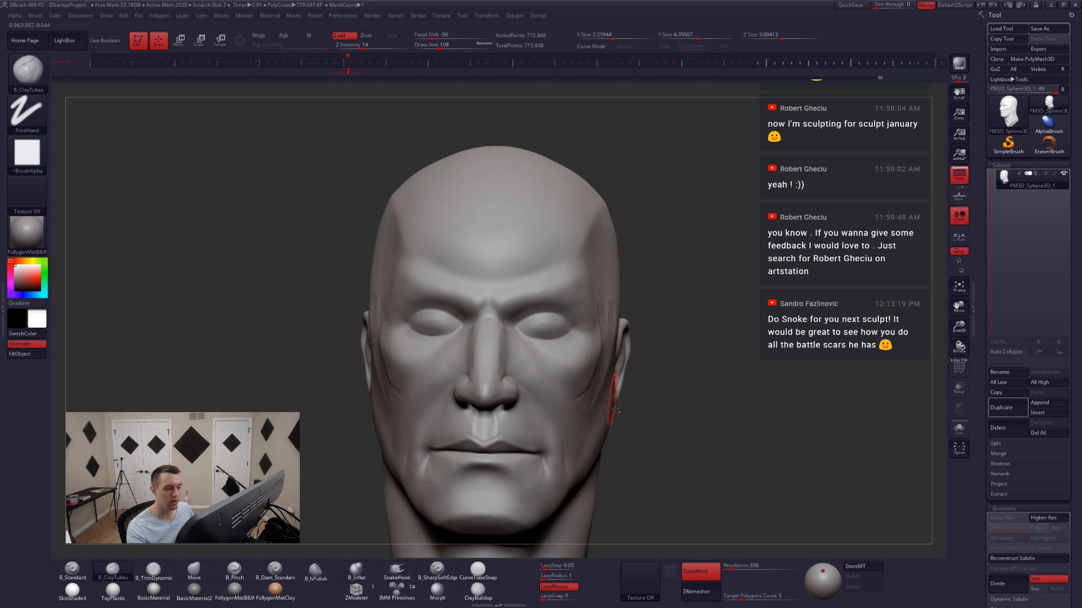
left_click_drag(631, 402, 632, 454, "alt")
left_click_drag(619, 395, 587, 416)
left_click_drag(851, 316, 798, 326)
key("ctrl+z")
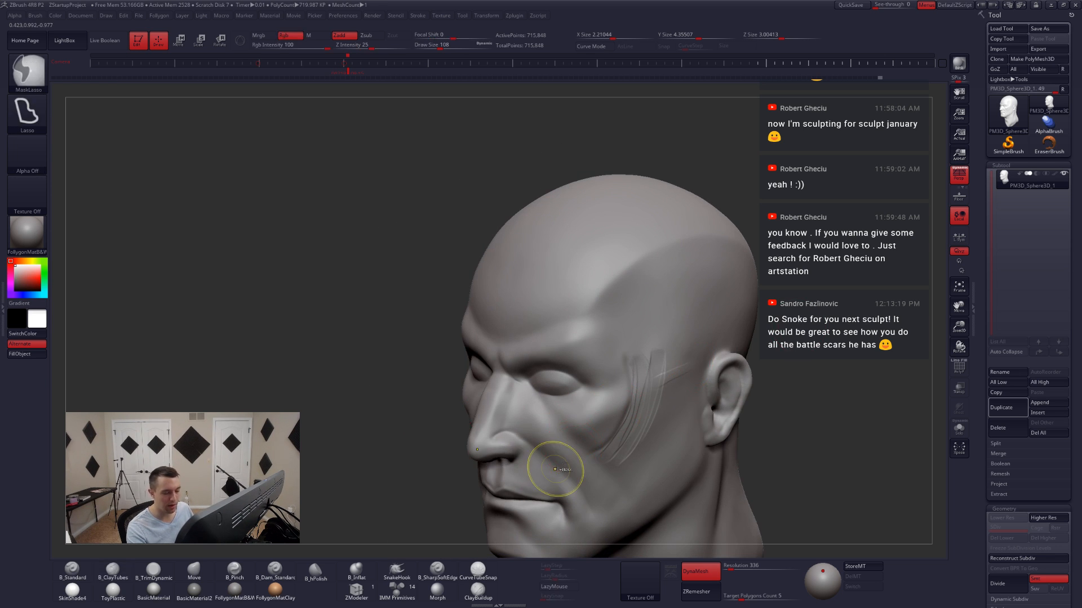
- Flatten the clay strokes between the temple and the outer cheekbone using TrimDynamic at draw size 124
mouse_move(639, 445)
right_mouse_down("alt")
mouse_move(621, 430)
mouse_move(627, 383)
right_mouse_up("alt")
key("3")
key("space")
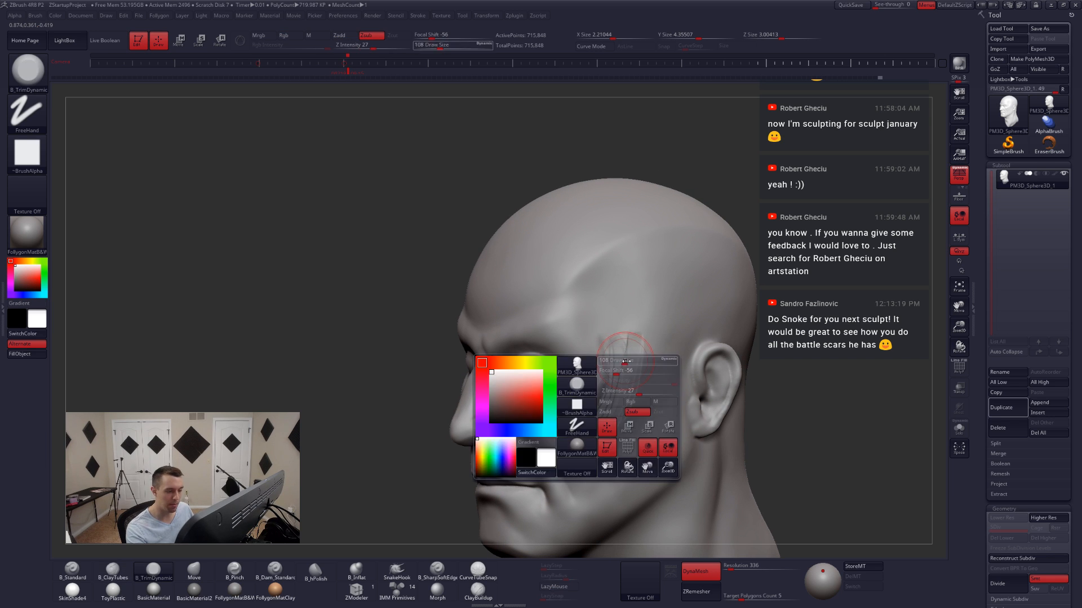
left_click_drag(623, 361, 626, 361)
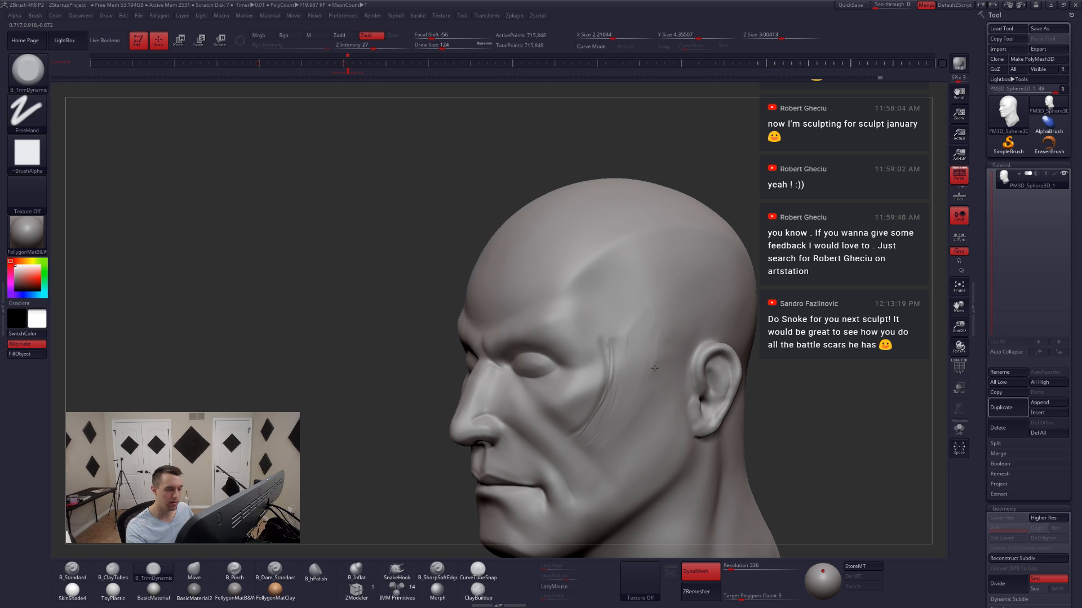
right_click_drag(589, 397, 589, 367, "shift")
mouse_move(673, 425)
right_mouse_down()
mouse_move(627, 419)
mouse_move(600, 361)
right_mouse_up()
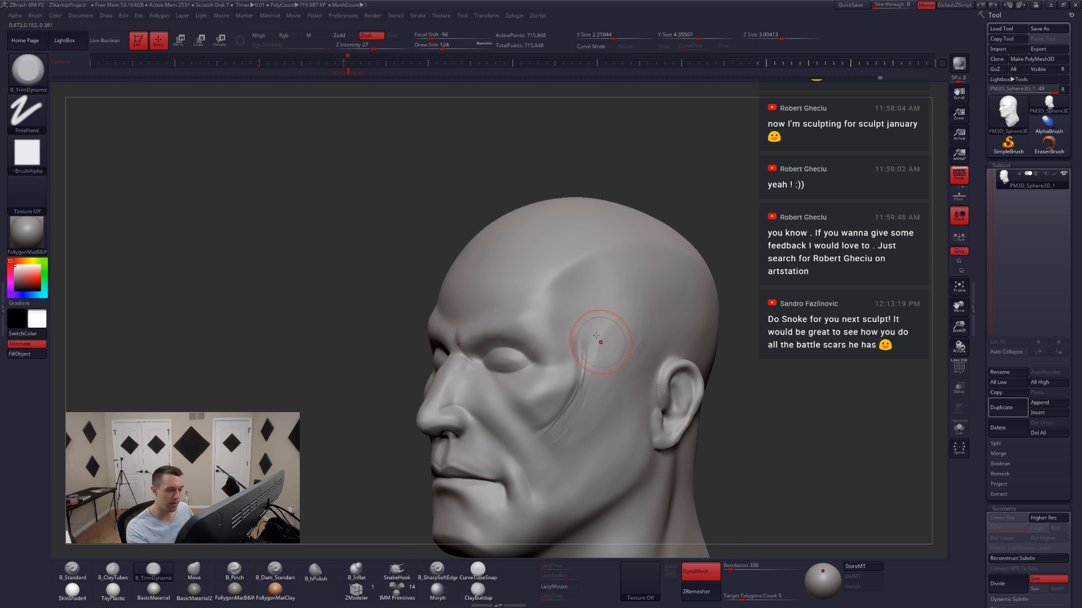
mouse_move(597, 361)
left_mouse_down()
mouse_move(592, 391)
mouse_move(546, 444)
left_mouse_up()
- Smooth the remaining ridges along the outer cheekbone crease with the draw size set to 120
key("space")
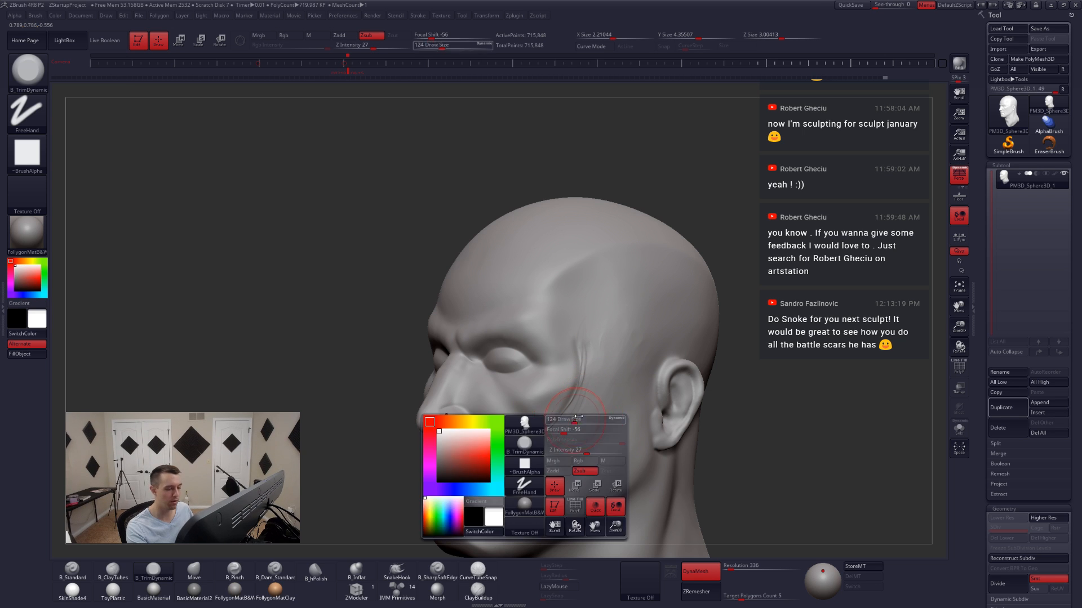
left_click(569, 446)
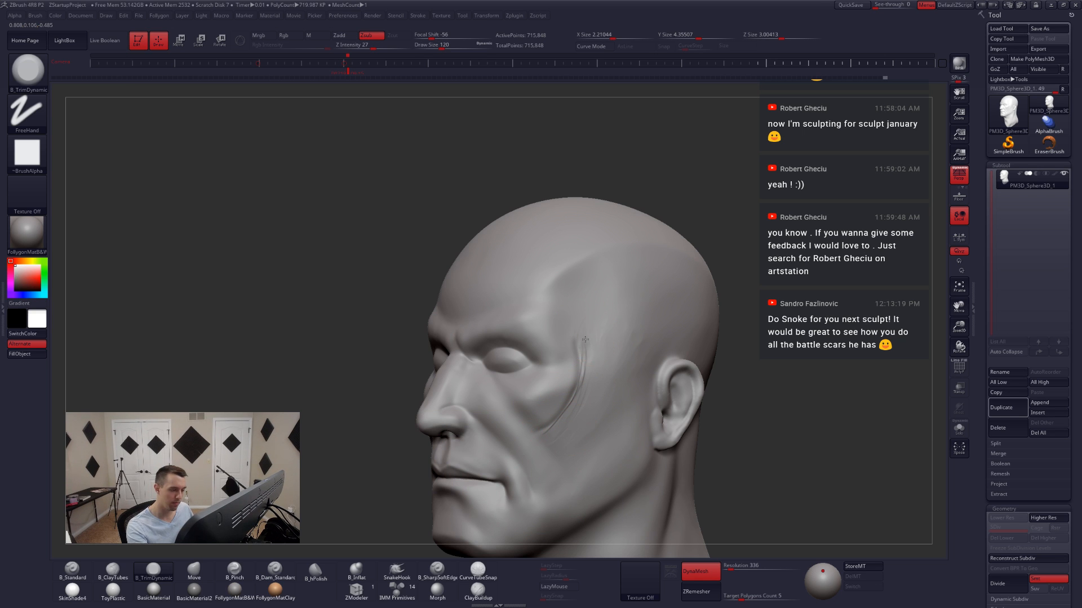
left_click_drag(574, 411, 591, 340, "shift")
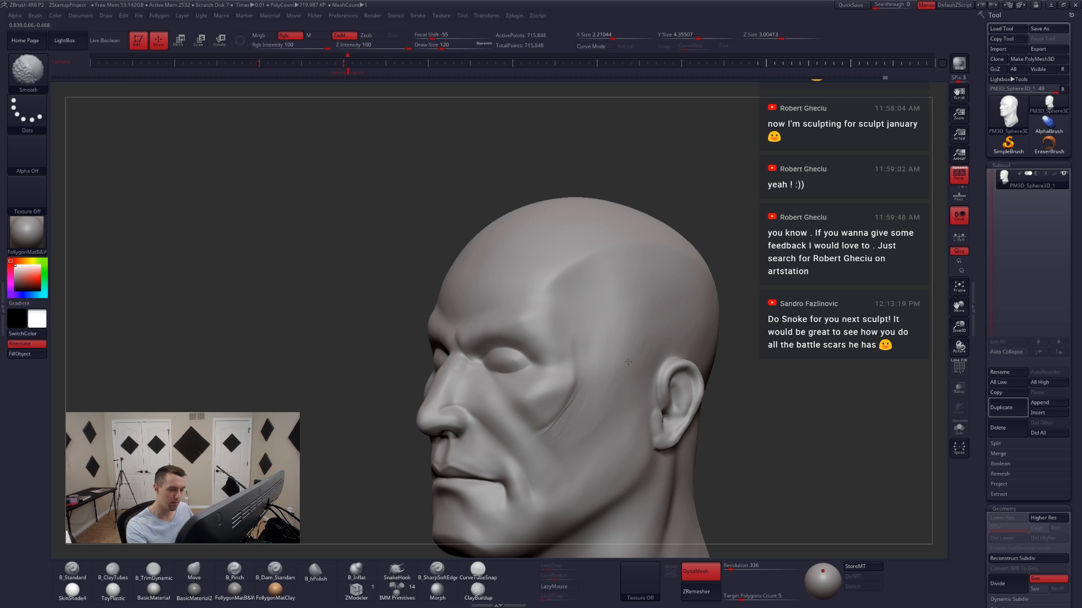
mouse_move(570, 436)
right_mouse_down()
mouse_move(612, 425)
mouse_move(638, 385)
mouse_move(625, 394)
mouse_move(582, 318)
right_mouse_up()
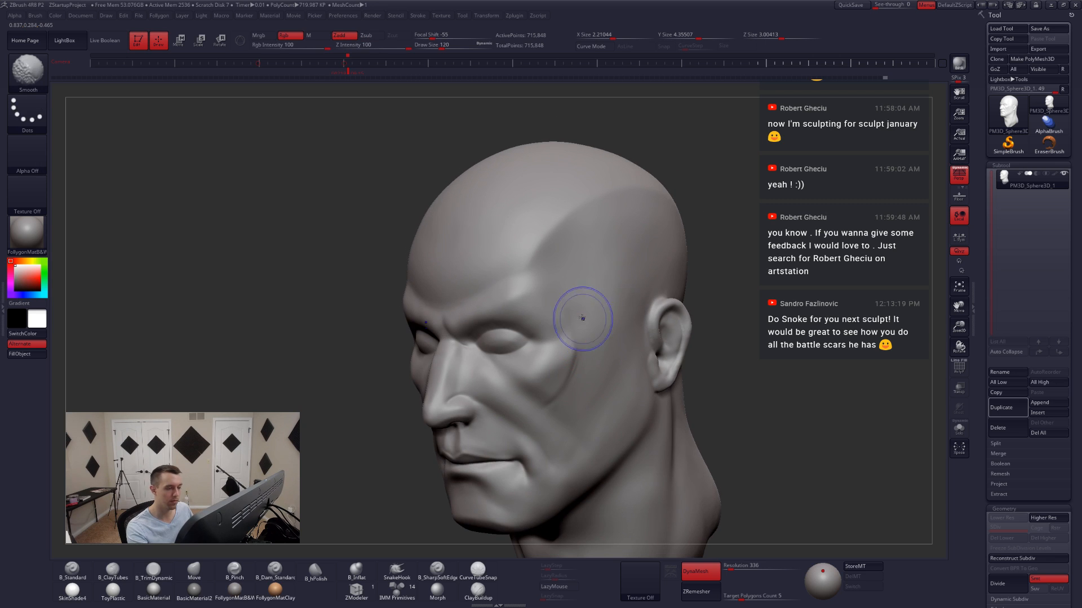
- Sharpen the lower and outer rim of the cheekbone with the Pinch brush at draw sizes 59 and 77, and soften the surface beside it
right_click_drag(570, 401, 556, 386)
key("space")
left_click_drag(566, 386, 554, 386)
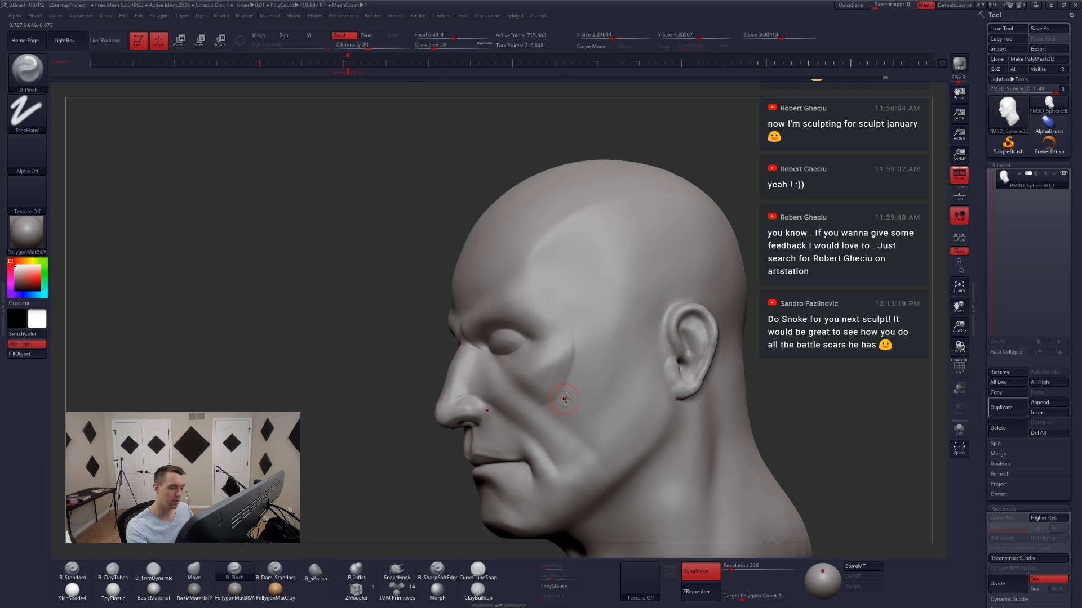
right_click_drag(564, 399, 626, 395, "shift")
key("space")
left_click_drag(574, 388, 592, 387)
mouse_move(668, 401)
right_mouse_down()
mouse_move(636, 389)
mouse_move(586, 422)
right_mouse_up()
left_click_drag(594, 340, 576, 378, "shift")
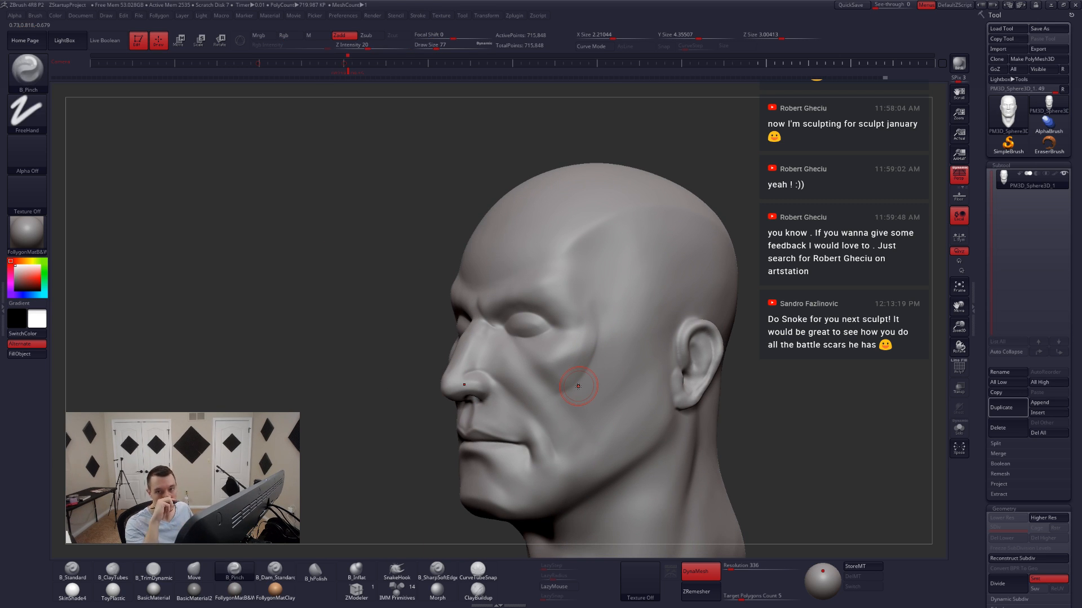
- Adjust the cheekbone's shape with the Move brush at draw size 104
right_click_drag(597, 376, 586, 374, "shift")
key("4")
key("space")
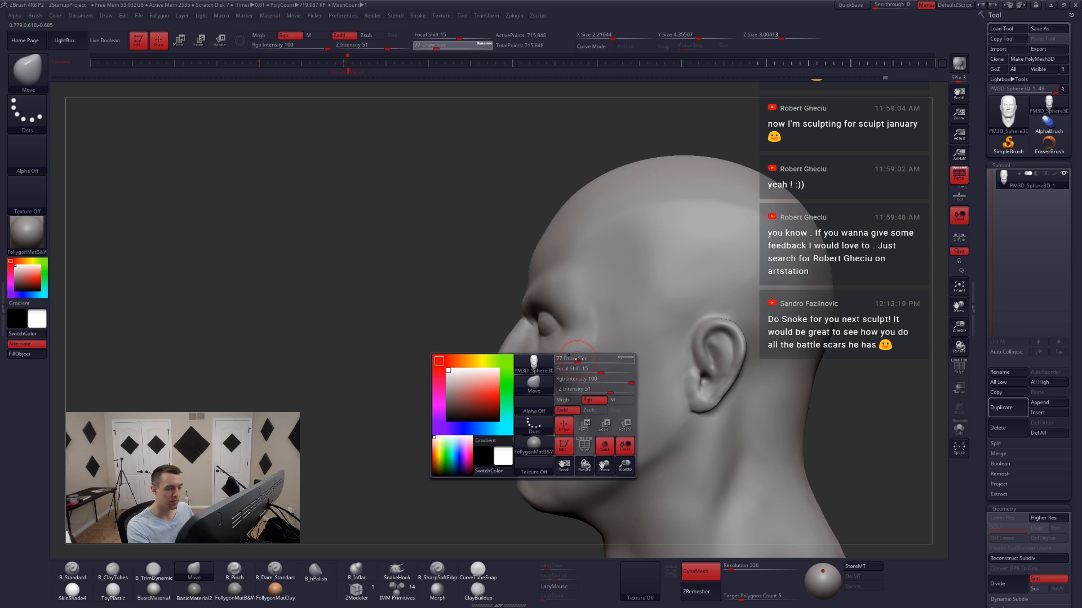
left_click_drag(576, 359, 580, 359)
right_click_drag(579, 359, 558, 340)
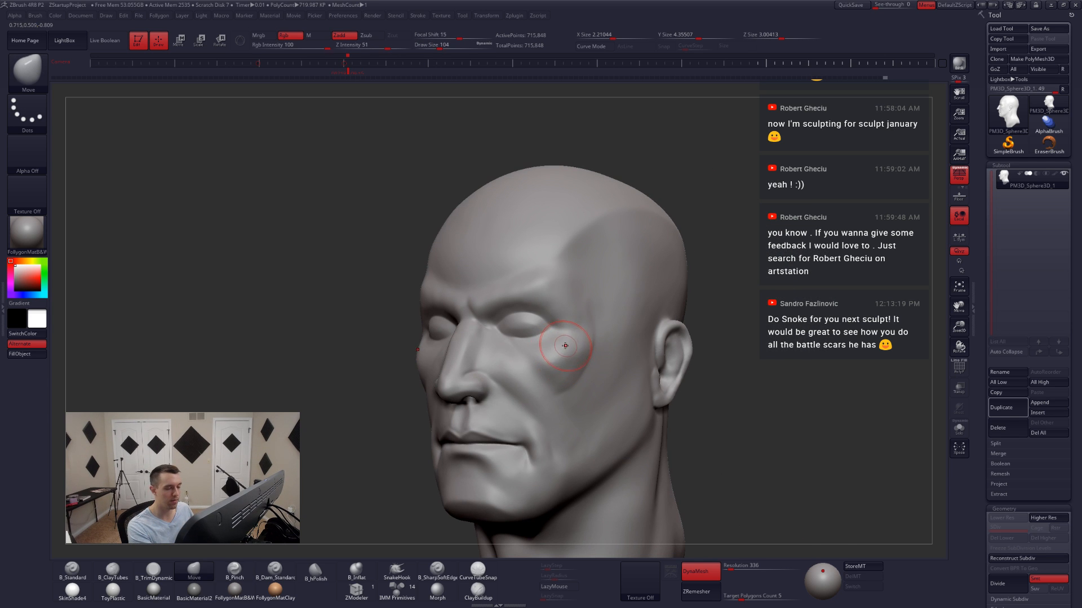
- Tighten the cheekbone edge below the outer eye corner with the Pinch brush at draw size 83
key("5")
key("space")
left_click_drag(570, 345, 567, 344)
right_click_drag(566, 338, 569, 355, "alt")
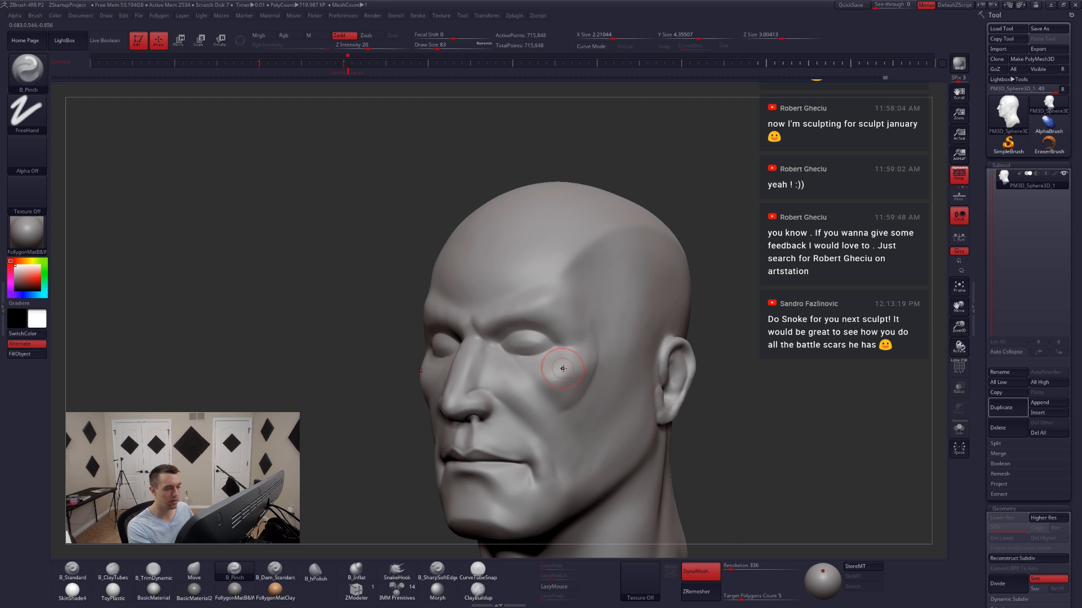
- Add and soften diagonal ClayTubes strokes across the cheekbones, reducing the draw size from 136 to 68
right_click_drag(563, 368, 545, 366)
key("2")
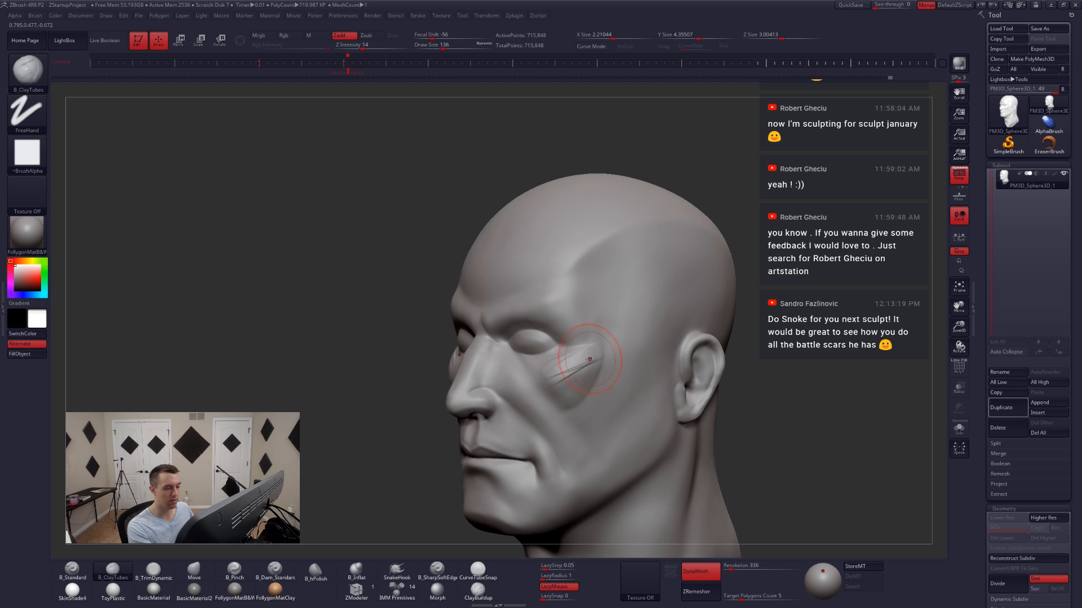
mouse_move(555, 368)
right_mouse_down()
mouse_move(586, 379)
mouse_move(571, 387)
right_mouse_up()
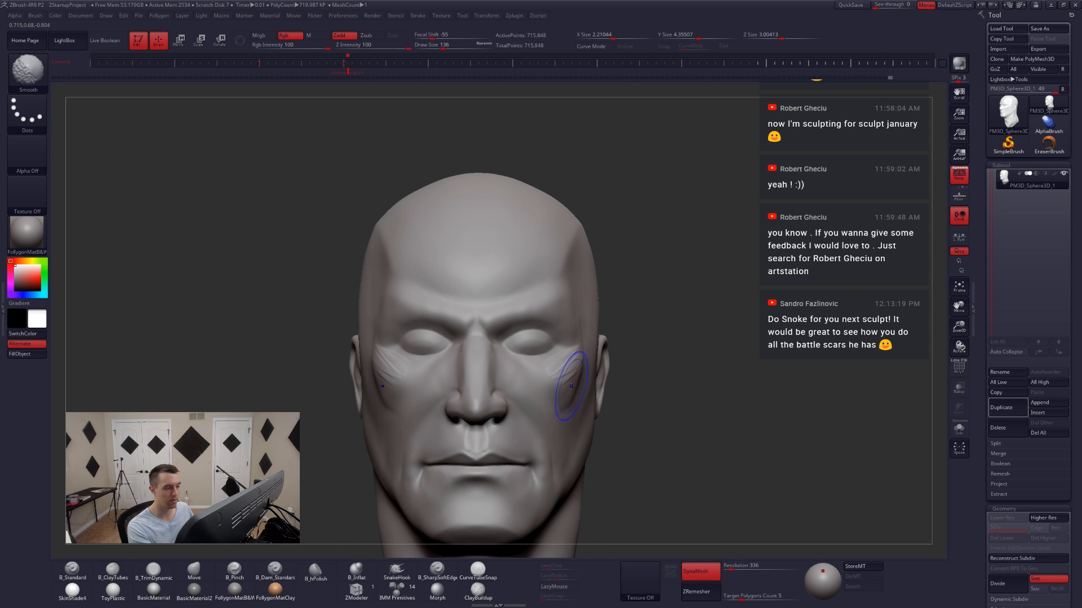
key("space")
left_click_drag(578, 376, 570, 376)
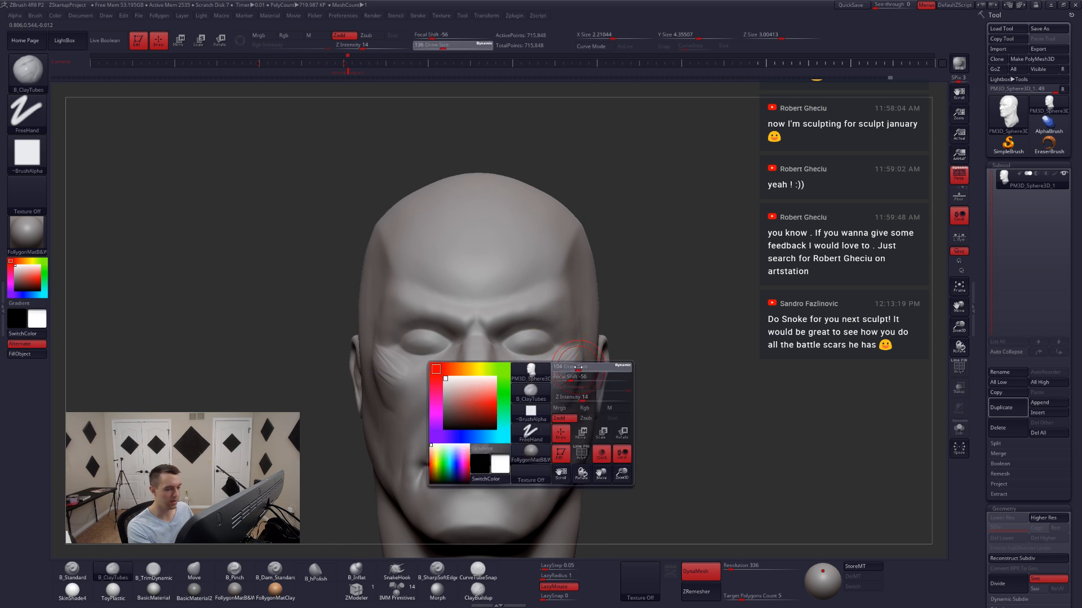
mouse_move(582, 376)
right_mouse_down()
mouse_move(580, 357)
mouse_move(586, 366)
mouse_move(540, 374)
mouse_move(572, 374)
mouse_move(579, 363)
right_mouse_up()
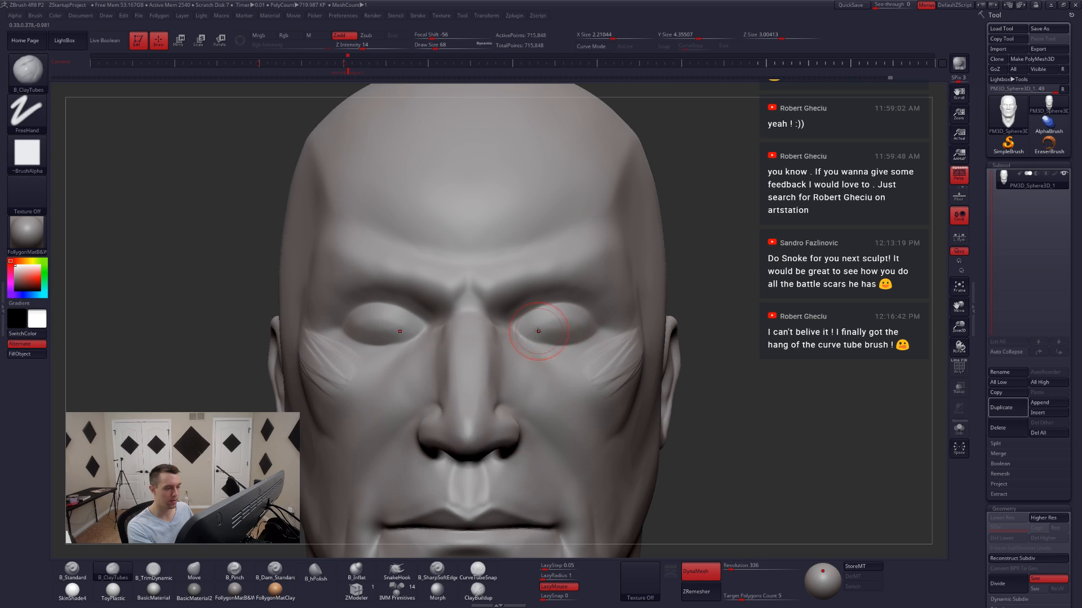
- Nudge the front of the cheekbones below the eyes with the Move brush at draw size 68
key("b")
key("m")
key("v")
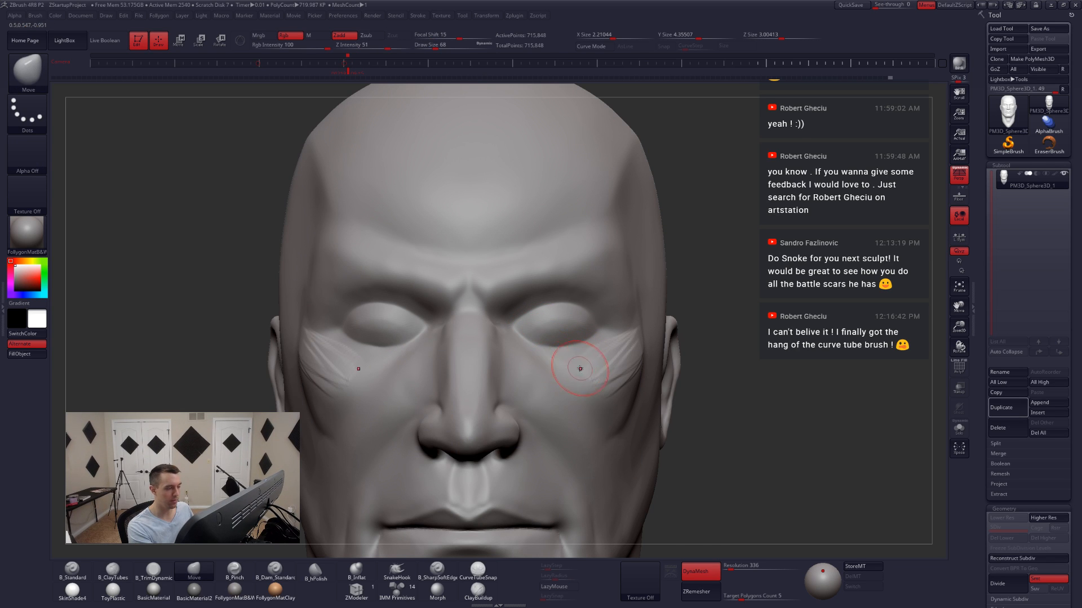
right_click_drag(611, 365, 532, 361)
- Layer more ClayTubes strokes on the outer part of the cheekbone
key("b")
key("c")
key("t")
mouse_move(639, 342)
left_mouse_down()
mouse_move(590, 387)
mouse_move(642, 372)
left_mouse_up()
- Flatten the stroke marks on the cheekbone with TrimDynamic at draw size 80
key("b")
key("t")
key("d")
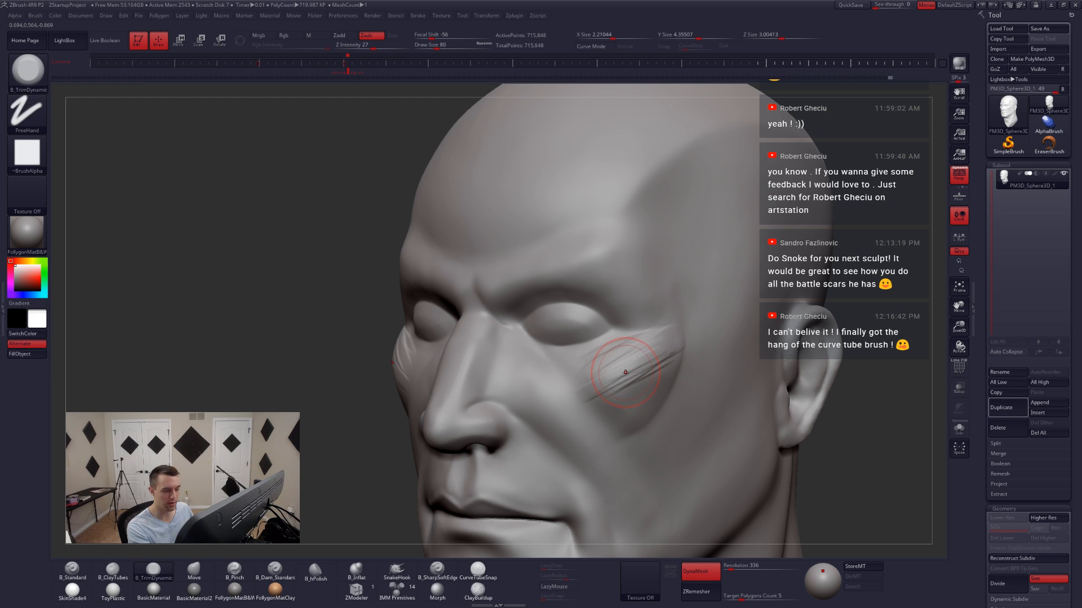
key("space")
- Define the cheekbone ridge with the Pinch brush at draw size 56 and smooth out the leftover stroke marks
key("b")
key("p")
key("i")
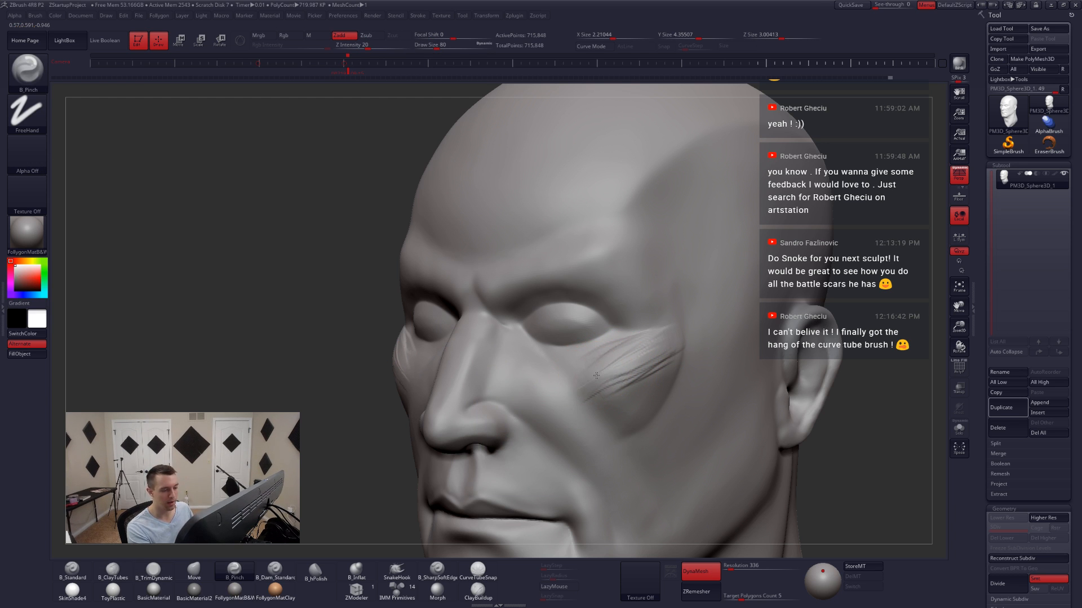
key("space")
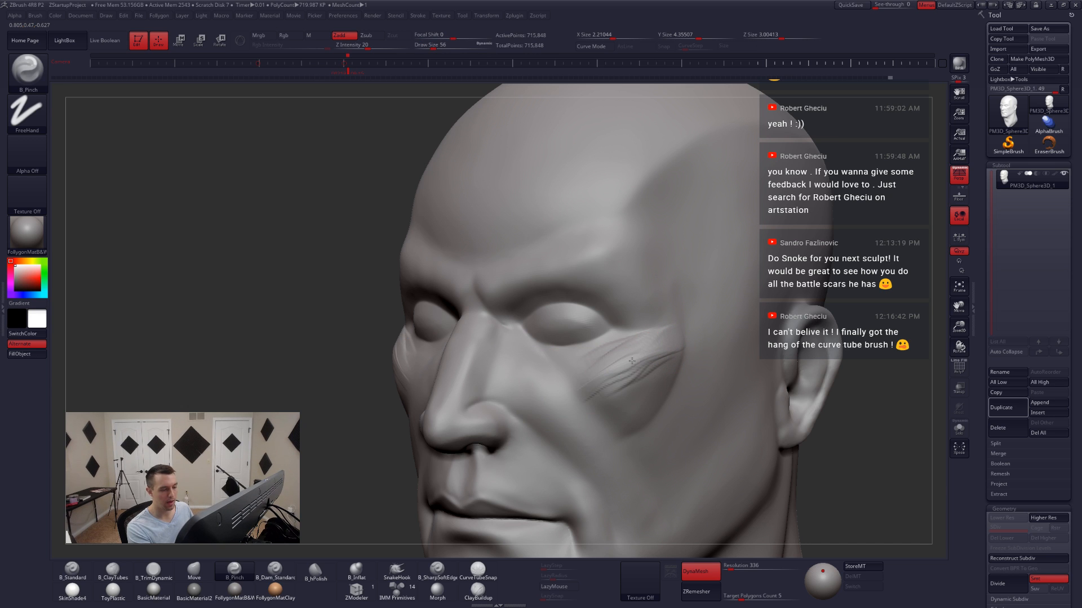
key("shift")
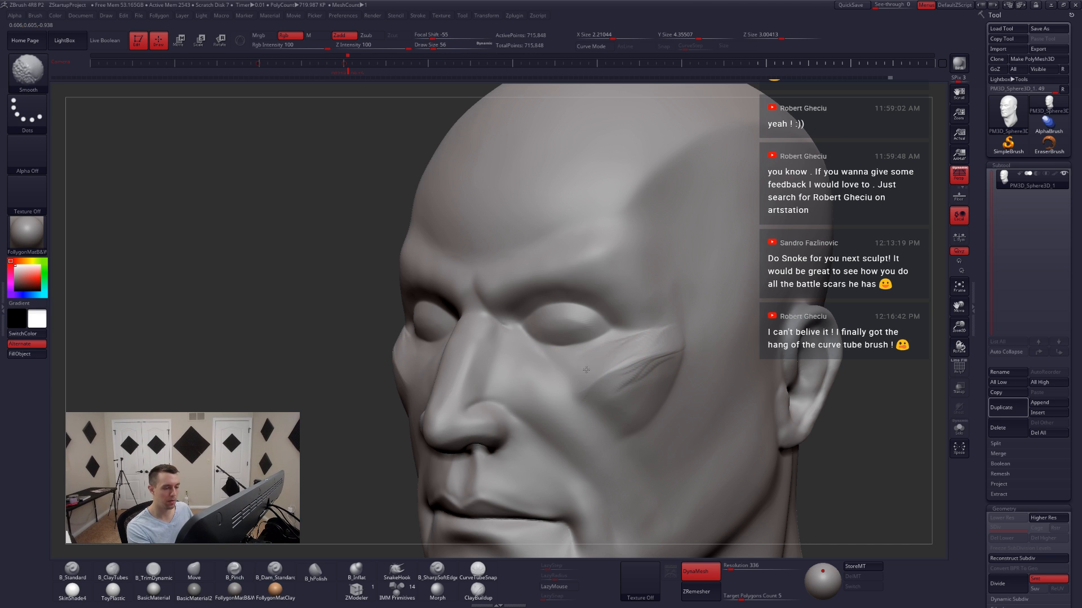
- Reshape the outer contour of the cheekbones from a high angle with the Move brush at draw size 101
mouse_move(613, 410)
right_mouse_down()
mouse_move(640, 401)
mouse_move(603, 394)
right_mouse_up()
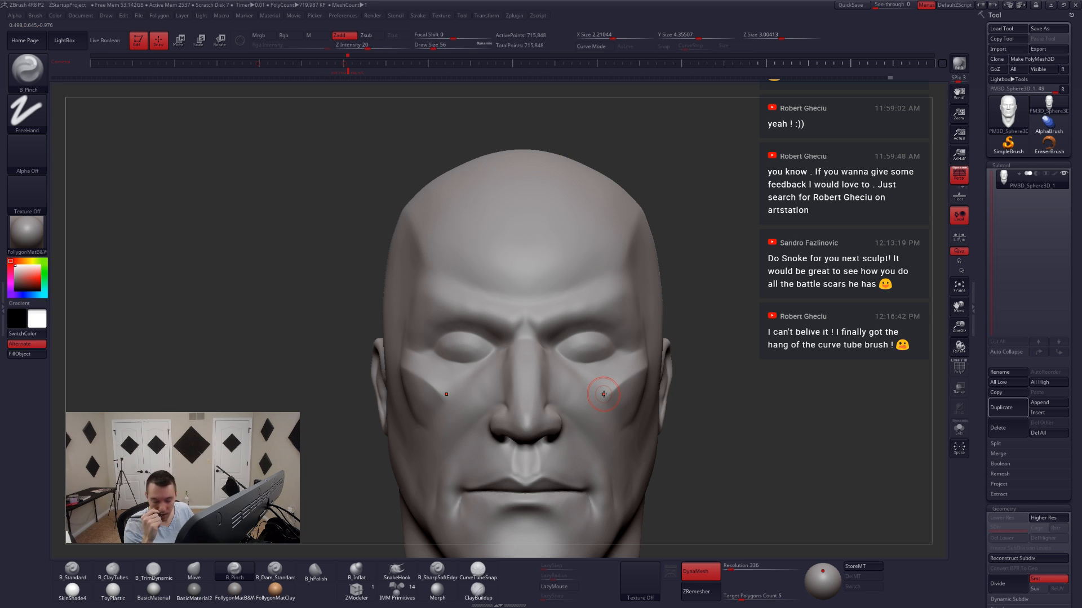
mouse_move(624, 406)
right_mouse_down()
mouse_move(664, 397)
mouse_move(645, 428)
mouse_move(656, 445)
right_mouse_up()
key("b")
key("m")
key("v")
key("space")
left_click_drag(630, 393, 637, 390)
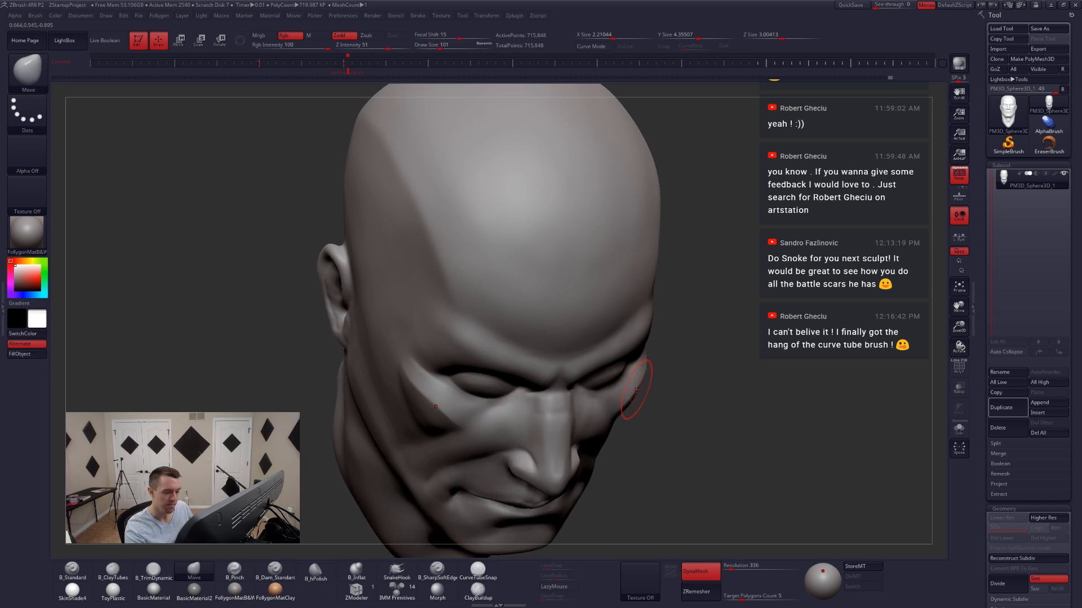
- Refine the cheekbone silhouette from several angles with the Move brush at draw size 104
mouse_move(649, 415)
right_mouse_down()
mouse_move(628, 399)
mouse_move(633, 389)
mouse_move(643, 414)
mouse_move(628, 439)
right_mouse_up()
key("space")
left_click_drag(656, 404, 659, 401)
mouse_move(658, 403)
right_mouse_down("shift")
mouse_move(633, 386)
mouse_move(657, 373)
right_mouse_up("shift")
right_click_drag(654, 418, 669, 380, "shift")
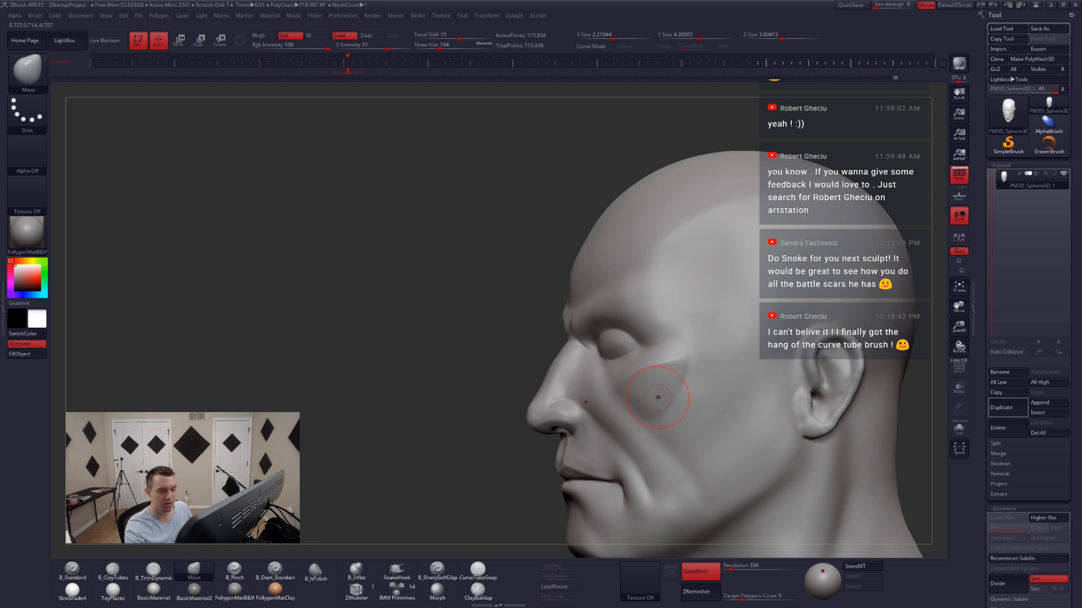
- Fill out the area between the brows and upper eyes with ClayTubes strokes at draw size 90 and smooth them
mouse_move(658, 397)
right_mouse_down()
mouse_move(673, 429)
mouse_move(641, 391)
mouse_move(617, 429)
mouse_move(616, 419)
mouse_move(583, 415)
right_mouse_up()
key("bracketleft")
key("b")
key("c")
key("t")
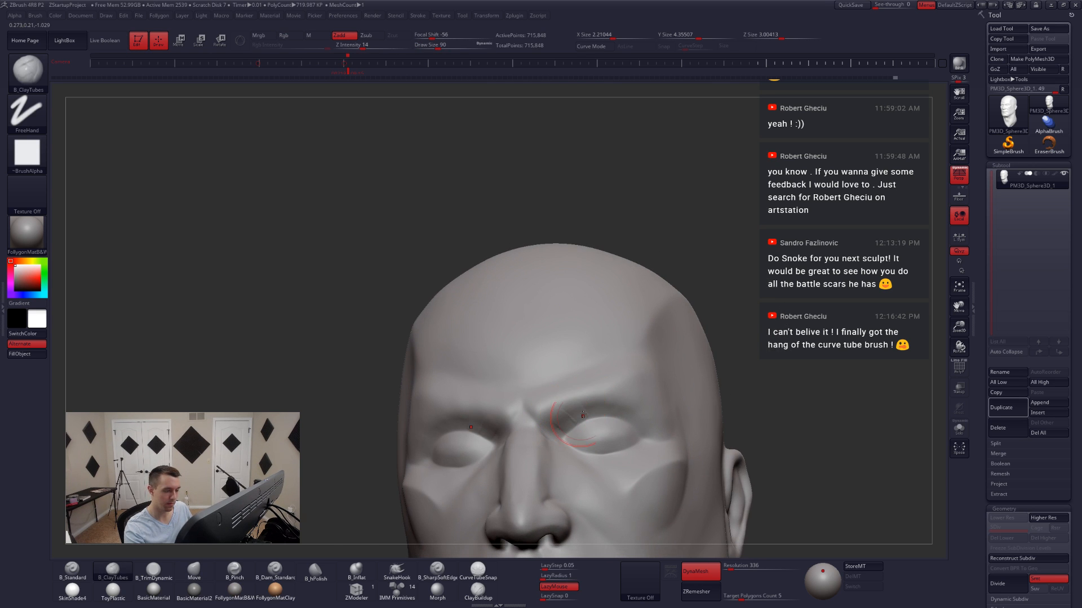
mouse_move(555, 418)
left_mouse_down()
mouse_move(595, 405)
mouse_move(654, 429)
mouse_move(624, 401)
mouse_move(582, 406)
left_mouse_up()
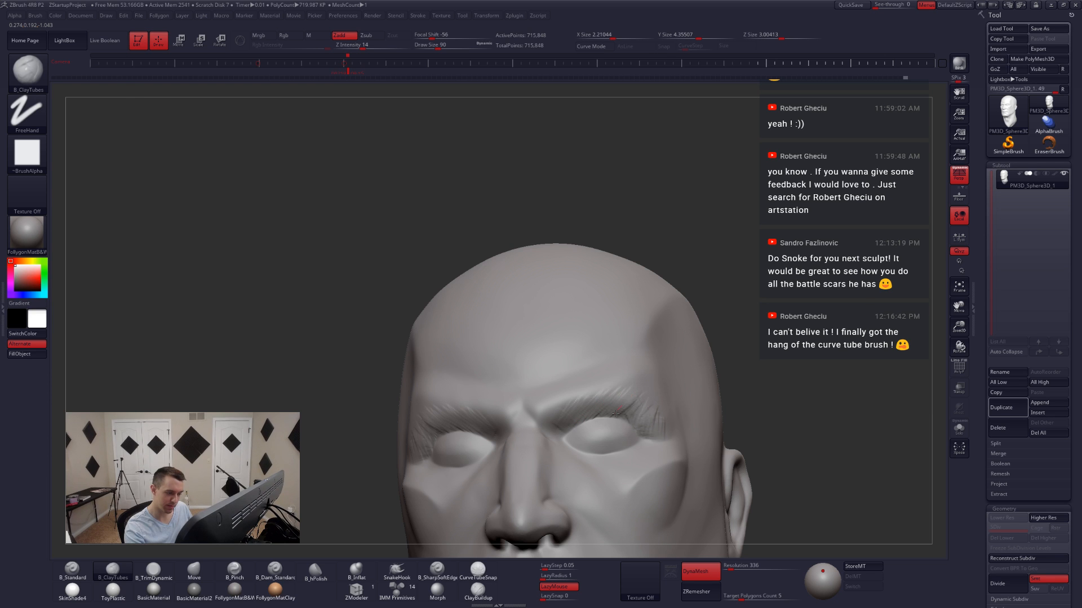
left_click_drag(615, 418, 629, 404)
right_click_drag(596, 423, 620, 401)
left_click_drag(595, 394, 566, 400, "shift")
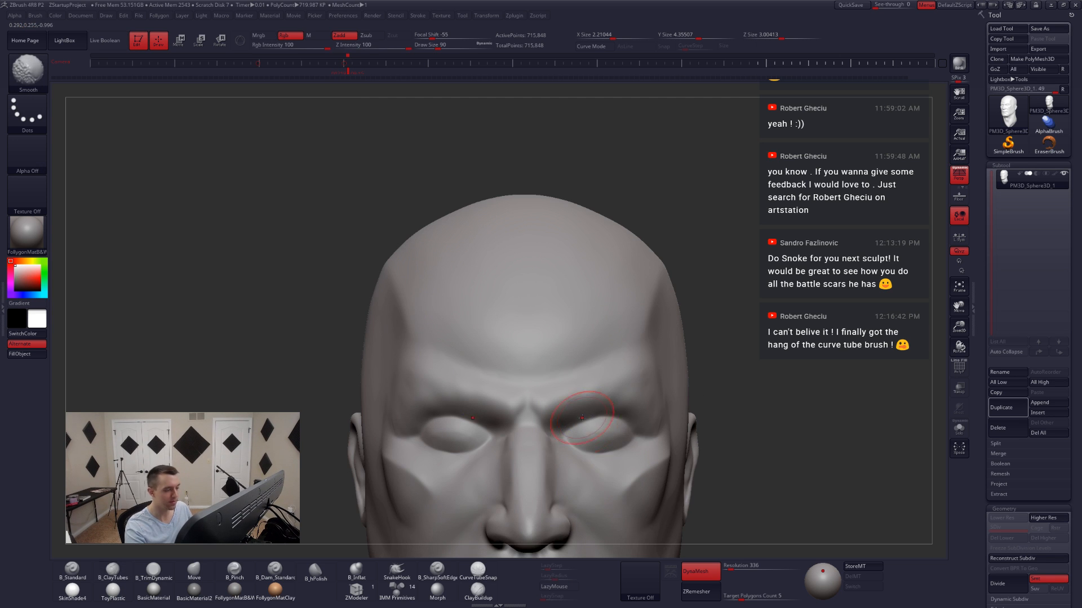
- Mask the whole head except a band covering the brows and the sides of the head at brow level
right_click_drag(597, 402, 663, 394)
key("space")
left_click_drag(680, 403, 674, 404)
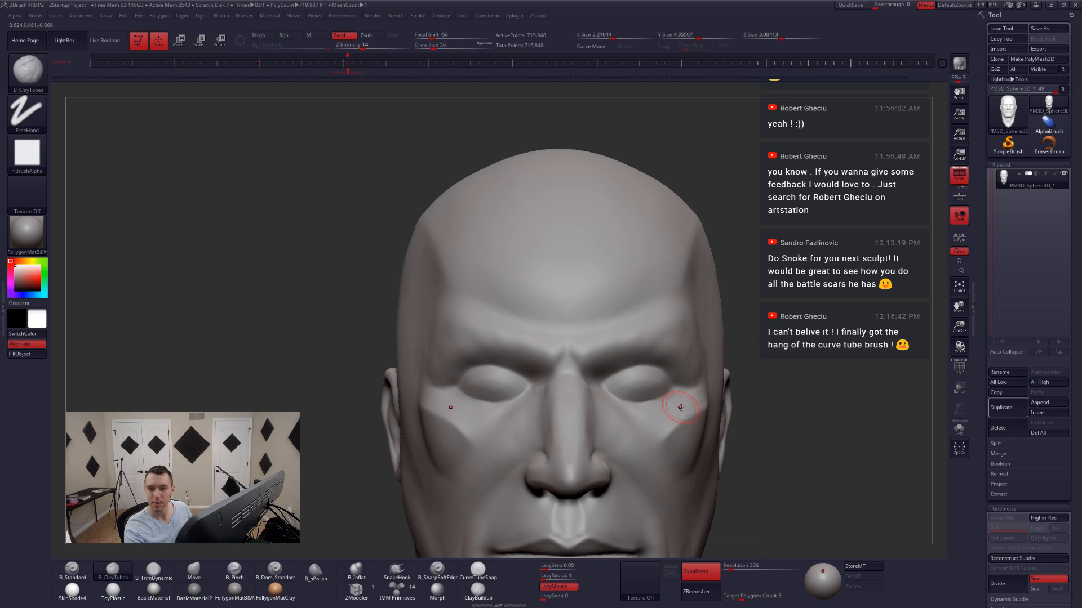
mouse_move(685, 411)
right_mouse_down("alt")
mouse_move(664, 392)
mouse_move(620, 405)
mouse_move(579, 395)
mouse_move(591, 381)
right_mouse_up("alt")
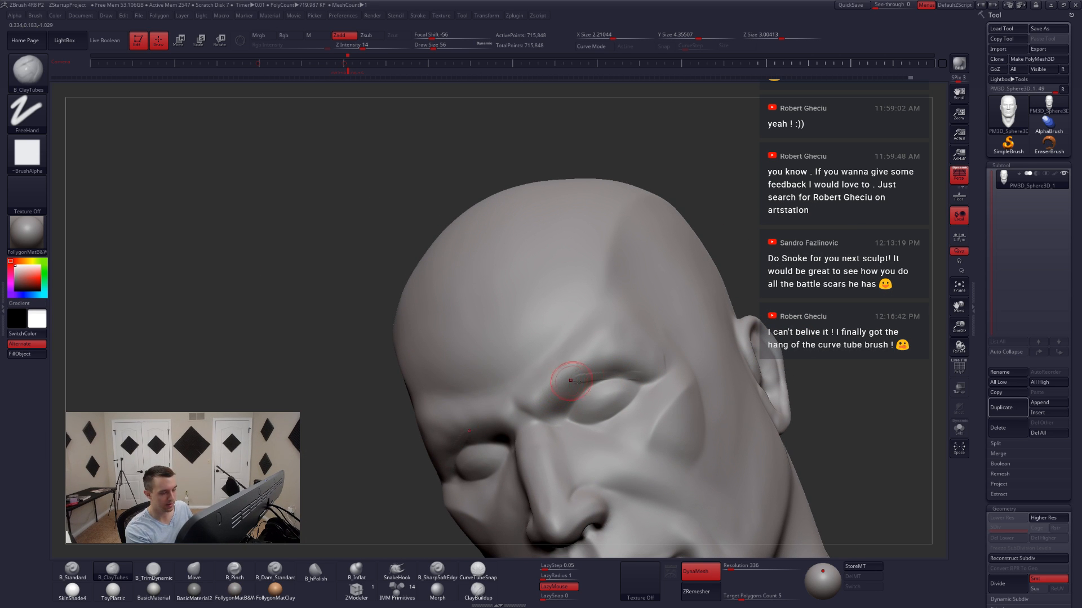
right_click_drag(631, 376, 632, 429, "shift")
key("shift+f")
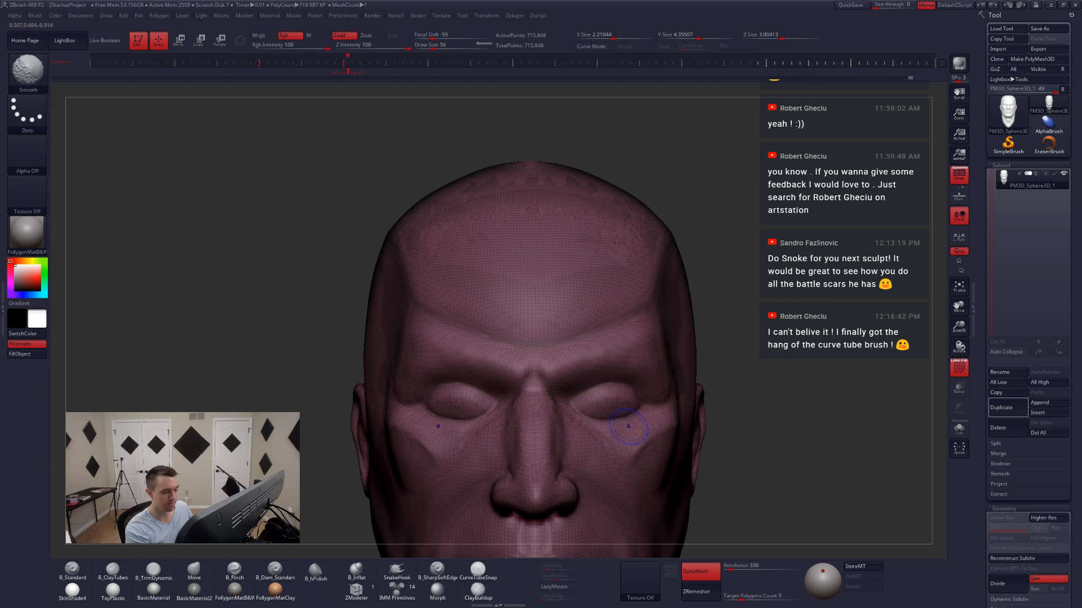
key("shift+f")
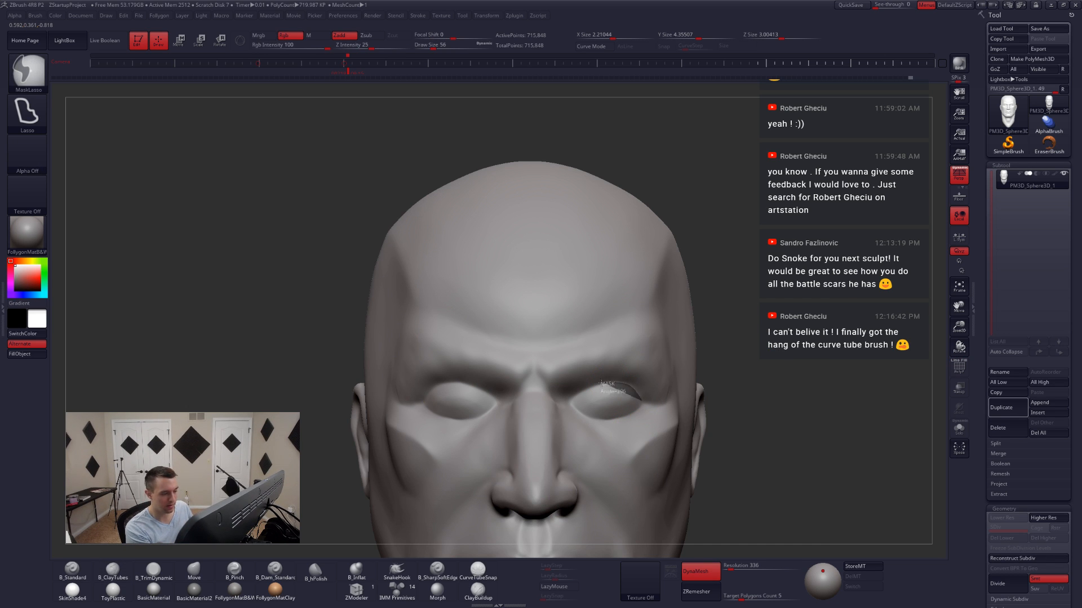
mouse_move(602, 383)
left_mouse_down("ctrl")
mouse_move(569, 402)
mouse_move(534, 381)
mouse_move(673, 303)
mouse_move(815, 367)
mouse_move(827, 390)
left_mouse_up("ctrl")
left_click(675, 381, "ctrl")
key("ctrl+i")
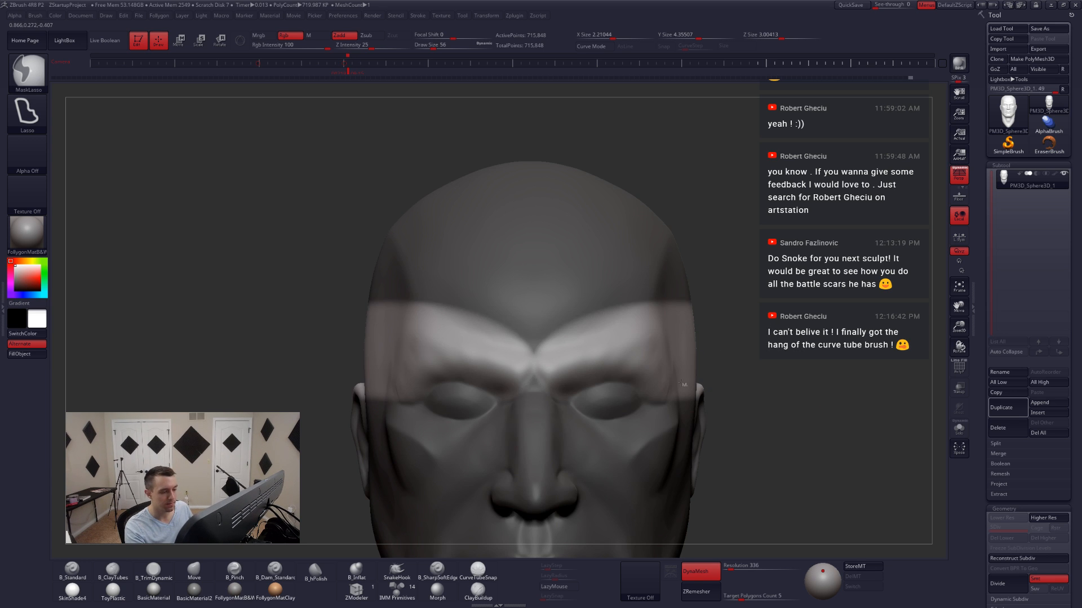
- Build up the outer part of the unmasked brows with ClayTubes at draw size 77 and adjust their shape with the Move brush
key("space")
left_click_drag(620, 438, 626, 439)
mouse_move(580, 397)
right_mouse_down()
mouse_move(645, 394)
mouse_move(644, 421)
mouse_move(649, 363)
mouse_move(622, 367)
mouse_move(633, 364)
right_mouse_up()
key("b")
key("c")
key("t")
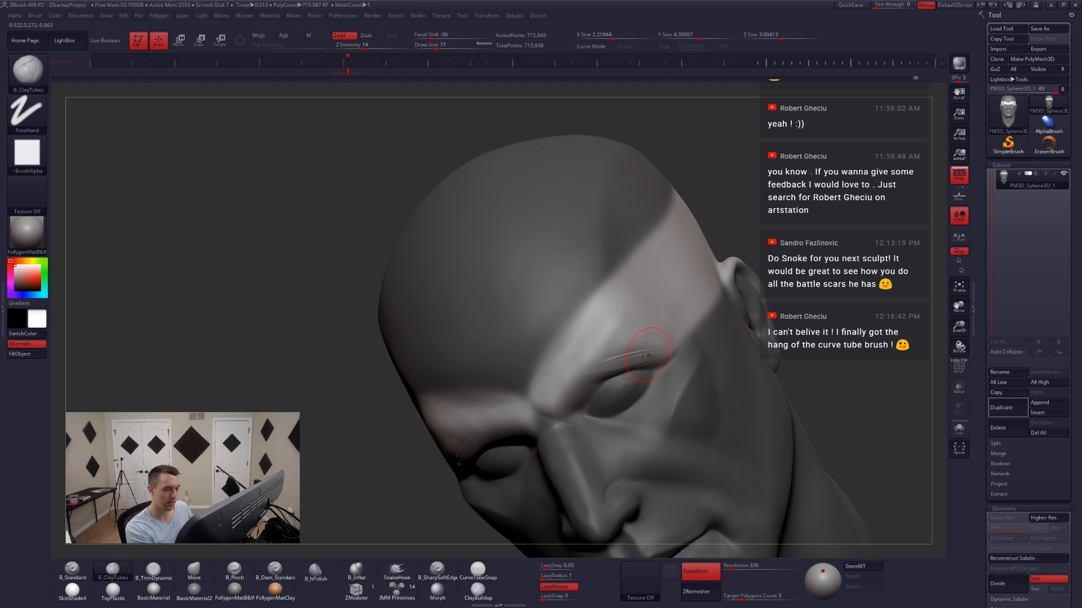
mouse_move(630, 354)
right_mouse_down("shift")
mouse_move(632, 379)
mouse_move(538, 315)
mouse_move(597, 383)
mouse_move(572, 405)
mouse_move(529, 395)
right_mouse_up("shift")
key("4")
key("space")
left_click_drag(551, 389, 588, 371)
- Sharpen the lower edge and outer corner of the brow ridges with the Pinch brush and clear the mask
key("5")
key("space")
mouse_move(588, 371)
right_mouse_down("shift")
mouse_move(637, 372)
mouse_move(584, 370)
right_mouse_up("shift")
mouse_move(553, 393)
left_mouse_down()
mouse_move(575, 381)
mouse_move(623, 389)
left_mouse_up()
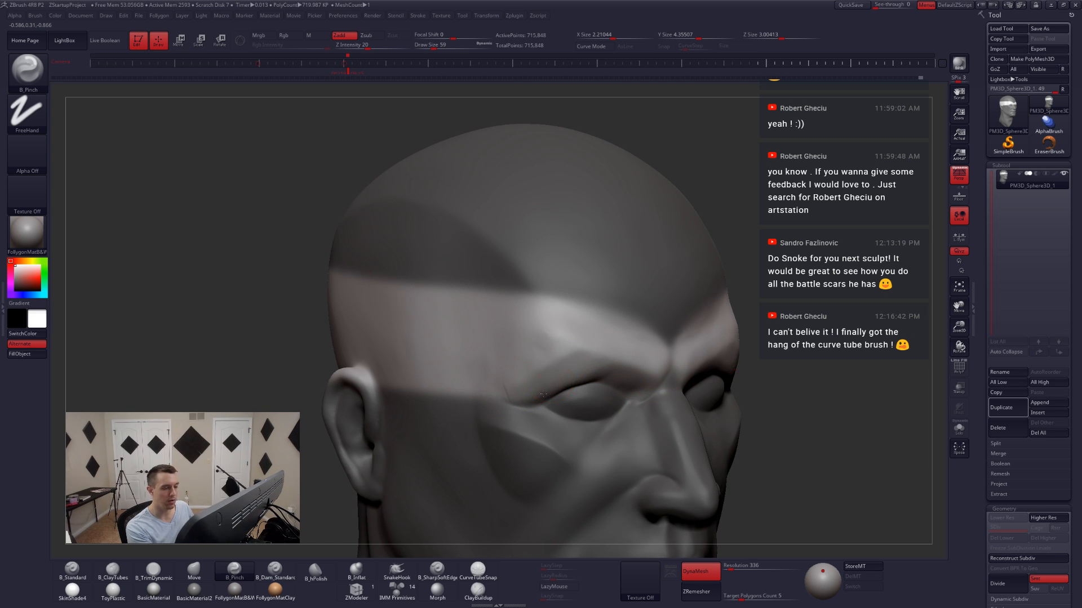
right_click_drag(543, 396, 537, 398, "shift")
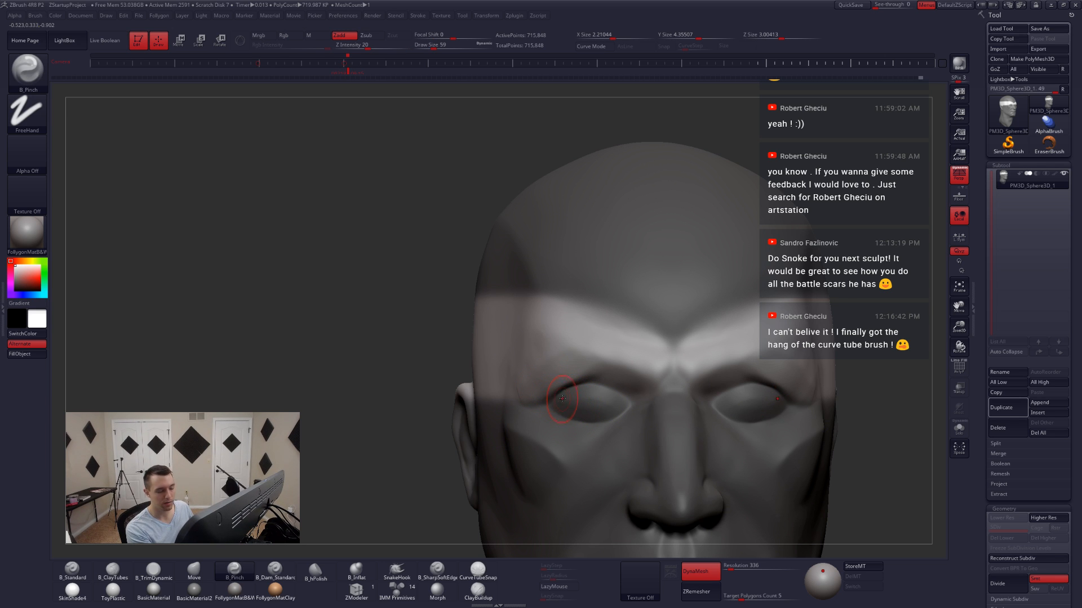
mouse_move(562, 399)
right_mouse_down()
mouse_move(587, 380)
mouse_move(559, 361)
right_mouse_up()
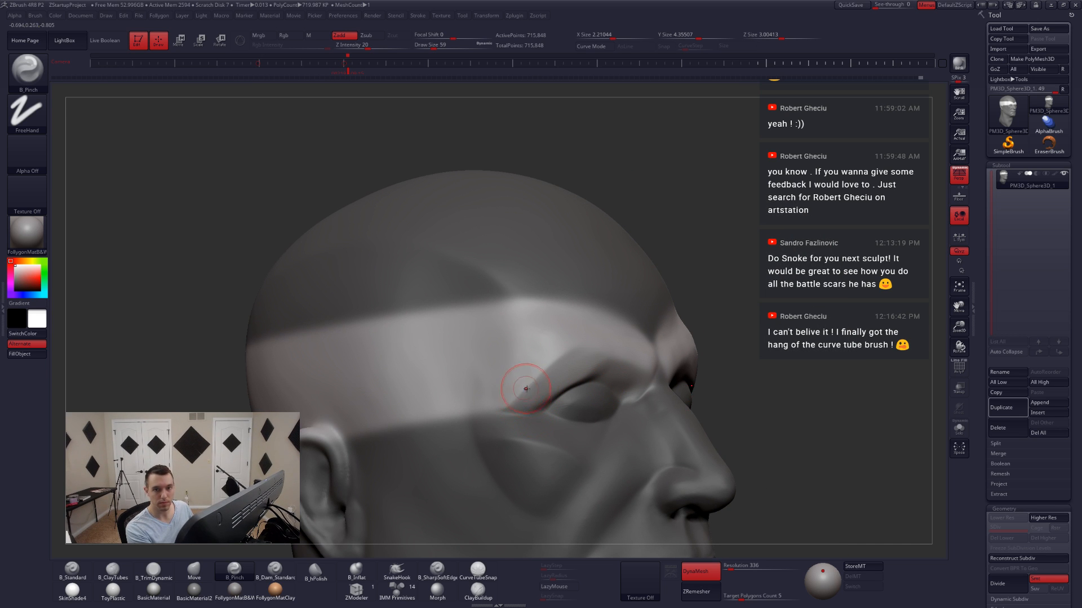
key("bracketright")
left_click_drag(542, 375, 512, 400)
left_click_drag(573, 357, 538, 377)
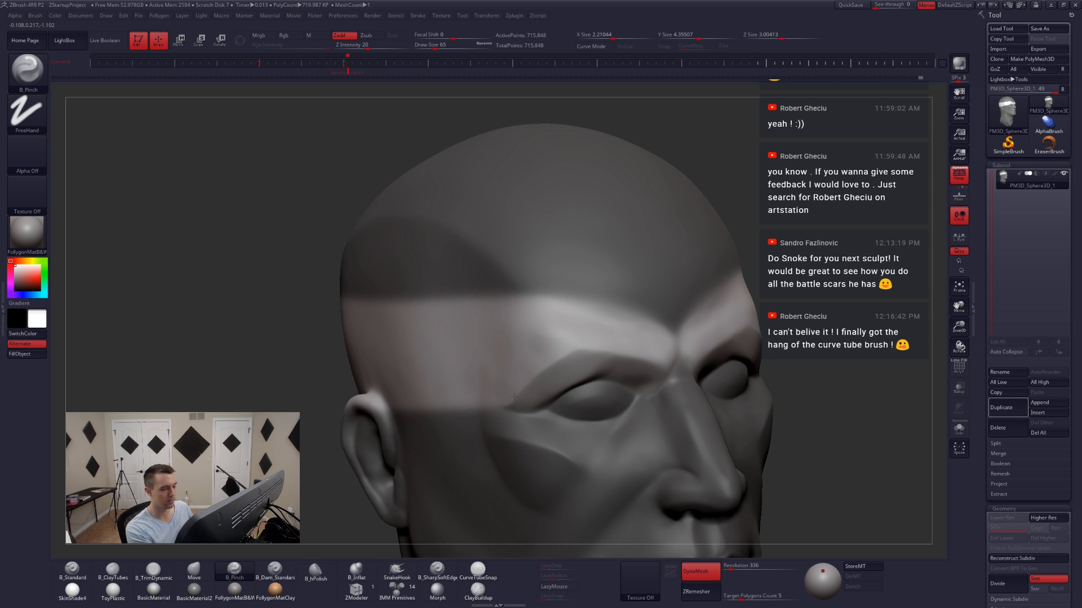
right_click_drag(658, 364, 543, 407, "shift")
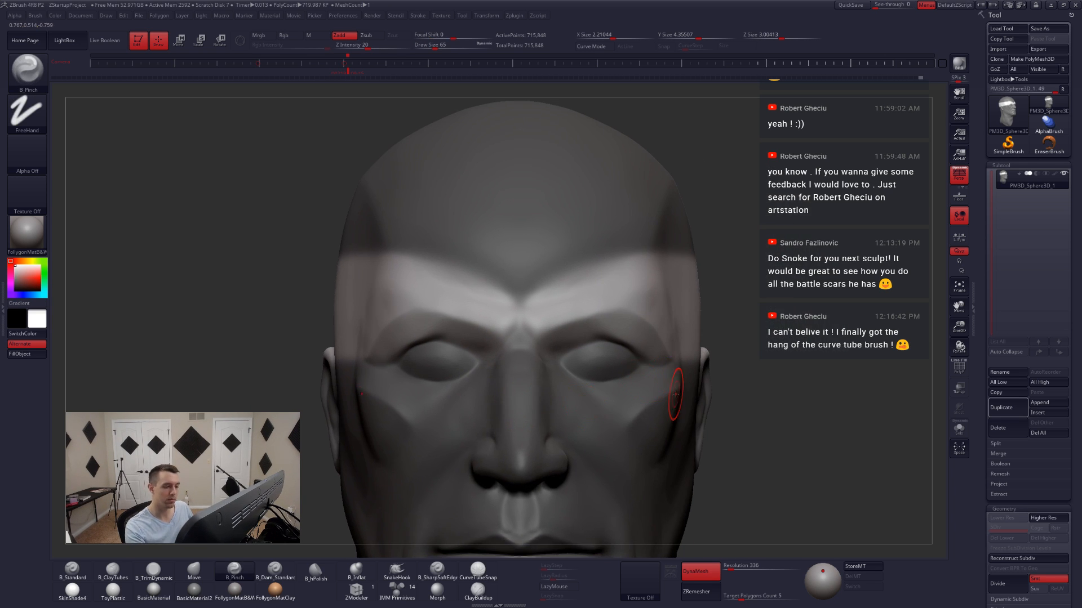
right_click_drag(696, 384, 674, 373)
left_click_drag(789, 403, 808, 420, "ctrl")
- Fill the area between the inner brows and upper eyes with ClayTubes strokes and smooth them
key("space")
left_click_drag(632, 383, 614, 383)
right_click_drag(636, 378, 674, 376)
key("3")
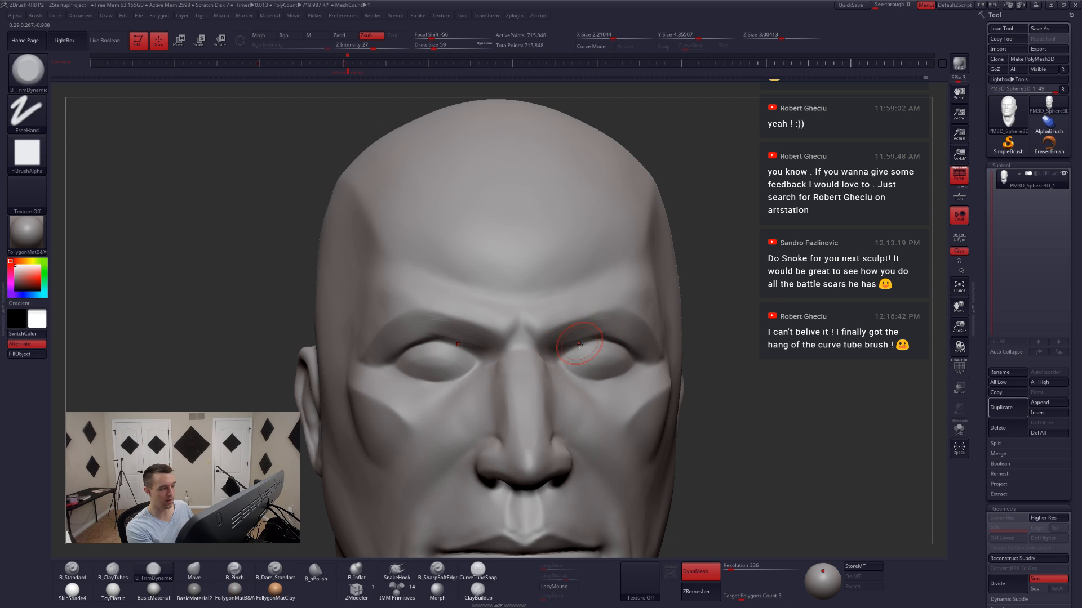
right_click_drag(579, 344, 585, 341, "shift")
key("2")
mouse_move(601, 327)
left_mouse_down()
mouse_move(549, 346)
mouse_move(552, 335)
left_mouse_up()
left_click_drag(564, 340, 559, 343, "shift")
right_click_drag(571, 339, 579, 347)
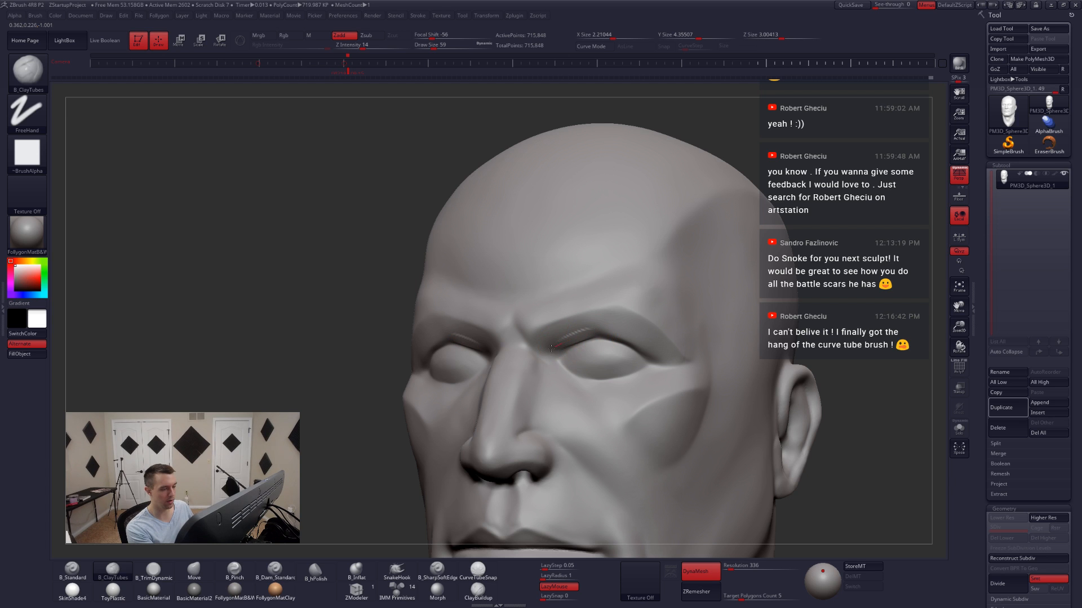
- Subdivide the head once, smooth the strokes above the eyes and tighten the upper eye edges with Pinch at draw size 27
key("ctrl+d")
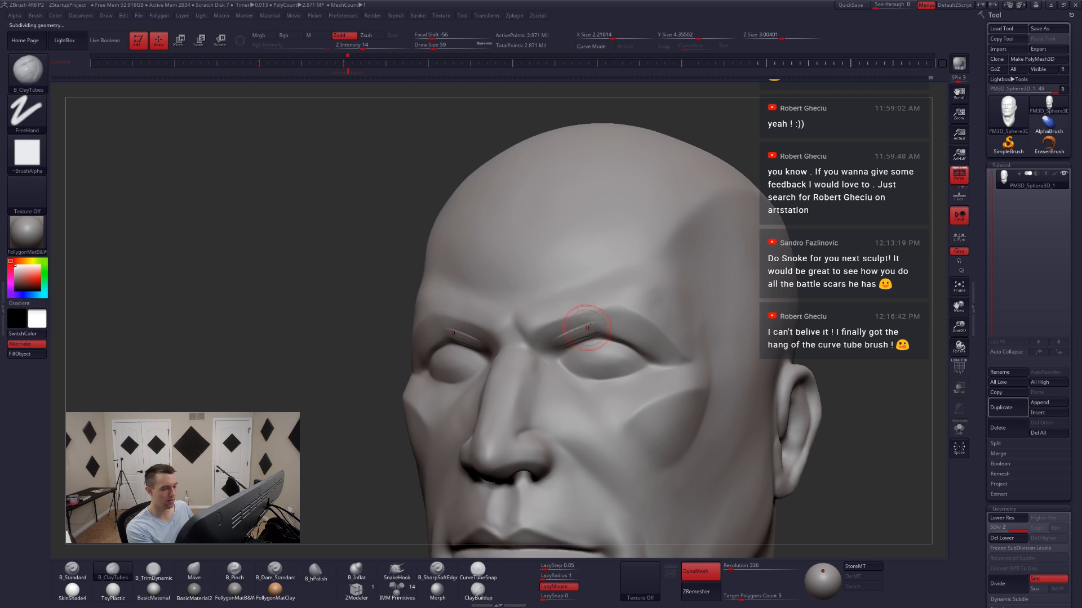
left_click_drag(587, 327, 565, 339, "shift")
key("3")
key("5")
right_click_drag(578, 333, 583, 350, "alt")
key("space")
left_click(581, 343)
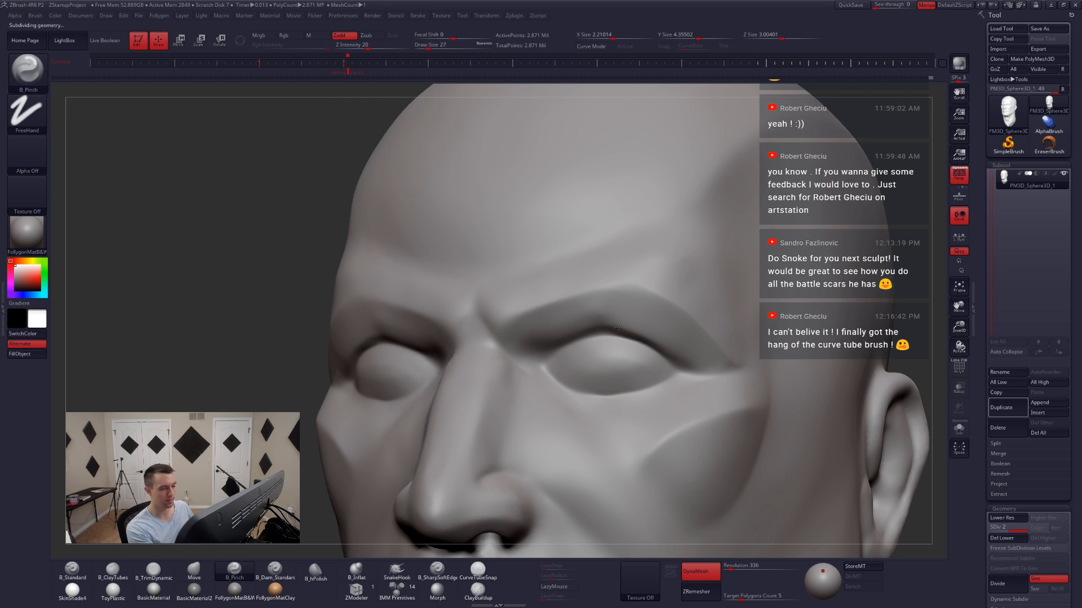
right_click_drag(642, 349, 654, 346, "shift")
- Adjust the shape of the upper eye contours from the front with the Move brush at draw size 54
key("4")
key("space")
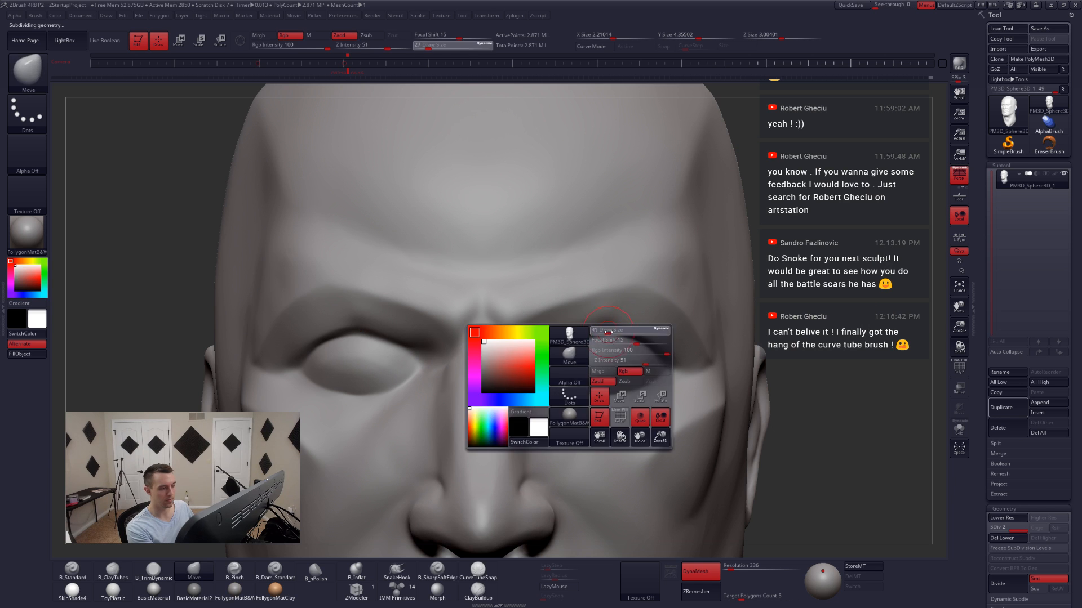
left_click(612, 328)
left_click_drag(612, 329, 607, 335)
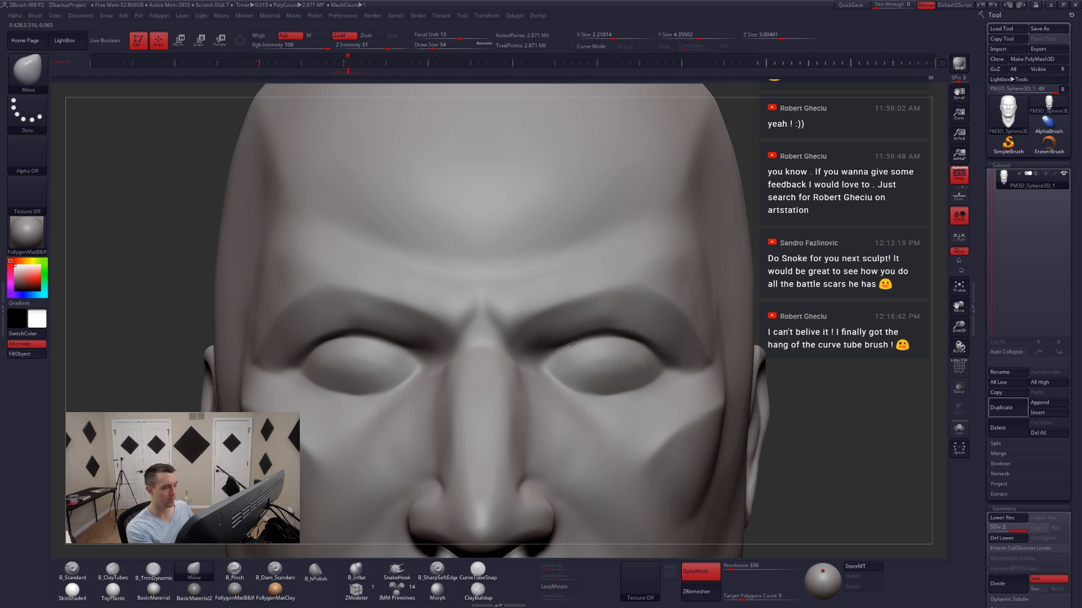
mouse_move(612, 350)
right_mouse_down("alt")
mouse_move(608, 381)
mouse_move(657, 372)
mouse_move(660, 403)
mouse_move(665, 393)
mouse_move(613, 396)
mouse_move(648, 402)
mouse_move(623, 425)
mouse_move(634, 419)
mouse_move(476, 402)
right_mouse_up("alt")
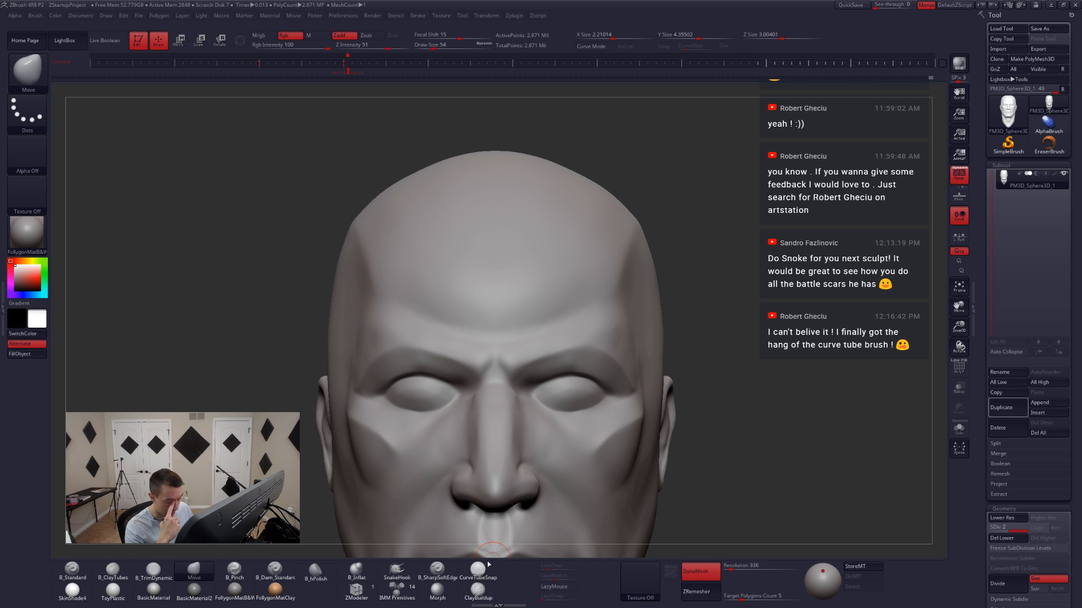
- Review the sculpt's progress by scrubbing the undo history back to the early head stages and returning to the latest state
right_click_drag(768, 489, 803, 502, "alt")
right_click_drag(803, 502, 800, 344, "ctrl")
right_click_drag(797, 414, 784, 372, "ctrl")
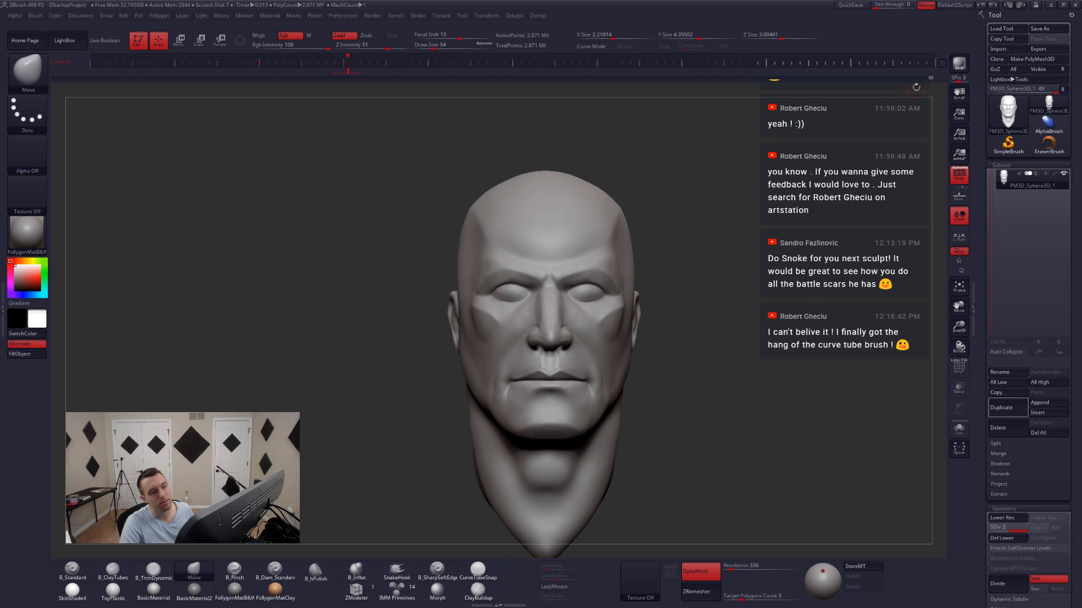
key("shift+d")
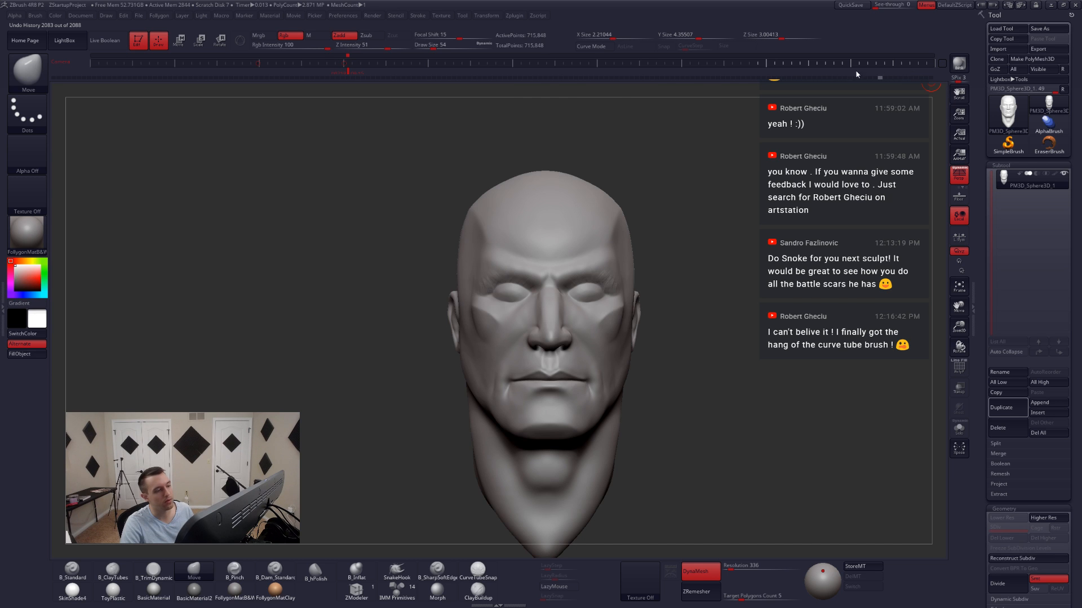
mouse_move(598, 95)
left_mouse_down()
mouse_move(174, 107)
mouse_move(102, 129)
mouse_move(44, 128)
mouse_move(179, 191)
mouse_move(296, 208)
mouse_move(229, 186)
mouse_move(186, 186)
left_mouse_up()
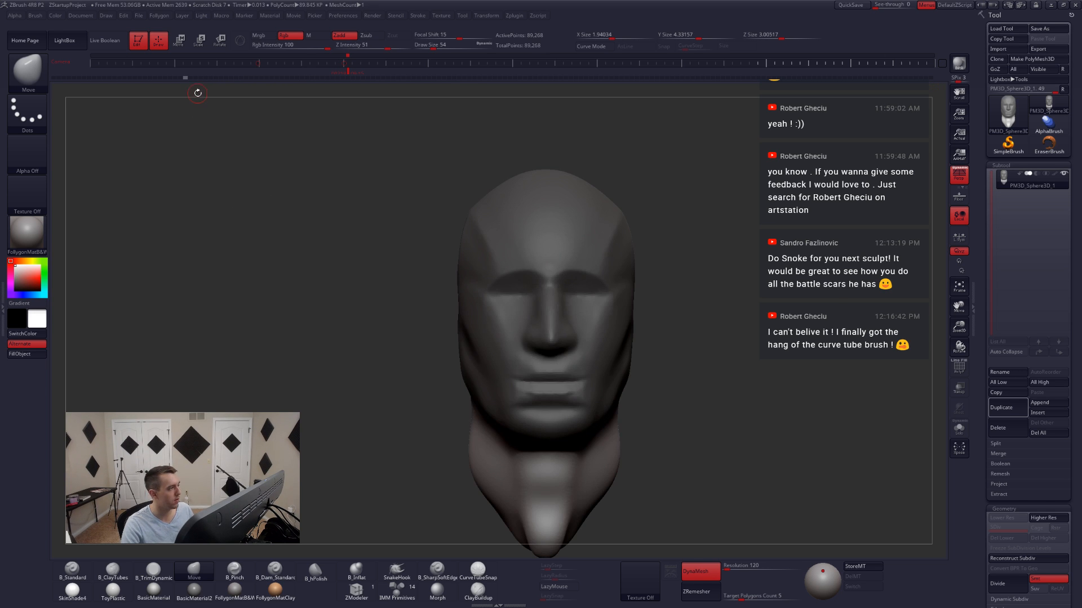
mouse_move(185, 79)
left_mouse_down()
mouse_move(159, 77)
mouse_move(115, 98)
mouse_move(139, 108)
left_mouse_up()
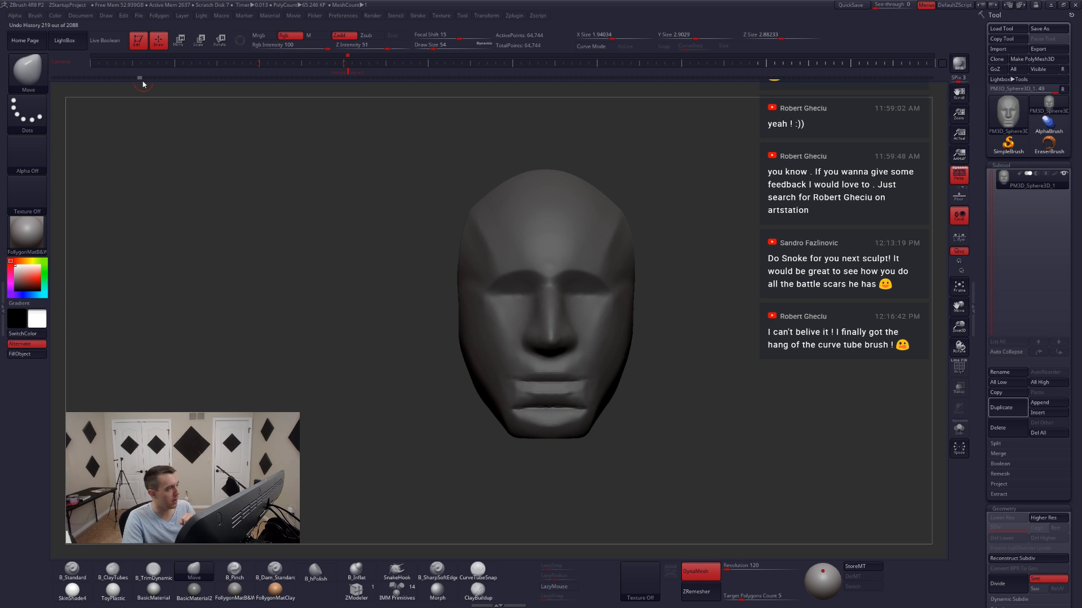
mouse_move(143, 84)
left_mouse_down()
mouse_move(257, 103)
mouse_move(390, 100)
mouse_move(529, 116)
left_mouse_up()
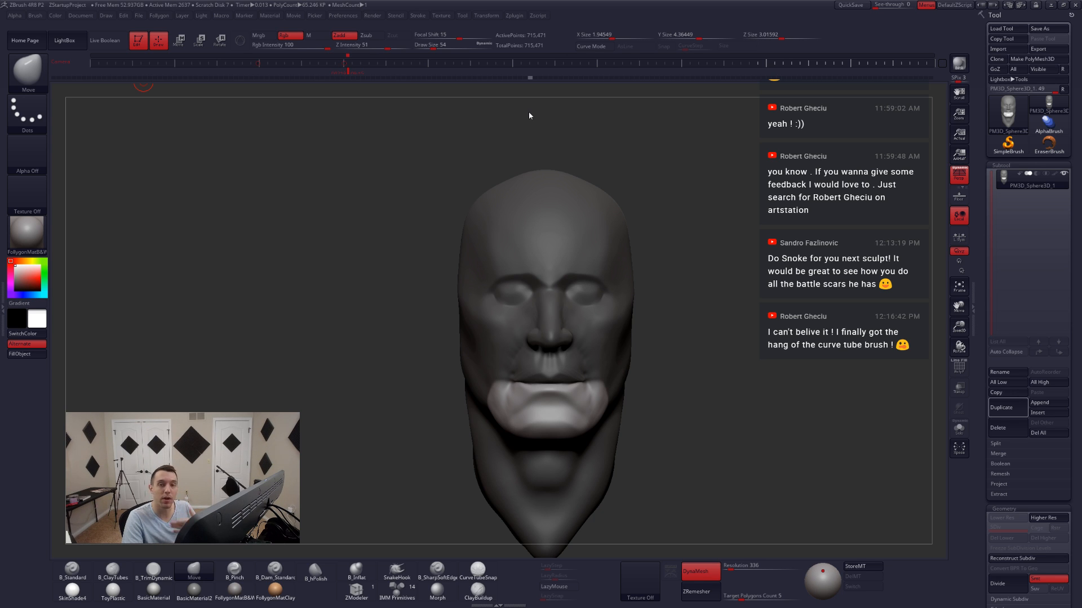
left_click_drag(529, 116, 953, 145)
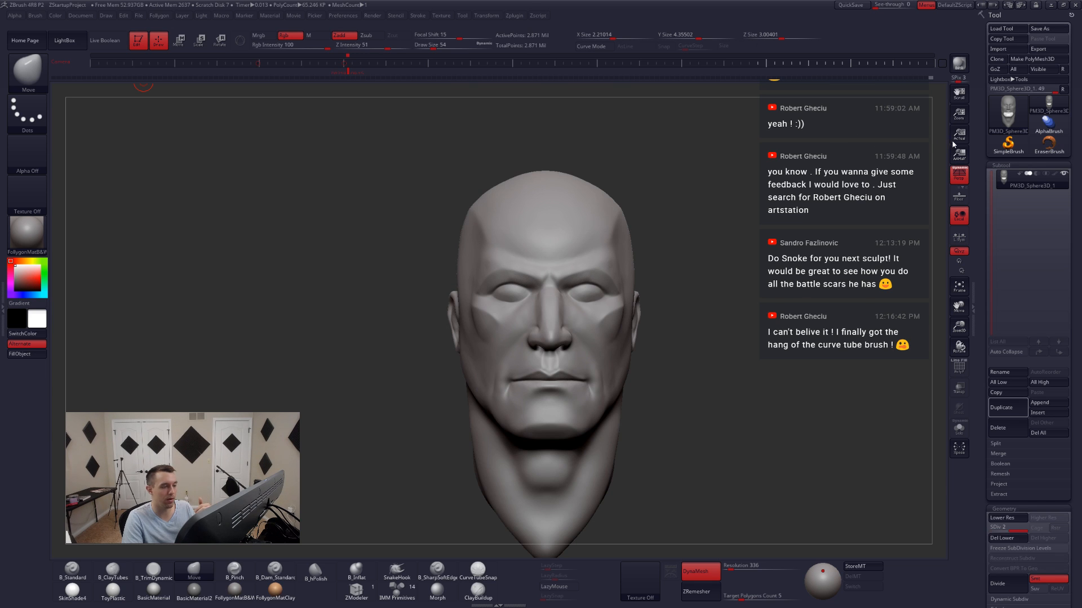
left_click_drag(741, 313, 725, 325)
left_click_drag(670, 352, 718, 383)
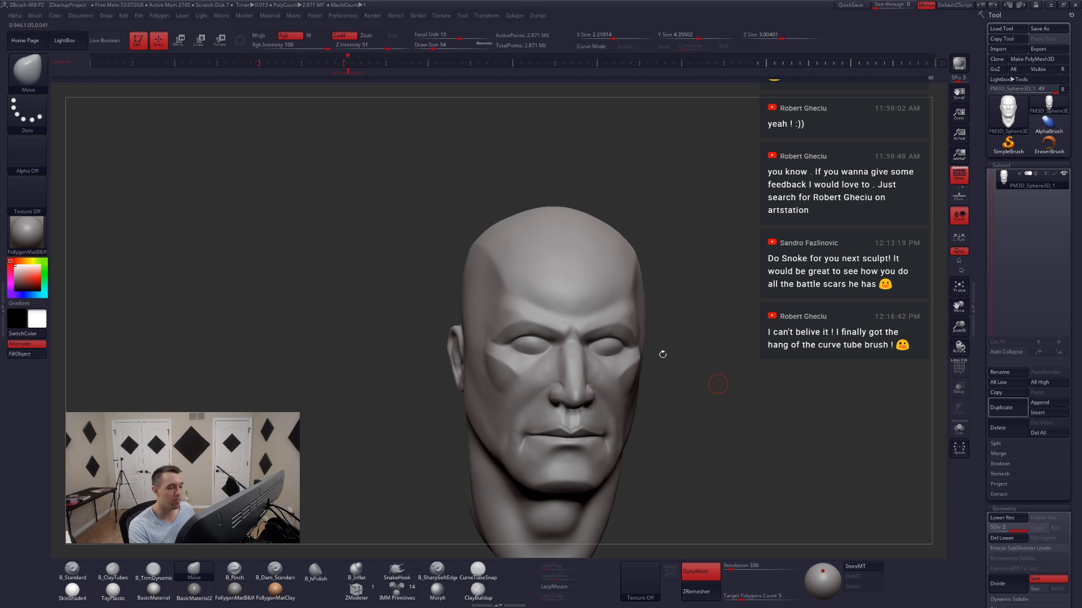
left_click_drag(662, 355, 664, 428)
- Refine the cheek plane edges beside the nose with the Pinch brush at draw size 46, enabling LazyMouse for steadier strokes
key("space")
mouse_move(627, 367)
left_mouse_down()
mouse_move(623, 343)
mouse_move(629, 363)
left_mouse_up()
key("space")
mouse_move(642, 367)
right_mouse_down()
mouse_move(607, 379)
mouse_move(636, 383)
mouse_move(631, 356)
mouse_move(653, 357)
mouse_move(610, 369)
right_mouse_up()
key("5")
key("space")
left_click_drag(600, 368, 597, 366)
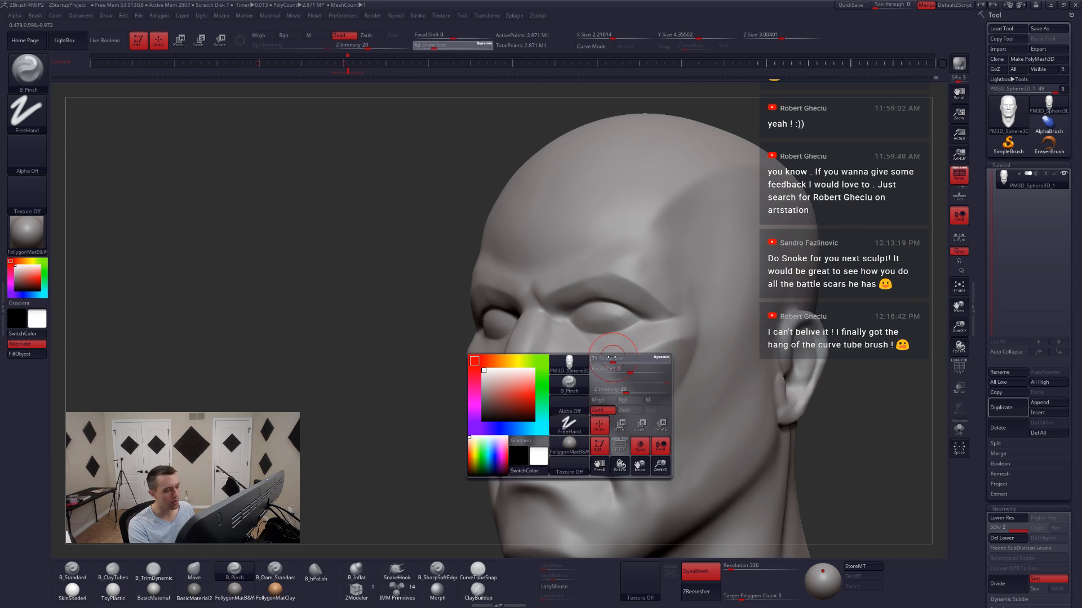
right_click_drag(607, 355, 705, 355)
right_click_drag(521, 362, 539, 350, "alt")
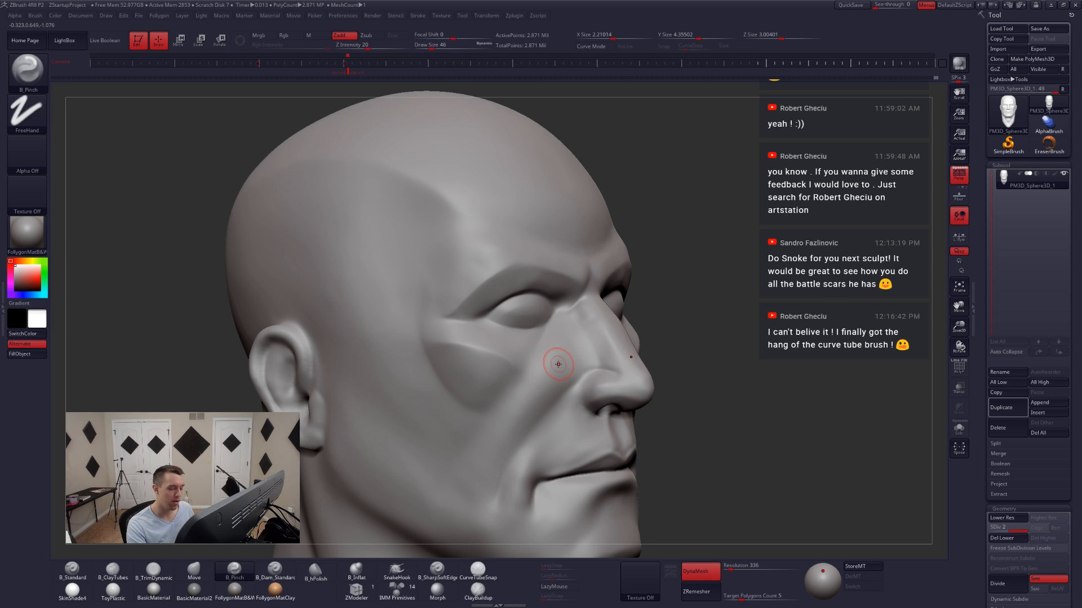
left_click(553, 587)
right_click_drag(550, 332, 574, 319, "alt")
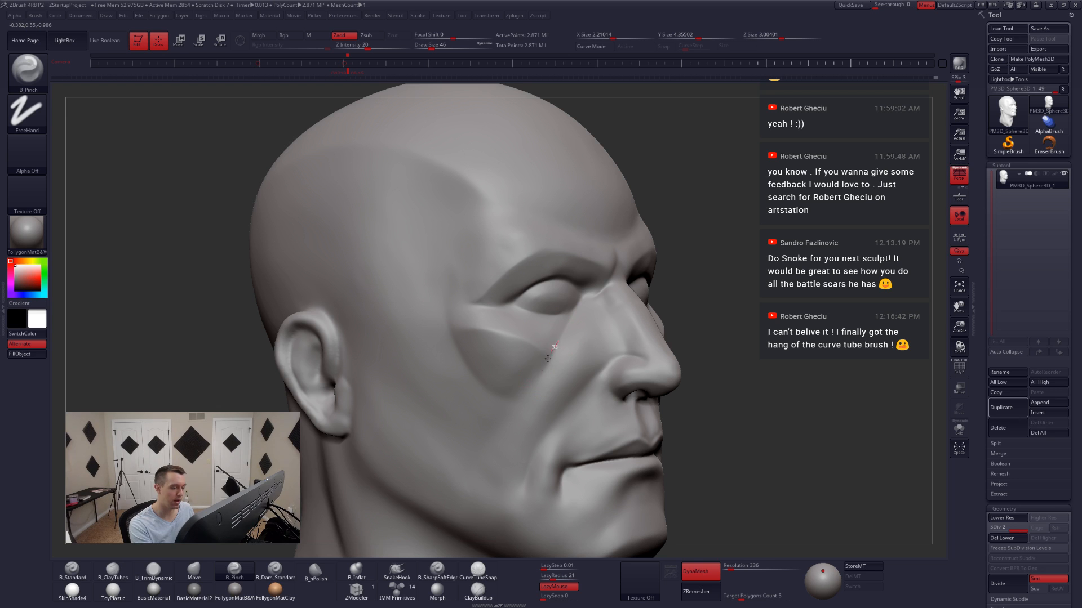
right_click_drag(516, 400, 580, 360, "alt")
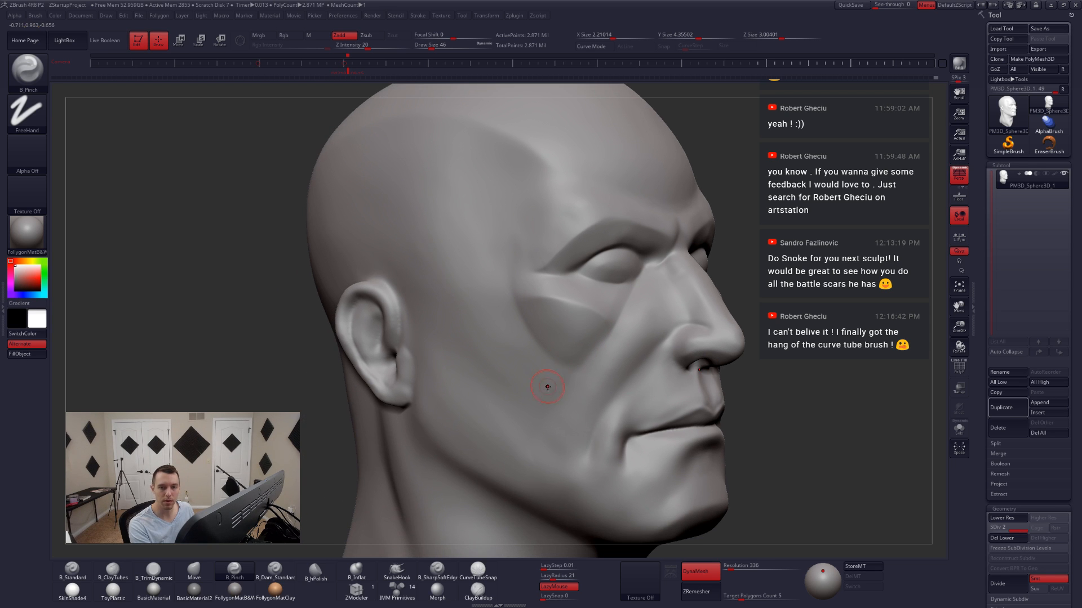
- Define the lower cheek plane between the cheekbone and the jaw with the Pinch brush at draw size 62
key("space")
left_click_drag(557, 387, 562, 388)
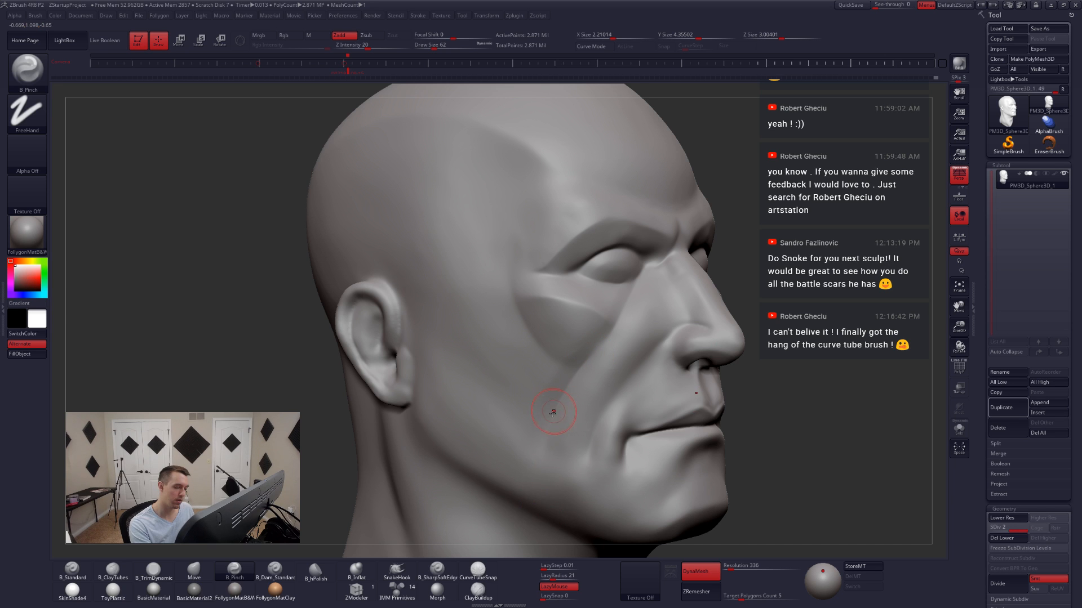
right_click_drag(698, 389, 623, 418)
mouse_move(707, 479)
right_mouse_down("ctrl")
mouse_move(713, 438)
mouse_move(628, 425)
right_mouse_up("ctrl")
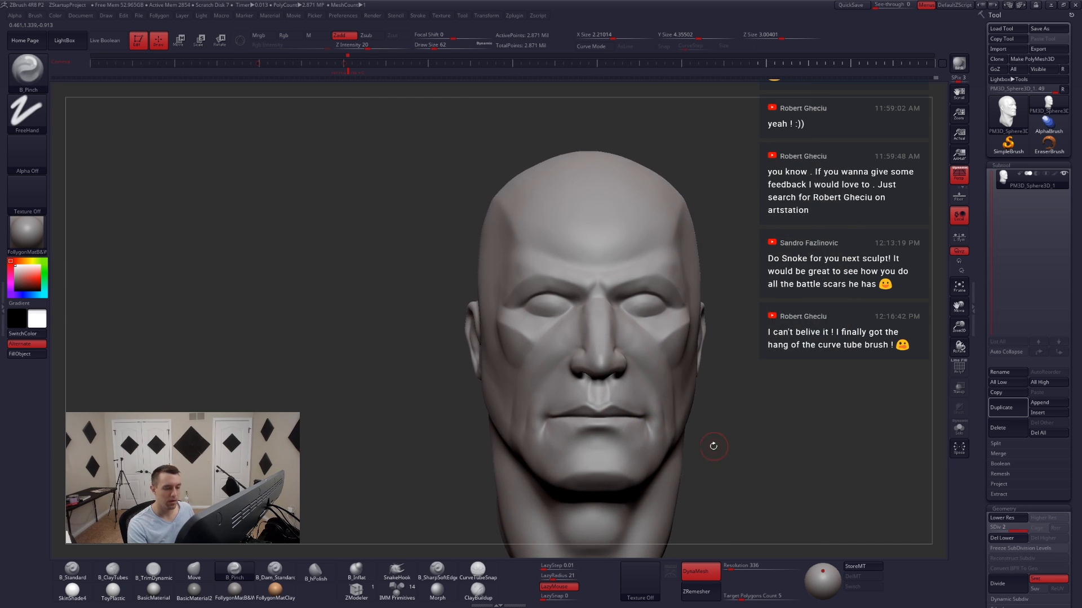
- Adjust the contour of the lower cheeks from the front with the Move brush at draw size 108
key("b")
key("m")
key("v")
key("space")
left_click_drag(676, 402, 680, 403)
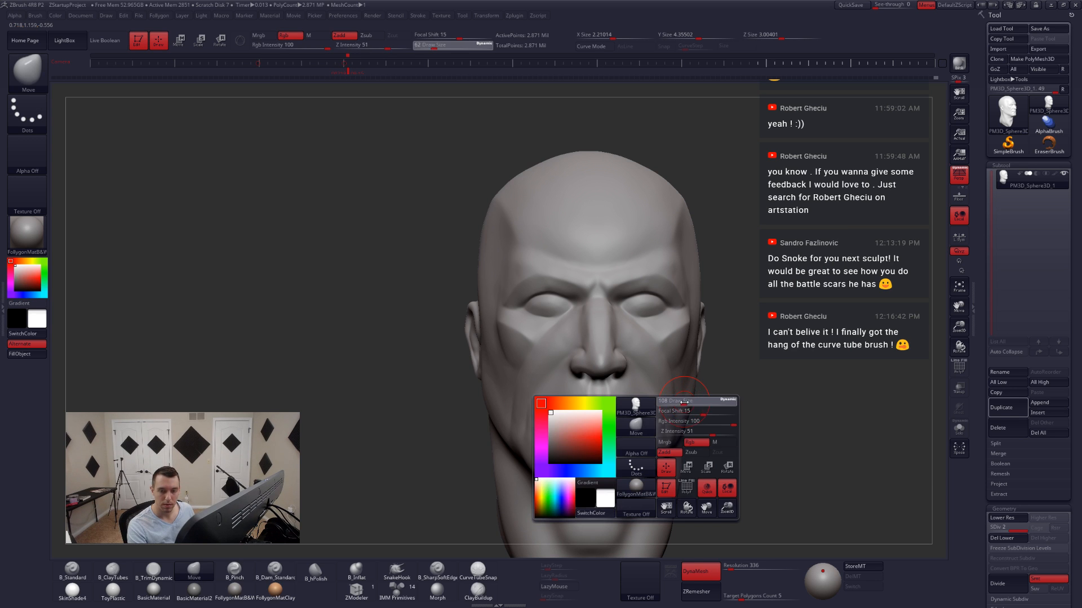
right_click_drag(670, 401, 644, 415, "alt")
- Paint a mask over the cheek hollows from below the cheekbones to the mouth corners at draw size 177
mouse_move(620, 441)
left_mouse_down("ctrl")
mouse_move(627, 387)
mouse_move(680, 320)
mouse_move(484, 394)
left_mouse_up("ctrl")
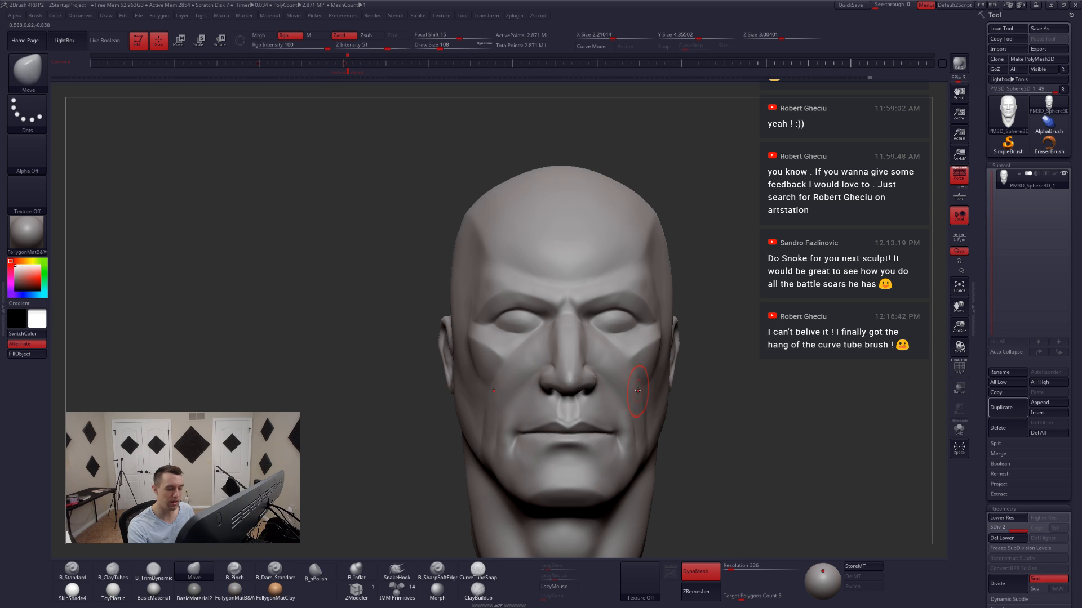
key("shift+f")
key("shift+f")
right_click_drag(641, 418, 651, 423)
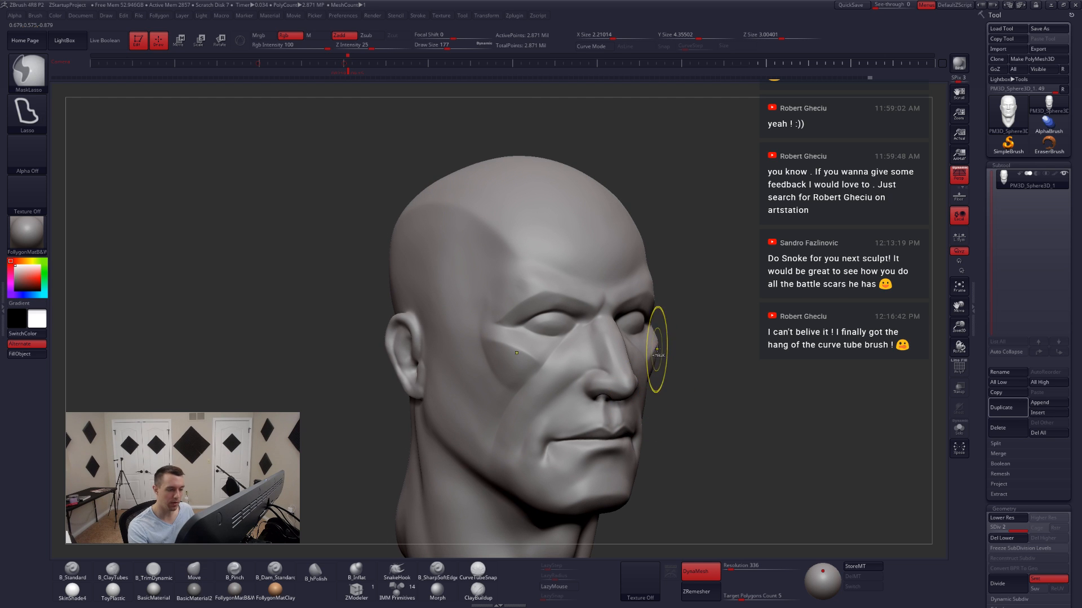
mouse_move(657, 352)
left_mouse_down("ctrl")
mouse_move(650, 378)
mouse_move(744, 527)
mouse_move(800, 406)
mouse_move(727, 400)
left_mouse_up("ctrl")
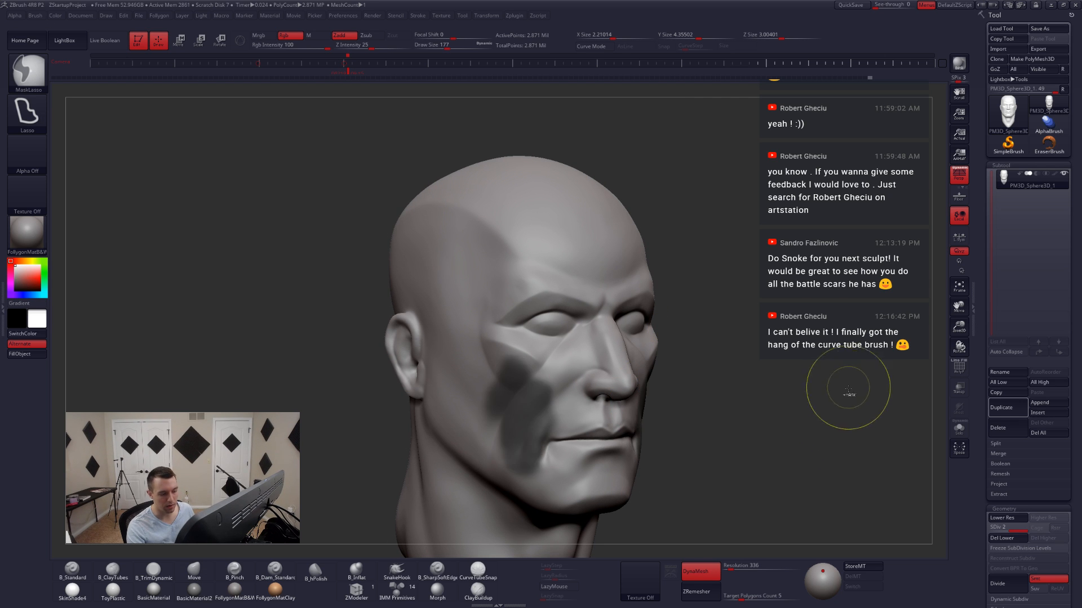
mouse_move(691, 445)
right_mouse_down()
mouse_move(614, 434)
mouse_move(685, 429)
right_mouse_up()
key("5")
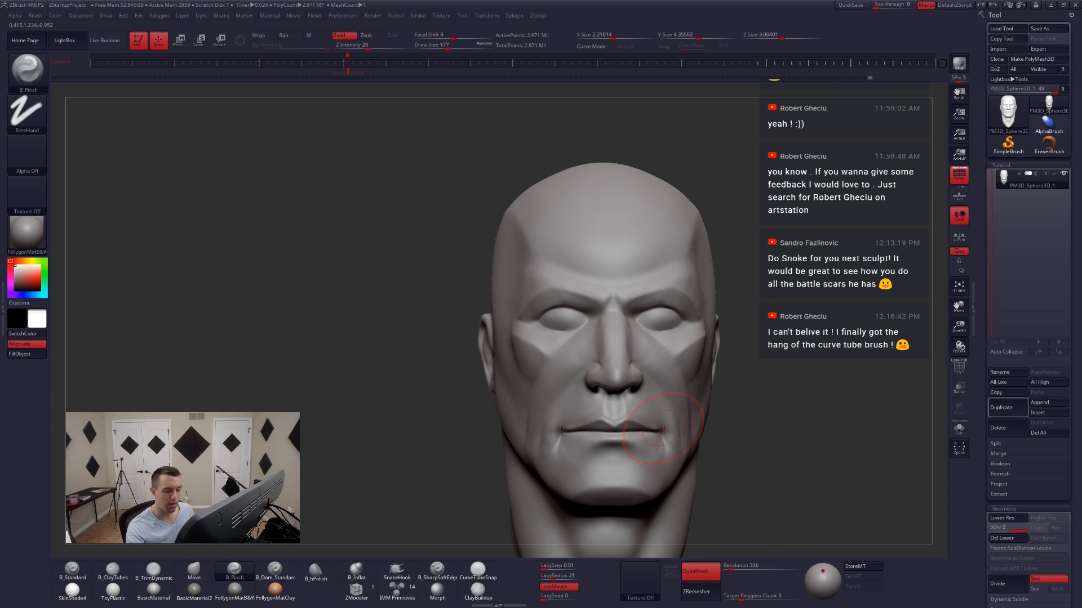
left_click_drag(667, 448, 700, 325)
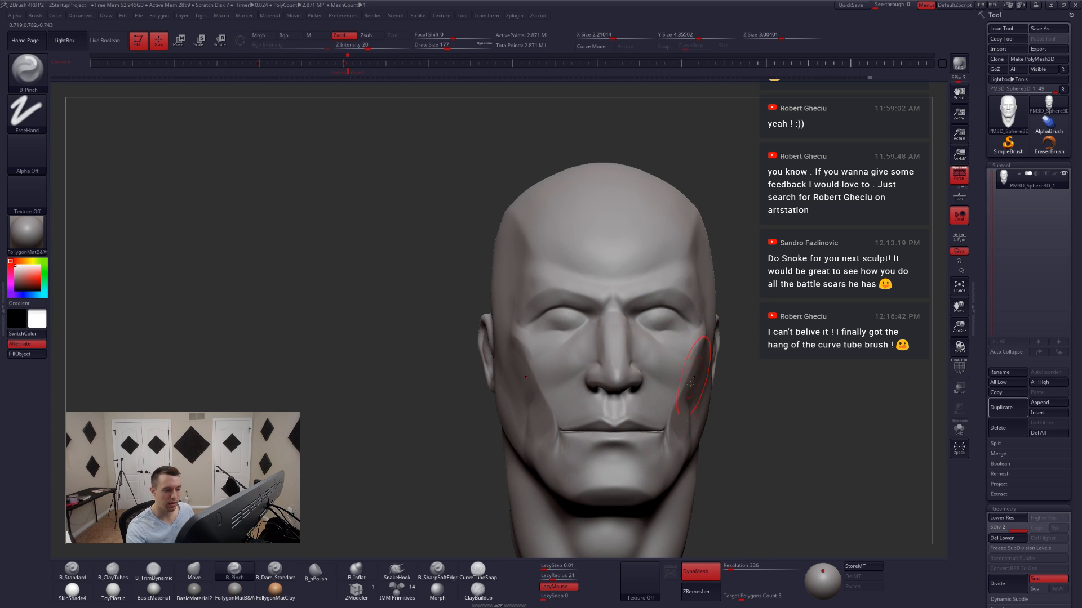
right_click_drag(656, 444, 681, 450)
key("ctrl")
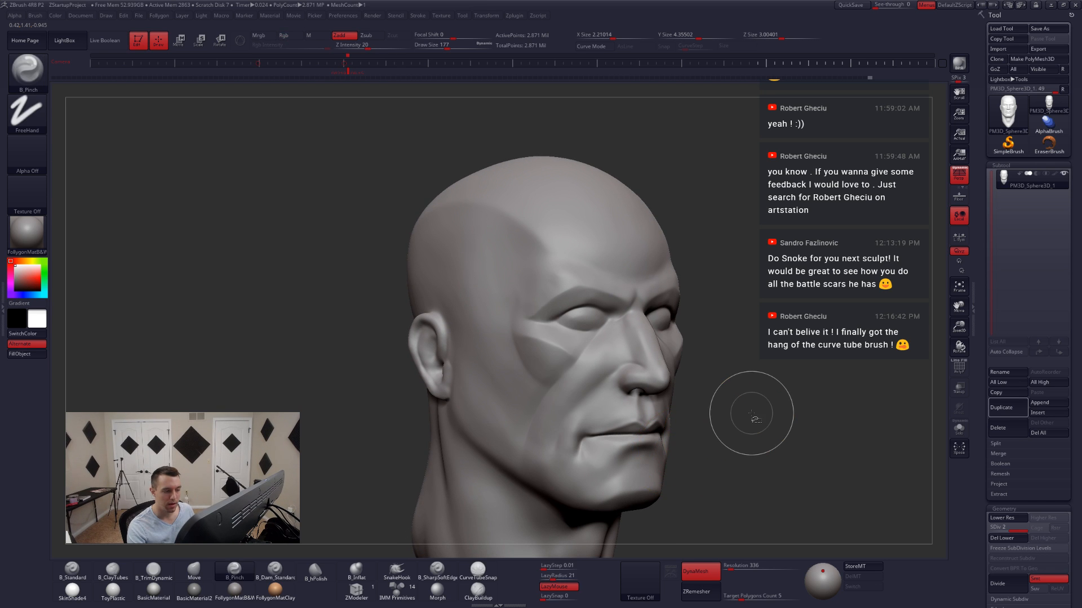
key("ctrl")
key("ctrl+z")
right_click_drag(729, 422, 698, 431, "shift")
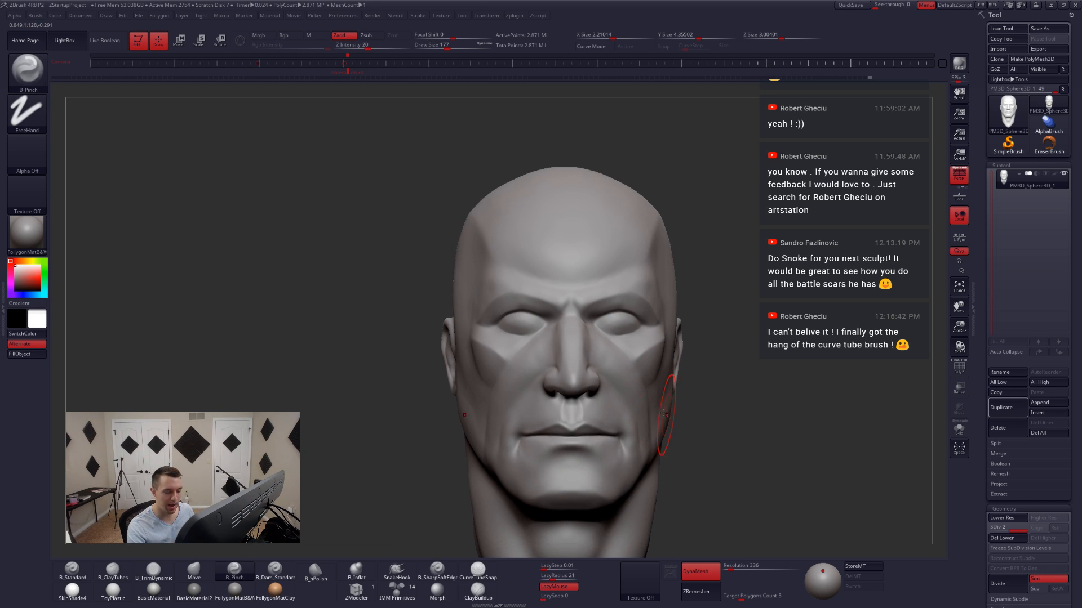
- Build up a clay strip down the lower cheek from below the cheekbone toward the jaw with the ClayTubes brush, starting at draw size 140
key("space")
left_click_drag(667, 418, 663, 417)
right_click_drag(676, 445, 627, 451)
key("space")
mouse_move(653, 421)
left_mouse_down()
mouse_move(630, 412)
mouse_move(653, 399)
left_mouse_up()
key("2")
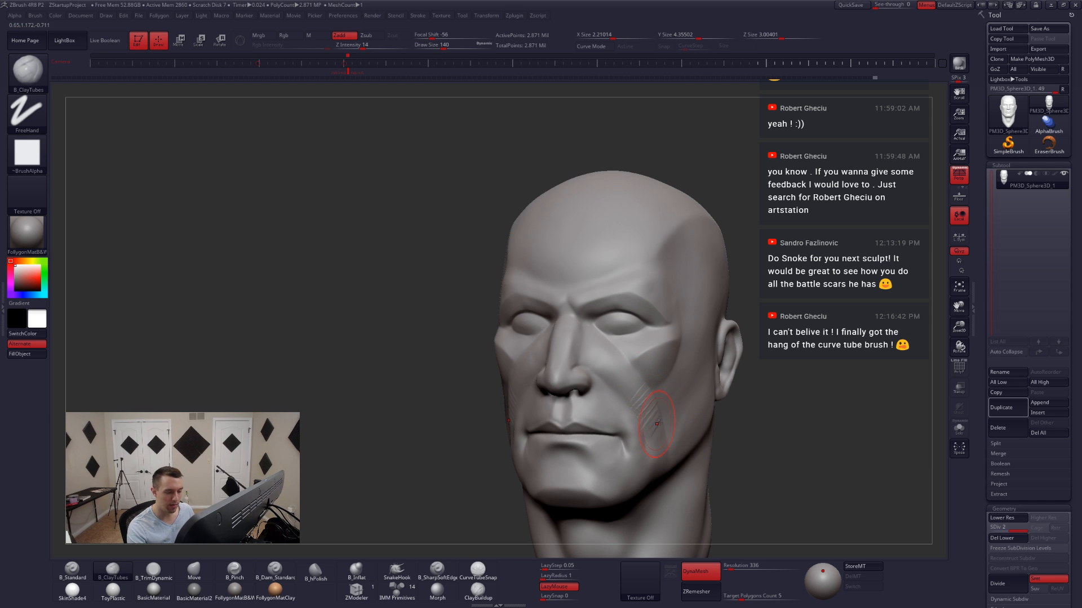
mouse_move(660, 441)
left_mouse_down()
mouse_move(661, 453)
mouse_move(642, 437)
left_mouse_up()
key("space")
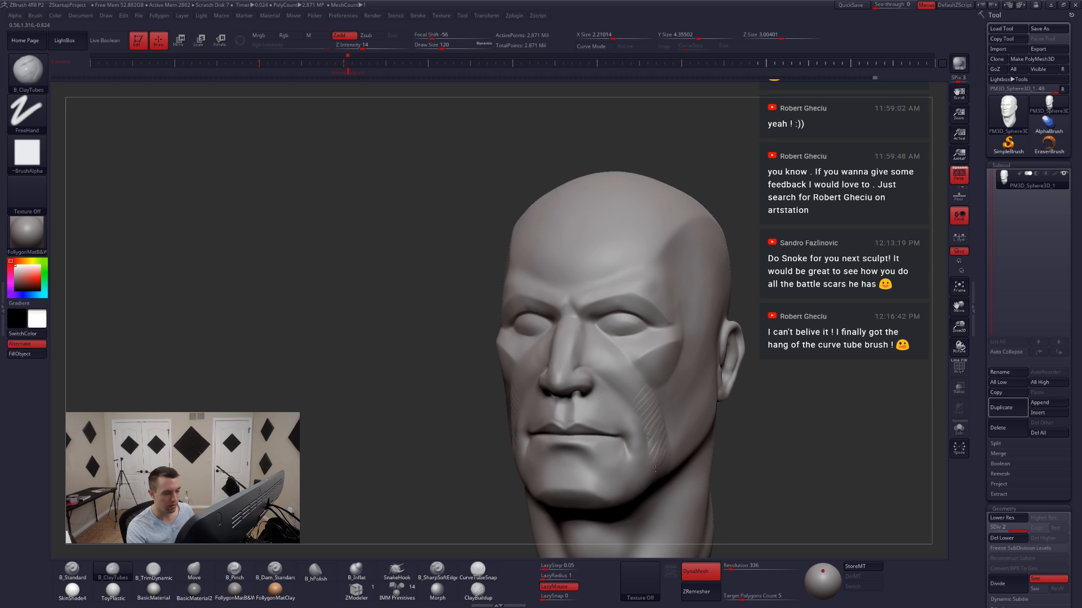
- Fill in the clay strip on the opposite cheek beneath the cheekbone with a smaller ClayTubes brush
left_click_drag(758, 372, 758, 439, "alt")
key("space")
left_click_drag(647, 434, 642, 435)
left_click_drag(403, 426, 653, 414)
key("space")
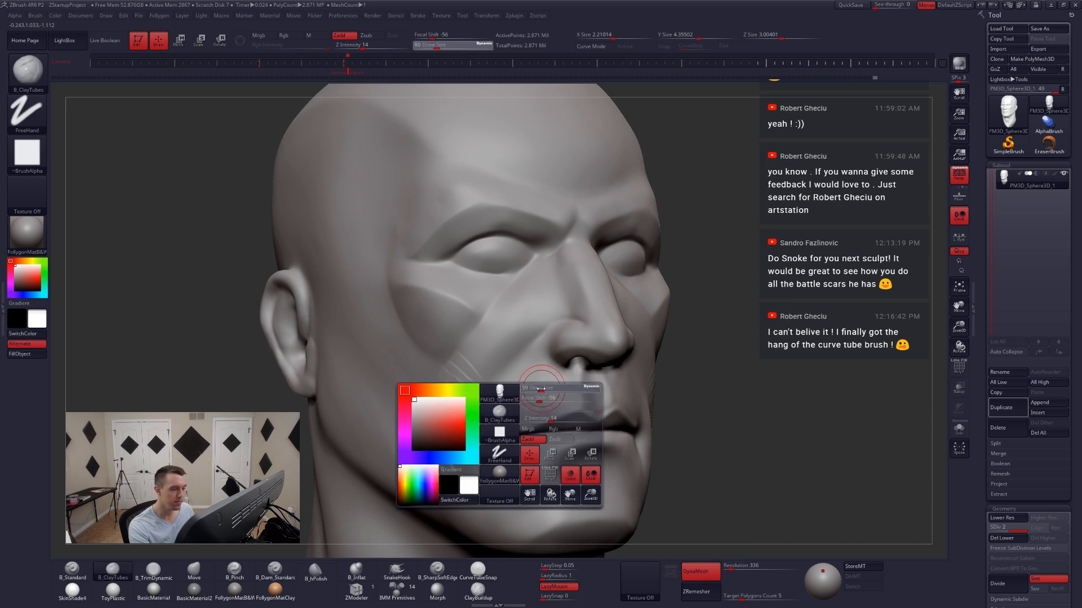
left_click_drag(542, 384, 538, 383)
- Tighten the fold between the cheek and the mouth corner with the Pinch brush at draw size 33
key("5")
left_click_drag(292, 414, 524, 403)
key("space")
left_click_drag(557, 343, 576, 321)
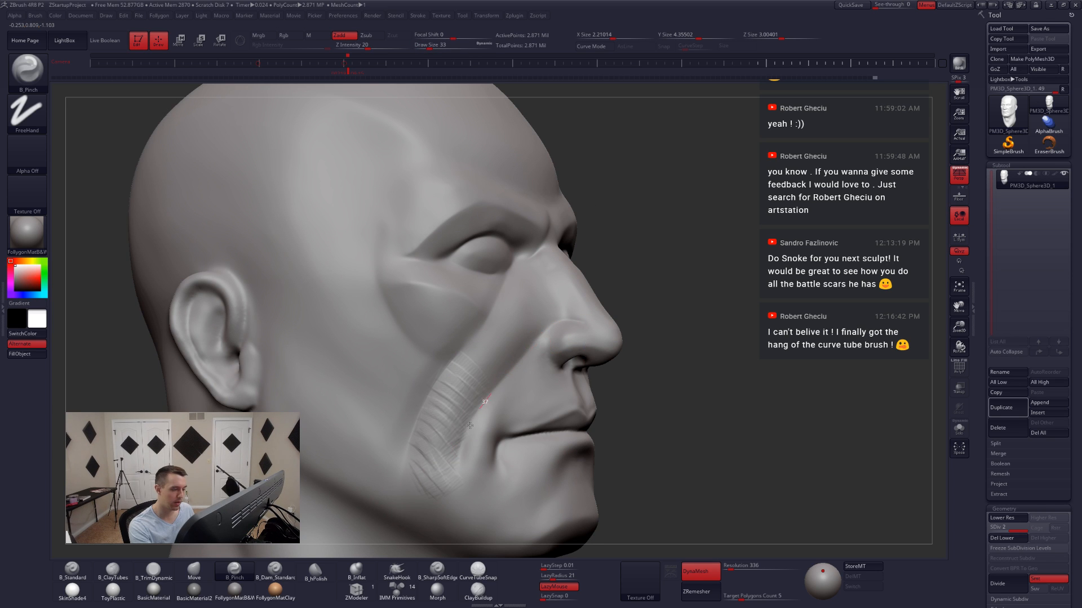
right_click_drag(484, 421, 569, 411)
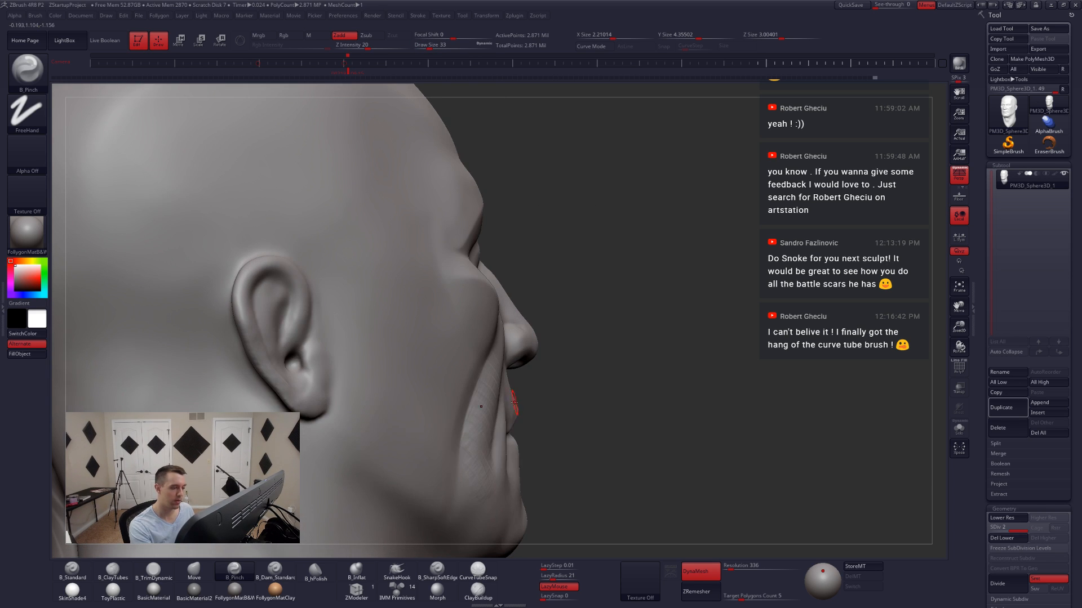
- Build up the area between the nose and the mouth corner with the ClayTubes brush at draw size 77 and smooth the strokes
key("space")
left_click_drag(489, 442, 496, 442)
right_click_drag(569, 426, 488, 419)
key("2")
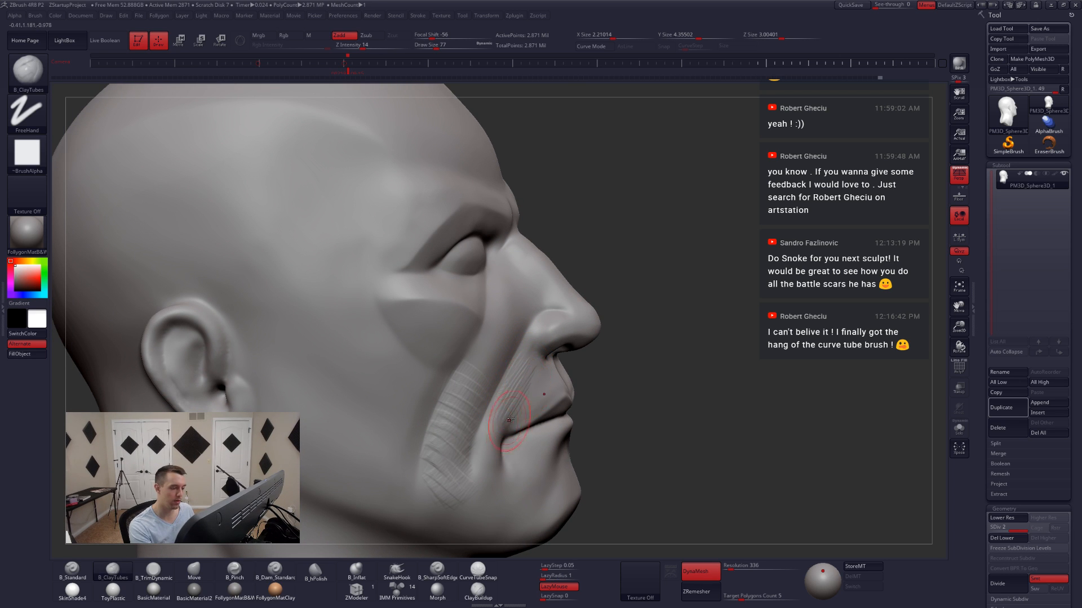
right_click_drag(510, 420, 454, 422)
left_click_drag(533, 367, 514, 402, "shift")
right_click_drag(511, 411, 499, 416, "shift")
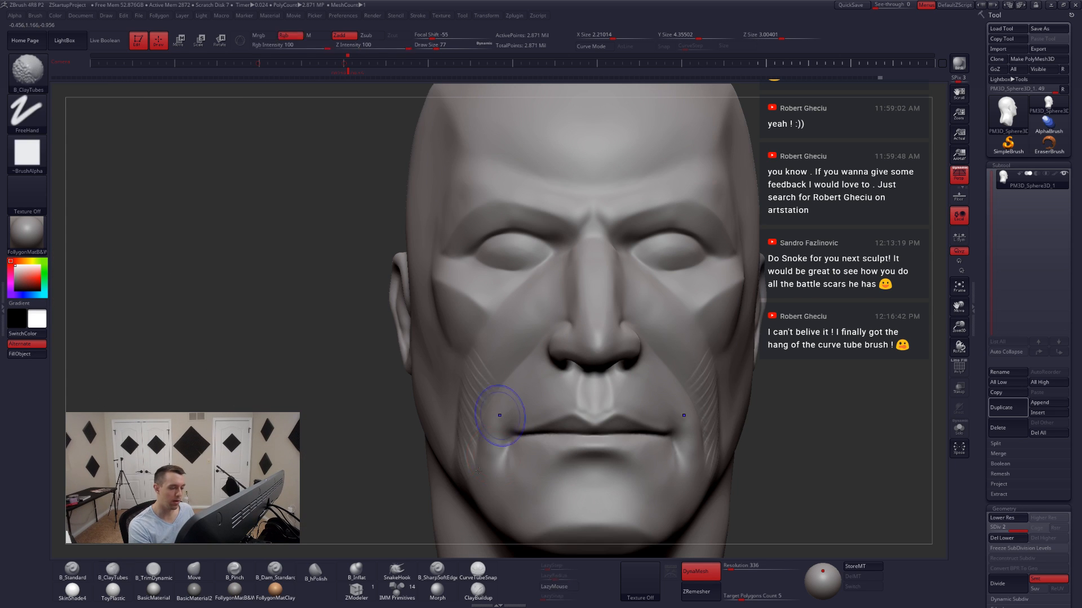
- Carve short creases at the mouth corners with the Dam Standard brush at draw size 39
mouse_move(670, 414)
right_mouse_down()
mouse_move(645, 411)
mouse_move(656, 416)
mouse_move(646, 419)
right_mouse_up()
key("space")
left_click_drag(649, 422, 644, 422)
key("6")
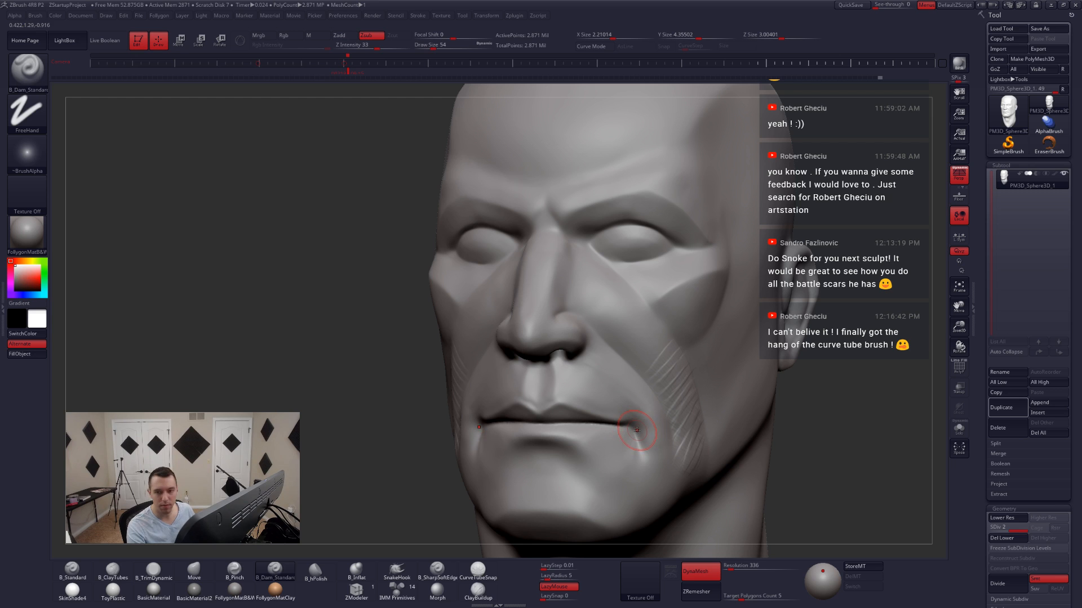
key("7")
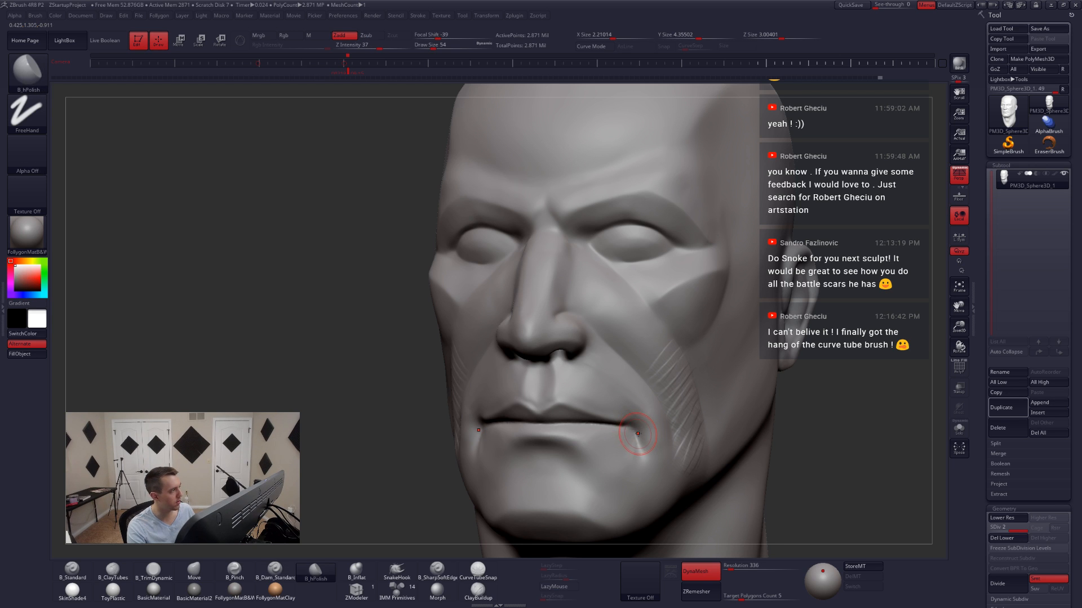
key("6")
key("space")
left_click_drag(637, 424, 627, 421)
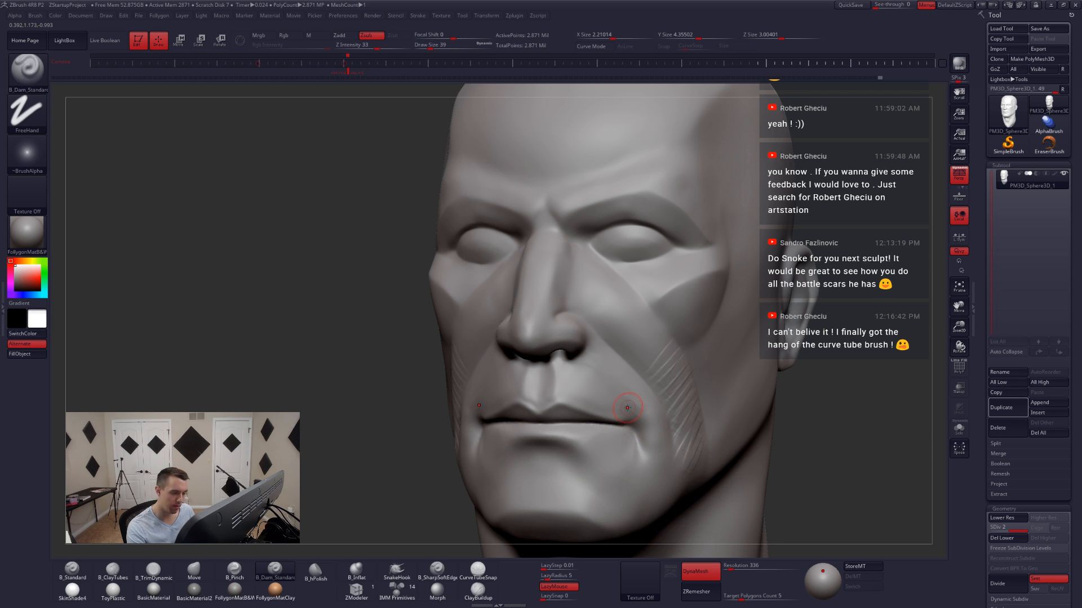
right_click_drag(639, 441, 698, 434)
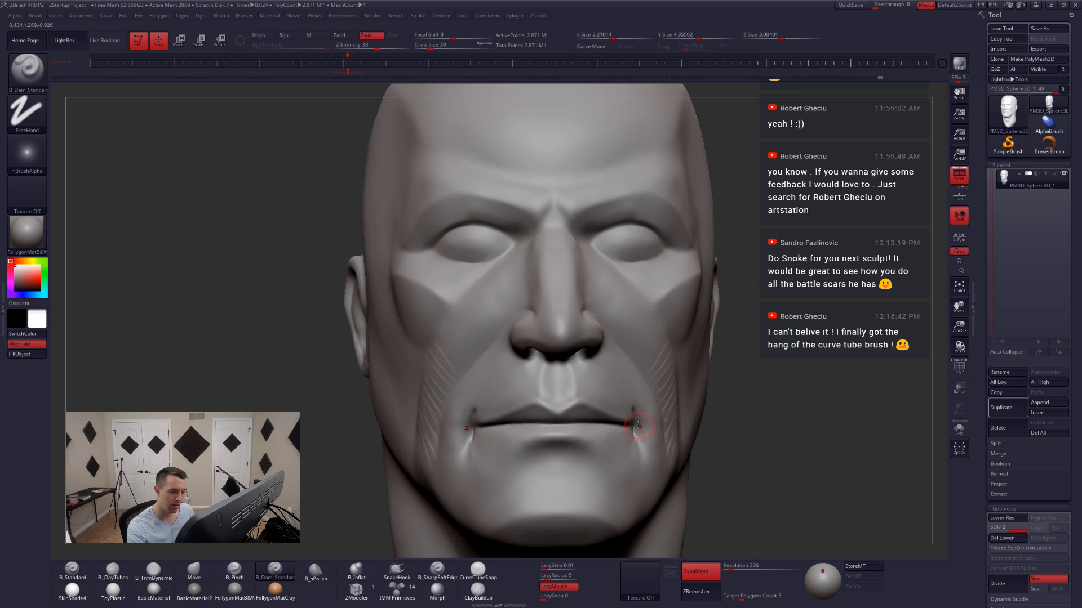
- Smooth the creases at both mouth corners
key("shift")
right_click_drag(633, 410, 592, 422)
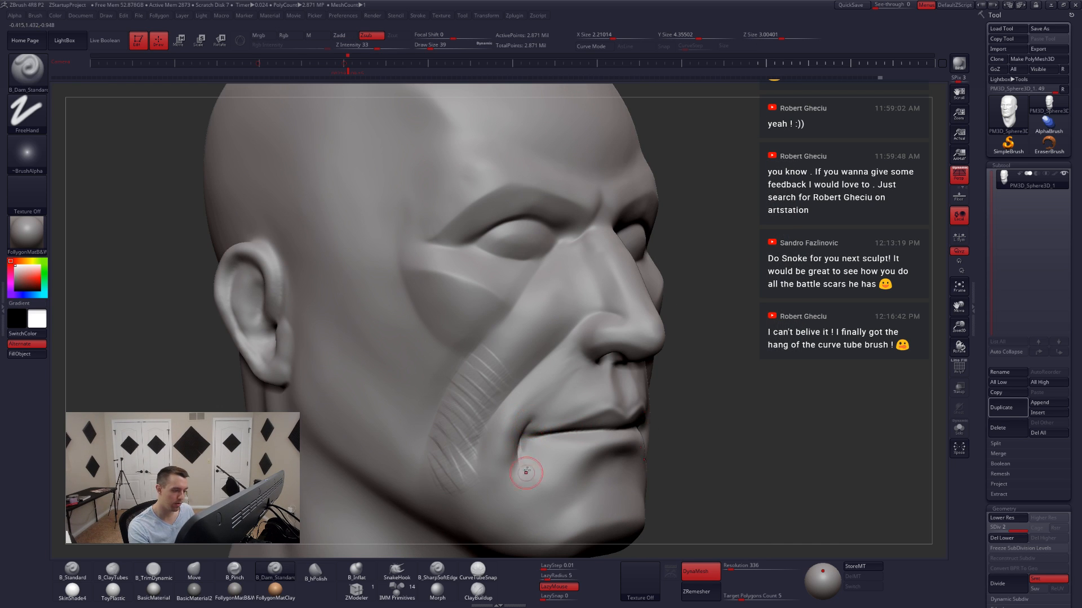
key("shift")
right_click_drag(548, 442, 603, 445, "shift")
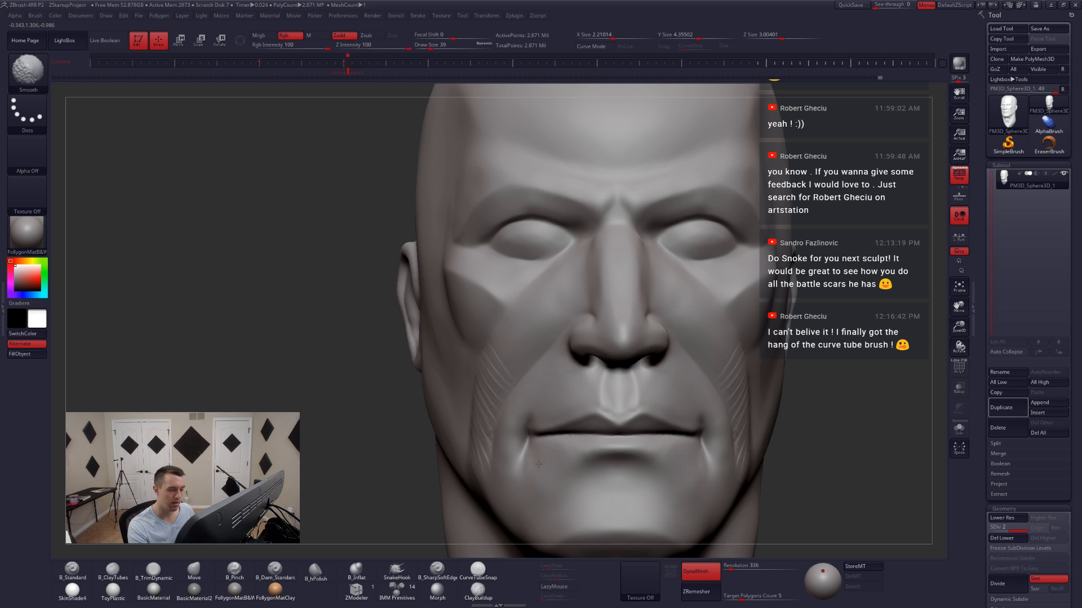
- Deepen the line between the lips with the Dam Standard brush at draw sizes 54 and 46, smoothing the area below the mouth
key("space")
left_click_drag(703, 437, 708, 437)
right_click_drag(707, 442, 642, 441)
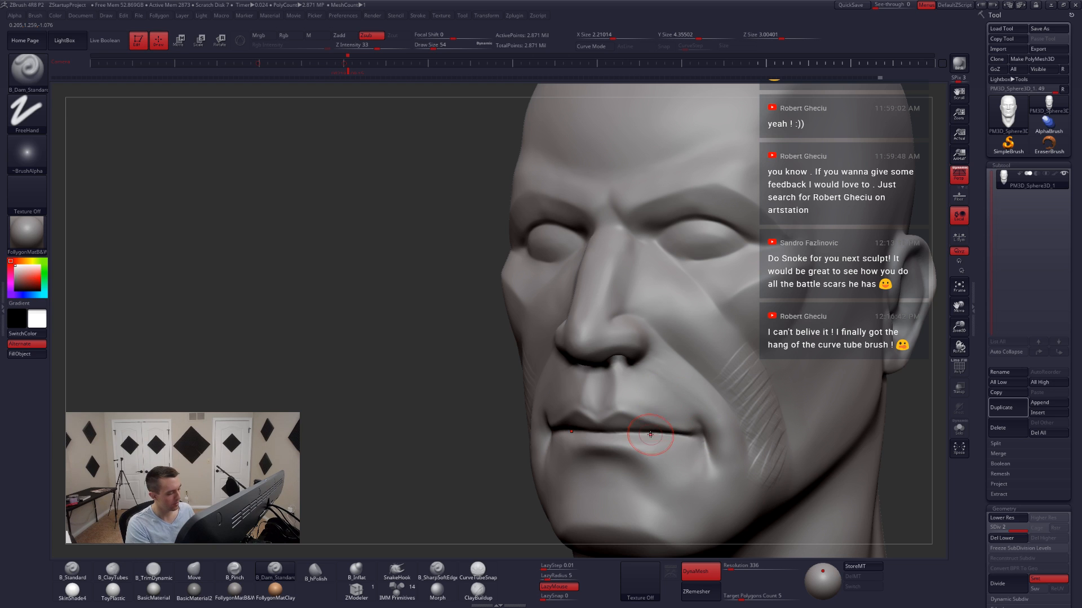
key("space")
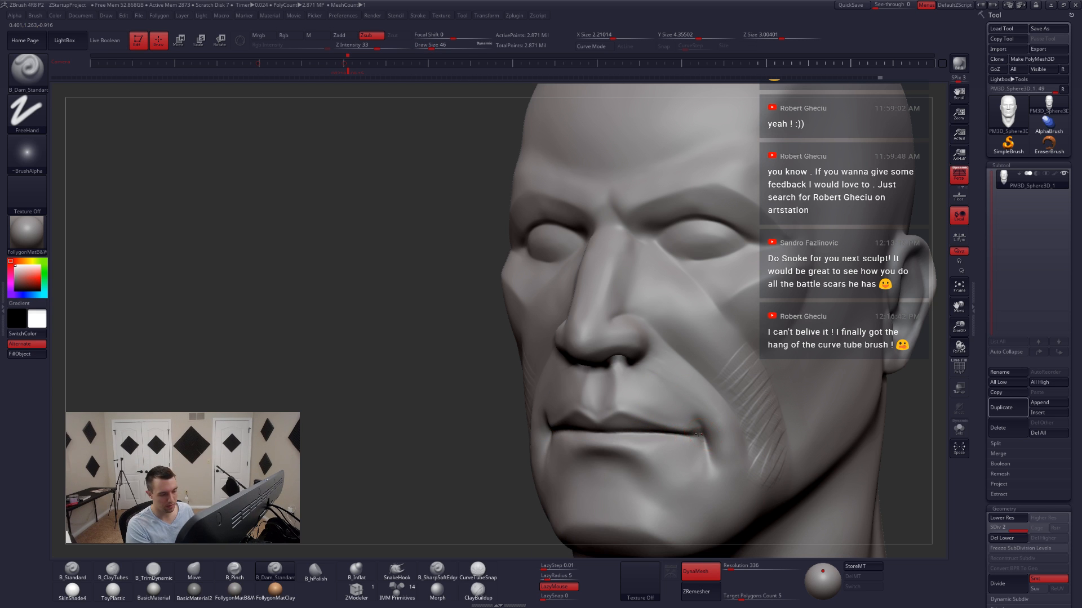
key("ctrl")
right_click_drag(700, 447, 703, 437)
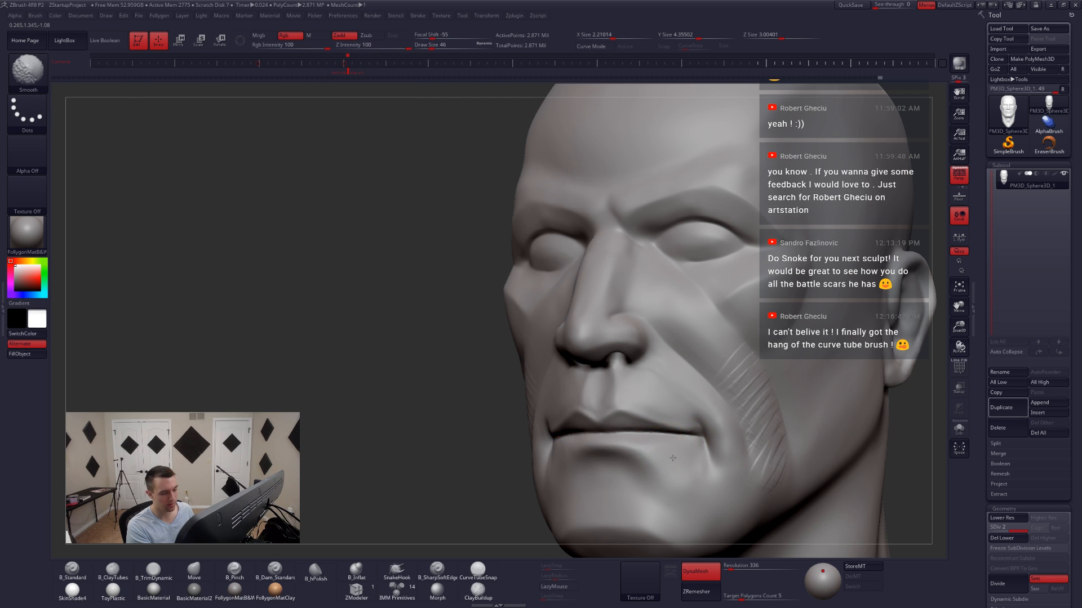
right_click_drag(589, 442, 610, 438, "shift")
right_click_drag(507, 438, 544, 418)
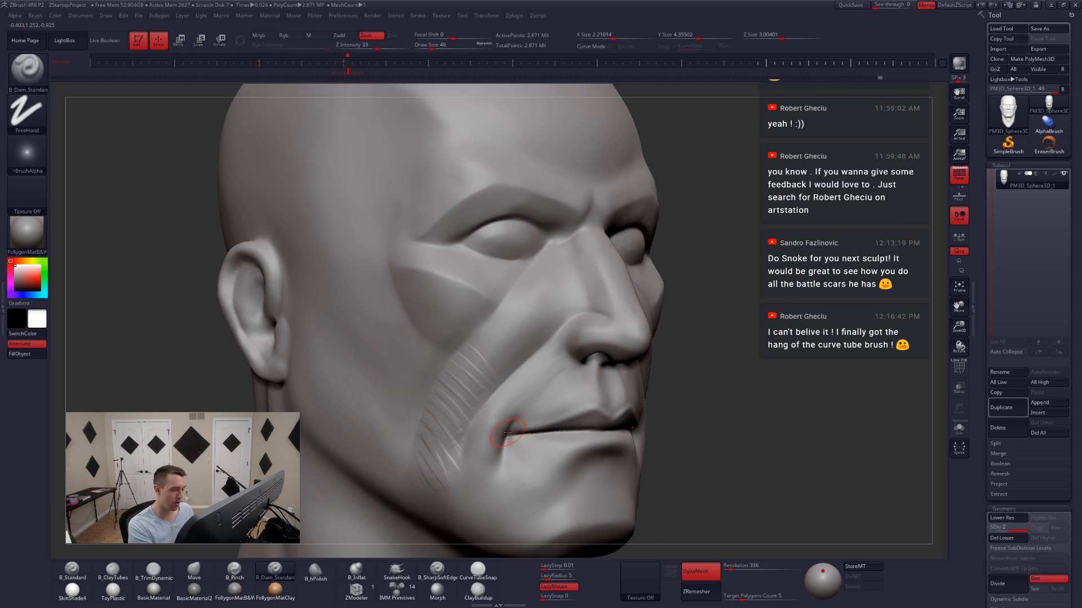
key("space")
left_click_drag(507, 432, 513, 432)
key("shift+space")
key("ctrl+shift+space")
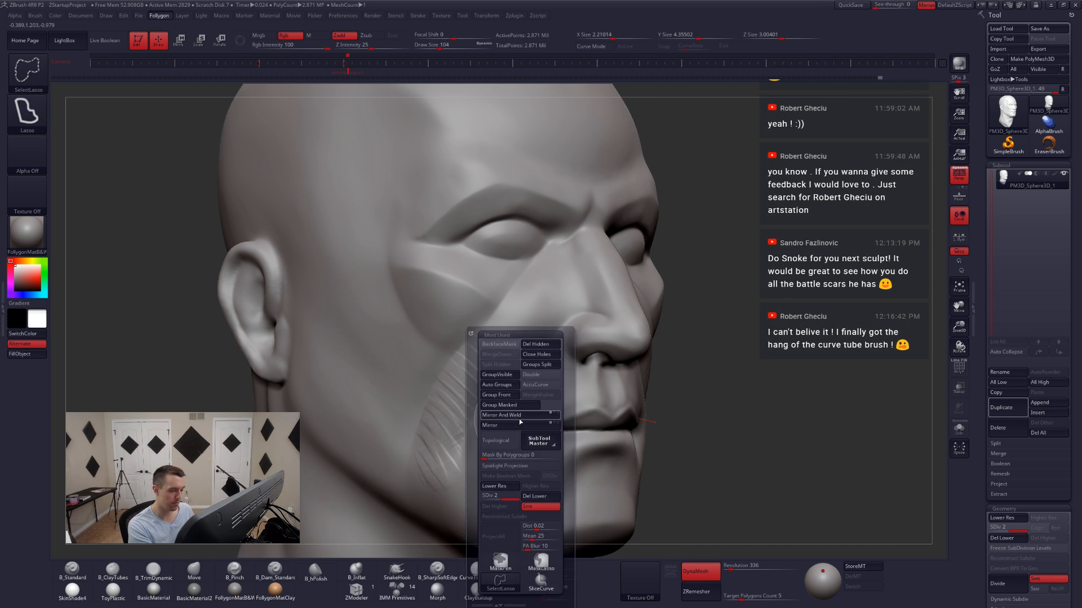
key("space")
left_click_drag(574, 380, 570, 380)
mouse_move(561, 381)
right_mouse_down("shift")
mouse_move(566, 389)
mouse_move(521, 445)
right_mouse_up("shift")
key("5")
key("6")
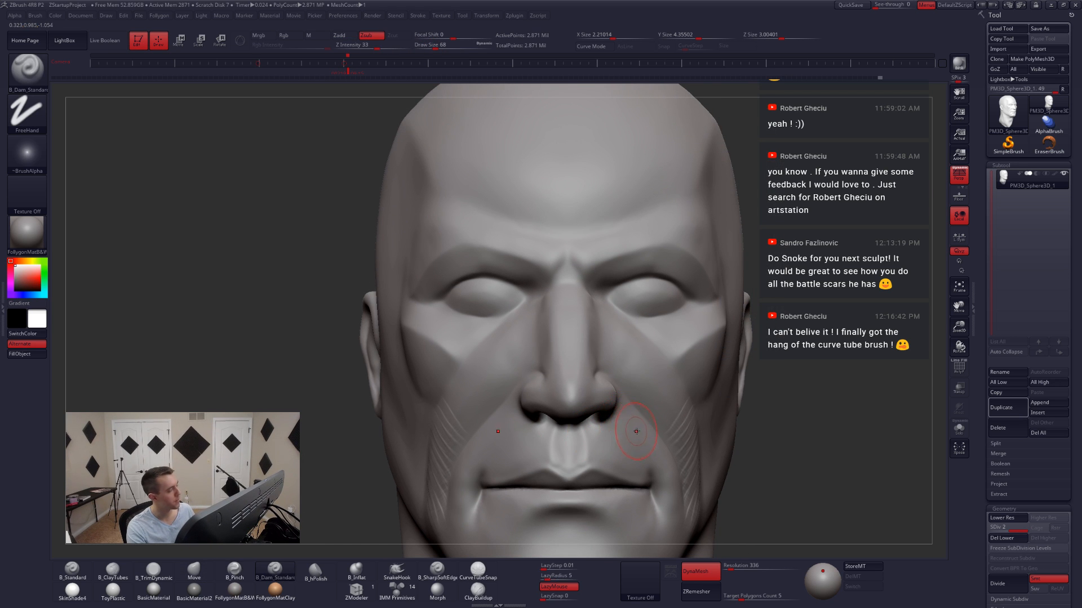
- Carve the creases around the nose wings with the Dam Standard brush at draw size 25 and LazyRadius 13
right_click_drag(636, 432, 617, 423)
key("space")
left_click_drag(618, 422, 613, 423)
right_click_drag(614, 423, 583, 420, "ctrl")
key("space")
left_click_drag(583, 420, 581, 420)
right_click_drag(581, 421, 592, 421)
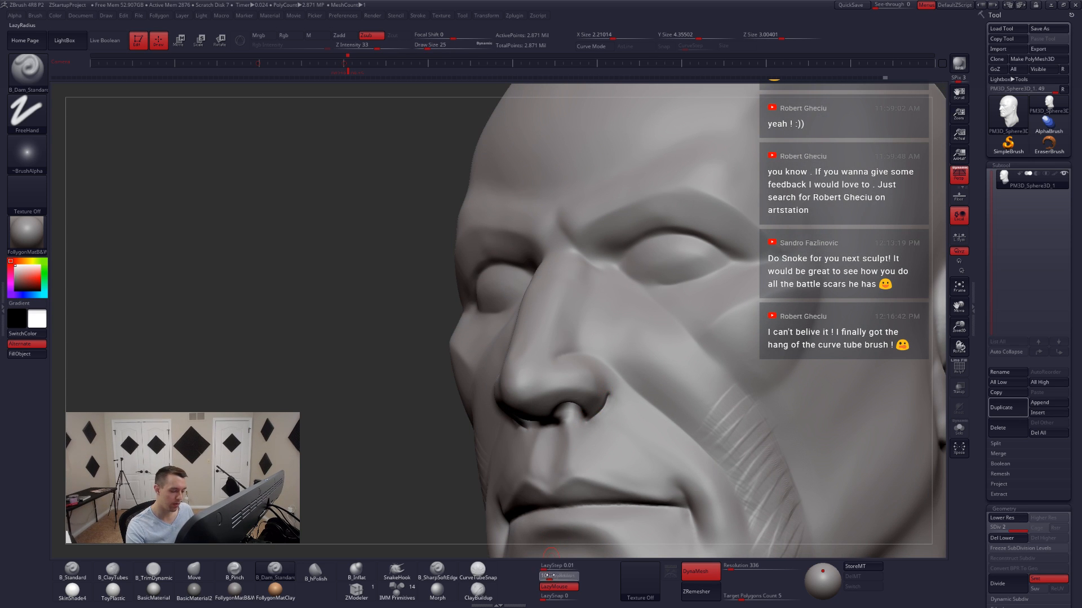
left_click_drag(550, 575, 550, 576)
right_click_drag(587, 437, 639, 410)
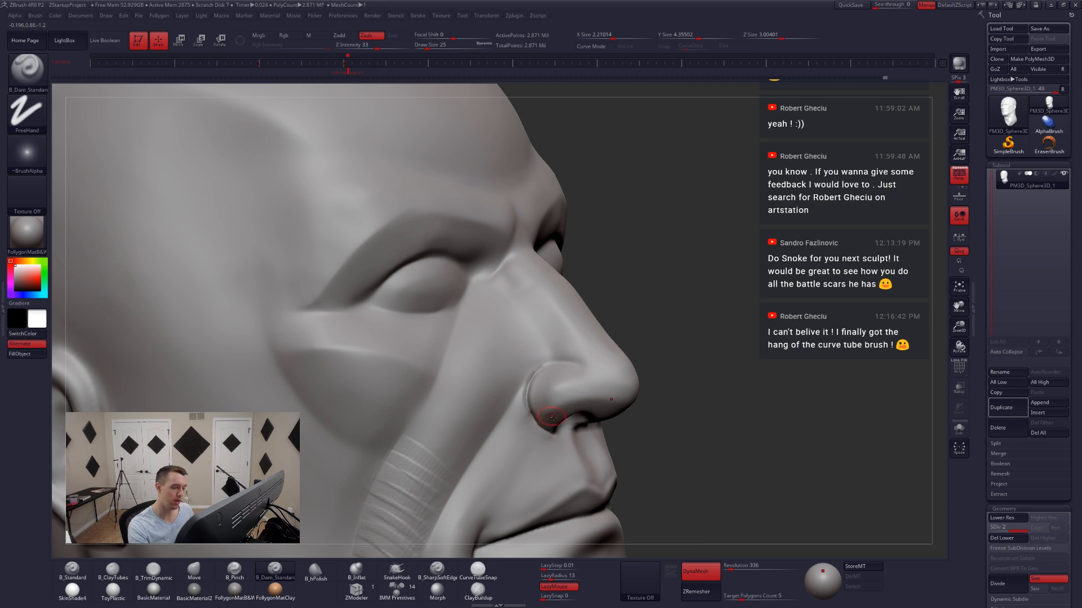
right_click_drag(641, 446, 627, 388)
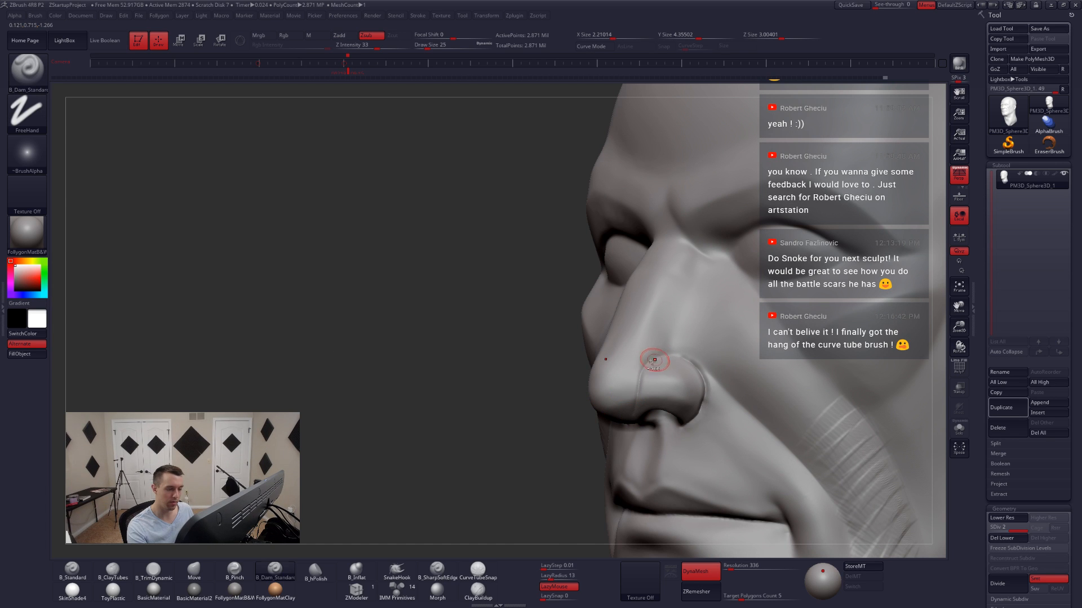
- Shift the light direction toward the front of the head to check the nose forms
right_click_drag(638, 420, 640, 373)
right_click_drag(645, 431, 623, 427)
left_click_drag(822, 572, 823, 579)
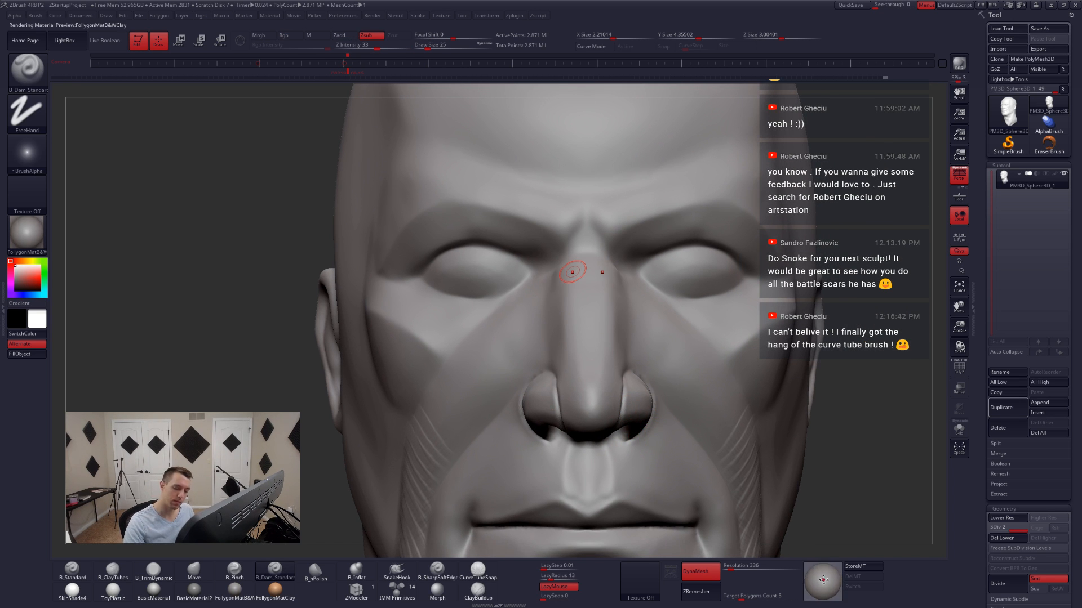
- Sharpen the creases around the nose wings with the Pinch brush at draw size 14
right_click_drag(697, 422, 583, 414)
key("5")
key("s")
left_click_drag(600, 378, 595, 377)
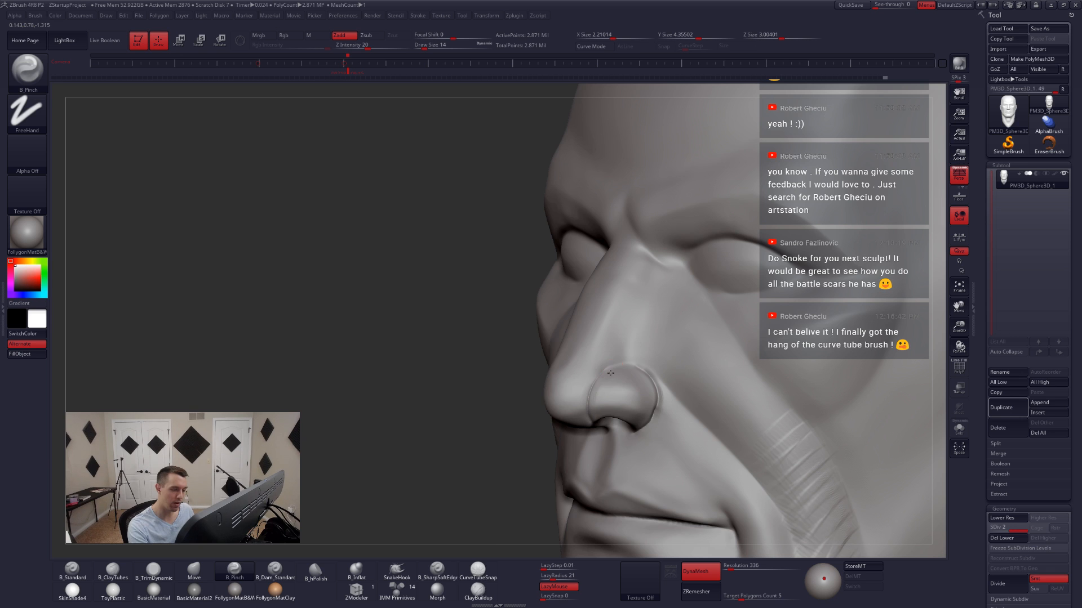
right_click_drag(611, 373, 590, 393)
mouse_move(597, 441)
right_mouse_down()
mouse_move(598, 378)
mouse_move(625, 364)
mouse_move(575, 353)
mouse_move(589, 348)
right_mouse_up()
right_click_drag(517, 363, 526, 355)
right_click_drag(534, 420, 516, 422)
- Reshape the nose wings and nostrils into a rounder form with the Move brush
key("4")
right_click_drag(633, 429, 594, 456)
key("space")
left_click(631, 414)
key("space")
left_click(647, 398)
right_click_drag(648, 397, 613, 398)
key("space")
left_click(648, 398)
- Adjust the outer edge of the nose wings where they meet the cheeks with the Move brush at draw size 44
key("ctrl+shift")
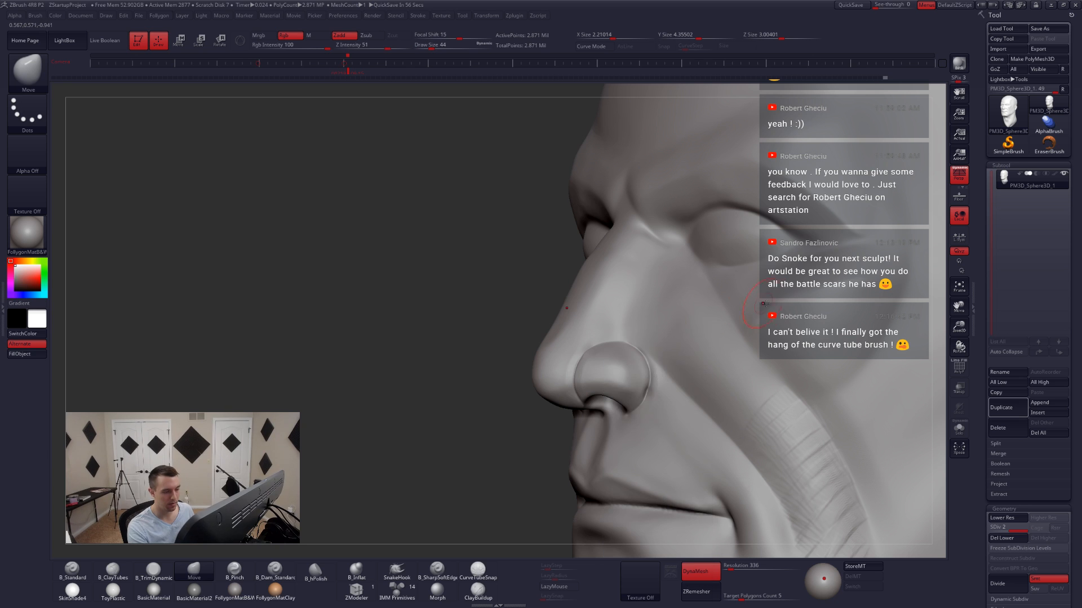
left_click_drag(654, 396, 648, 394)
right_click_drag(625, 408, 709, 411)
left_click_drag(647, 392, 656, 392)
mouse_move(685, 395)
right_mouse_down("ctrl")
mouse_move(688, 412)
mouse_move(724, 395)
mouse_move(693, 387)
right_mouse_up("ctrl")
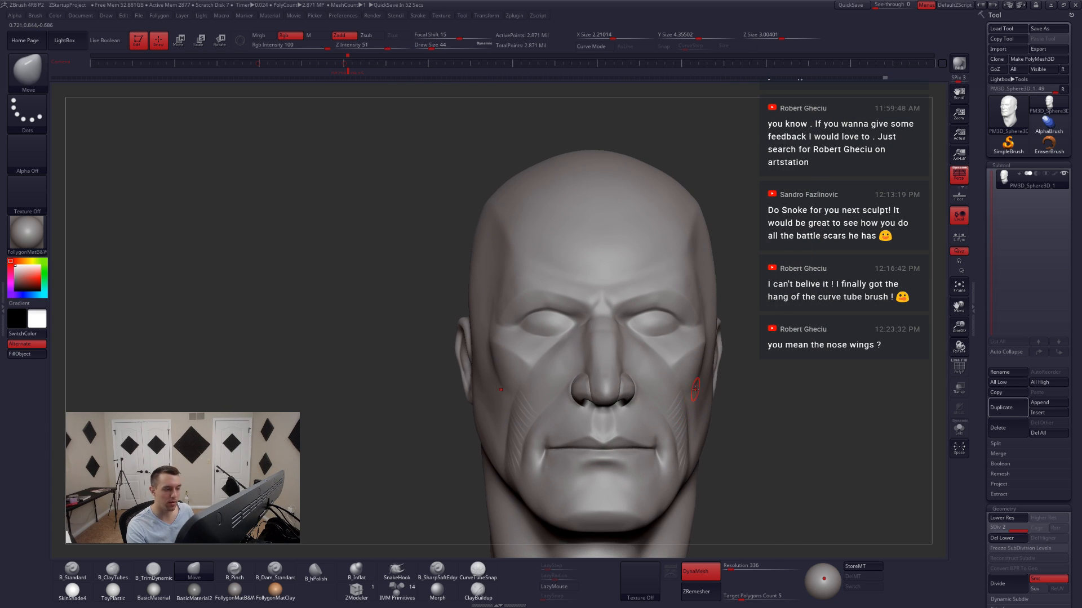
key("ctrl+shift+f")
left_click(683, 346)
- Flatten the plane between the outer brow and the upper eyelid with the TrimDynamic brush at draw size 54
right_click_drag(546, 303, 620, 307)
right_click_drag(510, 301, 520, 355, "ctrl")
key("space")
left_click_drag(519, 358, 522, 357)
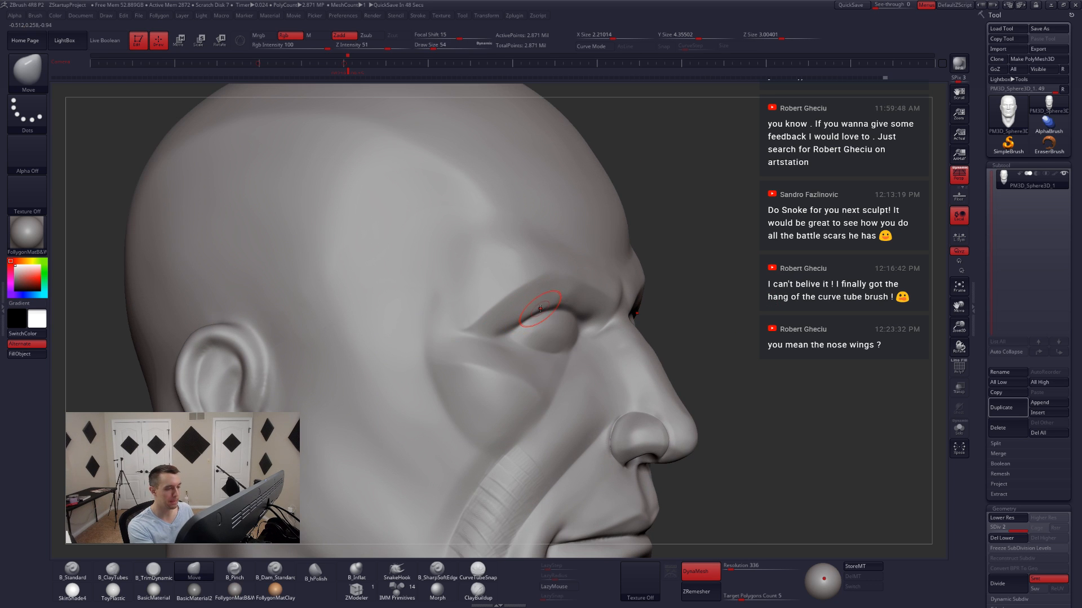
key("3")
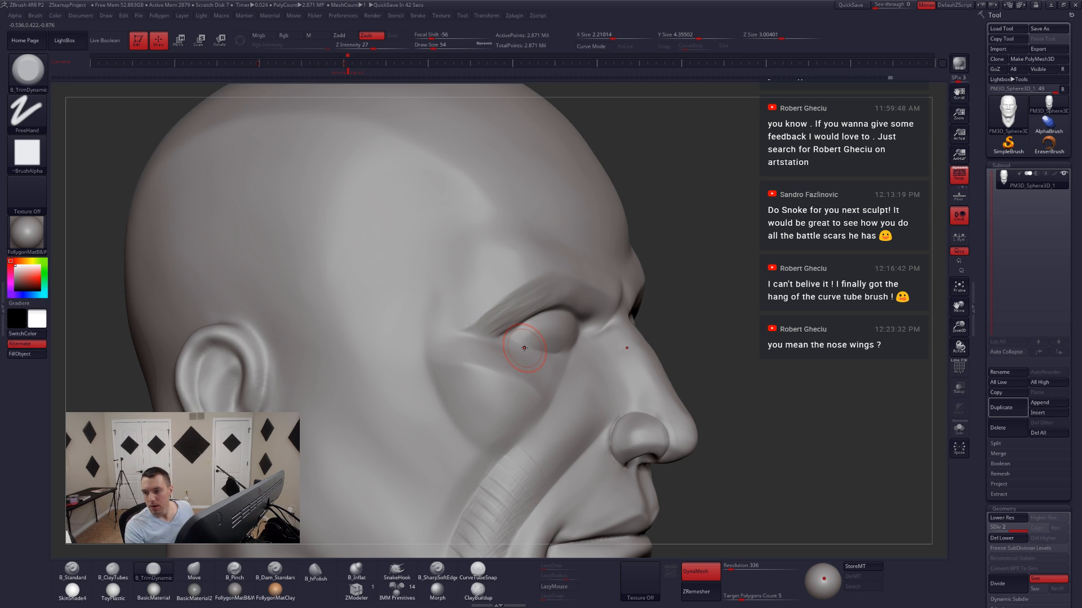
- Extend the flattened plane under the brow toward the inner eye with the TrimDynamic brush at draw sizes 46 and 51
right_click_drag(729, 392, 645, 411)
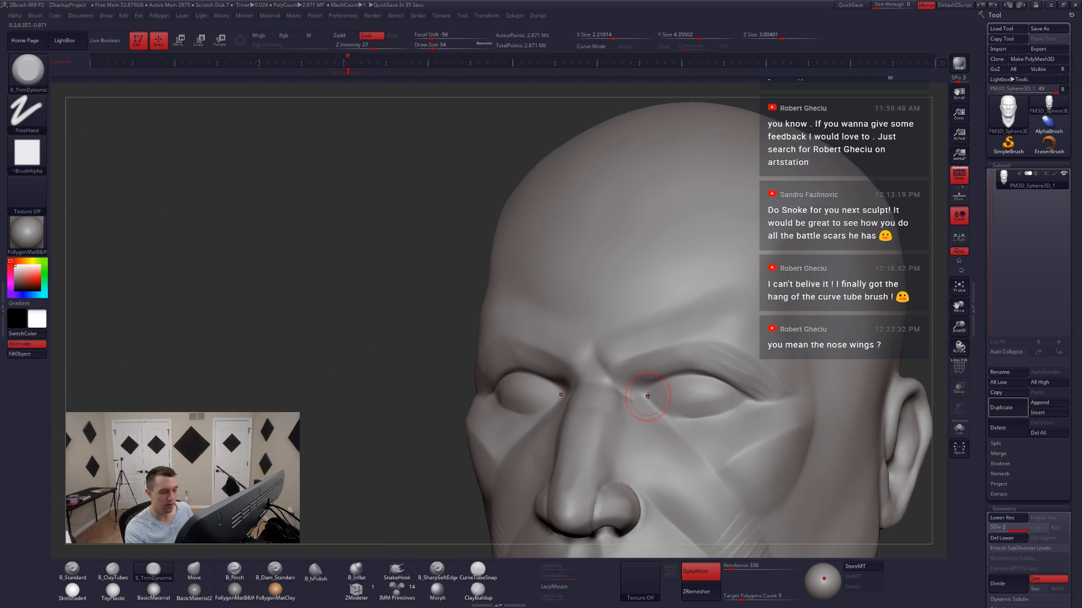
key("space")
left_click_drag(654, 390, 658, 393)
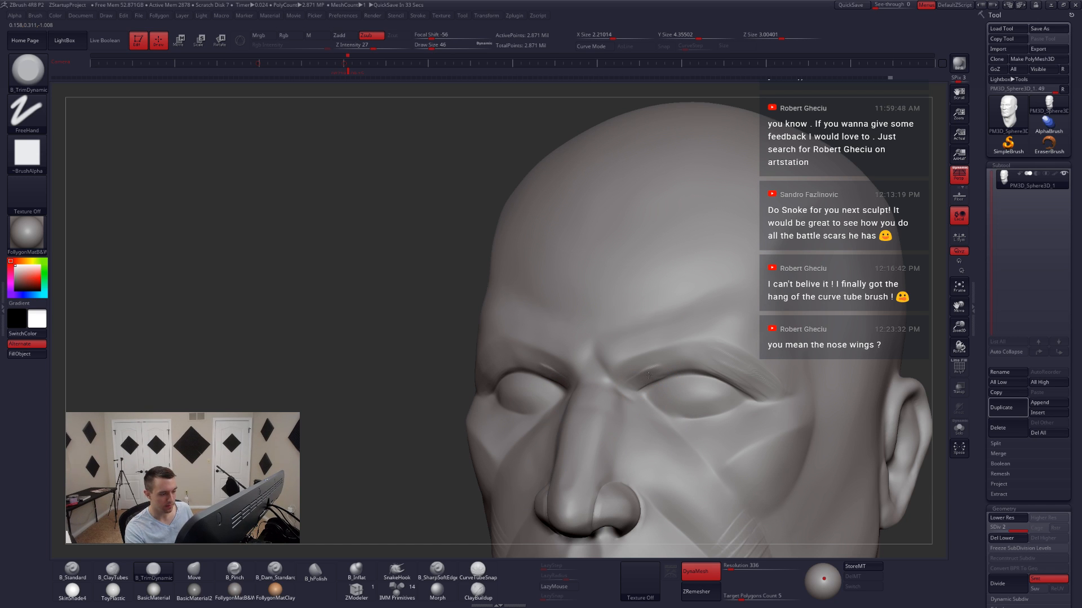
key("space")
left_click_drag(662, 373, 665, 371)
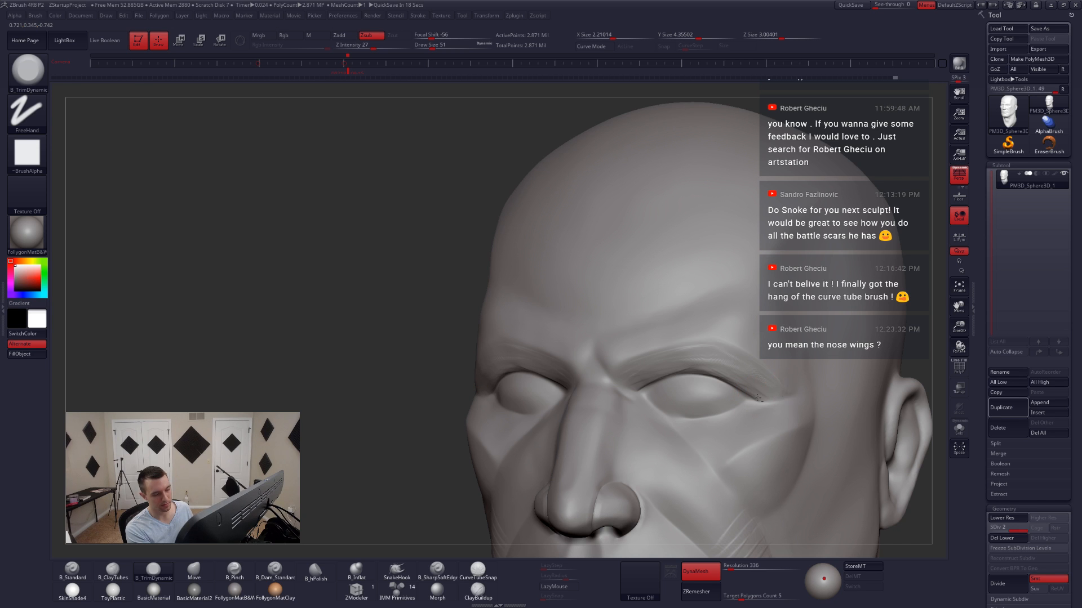
- Smooth the outer end of the flattened plane beside the eye's outer corner with the Smooth brush
key("shift")
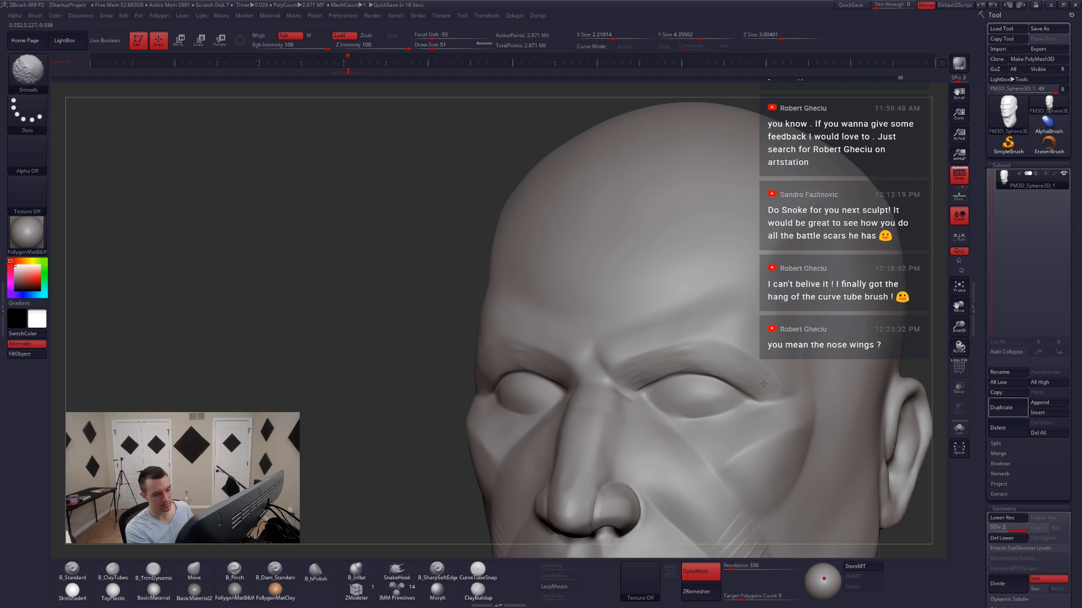
right_click_drag(648, 372, 676, 360, "shift")
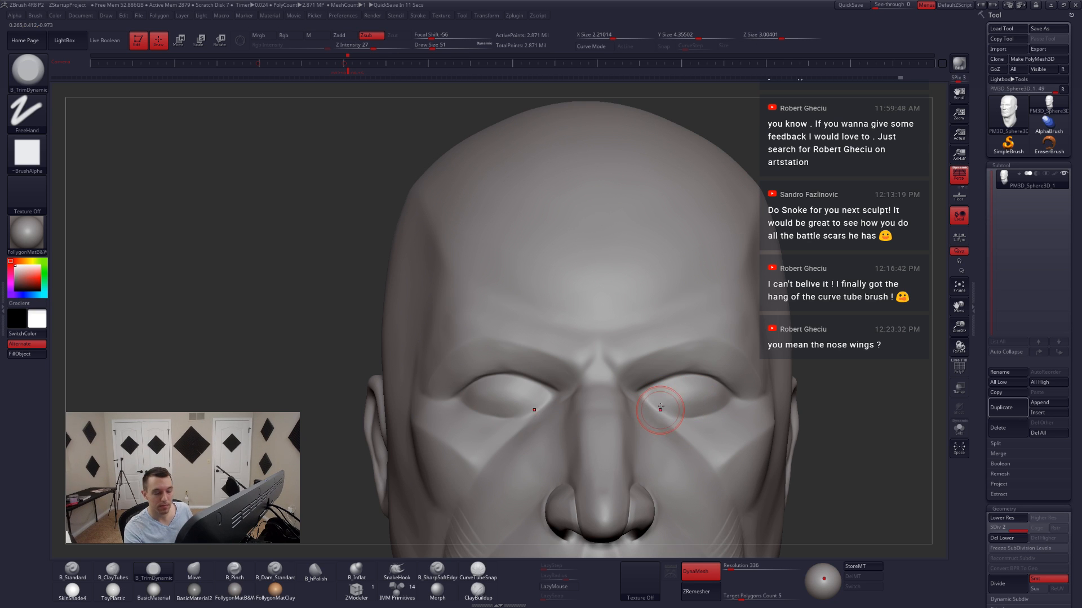
right_click(638, 382, "shift")
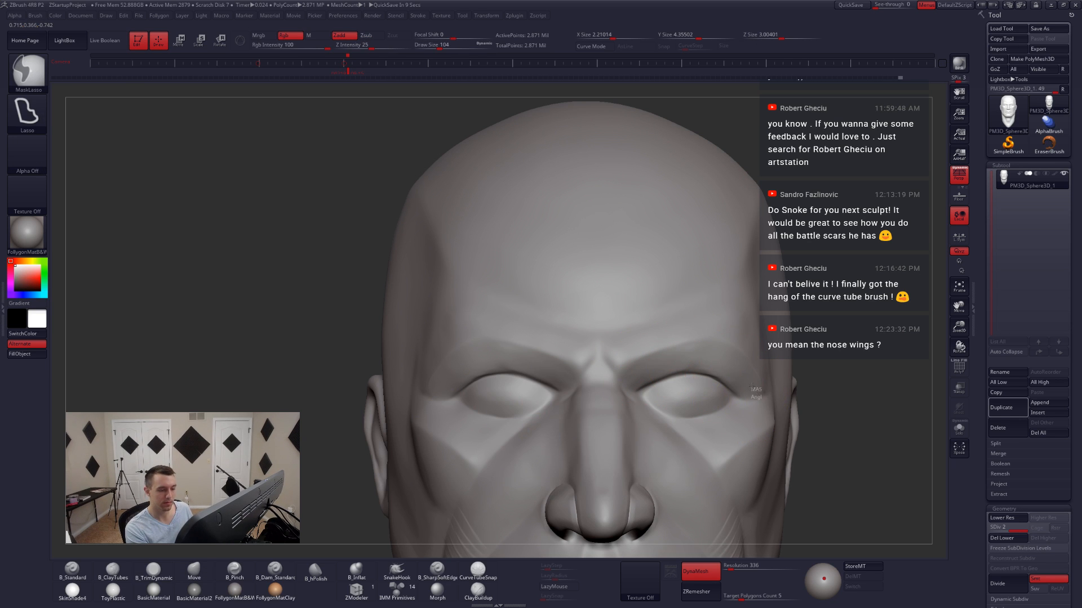
- Mask both eye and upper cheek areas, drop to subdivision level 1 and reshape the brows with the Move brush at draw sizes 154 and 177
mouse_move(757, 396)
left_mouse_down("ctrl")
mouse_move(679, 358)
mouse_move(606, 437)
mouse_move(757, 400)
left_mouse_up("ctrl")
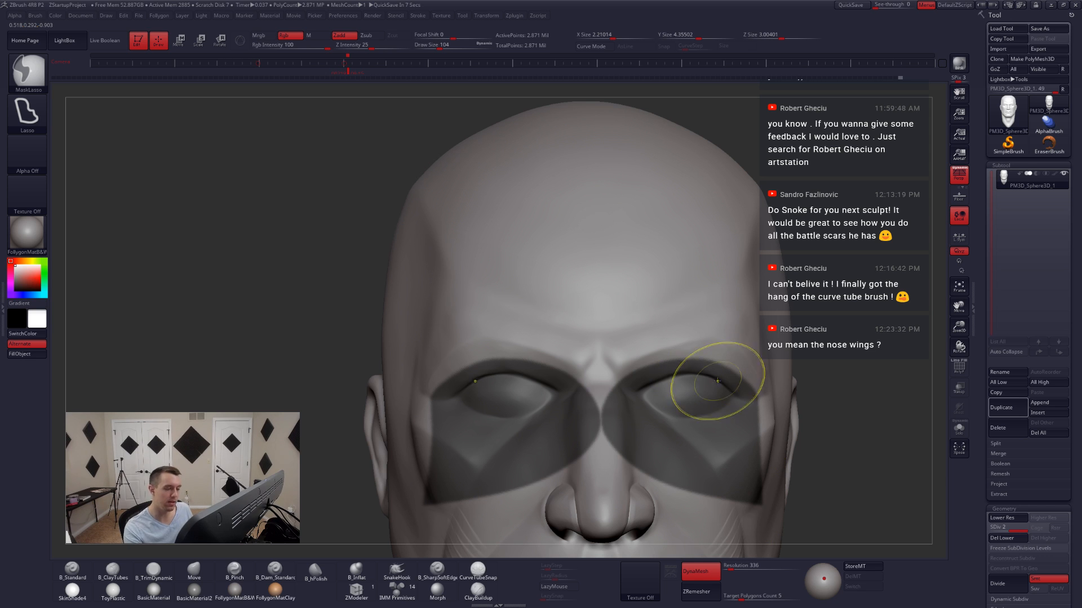
key("shift+d")
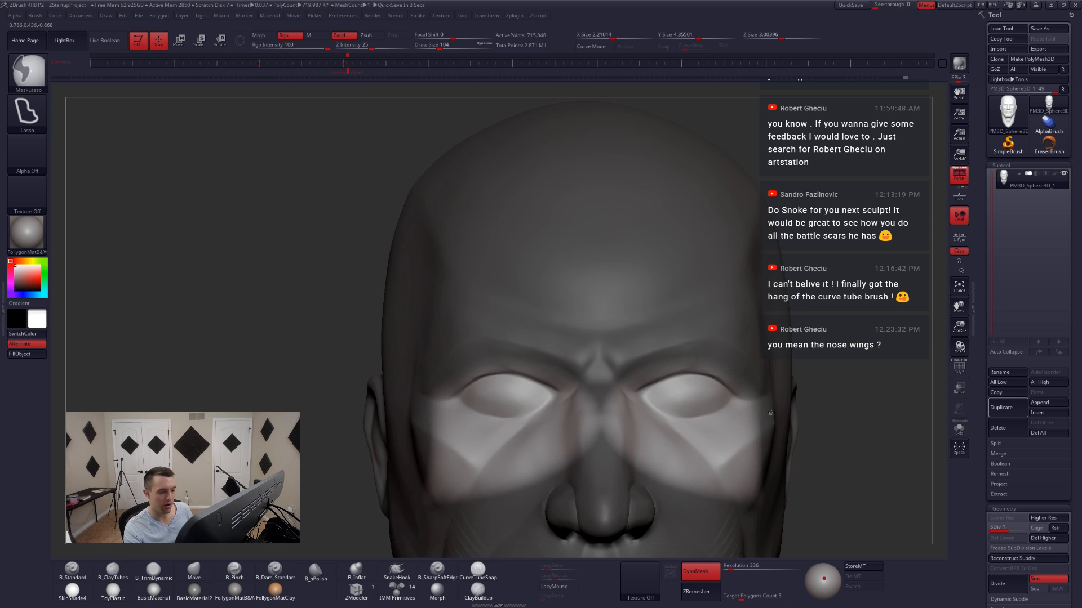
key("b")
key("m")
key("v")
key("s")
left_click_drag(663, 404, 670, 402)
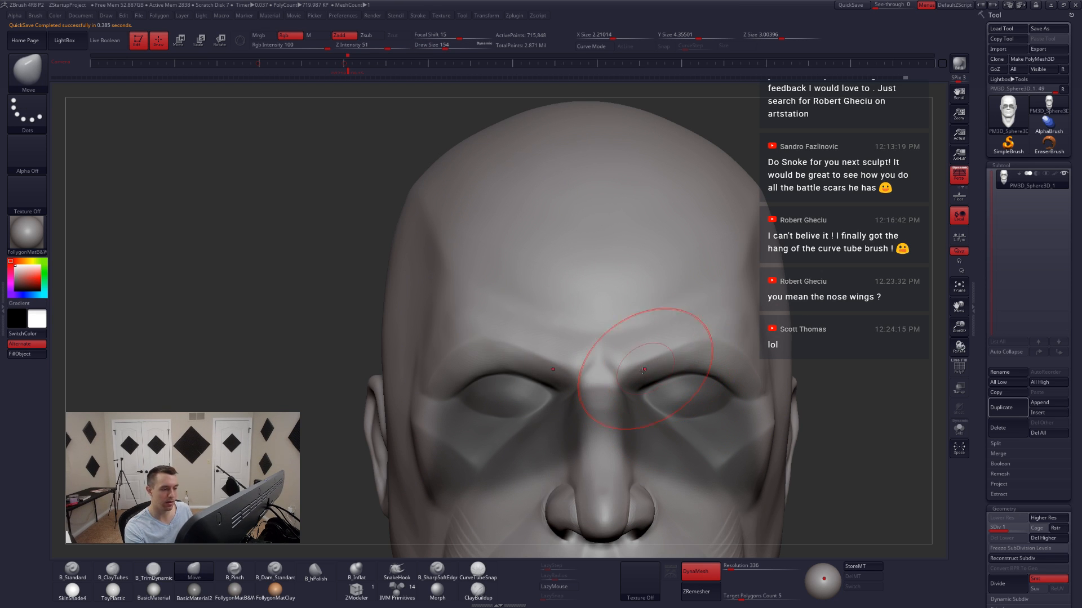
right_click_drag(672, 356, 628, 388)
key("s")
left_click_drag(629, 388, 633, 389)
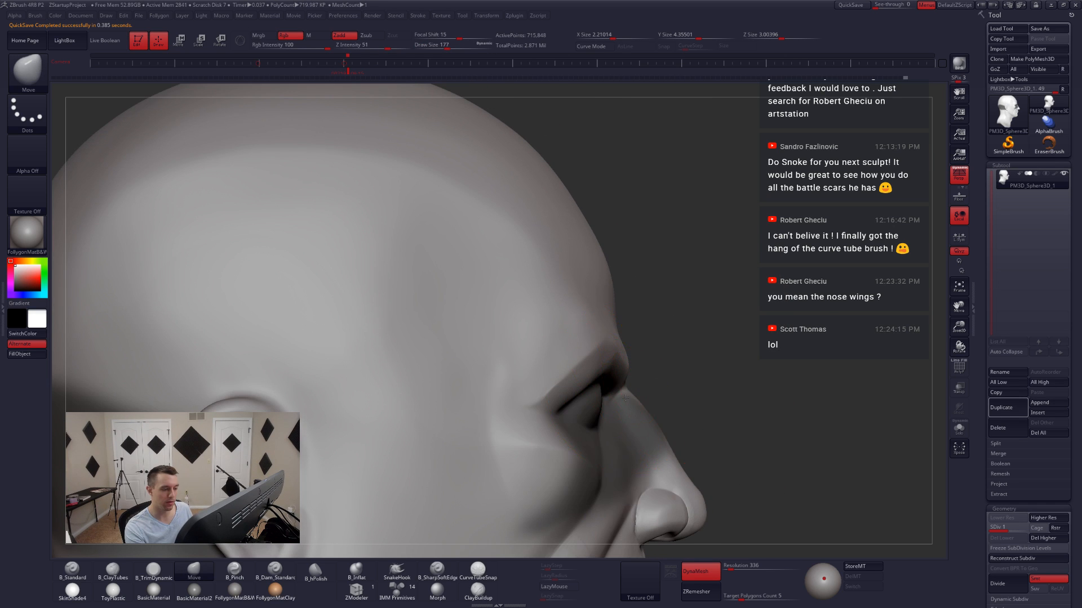
right_click_drag(631, 388, 583, 382)
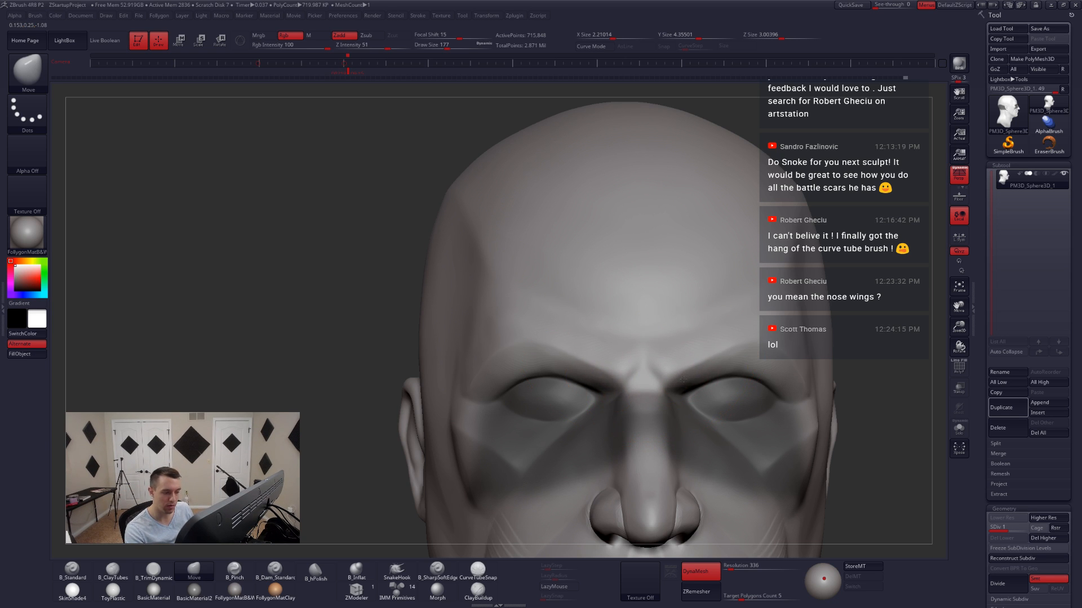
- Invert the mask around the eyes and upper cheeks, then clear it
mouse_move(697, 383)
right_mouse_down()
mouse_move(707, 398)
mouse_move(681, 390)
mouse_move(696, 391)
mouse_move(699, 360)
mouse_move(727, 377)
right_mouse_up()
key("space")
left_click(830, 370, "ctrl")
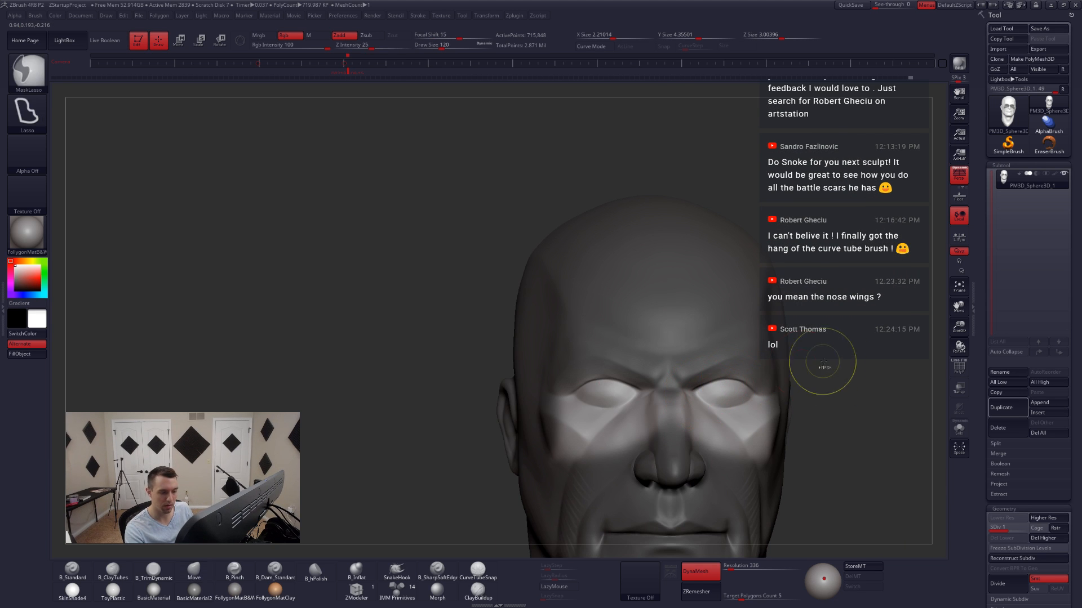
left_click_drag(823, 367, 831, 376, "ctrl")
- Flatten the area under the inner brow above the eye with the TrimDynamic brush at draw size 46
key("space")
left_click_drag(726, 389, 719, 389)
mouse_move(730, 394)
right_mouse_down()
mouse_move(708, 391)
mouse_move(711, 409)
mouse_move(691, 384)
right_mouse_up()
key("3")
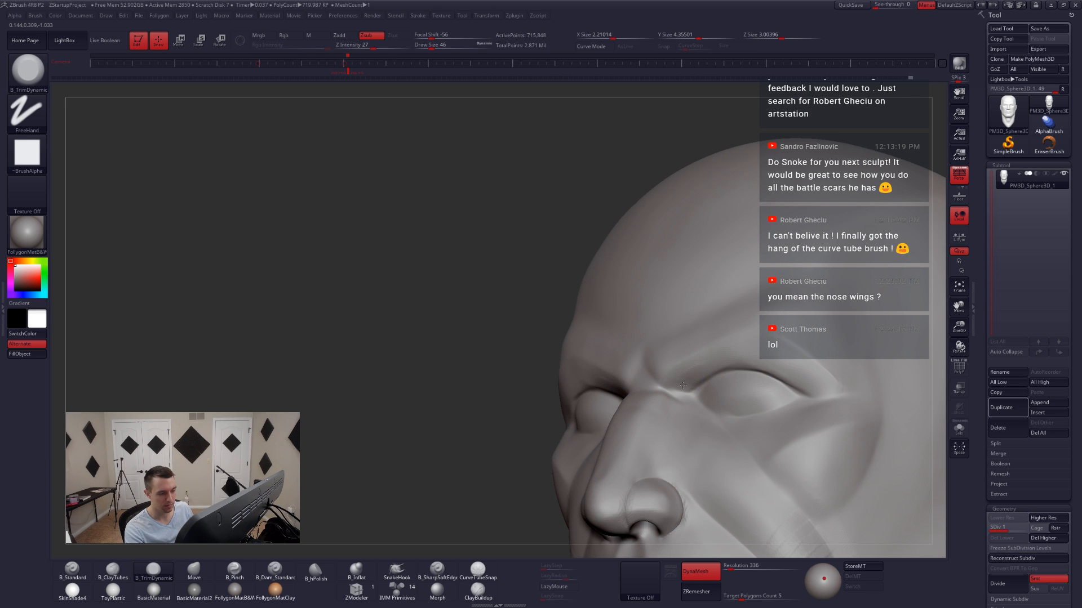
left_click_drag(703, 374, 713, 365)
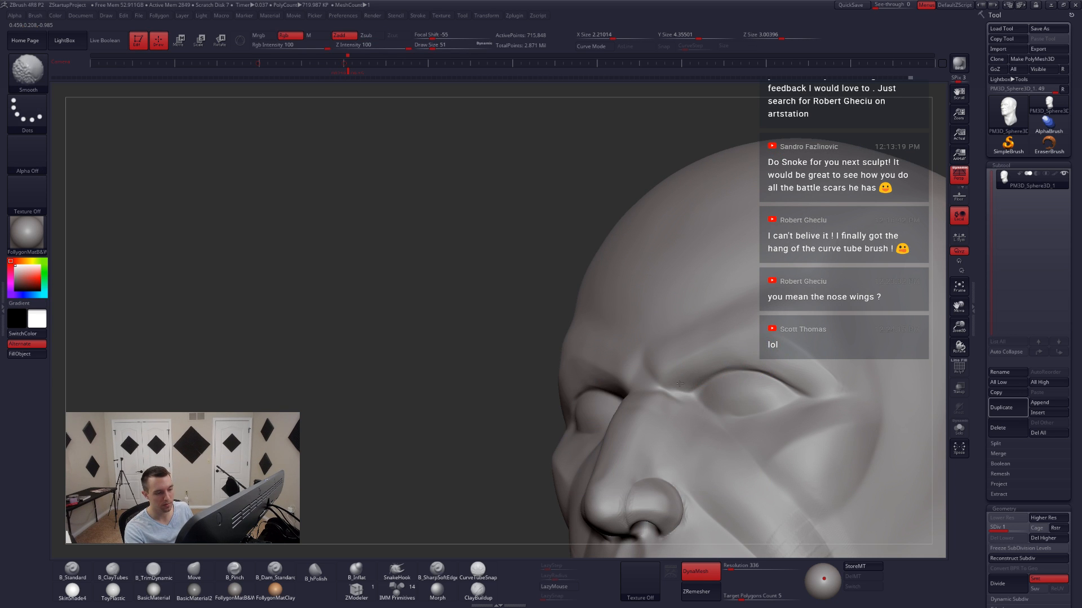
- Sharpen the brow edge with the B_Pinch brush at draw size 51 and return to subdivision level 2
mouse_move(752, 357)
right_mouse_down()
mouse_move(690, 377)
mouse_move(749, 394)
right_mouse_up()
key("5")
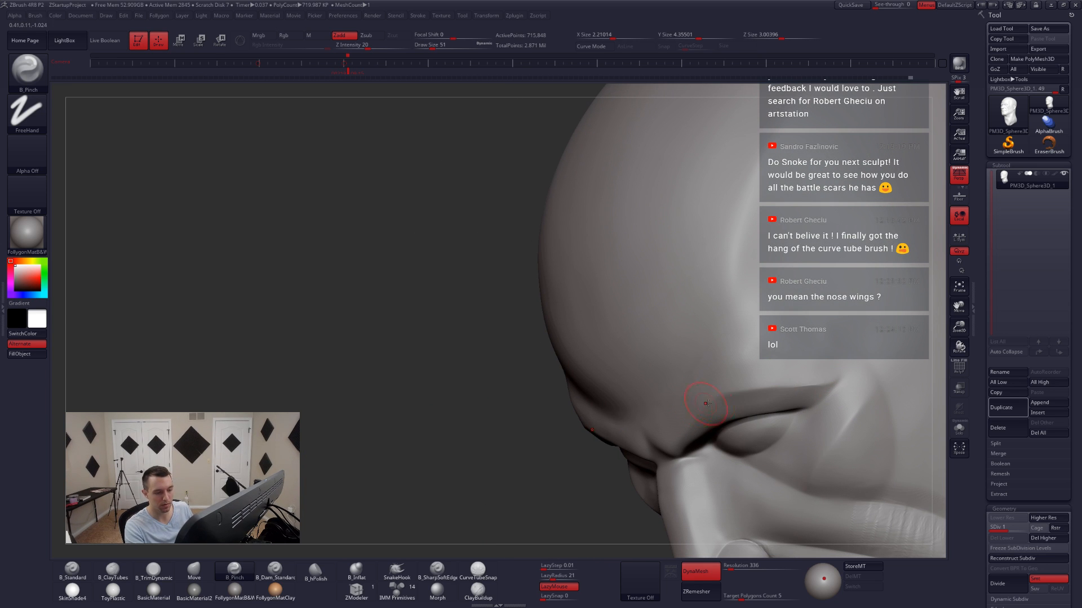
key("d")
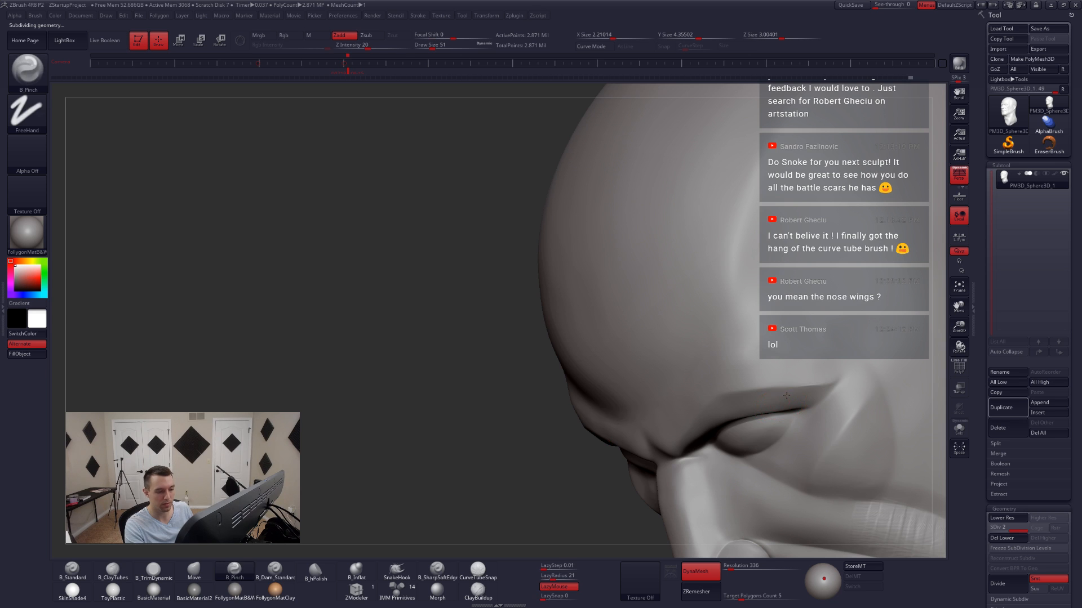
- Smooth the fine striations on the cheek beside the mouth corner with the Smooth brush at draw size 136
mouse_move(733, 392)
right_mouse_down("shift")
mouse_move(747, 381)
mouse_move(755, 407)
mouse_move(805, 407)
mouse_move(712, 292)
right_mouse_up("shift")
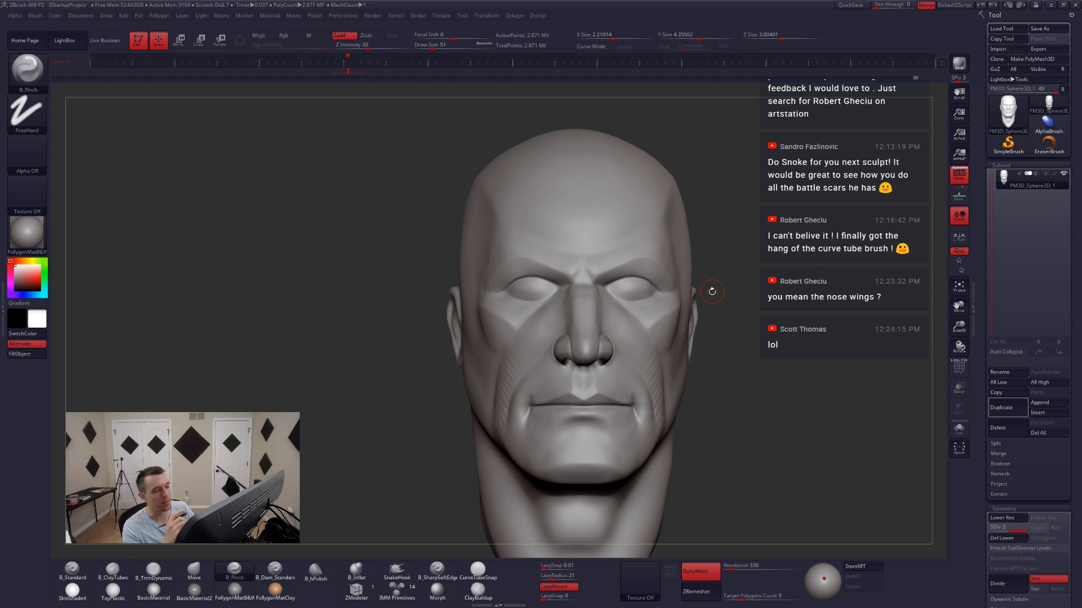
right_click_drag(712, 292, 697, 416)
key("space")
left_click_drag(663, 389, 673, 391)
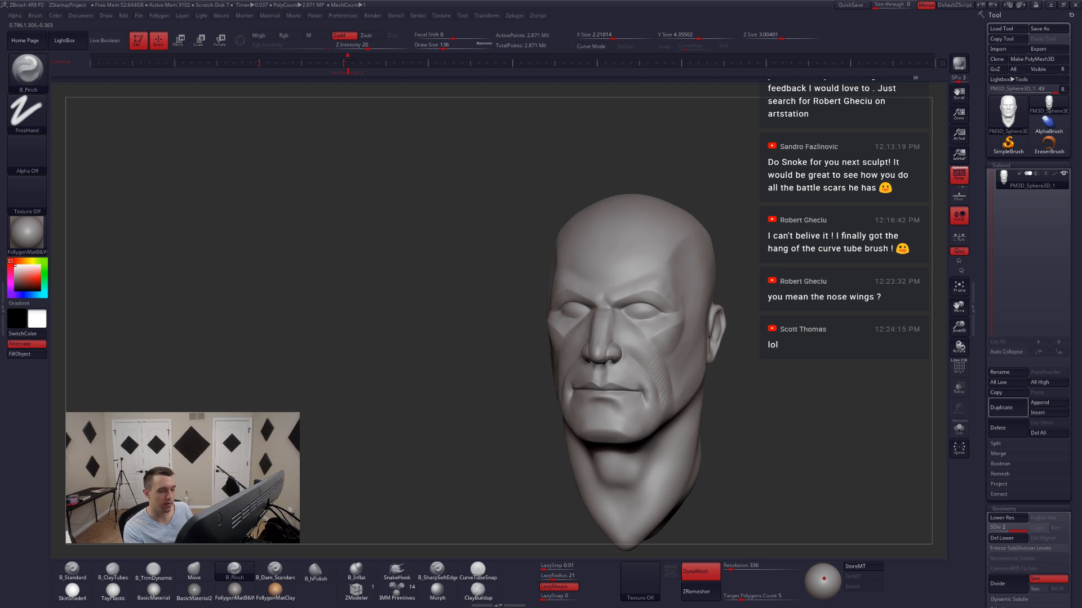
mouse_move(670, 361)
right_mouse_down("ctrl")
mouse_move(658, 376)
mouse_move(647, 358)
right_mouse_up("ctrl")
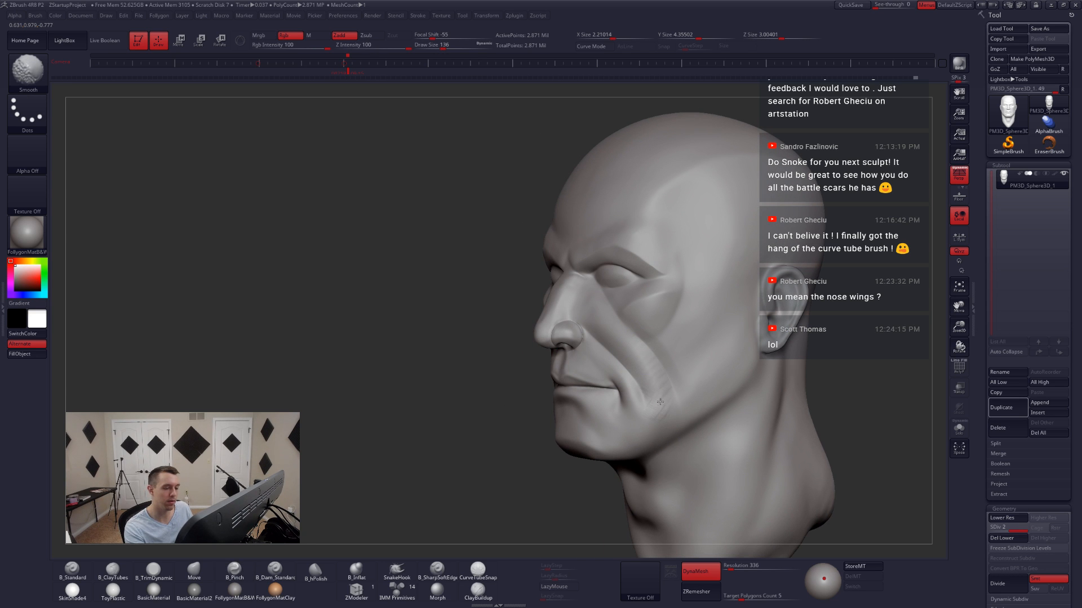
left_click_drag(666, 408, 672, 406, "shift")
mouse_move(673, 404)
right_mouse_down()
mouse_move(746, 384)
mouse_move(825, 382)
mouse_move(793, 390)
mouse_move(791, 406)
right_mouse_up()
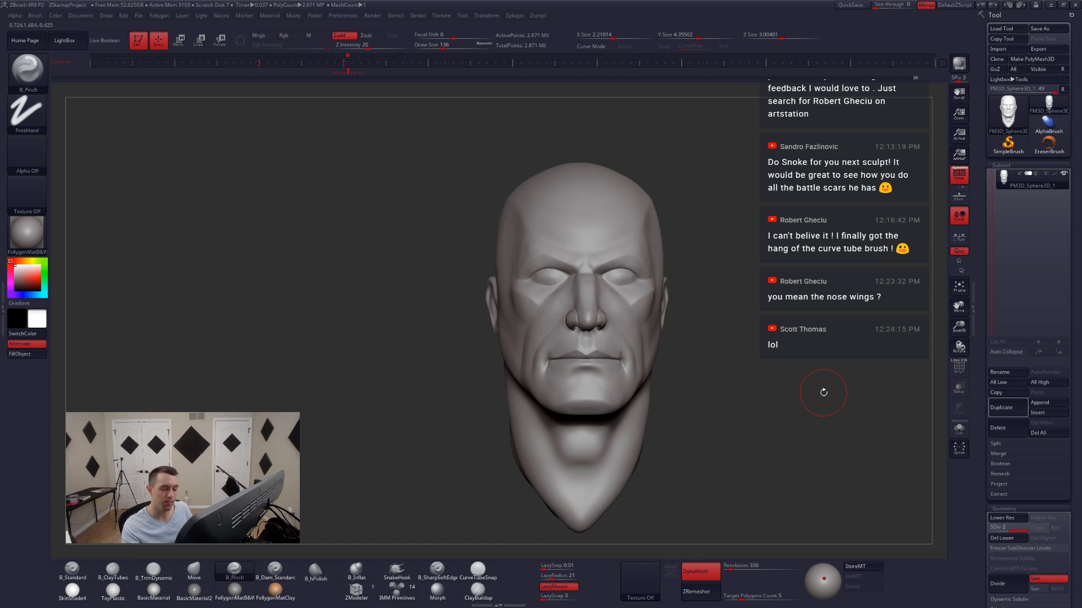
- Shift the light direction slightly upward and check the head's wireframe and profile
right_click_drag(825, 575, 830, 556)
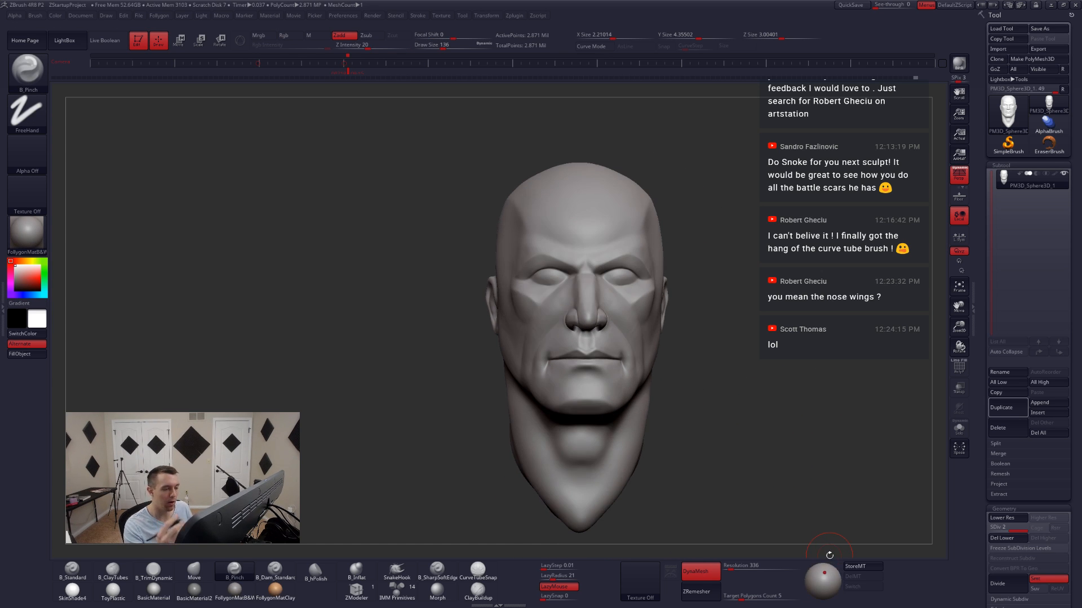
right_click_drag(782, 396, 743, 411)
key("shift+f")
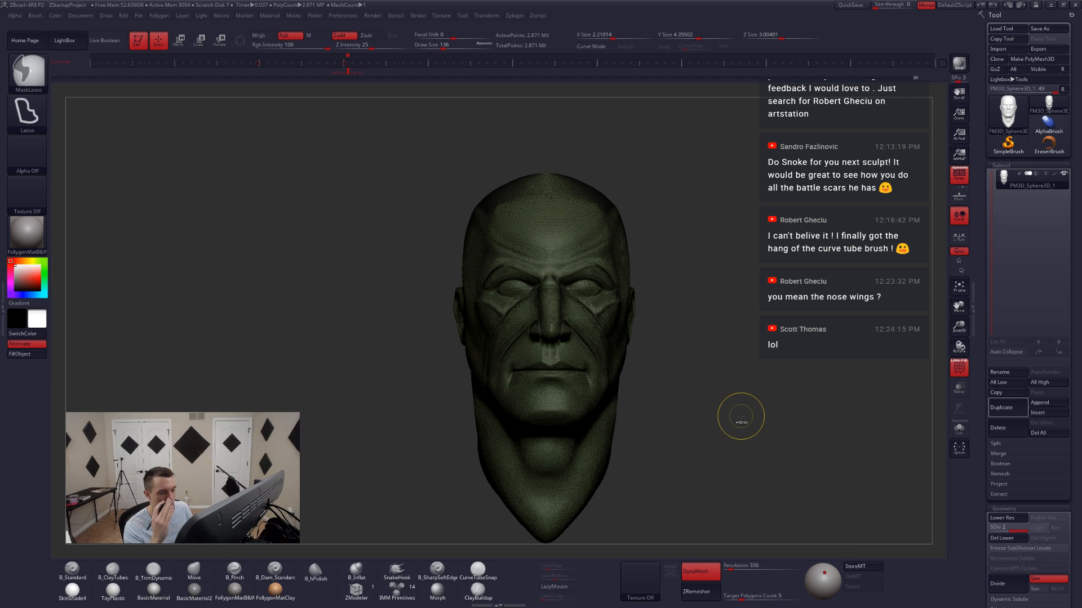
key("shift+f")
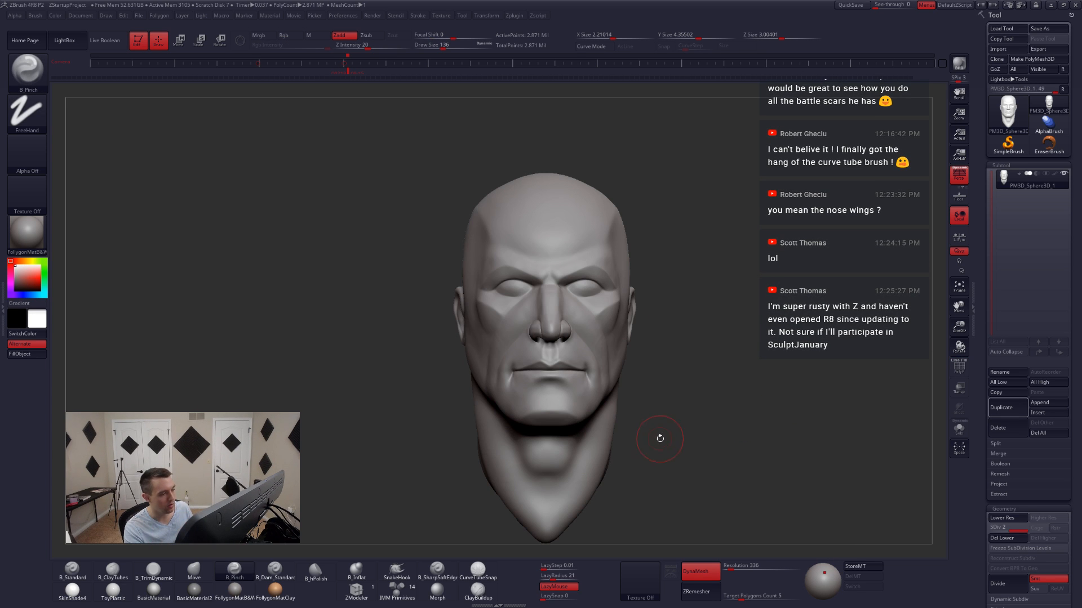
mouse_move(659, 439)
right_mouse_down()
mouse_move(681, 440)
mouse_move(678, 428)
right_mouse_up()
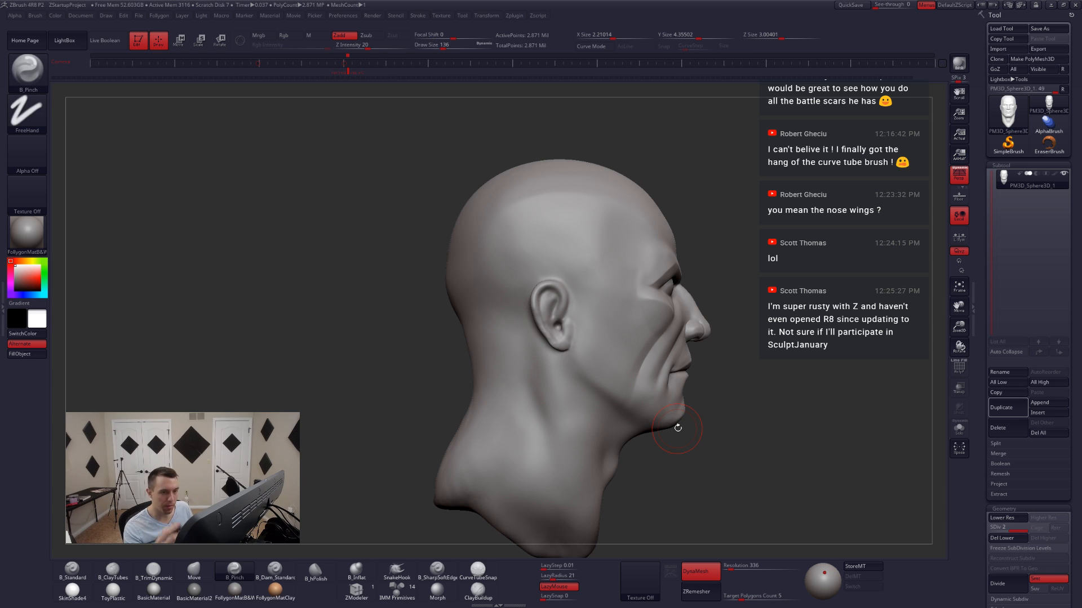
- Turn off perspective and mask the front of the face from brow to chin with MaskLasso in side view
left_click(959, 179)
right_click_drag(746, 398, 706, 431, "alt")
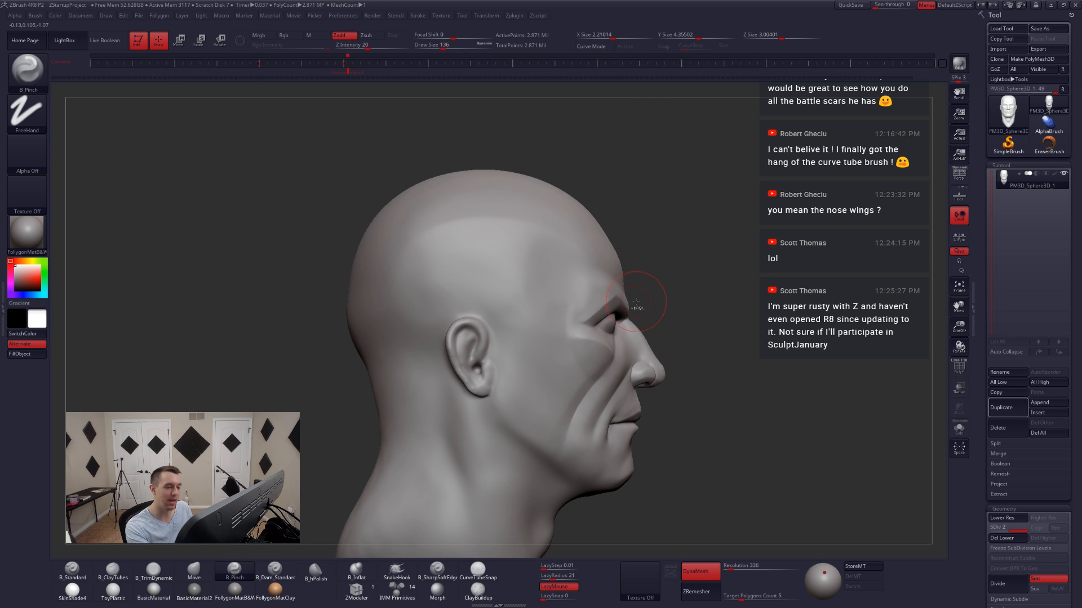
key("ctrl")
mouse_move(601, 278)
left_mouse_down("ctrl")
mouse_move(558, 338)
mouse_move(620, 546)
mouse_move(642, 282)
mouse_move(715, 432)
mouse_move(746, 419)
mouse_move(728, 418)
mouse_move(712, 426)
mouse_move(868, 398)
left_mouse_up("ctrl")
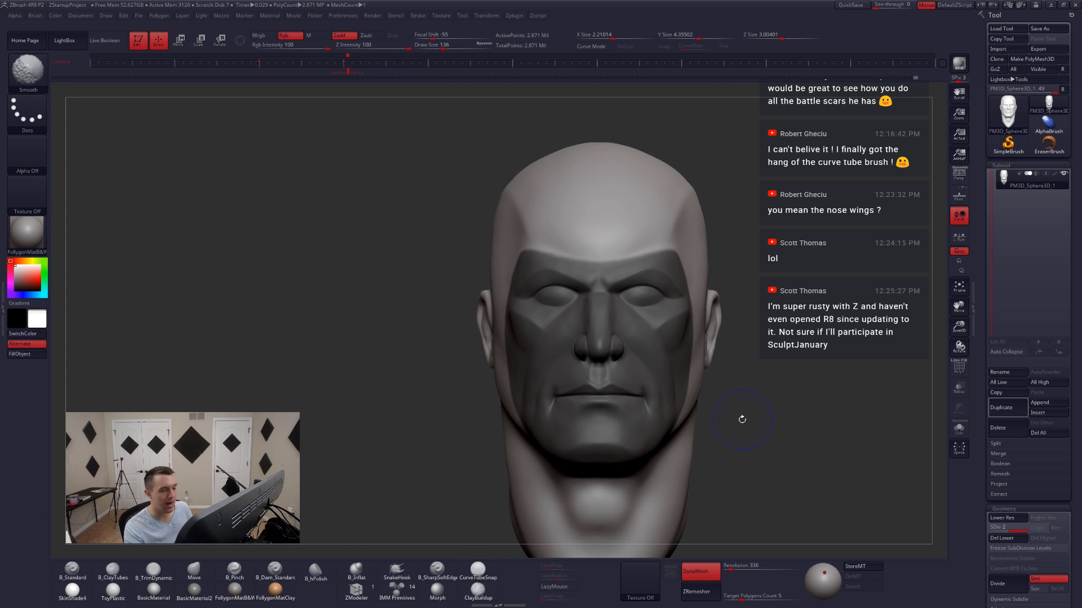
key("shift+f")
key("shift+f")
left_click_drag(739, 422, 707, 433)
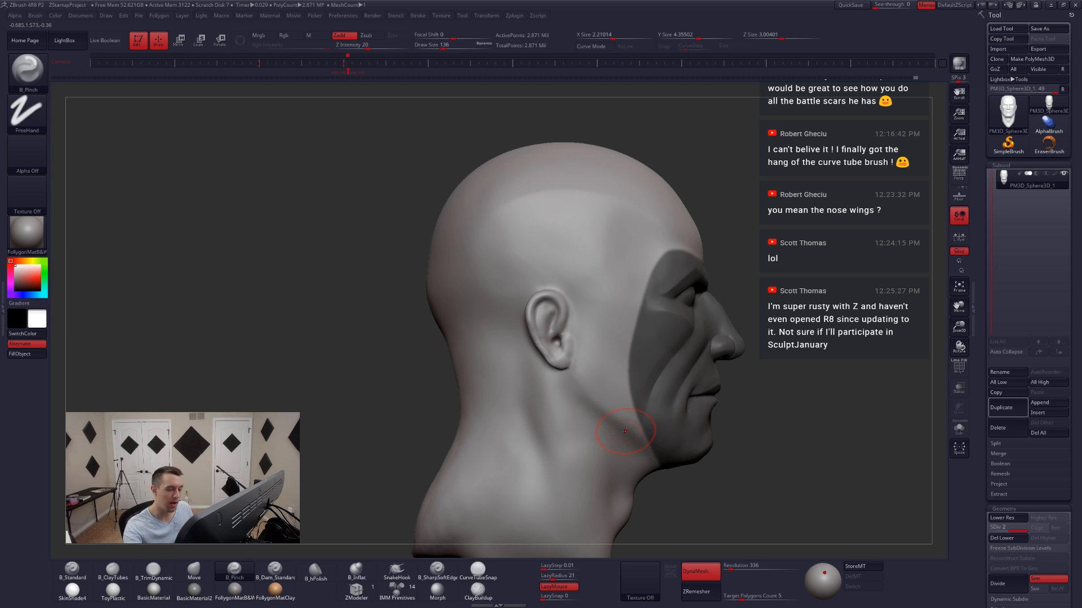
- Refine the face mask's boundary with MaskLasso in side view and turn the masked face into its own polygroup
key("ctrl+shift")
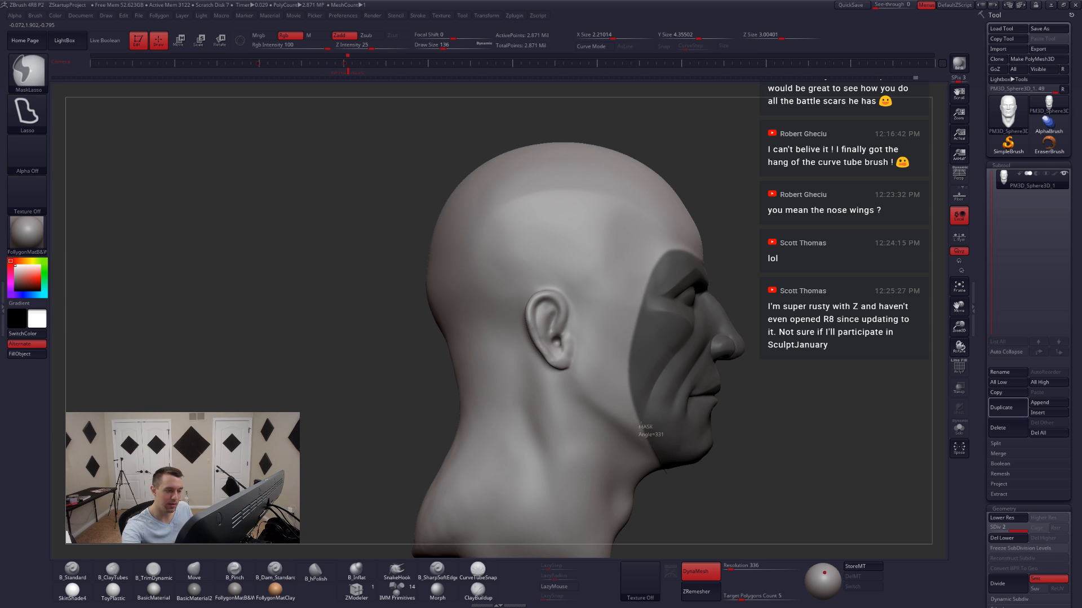
mouse_move(640, 426)
left_mouse_down("ctrl")
mouse_move(623, 289)
mouse_move(724, 236)
mouse_move(771, 307)
mouse_move(601, 289)
mouse_move(633, 331)
mouse_move(735, 293)
mouse_move(586, 169)
left_mouse_up("ctrl")
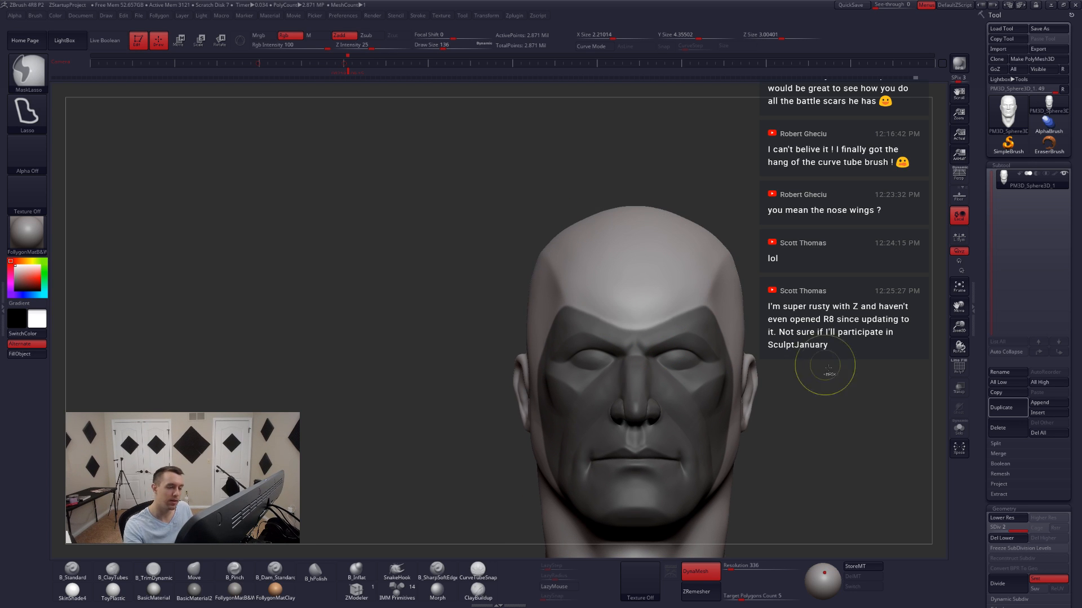
mouse_move(830, 380)
left_mouse_down("ctrl")
mouse_move(812, 432)
mouse_move(768, 400)
mouse_move(648, 426)
left_mouse_up("ctrl")
key("shift+f")
key("shift+f")
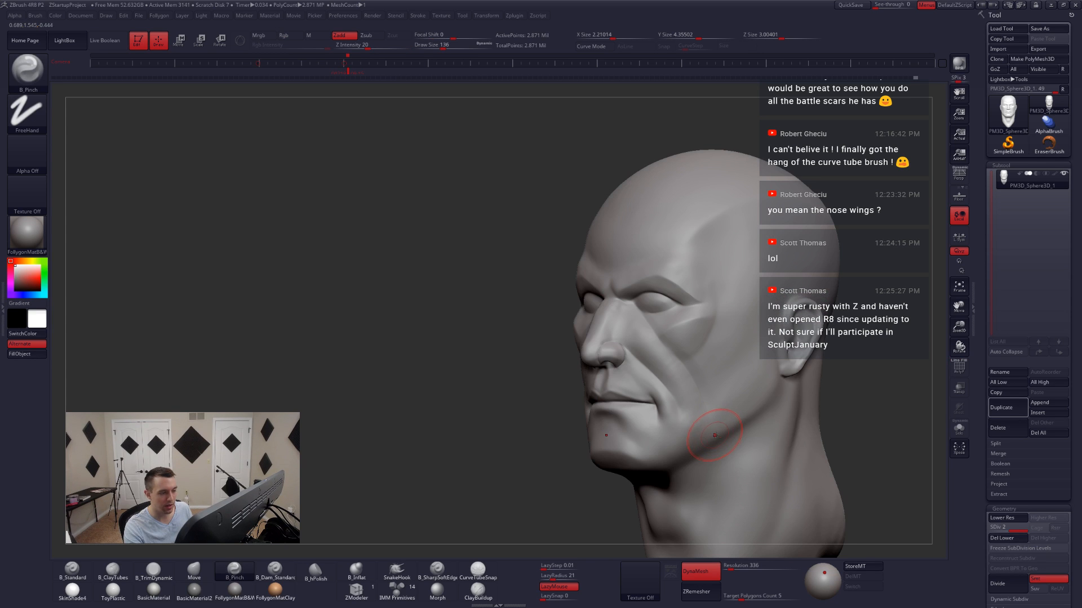
right_click_drag(715, 436, 738, 431)
key("shift+f")
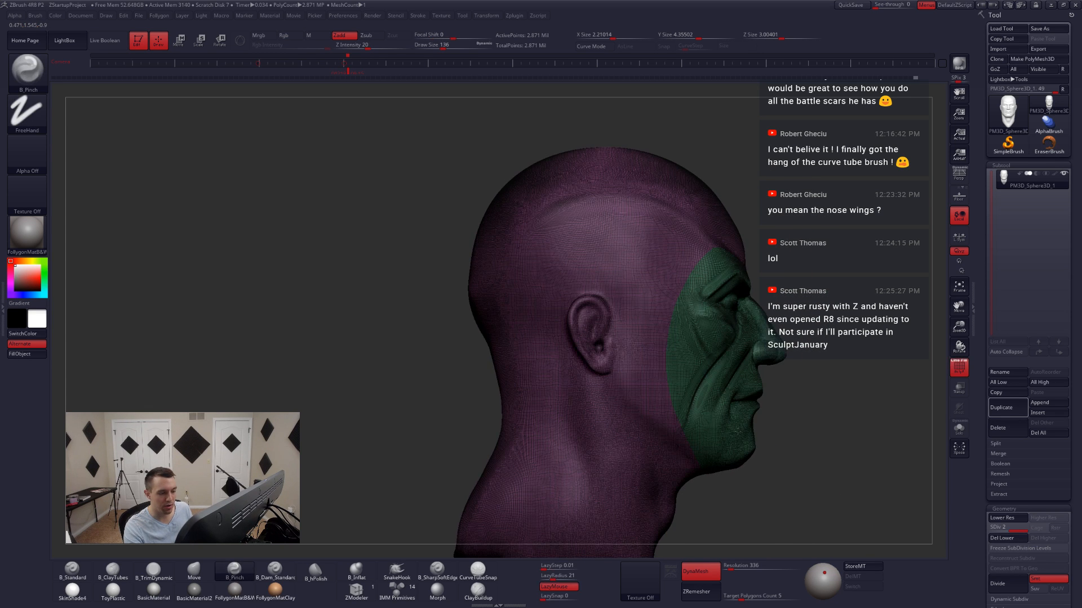
key("shift+f")
- Mask the area around the mouth, up to and including the nose tip, with MaskLasso in side view
right_click_drag(780, 368, 740, 374, "alt")
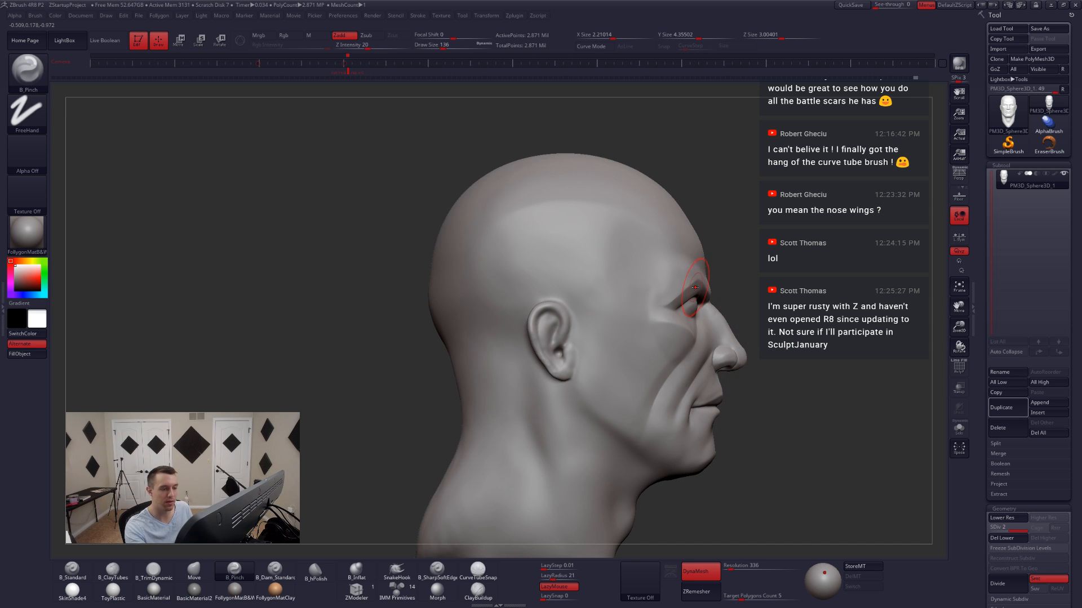
right_click_drag(727, 425, 703, 388)
key("shift+f")
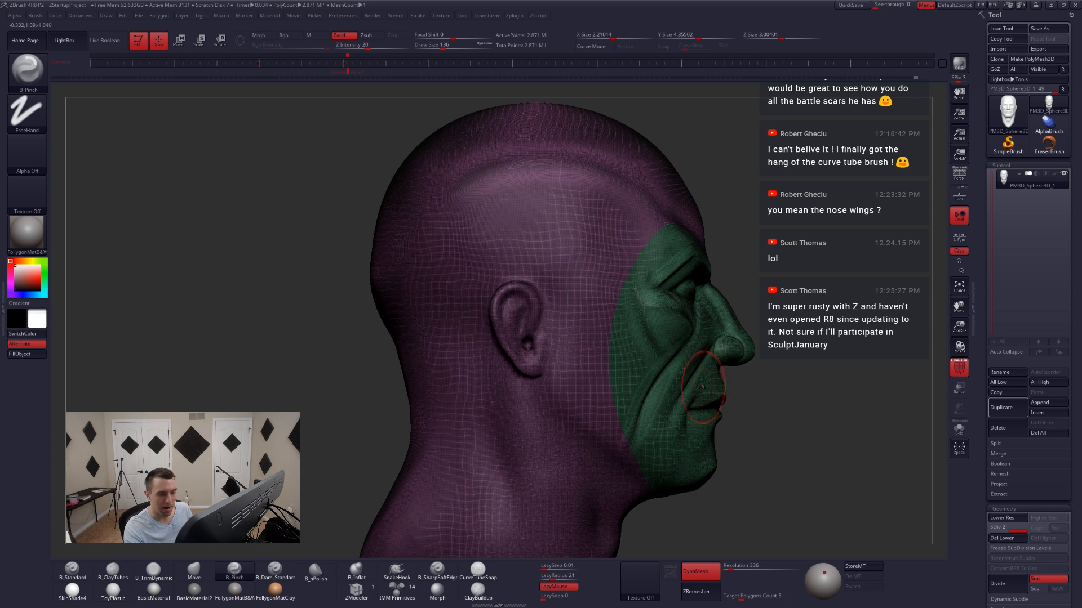
key("ctrl")
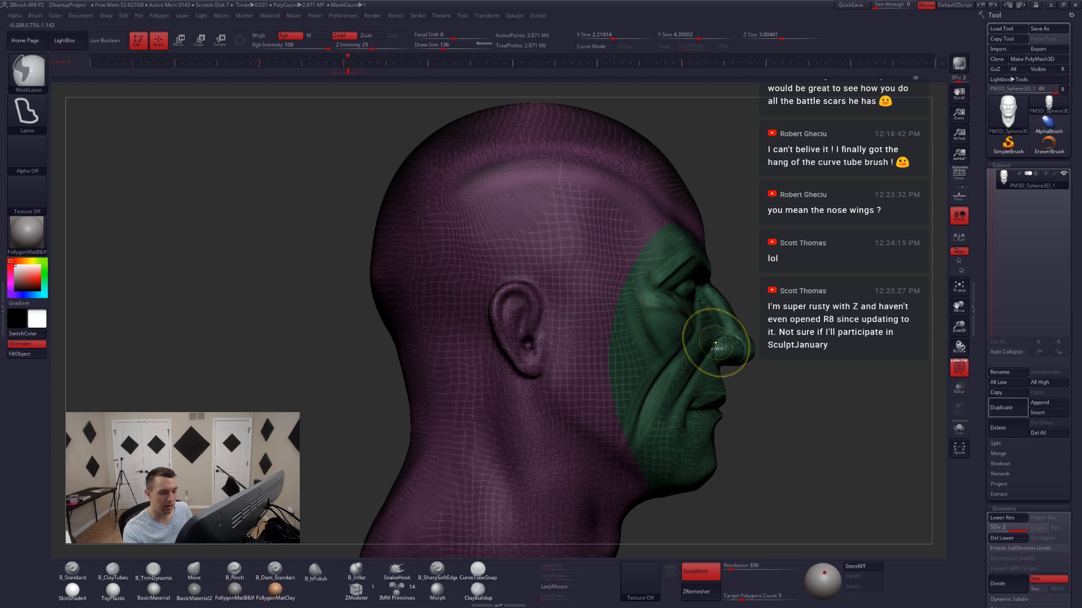
mouse_move(677, 438)
left_mouse_down("ctrl")
mouse_move(735, 442)
mouse_move(788, 397)
mouse_move(812, 341)
mouse_move(740, 293)
mouse_move(749, 305)
left_mouse_up("ctrl")
key("shift+f")
left_click_drag(788, 385, 682, 380, "shift")
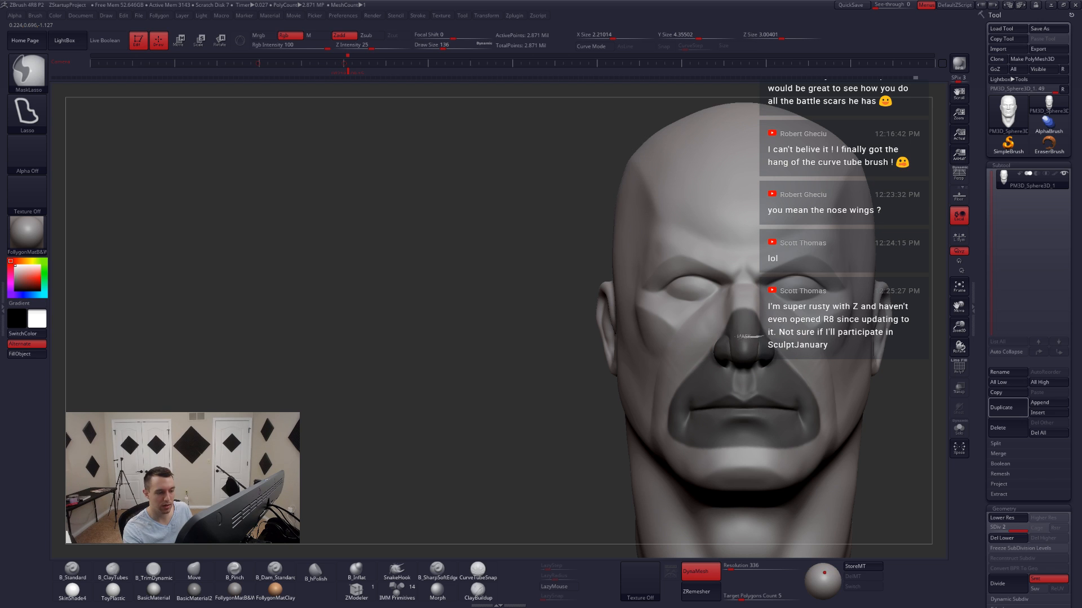
- Remove the mask from the nose and nose wings so only the area around the mouth stays masked
mouse_move(764, 337)
left_mouse_down("ctrl+alt")
mouse_move(711, 311)
mouse_move(718, 331)
left_mouse_up("ctrl+alt")
mouse_move(752, 380)
right_mouse_down("shift")
mouse_move(717, 386)
mouse_move(727, 355)
right_mouse_up("shift")
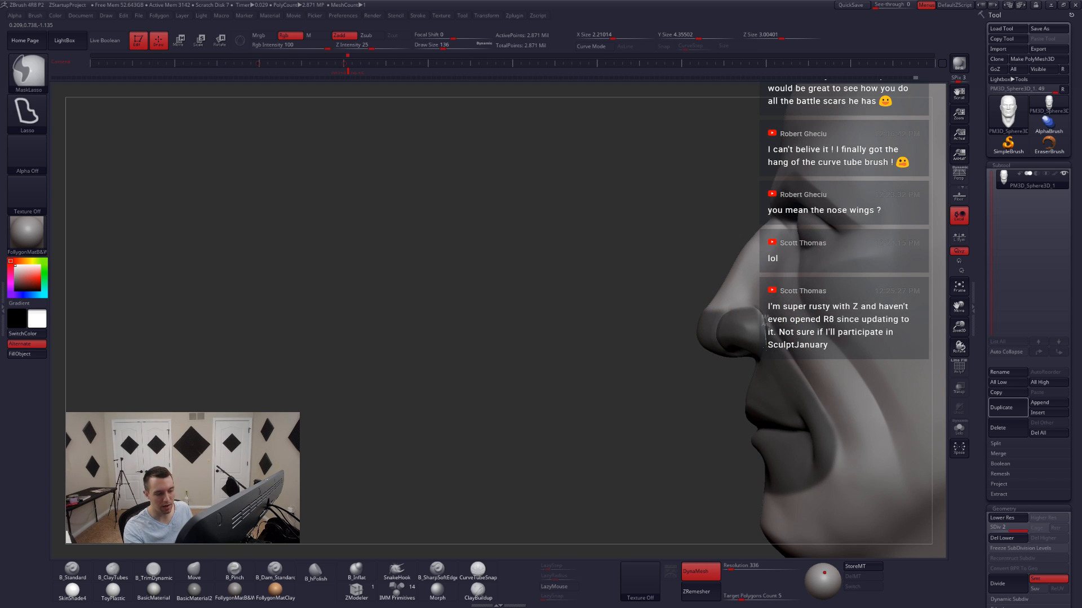
mouse_move(750, 366)
left_mouse_down("ctrl+alt")
mouse_move(651, 297)
mouse_move(670, 290)
left_mouse_up("ctrl+alt")
mouse_move(752, 371)
right_mouse_down("alt")
mouse_move(755, 410)
mouse_move(823, 415)
mouse_move(785, 399)
right_mouse_up("alt")
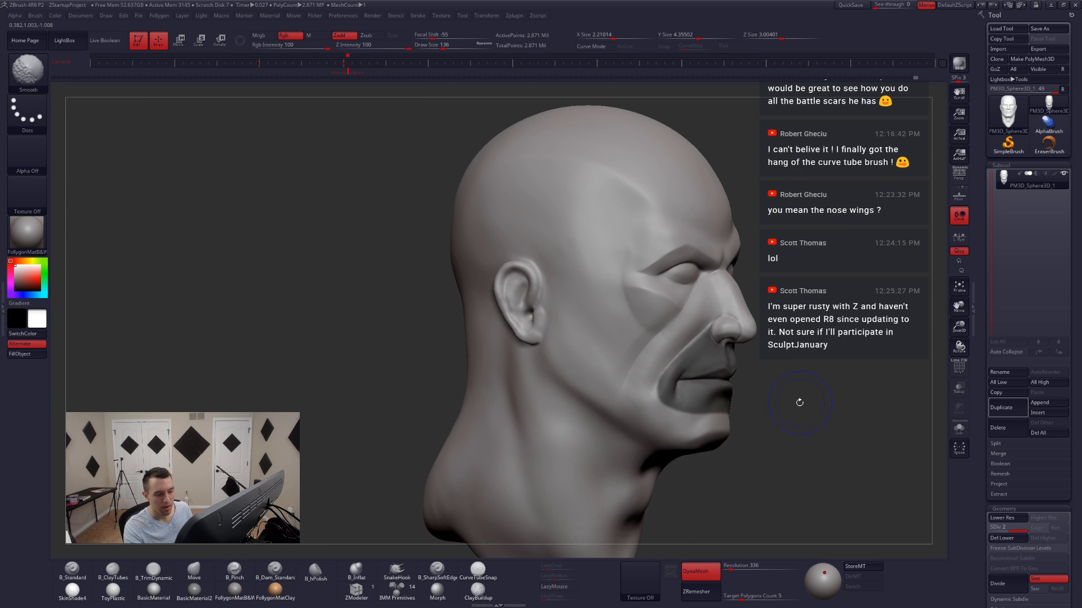
- Turn the masked mouth area into its own polygroup and display the polygroup colours
key("shift+f")
key("shift+f")
key("ctrl+w")
key("shift+f")
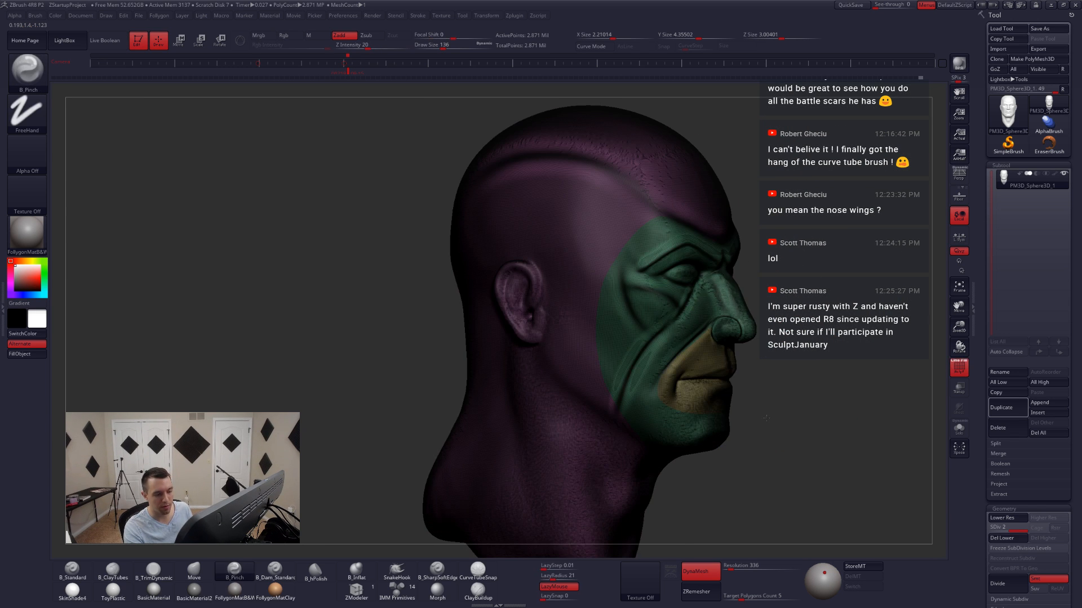
- Undo the mouth area's polygroup, touch up its mask with MaskPen at draw size 35 and regroup it
right_click_drag(786, 386, 686, 425)
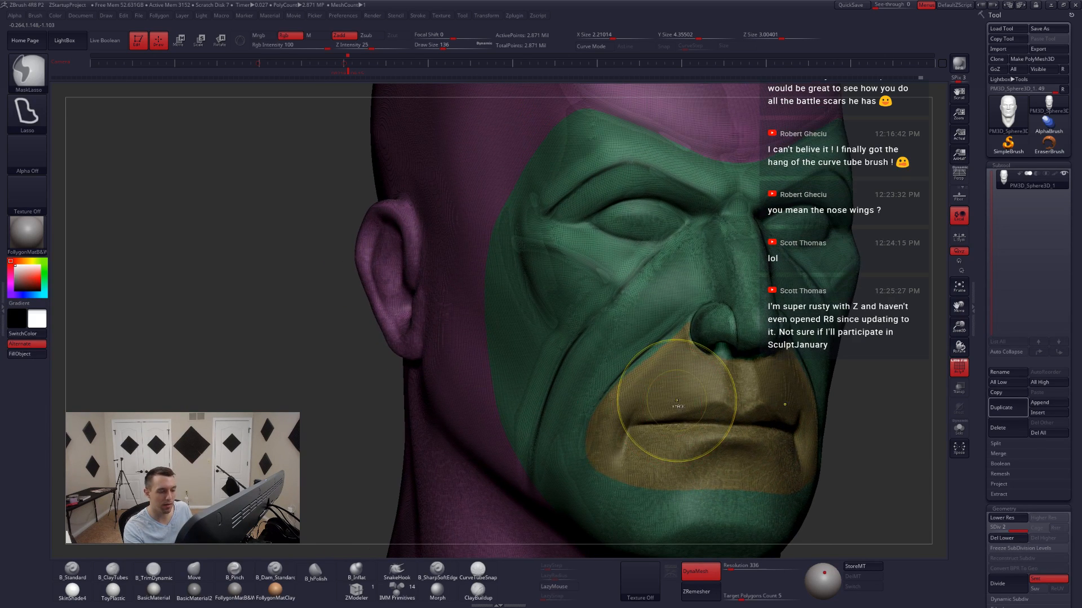
key("ctrl+z")
key("ctrl+space")
left_click(667, 561)
key("shift+f")
key("space")
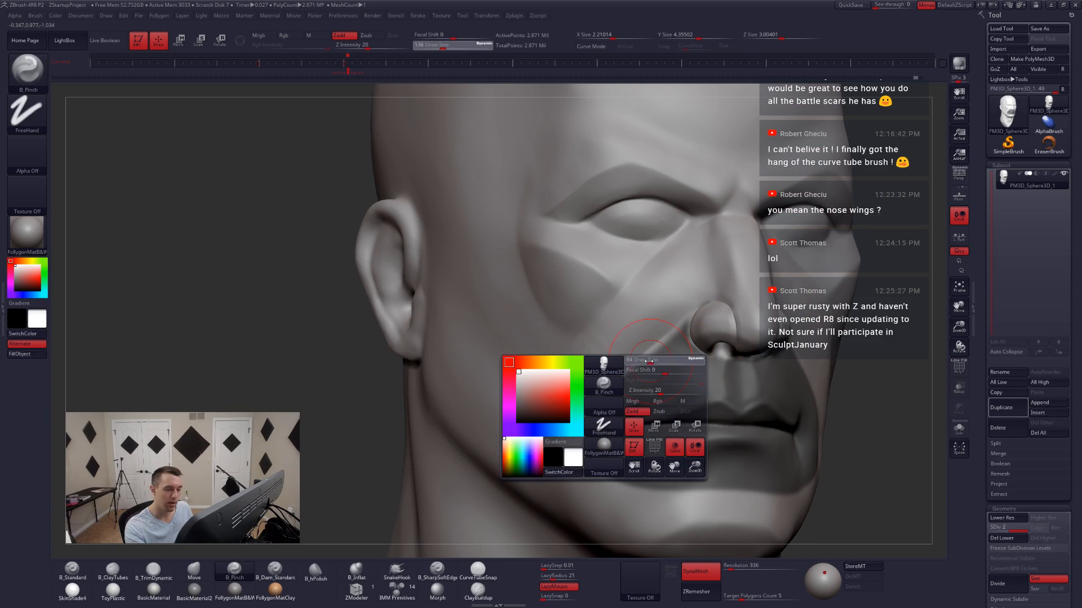
left_click_drag(652, 362, 639, 362)
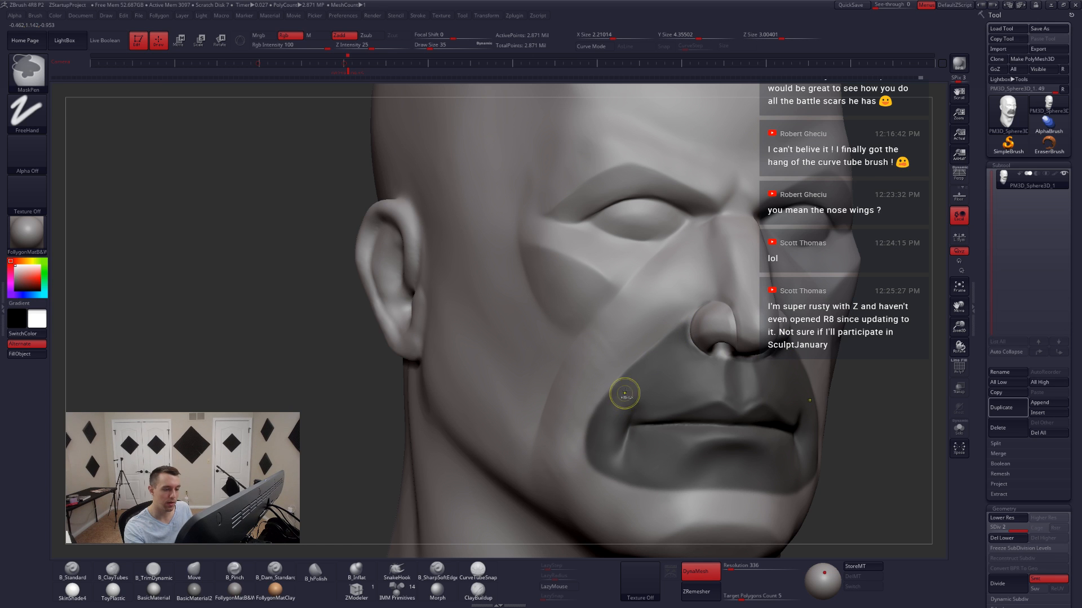
right_click_drag(637, 395, 661, 407)
key("shift+f")
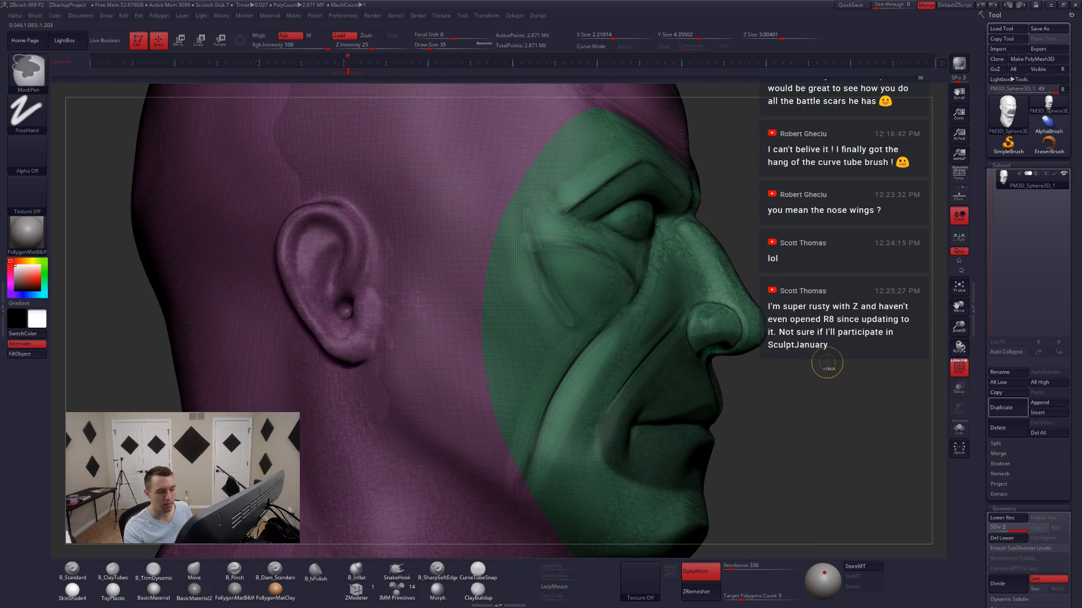
key("shift+f")
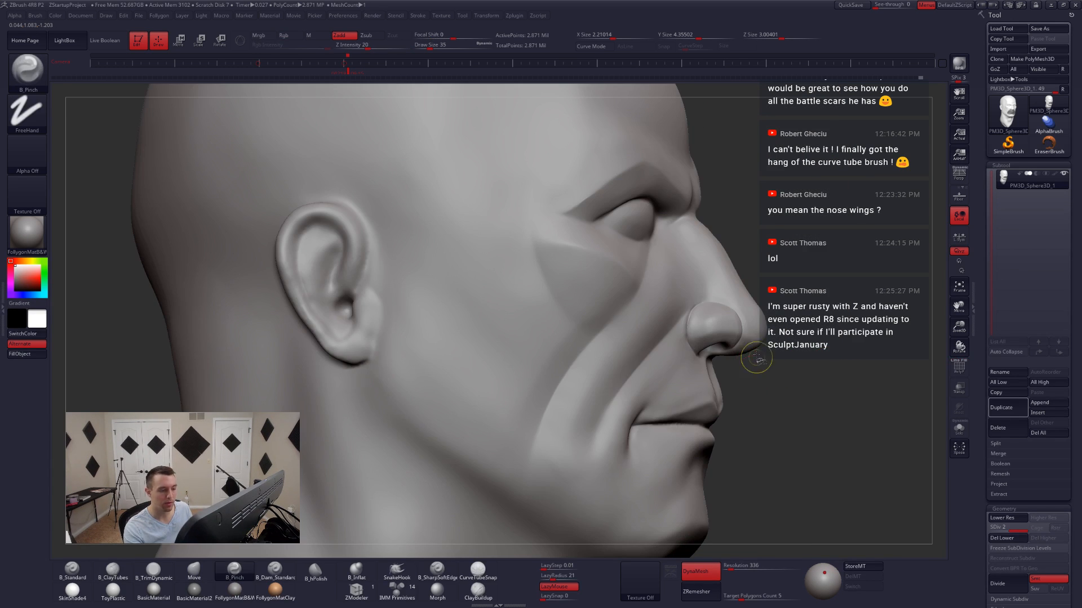
- Isolate the face polygroup without the head and mouth area, and show it from the front with polygroup colours
left_click(757, 342, "ctrl+shift")
left_click_drag(789, 369, 713, 404, "alt")
left_click_drag(794, 392, 714, 385, "alt")
key("shift+f")
key("shift+f")
left_click_drag(647, 389, 664, 345, "alt")
key("shift+f")
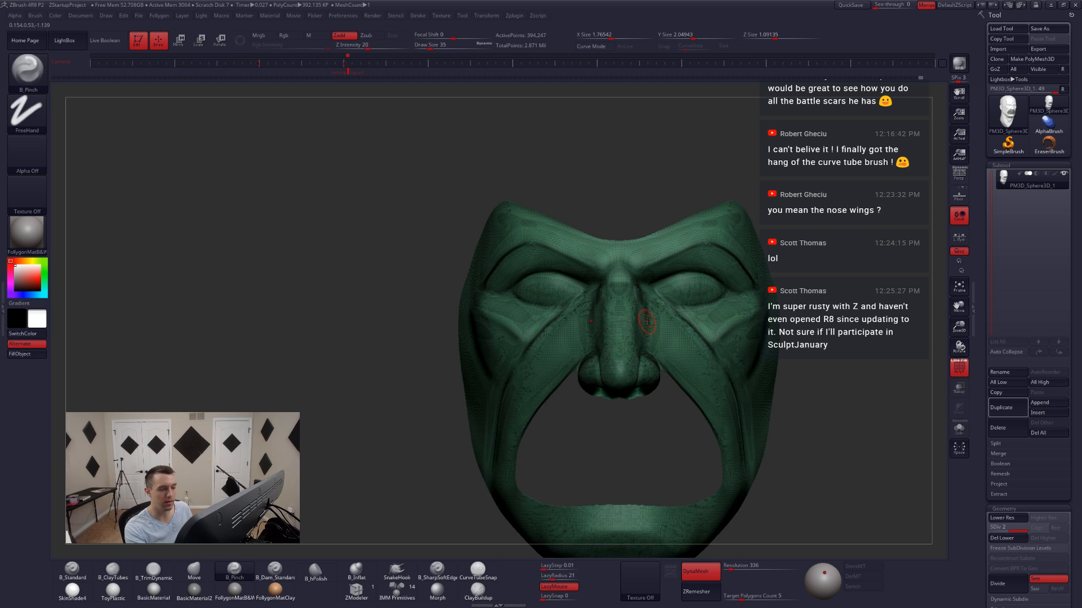
key("ctrl")
left_click_drag(640, 307, 703, 321, "ctrl")
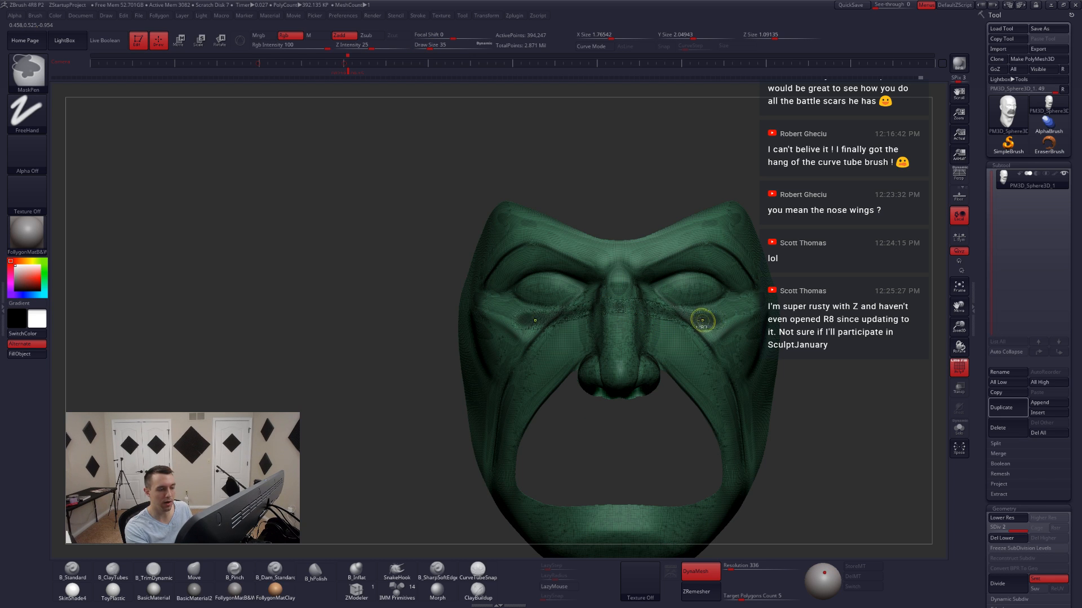
key("ctrl+z")
- Mask the eye and brow area down to the upper cheeks and across the nose bridge with MaskLasso
key("space")
left_click(725, 561)
key("shift+f")
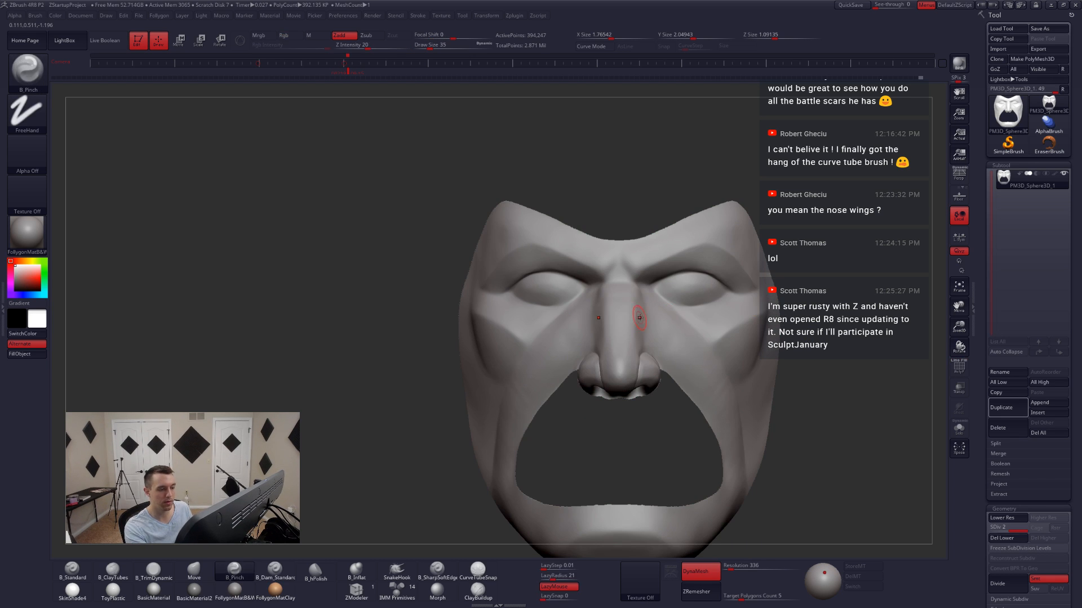
key("ctrl")
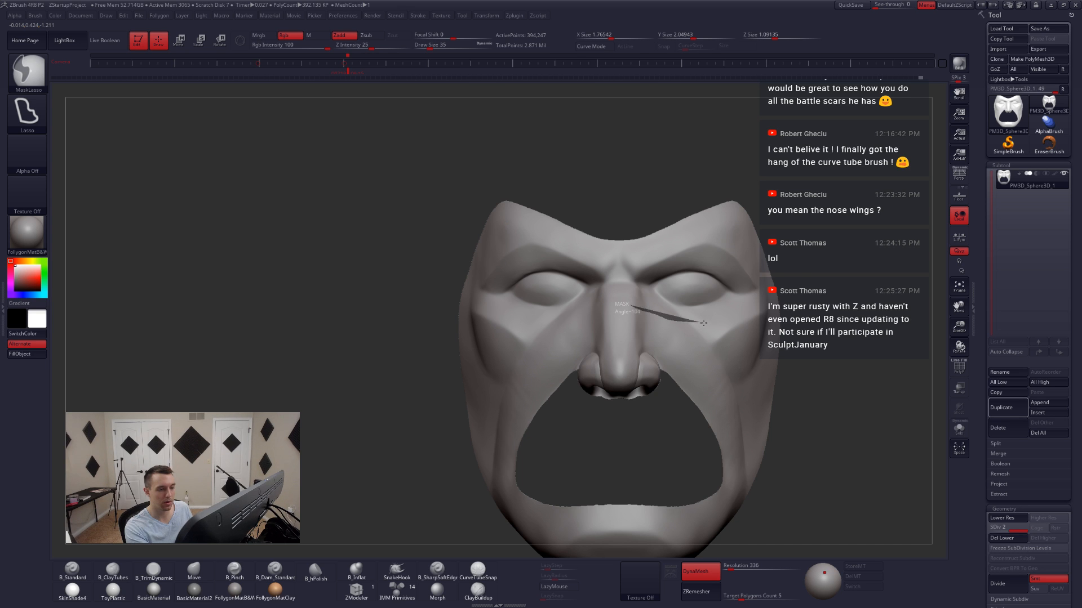
mouse_move(703, 323)
left_mouse_down("ctrl")
mouse_move(801, 218)
mouse_move(589, 106)
left_mouse_up("ctrl")
key("shift+f")
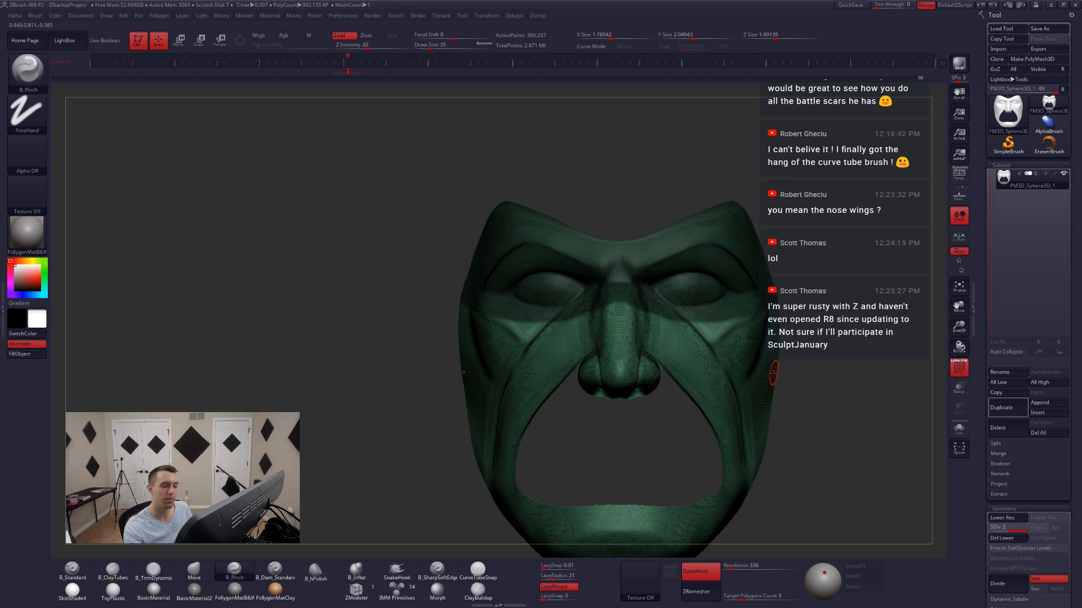
- Switch the masking brush to MaskPen and unhide the whole head around the masked eye area
mouse_move(772, 382)
left_mouse_down("alt")
mouse_move(765, 408)
mouse_move(719, 367)
mouse_move(583, 345)
mouse_move(669, 357)
mouse_move(773, 340)
left_mouse_up("alt")
key("shift+f")
key("space")
left_click(735, 562)
mouse_move(552, 341)
right_mouse_down()
mouse_move(676, 335)
mouse_move(640, 369)
right_mouse_up()
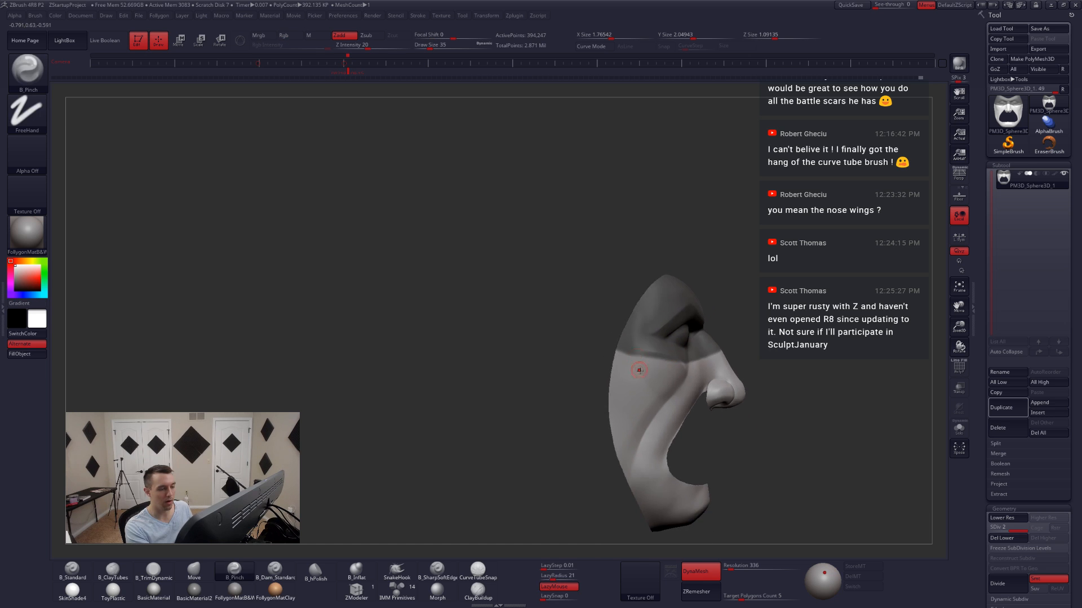
right_click_drag(806, 413, 682, 394)
left_click(848, 358, "ctrl+shift")
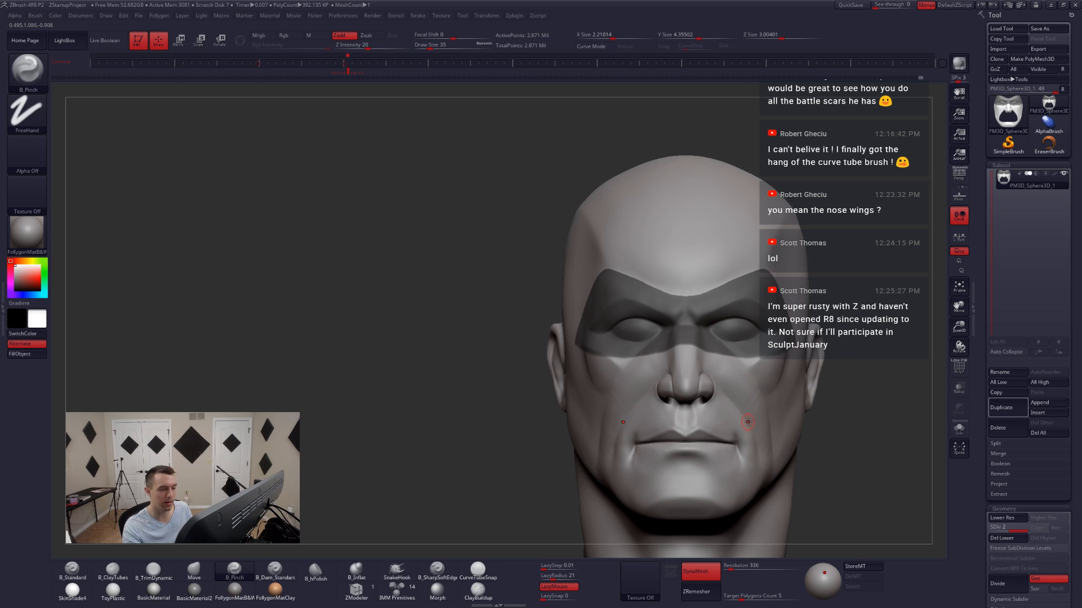
right_click_drag(749, 422, 771, 427)
key("shift+f")
key("shift+f")
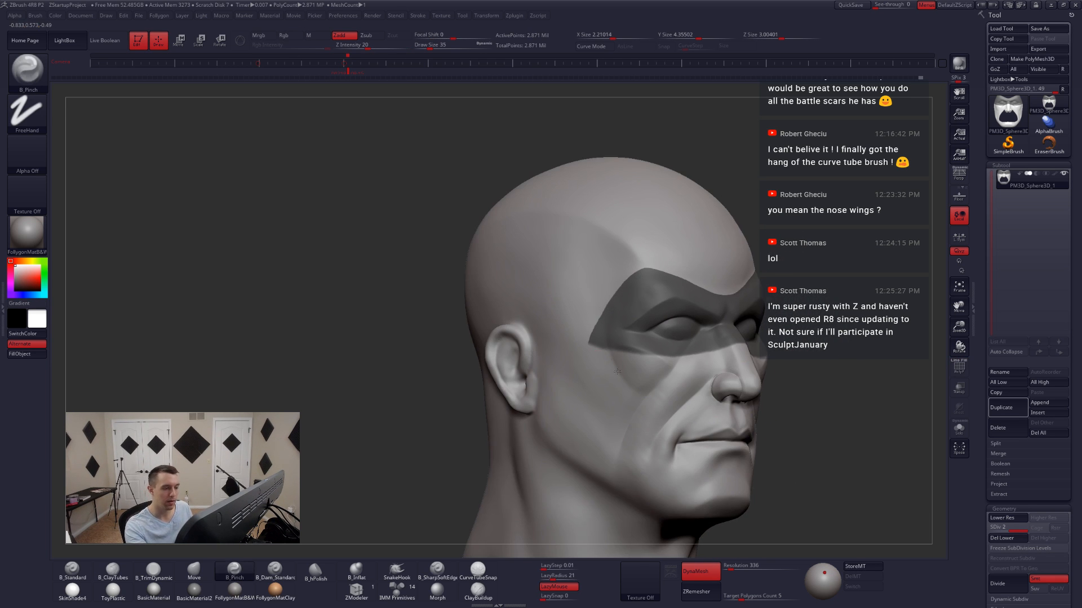
- Round off and refine the outer corners of the eye-area mask with MaskPen, checking both sides of the head
right_click_drag(614, 361, 578, 305, "ctrl")
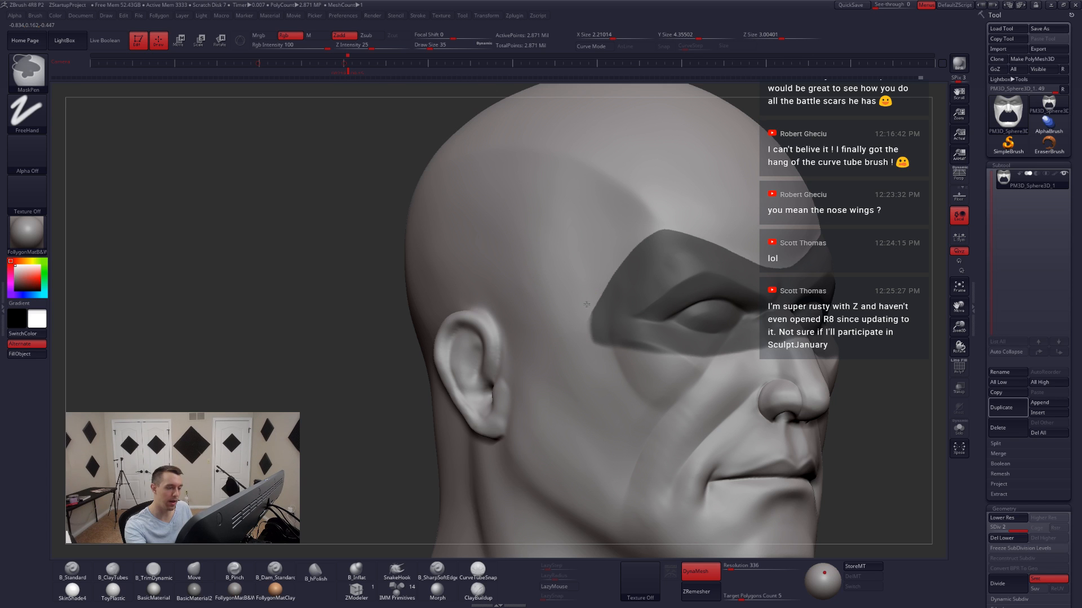
mouse_move(599, 372)
right_mouse_down()
mouse_move(676, 364)
mouse_move(592, 366)
mouse_move(599, 300)
right_mouse_up()
key("ctrl")
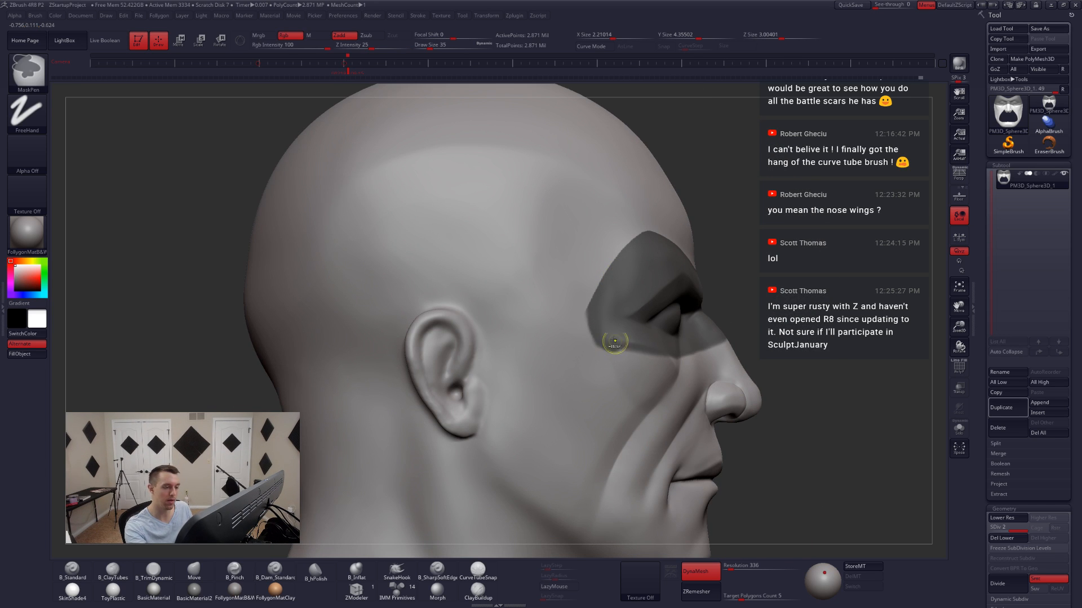
mouse_move(632, 362)
right_mouse_down()
mouse_move(697, 363)
mouse_move(490, 357)
right_mouse_up()
right_click_drag(800, 361, 711, 355)
key("ctrl")
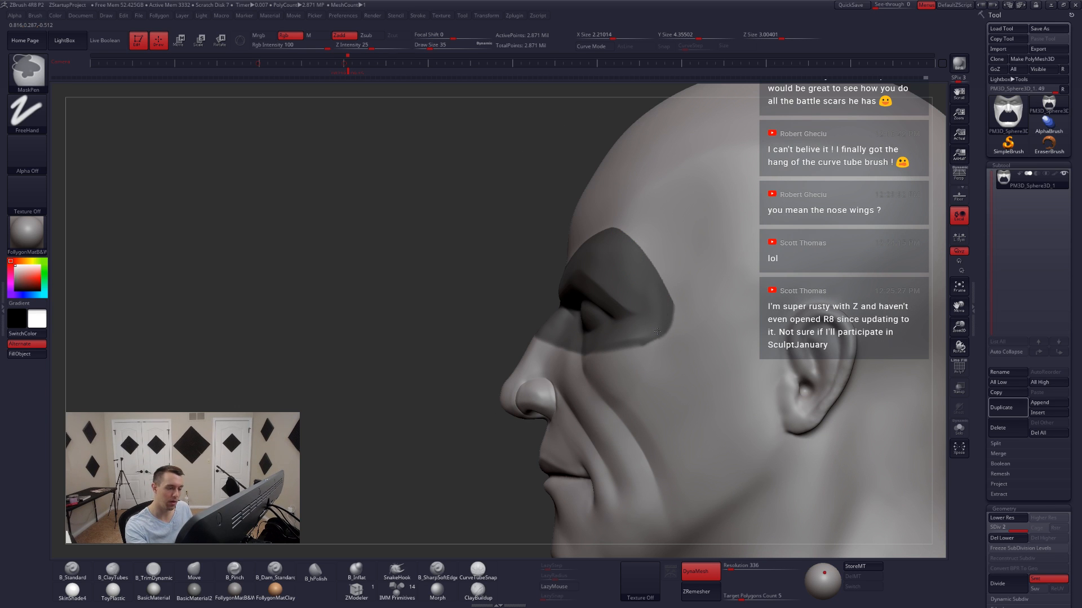
right_click_drag(656, 336, 558, 386)
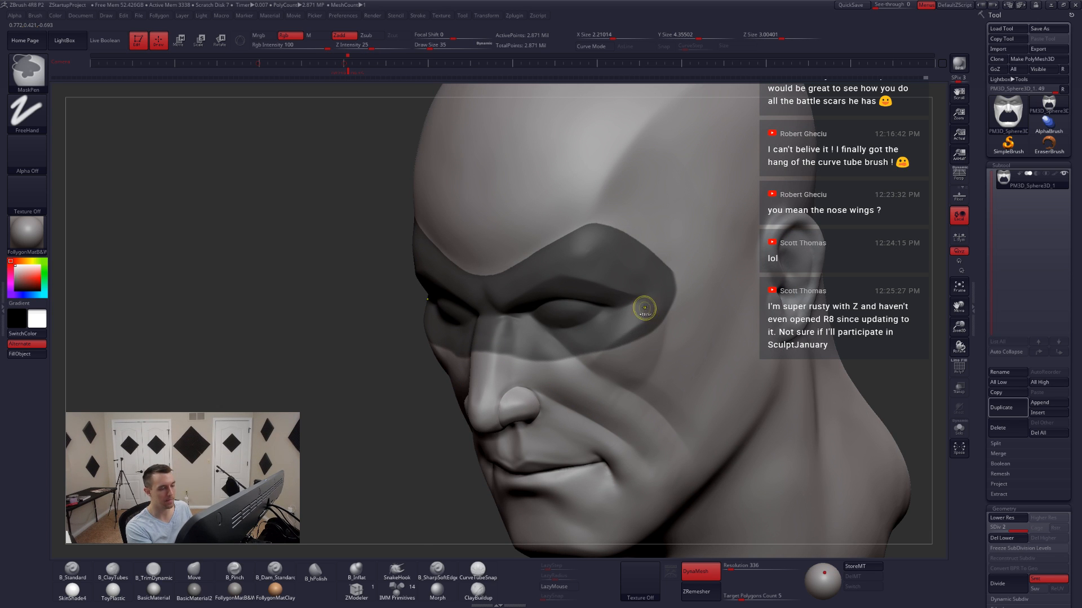
mouse_move(644, 309)
right_mouse_down("shift")
mouse_move(611, 365)
mouse_move(597, 344)
right_mouse_up("shift")
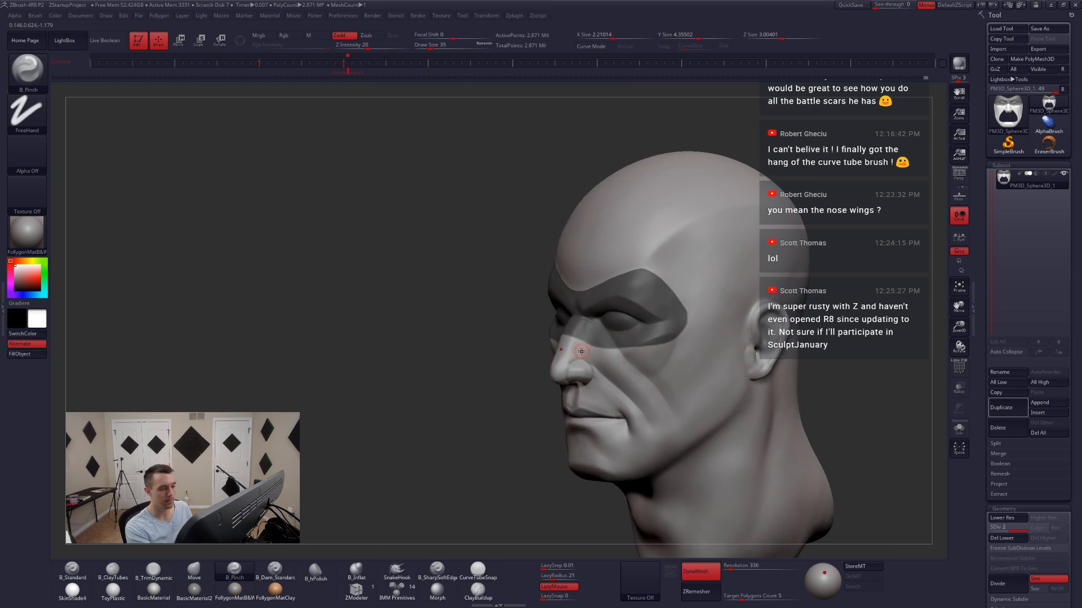
key("ctrl")
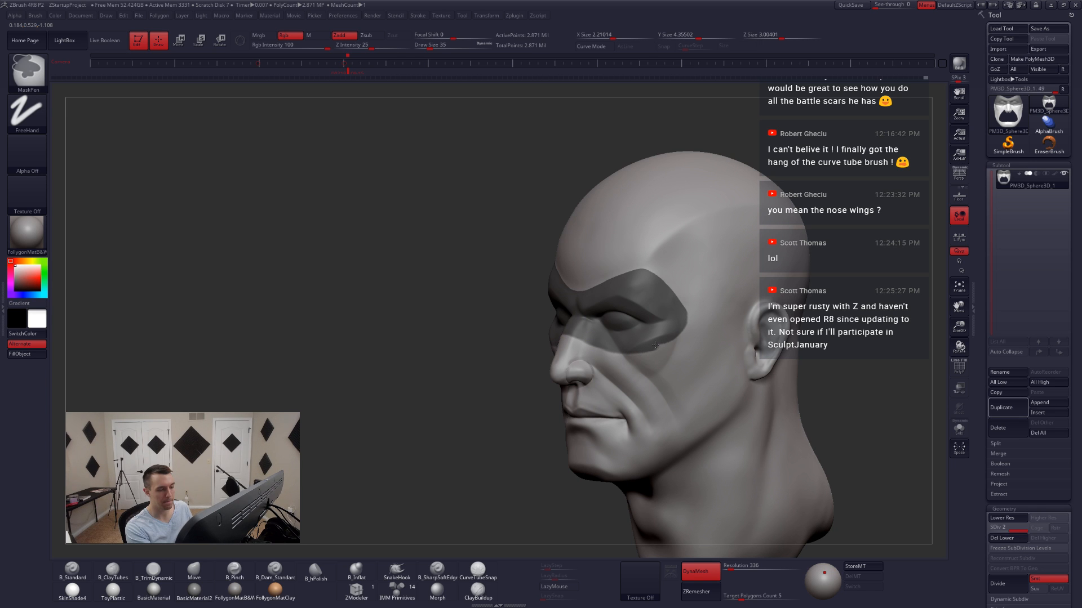
- Turn the masked eye and brow area into its own polygroup and check the polygroup colours
mouse_move(638, 344)
right_mouse_down("shift")
mouse_move(619, 352)
mouse_move(648, 315)
mouse_move(769, 404)
mouse_move(719, 415)
right_mouse_up("shift")
key("shift+f")
key("ctrl+shift")
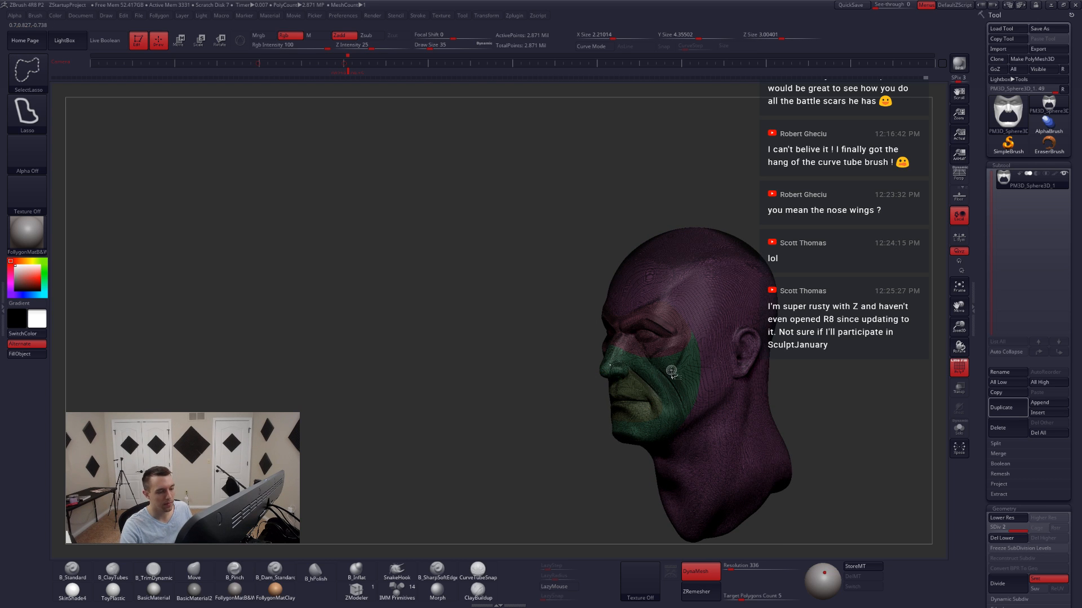
key("shift+f")
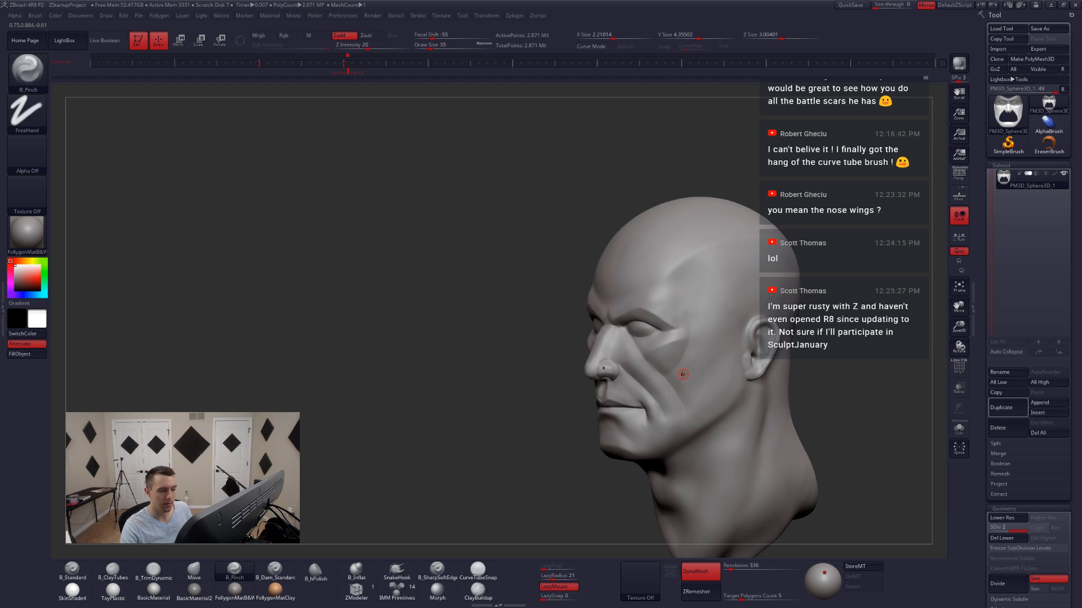
left_click(676, 373, "ctrl+shift")
mouse_move(638, 363)
right_mouse_down()
mouse_move(742, 358)
mouse_move(678, 346)
mouse_move(693, 323)
mouse_move(714, 356)
right_mouse_up()
key("ctrl+z")
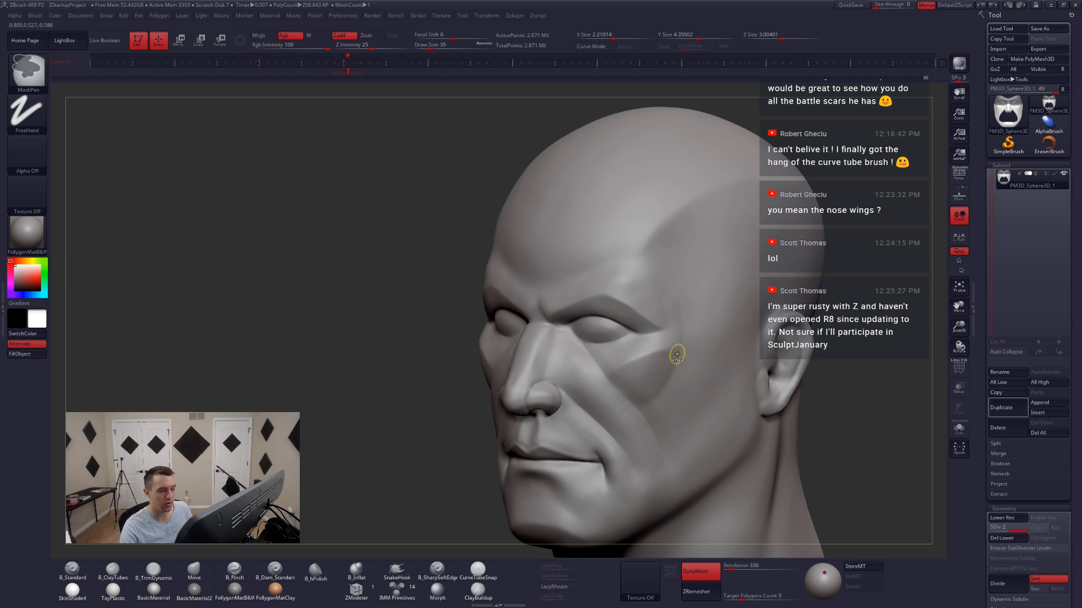
key("ctrl+shift+z")
key("ctrl+z")
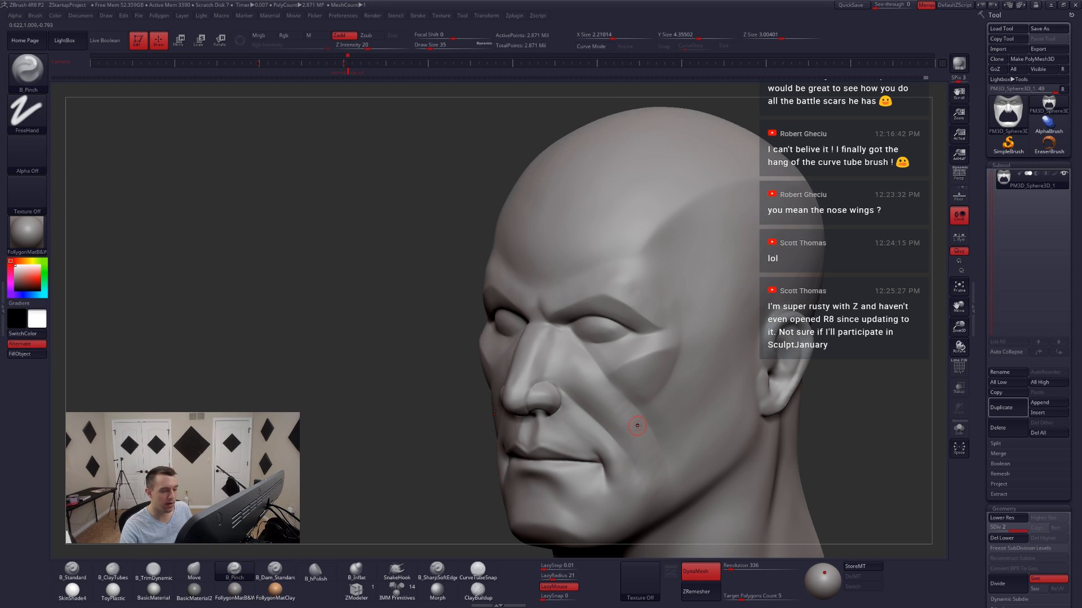
- Check the lower-face polygroup on its own, and isolate the mouth-area polygroup in front view
left_click(631, 423, "ctrl+shift")
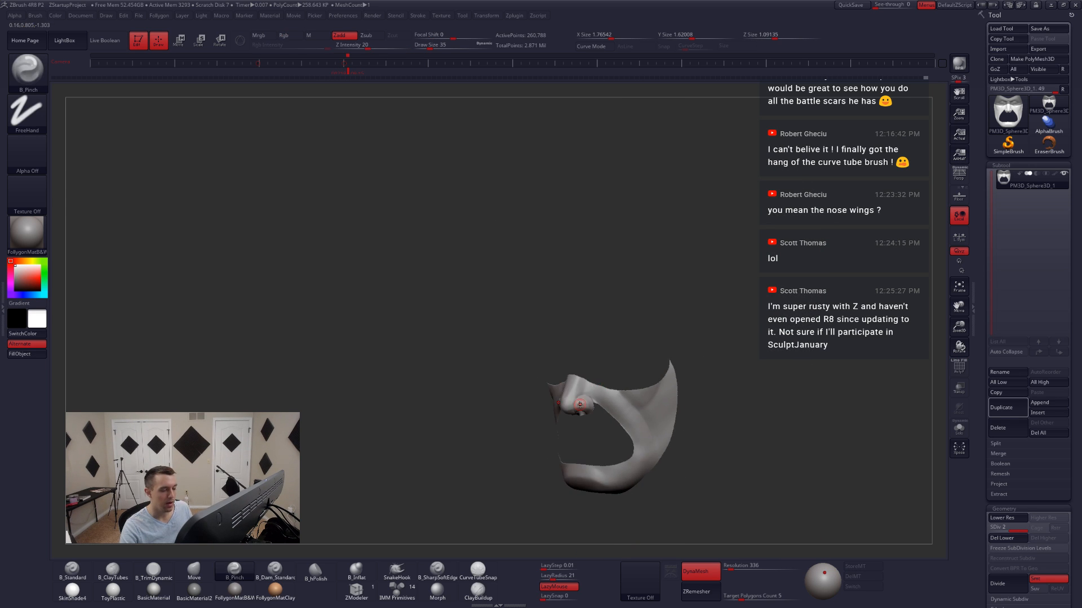
mouse_move(580, 404)
right_mouse_down("shift")
mouse_move(633, 436)
mouse_move(625, 380)
mouse_move(586, 404)
mouse_move(530, 406)
mouse_move(532, 417)
right_mouse_up("shift")
key("shift+f")
left_click(689, 371, "ctrl+shift")
left_click(588, 397, "ctrl+shift")
key("shift+f")
key("shift+f")
right_click_drag(641, 405, 681, 407, "alt")
key("shift+f")
key("shift+f")
key("shift+f")
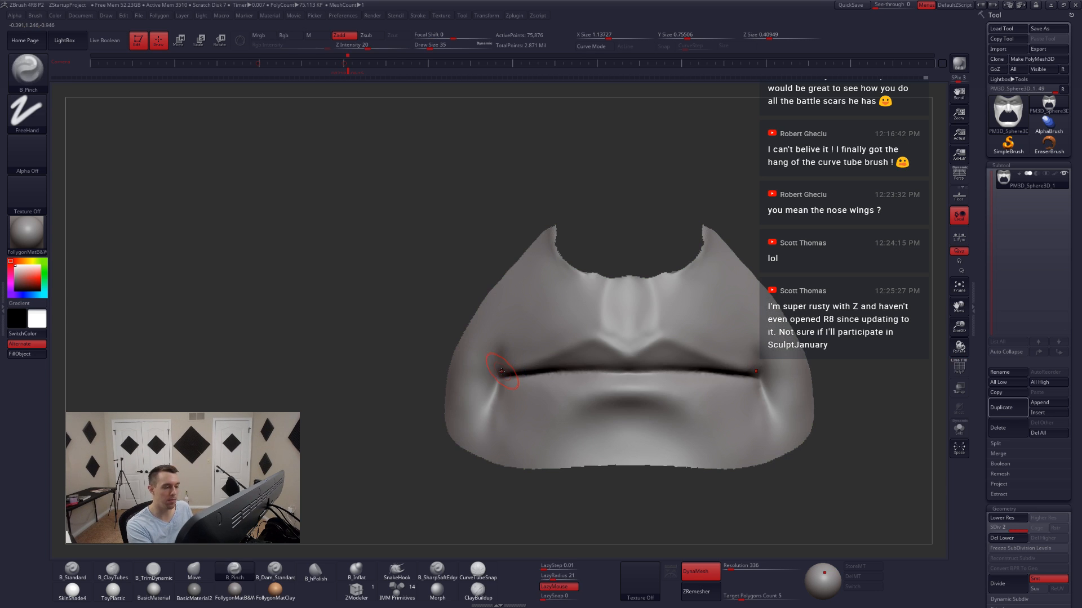
- Mask the upper and lower lips out to the mouth corners with MaskLasso
key("space")
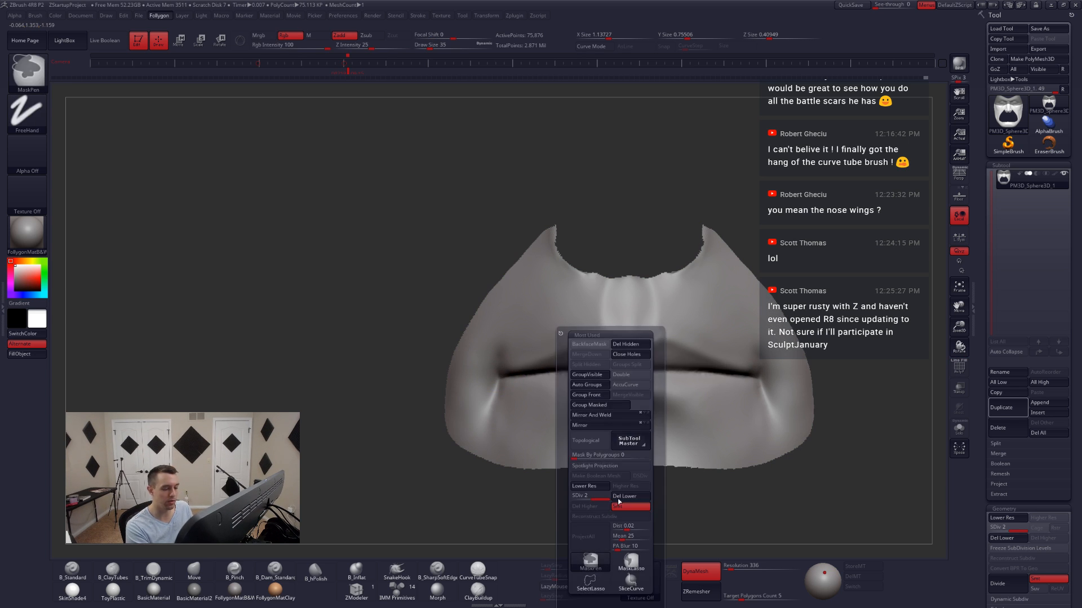
left_click(618, 501)
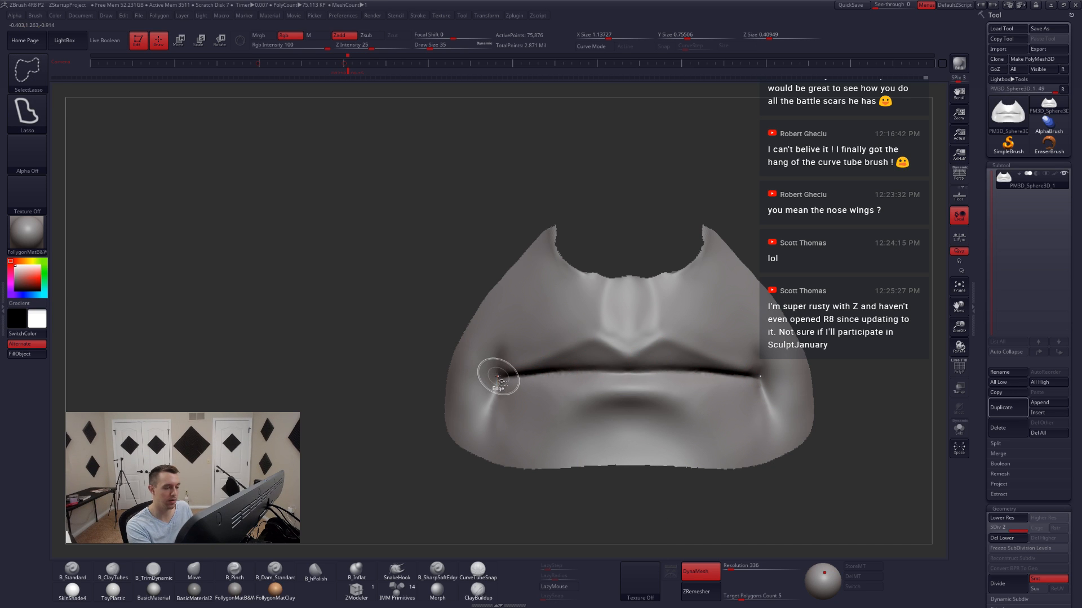
key("ctrl")
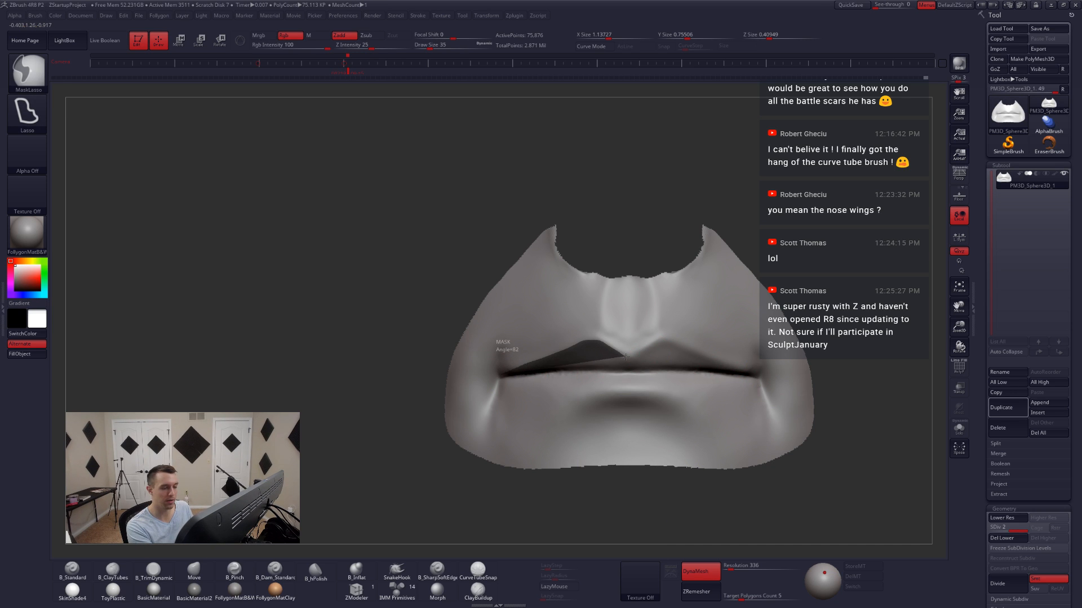
left_click_drag(630, 397, 624, 399, "ctrl")
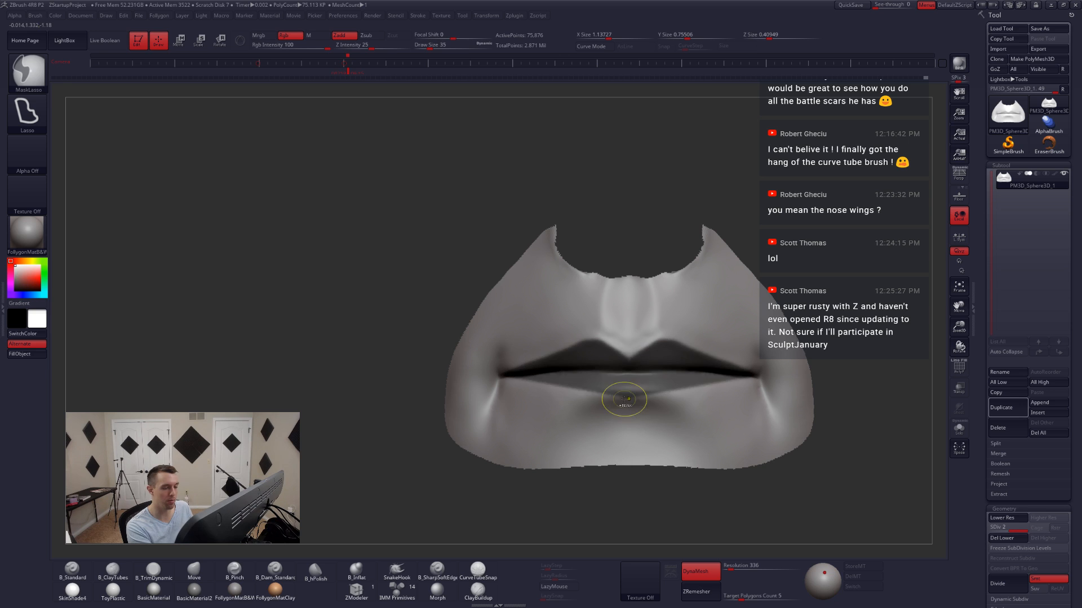
mouse_move(517, 387)
right_mouse_down()
mouse_move(622, 412)
mouse_move(496, 402)
right_mouse_up()
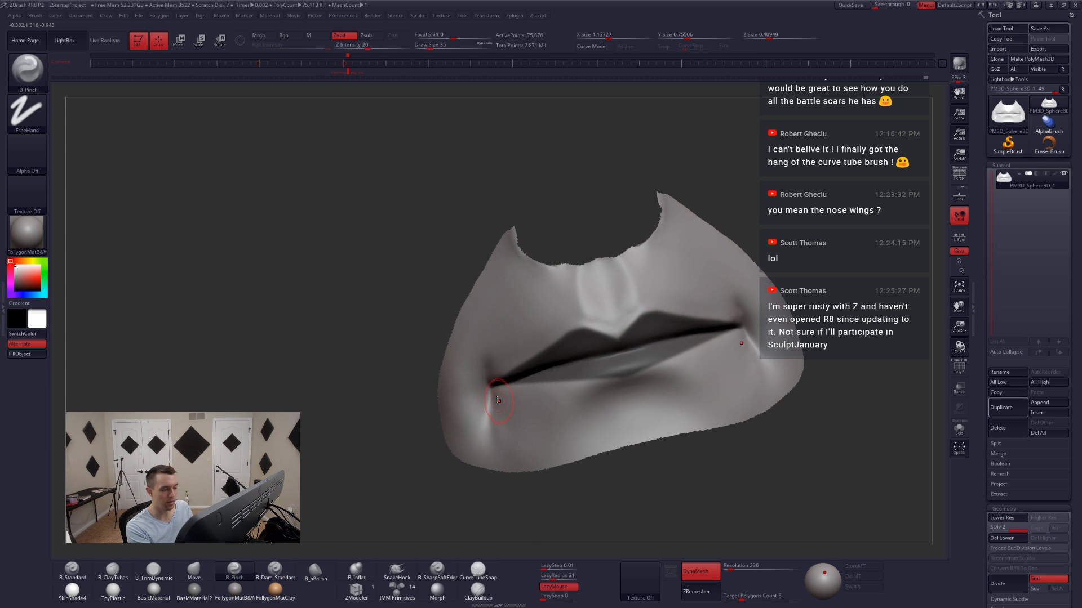
key("ctrl")
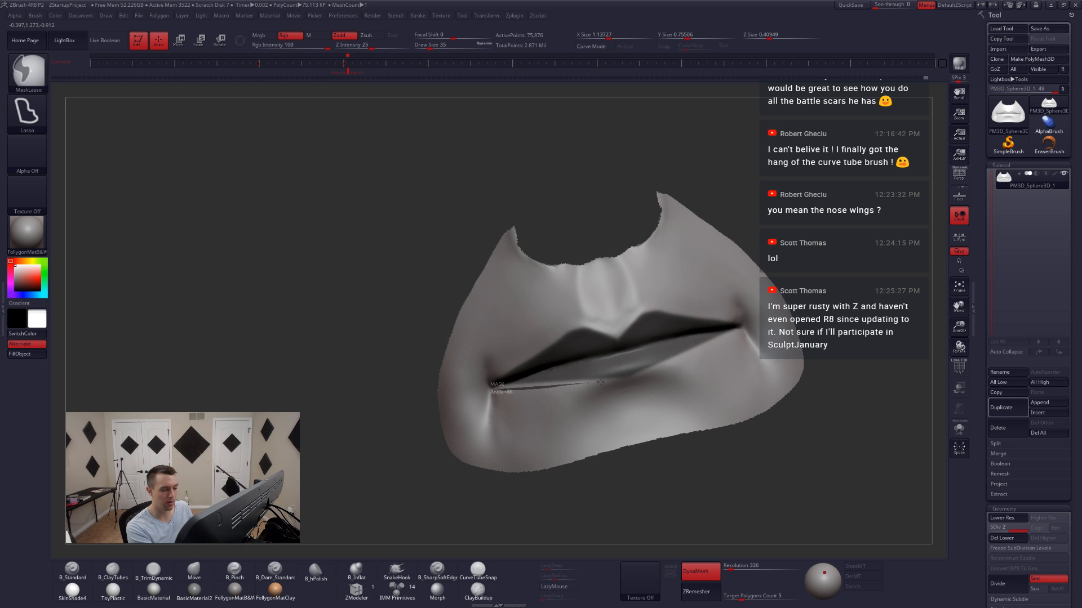
left_click_drag(635, 358, 589, 338, "ctrl")
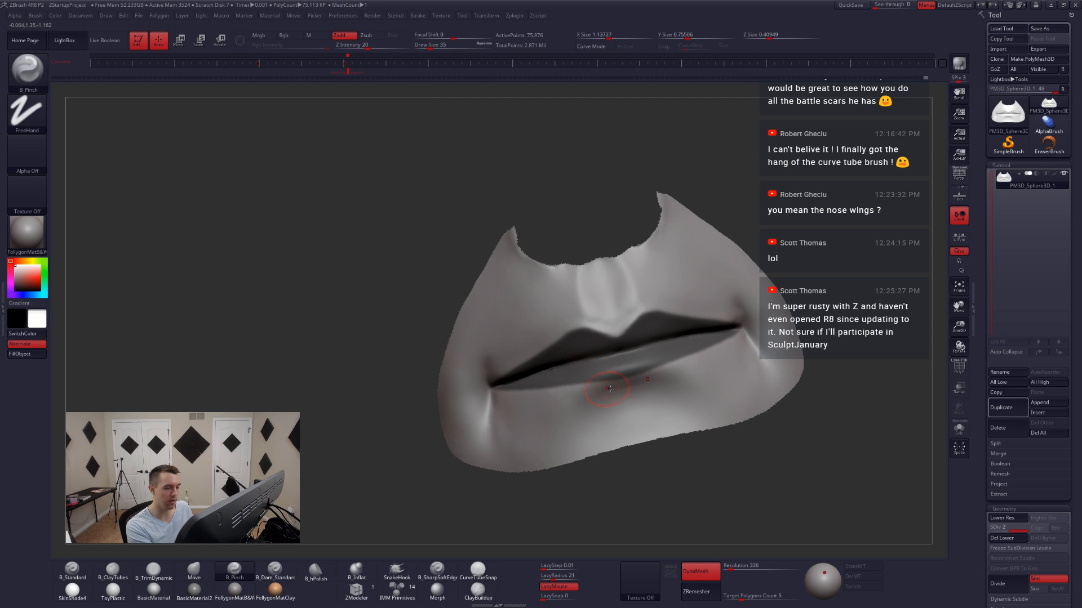
- Refine the lip mask with MaskPen at draw size 33 and turn the lips into their own polygroup
mouse_move(699, 389)
right_mouse_down()
mouse_move(608, 393)
mouse_move(579, 420)
right_mouse_up()
key("ctrl+space")
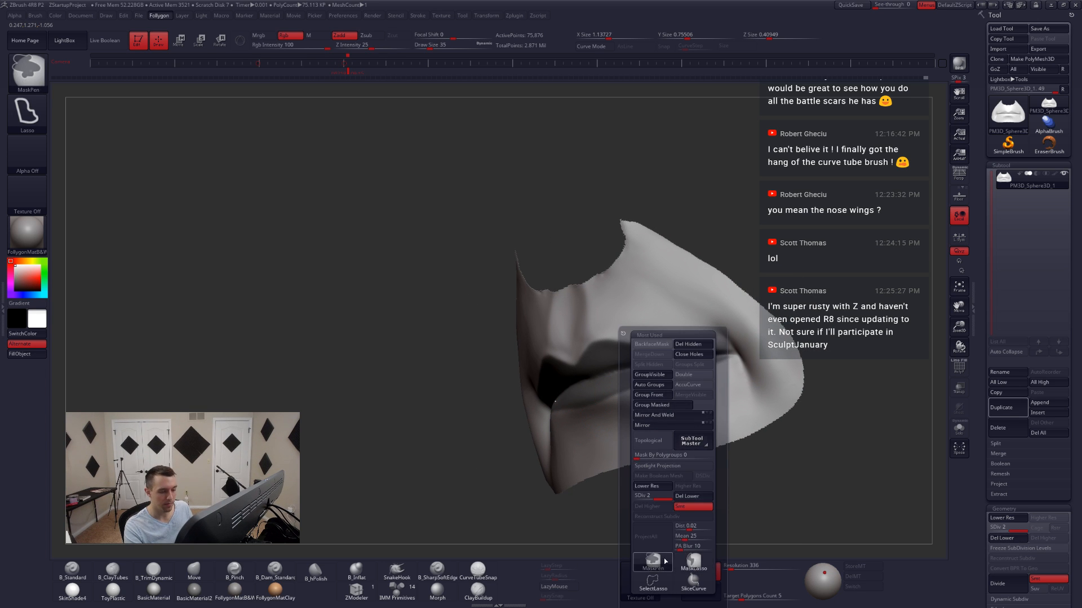
key("space")
left_click_drag(699, 372, 696, 372)
key("shift+f")
key("shift+f")
mouse_move(732, 371)
right_mouse_down()
mouse_move(704, 374)
mouse_move(700, 387)
right_mouse_up()
key("shift+f")
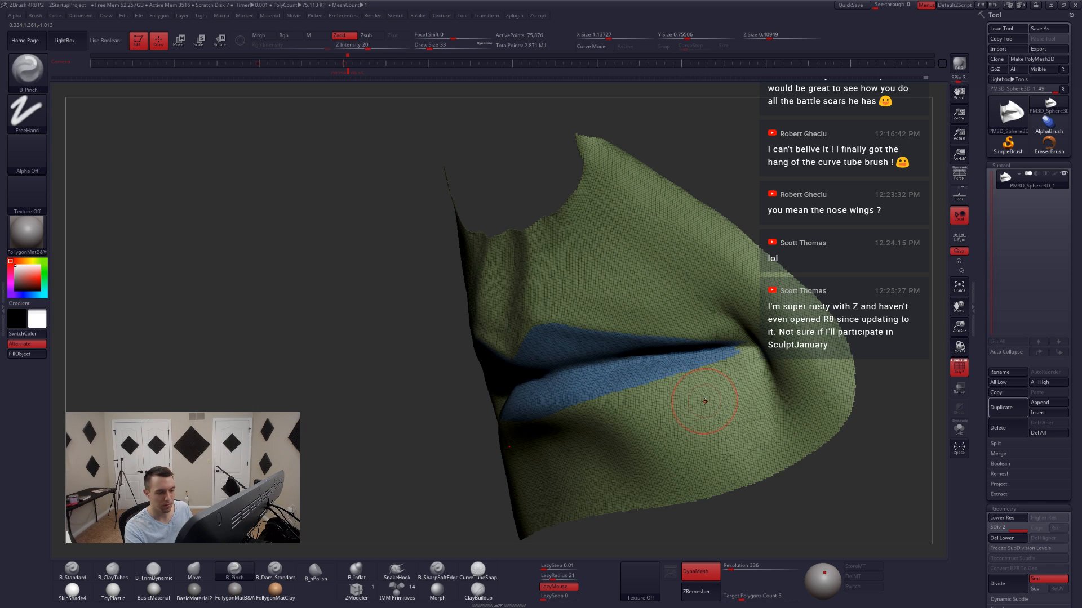
- Correct the lips' polygroup at the mouth corner with MaskPen at draw size 11 and hide the lips
key("space")
left_click_drag(729, 368, 722, 368)
right_click_drag(731, 355, 728, 366, "ctrl")
mouse_move(726, 351)
left_mouse_down("ctrl")
mouse_move(734, 341)
mouse_move(731, 350)
left_mouse_up("ctrl")
key("ctrl+w")
mouse_move(739, 432)
right_mouse_down("ctrl")
mouse_move(602, 453)
mouse_move(698, 450)
right_mouse_up("ctrl")
key("shift+f")
left_click(671, 408, "ctrl+alt+shift")
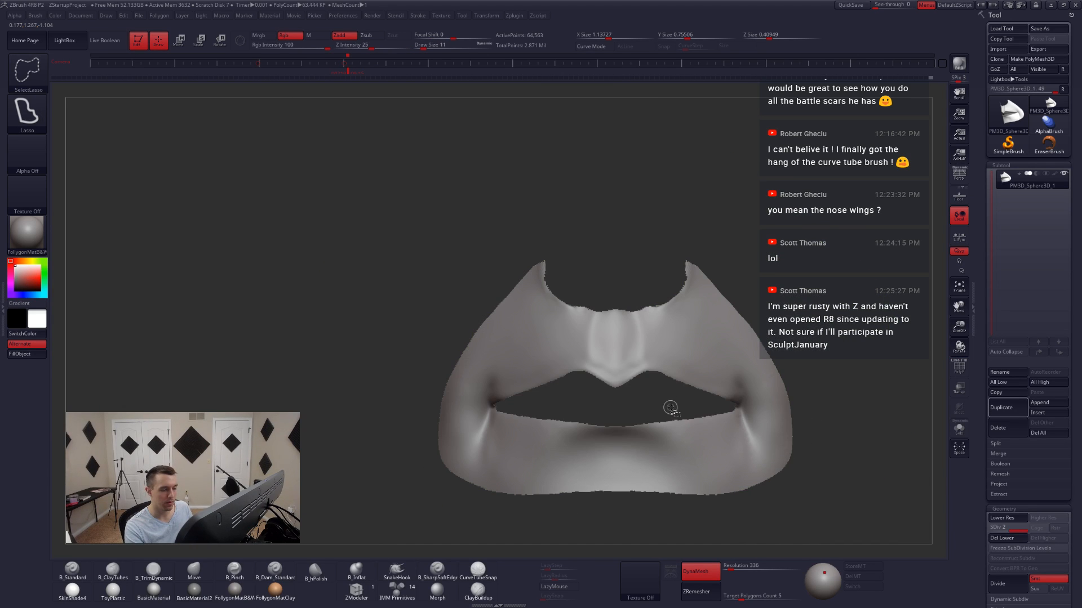
- Hide the stray polygons at the mouth corner, invert the visibility to bring back the lips and surrounding head, and display the polygroups
mouse_move(697, 408)
right_mouse_down("ctrl")
mouse_move(763, 389)
mouse_move(701, 403)
mouse_move(752, 397)
mouse_move(711, 403)
right_mouse_up("ctrl")
right_click_drag(711, 402, 742, 453, "ctrl")
key("ctrl+shift")
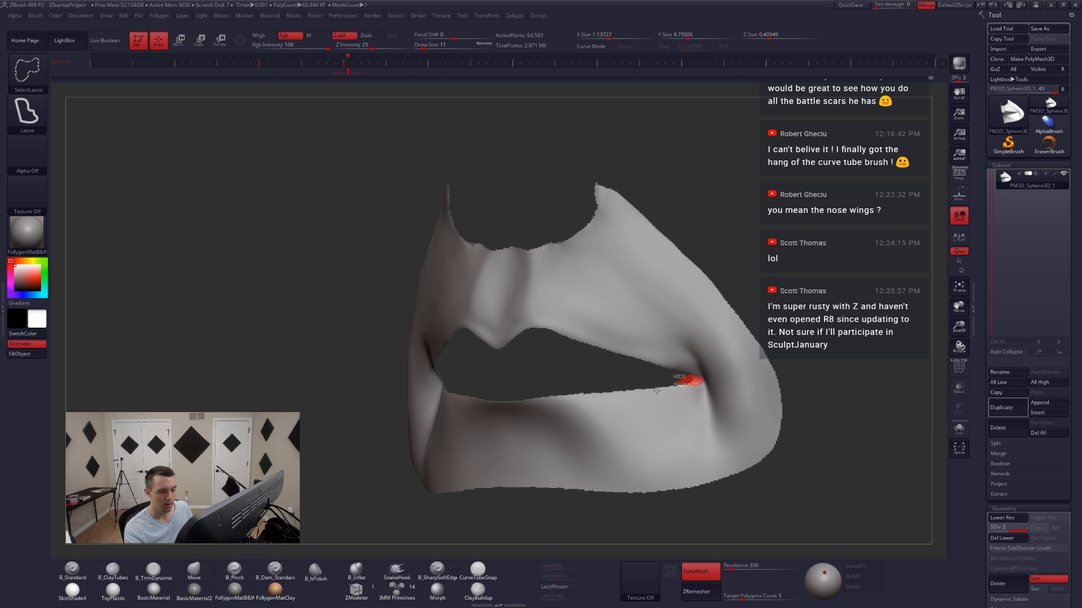
left_click_drag(656, 390, 663, 381, "ctrl+alt+shift")
mouse_move(676, 420)
right_mouse_down()
mouse_move(727, 440)
mouse_move(763, 393)
right_mouse_up()
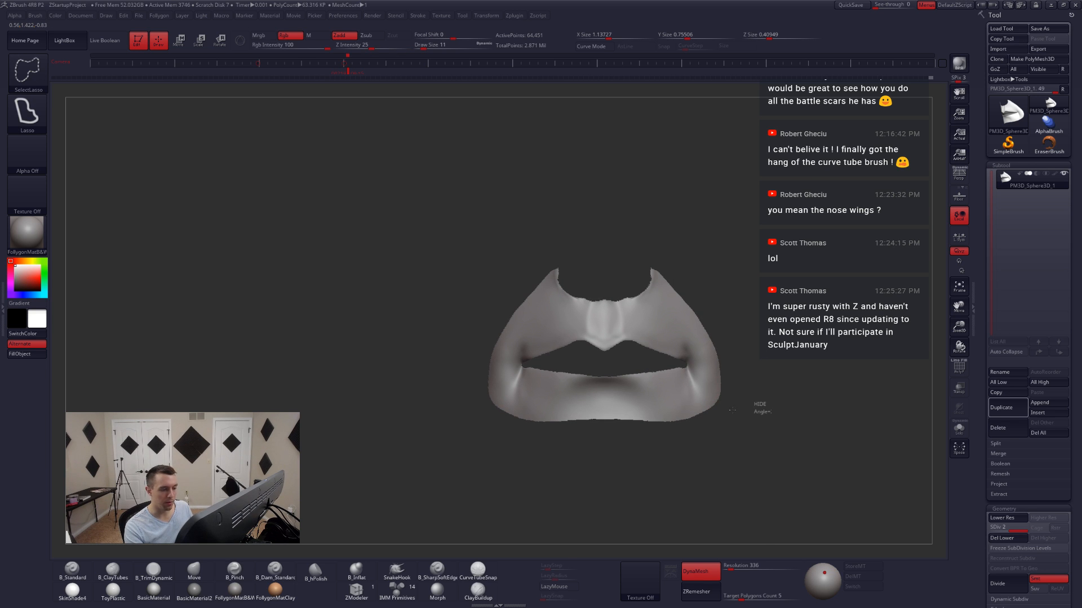
left_click_drag(732, 410, 726, 412, "ctrl+shift")
key("shift+f")
- Isolate the lips by hiding the lower-face, eye-area and head polygroups, and frame them without the polygroup display
mouse_move(722, 410)
right_mouse_down()
mouse_move(640, 321)
mouse_move(614, 316)
right_mouse_up()
key("ctrl+shift")
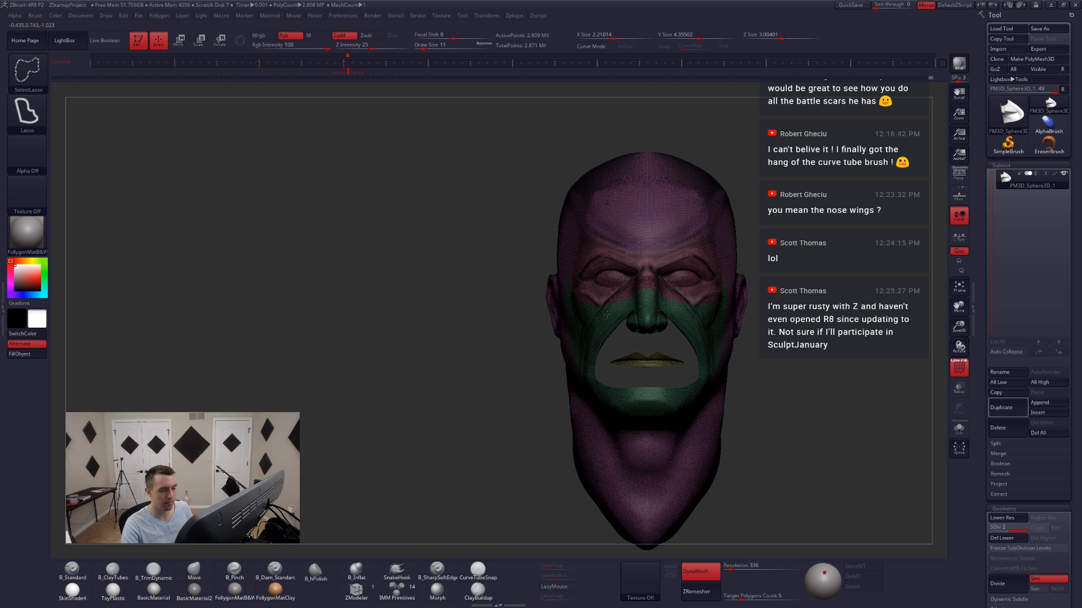
left_click(607, 315, "ctrl+alt+shift")
left_click(649, 251, "ctrl+alt+shift")
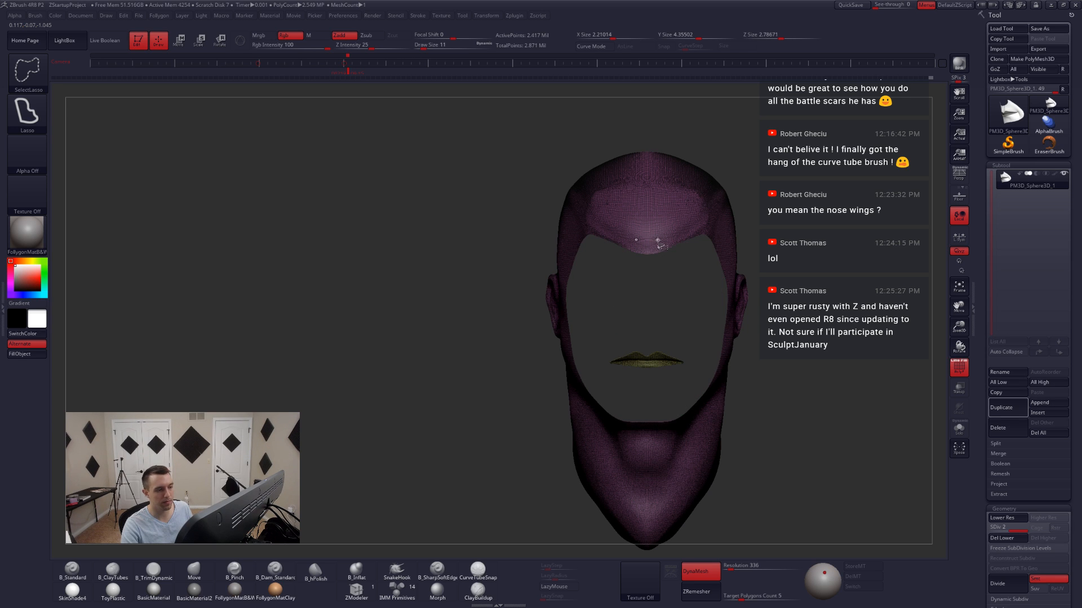
left_click(630, 436, "ctrl+alt+shift")
right_click_drag(643, 372, 795, 510, "ctrl")
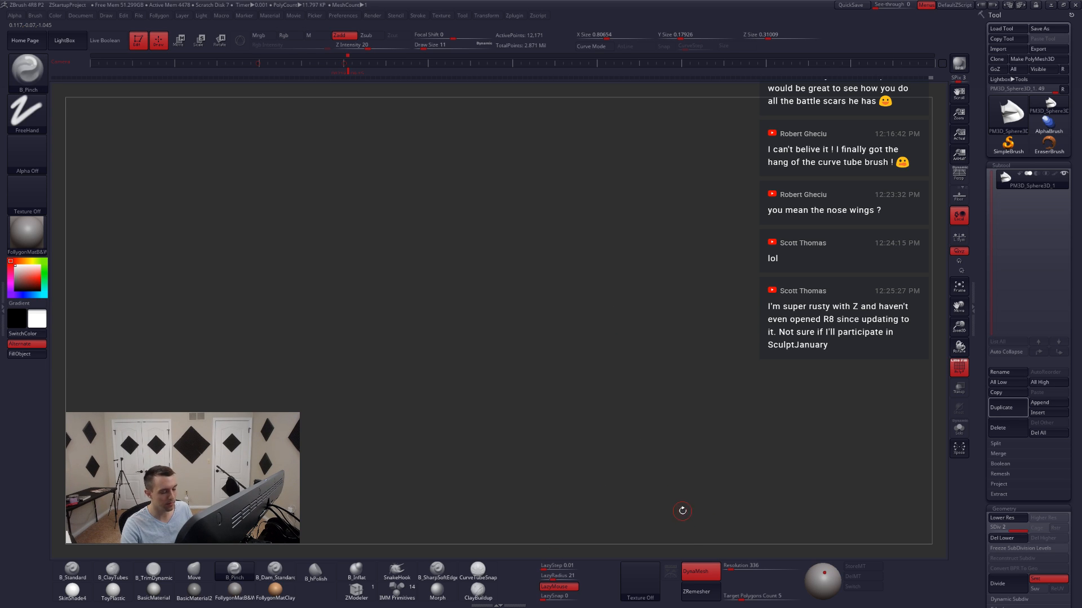
key("f")
mouse_move(756, 437)
right_mouse_down("ctrl")
mouse_move(689, 379)
mouse_move(598, 333)
mouse_move(713, 338)
right_mouse_up("ctrl")
key("f")
key("shift+f")
key("ctrl")
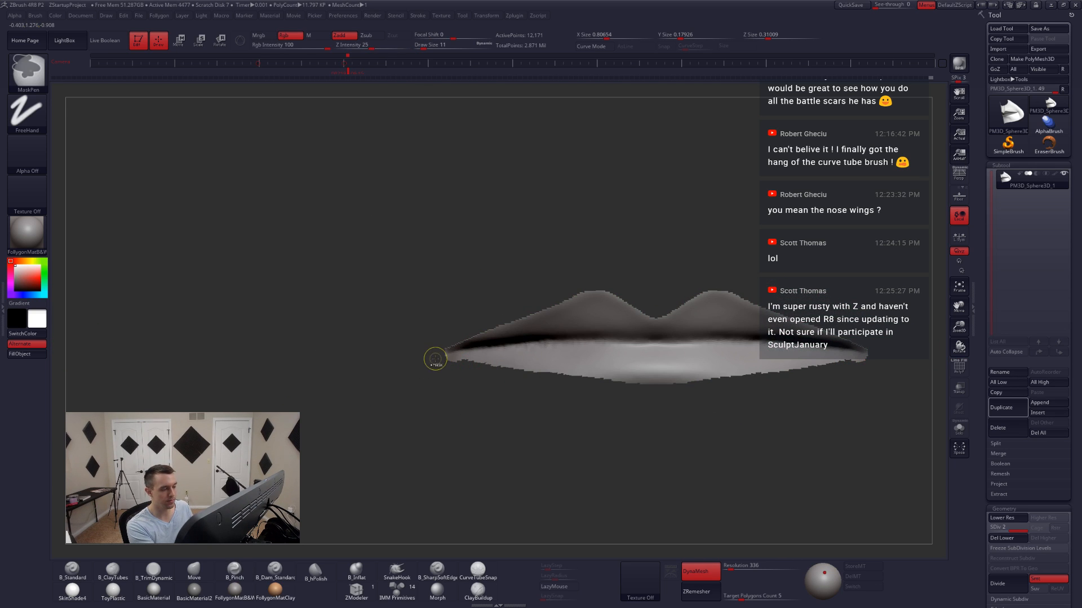
left_click_drag(460, 353, 472, 339, "ctrl")
key("ctrl+z")
- Mask the lower lip with MaskLasso, turn it into its own polygroup and show the whole head
right_click(524, 382, "ctrl")
left_click(587, 561, "ctrl")
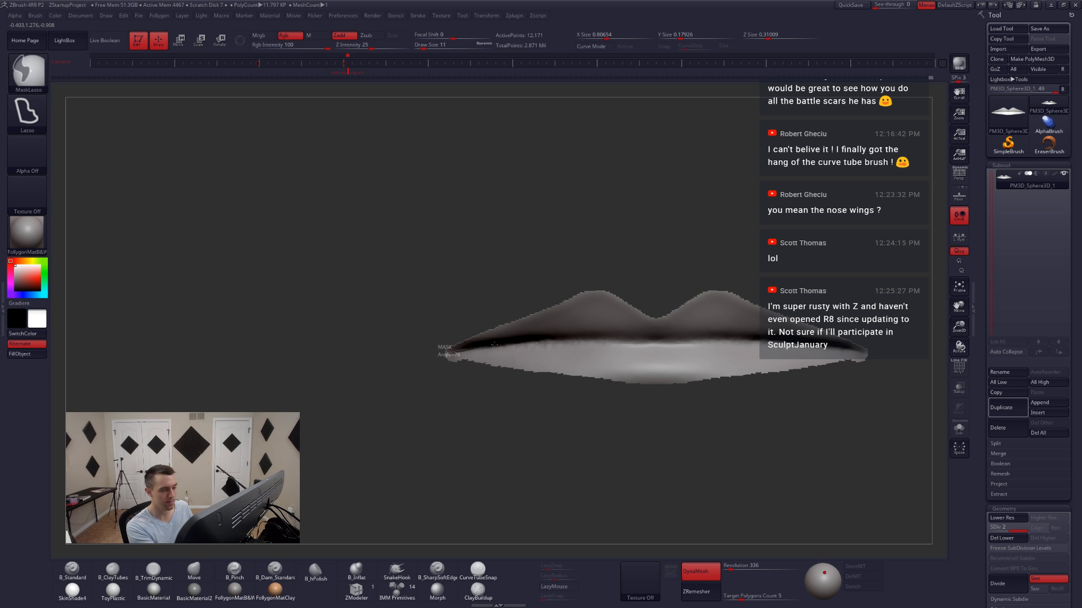
mouse_move(543, 343)
left_mouse_down("ctrl")
mouse_move(649, 343)
mouse_move(746, 482)
left_mouse_up("ctrl")
key("shift+f")
key("ctrl+w")
mouse_move(823, 386)
left_mouse_down("alt")
mouse_move(815, 403)
mouse_move(796, 401)
mouse_move(882, 389)
left_mouse_up("alt")
left_click(797, 400, "ctrl+shift")
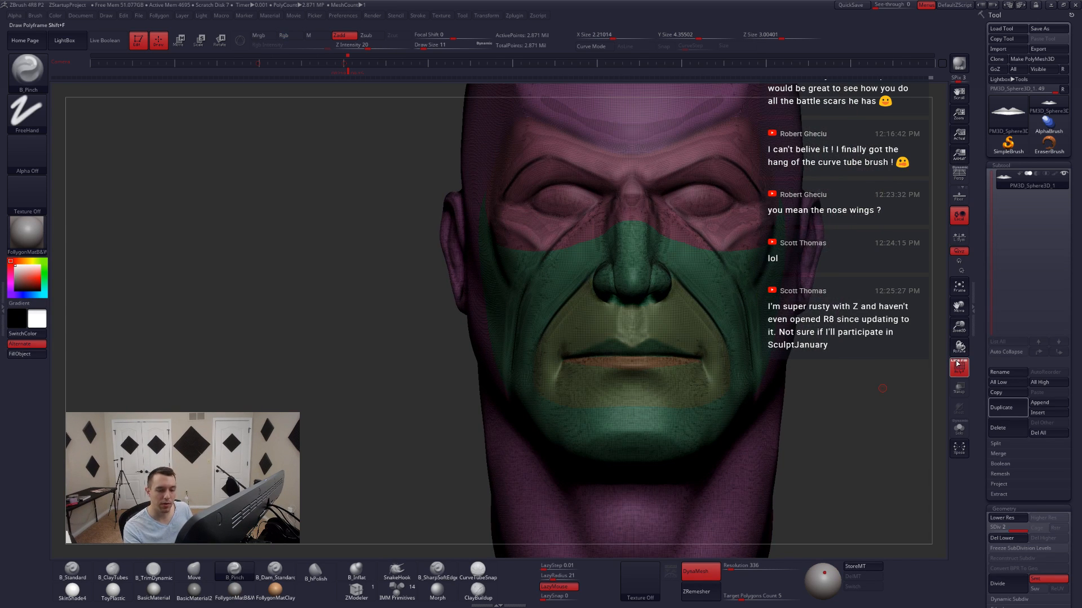
- Examine the head's polygroup borders from the side and front with the polyframe lines turned off
left_click(952, 368)
left_click_drag(727, 359, 763, 381)
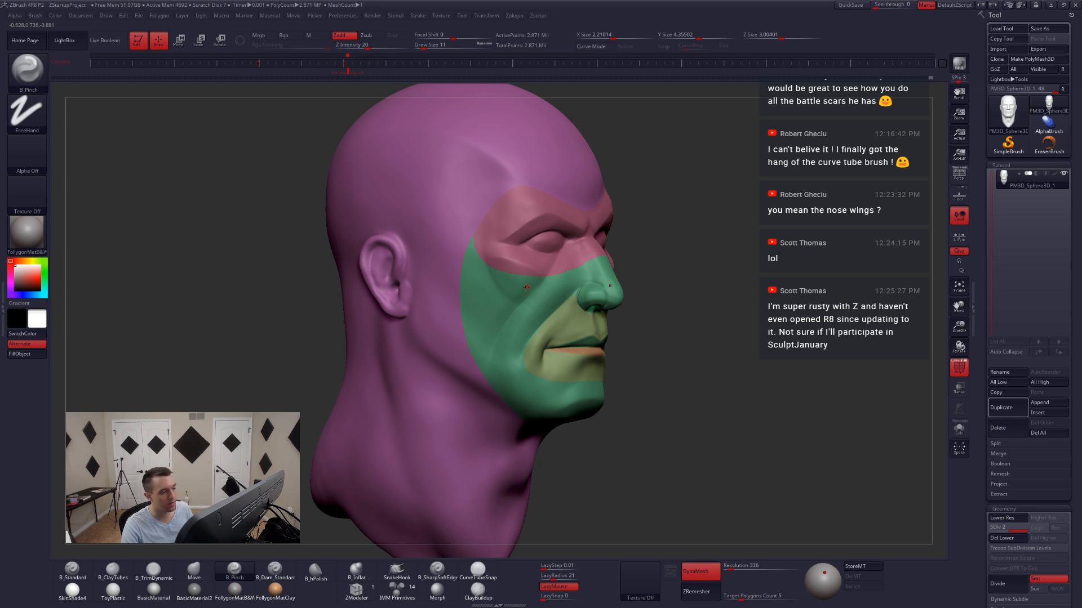
right_click_drag(704, 389, 488, 322)
right_click_drag(551, 387, 679, 399)
right_click_drag(521, 468, 392, 461)
right_click_drag(835, 415, 821, 390, "alt")
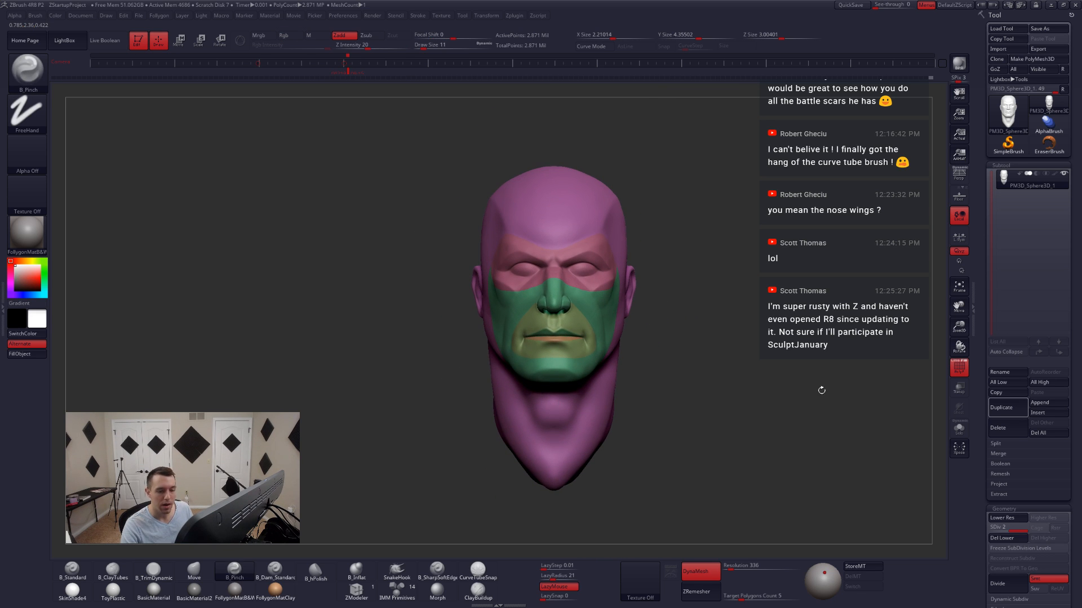
left_click(958, 367)
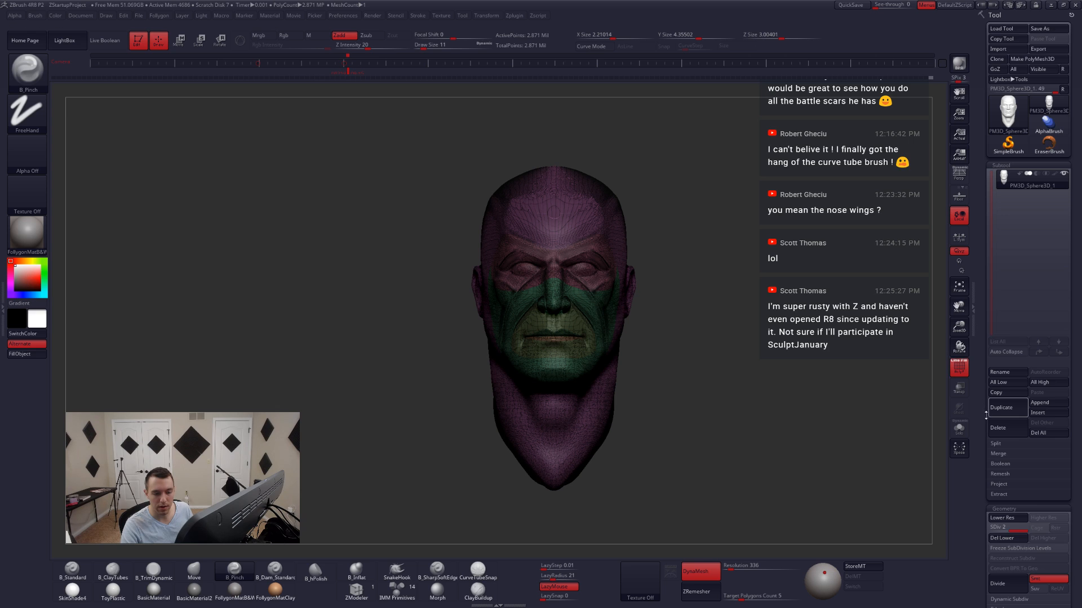
- Enable KeepGroups in the ZRemesher settings
scroll(996, 331, "down", 5)
left_click(1003, 400)
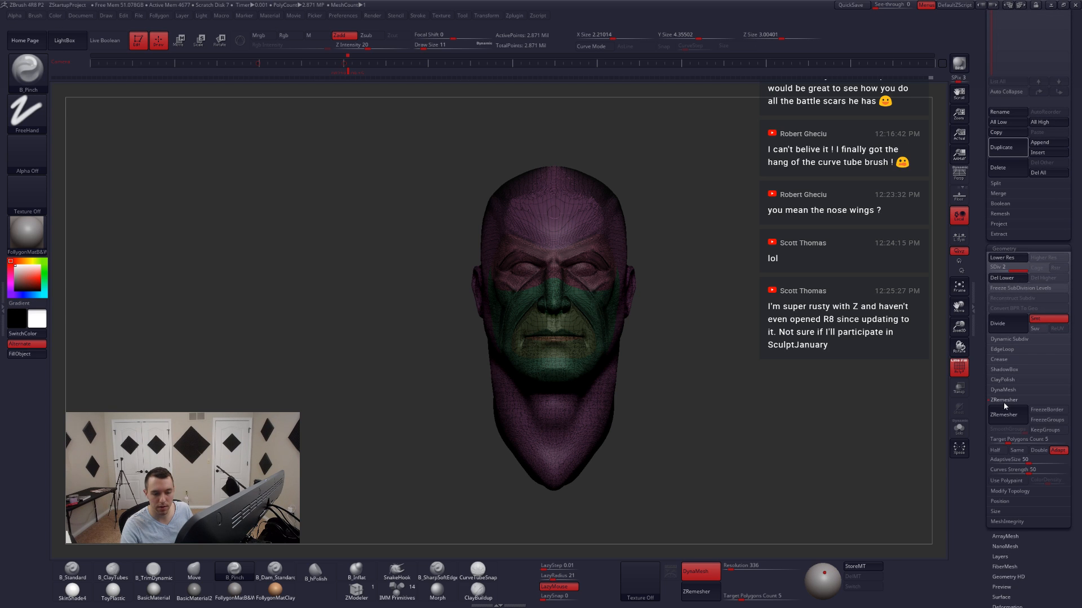
left_click(1047, 429)
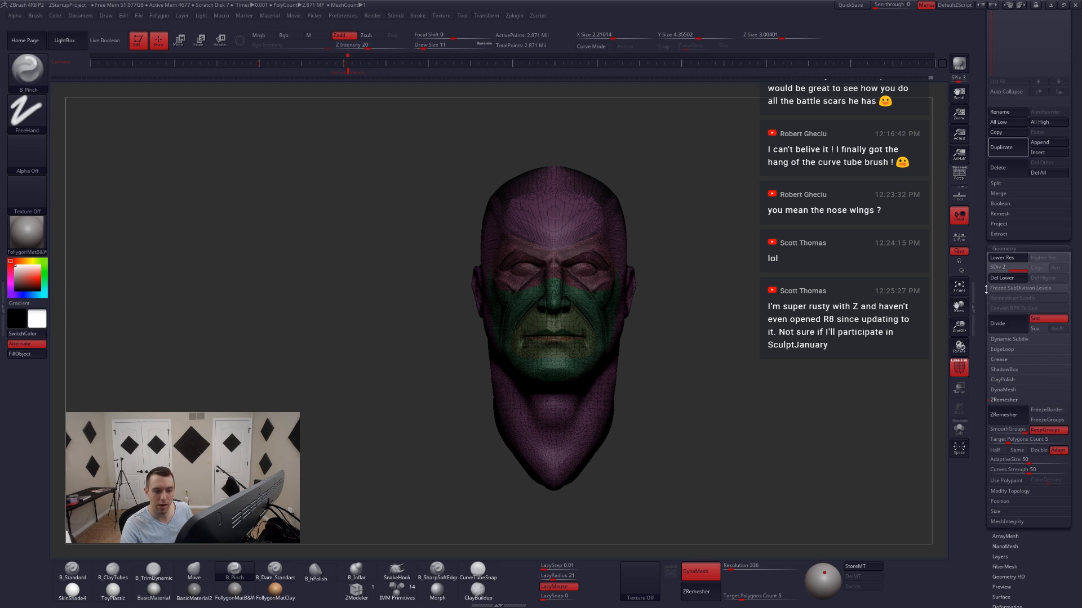
- Duplicate the head subtool and run ZRemesher on the original with KeepGroups and a target polygons count of 5
scroll(996, 289, "up", 5)
left_click(1005, 408)
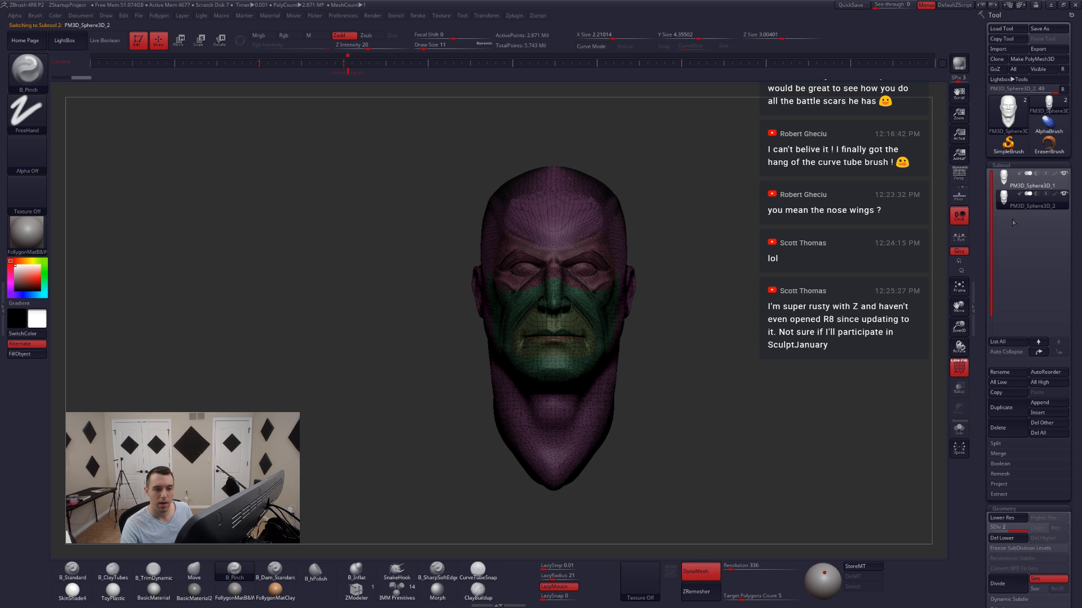
key("Up")
scroll(981, 319, "down", 5)
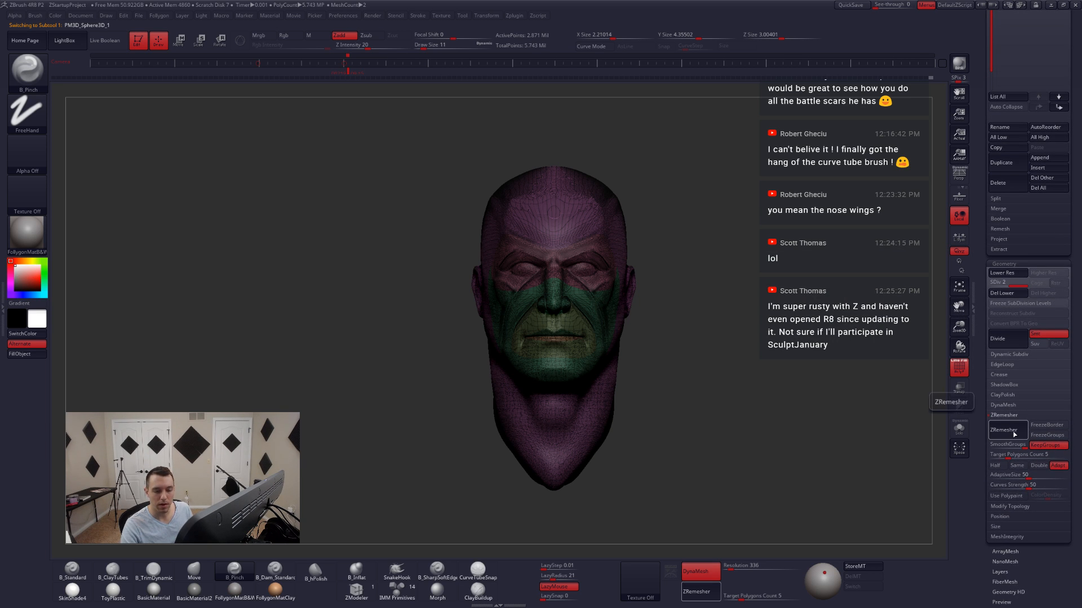
key("shift+f")
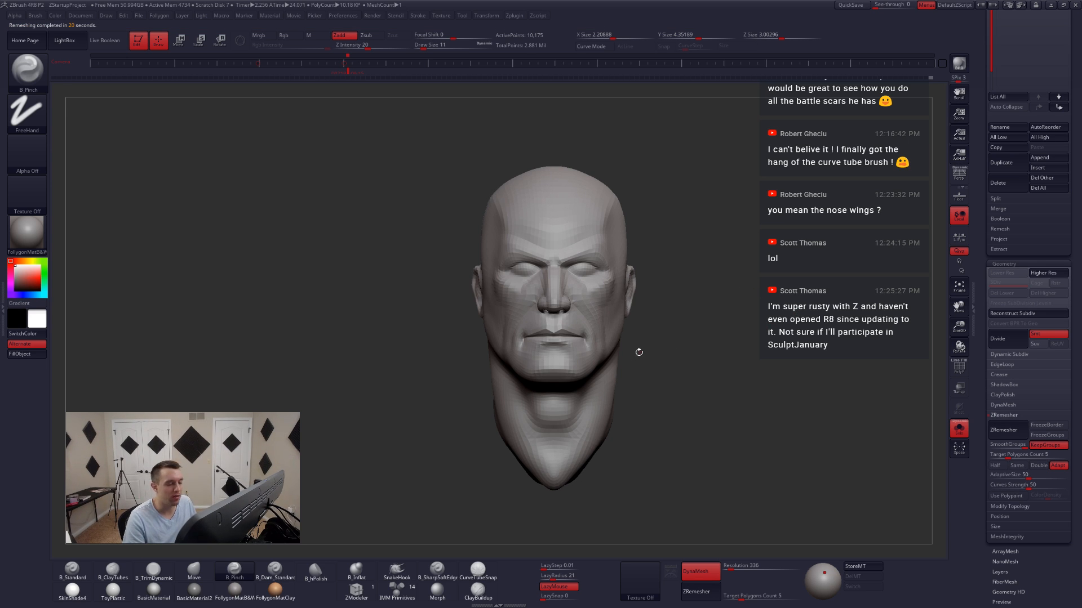
- Examine the remeshed head's edge flow around the eyes, cheeks and mouth from both sides, with and without polyframe
left_click_drag(639, 352, 653, 361)
key("shift+f")
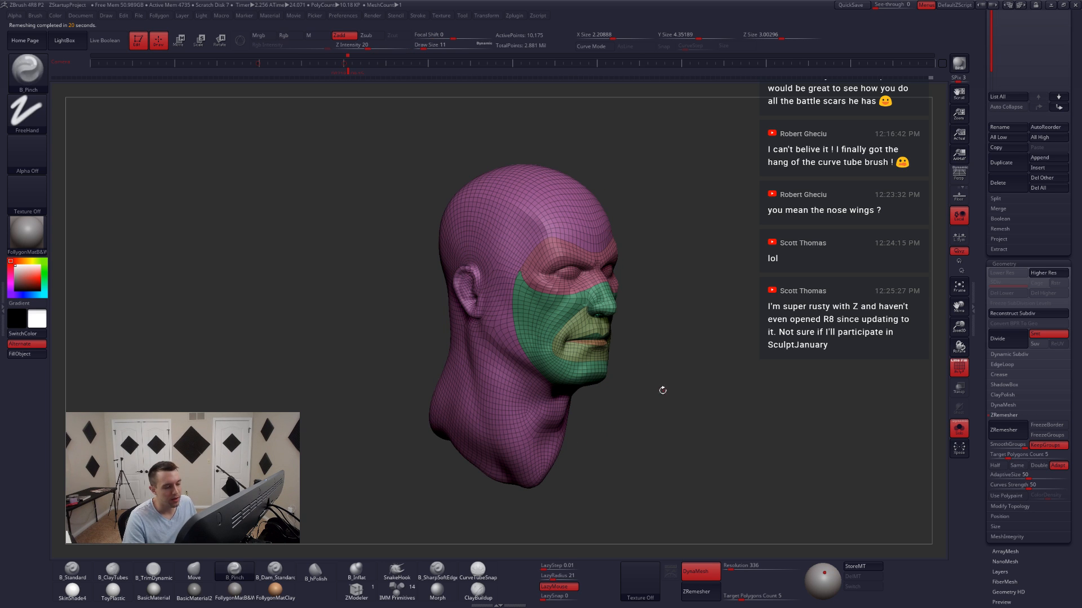
left_click_drag(697, 396, 603, 390)
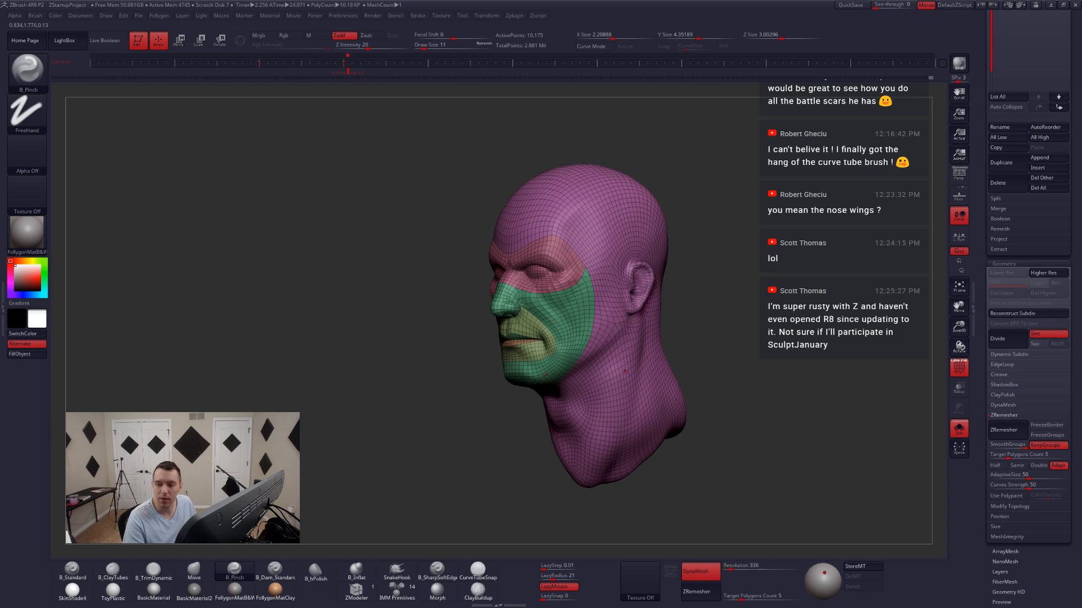
key("shift+f")
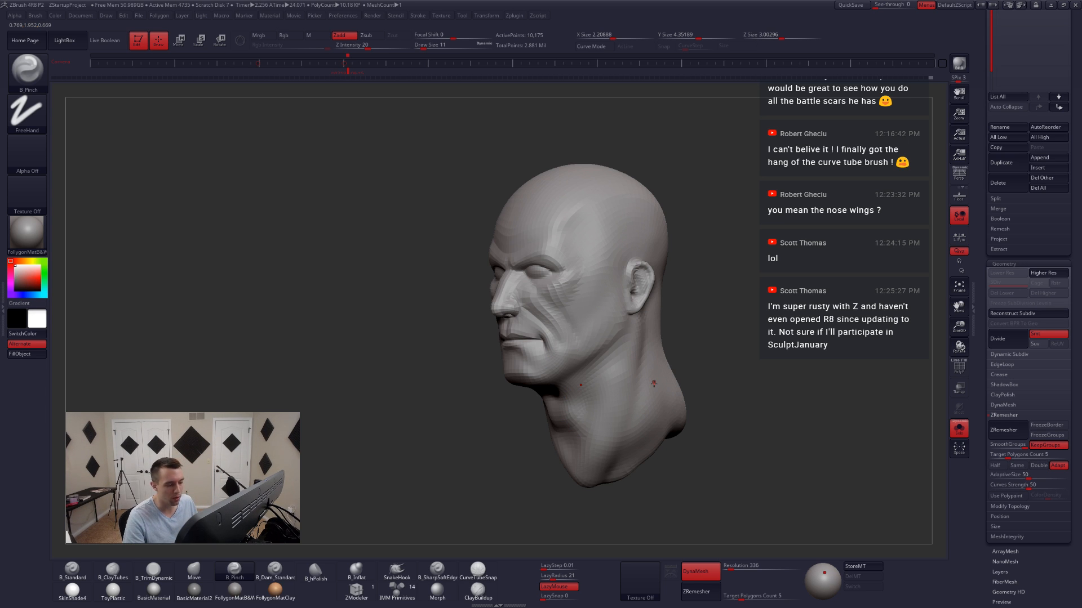
mouse_move(451, 339)
left_mouse_down()
mouse_move(602, 344)
mouse_move(451, 340)
mouse_move(495, 340)
left_mouse_up()
key("shift+f")
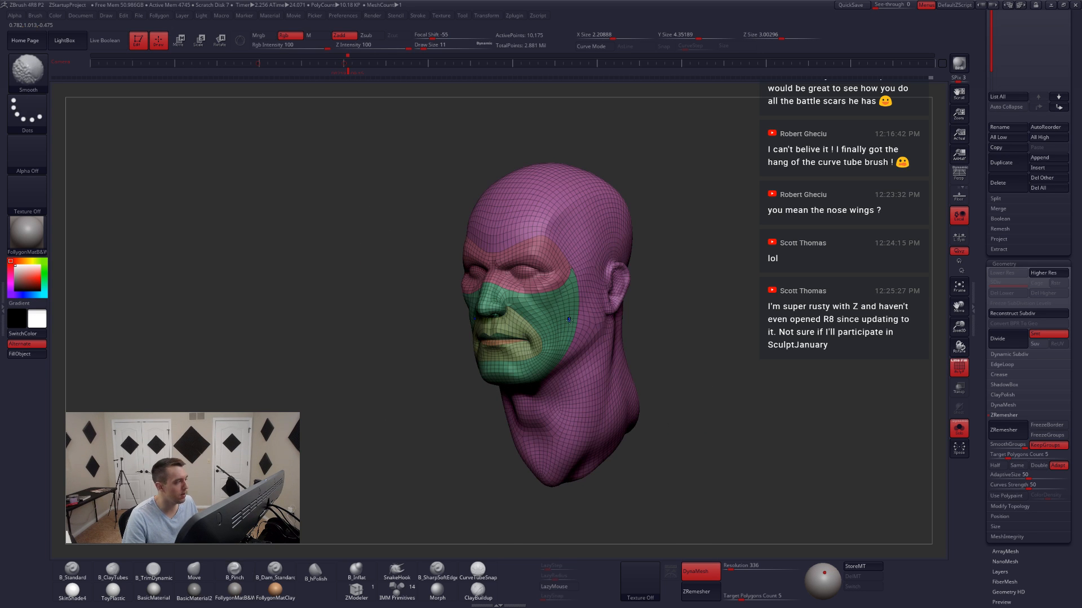
right_click_drag(569, 320, 557, 300, "alt")
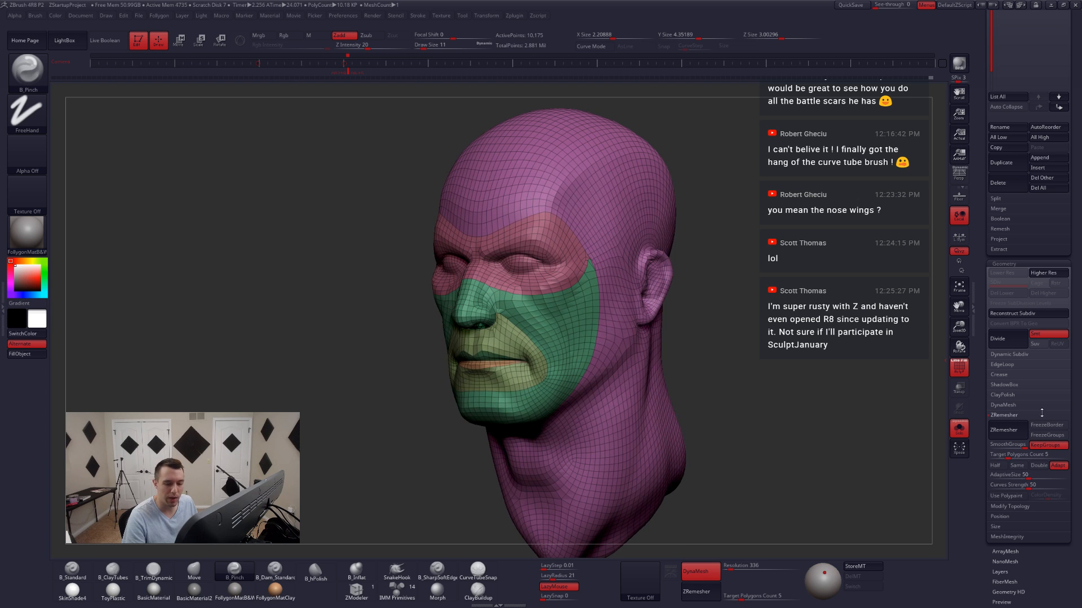
left_click_drag(725, 310, 677, 309)
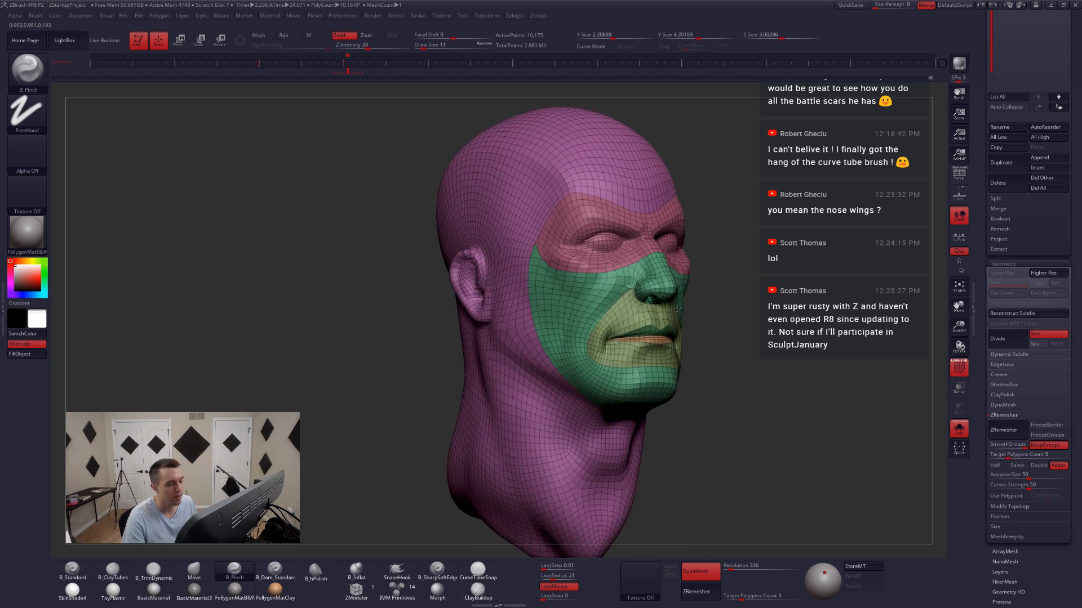
right_click_drag(632, 292, 660, 365, "alt")
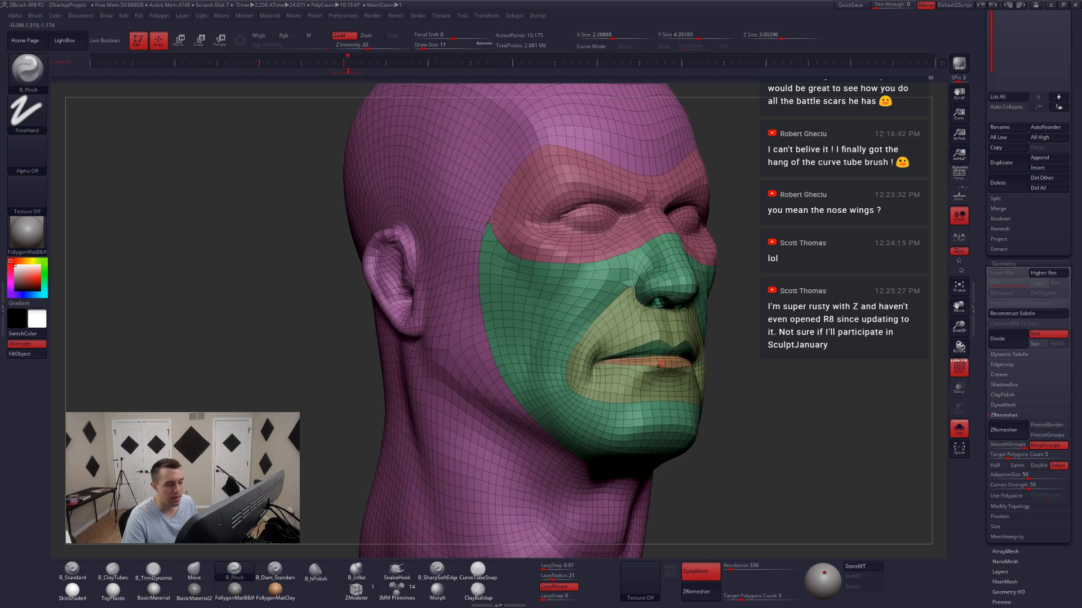
right_click_drag(625, 329, 575, 363)
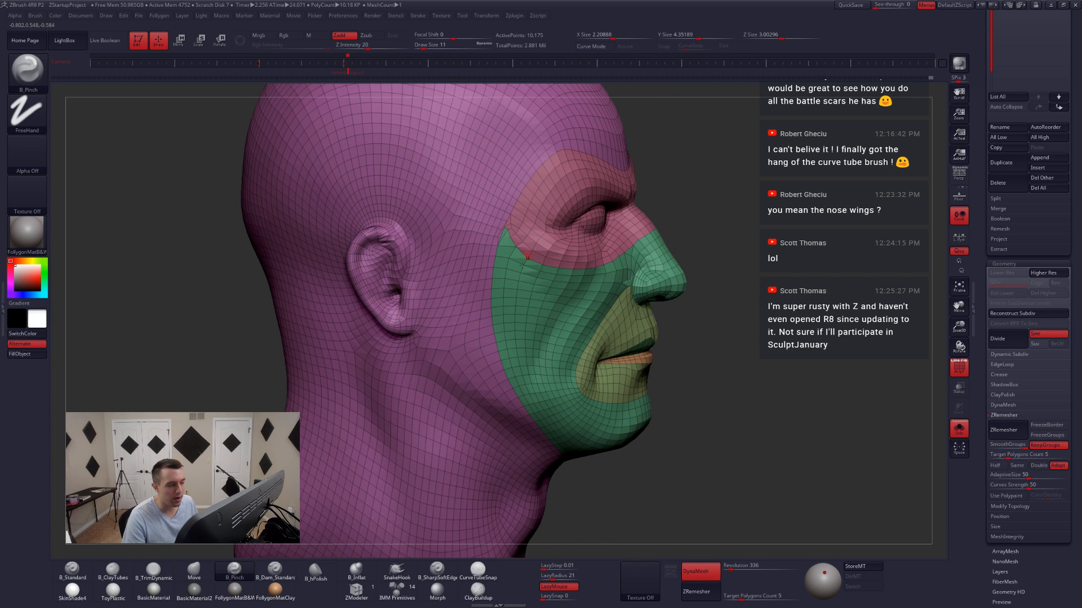
- Check the remeshed cheek and face in profile and three-quarter view while toggling the polyframe display
key("f")
right_click_drag(535, 272, 572, 272)
key("shift+f")
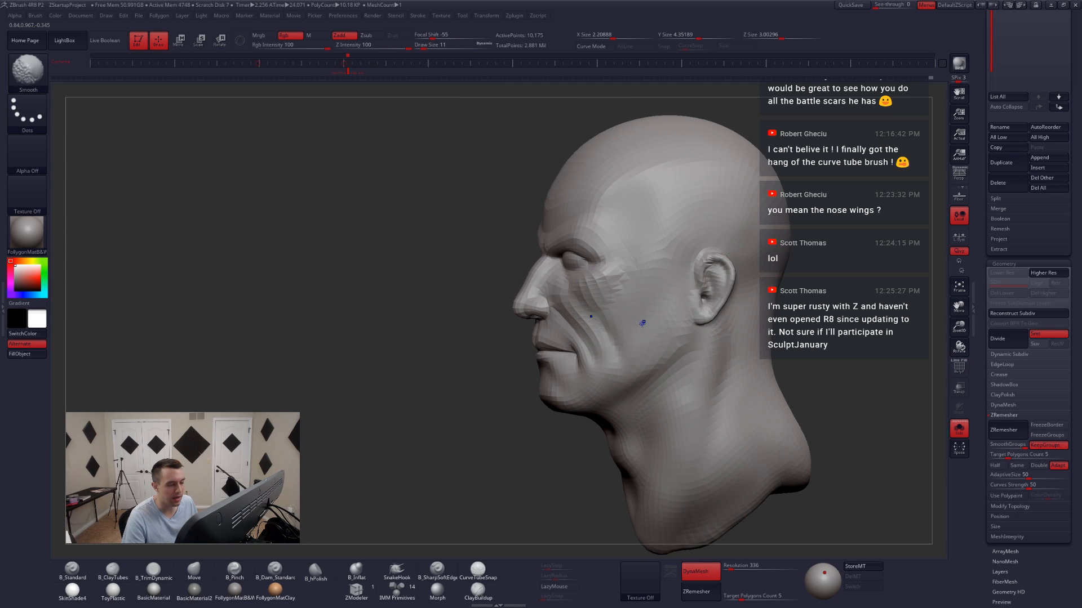
key("shift+f")
key("shift+f")
right_click_drag(589, 338, 592, 260, "alt")
key("shift+f")
key("shift+f")
key("shift+f")
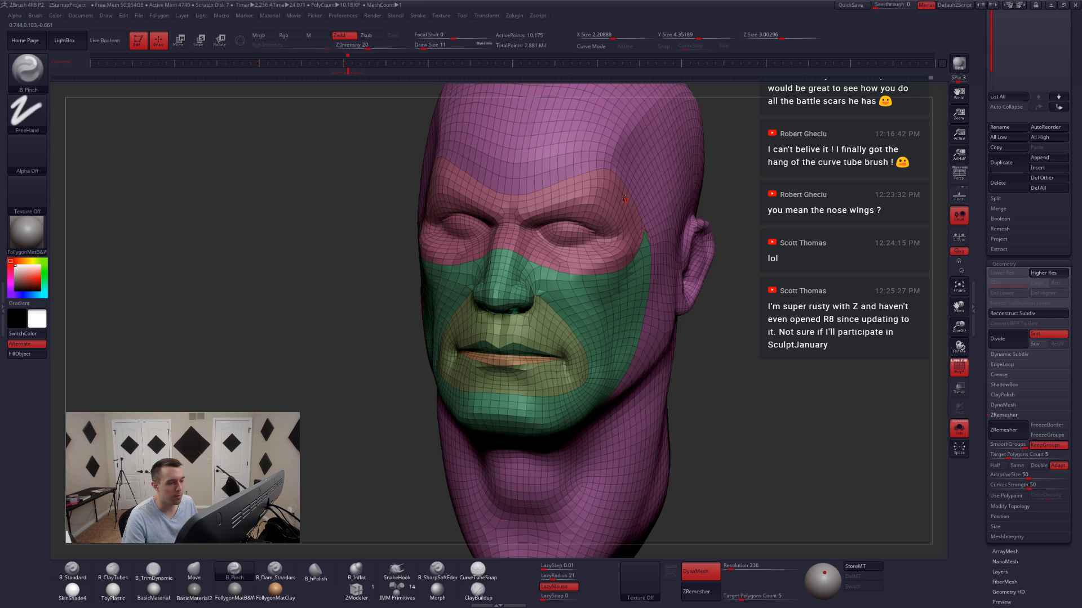
- Compare the remeshed head with the dense sculpt through repeated undo and redo, and check the remesh from front and side
key("shift+f")
key("d")
key("shift+f")
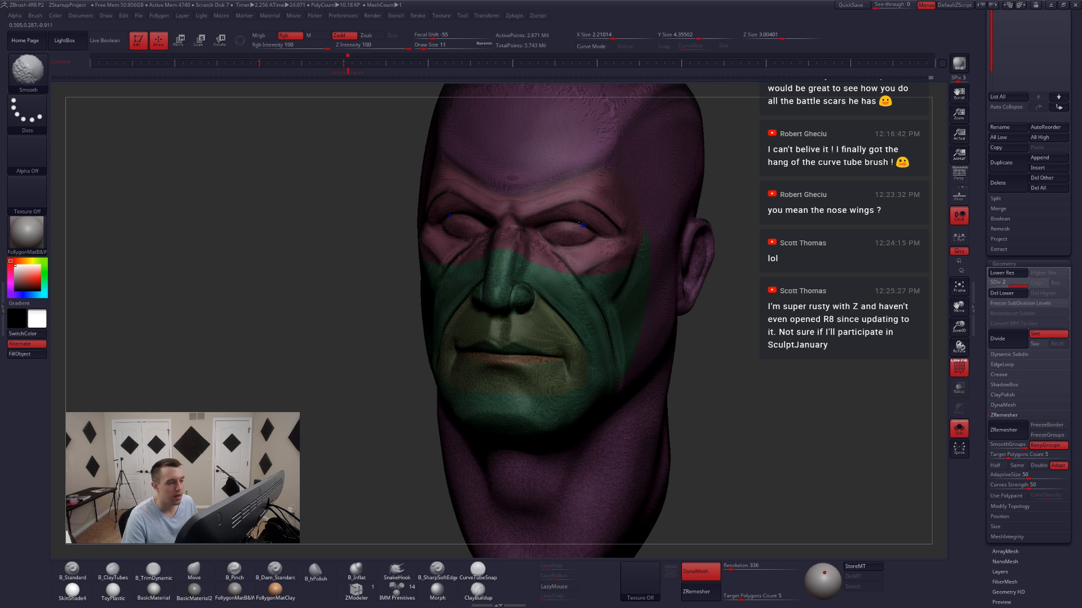
key("ctrl+shift+z")
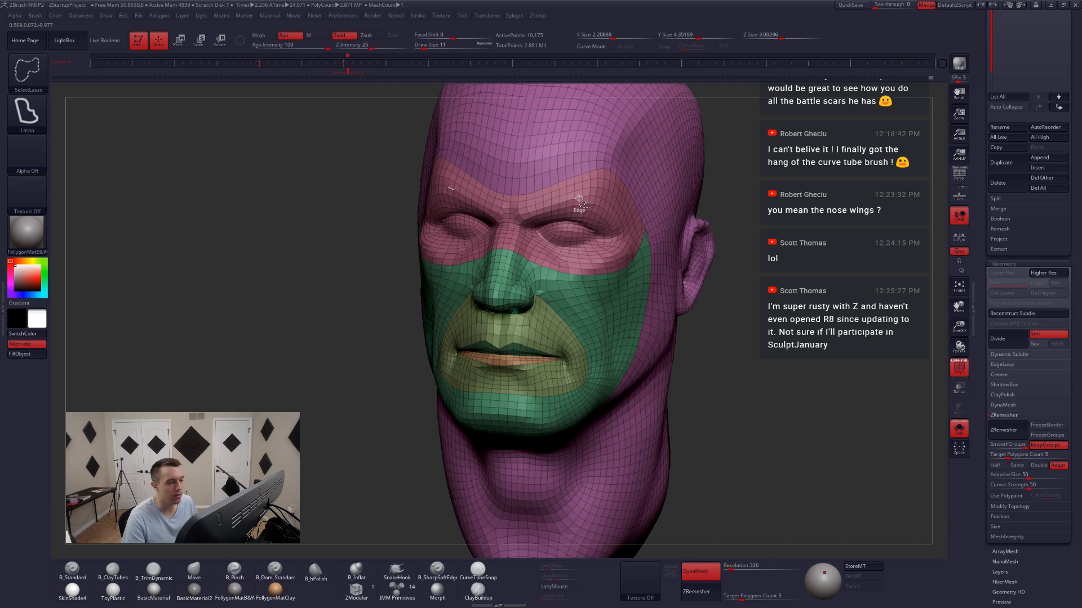
key("ctrl+z")
key("ctrl+shift+z")
key("ctrl+z")
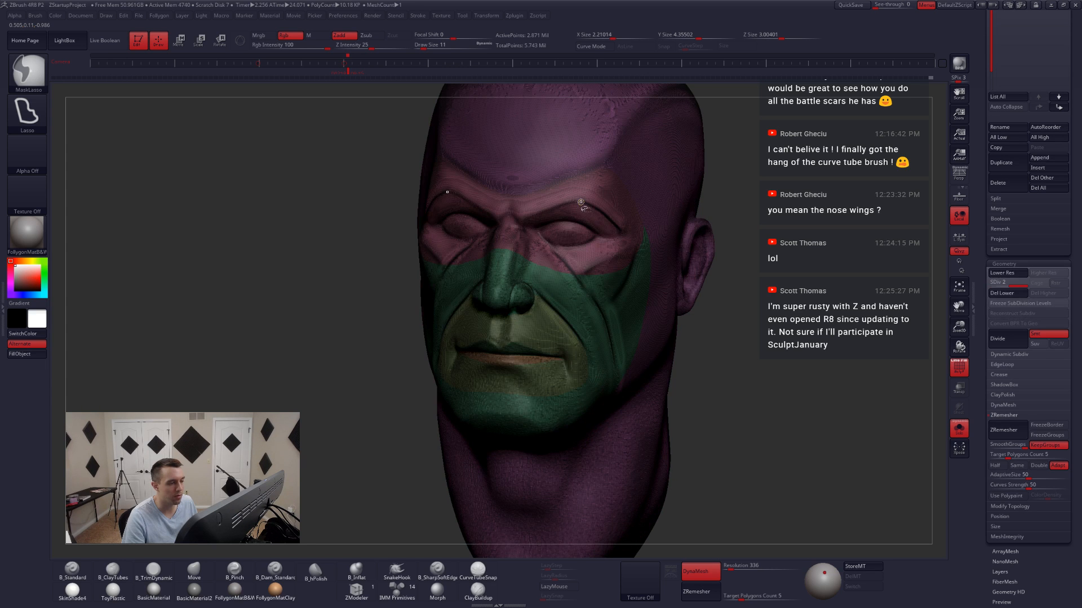
key("ctrl+shift+z")
key("shift+f")
right_click_drag(586, 225, 575, 226, "ctrl")
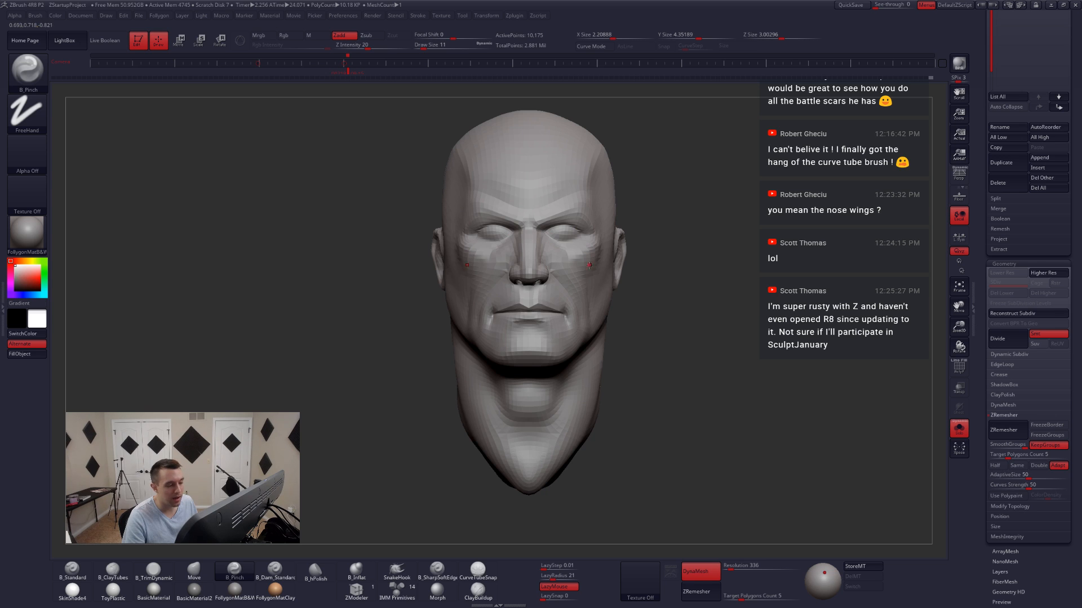
right_click_drag(590, 265, 588, 293)
key("shift+f")
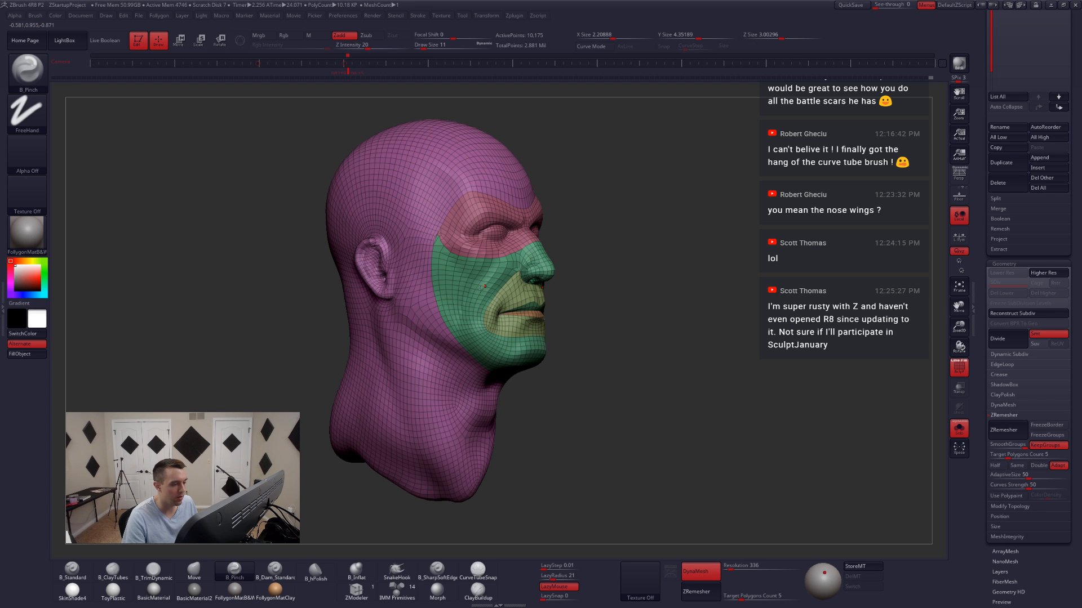
right_click_drag(480, 290, 450, 310)
- Undo the ZRemesher result on the head and permanently delete the duplicate head subtool PM3D_Sphere3D_2
key("ctrl+z")
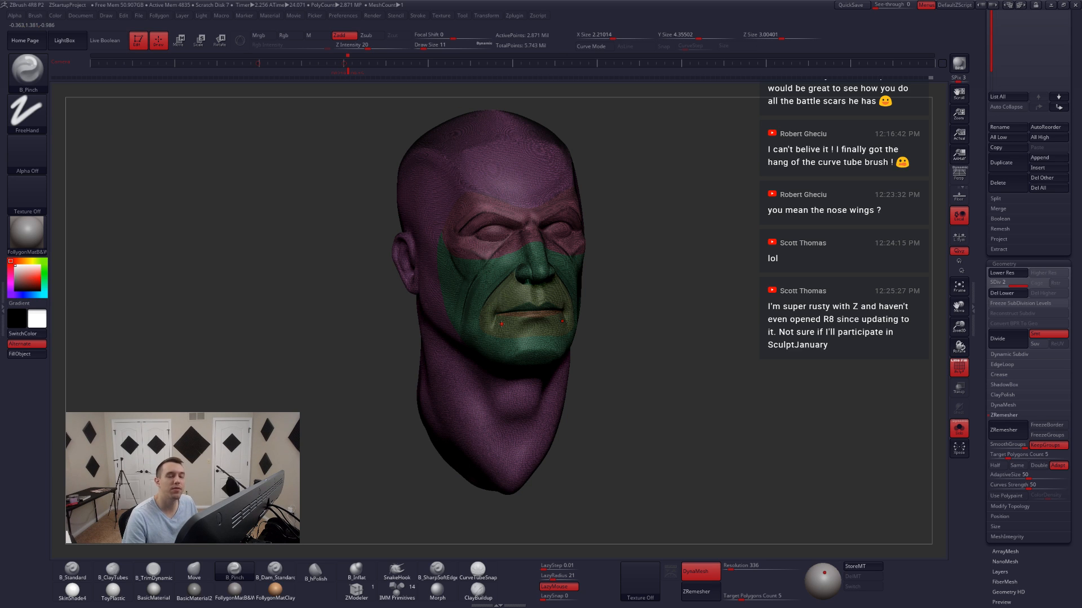
key("shift+f")
right_click_drag(511, 301, 512, 302, "shift")
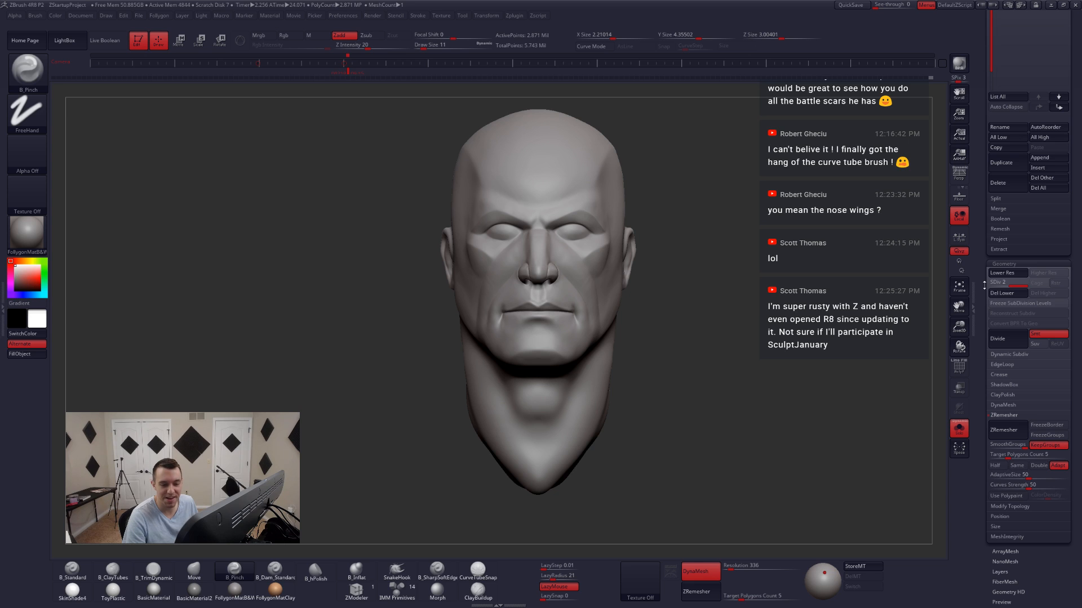
scroll(990, 361, "up", 5)
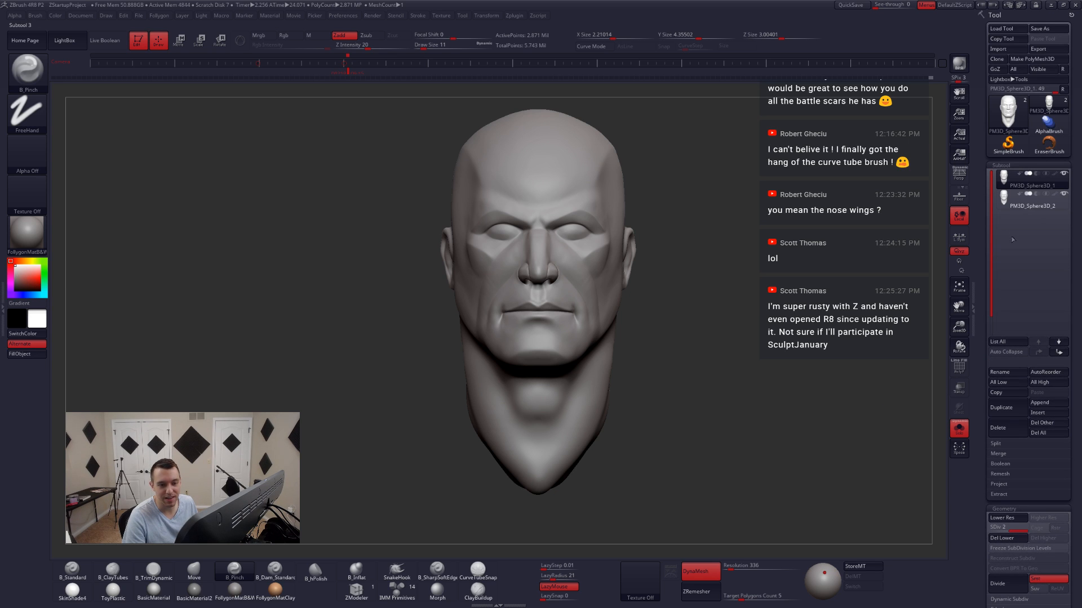
left_click(1031, 203)
left_click(1001, 428)
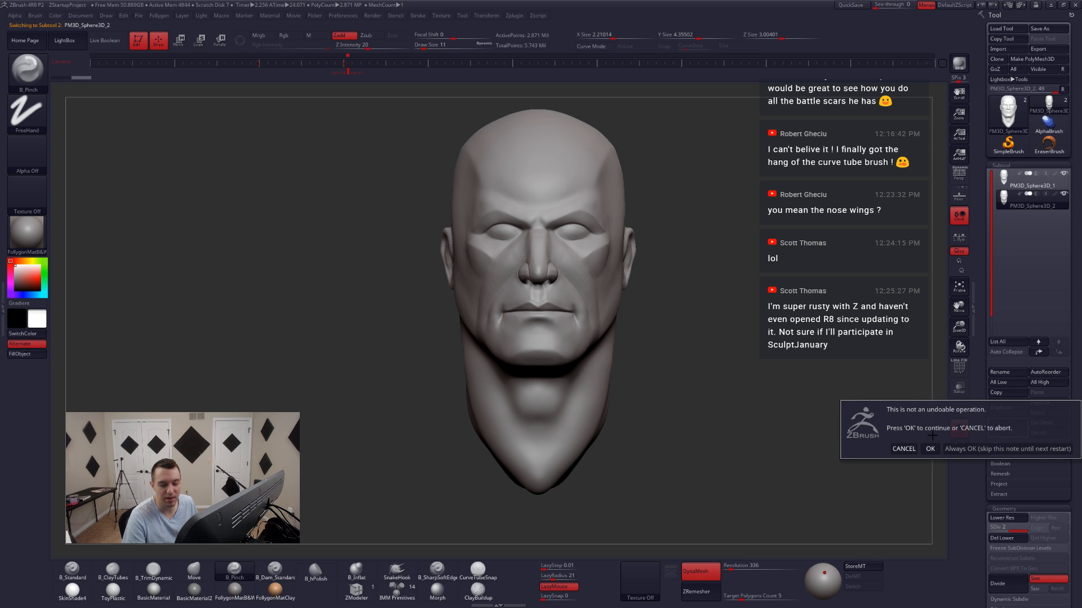
left_click(930, 448)
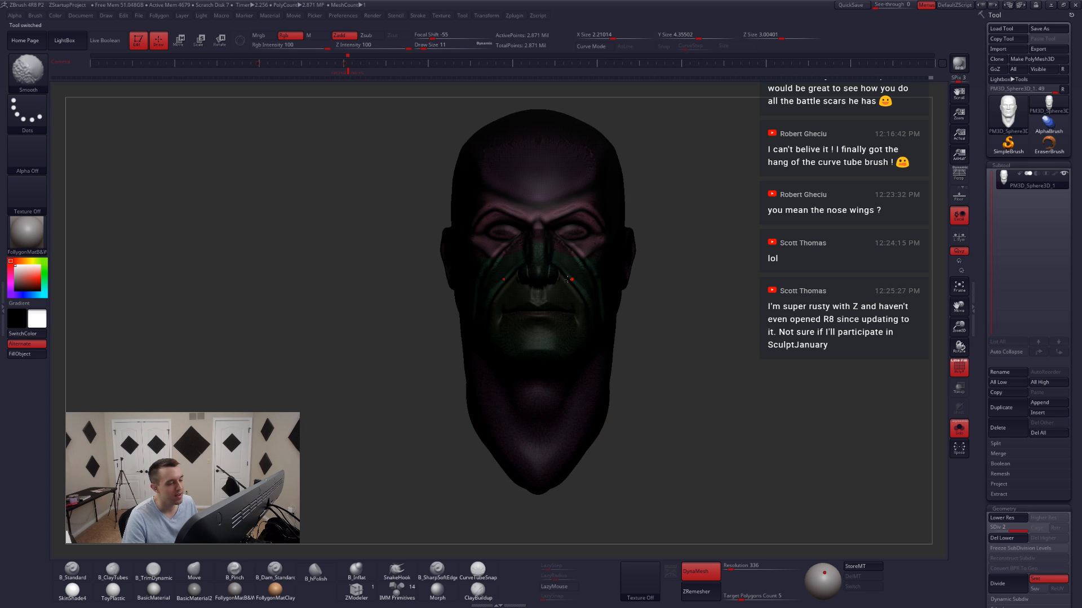
- Isolate the green cheek-and-nose polygroup and lasso-hide the band across the nose bridge and upper cheeks to separate the nose tip
mouse_move(568, 279)
right_mouse_down()
mouse_move(541, 271)
mouse_move(559, 314)
right_mouse_up()
key("shift+f")
left_click(550, 274, "ctrl+shift")
key("shift+f")
key("shift+f")
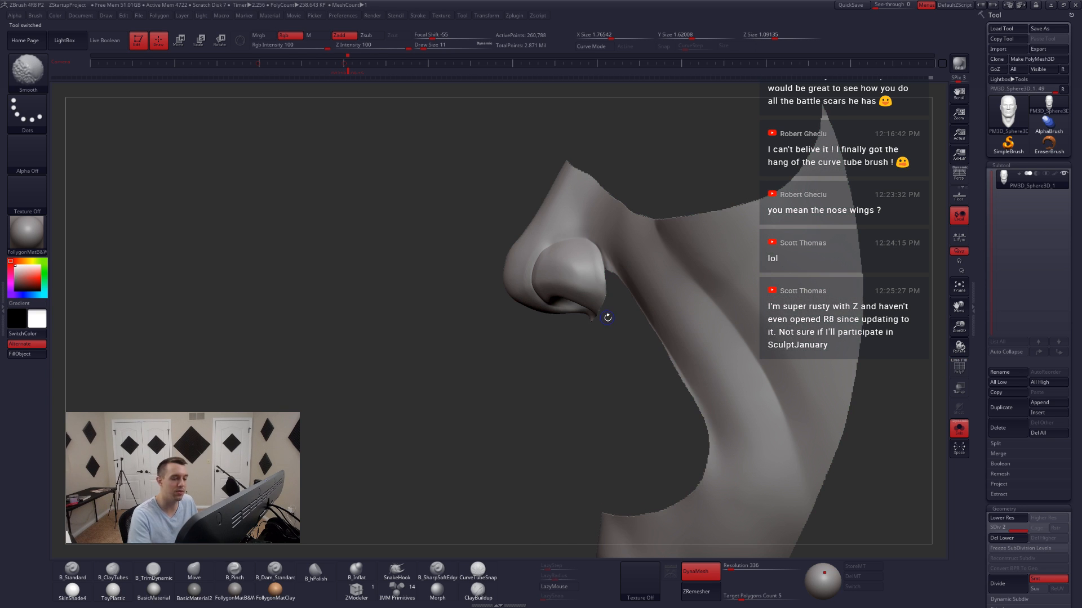
key("ctrl+shift")
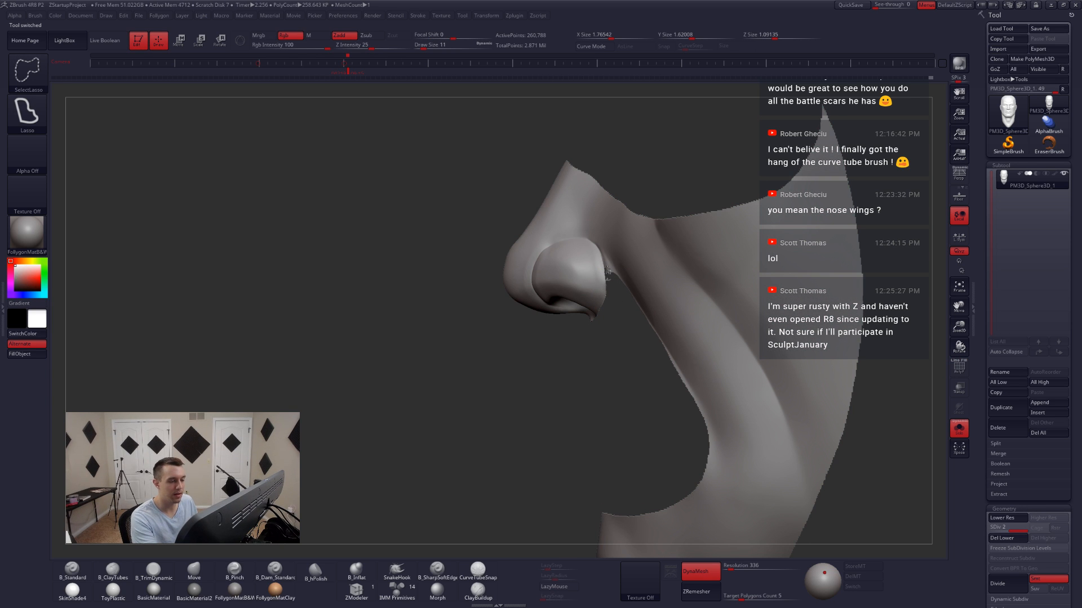
mouse_move(603, 256)
left_mouse_down("ctrl+alt+shift")
mouse_move(724, 228)
mouse_move(611, 420)
mouse_move(605, 247)
mouse_move(634, 253)
mouse_move(563, 248)
mouse_move(456, 131)
mouse_move(635, 254)
left_mouse_up("ctrl+alt+shift")
key("ctrl+shift")
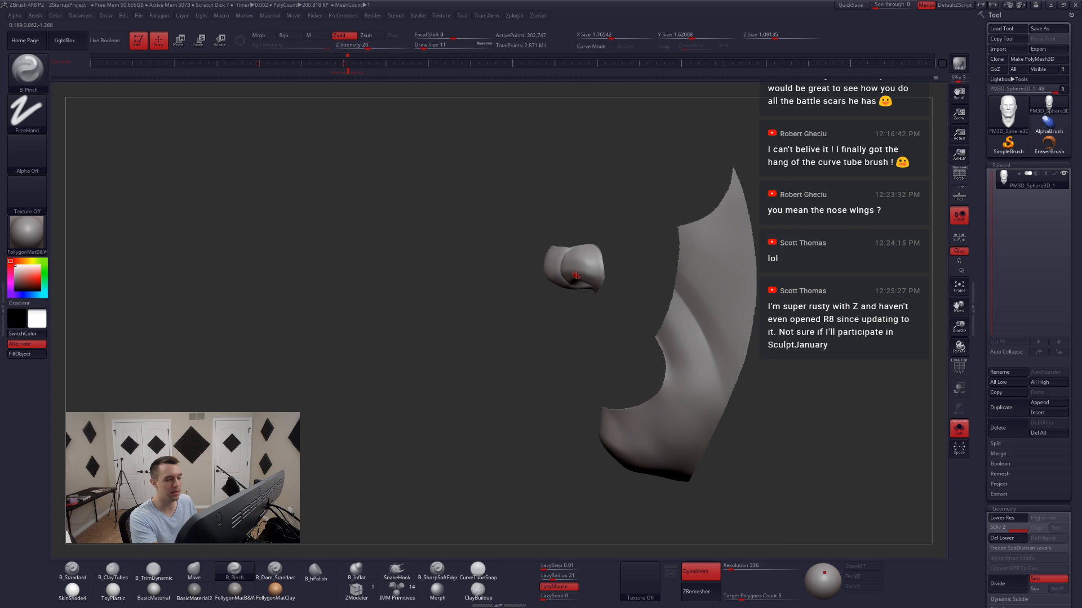
- Isolate the nose tip with its wings and lasso-hide the ragged strip along its lower edge
right_click_drag(576, 276, 611, 280, "shift")
left_click(564, 289, "ctrl+shift")
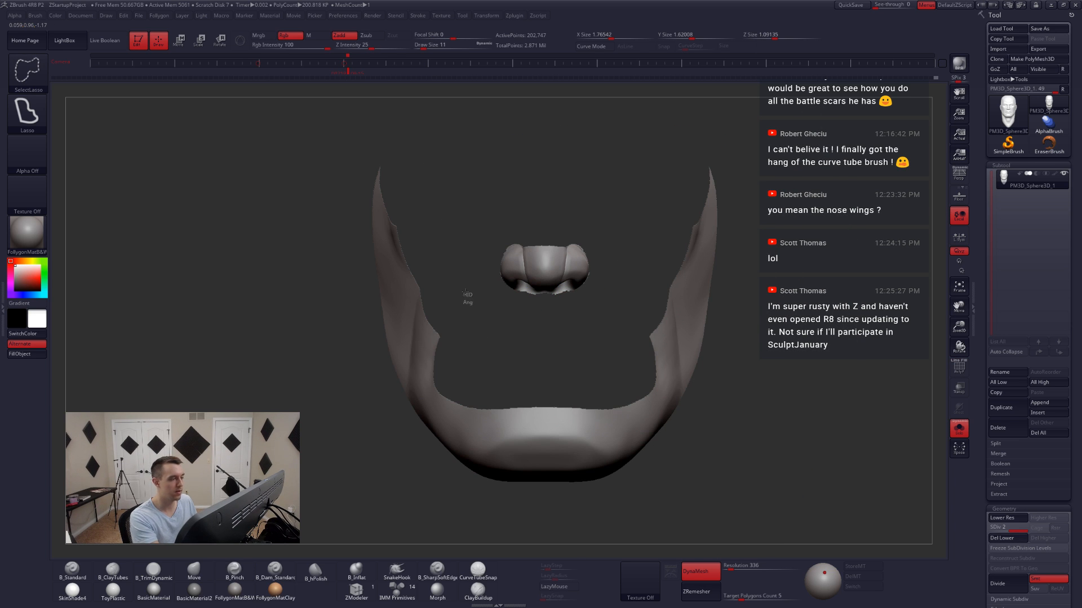
mouse_move(465, 293)
left_mouse_down("ctrl+alt+shift")
mouse_move(349, 383)
mouse_move(495, 541)
mouse_move(648, 428)
mouse_move(557, 280)
left_mouse_up("ctrl+alt+shift")
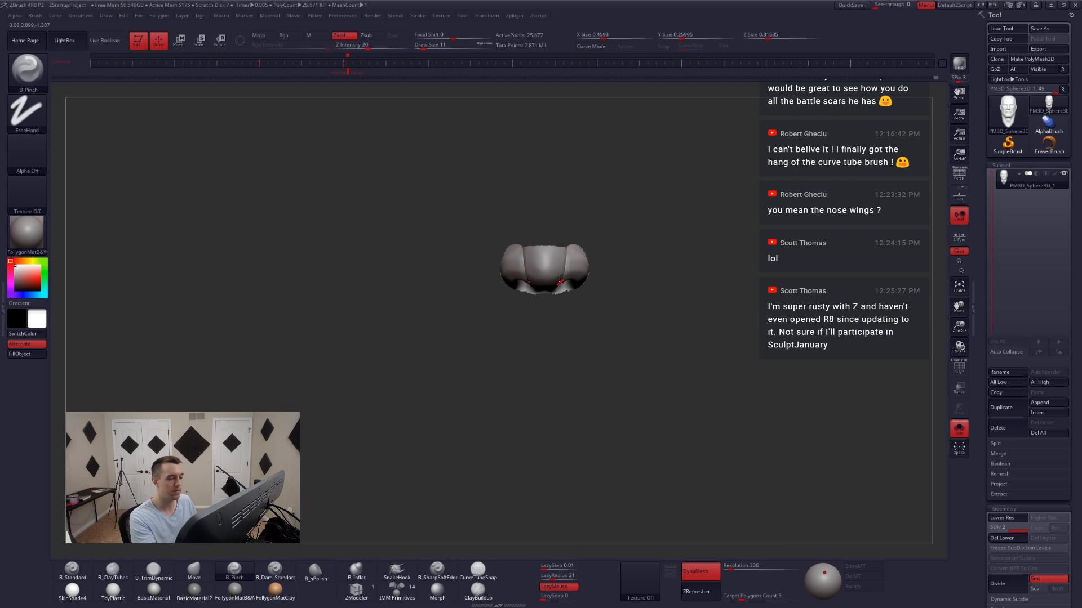
key("f")
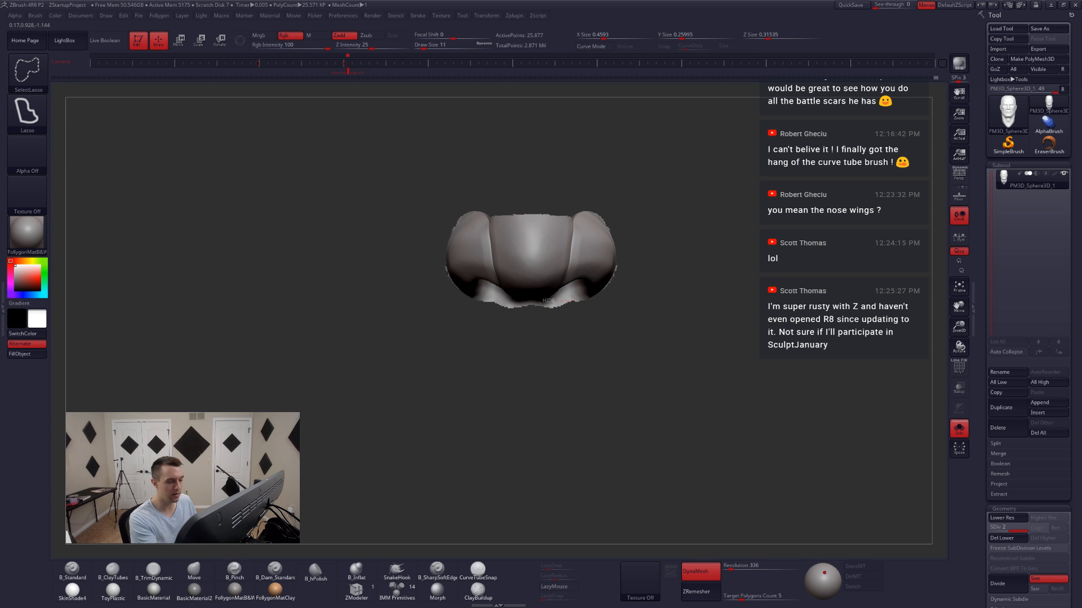
mouse_move(520, 303)
left_mouse_down("ctrl+alt+shift")
mouse_move(522, 365)
mouse_move(671, 332)
left_mouse_up("ctrl+alt+shift")
right_click_drag(580, 338, 644, 323)
- Assign a new polygroup to the isolated nose tip and wings, and restore the whole head
key("shift+f")
key("ctrl+w")
right_click_drag(734, 374, 695, 375, "ctrl")
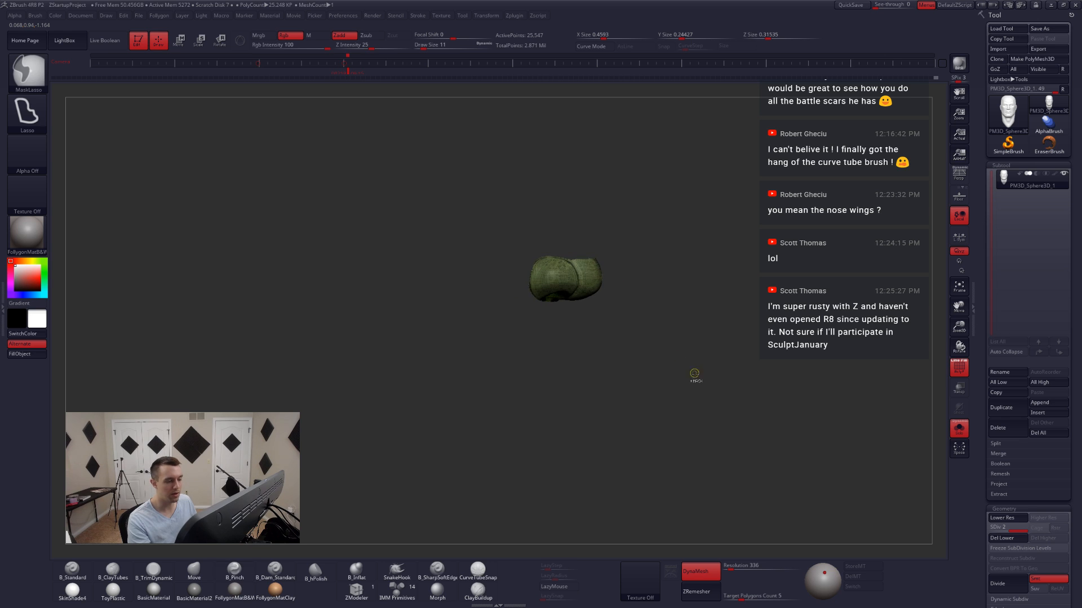
key("ctrl+w")
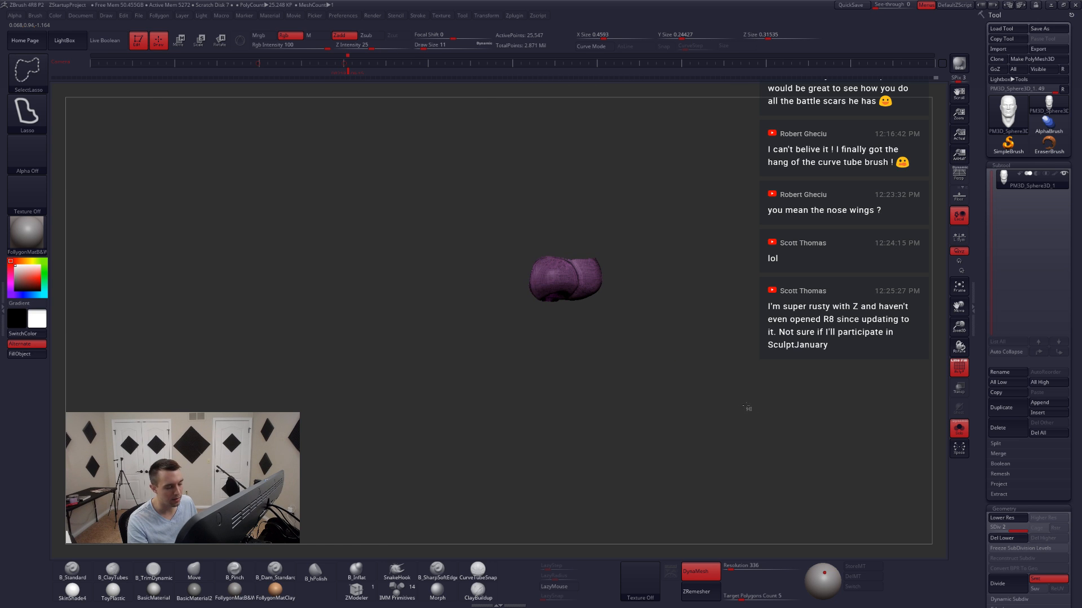
left_click(739, 413, "ctrl+shift")
left_click_drag(713, 415, 631, 414)
key("shift+f")
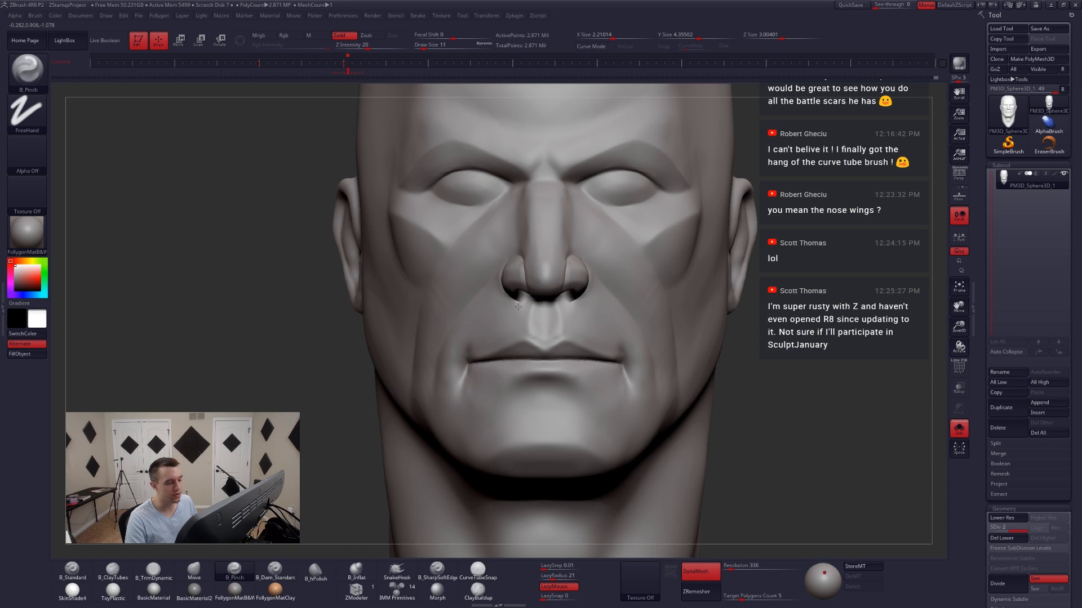
- Examine the leftover green strip beneath the nose by isolating and inverting the cheek and mouth-surround polygroups
left_click_drag(318, 293, 338, 349, "alt")
key("shift+f")
key("ctrl+shift")
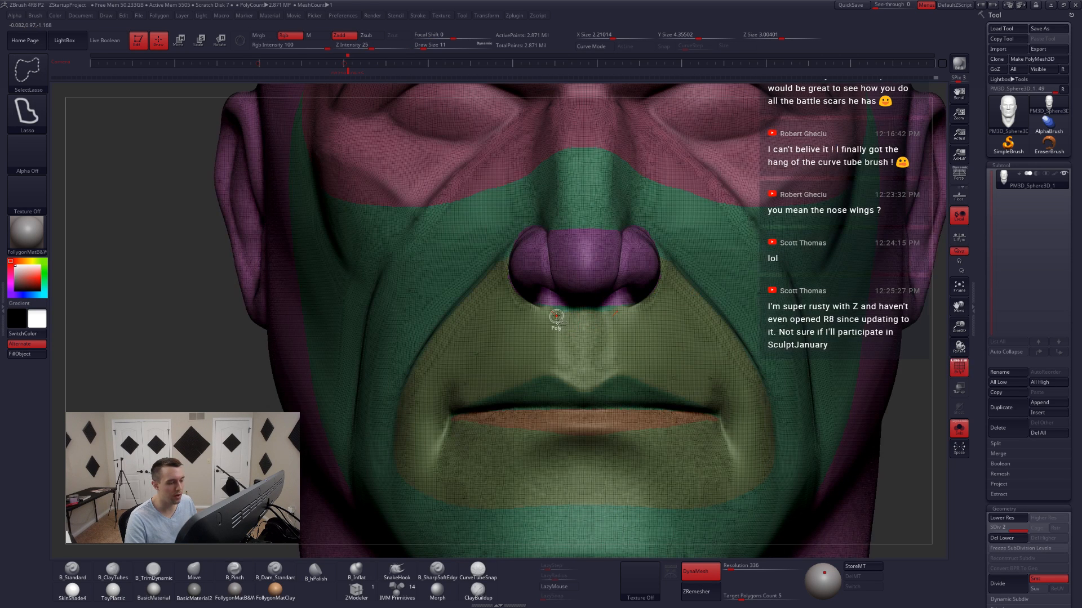
left_click(558, 309, "ctrl+shift")
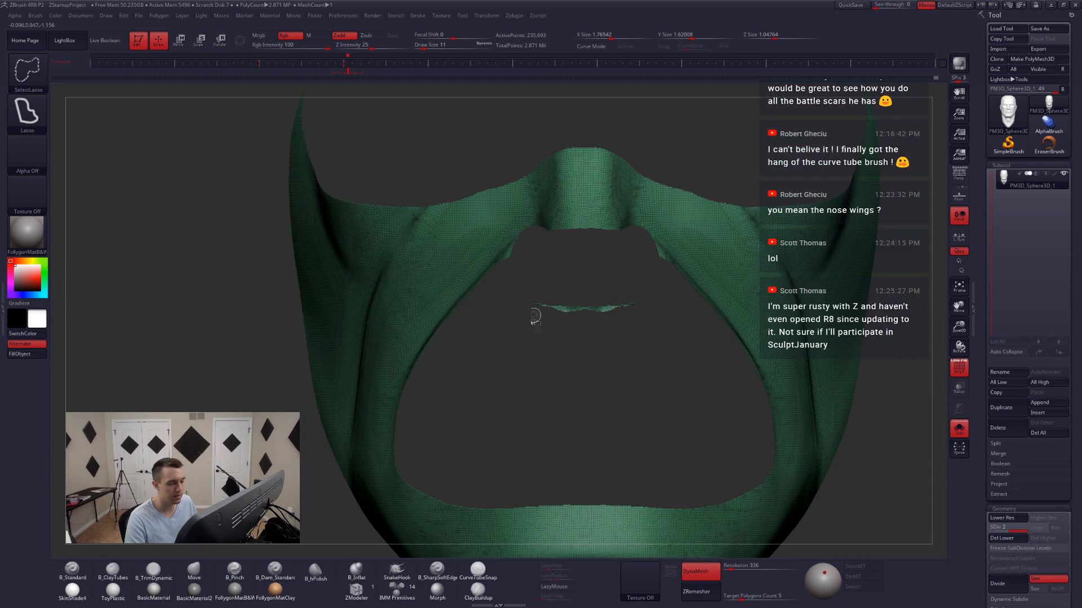
left_click(534, 402, "ctrl+shift")
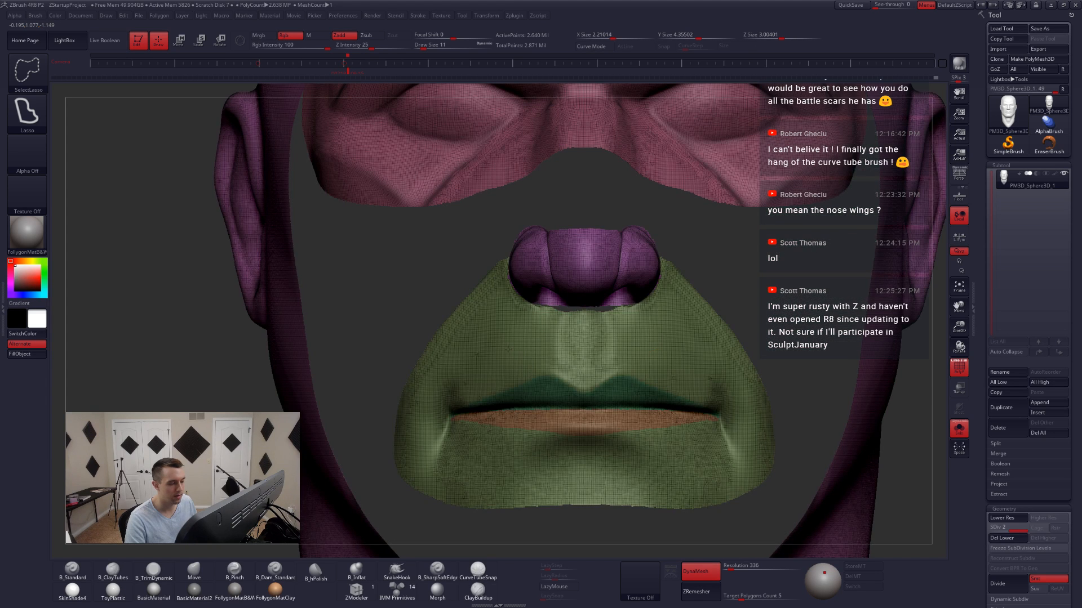
left_click(482, 342, "ctrl+shift")
left_click_drag(435, 311, 492, 336, "ctrl+shift")
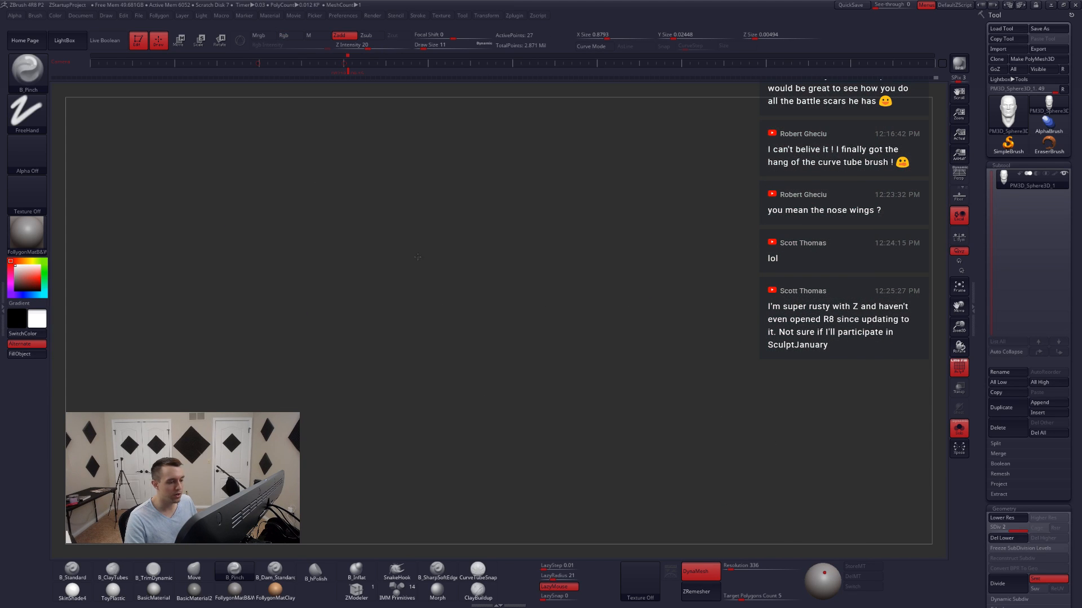
left_click(473, 341, "ctrl+shift")
right_click_drag(304, 260, 395, 329, "ctrl")
left_click(466, 347, "ctrl+shift")
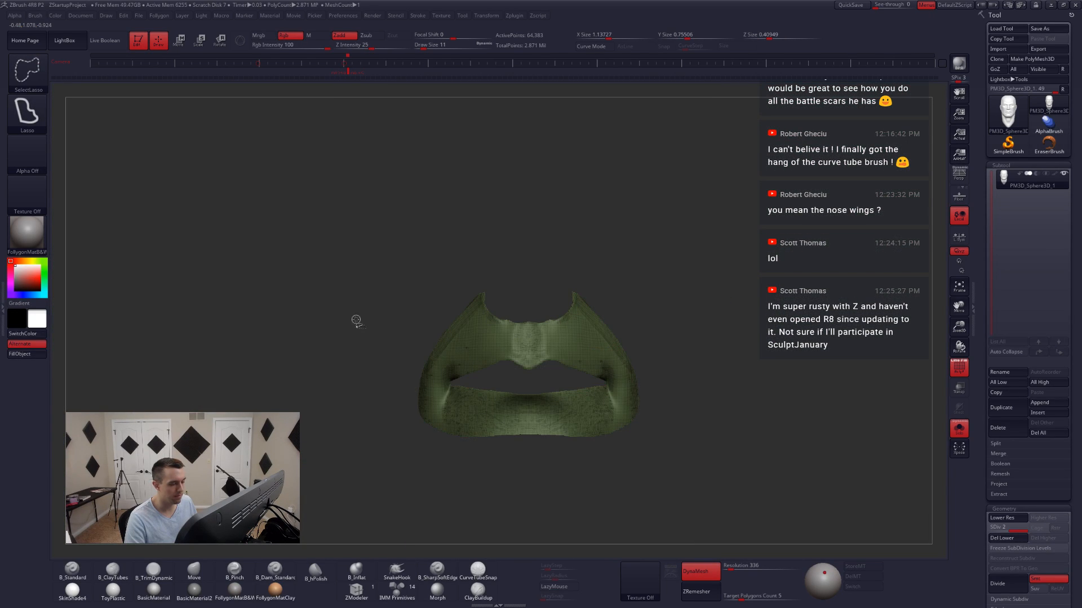
- Check the boundary between the cheek and mouth-surround polygroups with the rest of the head hidden, and restore full visibility
left_click(318, 344, "ctrl+shift")
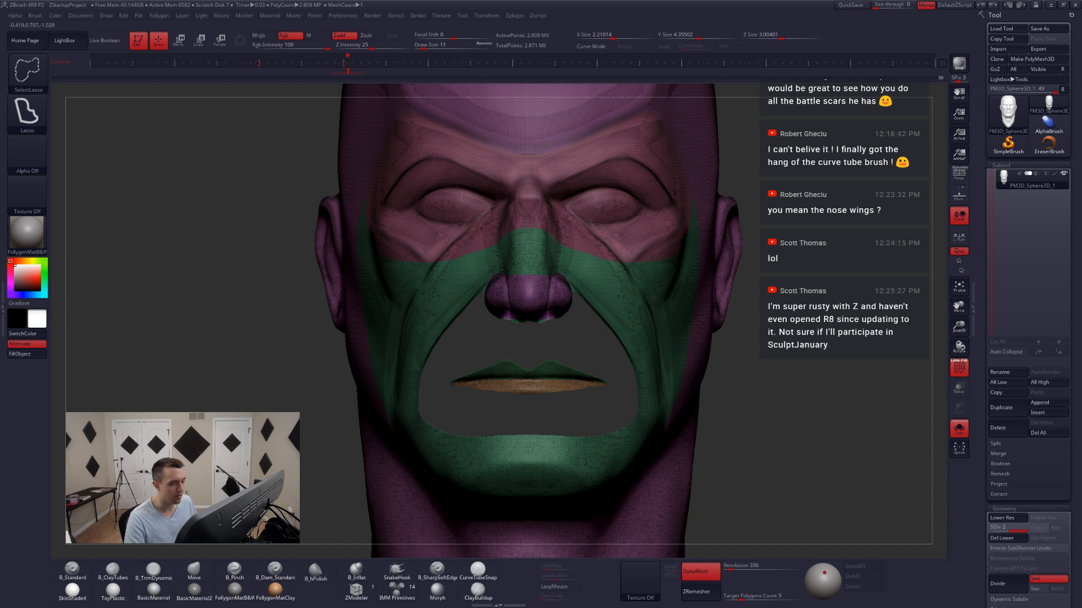
left_click(448, 299, "ctrl+shift")
left_click_drag(286, 301, 259, 310, "ctrl+shift")
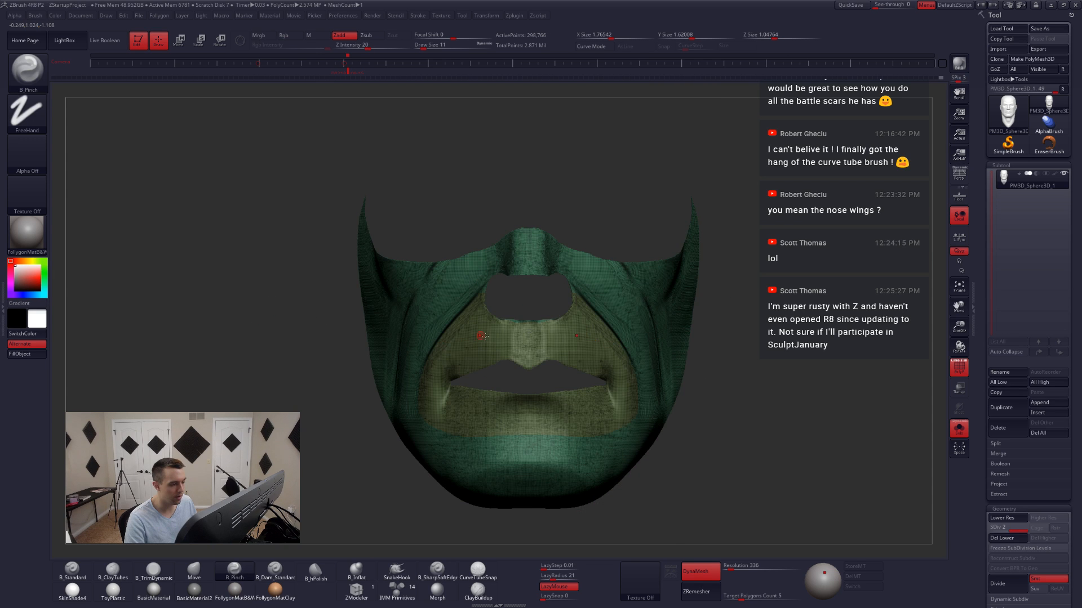
right_click_drag(485, 336, 505, 383)
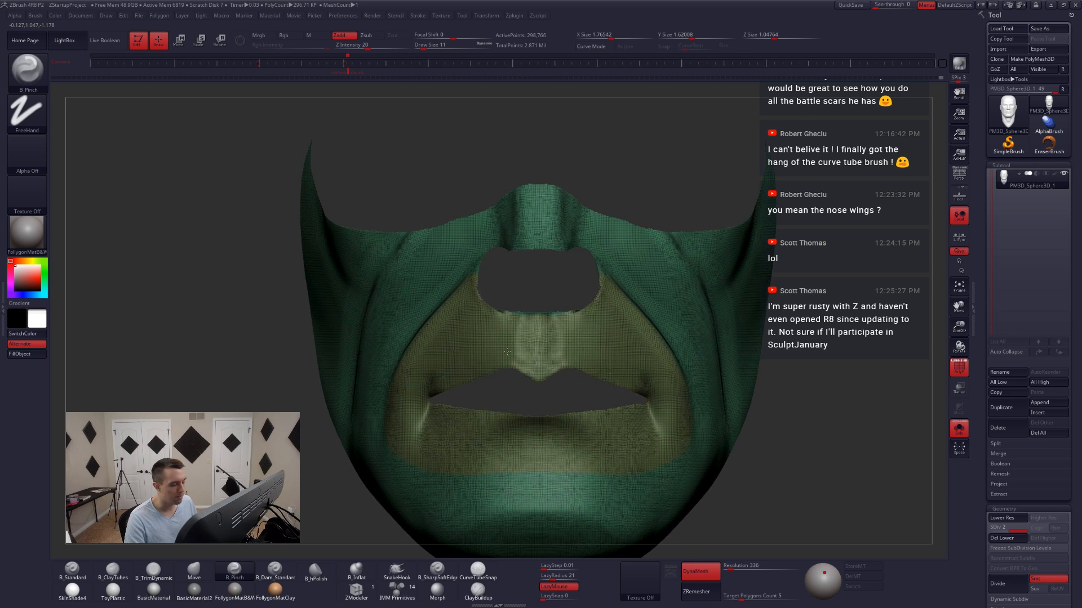
left_click(508, 384, "ctrl+shift")
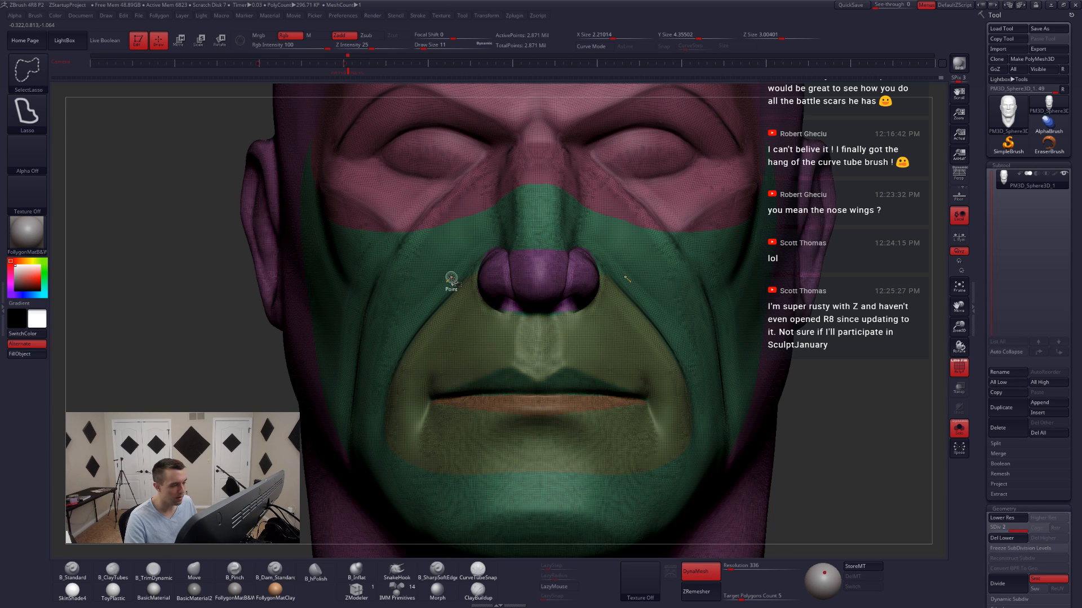
- Isolate the green cheek polygroup, regroup the leftover strip beneath the nose, and bring the full head back
left_click(465, 314, "ctrl+shift")
mouse_move(466, 314)
left_mouse_down("ctrl")
mouse_move(538, 365)
mouse_move(606, 333)
mouse_move(478, 281)
left_mouse_up("ctrl")
key("ctrl+w")
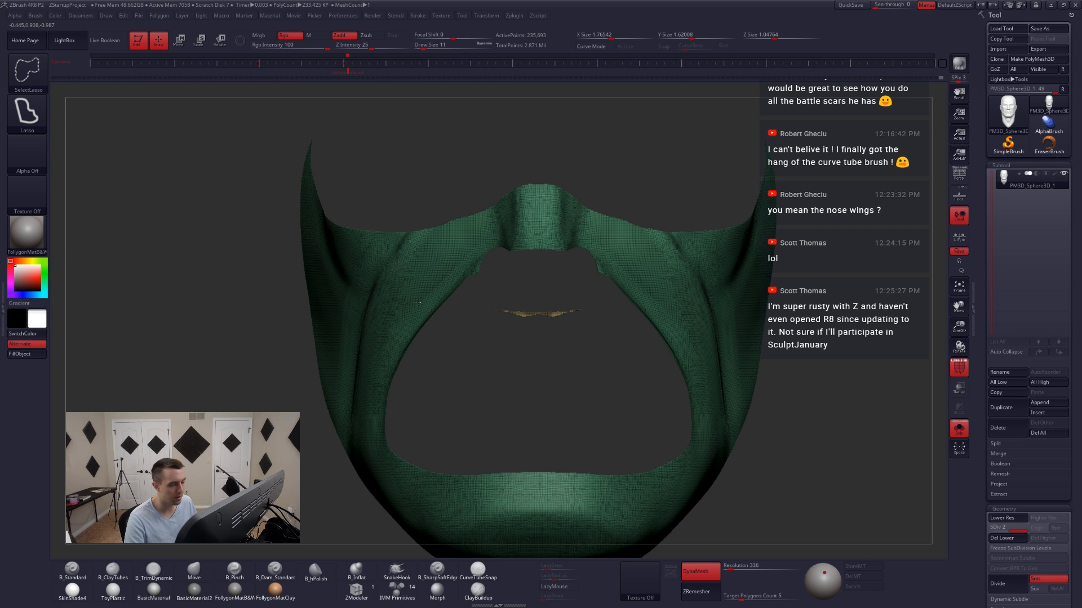
left_click(418, 304, "ctrl+shift")
left_click_drag(348, 289, 318, 305, "ctrl+shift")
left_click(470, 305, "ctrl+shift")
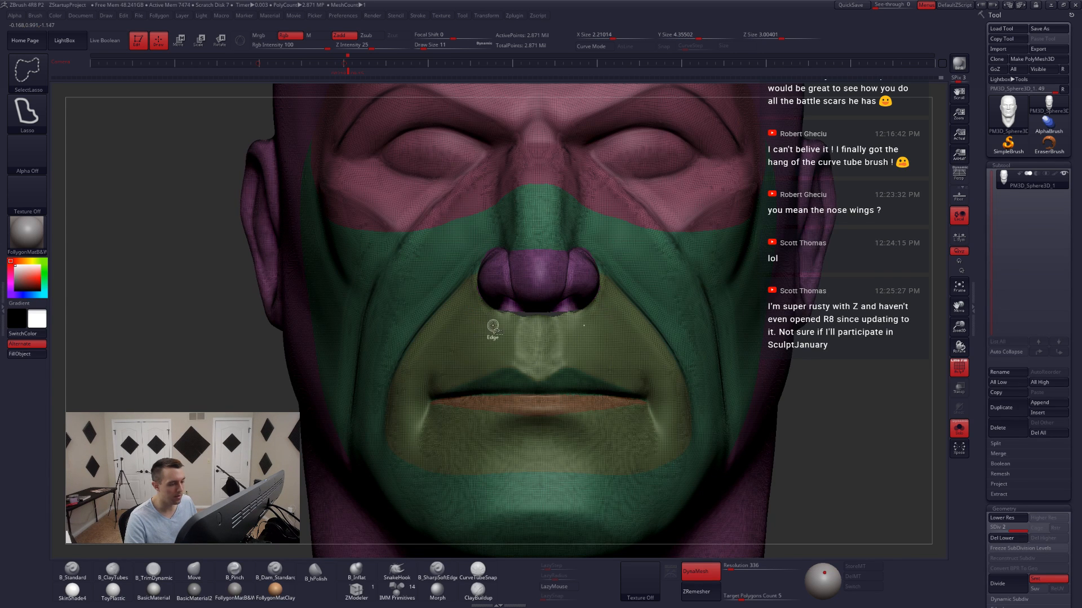
- Isolate the mouth surround up to the nose base, assign it one new polygroup, and unhide the head
left_click(497, 330, "ctrl+shift")
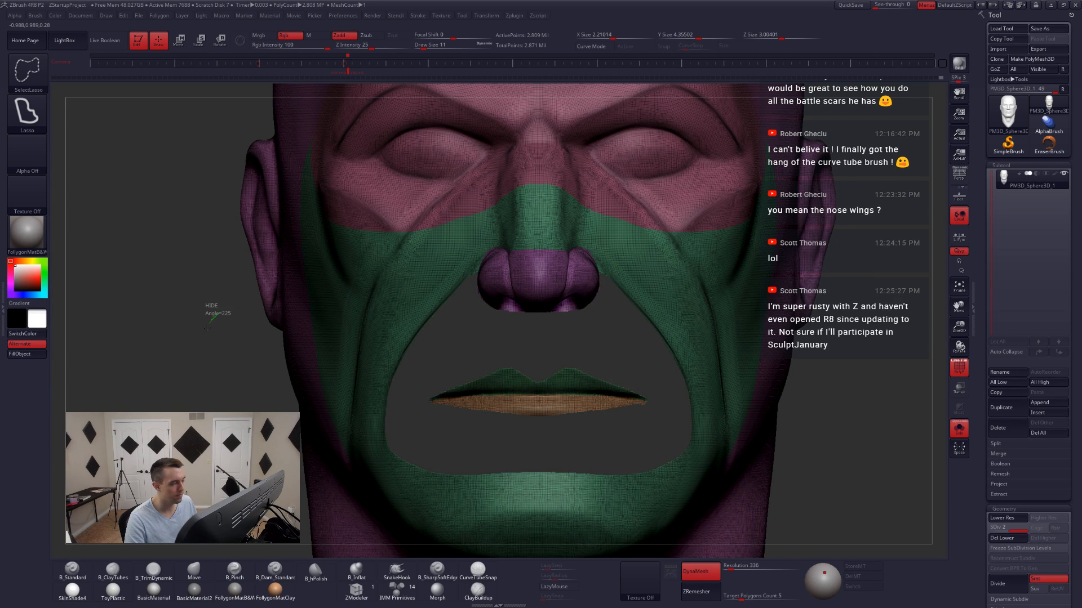
left_click_drag(211, 307, 272, 325, "ctrl+shift")
key("ctrl+w")
left_click_drag(637, 282, 687, 282, "alt")
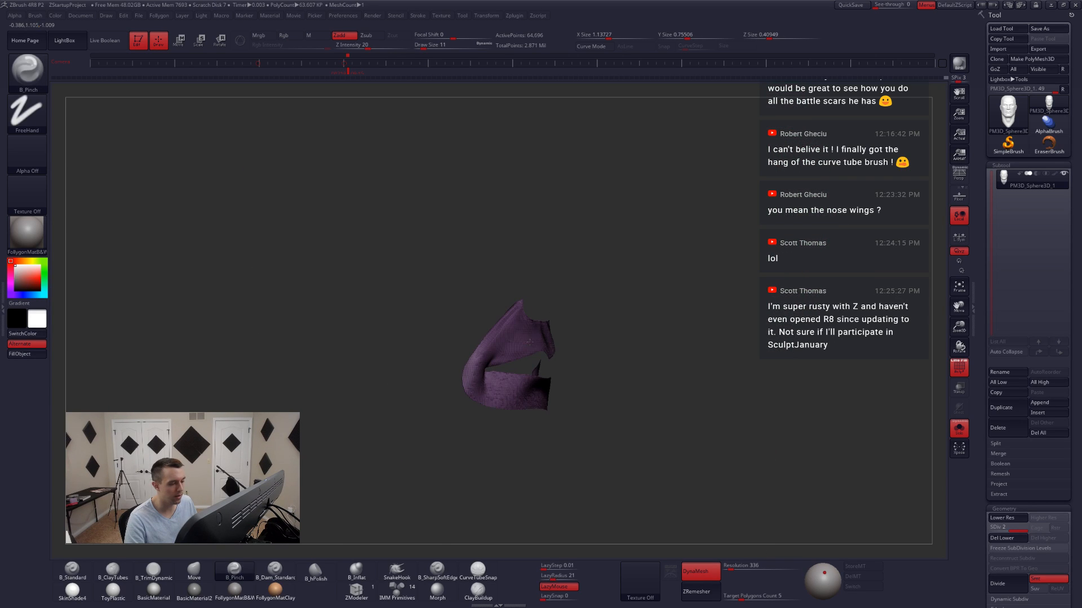
left_click(603, 334, "ctrl+shift")
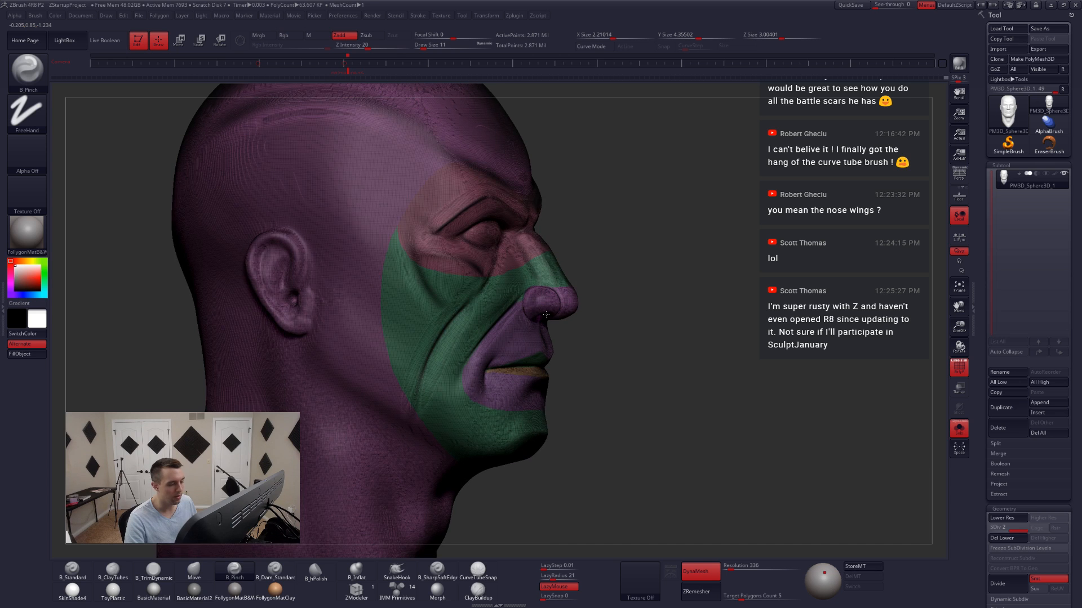
- Turn off the wireframe lines while keeping the polygroup colors, and check the nose and mouth groups from both sides
left_click_drag(608, 338, 845, 365)
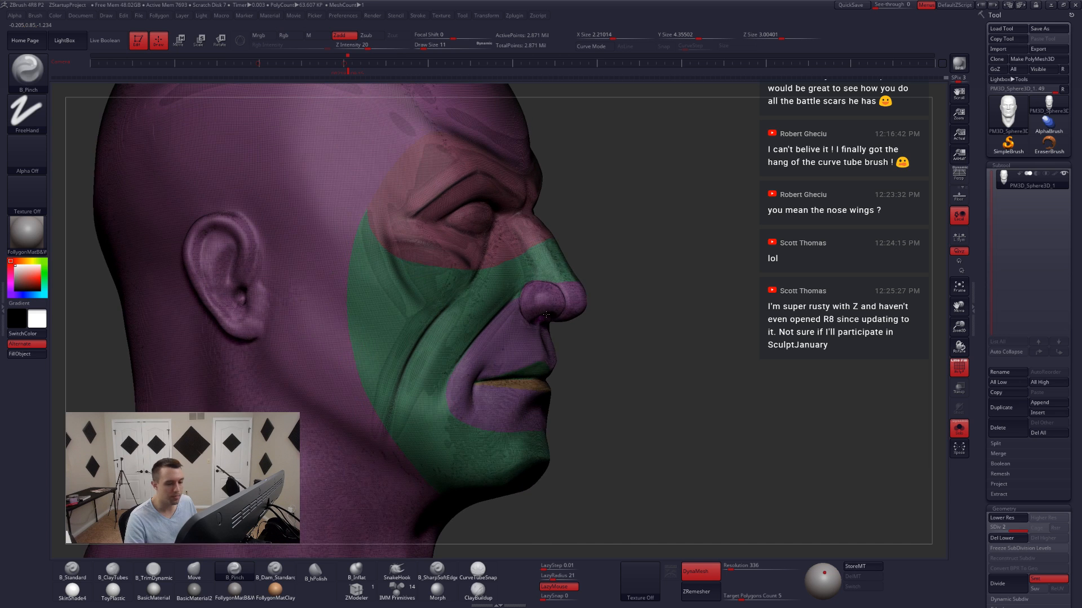
left_click(959, 367)
mouse_move(584, 354)
left_mouse_down()
mouse_move(521, 366)
mouse_move(549, 325)
left_mouse_up()
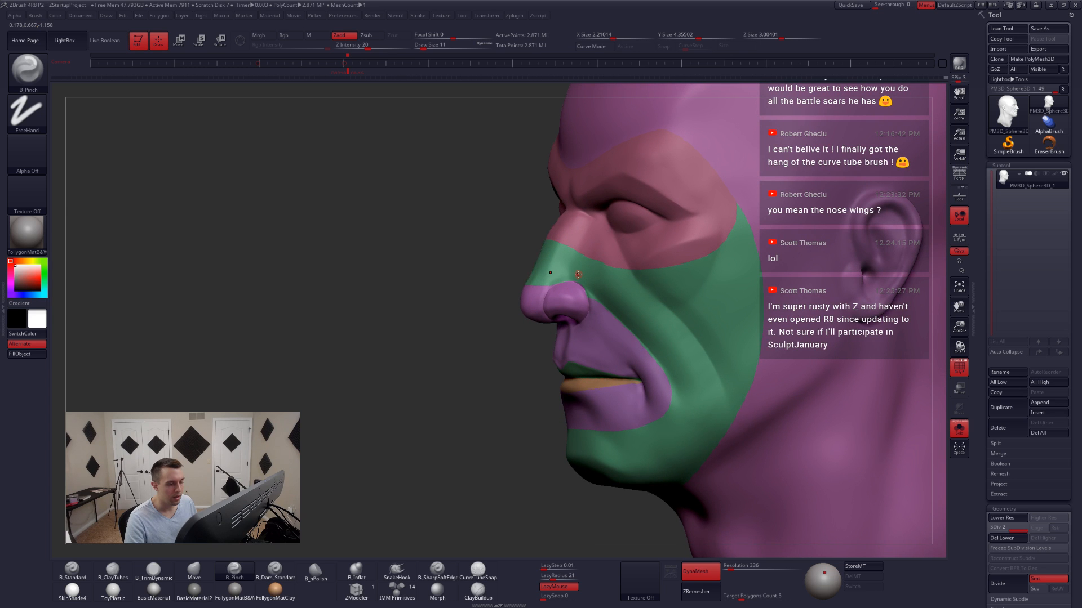
left_click_drag(596, 298, 626, 319)
mouse_move(593, 353)
right_mouse_down("ctrl")
mouse_move(527, 356)
mouse_move(595, 361)
mouse_move(614, 347)
mouse_move(588, 345)
right_mouse_up("ctrl")
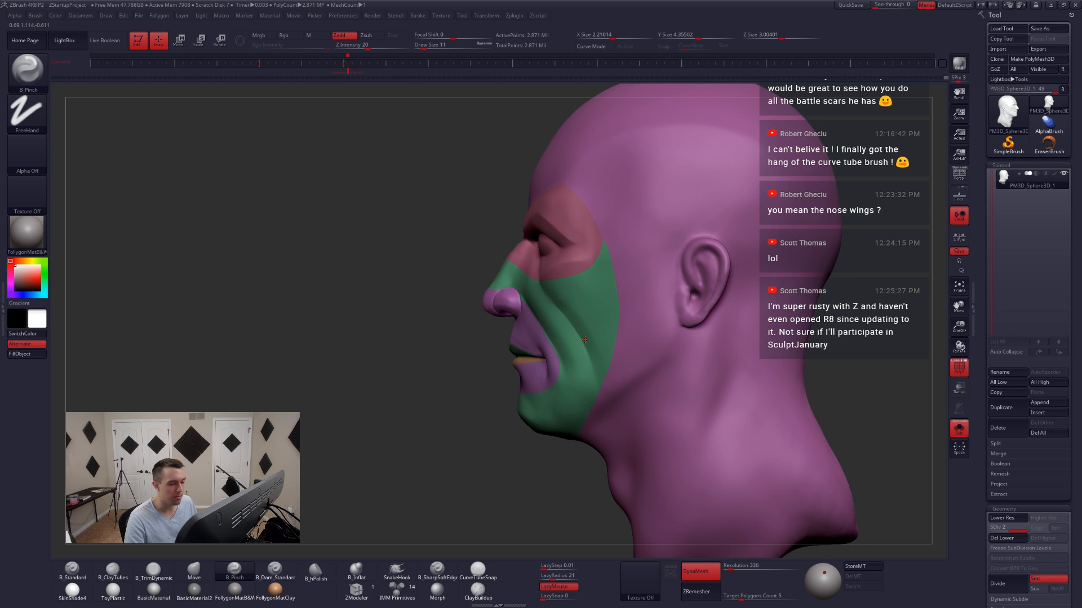
- Try to isolate the green cheek polygroup, and change the selection brush to SelectRect
key("ctrl+shift")
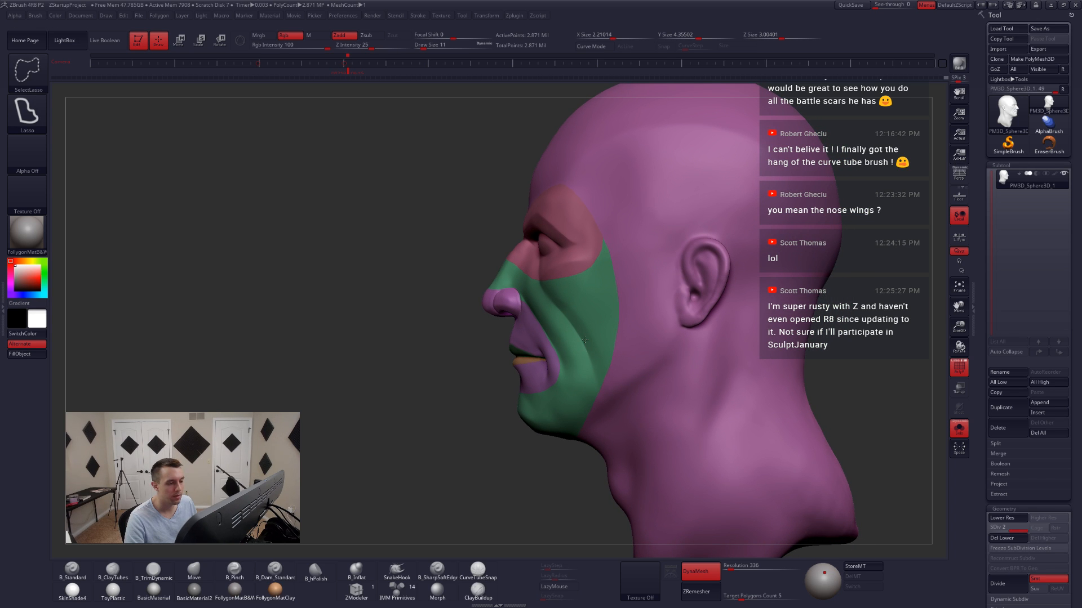
left_click(585, 340, "ctrl+shift")
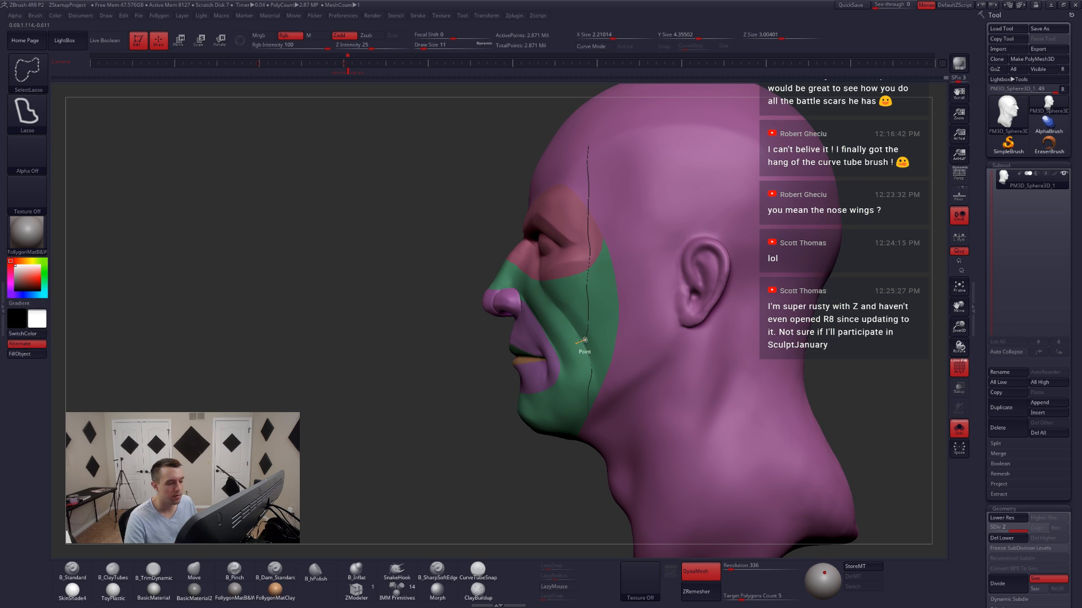
left_click(28, 70, "ctrl+shift")
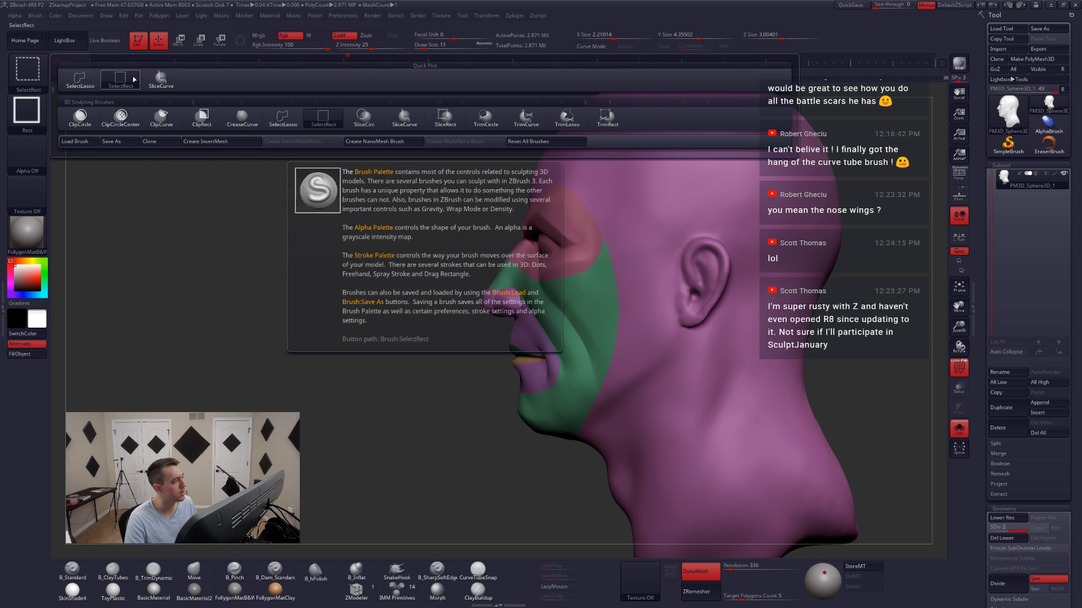
left_click(120, 78)
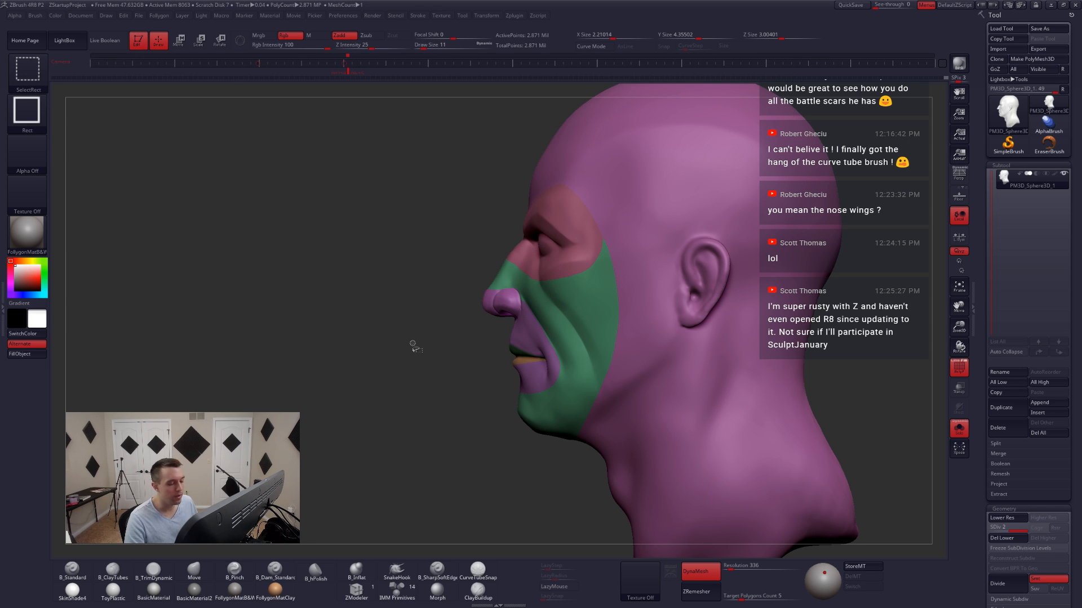
- Isolate the large head and neck polygroup, turn on double-sided display, and frame the ear in side view
left_click_drag(484, 374, 610, 364)
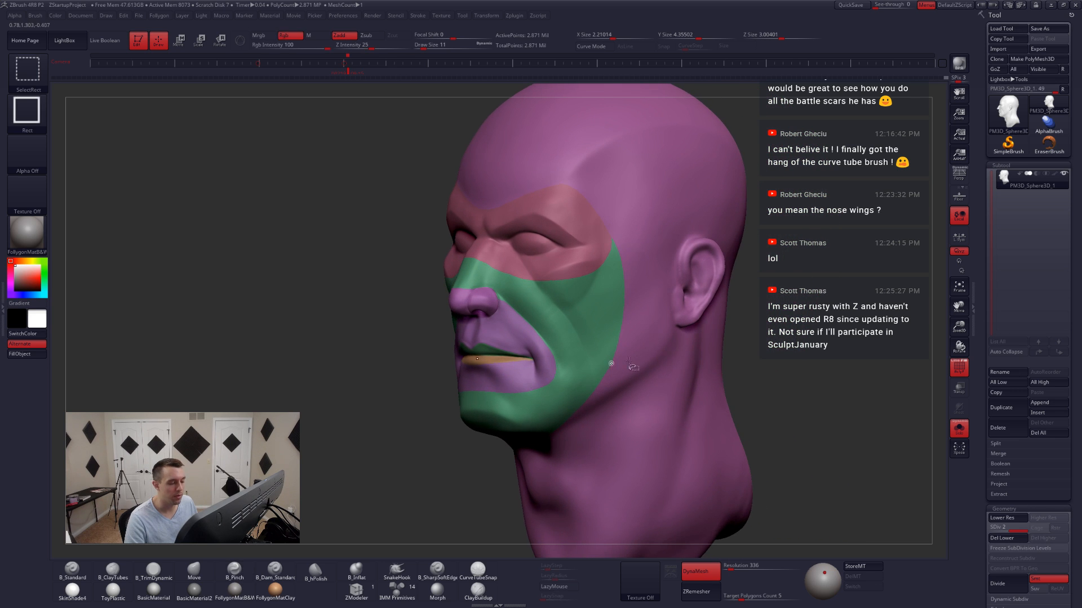
left_click(654, 334, "ctrl+shift")
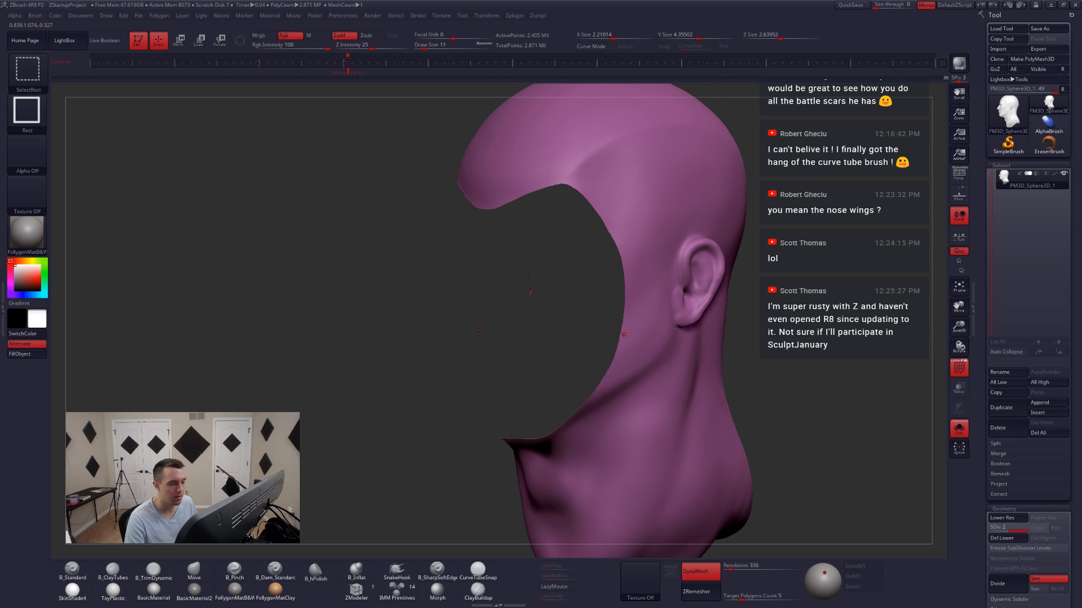
left_click_drag(555, 337, 642, 335)
key("space")
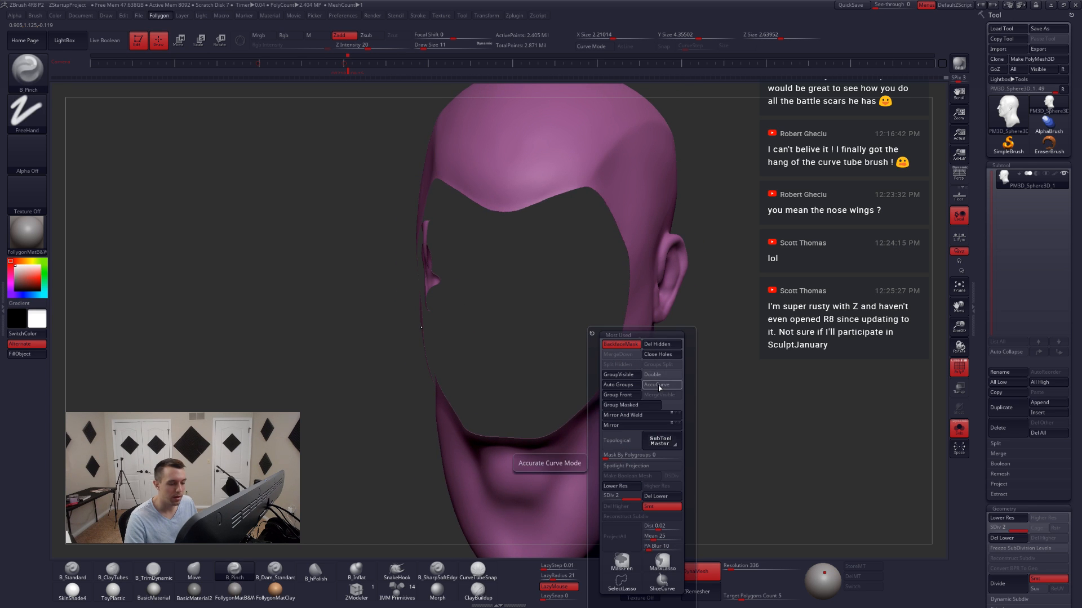
left_click(653, 376)
left_click_drag(738, 337, 662, 320)
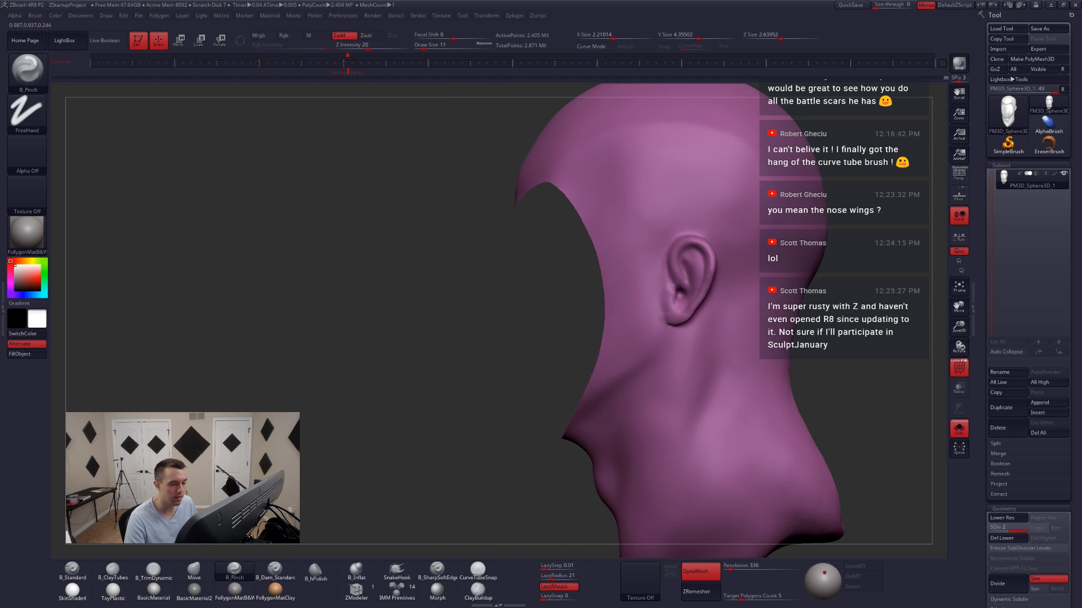
right_click_drag(662, 320, 605, 384, "alt")
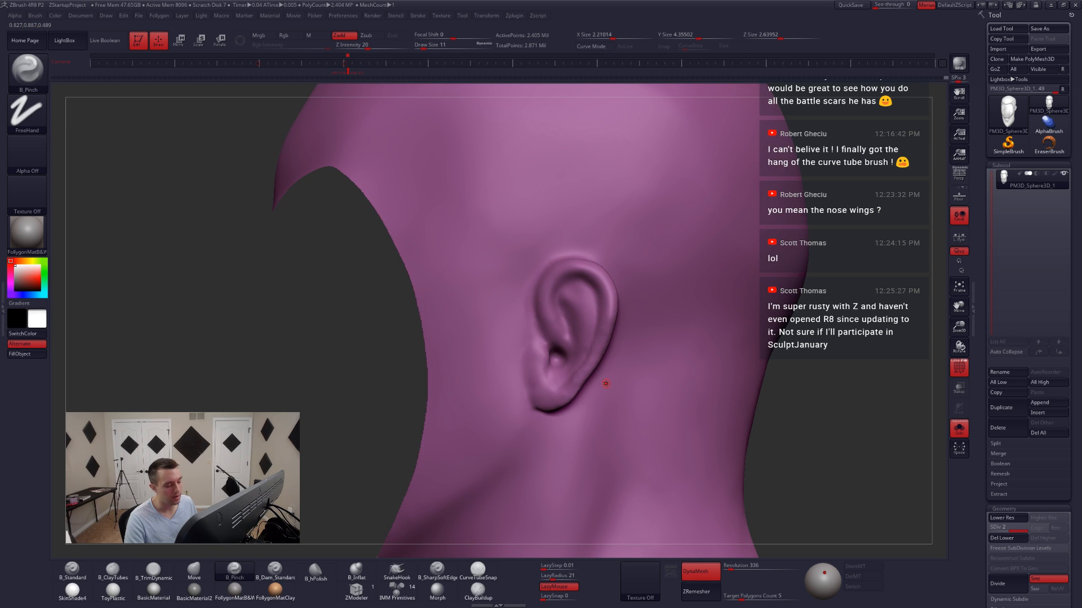
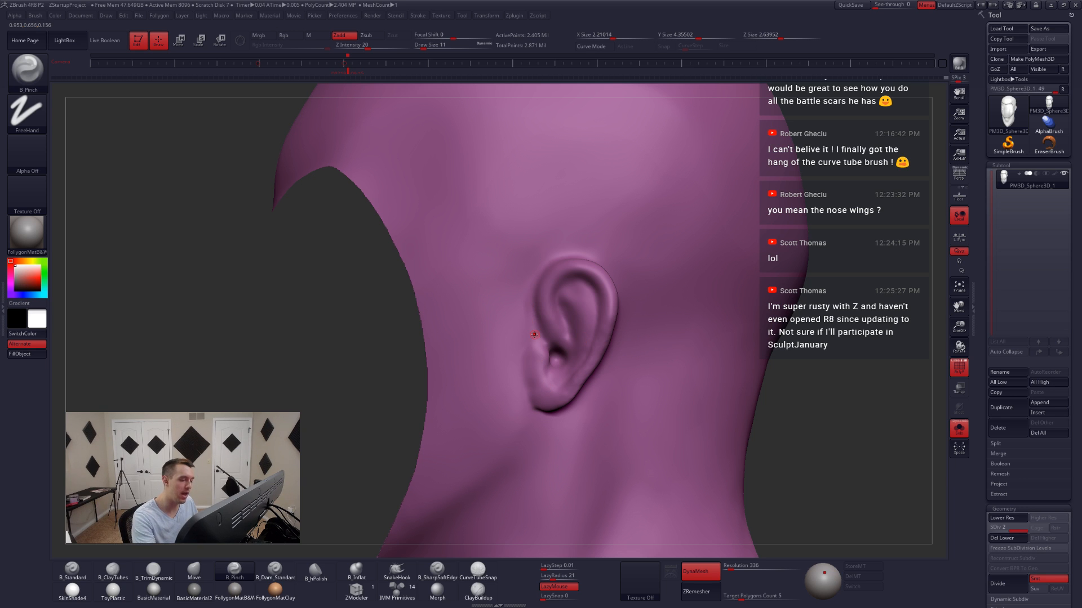
- Mask the whole ear with MaskLasso, including the lobe and the area along its front edge
key("ctrl")
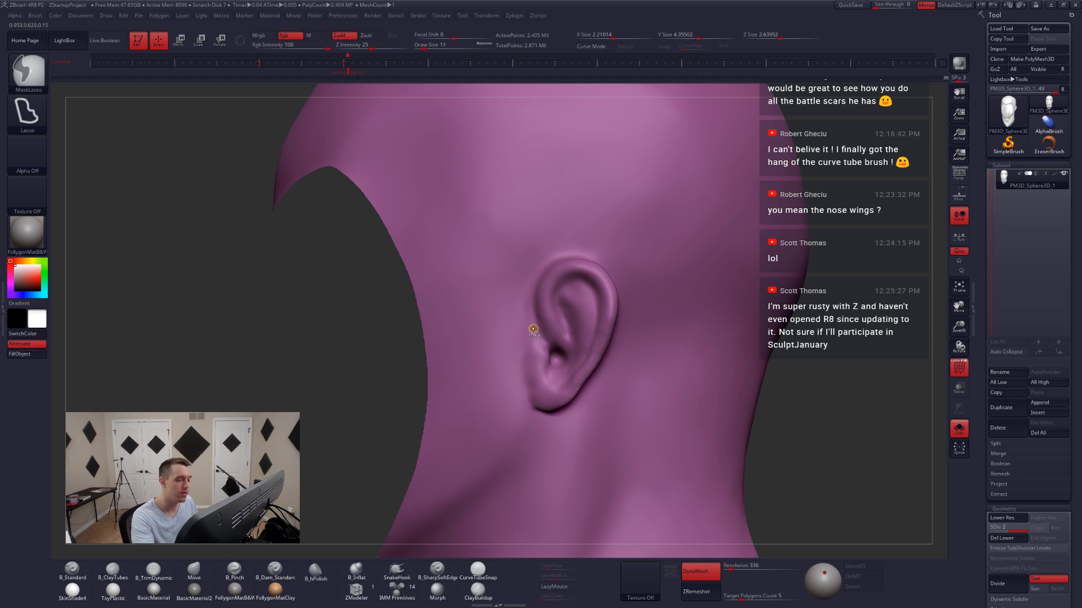
right_click_drag(515, 277, 538, 285, "ctrl")
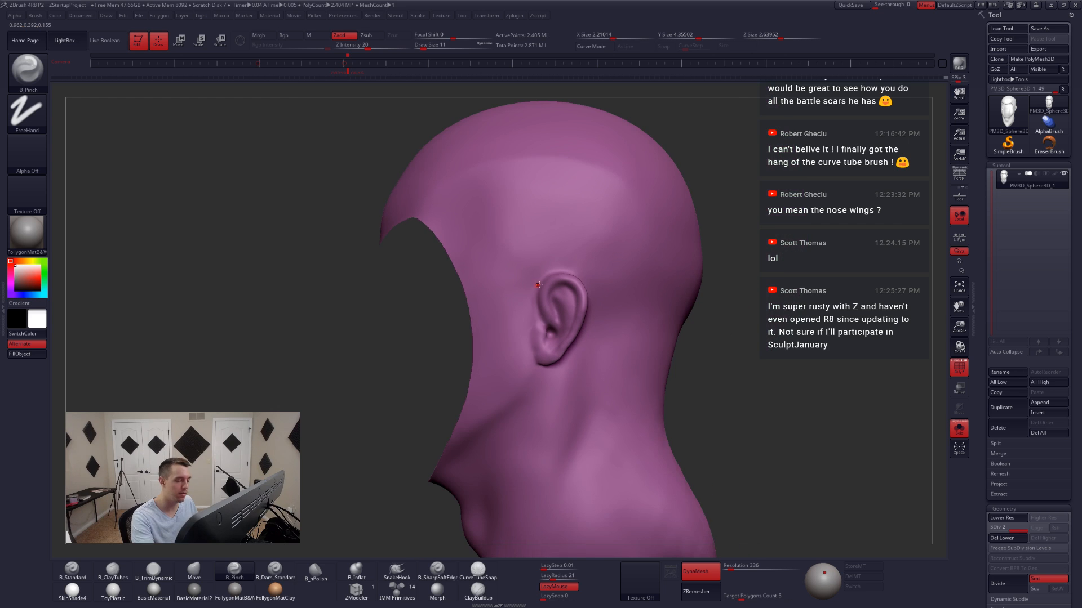
key("ctrl")
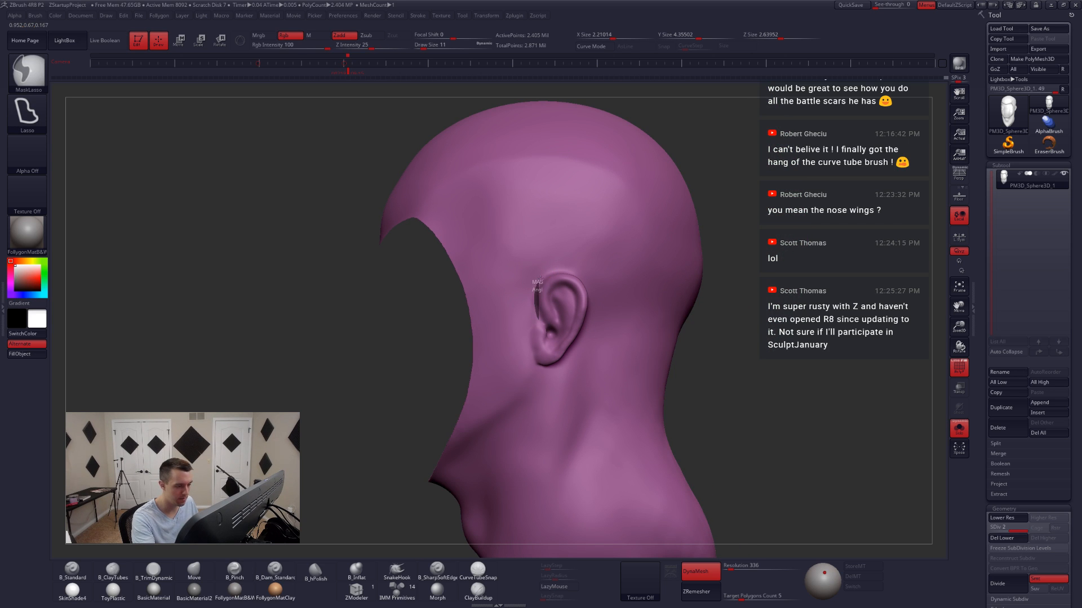
mouse_move(538, 280)
left_mouse_down("ctrl")
mouse_move(559, 269)
mouse_move(587, 287)
mouse_move(579, 343)
mouse_move(561, 361)
left_mouse_up("ctrl")
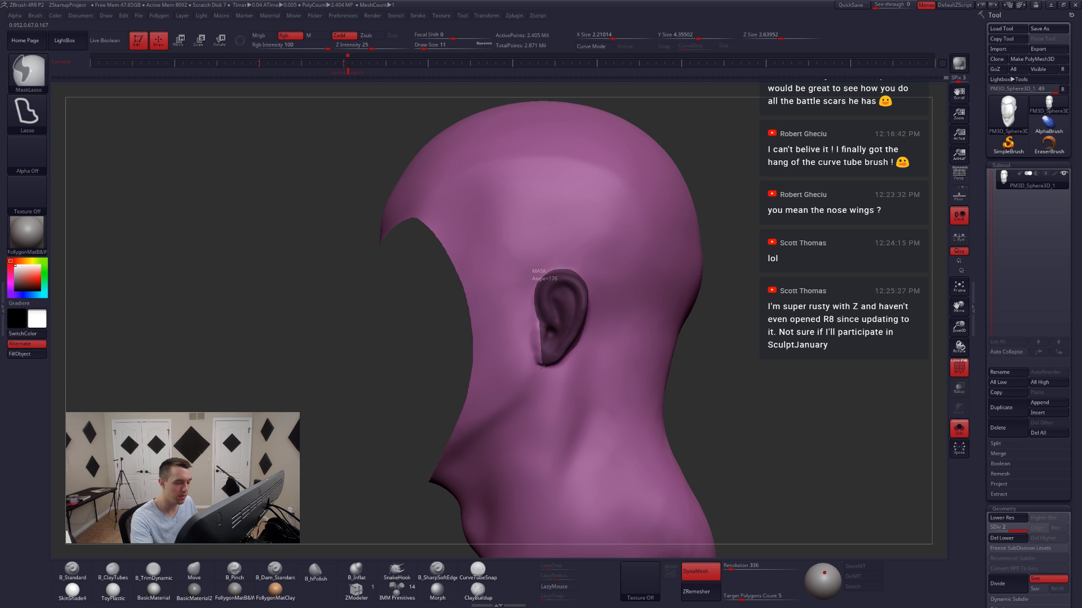
left_click(538, 321, "ctrl")
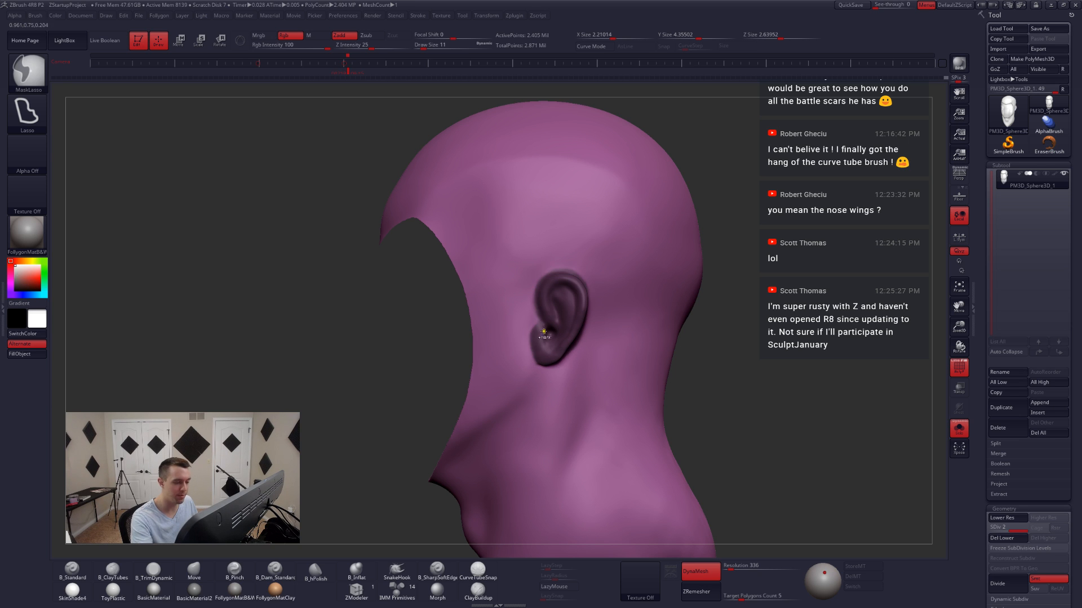
- Trim the ear mask's edges behind, below and above the ear by unmasking the spill onto the head
left_click_drag(727, 344, 563, 324)
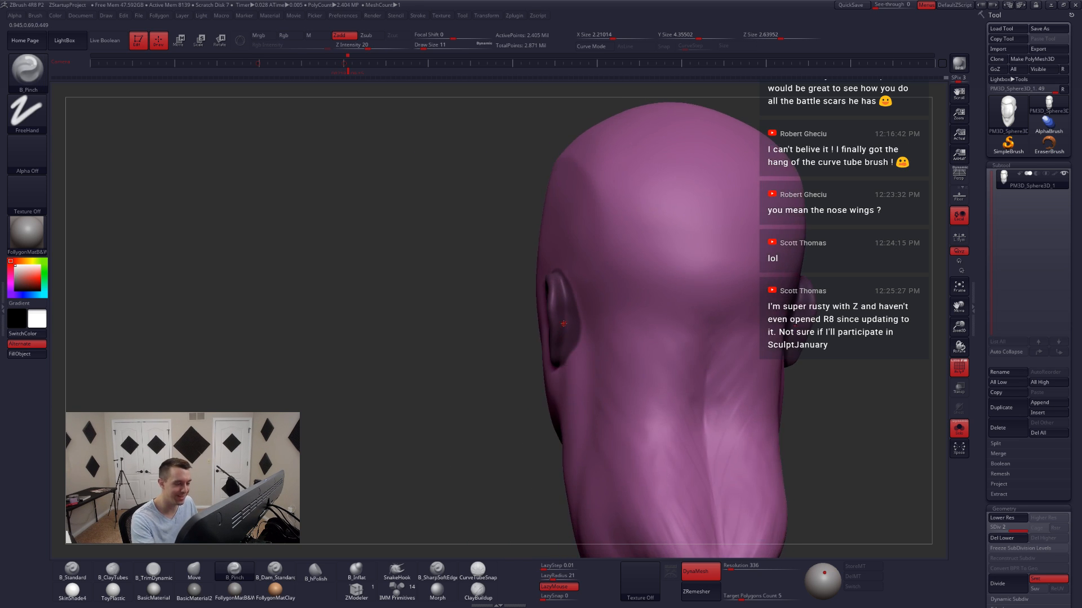
right_click_drag(571, 323, 559, 253, "ctrl")
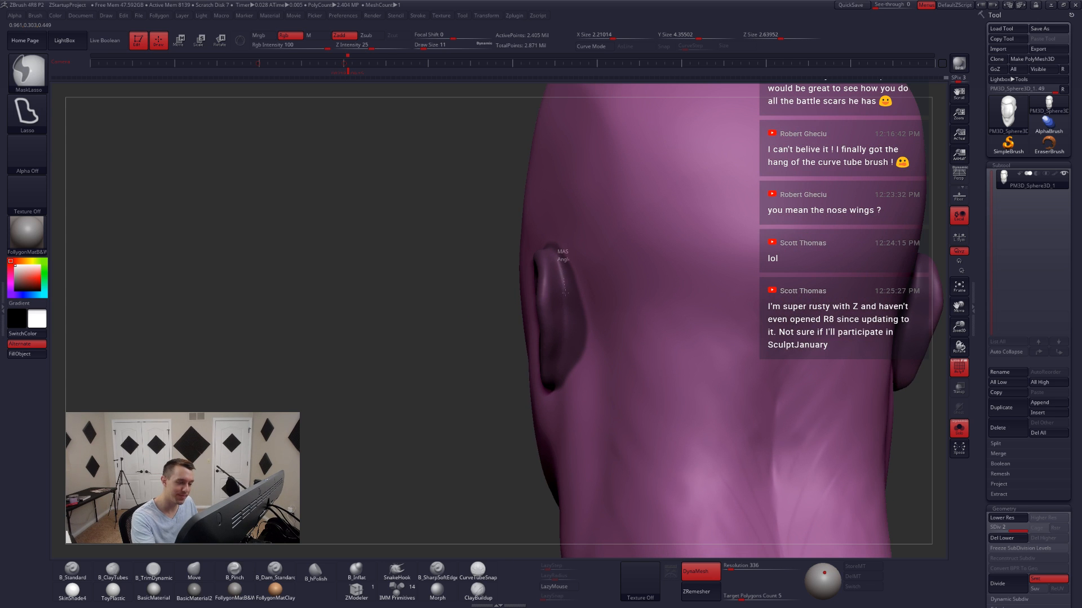
mouse_move(561, 358)
left_mouse_down("ctrl+alt")
mouse_move(587, 422)
mouse_move(568, 248)
left_mouse_up("ctrl+alt")
mouse_move(572, 333)
right_mouse_down()
mouse_move(631, 366)
mouse_move(708, 438)
right_mouse_up()
right_click_drag(551, 373, 552, 383)
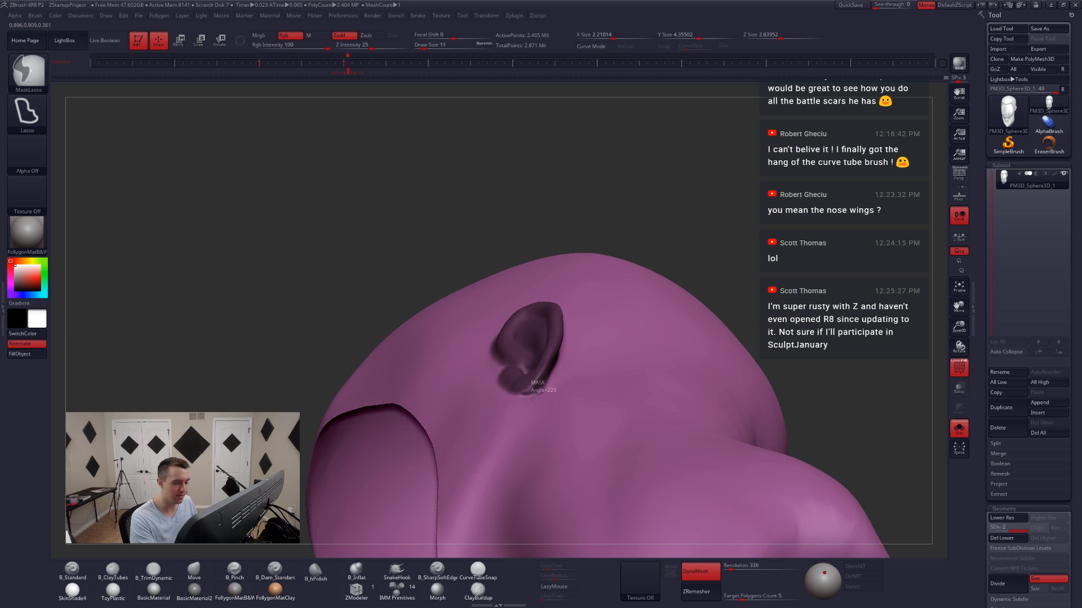
left_click_drag(533, 399, 554, 389, "ctrl+alt")
mouse_move(578, 462)
right_mouse_down()
mouse_move(519, 303)
mouse_move(568, 281)
right_mouse_up()
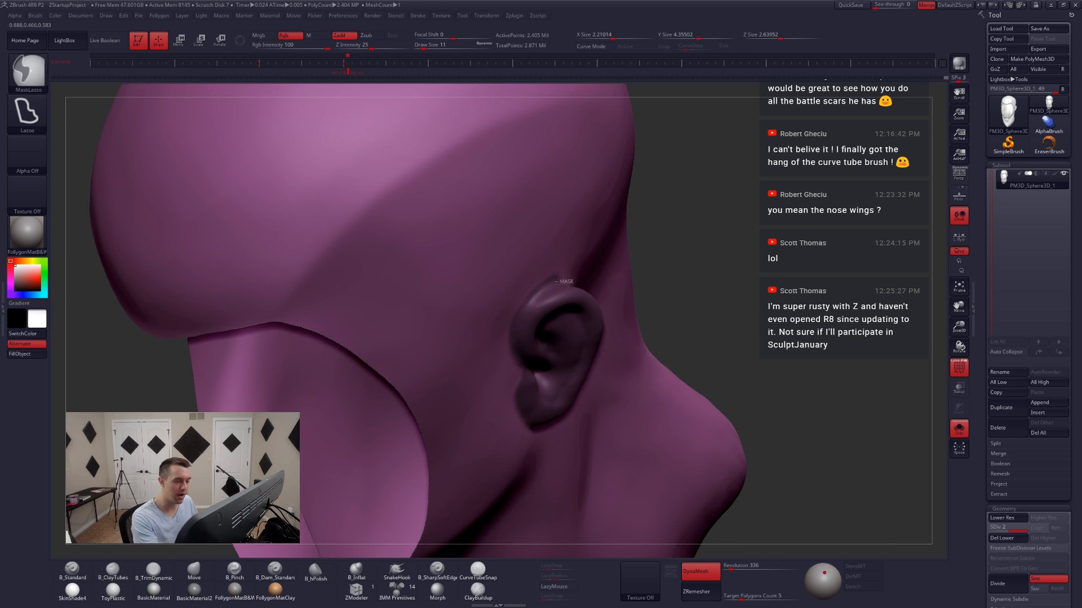
left_click_drag(496, 319, 581, 264, "ctrl+alt")
right_click_drag(462, 350, 519, 313)
mouse_move(509, 353)
left_mouse_down("ctrl+alt")
mouse_move(490, 367)
mouse_move(525, 290)
left_mouse_up("ctrl+alt")
right_click_drag(497, 381, 531, 383)
- Hide the polygroup colors, switch masking to MaskPen at draw size 14, and smooth out the mask along the ear's front edge
key("ctrl+shift+f")
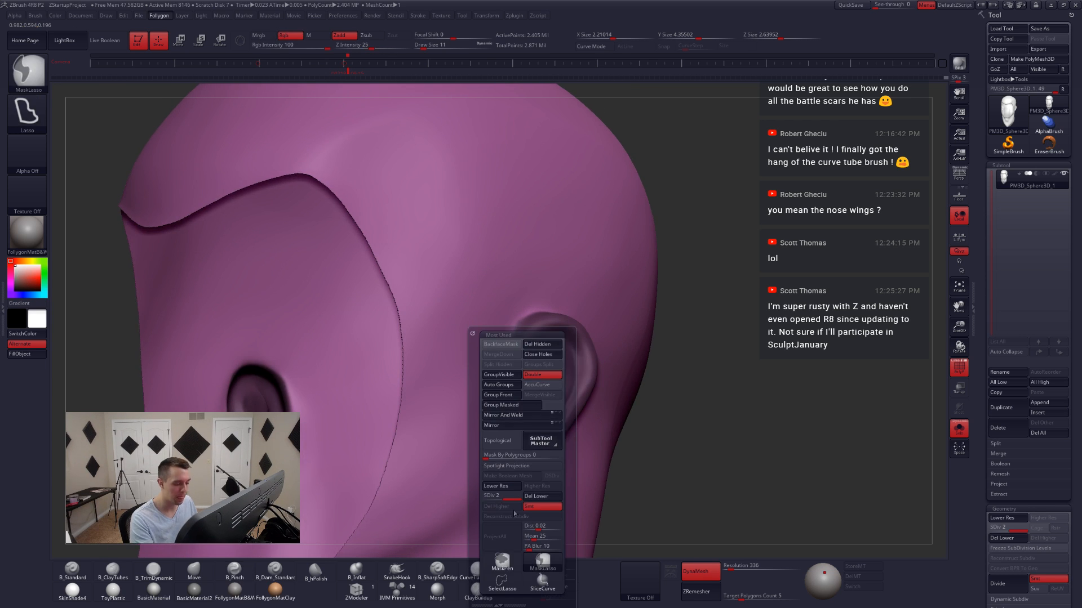
key("shift+f")
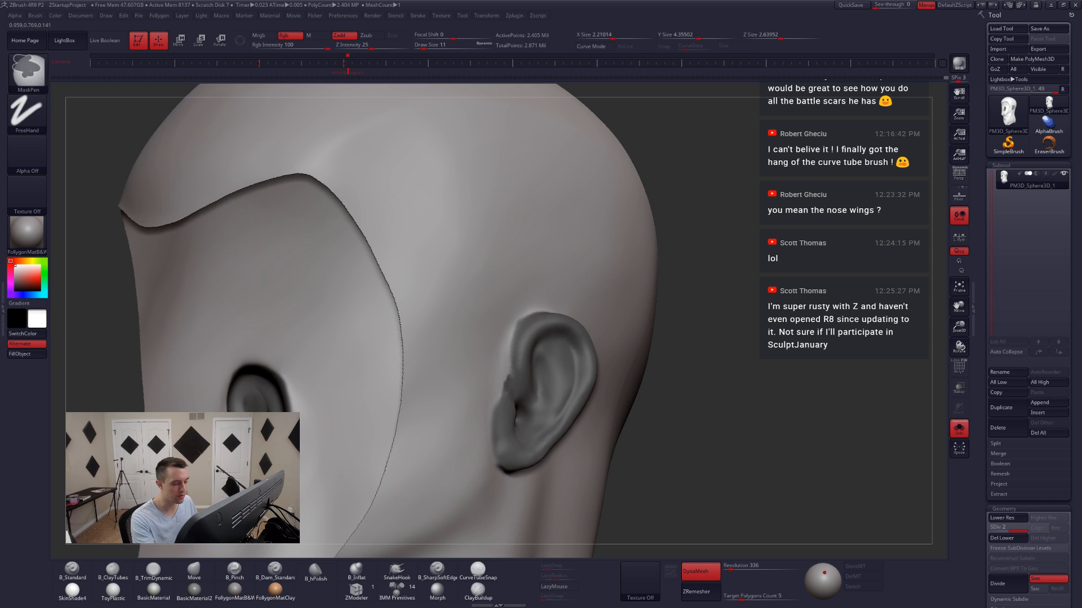
key("space")
left_click_drag(514, 386, 517, 385)
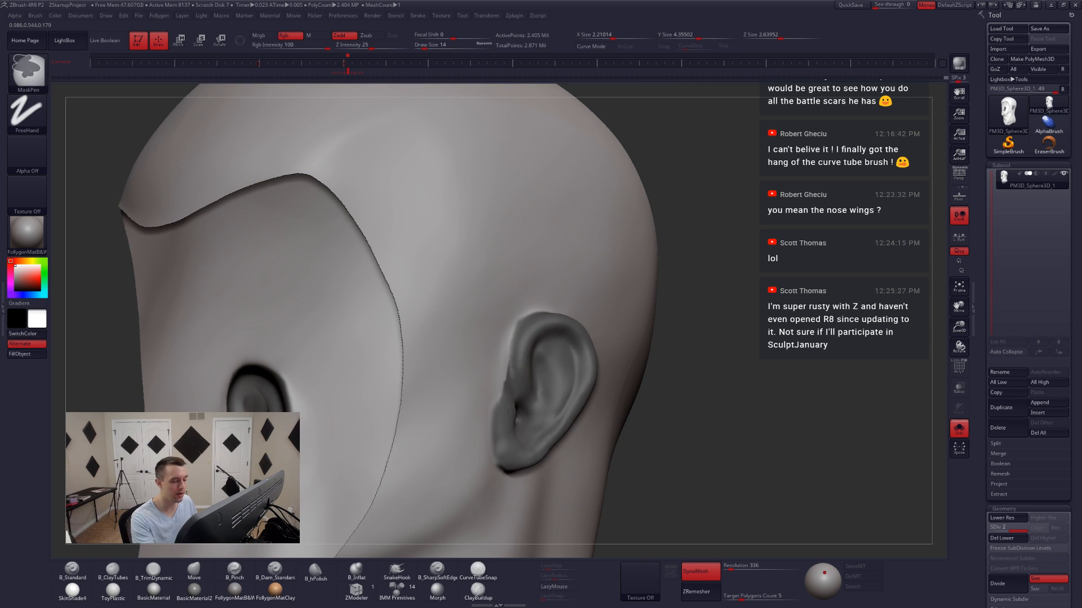
mouse_move(509, 411)
right_mouse_down()
mouse_move(556, 315)
mouse_move(572, 322)
mouse_move(598, 281)
mouse_move(628, 329)
mouse_move(595, 315)
mouse_move(604, 357)
mouse_move(609, 327)
right_mouse_up()
key("shift+f")
key("shift+f")
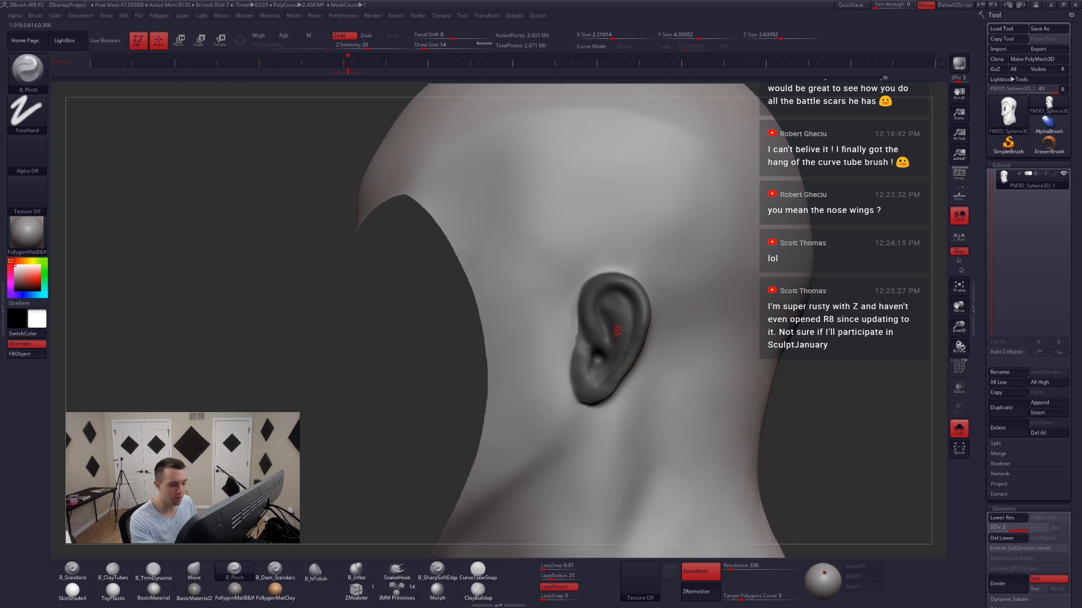
- Show the polygroup colors, turn the masked ear into its own polygroup, and unhide the full head
key("shift+f")
key("ctrl+w")
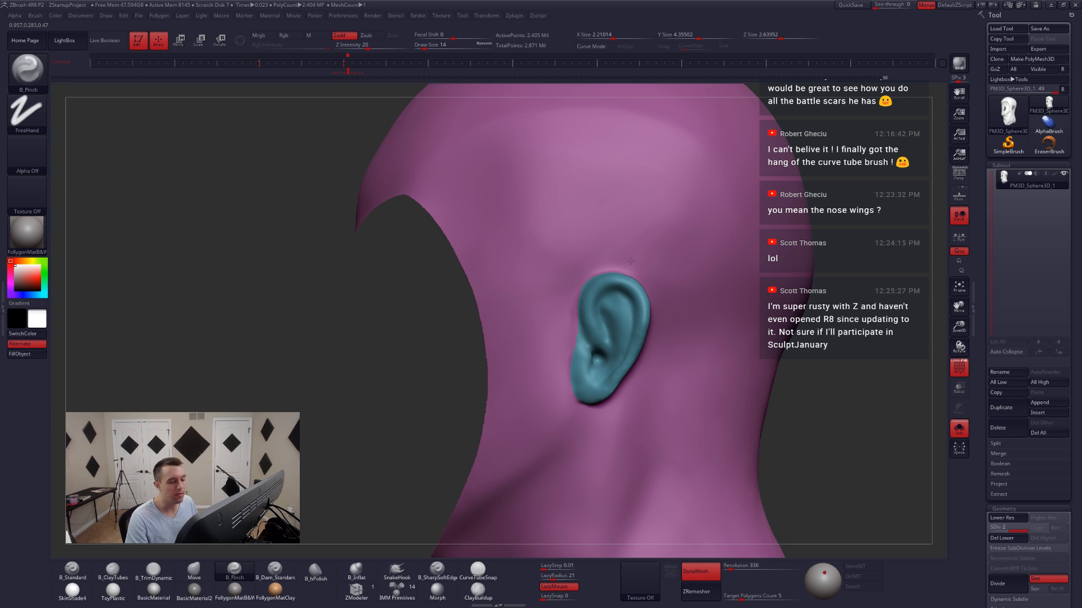
right_click_drag(619, 270, 595, 243, "ctrl")
left_click(428, 313, "ctrl+shift")
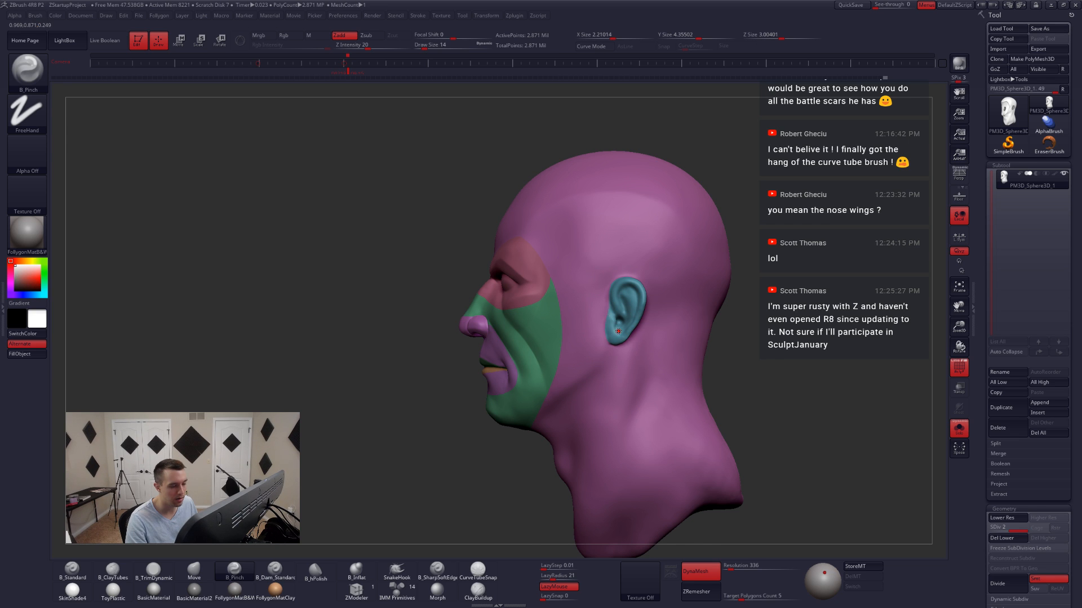
- Isolate the green cheek polygroup, lasso-mask its outer upper cheek beyond the smile fold, and make that area a new polygroup
right_click_drag(614, 323, 643, 323)
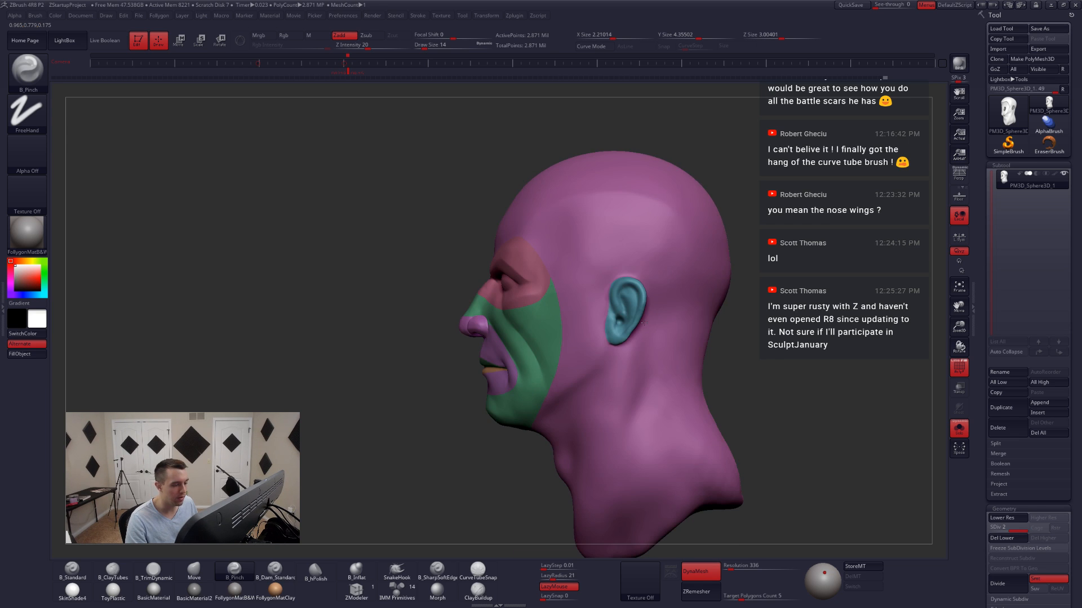
right_click_drag(572, 317, 601, 338, "ctrl")
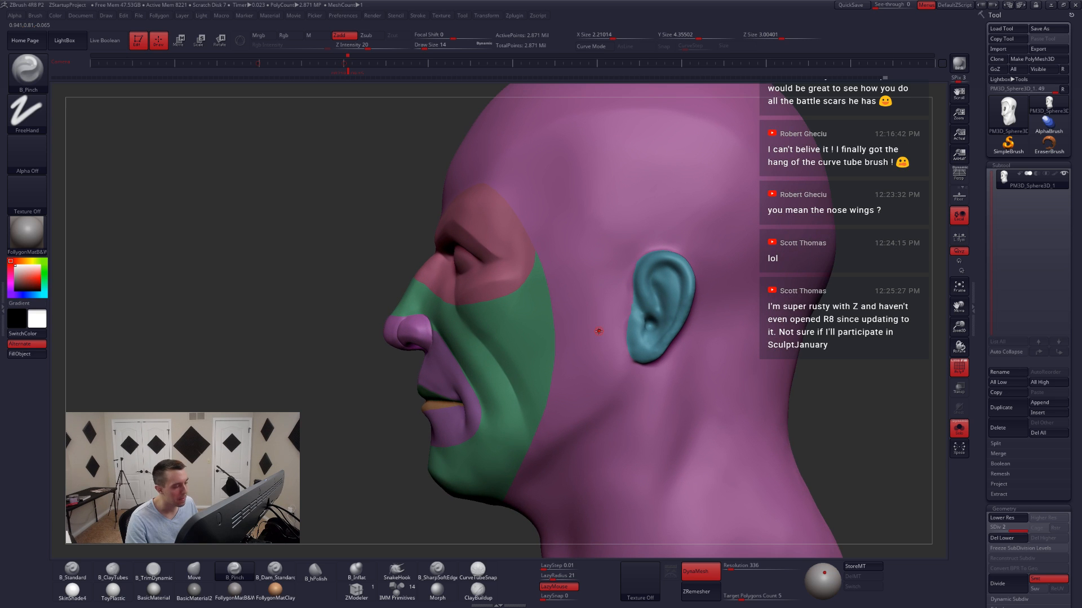
right_click_drag(501, 341, 523, 338, "alt")
key("ctrl+shift")
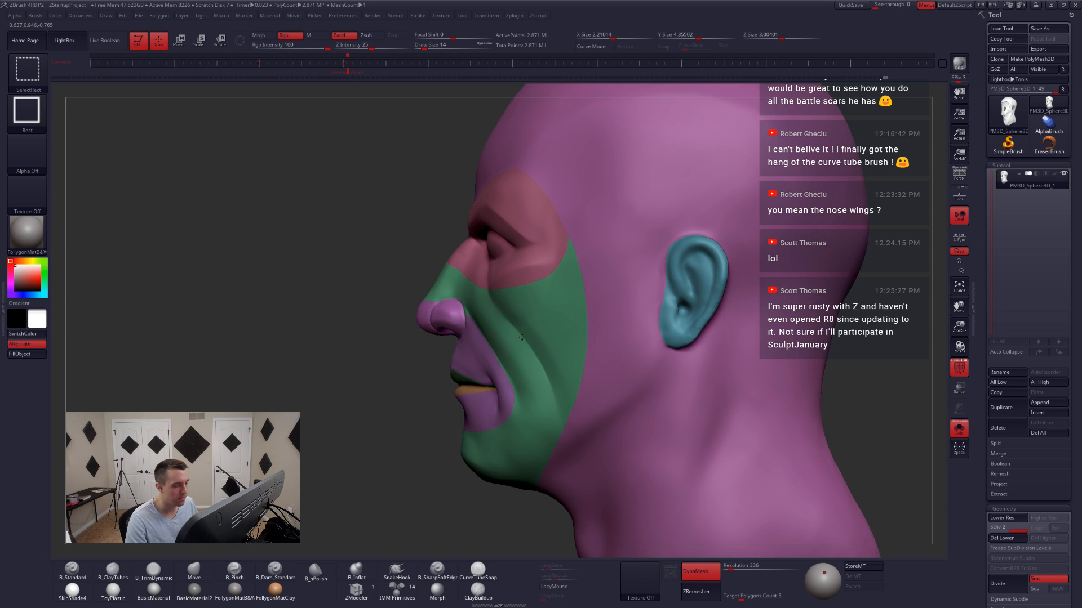
left_click(521, 337, "ctrl+shift")
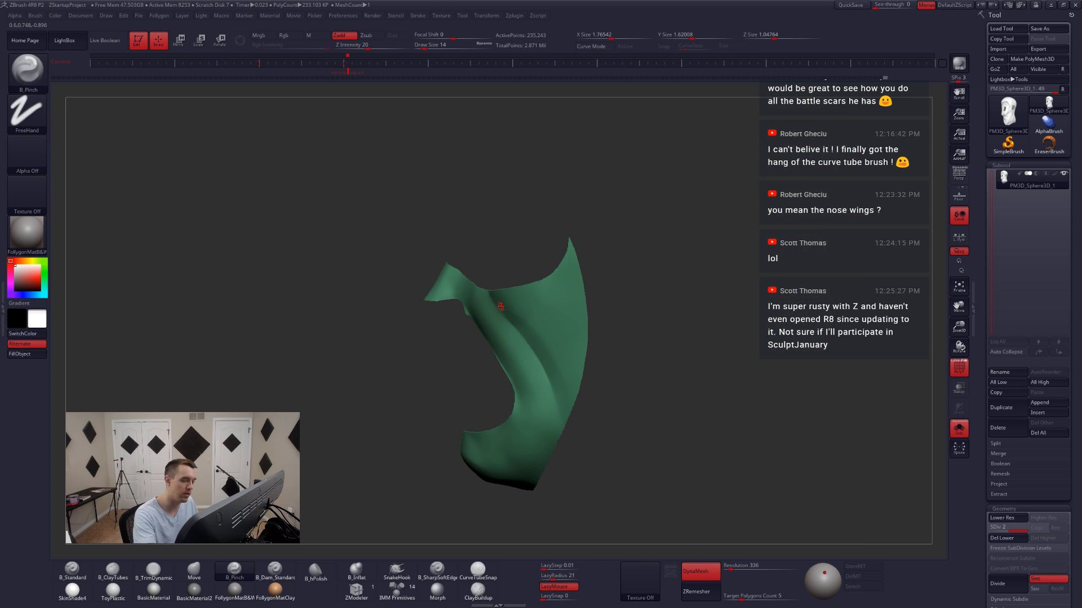
right_click_drag(508, 313, 518, 288, "alt")
key("ctrl+f")
left_click(545, 510, "ctrl")
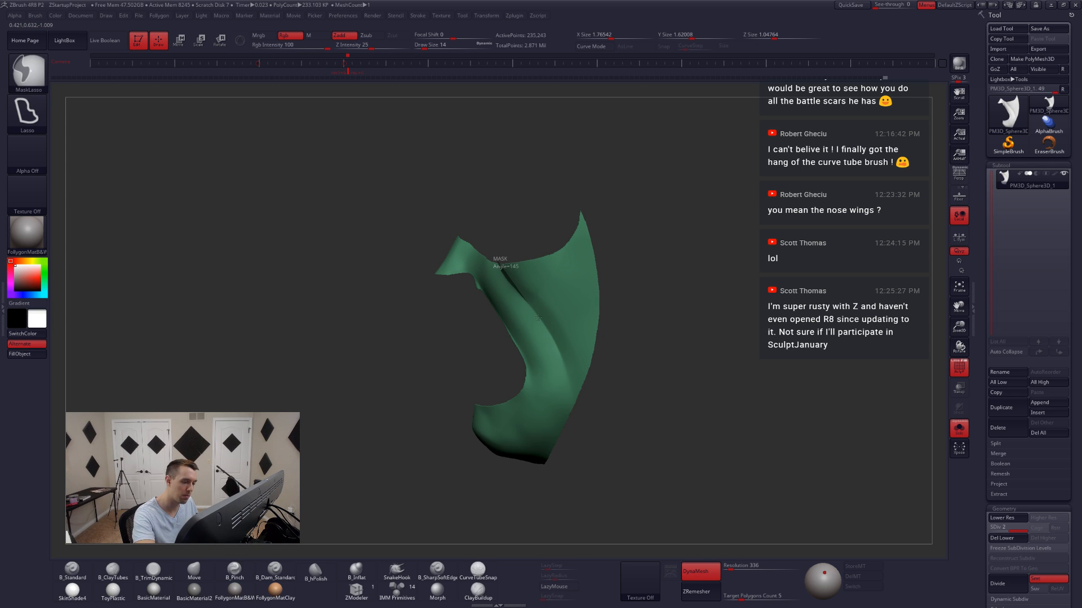
mouse_move(573, 401)
left_mouse_down("ctrl")
mouse_move(588, 451)
mouse_move(744, 259)
mouse_move(499, 124)
mouse_move(604, 156)
left_mouse_up("ctrl")
key("ctrl+w")
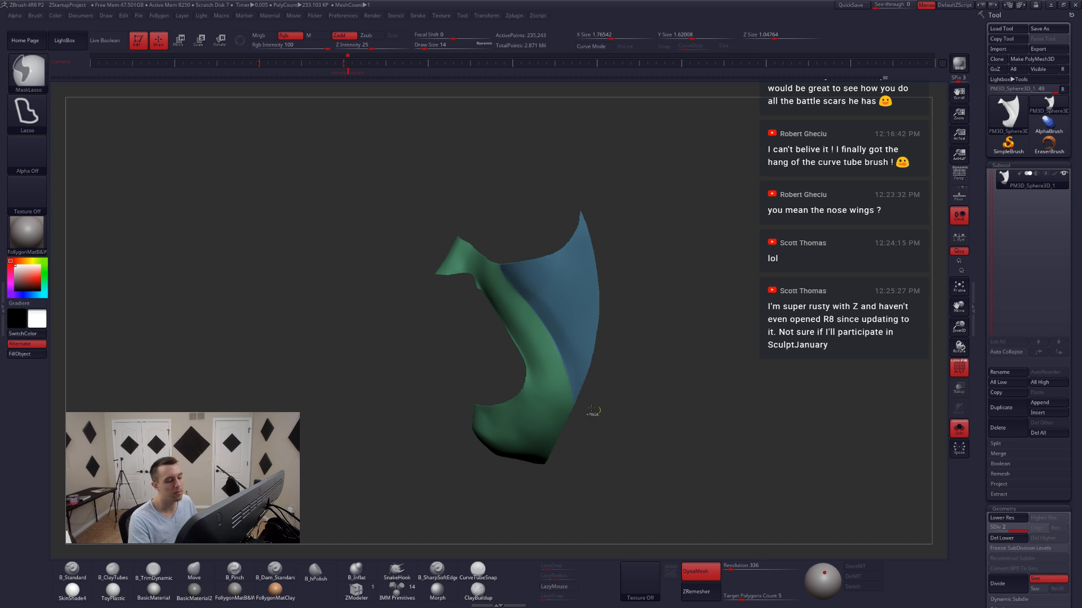
- Check the split cheek groups from the opposite side and bring the full head back
right_click_drag(496, 414, 555, 404)
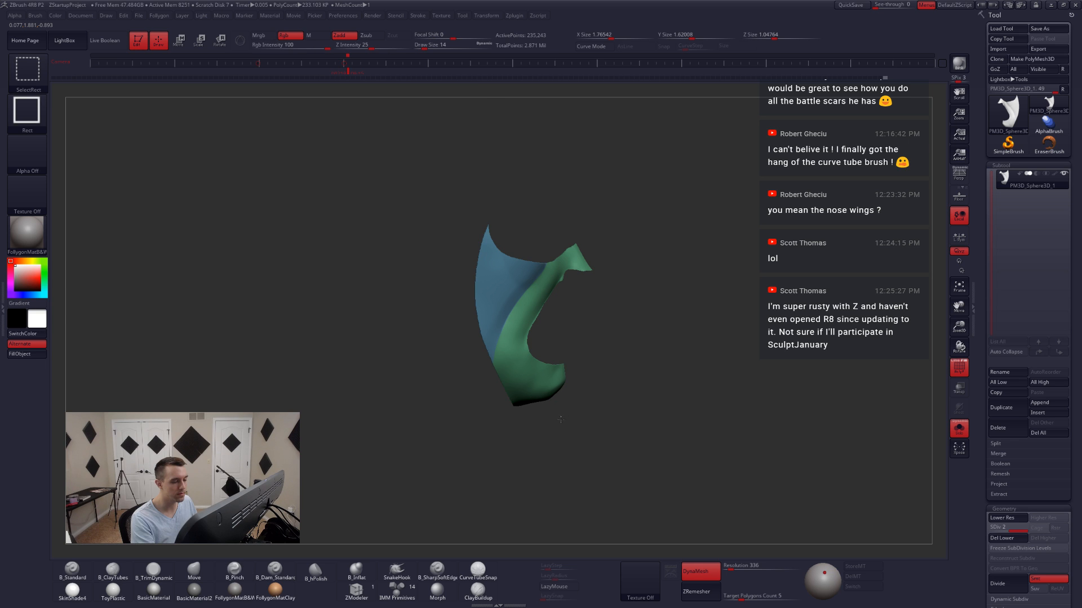
left_click(560, 415, "ctrl+shift")
mouse_move(539, 406)
right_mouse_down()
mouse_move(513, 376)
mouse_move(537, 380)
mouse_move(508, 380)
right_mouse_up()
left_click(509, 356, "ctrl+shift")
left_click(541, 372, "ctrl+shift")
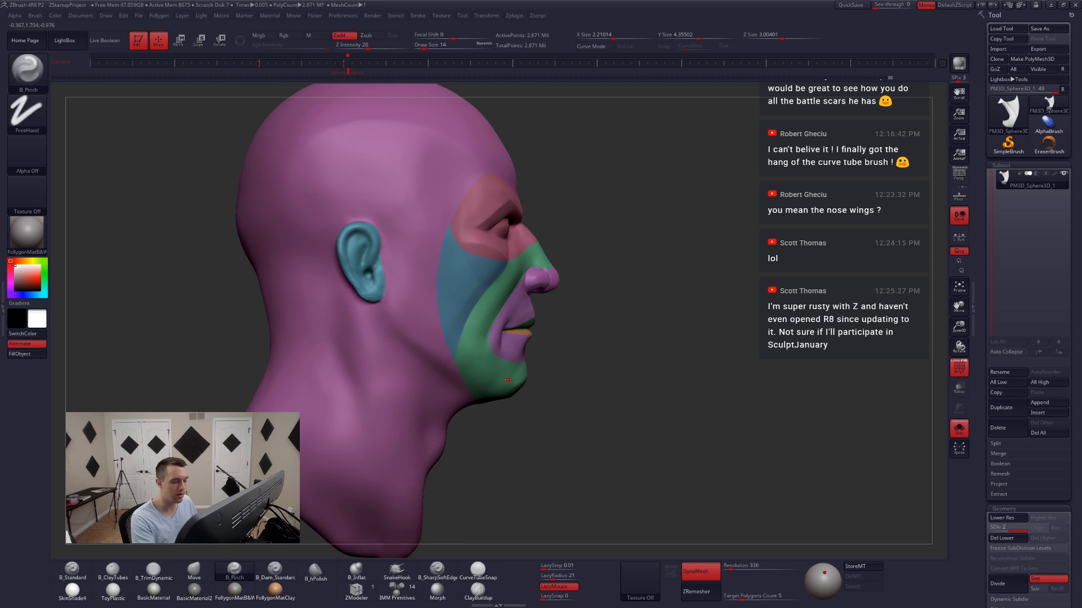
key("ctrl")
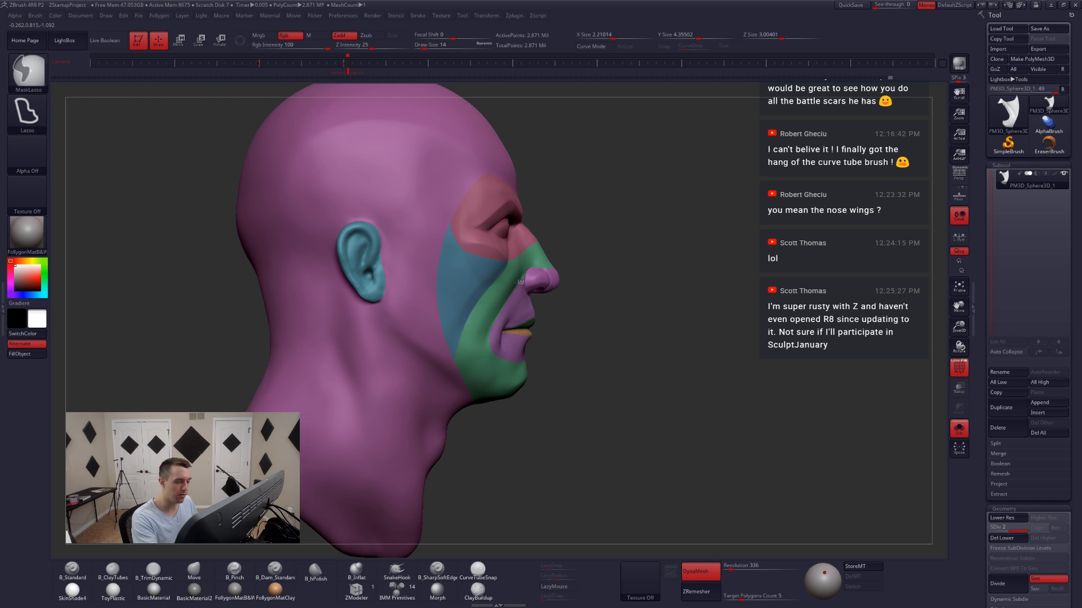
mouse_move(491, 329)
left_mouse_down("ctrl")
mouse_move(510, 389)
mouse_move(563, 414)
mouse_move(676, 388)
mouse_move(643, 445)
left_mouse_up("ctrl")
right_click_drag(642, 445, 549, 355)
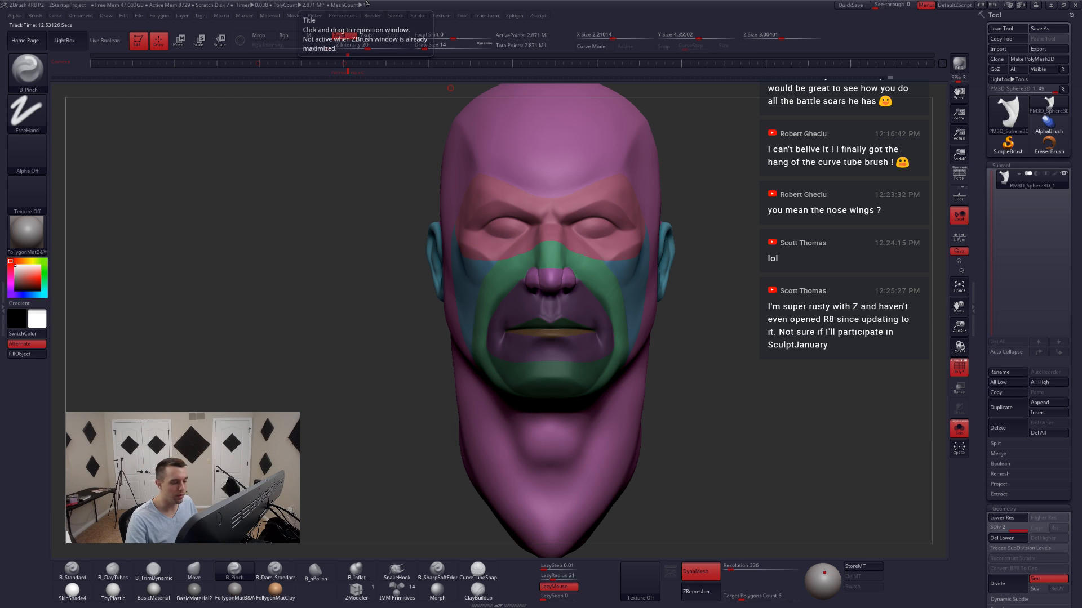
key("ctrl+shift+a")
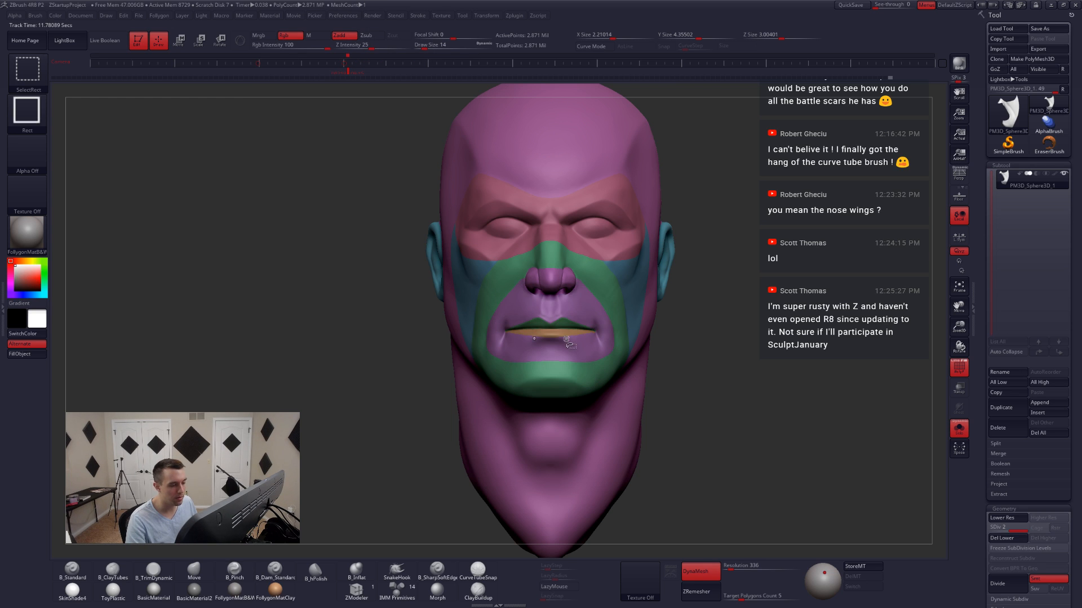
- Isolate the mouth surround together with the green smile-fold and chin band, and merge both into one new polygroup
left_click(574, 357, "ctrl+shift")
left_click_drag(674, 385, 700, 433, "ctrl+shift")
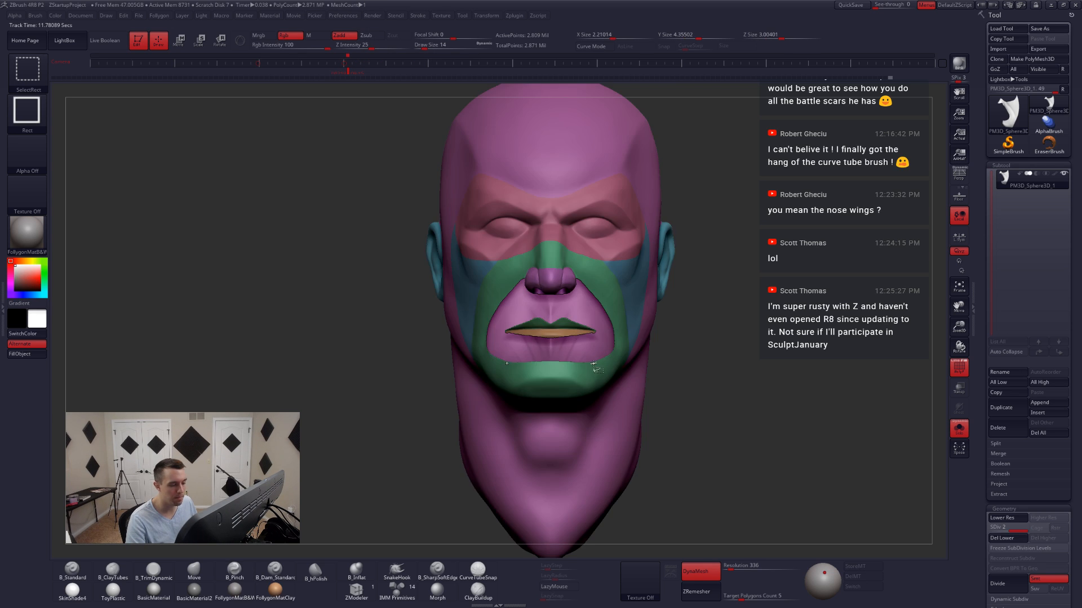
left_click(594, 378, "ctrl+shift")
left_click_drag(691, 380, 726, 389, "ctrl+shift")
left_click_drag(643, 338, 594, 360, "alt")
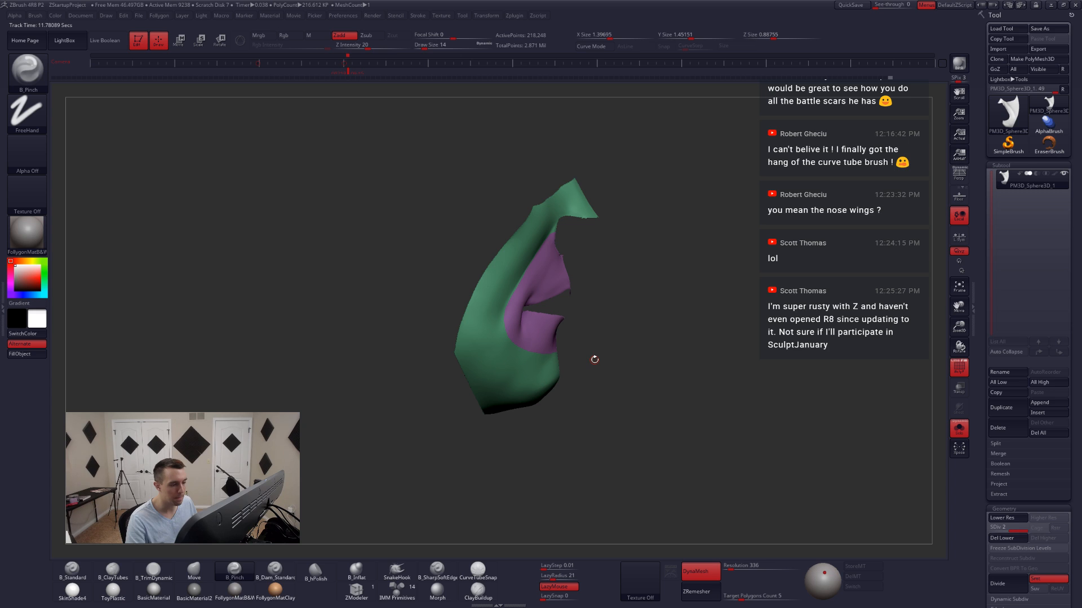
key("ctrl+w")
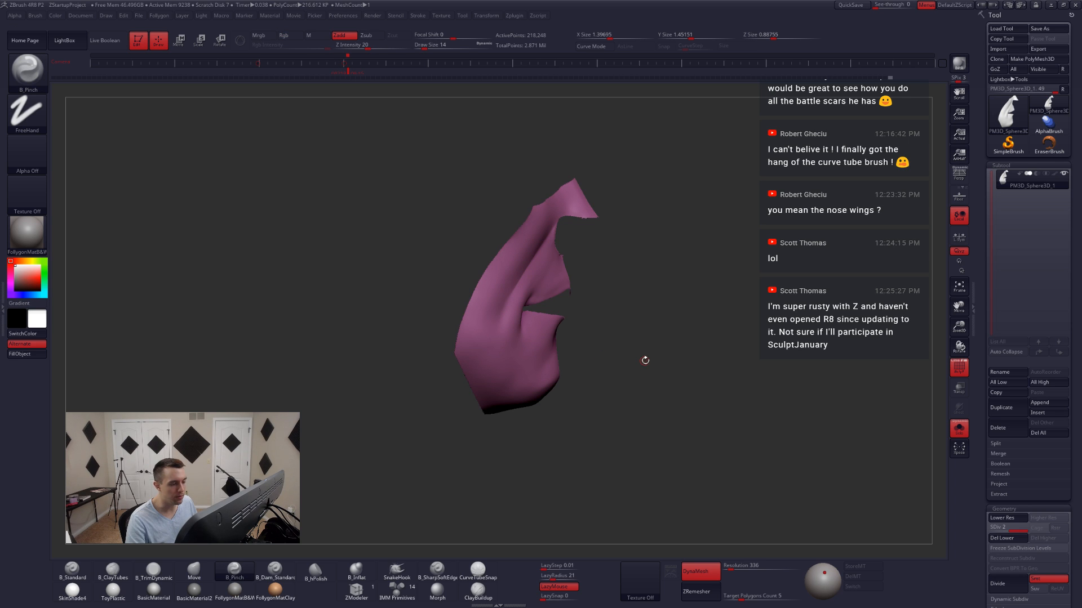
- Lasso-mask the mouth and chin area inside the smile fold and trim the mask along the fold's upper edge
key("ctrl")
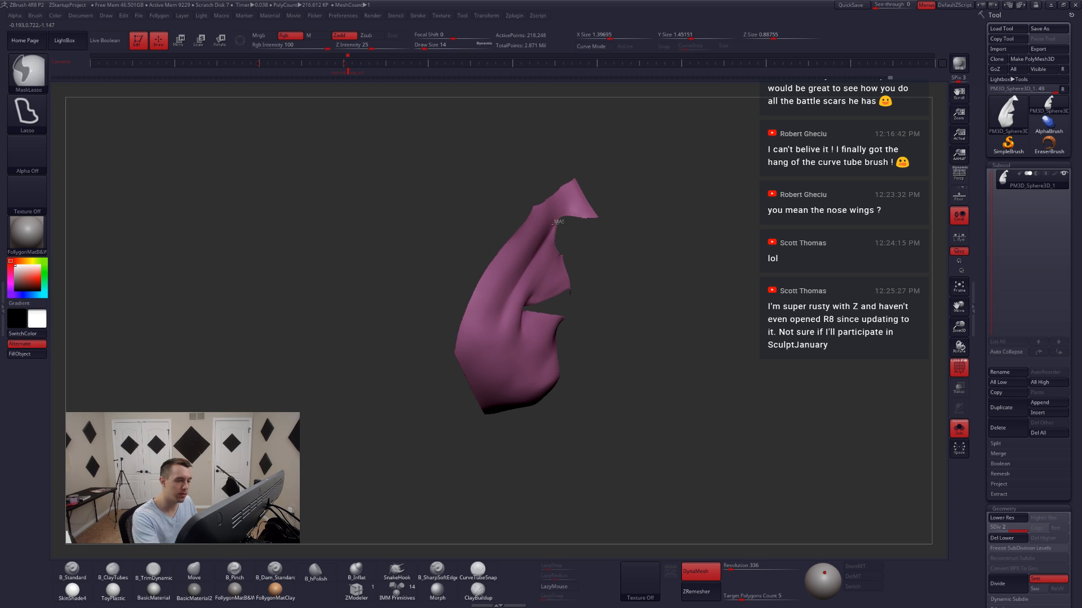
mouse_move(509, 286)
left_mouse_down("ctrl")
mouse_move(515, 389)
mouse_move(575, 425)
mouse_move(742, 356)
left_mouse_up("ctrl")
left_click_drag(657, 401, 523, 394)
left_click_drag(469, 301, 476, 344, "alt")
key("ctrl")
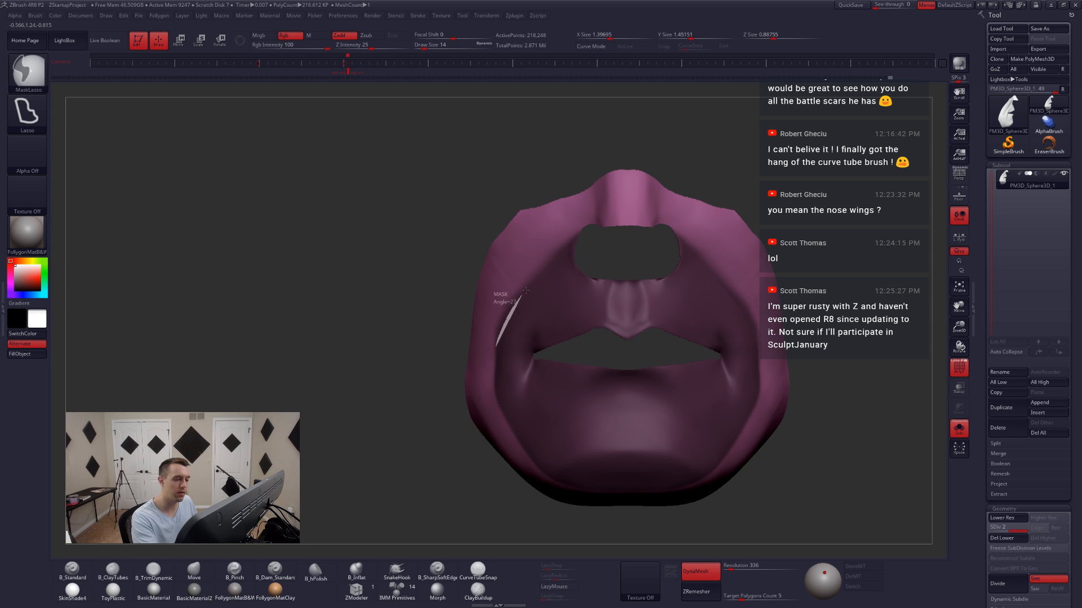
mouse_move(526, 290)
left_mouse_down("ctrl+alt")
mouse_move(591, 224)
mouse_move(512, 248)
left_mouse_up("ctrl+alt")
mouse_move(445, 356)
left_mouse_down("alt")
mouse_move(492, 336)
mouse_move(498, 360)
mouse_move(507, 352)
mouse_move(496, 369)
mouse_move(509, 348)
mouse_move(510, 389)
left_mouse_up("alt")
- Refine the mask border along the smile fold and chin at draw size 20, and make the masked area a new polygroup
key("ctrl+f")
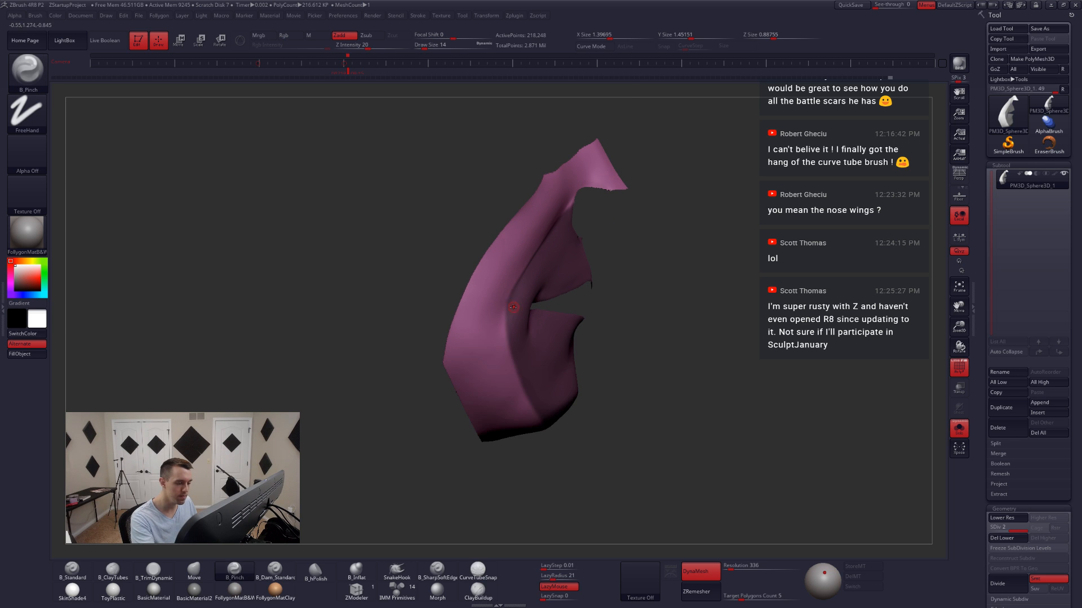
right_click_drag(513, 308, 511, 331, "alt")
right_click(512, 332)
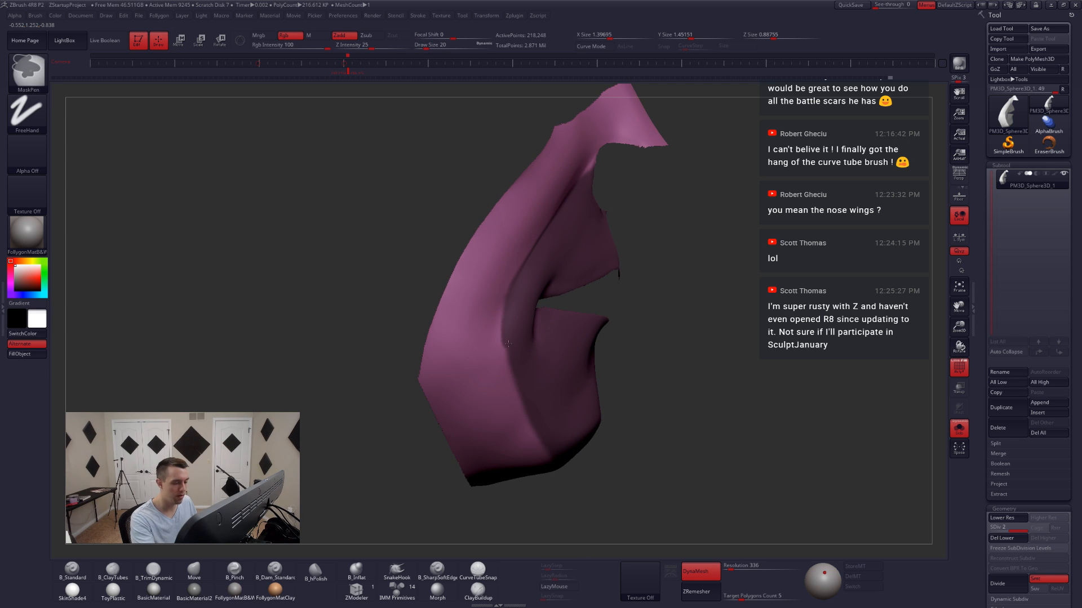
right_click_drag(531, 416, 513, 344)
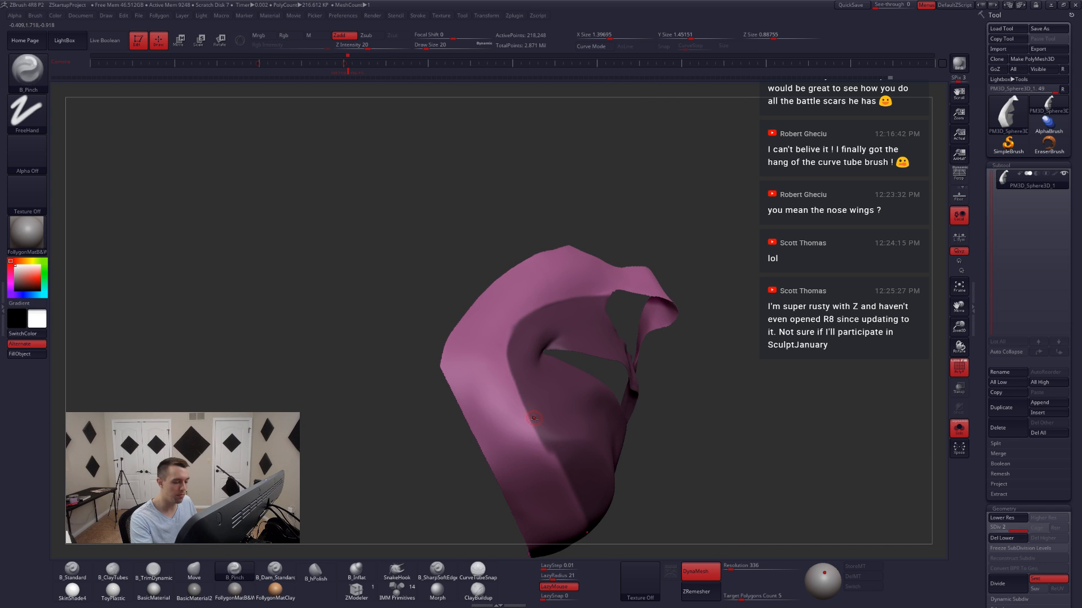
right_click_drag(583, 508, 569, 440, "ctrl")
key("ctrl+w")
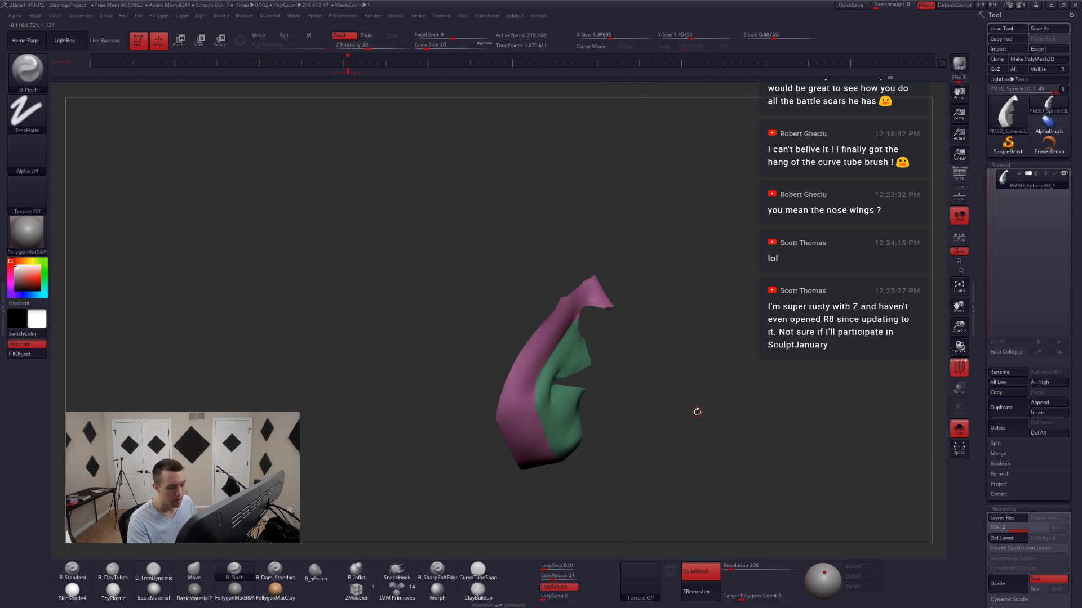
- Isolate the inner mouth-and-chin polygroup and mask the bands above the upper lip and below the lower lip
left_click(552, 430, "ctrl+shift")
mouse_move(565, 421)
right_mouse_down("shift")
mouse_move(533, 425)
mouse_move(555, 442)
mouse_move(588, 443)
right_mouse_up("shift")
mouse_move(588, 442)
right_mouse_down("alt")
mouse_move(544, 413)
mouse_move(621, 420)
mouse_move(551, 417)
right_mouse_up("alt")
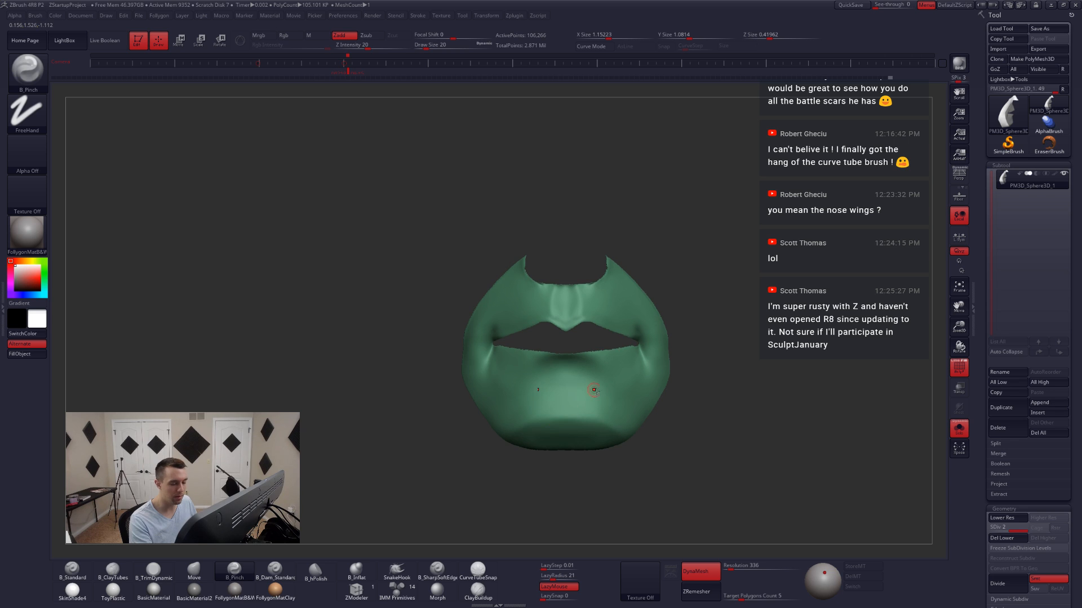
right_click_drag(634, 392, 601, 399, "alt")
key("ctrl+space")
left_click(625, 562, "ctrl")
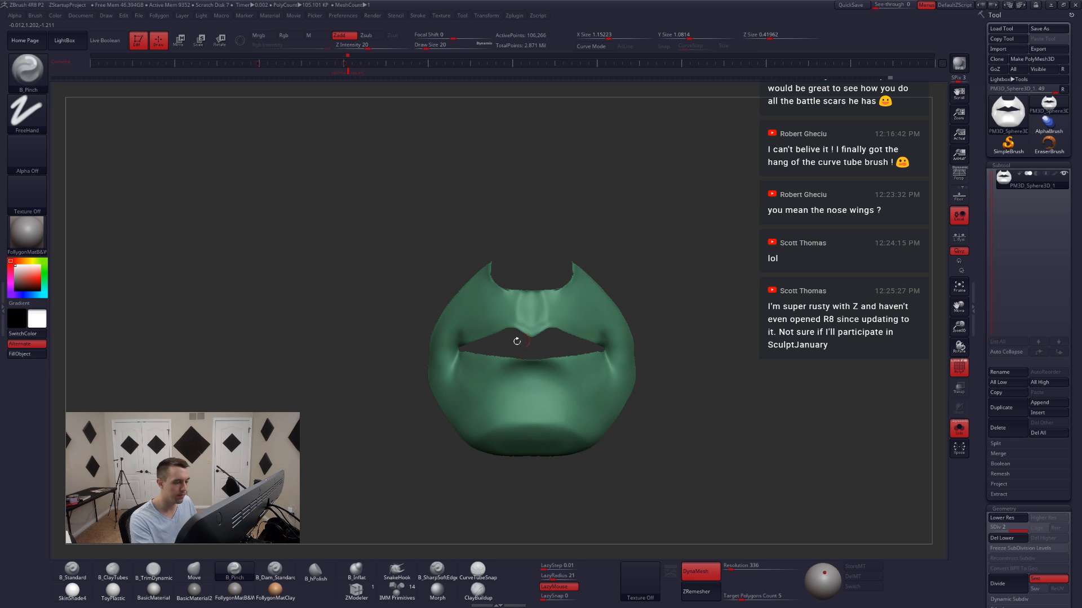
mouse_move(516, 341)
right_mouse_down("ctrl")
mouse_move(499, 372)
mouse_move(461, 356)
mouse_move(515, 348)
right_mouse_up("ctrl")
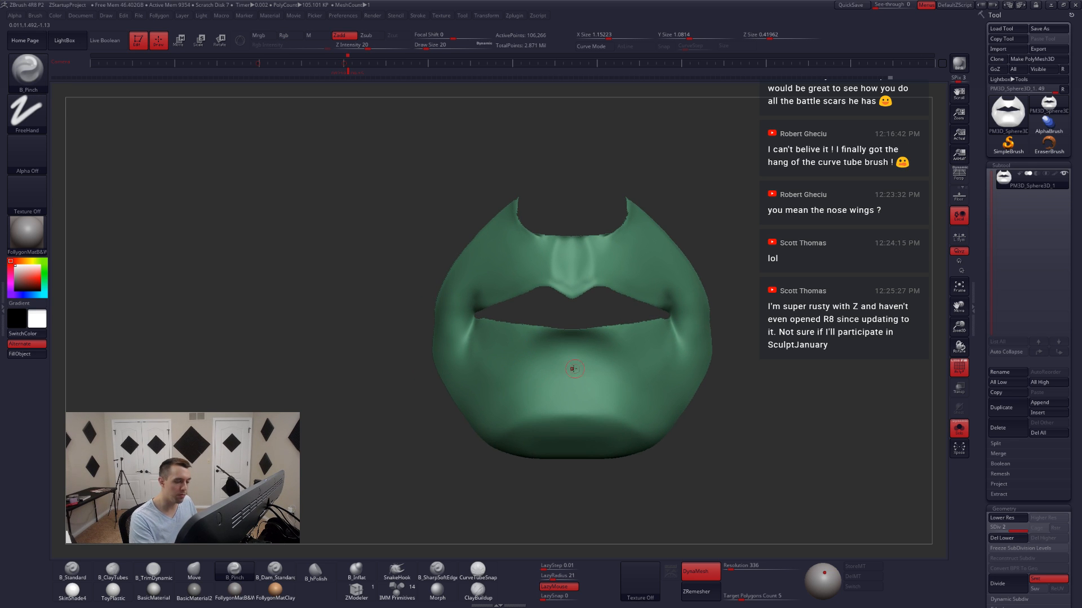
key("ctrl")
mouse_move(497, 385)
left_mouse_down("ctrl")
mouse_move(459, 365)
mouse_move(480, 301)
mouse_move(529, 241)
mouse_move(594, 225)
left_mouse_up("ctrl")
mouse_move(526, 367)
right_mouse_down()
mouse_move(553, 355)
mouse_move(513, 350)
right_mouse_up()
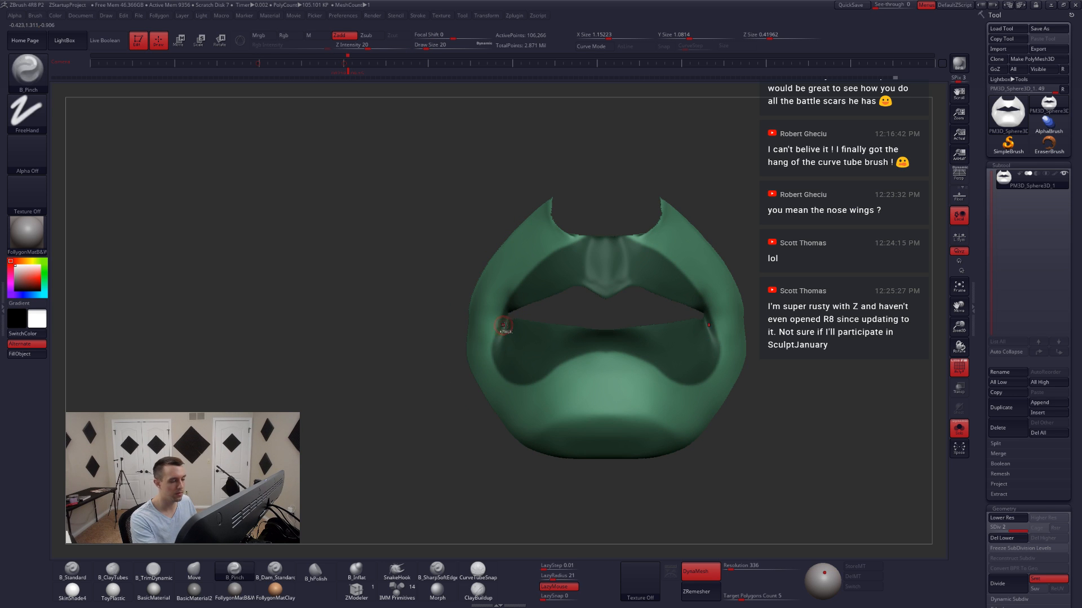
- Touch up the mask around the mouth corner and along the upper and lower lip bands
key("ctrl+space")
left_click(492, 554, "ctrl")
mouse_move(622, 402)
right_mouse_down()
mouse_move(641, 404)
mouse_move(623, 379)
mouse_move(599, 387)
right_mouse_up()
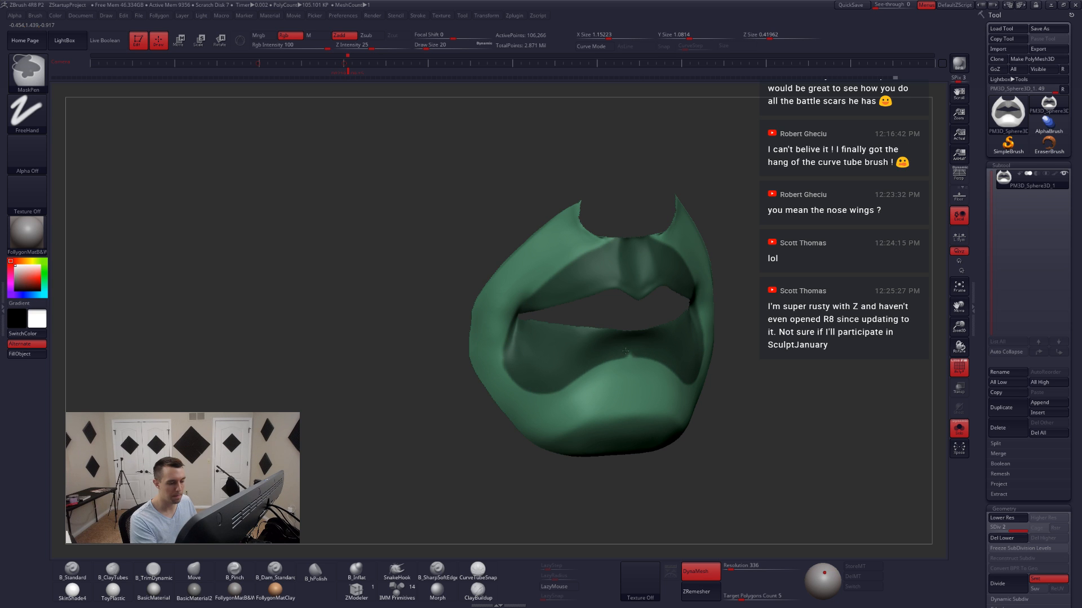
right_click_drag(646, 351, 551, 362)
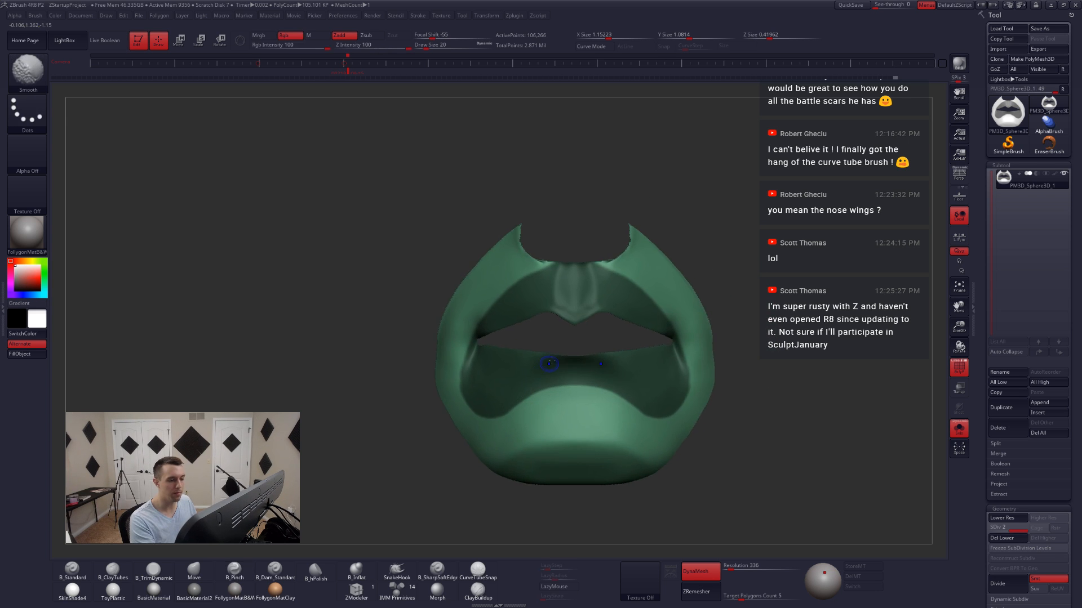
key("shift+f")
right_click_drag(592, 306, 564, 237)
key("shift+f")
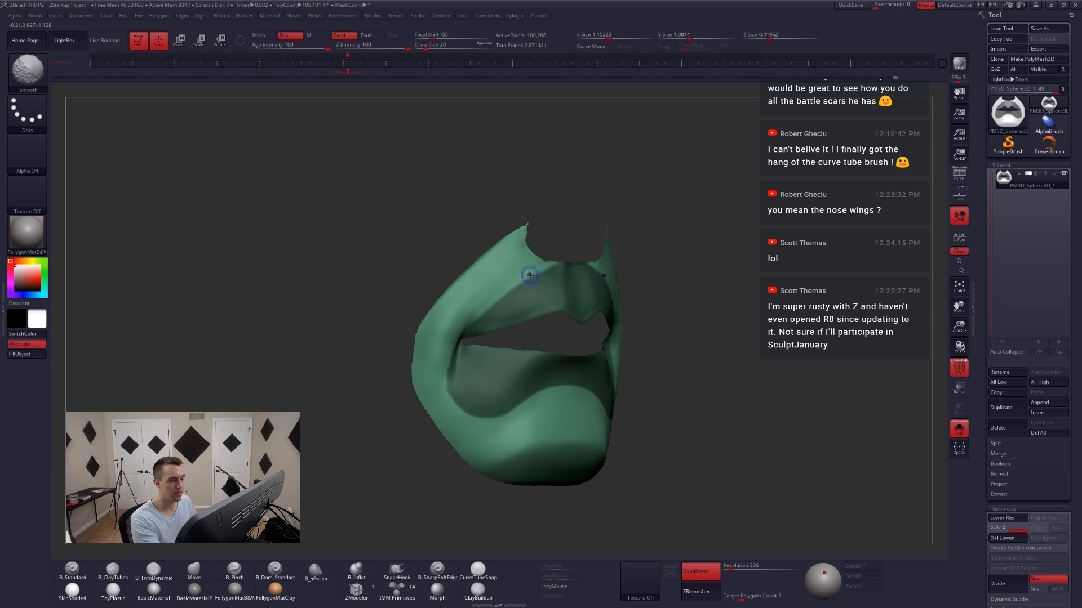
- Hide the polygroup colors and clean up the mask edge beside the mouth corner and its lower lobe
key("shift+f")
key("ctrl")
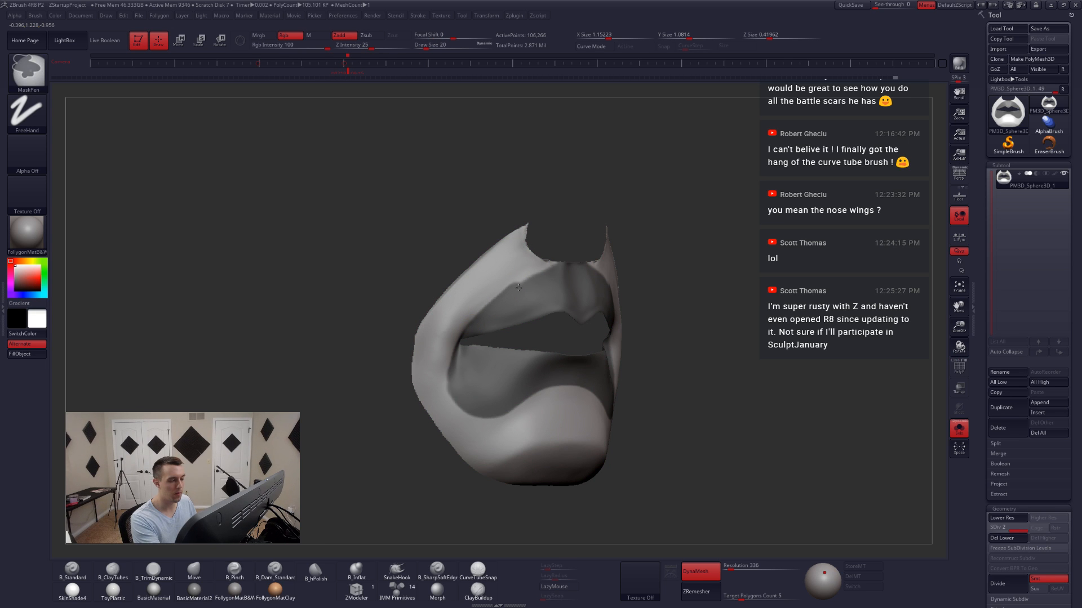
mouse_move(547, 297)
right_mouse_down()
mouse_move(586, 358)
mouse_move(611, 363)
mouse_move(603, 355)
mouse_move(620, 324)
mouse_move(562, 252)
mouse_move(449, 343)
right_mouse_up()
key("ctrl")
left_click_drag(463, 313, 454, 331, "ctrl")
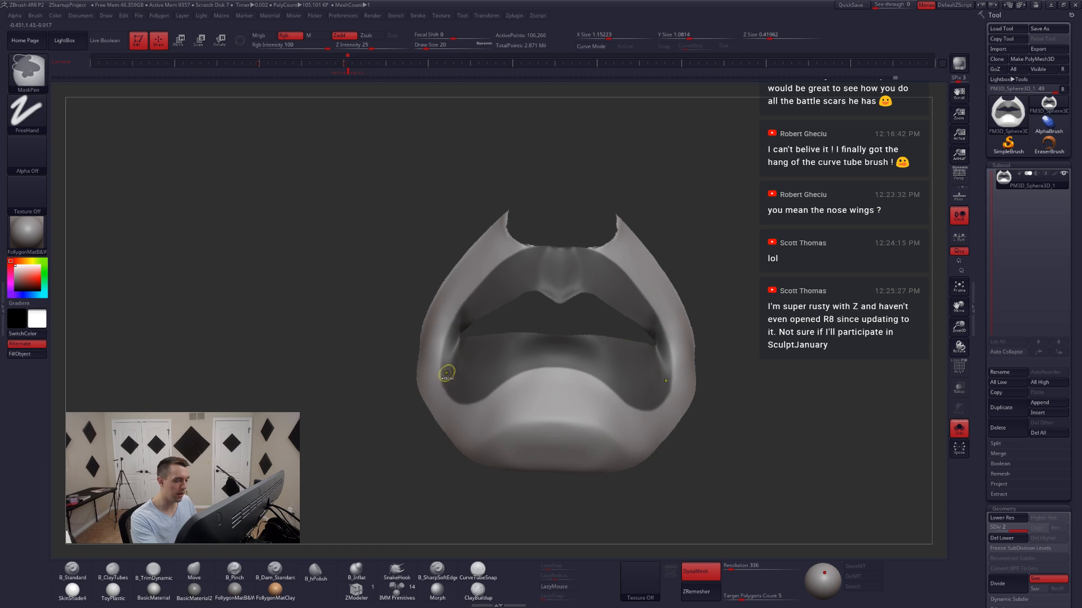
mouse_move(447, 372)
right_mouse_down()
mouse_move(532, 366)
mouse_move(454, 366)
right_mouse_up()
left_click_drag(454, 366, 445, 338, "shift")
mouse_move(445, 338)
right_mouse_down()
mouse_move(523, 346)
mouse_move(450, 343)
right_mouse_up()
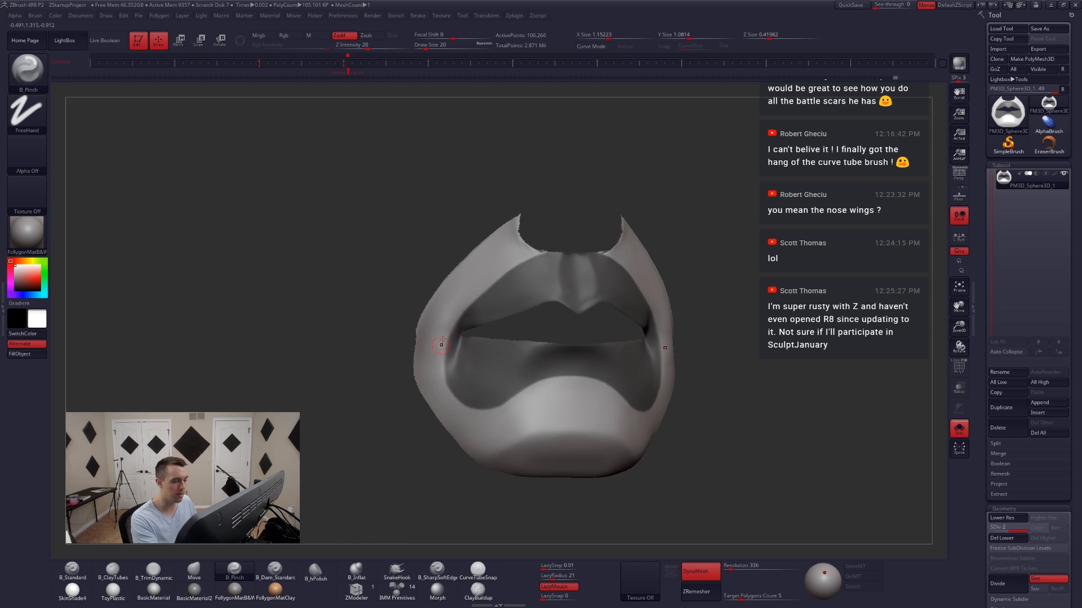
key("ctrl")
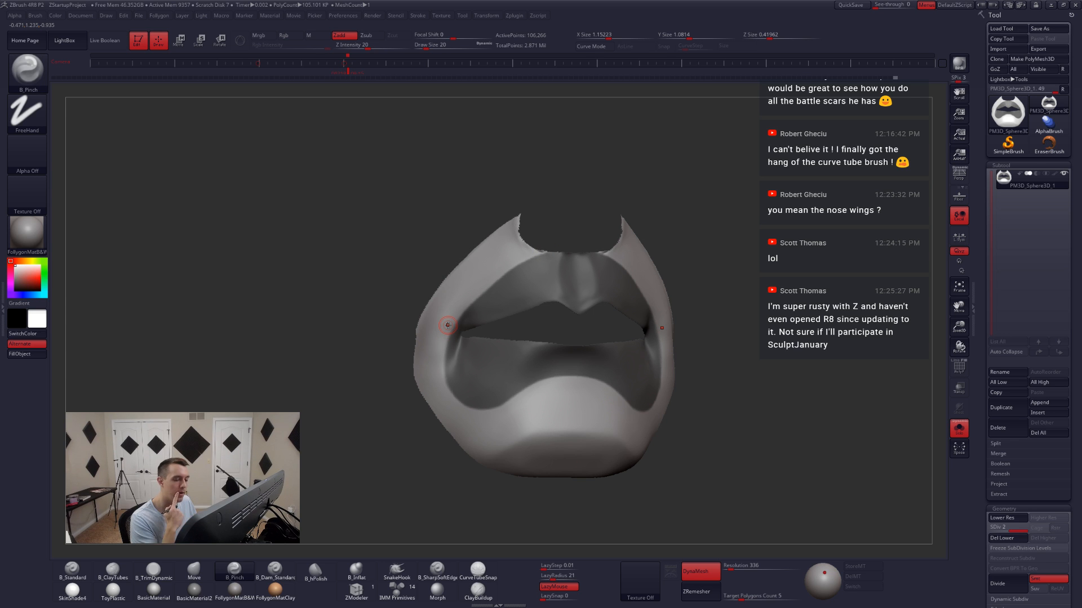
- Show the polygroup colors again, set the draw size to 27 and trim the mask at the opposite mouth corner
left_click_drag(732, 412, 690, 338)
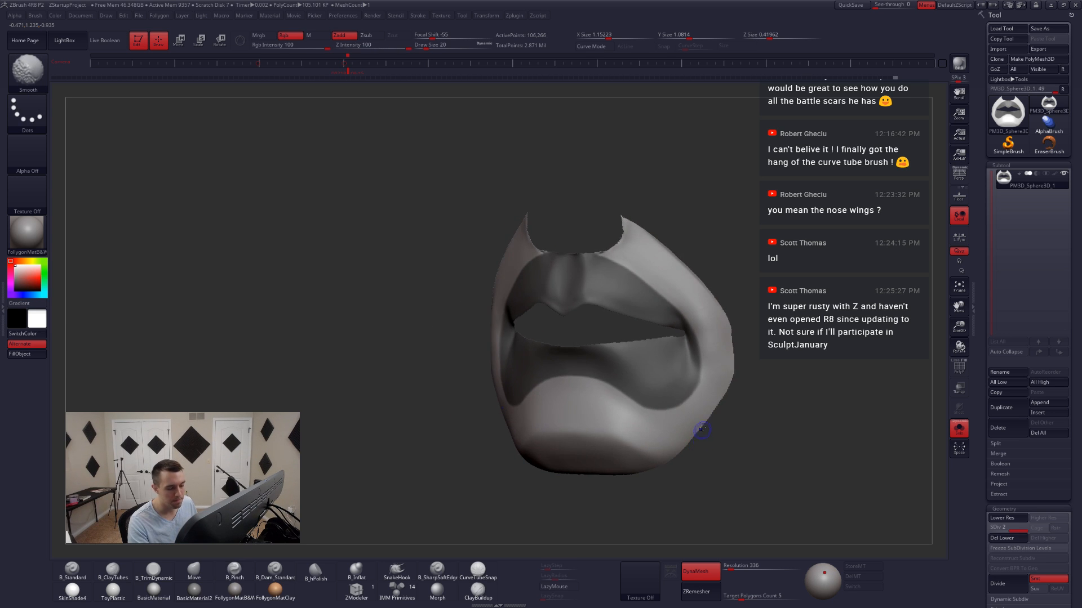
key("shift+f")
right_click_drag(619, 361, 648, 366)
right_click(649, 367)
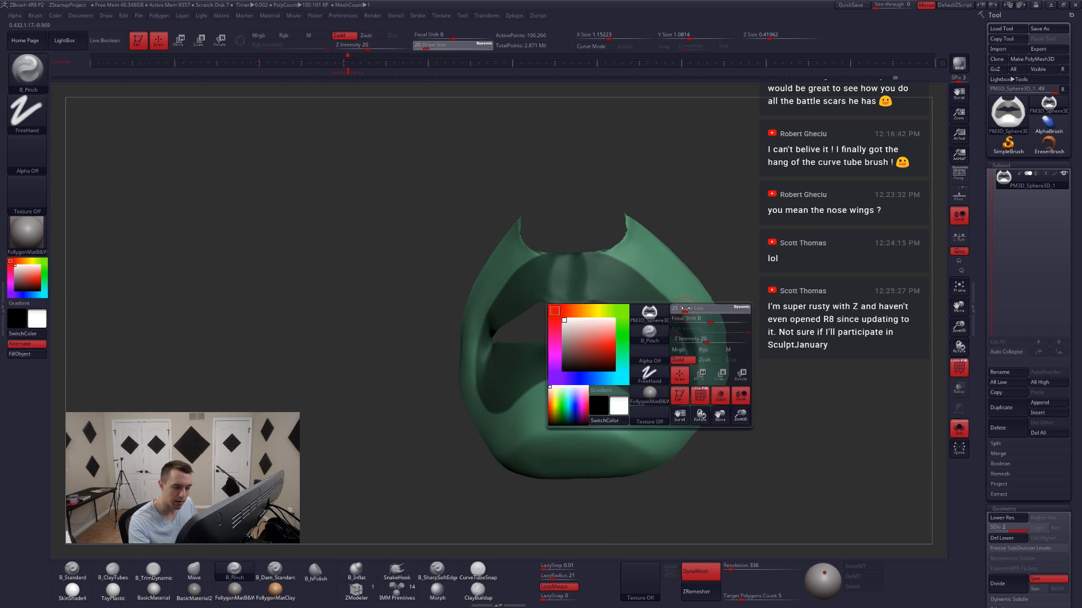
key("ctrl")
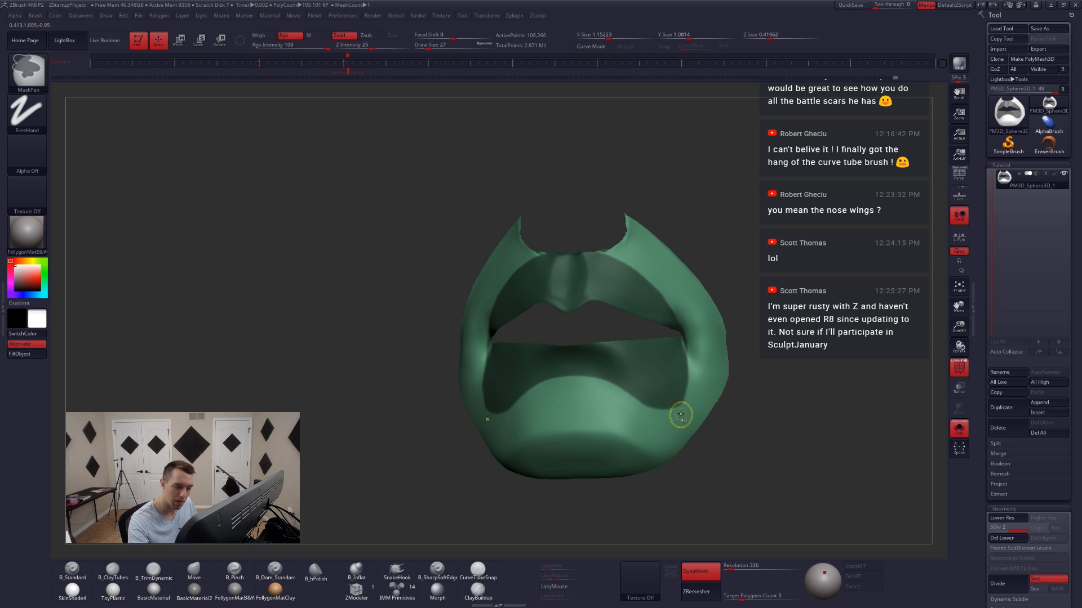
right_click_drag(681, 358, 686, 319)
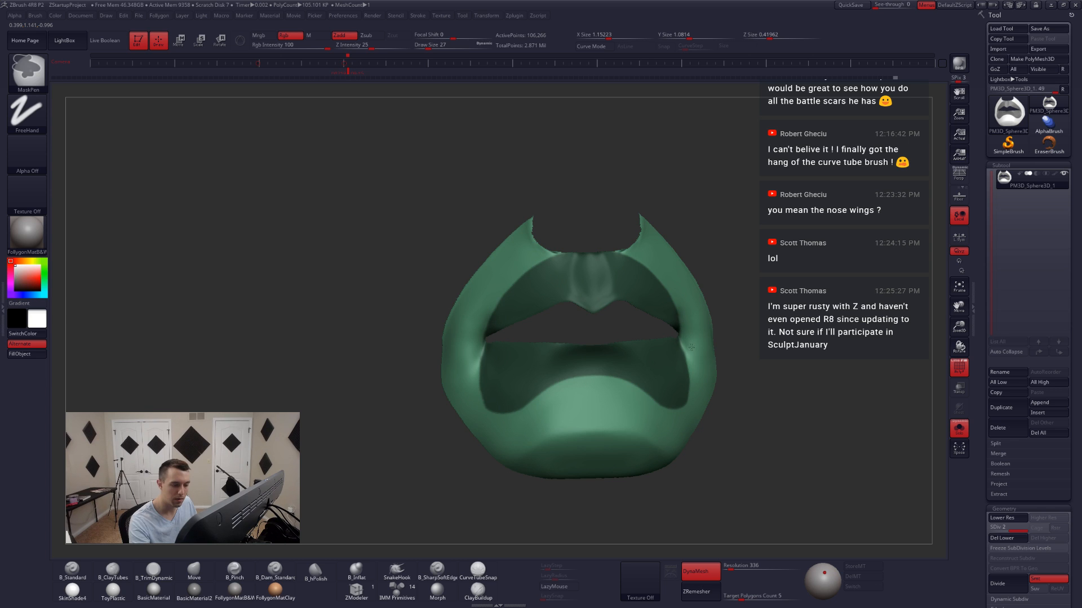
left_click_drag(692, 348, 691, 359, "ctrl+alt")
right_click_drag(701, 334, 684, 325)
left_click_drag(693, 364, 697, 338, "ctrl+alt")
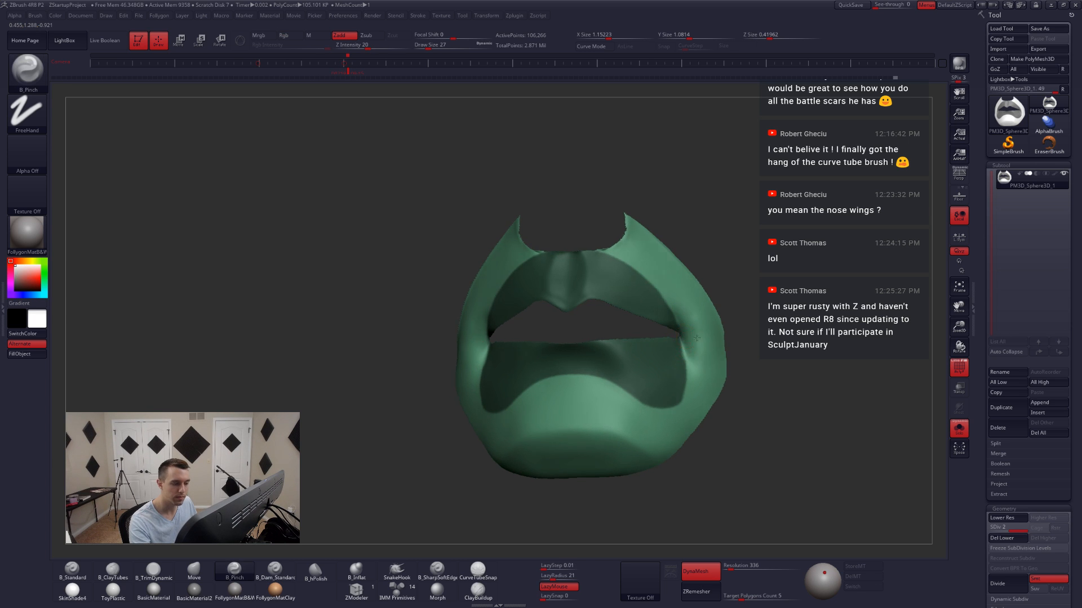
- Refine the mask at the first mouth corner with draw size 16 and make the masked lip surround a new polygroup
right_click_drag(697, 338, 602, 317)
right_click(601, 316)
key("ctrl")
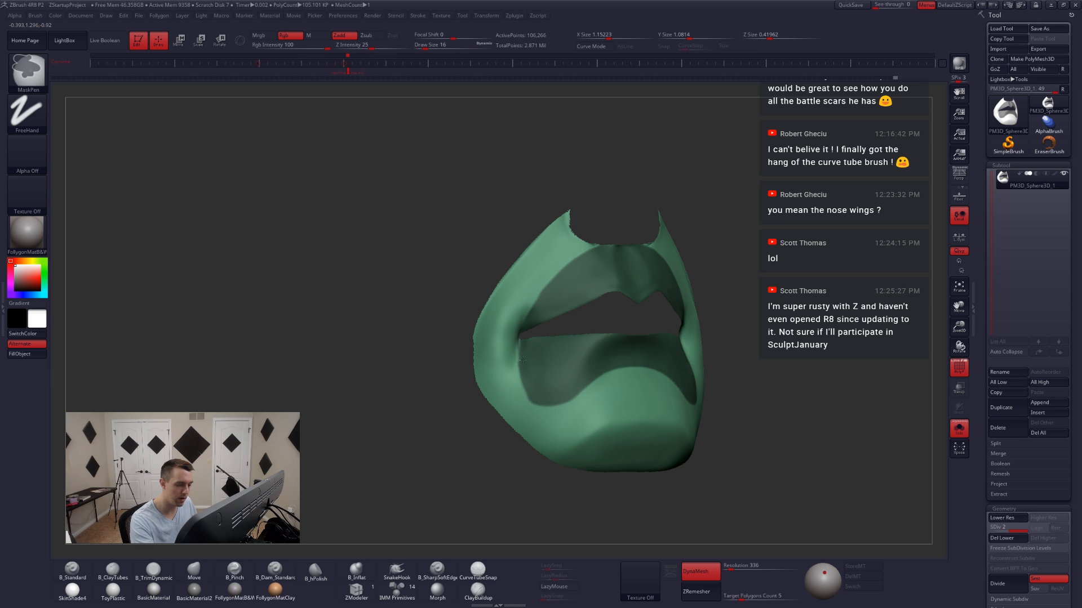
mouse_move(543, 427)
right_mouse_down()
mouse_move(587, 409)
mouse_move(522, 365)
mouse_move(598, 415)
right_mouse_up()
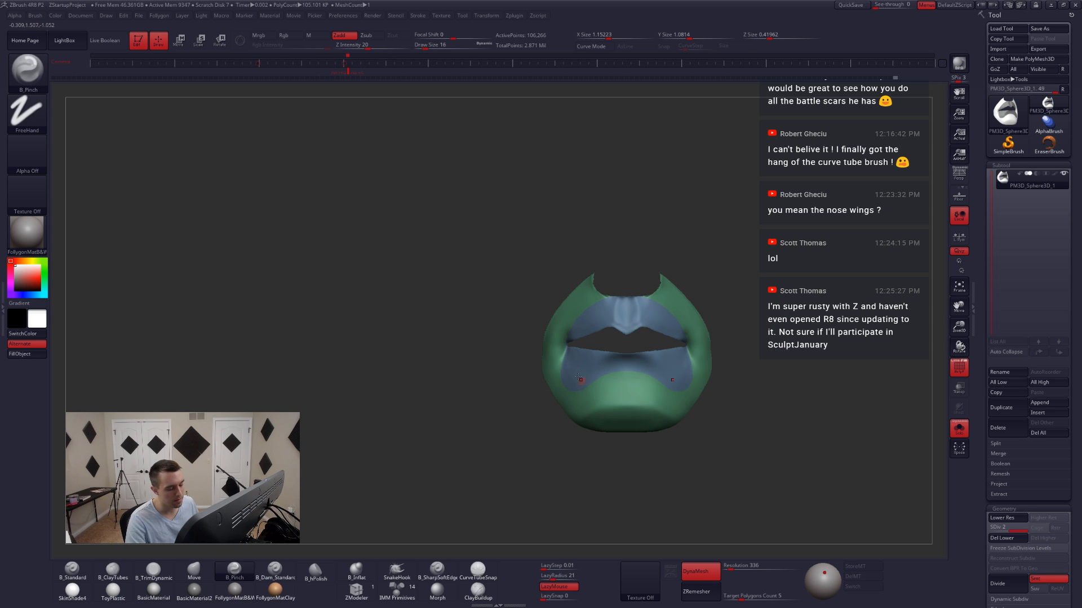
- Inspect the new lip-surround polygroup's border at both mouth corners, first isolated and within the full head
mouse_move(580, 378)
right_mouse_down("ctrl")
mouse_move(584, 369)
mouse_move(571, 370)
mouse_move(623, 367)
right_mouse_up("ctrl")
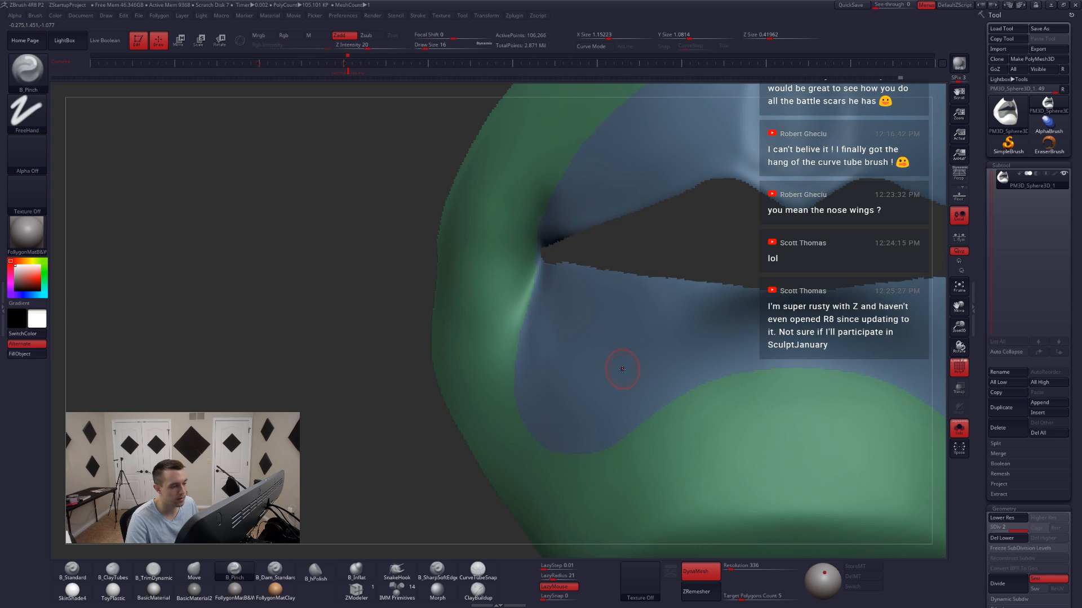
right_click_drag(545, 292, 539, 289)
key("f")
right_click_drag(651, 281, 590, 292, "alt")
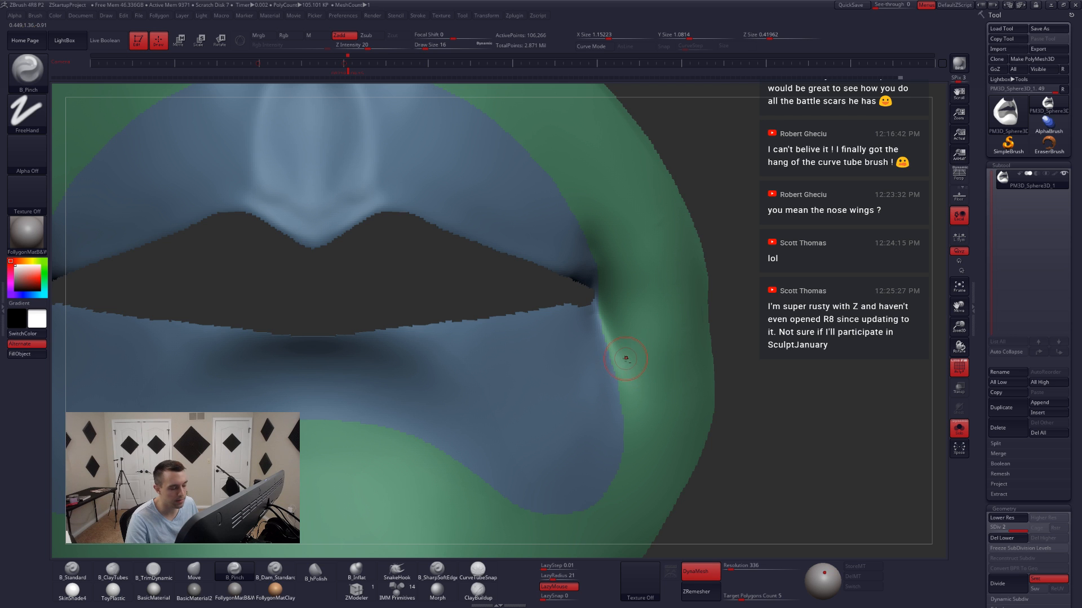
key("f")
left_click(650, 357, "ctrl+shift")
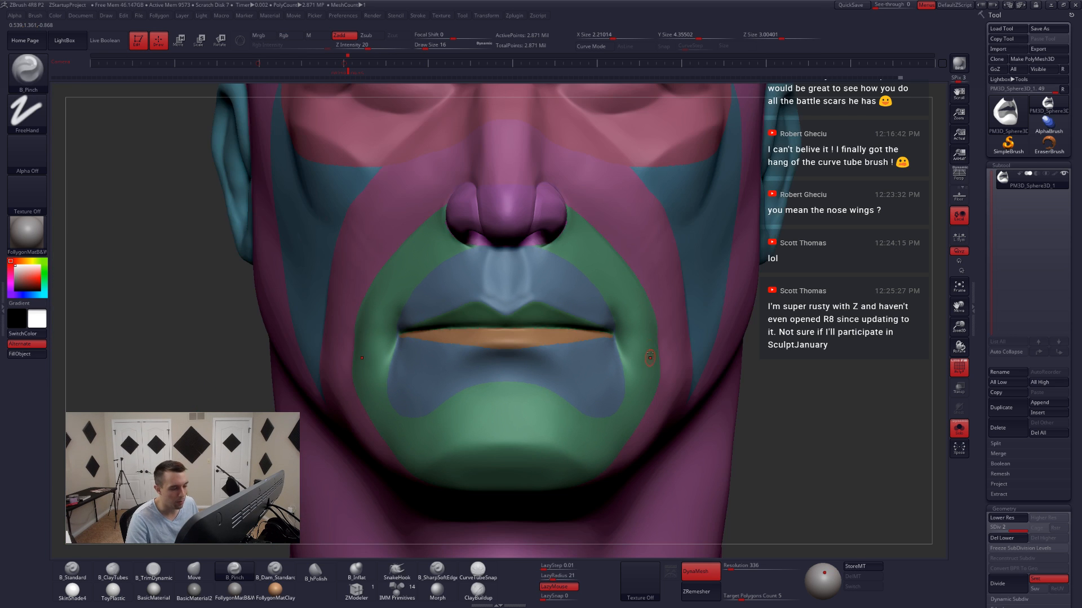
right_click_drag(609, 344, 639, 360)
key("ctrl+shift")
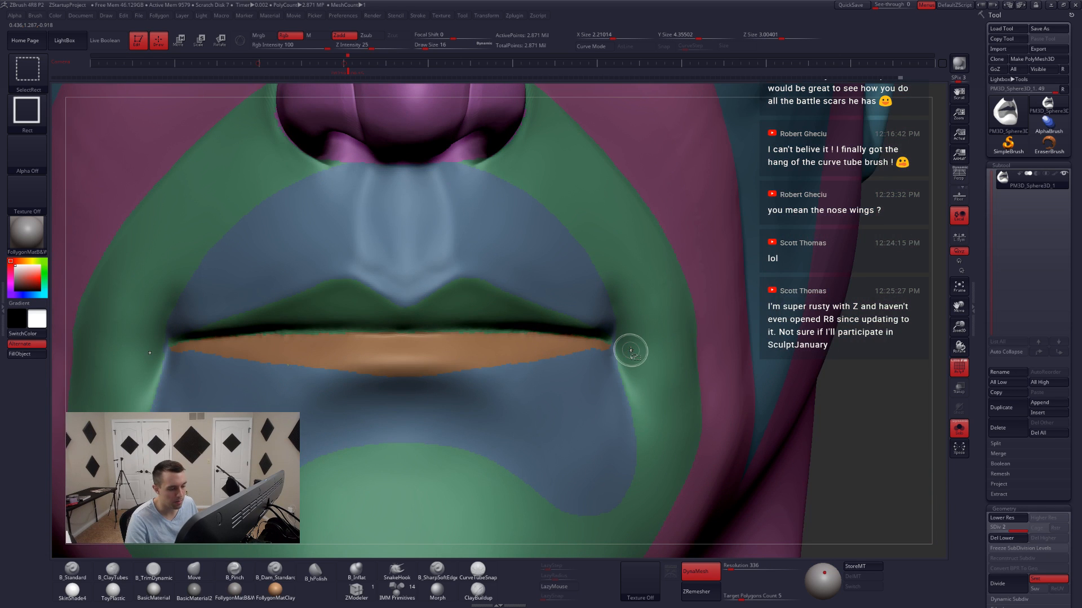
- Isolate the two mouth-surround polygroups, then hide the green one so only the blue lip surround stays visible
left_click(630, 351, "ctrl+shift")
left_click_drag(719, 348, 738, 403, "ctrl+shift")
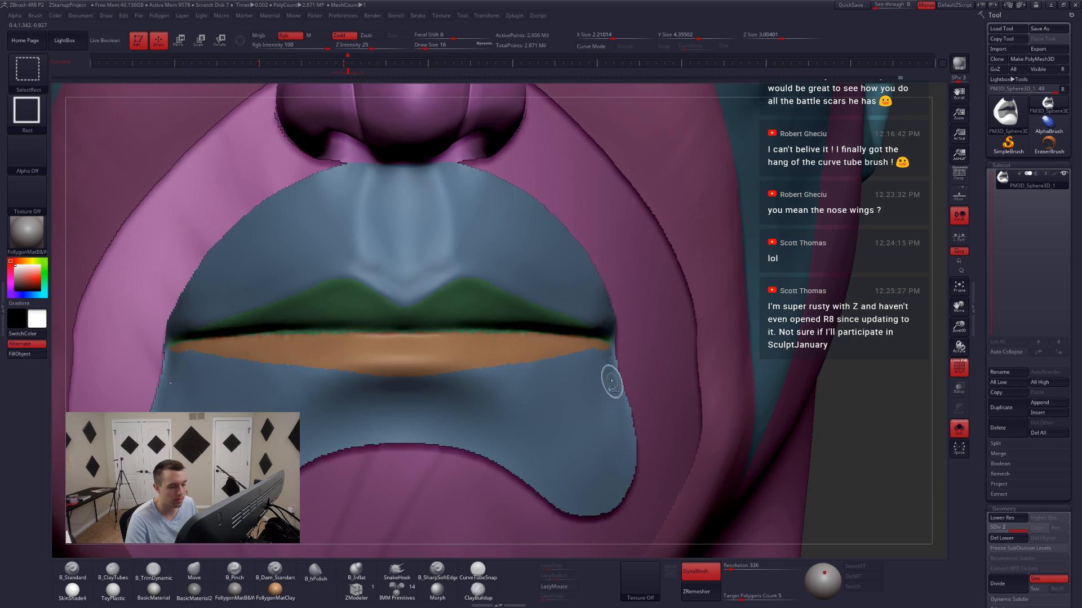
left_click(607, 383, "ctrl+shift")
left_click_drag(836, 373, 851, 422, "ctrl+shift")
right_click_drag(600, 338, 645, 371, "ctrl")
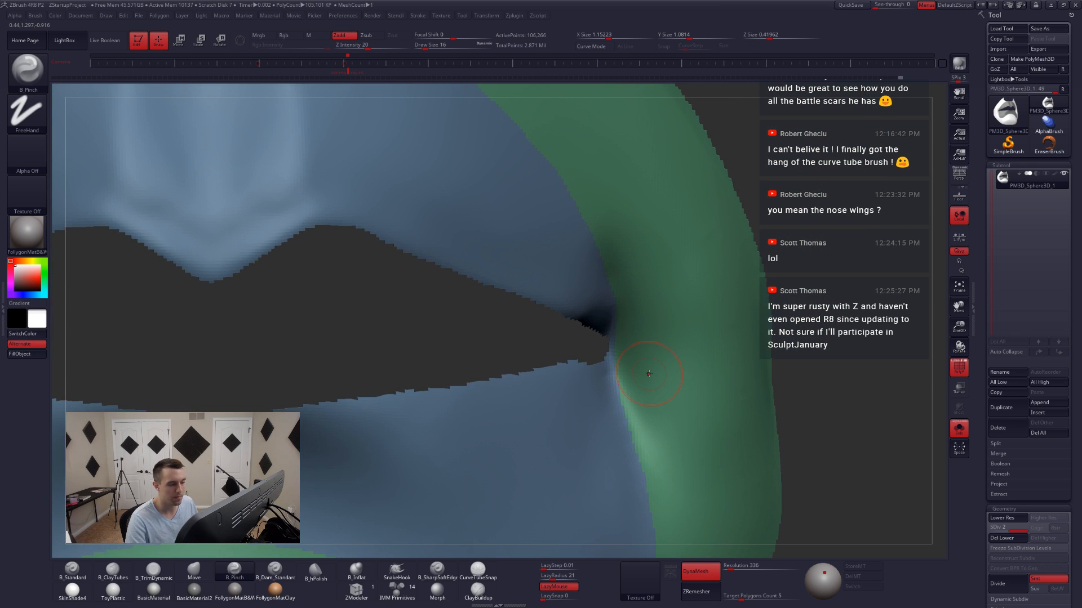
left_click(674, 369, "ctrl+shift")
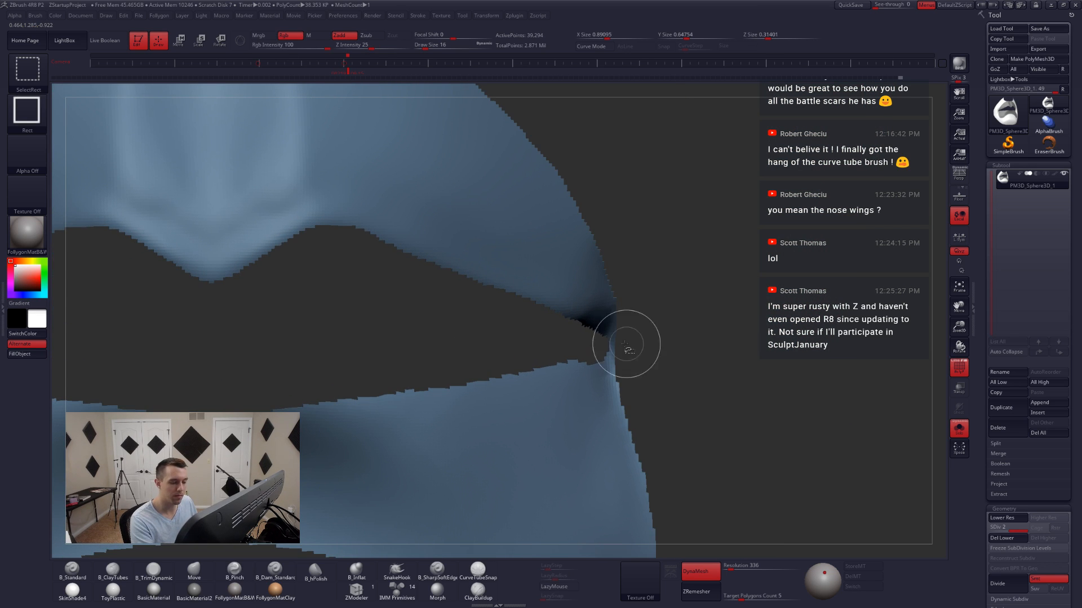
- Hide the thin strip joining the upper and lower lip bands at the mouth corners, and regroup the remaining bands
left_click_drag(599, 342, 625, 359, "ctrl+alt+shift")
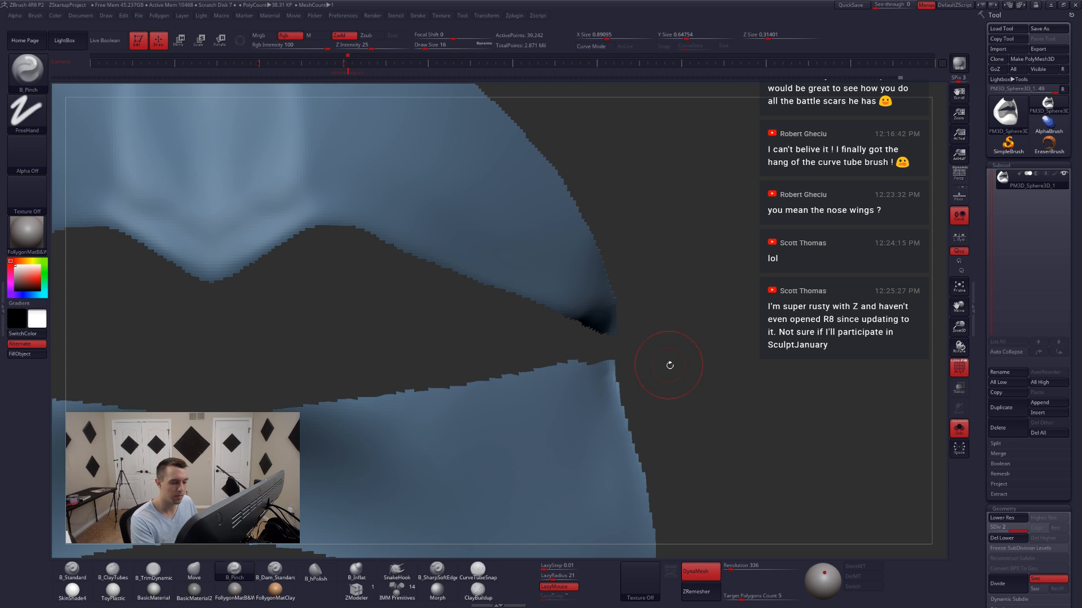
key("f")
left_click_drag(697, 419, 679, 382, "alt")
key("ctrl+w")
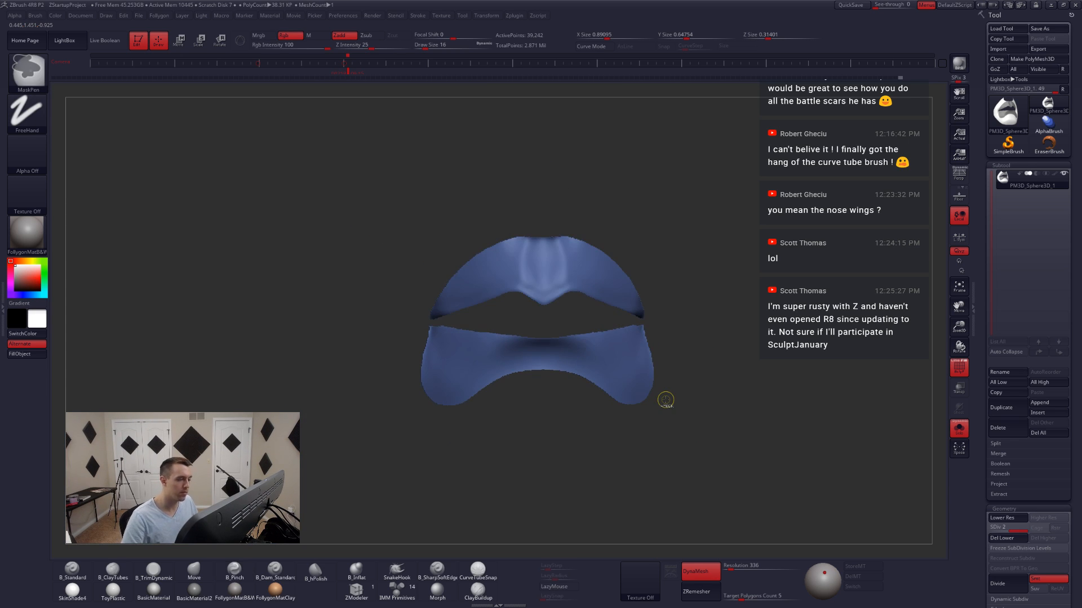
- Inspect the lip and mouth-surround polygroups at the mouth corner by isolating the upper lip and the tiny corner patch, and restore the full head
left_click_drag(733, 330, 744, 377, "ctrl+shift")
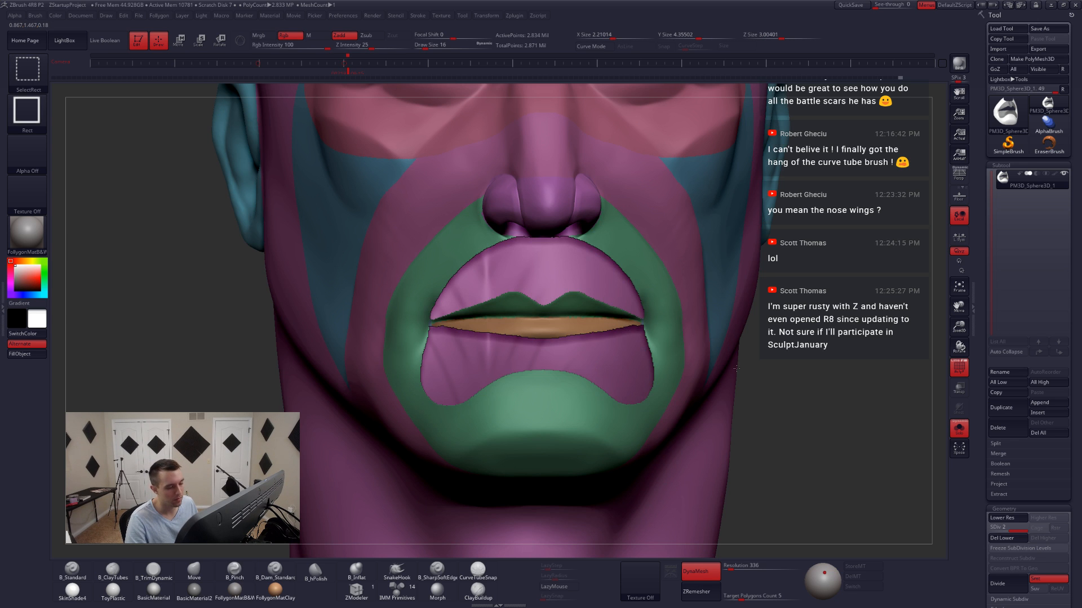
left_click(665, 326, "ctrl+shift")
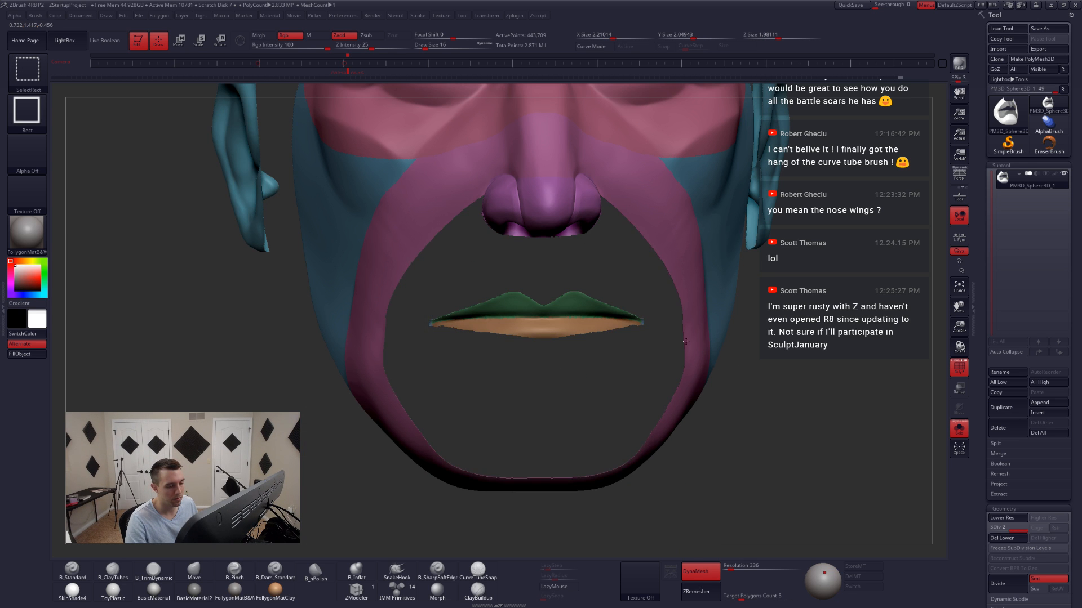
left_click(750, 369, "ctrl+shift")
left_click_drag(635, 325, 651, 341)
left_click_drag(750, 372, 754, 451, "alt")
left_click(657, 319, "ctrl+shift")
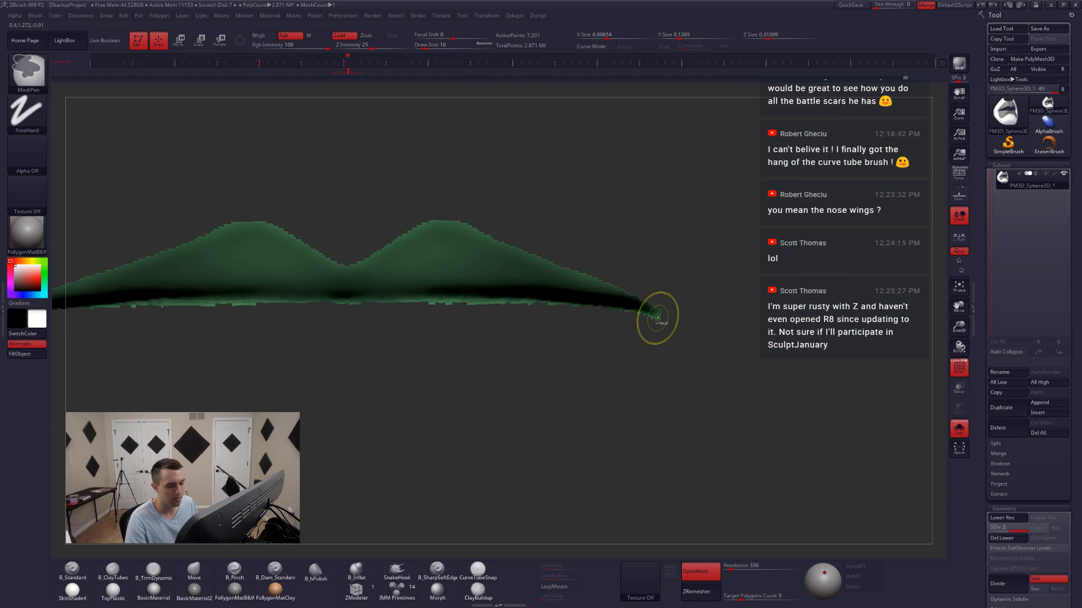
left_click(656, 316, "ctrl+shift")
left_click(662, 317, "ctrl+shift")
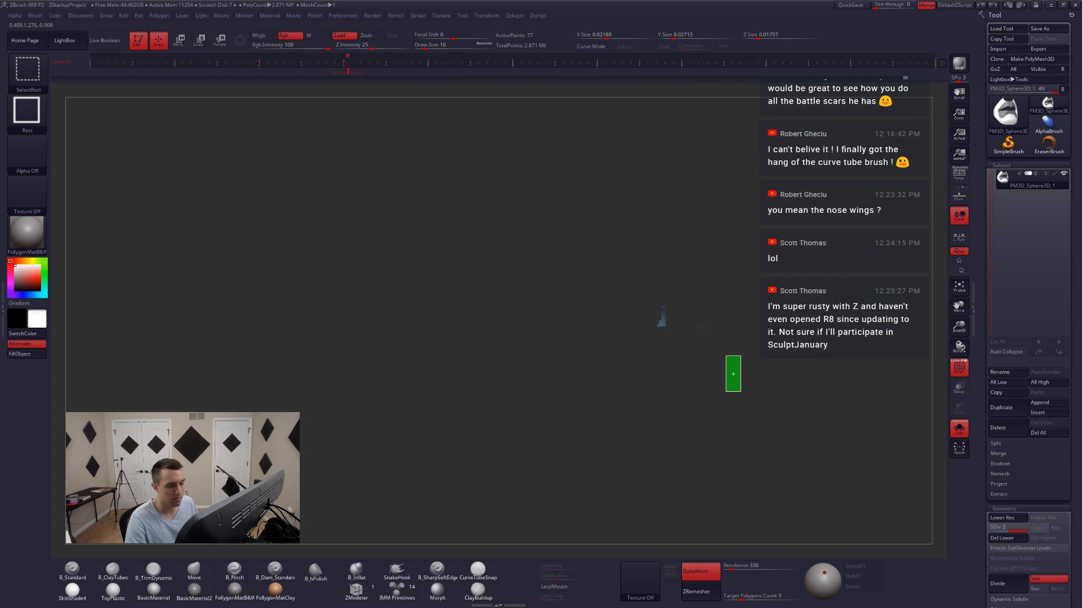
left_click(659, 316, "ctrl+shift")
left_click(727, 357, "ctrl+shift")
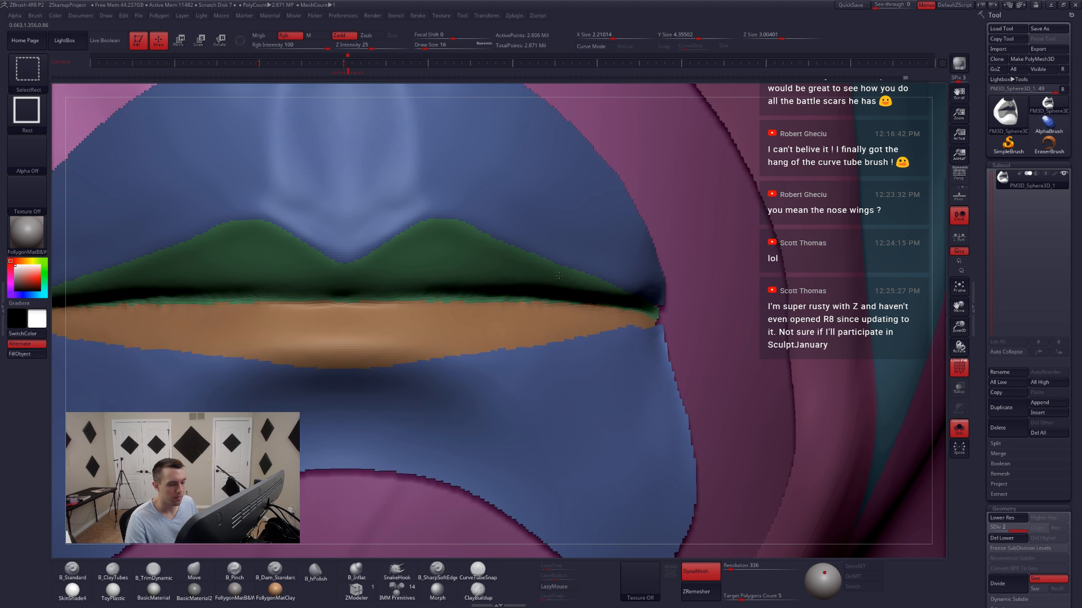
- Isolate the green outer mouth surround including the chin, make it a new polygroup and restore the full head
right_click_drag(740, 366, 742, 353, "ctrl")
left_click_drag(849, 376, 861, 414, "ctrl+shift")
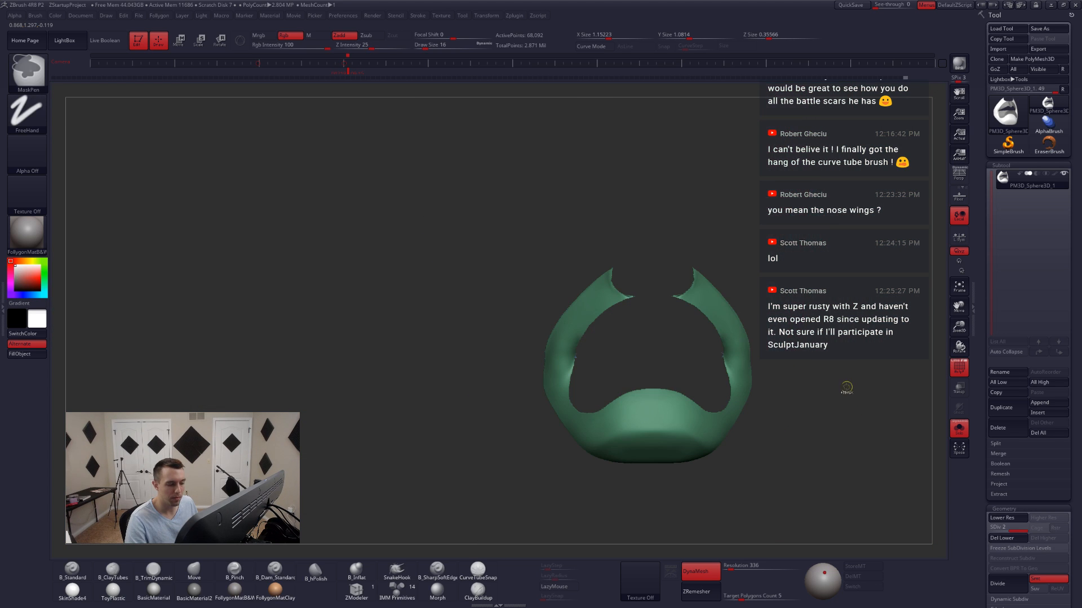
key("ctrl+w")
left_click(822, 382, "ctrl+shift")
mouse_move(740, 363)
right_mouse_down("ctrl")
mouse_move(746, 375)
mouse_move(581, 324)
right_mouse_up("ctrl")
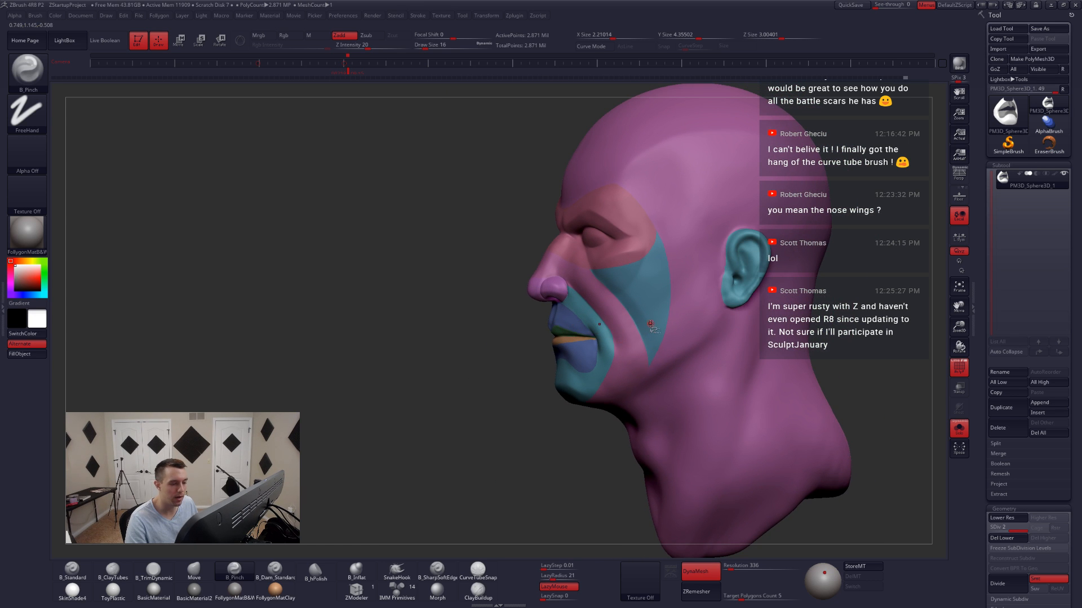
- Examine the face polygroup borders from the side, three-quarter and front, temporarily isolating and hiding the outer mouth surround
right_click_drag(651, 325, 667, 336)
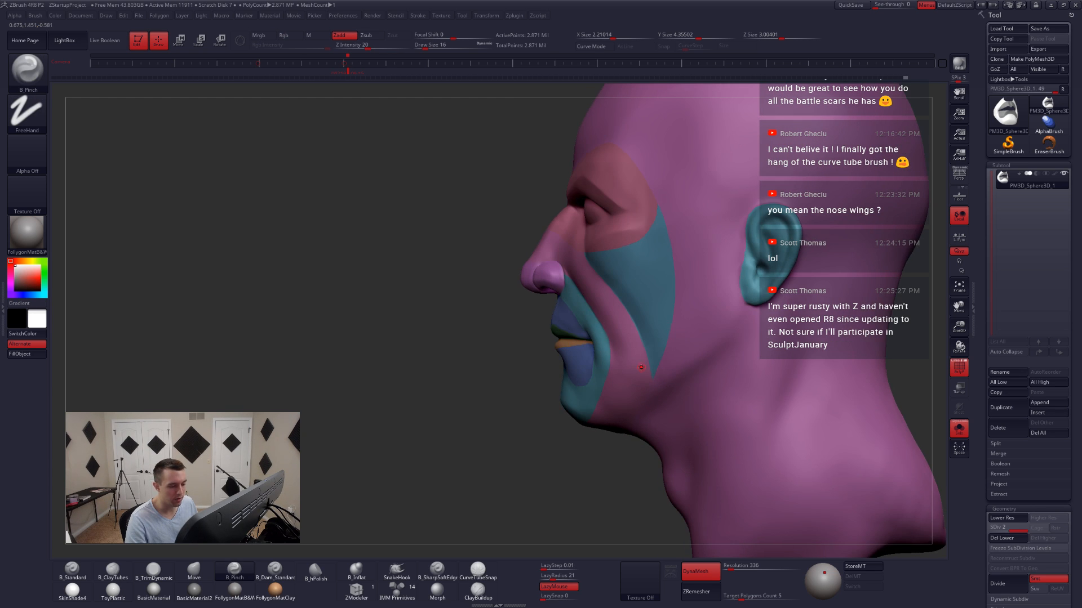
right_click_drag(641, 367, 648, 408)
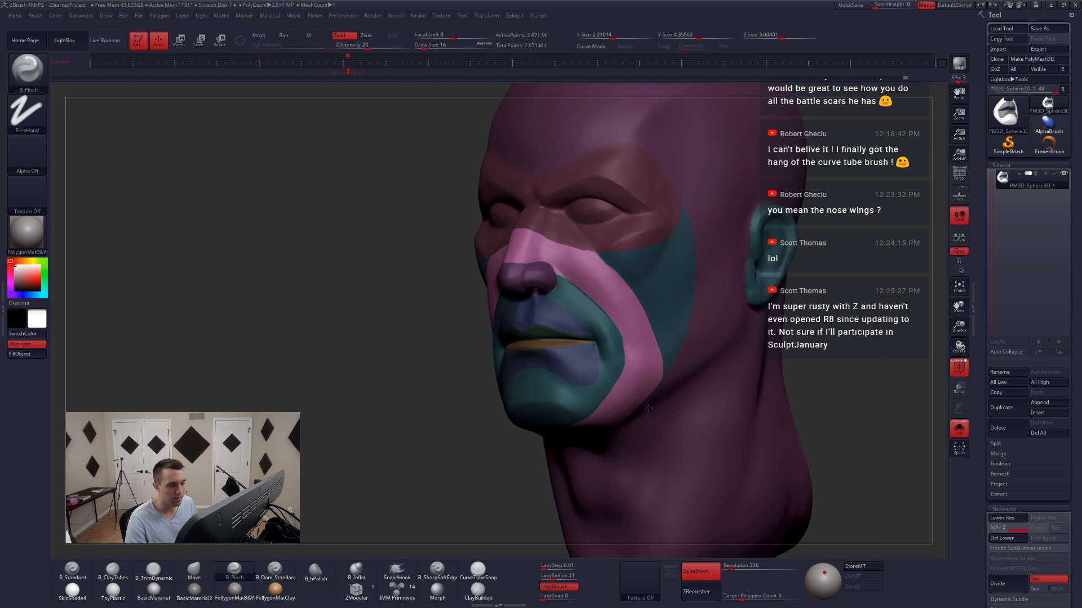
key("ctrl")
left_click(430, 356, "ctrl")
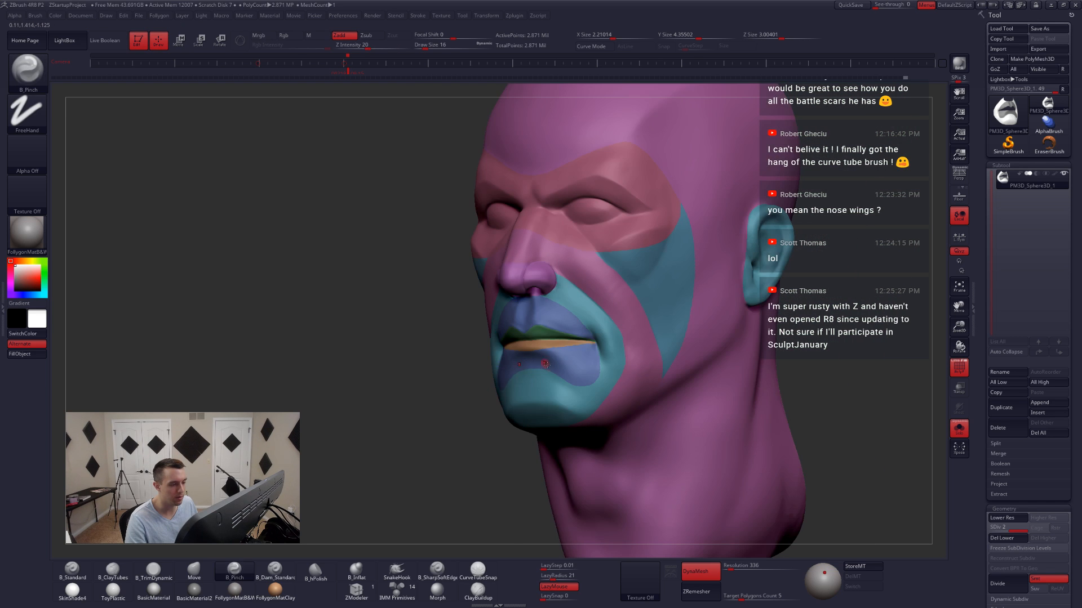
right_click_drag(430, 357, 498, 355)
mouse_move(515, 296)
right_mouse_down()
mouse_move(570, 299)
mouse_move(580, 394)
right_mouse_up()
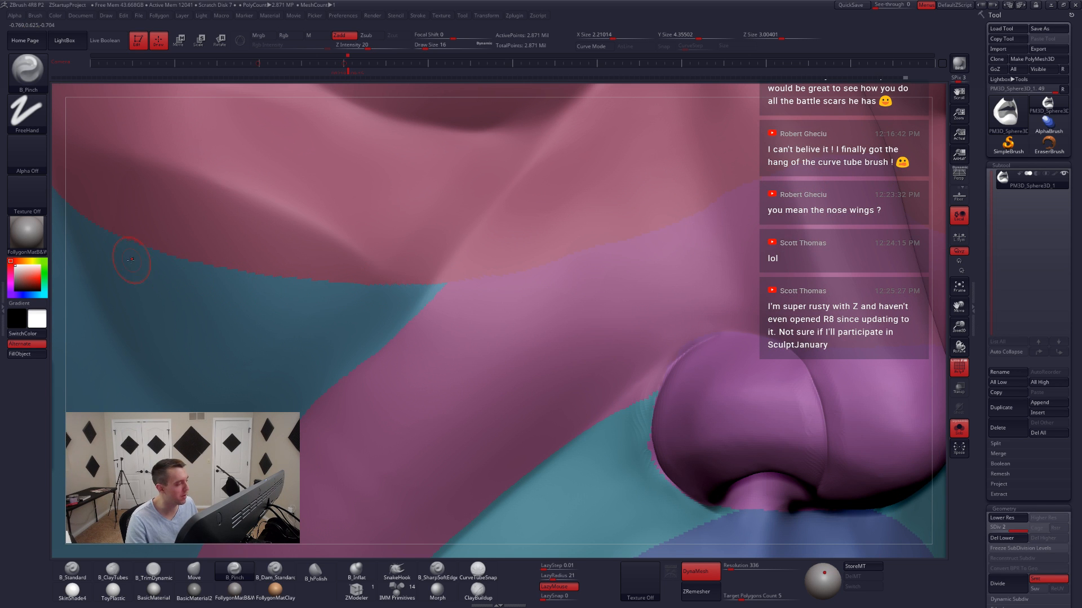
mouse_move(546, 440)
right_mouse_down("ctrl")
mouse_move(549, 366)
mouse_move(511, 370)
mouse_move(513, 337)
right_mouse_up("ctrl")
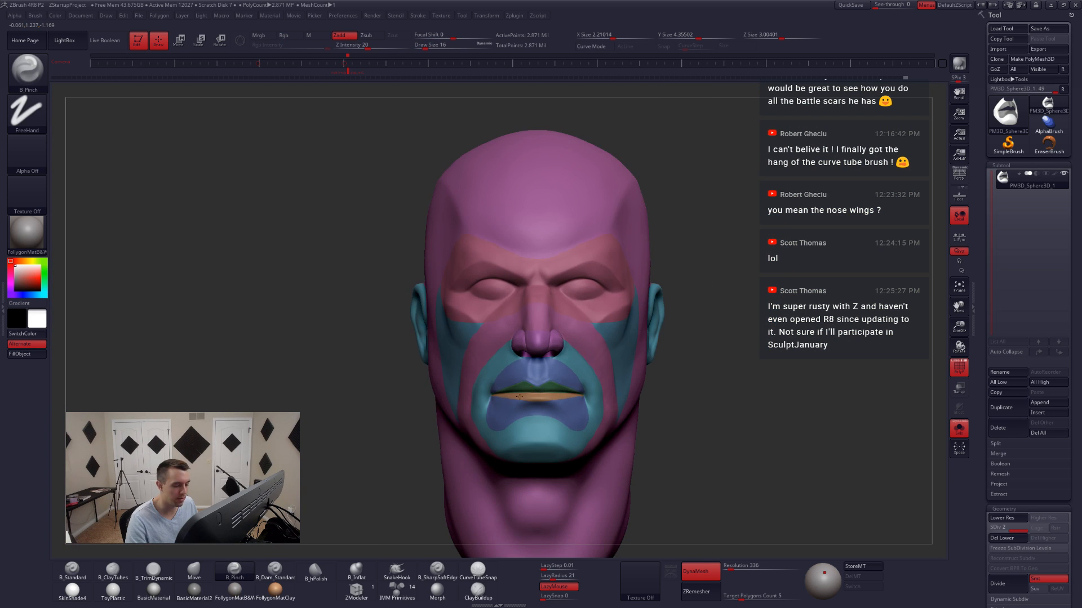
mouse_move(519, 396)
right_mouse_down()
mouse_move(797, 398)
mouse_move(624, 414)
mouse_move(732, 408)
right_mouse_up()
right_click_drag(589, 399, 596, 458, "ctrl")
left_click(574, 399, "ctrl+shift")
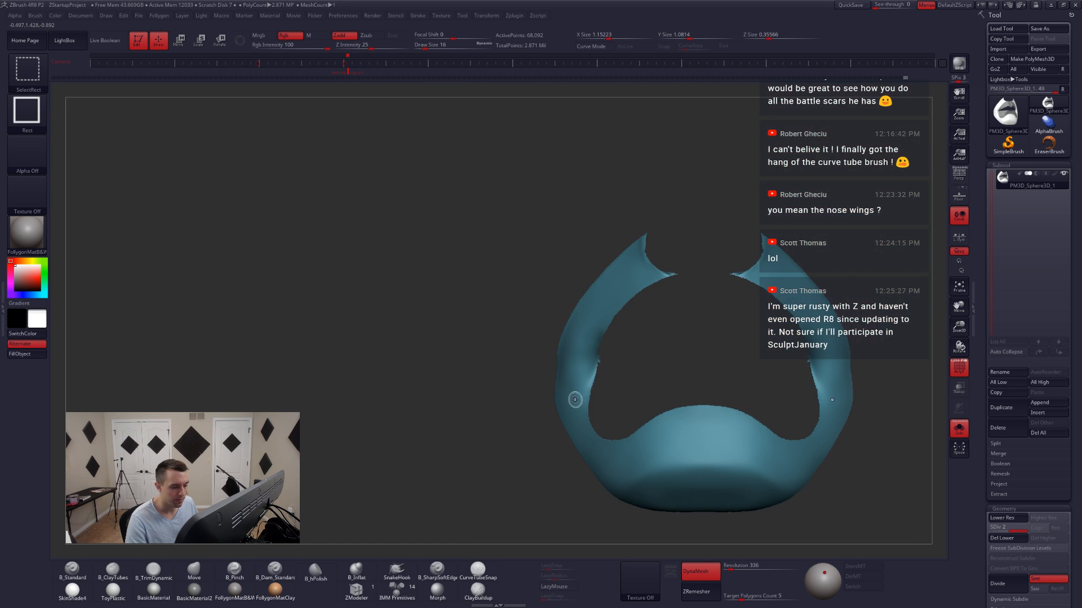
left_click_drag(413, 391, 453, 437, "ctrl+shift")
right_click_drag(543, 392, 582, 412)
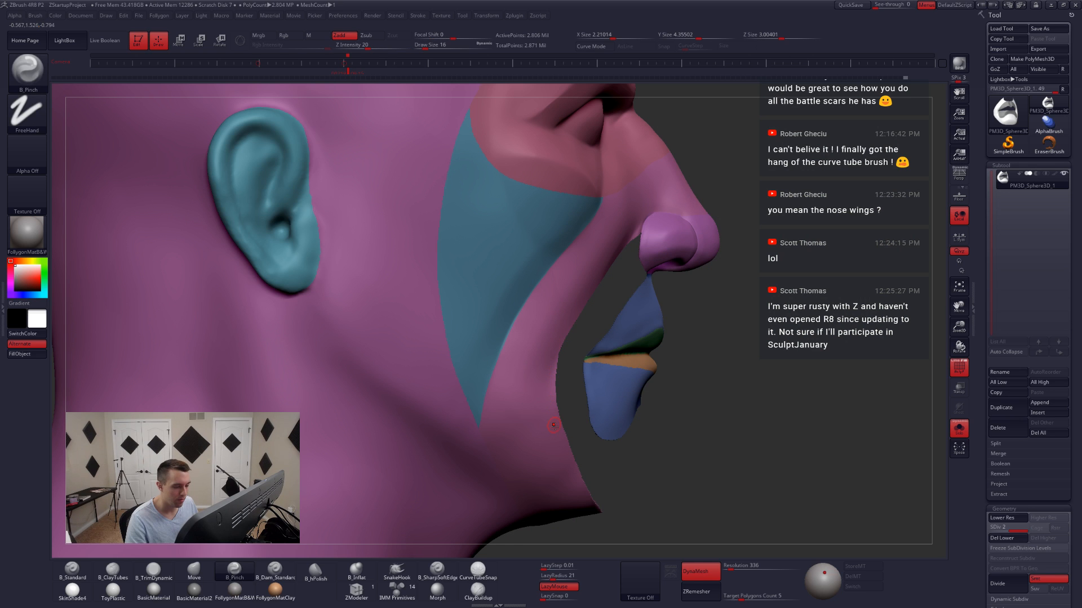
left_click(671, 414, "ctrl+shift")
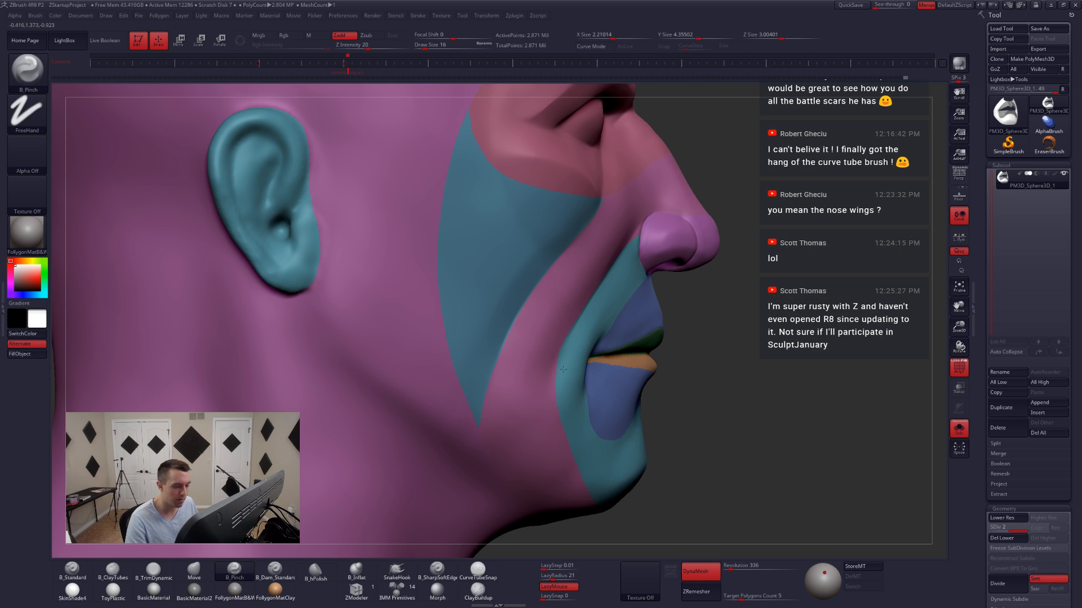
- Duplicate the head subtool and ZRemesh the original with its polygroups kept and a target polygon count of 5
key("f")
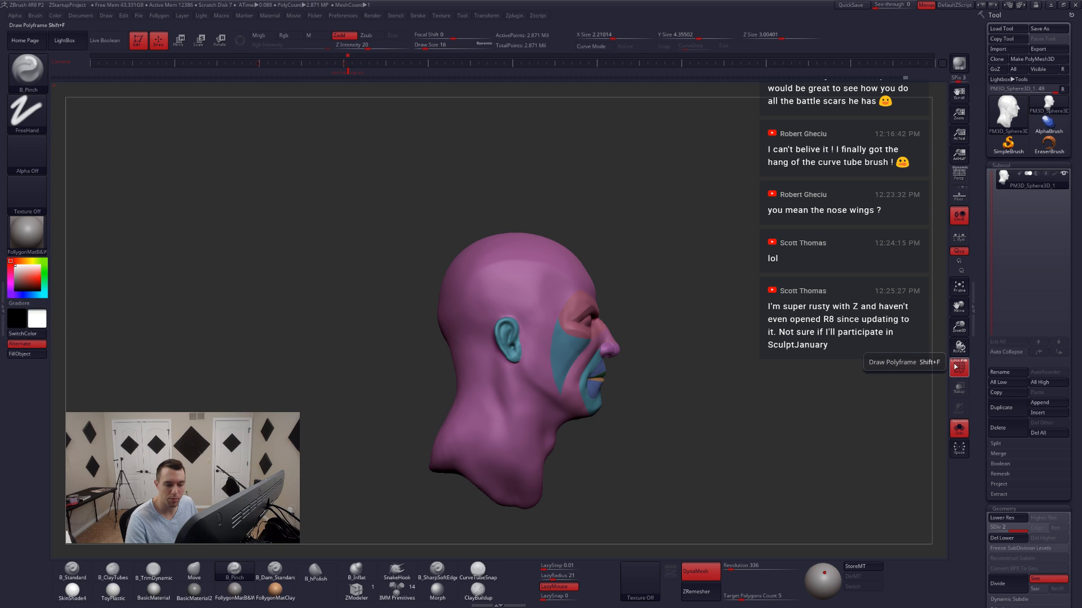
left_click(954, 361)
key("shift+f")
mouse_move(727, 383)
left_mouse_down()
mouse_move(663, 400)
mouse_move(539, 345)
mouse_move(554, 350)
mouse_move(558, 392)
left_mouse_up()
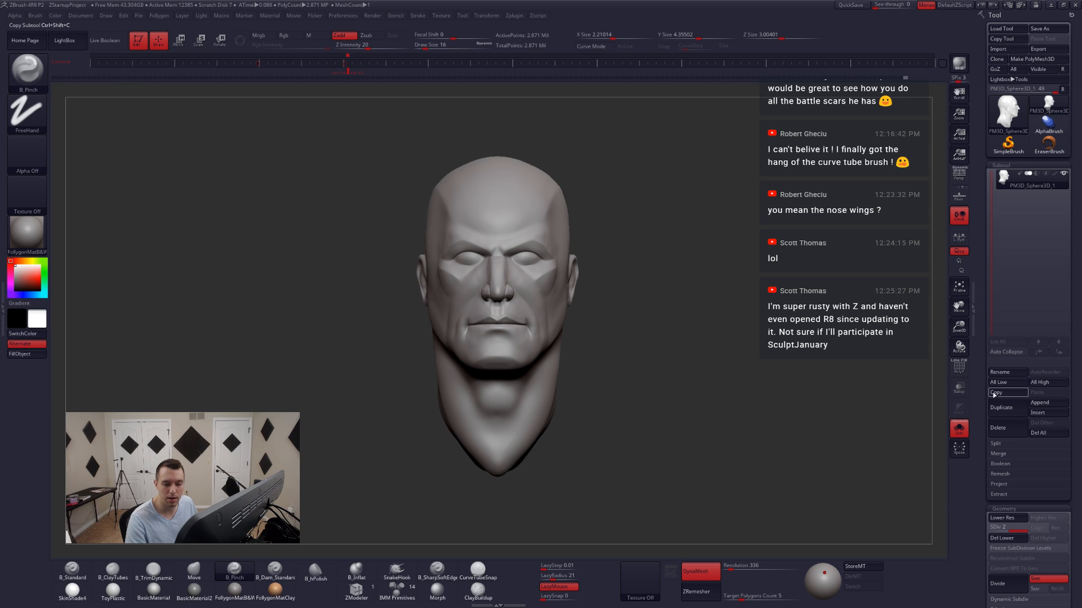
left_click(1001, 407)
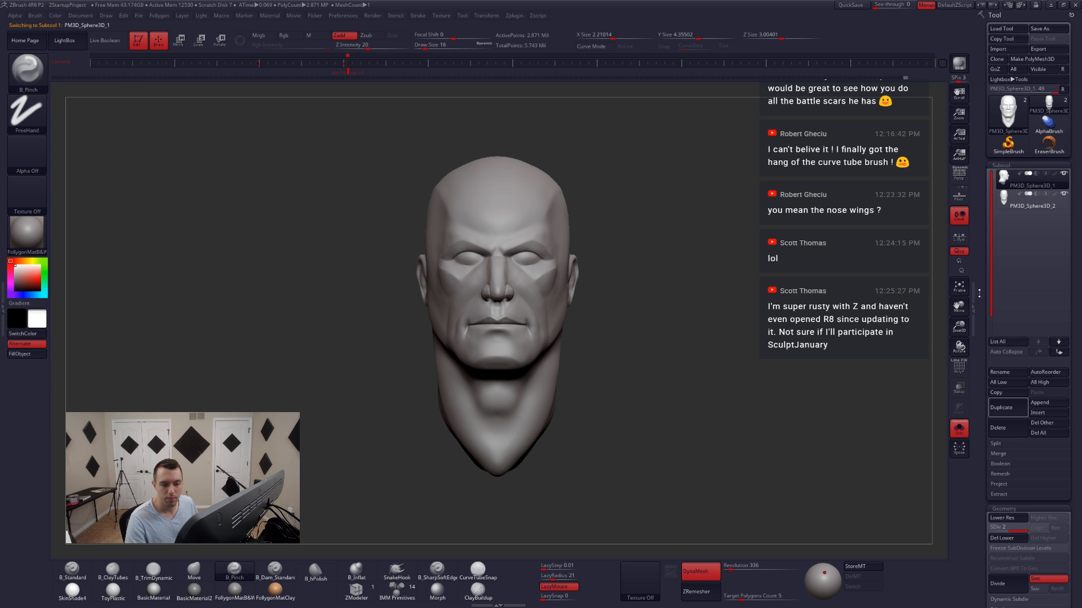
scroll(1004, 442, "down", 5)
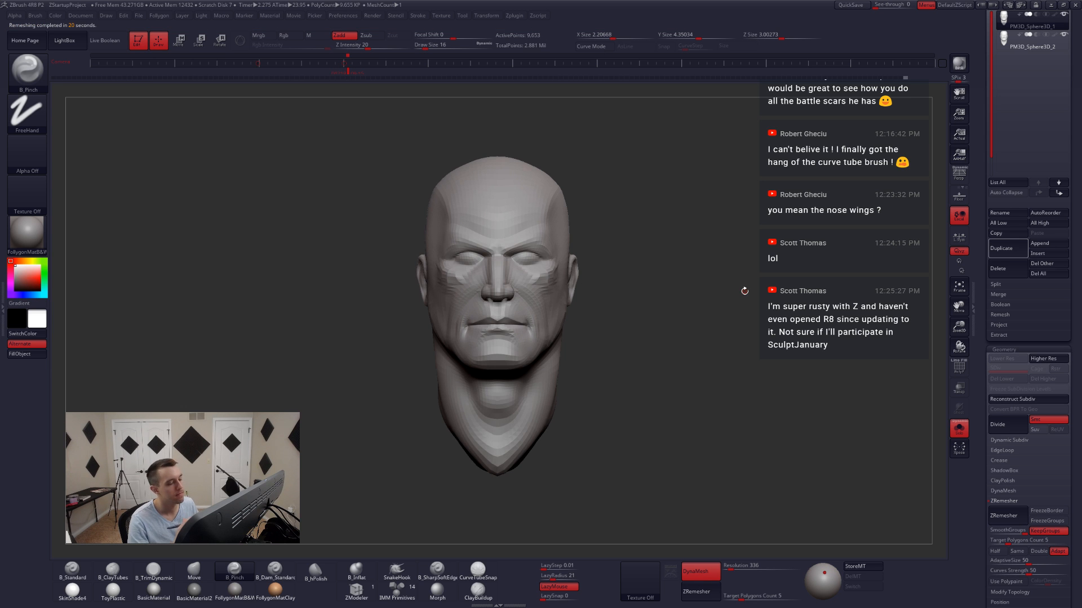
- Examine the remeshed topology around the lips, mouth corners and nose with the polyframe and the dynamic subdivision preview switched on and off
left_click_drag(682, 421, 611, 417)
key("shift+f")
left_click_drag(631, 361, 626, 417, "alt")
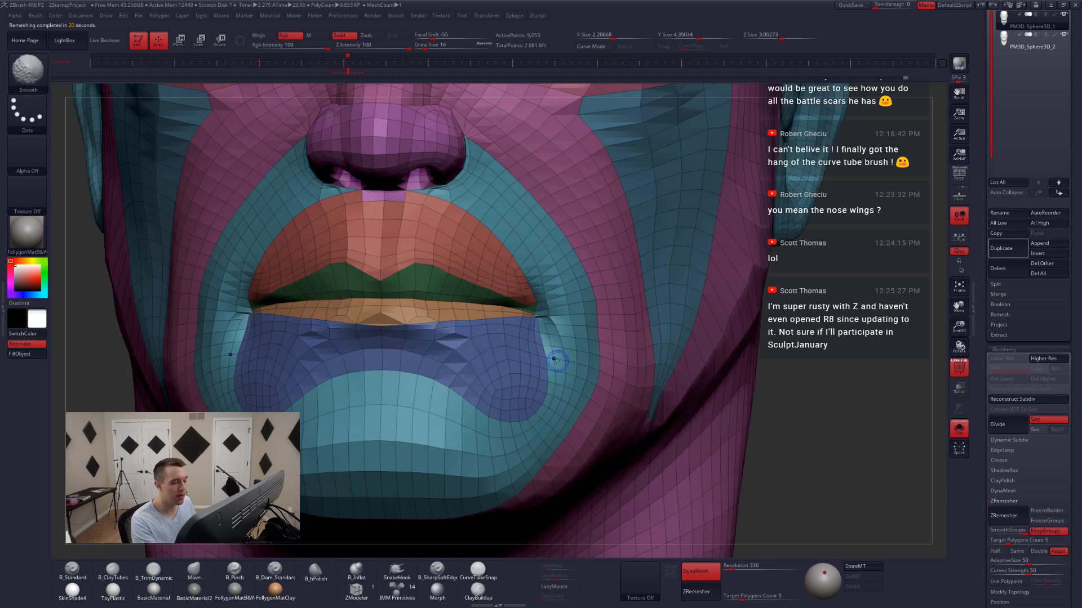
key("shift+f")
key("d")
left_click(571, 190)
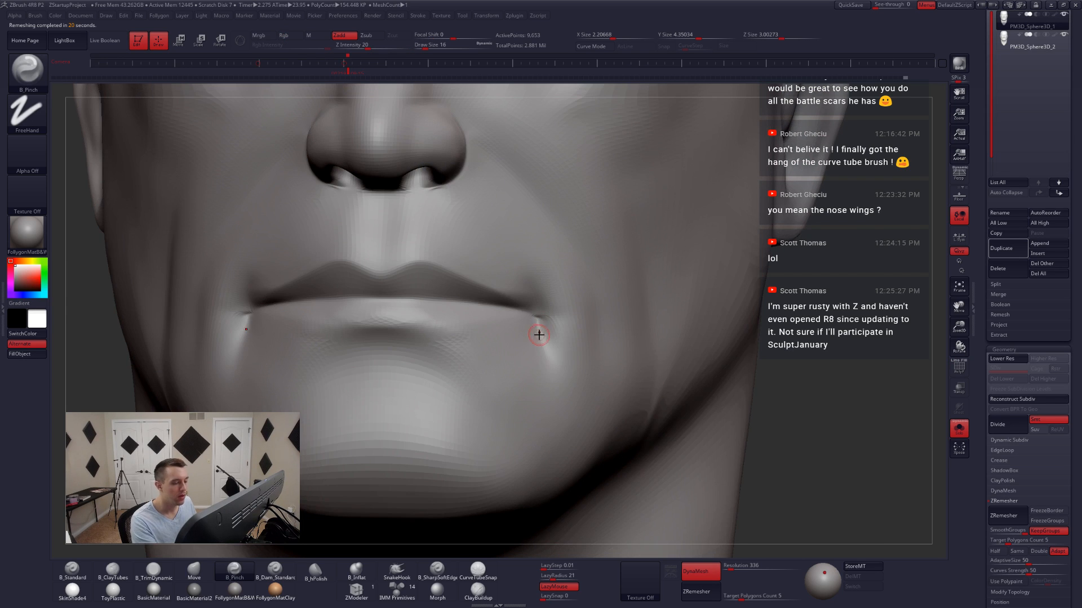
right_click_drag(539, 336, 524, 333)
key("shift+f")
key("shift+d")
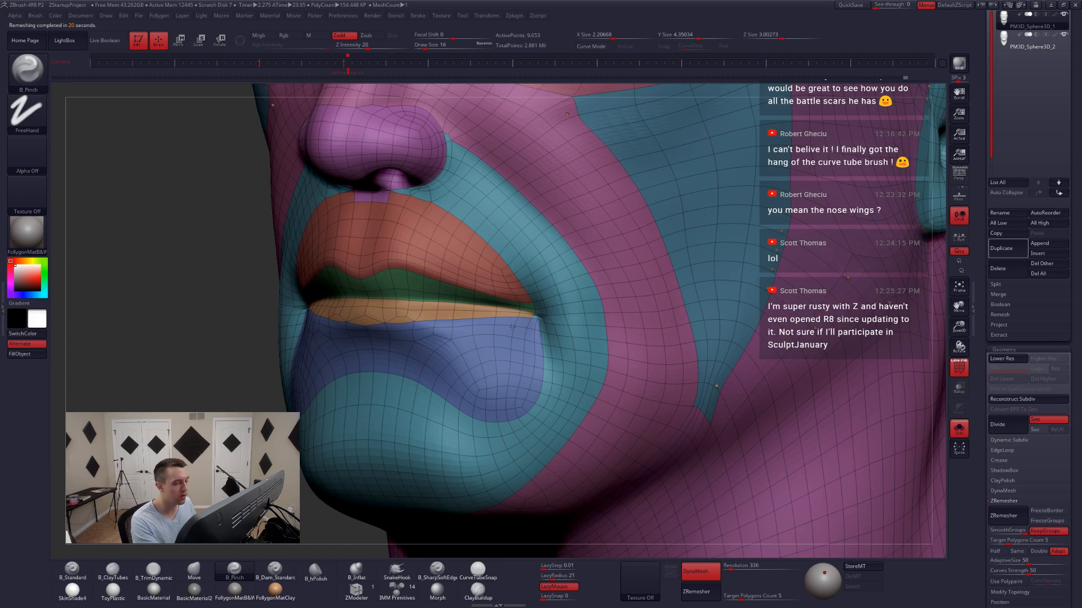
right_click_drag(548, 375, 550, 349, "alt")
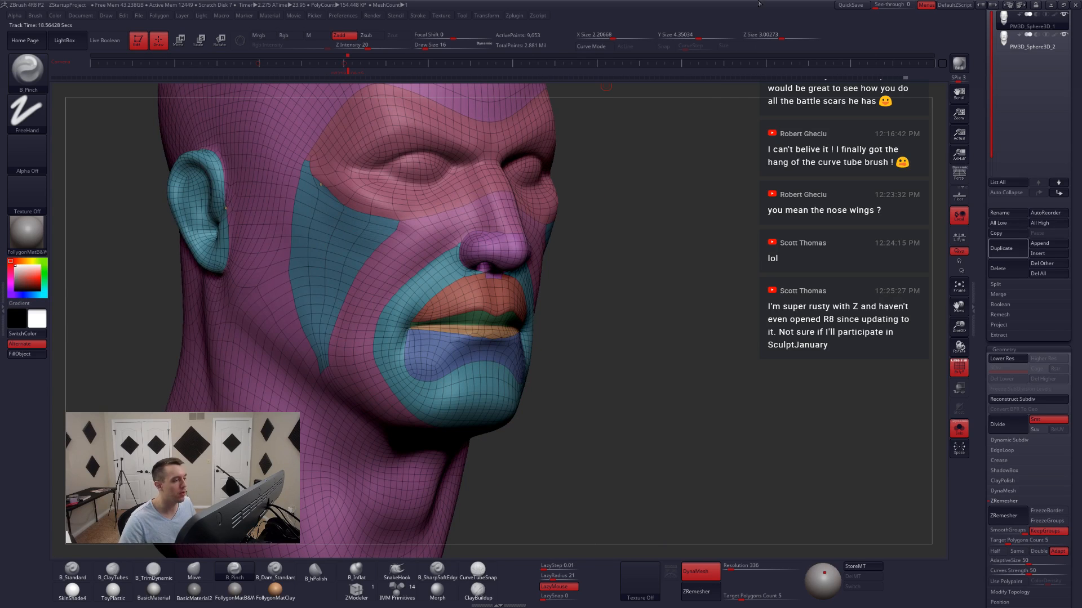
- Check the remeshed edge flow across the cheek, jaw, ear and skull from three-quarter, side and front views, with and without the polyframe
key("shift+f")
key("shift+d")
key("shift+f")
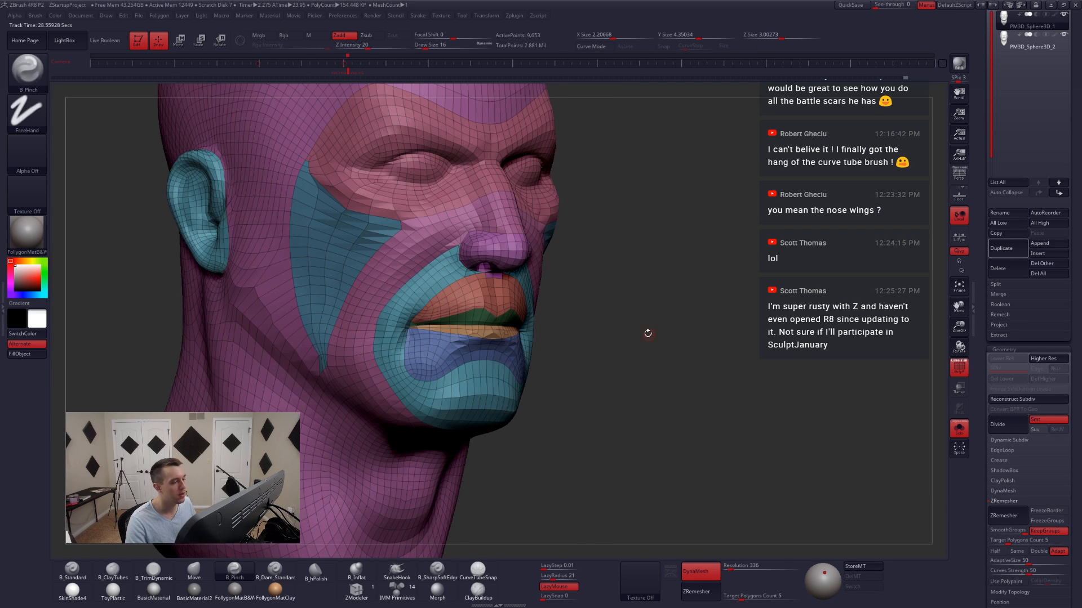
right_click_drag(647, 333, 632, 308, "shift")
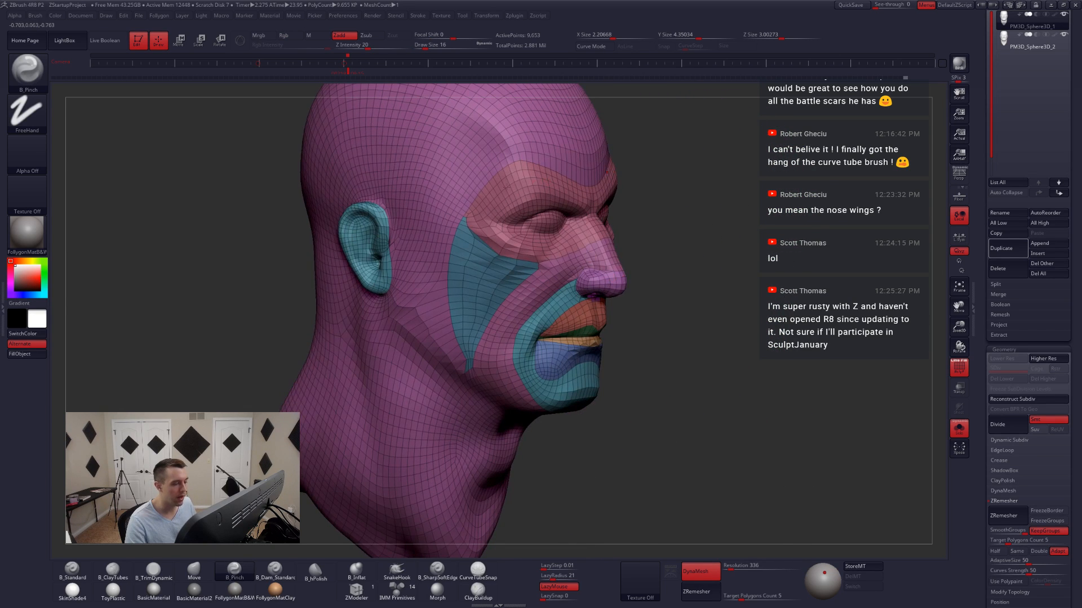
right_click_drag(502, 417, 558, 376)
key("shift+f")
right_click_drag(479, 377, 508, 382)
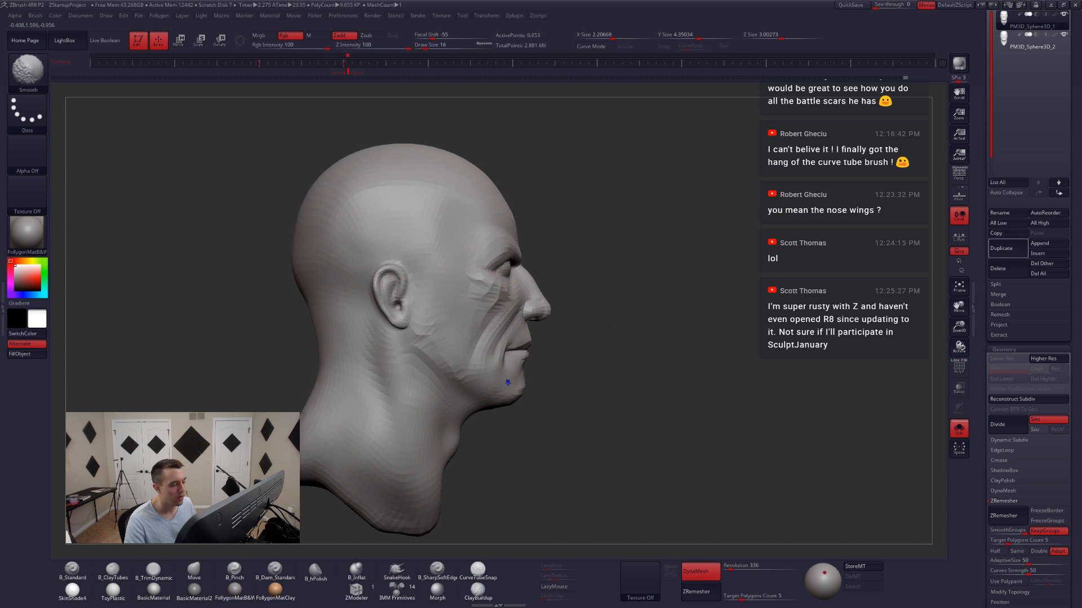
key("shift+f")
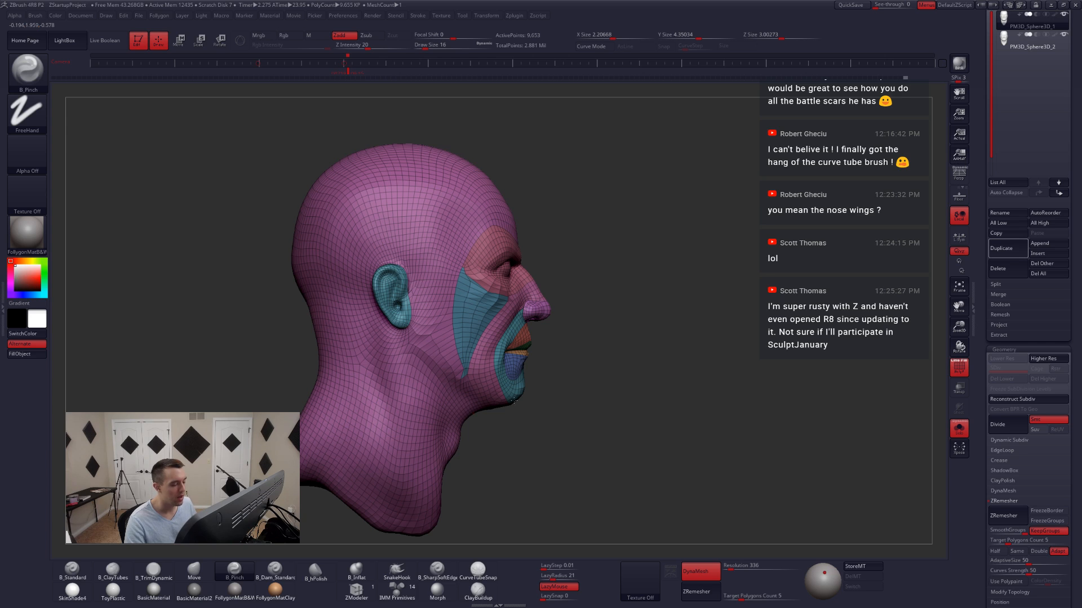
key("shift")
left_click_drag(471, 386, 438, 374)
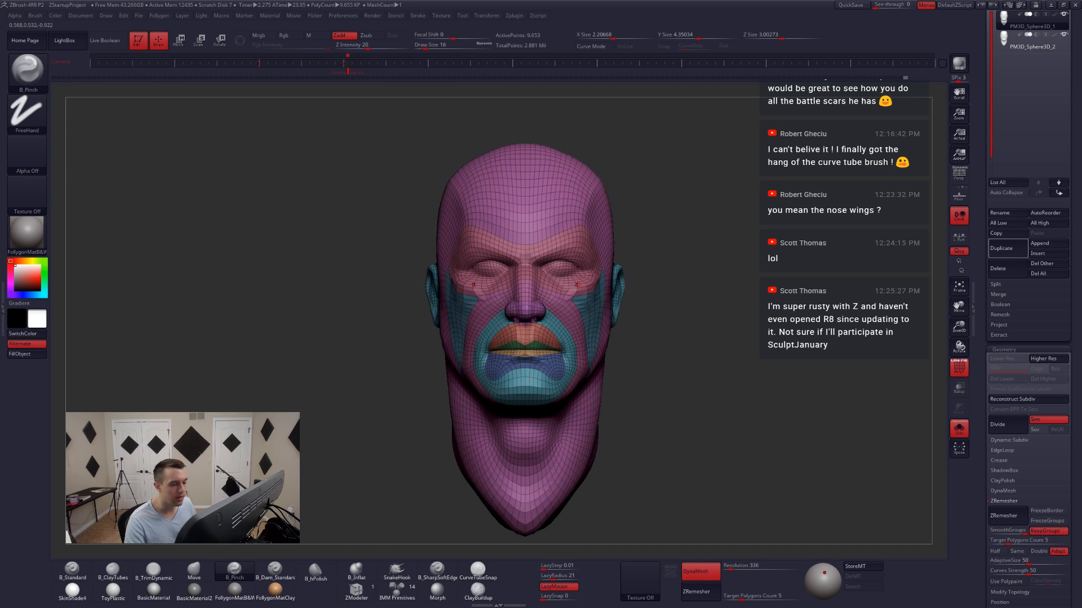
key("shift+f")
left_click_drag(642, 340, 614, 343, "alt")
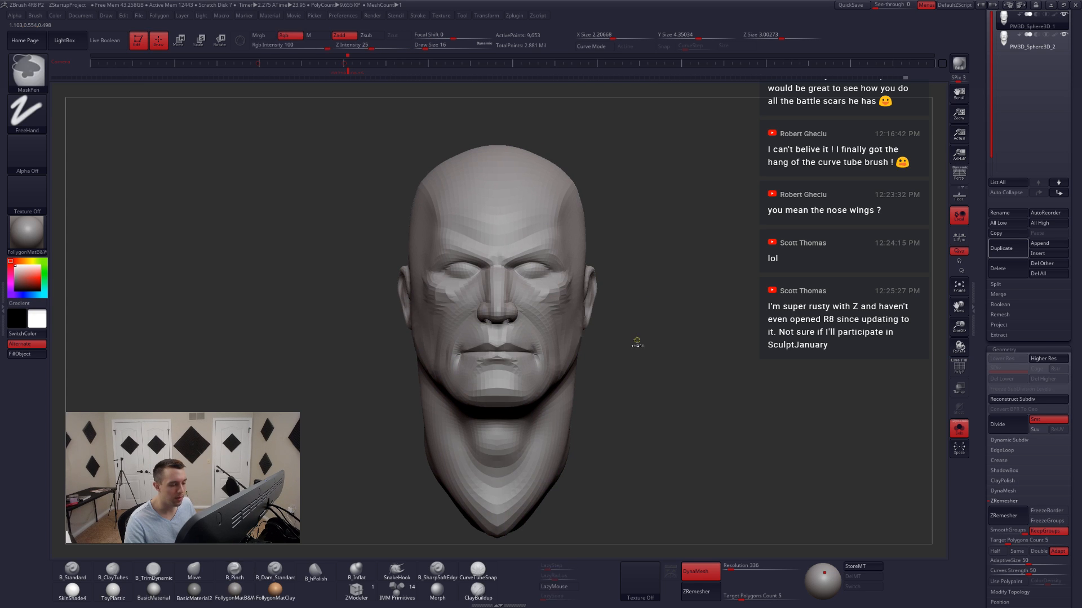
- Subdivide the remeshed head once and project the duplicate's detail onto it with a distance of 0.02
key("ctrl+d")
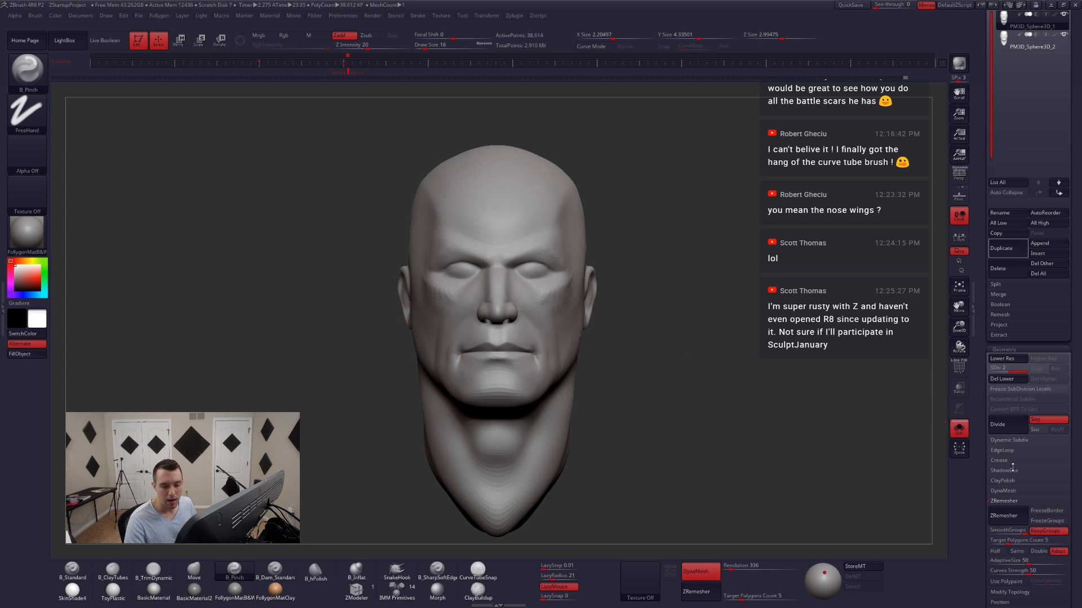
left_click_drag(983, 345, 979, 430)
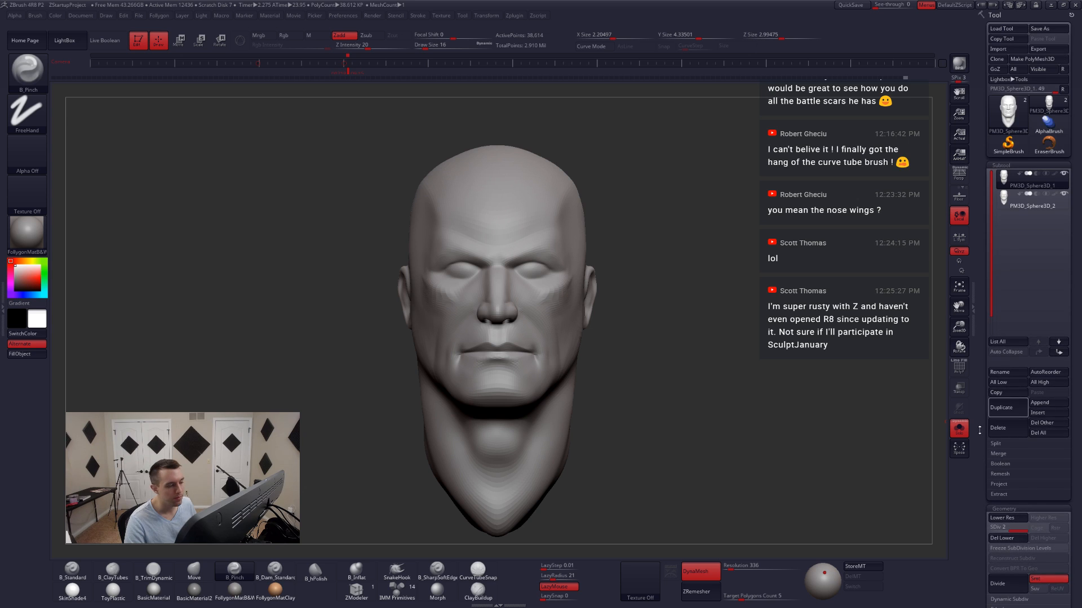
left_click(999, 483)
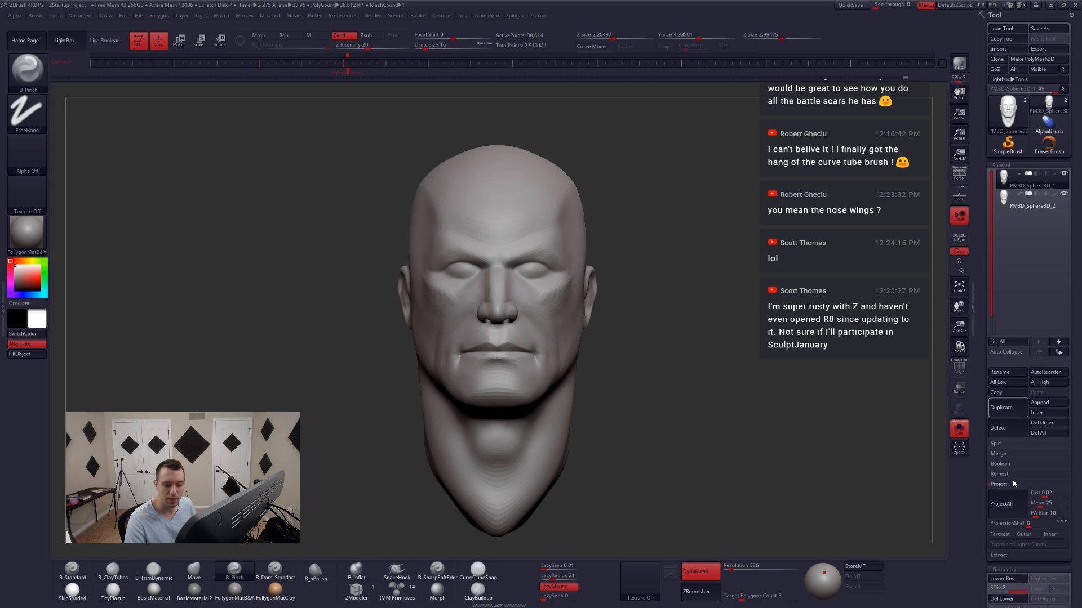
left_click(1006, 503)
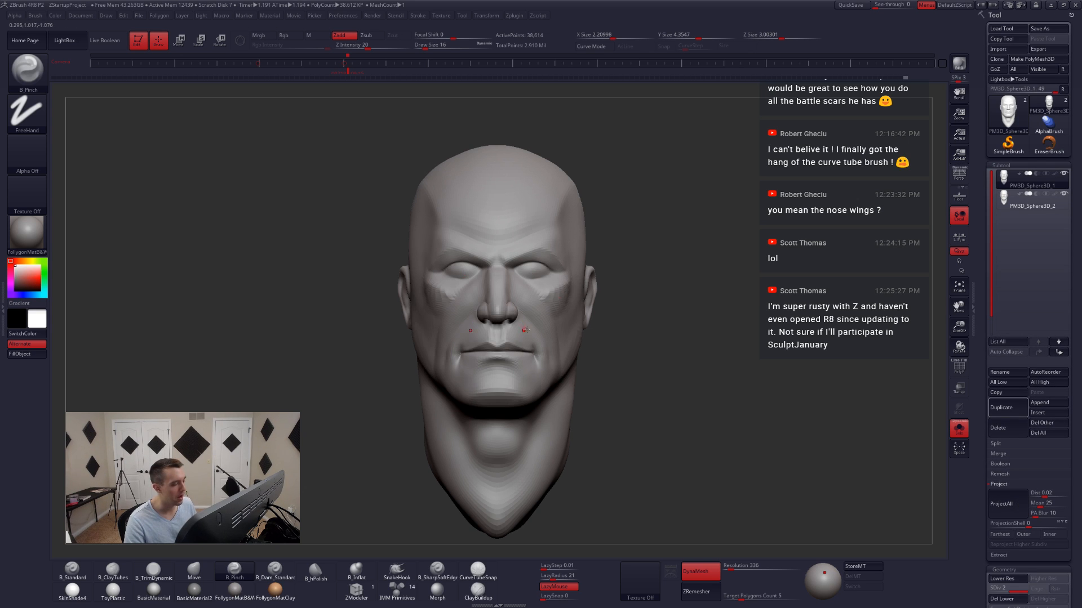
- Add two further subdivision levels to the remeshed head, projecting all detail from the duplicate after each one
key("ctrl+d")
left_click(1005, 499)
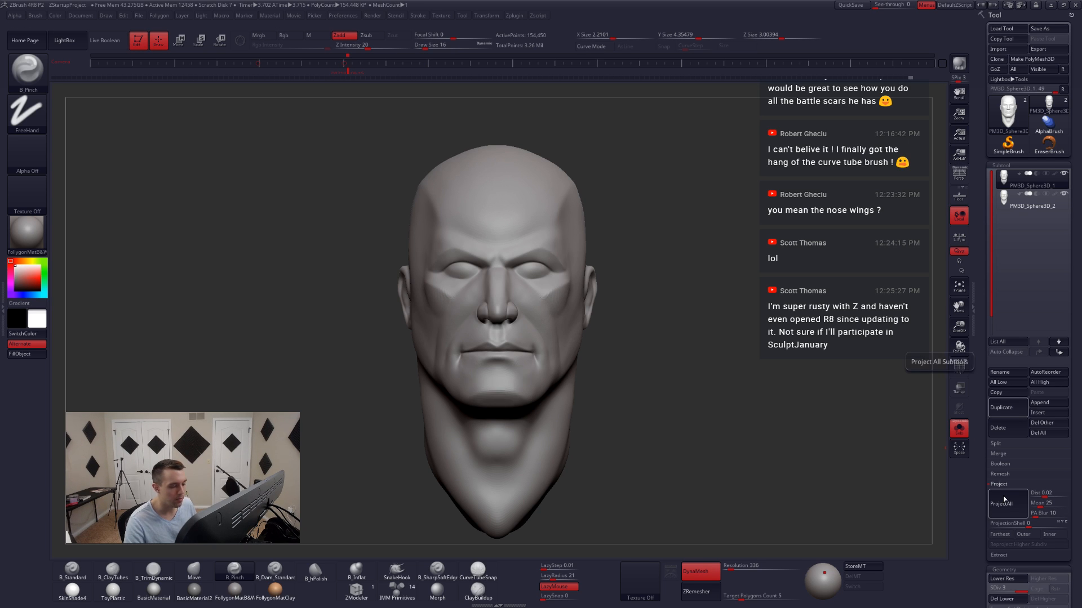
key("ctrl+d")
left_click(1004, 503)
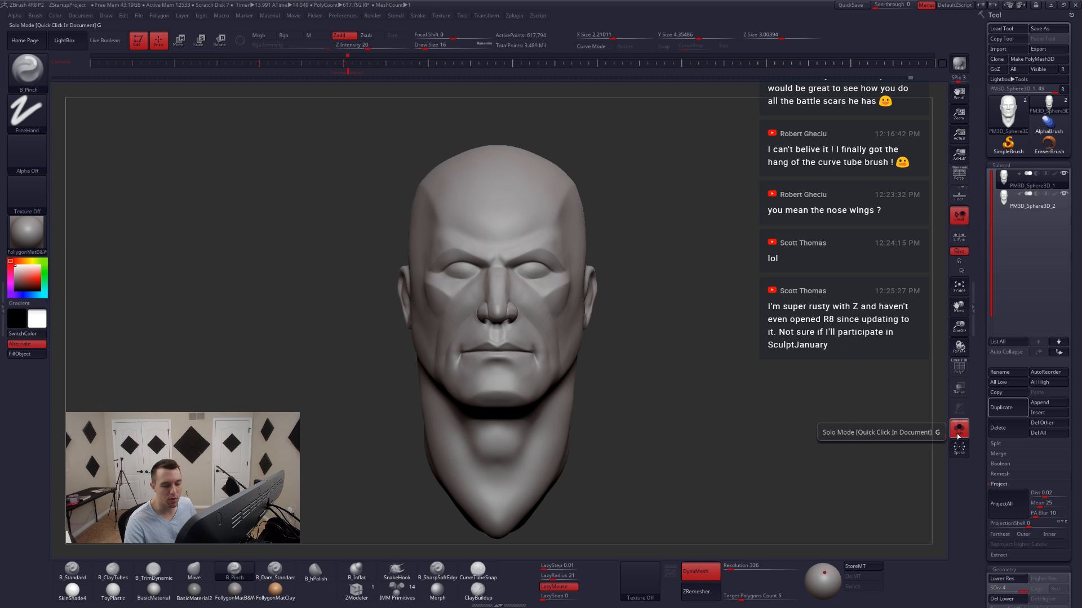
- Add one more subdivision level to the remeshed head and check its surface from three-quarter and front views
left_click_drag(818, 405, 755, 408)
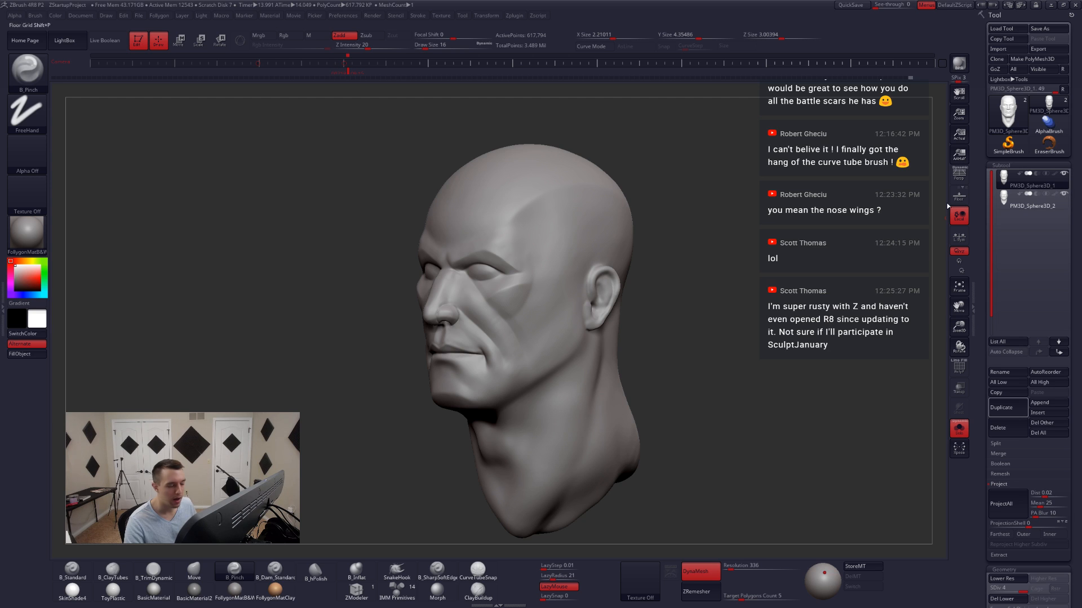
mouse_move(586, 276)
right_mouse_down("ctrl")
mouse_move(586, 289)
mouse_move(622, 294)
right_mouse_up("ctrl")
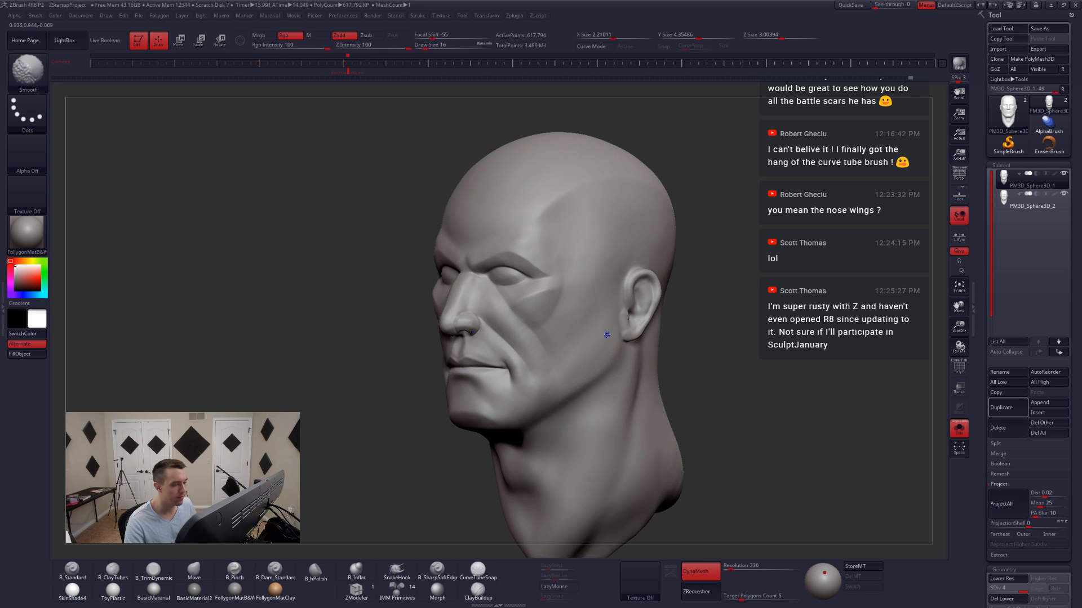
key("ctrl+d")
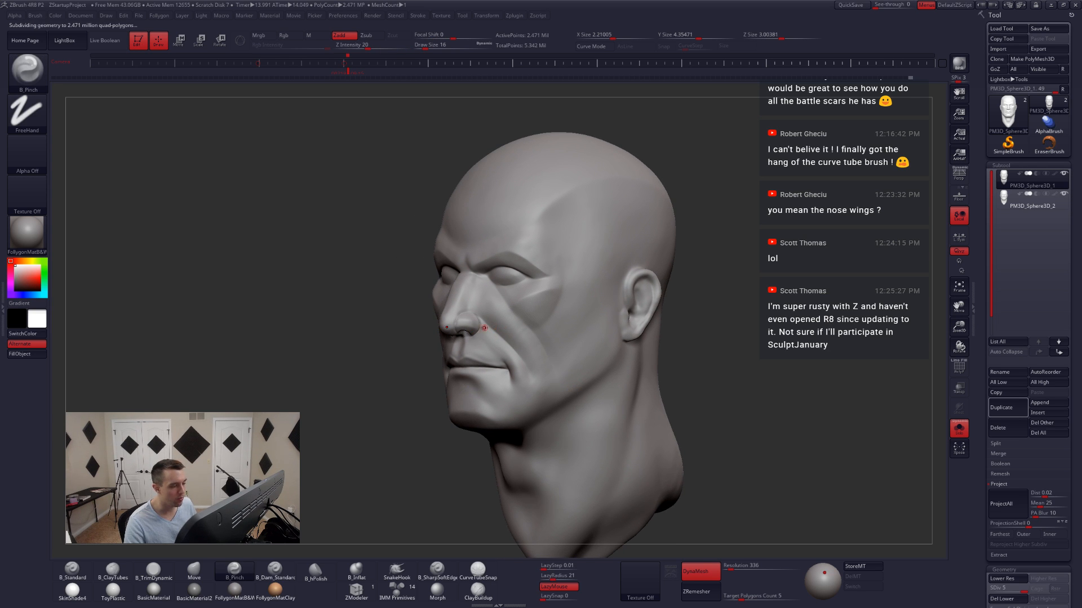
mouse_move(488, 331)
right_mouse_down("ctrl")
mouse_move(527, 379)
mouse_move(565, 375)
right_mouse_up("ctrl")
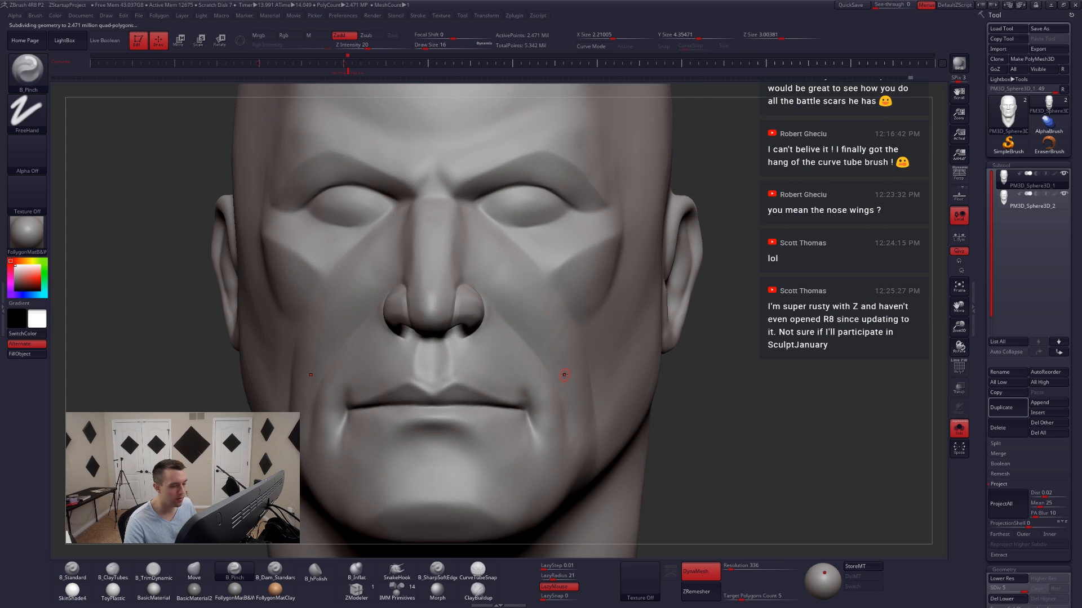
left_click_drag(727, 347, 731, 348)
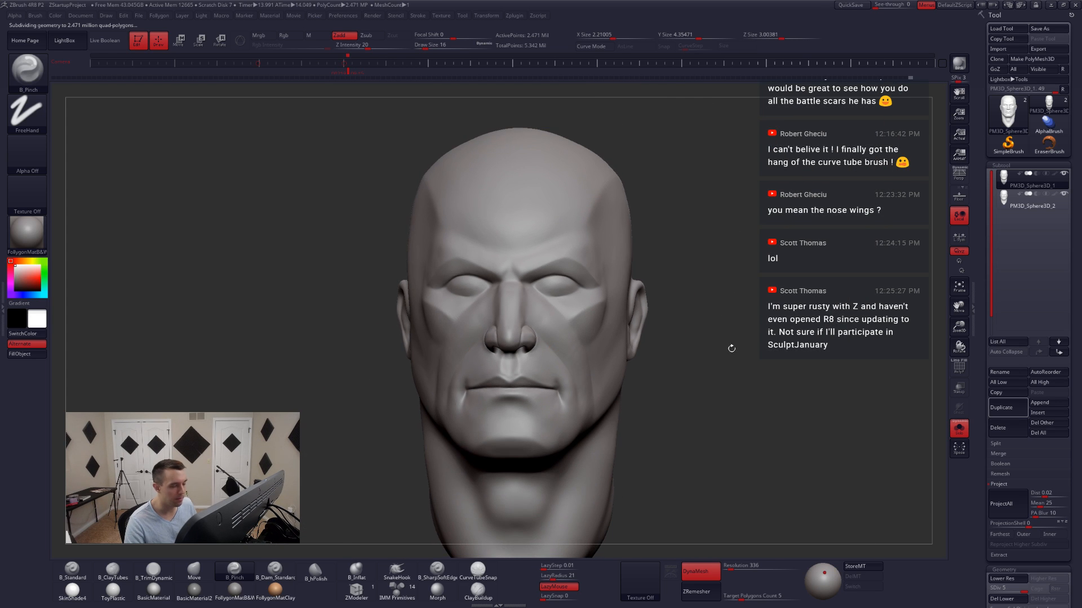
- Compare the remeshed head with the original-detail duplicate, then delete the duplicate subtool
key("Down")
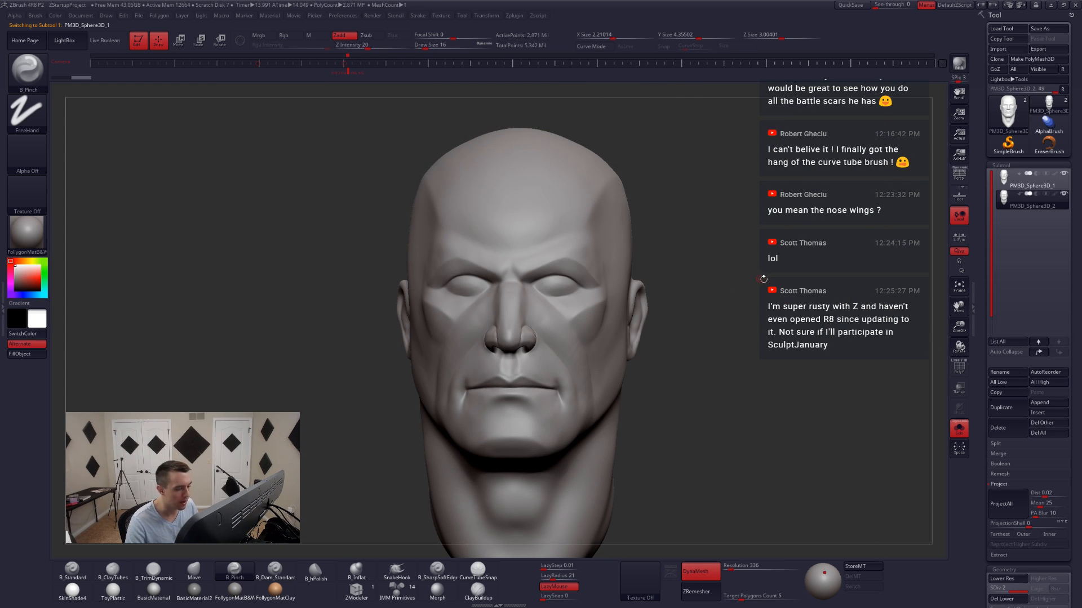
key("Up")
key("Down")
left_click(1001, 428)
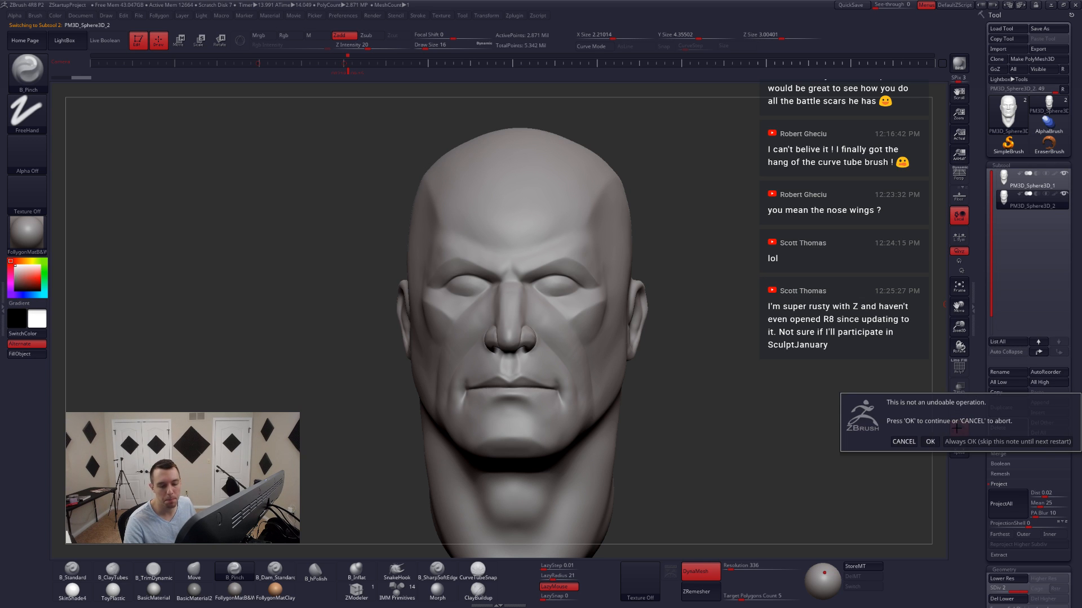
left_click(932, 442)
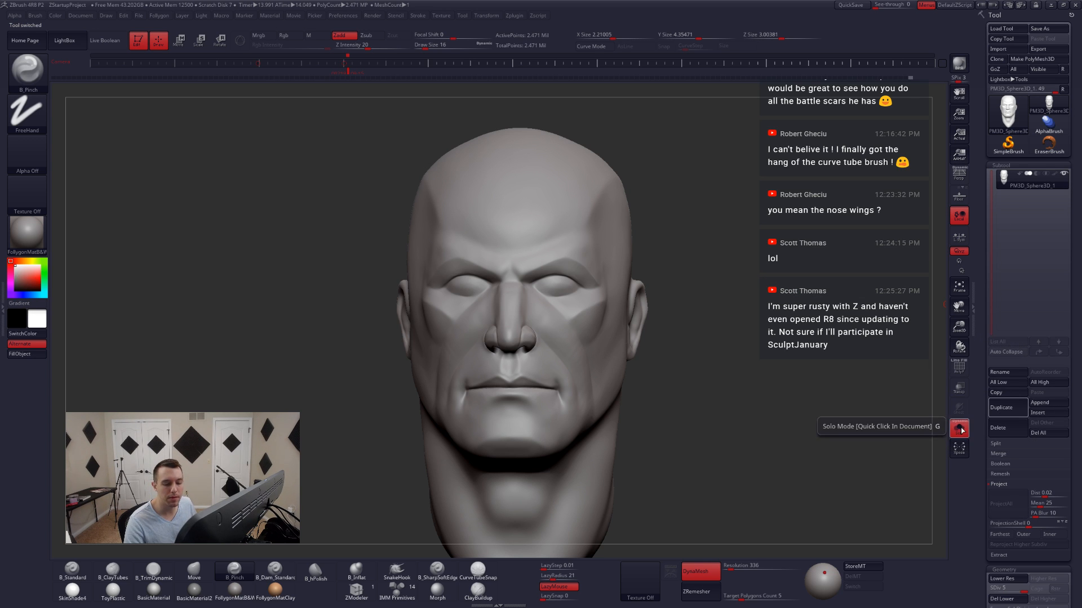
- Turn on perspective display and check the head's wireframe across its subdivision levels
mouse_move(552, 314)
right_mouse_down()
mouse_move(727, 313)
mouse_move(659, 315)
mouse_move(693, 275)
mouse_move(648, 277)
mouse_move(617, 304)
mouse_move(650, 318)
mouse_move(655, 336)
right_mouse_up()
left_click(957, 182)
key("shift+f")
key("shift+d")
key("shift+d")
key("shift+d")
key("shift+d")
key("shift+f")
key("d")
key("d")
key("d")
key("d")
right_click_drag(726, 334, 684, 330)
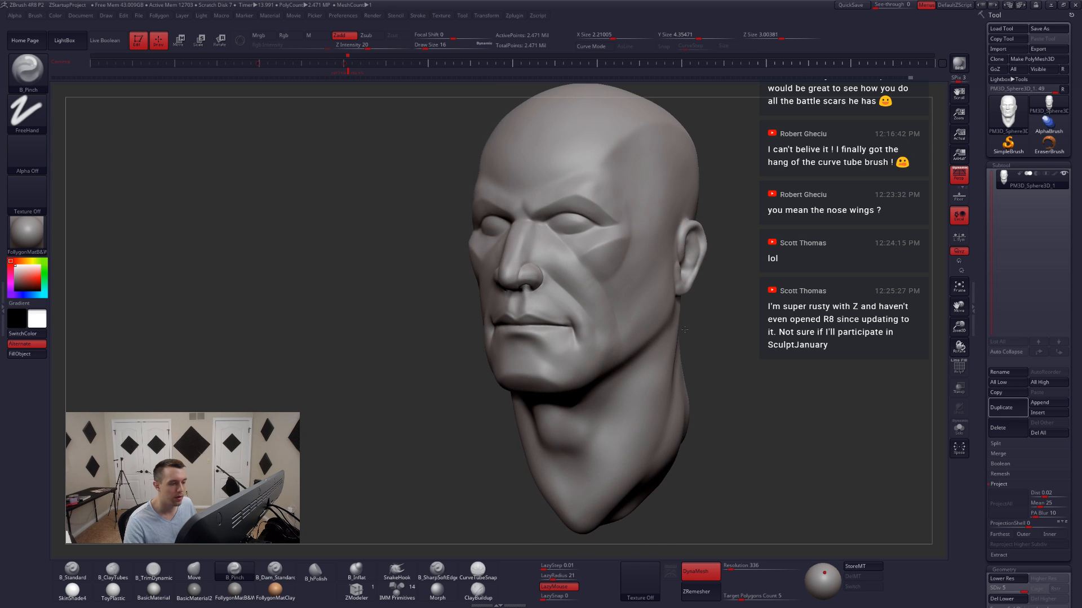
key("shift+f")
key("shift+f")
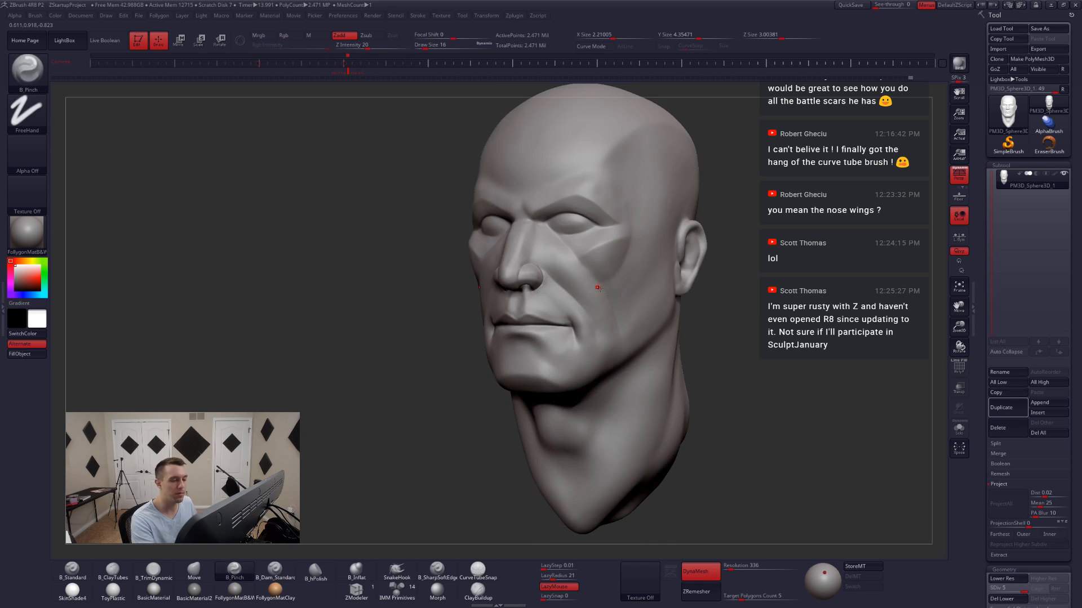
- Set the brush draw size to 101 and smooth the cheek and the lower end of the cheek fold
right_click_drag(599, 288, 600, 324, "ctrl")
key("space")
mouse_move(587, 278)
left_mouse_down()
mouse_move(601, 278)
mouse_move(581, 259)
left_mouse_up()
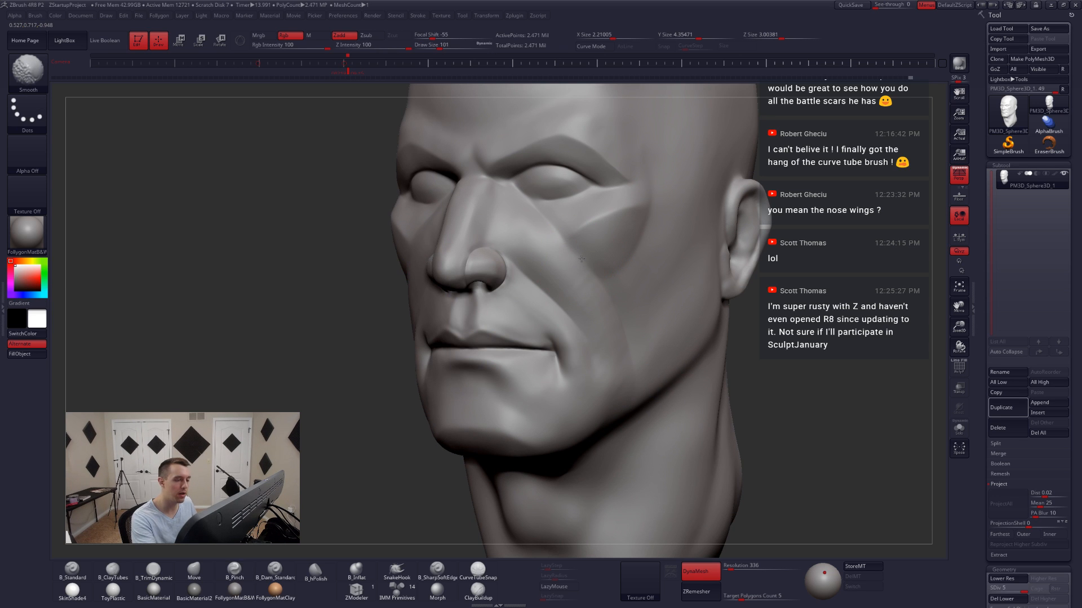
left_click_drag(608, 346, 613, 361, "shift")
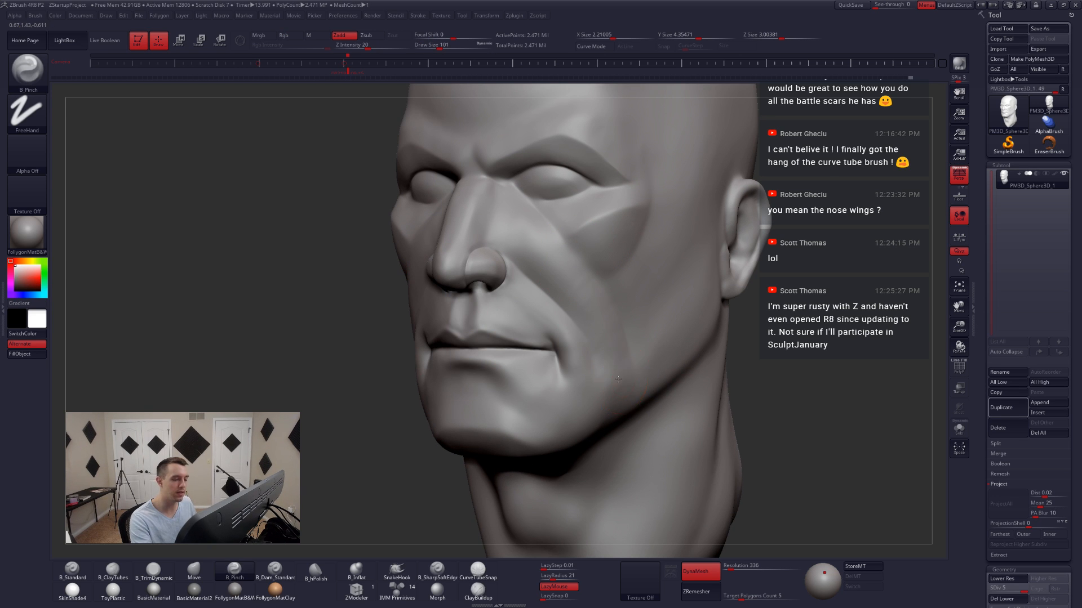
mouse_move(653, 369)
right_mouse_down()
mouse_move(612, 373)
mouse_move(598, 333)
right_mouse_up()
- Go down one subdivision level and smooth the edge of the cheekbone beside the eye
key("shift+d")
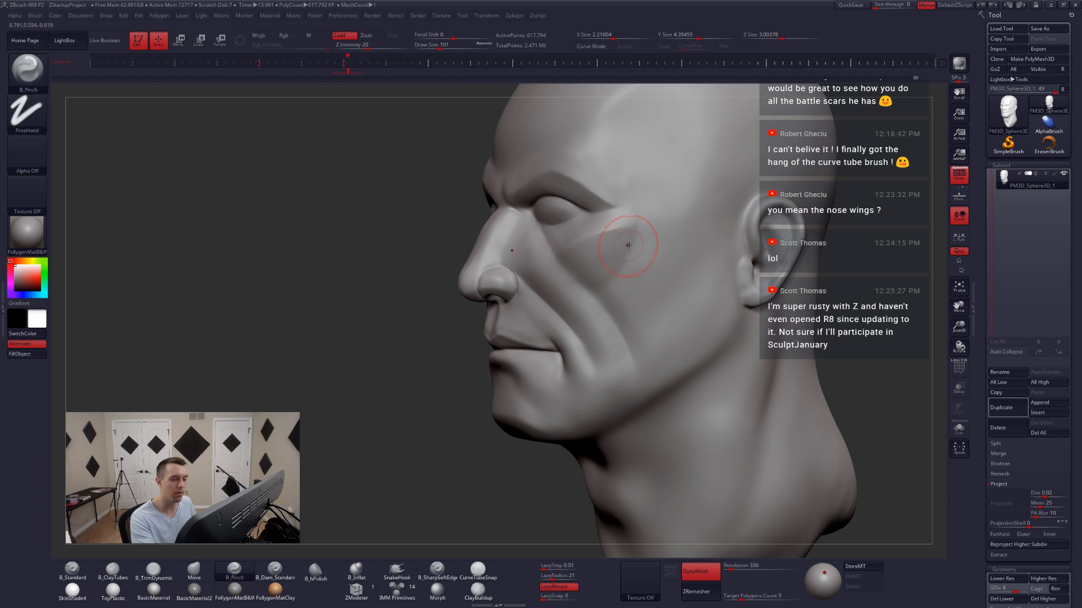
left_click_drag(625, 247, 618, 262, "shift")
right_click_drag(611, 281, 661, 284)
left_click_drag(626, 248, 631, 258, "shift")
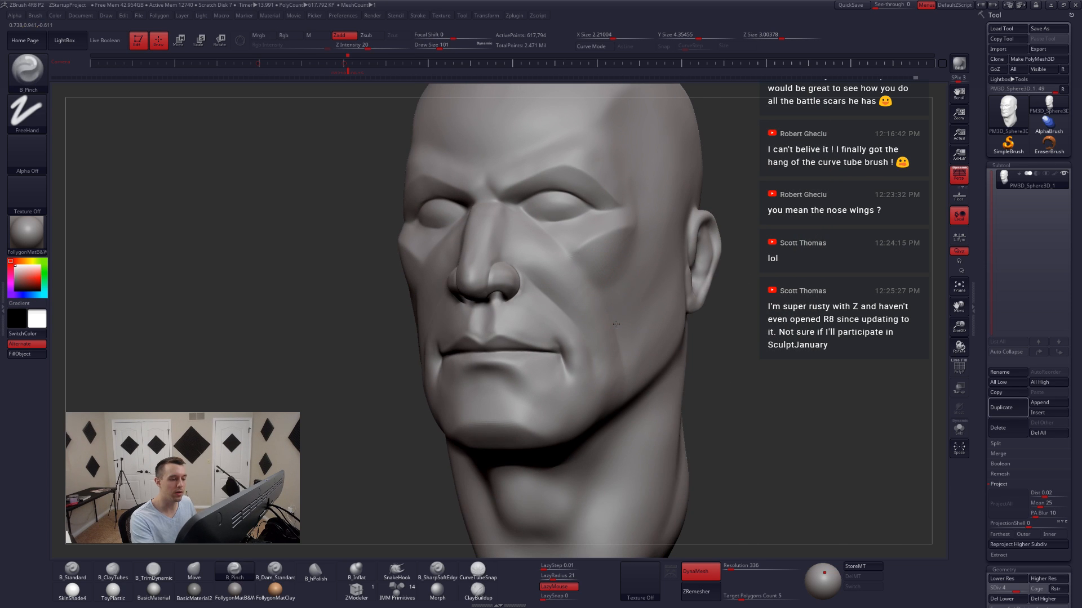
- Smooth the brow ridge and the lower forehead above the nose bridge
right_click_drag(631, 259, 623, 290)
left_click_drag(592, 216, 585, 194, "shift")
right_click_drag(496, 190, 527, 227, "alt")
left_click_drag(524, 226, 512, 223, "shift")
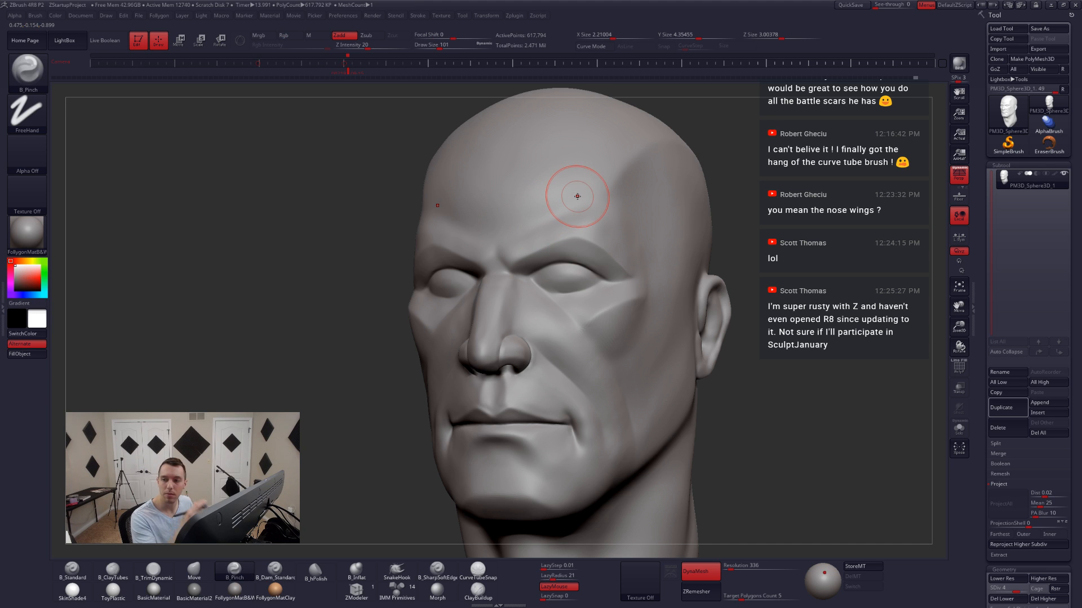
- Reduce the brush draw size to 56 and smooth the folds beside the mouth
right_click_drag(520, 314, 568, 316)
key("space")
left_click_drag(515, 316, 509, 316)
right_click_drag(472, 316, 493, 319)
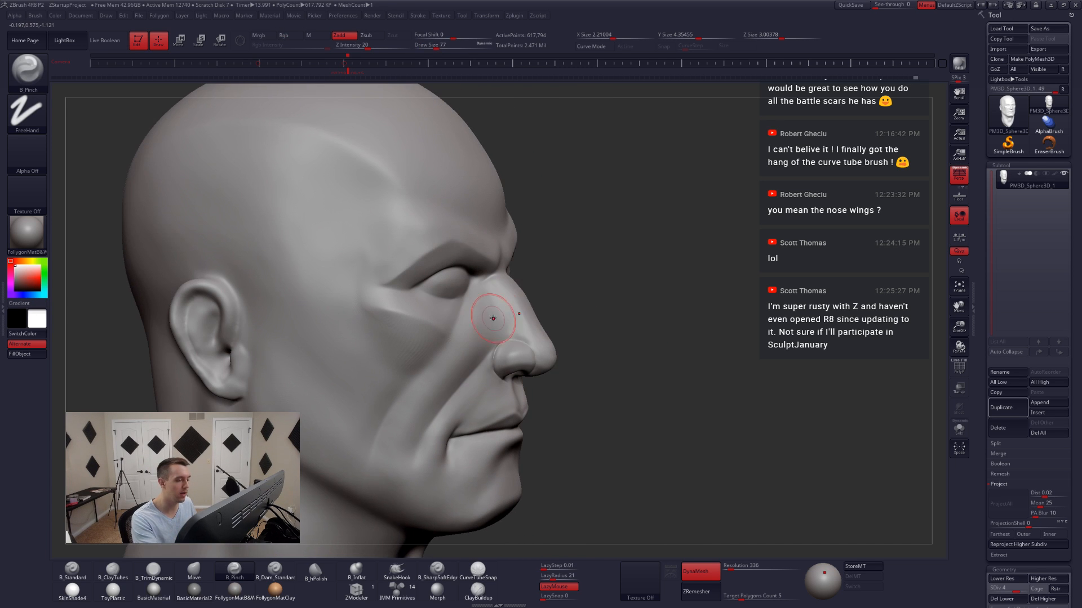
mouse_move(473, 270)
right_mouse_down()
mouse_move(398, 475)
mouse_move(338, 467)
right_mouse_up()
mouse_move(502, 414)
right_mouse_down()
mouse_move(496, 375)
mouse_move(420, 365)
right_mouse_up()
key("space")
left_click_drag(592, 356, 586, 356)
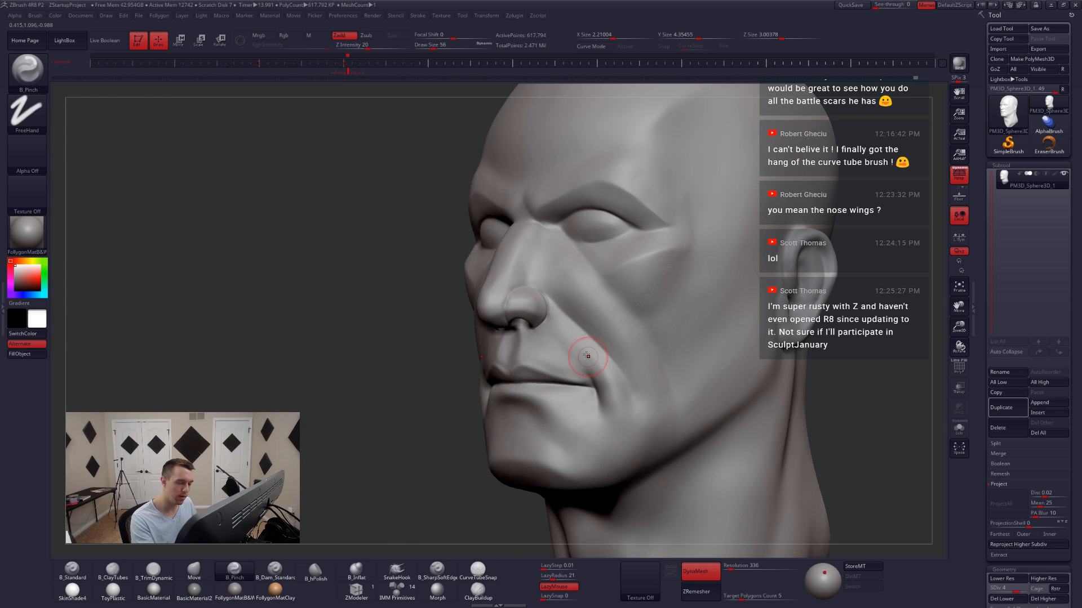
key("shift")
right_click_drag(490, 336, 561, 345)
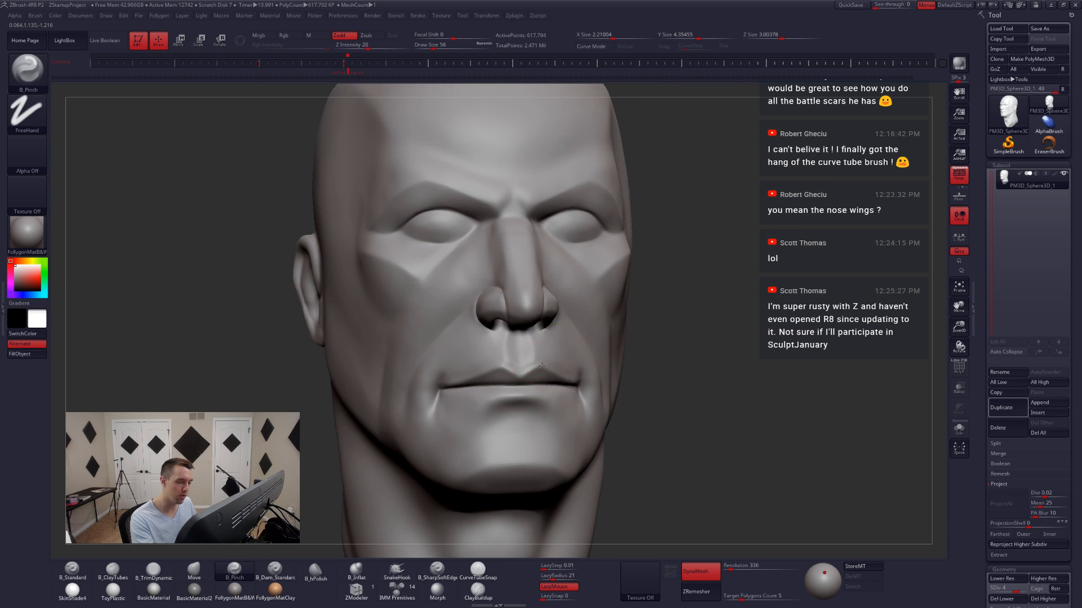
- Switch to the Move brush and set its draw size to 101 for work on the brows
mouse_move(456, 362)
right_mouse_down()
mouse_move(545, 375)
mouse_move(532, 370)
mouse_move(587, 352)
mouse_move(507, 380)
right_mouse_up()
key("b")
key("m")
key("v")
right_click_drag(573, 432, 581, 409, "ctrl")
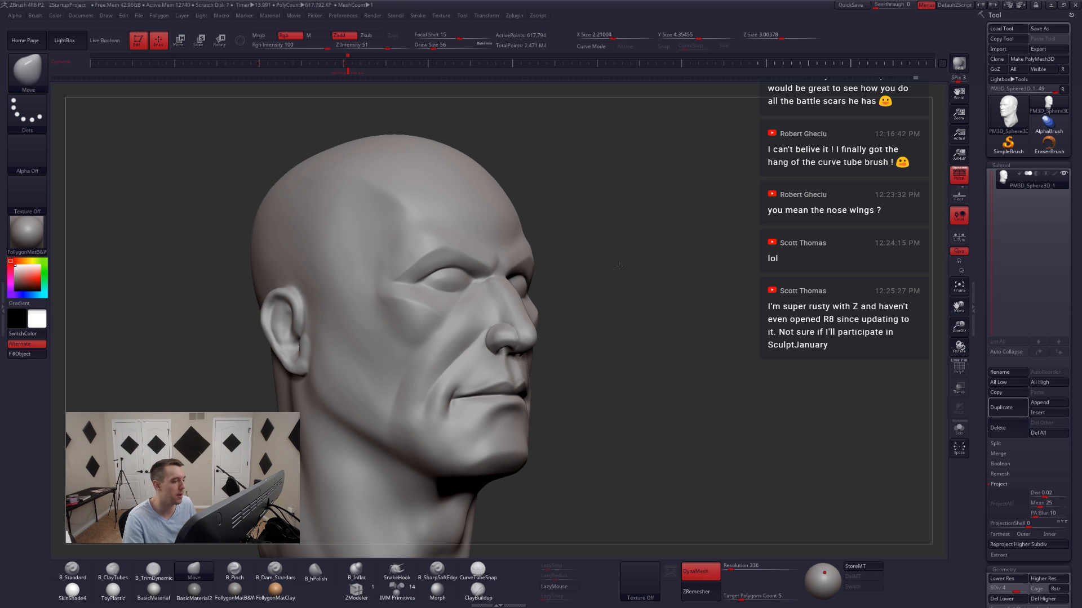
left_click_drag(619, 266, 637, 311, "shift")
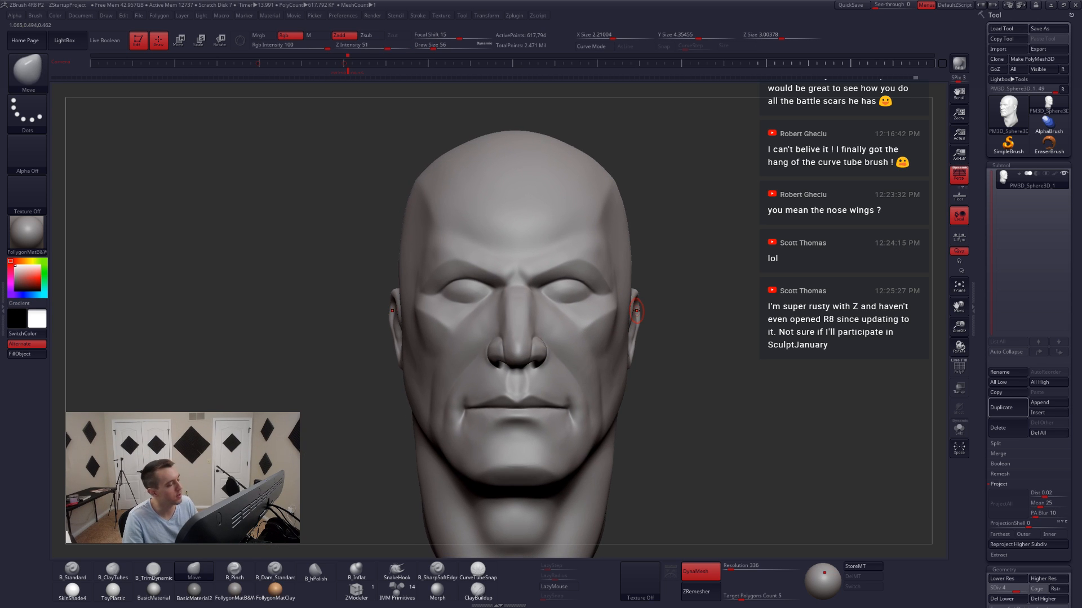
key("XF86AudioLowerVolume")
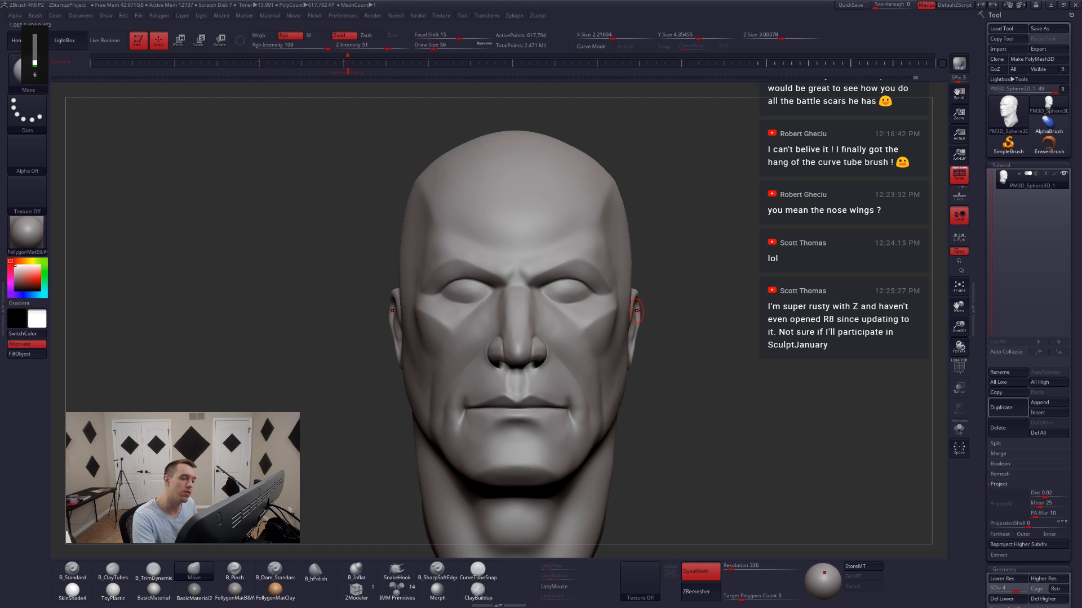
right_click_drag(557, 284, 552, 268, "ctrl")
key("space")
left_click_drag(565, 265, 573, 267)
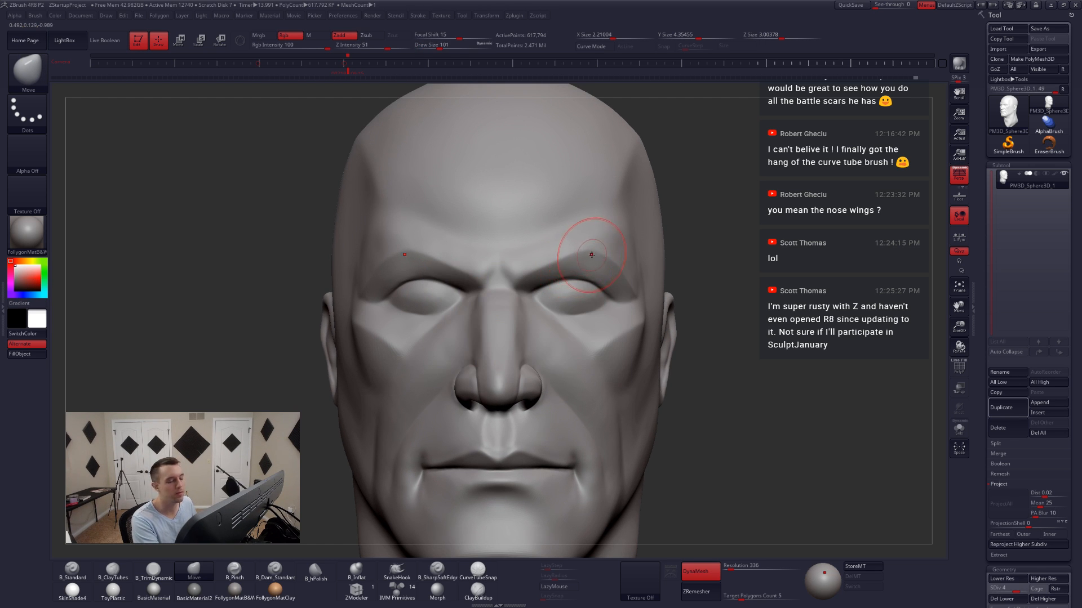
- Reduce the draw size to 77 and smooth the brow and the inner corner of the eye
right_click_drag(597, 278, 490, 283)
key("space")
left_click_drag(639, 289, 633, 288)
right_click_drag(555, 259, 577, 258)
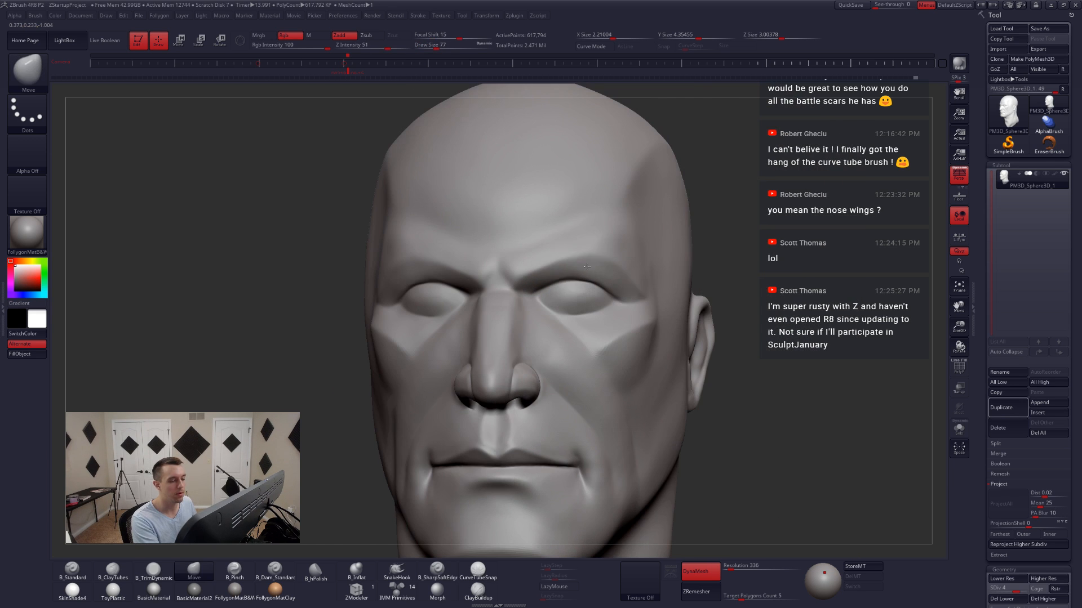
left_click_drag(576, 258, 550, 254, "shift")
right_click_drag(551, 255, 580, 264)
left_click_drag(506, 286, 479, 289, "shift")
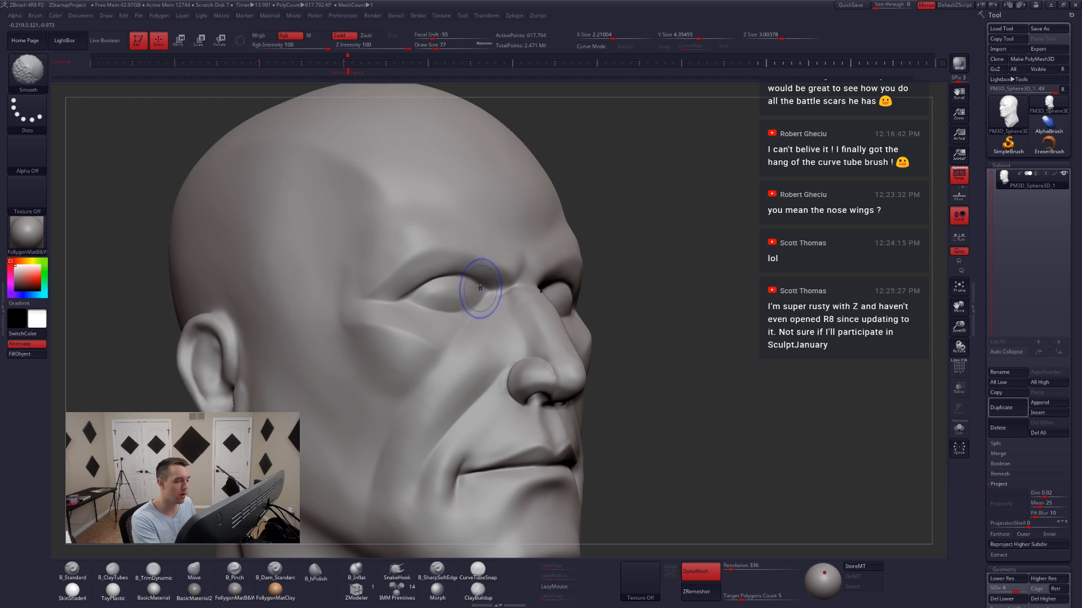
- Smooth the area below the outer eye corner and the cheekbone
left_click_drag(410, 292, 422, 301, "shift")
right_click_drag(433, 315, 490, 277, "alt")
left_click_drag(444, 307, 433, 311, "shift")
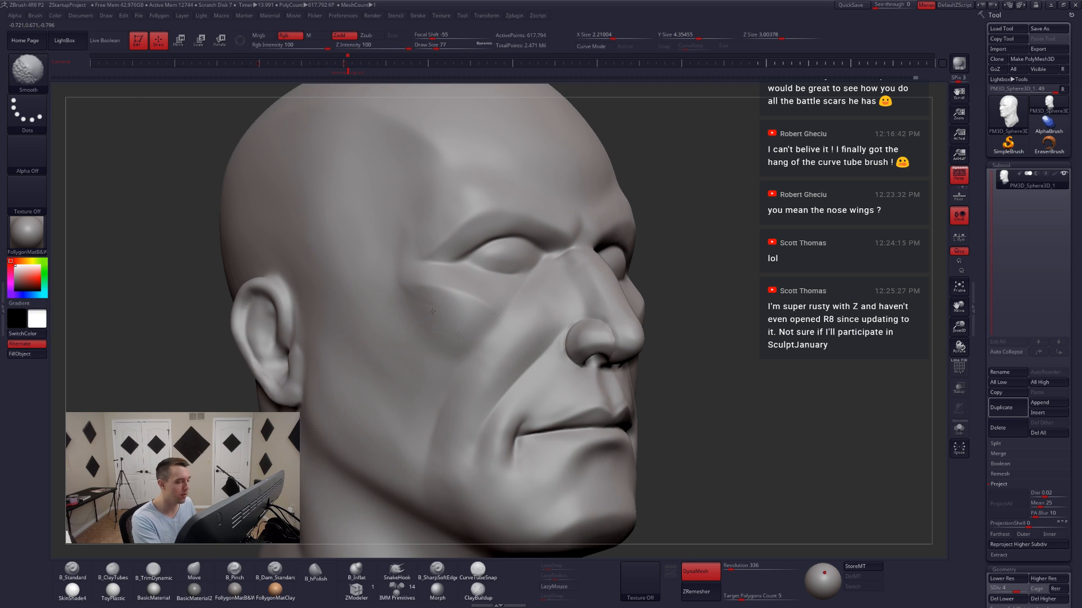
- Adjust the face beside the mouth corners with the Move brush at draw size 83
mouse_move(485, 329)
right_mouse_down("shift")
mouse_move(451, 333)
mouse_move(414, 383)
mouse_move(411, 348)
right_mouse_up("shift")
left_click_drag(616, 353, 618, 348)
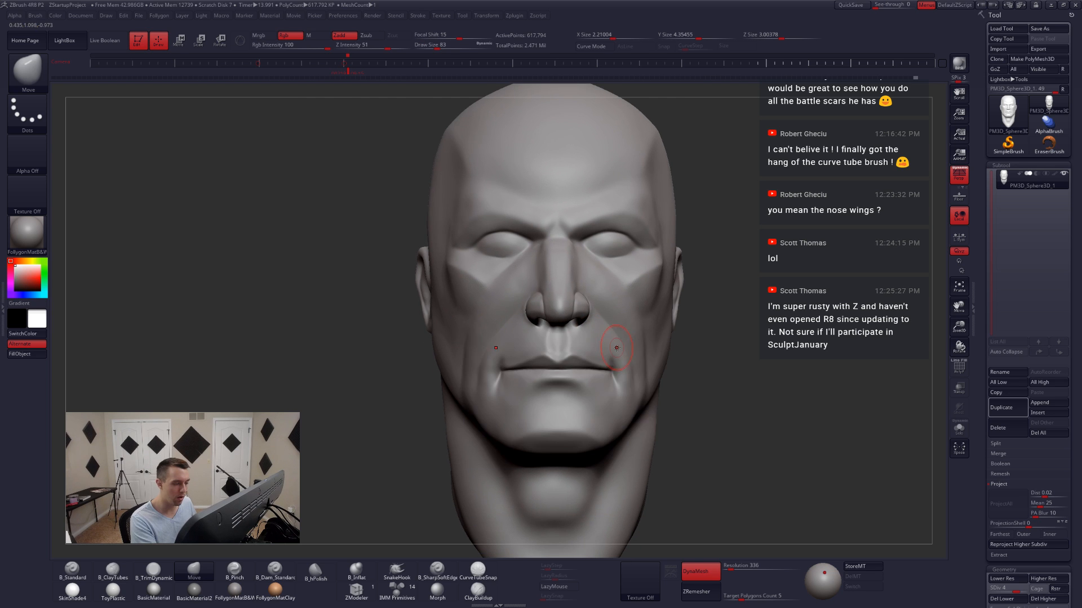
right_click_drag(467, 343, 552, 329)
key("shift")
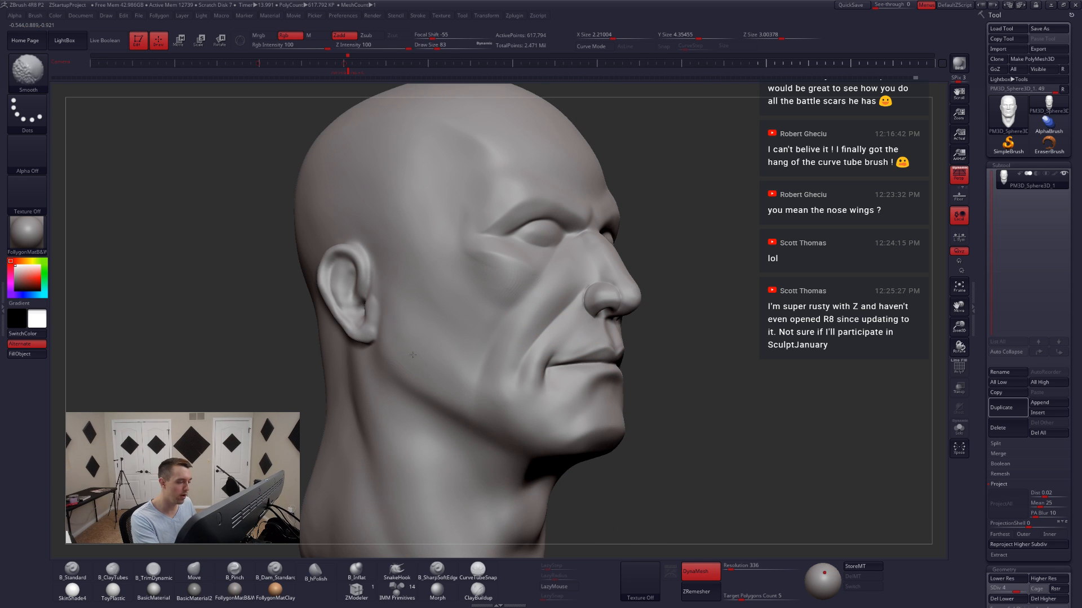
- Adjust the Move brush draw size, including 112, and reshape the earlobe area
key("s")
left_click_drag(459, 343, 466, 347)
right_click_drag(466, 348, 402, 356)
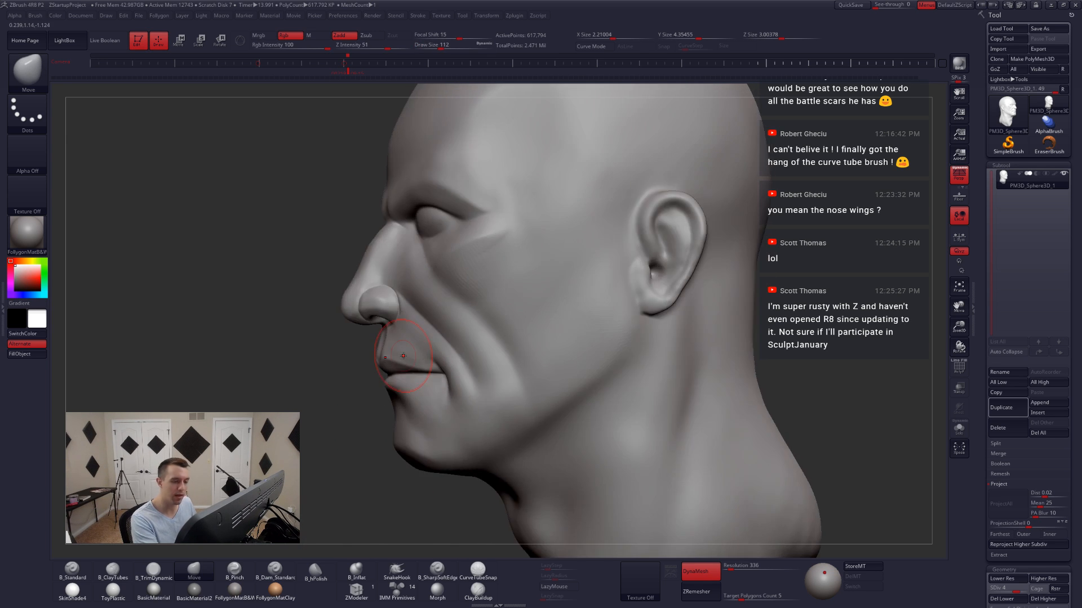
key("s")
left_click_drag(649, 305, 669, 280)
right_click_drag(654, 247, 647, 276, "alt")
key("s")
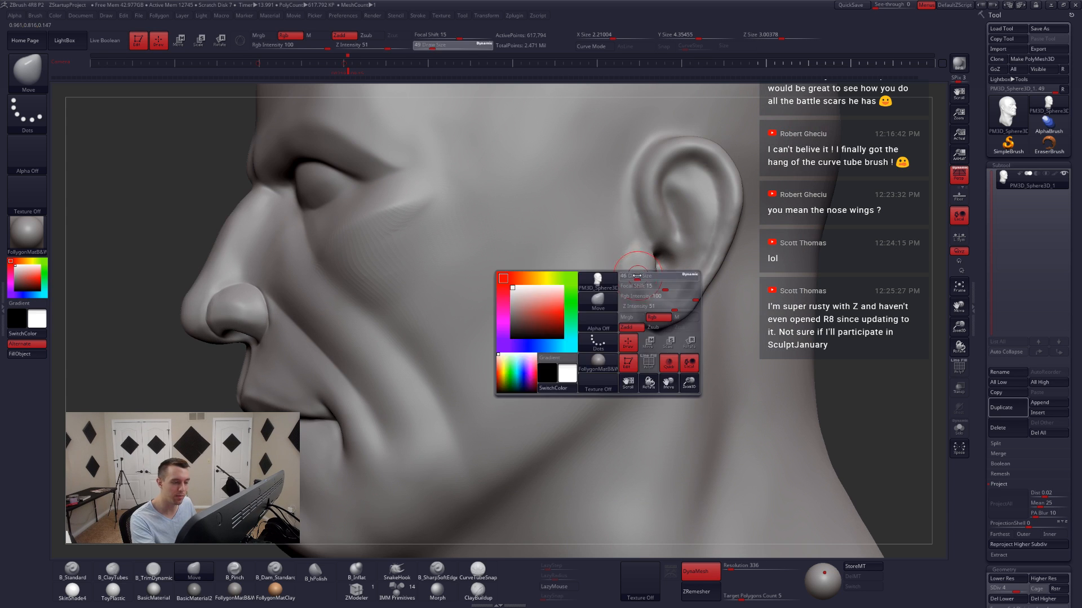
- Rework the transition between the jaw and earlobe, flattening it with the TrimDynamic brush at draw size 54 and smoothing it
key("2")
left_click_drag(647, 276, 631, 282)
key("space")
left_click_drag(632, 281, 628, 282)
mouse_move(637, 293)
right_mouse_down()
mouse_move(655, 267)
mouse_move(711, 269)
right_mouse_up()
key("3")
key("space")
left_click_drag(629, 279, 634, 279)
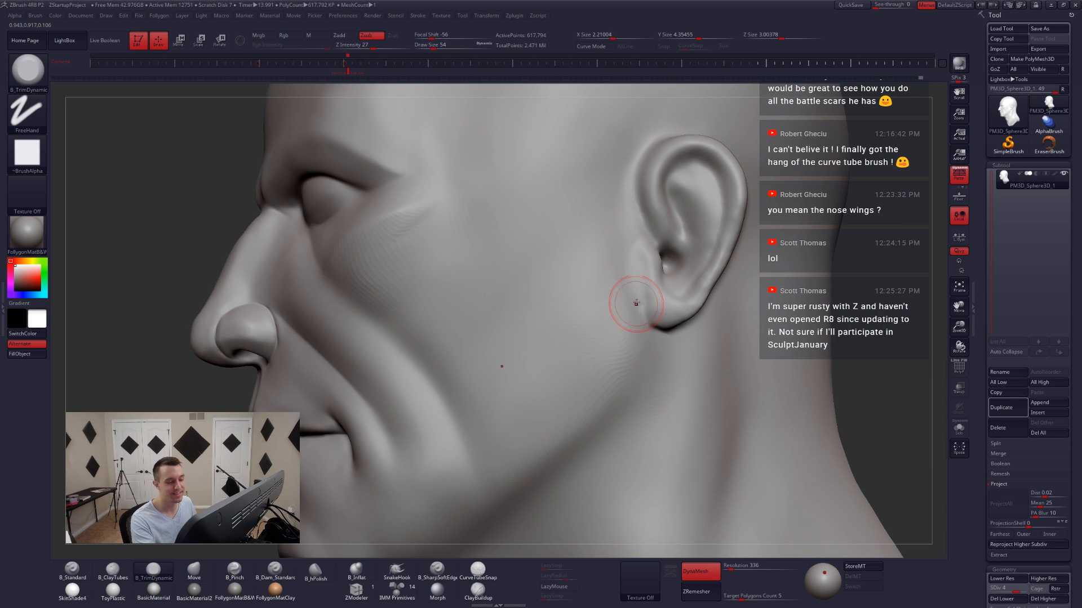
right_click_drag(636, 303, 683, 297, "shift")
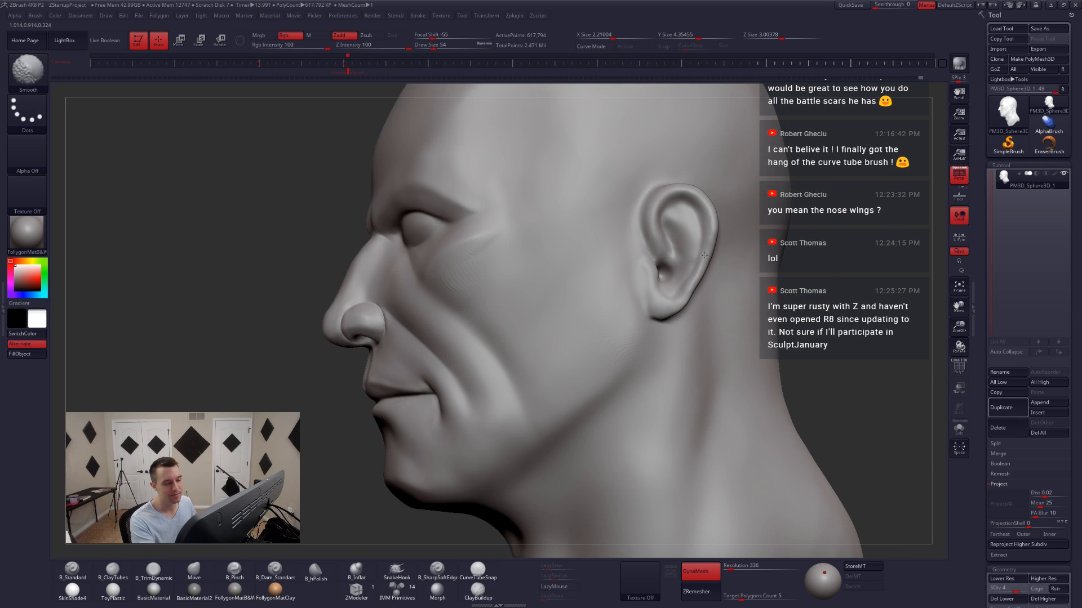
right_click_drag(700, 256, 702, 276)
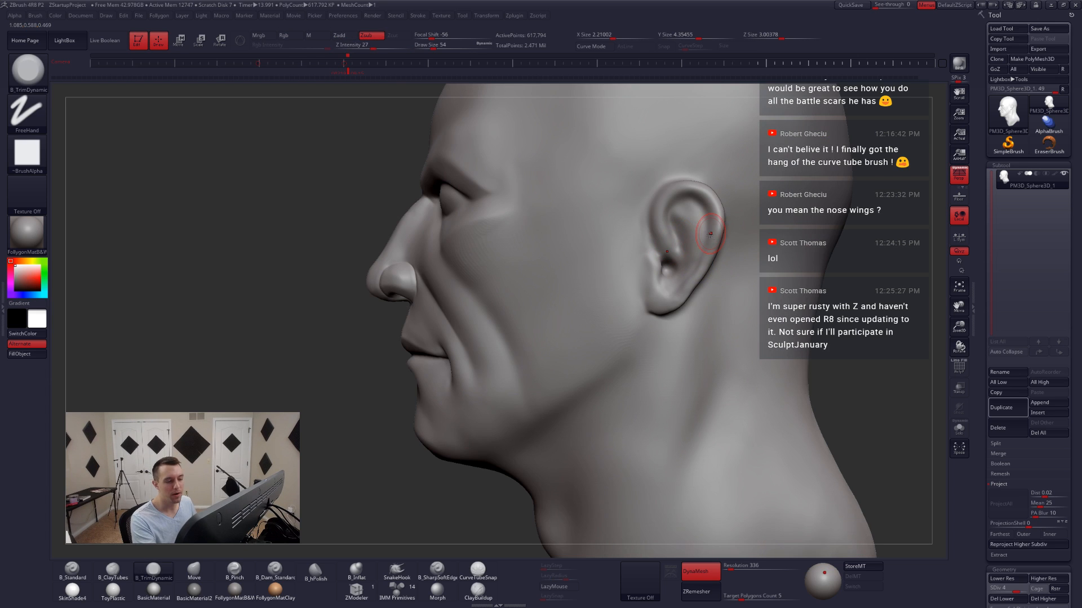
right_click_drag(710, 234, 674, 283, "alt")
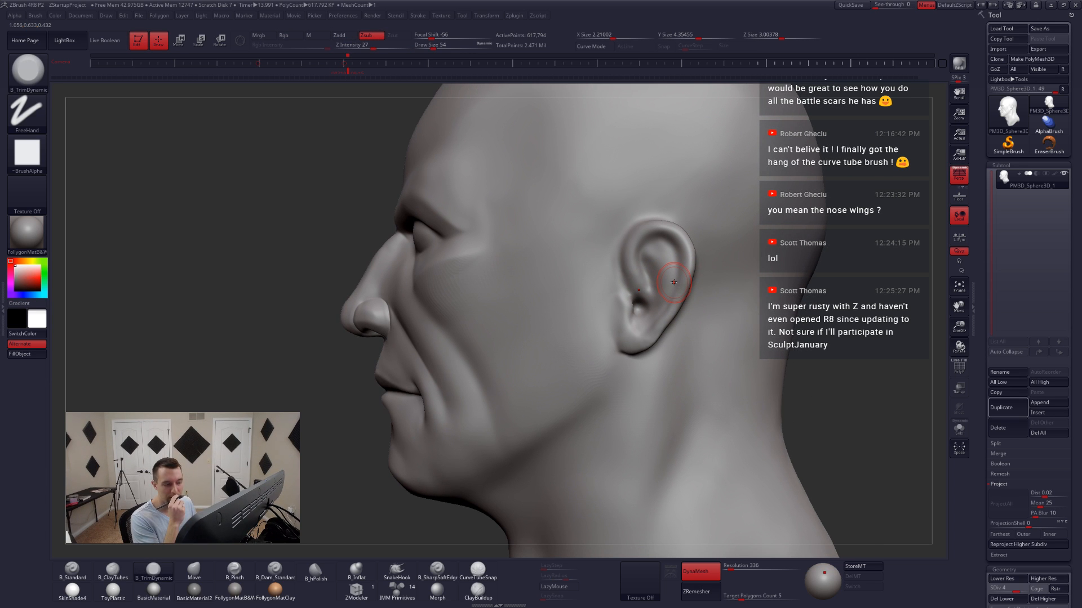
- Drop the head to its lowest subdivision level and reshape the ear with the Move brush, using draw sizes 202 and 158
key("b")
key("m")
key("v")
key("space")
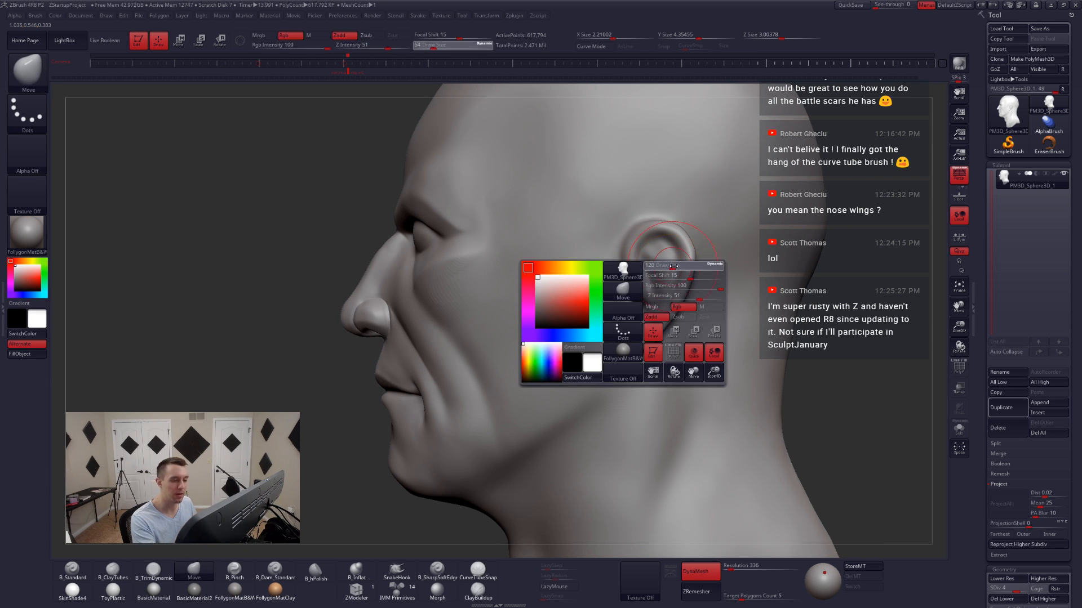
left_click_drag(671, 277, 682, 275)
key("shift+d")
key("shift+d")
key("shift+d")
key("shift+d")
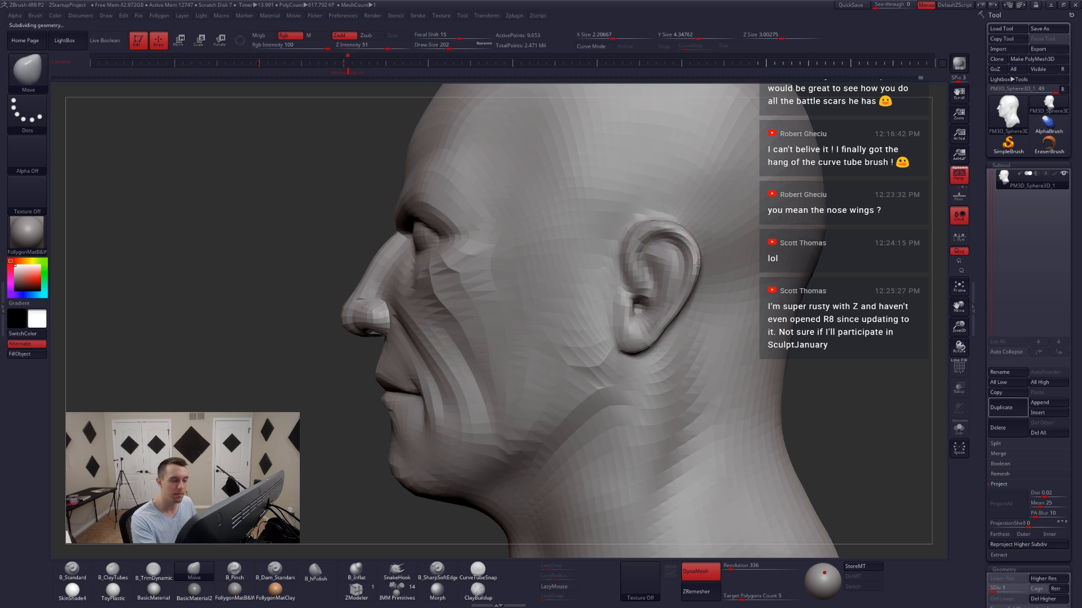
key("space")
left_click_drag(682, 278, 677, 278)
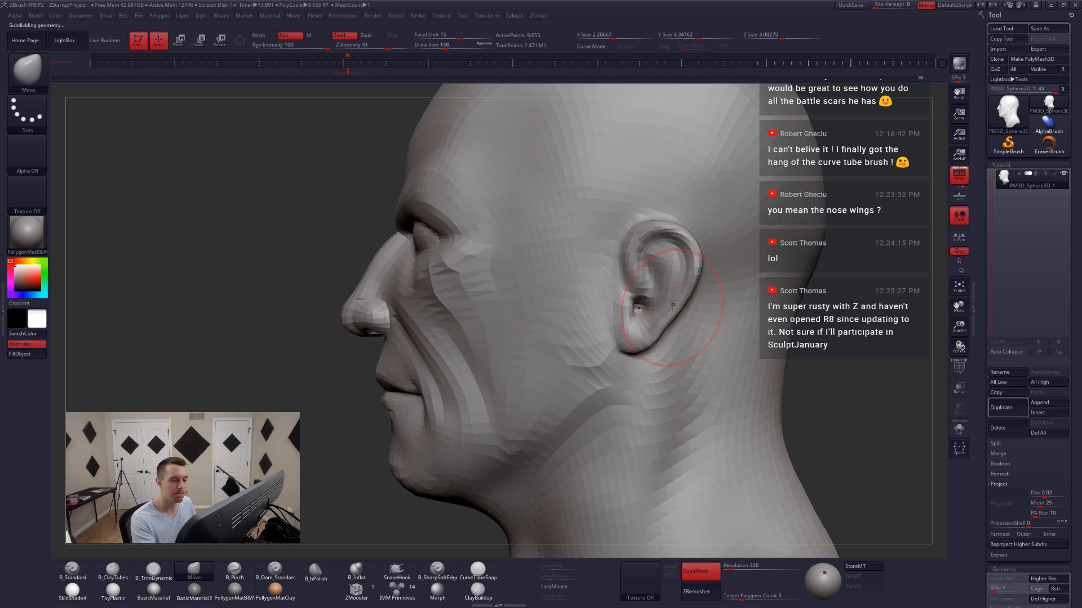
right_click_drag(662, 309, 679, 310)
- Raise the head back to subdivision level 5 and set the Move brush draw size to 90
key("d")
key("d")
key("space")
left_click_drag(662, 279, 655, 278)
key("d")
key("d")
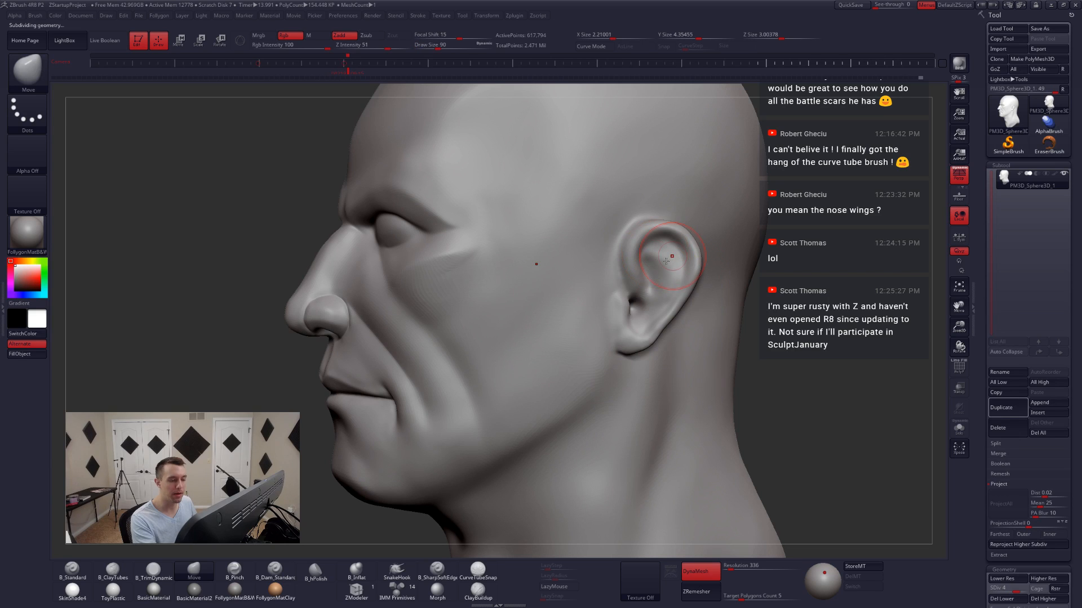
- Build up the inner ear with the ClayTubes brush, and smooth it at subdivision level 4
key("b")
key("c")
key("t")
key("shift")
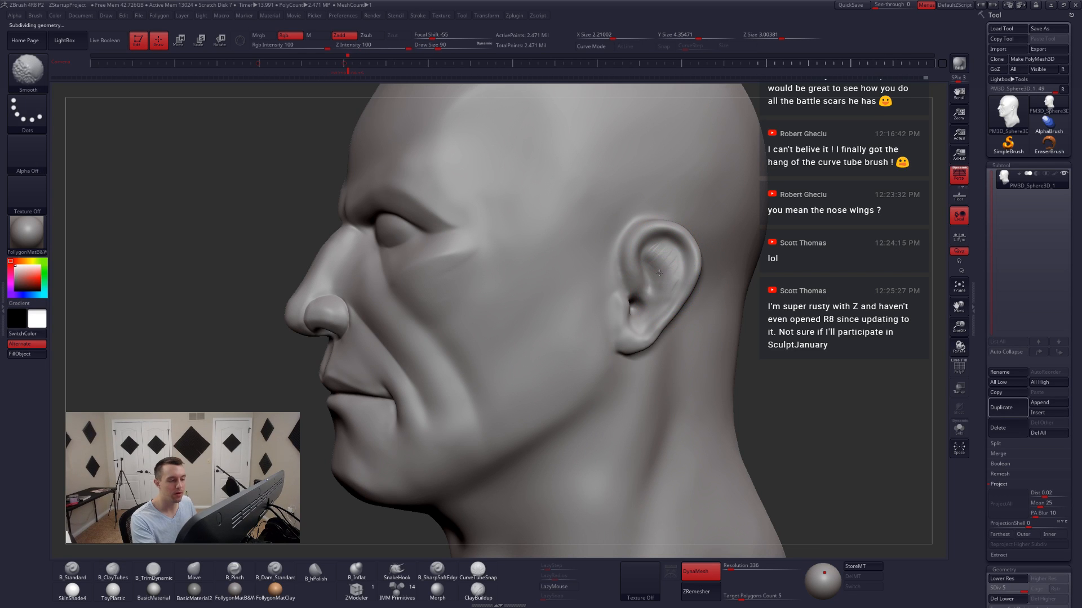
key("shift+d")
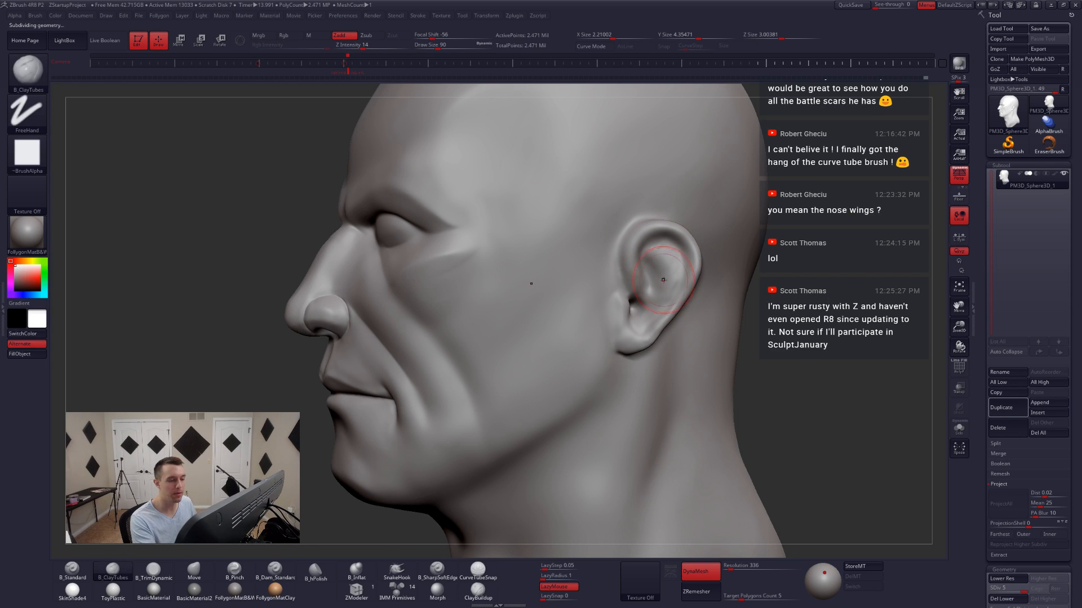
mouse_move(655, 261)
right_mouse_down()
mouse_move(668, 282)
mouse_move(691, 285)
mouse_move(641, 286)
right_mouse_up()
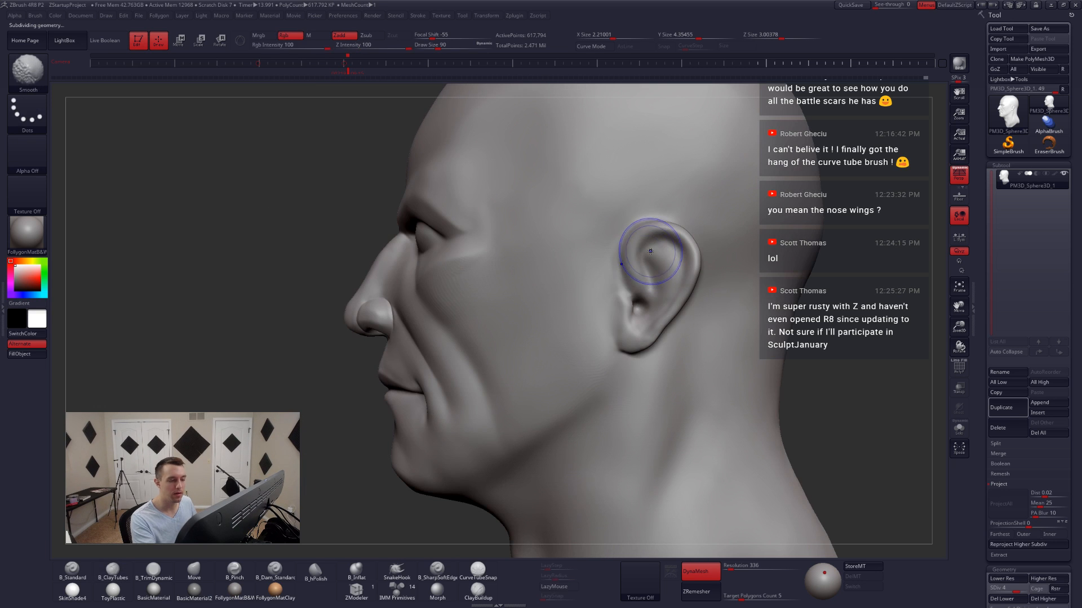
- Replace the freehand mask on the ear with a MaskLasso selection over the inner ear hollow
left_click_drag(648, 289, 646, 252, "ctrl")
key("ctrl+z")
key("ctrl+f")
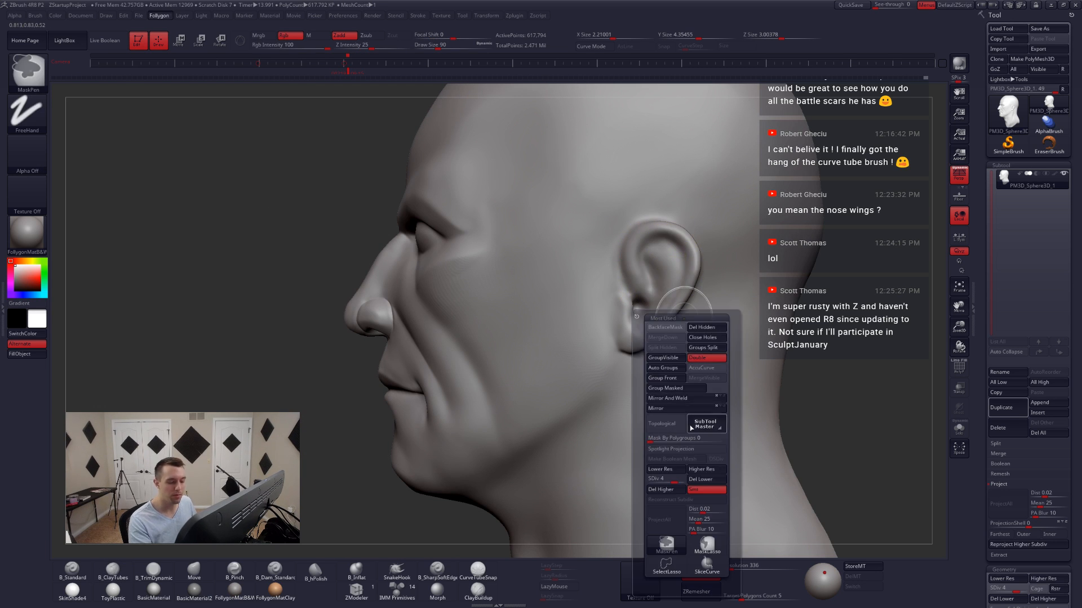
left_click(707, 545)
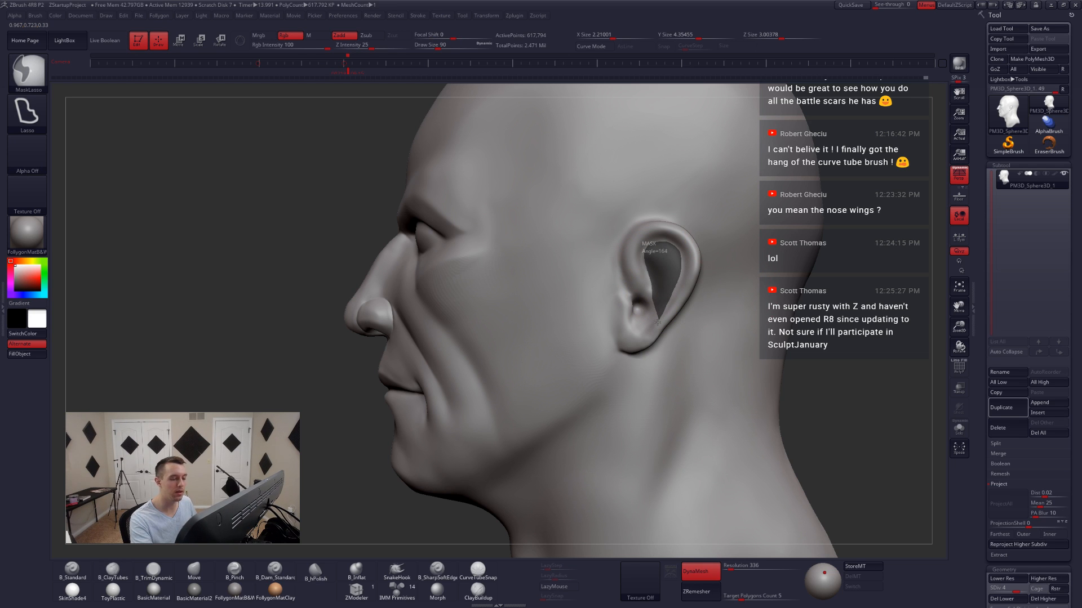
left_click_drag(633, 308, 638, 303, "ctrl")
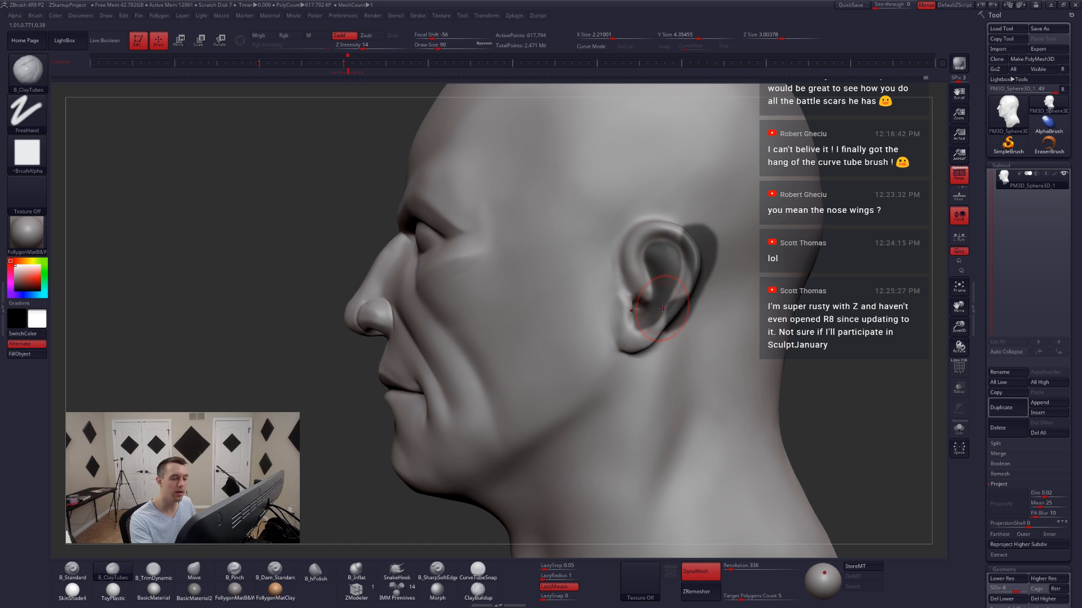
- Turn off perspective and inspect the ears in profile and from the front
left_click(958, 174)
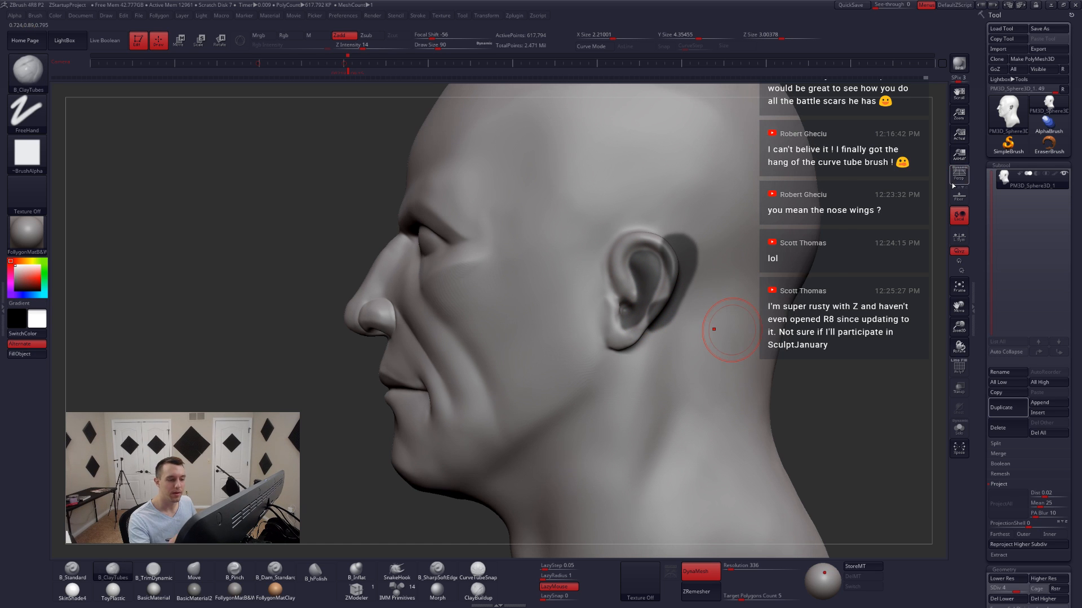
right_click_drag(669, 268, 647, 230, "ctrl")
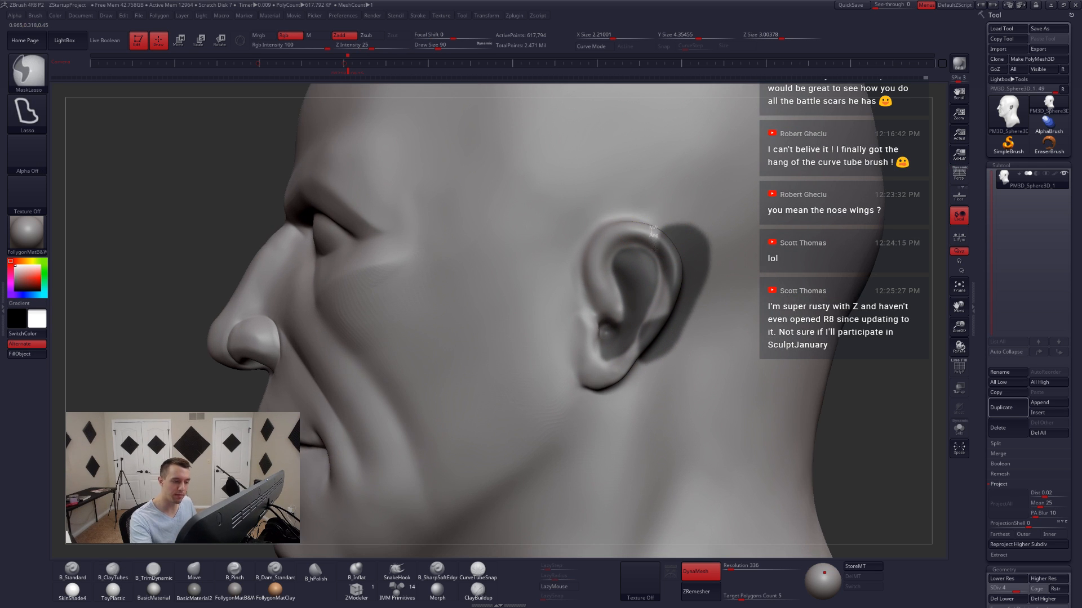
mouse_move(639, 332)
left_mouse_down("ctrl+alt")
mouse_move(683, 413)
mouse_move(723, 100)
mouse_move(711, 90)
left_mouse_up("ctrl+alt")
right_click_drag(564, 313, 722, 321)
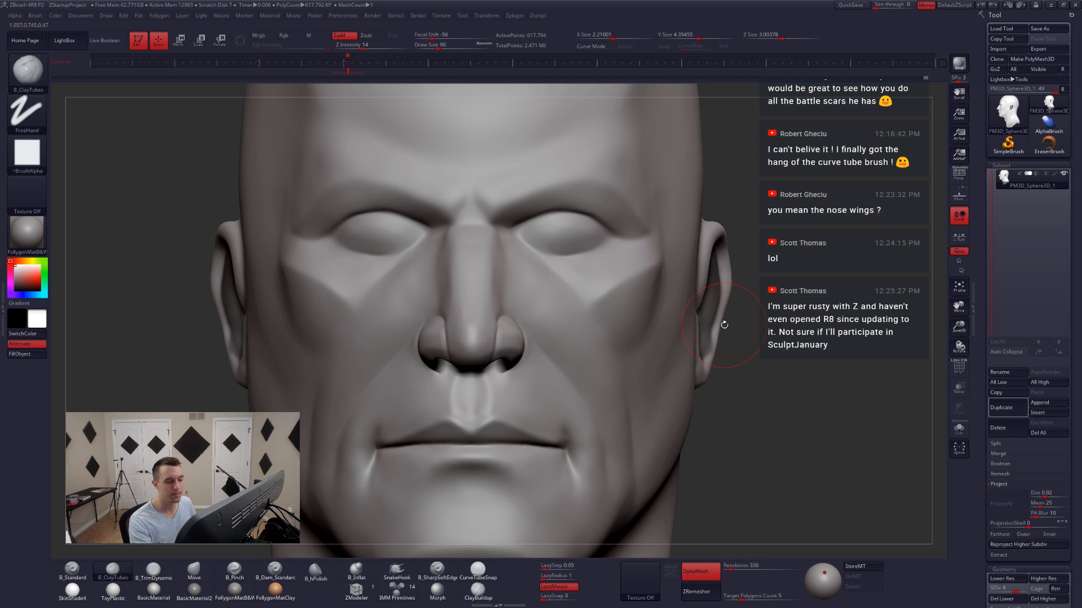
left_click_drag(708, 329, 770, 356, "ctrl+alt")
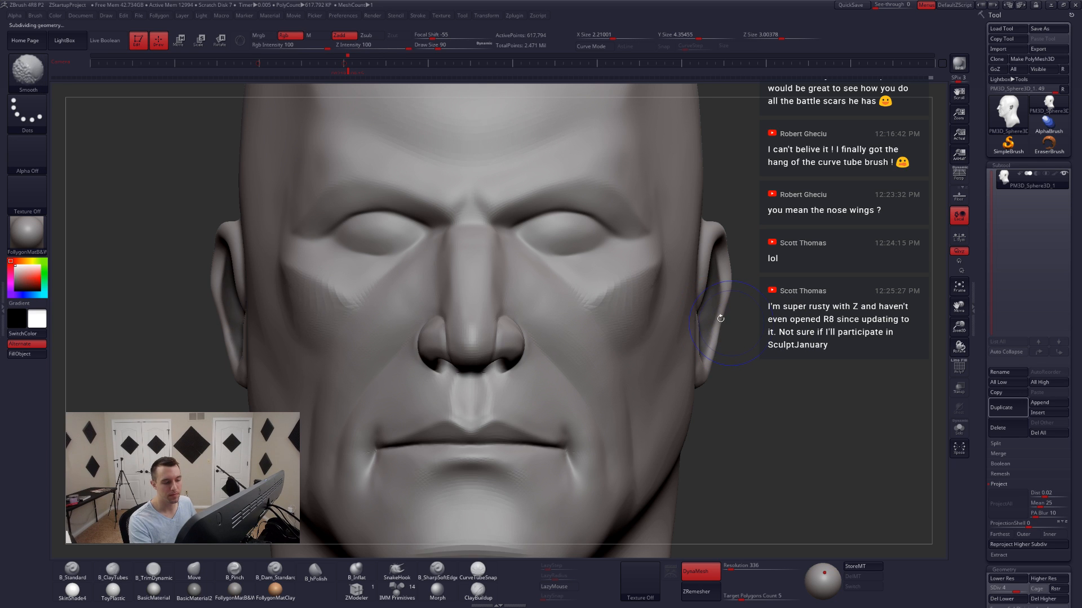
- Drop the head to subdivision level 1 and ready the Move brush at draw size 172 for the ear
key("shift+d")
key("shift+d")
key("shift+d")
key("b")
key("m")
key("v")
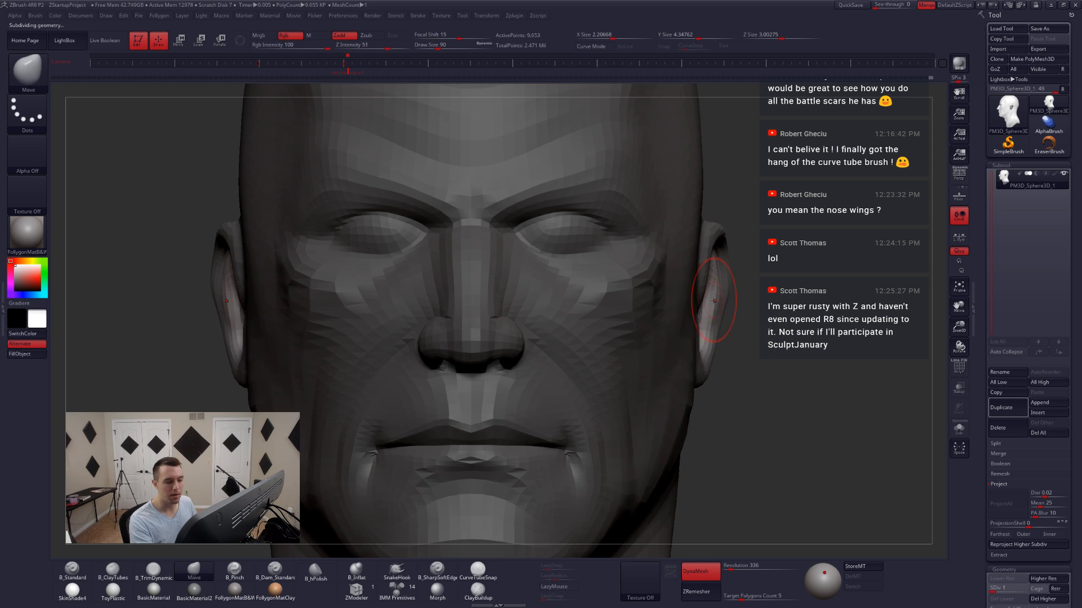
key("space")
key("ctrl+z")
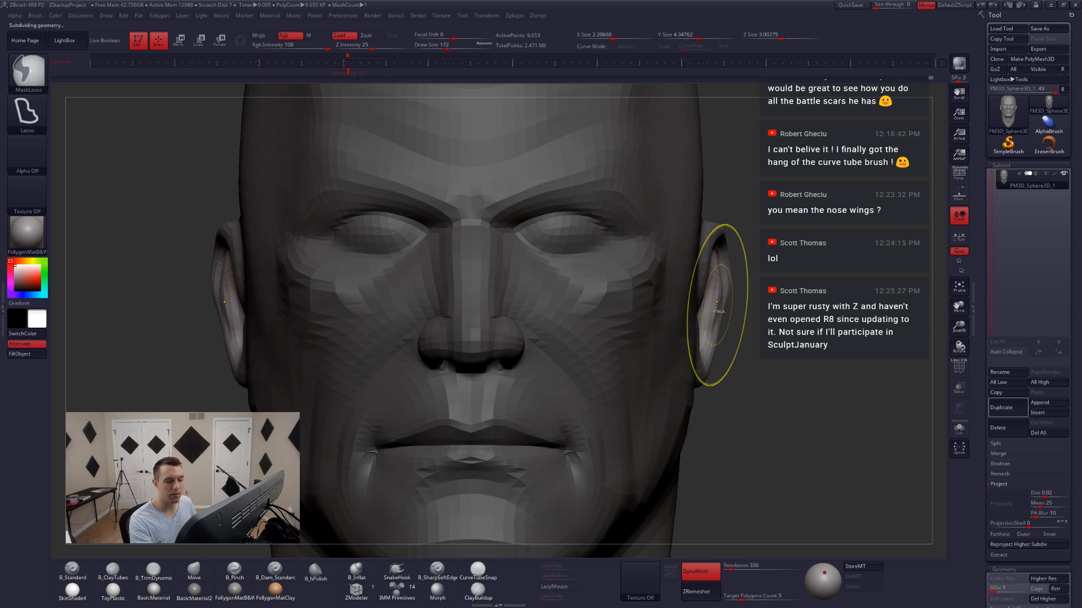
- Reshape the ear from behind with the Move brush, starting at draw size 145
mouse_move(721, 306)
right_mouse_down()
mouse_move(586, 309)
mouse_move(721, 315)
mouse_move(671, 323)
right_mouse_up()
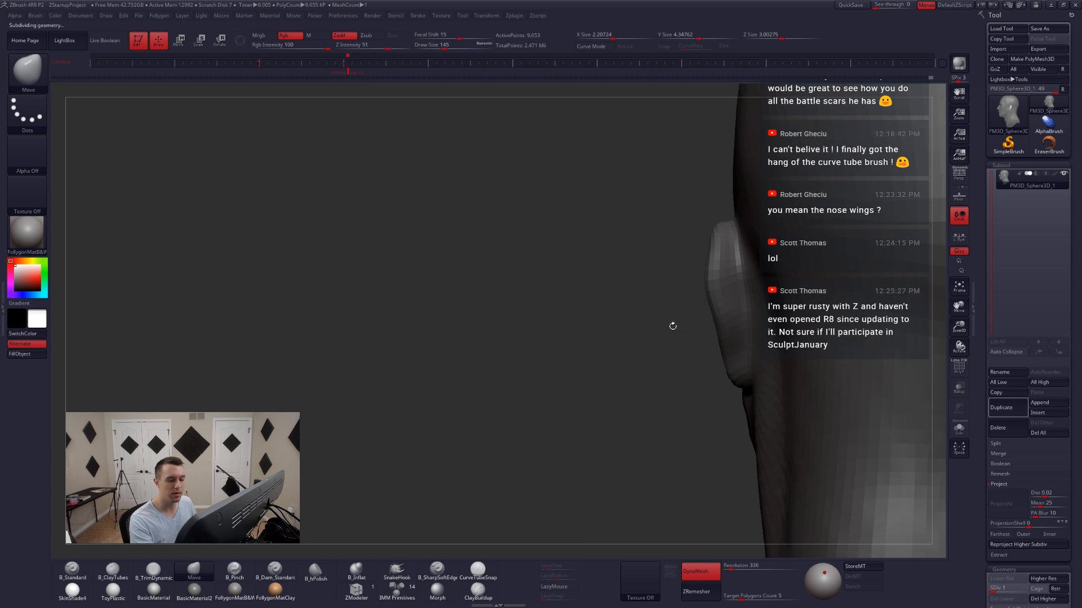
left_click(696, 309, "ctrl")
key("space")
mouse_move(697, 309)
left_mouse_down()
mouse_move(720, 307)
mouse_move(712, 293)
left_mouse_up()
key("space")
left_click_drag(721, 286, 708, 262)
key("space")
- Adjust how far the ears stand out from the head using the Move brush, reducing its draw size to 104
right_click_drag(679, 255, 724, 280)
key("space")
mouse_move(738, 319)
left_mouse_down()
mouse_move(723, 312)
mouse_move(741, 298)
left_mouse_up()
left_click(744, 319, "ctrl")
left_click(745, 313, "ctrl")
key("space")
key("space")
left_click(736, 297, "ctrl")
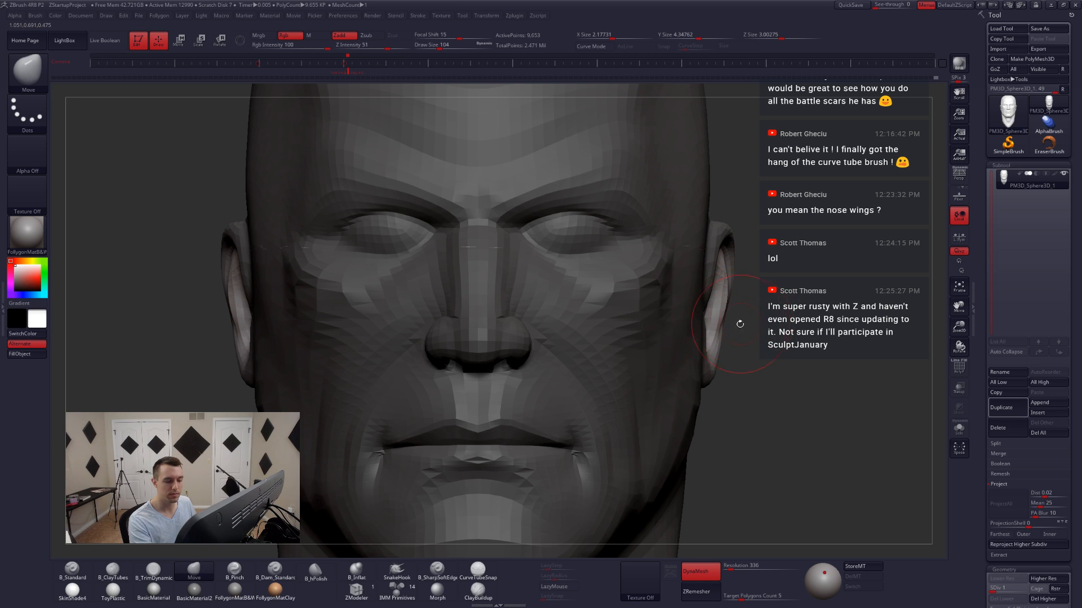
left_click_drag(740, 324, 692, 299)
left_click(675, 325, "ctrl")
left_click_drag(507, 338, 736, 364)
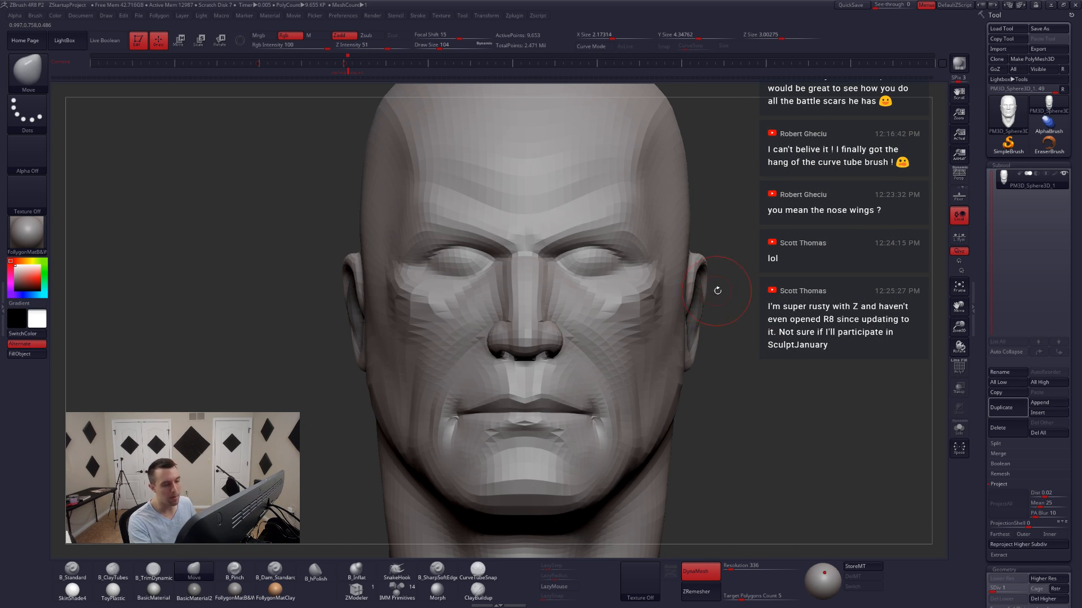
- Refine the ear silhouette from the front and back with the Move brush, using draw sizes 128, 108 and 101
left_click(732, 299, "ctrl")
mouse_move(733, 300)
left_mouse_down()
mouse_move(685, 290)
mouse_move(746, 290)
mouse_move(705, 318)
mouse_move(707, 308)
mouse_move(678, 301)
mouse_move(648, 307)
mouse_move(683, 337)
mouse_move(718, 333)
left_mouse_up()
key("bracketleft")
key("space")
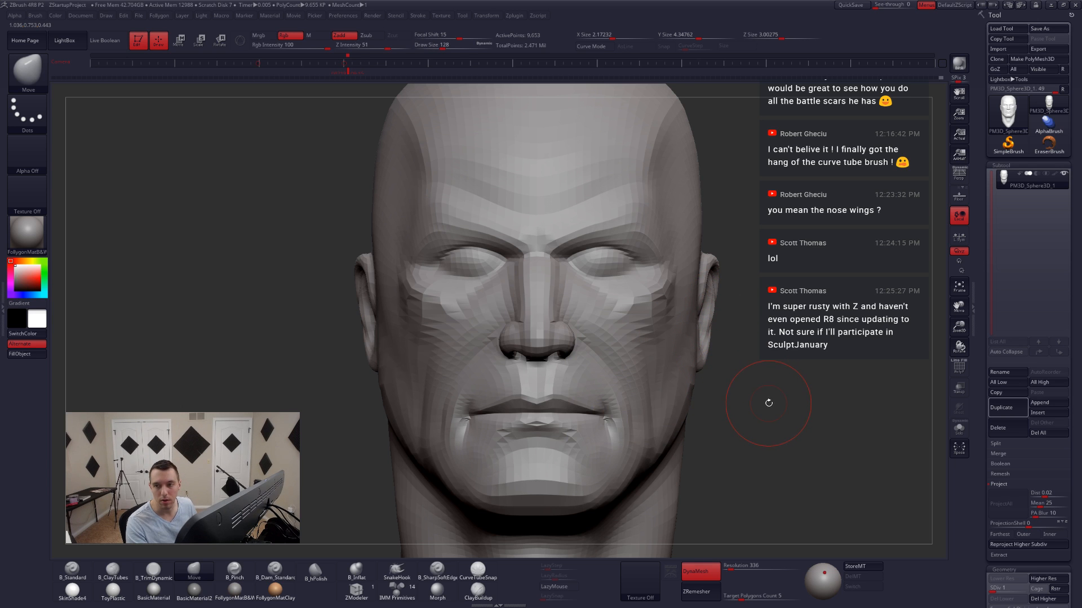
key("bracketleft")
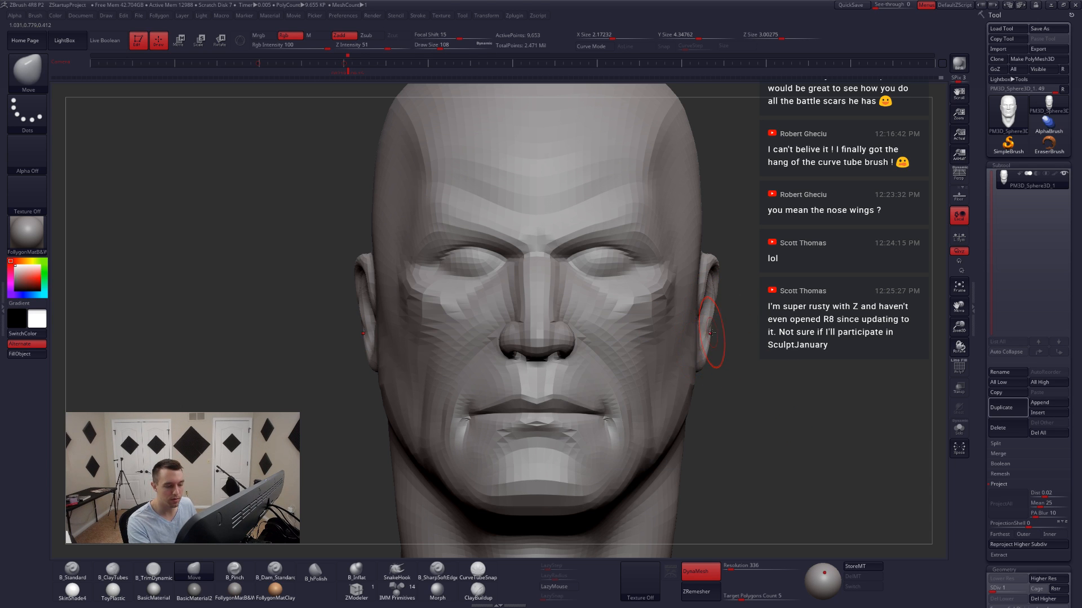
right_click_drag(711, 333, 686, 349)
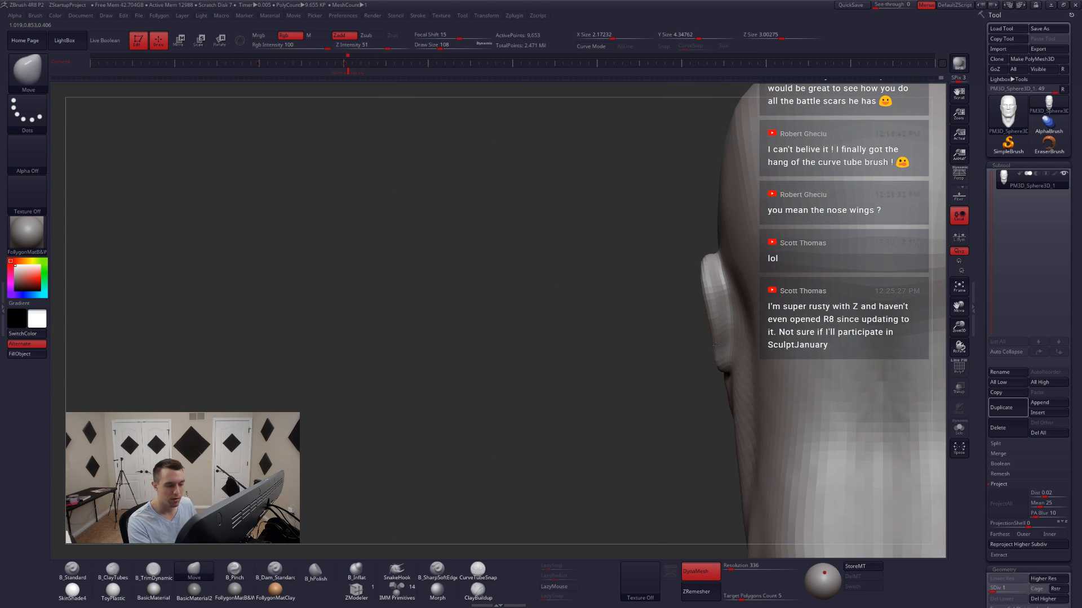
key("space")
left_click_drag(726, 336, 724, 336)
key("space")
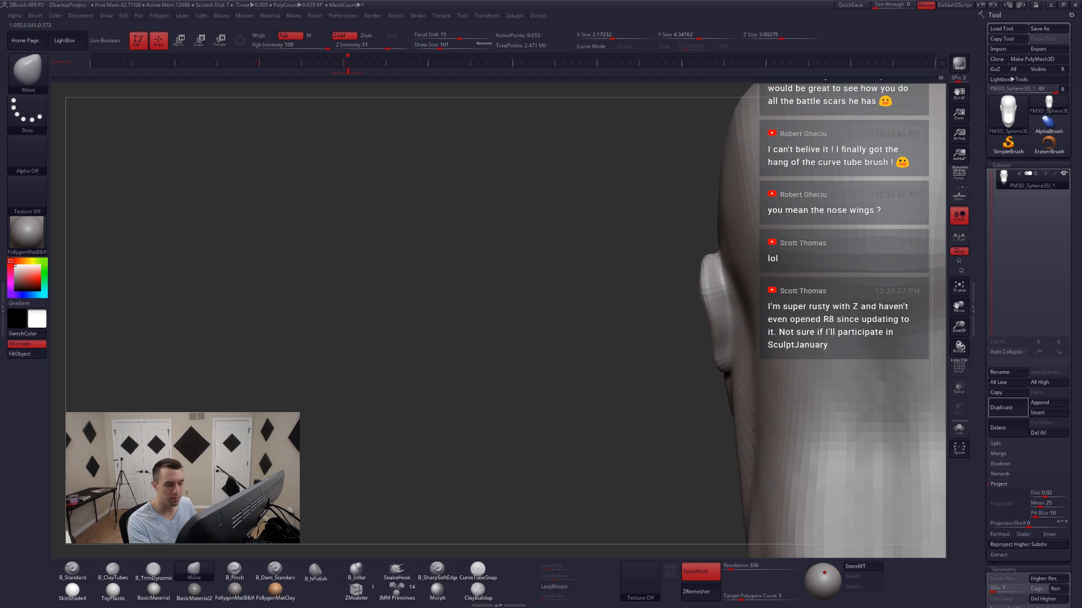
- Pull the upper rim and lower back edge of the ear into shape with the Move brush at draw size 90
mouse_move(710, 308)
right_mouse_down()
mouse_move(742, 309)
mouse_move(717, 316)
mouse_move(694, 268)
right_mouse_up()
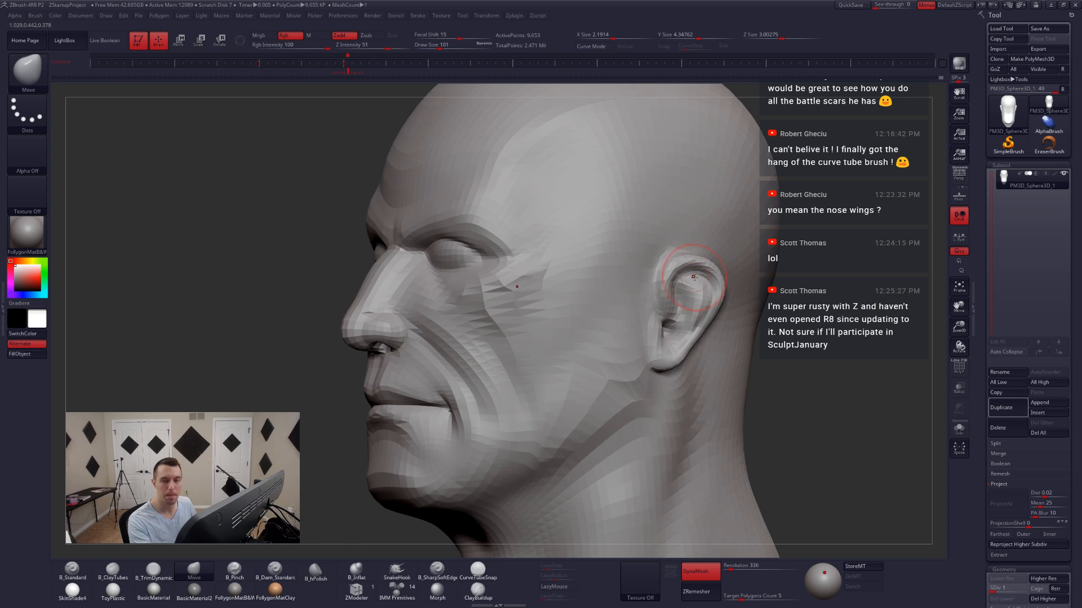
key("space")
left_click_drag(693, 283, 715, 256)
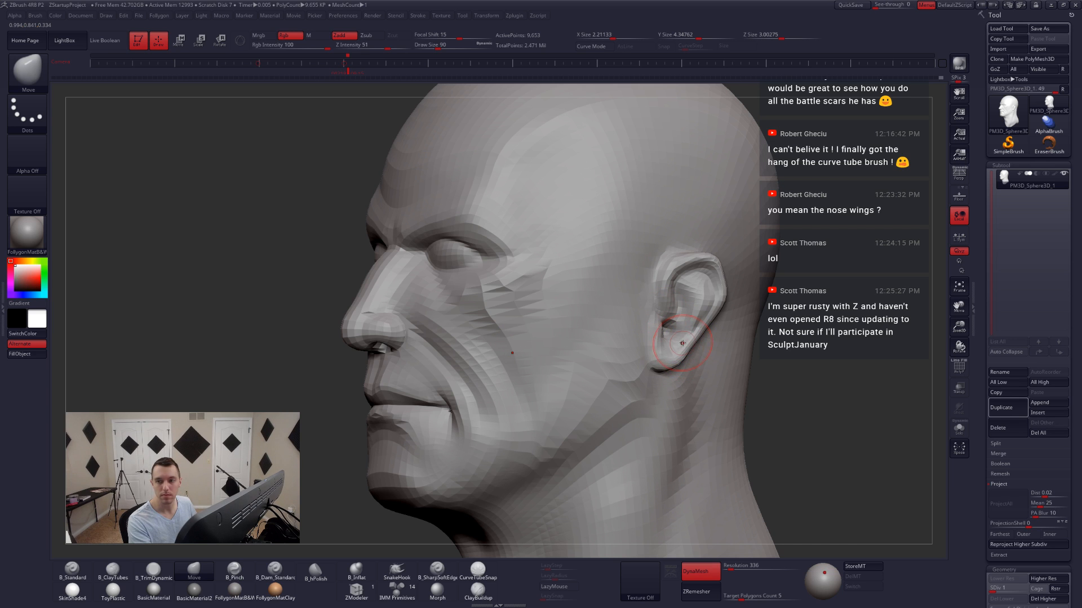
key("space")
left_click_drag(683, 343, 702, 340)
key("space")
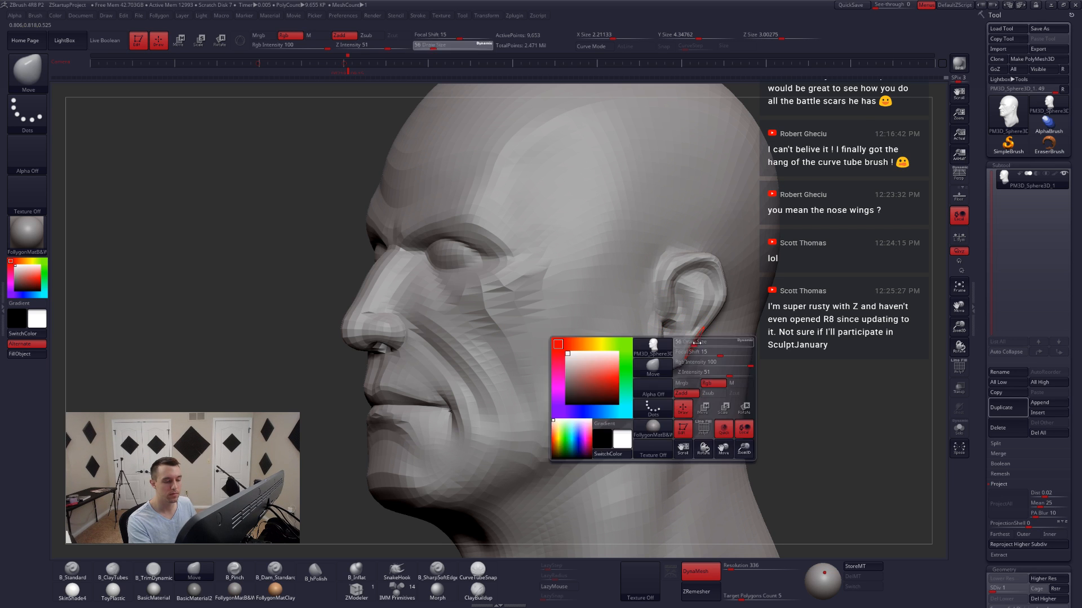
- Smooth the earlobe at draw size 49 and raise the head to subdivision level 5
mouse_move(697, 339)
right_mouse_down()
mouse_move(666, 356)
mouse_move(693, 357)
mouse_move(679, 361)
right_mouse_up()
key("shift")
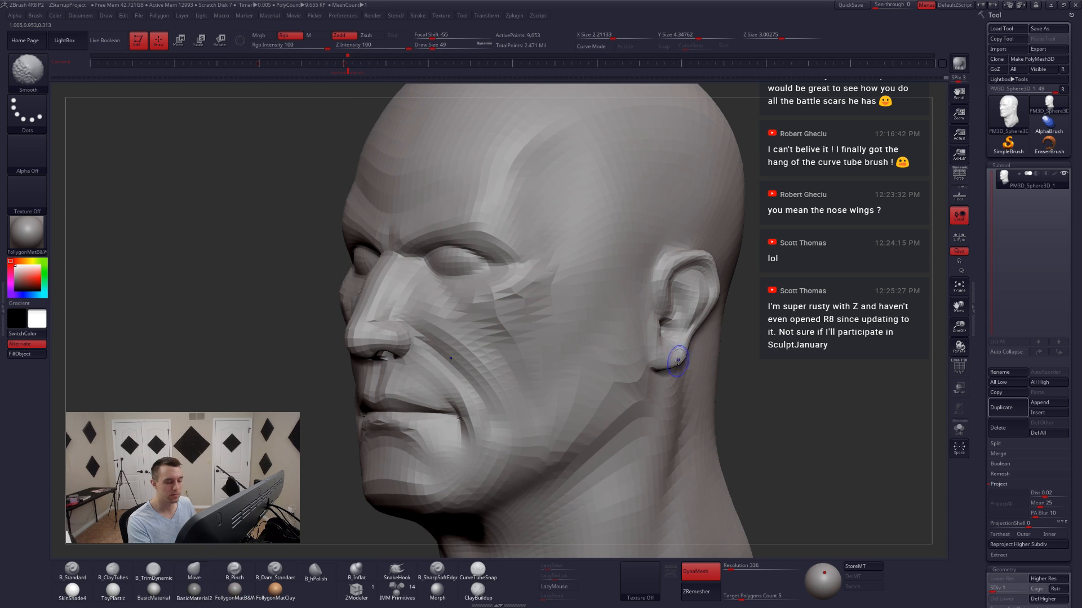
left_click_drag(676, 361, 679, 360, "shift")
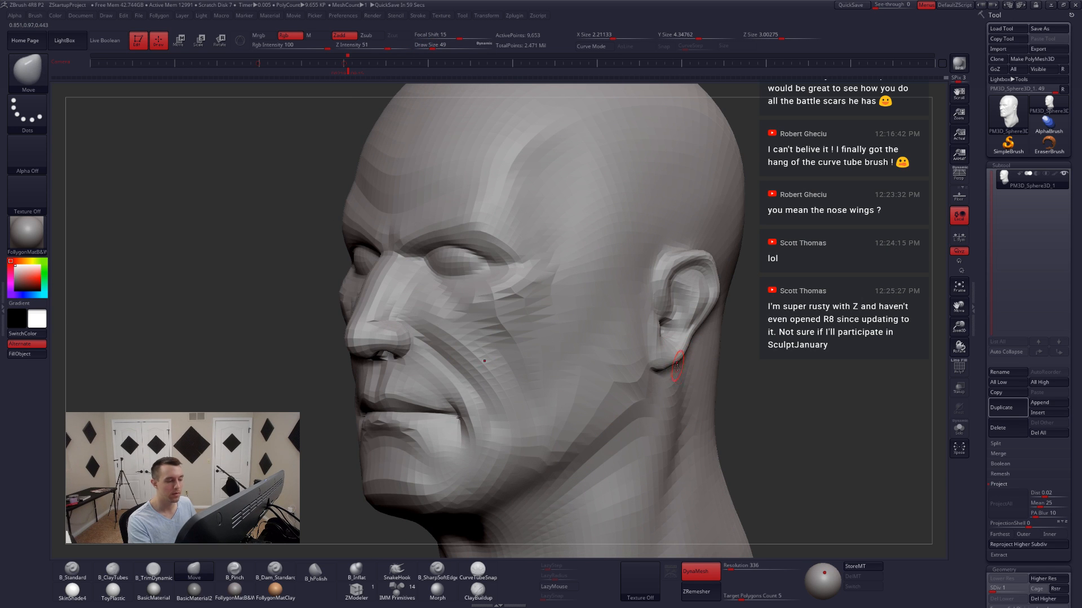
right_click_drag(678, 367, 753, 391, "ctrl")
key("d")
key("d")
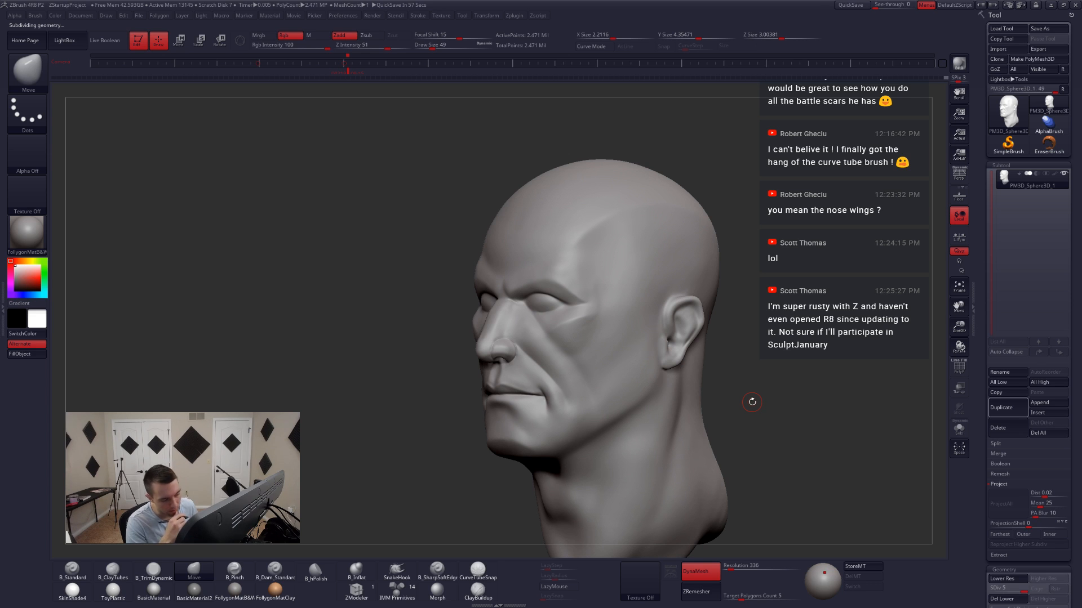
- Drop the head to subdivision level 4 and refine the nose wing with the Move brush at draw size 51
left_click_drag(748, 404, 740, 457, "alt")
key("space")
left_click_drag(576, 331, 579, 330)
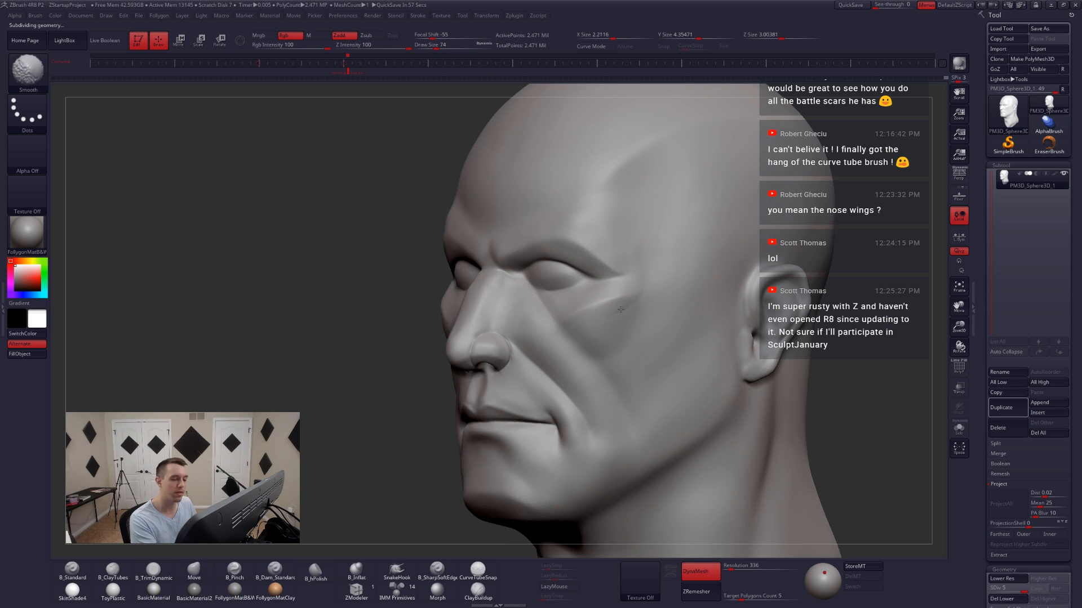
right_click_drag(630, 333, 668, 326, "alt")
mouse_move(567, 359)
right_mouse_down()
mouse_move(544, 345)
mouse_move(567, 333)
right_mouse_up()
key("shift")
key("space")
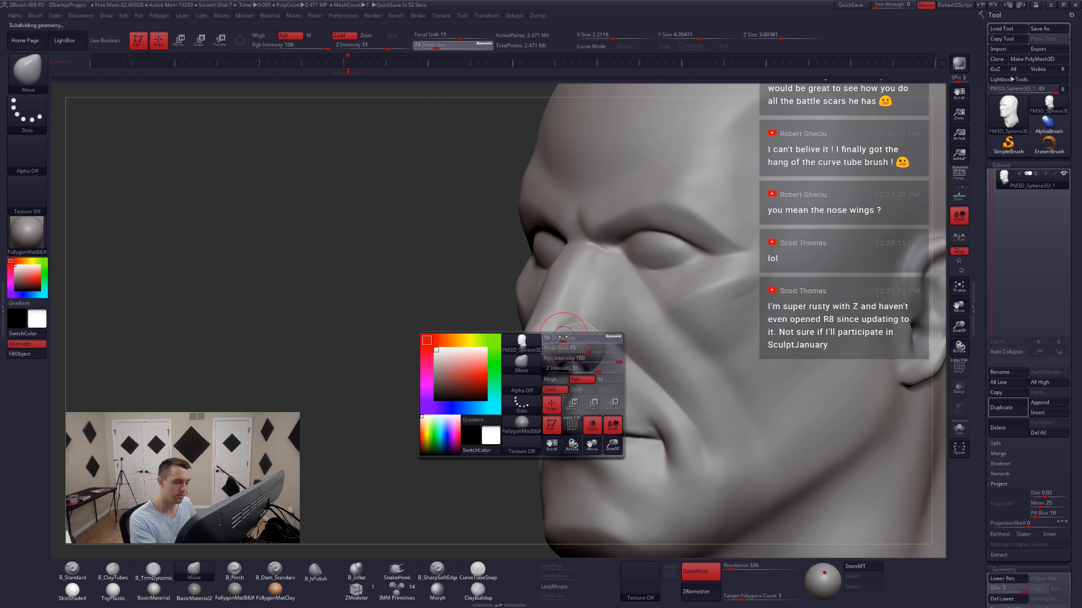
key("shift+d")
left_click_drag(566, 335, 559, 338)
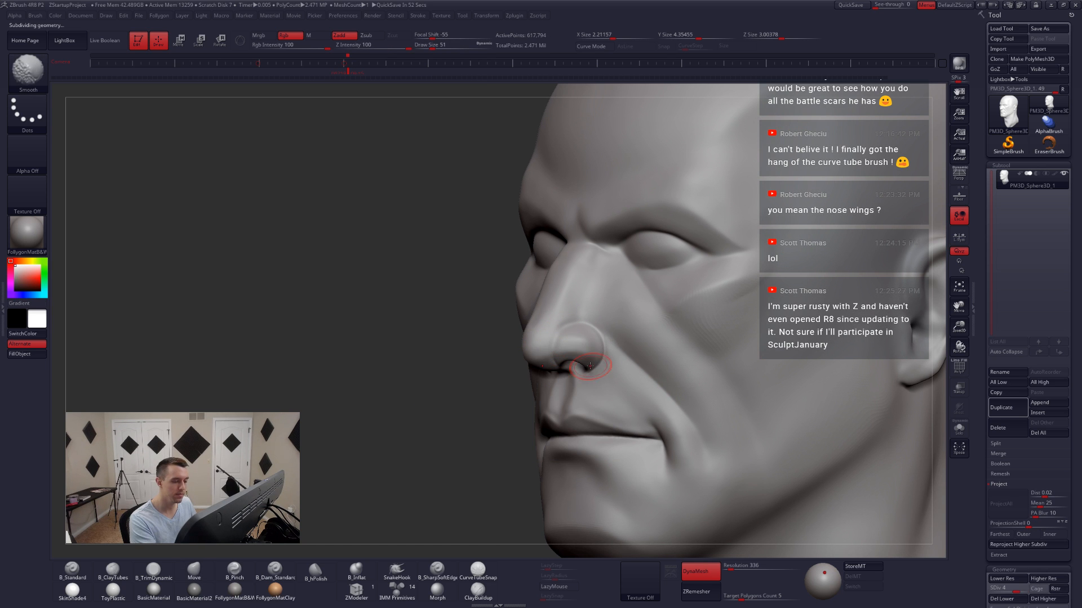
mouse_move(590, 366)
right_mouse_down()
mouse_move(635, 356)
mouse_move(583, 345)
right_mouse_up()
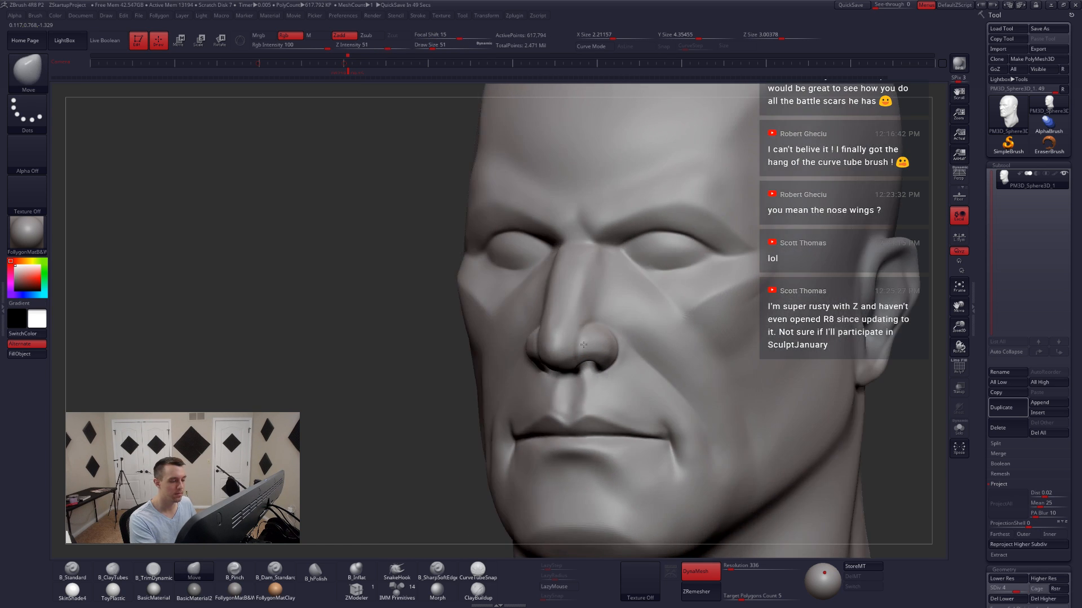
- Check and adjust the nose wing at subdivision level 3, and return the head to level 4
key("shift+d")
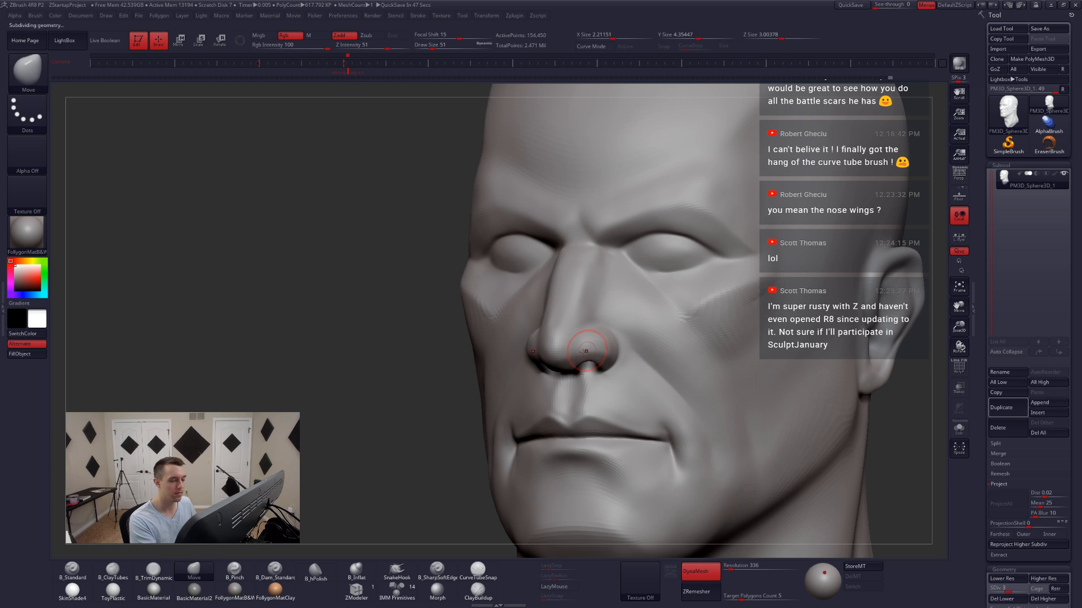
key("d")
right_click_drag(607, 354, 669, 343)
mouse_move(588, 299)
right_mouse_down()
mouse_move(555, 307)
mouse_move(616, 276)
mouse_move(615, 259)
right_mouse_up()
right_click_drag(673, 413, 564, 403)
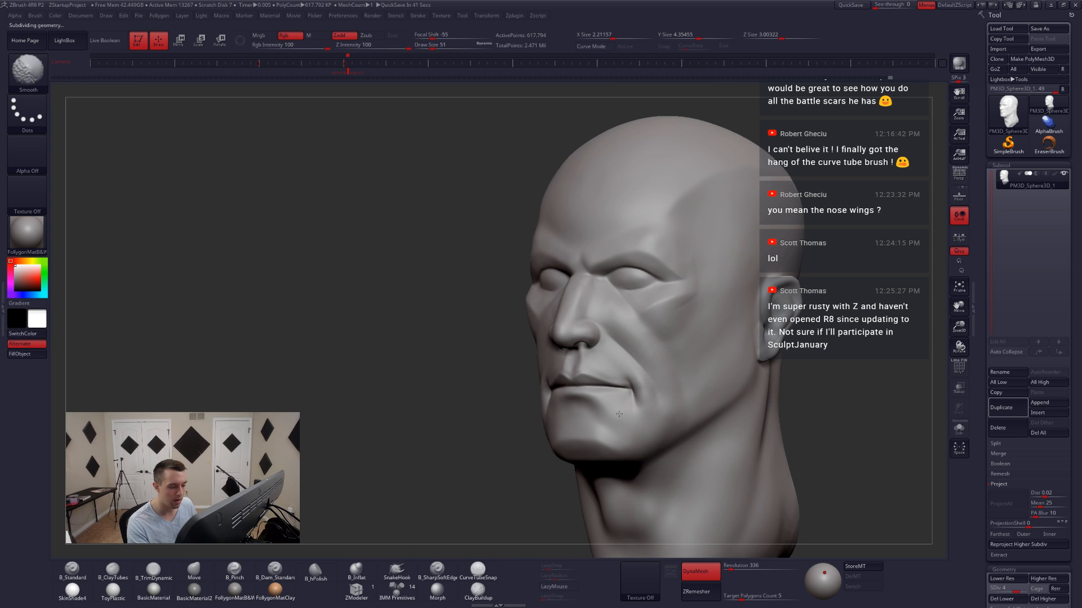
- Smooth the cheekbone below the outer eye corner at draw size 94, and bring the head up to subdivision level 5
key("space")
key("shift+d")
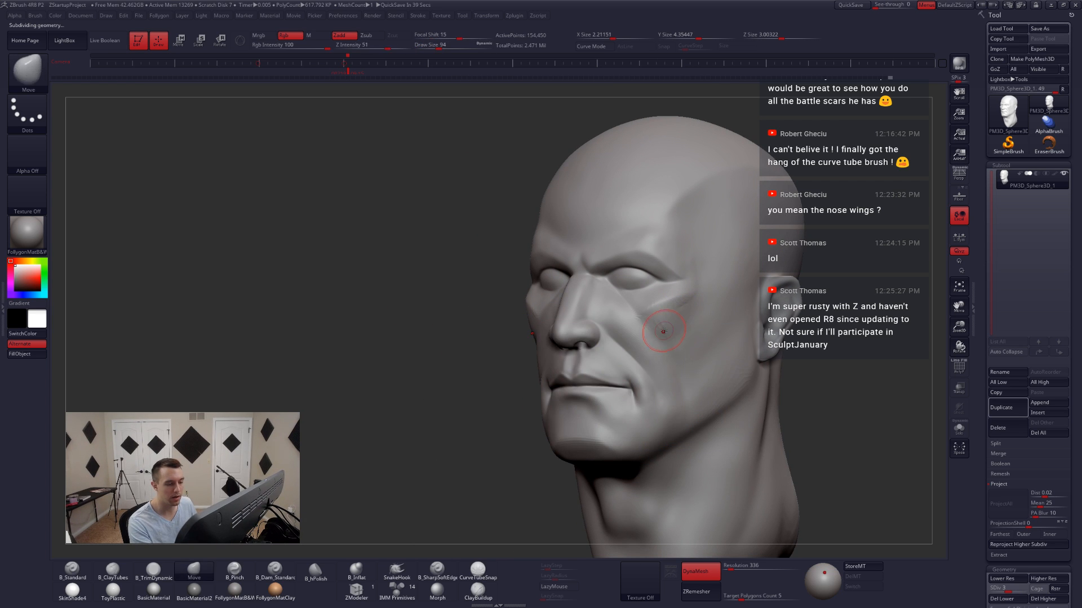
key("d")
left_click_drag(669, 307, 684, 296, "shift")
right_click_drag(679, 304, 609, 305)
key("shift+f")
key("shift+f")
right_click_drag(692, 308, 681, 361, "ctrl")
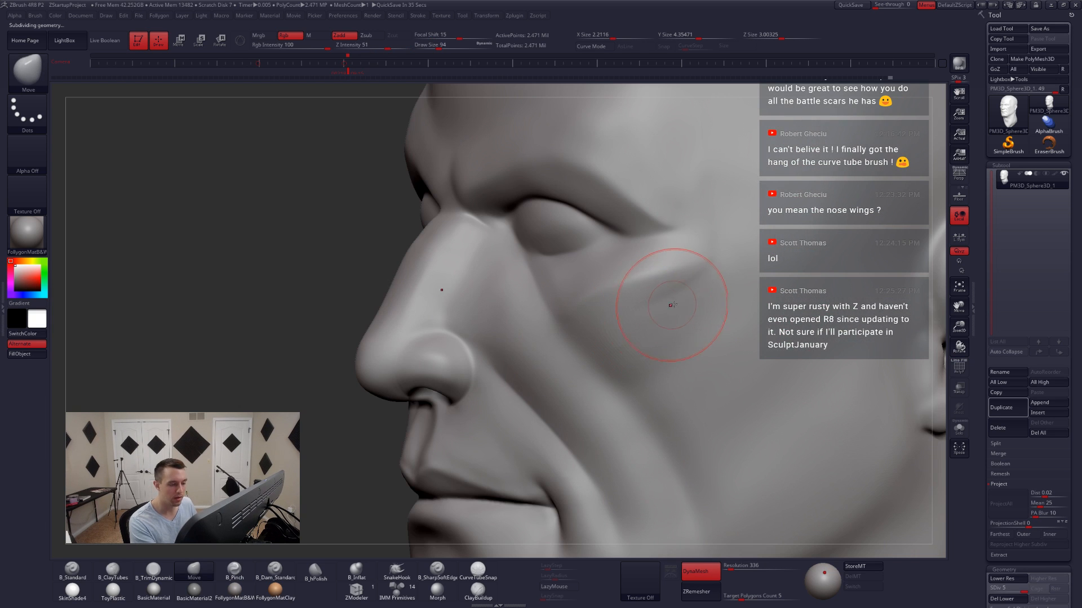
- Trim the cheekbone plane with TrimDynamic at draw size 54, and add volume along it with ClayTubes
key("3")
mouse_move(628, 314)
left_mouse_down()
mouse_move(704, 273)
mouse_move(675, 297)
left_mouse_up()
key("space")
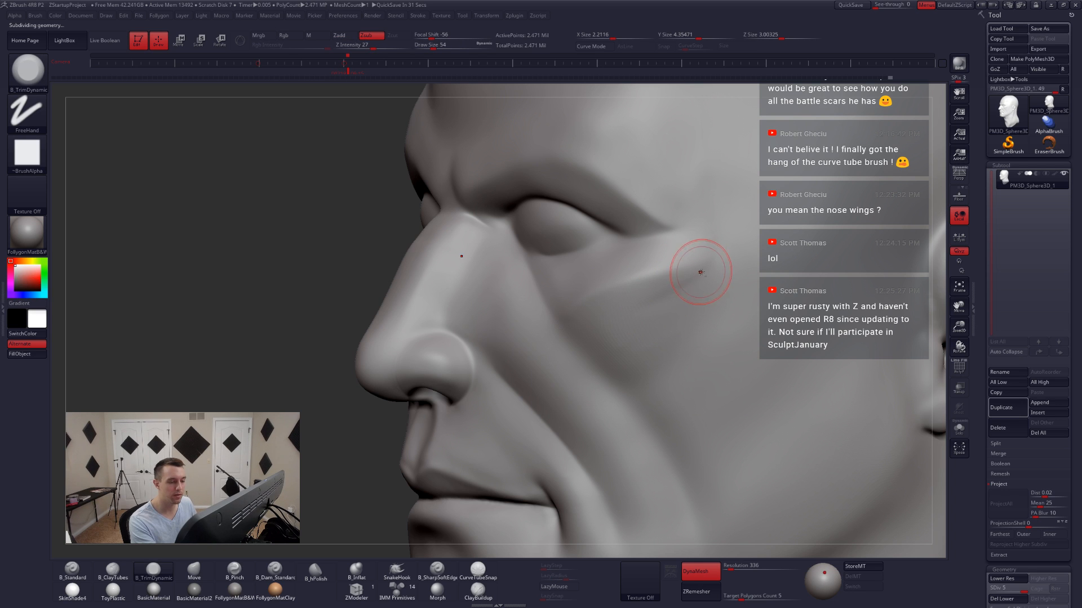
key("2")
mouse_move(706, 269)
left_mouse_down()
mouse_move(665, 307)
mouse_move(693, 292)
mouse_move(649, 308)
left_mouse_up()
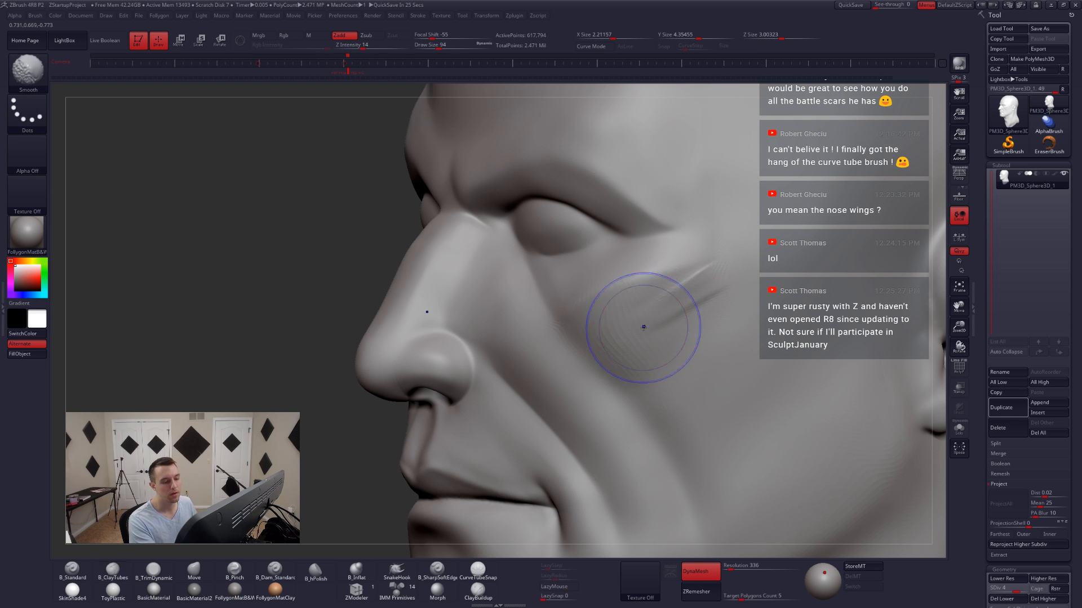
- Smooth the new cheekbone strokes at subdivision levels 4 and 5 with draw size 94
key("shift+d")
key("d")
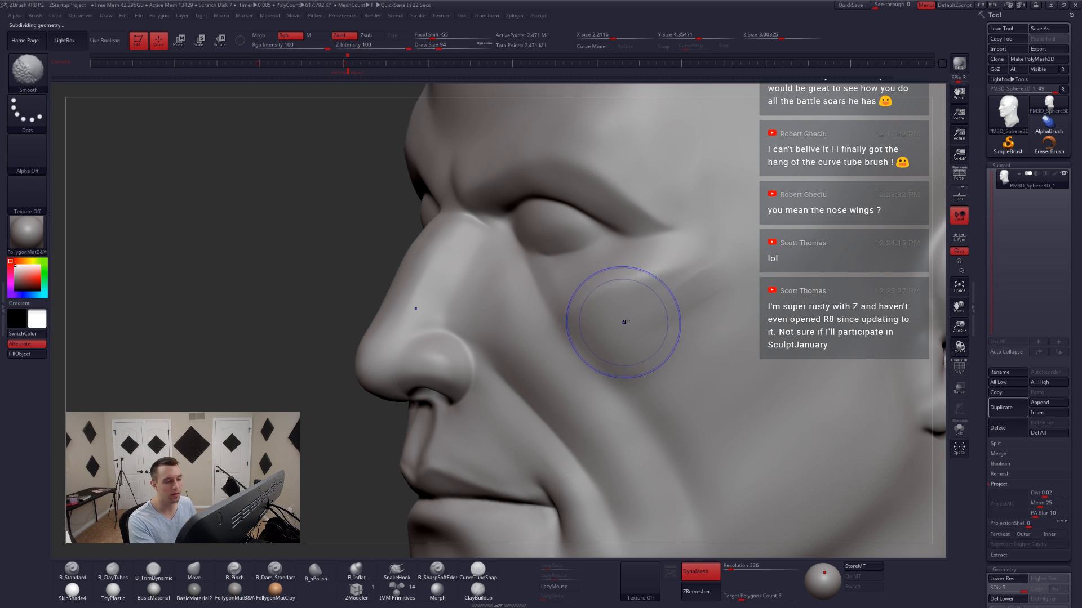
mouse_move(656, 309)
left_mouse_down("shift")
mouse_move(641, 306)
mouse_move(704, 268)
left_mouse_up("shift")
- Flatten the cheek hollow with TrimDynamic at draw size 94, and blend it at subdivision levels 3 and 4 before returning to level 5
key("3")
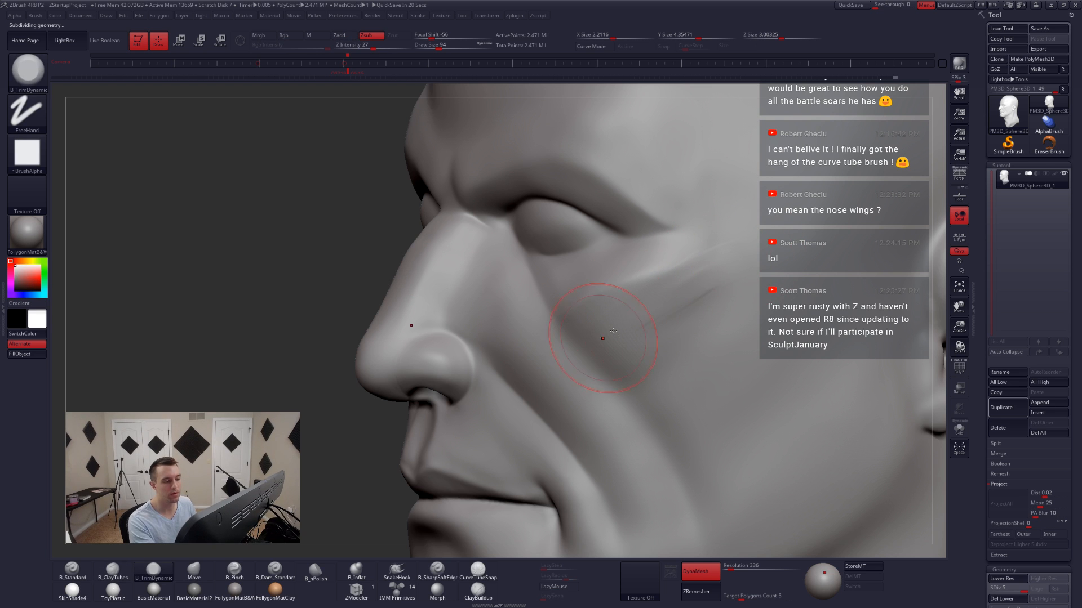
key("shift+d")
key("shift+d")
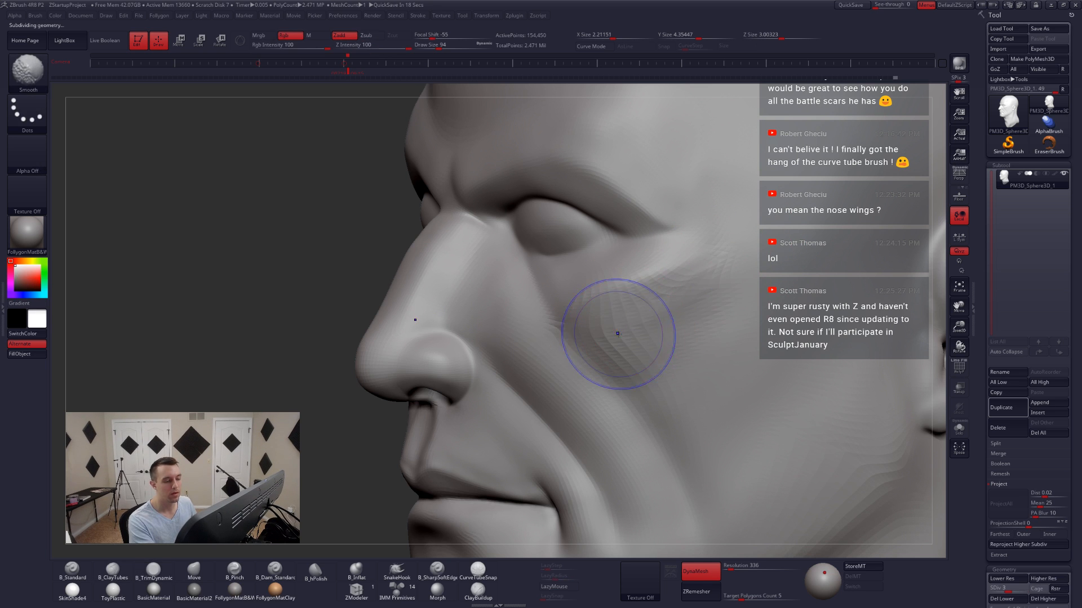
key("d")
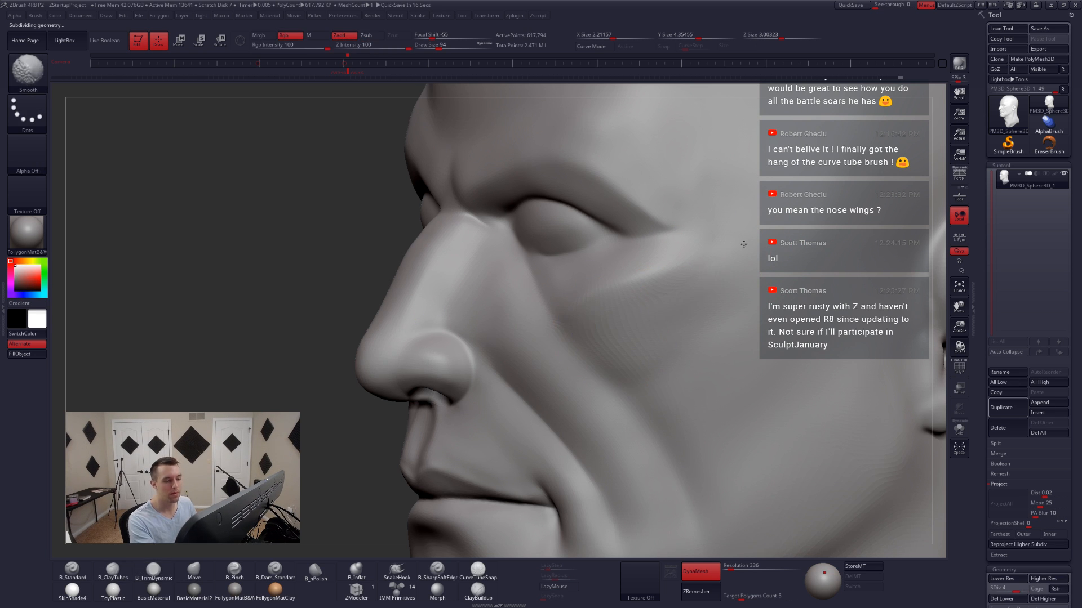
key("d")
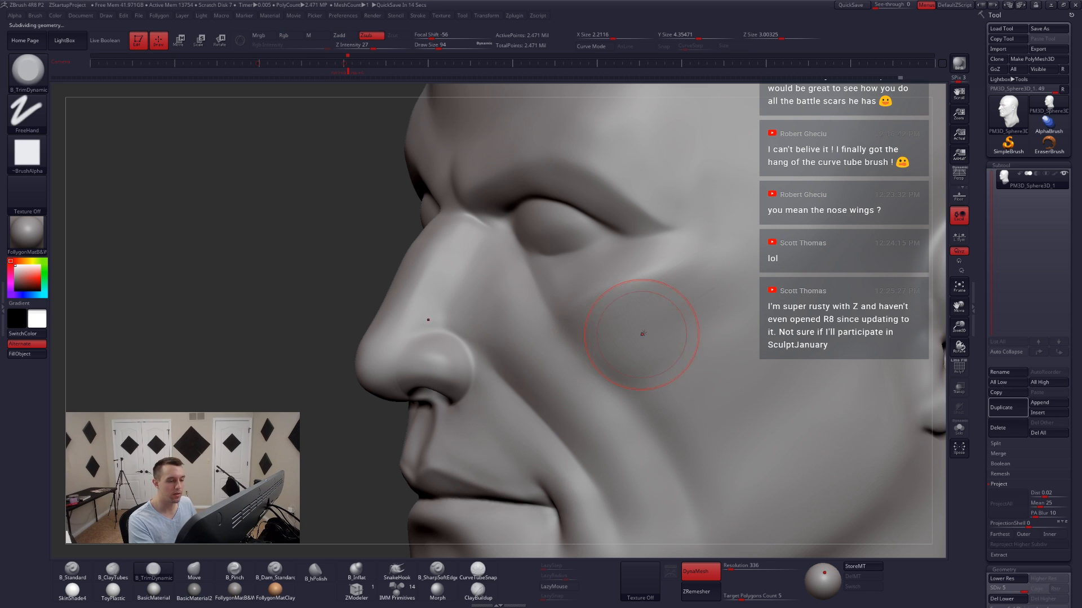
right_click_drag(642, 334, 739, 430, "shift")
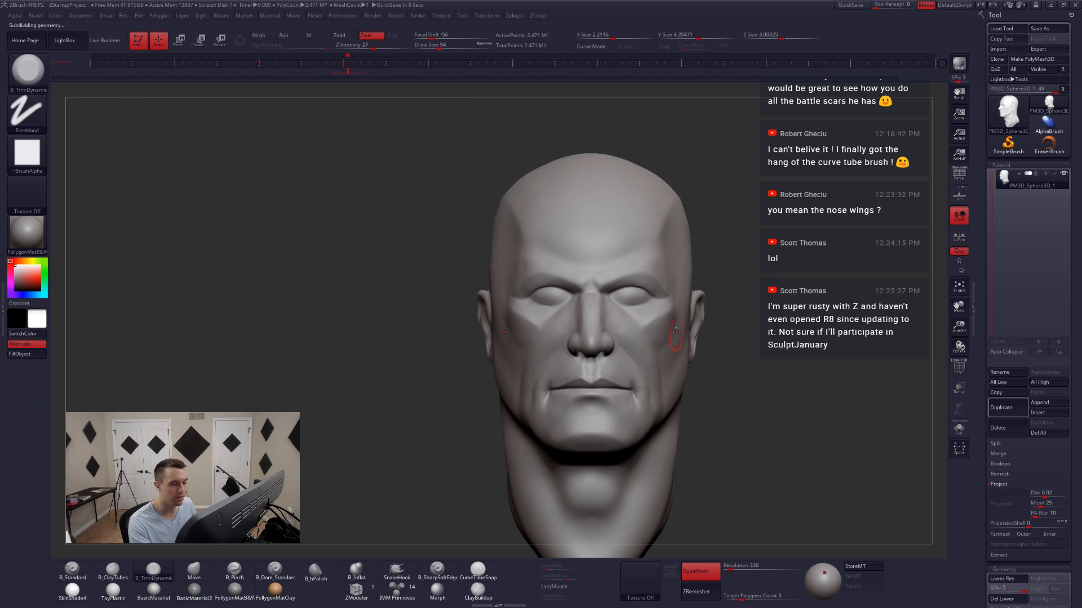
- Carve the closing line between the eyelids with the B_SharpSoftEdge brush at draw size 27
right_click_drag(676, 332, 670, 275)
mouse_move(610, 307)
right_mouse_down("alt")
mouse_move(618, 335)
mouse_move(576, 307)
right_mouse_up("alt")
left_click(437, 569)
key("space")
mouse_move(576, 311)
left_mouse_down()
mouse_move(563, 307)
mouse_move(642, 299)
left_mouse_up()
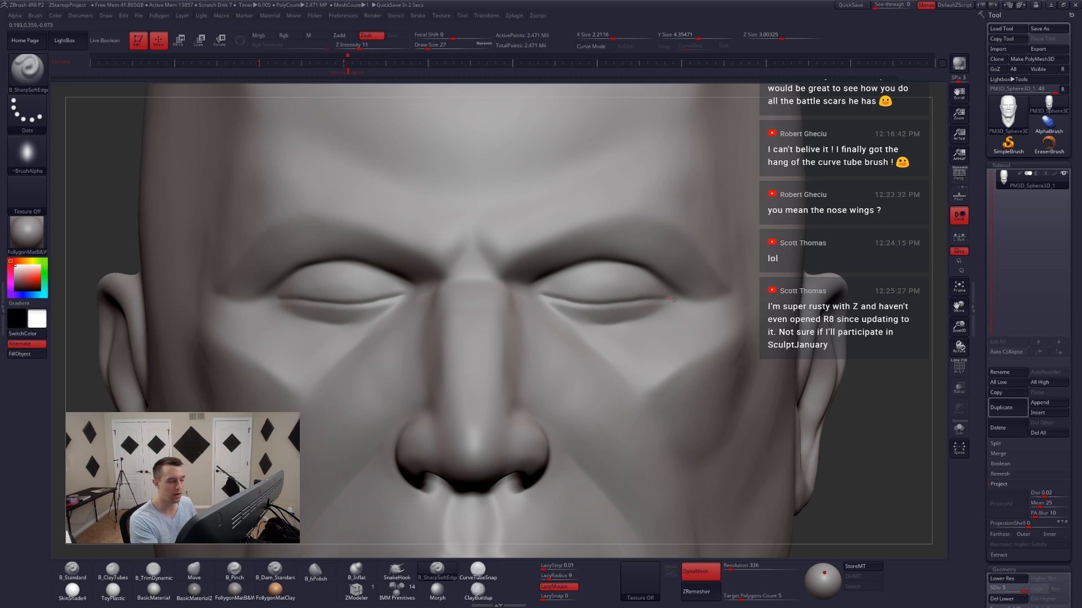
right_click_drag(627, 322, 558, 315)
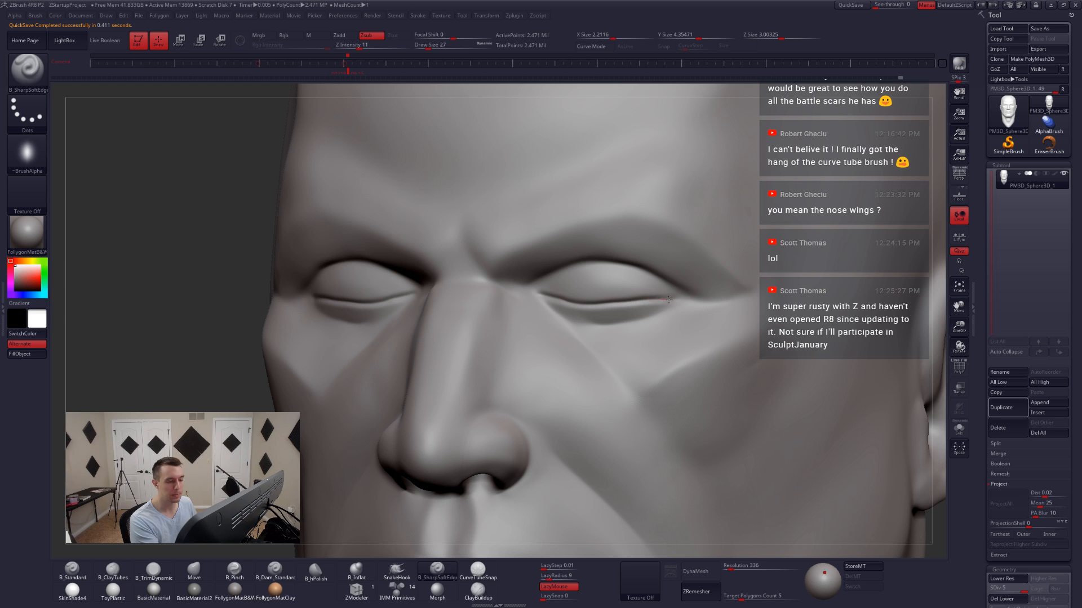
right_click_drag(634, 306, 627, 311, "shift")
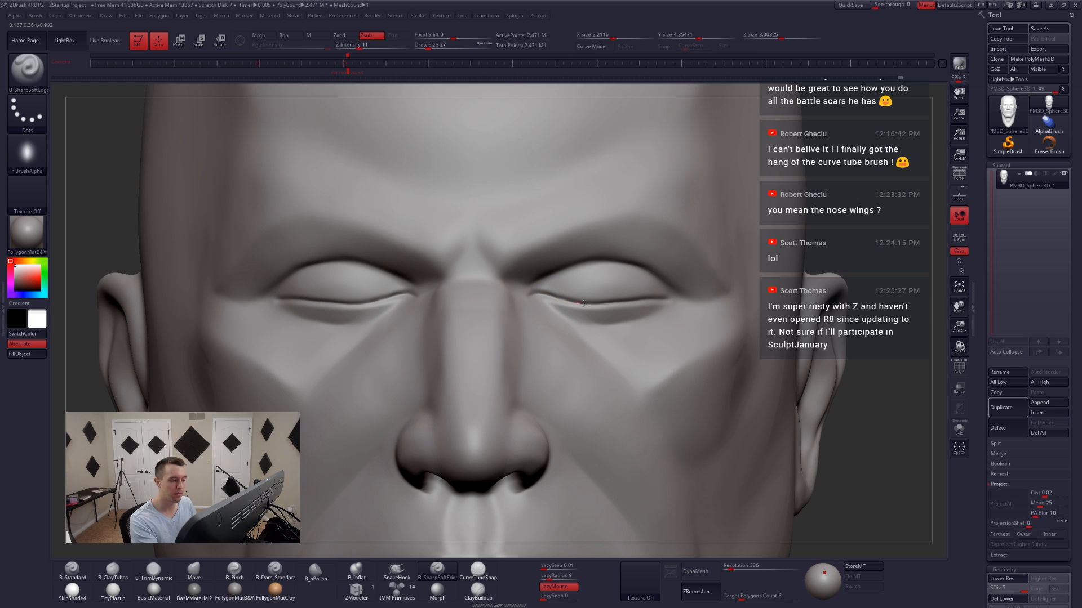
- Reshape the closed eyelid line and lower lid with the Move brush at draw sizes 51 and 44
key("b")
key("m")
key("v")
key("space")
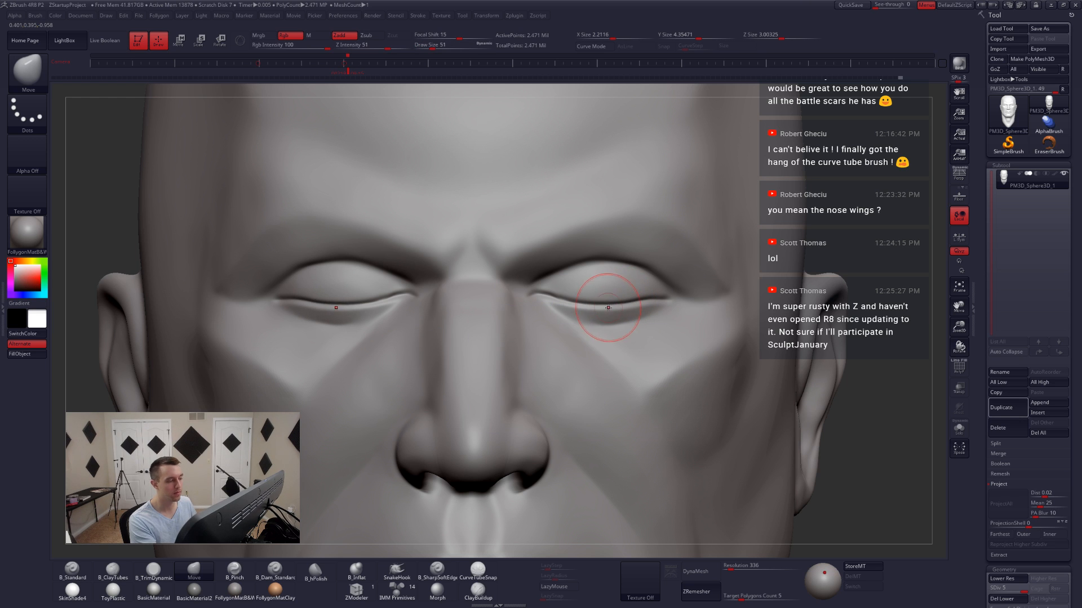
right_click_drag(620, 310, 580, 437)
right_click_drag(629, 343, 637, 351, "ctrl")
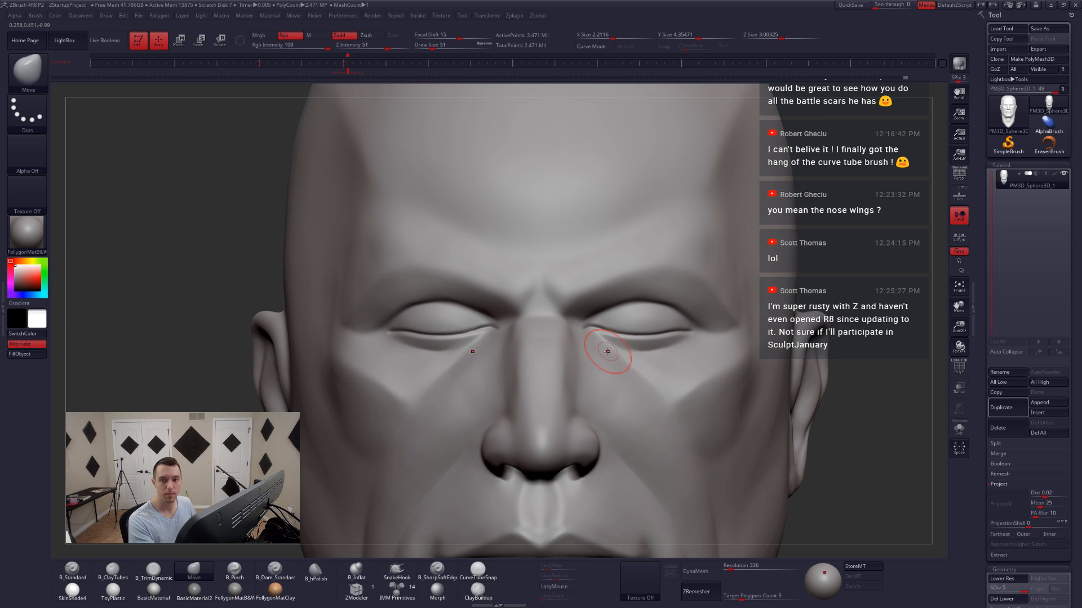
key("space")
left_click_drag(639, 354, 637, 355)
right_click_drag(641, 356, 624, 364)
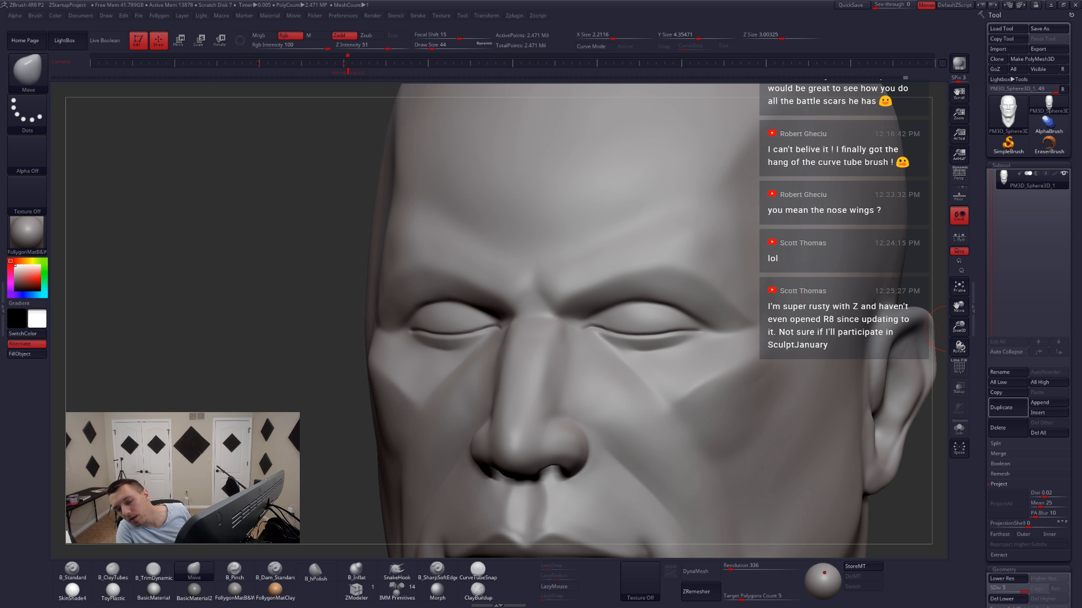
- Switch to the browser, search Google Images for "male eyes closed", and open the Male 03 Neutral Eyes Closed reference photo
key("alt+Tab")
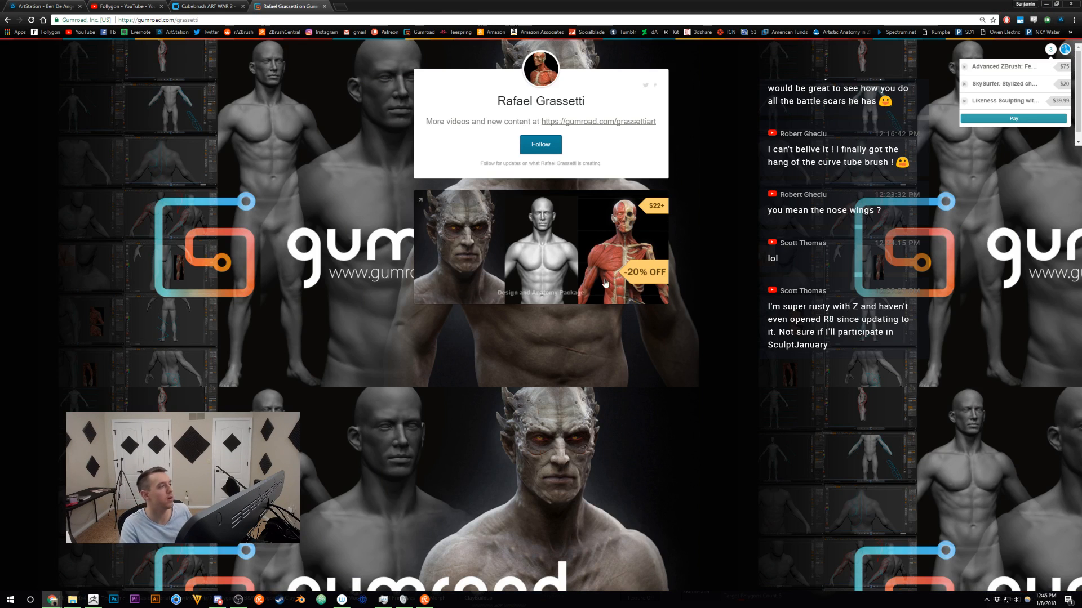
key("ctrl+t")
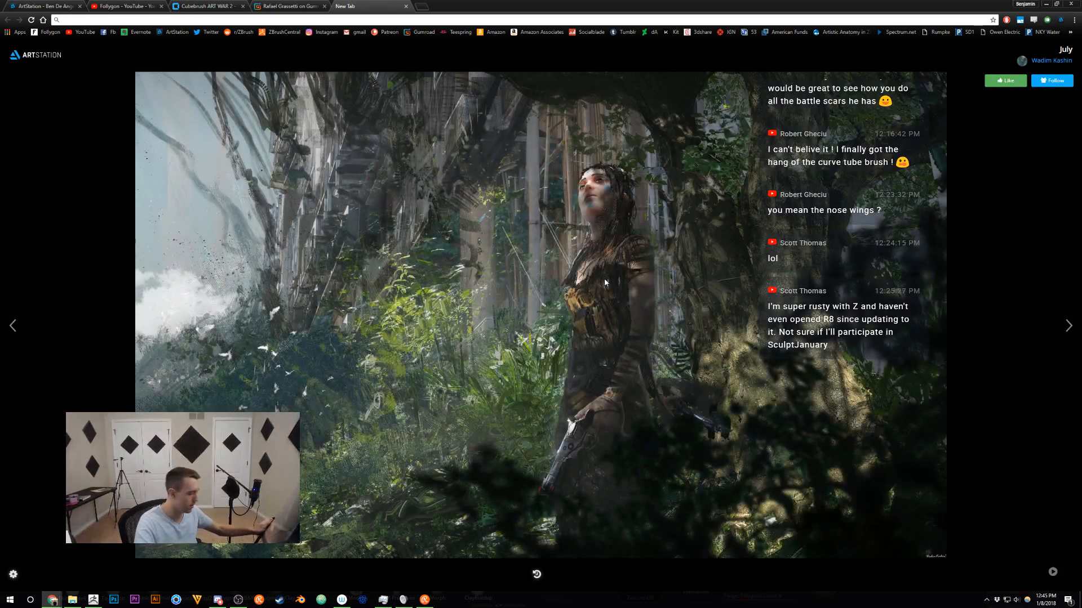
type("male")
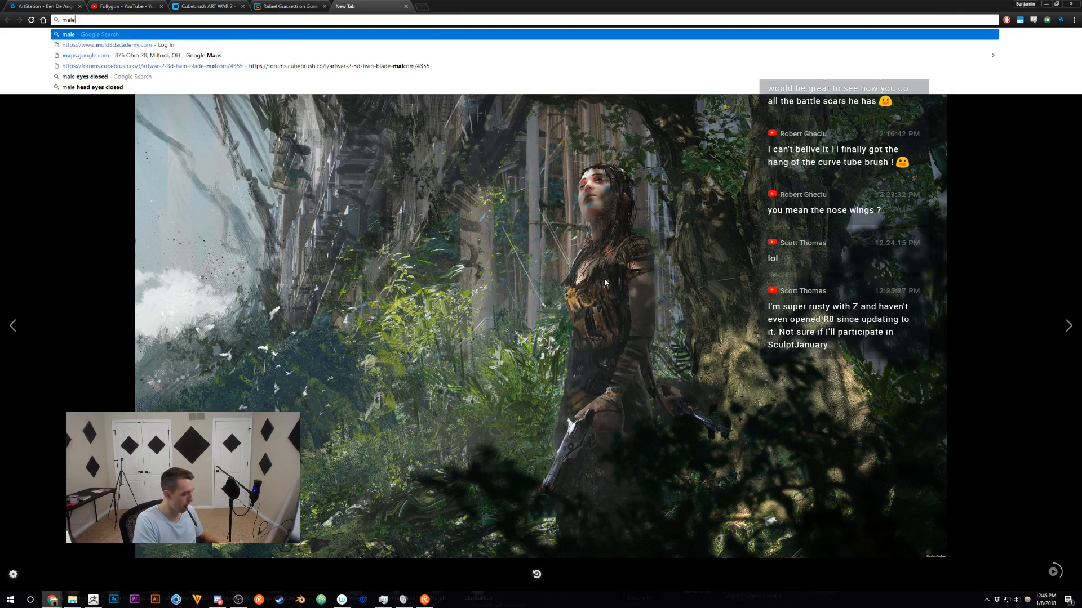
type(" eyes clo")
key("Return")
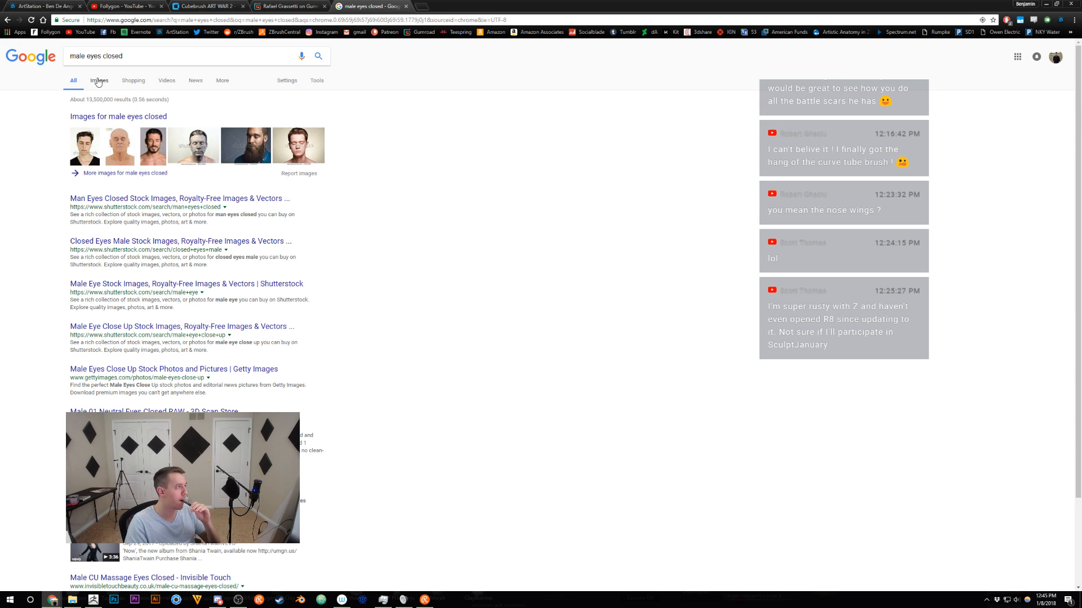
left_click(104, 83)
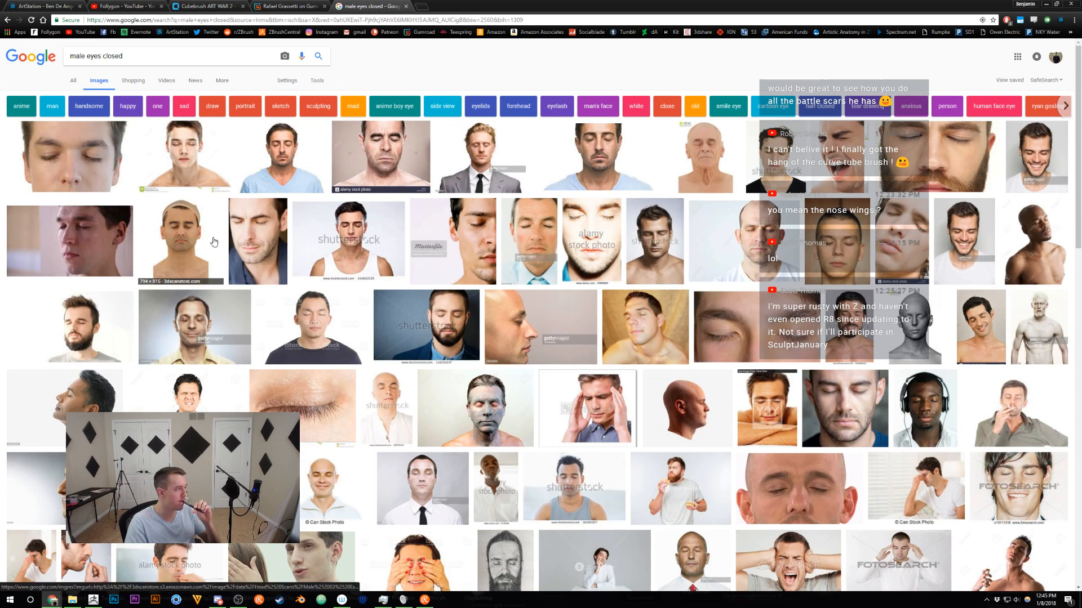
left_click(194, 221)
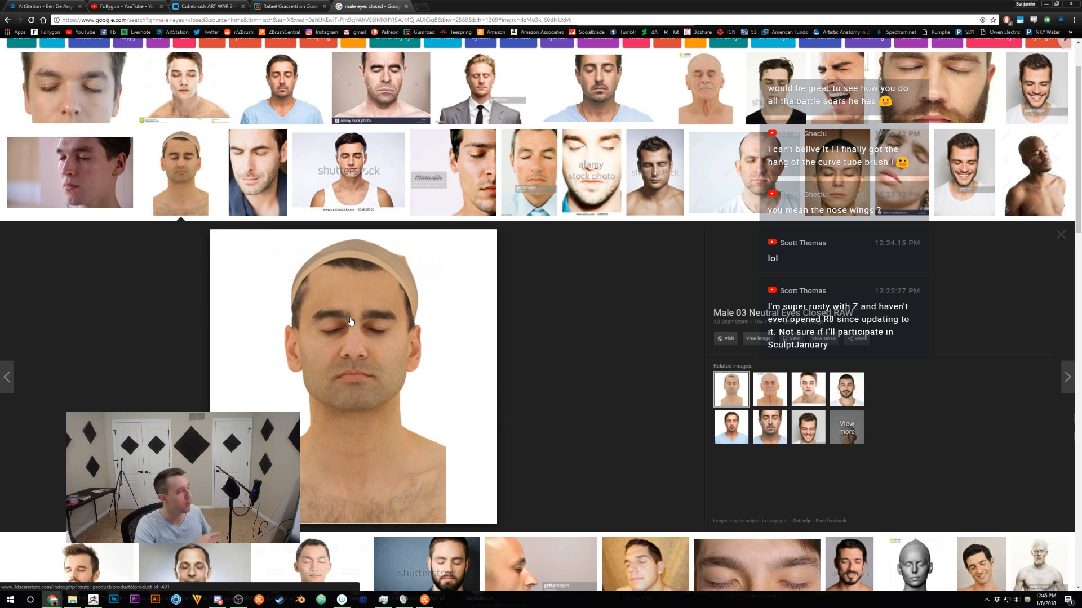
- Switch back to ZBrush and shift the closed eyelid line with the Move brush at draw size 65
key("alt+Tab")
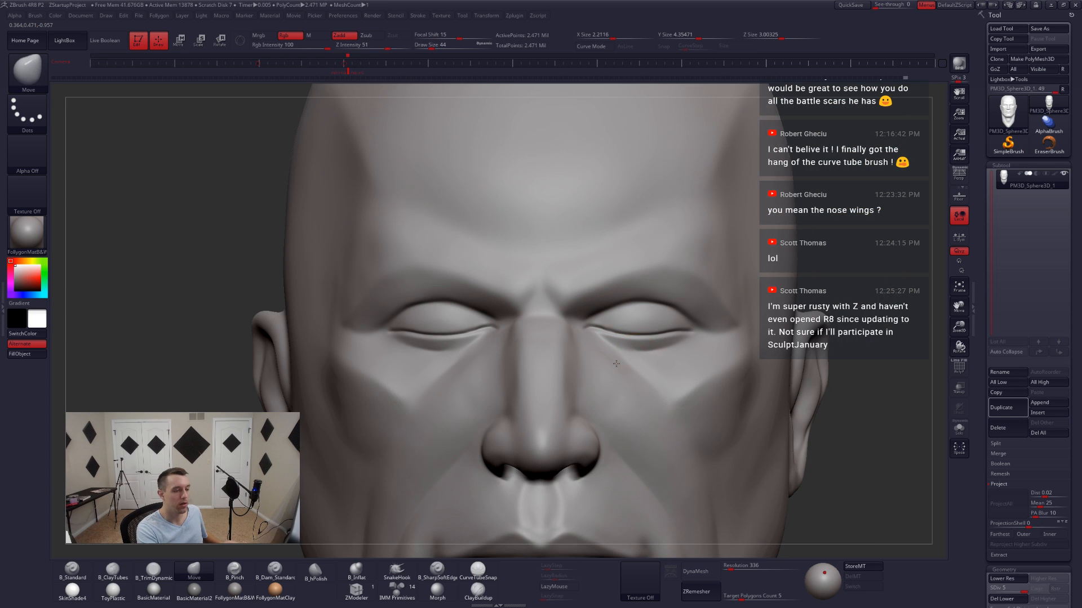
right_click_drag(616, 364, 593, 371, "alt")
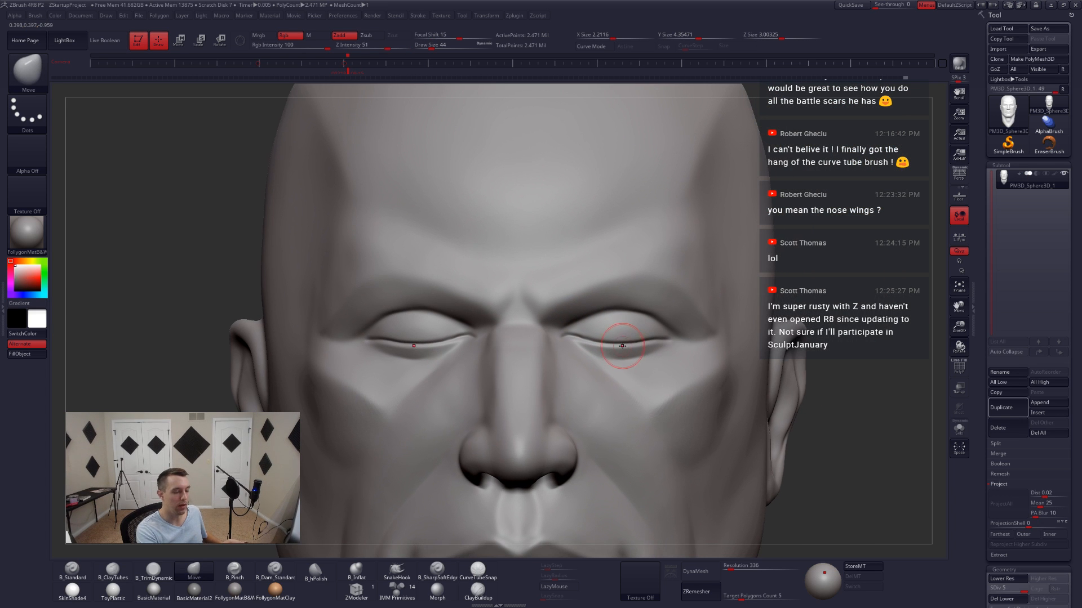
key("space")
left_click_drag(627, 356, 630, 356)
right_click_drag(632, 355, 612, 385, "alt")
key("space")
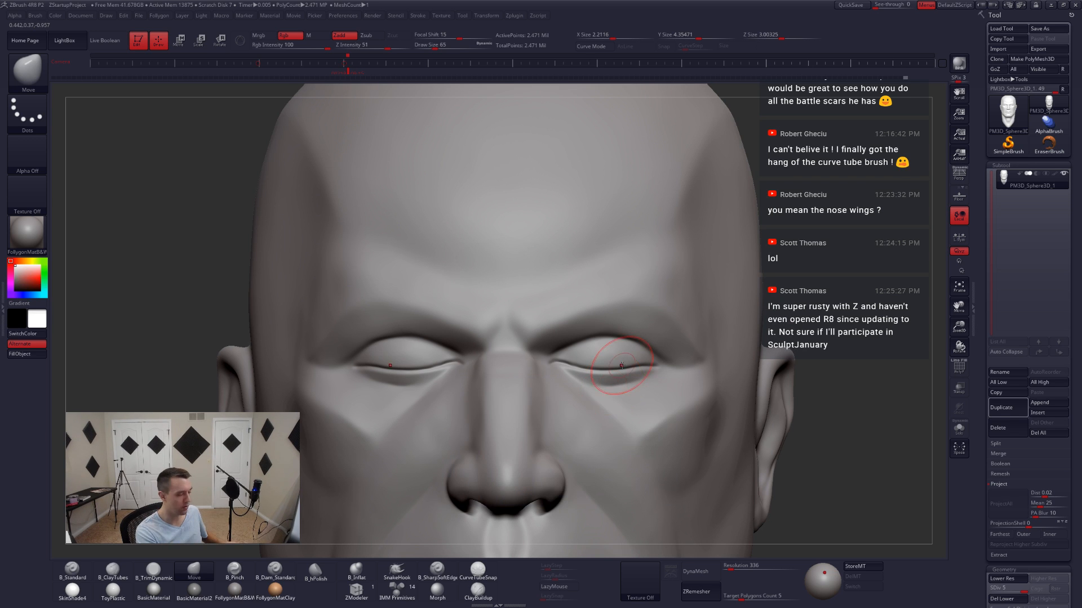
- Tighten the crease between the closed eyelids with the B_Pinch brush, reducing the draw size from 44 to 14
key("5")
key("space")
left_click_drag(613, 369, 610, 369)
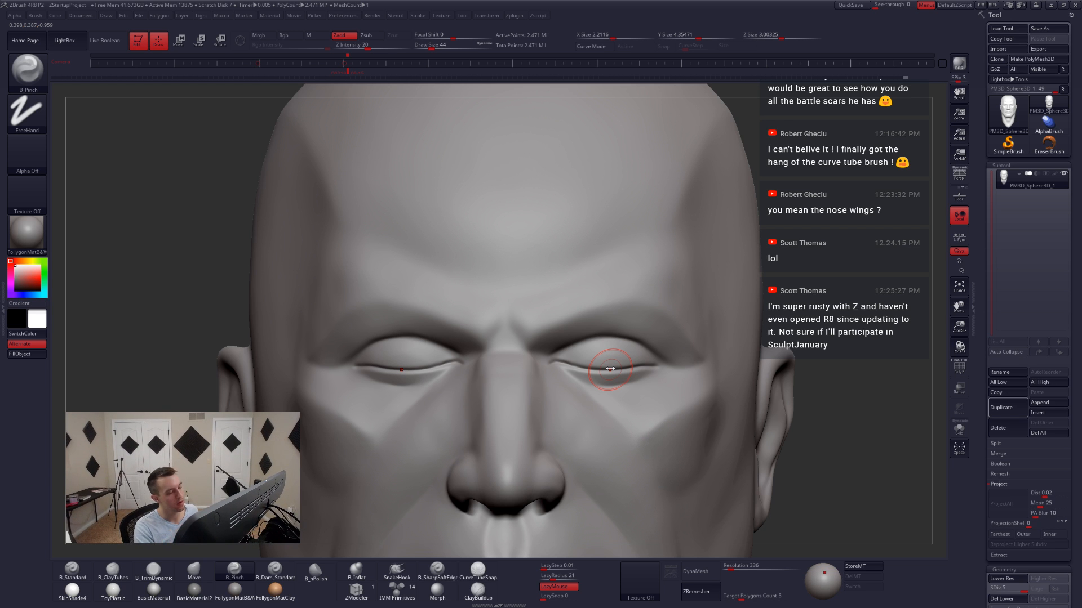
key("space")
left_click_drag(583, 367, 579, 367)
mouse_move(642, 378)
right_mouse_down()
mouse_move(592, 386)
mouse_move(575, 373)
right_mouse_up()
key("space")
left_click_drag(553, 363, 547, 364)
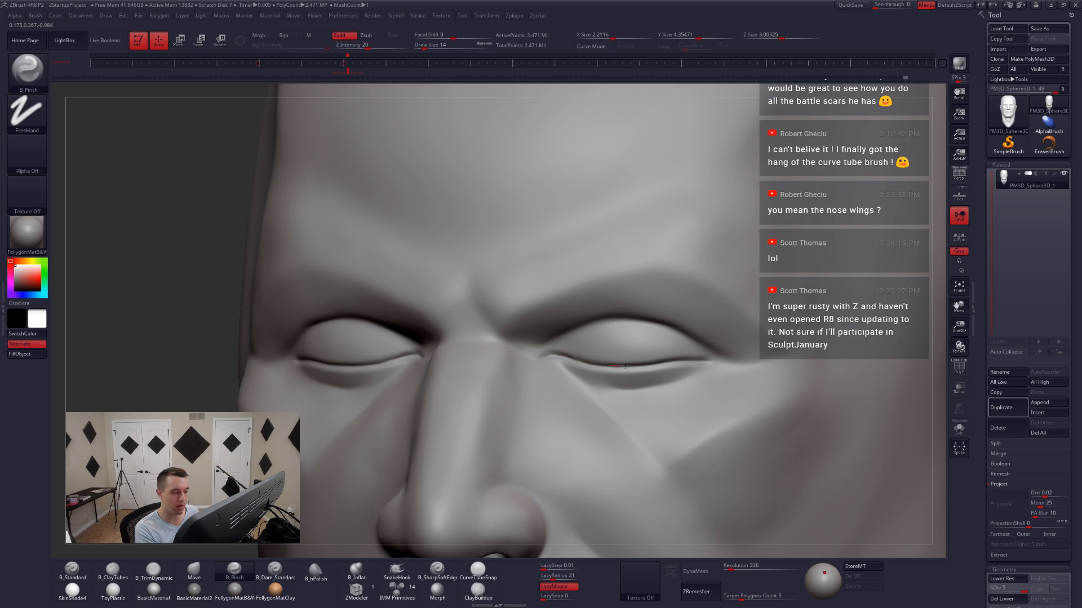
right_click_drag(641, 366, 563, 363)
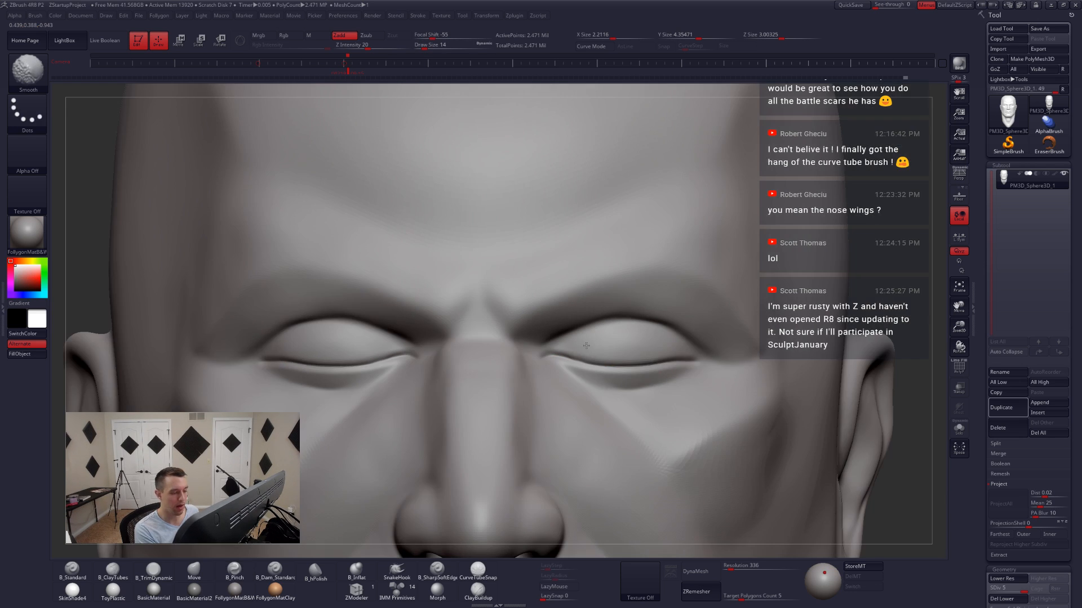
- Mask the upper eyelids up to the brows with MaskLasso and invert the mask to leave only them editable
key("ctrl")
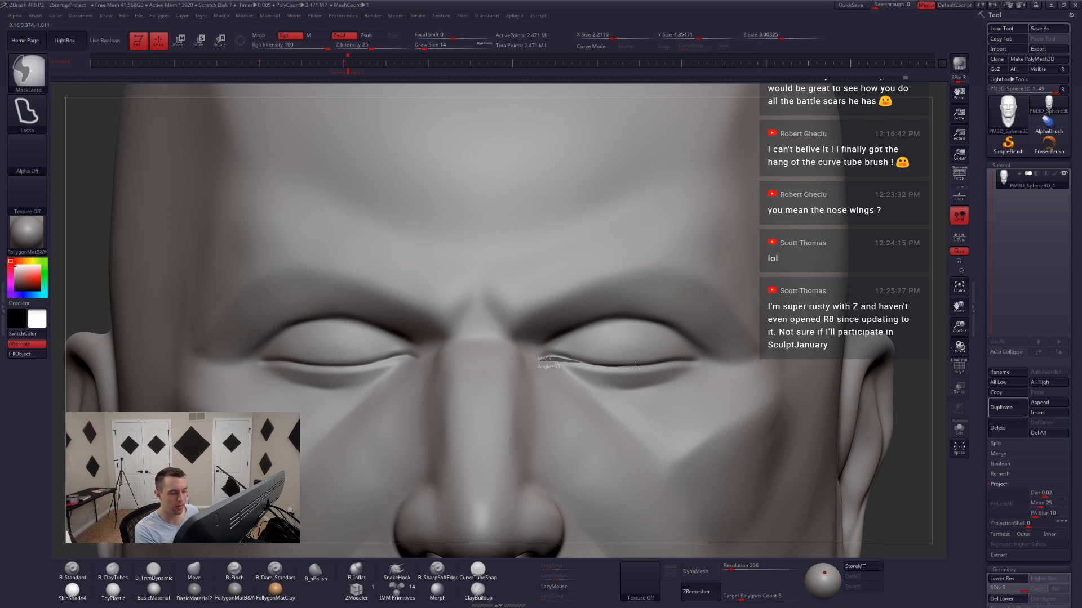
mouse_move(714, 359)
left_mouse_down("ctrl")
mouse_move(587, 287)
mouse_move(554, 294)
left_mouse_up("ctrl")
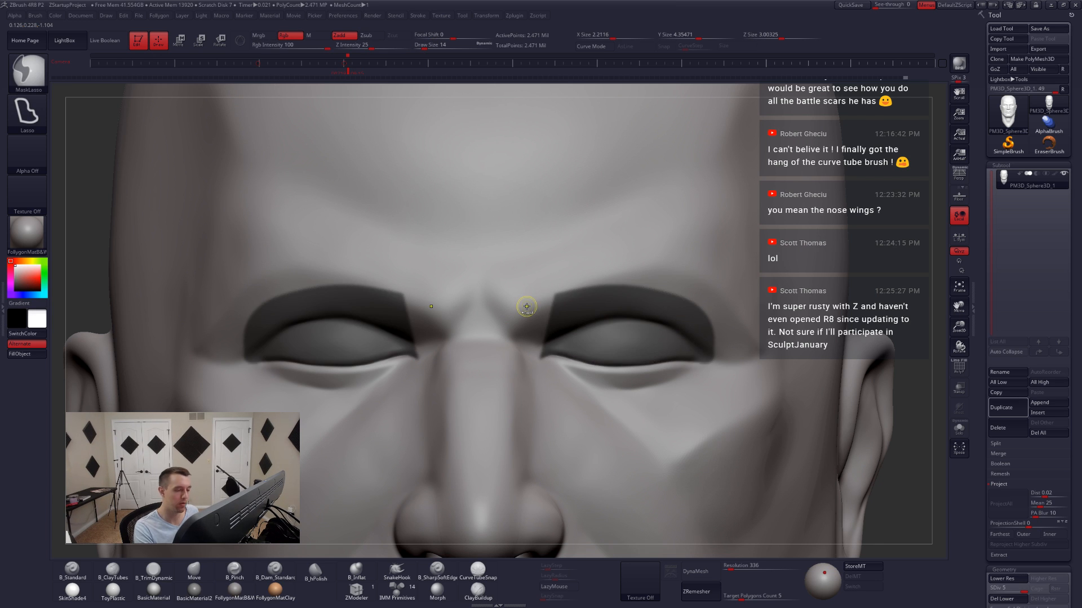
left_click(883, 292, "ctrl")
- Pull the unmasked upper eyelid edge over the lower lid with the Move brush at draw size 46
key("space")
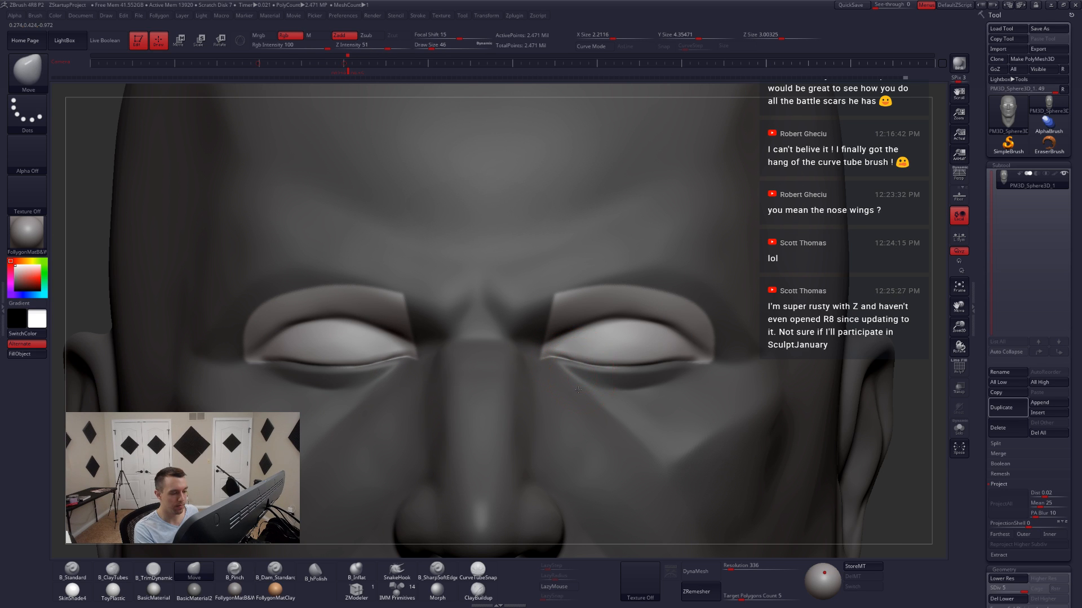
right_click_drag(578, 390, 540, 399)
left_click_drag(588, 368, 623, 366)
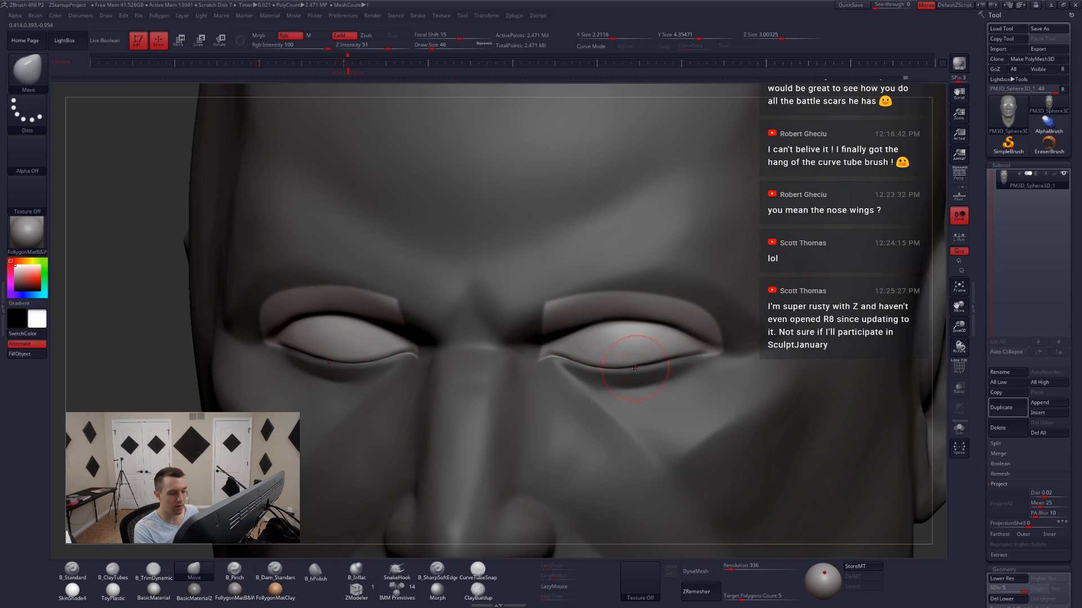
- Refine the curve of the upper eyelid edge from a three-quarter view with the Move brush at draw sizes 54 and 62
key("space")
right_click_drag(639, 367, 677, 362)
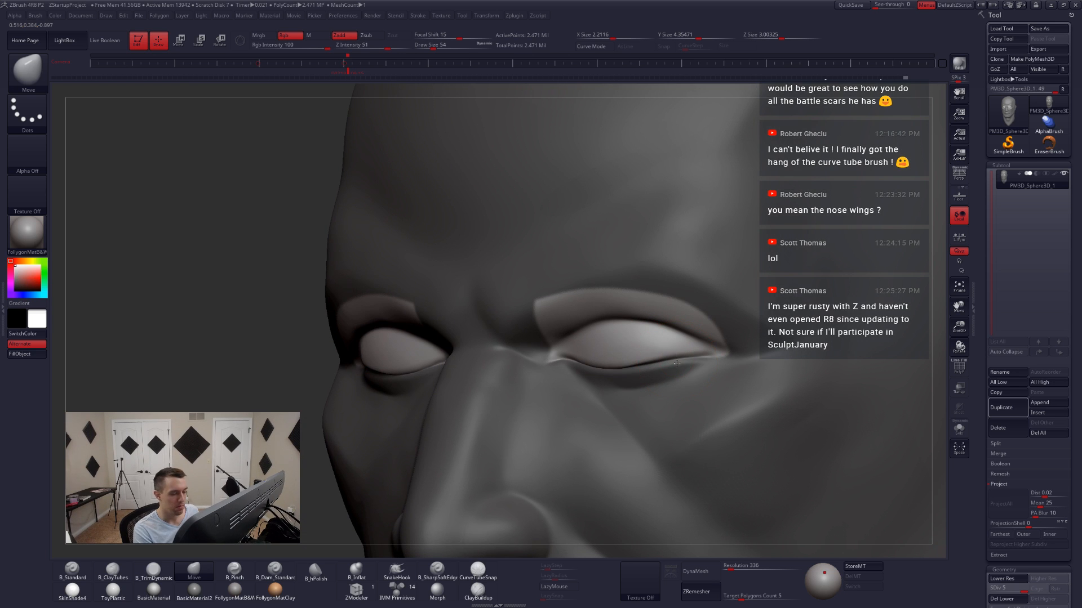
key("s")
left_click(647, 362)
key("space")
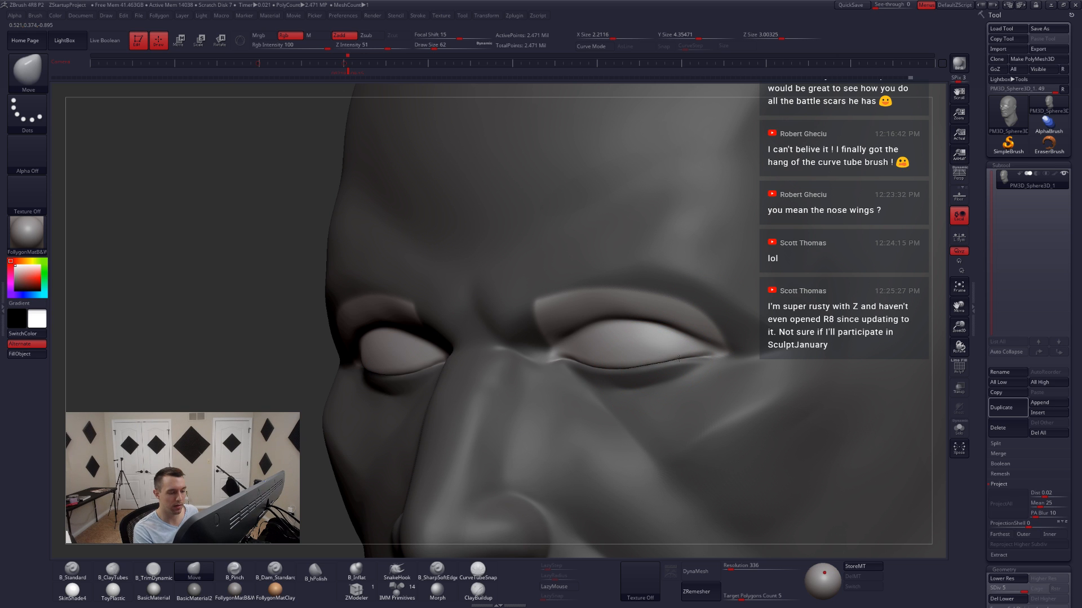
right_click_drag(657, 340, 661, 361, "shift")
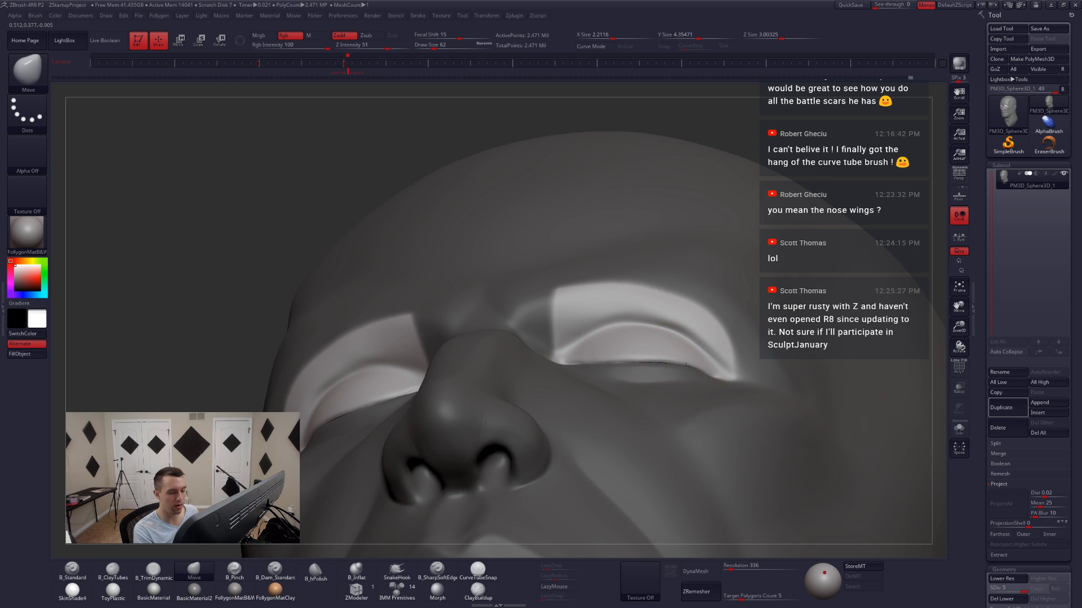
- Adjust the upper lid's inner corner with the Move brush, and refine the lid edge at draw size 37
right_click_drag(652, 365, 578, 367)
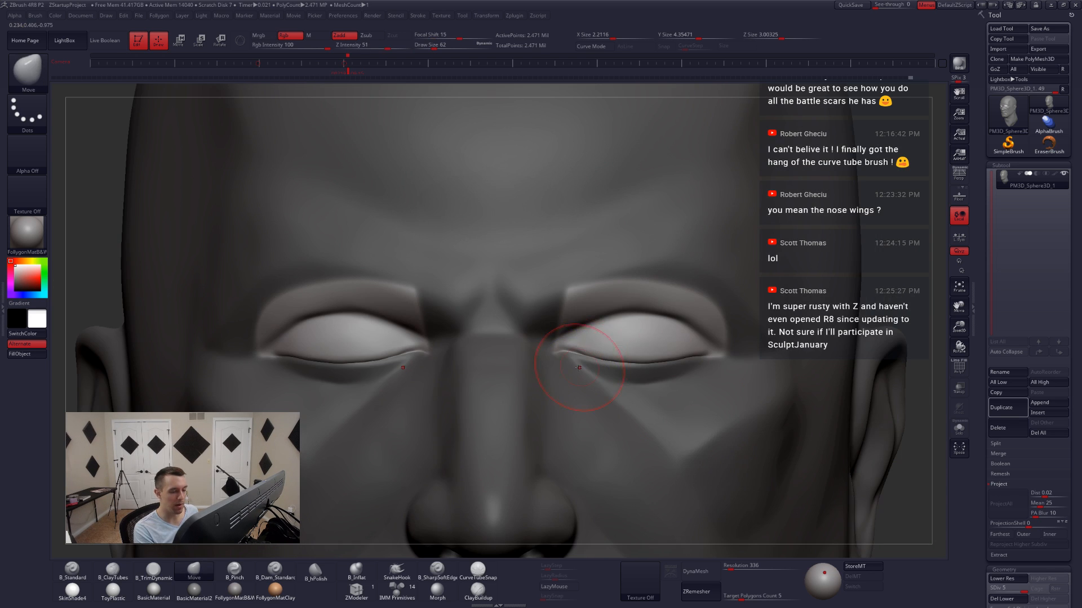
left_click_drag(571, 356, 572, 355)
key("s")
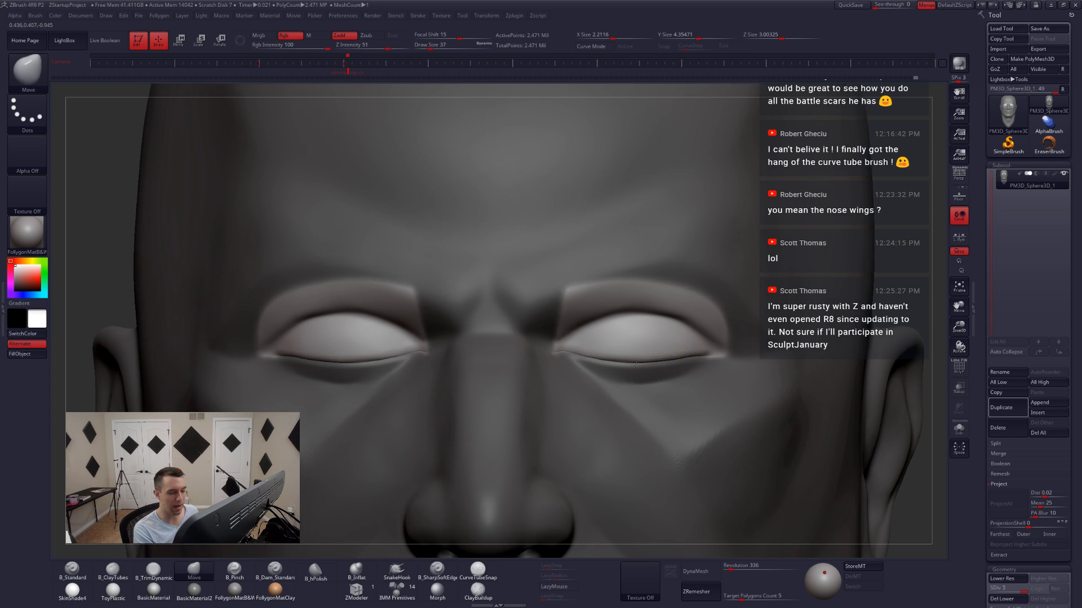
right_click_drag(692, 355, 614, 364)
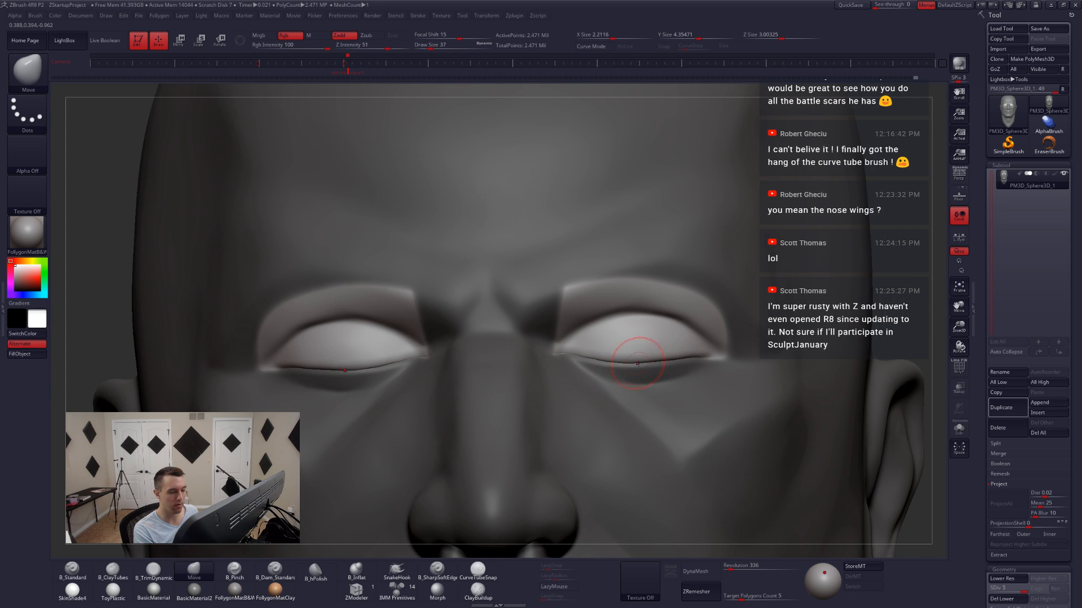
right_click_drag(652, 366, 602, 365, "shift")
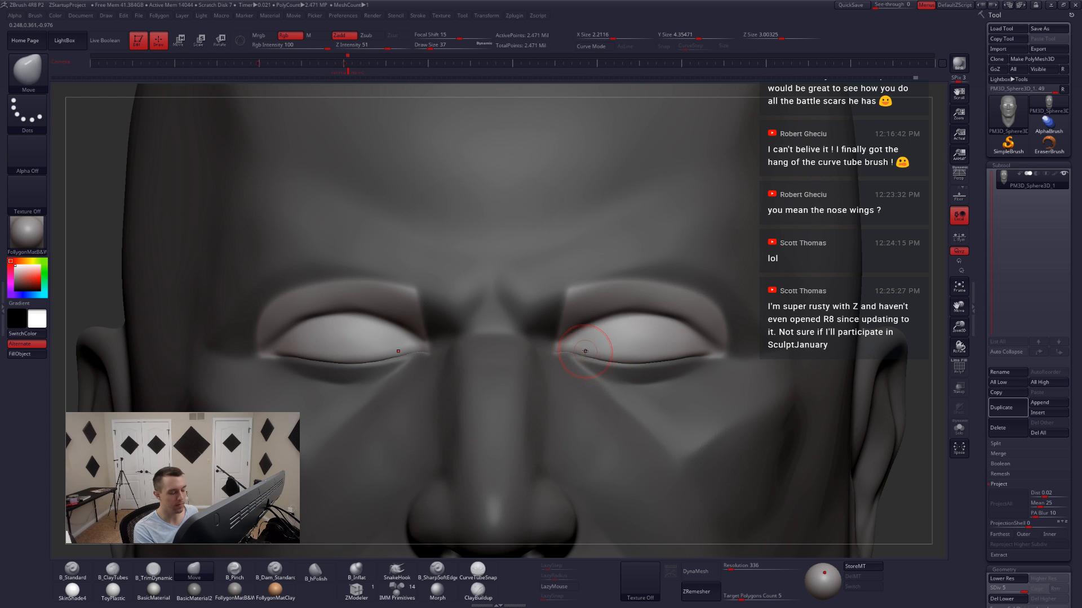
key("b")
key("c")
key("t")
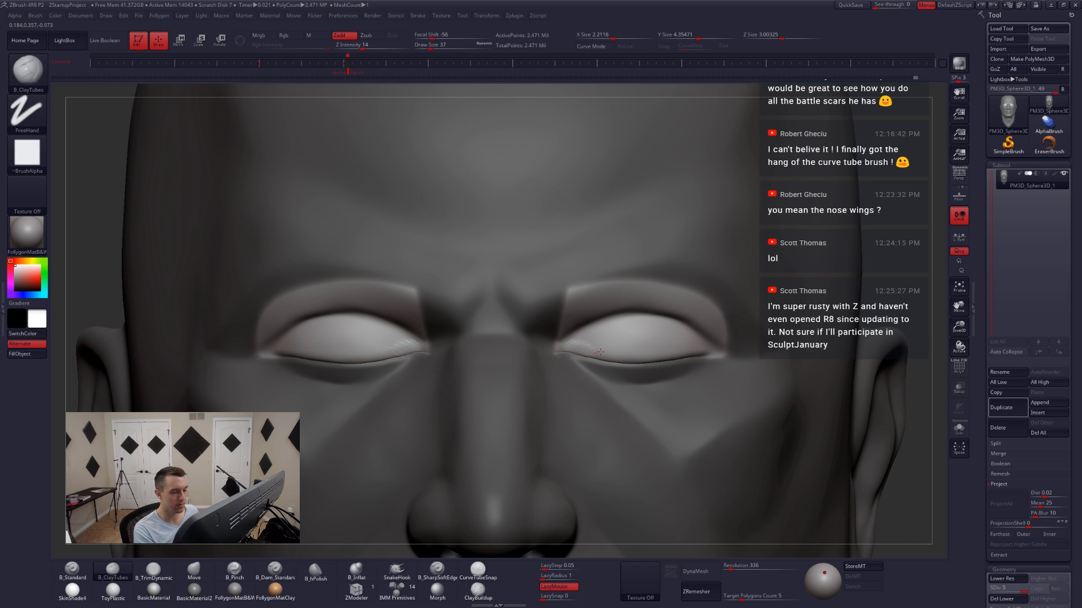
left_click_drag(601, 352, 589, 355)
key("ctrl+z")
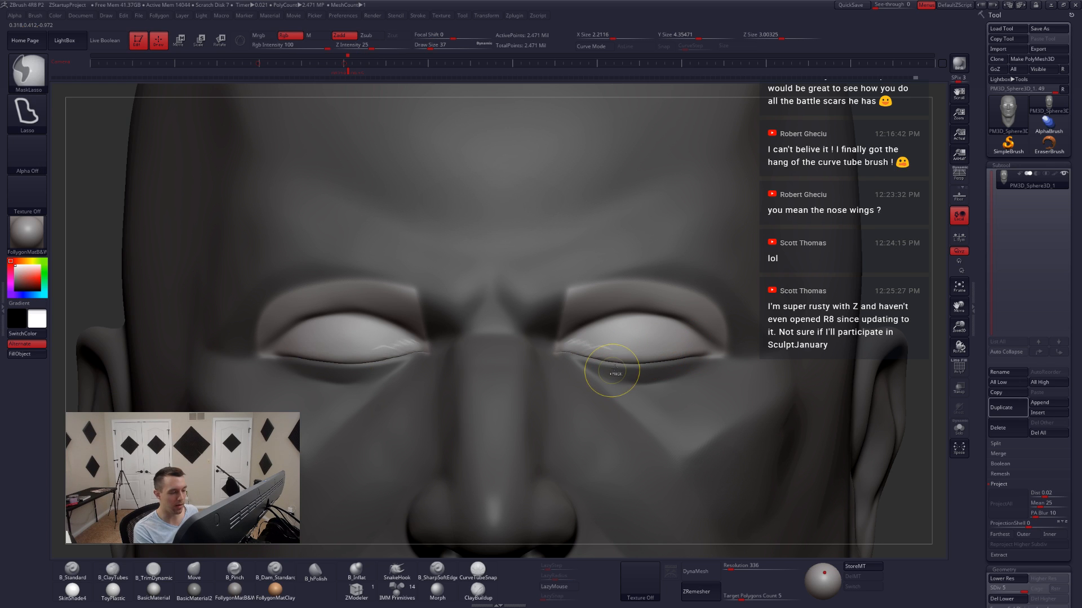
- Thicken the upper eyelid edge with the B_Inflat brush at LazyRadius 20 and draw size 23, and smooth it toward the outer corner
left_click(356, 571)
left_click_drag(564, 577, 552, 576)
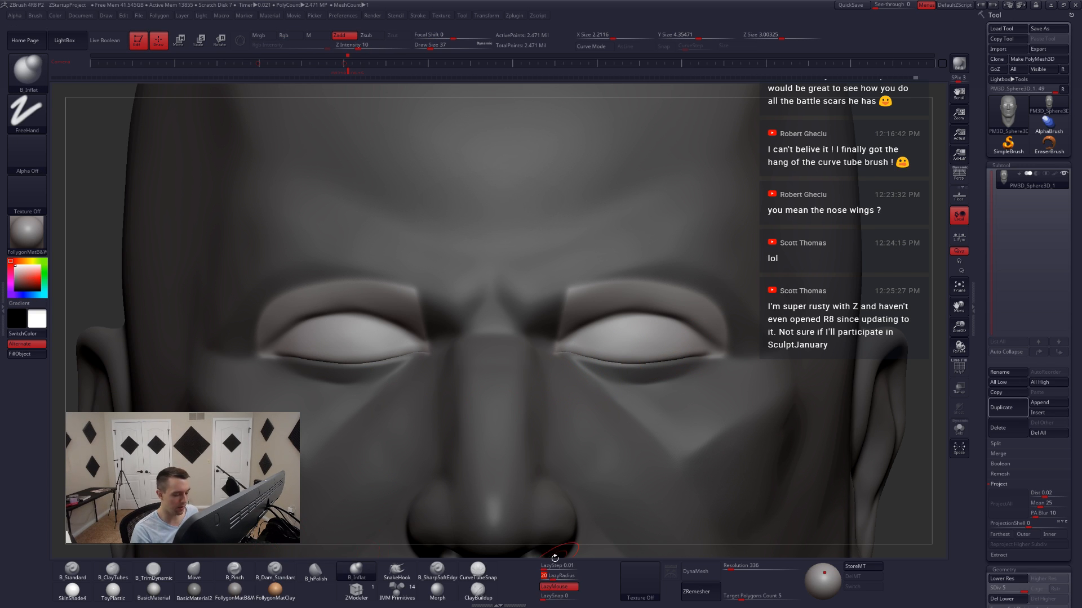
key("space")
left_click_drag(577, 359, 572, 359)
right_click_drag(567, 418, 559, 387)
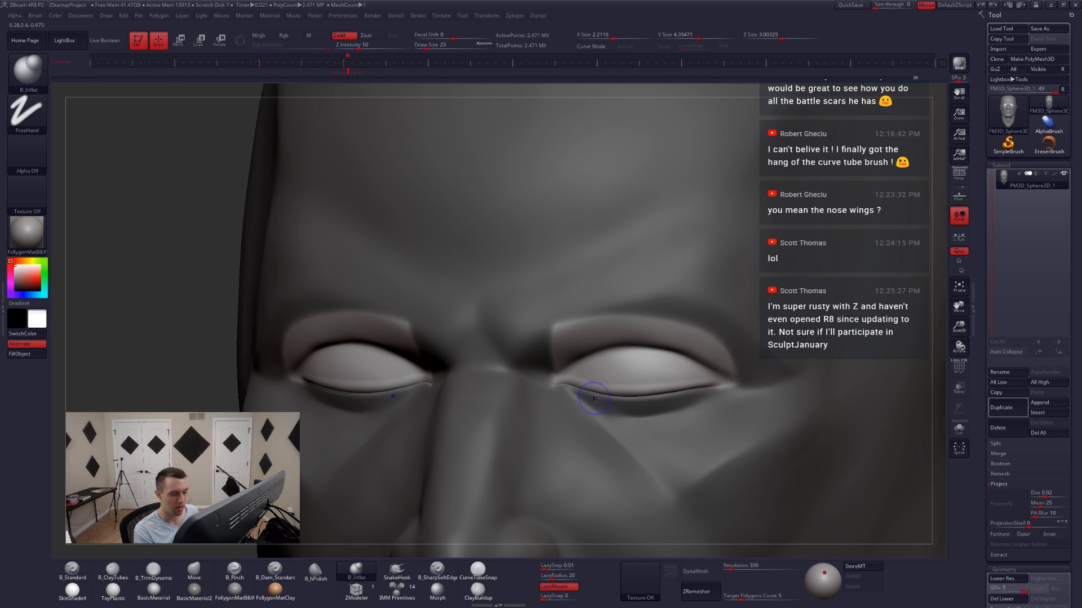
key("shift")
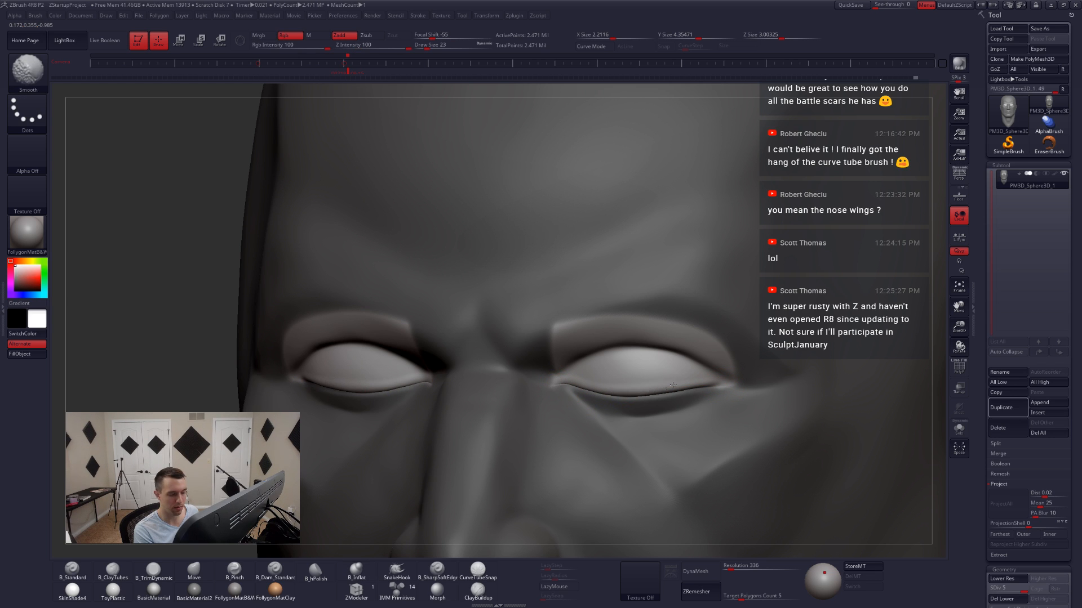
right_click_drag(708, 385, 726, 387, "shift")
- Refine the unmasked upper eyelid edge from the front with the Move brush at draw size 49
key("4")
key("space")
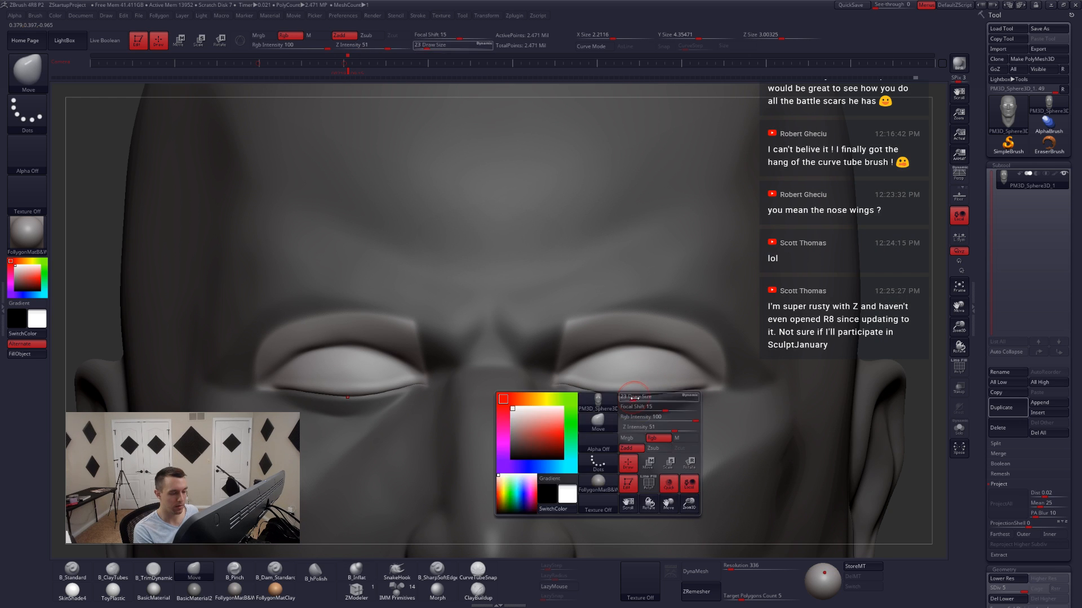
left_click_drag(631, 398, 634, 397)
right_click_drag(534, 353, 529, 253, "ctrl")
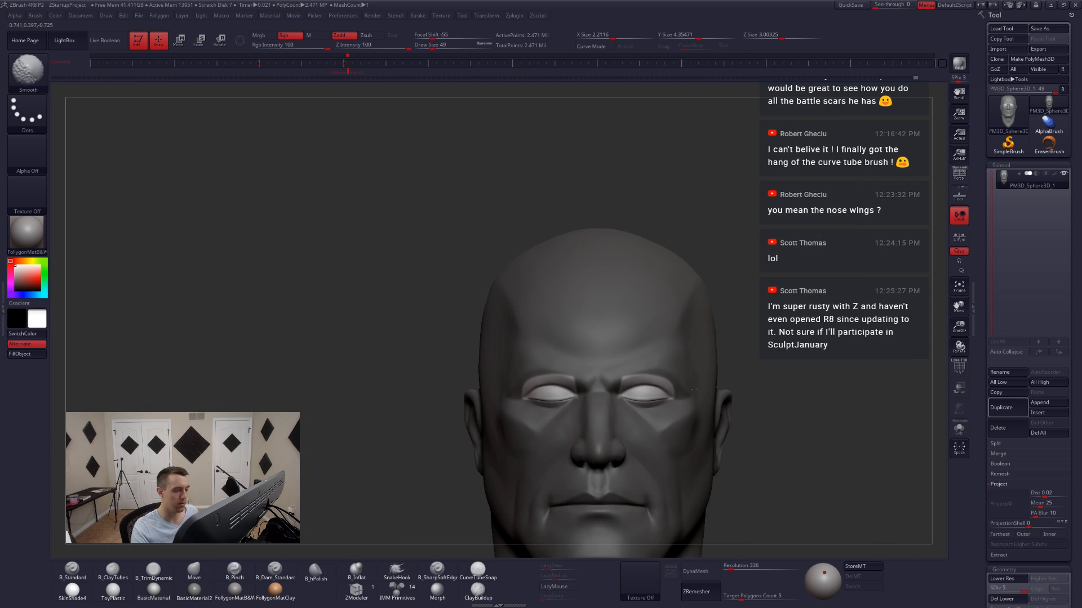
- Clear the mask to judge the eyelids on the whole head, and undo to restore the mask
left_click_drag(766, 362, 773, 373, "ctrl")
left_click_drag(752, 350, 730, 346)
right_click_drag(653, 401, 749, 423)
key("ctrl+z")
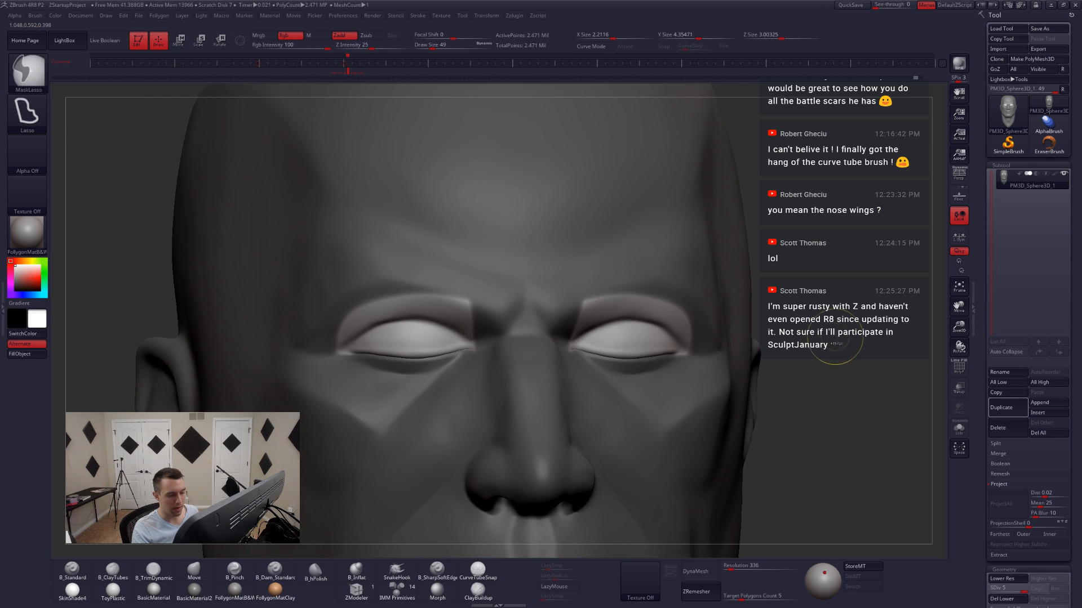
- Invert the mask to protect the upper eyelids, and check the closed-eyes reference photo in the browser
left_click(834, 342, "ctrl")
right_click_drag(653, 370, 611, 420)
key("alt+Tab")
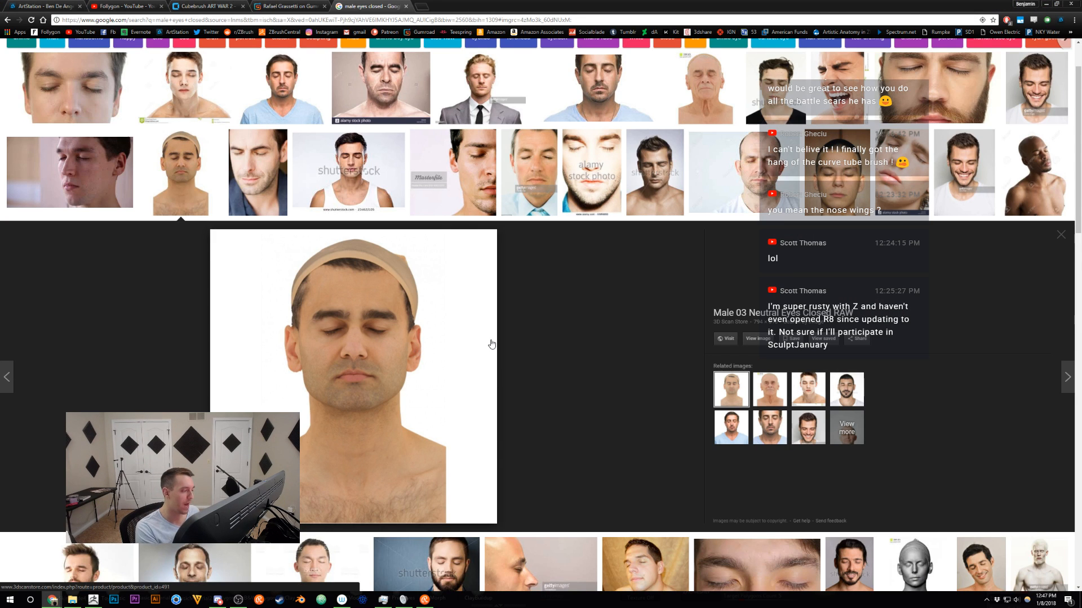
key("alt+Tab")
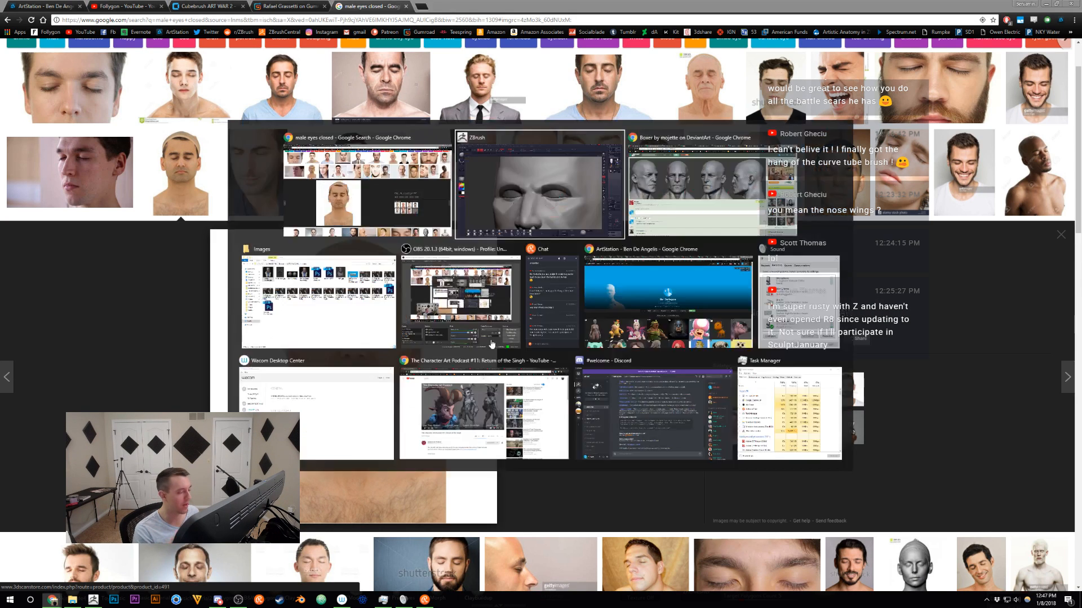
- Thicken the lower eyelid edge toward its outer corner with the B_Inflat brush at draw size 12
key("space")
right_click_drag(579, 370, 596, 366)
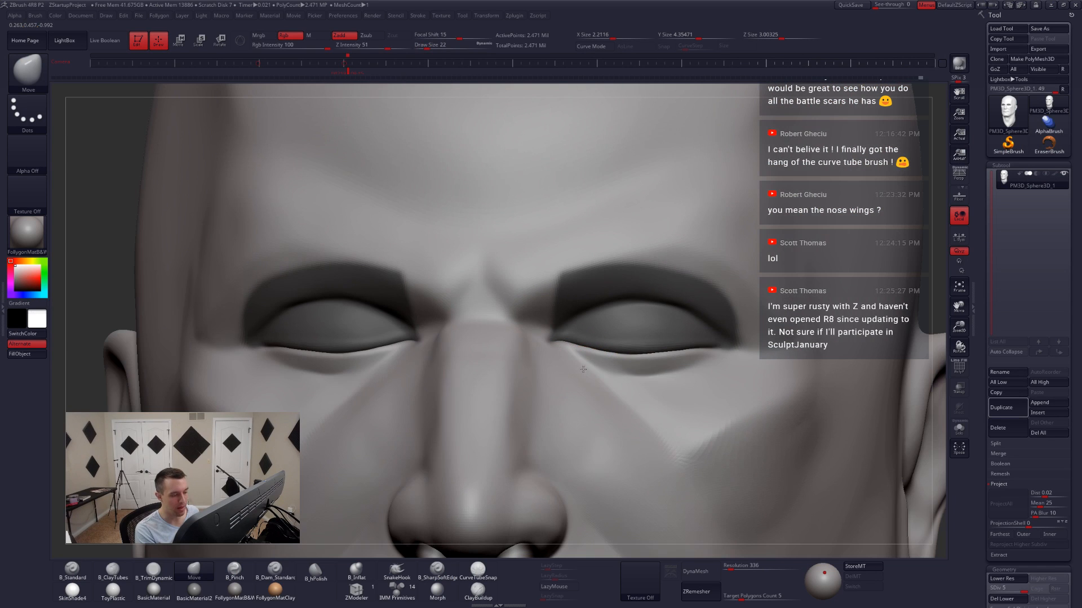
key("space")
left_click_drag(586, 357, 580, 357)
left_click(364, 575)
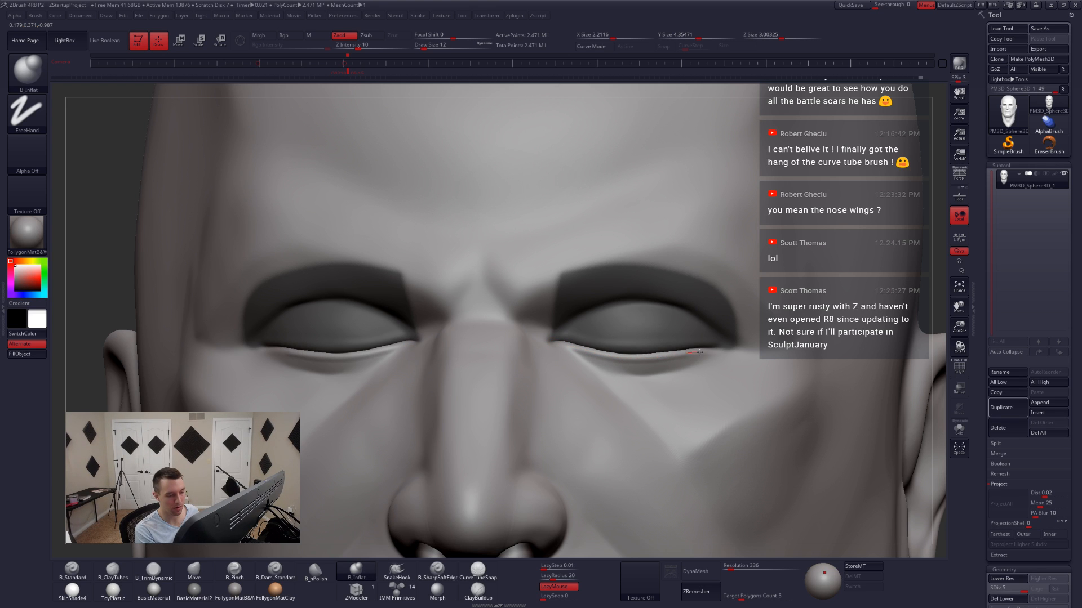
left_click_drag(699, 352, 724, 353)
key("shift")
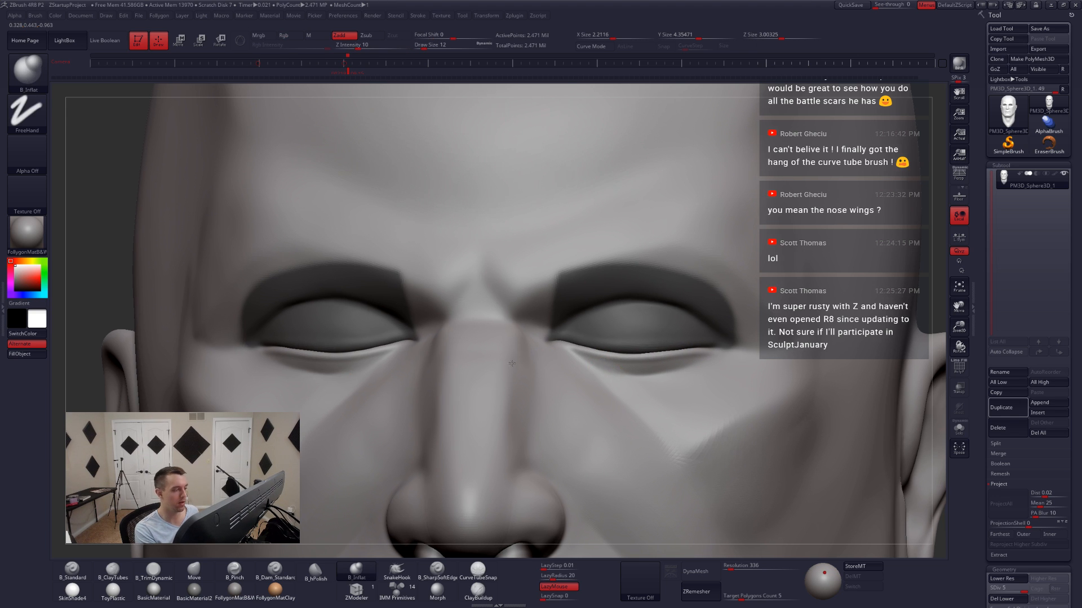
- Build up the lower lid's outer corner with B_Inflat at draw size 20, and smooth it
key("f")
mouse_move(556, 402)
right_mouse_down()
mouse_move(726, 375)
mouse_move(611, 374)
right_mouse_up()
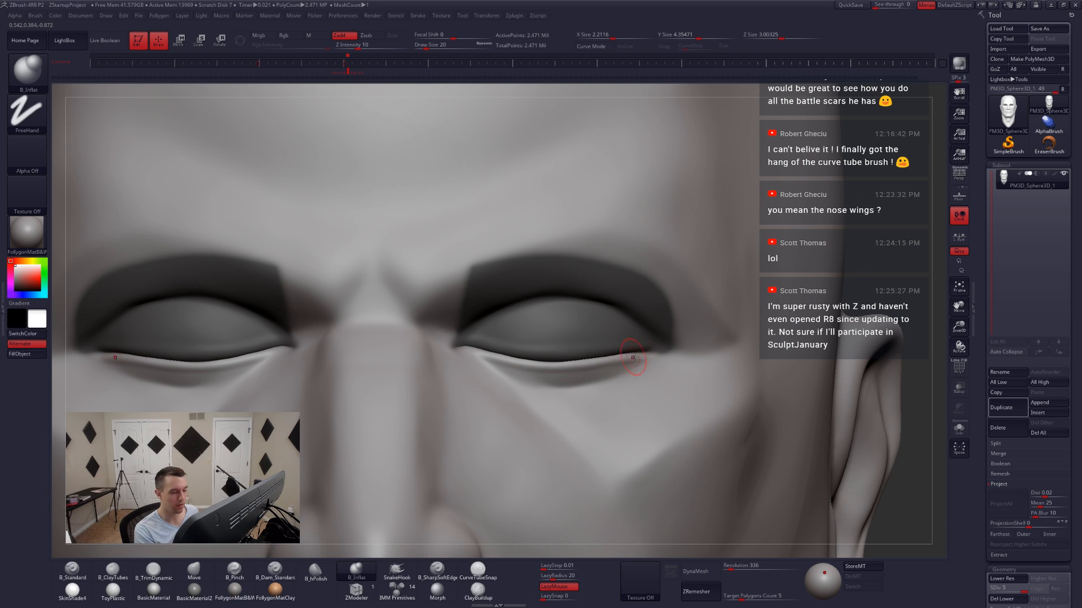
left_click_drag(626, 363, 620, 364, "shift")
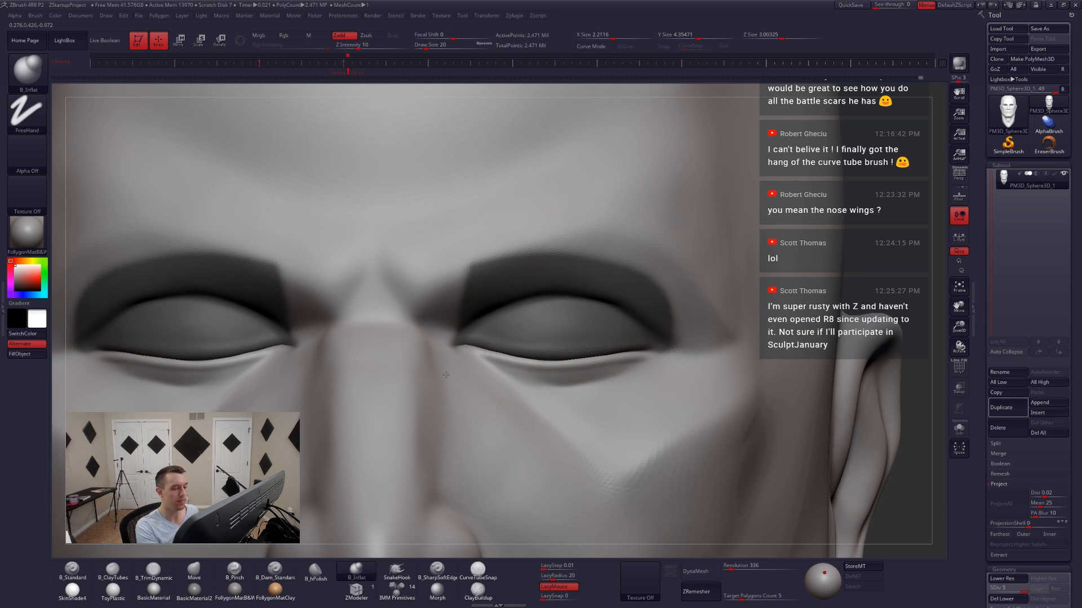
- Clear the mask and turn on perspective to review the eyes on the whole head from the side and front
key("f")
right_click_drag(577, 418, 652, 379, "alt")
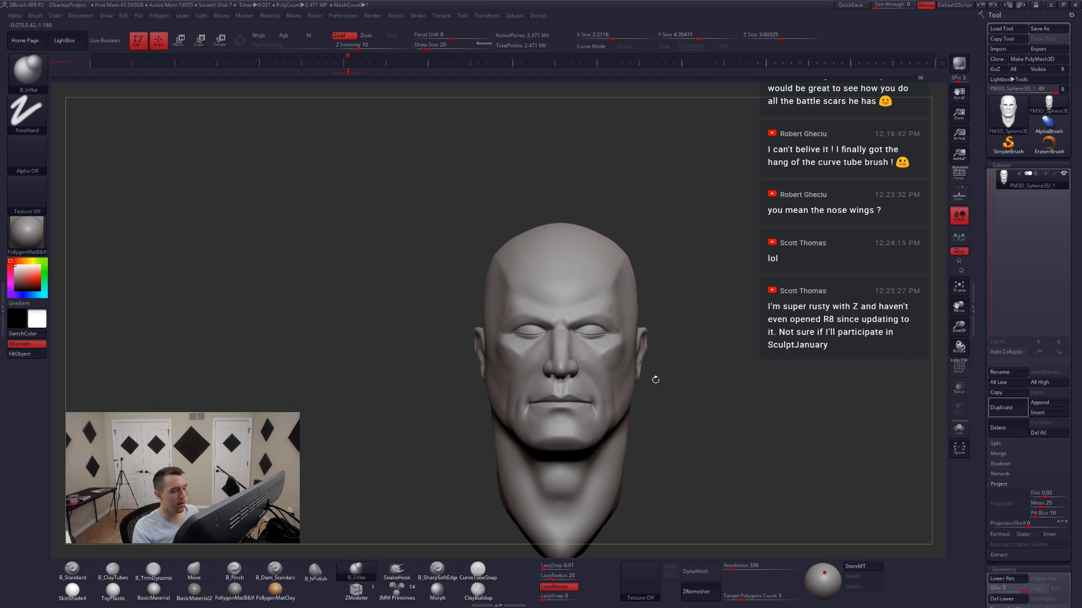
mouse_move(603, 405)
right_mouse_down()
mouse_move(646, 409)
mouse_move(604, 416)
mouse_move(653, 369)
right_mouse_up()
left_click(956, 180)
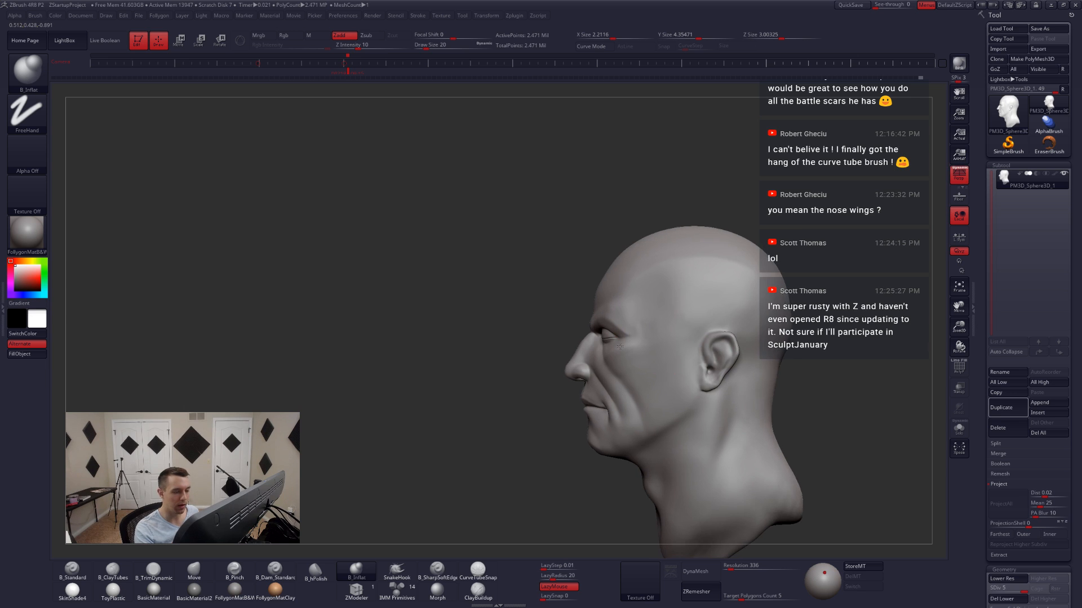
mouse_move(589, 307)
right_mouse_down("ctrl")
mouse_move(578, 355)
mouse_move(546, 365)
mouse_move(606, 359)
mouse_move(585, 315)
right_mouse_up("ctrl")
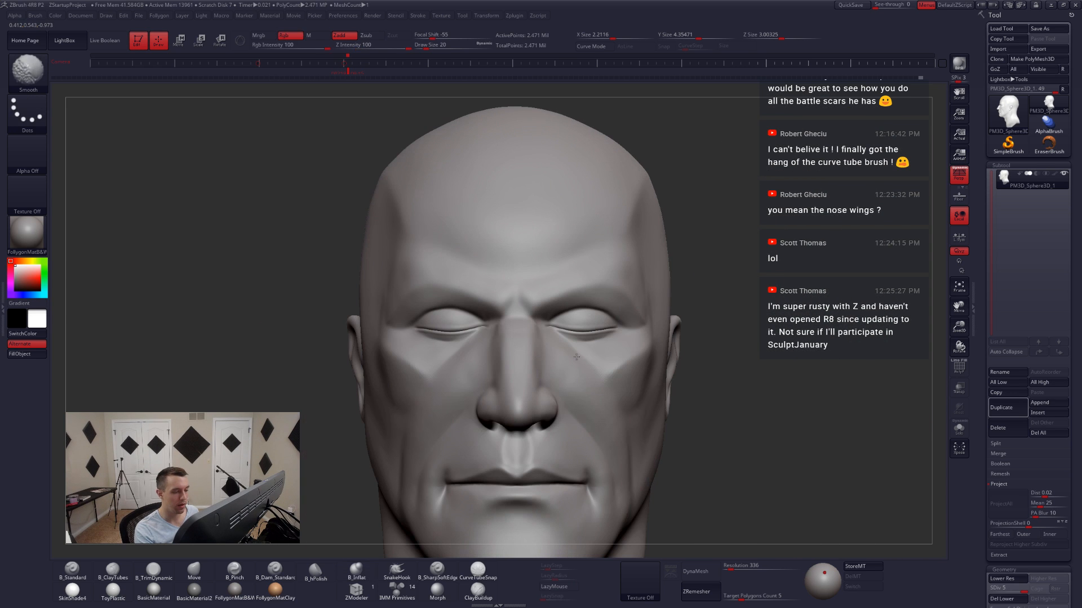
- Lasso-mask the closed eyes and invert the mask so only the eyes can be moved
key("ctrl")
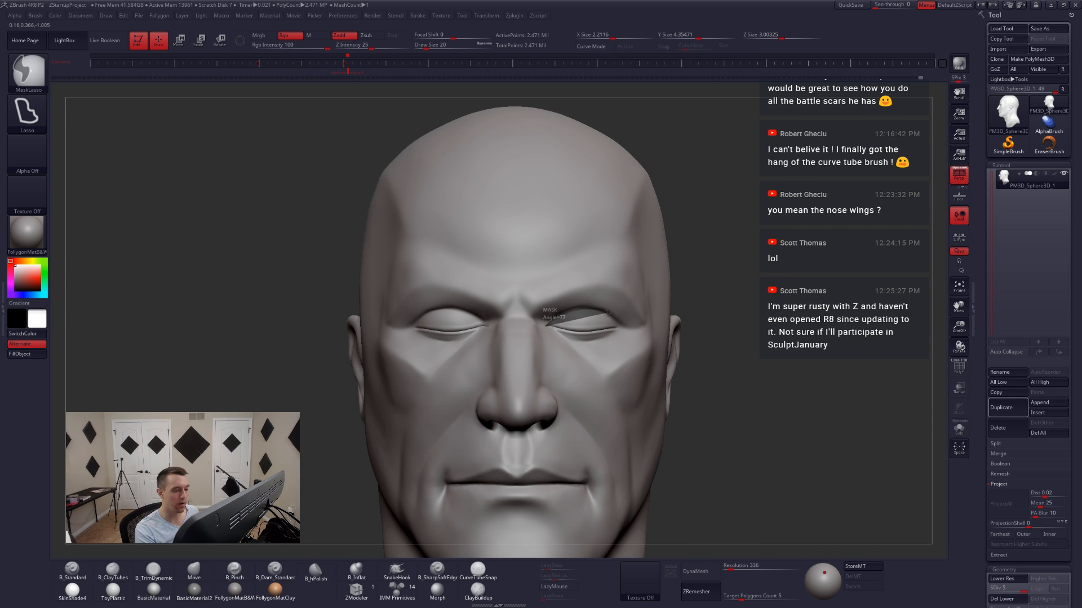
left_click_drag(617, 326, 524, 357, "ctrl")
mouse_move(524, 357)
right_mouse_down()
mouse_move(638, 360)
mouse_move(634, 348)
mouse_move(619, 411)
mouse_move(611, 338)
right_mouse_up()
mouse_move(333, 260)
left_mouse_down("ctrl")
mouse_move(370, 422)
mouse_move(417, 248)
left_mouse_up("ctrl")
right_click_drag(664, 315, 693, 350)
left_click(683, 355, "ctrl")
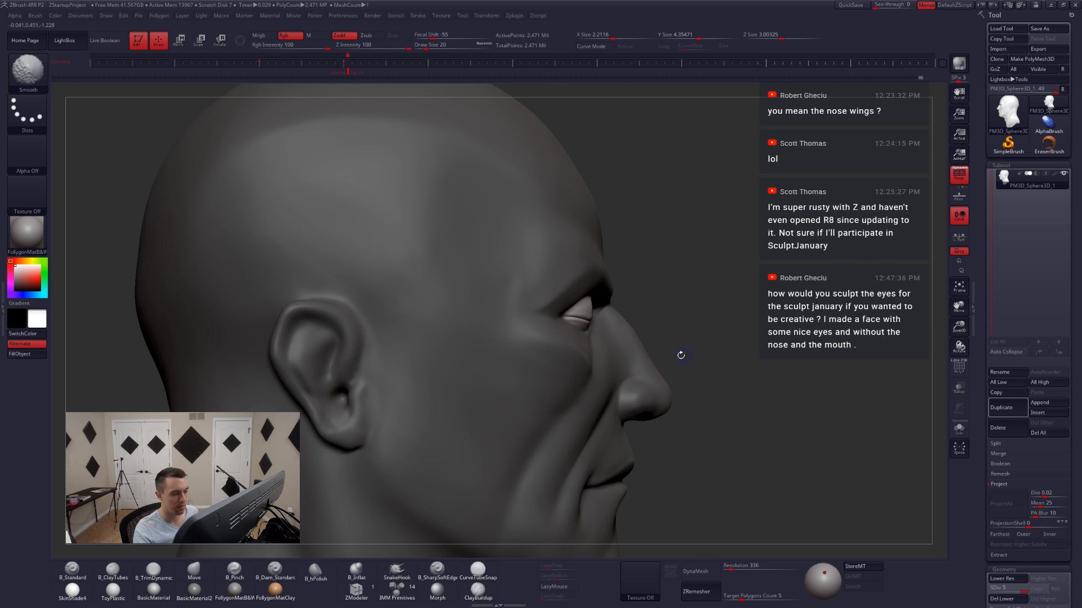
- Step the head down to its lowest subdivision level
key("shift+d")
key("shift+d")
key("shift+d")
key("shift+d")
- Reposition the unmasked eyes from a three-quarter view with the Move brush at draw size 116
key("b")
key("m")
key("v")
key("space")
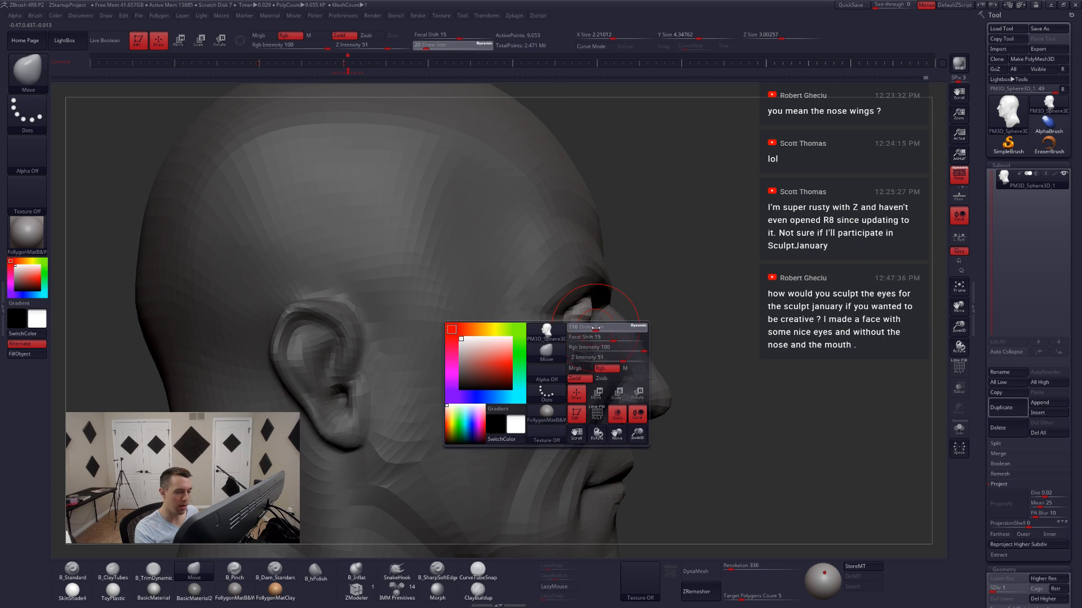
right_click_drag(595, 322, 572, 325)
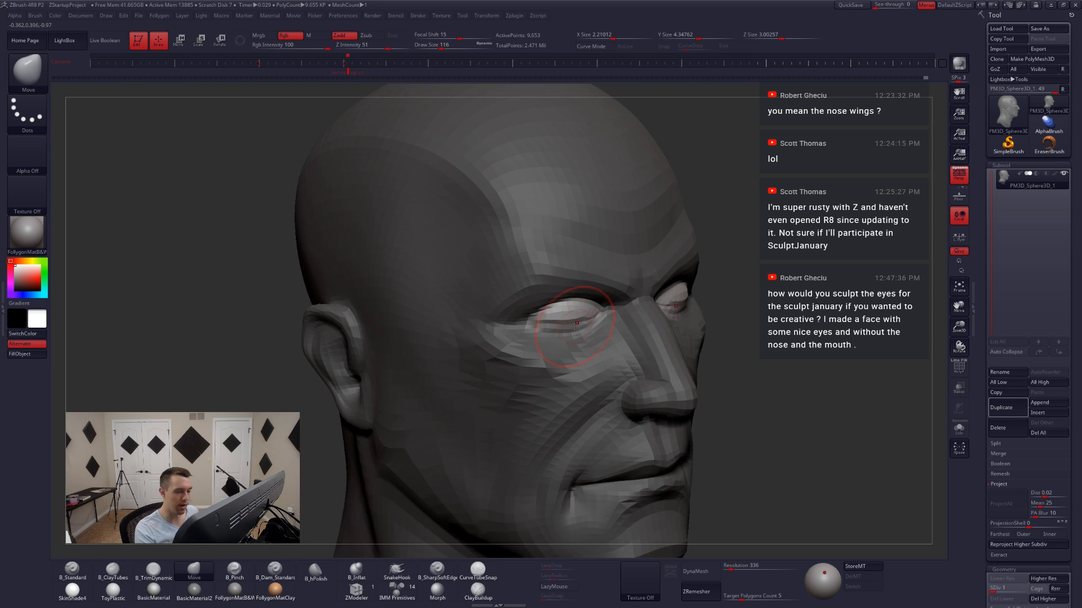
left_click_drag(569, 323, 567, 329)
right_click_drag(619, 344, 590, 341)
right_click_drag(653, 361, 633, 360, "shift")
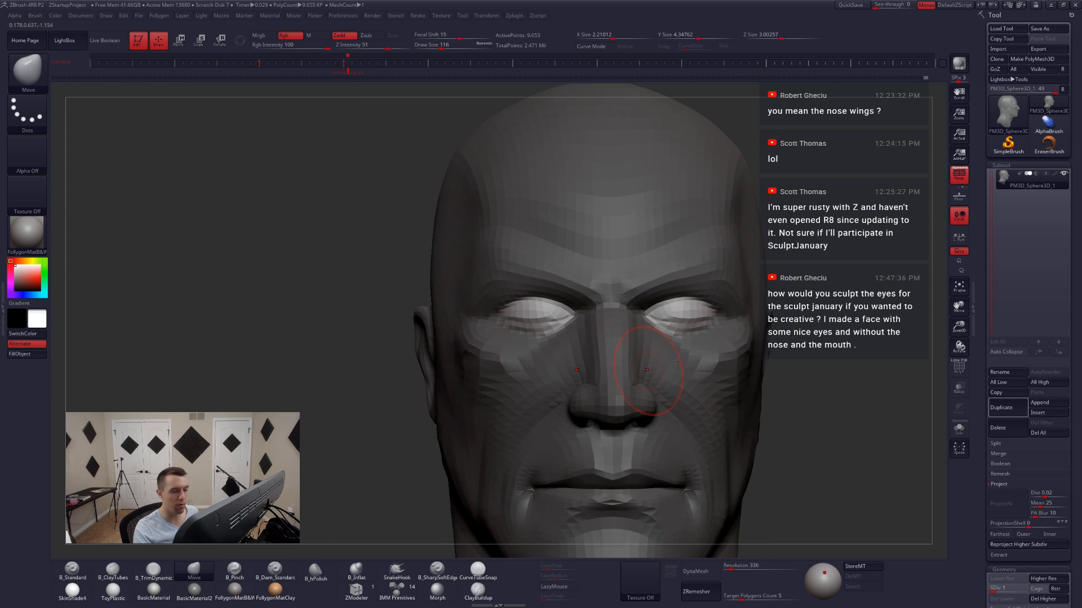
- Clear the mask from the head around the eyes
left_click(775, 341, "ctrl")
left_click(745, 344, "ctrl")
left_click(772, 340, "ctrl")
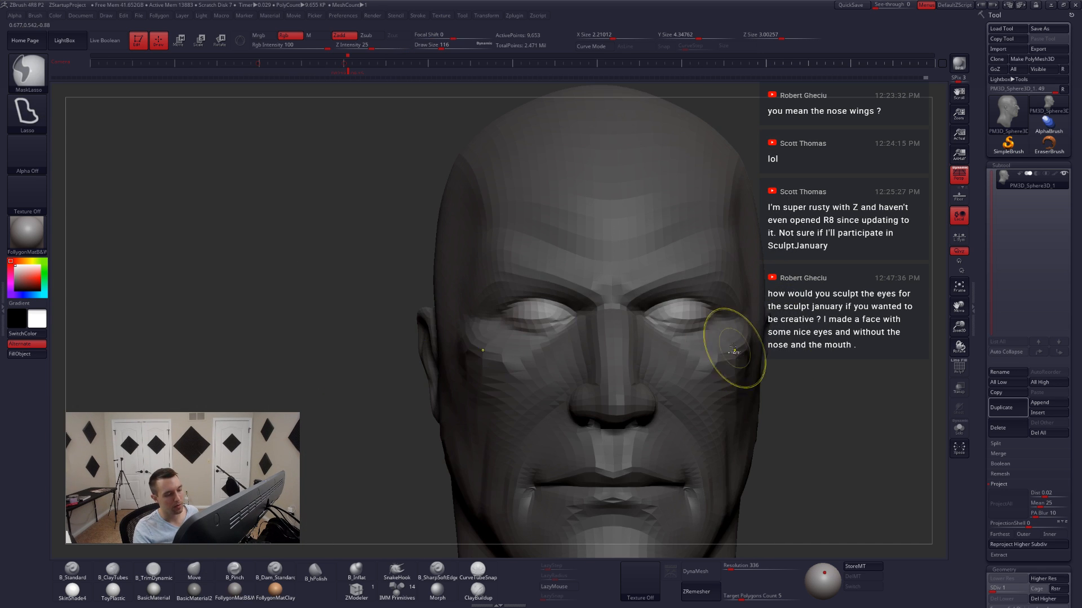
mouse_move(684, 323)
right_mouse_down()
mouse_move(693, 332)
mouse_move(643, 321)
mouse_move(635, 344)
right_mouse_up()
key("ctrl")
key("ctrl")
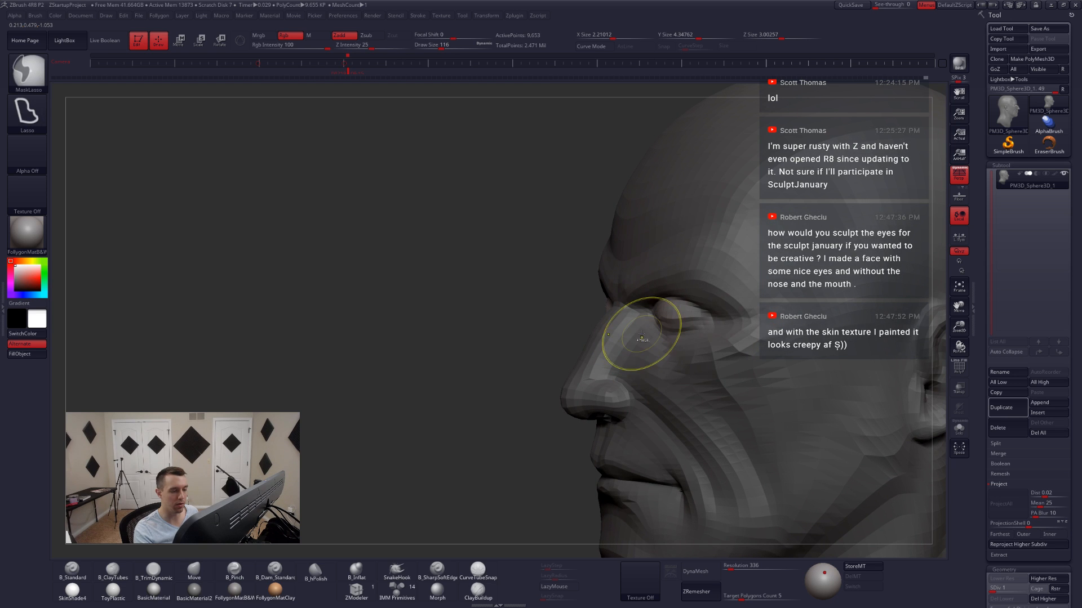
left_click_drag(558, 338, 554, 339, "ctrl")
- Adjust the forms around the eyes from several angles with the Move brush at draw size 74
key("space")
left_click_drag(636, 319, 627, 319)
right_click_drag(632, 322, 684, 341)
key("space")
left_click_drag(685, 341, 702, 339)
right_click_drag(657, 339, 680, 340)
right_click_drag(772, 328, 803, 364, "shift")
right_click_drag(802, 364, 758, 329, "alt")
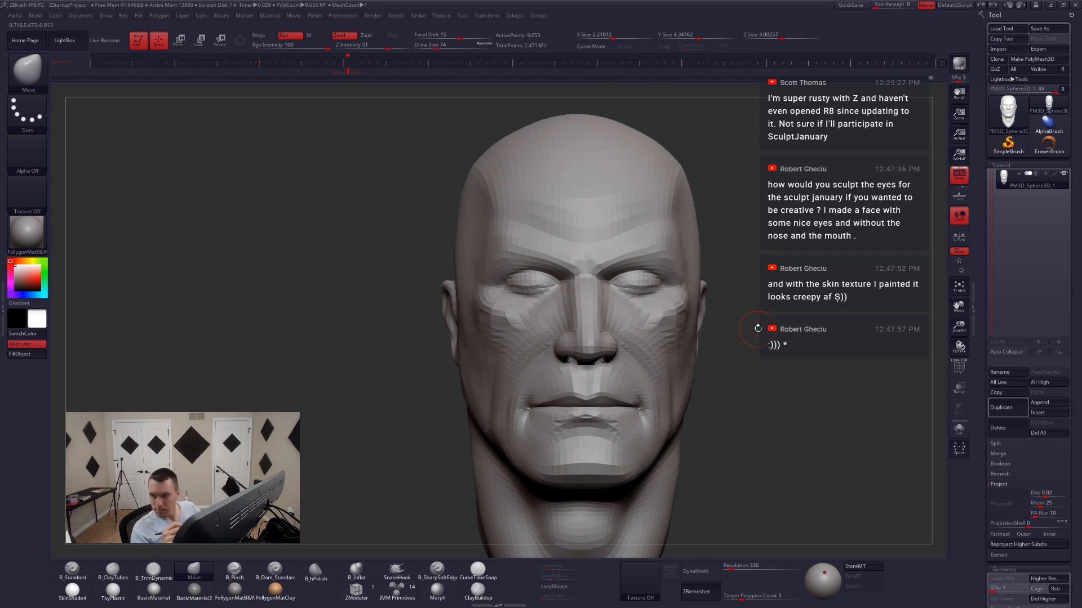
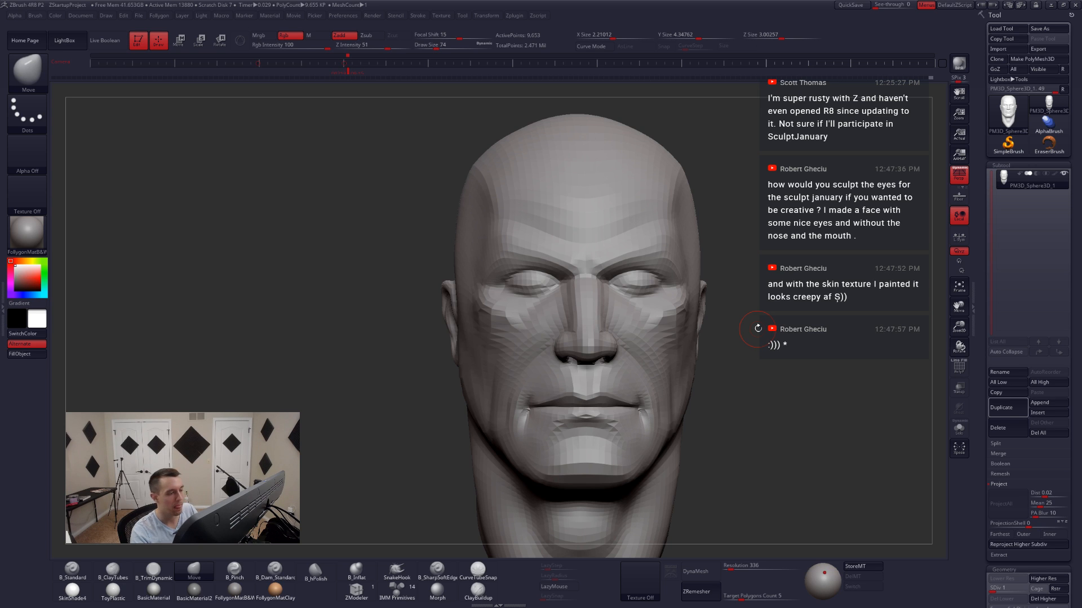
- Return to the highest subdivision level, set the Move brush to draw size 90, and check the head from the side and front
key("d")
key("d")
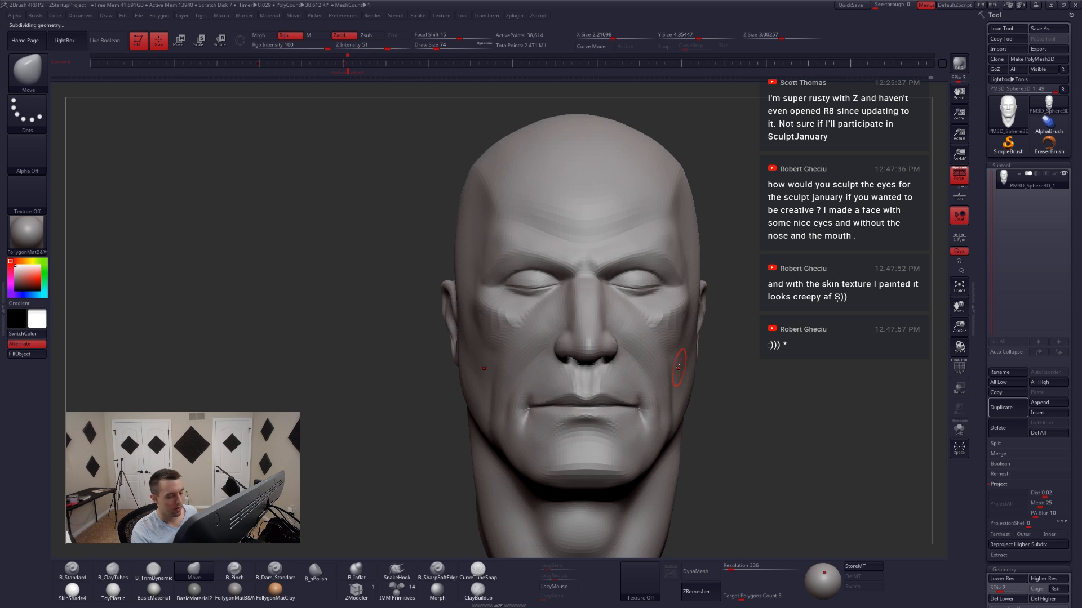
key("d")
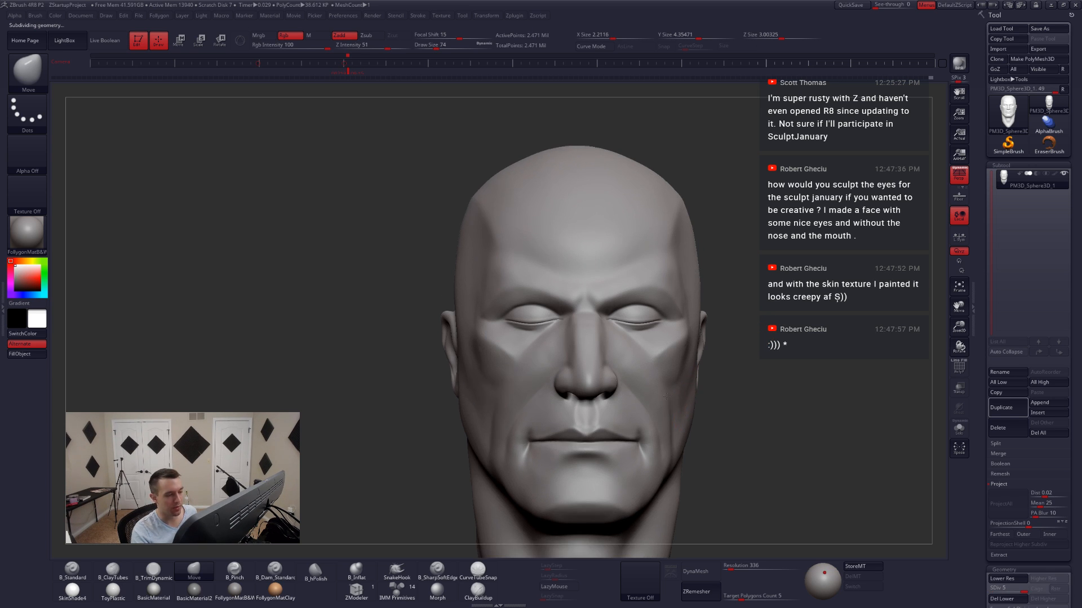
mouse_move(678, 364)
right_mouse_down()
mouse_move(664, 339)
mouse_move(721, 326)
mouse_move(696, 332)
right_mouse_up()
key("space")
left_click_drag(669, 357, 673, 358)
mouse_move(678, 349)
right_mouse_down()
mouse_move(643, 362)
mouse_move(668, 365)
mouse_move(648, 388)
right_mouse_up()
right_click_drag(648, 389, 730, 372, "alt")
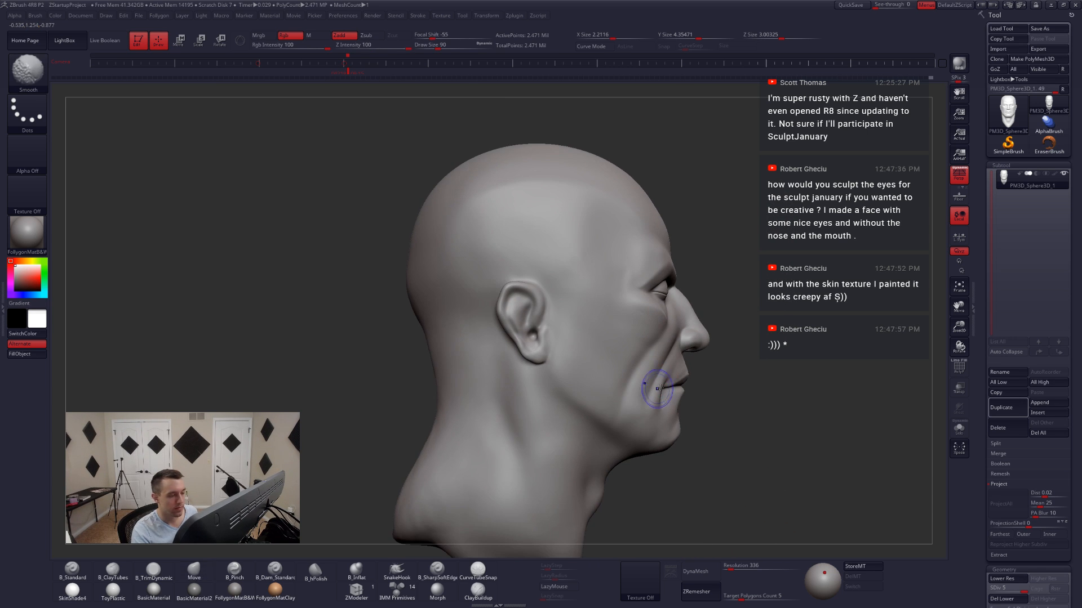
right_click_drag(785, 338, 727, 361, "ctrl")
right_click_drag(833, 355, 749, 346, "alt")
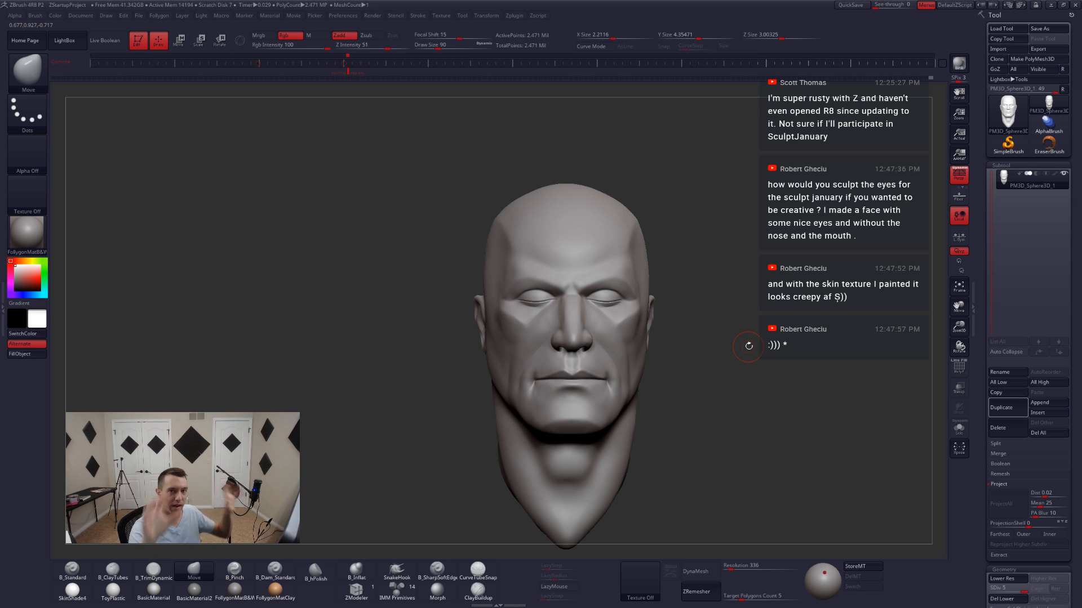
- Switch to the browser and run an image search for "oddworld monsters" in a new tab
key("alt+Tab")
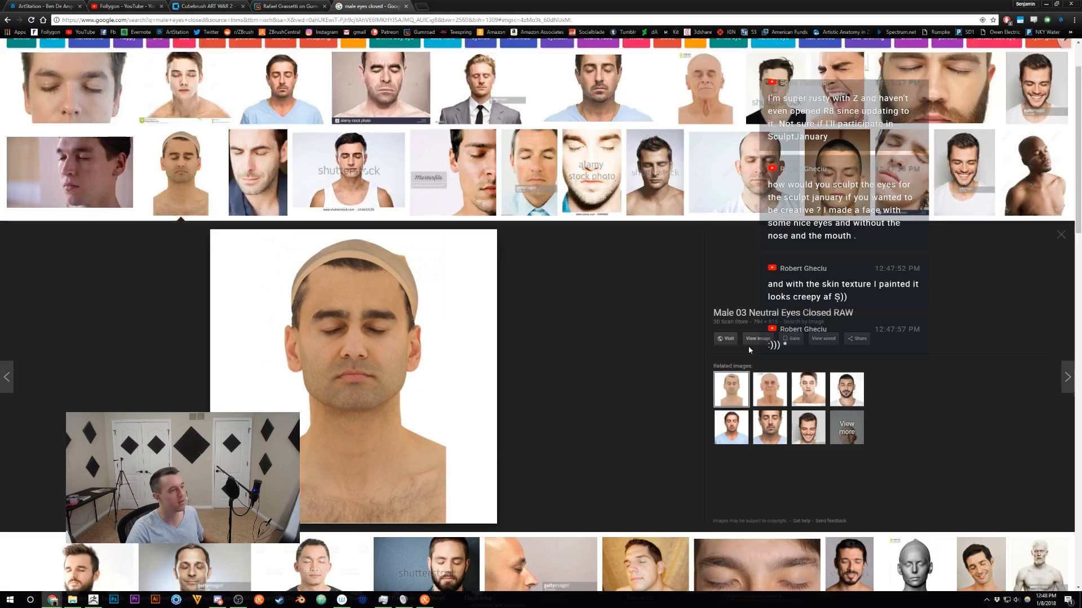
key("ctrl+t")
type("oddworl")
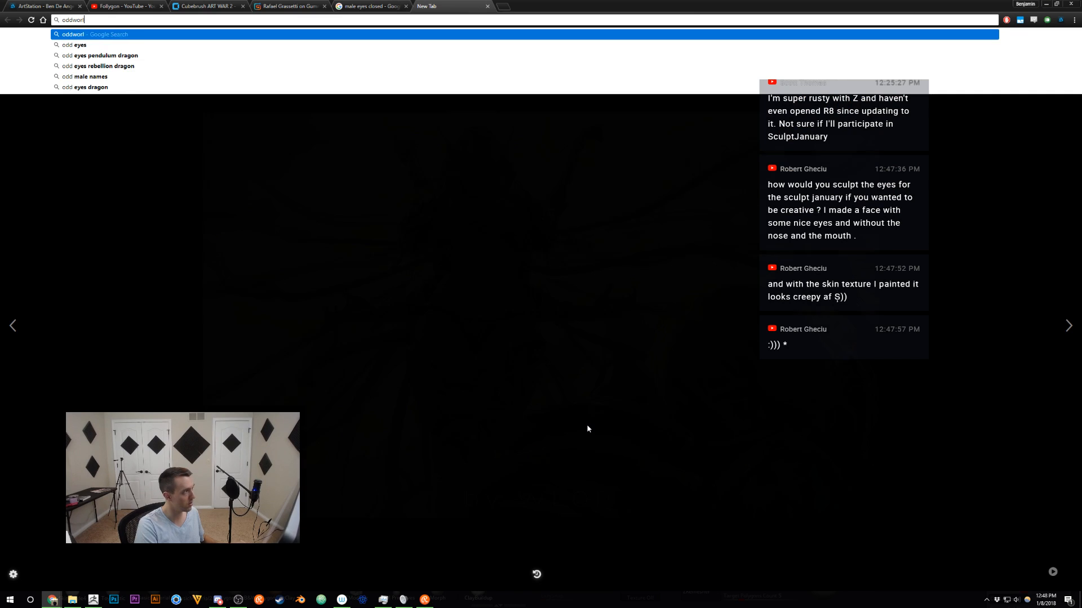
type("d monsters")
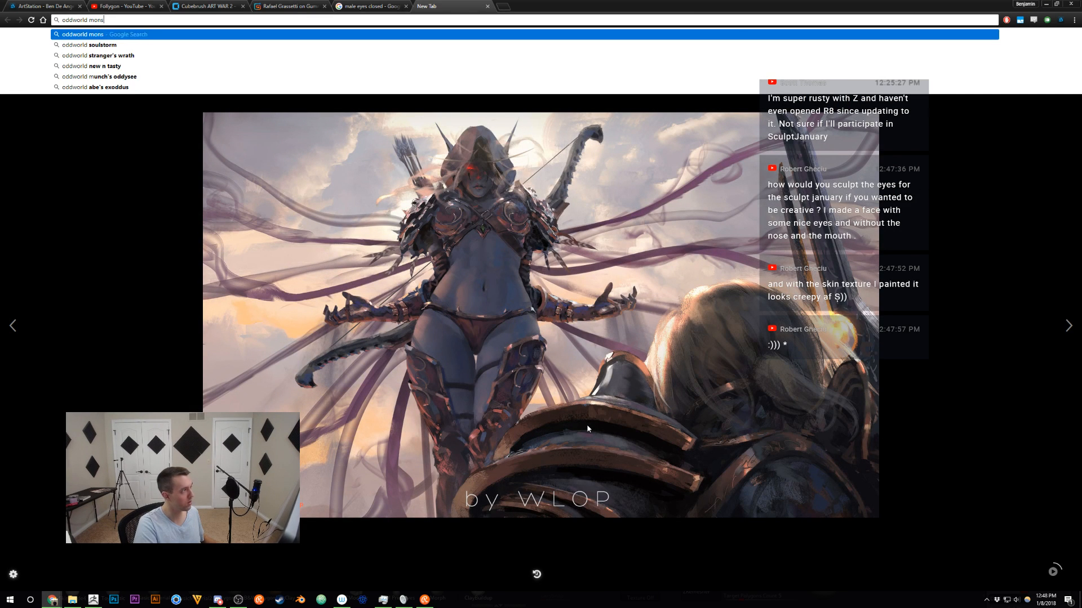
key("Return")
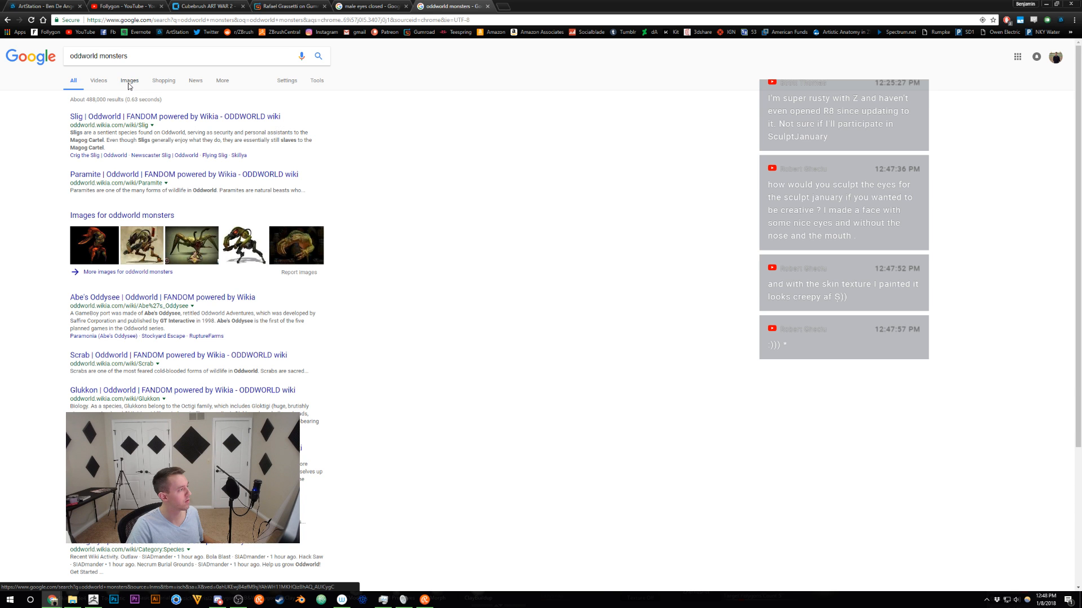
left_click(129, 85)
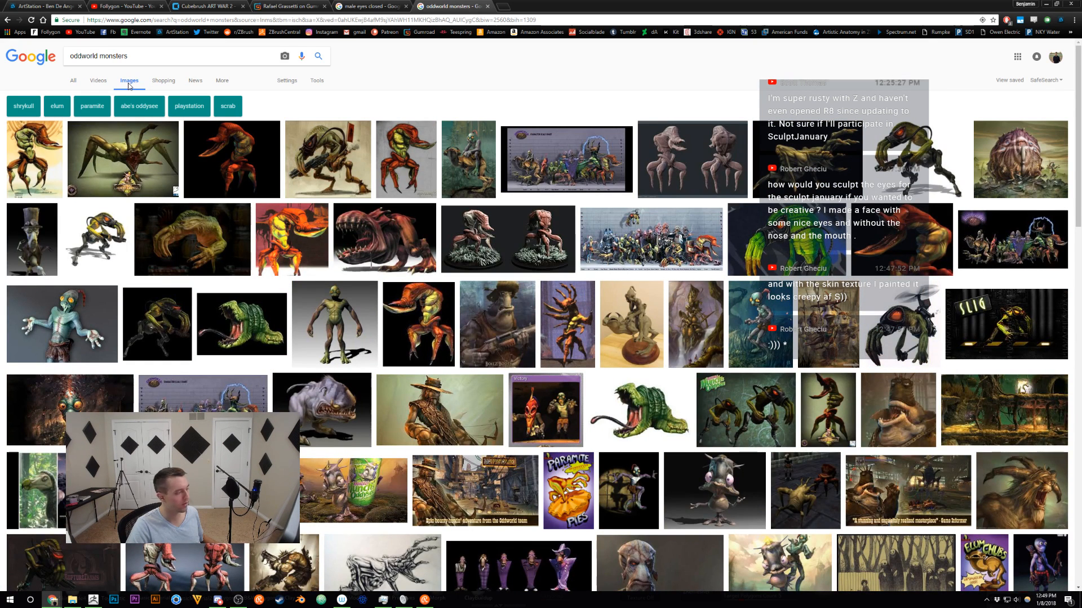
- Replace the image search with "eyebalss in hand cartoon"
triple_click(148, 53)
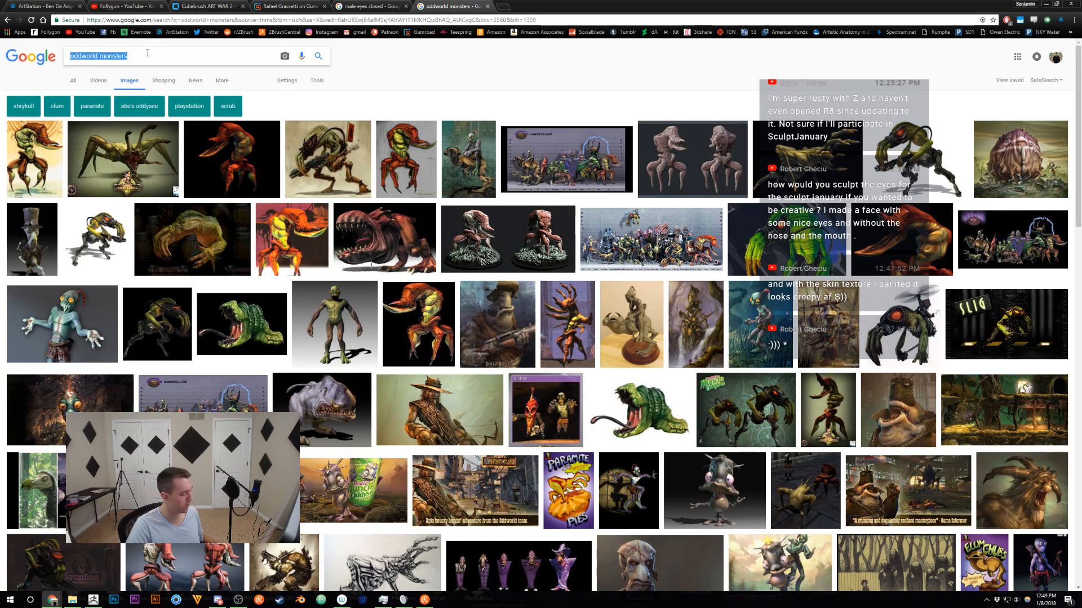
type("eyebalss in ")
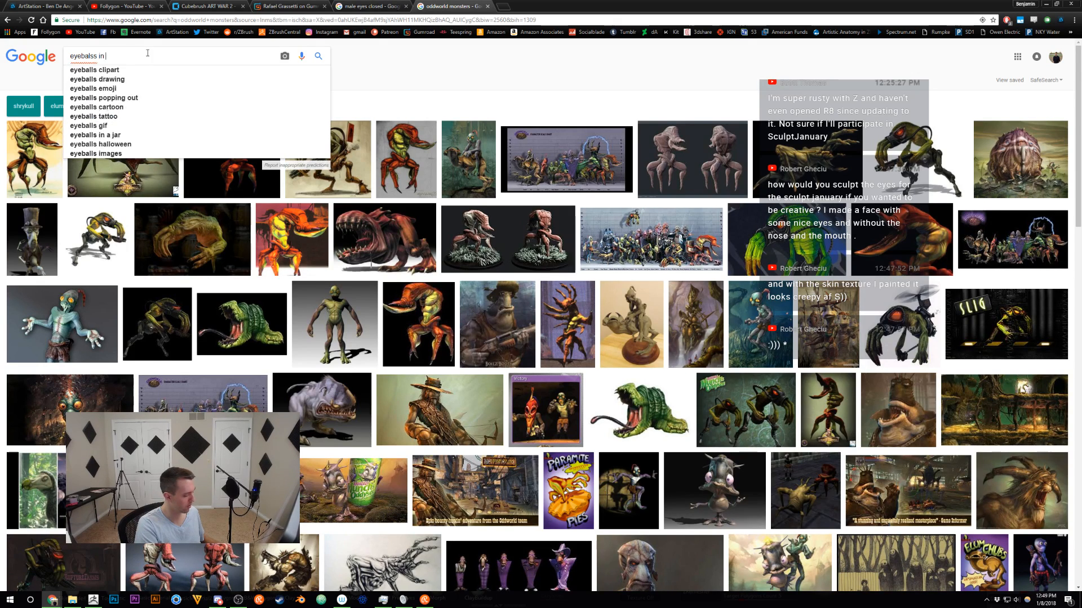
type("hand cartoon")
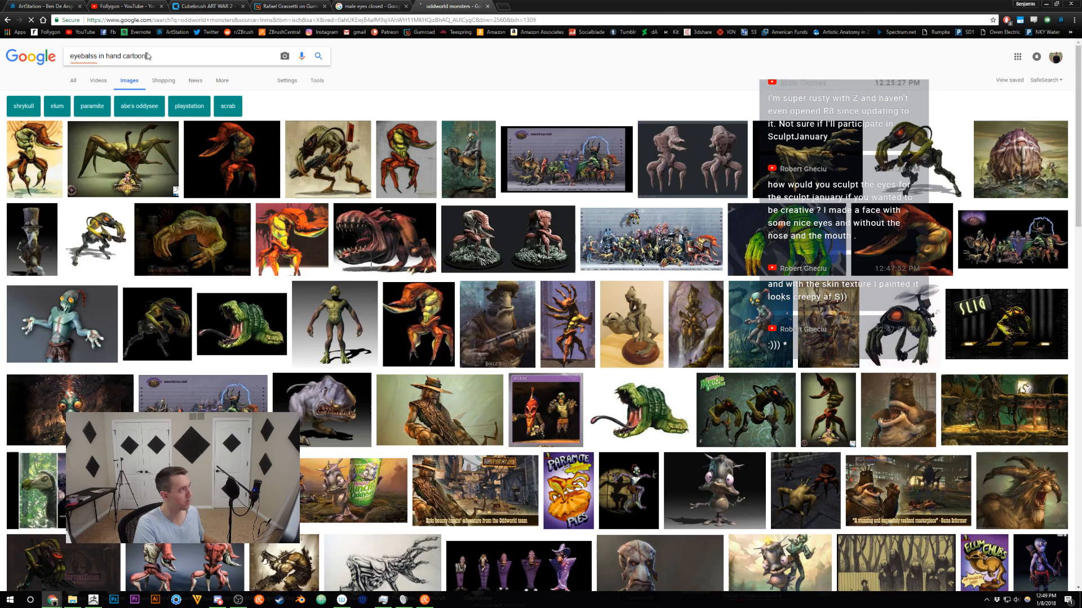
key("Return")
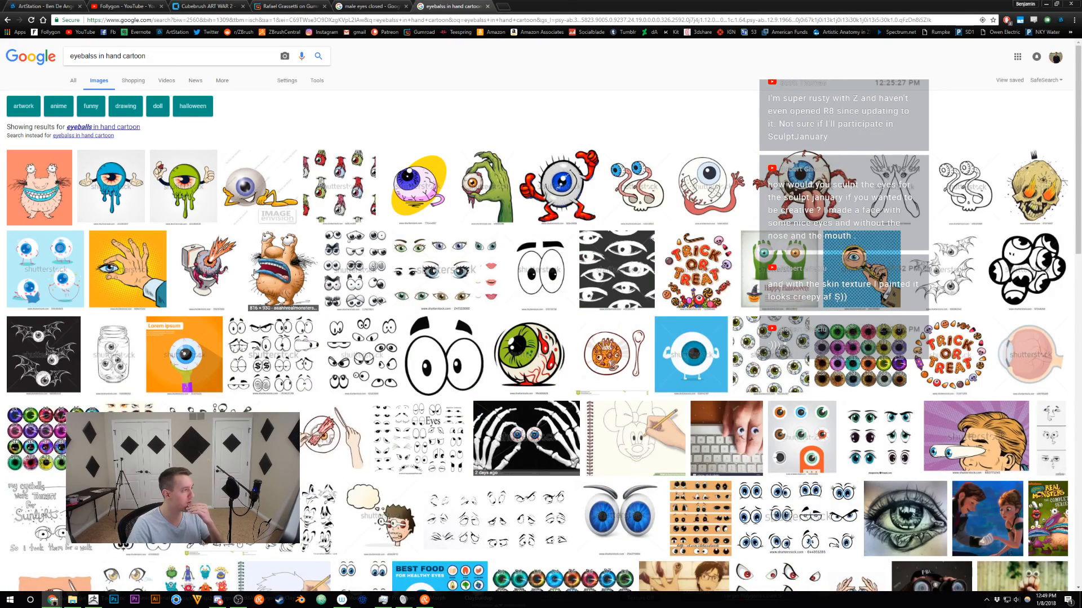
- Preview the Krumm image from the Aaahh!!! Real Monsters Wiki, close the image search tab, and switch back to ZBrush
left_click(263, 278)
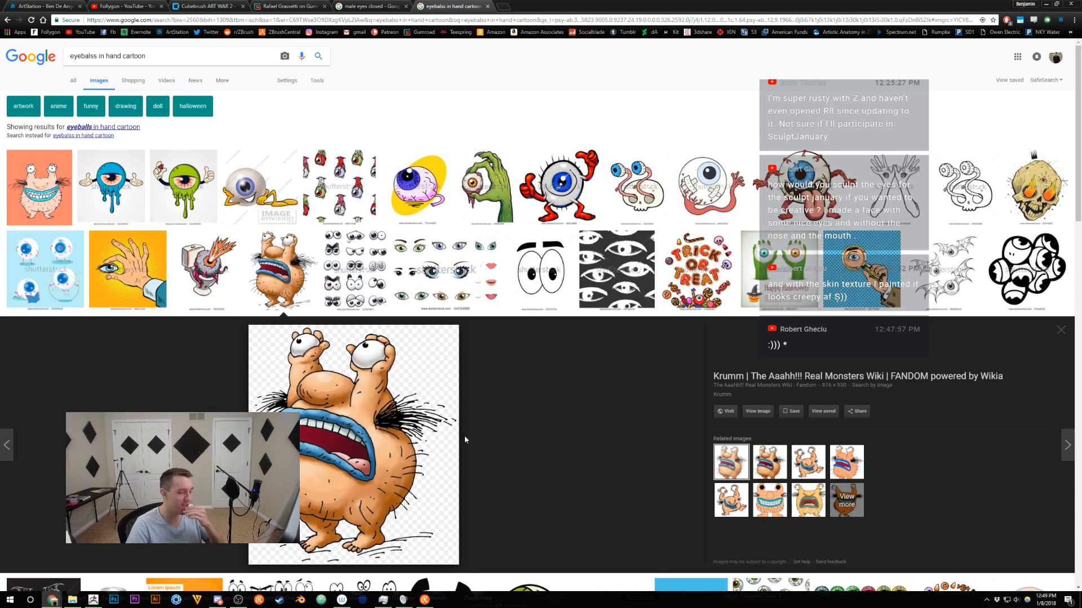
middle_click(470, 4)
left_click(90, 598)
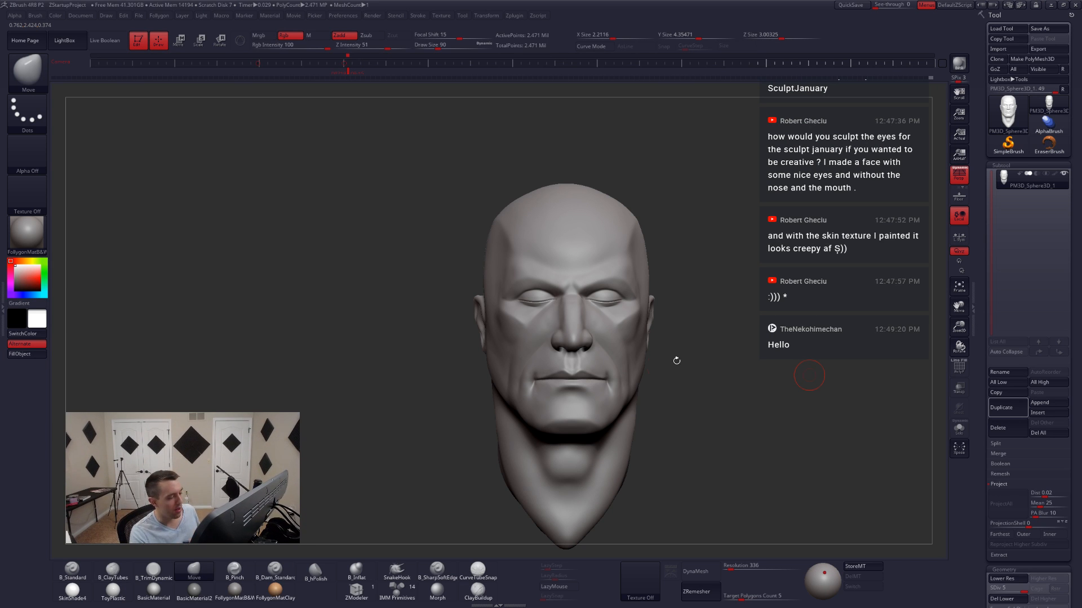
- Examine the head from several angles, showing the polygroup wireframe briefly and hiding it again
left_click_drag(653, 420, 641, 390)
right_click_drag(641, 391, 638, 390, "ctrl")
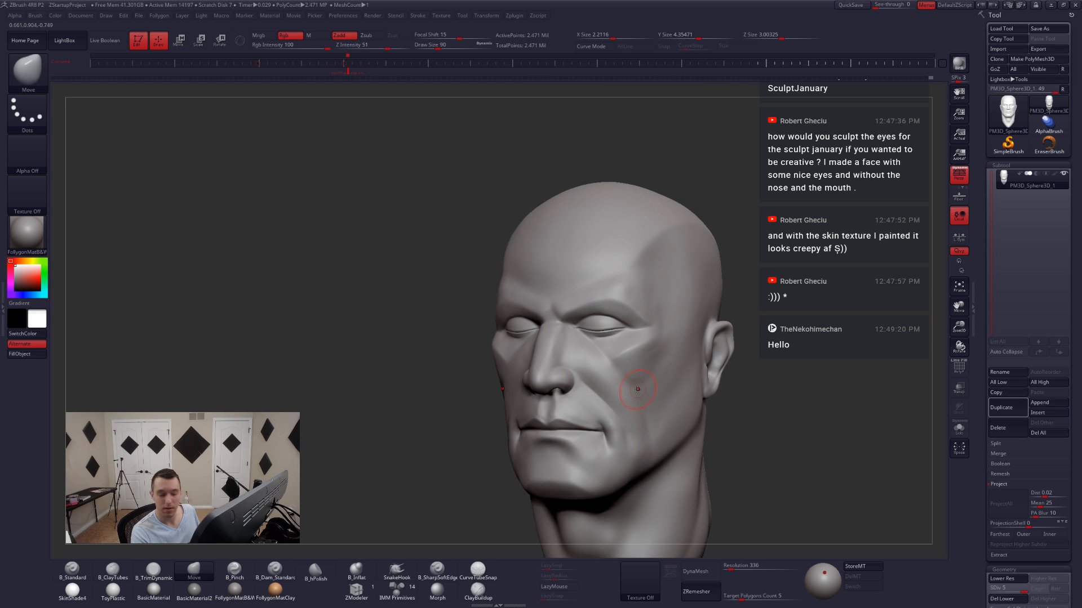
key("5")
left_click_drag(782, 339, 769, 340)
right_click_drag(637, 415, 674, 400)
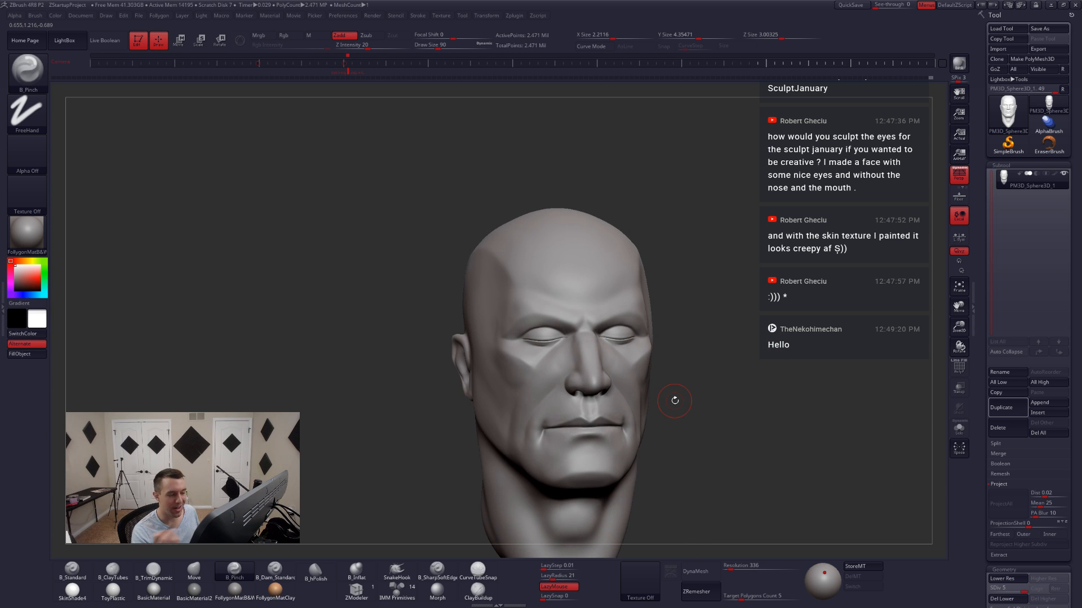
key("shift+f")
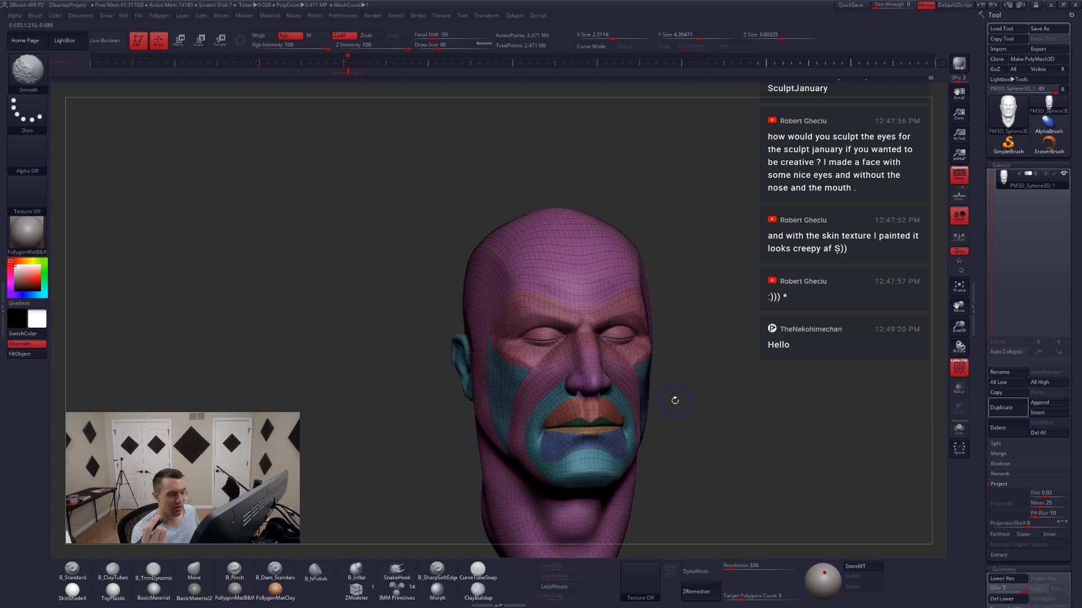
key("shift+f")
mouse_move(674, 400)
right_mouse_down()
mouse_move(613, 421)
mouse_move(647, 483)
right_mouse_up()
- Trim the area between the nose bridge and the inner eye corner with the TrimDynamic brush at draw size 62
key("space")
left_click_drag(693, 385, 692, 385)
mouse_move(691, 388)
right_mouse_down()
mouse_move(719, 388)
mouse_move(639, 386)
mouse_move(652, 350)
mouse_move(635, 342)
right_mouse_up()
key("3")
key("space")
left_click_drag(623, 336, 620, 336)
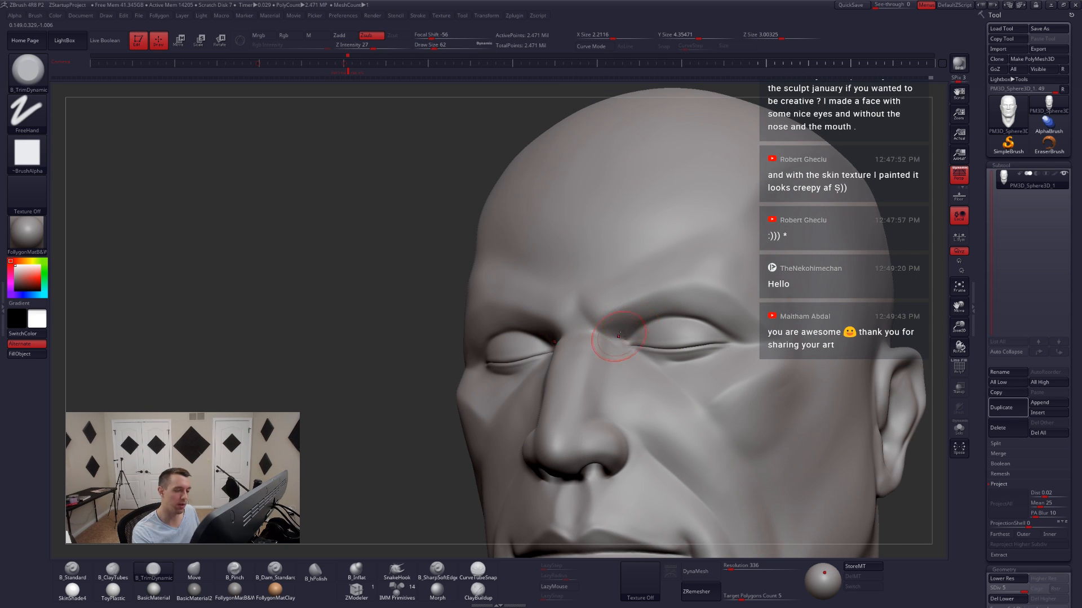
left_click_drag(619, 337, 633, 339)
mouse_move(634, 349)
right_mouse_down("ctrl")
mouse_move(632, 369)
mouse_move(675, 367)
mouse_move(680, 351)
mouse_move(646, 340)
right_mouse_up("ctrl")
- Tighten the inner corner of the eye with the B_Pinch brush at draw size 33
key("5")
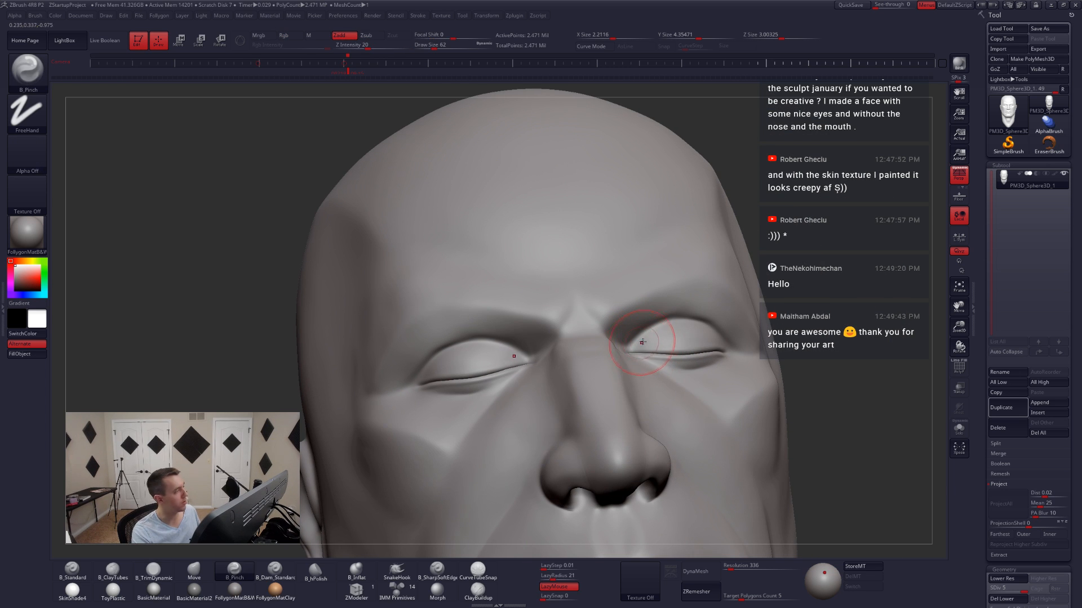
key("space")
left_click_drag(642, 342, 638, 341)
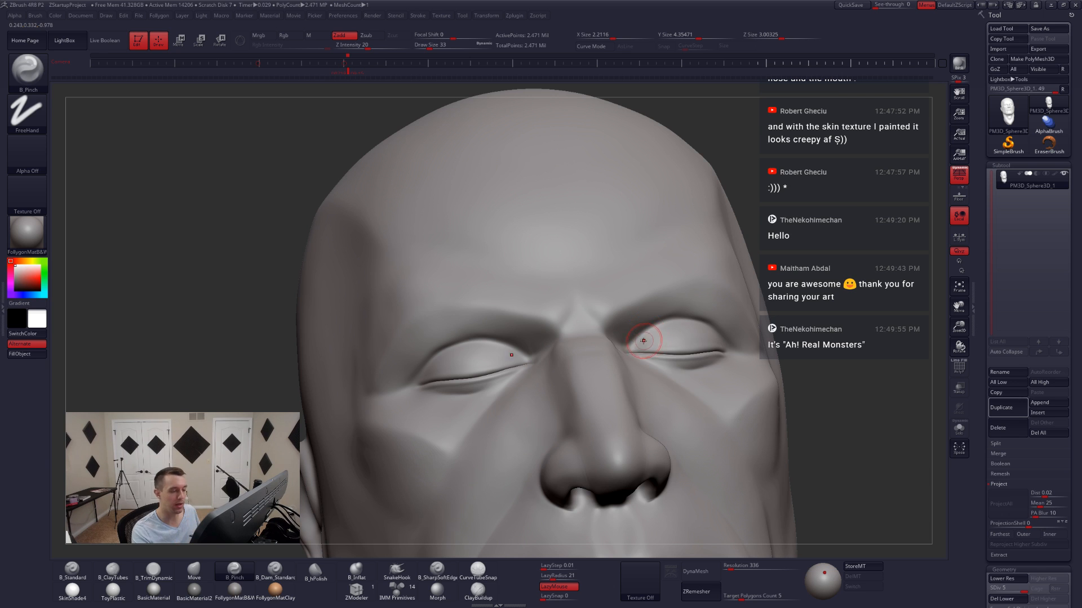
mouse_move(643, 341)
right_mouse_down()
mouse_move(624, 390)
mouse_move(623, 369)
mouse_move(656, 328)
mouse_move(646, 325)
right_mouse_up()
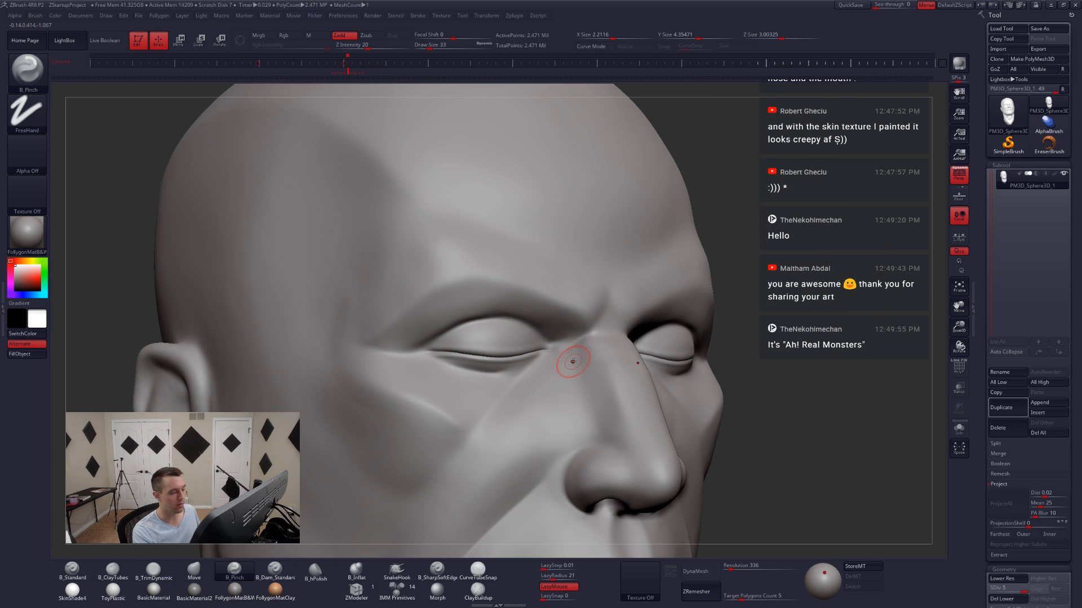
right_click_drag(541, 365, 659, 385, "alt")
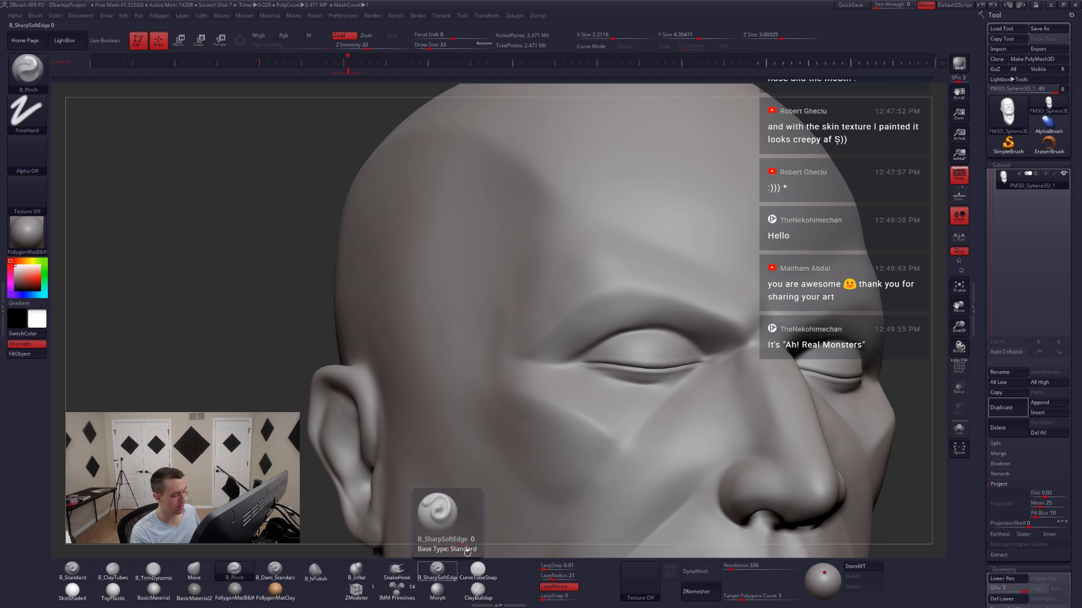
- Sharpen the closed eyelid's crease and corners with the B_SharpSoftEdge brush at draw size 23 and lazy radius 23
left_click(437, 570)
mouse_move(601, 403)
right_mouse_down("alt")
mouse_move(588, 479)
mouse_move(562, 488)
right_mouse_up("alt")
key("s")
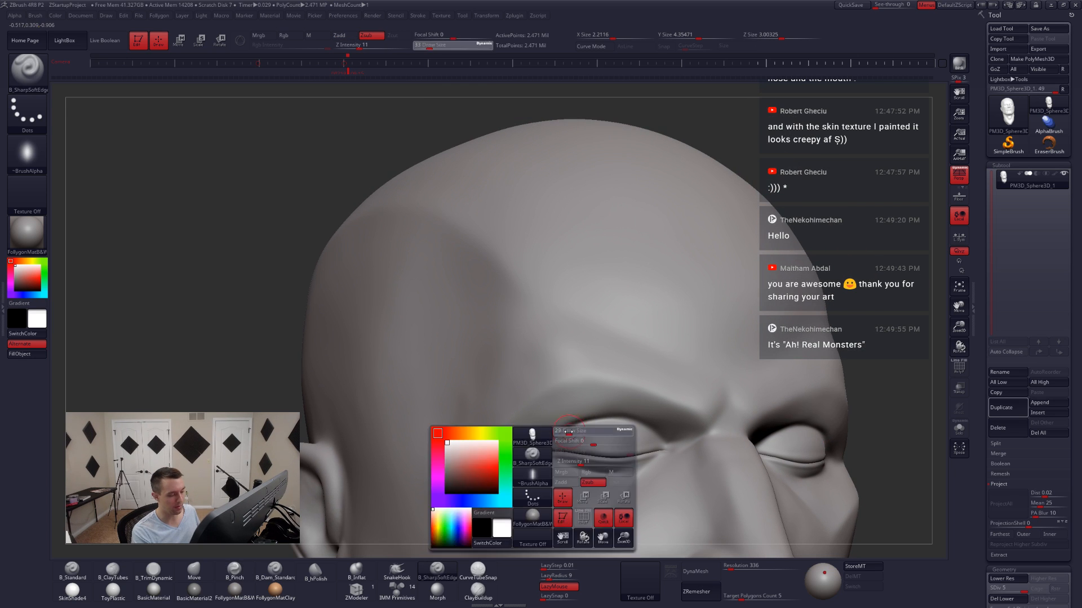
left_click_drag(564, 442, 560, 440)
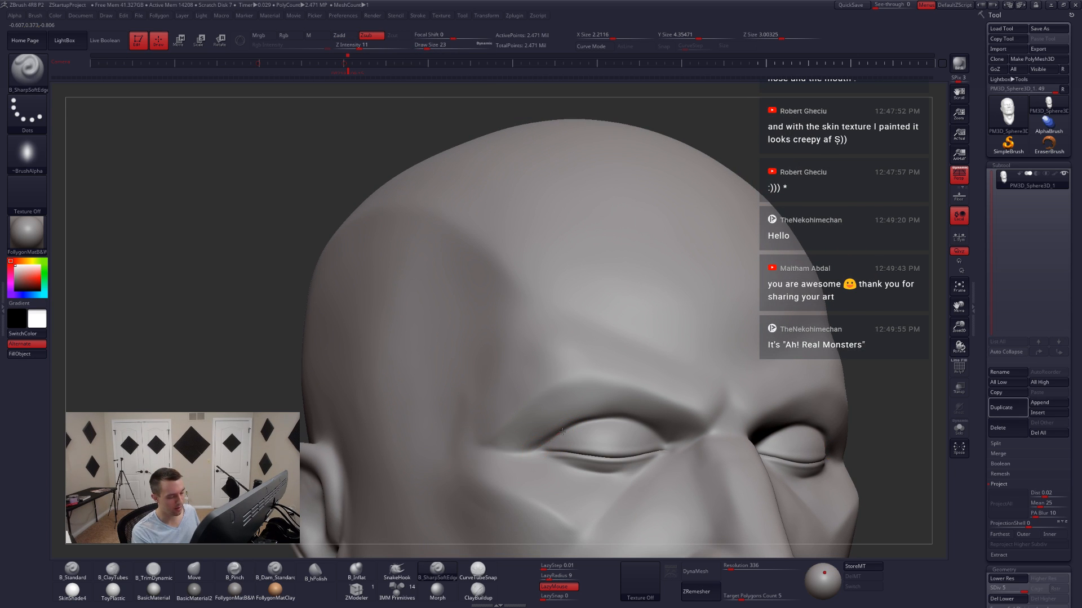
left_click(553, 578)
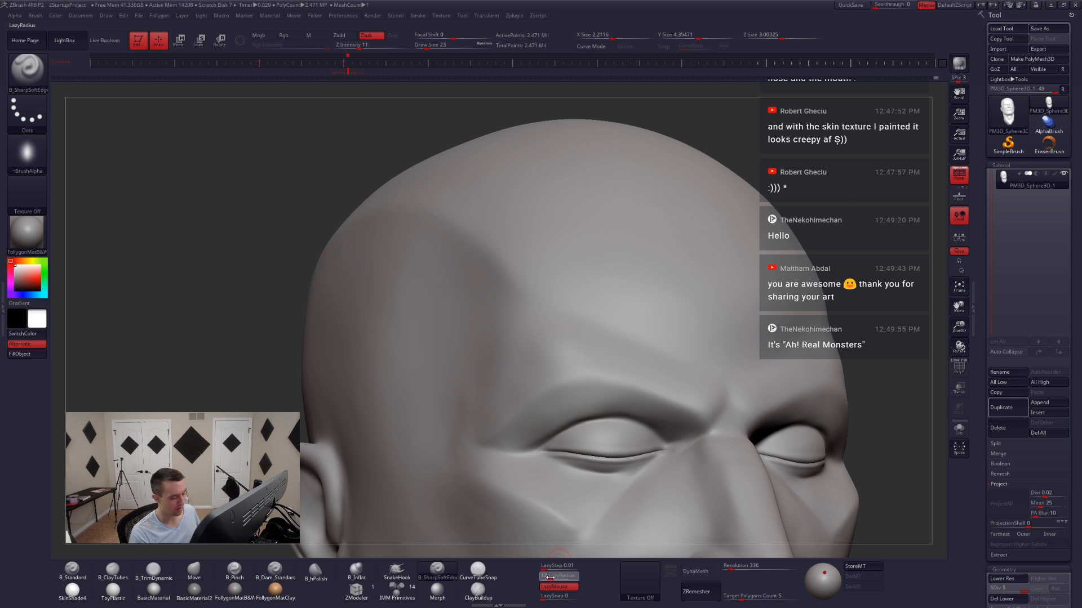
mouse_move(574, 451)
right_mouse_down()
mouse_move(638, 439)
mouse_move(649, 386)
mouse_move(570, 457)
mouse_move(578, 446)
right_mouse_up()
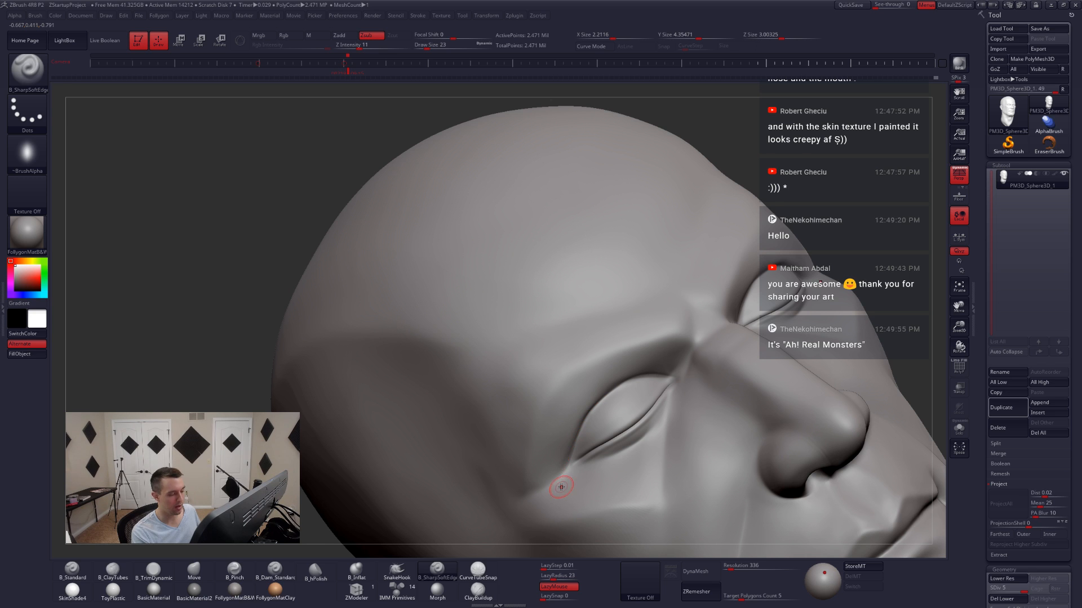
right_click_drag(573, 476, 574, 407)
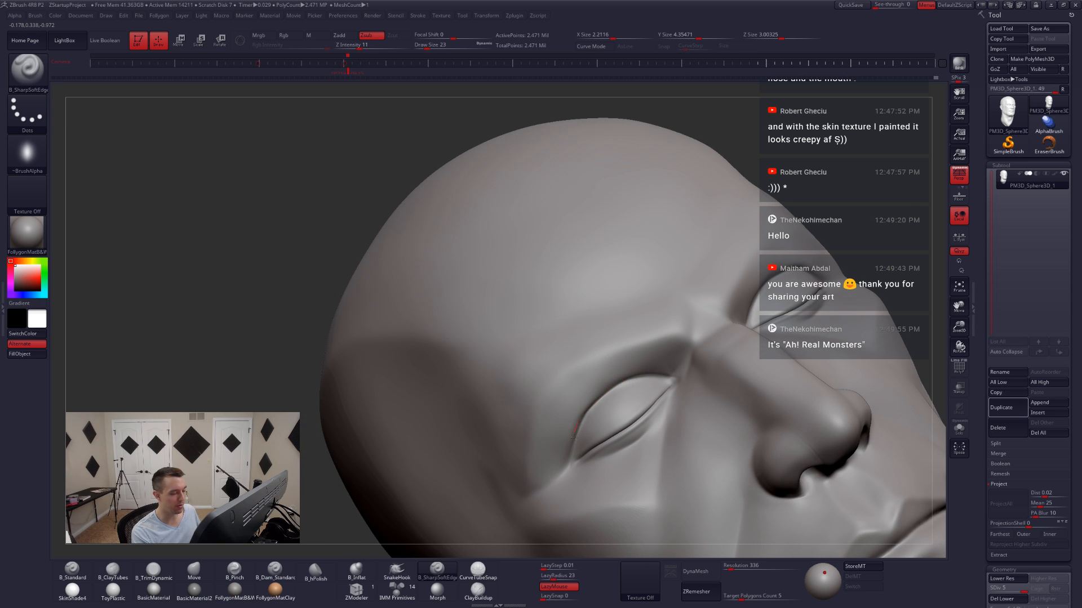
right_click_drag(562, 483, 579, 426)
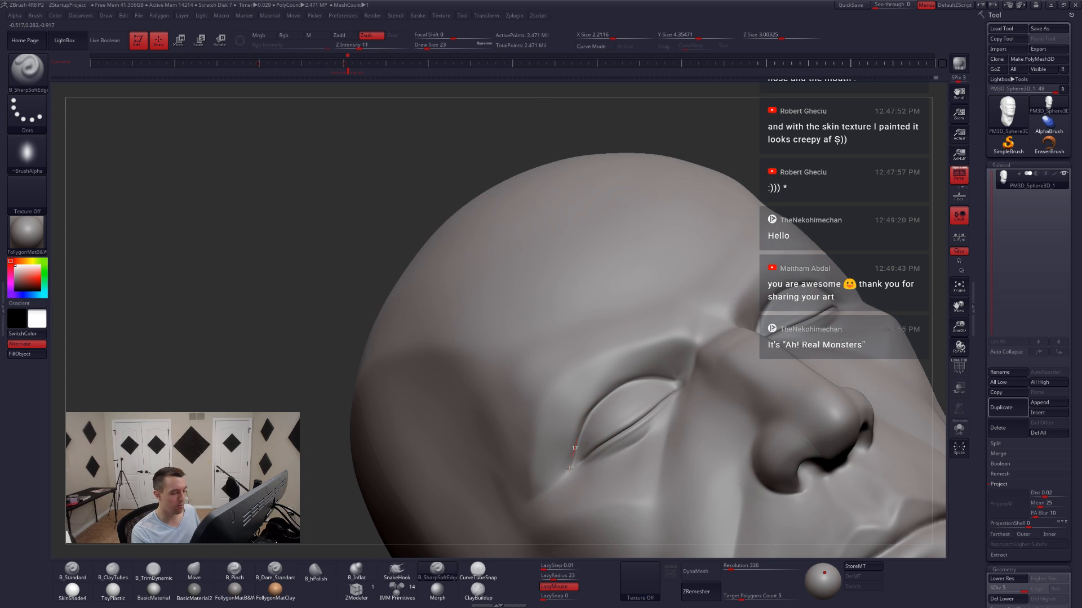
right_click_drag(580, 467, 583, 430)
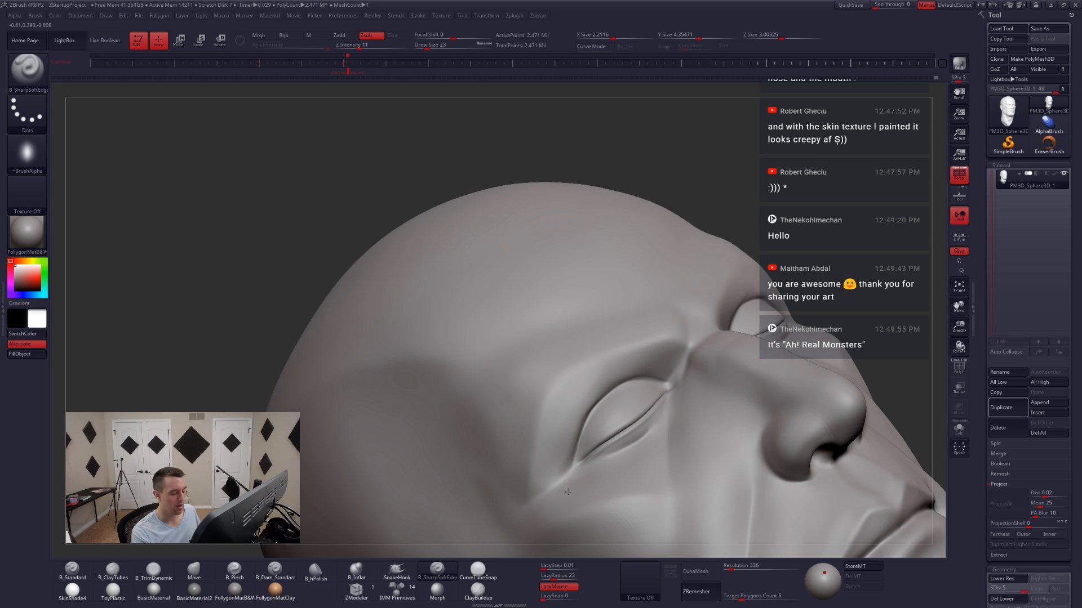
right_click_drag(568, 492, 590, 416)
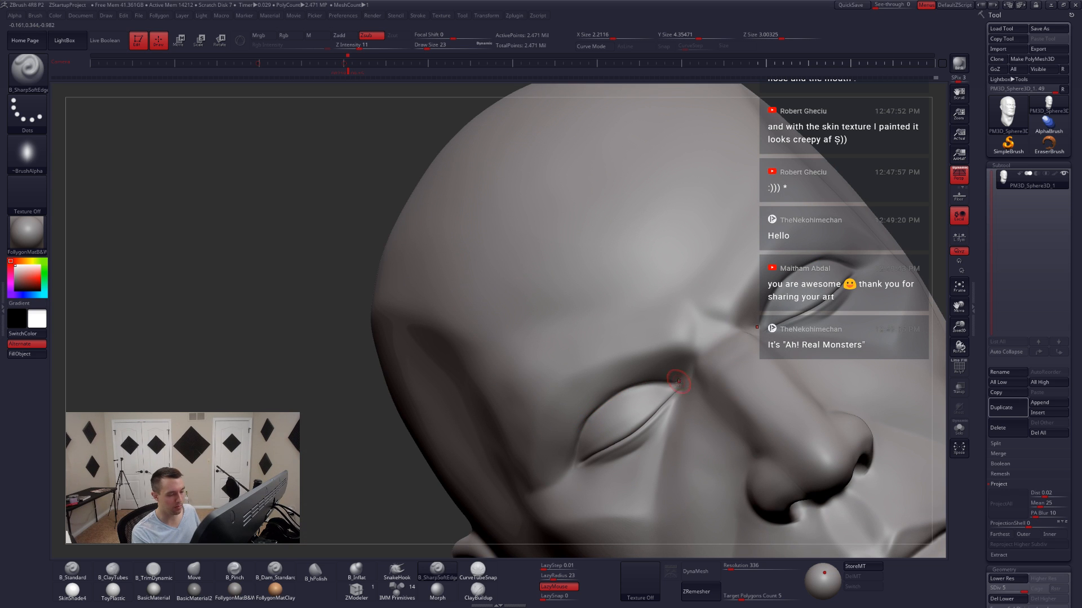
left_click_drag(666, 383, 659, 383)
mouse_move(627, 396)
right_mouse_down("shift")
mouse_move(645, 419)
mouse_move(666, 408)
right_mouse_up("shift")
- Try reshaping the inner eye corner with the Move brush at draw size 23
key("4")
right_click_drag(828, 339, 744, 331)
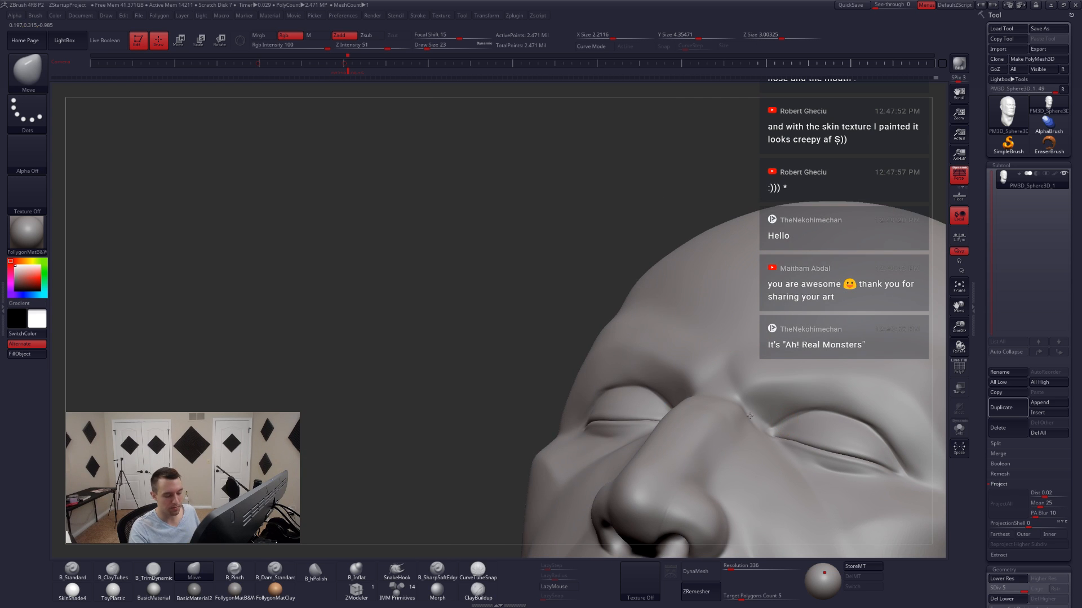
right_click_drag(796, 420, 694, 418, "alt")
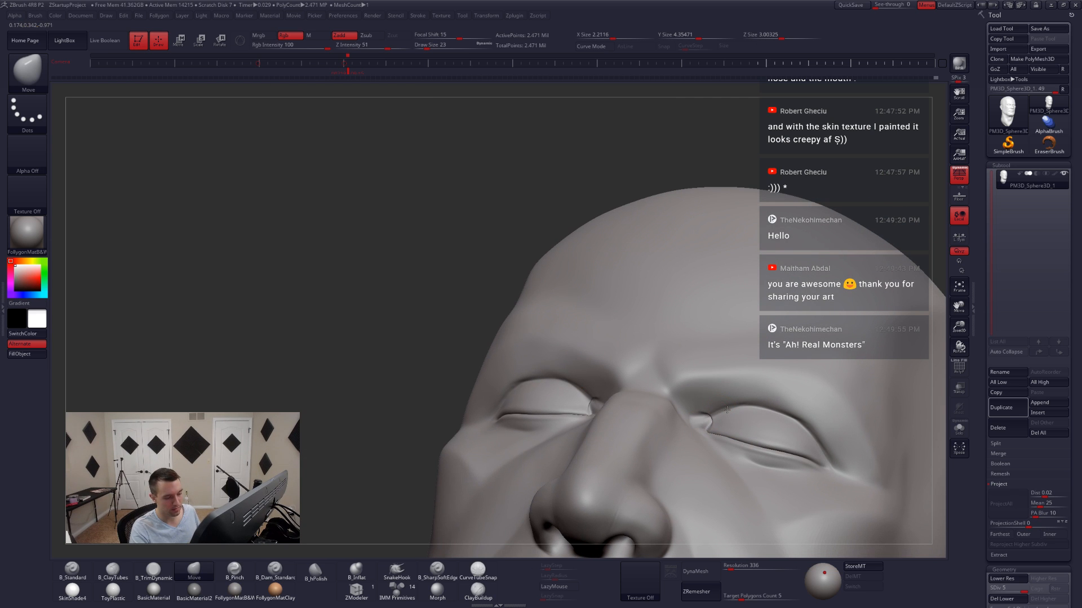
key("ctrl")
- Refine the inner eye corner with the B_SharpSoftEdge brush, using draw size 29
left_click(444, 574)
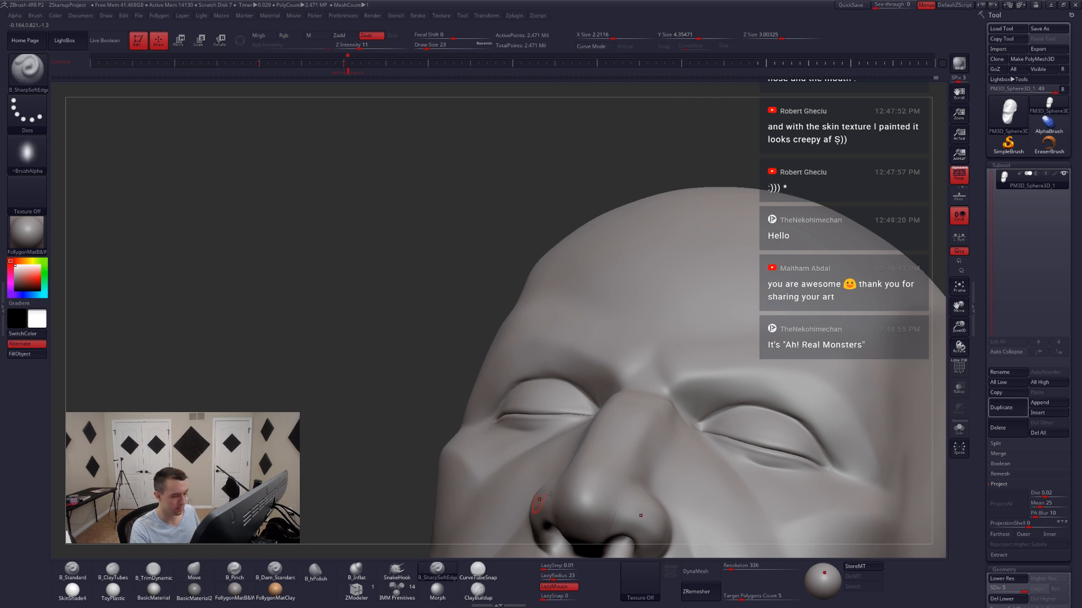
mouse_move(711, 427)
right_mouse_down()
mouse_move(727, 438)
mouse_move(705, 425)
right_mouse_up()
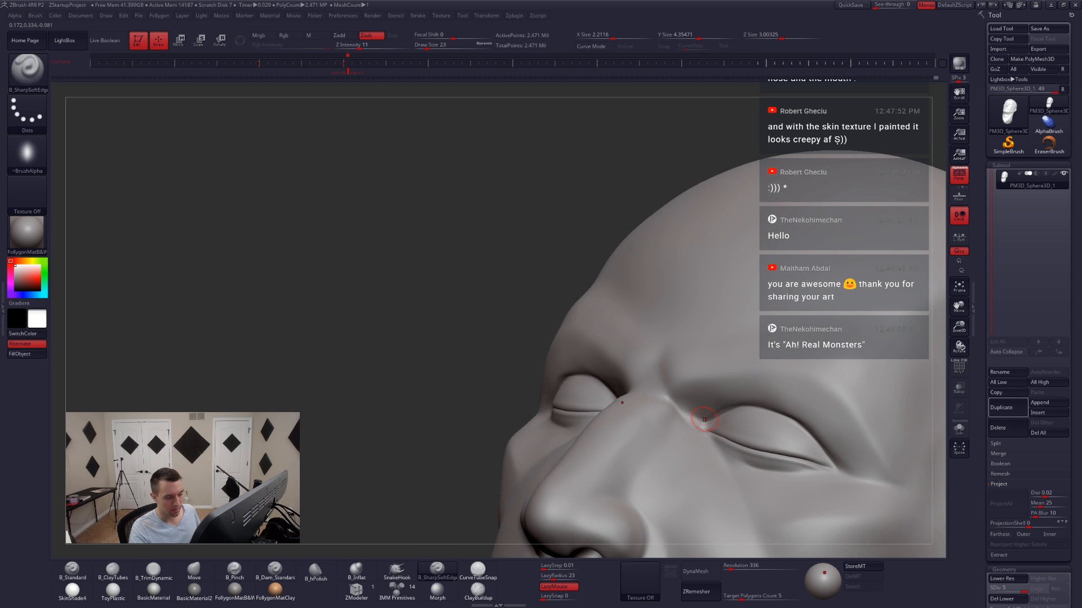
key("space")
left_click_drag(718, 439, 721, 440)
right_click_drag(685, 401, 735, 380)
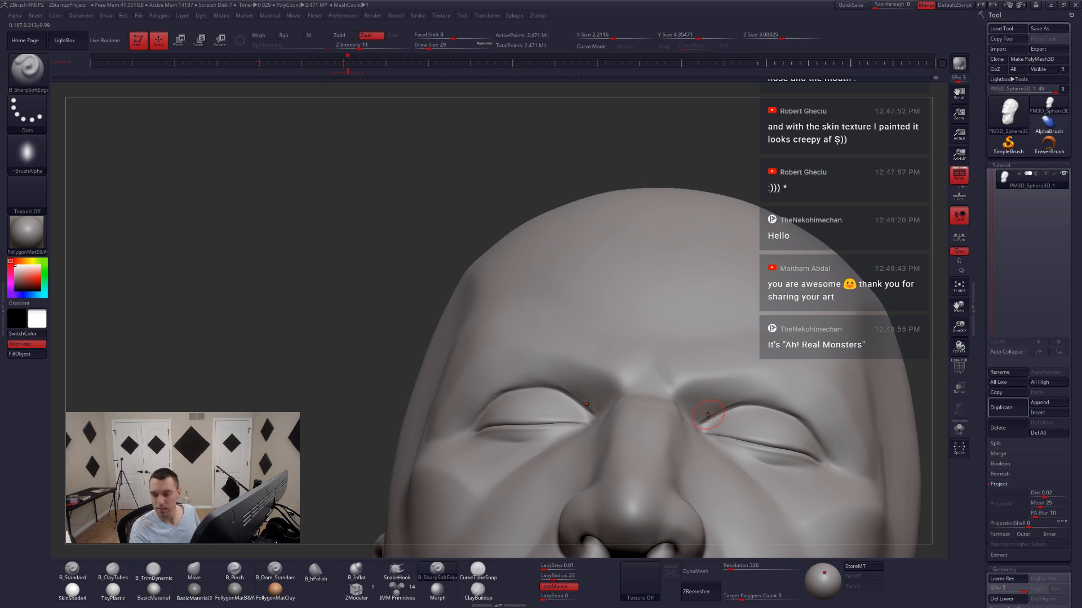
mouse_move(711, 426)
right_mouse_down()
mouse_move(708, 435)
mouse_move(757, 427)
mouse_move(658, 374)
mouse_move(691, 394)
right_mouse_up()
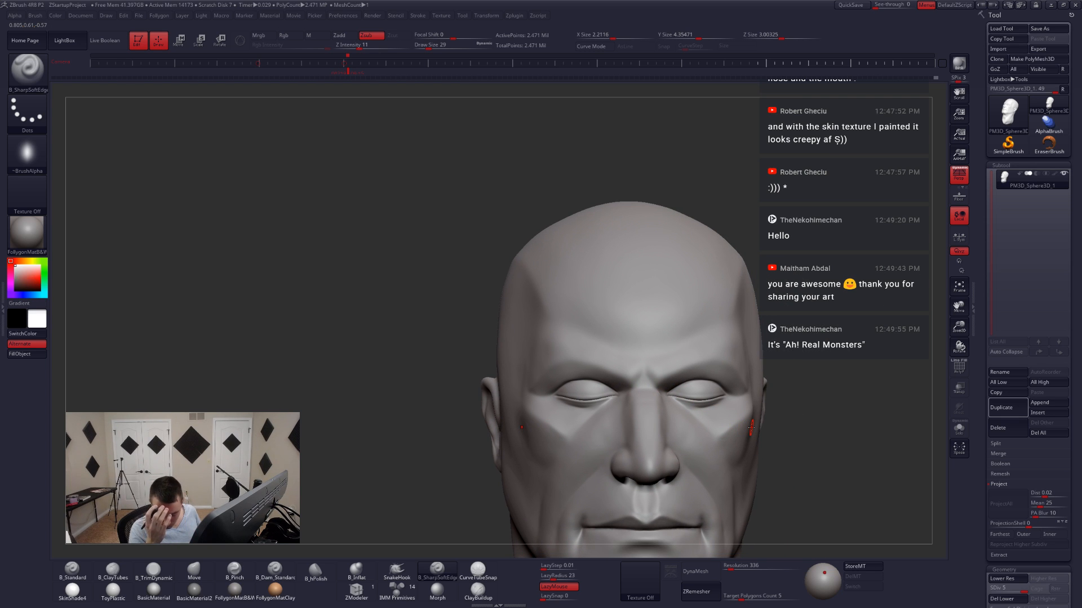
- Drop two subdivision levels and adjust the cheek contour from a high three-quarter view with the Move brush at draw size 116
right_click_drag(800, 379, 788, 355, "ctrl")
right_click_drag(789, 355, 753, 342, "alt")
right_click_drag(679, 420, 690, 445)
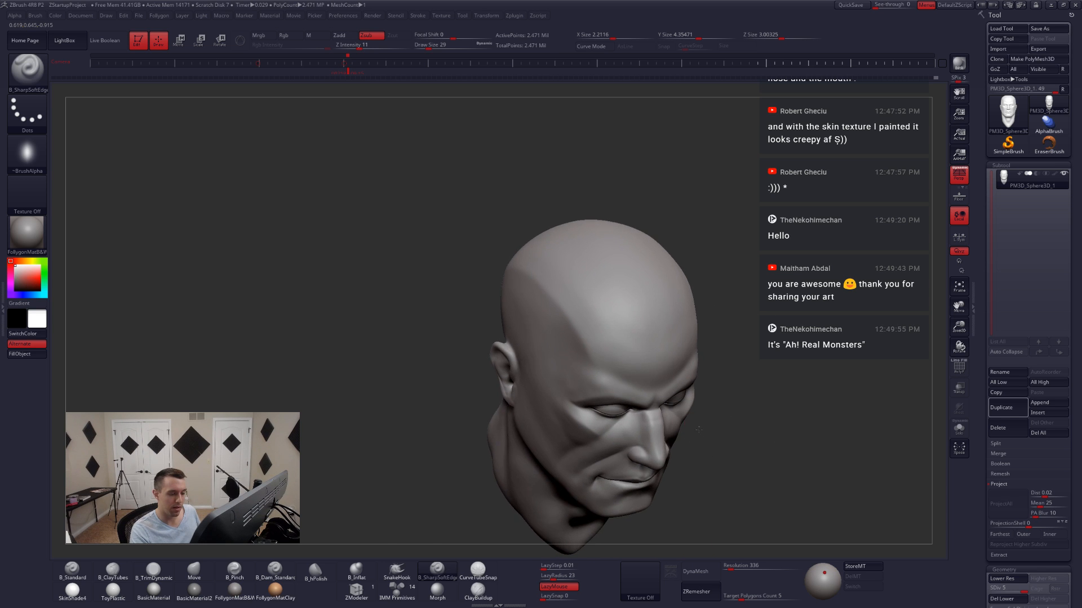
right_click_drag(688, 377, 685, 398, "ctrl")
key("b")
key("m")
key("v")
key("space")
left_click_drag(683, 405, 691, 405)
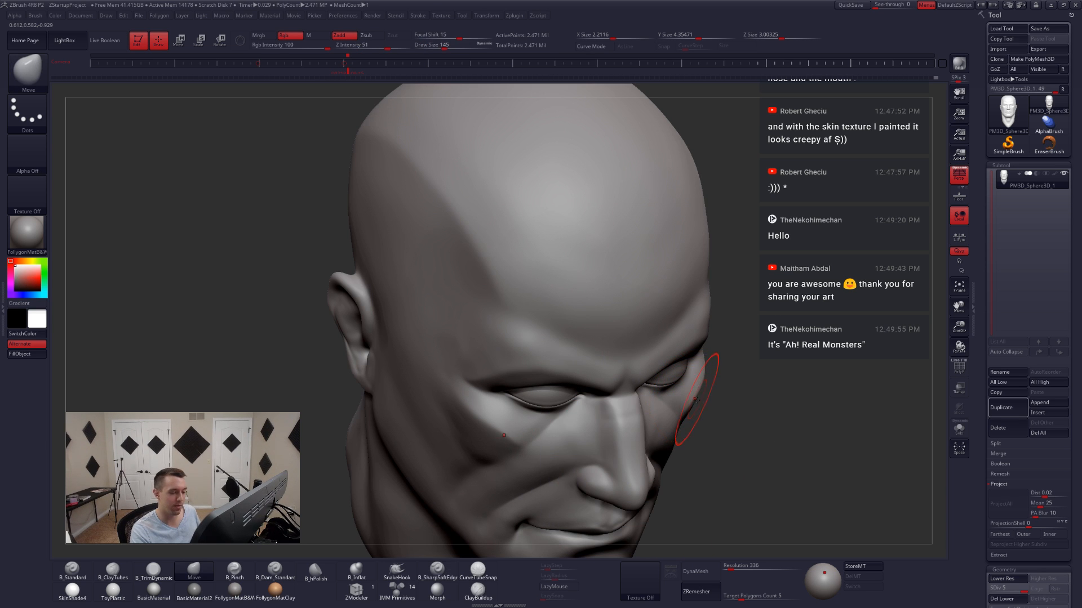
key("shift+d")
key("shift+d")
key("space")
left_click_drag(697, 399, 694, 400)
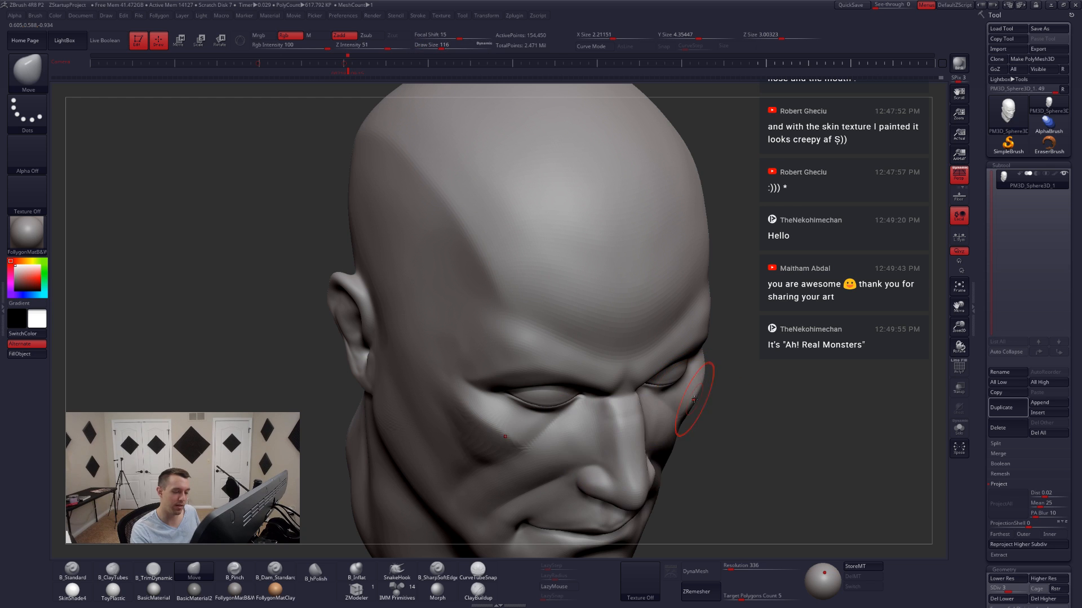
- Adjust the side contour of the face from the front with the Move brush at draw size 101, and return to the highest subdivision level
mouse_move(693, 408)
right_mouse_down("shift")
mouse_move(680, 390)
mouse_move(735, 395)
mouse_move(714, 394)
right_mouse_up("shift")
key("space")
left_click_drag(721, 390, 718, 389)
key("d")
key("d")
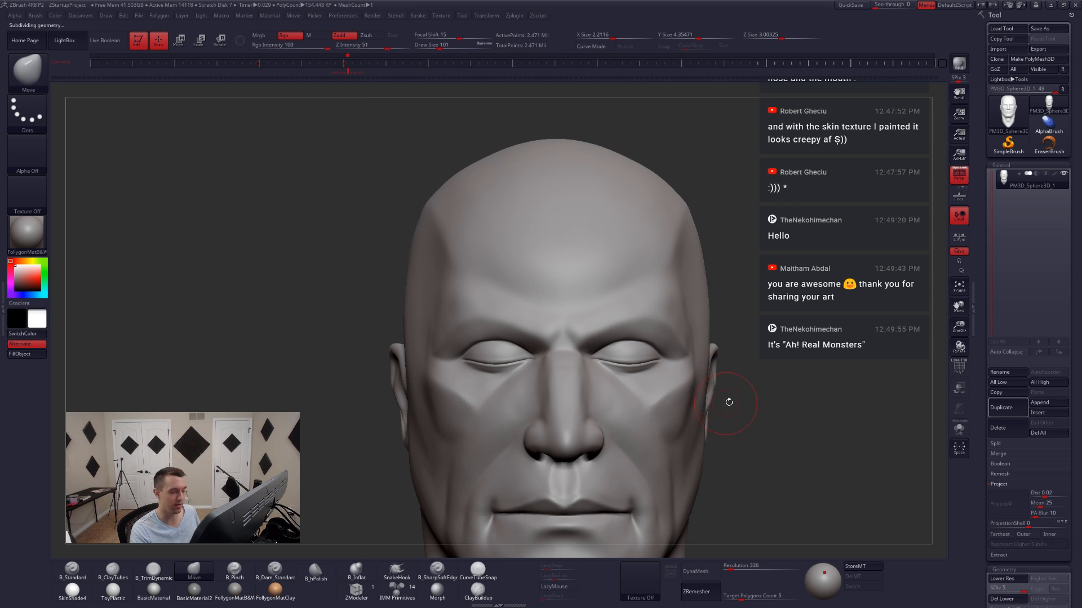
- Flatten the plane where the forehead turns into the temple with the TrimDynamic brush at draw size 136
mouse_move(709, 414)
right_mouse_down()
mouse_move(695, 418)
mouse_move(744, 432)
mouse_move(698, 389)
mouse_move(688, 418)
mouse_move(691, 367)
mouse_move(652, 338)
right_mouse_up()
key("space")
key("3")
key("space")
left_click_drag(657, 309, 660, 309)
mouse_move(672, 289)
left_mouse_down()
mouse_move(633, 314)
mouse_move(657, 338)
left_mouse_up()
right_click_drag(658, 338, 695, 336)
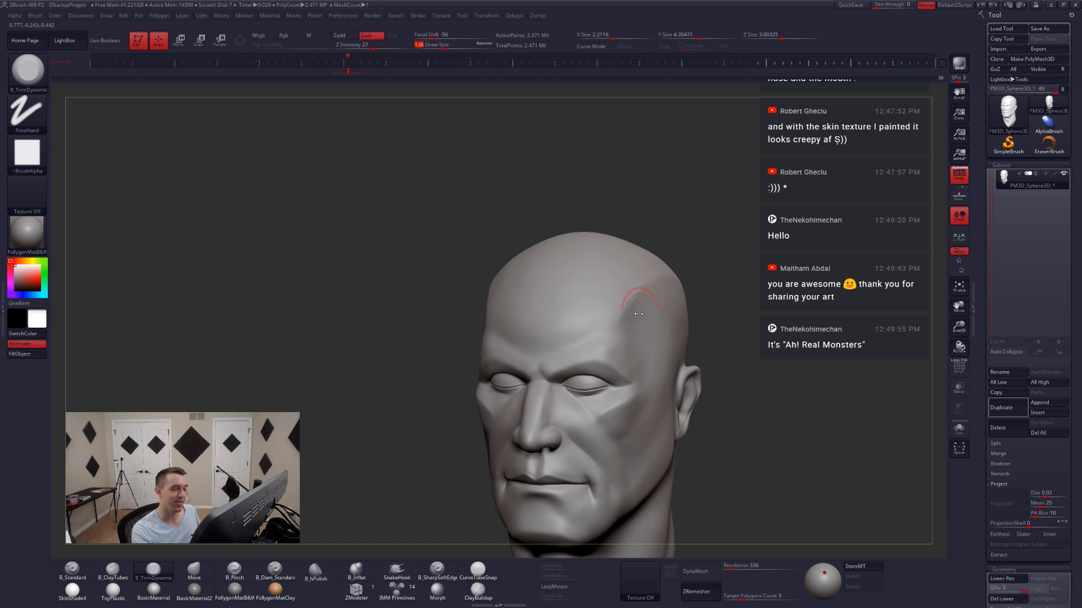
left_click_drag(647, 290, 632, 314)
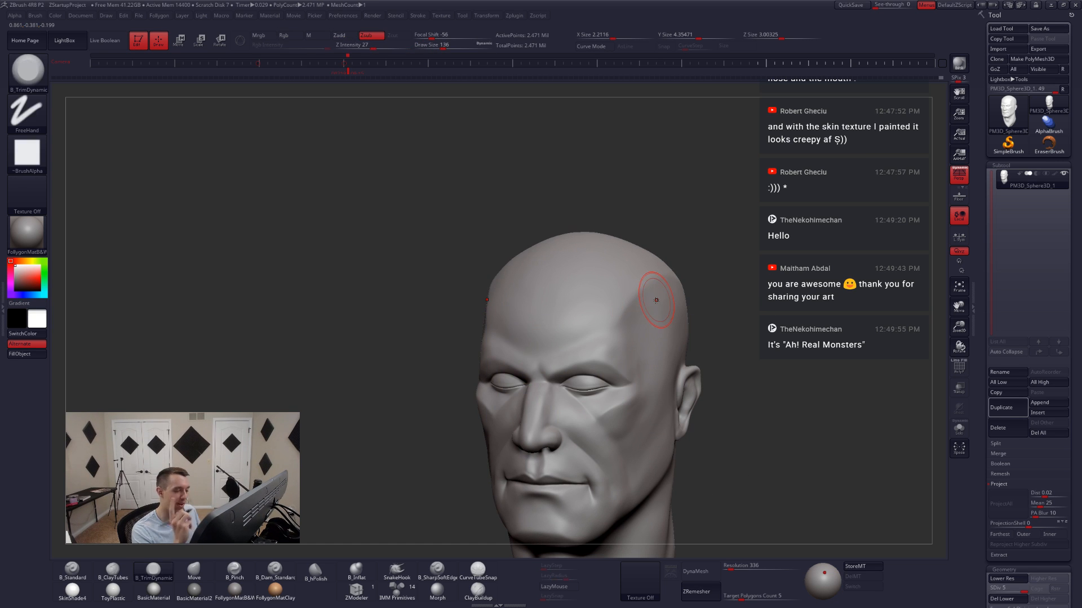
- Trim the area between the brows at the nose bridge with the TrimDynamic brush at draw size 83
mouse_move(640, 414)
right_mouse_down()
mouse_move(662, 434)
mouse_move(682, 431)
right_mouse_up()
right_click_drag(598, 369, 637, 368)
key("space")
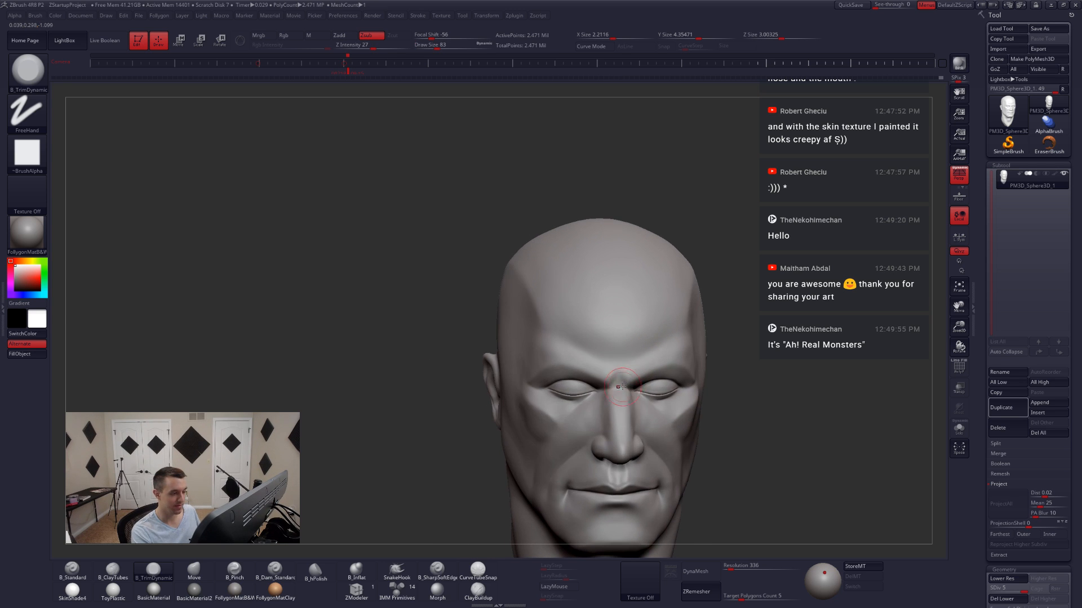
key("space")
left_click_drag(638, 369, 633, 369)
mouse_move(665, 343)
right_mouse_down()
mouse_move(684, 351)
mouse_move(621, 366)
mouse_move(741, 414)
mouse_move(700, 324)
right_mouse_up()
- Lay strokes above the inner brow and across the upper forehead with the ClayTubes brush at draw size 90, focal shift 0 and Z intensity 11
key("2")
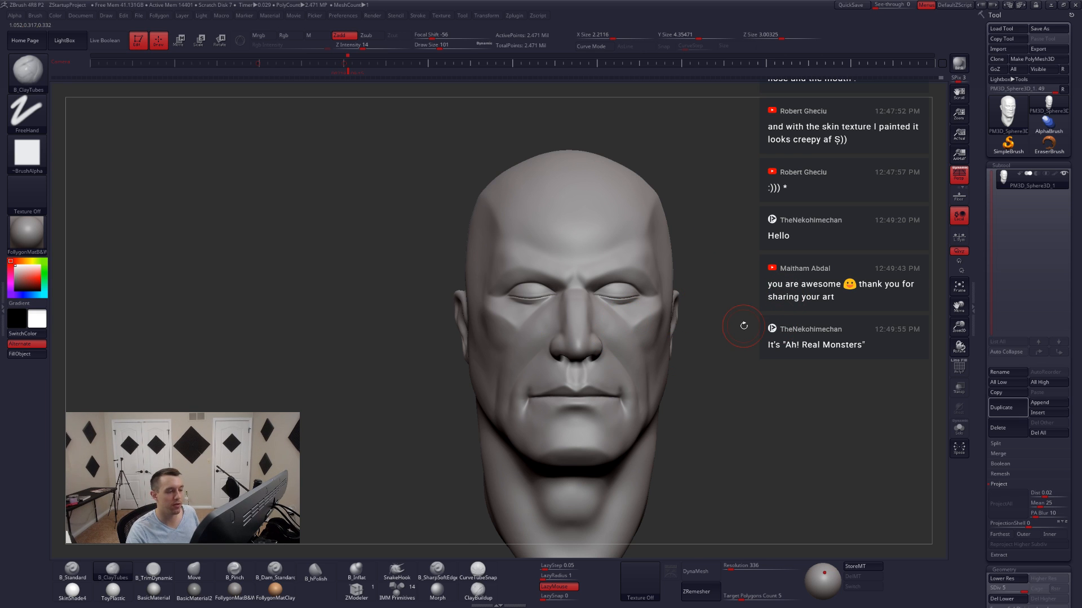
left_click_drag(752, 289, 706, 318, "alt")
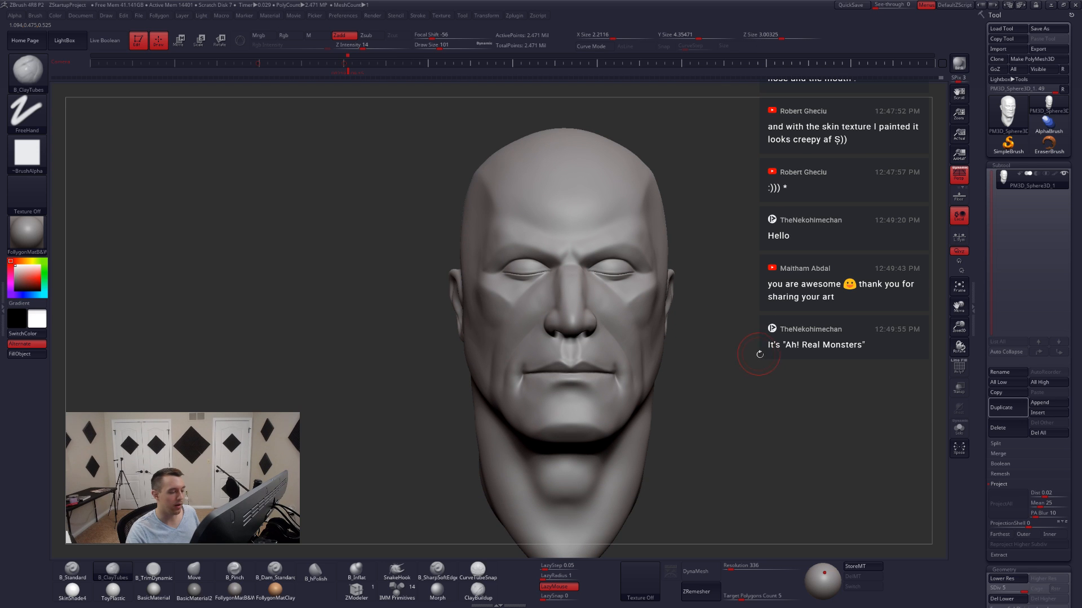
mouse_move(621, 342)
right_mouse_down("alt")
mouse_move(635, 449)
mouse_move(692, 445)
mouse_move(637, 442)
mouse_move(638, 465)
right_mouse_up("alt")
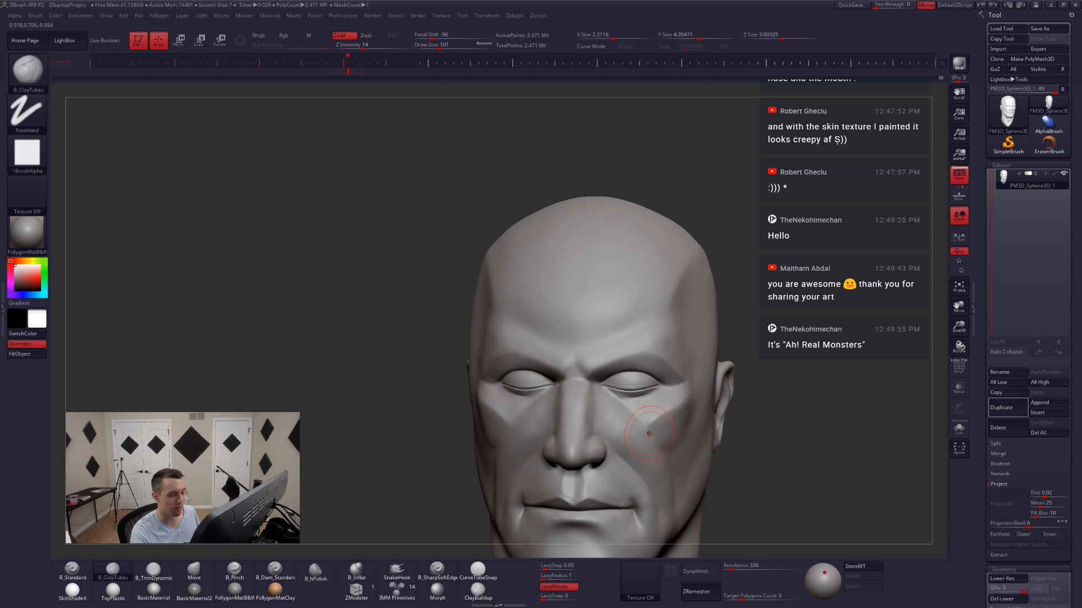
key("space")
left_click_drag(660, 422, 655, 423)
mouse_move(665, 436)
right_mouse_down()
mouse_move(652, 433)
mouse_move(676, 430)
right_mouse_up()
key("bracketright")
mouse_move(590, 353)
left_mouse_down()
mouse_move(586, 367)
mouse_move(632, 325)
mouse_move(666, 346)
mouse_move(652, 366)
left_mouse_up()
key("space")
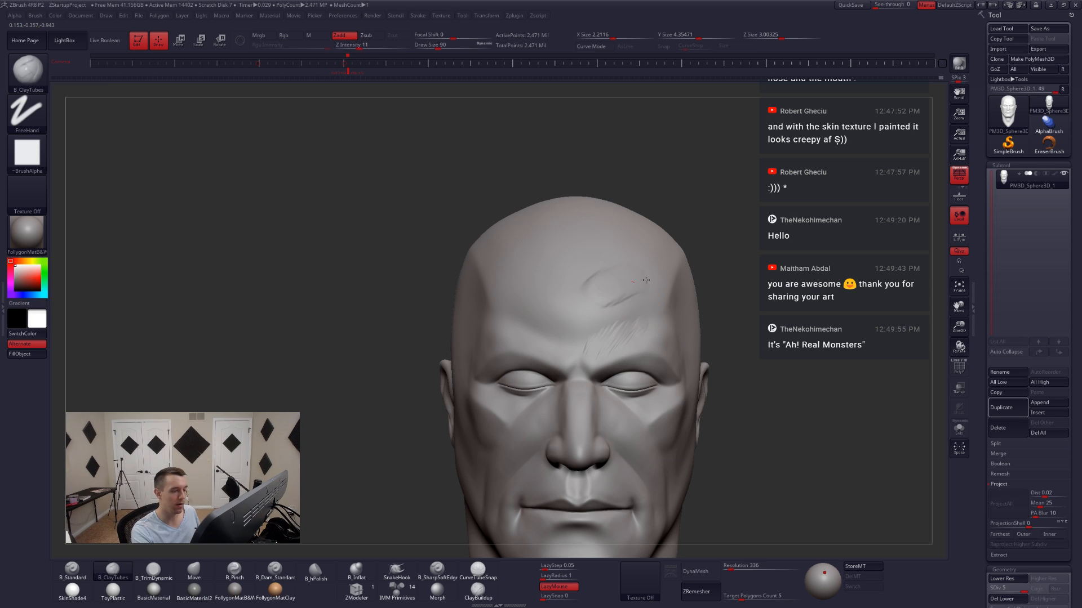
right_click_drag(646, 280, 664, 357)
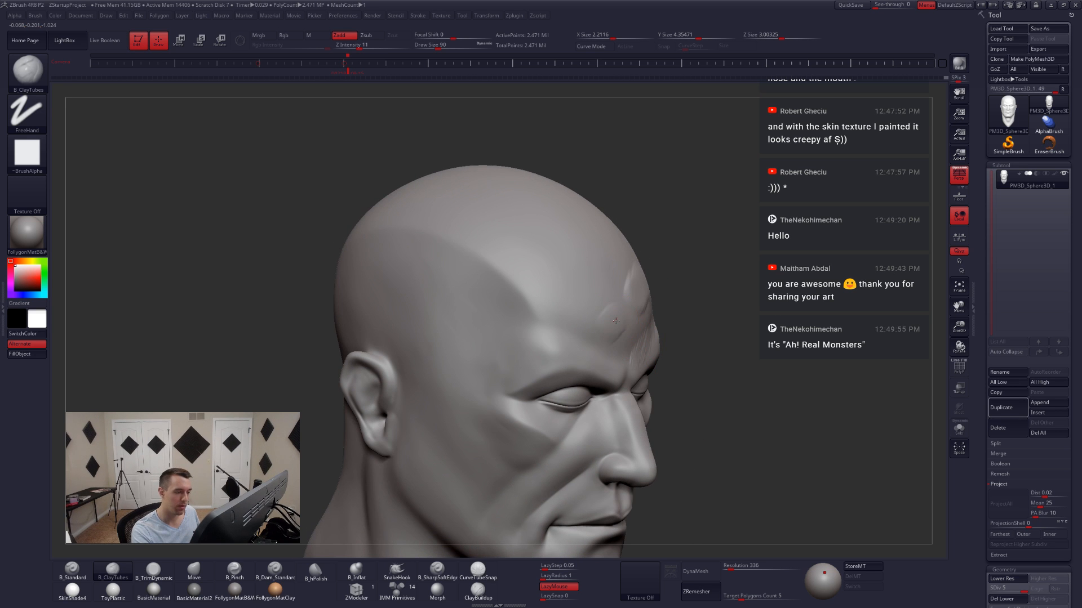
- Undo the upper forehead strokes, then blend the remaining ones above the brow with Smooth and ClayTubes at draw size 71
mouse_move(615, 321)
right_mouse_down()
mouse_move(664, 338)
mouse_move(625, 360)
mouse_move(646, 369)
mouse_move(613, 362)
right_mouse_up()
key("ctrl+z")
key("ctrl+z")
key("ctrl+z")
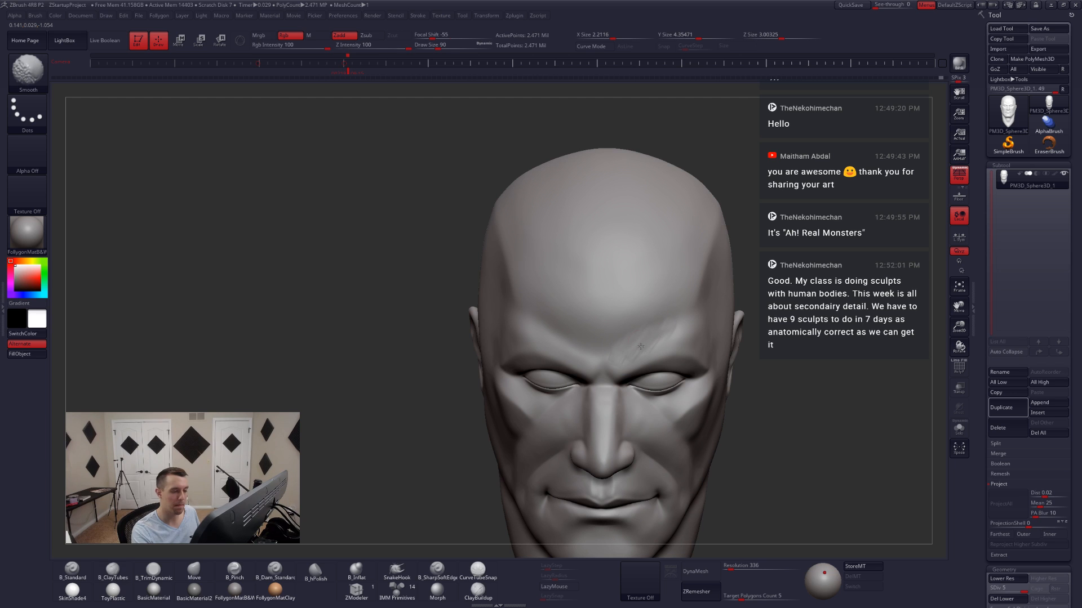
key("shift")
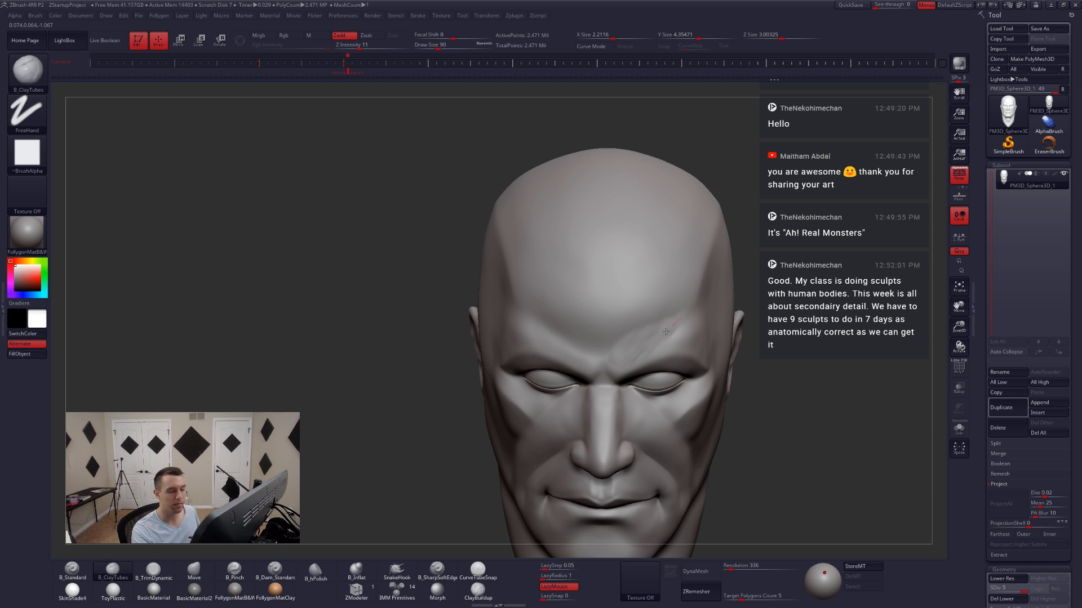
right_click_drag(667, 334, 654, 348)
left_click_drag(654, 349, 658, 354, "shift")
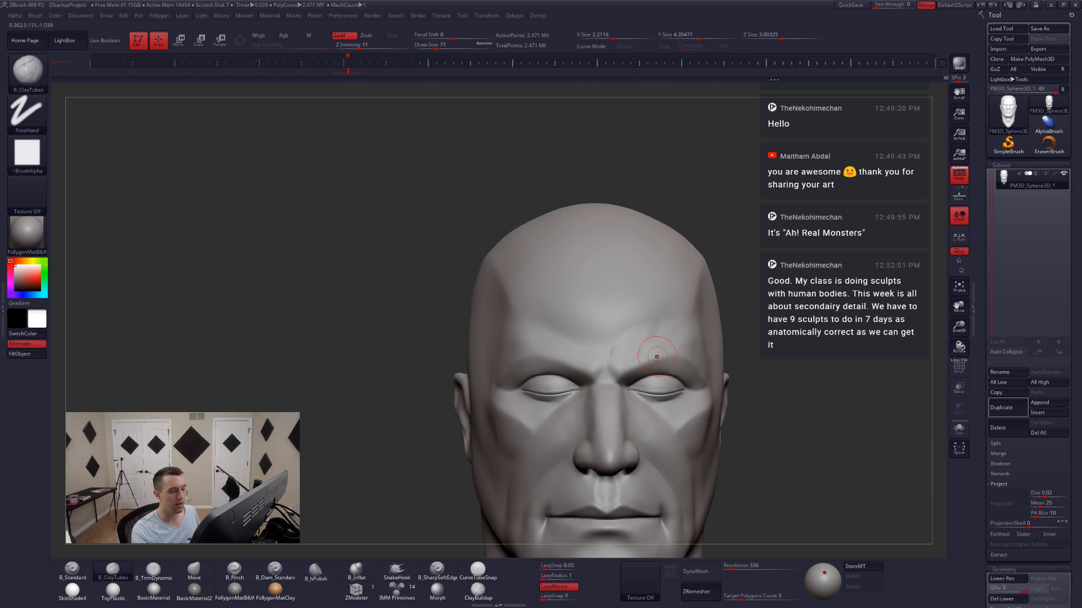
right_click_drag(658, 354, 579, 331)
left_click_drag(579, 344, 597, 353, "shift")
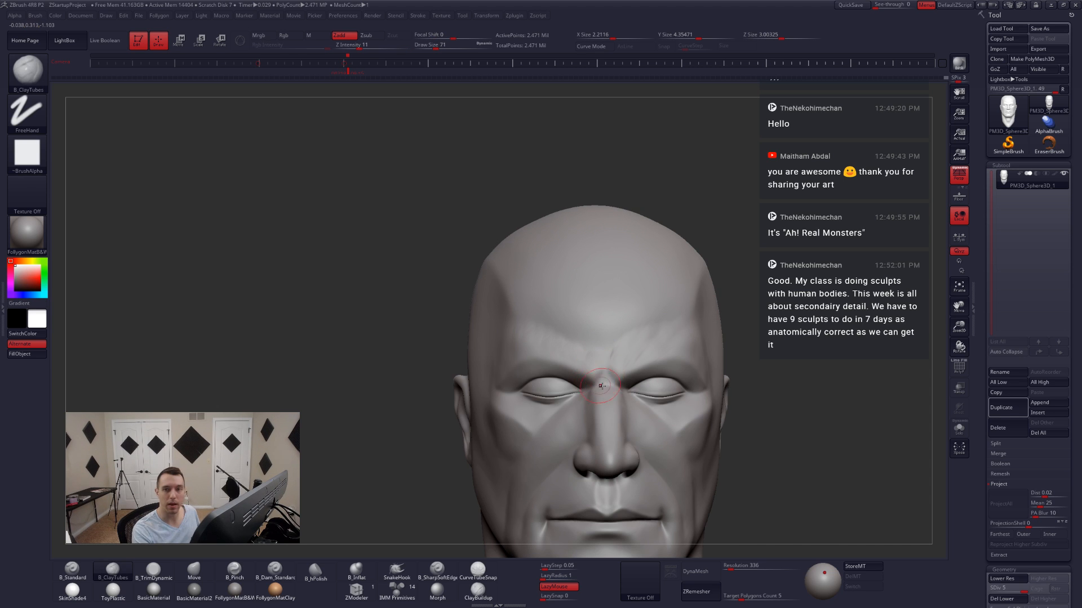
- Refine the form between the brows and the root of the nose with ClayTubes at draw size 51, smoothing the transitions
right_click_drag(600, 386, 612, 389, "ctrl")
key("space")
left_click_drag(612, 389, 607, 389)
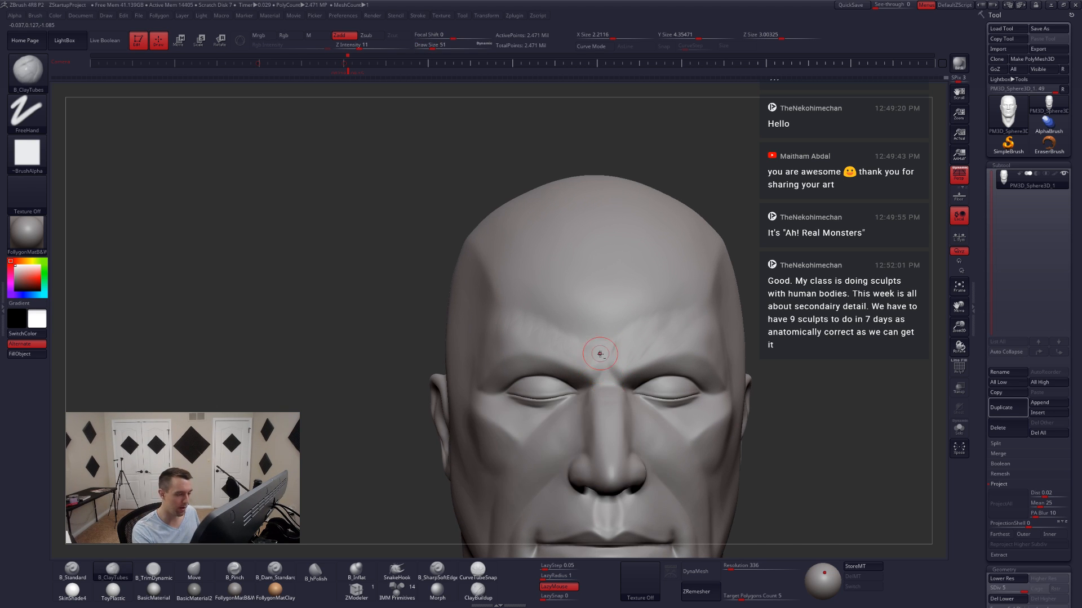
mouse_move(605, 374)
right_mouse_down()
mouse_move(589, 389)
mouse_move(608, 387)
mouse_move(603, 359)
mouse_move(608, 463)
mouse_move(638, 419)
mouse_move(615, 421)
mouse_move(630, 418)
right_mouse_up()
key("shift")
right_click(608, 463)
- Drop two subdivision levels and adjust the side of the nose with the Move brush at draw size 132
key("4")
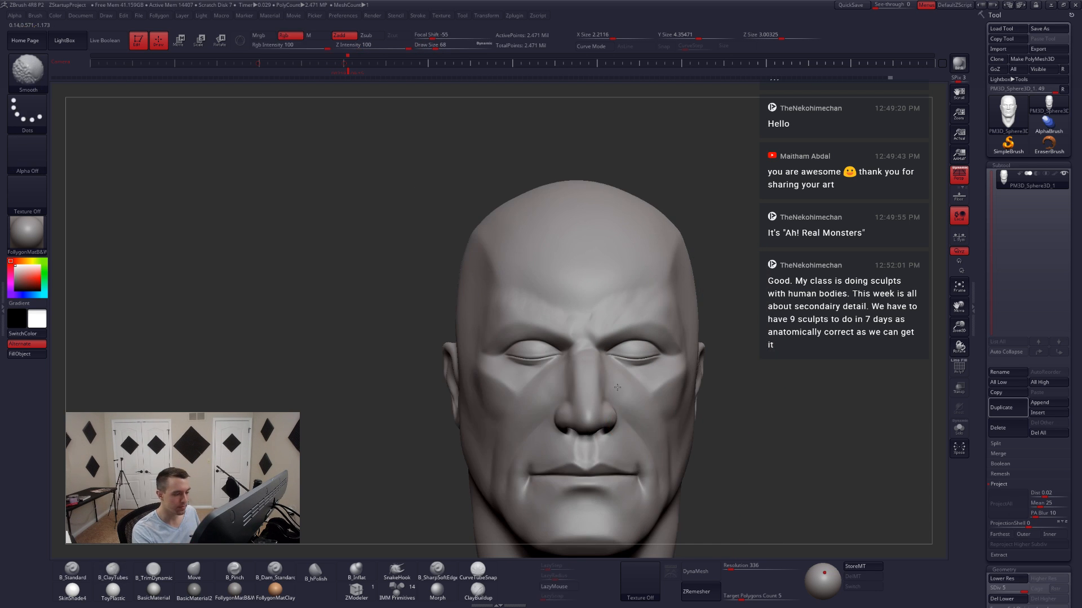
key("space")
left_click_drag(593, 392, 600, 393)
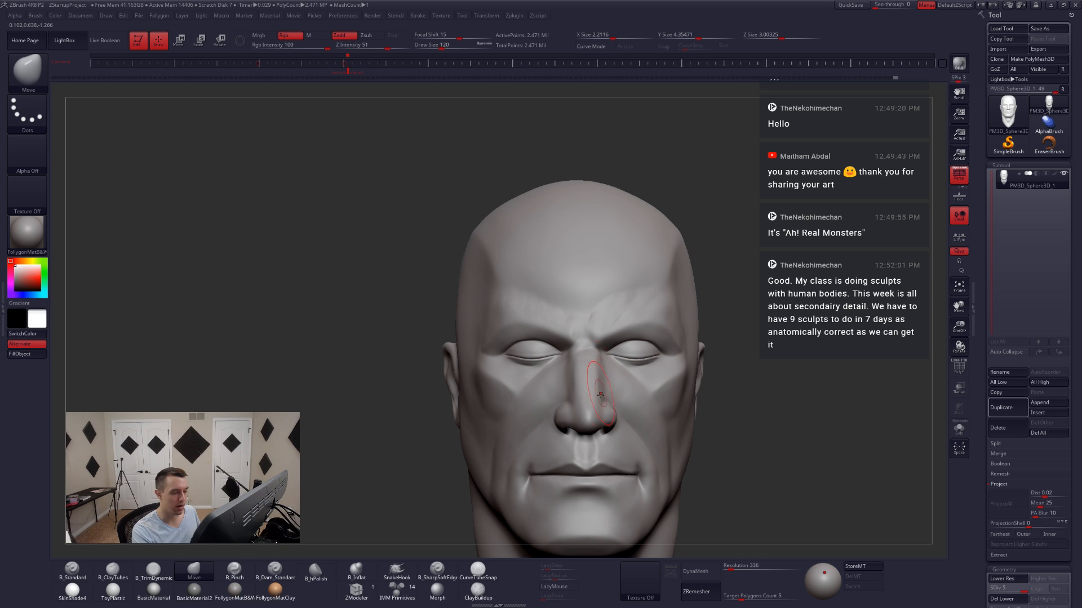
key("shift+d")
key("shift+d")
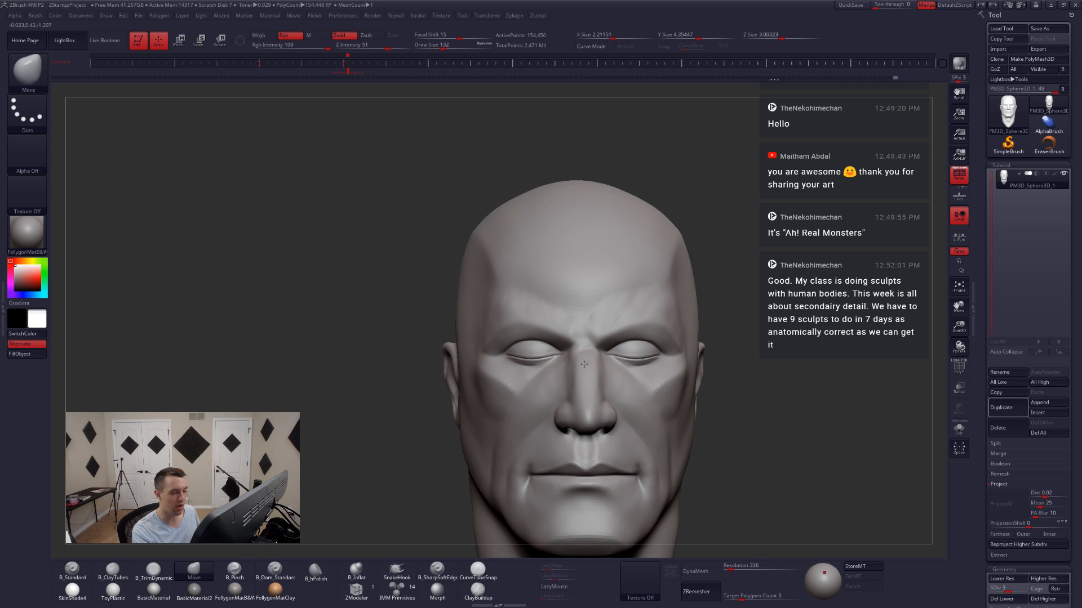
left_click_drag(607, 399, 603, 398)
right_click_drag(601, 401, 605, 365, "alt")
- Reshape the mouth area from the front with the Move brush at draw sizes 177 and 187
key("space")
left_click_drag(594, 424, 602, 424)
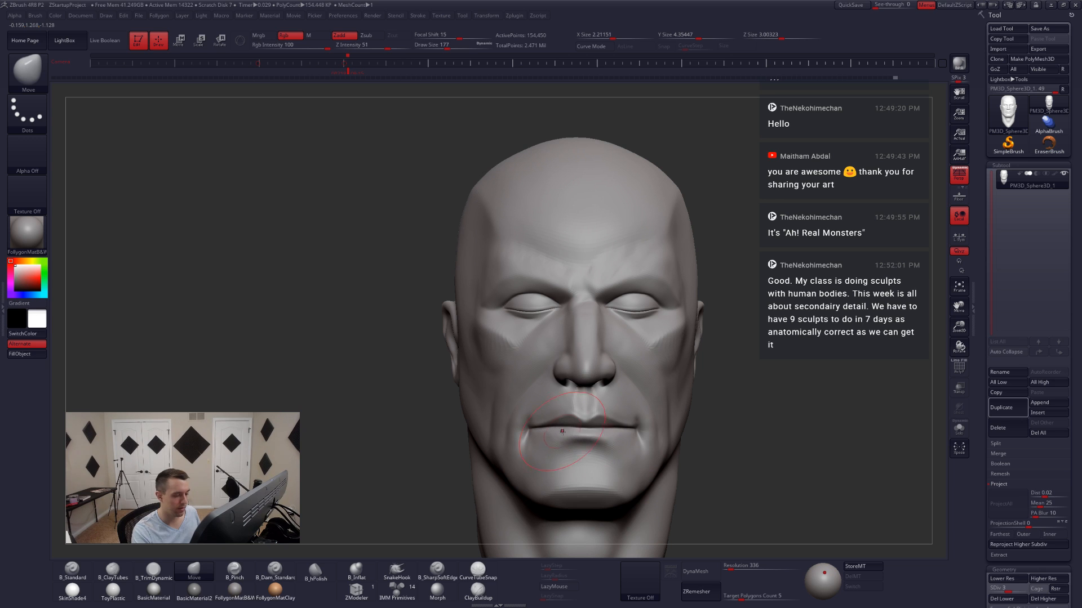
key("space")
left_click_drag(581, 431, 586, 430)
right_click_drag(587, 439, 614, 411, "alt")
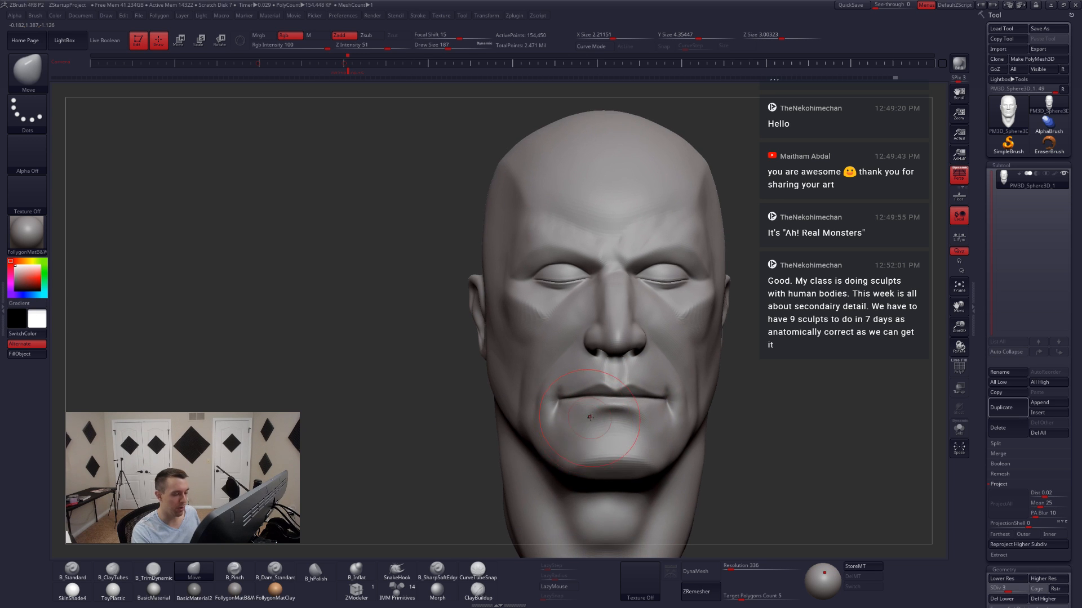
- Adjust the lower lip and chin proportions with the Move brush, varying the draw size between broad and small adjustments
key("space")
left_click_drag(607, 417, 600, 418)
right_click_drag(521, 417, 573, 403)
key("space")
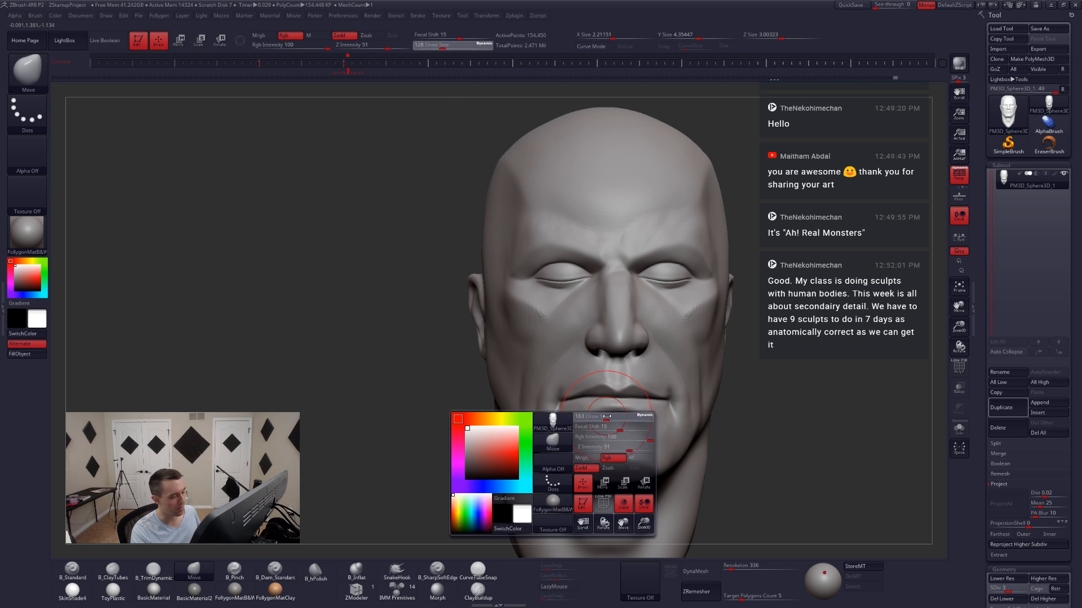
left_click_drag(611, 403, 616, 404)
right_click_drag(621, 416, 602, 414, "alt")
key("space")
left_click_drag(614, 416, 604, 416)
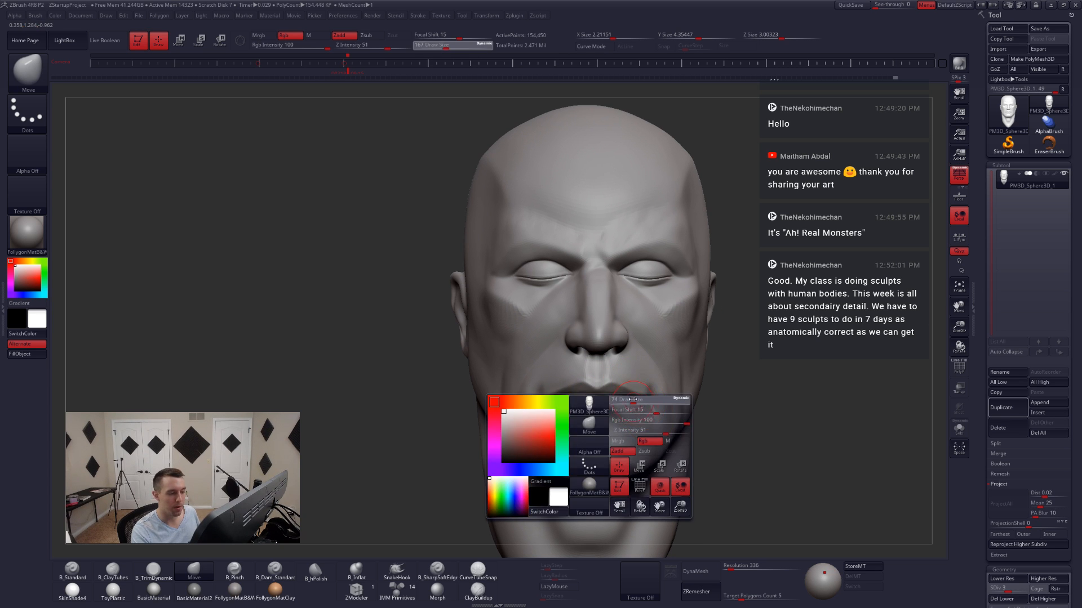
- Adjust the outer cheek contour with the Move brush at draw size 124 and the inner cheek beside the nose at 83
mouse_move(696, 390)
right_mouse_down()
mouse_move(650, 391)
mouse_move(651, 371)
right_mouse_up()
right_click_drag(651, 372, 685, 369)
key("space")
left_click_drag(686, 368, 691, 367)
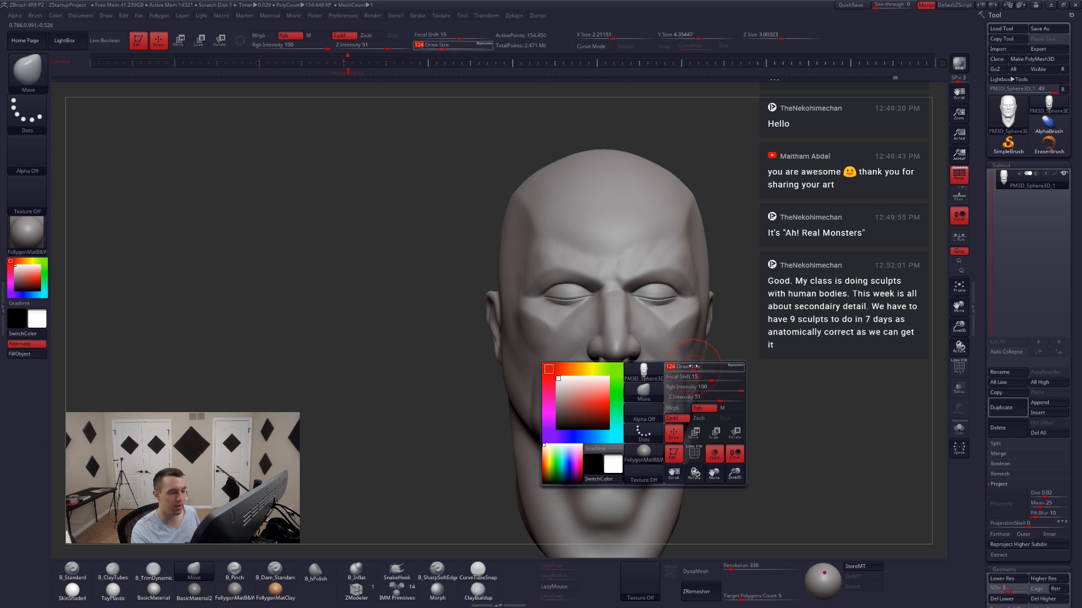
right_click_drag(636, 325, 635, 379, "alt")
key("space")
left_click_drag(653, 384, 647, 385)
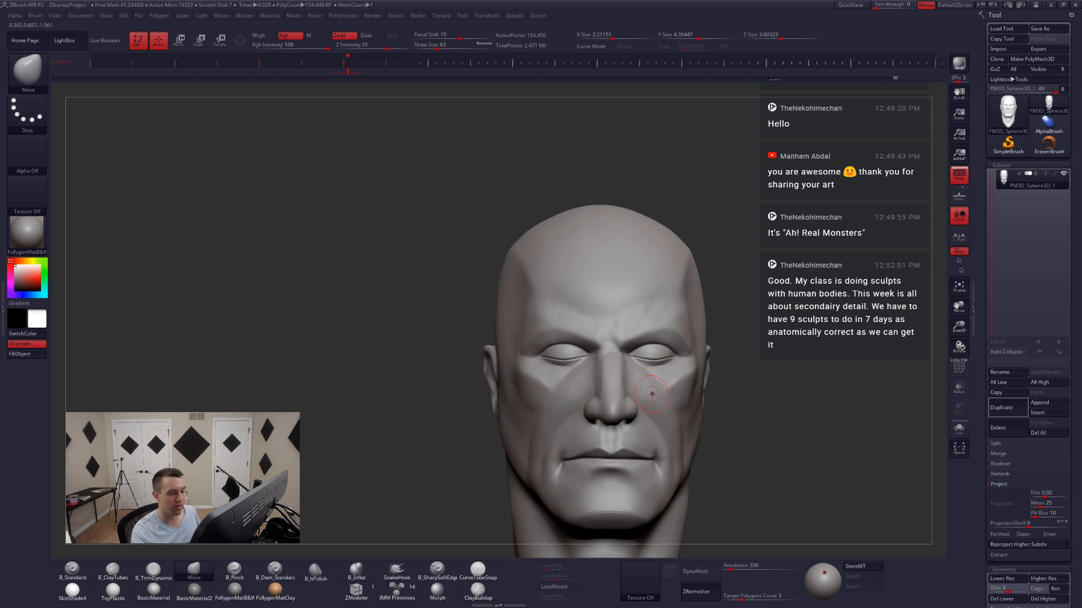
- Return to the highest subdivision level and build up the forehead above the brow with ClayTubes at draw size 108
key("2")
right_click_drag(648, 385, 622, 381)
key("space")
left_click_drag(640, 321, 644, 321)
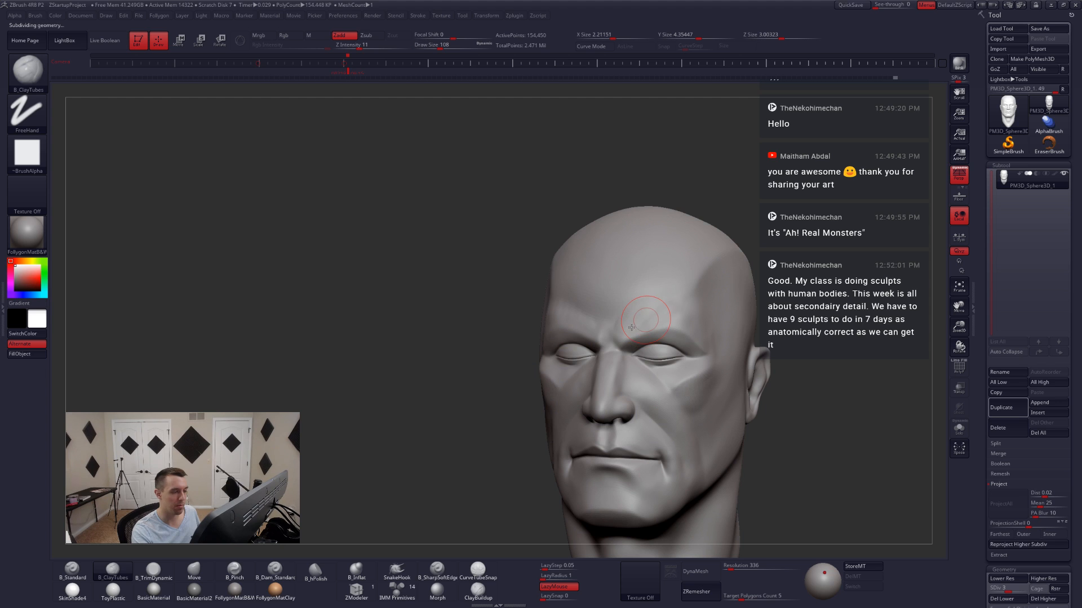
key("d")
key("d")
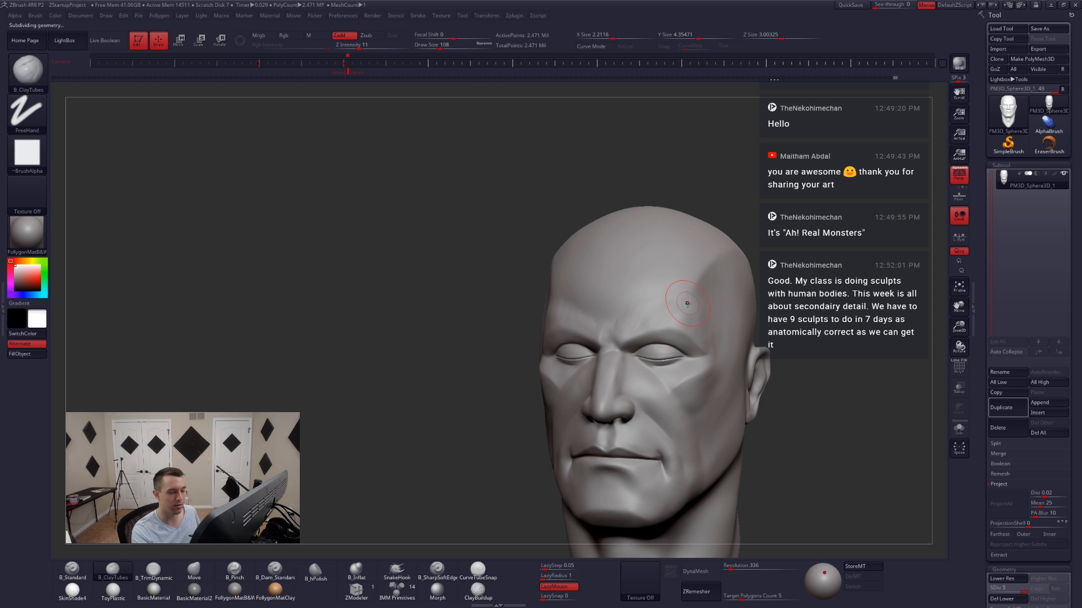
right_click_drag(686, 300, 661, 300)
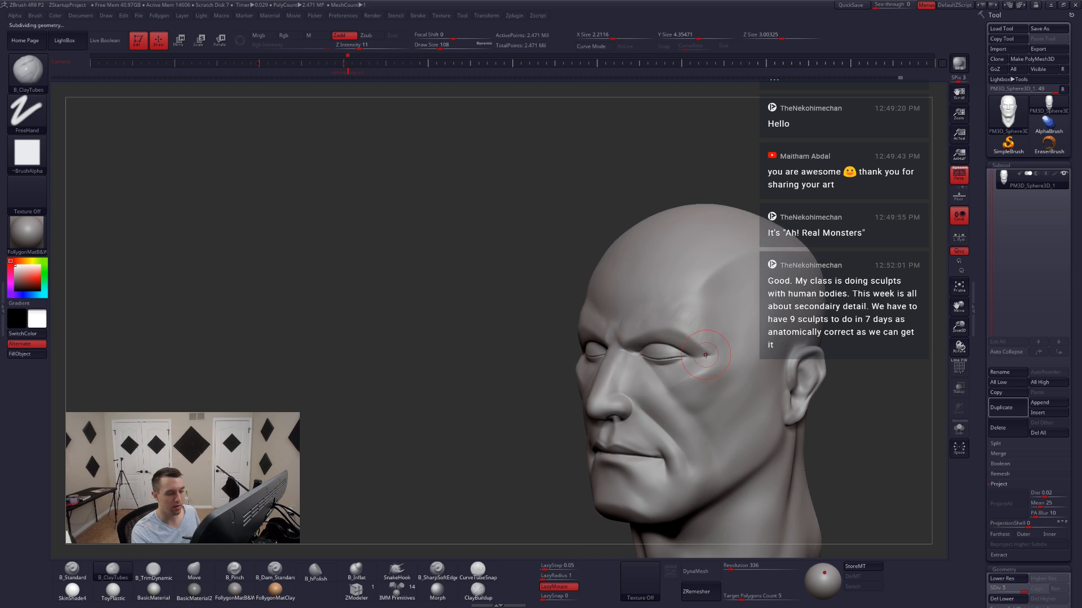
- Build up the side of the cheek from the cheekbone down to the jaw with ClayTubes at draw size 136
right_click_drag(684, 468, 667, 441, "alt")
key("space")
left_click(714, 382)
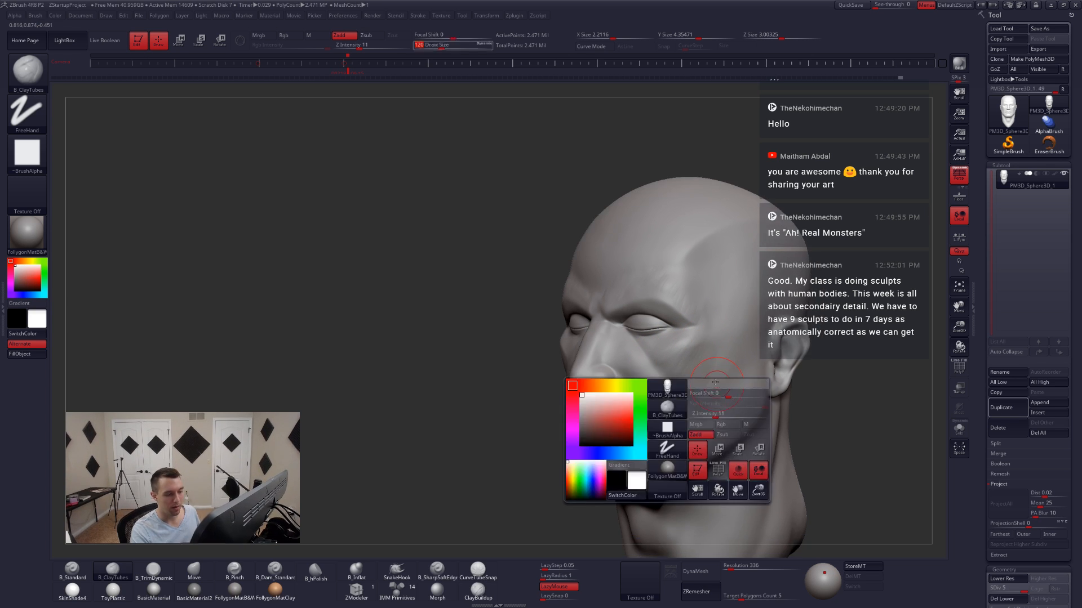
key("space")
left_click(727, 395)
right_click_drag(758, 396, 714, 396)
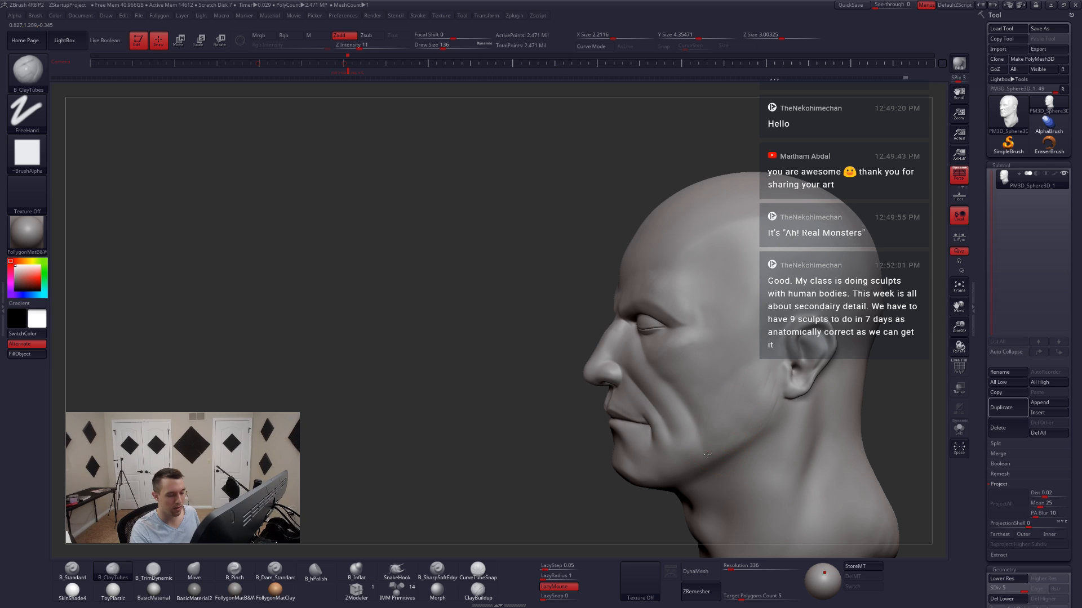
mouse_move(707, 454)
right_mouse_down()
mouse_move(727, 422)
mouse_move(642, 354)
right_mouse_up()
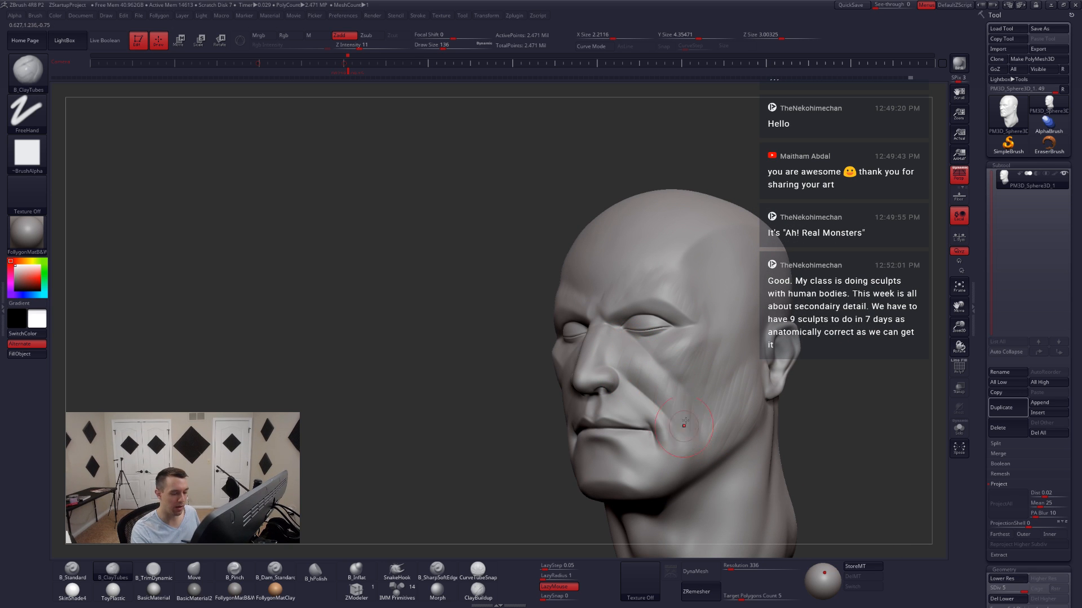
mouse_move(679, 448)
right_mouse_down()
mouse_move(750, 445)
mouse_move(732, 414)
right_mouse_up()
- Lay ClayTubes strokes from beside the mouth corner down to the jawline at draw sizes 62 and 74
key("space")
left_click_drag(637, 412, 632, 411)
right_click_drag(632, 411, 749, 403)
key("space")
left_click_drag(626, 399, 618, 395)
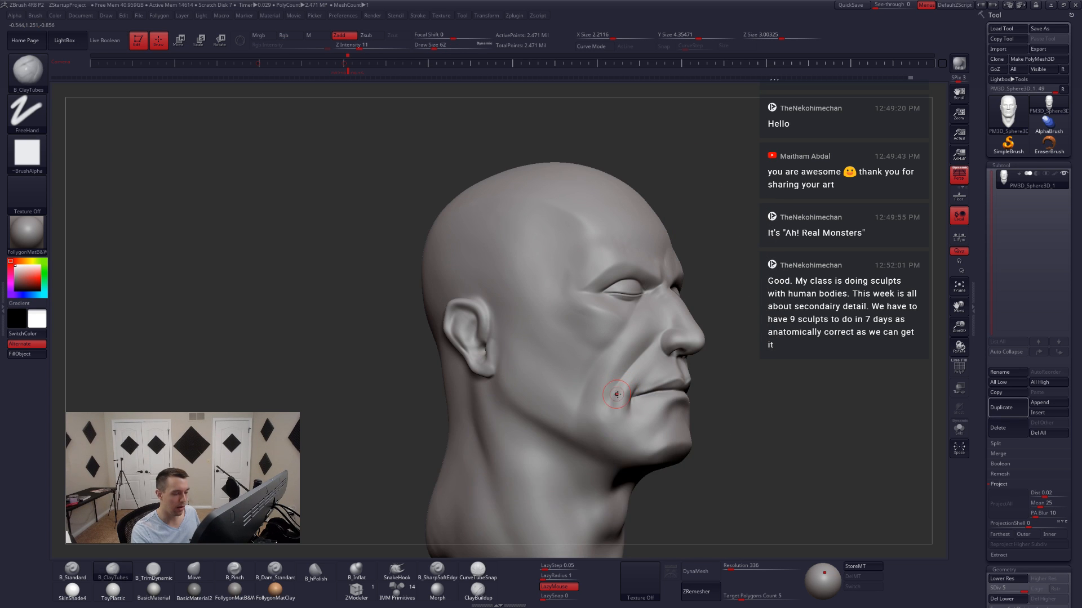
right_click_drag(618, 394, 611, 431, "ctrl")
mouse_move(616, 376)
left_mouse_down()
mouse_move(601, 431)
mouse_move(609, 454)
left_mouse_up()
key("space")
left_click_drag(604, 386, 585, 472)
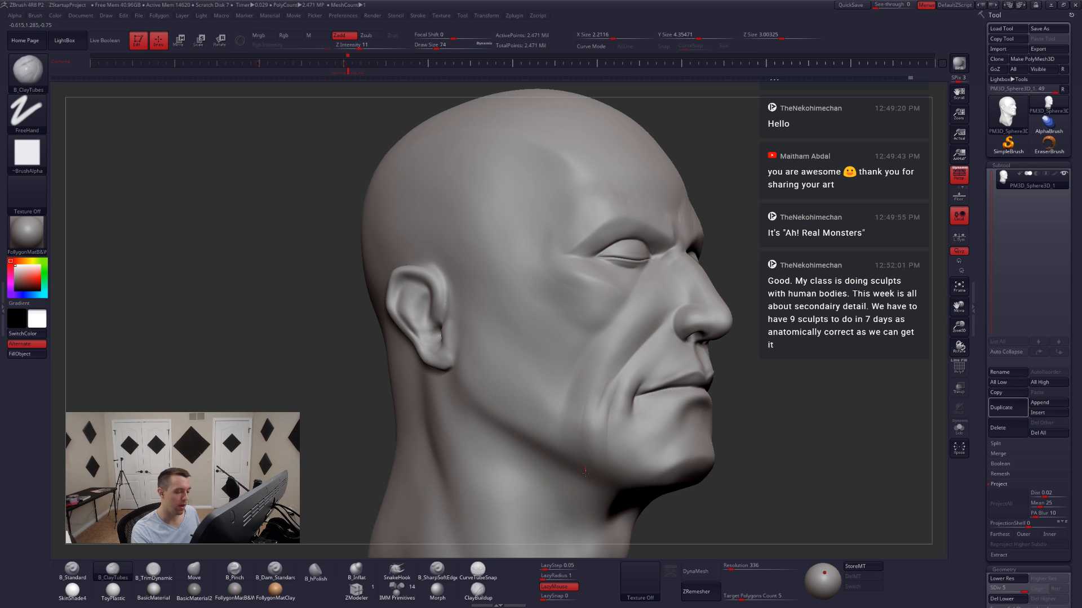
- Add diagonal strokes across the front of the cheek beside the nose with ClayTubes at draw size 80
key("space")
left_click_drag(563, 437, 568, 438)
right_click_drag(589, 429, 407, 472)
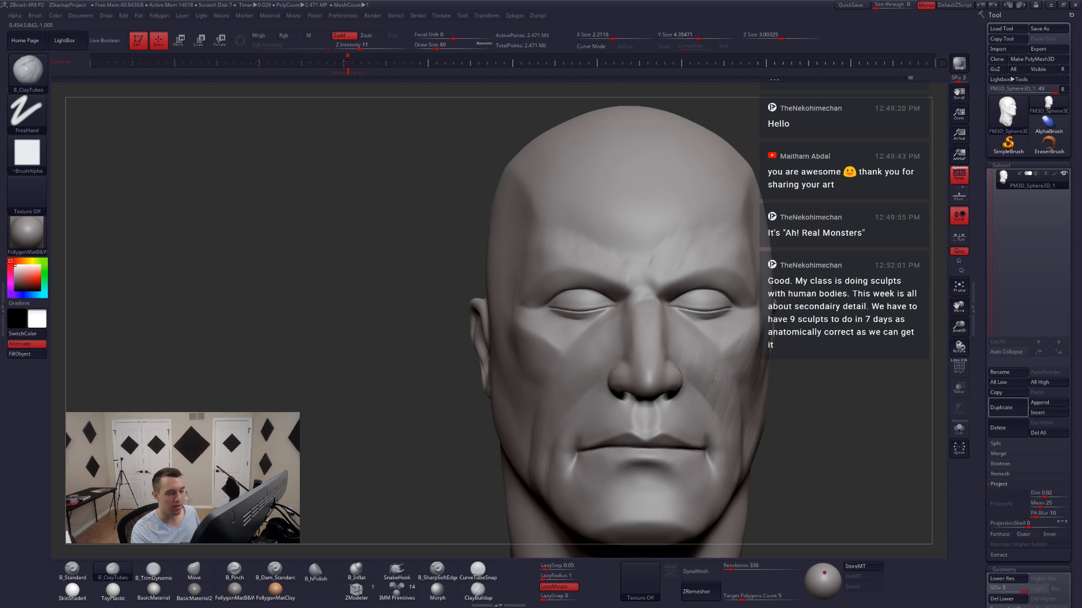
right_click_drag(707, 423, 671, 334, "ctrl")
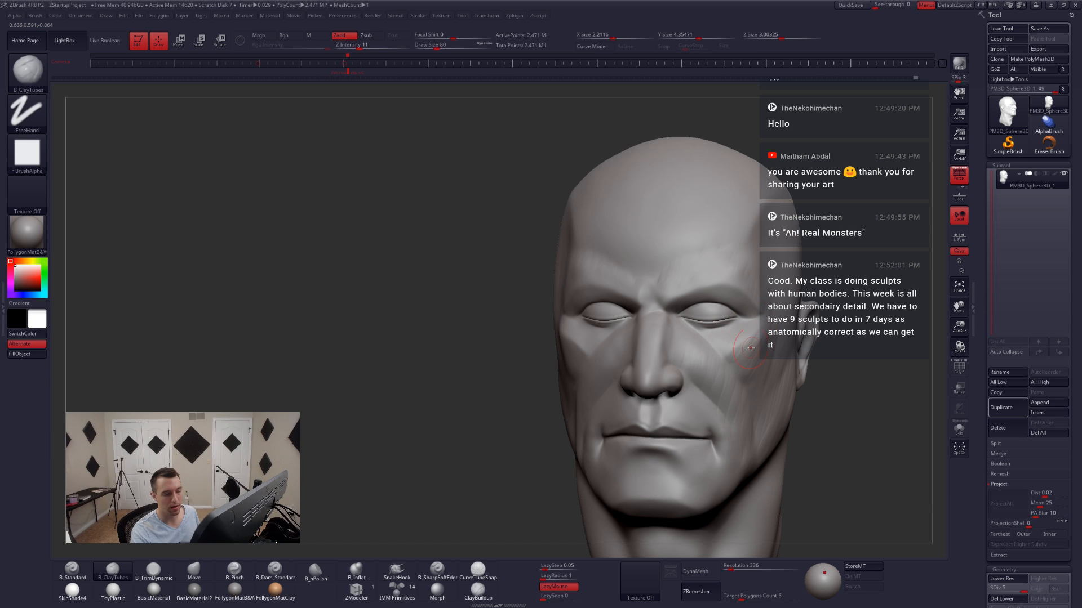
right_click_drag(749, 374, 695, 344)
right_click_drag(601, 348, 590, 360)
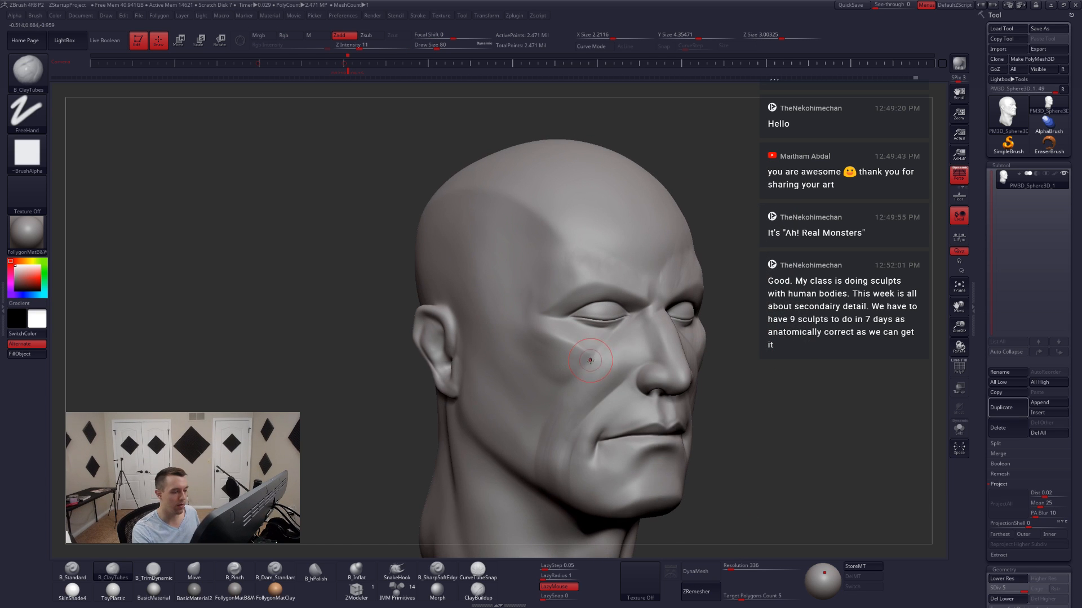
- Refine the cheek below the eye with ClayTubes at draw size 59 and the fold beside the mouth at 74
key("space")
left_click_drag(604, 358, 600, 358)
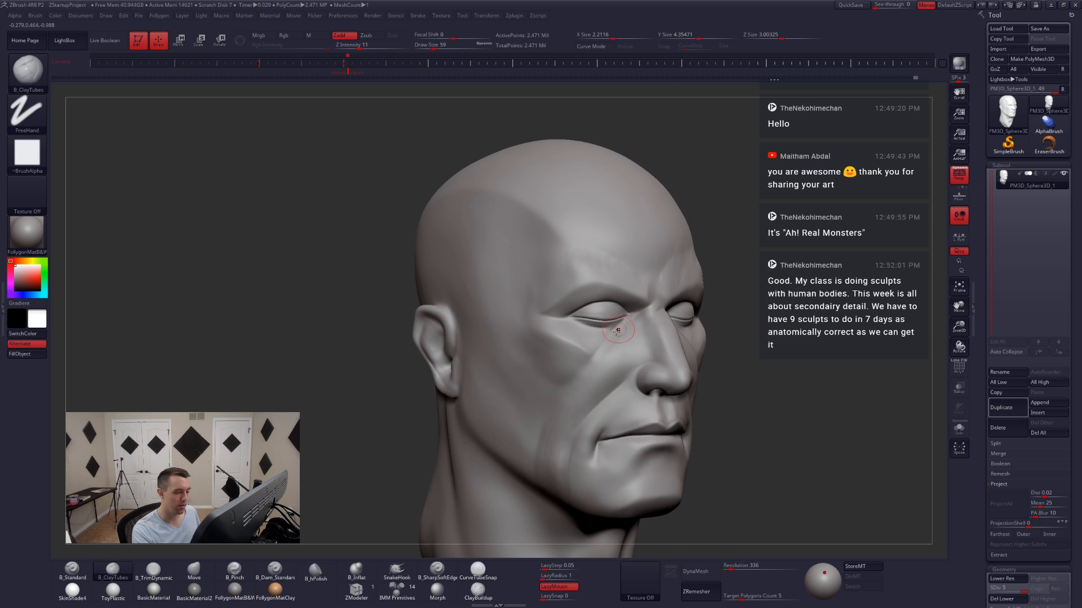
right_click_drag(591, 371, 587, 363)
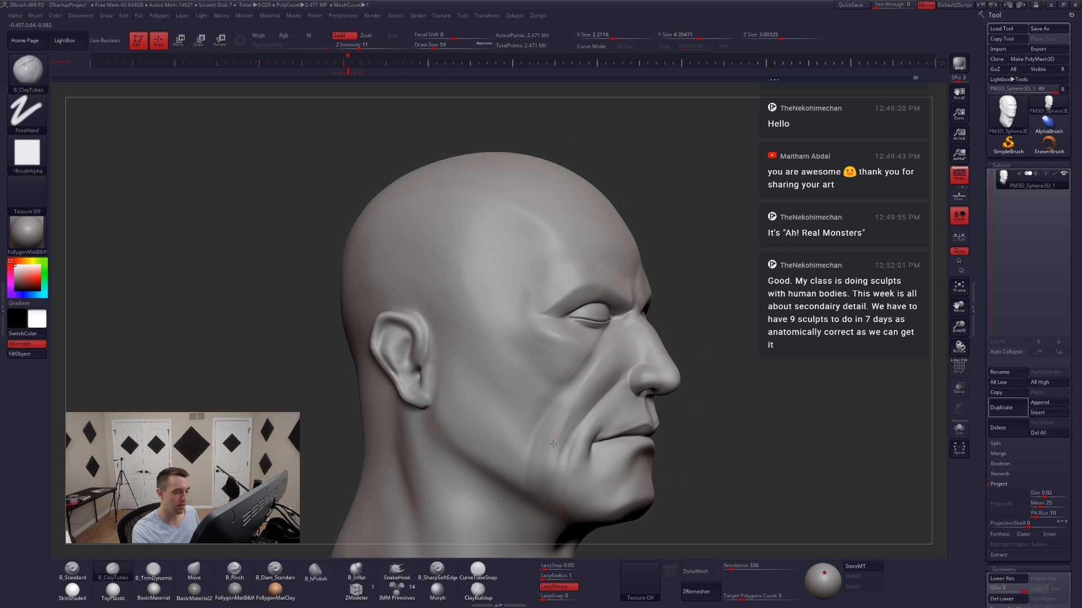
key("space")
left_click_drag(553, 444, 556, 444)
right_click_drag(569, 405, 534, 361)
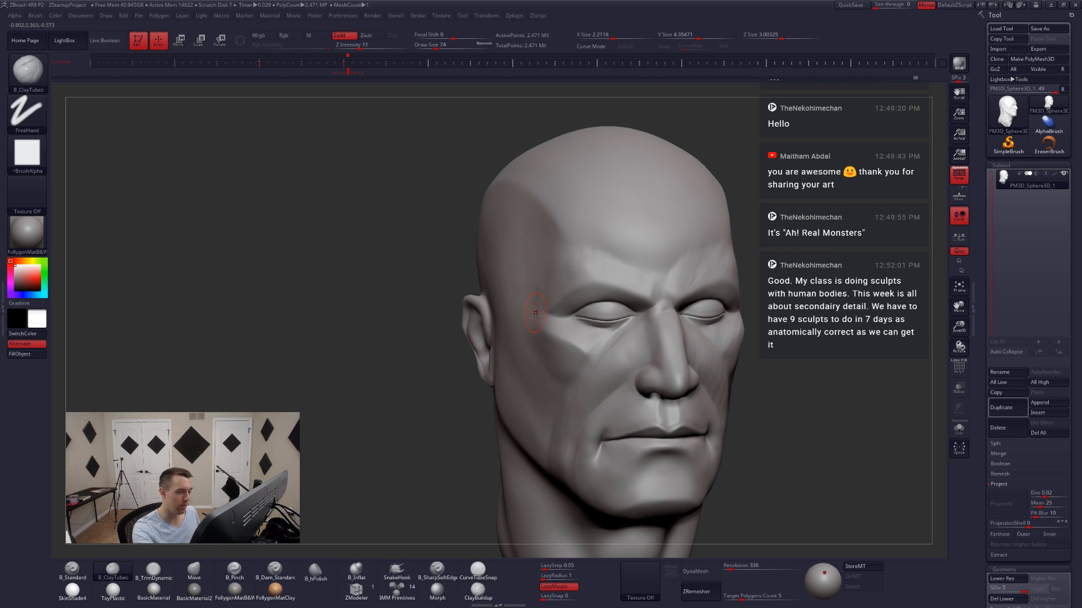
- Smooth the cheekbone plane and refine it from a low side view with ClayTubes at draw size 90
key("shift")
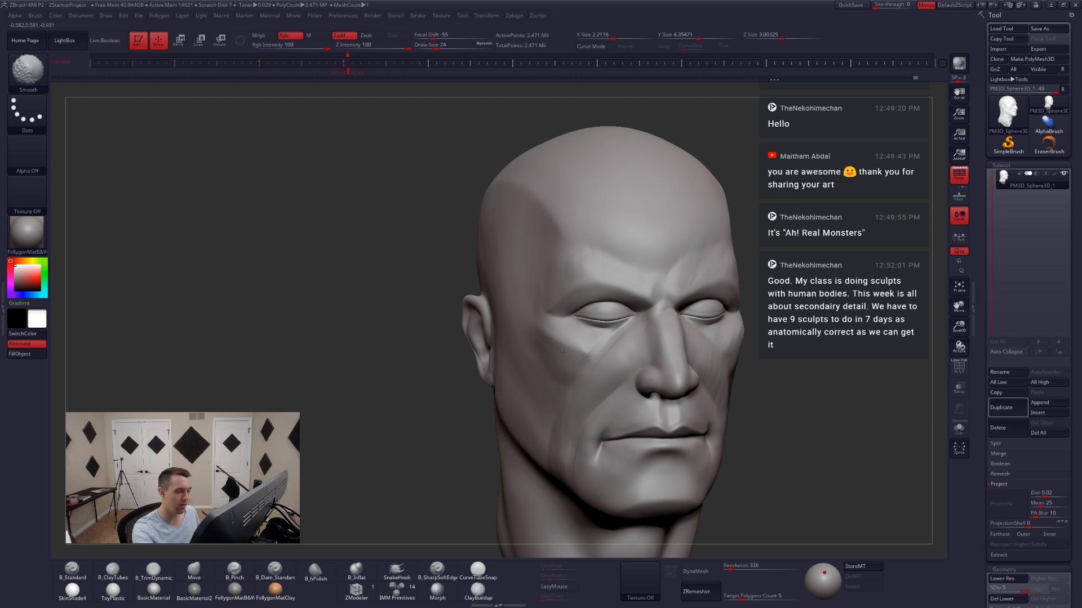
right_click_drag(562, 352, 533, 354, "shift")
right_click_drag(782, 388, 753, 361, "ctrl")
mouse_move(620, 360)
right_mouse_down("alt")
mouse_move(710, 389)
mouse_move(614, 399)
mouse_move(634, 366)
right_mouse_up("alt")
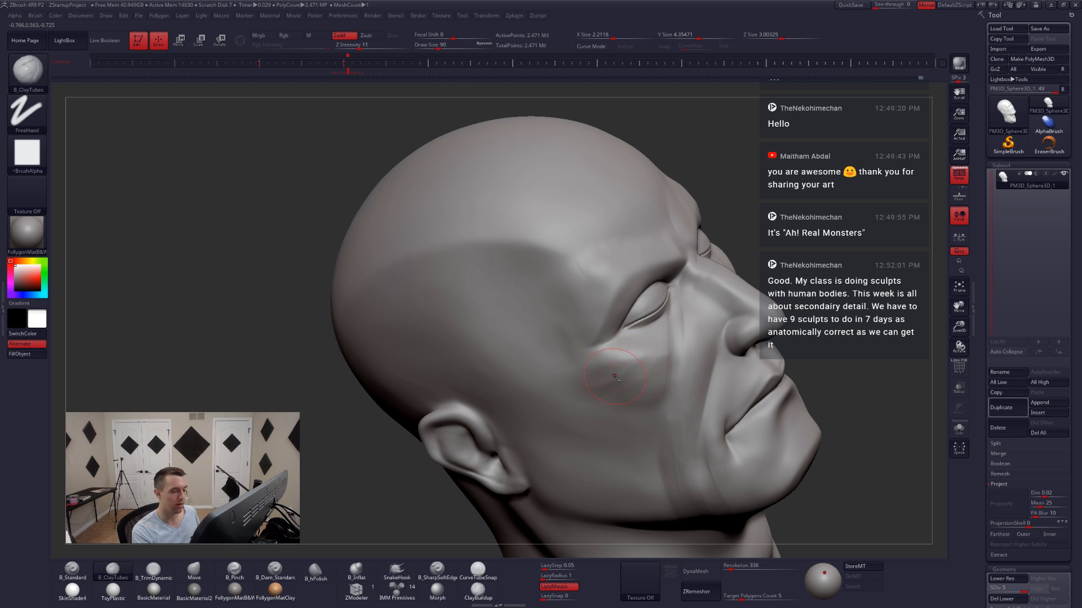
- Refine the cheekbone below the outer eye corner with ClayTubes and smooth it at draw sizes 51 and 71
key("space")
left_click_drag(637, 367, 643, 353)
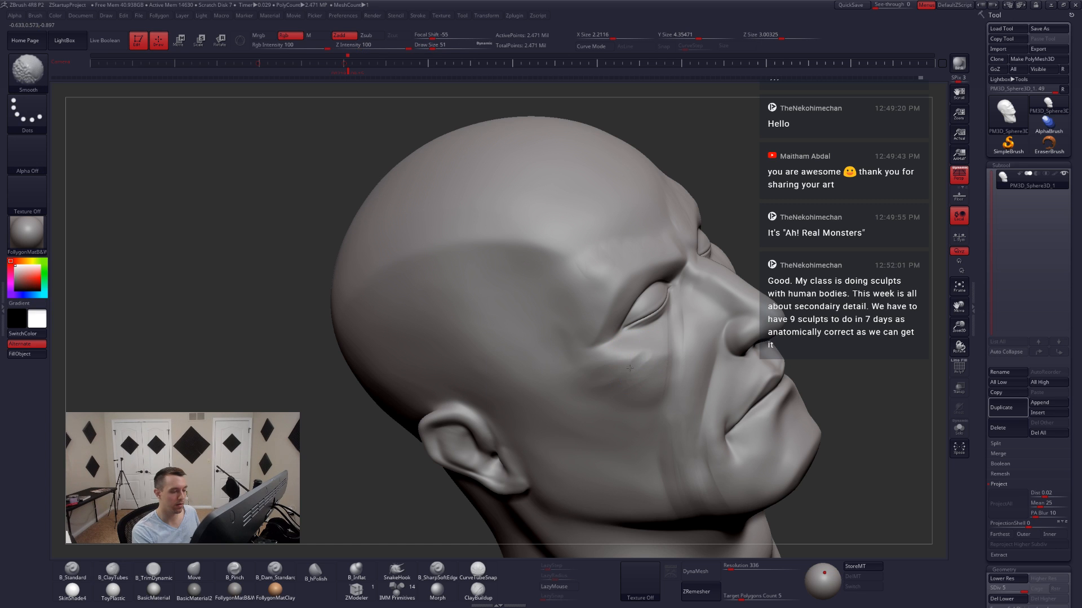
right_click_drag(639, 366, 611, 390)
key("space")
left_click_drag(643, 392, 648, 391)
mouse_move(648, 391)
right_mouse_down()
mouse_move(632, 414)
mouse_move(656, 421)
mouse_move(624, 401)
right_mouse_up()
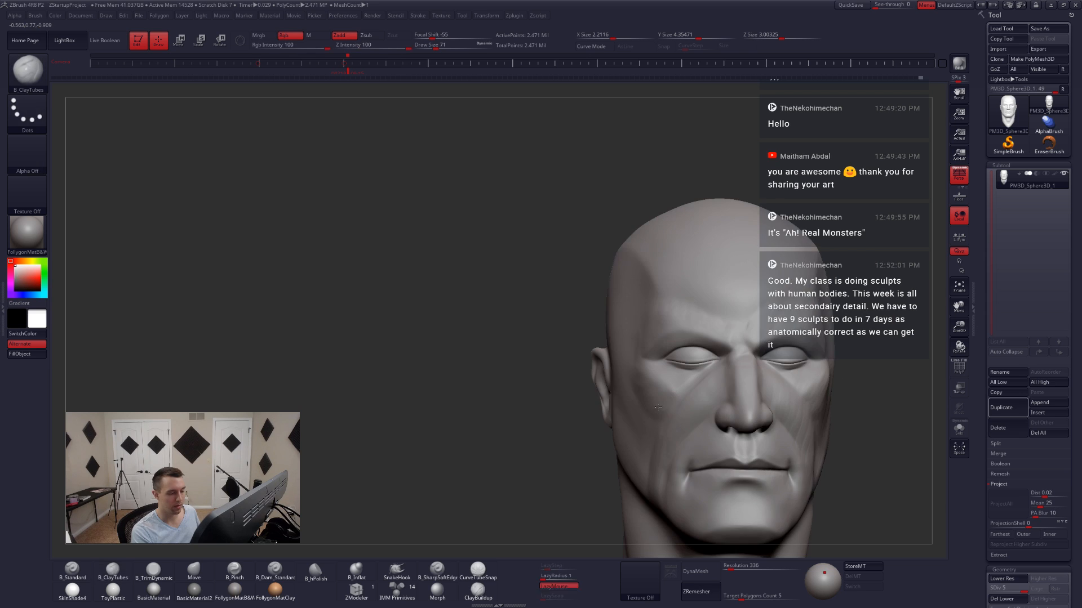
- Blend the cheek planes from further out with ClayTubes at draw size 94, checking three-quarter and front views
right_click_drag(698, 395, 619, 380, "alt")
key("space")
left_click_drag(615, 378, 620, 379)
mouse_move(620, 378)
right_mouse_down()
mouse_move(645, 373)
mouse_move(627, 363)
mouse_move(635, 367)
right_mouse_up()
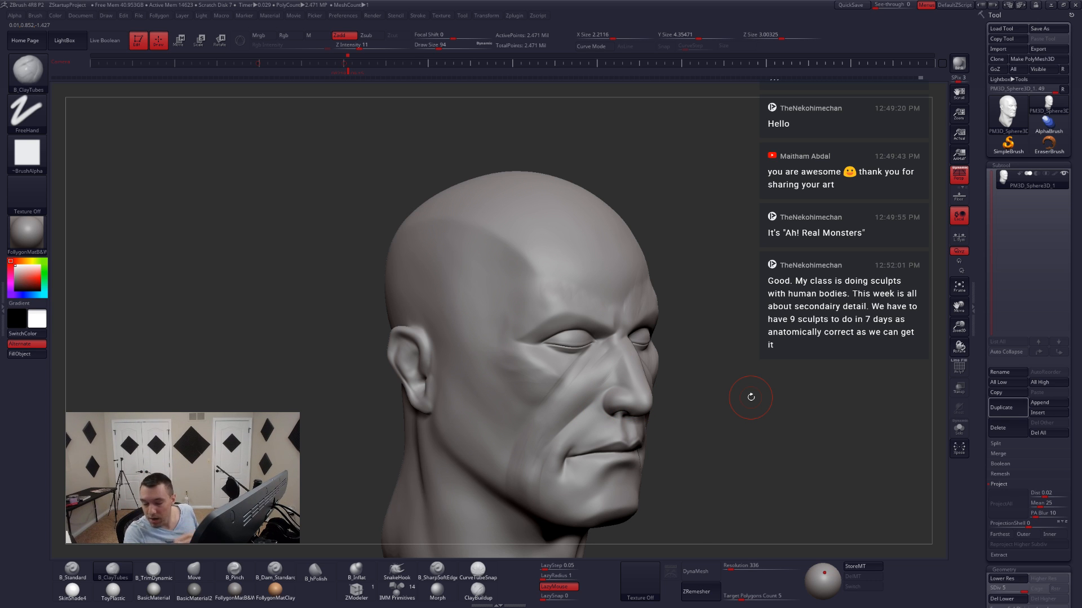
left_click_drag(789, 398, 757, 403)
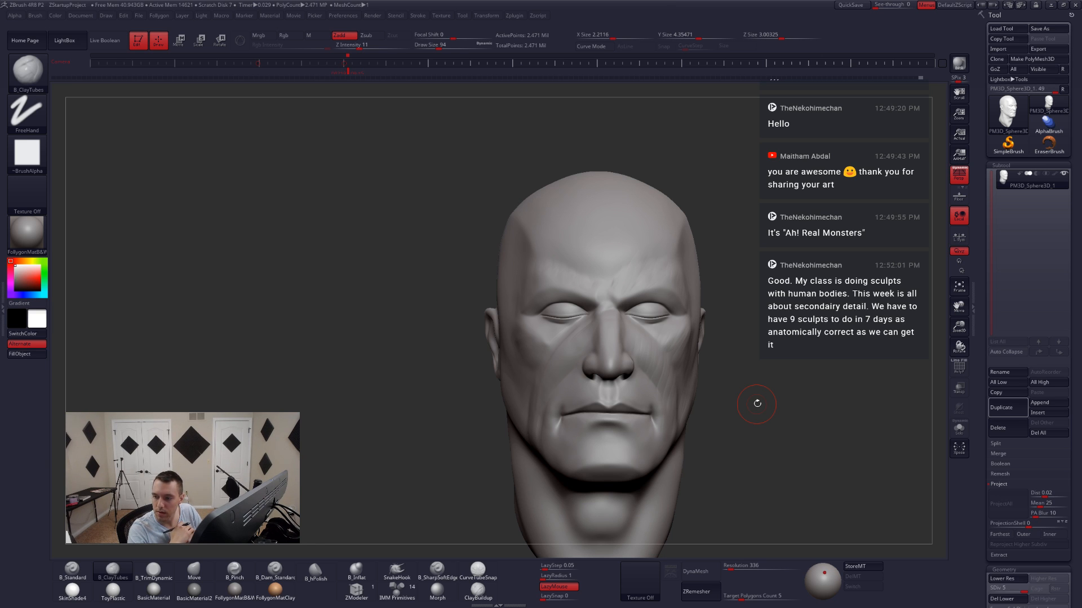
left_click_drag(712, 391, 644, 392)
- Lay ClayTubes strokes down the front of the cheek beside the nose at draw size 87
mouse_move(643, 393)
right_mouse_down("ctrl")
mouse_move(608, 382)
mouse_move(625, 307)
right_mouse_up("ctrl")
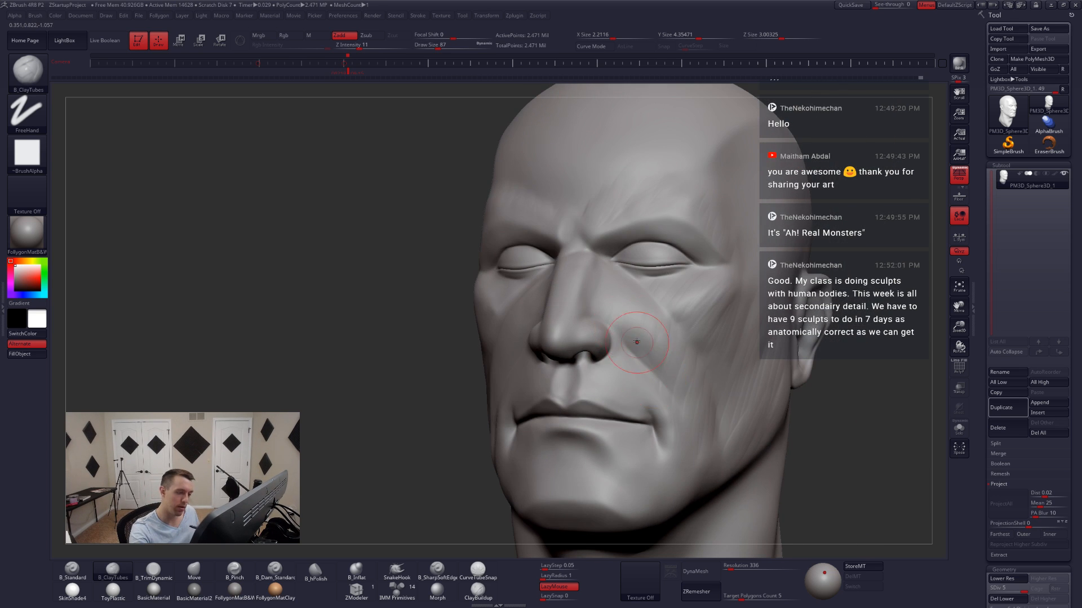
left_click_drag(644, 331, 671, 391)
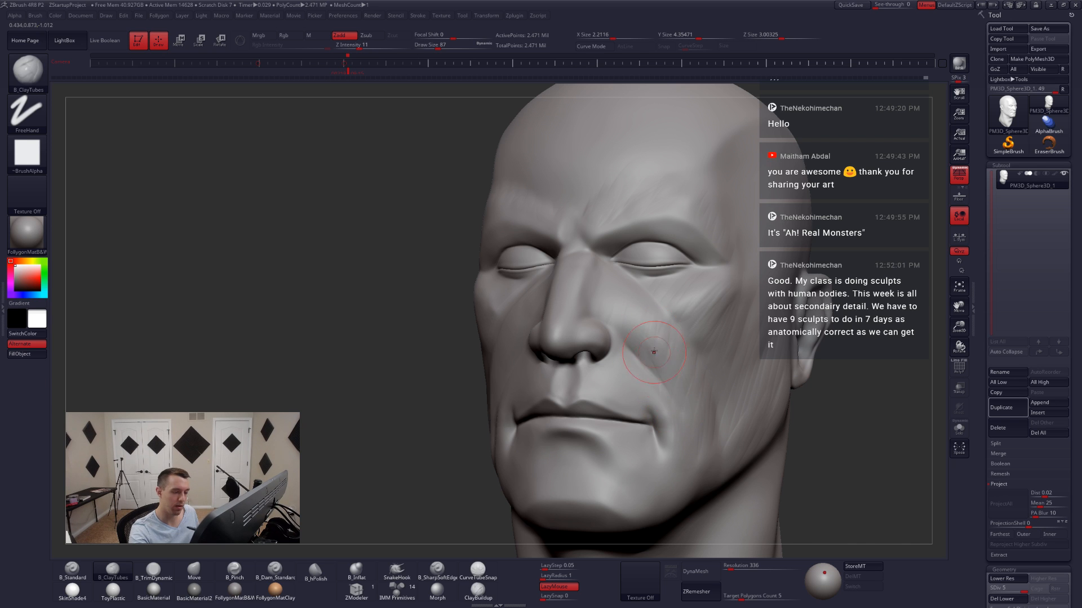
right_click_drag(507, 349, 688, 393)
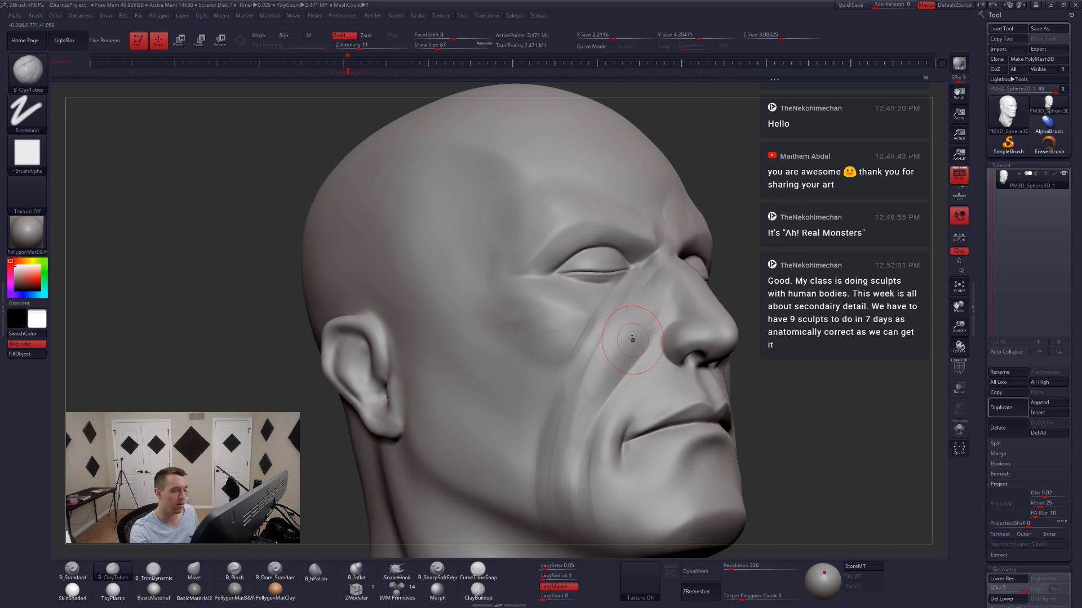
left_click_drag(638, 280, 567, 407)
right_click_drag(555, 372, 603, 367)
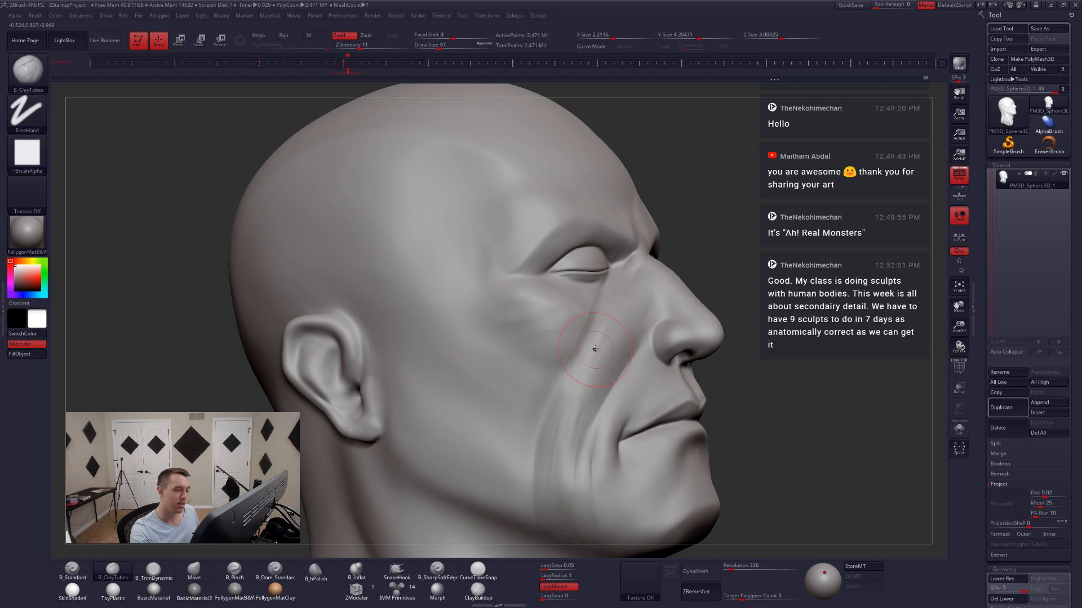
- Extend long ClayTubes strokes from the cheek beside the mouth down to the jawline at draw size 97
left_click_drag(565, 408, 559, 428)
left_click_drag(599, 330, 551, 462)
right_click_drag(534, 432, 568, 370, "alt")
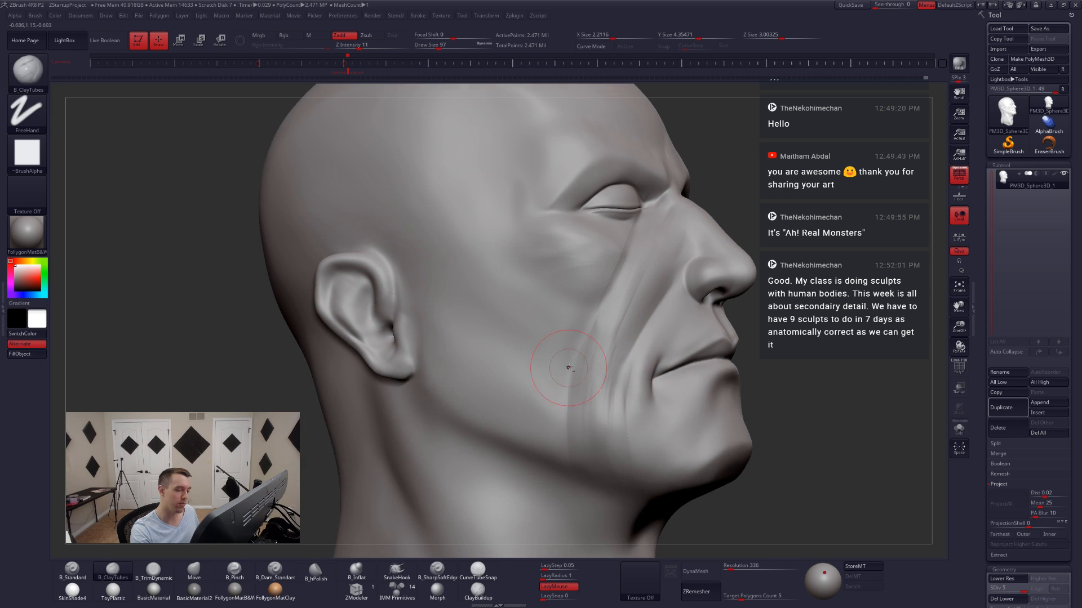
left_click_drag(589, 346, 556, 448)
- Build up the planes beside the chin and below the mouth corner with ClayTubes at draw size 83
mouse_move(565, 484)
right_mouse_down()
mouse_move(642, 446)
mouse_move(685, 394)
right_mouse_up()
key("space")
left_click_drag(684, 423, 681, 423)
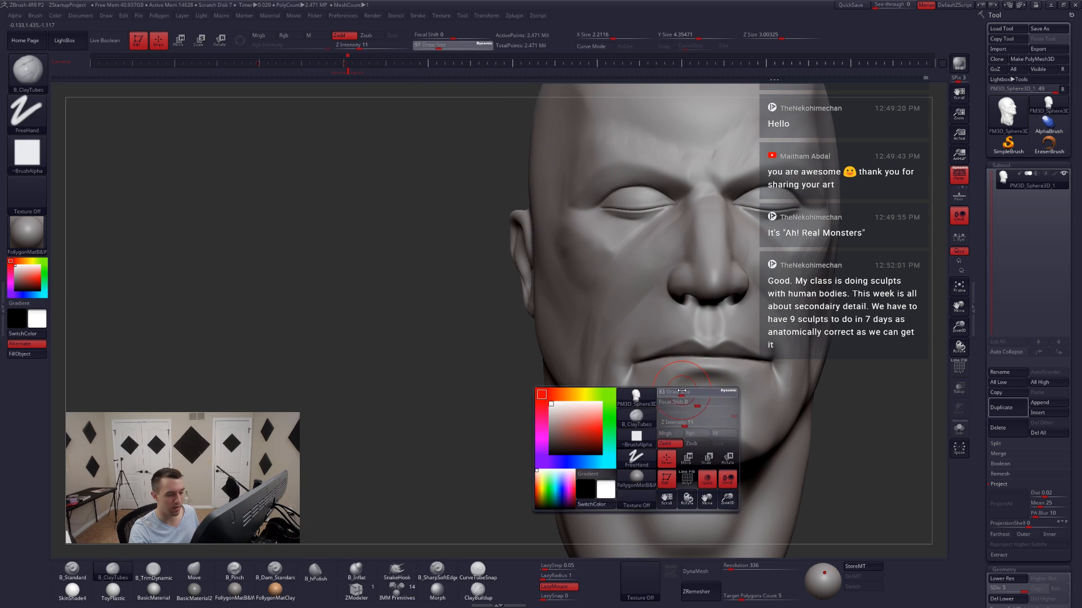
right_click_drag(647, 402, 692, 377)
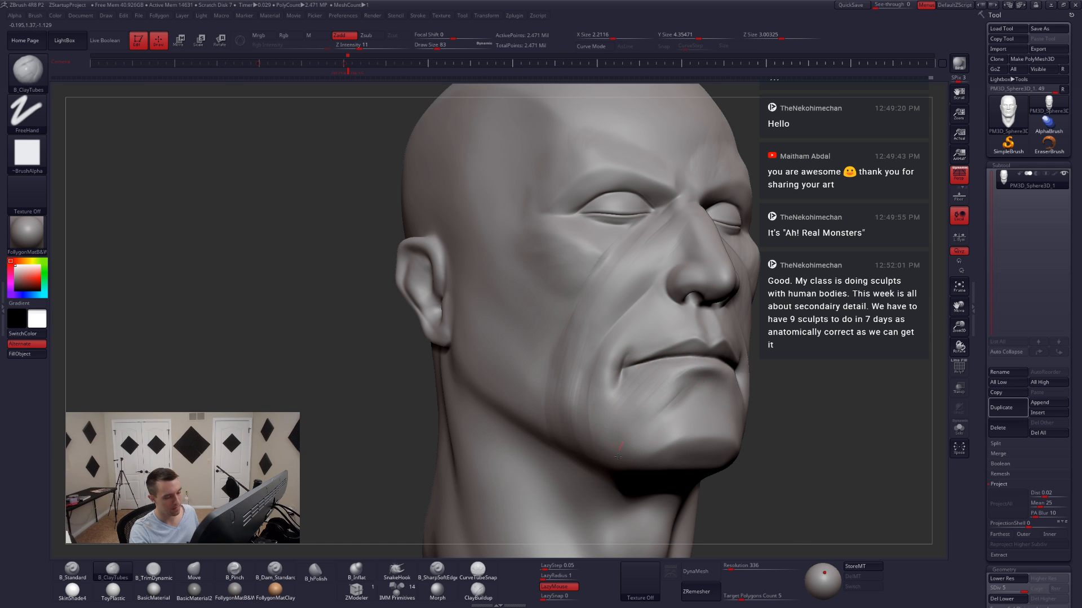
mouse_move(618, 455)
right_mouse_down()
mouse_move(637, 405)
mouse_move(674, 402)
mouse_move(655, 419)
right_mouse_up()
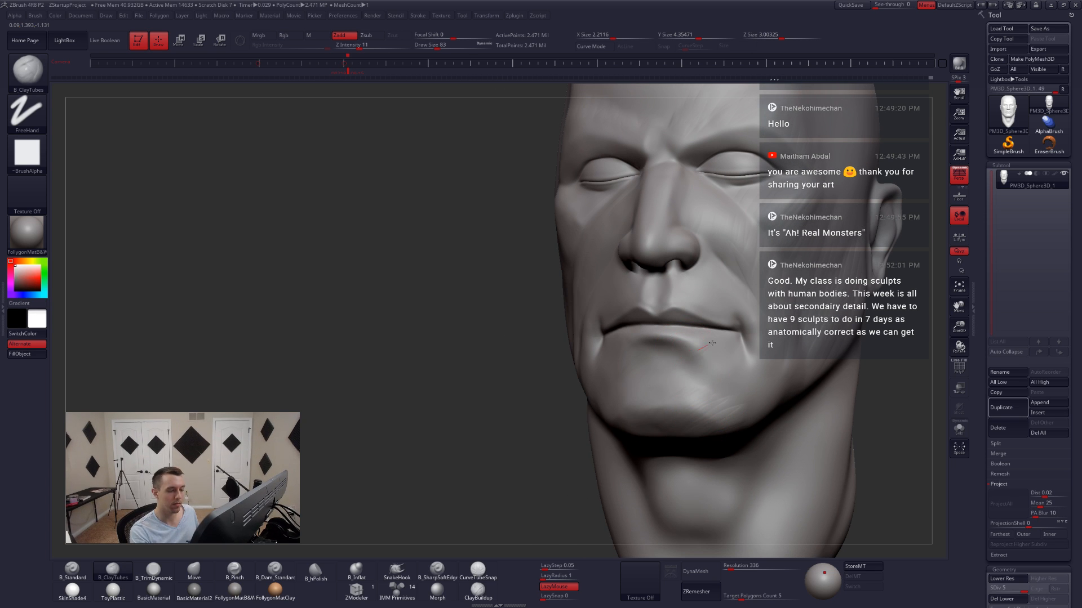
left_click_drag(744, 373, 742, 386)
mouse_move(742, 389)
right_mouse_down("shift")
mouse_move(758, 384)
mouse_move(694, 390)
right_mouse_up("shift")
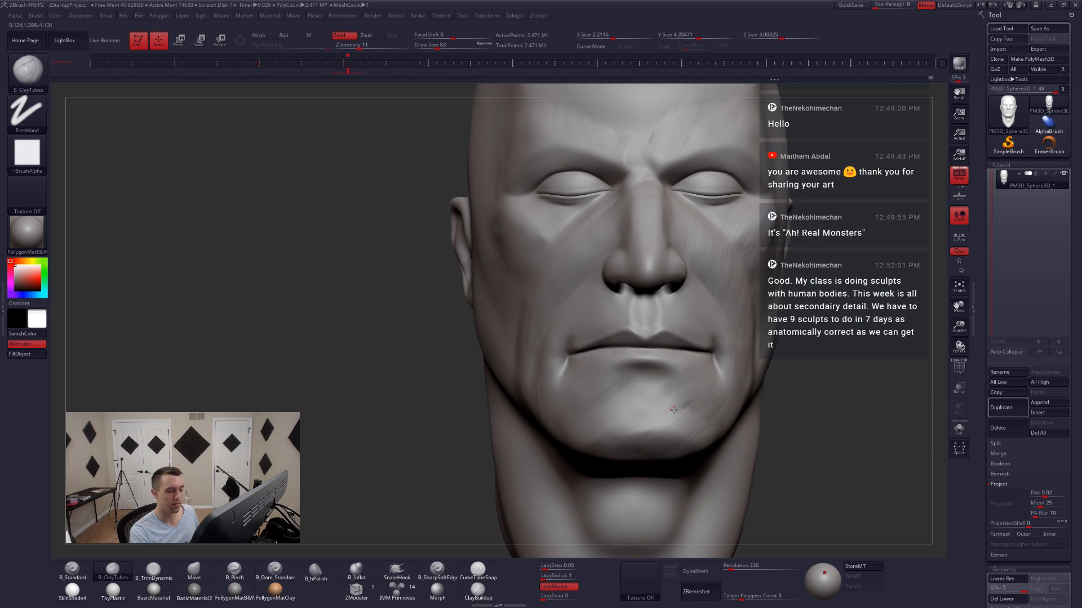
- Refine the area under the lower lip, switching from ClayTubes to the Move brush at draw size 108
key("space")
left_click_drag(654, 382, 647, 383)
mouse_move(648, 387)
right_mouse_down()
mouse_move(679, 379)
mouse_move(637, 369)
right_mouse_up()
key("b")
key("m")
key("v")
key("space")
mouse_move(639, 368)
left_mouse_down()
mouse_move(549, 361)
mouse_move(648, 399)
mouse_move(862, 395)
mouse_move(666, 376)
left_mouse_up()
- Lasso-mask the area between the mouth line and the chin, and invert the mask to leave only it editable
key("ctrl")
key("space")
left_click_drag(813, 362, 825, 378, "ctrl")
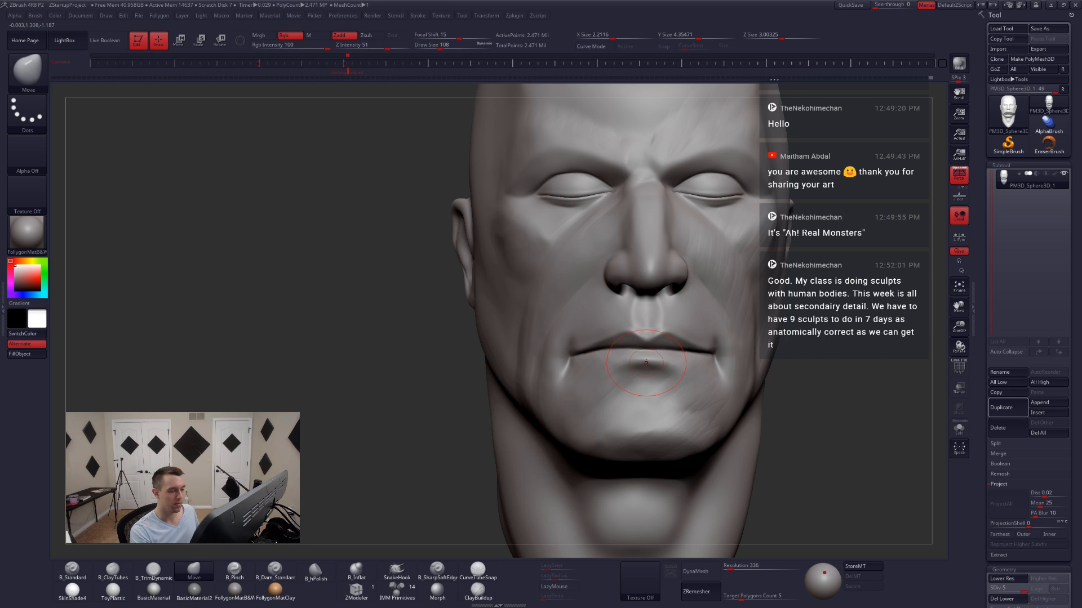
mouse_move(643, 352)
left_mouse_down("ctrl")
mouse_move(811, 411)
mouse_move(828, 366)
left_mouse_up("ctrl")
left_click(819, 377, "ctrl")
key("ctrl+shift+f")
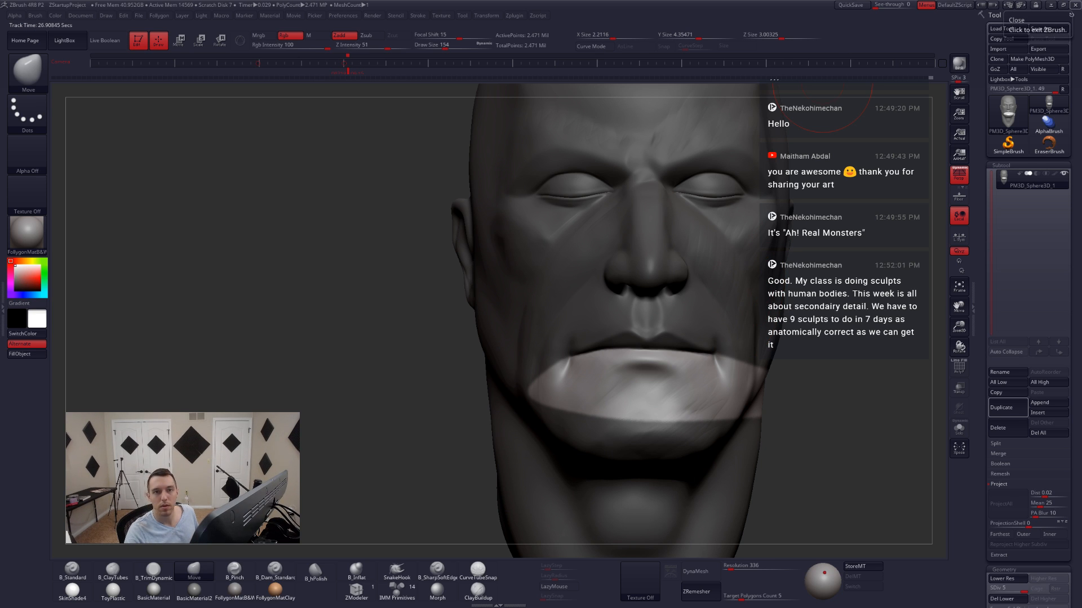
- Adjust the unmasked area below the lower lip with Move at draw sizes 172 and 112, and check the polygroups
key("space")
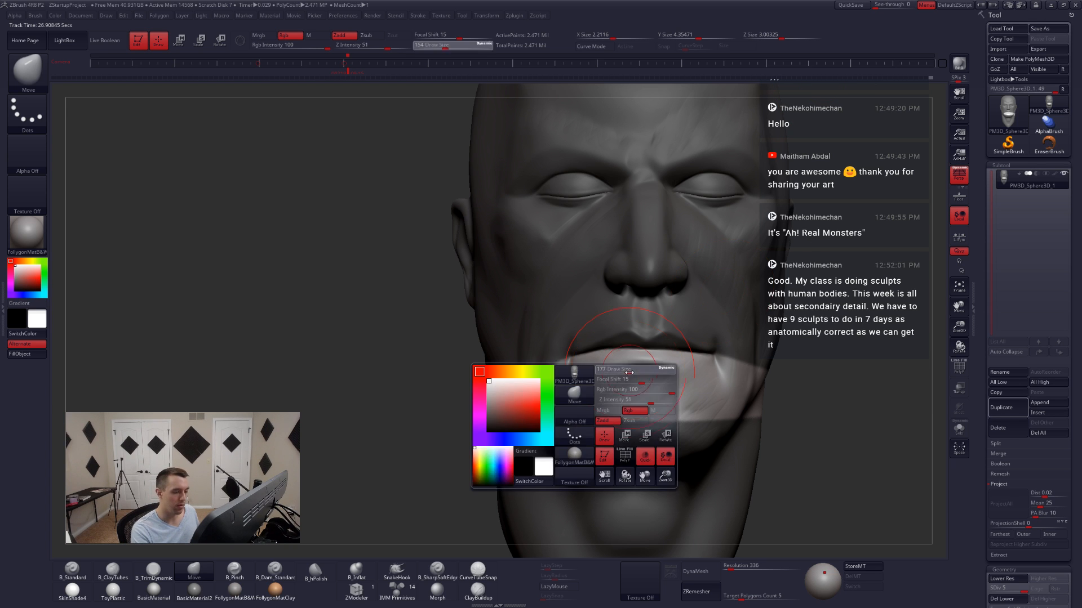
left_click(626, 378)
right_click_drag(637, 385, 718, 395)
key("space")
left_click(648, 418)
key("shift+f")
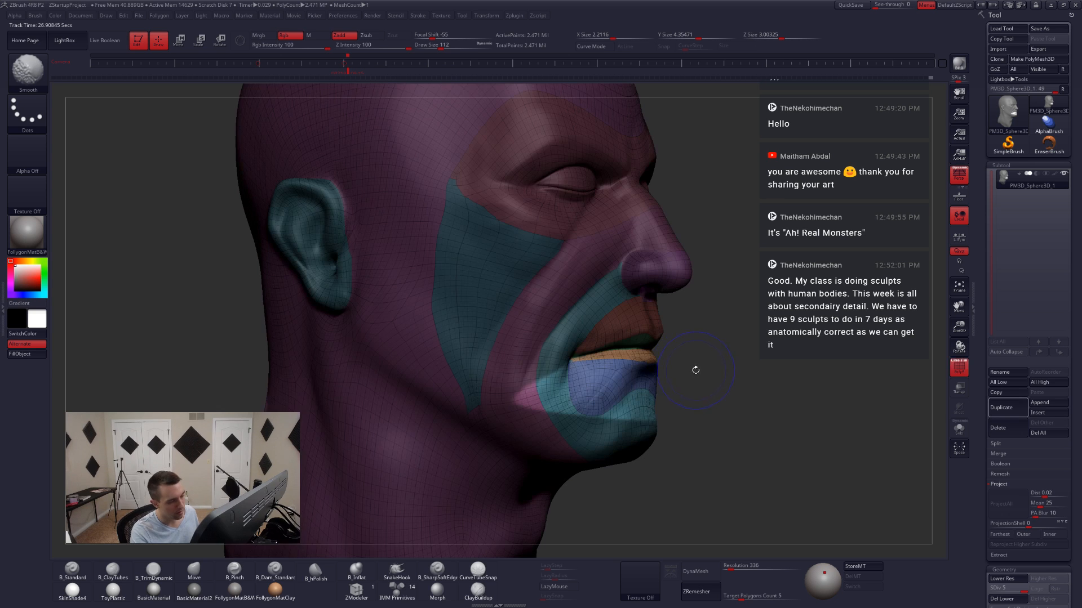
key("shift+f")
- Invert and soften the mask below the mouth, and lower the mesh by one subdivision level
left_click(696, 372, "ctrl")
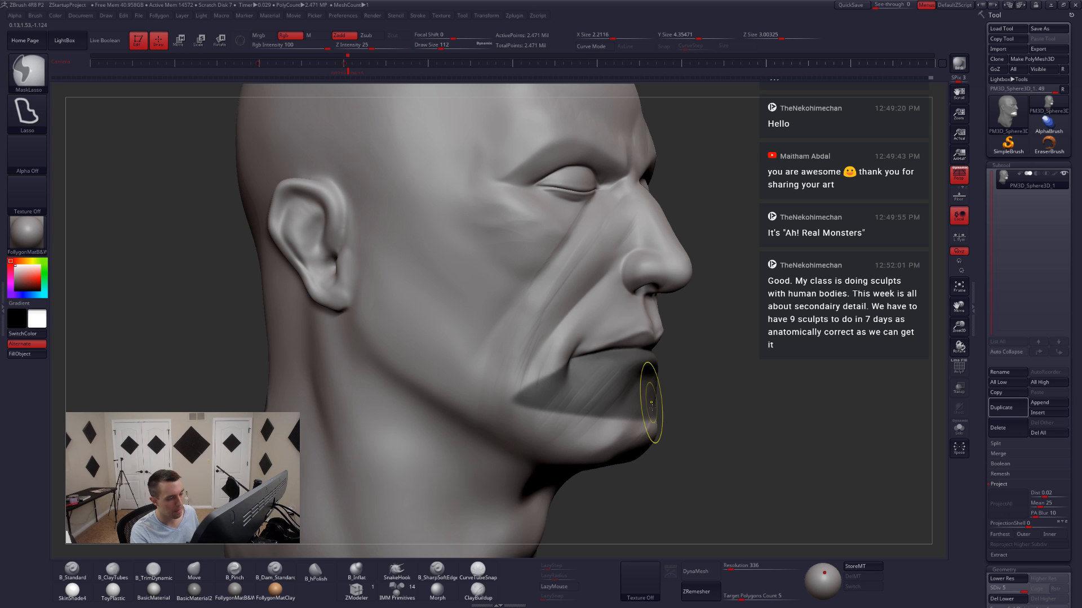
left_click(651, 402, "ctrl")
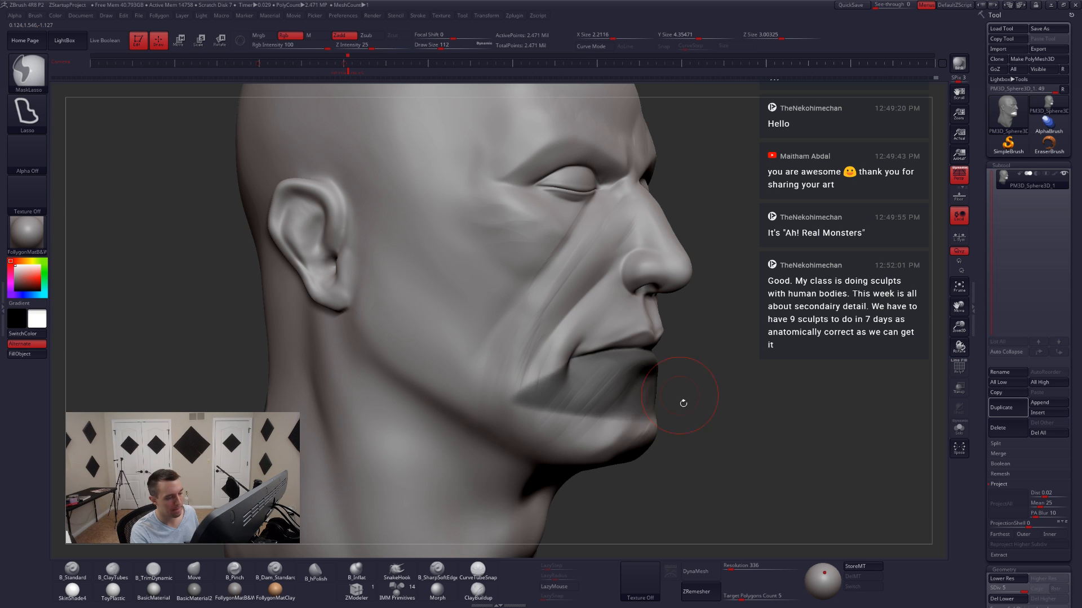
left_click(683, 403, "ctrl")
key("shift+d")
mouse_move(682, 404)
right_mouse_down()
mouse_move(606, 394)
mouse_move(626, 384)
mouse_move(618, 378)
right_mouse_up()
- Clear the mask, adjust the side of the chin with Move at draw size 62, and return to the higher subdivision level
left_click_drag(809, 362, 824, 379, "ctrl")
key("space")
left_click(676, 387)
key("d")
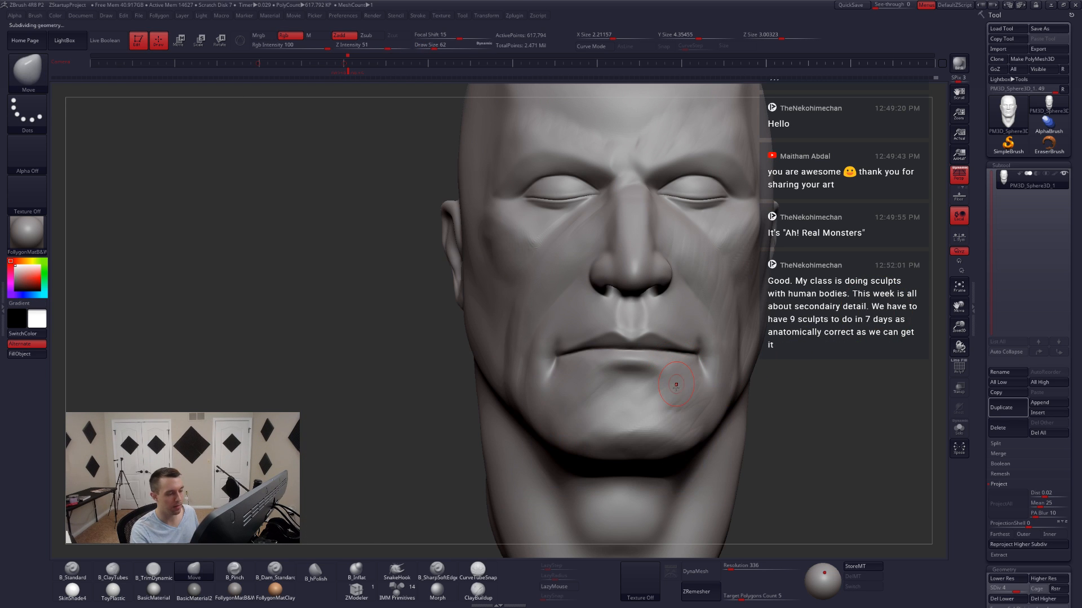
mouse_move(698, 408)
right_mouse_down()
mouse_move(667, 405)
mouse_move(711, 363)
mouse_move(665, 381)
mouse_move(697, 390)
right_mouse_up()
- Refine the cheek below the eye with ClayTubes at draw sizes 90 and 104 from a three-quarter view
key("2")
key("space")
left_click(709, 391)
key("space")
left_click(676, 368)
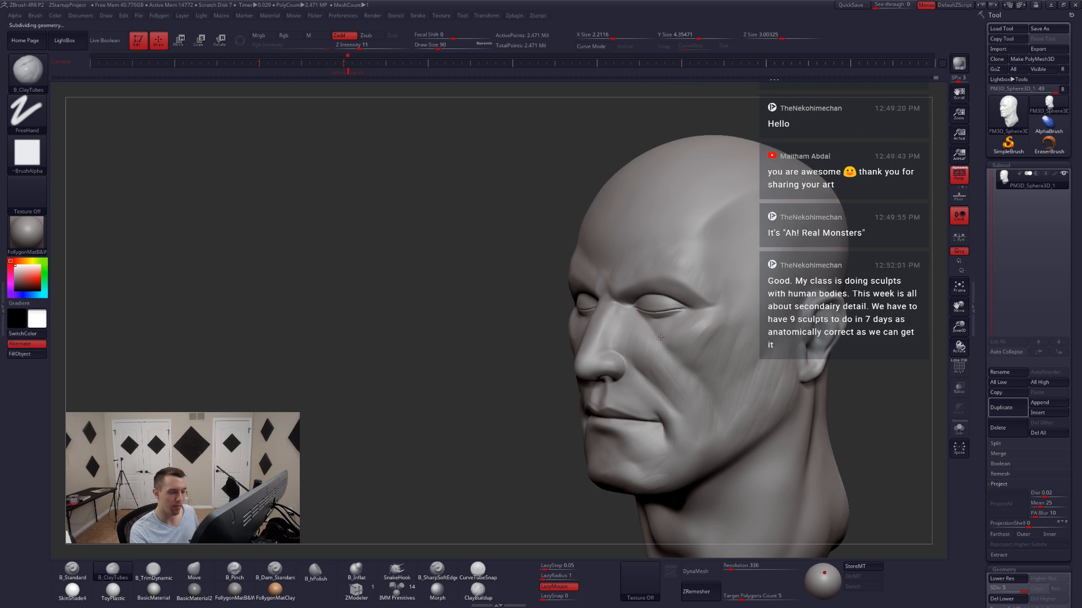
key("space")
left_click(675, 369)
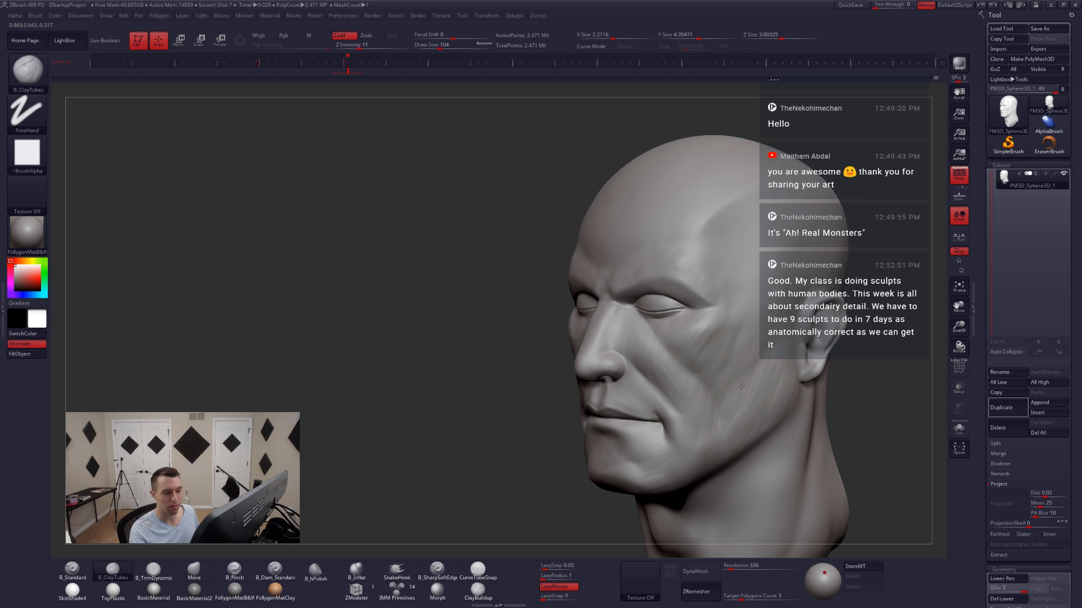
- Fill out the side of the cheek and jaw in front of the ear with ClayTubes at draw sizes 112 and 132
mouse_move(741, 392)
right_mouse_down()
mouse_move(690, 390)
mouse_move(772, 327)
mouse_move(689, 378)
right_mouse_up()
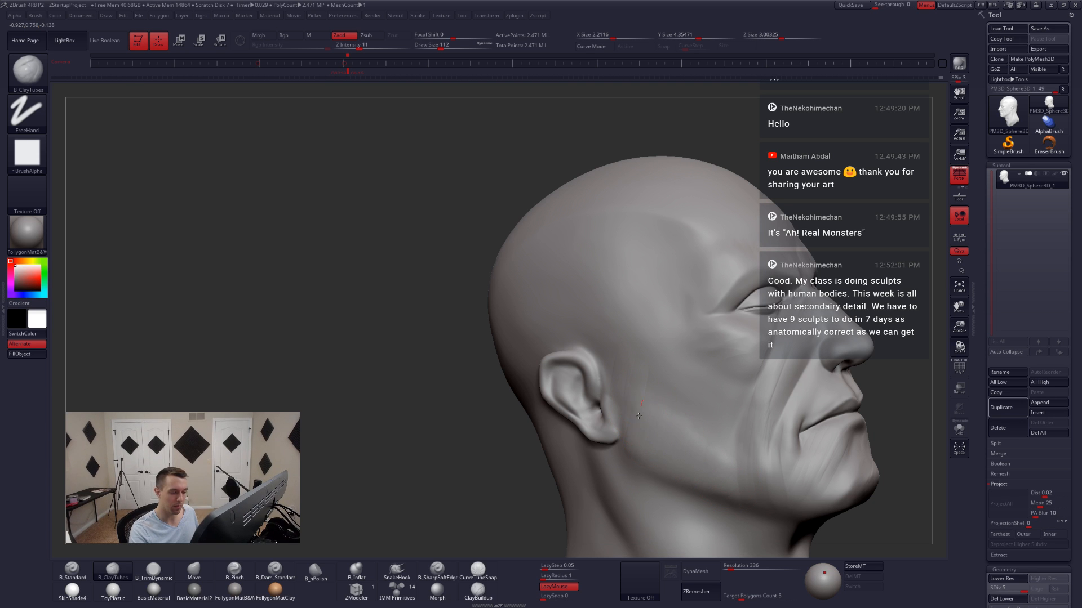
right_click_drag(699, 453, 700, 395)
key("space")
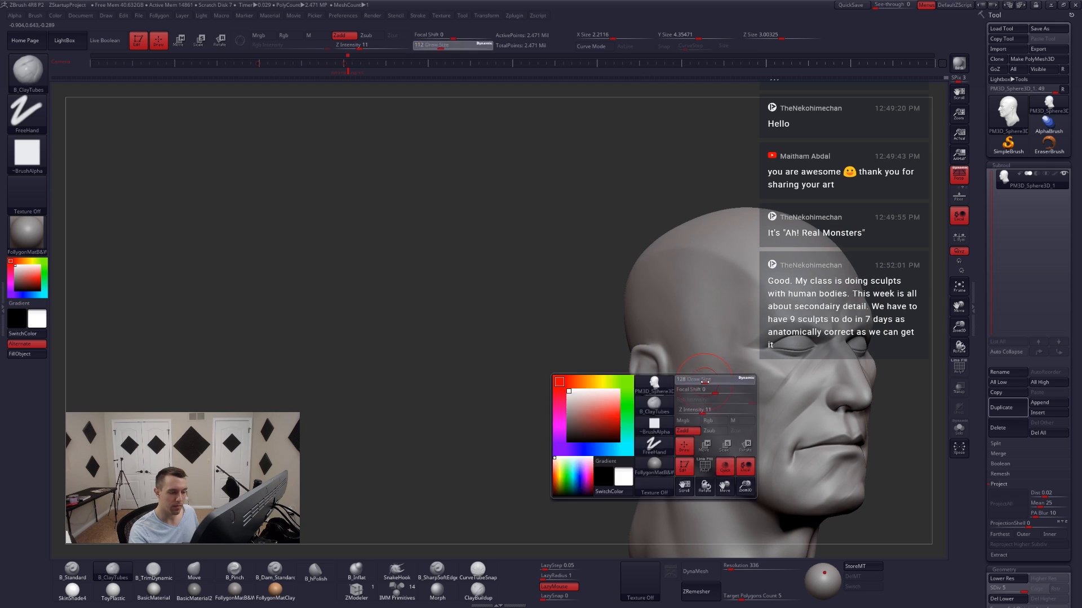
left_click(700, 382)
left_click_drag(694, 373, 685, 400)
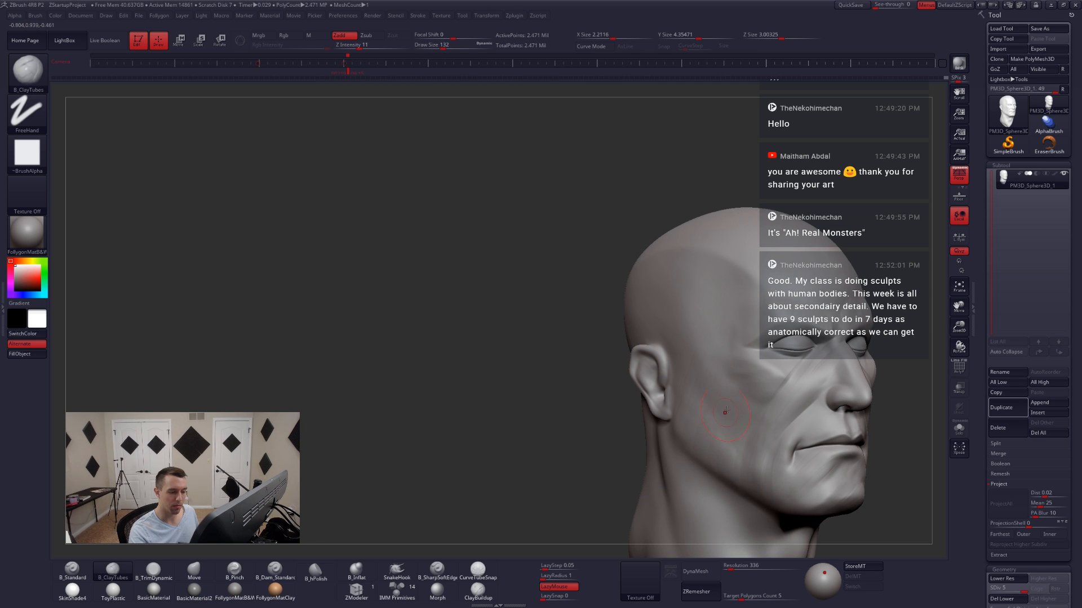
right_click_drag(737, 450, 751, 409)
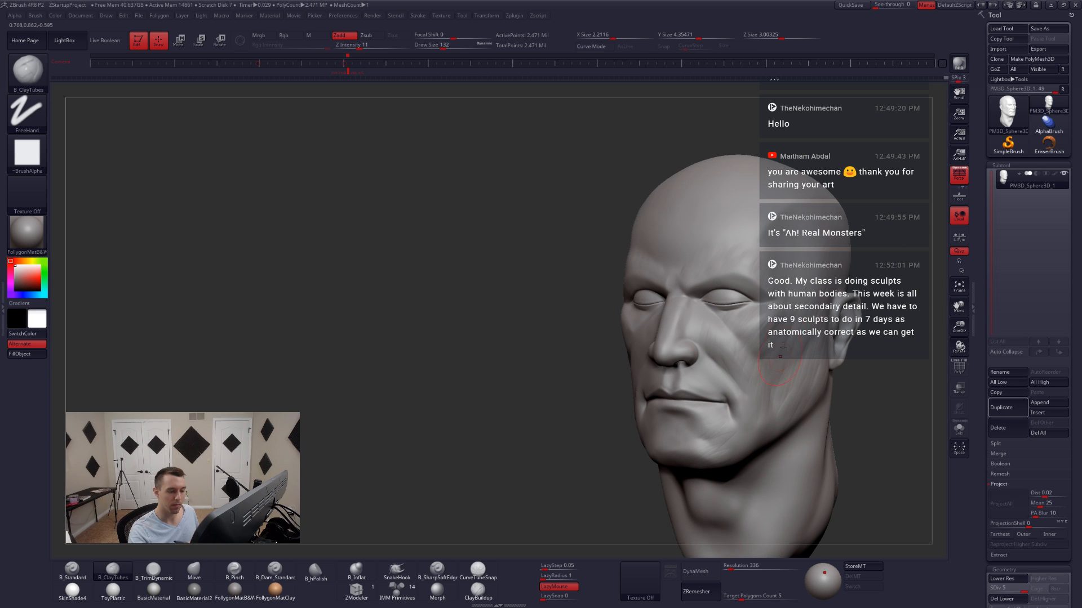
right_click_drag(803, 354, 646, 418)
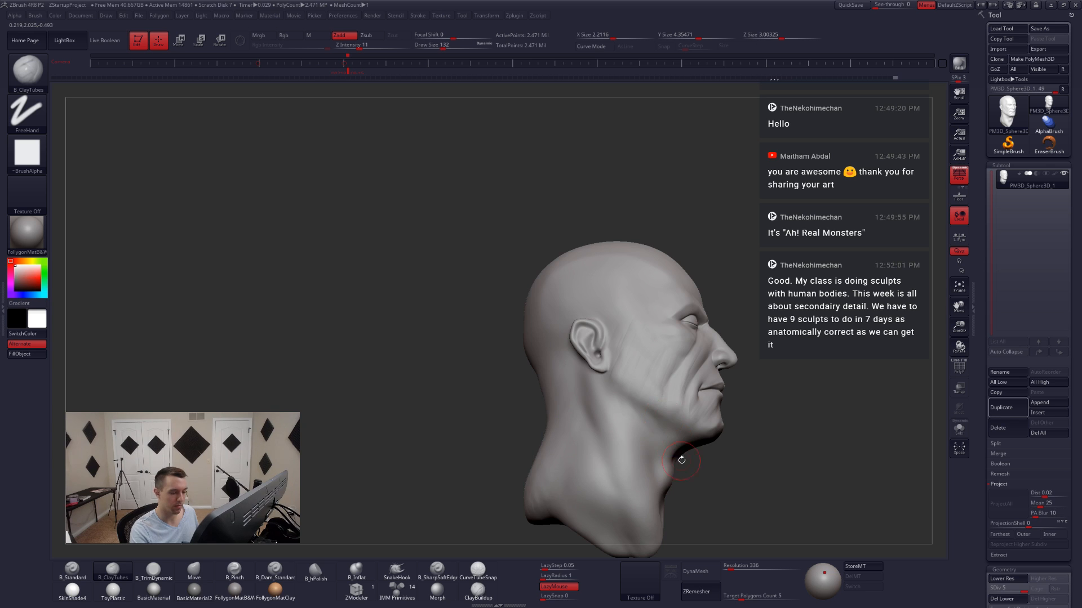
- Adjust the throat and neck shape with the Move brush, setting its draw size to 245
right_click_drag(681, 460, 623, 437)
key("4")
key("space")
left_click_drag(677, 434, 684, 435)
right_click_drag(684, 434, 700, 431)
key("space")
left_click_drag(649, 432, 653, 433)
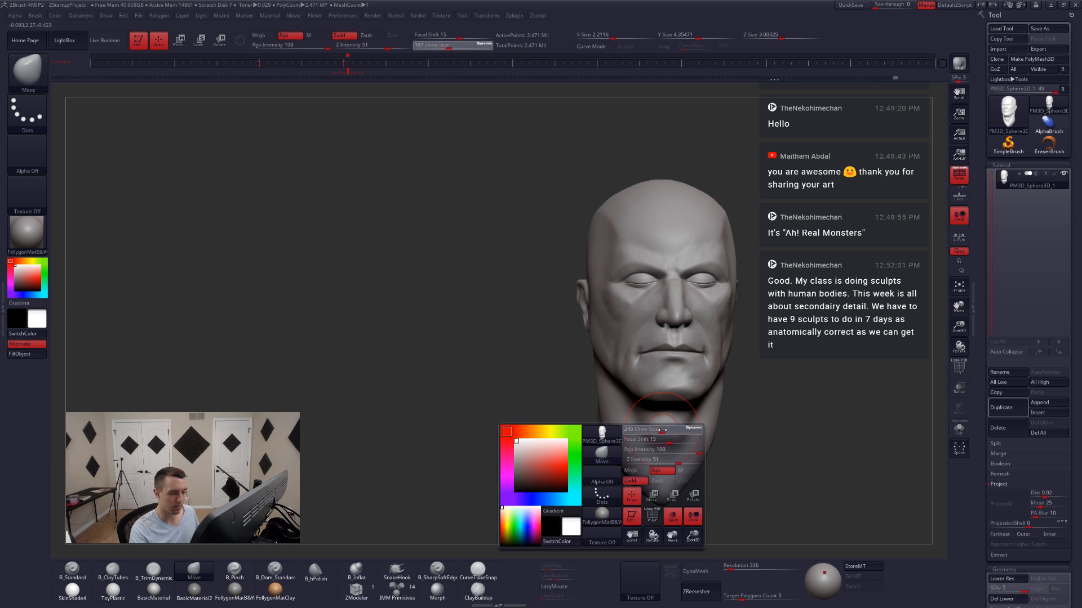
key("f")
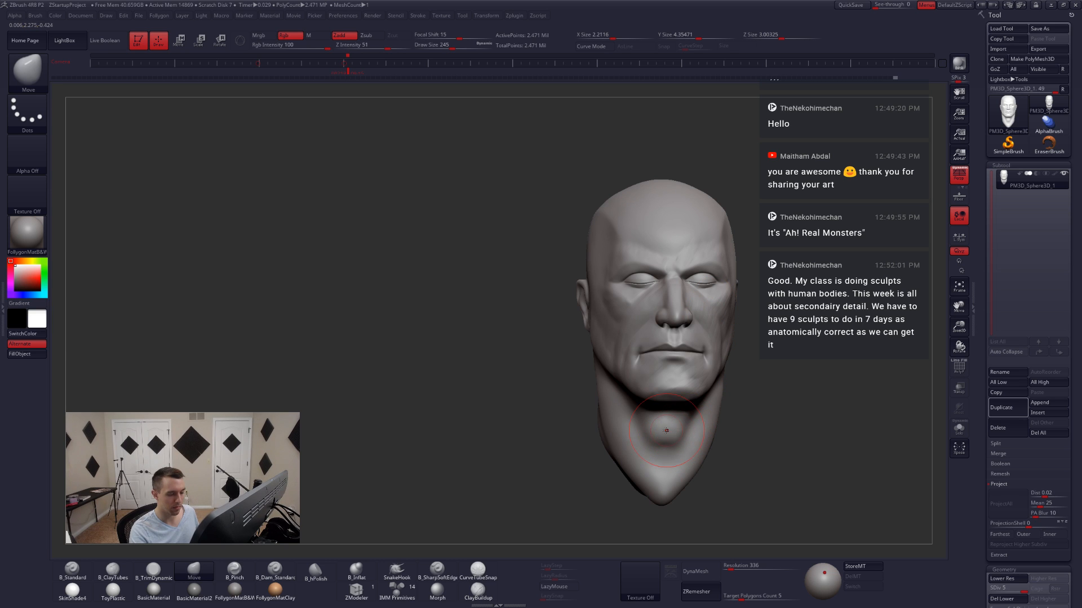
- Build up the underside of the jaw and the throat with ClayTubes at draw size 182
key("space")
mouse_move(656, 430)
right_mouse_down()
mouse_move(689, 402)
mouse_move(660, 405)
mouse_move(653, 391)
right_mouse_up()
key("b")
key("c")
key("t")
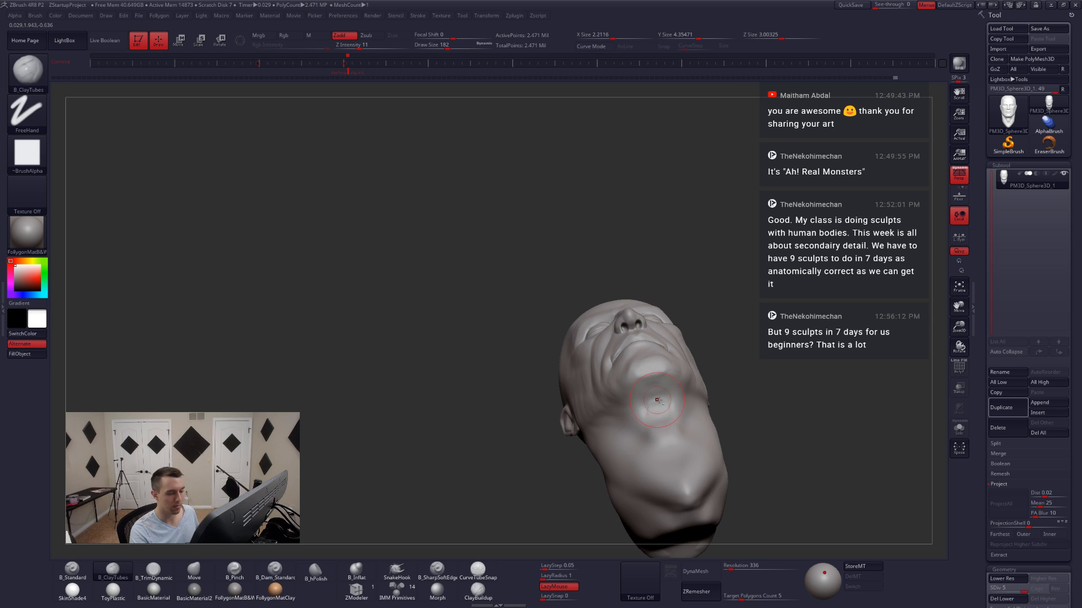
mouse_move(662, 433)
right_mouse_down()
mouse_move(672, 462)
mouse_move(645, 434)
mouse_move(699, 441)
mouse_move(724, 414)
right_mouse_up()
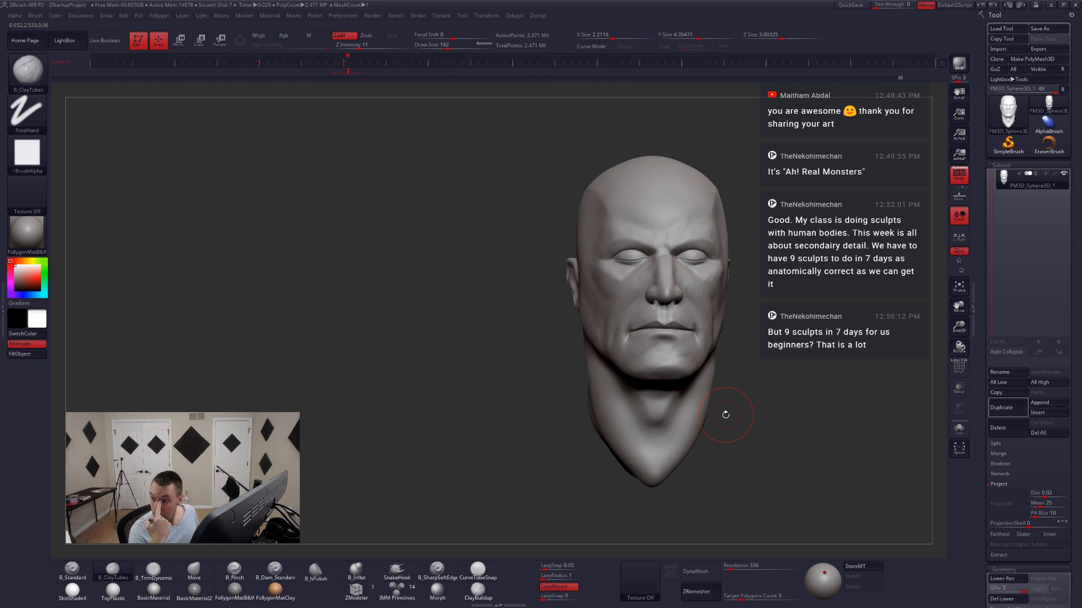
- Sculpt the neck muscle running down from behind the ear with ClayTubes at draw sizes 207 and 202
mouse_move(725, 415)
right_mouse_down()
mouse_move(701, 383)
mouse_move(614, 388)
mouse_move(614, 428)
right_mouse_up()
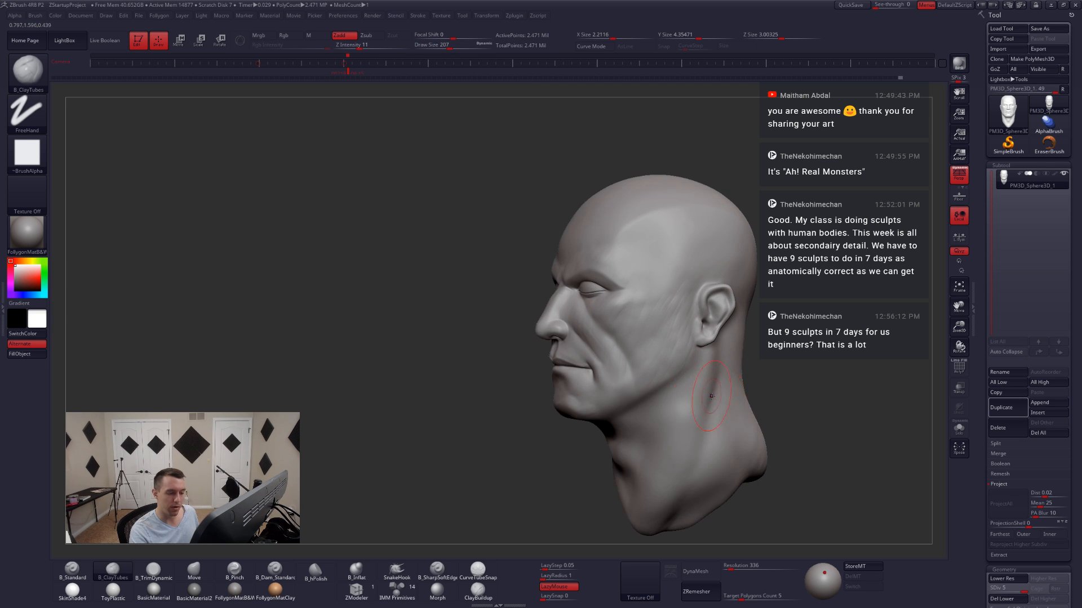
right_click_drag(710, 396, 716, 350)
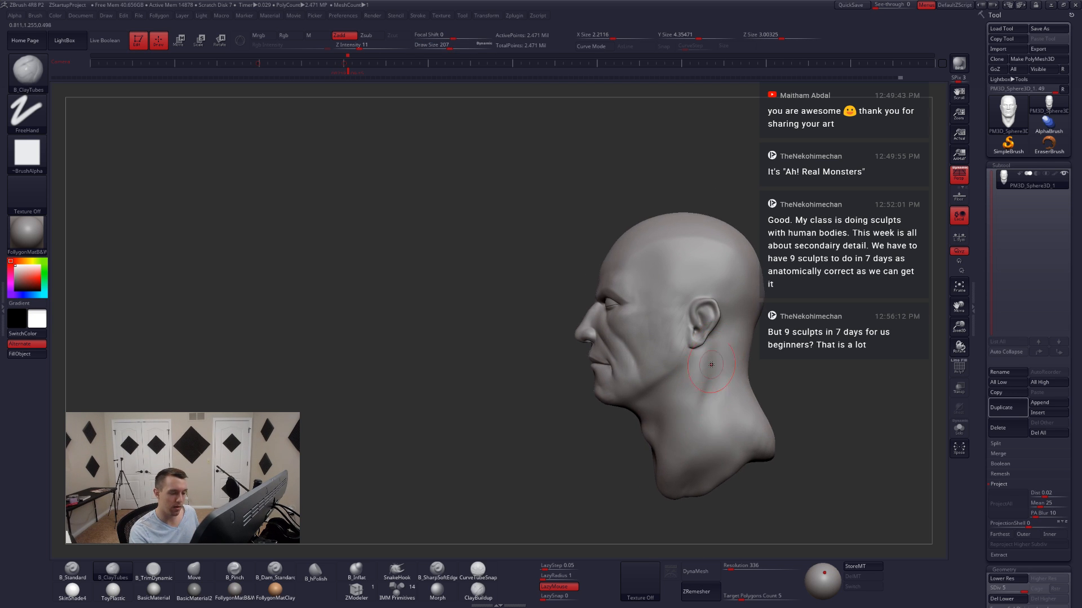
right_click_drag(695, 419, 708, 370)
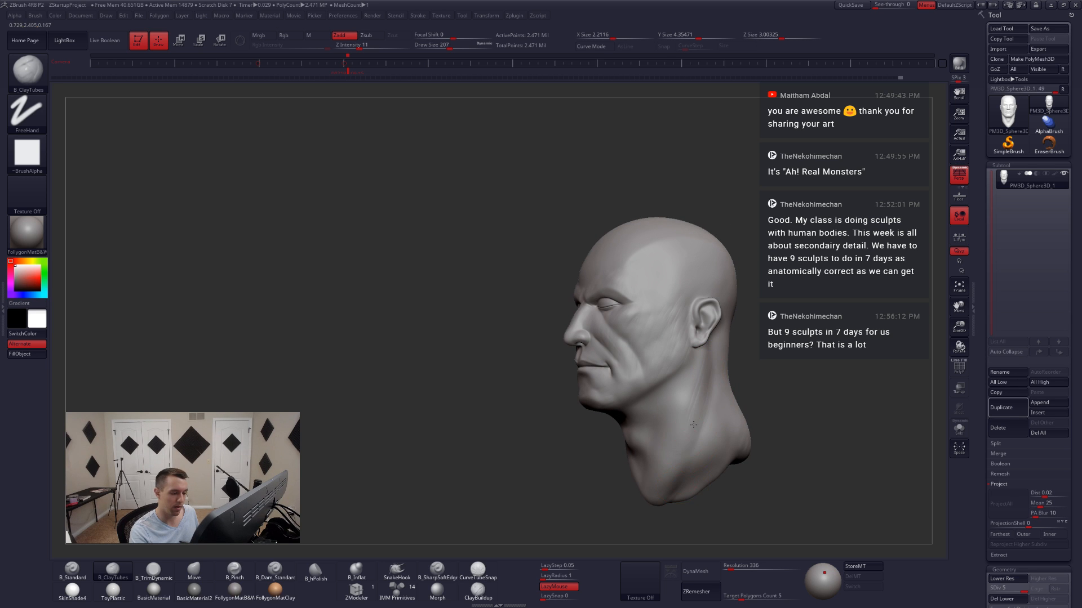
right_click_drag(693, 424, 696, 368)
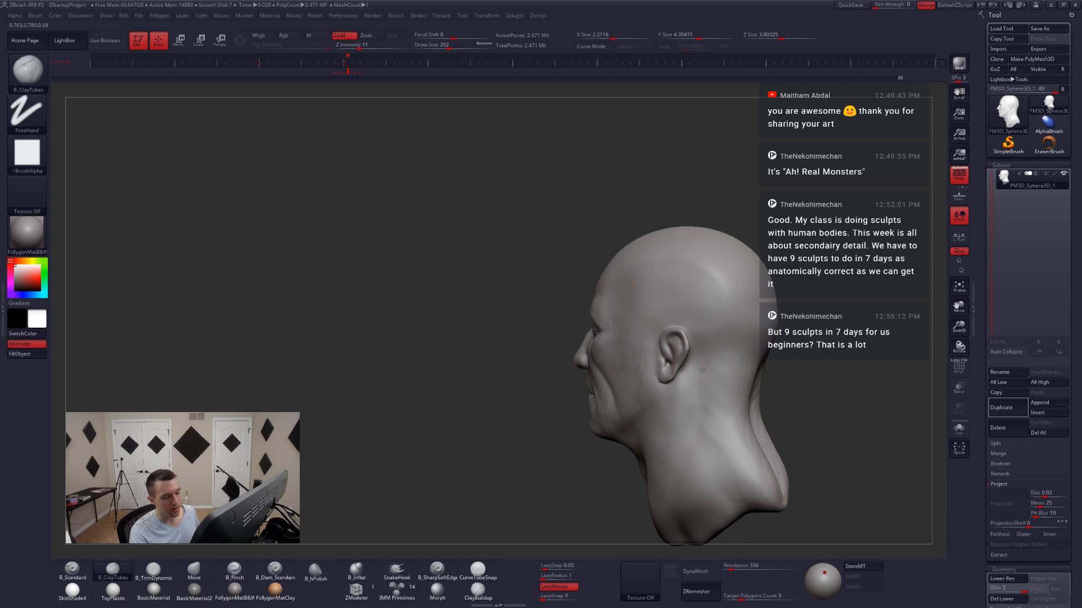
- Build up the side of the cheek between the cheekbone and jaw with ClayTubes at draw size 158
right_click_drag(691, 438, 679, 505)
mouse_move(675, 420)
right_mouse_down("alt")
mouse_move(664, 384)
mouse_move(667, 411)
right_mouse_up("alt")
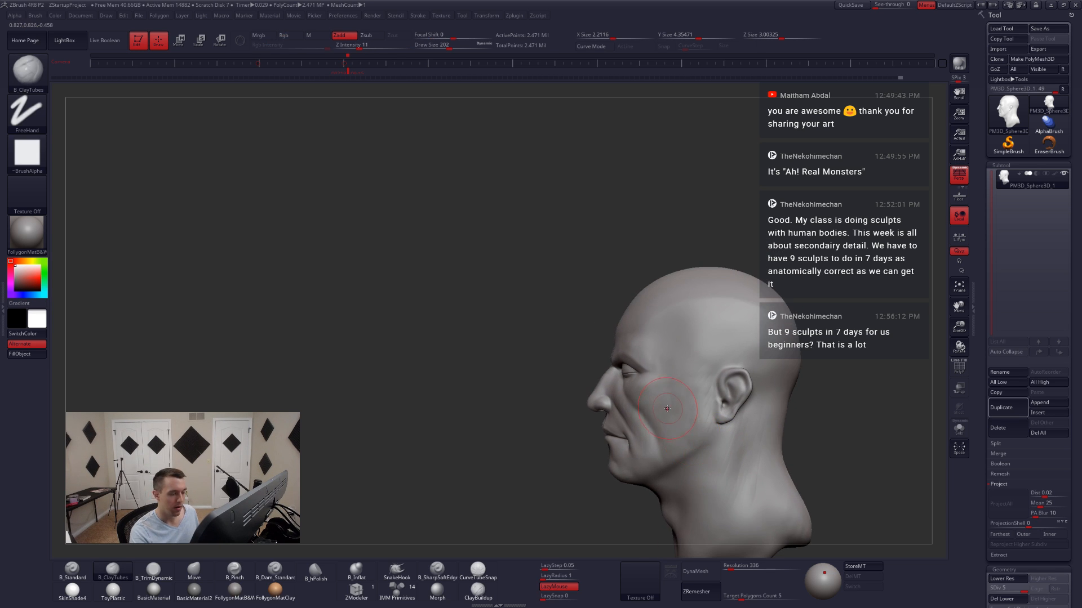
key("space")
left_click_drag(674, 400, 669, 399)
right_click_drag(648, 421, 643, 404)
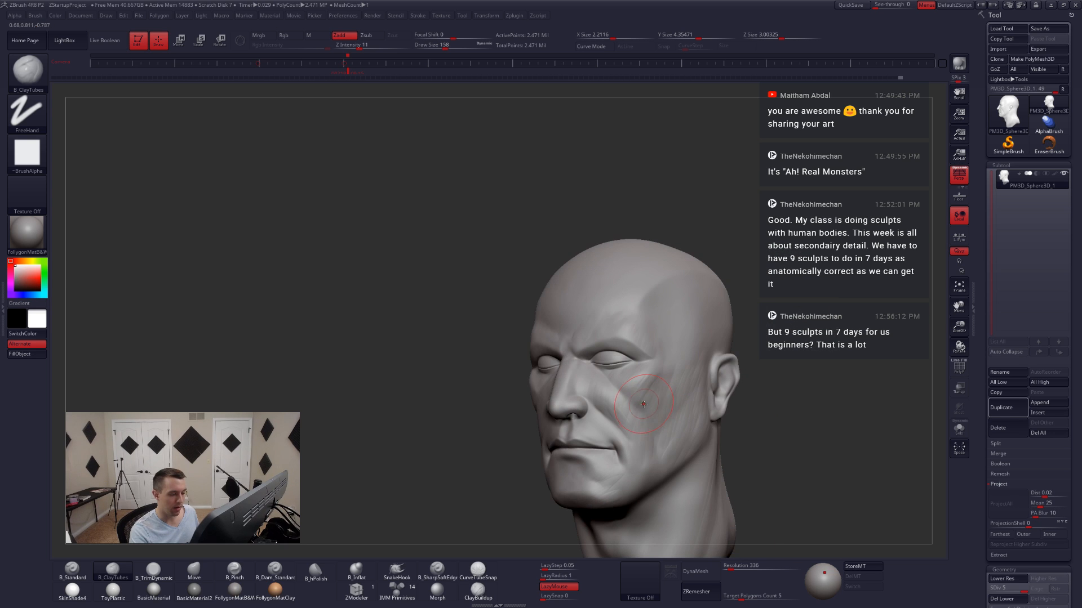
right_click_drag(658, 461, 700, 391)
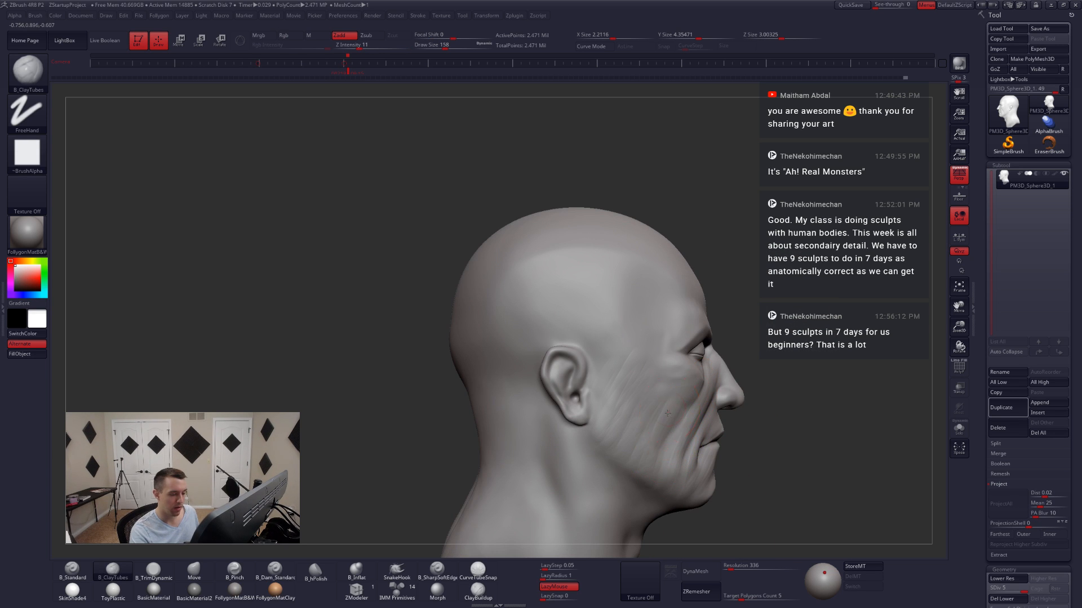
- Build up the forehead and temple above the brow with ClayTubes at draw sizes 140 and 158
right_click_drag(621, 454, 620, 500, "alt")
right_click_drag(673, 426, 642, 438)
key("space")
left_click_drag(698, 382, 695, 383)
left_click_drag(680, 418, 663, 374)
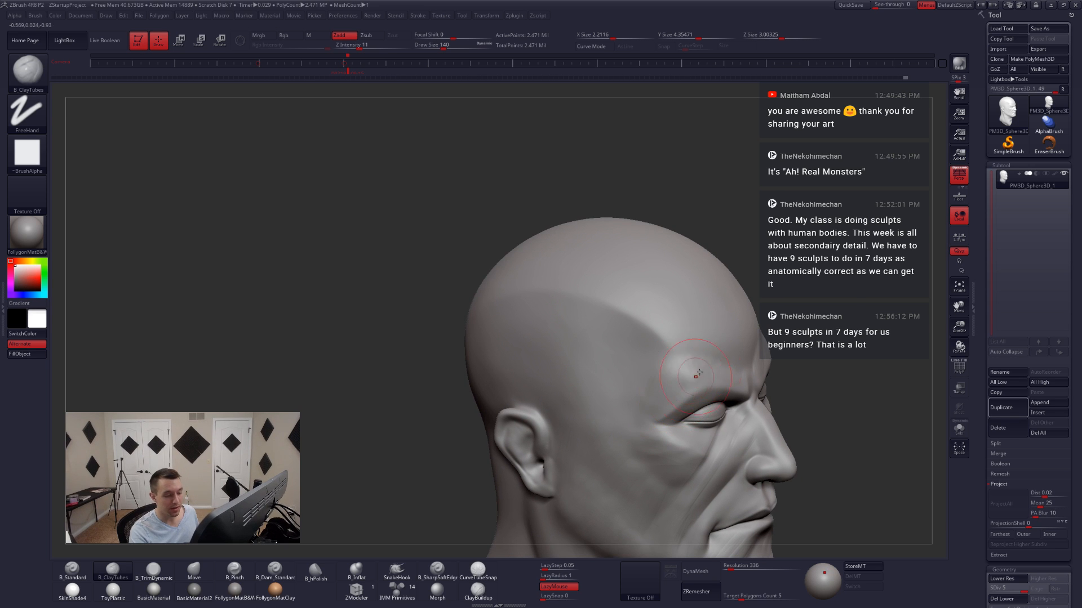
right_click_drag(700, 372, 641, 383)
mouse_move(771, 370)
right_mouse_down()
mouse_move(701, 361)
mouse_move(726, 378)
mouse_move(698, 406)
mouse_move(663, 399)
right_mouse_up()
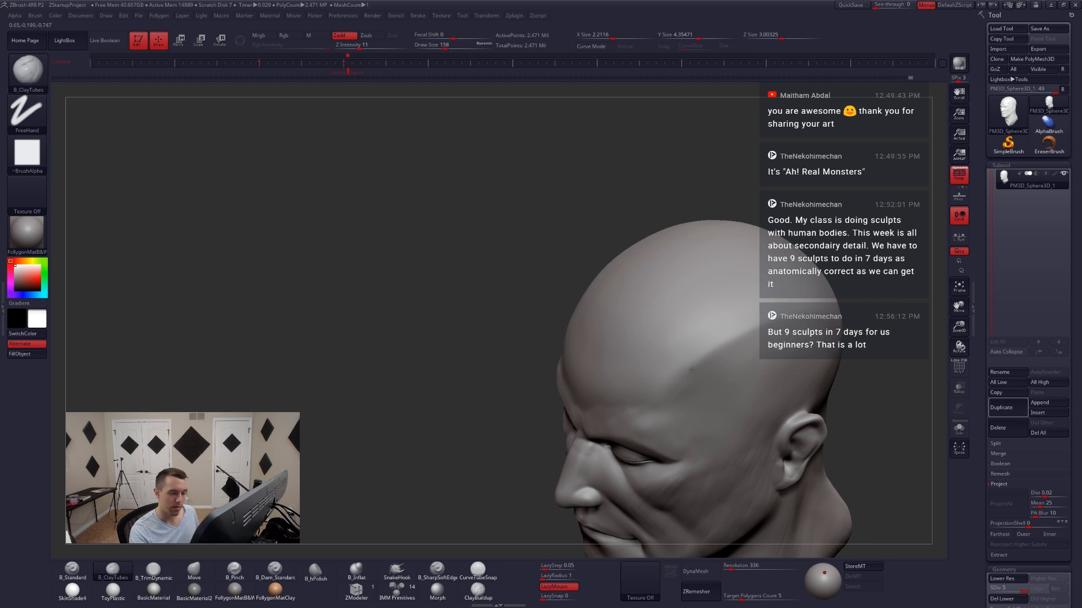
mouse_move(785, 320)
right_mouse_down()
mouse_move(719, 404)
mouse_move(715, 351)
mouse_move(650, 389)
right_mouse_up()
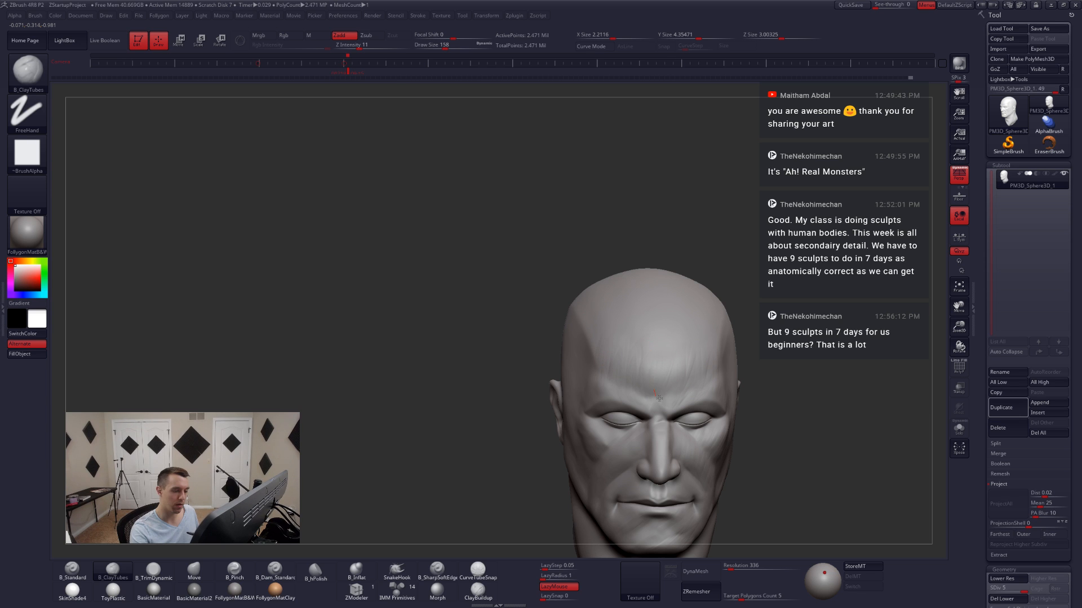
- Flatten the forehead and brow planes with the TrimDynamic brush at draw sizes 112 and 83
mouse_move(659, 398)
right_mouse_down()
mouse_move(736, 381)
mouse_move(635, 374)
mouse_move(684, 367)
mouse_move(642, 375)
mouse_move(651, 386)
right_mouse_up()
key("3")
key("space")
left_click(679, 373)
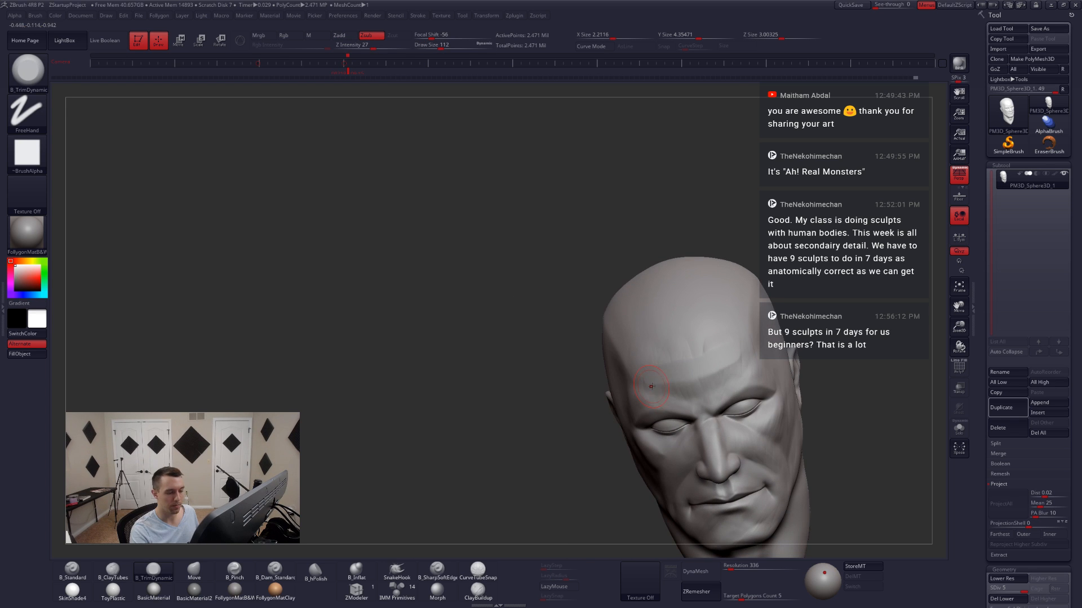
mouse_move(703, 352)
right_mouse_down()
mouse_move(696, 379)
mouse_move(684, 362)
mouse_move(648, 380)
mouse_move(708, 375)
mouse_move(701, 381)
mouse_move(718, 398)
mouse_move(705, 392)
mouse_move(698, 431)
right_mouse_up()
key("s")
left_click(632, 432)
key("s")
mouse_move(679, 392)
right_mouse_down()
mouse_move(698, 385)
mouse_move(687, 393)
right_mouse_up()
left_click(694, 383)
key("s")
left_click(699, 389)
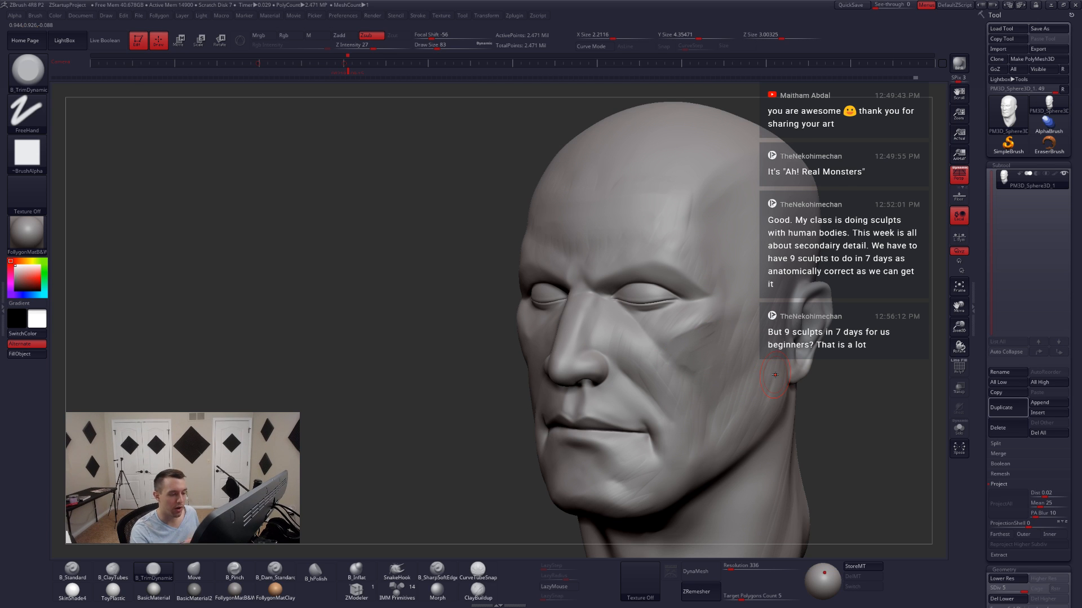
- Flatten and smooth the cheek plane below the cheekbone with TrimDynamic at draw sizes 101 and 163
mouse_move(665, 386)
right_mouse_down()
mouse_move(714, 383)
mouse_move(685, 368)
mouse_move(716, 361)
right_mouse_up()
key("space")
left_click(716, 385)
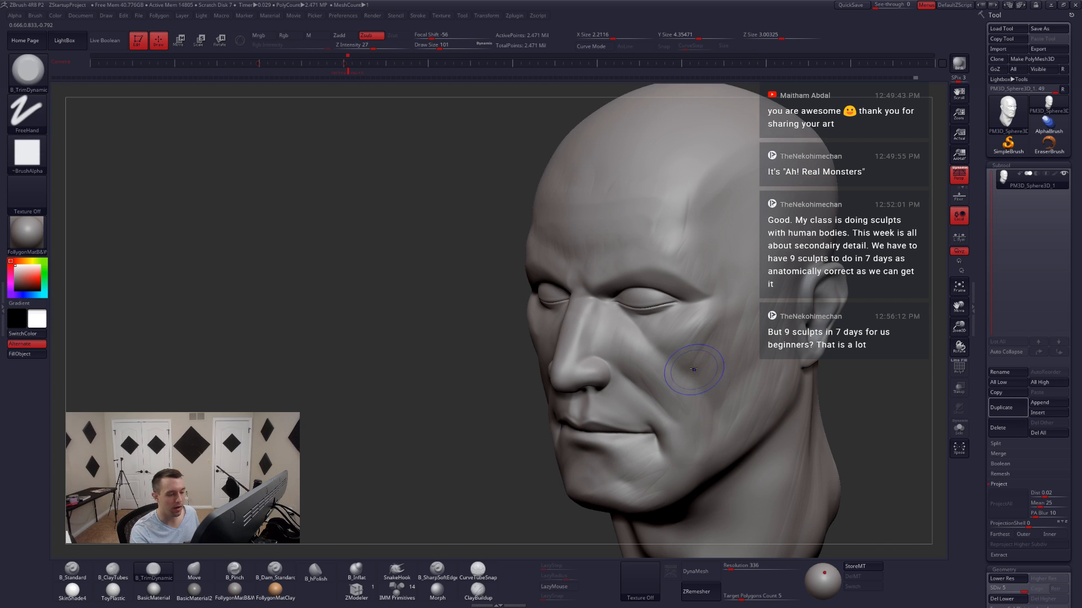
key("shift")
key("space")
left_click(698, 385)
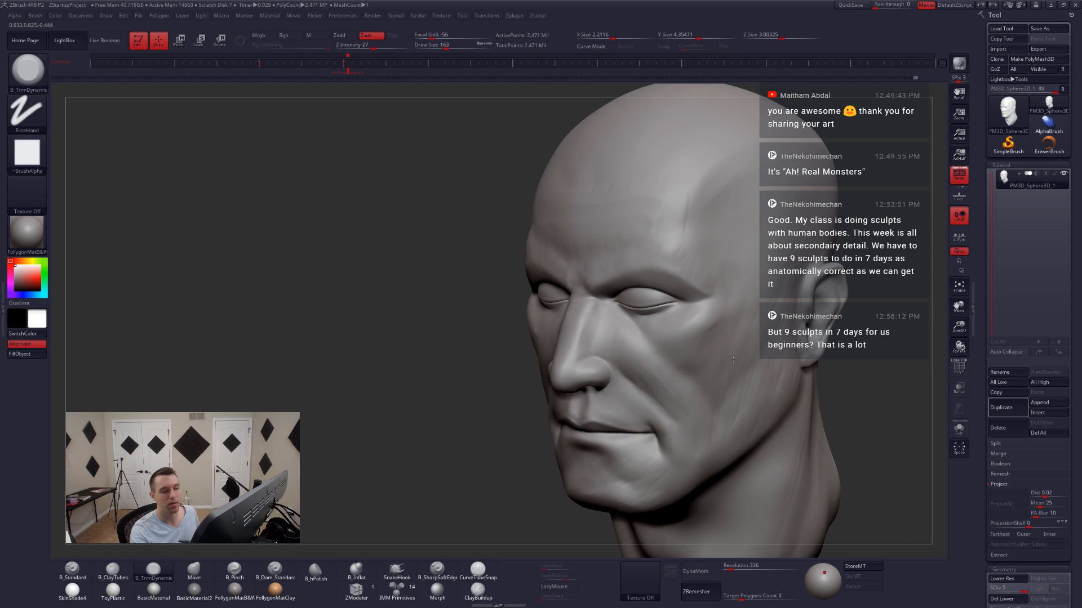
mouse_move(701, 378)
right_mouse_down()
mouse_move(653, 369)
mouse_move(654, 319)
right_mouse_up()
- Switch back to ClayTubes and smooth the edge between the forehead and temple at draw size 187
key("2")
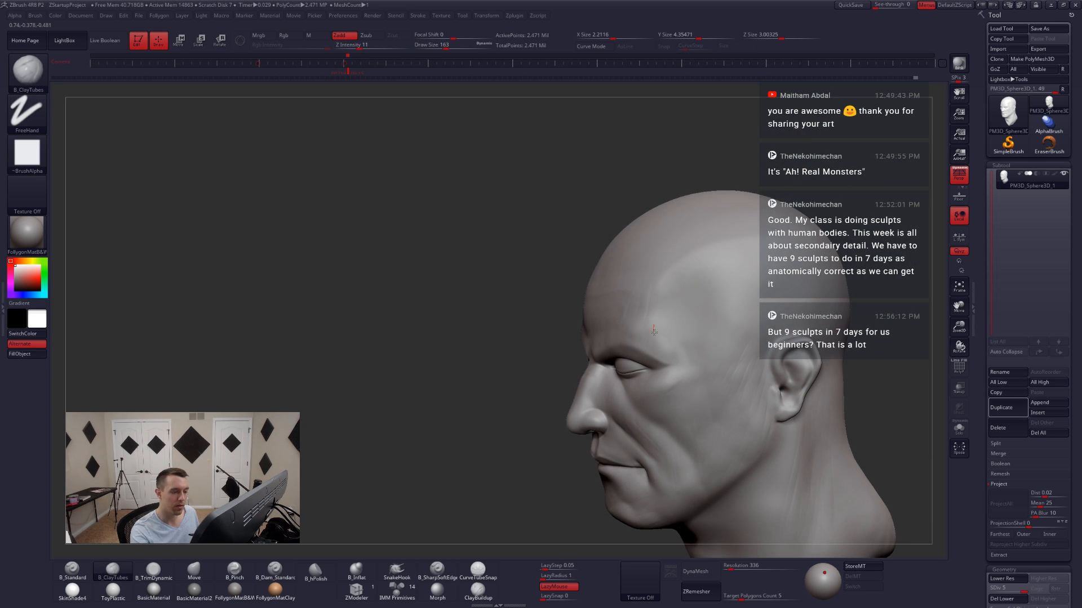
right_click_drag(711, 338, 693, 321)
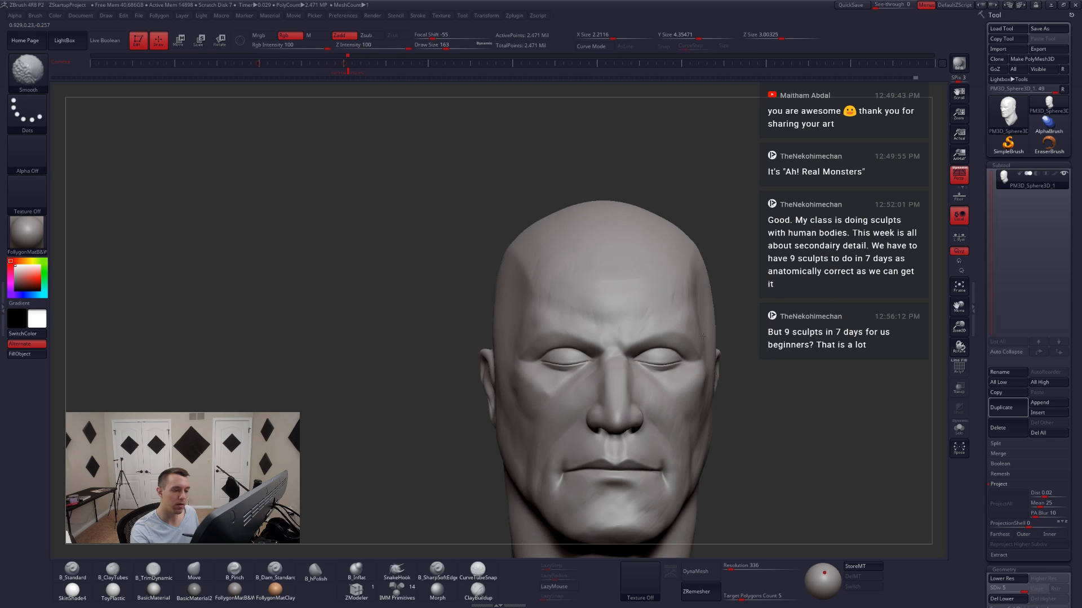
key("shift")
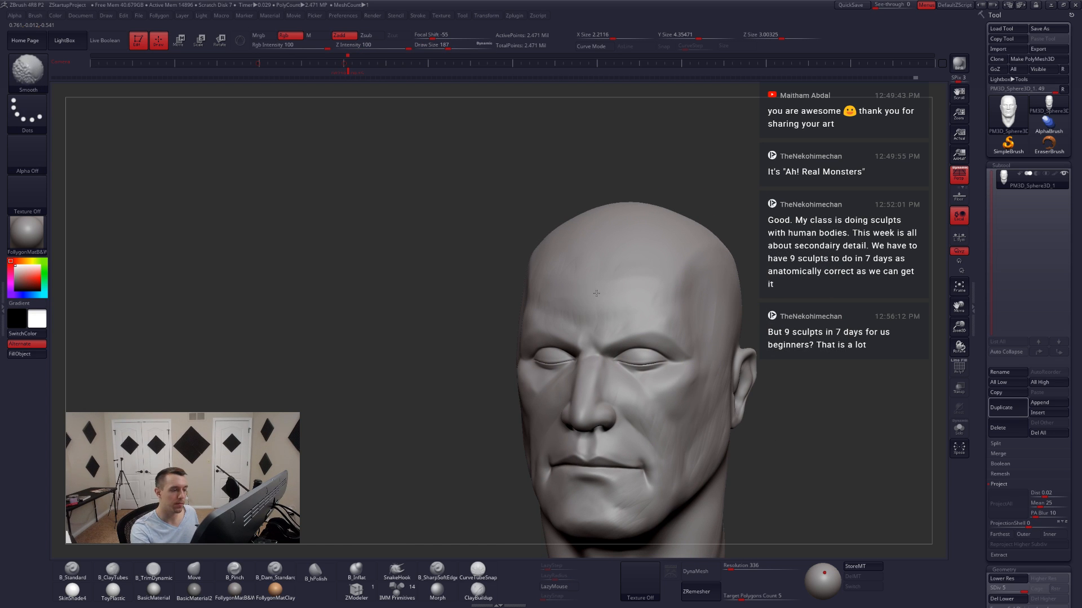
left_click_drag(669, 279, 640, 313, "shift")
right_click_drag(641, 313, 671, 315)
- Blend the cheekbone, cheek and side of the jaw with ClayTubes and smoothing at draw sizes 132 and 154
mouse_move(676, 372)
right_mouse_down("alt")
mouse_move(686, 342)
mouse_move(662, 391)
right_mouse_up("alt")
key("space")
left_click(653, 389)
key("shift")
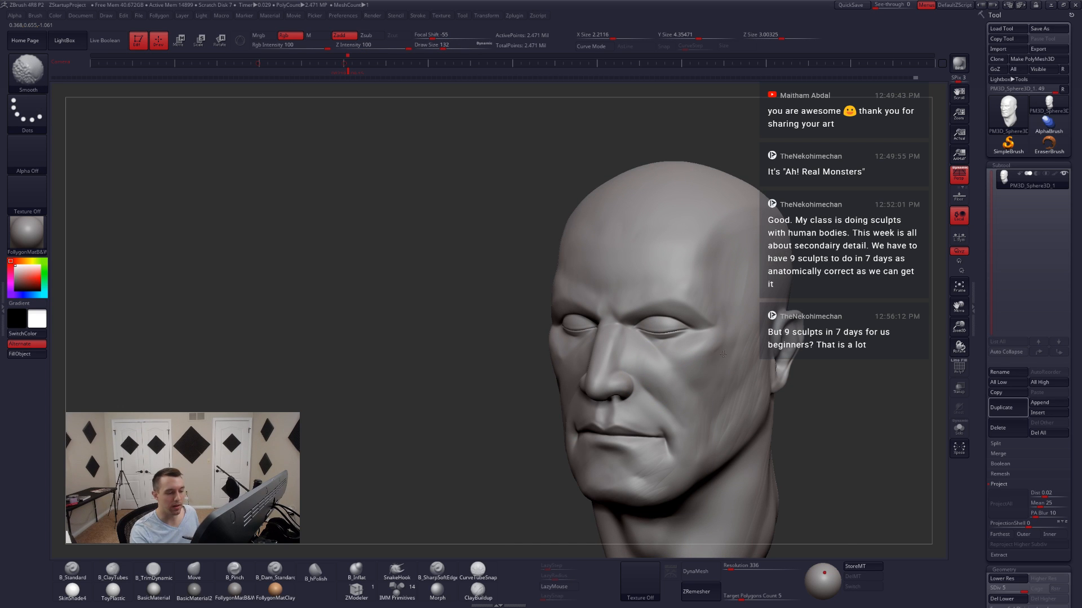
right_click_drag(723, 354, 710, 378)
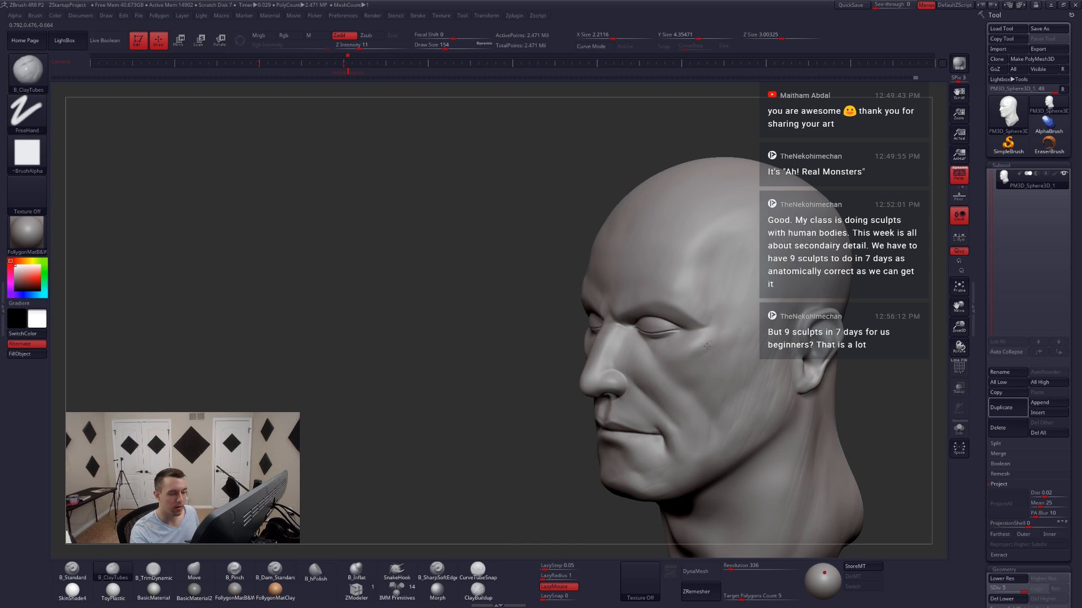
key("shift")
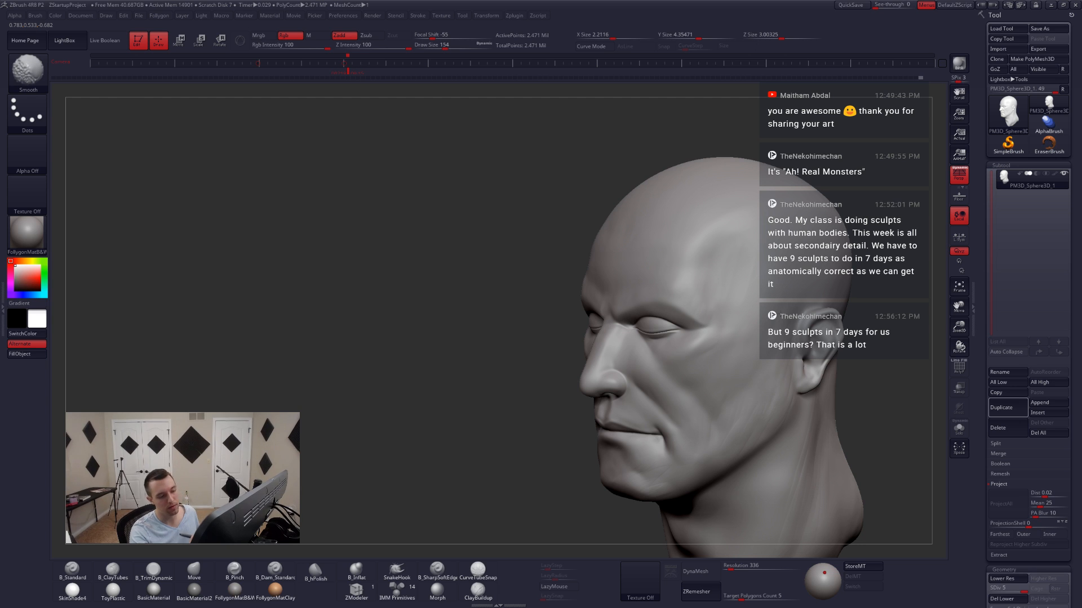
right_click_drag(731, 429, 755, 425)
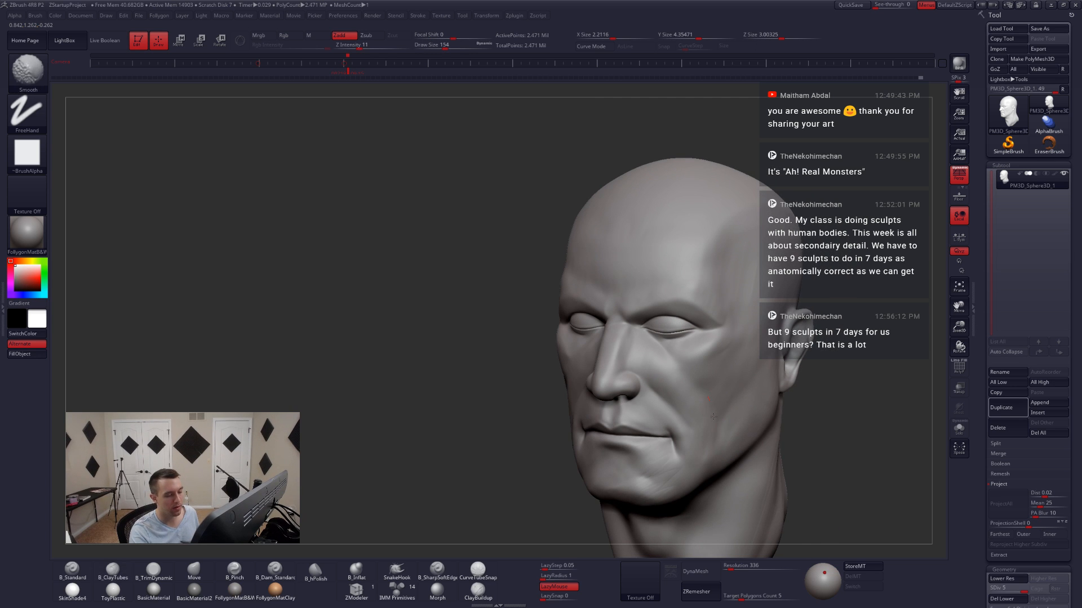
mouse_move(645, 443)
right_mouse_down("shift")
mouse_move(668, 444)
mouse_move(677, 400)
mouse_move(685, 440)
right_mouse_up("shift")
left_click_drag(696, 434, 704, 422, "shift")
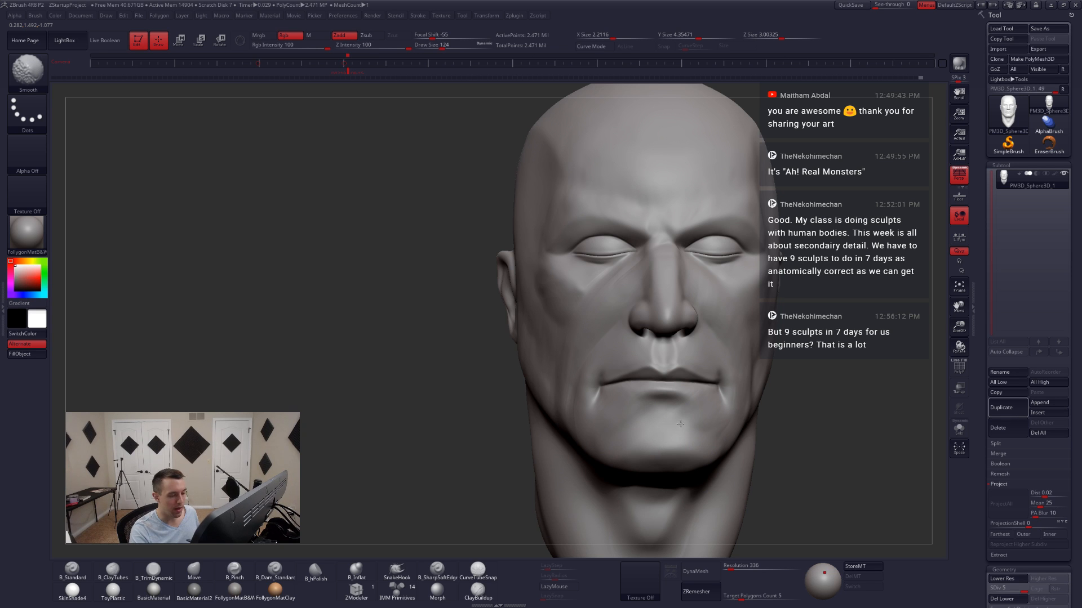
- Refine the cheek area below the eye with ClayTubes at draw size 71
mouse_move(653, 454)
right_mouse_down()
mouse_move(727, 453)
mouse_move(645, 431)
right_mouse_up()
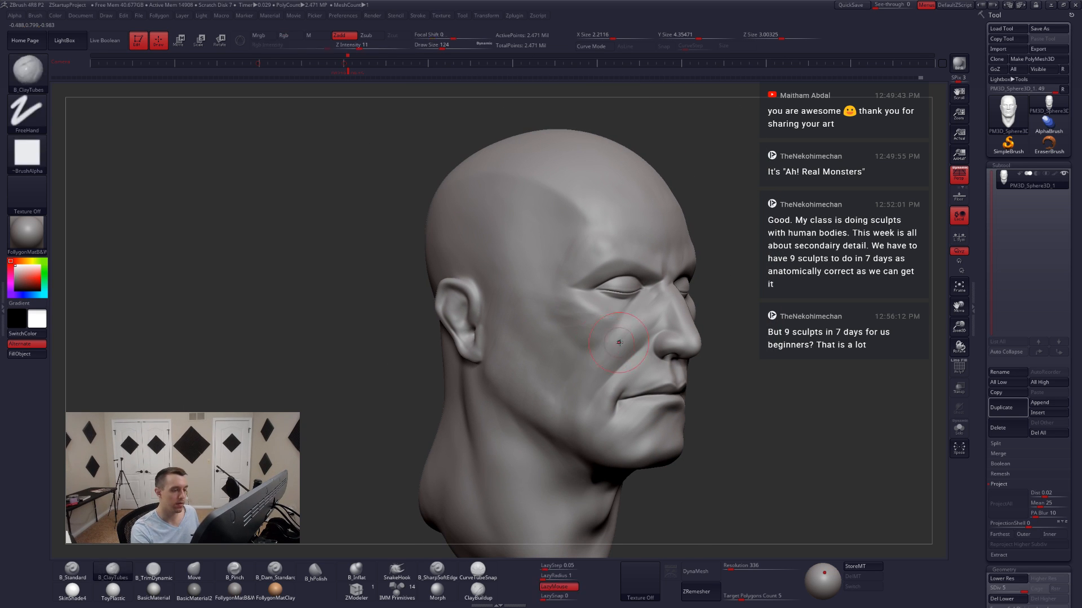
right_click_drag(614, 342, 634, 388, "ctrl")
right_click_drag(673, 287, 612, 295)
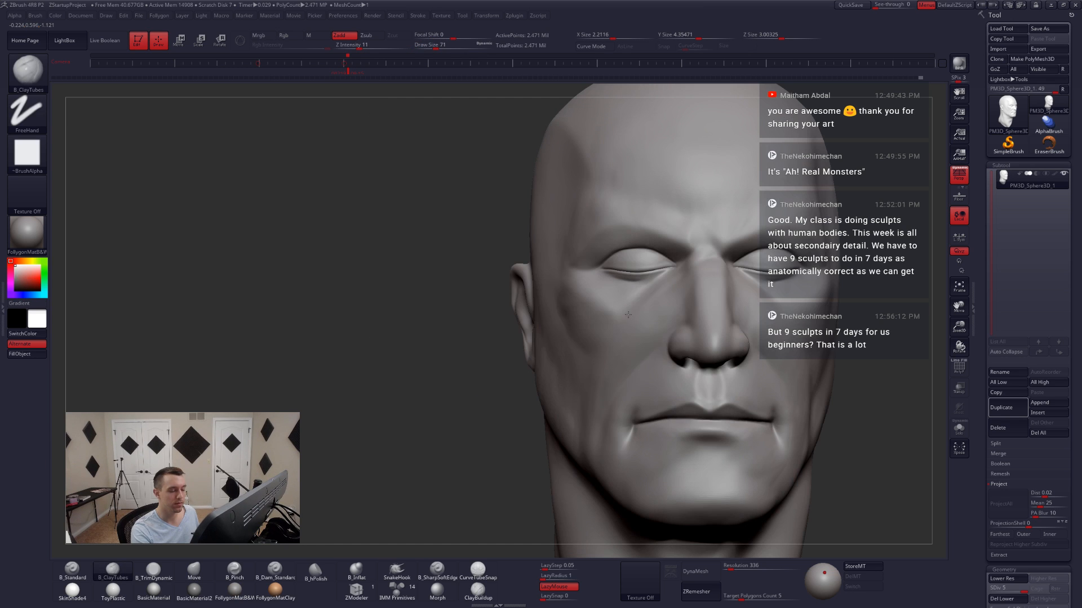
- Reshape the area beneath the eyes and the upper cheeks with the Move brush, using draw sizes 77 and 90
key("b")
key("m")
key("v")
key("space")
left_click_drag(670, 297, 677, 297)
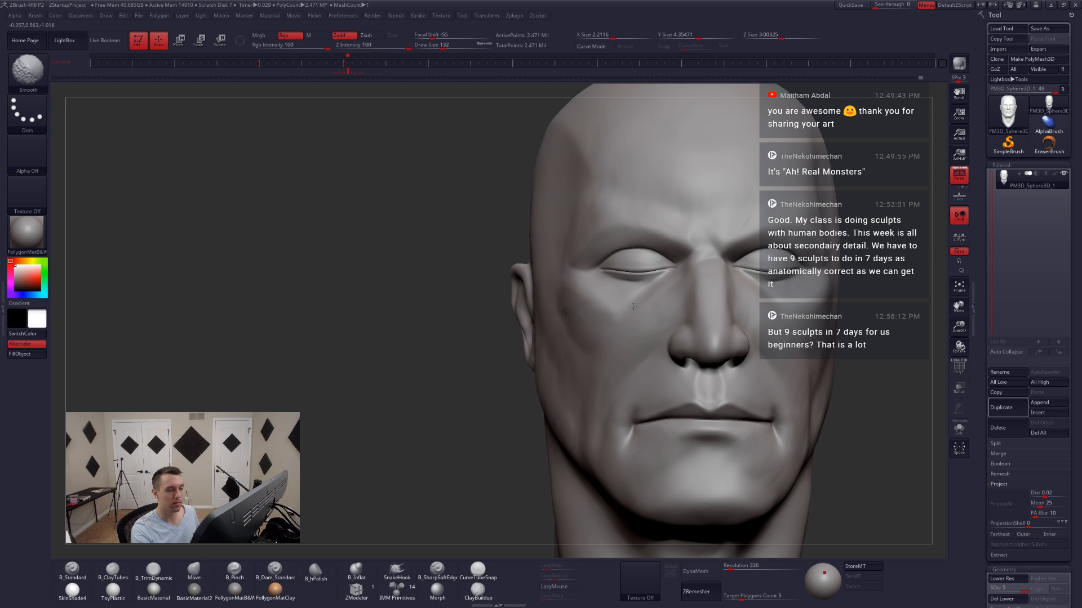
key("space")
left_click_drag(730, 270, 726, 270)
right_click_drag(788, 275, 739, 274)
key("space")
left_click_drag(739, 273, 735, 273)
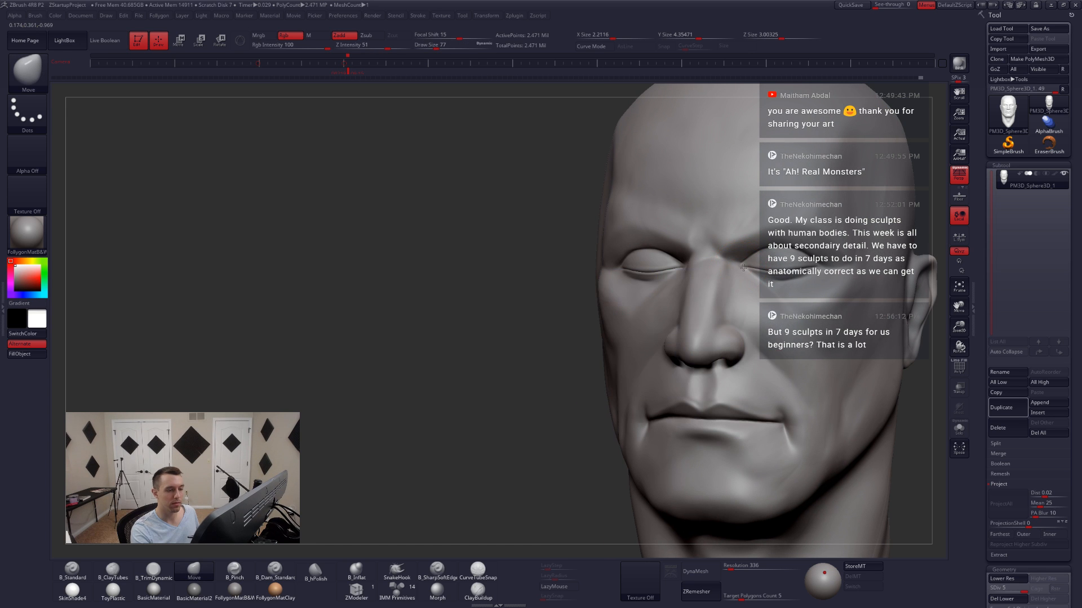
right_click_drag(779, 267, 827, 271)
key("space")
left_click_drag(770, 272, 772, 273)
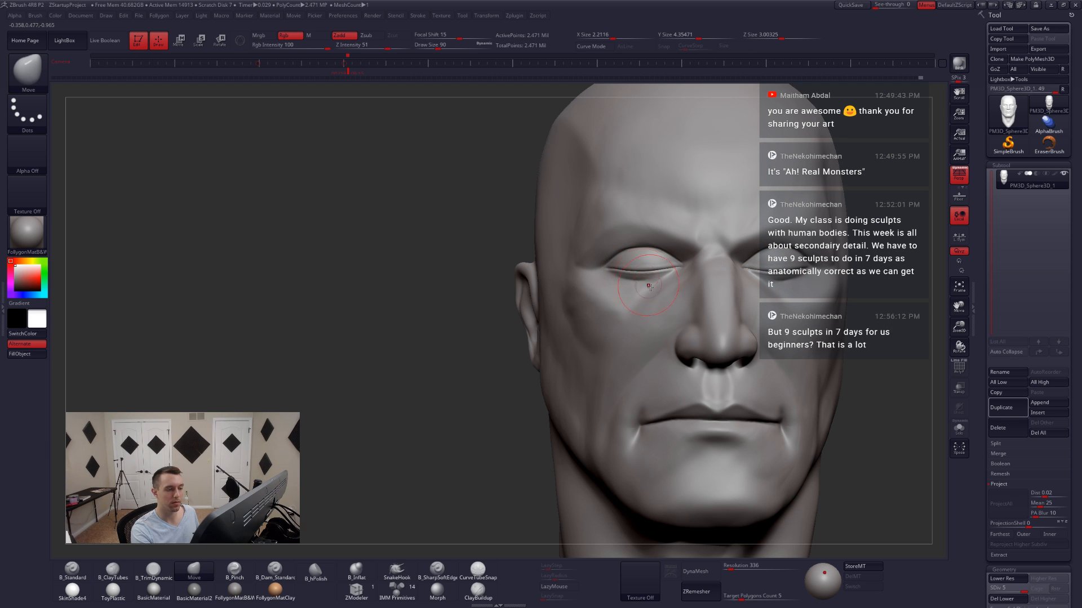
- Smooth the side of the cheek and the jaw below the ear at draw size 132 and touch them up with ClayTubes
mouse_move(649, 286)
right_mouse_down()
mouse_move(657, 301)
mouse_move(749, 324)
mouse_move(756, 294)
mouse_move(817, 320)
right_mouse_up()
key("space")
left_click_drag(664, 336, 669, 337)
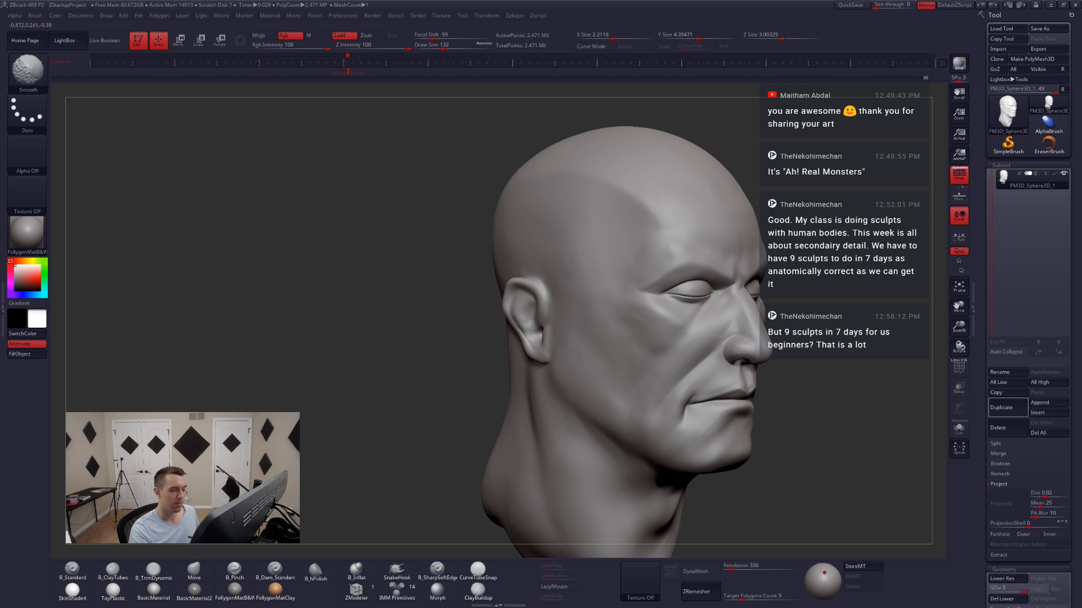
right_click_drag(632, 337, 564, 441)
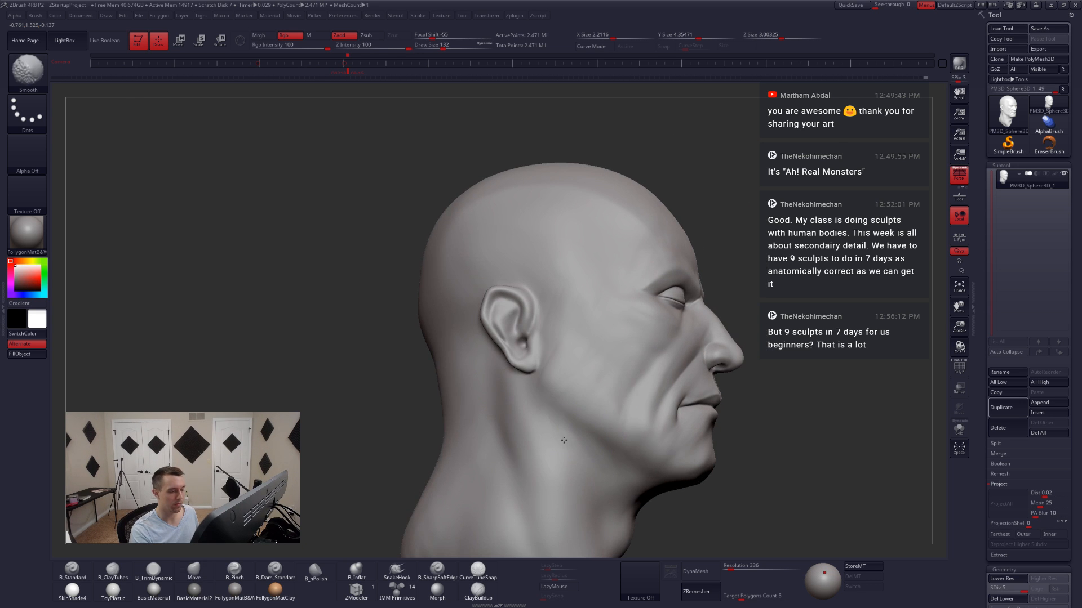
right_click_drag(545, 387, 555, 323)
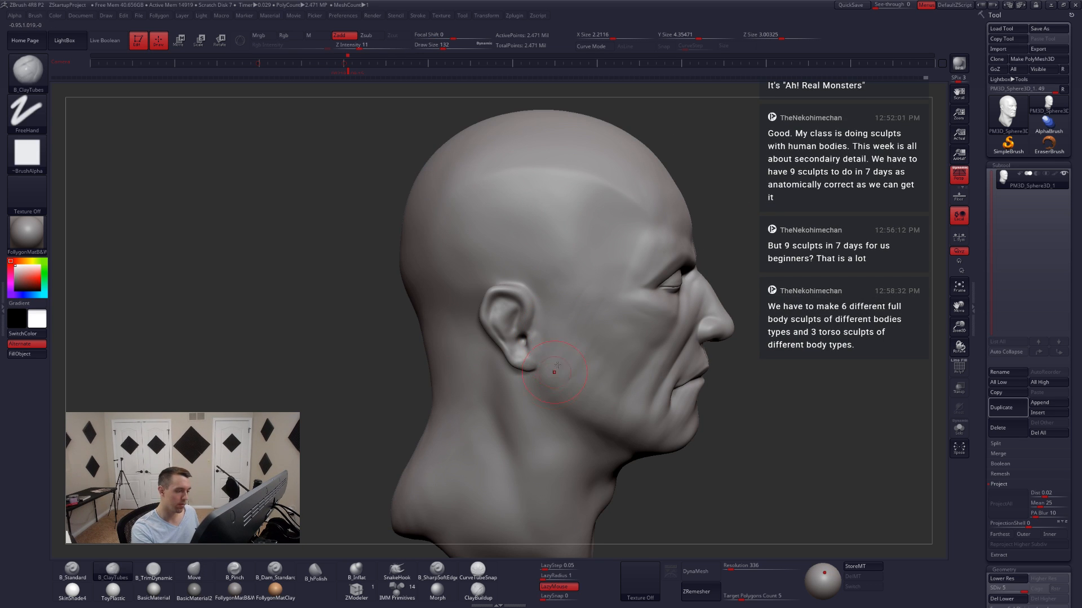
mouse_move(557, 365)
right_mouse_down()
mouse_move(601, 450)
mouse_move(711, 440)
mouse_move(752, 403)
mouse_move(721, 380)
right_mouse_up()
- Step the head down to subdivision level 4 and change its material to BasicMaterial
key("shift+d")
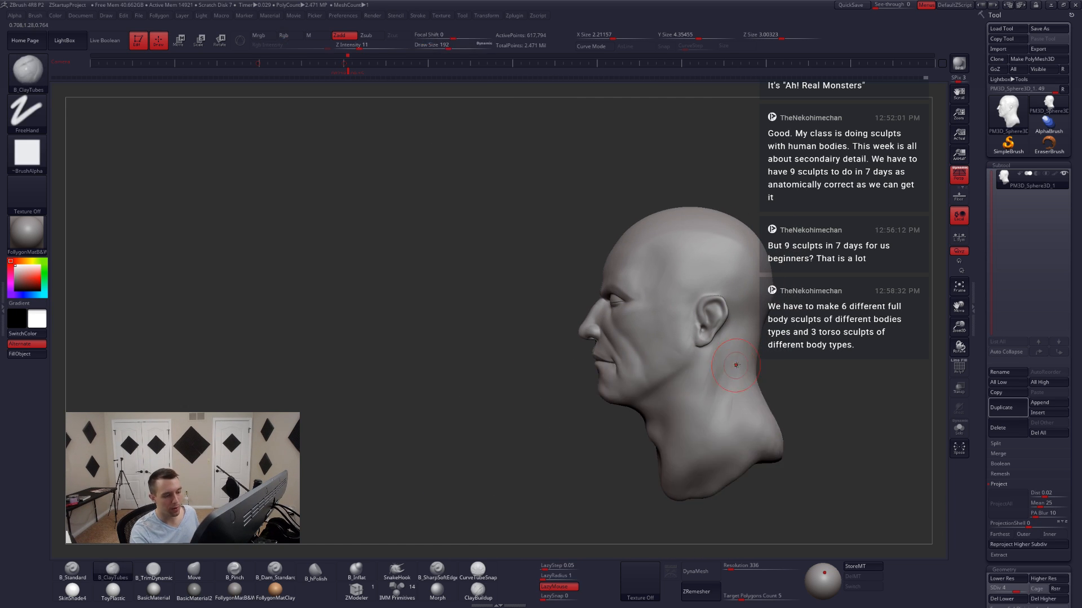
key("shift")
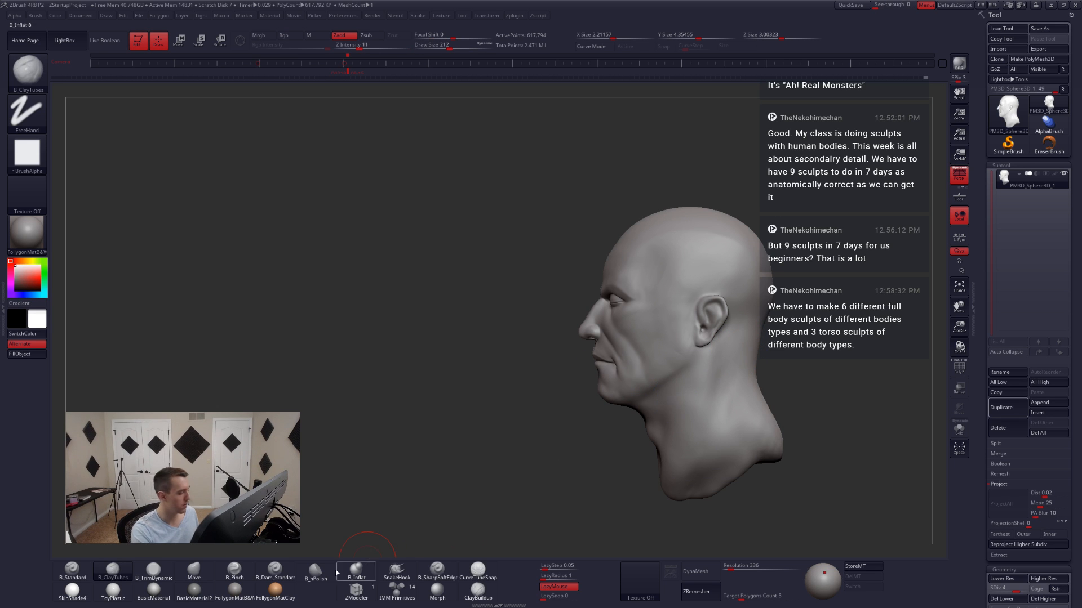
left_click(164, 597)
right_click_drag(616, 431, 753, 389)
key("shift")
- Step down to subdivision level 2 and smooth the back of the neck at draw size 311
right_click_drag(827, 414, 671, 390, "alt")
key("shift+d")
key("shift+d")
key("space")
mouse_move(670, 401)
left_mouse_down()
mouse_move(657, 399)
mouse_move(626, 344)
left_mouse_up()
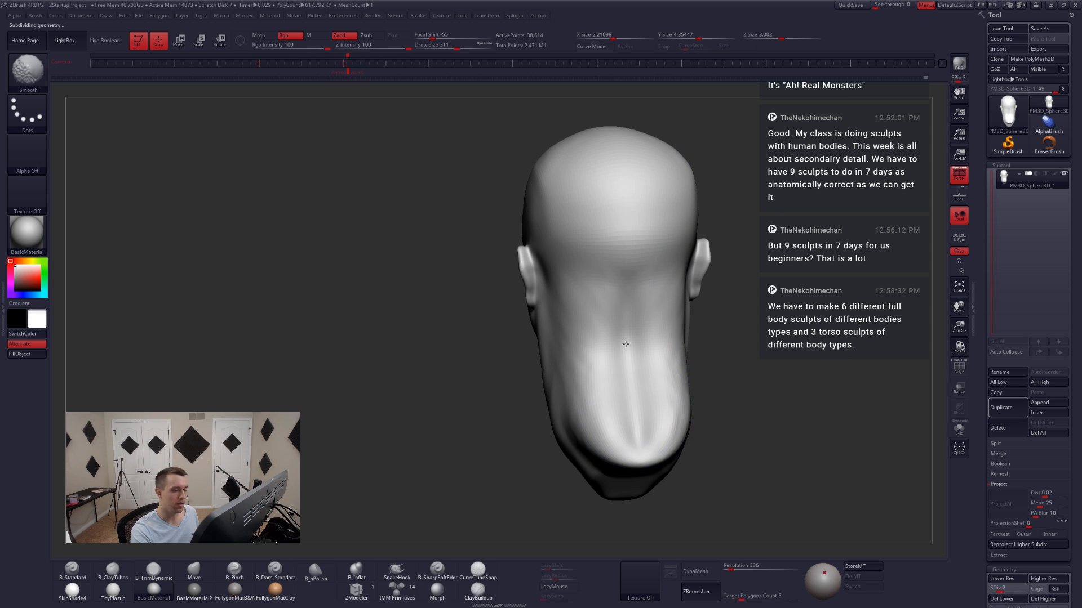
left_click_drag(648, 418, 654, 402, "shift")
mouse_move(591, 377)
right_mouse_down()
mouse_move(630, 352)
mouse_move(636, 389)
right_mouse_up()
- Raise the mesh to subdivision level 3 and smooth the back, sides and base of the neck at draw size 223
key("d")
left_click_drag(614, 389, 566, 398, "shift")
right_click_drag(566, 397, 583, 363)
key("space")
mouse_move(582, 362)
left_mouse_down()
mouse_move(571, 362)
mouse_move(555, 468)
left_mouse_up()
mouse_move(555, 470)
right_mouse_down()
mouse_move(607, 392)
mouse_move(462, 388)
right_mouse_up()
left_click_drag(451, 387, 431, 397, "shift")
mouse_move(432, 394)
right_mouse_down("alt")
mouse_move(590, 303)
mouse_move(583, 378)
right_mouse_up("alt")
left_click_drag(582, 384, 540, 379, "shift")
mouse_move(529, 376)
right_mouse_down()
mouse_move(576, 361)
mouse_move(572, 301)
right_mouse_up()
right_click_drag(572, 301, 594, 341, "alt")
left_click_drag(555, 350, 544, 374, "shift")
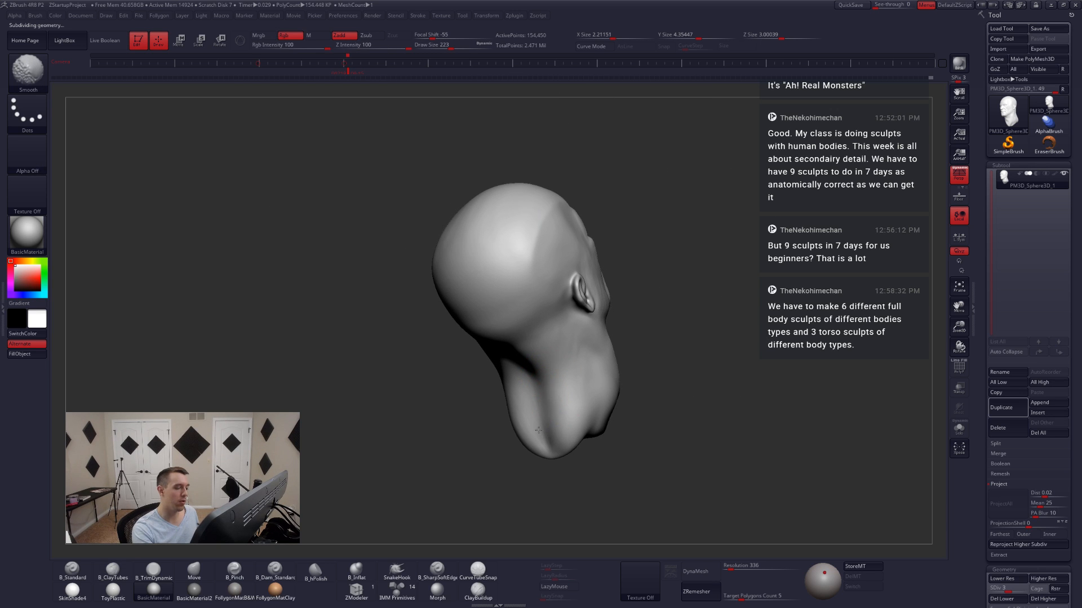
right_click_drag(535, 352, 580, 339)
- Reduce the brush size and smooth the plane change between the forehead and temple
mouse_move(580, 340)
right_mouse_down("alt")
mouse_move(591, 406)
mouse_move(676, 383)
right_mouse_up("alt")
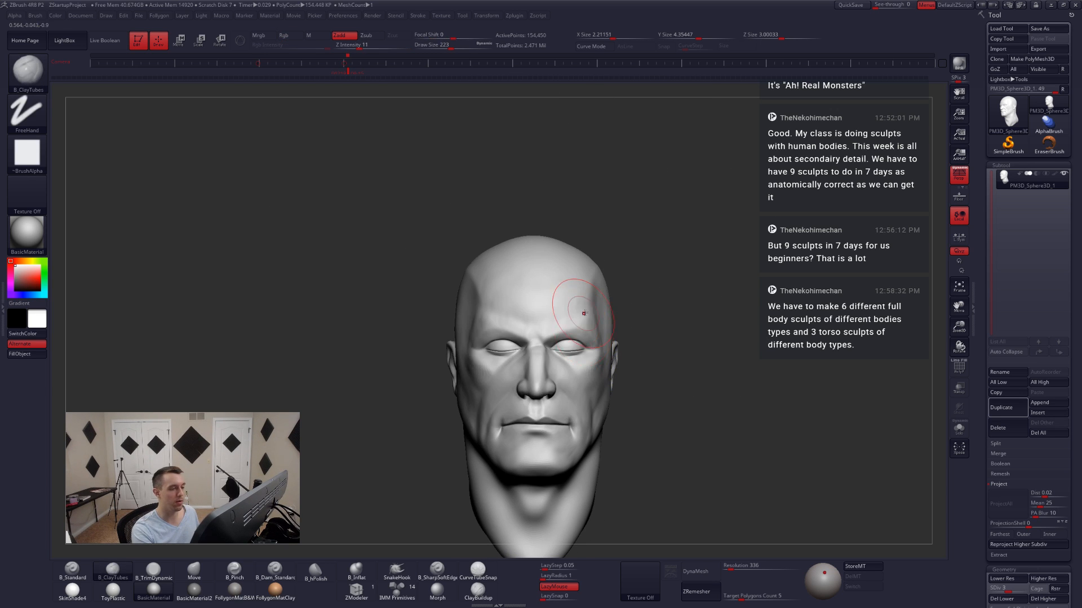
key("space")
left_click_drag(592, 327, 586, 328)
mouse_move(621, 351)
right_mouse_down("alt")
mouse_move(692, 372)
mouse_move(652, 394)
right_mouse_up("alt")
key("space")
left_click_drag(682, 363, 685, 363)
right_click_drag(684, 361, 680, 369)
left_click_drag(676, 363, 668, 354, "shift")
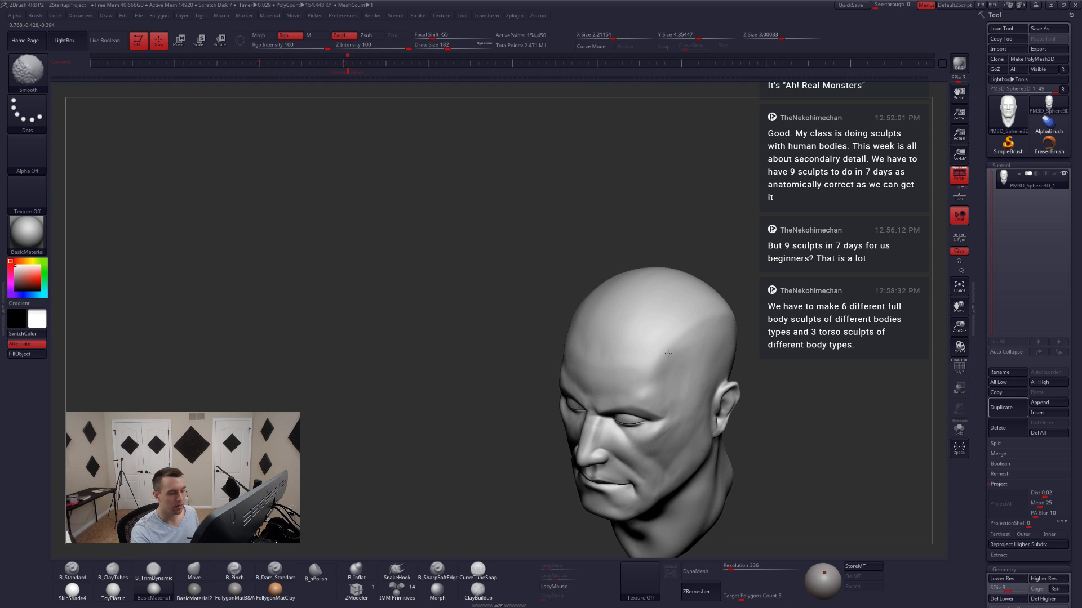
- Smooth the upper forehead, the opposite temple and the side of the skull above the ear
right_click_drag(705, 325, 739, 346)
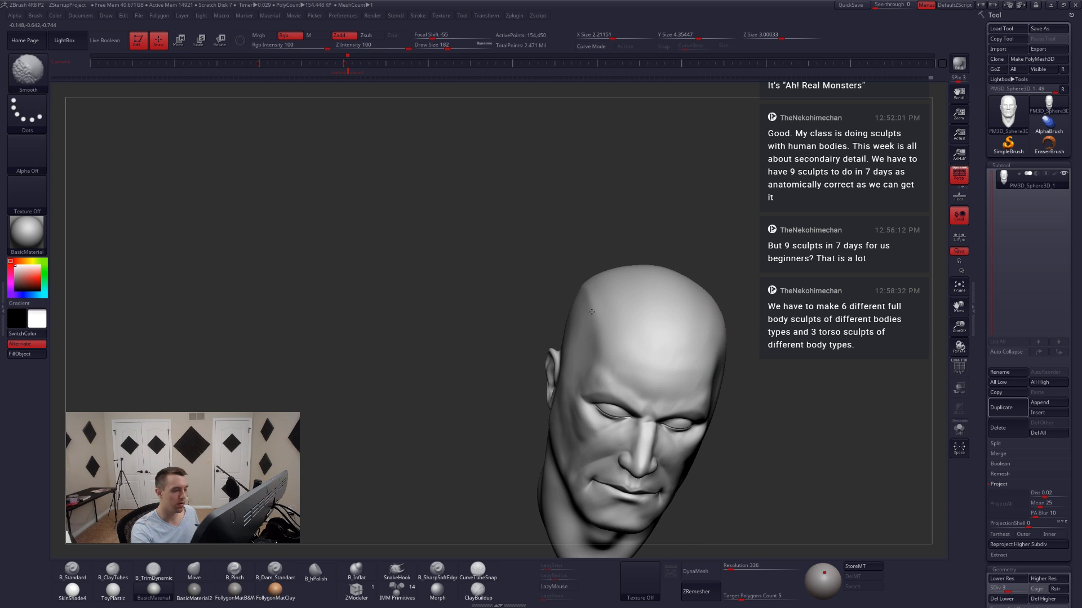
left_click_drag(591, 311, 604, 334, "shift")
right_click_drag(628, 316, 673, 307)
left_click_drag(625, 298, 630, 315, "shift")
right_click_drag(673, 318, 614, 316)
right_click_drag(756, 357, 741, 340)
right_click_drag(625, 383, 678, 373)
left_click_drag(605, 344, 575, 333, "shift")
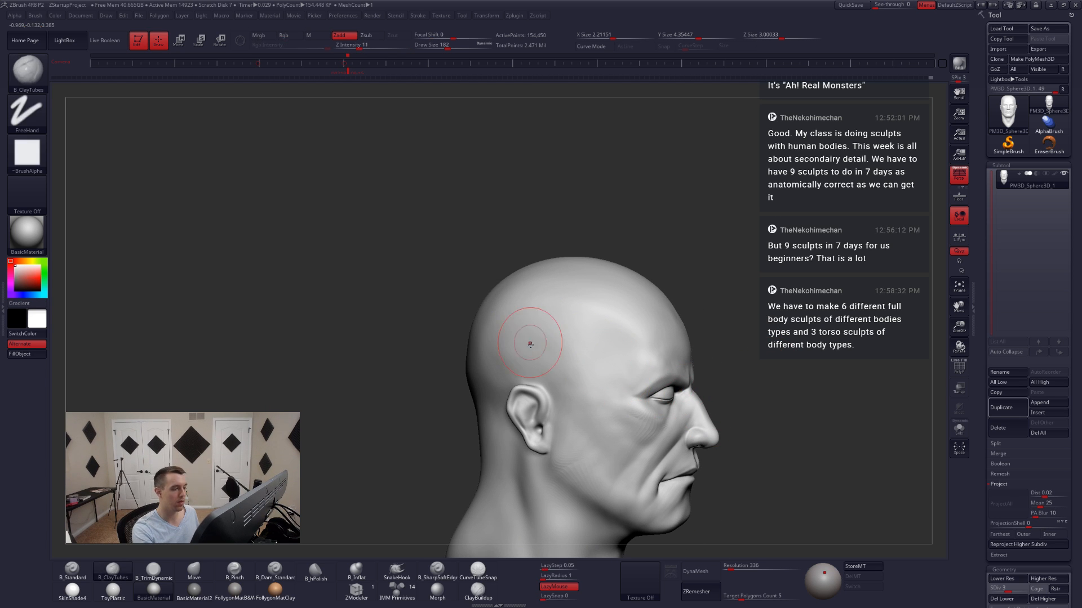
- Set the ClayTubes draw size to 217 and raise the head to subdivision level 4
right_click_drag(531, 345, 505, 290)
mouse_move(445, 307)
right_mouse_down()
mouse_move(483, 360)
mouse_move(651, 365)
right_mouse_up()
mouse_move(524, 362)
right_mouse_down()
mouse_move(619, 395)
mouse_move(702, 370)
mouse_move(704, 383)
mouse_move(690, 388)
right_mouse_up()
key("space")
left_click_drag(690, 389, 656, 392)
right_click_drag(647, 394, 680, 350, "alt")
key("d")
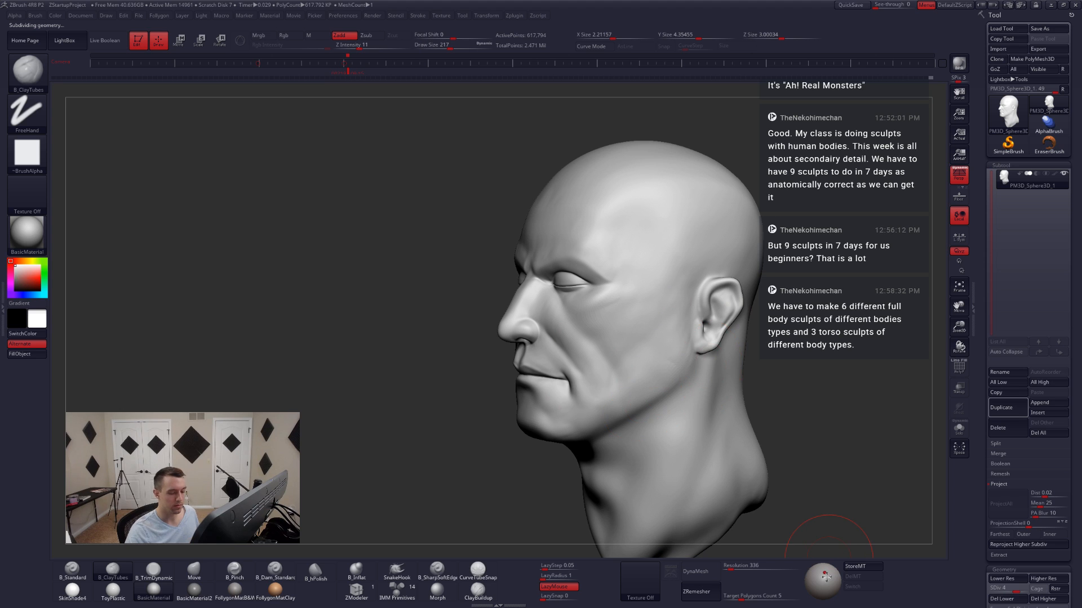
- Redirect the scene light on the preview sphere and check the shading of the face from the front and three-quarter view
left_click(823, 577)
right_click_drag(654, 415, 686, 401)
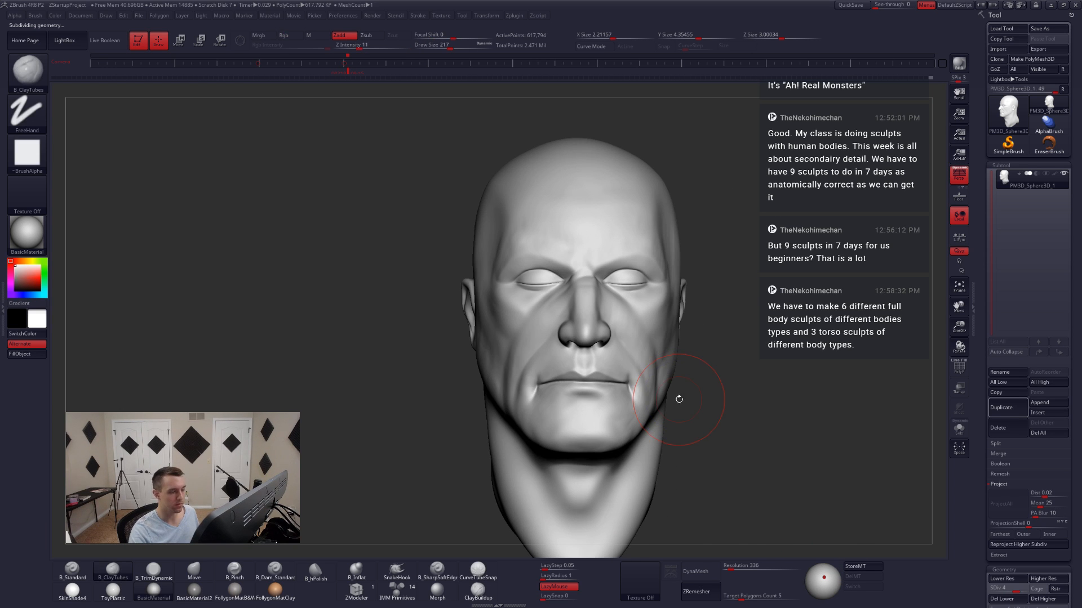
left_click_drag(815, 578, 816, 576)
mouse_move(626, 344)
right_mouse_down("alt")
mouse_move(660, 381)
mouse_move(655, 368)
right_mouse_up("alt")
- Smooth the cheeks and the side of the face in front of the ear at draw sizes 104 and 124
key("space")
key("shift")
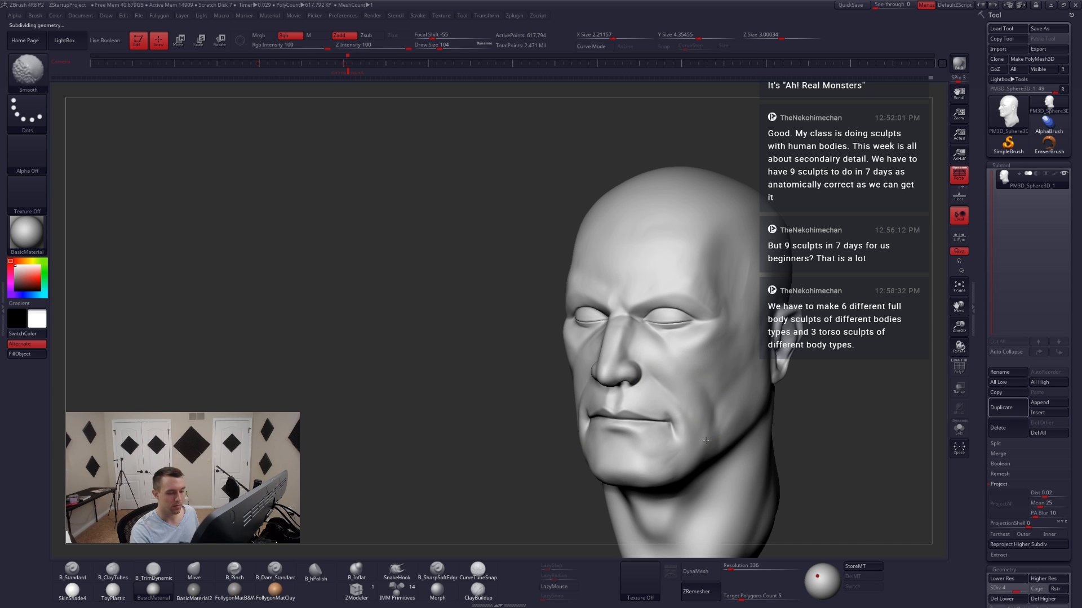
mouse_move(719, 347)
right_mouse_down()
mouse_move(757, 387)
mouse_move(670, 465)
mouse_move(705, 417)
right_mouse_up()
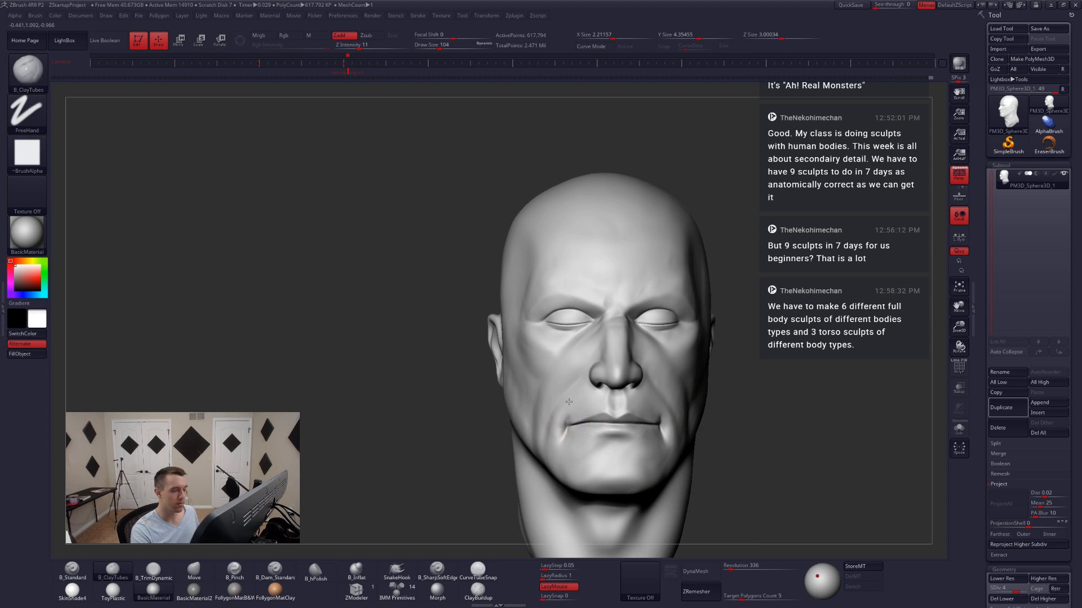
right_click_drag(569, 402, 604, 404)
key("space")
left_click_drag(529, 415, 533, 415)
right_click_drag(549, 408, 513, 405)
left_click_drag(510, 361, 512, 406, "shift")
right_click_drag(507, 402, 548, 400)
left_click_drag(510, 400, 483, 380, "shift")
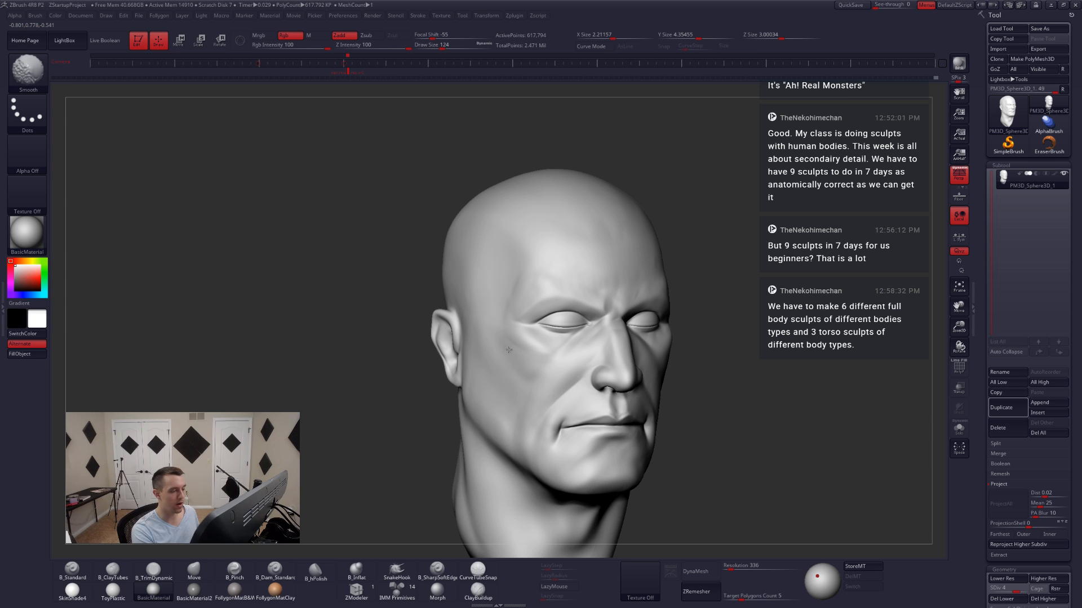
left_click_drag(466, 310, 485, 361, "shift")
right_click_drag(490, 374, 449, 376)
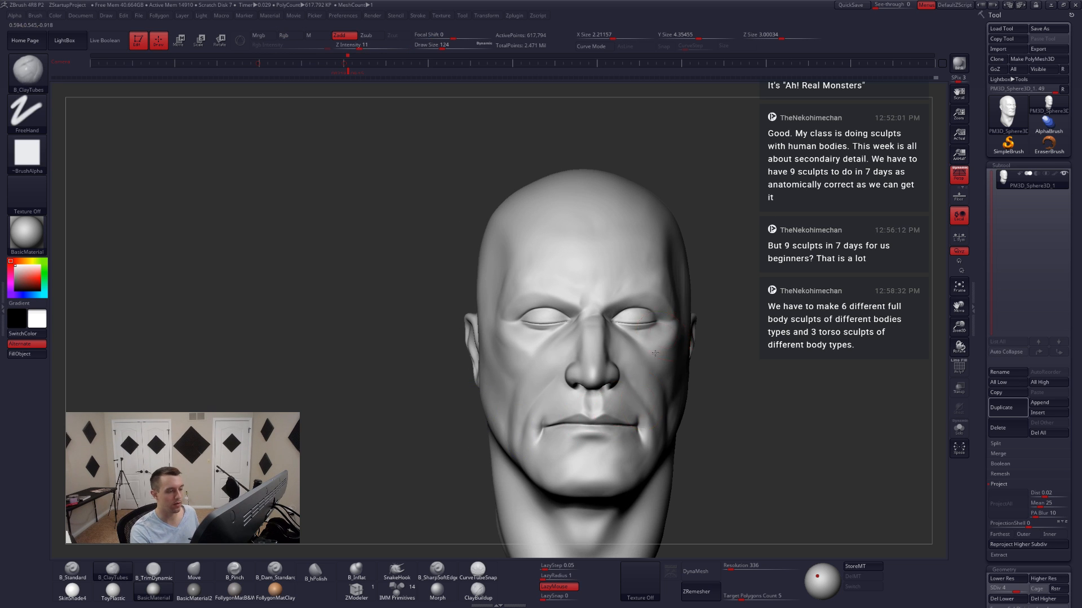
- Smooth the temple and the side of the forehead at draw size 116
mouse_move(678, 342)
right_mouse_down("alt")
mouse_move(667, 413)
mouse_move(615, 429)
right_mouse_up("alt")
key("space")
left_click_drag(658, 437, 654, 436)
right_click_drag(650, 428, 652, 479, "ctrl")
left_click_drag(649, 333, 663, 388, "shift")
right_click_drag(692, 354, 661, 350)
left_click_drag(682, 340, 695, 332, "shift")
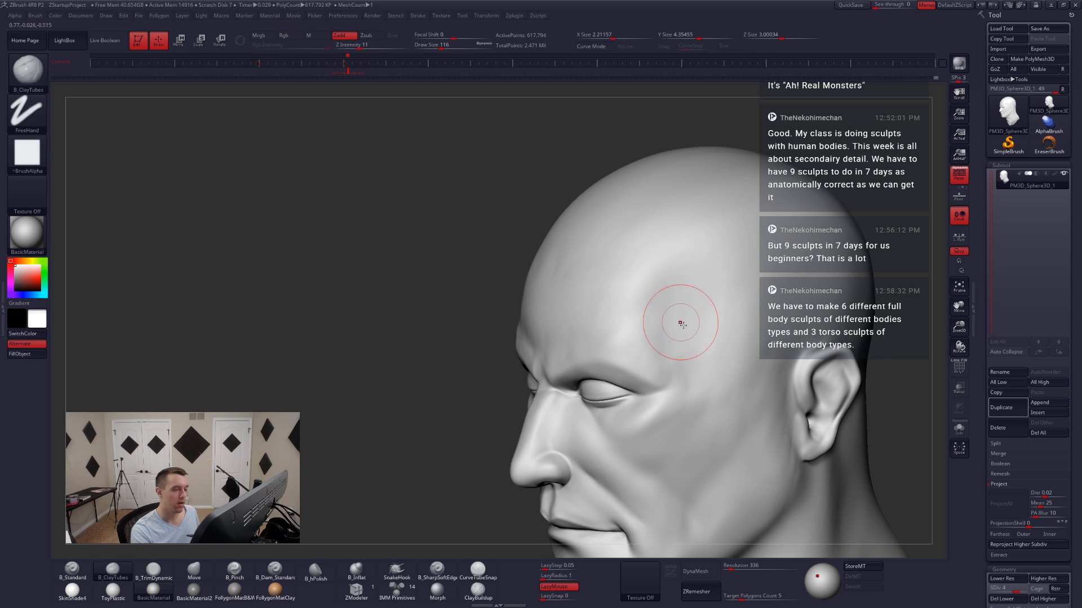
- Smooth the forehead above the brow and the cheek beside the nose with the draw size reduced to 90
right_click_drag(524, 335, 592, 339)
left_click_drag(591, 338, 591, 347, "shift")
right_click_drag(629, 316, 673, 319)
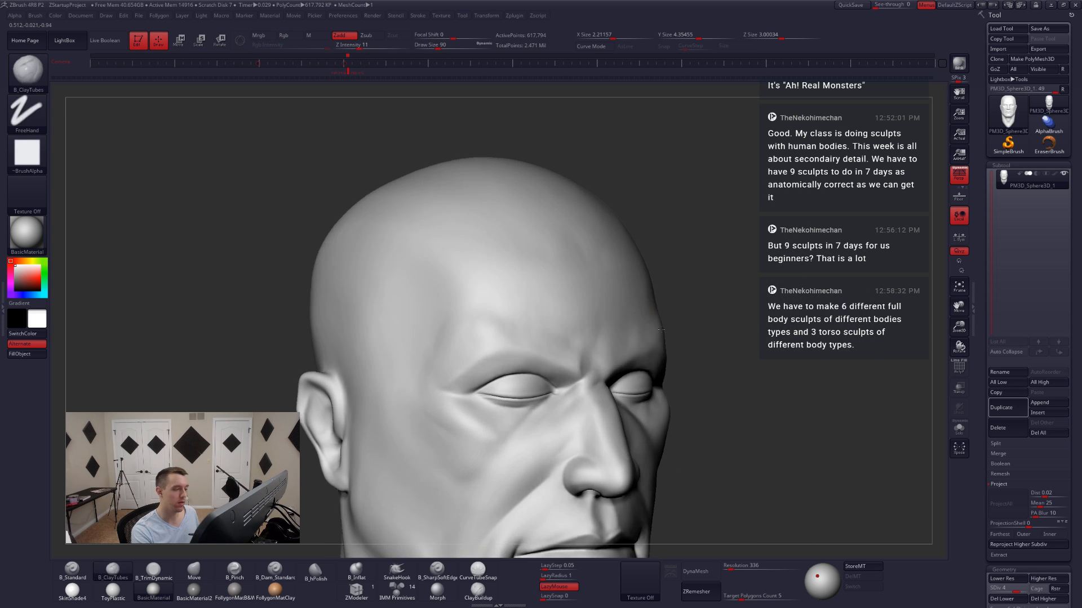
left_click_drag(512, 332, 502, 338, "shift")
right_click_drag(501, 338, 455, 340)
left_click_drag(501, 452, 532, 456, "shift")
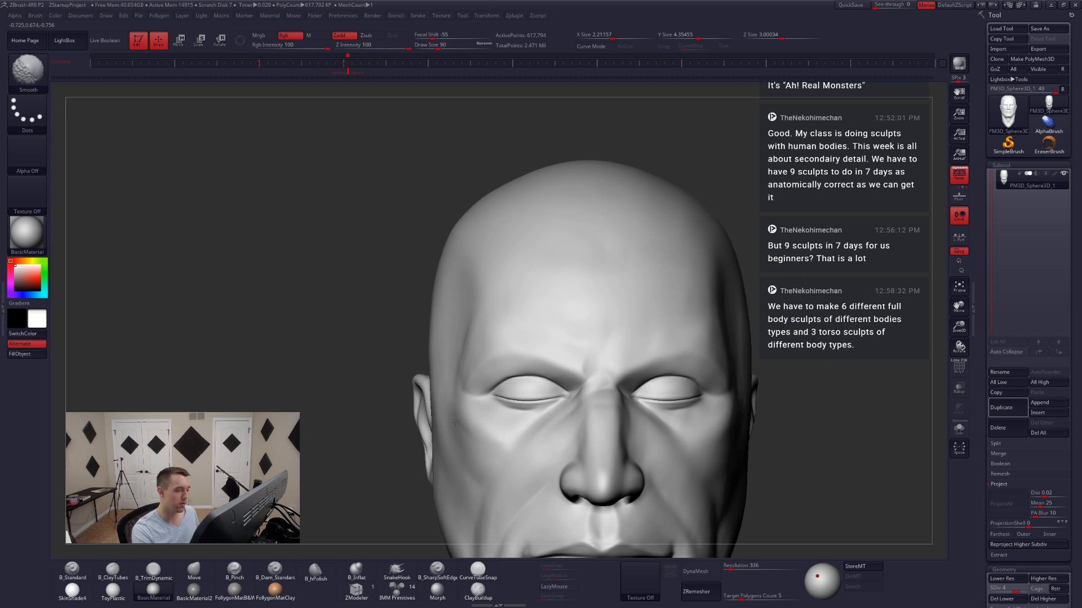
right_click_drag(535, 456, 675, 496, "ctrl")
mouse_move(676, 496)
right_mouse_down("alt")
mouse_move(673, 440)
mouse_move(707, 395)
right_mouse_up("alt")
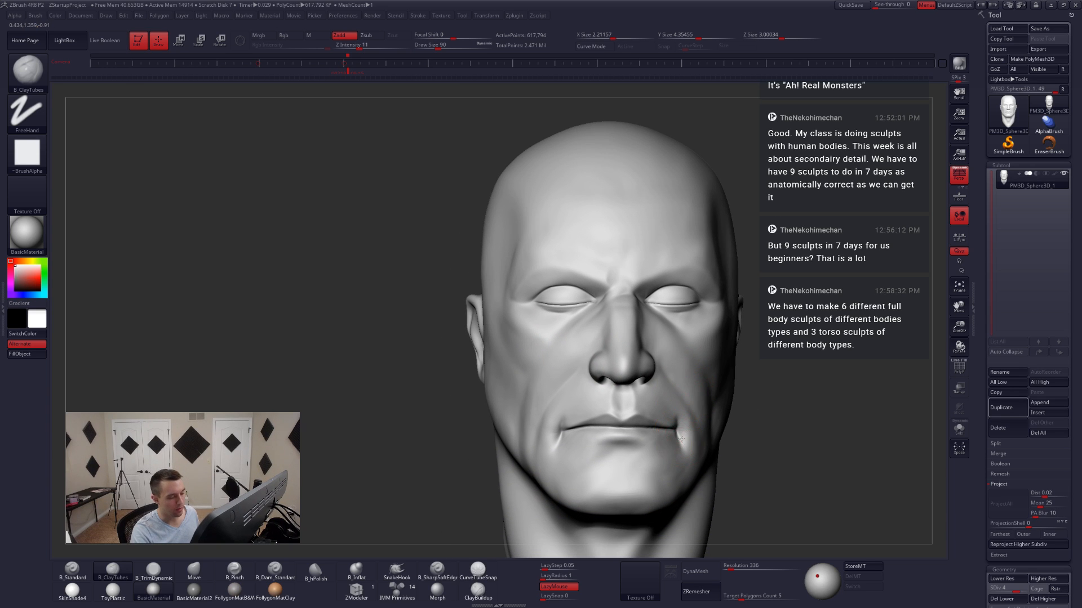
- Switch to the Move brush and adjust the lips and mouth line at draw sizes 112 and 128
mouse_move(682, 439)
right_mouse_down("alt")
mouse_move(665, 422)
mouse_move(598, 448)
mouse_move(581, 479)
right_mouse_up("alt")
key("b")
key("m")
key("v")
key("space")
left_click_drag(626, 467, 637, 467)
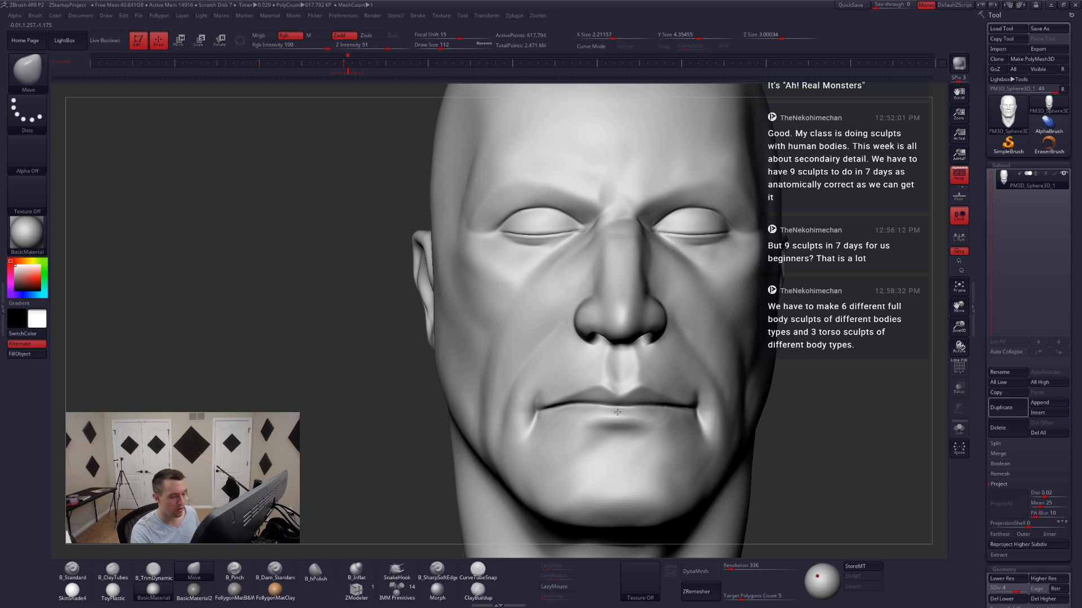
key("ctrl+space")
key("space")
left_click_drag(610, 419, 614, 419)
mouse_move(603, 425)
right_mouse_down()
mouse_move(615, 413)
mouse_move(588, 434)
mouse_move(555, 411)
right_mouse_up()
- Raise the head to subdivision level 5 and refine the centre of the upper lip
key("ctrl+d")
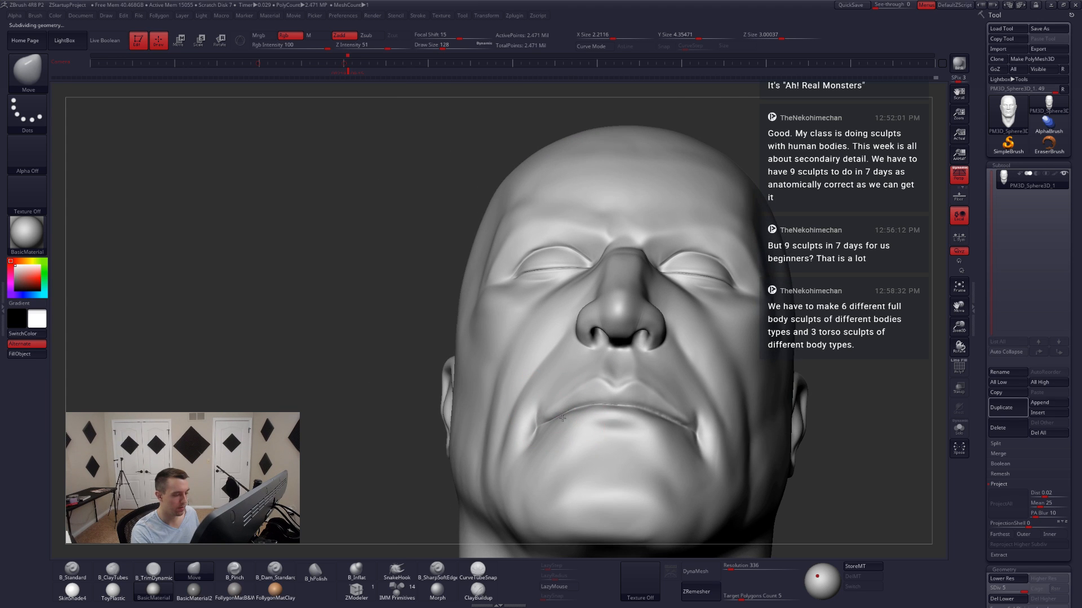
mouse_move(658, 427)
right_mouse_down()
mouse_move(718, 448)
mouse_move(668, 444)
mouse_move(663, 418)
right_mouse_up()
key("ctrl+f")
left_click(629, 345)
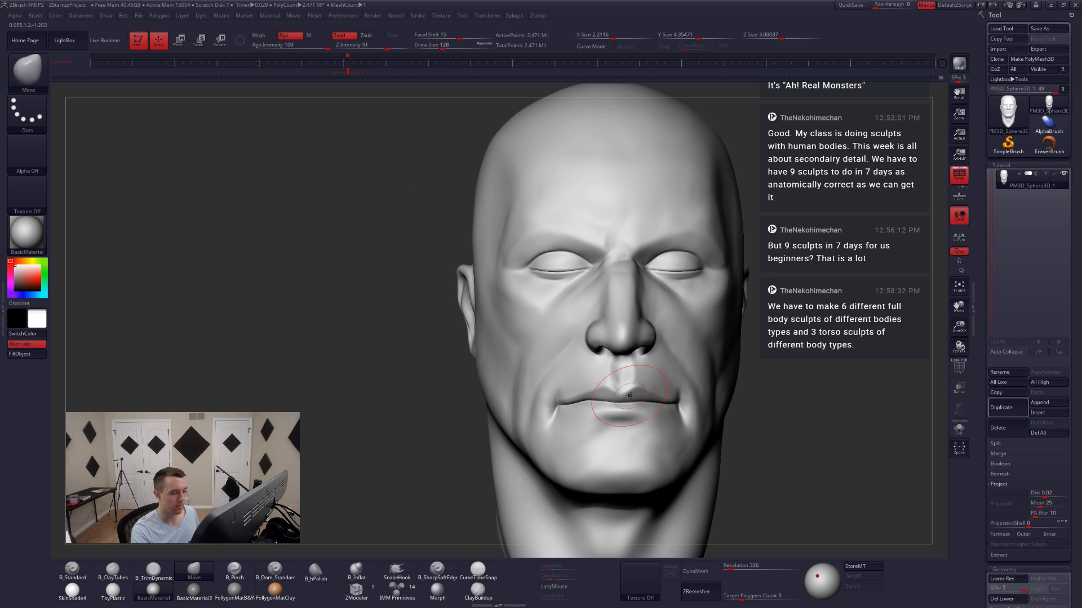
- Set the Move brush draw size to 104 and reshape the corners of the mouth
right_click_drag(545, 433, 580, 430)
key("space")
left_click_drag(577, 416, 570, 416)
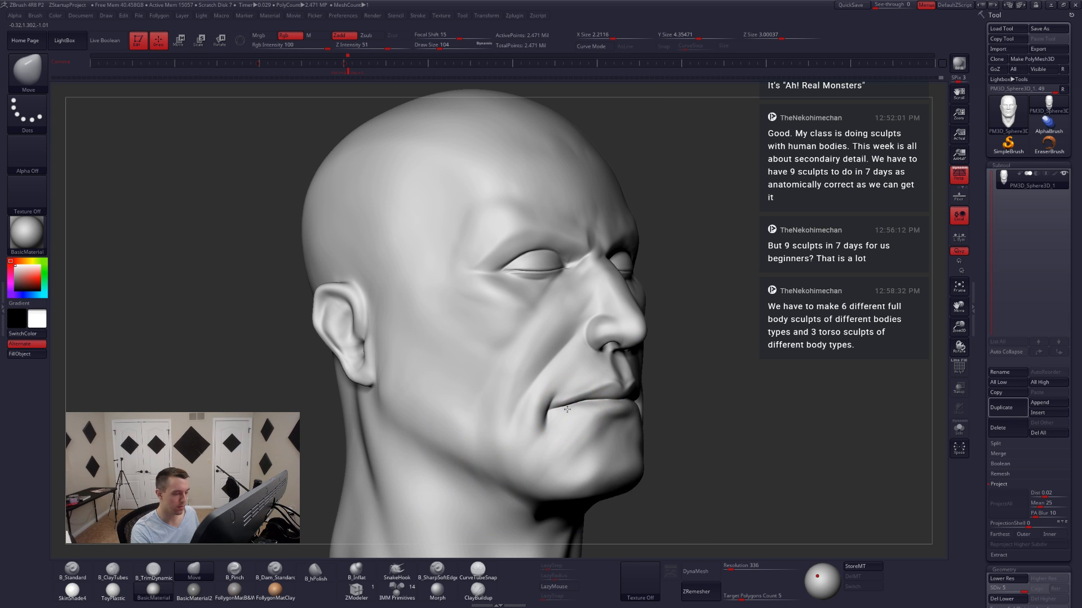
right_click_drag(585, 405, 551, 412, "shift")
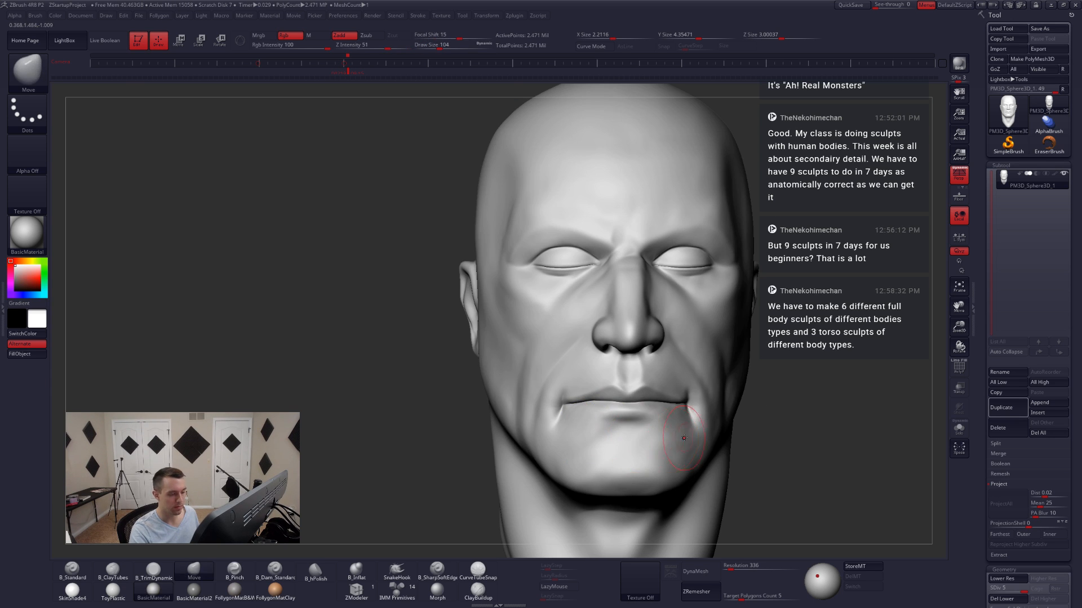
- Adjust the cheek and jaw contours with the Move brush at draw size 154, smoothing the side of the face
right_click_drag(733, 433, 652, 411, "alt")
key("space")
left_click_drag(619, 418, 625, 418)
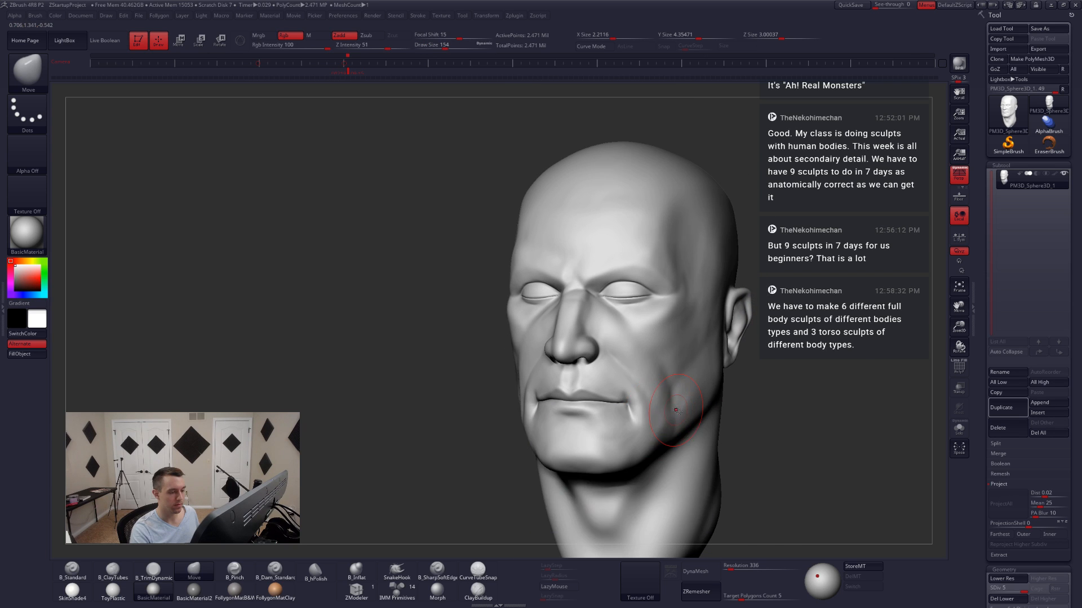
mouse_move(677, 400)
right_mouse_down()
mouse_move(651, 392)
mouse_move(617, 419)
right_mouse_up()
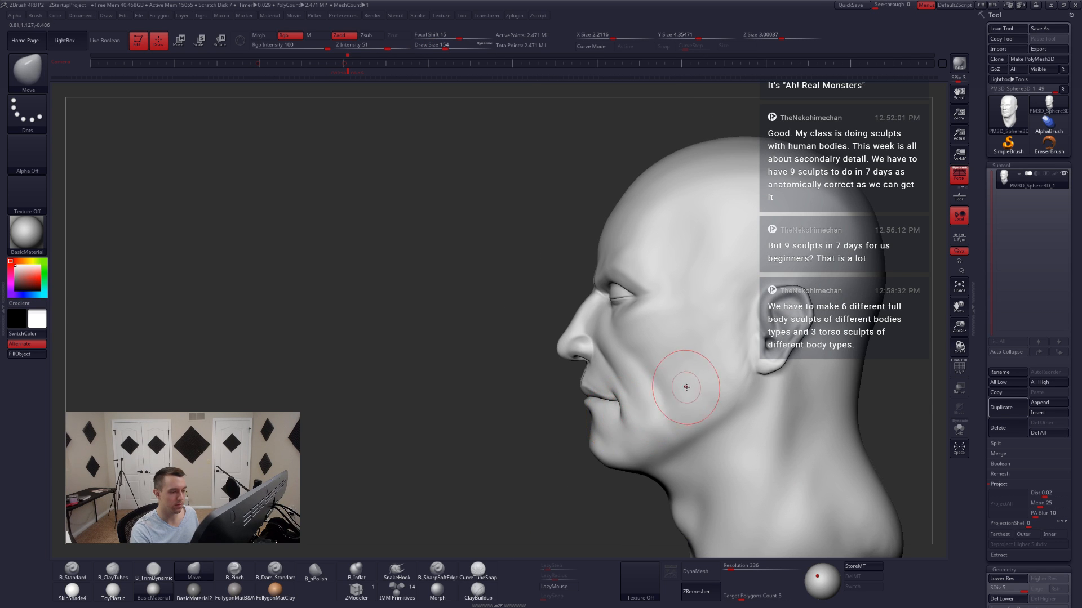
right_click_drag(686, 387, 726, 391)
left_click_drag(727, 391, 732, 365, "shift")
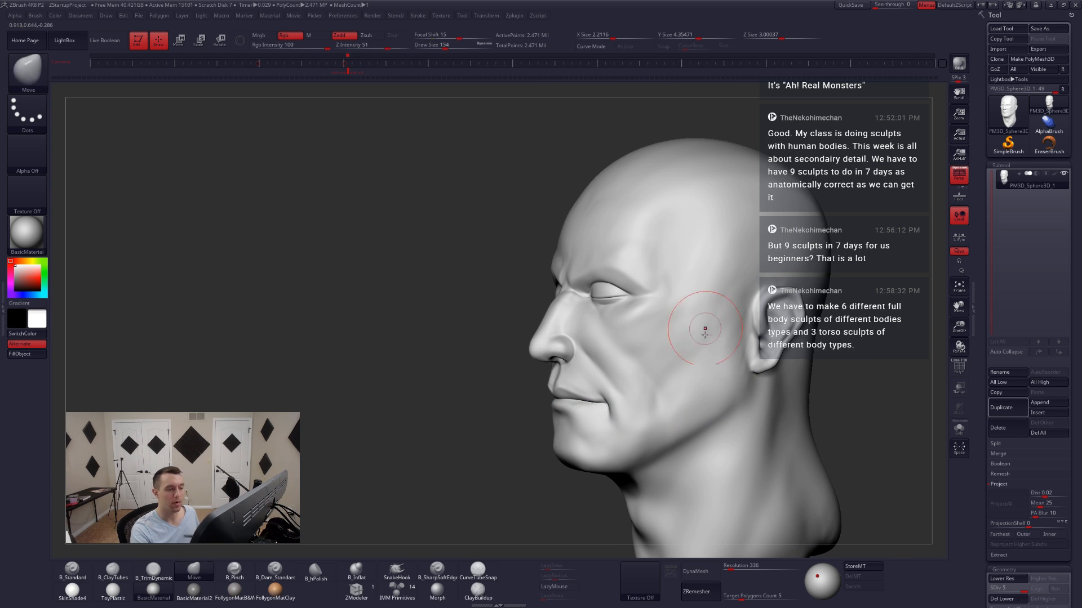
mouse_move(695, 313)
right_mouse_down()
mouse_move(724, 350)
mouse_move(750, 356)
right_mouse_up()
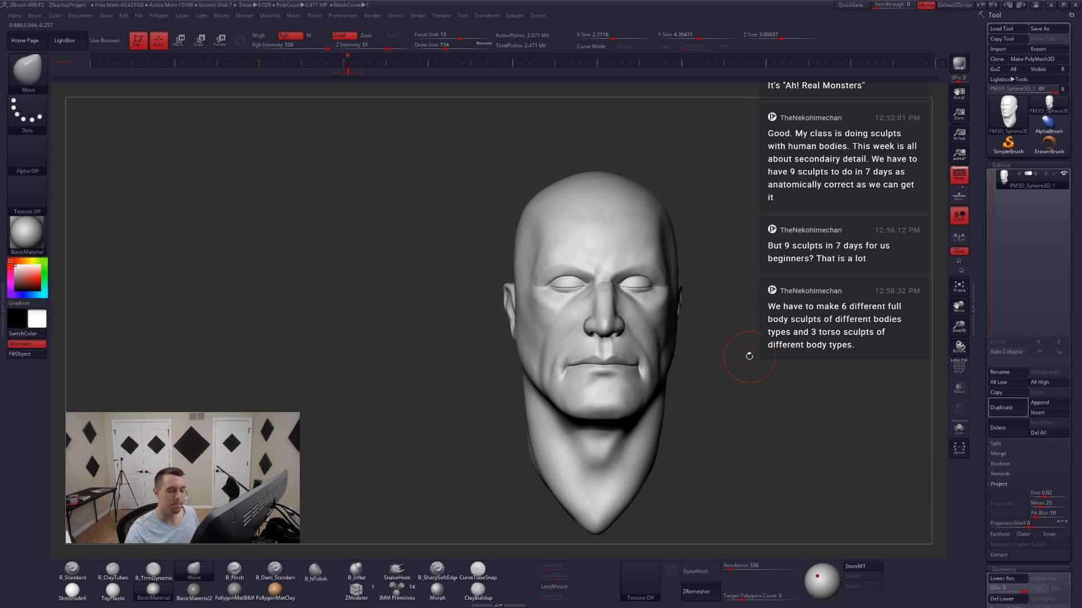
- Redirect the light onto the head from above and switch to the TrimDynamic brush at draw size 108
left_click_drag(820, 577, 822, 570)
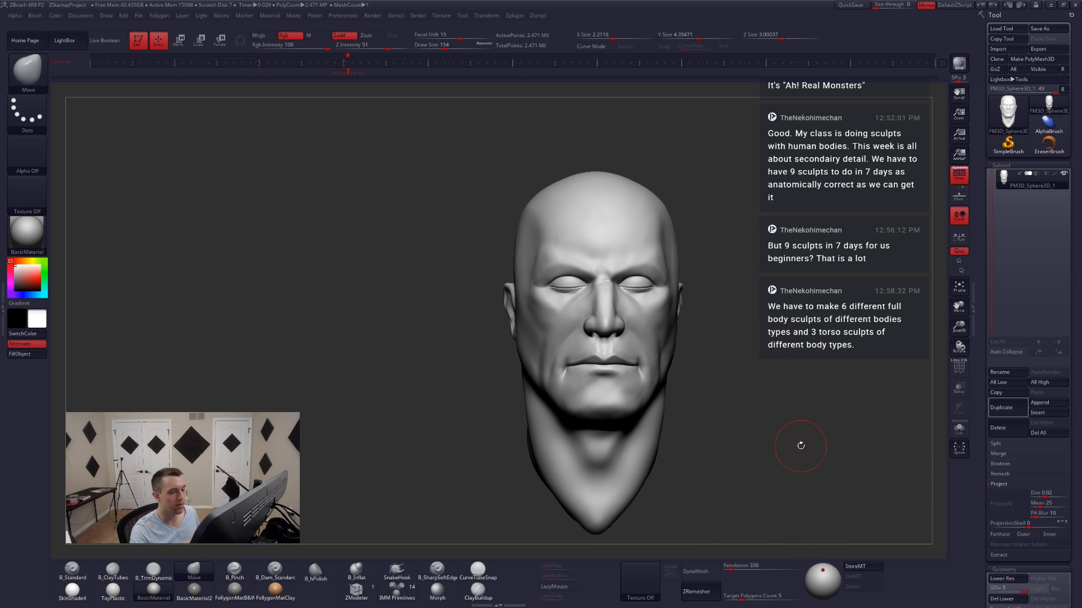
left_click(821, 571)
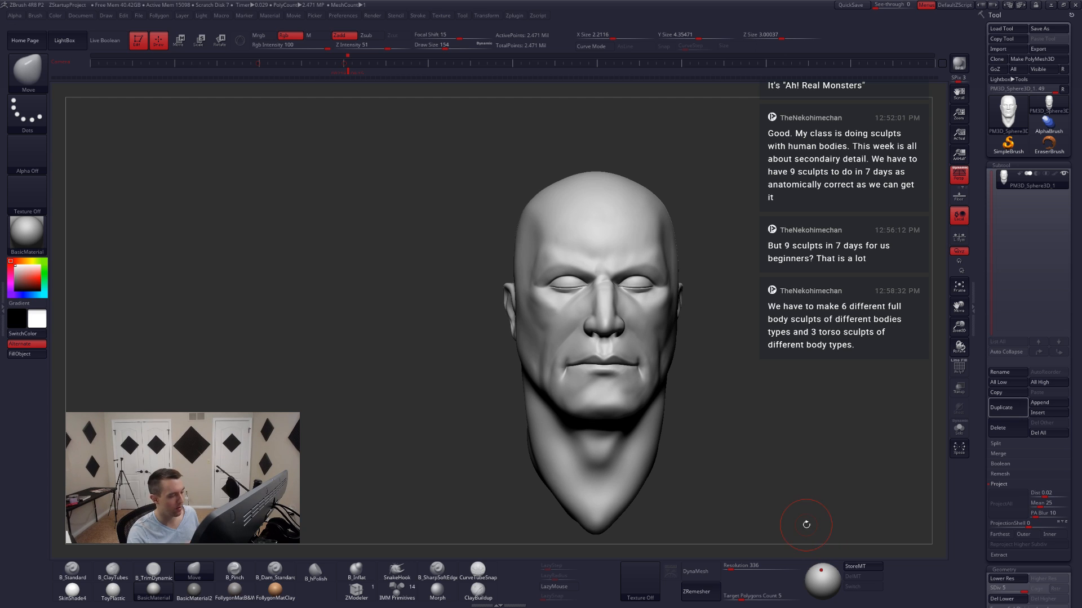
right_click_drag(594, 457, 656, 477, "alt")
right_click_drag(602, 420, 664, 456, "ctrl")
right_click_drag(656, 363, 660, 378, "ctrl")
key("3")
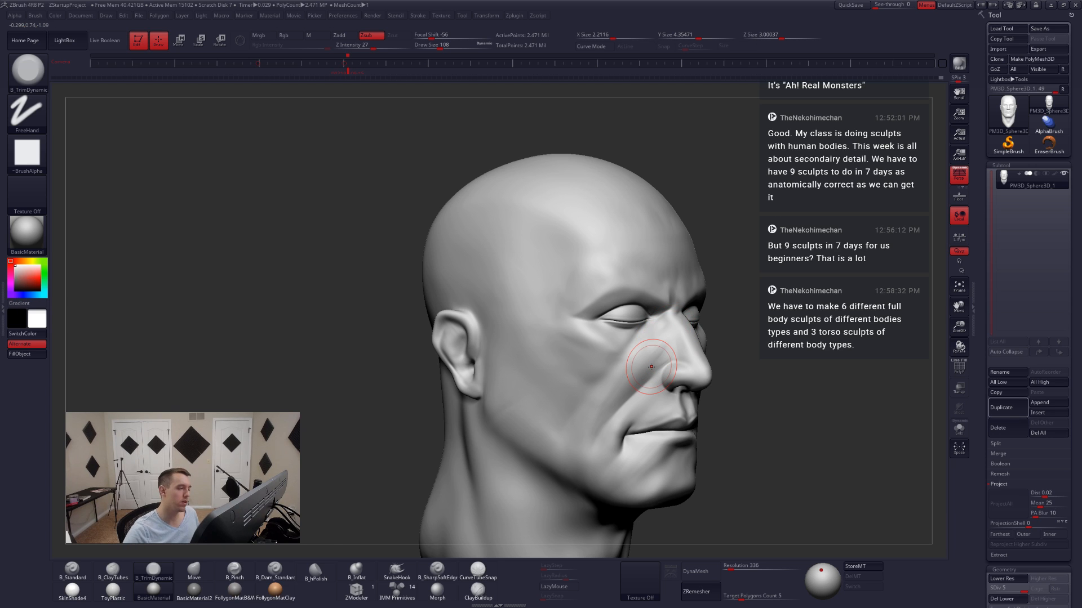
mouse_move(698, 314)
right_mouse_down("ctrl")
mouse_move(652, 248)
mouse_move(608, 226)
right_mouse_up("ctrl")
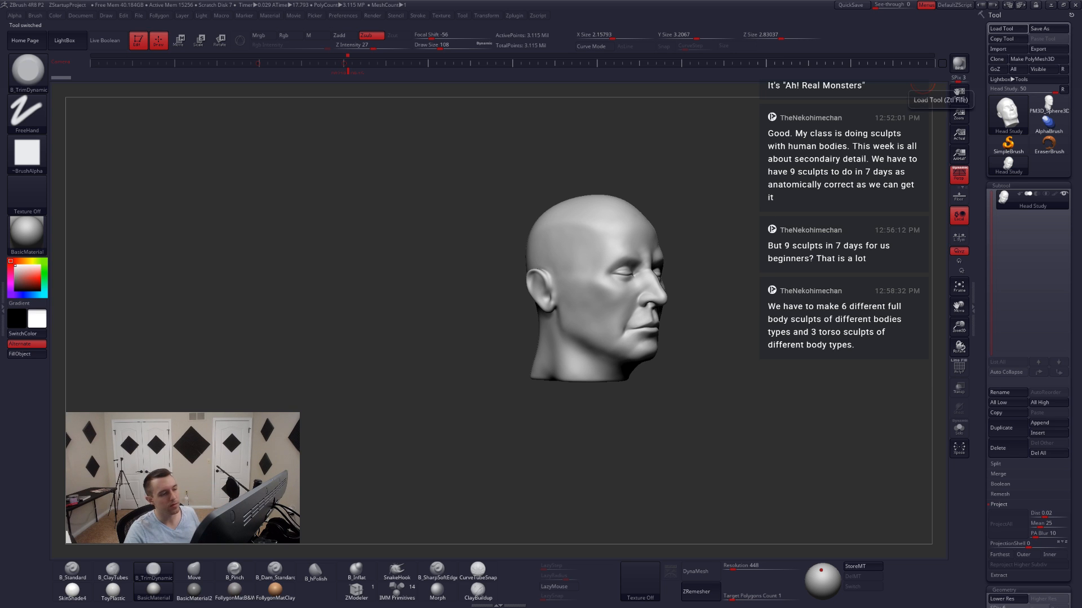
- Reposition the loaded Head Study model and apply the FolygonMatB&W material
left_click_drag(815, 299, 604, 340)
left_click_drag(677, 337, 708, 349, "alt")
left_click(228, 597)
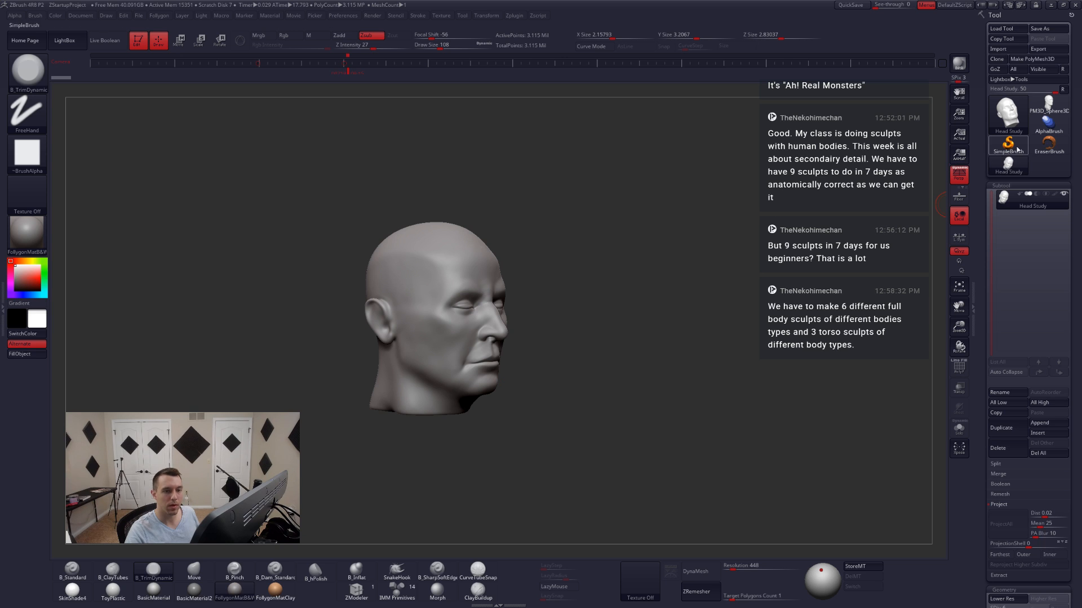
- Turn the heads to face front, switch back to Head Study and place a snapshot of it on the canvas
left_click(1049, 106)
left_click_drag(541, 271, 616, 272, "alt")
left_click_drag(671, 322, 583, 367)
left_click(1019, 170)
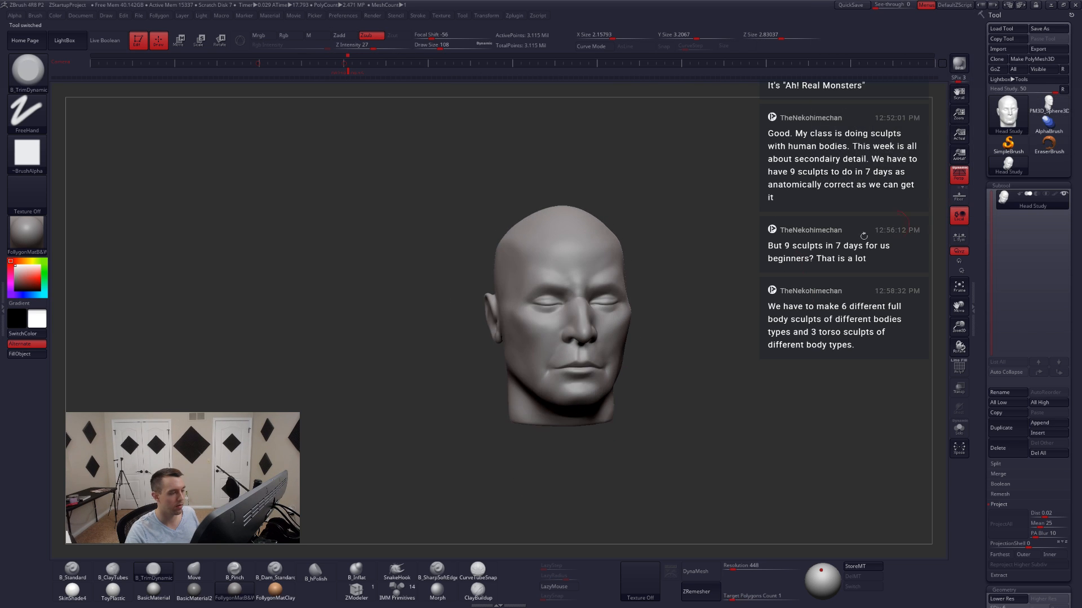
mouse_move(677, 282)
left_mouse_down("alt")
mouse_move(478, 291)
mouse_move(668, 296)
left_mouse_up("alt")
key("shift+s")
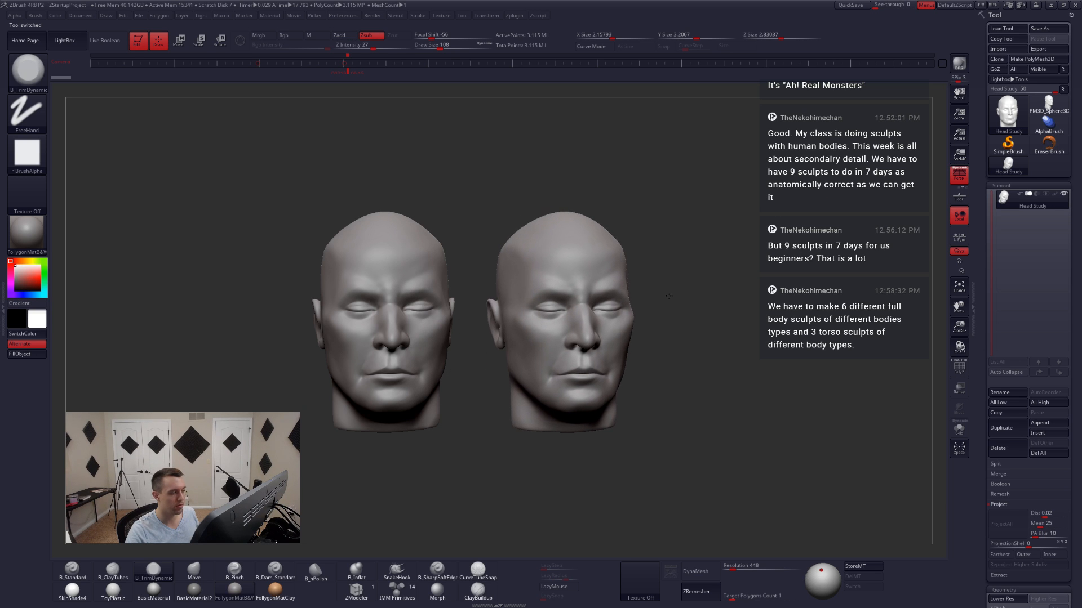
- Compare the PM3D_Sphere3D_1 sculpt and the Head Study model with the snapshot from front and three-quarter views
left_click(1049, 104)
left_click_drag(582, 312, 652, 289, "alt")
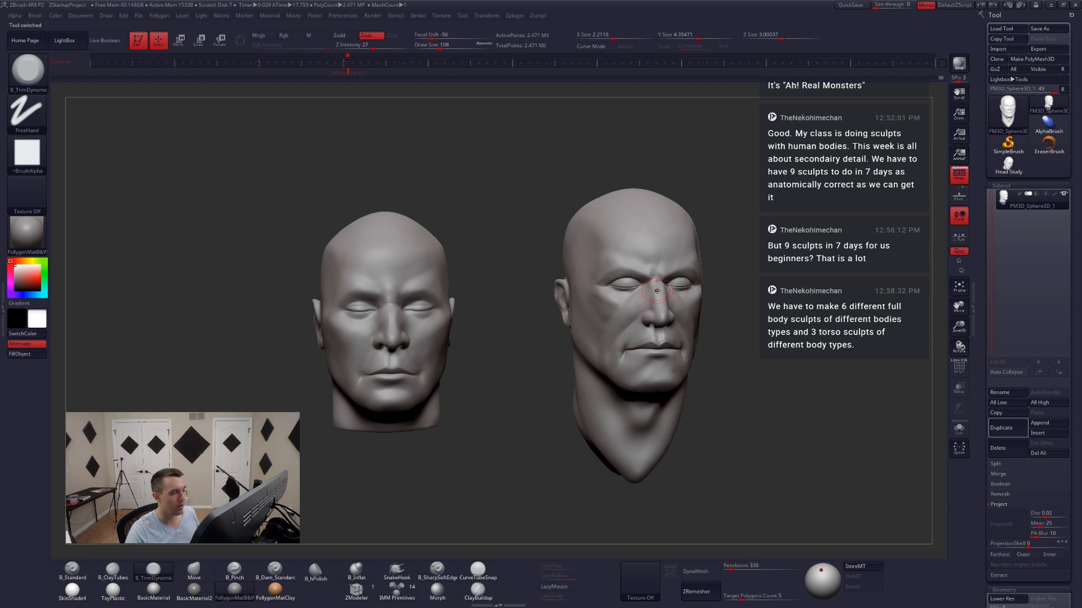
right_click_drag(657, 304, 665, 302)
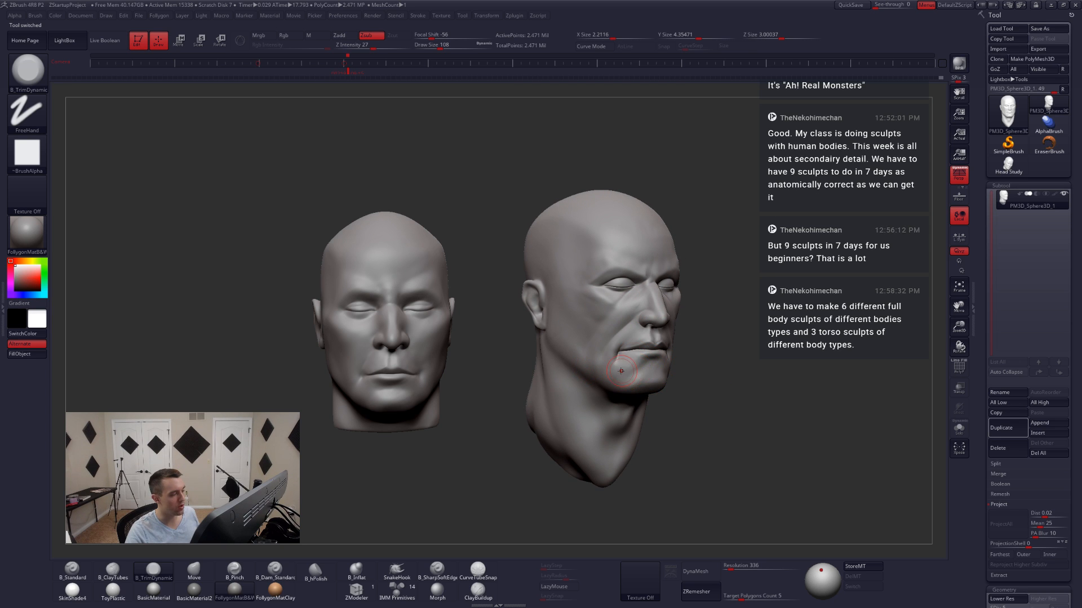
right_click_drag(621, 371, 586, 369)
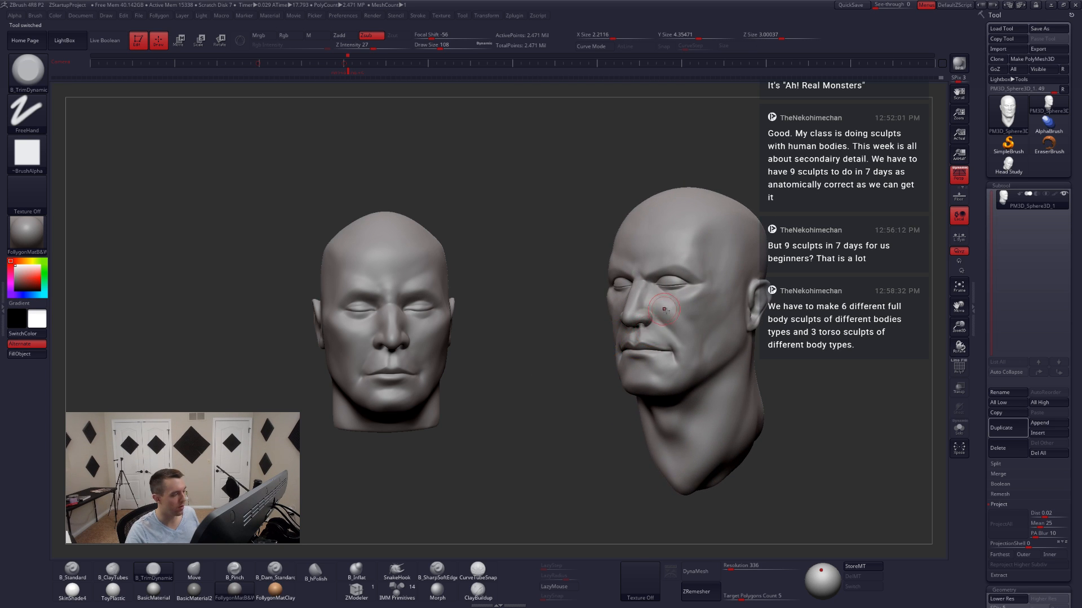
mouse_move(636, 314)
right_mouse_down()
mouse_move(676, 336)
mouse_move(658, 346)
mouse_move(655, 332)
right_mouse_up()
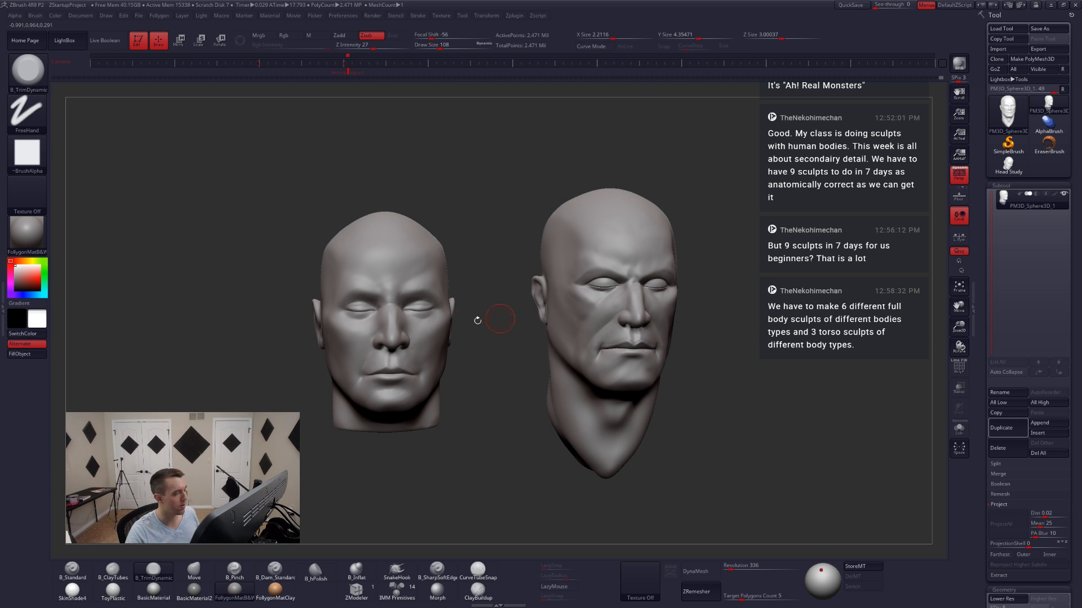
left_click(1007, 165)
mouse_move(702, 287)
right_mouse_down()
mouse_move(663, 304)
mouse_move(747, 313)
right_mouse_up()
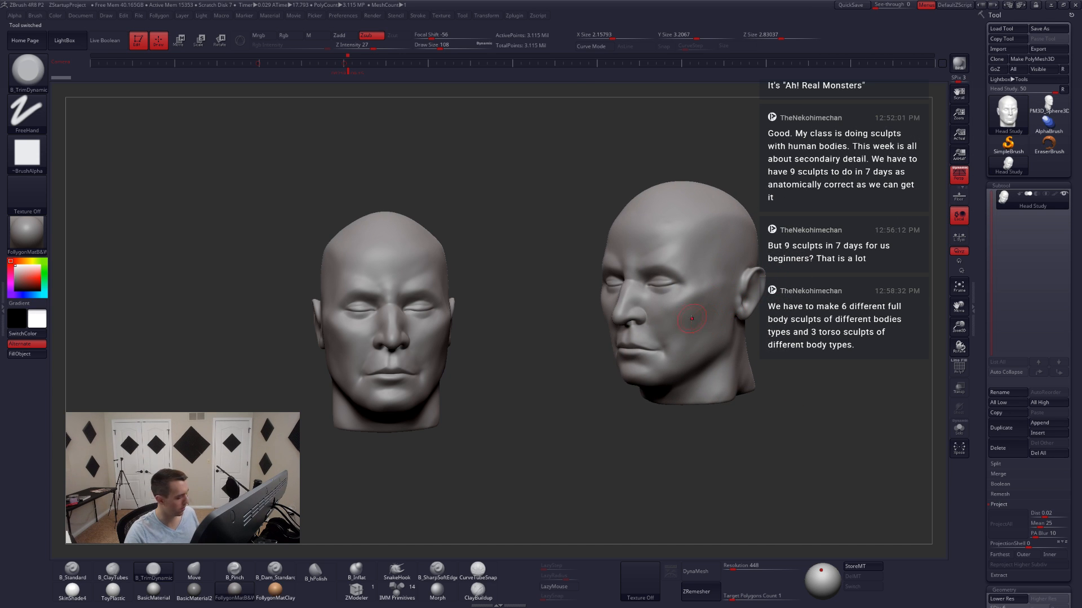
- Clear the snapshot from the canvas and switch back to the PM3D_Sphere3D_1 head
key("ctrl+n")
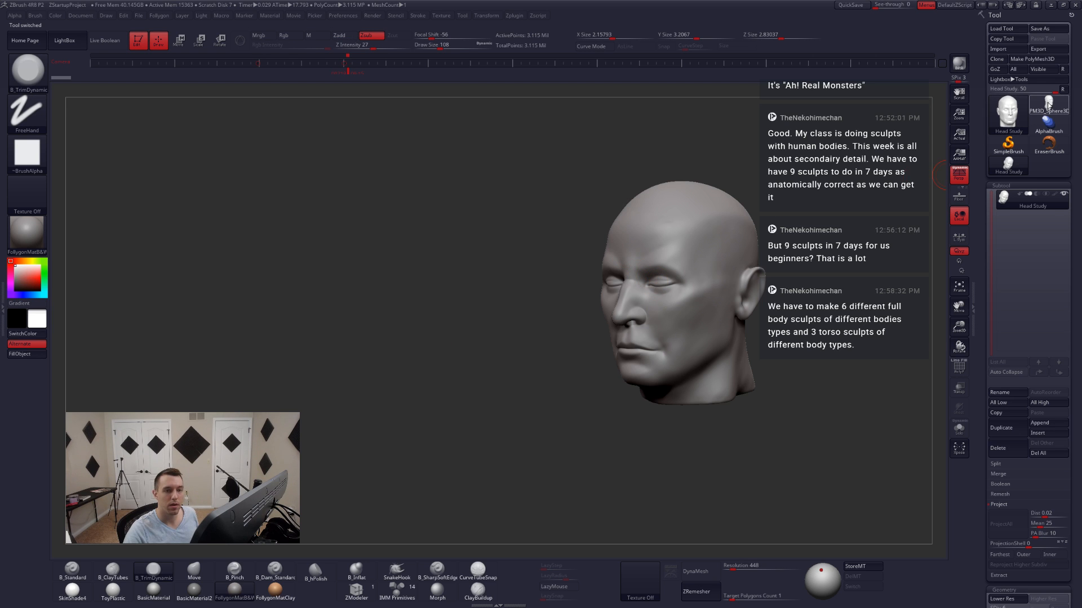
left_click(1048, 104)
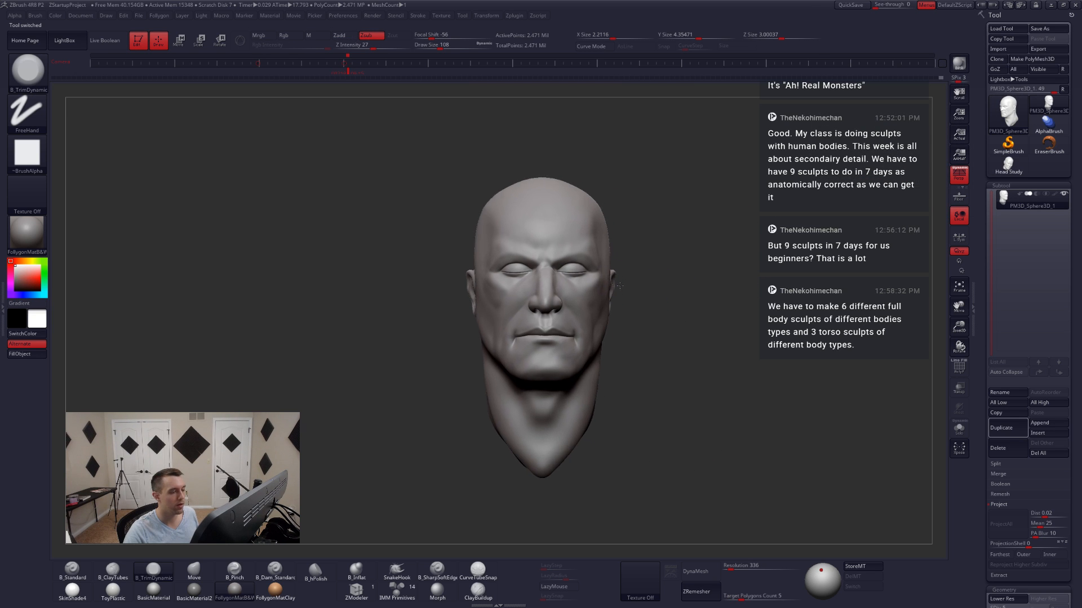
mouse_move(563, 255)
right_mouse_down("ctrl")
mouse_move(595, 292)
mouse_move(554, 288)
right_mouse_up("ctrl")
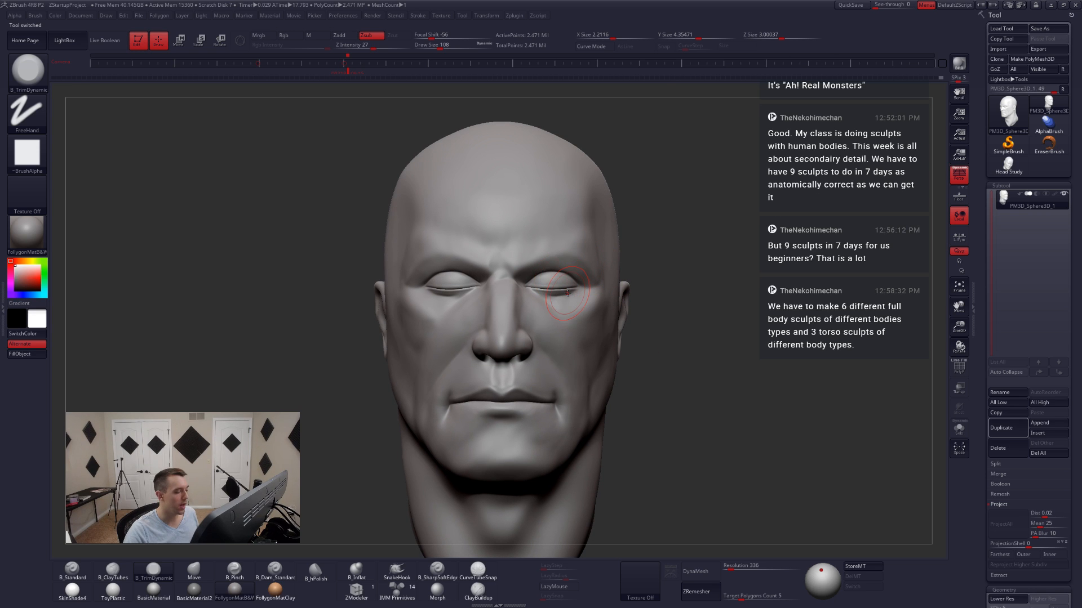
- Refine the cheek and mouth-corner planes with the TrimDynamic brush at a draw size up to 158, smoothing the transitions
key("space")
key("shift")
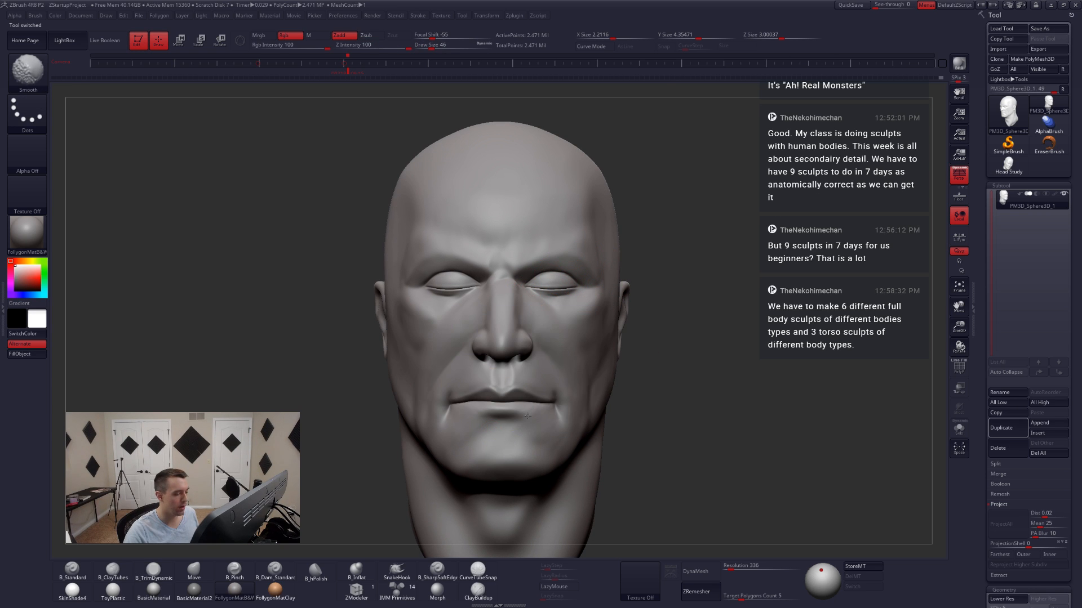
right_click_drag(558, 436, 581, 410)
key("space")
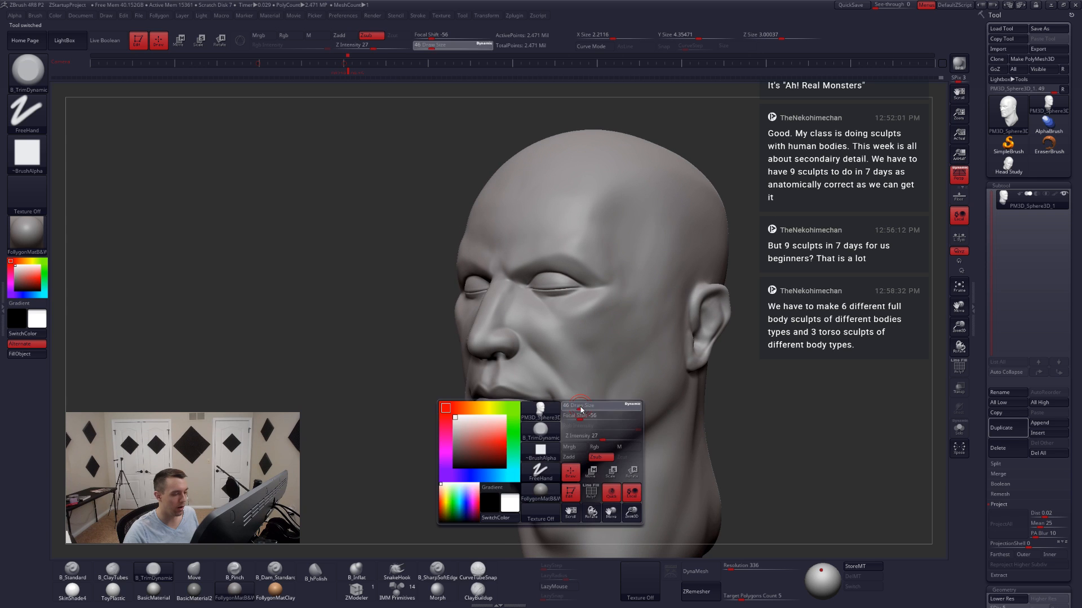
left_click(593, 411)
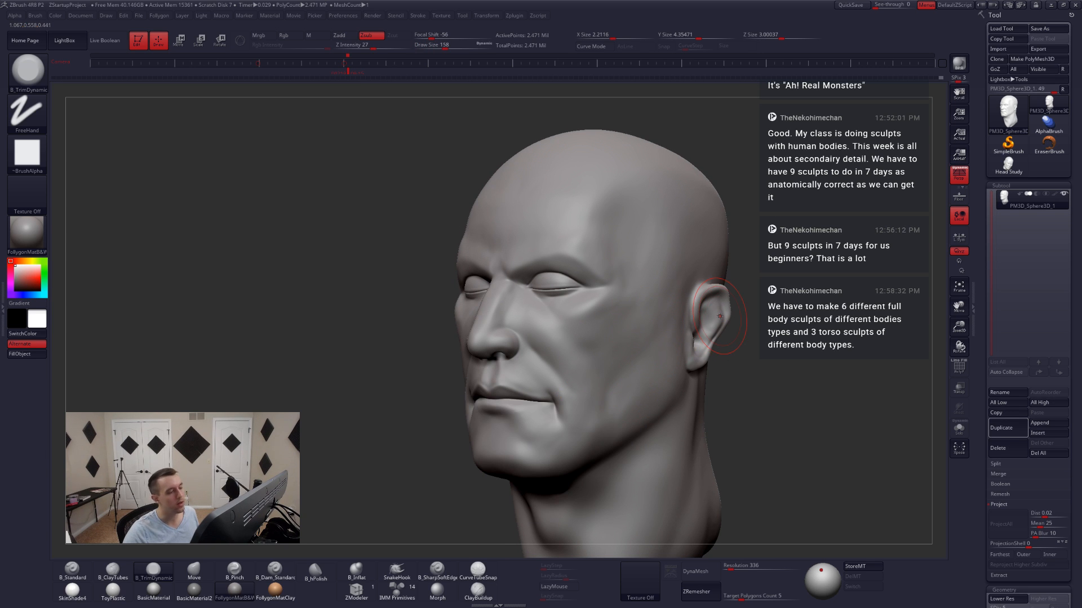
key("space")
left_click(589, 391)
key("shift")
- Refine the brow and eye-socket planes with TrimDynamic at draw size 51 and smooth them
mouse_move(640, 282)
right_mouse_down("alt")
mouse_move(676, 326)
mouse_move(592, 311)
mouse_move(634, 332)
right_mouse_up("alt")
key("space")
left_click(672, 326)
key("space")
left_click(639, 323)
key("shift")
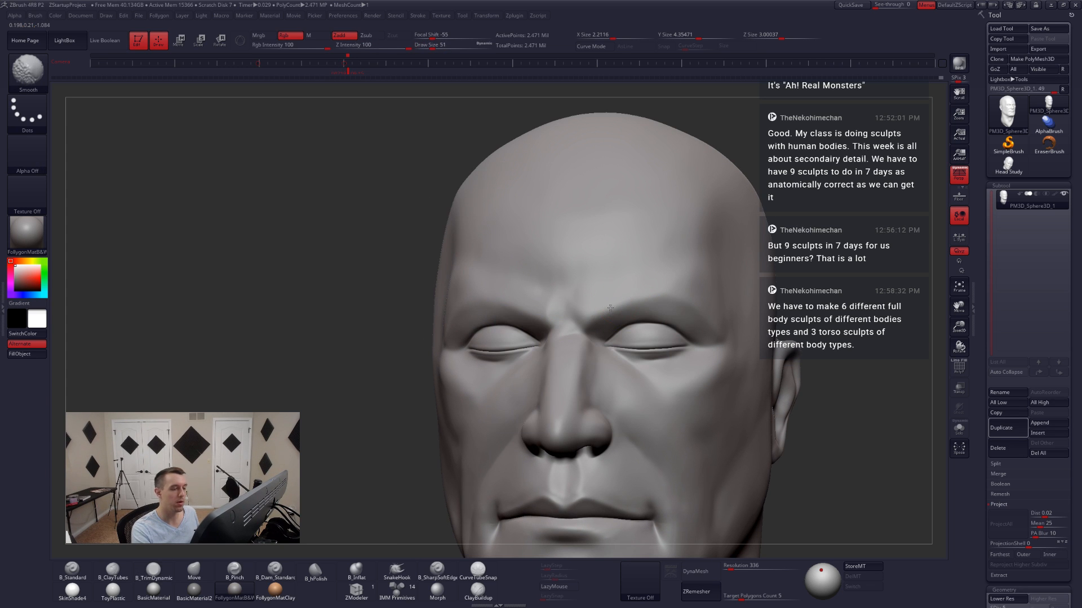
- Smooth the temple beside the outer brow one subdivision level down, and return to the highest level
mouse_move(718, 329)
right_mouse_down()
mouse_move(633, 315)
mouse_move(694, 295)
right_mouse_up()
key("shift+d")
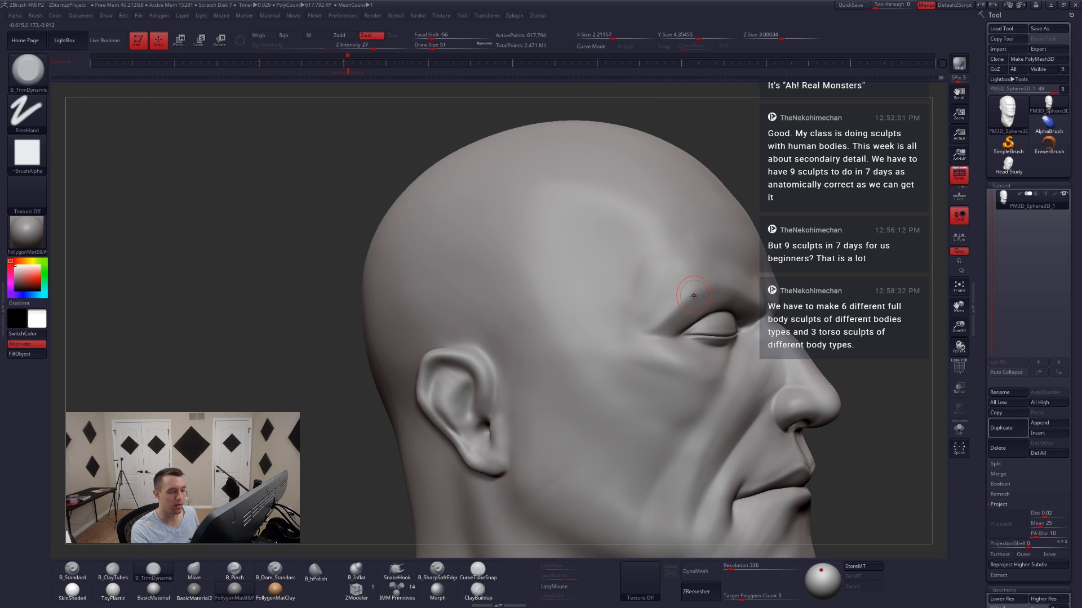
left_click_drag(694, 294, 670, 316, "shift")
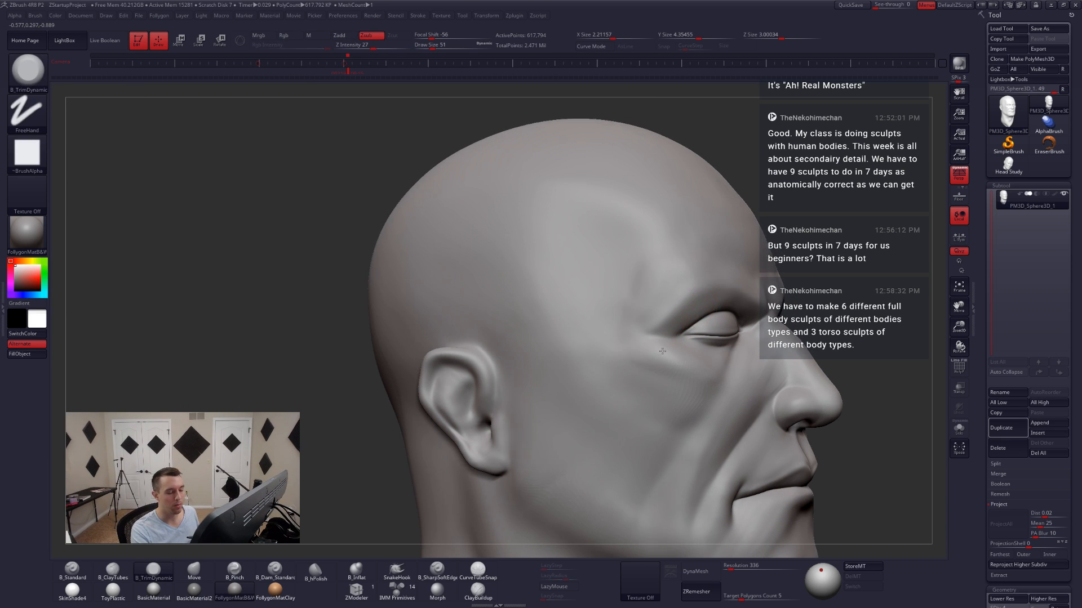
right_click_drag(703, 288, 589, 380)
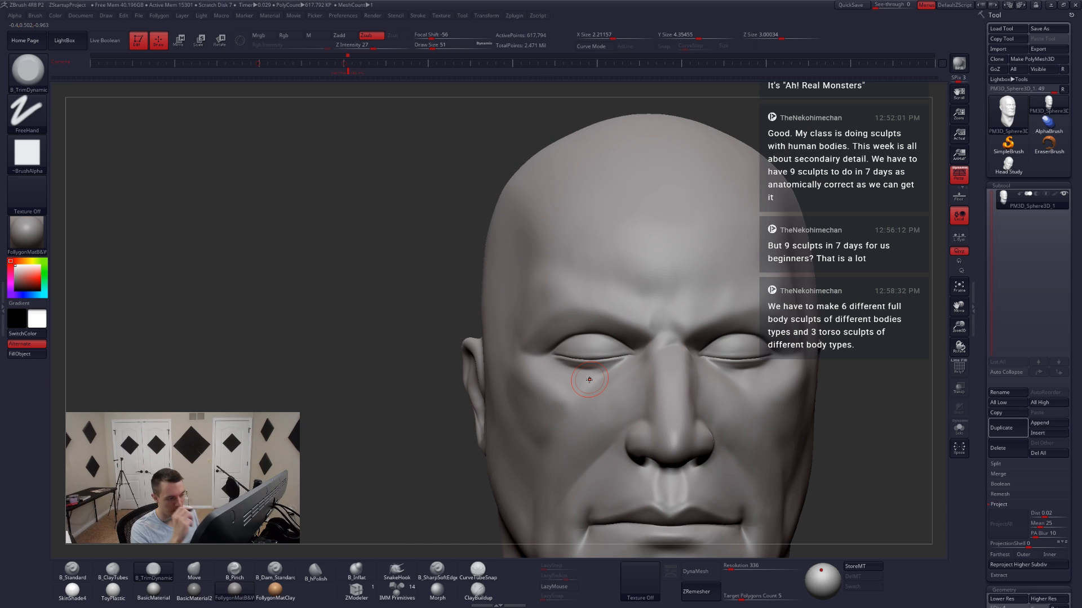
key("d")
- Switch to the ClayTubes brush and work the cheek beside the mouth corner at a draw size up to 97
key("space")
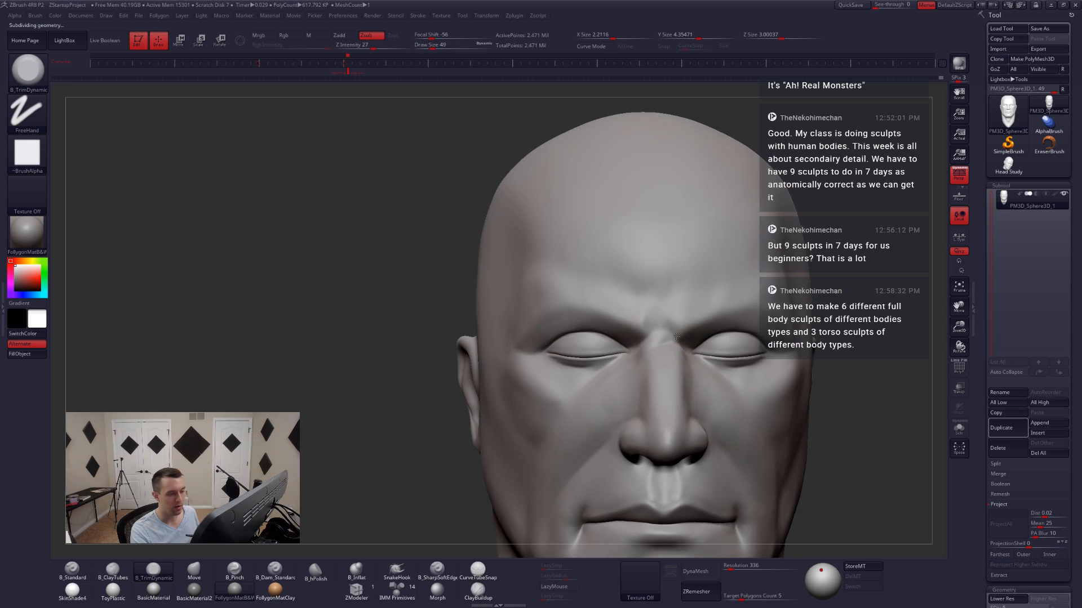
right_click_drag(676, 336, 653, 376, "ctrl")
key("space")
left_click_drag(673, 326, 681, 325)
key("2")
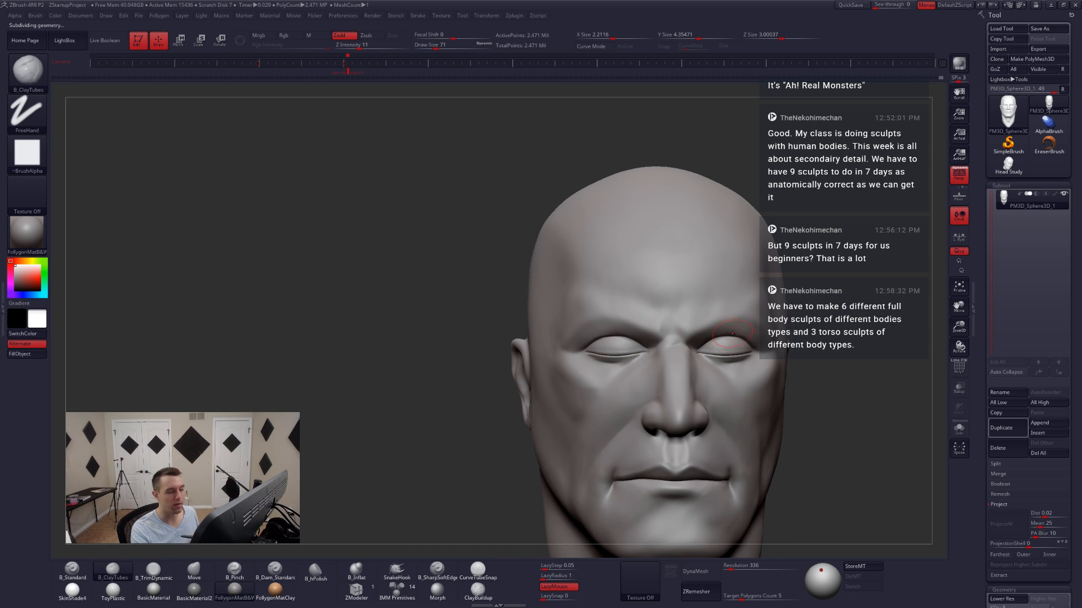
mouse_move(732, 333)
right_mouse_down("alt")
mouse_move(684, 293)
mouse_move(708, 345)
mouse_move(665, 378)
right_mouse_up("alt")
key("space")
left_click_drag(680, 386, 685, 386)
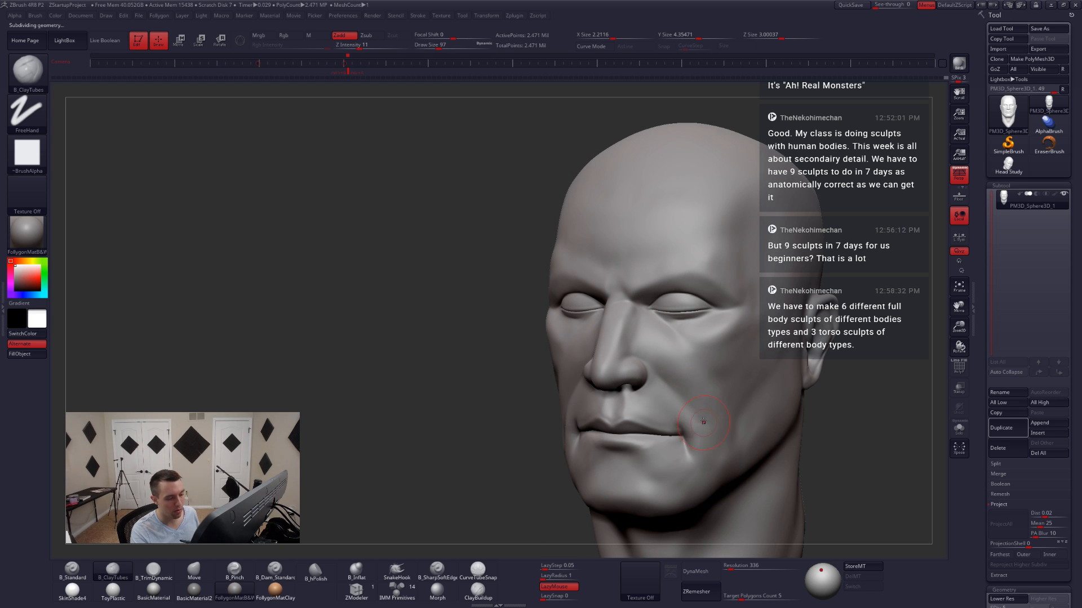
right_click_drag(703, 421, 617, 377)
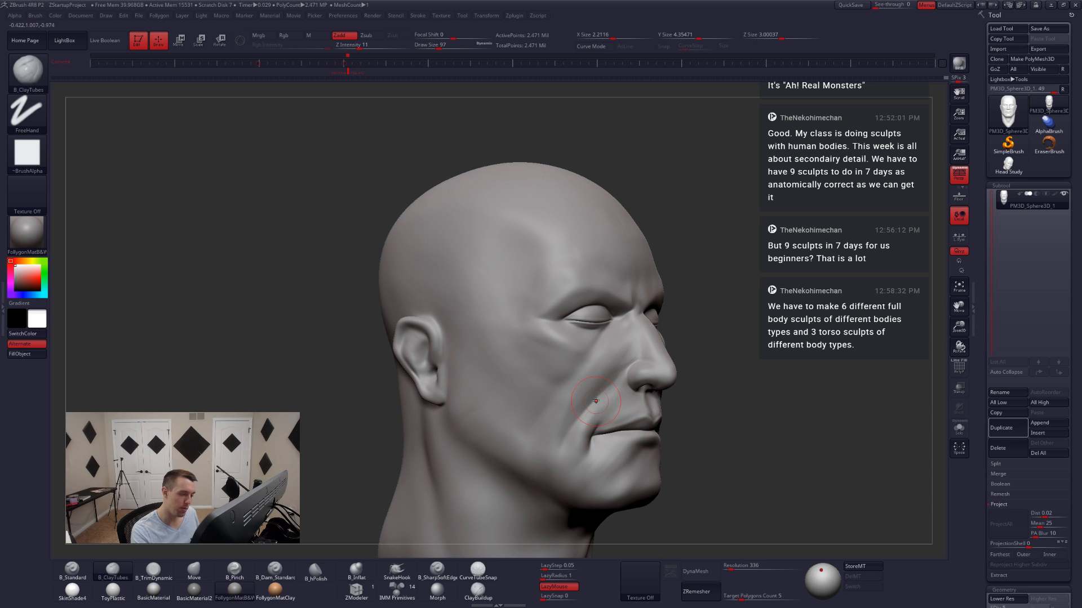
- Build up the cheek between the mouth corner and the nose with ClayTubes at draw sizes 71 to 77, and smooth it
key("space")
left_click_drag(581, 421, 577, 421)
left_click_drag(581, 419, 584, 404)
key("shift")
mouse_move(595, 392)
right_mouse_down()
mouse_move(555, 423)
mouse_move(620, 438)
right_mouse_up()
key("ctrl")
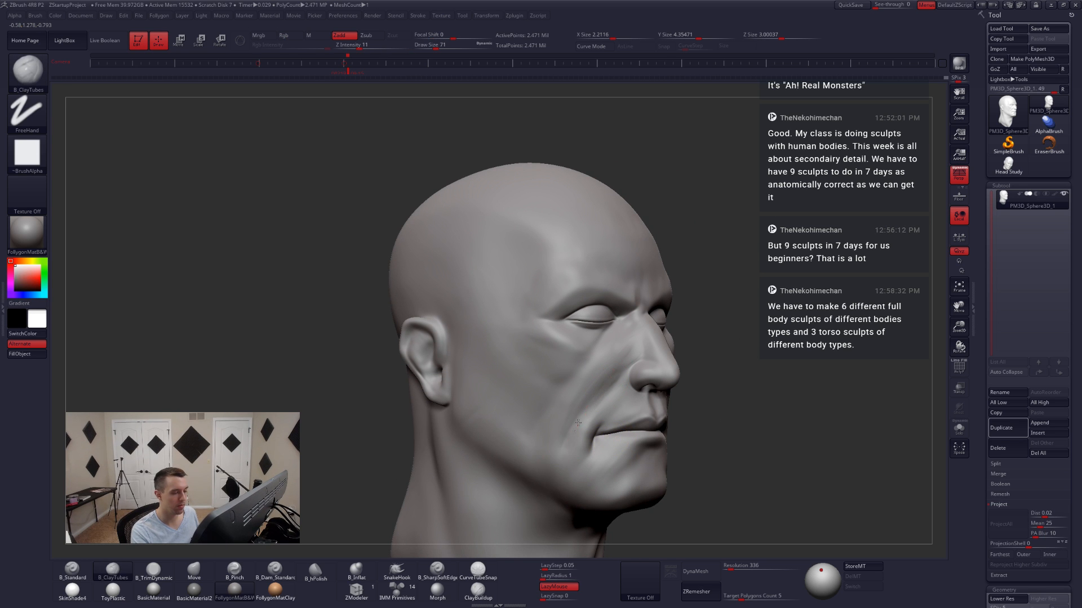
left_click_drag(602, 391, 638, 355)
key("shift")
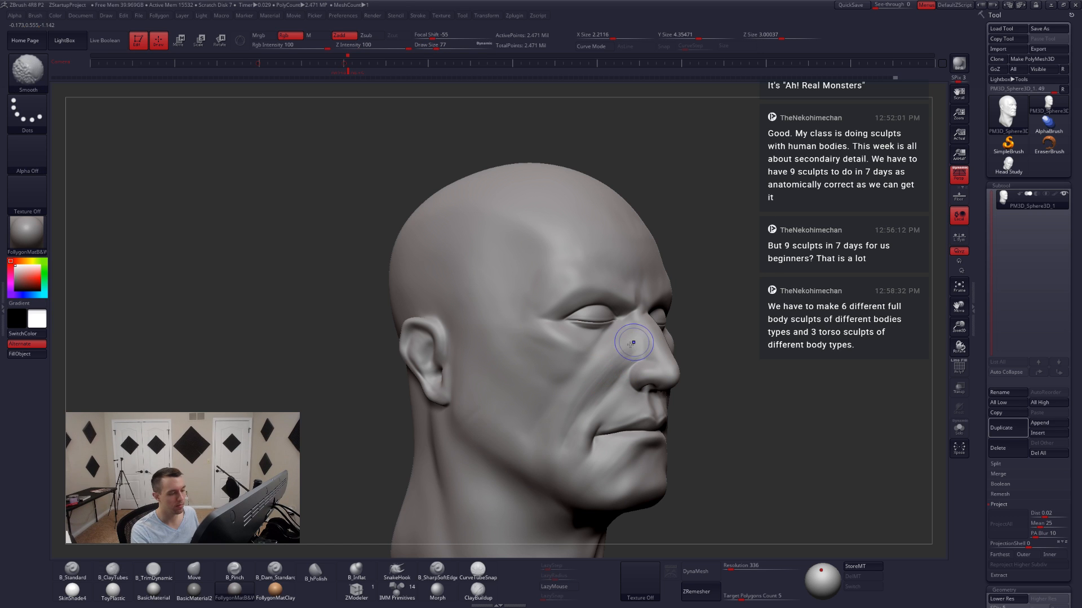
mouse_move(789, 414)
left_mouse_down()
mouse_move(746, 436)
mouse_move(671, 428)
mouse_move(711, 435)
left_mouse_up()
key("ctrl")
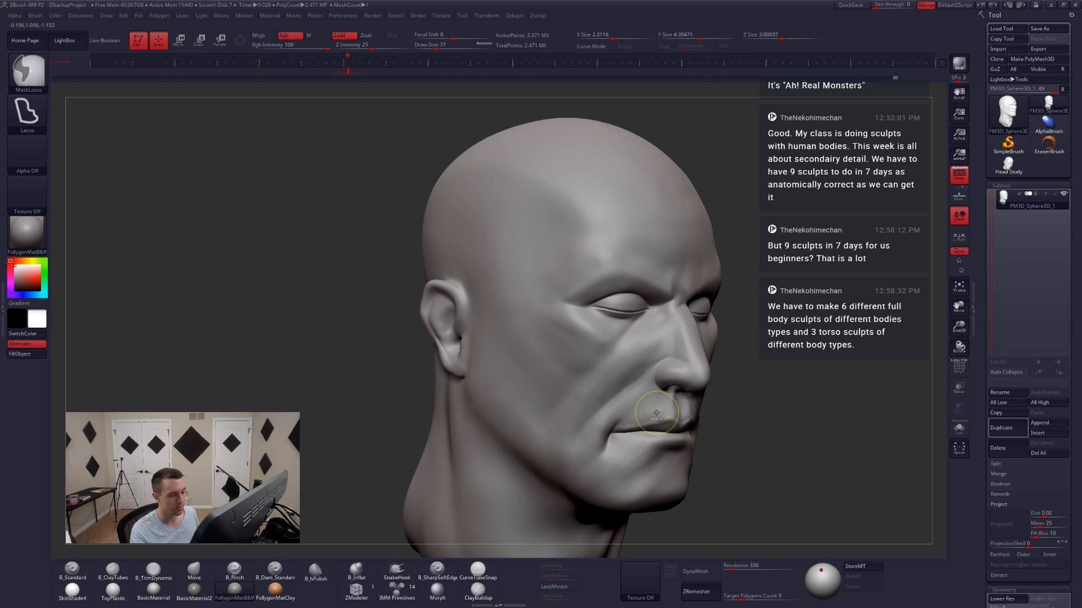
key("shift")
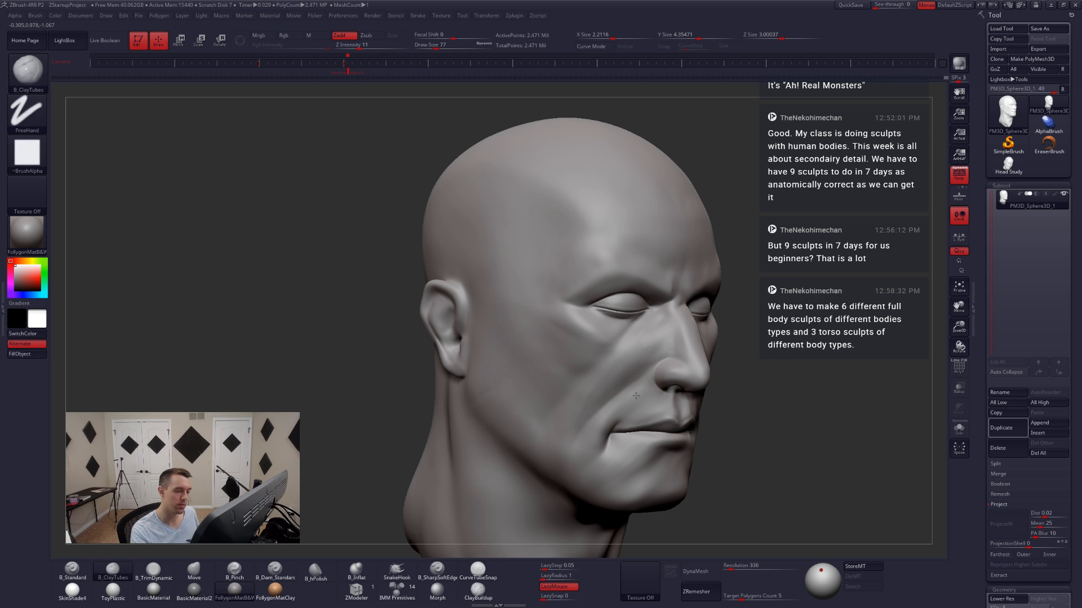
- Turn the head to its side profile and choose the Move brush with a draw size of 299
mouse_move(844, 403)
left_mouse_down()
mouse_move(786, 408)
mouse_move(741, 391)
mouse_move(694, 422)
mouse_move(684, 418)
mouse_move(673, 366)
left_mouse_up()
left_click_drag(724, 417, 657, 444)
left_click_drag(507, 428, 821, 386)
mouse_move(744, 396)
left_mouse_down("alt")
mouse_move(721, 377)
mouse_move(680, 424)
mouse_move(631, 454)
left_mouse_up("alt")
key("b")
key("m")
key("v")
key("space")
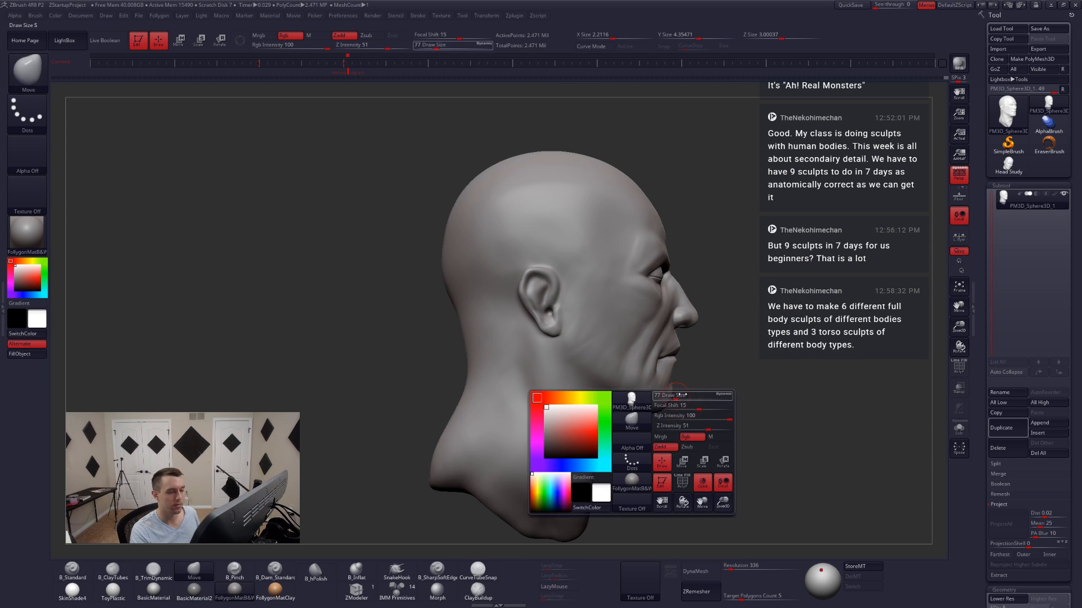
left_click(701, 396)
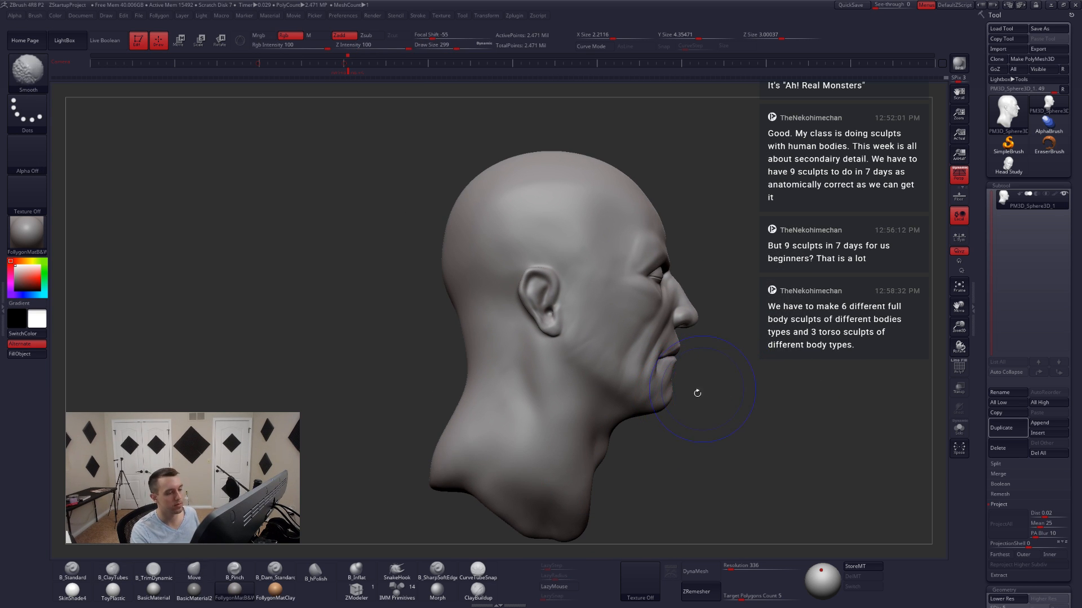
- Lower the head by four subdivision levels and pull the chin forward with the Move brush at draw size 430
key("shift+d")
key("shift+d")
key("shift+d")
key("shift+d")
key("space")
left_click(678, 398)
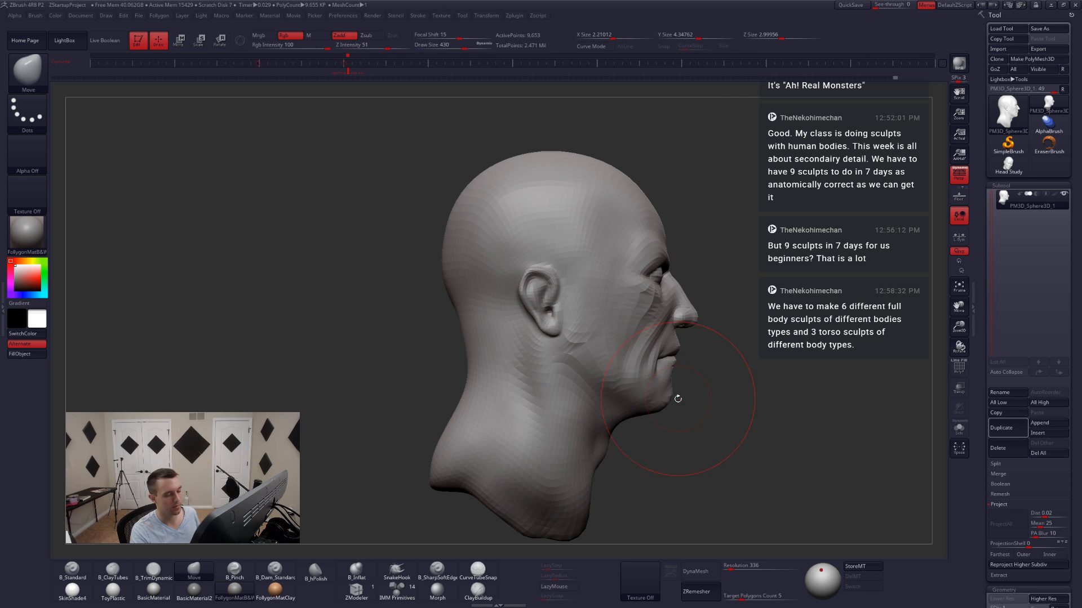
left_click_drag(669, 405, 682, 411)
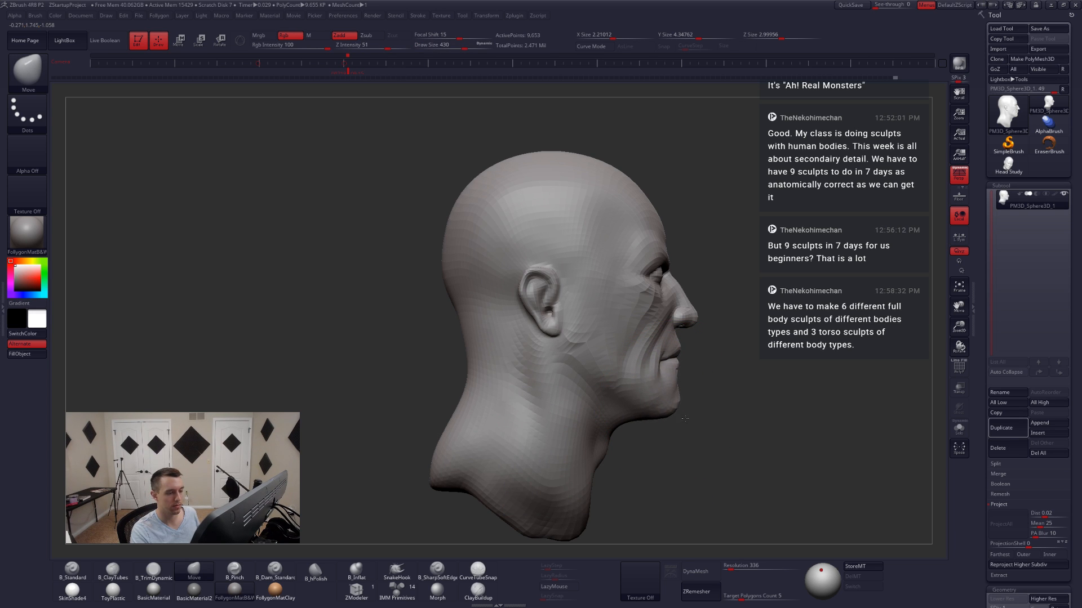
- Reshape the nose and brow in profile with the Move brush, raising the draw size from 542 to 602
key("space")
left_click(688, 362)
key("space")
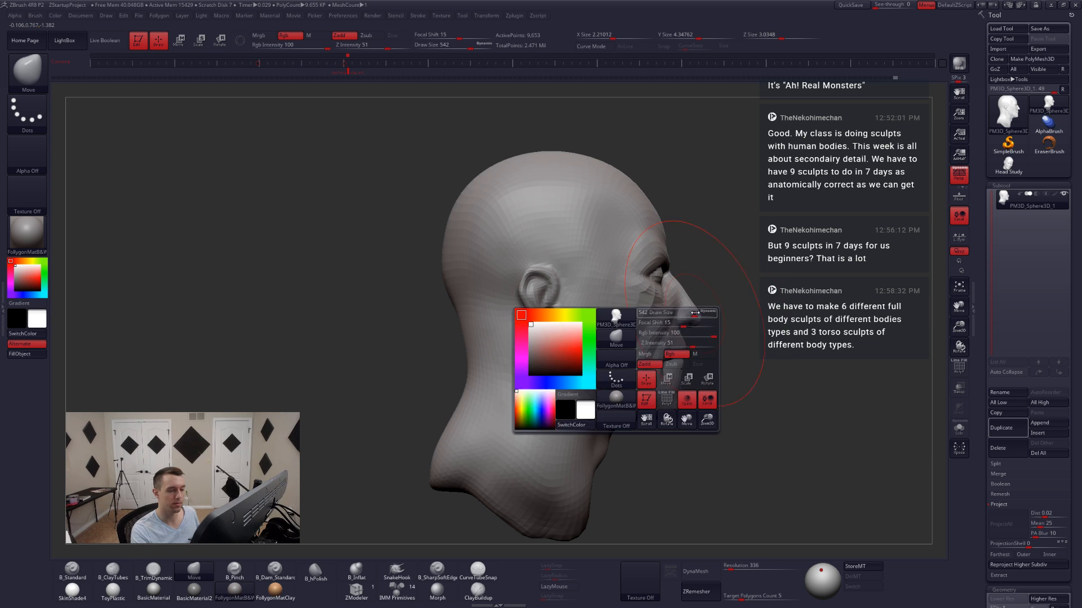
mouse_move(695, 313)
left_mouse_down()
mouse_move(641, 277)
mouse_move(417, 226)
mouse_move(711, 237)
mouse_move(678, 240)
left_mouse_up()
left_click(657, 223, "ctrl")
left_click(657, 223, "ctrl")
left_click(692, 221, "ctrl")
key("space")
left_click(667, 248)
- Adjust the brow and the side of the face from above and from the front, using Move at draw sizes 602 and 468
mouse_move(772, 242)
right_mouse_down()
mouse_move(673, 228)
mouse_move(724, 289)
mouse_move(722, 310)
right_mouse_up()
left_click_drag(721, 292, 724, 305)
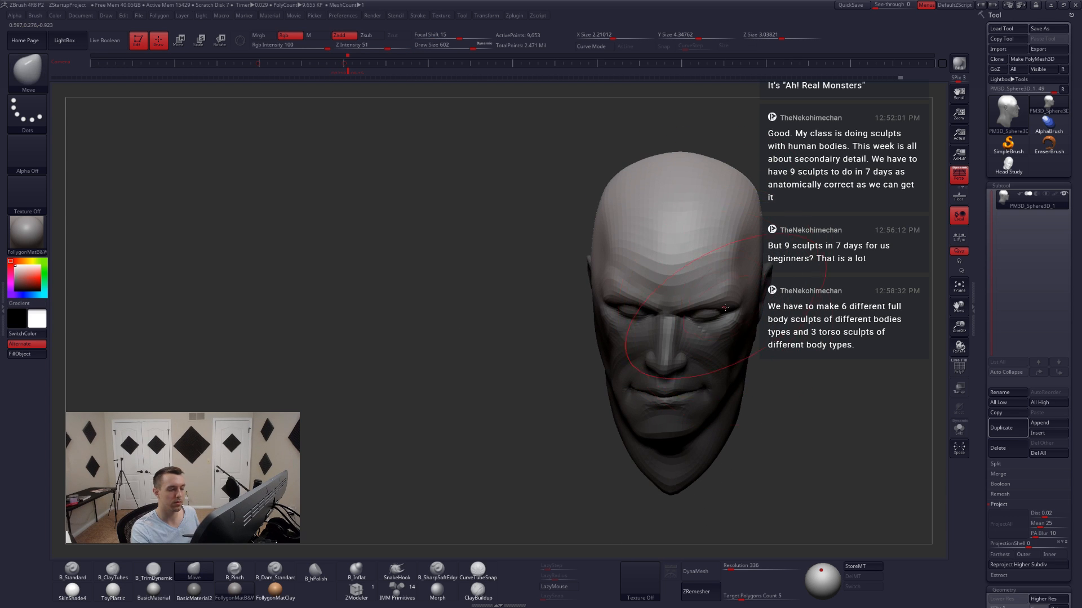
right_click_drag(726, 316, 708, 361)
key("space")
left_click(710, 360)
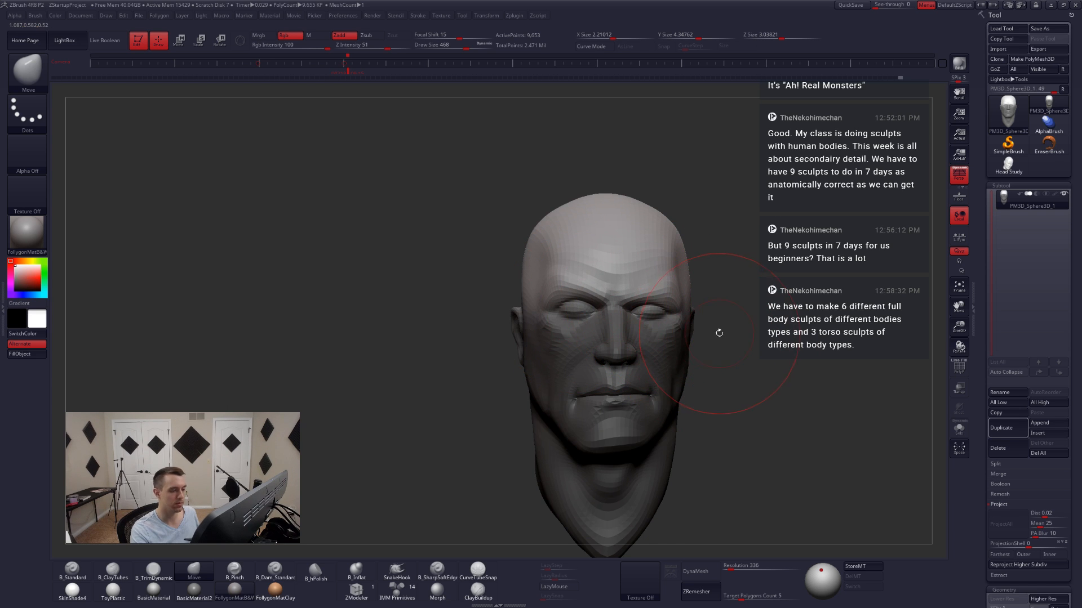
mouse_move(718, 333)
right_mouse_down()
mouse_move(670, 340)
mouse_move(678, 350)
right_mouse_up()
- Adjust the mouth, chin and jaw shape with the Move brush at draw sizes from 274 to 453
key("space")
left_click_drag(574, 338, 562, 338)
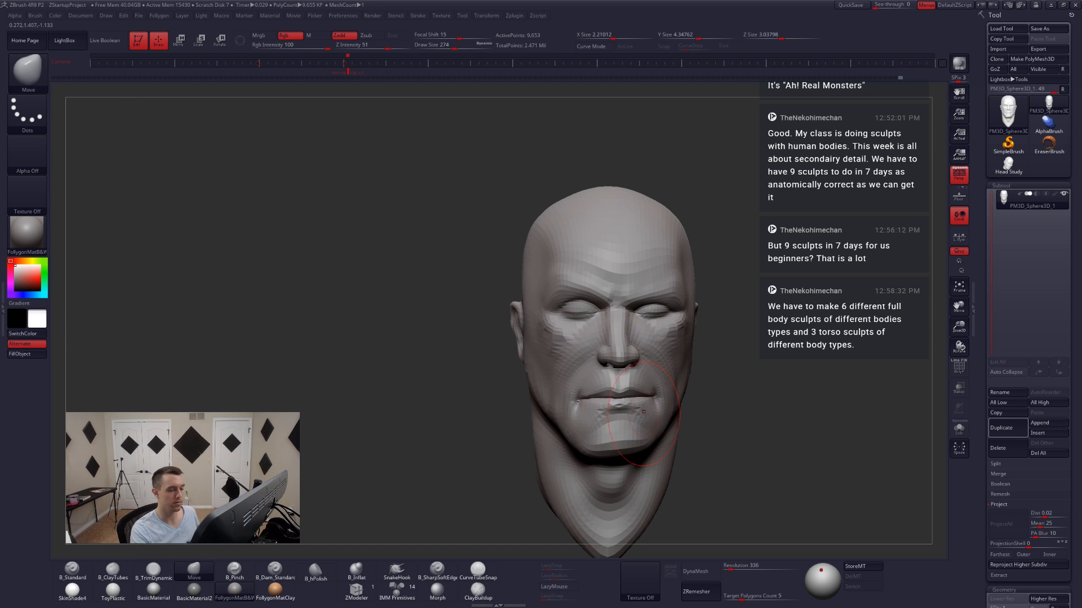
right_click_drag(575, 472, 570, 463)
key("space")
left_click_drag(569, 463, 576, 463)
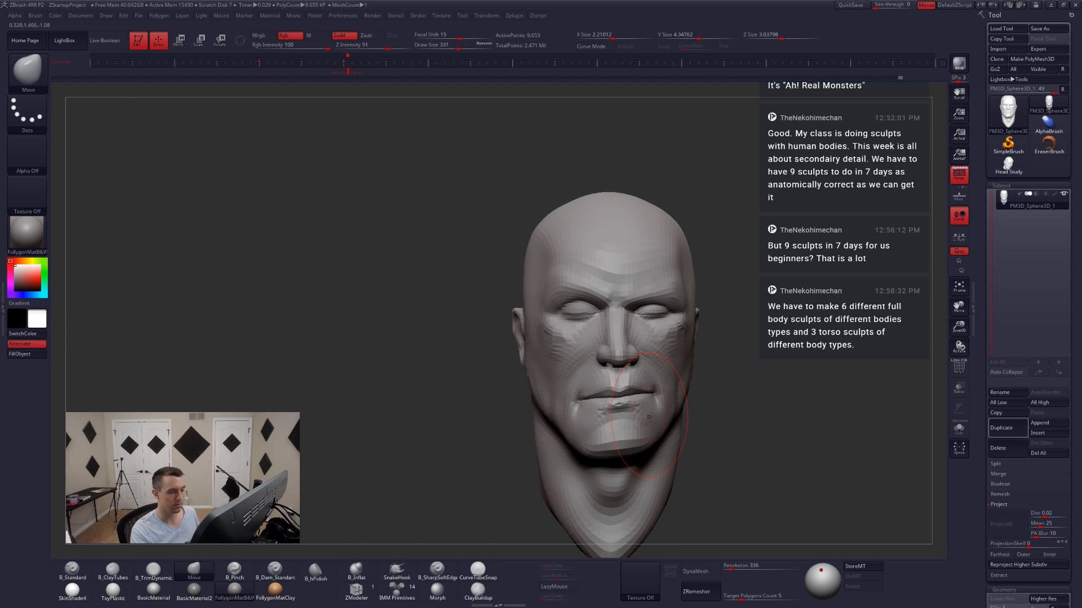
mouse_move(649, 417)
right_mouse_down()
mouse_move(654, 436)
mouse_move(619, 451)
mouse_move(628, 434)
right_mouse_up()
key("space")
left_click_drag(627, 433, 643, 434)
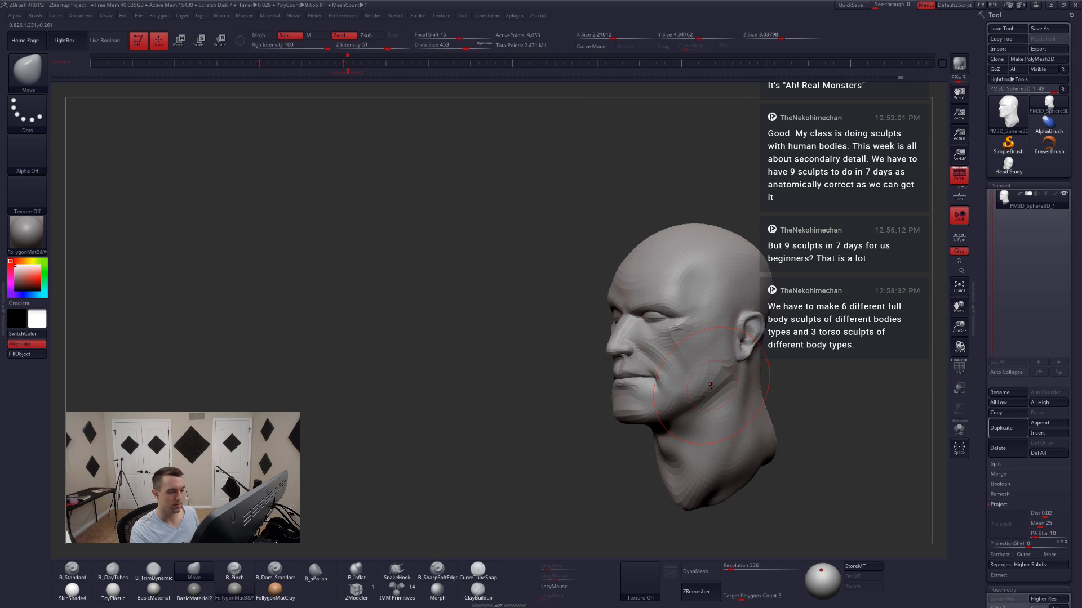
- Raise the head one subdivision level and refine the jaw and mouth area with Move, reducing the draw size to 212
mouse_move(704, 388)
right_mouse_down()
mouse_move(738, 386)
mouse_move(692, 353)
mouse_move(648, 379)
right_mouse_up()
key("d")
key("space")
left_click_drag(643, 379, 620, 367)
key("space")
right_click_drag(644, 356, 613, 361)
key("space")
left_click_drag(598, 433, 608, 433)
right_click_drag(602, 394, 634, 389)
key("space")
left_click_drag(600, 430, 607, 431)
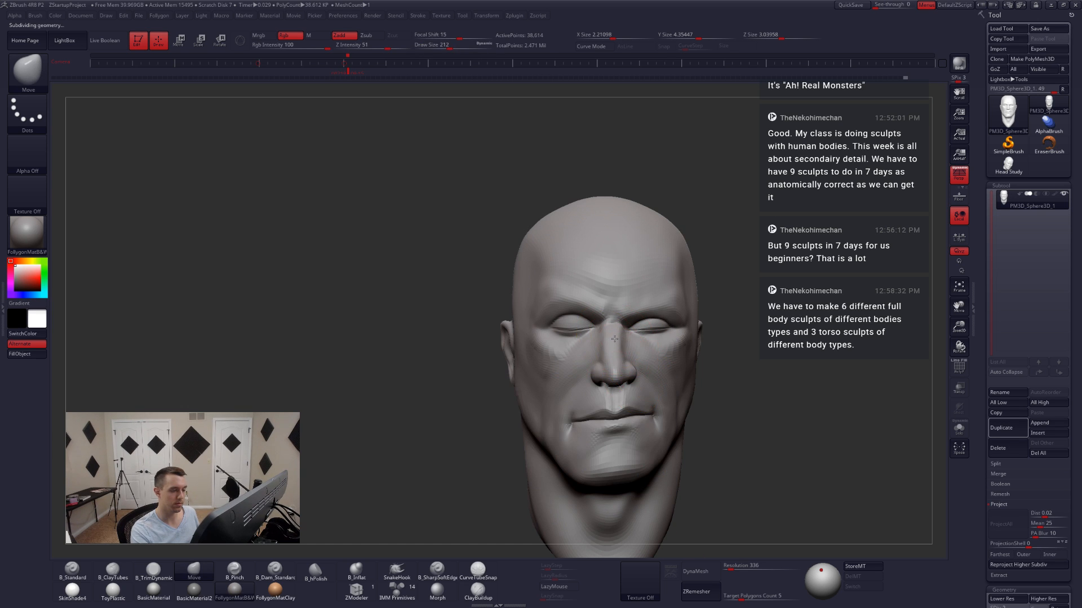
- Refine the chin and lower face from front and three-quarter views with Move at draw sizes 299 to 344
key("space")
left_click_drag(599, 389, 605, 388)
mouse_move(650, 341)
right_mouse_down("alt")
mouse_move(635, 337)
mouse_move(634, 305)
right_mouse_up("alt")
right_click_drag(695, 391, 663, 396)
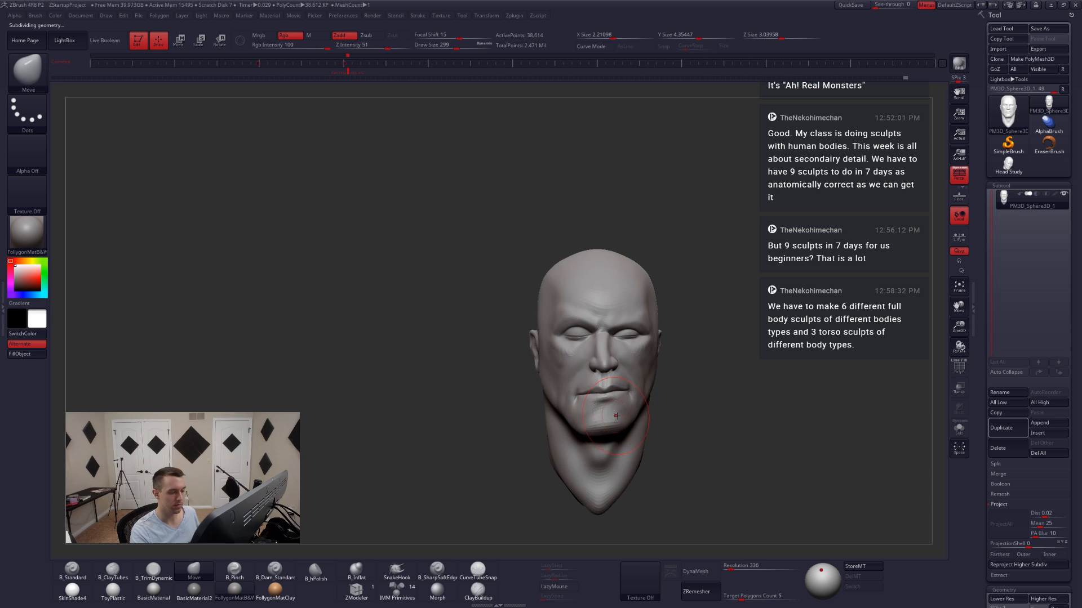
key("space")
left_click_drag(618, 421, 624, 420)
mouse_move(629, 434)
right_mouse_down()
mouse_move(598, 431)
mouse_move(653, 416)
mouse_move(637, 420)
right_mouse_up()
key("space")
left_click_drag(640, 416, 628, 416)
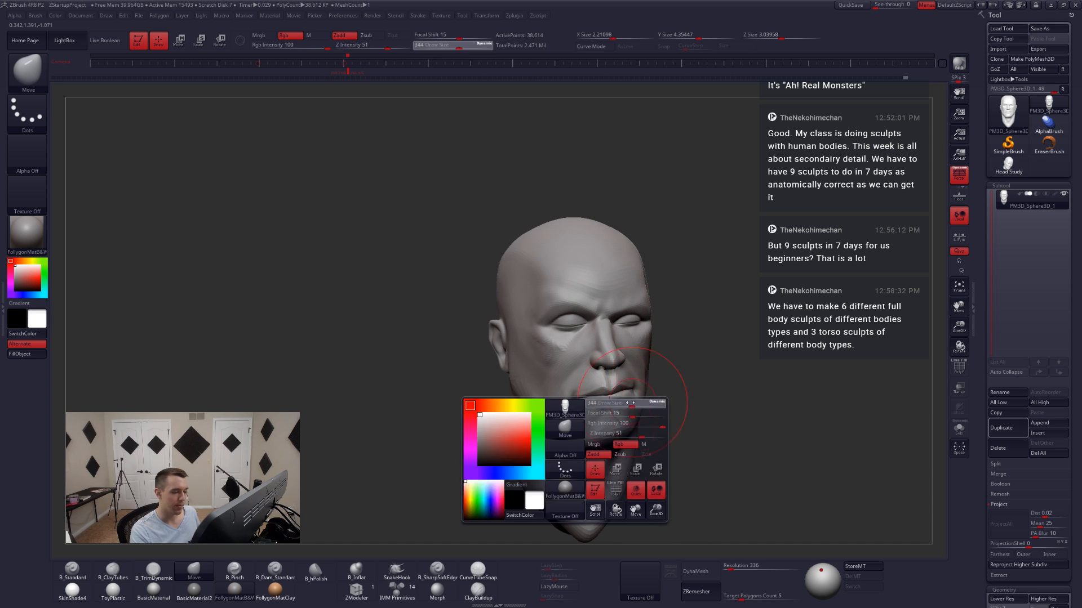
right_click_drag(637, 411, 614, 408)
- Return to the highest subdivision level and nudge the eye upward with the Move brush at draw size 324
key("d")
key("d")
key("d")
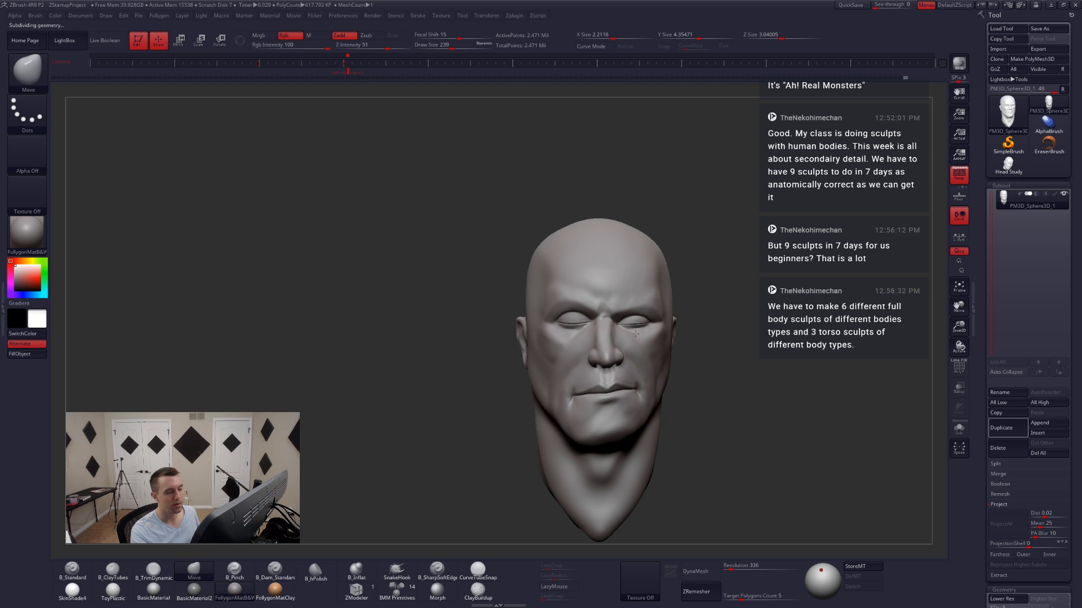
key("space")
left_click_drag(625, 376, 636, 376)
left_click_drag(571, 321, 570, 316)
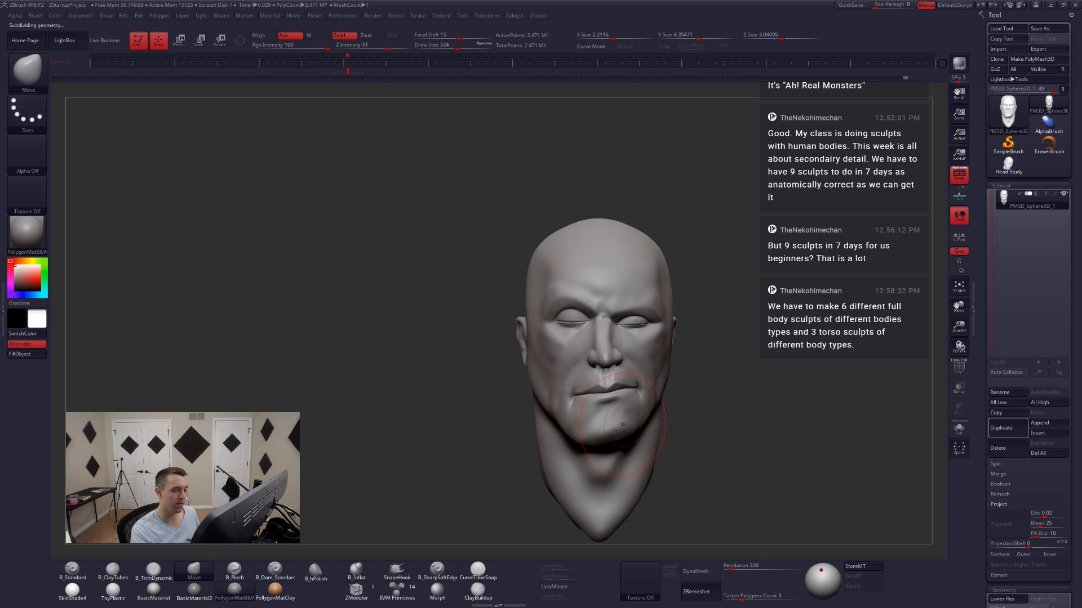
- Adjust the chin, jawline and area under the jaw with Move, raising the draw size to 408 and 533
right_click_drag(622, 425, 589, 429)
key("space")
left_click_drag(611, 438, 620, 438)
key("space")
left_click_drag(685, 415, 696, 414)
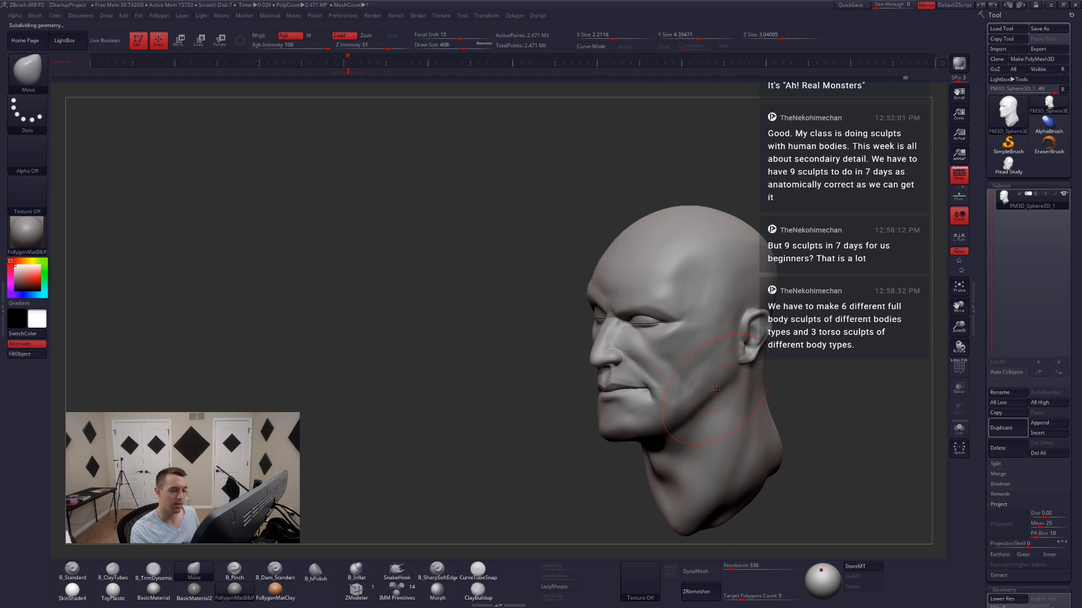
right_click_drag(749, 380, 736, 375, "shift")
key("space")
left_click_drag(693, 405, 706, 406)
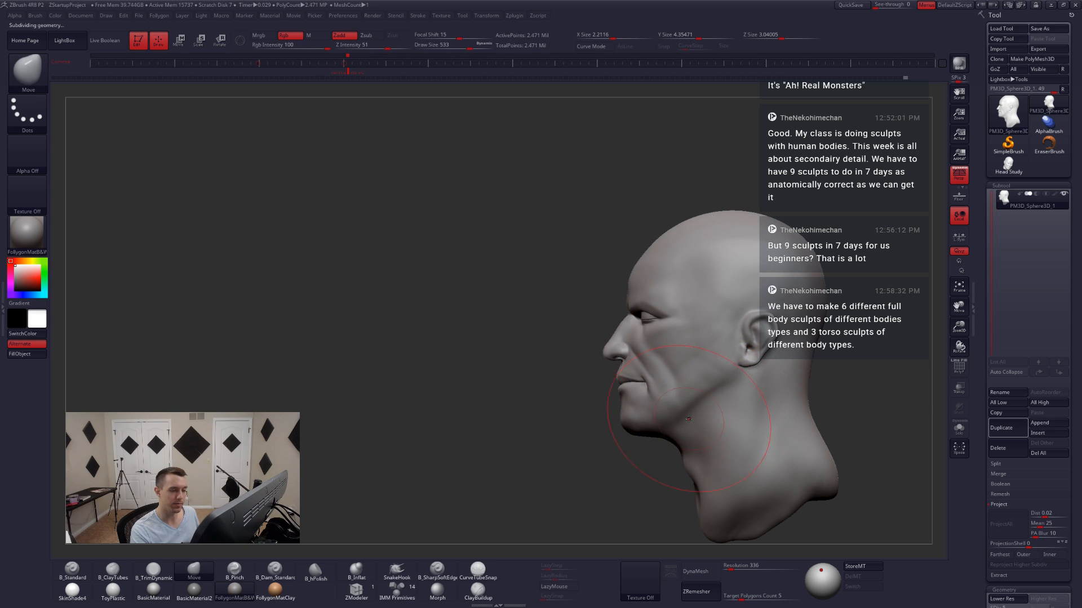
mouse_move(688, 419)
right_mouse_down()
mouse_move(742, 388)
mouse_move(746, 355)
right_mouse_up()
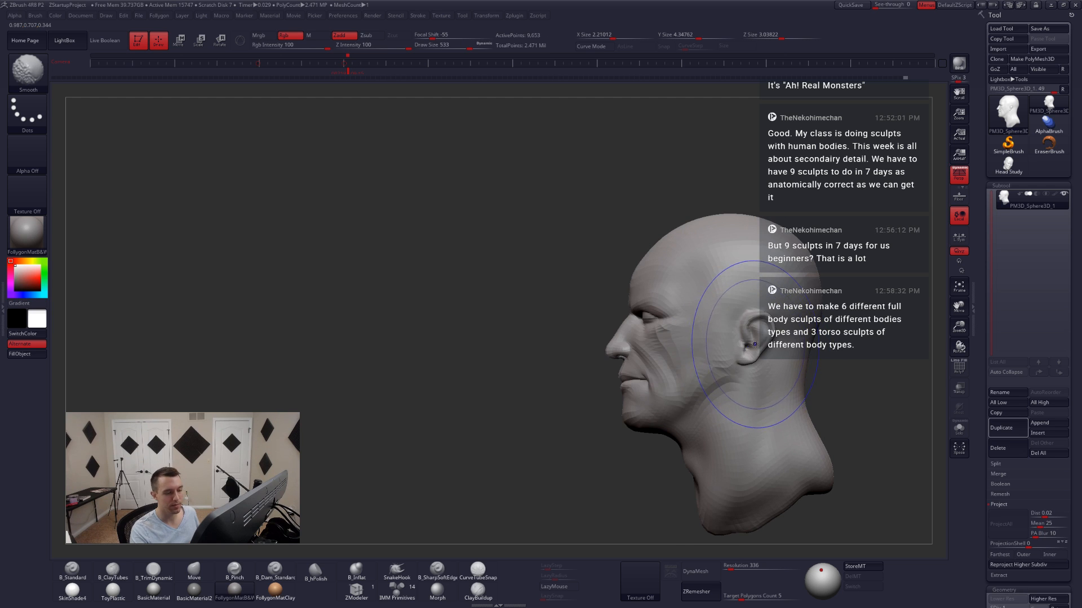
- Drop to the lowest subdivision level and shift the ear slightly downward with the Move brush at draw size 533
key("shift+d")
key("shift+d")
right_click_drag(746, 342, 850, 346)
right_click_drag(695, 353, 811, 354)
left_click_drag(568, 347, 566, 355)
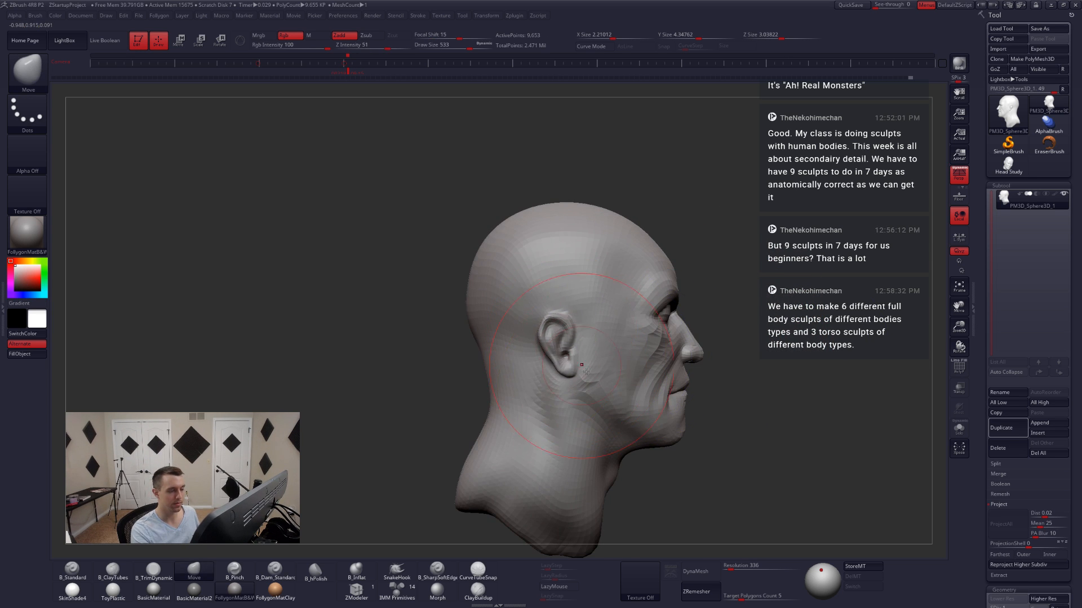
- Turn the head back to the front and raise it again through its higher subdivision levels
right_click_drag(789, 363, 696, 375)
mouse_move(771, 450)
right_mouse_down("ctrl")
mouse_move(772, 414)
mouse_move(694, 391)
right_mouse_up("ctrl")
key("d")
key("d")
key("d")
key("d")
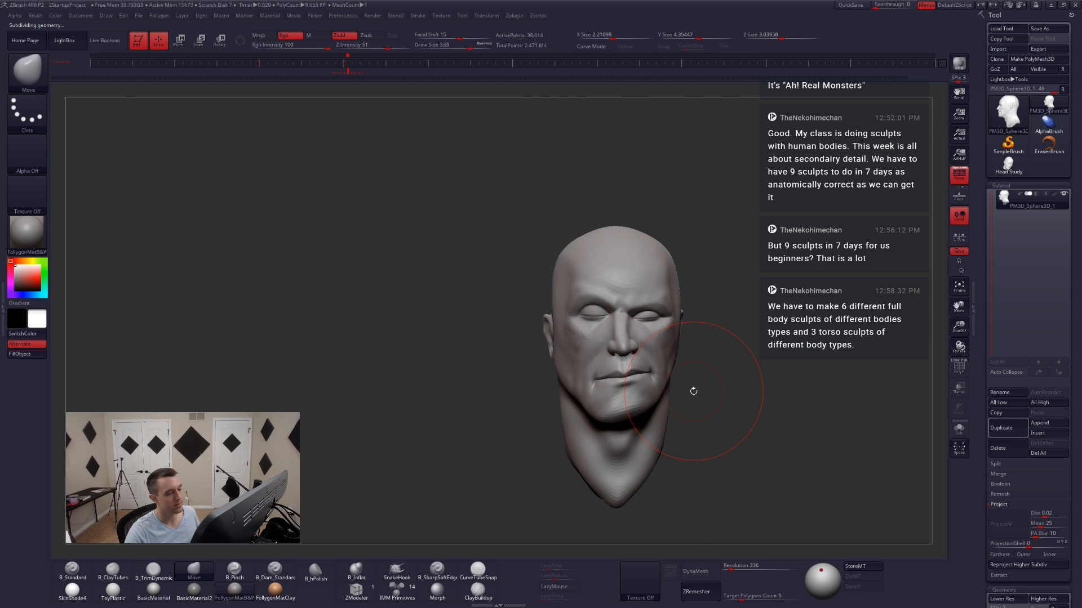
- Reduce the Move brush's draw size to 197 with the whole head framed from the front
right_click_drag(640, 308, 717, 341, "alt")
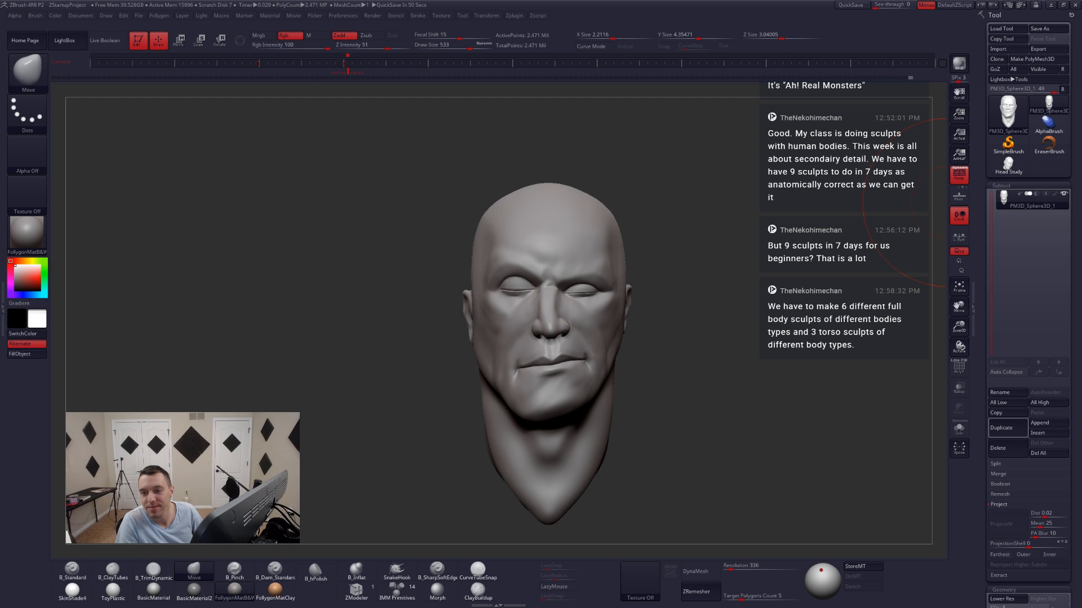
key("space")
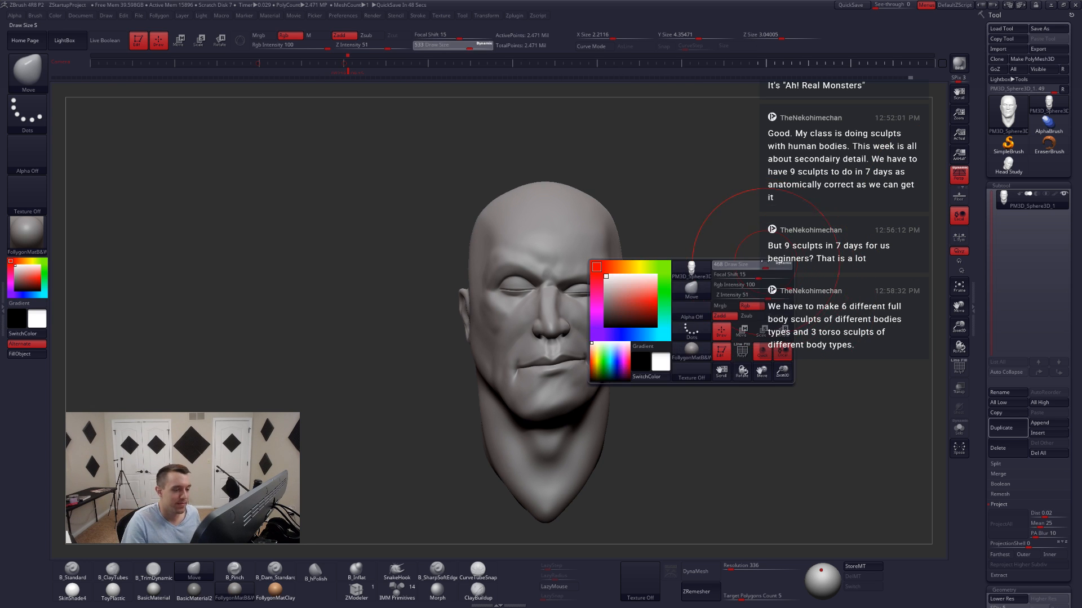
key("ctrl+space")
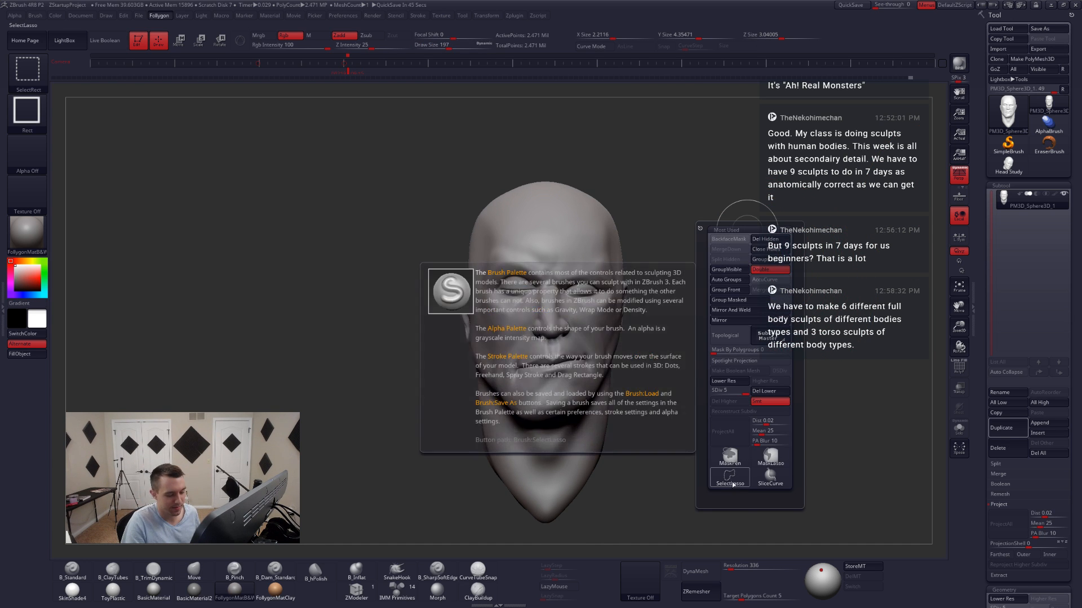
left_click(763, 463, "ctrl")
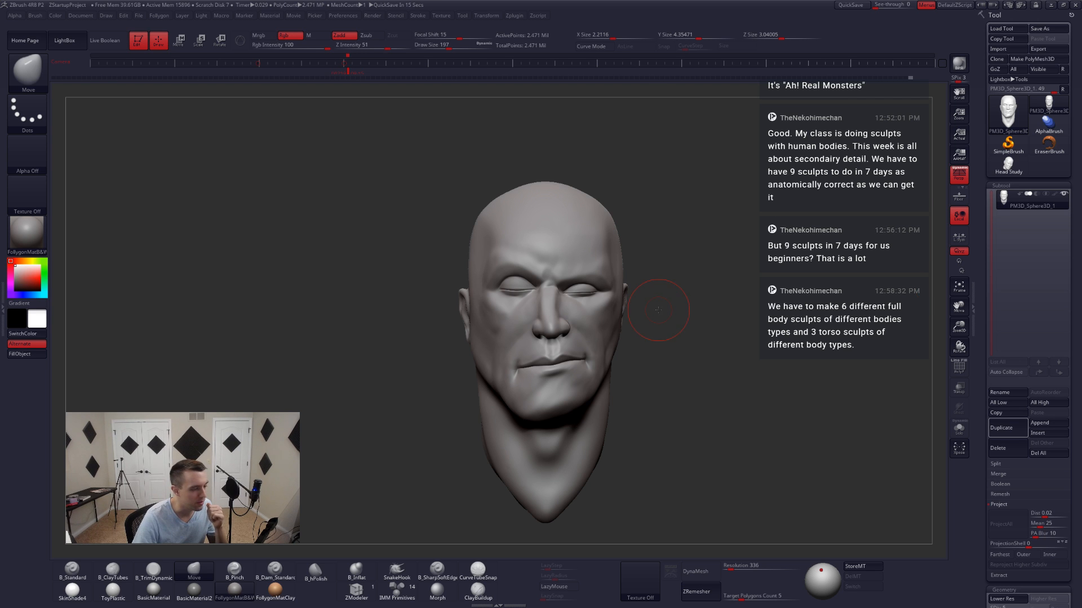
- Examine the head from front and three-quarter angles, check it against the head-proportion grid overlay, and hide the overlay
left_click_drag(658, 310, 538, 282)
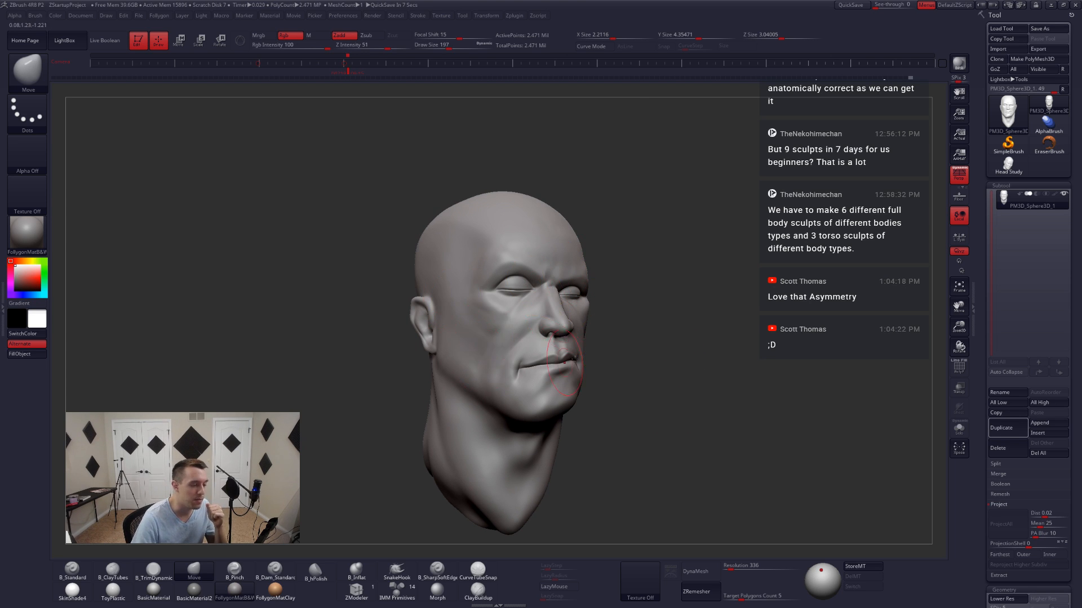
mouse_move(622, 321)
left_mouse_down()
mouse_move(558, 326)
mouse_move(586, 330)
mouse_move(574, 333)
left_mouse_up()
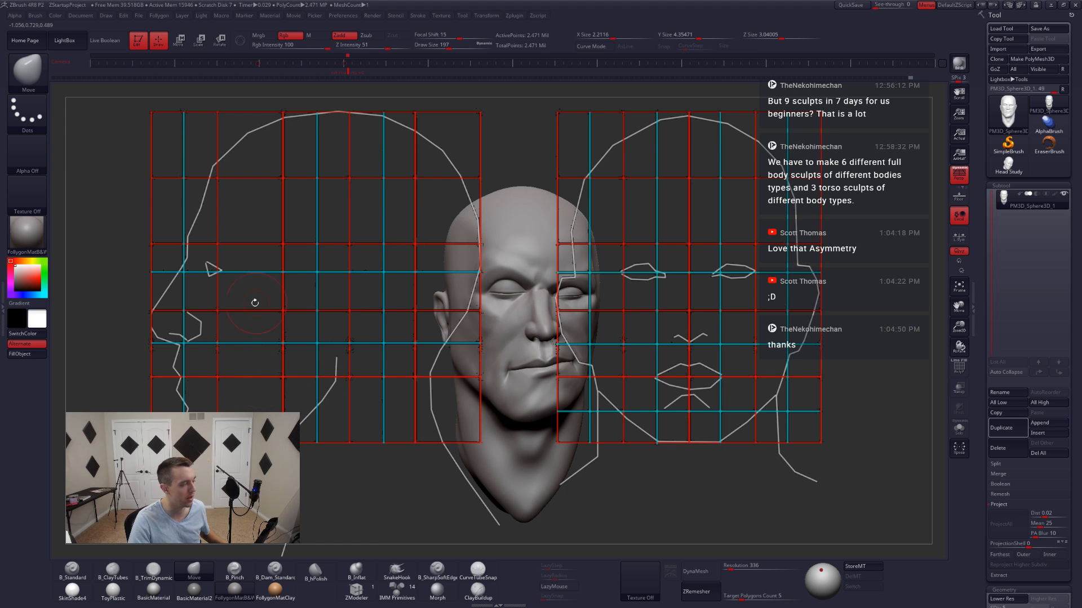
key("shift+z")
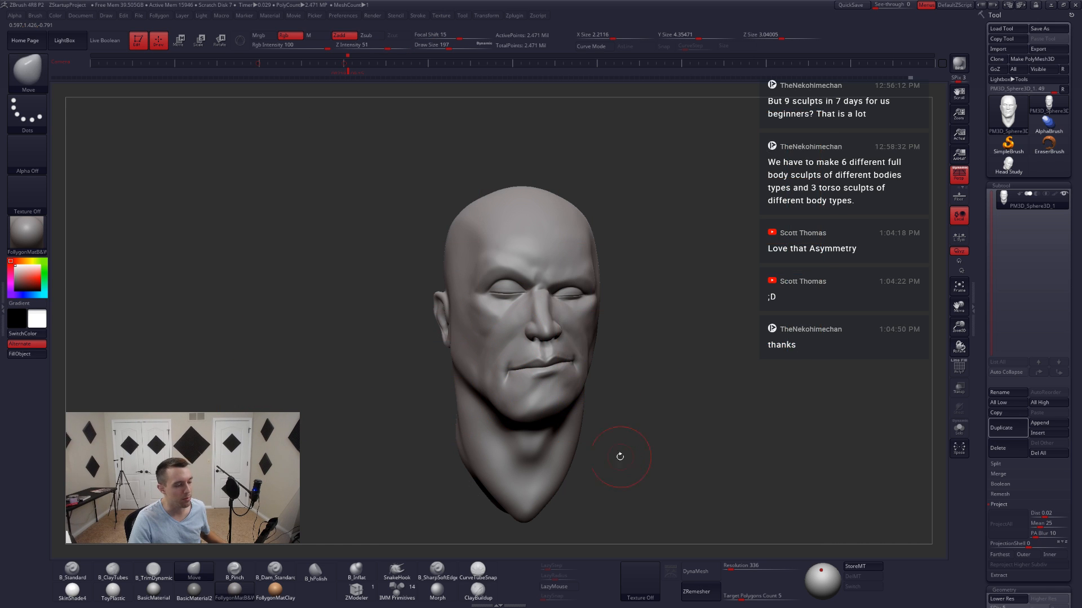
mouse_move(619, 457)
left_mouse_down()
mouse_move(558, 450)
mouse_move(677, 445)
left_mouse_up()
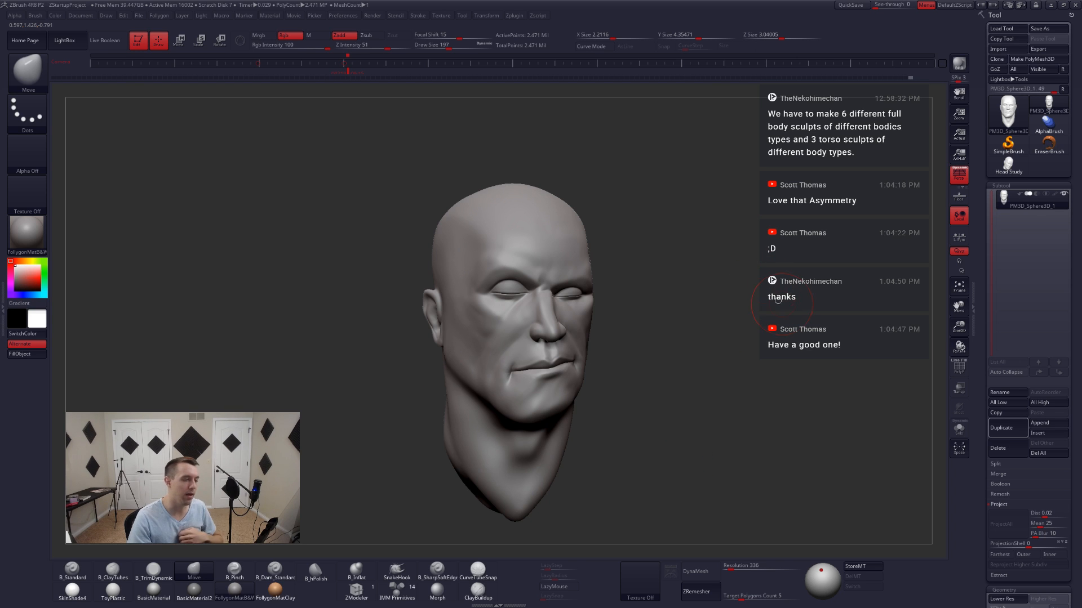